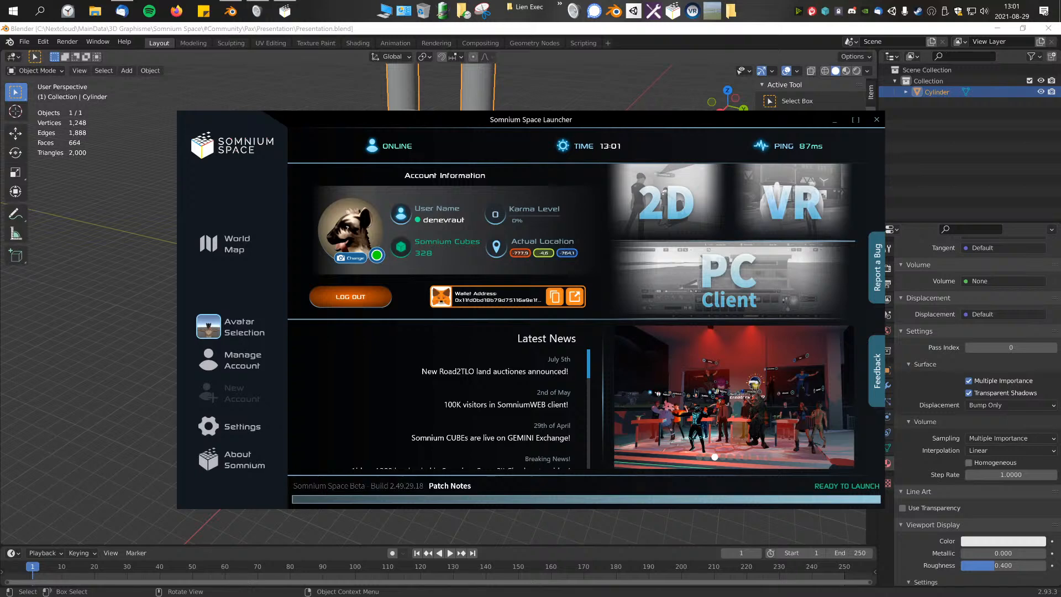
Step: Dismiss the PowerPanel Personal notification and close the Windows notification centre
click(1044, 11)
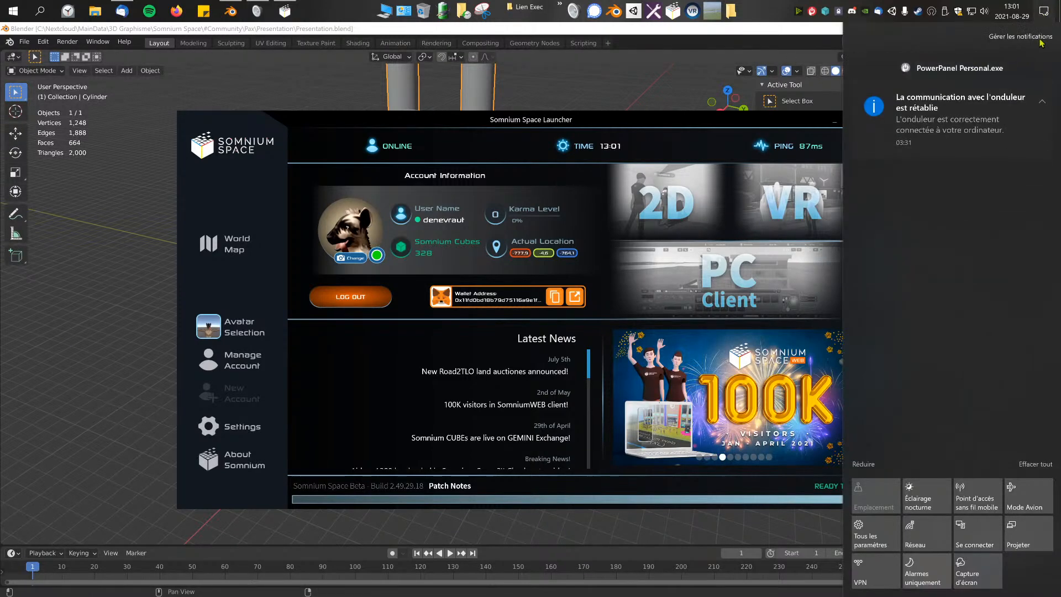
click(1047, 69)
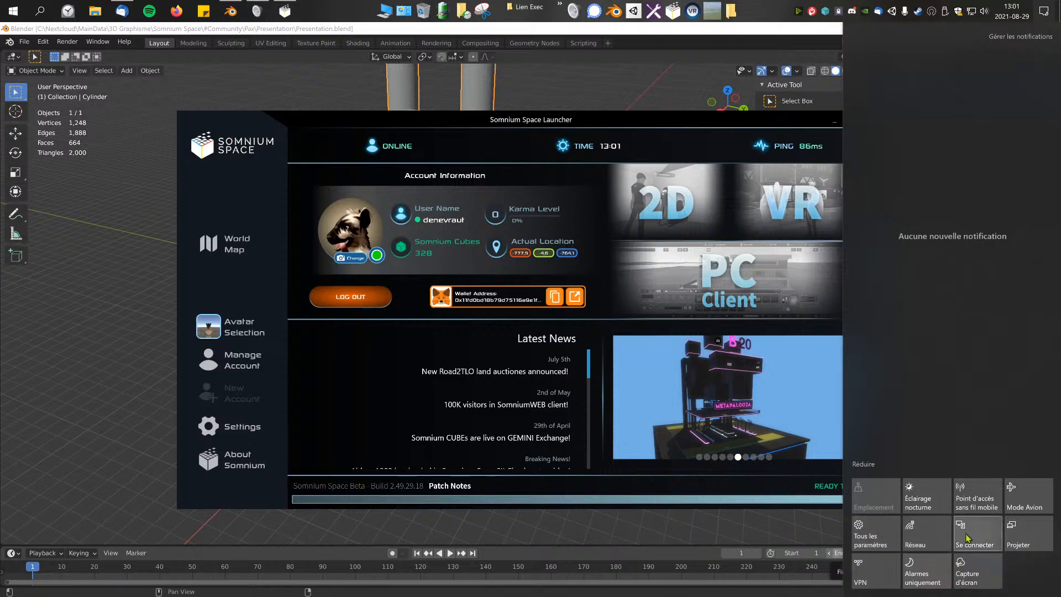
click(770, 6)
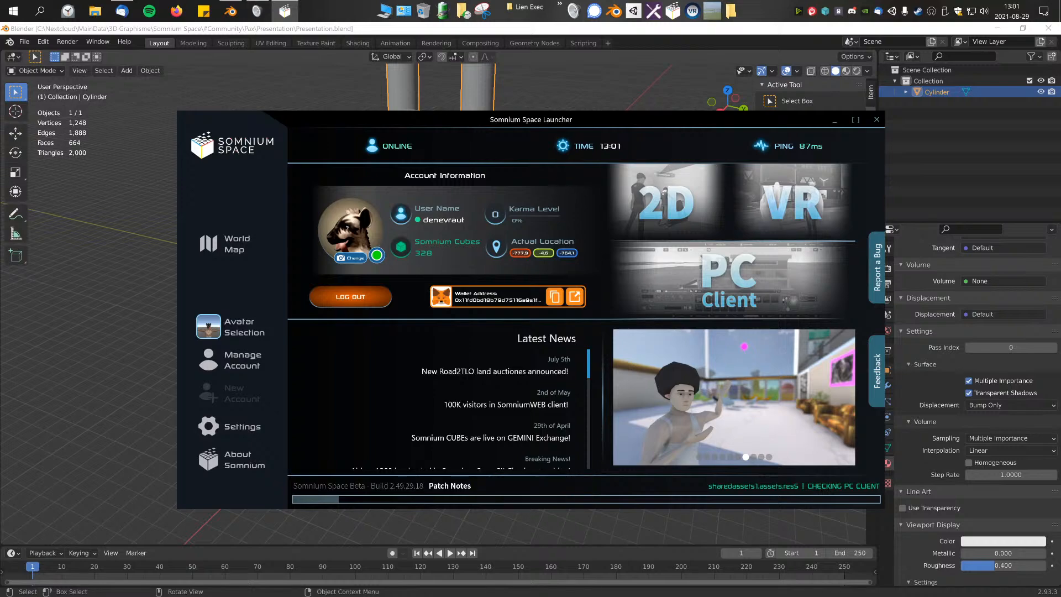
Step: Switch to the Unity editor and close the Somnium Space SDK and SDK Update start-up windows
click(312, 11)
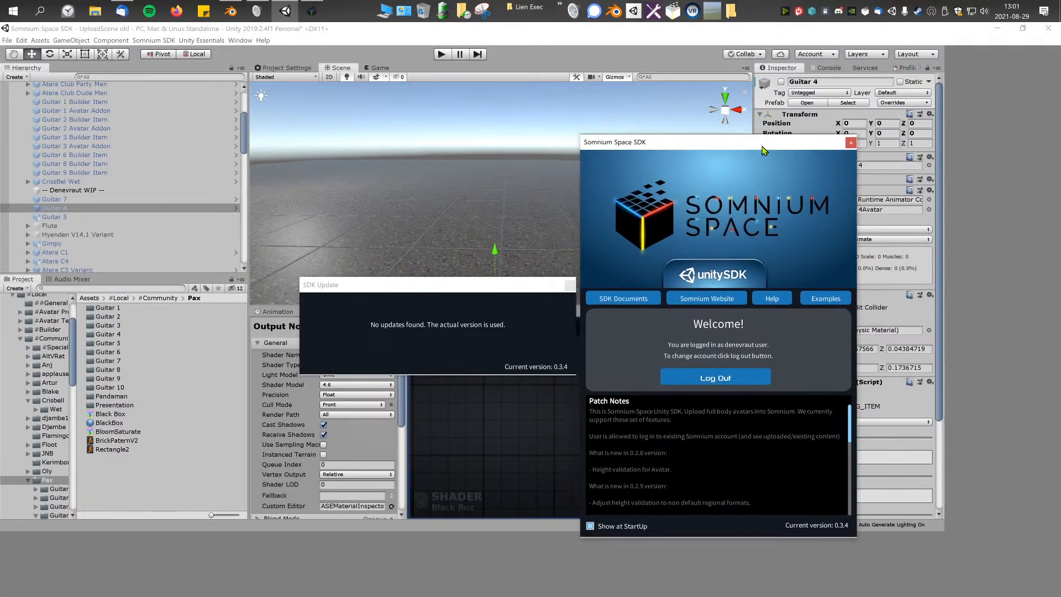
click(850, 144)
click(569, 286)
middle_drag(576, 148, 540, 156)
right_drag(540, 157, 516, 187)
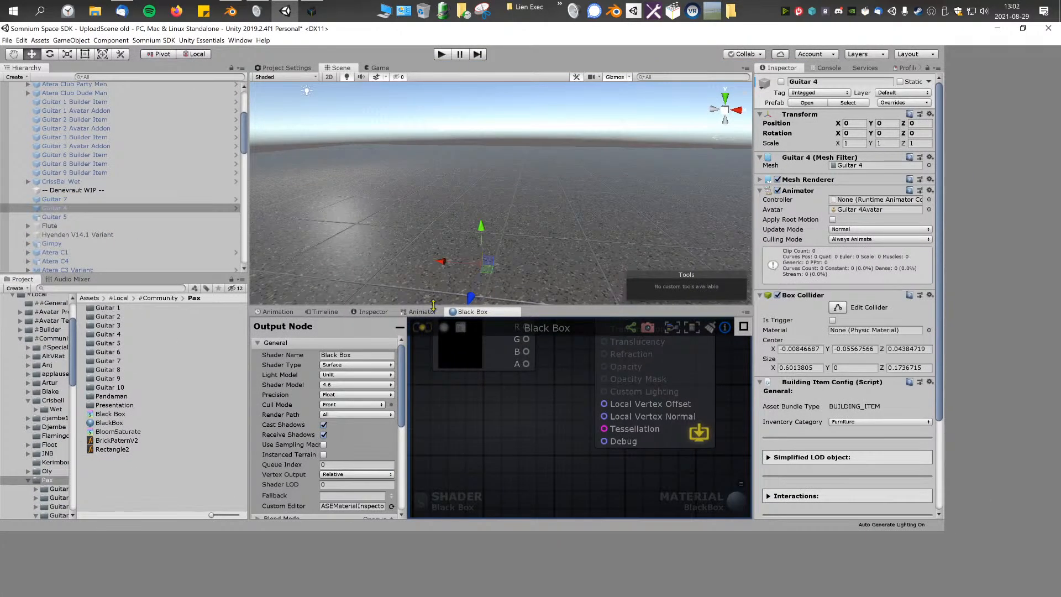
Step: Try to fix the Unity editor's layout by resizing its panels and detaching and re-maximizing its window
drag(433, 305, 433, 295)
drag(752, 258, 746, 258)
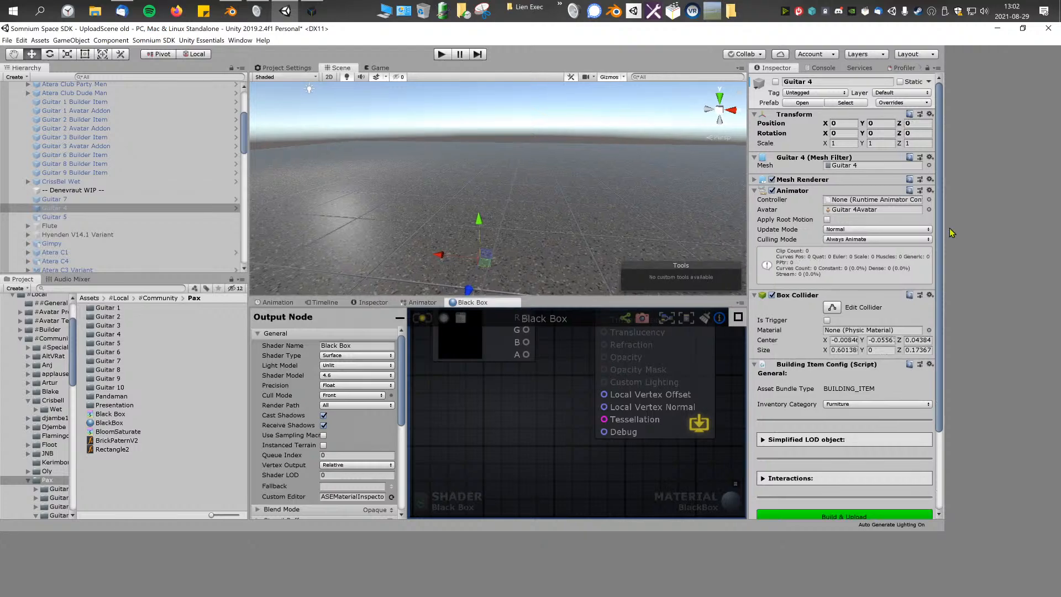
drag(913, 31, 811, 83)
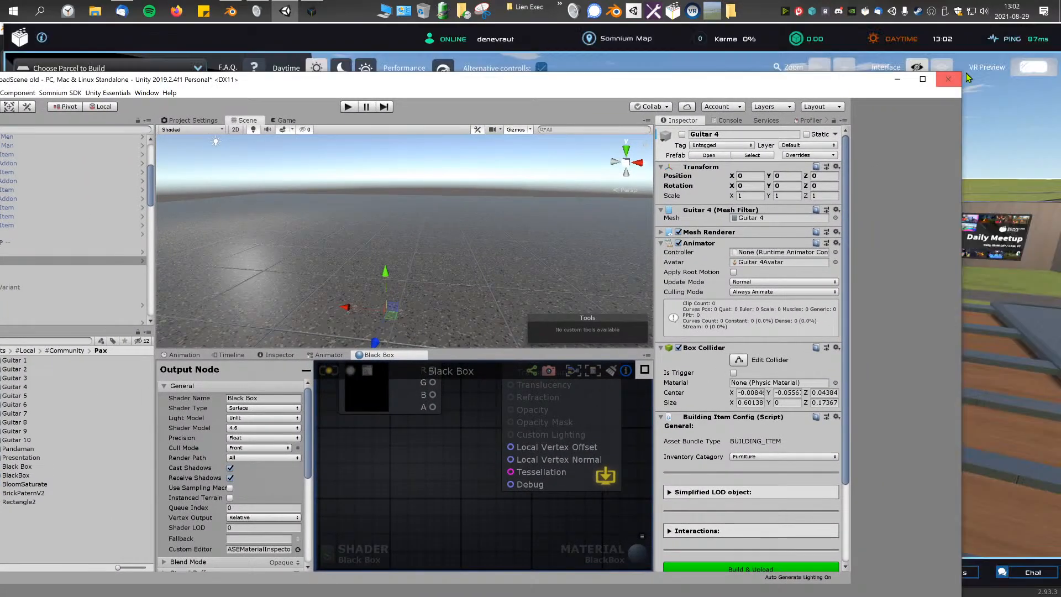
drag(964, 73, 652, 202)
drag(528, 218, 790, 21)
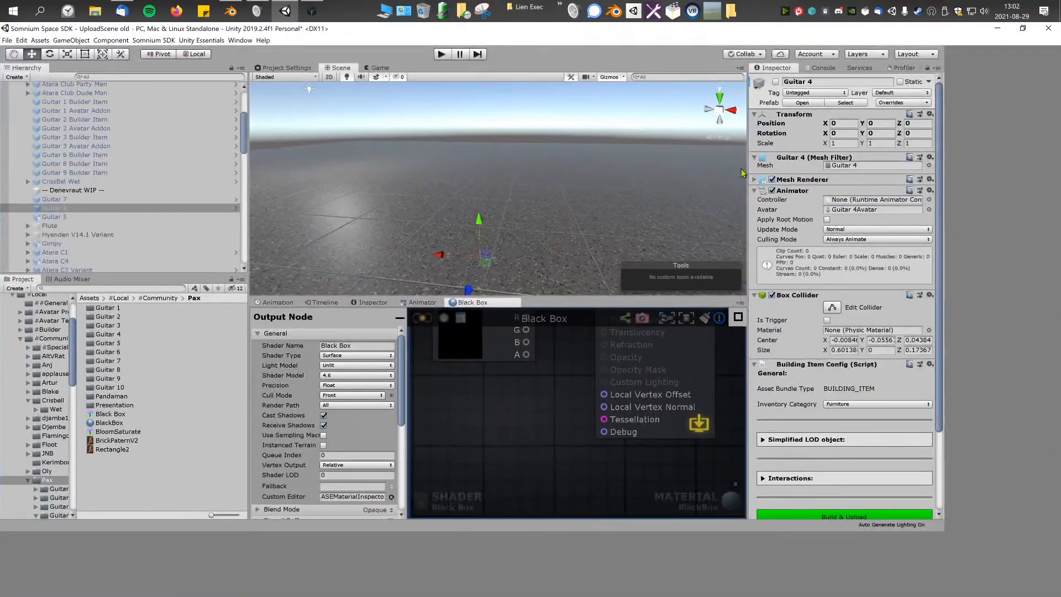
Step: Close the Unity editor with the Somnium Space SDK project
click(1048, 28)
click(518, 339)
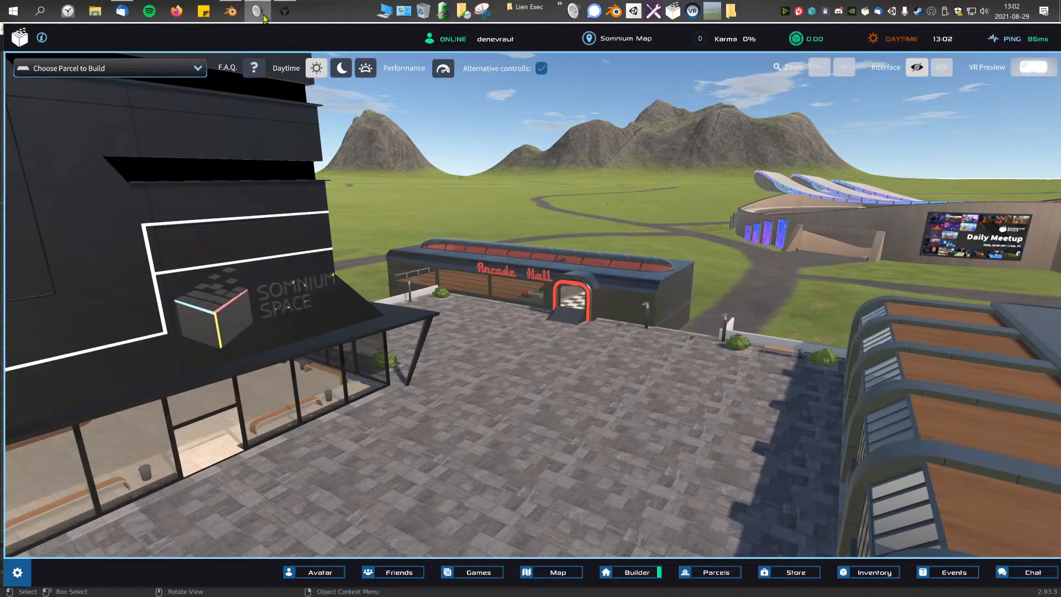
Step: Load the [XL] parcel (461) at location -1162; -2,57 for building in the Somnium Space client
click(563, 369)
click(111, 68)
scroll(133, 166, down, 3)
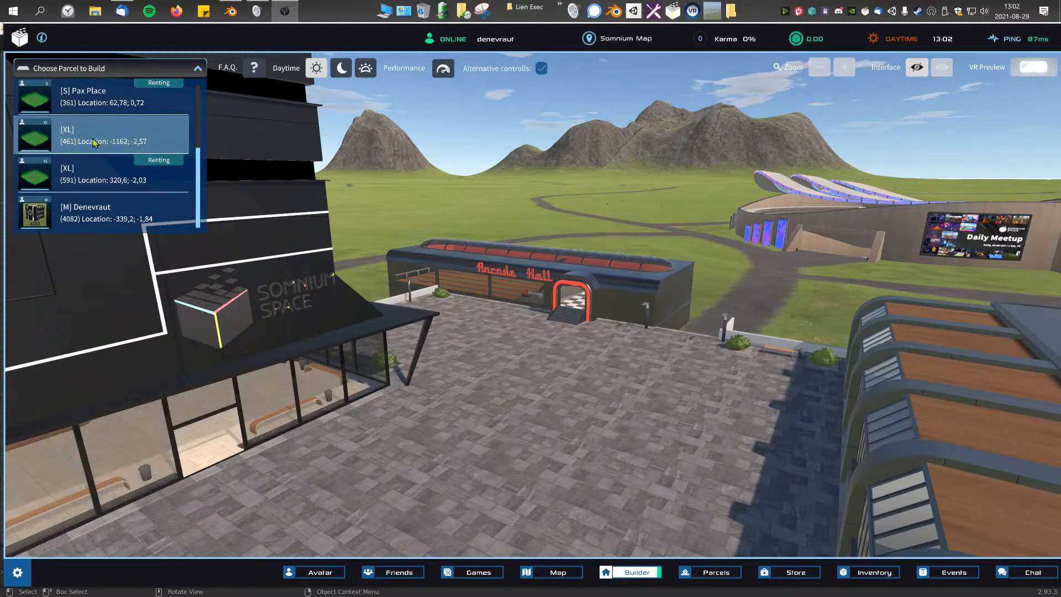
click(95, 142)
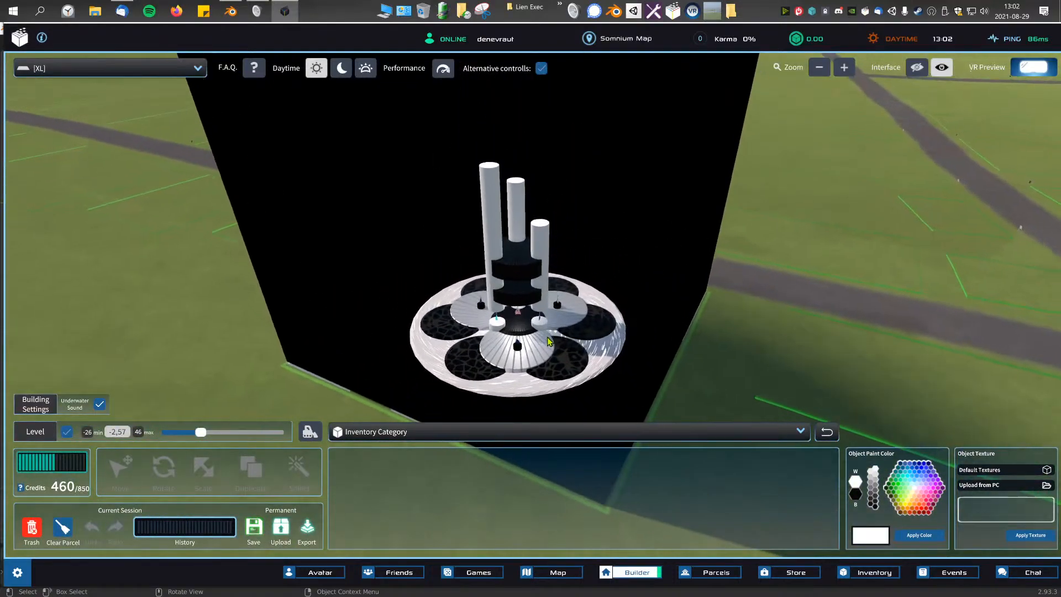
Step: Examine the round presentation platform on the parcel, including its columns, patterned discs and displayed guitars, from several angles
scroll(548, 342, down, 4)
middle_drag(599, 287, 372, 279)
scroll(398, 273, up, 5)
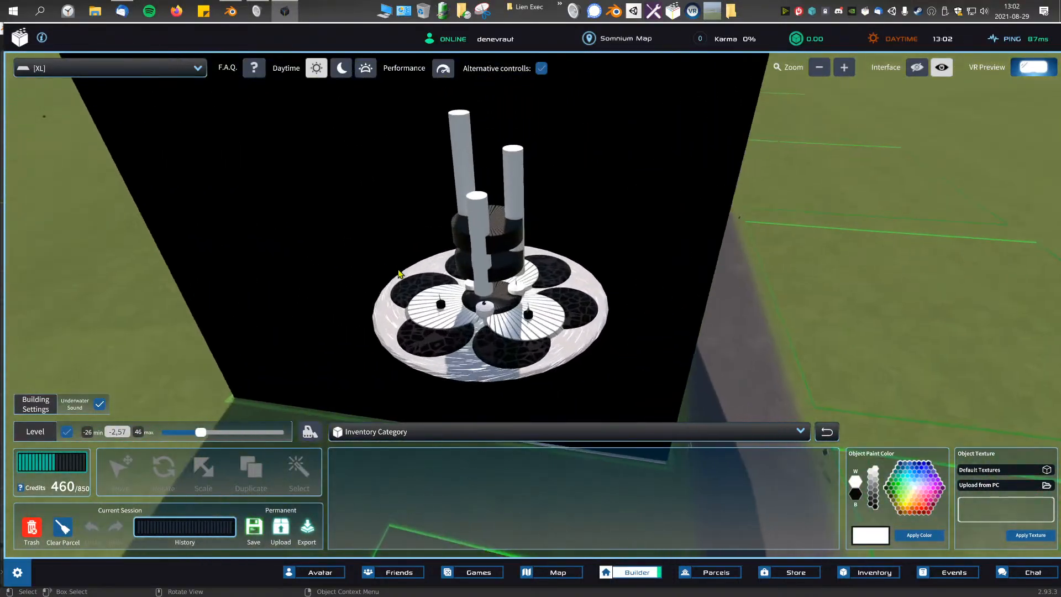
scroll(561, 319, up, 5)
click(561, 319)
middle_drag(561, 319, 690, 279)
middle_drag(525, 262, 537, 283)
scroll(550, 270, down, 3)
scroll(550, 270, up, 4)
scroll(552, 270, down, 3)
scroll(567, 278, up, 4)
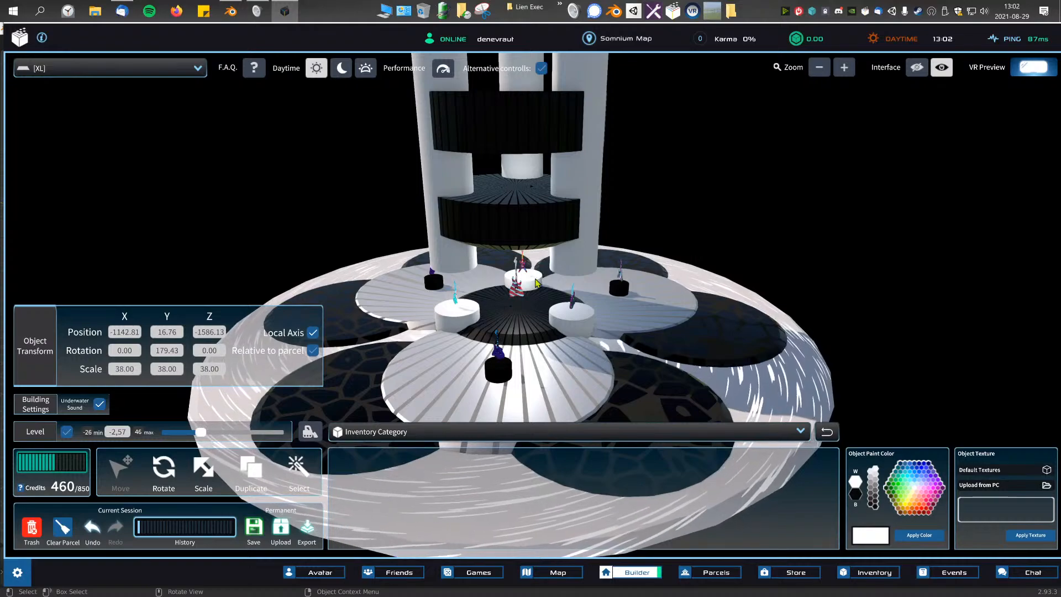
scroll(535, 282, up, 8)
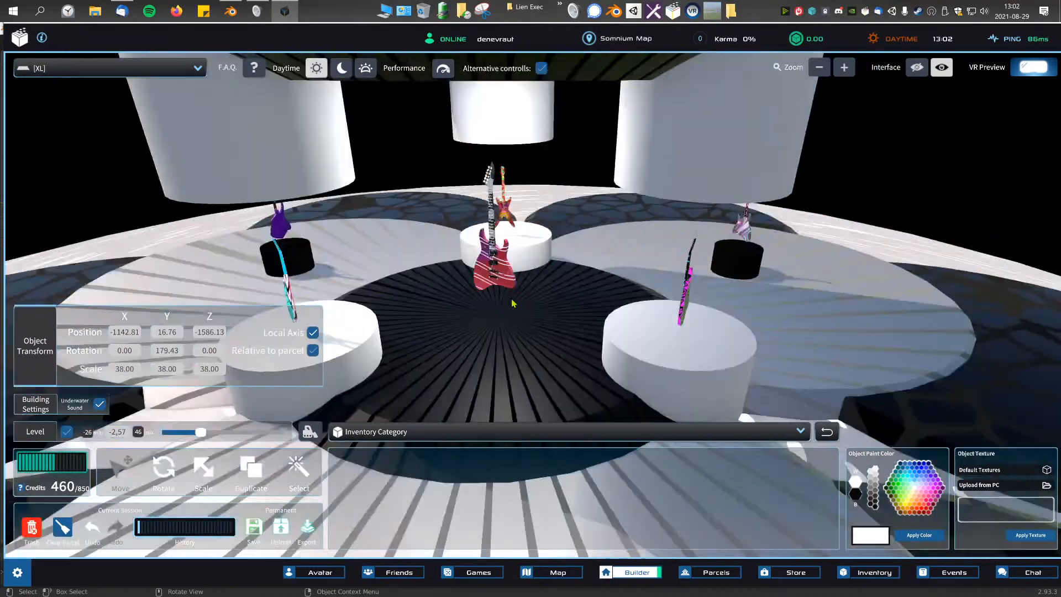
scroll(514, 303, down, 8)
mouse_move(513, 302)
middle_down()
mouse_move(481, 302)
mouse_move(532, 300)
middle_up()
scroll(532, 301, up, 2)
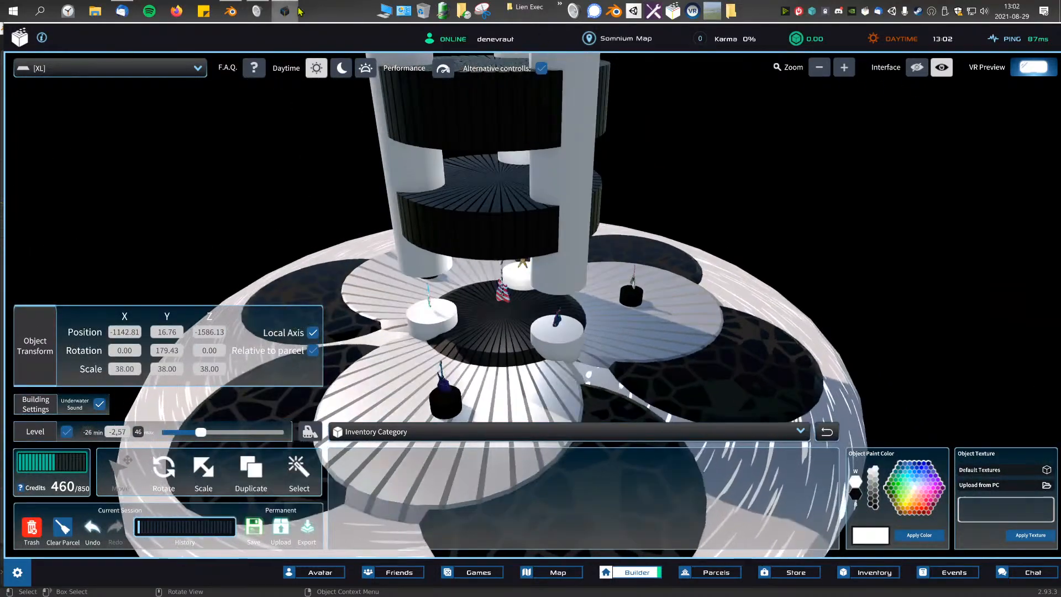
Step: Switch to the Presentation model in Blender, start Unity Hub, and return to Blender while it loads
click(231, 11)
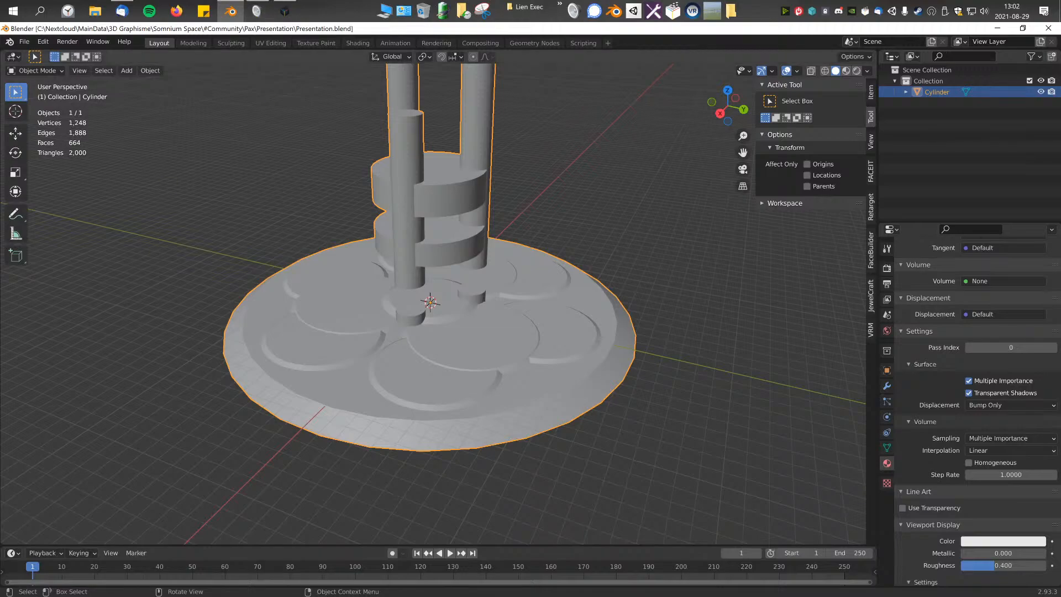
click(634, 11)
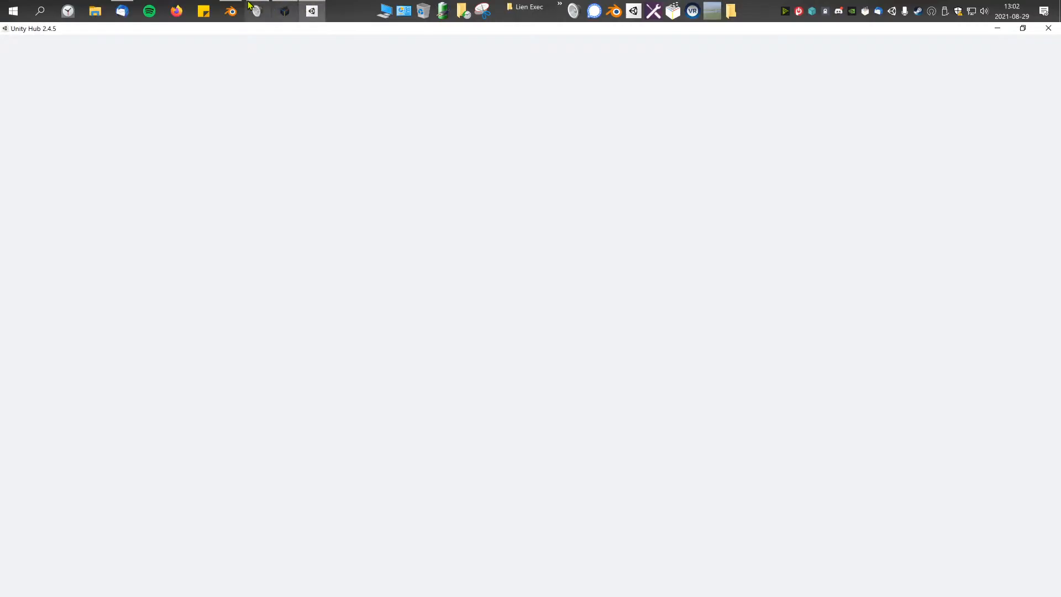
key(alt+Tab)
Step: Examine the untextured platform model in Blender from several angles, including its columns, stacked rings and circular pads
drag(335, 146, 609, 397)
scroll(380, 211, down, 3)
scroll(473, 249, up, 5)
middle_drag(483, 237, 412, 303)
middle_drag(579, 254, 478, 195)
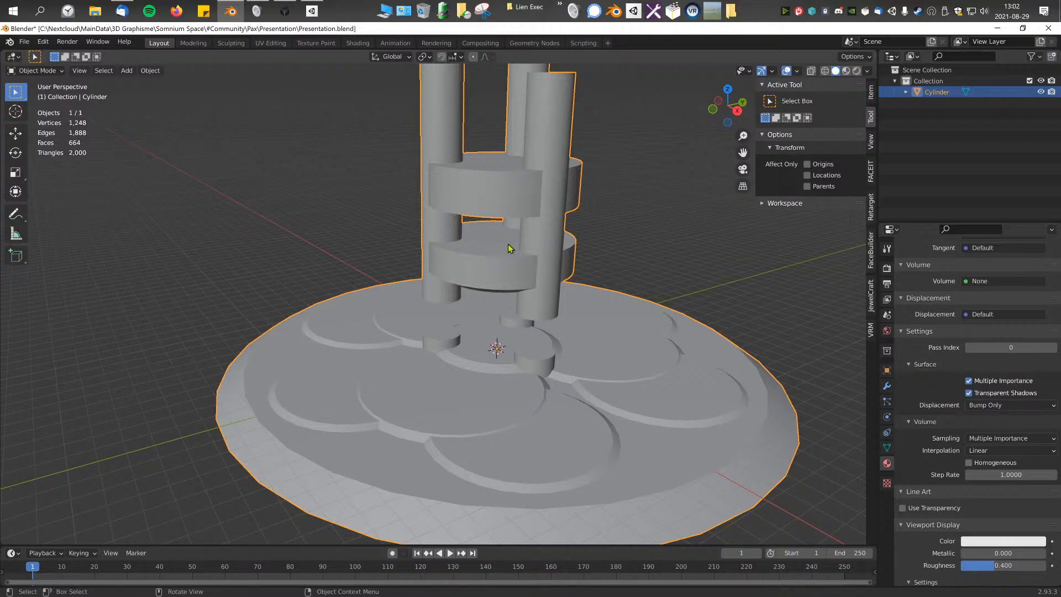
mouse_move(503, 247)
middle_down()
mouse_move(512, 202)
mouse_move(532, 268)
mouse_move(515, 233)
middle_up()
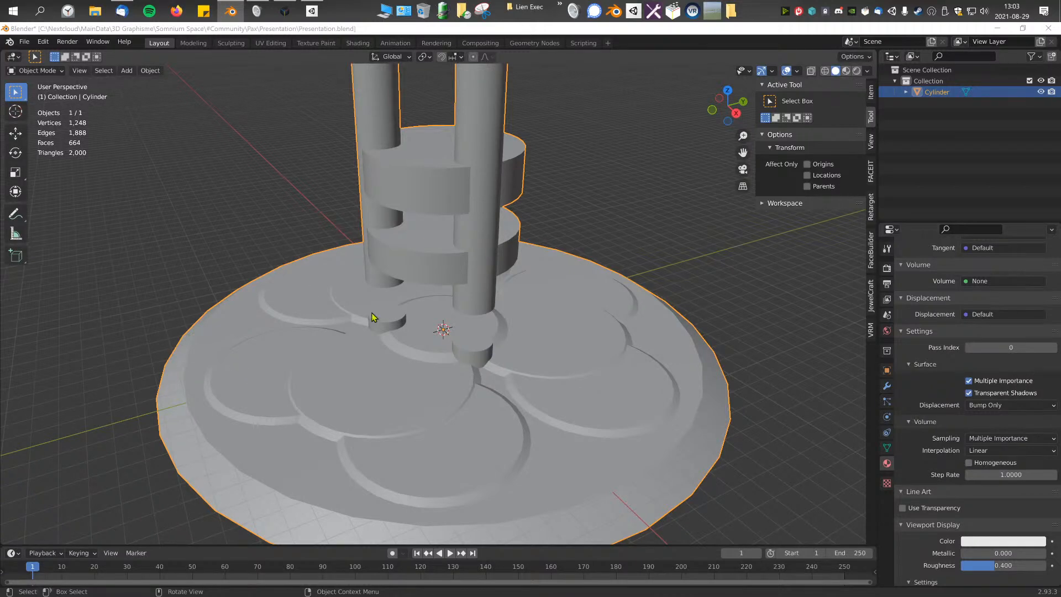
middle_drag(526, 302, 391, 159)
scroll(504, 284, down, 3)
drag(333, 146, 663, 443)
drag(313, 104, 545, 363)
middle_drag(513, 263, 546, 302)
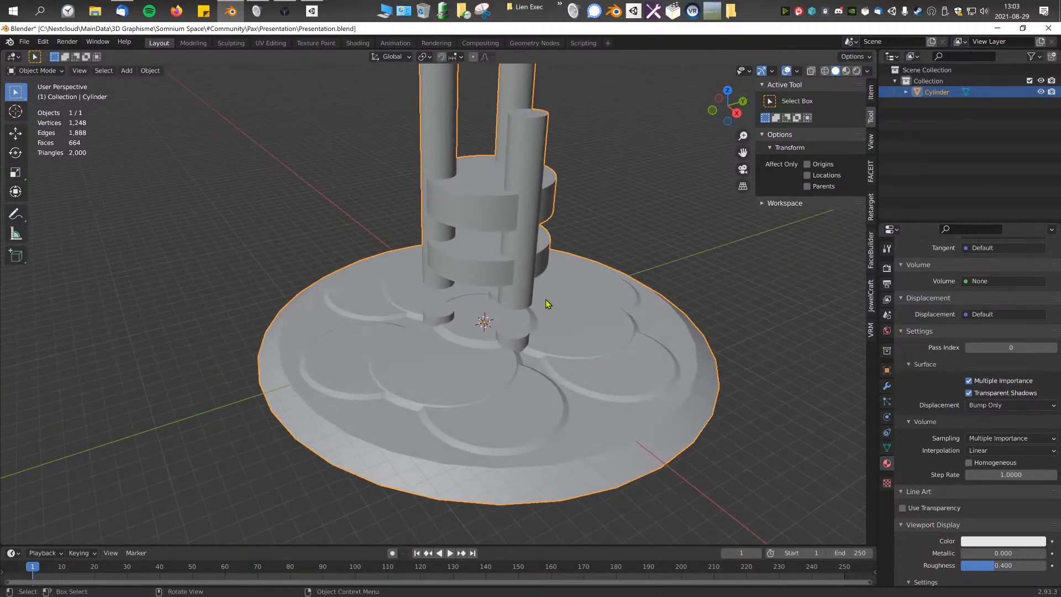
click(601, 252)
middle_drag(601, 252, 577, 261)
scroll(578, 261, up, 2)
scroll(578, 261, down, 4)
Step: Open the Somnium Space SDK project from Unity Hub
click(311, 10)
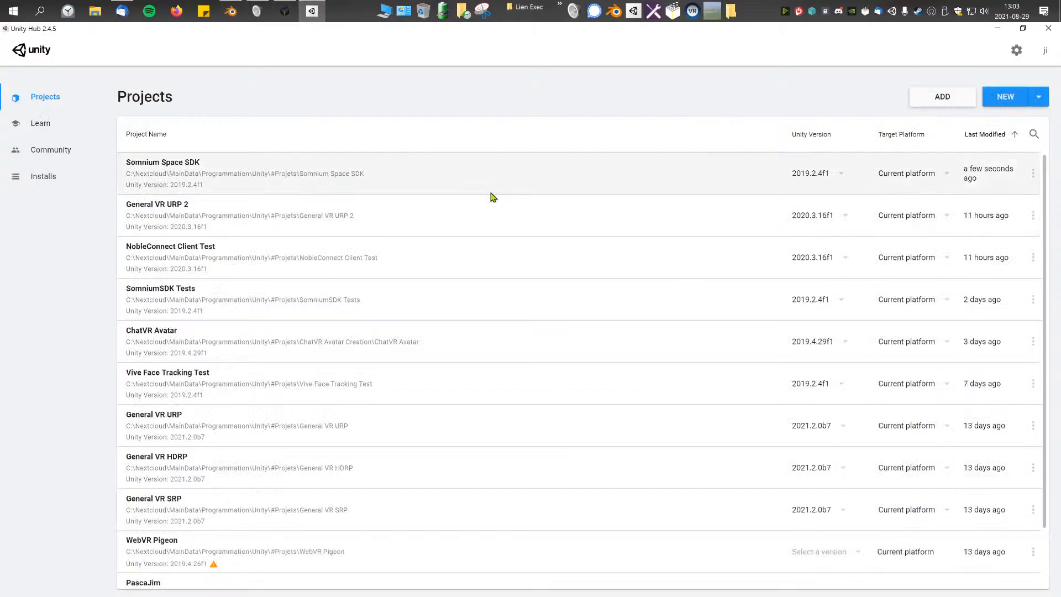
click(254, 167)
Step: Clear the pending Windows notifications and close the notification centre while Unity loads
click(1043, 11)
click(1044, 68)
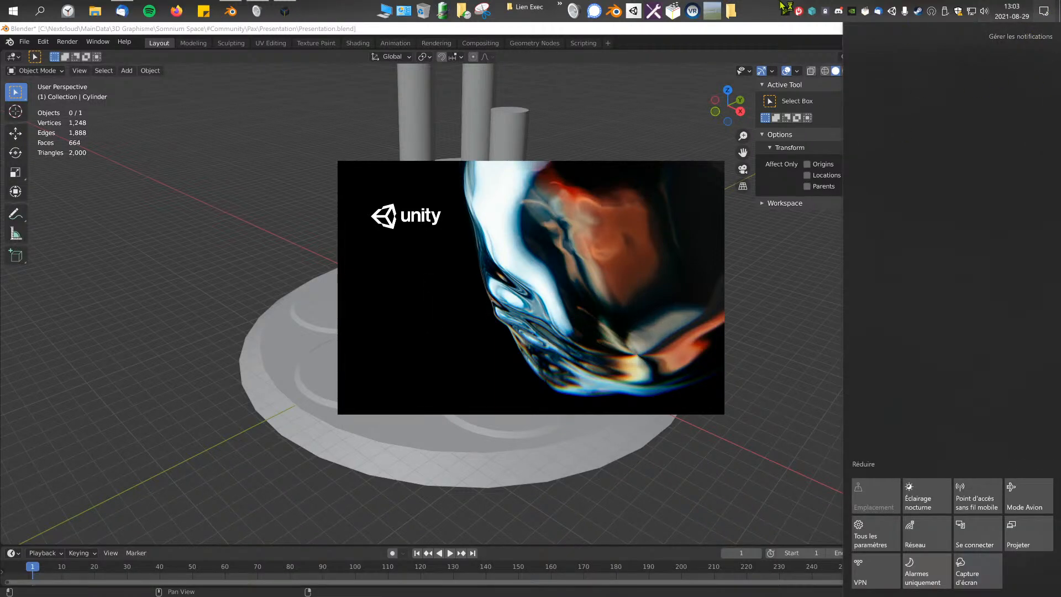
click(767, 2)
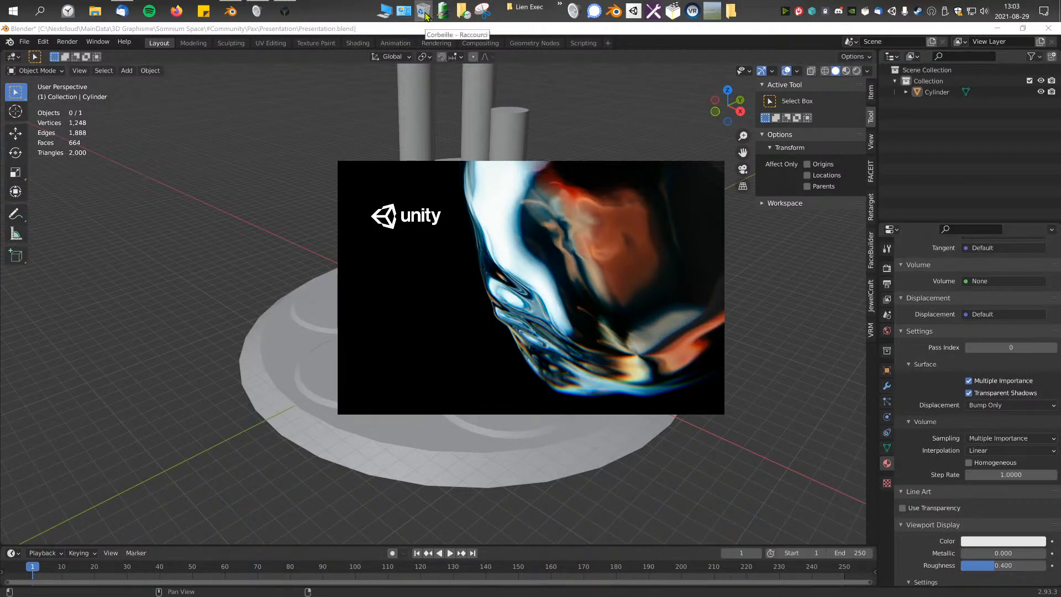
click(1043, 11)
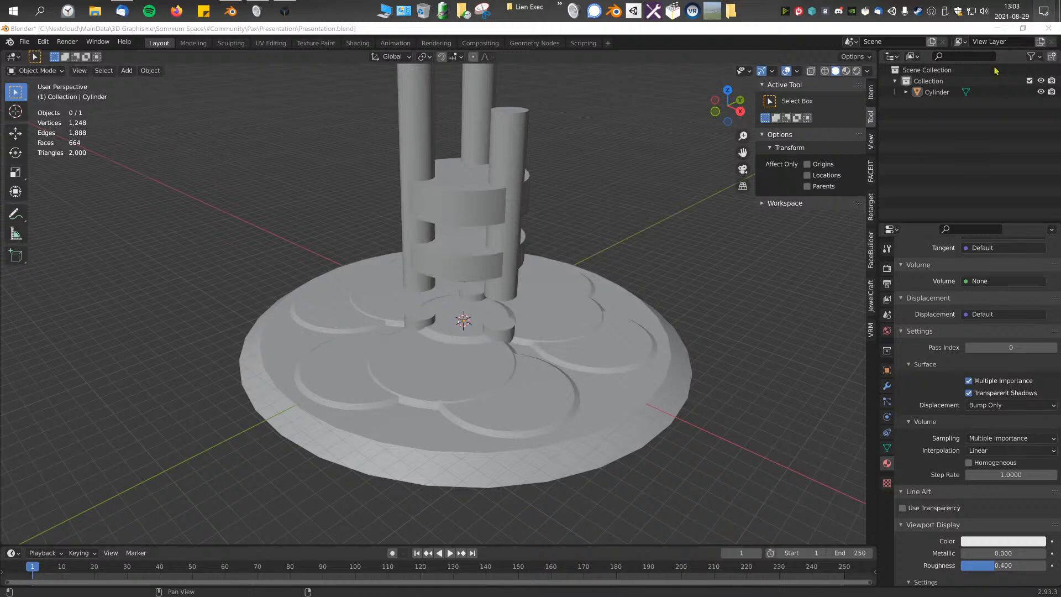
click(765, 8)
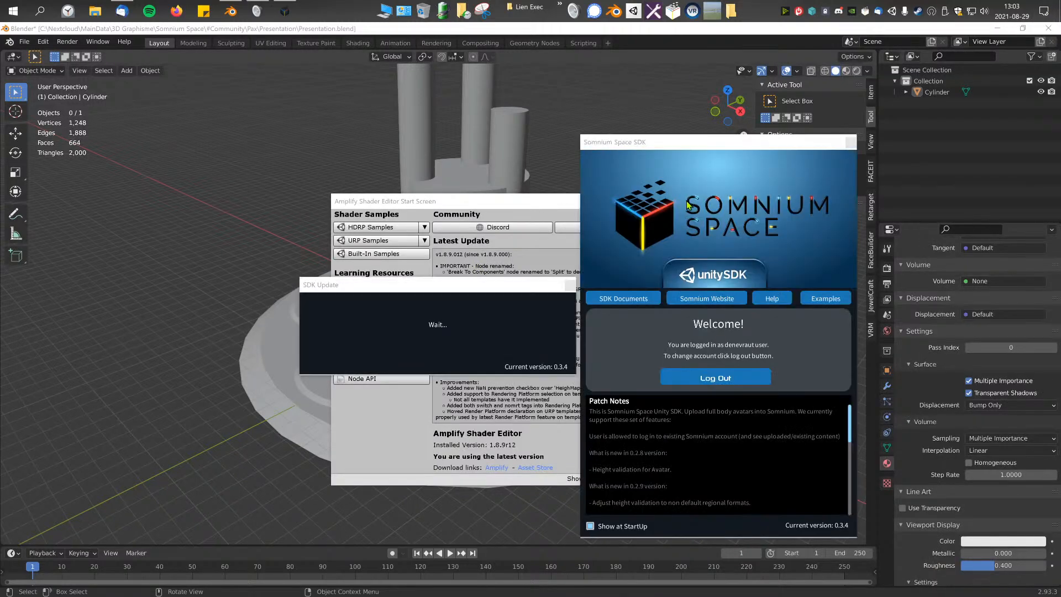
Step: Dismiss the Amplify Shader Editor, SDK Update and Somnium Space SDK start-up windows in Unity
click(632, 203)
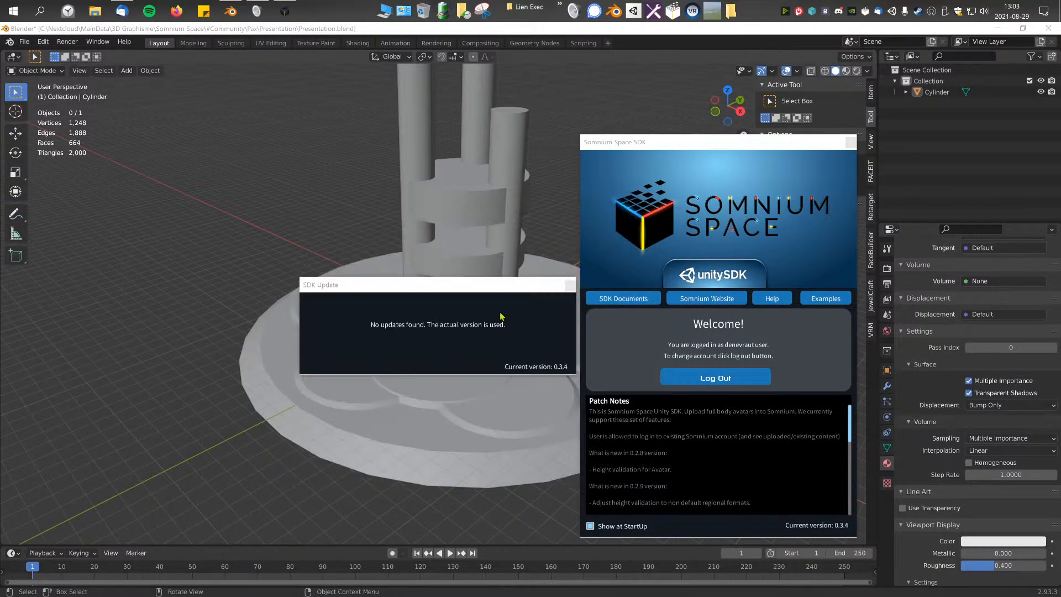
click(570, 286)
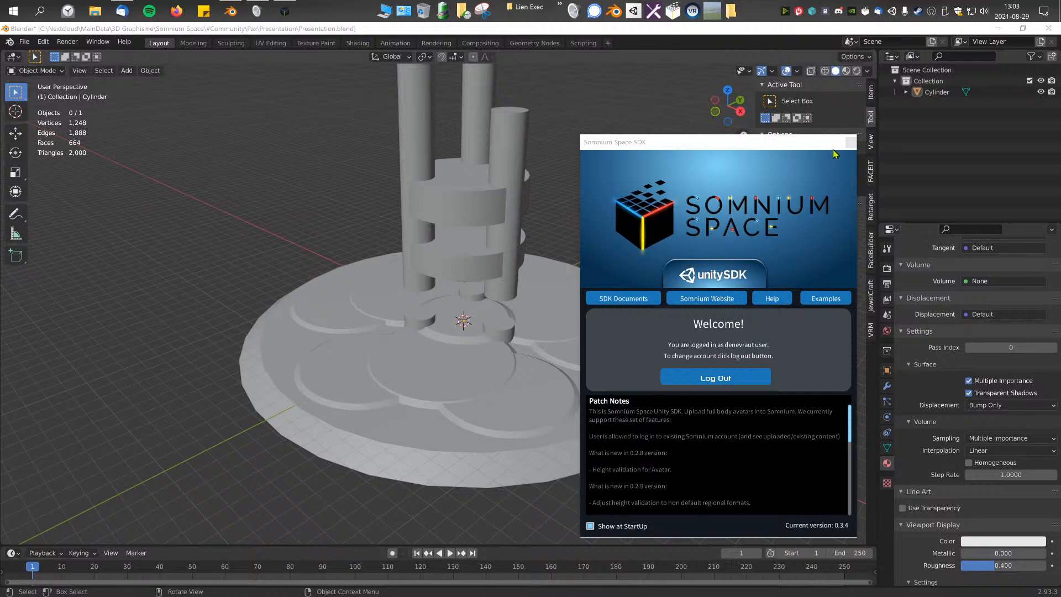
click(850, 143)
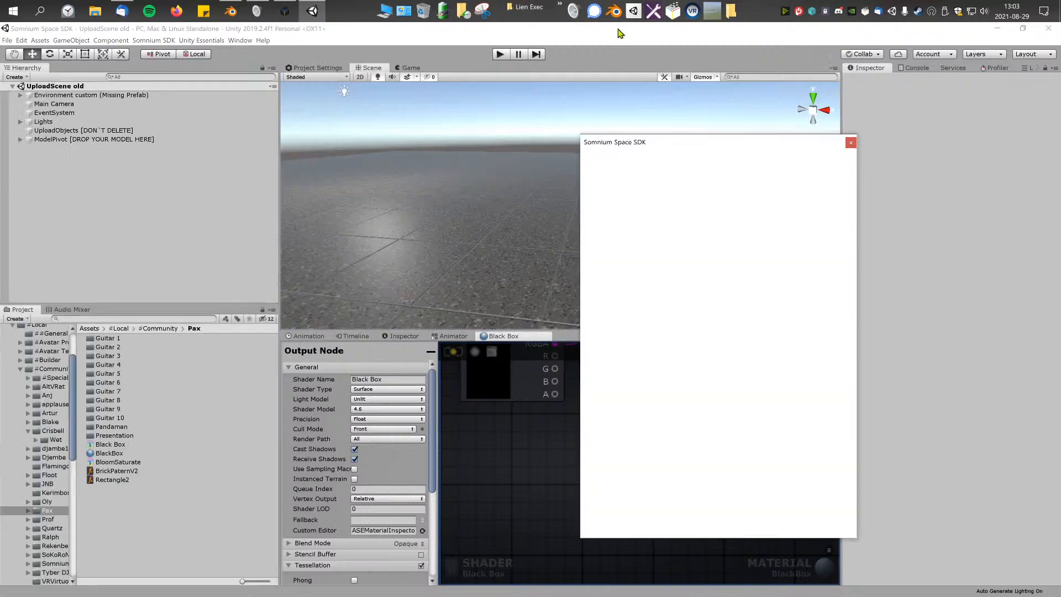
click(569, 285)
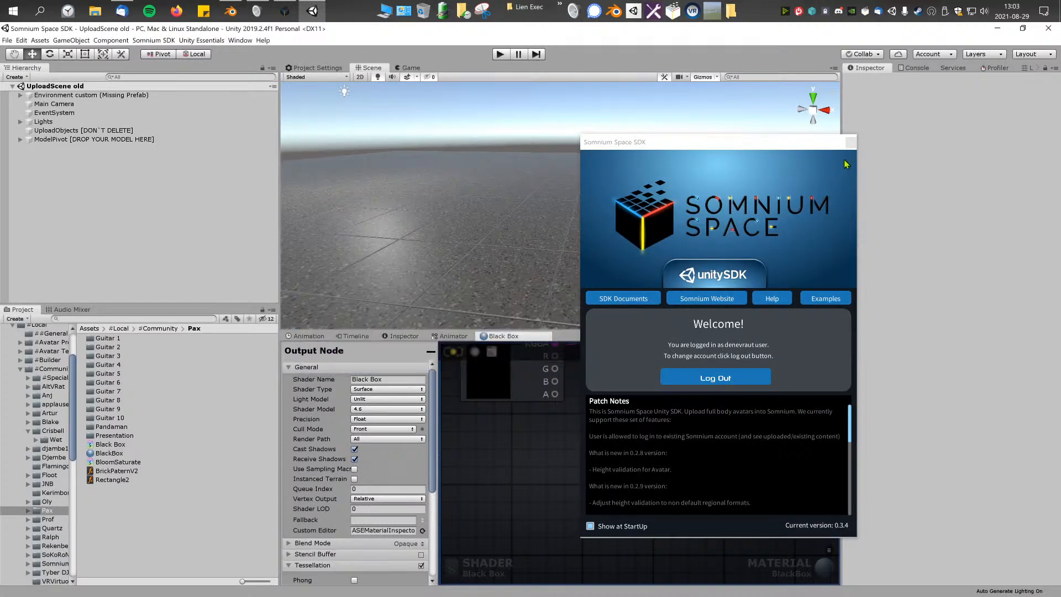
click(851, 142)
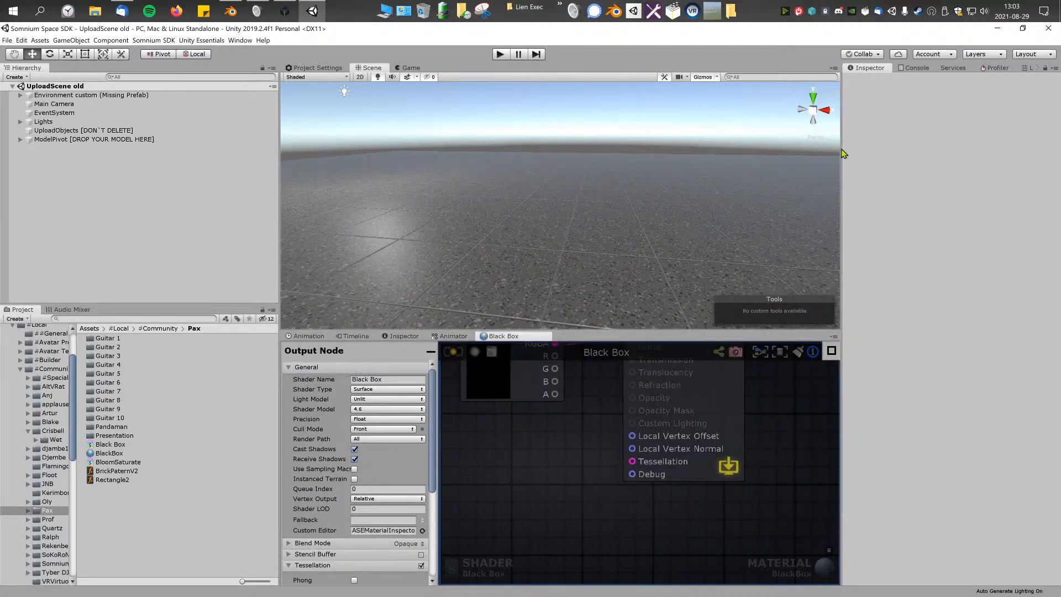
Step: Review the models stored under ModelPivot [DROP YOUR MODEL HERE], then collapse that group in the hierarchy
right_drag(646, 221, 432, 191)
click(107, 142)
click(20, 140)
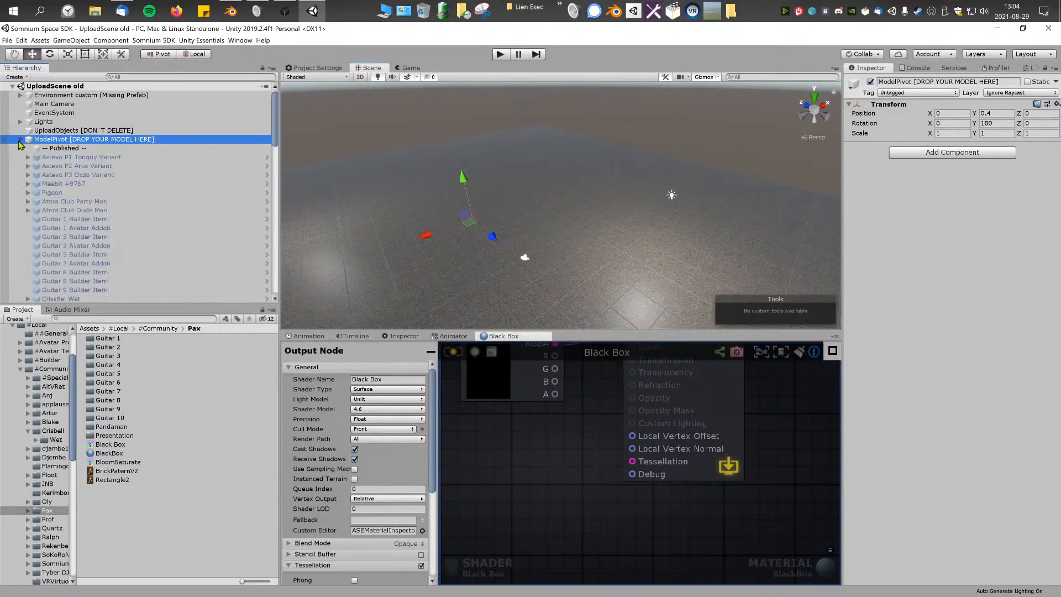
click(20, 140)
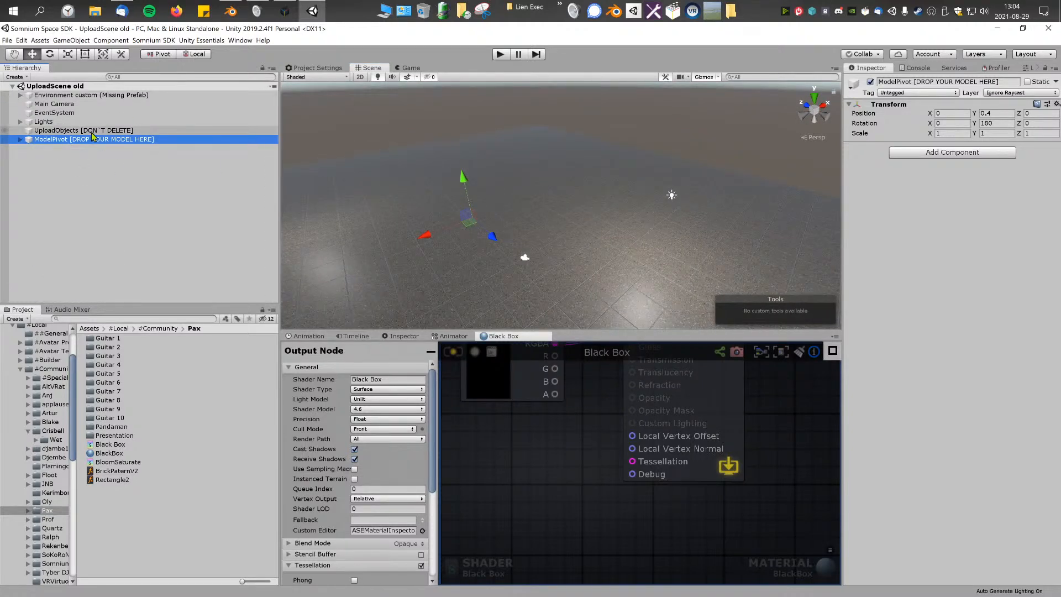
click(84, 157)
click(86, 140)
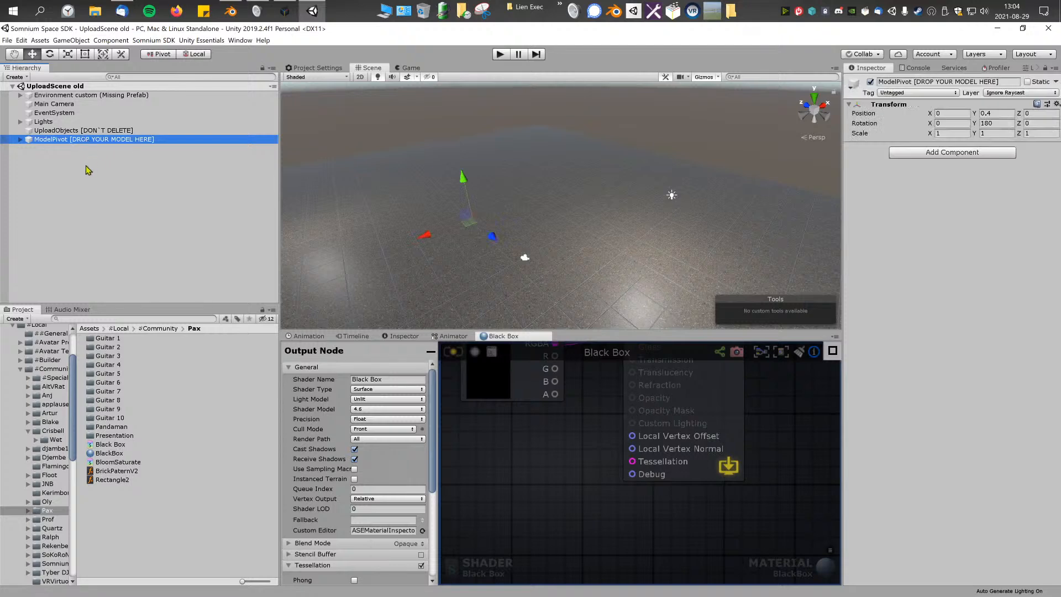
Step: Inspect the scene's UploadObjects, ModelPivot, EventSystem and Lights objects in the hierarchy
click(78, 131)
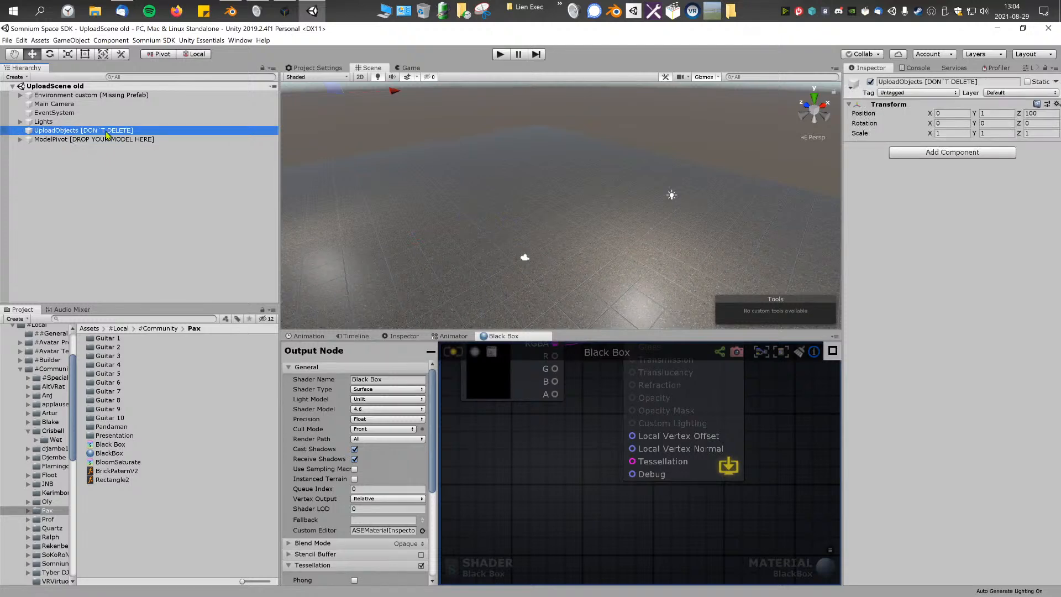
click(108, 139)
ctrl+click(83, 131)
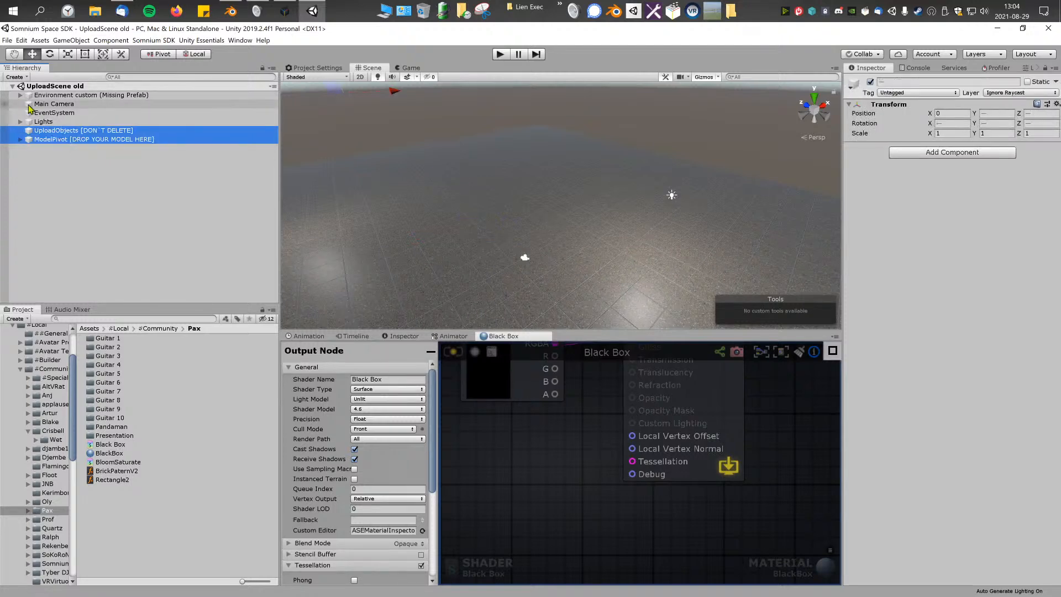
click(43, 113)
click(54, 120)
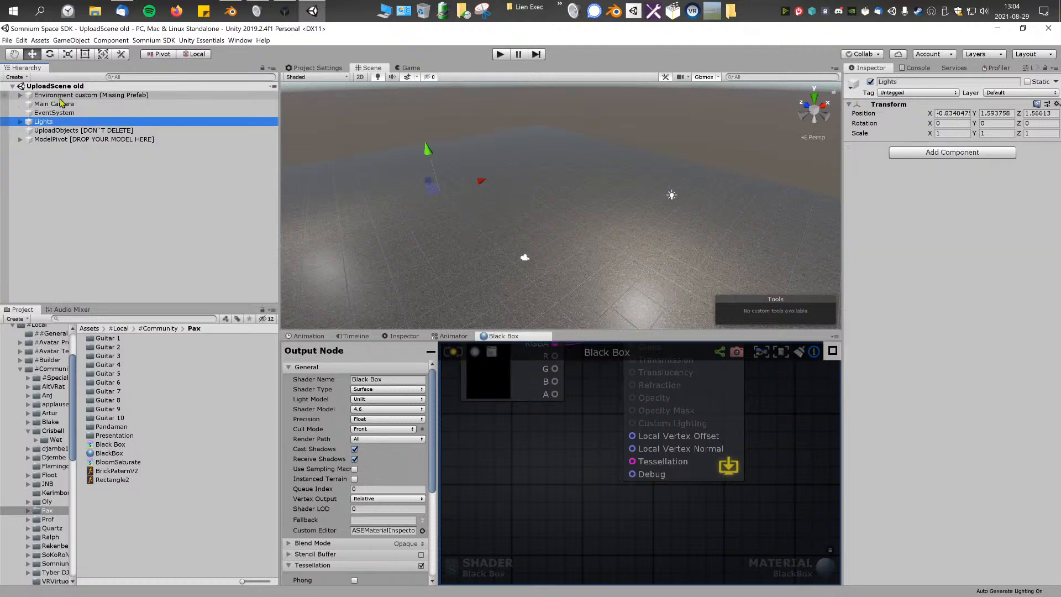
Step: Inspect the Environment custom, ModelPivot and UploadObjects entries of the scene hierarchy
shift+click(63, 96)
right_drag(466, 200, 520, 145)
click(104, 139)
shift+click(94, 129)
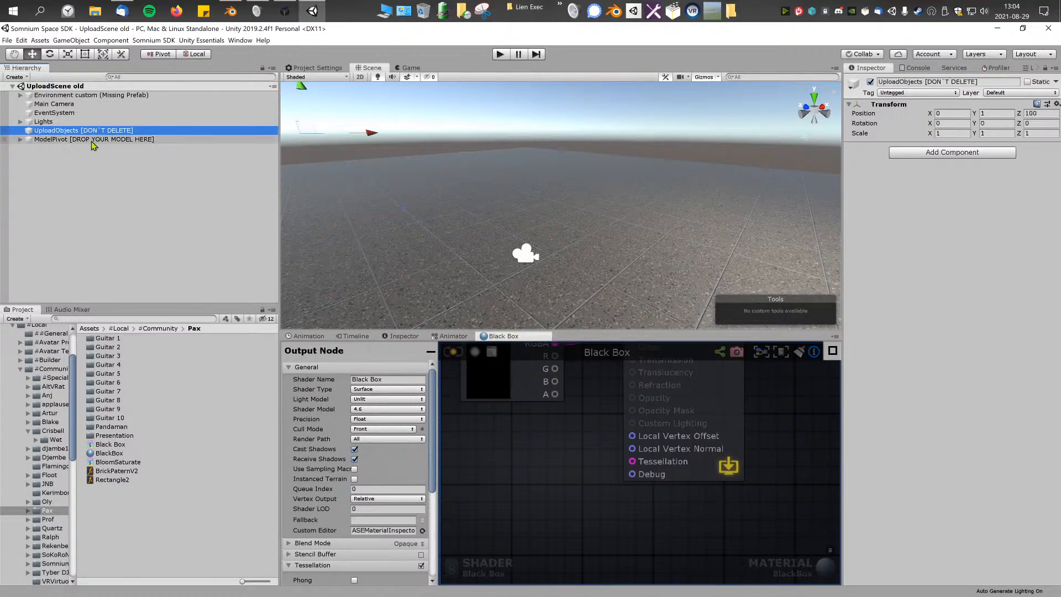
click(81, 132)
Step: Expand the ModelPivot [DROP YOUR MODEL HERE] group and make the hierarchy area taller to show more of its models
click(81, 138)
click(20, 139)
scroll(124, 202, down, 5)
scroll(124, 201, up, 5)
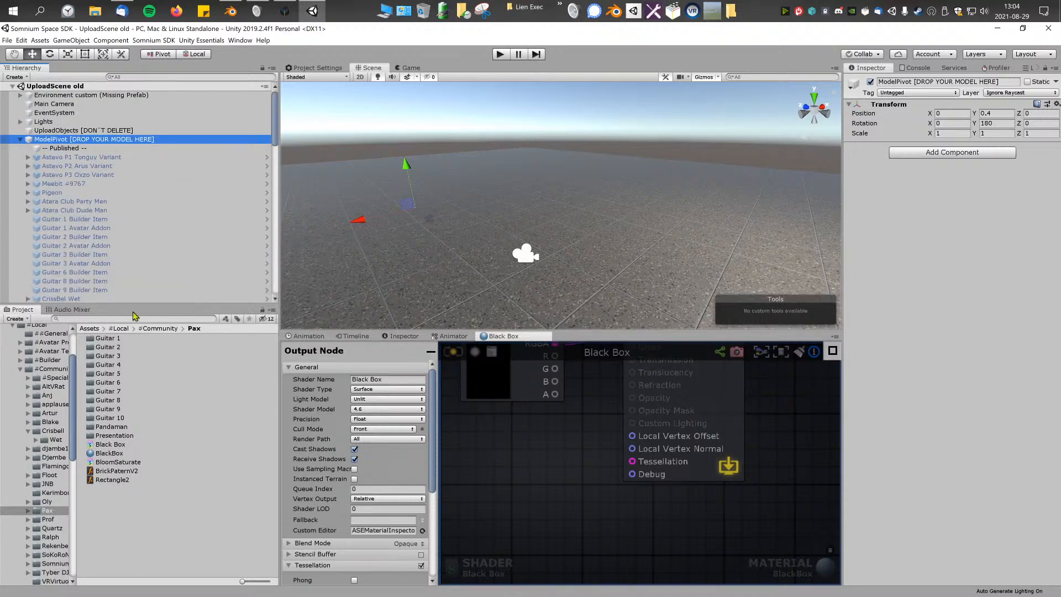
drag(137, 304, 130, 337)
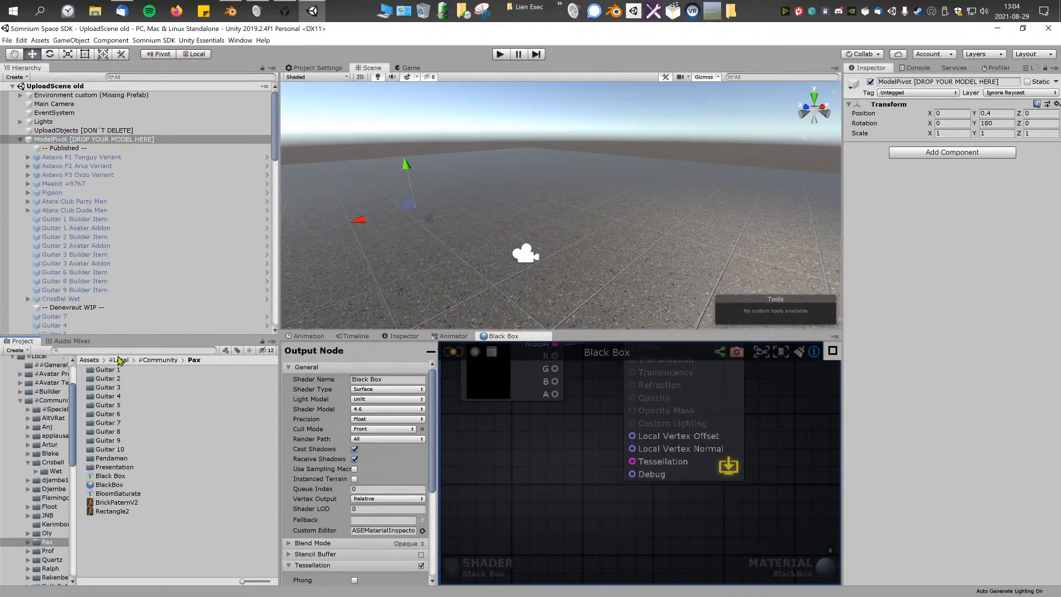
Step: Inspect the Plane object in the Tests section, then switch to Somnium Space to view the platform in its builder
scroll(109, 270, down, 15)
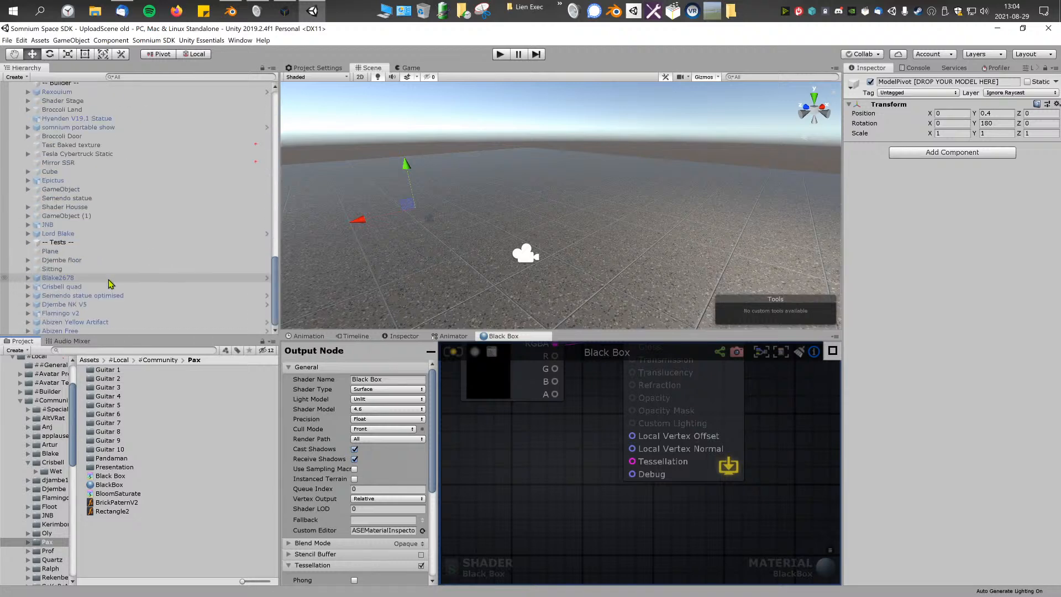
click(83, 251)
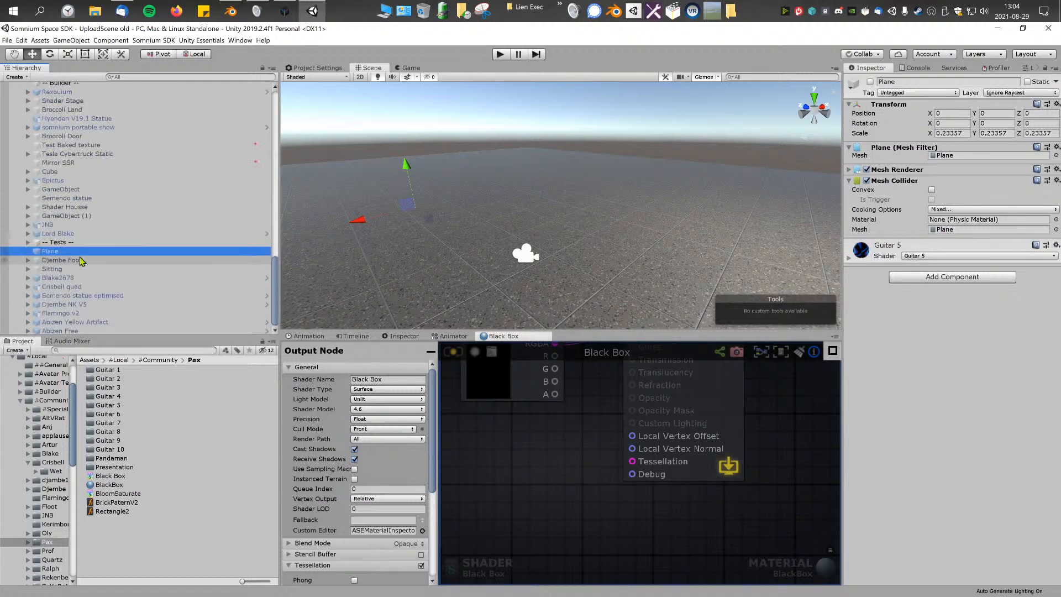
scroll(93, 212, up, 7)
scroll(92, 214, down, 7)
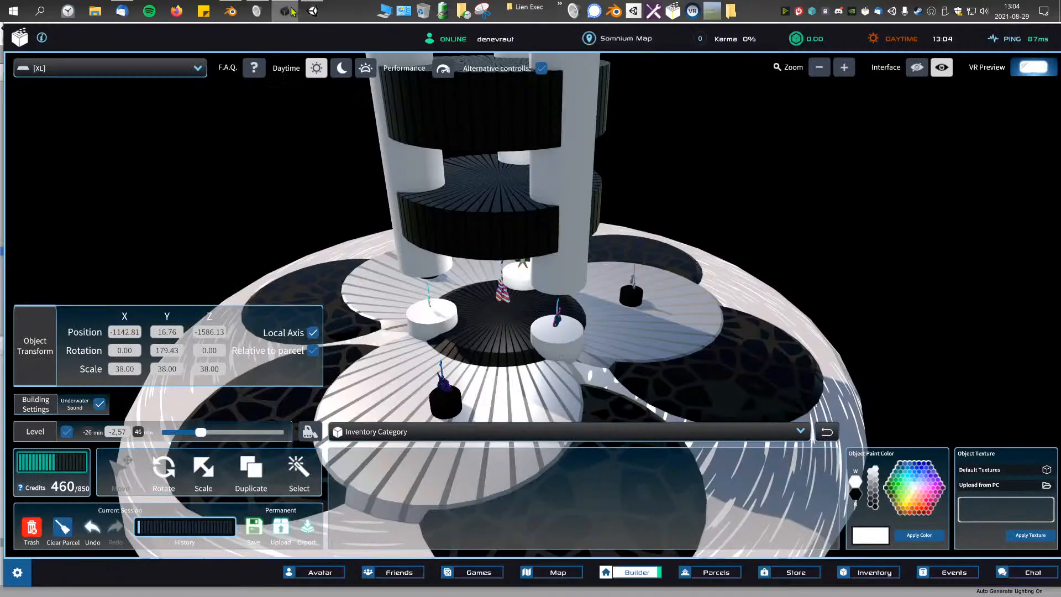
click(285, 10)
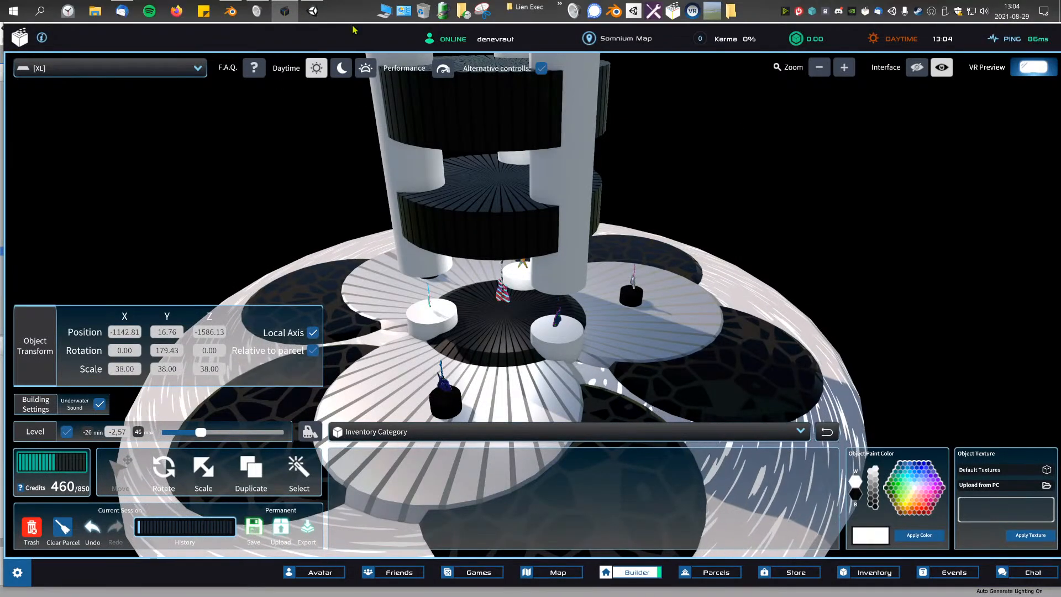
Step: Switch back to Unity and inspect the Building Item Config of the Abizen Free and Shader Stage models
click(312, 10)
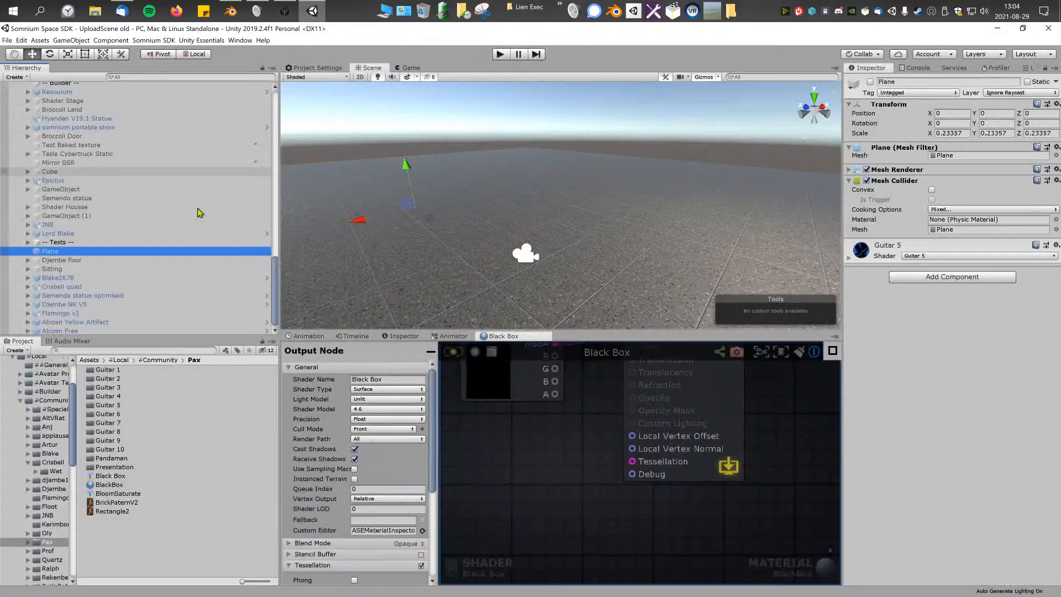
click(98, 330)
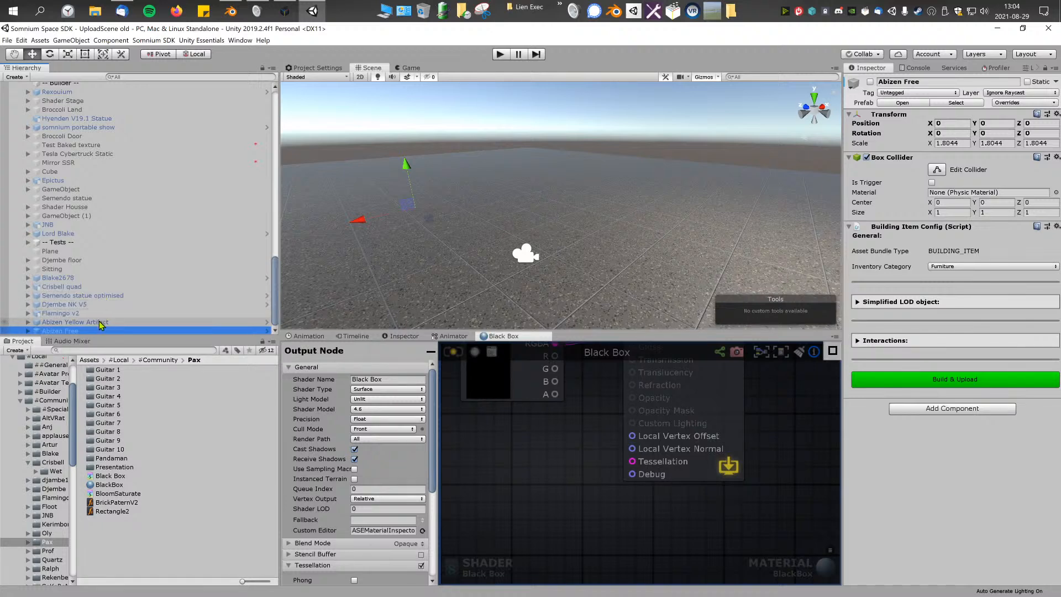
scroll(100, 291, up, 3)
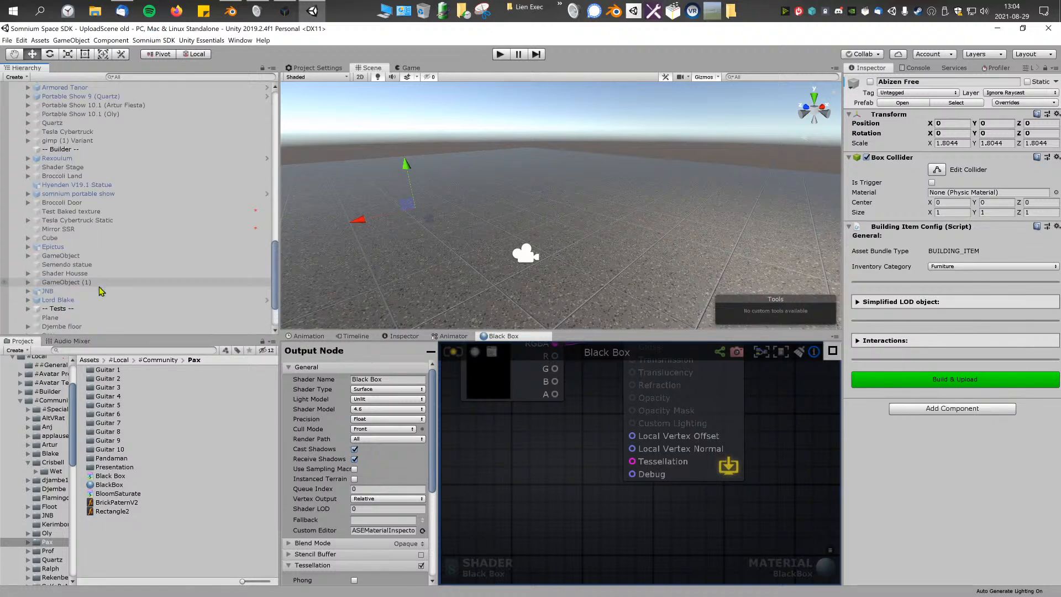
scroll(100, 291, up, 2)
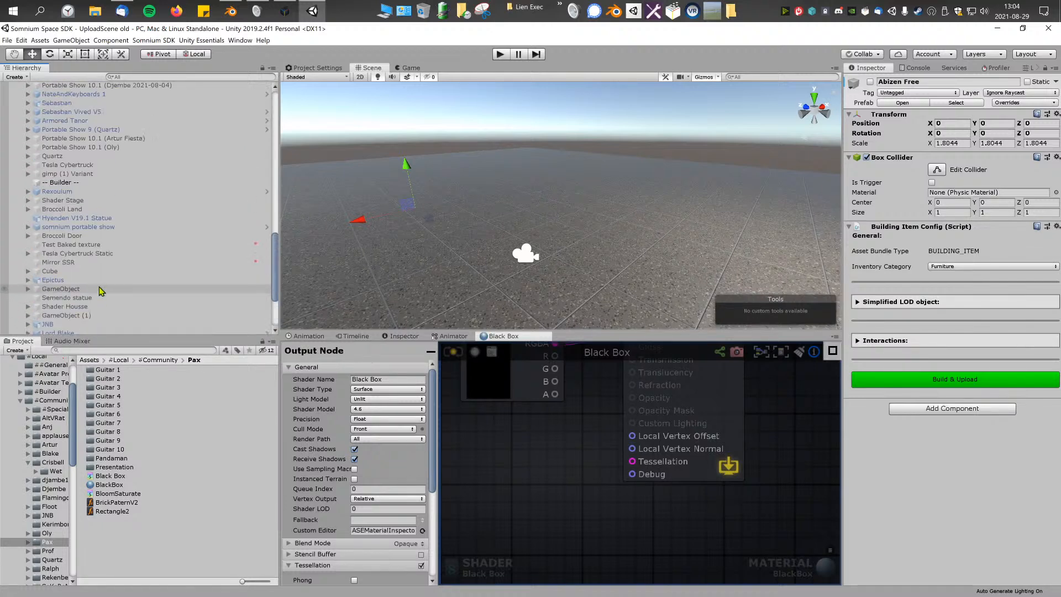
click(81, 203)
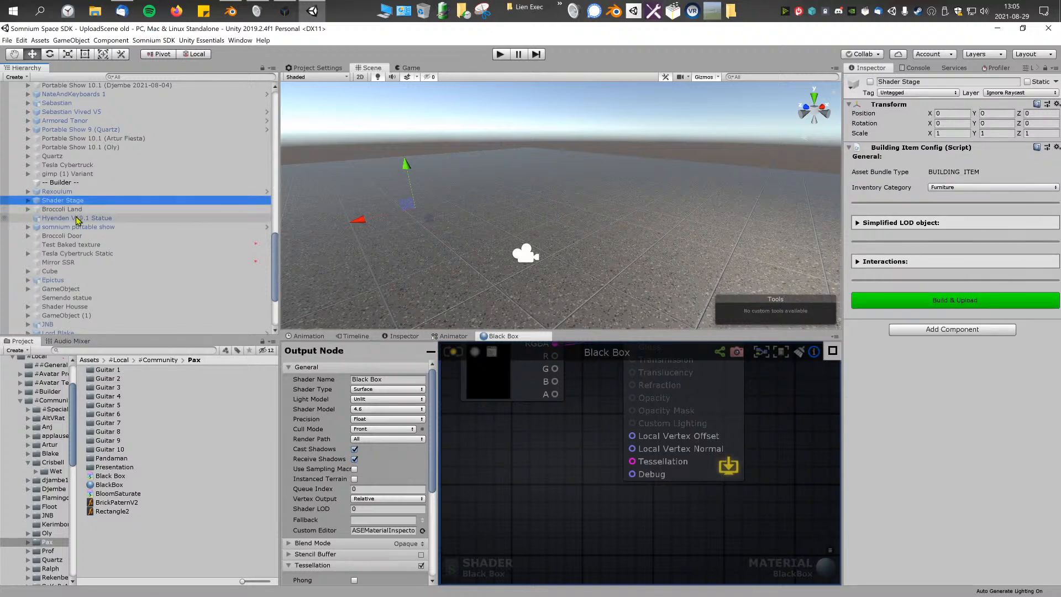
Step: Browse the project's #Community folder and open its Oly subfolder
click(147, 360)
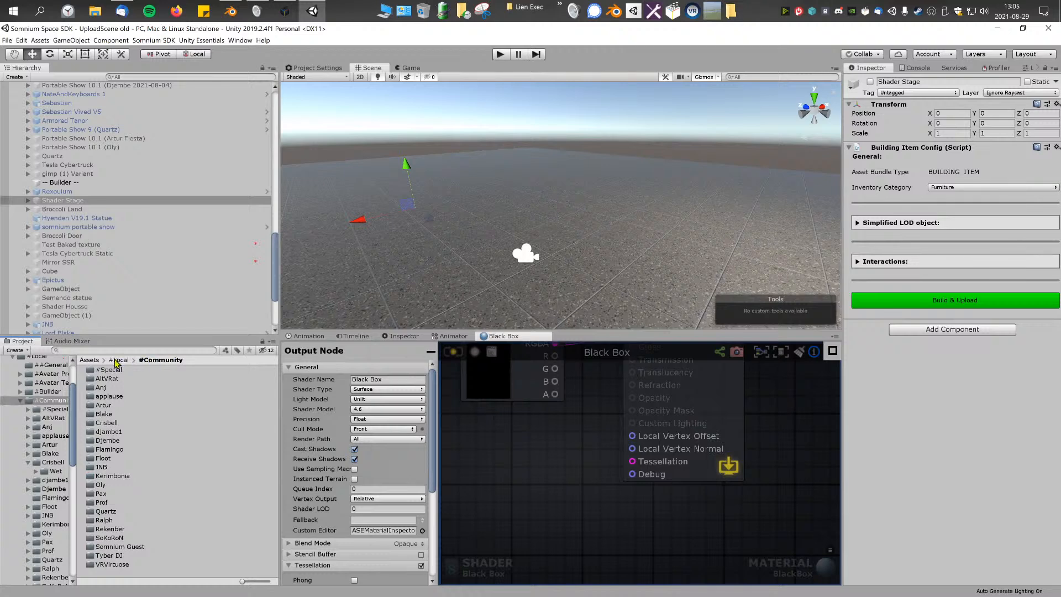
double_click(101, 486)
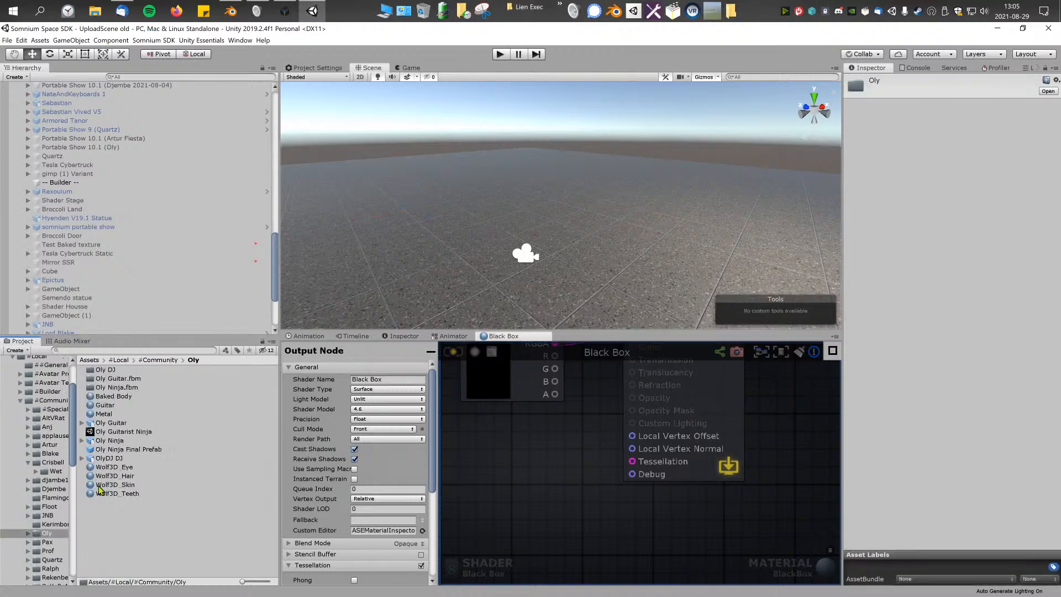
click(157, 360)
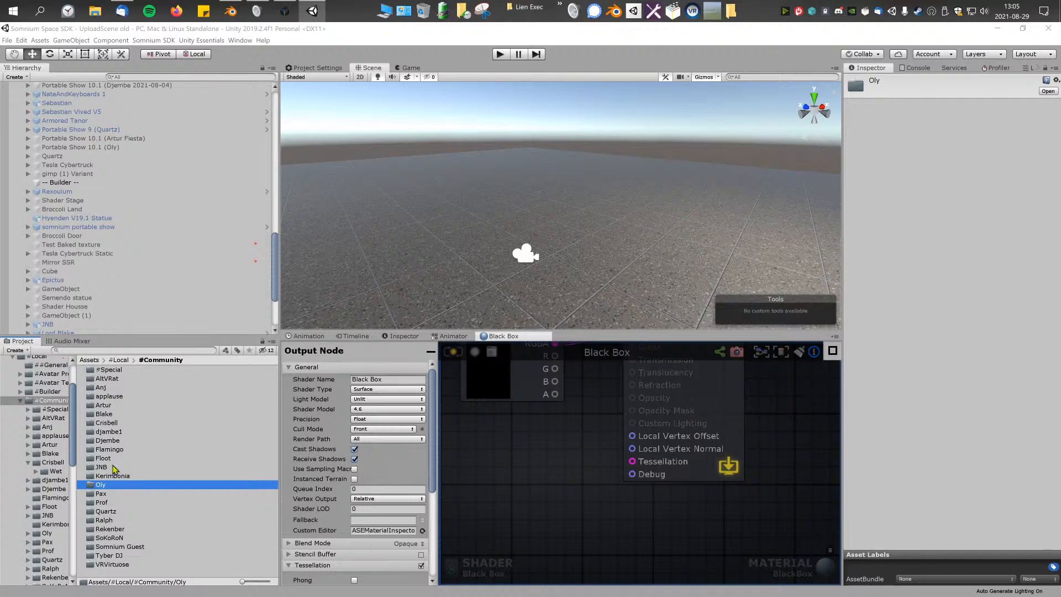
double_click(111, 485)
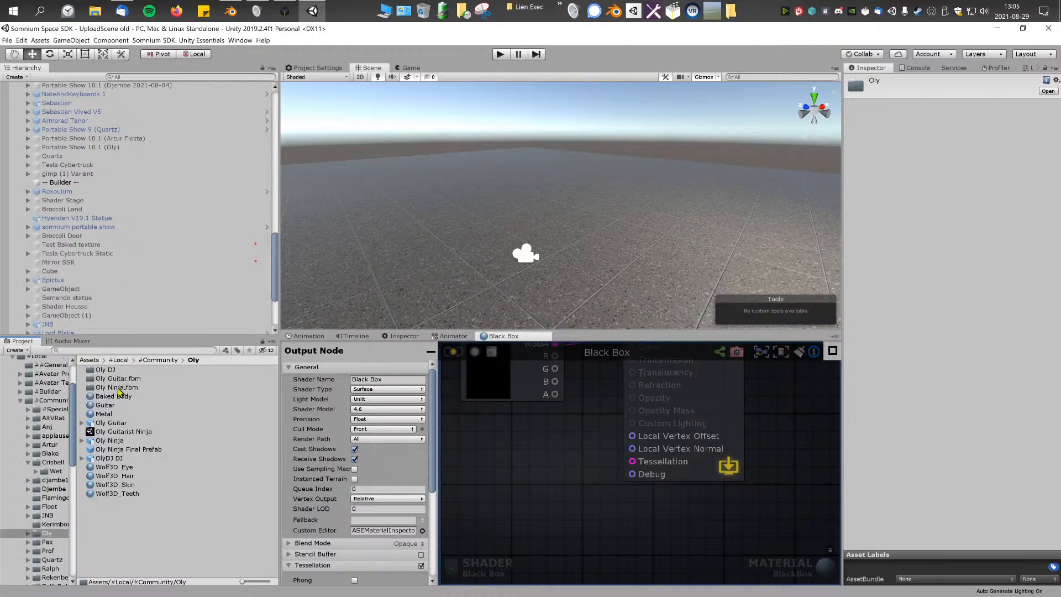
Step: Review the Specials, Published and Denevraut WIP models in the hierarchy, then switch to Blender to glance at the platform
scroll(89, 224, up, 10)
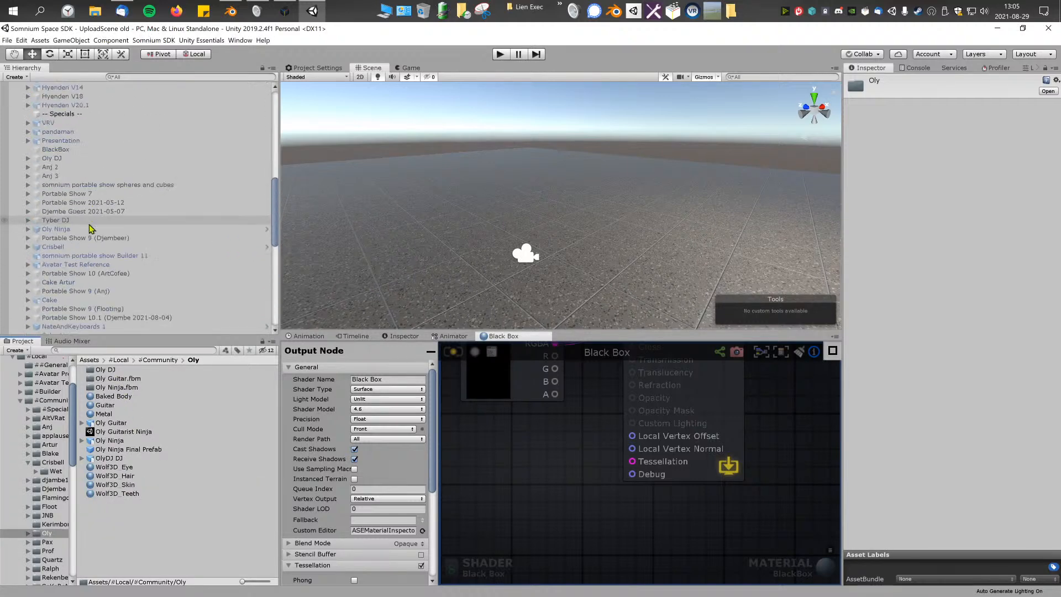
scroll(89, 224, up, 5)
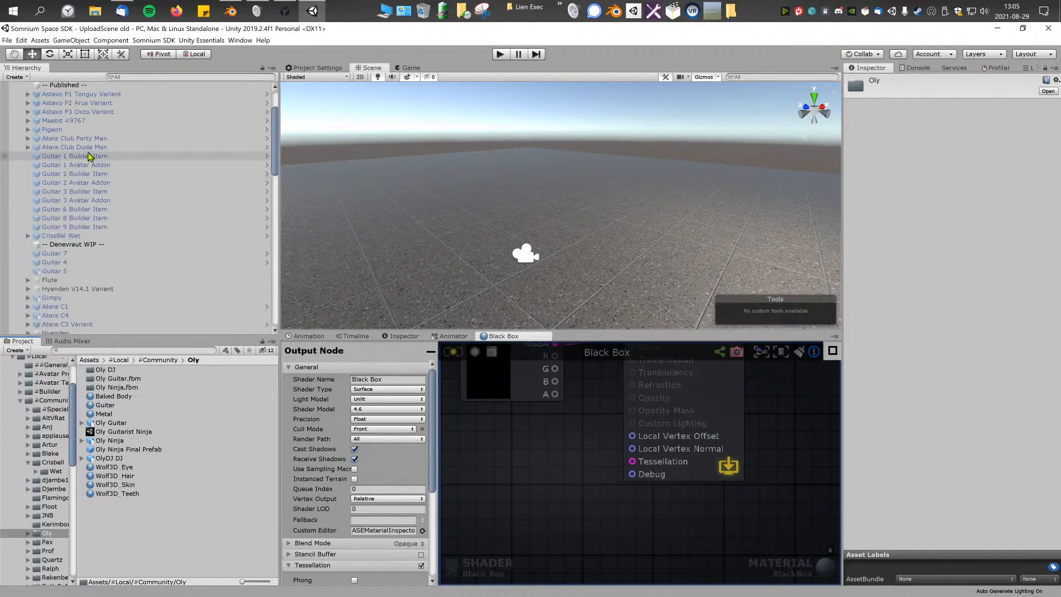
scroll(69, 131, up, 3)
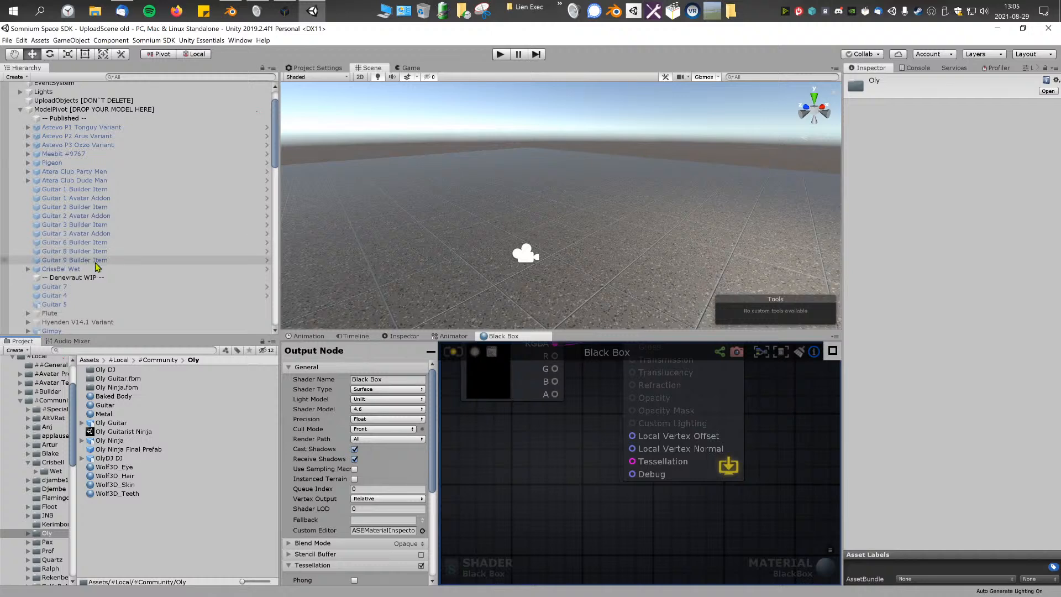
scroll(72, 285, down, 3)
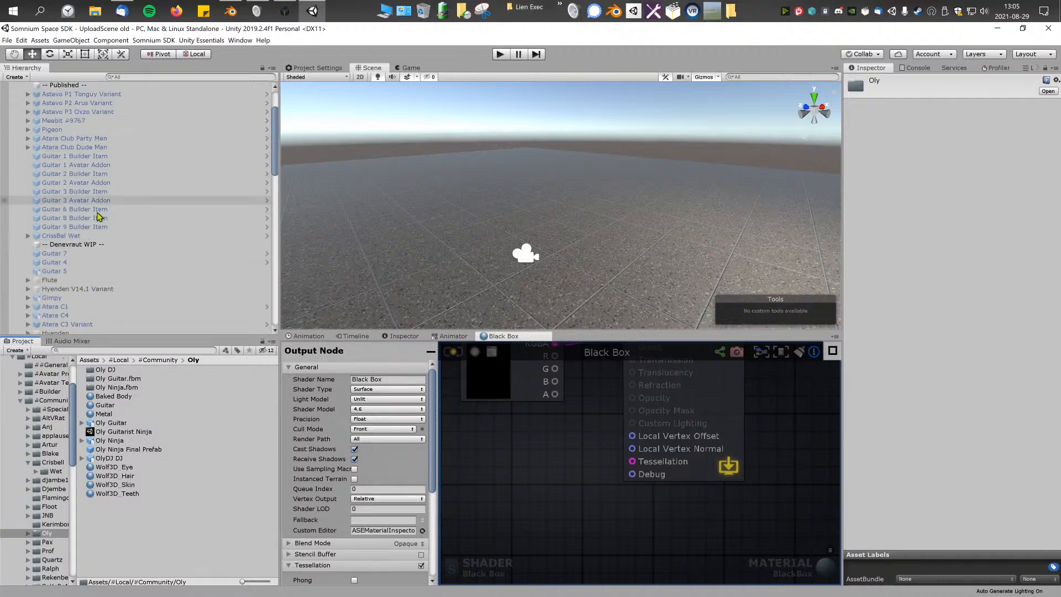
scroll(110, 232, down, 3)
scroll(121, 277, down, 3)
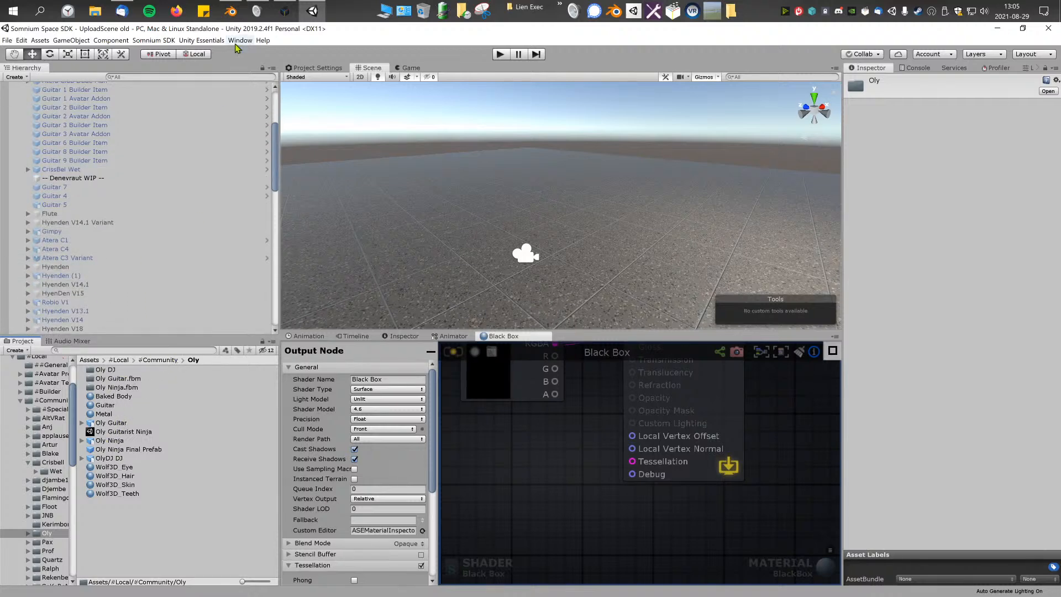
click(230, 10)
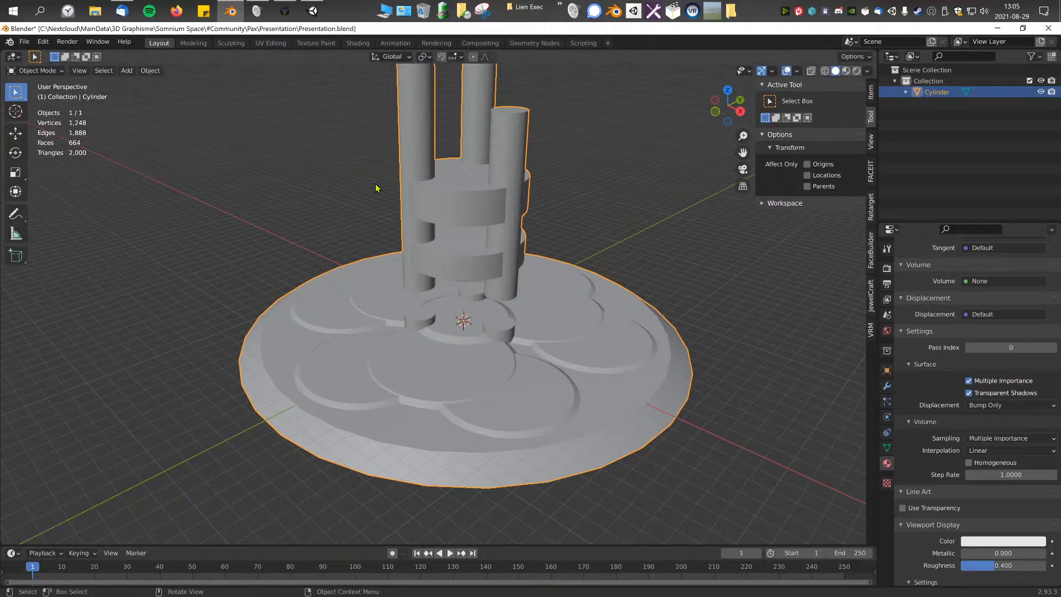
Step: Return to Unity, go back to the #Community project folder and collapse its Crisbell subfolder to review the folder tree
click(313, 10)
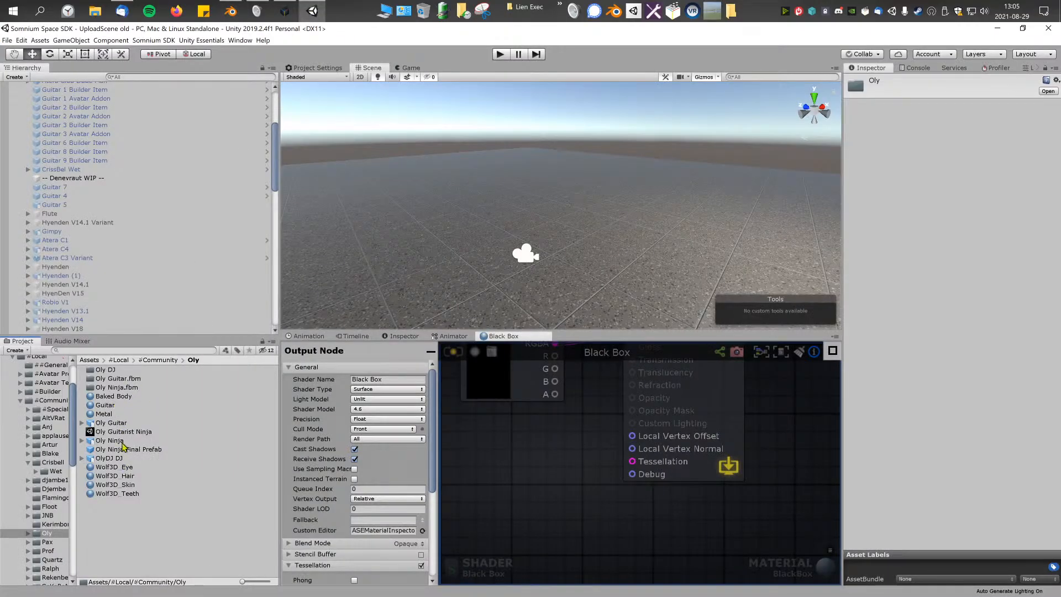
click(166, 369)
click(161, 359)
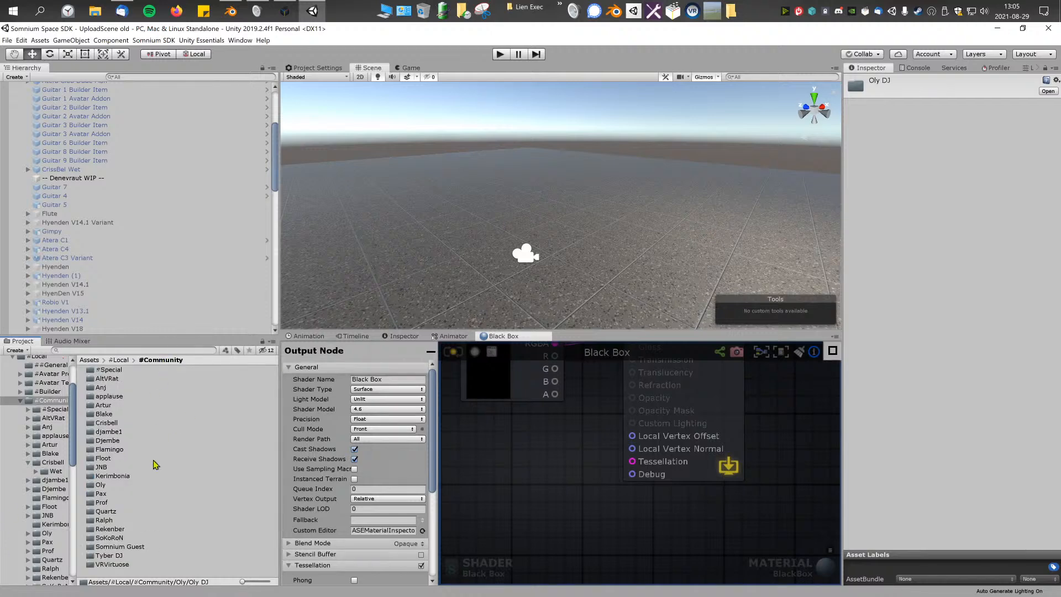
click(48, 403)
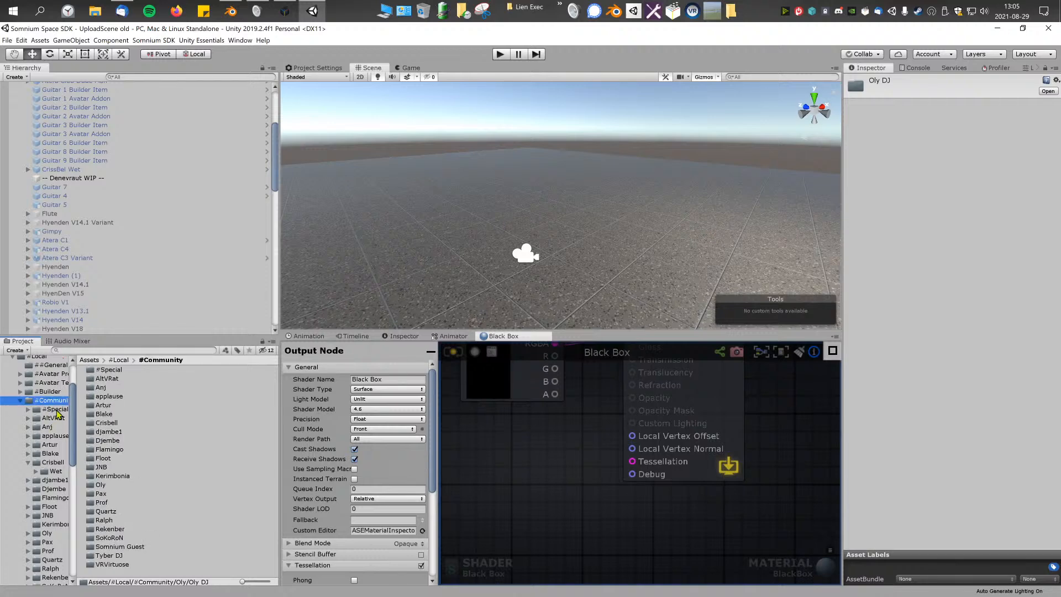
click(27, 462)
scroll(58, 459, down, 1)
key(F2)
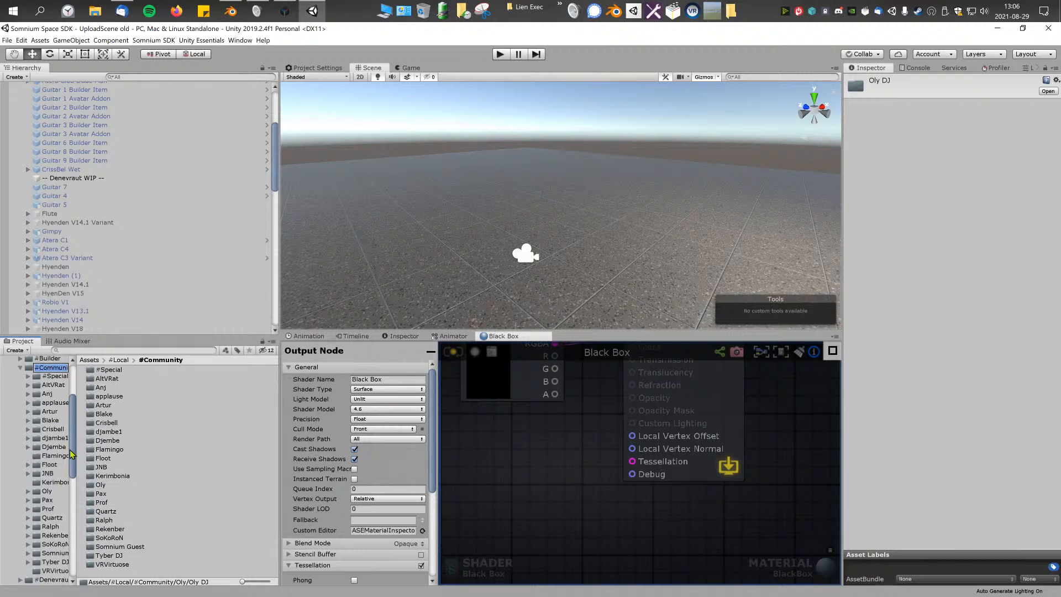
scroll(76, 469, down, 1)
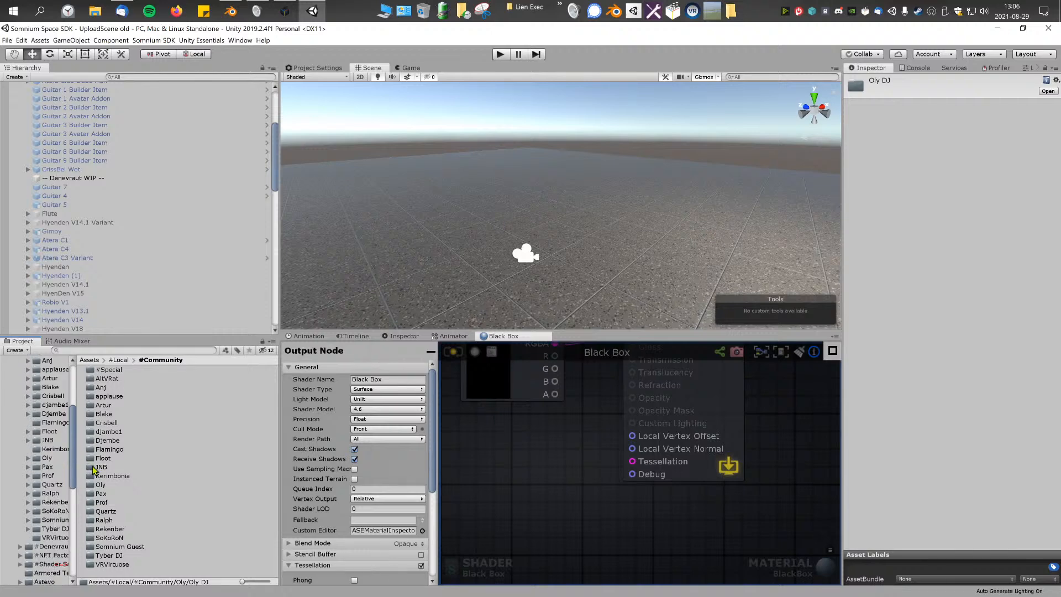
Step: Switch to Blender, deselect the presentation platform and examine its base, pillars and stacked discs from several angles
click(230, 11)
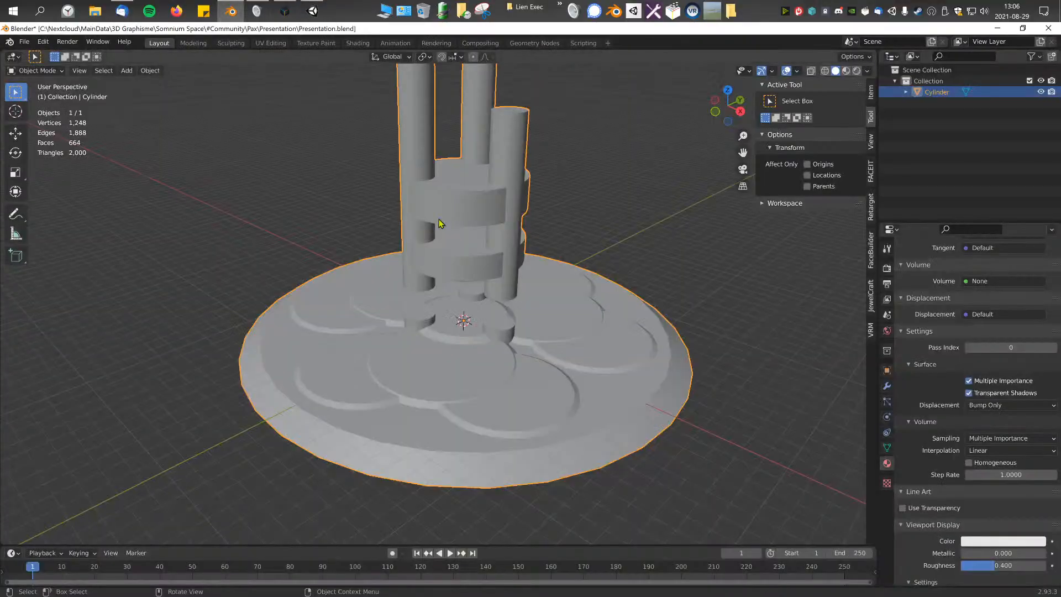
scroll(489, 218, up, 2)
scroll(419, 276, down, 1)
middle_drag(430, 274, 417, 283)
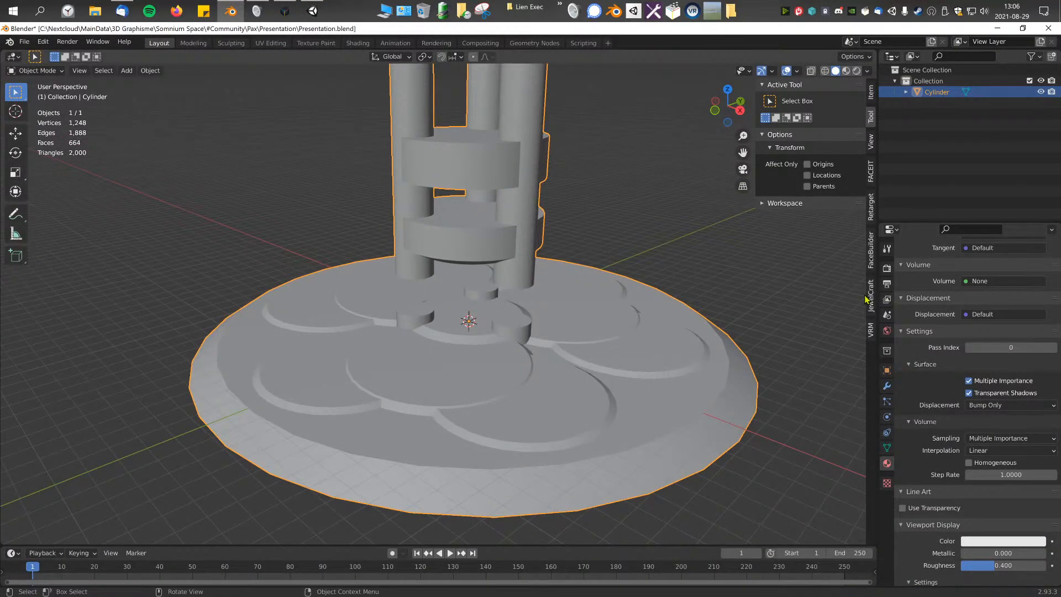
click(718, 275)
scroll(395, 322, down, 3)
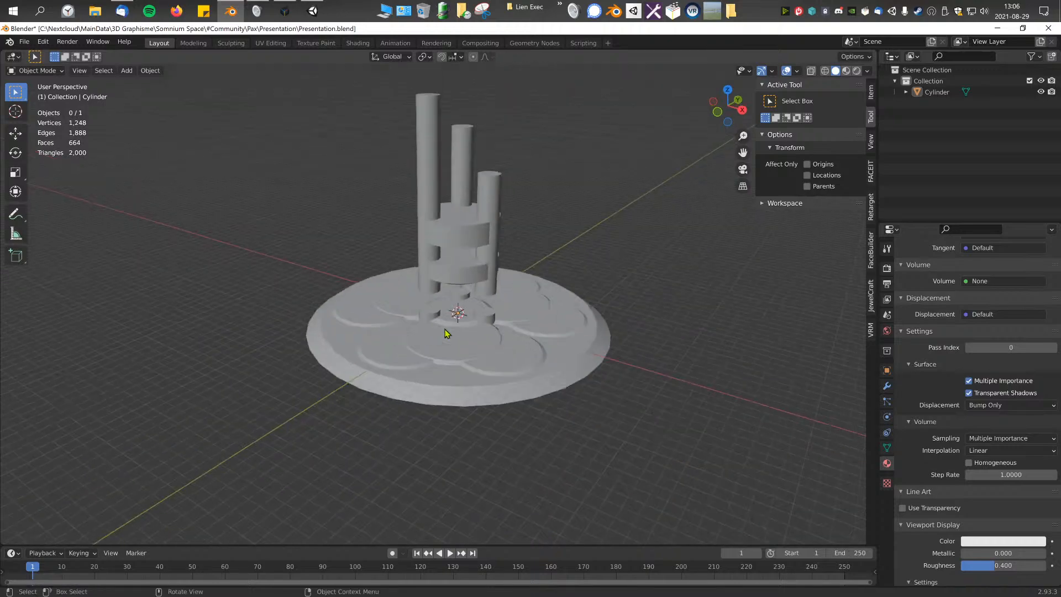
click(386, 324)
middle_drag(386, 324, 385, 284)
scroll(442, 293, up, 3)
click(656, 232)
click(477, 328)
middle_drag(477, 328, 490, 305)
scroll(521, 289, down, 2)
key(KP_1)
scroll(490, 305, up, 2)
key(shift+a)
click(555, 205)
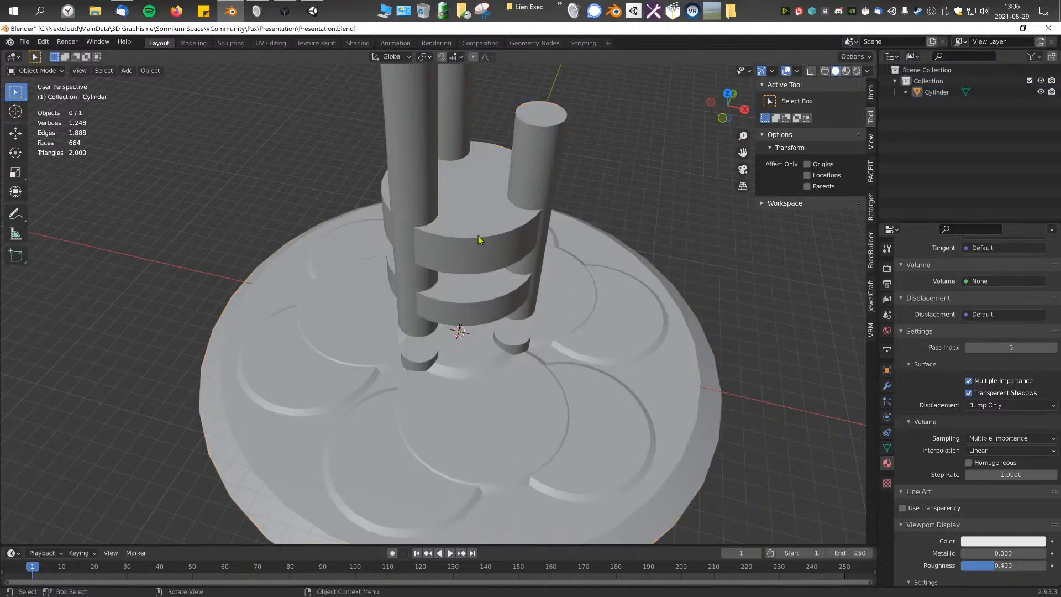
Step: Enter Edit Mode on the platform mesh and select all faces of the upper disc between the pillars
click(495, 238)
key(Tab)
scroll(475, 226, up, 4)
click(459, 210)
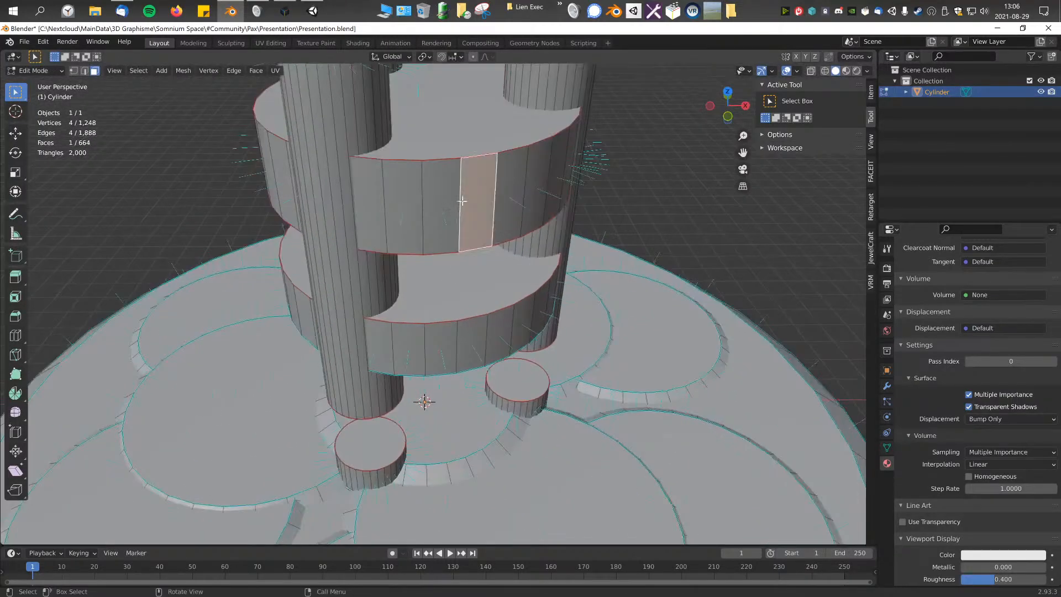
scroll(459, 210, down, 3)
key(ctrl+KP_Add)
key(ctrl+KP_Add)
key(KP_3)
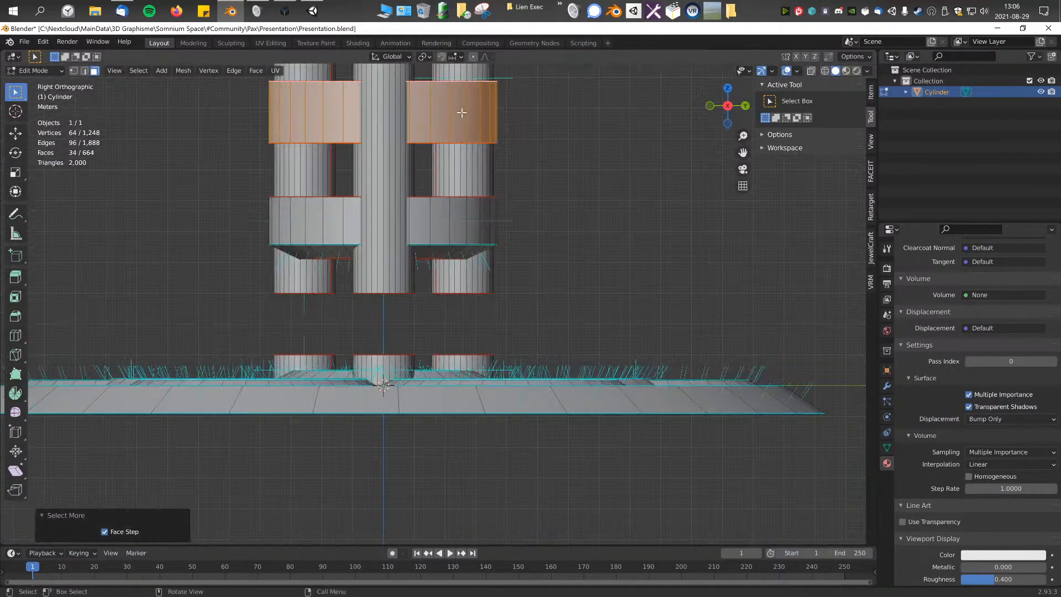
Step: Try to move the selected upper disc about 4 m upward along the Z axis
shift+middle_drag(462, 113, 496, 285)
key(g)
key(y)
key(z)
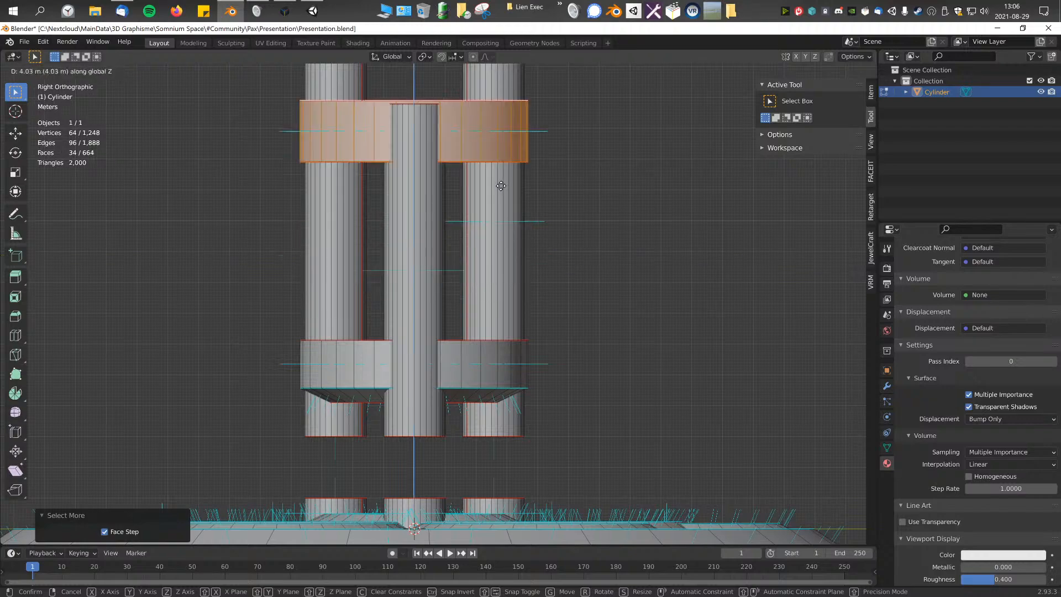
right_click(496, 195)
Step: Clear the face selection on the platform mesh and look over the whole model
middle_drag(486, 200, 522, 243)
scroll(544, 227, down, 3)
click(558, 216)
middle_drag(445, 238, 454, 270)
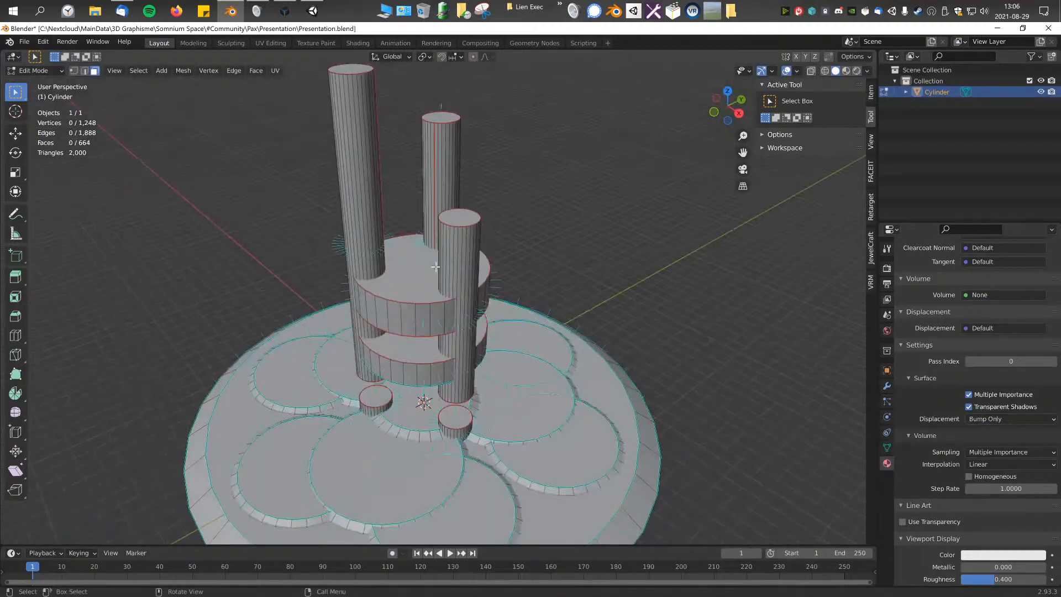
Step: Select the top face of the upper disc and grow the selection to its whole rim and underside
drag(370, 236, 453, 325)
click(399, 300)
shift+middle_drag(461, 285, 474, 277)
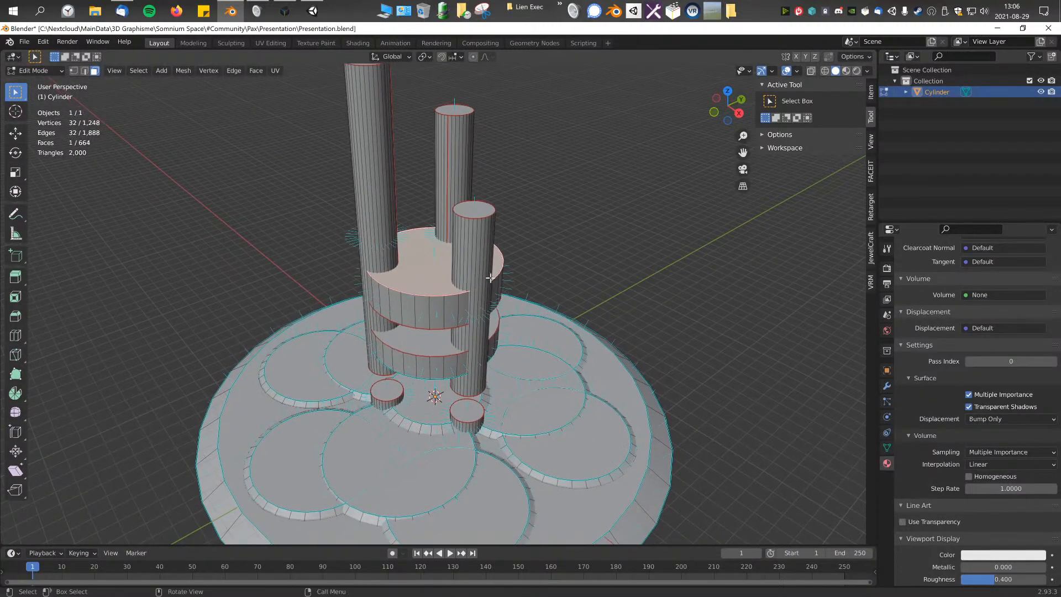
middle_drag(557, 282, 516, 229)
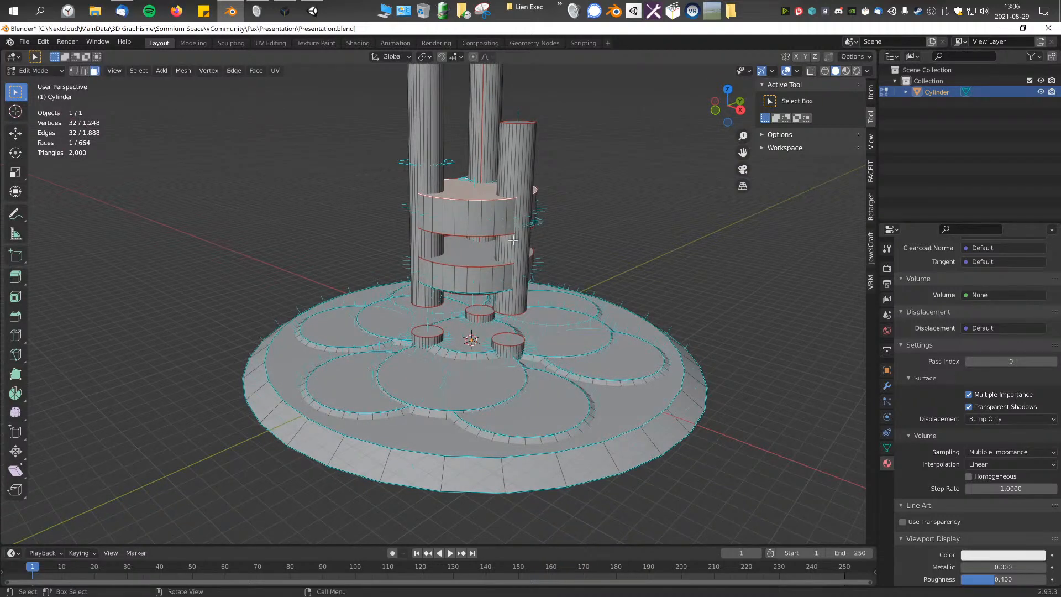
scroll(517, 249, up, 5)
key(ctrl+KP_Add)
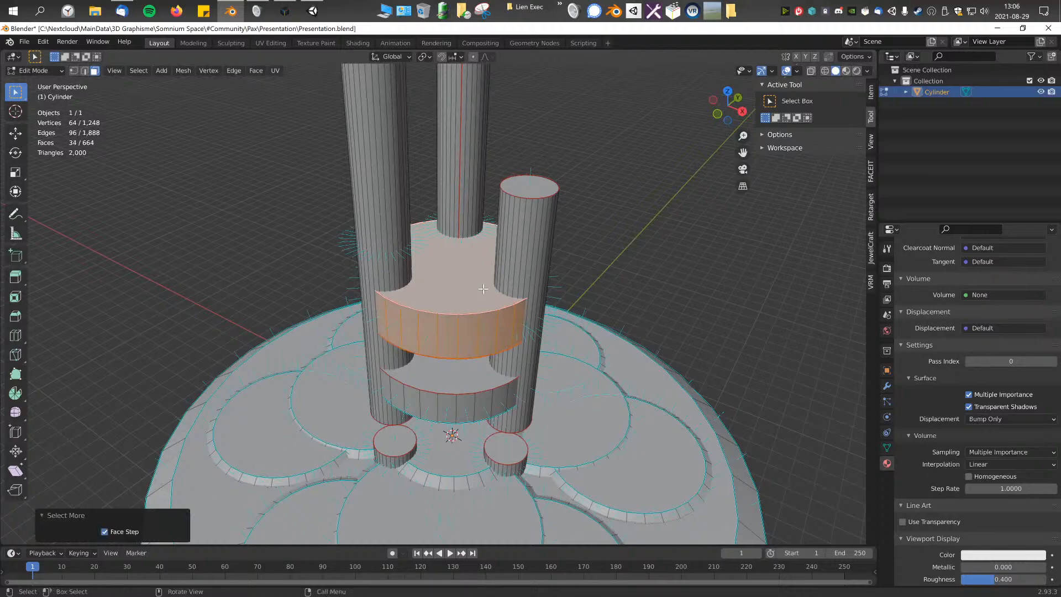
Step: Try to move the selected upper disc along the Y axis in the right side view
key(KP_3)
key(g)
key(y)
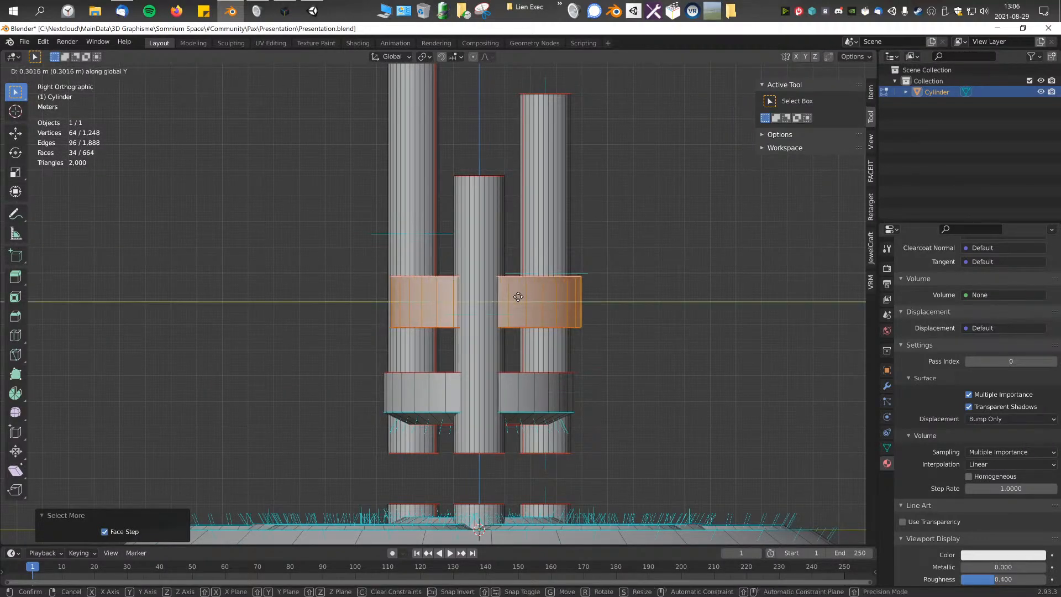
click(518, 305)
key(ctrl+z)
Step: Switch to Object Mode to look over the whole platform without mesh overlays, and return to Edit Mode
middle_drag(506, 327, 530, 353)
key(Tab)
scroll(565, 318, down, 4)
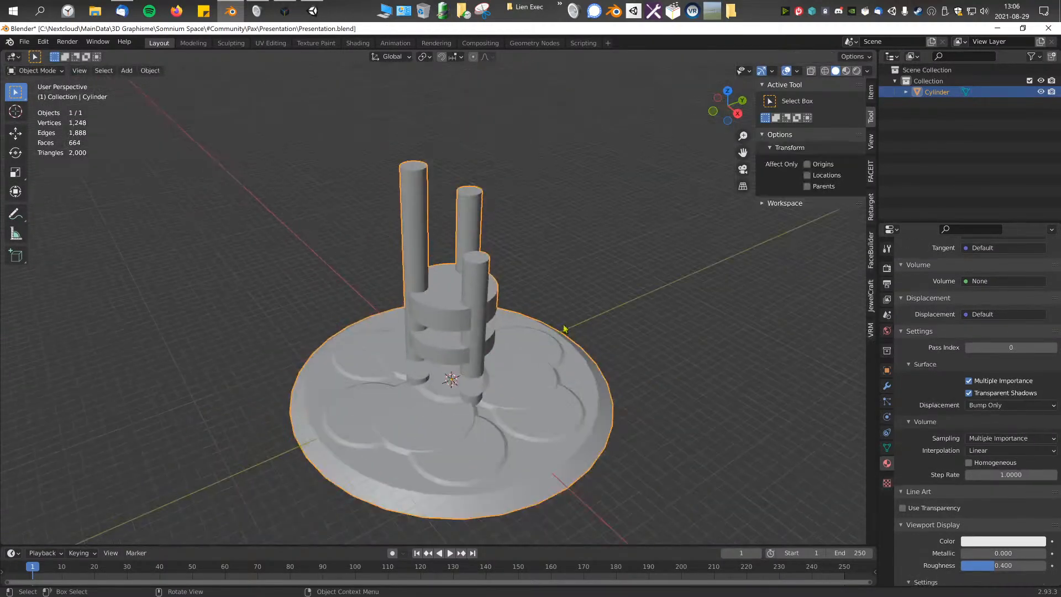
middle_drag(481, 208, 512, 219)
middle_drag(510, 310, 498, 309)
scroll(498, 310, up, 2)
scroll(498, 311, down, 2)
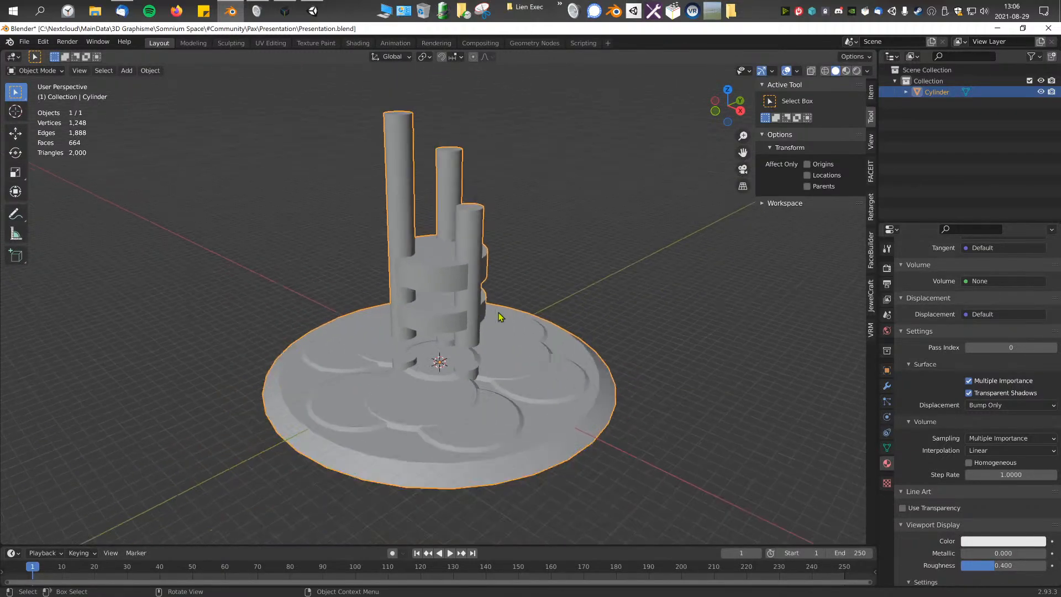
key(Tab)
Step: In the right side view, move the selected upper disc about 3.39 m upward along the Z axis
scroll(499, 275, up, 4)
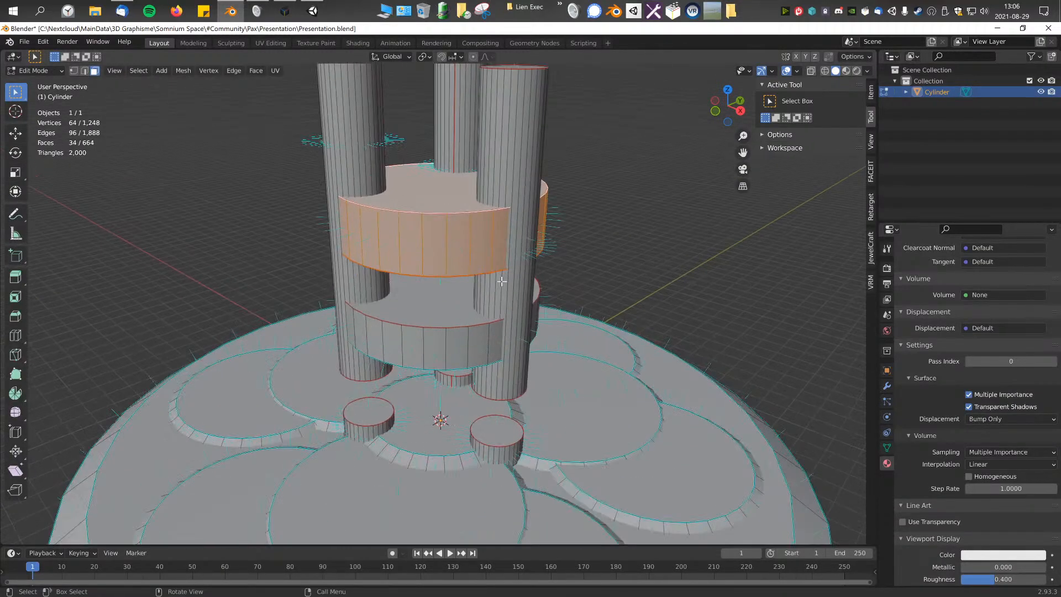
key(KP_3)
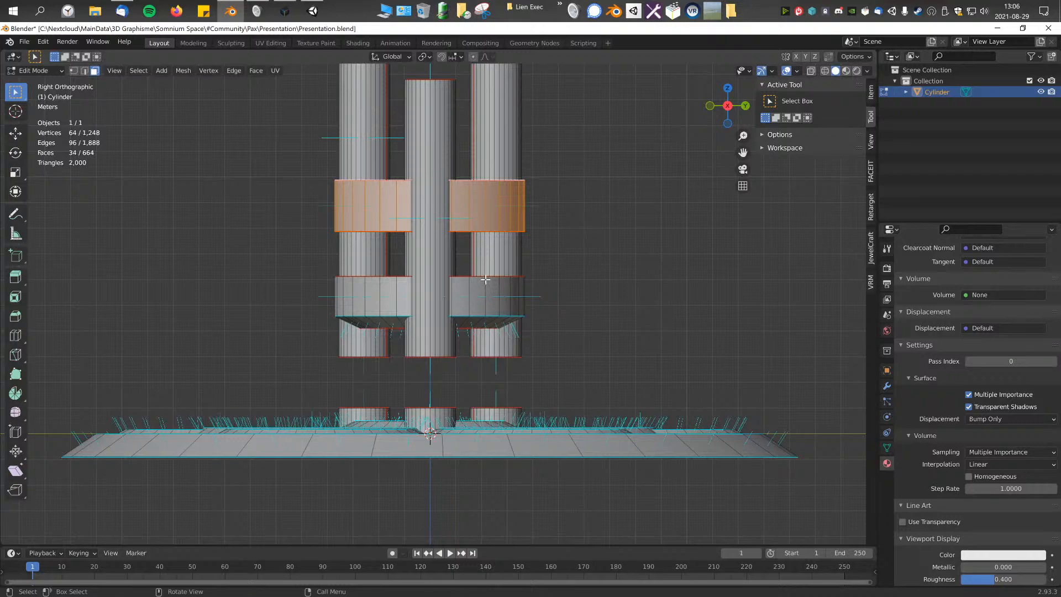
key(KP_1)
key(KP_3)
key(KP_1)
key(KP_3)
shift+middle_drag(485, 280, 500, 335)
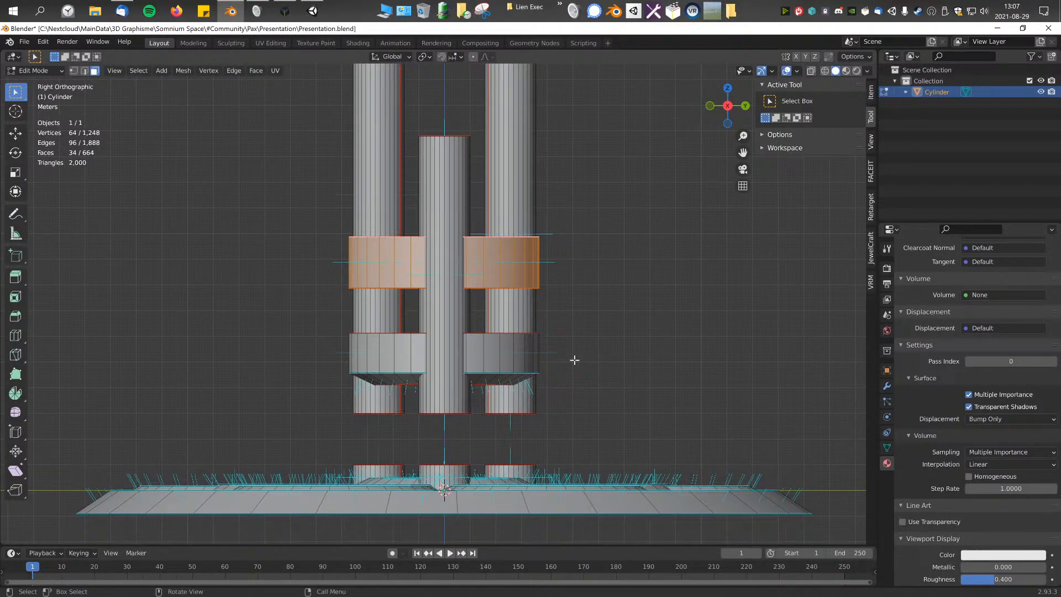
key(g)
key(z)
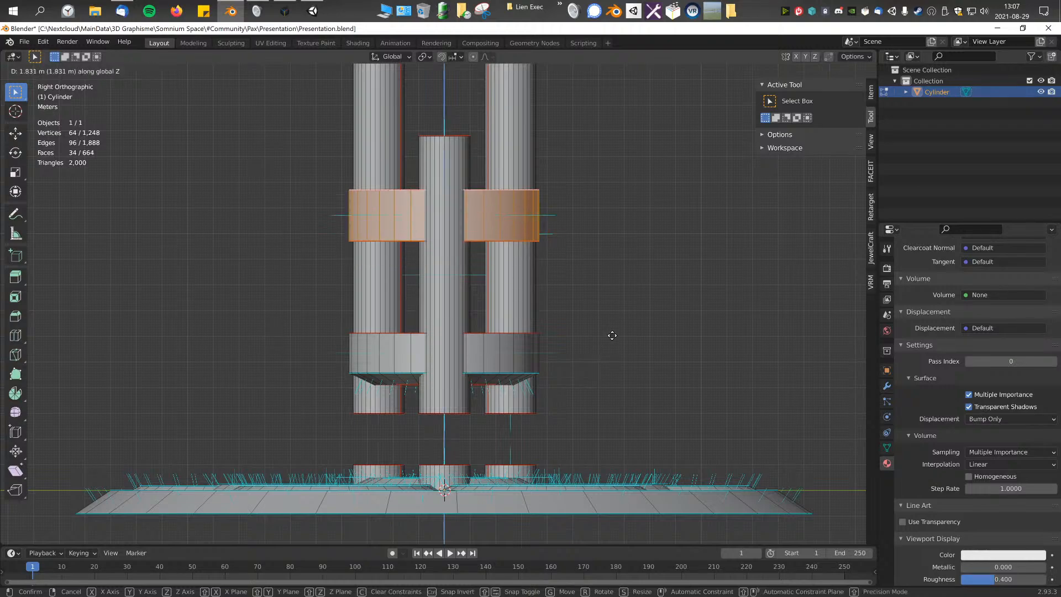
click(628, 294)
middle_drag(627, 294, 506, 314)
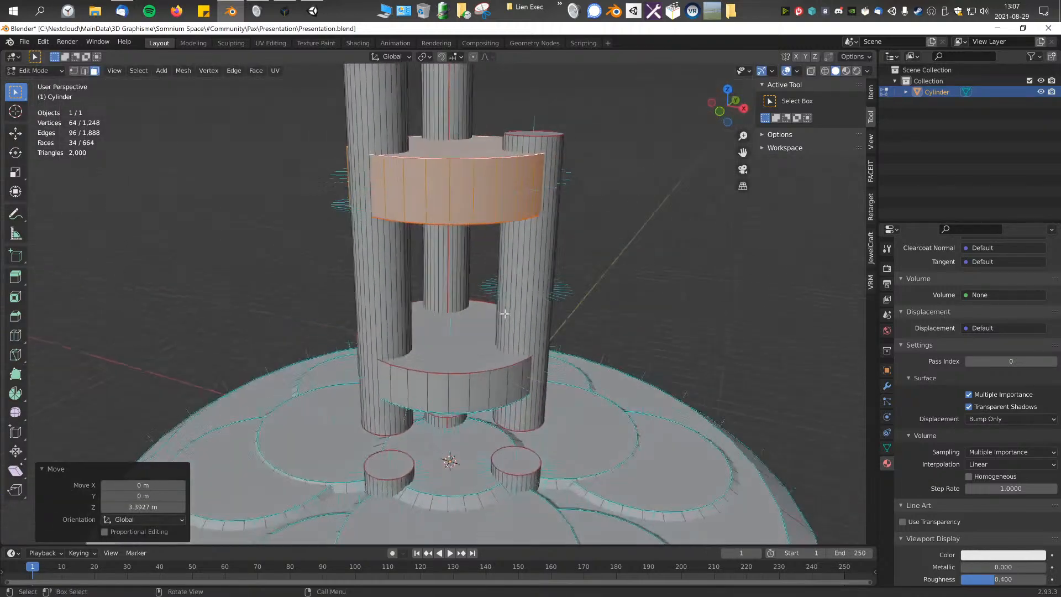
Step: Select a side face on each of the three tall pillars and grow the selection to all pillar faces
scroll(505, 313, up, 8)
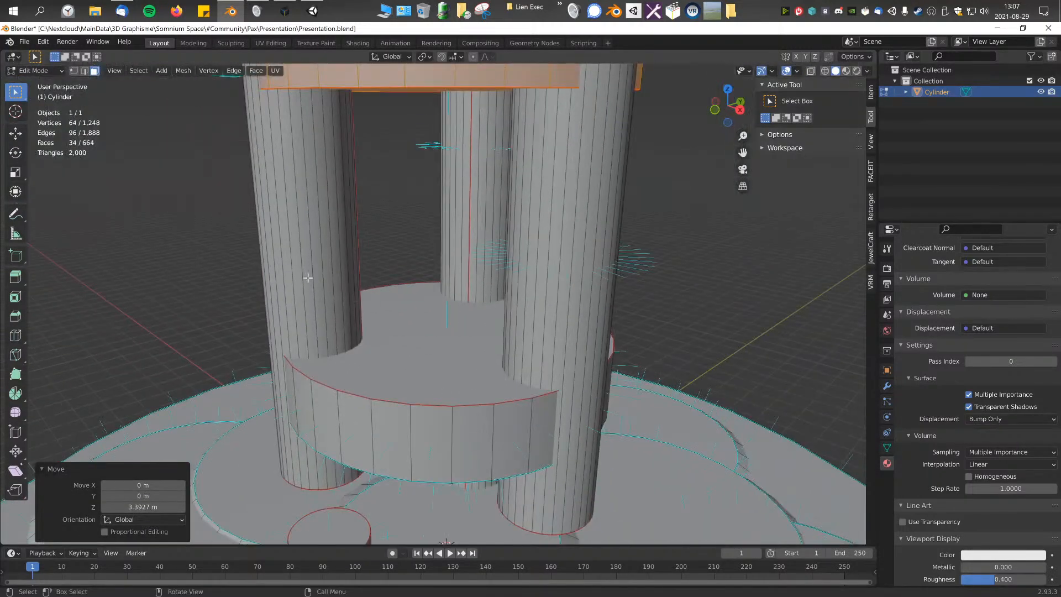
click(311, 278)
scroll(507, 312, up, 4)
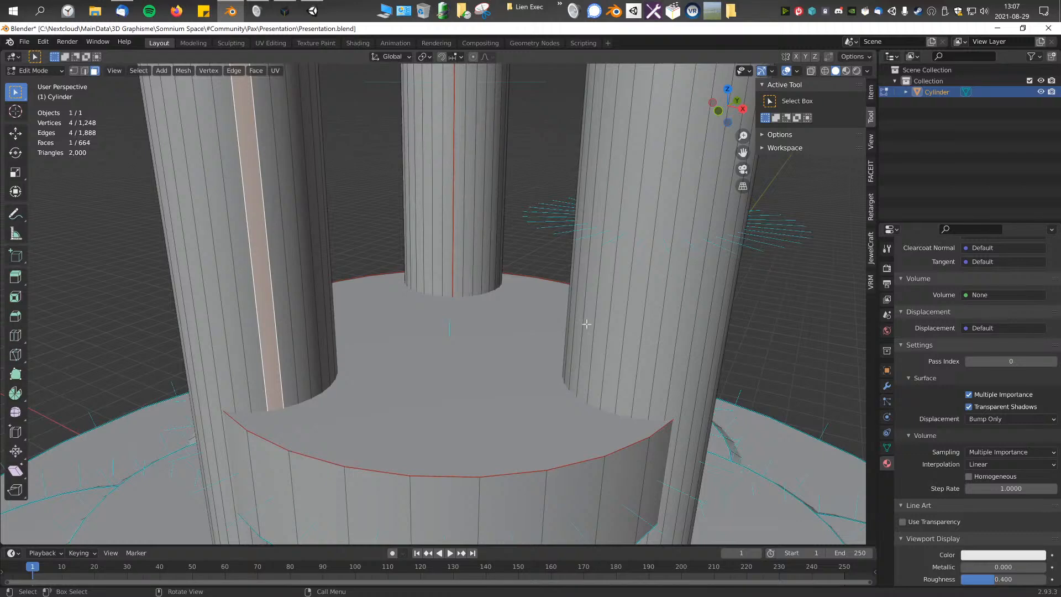
scroll(479, 291, down, 3)
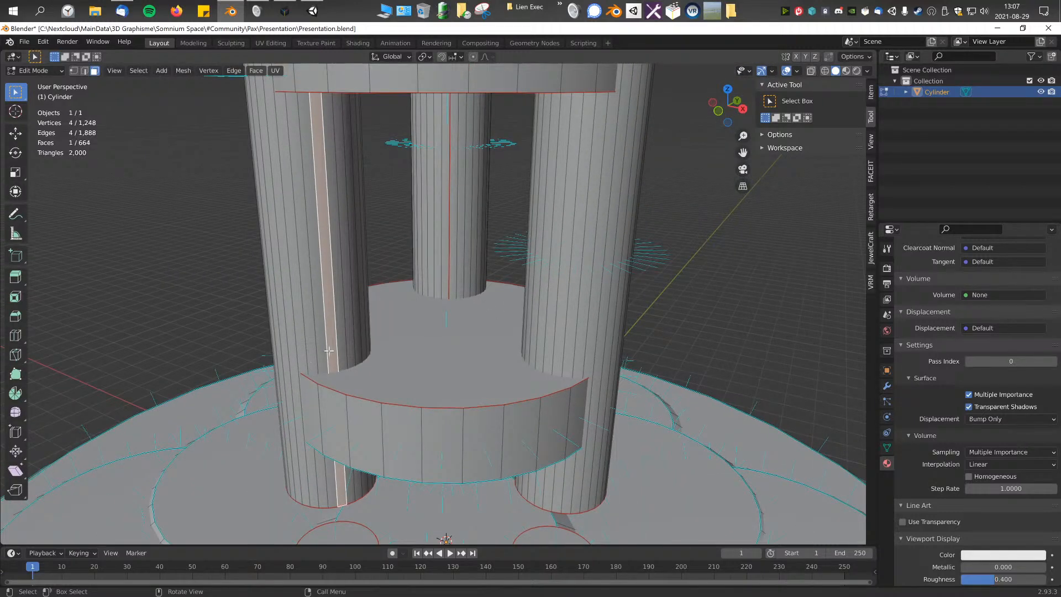
shift+click(474, 249)
key(ctrl+KP_Add)
key(ctrl+KP_Add)
key(ctrl+KP_Add)
key(ctrl+KP_Add)
key(ctrl+KP_Add)
key(ctrl+KP_Add)
key(ctrl+KP_Add)
key(ctrl+KP_Add)
key(ctrl+KP_Add)
key(ctrl+KP_Add)
key(ctrl+KP_Add)
key(ctrl+KP_Add)
key(ctrl+KP_Add)
key(ctrl+KP_Add)
key(ctrl+KP_Add)
key(ctrl+KP_Add)
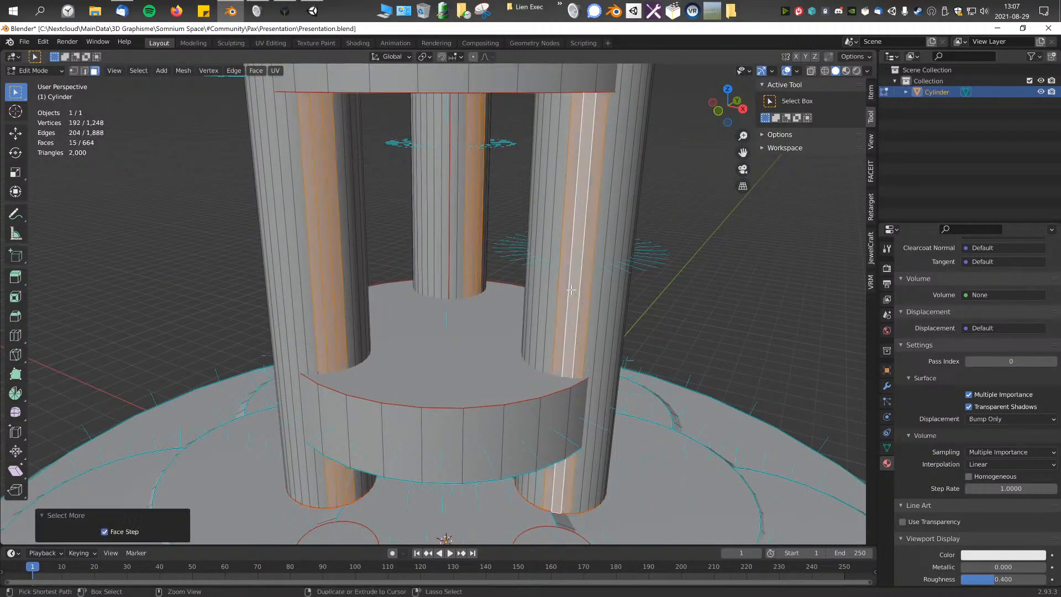
middle_drag(571, 290, 345, 228)
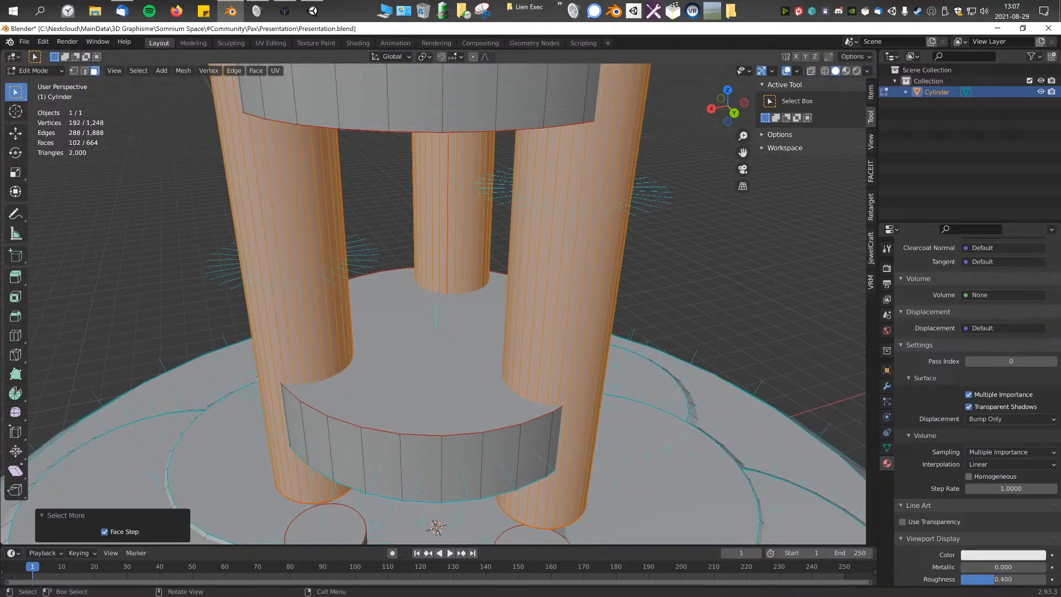
Step: Set the transform pivot point to Individual Origins and try scaling the three selected pillars down uniformly
click(425, 56)
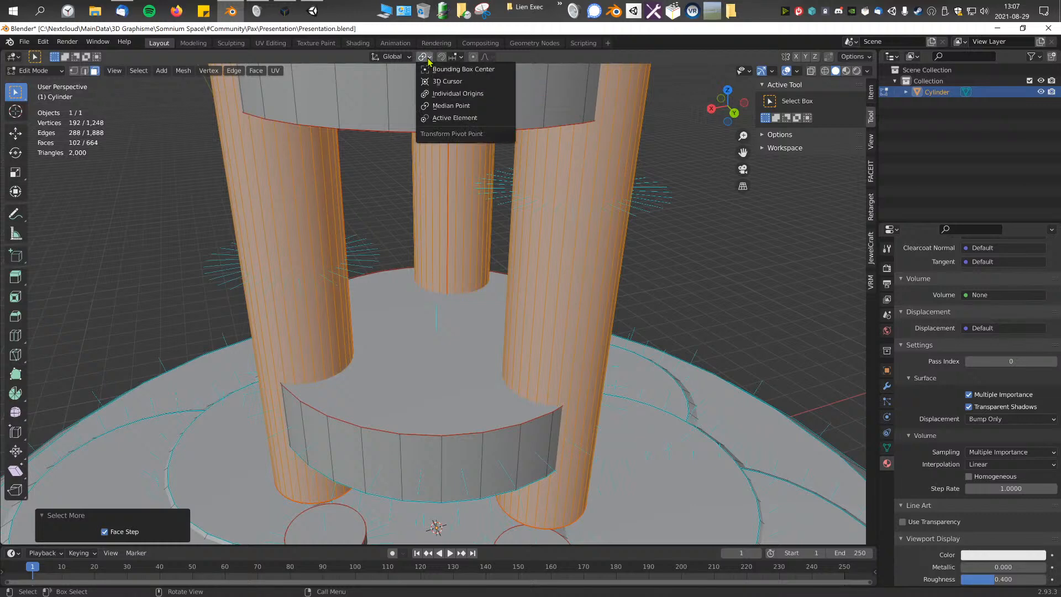
click(450, 94)
key(s)
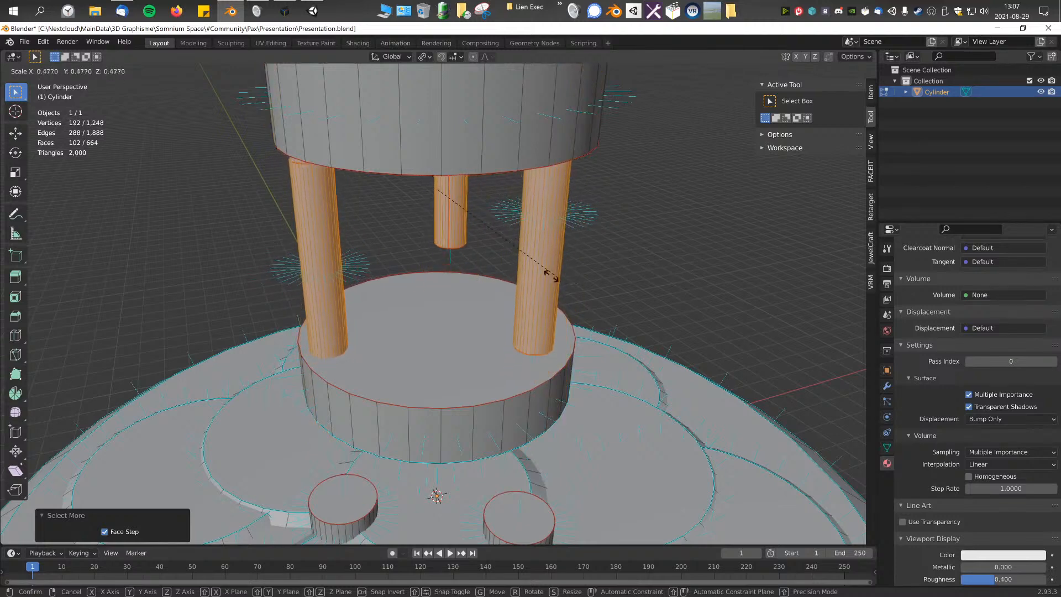
click(570, 277)
scroll(578, 274, down, 3)
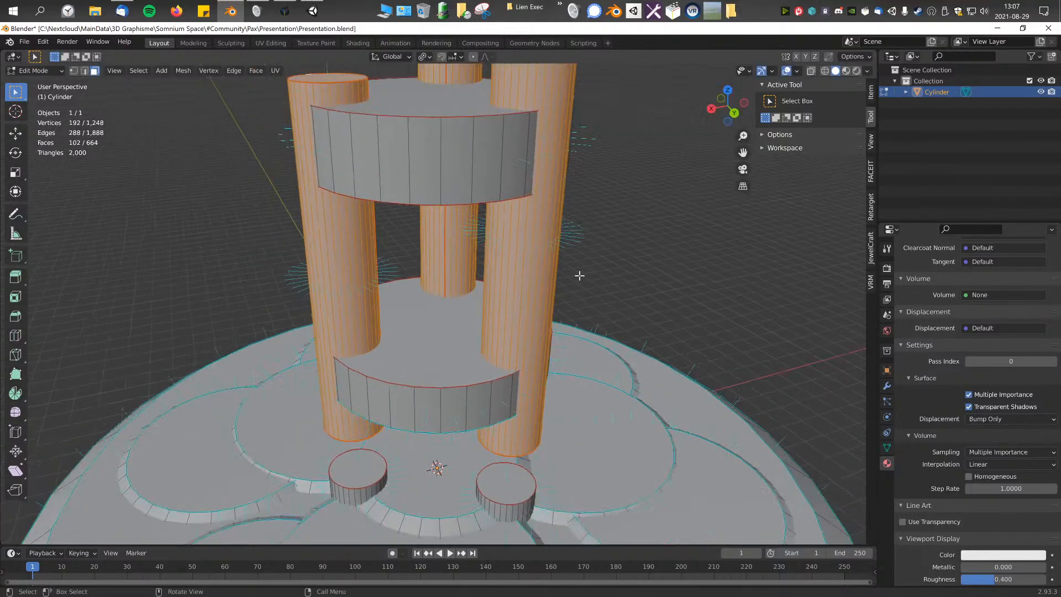
Step: Scale the three selected pillars thinner in X and Y only, locking the Z axis to keep their height
key(KP_3)
scroll(578, 275, down, 2)
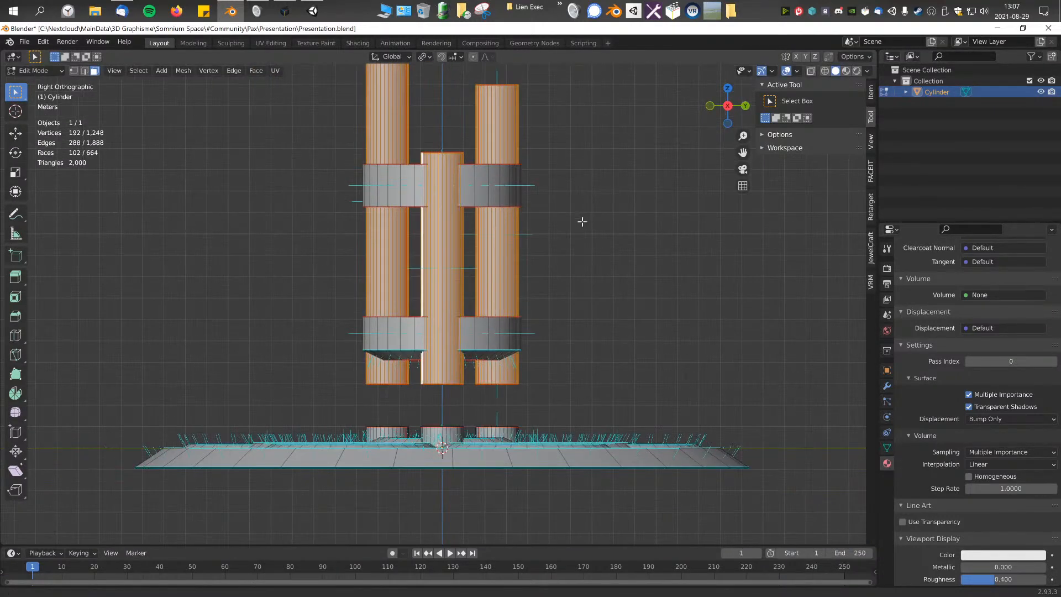
middle_drag(575, 259, 566, 286)
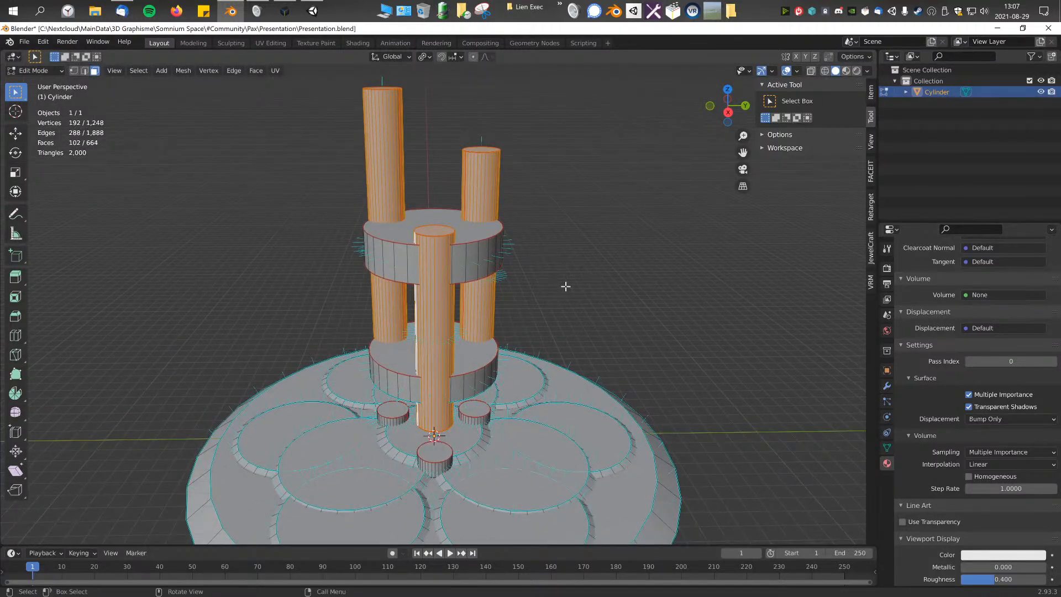
key(s)
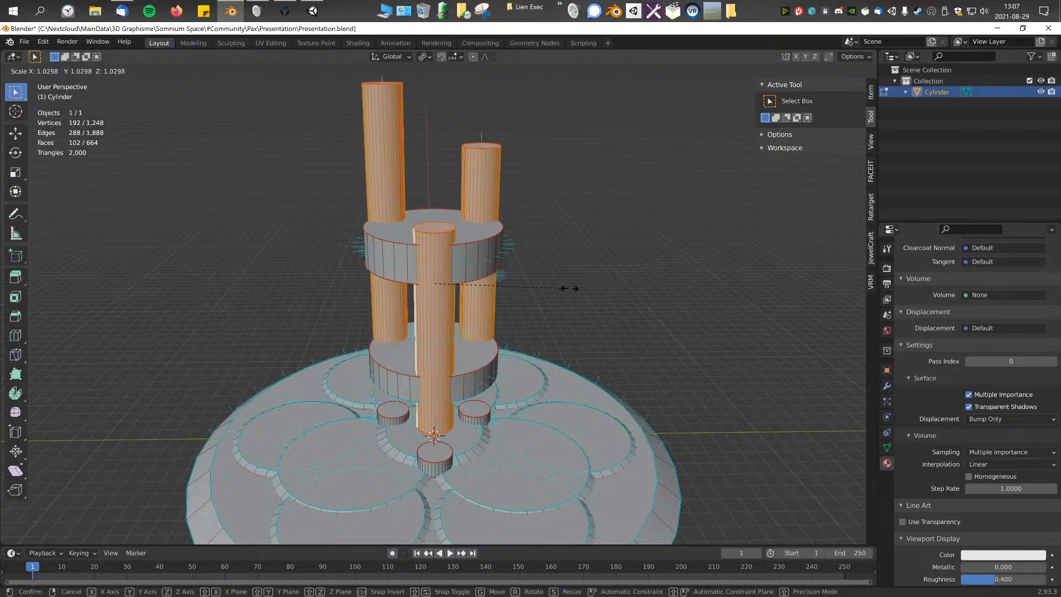
key(shift+z)
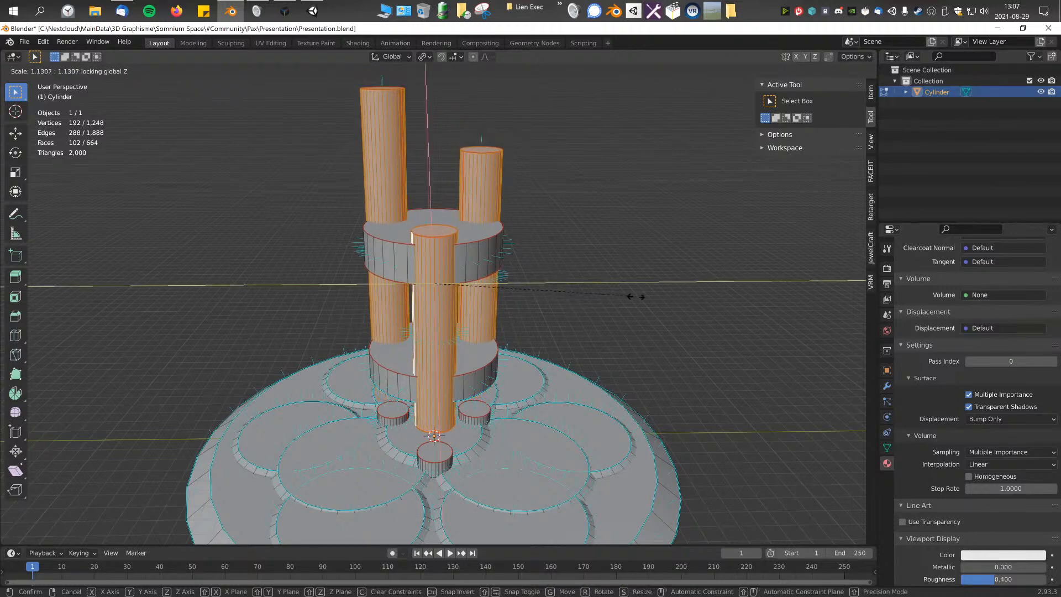
key(shift+z)
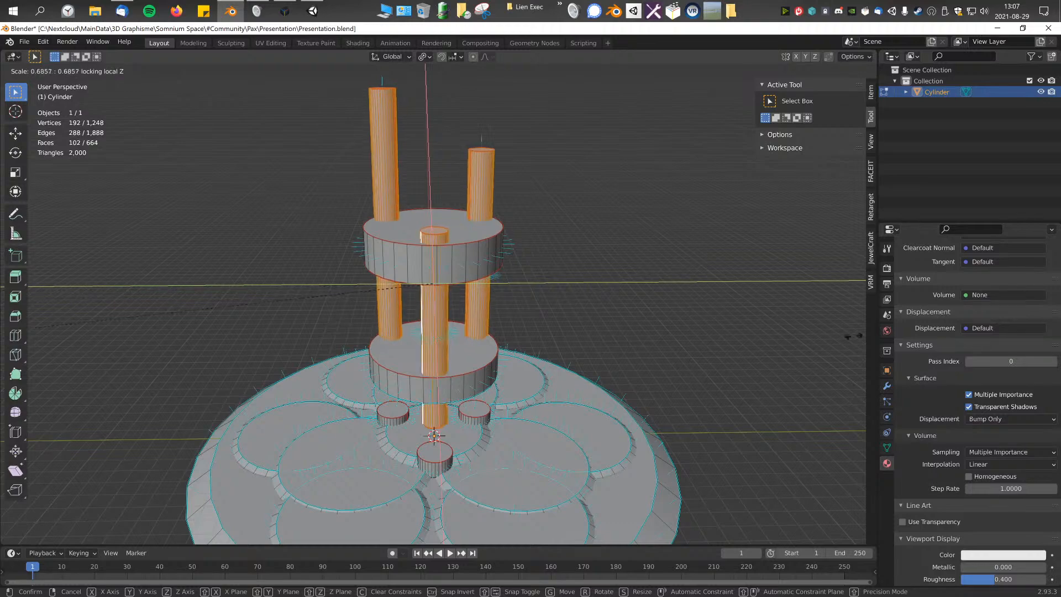
click(593, 328)
Step: Select the top face of the shortest pillar and grow the selection down its sides
middle_drag(587, 296, 566, 293)
key(KP_7)
scroll(608, 288, up, 2)
click(566, 293)
key(ctrl+KP_Add)
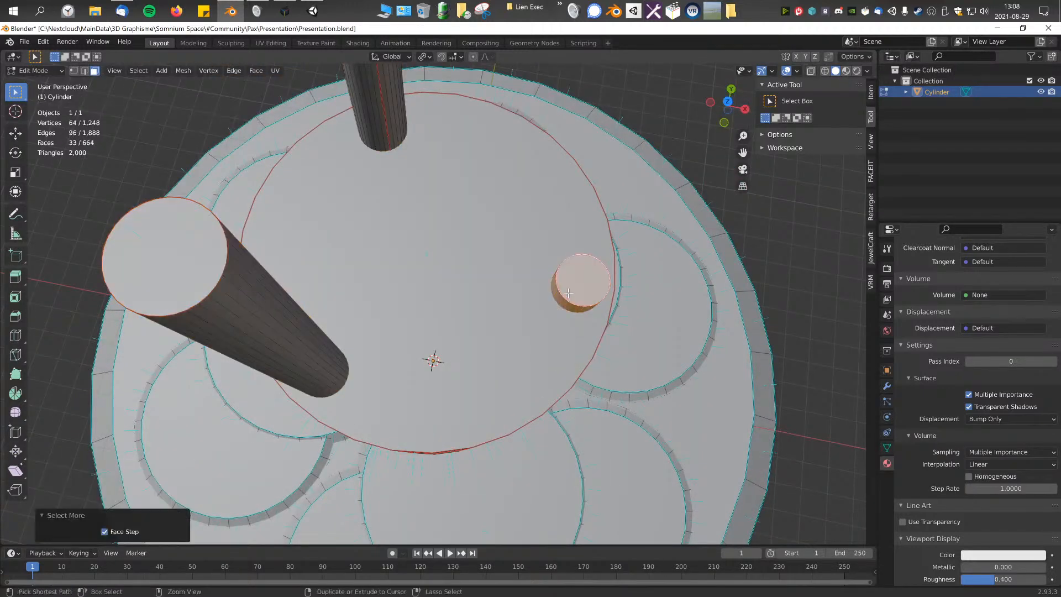
Step: In the top view, move the selected shortest pillar outward along X onto the edge of the disc
key(KP_7)
shift+middle_drag(653, 300, 488, 257)
scroll(561, 305, up, 3)
scroll(560, 304, down, 5)
key(KP_7)
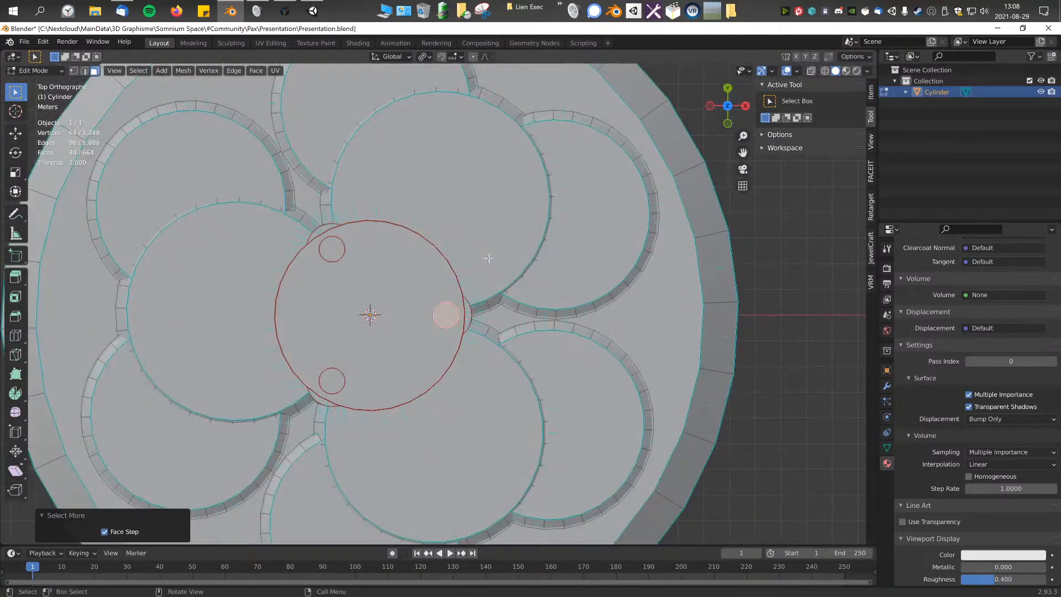
scroll(572, 300, up, 2)
key(g)
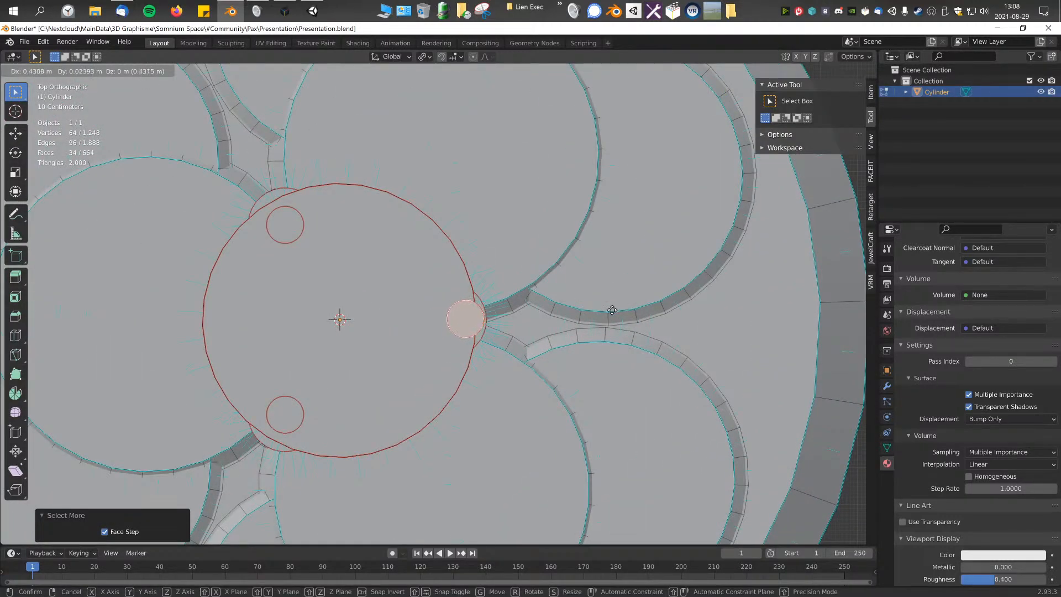
click(641, 305)
Step: Select the whole pillar on the +Y side and move it about -0.278 m in X and 0.416 m in Y onto the disc's edge
shift+middle_drag(467, 281, 556, 294)
click(375, 236)
key(ctrl+KP_Add)
key(g)
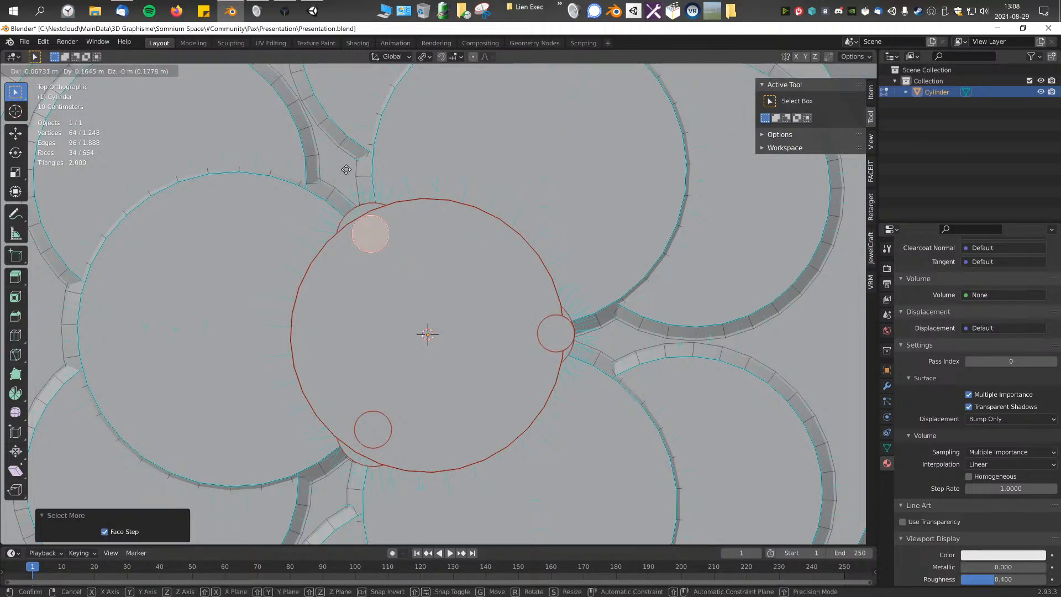
click(274, 80)
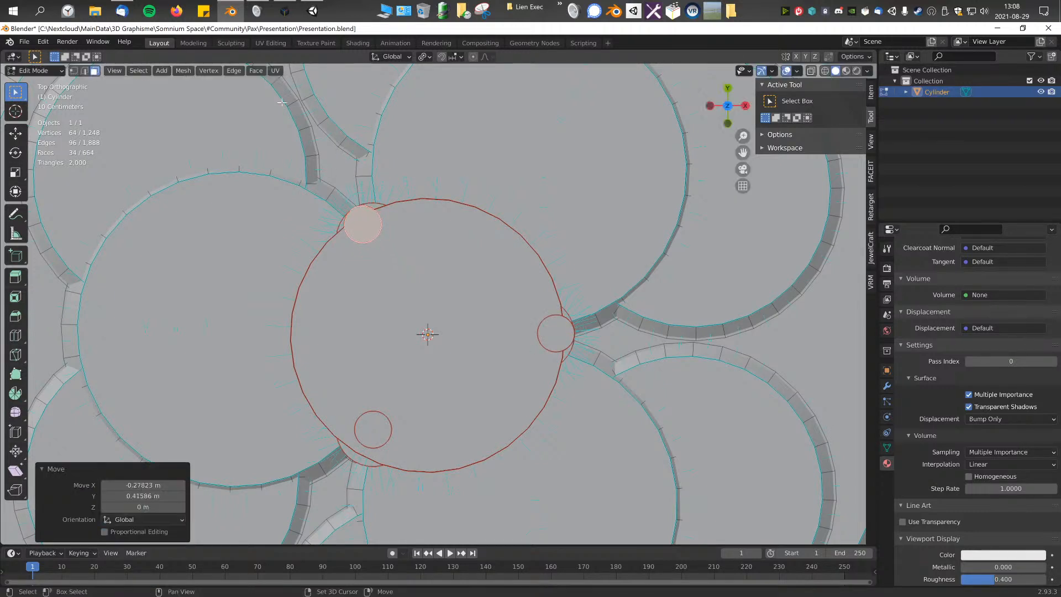
Step: Pick the top face of the remaining pillar on the -Y side and try Select Linked with the Seam delimiter
click(373, 430)
shift+middle_drag(455, 333, 499, 269)
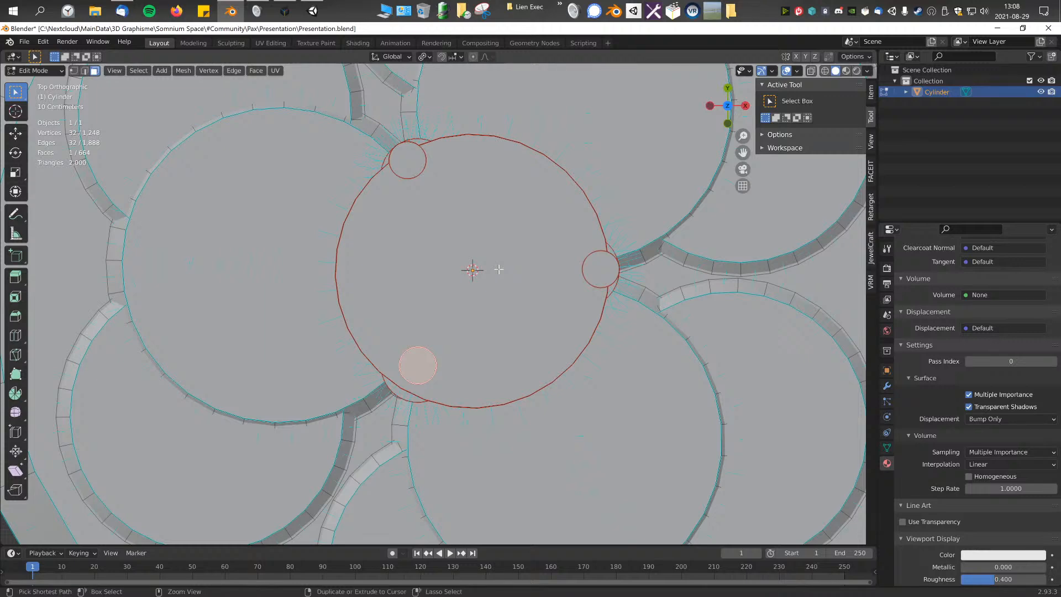
key(ctrl+l)
middle_drag(486, 344, 480, 265)
scroll(481, 264, down, 1)
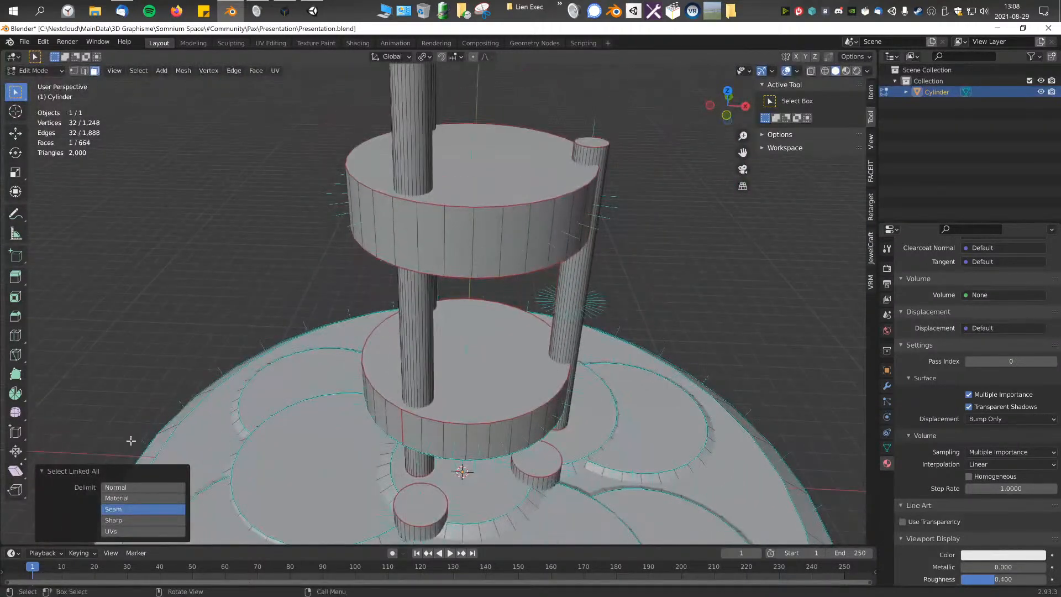
scroll(331, 282, down, 1)
middle_drag(333, 295, 387, 287)
scroll(329, 305, down, 2)
scroll(386, 287, up, 2)
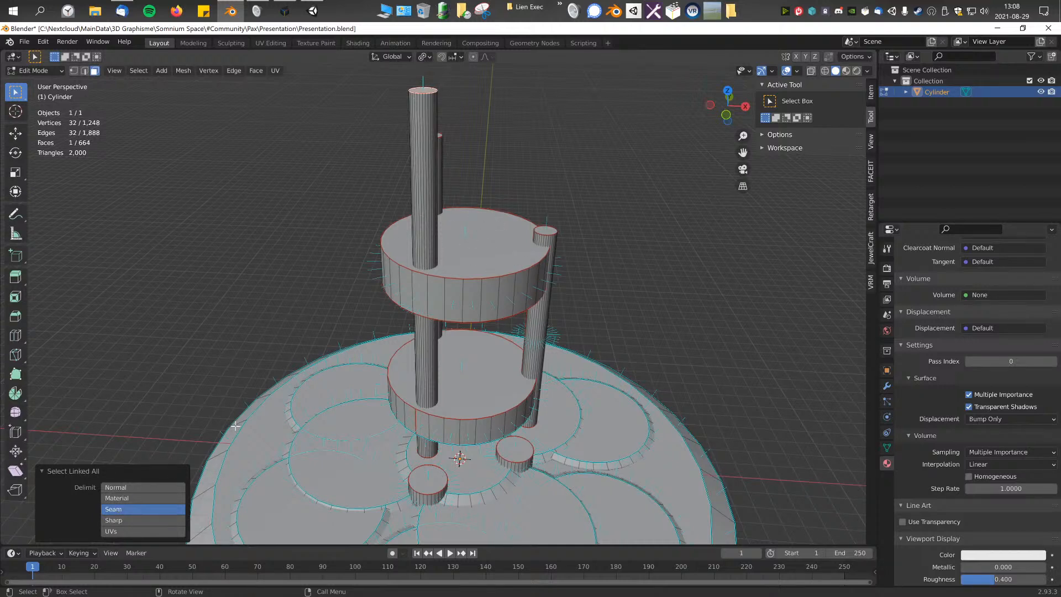
Step: Try other Select Linked delimiters by enabling Normal, Material, Sharp and UVs alongside Seam
click(124, 520)
click(122, 498)
click(123, 488)
shift+click(128, 530)
click(126, 499)
shift+click(128, 509)
shift+click(127, 520)
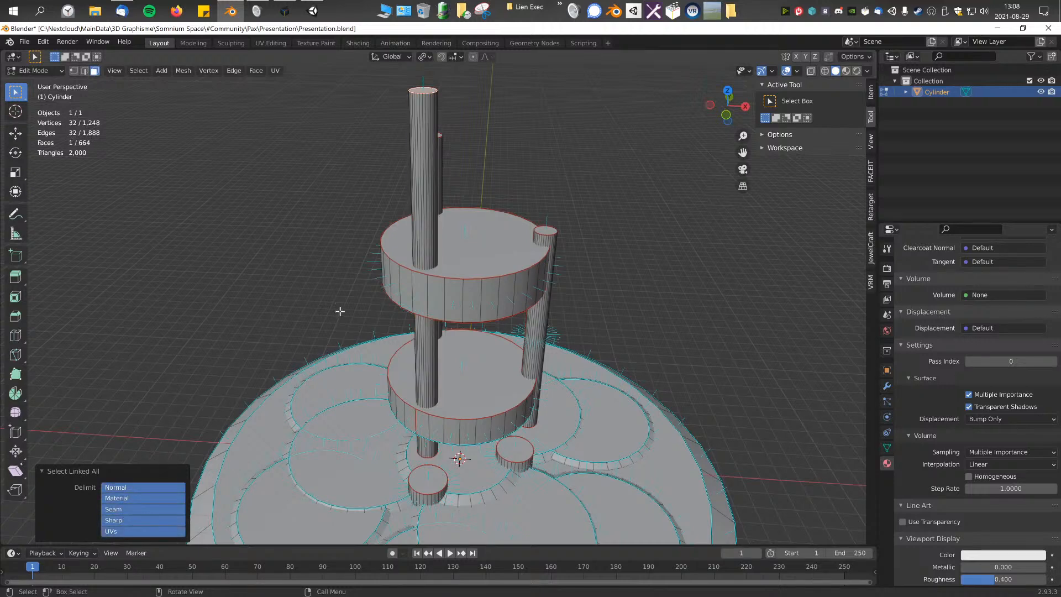
Step: Select a side face of the tallest pillar and grow the selection until the entire pillar is included
middle_drag(336, 310, 380, 286)
click(446, 96)
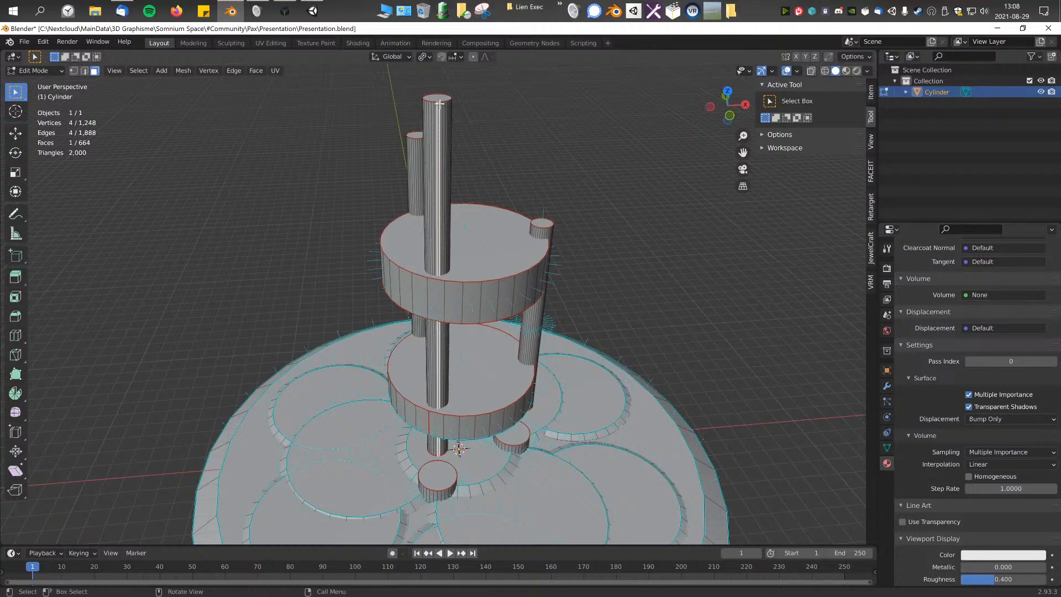
key(ctrl+l)
key(ctrl+z)
key(ctrl+KP_Add)
key(ctrl+KP_Add)
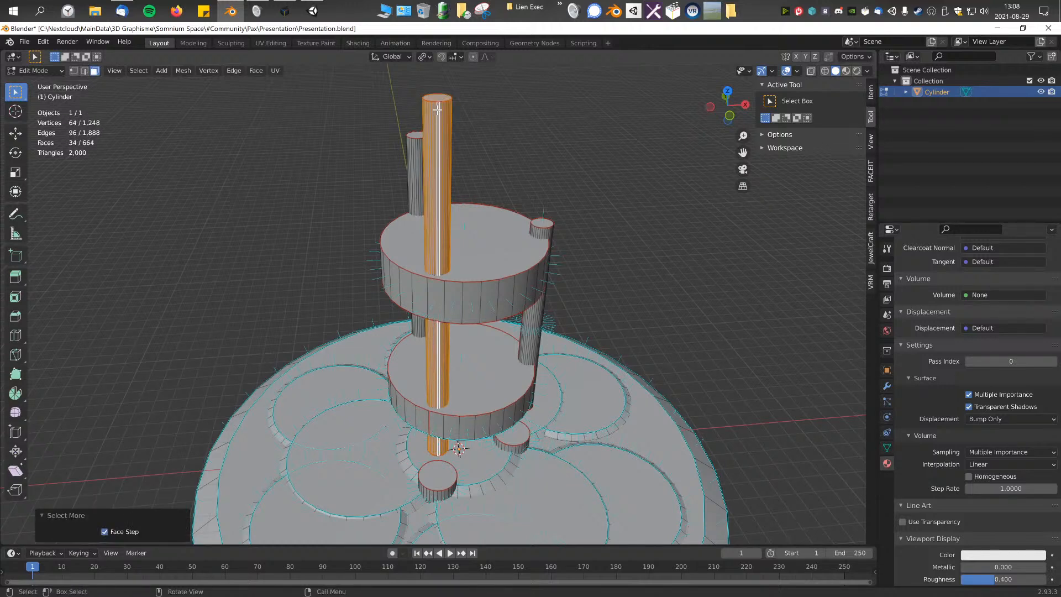
Step: Select the whole tallest pillar on the -Y side and move it about -0.276 m in X and -0.434 m in Y onto the disc's edge
click(508, 267)
key(ctrl+KP_Add)
key(ctrl+KP_Add)
click(446, 93)
click(440, 98)
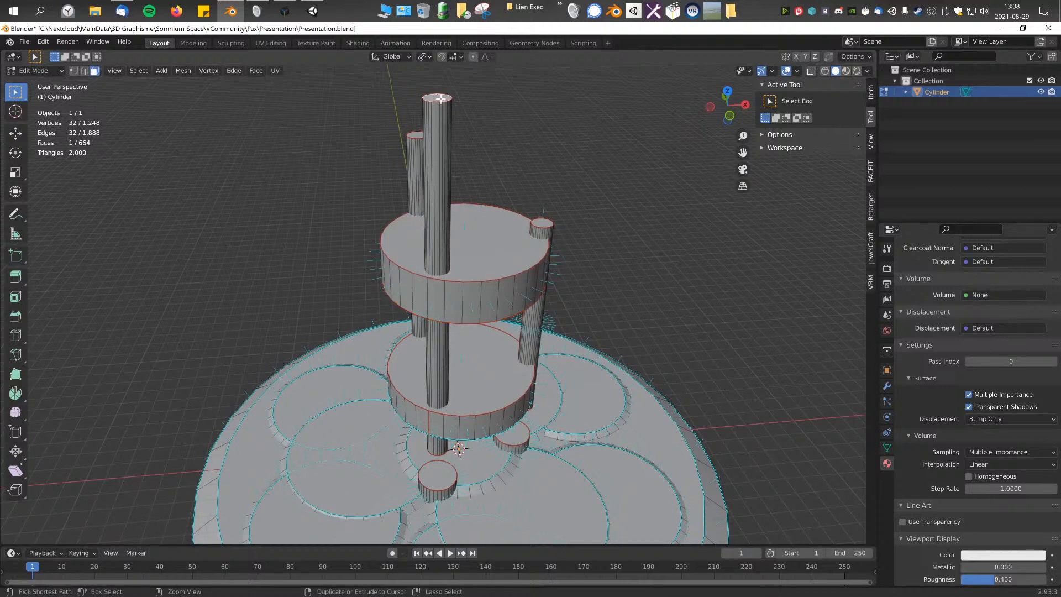
key(ctrl+KP_Add)
key(KP_7)
scroll(393, 320, up, 3)
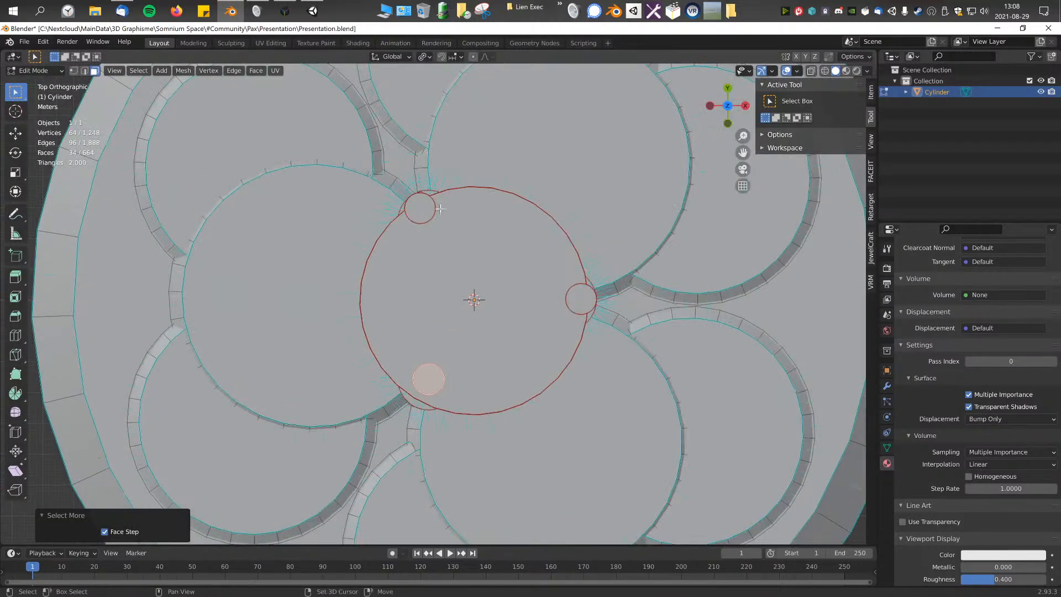
key(g)
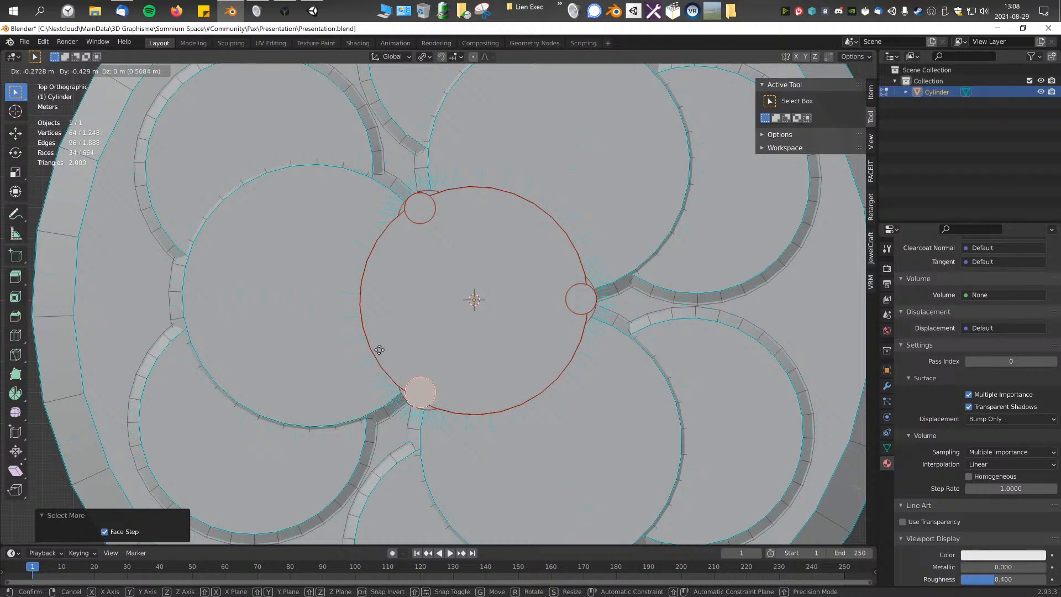
click(378, 352)
shift+middle_drag(395, 260, 399, 283)
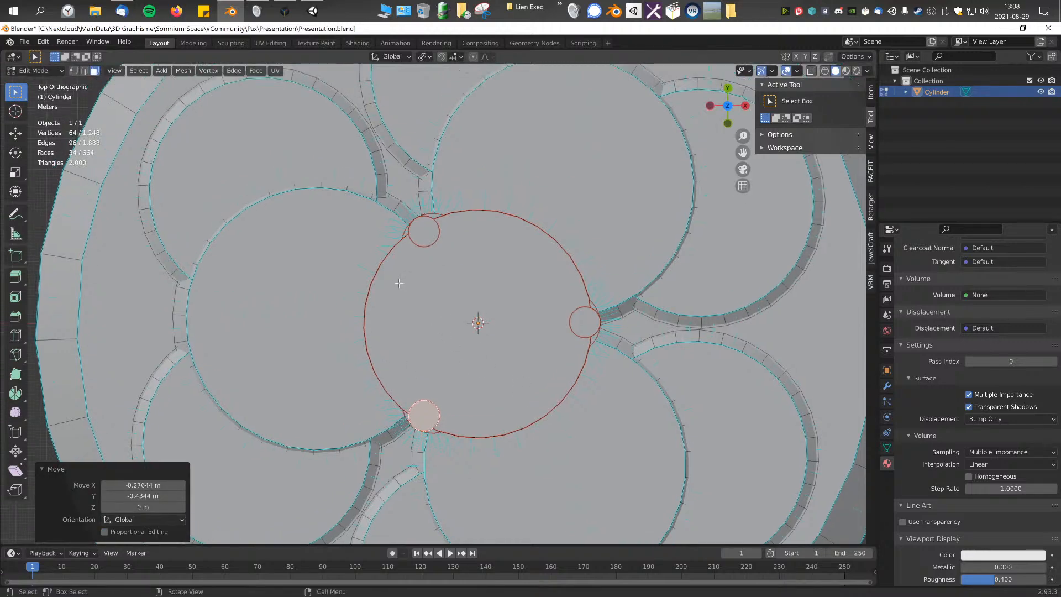
Step: Select the entire lower disc and duplicate it about -10.75 m along X, beside the tower
click(430, 240)
middle_drag(472, 319, 577, 263)
scroll(419, 273, up, 3)
click(410, 298)
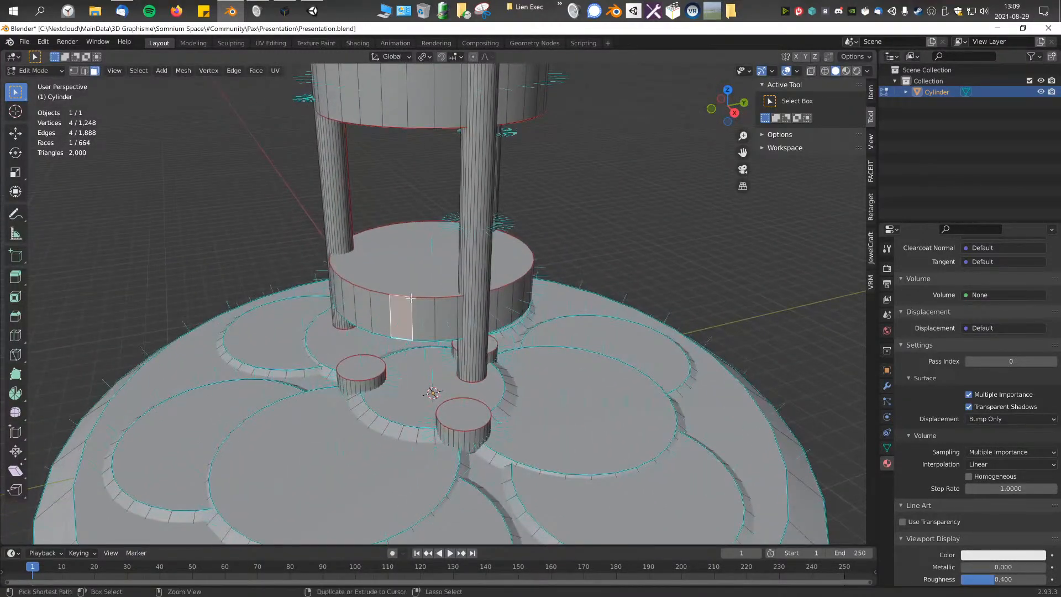
key(ctrl+KP_Add)
key(ctrl+KP_Add)
key(ctrl+KP_Add)
key(KP_1)
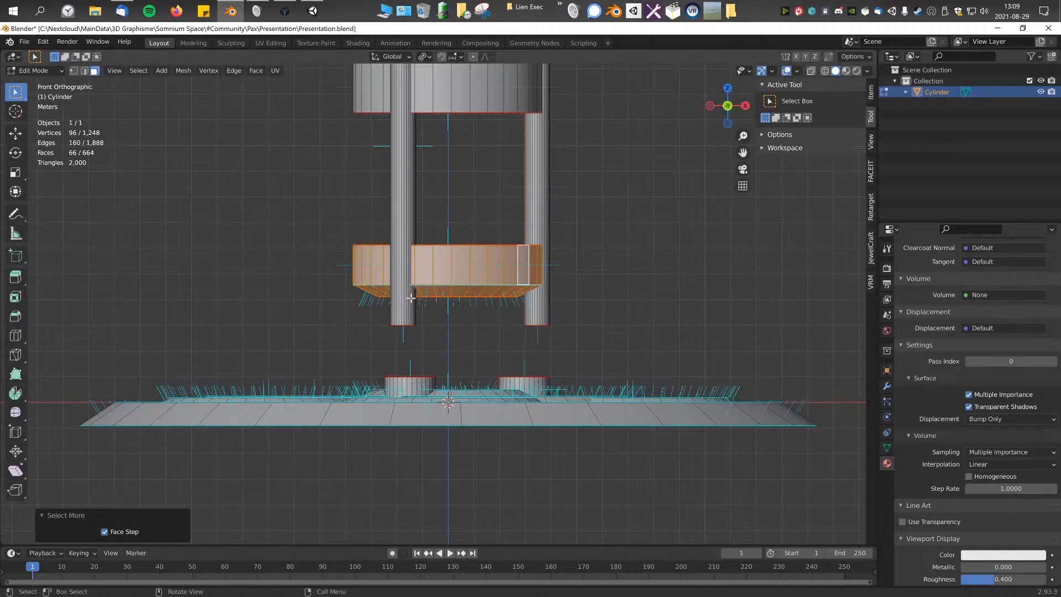
key(shift+d)
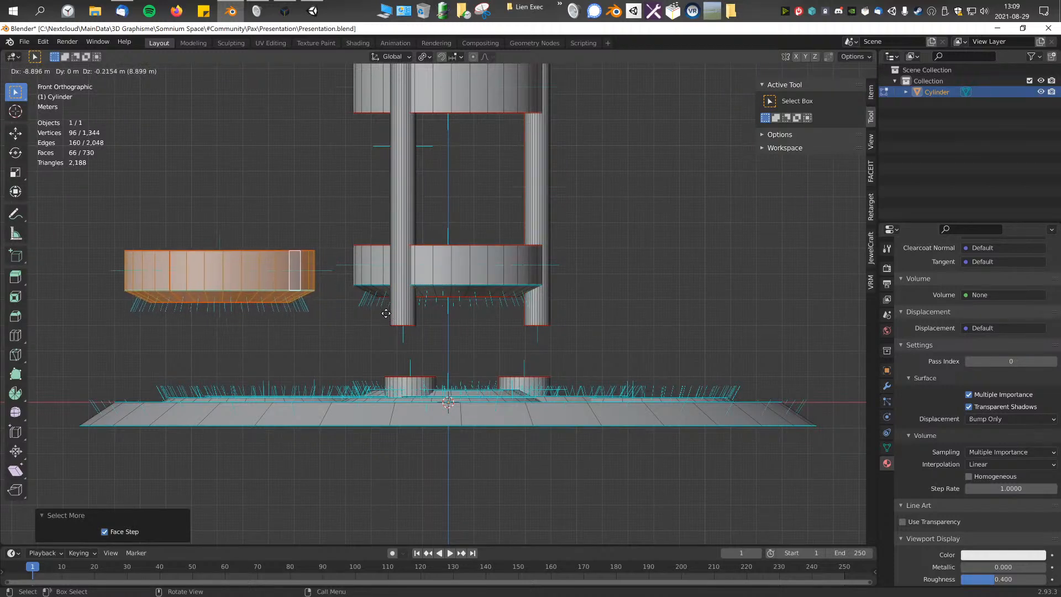
click(338, 304)
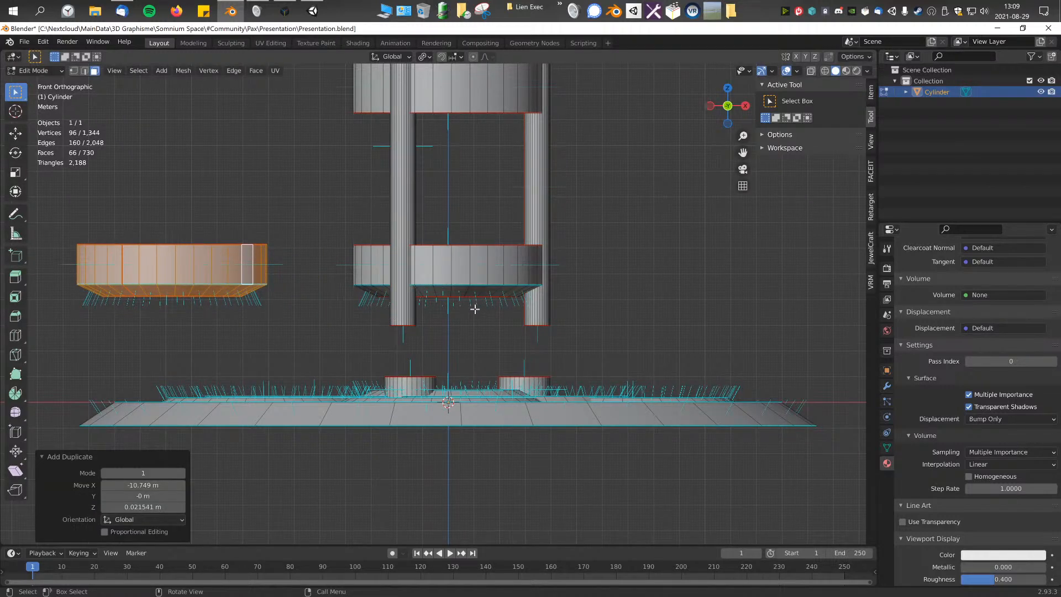
Step: Flatten the duplicated disc by scaling it to about 0.393 in Z
key(s)
key(z)
click(293, 300)
middle_drag(293, 300, 597, 386)
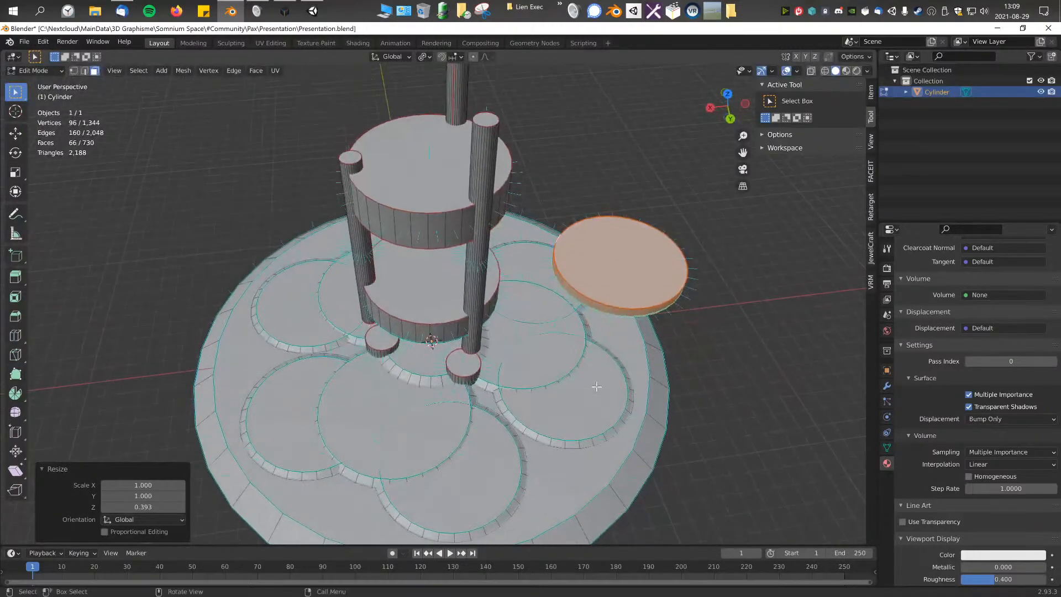
Step: Raise the thin disc to the upper disc's height, moving it about 1.95 m and a further 6.05 m in Z
key(KP_1)
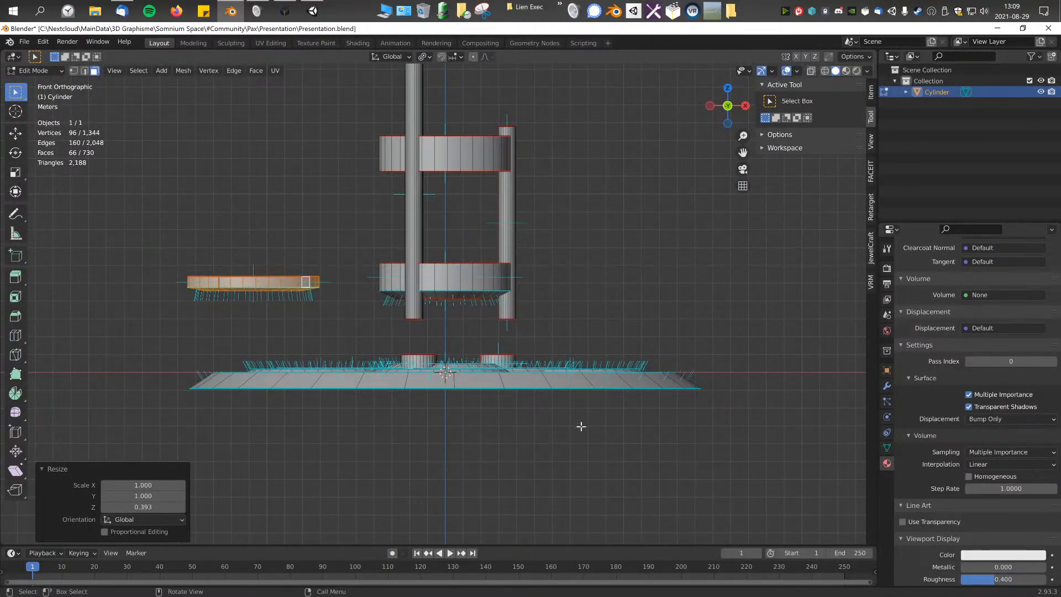
key(g)
click(453, 362)
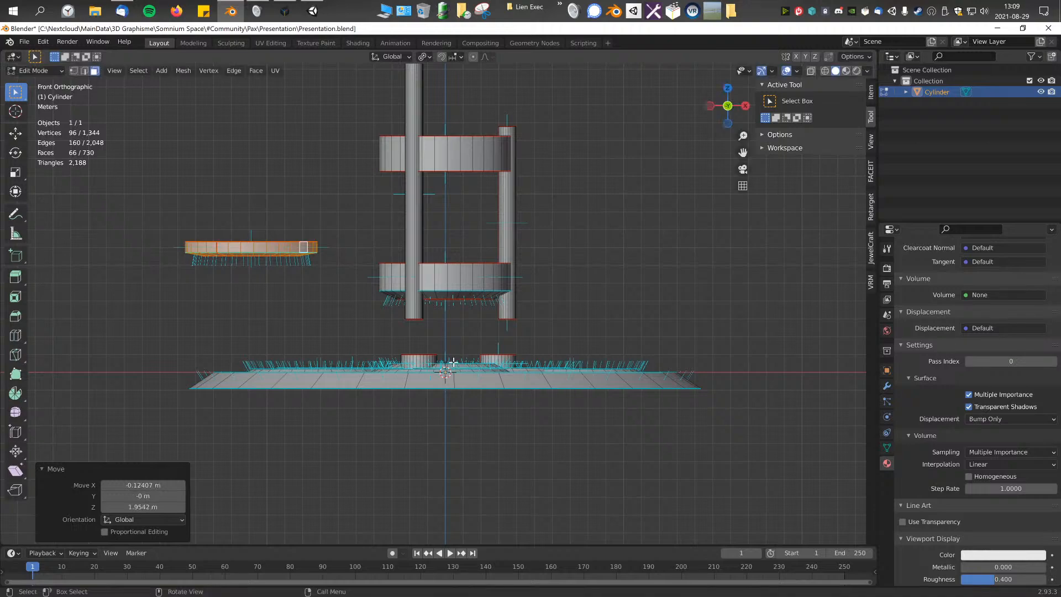
key(KP_7)
key(KP_1)
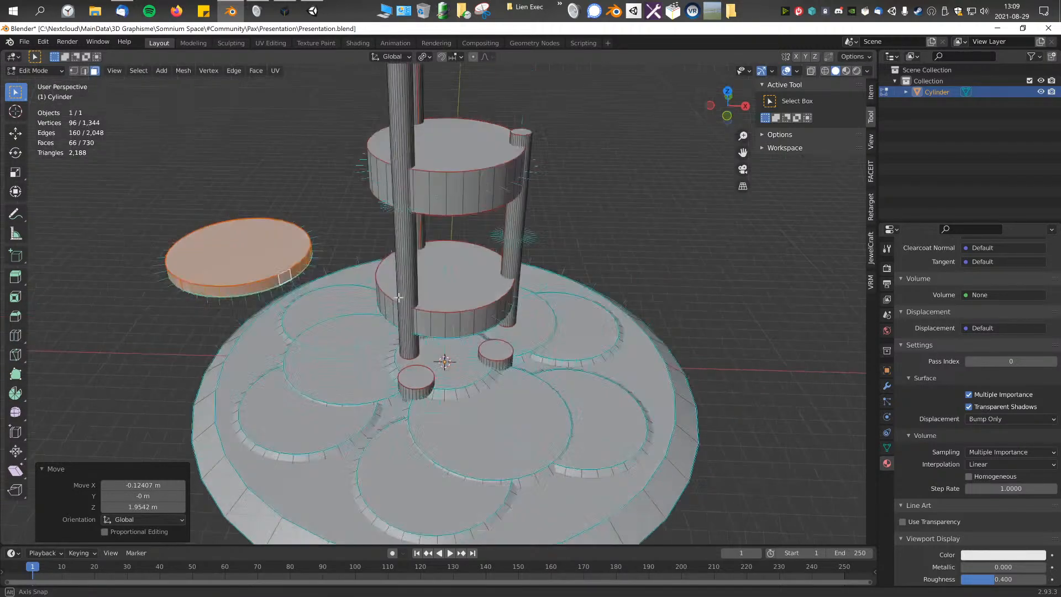
key(g)
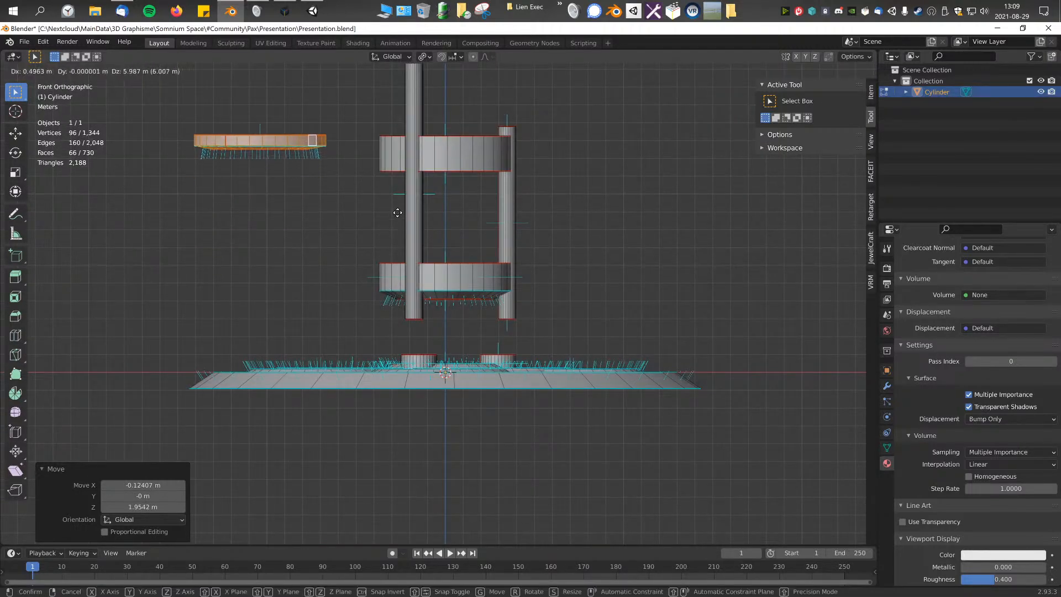
click(384, 212)
middle_drag(384, 211, 381, 257)
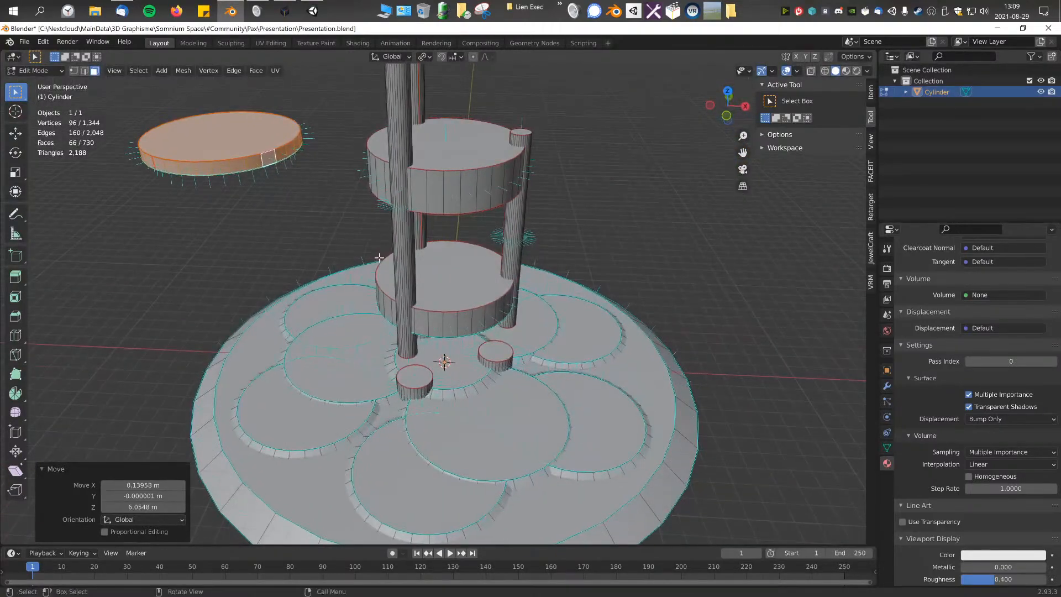
Step: Move the thin disc about 21.4 m in X and 0.19 m in Y to the tower's +X side
key(KP_7)
key(g)
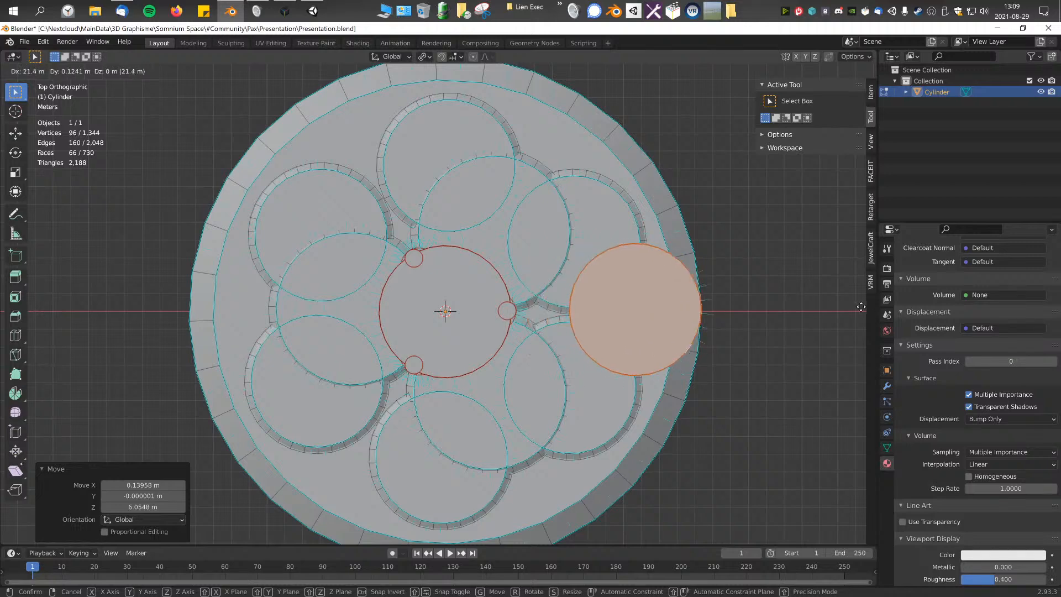
click(864, 305)
shift+middle_drag(864, 306, 835, 305)
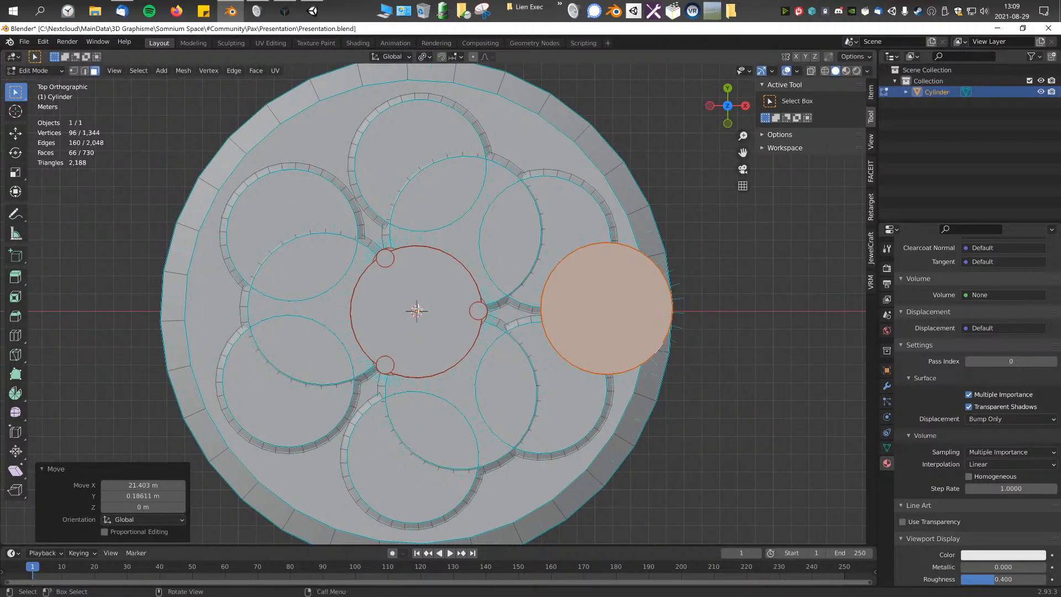
Step: Inspect the central disc's alignment with the 3D cursor and the surrounding pillars from above
scroll(423, 308, up, 5)
click(411, 361)
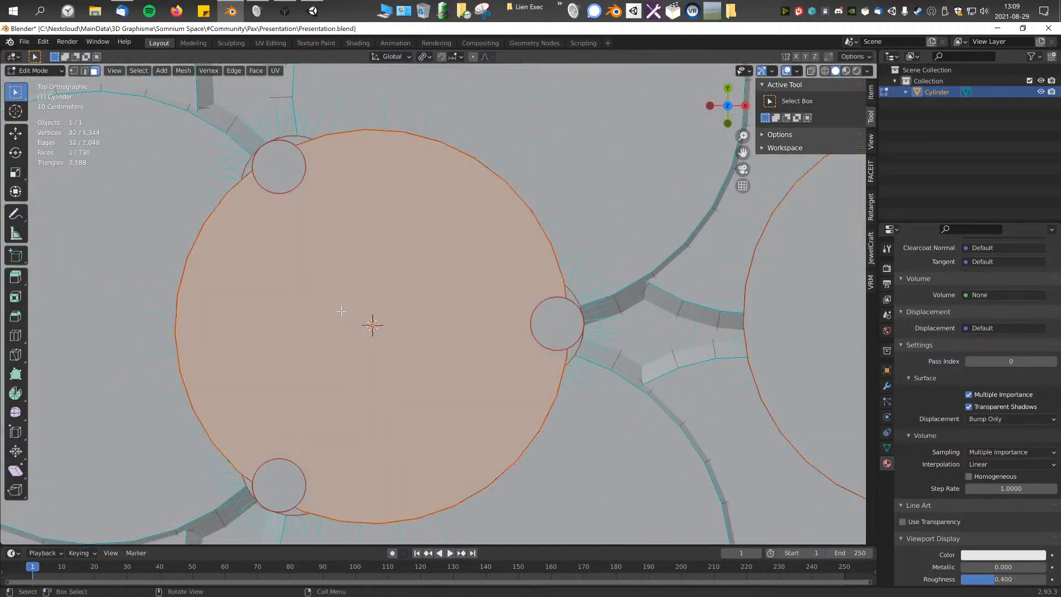
scroll(439, 304, up, 5)
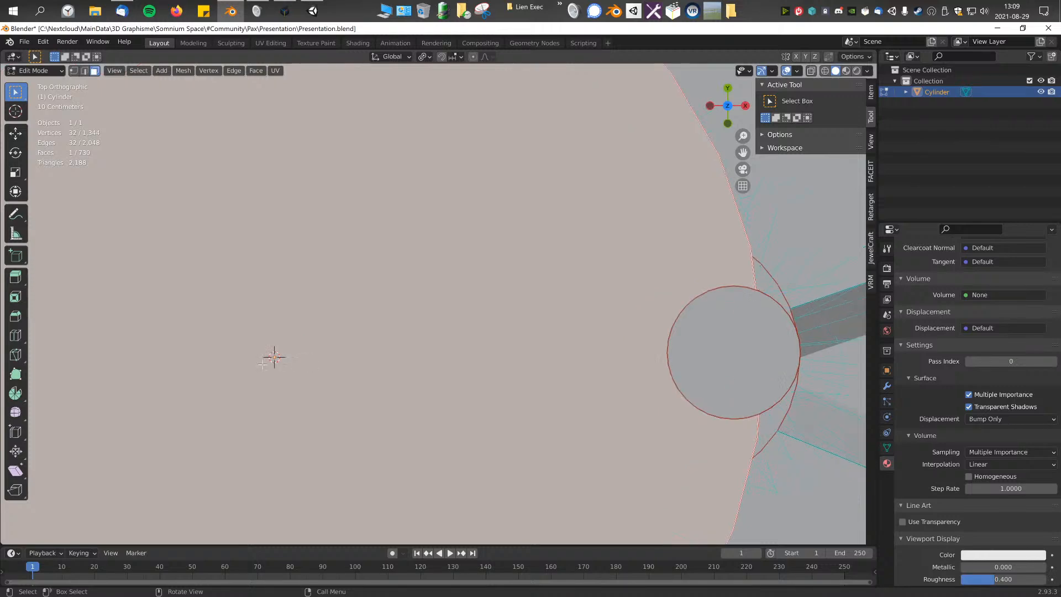
scroll(574, 287, down, 11)
click(682, 180)
mouse_move(465, 300)
shift+middle_down()
mouse_move(454, 318)
mouse_move(481, 307)
shift+middle_up()
scroll(453, 318, down, 1)
Step: Try Select Linked on the thin disc's top and side faces with all delimiters enabled
click(587, 299)
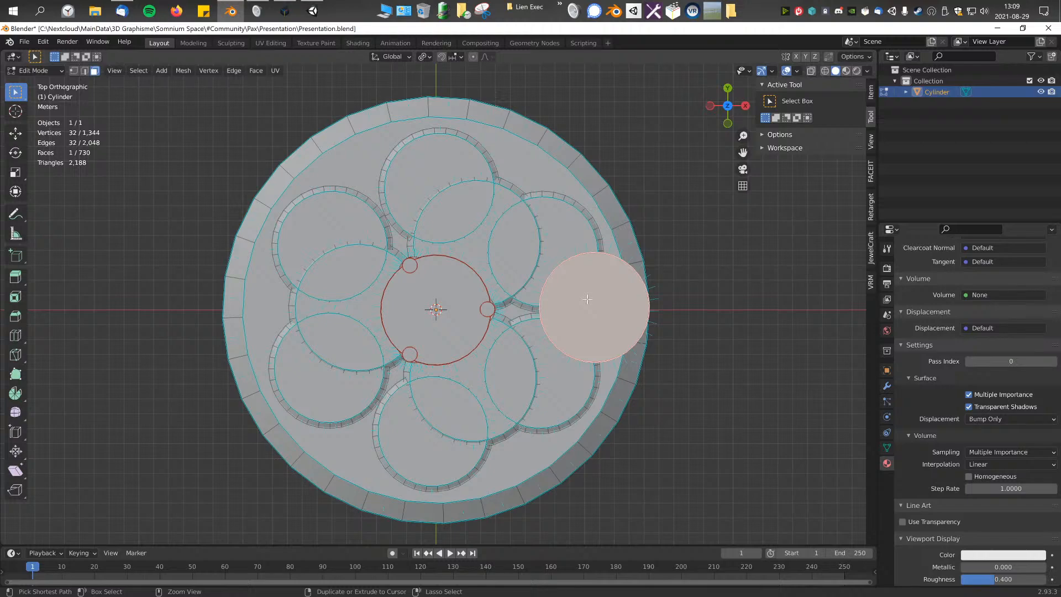
key(ctrl+l)
middle_drag(587, 299, 610, 244)
click(625, 178)
key(ctrl+l)
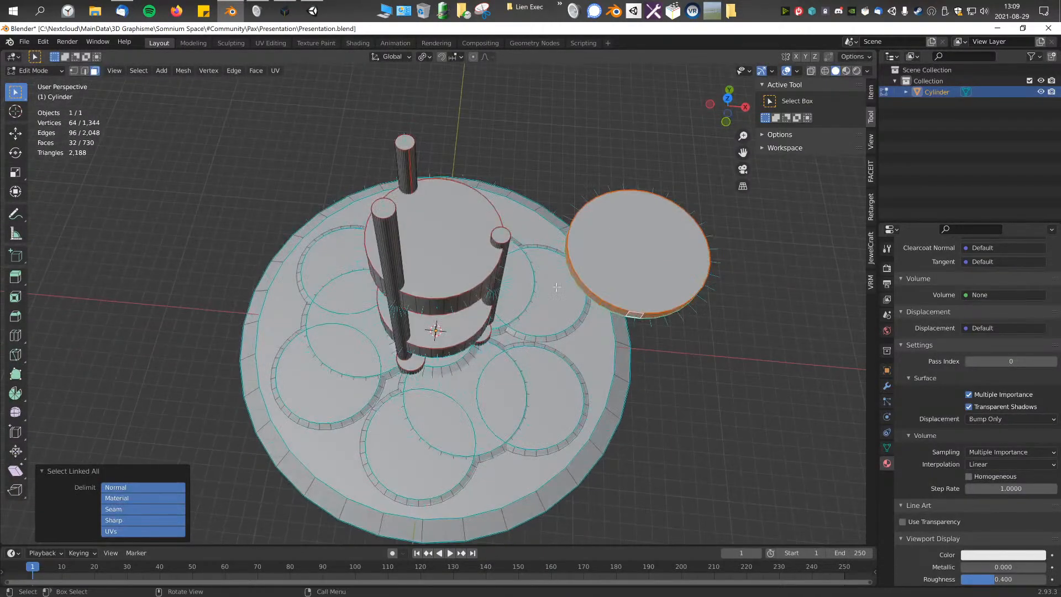
middle_drag(442, 411, 442, 371)
shift+middle_drag(443, 371, 345, 412)
Step: Try Select Linked from the thin disc's top face while toggling the Normal and UVs delimiters, and clear the selection
click(514, 238)
scroll(658, 230, up, 3)
middle_drag(655, 246, 535, 309)
key(ctrl+l)
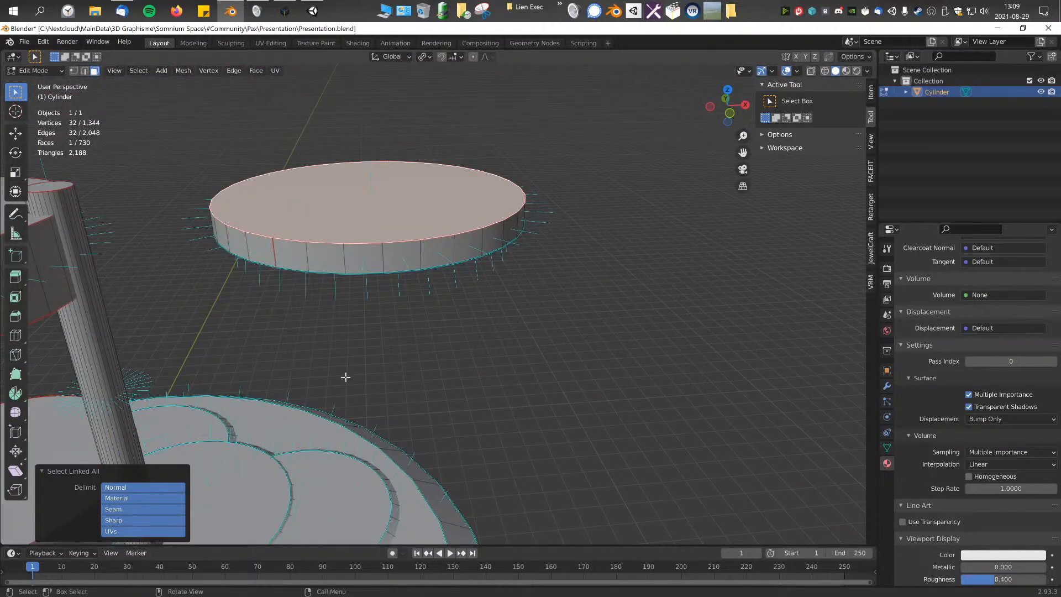
click(145, 488)
middle_drag(287, 412, 311, 379)
click(147, 531)
key(alt+a)
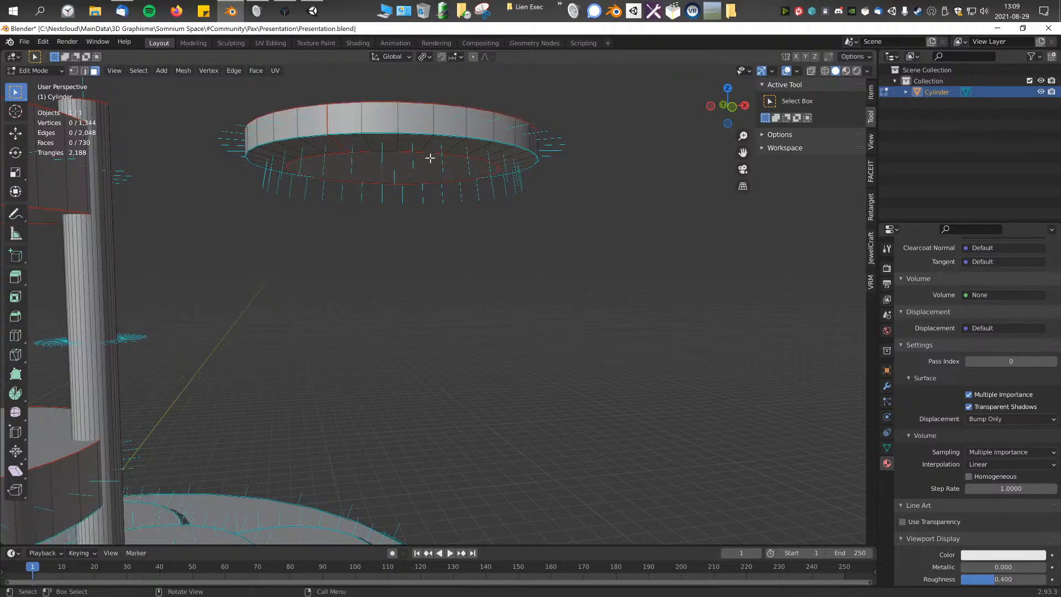
Step: Select the thin disc's underside and grow the selection until the entire disc is included
click(429, 166)
middle_drag(422, 135, 624, 245)
key(ctrl+KP_Add)
key(KP_7)
scroll(454, 266, down, 1)
scroll(625, 245, down, 1)
shift+middle_drag(560, 276, 597, 244)
scroll(597, 243, down, 1)
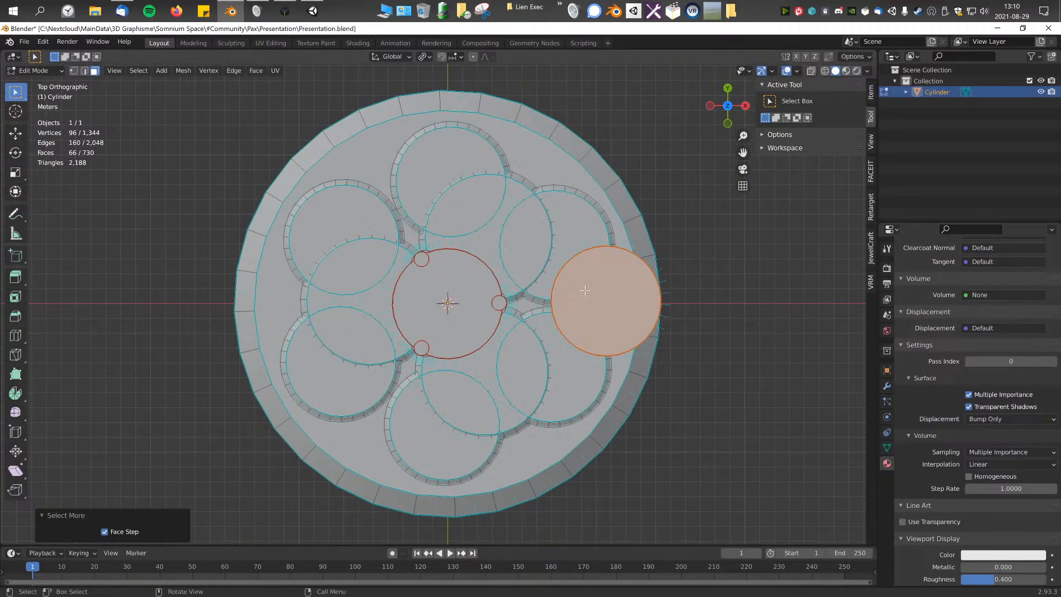
Step: Try a 360° Spin of the thin disc in 12 steps with an altered X centre, and undo it
key(F3)
text(spin)
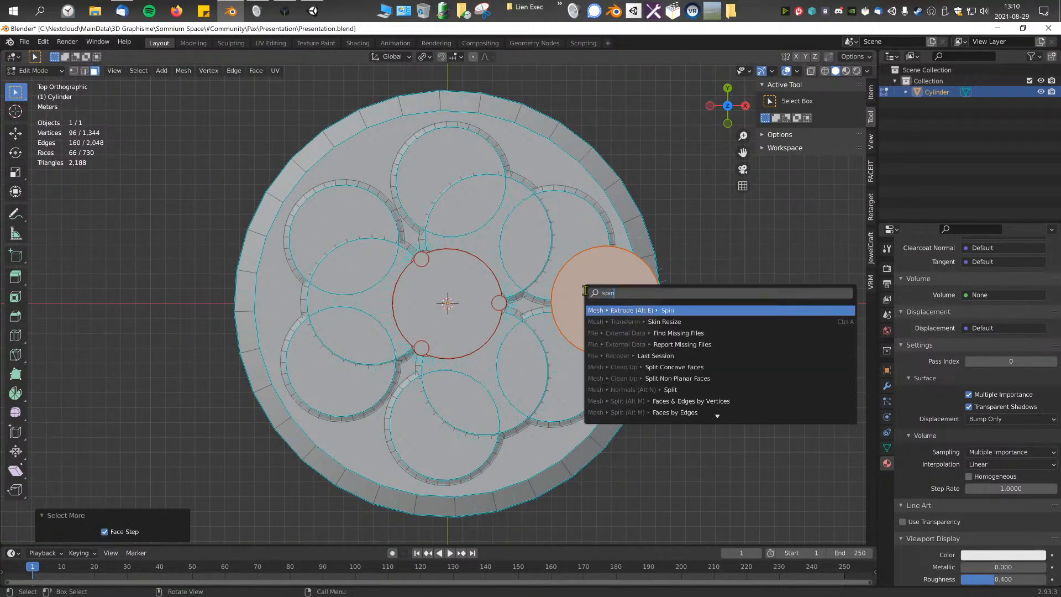
key(Return)
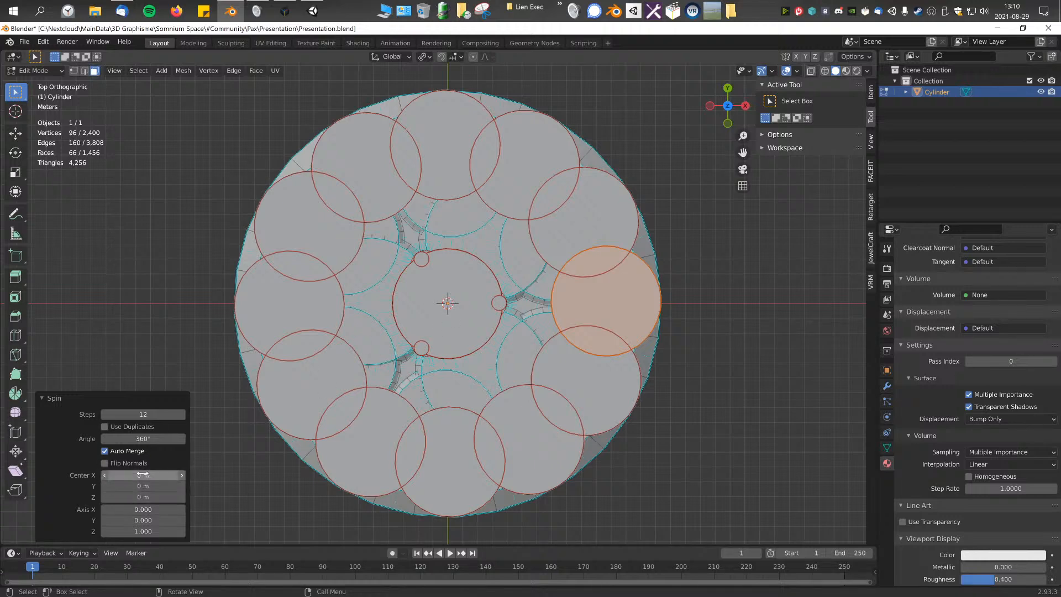
drag(143, 475, 171, 475)
key(ctrl+z)
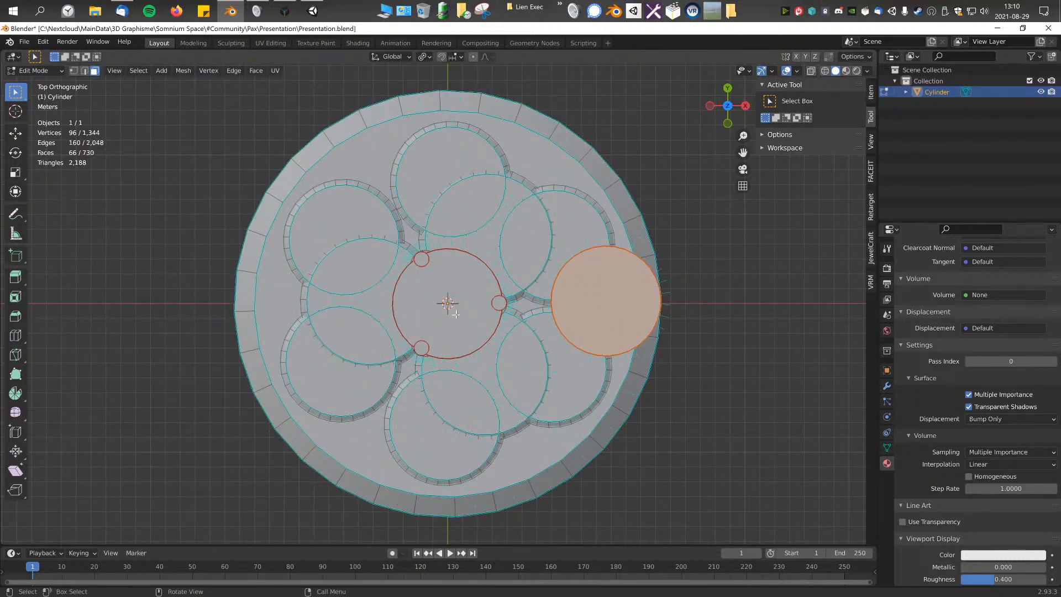
key(F3)
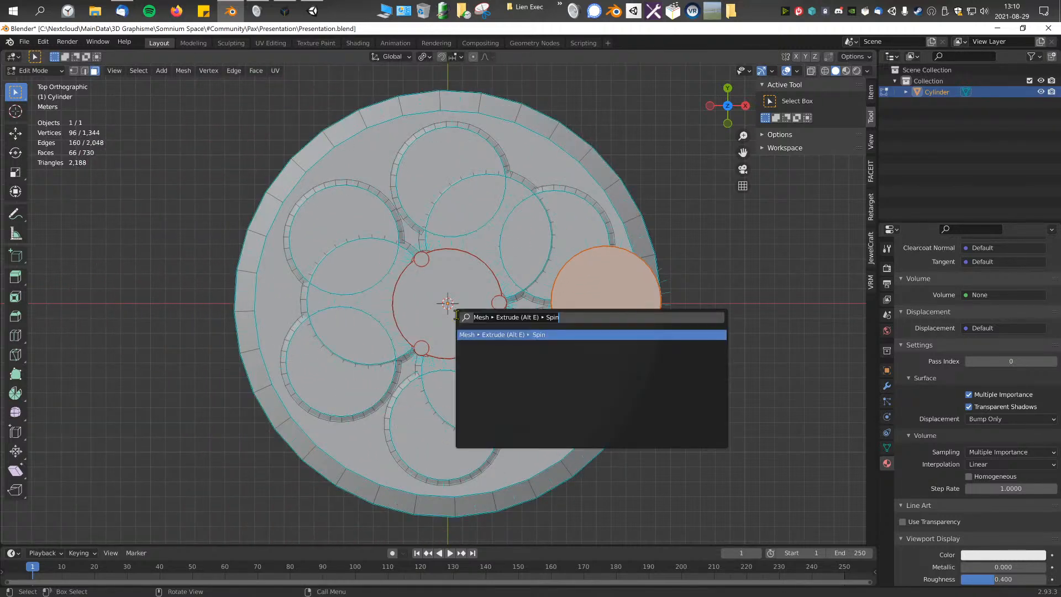
drag(571, 318, 446, 325)
key(BackSpace)
click(732, 253)
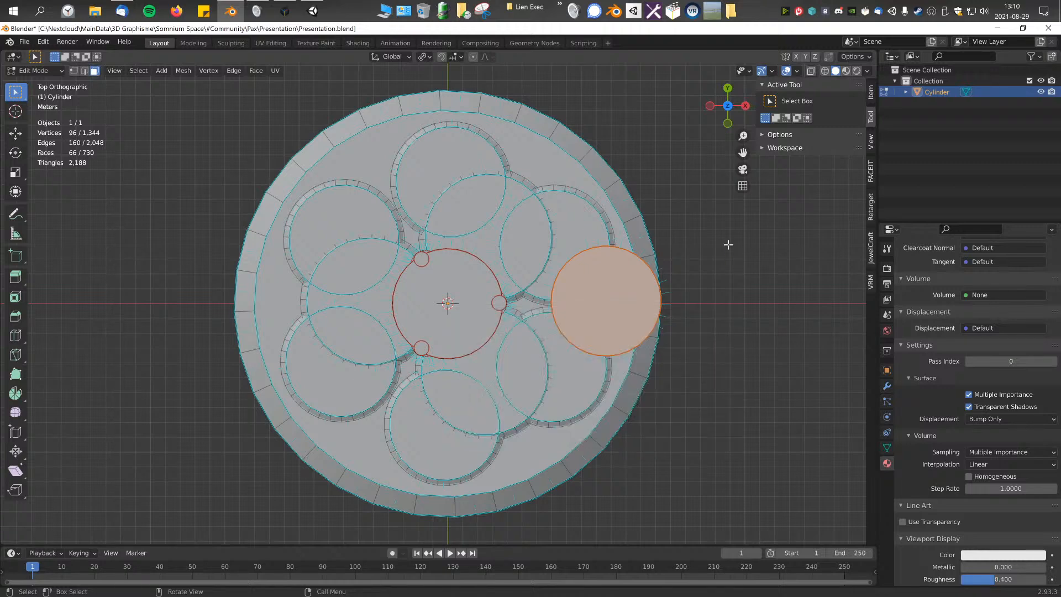
Step: Spin the thin disc 360° around the platform's centre about the Z axis in 7 steps
key(F3)
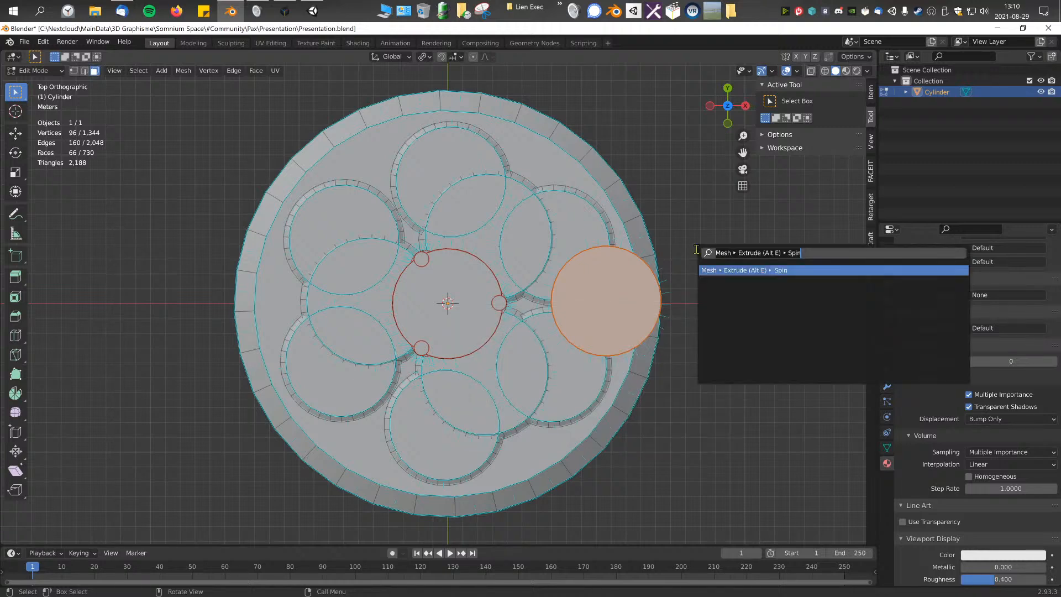
key(F3)
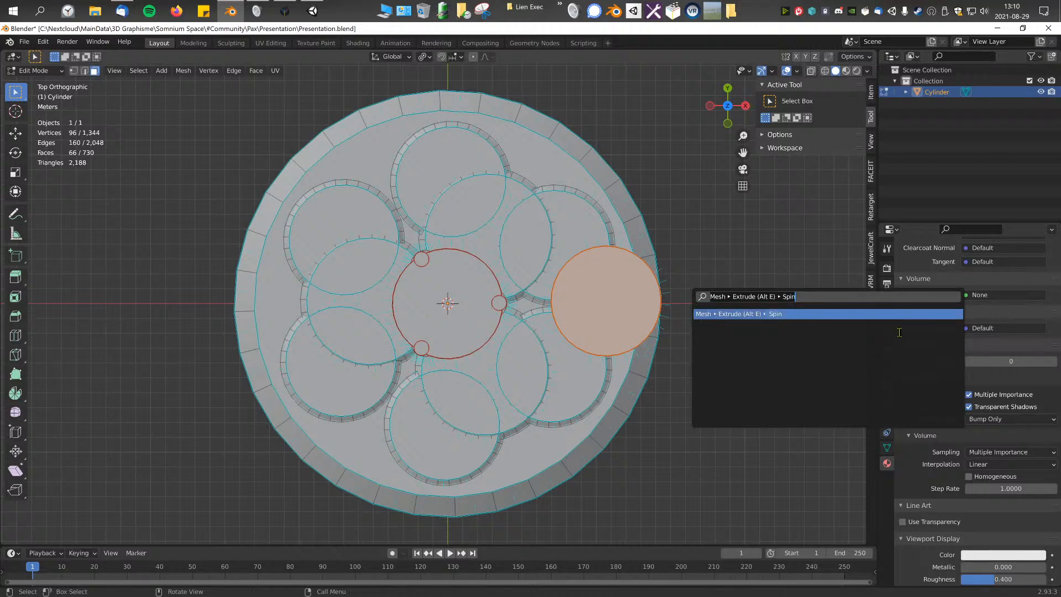
click(749, 314)
mouse_move(143, 415)
mouse_down()
mouse_move(127, 414)
mouse_move(141, 414)
mouse_up()
click(149, 416)
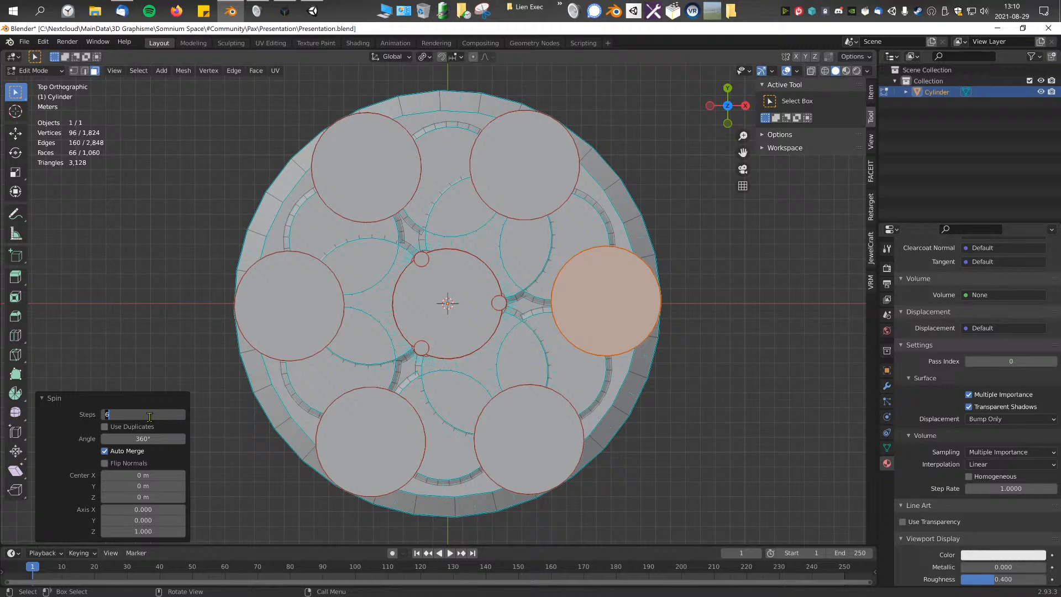
key(Return)
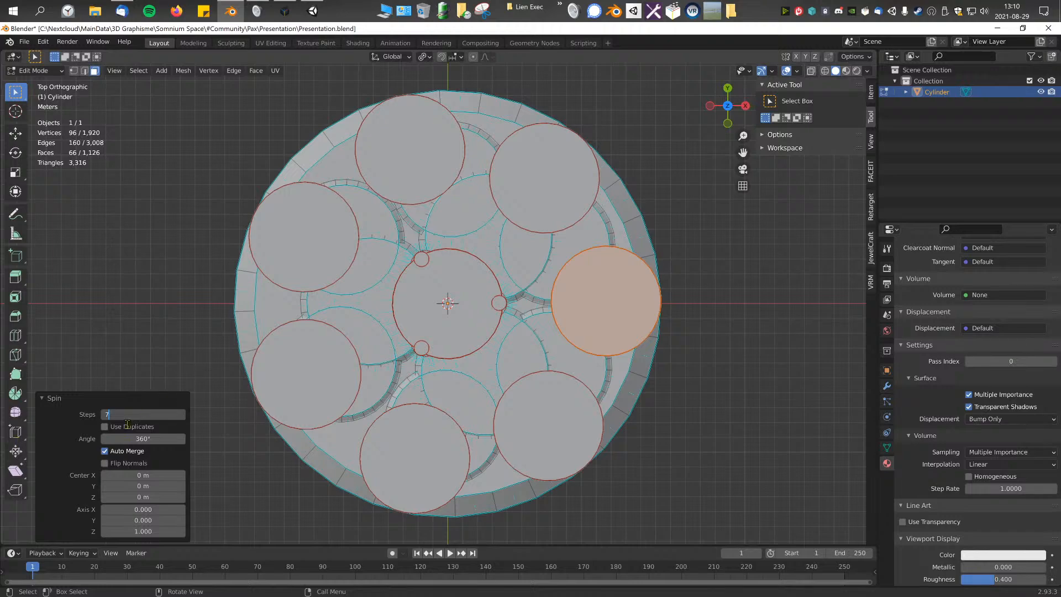
middle_drag(309, 364, 427, 365)
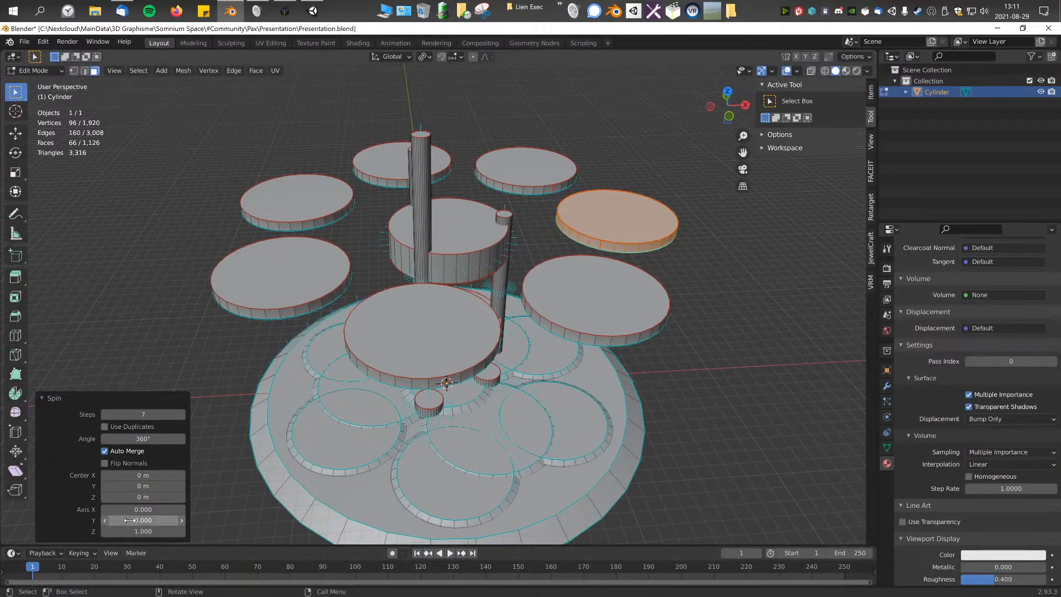
Step: Select a side face of the ring disc on the positive Y side and grow the selection to the entire disc
click(152, 339)
middle_drag(282, 341, 542, 237)
click(543, 237)
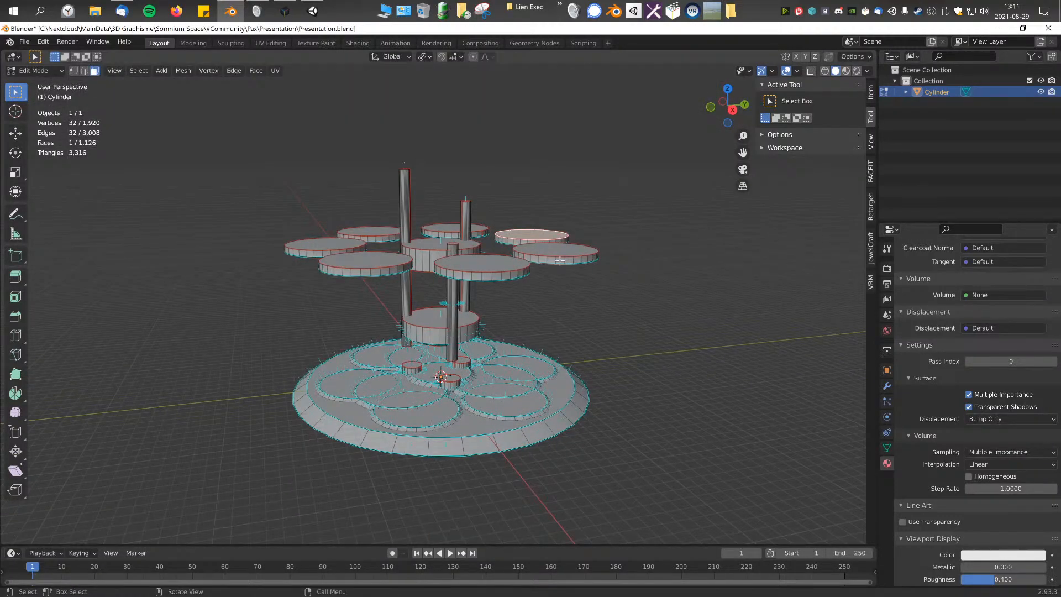
key(ctrl+KP_Add)
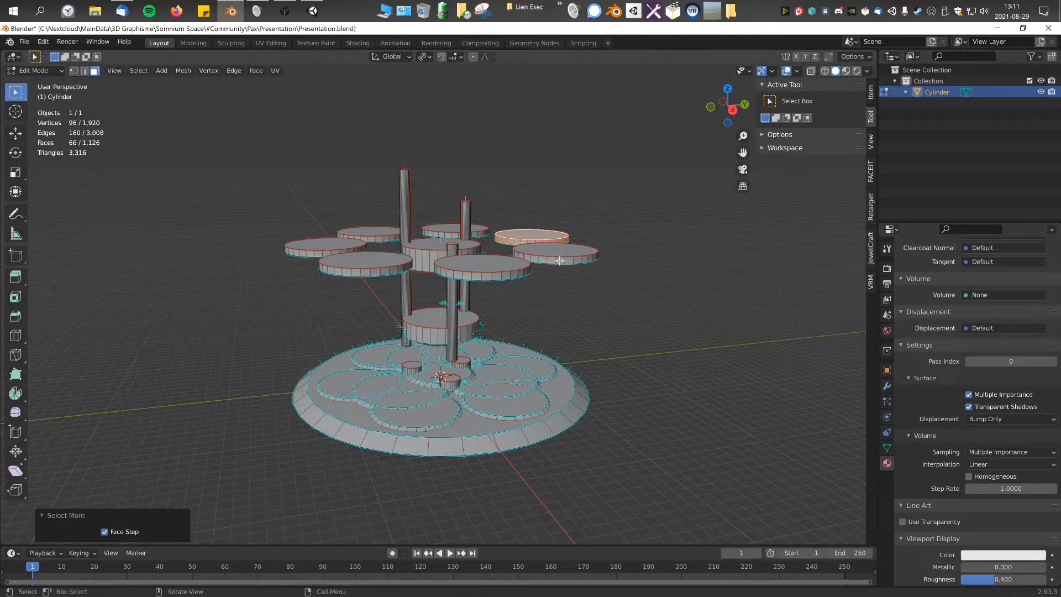
click(559, 260)
scroll(627, 284, up, 2)
key(ctrl+KP_Add)
key(ctrl+KP_Add)
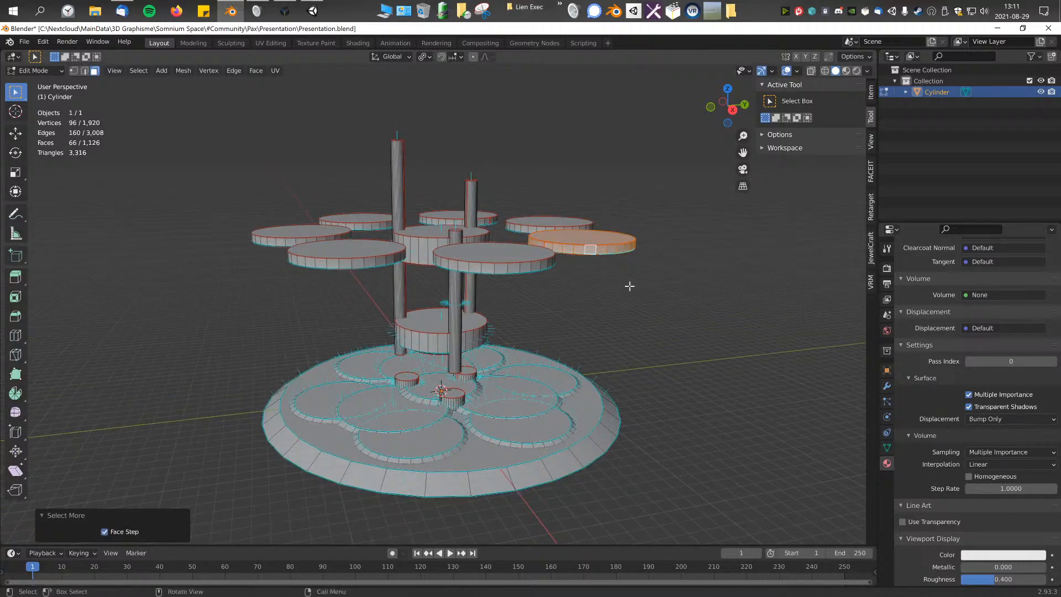
Step: Lower the selected disc about 11.4 m along Z so it sits just above the platform base
key(KP_3)
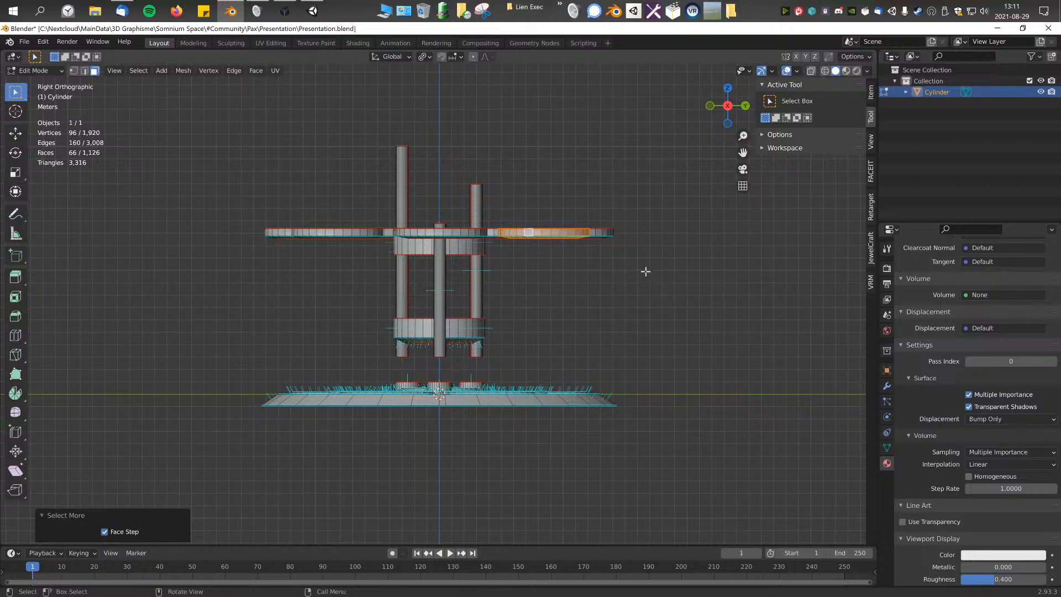
key(g)
key(y)
key(z)
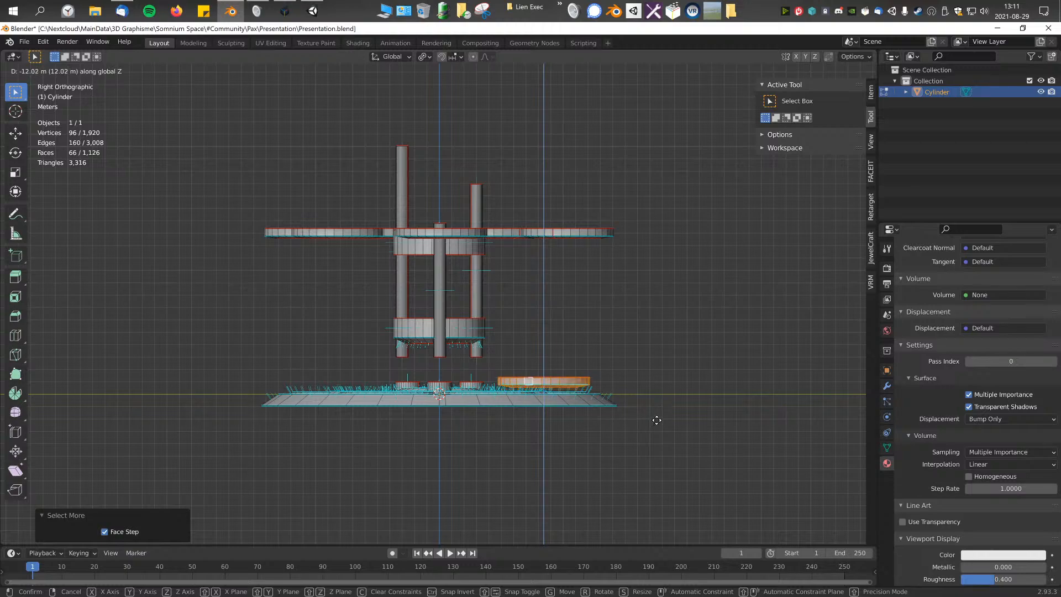
click(655, 398)
scroll(558, 354, up, 6)
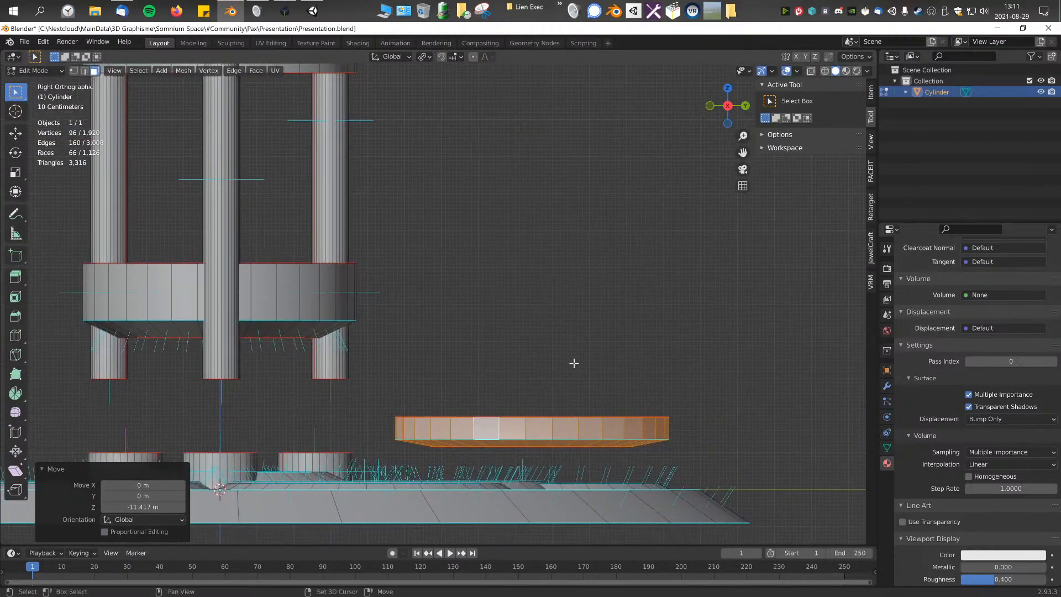
scroll(574, 363, down, 5)
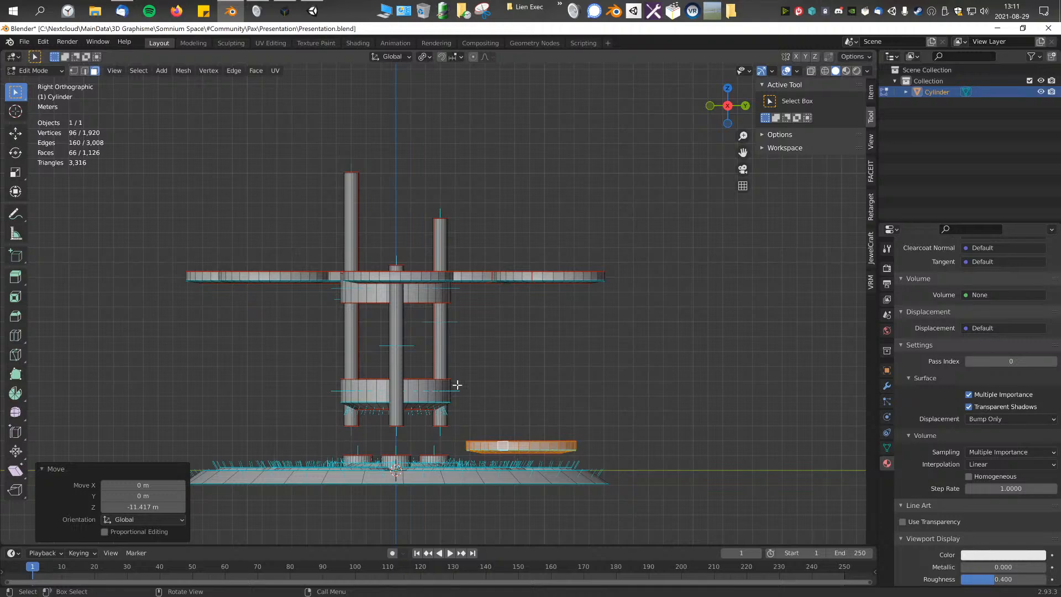
Step: Select the next disc in the ring beside the lowered one, growing the selection to include all of it
mouse_move(476, 369)
middle_down()
mouse_move(461, 406)
mouse_move(485, 374)
middle_up()
scroll(511, 353, down, 4)
key(KP_1)
key(KP_3)
scroll(553, 379, up, 6)
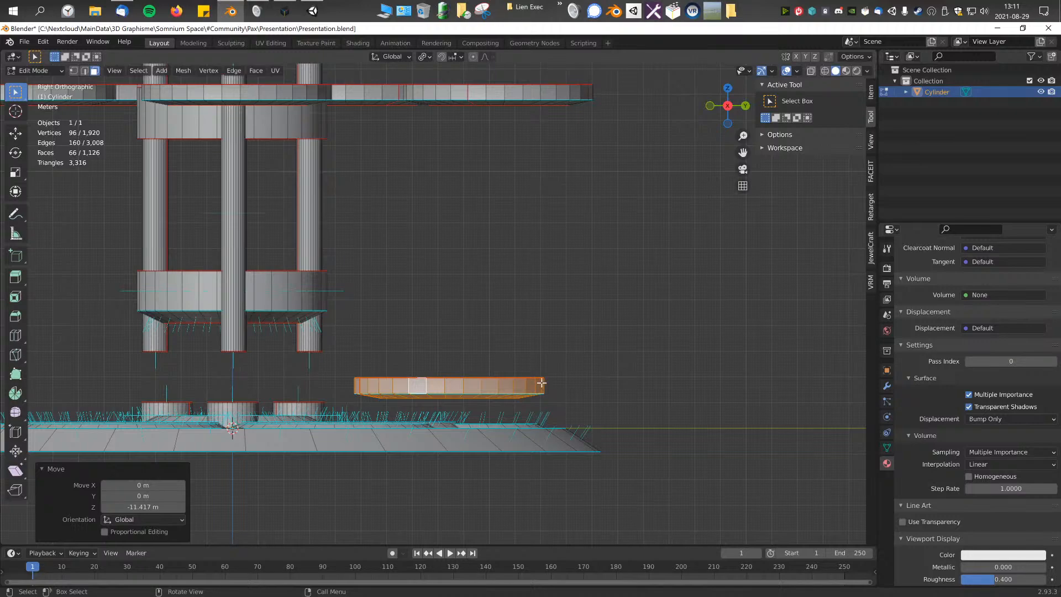
scroll(544, 384, up, 3)
shift+middle_drag(570, 394, 680, 379)
scroll(678, 380, down, 3)
shift+middle_drag(555, 126, 565, 172)
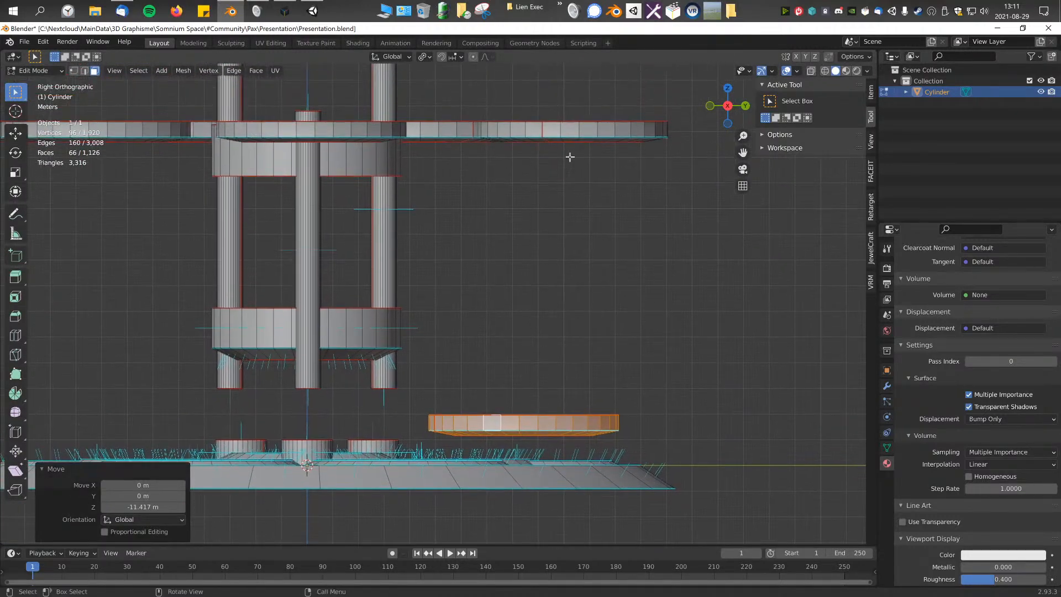
key(ctrl+KP_Add)
middle_drag(569, 133, 557, 187)
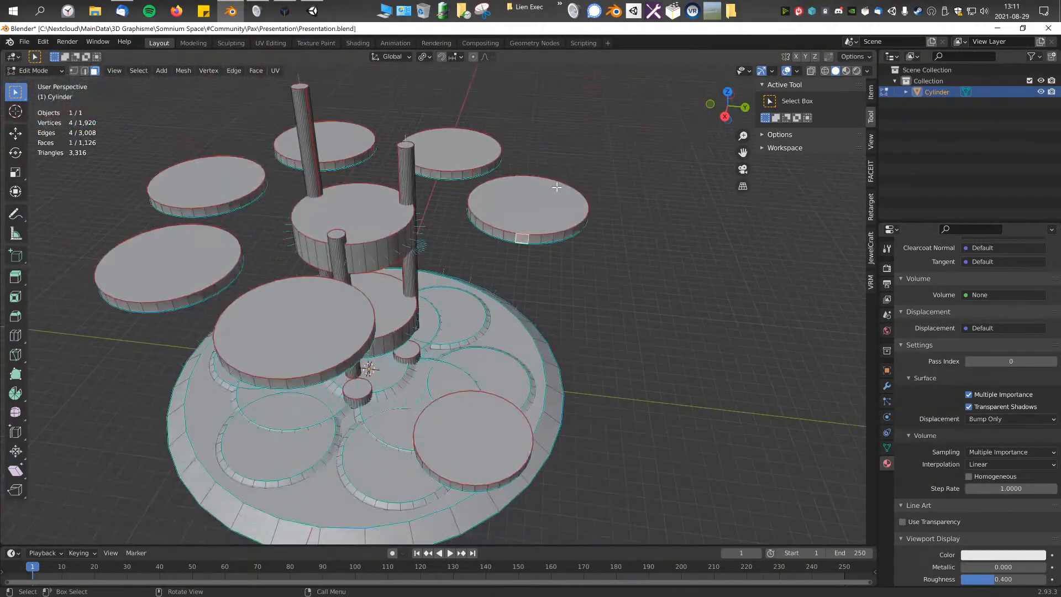
key(KP_3)
scroll(618, 303, up, 4)
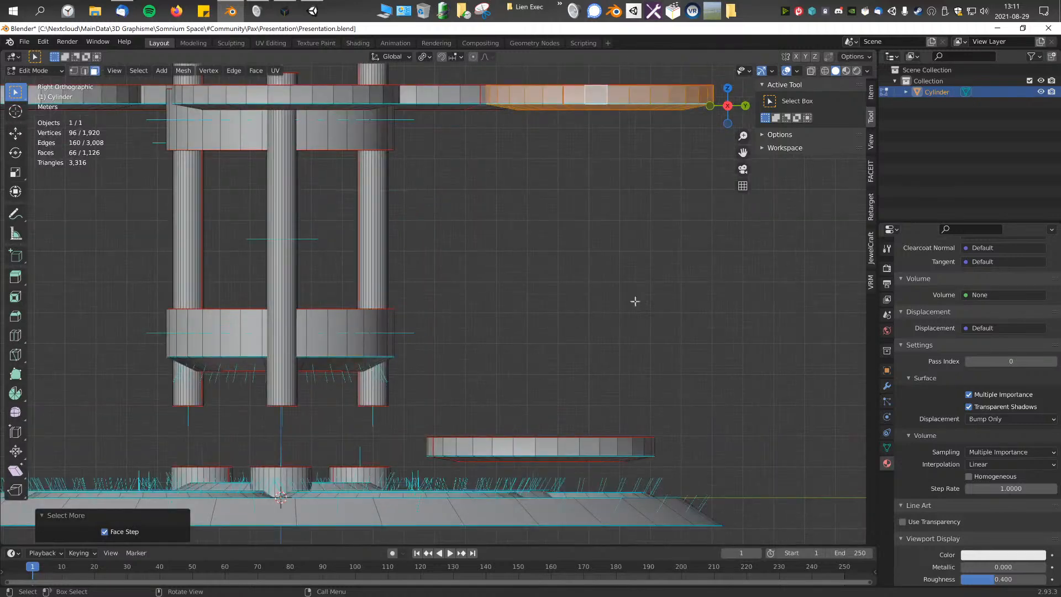
Step: Lower the second disc about 9.4 m along Z, one level above the first lowered disc
scroll(661, 296, down, 2)
key(g)
key(z)
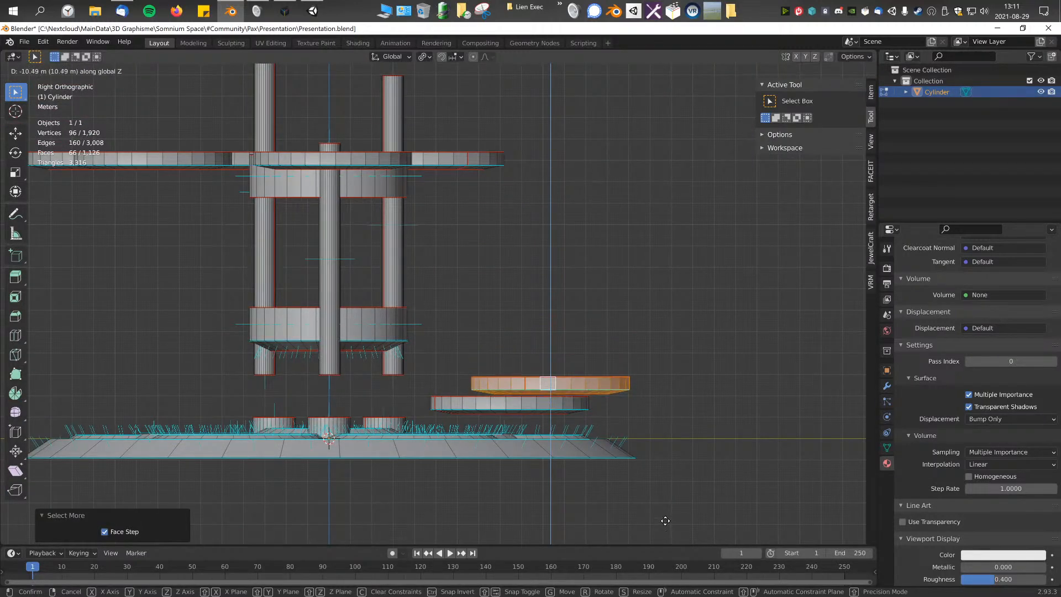
click(668, 497)
shift+middle_drag(484, 310, 552, 308)
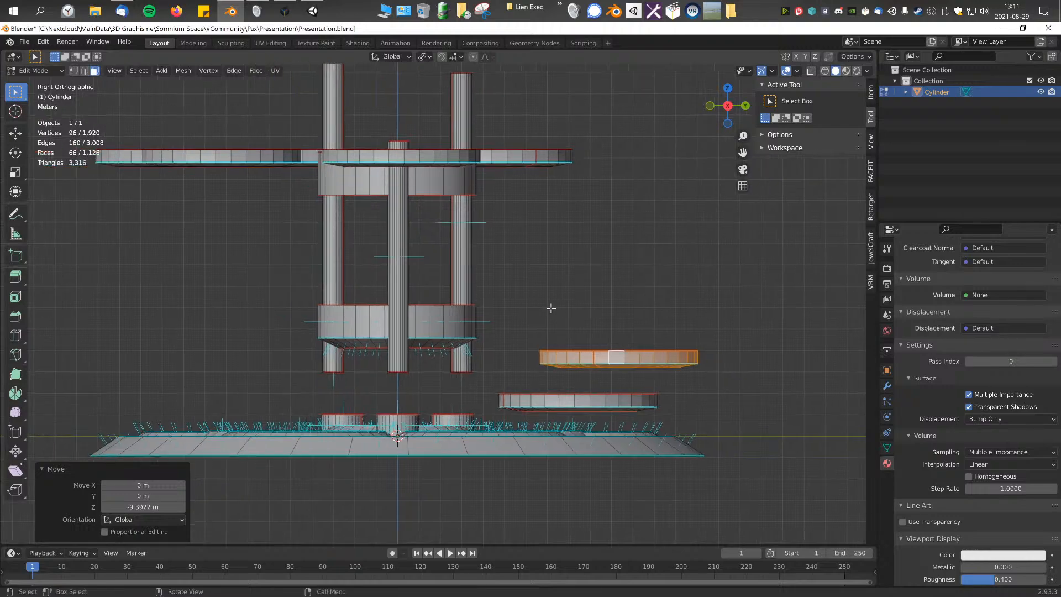
Step: Select the third disc of the ring entirely and lower it about 7.4 m along Z
scroll(552, 309, down, 1)
scroll(636, 371, up, 3)
shift+middle_drag(417, 374, 566, 368)
scroll(604, 358, down, 1)
shift+middle_drag(534, 254, 556, 289)
click(547, 130)
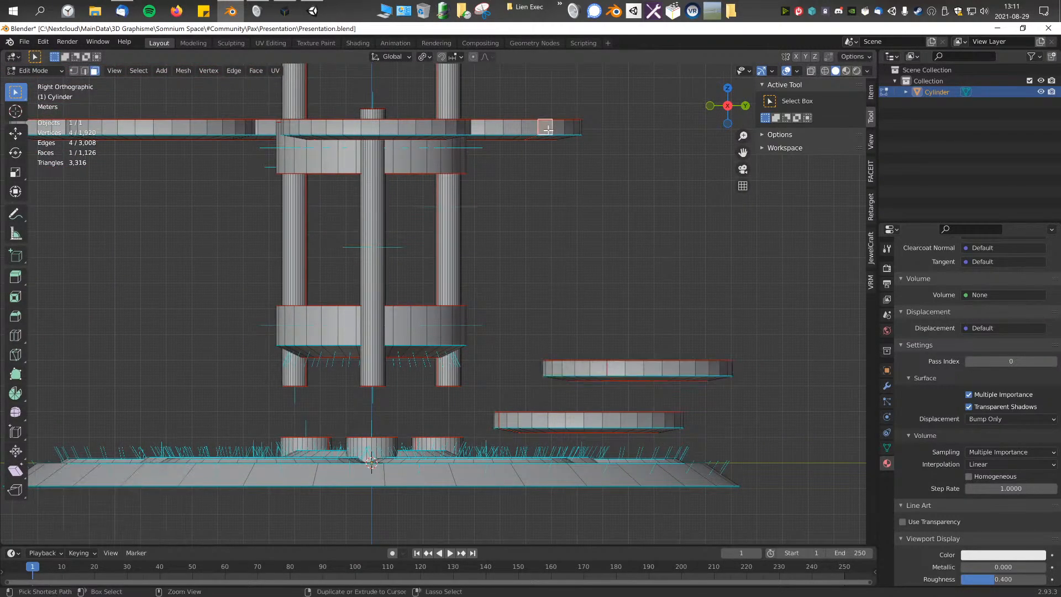
key(ctrl+KP_Add)
key(ctrl+KP_Add)
key(ctrl+KP_Add)
key(g)
key(y)
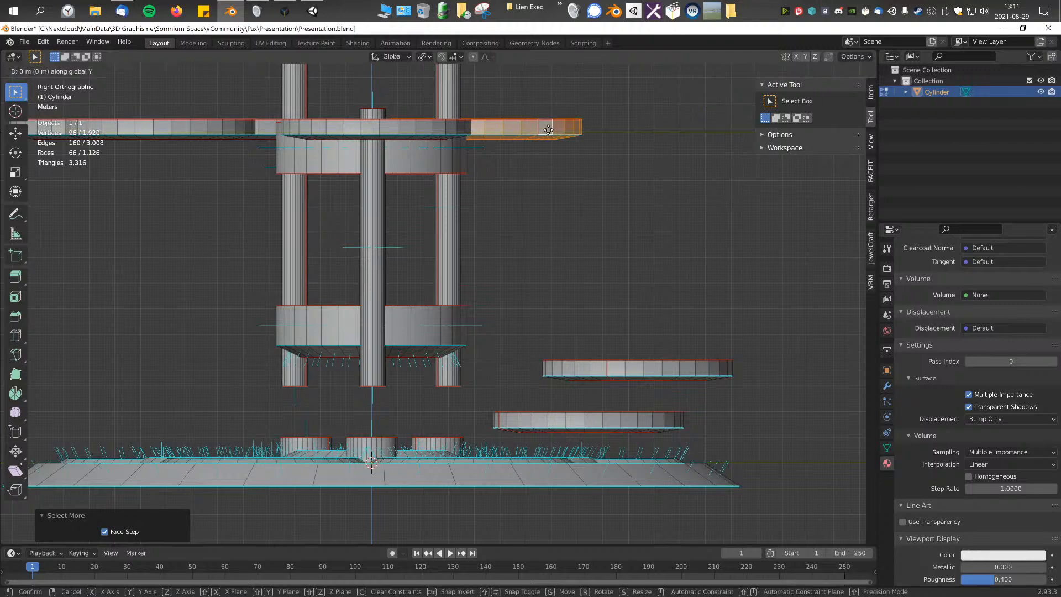
key(z)
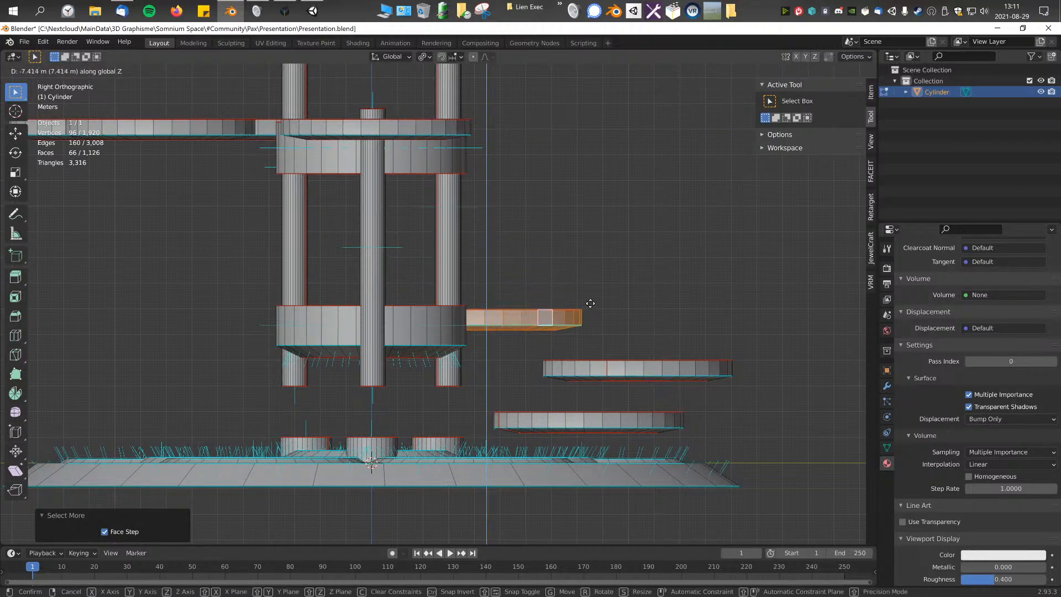
click(590, 305)
middle_drag(590, 305, 485, 188)
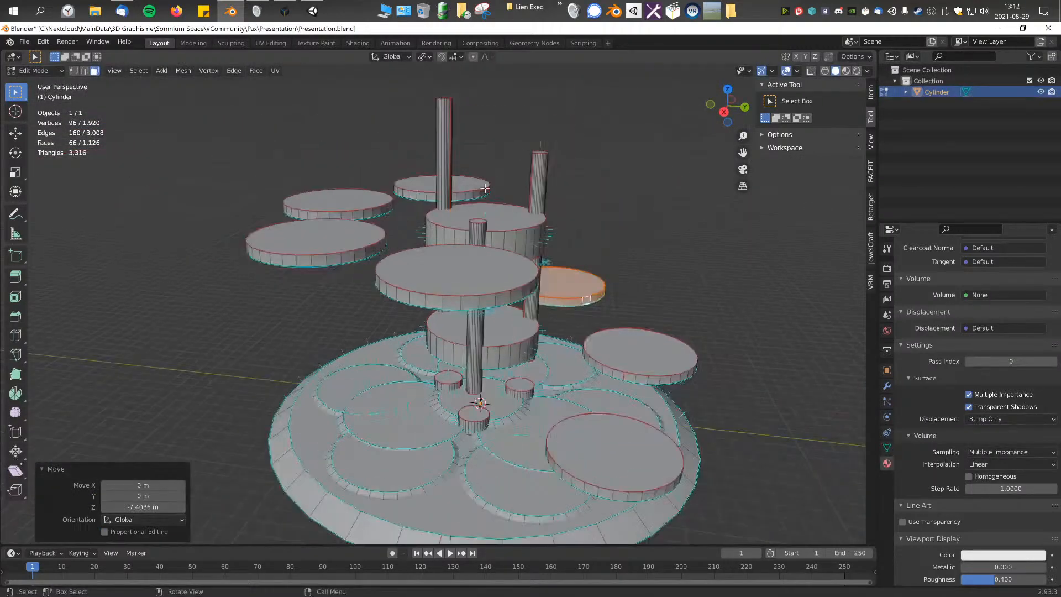
Step: Select the entire fourth disc, behind the tower, and lower it about 5.4 m along Z
click(484, 189)
key(ctrl+KP_Add)
key(ctrl+KP_Add)
key(KP_3)
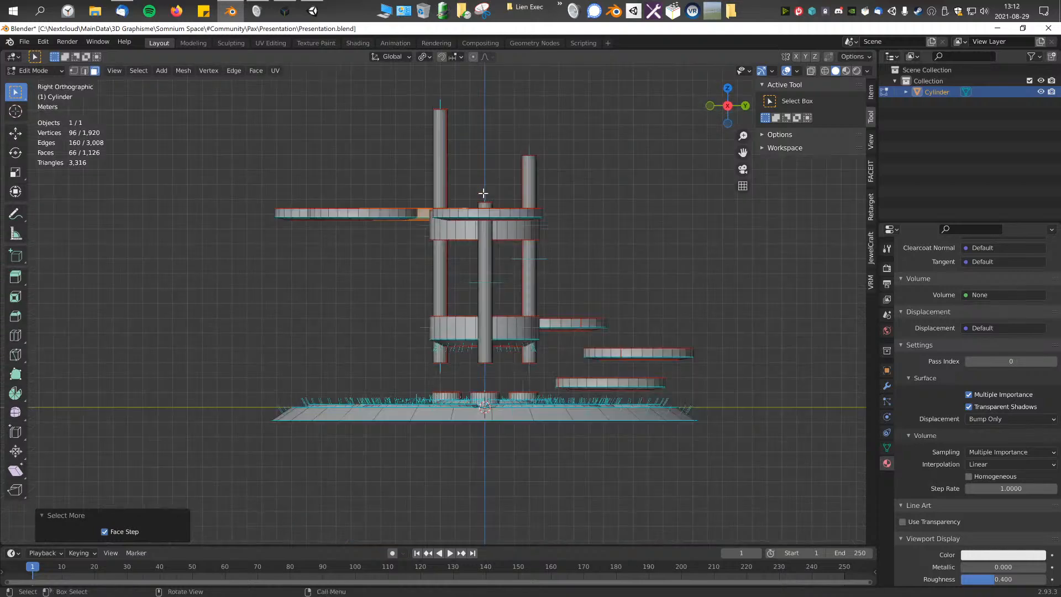
key(g)
key(y)
key(z)
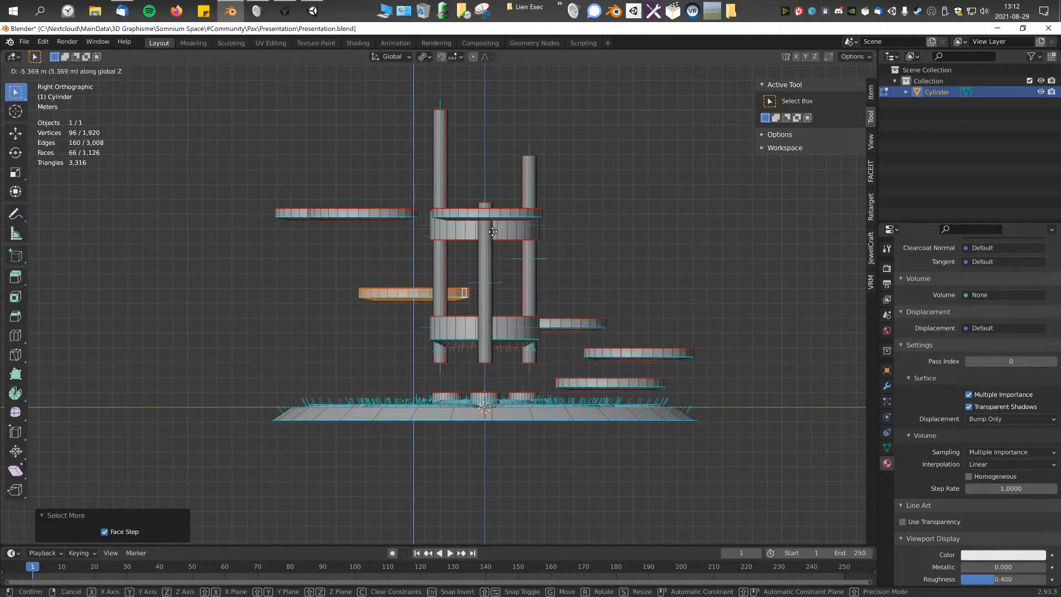
click(492, 232)
middle_drag(386, 233, 369, 246)
Step: Select the entire fifth disc, farthest out on the negative Y side, and lower it about 3.4 m along Z
click(384, 211)
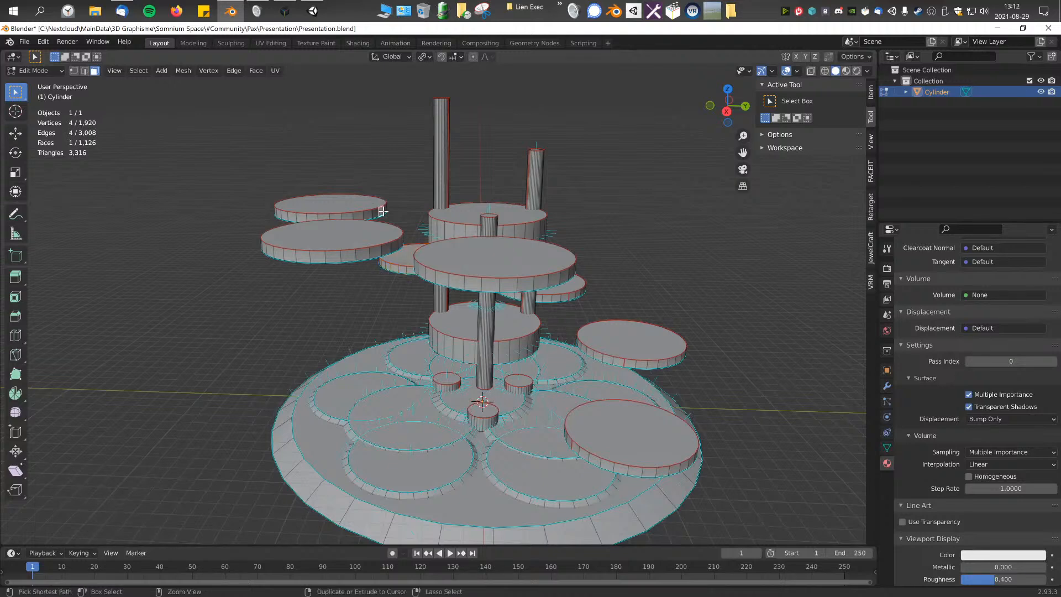
key(ctrl+KP_Add)
key(ctrl+KP_Add)
key(KP_3)
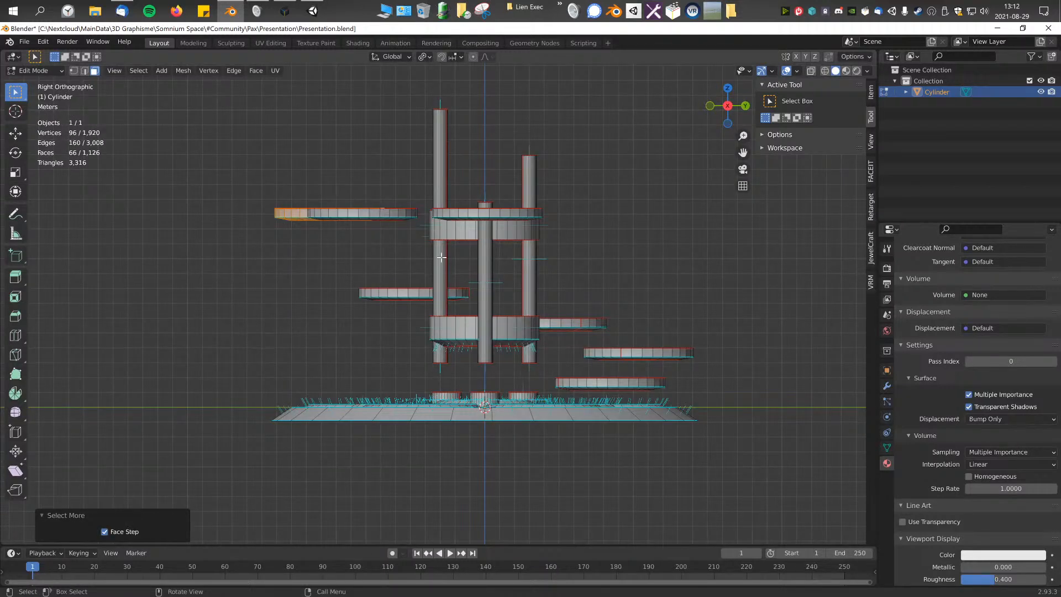
key(g)
key(z)
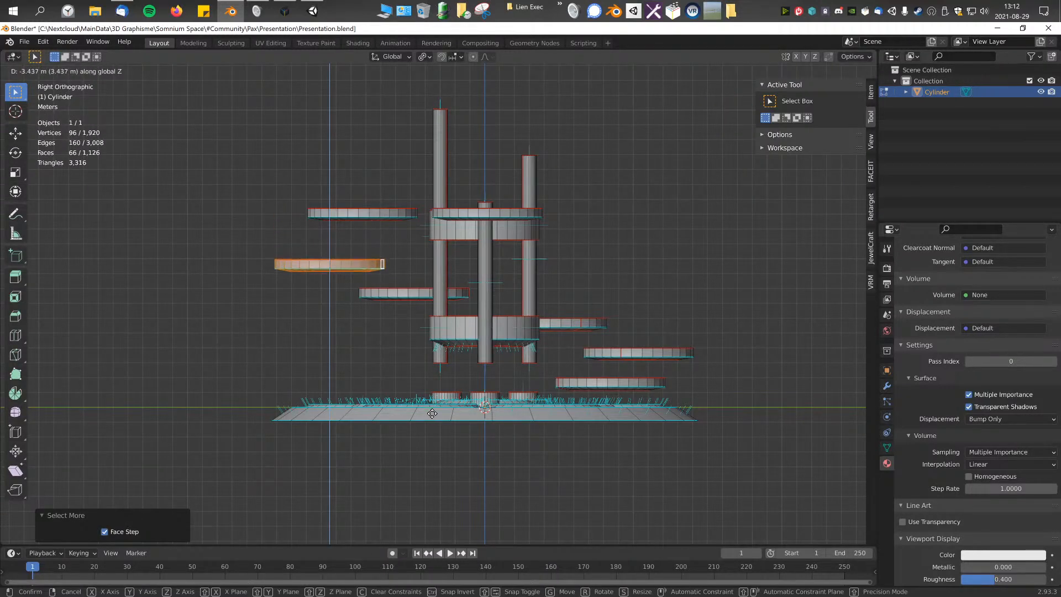
click(430, 413)
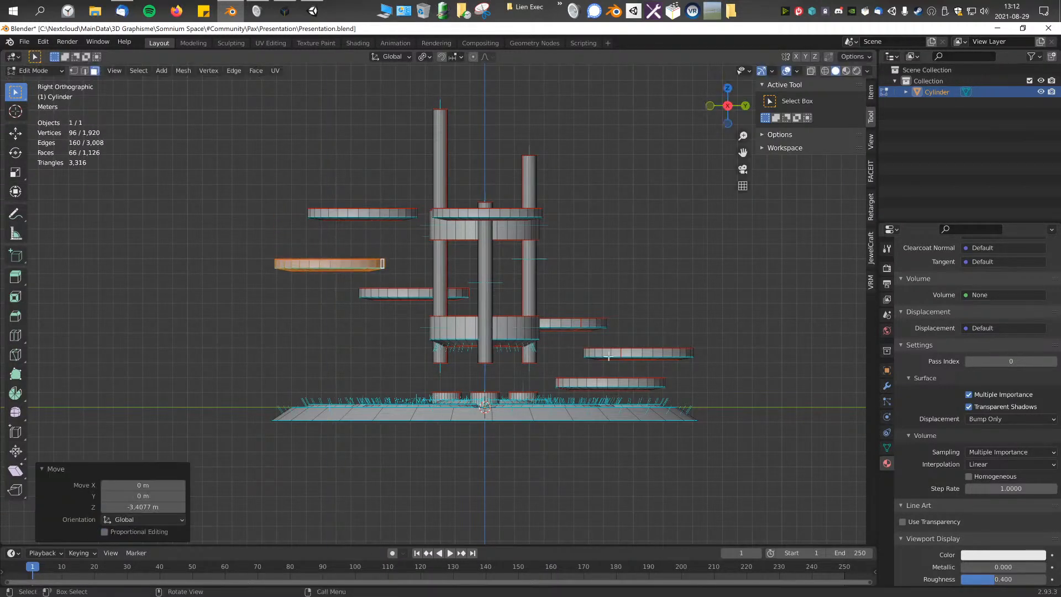
Step: Select the entire sixth disc and lower it about 1.4 m along Z, one level above the fifth
click(374, 211)
key(ctrl+KP_Add)
key(ctrl+KP_Add)
key(g)
key(z)
click(379, 235)
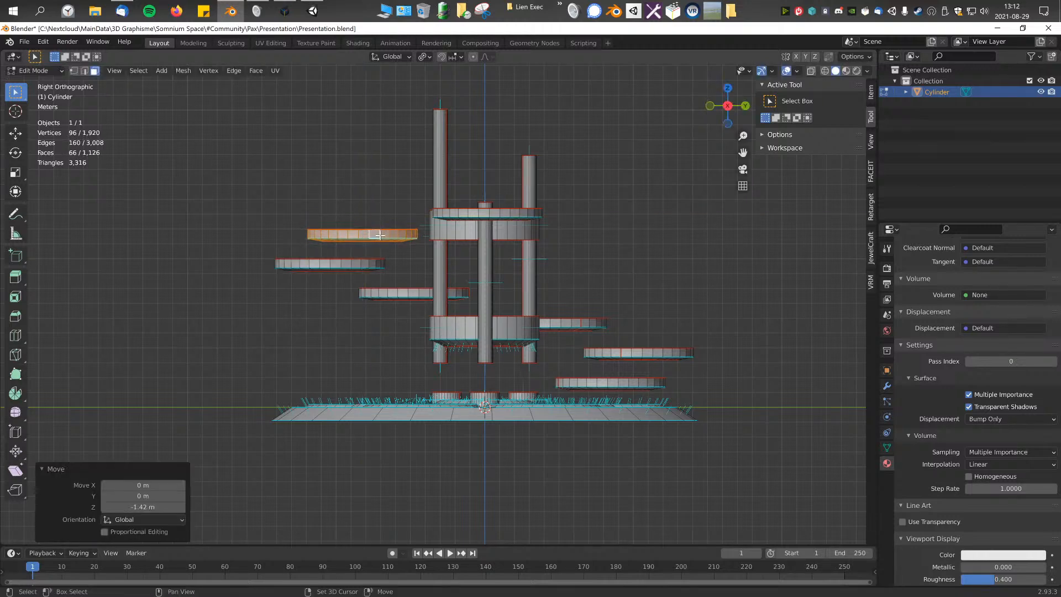
Step: Try a vertex slide on the entire seventh disc, inspect its shape from below, and undo the slide
click(498, 215)
key(ctrl+KP_Add)
key(ctrl+KP_Add)
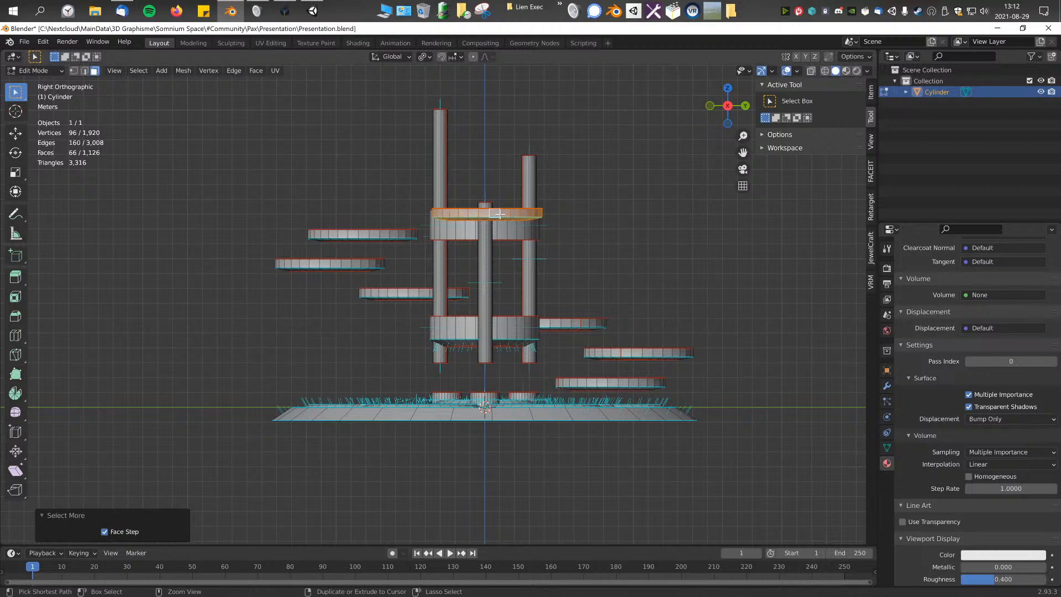
key(g)
key(y)
key(g)
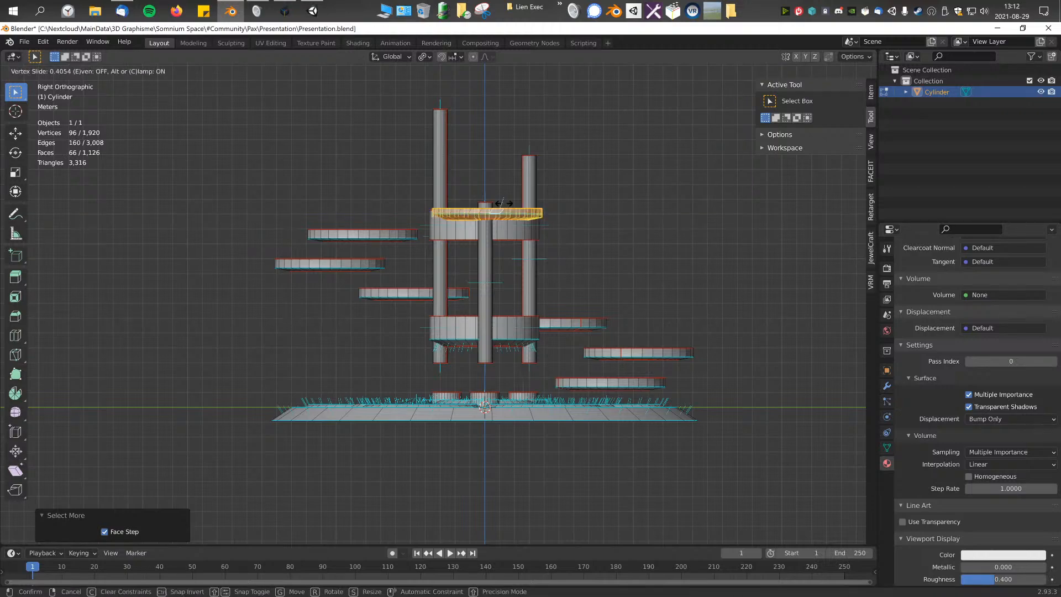
click(513, 217)
middle_drag(529, 242, 545, 263)
shift+middle_drag(608, 243, 542, 274)
scroll(604, 224, up, 2)
middle_drag(542, 274, 511, 292)
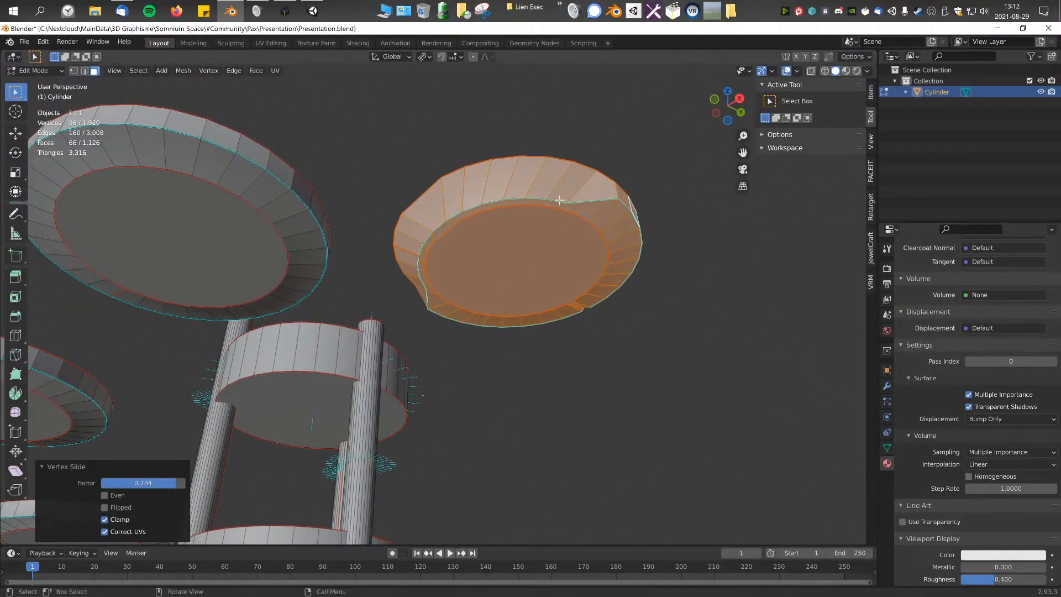
middle_drag(645, 220, 387, 315)
scroll(303, 357, up, 2)
middle_drag(303, 358, 525, 321)
middle_drag(657, 189, 514, 341)
key(ctrl+z)
Step: Clear the selection and save the Presentation.blend file
click(598, 341)
middle_drag(598, 341, 577, 388)
scroll(604, 359, down, 2)
key(ctrl+s)
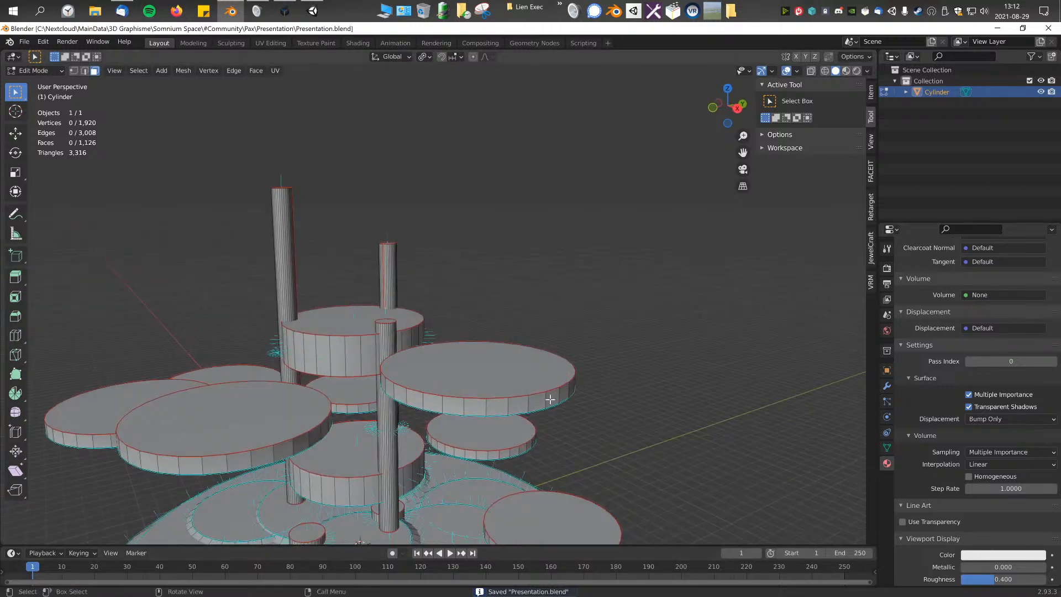
Step: Select the entire seventh disc and raise it about 0.6 m along Z to complete the spiral of discs
click(550, 399)
key(ctrl+KP_Add)
key(ctrl+KP_Add)
key(ctrl+KP_Add)
key(KP_3)
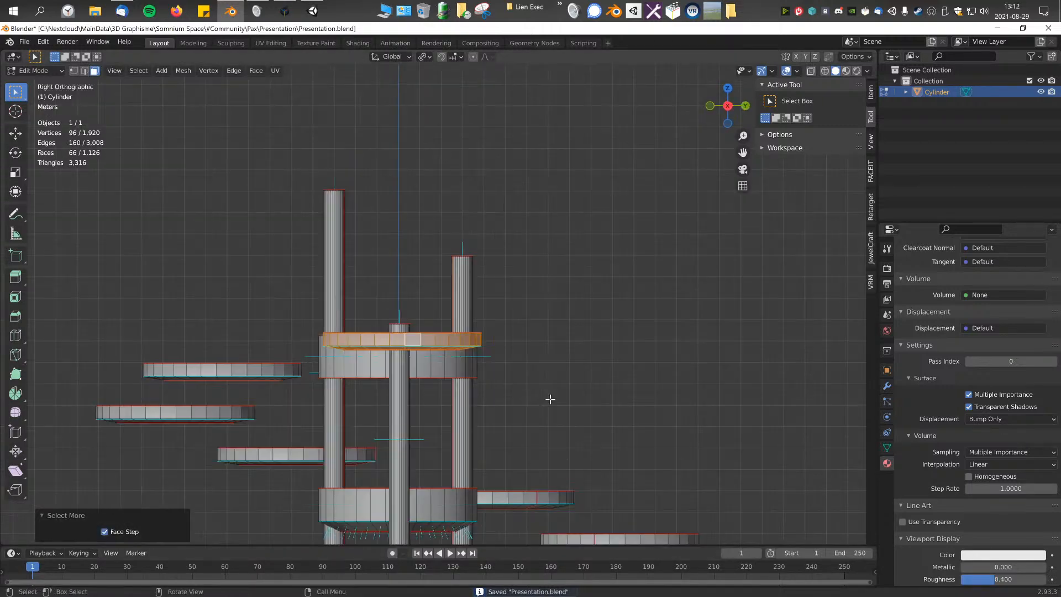
key(g)
key(z)
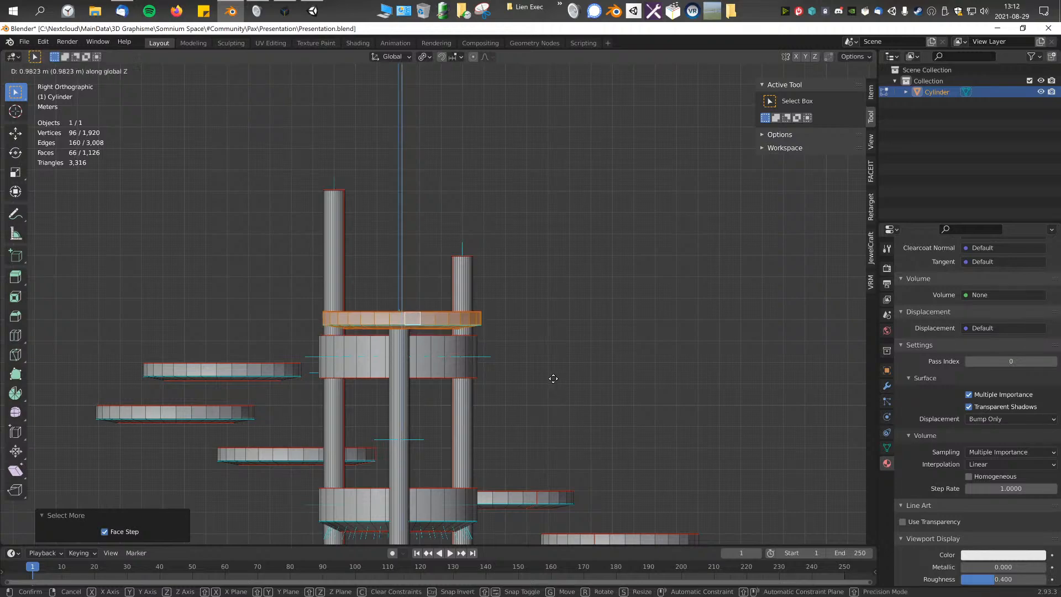
click(563, 412)
middle_drag(563, 412, 685, 291)
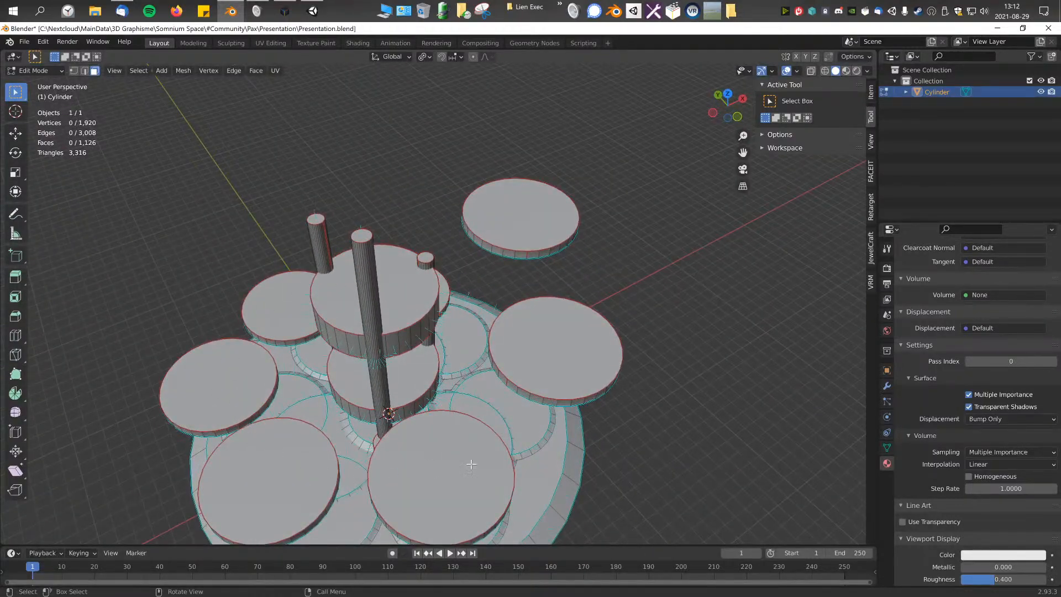
Step: Select the top faces of all seven thin discs and grow the selection to include the entire discs
middle_drag(407, 278, 478, 492)
click(478, 491)
shift+click(589, 409)
shift+click(587, 307)
middle_drag(587, 307, 607, 342)
shift+click(607, 343)
shift+click(618, 232)
shift+click(500, 152)
shift+click(374, 125)
middle_drag(574, 212, 420, 293)
key(ctrl+KP_Add)
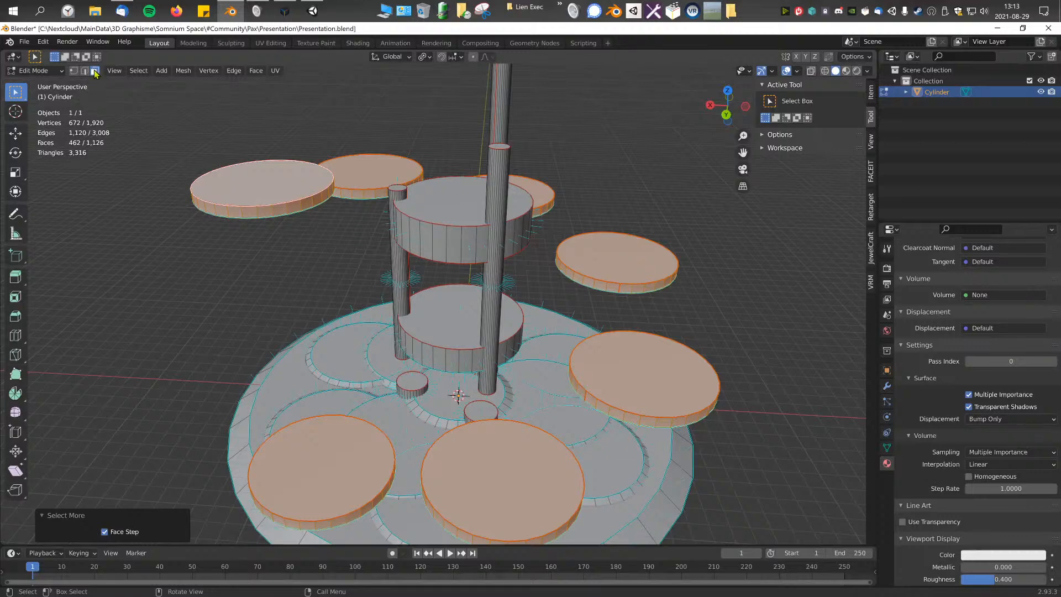
middle_drag(406, 204, 482, 260)
scroll(504, 281, down, 1)
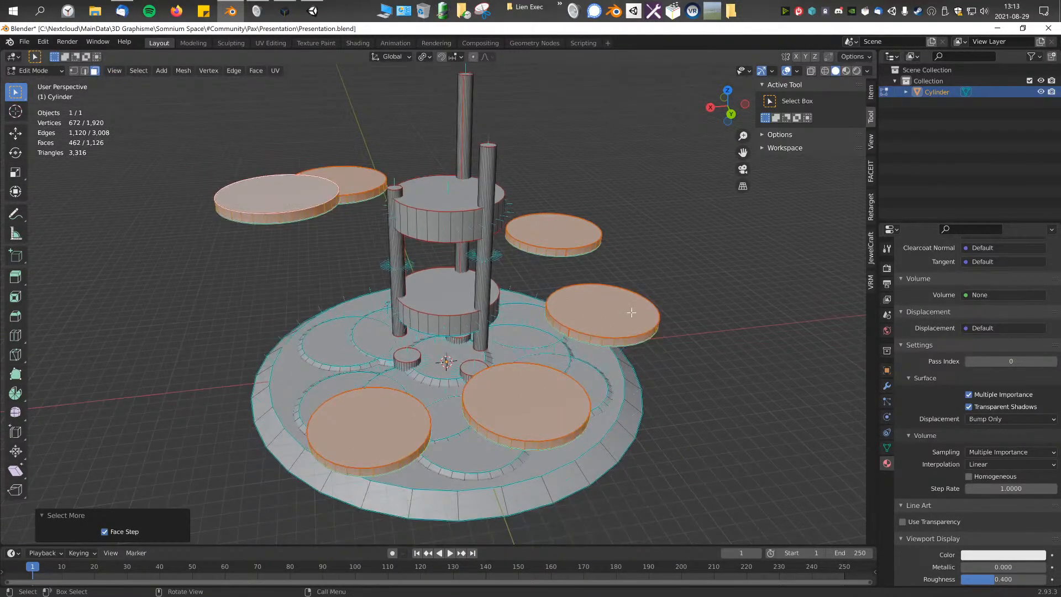
key(1)
click(650, 293)
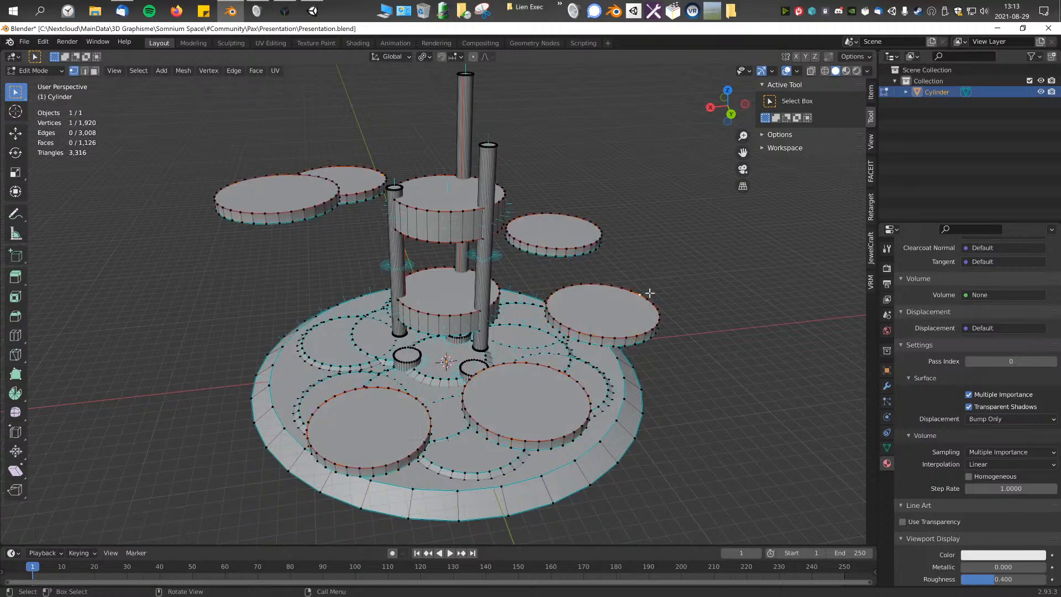
click(84, 71)
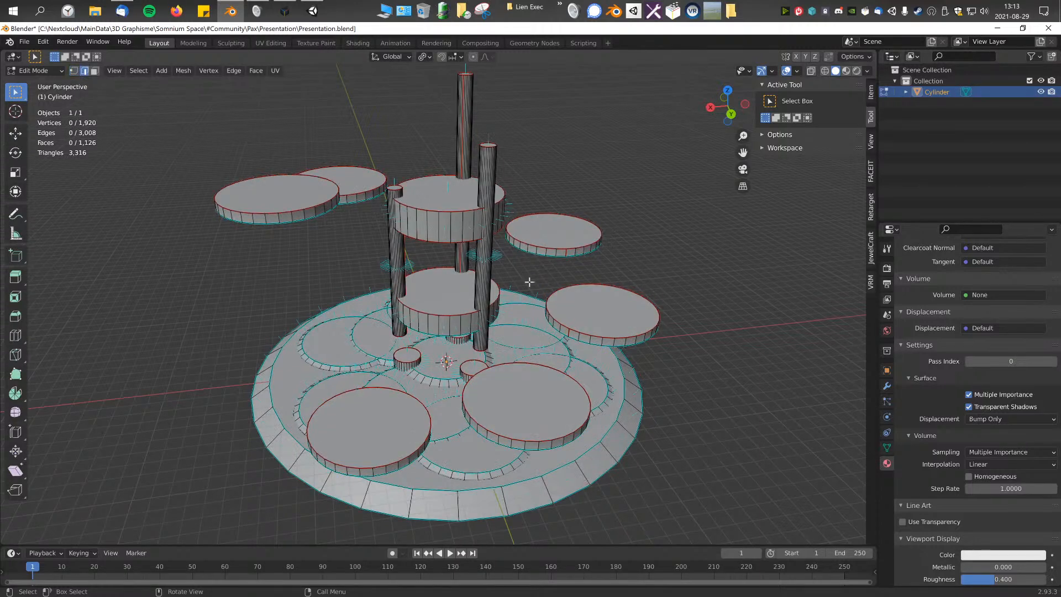
click(96, 71)
key(2)
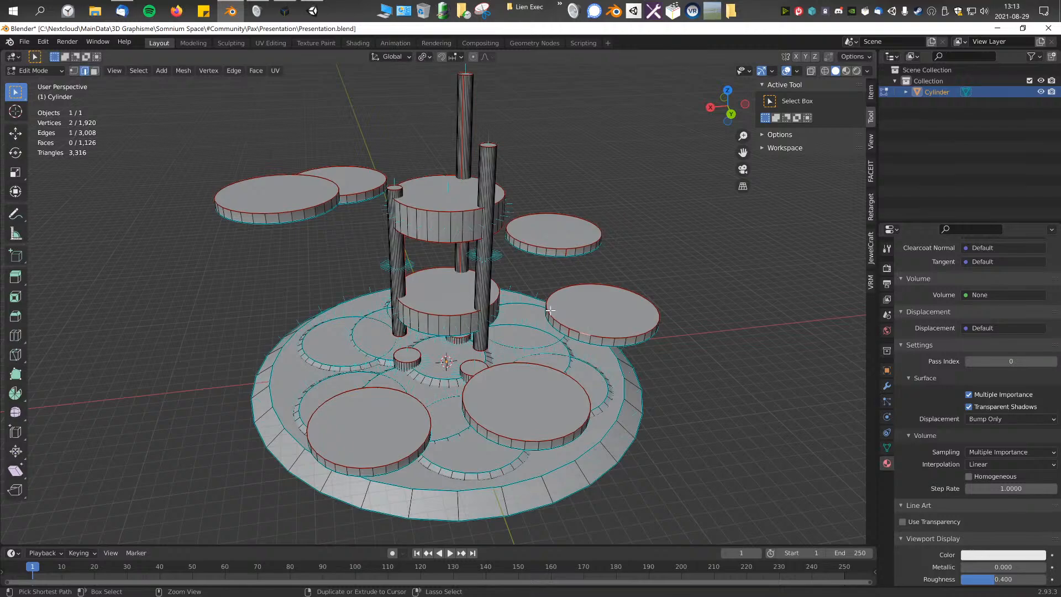
key(1)
key(ctrl+z)
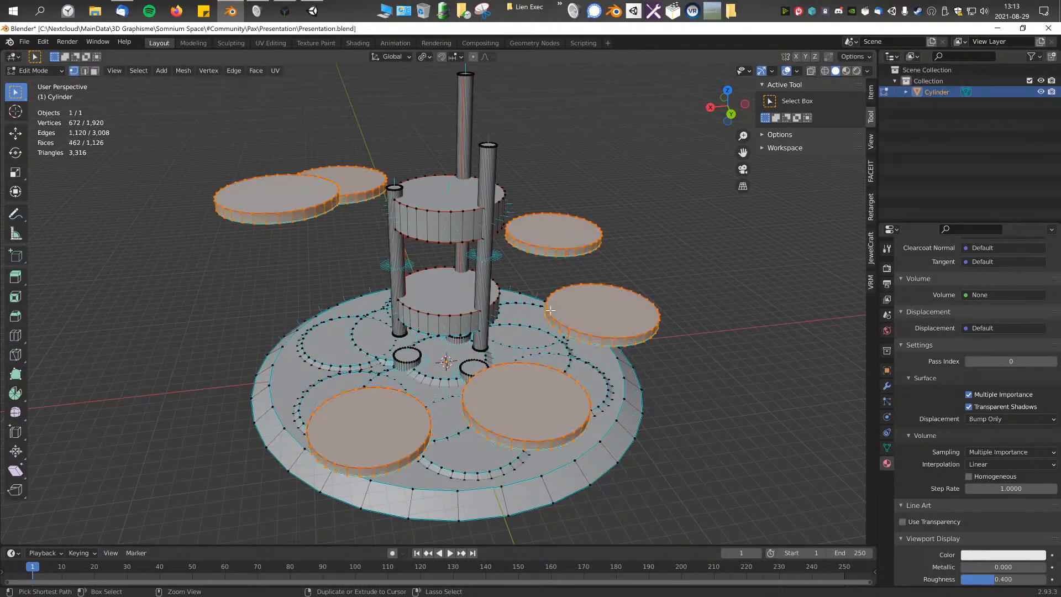
key(ctrl+z)
middle_drag(509, 292, 584, 282)
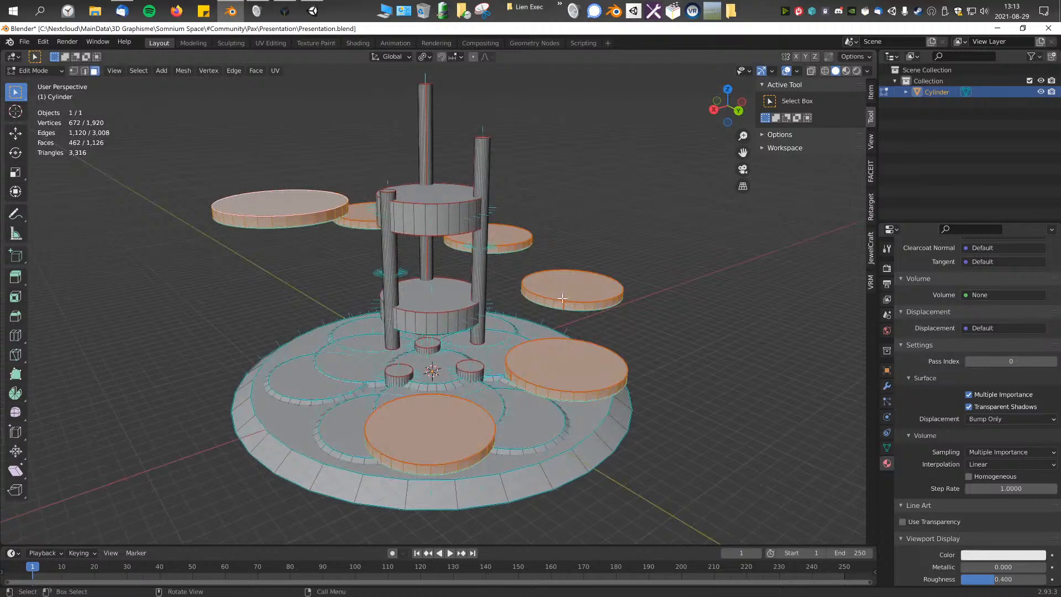
drag(565, 299, 627, 311)
click(665, 274)
key(ctrl+z)
key(ctrl+z)
middle_drag(621, 295, 608, 262)
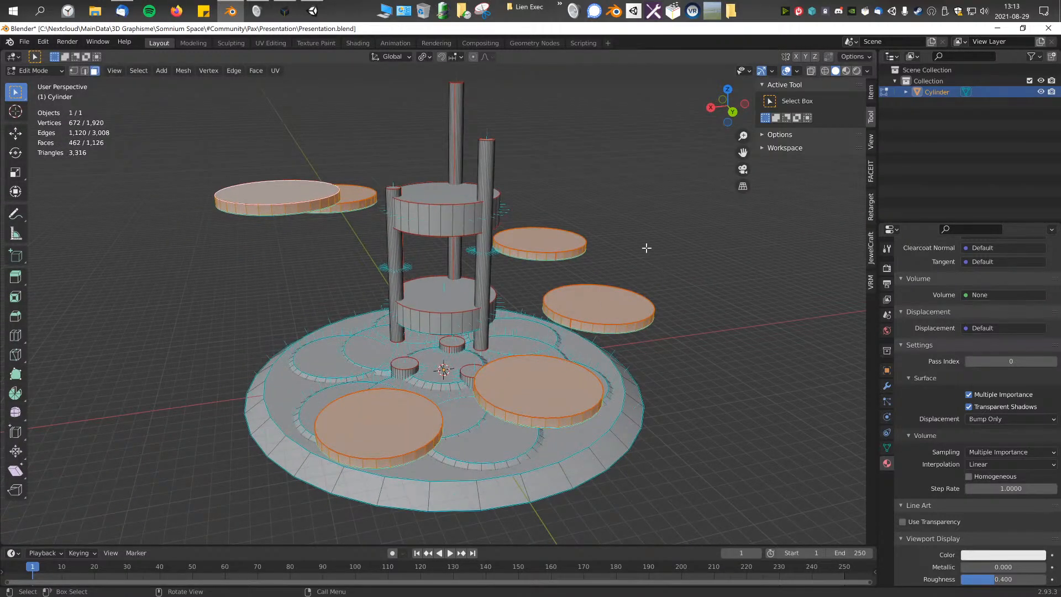
click(633, 222)
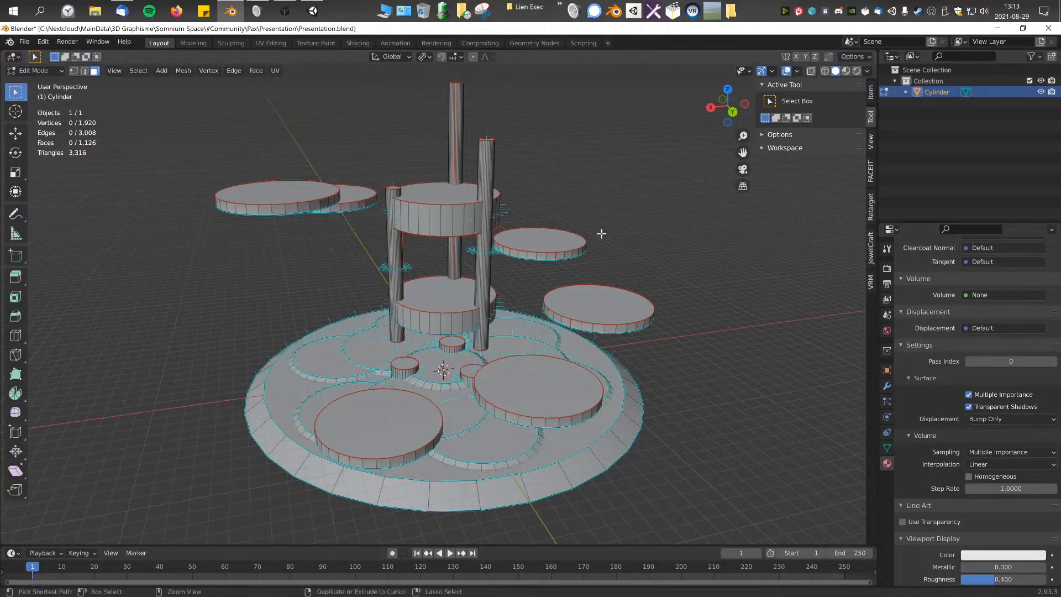
key(ctrl+z)
Step: Examine the seven selected discs around the tower from several angles, including the top and right orthographic views
middle_drag(604, 286, 489, 277)
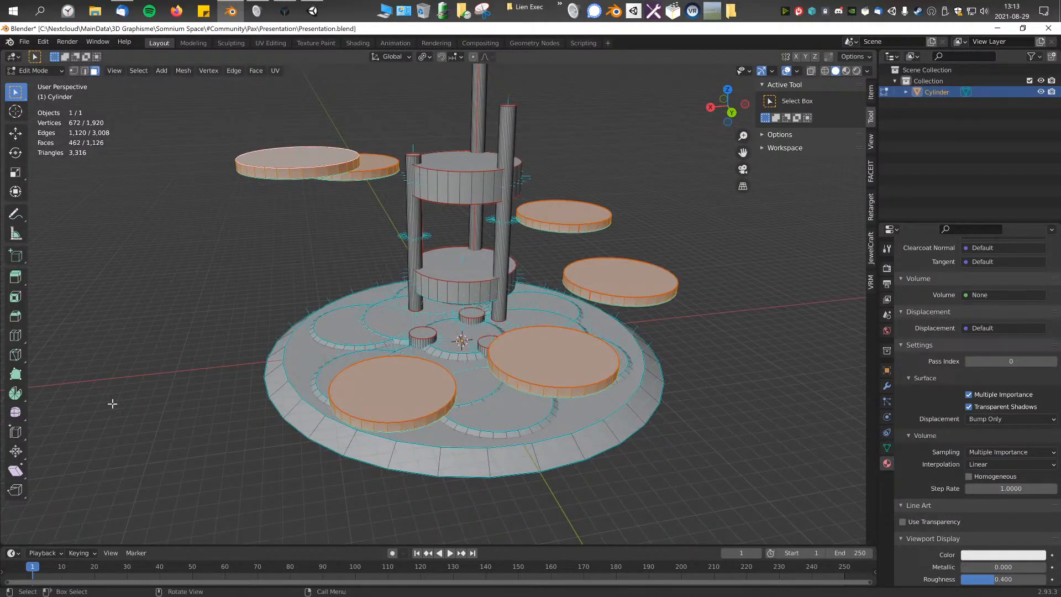
middle_drag(157, 413, 210, 393)
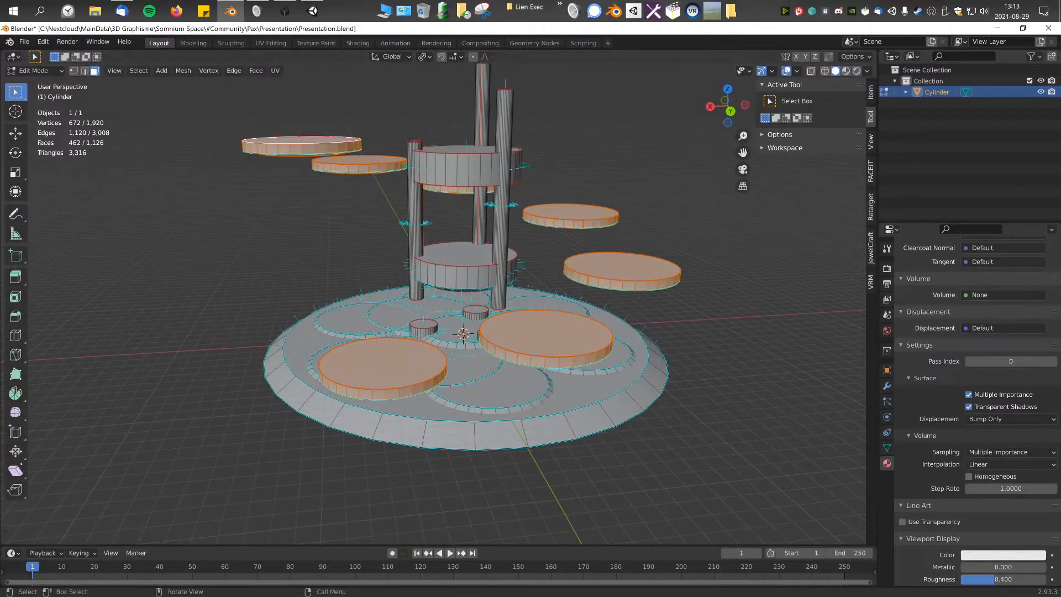
middle_drag(436, 276, 508, 326)
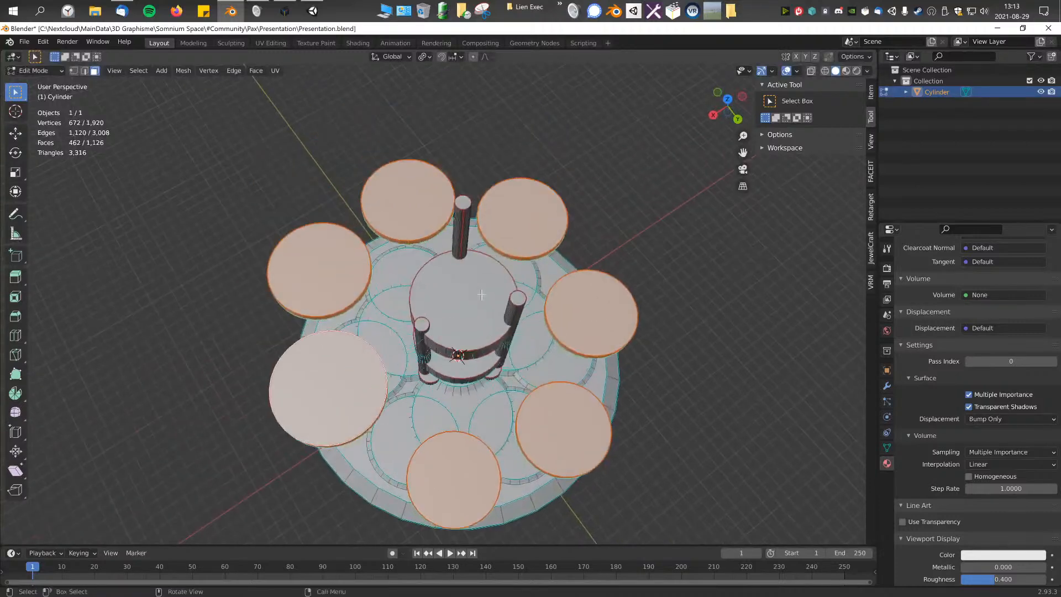
click(425, 58)
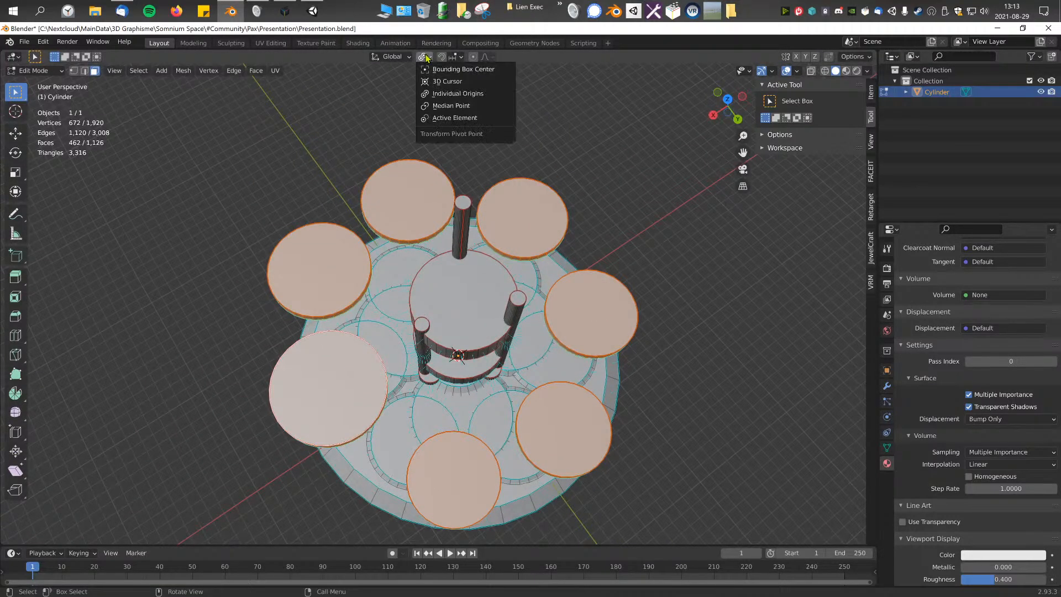
click(405, 60)
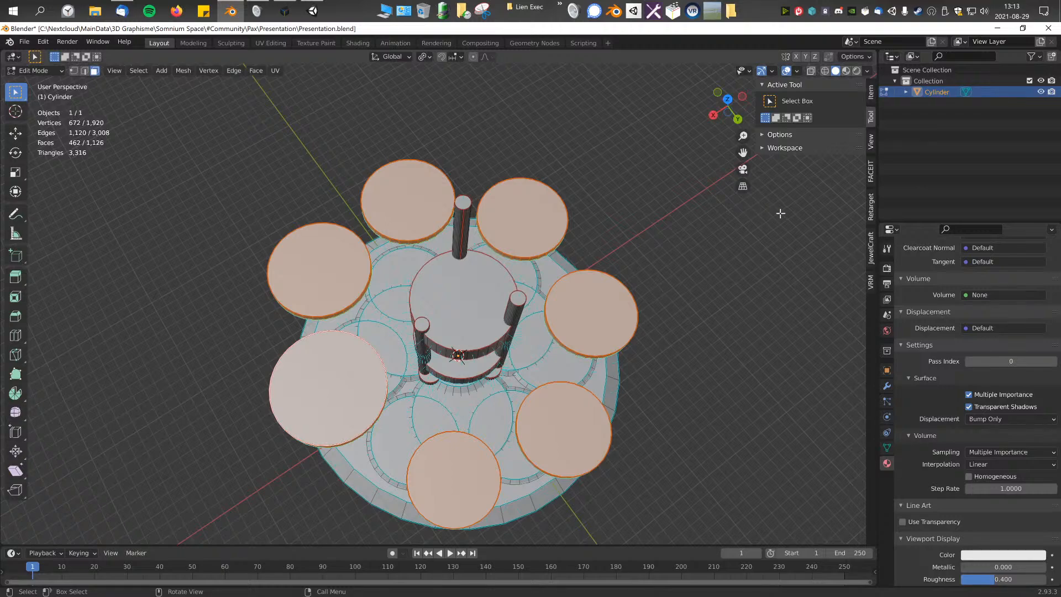
middle_drag(628, 240, 616, 254)
key(KP_7)
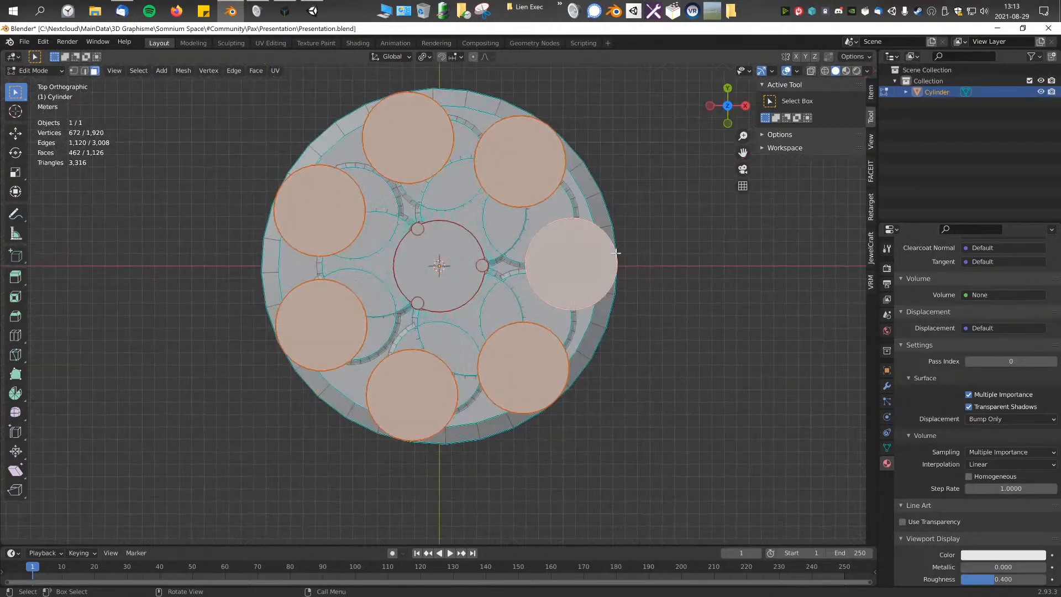
shift+middle_drag(540, 193, 567, 218)
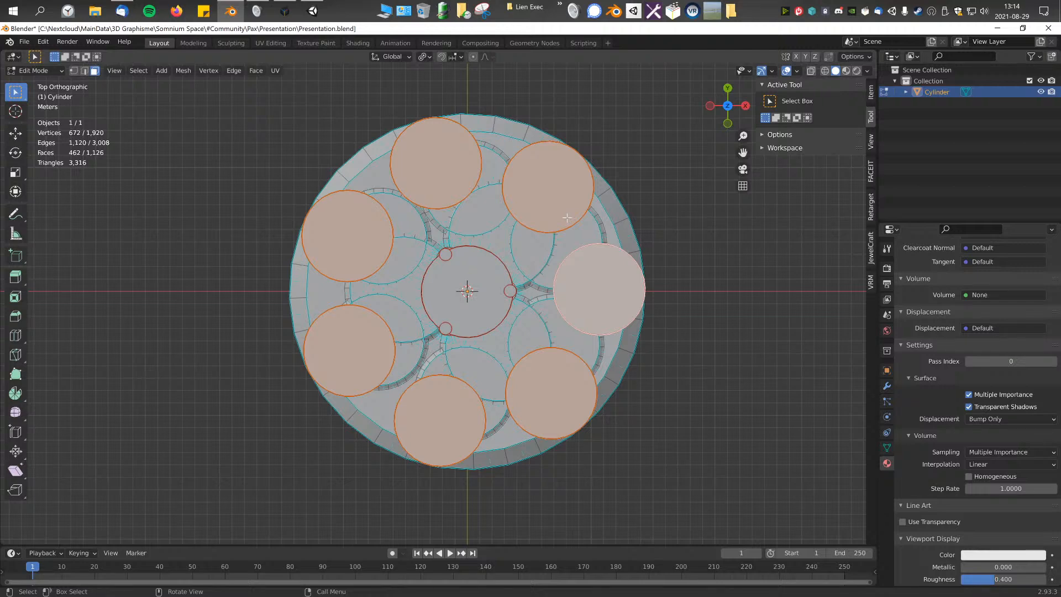
key(KP_1)
key(KP_3)
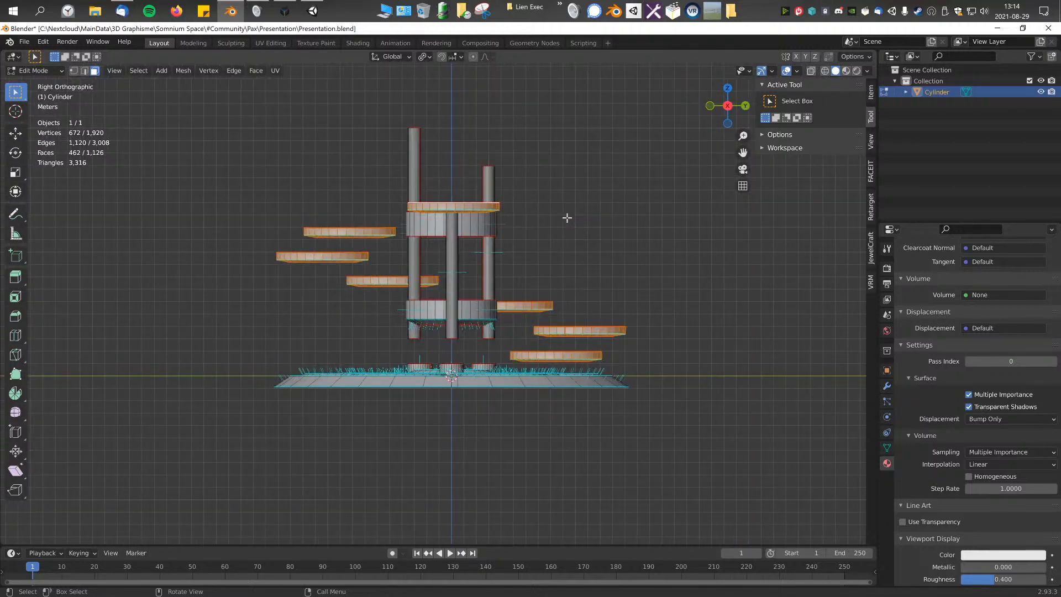
key(KP_7)
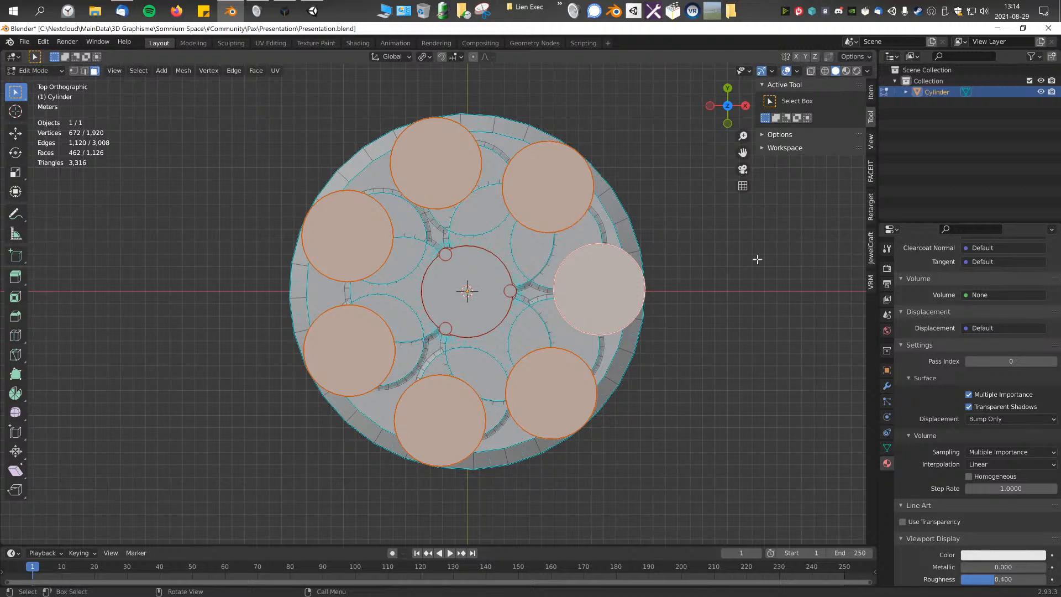
Step: Scale the seven discs up by about 1.142 around their individual origins and clear the selection
key(s)
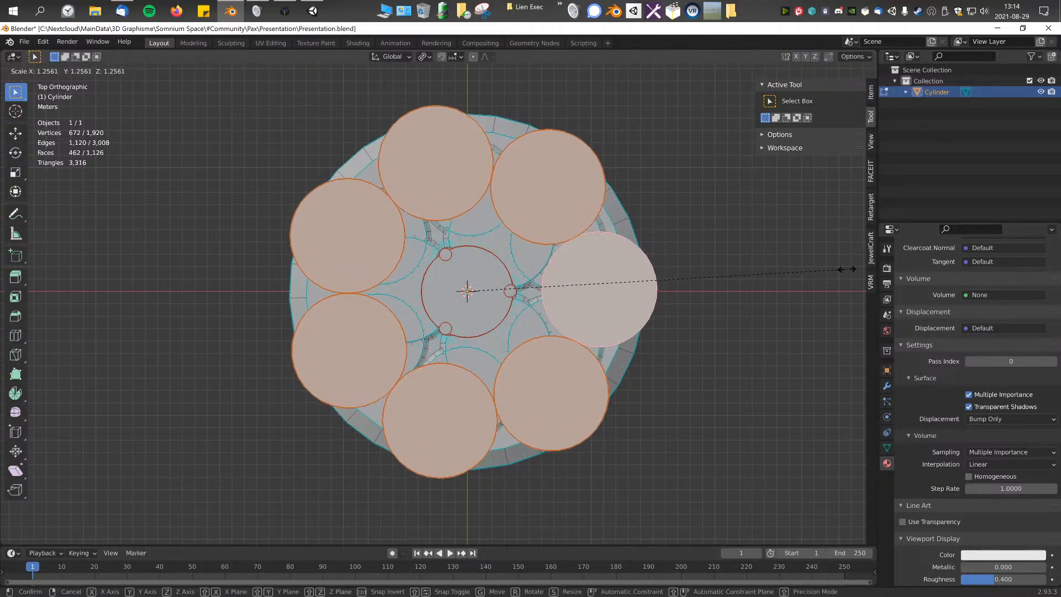
click(812, 277)
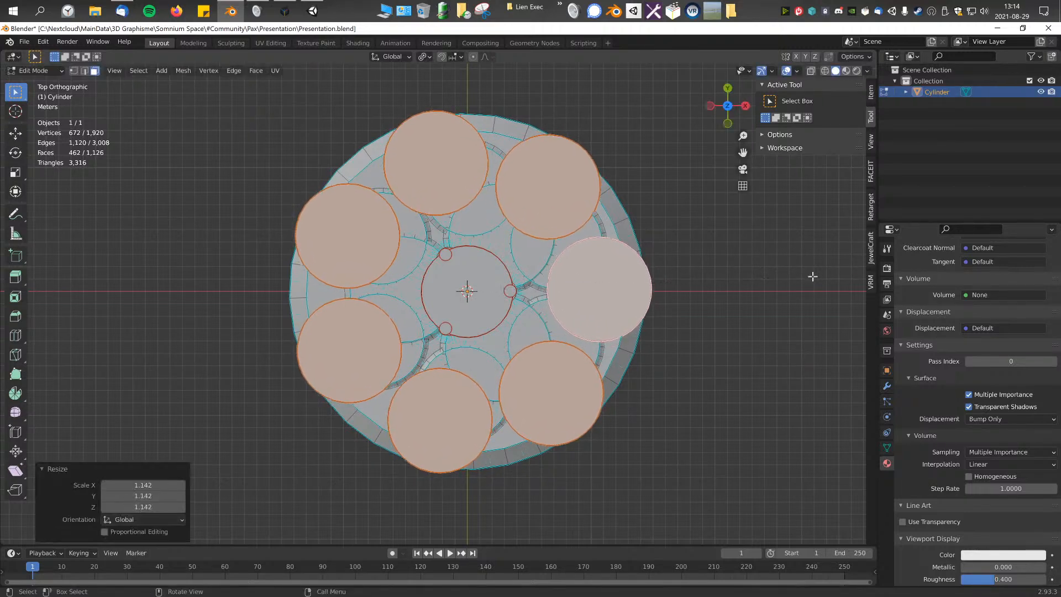
scroll(649, 332, down, 3)
middle_drag(649, 332, 608, 263)
key(alt+a)
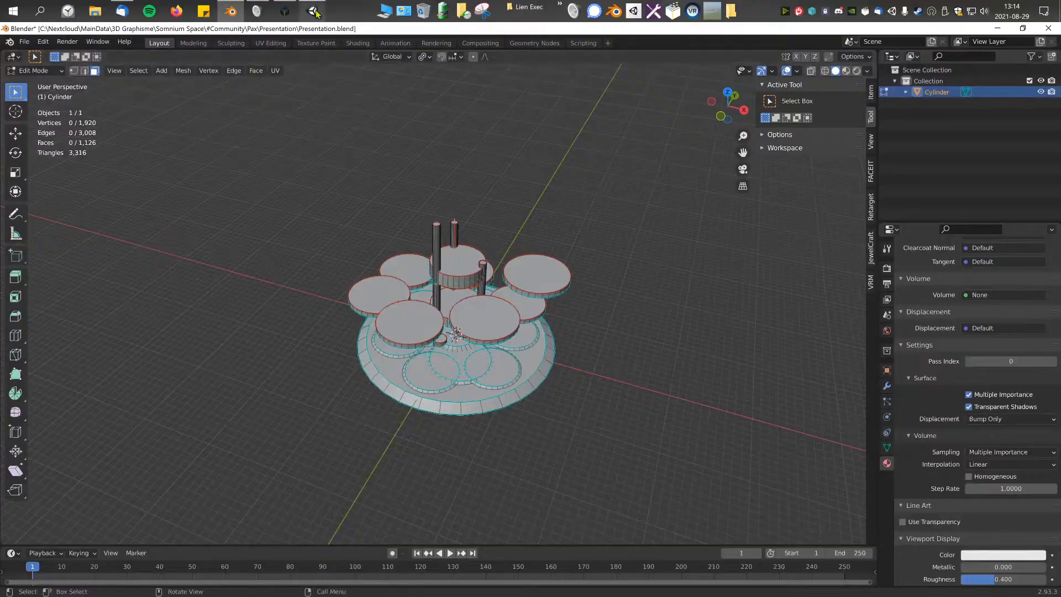
Step: Switch to the Somnium Space builder and examine the platform within the parcel bounds and its object scale values
click(313, 11)
click(285, 11)
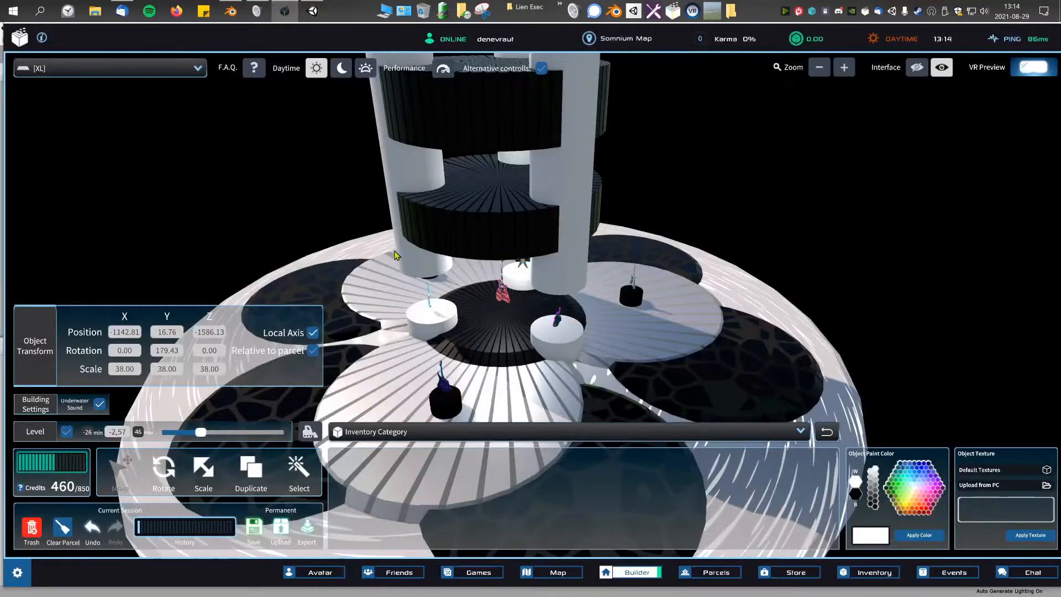
scroll(675, 313, down, 2)
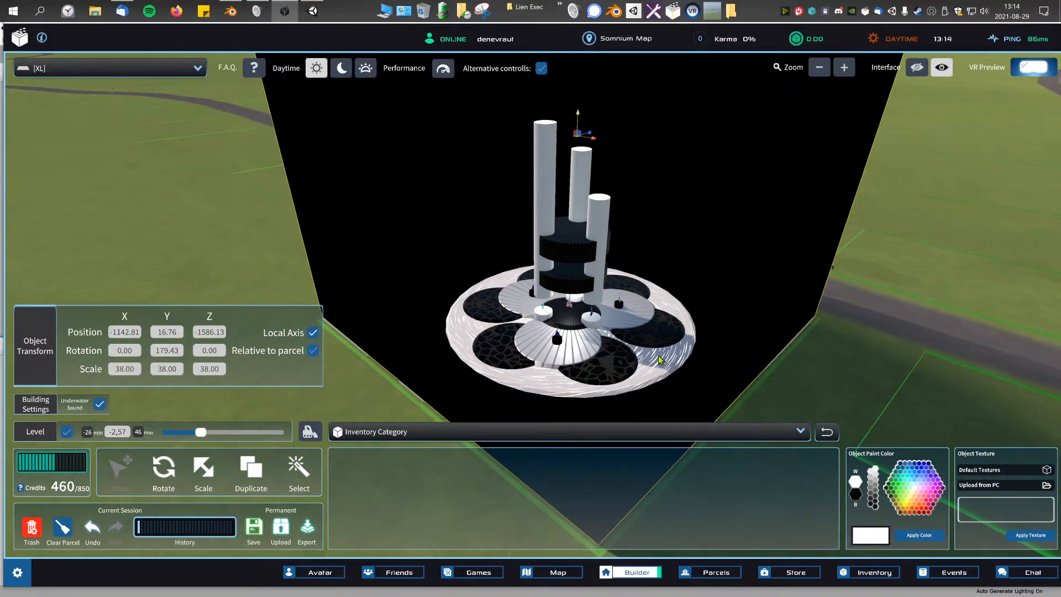
scroll(663, 276, down, 1)
scroll(723, 197, down, 4)
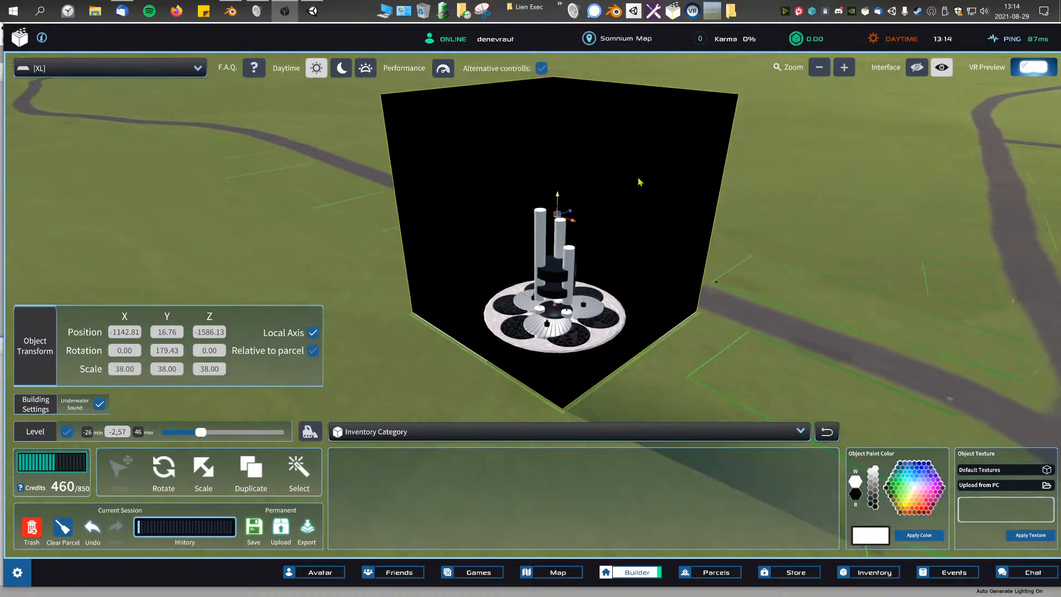
scroll(593, 296, up, 3)
scroll(593, 295, up, 2)
click(119, 373)
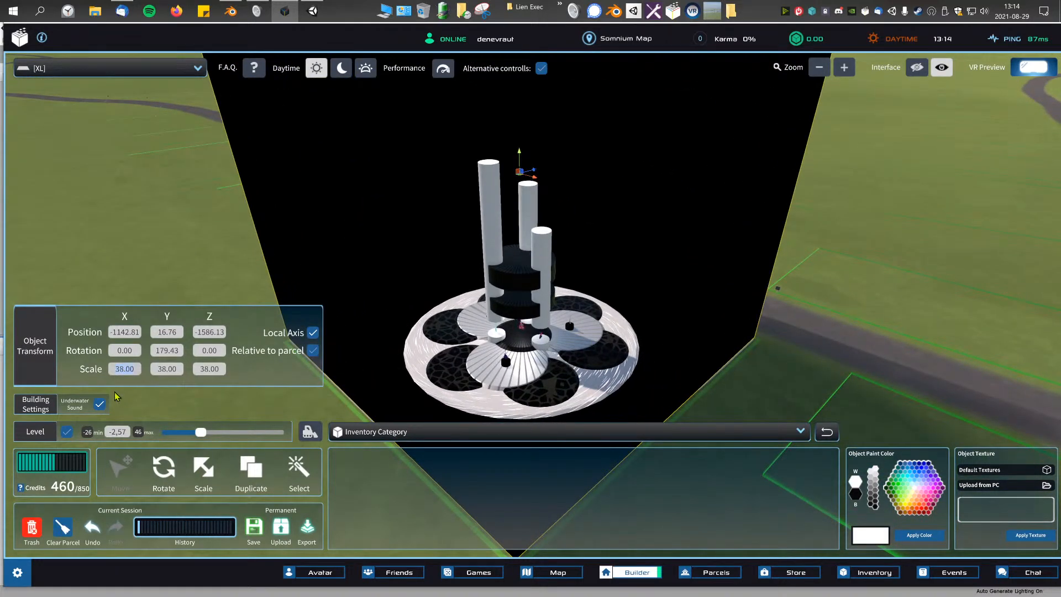
key(Tab)
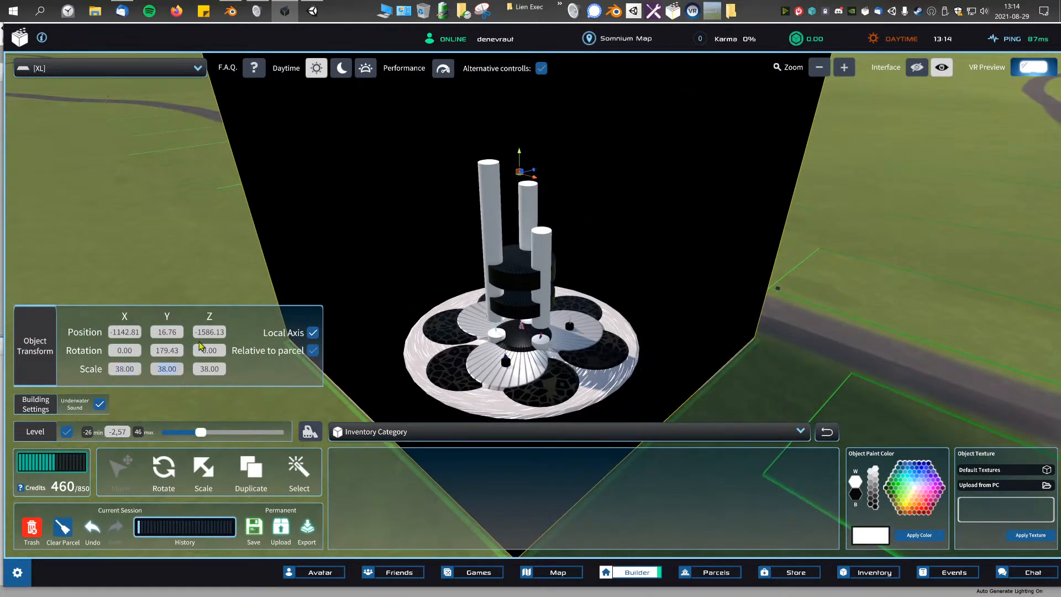
Step: Switch back to Blender, return the platform to Object Mode and deselect it
click(310, 9)
click(230, 11)
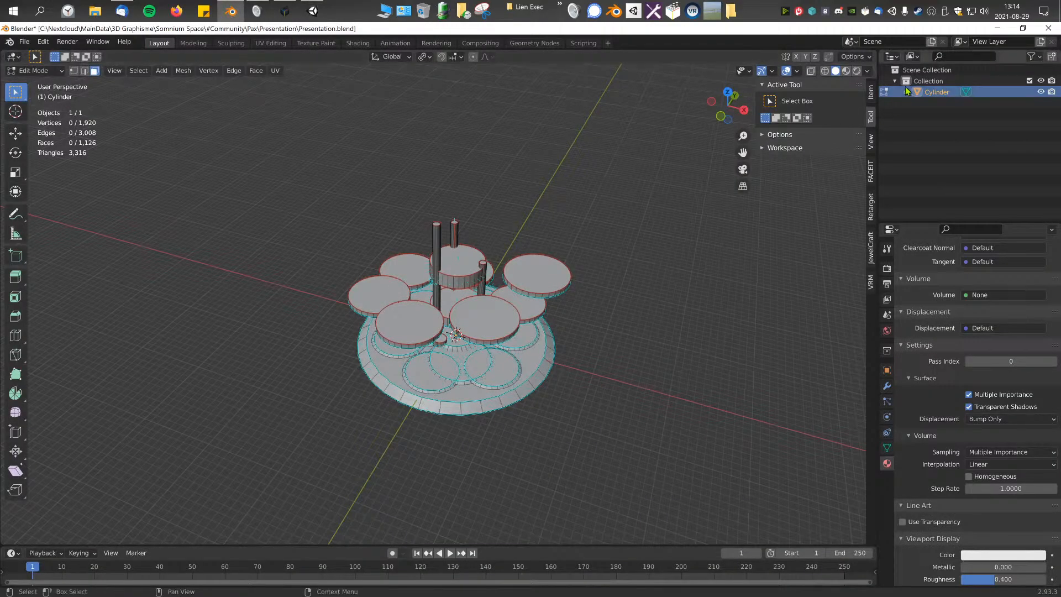
key(shift+a)
click(35, 70)
click(31, 84)
click(905, 92)
click(905, 93)
click(703, 195)
Step: Add a 2 m mesh plane at the world origin
key(shift+a)
mouse_move(702, 194)
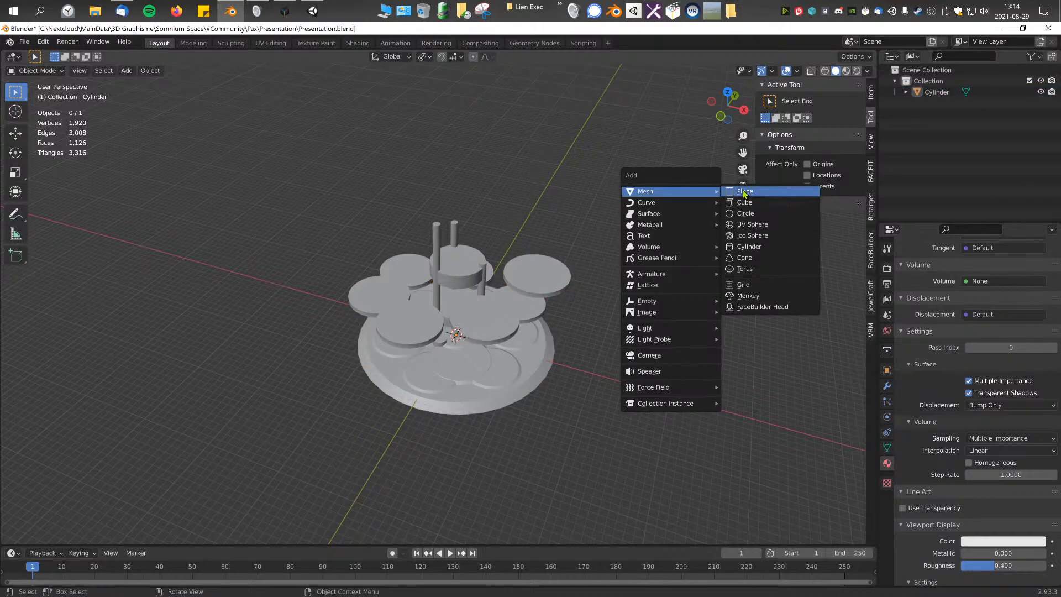
key(shift+a)
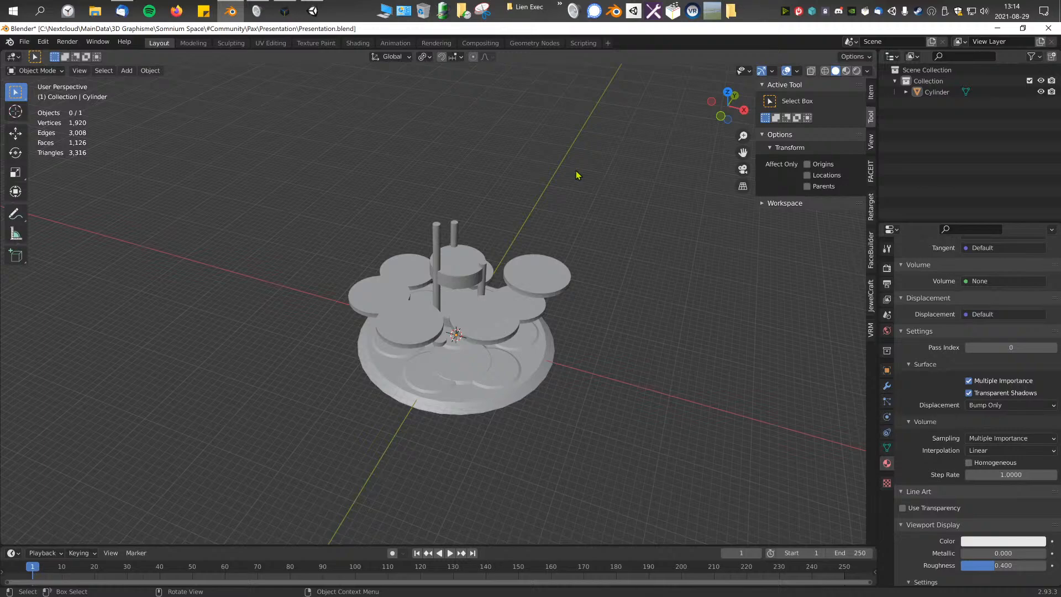
key(shift+a)
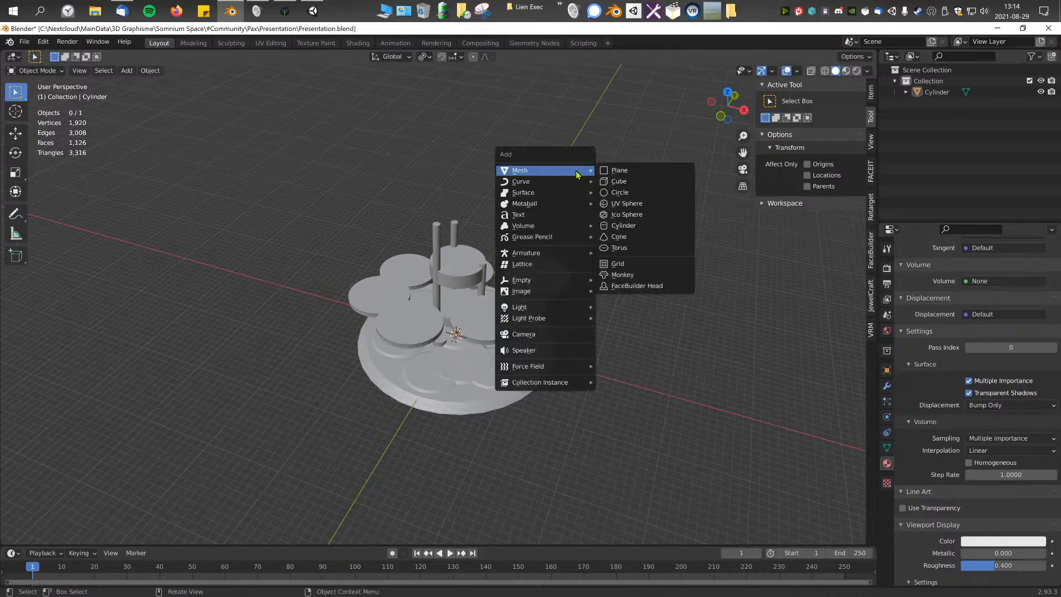
click(637, 171)
Step: Enter Edit Mode on the new plane and display the scene as see-through wireframe with X-ray
scroll(456, 298, up, 8)
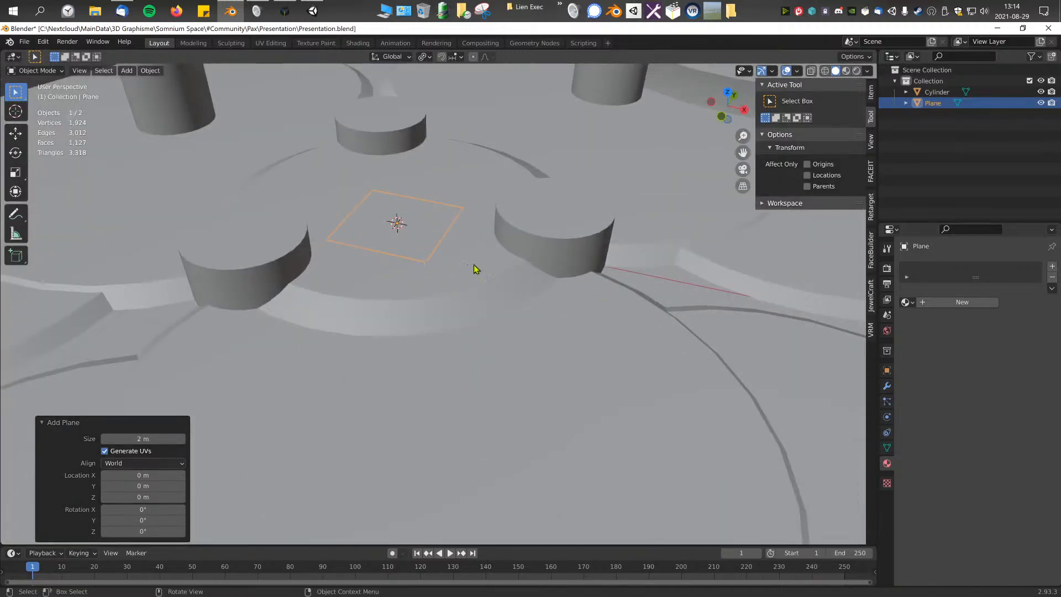
key(Tab)
mouse_move(521, 261)
middle_down()
mouse_move(479, 248)
mouse_move(483, 180)
mouse_move(520, 276)
middle_up()
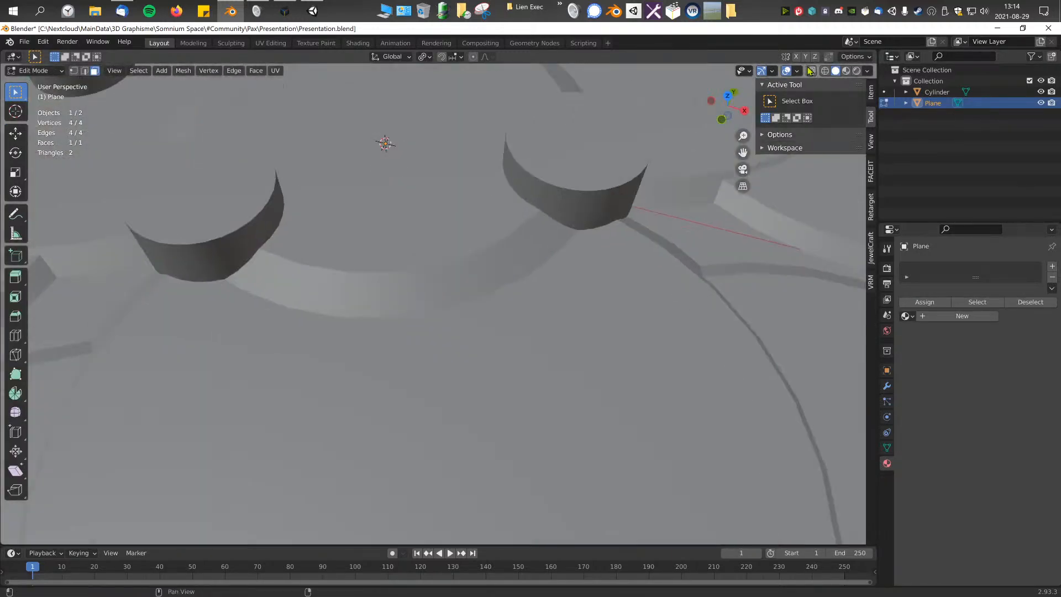
click(825, 71)
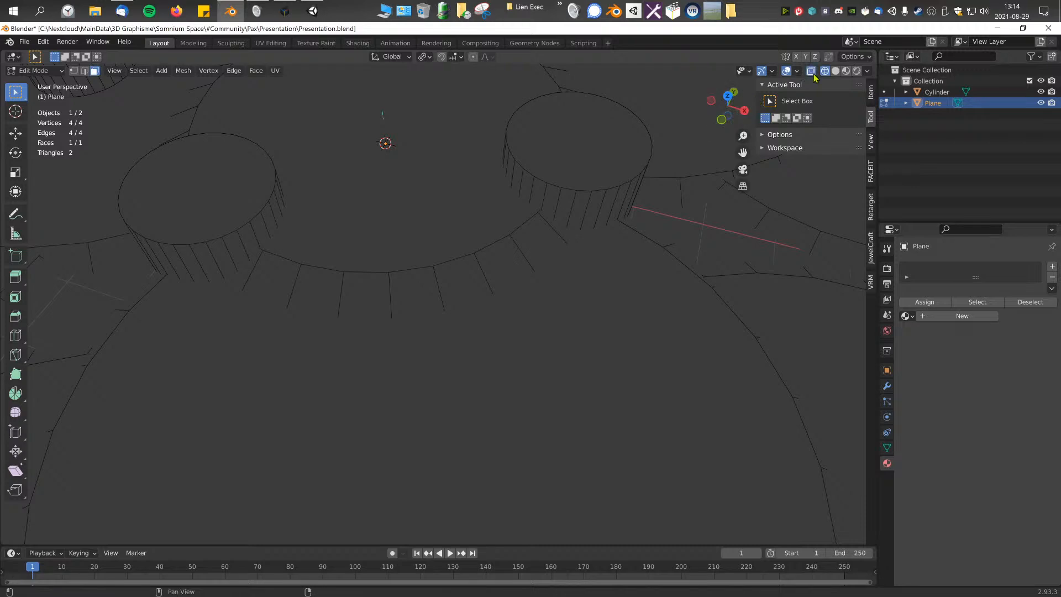
click(812, 73)
shift+middle_drag(456, 221, 489, 347)
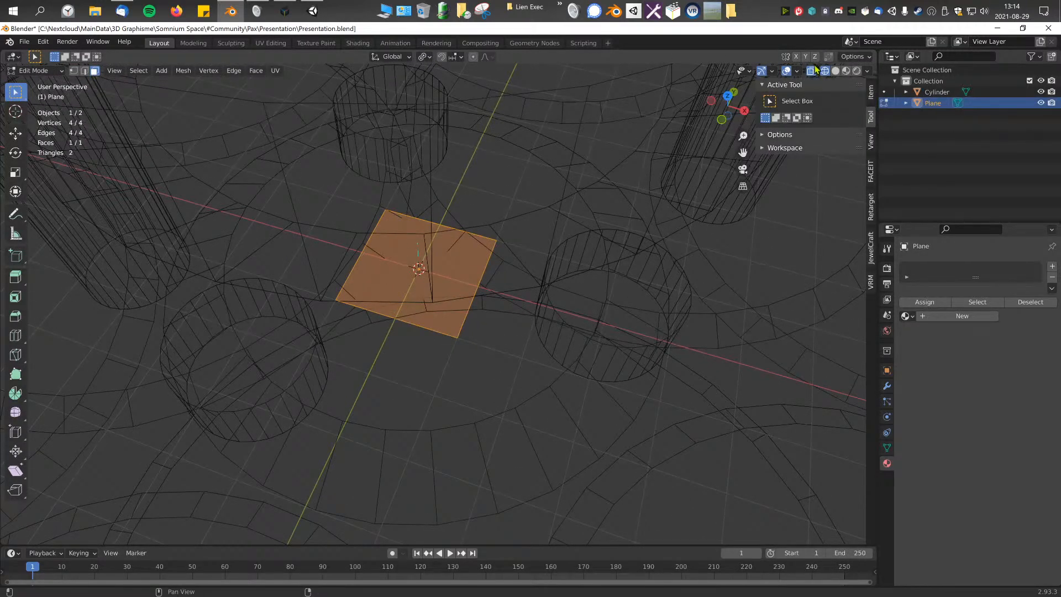
Step: Scale the plane's mesh by 0.5 in Edit Mode
text(s)
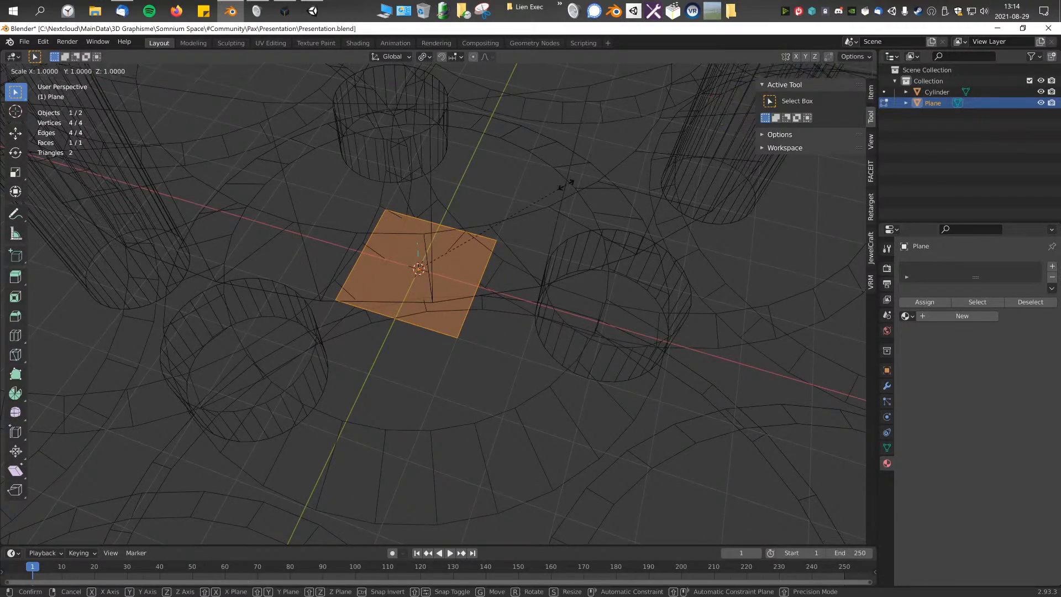
text(.5)
key(Return)
middle_drag(565, 184, 534, 260)
mouse_move(451, 310)
middle_down()
mouse_move(464, 289)
mouse_move(469, 307)
middle_up()
scroll(469, 307, down, 2)
Step: Return to Object Mode and scale the plane object by 38 on all axes
key(Tab)
scroll(507, 316, down, 3)
scroll(507, 312, down, 5)
scroll(507, 310, up, 3)
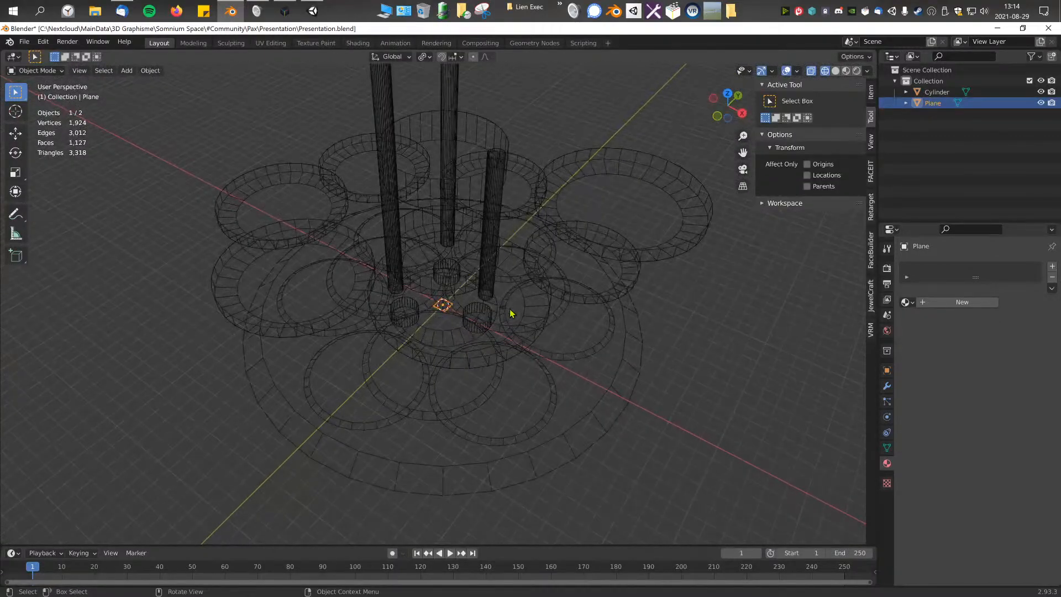
text(s)
text(38)
key(Return)
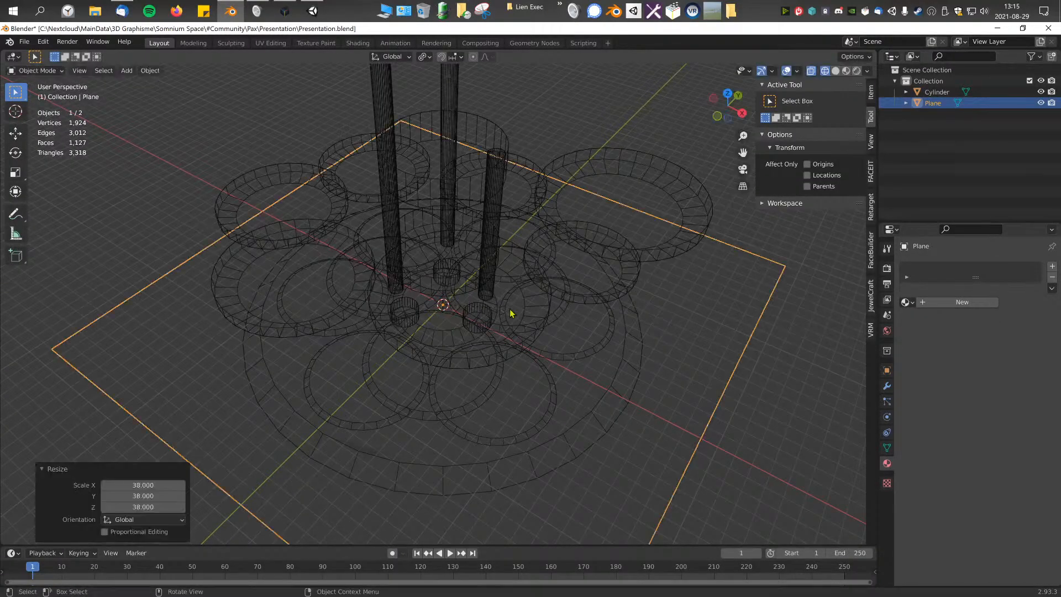
Step: Deselect the reference plane, turn off X-ray and display the scene in Material Preview shading
scroll(509, 310, down, 4)
middle_drag(523, 303, 512, 273)
scroll(511, 273, up, 3)
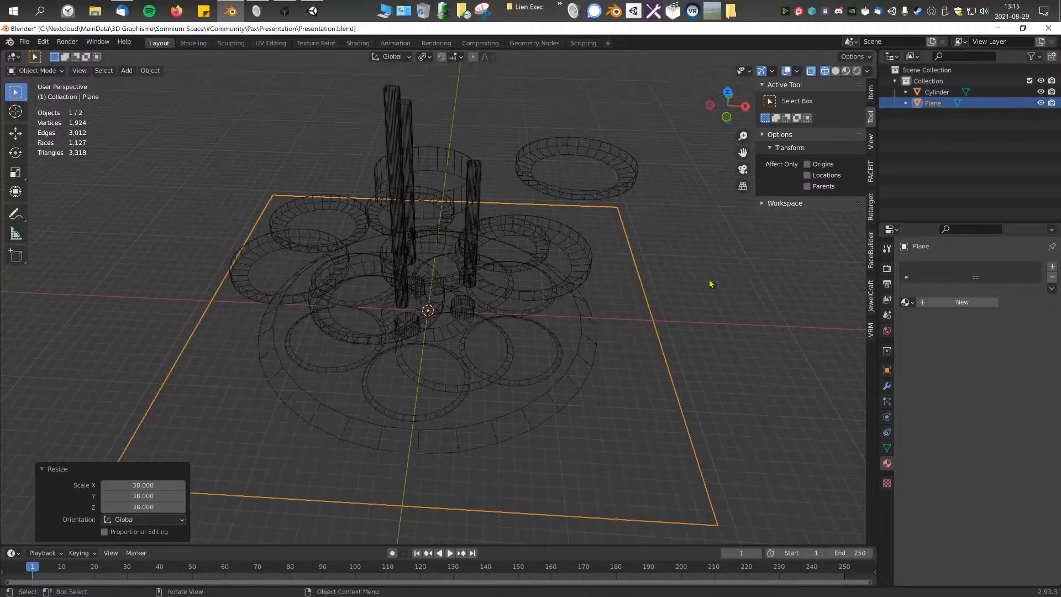
click(694, 299)
click(811, 72)
scroll(597, 274, up, 3)
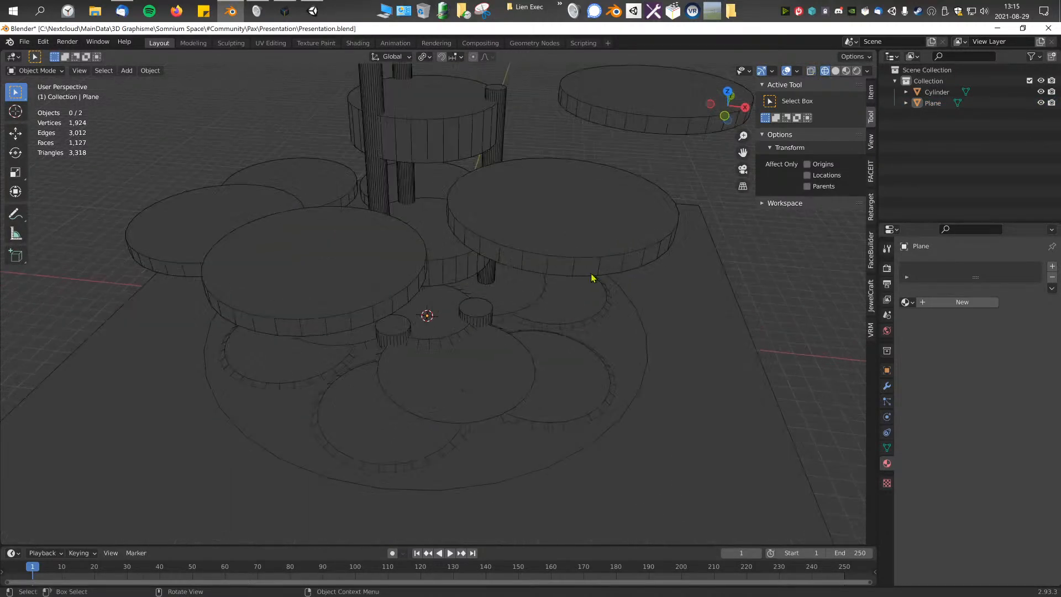
middle_drag(591, 277, 567, 265)
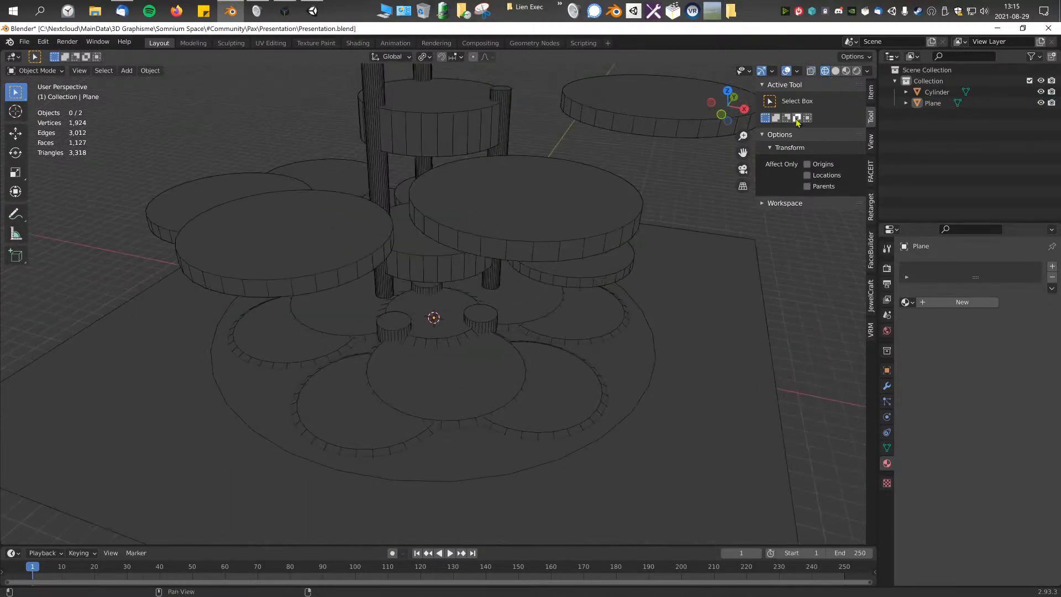
click(846, 72)
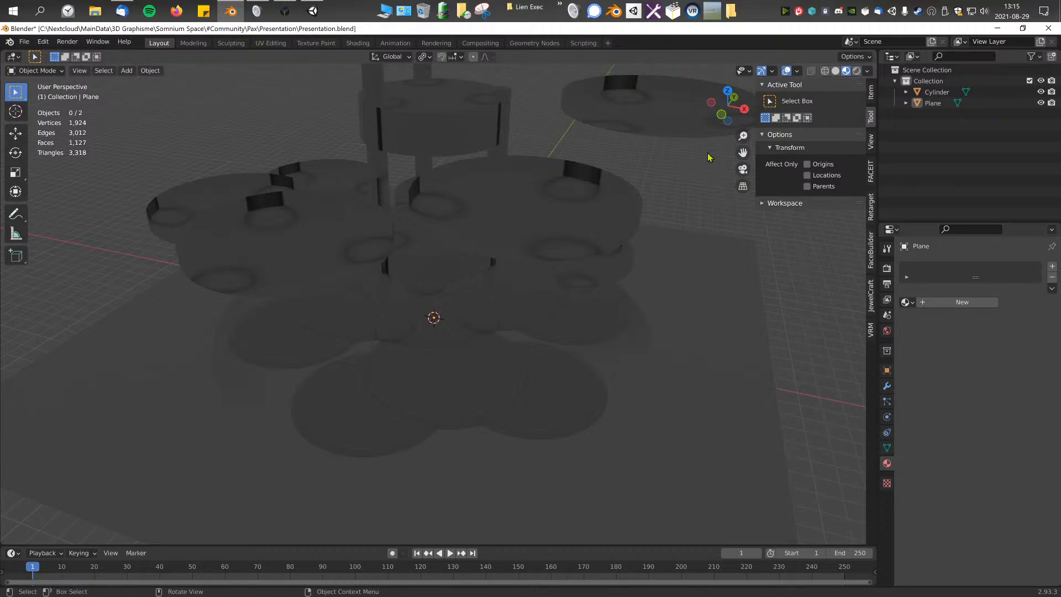
middle_drag(607, 210, 644, 165)
scroll(647, 214, down, 5)
scroll(616, 237, up, 5)
scroll(507, 234, down, 4)
Step: Enter Edit Mode on the platform mesh and add the faces of the spiral discs to the selection one by one
click(526, 233)
key(Tab)
click(596, 203)
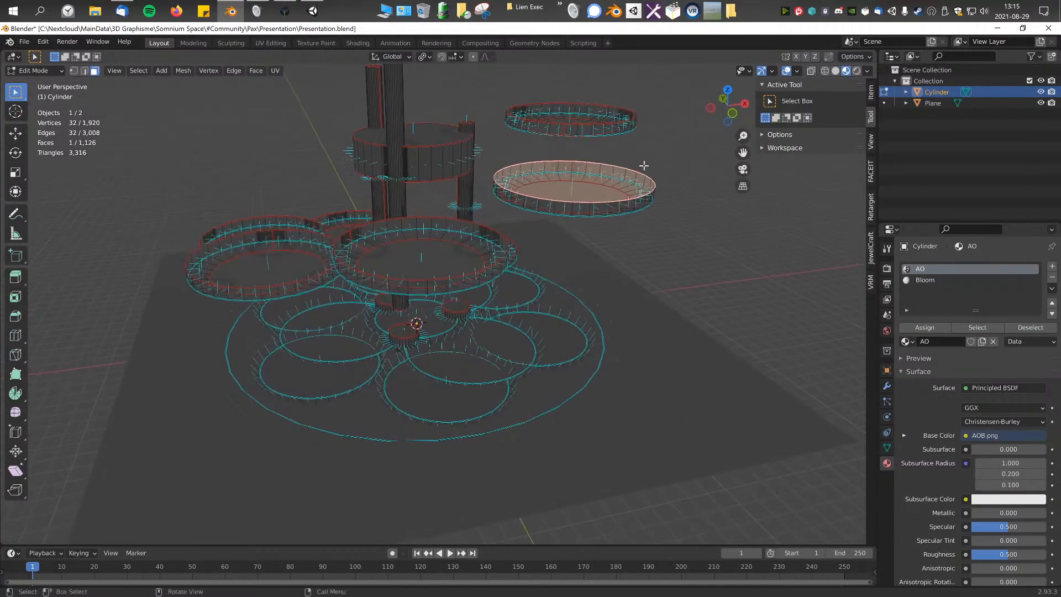
middle_drag(278, 169, 338, 158)
shift+click(515, 121)
shift+click(546, 236)
shift+click(309, 288)
middle_drag(303, 289, 340, 366)
shift+click(339, 366)
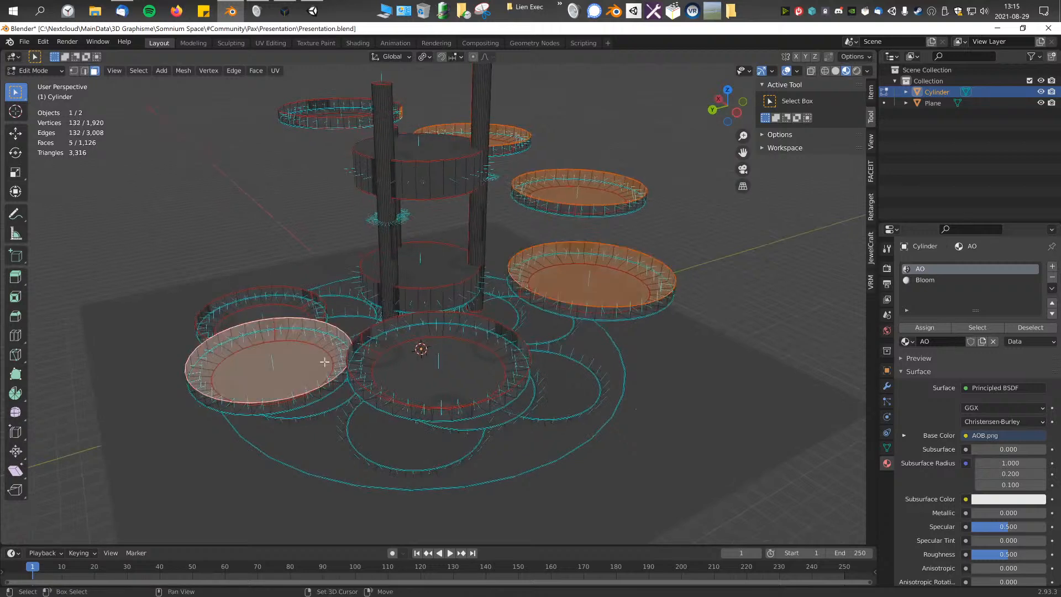
shift+click(289, 319)
middle_drag(289, 319, 298, 232)
shift+click(289, 138)
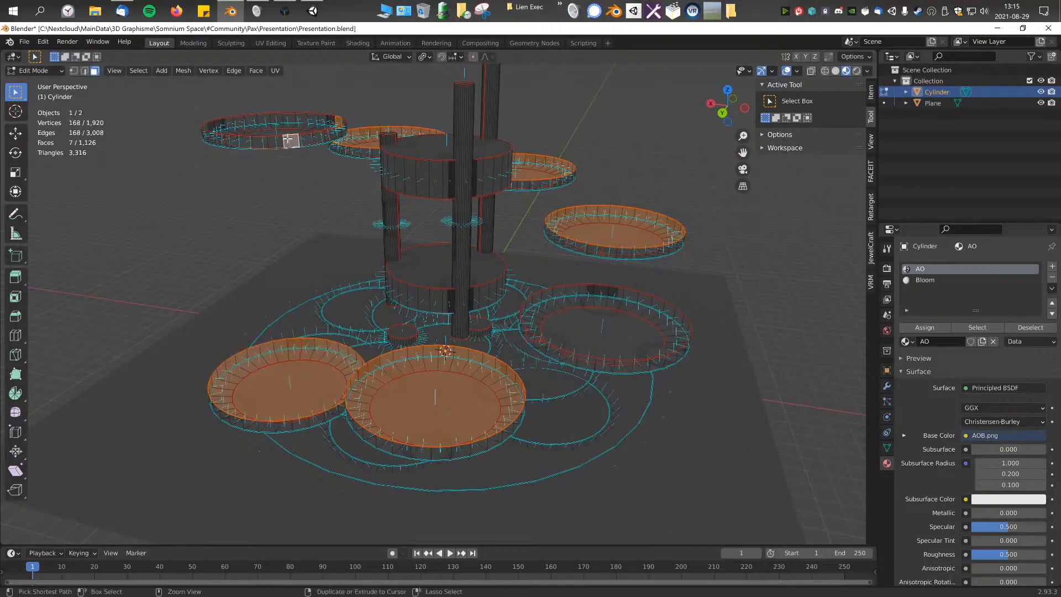
Step: Grow the selection to cover all seven spiral discs completely, recalculate their normals outside and clear the selection
key(ctrl+KP_Add)
key(ctrl+KP_Add)
shift+click(629, 324)
key(ctrl+KP_Add)
key(ctrl+KP_Add)
middle_drag(629, 324, 532, 325)
middle_drag(575, 249, 489, 242)
scroll(559, 263, up, 3)
scroll(540, 268, down, 5)
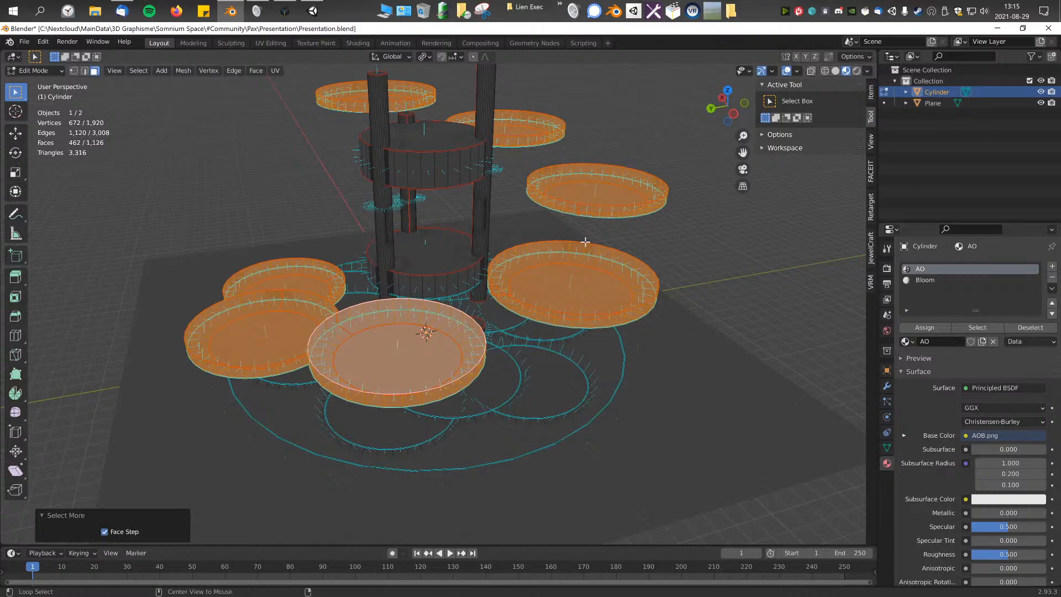
key(alt+n)
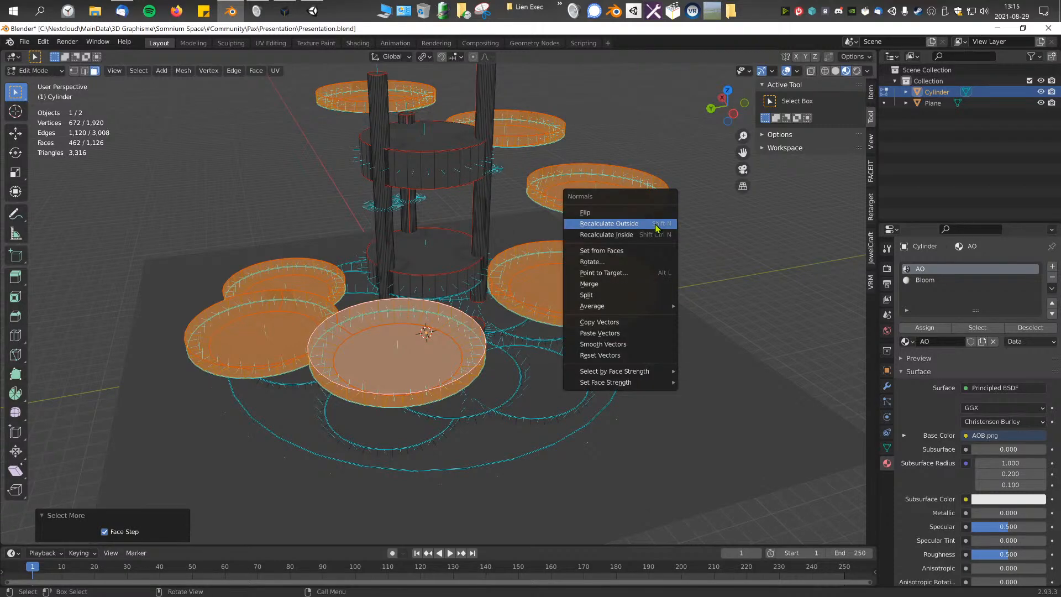
click(629, 228)
middle_drag(629, 228, 588, 291)
click(610, 277)
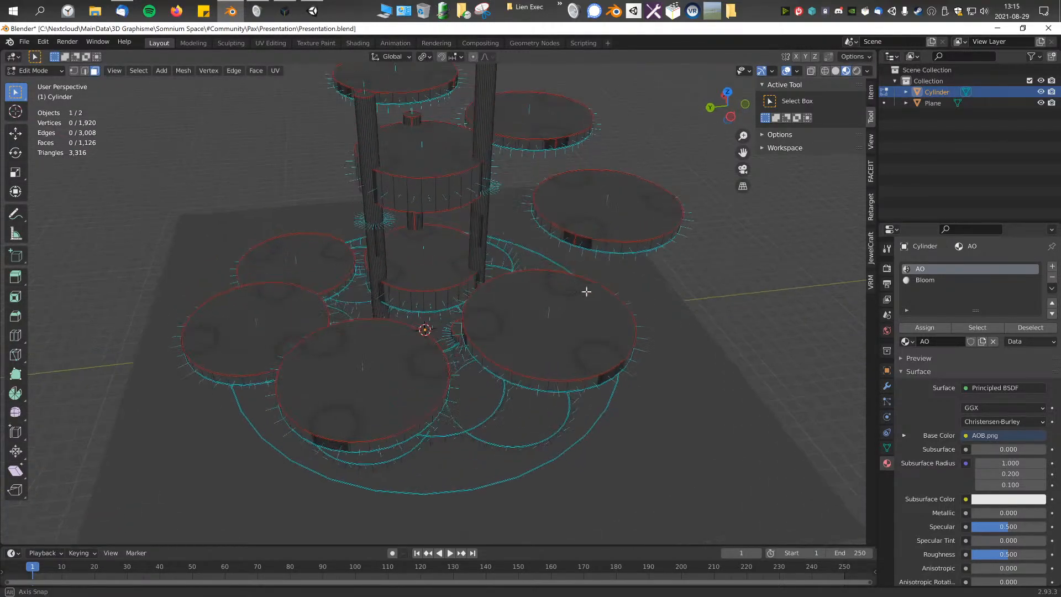
Step: Examine the normals and surfaces of the spiral discs, columns and central cylinders from several angles
scroll(446, 307, up, 6)
scroll(276, 166, down, 8)
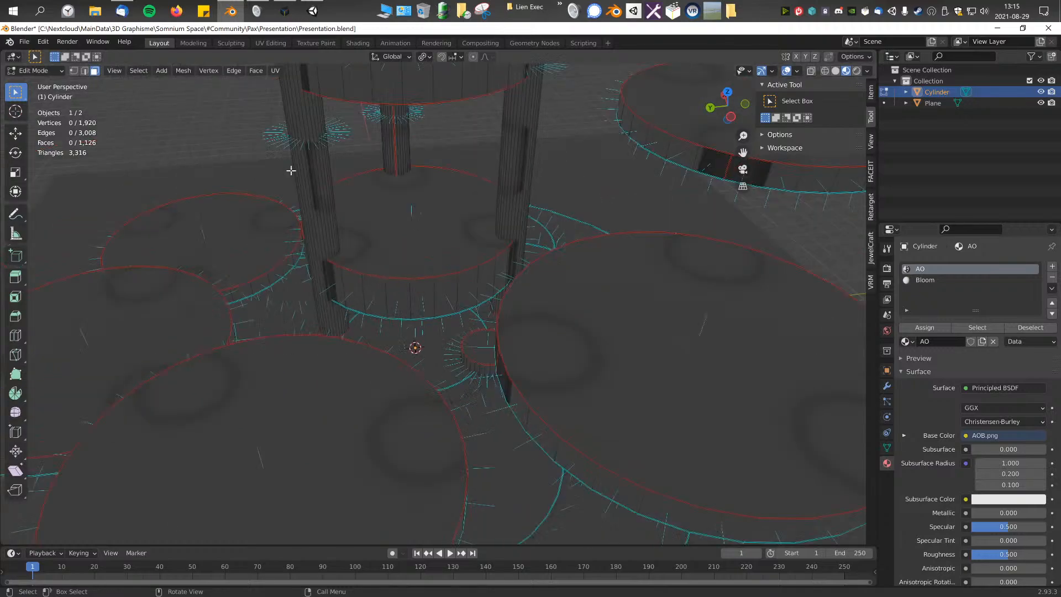
middle_drag(585, 111, 511, 142)
middle_drag(406, 236, 469, 330)
middle_drag(477, 267, 407, 296)
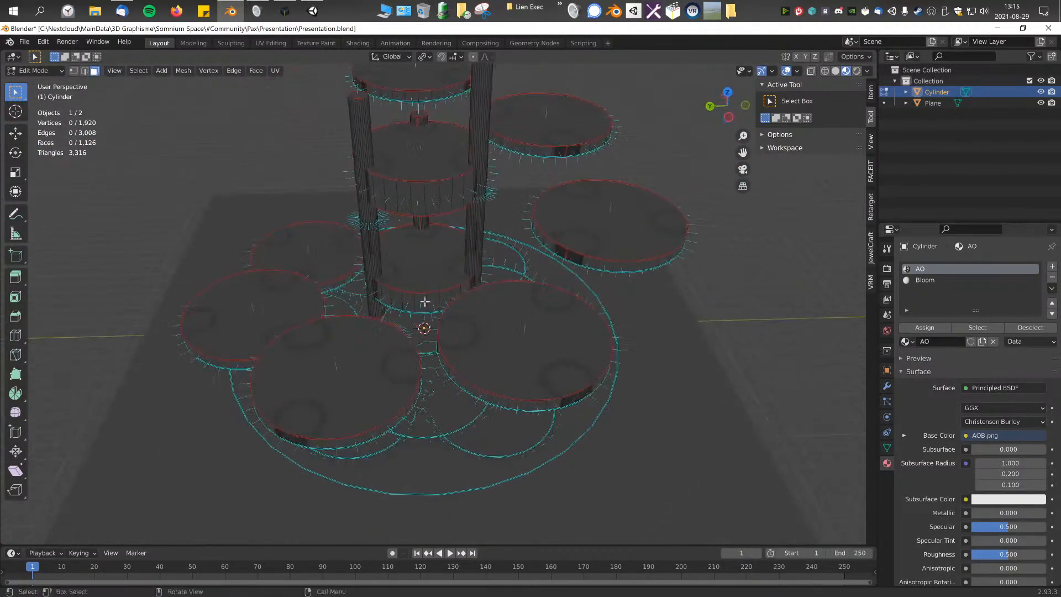
click(417, 274)
scroll(418, 274, down, 2)
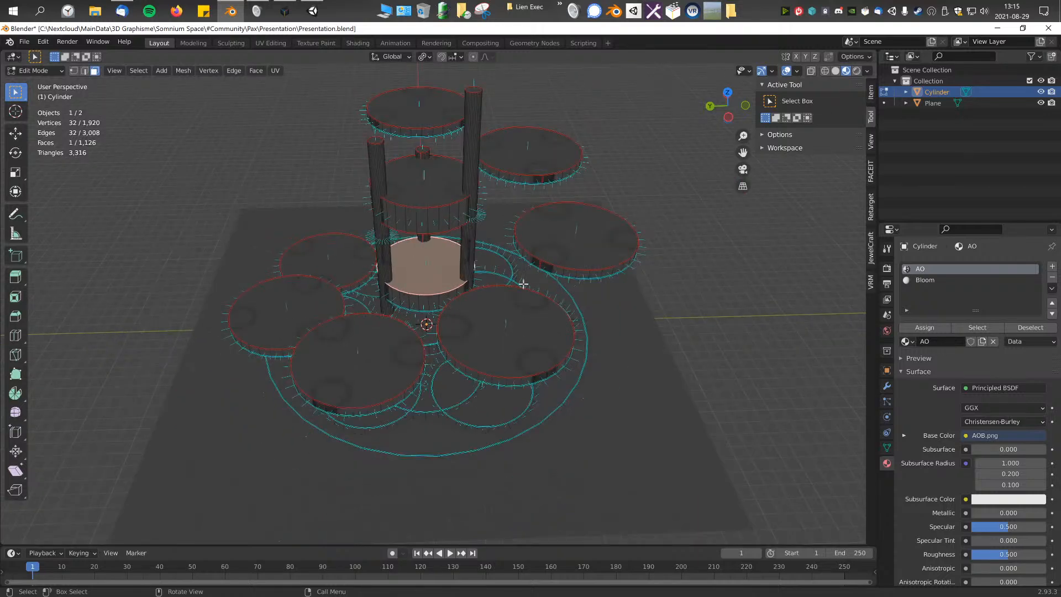
scroll(932, 463, down, 3)
Step: Try unlinking the AOB.png image from the AO material's Base Color and view the platform in Object Mode
click(903, 381)
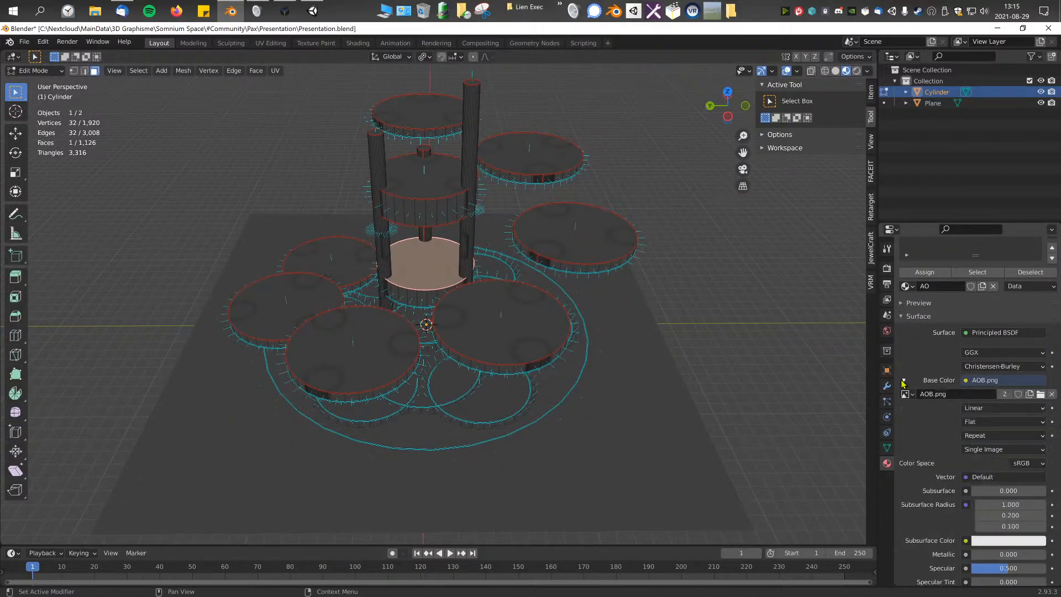
click(1051, 394)
key(Tab)
scroll(685, 354, up, 6)
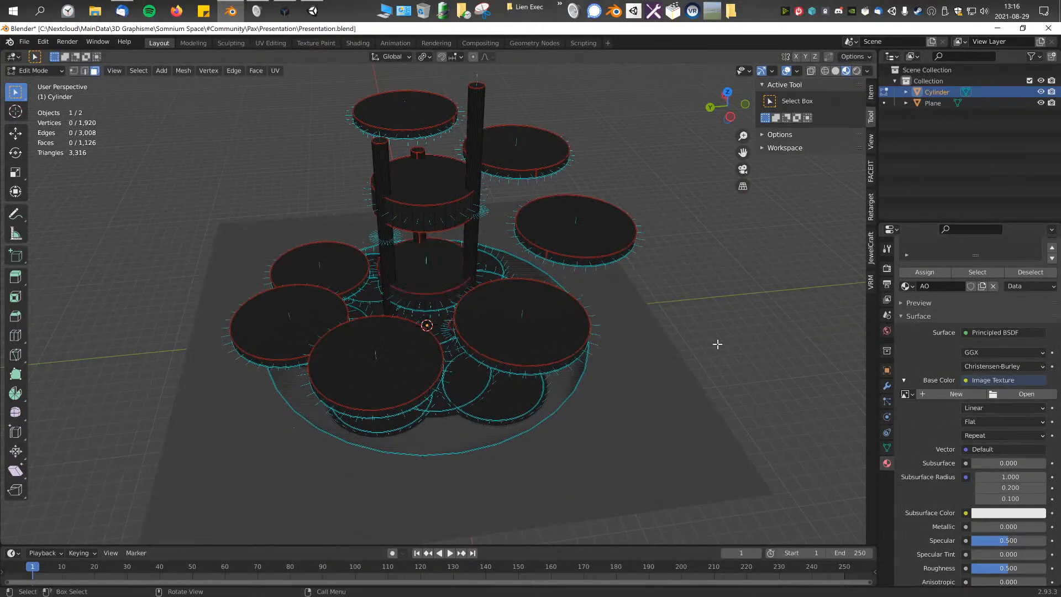
middle_drag(648, 338, 534, 374)
click(534, 374)
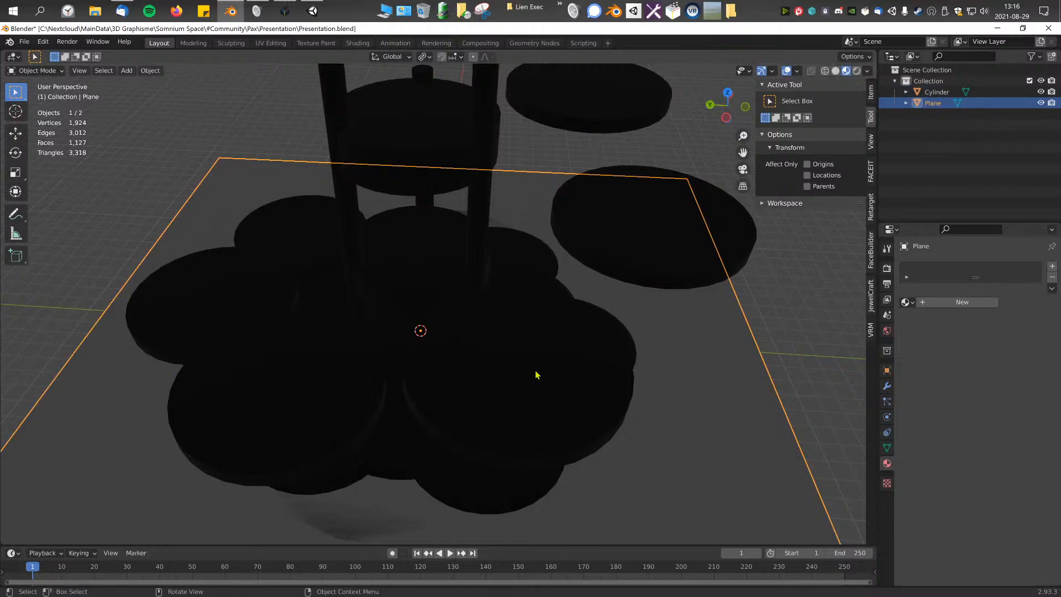
click(536, 375)
scroll(435, 364, down, 4)
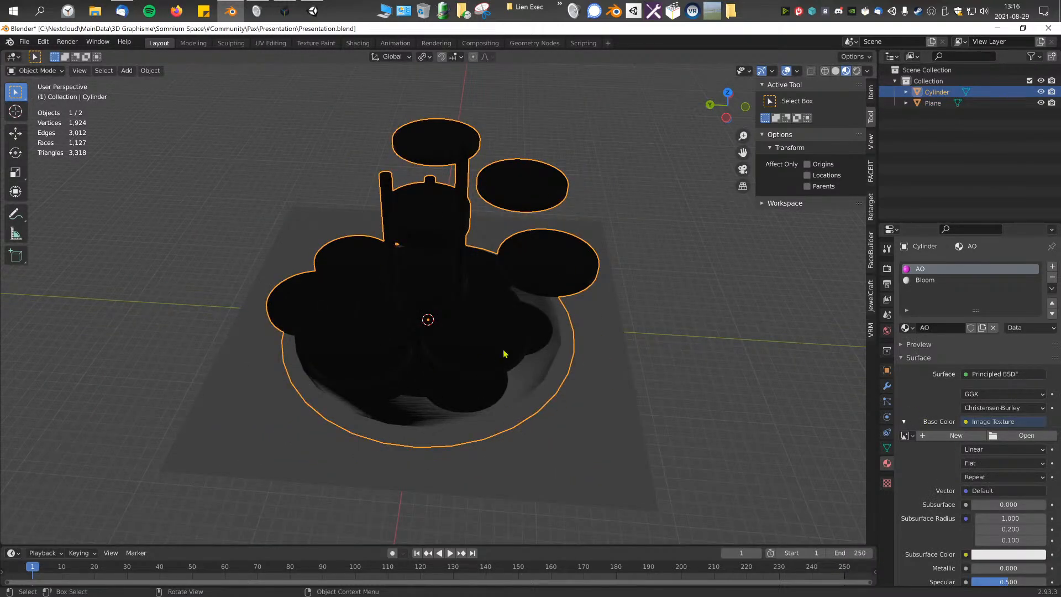
middle_drag(497, 357, 540, 355)
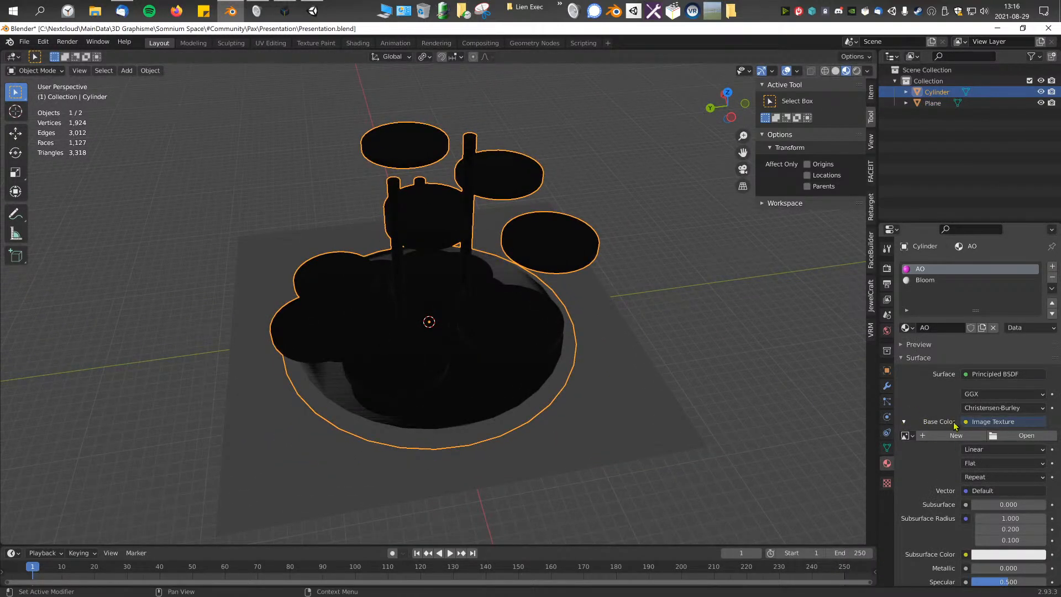
Step: Check the images available for the Base Color texture and the AO and Bloom material slots
click(911, 438)
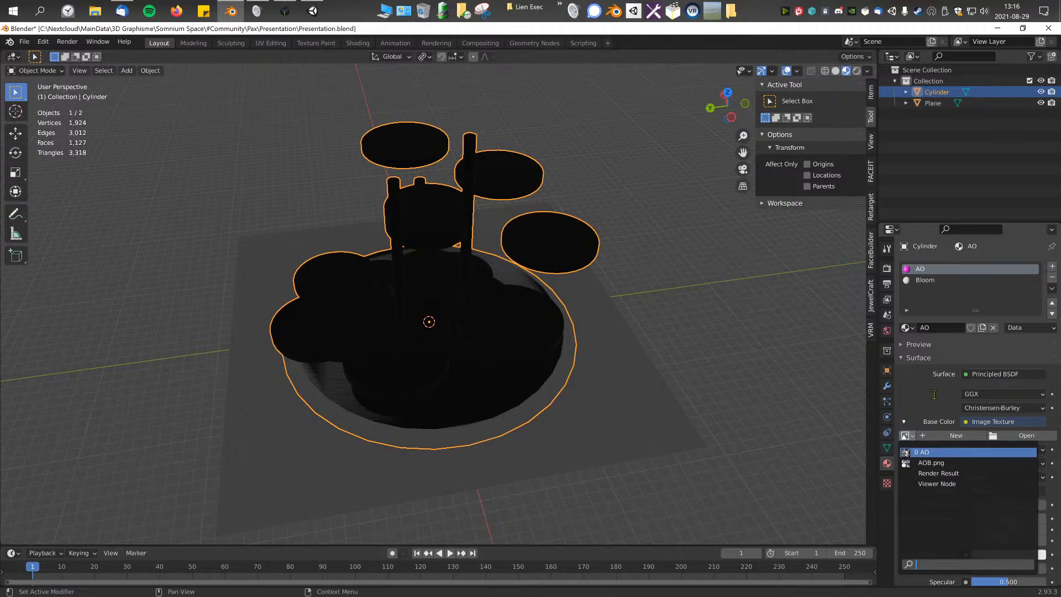
click(904, 421)
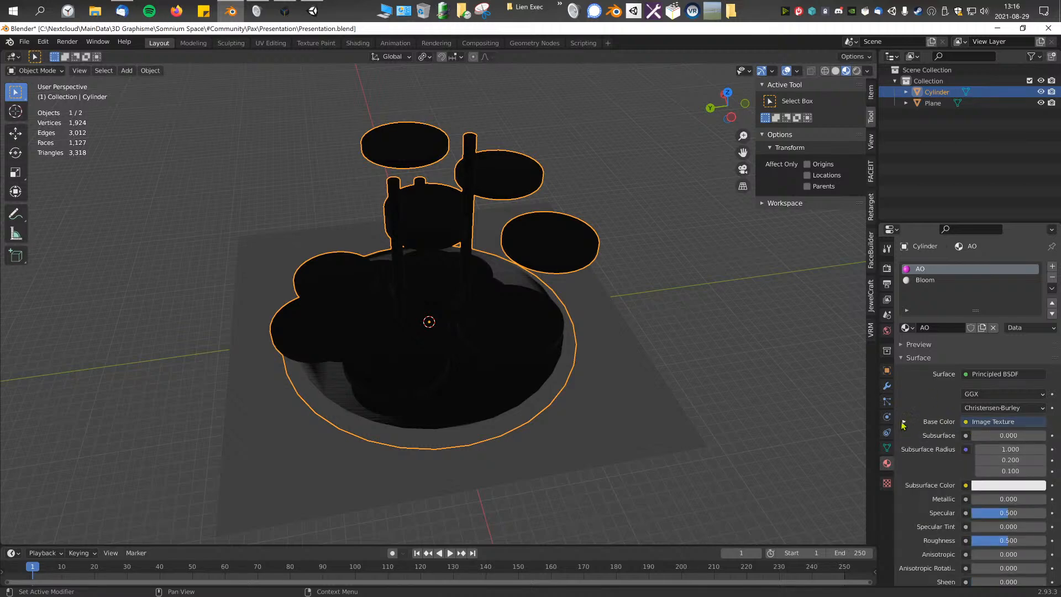
click(904, 423)
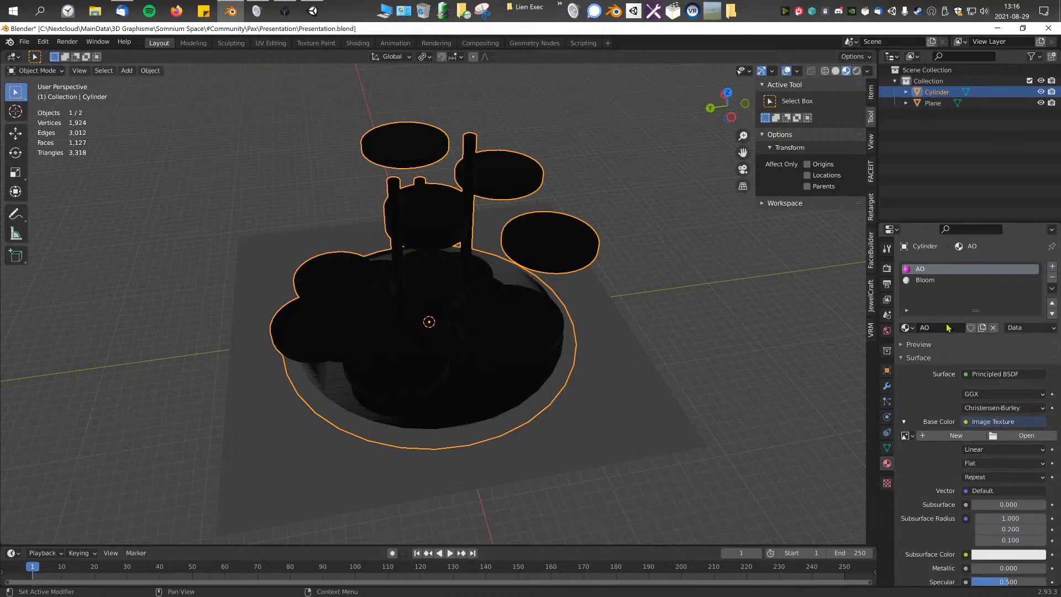
click(937, 280)
click(929, 272)
Step: Undo the removal of the AOB.png image from the AO material
middle_drag(642, 296, 629, 287)
key(ctrl+z)
key(ctrl+z)
key(ctrl+z)
key(ctrl+z)
key(ctrl+z)
key(ctrl+z)
key(ctrl+z)
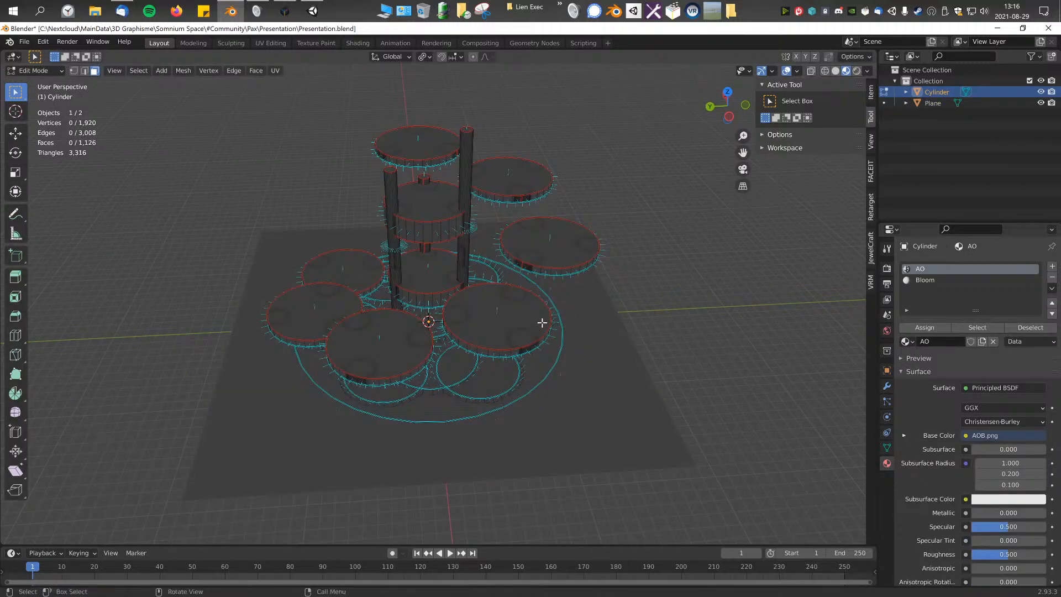
Step: Inspect the shaded platform from several angles in Object Mode and return to Edit Mode
key(Tab)
middle_drag(522, 334, 640, 277)
scroll(542, 327, up, 3)
scroll(613, 343, down, 3)
key(Tab)
scroll(524, 351, up, 5)
scroll(584, 190, down, 3)
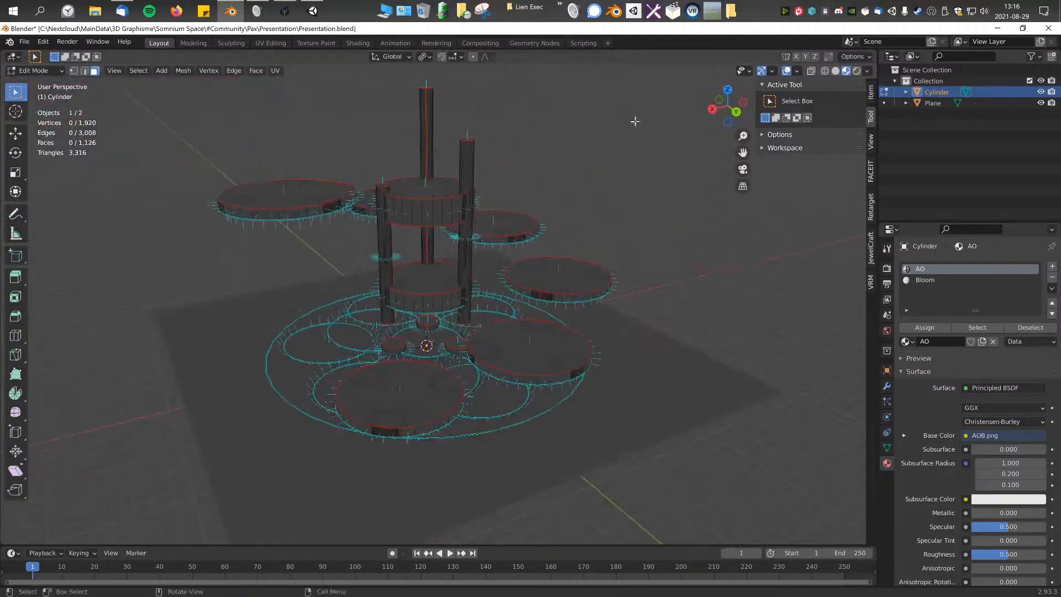
Step: Review the viewport overlay settings and mesh statistics, toggling the overlays off and back on
click(798, 71)
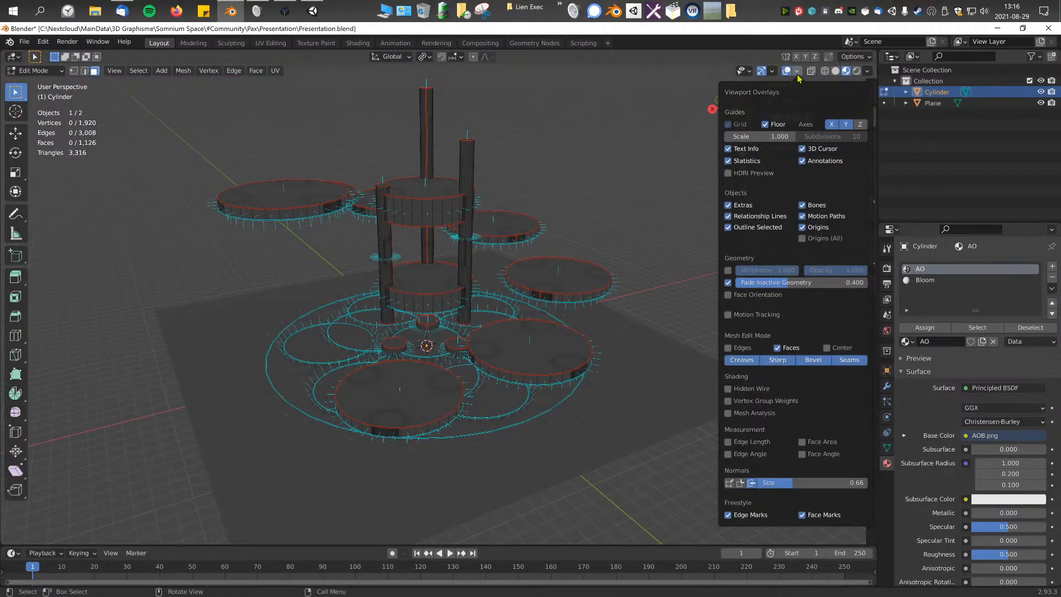
click(797, 75)
click(792, 71)
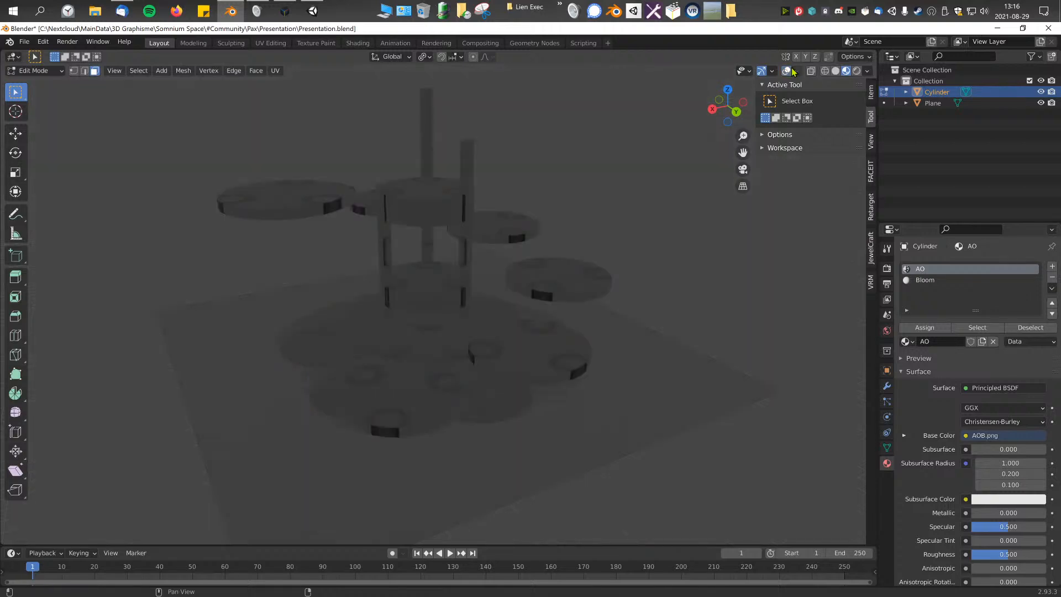
click(792, 71)
click(799, 72)
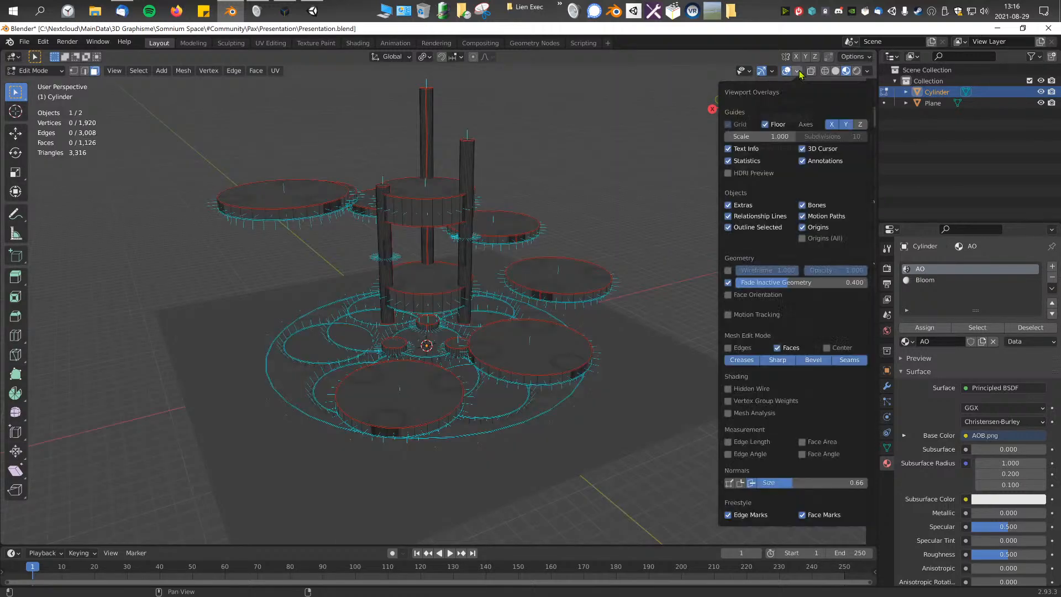
drag(65, 148, 100, 164)
Step: Select one whole column and duplicate it in right view, moving the copy 11.336 m along Y and -3.5376 m along Z
middle_drag(460, 230, 421, 248)
scroll(547, 301, up, 2)
scroll(547, 301, down, 6)
middle_drag(305, 239, 374, 232)
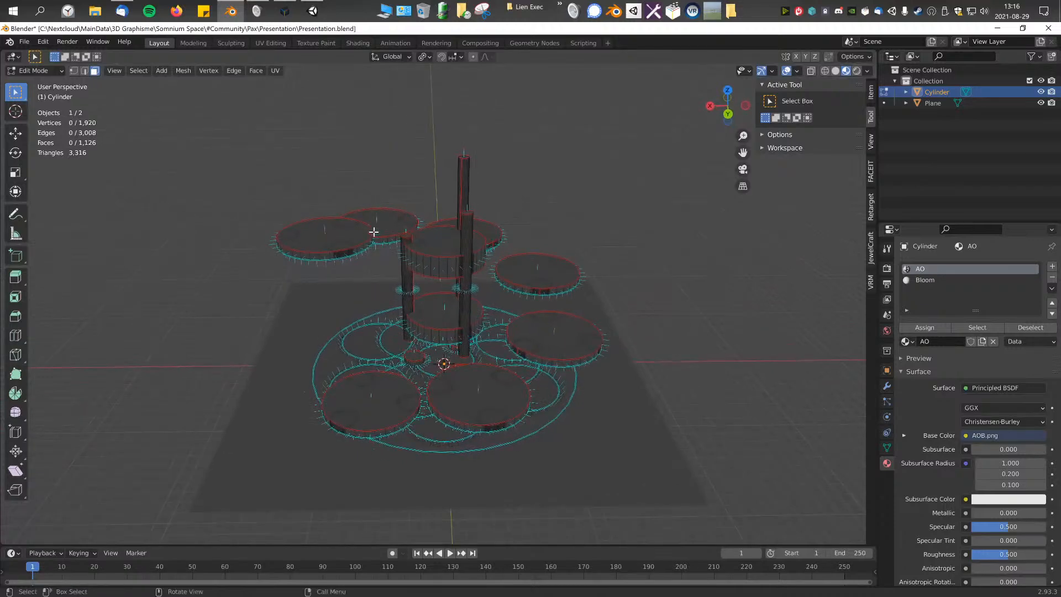
key(ctrl+KP_Add)
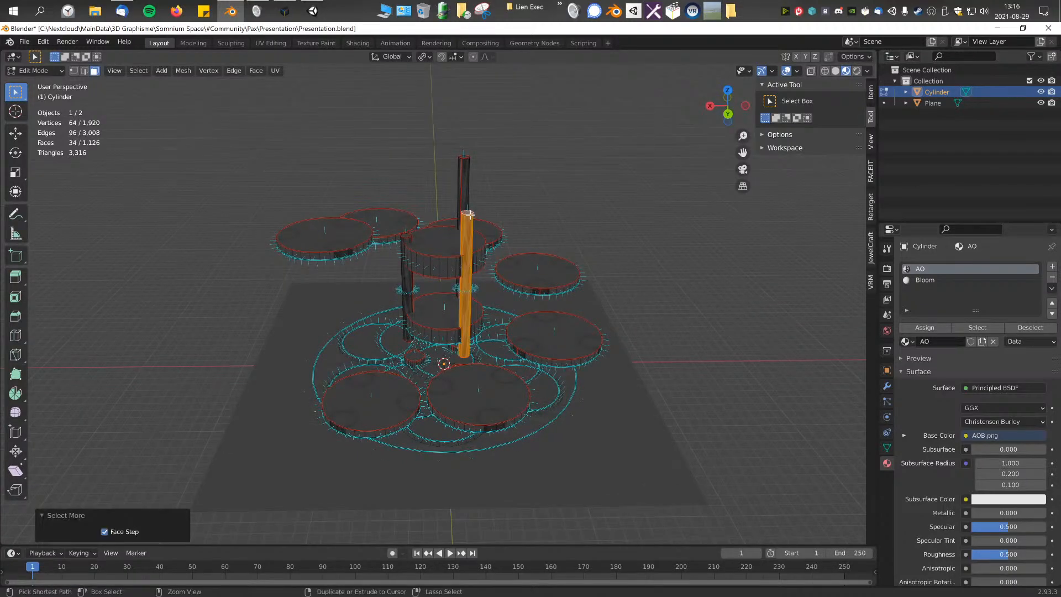
key(KP_3)
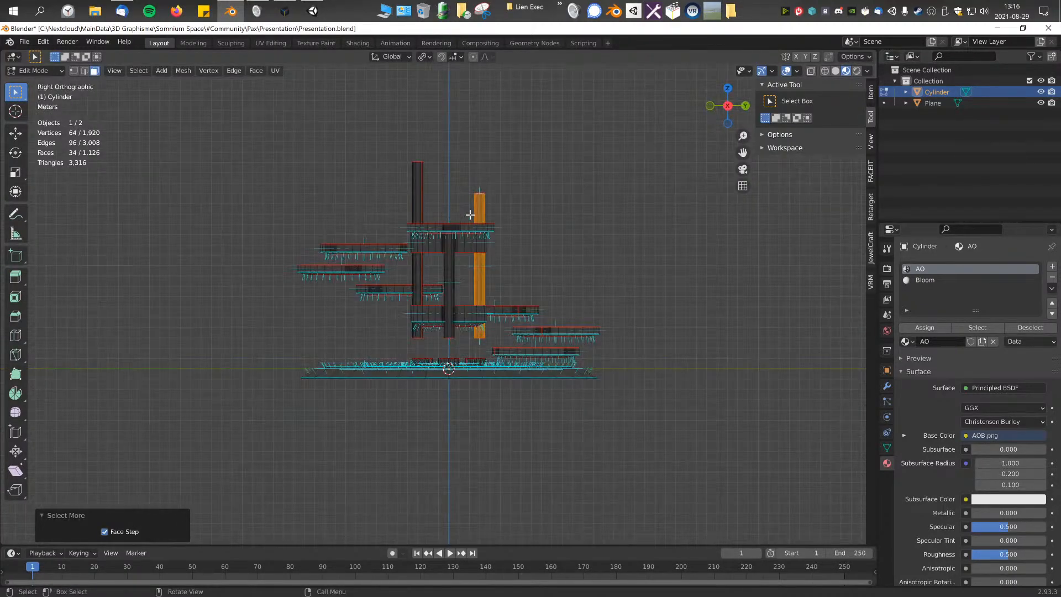
key(shift+d)
click(617, 276)
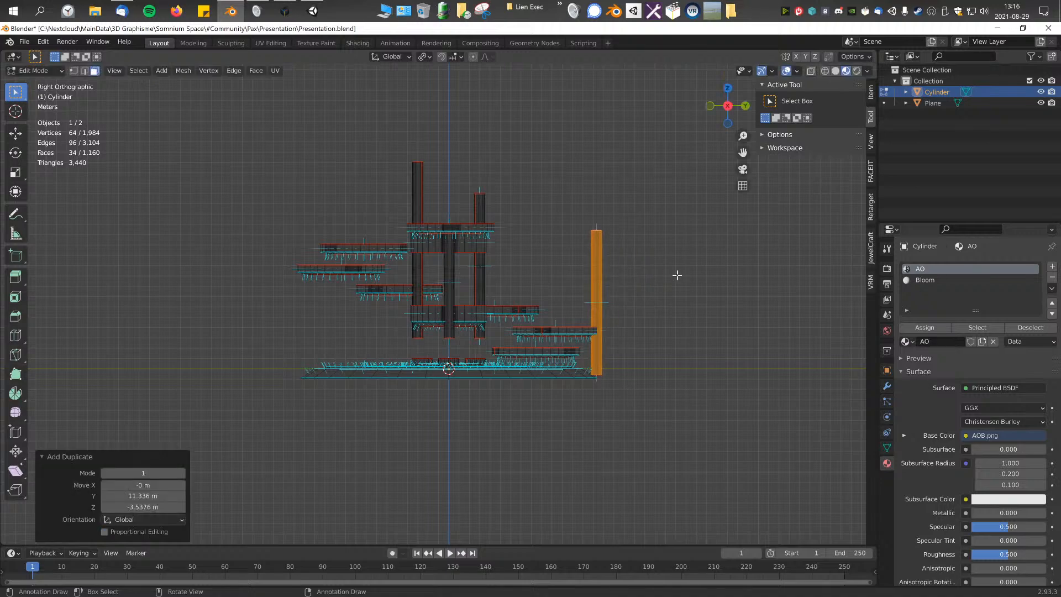
Step: Try tilting the copied column outward and moving it 1.3936 m along Y and -0.6968 m along Z
key(r)
ctrl+click(708, 316)
key(g)
click(725, 324)
Step: Try scaling the tilted column down uniformly and undo the scaling
key(s)
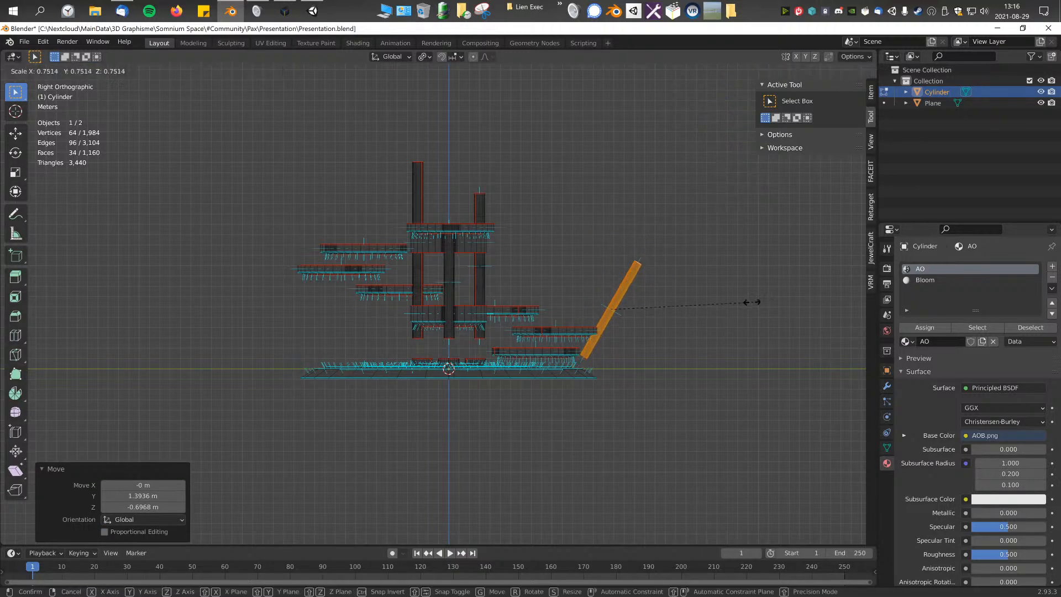
click(705, 306)
key(ctrl+z)
Step: Return the copied column to upright and move it 5.1456 m along Y and 1.2328 m along Z in right view
middle_drag(643, 289, 453, 326)
key(KP_1)
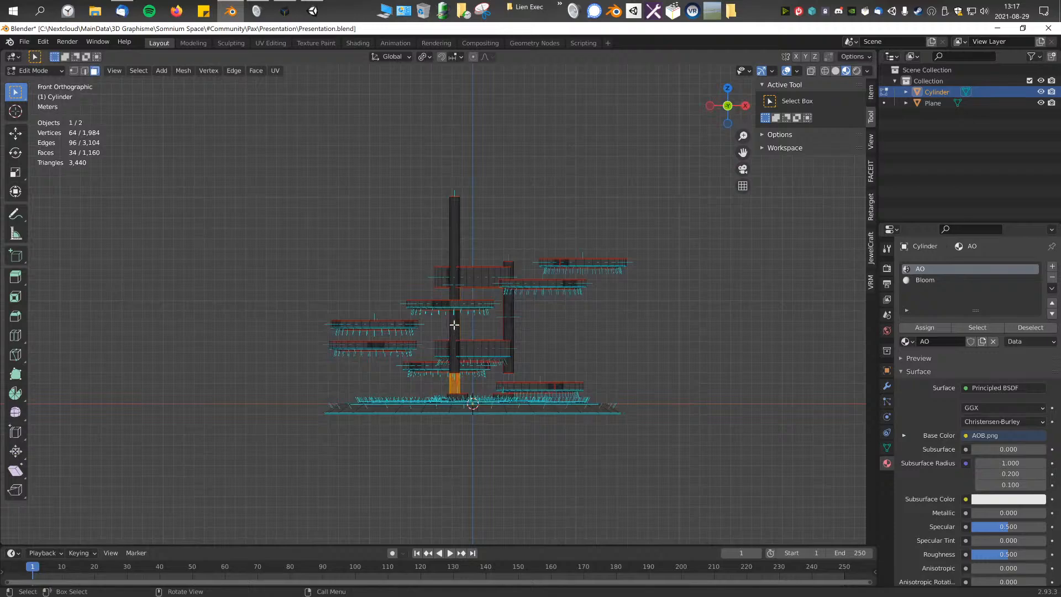
key(KP_3)
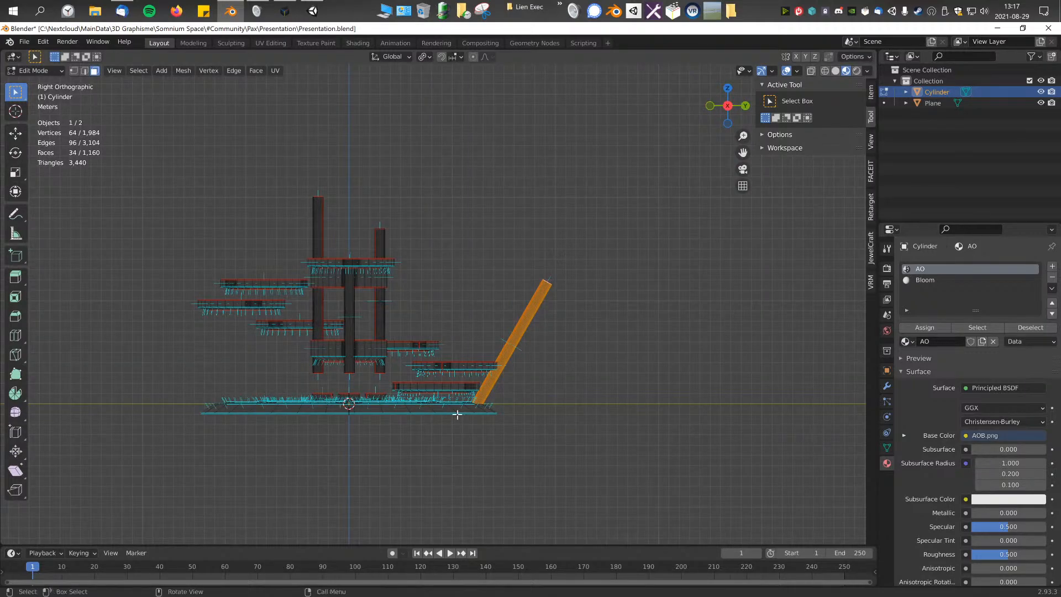
middle_drag(573, 243, 502, 367)
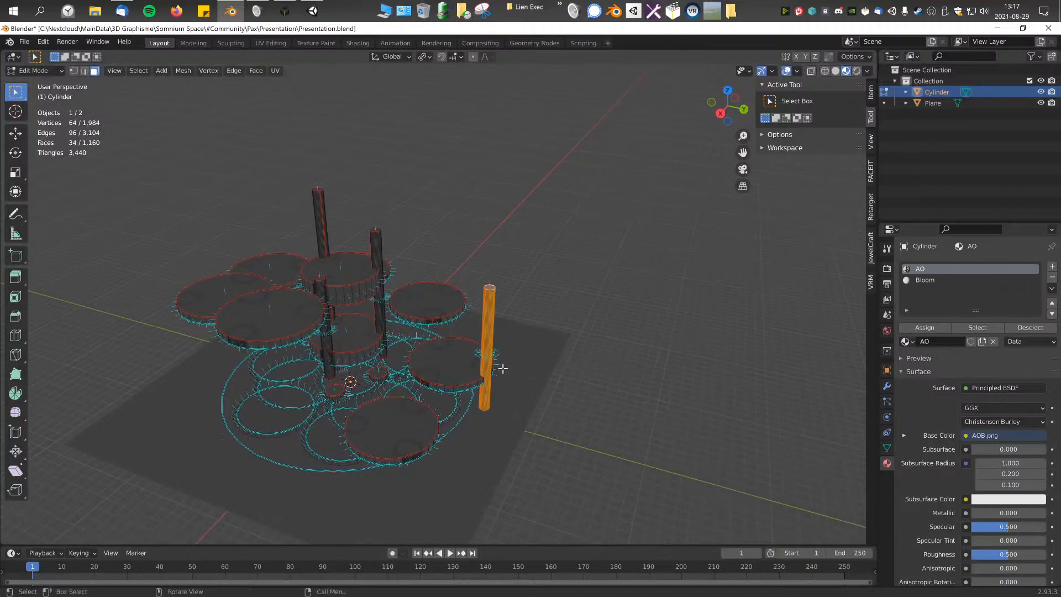
key(KP_1)
key(KP_3)
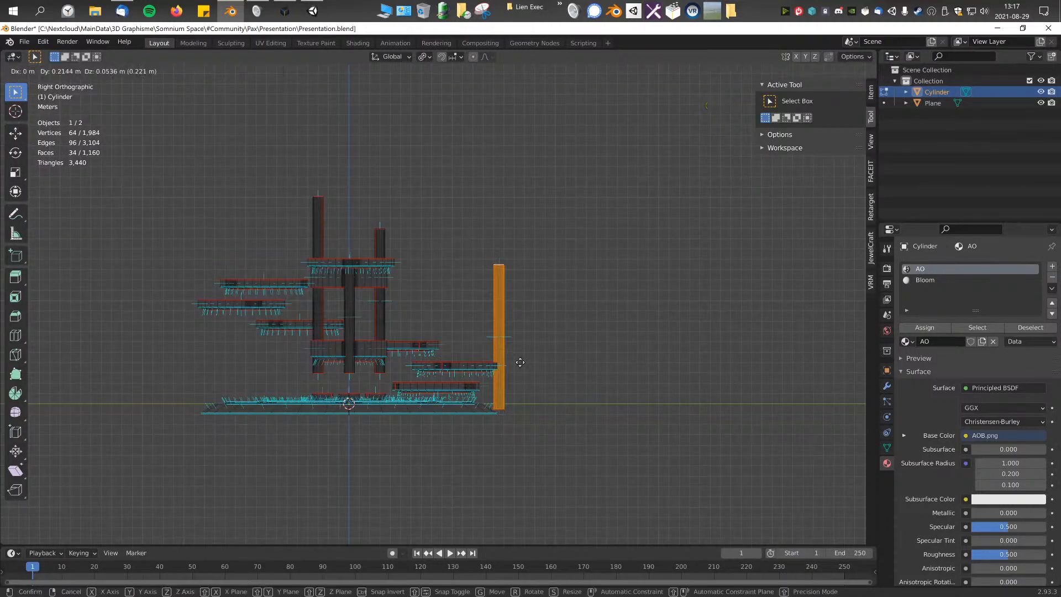
key(g)
click(559, 356)
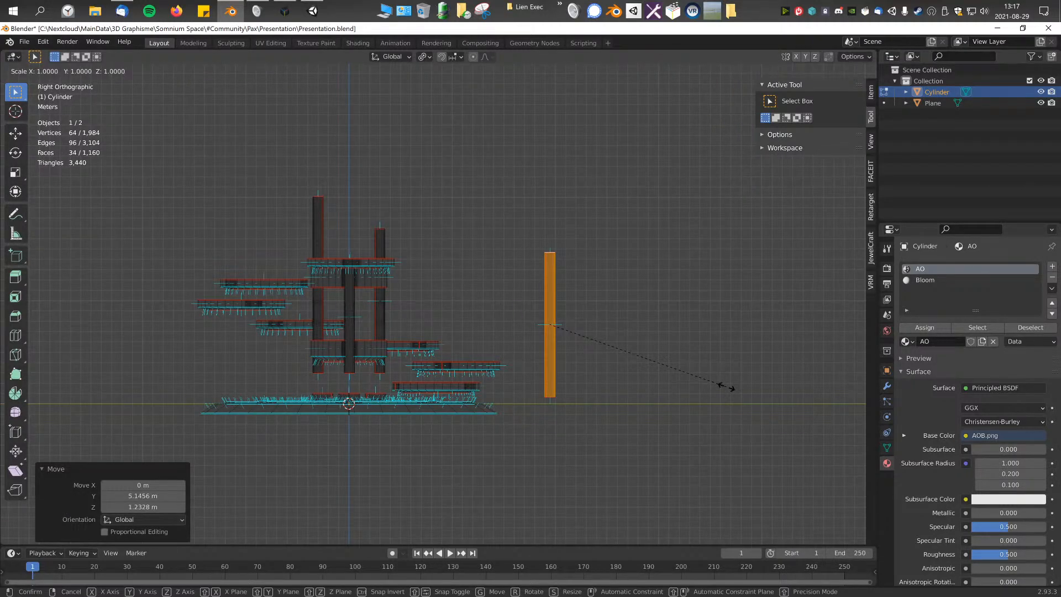
Step: Thin the column by scaling it to 0.473 in X and Y only, leaving its Z scale at 1
click(693, 375)
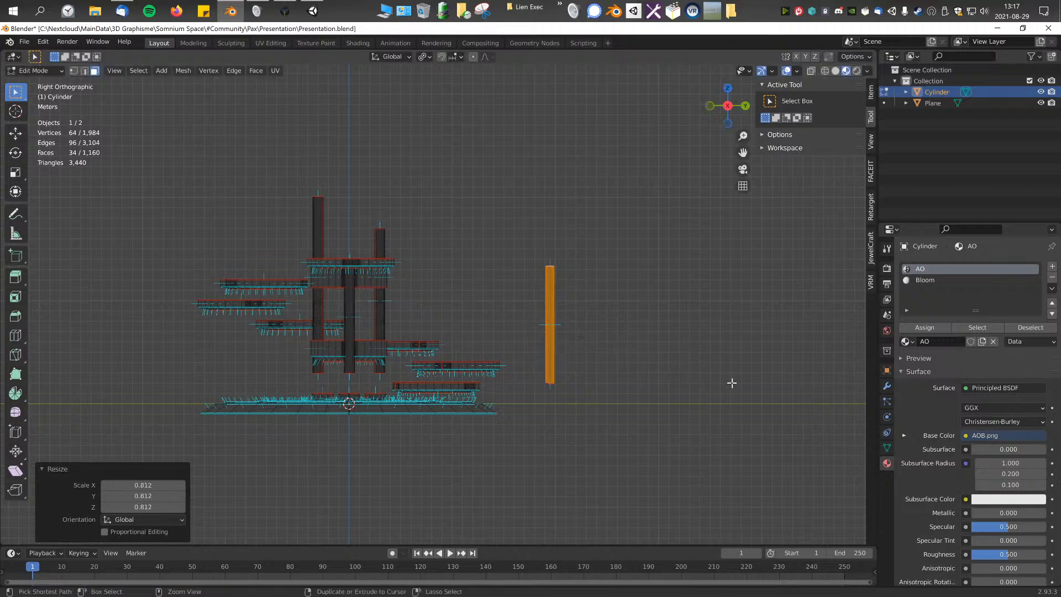
key(ctrl+z)
key(s)
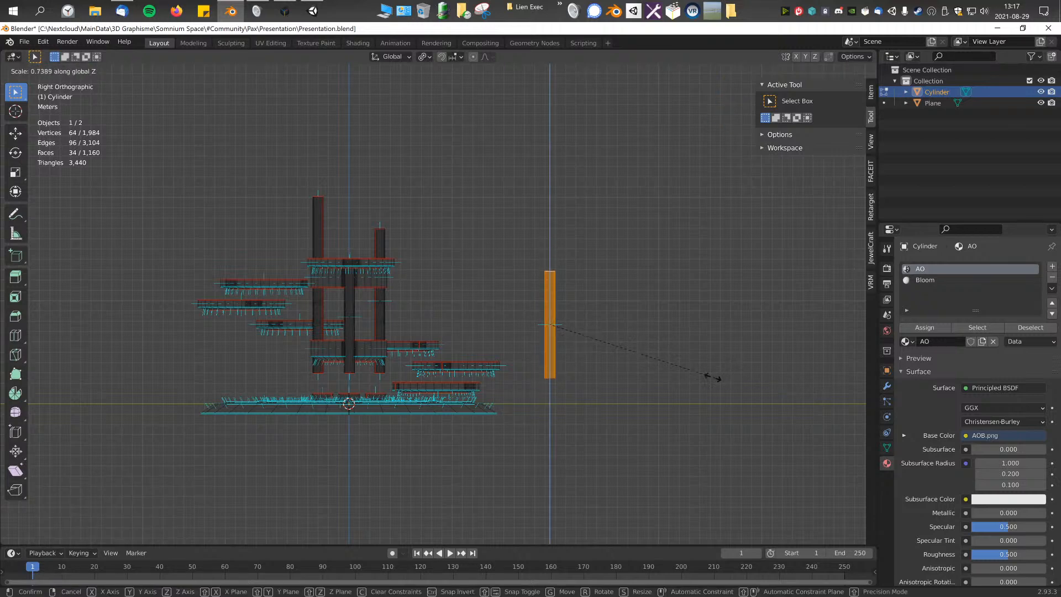
key(shift+z)
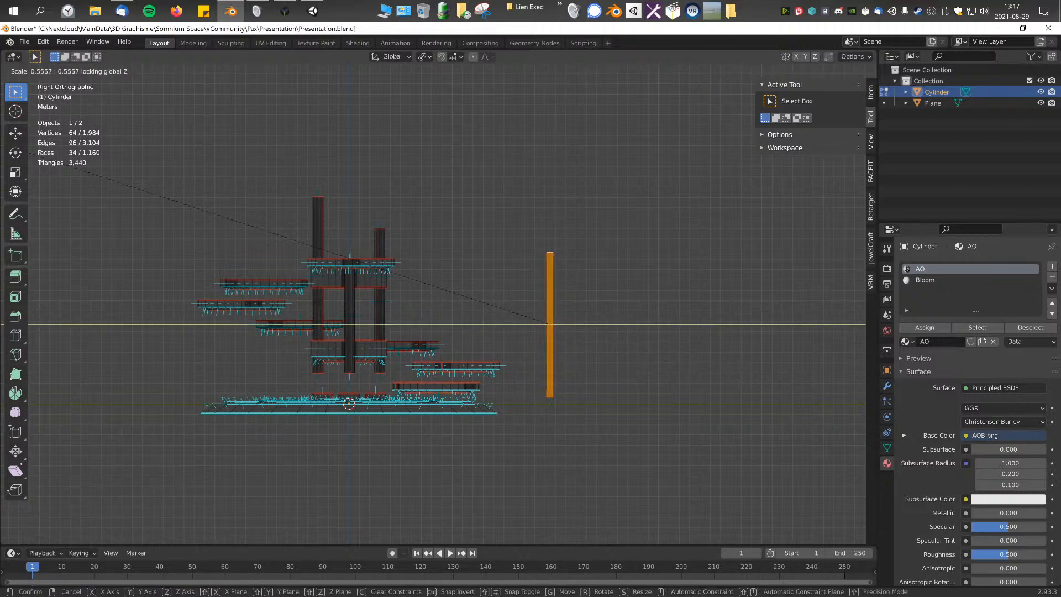
click(658, 206)
middle_drag(659, 206, 566, 332)
Step: Select the thin column's top face and raise it along Z to lengthen the column
key(KP_1)
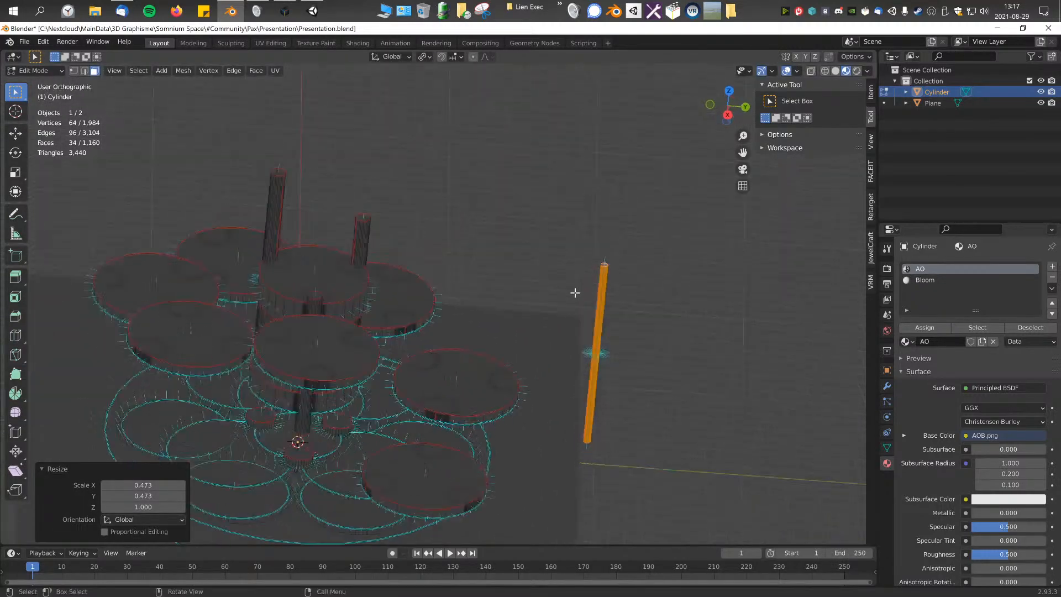
key(KP_3)
click(602, 216)
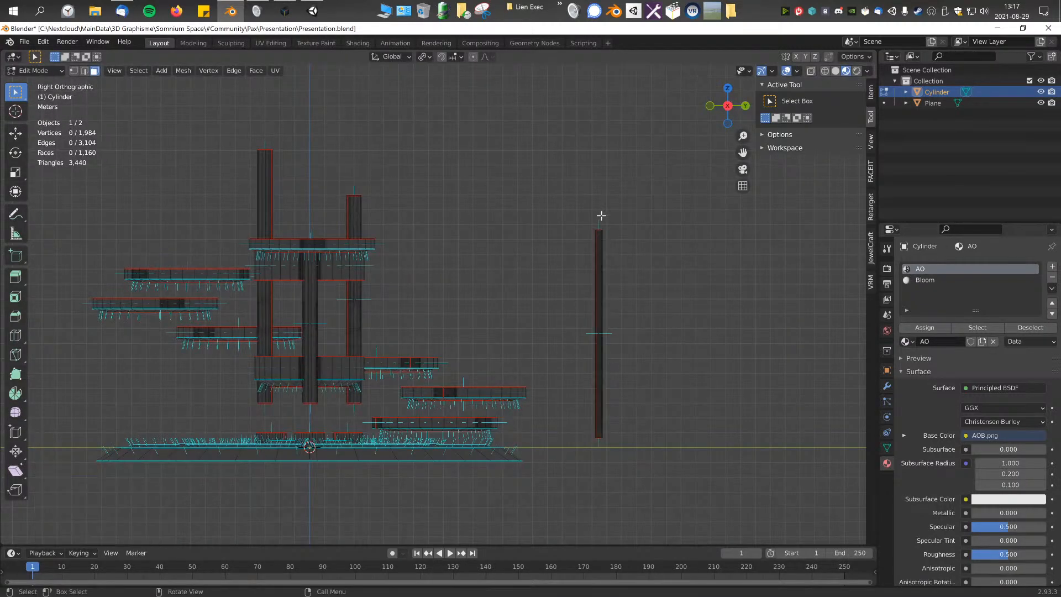
middle_drag(602, 216, 582, 253)
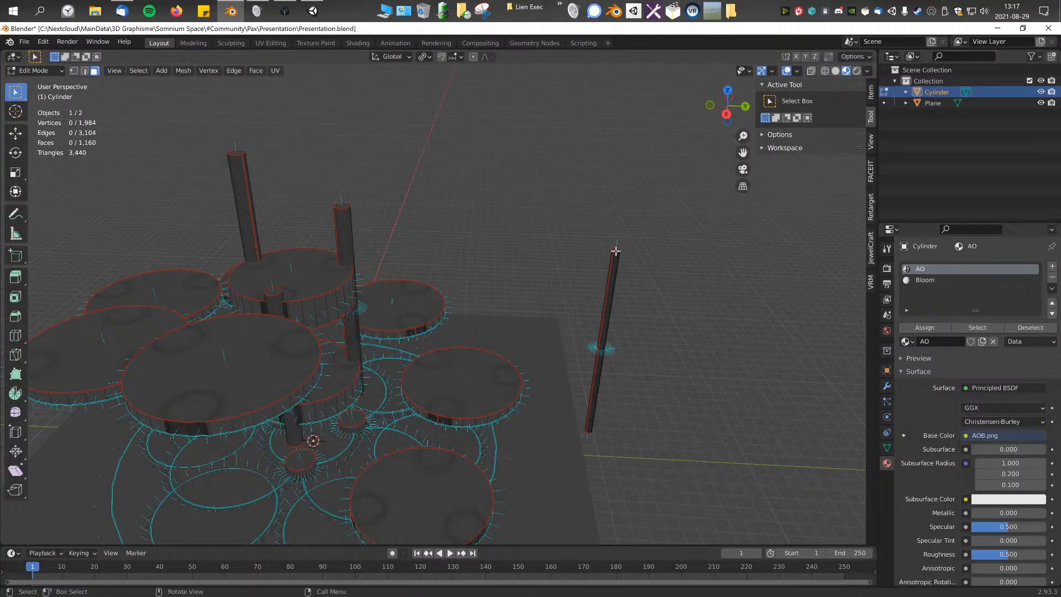
key(KP_3)
key(g)
key(z)
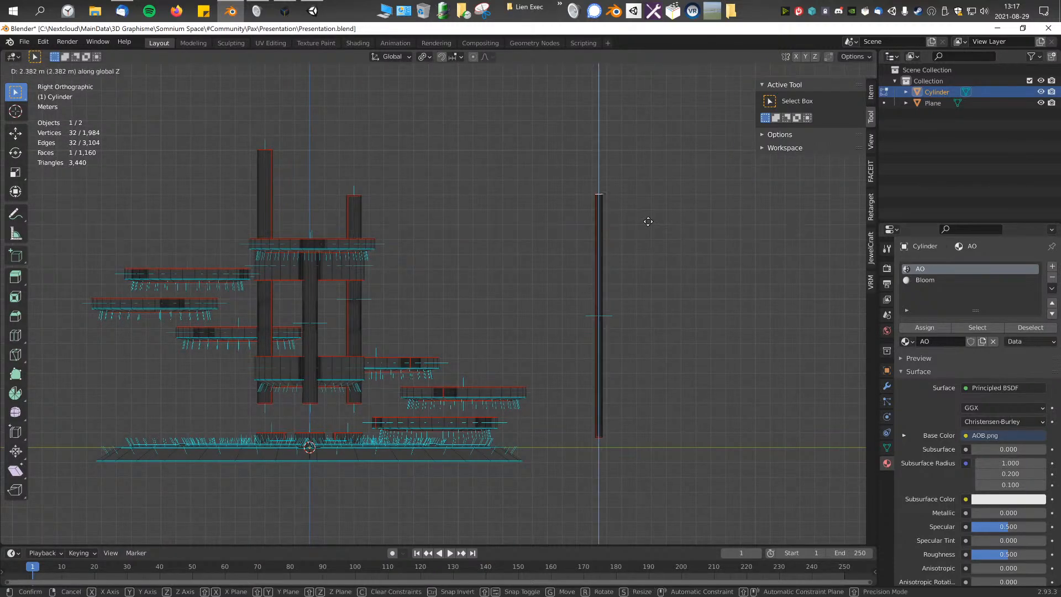
click(657, 173)
Step: Select the whole thin column, tilt it outward in right view and move it -3.3128 m along Y and -1.8239 m along Z
middle_drag(559, 277, 590, 351)
click(624, 139)
key(ctrl+KP_Add)
key(ctrl+KP_Add)
key(KP_3)
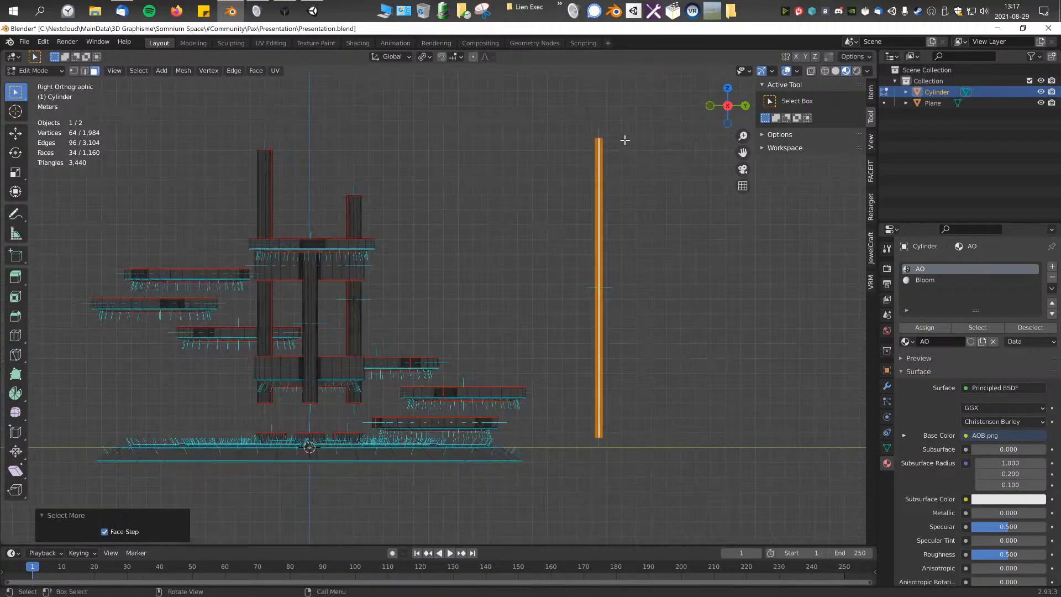
key(r)
click(733, 206)
key(g)
click(683, 235)
middle_drag(641, 264, 457, 365)
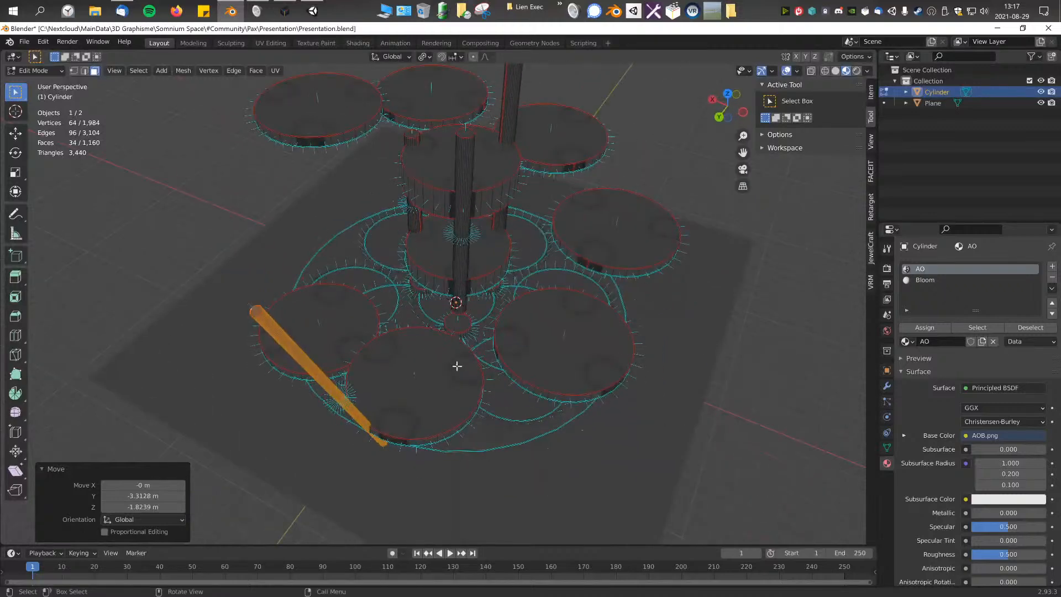
Step: Try moving the tilted column -2.528 m along X and -0.23264 m along Y, and rotating it in top view
key(KP_7)
key(g)
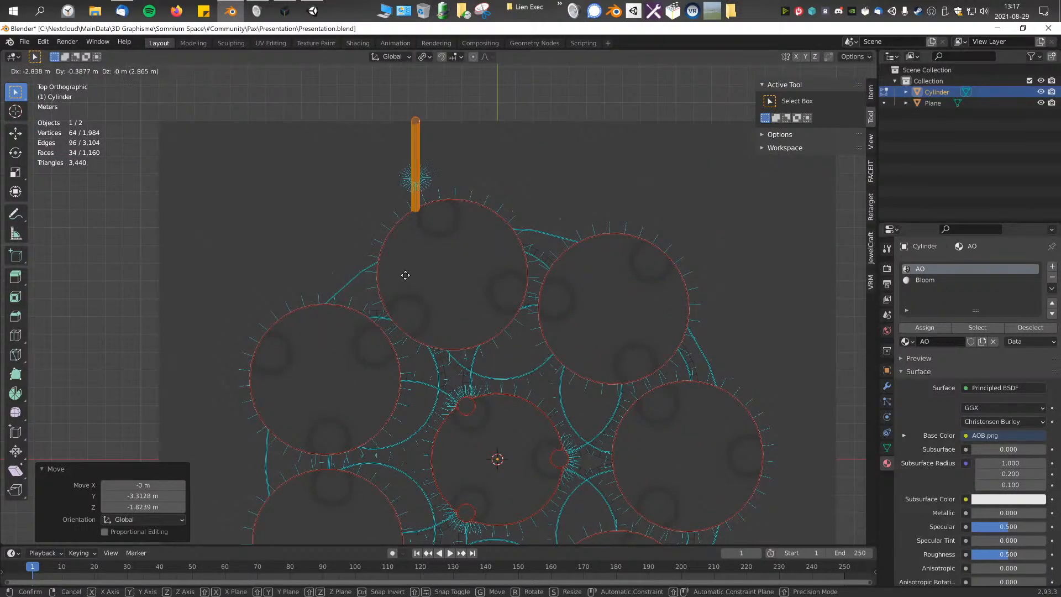
click(410, 273)
key(r)
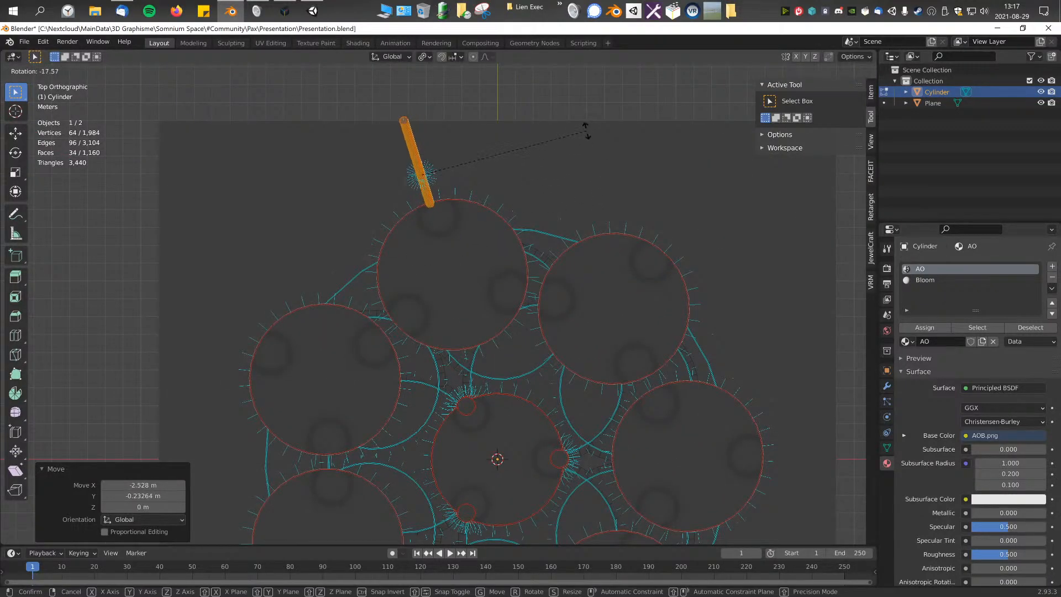
key(Escape)
shift+middle_drag(501, 252, 425, 182)
Step: Bring the tilted column beside the disc on the positive X axis, rotate it 90° about Z and adjust it 0.25339 m in X and -2.5339 m in Y
key(g)
click(751, 419)
ctrl+middle_drag(685, 324, 652, 431)
shift+middle_drag(650, 329, 561, 290)
text(r90)
key(Return)
key(g)
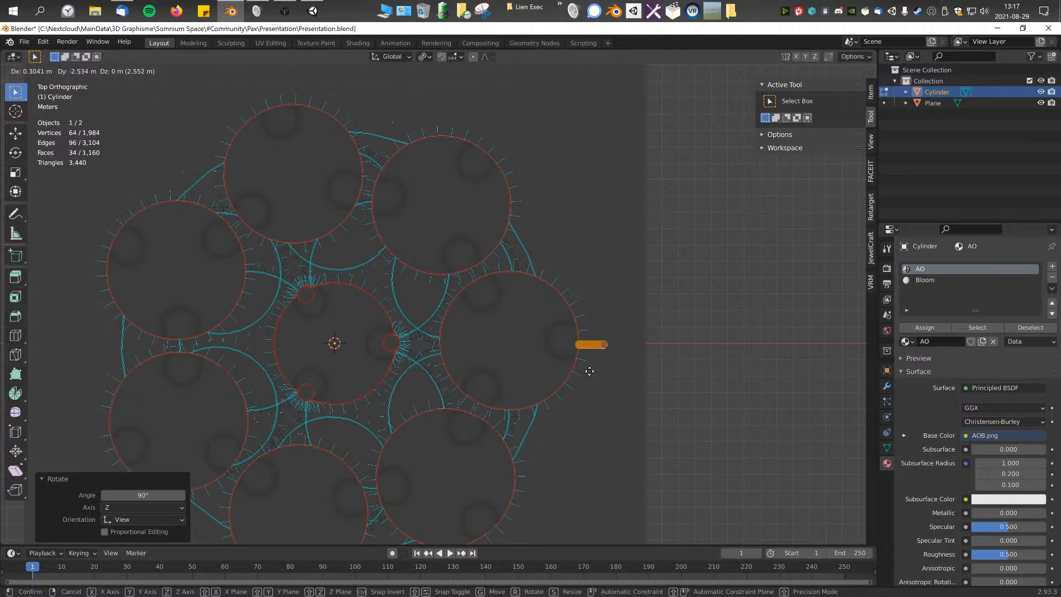
click(589, 371)
Step: Fine-tune the column's position against the disc edge in top view, finishing with a 0.13796 m X and 0.038009 m Y move
middle_drag(587, 372, 529, 301)
key(KP_7)
key(g)
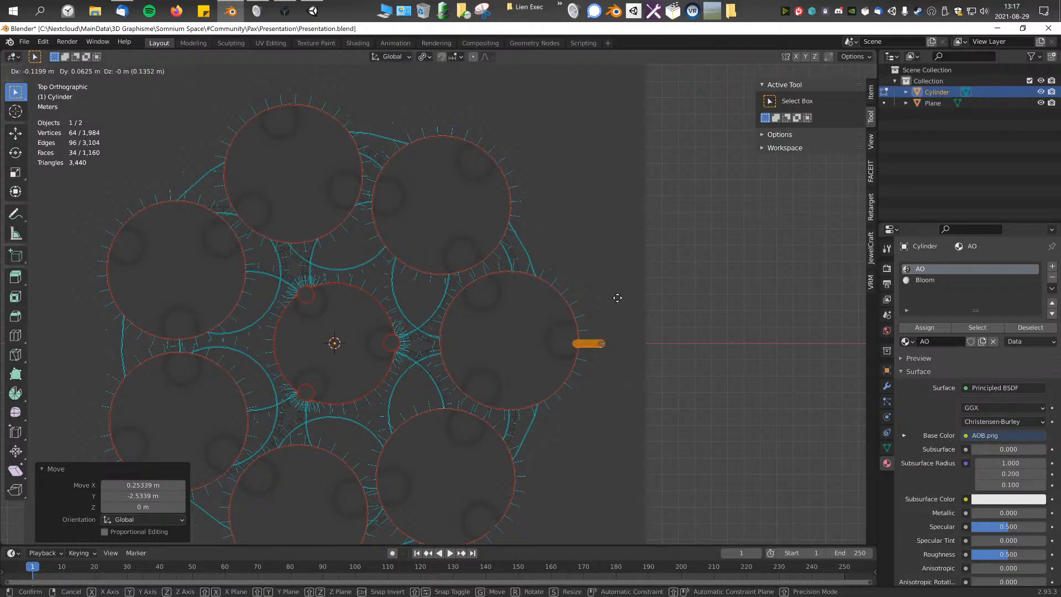
click(614, 298)
middle_drag(615, 297, 516, 222)
key(KP_7)
key(g)
click(587, 218)
Step: Spin the tilted column around the origin about the Z axis with 7 steps over 360°
middle_drag(600, 297, 571, 231)
key(KP_7)
key(Home)
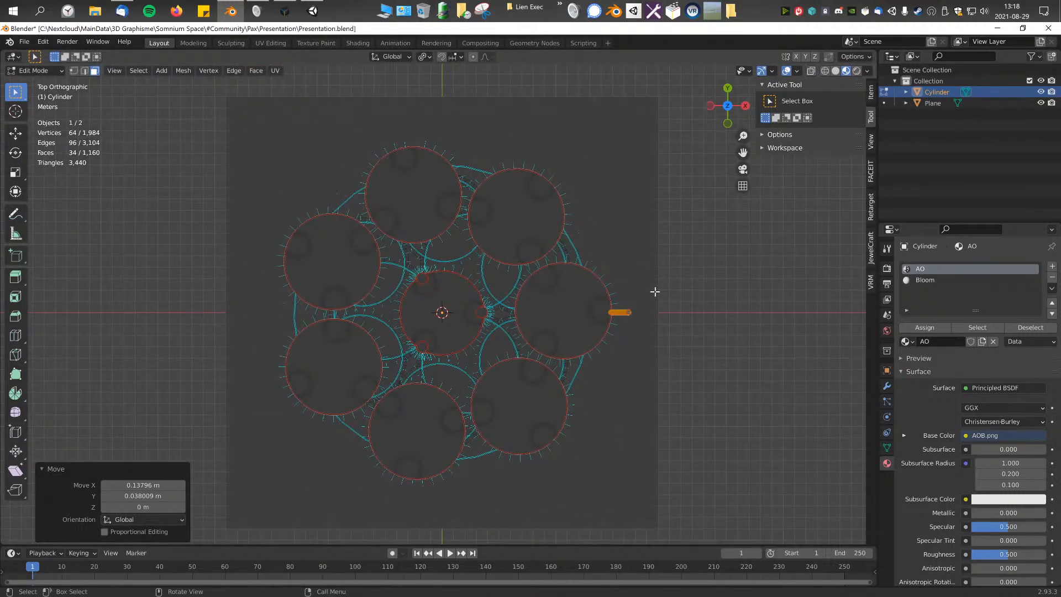
middle_drag(609, 331, 518, 344)
key(KP_7)
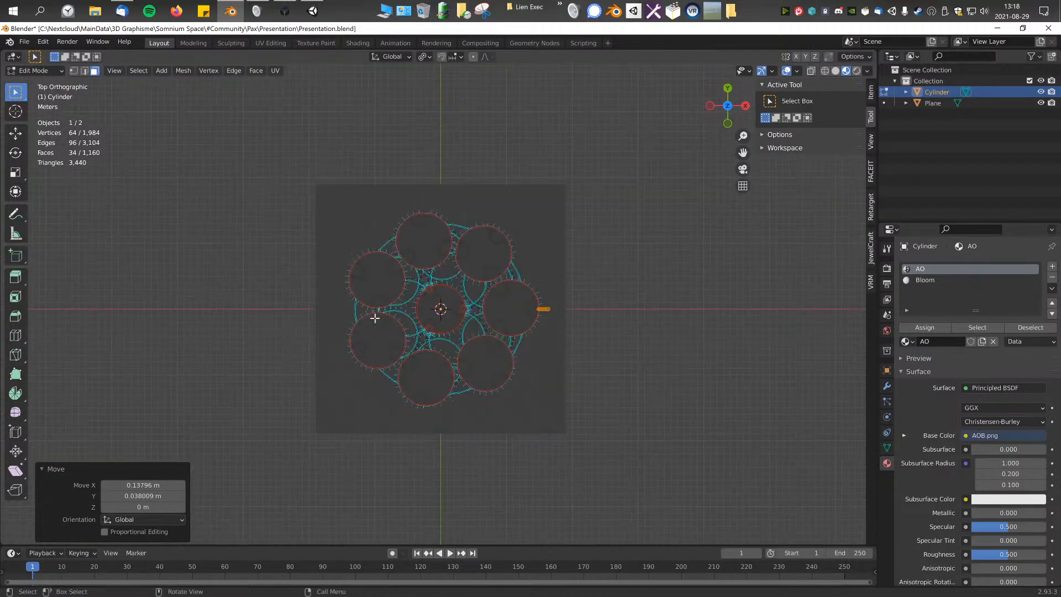
scroll(481, 314, up, 1)
key(F3)
text(spi9)
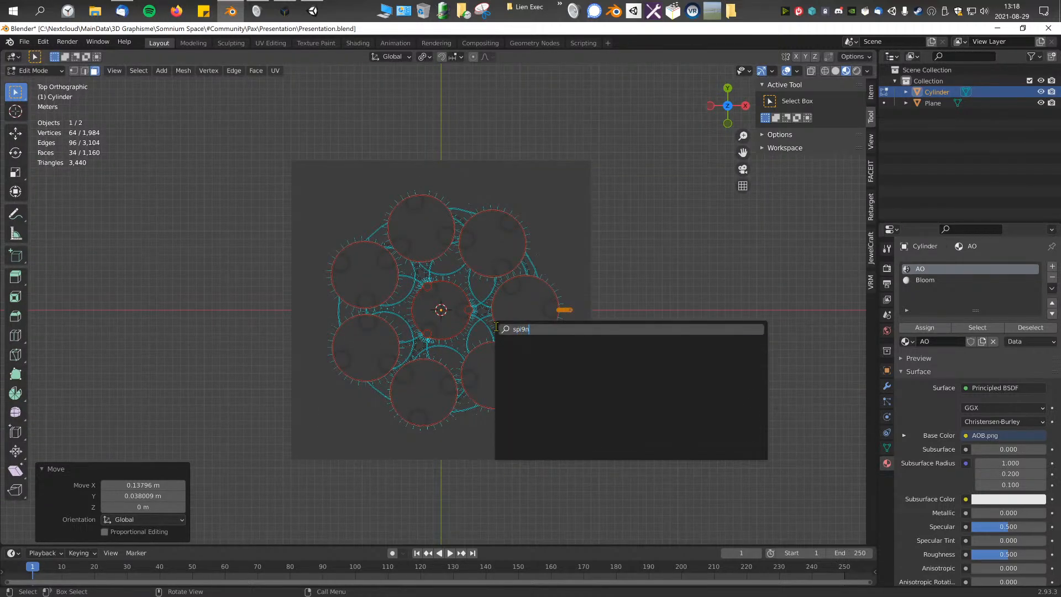
key(Escape)
key(F3)
text(spin)
key(Return)
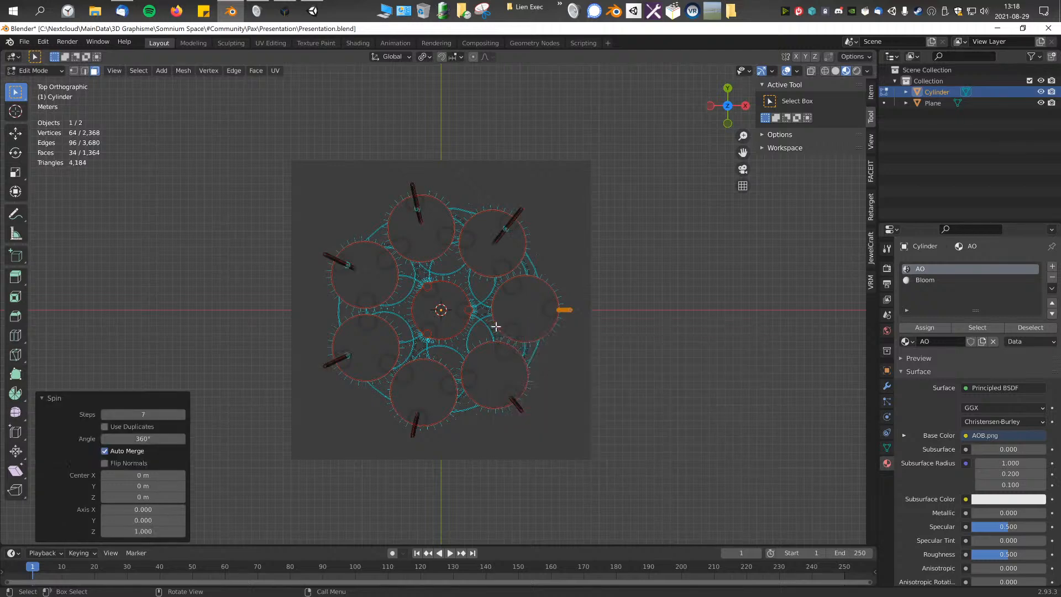
Step: Select one whole column of the spun ring and try to move it in top view
middle_drag(496, 327, 658, 299)
click(717, 227)
key(ctrl+KP_3)
key(ctrl+KP_7)
key(ctrl+KP_Add)
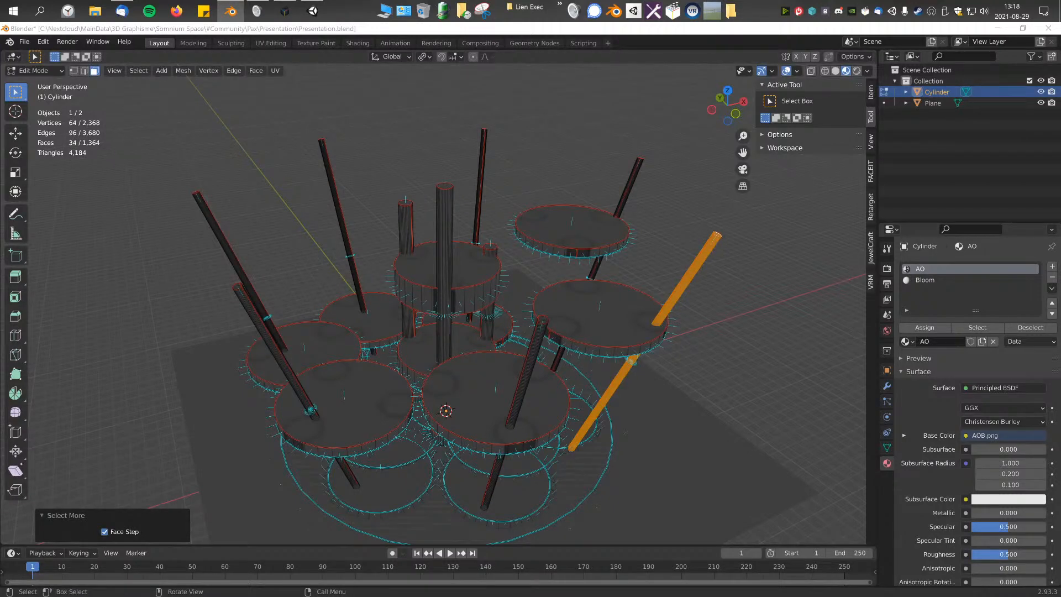
scroll(471, 327, down, 4)
shift+middle_drag(471, 326, 462, 307)
scroll(461, 307, up, 1)
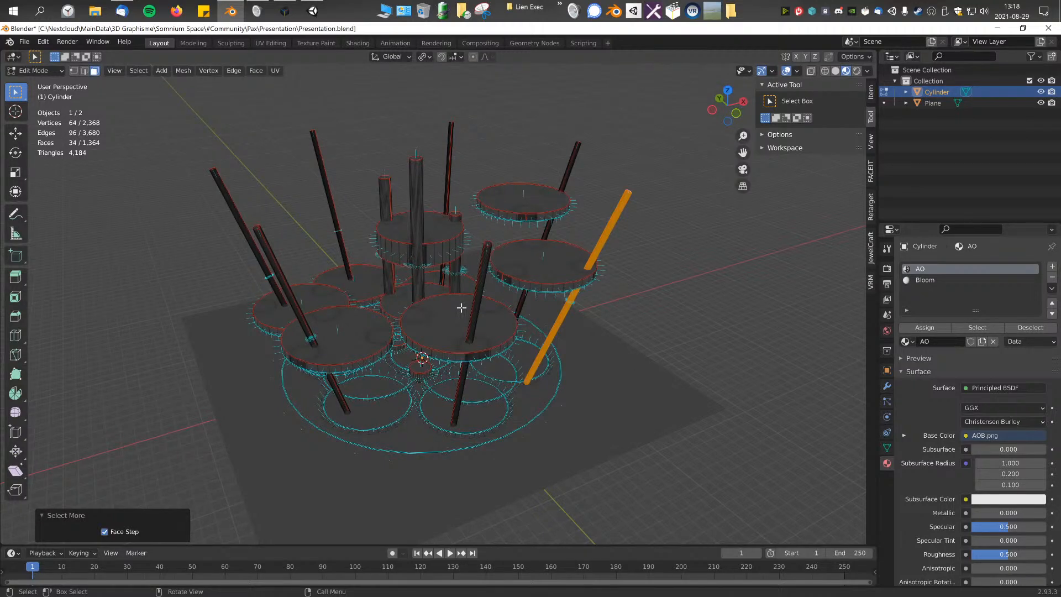
middle_drag(467, 306, 446, 307)
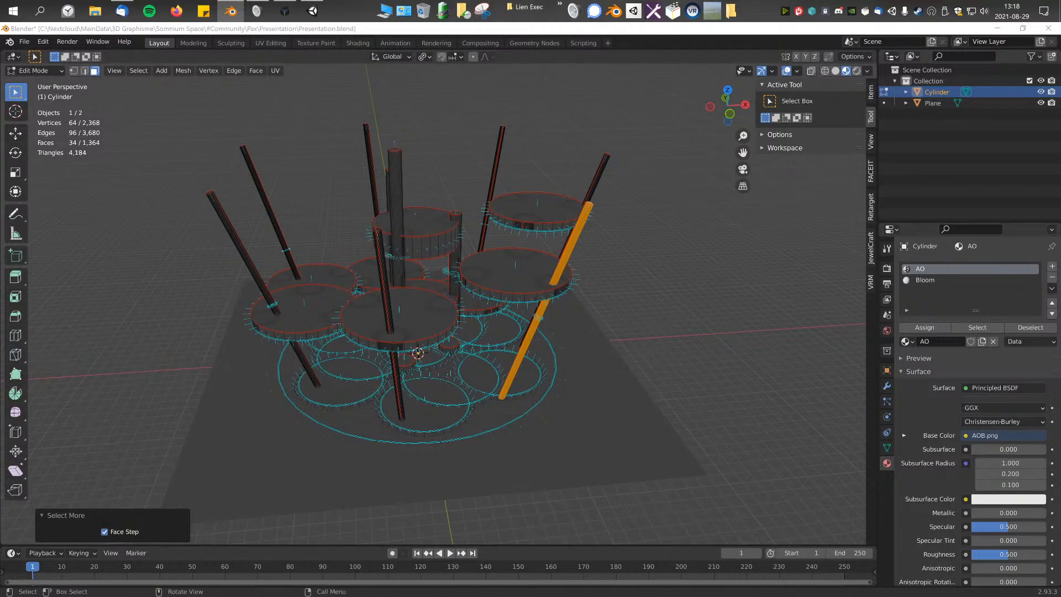
middle_drag(467, 302, 462, 319)
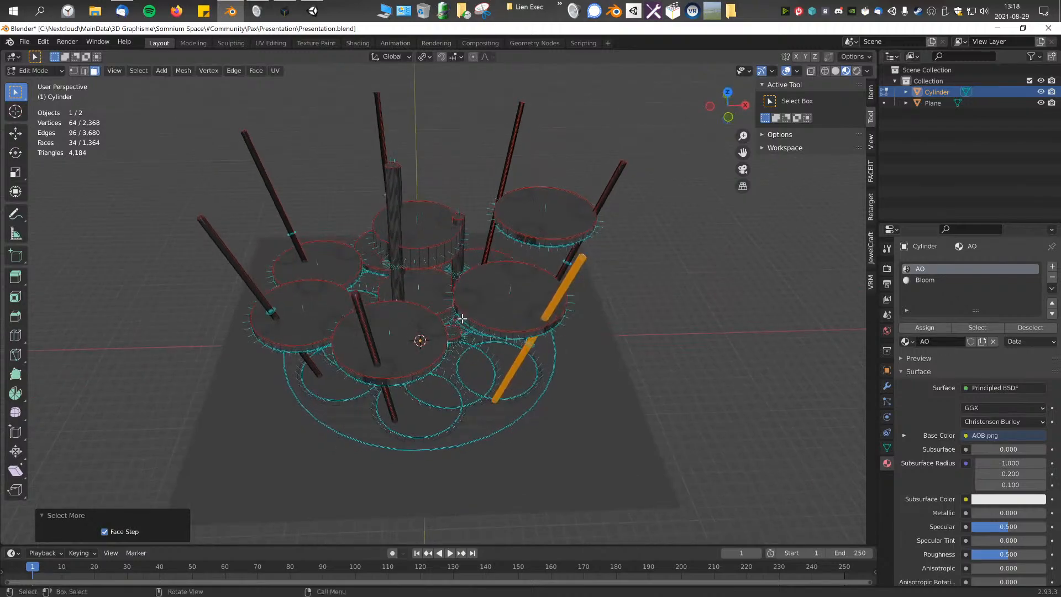
key(KP_7)
key(g)
click(571, 296)
Step: Examine how the ring of tilted columns meets the spiral discs from low, top, front and rotated orthographic views
middle_drag(571, 296, 577, 230)
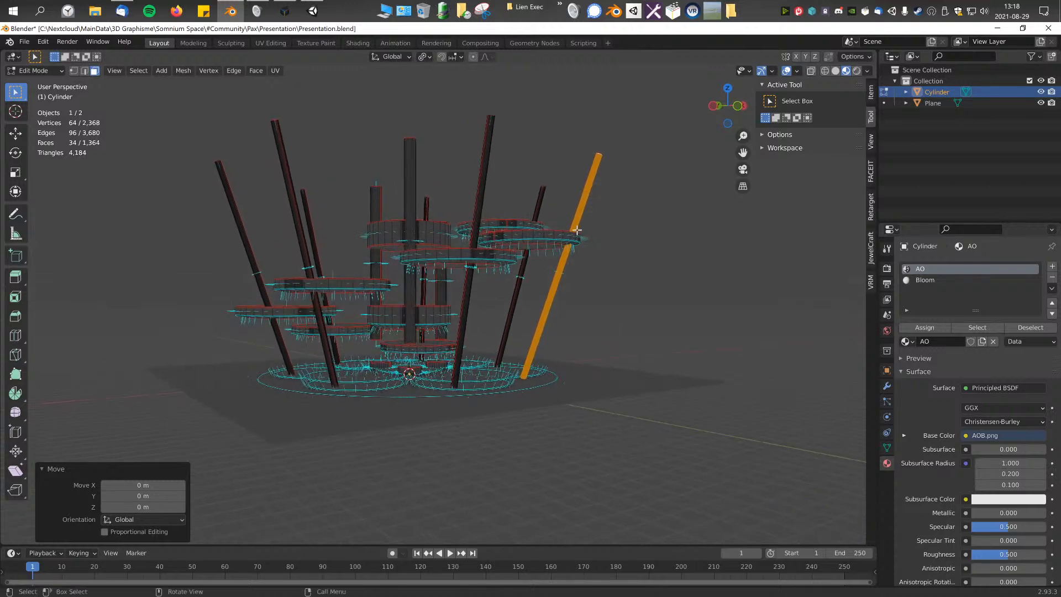
key(KP_1)
key(KP_4)
key(KP_4)
key(KP_4)
key(KP_4)
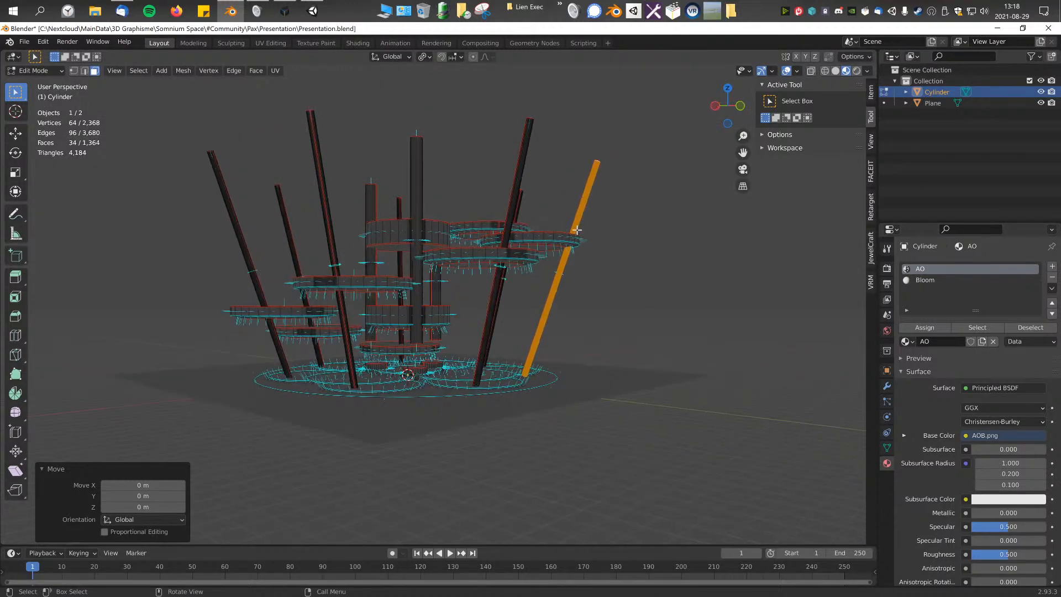
alt+middle_drag(577, 230, 495, 311)
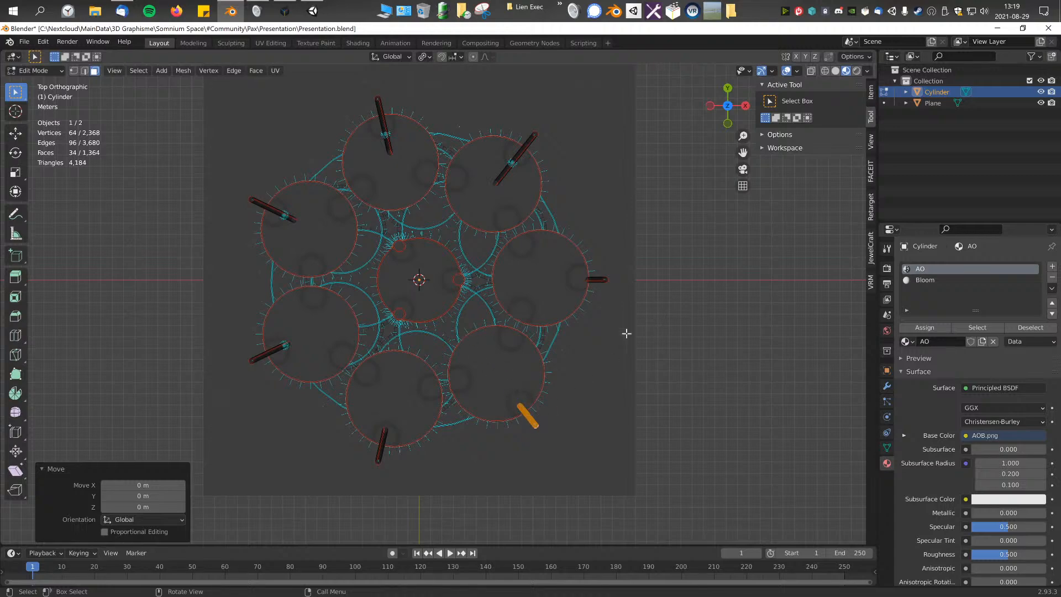
middle_drag(517, 420, 532, 318)
scroll(552, 329, down, 3)
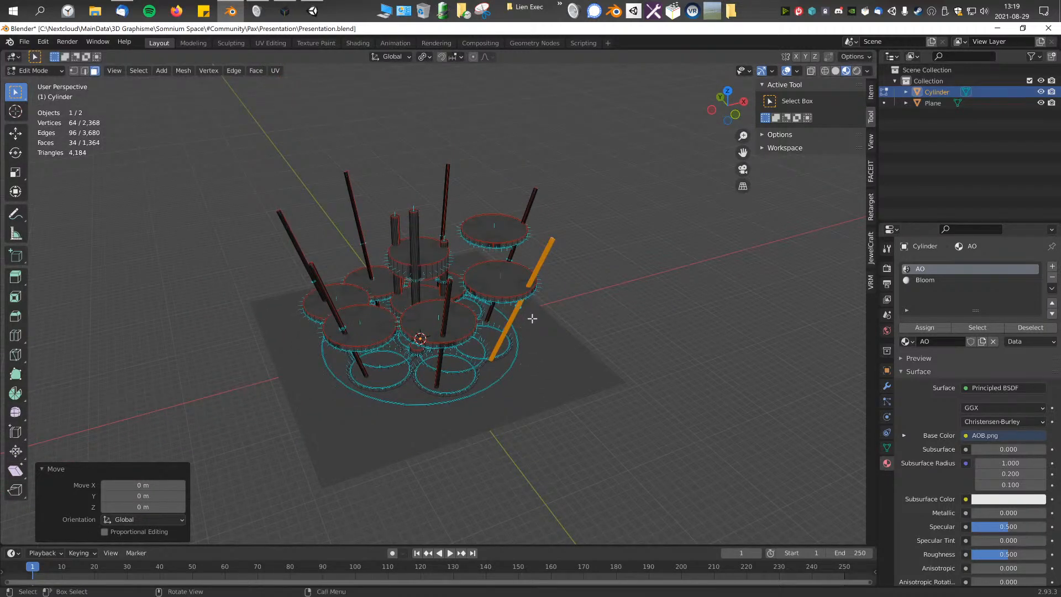
key(KP_1)
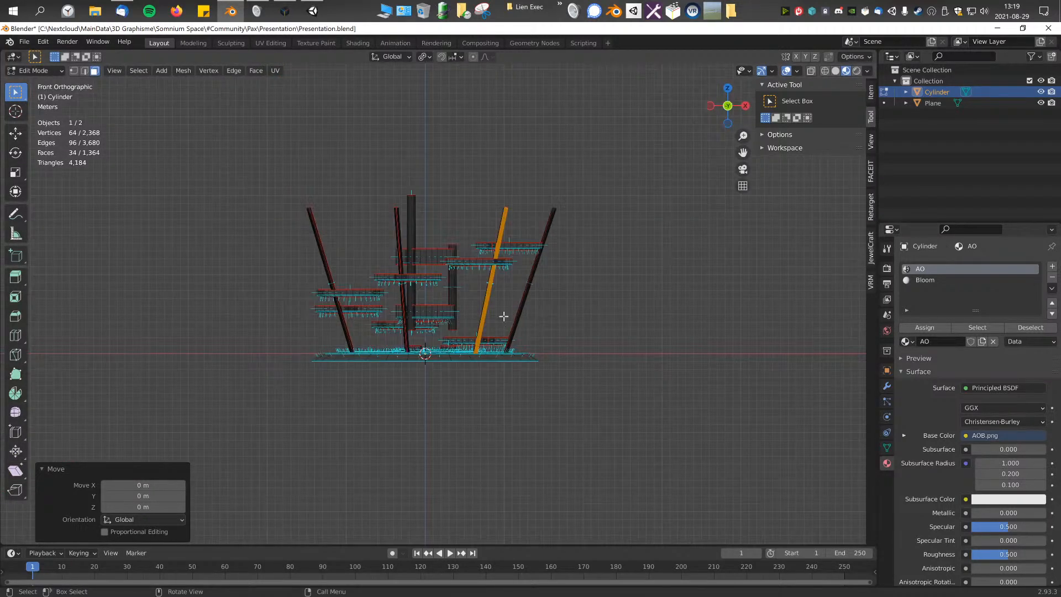
key(KP_6)
key(KP_4)
key(KP_4)
key(KP_4)
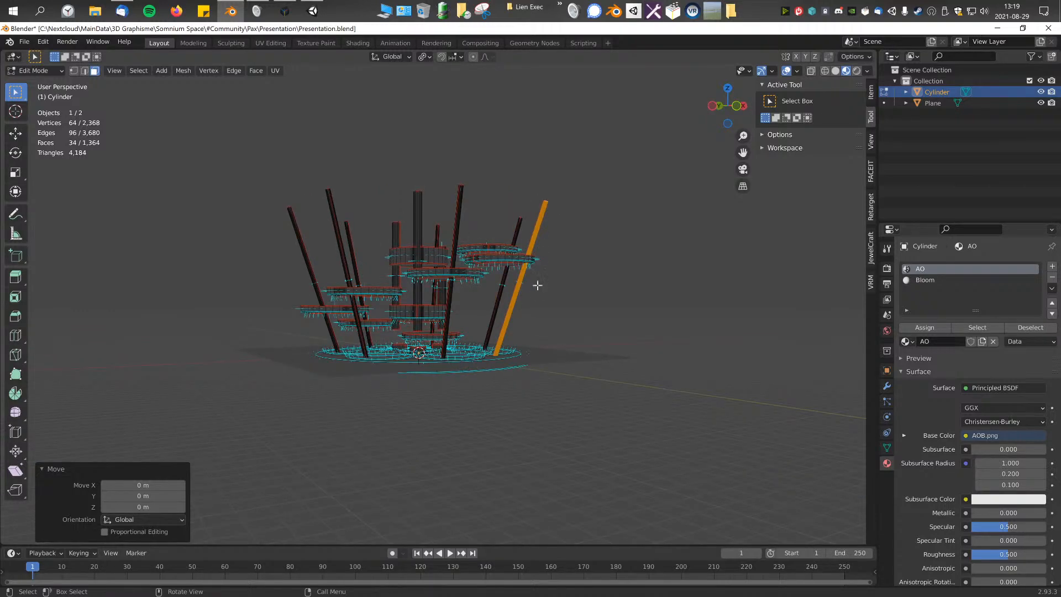
key(KP_5)
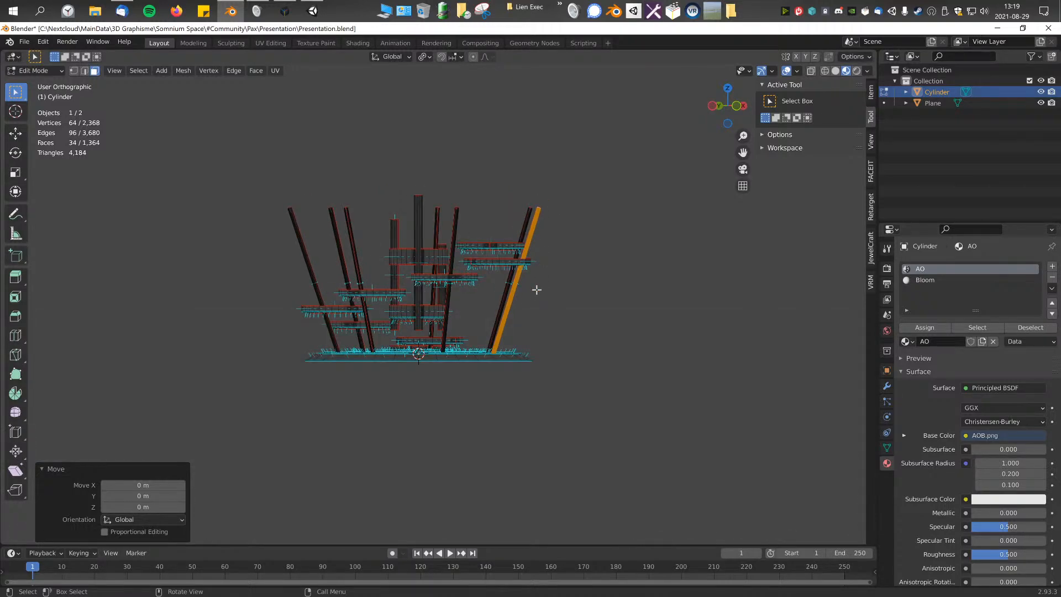
Step: Box-select the whole structure, clear the selection and view the columns at an angle in orthographic projection
drag(244, 126, 590, 406)
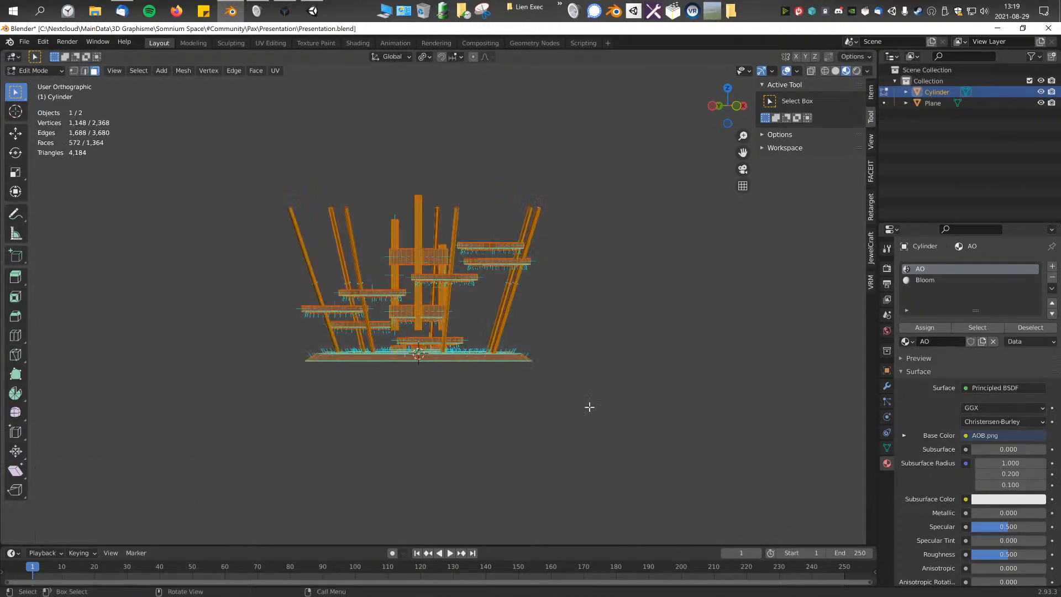
click(591, 235)
middle_drag(619, 303, 522, 275)
key(KP_1)
key(KP_5)
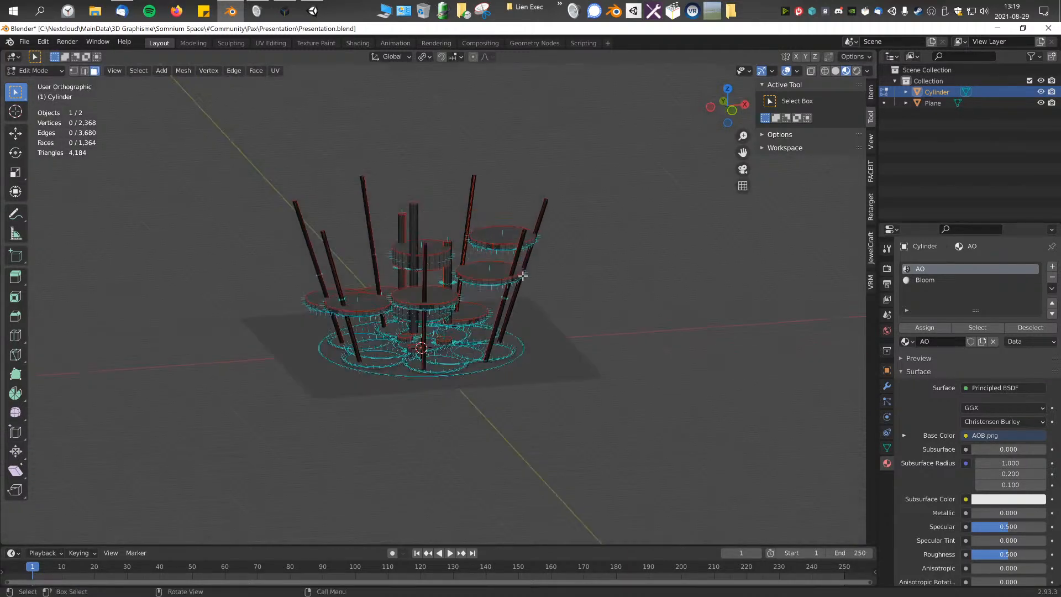
Step: Select all faces of the single tilted column that crosses the edge of the second-highest disc, growing the selection from one face
key(KP_1)
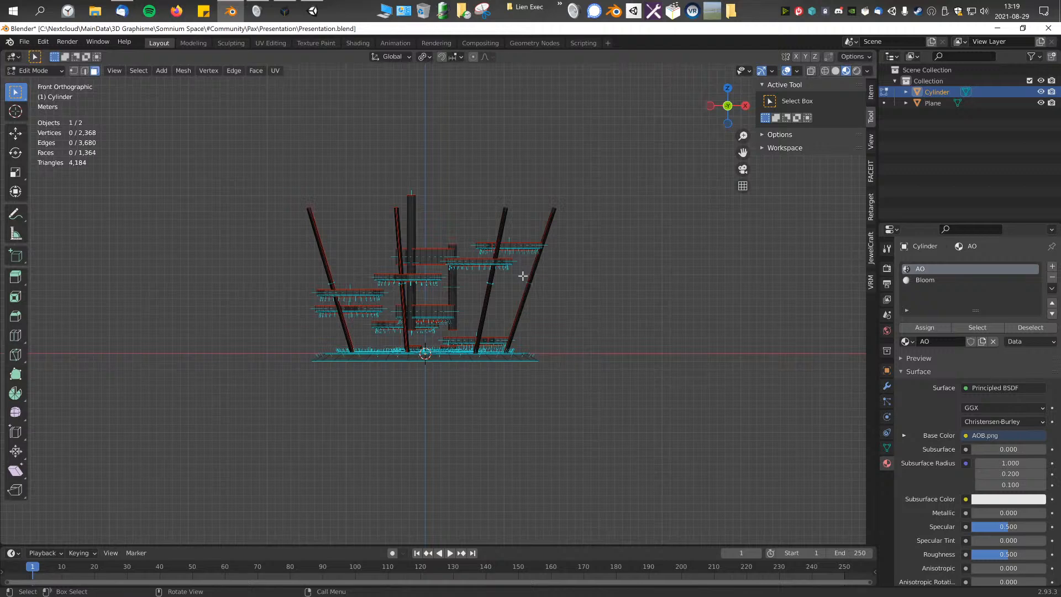
middle_drag(523, 276, 559, 272)
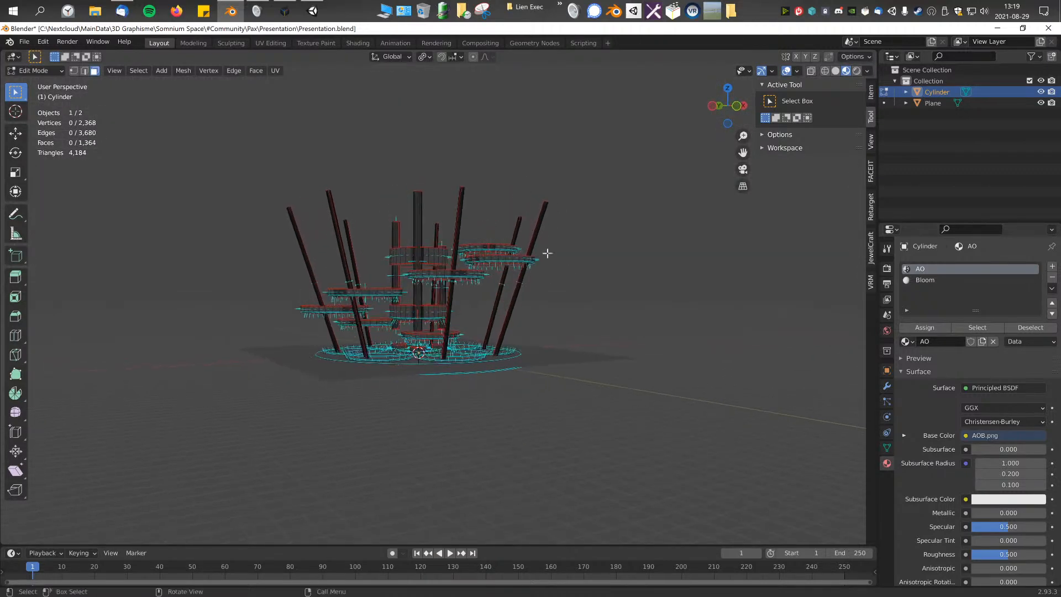
click(544, 210)
key(ctrl+KP_Add)
key(ctrl+KP_Add)
key(ctrl+KP_Add)
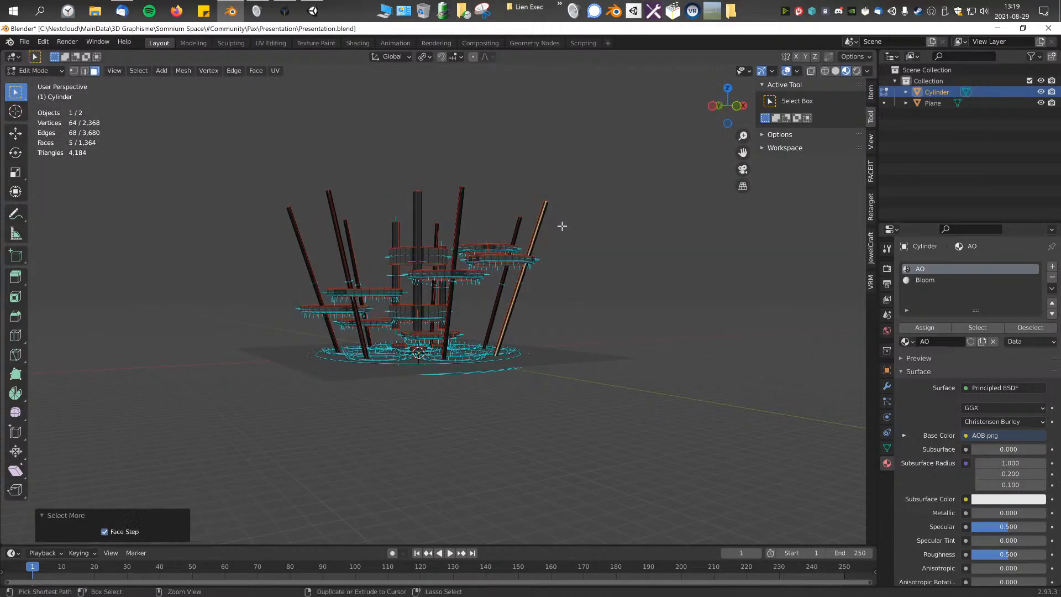
key(KP_1)
middle_drag(515, 267, 542, 256)
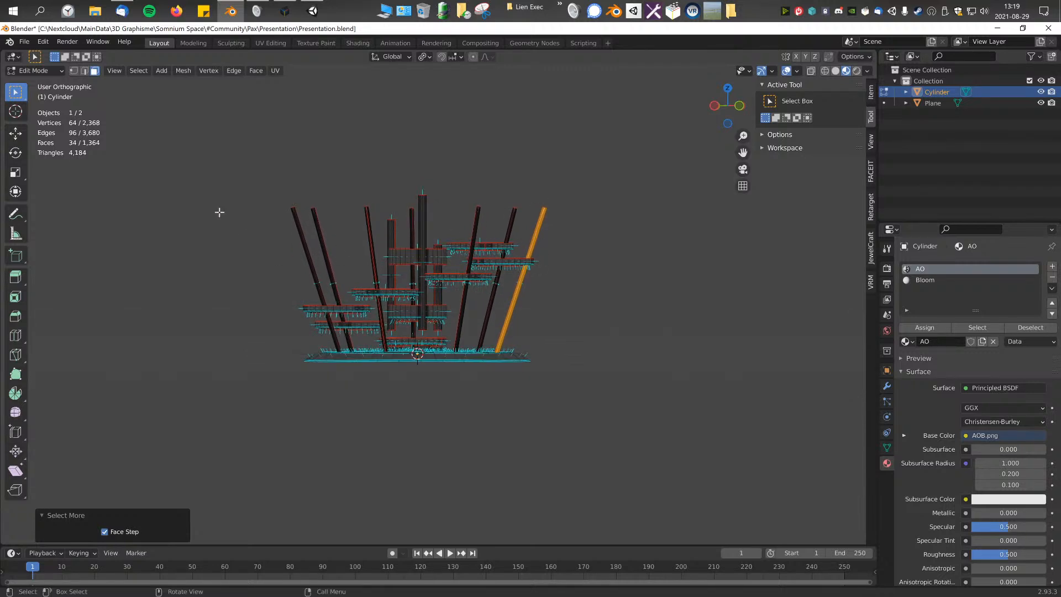
scroll(552, 228, up, 2)
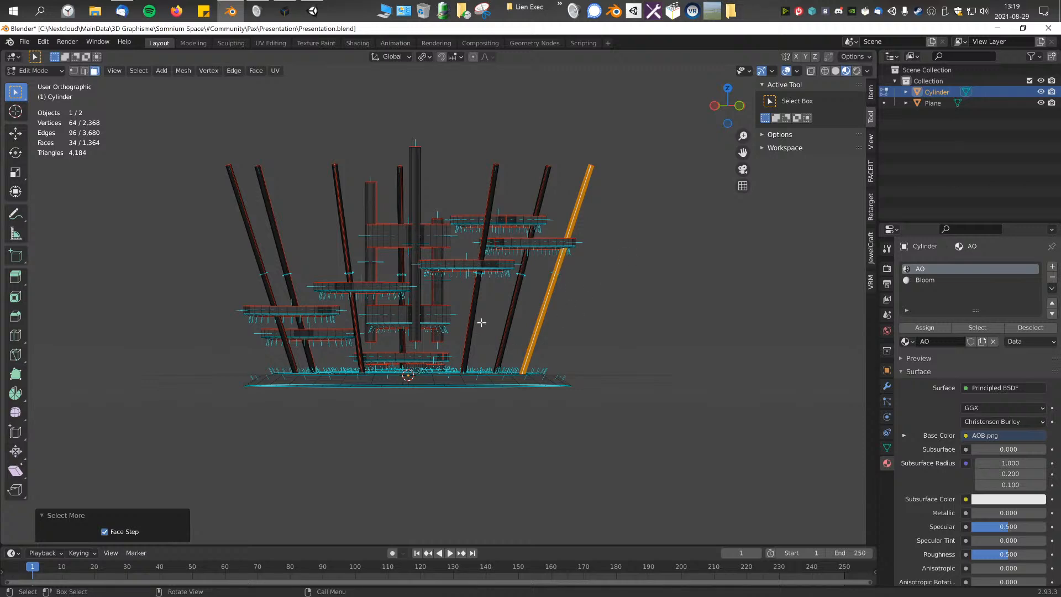
shift+middle_drag(503, 304, 436, 301)
scroll(442, 305, up, 3)
shift+middle_drag(505, 348, 461, 403)
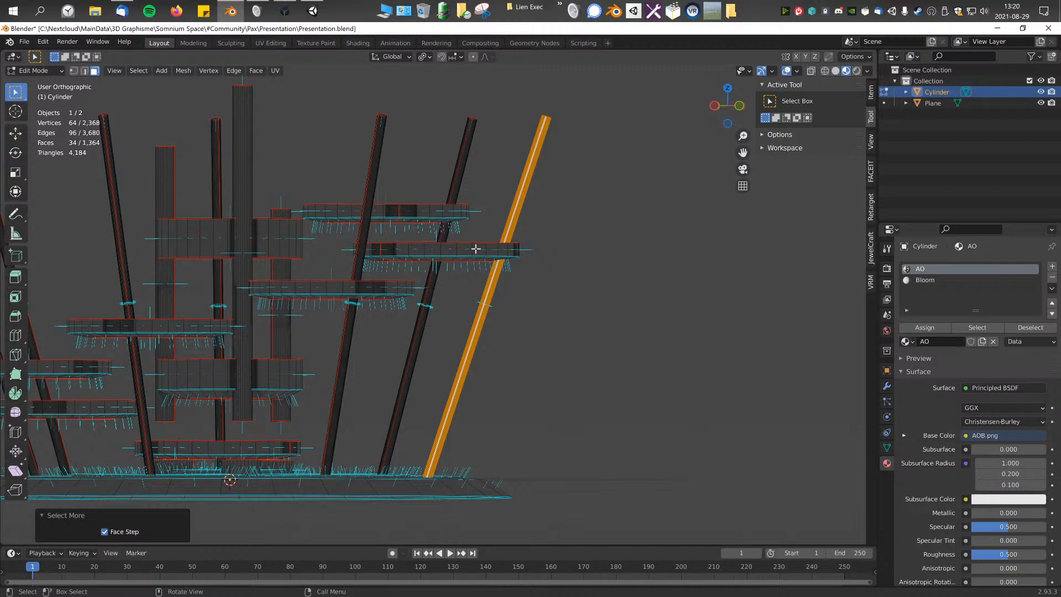
Step: Select the whole tilted column over the +X/+Y disc and move it about 2.34 m in X and 2.63 m in Y in top view
middle_drag(264, 284, 352, 396)
middle_drag(383, 268, 285, 349)
click(258, 312)
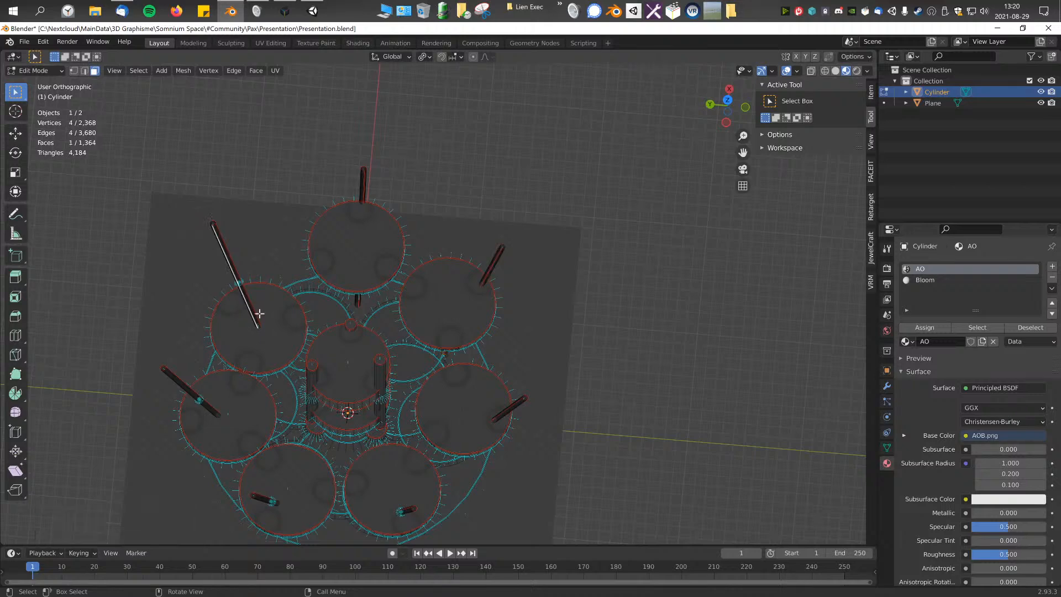
key(ctrl+KP_Add)
key(ctrl+KP_Add)
key(KP_7)
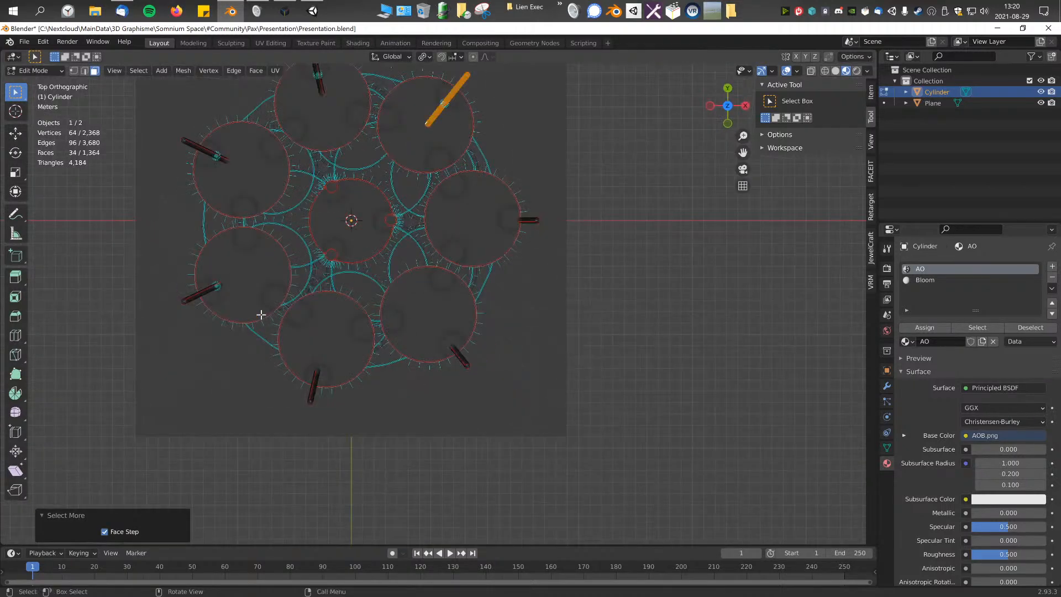
scroll(330, 468, up, 6)
scroll(322, 469, down, 5)
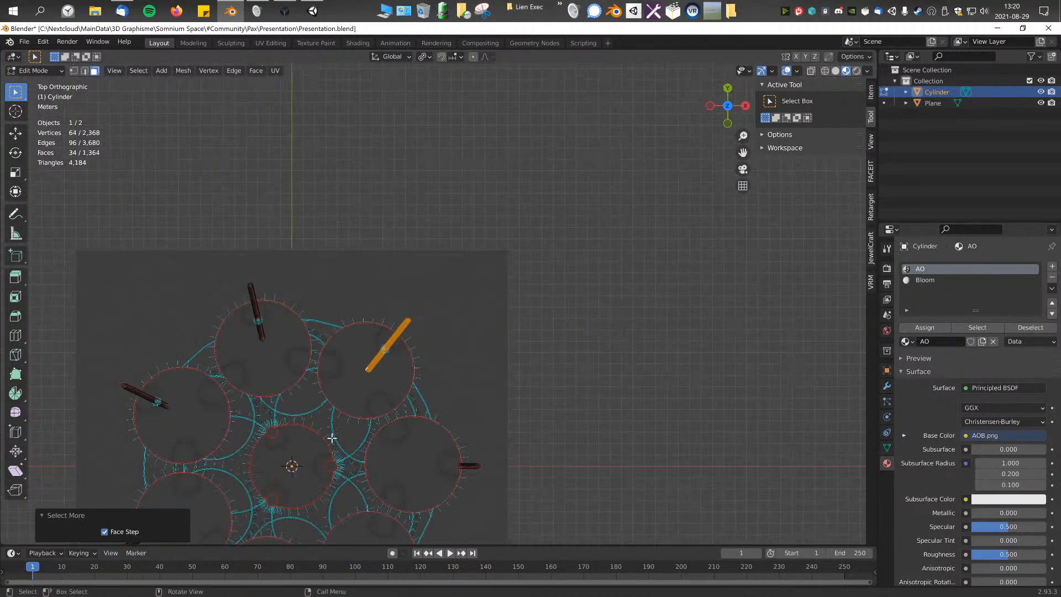
key(g)
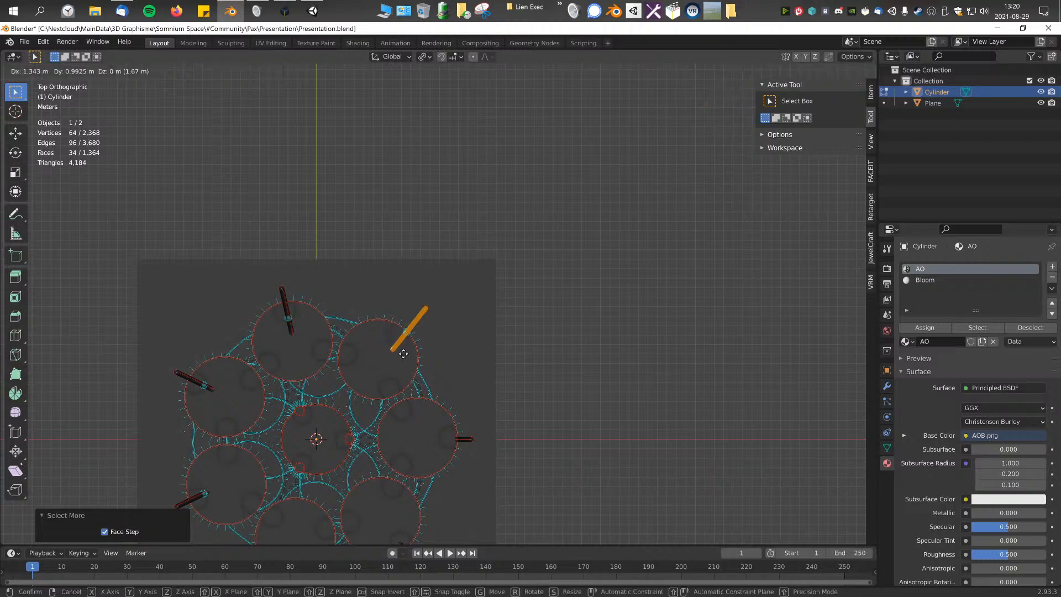
click(413, 338)
Step: Fine-tune the same column's position in top view against the outer edge of the +X/+Y disc
scroll(418, 348, up, 7)
key(g)
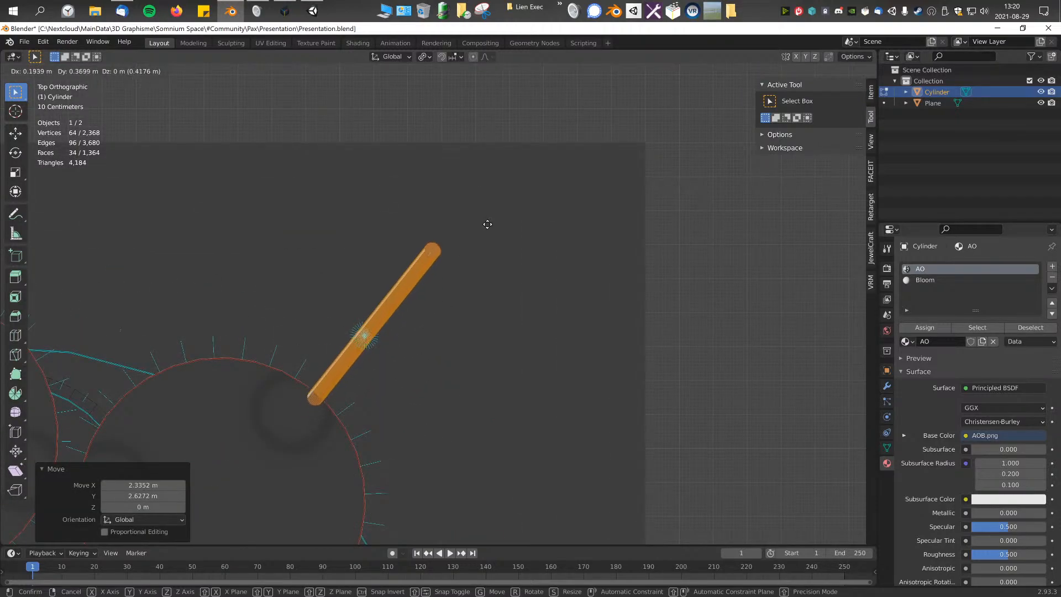
click(452, 270)
middle_drag(453, 270, 424, 362)
key(g)
click(367, 256)
Step: Examine the repositioned column and its disc up close and from a distance in Object Mode
scroll(450, 317, up, 4)
middle_drag(416, 271, 463, 345)
scroll(416, 382, down, 5)
middle_drag(488, 388, 509, 328)
key(Tab)
scroll(458, 400, down, 3)
middle_drag(458, 397, 505, 403)
Step: In Edit Mode, select the whole +Y column and move it outward to its disc's rim, first about -0.58 m in X and 1.45 m in Y
key(Tab)
middle_drag(431, 324, 428, 358)
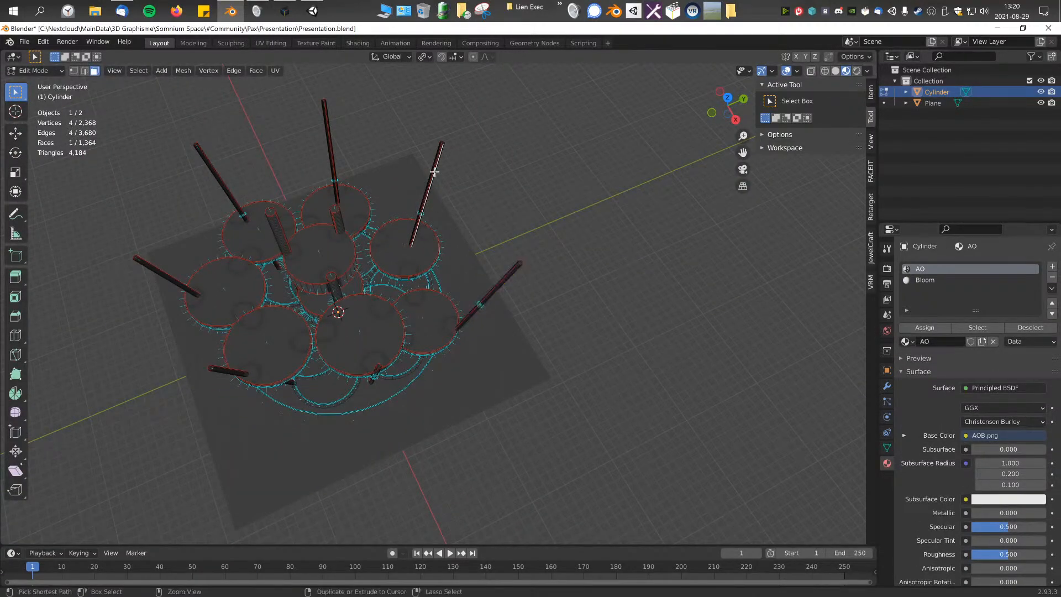
key(KP_7)
scroll(462, 334, up, 6)
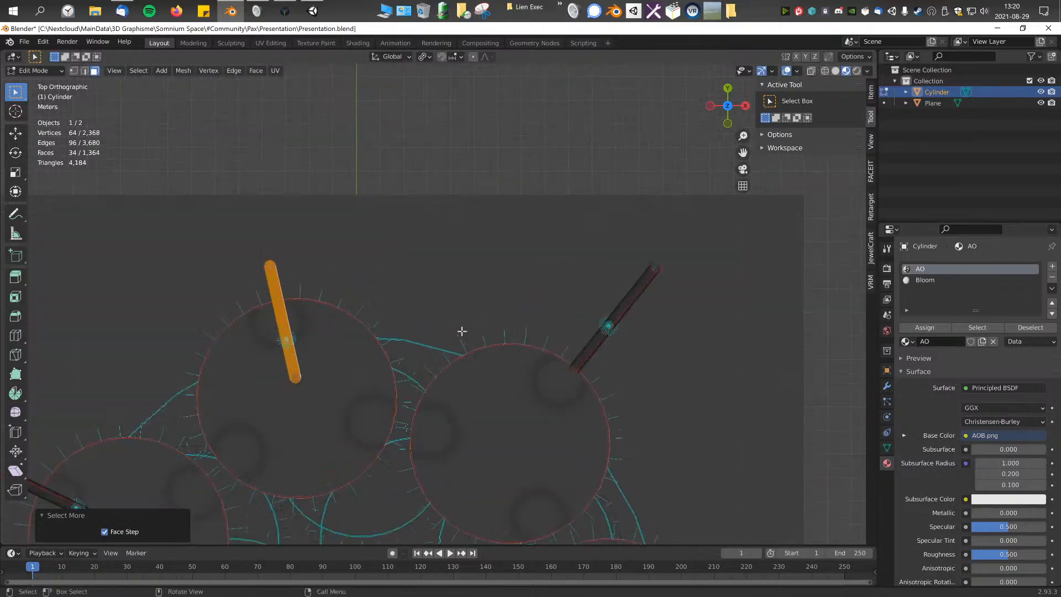
key(g)
click(412, 84)
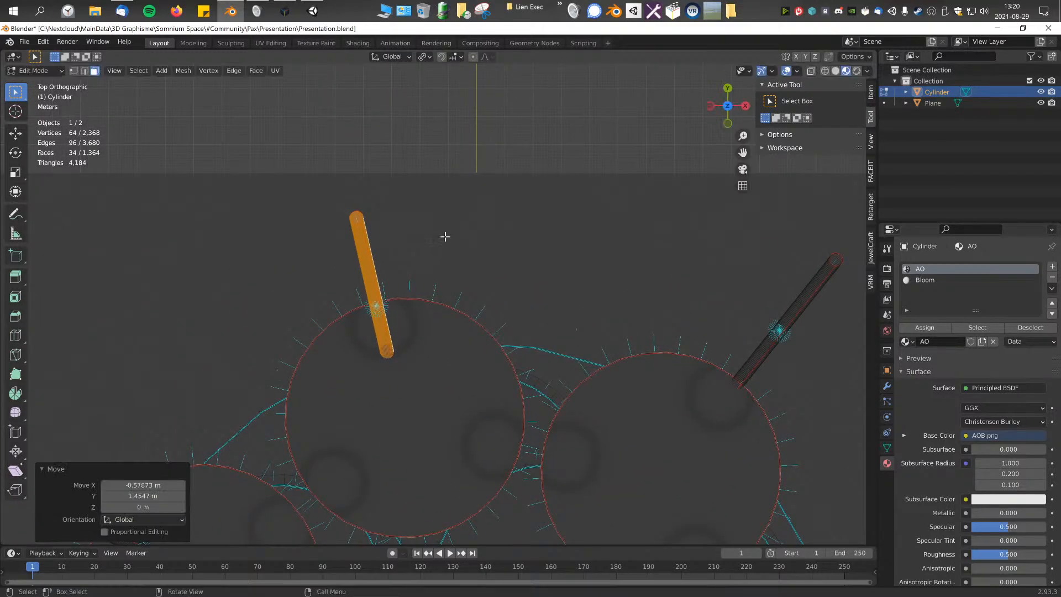
key(g)
click(402, 469)
Step: Select the whole column on the -X/+Y disc and move it about -2.44 m in X and 0.84 m in Y to the disc's rim
shift+middle_drag(405, 432, 486, 256)
scroll(486, 256, down, 3)
click(340, 326)
key(ctrl+KP_Add)
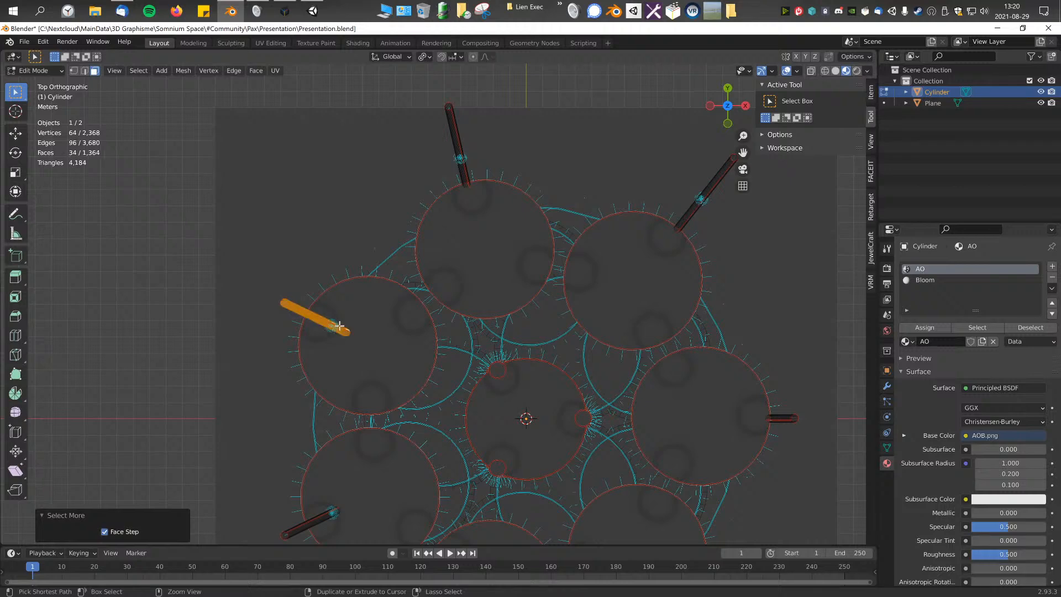
scroll(339, 326, up, 3)
key(g)
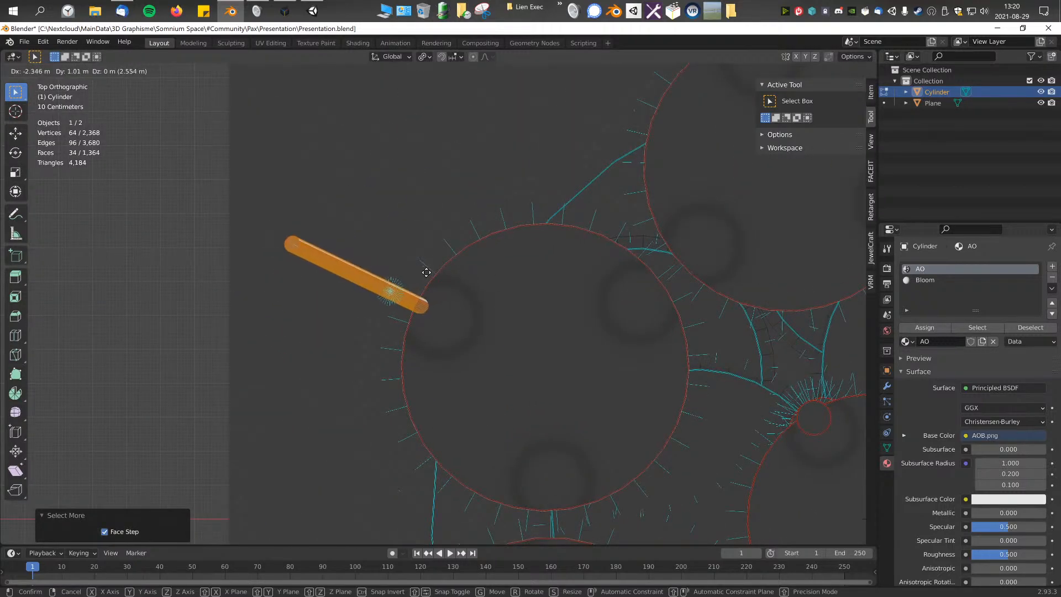
click(423, 279)
Step: Select the whole column on the -X/-Y disc and move it about -1.66 m in X and -1.07 m in Y to the rim
shift+middle_drag(504, 505, 460, 350)
scroll(459, 351, down, 1)
shift+middle_drag(463, 396, 433, 301)
scroll(434, 303, down, 1)
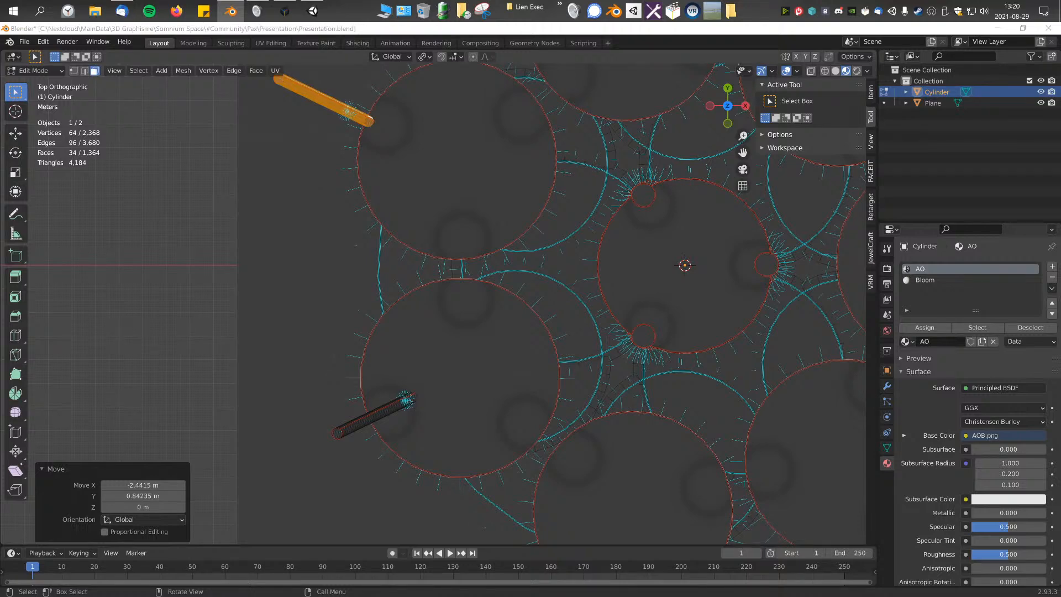
click(382, 411)
key(ctrl+KP_Add)
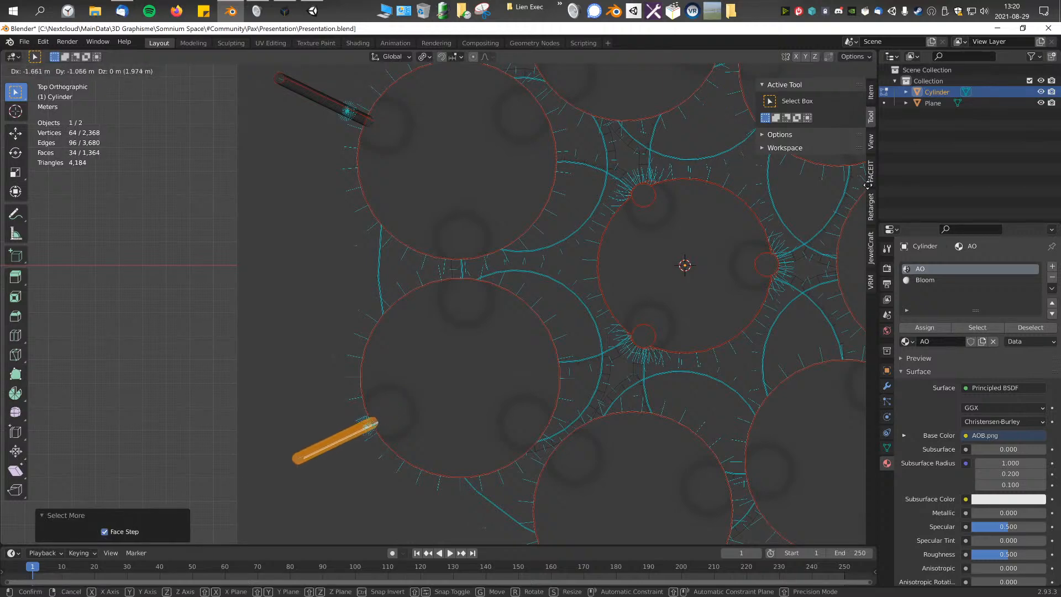
click(868, 185)
Step: Select the whole column on the -Y disc and move it about -0.29 m in X and -1.19 m in Y to the rim
click(456, 461)
key(ctrl+KP_Add)
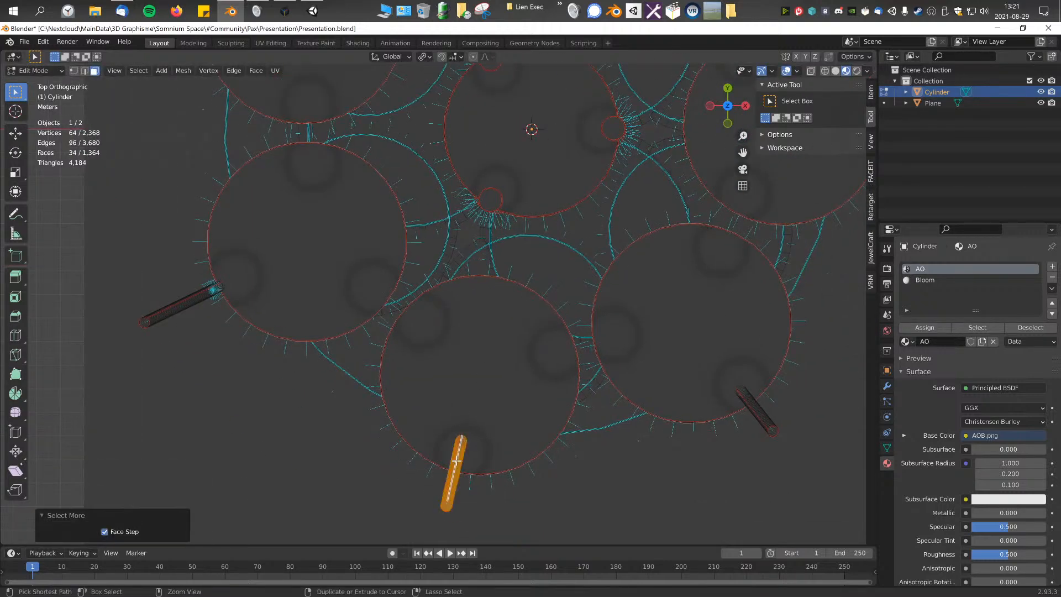
key(g)
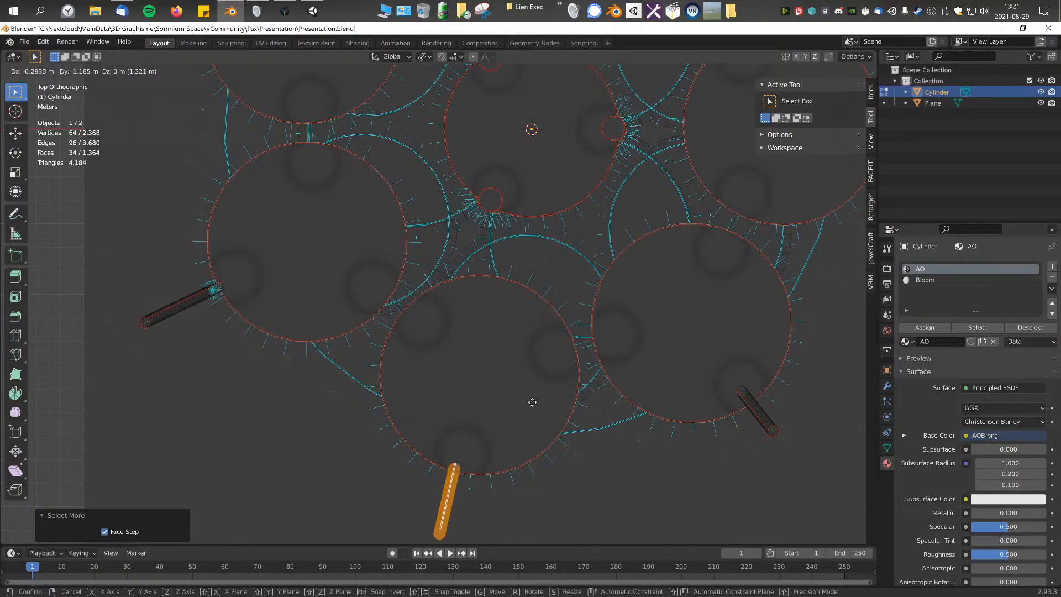
click(532, 403)
Step: Select the whole column on the +X/-Y disc and move it about 0.38 m in X and -0.34 m in Y
shift+middle_drag(700, 381, 514, 393)
click(558, 403)
key(ctrl+KP_Add)
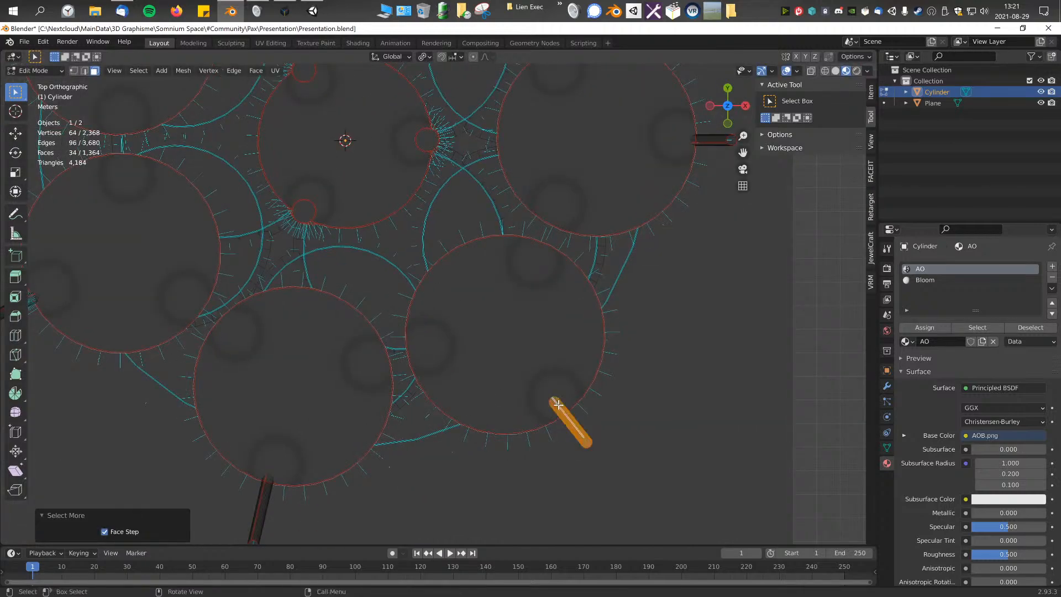
key(g)
click(597, 455)
Step: Try to shift the selected +X/-Y column horizontally with the Z axis locked
middle_drag(597, 454, 492, 229)
scroll(497, 243, up, 6)
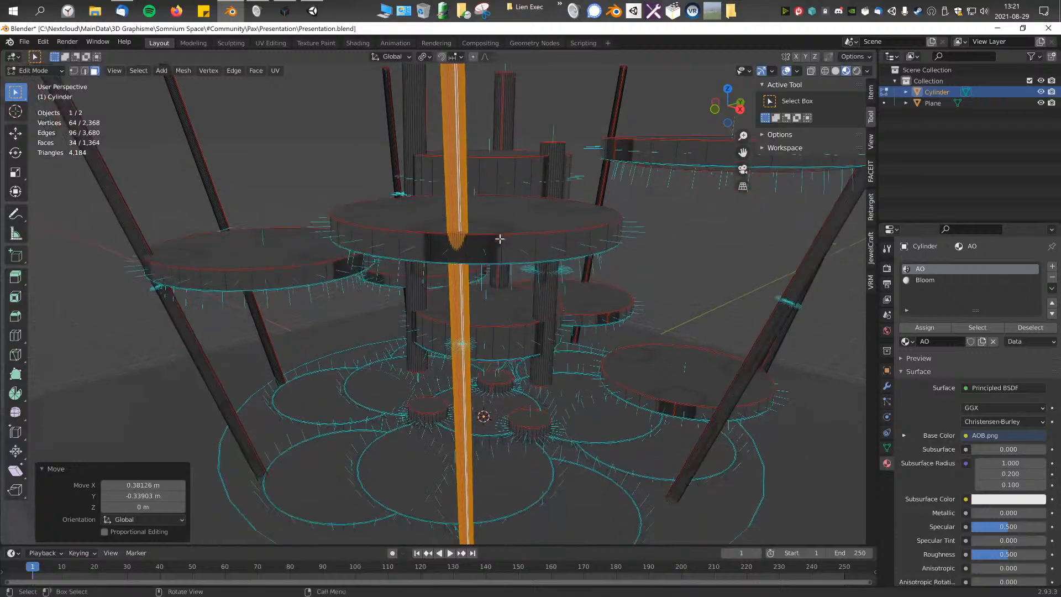
scroll(509, 294, down, 5)
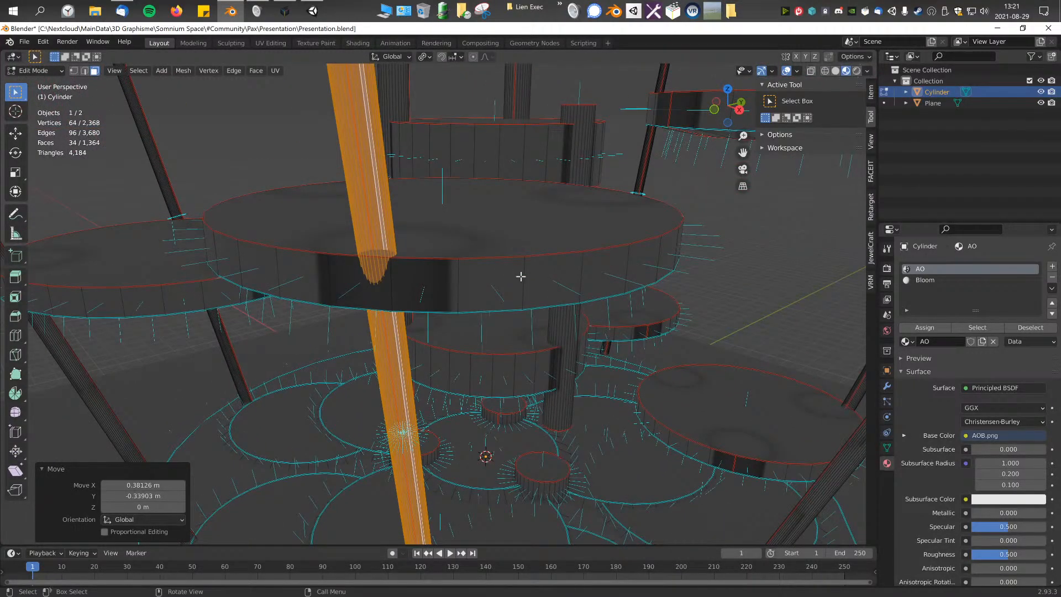
key(g)
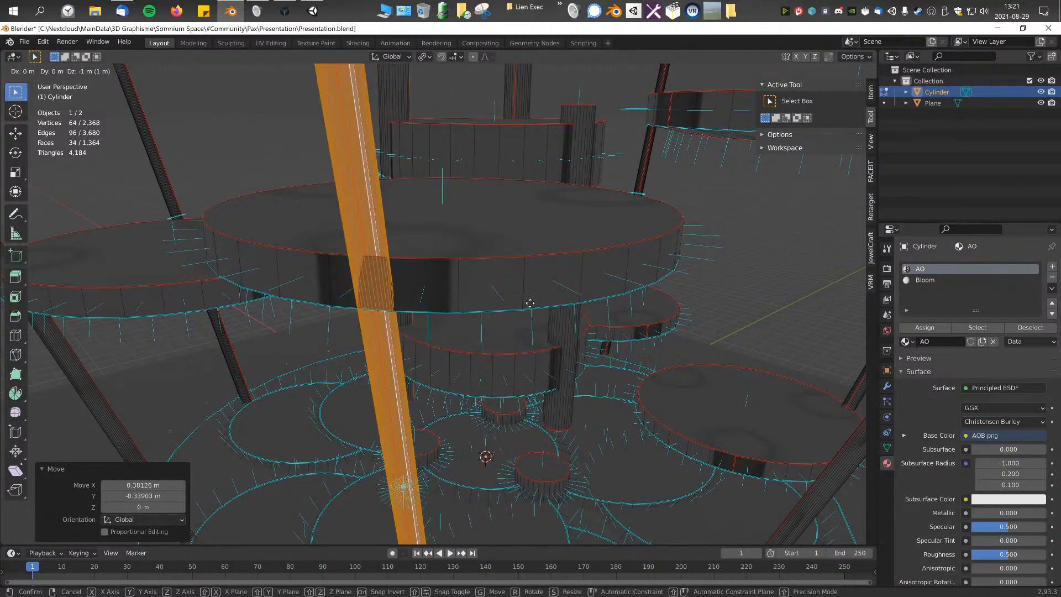
key(shift+z)
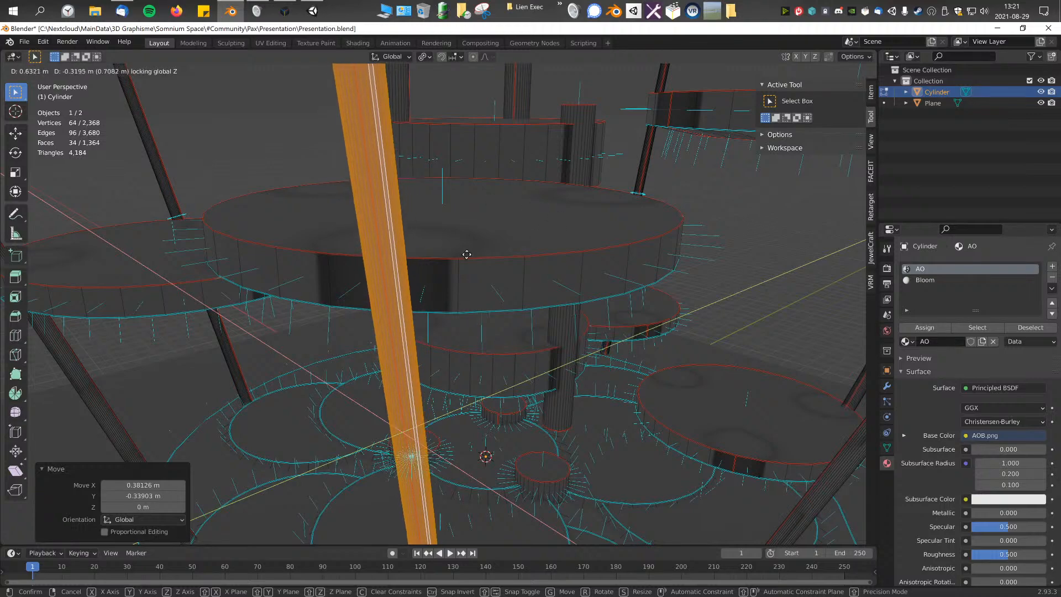
click(467, 259)
key(ctrl+z)
Step: Move the +X/-Y column horizontally with Z locked, about 0.09 m in X and -0.42 m in Y, toward its disc's outer edge
middle_drag(452, 284, 516, 218)
scroll(525, 277, down, 2)
shift+middle_drag(497, 289, 477, 321)
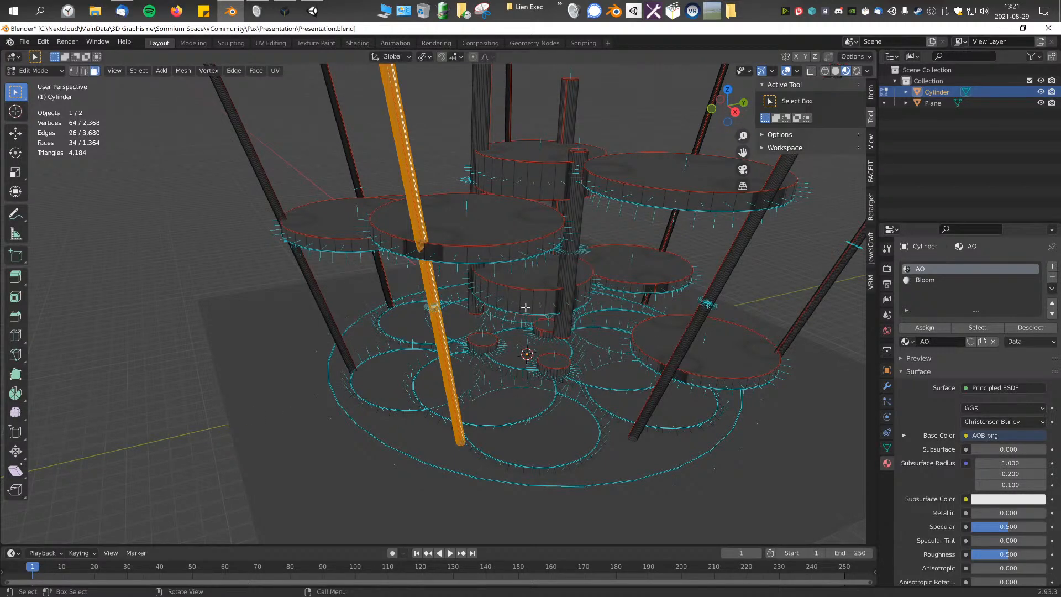
key(g)
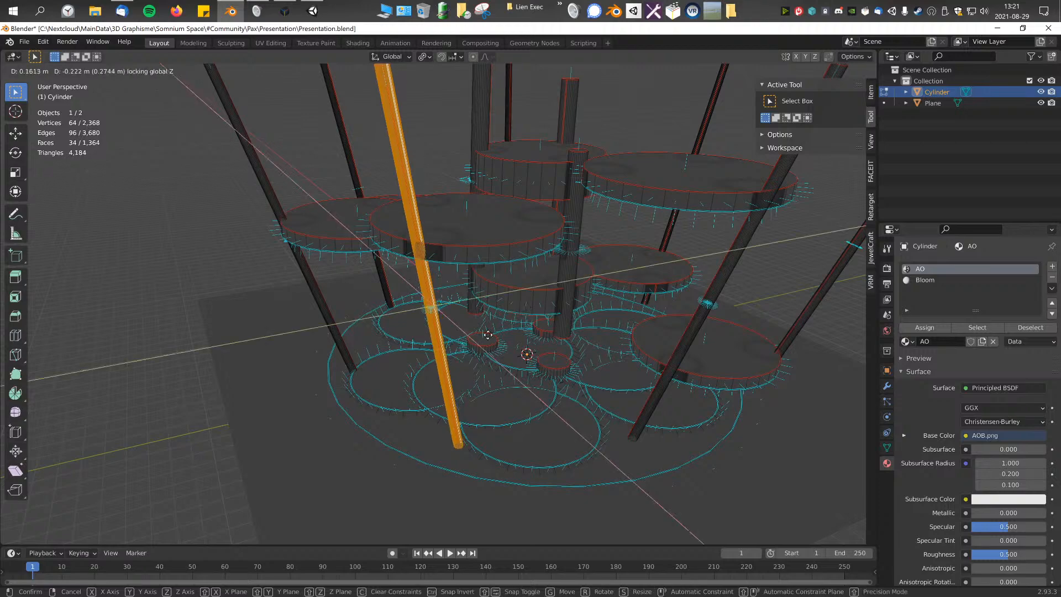
click(526, 355)
Step: Select the whole -Y column and move it about -0.41 m in X and -0.51 m in Y with Z locked, clear of its disc
middle_drag(526, 355, 405, 330)
scroll(405, 329, up, 5)
middle_drag(399, 293, 486, 254)
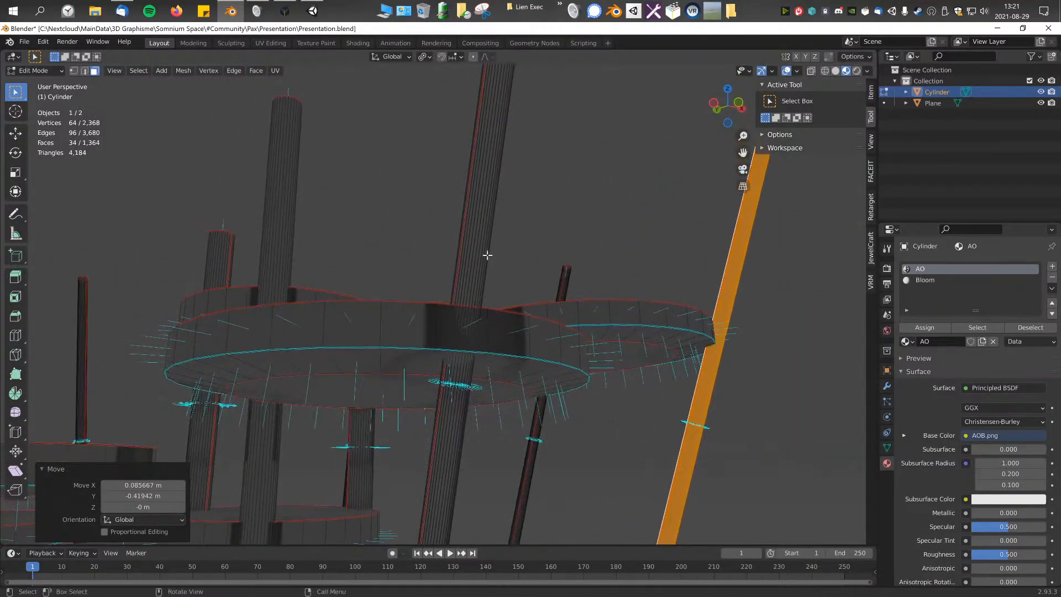
click(488, 255)
key(ctrl+KP_Add)
key(ctrl+KP_Add)
key(ctrl+KP_Add)
key(ctrl+KP_Add)
key(ctrl+KP_Add)
key(ctrl+KP_Add)
scroll(487, 255, up, 2)
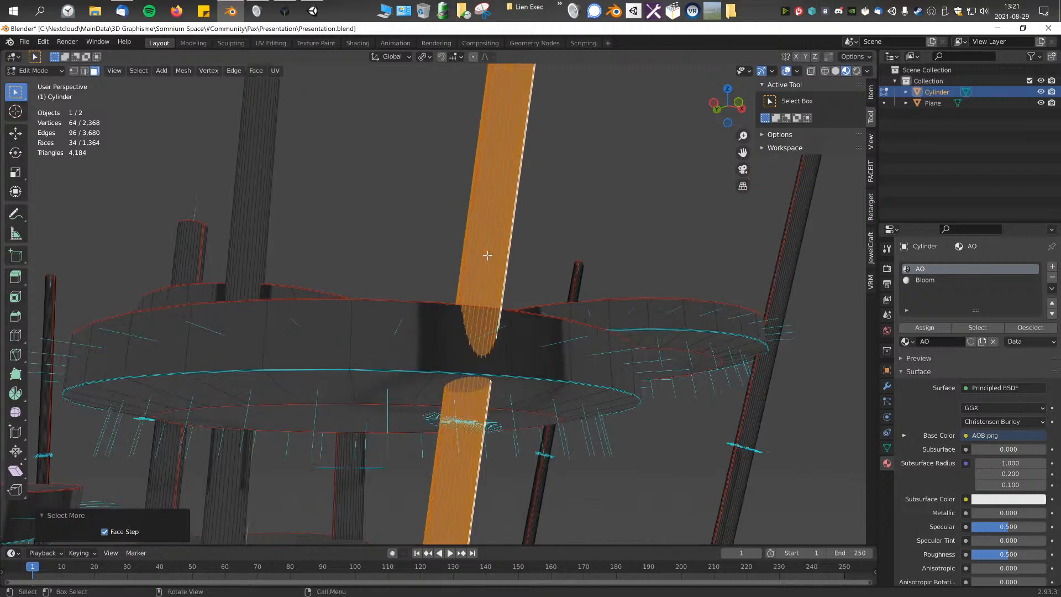
key(g)
key(shift+z)
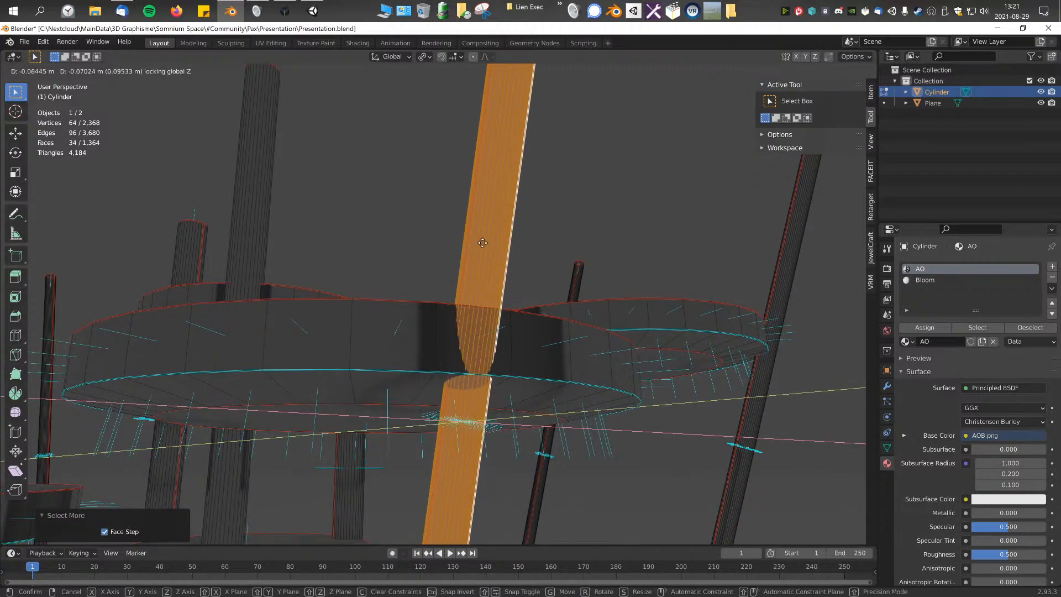
click(499, 208)
Step: Adjust the -Y column against its disc's side by about -0.04 m in X and 0.33 m in Y
middle_drag(499, 207, 455, 289)
middle_drag(454, 288, 462, 309)
key(g)
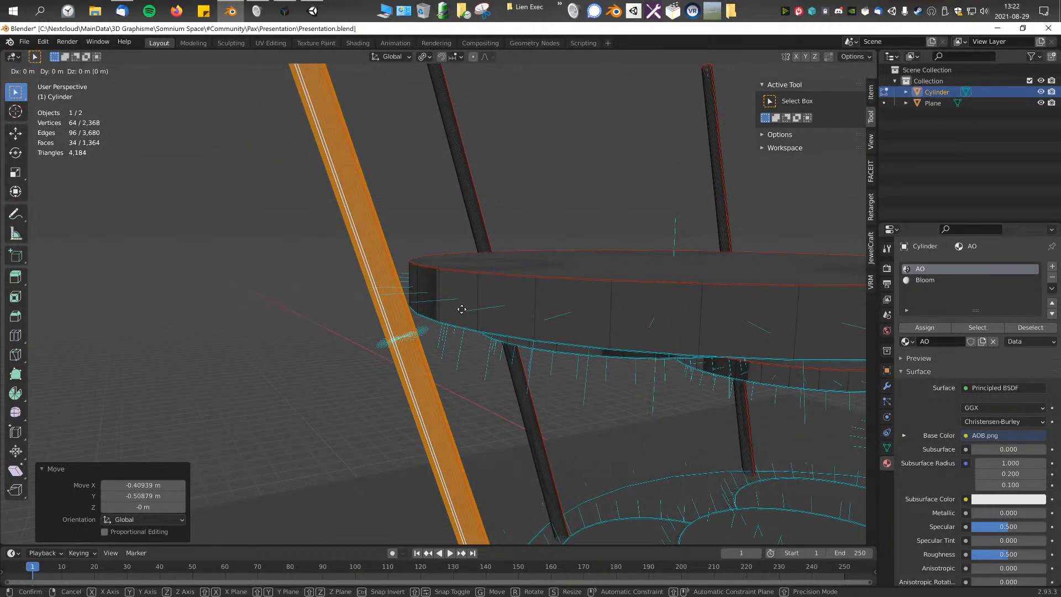
click(471, 315)
Step: In top view, slide the -Y column along its disc's rim by about 0.63 m in X and -0.20 m in Y
middle_drag(537, 318, 588, 356)
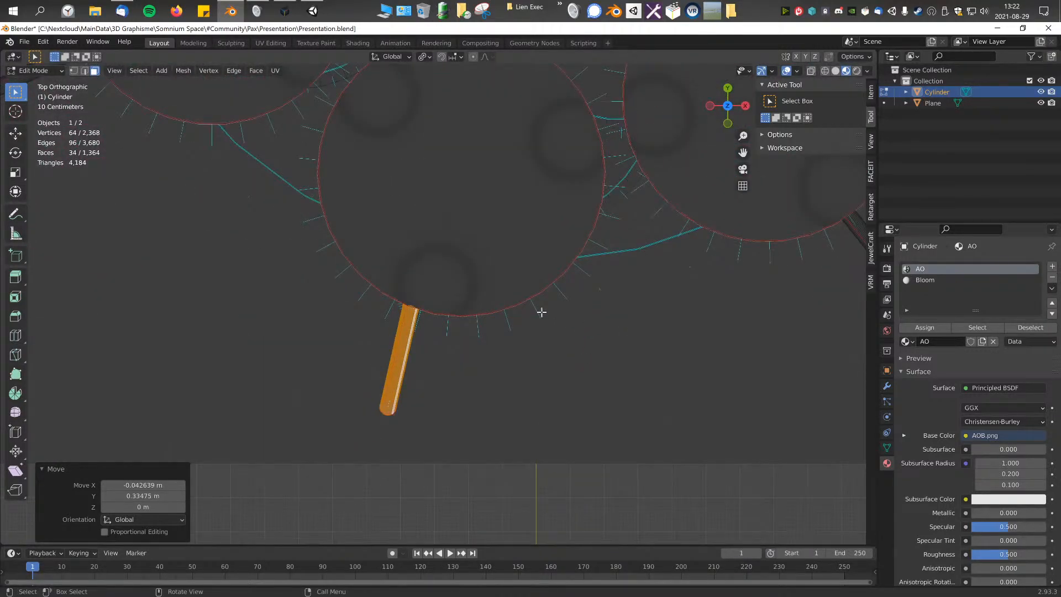
scroll(621, 301, down, 4)
scroll(466, 336, up, 3)
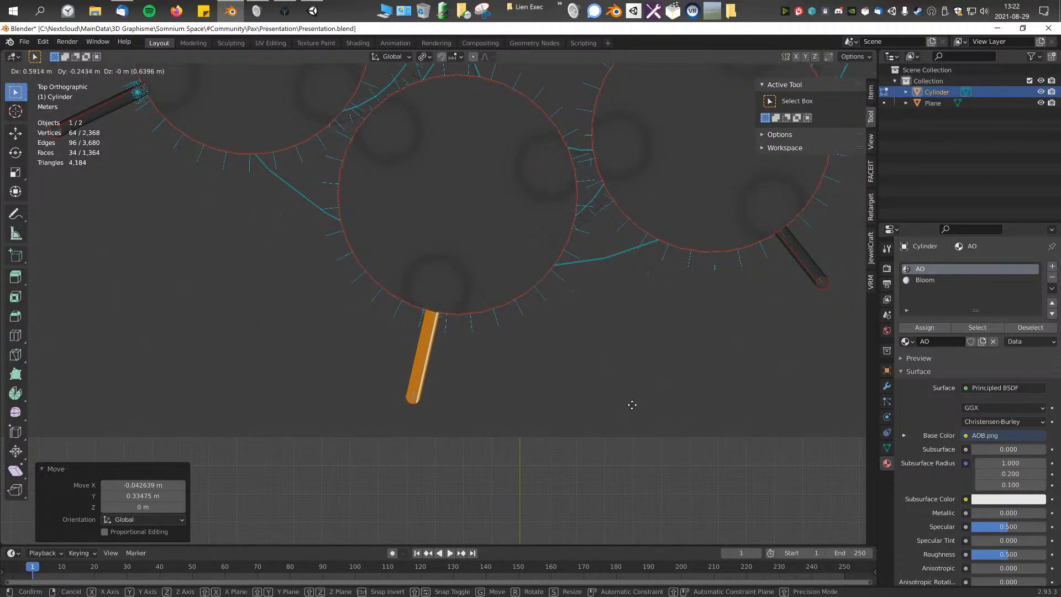
click(642, 382)
Step: Select the whole +X/-Y column and nudge it about -0.002 m in X and 0.009 m in Y at the disc's edge
shift+middle_drag(714, 320, 410, 353)
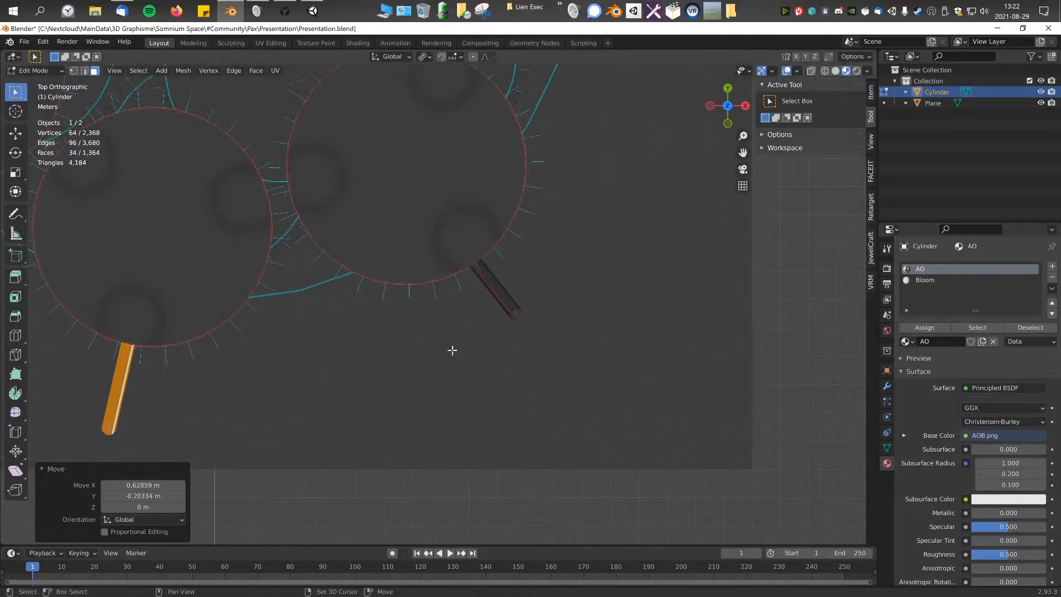
click(500, 278)
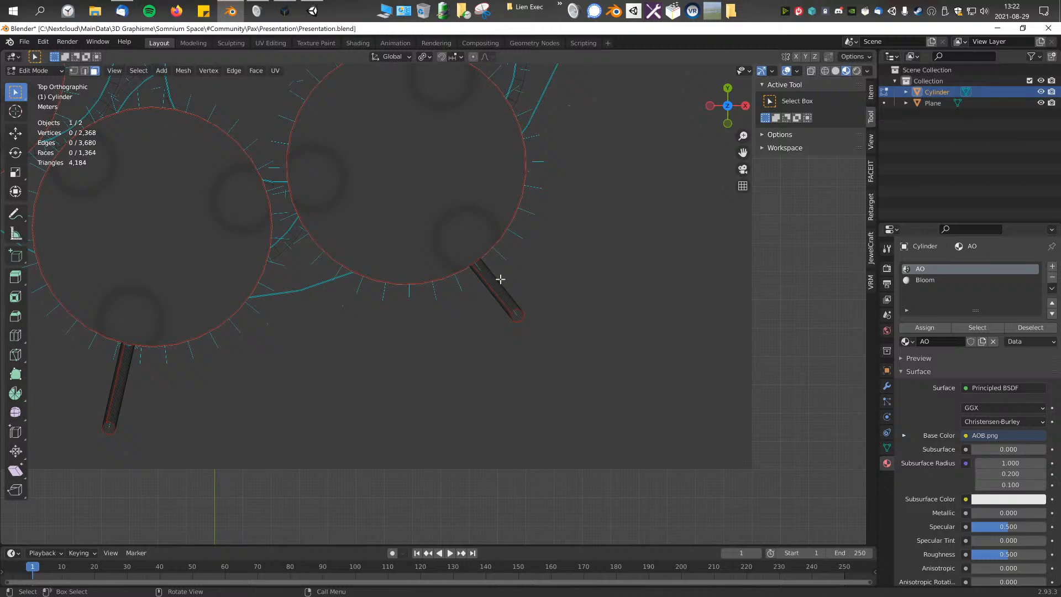
key(ctrl+KP_Add)
key(ctrl+KP_Add)
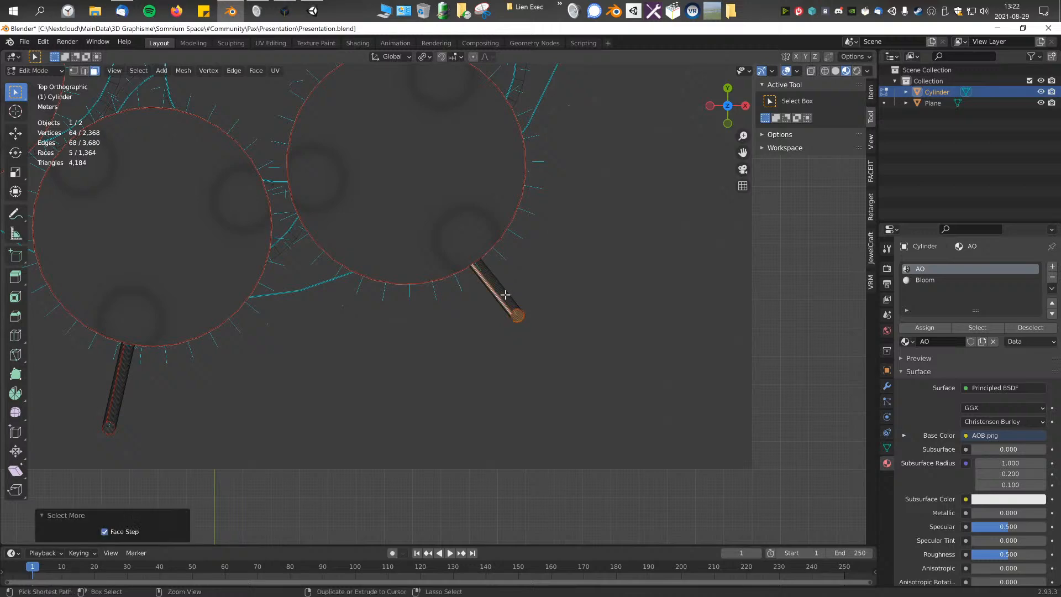
scroll(505, 295, up, 10)
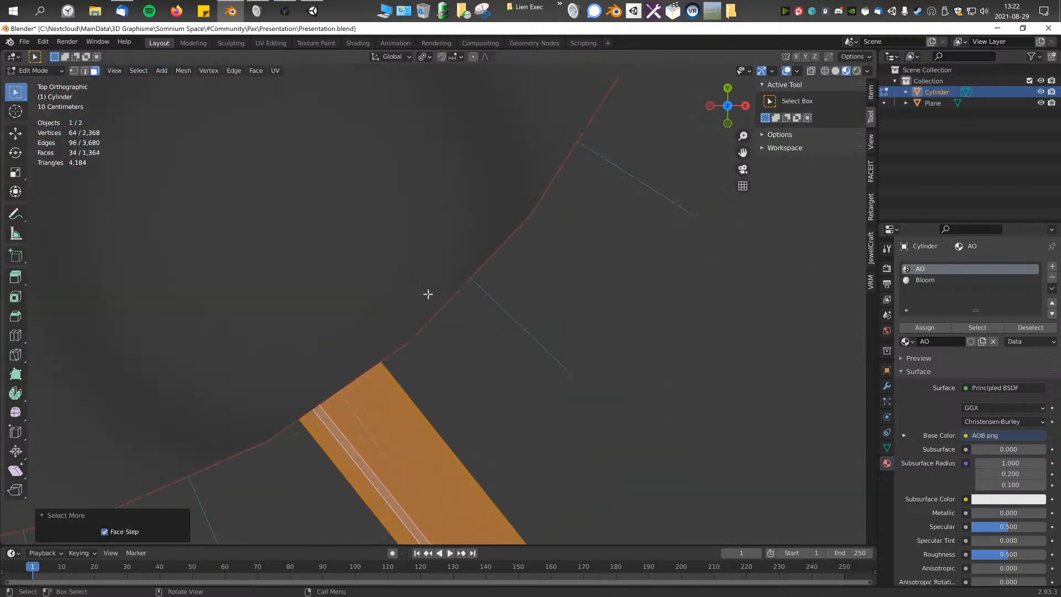
key(g)
click(417, 354)
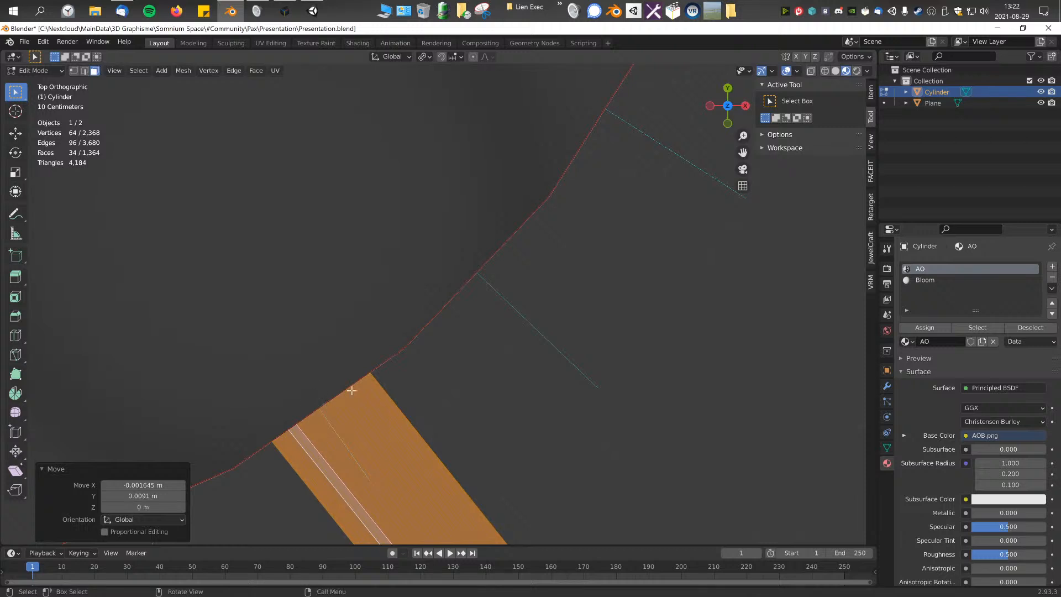
Step: Fine-tune the +X/-Y column against its disc's rim with several small top-view moves, including about -0.05 m in X and 0.04 m in Y
key(g)
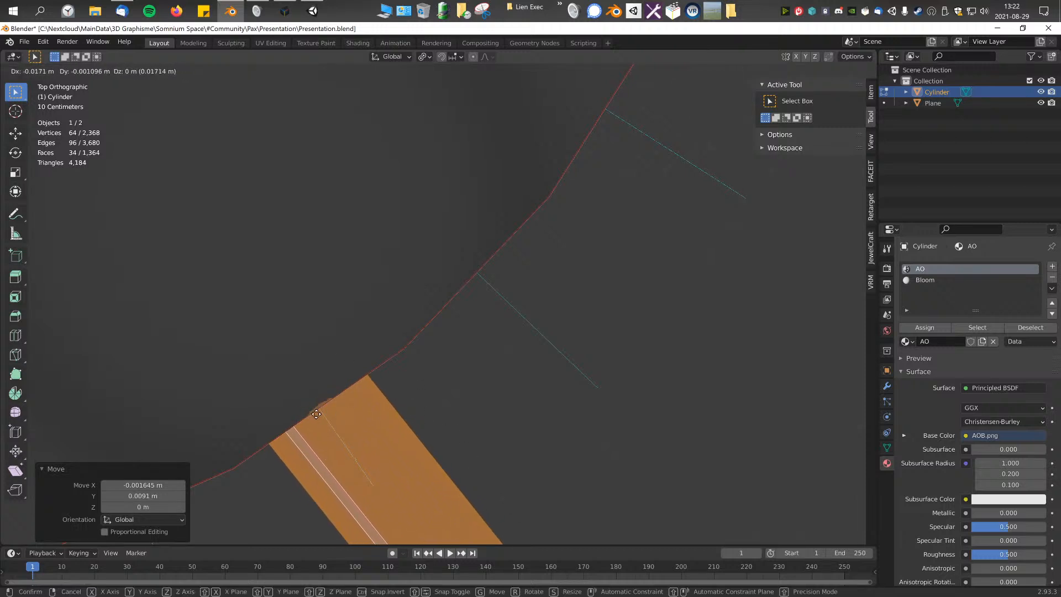
click(270, 387)
key(g)
click(318, 327)
scroll(433, 352, down, 11)
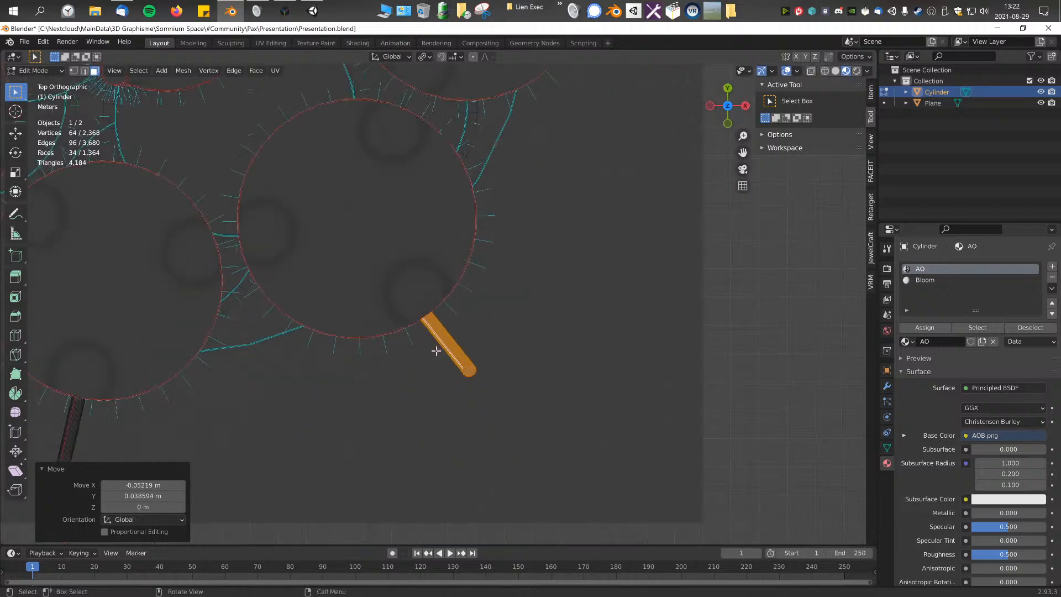
key(g)
scroll(437, 351, up, 8)
click(299, 162)
scroll(379, 303, down, 6)
middle_drag(379, 303, 488, 293)
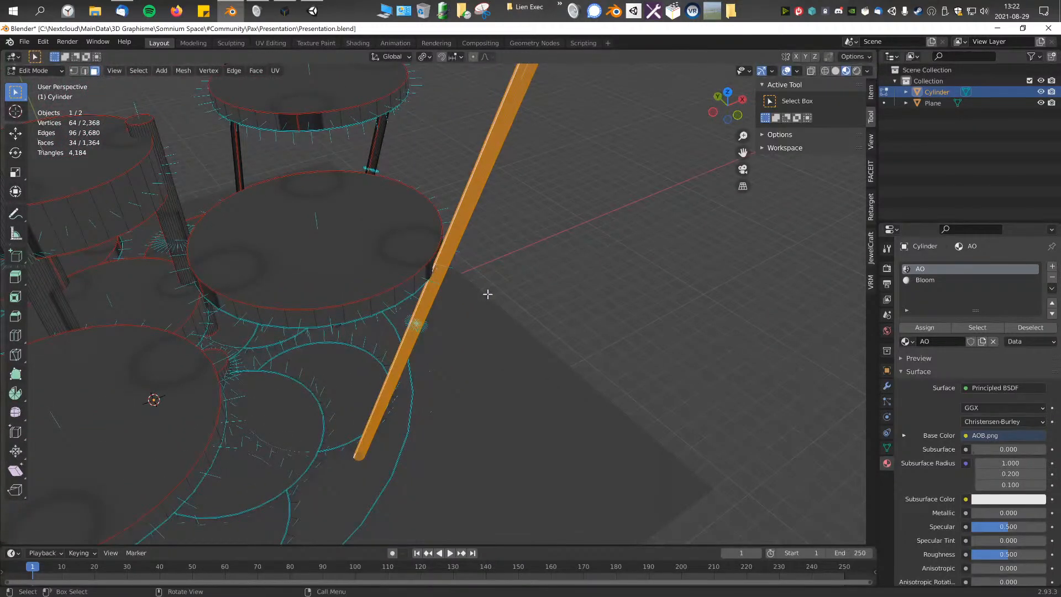
Step: In top view, nudge the +X/-Y column about -0.08 m in X and 0.09 m in Y against its disc's rim
key(KP_7)
scroll(486, 293, up, 8)
key(g)
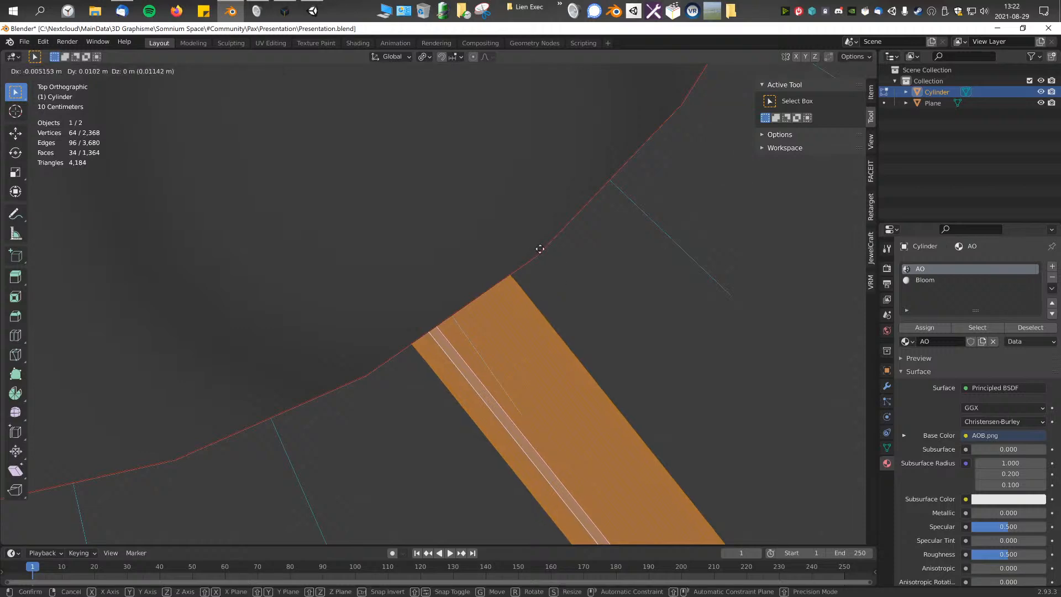
click(356, 69)
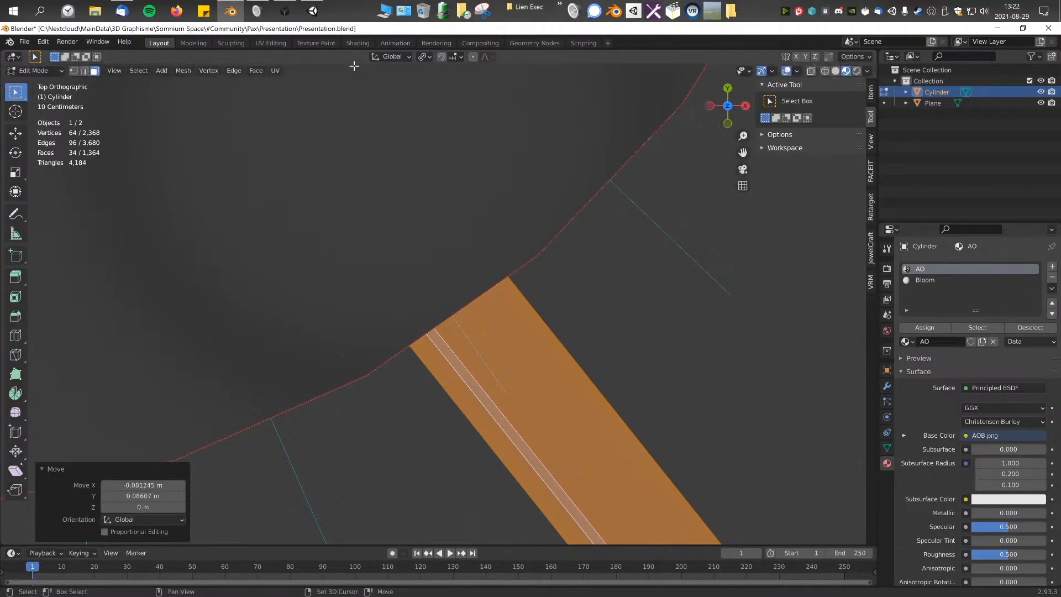
Step: Select the whole +X column and move it about 0.21 m in X and 0.03 m in Y to its disc's edge
scroll(522, 216, down, 8)
scroll(540, 296, up, 3)
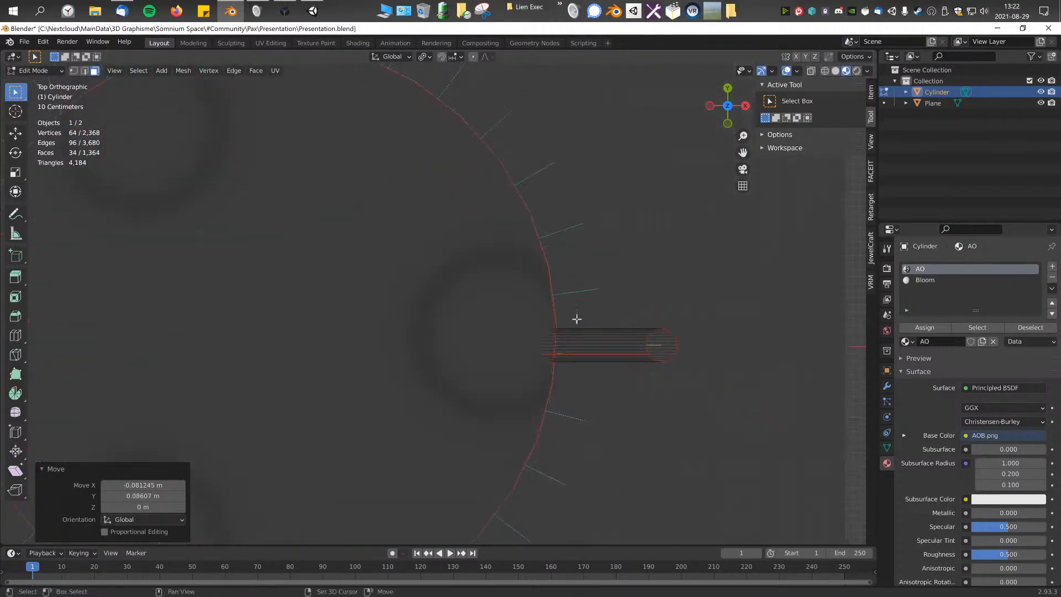
click(588, 332)
key(ctrl+KP_Add)
scroll(587, 331, up, 4)
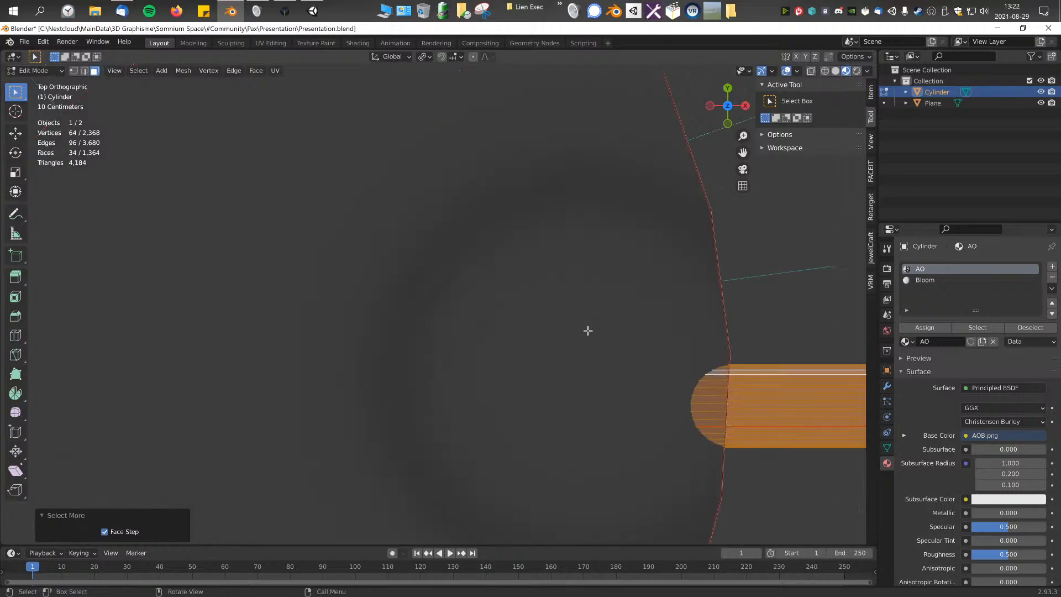
key(g)
click(68, 285)
Step: Select the whole +X/+Y column and move it about 0.13 m in X and 0.21 m in Y to its disc's rim
scroll(261, 331, down, 10)
shift+middle_drag(241, 80, 307, 384)
scroll(317, 346, up, 6)
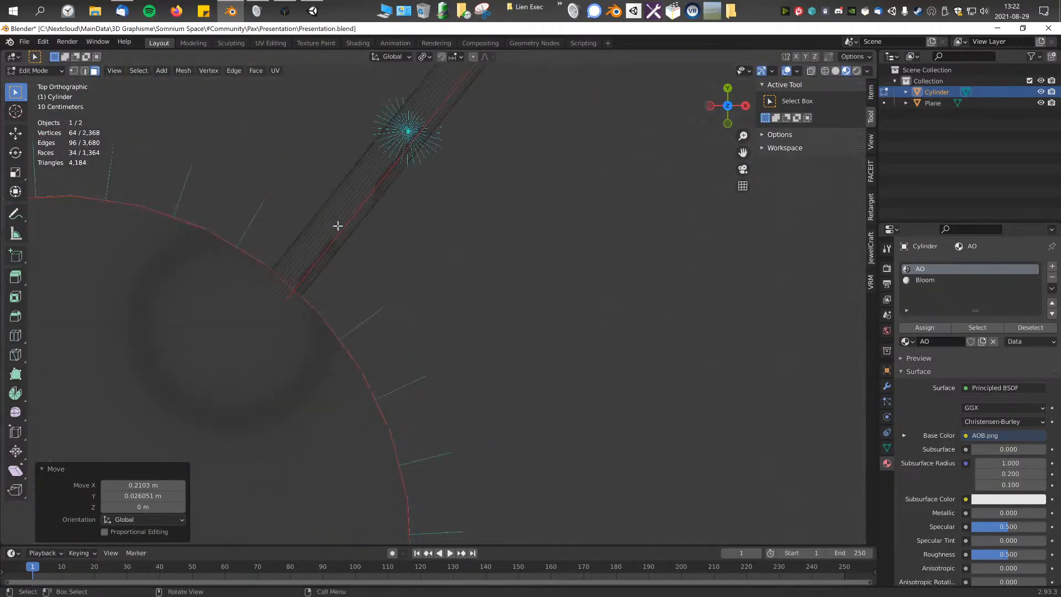
click(319, 218)
key(ctrl+KP_Add)
key(ctrl+KP_Add)
shift+middle_drag(278, 262, 405, 287)
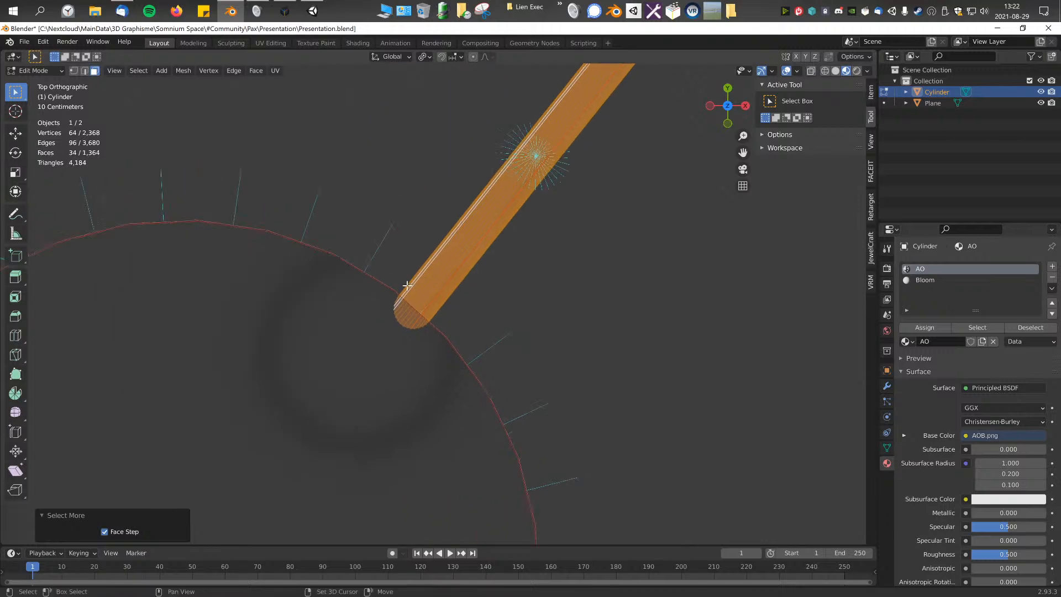
scroll(406, 286, up, 4)
key(g)
click(628, 394)
Step: Select the whole +Y column and move it about -0.12 m in X and 0.28 m in Y to its disc's rim
scroll(505, 379, down, 8)
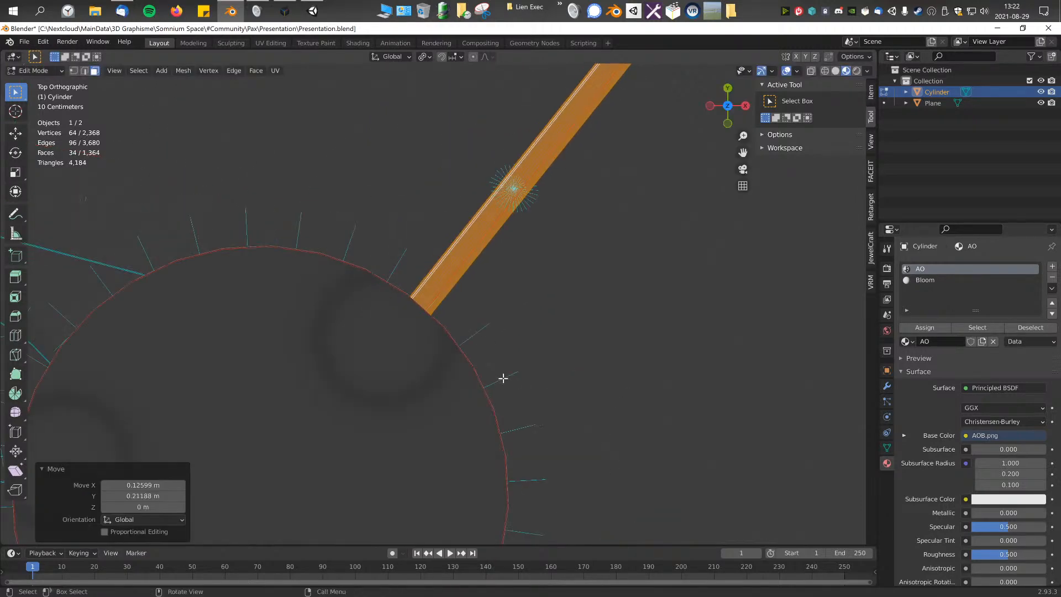
scroll(445, 383, up, 7)
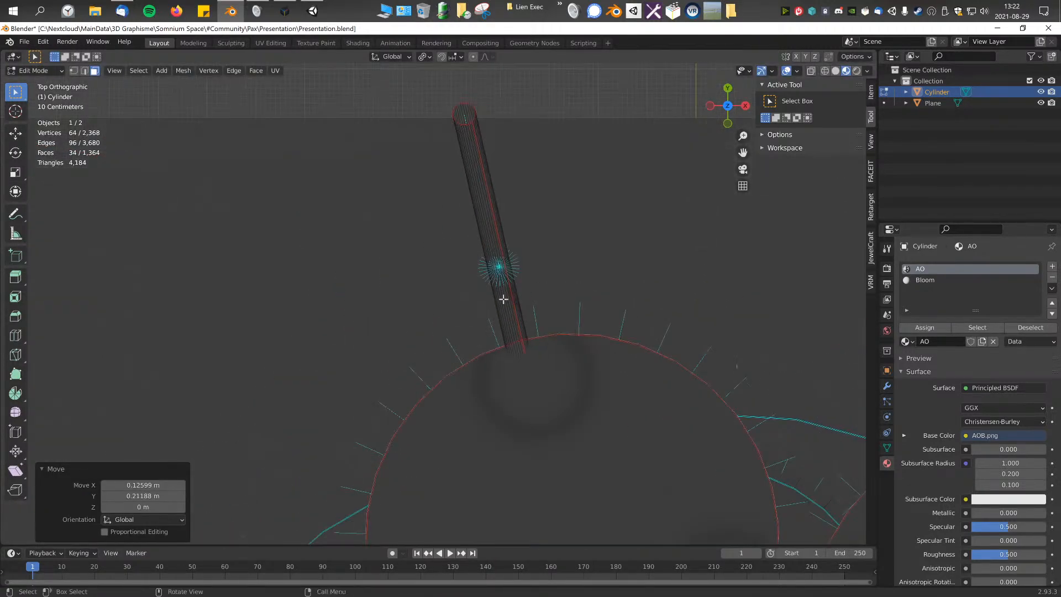
click(500, 299)
key(ctrl+KP_Add)
key(ctrl+KP_Add)
key(ctrl+KP_Add)
scroll(506, 313, up, 5)
key(g)
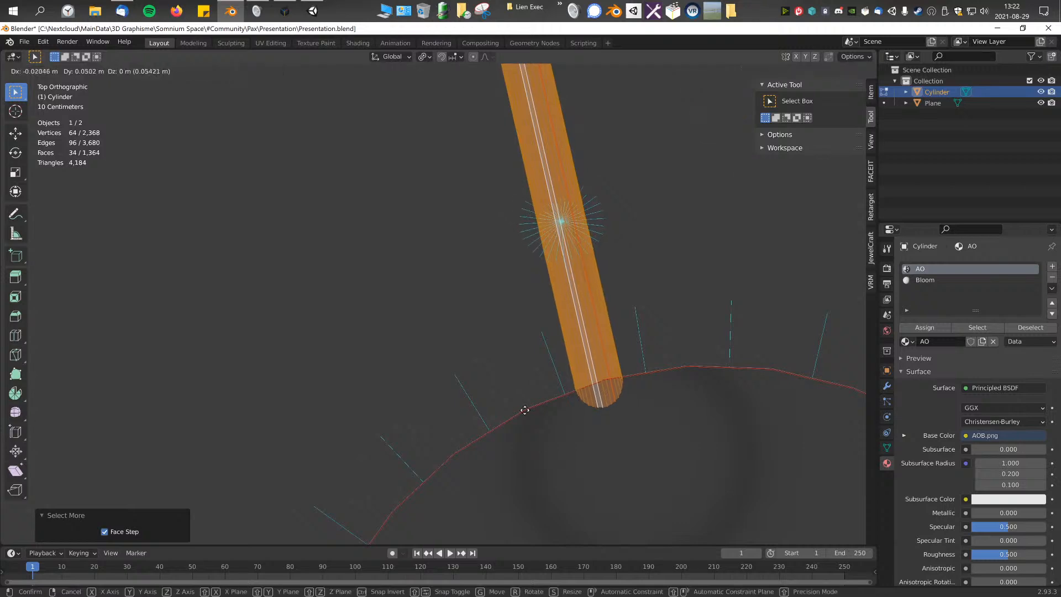
click(433, 202)
Step: Select the whole -X/+Y column and move it outward in top view against its disc's rim
scroll(436, 306, down, 5)
shift+middle_drag(389, 337, 429, 308)
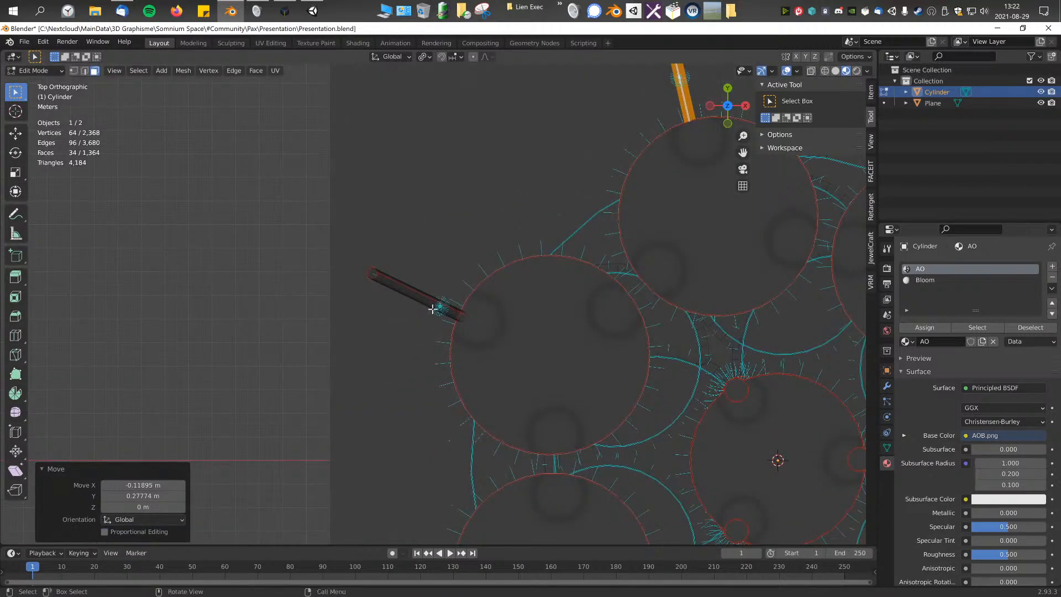
click(436, 299)
key(ctrl+KP_Add)
scroll(438, 300, up, 6)
key(g)
click(143, 138)
Step: Select the whole -X/-Y column and shift it outward in top view against its disc's rim
scroll(607, 455, down, 6)
middle_drag(608, 455, 430, 305)
scroll(431, 306, up, 4)
click(282, 361)
key(ctrl+KP_Add)
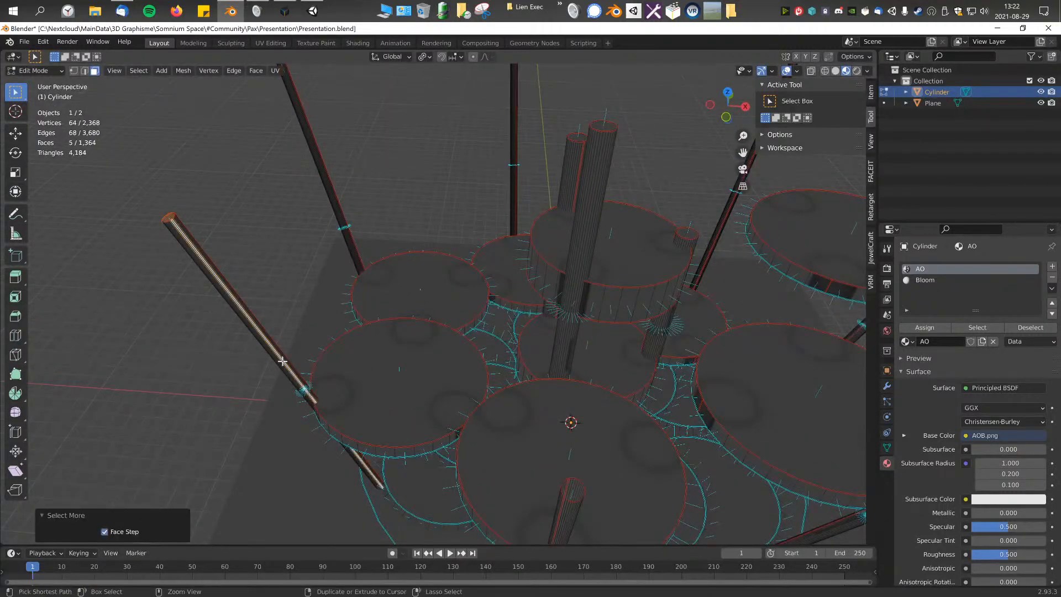
key(KP_7)
scroll(298, 368, up, 5)
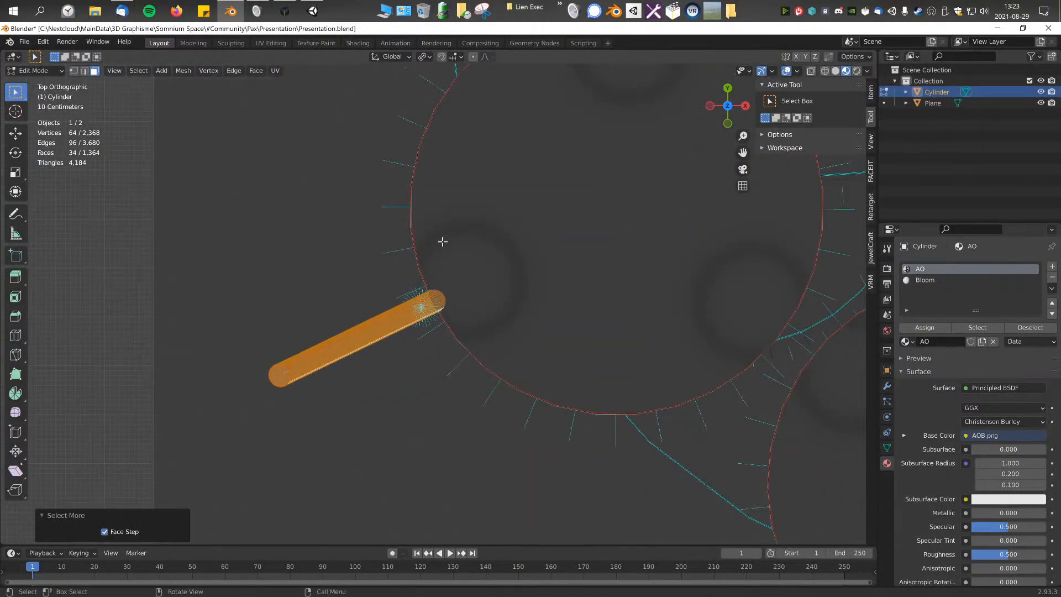
click(345, 300)
Step: Inspect the repositioned columns and the spiral discs from several angles
middle_drag(354, 299, 528, 225)
scroll(528, 225, down, 5)
middle_drag(319, 221, 554, 254)
click(715, 294)
scroll(661, 302, down, 5)
middle_drag(660, 302, 465, 310)
scroll(542, 310, up, 2)
scroll(464, 309, up, 2)
middle_drag(399, 359, 436, 259)
scroll(464, 206, up, 4)
middle_drag(464, 207, 445, 246)
middle_drag(249, 308, 317, 254)
scroll(354, 295, down, 3)
Step: Duplicate the whole -X/+Y disc in see-through top view, moving the copy about 11.13 m in X and 3.73 m in Y
middle_drag(355, 298, 546, 297)
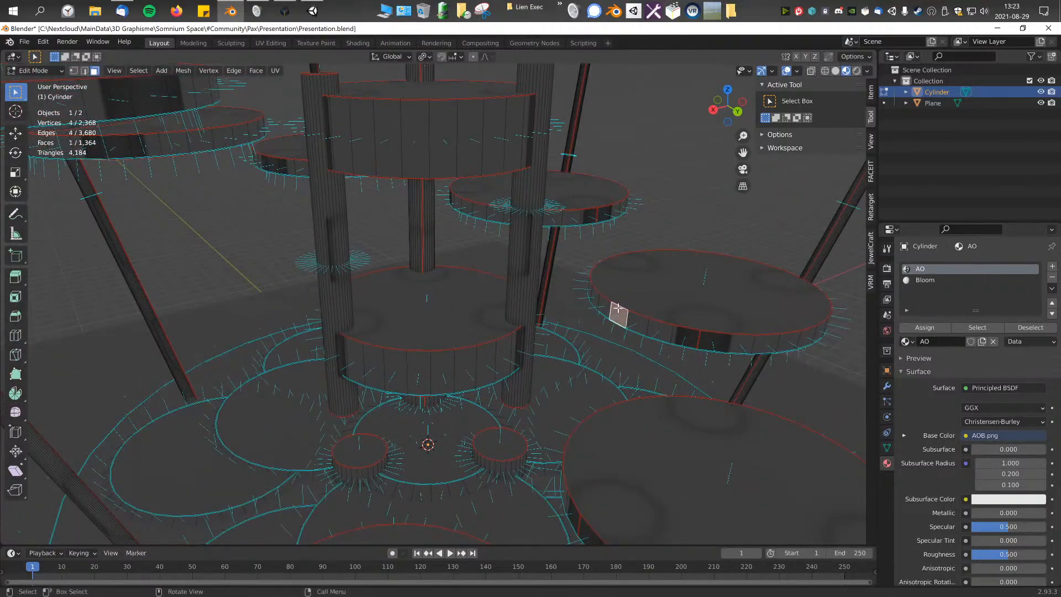
key(ctrl+KP_Add)
scroll(617, 308, down, 4)
middle_drag(618, 308, 479, 329)
scroll(479, 329, down, 8)
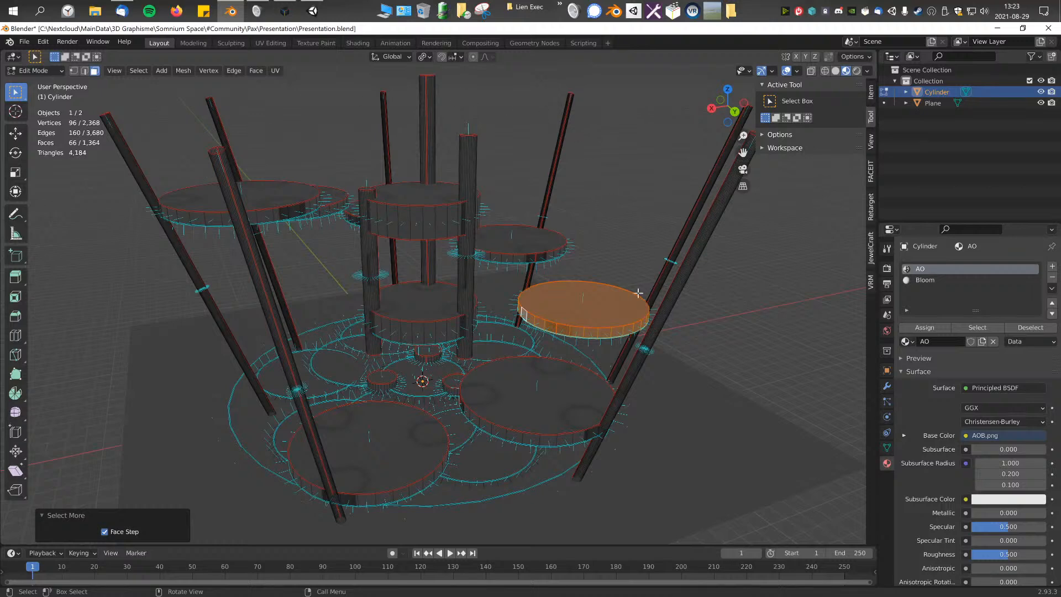
key(KP_7)
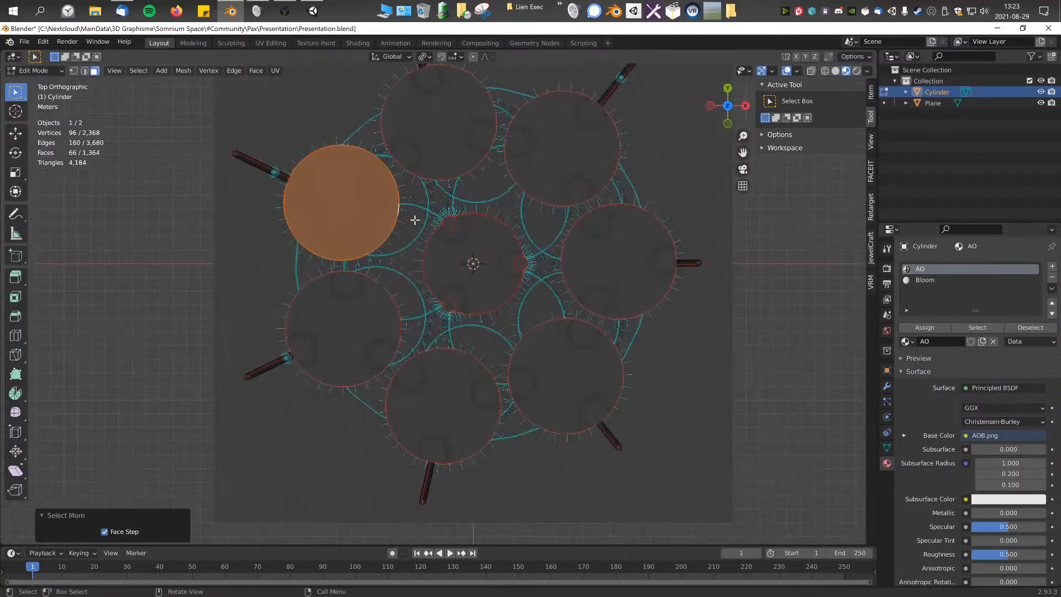
click(813, 72)
shift+middle_drag(471, 167, 436, 213)
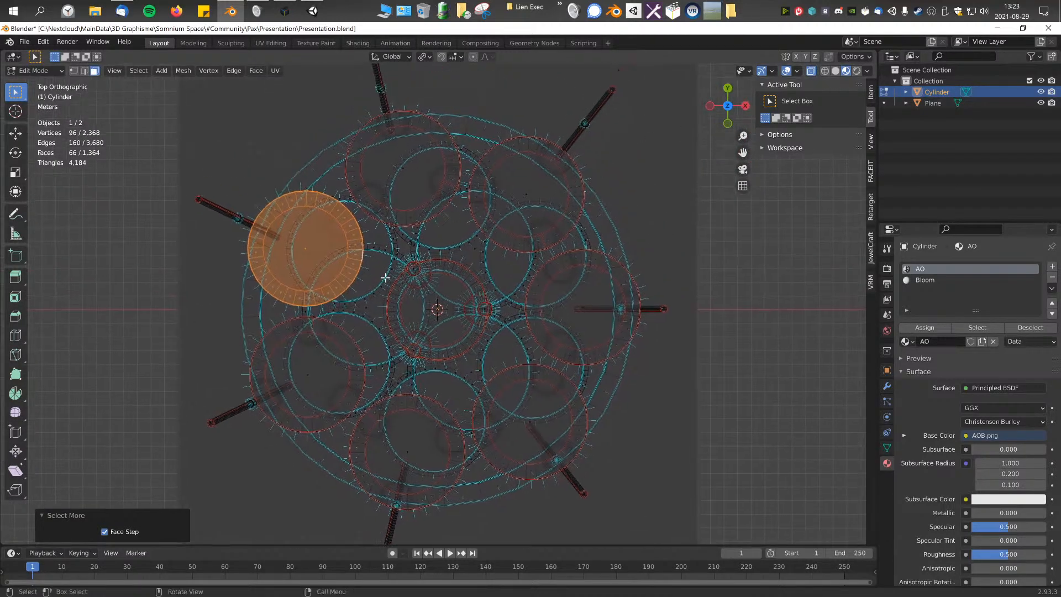
key(shift+d)
click(537, 226)
middle_drag(536, 227, 530, 296)
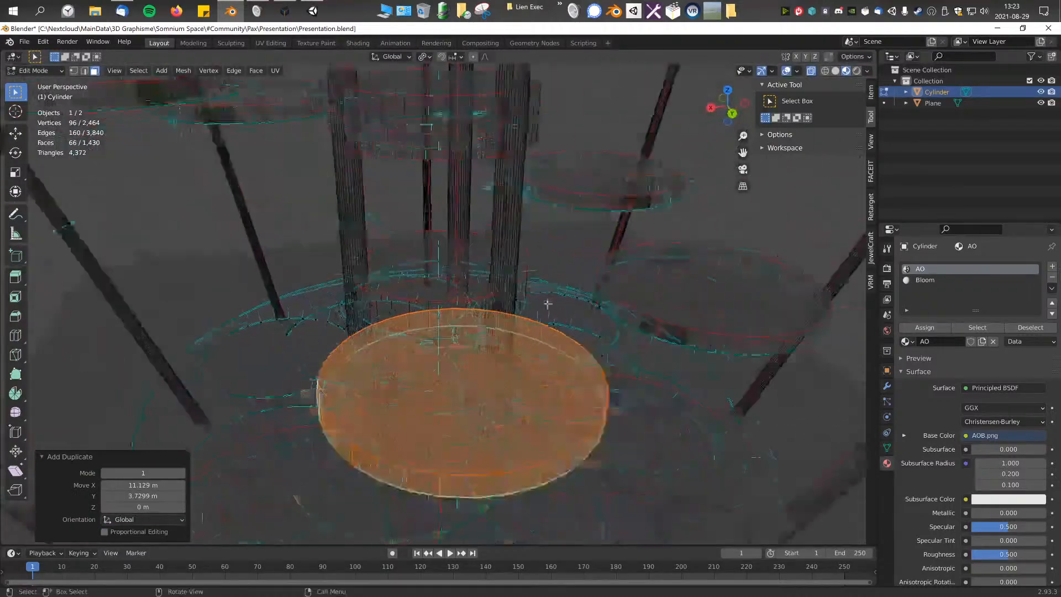
Step: Scale the copied disc to about 0.506 in X and Y, keeping its thickness, and turn off see-through display
key(s)
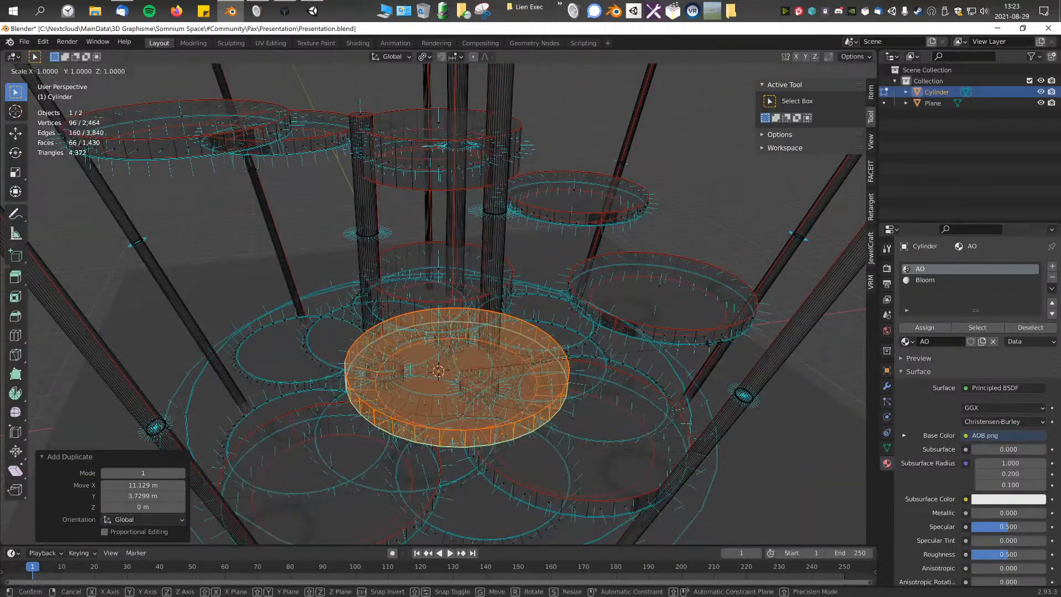
key(shift+z)
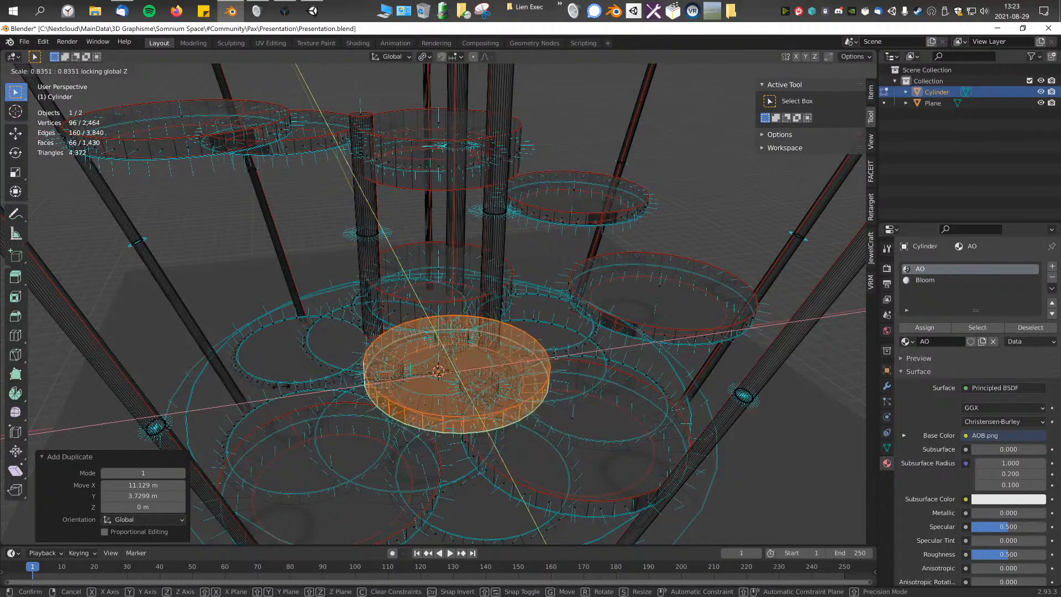
click(343, 448)
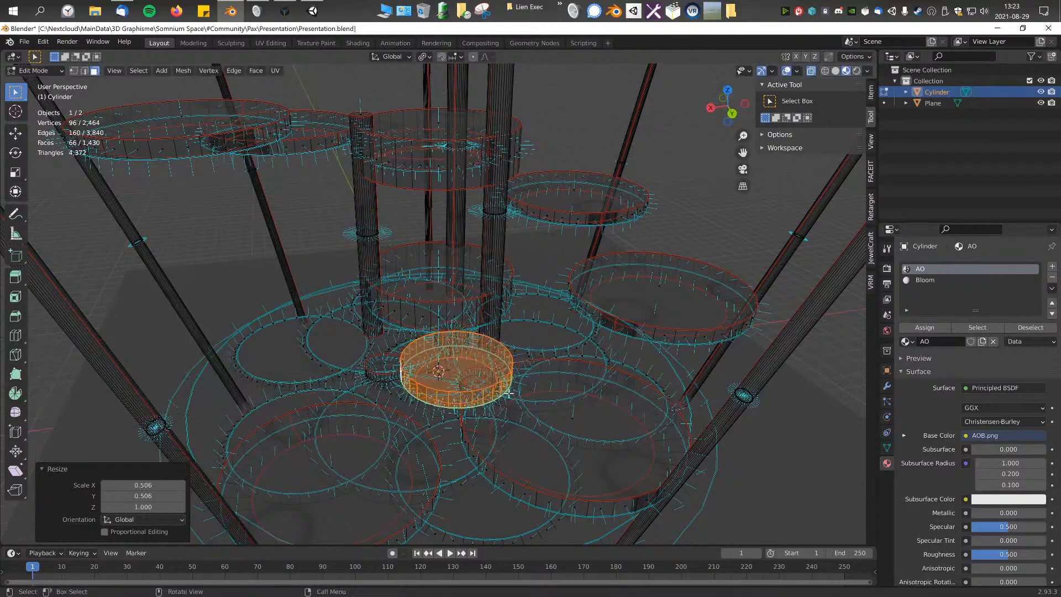
middle_drag(343, 448, 543, 383)
click(811, 70)
Step: Move the small disc horizontally by about 3.19 m in X and -3.53 m in Y
middle_drag(580, 281, 578, 363)
key(g)
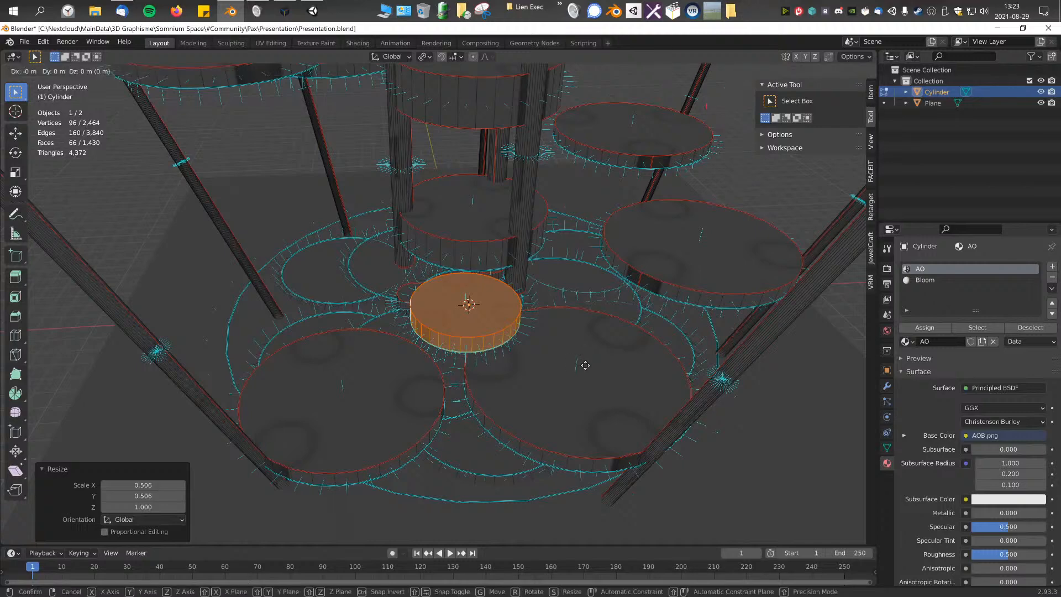
key(shift+z)
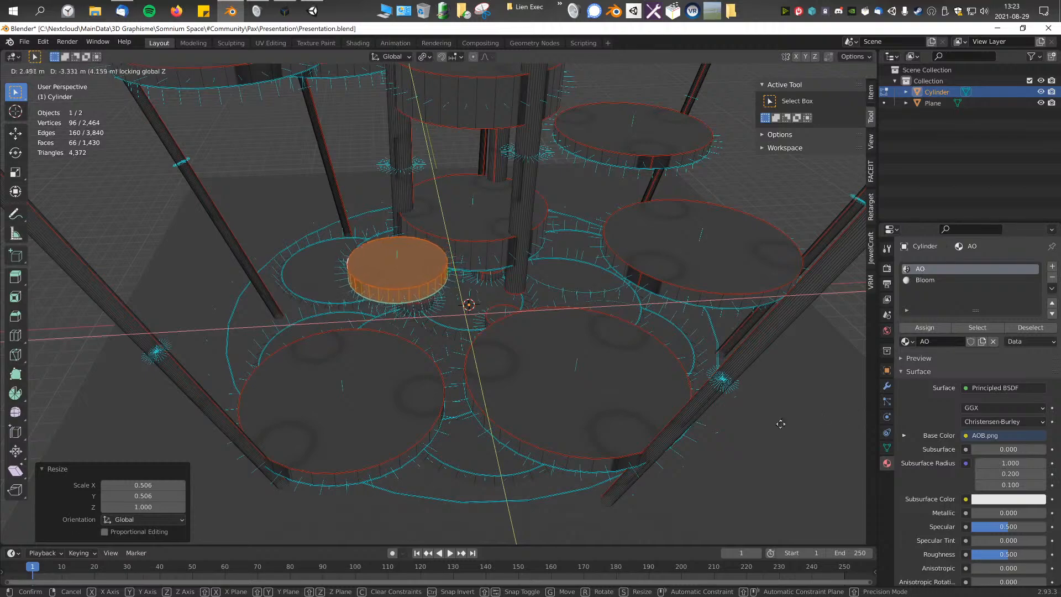
click(606, 408)
middle_drag(607, 408, 548, 377)
middle_drag(544, 411, 602, 386)
Step: Shift the small disc about -0.51 m in X and -0.61 m in Y, and raise it about 0.05 m
key(g)
key(shift+z)
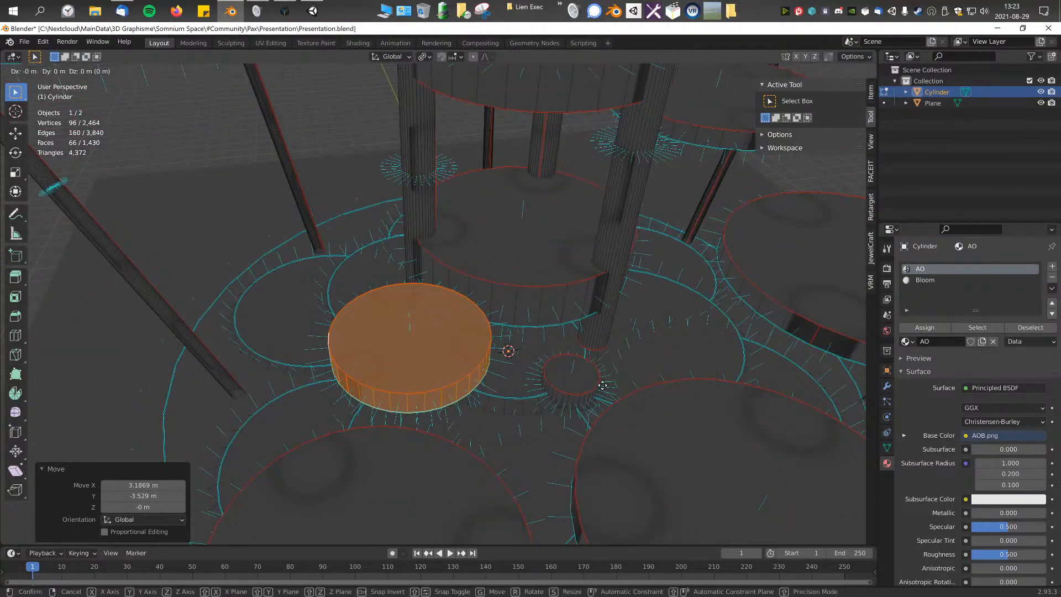
key(y)
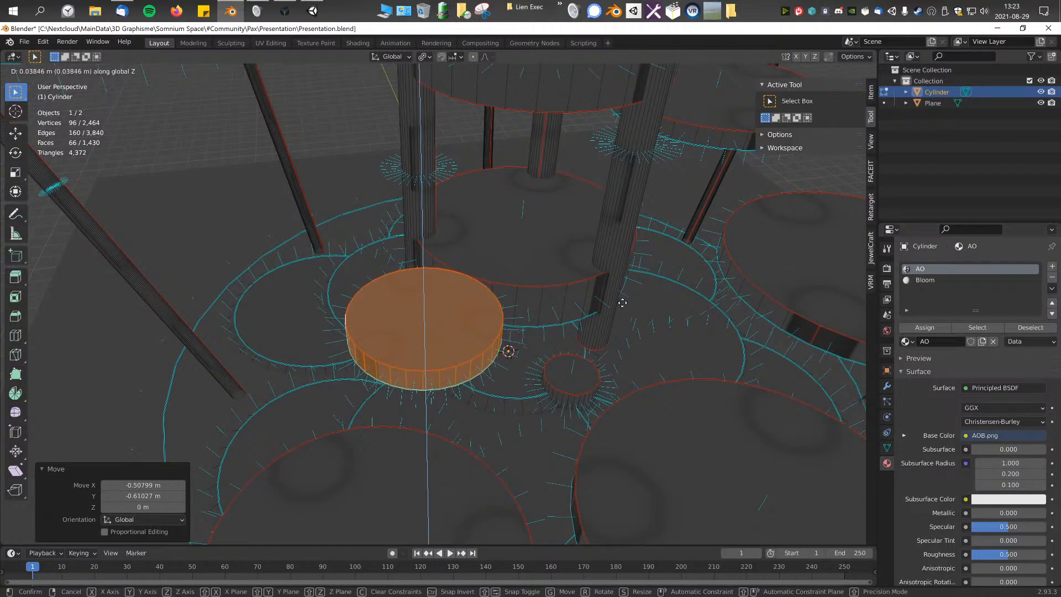
click(492, 339)
middle_drag(492, 339, 546, 349)
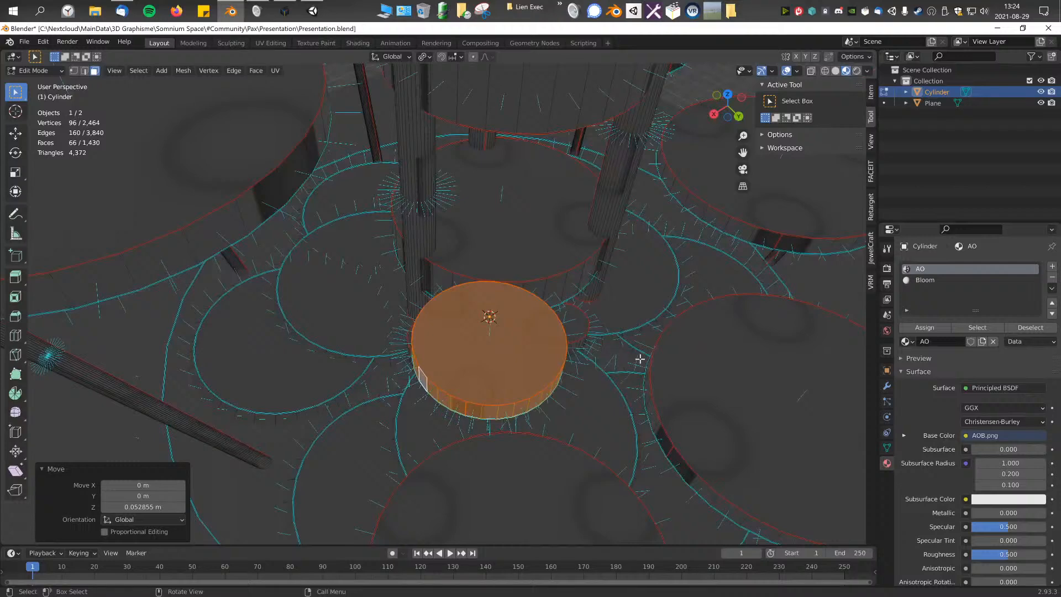
Step: Duplicate the small disc at the same height, offset about 1.32 m in X and -6.16 m in Y
key(shift+d)
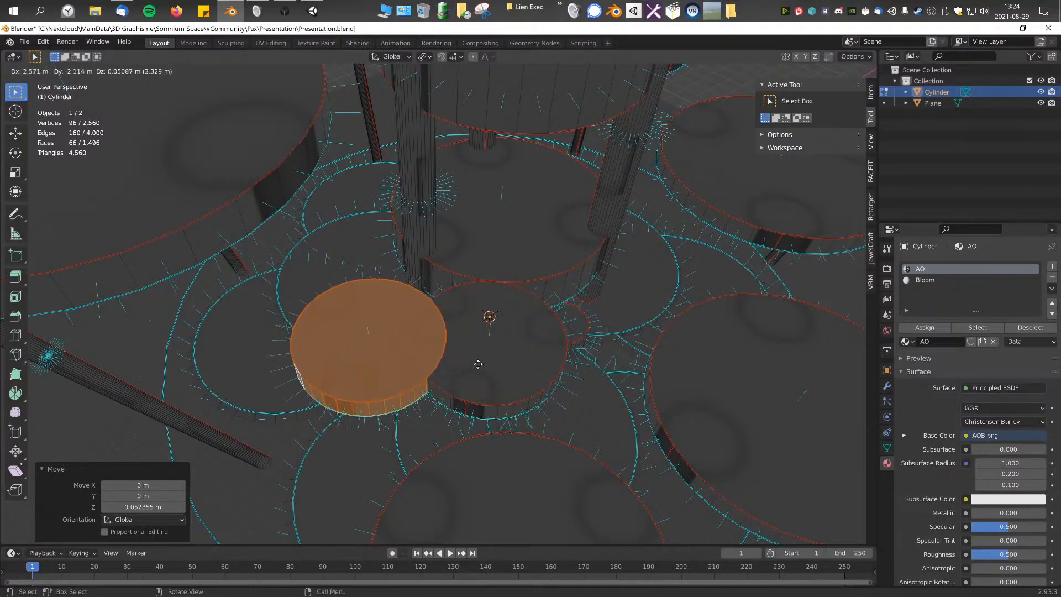
key(shift+z)
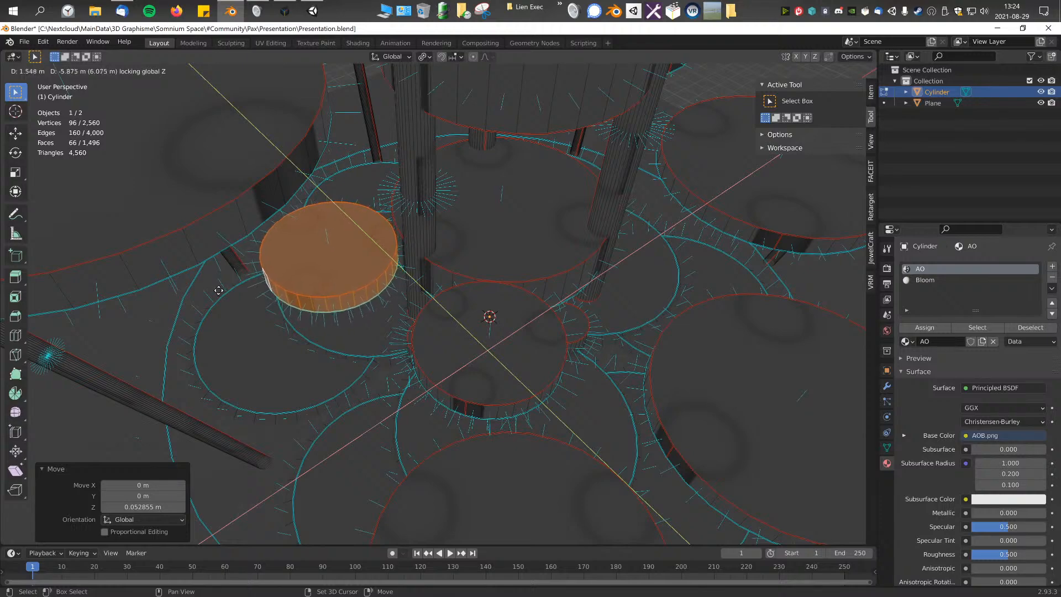
click(231, 211)
middle_drag(232, 211, 605, 304)
Step: Make a third small disc by duplicating the last copy horizontally around the central platform
key(g)
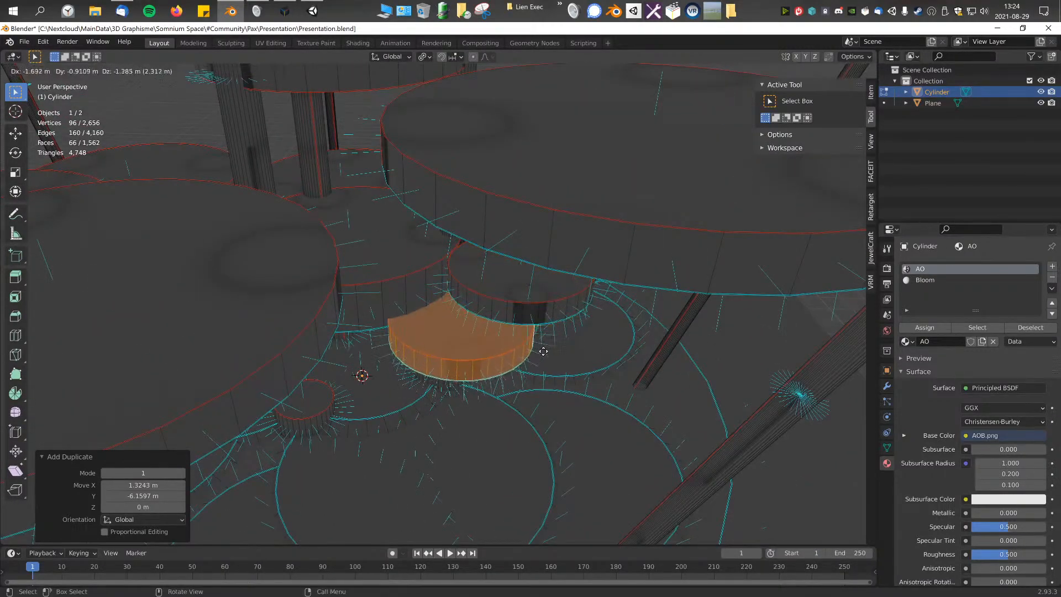
key(shift+z)
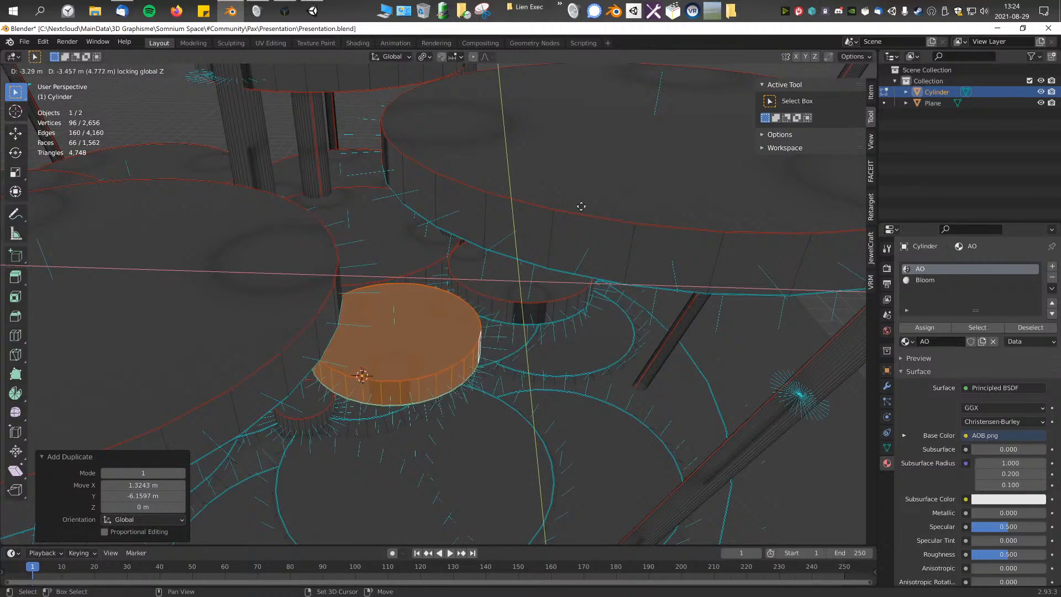
click(559, 182)
middle_drag(559, 182, 365, 284)
Step: Select the whole small disc beside the central pillar and adjust its horizontal position without changing its height
click(356, 289)
key(ctrl+KP_Add)
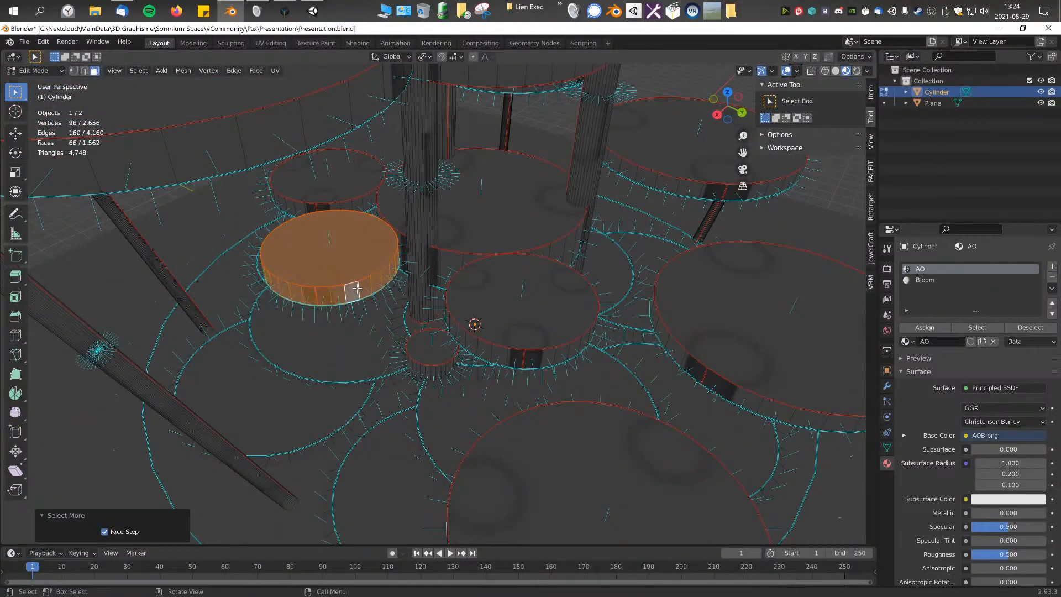
key(g)
key(shift+z)
click(348, 295)
middle_drag(348, 296, 309, 293)
Step: Select the whole small disc beneath the large overhanging disc, lower it about 0.45 m and adjust its horizontal position
click(279, 294)
key(ctrl+KP_Add)
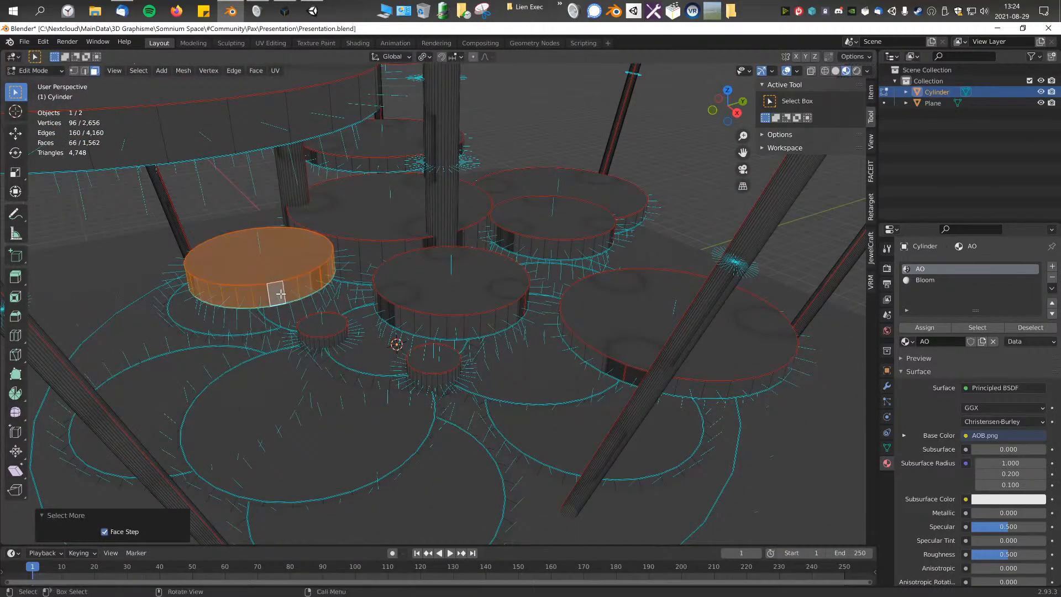
key(g)
key(z)
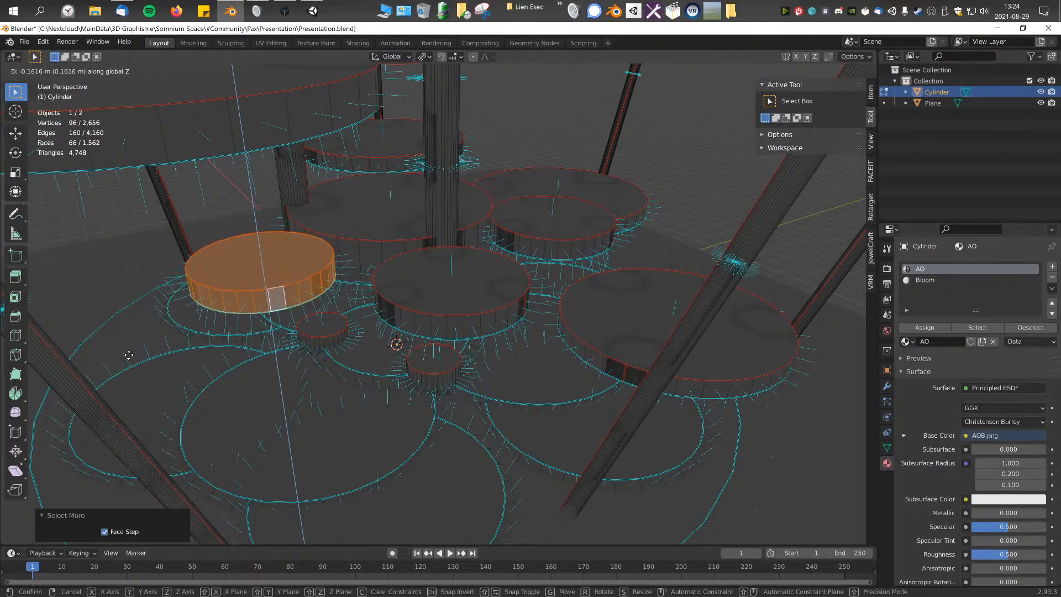
key(y)
key(z)
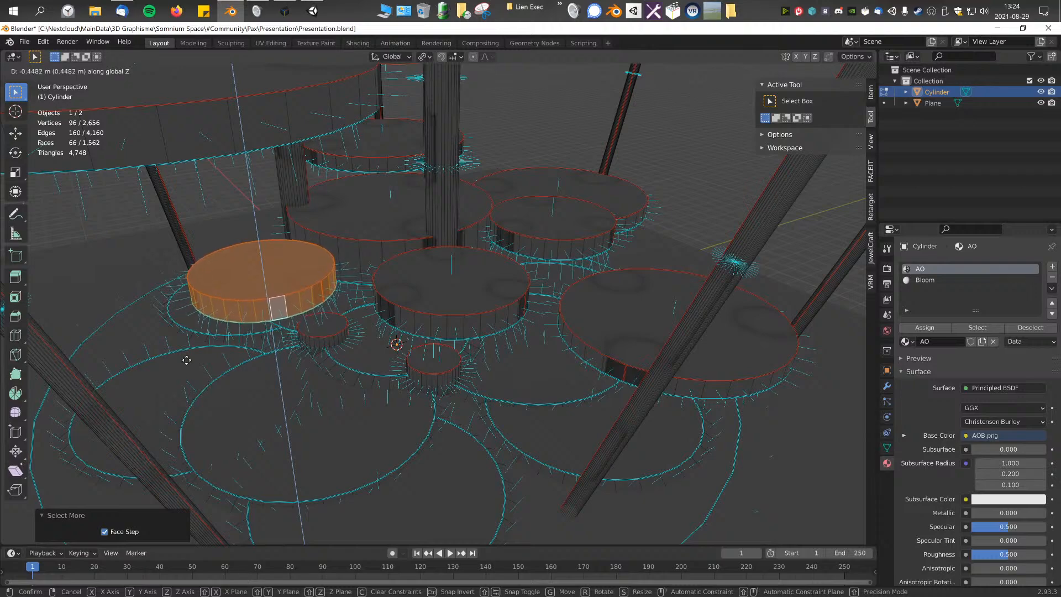
key(shift+z)
click(191, 354)
Step: Select the whole stepping disc on the +Y side, beside the central platform, including its side walls
middle_drag(191, 355, 381, 377)
click(403, 406)
click(379, 377)
key(ctrl+KP_Add)
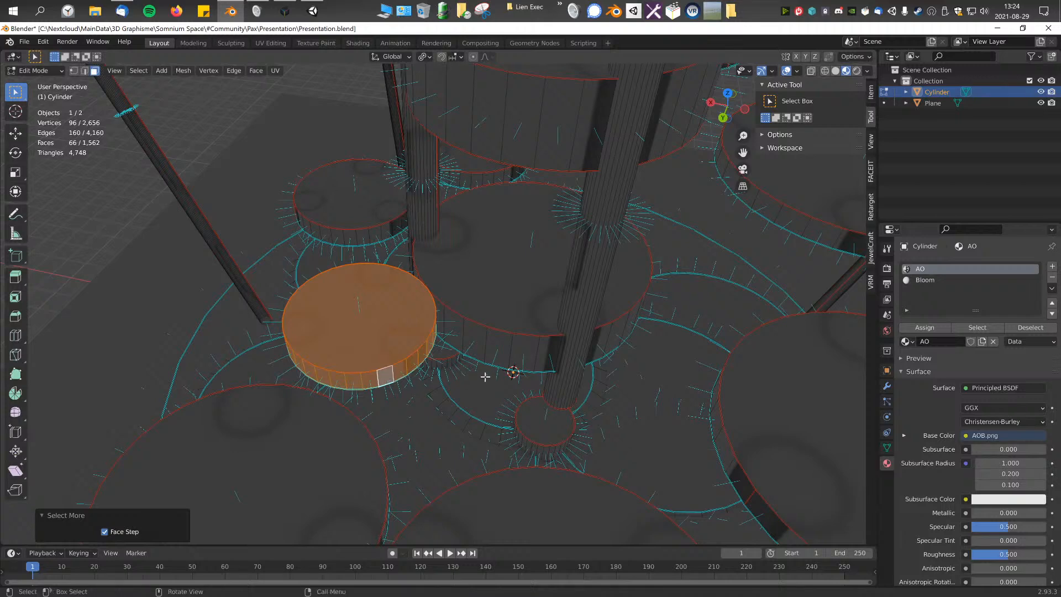
key(g)
key(z)
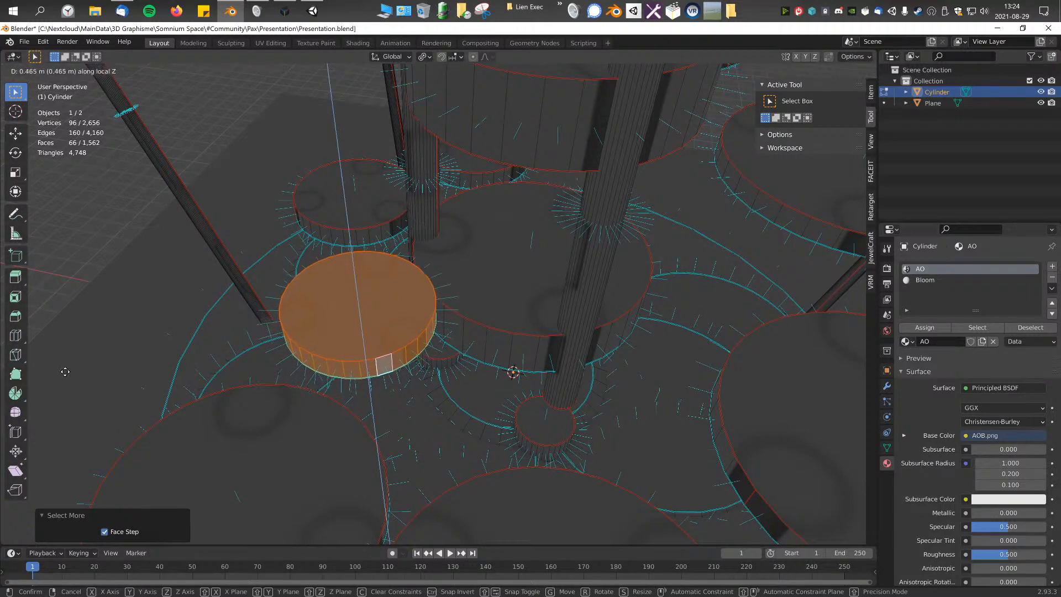
key(g)
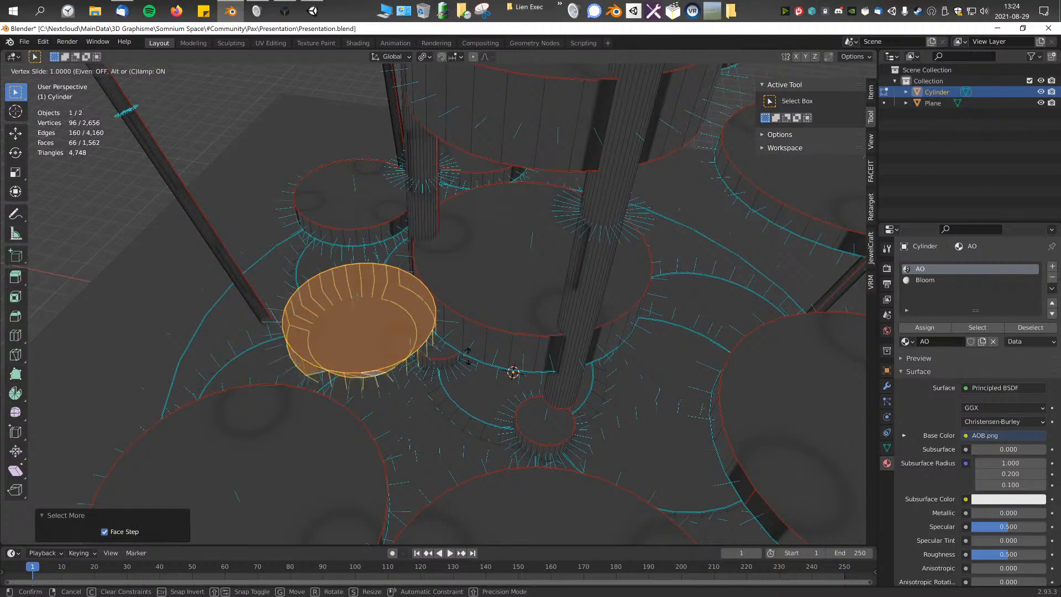
click(404, 318)
key(ctrl+z)
Step: Move the selected stepping disc horizontally away from the central platform, keeping its height locked
key(g)
key(shift+z)
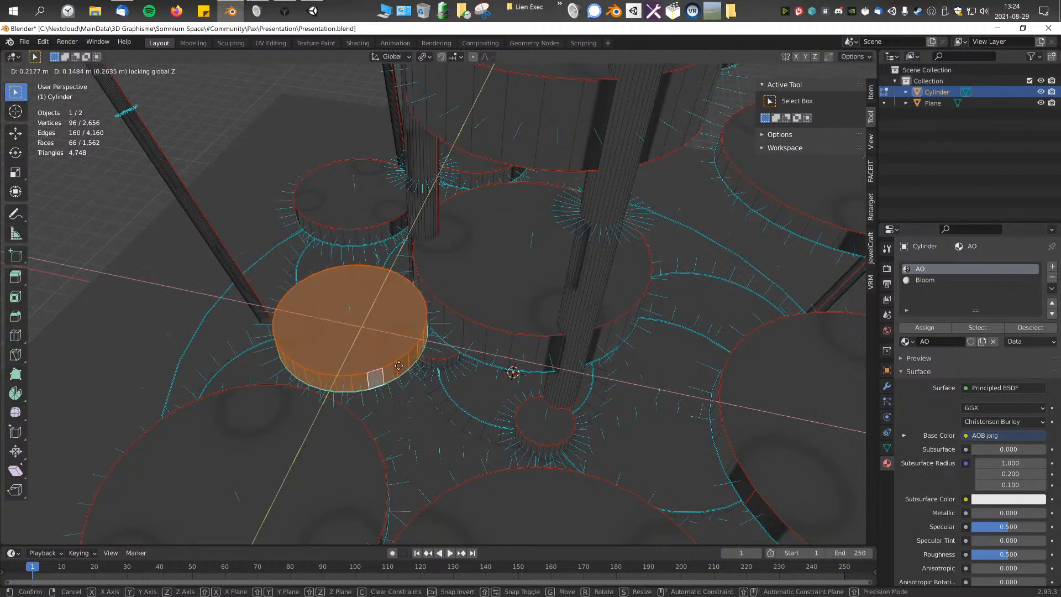
click(254, 300)
Step: Select the whole stepping disc on the -Y side of the central platform
middle_drag(260, 301, 513, 279)
click(492, 280)
scroll(492, 280, up, 1)
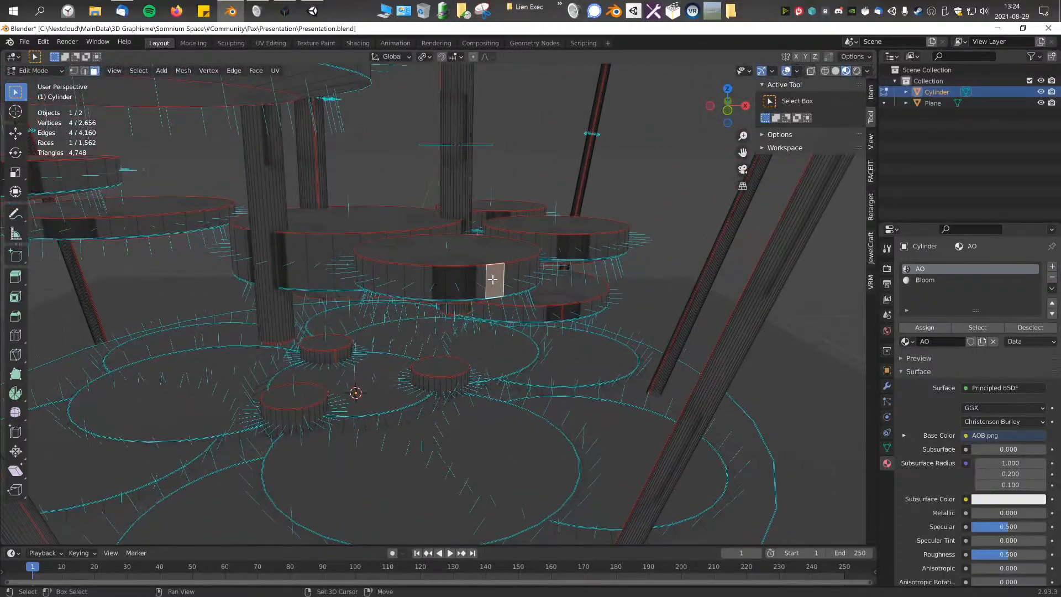
key(ctrl+KP_Add)
middle_drag(470, 295, 476, 307)
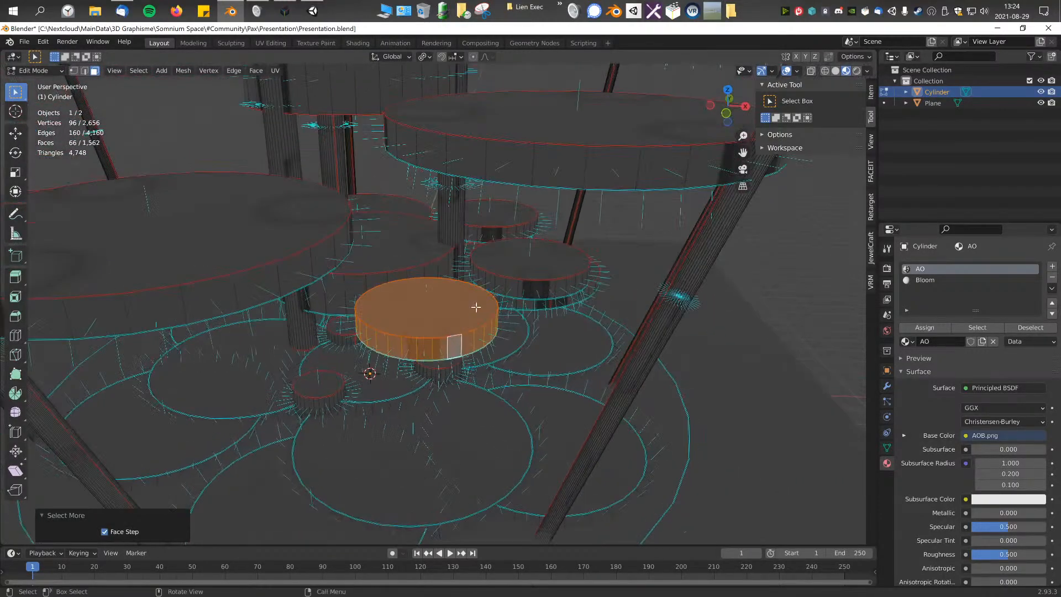
key(shift+d)
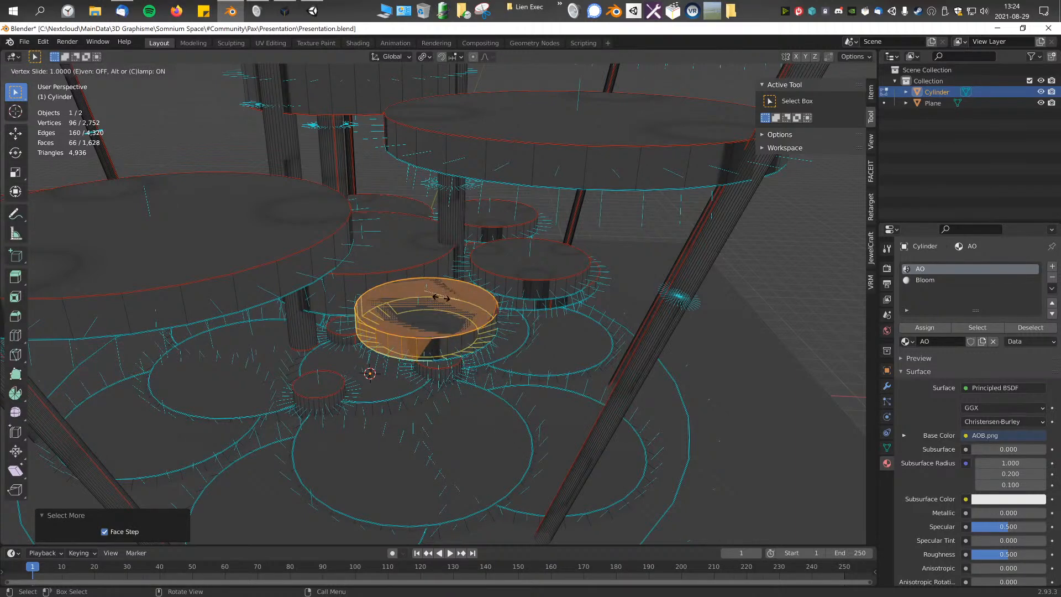
key(Escape)
key(ctrl+z)
key(g)
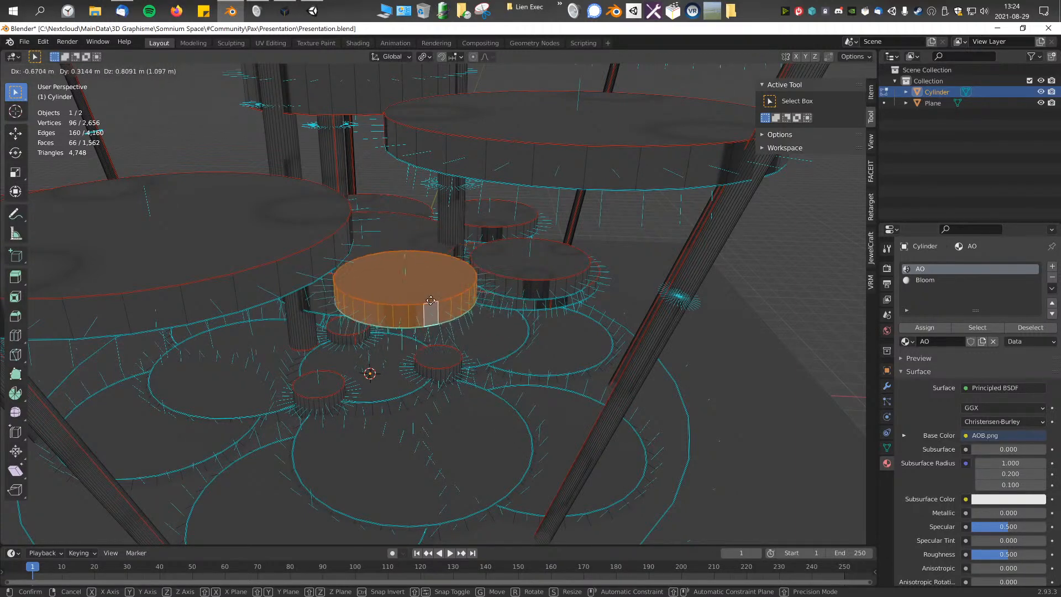
key(g)
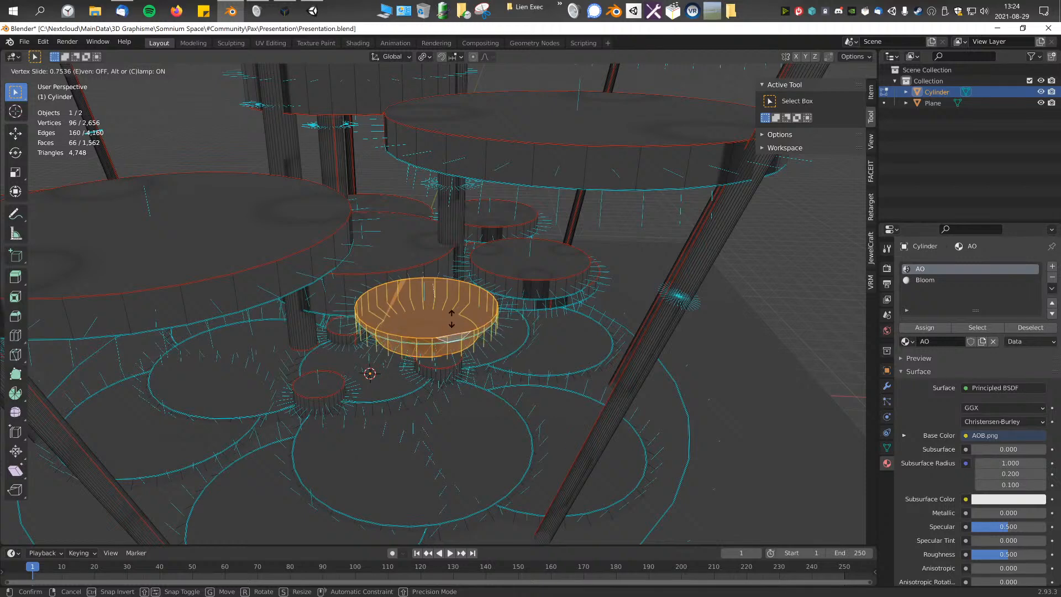
key(Escape)
key(g)
key(g)
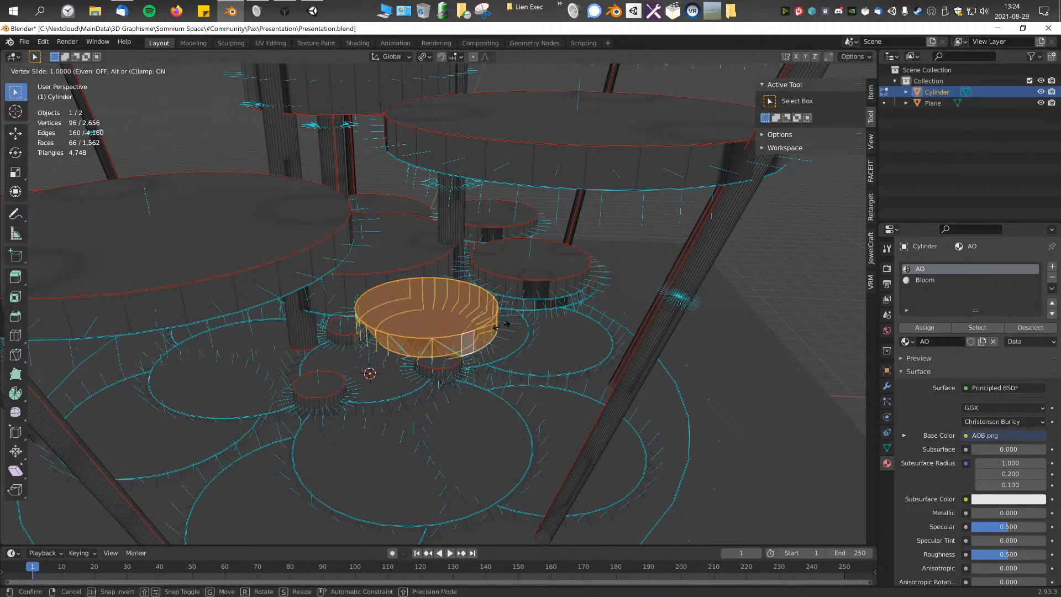
key(Escape)
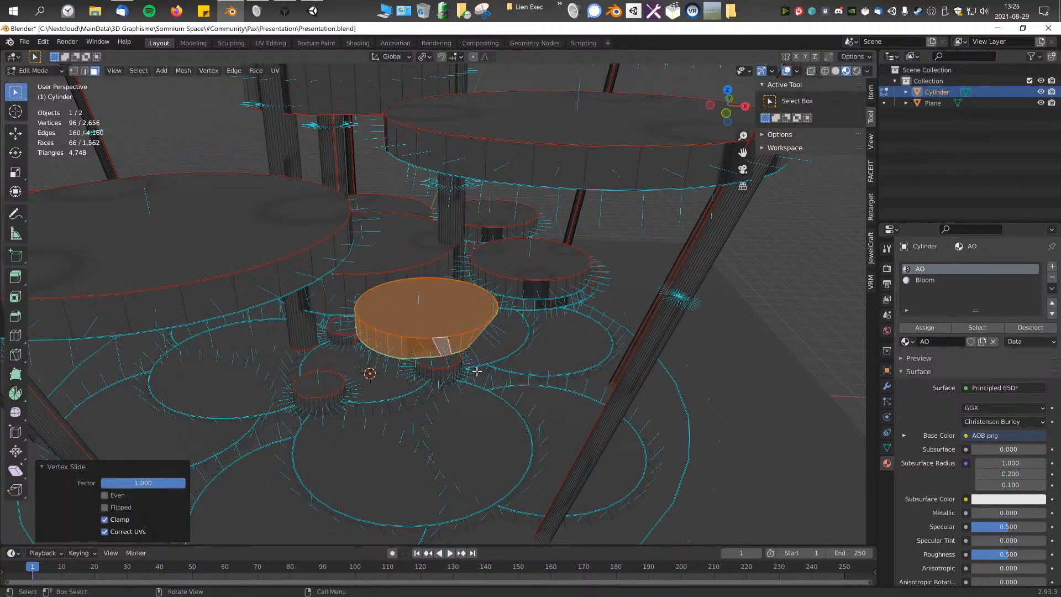
Step: Duplicate the selected stepping disc at the same height and place the copy further towards -X around the central platform
middle_drag(491, 355, 471, 353)
key(shift+d)
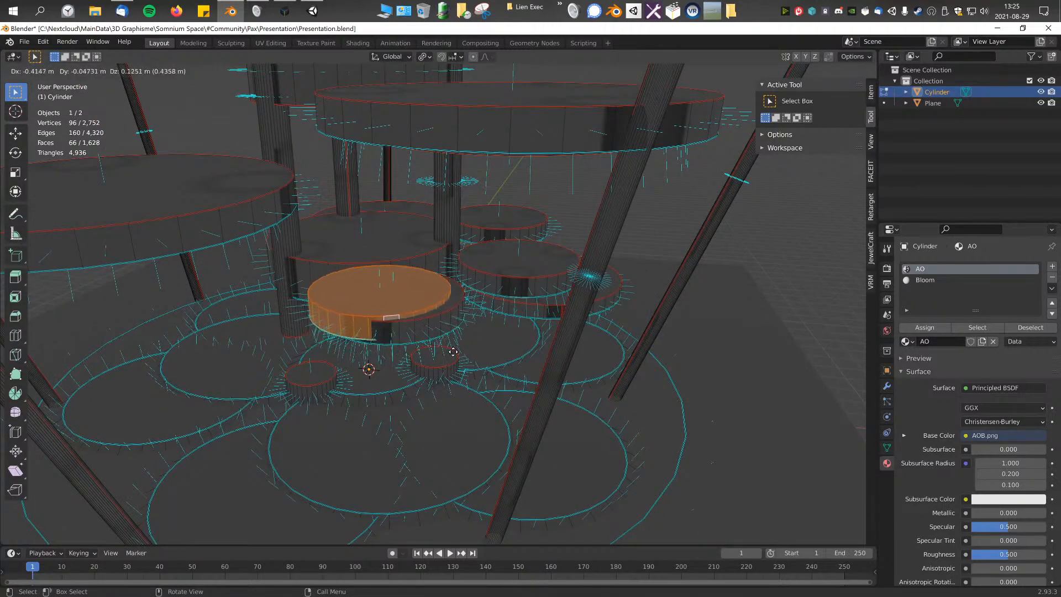
key(shift+z)
click(197, 358)
middle_drag(197, 358, 536, 345)
click(521, 330)
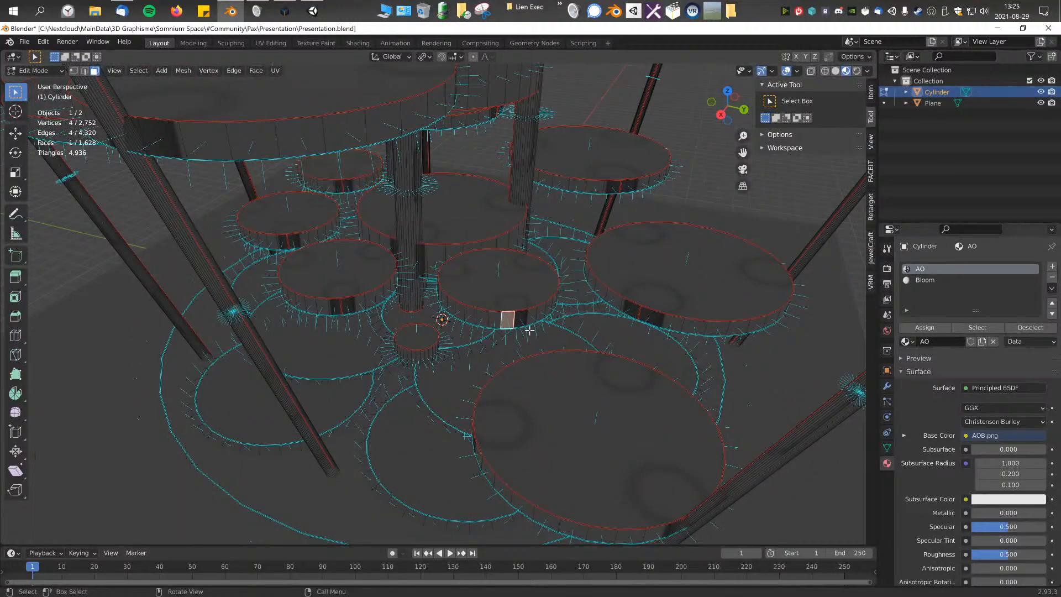
Step: Select the tops and side walls of the seven large outer discs and hide them
scroll(682, 198, down, 2)
middle_drag(592, 261, 577, 253)
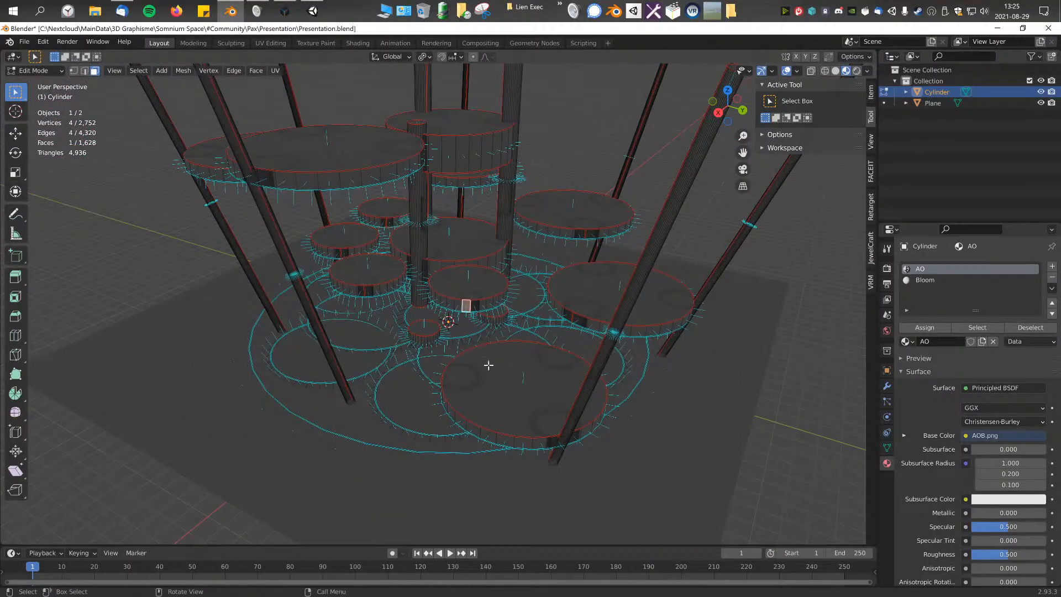
scroll(489, 374, down, 2)
click(490, 367)
shift+click(561, 294)
shift+click(540, 218)
middle_drag(540, 218, 420, 236)
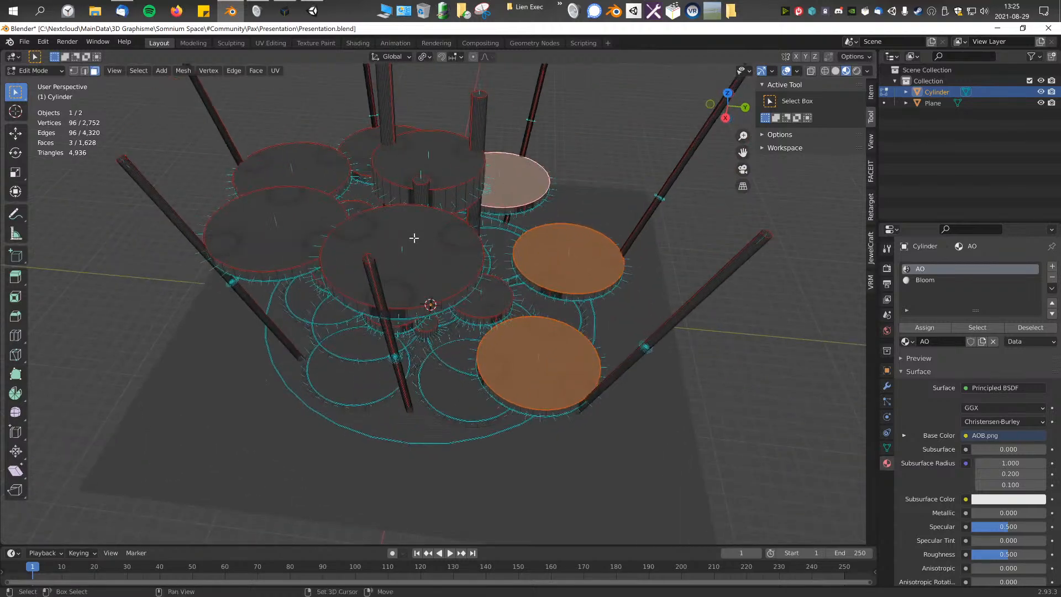
shift+click(418, 236)
shift+click(307, 222)
shift+click(301, 163)
shift+click(361, 147)
middle_drag(361, 148, 563, 184)
middle_drag(497, 253, 283, 251)
key(ctrl+KP_Add)
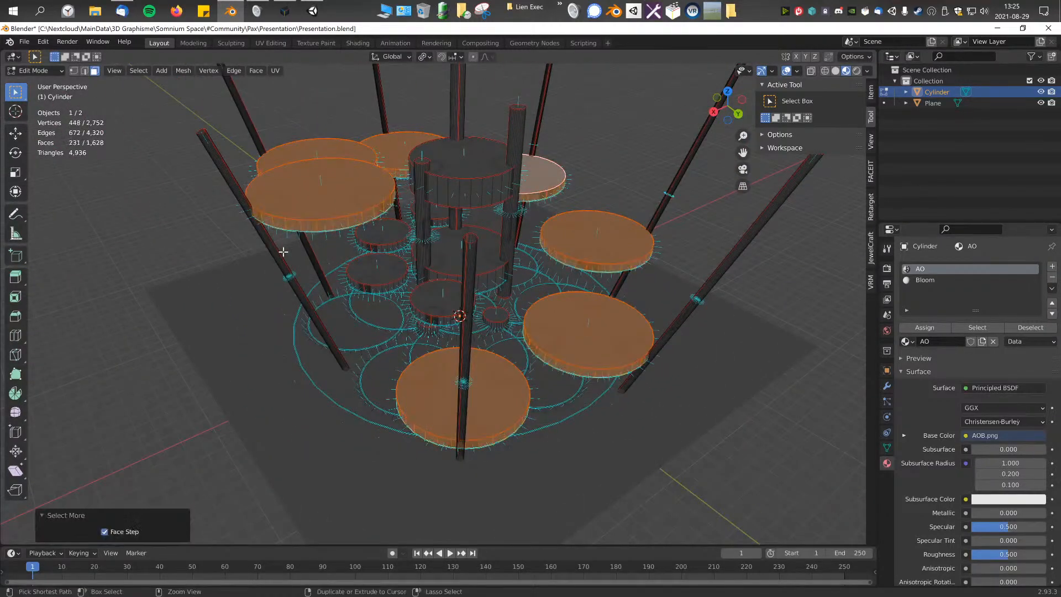
key(h)
Step: From the top view, nudge the +X/+Y stepping disc, then move the one beside the +X pillar about 0.24 m in X and 0.27 m in Y
middle_drag(422, 217, 445, 282)
click(465, 348)
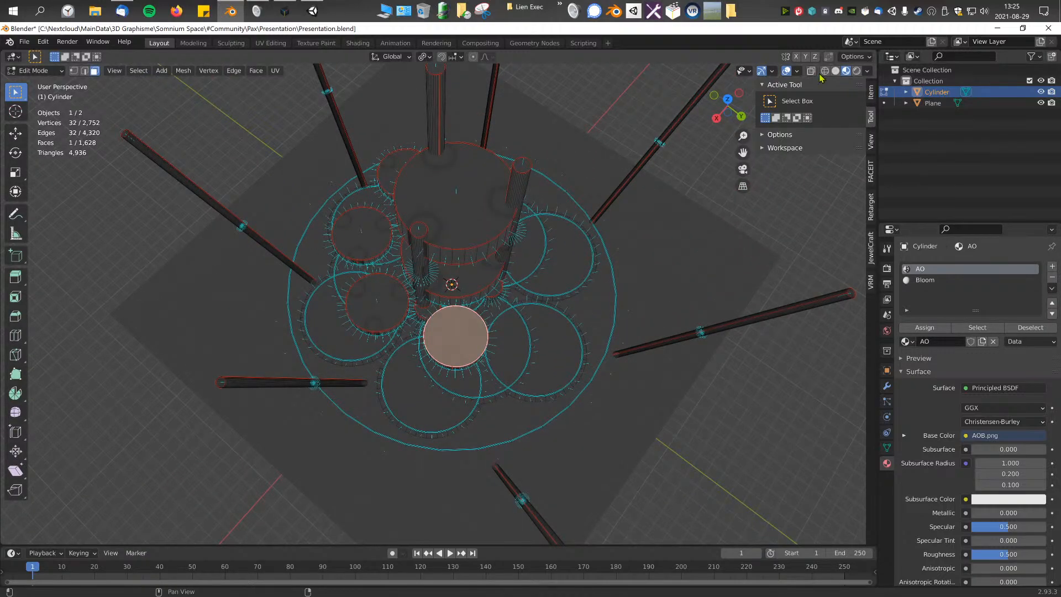
key(KP_7)
scroll(668, 220, up, 3)
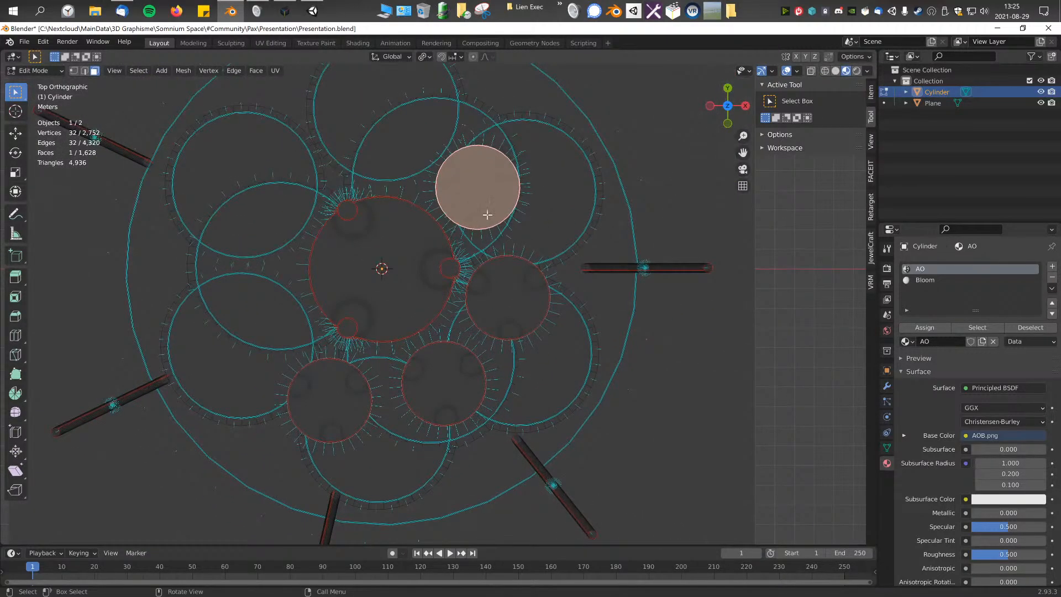
key(ctrl+KP_Add)
scroll(453, 251, up, 2)
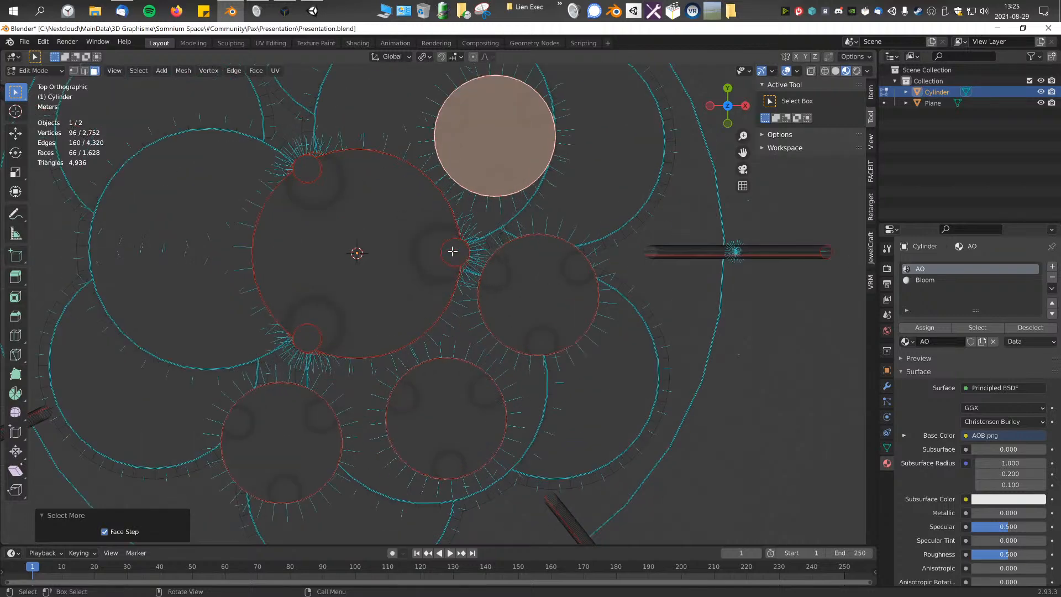
click(541, 269)
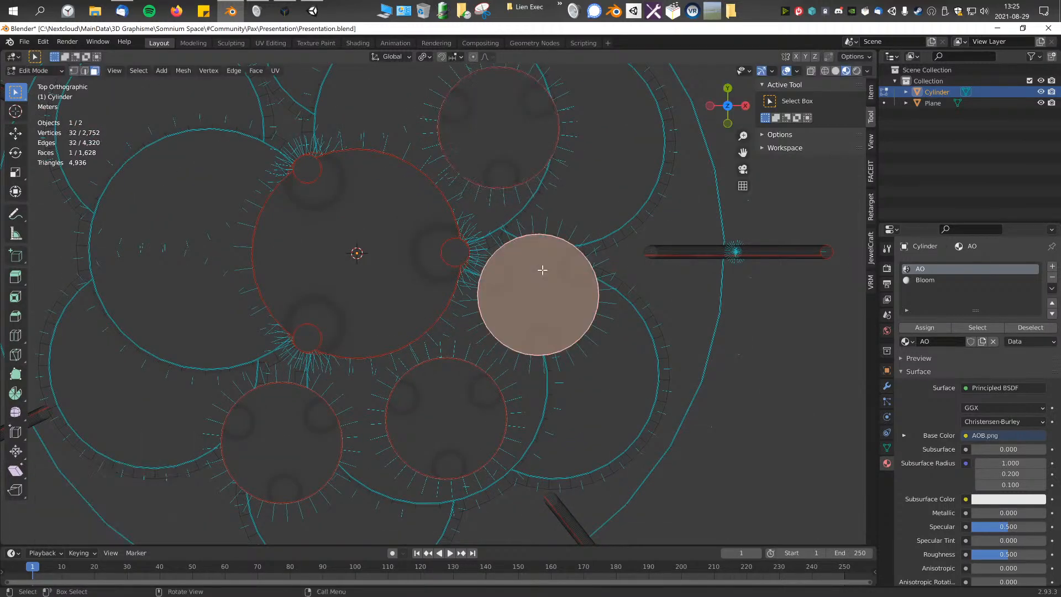
Step: Move the whole stepping disc on the +X/-Y side about 0.33 m in X and -0.03 m in Y
click(455, 412)
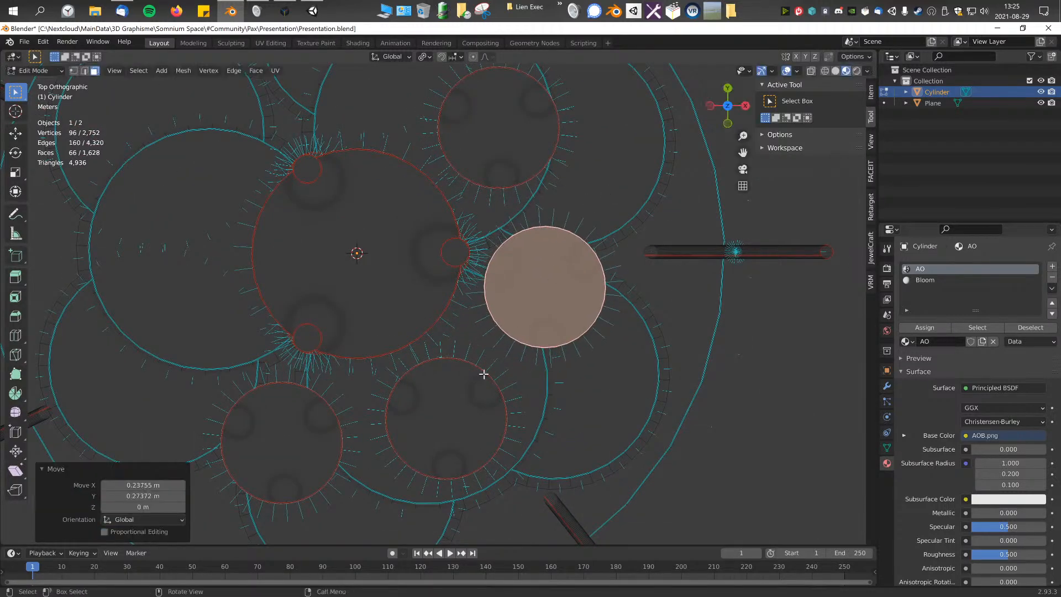
key(ctrl+KP_Add)
key(g)
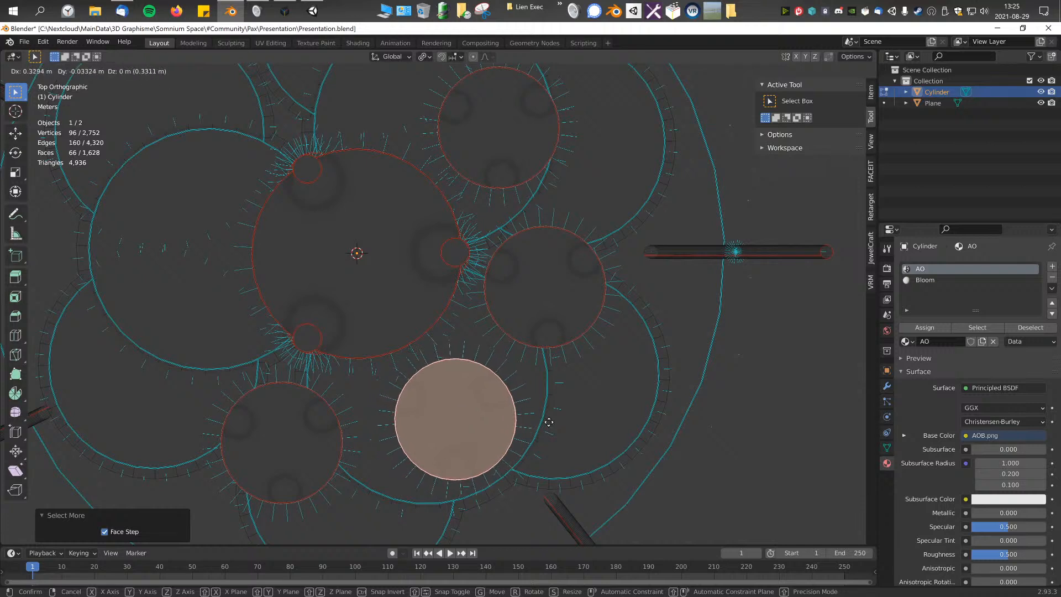
shift+click(547, 422)
Step: Move the whole stepping disc on the -X/-Y side about 0.21 m in both X and Y
click(275, 469)
key(ctrl+KP_Add)
key(g)
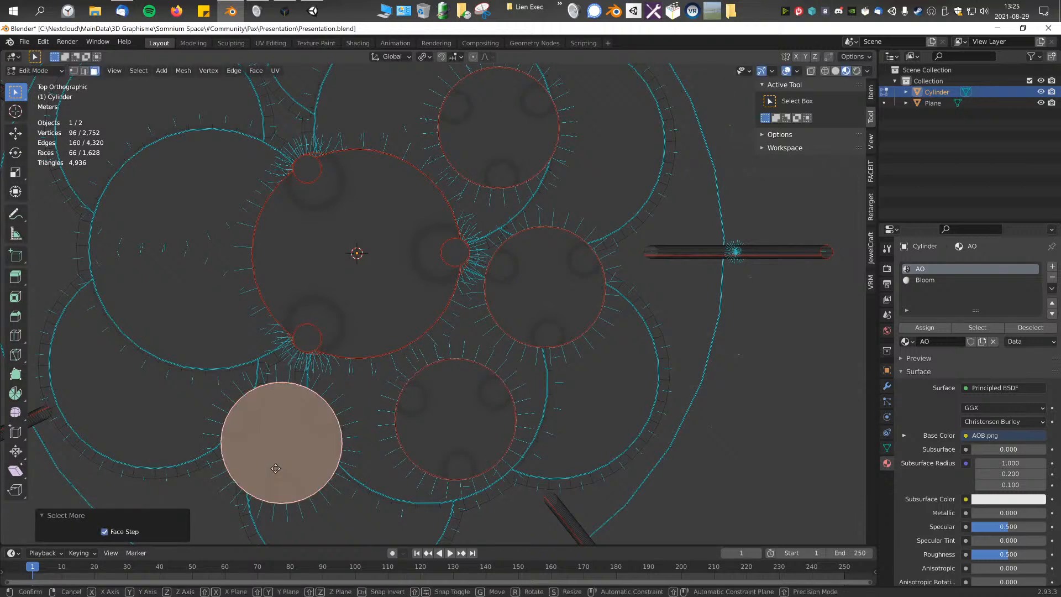
click(350, 416)
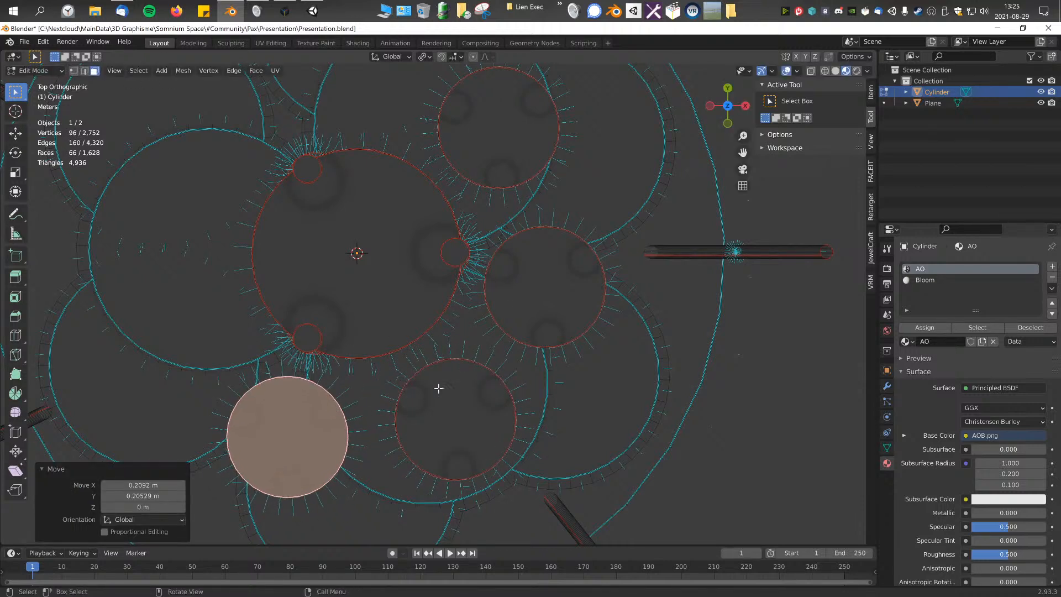
Step: Shift the whole stepping disc beside the +X pillar slightly further outward in X
click(508, 282)
key(ctrl+KP_Add)
key(g)
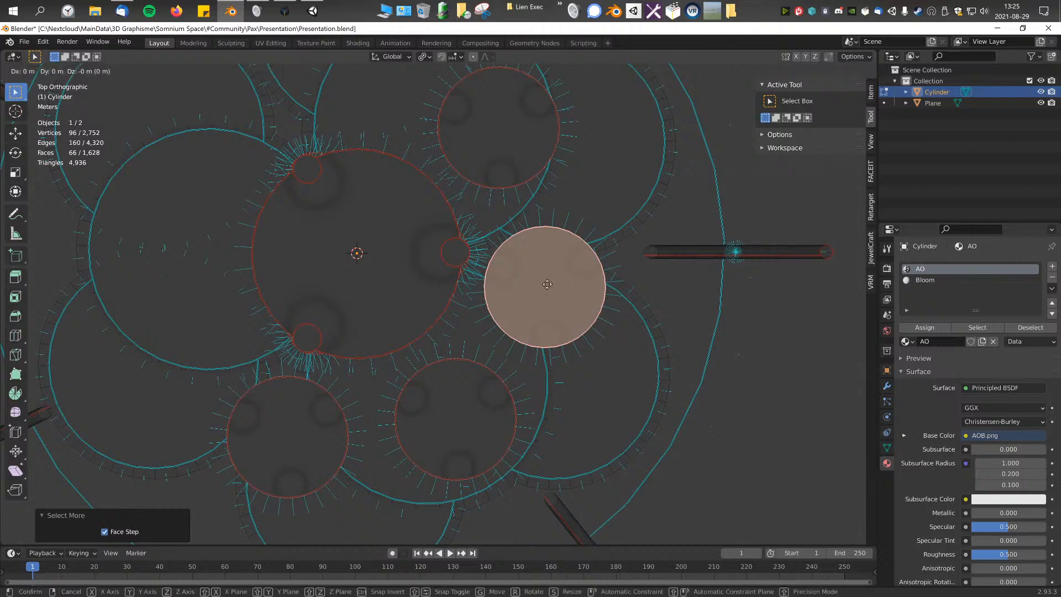
click(591, 292)
Step: Move the whole +X/+Y stepping disc about 0.2 m in both X and Y, plus a further small shift in X
click(514, 142)
key(ctrl+KP_Add)
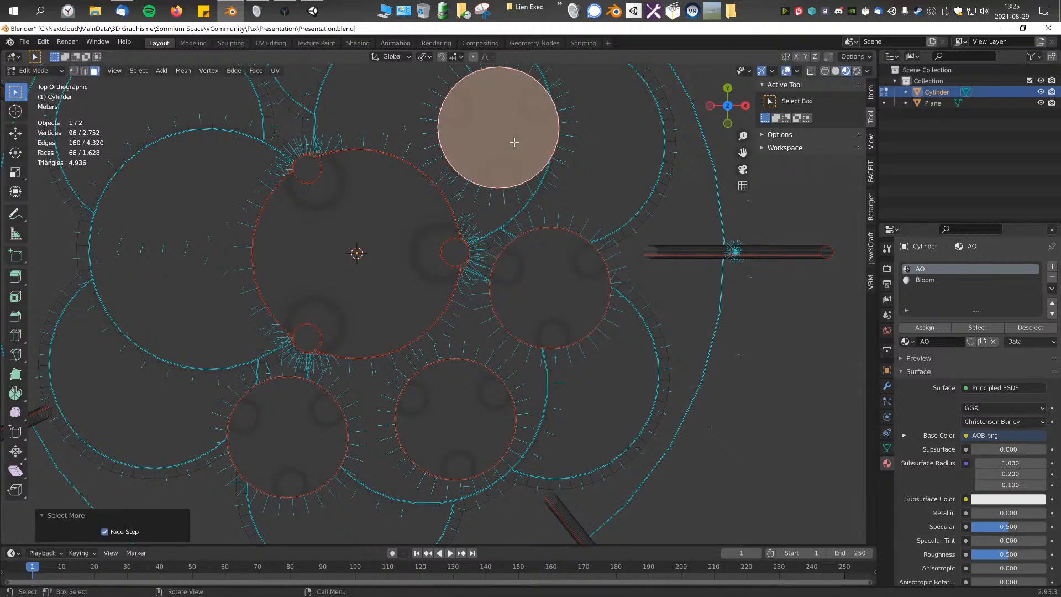
key(g)
click(568, 87)
shift+middle_drag(521, 213, 550, 252)
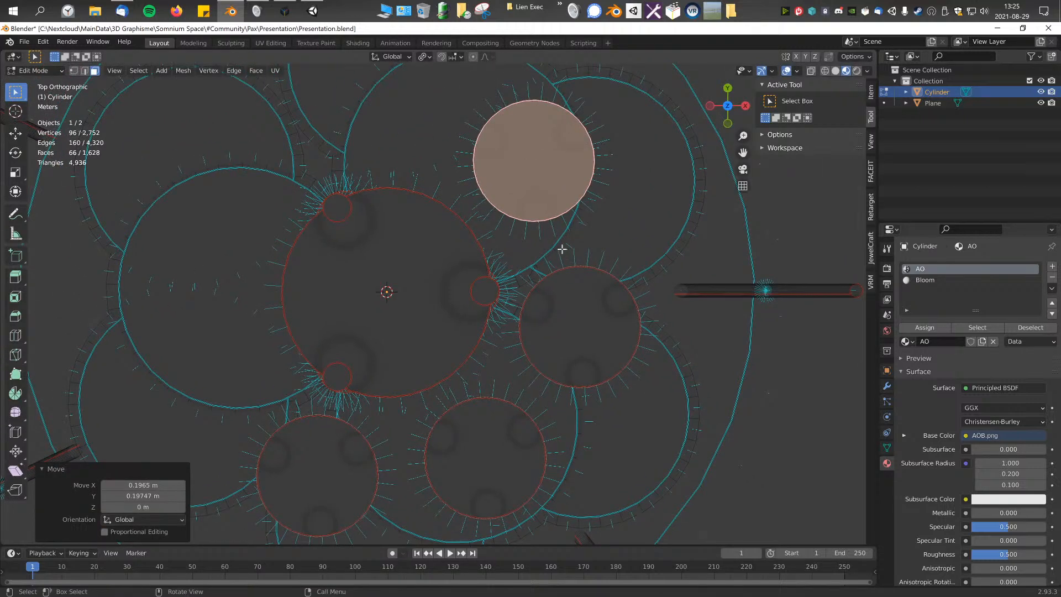
key(ctrl+z)
key(g)
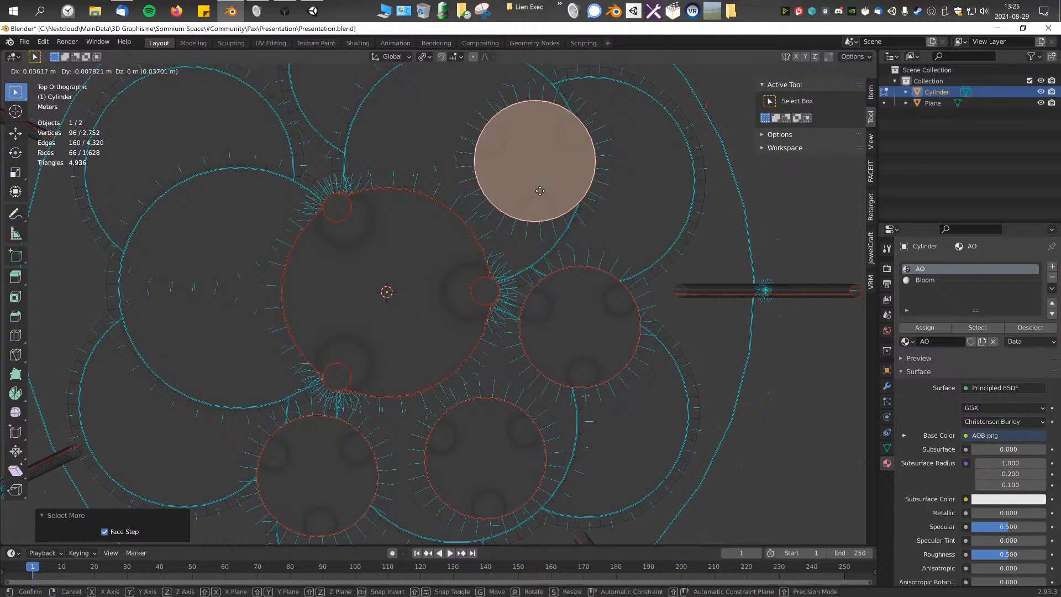
click(660, 183)
Step: Reselect the whole disc beside the +X pillar and nudge it outward in X once more in the orthographic top view
click(569, 372)
key(KP_5)
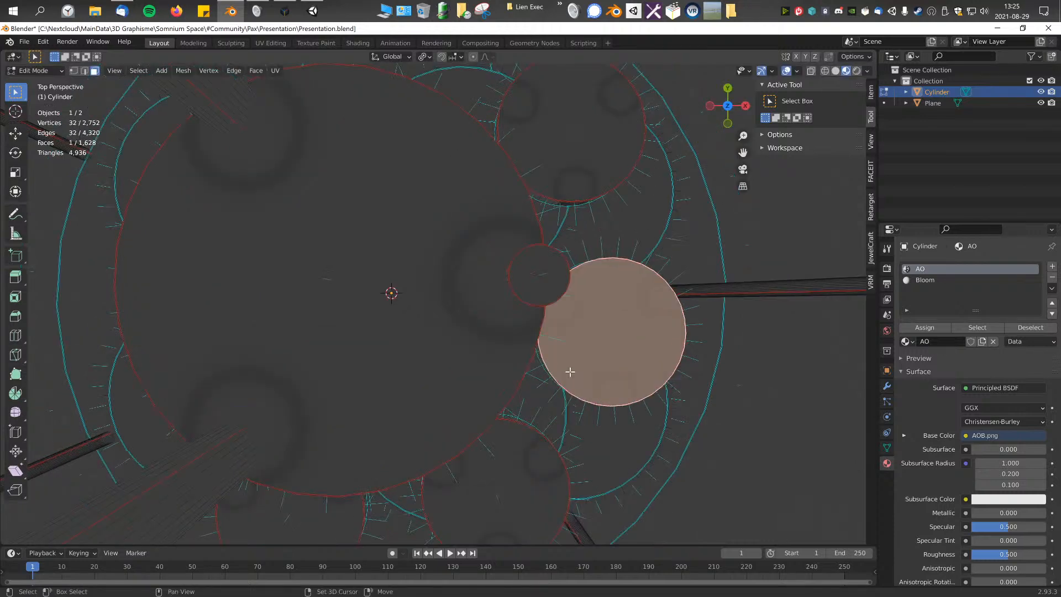
key(KP_5)
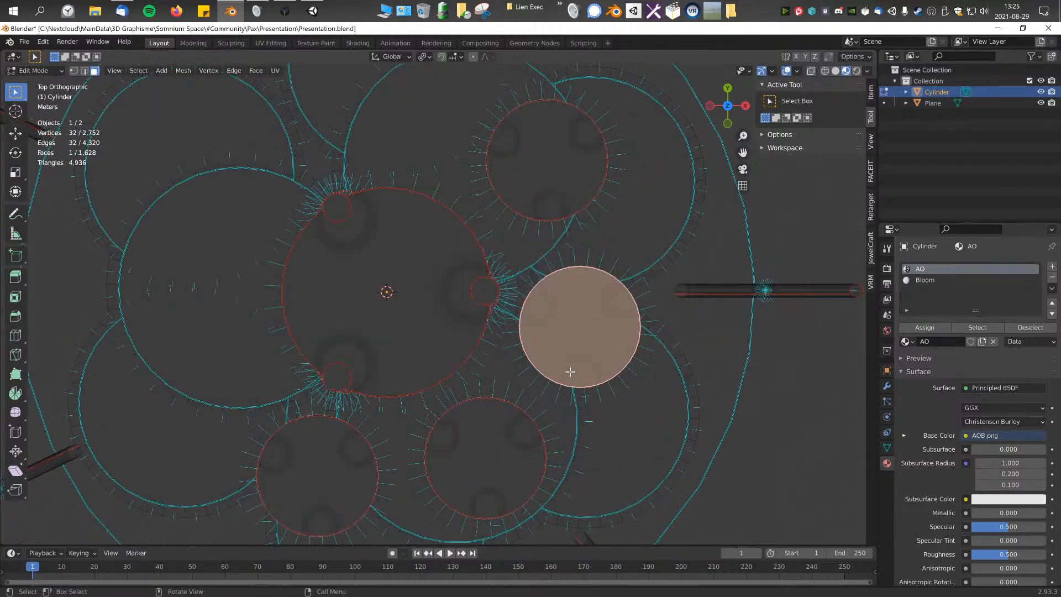
middle_drag(570, 372, 530, 296)
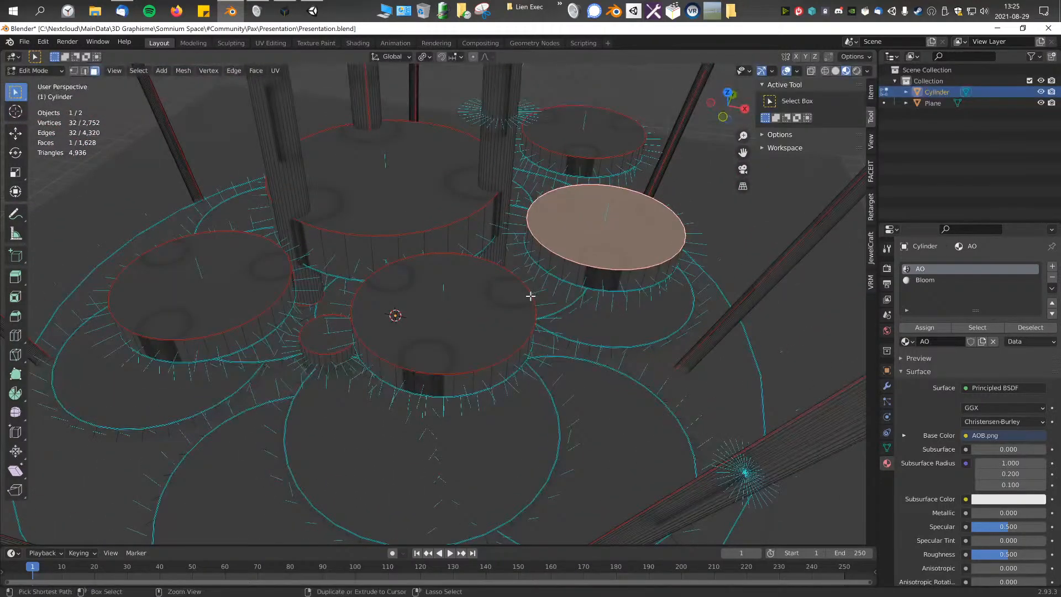
key(ctrl+KP_Add)
key(KP_7)
key(g)
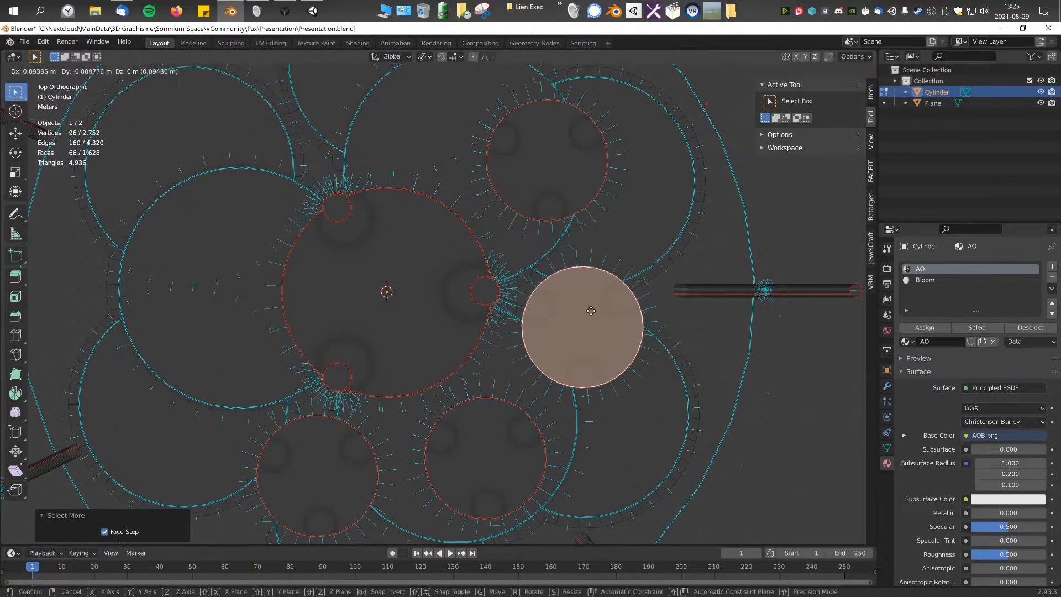
Step: Select the whole stepping disc on the +X/-Y side and nudge it slightly away from the central platform
click(516, 450)
key(ctrl+z)
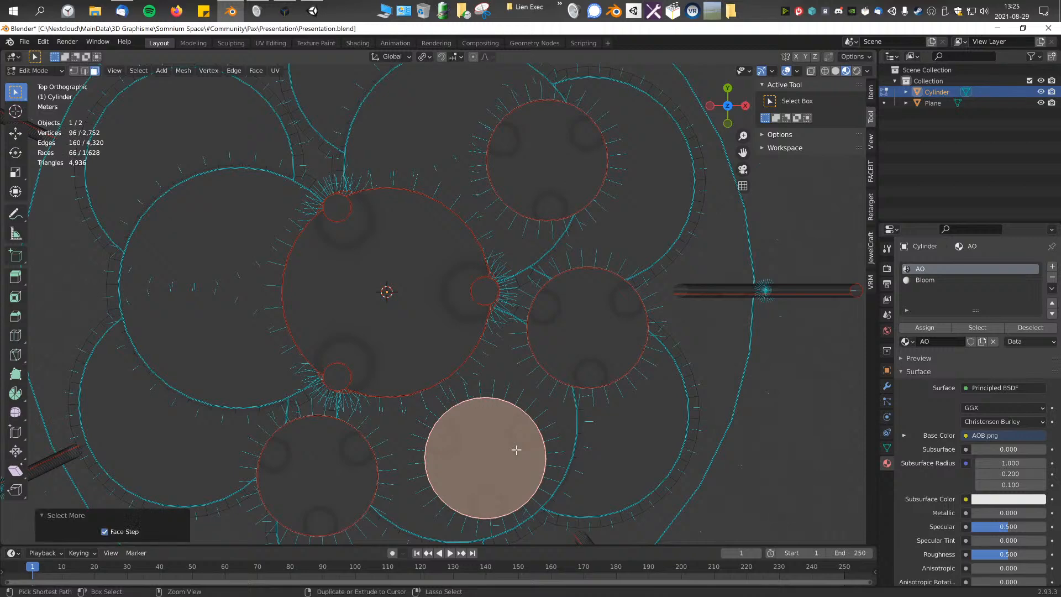
key(g)
click(552, 524)
shift+middle_drag(552, 523, 614, 440)
Step: Add the whole -X/-Y stepping disc to the selection and move both discs about -0.09 m in X and -0.11 m in Y
shift+click(377, 369)
key(ctrl+KP_Add)
key(ctrl+KP_Add)
key(g)
click(341, 423)
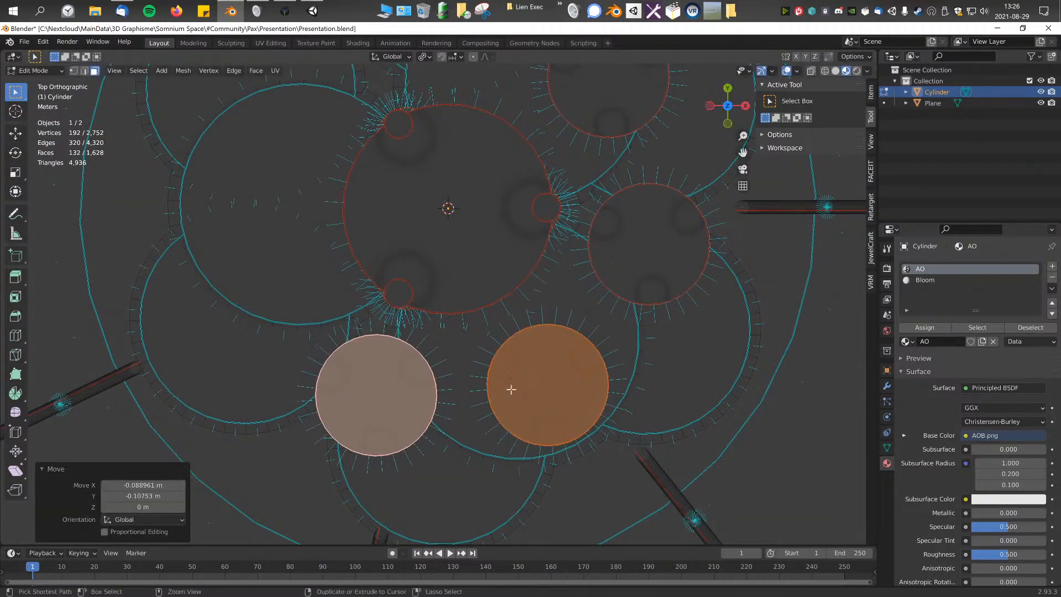
Step: Select the whole -X/-Y stepping disc, move it about -0.15 m in X and -0.20 m in Y, and nudge it once more in top view
click(468, 392)
click(381, 377)
middle_click(381, 378)
scroll(381, 377, up, 1)
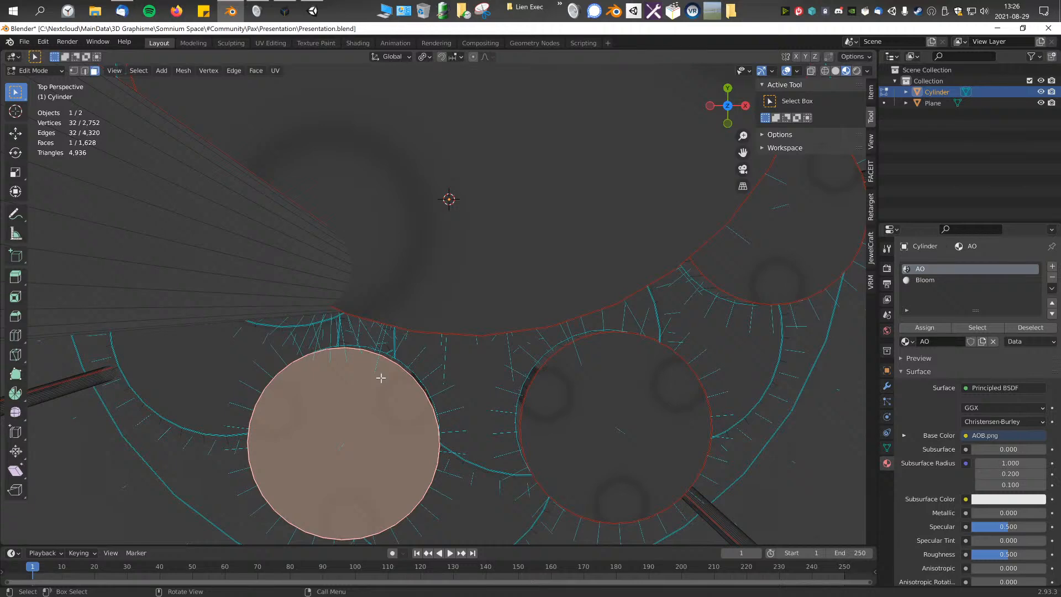
scroll(381, 377, down, 6)
key(KP_5)
key(ctrl+KP_Add)
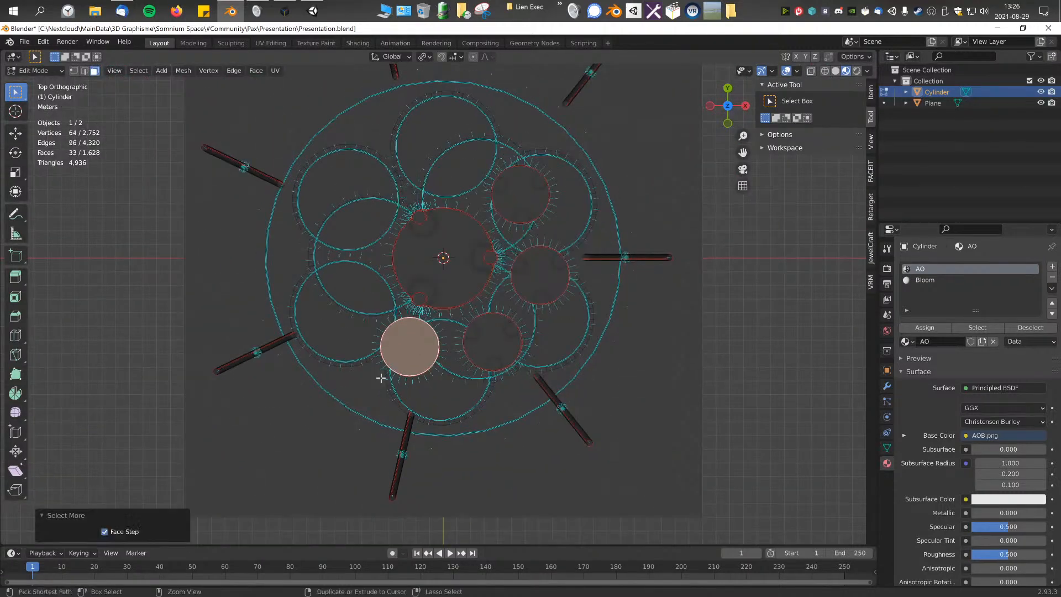
scroll(380, 378, up, 4)
key(g)
click(491, 456)
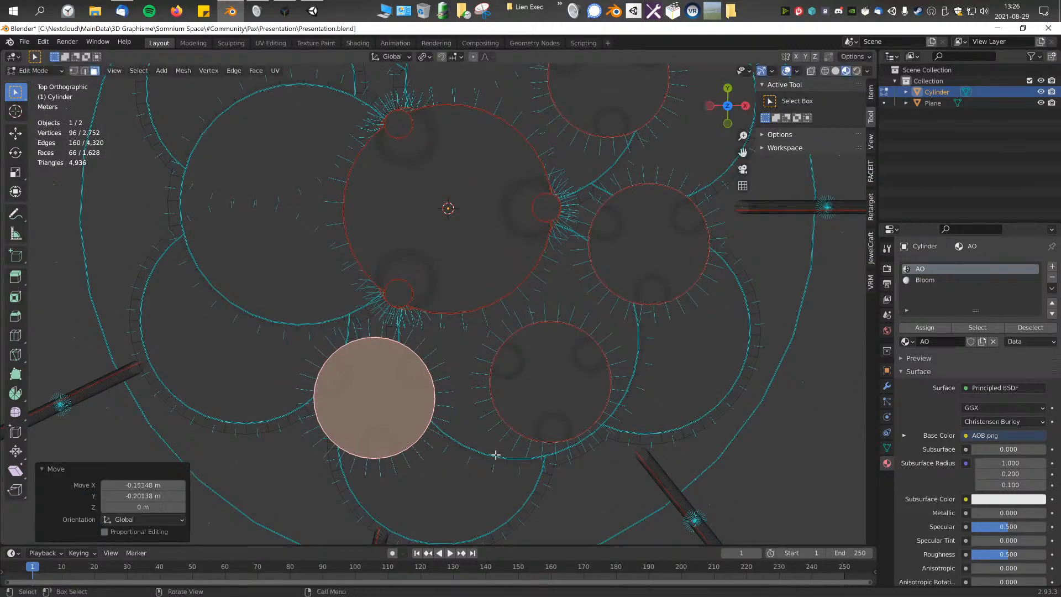
key(g)
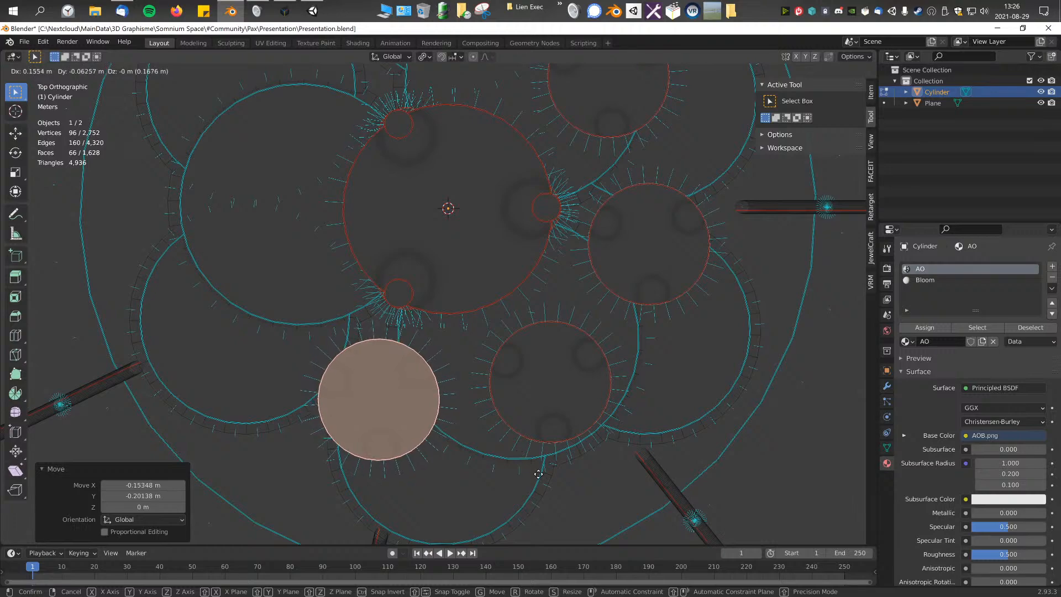
click(520, 455)
Step: Select the whole stepping disc on the +X/-Y side and move it about 0.11 m in X and -0.09 m in Y
click(532, 401)
key(ctrl+KP_Add)
key(g)
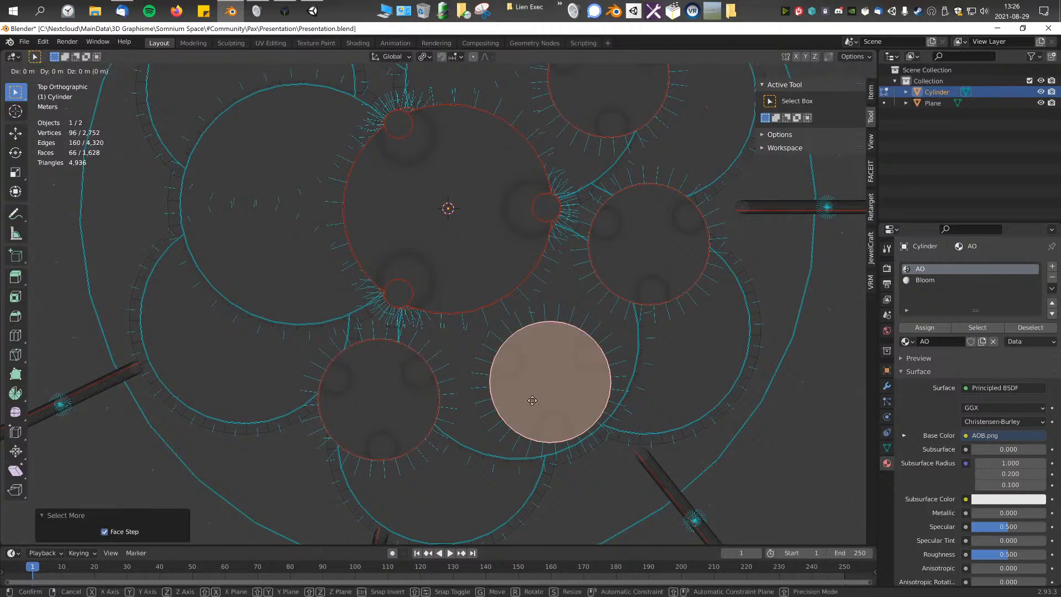
click(549, 418)
Step: Reveal all hidden parts of the mesh and clear the selection
middle_drag(549, 374, 520, 340)
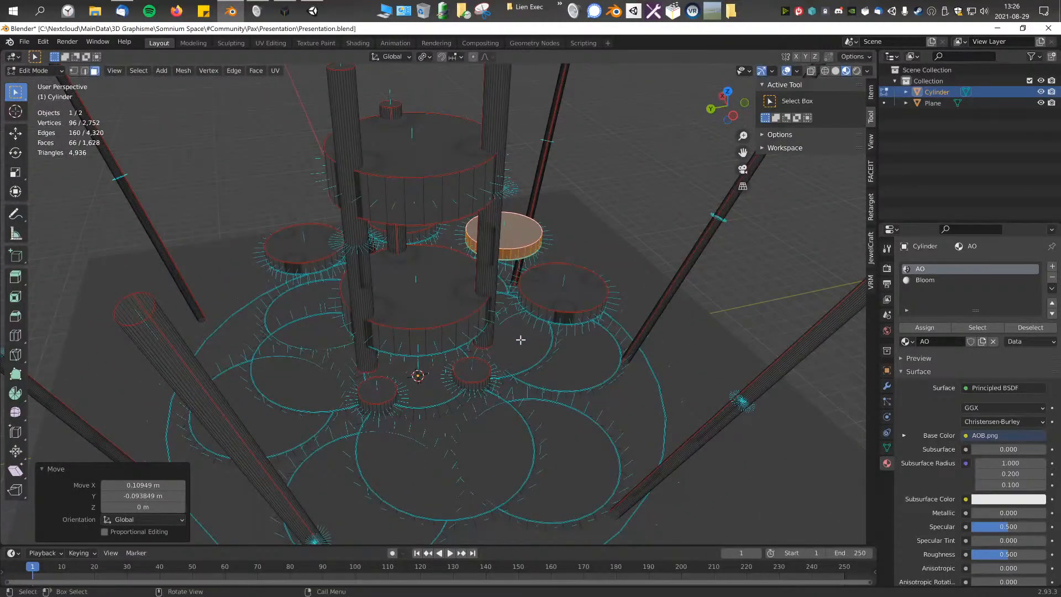
key(F3)
text(reve)
key(Down)
key(Down)
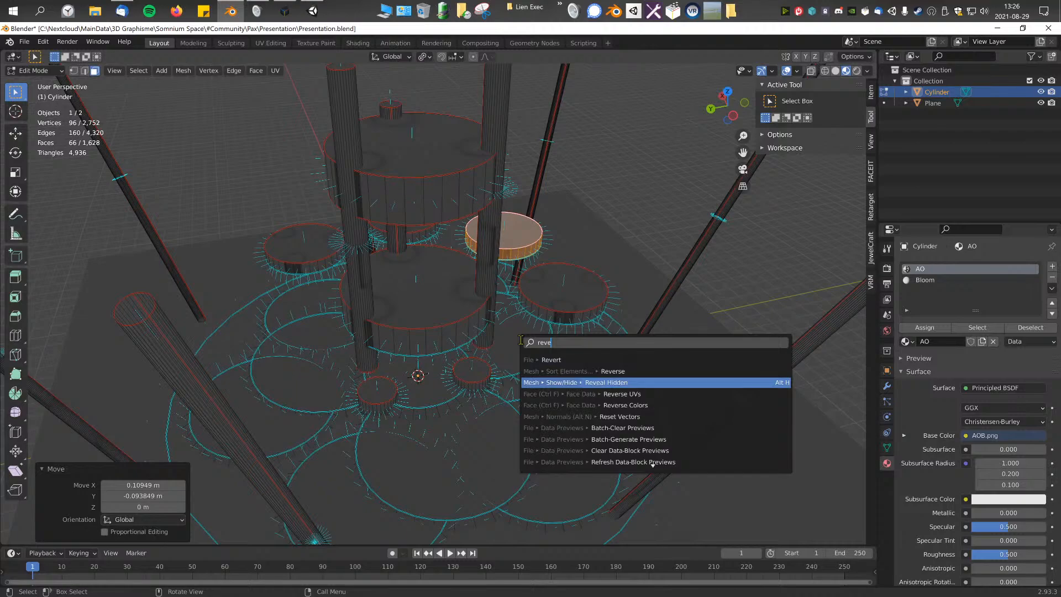
key(Return)
middle_drag(513, 337, 524, 320)
scroll(523, 320, down, 3)
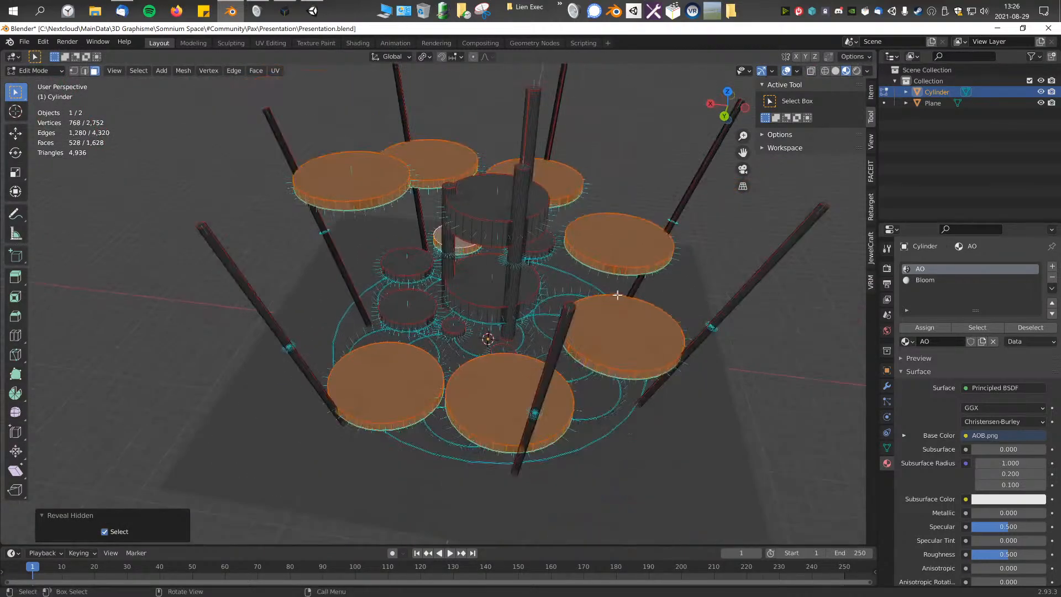
key(alt+a)
Step: Select one whole pillar of the central platform and duplicate it, offset about 5.14 m in Y and 6.03 m in Z
scroll(623, 251, up, 2)
middle_drag(623, 251, 464, 296)
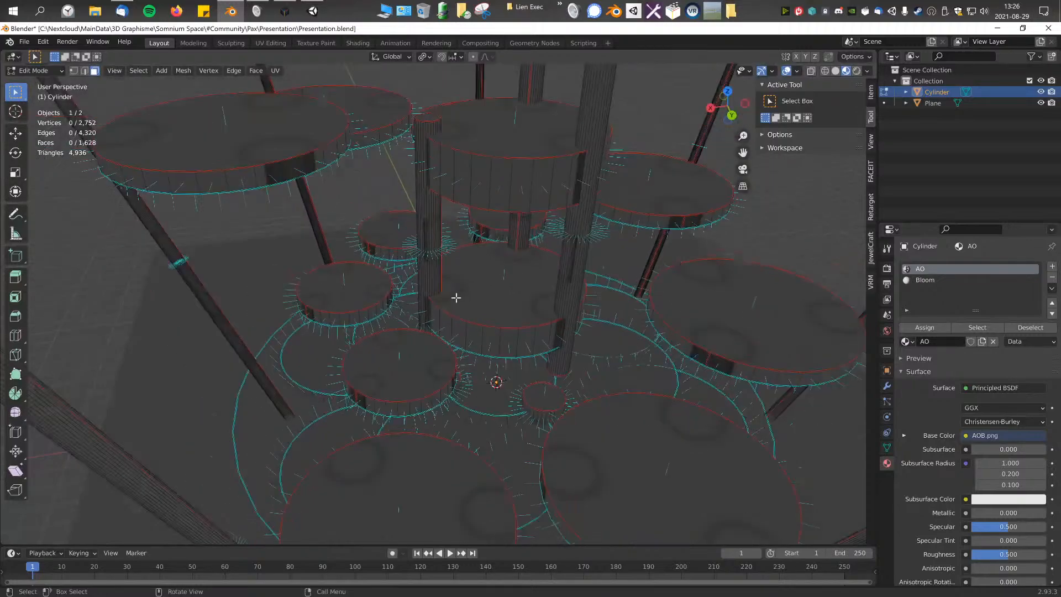
scroll(420, 287, down, 1)
scroll(166, 168, down, 2)
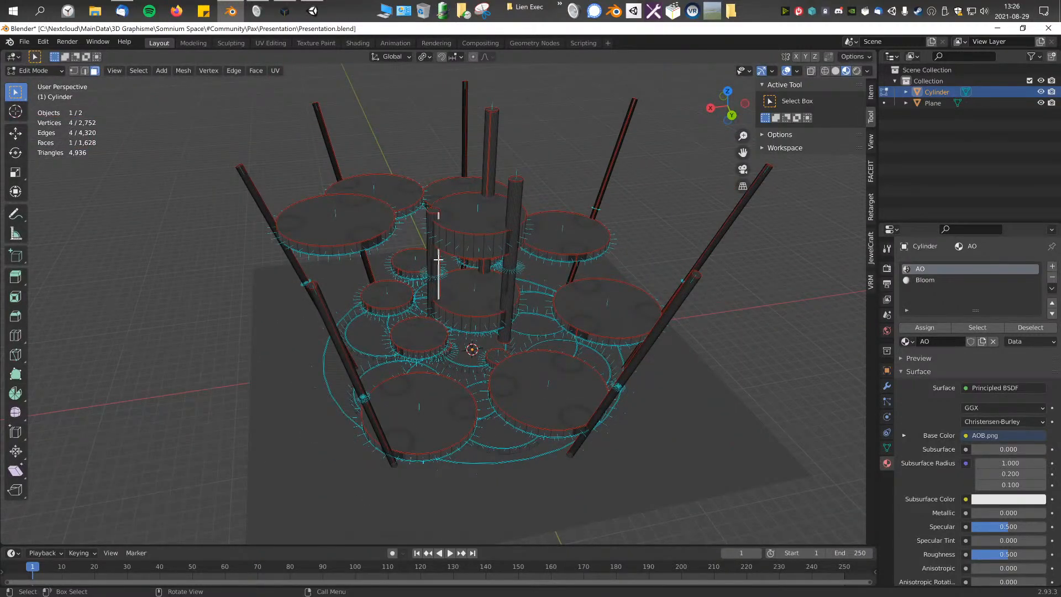
scroll(438, 260, up, 3)
click(440, 266)
key(ctrl+KP_Add)
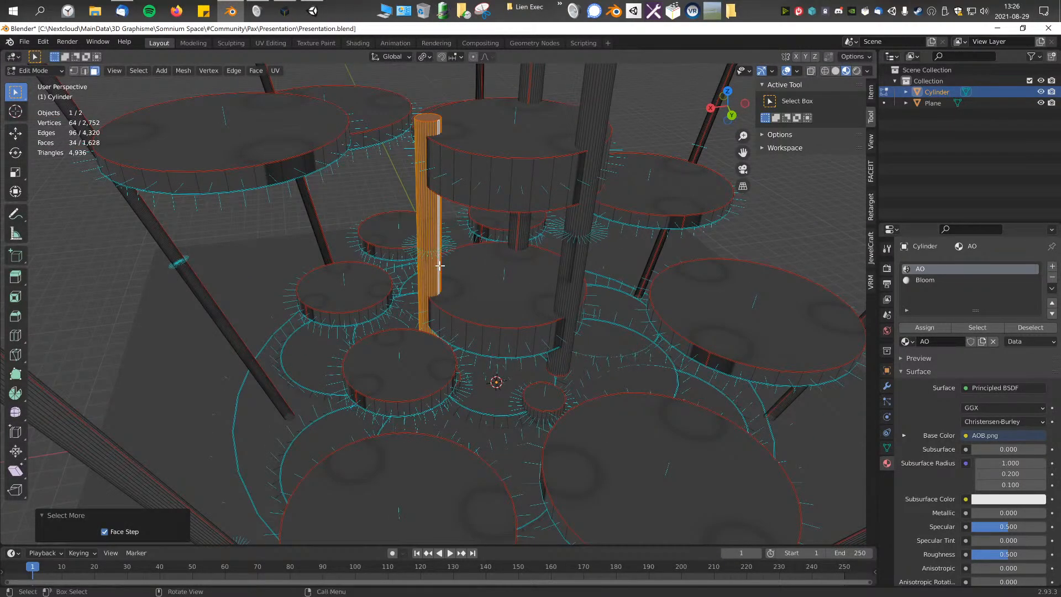
key(KP_7)
key(KP_3)
key(shift+d)
click(582, 269)
Step: Scale the duplicated pillar down uniformly to a thin cylinder and shorten it along Z
scroll(583, 269, up, 2)
key(s)
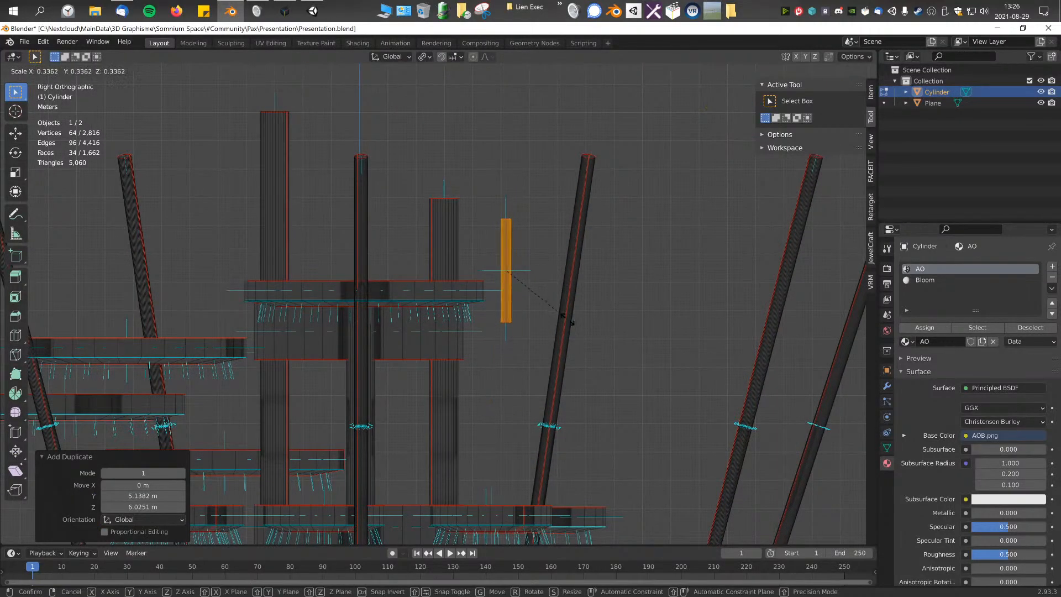
click(564, 315)
scroll(553, 323, up, 3)
key(s)
key(z)
click(553, 317)
Step: In edge selection mode, select every other vertical edge around the small cylinder and dissolve these edges to halve its side count
middle_drag(552, 317, 442, 356)
scroll(466, 339, up, 6)
click(466, 338)
click(85, 71)
shift+middle_drag(505, 287, 334, 320)
click(580, 238)
scroll(504, 315, up, 3)
shift+click(507, 315)
shift+click(224, 348)
scroll(334, 320, down, 4)
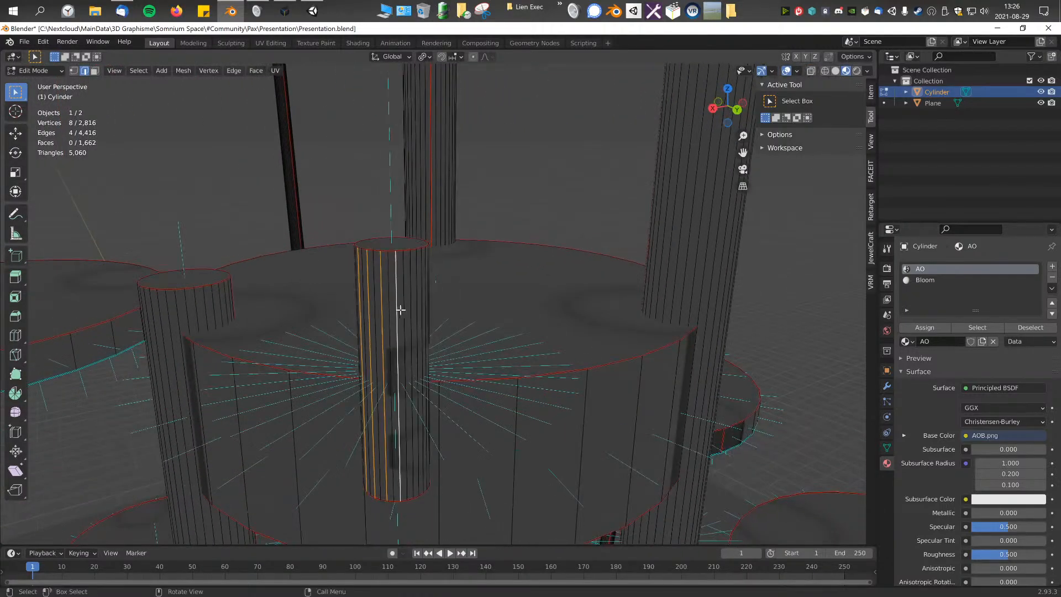
middle_drag(408, 294, 530, 282)
scroll(531, 285, up, 1)
shift+click(513, 284)
middle_drag(469, 306, 663, 297)
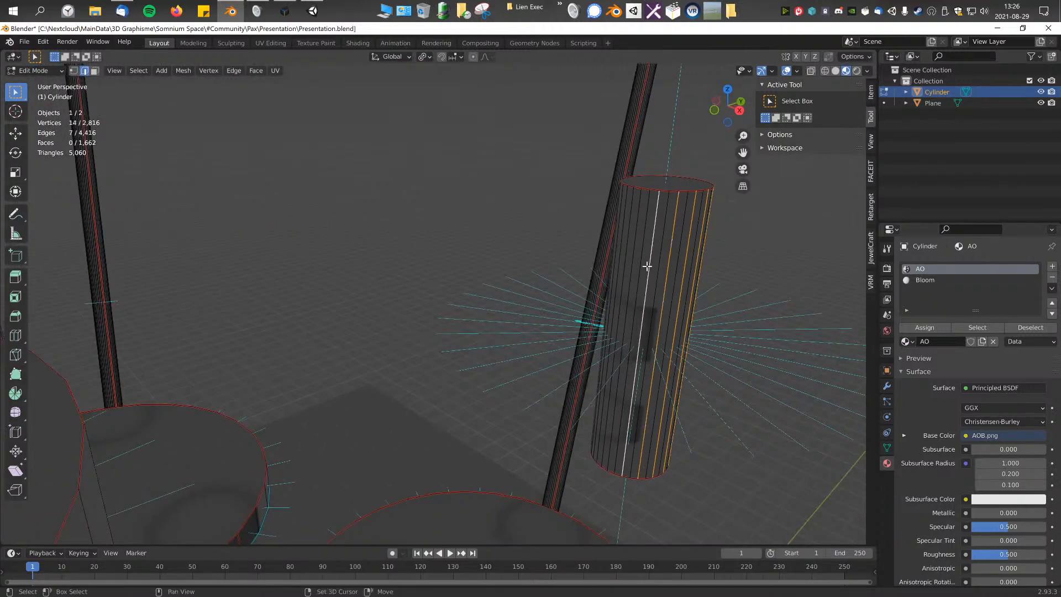
shift+click(649, 266)
middle_drag(569, 272, 651, 256)
scroll(530, 276, up, 5)
shift+click(526, 317)
middle_drag(526, 318, 320, 334)
shift+click(290, 333)
middle_drag(238, 361, 482, 306)
shift+click(316, 333)
shift+click(393, 332)
shift+click(402, 333)
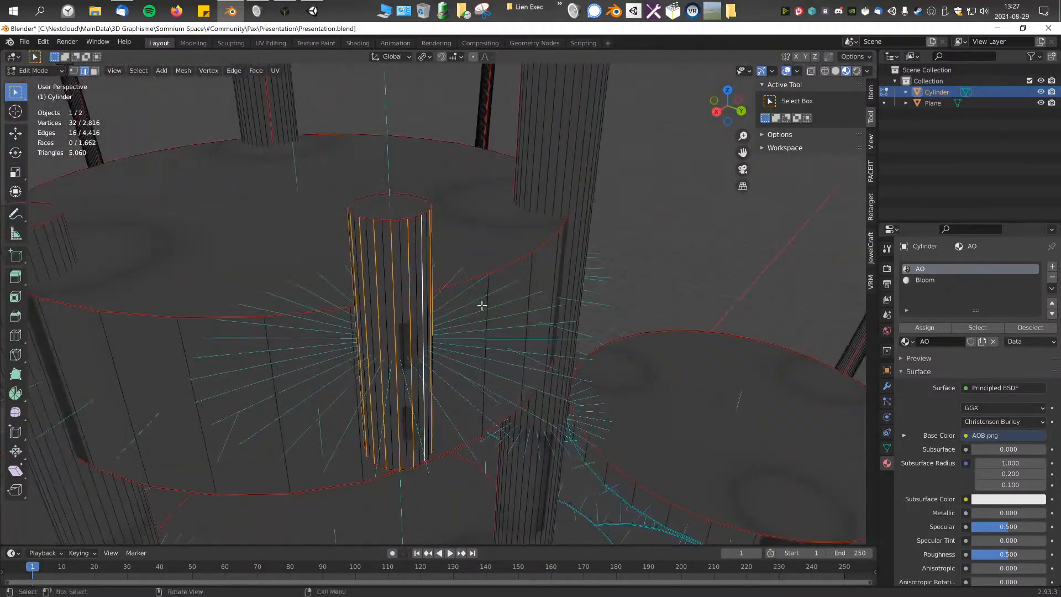
right_click(516, 287)
click(466, 575)
Step: Select the entire mesh and average its normals by Corner Angle
middle_drag(500, 339, 491, 250)
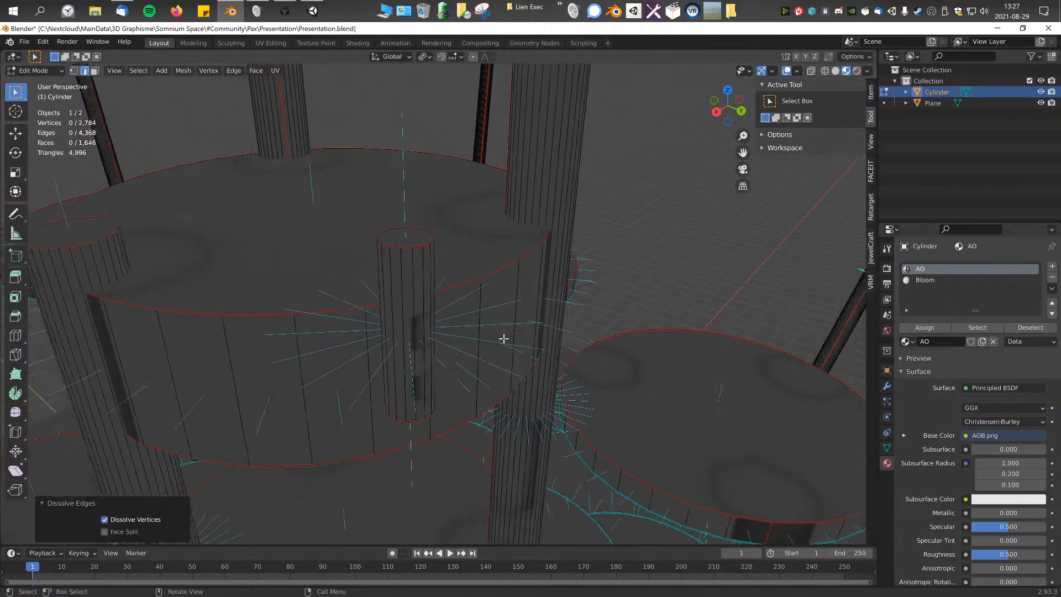
middle_drag(439, 310, 484, 250)
middle_drag(535, 265, 301, 296)
scroll(301, 296, down, 7)
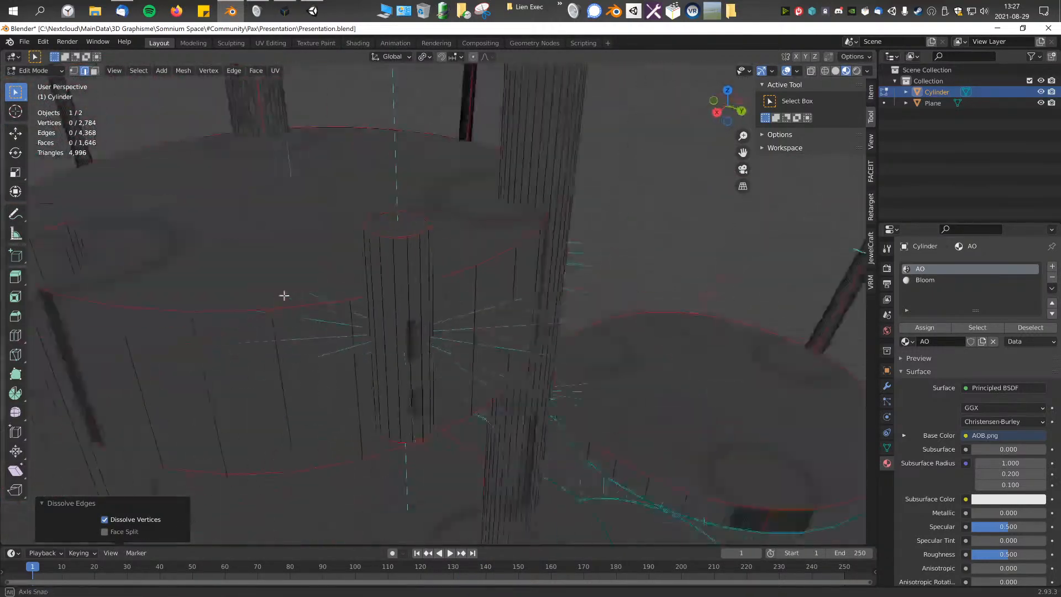
middle_drag(416, 315, 397, 313)
scroll(398, 313, down, 2)
click(421, 306)
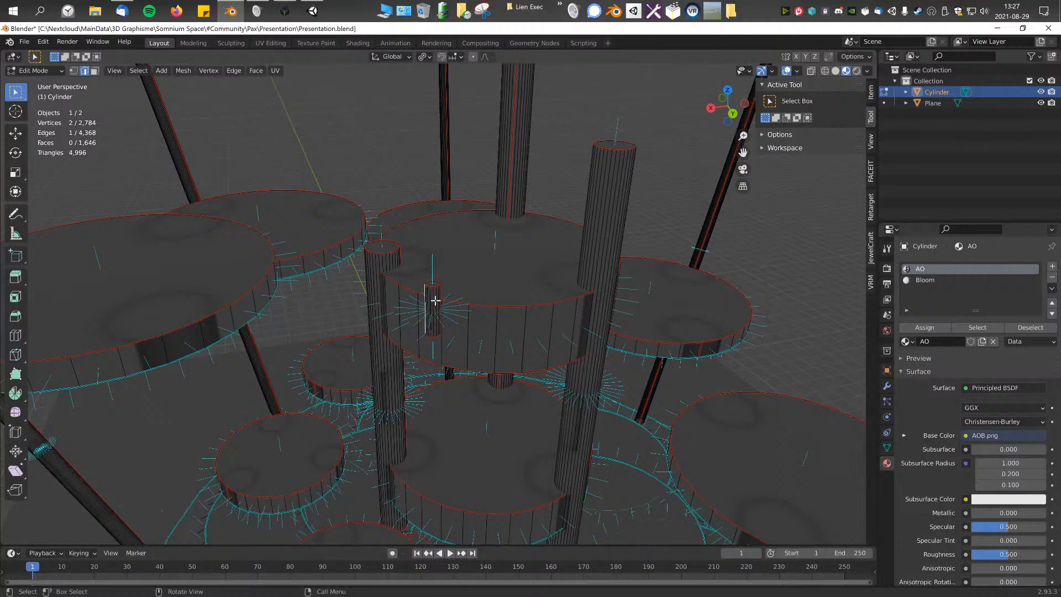
scroll(435, 300, up, 2)
key(a)
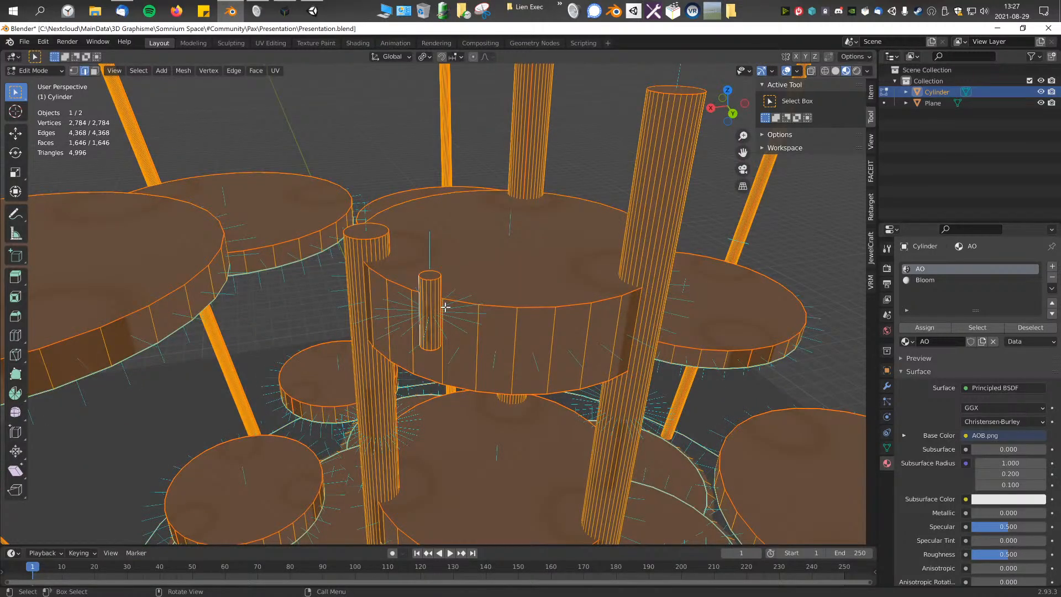
key(alt+n)
mouse_move(442, 390)
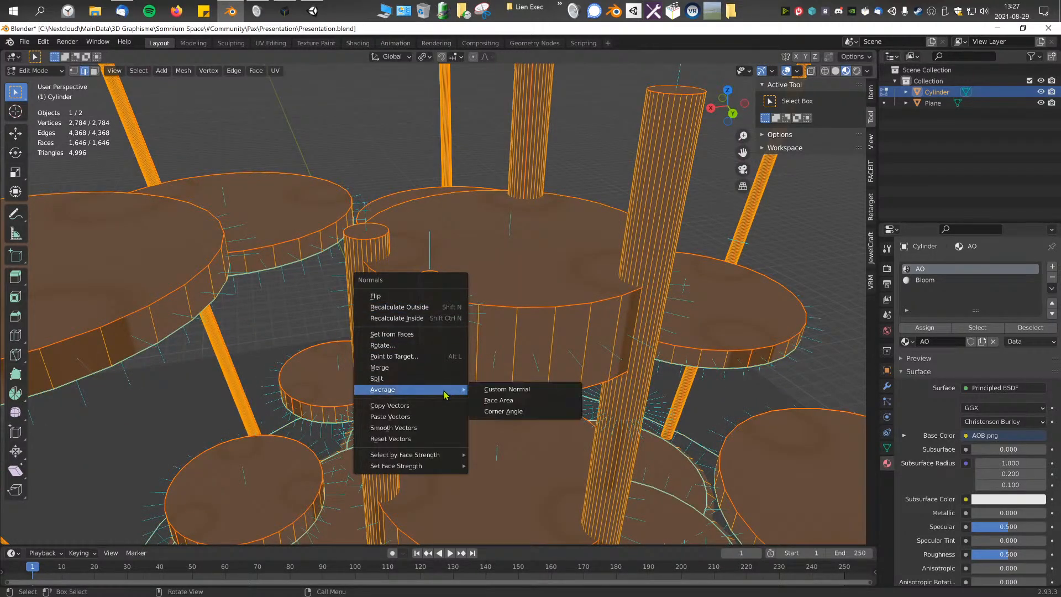
click(523, 416)
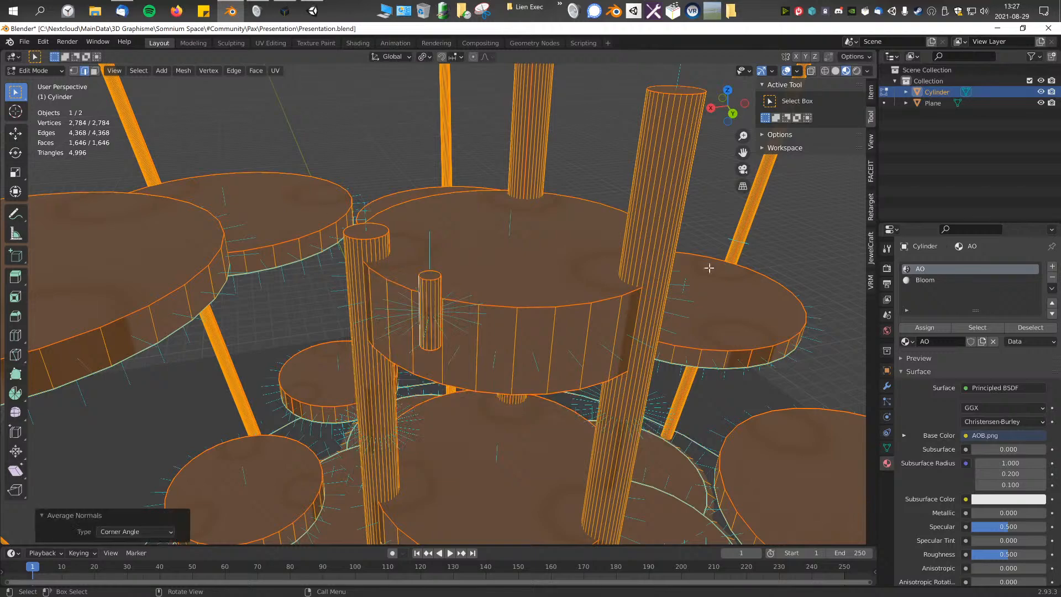
Step: Select the whole small cylinder and rotate it 90° in the right orthographic view so it lies horizontally
scroll(451, 304, down, 3)
scroll(451, 304, up, 5)
click(431, 299)
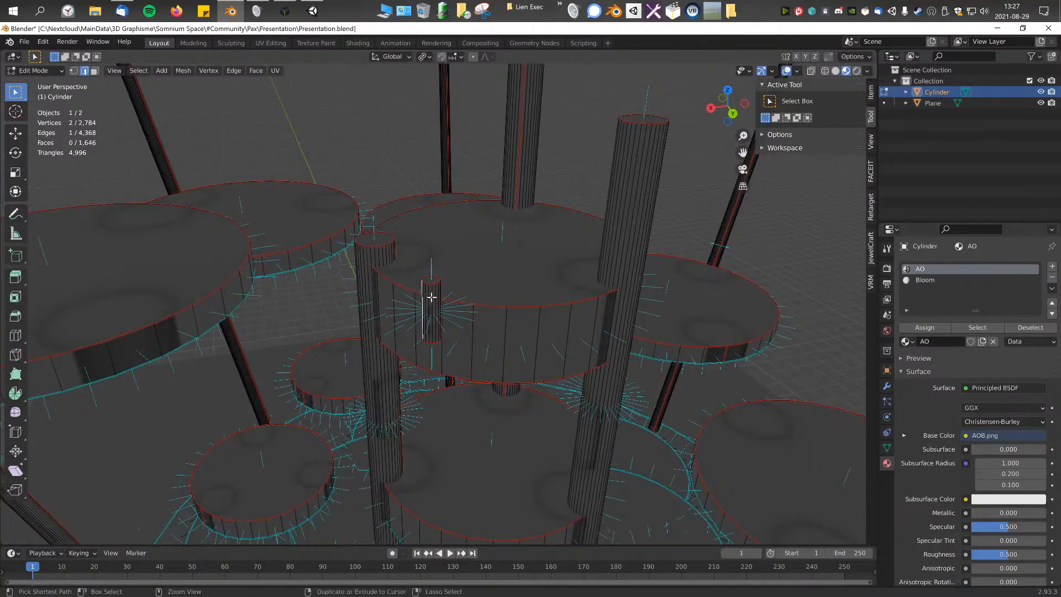
key(ctrl+KP_Add)
key(ctrl+KP_Add)
key(KP_3)
scroll(431, 297, down, 4)
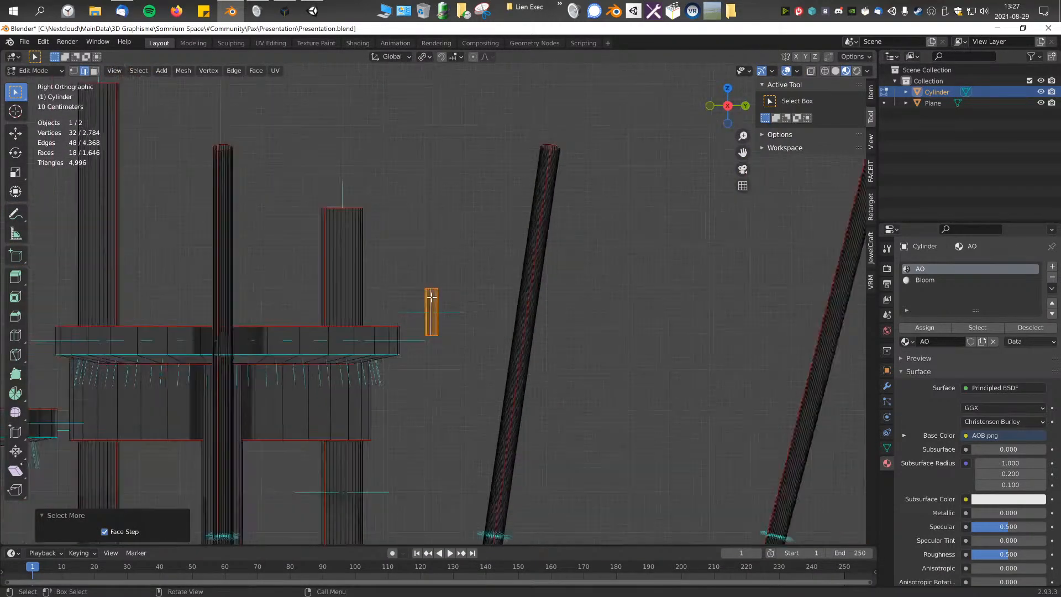
scroll(437, 305, up, 4)
key(r)
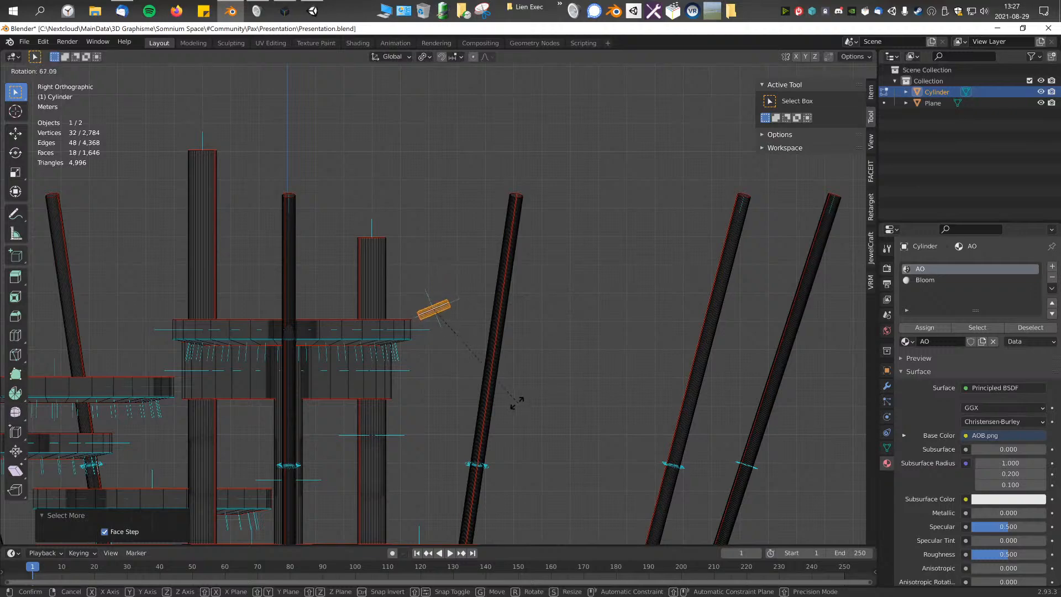
key(BackSpace)
key(BackSpace)
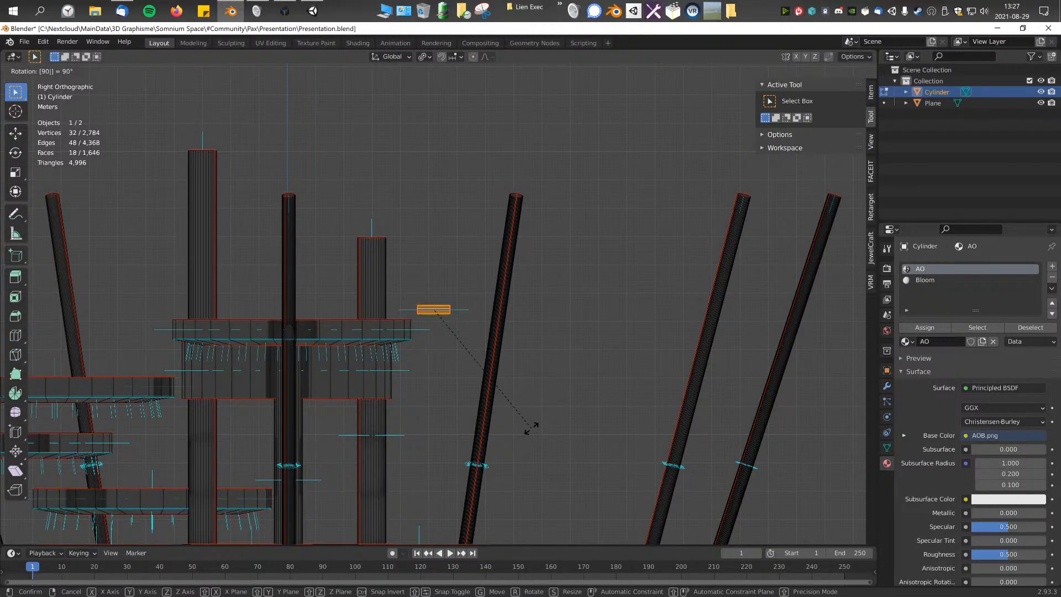
key(Return)
Step: In top view, rotate and move the small cylinder across the gap between central platform and +X/+Y stepping disc, scaling it by 1.38 and 1.07
key(KP_7)
scroll(441, 436, up, 3)
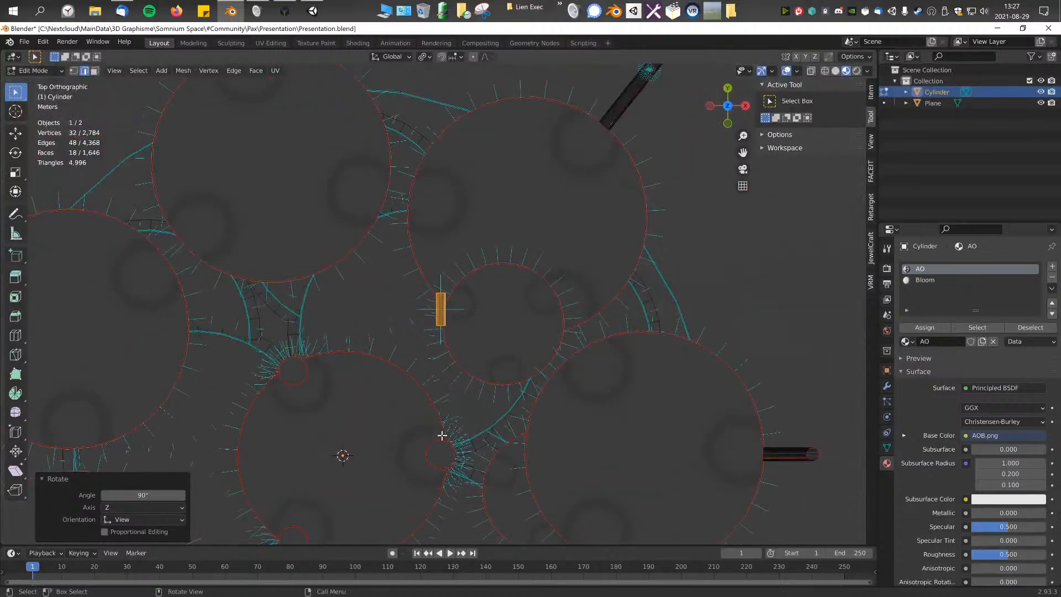
key(r)
click(613, 422)
key(g)
click(607, 479)
key(r)
click(561, 349)
key(g)
click(561, 361)
key(s)
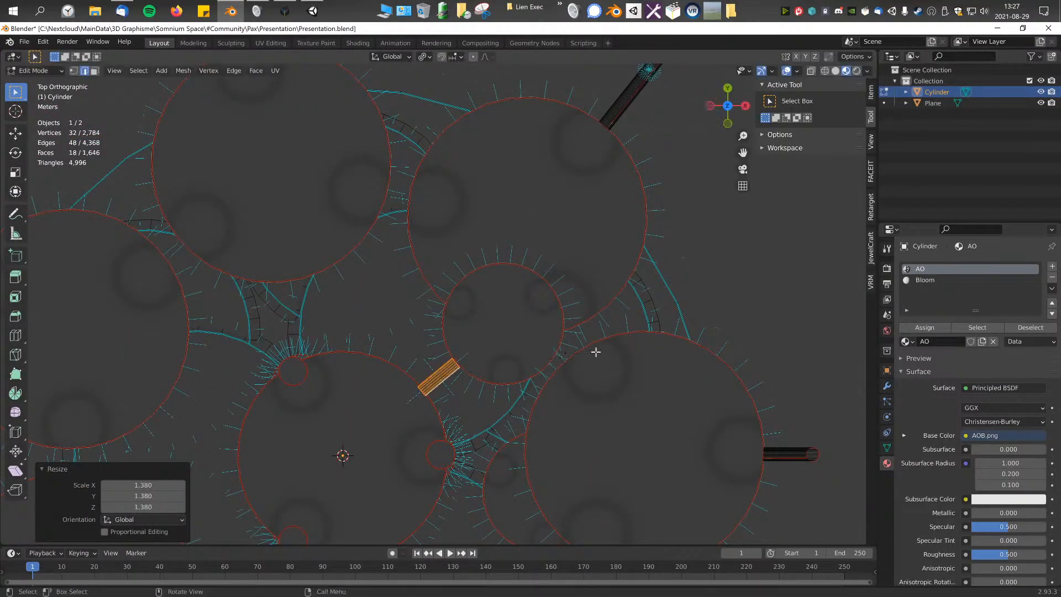
click(606, 339)
Step: Lower the connecting cylinder about 8.7 m along Z in front view to the level of the stepping discs
key(KP_1)
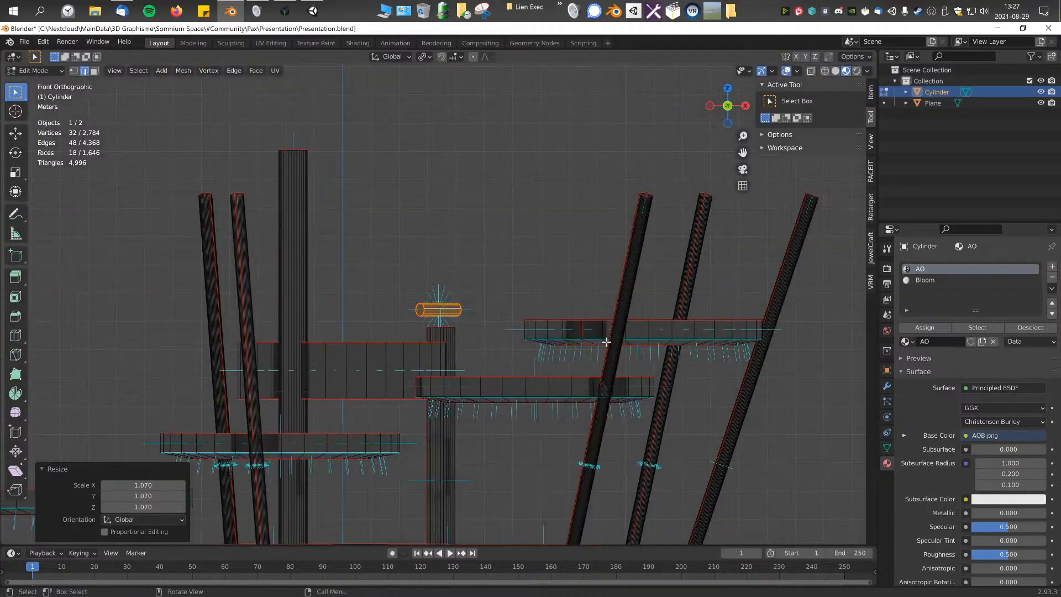
shift+middle_drag(462, 360, 446, 206)
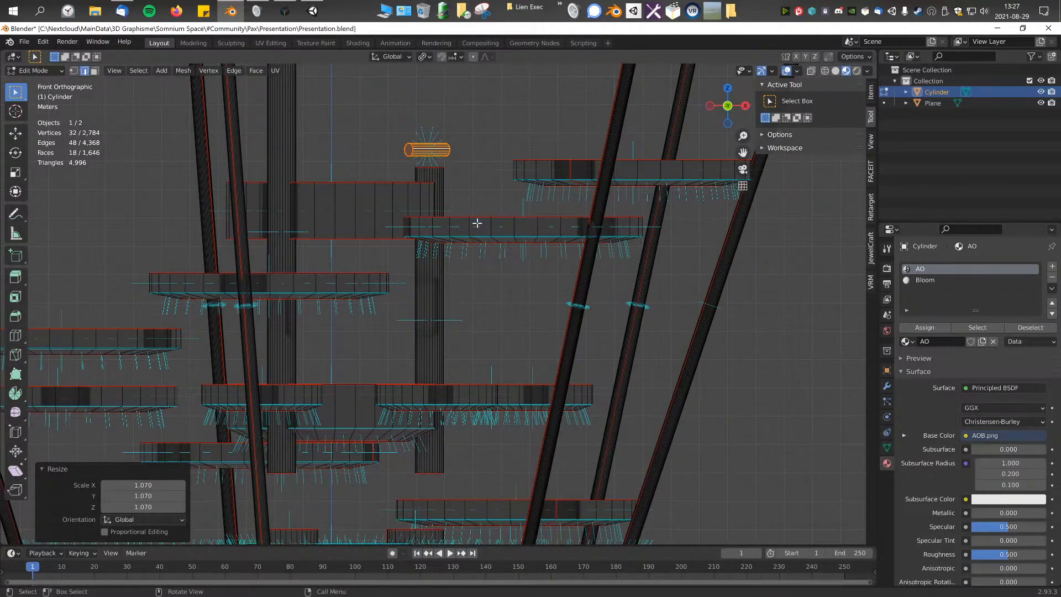
key(g)
key(z)
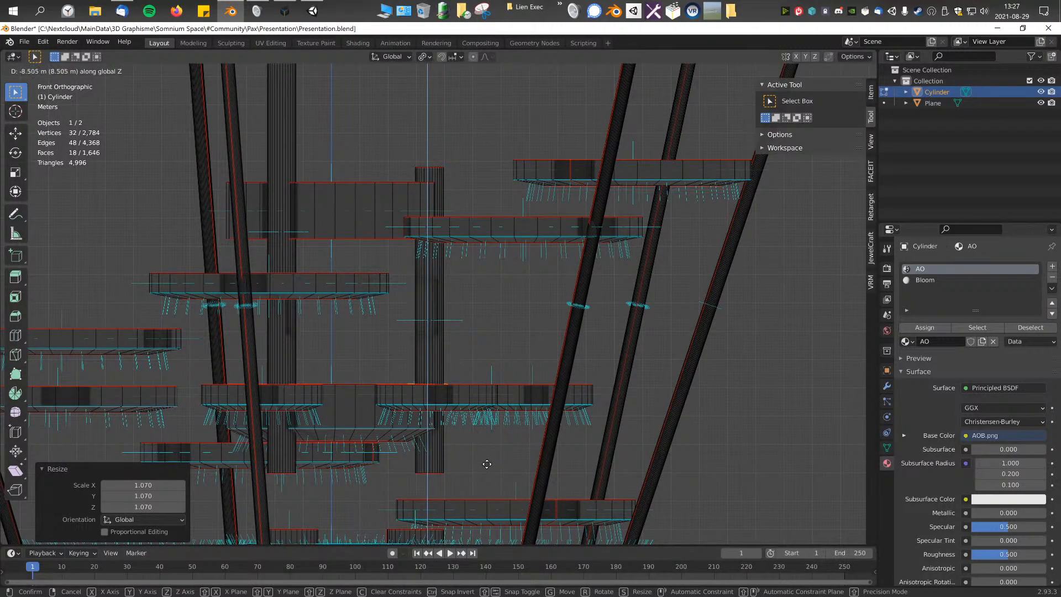
click(489, 450)
Step: Enlarge the connecting cylinder uniformly by about 1.494 so it bridges the gap between the central platform and the stepping disc
middle_drag(490, 448, 443, 296)
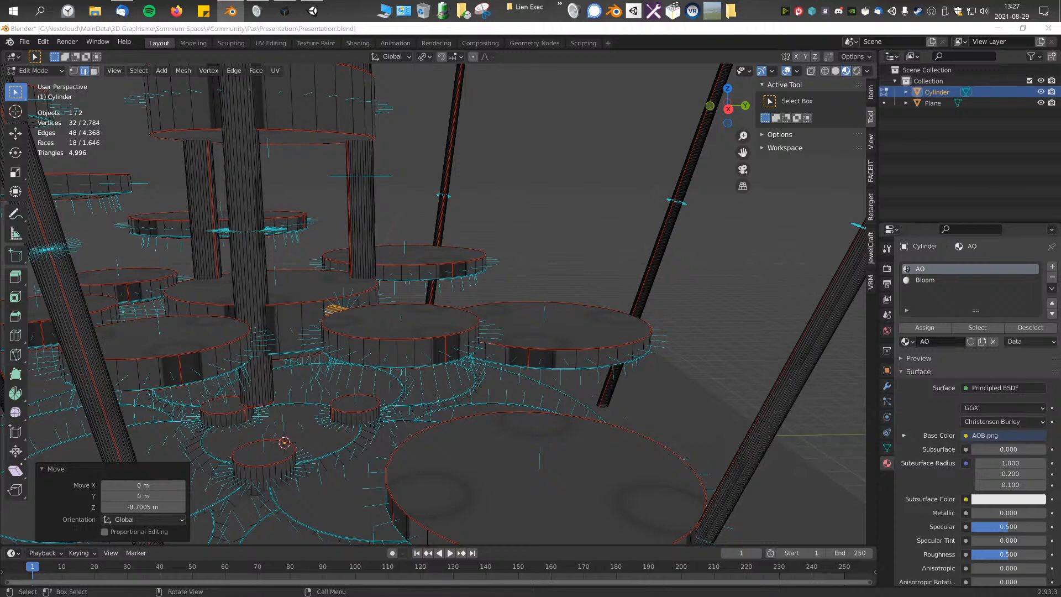
middle_drag(440, 330, 423, 422)
key(KP_7)
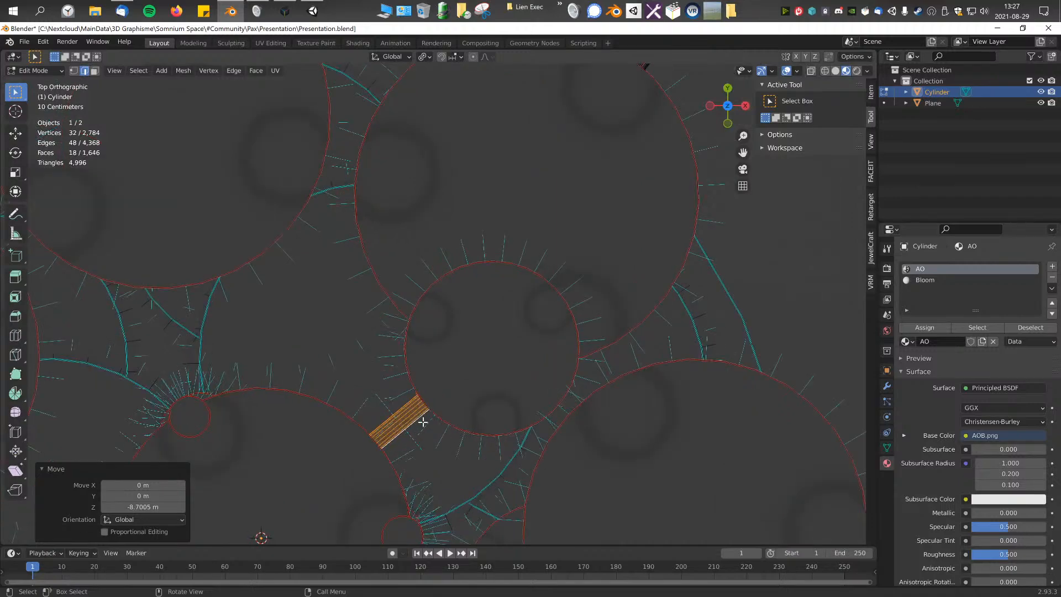
key(s)
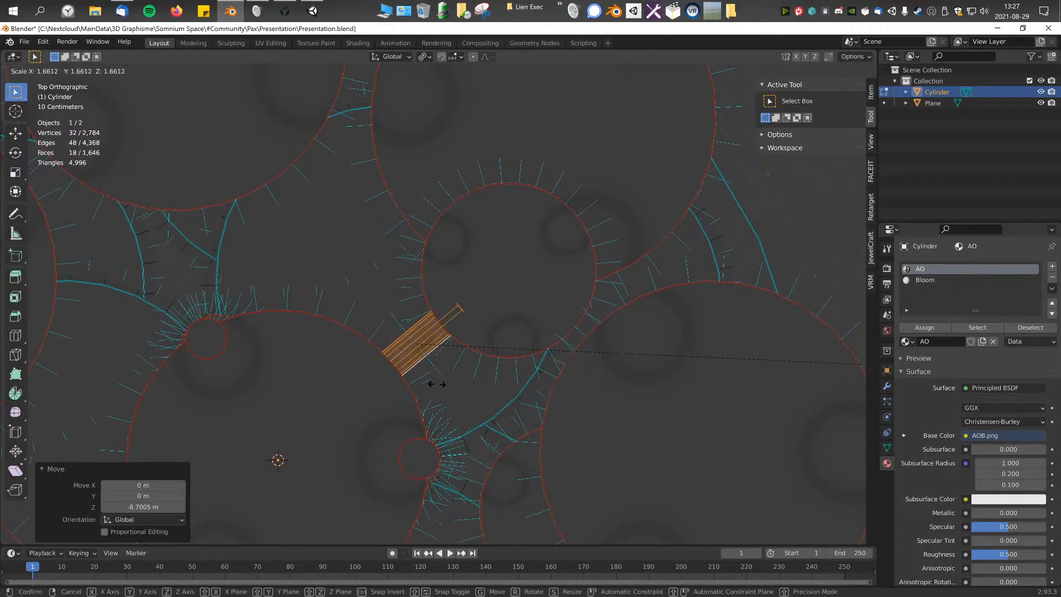
click(310, 352)
middle_drag(244, 337, 431, 307)
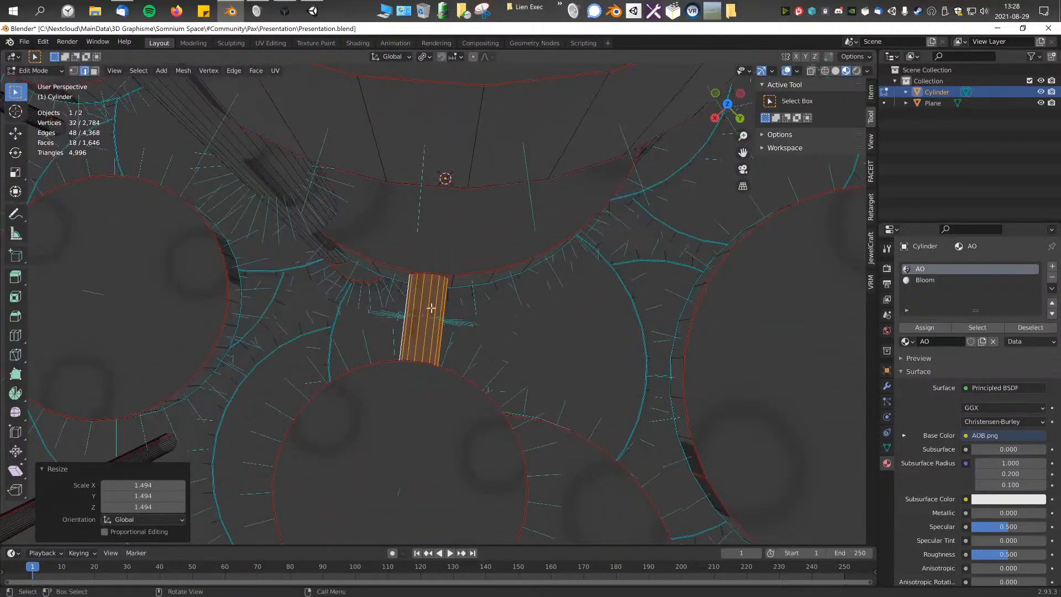
Step: In top view, try duplicating the connecting cylinder and rotating the copy
key(KP_7)
shift+middle_drag(452, 370, 433, 240)
scroll(433, 239, down, 4)
shift+middle_drag(556, 315, 506, 289)
scroll(506, 290, up, 1)
shift+middle_drag(470, 226, 496, 251)
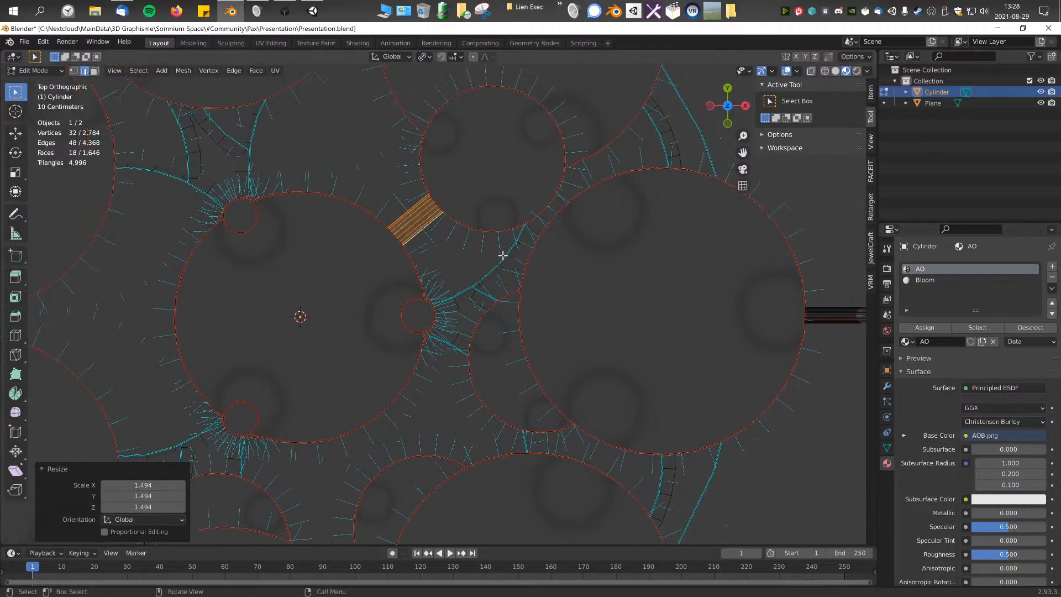
key(shift+d)
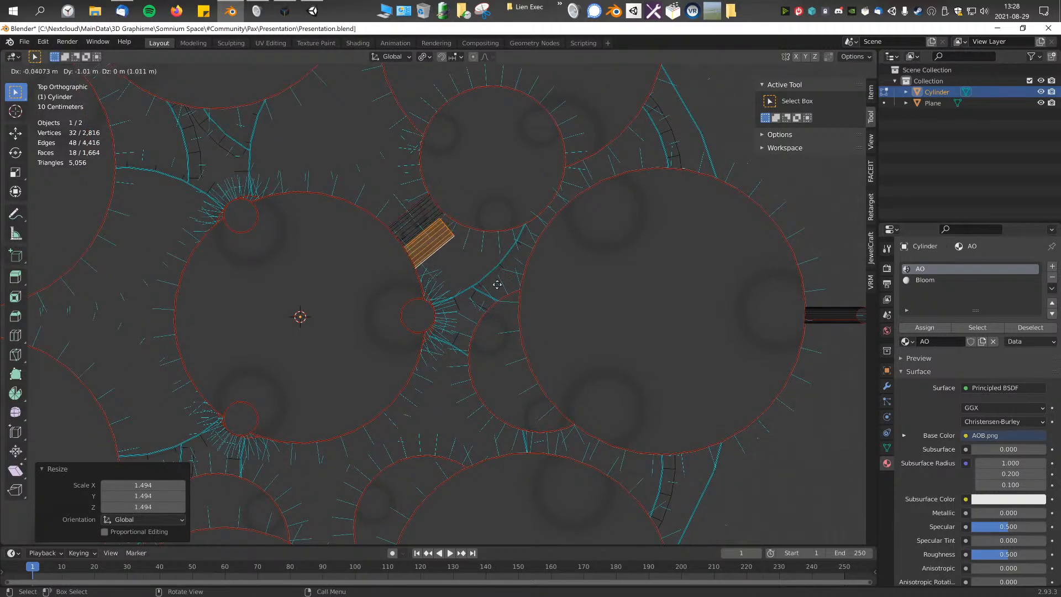
key(r)
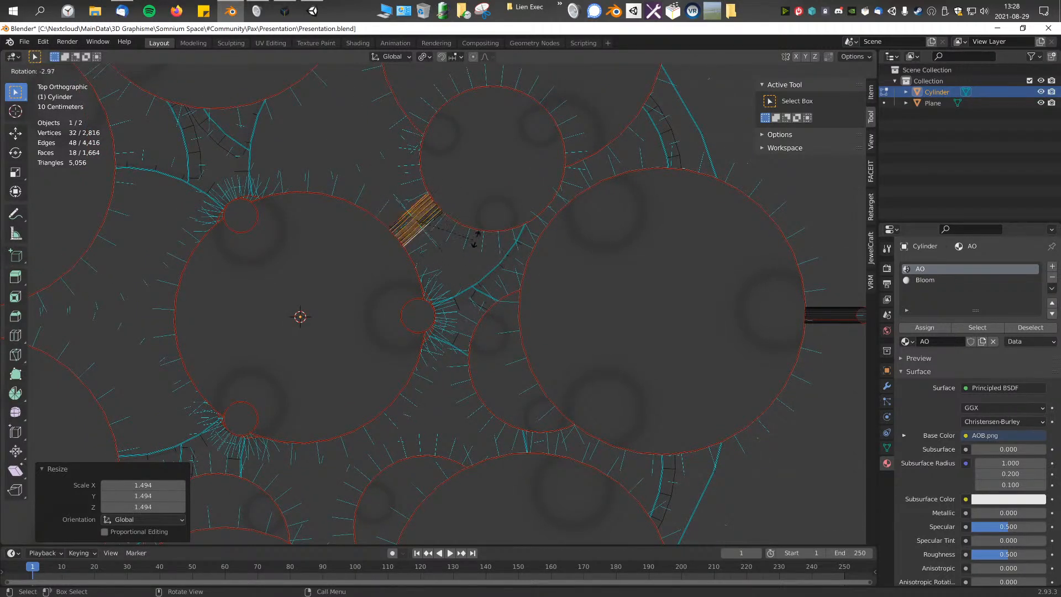
key(Escape)
key(ctrl+z)
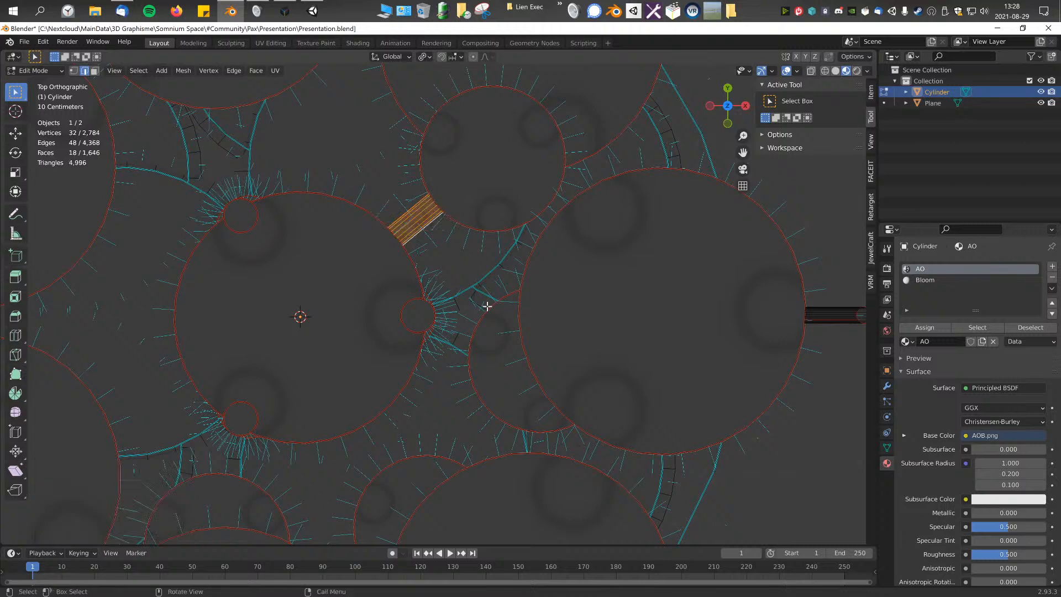
Step: Try placing a duplicate of the connecting cylinder above the central platform's rim and rotating it 43.1° about Z
key(g)
click(439, 209)
key(ctrl+z)
key(shift+d)
click(405, 187)
key(r)
click(432, 236)
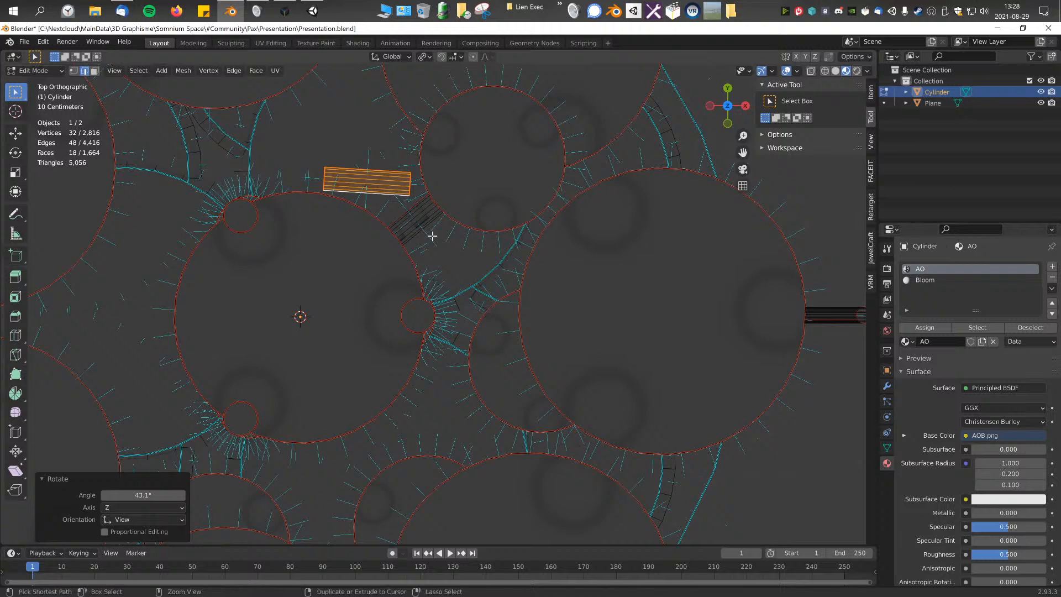
key(ctrl+z)
key(ctrl+z)
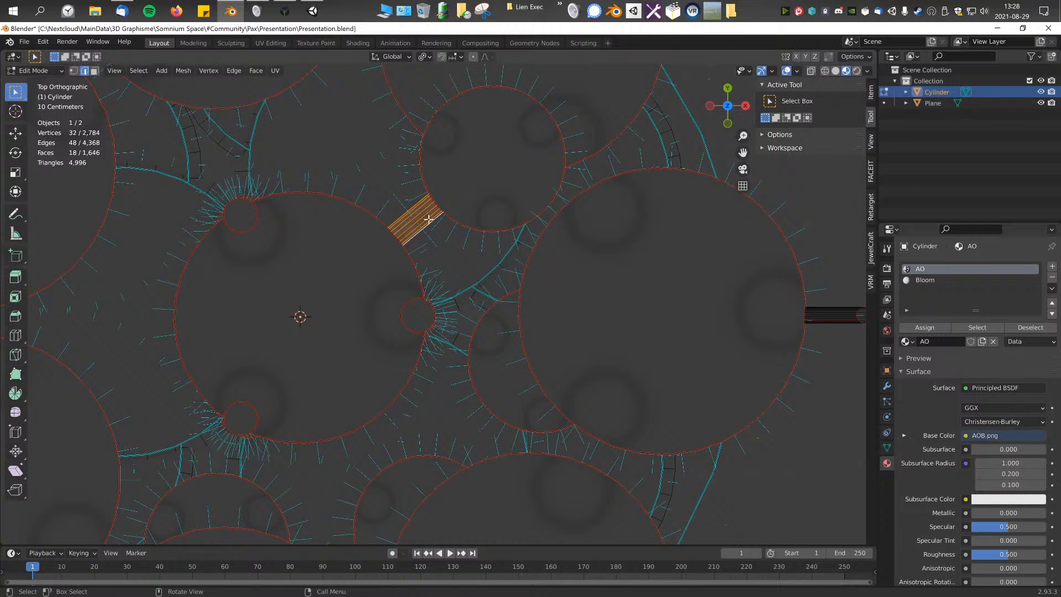
Step: Try rotating the connecting cylinder with the transform pivot point set to Individual Origins
click(407, 59)
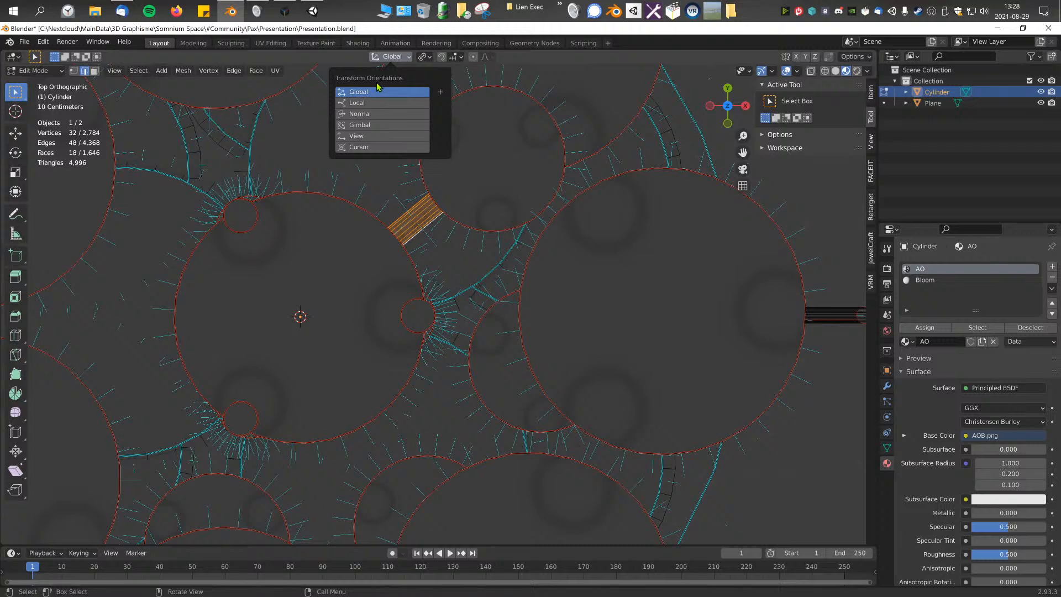
click(362, 95)
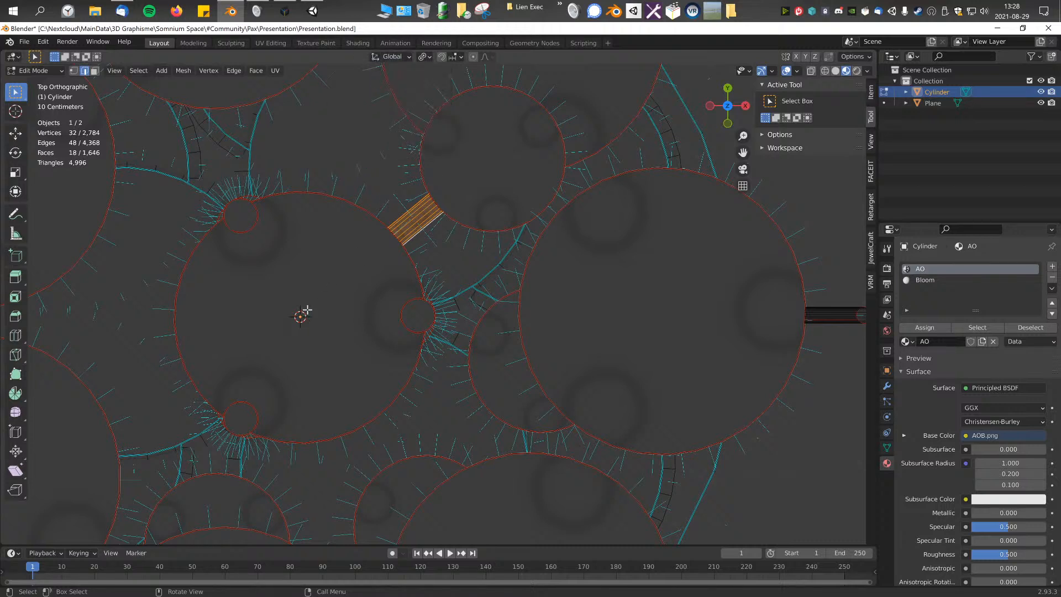
click(401, 64)
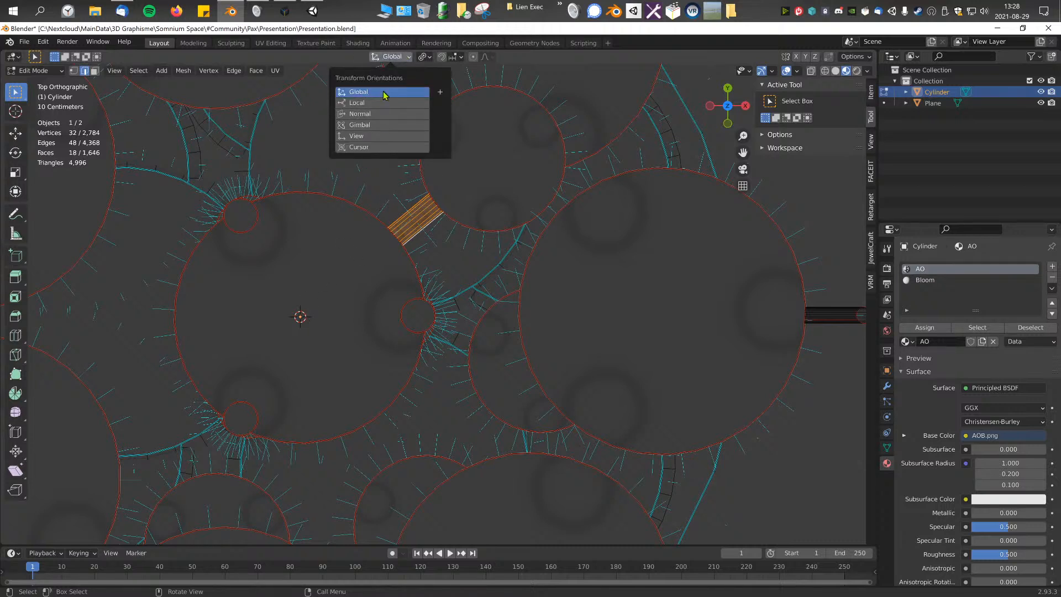
key(r)
key(Escape)
click(400, 57)
click(427, 58)
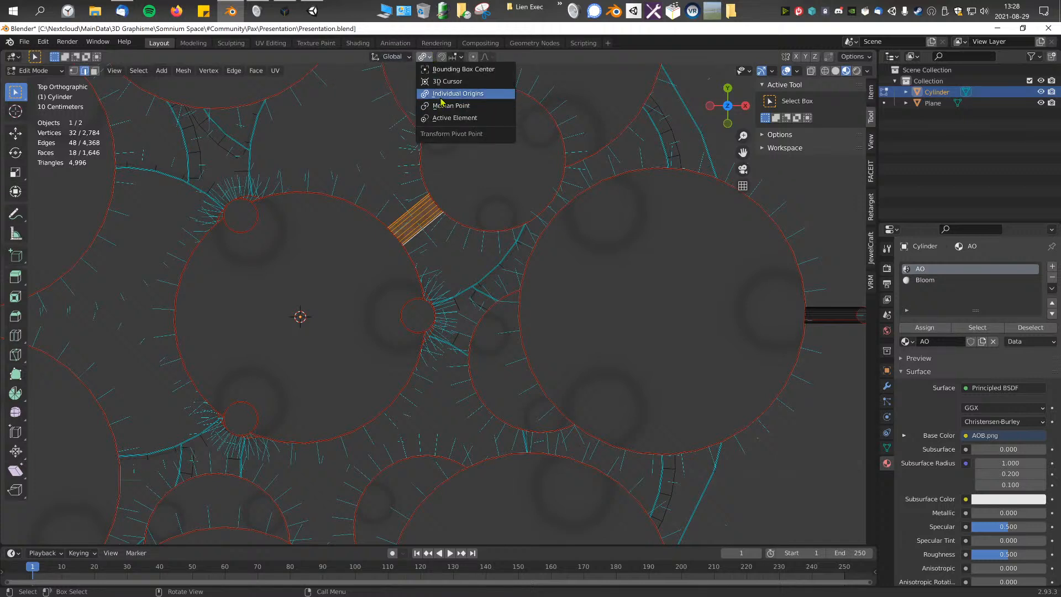
click(426, 58)
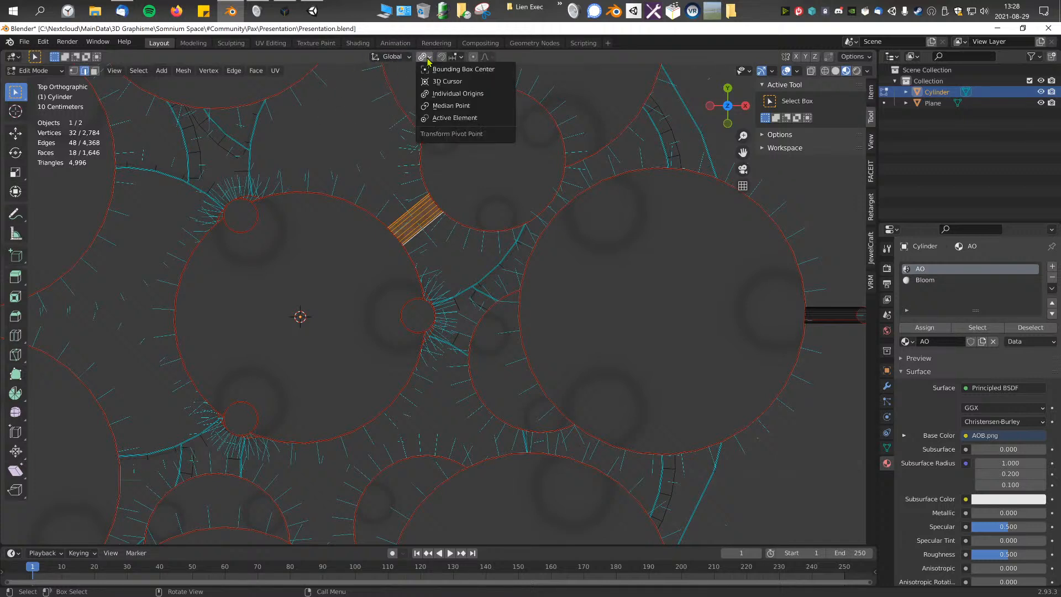
click(457, 97)
key(r)
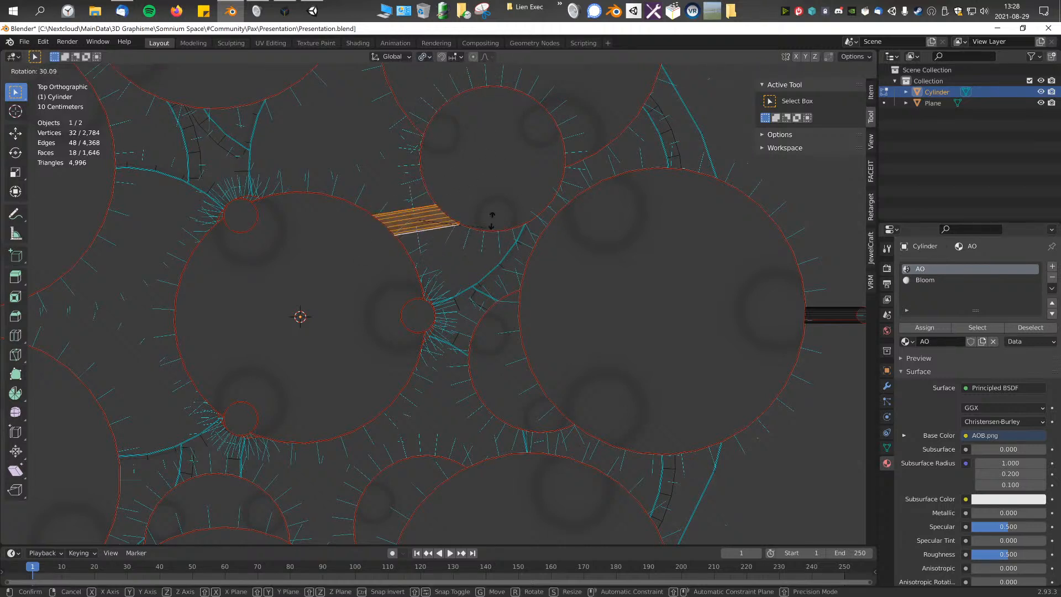
click(495, 167)
key(ctrl+z)
Step: Set the transform pivot to 3D Cursor, then duplicate the connecting cylinder and rotate the copy 50.6° about Z to the adjacent stepping disc
click(426, 57)
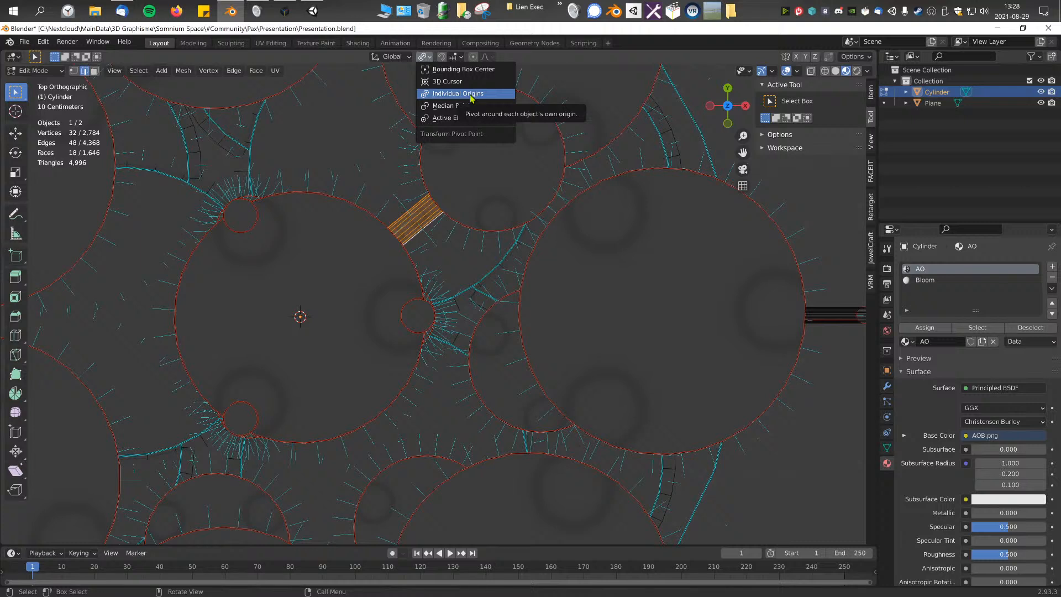
click(457, 83)
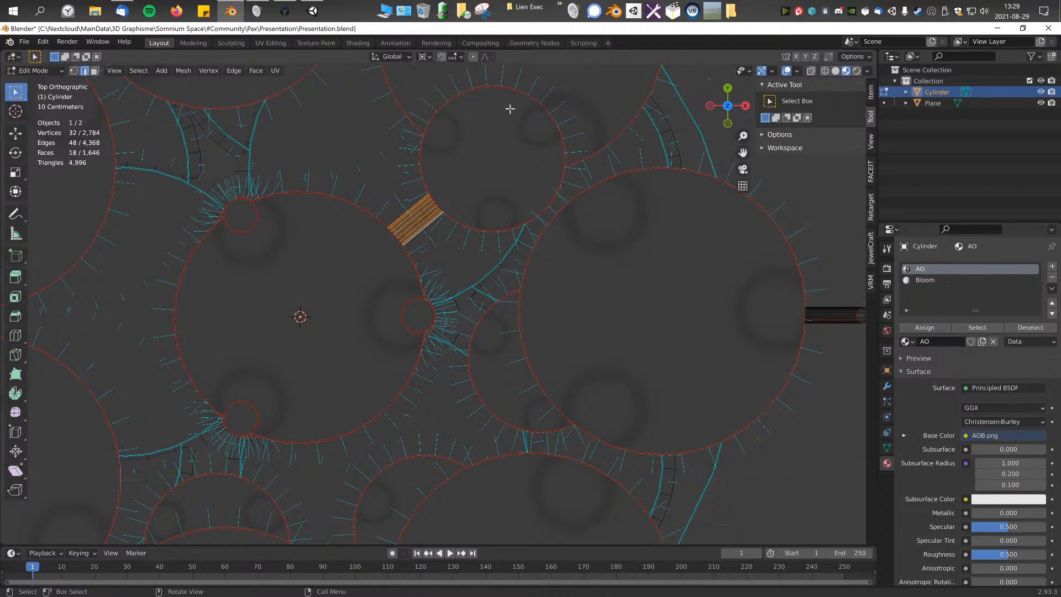
key(shift+d)
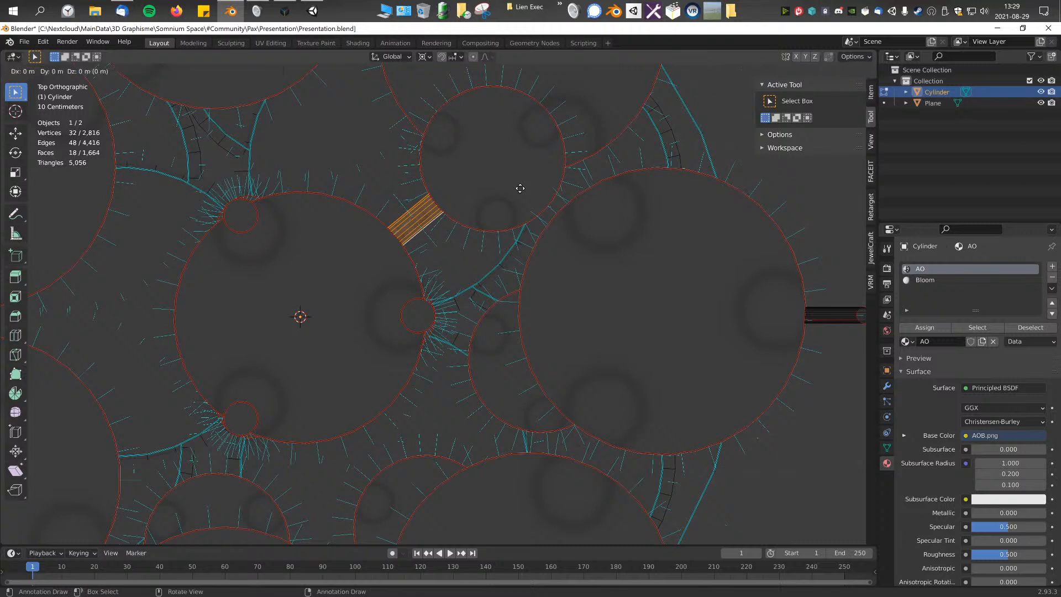
key(r)
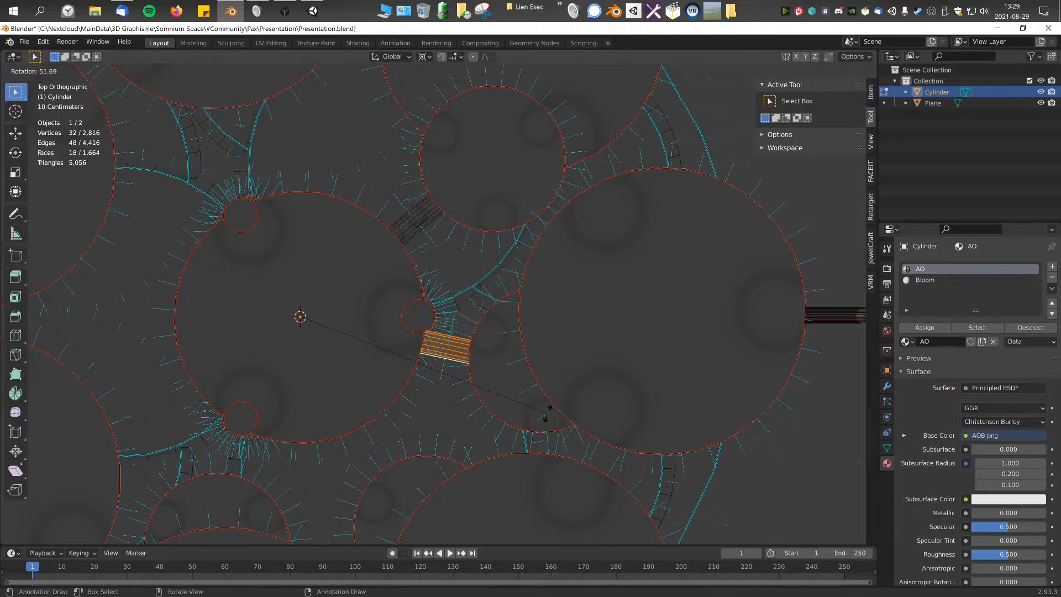
click(554, 410)
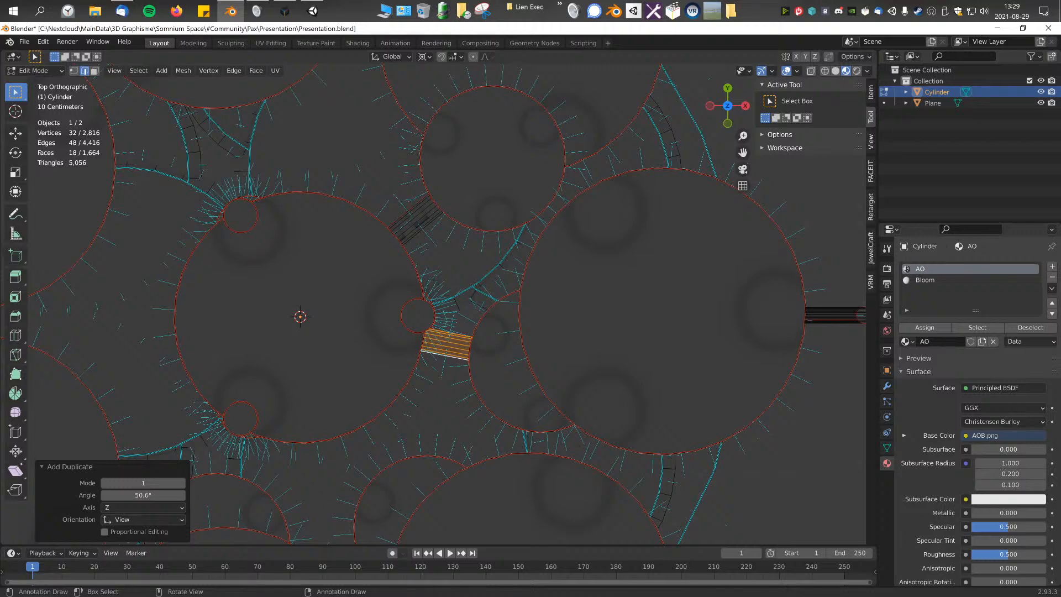
Step: Try moving the copied connecting cylinder freely in top view
scroll(417, 288, up, 1)
shift+middle_drag(415, 300, 602, 339)
scroll(497, 207, up, 2)
key(g)
click(514, 193)
key(ctrl+z)
scroll(601, 321, down, 3)
shift+middle_drag(609, 296, 630, 318)
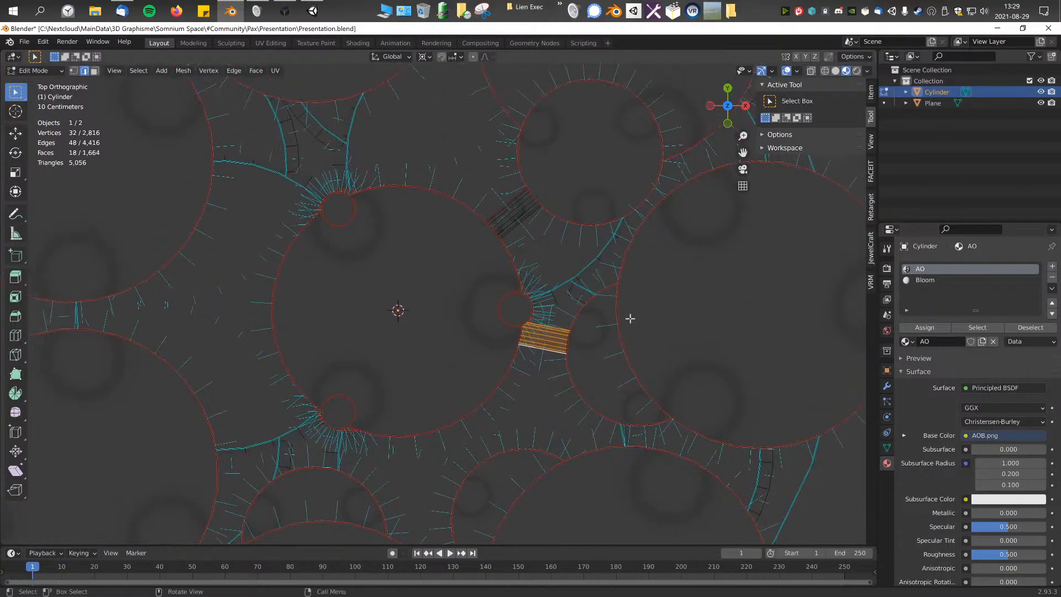
Step: Make two more connecting cylinders around the 3D cursor, each duplicated from the previous one and rotated 49.2° and about 51.3°
key(shift+d)
key(r)
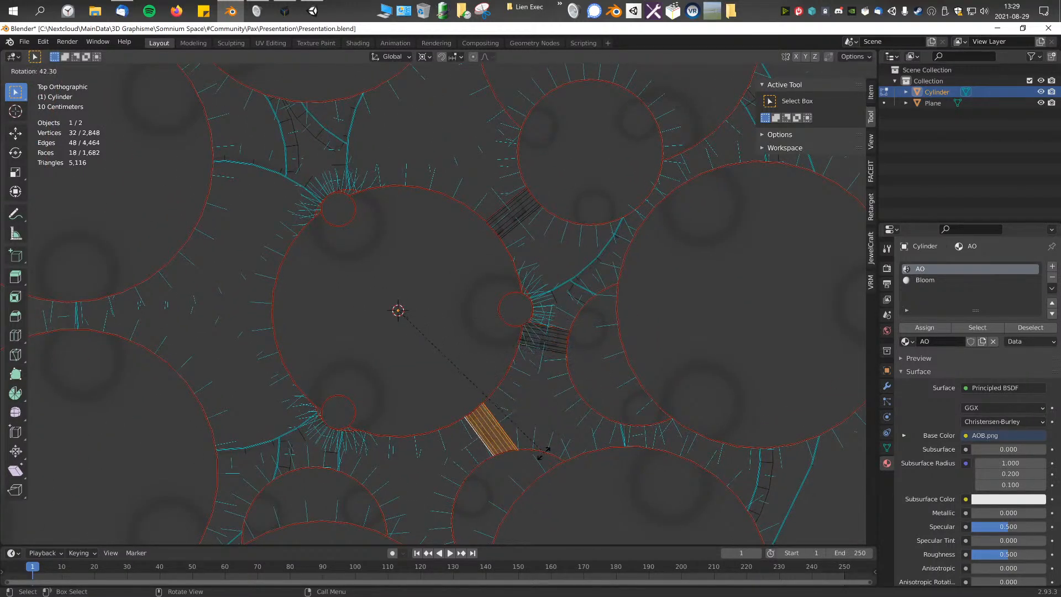
click(523, 466)
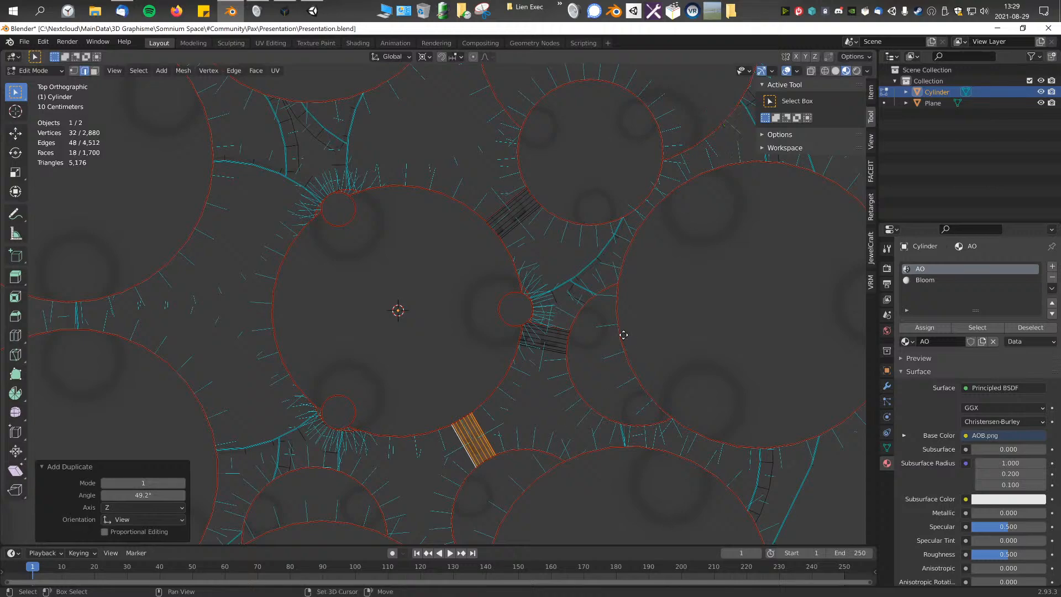
key(shift+d)
key(r)
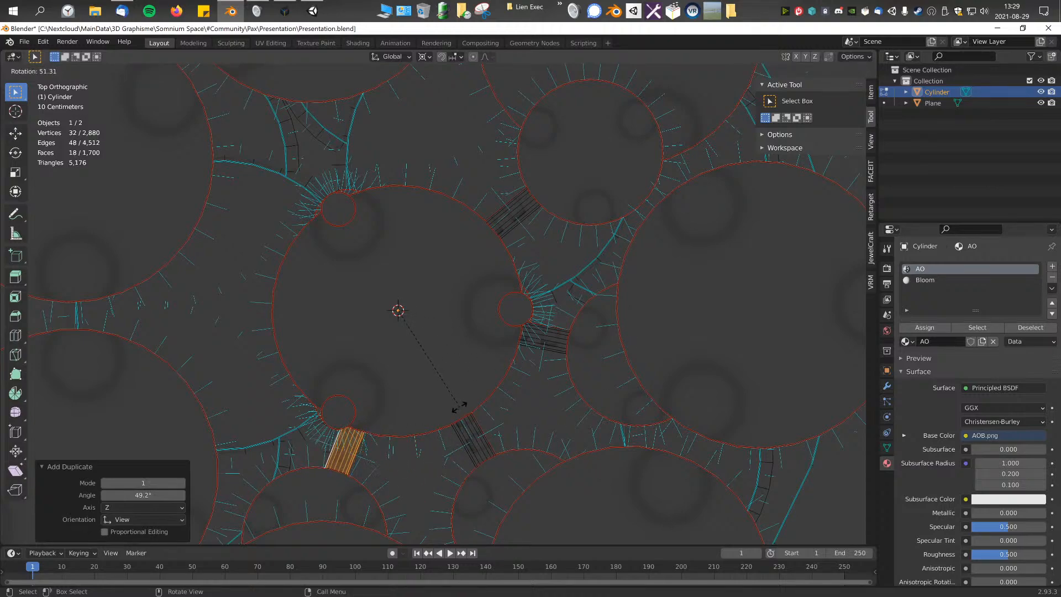
click(460, 407)
Step: Select the three whole vertical pillars standing around the central platform's edge and delete their vertices
middle_drag(461, 407, 443, 336)
click(444, 252)
middle_drag(526, 230, 576, 221)
shift+click(575, 221)
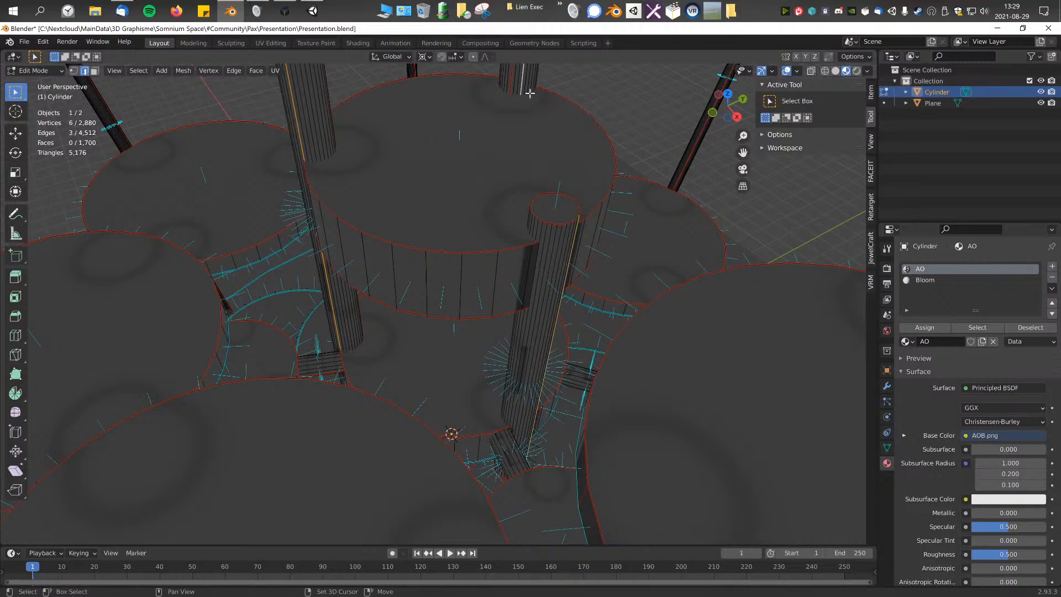
scroll(527, 92, down, 6)
middle_drag(442, 292, 483, 254)
scroll(483, 253, up, 6)
middle_drag(486, 320, 532, 318)
click(466, 332)
shift+click(427, 209)
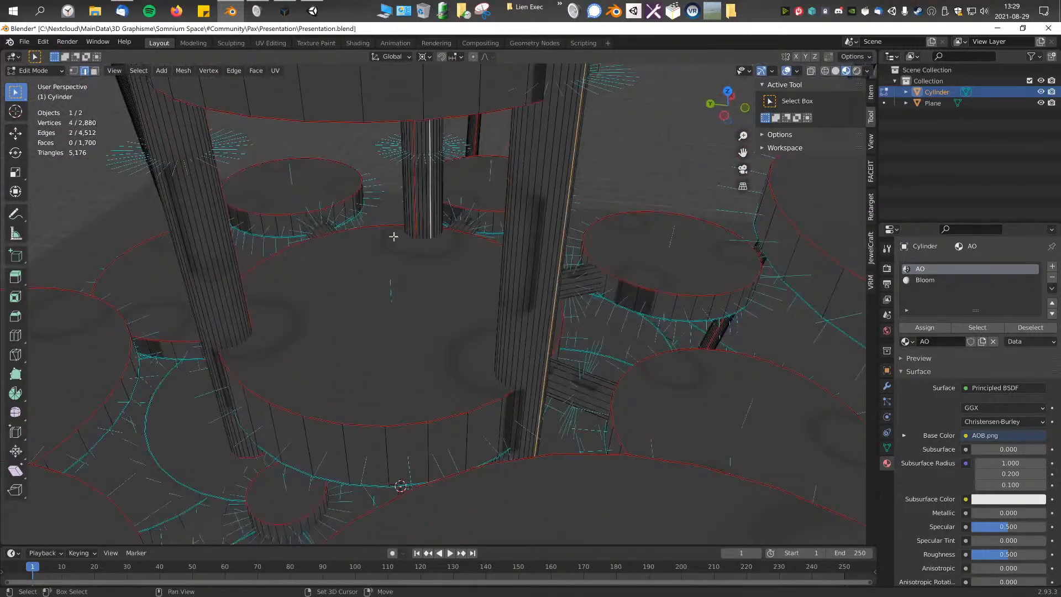
key(ctrl+KP_Add)
key(ctrl+KP_Add)
key(x)
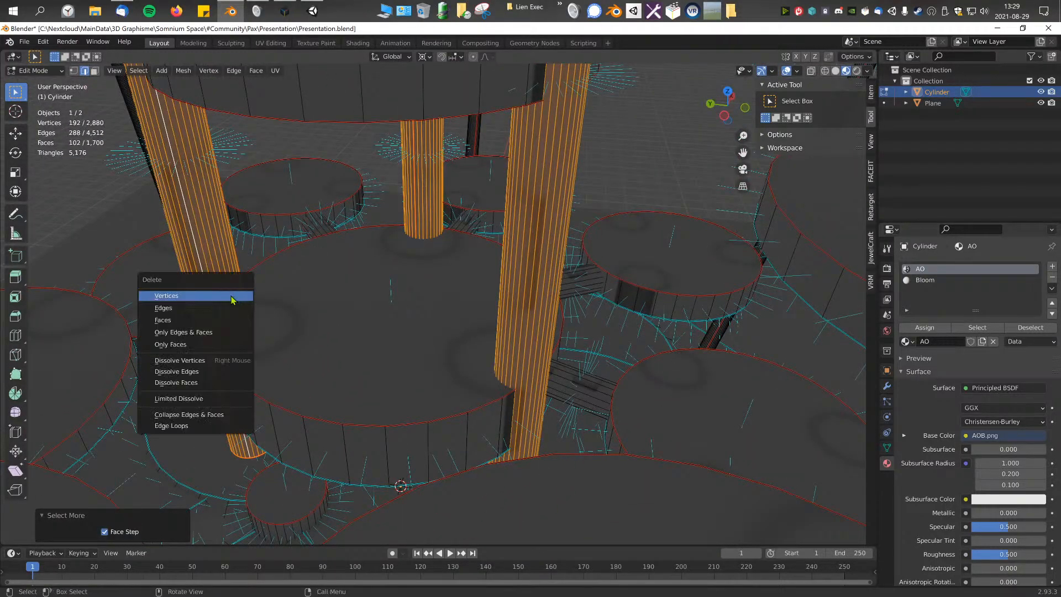
click(231, 295)
Step: Select the connecting cylinders completely and scale them along the Z axis
middle_drag(231, 295, 535, 345)
click(427, 314)
key(ctrl+KP_Add)
key(ctrl+KP_Add)
key(s)
key(z)
click(611, 346)
Step: Dissolve the upper lengthwise edges of the connecting cylinders so each one has a single flat top face
scroll(440, 372, up, 1)
scroll(503, 391, up, 2)
click(552, 364)
shift+click(475, 327)
middle_drag(475, 327, 376, 351)
shift+click(312, 381)
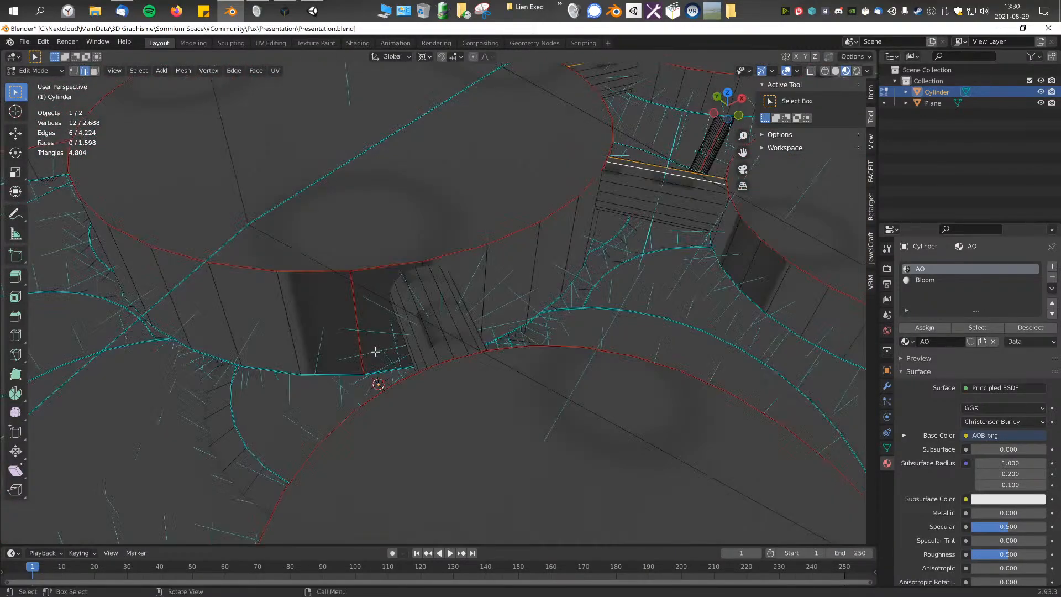
shift+click(452, 316)
middle_drag(453, 316, 442, 284)
right_click(442, 284)
click(403, 371)
middle_drag(403, 372, 643, 374)
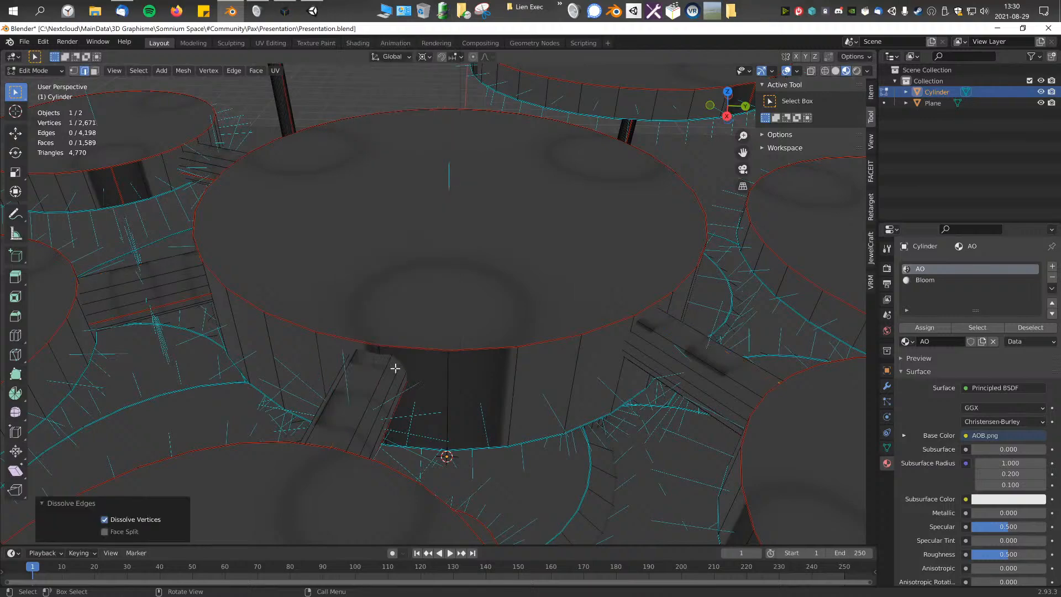
shift+click(434, 379)
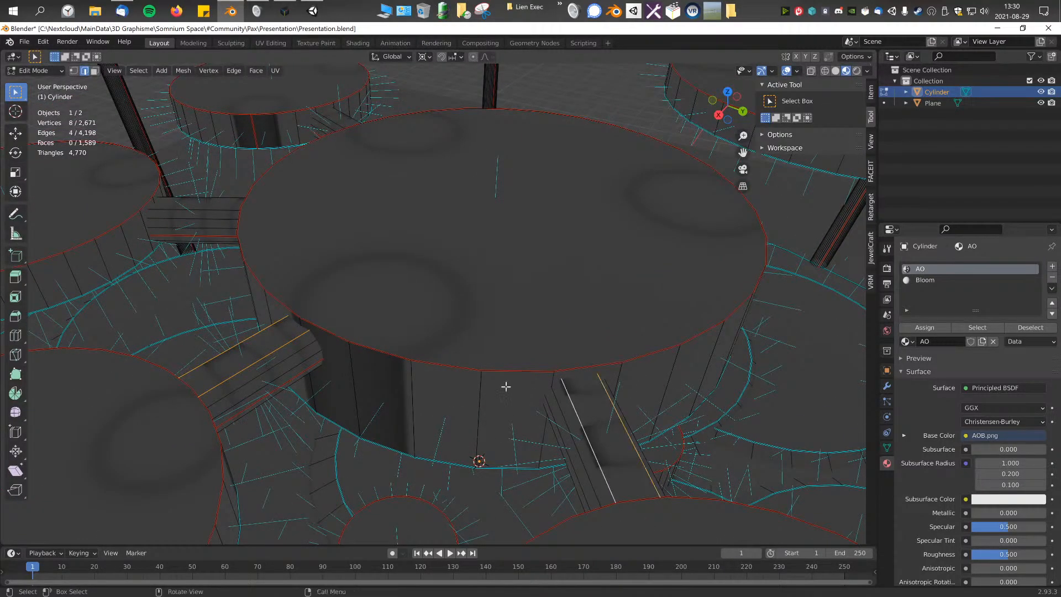
Step: Turn off the face normals display in the viewport overlays
middle_drag(540, 400, 613, 281)
click(797, 72)
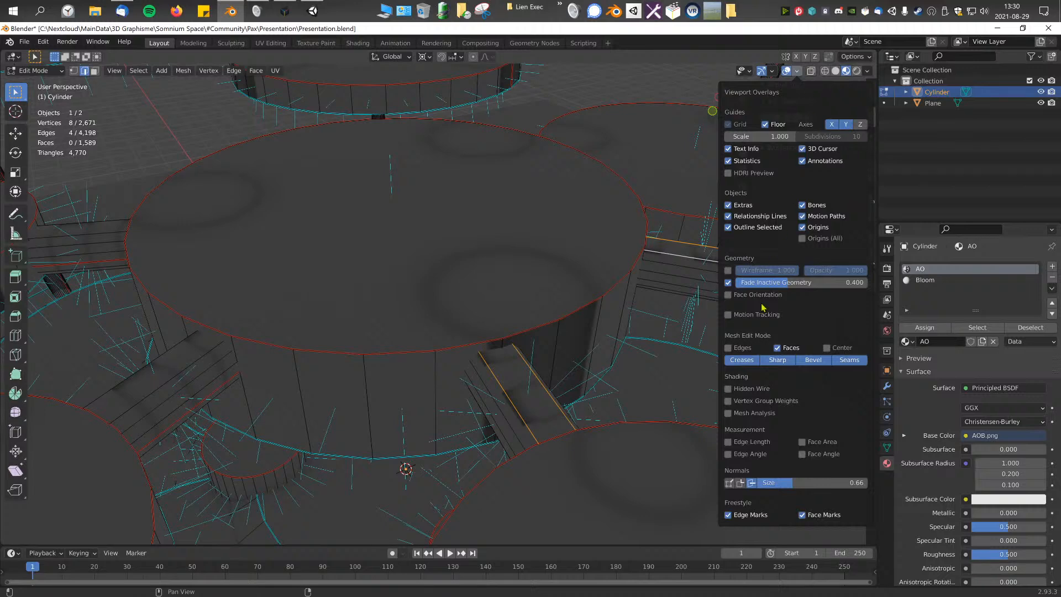
click(800, 67)
click(797, 67)
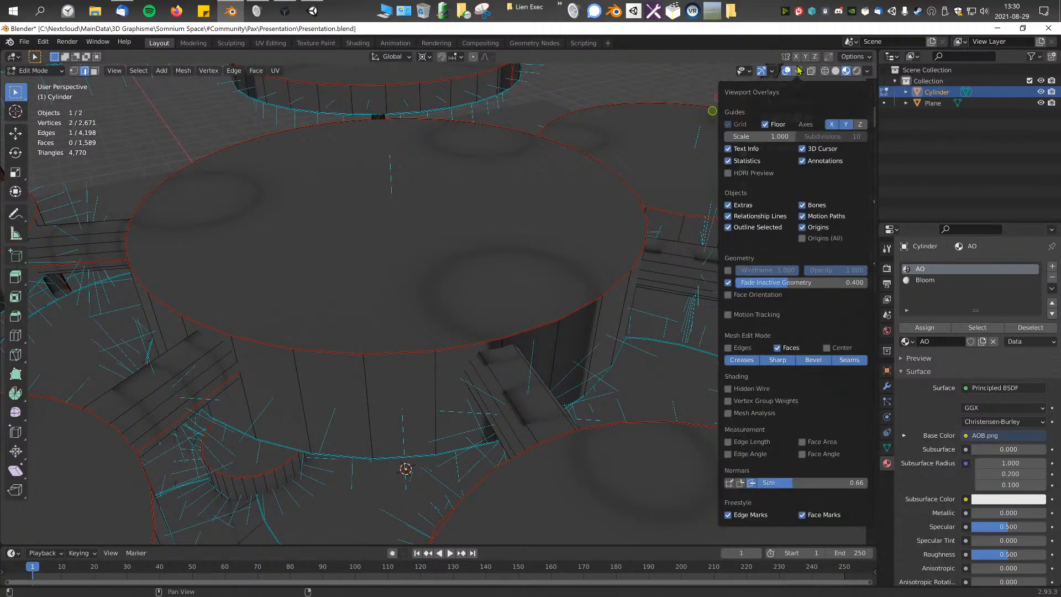
click(751, 485)
middle_drag(531, 382, 522, 380)
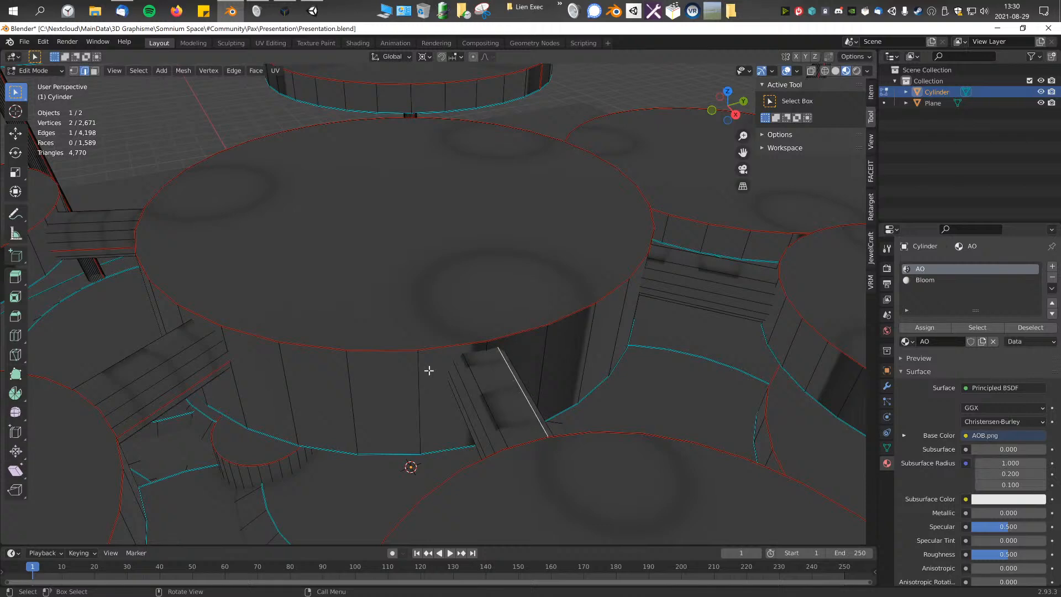
Step: In face select mode, select the flat top faces of all four connecting cylinders and split their custom normals
click(94, 70)
click(190, 324)
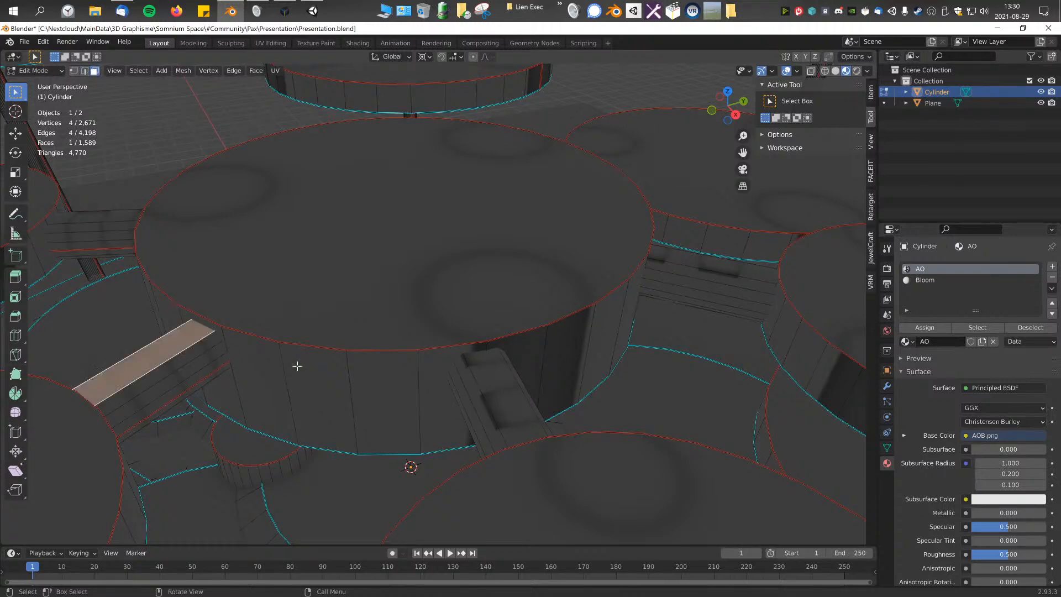
shift+click(506, 387)
shift+click(708, 265)
middle_drag(709, 265, 442, 279)
scroll(552, 319, down, 5)
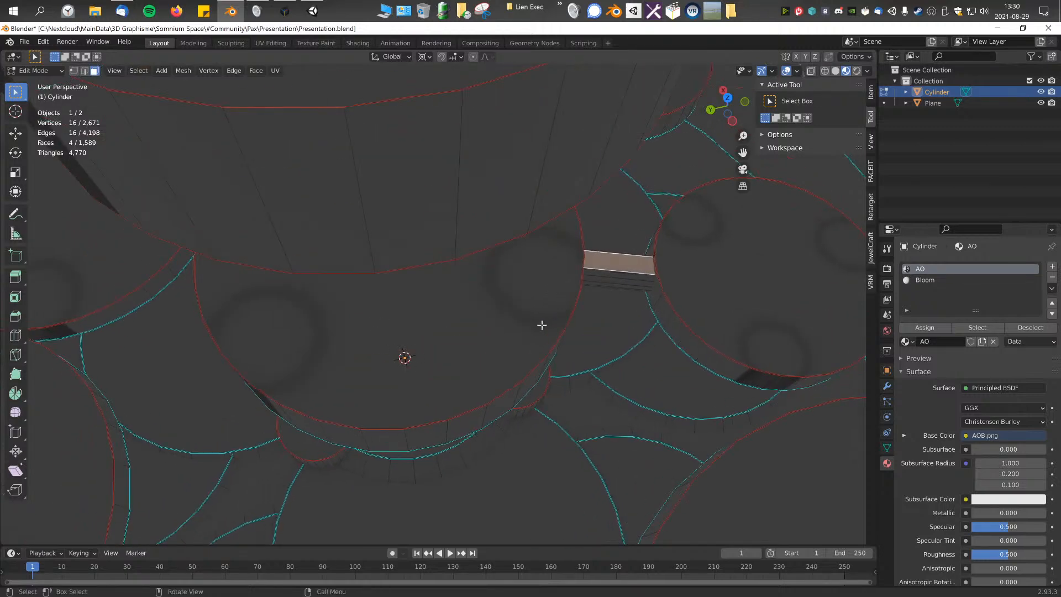
middle_drag(511, 338, 531, 316)
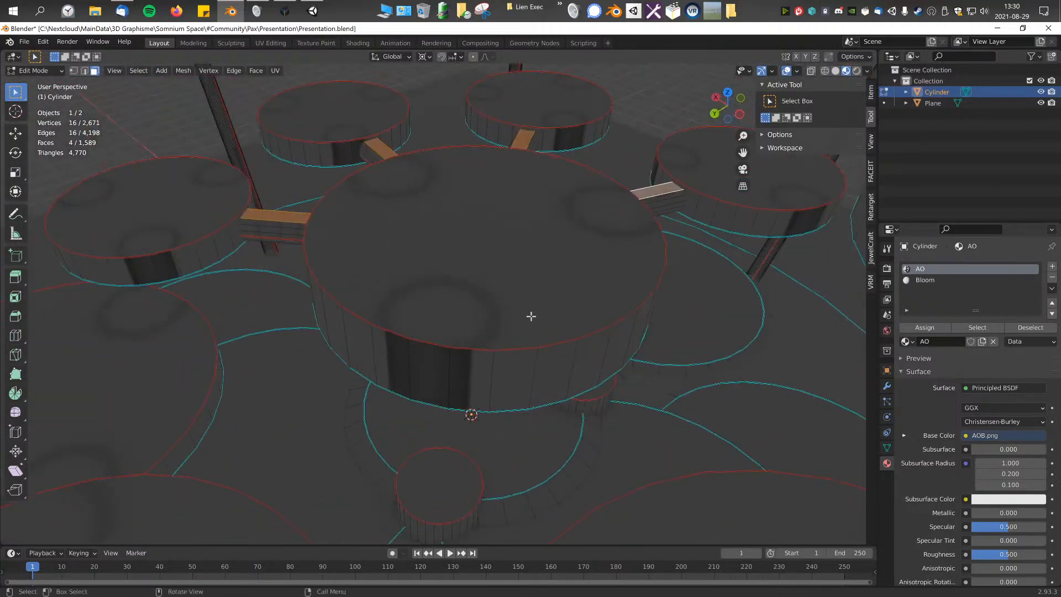
key(alt+n)
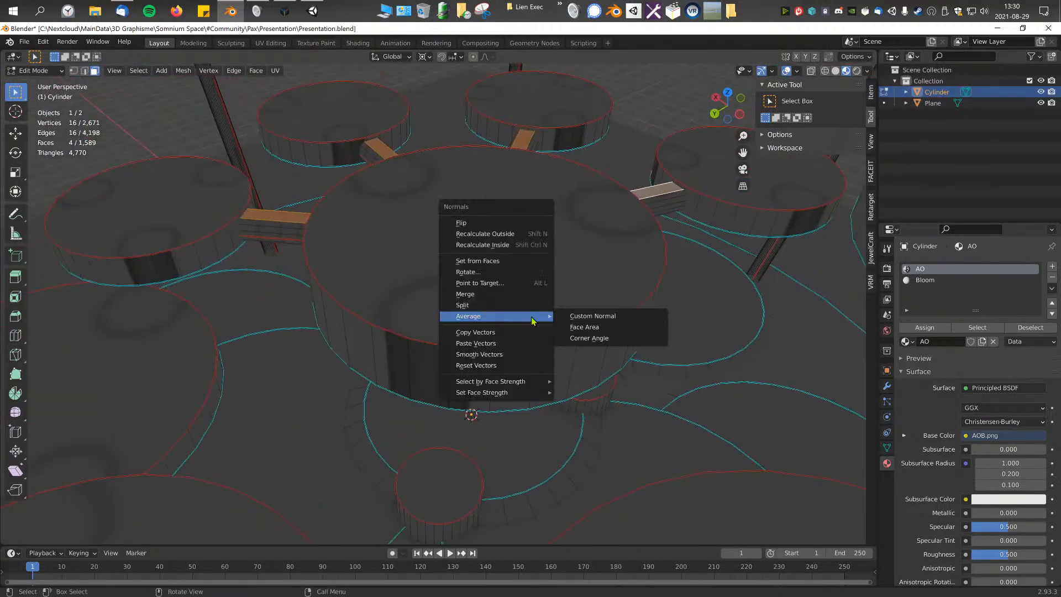
click(498, 310)
Step: Return to Object Mode, check the shading of the connectors up close, and switch to the Shading workspace
middle_drag(498, 310, 584, 381)
mouse_move(541, 347)
middle_down()
mouse_move(526, 332)
mouse_move(518, 367)
mouse_move(477, 387)
mouse_move(533, 328)
middle_up()
key(Tab)
scroll(550, 304, down, 2)
scroll(592, 216, up, 3)
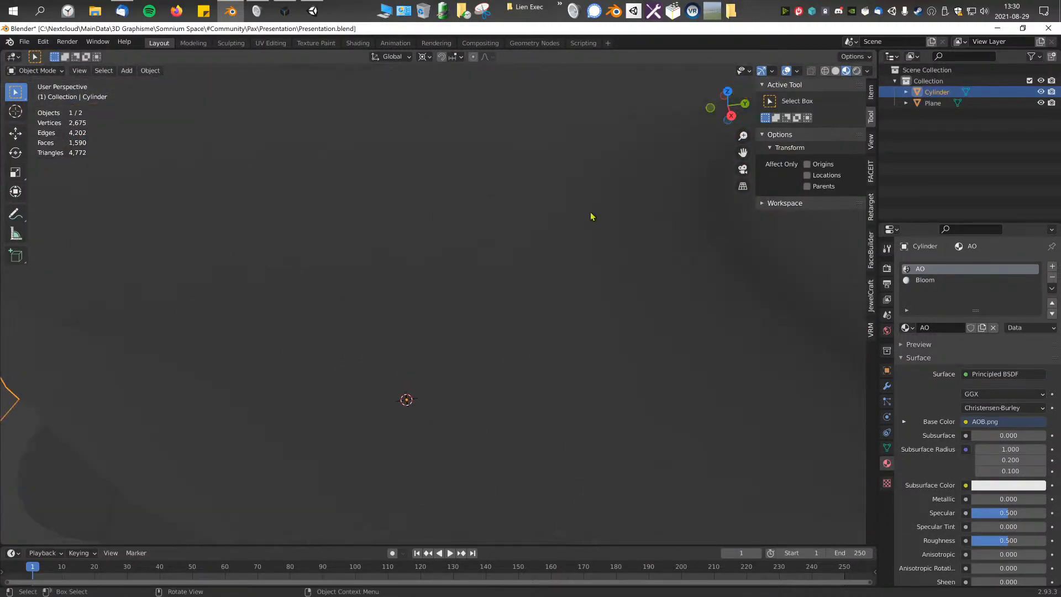
click(506, 269)
click(464, 233)
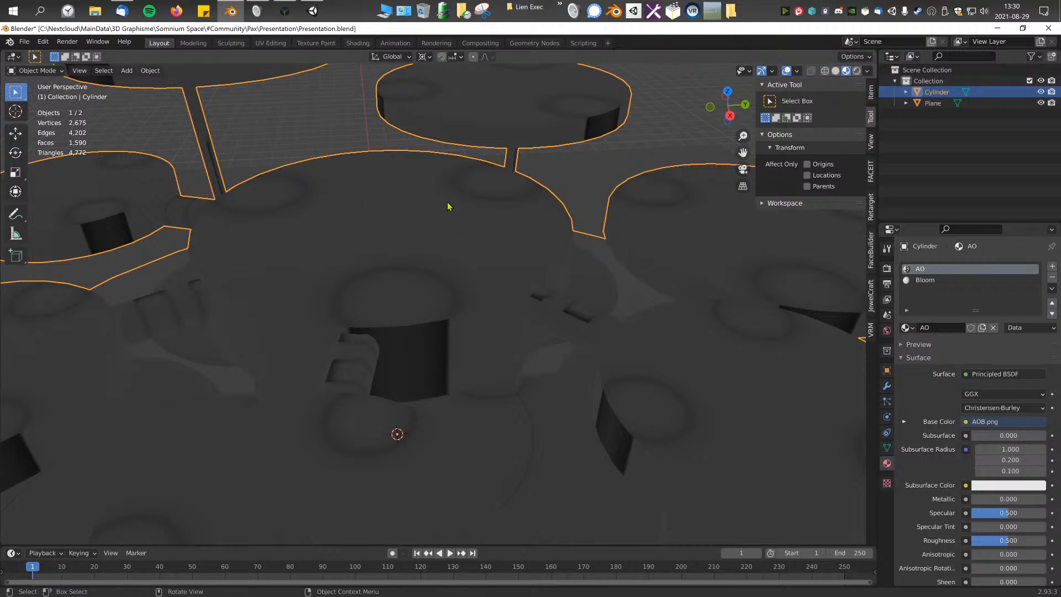
click(358, 43)
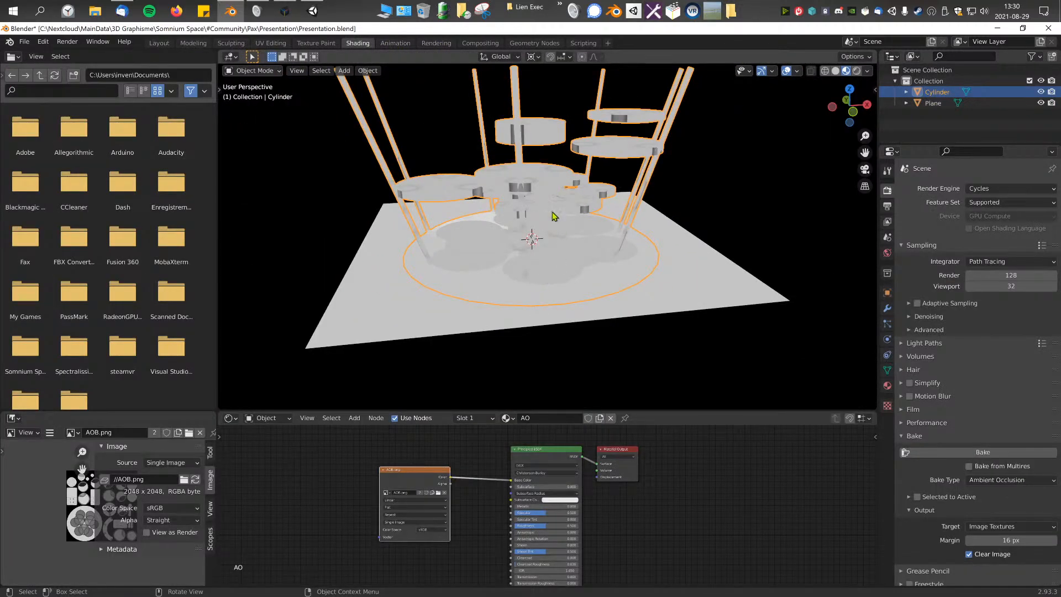
Step: Unlink the AOB.png texture from the AO material's Base Color, use a plain light grey instead, and save the file
scroll(547, 197, up, 2)
scroll(542, 245, down, 3)
scroll(542, 245, up, 2)
scroll(501, 474, up, 2)
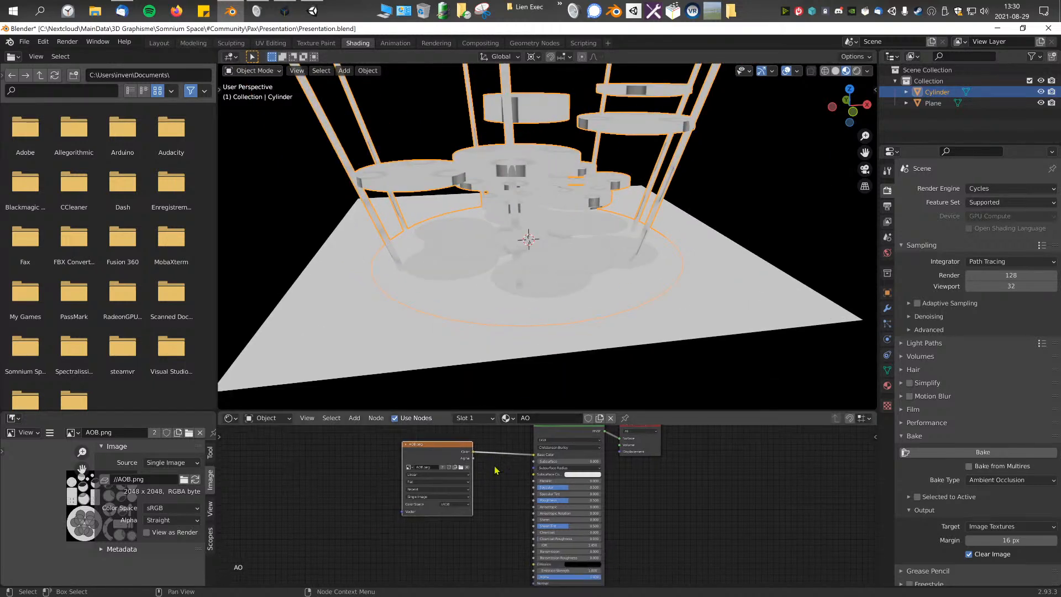
drag(528, 486, 473, 491)
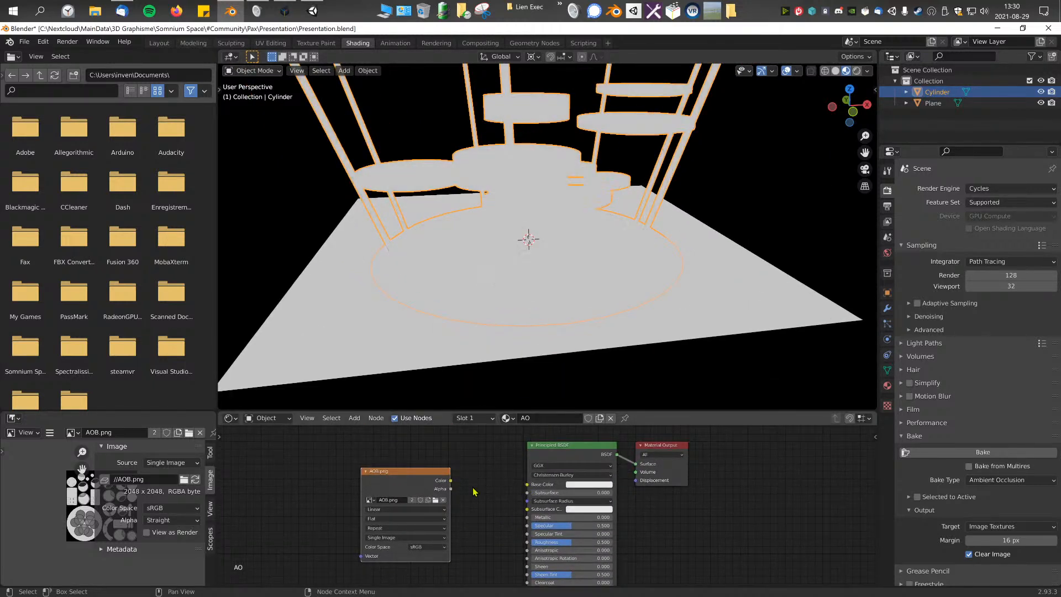
click(594, 489)
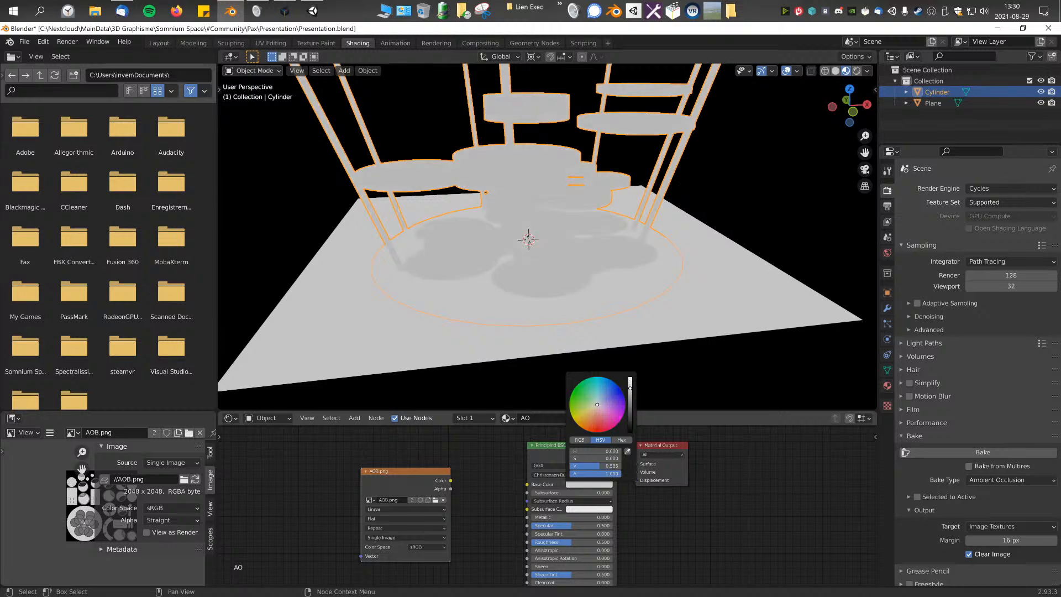
key(ctrl+s)
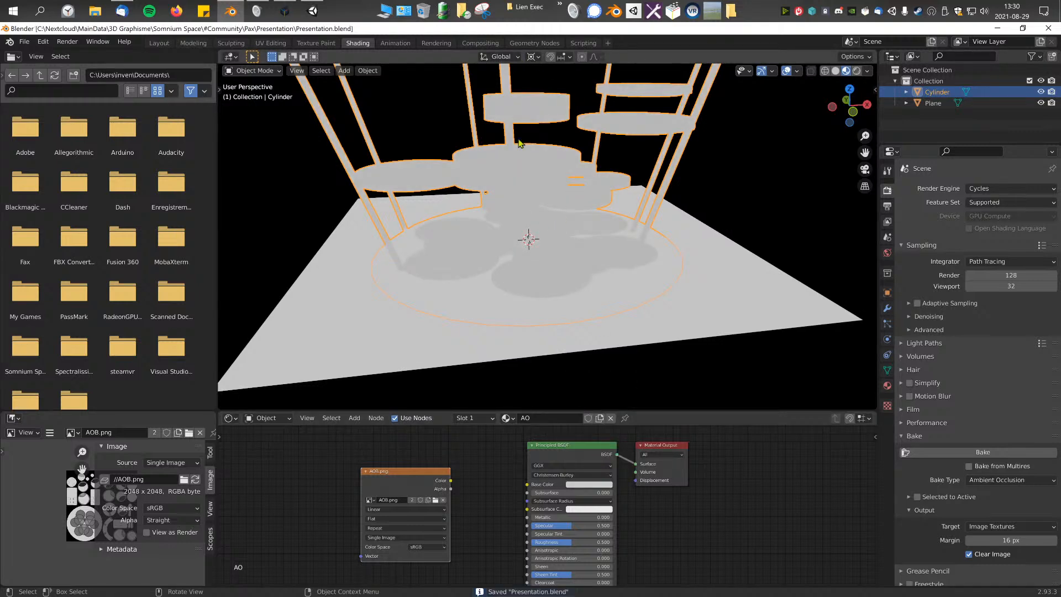
Step: Switch to the Layout workspace and bring the whole platform into view with nothing selected
click(160, 44)
scroll(464, 163, down, 3)
click(442, 271)
click(660, 253)
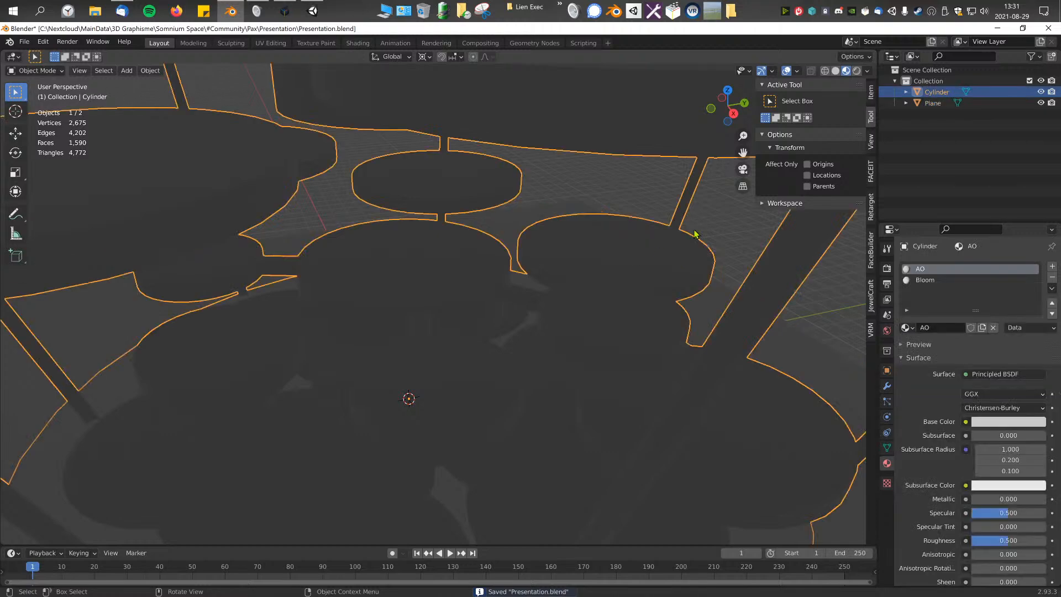
click(867, 70)
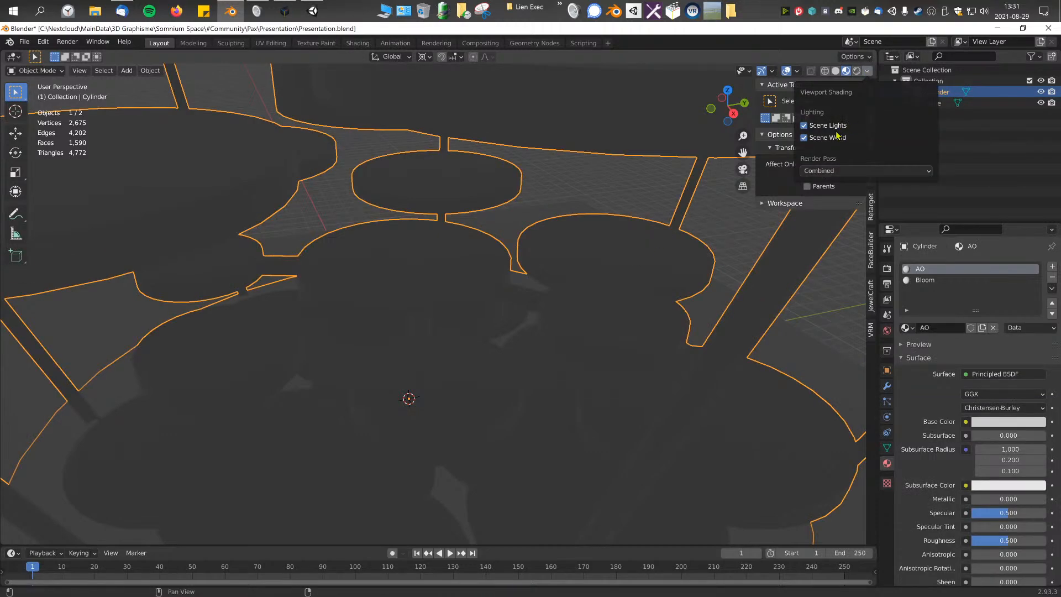
click(630, 187)
middle_drag(630, 188, 550, 250)
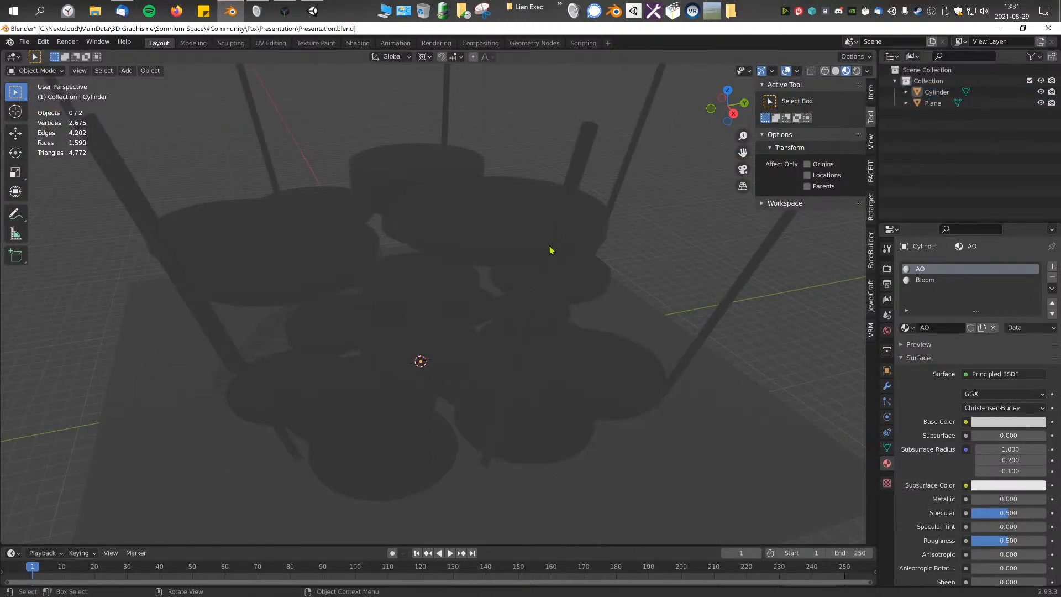
Step: Turn off Scene World lighting for the material preview shading after trying the rendered preview
drag(184, 125, 697, 461)
click(685, 199)
click(868, 70)
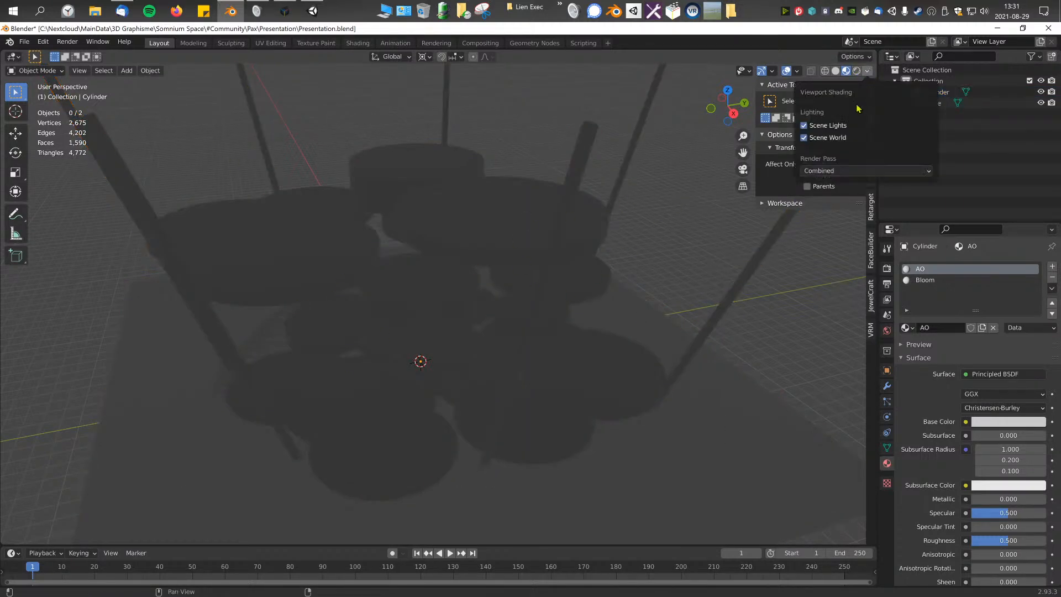
click(866, 71)
click(856, 71)
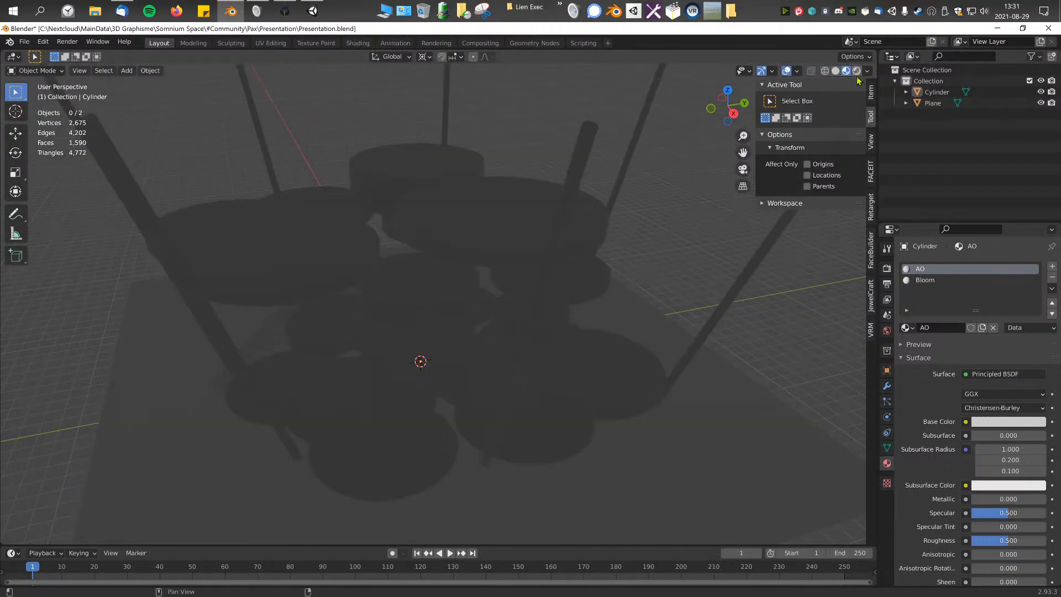
click(868, 74)
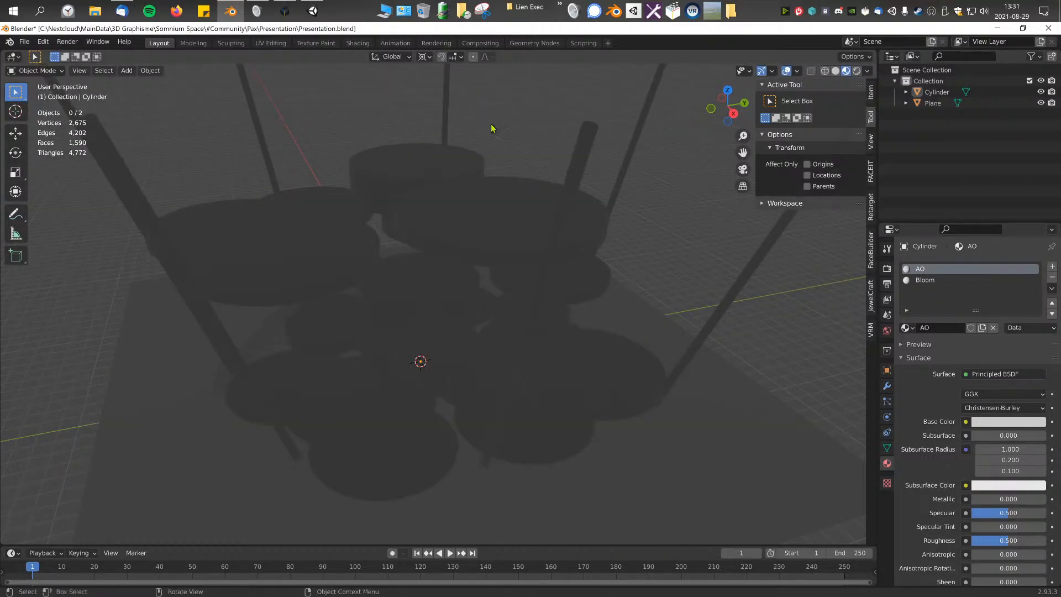
click(868, 72)
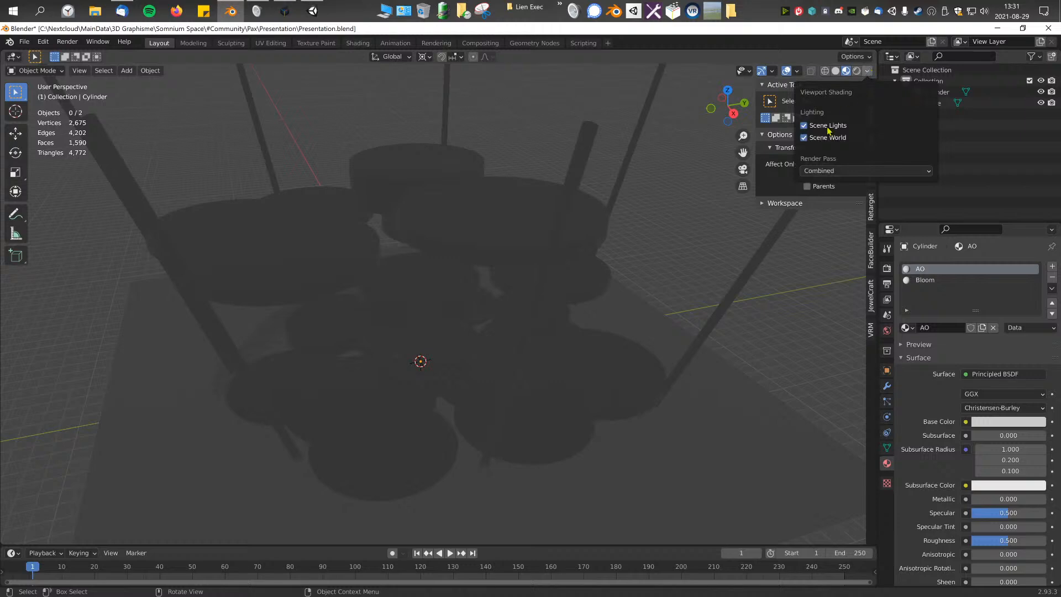
click(822, 138)
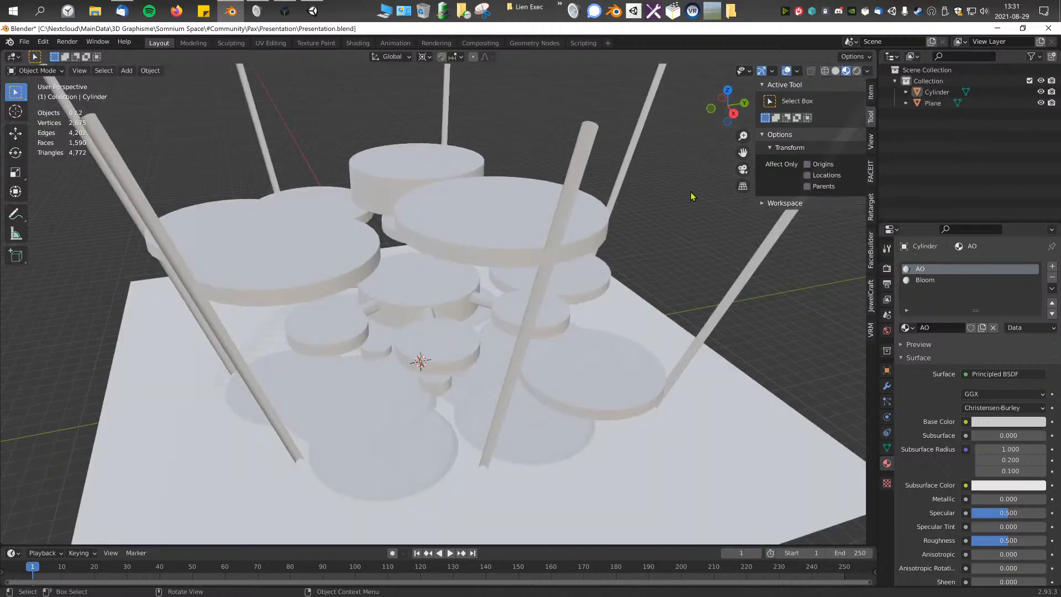
Step: Compare the platform in rendered preview and material preview shading
click(857, 72)
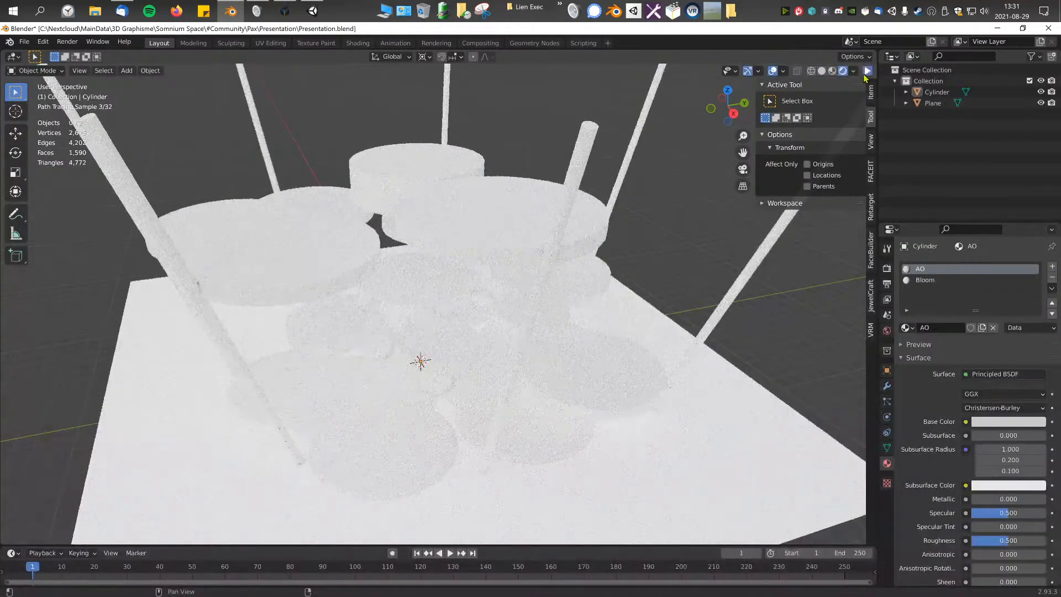
click(854, 71)
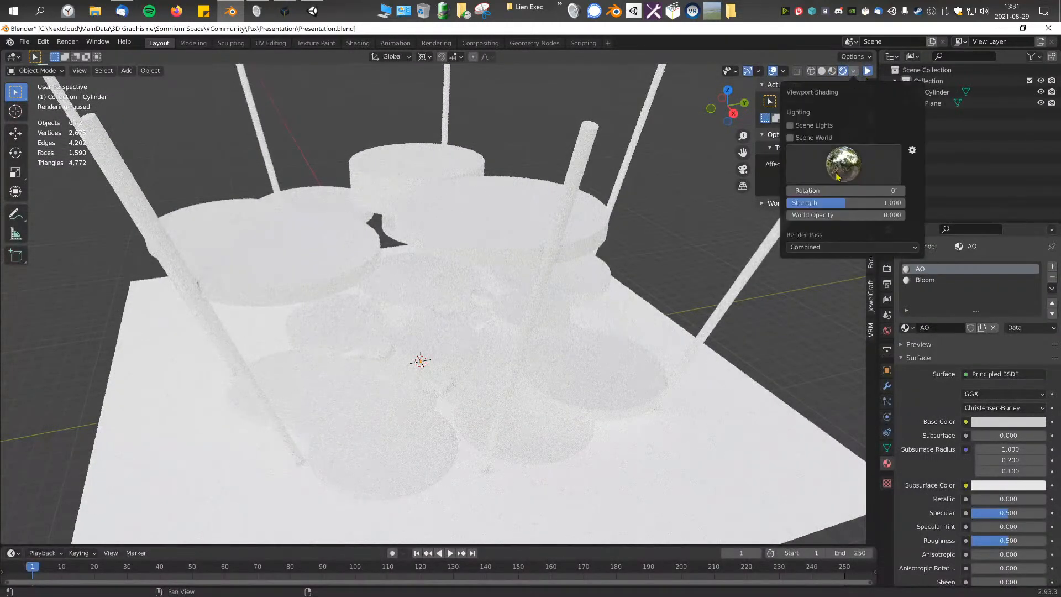
click(832, 71)
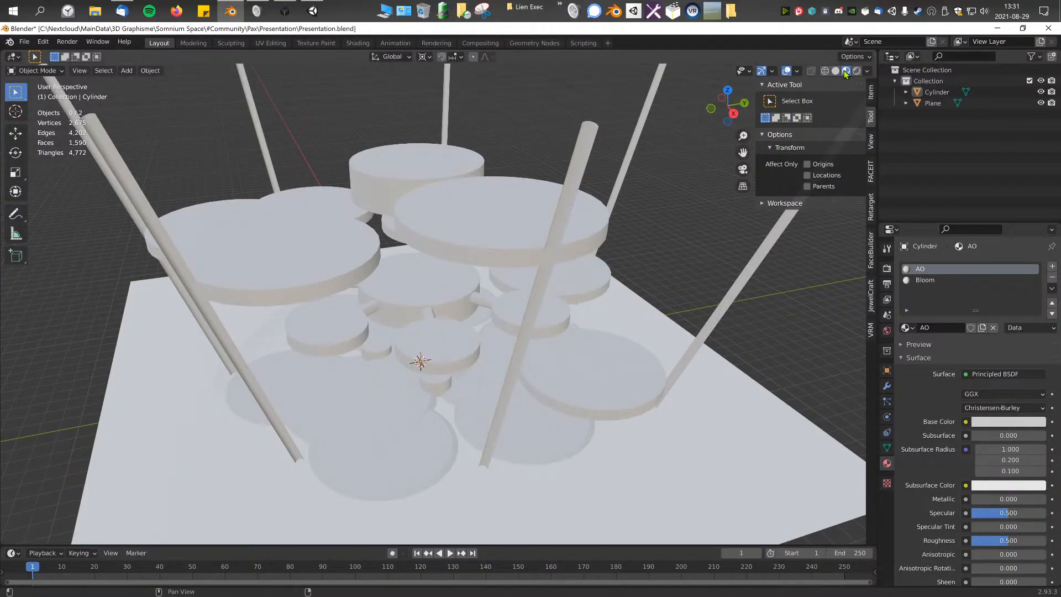
click(857, 71)
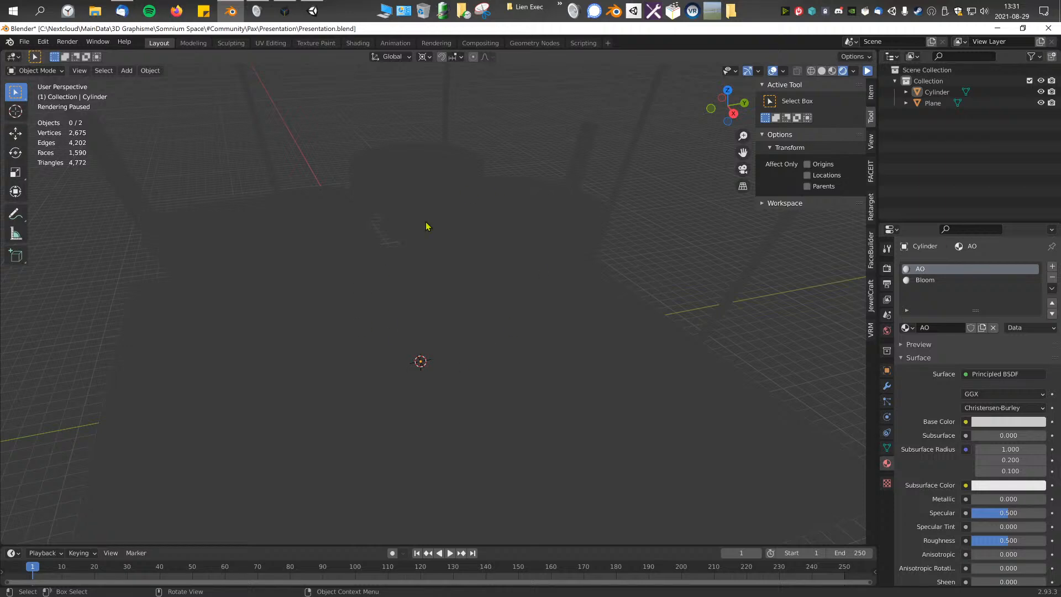
mouse_move(468, 235)
middle_down()
mouse_move(458, 239)
mouse_move(485, 237)
middle_up()
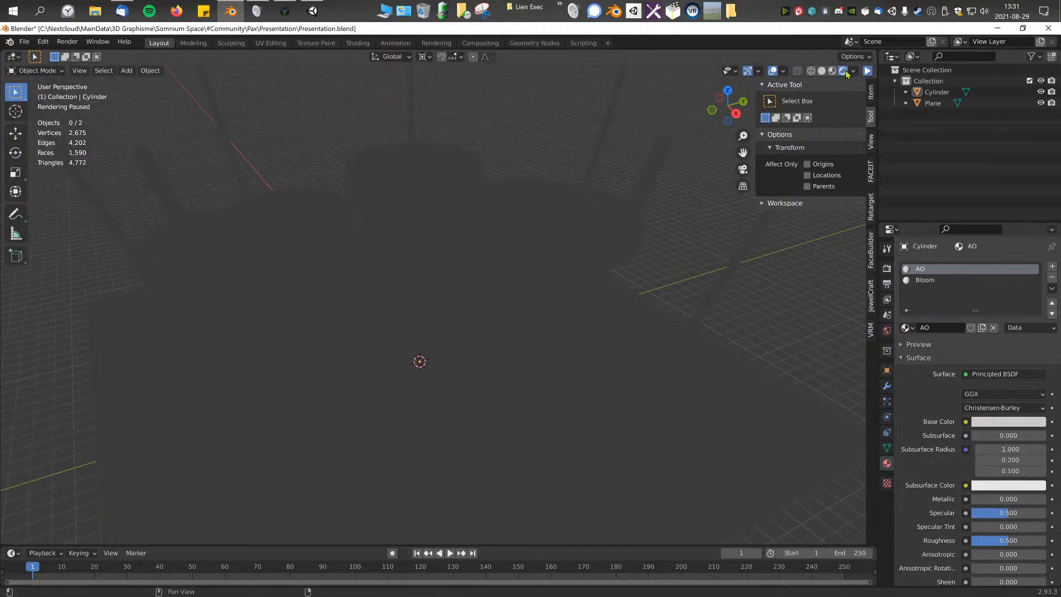
click(822, 71)
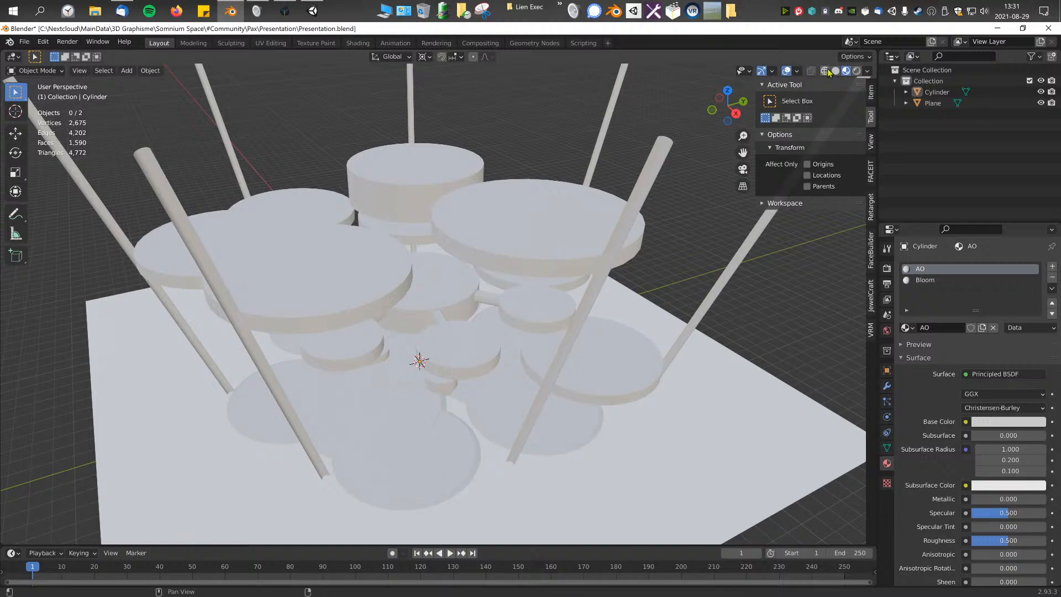
Step: Inspect the platform's geometry in wireframe and solid viewport shading
click(826, 70)
middle_drag(601, 227, 603, 219)
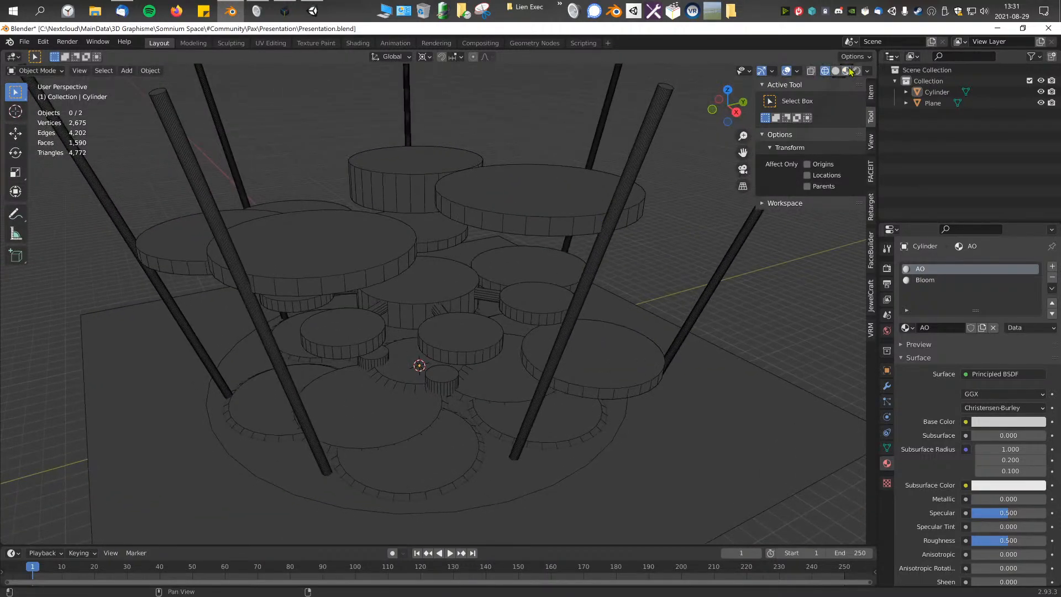
scroll(550, 226, up, 2)
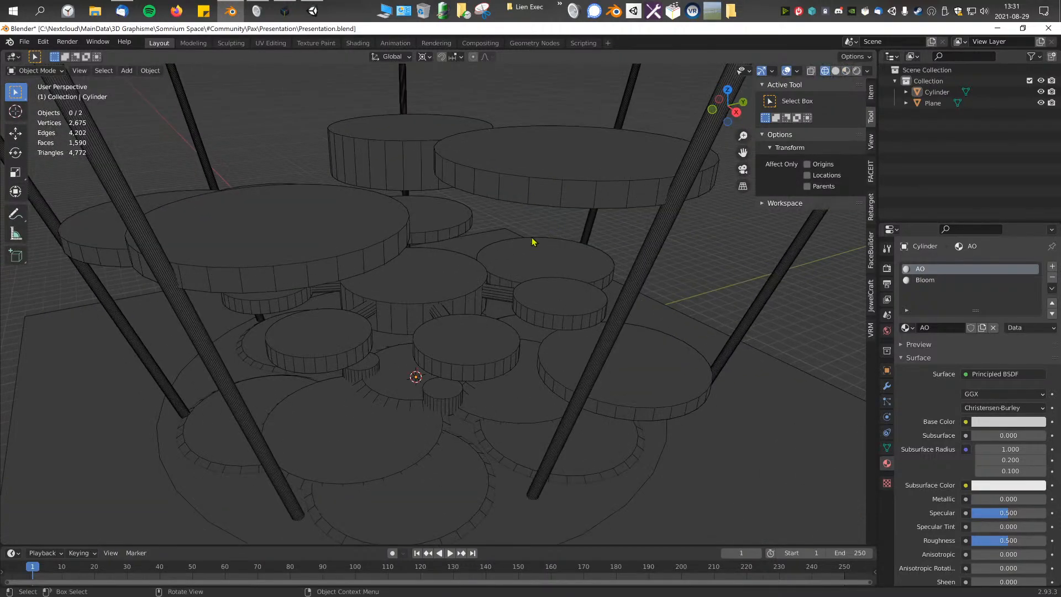
click(836, 71)
scroll(252, 316, down, 4)
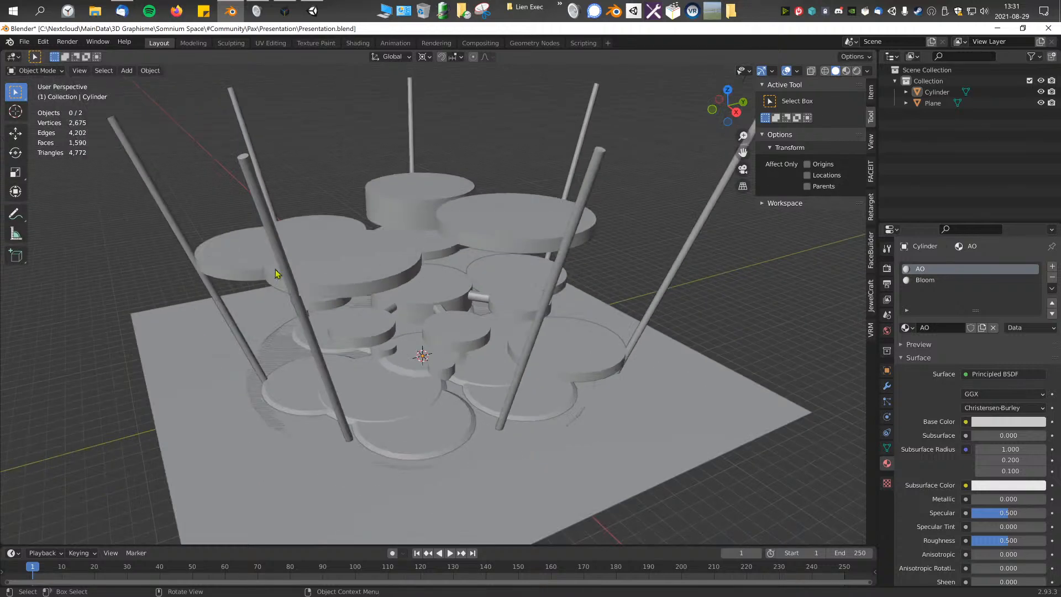
mouse_move(402, 300)
middle_down()
mouse_move(381, 299)
mouse_move(387, 277)
mouse_move(402, 300)
middle_up()
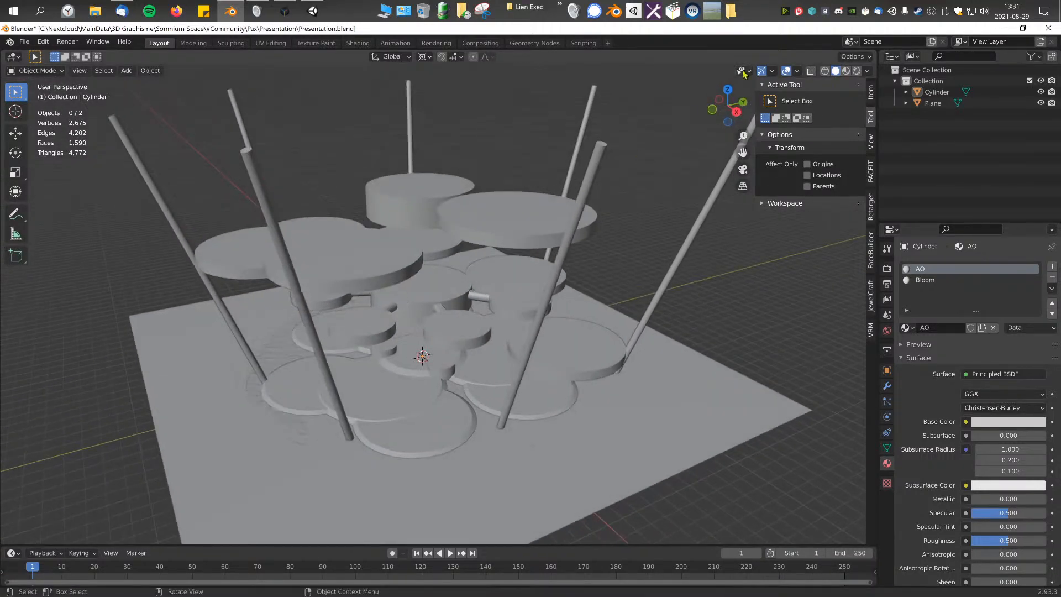
Step: Check the platform against the ground plane's edges from above, and examine both objects in material preview shading
click(717, 419)
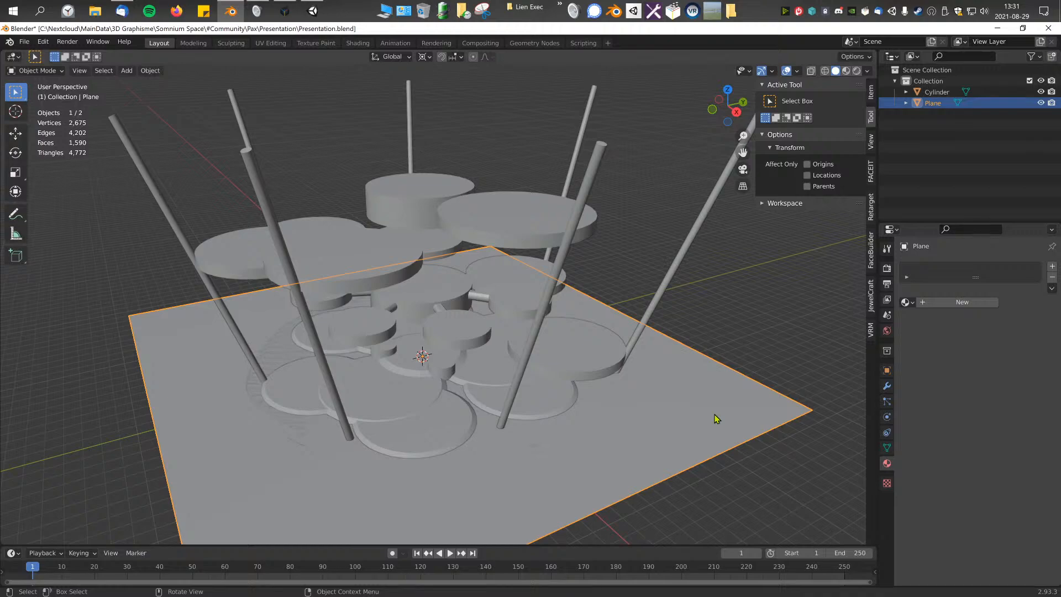
scroll(657, 379, down, 5)
key(KP_7)
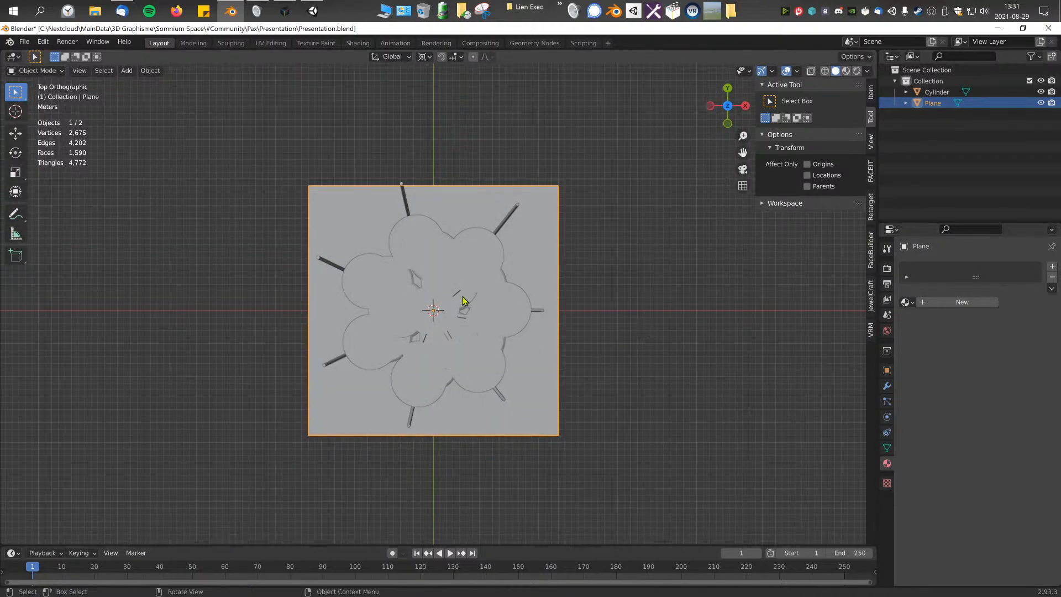
drag(395, 164, 393, 185)
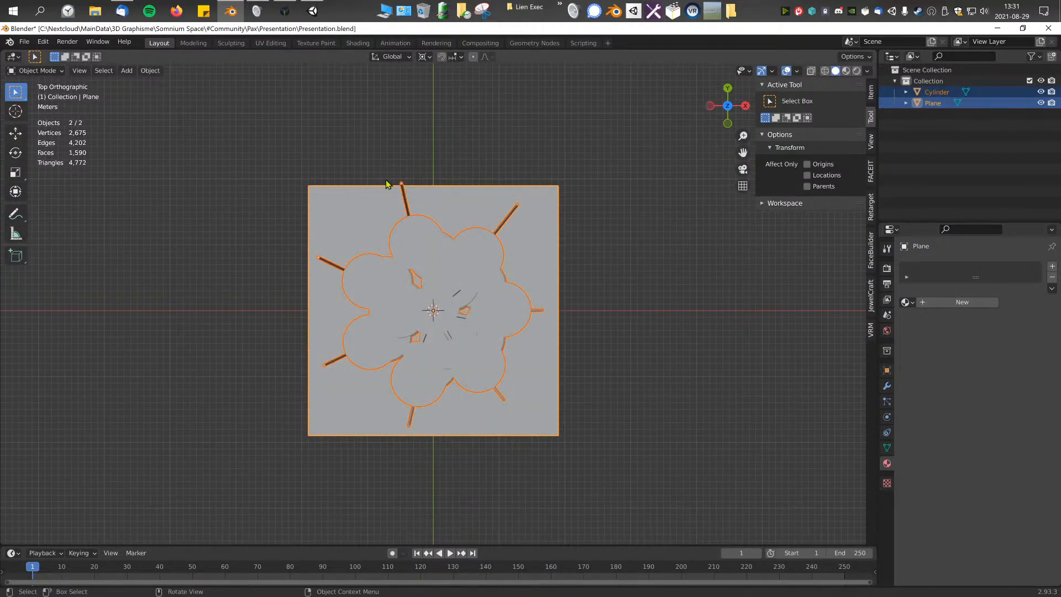
middle_drag(416, 219, 835, 76)
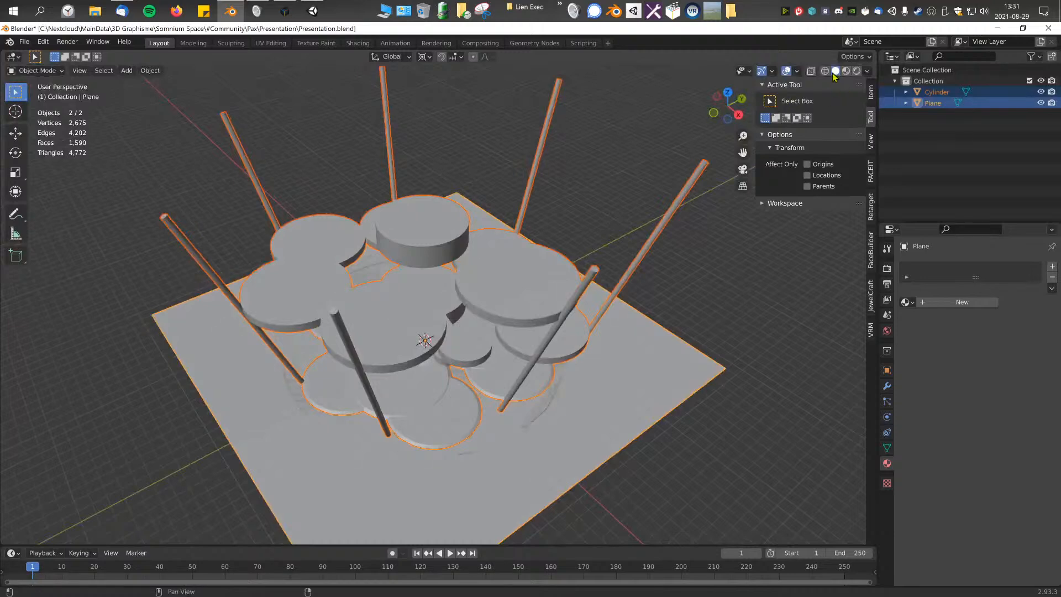
click(845, 71)
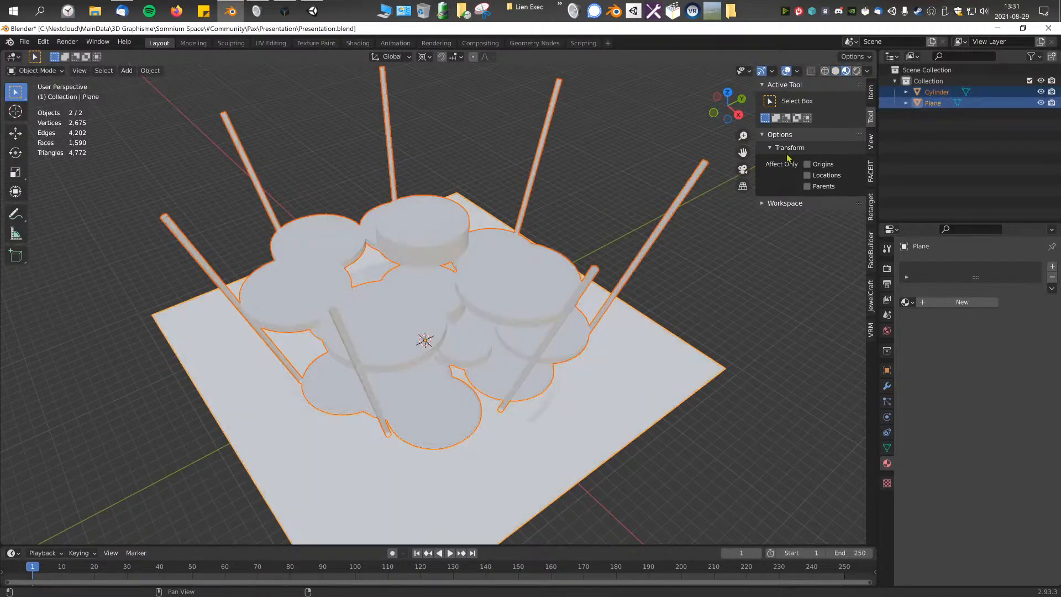
middle_drag(497, 238, 468, 259)
middle_drag(510, 301, 419, 317)
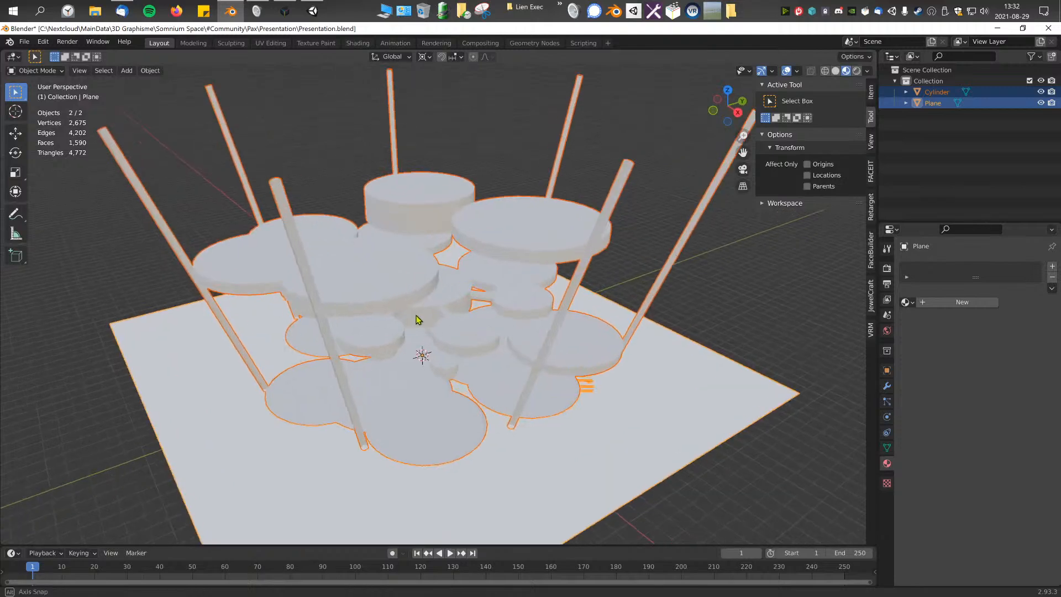
Step: Switch to rendered shading, select the platform object and resume the paused Cycles preview to examine its shadows
click(857, 71)
key(alt+a)
click(853, 71)
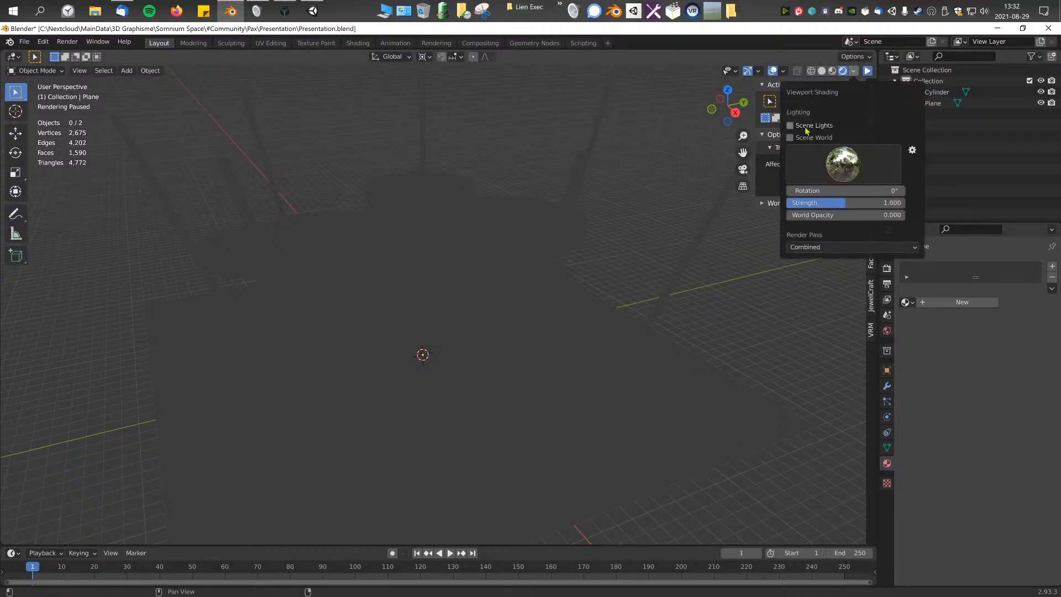
scroll(653, 270, down, 1)
click(473, 280)
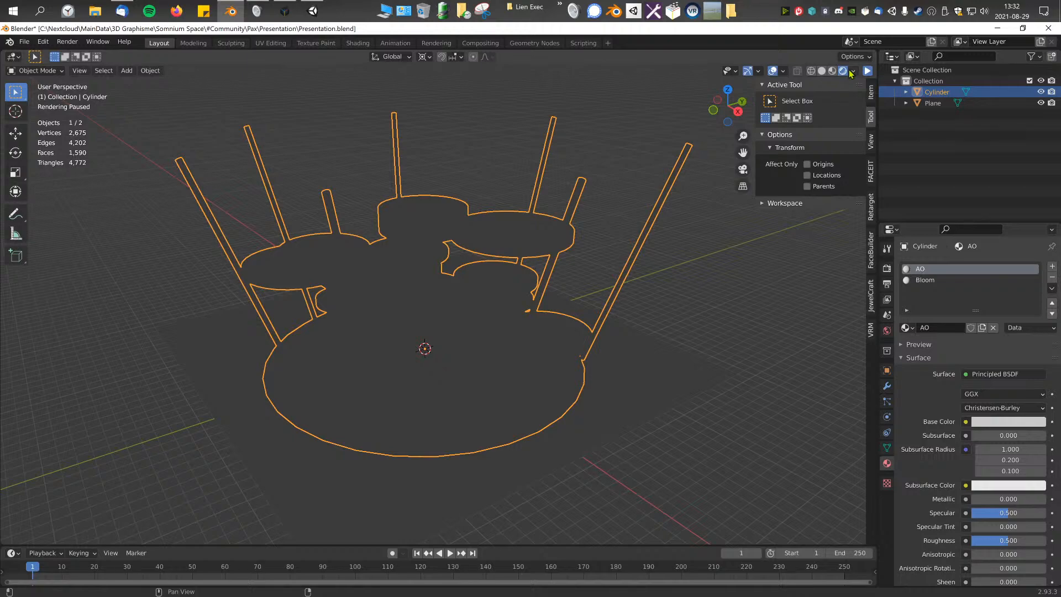
click(866, 72)
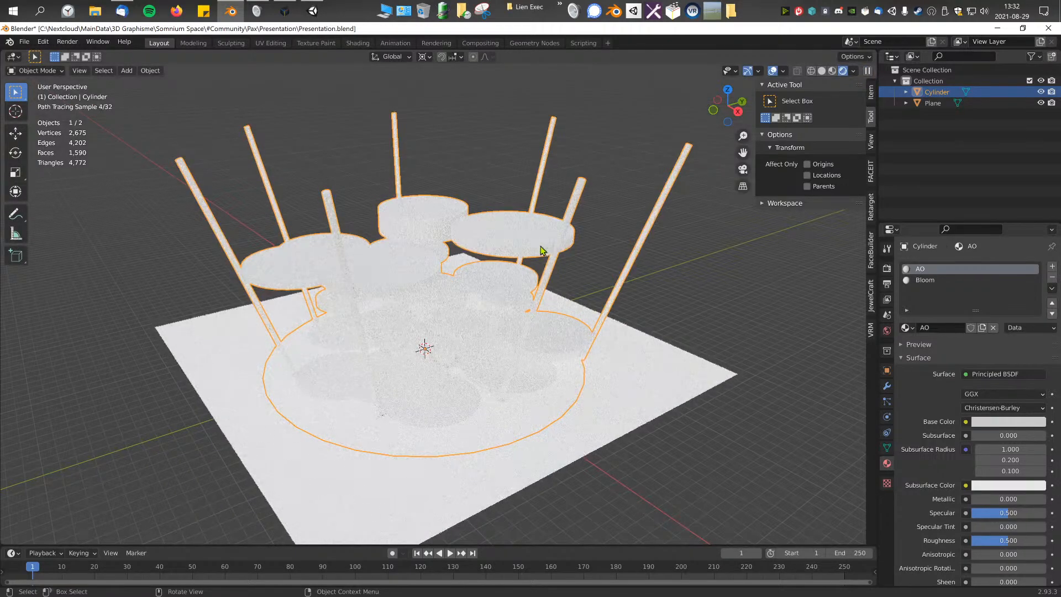
middle_drag(454, 246, 446, 248)
scroll(449, 250, up, 3)
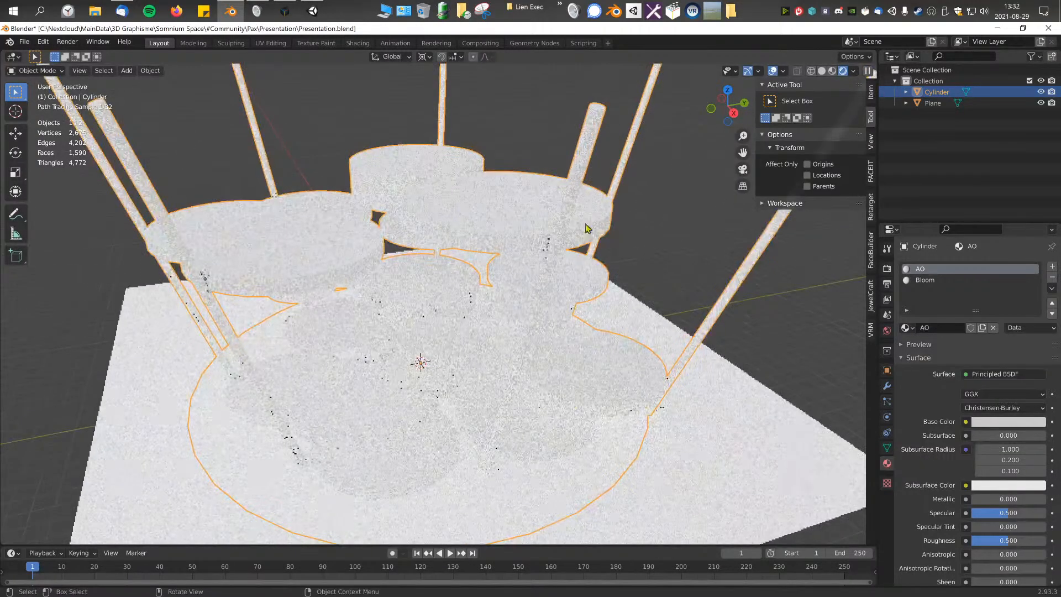
Step: Change the scene's render engine to Eevee
click(886, 268)
click(989, 268)
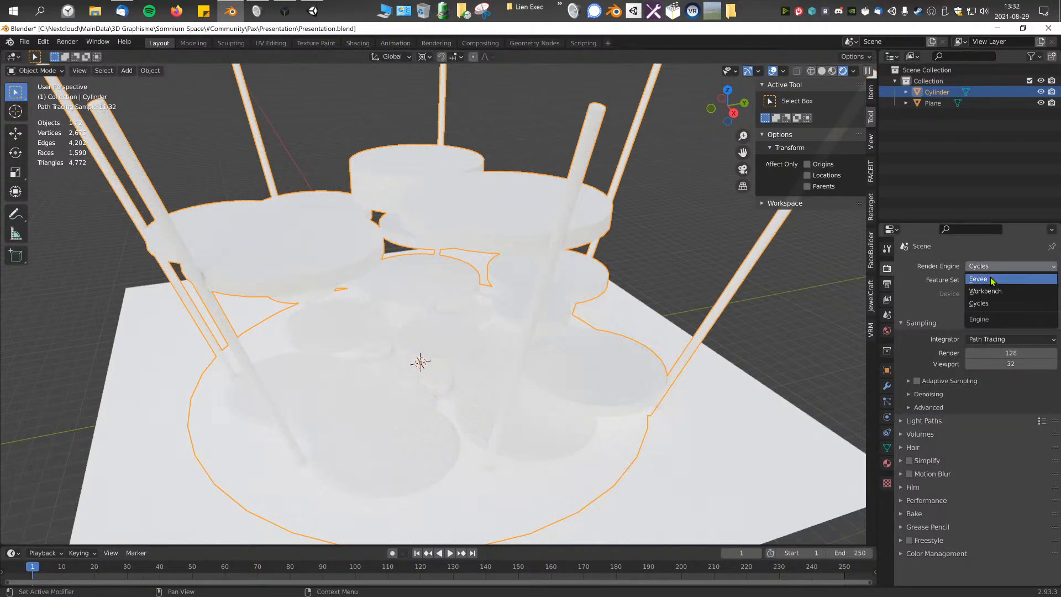
click(992, 281)
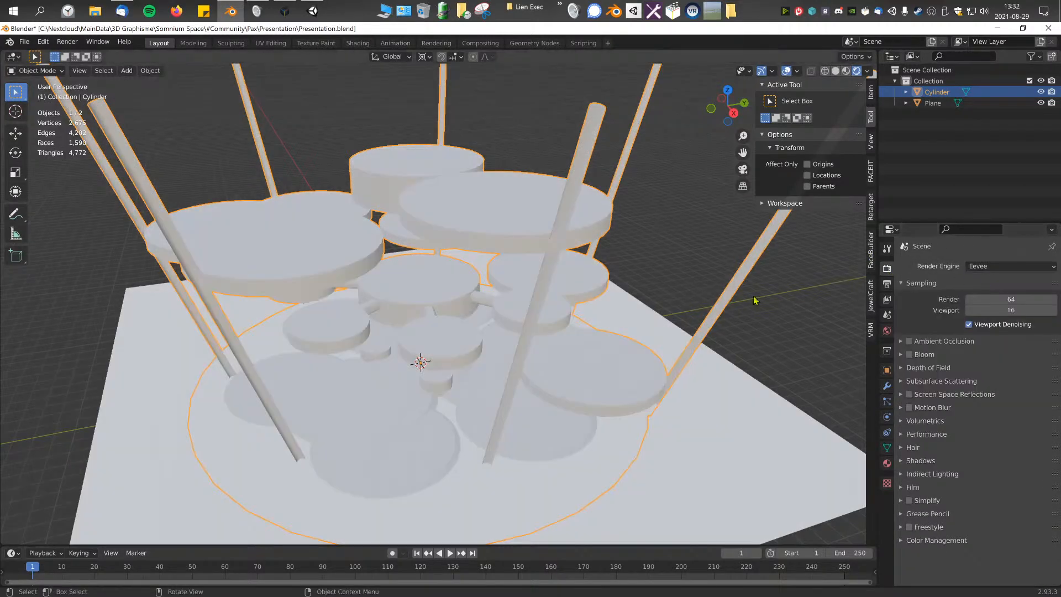
Step: Examine the central disc and its flat-topped connectors up close in material preview shading
click(675, 271)
scroll(625, 221, down, 3)
middle_drag(541, 232, 503, 239)
click(545, 223)
scroll(560, 232, up, 3)
scroll(422, 327, down, 3)
scroll(604, 296, up, 3)
scroll(442, 313, up, 5)
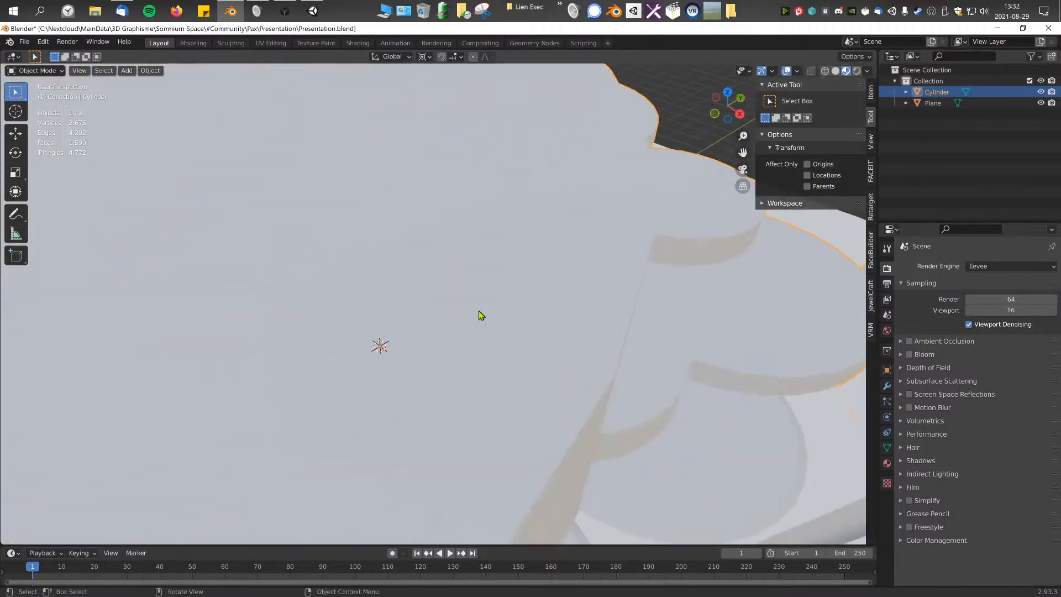
scroll(481, 314, down, 5)
click(571, 298)
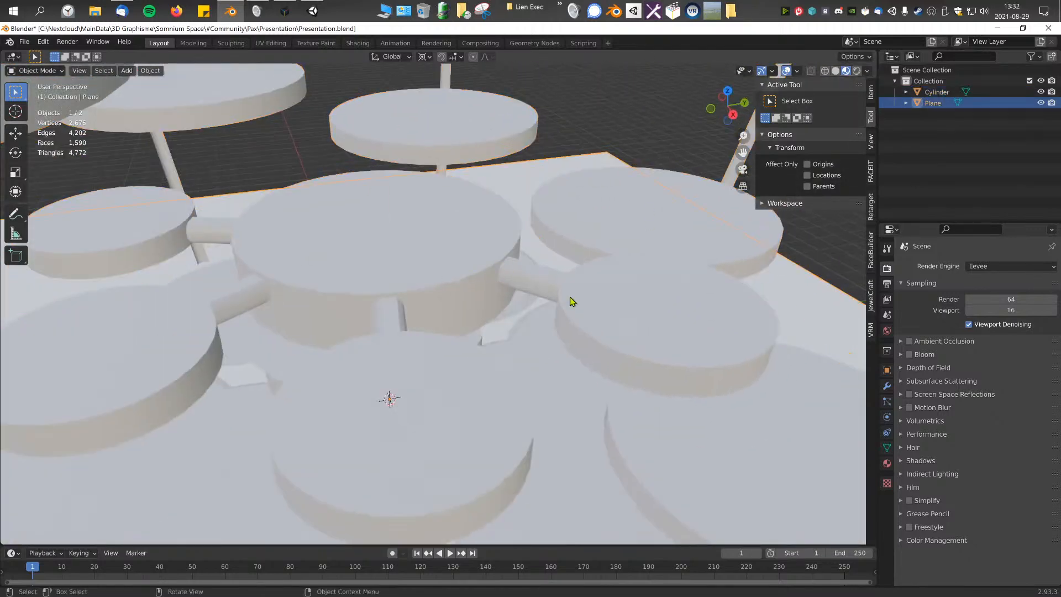
Step: Select the platform object and darken its AO material's base color to a medium grey
click(887, 464)
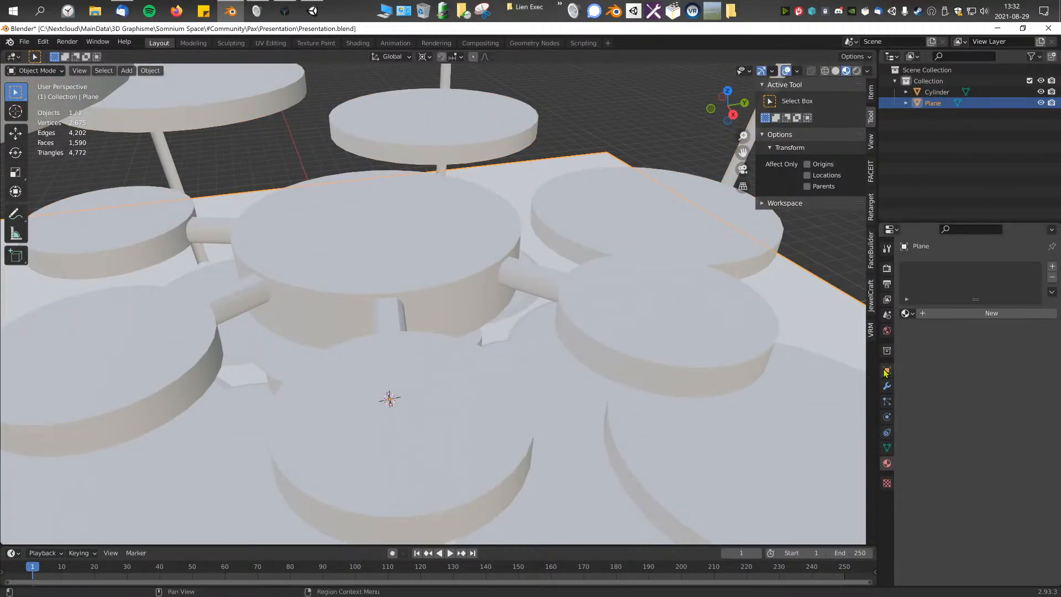
click(580, 320)
click(1009, 448)
mouse_move(1037, 328)
mouse_down()
mouse_move(1037, 317)
mouse_move(1037, 331)
mouse_up()
middle_drag(757, 310, 561, 287)
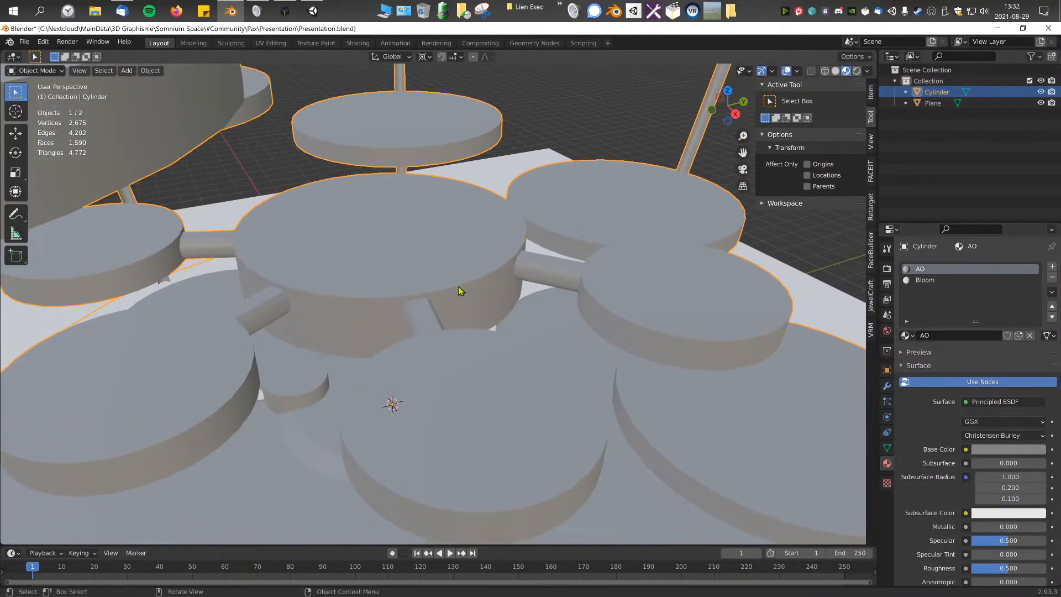
middle_drag(426, 279, 402, 268)
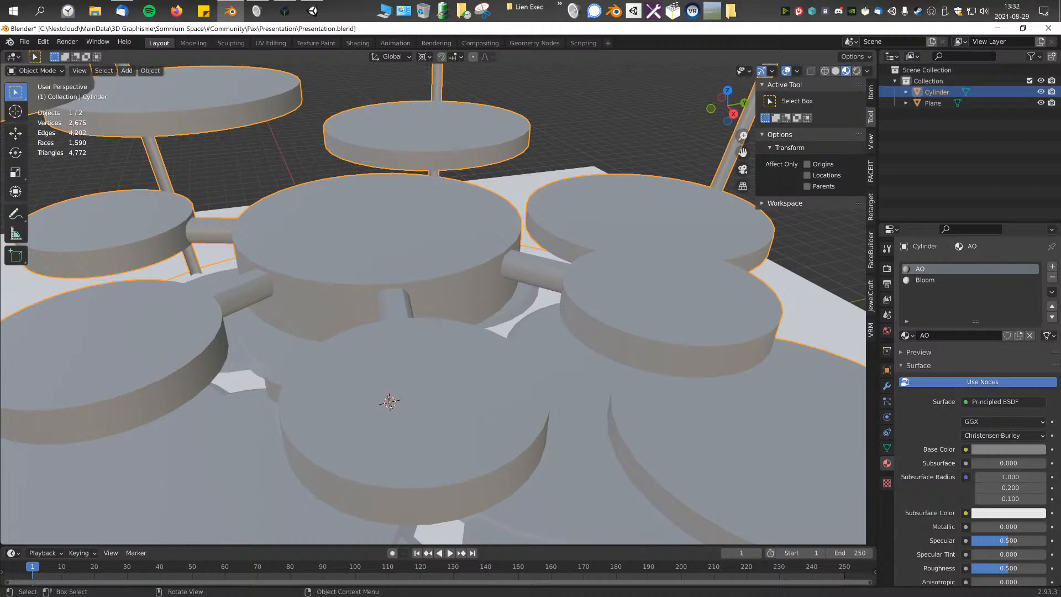
middle_drag(330, 275, 309, 247)
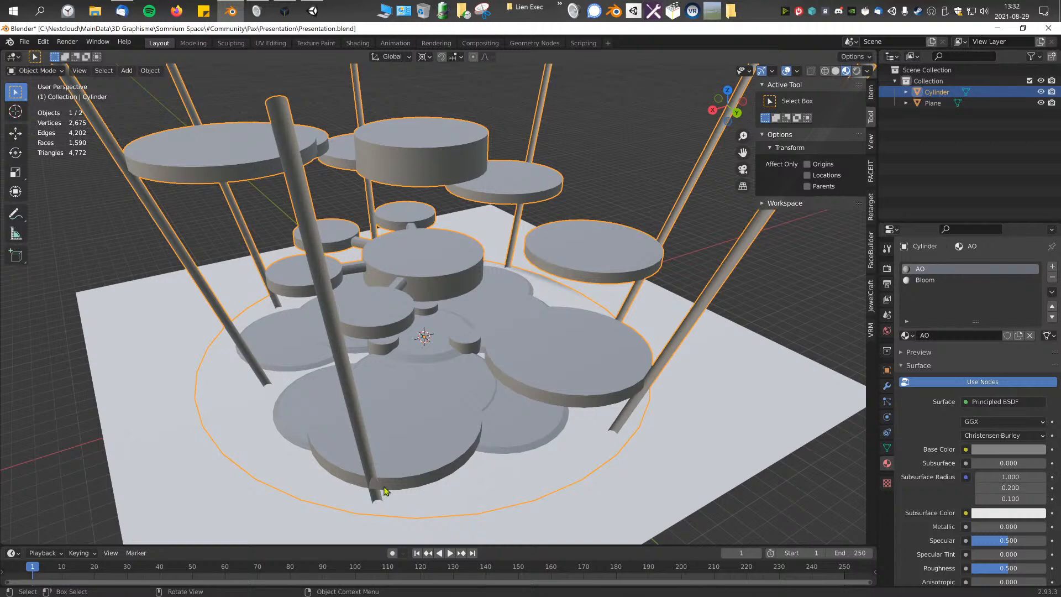
Step: Recalculate the normals of the platform's whole mesh to face outside and view the shading in Object Mode
key(Tab)
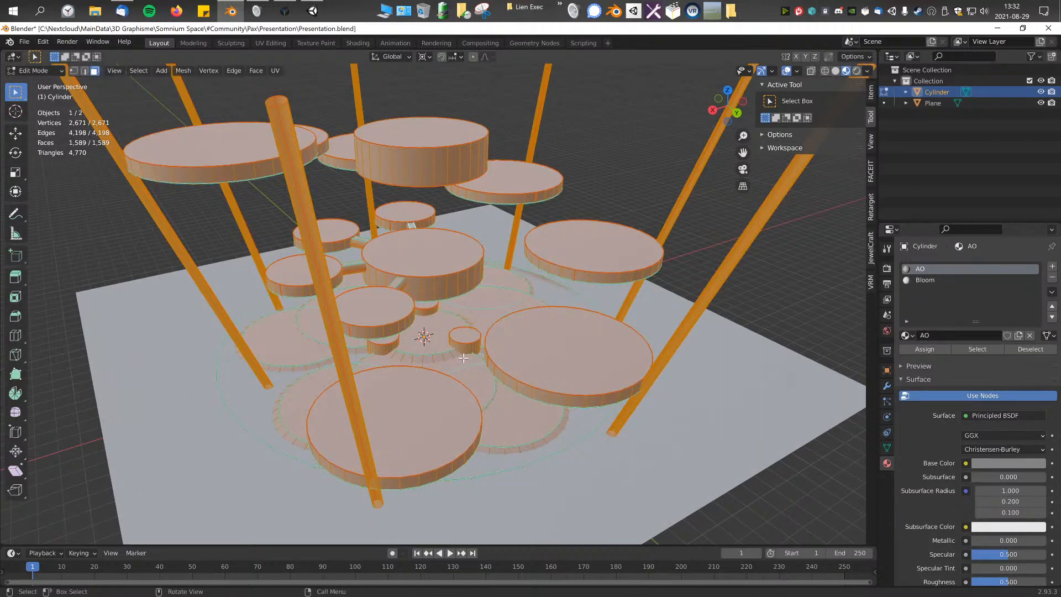
key(alt+n)
click(429, 281)
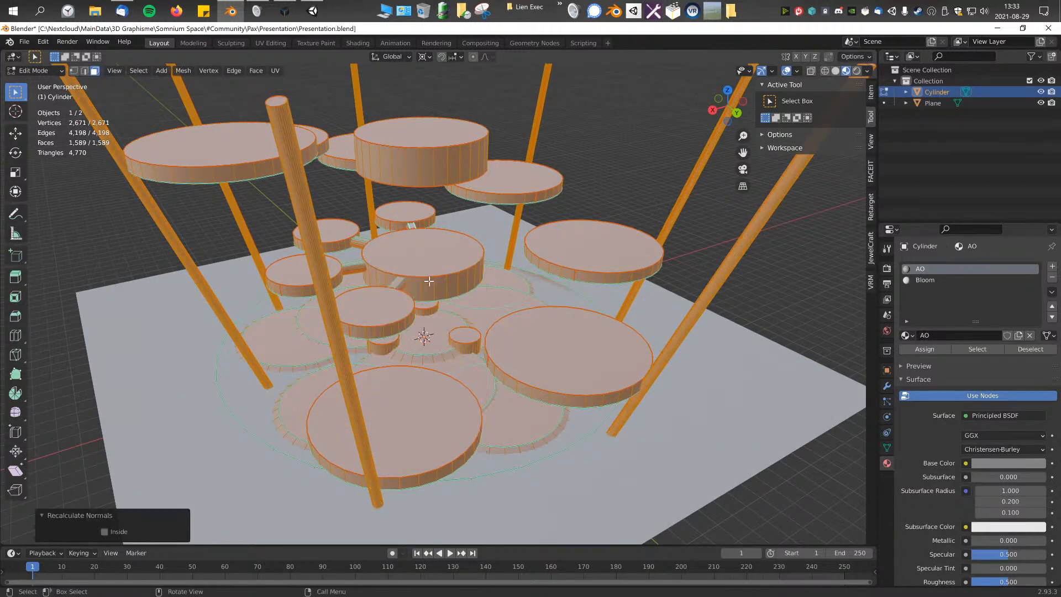
key(Tab)
middle_drag(328, 467, 416, 435)
middle_drag(511, 416, 468, 406)
scroll(468, 405, up, 2)
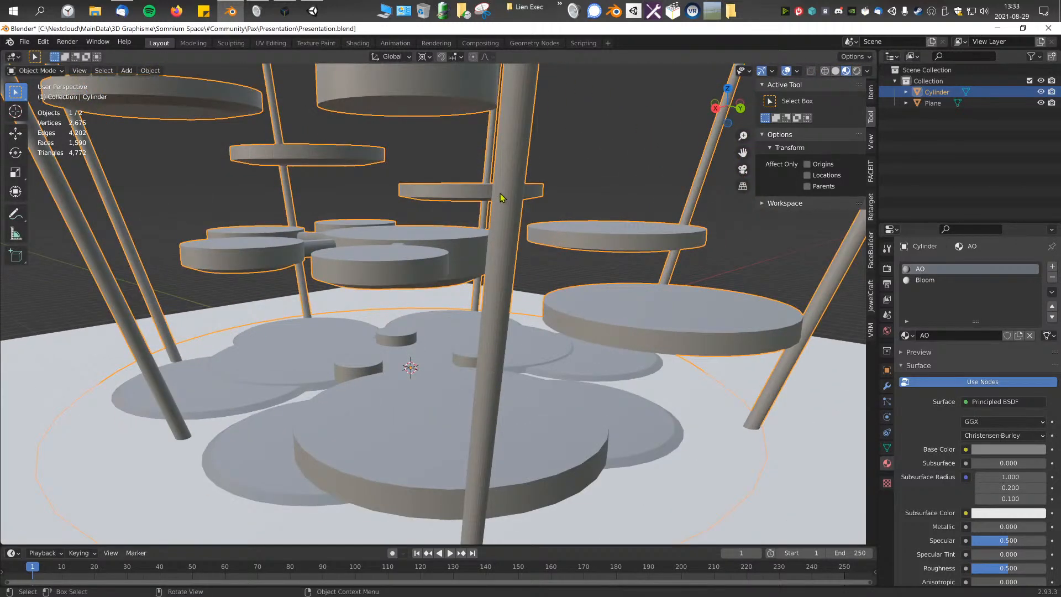
Step: Average the normals of the platform's whole mesh with the Corner Angle type
key(Tab)
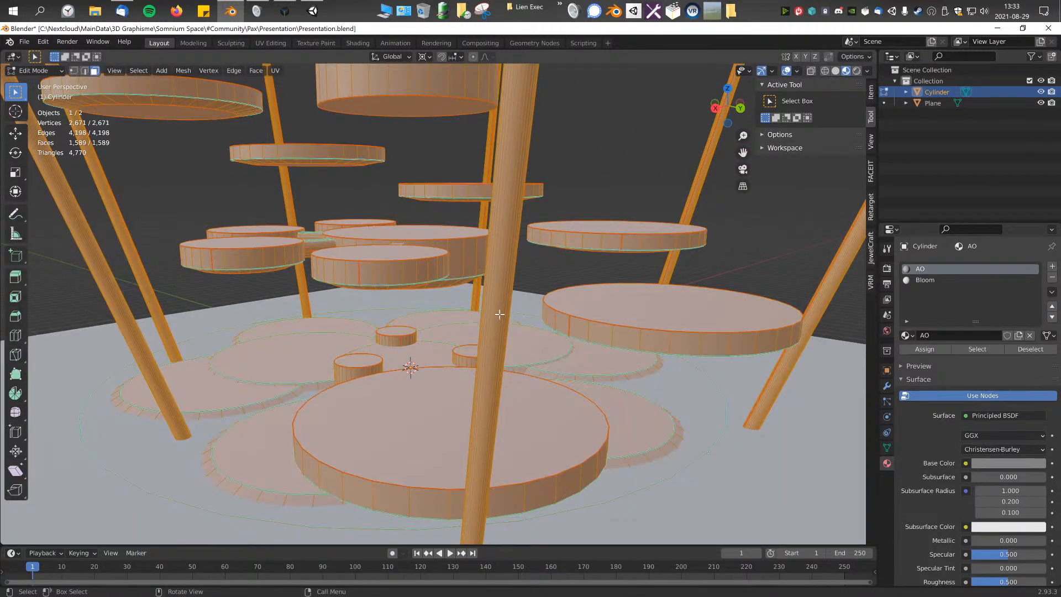
key(alt+n)
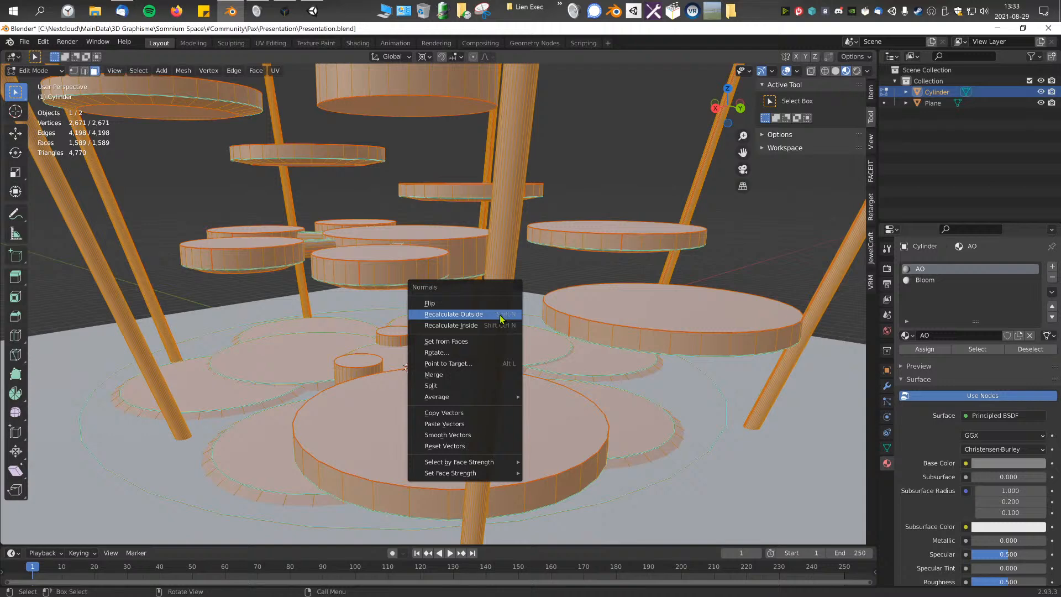
mouse_move(491, 396)
click(585, 418)
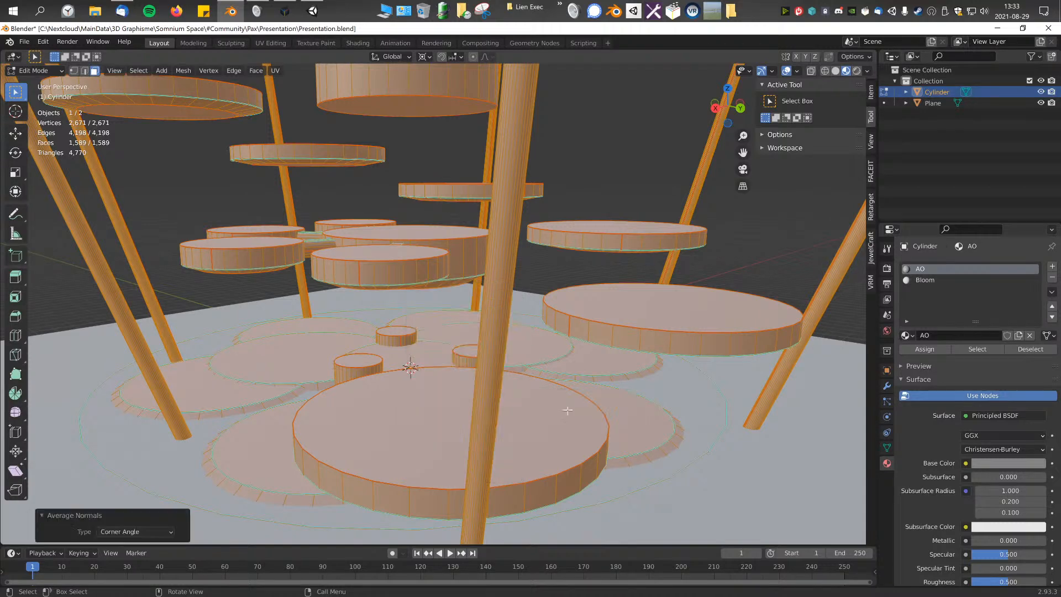
key(Tab)
middle_drag(496, 171, 442, 223)
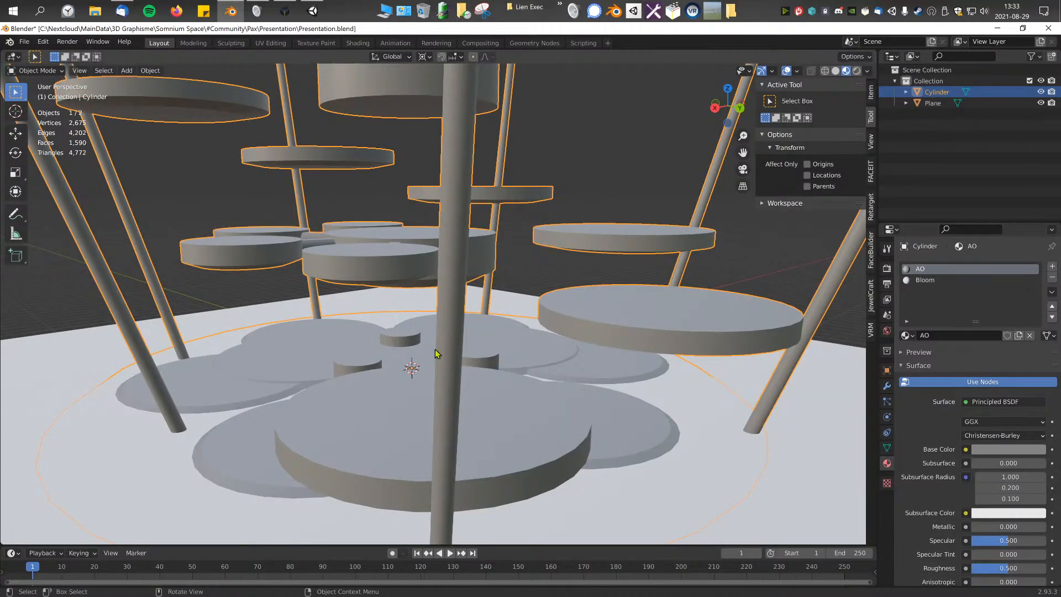
Step: Examine the shading of the discs, poles and connectors from several angles up close
scroll(440, 443, up, 2)
middle_drag(588, 311, 529, 325)
scroll(532, 319, down, 2)
scroll(497, 325, up, 2)
scroll(496, 325, up, 1)
middle_drag(470, 343, 573, 347)
scroll(530, 350, down, 1)
shift+middle_drag(403, 355, 329, 336)
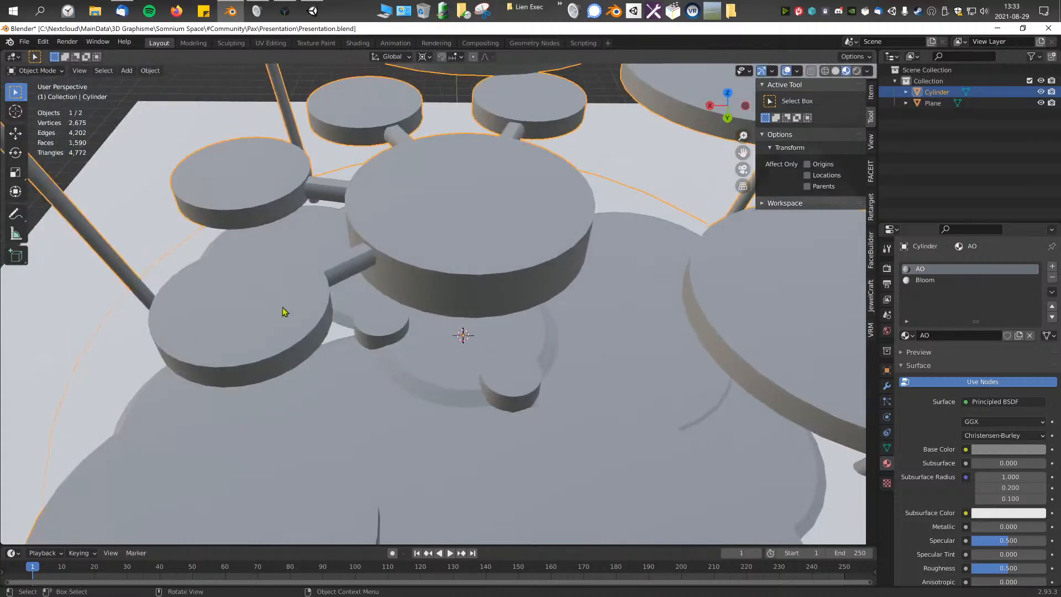
Step: Duplicate one tube connector of the central disc and rotate the copy about -64° around the 3D cursor in top view
click(348, 279)
click(380, 253)
middle_drag(380, 253, 423, 270)
key(Tab)
click(370, 237)
key(ctrl+KP_Add)
key(ctrl+KP_Add)
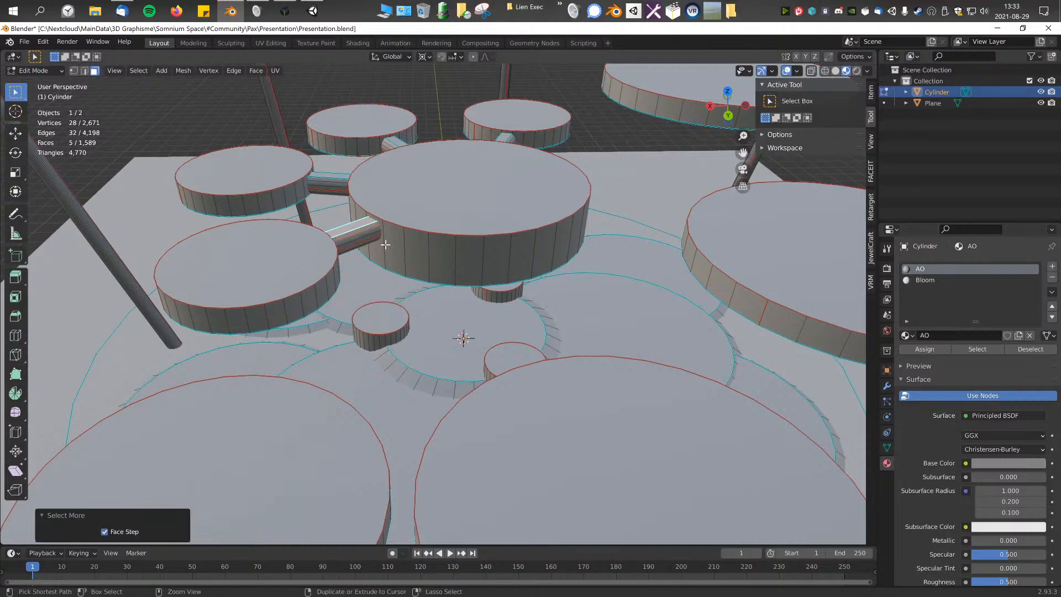
key(KP_7)
shift+middle_drag(517, 259, 525, 341)
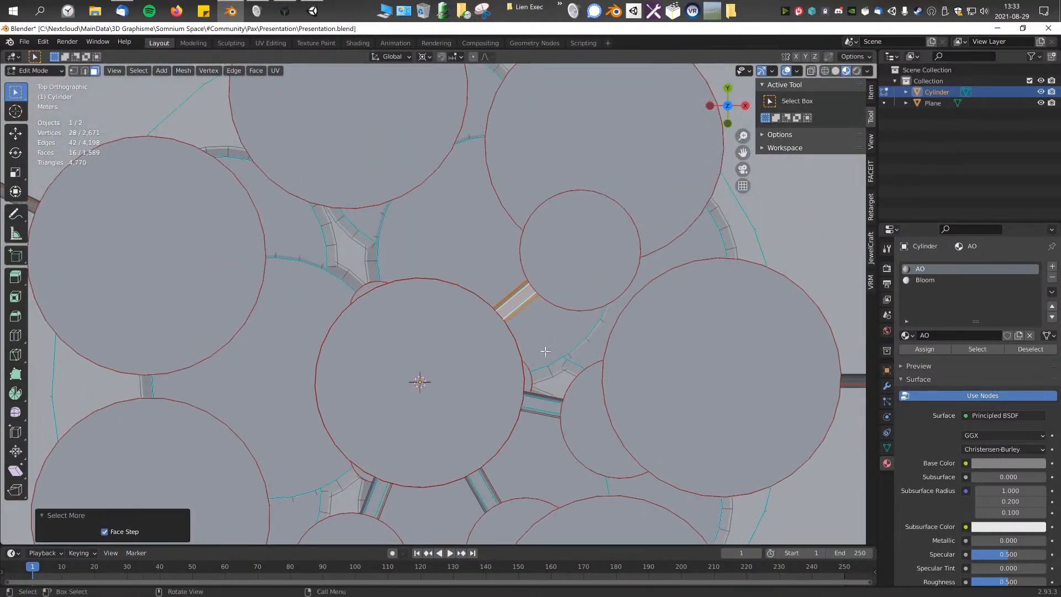
key(shift+d)
key(r)
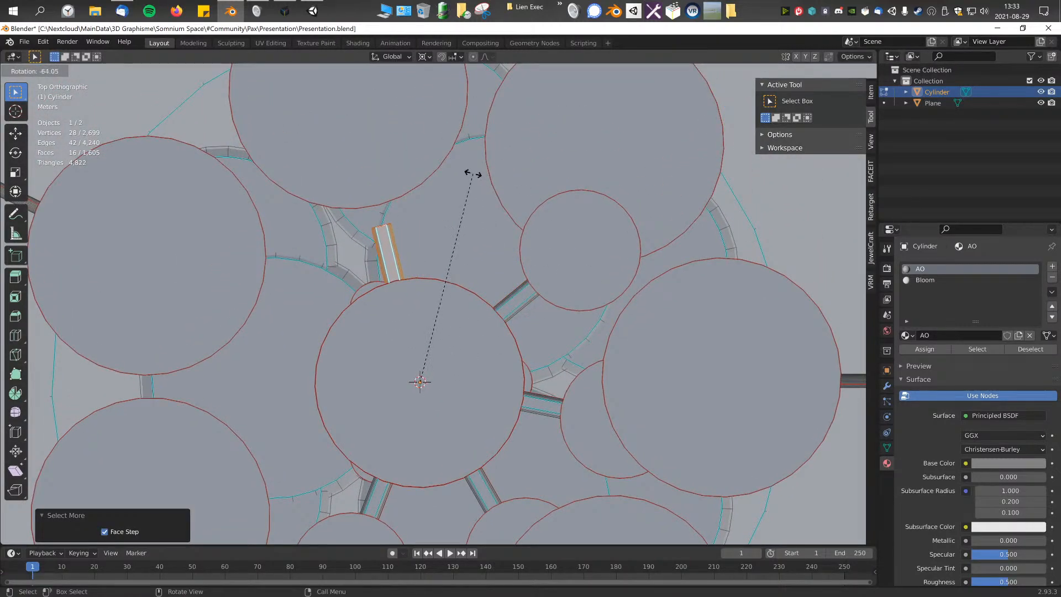
click(472, 173)
Step: Scale the copied connector outward from the 3D cursor by about 1.144
key(s)
click(582, 183)
middle_drag(581, 183, 641, 211)
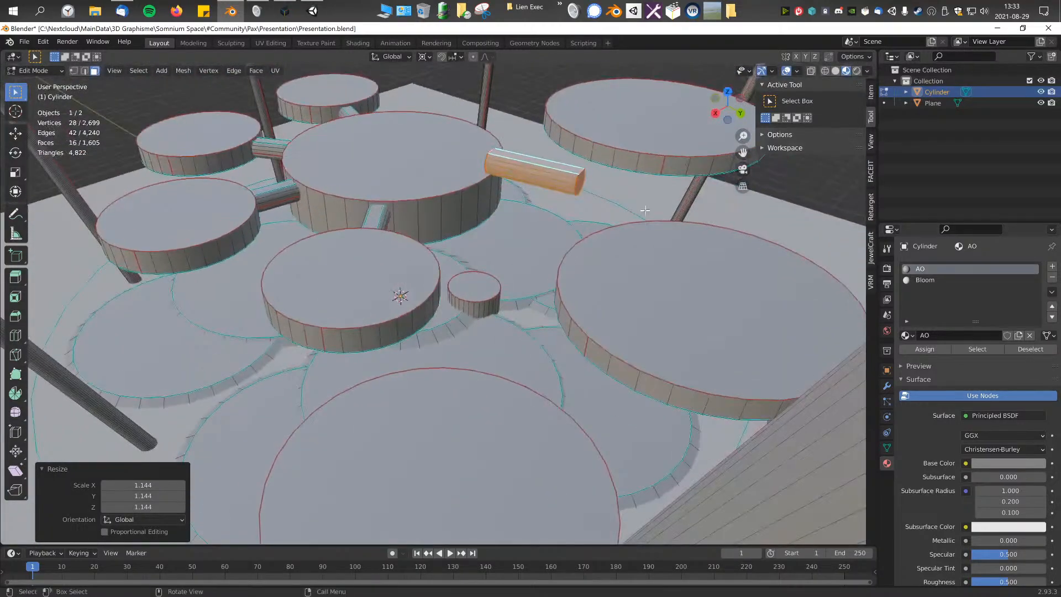
middle_drag(595, 277, 576, 301)
Step: Try to tilt the copied connector around the 3D cursor in side view and undo both rotations
key(r)
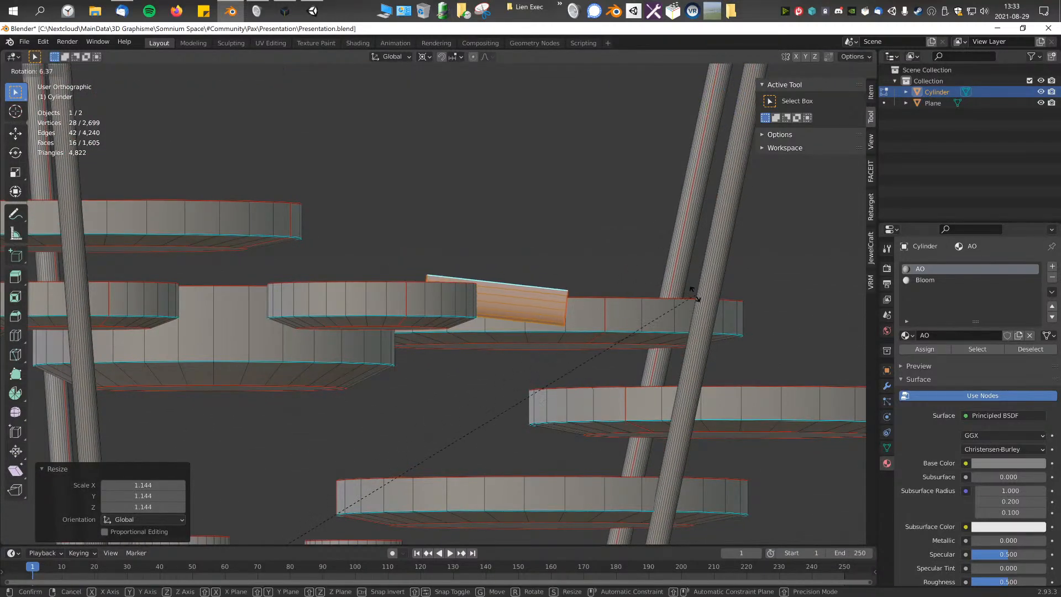
click(696, 299)
key(ctrl+z)
scroll(595, 279, down, 4)
key(r)
click(618, 293)
key(ctrl+z)
Step: Set the pivot point to Median Point, tilt the copied connector downward and move it between the central disc and the lower disc
scroll(608, 287, up, 2)
click(424, 57)
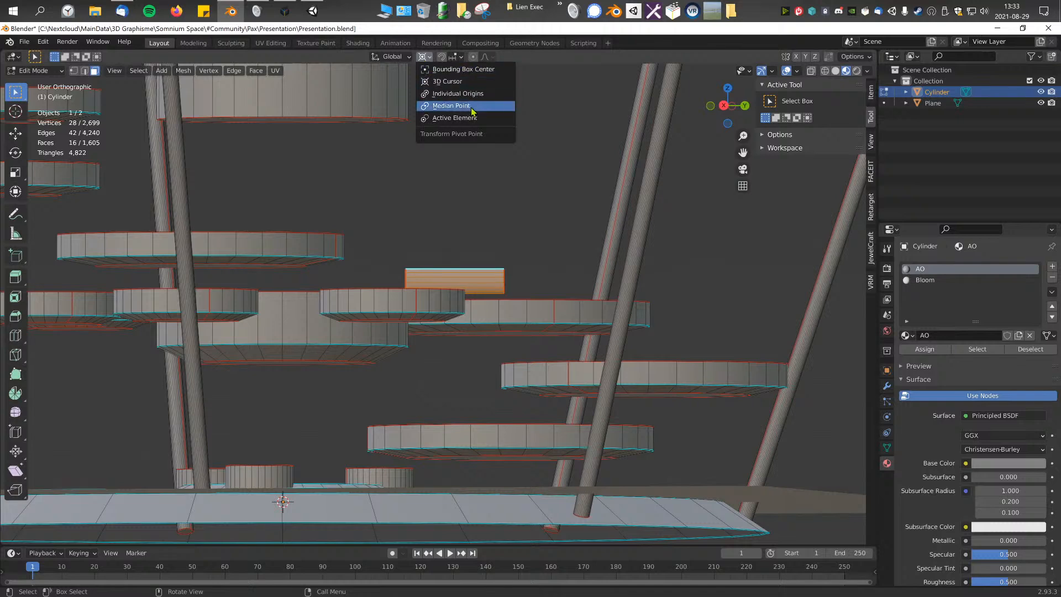
click(450, 106)
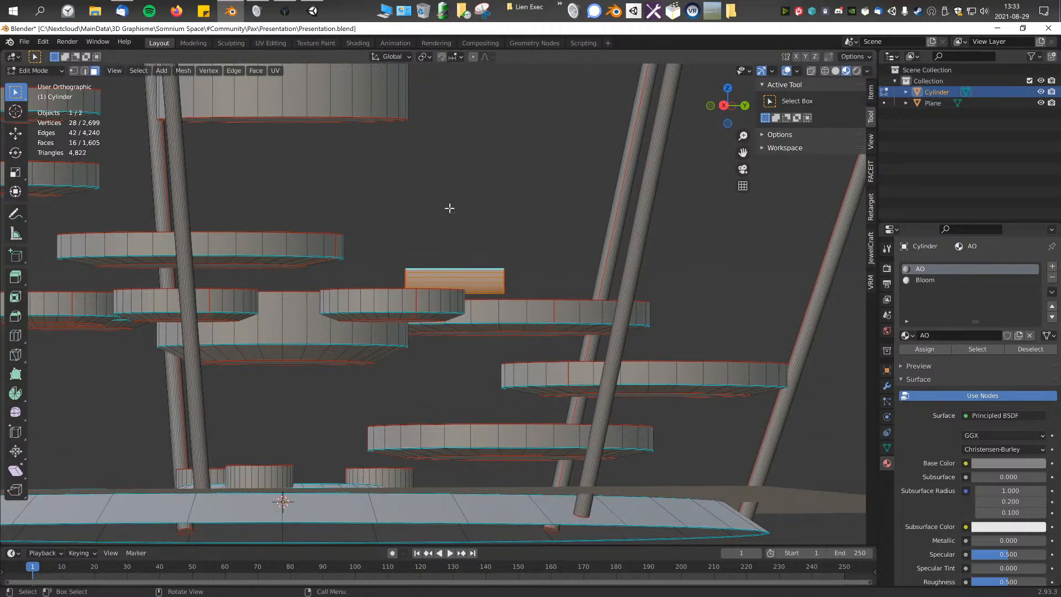
scroll(519, 243, up, 2)
key(r)
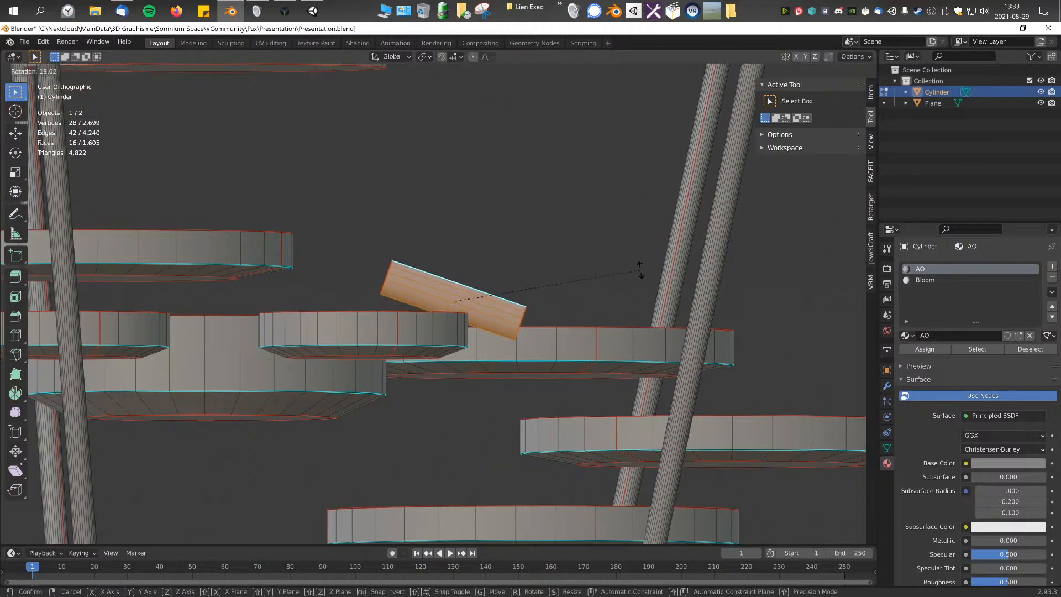
click(644, 331)
key(g)
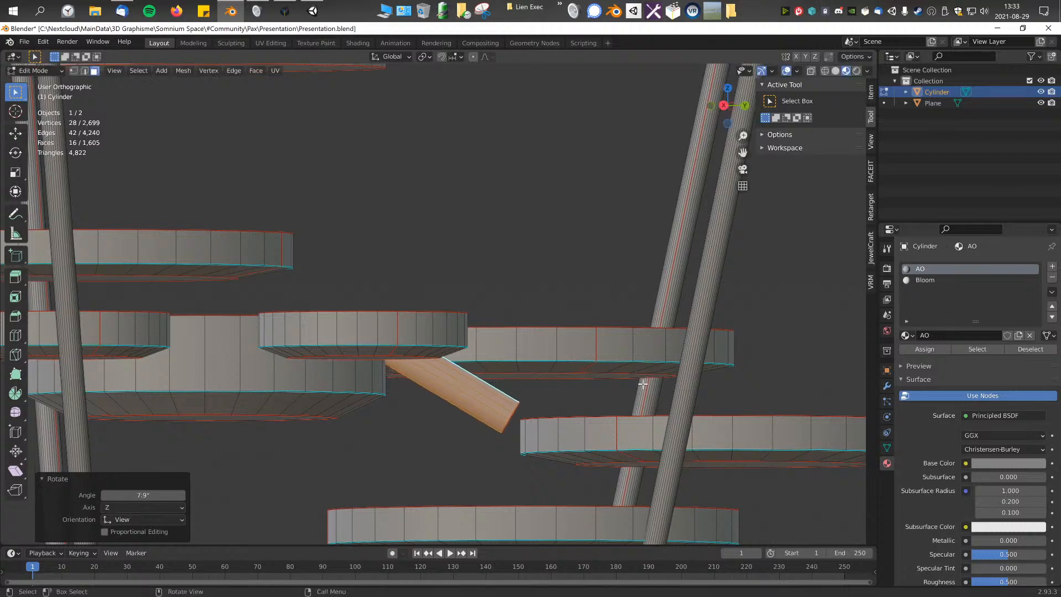
click(629, 368)
Step: Set the transform orientation to Normal and move the connector's upper end face about 0.706 m along its normal into the central disc
middle_drag(599, 393, 516, 374)
key(KP_7)
click(508, 383)
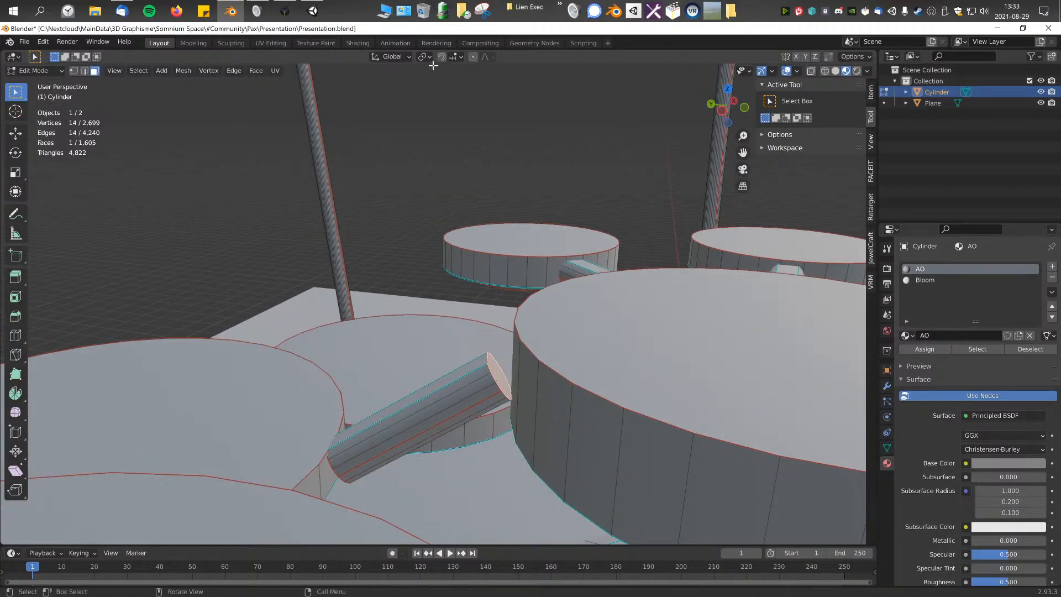
click(397, 58)
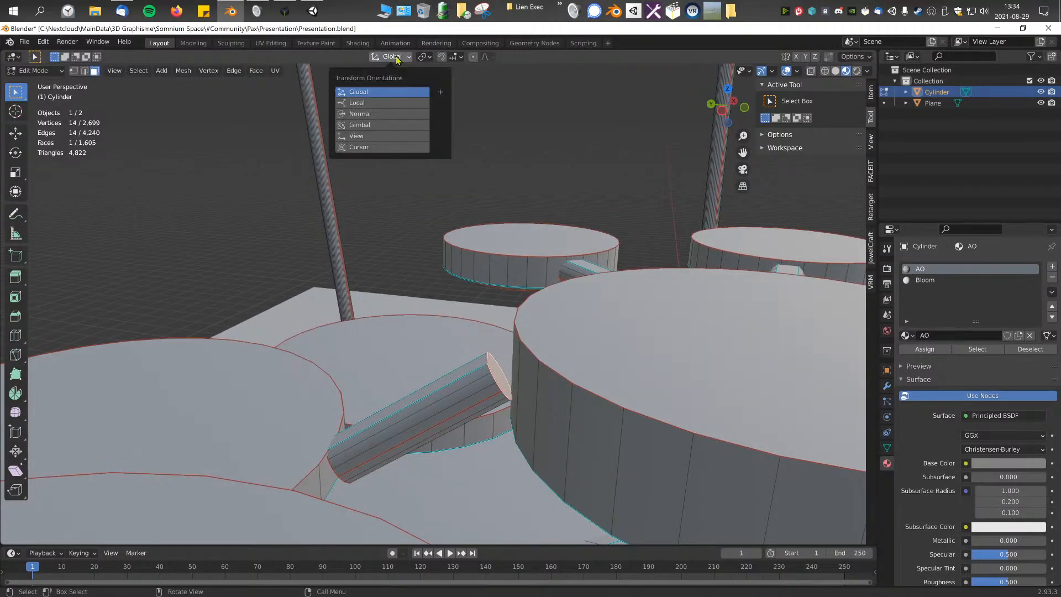
click(361, 114)
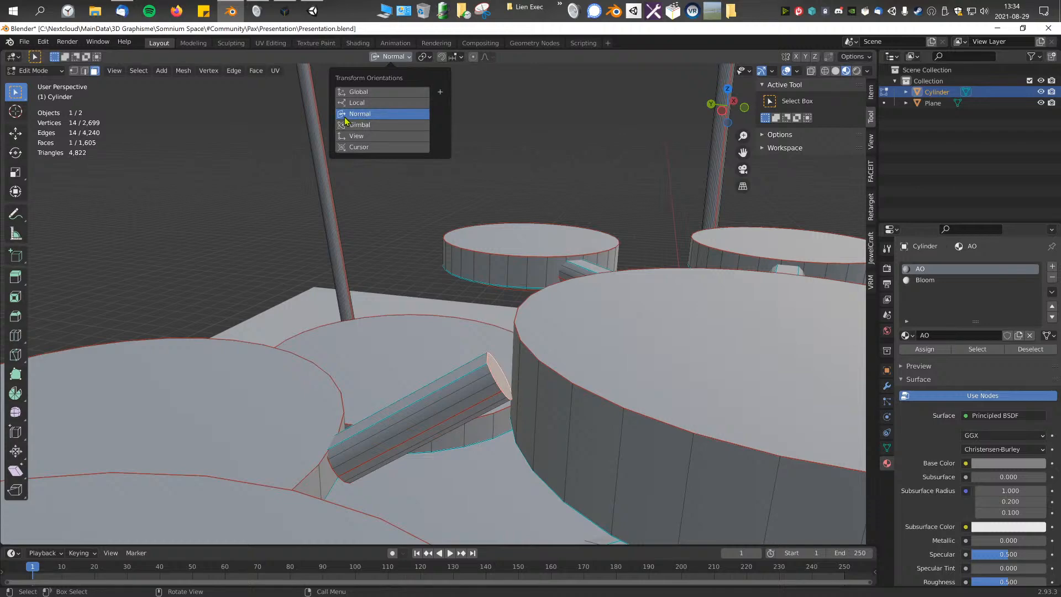
key(g)
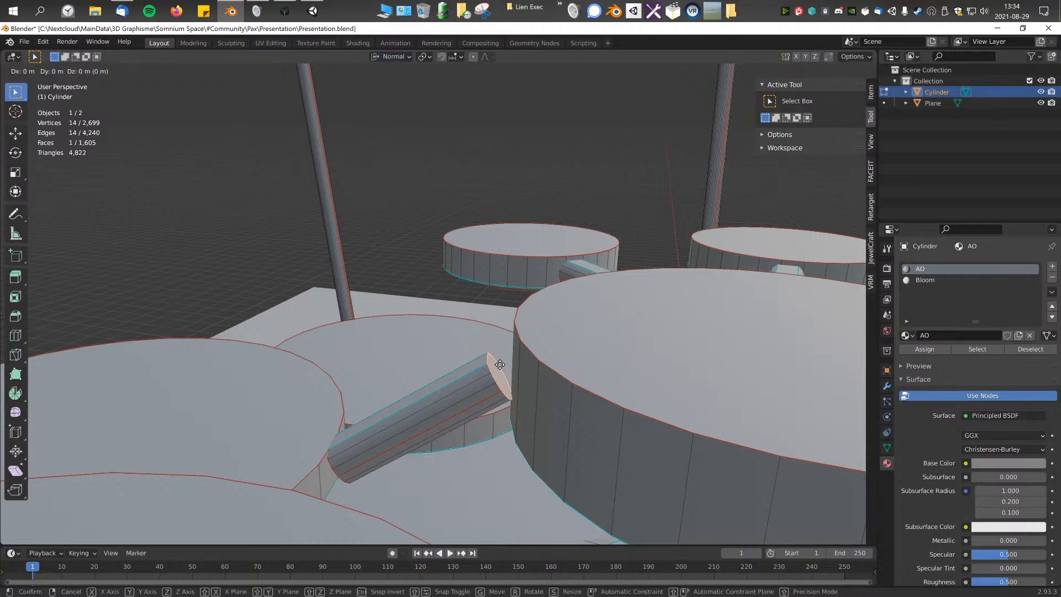
key(z)
key(z)
click(533, 327)
Step: Set the transform orientation back to Global and adjust the height of the connector's upper end face at the central disc
middle_drag(533, 327, 527, 357)
scroll(526, 358, up, 1)
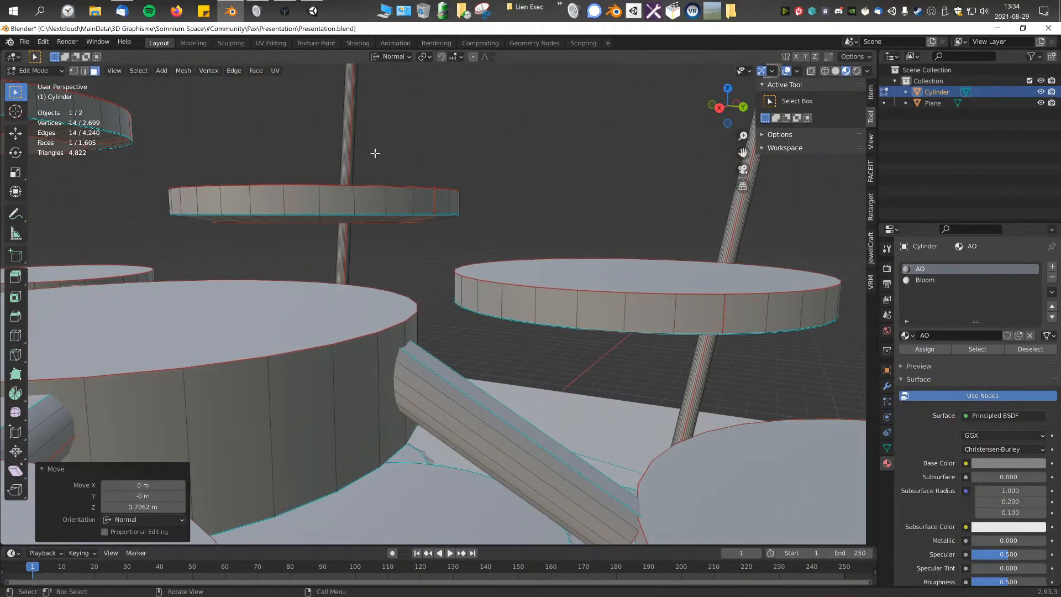
click(405, 57)
click(387, 90)
key(g)
key(y)
key(z)
click(526, 239)
middle_drag(526, 240, 483, 335)
Step: Shift the connector's upper end face in top view and horizontally with Z locked to meet the central disc's side
key(KP_7)
key(g)
click(481, 321)
middle_drag(456, 278, 562, 227)
key(g)
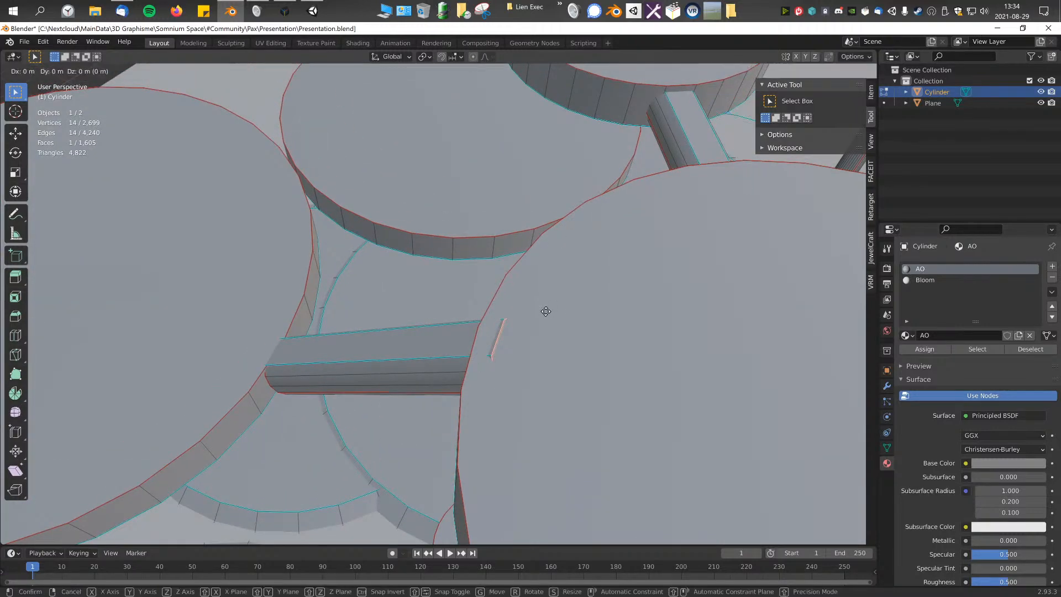
key(shift+z)
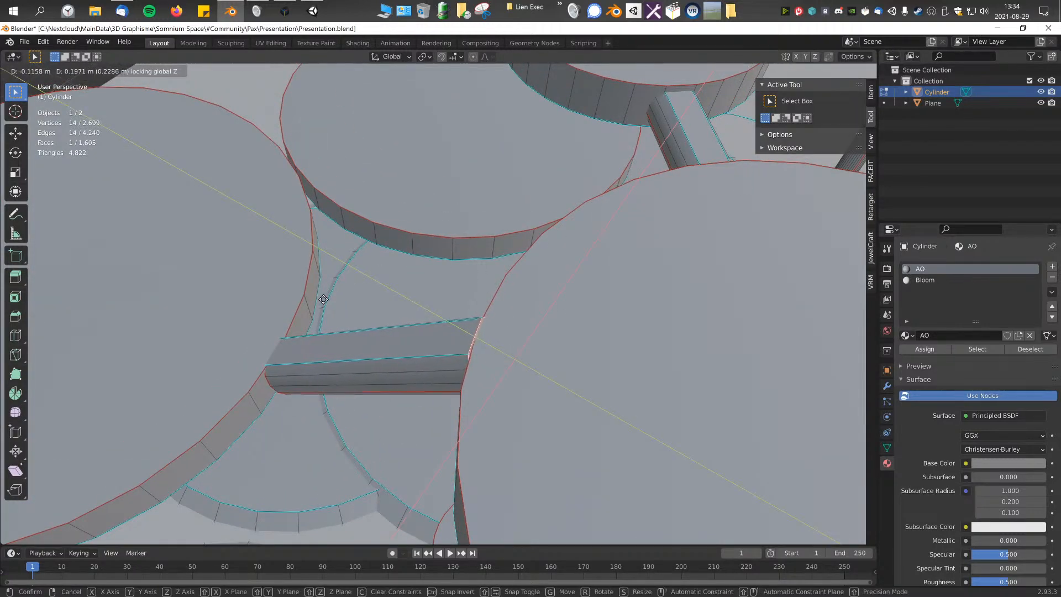
click(349, 315)
Step: Move the connector's lower end face against the upper rim of the lower disc
middle_drag(348, 315, 364, 401)
key(g)
click(453, 277)
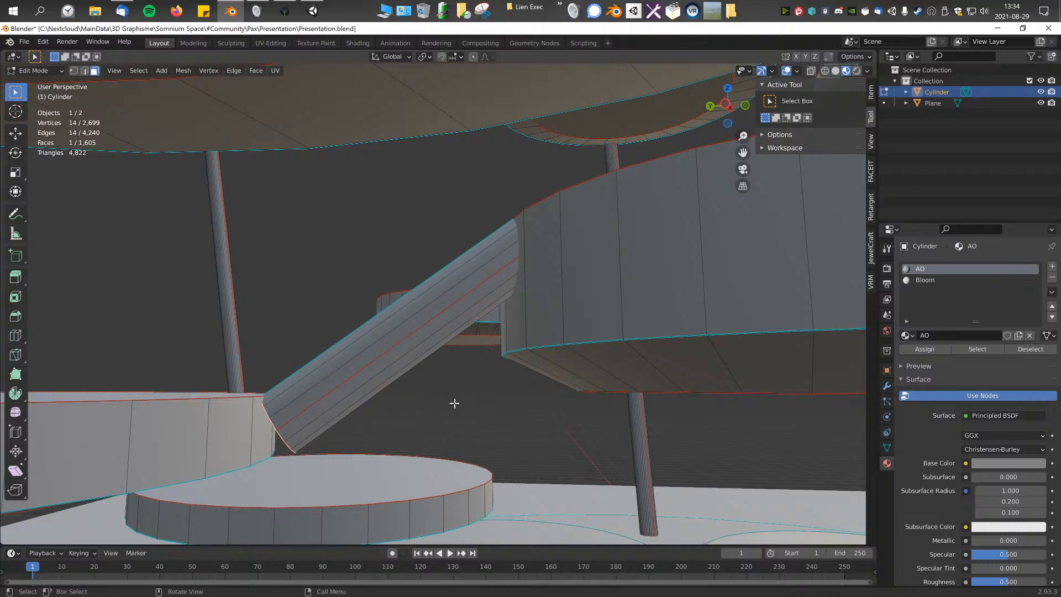
Step: Extrude the connector's lower end face toward the lower disc and shift the new face horizontally with Z locked
middle_drag(515, 403, 446, 396)
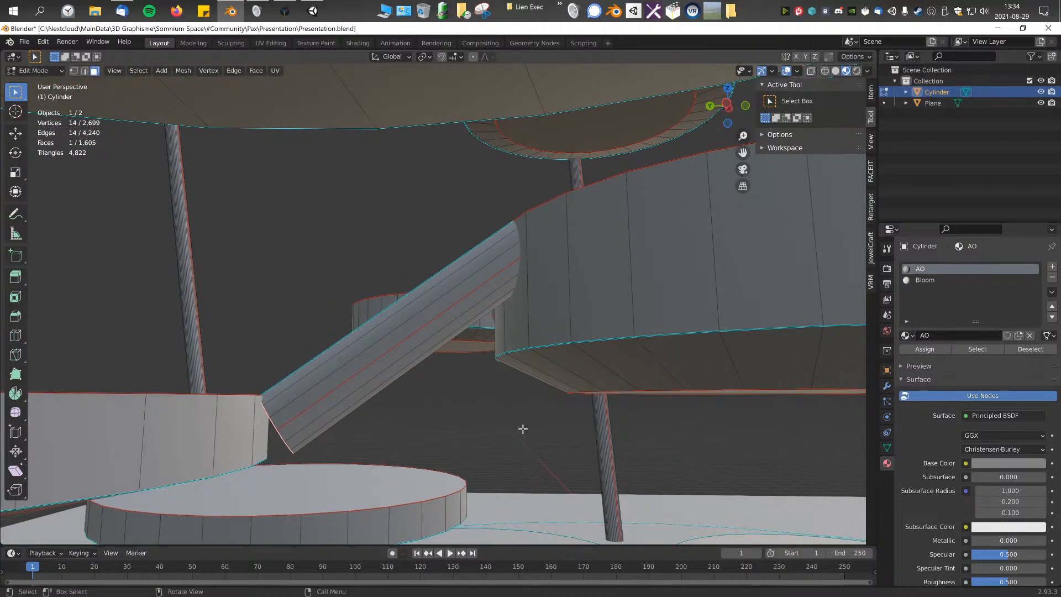
key(e)
click(393, 442)
middle_drag(393, 442, 424, 438)
key(g)
key(shift+z)
click(327, 430)
Step: Move the extruded end face about -0.04 m in X, 0.24 m in Y and -0.04 m in Z, further into the lower disc
middle_drag(327, 430, 511, 315)
key(g)
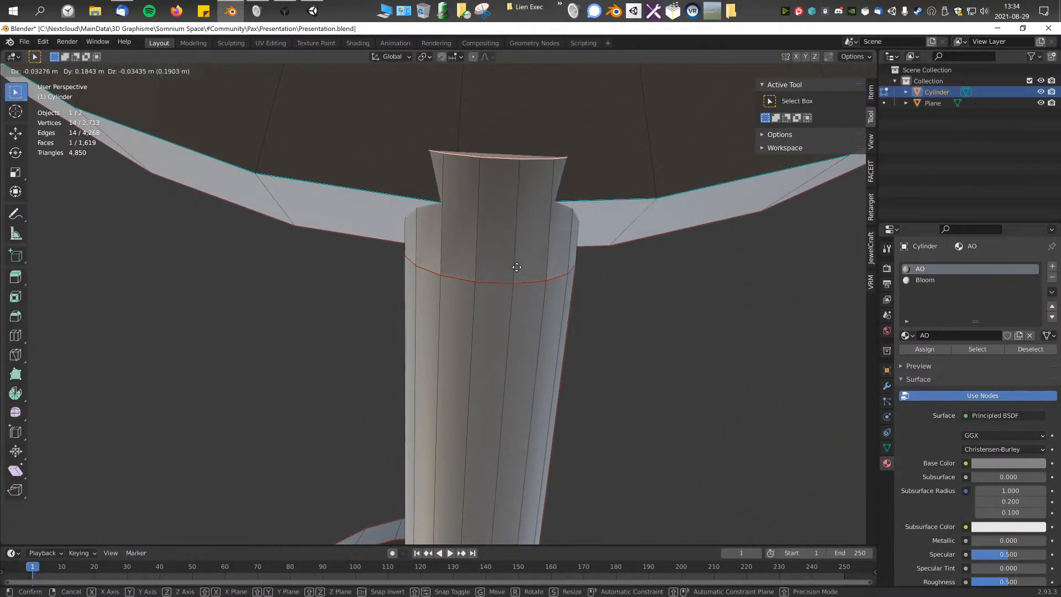
click(516, 238)
middle_drag(516, 238, 618, 269)
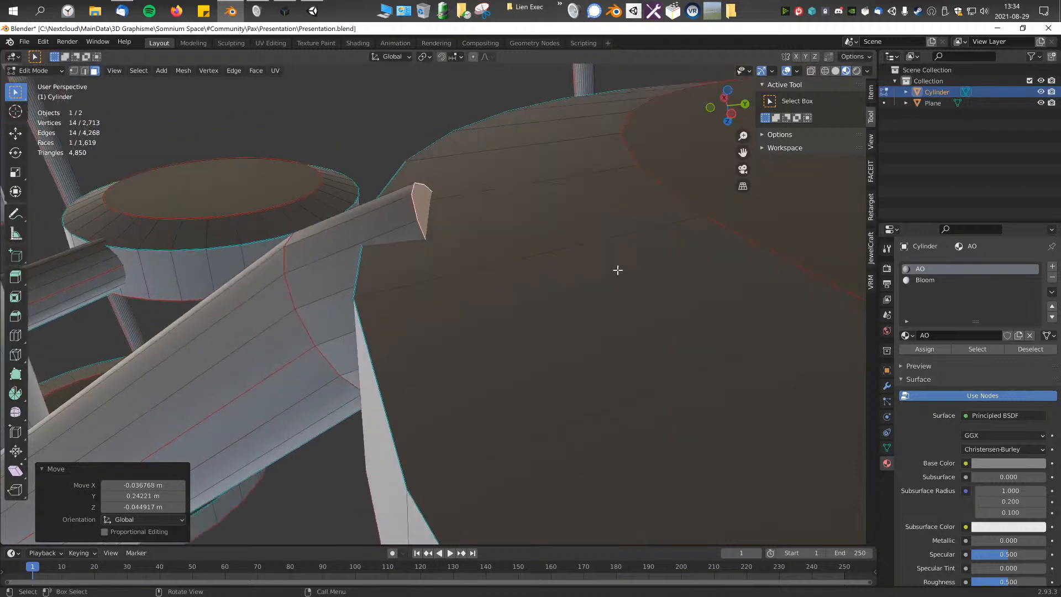
Step: Rotate the extruded end face about the global X axis and scale it to fit inside the lower disc
key(r)
key(y)
key(x)
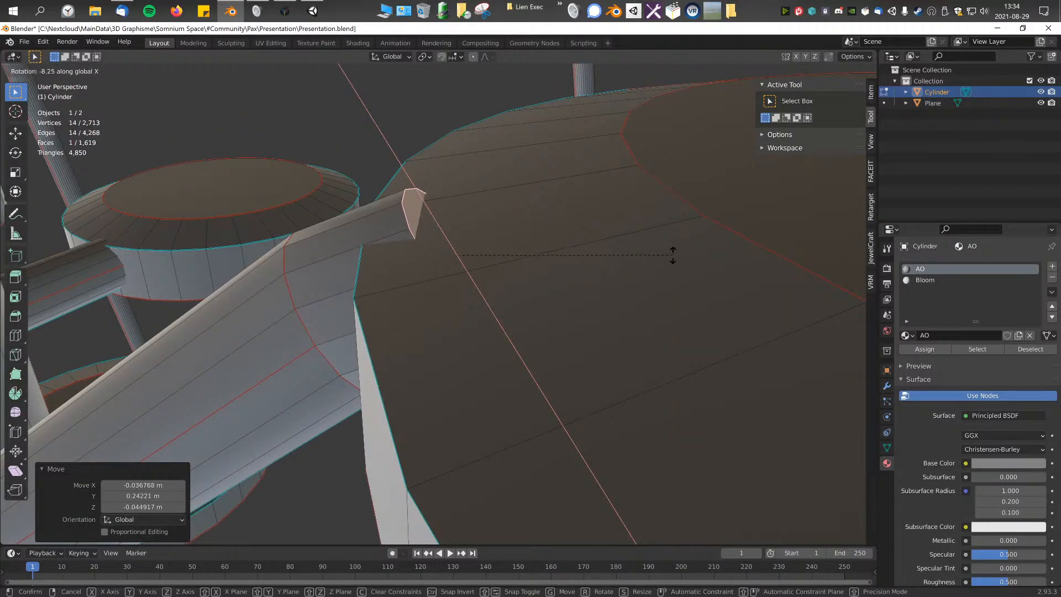
click(666, 240)
middle_drag(666, 239, 752, 239)
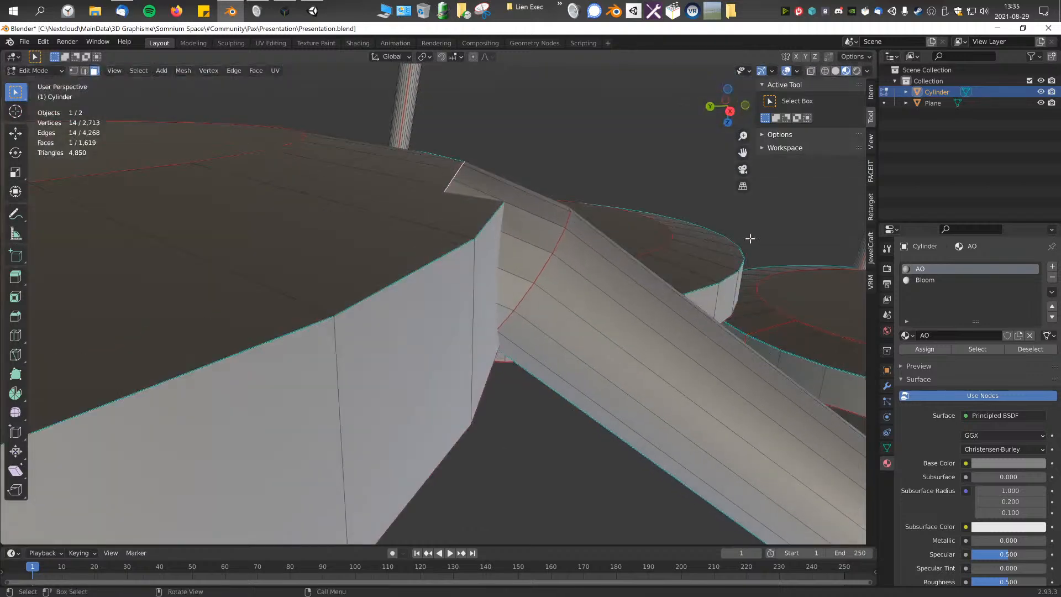
key(s)
click(613, 223)
Step: Select the sloped connector's top face between the two discs and expand the selection by two face steps
middle_drag(612, 223, 458, 299)
key(ctrl+KP_Add)
key(ctrl+KP_Add)
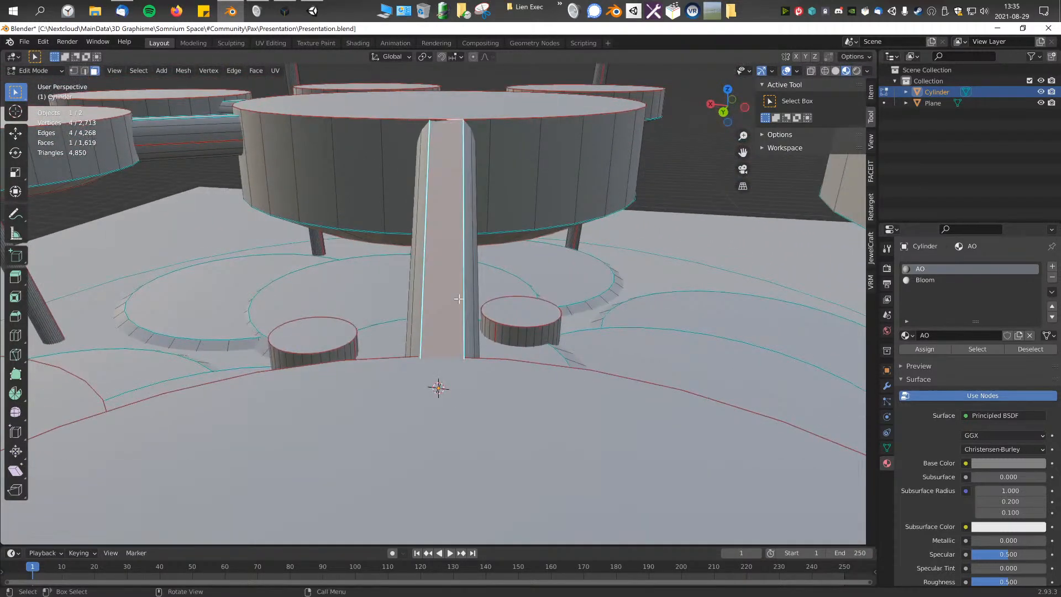
middle_drag(452, 257, 444, 350)
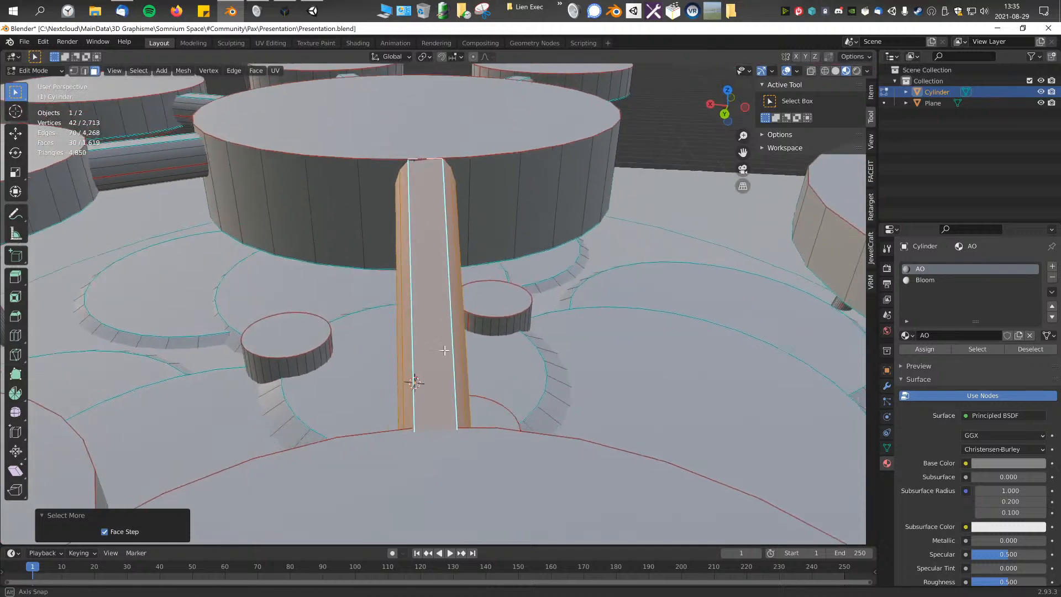
key(KP_7)
scroll(417, 235, down, 6)
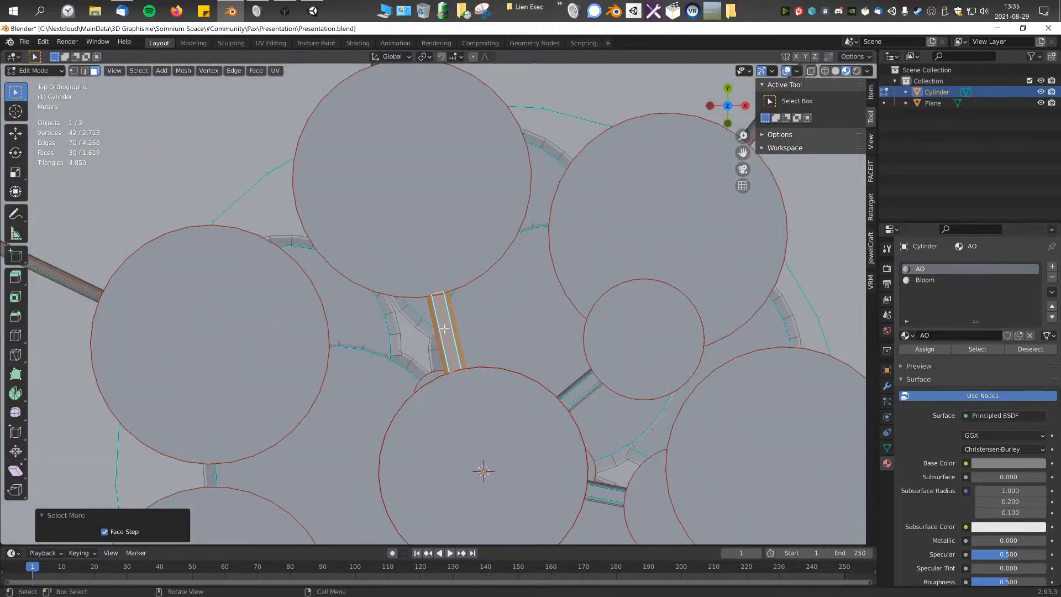
scroll(420, 347, up, 6)
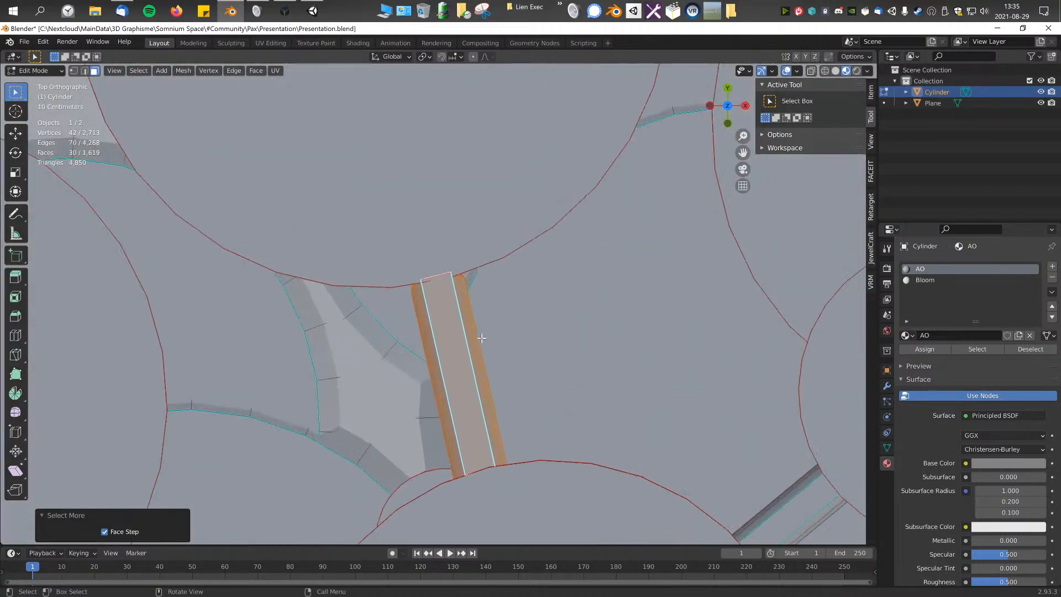
Step: Switch to edge selection and select the lengthwise edge bordering the connector's top face
middle_drag(388, 387, 467, 279)
click(85, 70)
scroll(409, 240, up, 2)
click(455, 251)
shift+click(552, 328)
shift+click(563, 340)
shift+click(564, 350)
middle_drag(564, 350, 418, 220)
shift+click(440, 292)
shift+click(442, 294)
shift+click(426, 295)
shift+click(449, 302)
middle_drag(462, 310, 446, 324)
middle_drag(436, 371, 490, 279)
scroll(491, 280, up, 3)
middle_drag(336, 426, 498, 367)
click(536, 367)
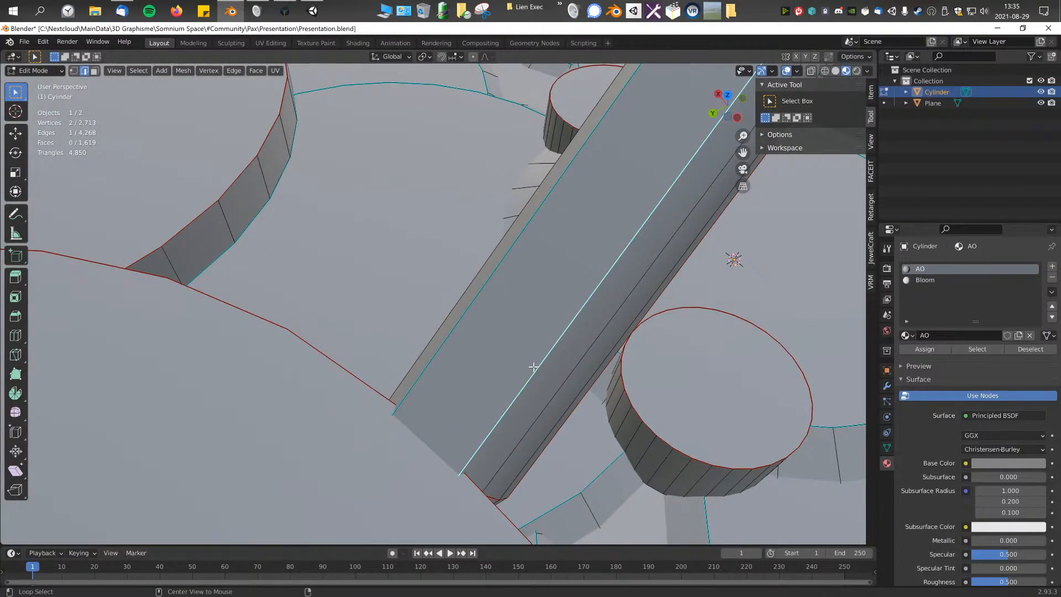
Step: Select the lengthwise edges running along one side of the sloped connector
alt+shift+click(531, 383)
alt+shift+click(547, 395)
middle_drag(547, 396, 489, 331)
alt+shift+click(527, 412)
alt+shift+click(535, 451)
middle_drag(535, 451, 556, 436)
alt+shift+click(457, 350)
alt+shift+click(375, 350)
Step: Add the remaining edges of that side and move them about -0.34 m in X and -0.12 m in Y to widen the connector
key(KP_7)
scroll(555, 372, down, 3)
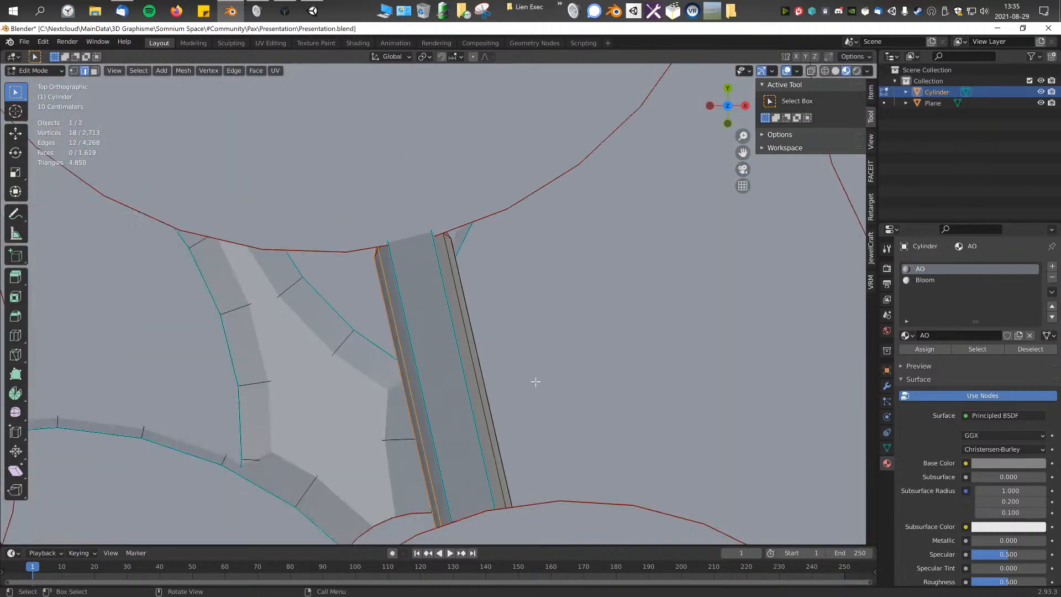
ctrl+click(453, 301)
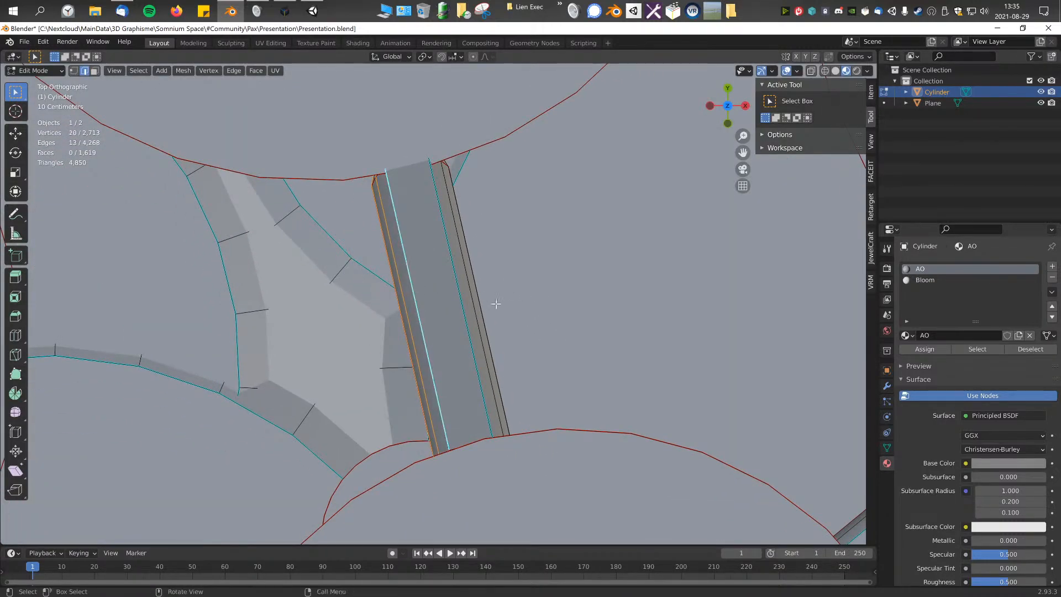
alt+shift+click(421, 313)
key(g)
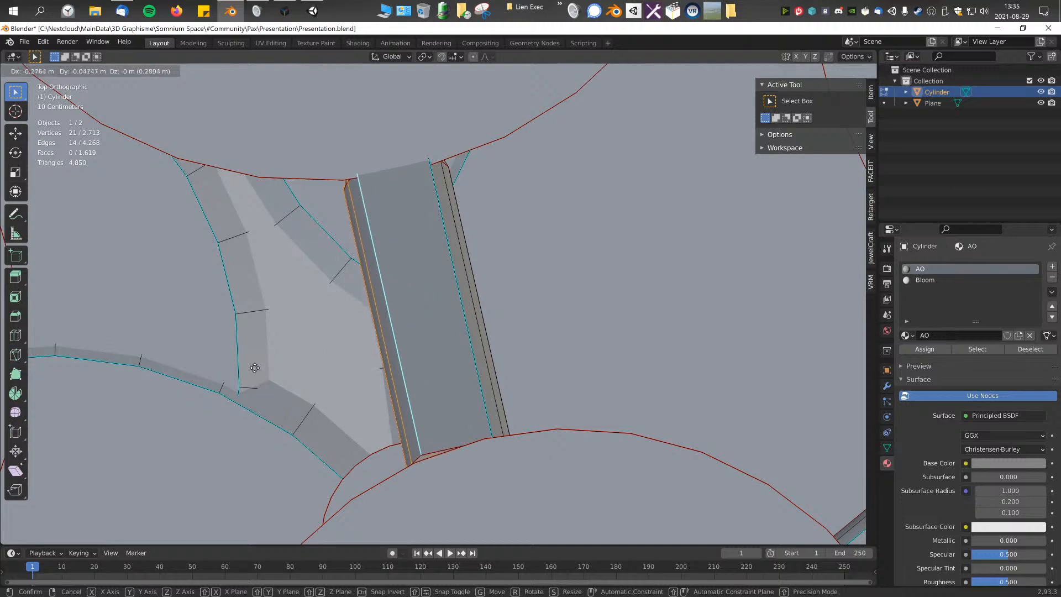
click(191, 442)
Step: Switch to face selection and check the widened connector's faces where they meet the discs
click(462, 356)
middle_drag(462, 355, 95, 69)
click(95, 71)
middle_drag(422, 166, 497, 301)
click(415, 248)
shift+click(561, 315)
middle_drag(561, 315, 479, 365)
Step: Return to Object Mode, add a mesh plane and move it clear of the platform
key(Tab)
key(shift+a)
mouse_move(472, 358)
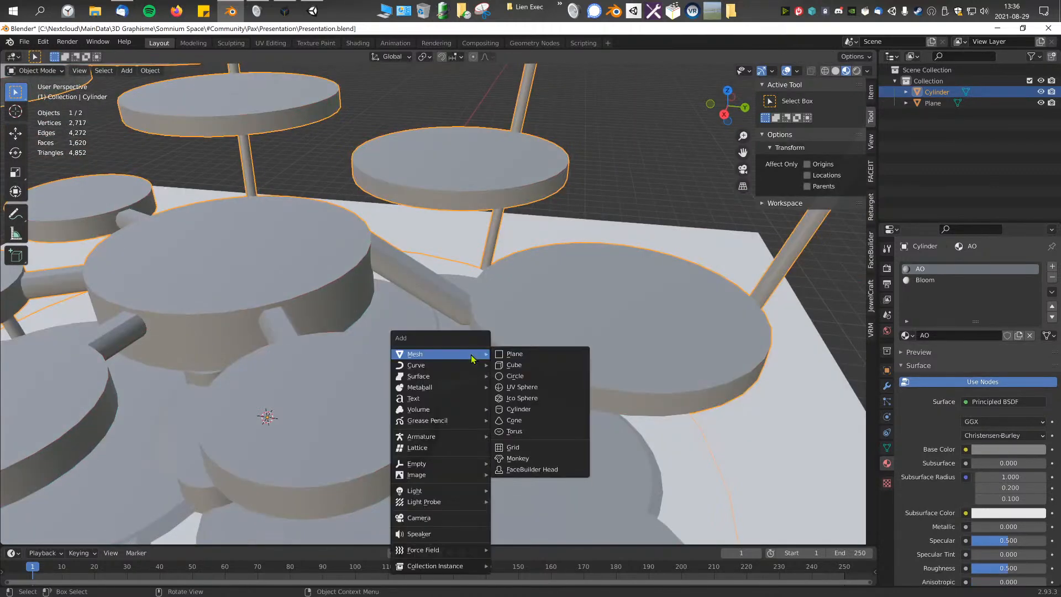
click(525, 357)
scroll(442, 376, down, 7)
key(g)
click(586, 362)
shift+middle_drag(585, 362, 507, 374)
Step: Subdivide the new plane in Edit Mode into a 5 by 5 grid of faces
key(Tab)
scroll(514, 379, up, 7)
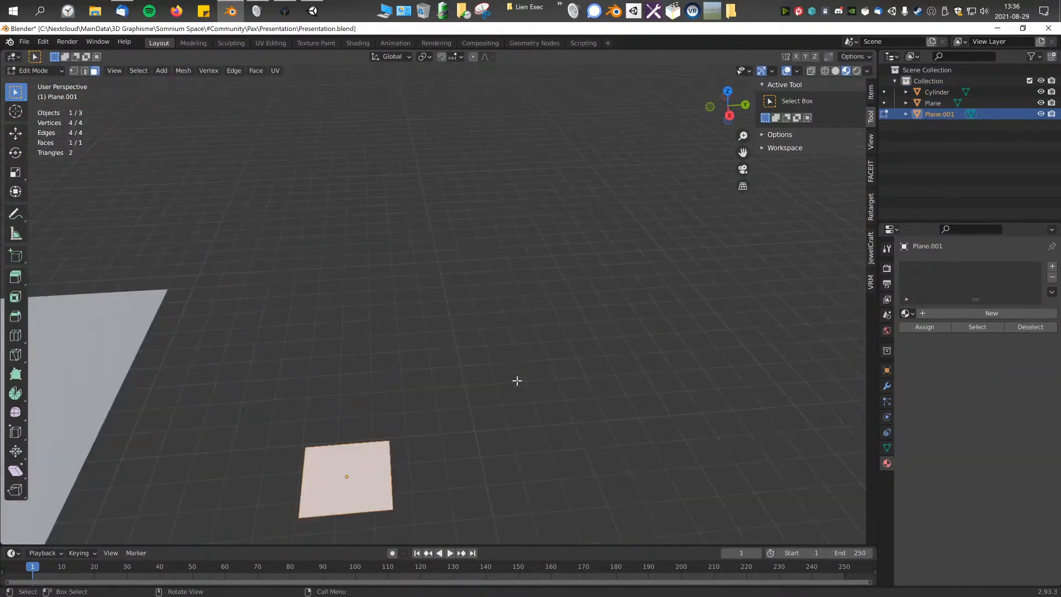
key(F3)
text(sub)
key(Return)
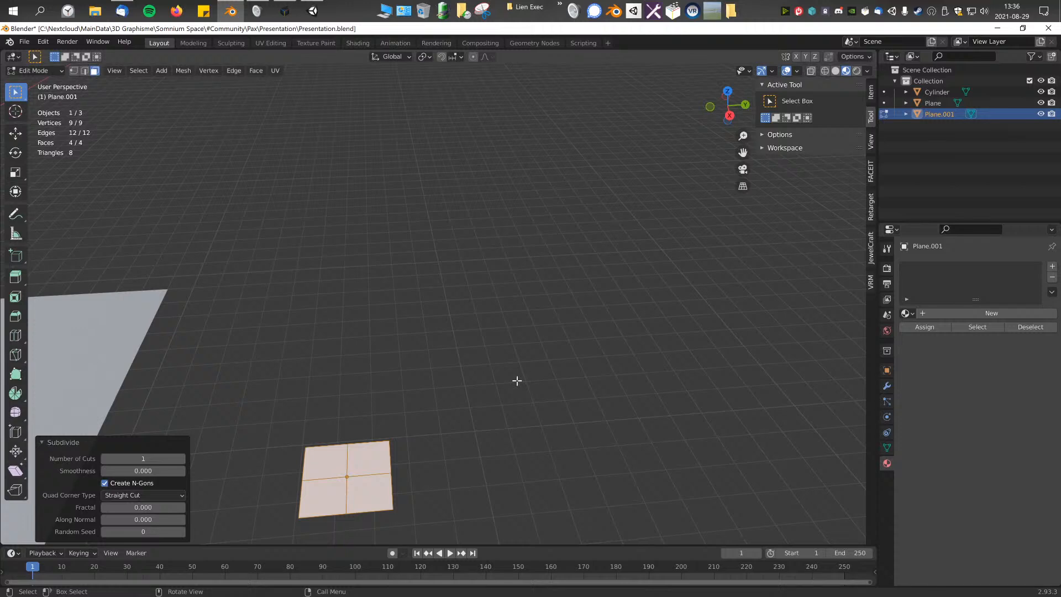
drag(156, 459, 183, 459)
click(386, 403)
Step: Select the whole plane and subdivide it again with one cut into a 10 by 10 grid
shift+middle_drag(428, 400, 485, 348)
scroll(484, 351, up, 3)
key(a)
shift+middle_drag(461, 407, 480, 325)
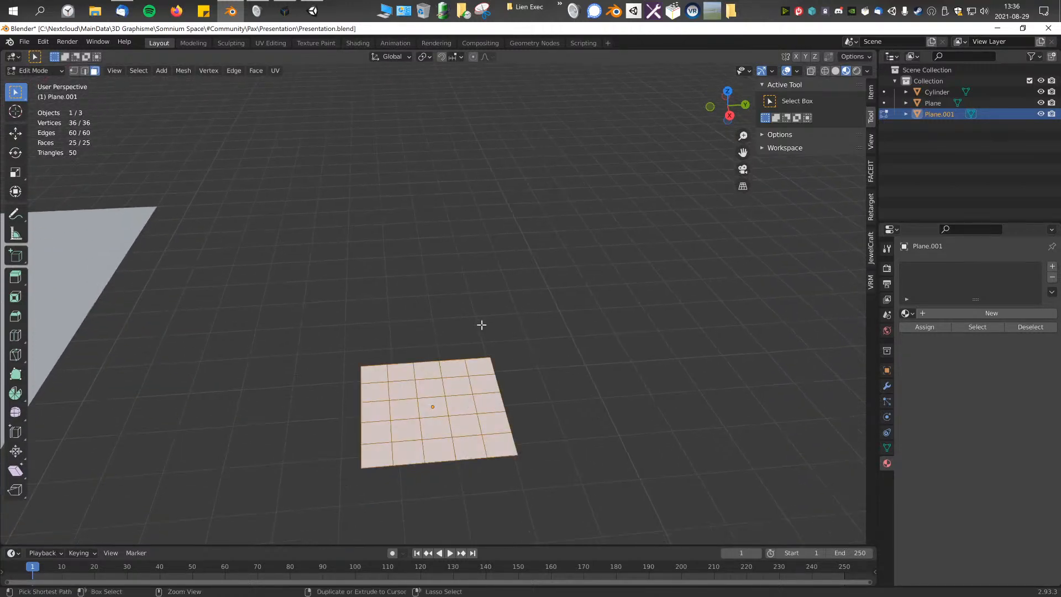
key(F3)
key(Return)
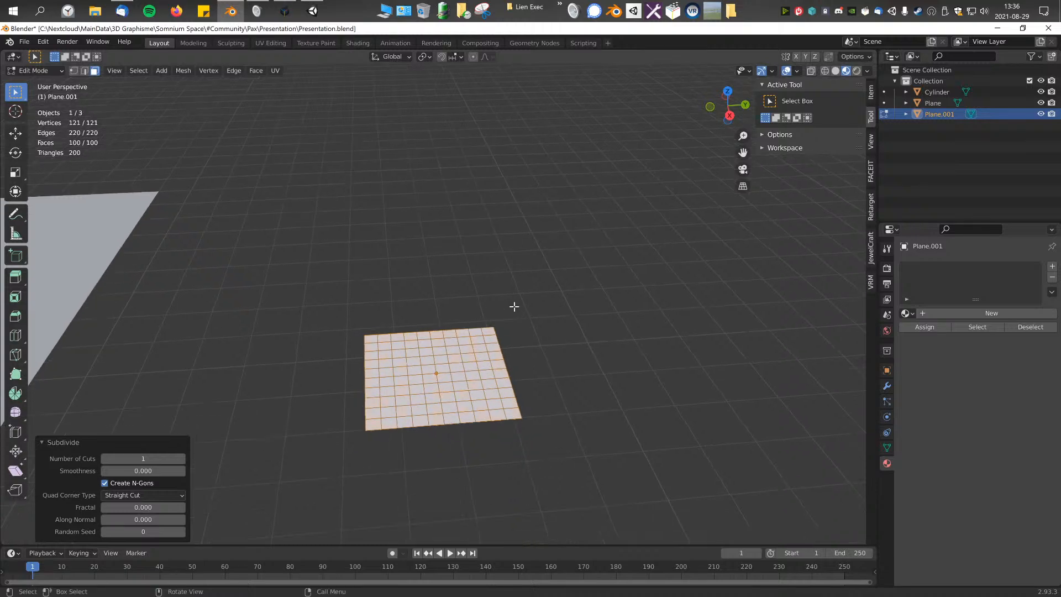
Step: Clear the selection, pick the shortest path between two faces in the same grid row, and undo it
click(514, 305)
scroll(500, 239, up, 4)
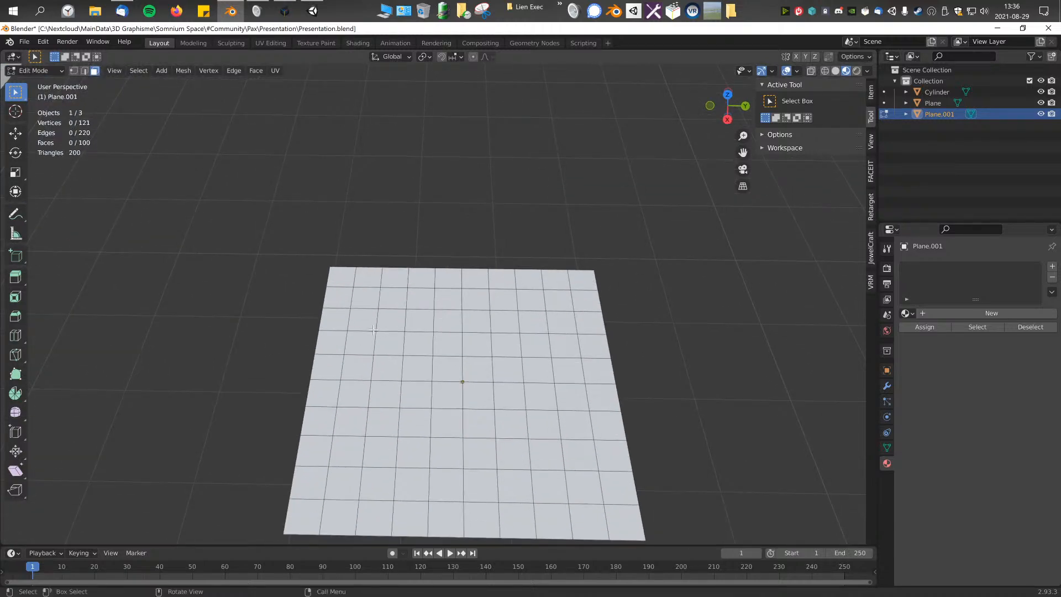
drag(381, 320, 597, 513)
scroll(553, 453, down, 1)
drag(415, 313, 427, 324)
drag(367, 301, 522, 432)
click(503, 414)
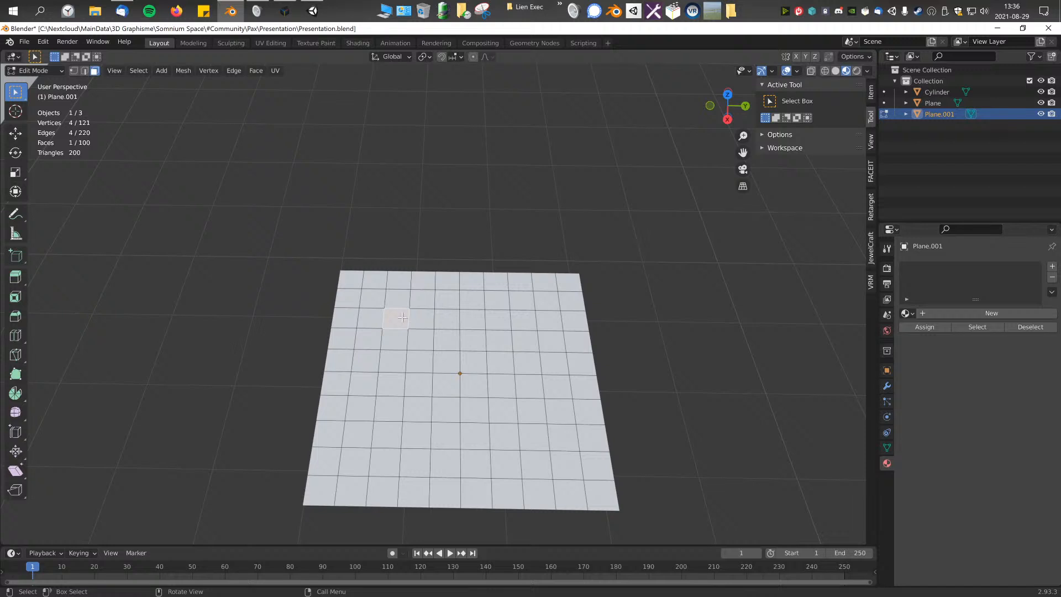
ctrl+click(521, 321)
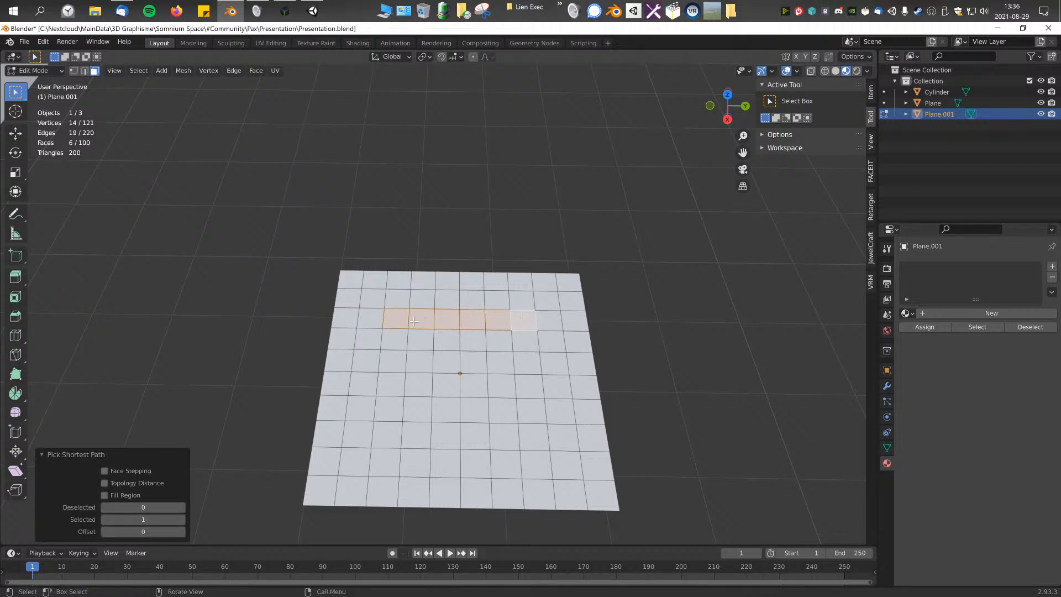
key(ctrl+z)
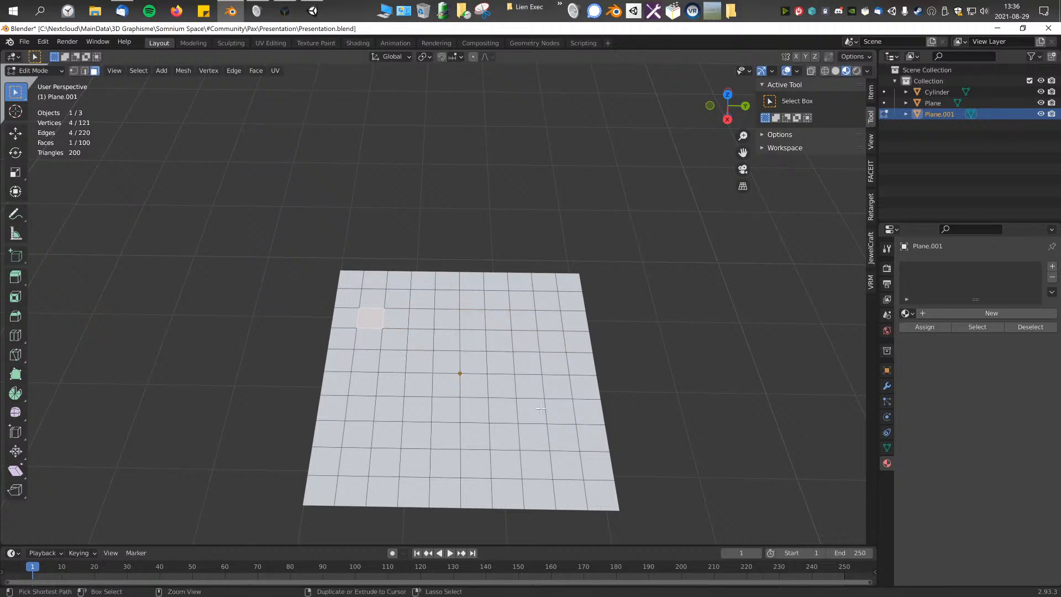
Step: Link several distant faces of the grid into a chain by picking the shortest path between them
ctrl+click(566, 465)
key(ctrl+z)
ctrl+click(558, 316)
click(425, 317)
click(426, 302)
ctrl+click(416, 463)
click(430, 331)
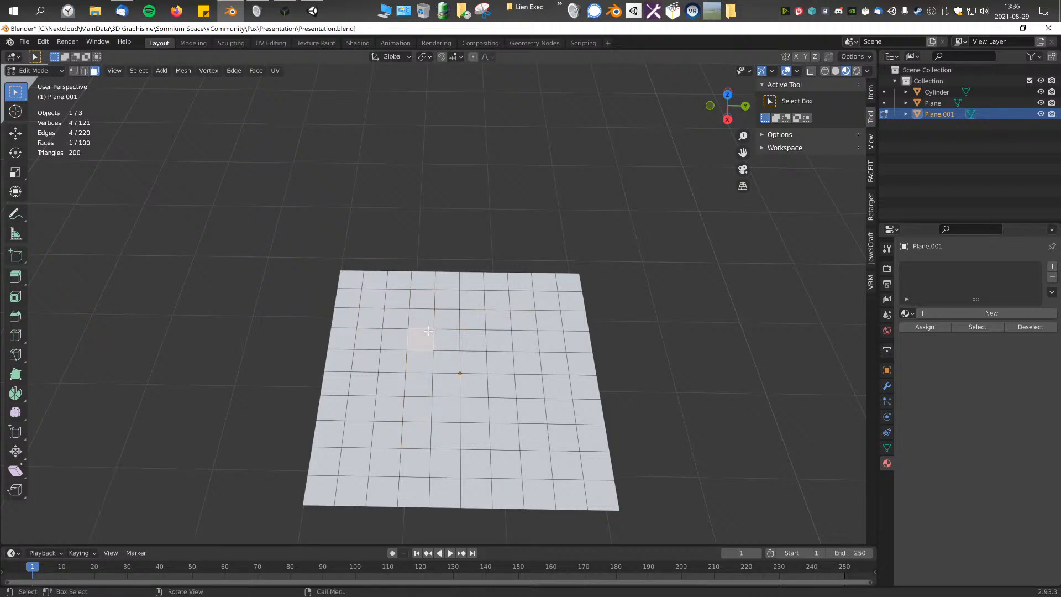
ctrl+click(390, 419)
click(586, 412)
ctrl+click(363, 437)
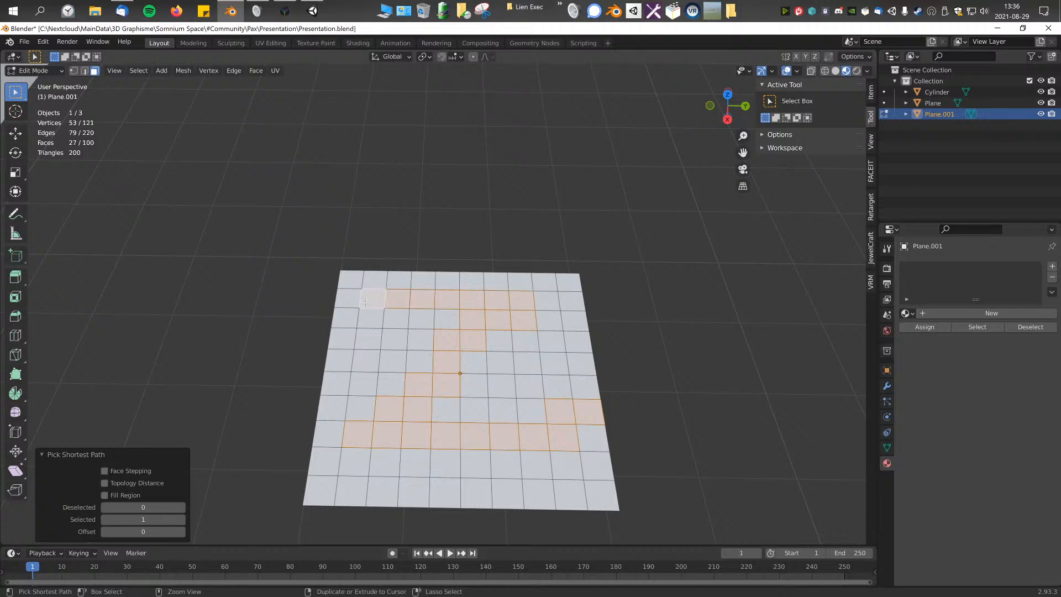
Step: Select a few separate faces individually and connect others with shortest paths along the grid's rows and columns
click(527, 363)
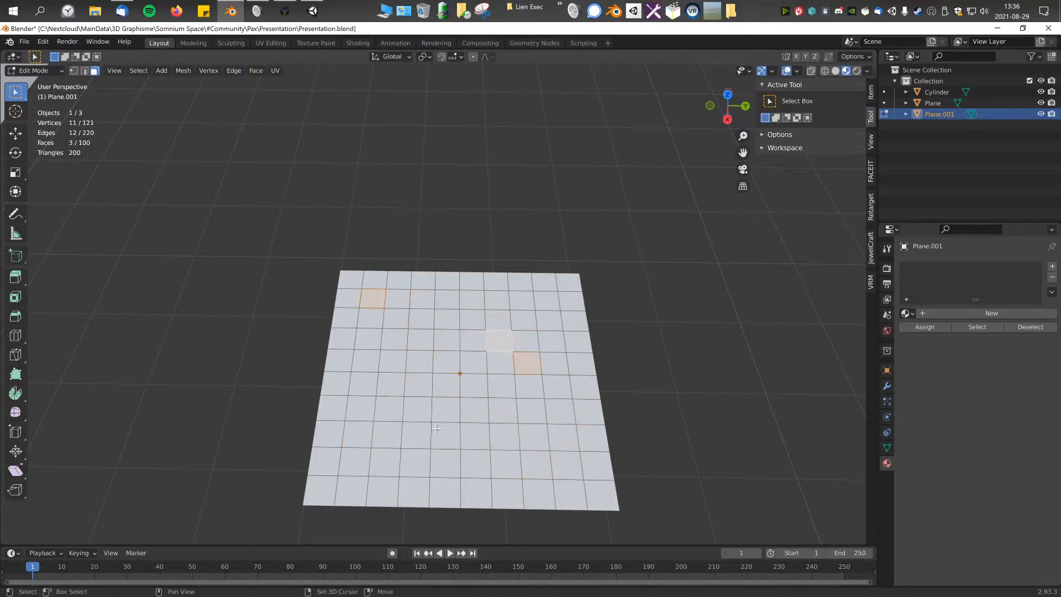
click(416, 435)
ctrl+click(521, 301)
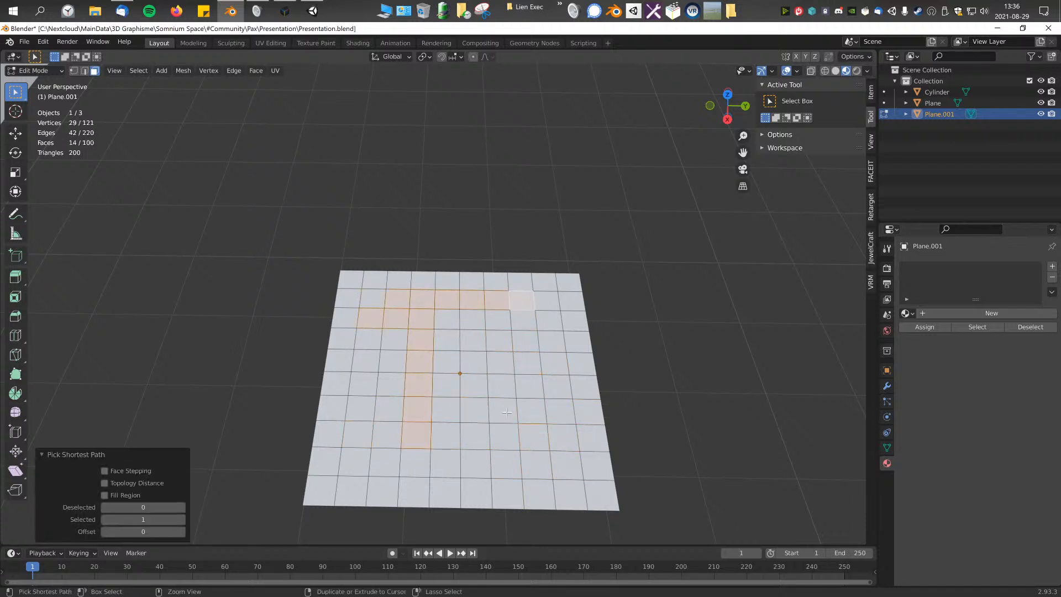
ctrl+click(498, 320)
click(470, 446)
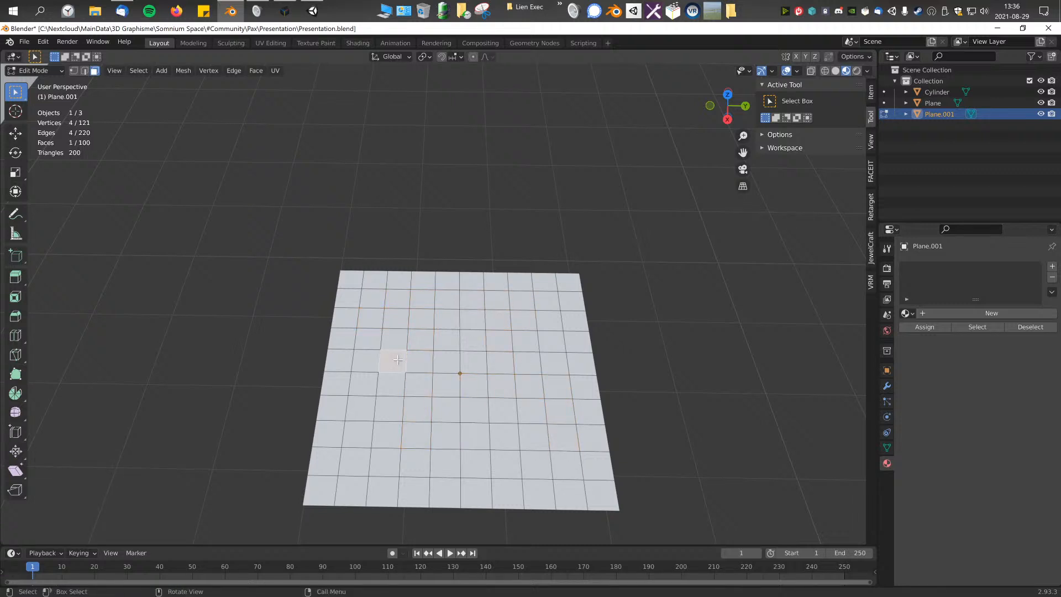
Step: Select rectangular face blocks between two corner faces with Fill Region, ending with the inner 8 by 8 block
right_click(499, 319)
ctrl+shift+click(379, 294)
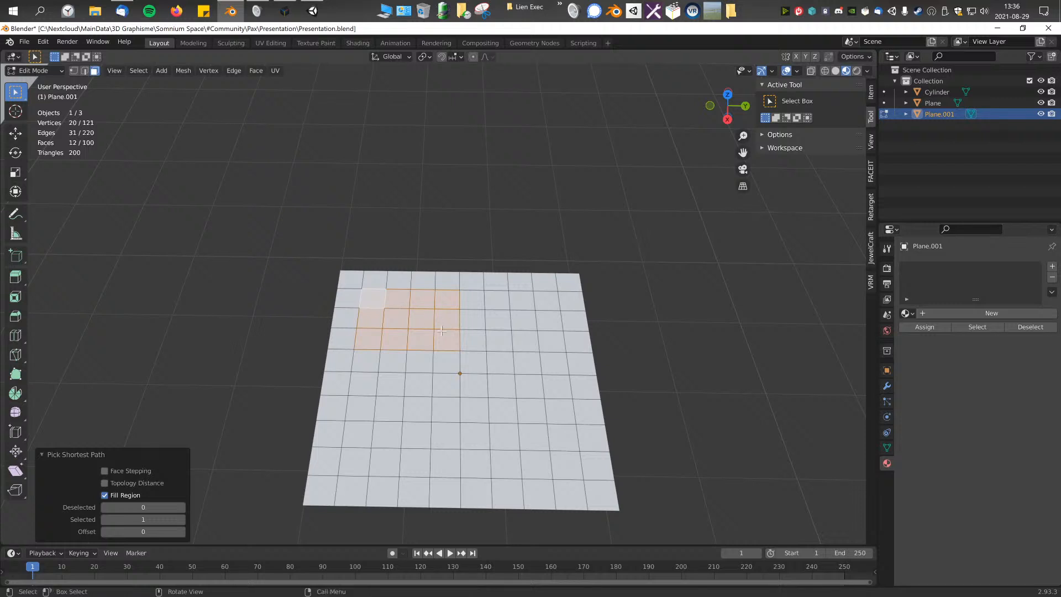
key(ctrl+z)
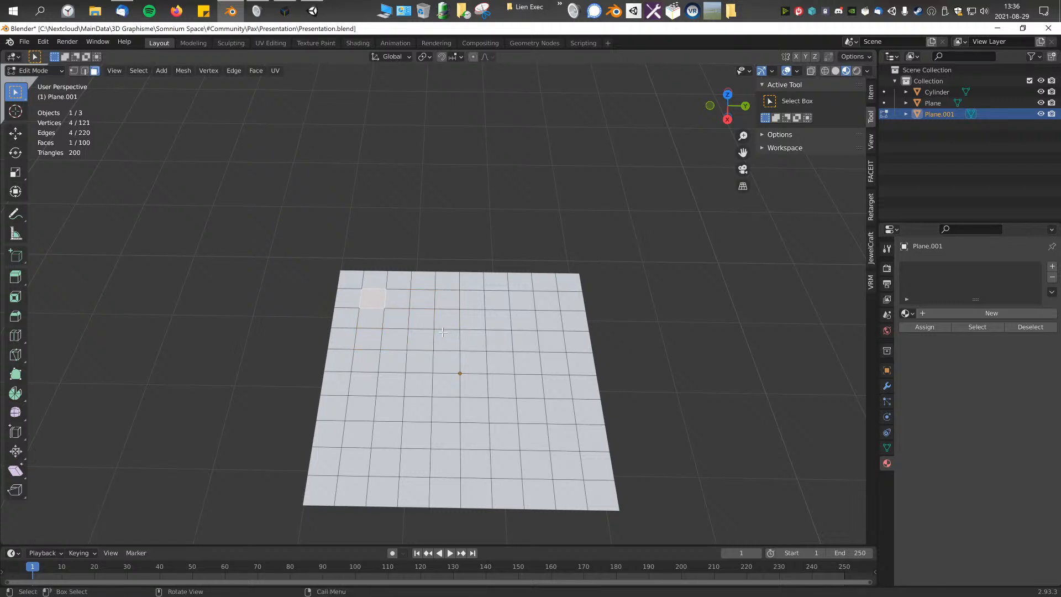
click(648, 399)
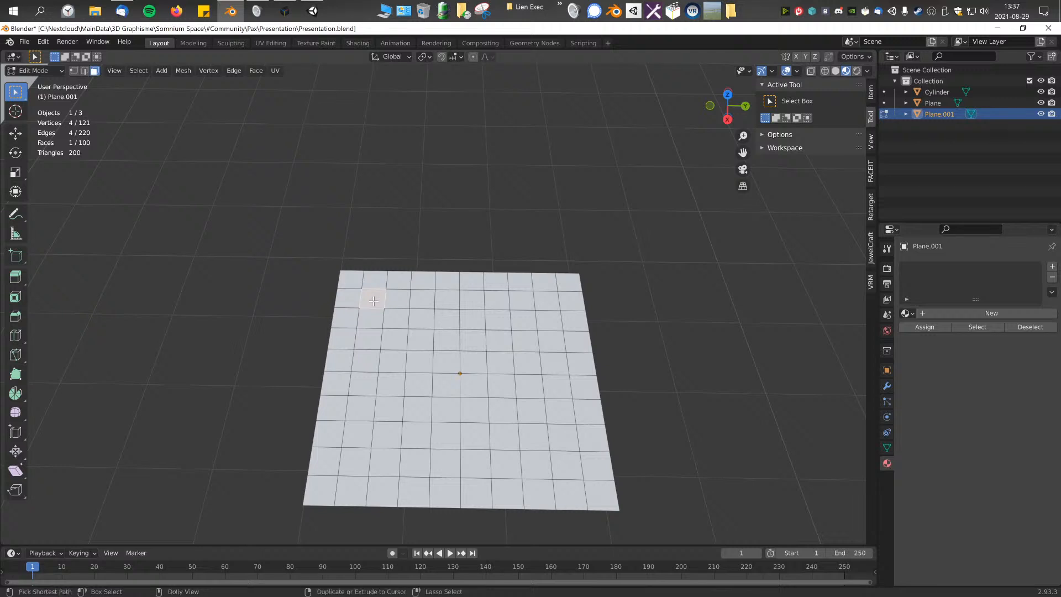
ctrl+shift+click(567, 469)
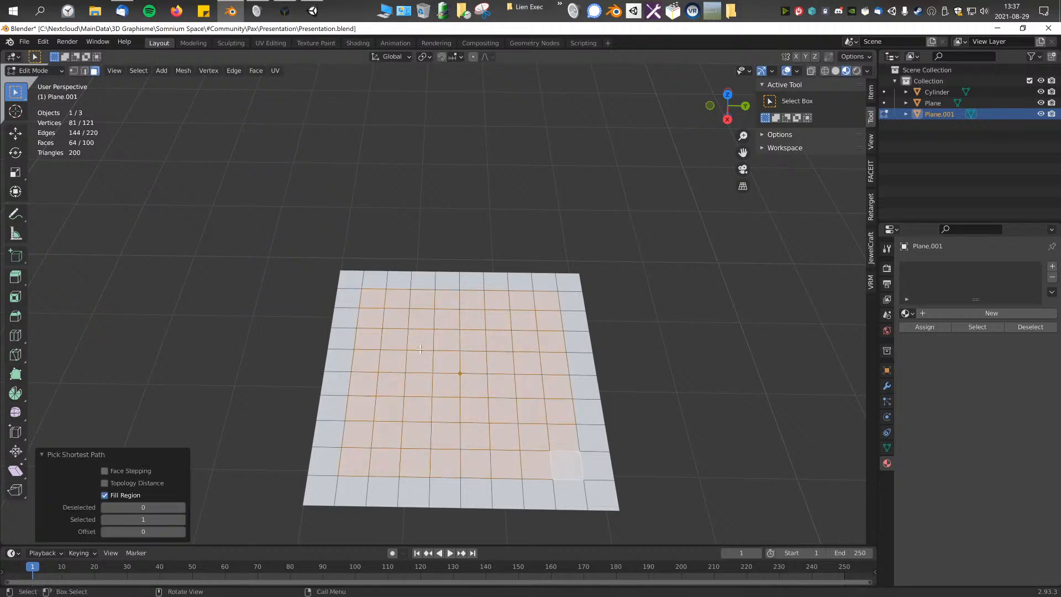
Step: Select a 3 by 8 block of faces and a 4 by 7 block using Fill Region between opposite corner faces
click(565, 478)
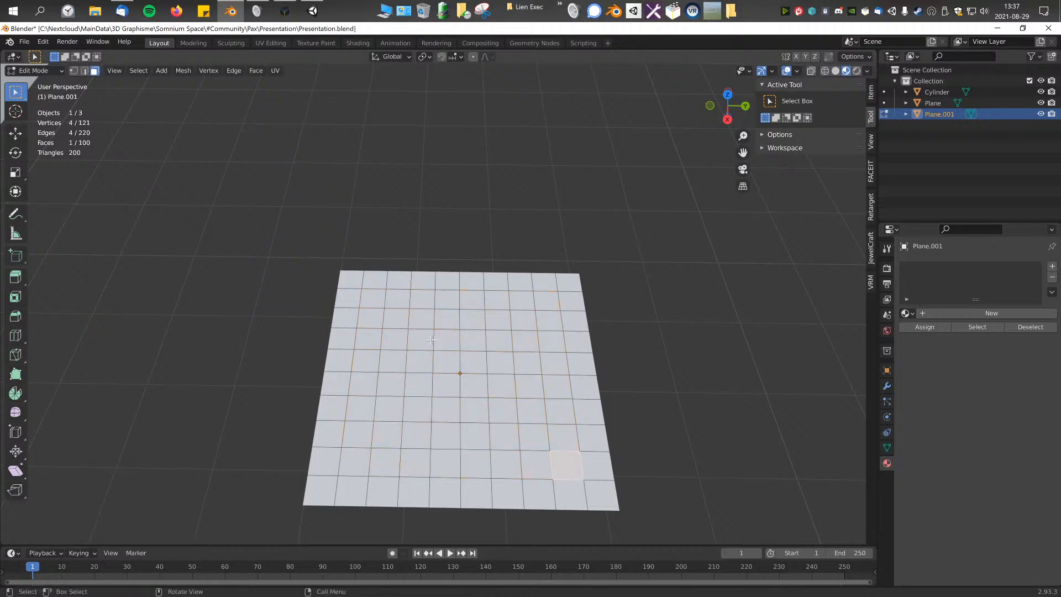
ctrl+shift+click(506, 464)
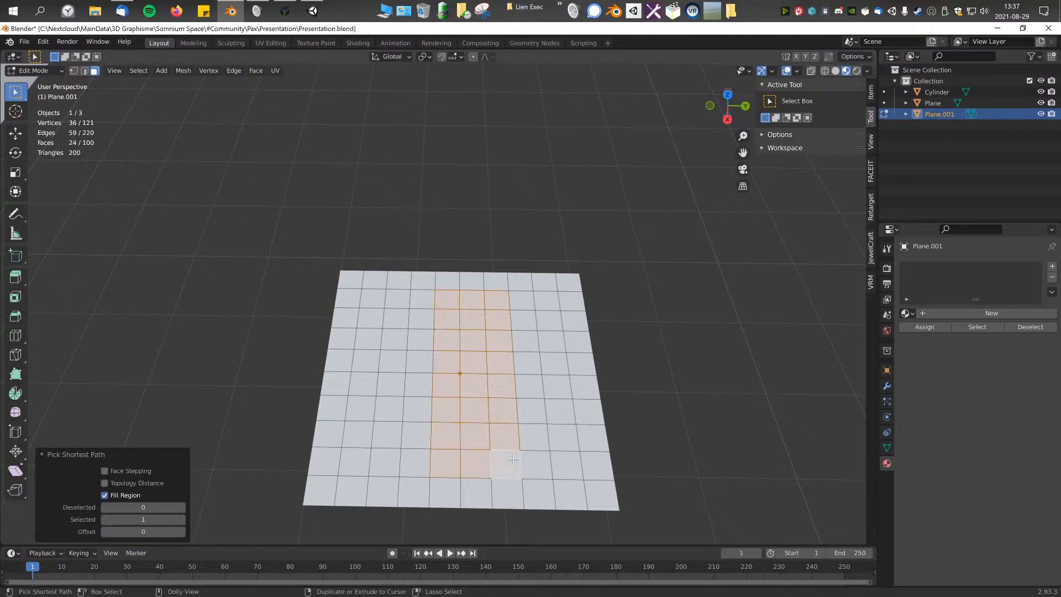
click(397, 300)
ctrl+shift+click(475, 436)
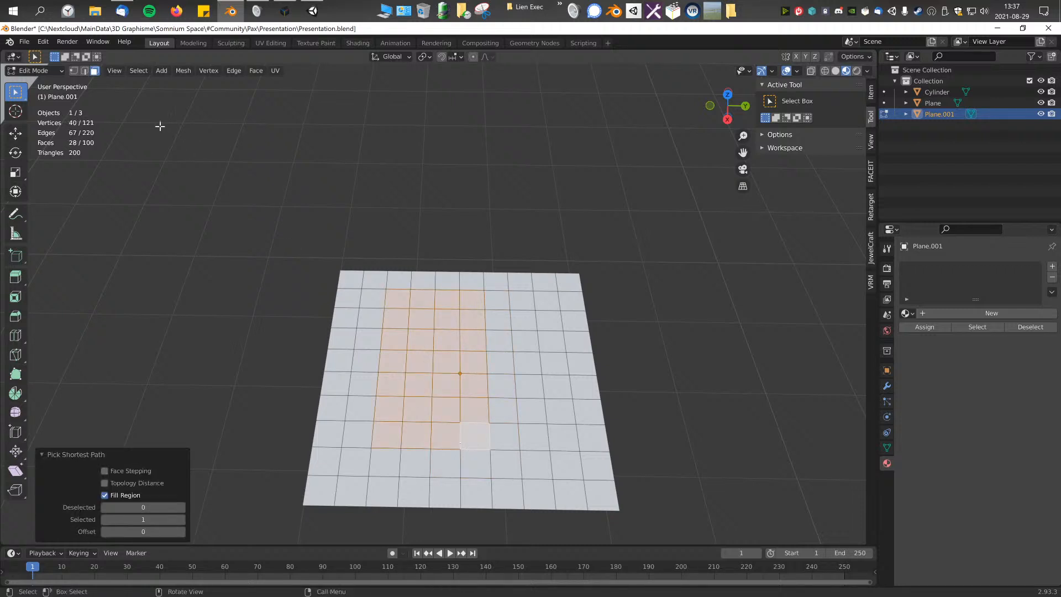
Step: Pick further faces on the grid, select a full face loop along one column, and clear the selection
ctrl+shift+click(490, 449)
click(558, 293)
ctrl+shift+click(469, 431)
click(403, 295)
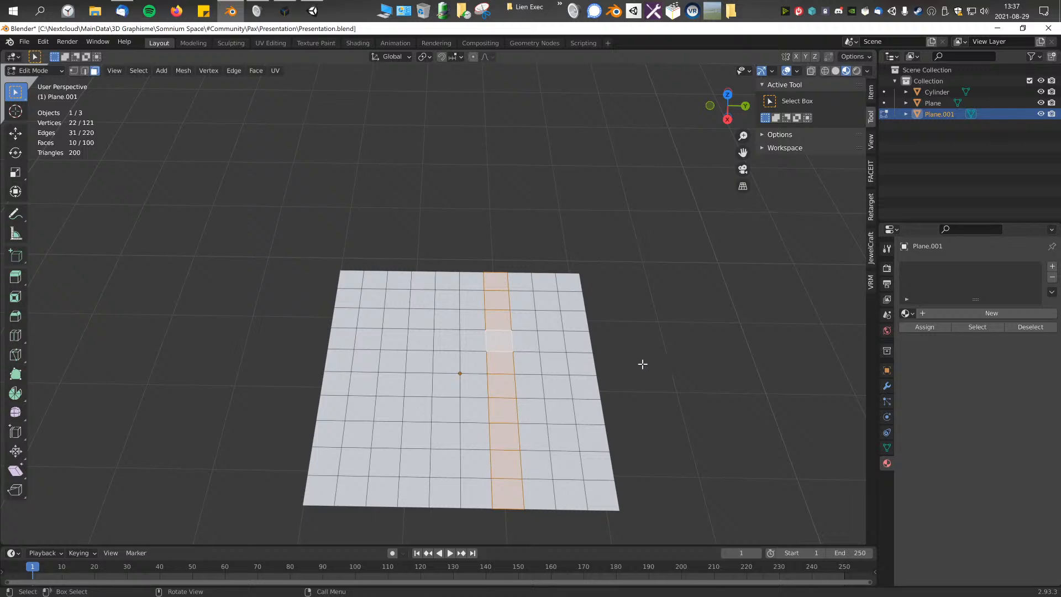
alt+click(478, 288)
middle_drag(569, 373, 395, 156)
scroll(457, 341, up, 3)
middle_drag(412, 243, 510, 301)
click(511, 299)
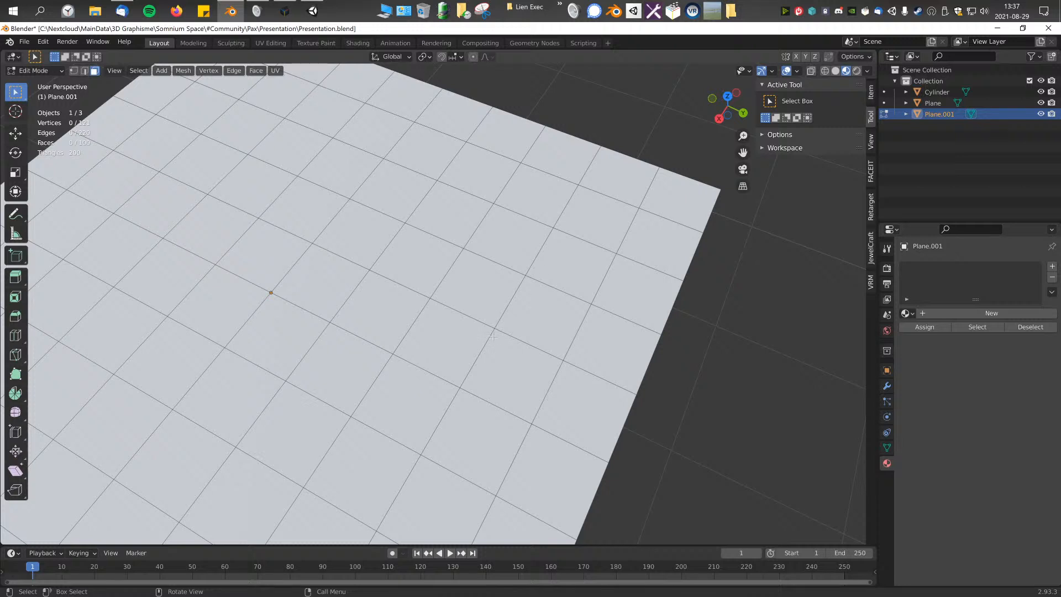
Step: Select a face loop across the grid by picking the edge shared by neighbouring faces
alt+click(513, 297)
click(699, 376)
alt+click(527, 278)
alt+click(528, 278)
alt+click(530, 278)
alt+click(524, 272)
alt+click(526, 277)
click(689, 332)
Step: Switch to vertex selection and select a vertex loop running across the whole grid
scroll(586, 306, down, 1)
alt+click(490, 286)
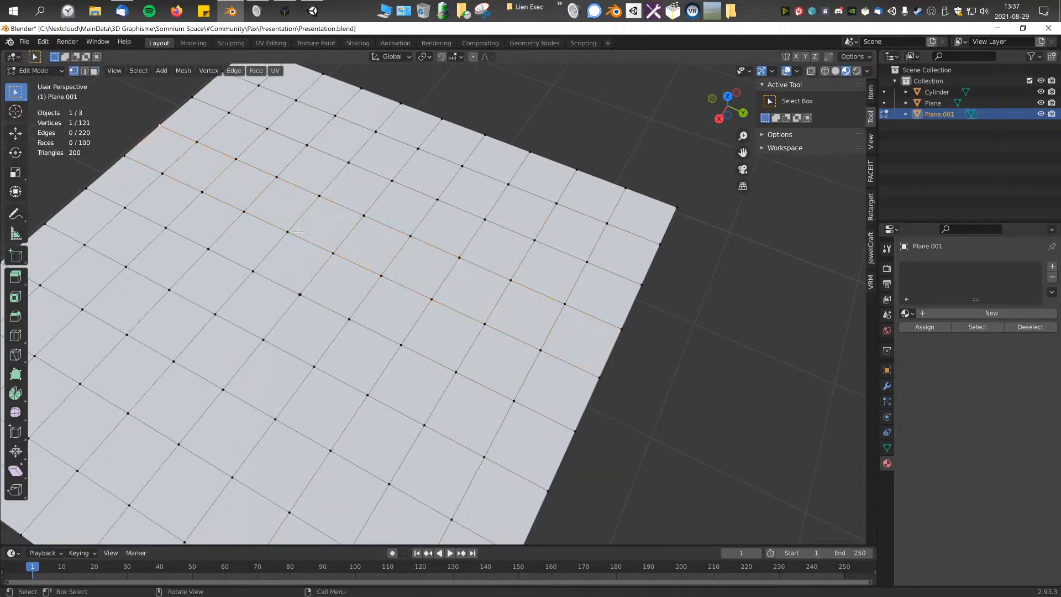
scroll(407, 271, down, 1)
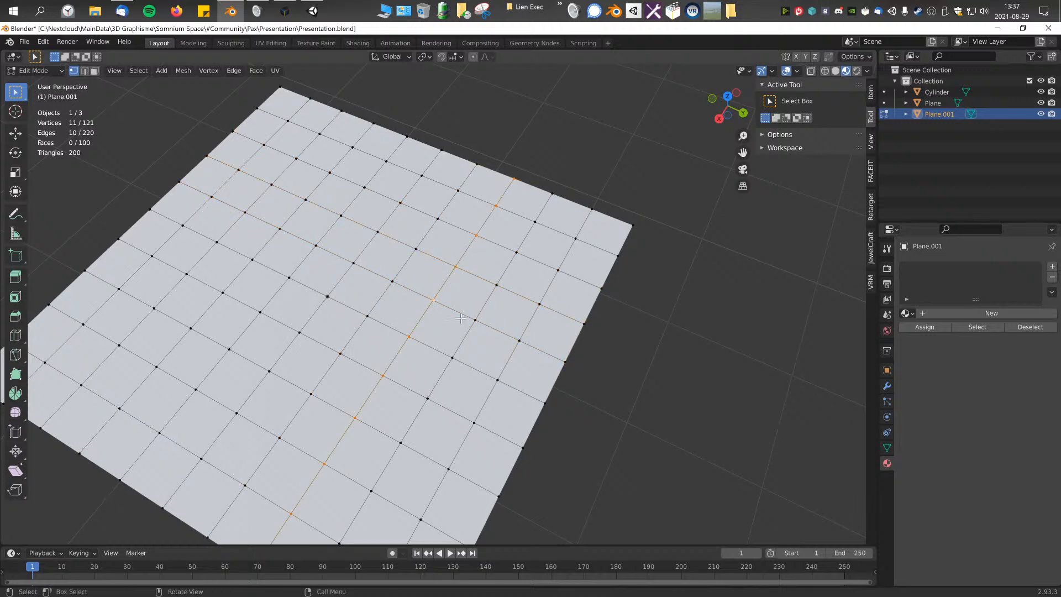
scroll(460, 319, up, 5)
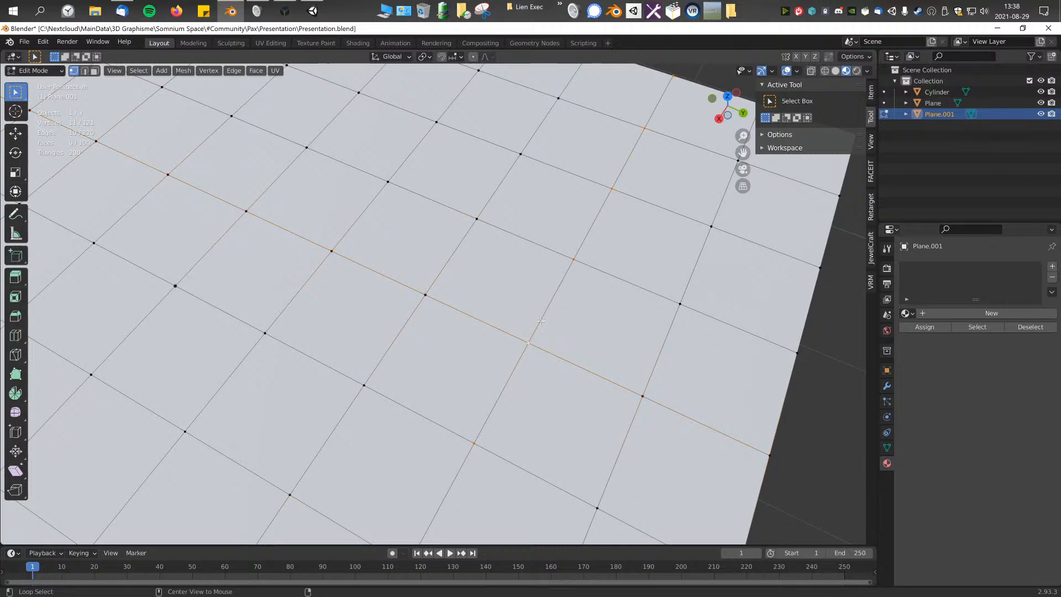
Step: Clear the vertex loop selection on the subdivided test plane
key(alt+a)
scroll(430, 274, down, 8)
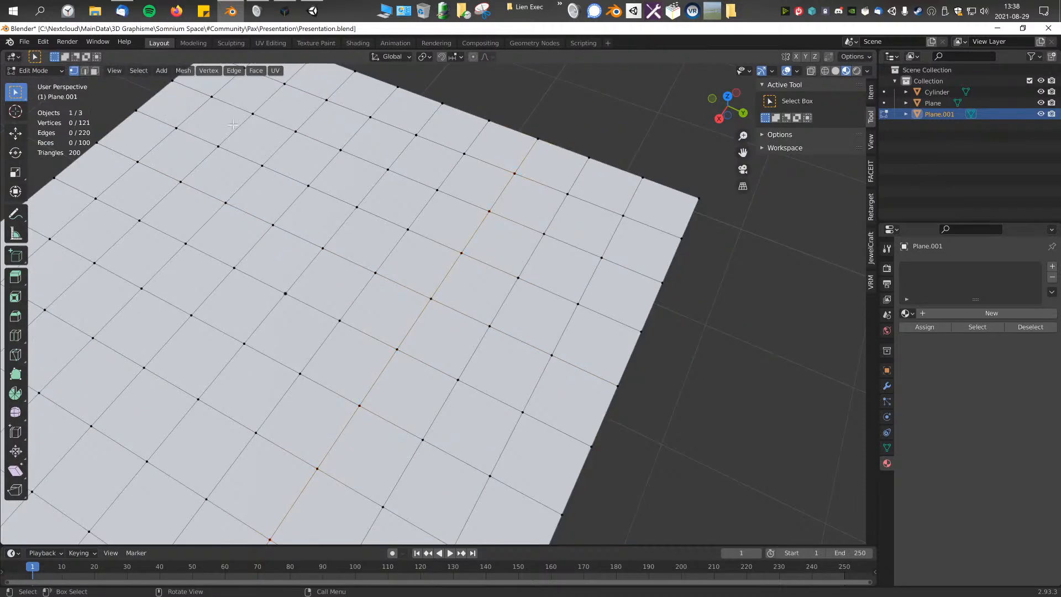
scroll(407, 289, down, 3)
shift+middle_drag(407, 290, 557, 297)
scroll(348, 291, down, 15)
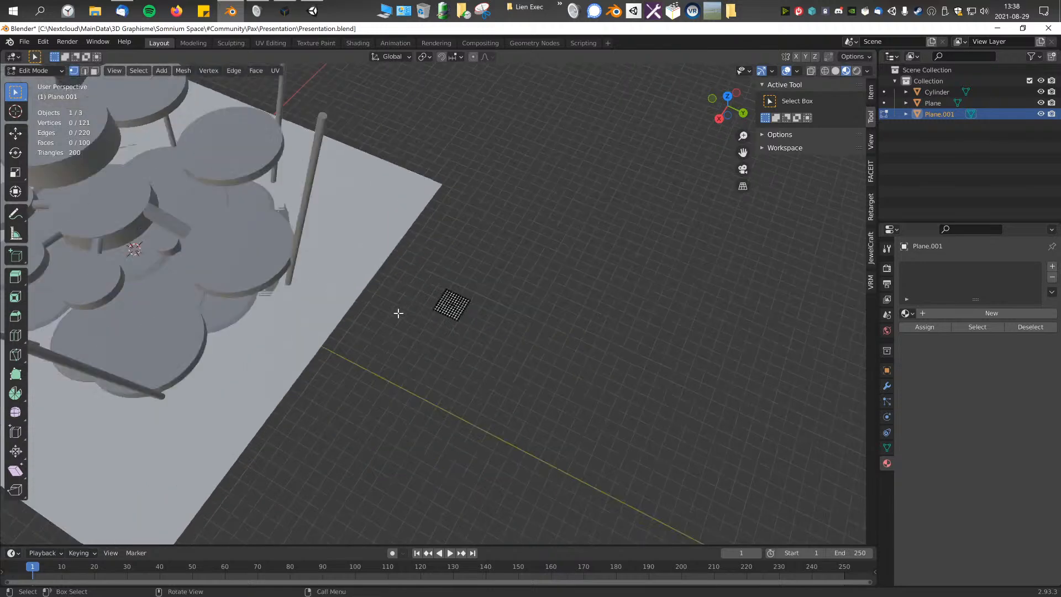
scroll(379, 269, up, 4)
scroll(379, 269, up, 10)
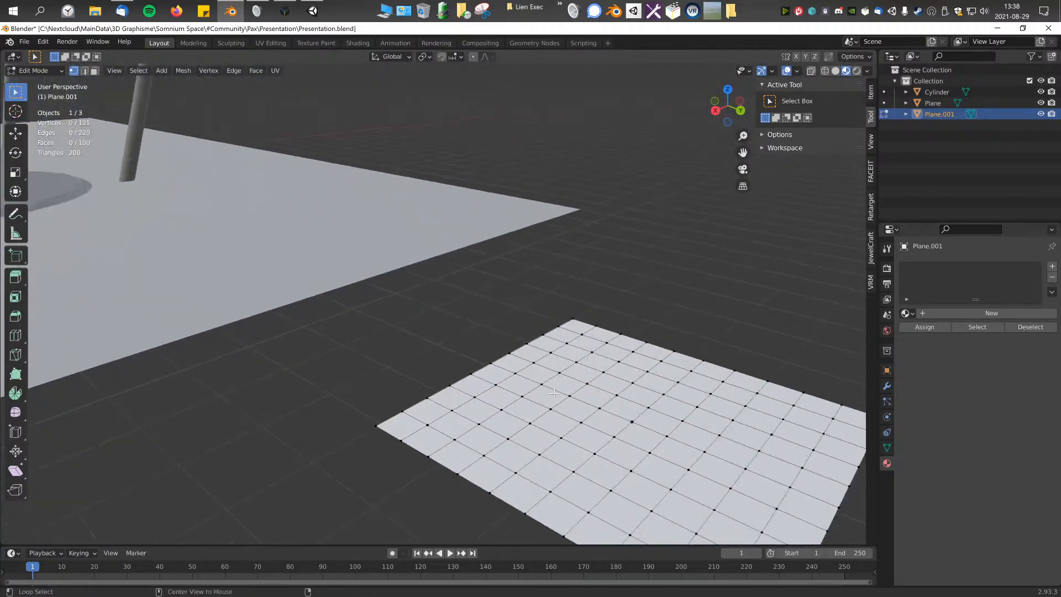
Step: Switch to edge selection and select edge loops running in both directions across the test plane
click(84, 71)
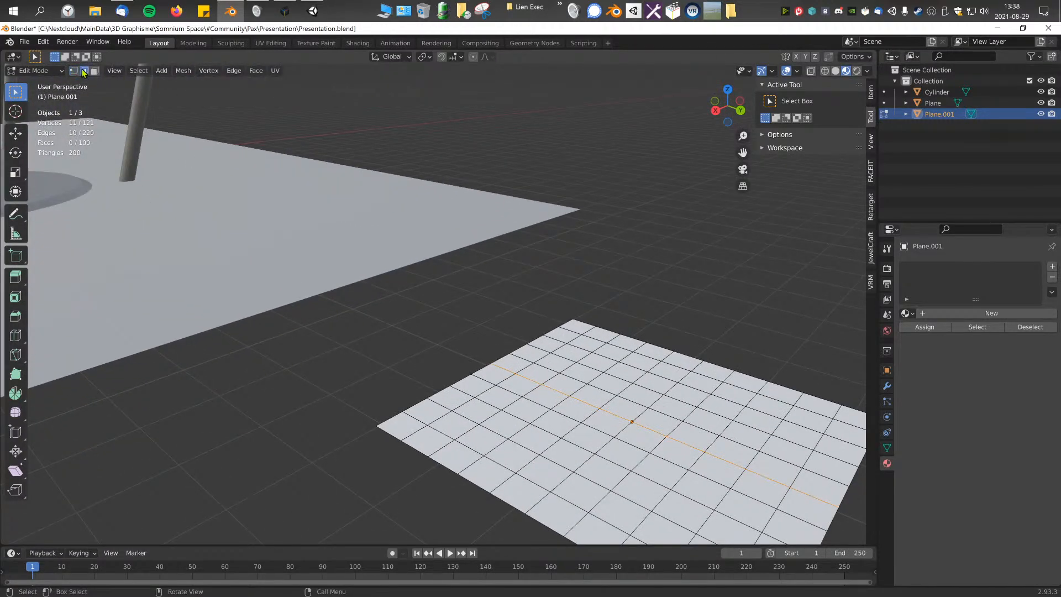
alt+click(647, 388)
alt+click(617, 425)
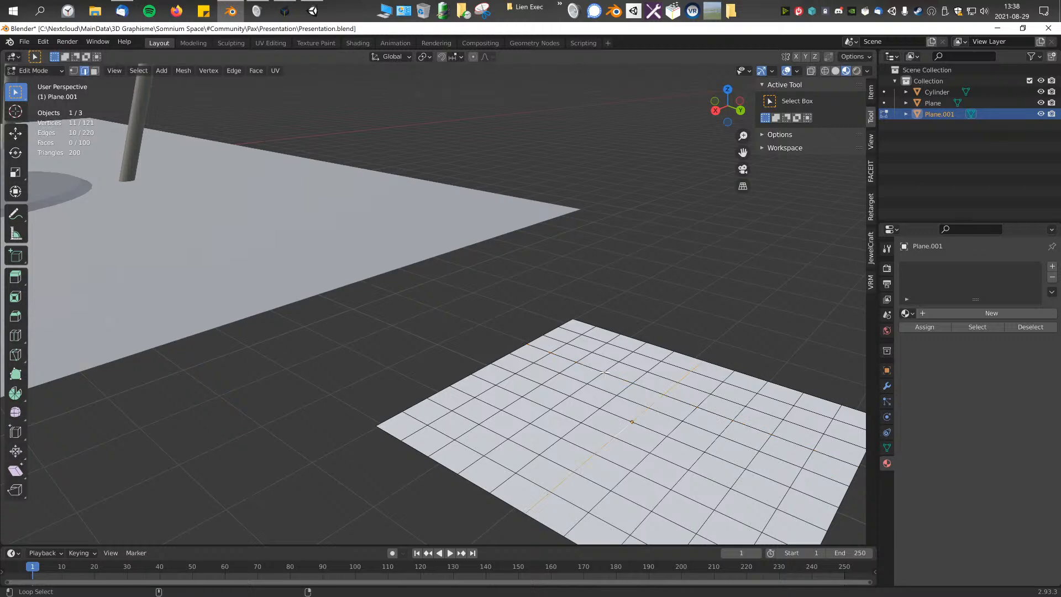
middle_drag(670, 489, 626, 355)
click(543, 340)
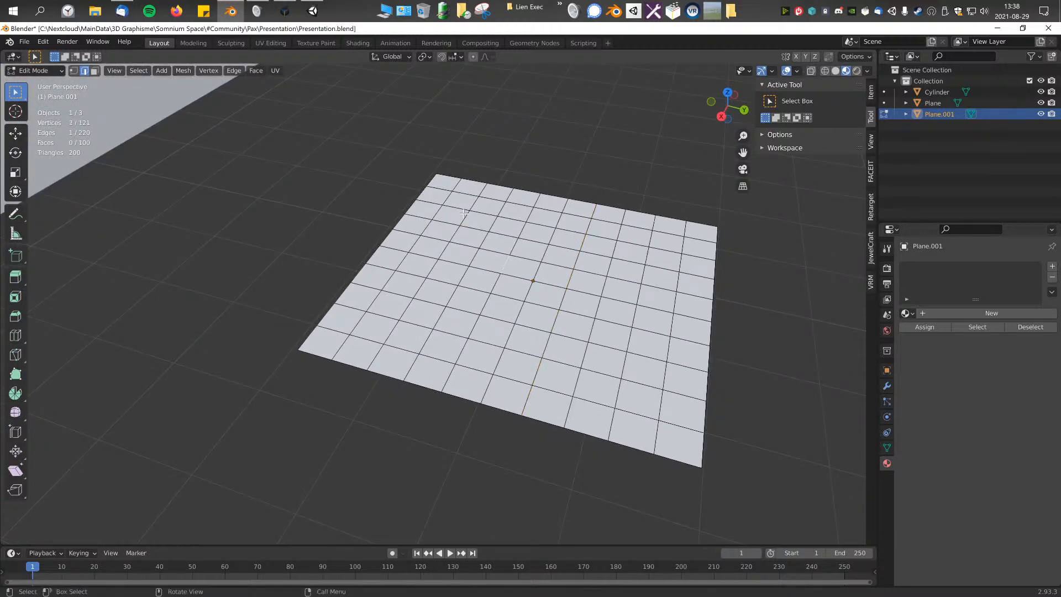
Step: Pick shortest paths between edges on the grid with Fill Region, and switch to face selection
ctrl+shift+click(573, 351)
click(607, 348)
ctrl+shift+click(475, 230)
ctrl+shift+click(585, 356)
click(95, 75)
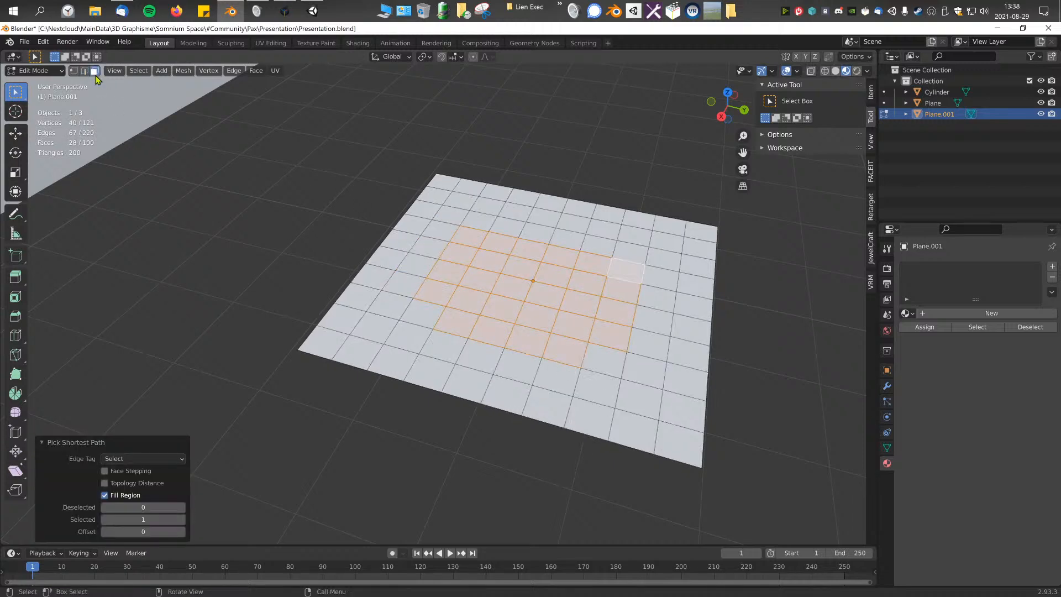
Step: Clear the selection, leave Edit Mode and delete the subdivided test plane
click(249, 183)
scroll(553, 297, down, 5)
key(Tab)
key(Delete)
Step: Enter Edit Mode on the platform mesh and select the sloped connector's side faces using Fill Region
scroll(515, 308, down, 5)
middle_drag(212, 292, 387, 300)
scroll(387, 301, up, 2)
click(498, 309)
key(Tab)
alt+click(511, 290)
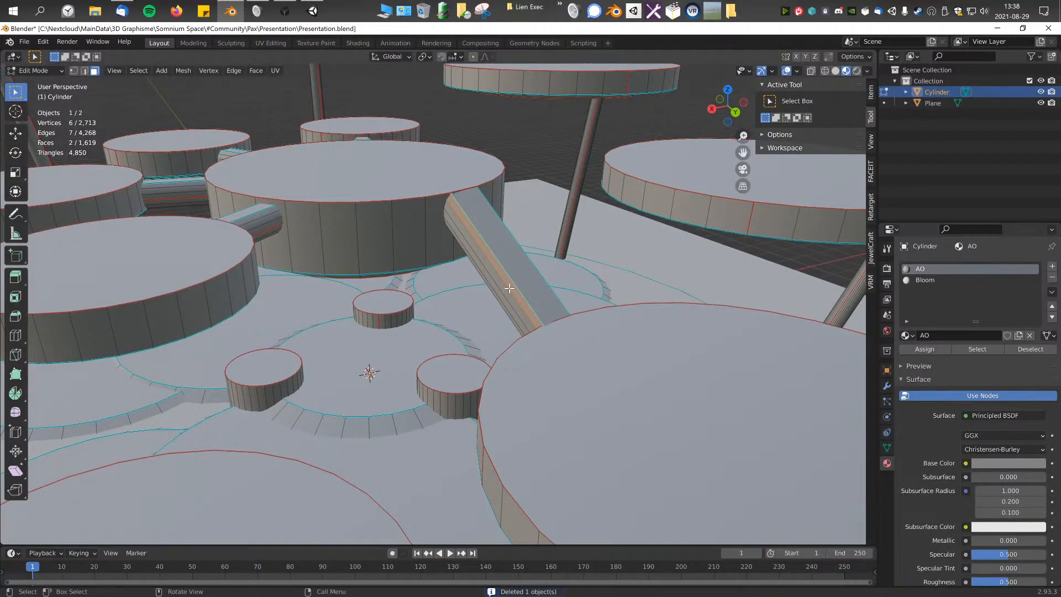
scroll(509, 288, up, 3)
middle_drag(521, 287, 586, 294)
click(515, 286)
ctrl+shift+click(565, 346)
middle_drag(566, 346, 549, 395)
Step: From the top view, move the connector's selected side faces outward by about 0.67 m and scale them by 1.046
key(KP_7)
key(g)
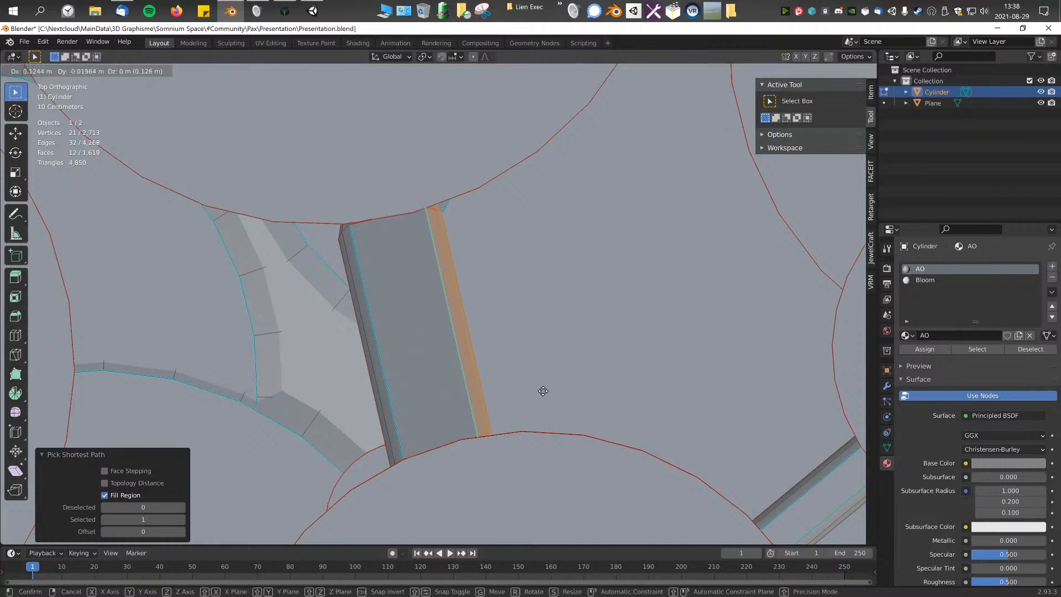
key(g)
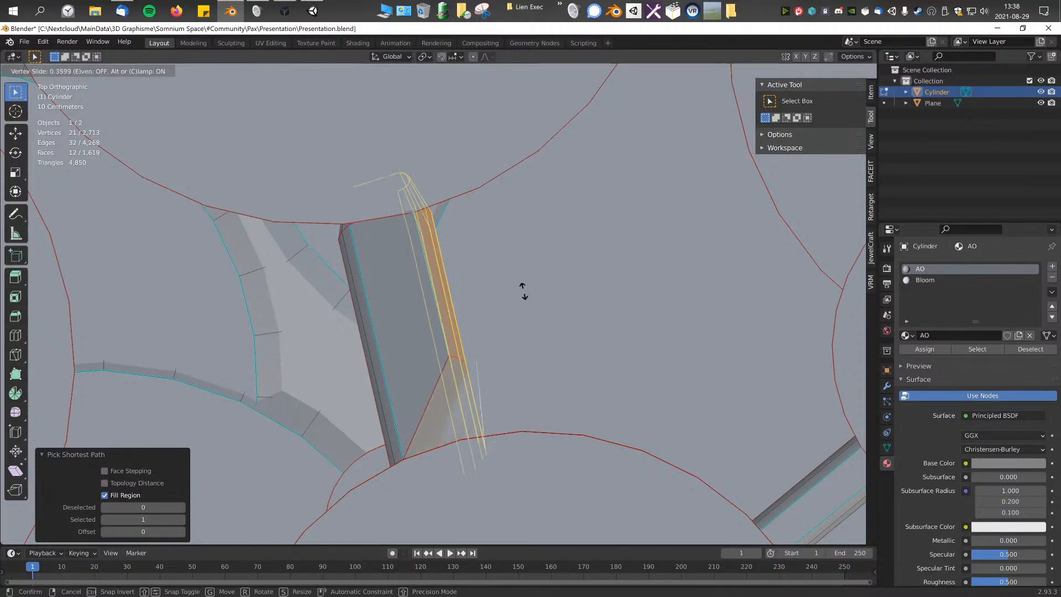
key(g)
key(g)
key(g)
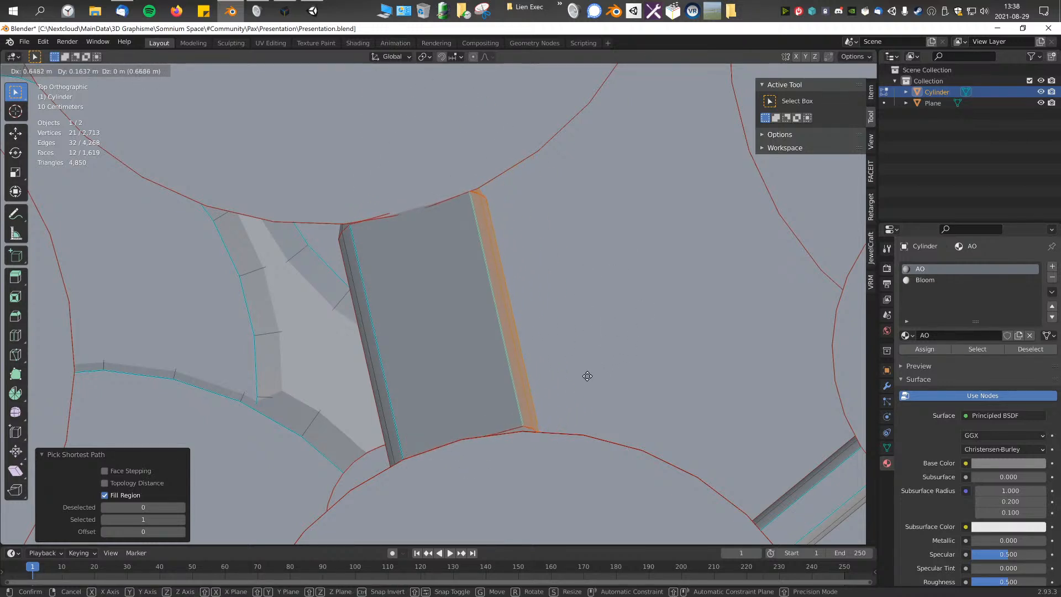
click(587, 376)
key(s)
click(598, 378)
Step: Select the end of the widened connector and reposition it against the adjoining disc
middle_drag(598, 377, 424, 287)
scroll(424, 287, up, 3)
scroll(443, 337, up, 3)
shift+middle_drag(526, 313, 523, 365)
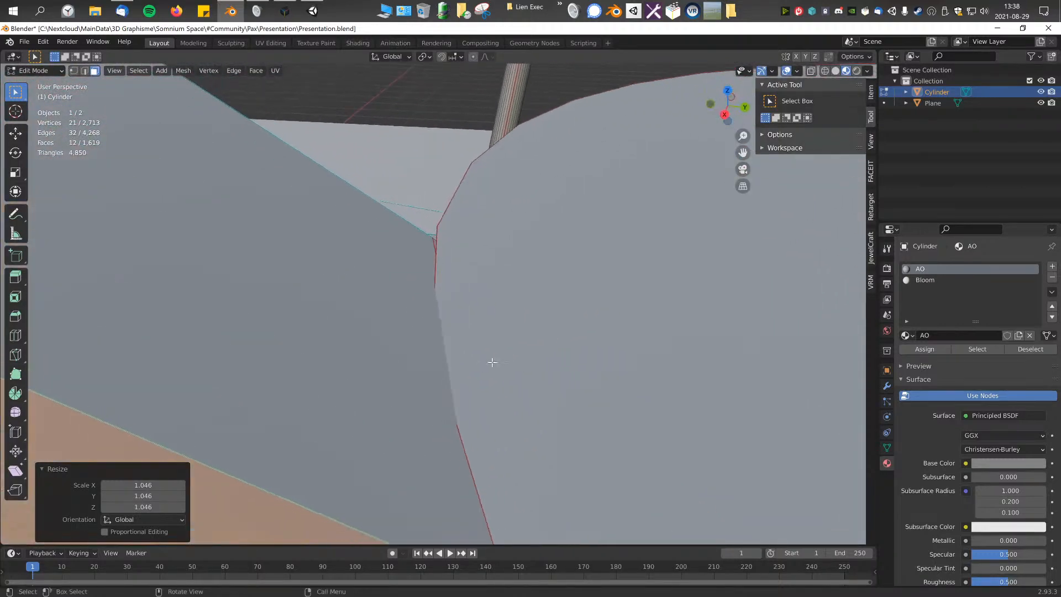
middle_drag(435, 275, 424, 322)
scroll(416, 371, down, 3)
middle_drag(417, 371, 406, 423)
click(389, 322)
mouse_move(389, 323)
middle_down()
mouse_move(495, 306)
mouse_move(486, 266)
mouse_move(497, 289)
mouse_move(484, 365)
mouse_move(513, 367)
mouse_move(391, 268)
mouse_move(484, 346)
mouse_move(547, 360)
mouse_move(485, 299)
mouse_move(392, 353)
mouse_move(331, 332)
mouse_move(472, 309)
mouse_move(374, 322)
mouse_move(500, 454)
mouse_move(493, 241)
mouse_move(481, 315)
mouse_move(514, 347)
mouse_move(400, 436)
mouse_move(426, 359)
mouse_move(457, 331)
mouse_move(417, 301)
mouse_move(427, 334)
mouse_move(380, 344)
mouse_move(368, 319)
middle_up()
key(g)
click(490, 303)
scroll(520, 326, down, 6)
key(g)
click(509, 358)
Step: Select the connector's upper end face, rotate it slightly, and move it by 0.009812, 0.020193 and -0.042398 m in X, Y and Z
click(418, 301)
key(r)
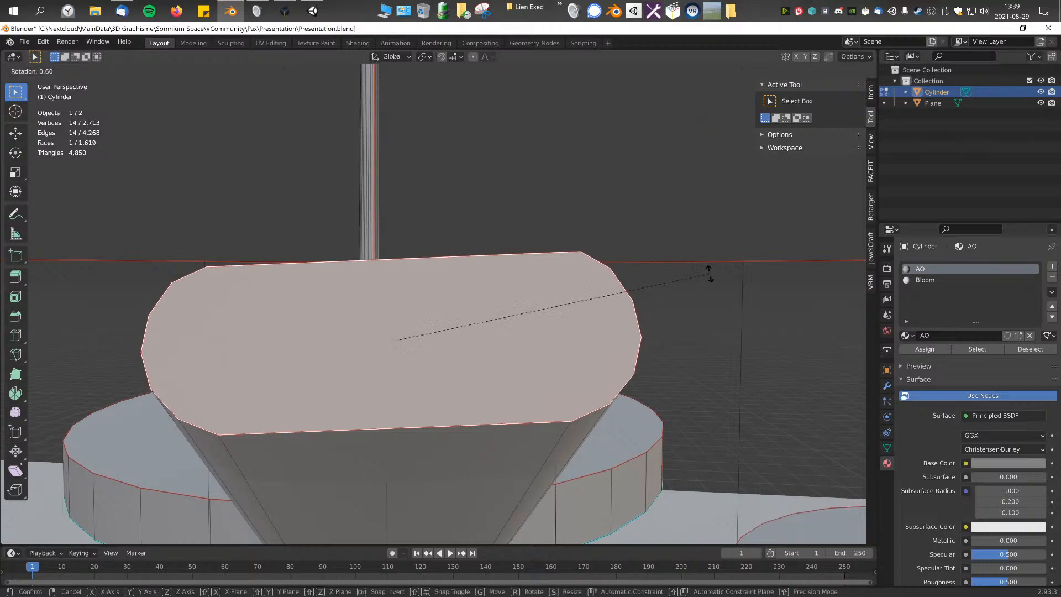
click(713, 287)
middle_drag(713, 287, 512, 337)
key(g)
click(555, 441)
Step: Nudge the connector's upper end face closer to the central disc's rim in two small moves
middle_drag(554, 441, 523, 376)
key(g)
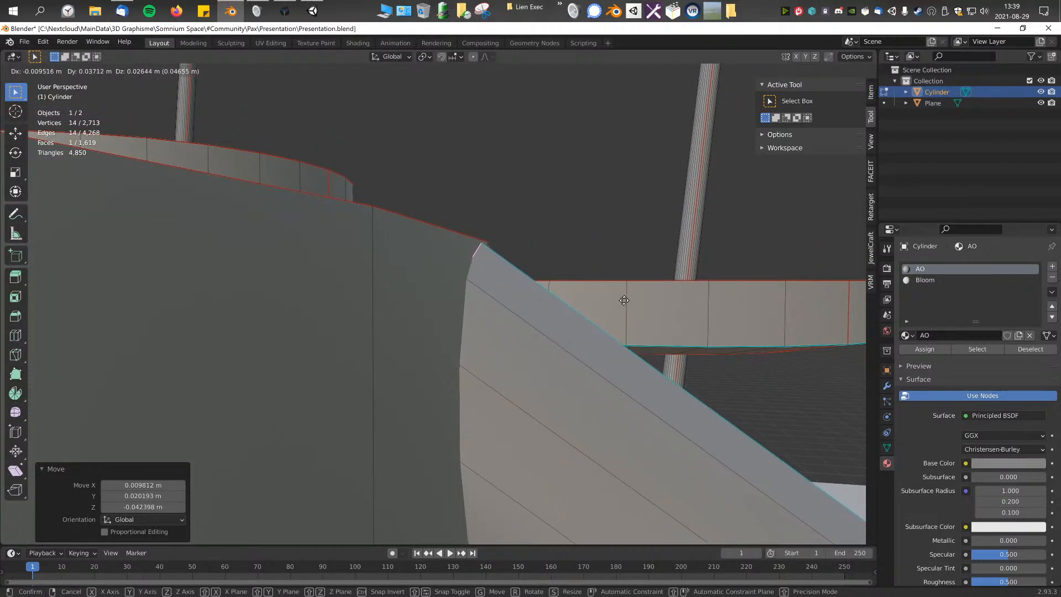
click(597, 293)
middle_drag(597, 294, 503, 345)
key(g)
click(478, 389)
Step: Rotate the connector's upper end face by 1.13° and move it by -0.043673, -0.012074 and -0.006222 m in X, Y and Z
middle_drag(478, 390, 704, 305)
key(r)
key(g)
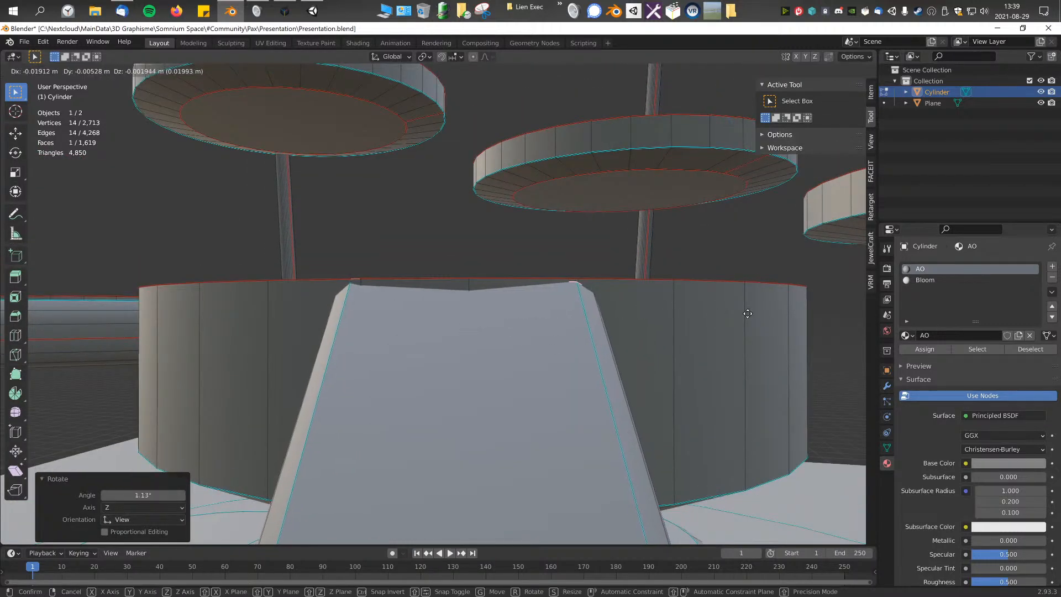
click(589, 325)
Step: Try to add a loop cut across the sloped connector and undo it
middle_drag(590, 325, 531, 366)
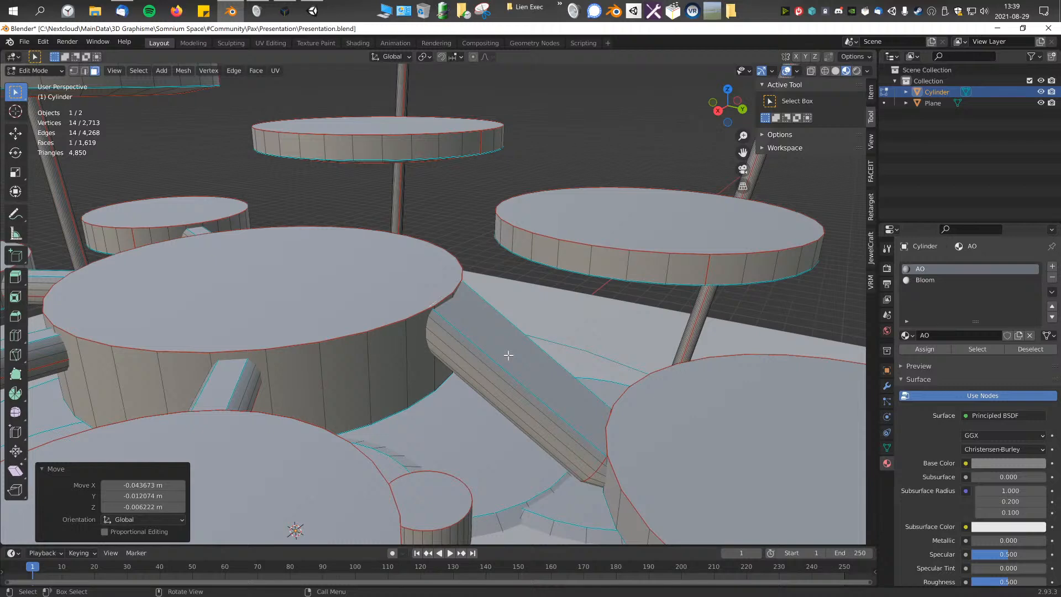
key(ctrl+r)
click(506, 356)
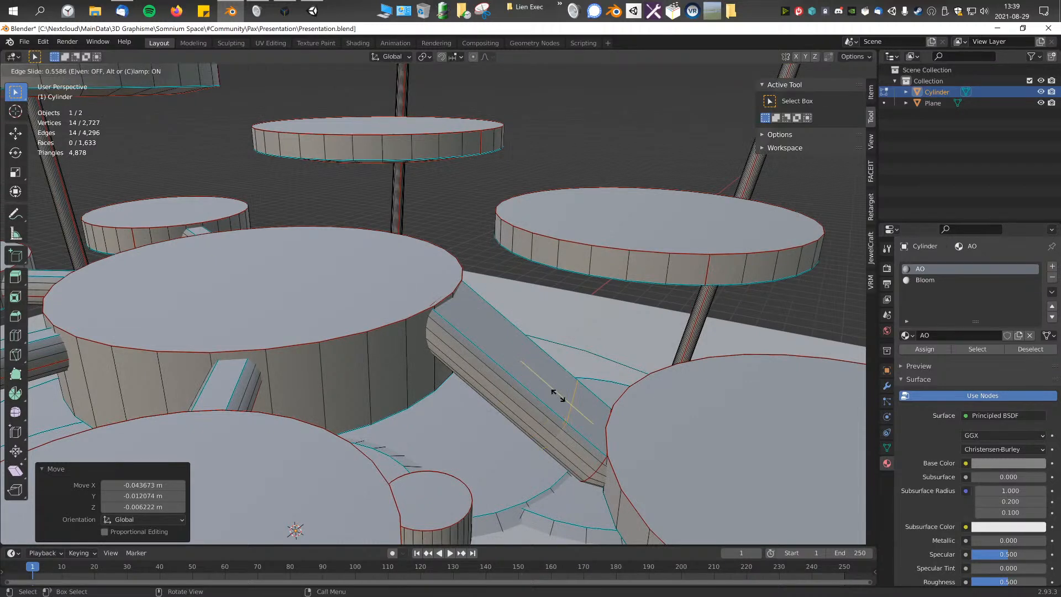
right_click(545, 370)
key(ctrl+z)
Step: Select face loops around the raised disc's side and around the sloped connector
shift+middle_drag(514, 349, 381, 431)
middle_drag(397, 313, 382, 396)
scroll(500, 324, down, 5)
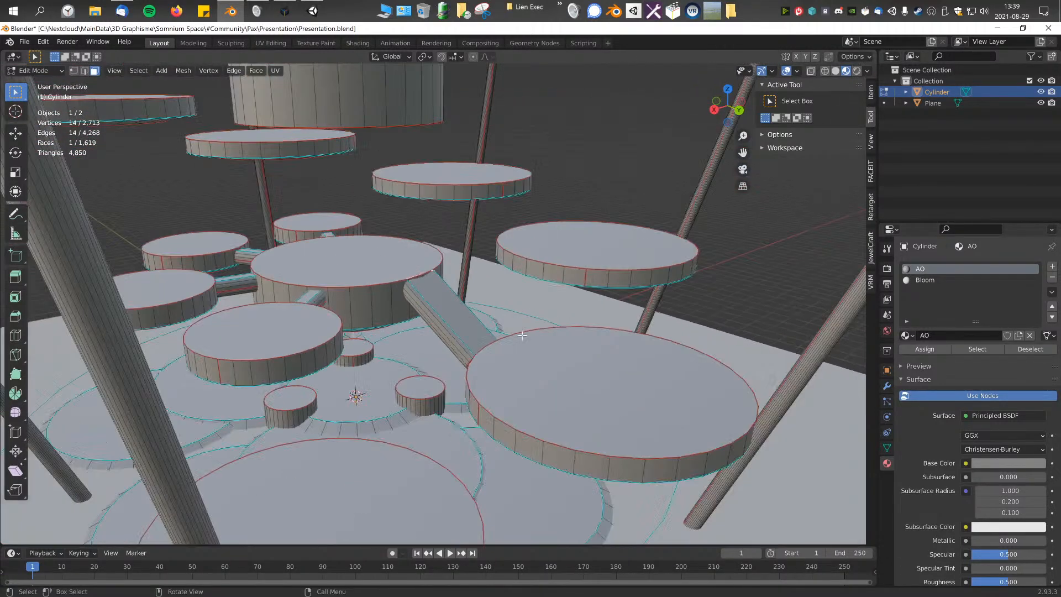
scroll(582, 331, up, 5)
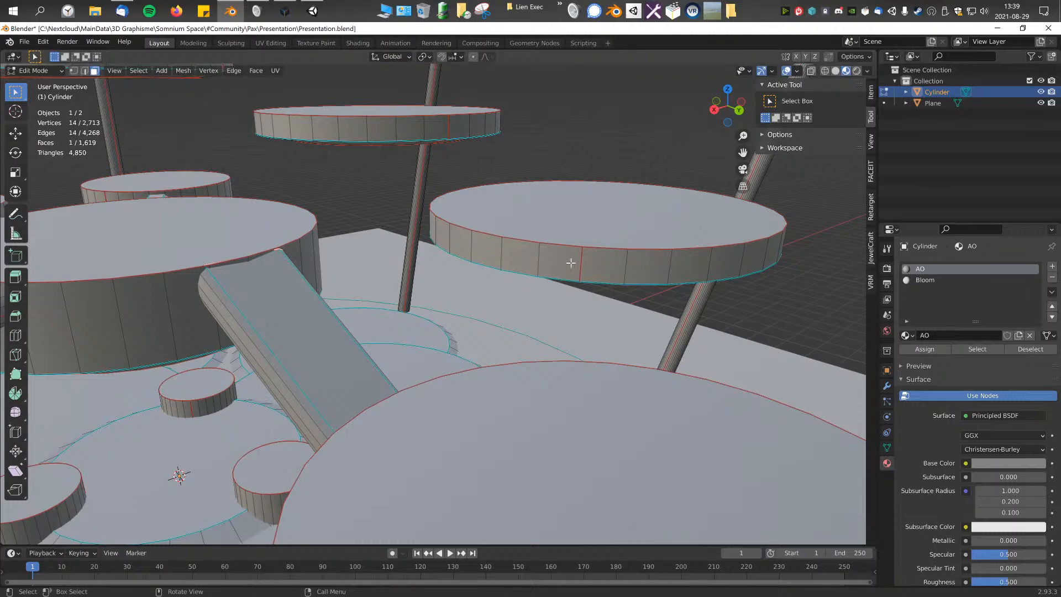
alt+click(539, 256)
middle_drag(538, 255, 503, 322)
middle_drag(533, 240, 614, 249)
alt+click(603, 248)
middle_drag(455, 249, 372, 325)
alt+click(431, 278)
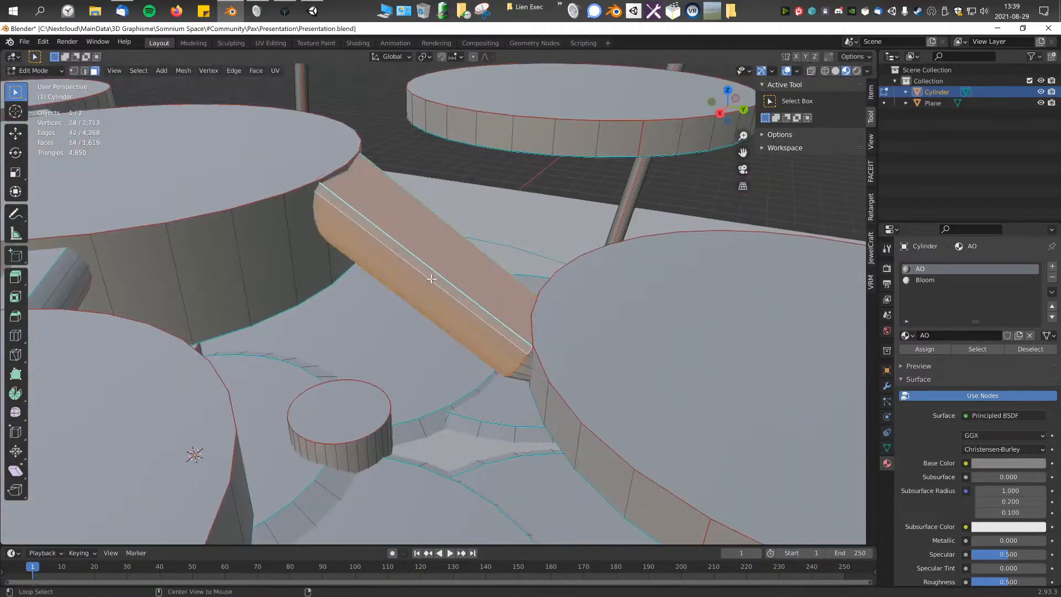
scroll(454, 287, up, 2)
scroll(615, 335, down, 8)
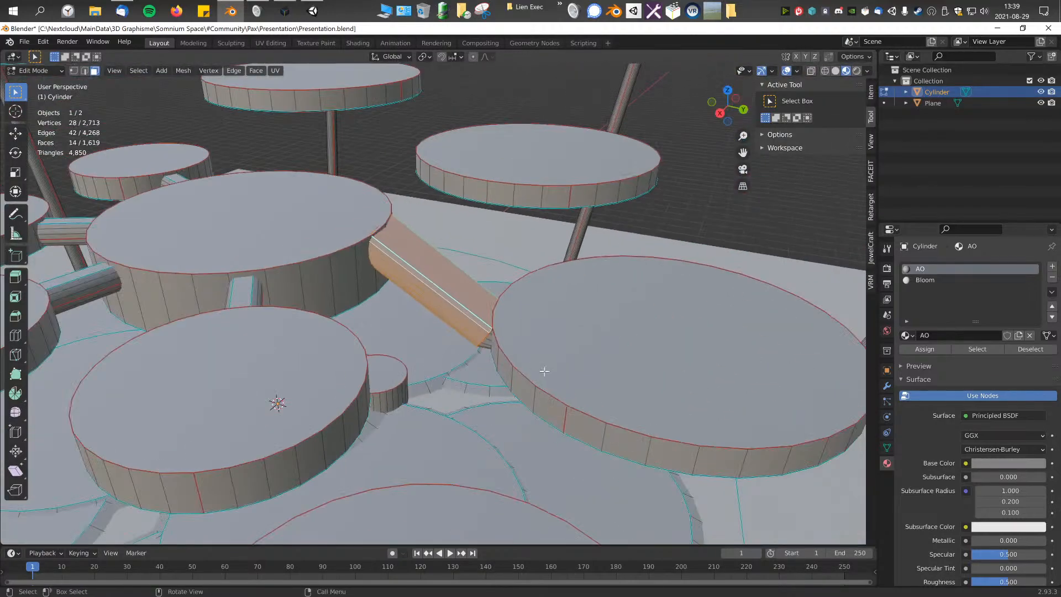
Step: Select faces and face loops on the sides of several other discs of the platform
alt+click(544, 400)
scroll(544, 401, down, 2)
alt+click(339, 372)
alt+click(149, 103)
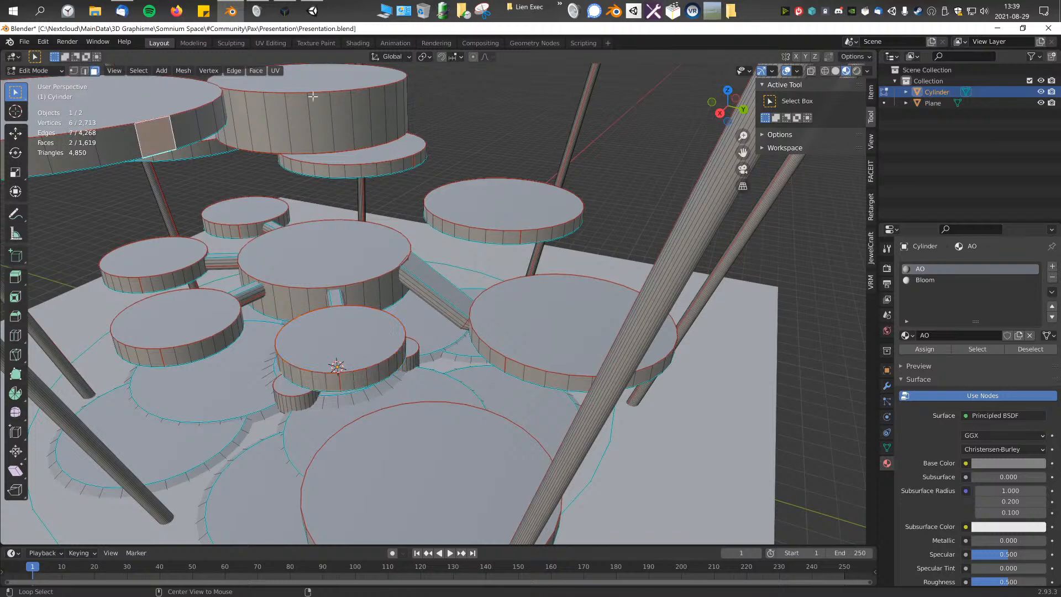
middle_drag(351, 105, 360, 131)
scroll(360, 131, down, 1)
click(332, 146)
alt+click(293, 124)
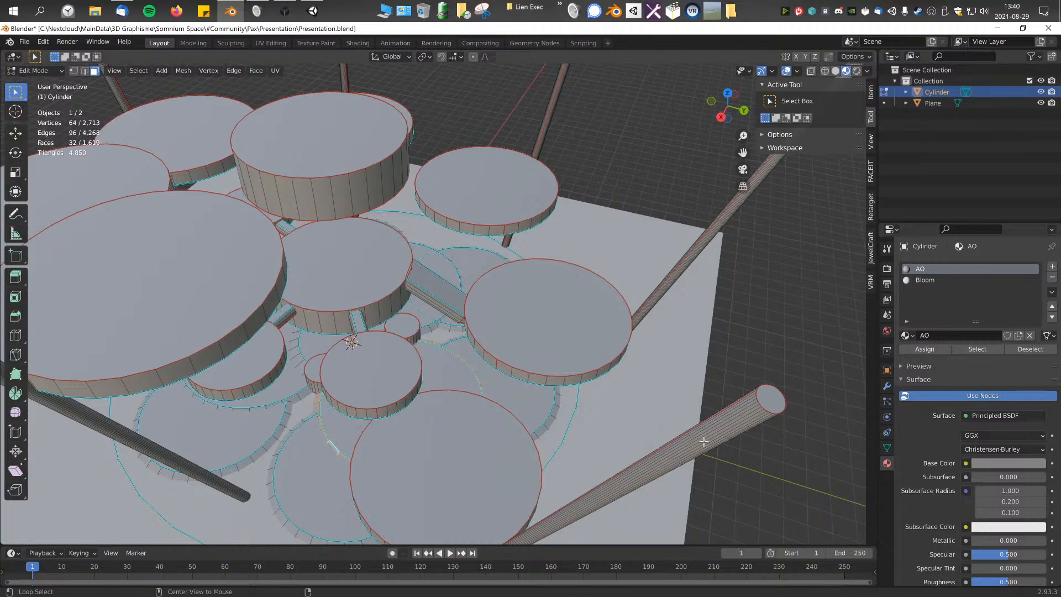
alt+click(683, 449)
alt+click(561, 381)
Step: Select the sloped connector's top face and clear the selection
scroll(575, 364, up, 7)
alt+click(516, 317)
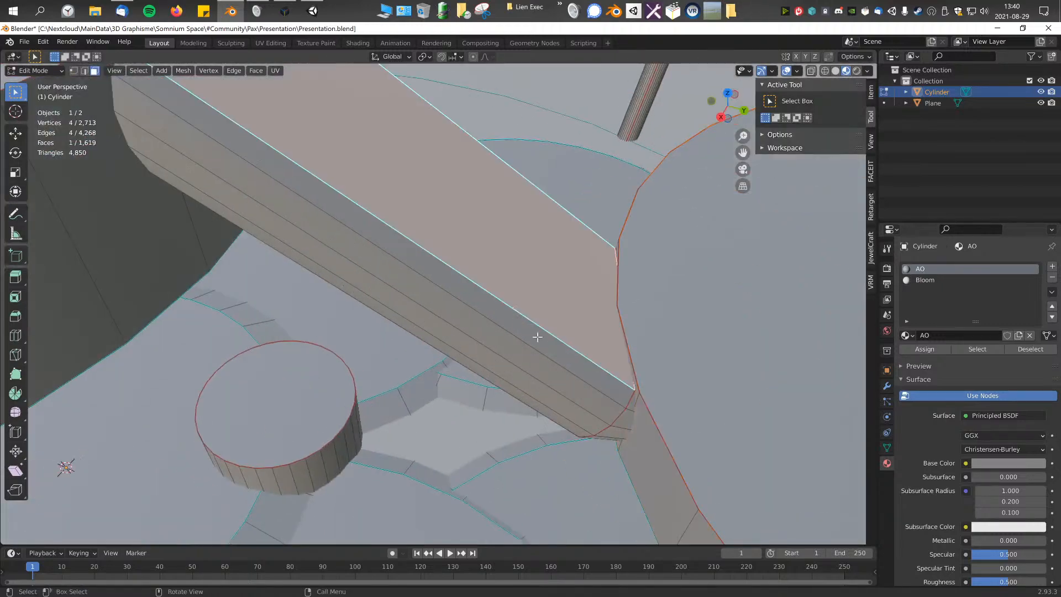
scroll(517, 333, down, 4)
middle_drag(416, 270, 453, 265)
click(624, 246)
Step: Add a loop cut around the sloped connector and slide it close to the upper end
scroll(535, 265, up, 3)
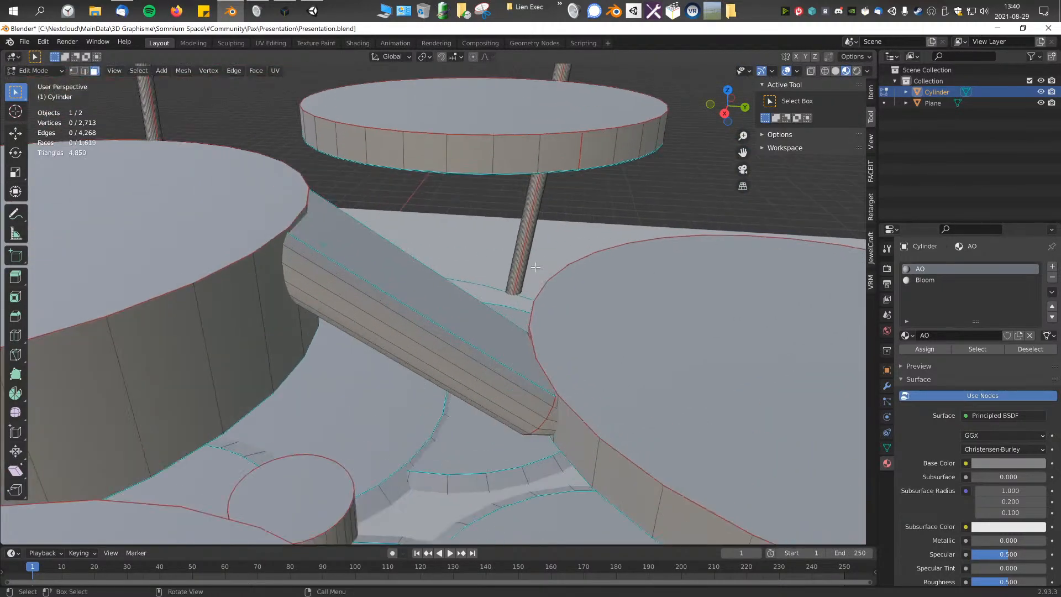
middle_drag(534, 265, 490, 270)
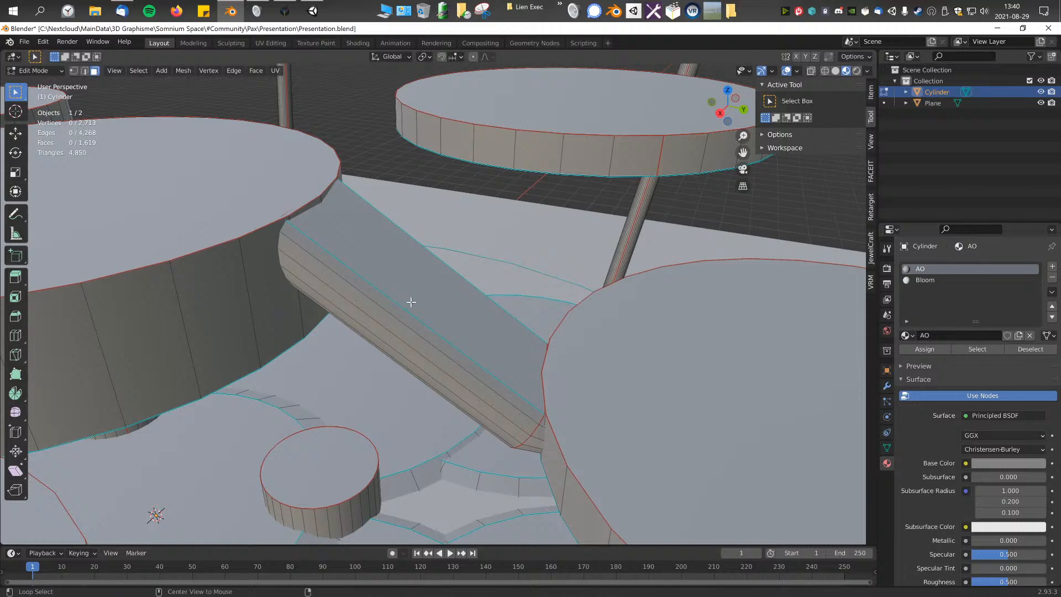
key(ctrl+r)
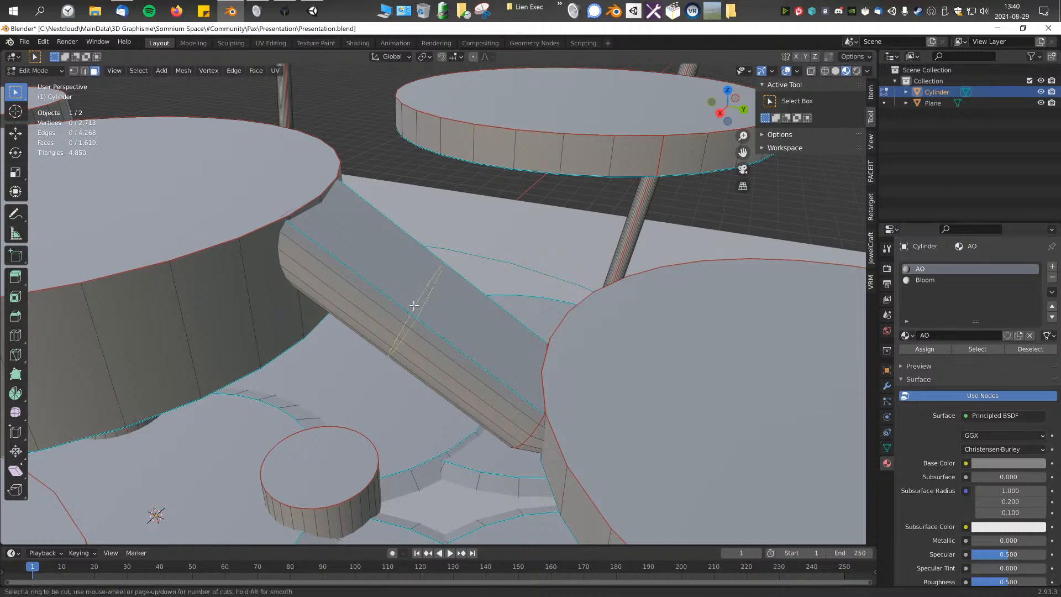
click(414, 305)
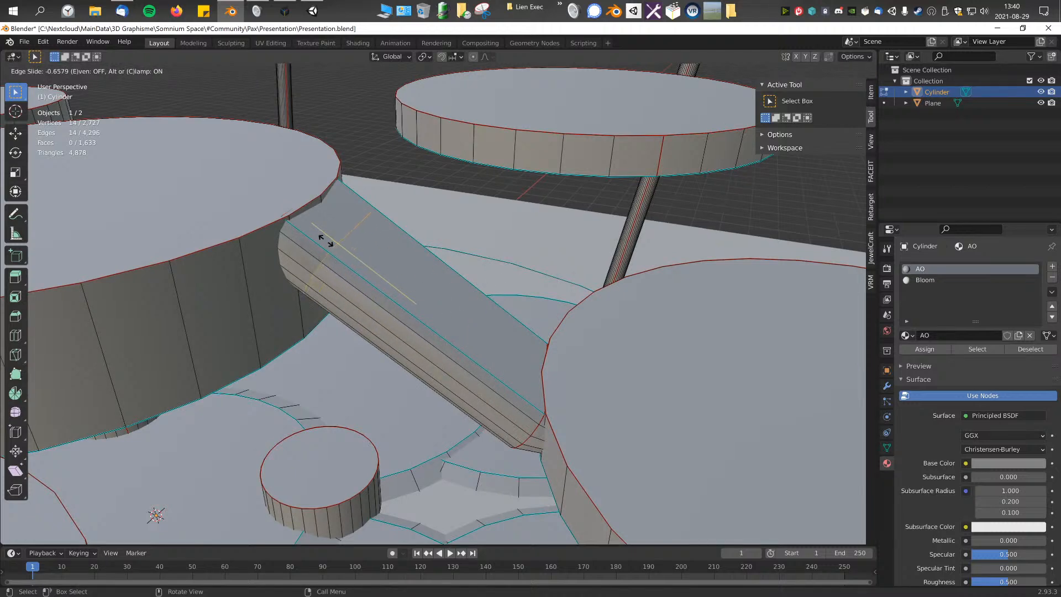
click(354, 259)
Step: Raise the new edge loop by about 0.32 m, and adjust its horizontal position near the disc from the top view
middle_drag(379, 279, 414, 417)
key(g)
click(461, 260)
key(g)
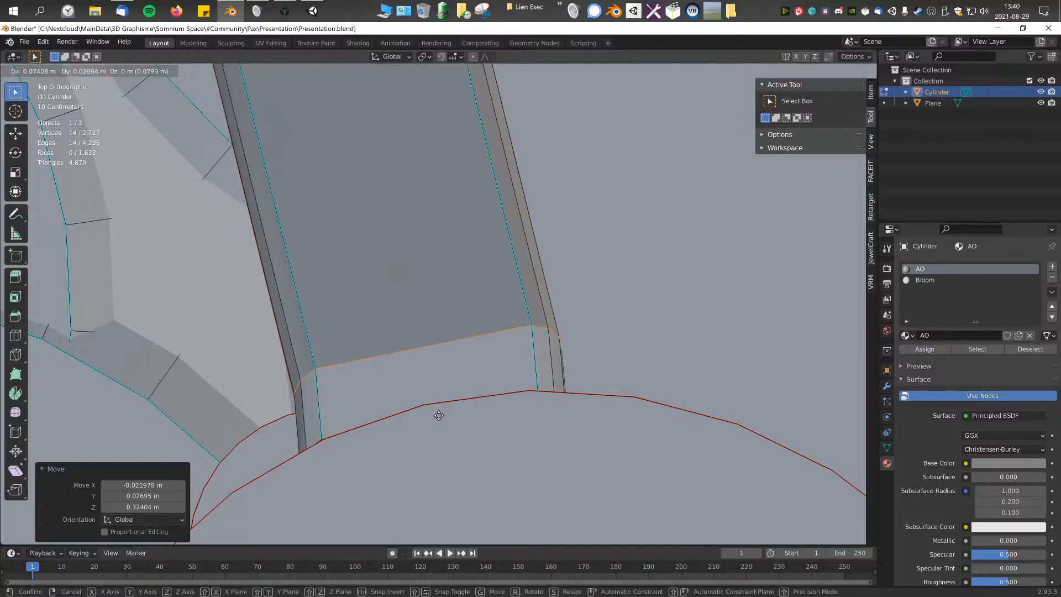
click(365, 447)
Step: Apply a Normals operation to the connector's new edge loop
middle_drag(365, 447, 619, 305)
middle_drag(561, 353, 595, 328)
key(alt+n)
click(494, 362)
Step: Switch to face selection, select the top face between the new loop and the disc, and scale it along global Z
click(95, 72)
middle_drag(438, 225, 497, 275)
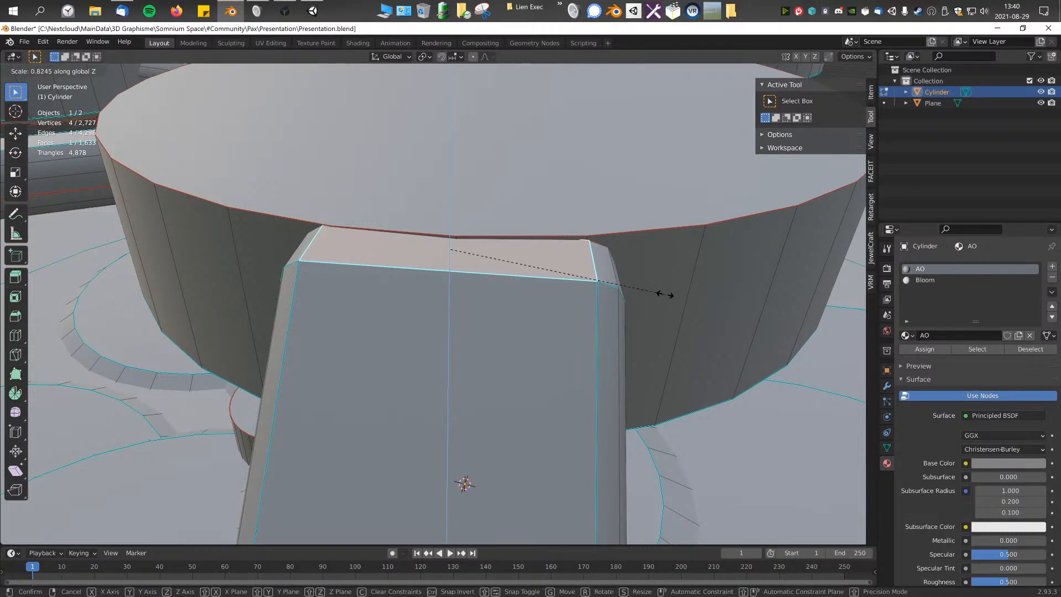
key(Return)
Step: Add a plane to the mesh and move it by 13.265, 10.538 and 13.605 m in X, Y and Z
middle_drag(663, 293, 510, 249)
scroll(510, 250, down, 10)
key(shift+a)
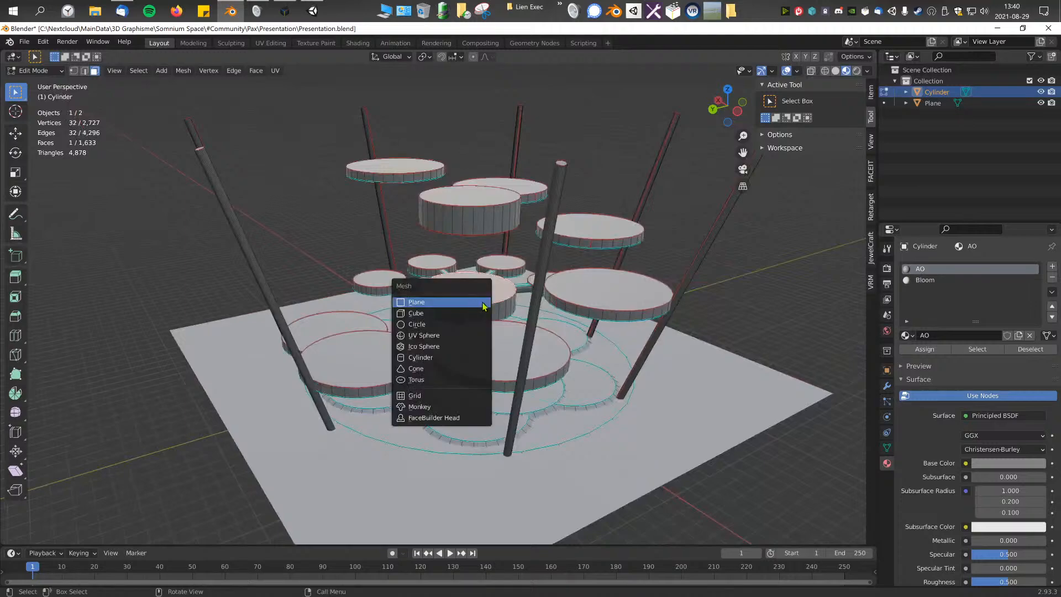
click(459, 304)
key(g)
click(315, 170)
Step: Rotate the new plane by 24.9° about the view axis
shift+middle_drag(455, 217, 500, 230)
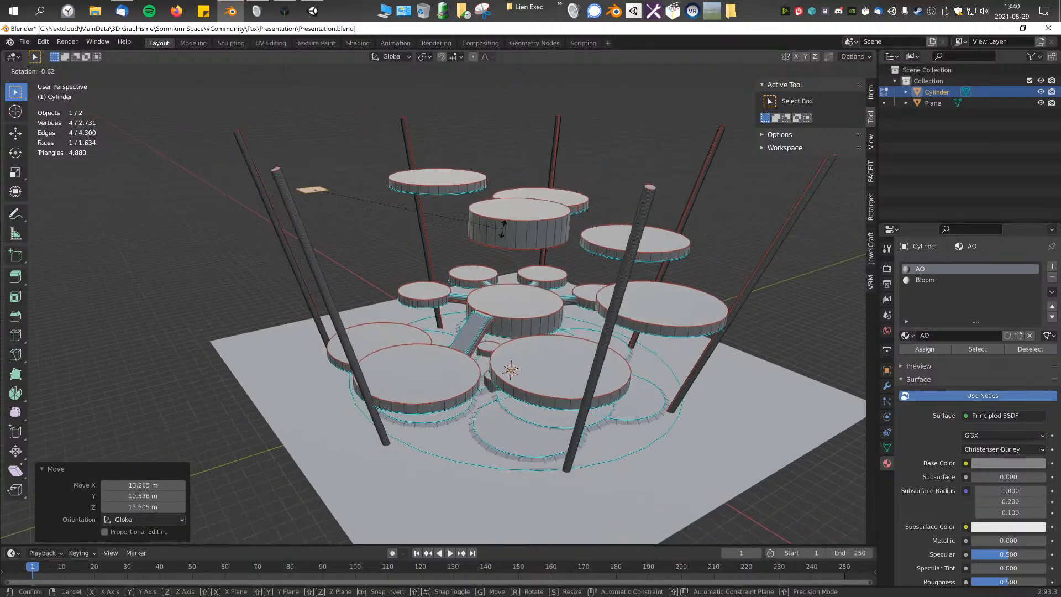
middle_drag(356, 274, 525, 327)
scroll(422, 293, up, 3)
middle_drag(525, 327, 492, 321)
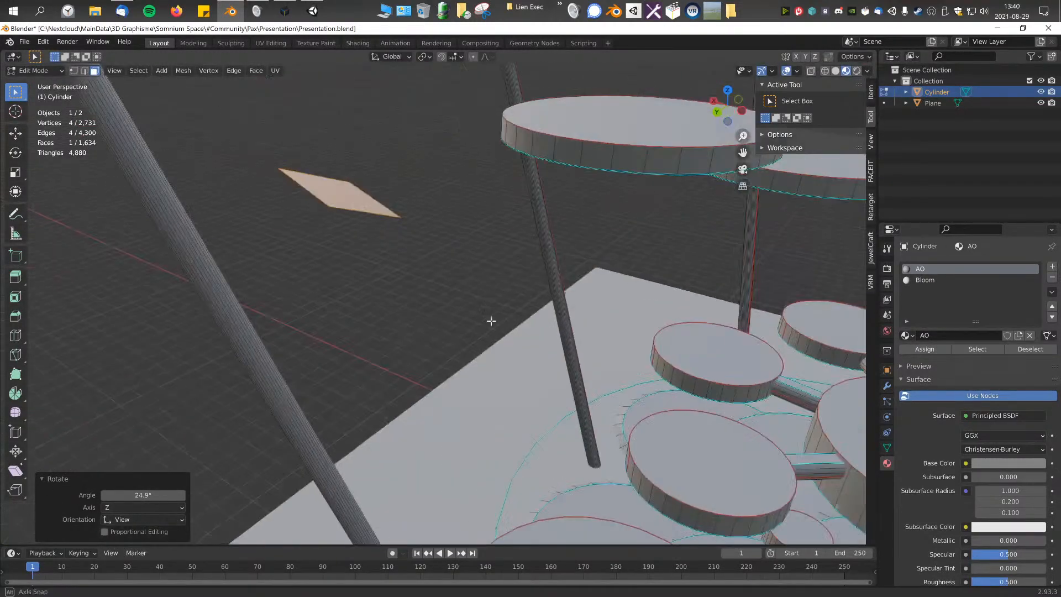
Step: Scale the tilted plane to 0 along one axis, undo it, and scale it to 0 along global X
middle_drag(430, 212, 284, 136)
middle_drag(445, 233, 570, 265)
key(0)
key(Return)
key(ctrl+z)
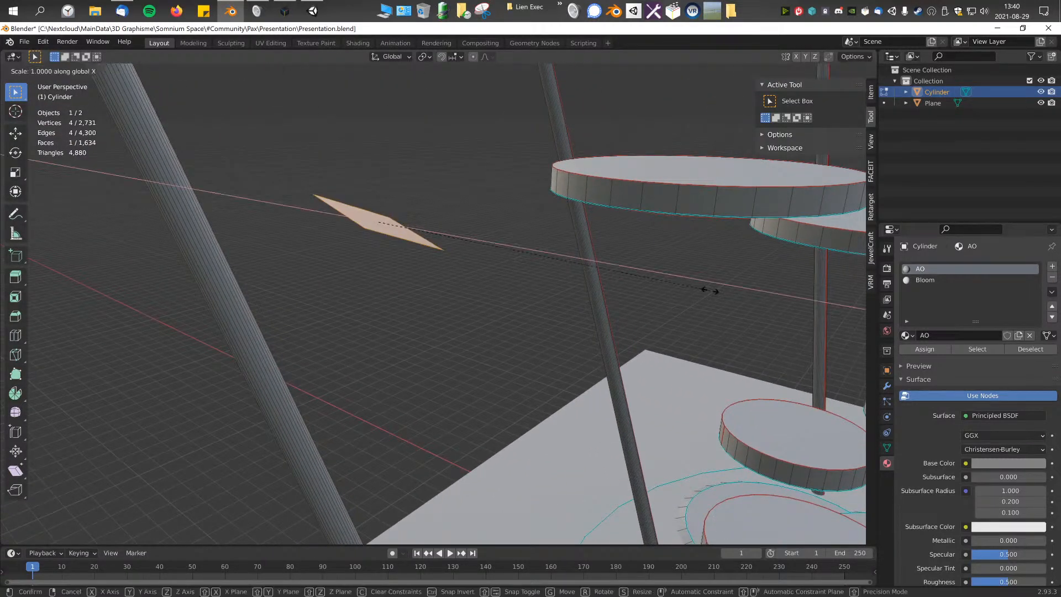
key(0)
key(Return)
Step: Delete the flattened demonstration plane from the platform mesh
middle_drag(628, 293, 443, 315)
key(x)
key(Tab)
key(Tab)
key(x)
click(407, 254)
middle_drag(407, 253, 487, 304)
scroll(442, 310, up, 5)
middle_drag(346, 348, 385, 268)
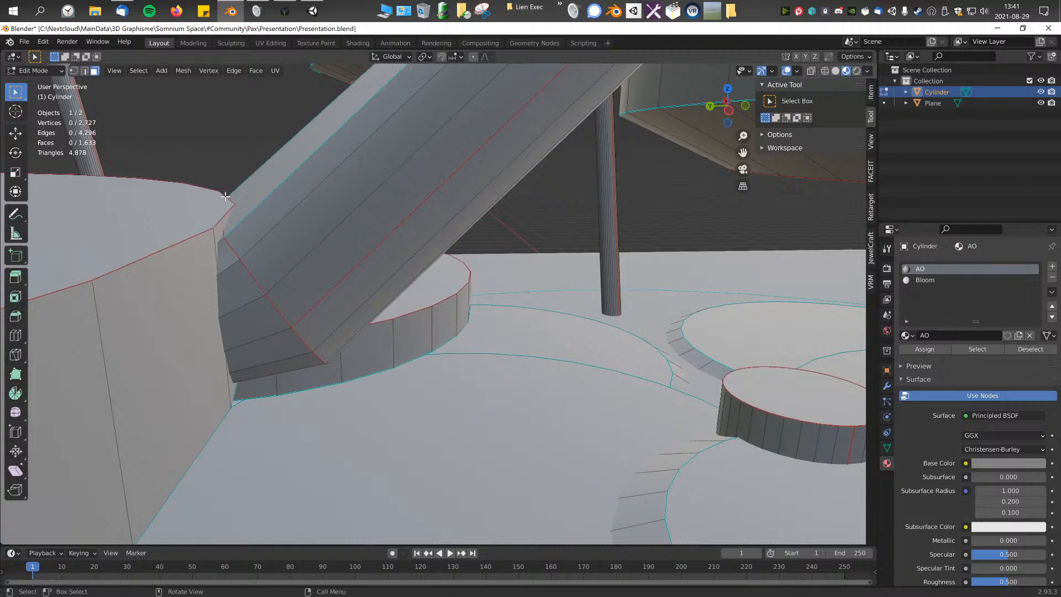
Step: Enlarge the sloped connector's lower end face and move its bend edge loop by 0.011438, -0.12849 and 0.041951 m in X, Y and Z
middle_drag(352, 220, 442, 276)
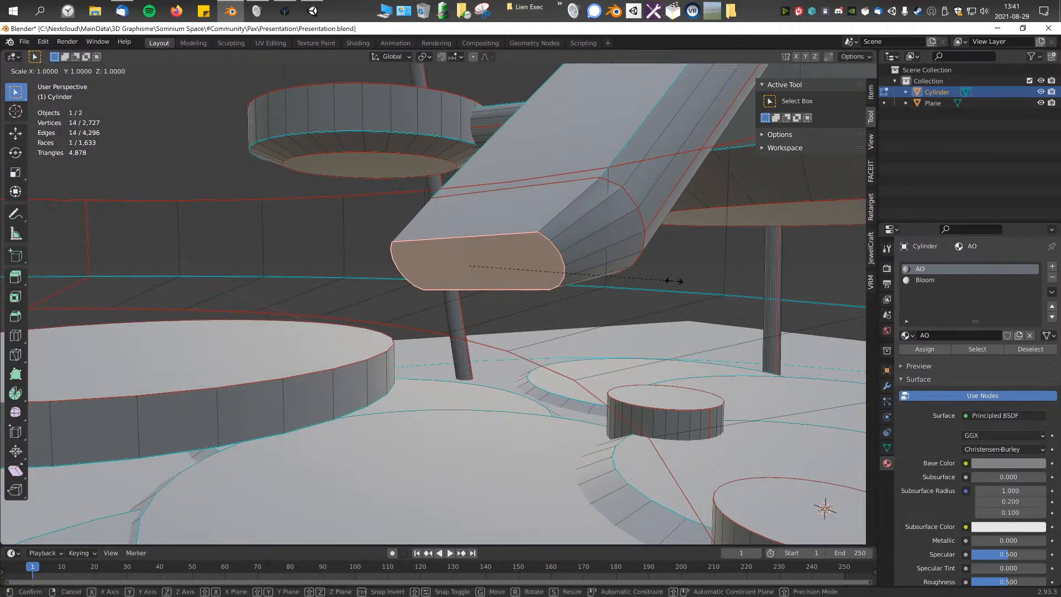
click(721, 282)
alt+click(571, 187)
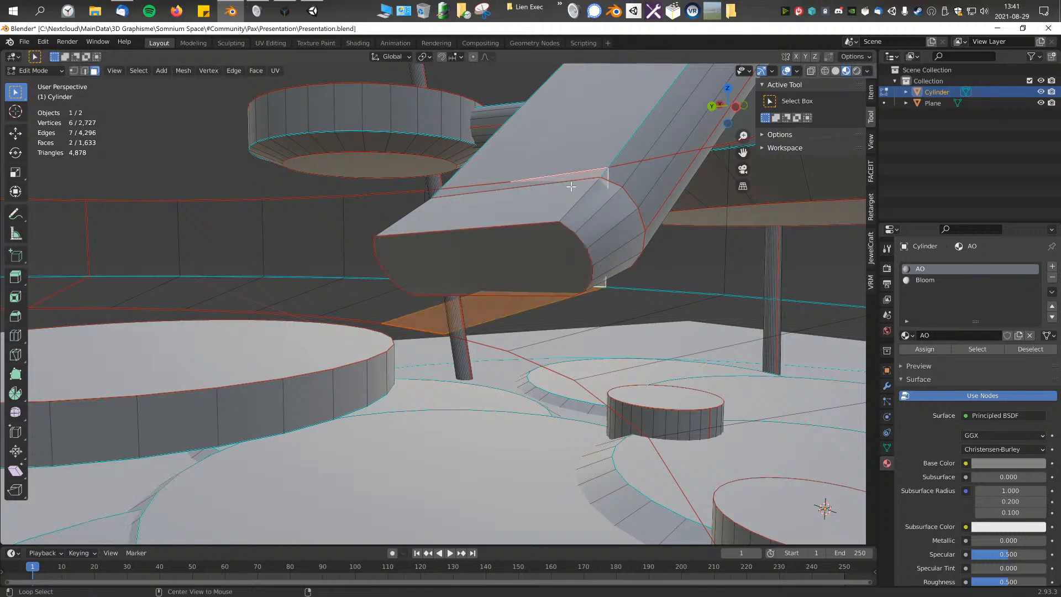
click(84, 70)
middle_drag(607, 207, 512, 232)
key(g)
click(750, 172)
scroll(549, 229, down, 4)
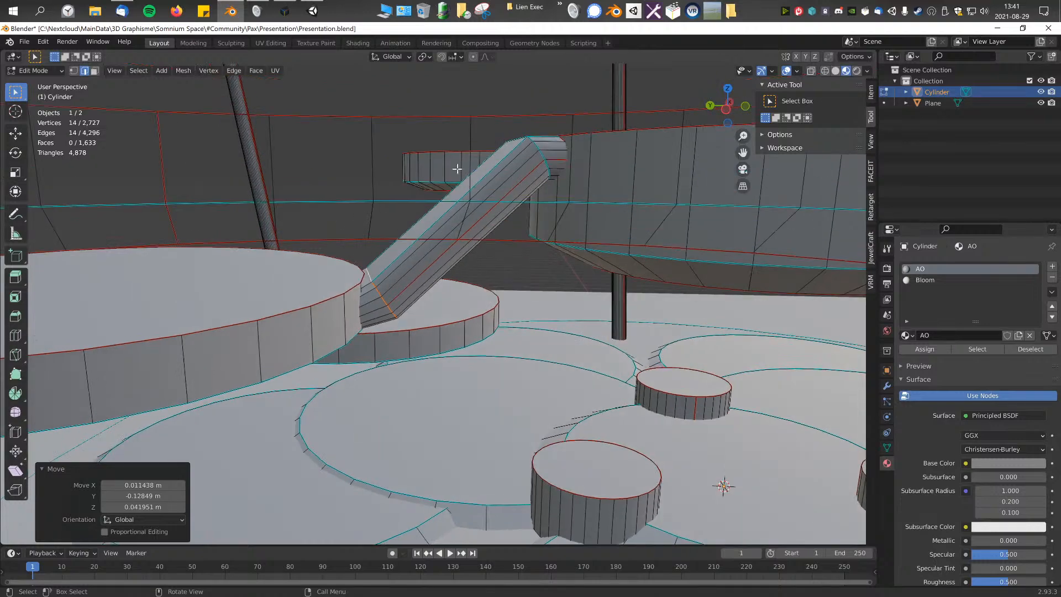
Step: Move the connector's lower end loop by -0.019929, 0.069498 and 0.31375 m in X, Y and Z toward the disc's rim
scroll(324, 278, up, 4)
middle_drag(325, 279, 323, 245)
scroll(390, 269, up, 3)
alt+click(412, 273)
middle_drag(335, 303, 355, 291)
shift+middle_drag(264, 285, 423, 334)
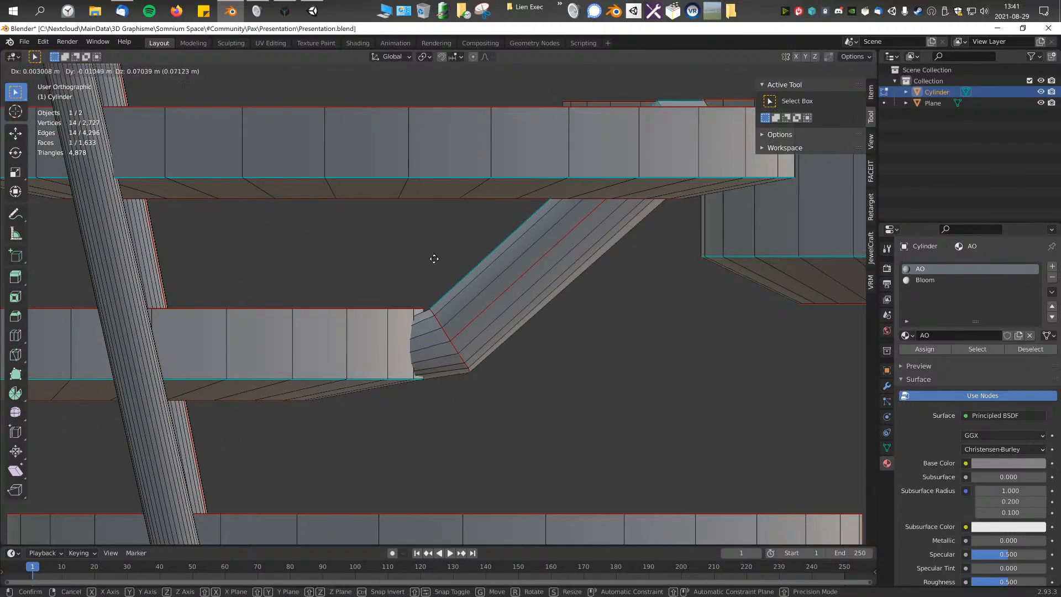
click(349, 495)
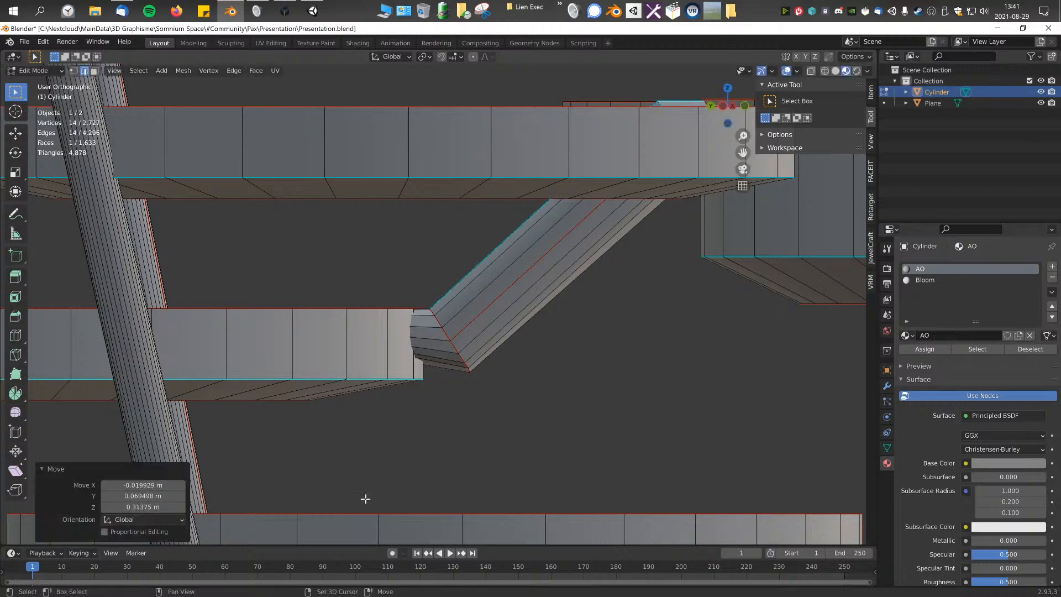
Step: In right view, move the connector's end face 0.018946 m in Y and -0.12884 m in Z, and enlarge it along global Z
scroll(459, 423, up, 2)
middle_drag(459, 424, 488, 412)
scroll(487, 413, up, 1)
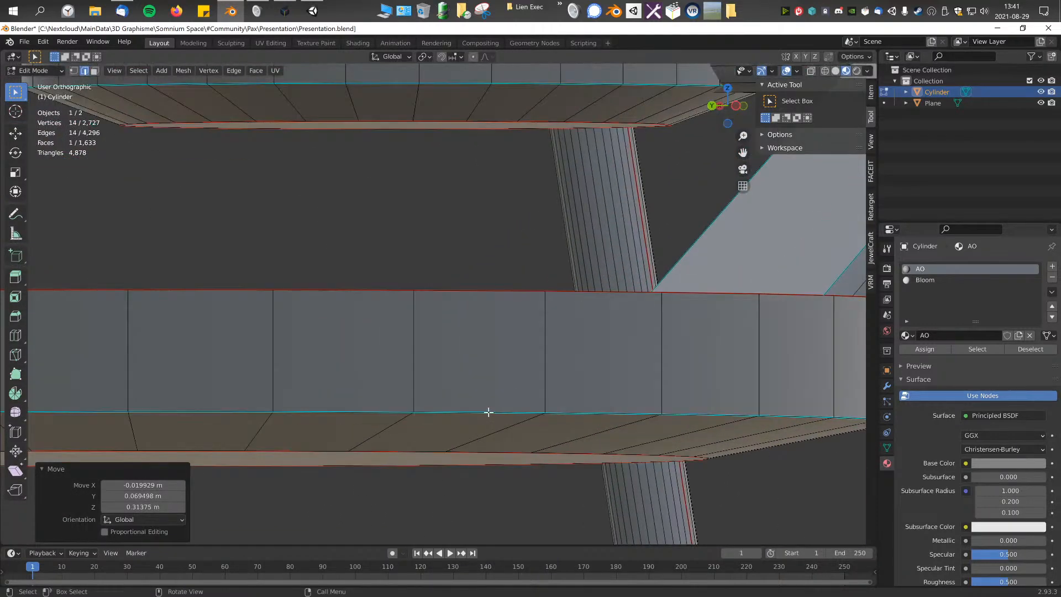
key(KP_3)
scroll(489, 412, down, 1)
key(s)
key(y)
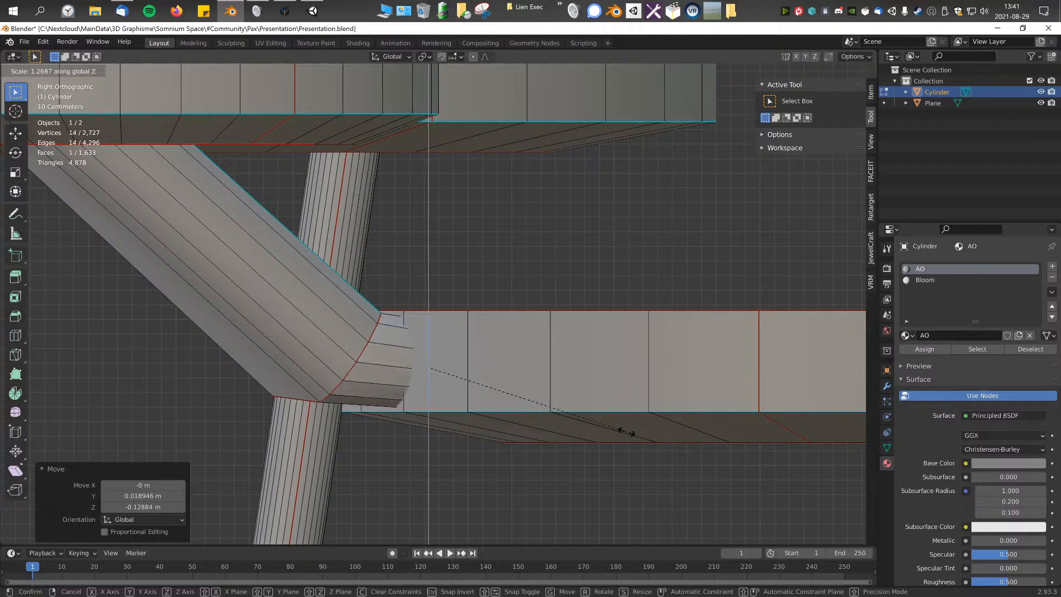
click(650, 419)
Step: Rotate the connector's end face by 2.77° about the view axis
middle_drag(602, 421, 654, 237)
key(r)
click(800, 310)
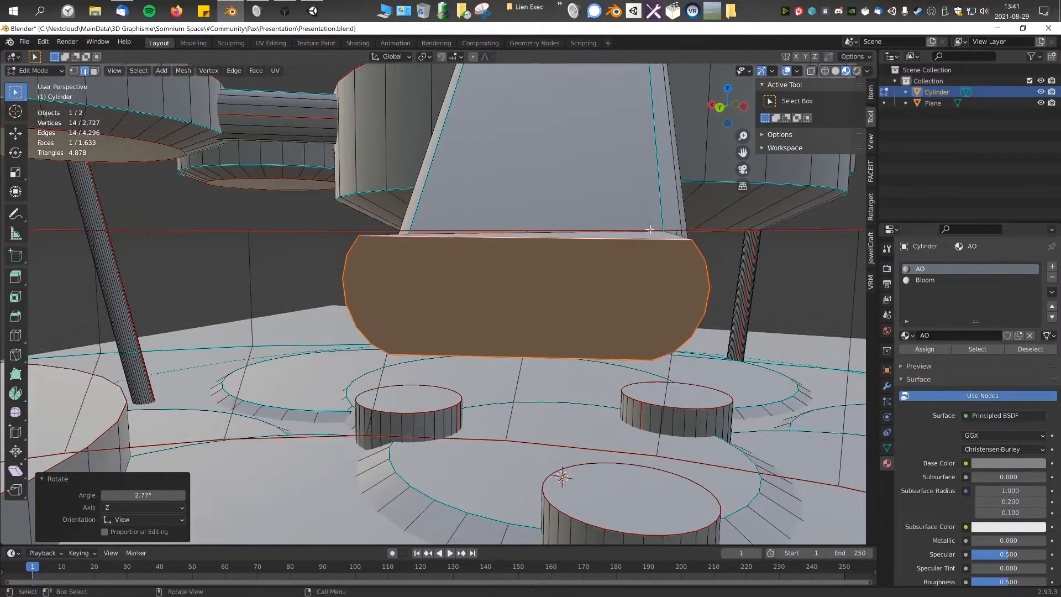
Step: Flatten the top face of the connector's lower end to 0 along global Z and raise it 0.018665 m in Z
click(647, 235)
click(94, 70)
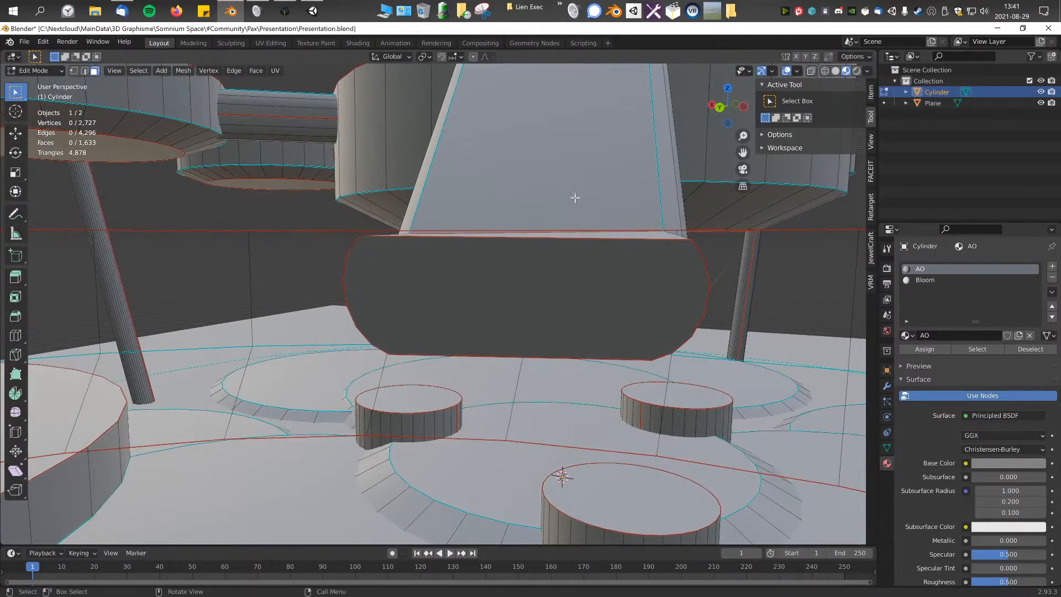
text(0)
key(Return)
middle_drag(664, 247, 526, 279)
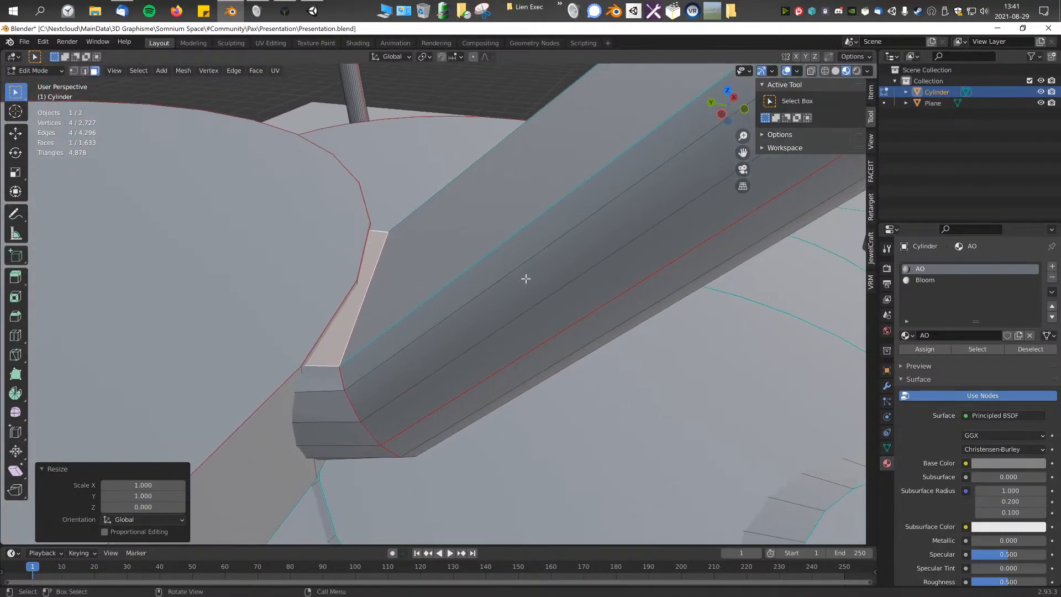
click(535, 249)
Step: Try shifting the flattened top face slightly further along global Z, and undo the last adjustments
middle_drag(534, 248, 412, 288)
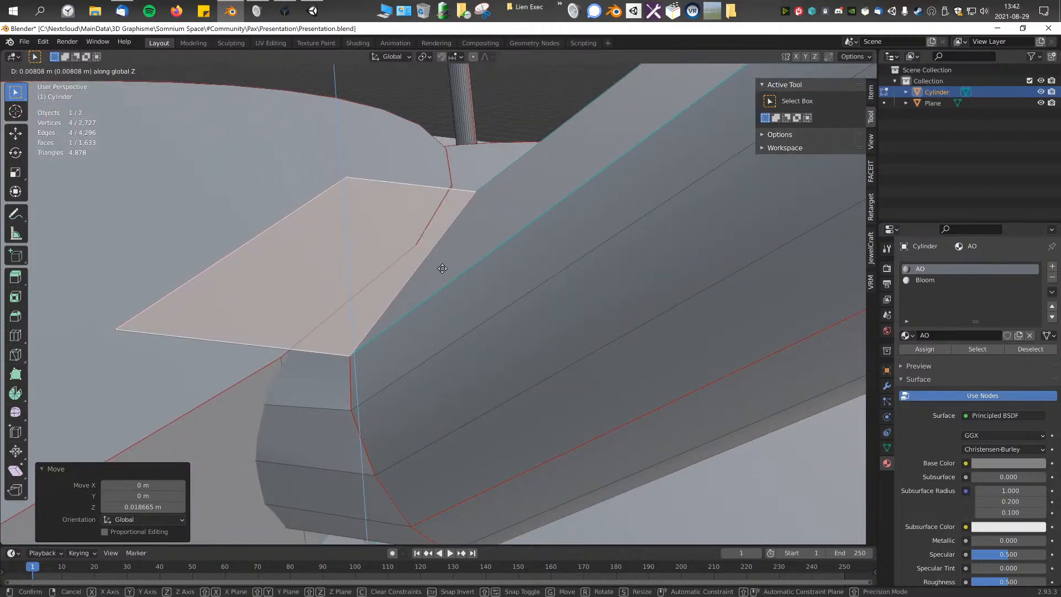
click(442, 269)
middle_drag(443, 268, 438, 283)
click(437, 104)
middle_drag(437, 105, 475, 293)
middle_drag(514, 359, 433, 358)
key(ctrl+z)
key(ctrl+z)
scroll(418, 344, up, 3)
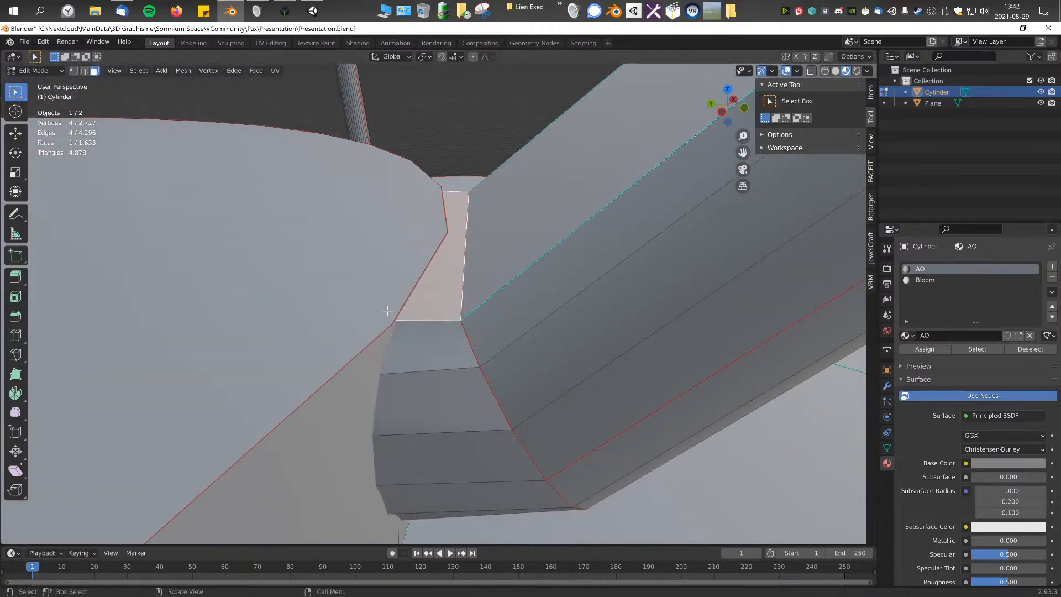
Step: Examine the reshaped connector within the whole platform from several distances and angles
scroll(384, 323, down, 3)
middle_drag(384, 323, 470, 224)
middle_drag(473, 322, 505, 322)
scroll(512, 329, down, 6)
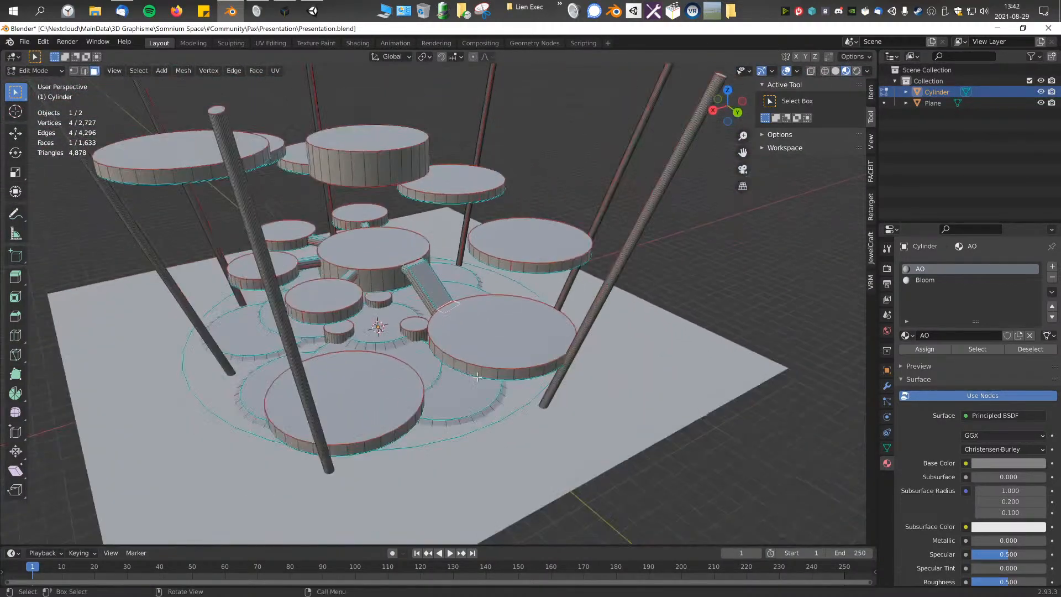
middle_drag(490, 382, 450, 366)
scroll(519, 375, up, 4)
middle_drag(519, 375, 604, 354)
Step: Duplicate the wide sloped connector, move the copy 3.0266 m in X and 4.9036 m in Y, and rotate it in top view
middle_drag(545, 301, 442, 293)
click(452, 276)
key(KP_7)
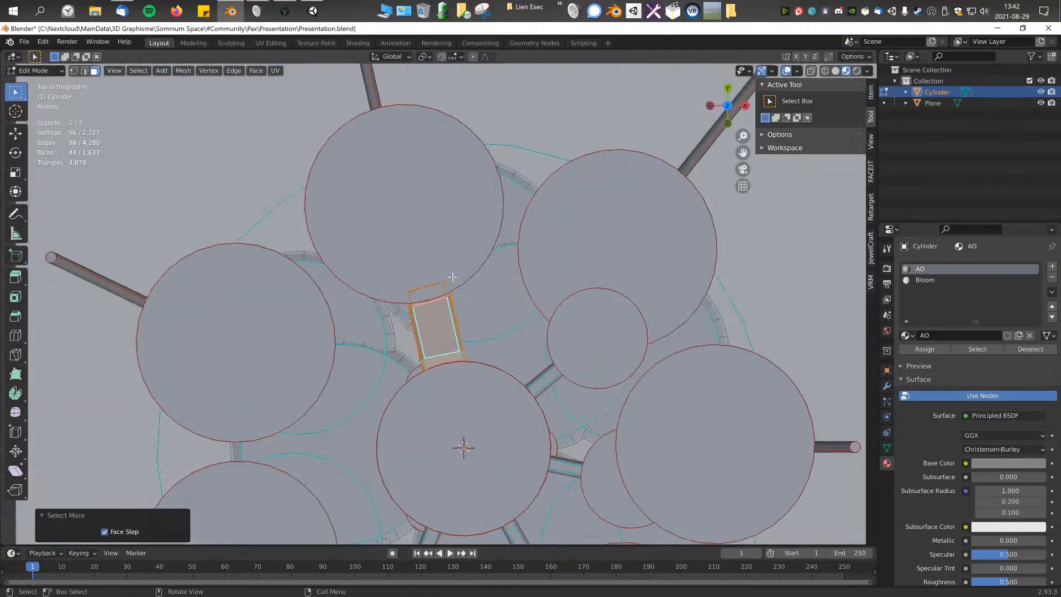
click(511, 399)
key(g)
click(584, 283)
key(r)
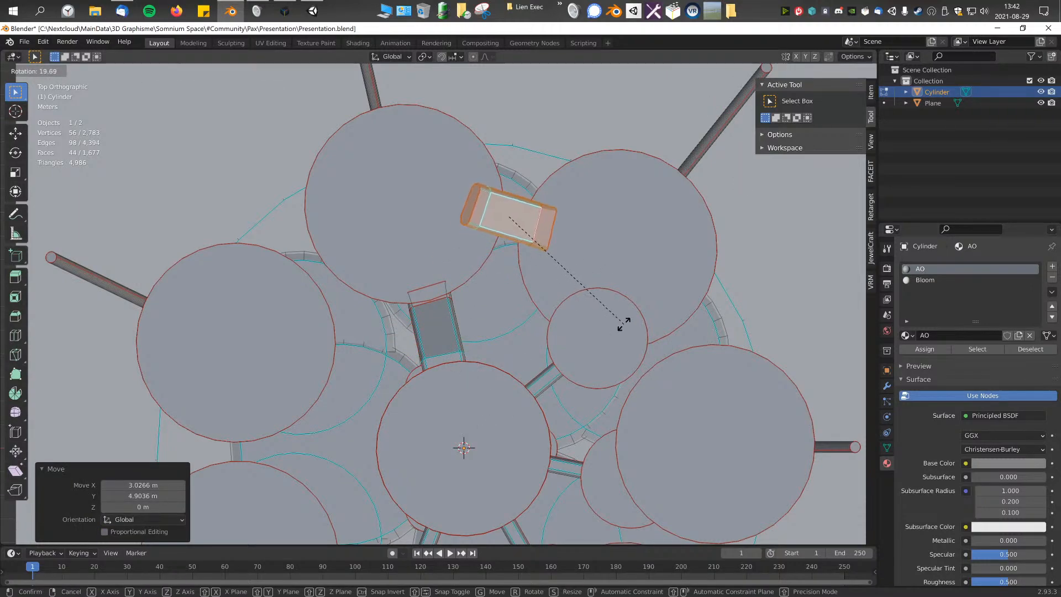
click(633, 313)
Step: View the duplicated connector from the front and delete it
middle_drag(634, 313, 446, 227)
key(KP_1)
key(x)
click(557, 259)
Step: Inspect the joint between the sloped connector and the large disc from near and far
middle_drag(565, 263, 521, 286)
scroll(443, 336, up, 10)
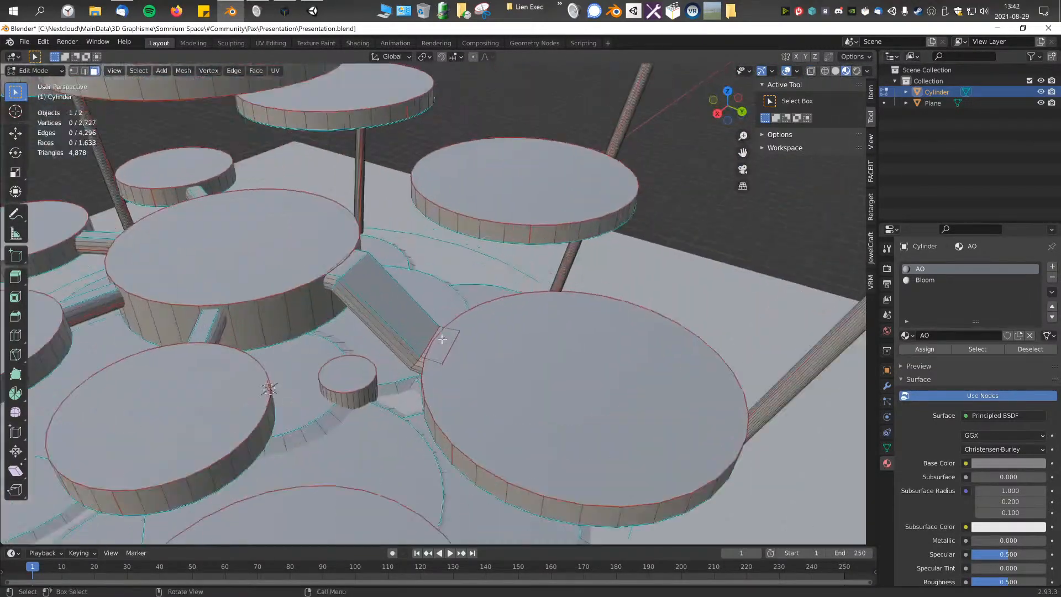
shift+middle_drag(481, 397, 474, 386)
scroll(486, 377, down, 11)
scroll(487, 373, down, 8)
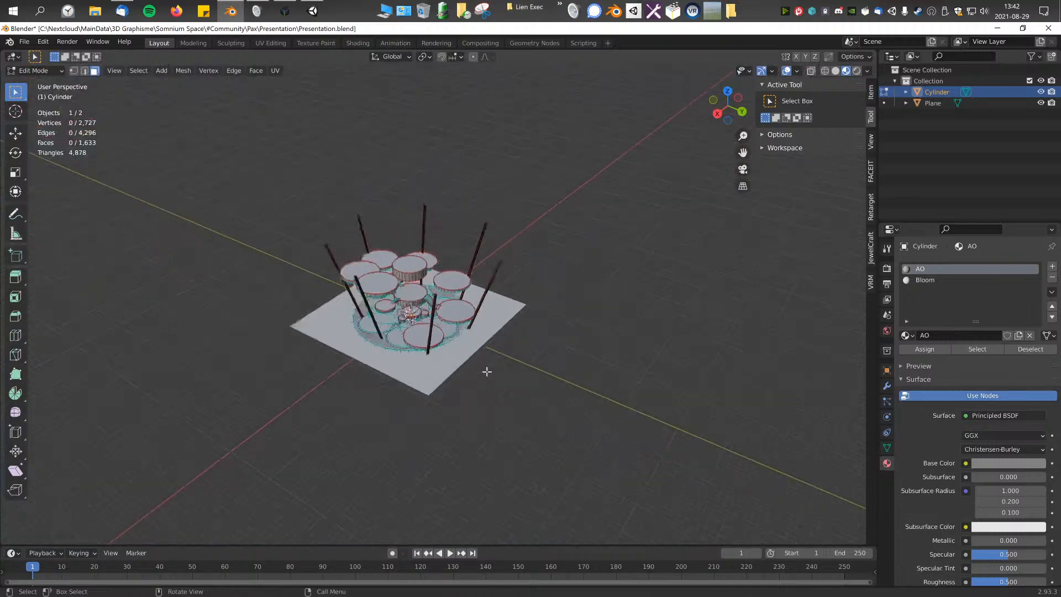
scroll(481, 379, up, 12)
scroll(481, 379, down, 4)
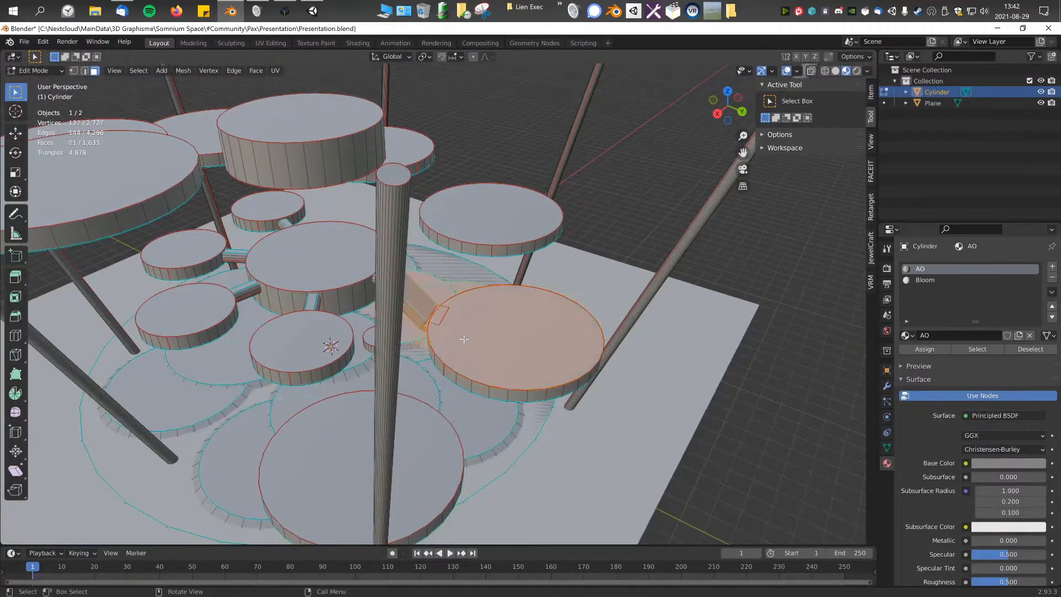
Step: Select the large disc's top face with the connector's flattened end face and compare their overlap at different zoom distances
click(438, 307)
scroll(447, 324, up, 6)
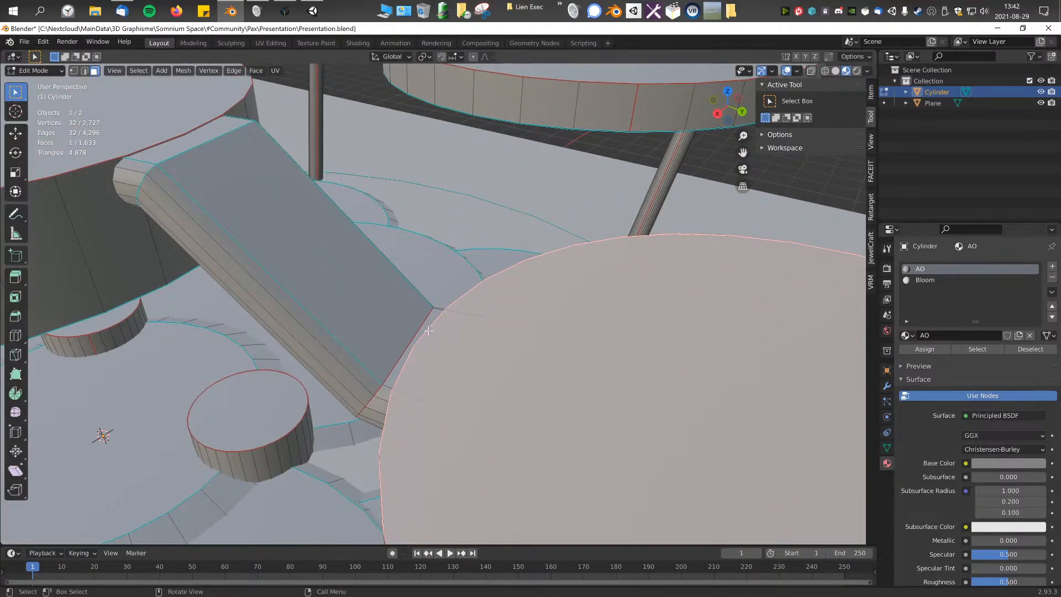
click(429, 320)
shift+click(488, 353)
scroll(486, 348, down, 10)
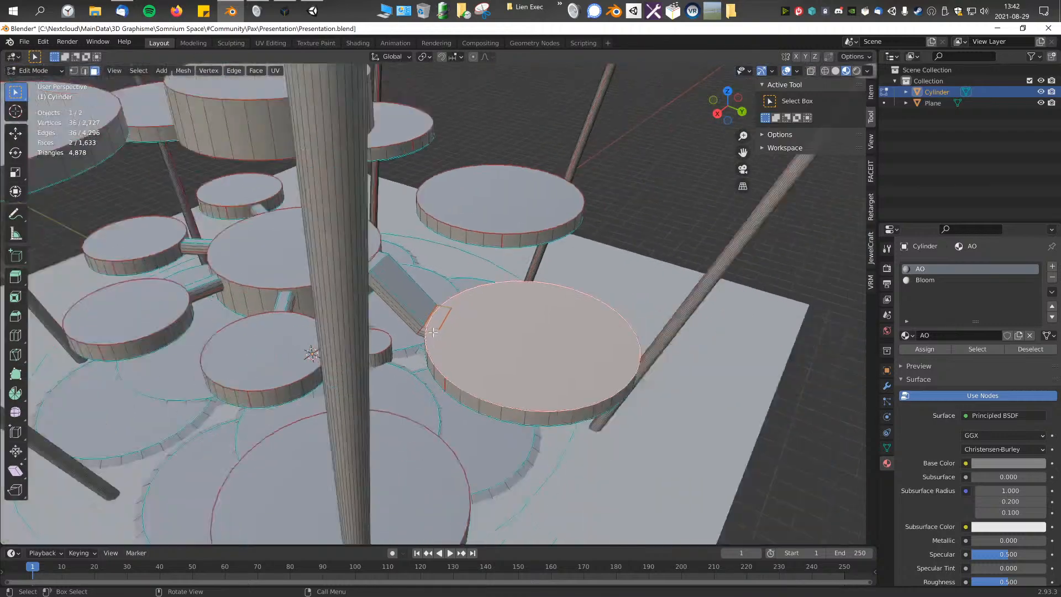
scroll(386, 348, up, 10)
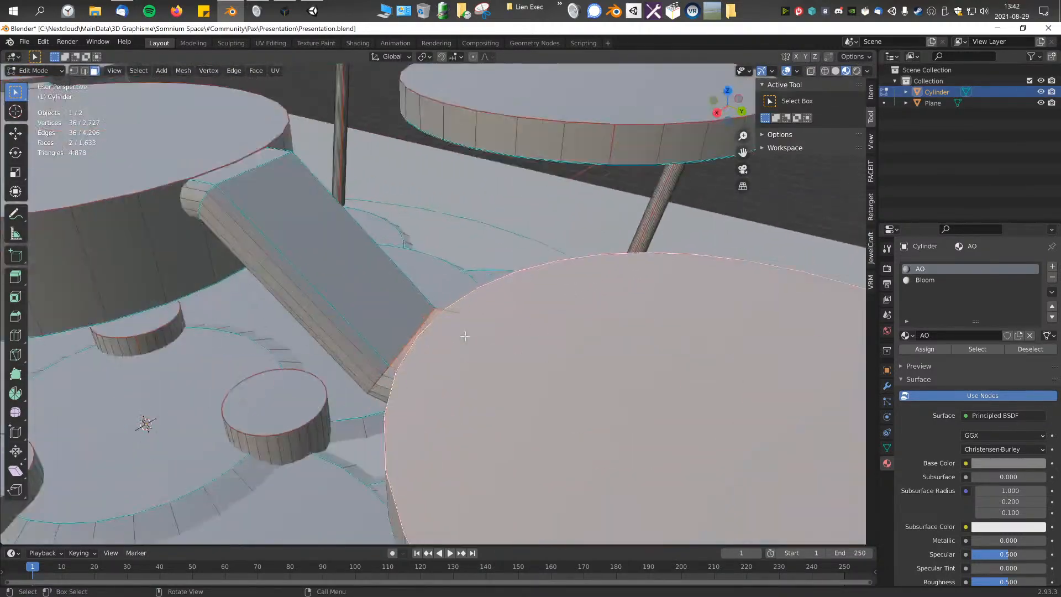
scroll(465, 336, down, 10)
scroll(462, 335, up, 6)
scroll(457, 336, down, 6)
scroll(456, 335, up, 2)
scroll(456, 335, down, 2)
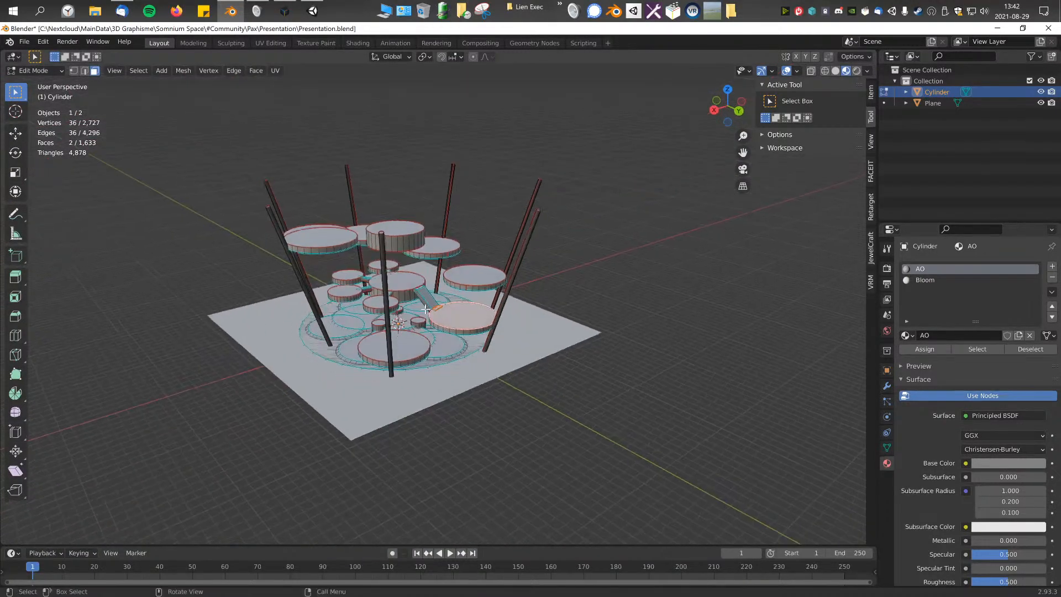
scroll(502, 337, up, 6)
Step: Select the round base's face and view the full platform and its poles from all around
click(293, 381)
middle_drag(537, 365, 559, 353)
scroll(494, 316, down, 10)
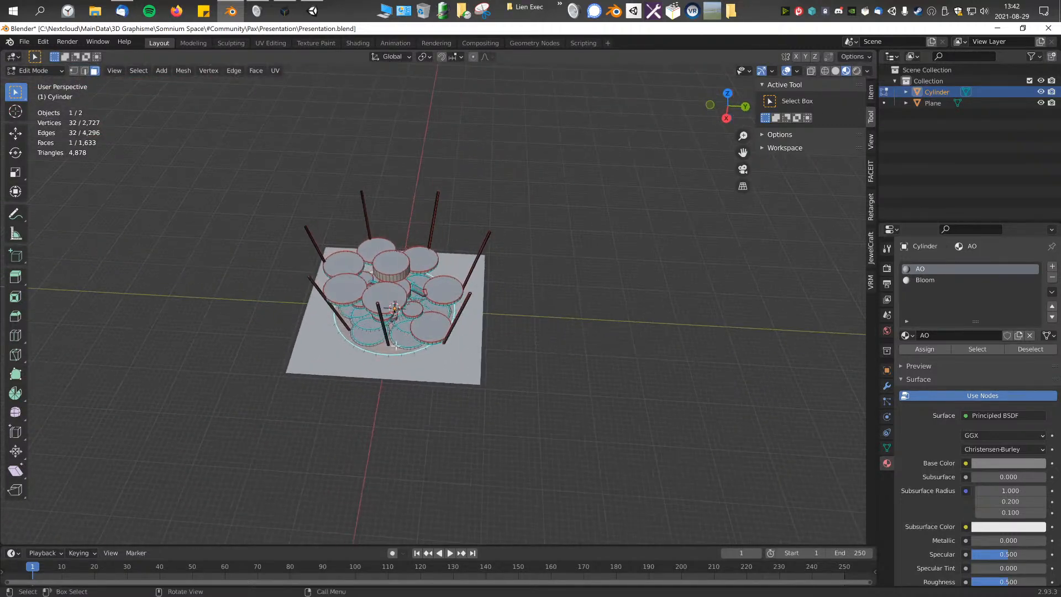
shift+middle_drag(386, 352, 420, 343)
middle_drag(494, 380, 481, 343)
scroll(528, 378, up, 3)
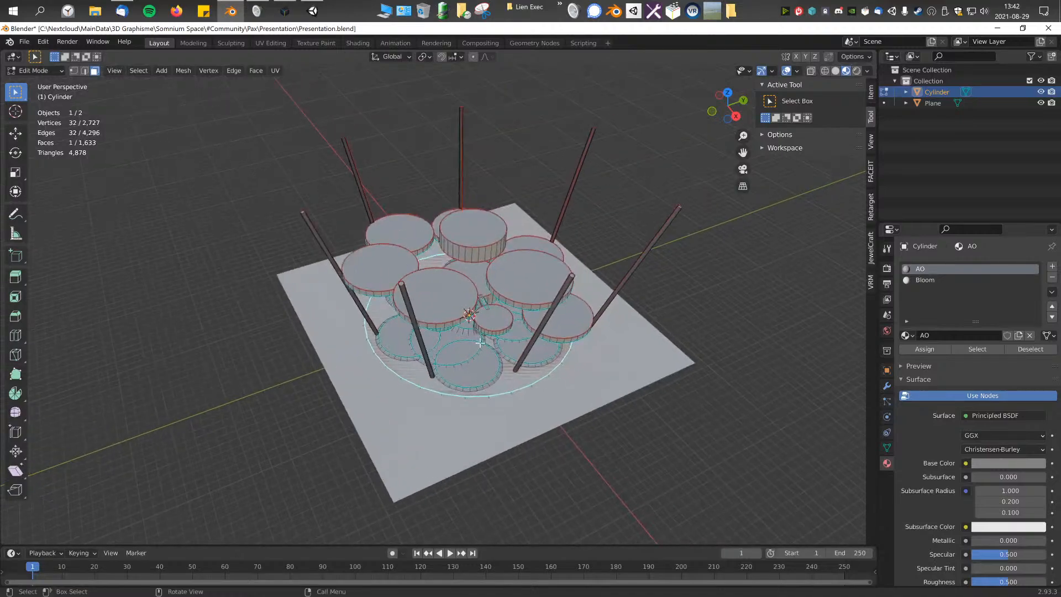
scroll(486, 342, up, 1)
middle_drag(739, 327, 722, 315)
Step: Select the ground plane in Object Mode, view the scene from above, and resume editing the Cylinder mesh
key(Tab)
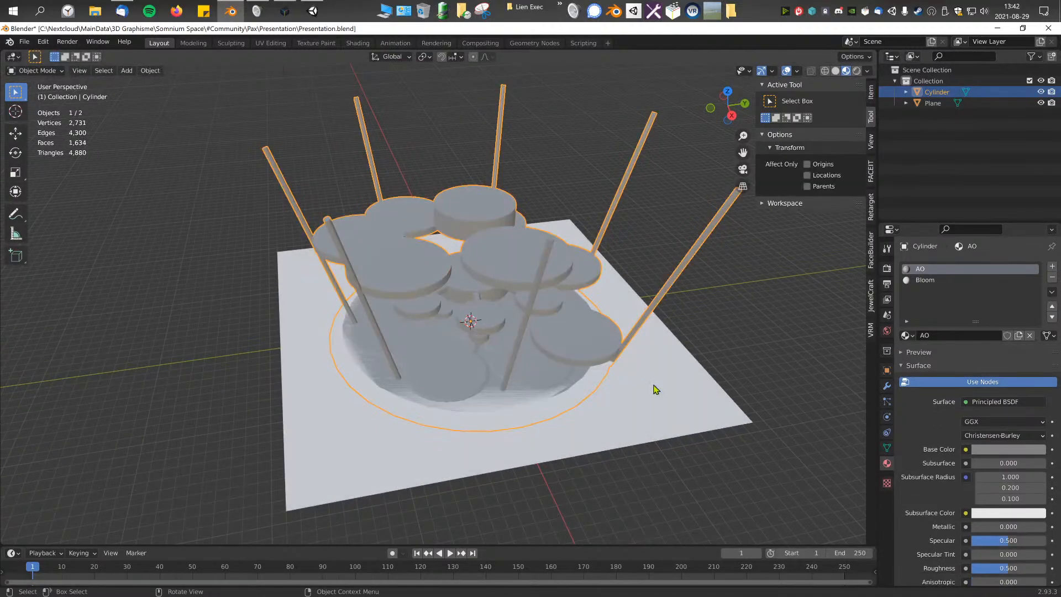
click(657, 388)
key(KP_7)
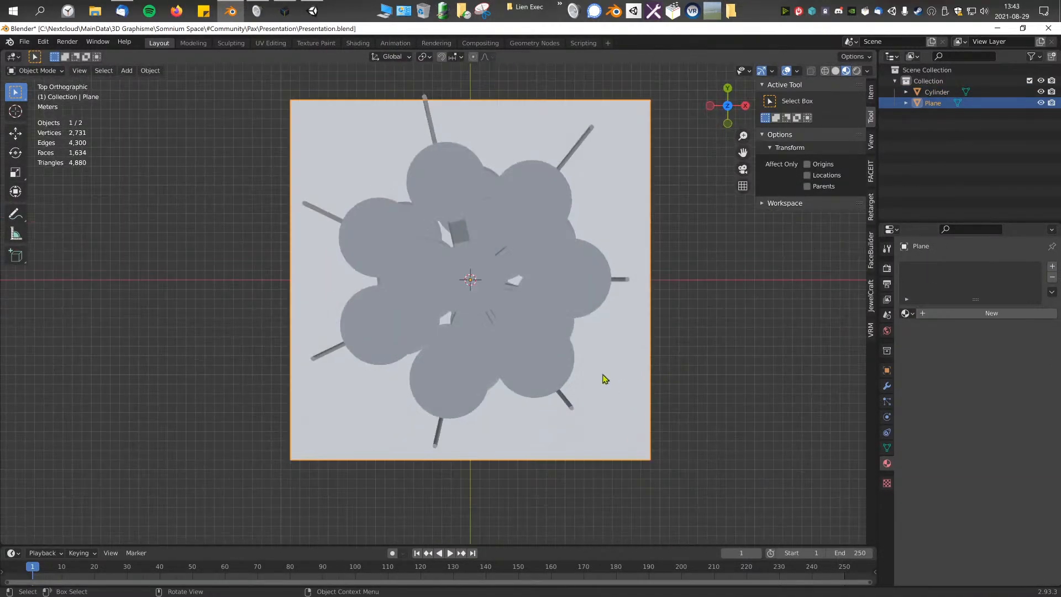
click(620, 282)
key(Tab)
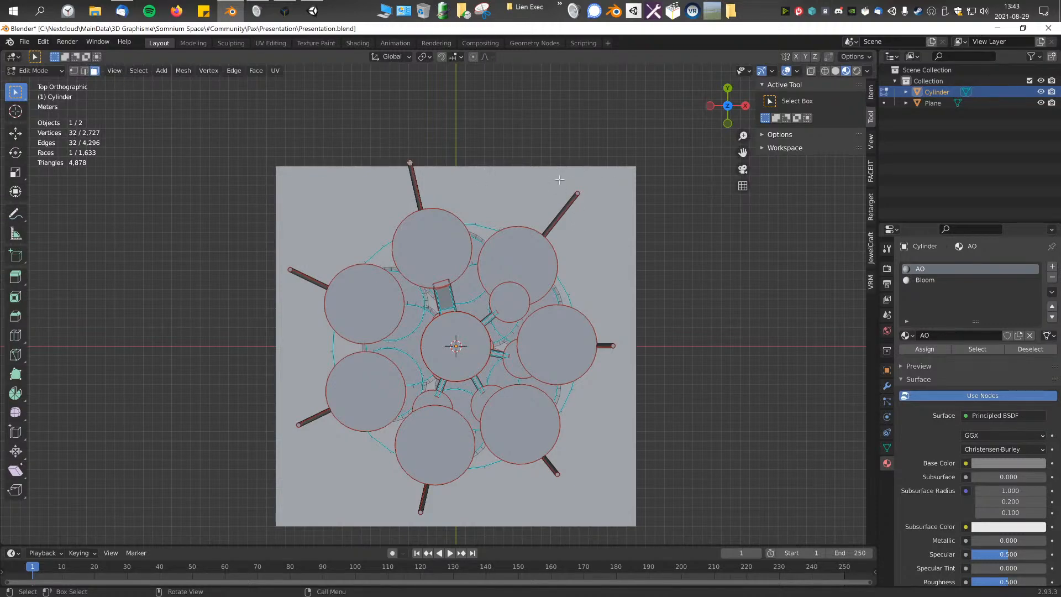
Step: Select the top faces of all seven outer poles in top view and scale them together to about 0.94
scroll(591, 190, up, 5)
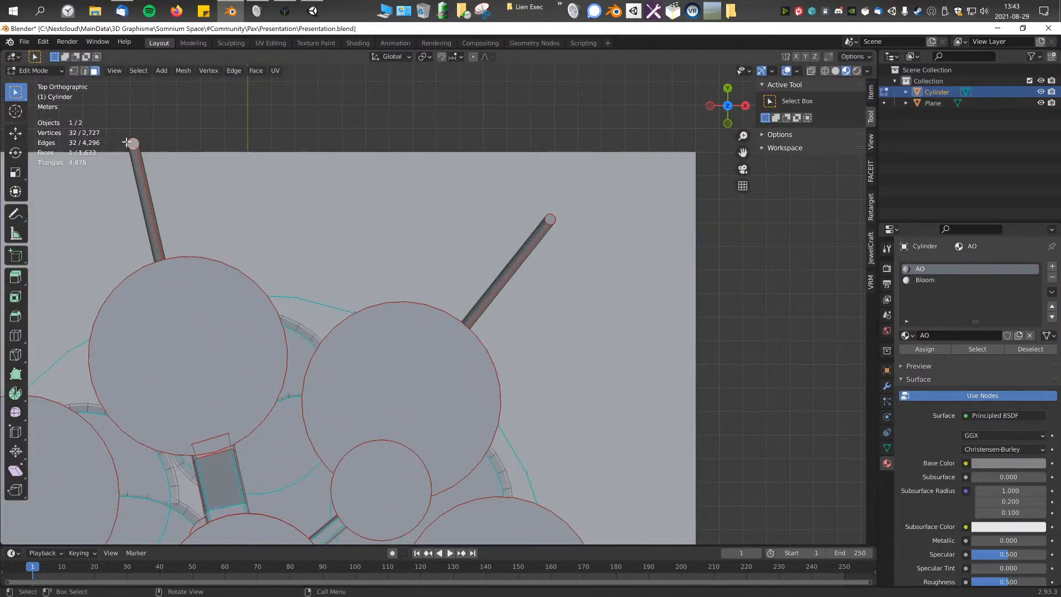
shift+click(551, 220)
shift+middle_drag(563, 365, 473, 40)
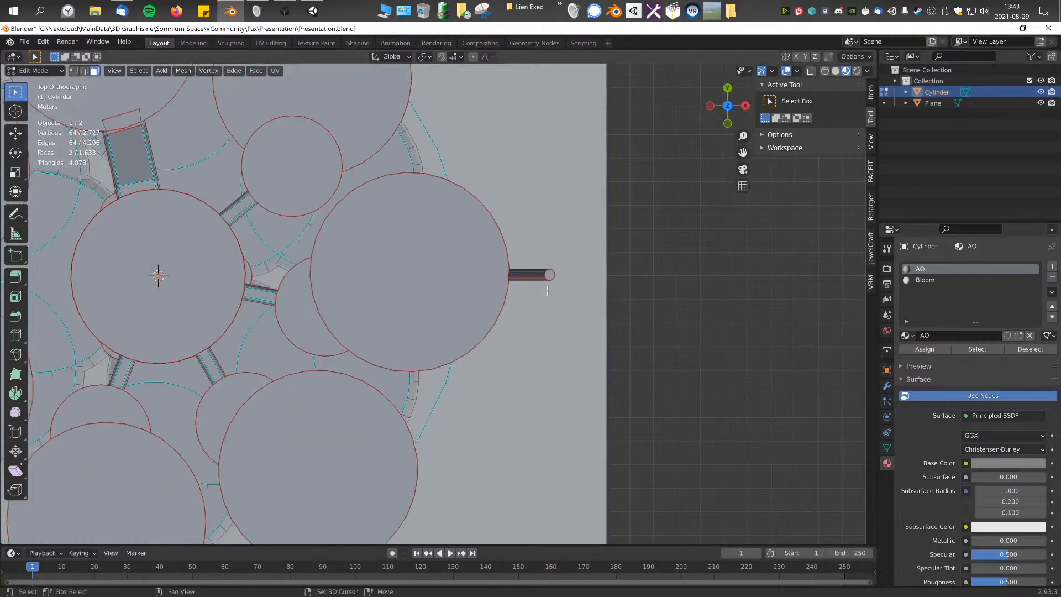
shift+middle_drag(387, 378, 528, 219)
shift+middle_drag(398, 467, 589, 399)
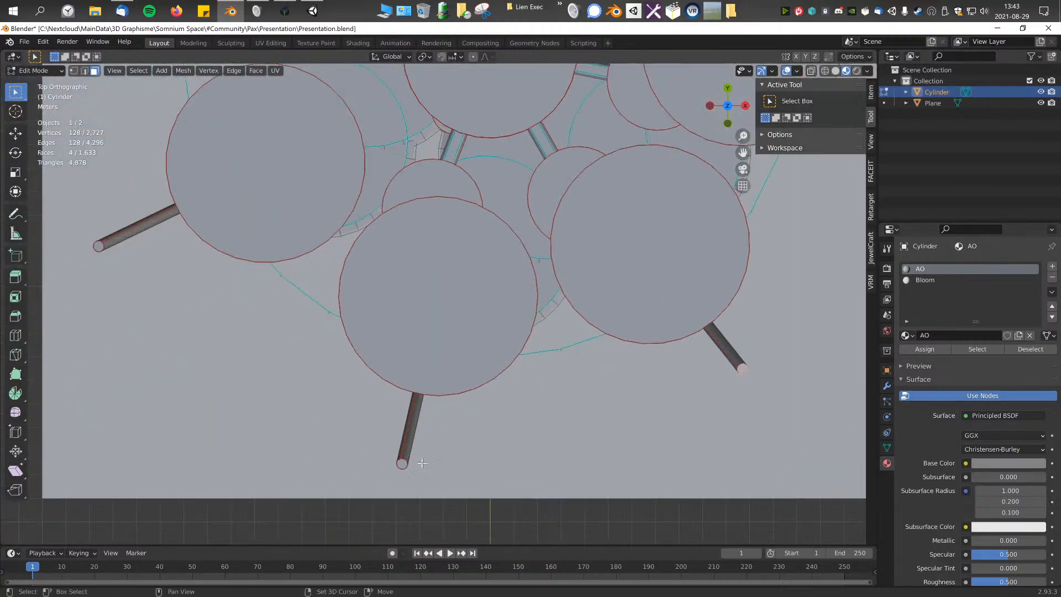
shift+middle_drag(196, 271, 367, 323)
shift+click(269, 303)
shift+middle_drag(329, 196, 352, 434)
scroll(530, 353, down, 6)
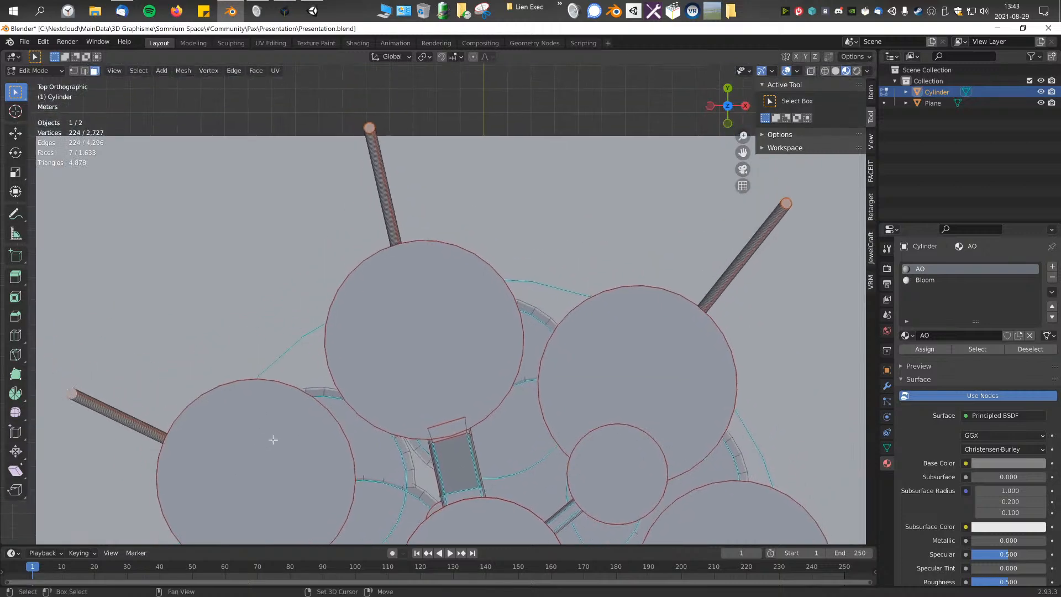
key(s)
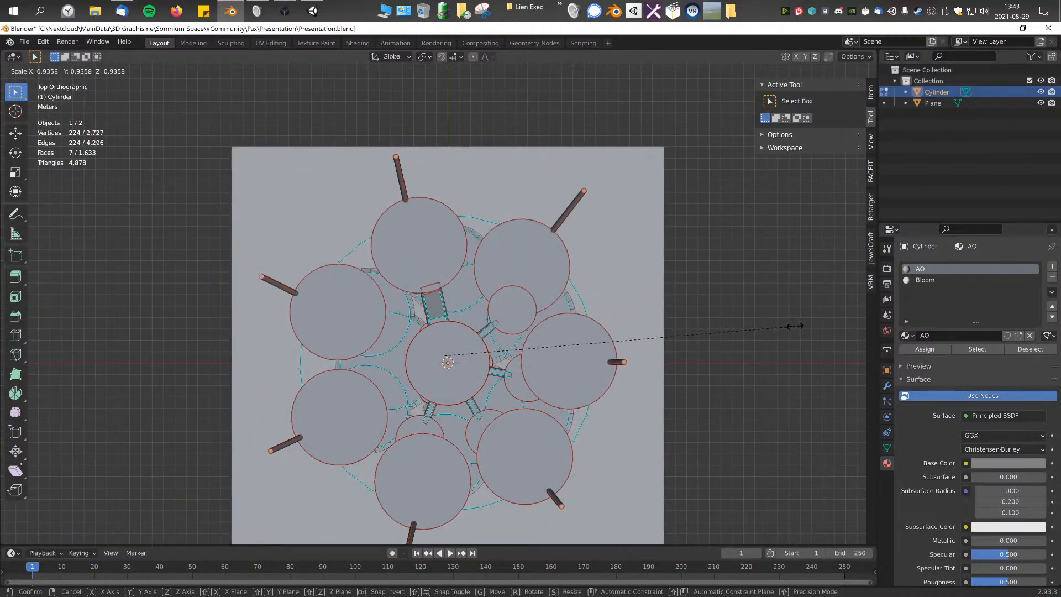
click(796, 326)
Step: Return to Object Mode and hide the ground plane beneath the platform
scroll(477, 232, down, 2)
key(Tab)
middle_drag(487, 388, 464, 341)
scroll(648, 366, up, 4)
click(648, 366)
key(h)
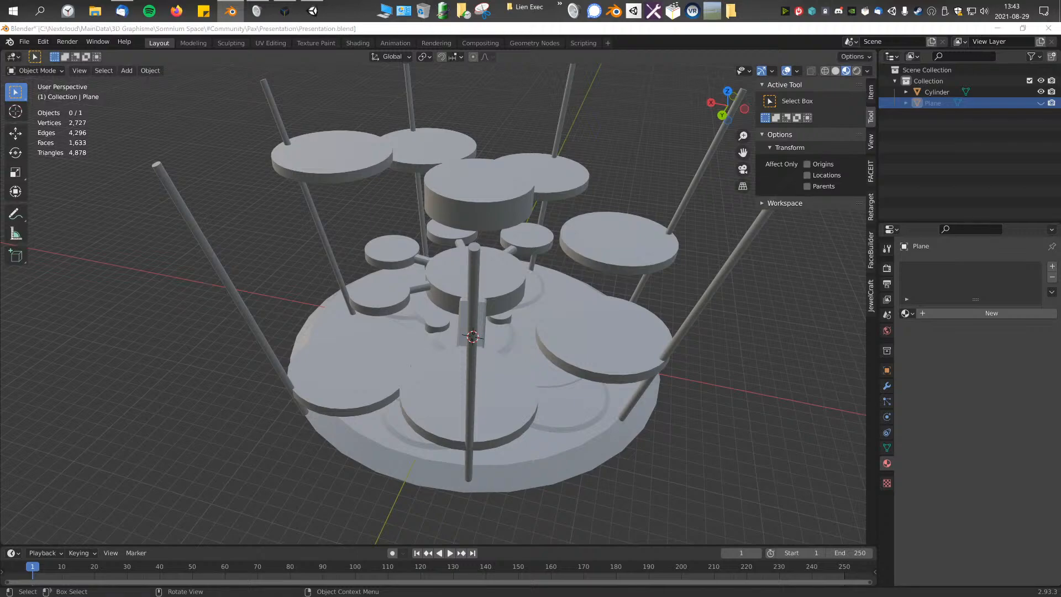
Step: Select the platform object and examine its connectors, discs and poles from all sides
middle_drag(445, 300, 401, 253)
scroll(455, 288, up, 2)
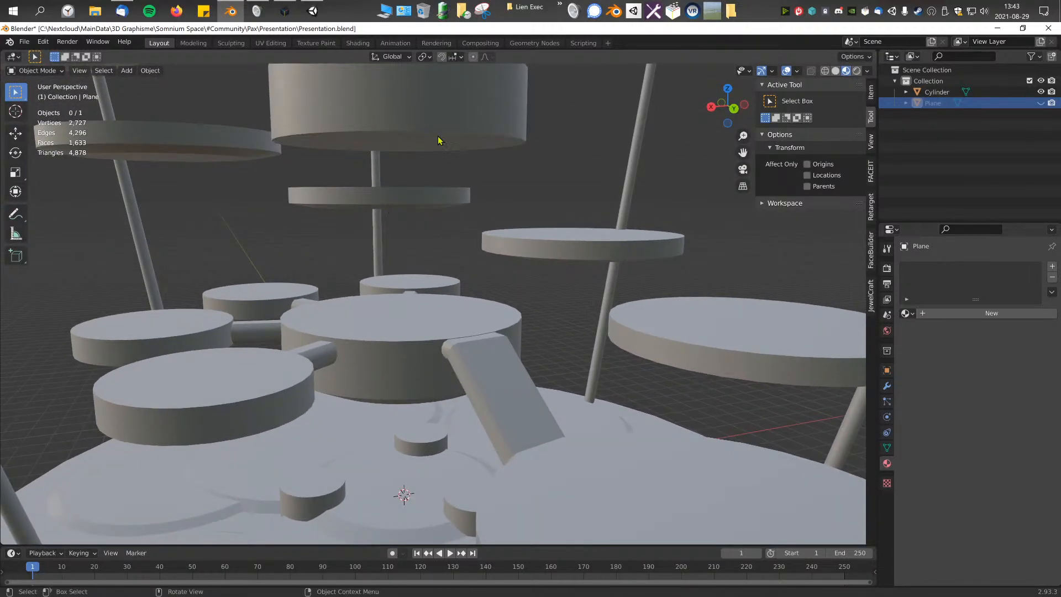
middle_drag(513, 205, 424, 397)
click(424, 397)
key(Tab)
click(452, 384)
key(Tab)
scroll(562, 383, down, 6)
middle_drag(486, 384, 235, 355)
middle_drag(421, 414, 553, 420)
mouse_move(261, 431)
middle_down()
mouse_move(318, 435)
mouse_move(254, 401)
middle_up()
middle_drag(235, 359, 262, 427)
middle_drag(521, 427, 437, 431)
middle_drag(471, 428, 542, 408)
scroll(553, 409, up, 5)
scroll(517, 369, down, 6)
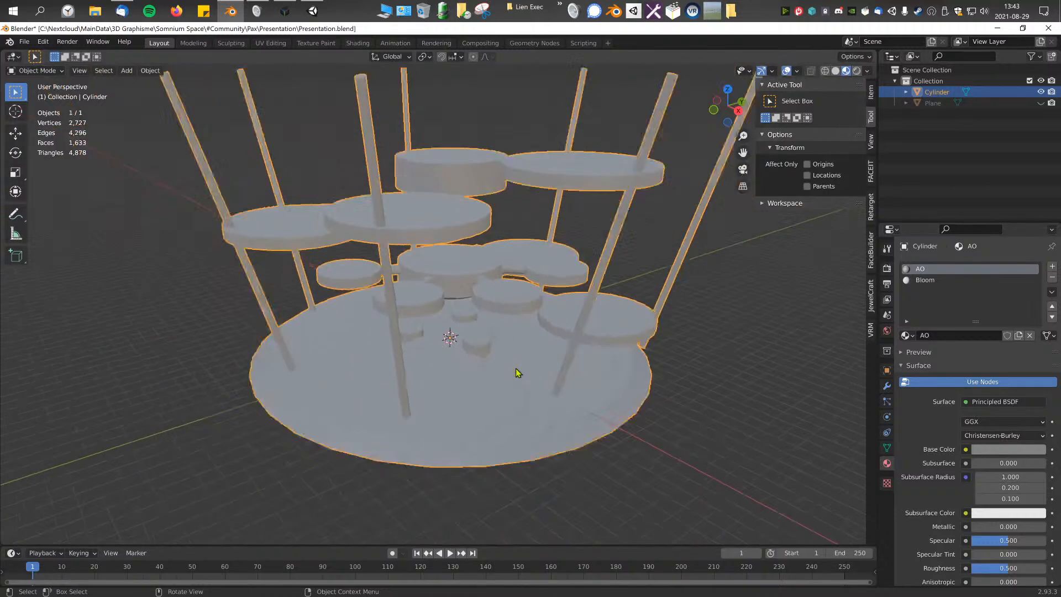
Step: Bring up the Cylinder's modifier properties and switch the mesh from Edit Mode to Vertex Paint mode
middle_drag(499, 355, 575, 360)
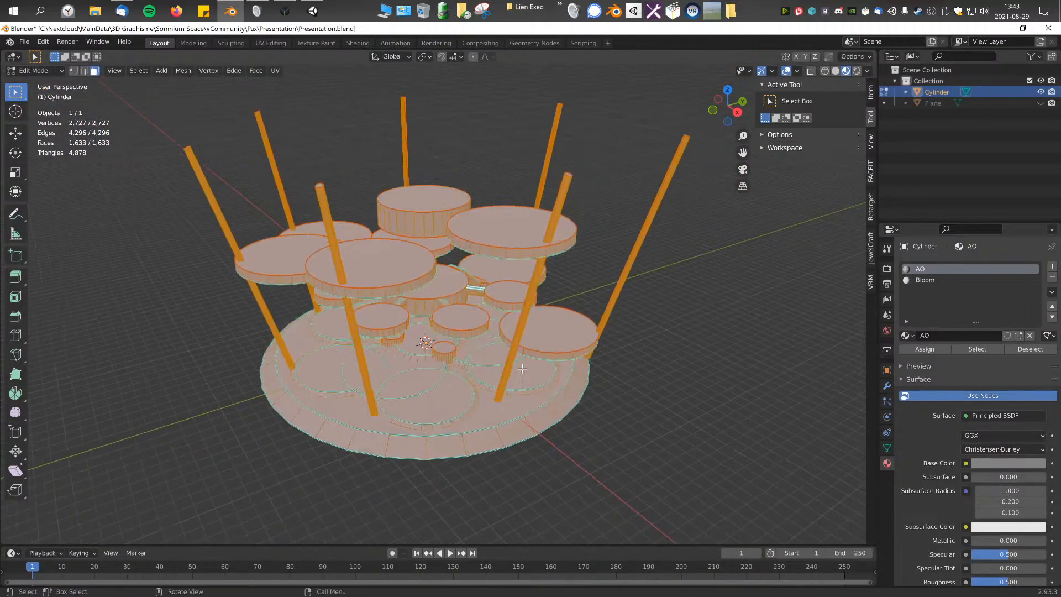
key(Tab)
click(886, 387)
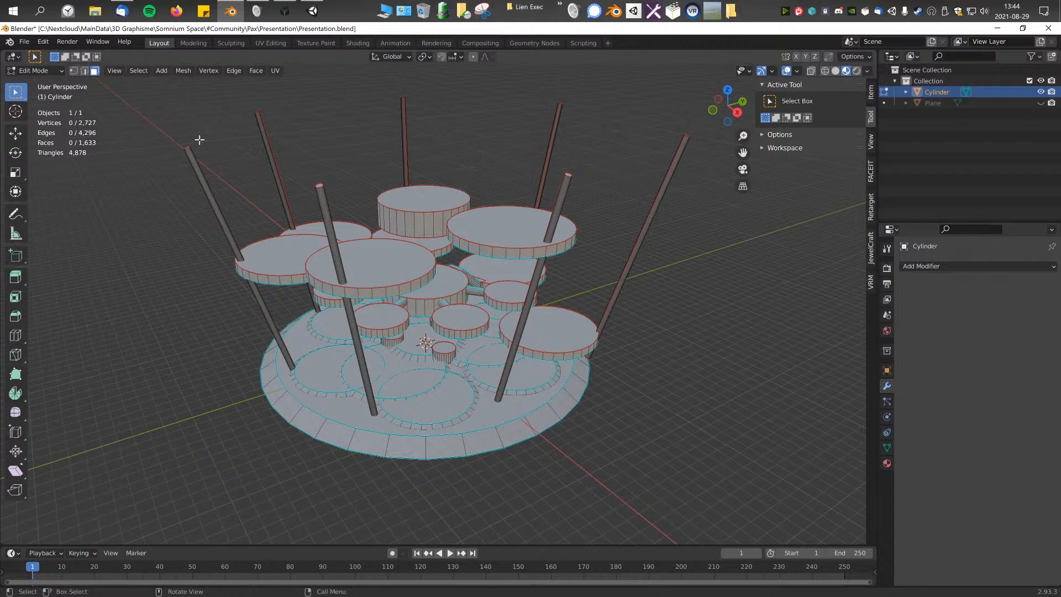
click(36, 70)
click(34, 120)
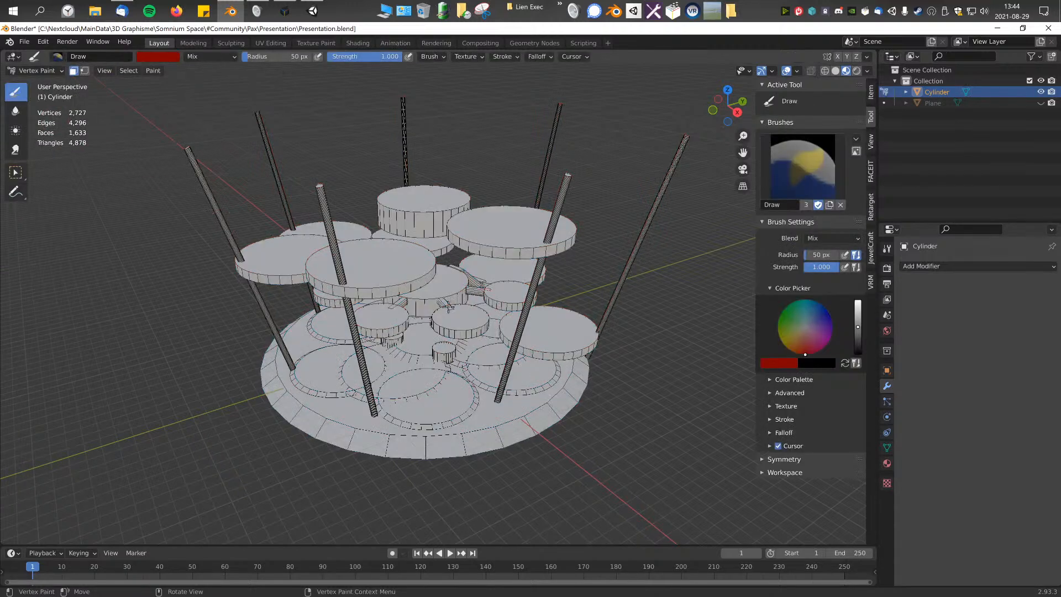
Step: Display the model in solid shading with flat lighting and turn off the face selection mask
click(836, 71)
middle_drag(634, 213, 619, 214)
click(868, 70)
click(889, 126)
middle_drag(579, 182, 564, 181)
click(73, 71)
Step: Examine the vertex colors on the platform's discs, connectors, poles and base from all sides and up close
mouse_move(368, 183)
middle_down()
mouse_move(420, 221)
mouse_move(506, 225)
middle_up()
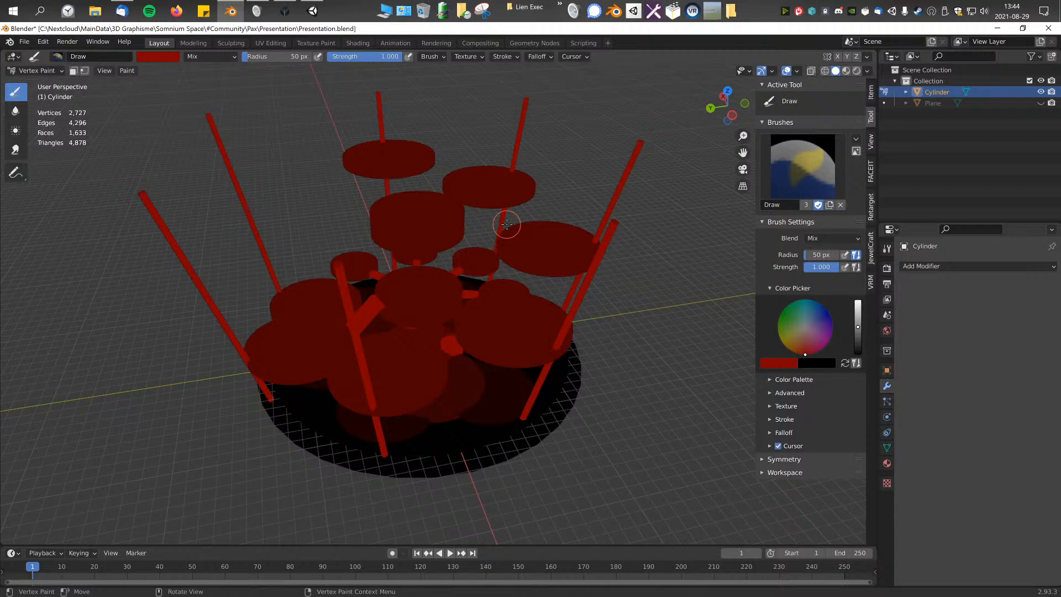
middle_drag(403, 232, 474, 256)
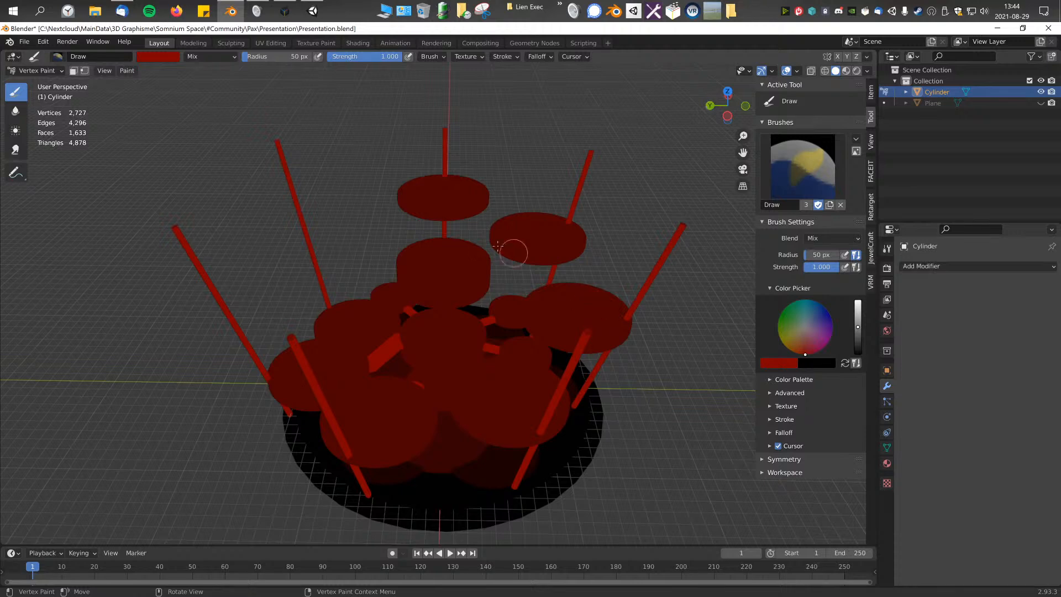
middle_drag(619, 368, 652, 330)
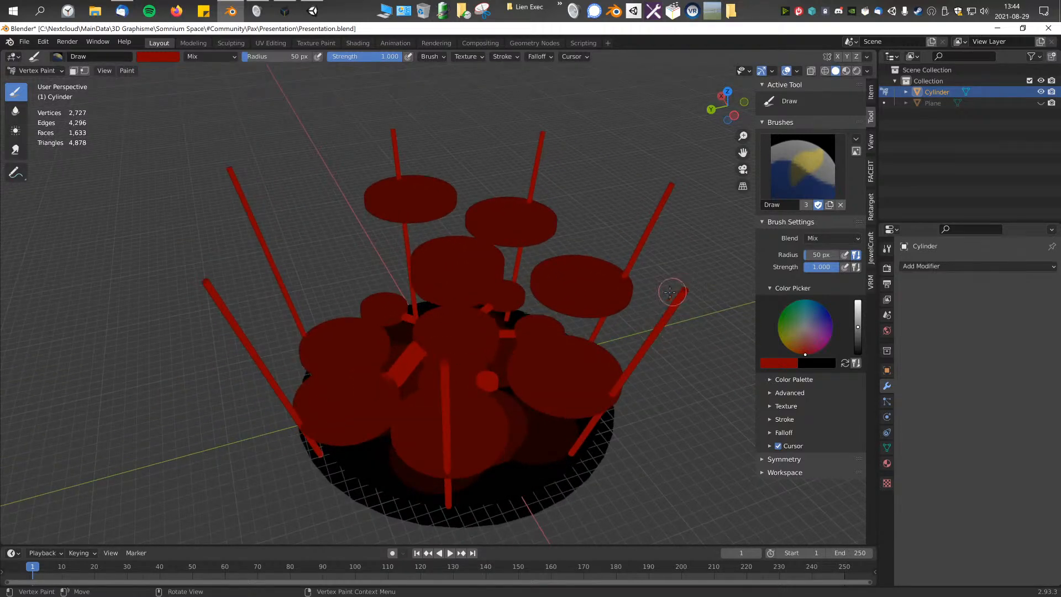
scroll(677, 290, up, 6)
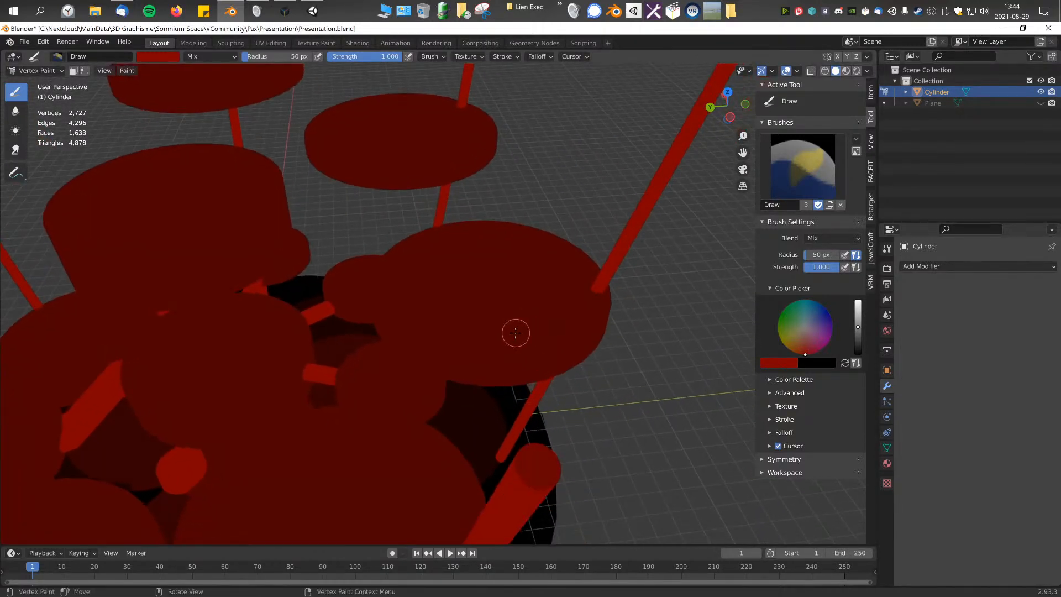
scroll(517, 333, down, 6)
middle_drag(414, 339, 589, 300)
scroll(514, 287, up, 4)
middle_drag(513, 287, 478, 306)
scroll(462, 310, down, 2)
scroll(469, 294, down, 3)
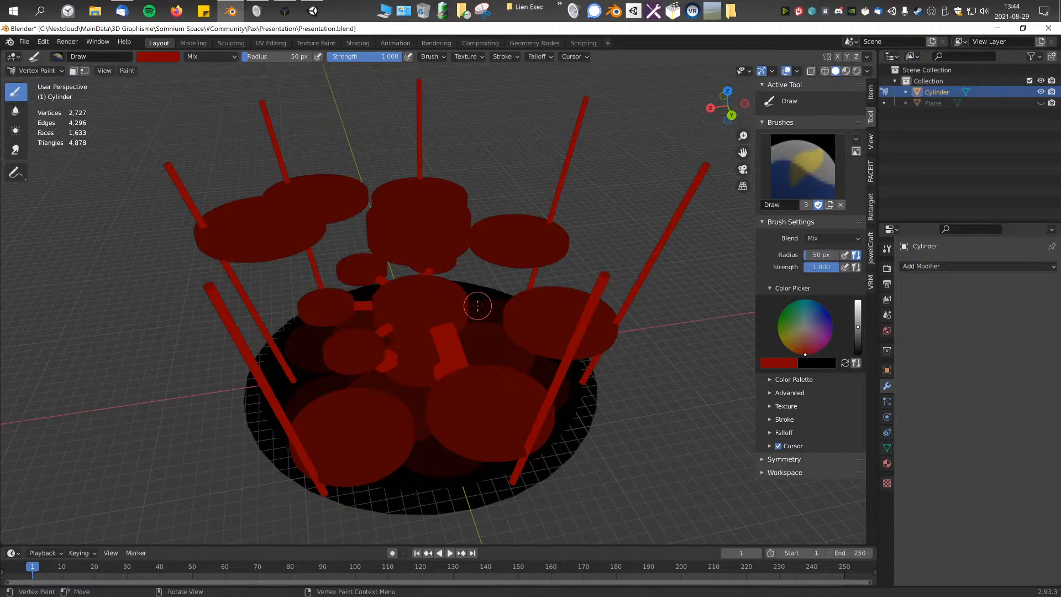
mouse_move(478, 306)
middle_down()
mouse_move(457, 308)
mouse_move(488, 306)
mouse_move(427, 300)
middle_up()
scroll(544, 296, up, 3)
scroll(544, 296, up, 2)
middle_drag(544, 296, 495, 284)
scroll(495, 284, down, 3)
mouse_move(423, 296)
middle_down()
mouse_move(488, 310)
mouse_move(464, 293)
mouse_move(472, 301)
mouse_move(391, 291)
mouse_move(464, 299)
mouse_move(455, 310)
mouse_move(479, 320)
mouse_move(528, 297)
mouse_move(628, 313)
mouse_move(348, 276)
mouse_move(365, 319)
mouse_move(423, 288)
mouse_move(331, 331)
mouse_move(340, 397)
middle_up()
scroll(471, 308, down, 3)
scroll(471, 307, up, 2)
scroll(423, 288, up, 3)
mouse_move(469, 395)
middle_down()
mouse_move(388, 351)
mouse_move(405, 323)
mouse_move(476, 297)
mouse_move(459, 360)
mouse_move(476, 381)
middle_up()
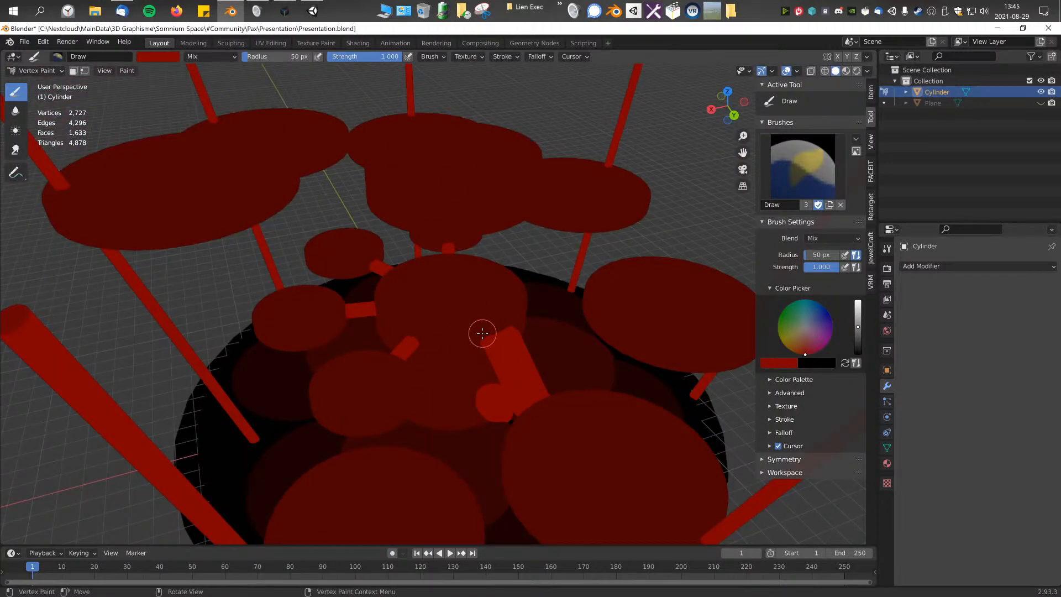
Step: Return to Edit Mode and select the top and side faces of one small low cylinder on the base, viewed from the right
click(42, 72)
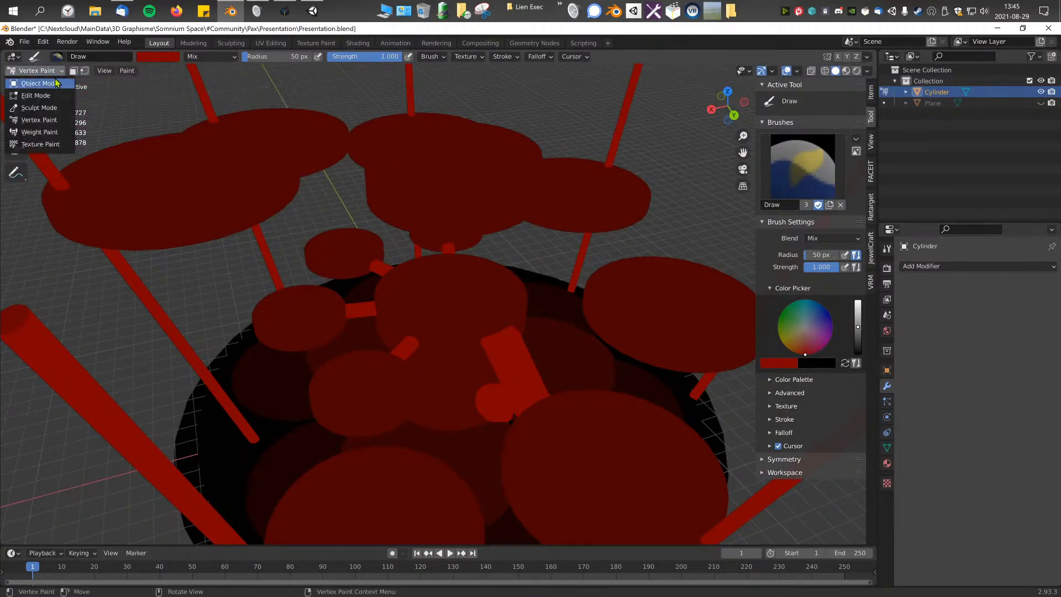
click(42, 83)
scroll(392, 237, down, 2)
key(Tab)
scroll(429, 325, up, 3)
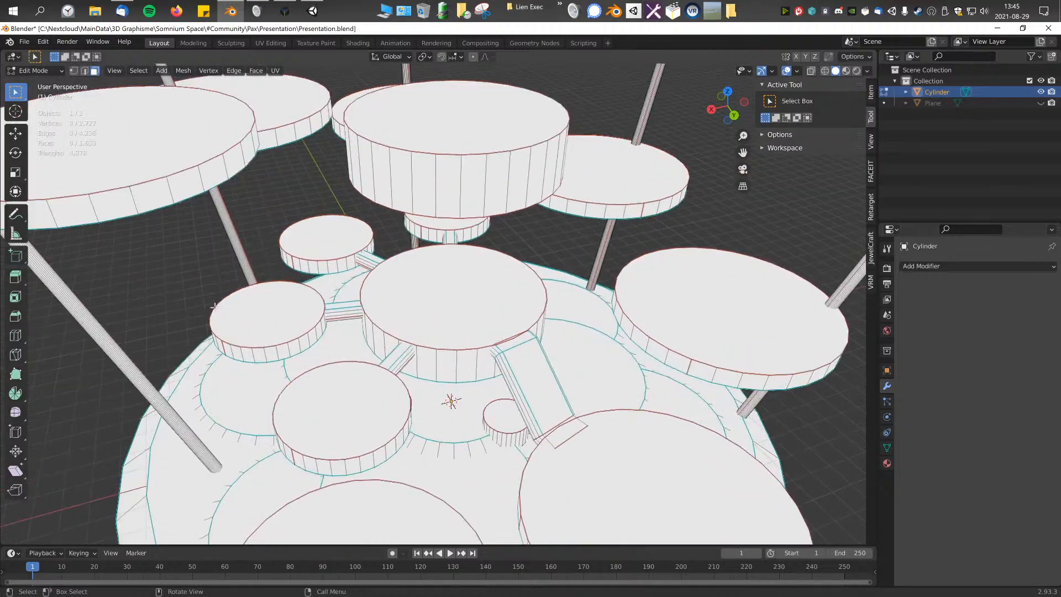
shift+middle_drag(227, 310, 369, 309)
scroll(247, 152, down, 3)
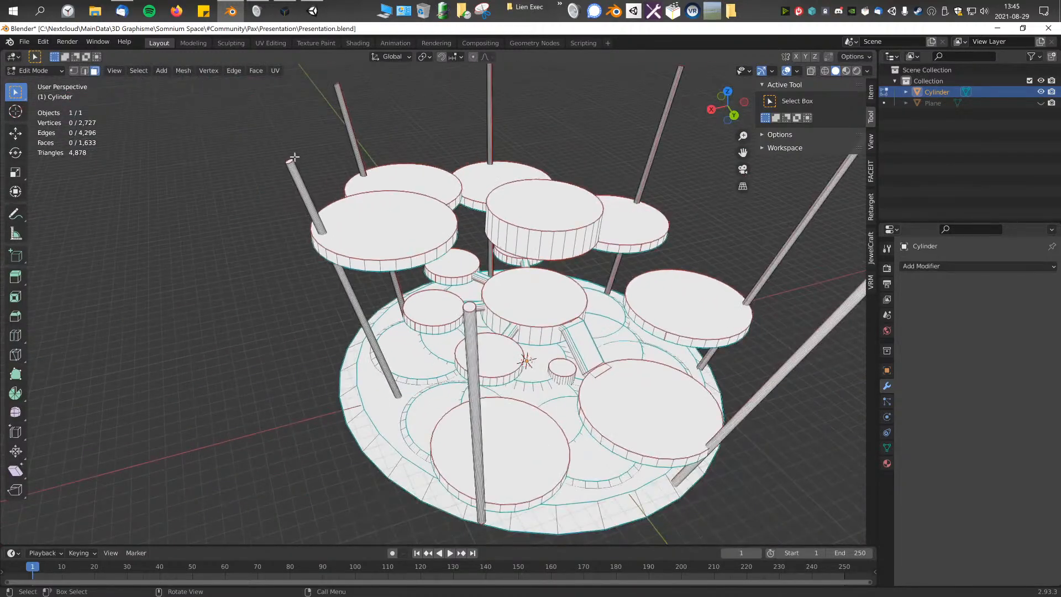
scroll(521, 374, up, 4)
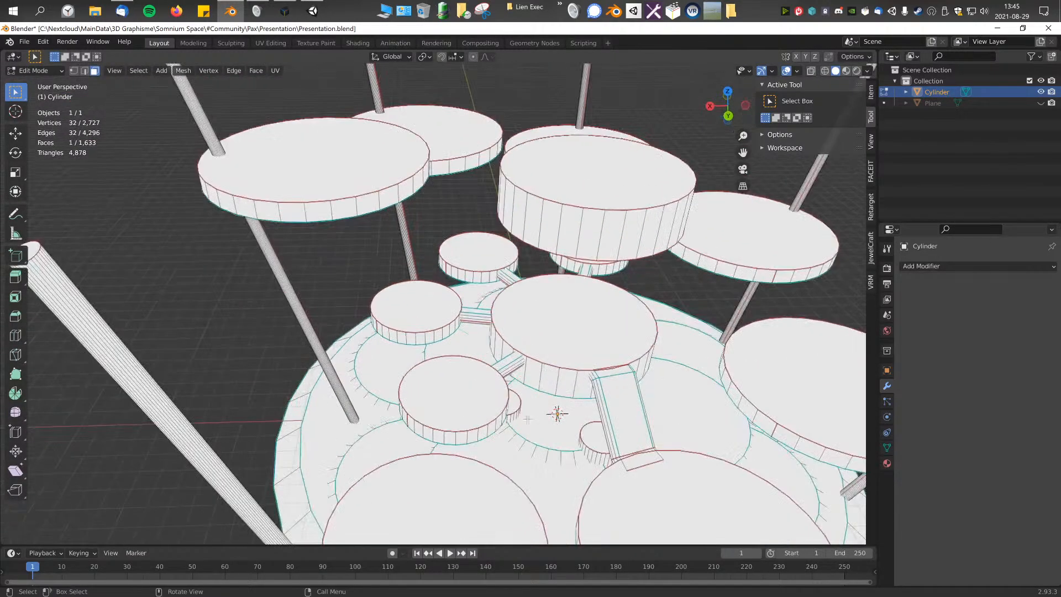
key(ctrl+KP_Add)
key(KP_3)
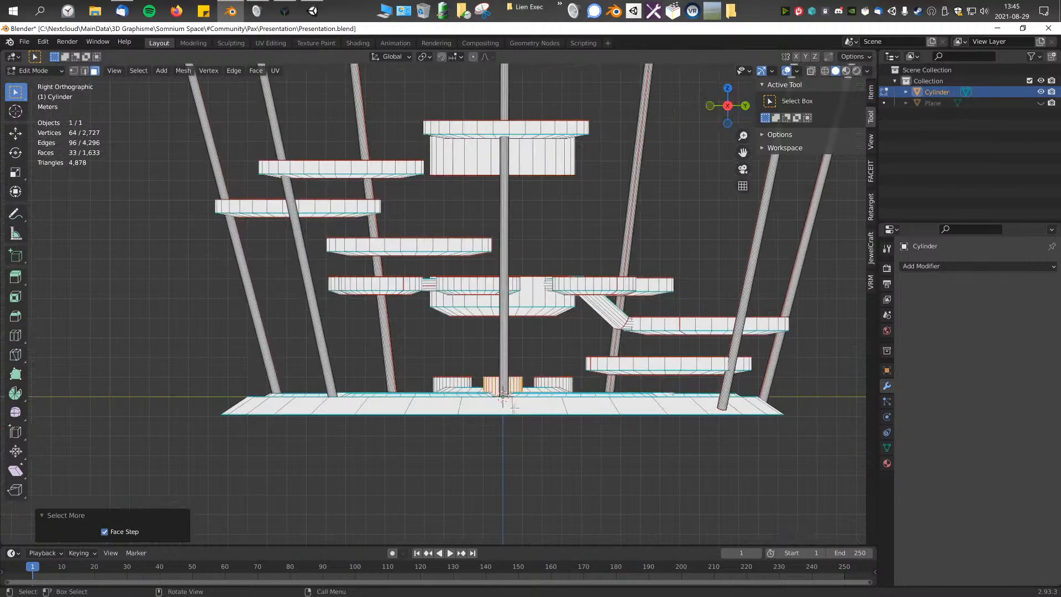
Step: Duplicate the small cylinder about 4.05 m along Y and 8.36 m up, scale the copy to 0.239, and stretch it along Z
key(shift+d)
click(588, 243)
scroll(589, 244, up, 5)
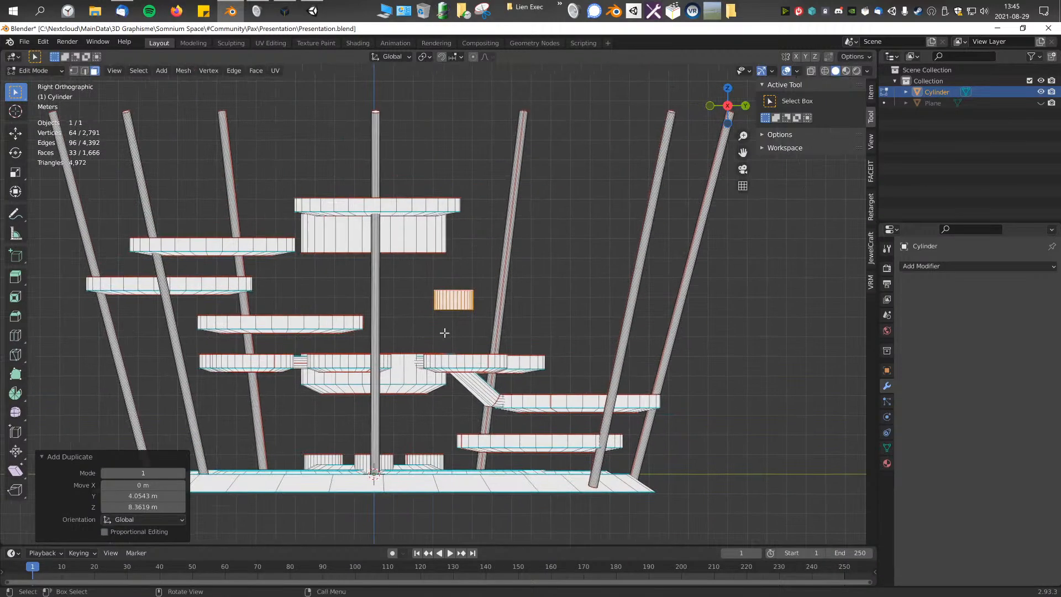
key(s)
click(509, 315)
key(s)
key(z)
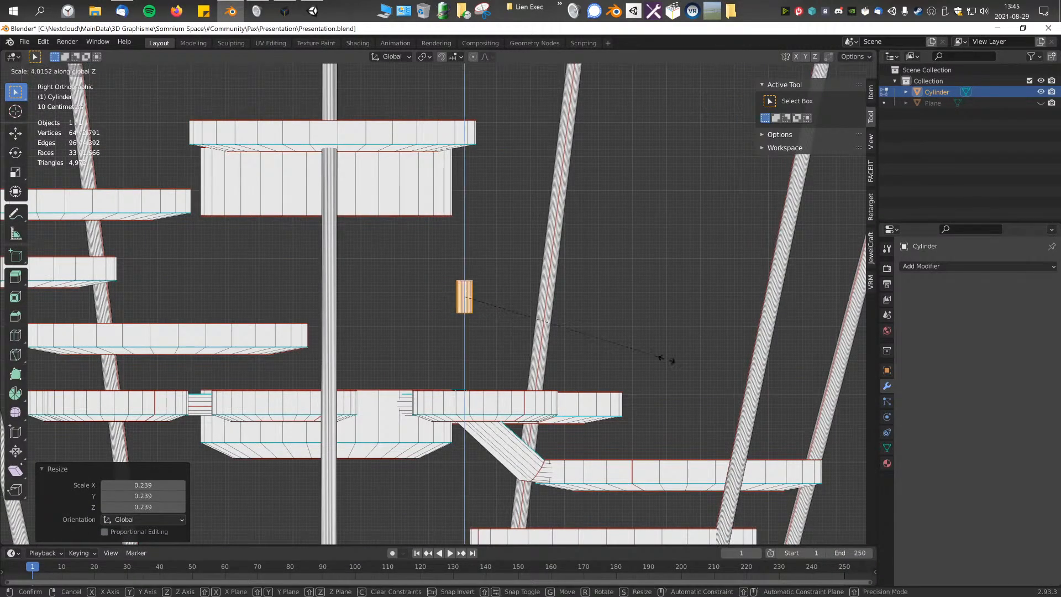
click(326, 380)
Step: Undo the last edit and move the small cylinder copy outside the platform, 24.488 m along X and 2.8785 m along Y
middle_drag(457, 338, 330, 340)
key(ctrl+z)
scroll(543, 252, down, 3)
key(g)
click(767, 266)
shift+middle_drag(725, 265, 504, 289)
scroll(440, 310, up, 2)
scroll(483, 376, up, 2)
middle_drag(483, 376, 509, 194)
Step: View the small cylinder copy from above and search the commands for Spin
key(KP_7)
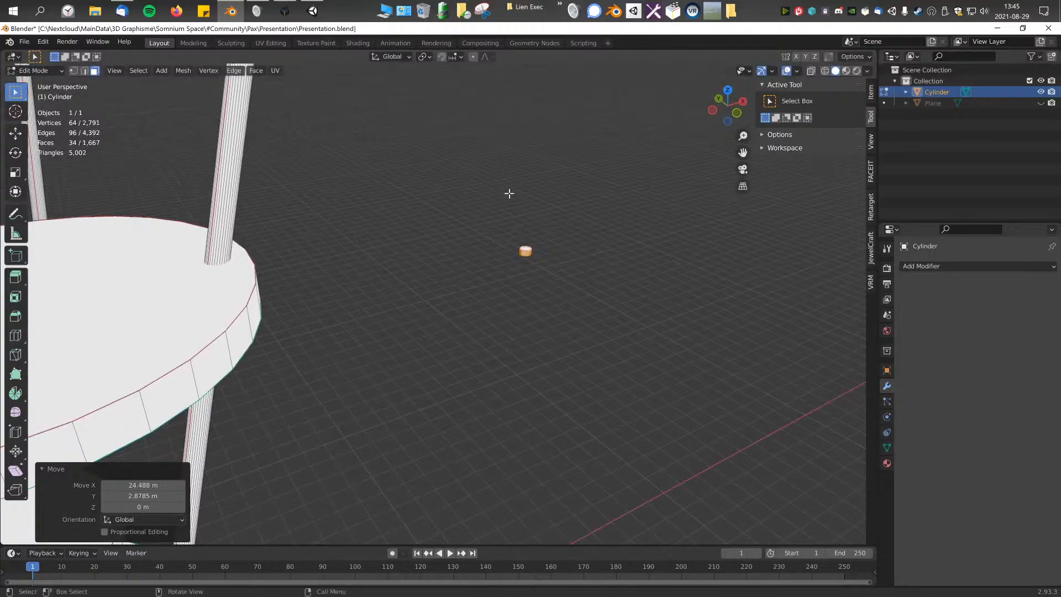
key(KP_7)
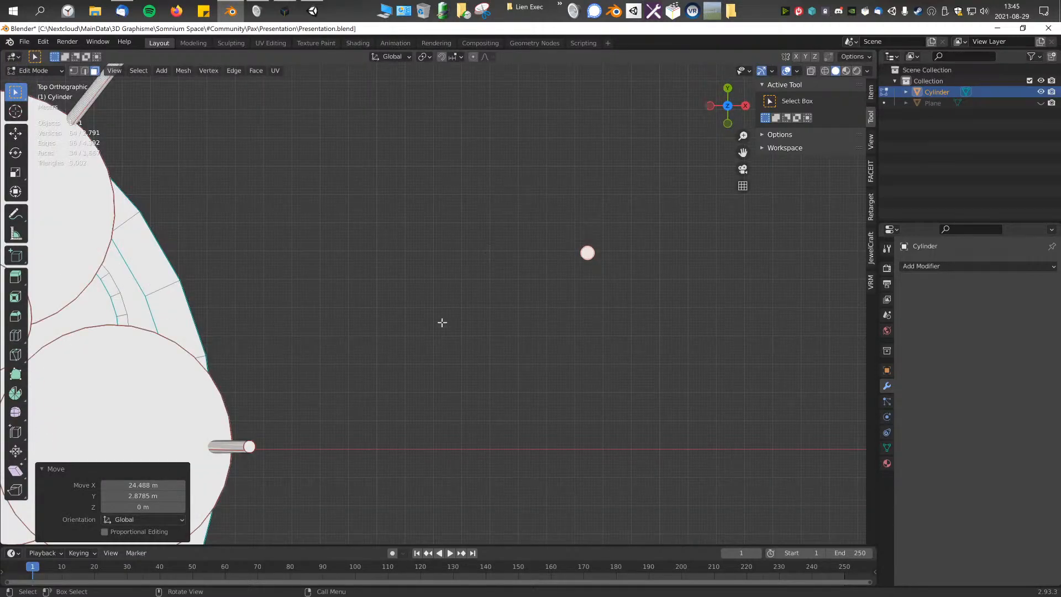
key(F3)
text(spin)
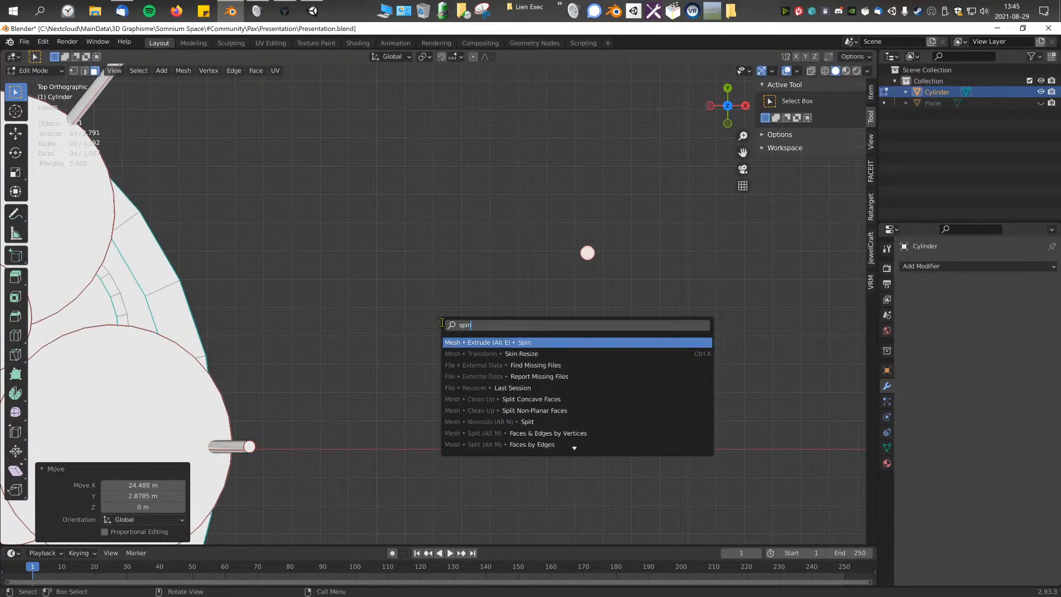
key(Down)
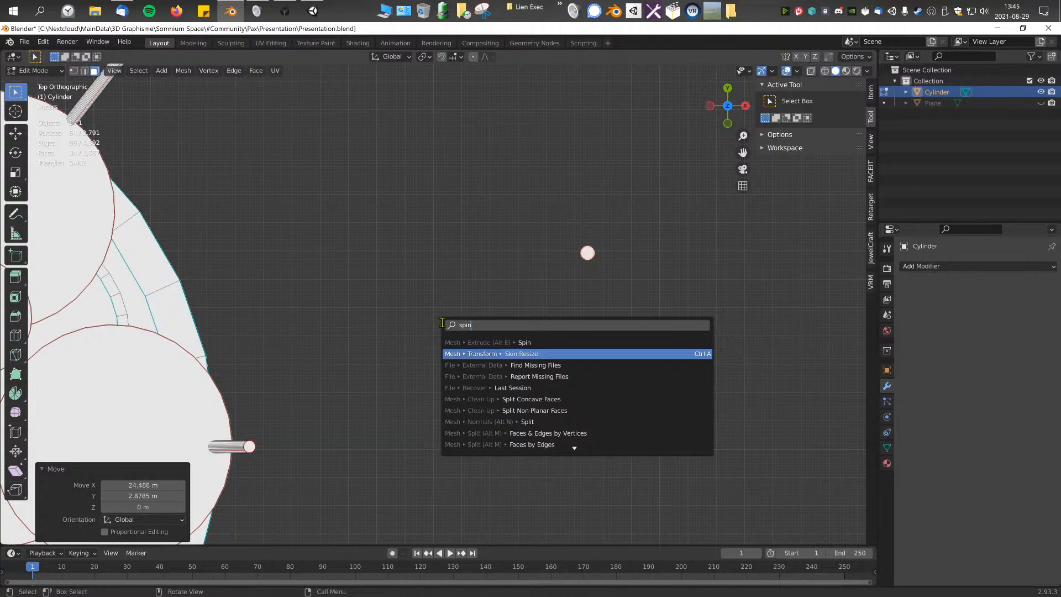
key(Up)
text(ex)
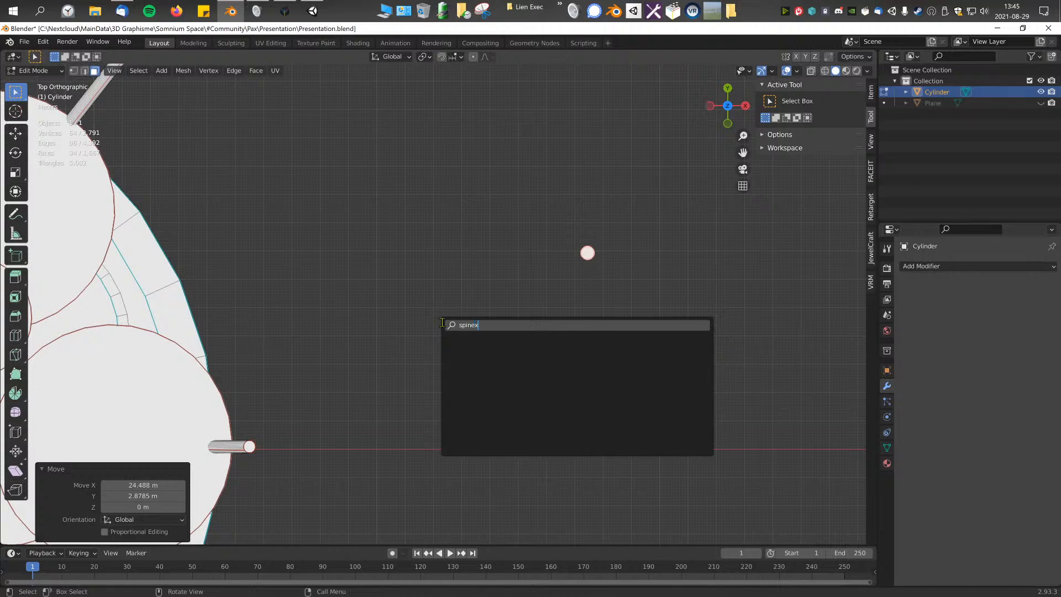
text(e)
key(BackSpace)
text(spin)
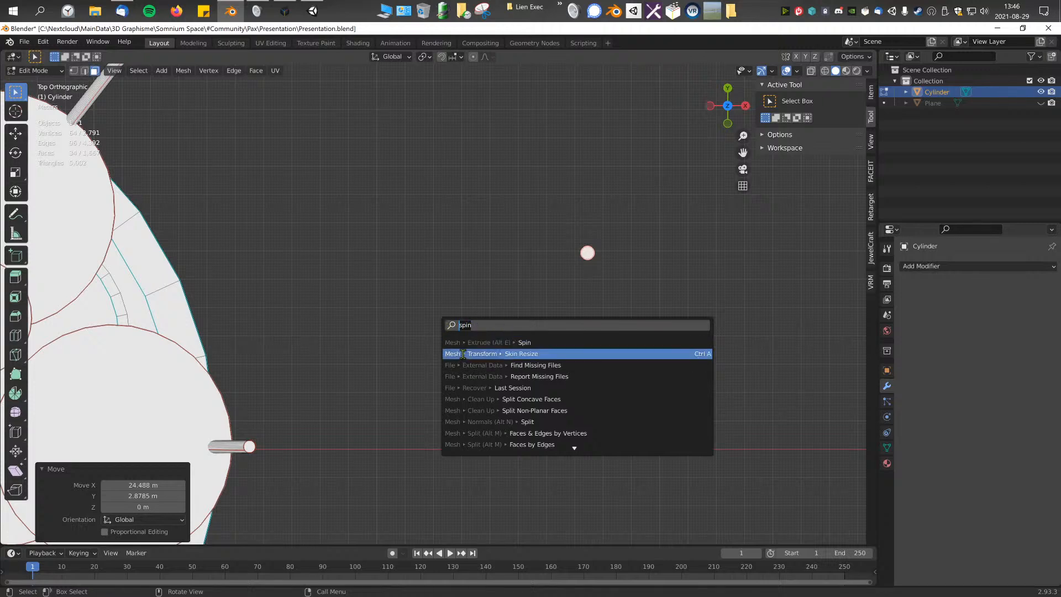
Step: Look through the mesh and face operations for a way to repeat the small cylinder, searching for Spin again
click(190, 130)
click(184, 73)
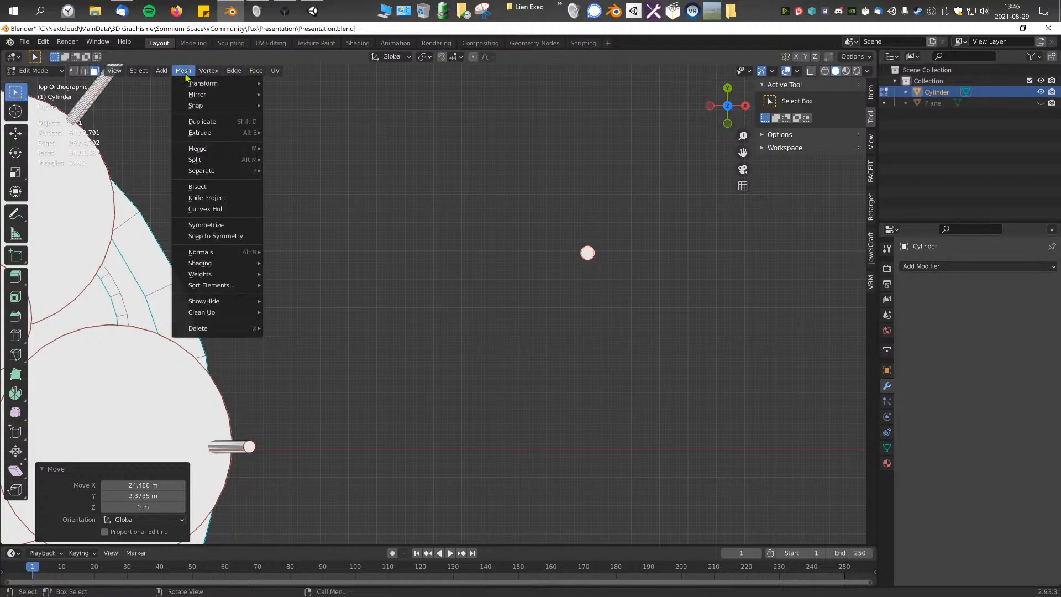
click(180, 76)
click(183, 71)
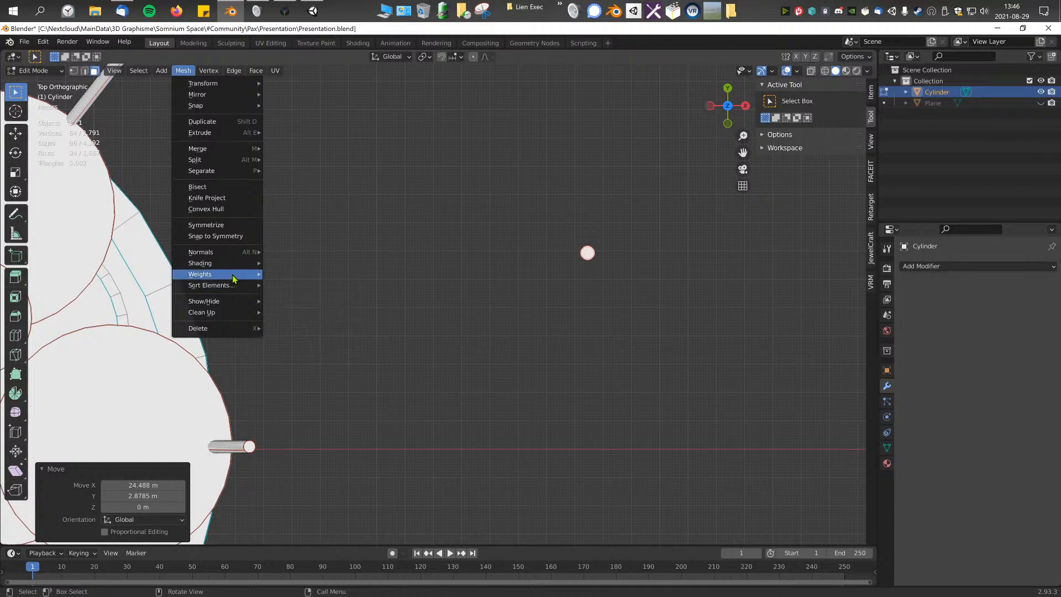
mouse_move(223, 330)
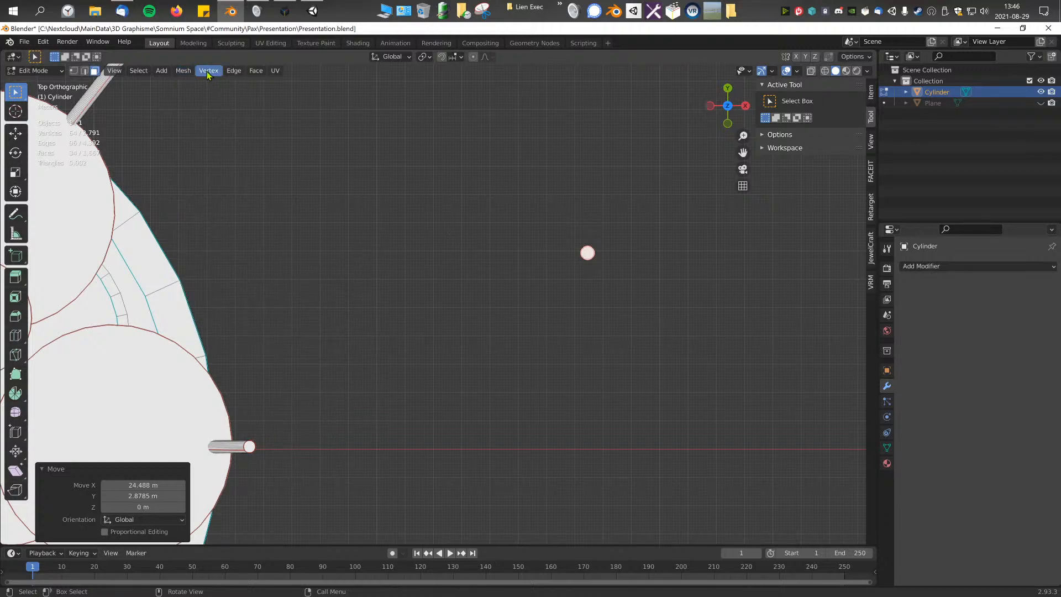
click(183, 70)
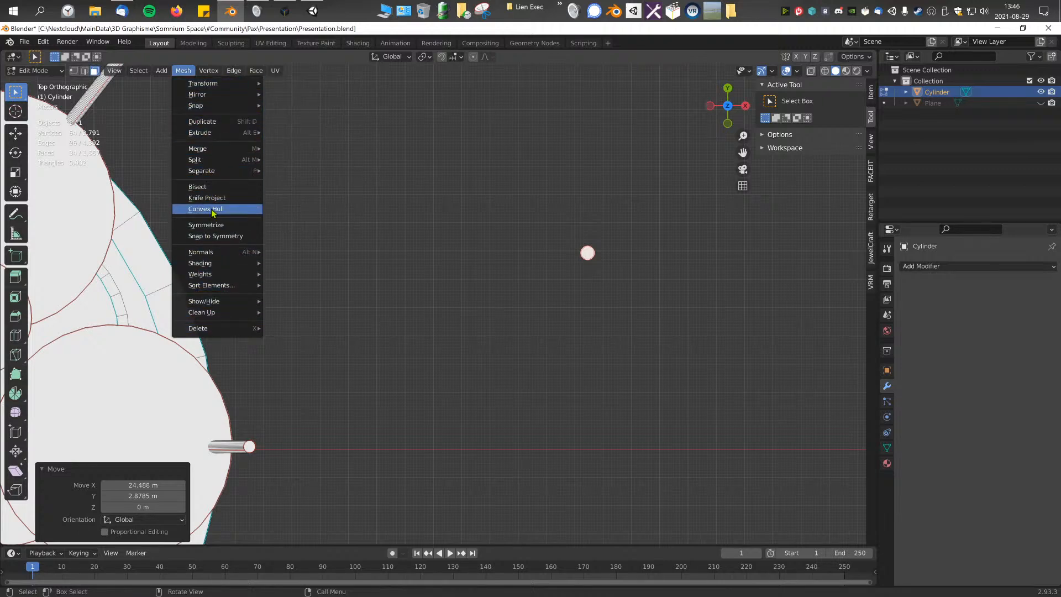
key(F3)
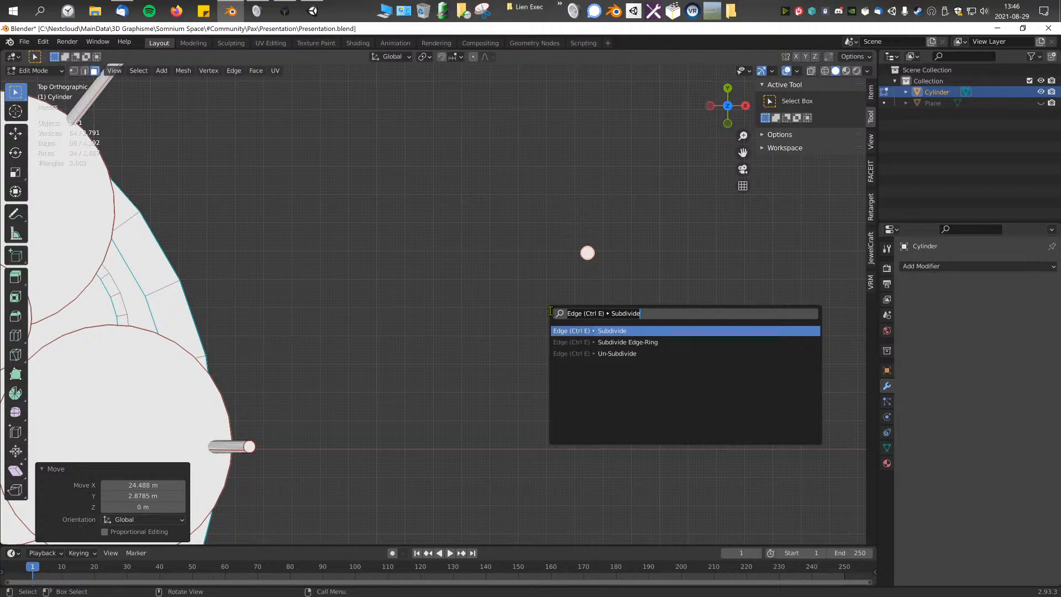
text(spin)
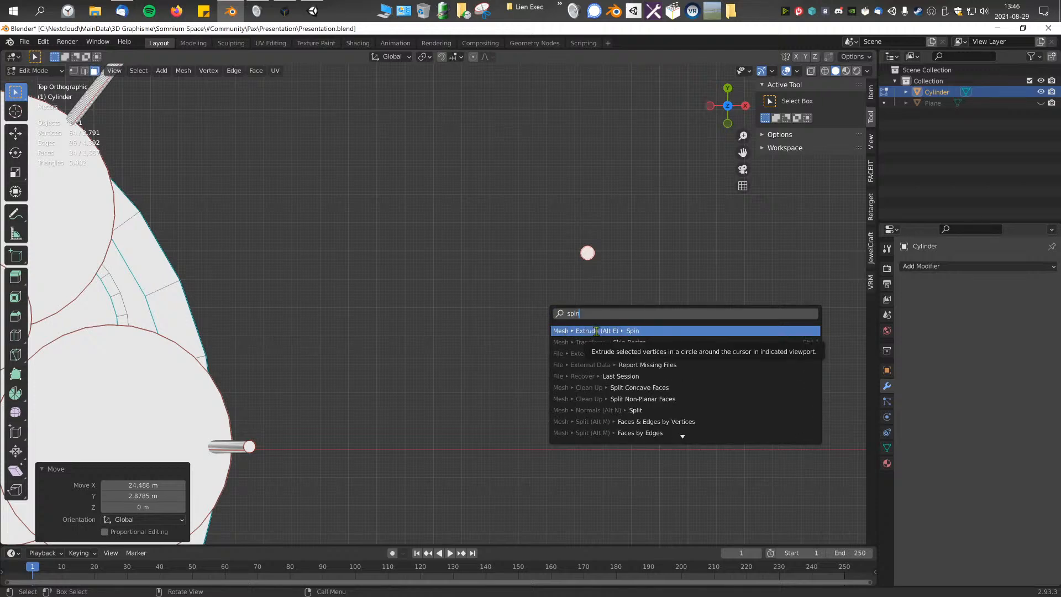
right_click(595, 265)
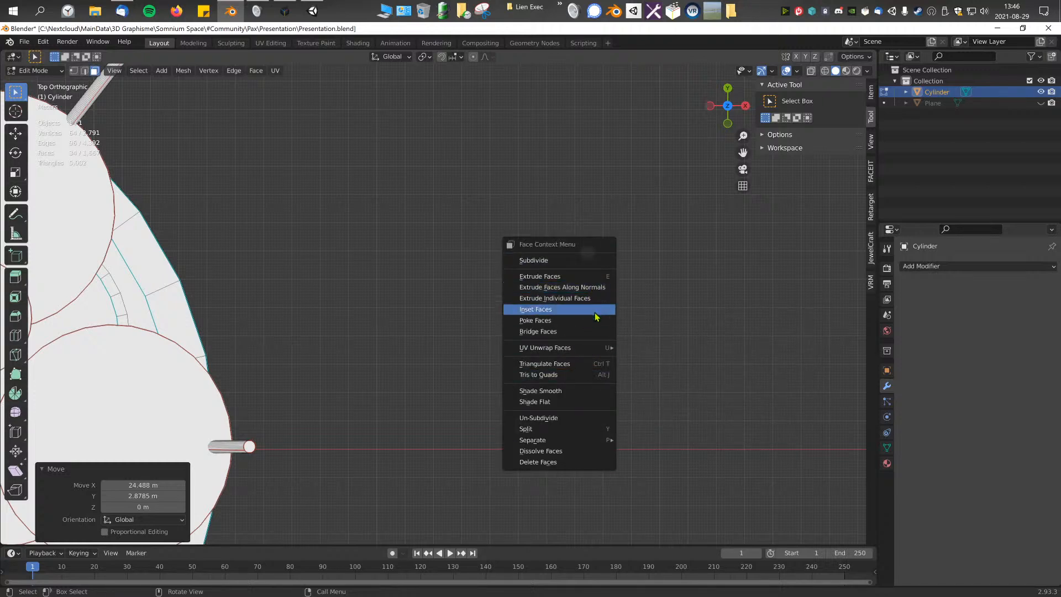
Step: Try Extrude Repeat on the small cylinder copy with a setting of 5, then undo the attempt
click(183, 70)
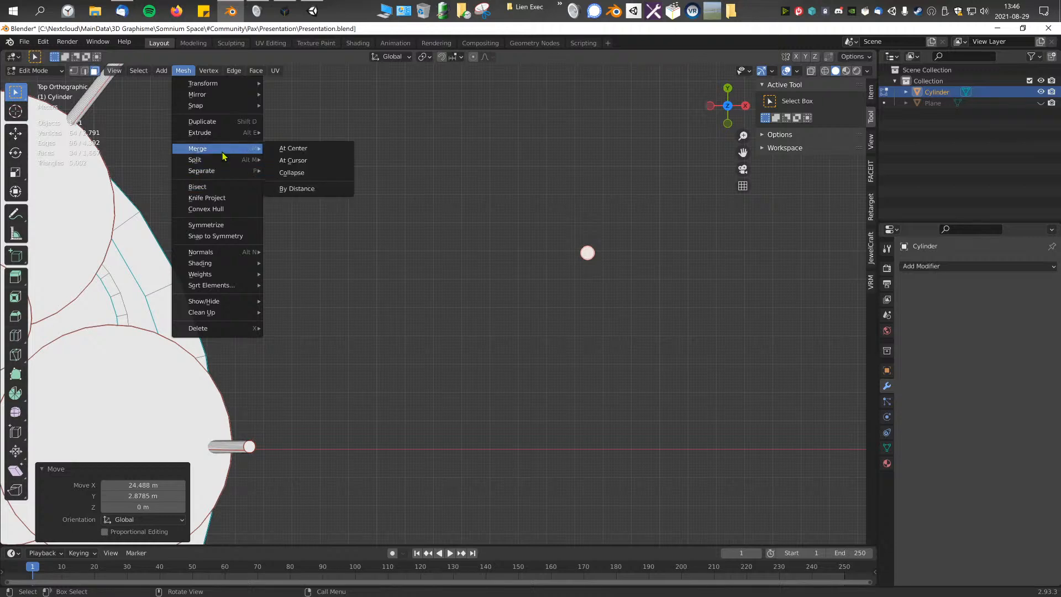
mouse_move(242, 265)
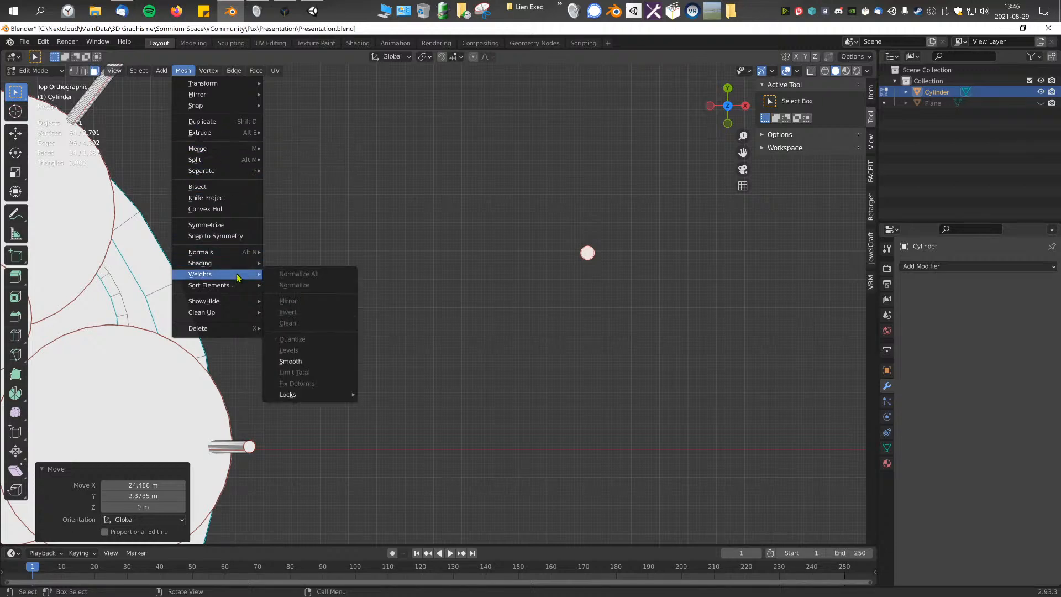
mouse_move(239, 311)
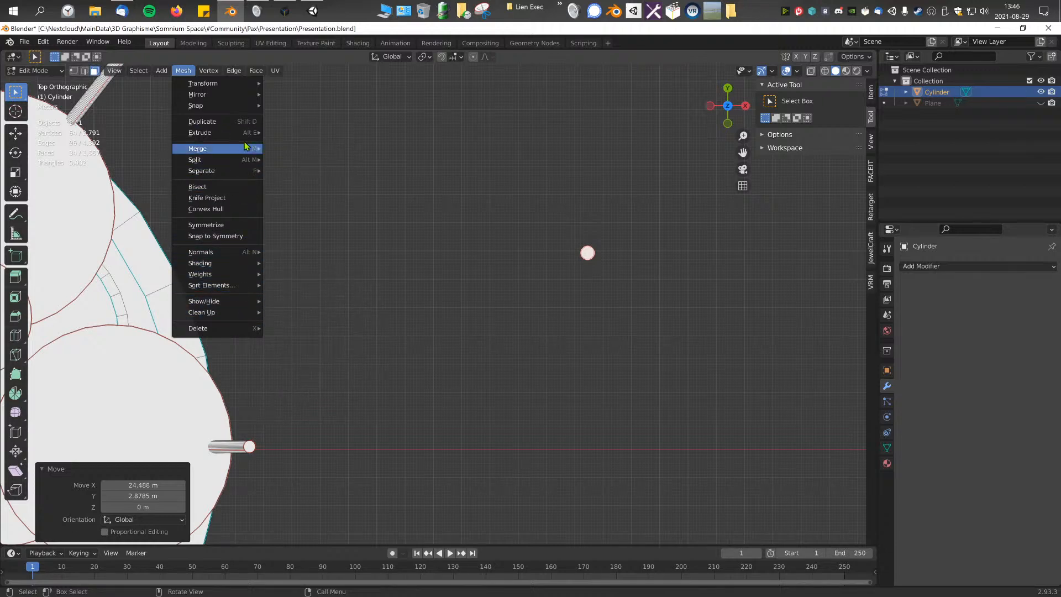
mouse_move(244, 133)
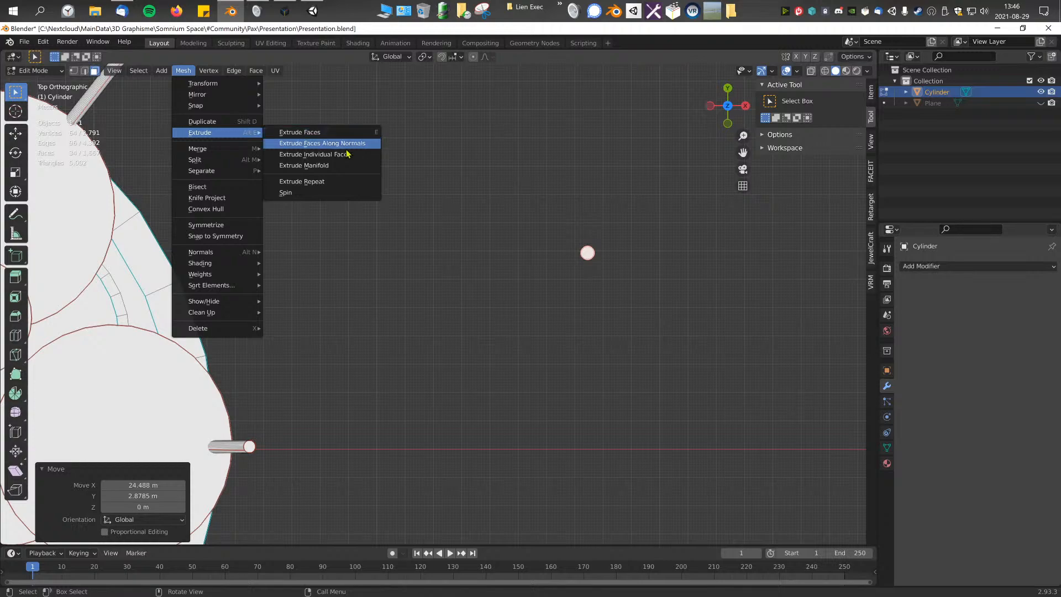
click(315, 182)
middle_drag(593, 304, 505, 240)
scroll(420, 296, down, 1)
scroll(459, 268, up, 3)
shift+middle_drag(506, 240, 544, 280)
click(144, 484)
text(5)
key(Return)
drag(143, 497, 161, 513)
middle_drag(388, 350, 308, 369)
key(ctrl+z)
Step: Delete the small cylinder copy beside the platform and return to Object Mode
scroll(381, 335, down, 6)
middle_drag(405, 310, 399, 300)
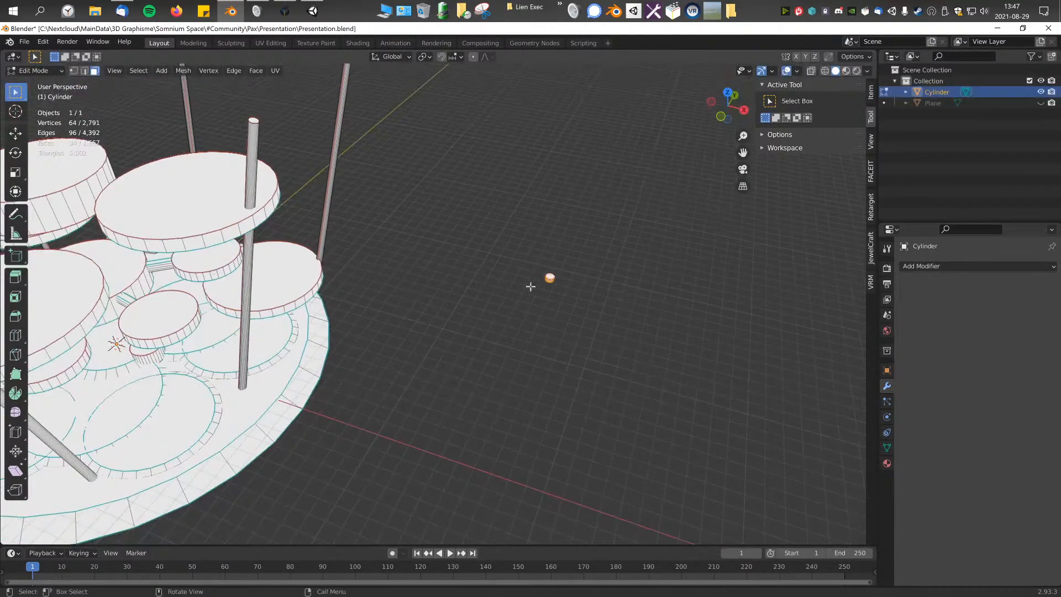
key(Tab)
middle_drag(474, 320, 443, 315)
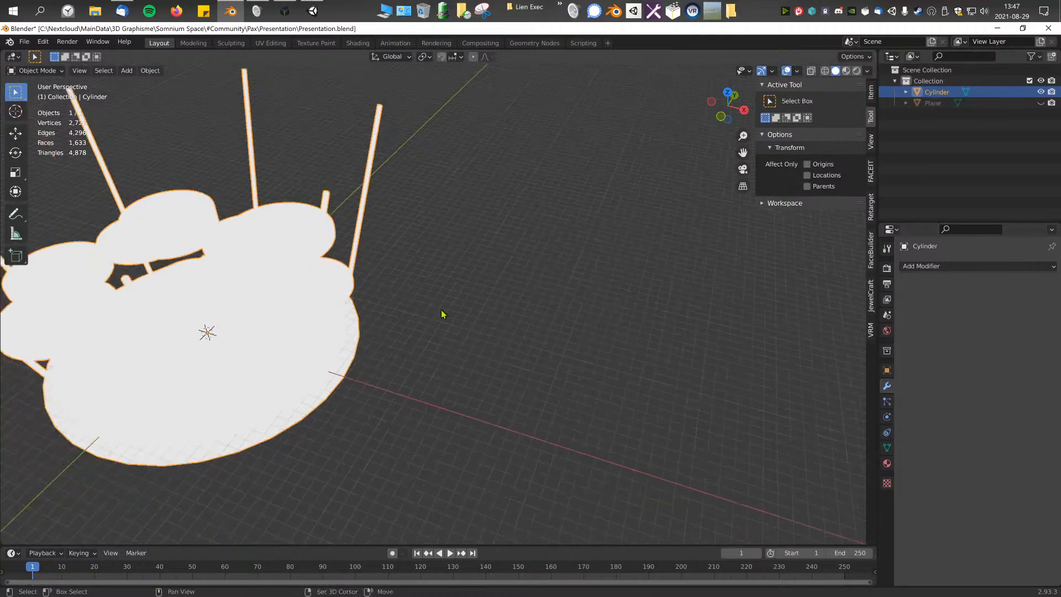
Step: Add a cube mesh at the origin and hide the platform's Cylinder object
key(shift+a)
click(488, 251)
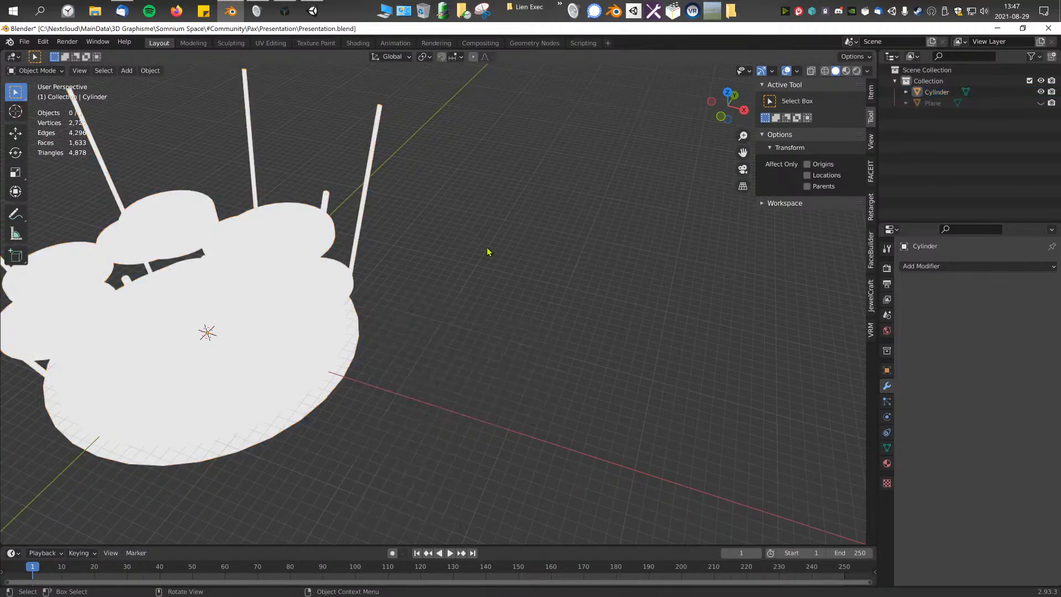
key(shift+a)
mouse_move(488, 251)
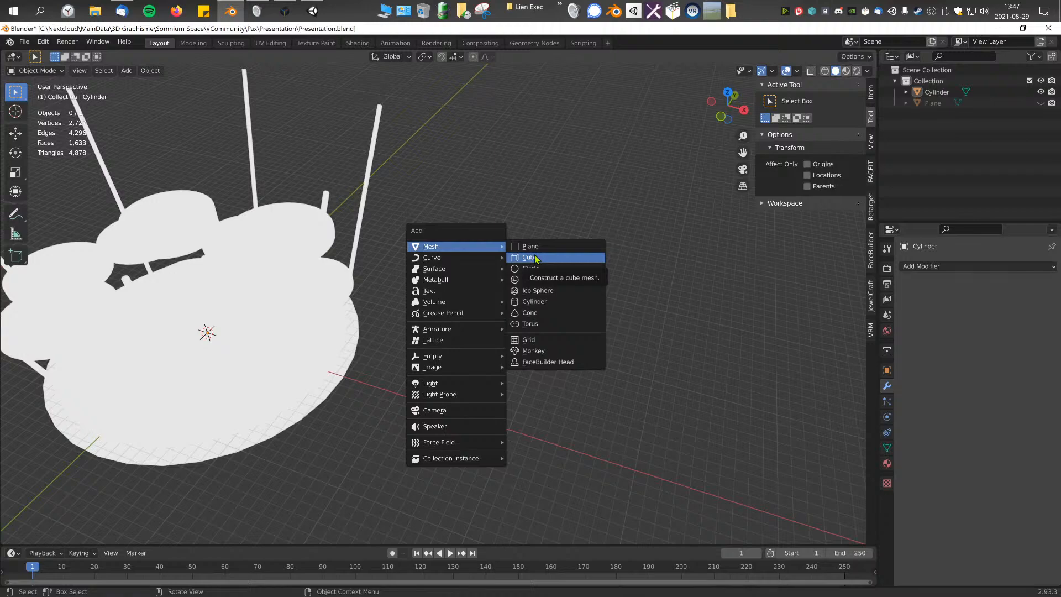
click(535, 254)
shift+middle_drag(535, 254, 663, 216)
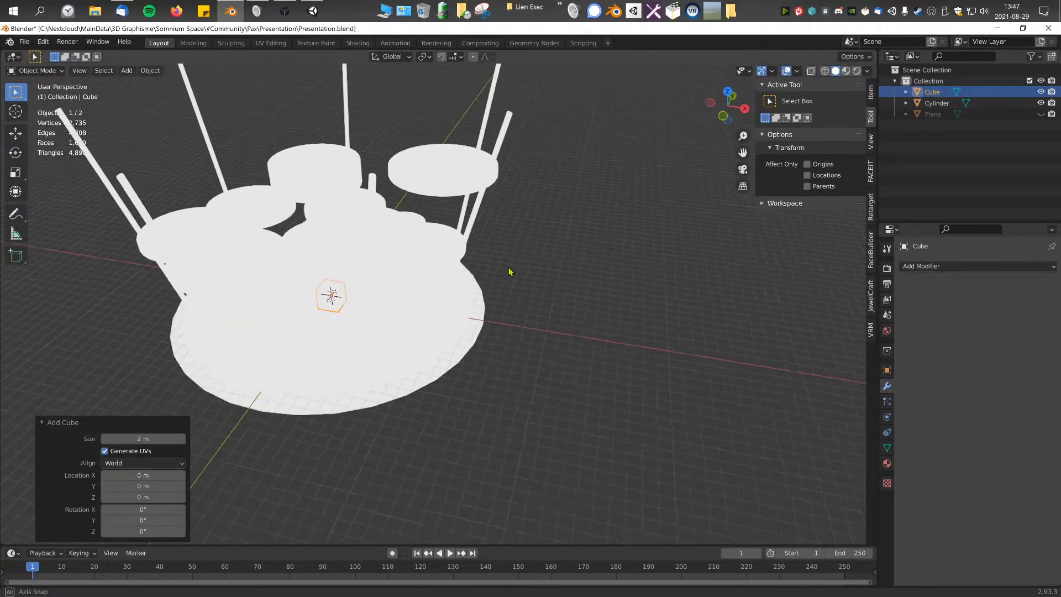
click(1040, 103)
scroll(428, 292, up, 3)
key(Tab)
middle_drag(429, 284, 239, 207)
key(Tab)
key(shift+a)
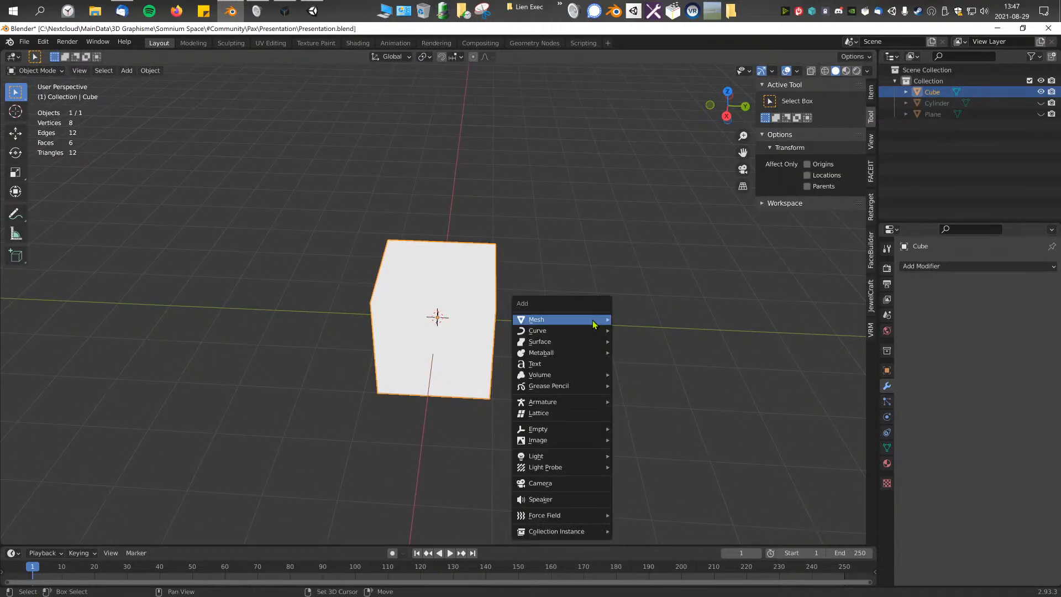
mouse_move(580, 320)
click(533, 254)
middle_drag(453, 276, 511, 303)
Step: Merge the cube's four top vertices at their center to form a pyramid
click(422, 331)
key(Tab)
middle_drag(652, 332, 529, 332)
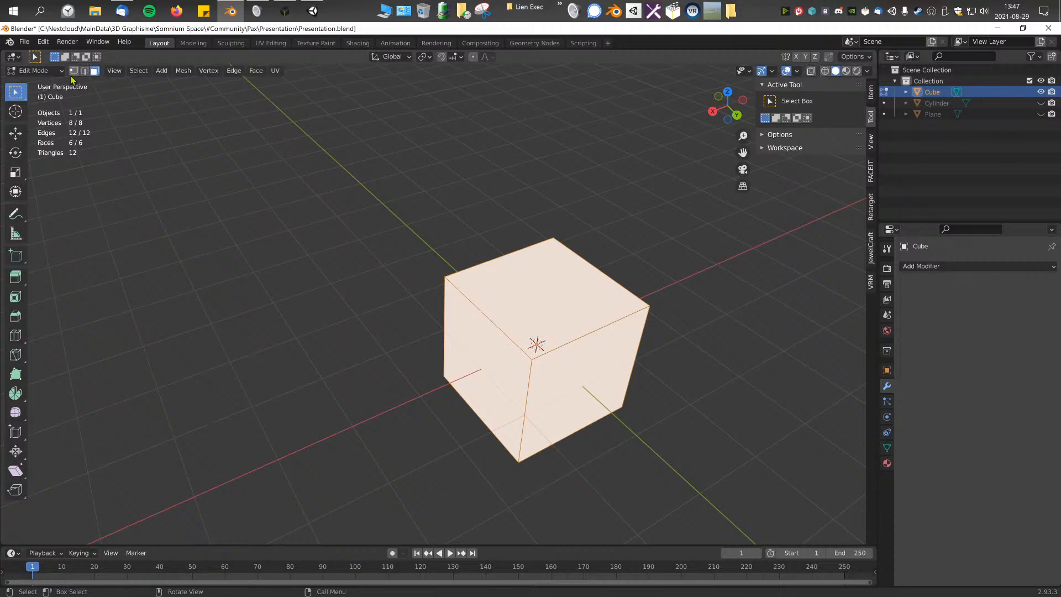
key(m)
click(656, 332)
middle_drag(460, 329, 523, 292)
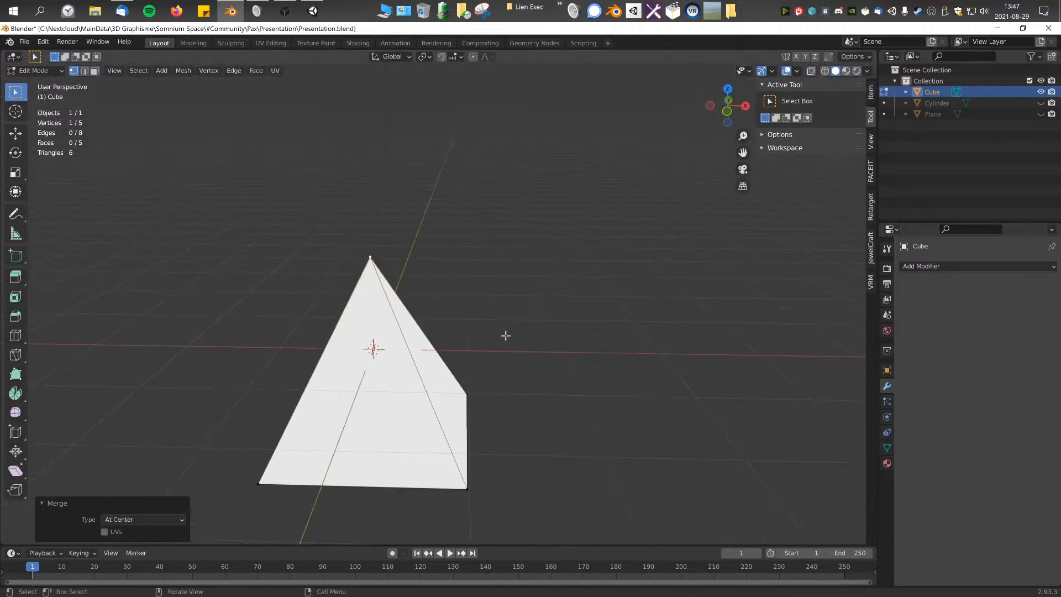
Step: Dissolve one base corner vertex of the pyramid so that its base has three corners
click(525, 291)
key(x)
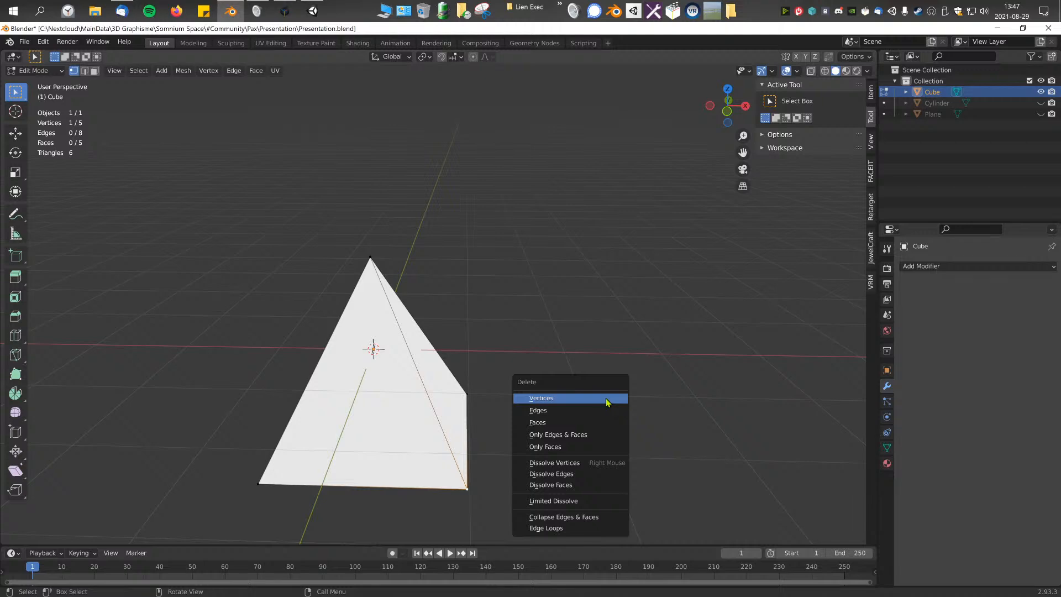
right_click(562, 291)
right_click(646, 317)
right_click(530, 368)
click(511, 503)
middle_drag(517, 518, 450, 456)
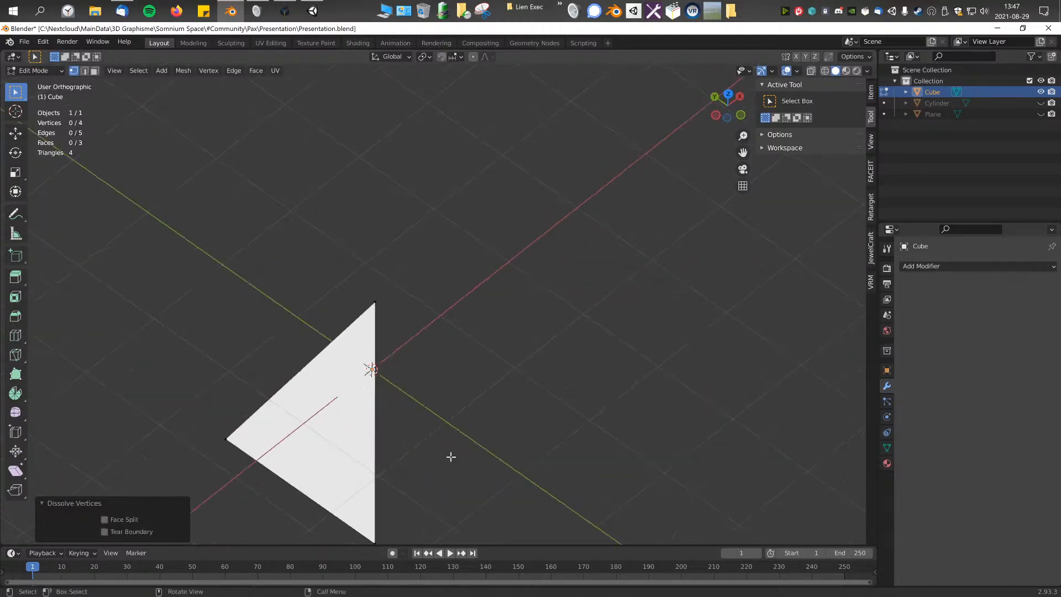
Step: Move the positive-X base corner toward the X axis in top view and connect it to the apex with an edge
key(KP_7)
click(468, 190)
key(g)
click(457, 276)
middle_drag(350, 312, 390, 309)
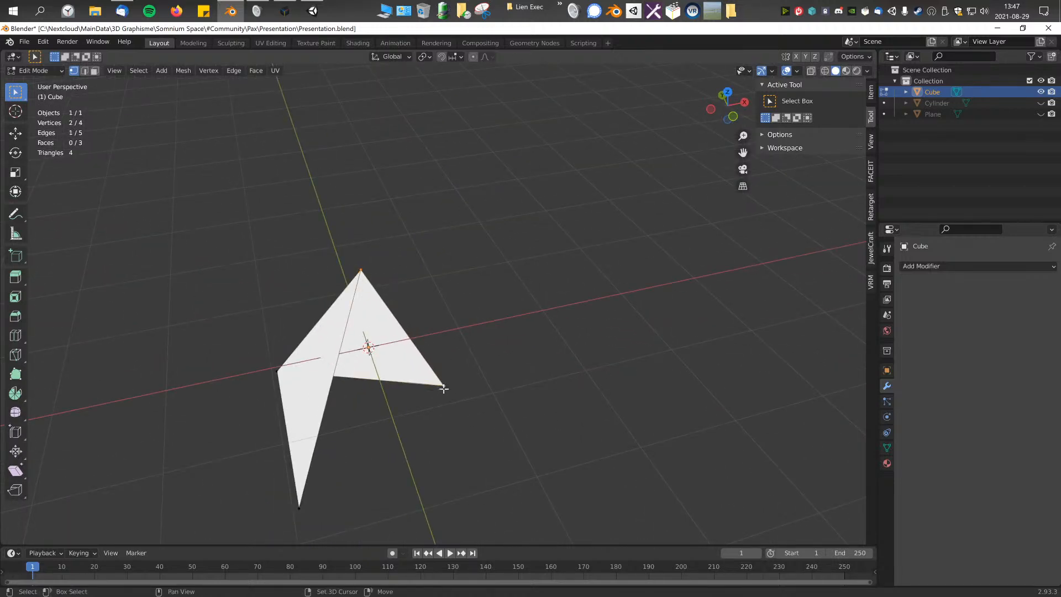
key(f)
middle_drag(445, 398, 412, 397)
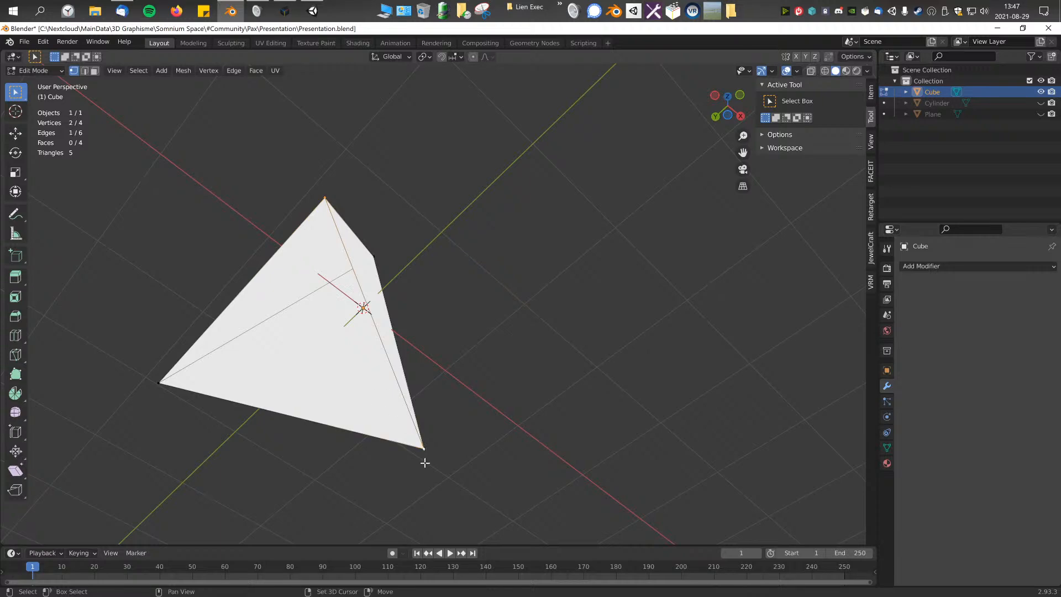
Step: Move the pyramid's positive-X base corner by about 0.21 m in X and -0.24 m in Y
click(294, 310)
middle_drag(327, 313, 347, 343)
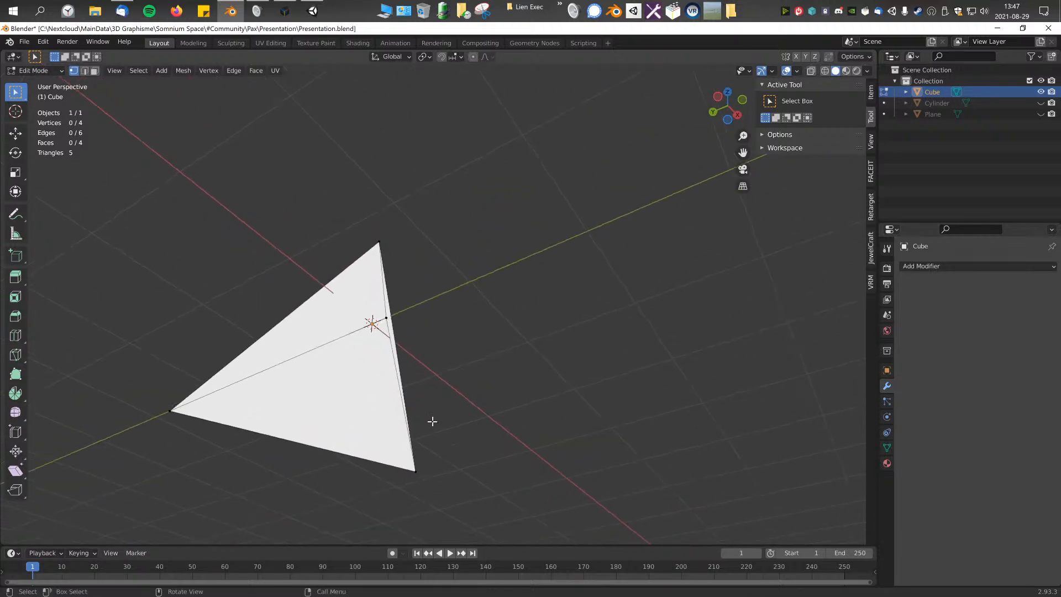
middle_drag(442, 431, 460, 370)
key(g)
click(500, 383)
scroll(460, 341, down, 5)
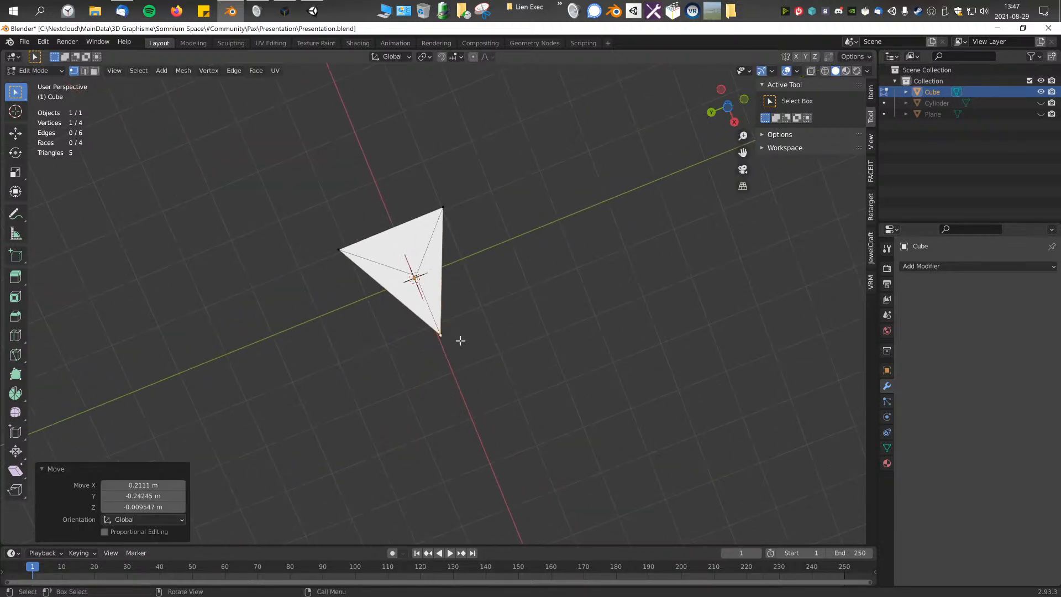
Step: Move the two negative-X base corners inward in top view to make the triangle more regular
key(KP_7)
key(g)
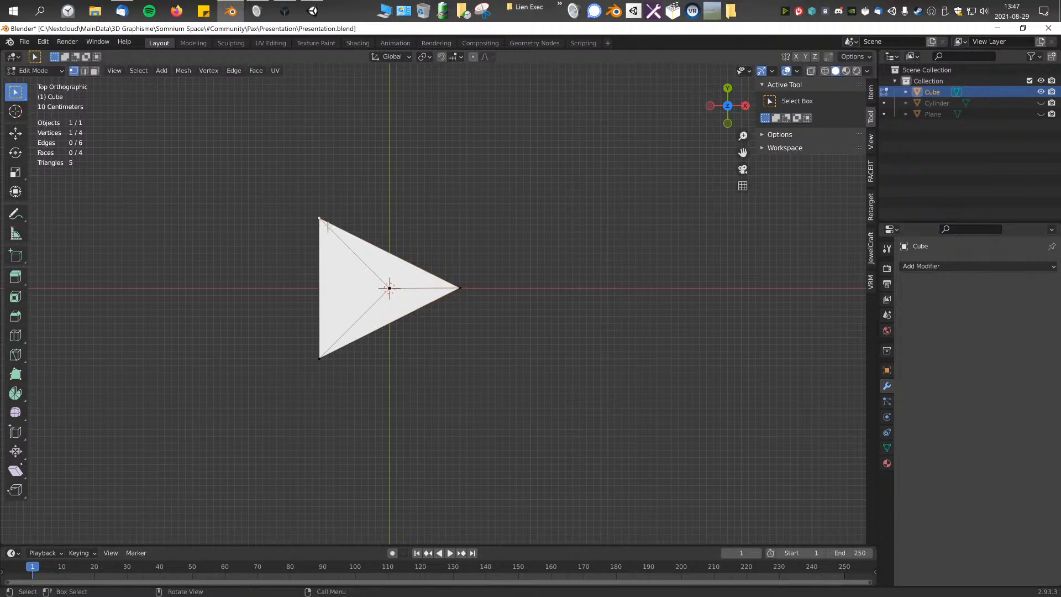
click(375, 236)
click(346, 357)
key(g)
click(388, 351)
Step: Nudge the positive-X base corner slightly toward the origin in top view
click(472, 276)
key(g)
click(472, 275)
key(g)
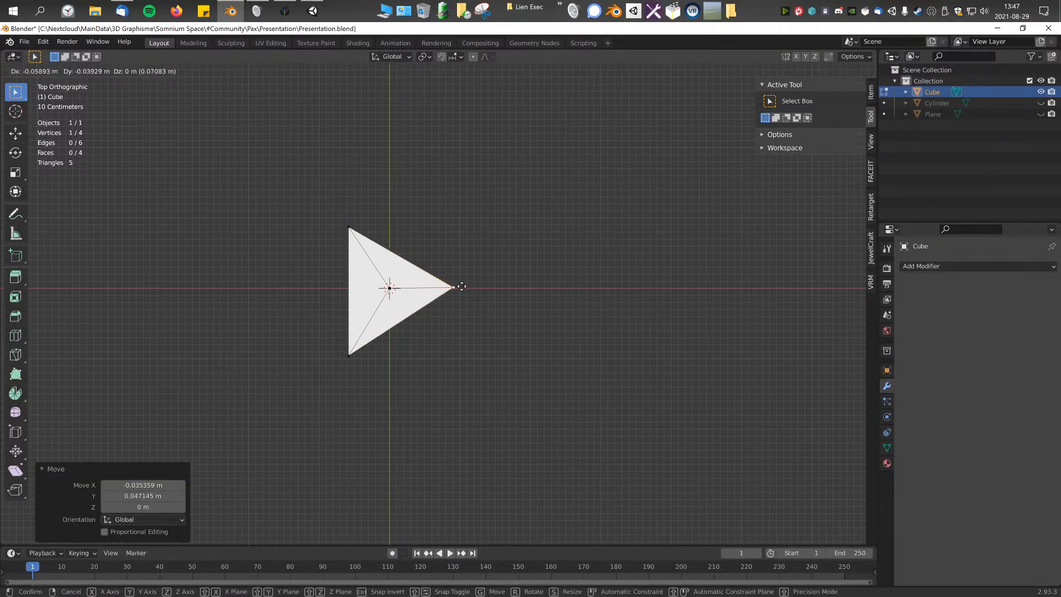
click(462, 286)
Step: Lower the pyramid's apex by about 1.34 m in right view and center it over the base in top view
key(KP_3)
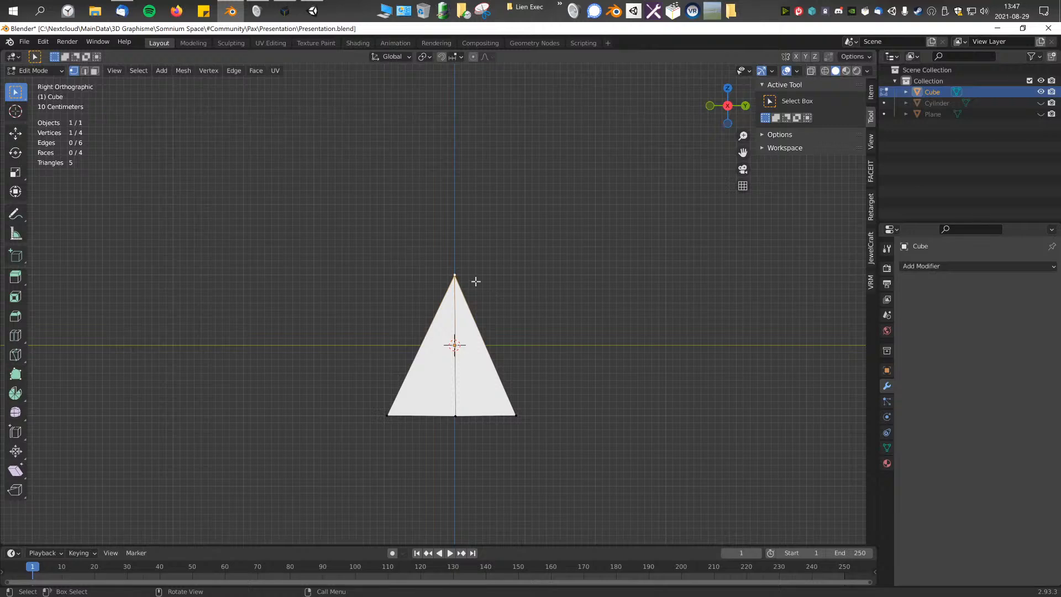
key(g)
click(444, 400)
middle_drag(444, 401, 549, 429)
key(KP_7)
key(g)
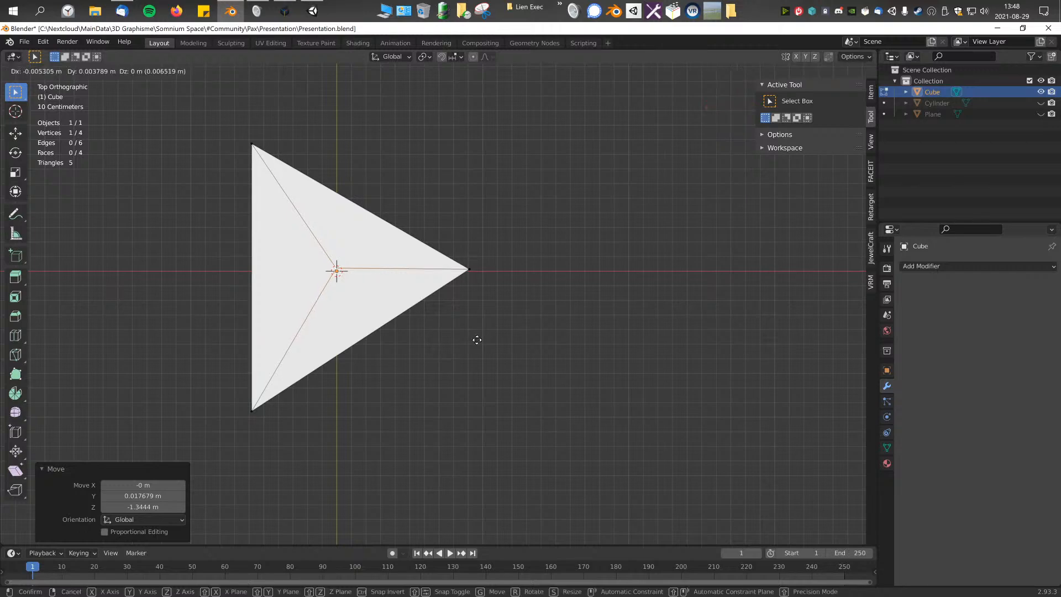
click(464, 360)
Step: Leave Edit Mode and show the pyramid in Material Preview shading with its material properties open
middle_drag(464, 360, 343, 312)
key(Tab)
key(Tab)
click(501, 322)
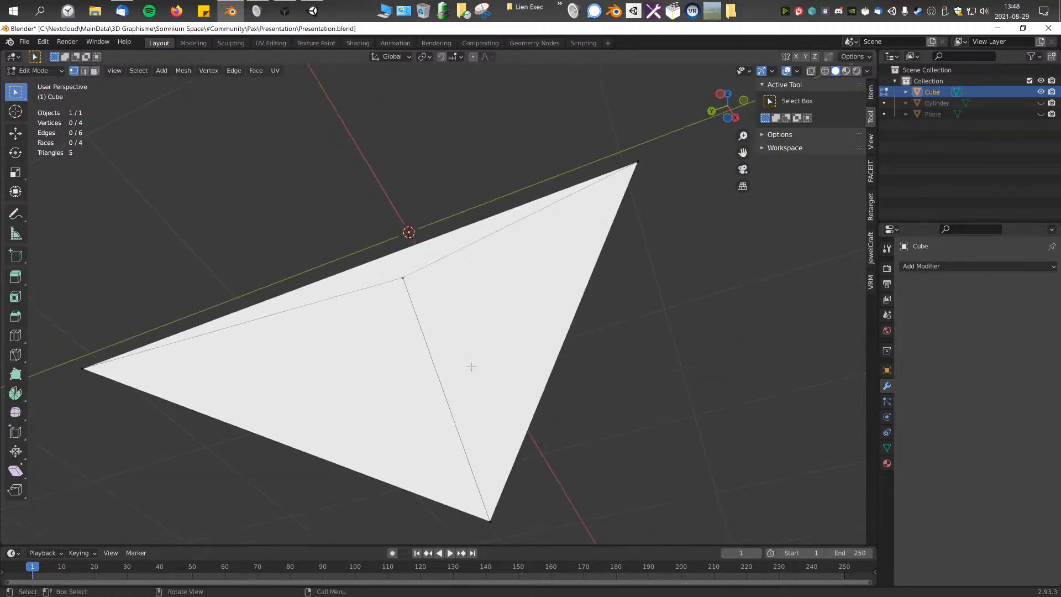
middle_drag(347, 411, 398, 355)
click(887, 463)
mouse_move(665, 144)
middle_down()
mouse_move(671, 206)
mouse_move(445, 256)
mouse_move(453, 225)
mouse_move(486, 275)
mouse_move(445, 382)
mouse_move(404, 380)
mouse_move(396, 332)
middle_up()
click(845, 70)
key(Tab)
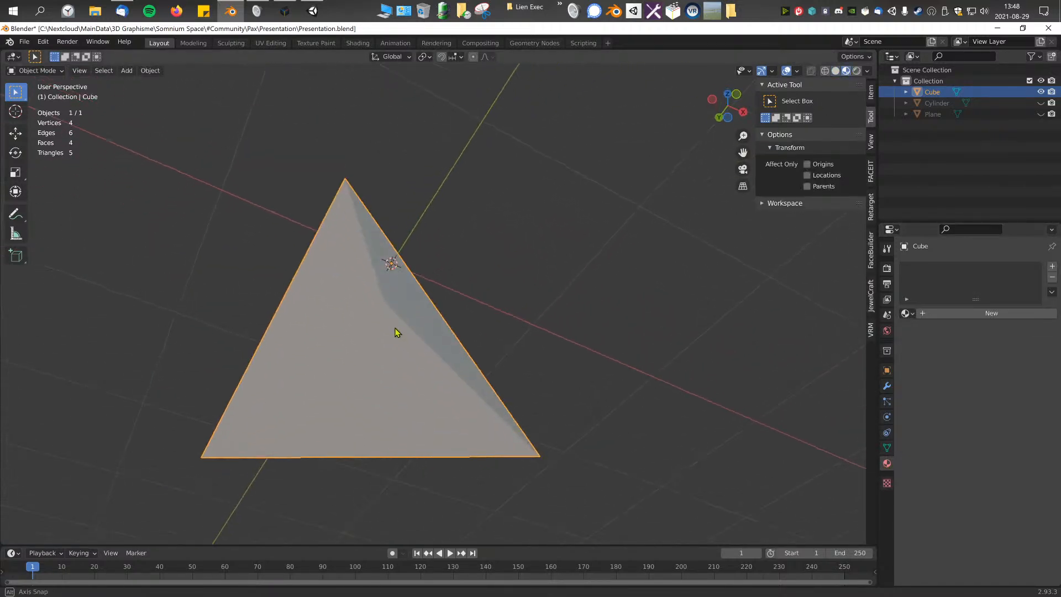
Step: Give the pyramid a new material with Backface Culling enabled and inspect its faces from several sides
click(934, 314)
scroll(976, 402, down, 15)
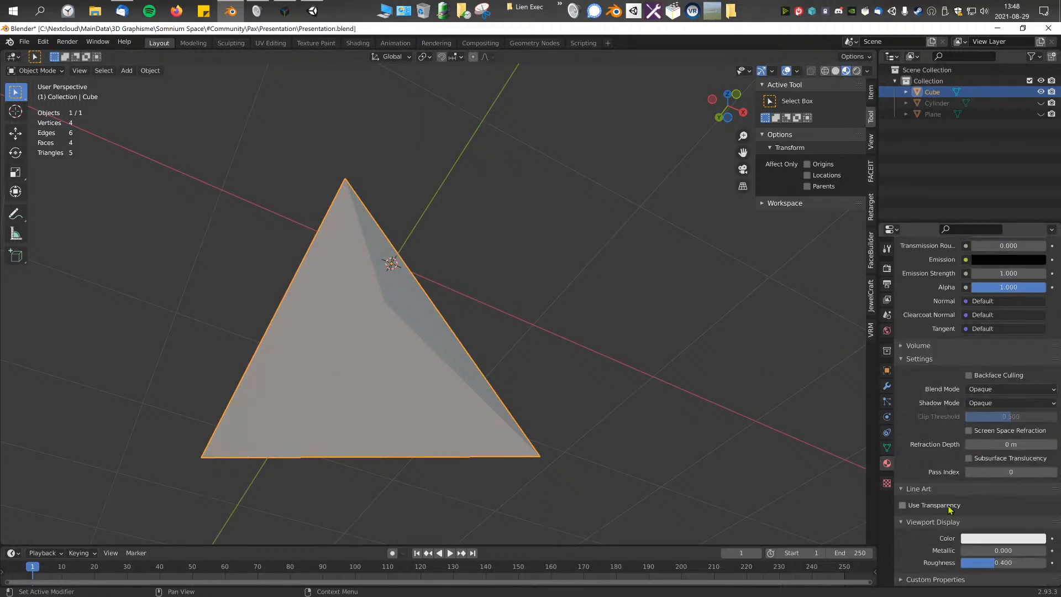
click(968, 376)
middle_drag(600, 381, 582, 459)
click(548, 394)
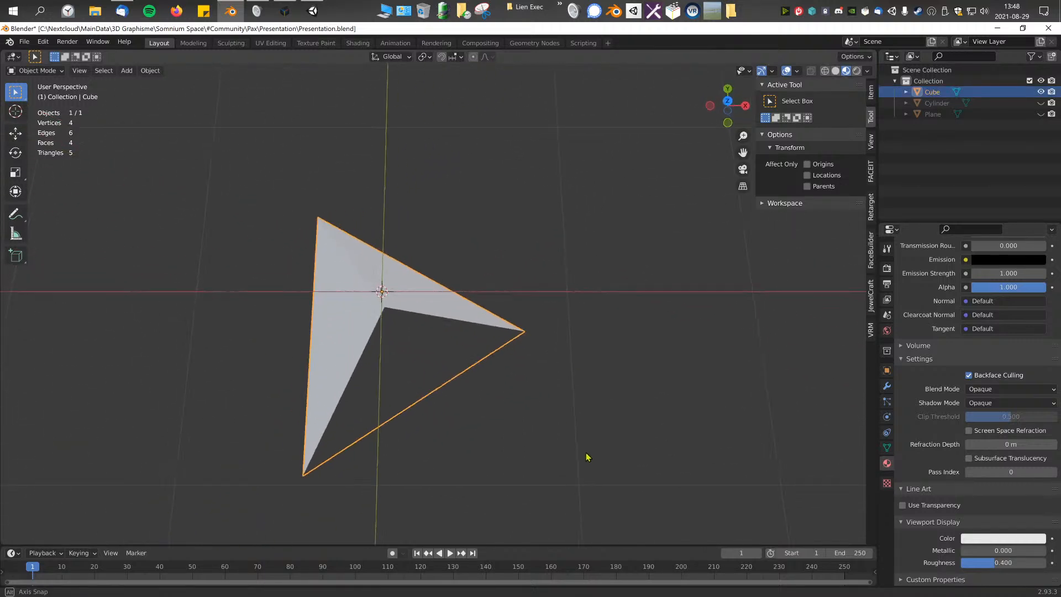
click(519, 410)
middle_drag(519, 410, 556, 250)
middle_drag(396, 280, 481, 289)
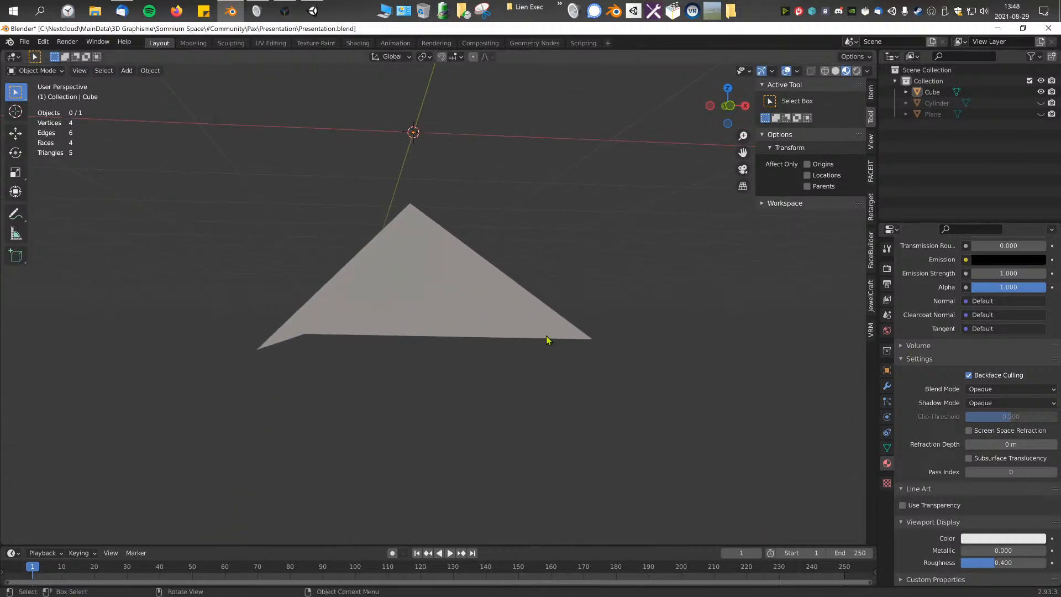
Step: Average the normals of the whole pyramid by Corner Angle in Edit Mode
key(Tab)
key(alt+n)
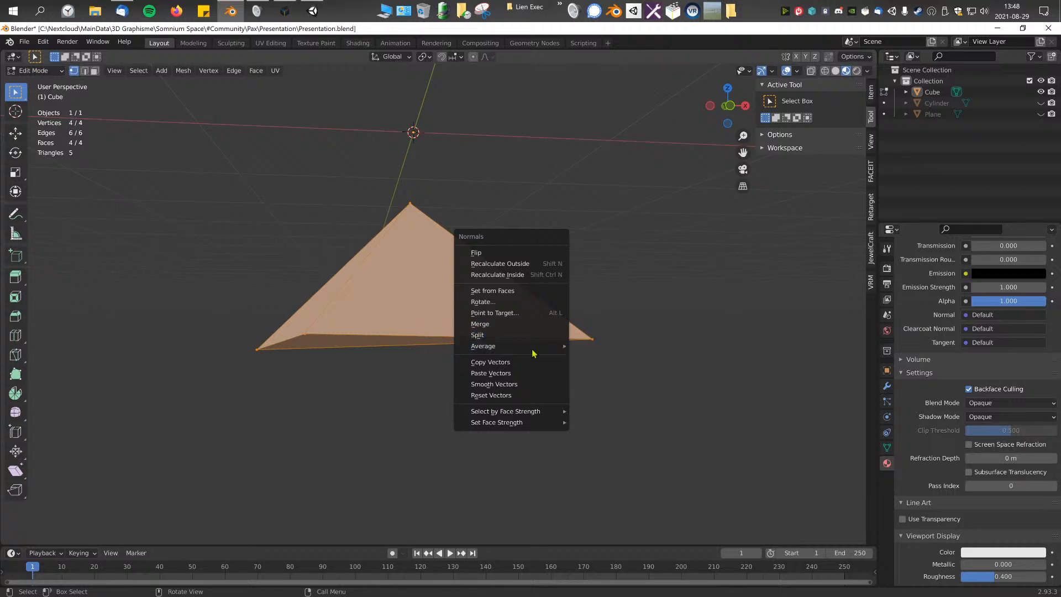
click(558, 335)
key(alt+n)
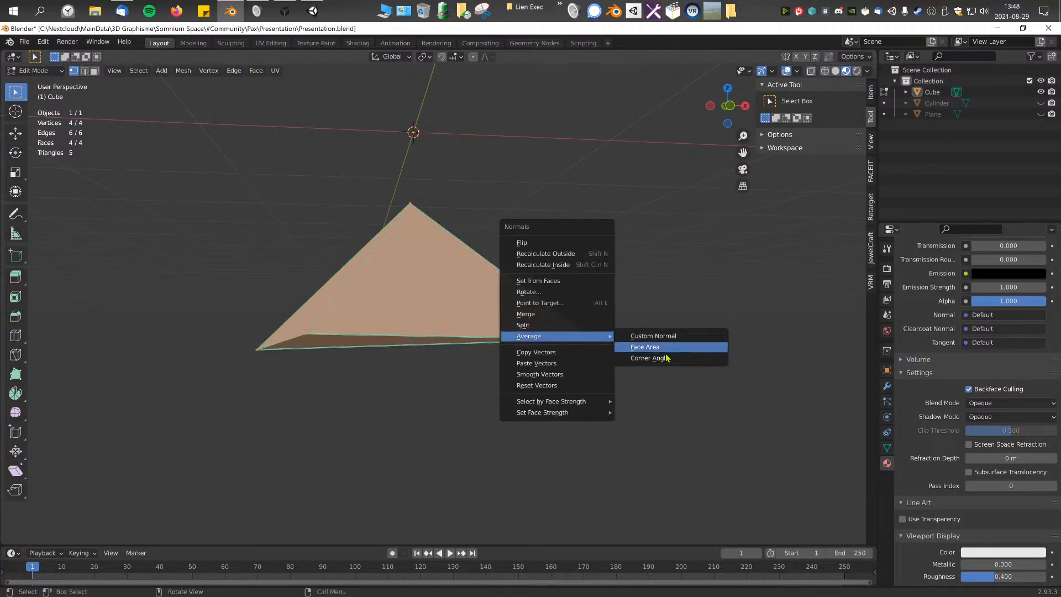
click(658, 358)
middle_drag(500, 355, 526, 361)
Step: Recalculate the pyramid's normals to the outside and return to Object Mode
key(alt+n)
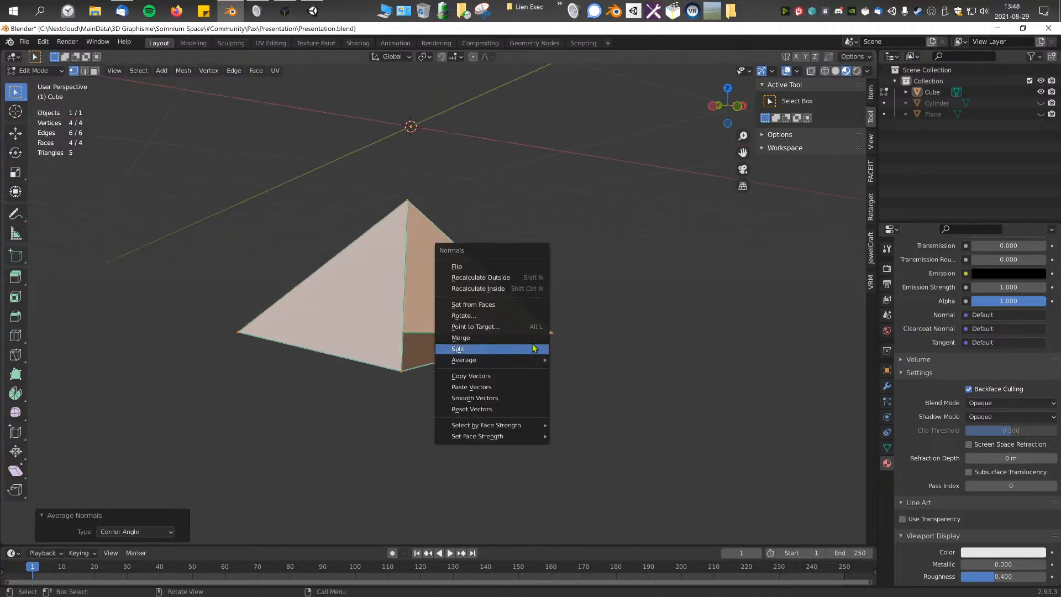
click(496, 277)
middle_drag(495, 279, 748, 350)
key(Tab)
Step: Add a Solidify modifier to the pyramid and examine the resulting thickness up close
click(887, 386)
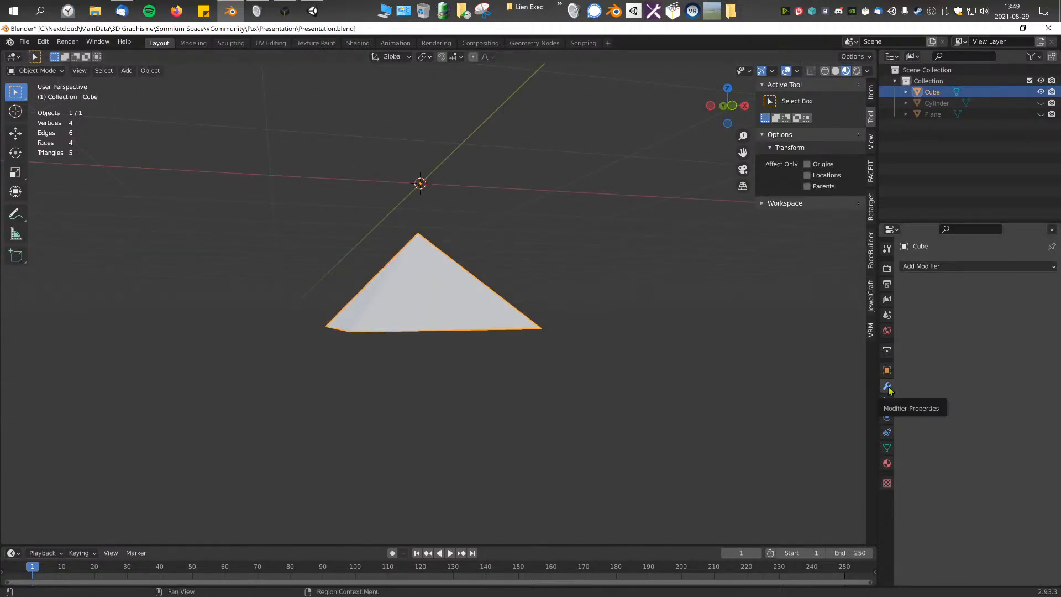
click(937, 266)
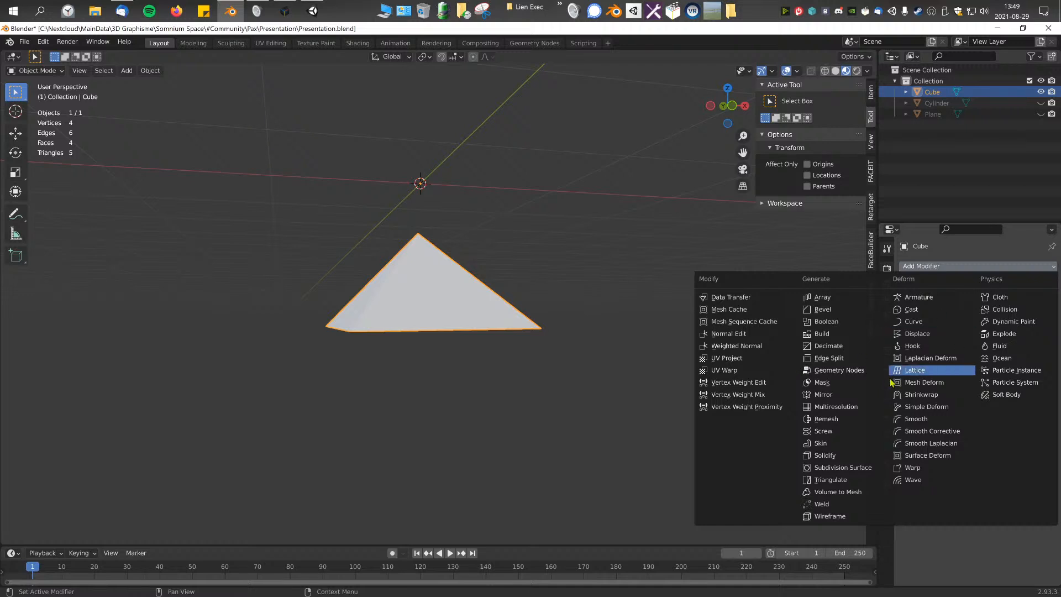
click(929, 268)
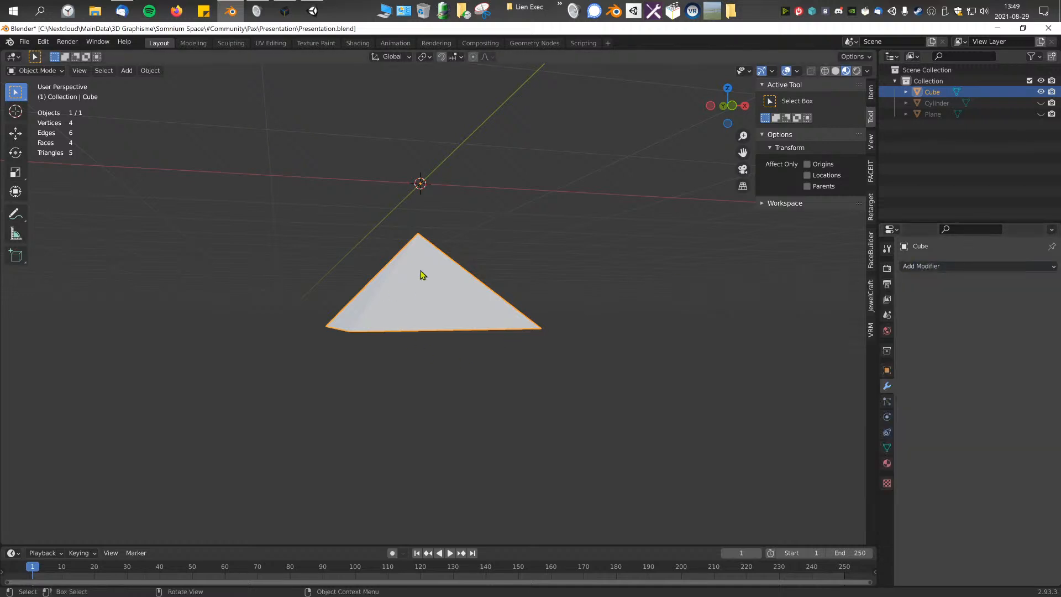
click(959, 267)
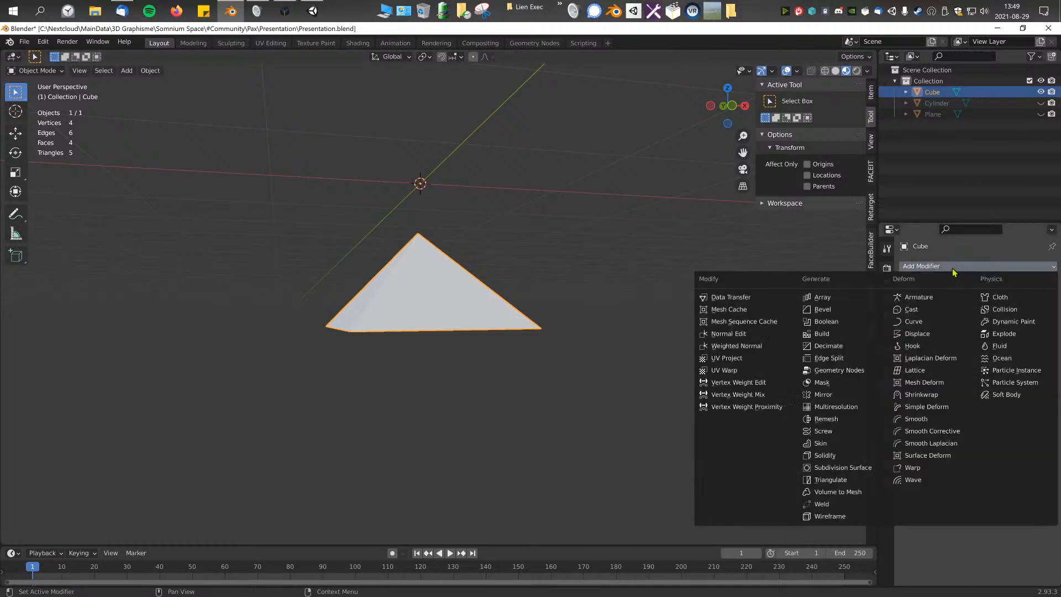
click(857, 460)
middle_drag(753, 443, 569, 287)
scroll(530, 261, down, 1)
scroll(529, 261, up, 1)
scroll(555, 283, down, 1)
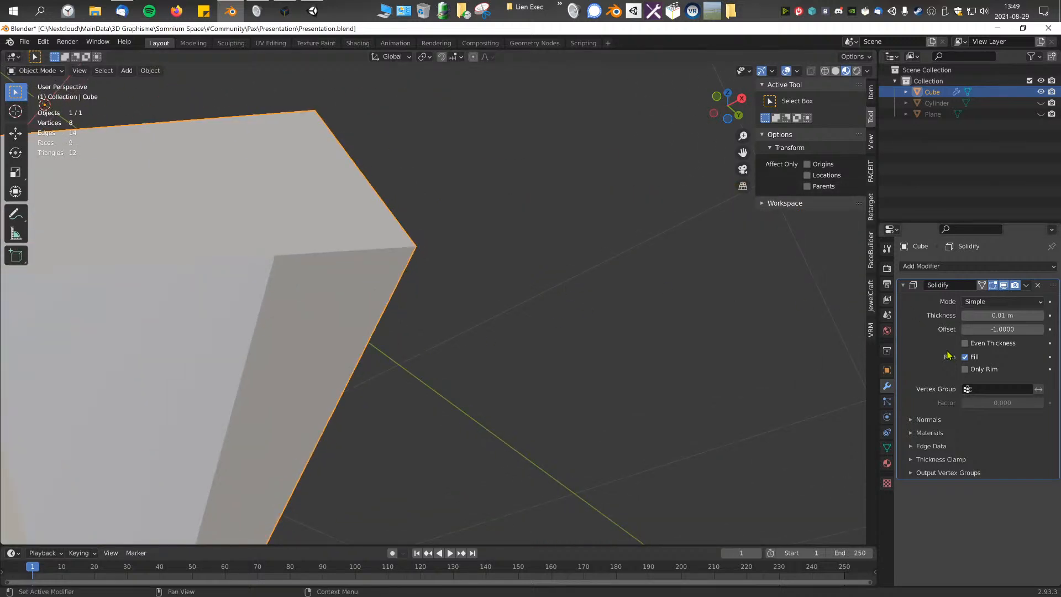
Step: Turn off the Solidify modifier's rim fill and check the separated inner and outer shells
click(965, 357)
middle_drag(608, 353, 512, 330)
scroll(456, 287, up, 3)
scroll(420, 233, down, 3)
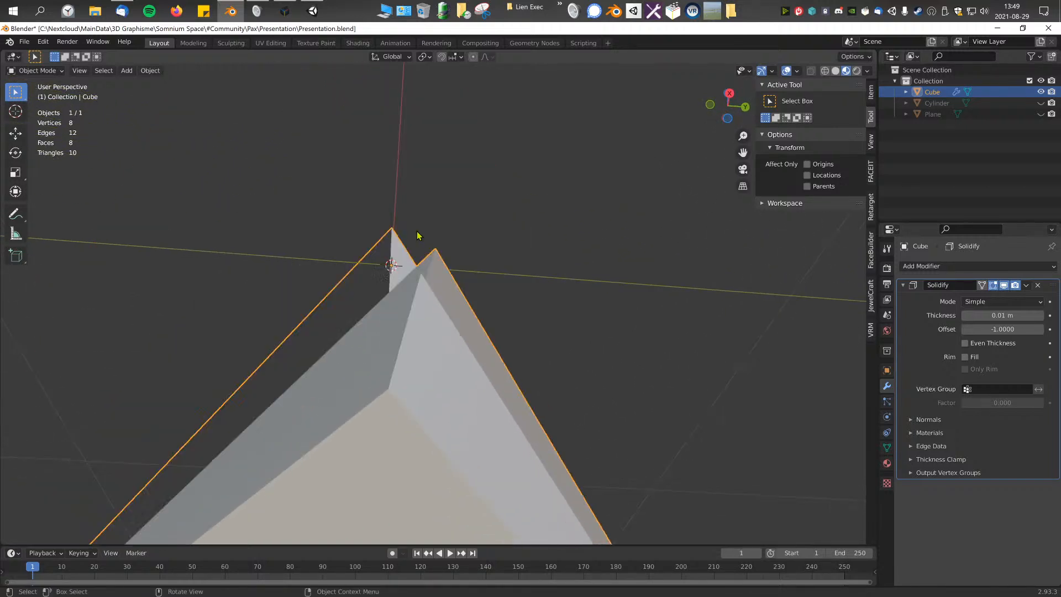
Step: Set the Solidify thickness to 0.00001 m
click(1001, 313)
text(0.0000)
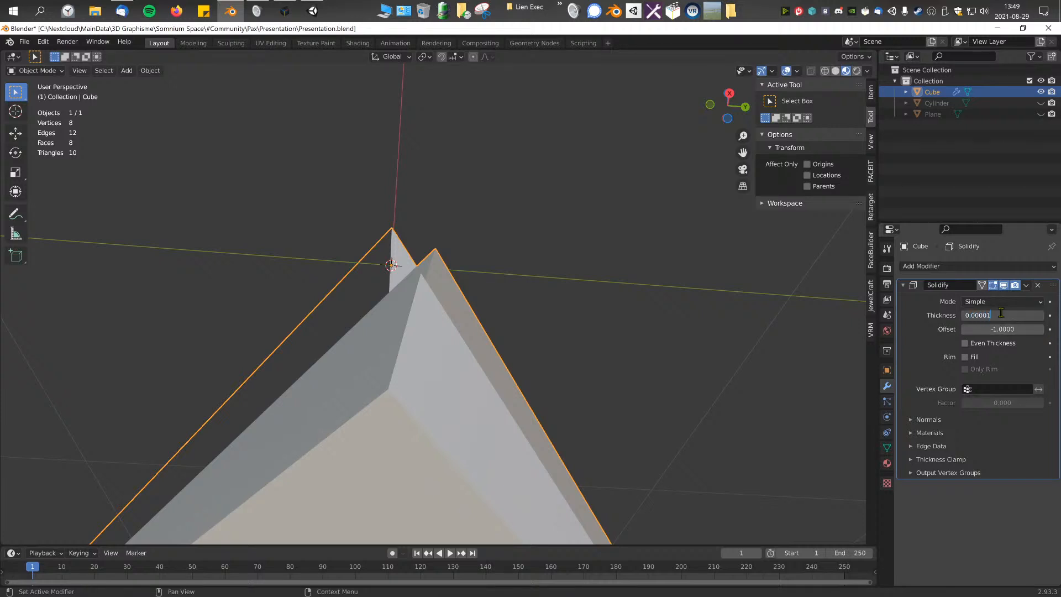
text(1)
key(Return)
middle_drag(573, 353, 573, 402)
scroll(573, 403, down, 3)
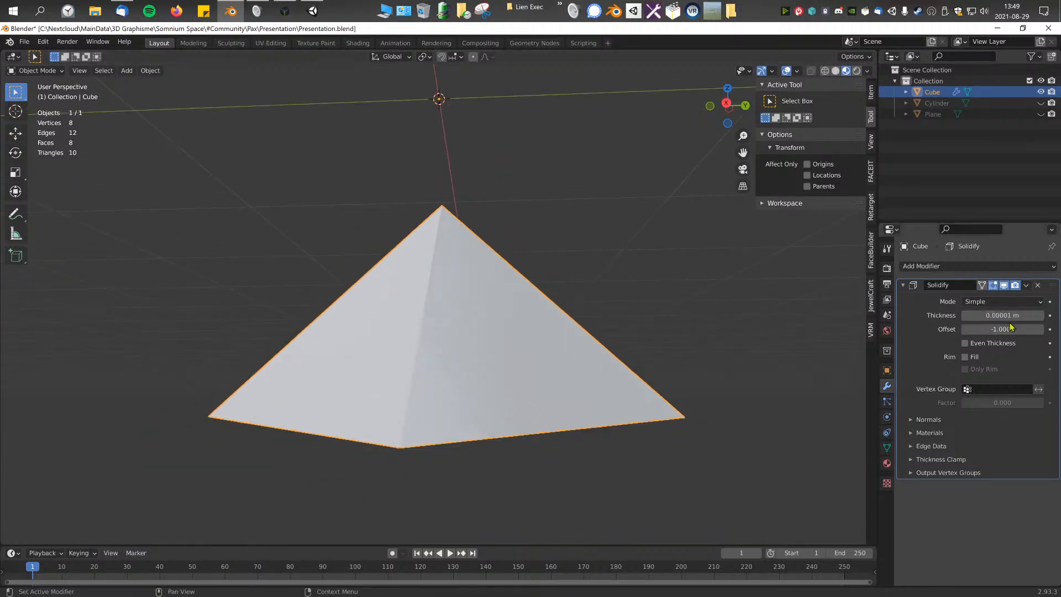
Step: Set the Solidify thickness to 0 m and inspect the pyramid's surface from several angles
key(Return)
middle_drag(585, 286, 652, 321)
scroll(481, 357, down, 1)
scroll(481, 357, up, 2)
middle_drag(480, 358, 475, 332)
scroll(558, 310, down, 4)
Step: Enter Edit Mode on the pyramid, clear the selection and turn on the display of its normals
key(Tab)
scroll(477, 333, up, 4)
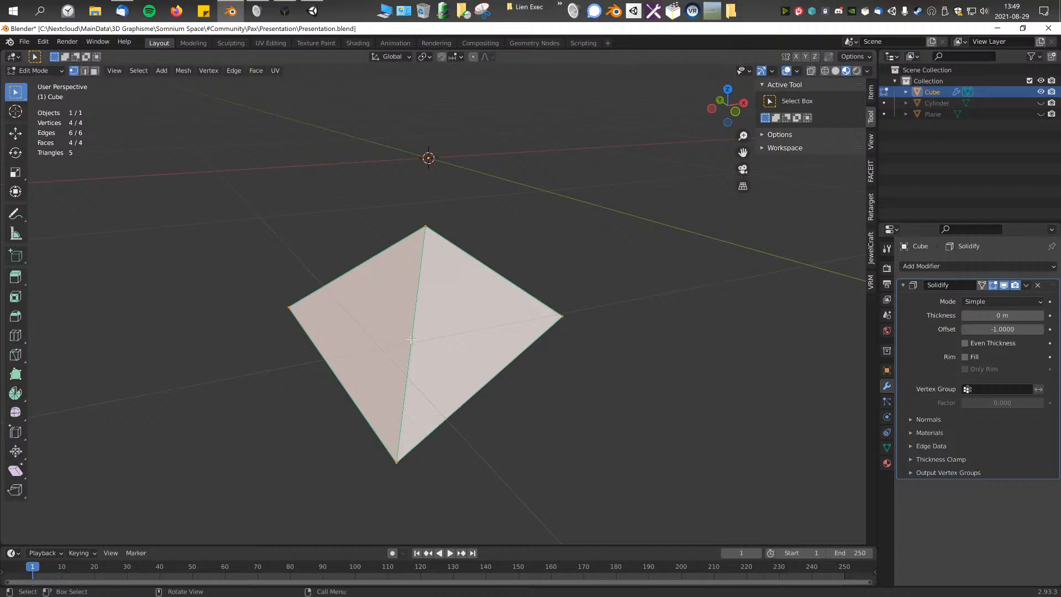
right_click(379, 318)
middle_drag(559, 366, 554, 319)
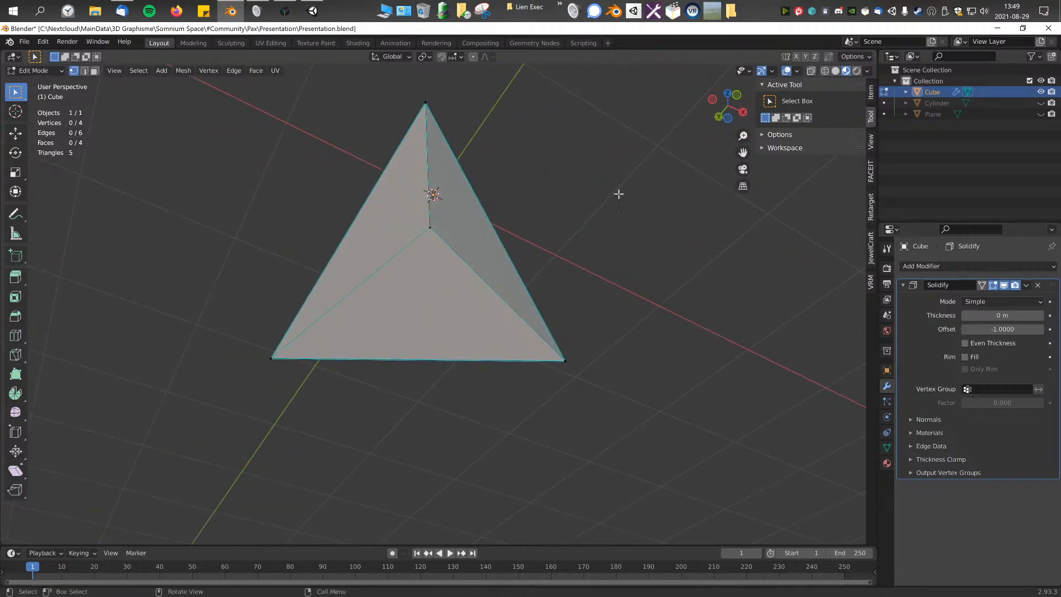
click(797, 71)
key(n)
middle_drag(657, 398, 585, 324)
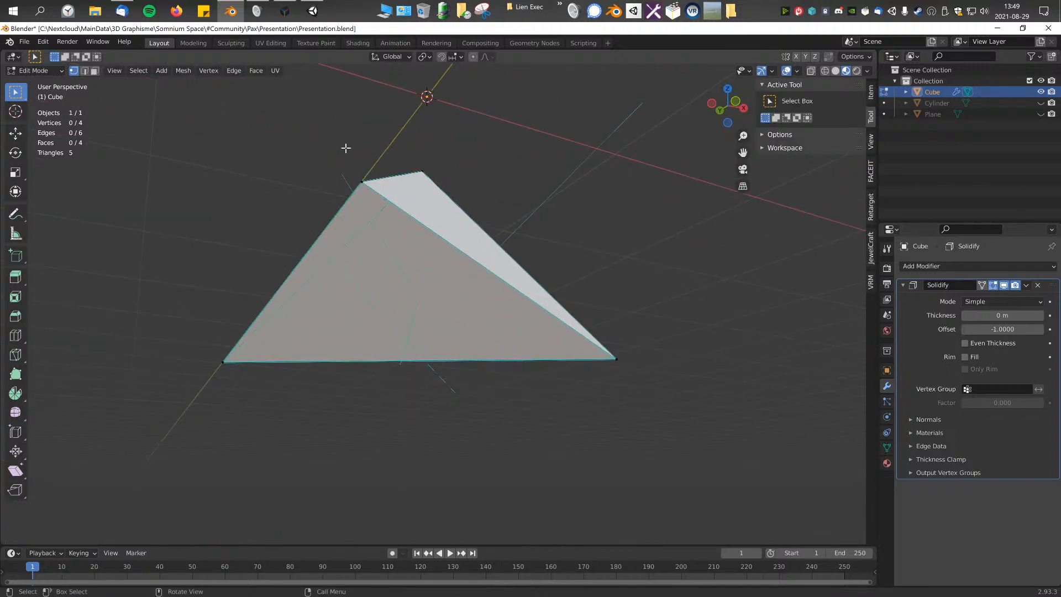
Step: Select the pyramid's faces in face selection mode and examine their count and normals
click(365, 278)
key(ctrl+KP_Add)
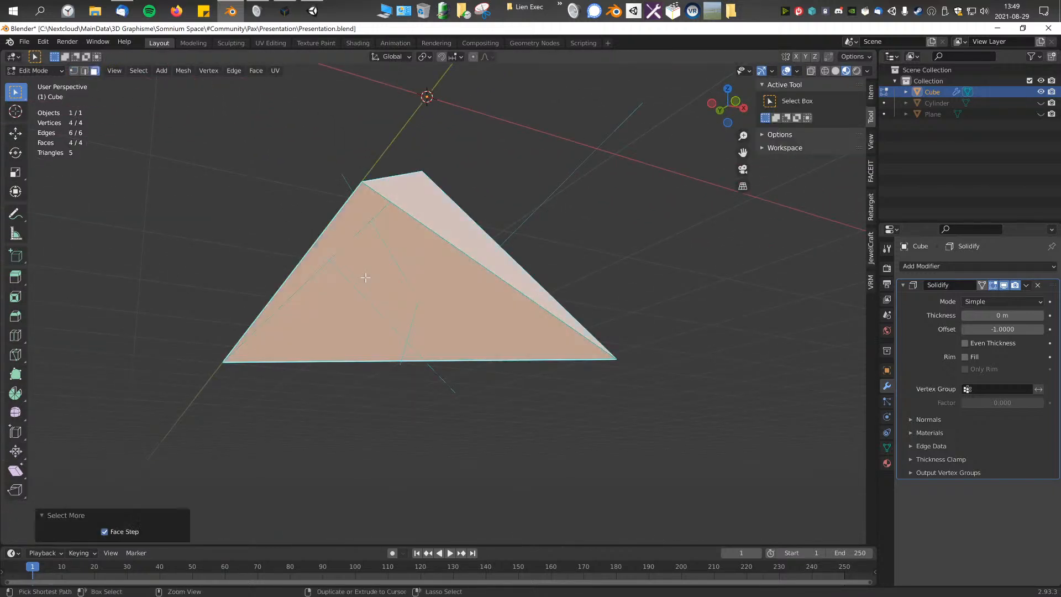
middle_drag(366, 278, 237, 175)
click(321, 195)
key(a)
click(475, 239)
middle_drag(476, 238, 446, 289)
Step: Apply the Solidify modifier and select all of the resulting faces in Edit Mode
key(Tab)
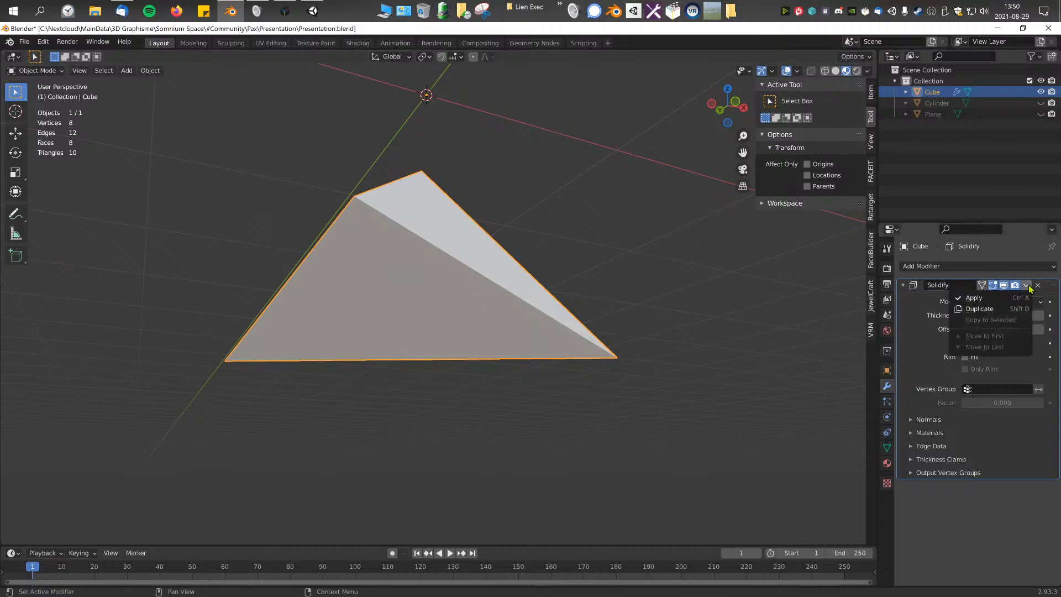
click(1000, 297)
key(Tab)
key(a)
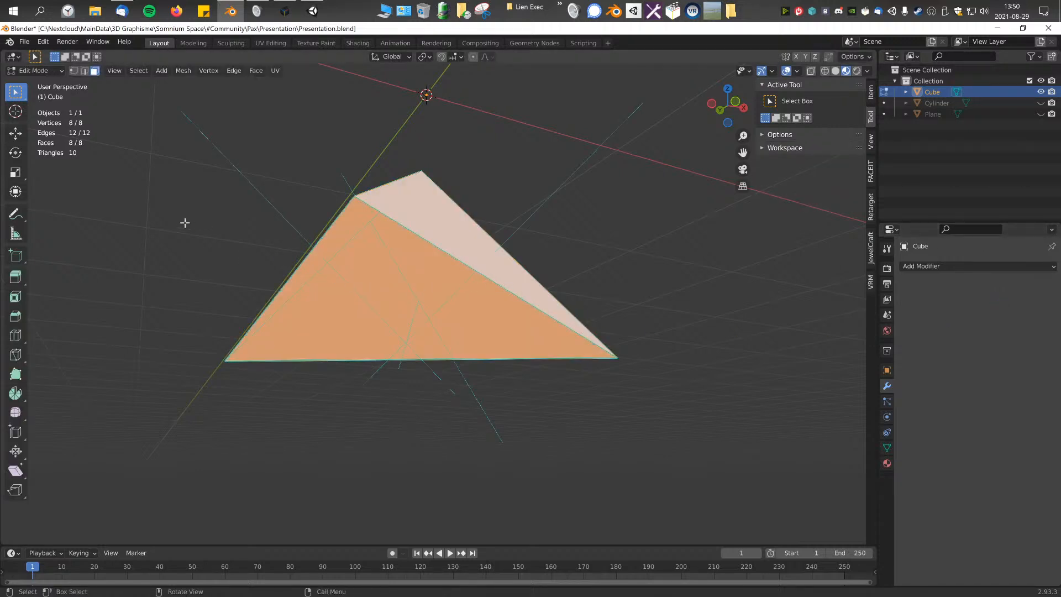
middle_drag(194, 228, 208, 223)
Step: Compare single-face and full selections on the solidified pyramid, examining the face counts and doubled normals from several angles
click(401, 257)
middle_drag(401, 257, 347, 229)
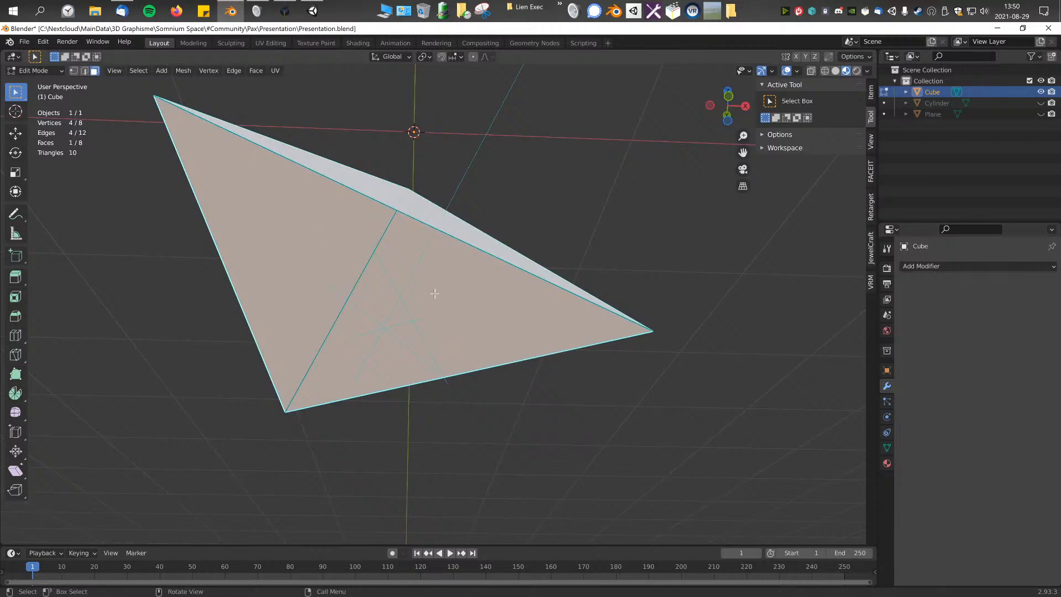
mouse_move(428, 285)
middle_down()
mouse_move(490, 315)
mouse_move(504, 354)
mouse_move(514, 344)
mouse_move(499, 289)
mouse_move(475, 304)
mouse_move(461, 299)
mouse_move(470, 259)
mouse_move(442, 274)
mouse_move(444, 284)
mouse_move(431, 279)
middle_up()
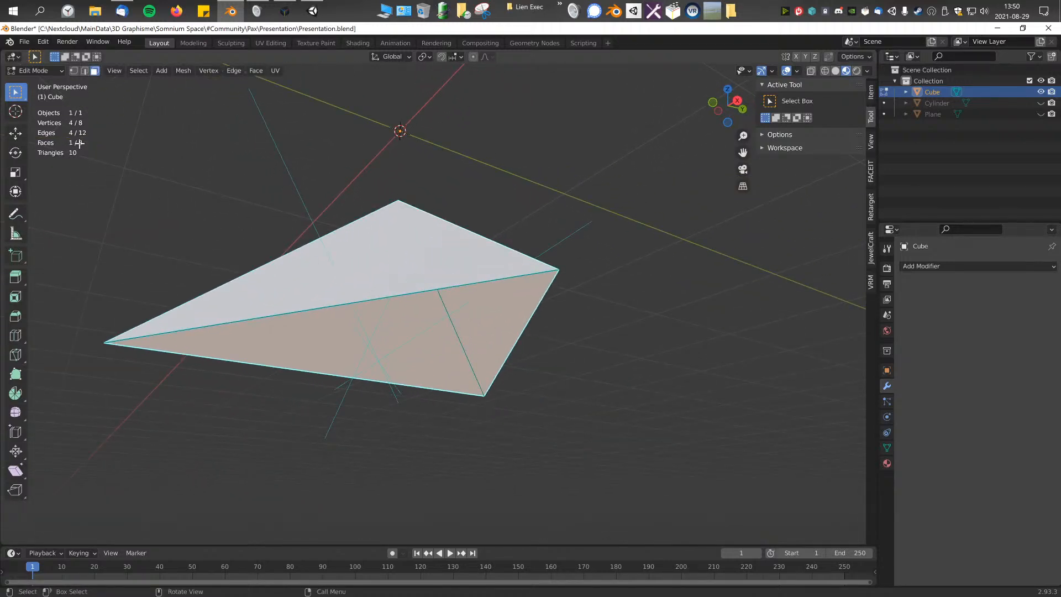
key(a)
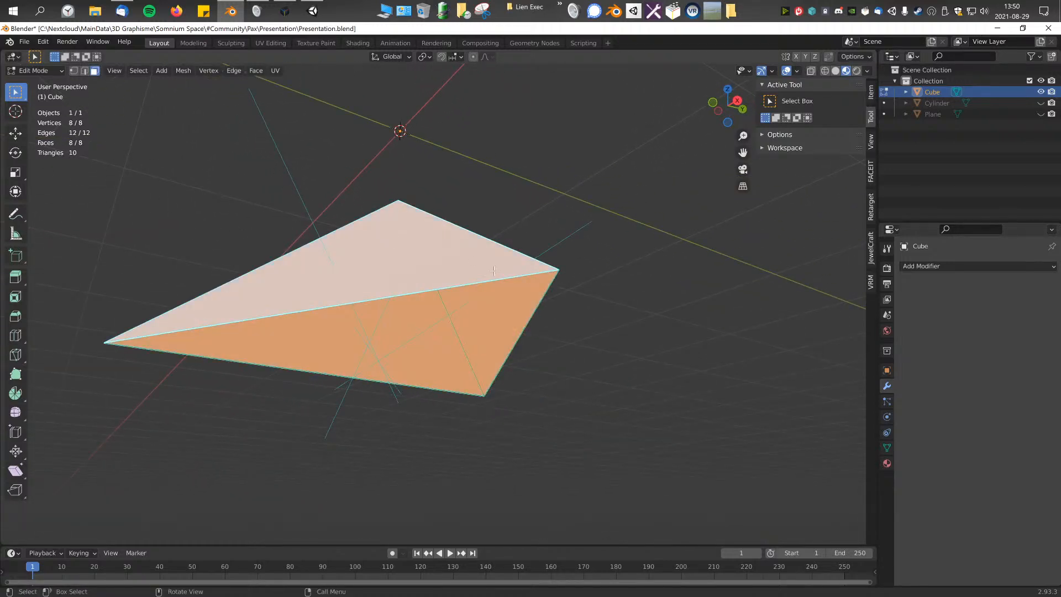
middle_drag(342, 191, 464, 273)
scroll(476, 277, down, 8)
scroll(487, 304, up, 9)
middle_drag(495, 324, 426, 161)
click(436, 293)
middle_drag(436, 293, 393, 248)
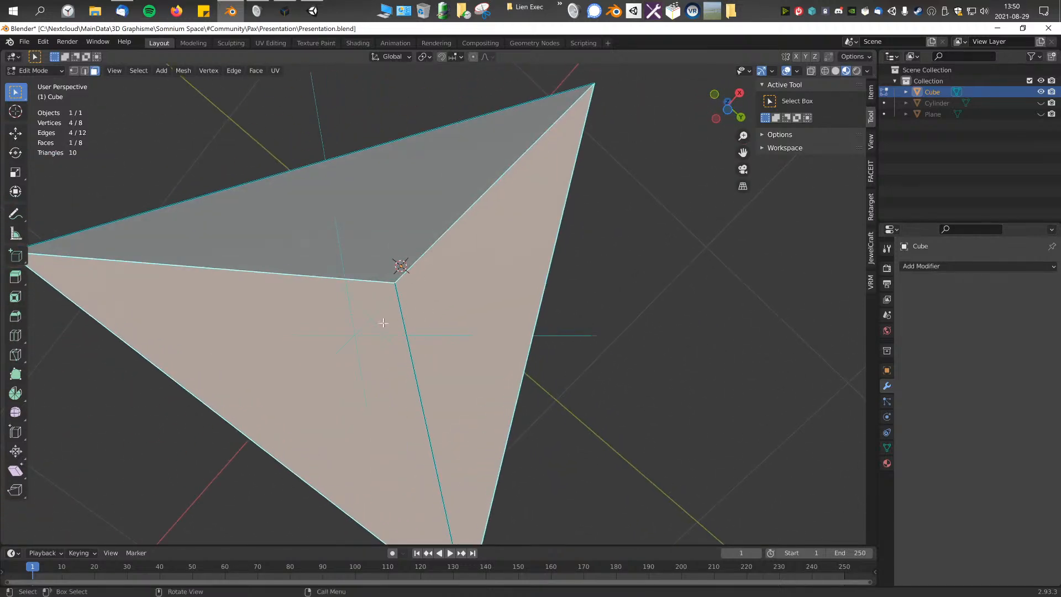
Step: Try moving the selected face away from the pyramid, inspect the mesh and undo the move
middle_drag(370, 358, 479, 381)
key(g)
click(490, 488)
middle_drag(491, 488, 402, 430)
middle_drag(339, 435, 402, 423)
key(ctrl+z)
Step: Grow the selection to the whole shell and move it aside to separate it from the other shell
key(ctrl+KP_Add)
key(g)
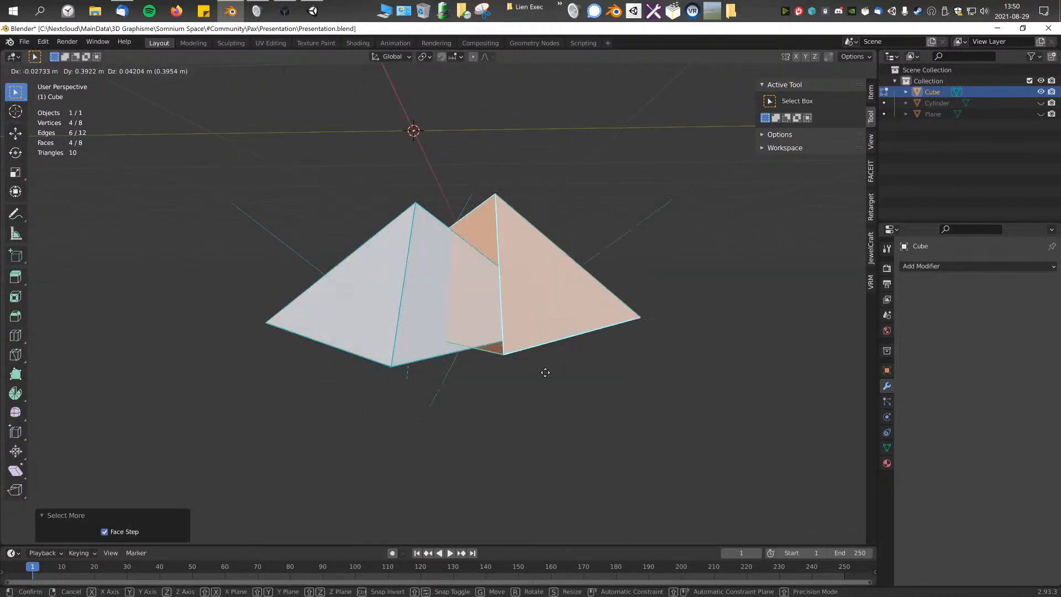
click(724, 355)
middle_drag(555, 370, 580, 232)
key(alt+a)
key(l)
Step: Undo the shell separation and the application of the Solidify modifier
key(ctrl+z)
key(ctrl+z)
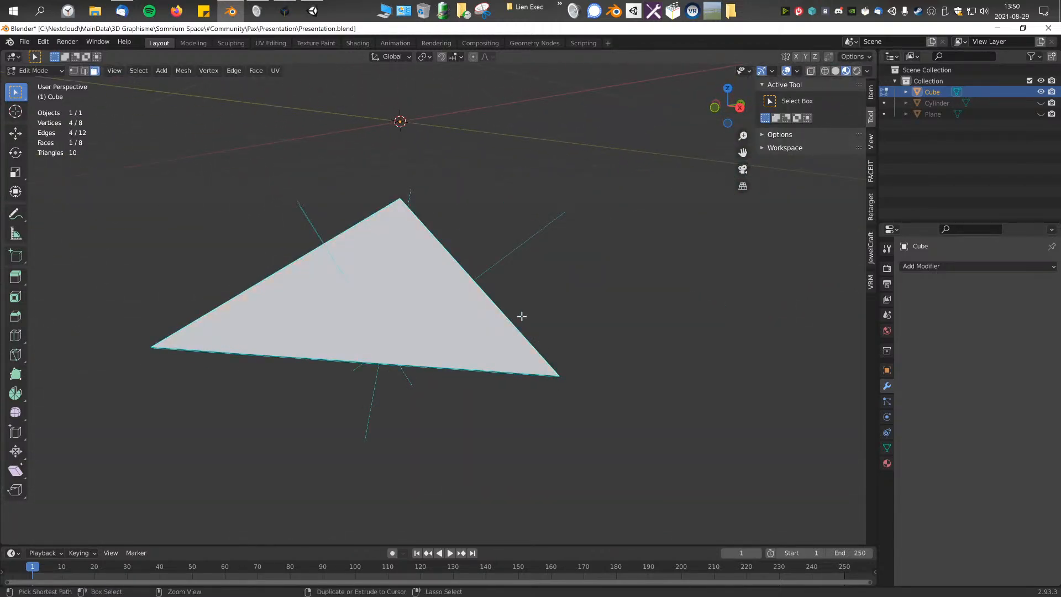
middle_drag(522, 316, 398, 281)
click(514, 293)
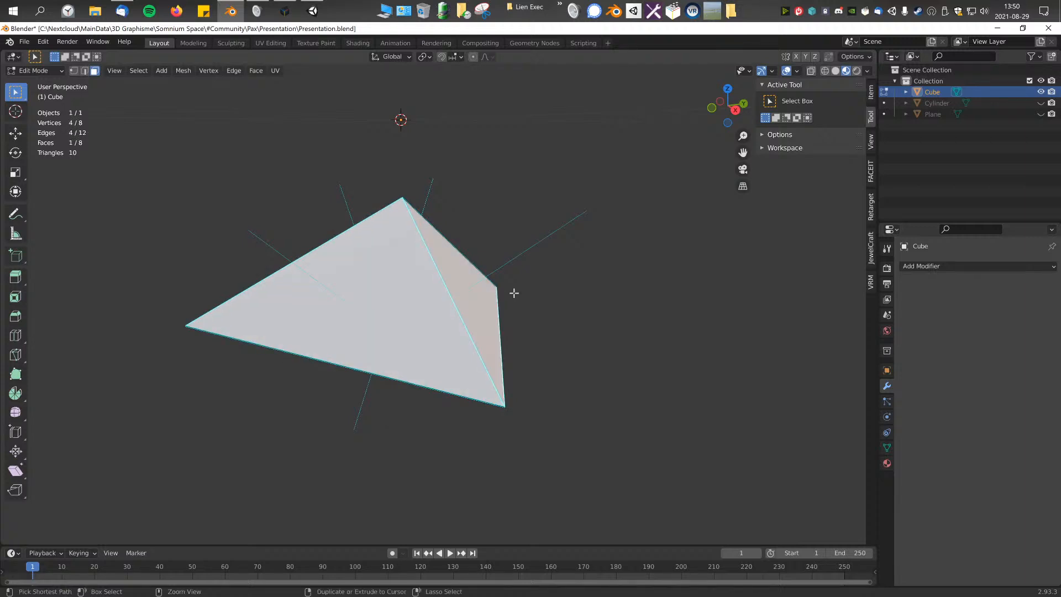
key(ctrl+z)
key(ctrl+z)
key(ctrl+z)
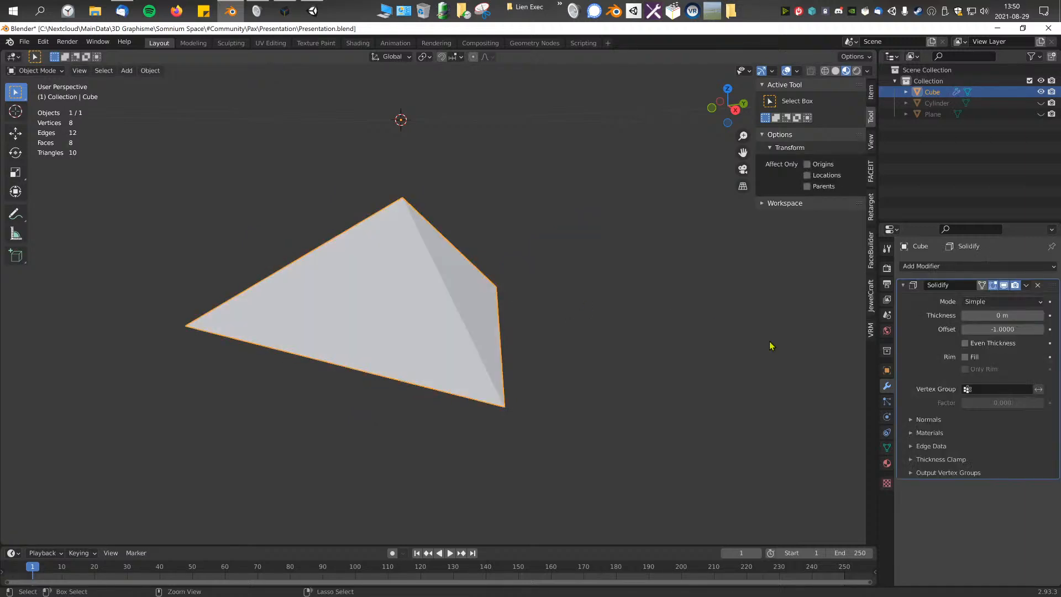
Step: Remove the Solidify modifier from the pyramid and reopen its mesh in Edit Mode
click(1041, 288)
key(Tab)
mouse_move(486, 289)
middle_down()
mouse_move(493, 324)
mouse_move(509, 293)
mouse_move(448, 257)
mouse_move(476, 246)
mouse_move(474, 289)
middle_up()
key(alt+n)
click(493, 324)
Step: Delete the pyramid's four-vertex face, leaving only the three triangular sides
click(455, 279)
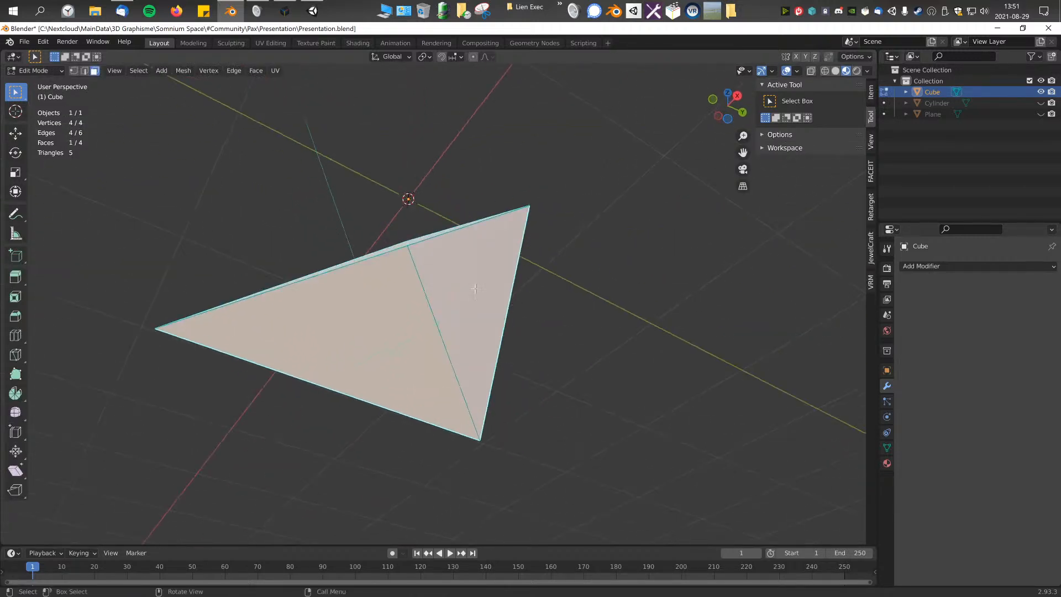
right_click(505, 295)
mouse_move(556, 297)
middle_down()
mouse_move(512, 320)
mouse_move(499, 355)
mouse_move(543, 457)
mouse_move(527, 302)
mouse_move(557, 313)
mouse_move(553, 303)
middle_up()
key(x)
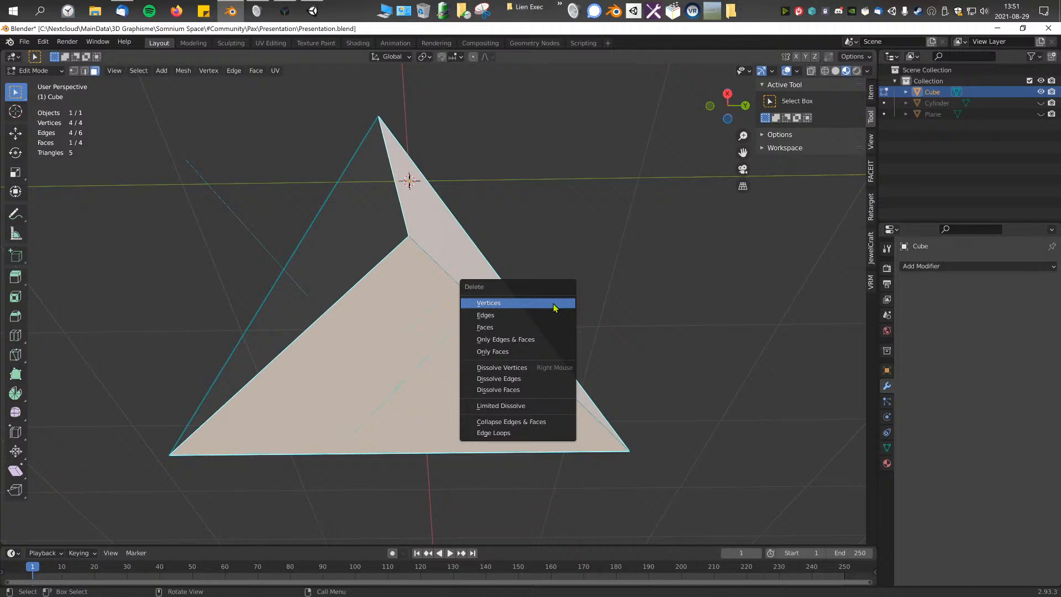
click(516, 328)
middle_drag(545, 296, 707, 330)
Step: Recalculate the normals outside on one triangular side, and adjust the normals of all the faces
click(462, 320)
key(alt+n)
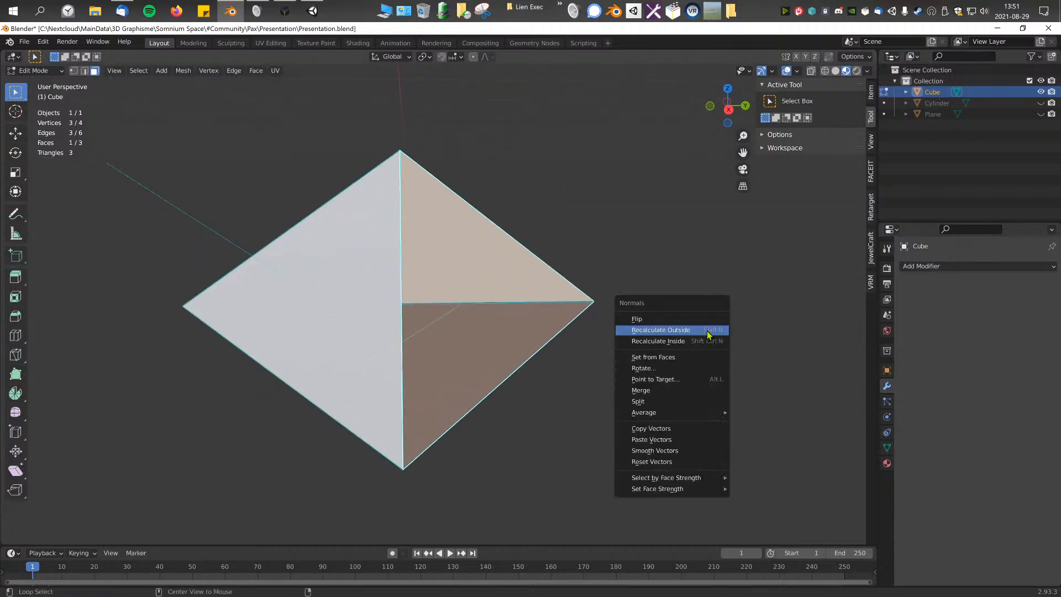
click(706, 330)
key(a)
key(alt+n)
click(577, 326)
middle_drag(559, 346, 462, 270)
Step: Select all of the pyramid's faces, turn their normals outward and clear the selection
click(519, 402)
scroll(462, 271, down, 4)
middle_drag(426, 223, 481, 372)
key(a)
key(alt+n)
click(471, 361)
middle_drag(579, 318, 408, 326)
click(557, 303)
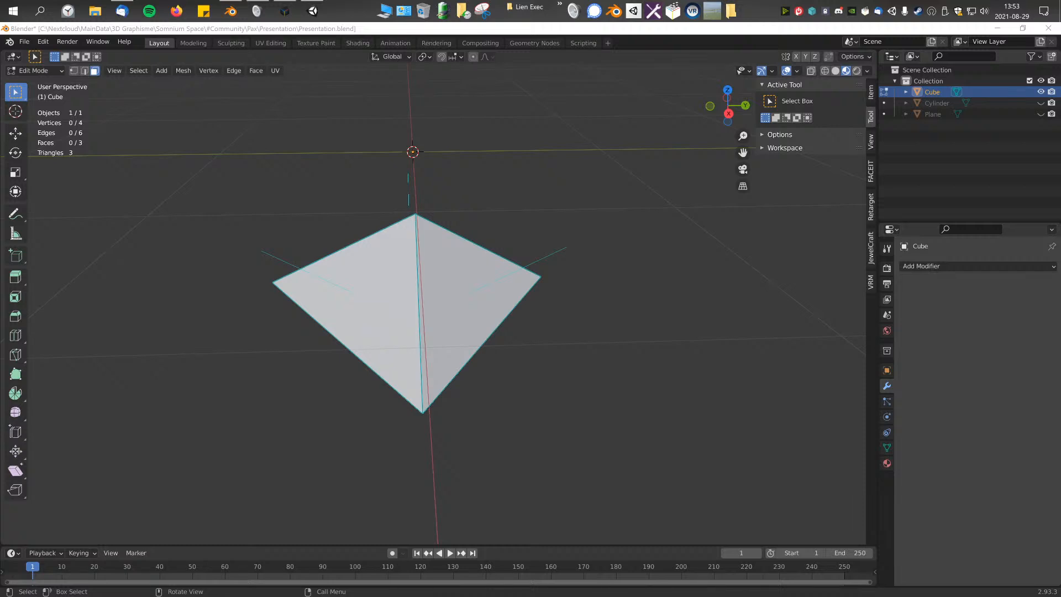
Step: Leave Edit Mode, add a 2 m cube and place a duplicate of it alongside on the Y axis
middle_drag(123, 332, 312, 335)
key(Tab)
key(shift+a)
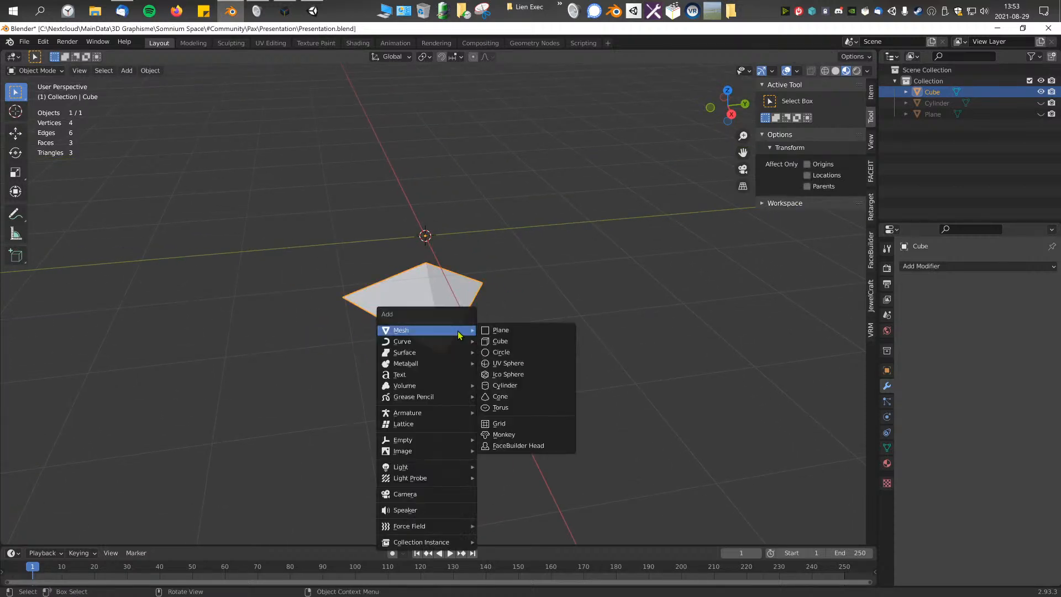
click(532, 348)
key(KP_3)
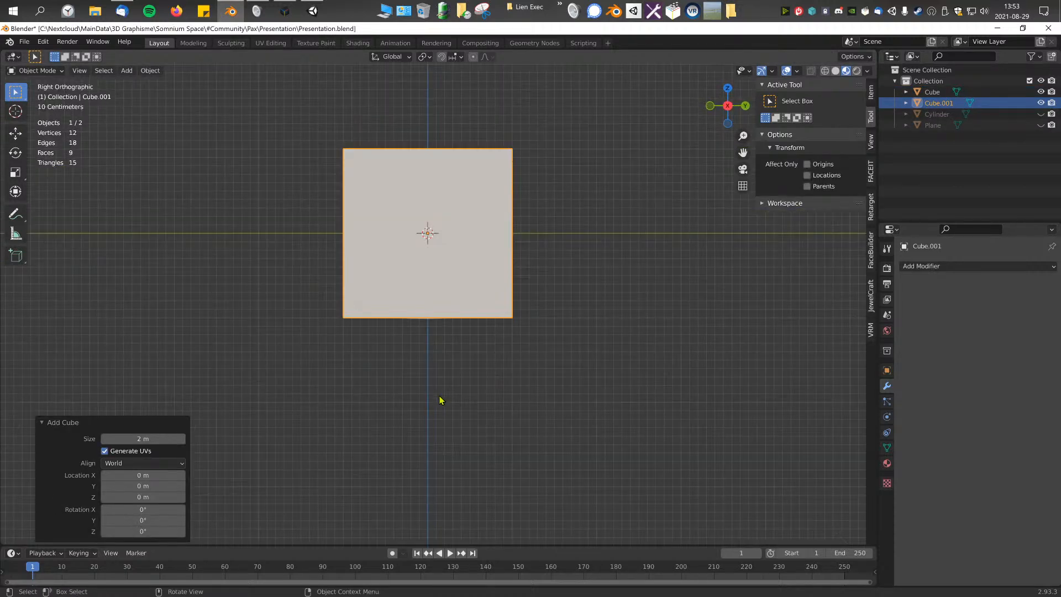
key(shift+d)
click(590, 302)
shift+middle_drag(596, 307, 491, 372)
Step: Raise both cubes about 2 m above the pyramid, with the duplicate slightly higher than the first
click(349, 339)
key(g)
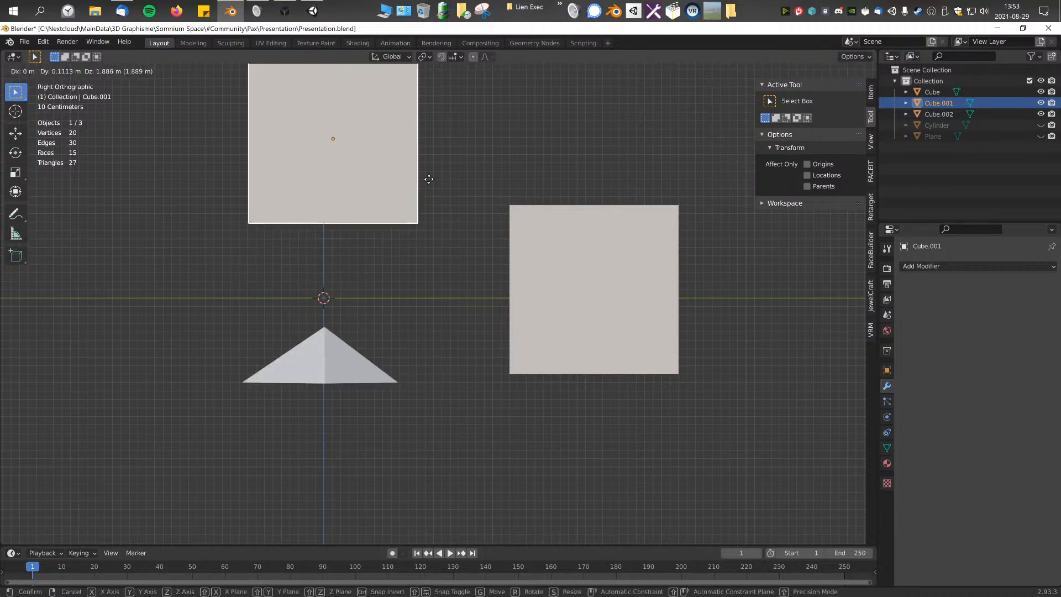
click(430, 165)
shift+middle_drag(436, 182, 430, 309)
click(573, 442)
key(g)
click(567, 222)
key(g)
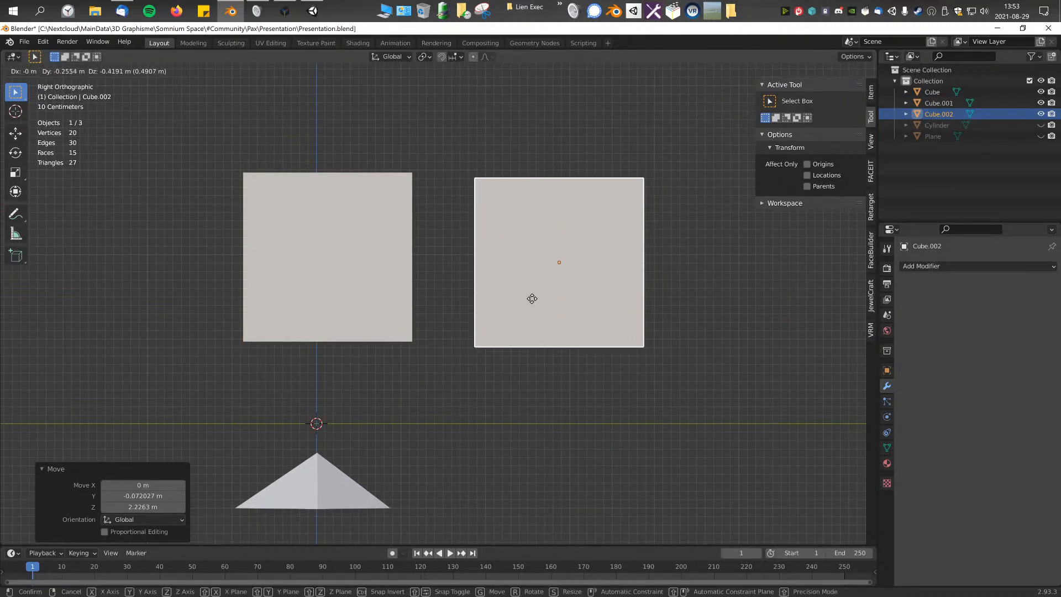
click(540, 283)
shift+middle_drag(541, 283, 550, 314)
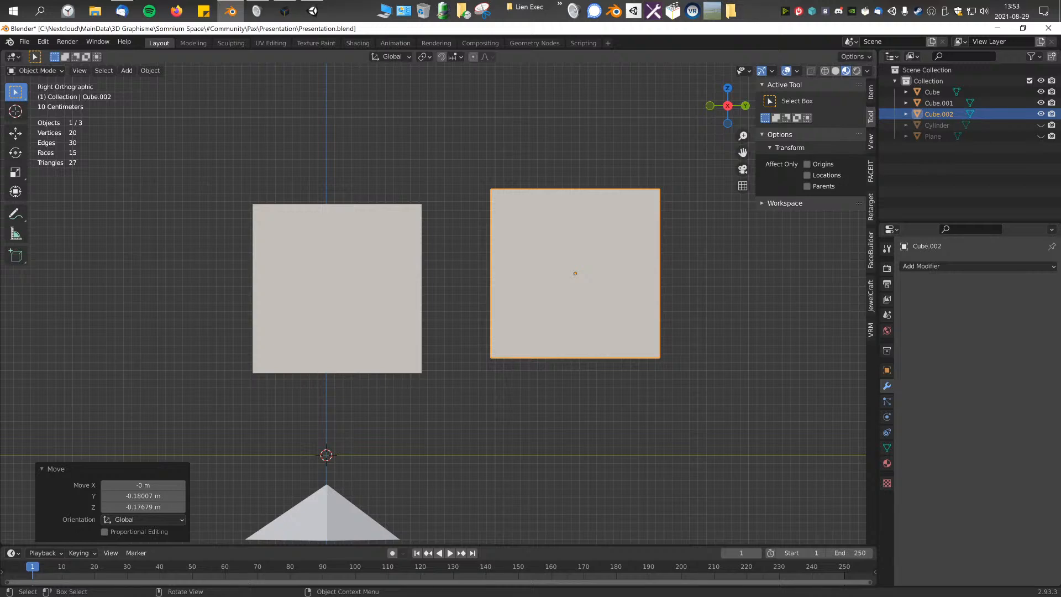
Step: Select both cubes and join them into one object
middle_drag(497, 232, 390, 308)
shift+click(392, 310)
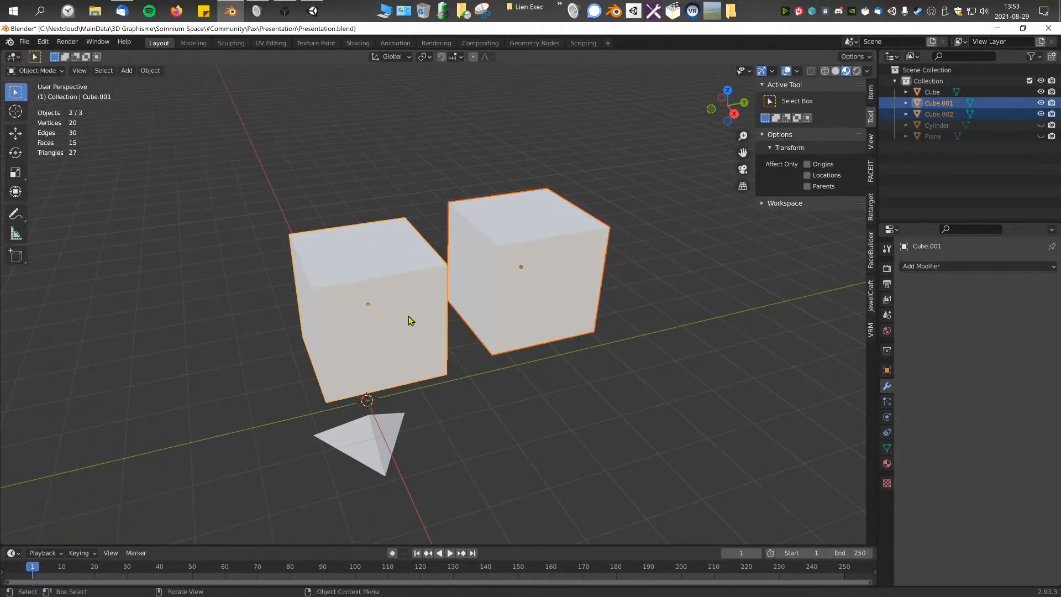
key(F3)
text(join)
key(Return)
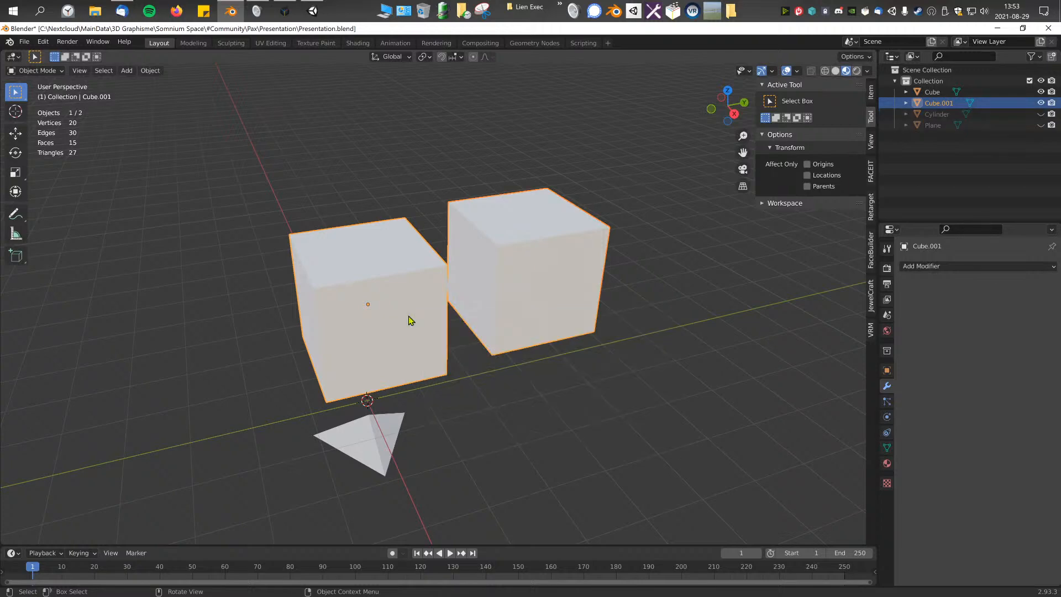
Step: Enter Edit Mode on the joined cubes, select the top faces of both and compare their heights
key(Tab)
click(552, 197)
scroll(386, 252, up, 3)
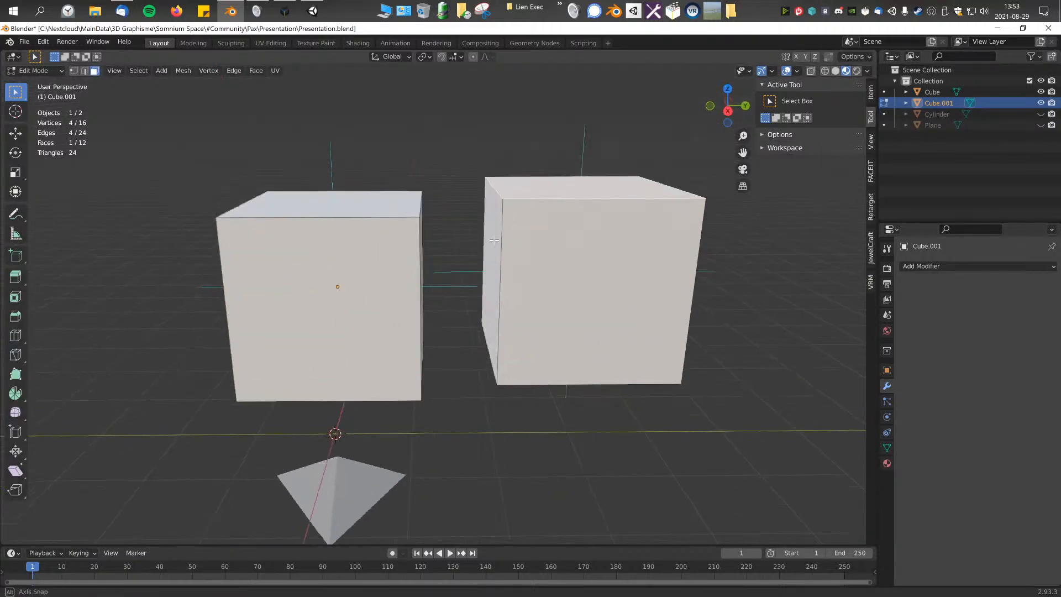
shift+click(424, 206)
middle_drag(457, 216, 470, 227)
key(KP_3)
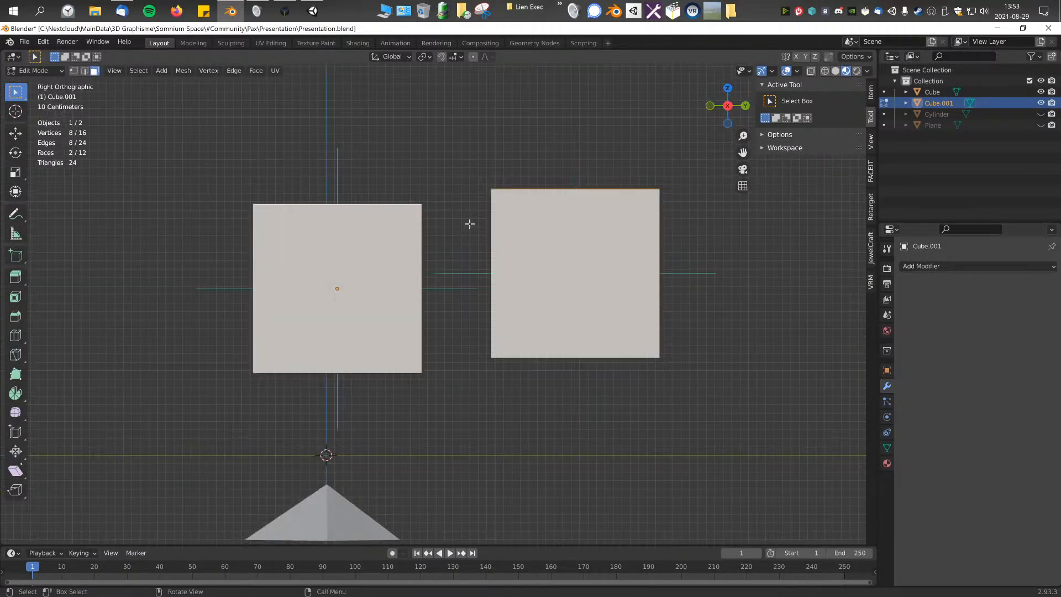
shift+middle_drag(320, 182, 306, 224)
middle_drag(460, 290, 358, 185)
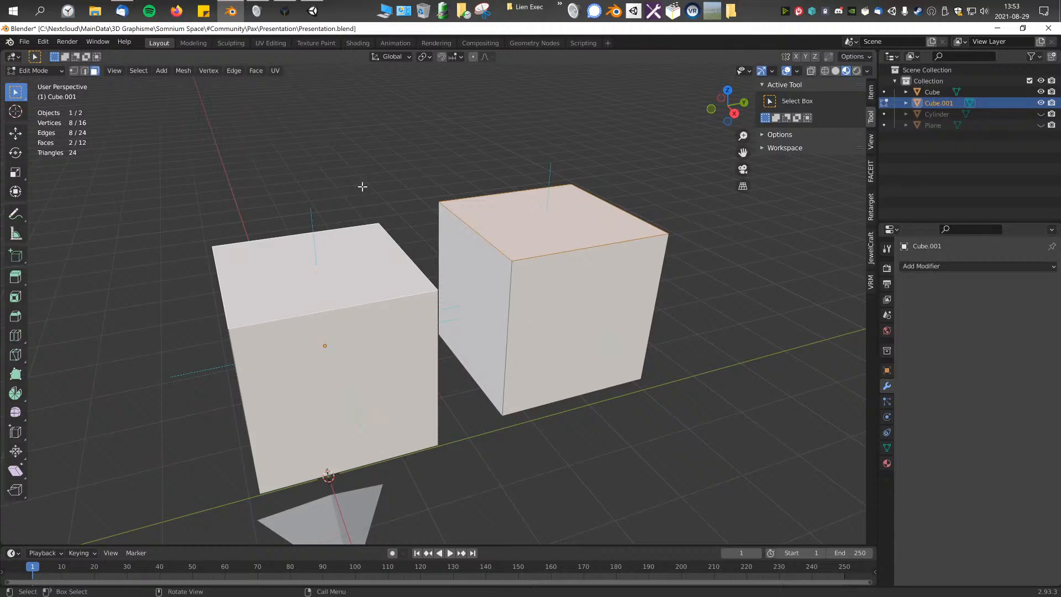
middle_drag(412, 130, 274, 125)
middle_drag(367, 184, 417, 140)
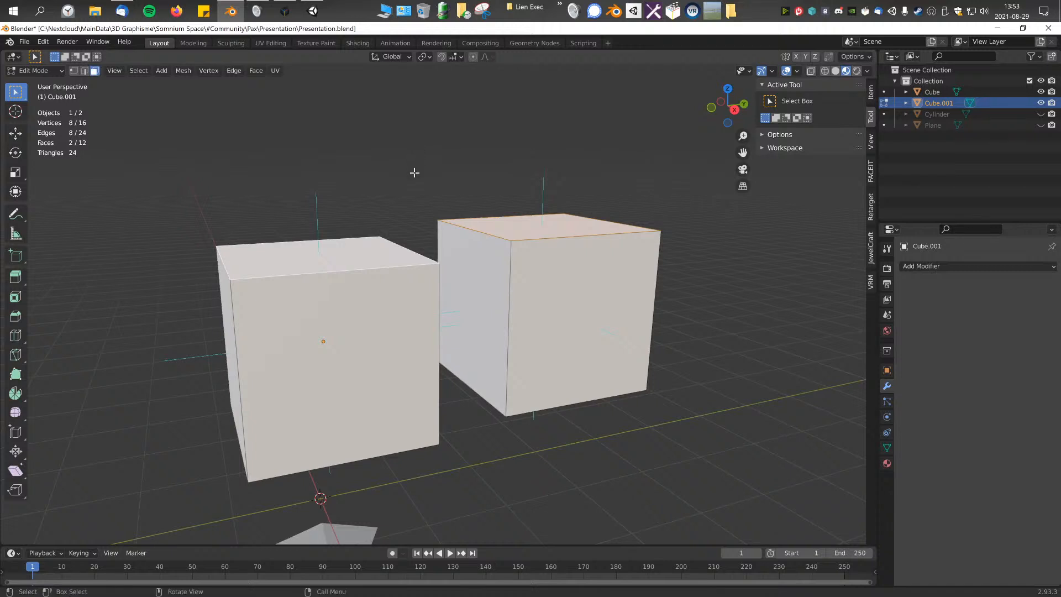
Step: Clear the face selection and set the transform pivot point to Median Point
middle_drag(453, 220, 462, 227)
middle_drag(413, 88, 440, 147)
click(428, 57)
click(393, 96)
click(428, 58)
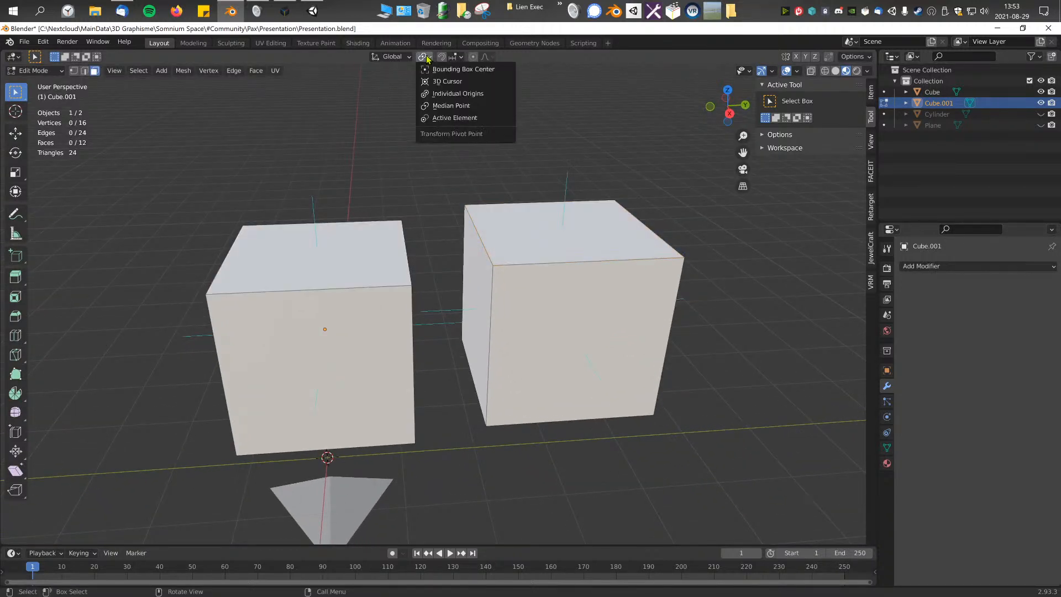
click(460, 106)
Step: Select the top faces of both cubes and scale them to 0 along Z to level them
middle_drag(464, 119, 441, 265)
shift+click(501, 230)
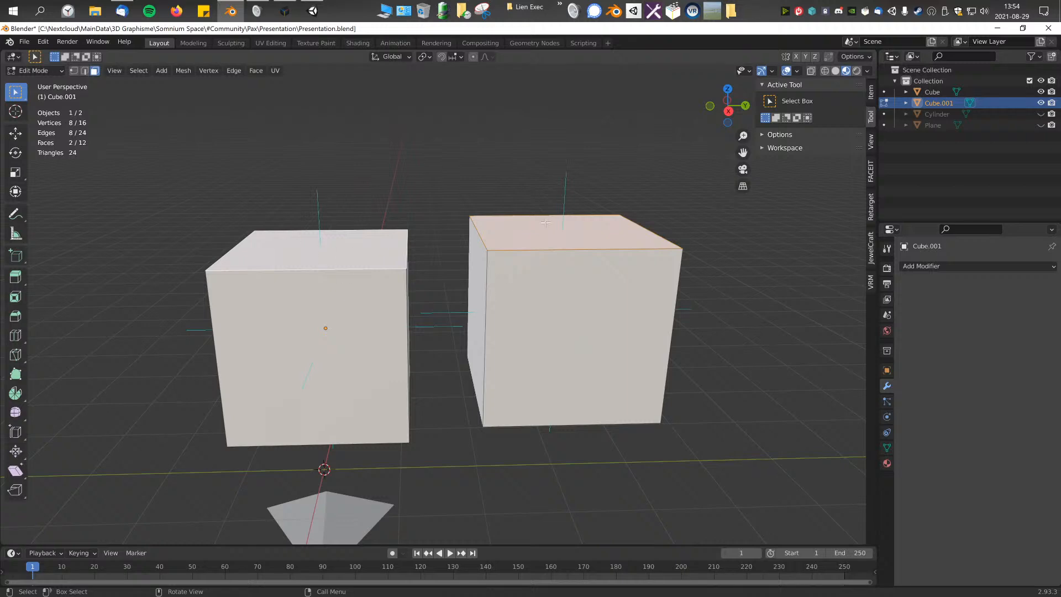
middle_drag(444, 256, 518, 223)
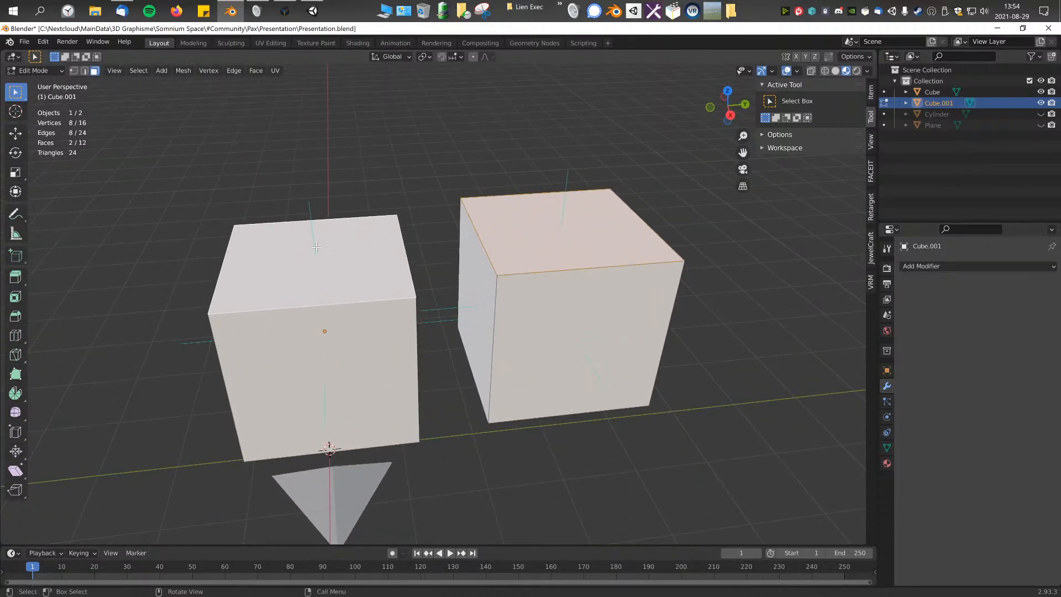
key(KP_3)
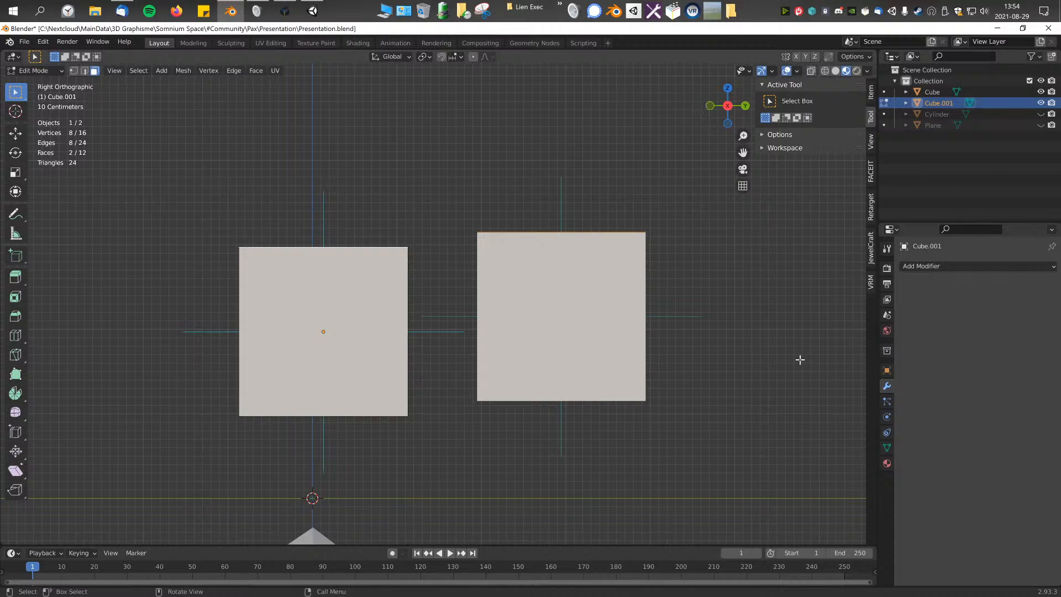
key(s)
key(z)
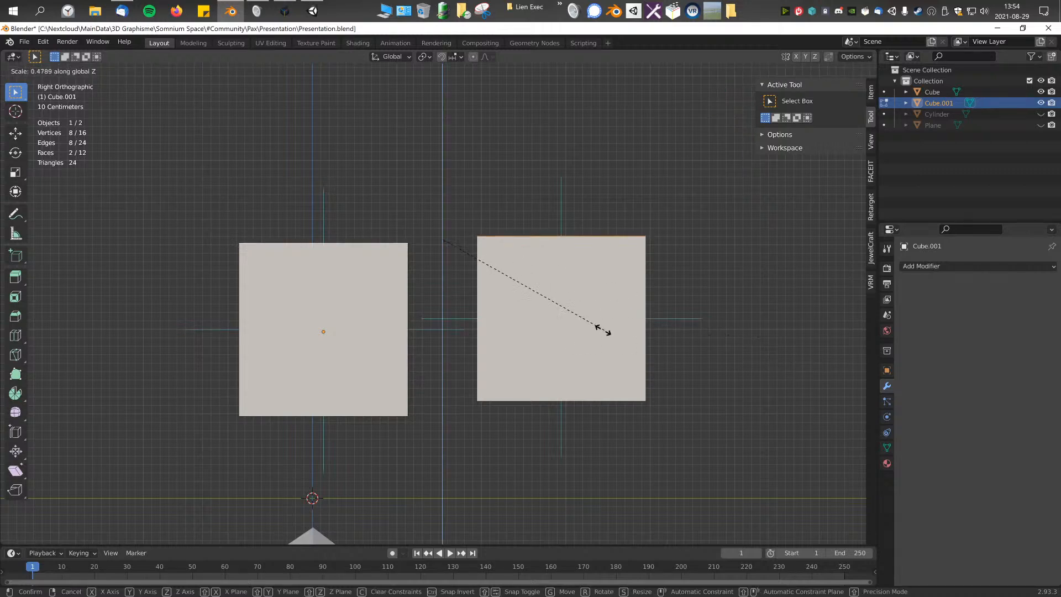
key(0)
key(Return)
middle_drag(440, 264, 507, 301)
middle_drag(525, 211, 499, 243)
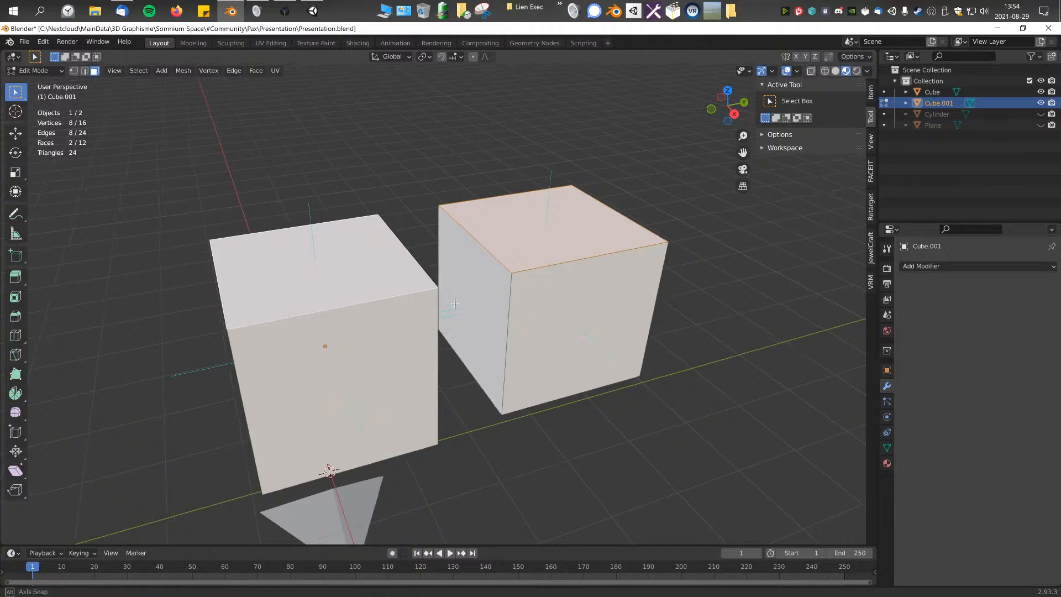
Step: Move the front face of the higher-Y cube outward in top view so it extends past the other cube
middle_drag(454, 304, 535, 311)
click(541, 306)
key(KP_7)
key(g)
click(616, 256)
middle_drag(521, 363, 475, 315)
Step: Select the front faces of both cubes and scale them to 0 along X to align them
click(572, 310)
click(624, 305)
shift+click(475, 362)
scroll(603, 358, down, 3)
text(sx)
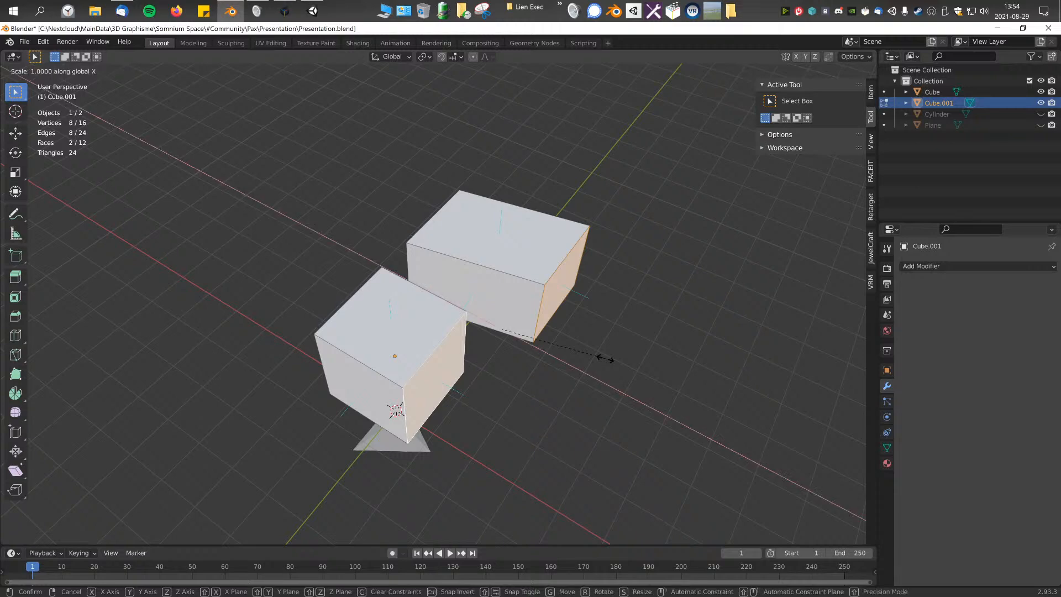
text(0)
key(Return)
Step: Raise the top face of the higher-Y cube in side view to make it taller than the other
middle_drag(604, 357, 383, 163)
click(437, 225)
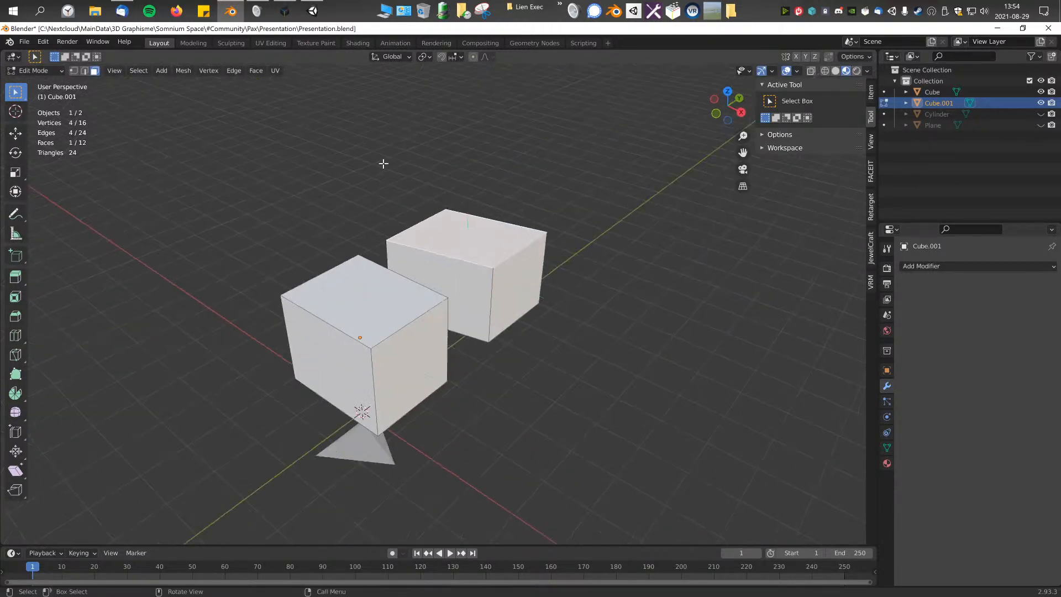
key(KP_3)
key(g)
click(409, 238)
Step: Add the lower-Y cube's top face to the selection and scale both top faces to 0 along Z so they level out
middle_drag(410, 237, 434, 265)
shift+click(394, 270)
middle_drag(449, 168, 374, 267)
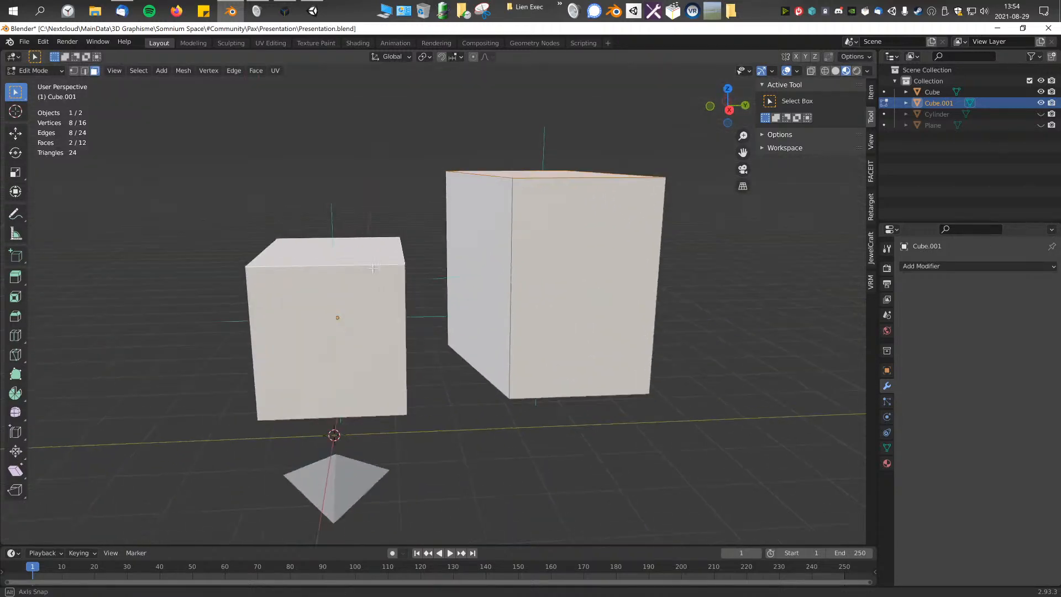
scroll(525, 197, down, 2)
key(s)
key(z)
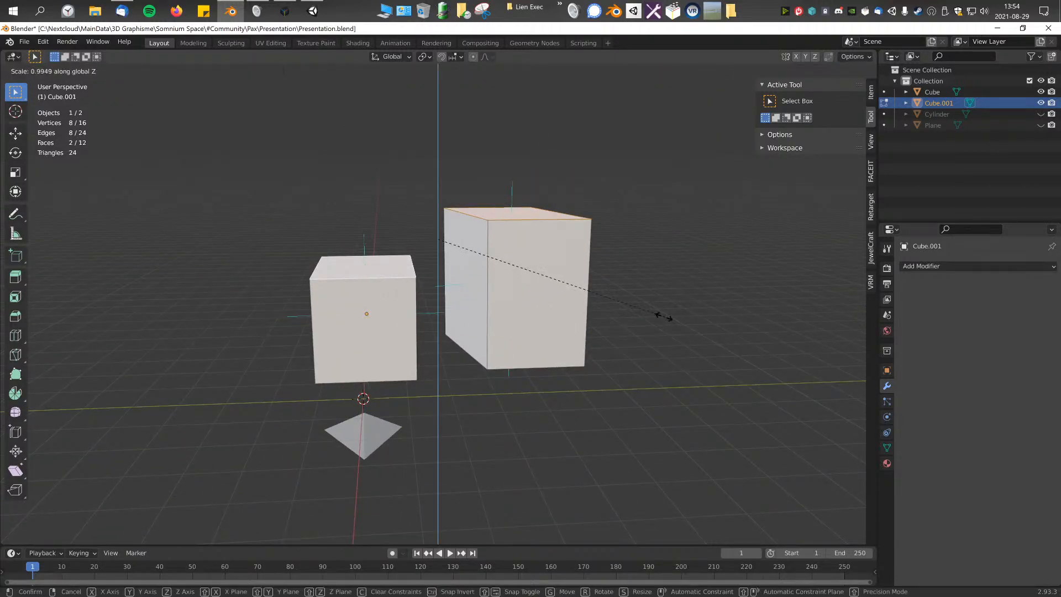
key(0)
key(Return)
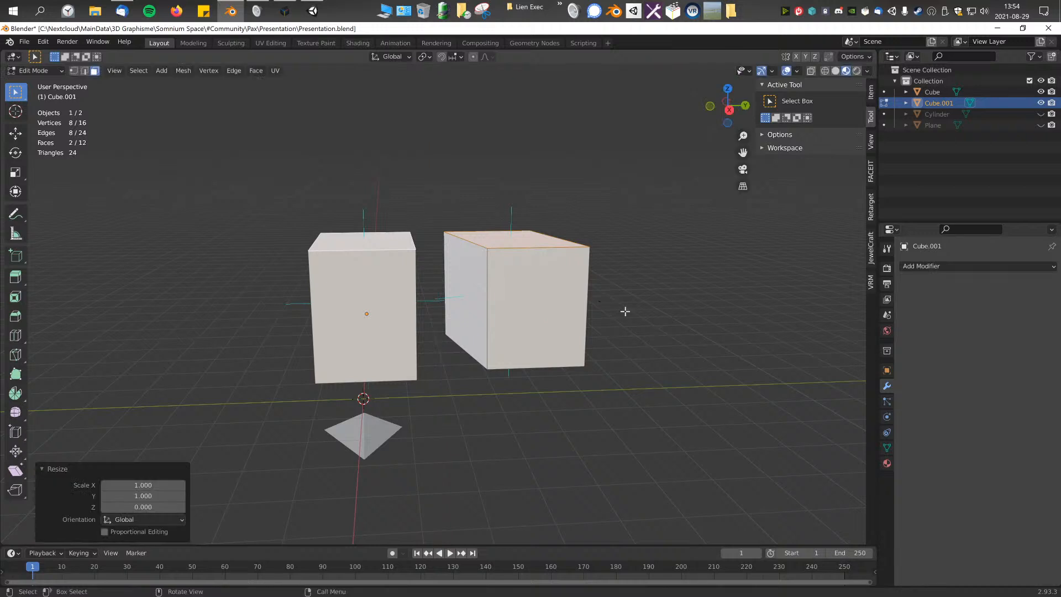
scroll(314, 271, down, 3)
middle_drag(314, 272, 318, 270)
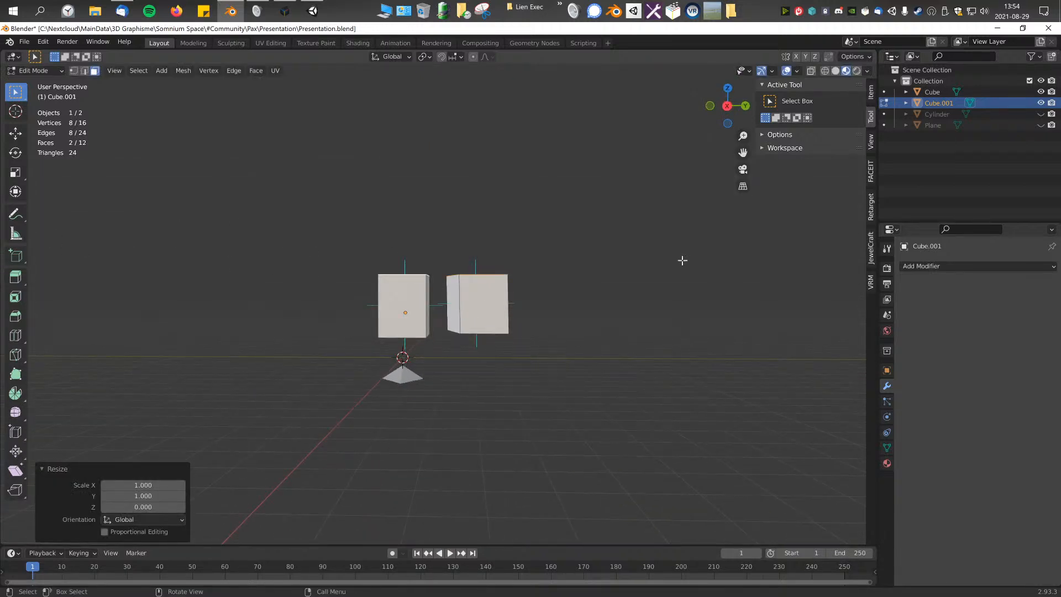
middle_drag(475, 252, 550, 308)
scroll(431, 232, up, 4)
middle_drag(430, 232, 431, 232)
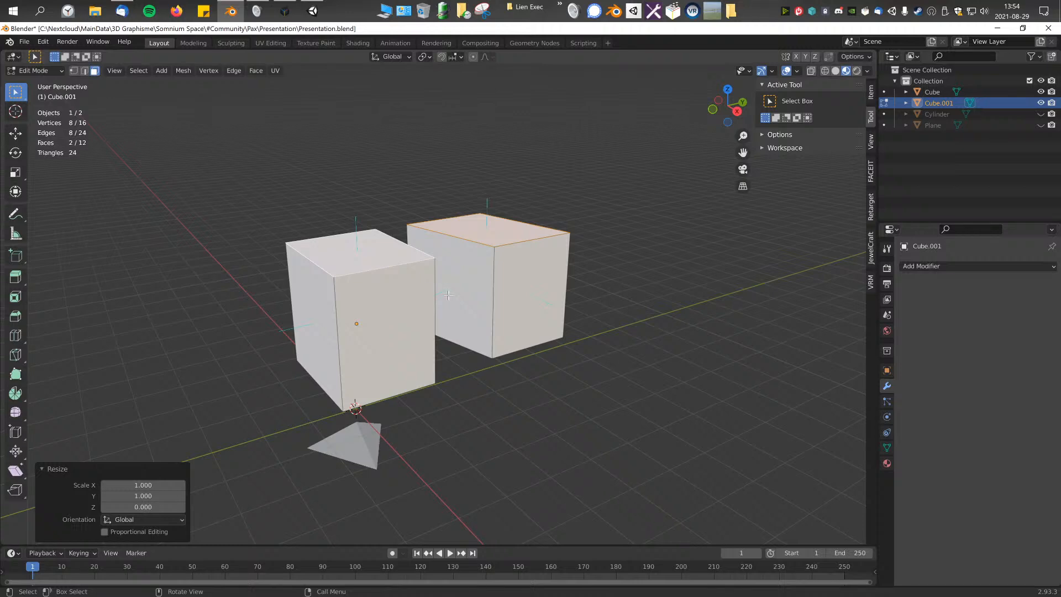
middle_drag(473, 303, 442, 295)
Step: Clear the selection and try moving the cube geometry freehand, undoing each move
key(alt+a)
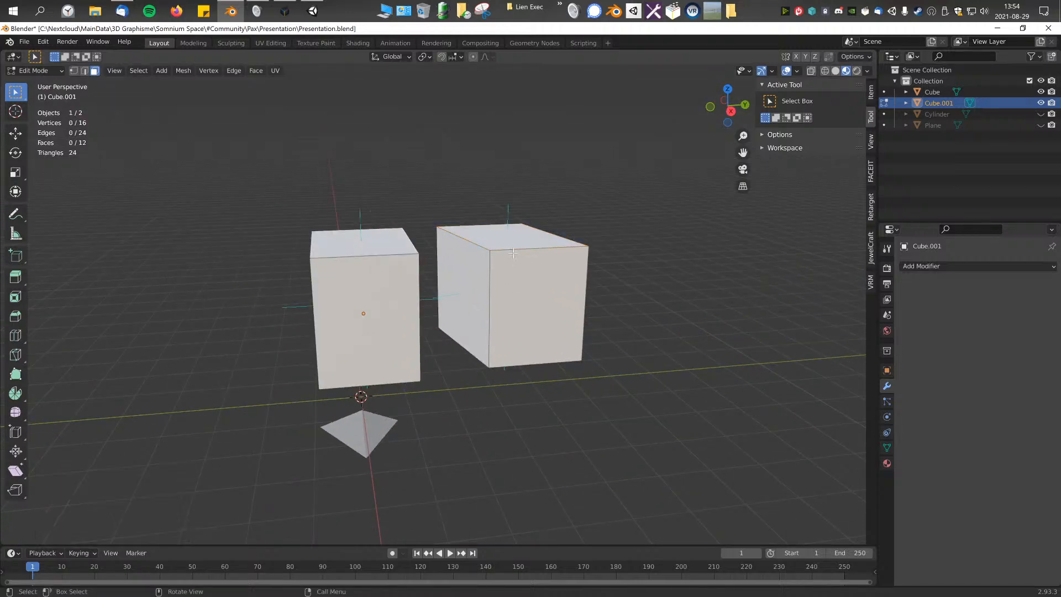
key(g)
click(514, 254)
key(ctrl+z)
key(g)
click(512, 247)
key(ctrl+z)
key(g)
click(510, 250)
key(ctrl+z)
Step: Select the whole lower-Y cube and nudge it in right side view by 0.000031 m along Y and -0.000895 m along Z
key(KP_3)
shift+middle_drag(506, 271, 503, 280)
scroll(502, 280, up, 12)
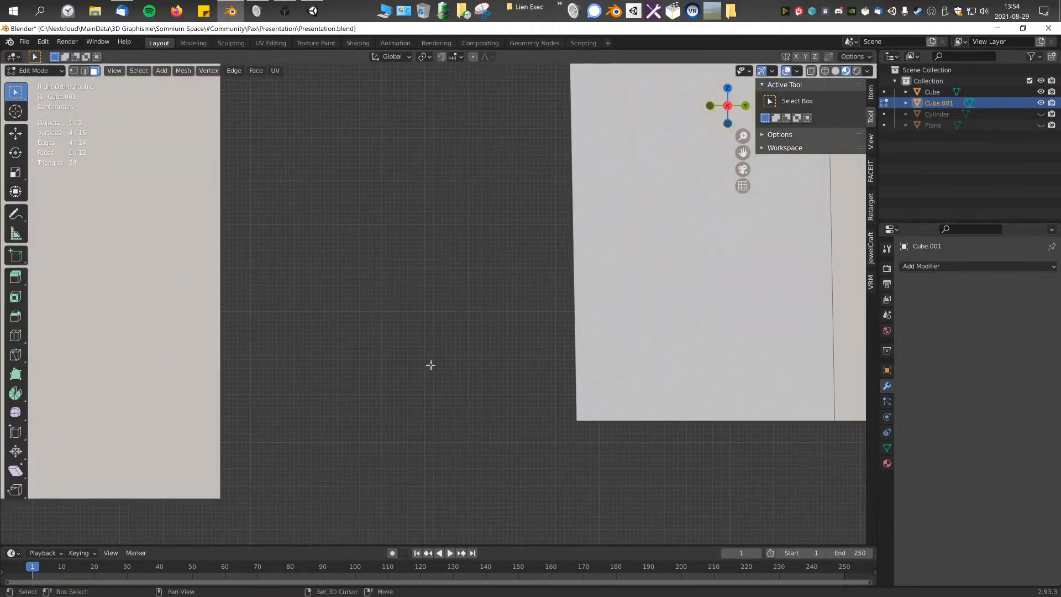
shift+middle_drag(349, 350, 499, 324)
scroll(496, 348, up, 4)
shift+middle_drag(309, 409, 499, 334)
scroll(500, 333, up, 10)
shift+middle_drag(533, 149, 378, 374)
scroll(429, 310, up, 8)
key(ctrl+KP_Add)
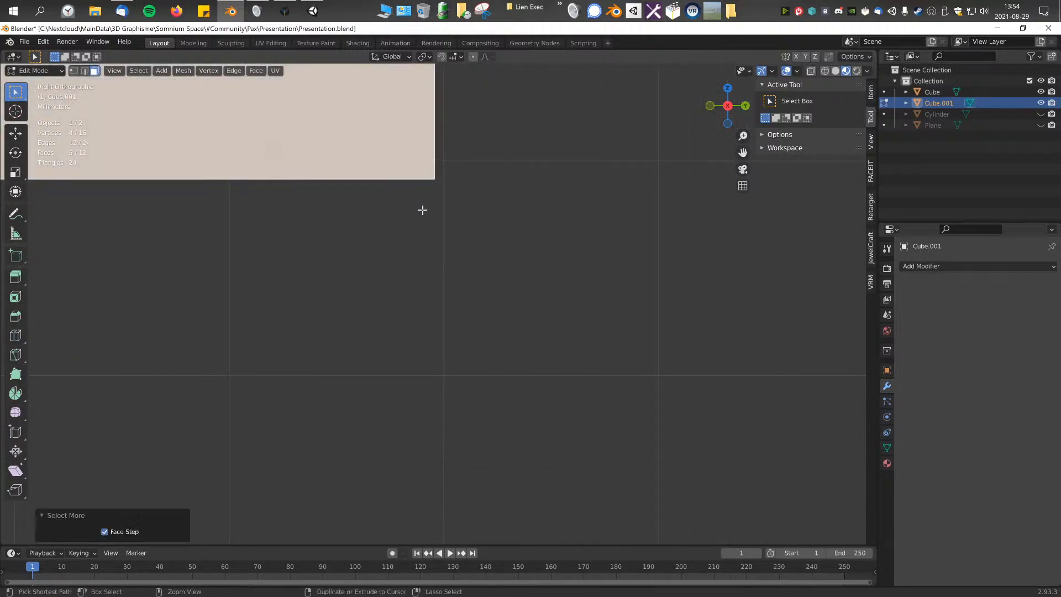
key(g)
click(430, 405)
scroll(473, 263, down, 14)
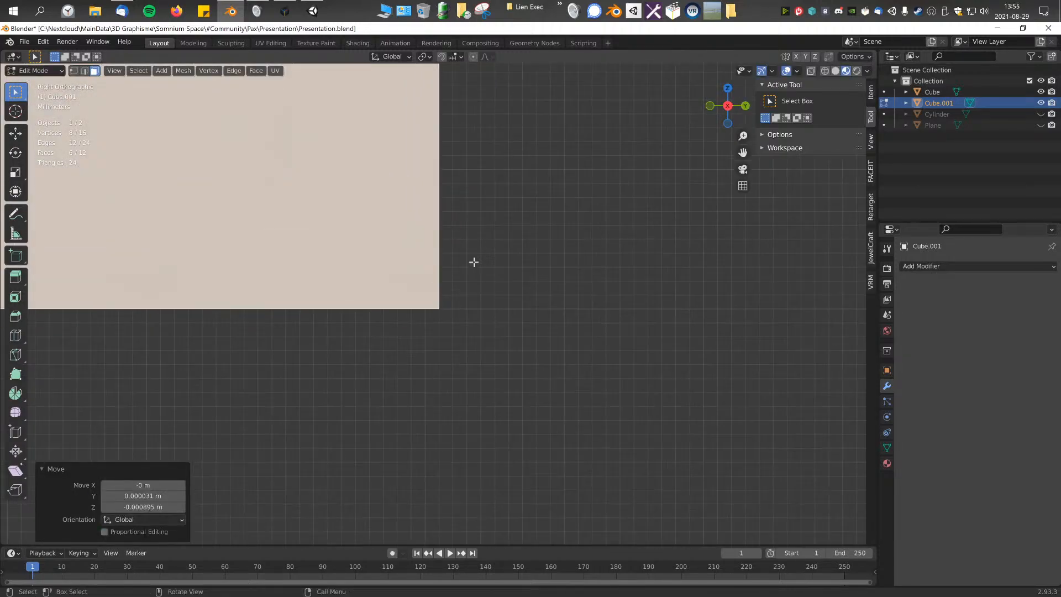
scroll(501, 232, down, 12)
middle_drag(479, 199, 491, 325)
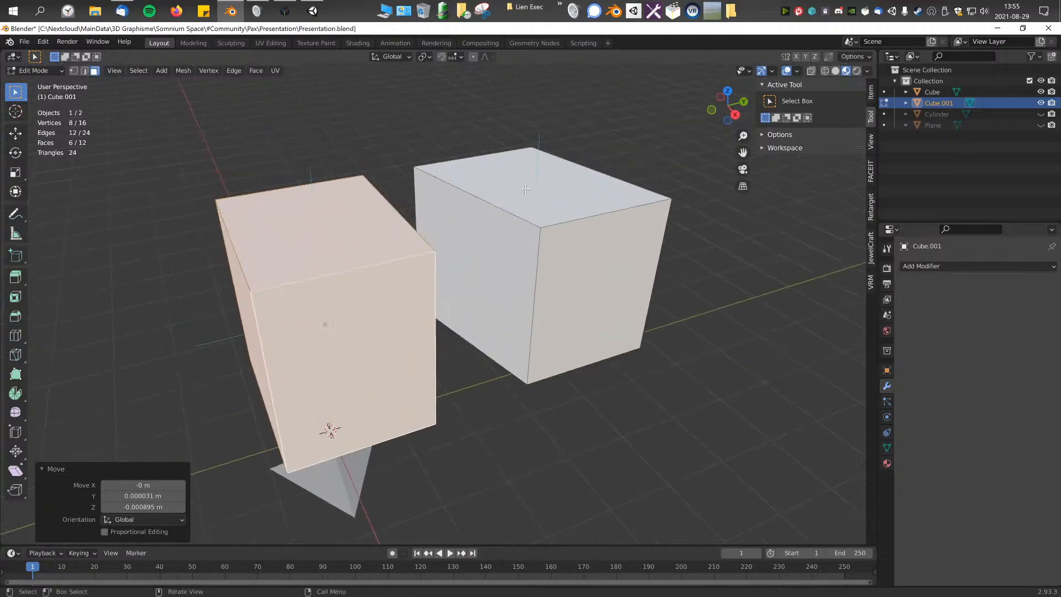
Step: Select the whole higher-Y cube, try moving it 0.2 m along Y and 1.3 m along Z in right side view, and undo the move
click(524, 187)
shift+click(367, 225)
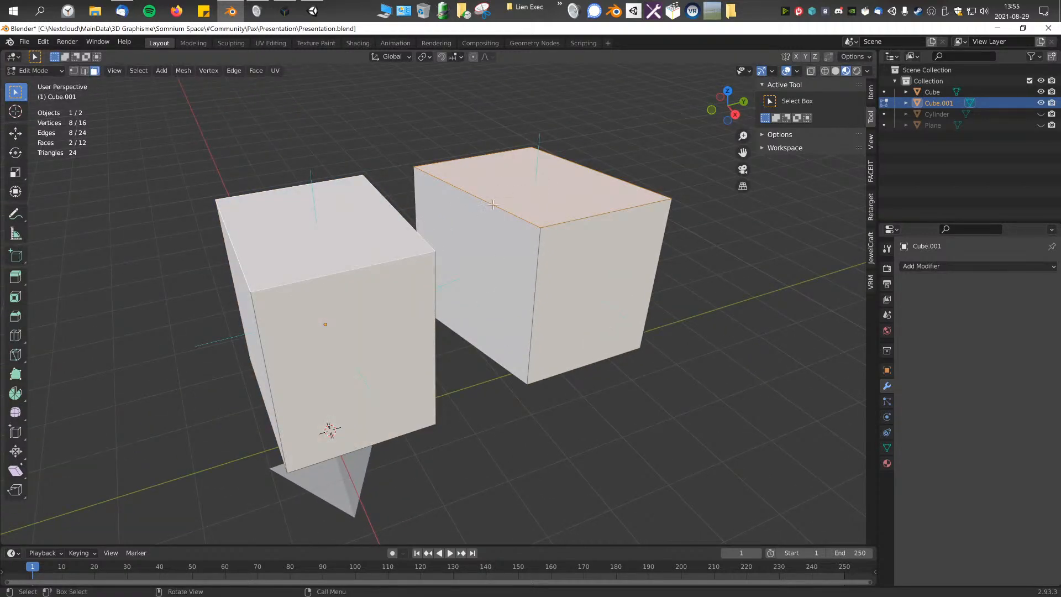
key(ctrl+KP_Add)
key(KP_3)
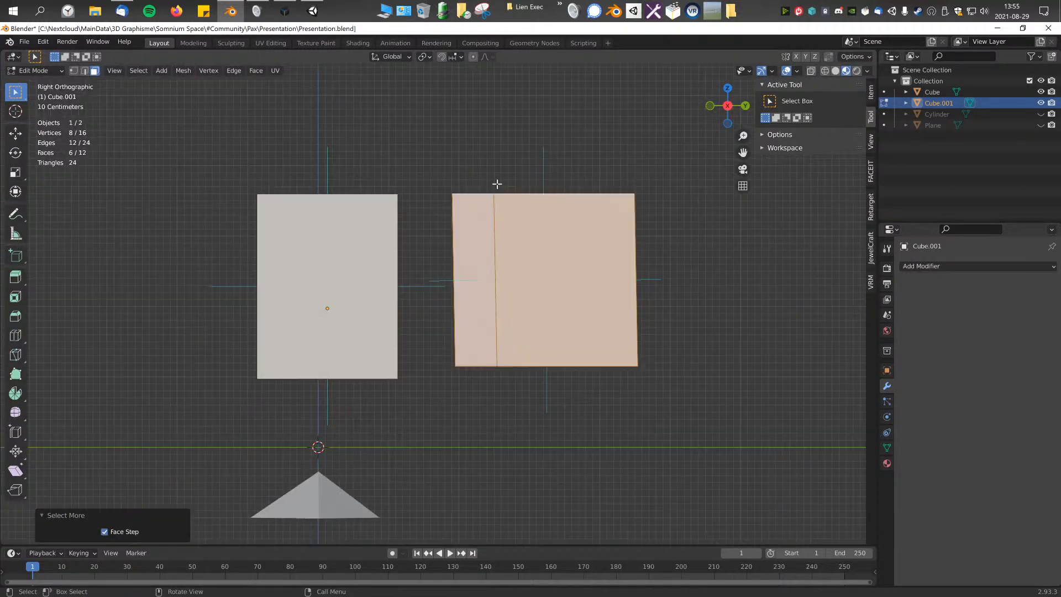
key(g)
click(519, 265)
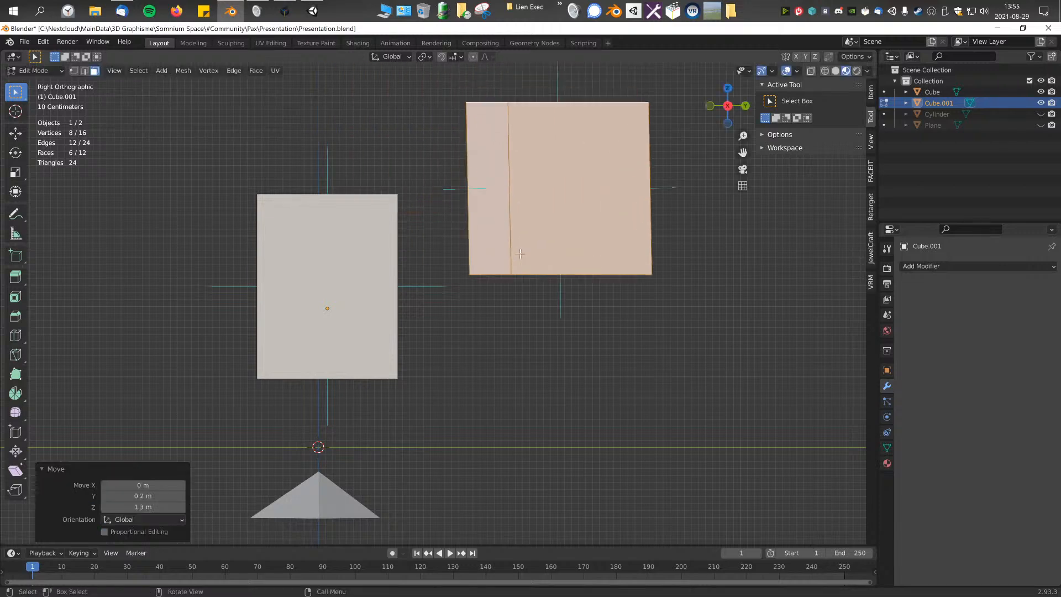
key(ctrl+z)
Step: Turn on snapping and set the snap target to Face
shift+middle_drag(388, 164, 387, 210)
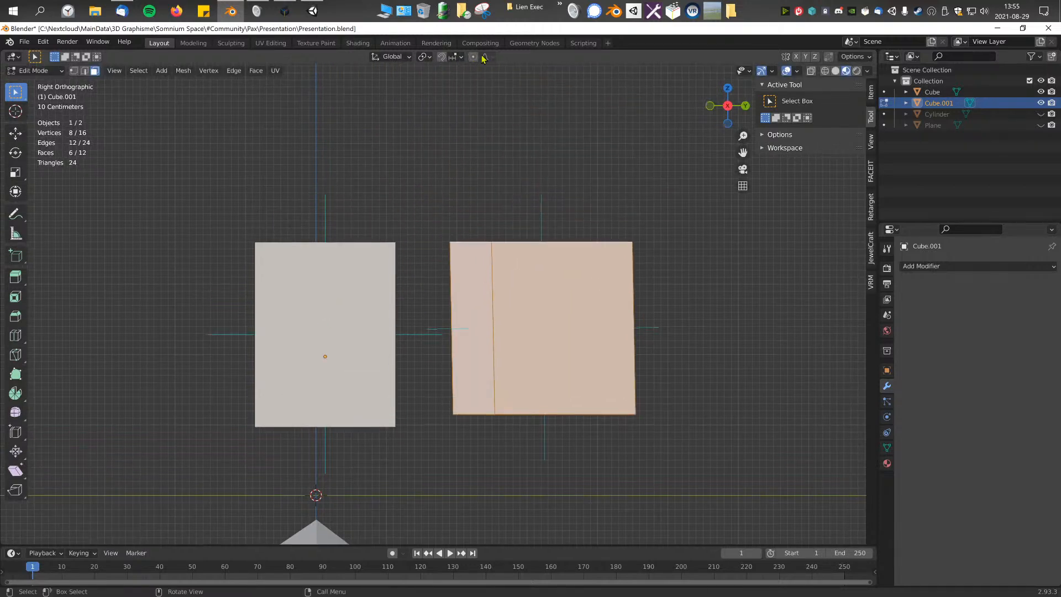
click(442, 58)
click(457, 57)
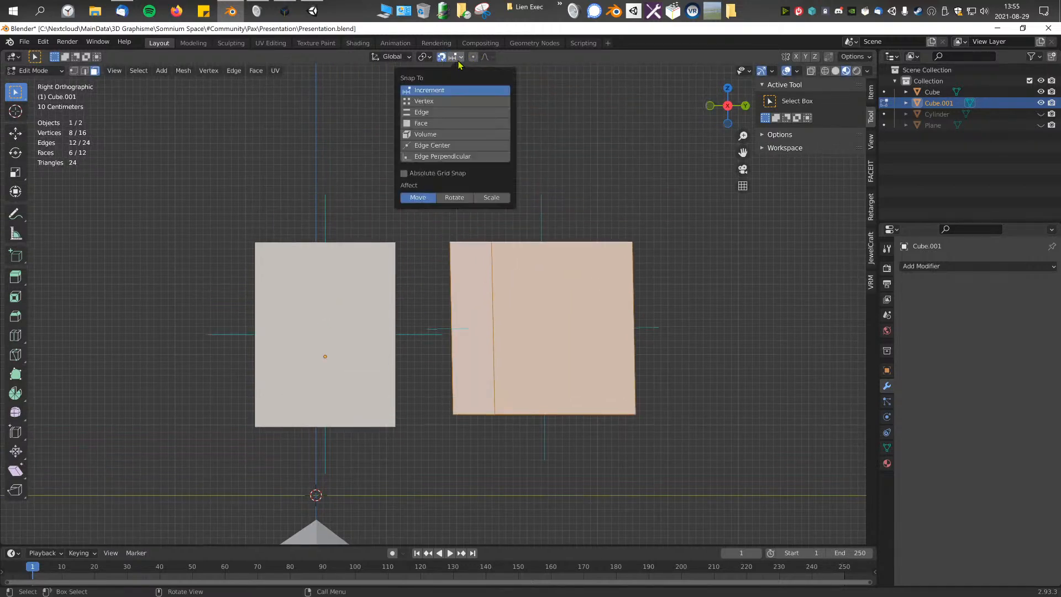
click(436, 123)
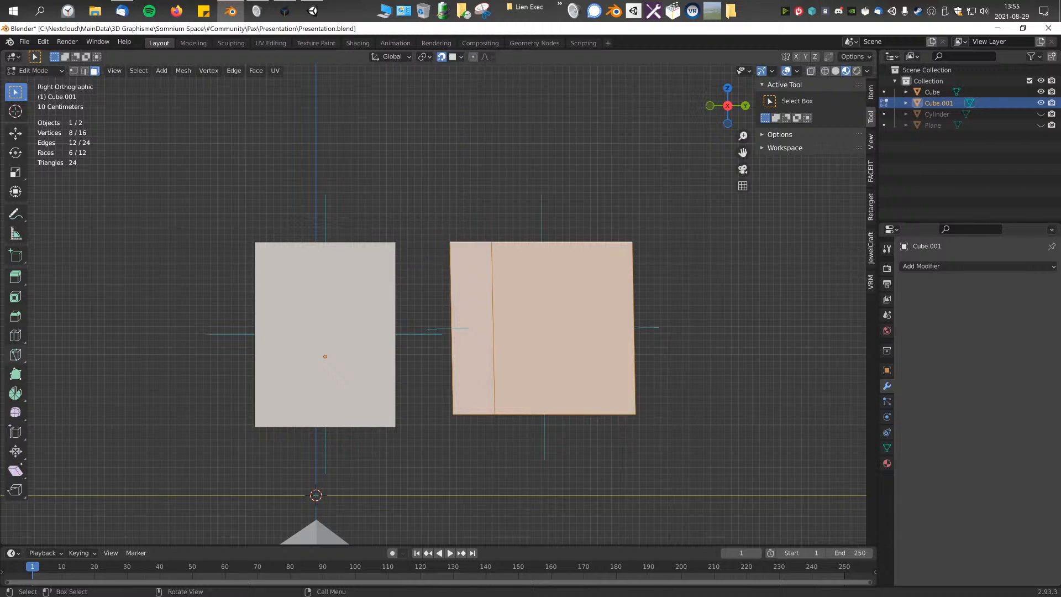
Step: Try partial face selections on the higher-Y cube and restore the selection of all its faces
middle_drag(407, 263, 528, 381)
key(ctrl+KP_Add)
click(526, 352)
click(526, 340)
key(l)
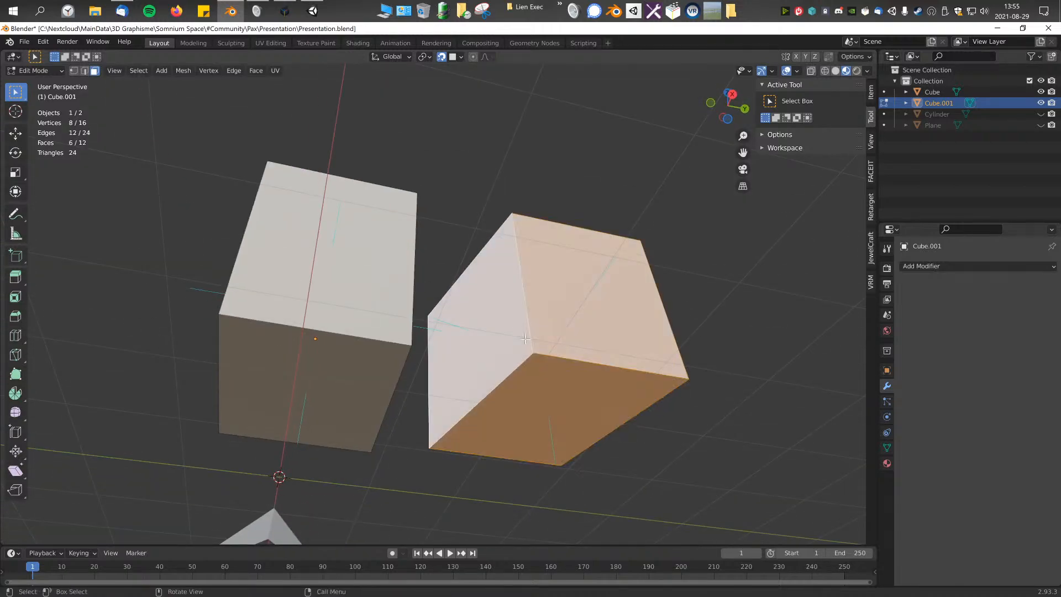
middle_drag(553, 336, 534, 231)
shift+click(553, 300)
middle_drag(553, 300, 542, 406)
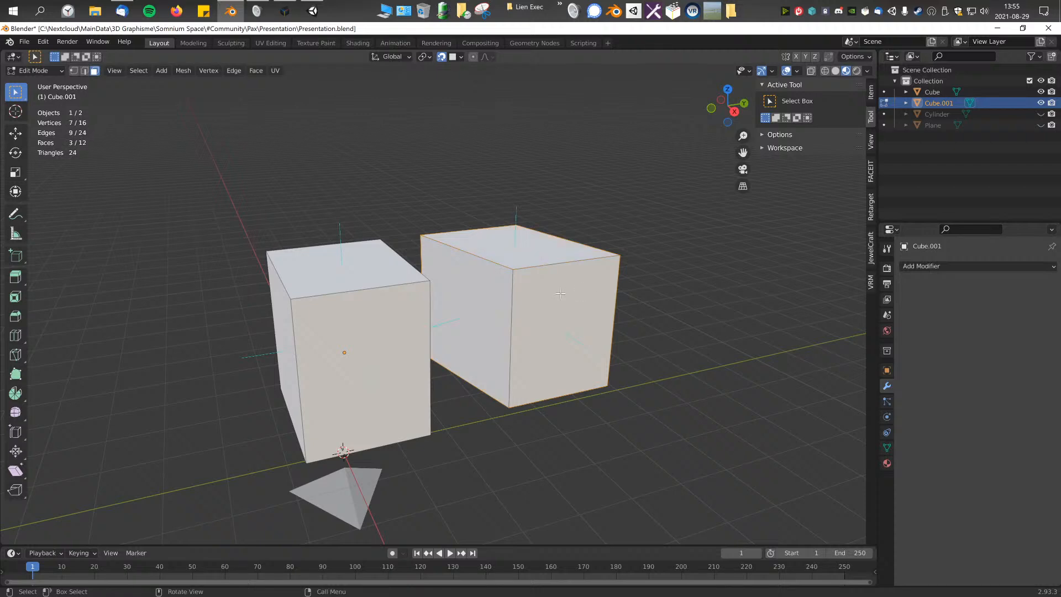
middle_drag(566, 291, 550, 295)
key(ctrl+z)
key(ctrl+z)
shift+click(556, 329)
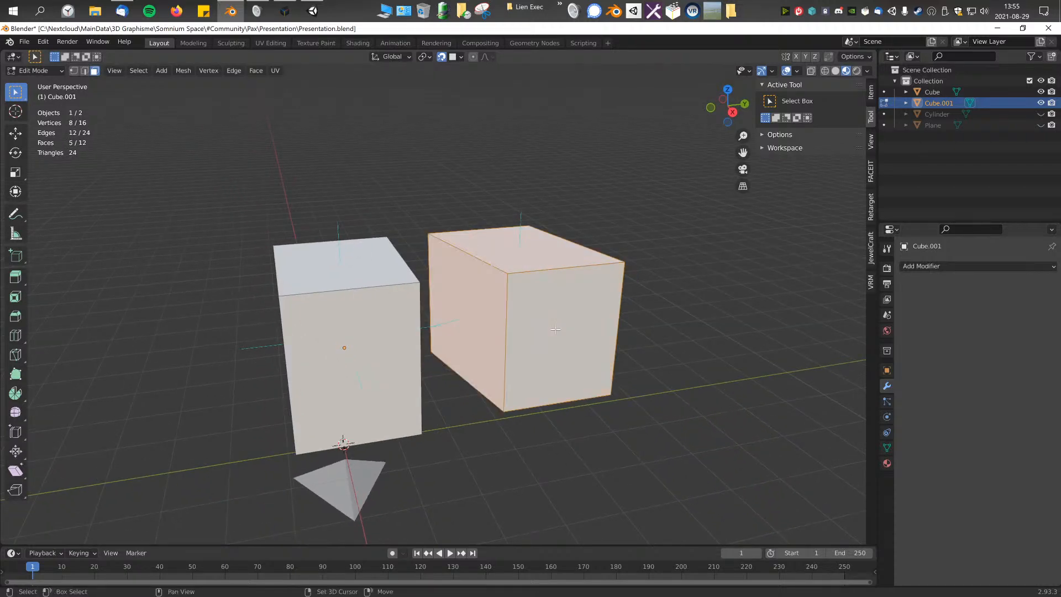
key(ctrl+z)
middle_drag(568, 340, 555, 500)
shift+click(549, 338)
Step: Try moving the whole higher-Y cube with face snapping and undo the move
scroll(377, 346, up, 3)
scroll(535, 413, down, 4)
key(g)
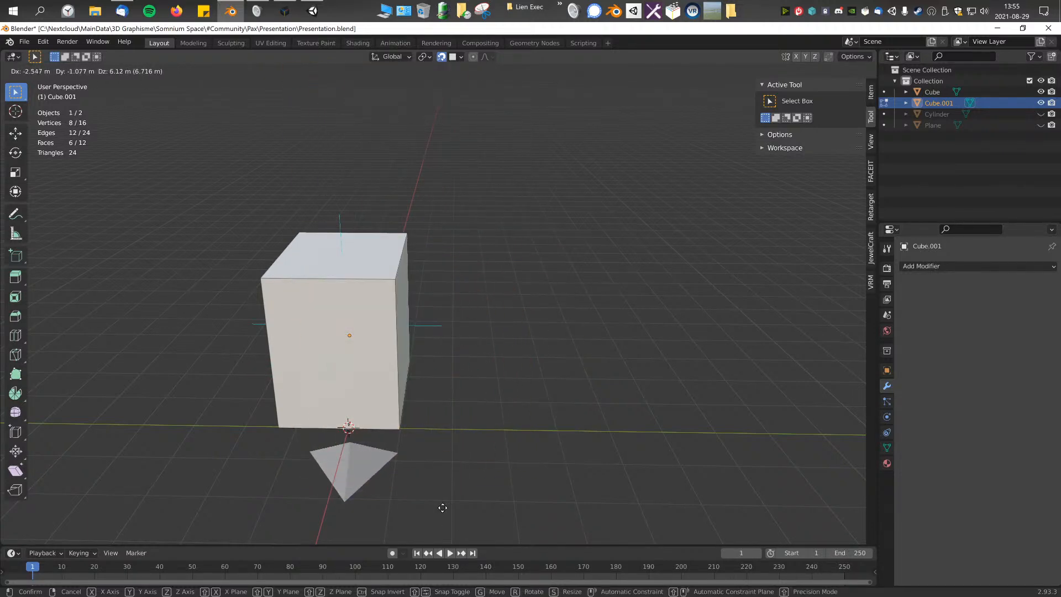
click(441, 450)
key(ctrl+z)
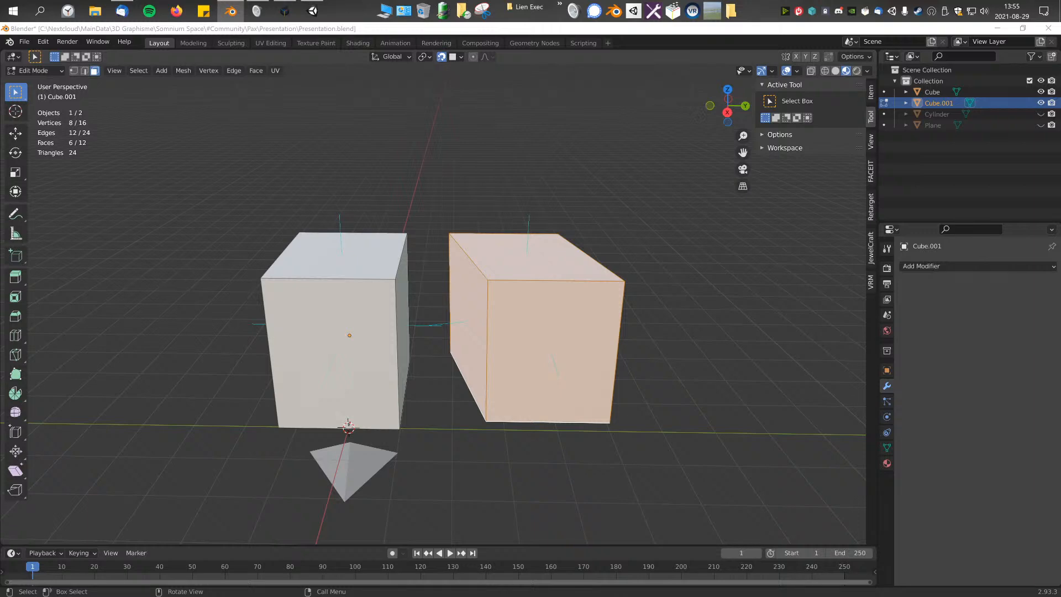
Step: Select only the front face of the higher-Y cube, try moving it with face snapping, and undo the move
click(527, 351)
key(g)
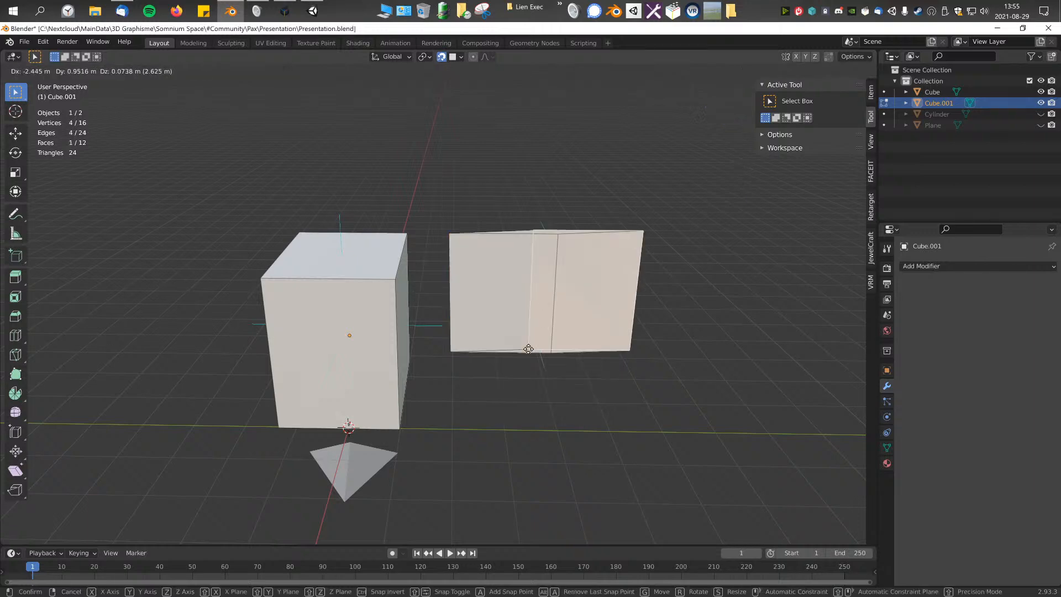
click(495, 349)
key(ctrl+z)
Step: Try scaling the front faces of both cubes to 0 along Z and undo the scaling
shift+click(355, 378)
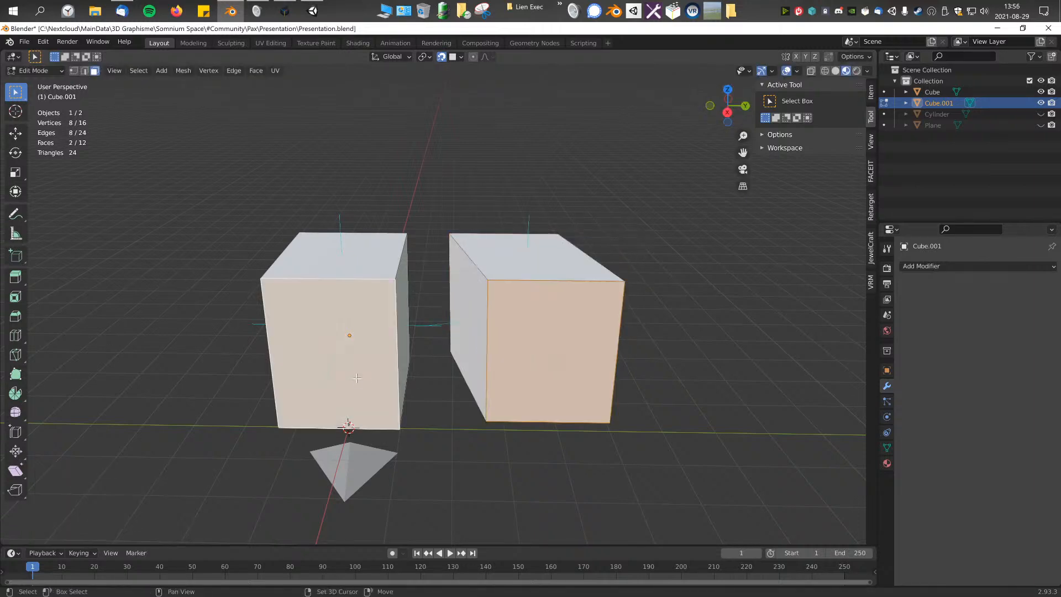
key(s)
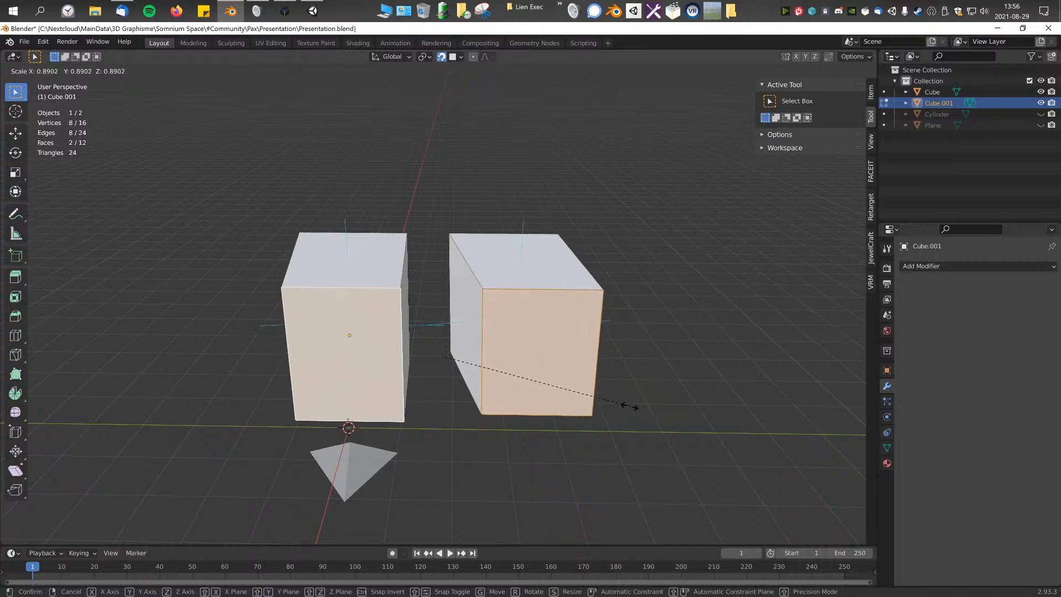
key(z)
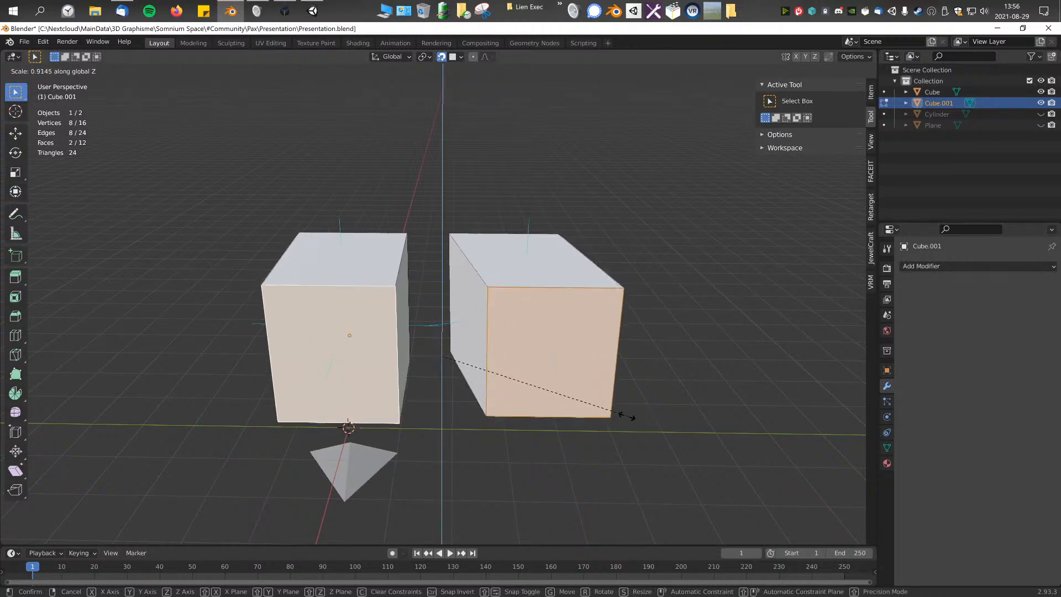
text(0)
key(Return)
middle_drag(633, 425, 506, 347)
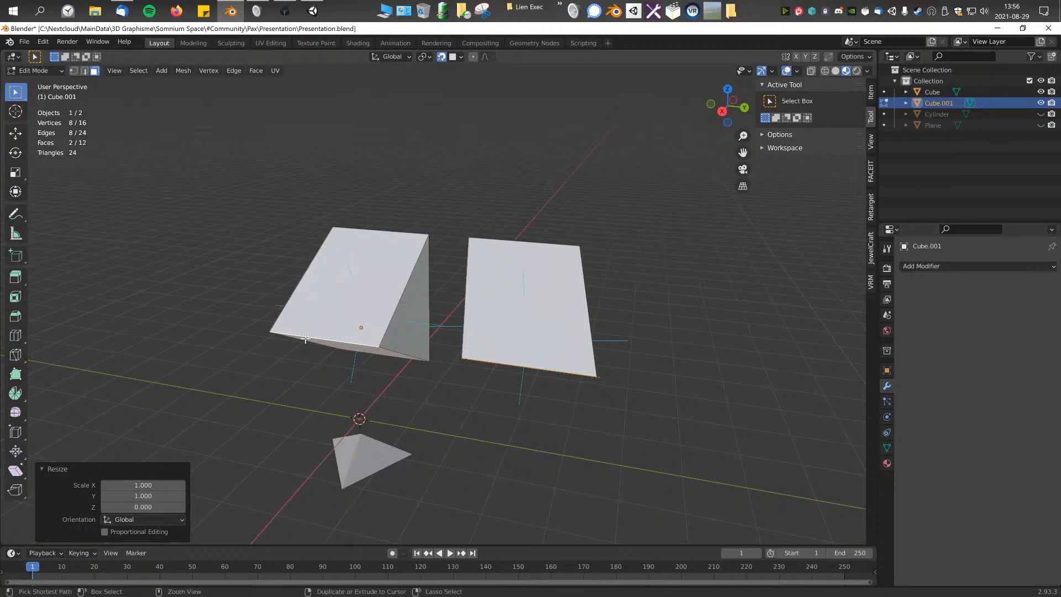
key(ctrl+z)
Step: Select the front face of the higher-Y cube and try snapping it onto the other cube's faces, undoing each move
middle_drag(475, 373, 451, 336)
click(501, 376)
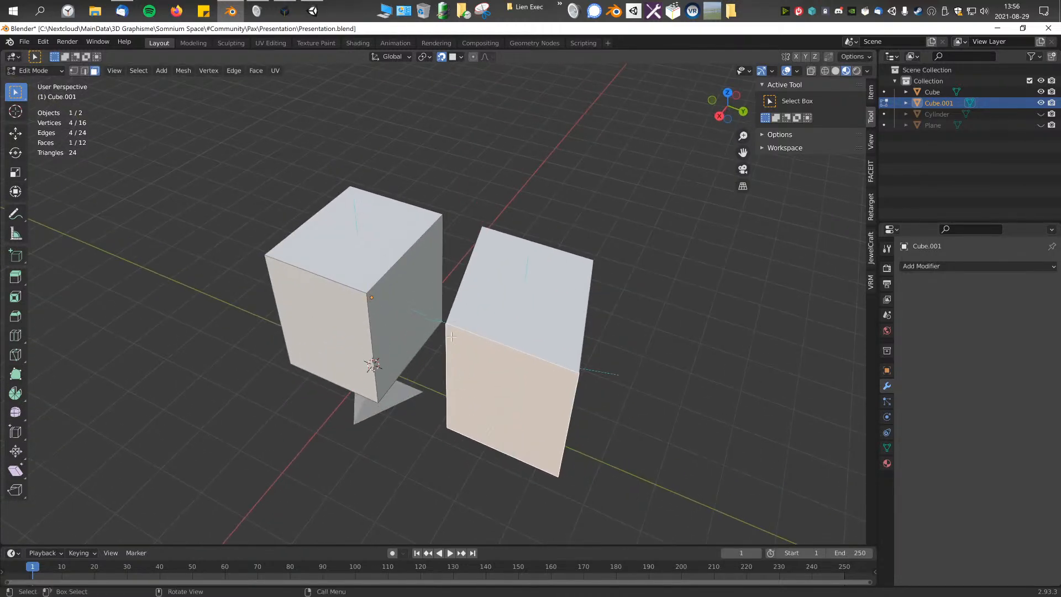
click(459, 57)
key(g)
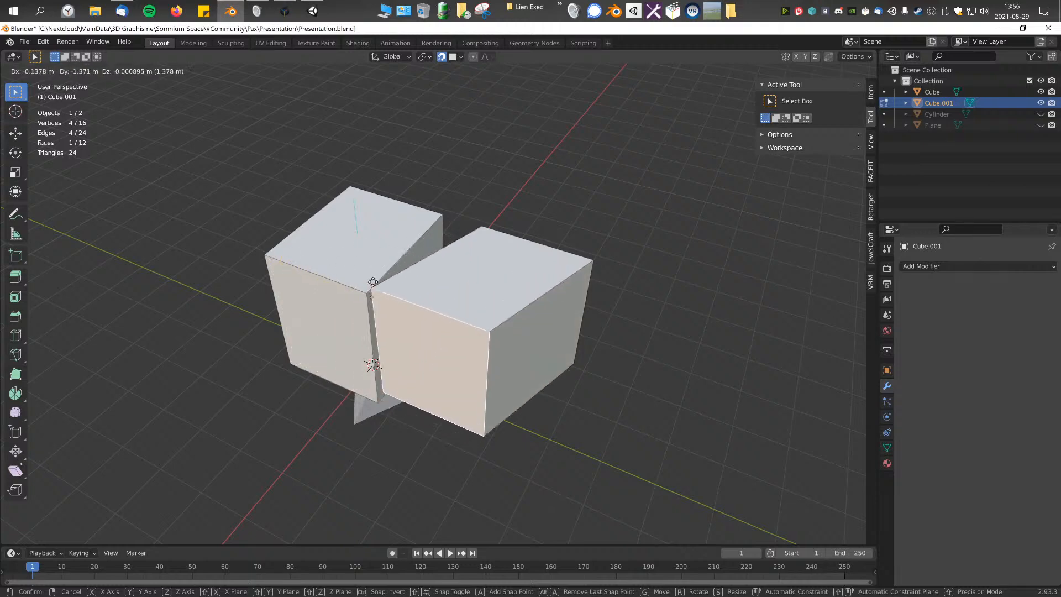
click(339, 305)
middle_drag(339, 306, 443, 346)
scroll(412, 203, up, 2)
key(ctrl+z)
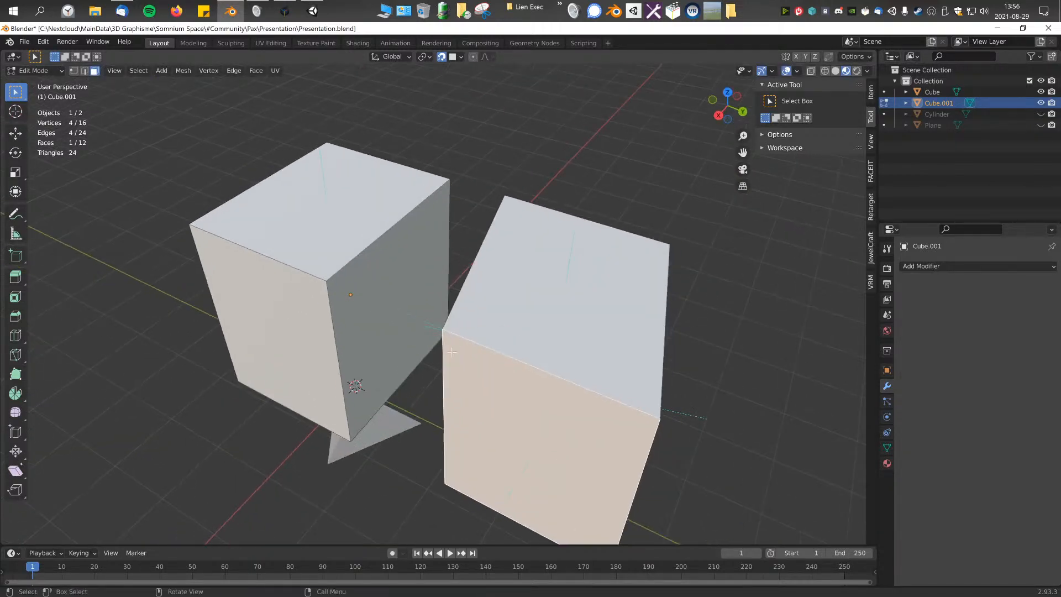
key(g)
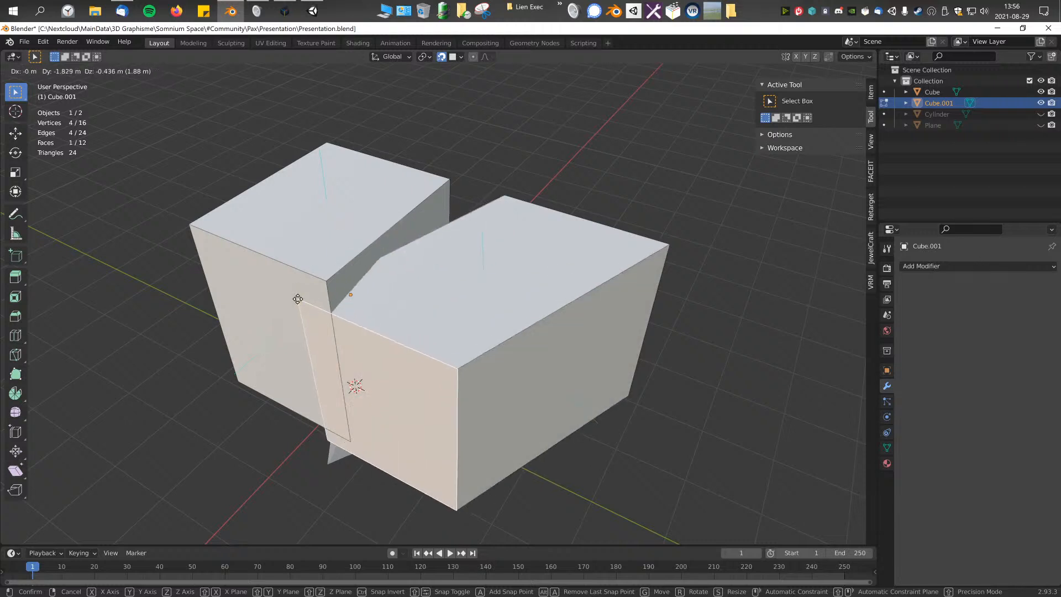
click(301, 347)
key(ctrl+z)
Step: Set the snap target to Edge, try moving the selected front face to the other cube's edge, and cancel the move
click(453, 57)
click(457, 106)
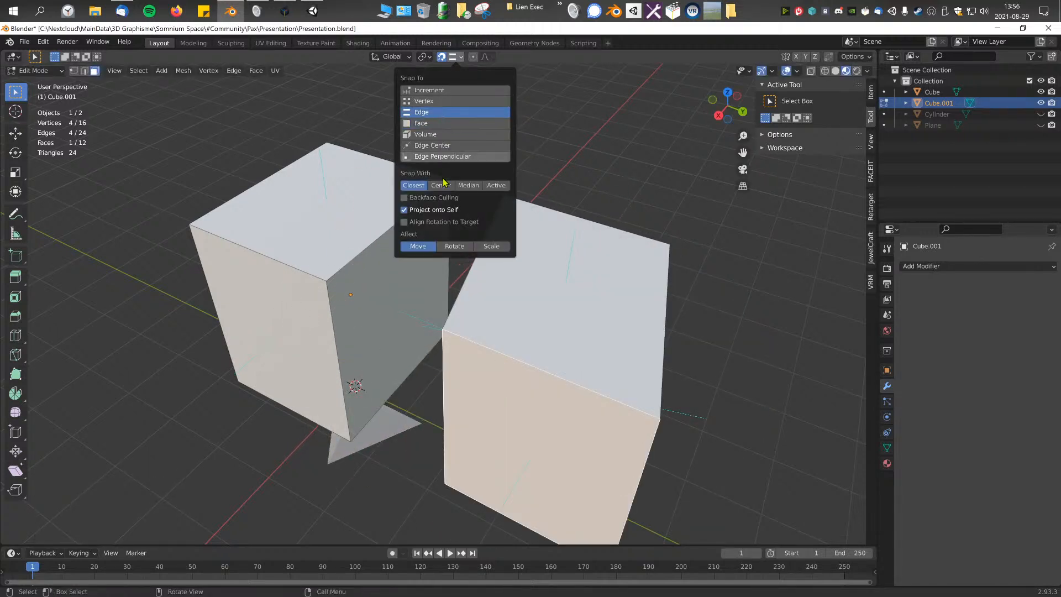
key(g)
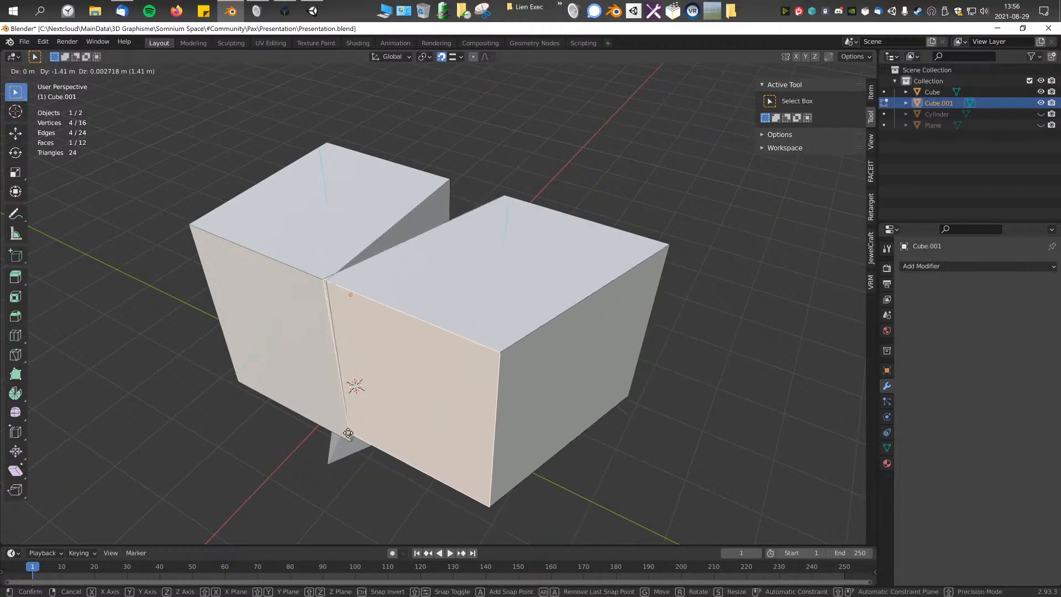
key(Escape)
Step: Set the snap target to Volume, try moving the selected front face onto the other cube, and undo the move
click(454, 56)
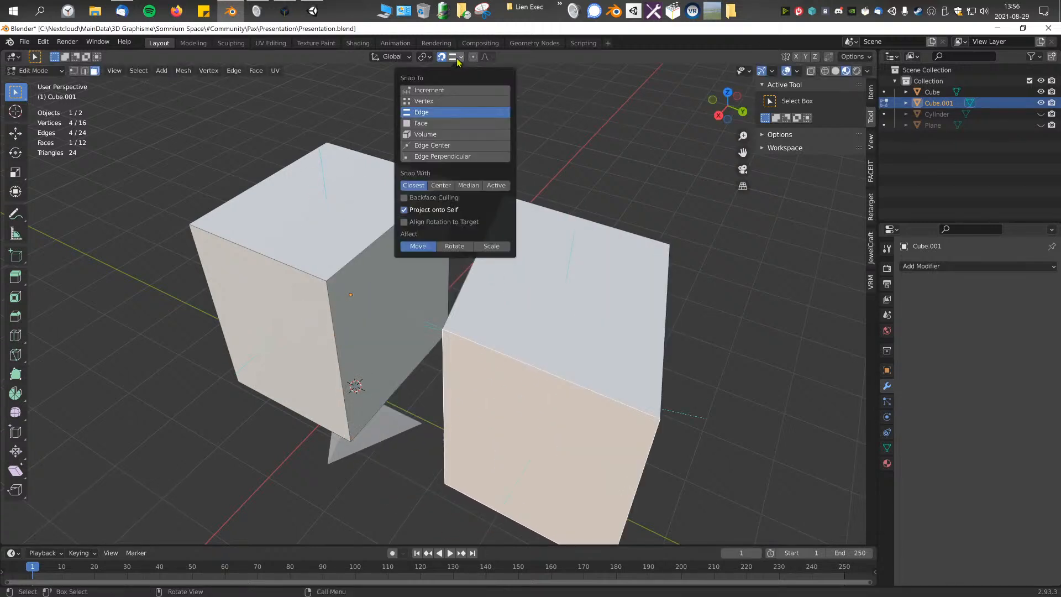
click(436, 134)
key(g)
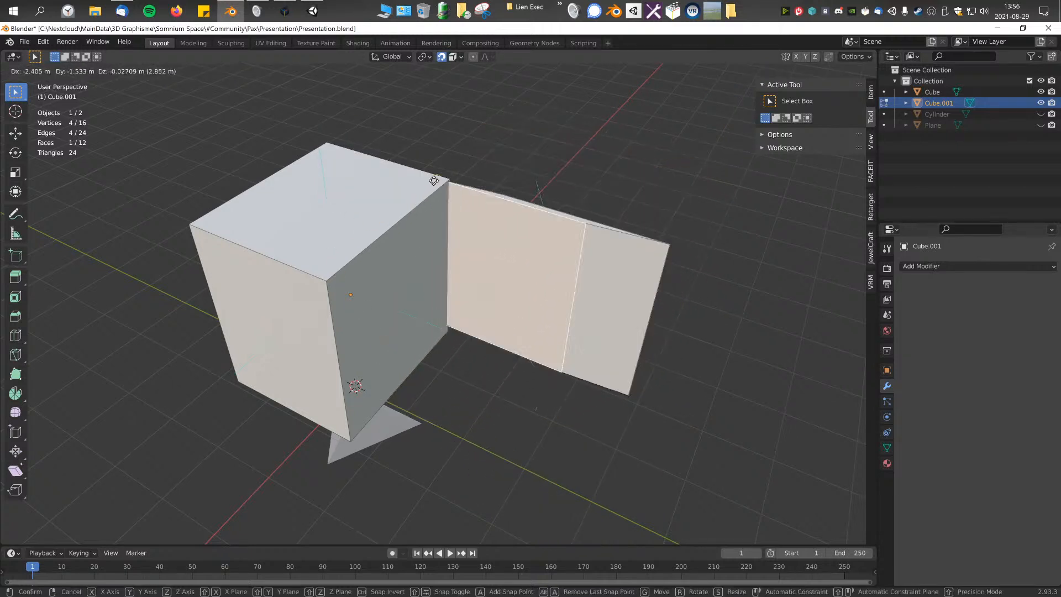
click(281, 284)
key(ctrl+z)
Step: Set the snap target to Edge Center, try moving the selected front face to the other cube, and undo the move
click(455, 57)
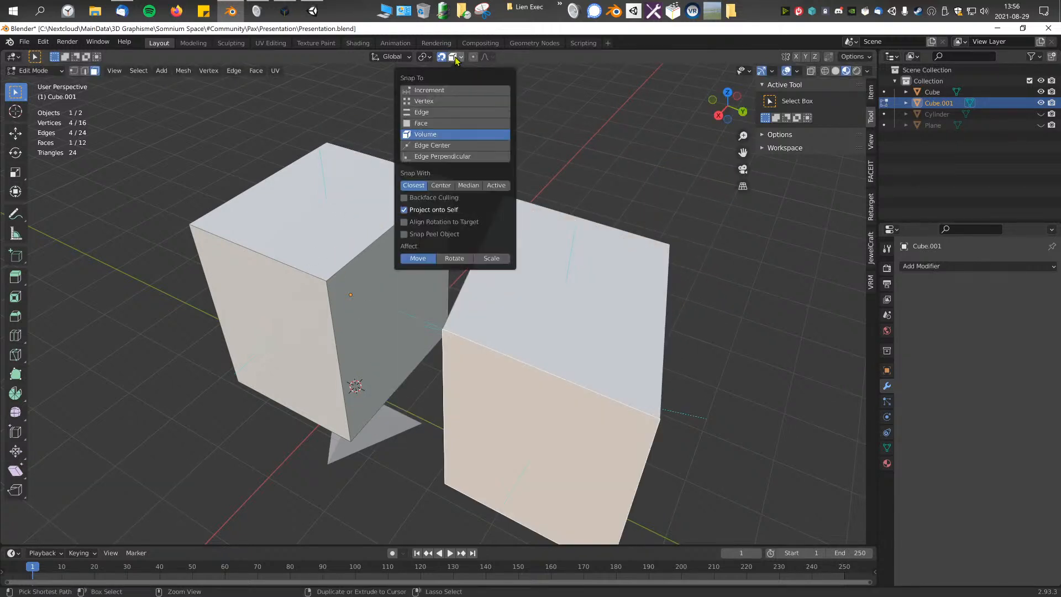
click(471, 146)
key(g)
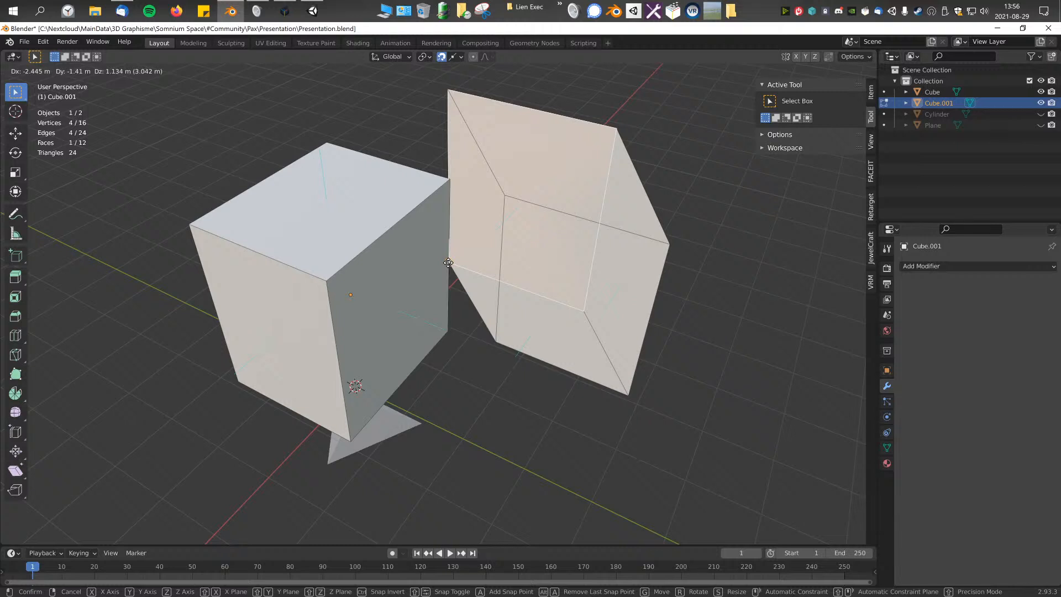
click(448, 263)
key(ctrl+z)
Step: Set the snap target to Edge Perpendicular, try moving the selected front face against the other cube, and undo the move
click(454, 56)
click(448, 157)
key(g)
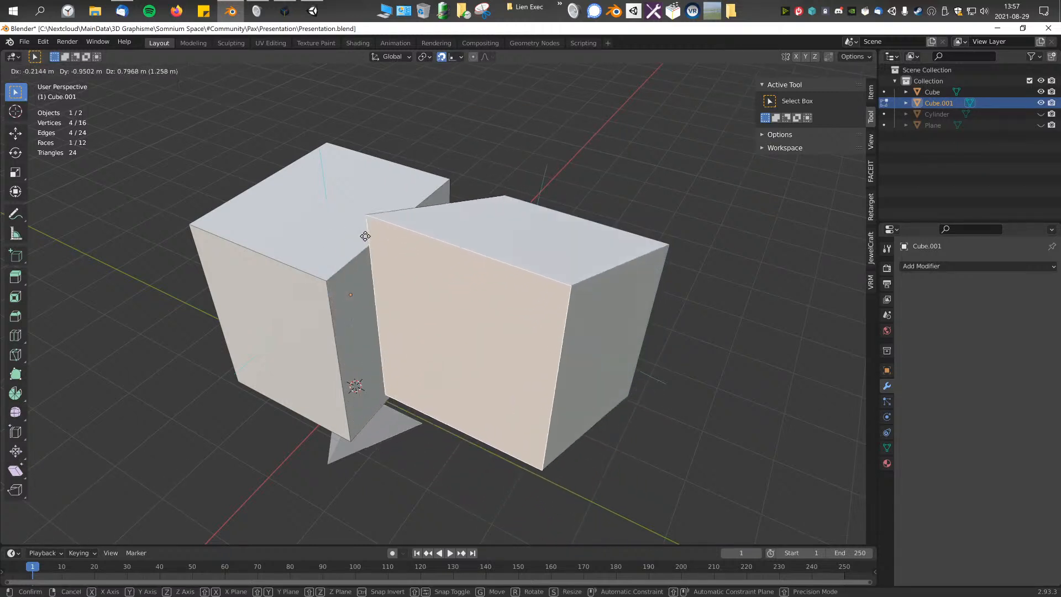
click(352, 383)
key(ctrl+z)
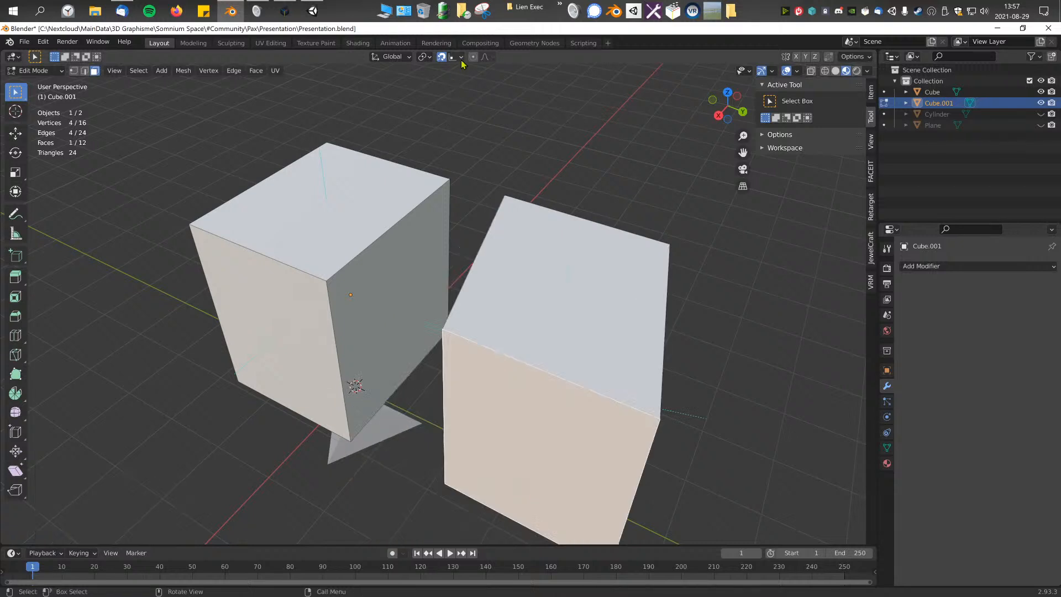
Step: Set the snap target to Face, try moving the selected face onto the other cube's front face, and undo the move
click(461, 56)
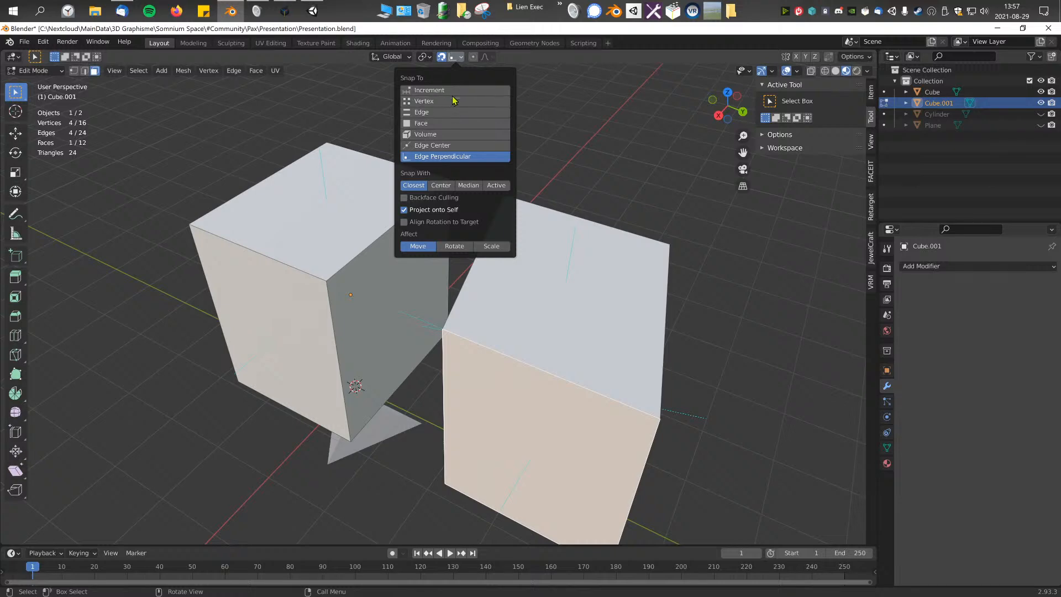
click(430, 124)
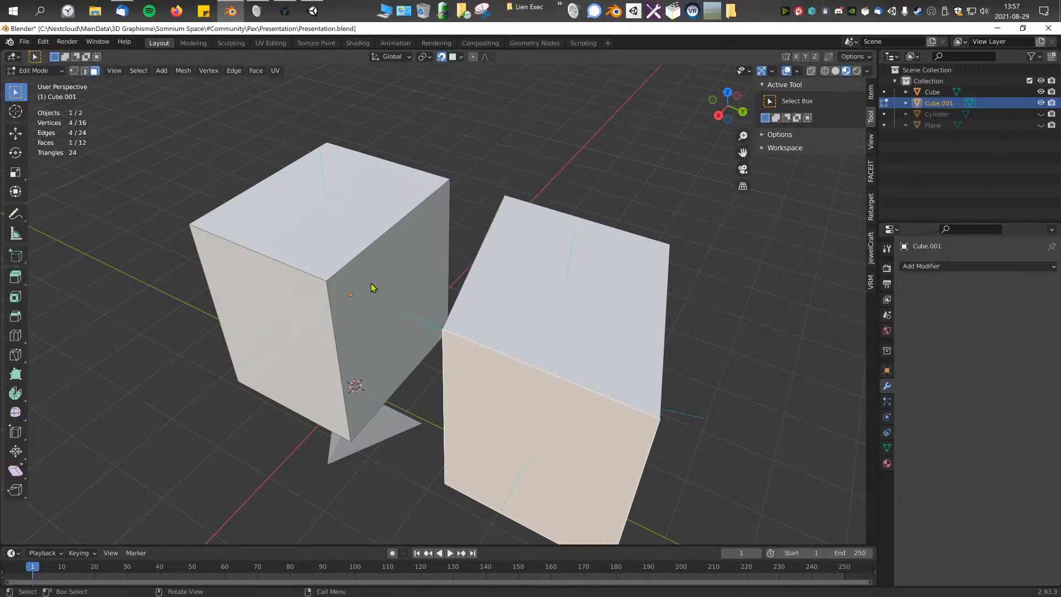
key(g)
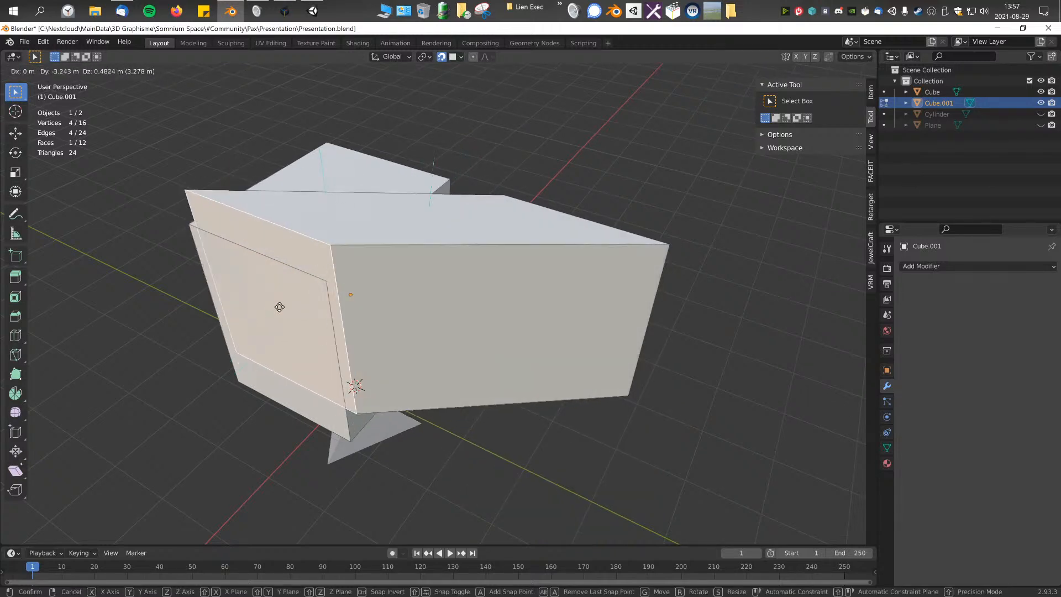
click(281, 319)
key(ctrl+z)
Step: Set Snap With to Center, try snapping the selected face onto the other cube's front face, and undo the move
click(461, 57)
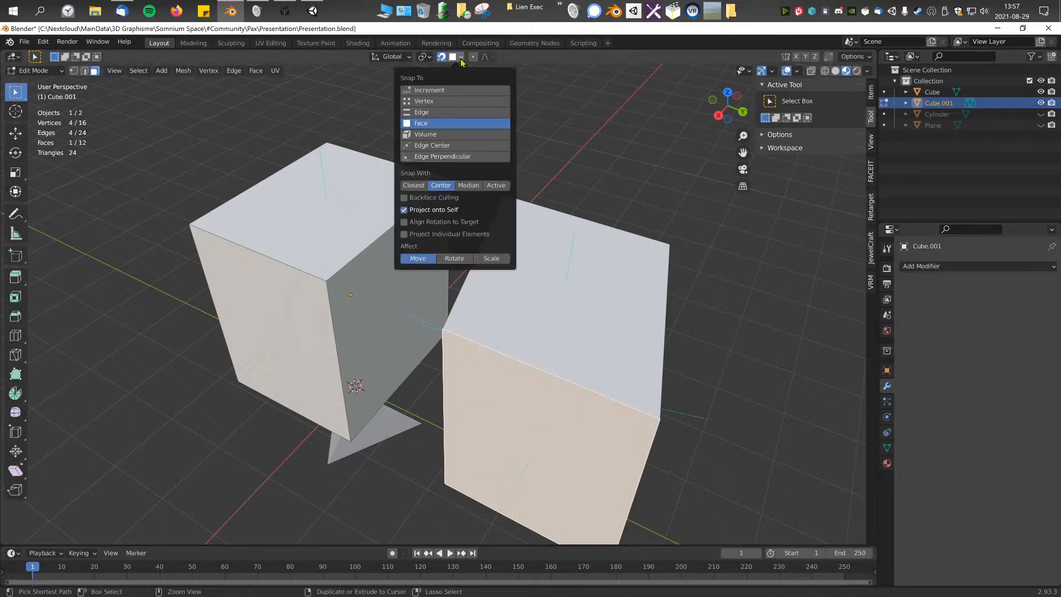
key(g)
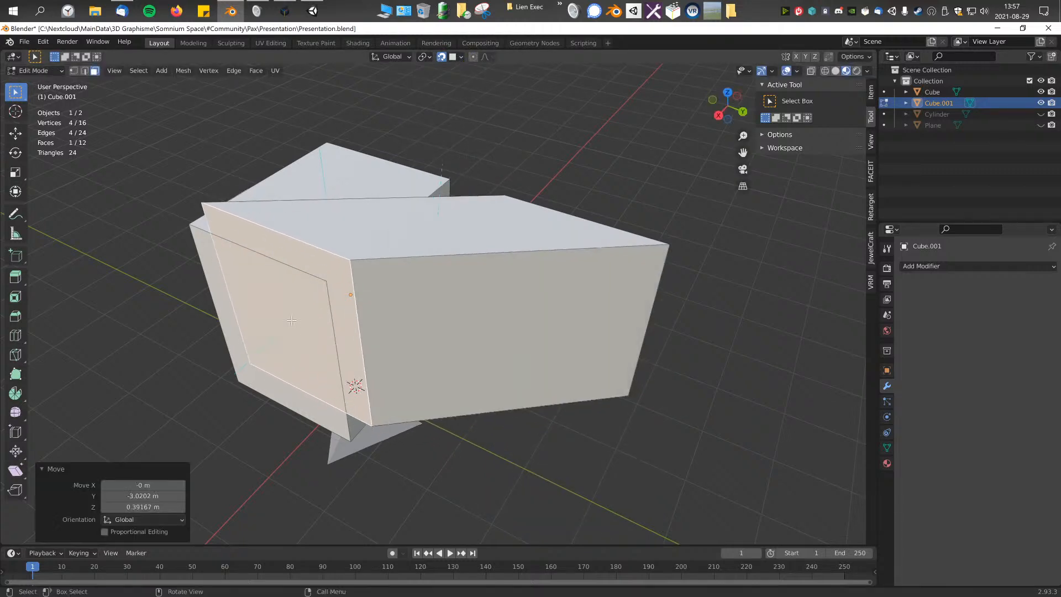
click(291, 320)
key(ctrl+z)
Step: Try the same face move with Snap With set to Active, undo it, and set Snap With to Closest
click(459, 60)
key(g)
click(288, 320)
key(ctrl+z)
click(457, 61)
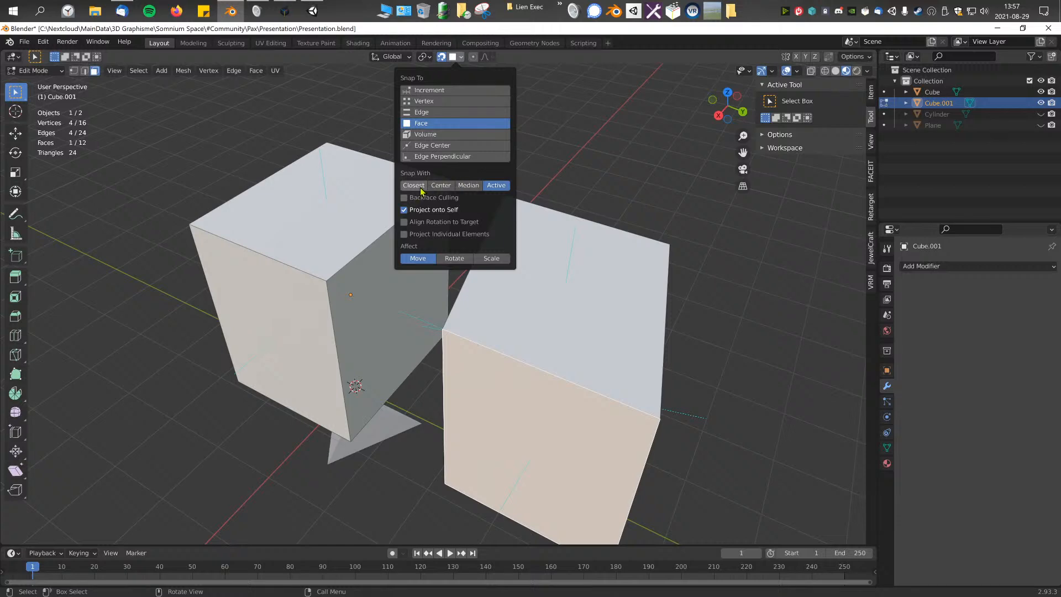
click(413, 186)
Step: Return to Object Mode and delete the object containing the two cubes
scroll(403, 202, down, 6)
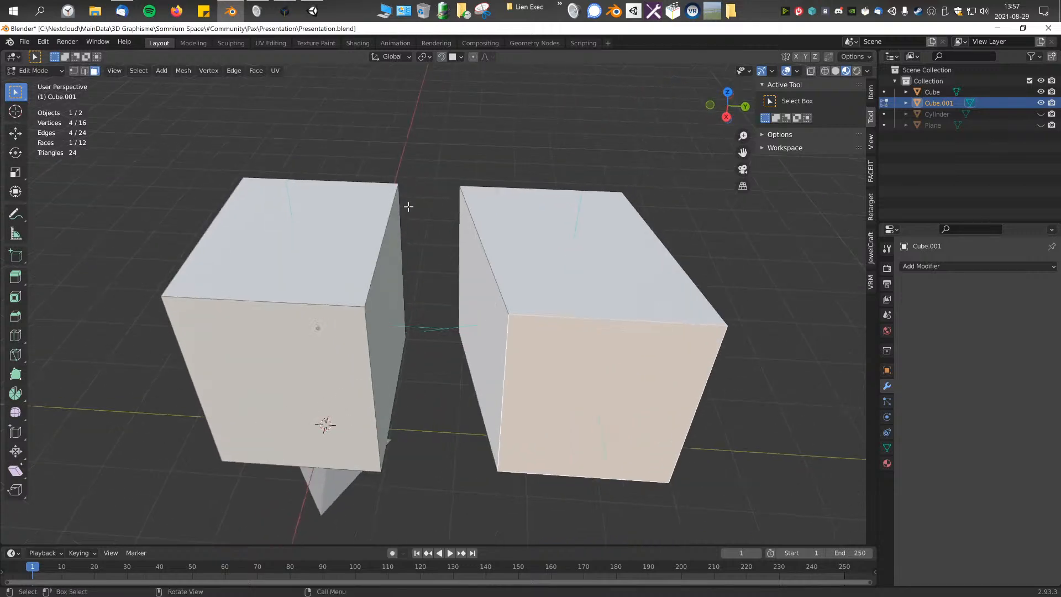
key(Tab)
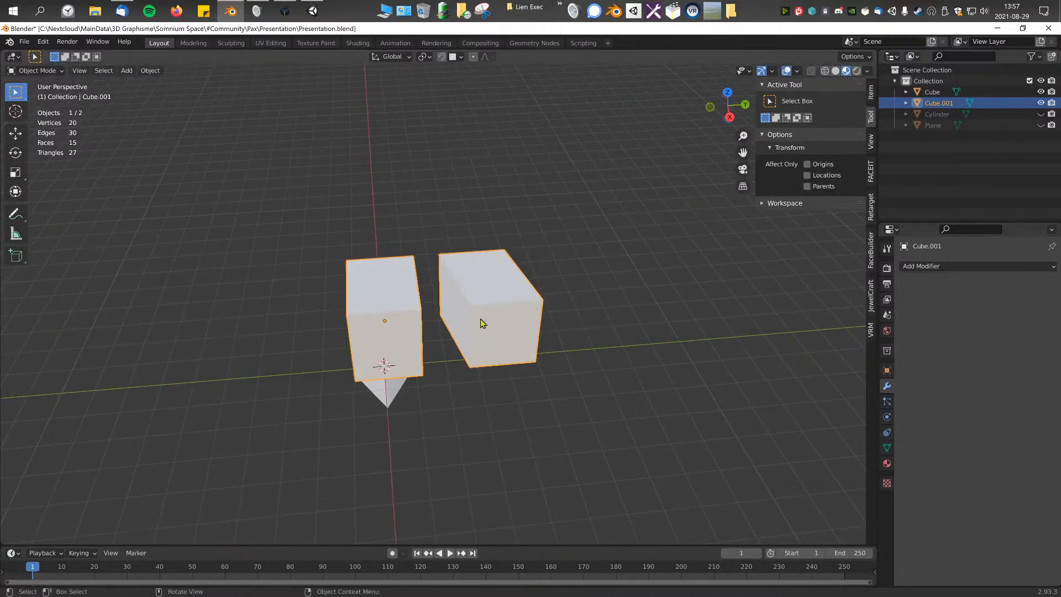
key(Delete)
Step: Select the remaining pyramid, enter Edit Mode, and extend a one-face selection to all of its faces
click(381, 388)
middle_drag(382, 387, 309, 280)
key(Tab)
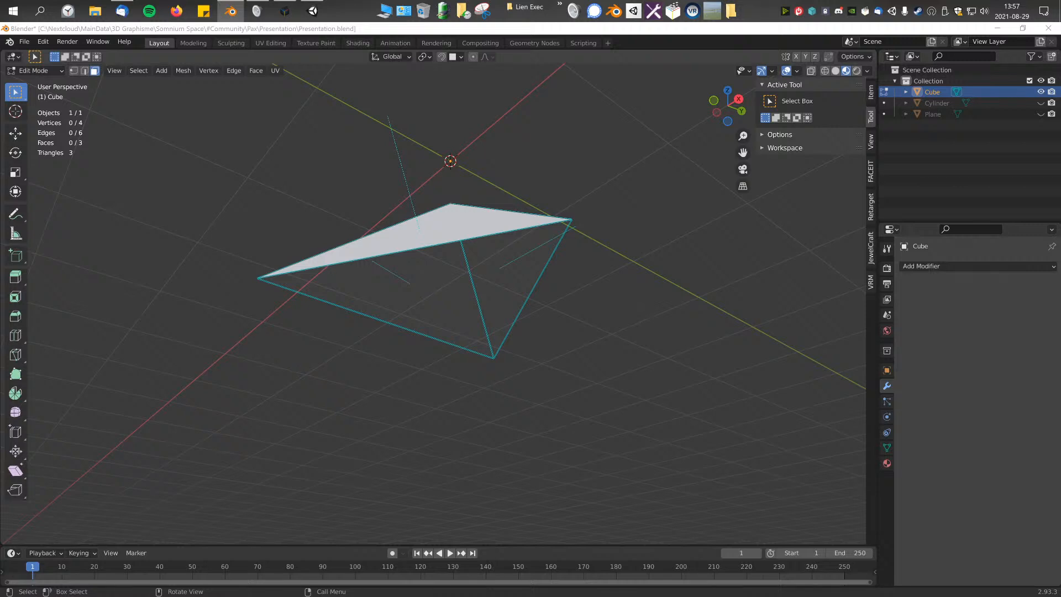
middle_drag(431, 270, 431, 312)
click(426, 251)
key(ctrl+KP_Add)
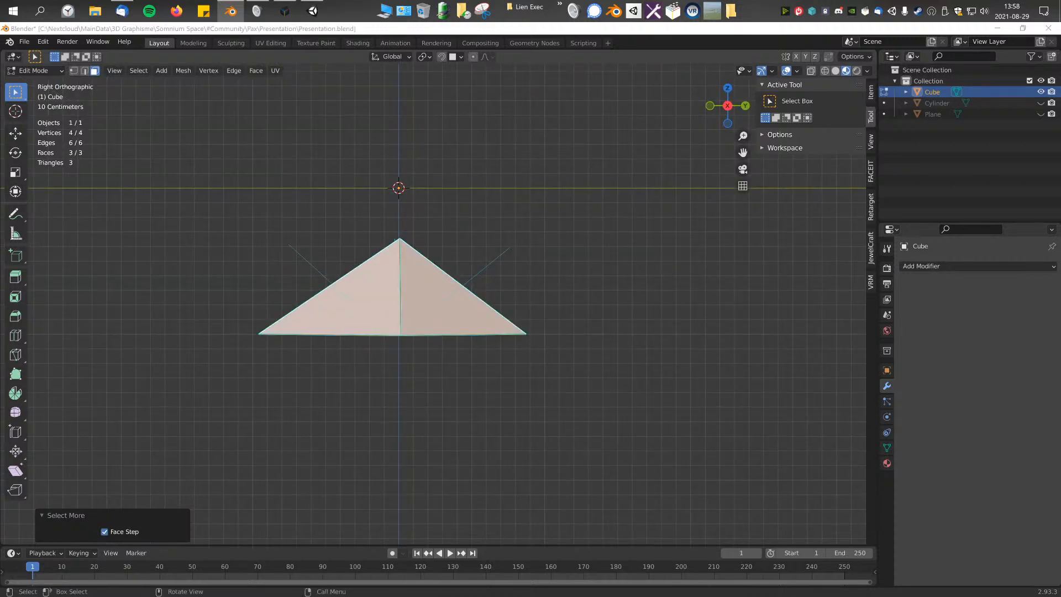
middle_drag(373, 253, 511, 281)
click(939, 266)
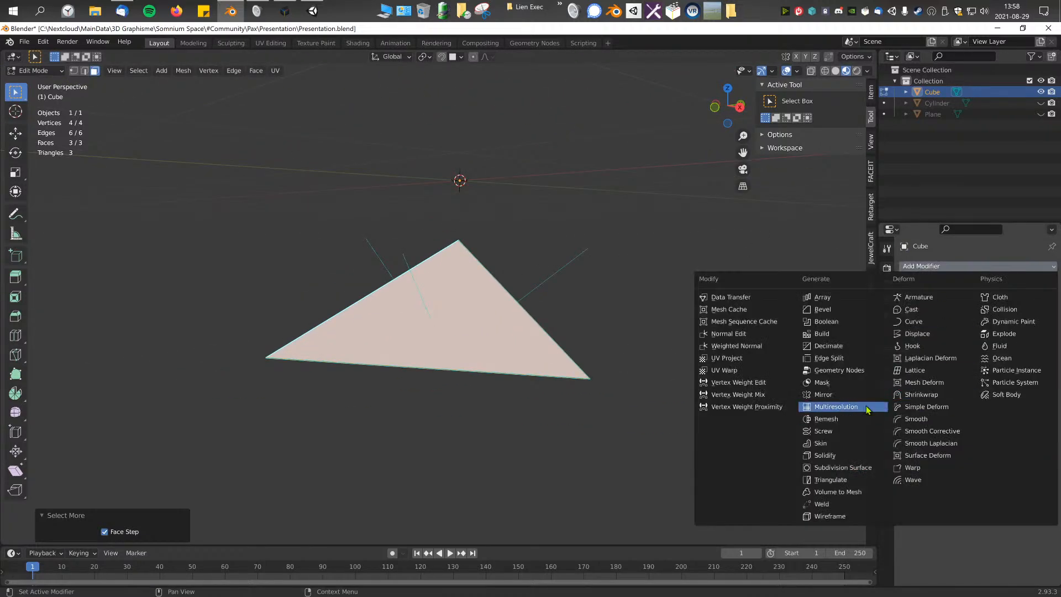
click(476, 311)
Step: Duplicate all three pyramid faces in the right view and shift the copy about -0.0008 m along Z
key(ctrl+KP_Add)
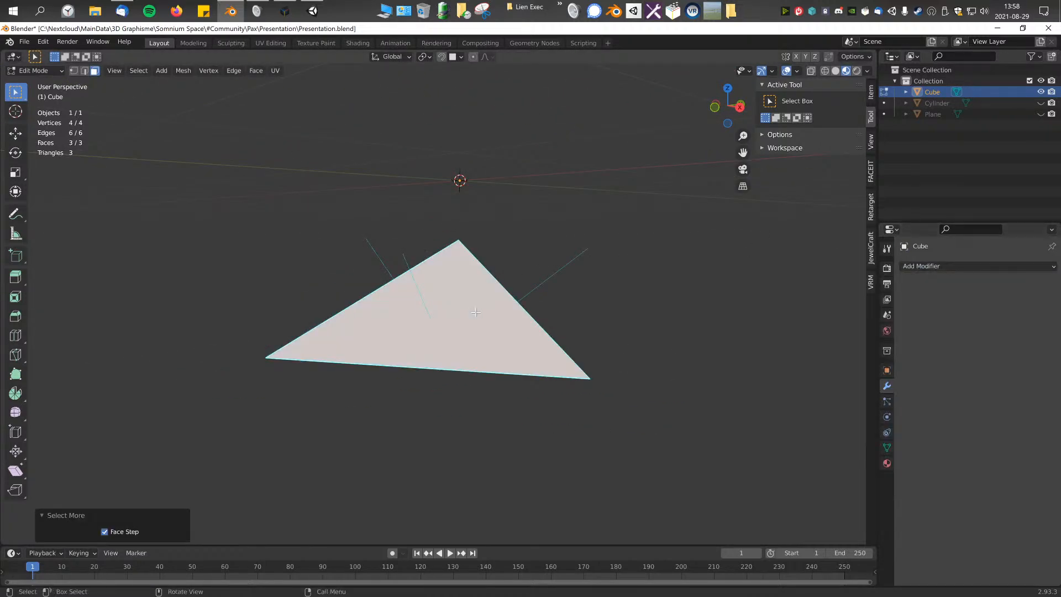
key(KP_3)
key(shift+d)
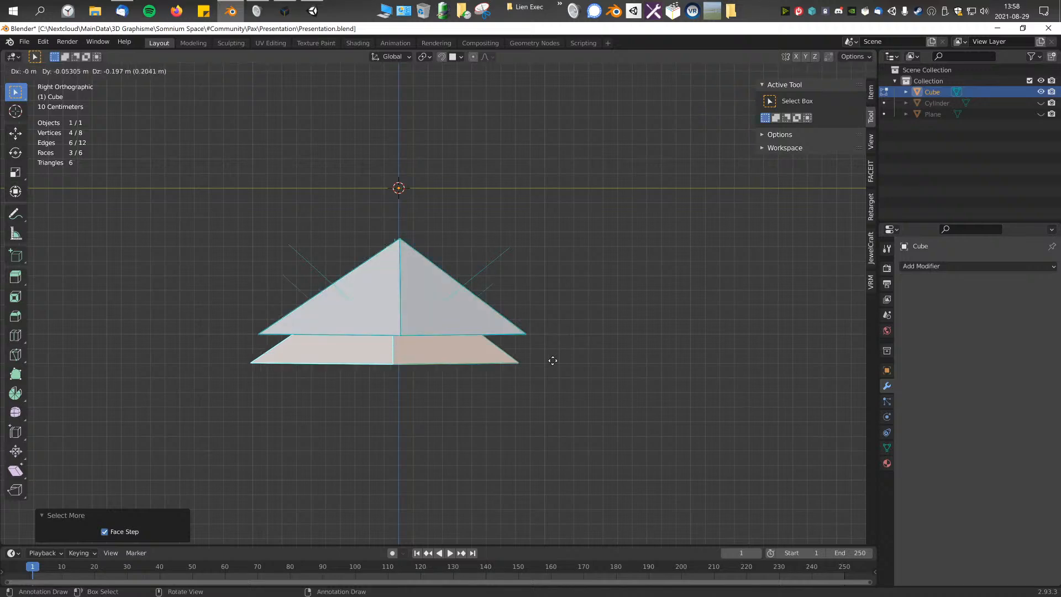
key(z)
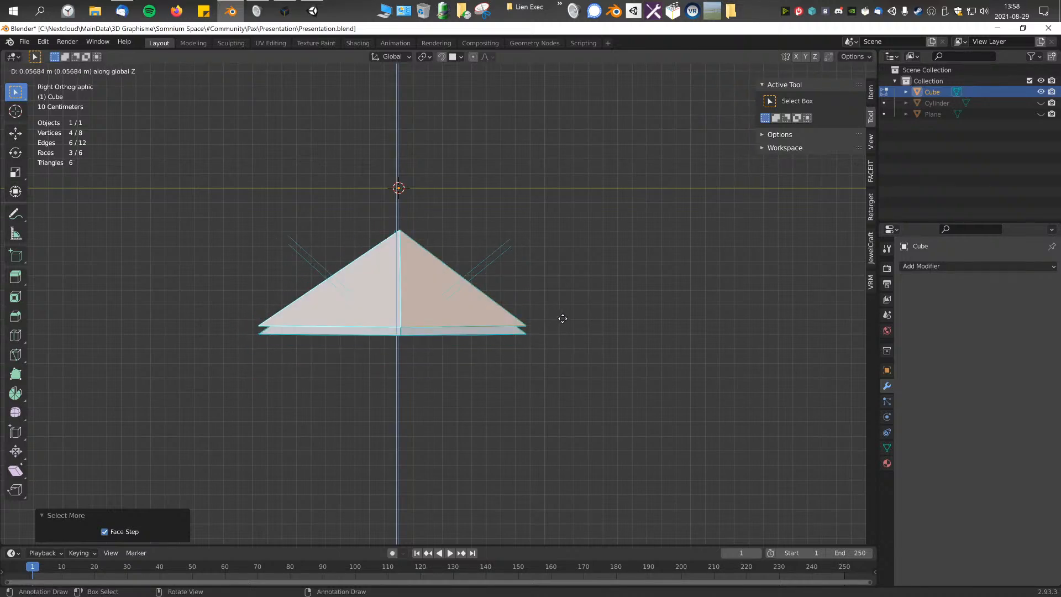
click(567, 338)
Step: Flip the normals of the duplicated pyramid faces and inspect both sides of the mesh
scroll(567, 337, up, 4)
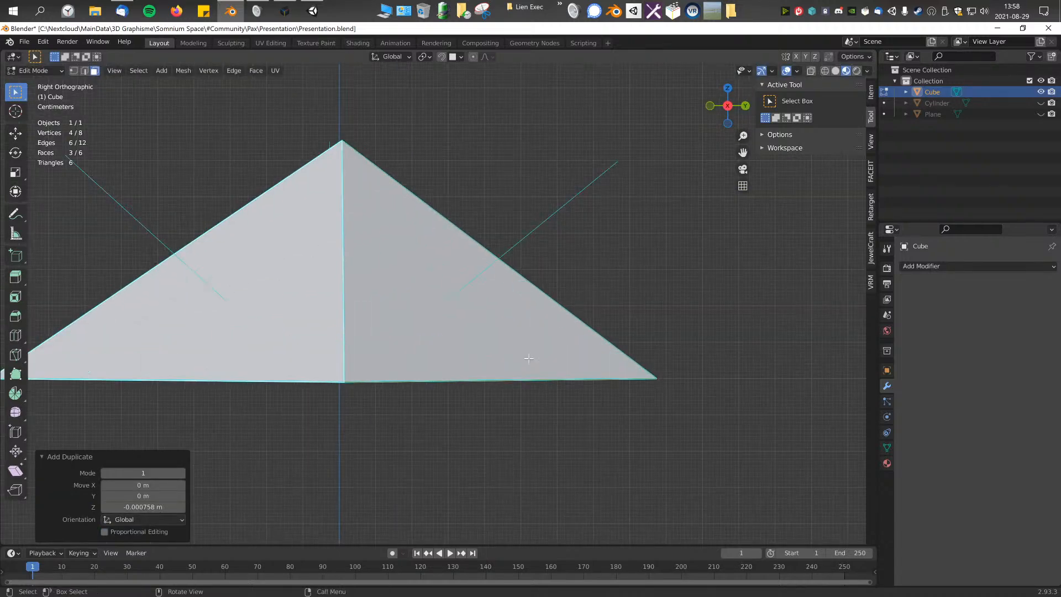
scroll(634, 359, down, 2)
key(alt+n)
click(634, 359)
middle_drag(561, 383, 404, 329)
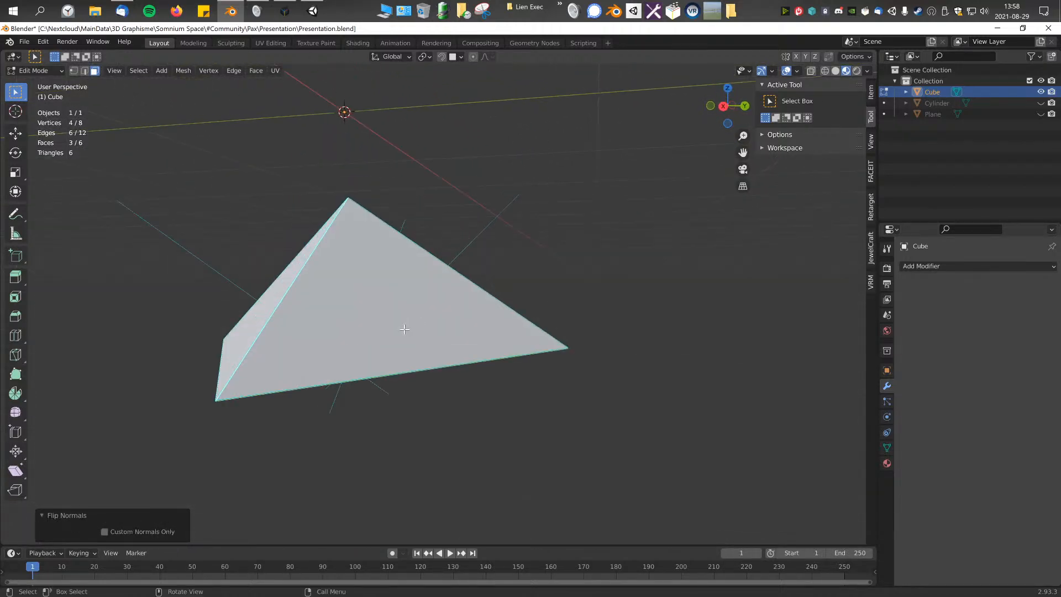
middle_drag(489, 219, 553, 254)
scroll(507, 279, down, 2)
scroll(507, 280, up, 3)
scroll(495, 275, down, 3)
Step: Select all of the pyramid's faces and look through the available normals operations without applying one
drag(326, 198, 549, 409)
key(a)
middle_drag(550, 410, 552, 337)
scroll(553, 337, down, 2)
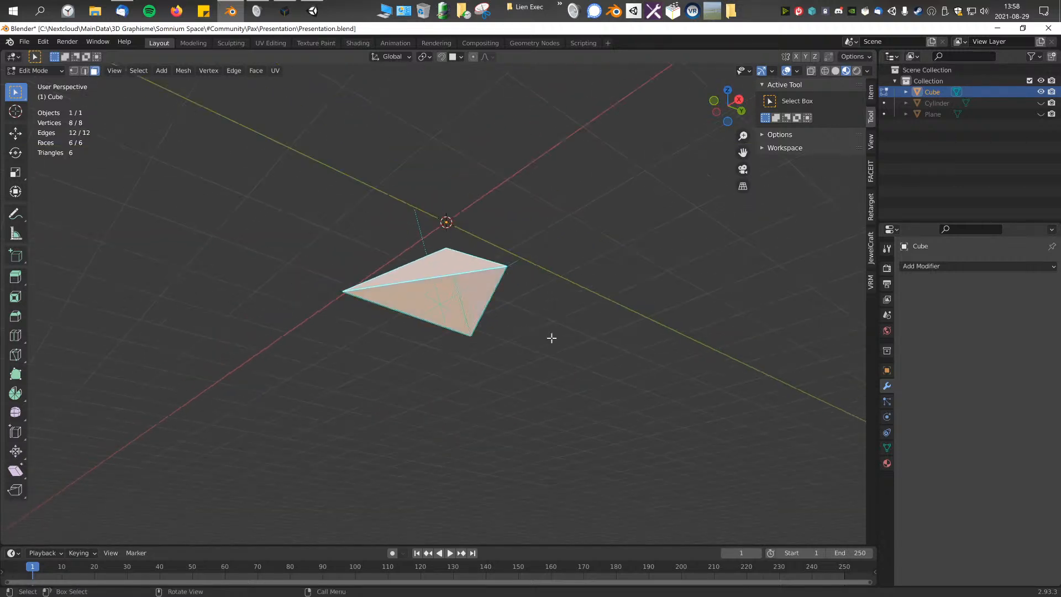
scroll(555, 333, up, 2)
key(alt+n)
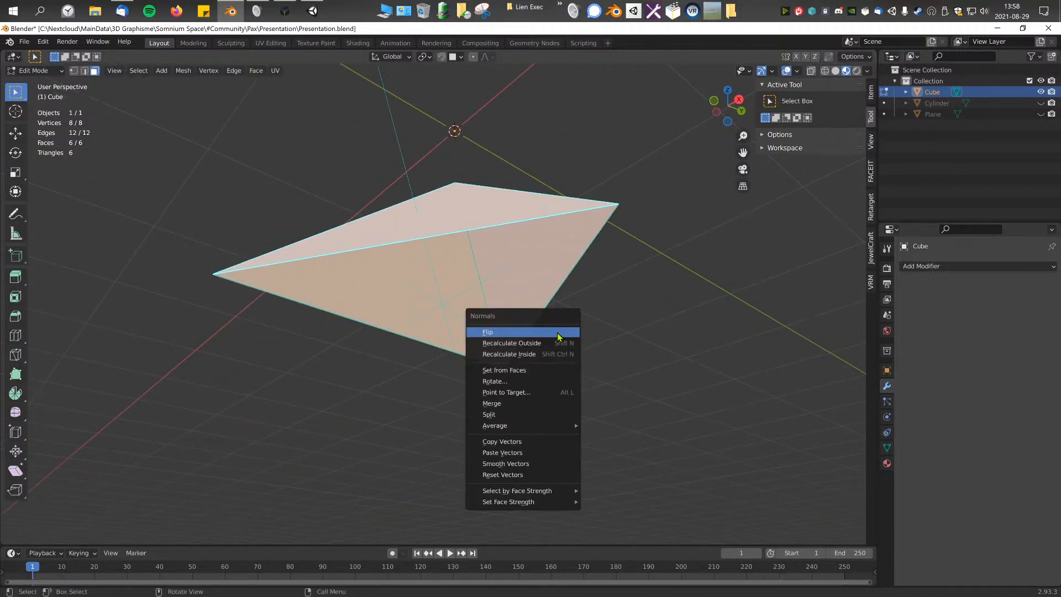
mouse_move(548, 426)
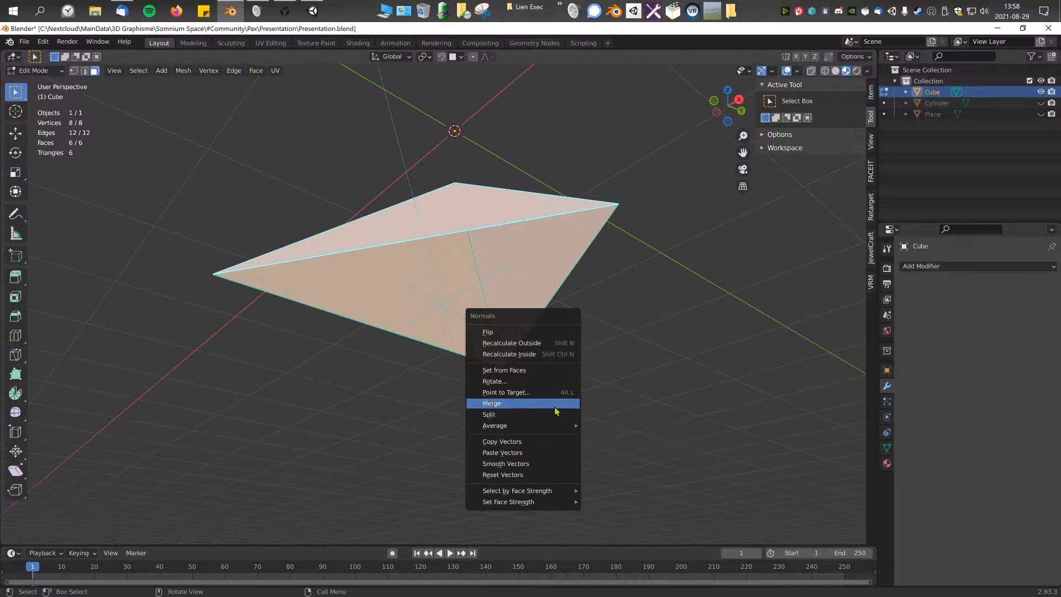
click(627, 454)
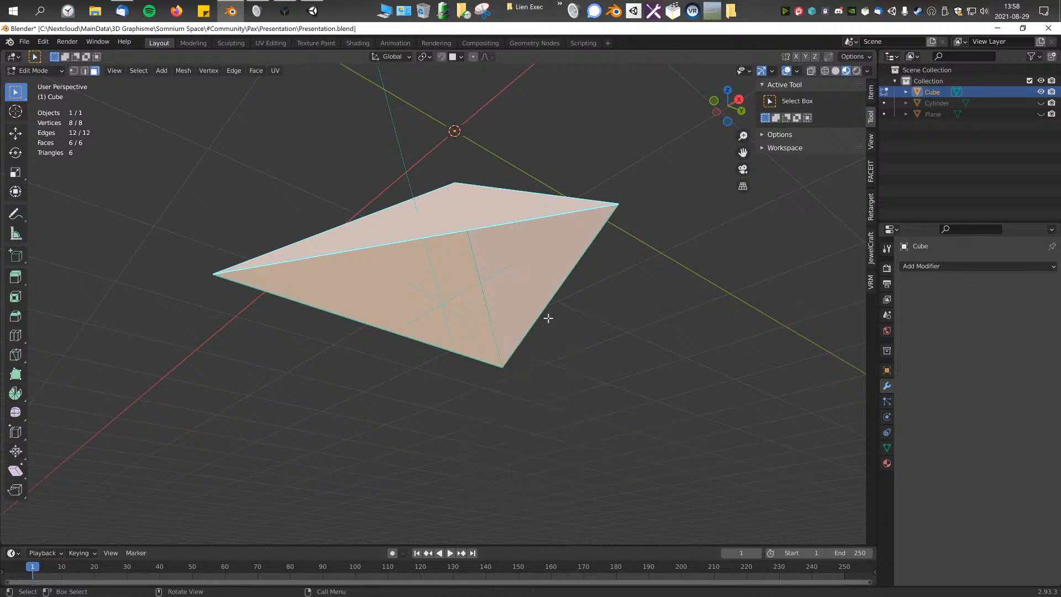
Step: Box-select part of the pyramid's faces and check the normals operations again without applying one
middle_drag(295, 249, 343, 234)
middle_drag(536, 369, 578, 304)
key(alt+n)
mouse_move(552, 393)
key(Escape)
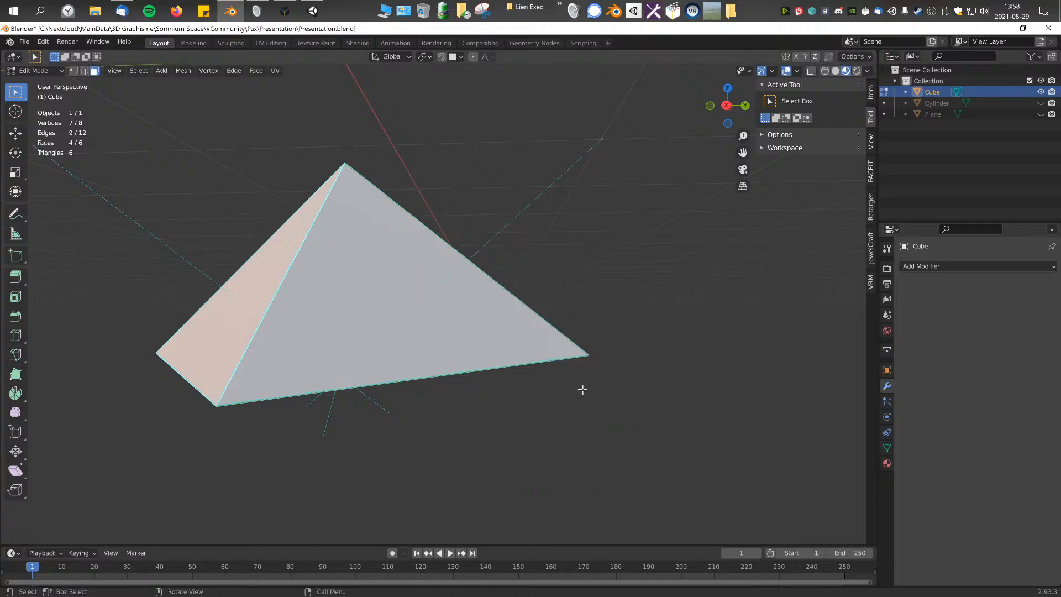
Step: Inspect the double-sided pyramid, select and deselect its faces, and return to Object Mode
middle_drag(470, 362, 537, 384)
scroll(538, 384, down, 3)
key(a)
middle_drag(315, 354, 362, 385)
scroll(553, 342, down, 3)
key(alt+a)
middle_drag(545, 329, 478, 214)
scroll(455, 351, down, 4)
key(Tab)
Step: Make the hidden Cylinder object with the platform structure visible again
scroll(453, 332, down, 4)
scroll(452, 322, up, 5)
scroll(478, 214, up, 2)
middle_drag(462, 276, 492, 400)
scroll(491, 360, down, 4)
click(1041, 103)
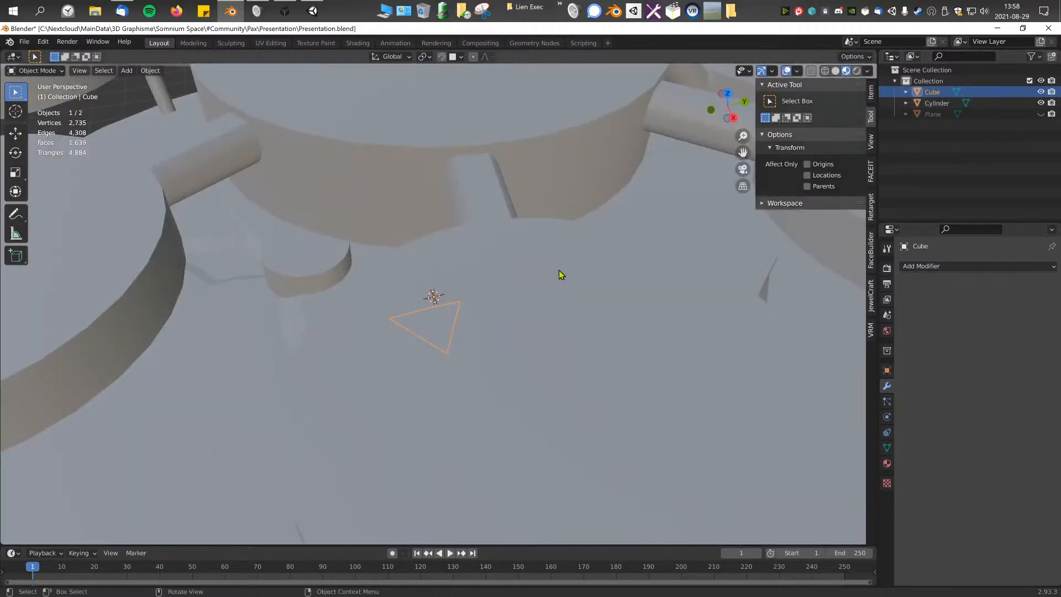
scroll(436, 331, down, 5)
Step: Move the pyramid up among the platforms, about -1.57 m in X, -1.01 m in Y and 9.22 m in Z
middle_drag(462, 367, 464, 336)
key(g)
click(443, 194)
middle_drag(443, 193, 486, 255)
scroll(503, 283, up, 4)
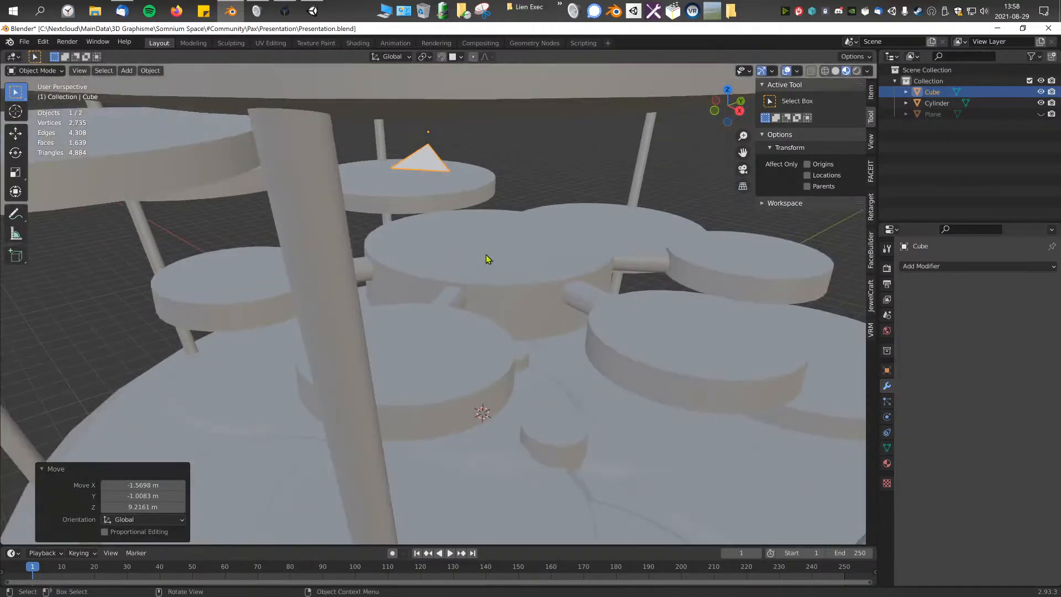
Step: Select both the pyramid and the platform structure, view them from several sides, and toggle Edit Mode
key(KP_3)
key(KP_7)
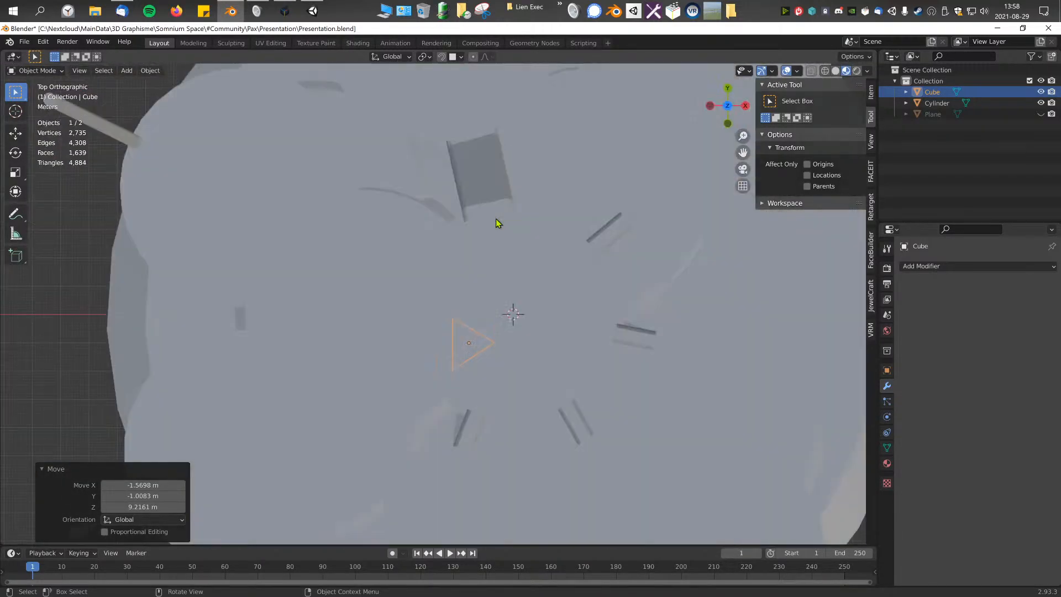
key(KP_3)
key(a)
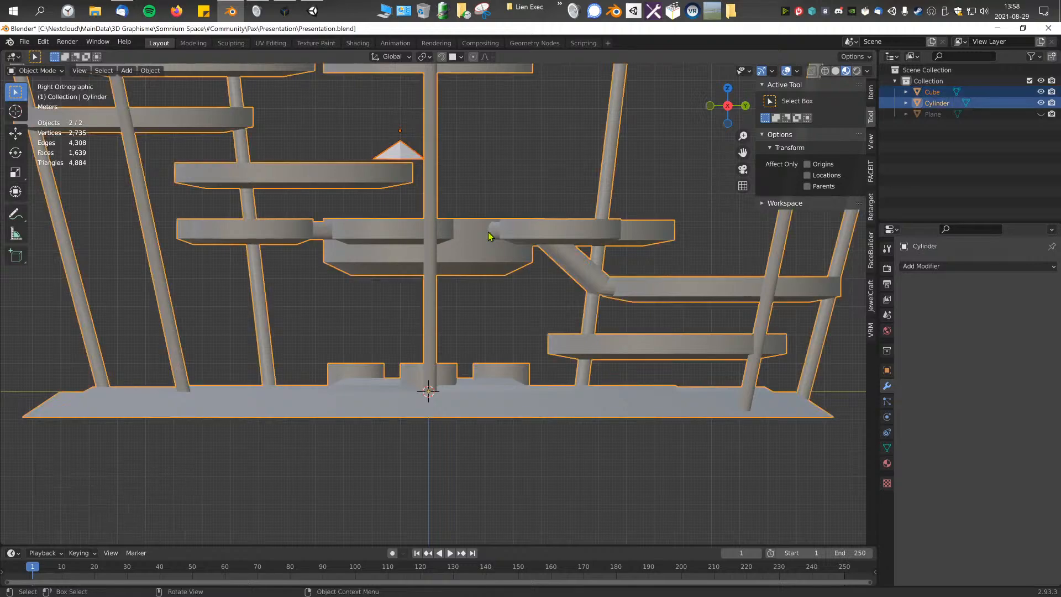
key(F3)
middle_drag(447, 166, 416, 182)
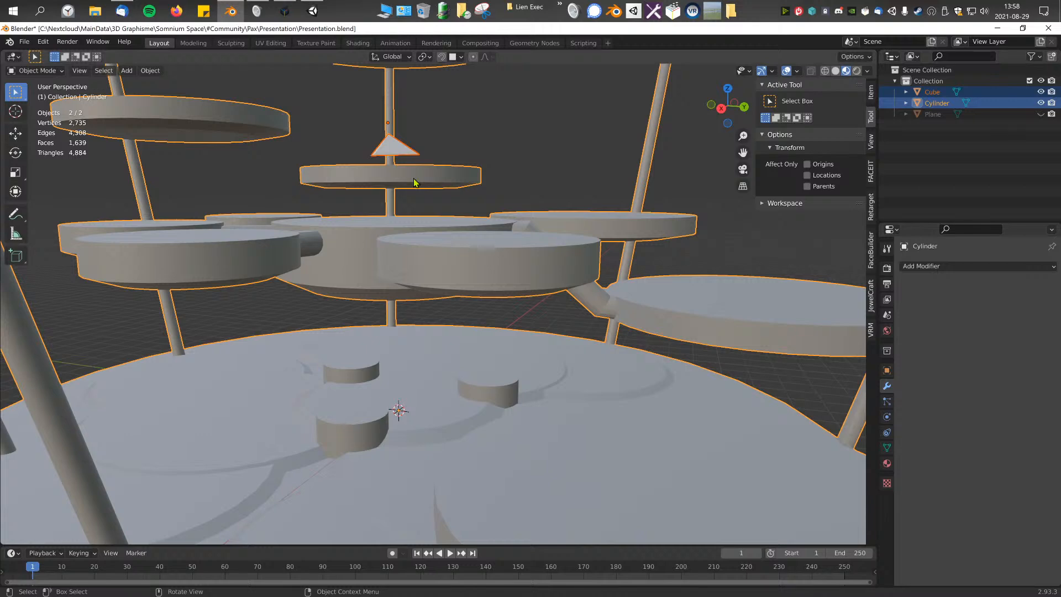
key(Tab)
key(KP_1)
key(Tab)
Step: Select only the pyramid, try moving its faces down towards the base platform in Edit Mode, and return to Object Mode
shift+middle_drag(483, 169, 460, 209)
key(Tab)
key(Tab)
click(468, 201)
key(Tab)
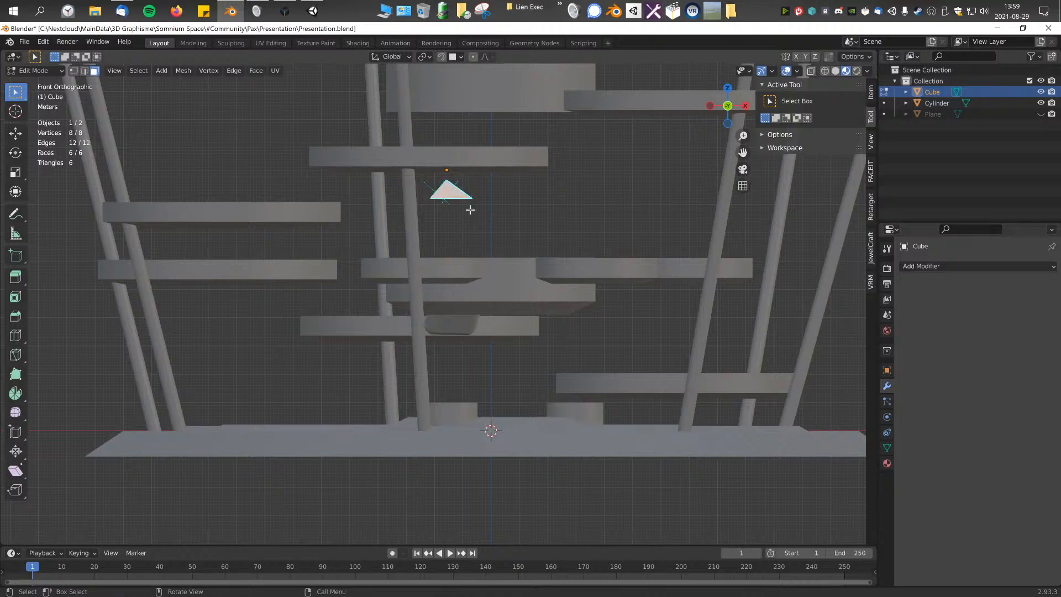
key(g)
click(454, 407)
middle_drag(454, 407, 436, 344)
key(Tab)
Step: Move the pyramid outside the platform structure in top view, about 31.4 m along X and 3.85 m along Y
scroll(436, 310, down, 4)
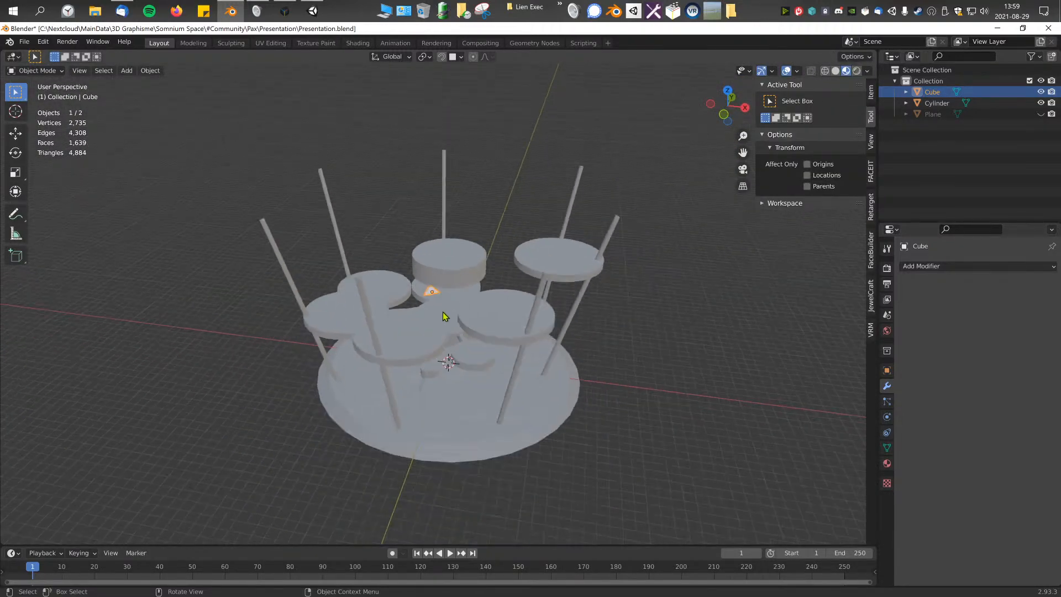
key(KP_7)
key(g)
click(738, 277)
shift+middle_drag(738, 277, 653, 296)
Step: Add a new mesh cylinder to the scene in Object Mode
key(shift+a)
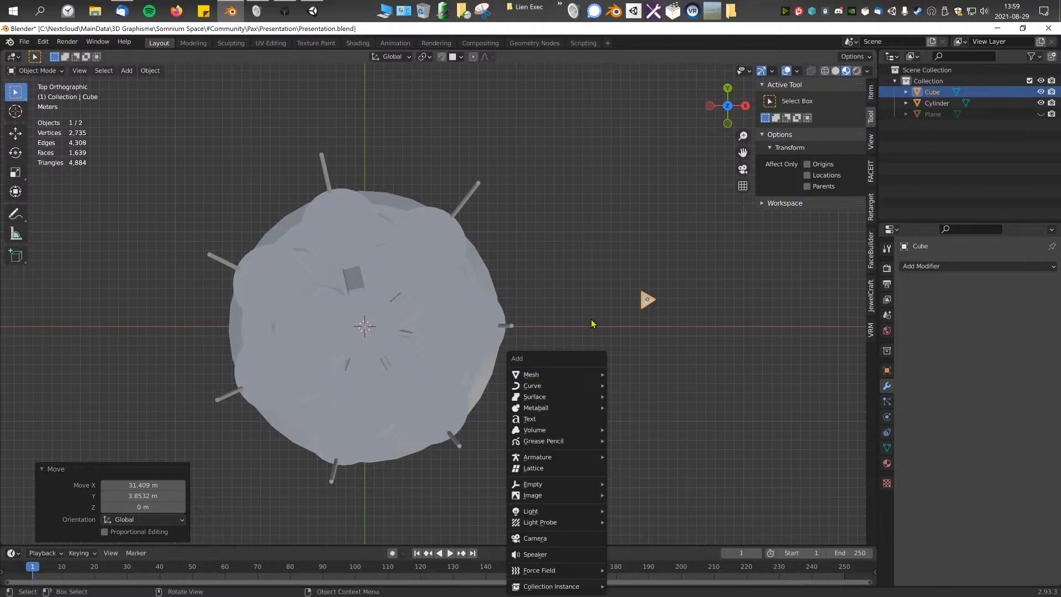
key(Escape)
key(Tab)
key(Tab)
key(shift+a)
mouse_move(593, 356)
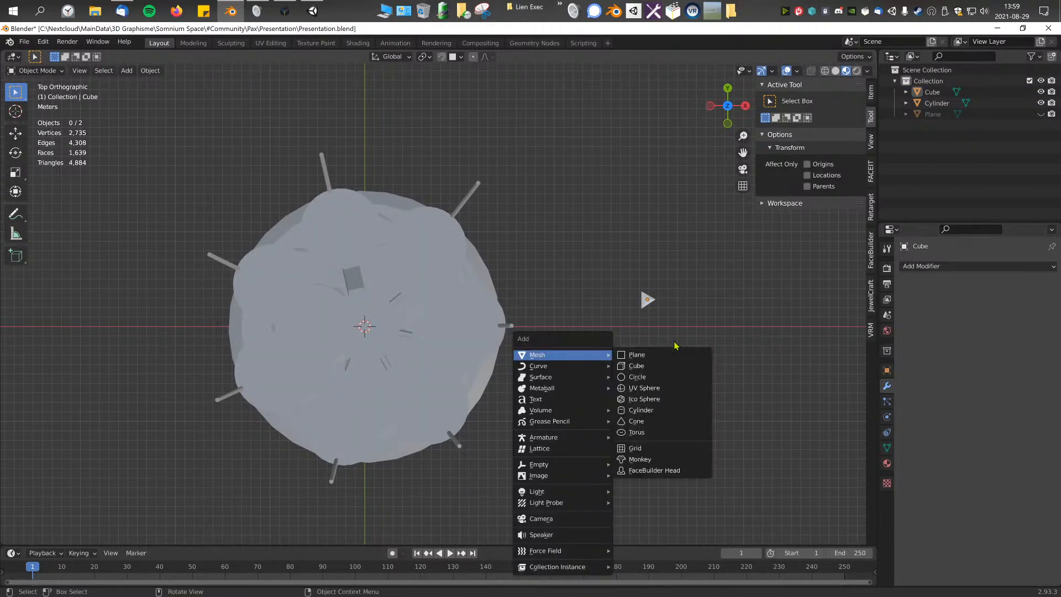
click(649, 413)
Step: Move the new cylinder beside the platform structure in top view and scale it uniformly by about 13.99
scroll(552, 409, down, 1)
shift+middle_drag(452, 401, 365, 383)
key(g)
click(597, 411)
key(s)
click(45, 409)
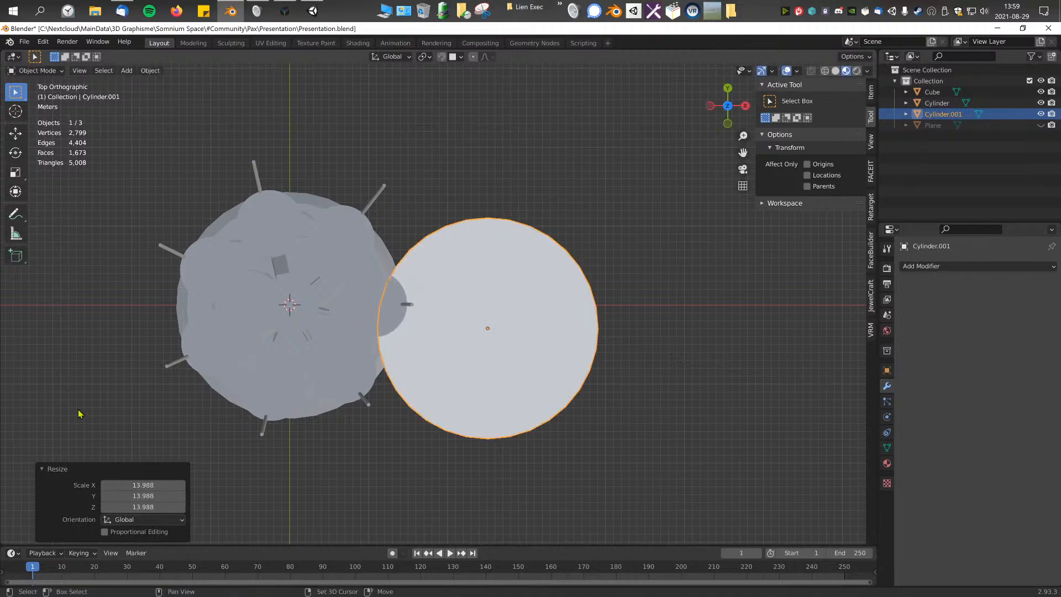
Step: Scale the cylinder down uniformly by 0.29
key(s)
click(530, 331)
middle_drag(530, 331, 507, 265)
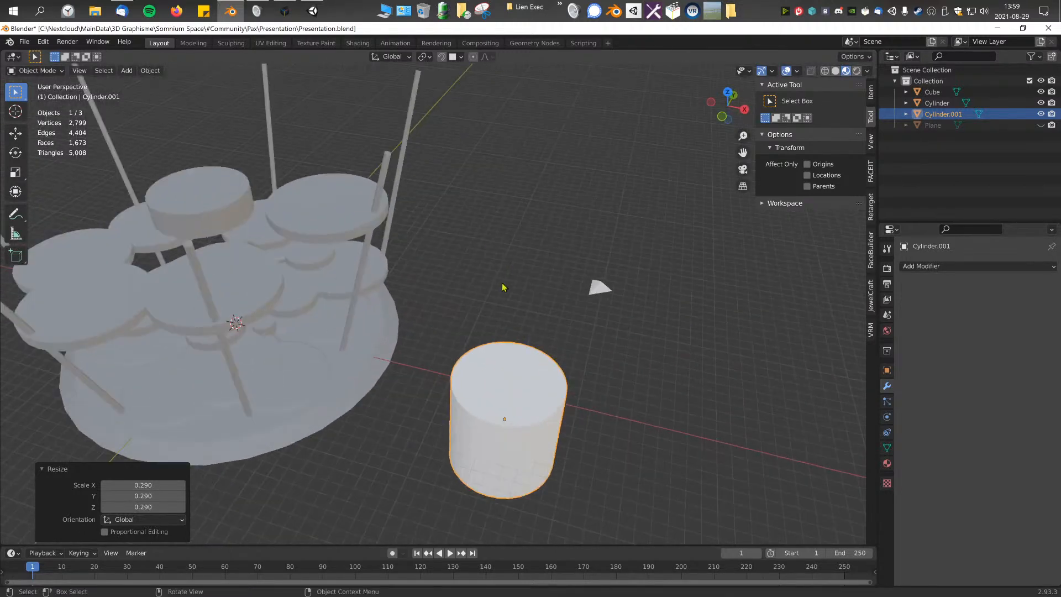
Step: Try moving the cylinder over the middle of the platform structure in top view, about -26.76 m along X and 3.57 m along Y
key(KP_7)
key(g)
click(89, 284)
shift+middle_drag(313, 361, 509, 396)
key(g)
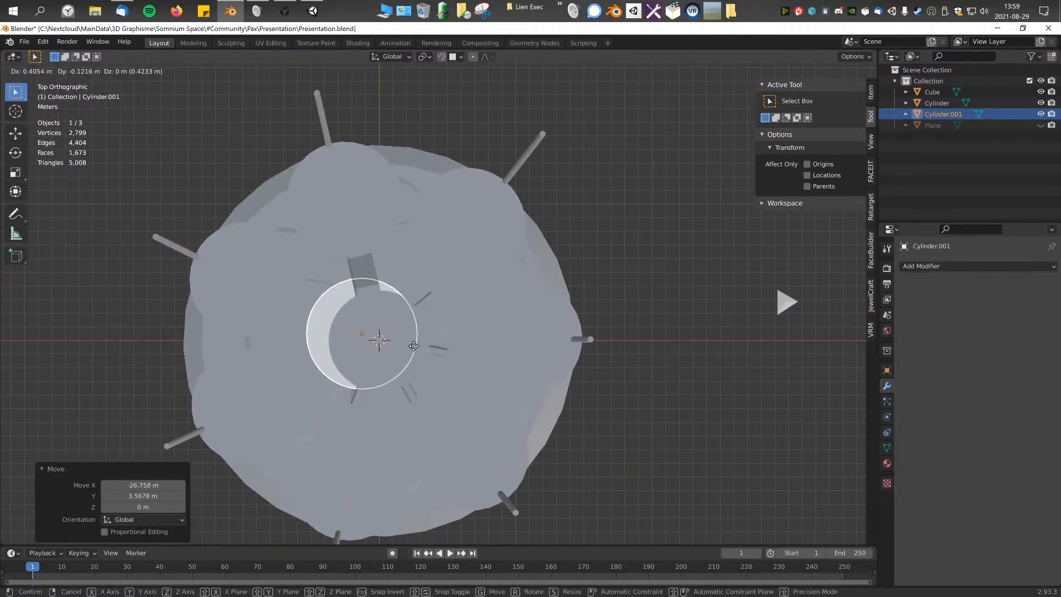
Step: Adjust the cylinder's scale and move it outside the platform structure, close to the pyramid
key(s)
click(608, 399)
key(g)
click(805, 427)
shift+middle_drag(729, 395, 509, 382)
scroll(509, 382, up, 2)
key(g)
click(614, 396)
click(627, 283)
middle_drag(599, 348, 543, 302)
scroll(544, 307, down, 2)
click(540, 440)
scroll(547, 405, down, 2)
middle_drag(547, 405, 817, 421)
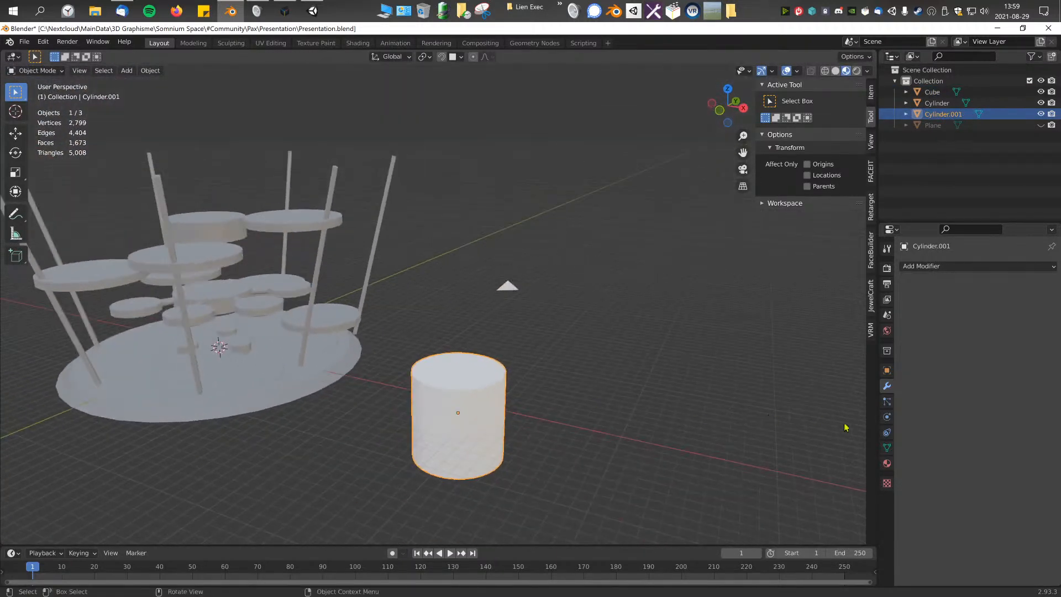
Step: Add a particle system to the cylinder and set its type to Hair
click(887, 402)
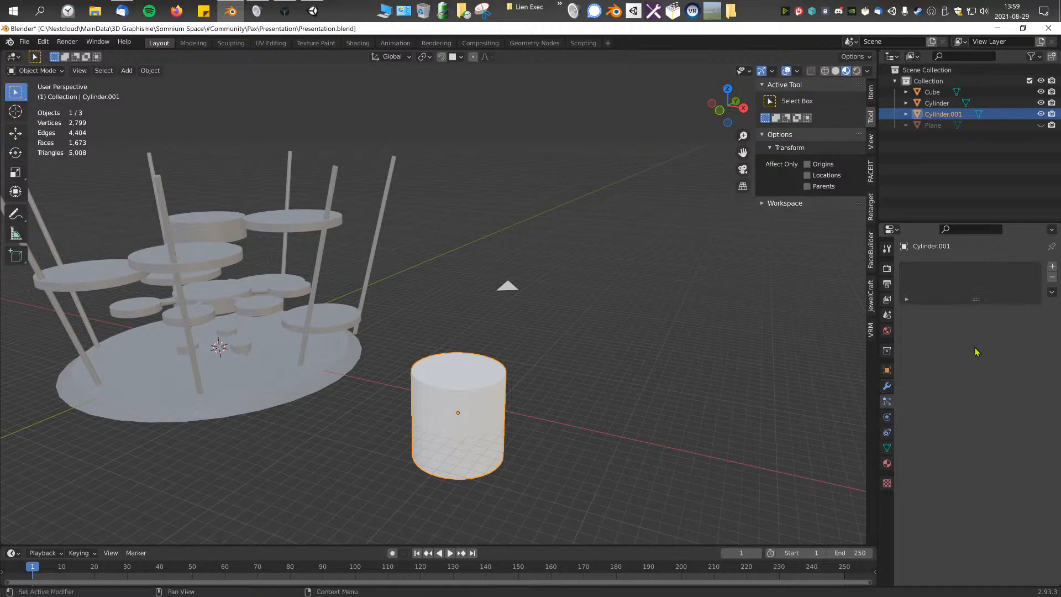
click(1052, 267)
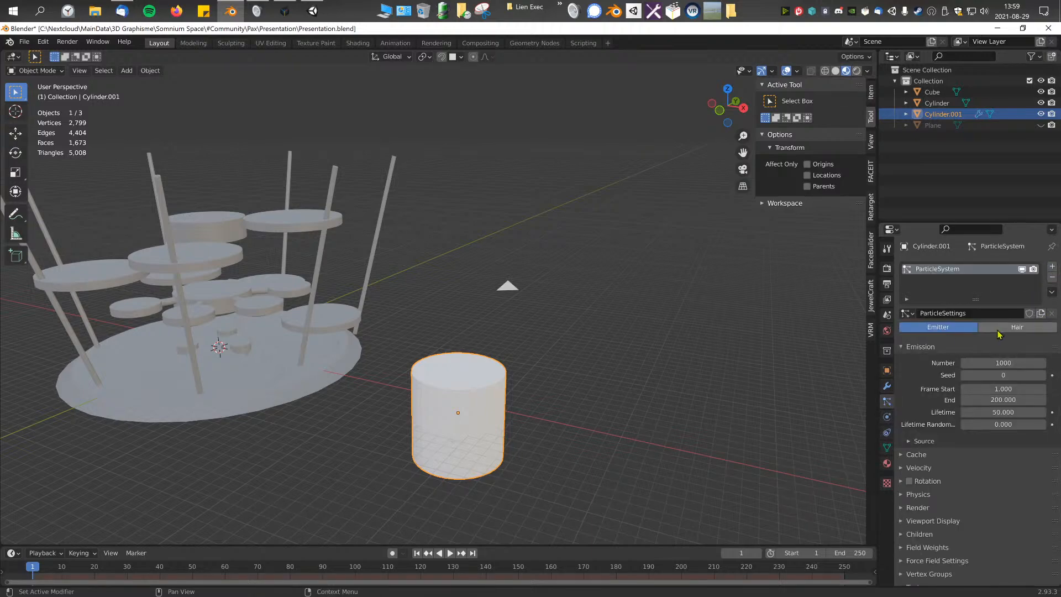
click(1016, 328)
middle_drag(689, 367, 630, 286)
scroll(609, 281, up, 4)
Step: Expand the particle Render settings and choose Cube as the hair's coordinate system
click(929, 459)
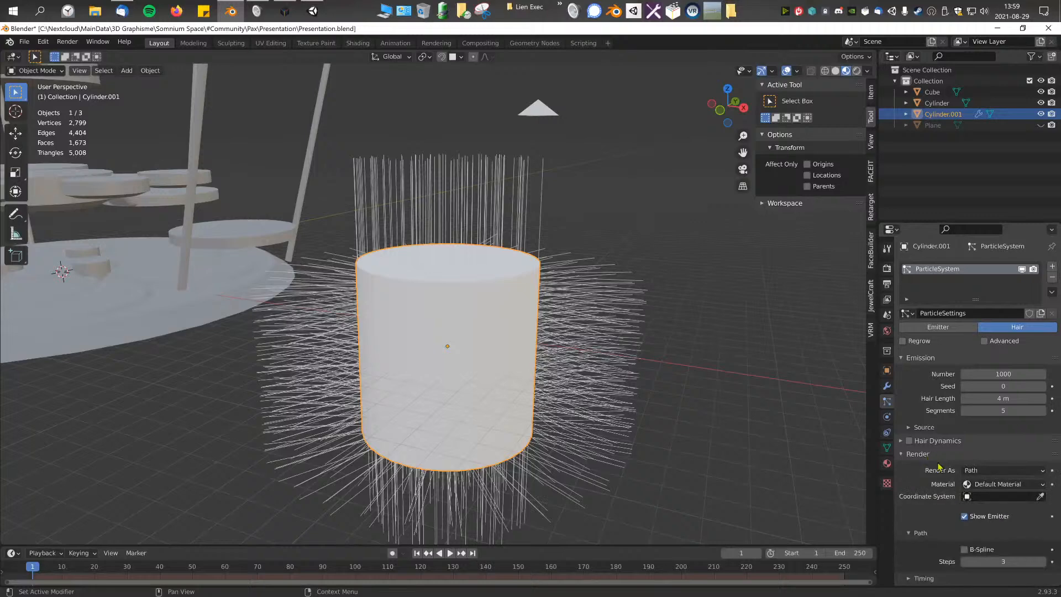
click(996, 497)
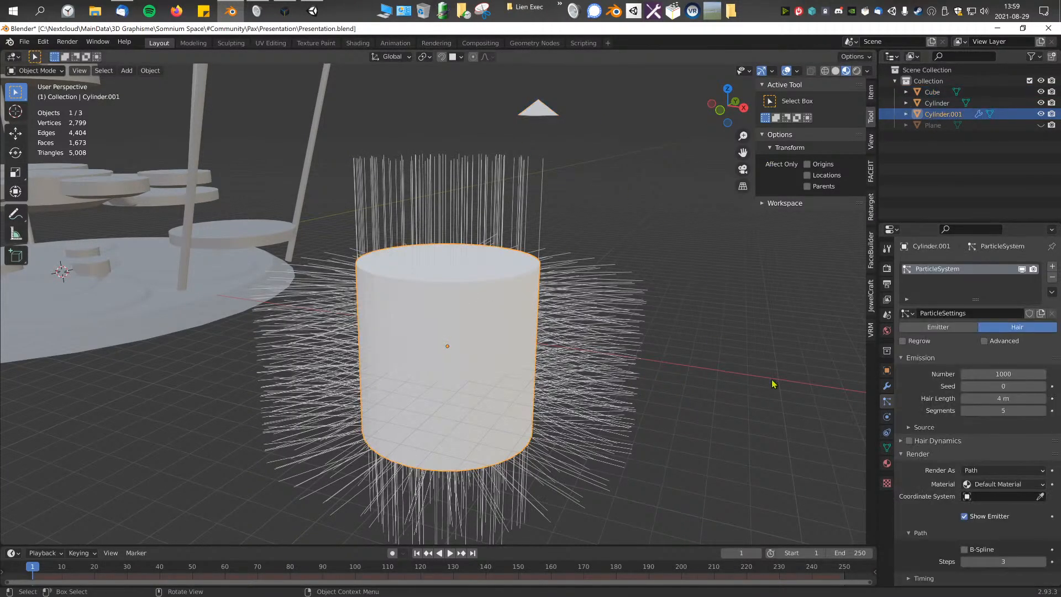
click(990, 496)
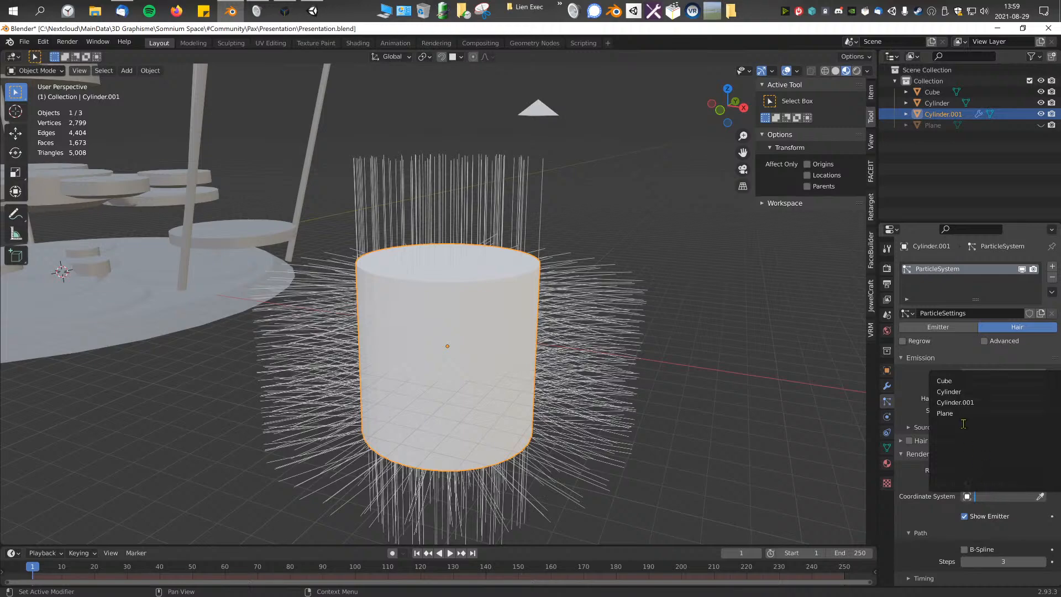
click(945, 380)
middle_drag(500, 365, 527, 293)
Step: Render the cylinder's hair particles as Object, using Cube as the instance object
click(1002, 471)
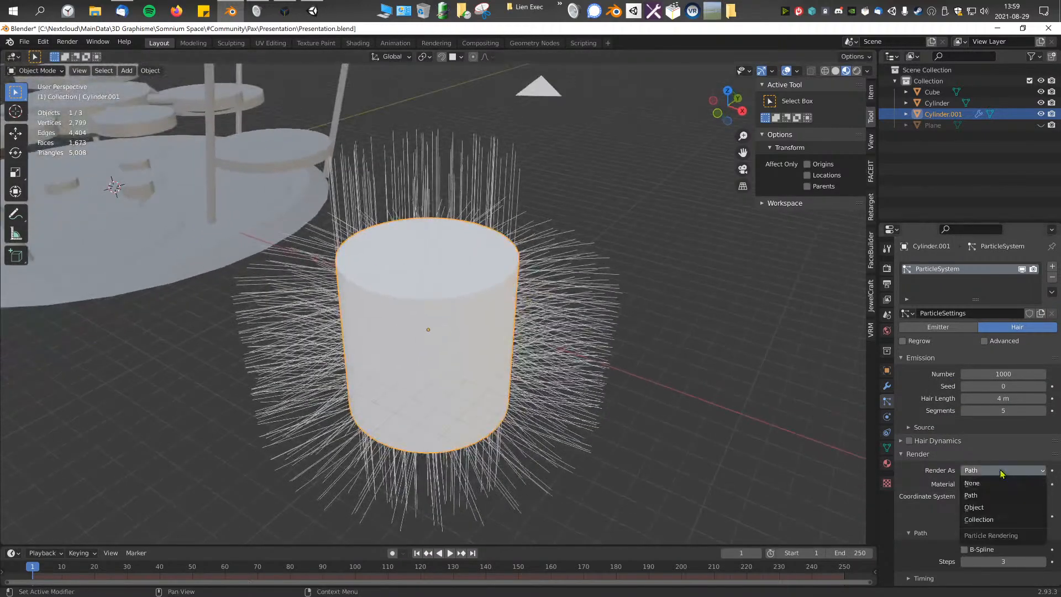
click(990, 507)
scroll(675, 348, up, 3)
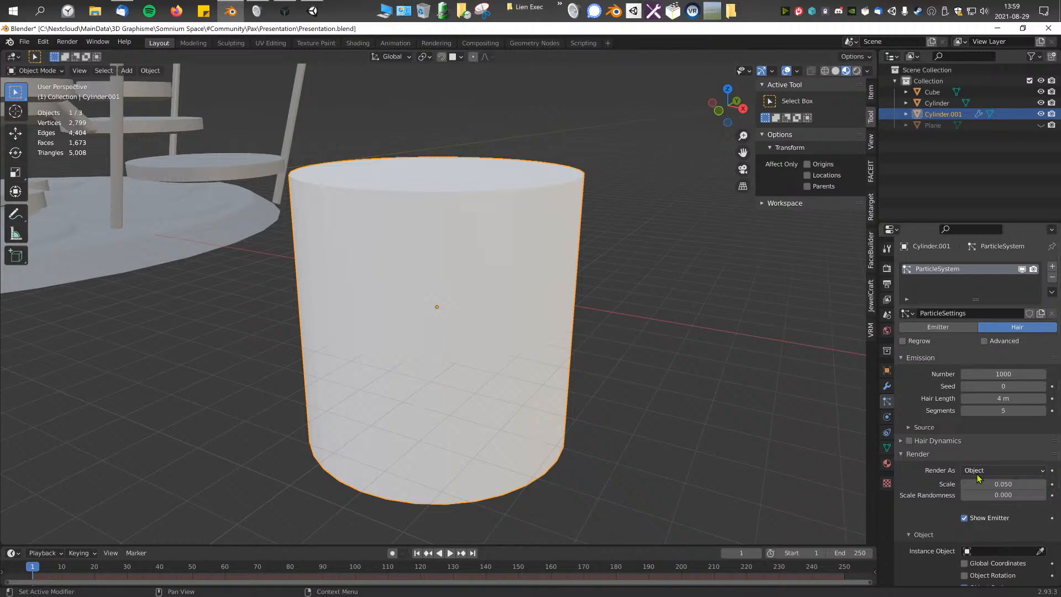
scroll(983, 472, down, 2)
click(995, 518)
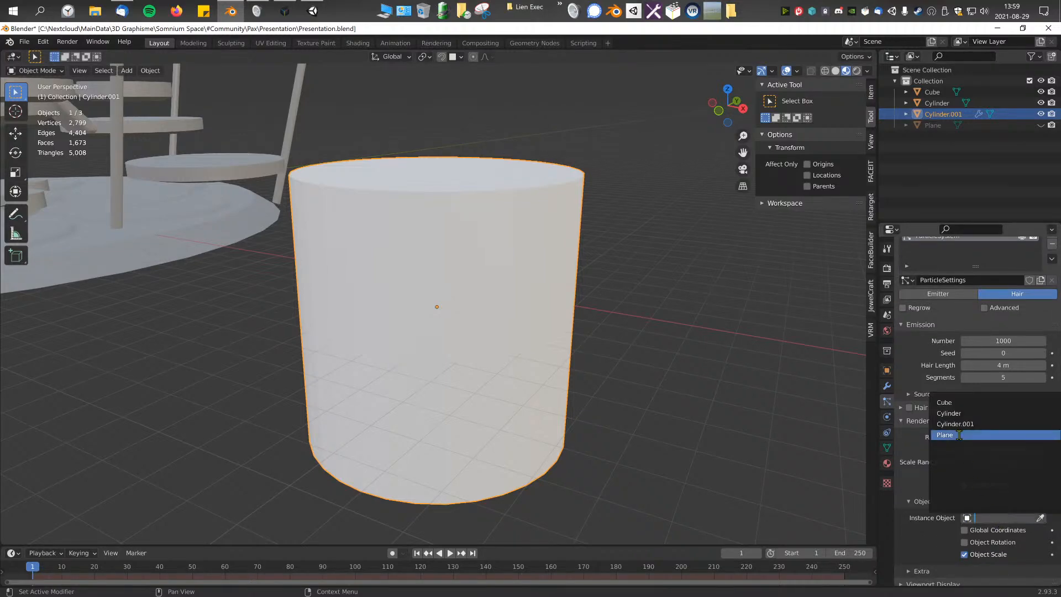
click(957, 403)
middle_drag(664, 368, 573, 360)
scroll(592, 379, down, 1)
scroll(592, 379, up, 3)
scroll(459, 348, down, 4)
Step: Select the pyramid and scale it up uniformly to enlarge the instanced spikes
click(529, 158)
key(s)
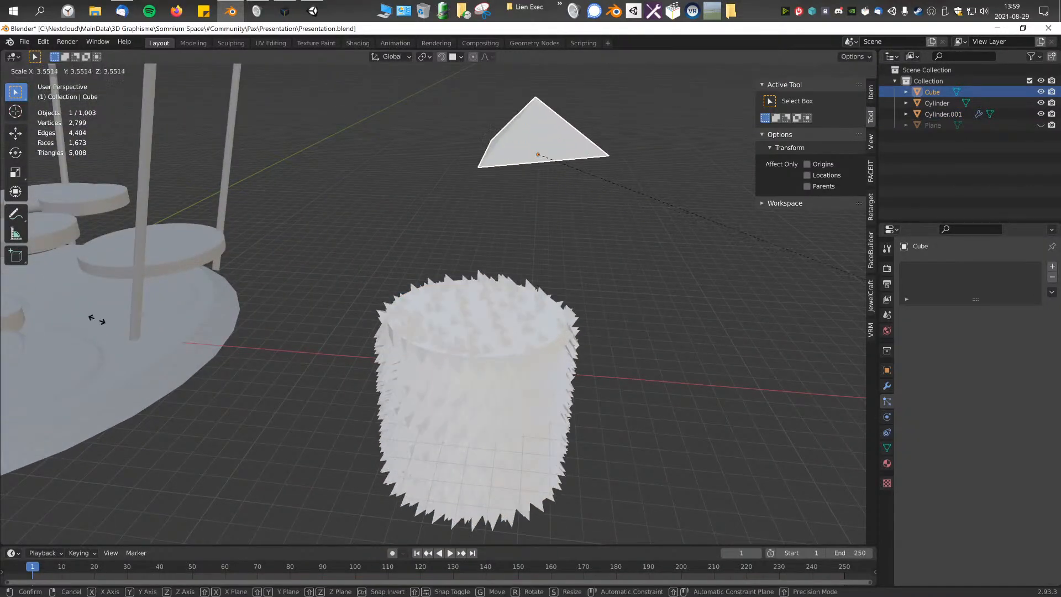
click(733, 255)
Step: Reselect the cylinder and set its hair particle number to 100
click(568, 352)
click(561, 351)
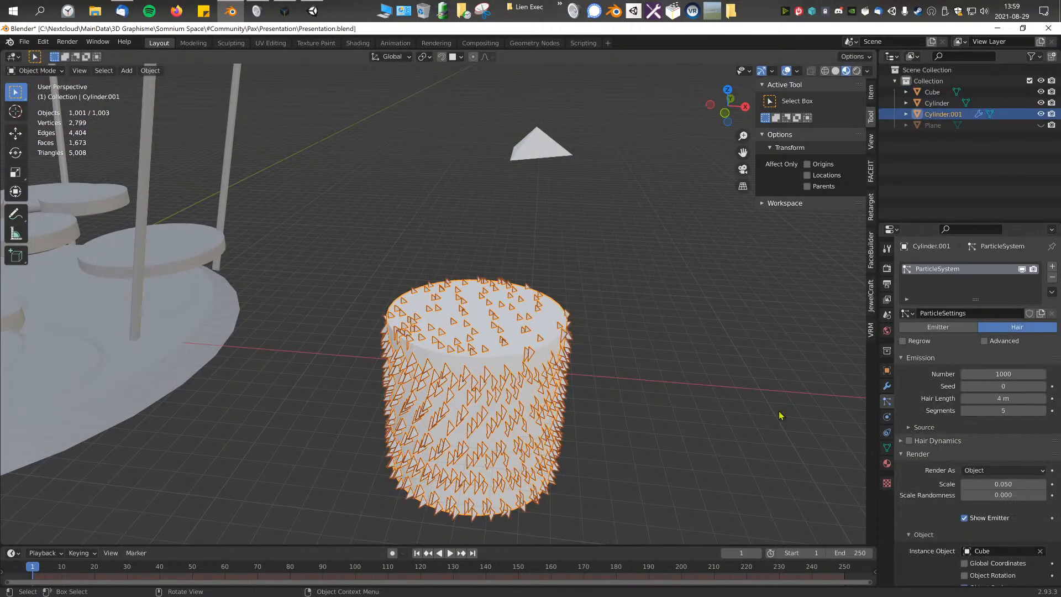
click(1008, 376)
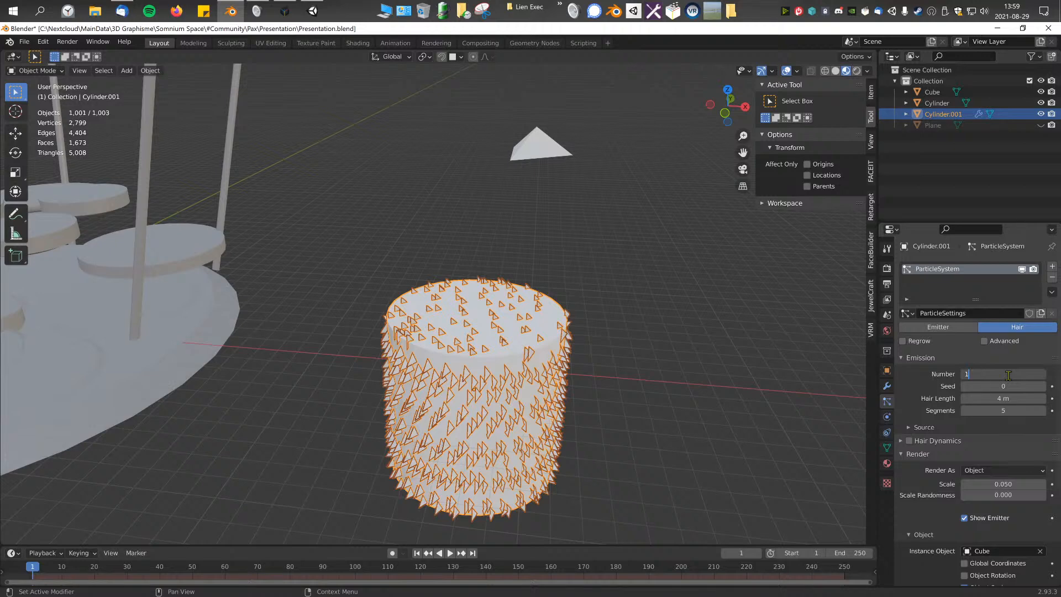
key(BackSpace)
key(Return)
middle_drag(649, 364, 717, 353)
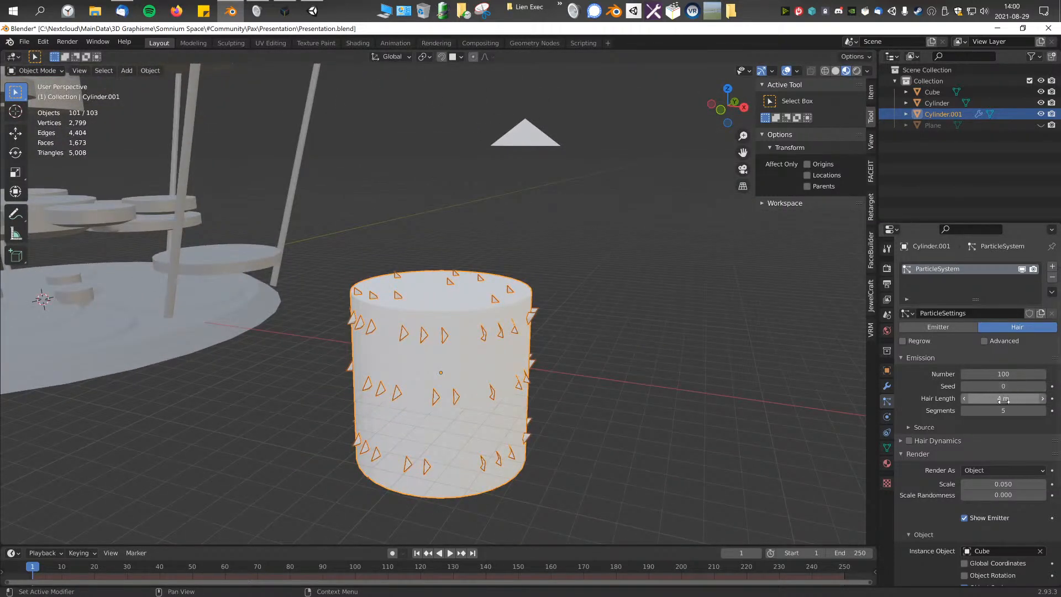
Step: Set the hair emission source distribution to Random and raise the particle number to 200
click(921, 428)
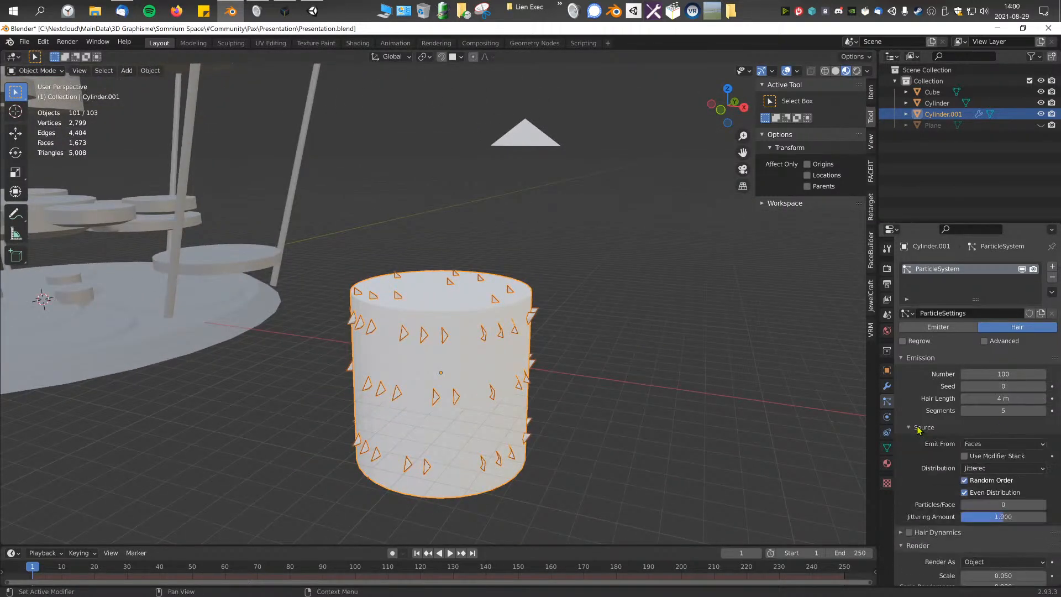
click(1003, 469)
click(995, 481)
middle_drag(685, 419, 619, 399)
drag(998, 376, 1026, 376)
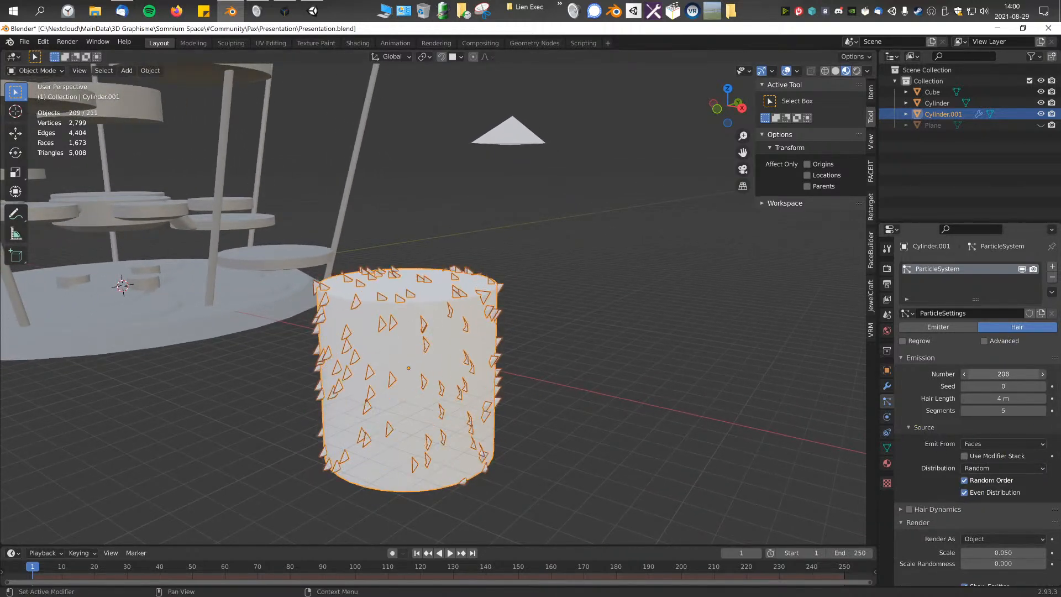
Step: Select the pyramid above the cylinder
middle_drag(566, 362, 541, 182)
click(545, 178)
click(538, 183)
key(r)
middle_drag(729, 279, 602, 301)
key(Escape)
Step: Rotate the pyramid's whole mesh 90° about the global Y axis in Edit Mode
key(Tab)
key(r)
key(z)
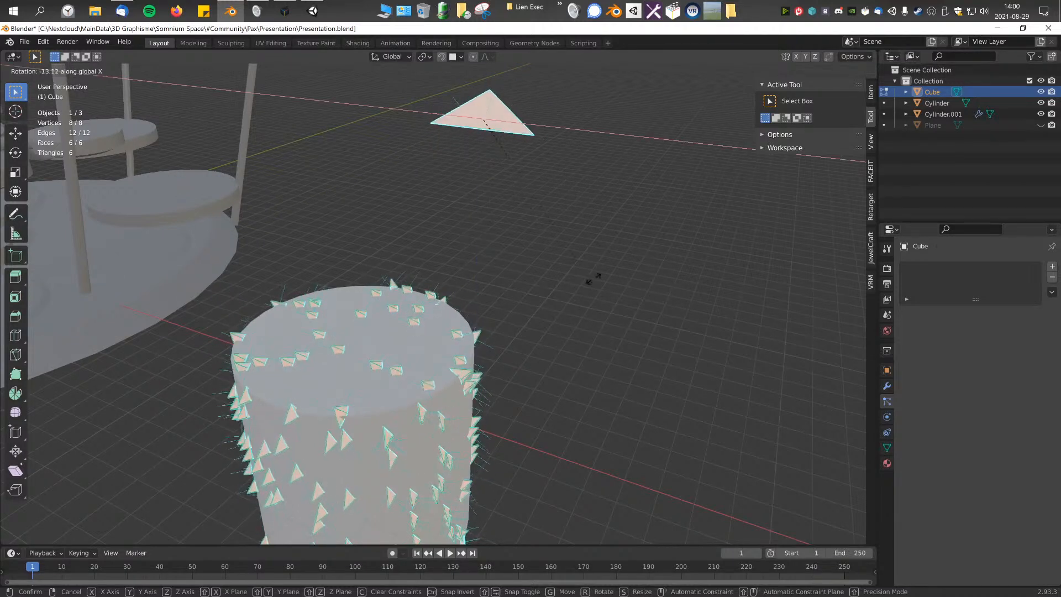
key(x)
key(y)
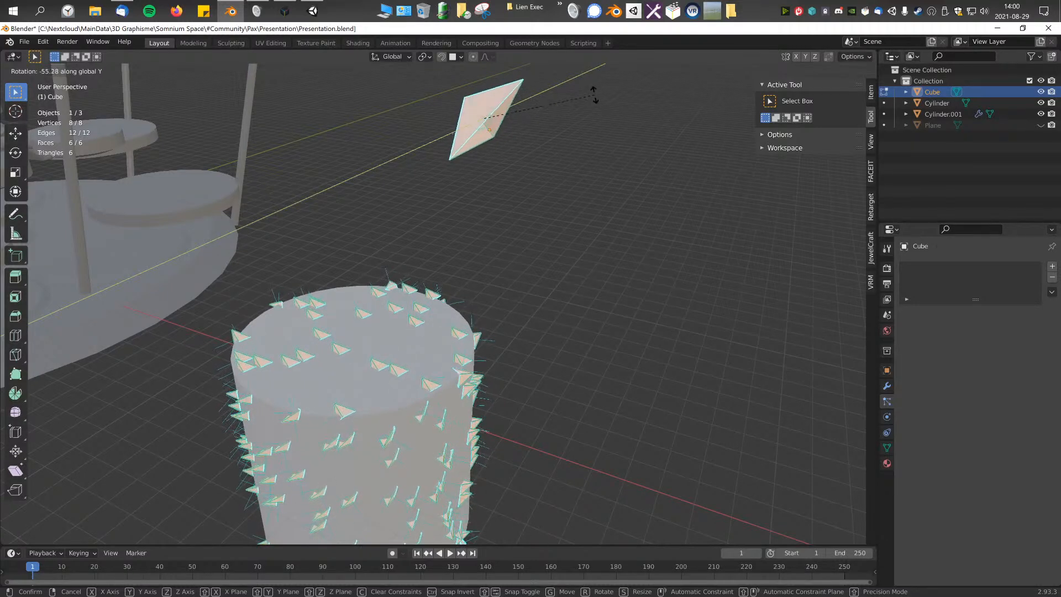
text(90)
key(Return)
middle_drag(556, 366, 711, 356)
Step: Rotate the pyramid's mesh 90° about the global Z axis and deselect its faces
key(r)
key(y)
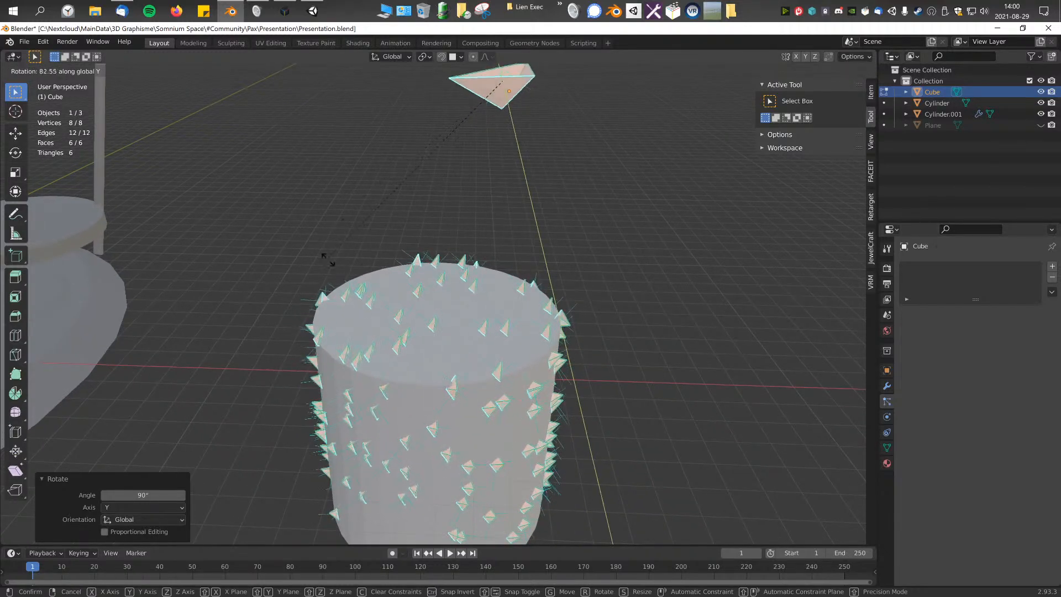
key(z)
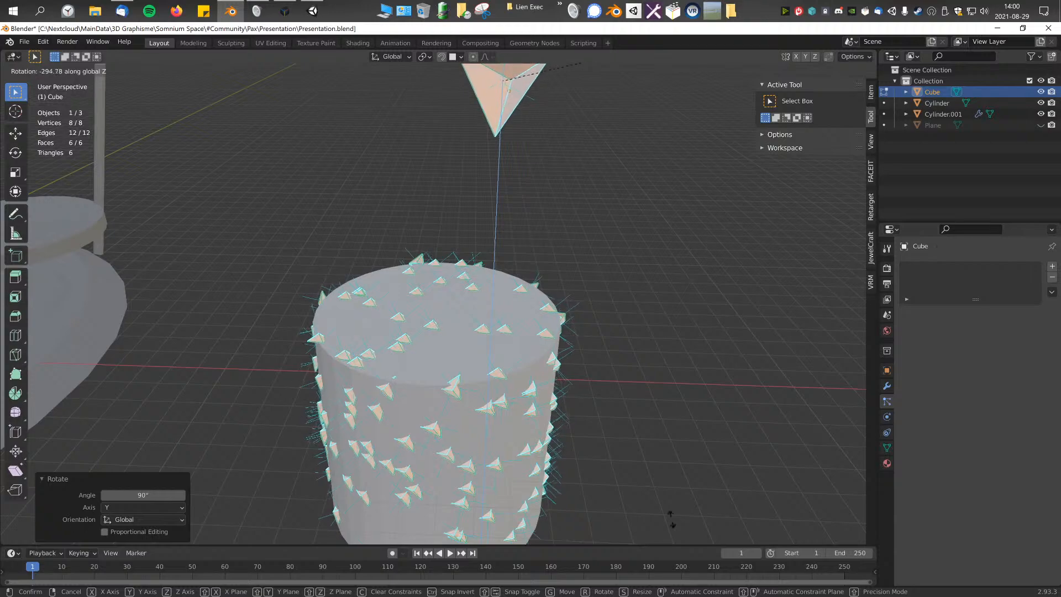
text(90)
key(Return)
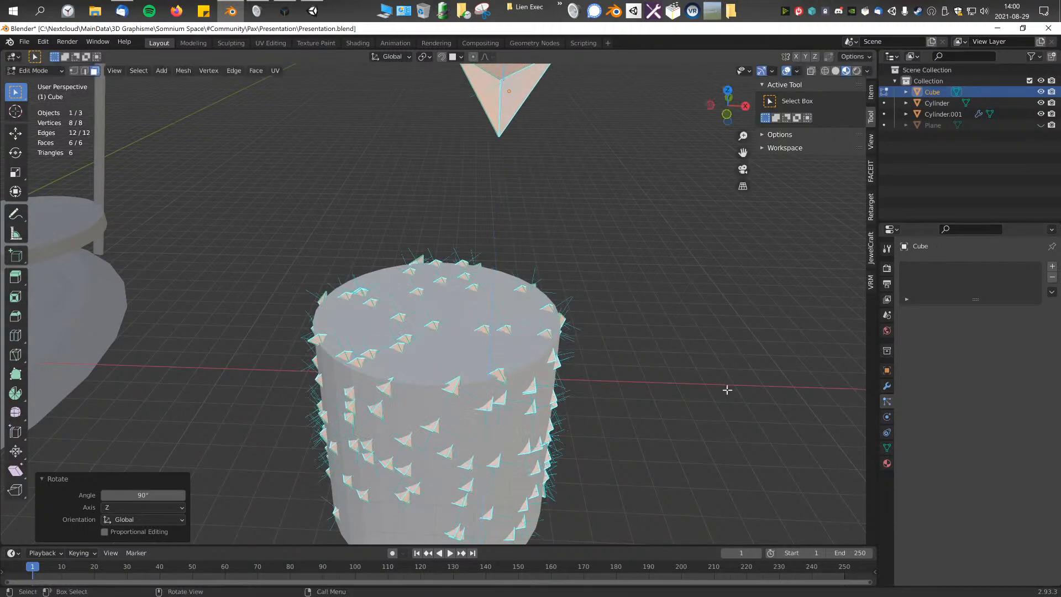
middle_drag(664, 397, 393, 355)
scroll(426, 383, up, 2)
scroll(393, 355, down, 4)
click(507, 288)
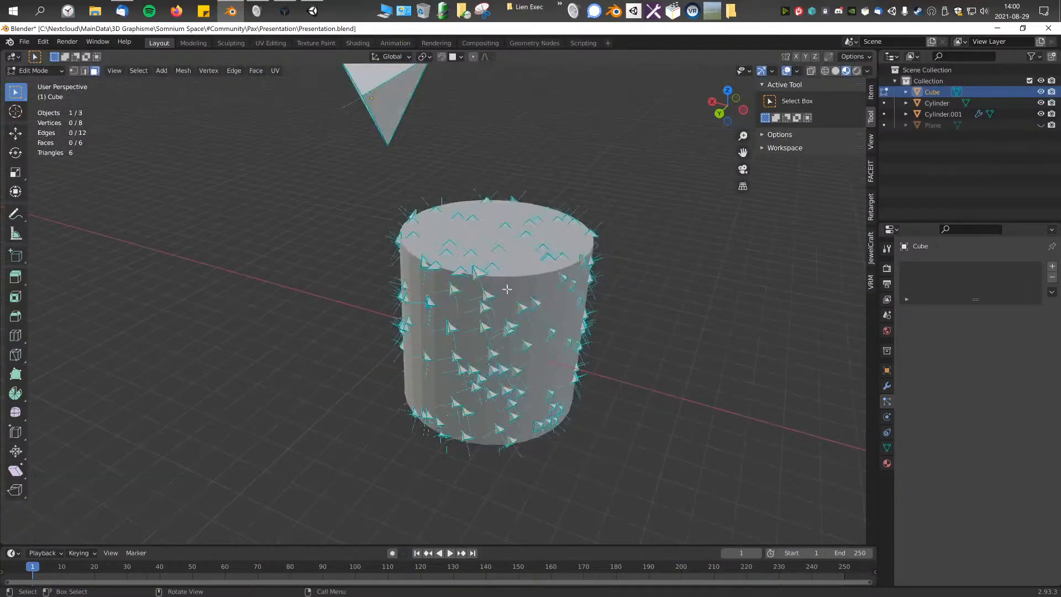
Step: Return to Object Mode and scale the pyramid up uniformly so the spikes on the cylinder grow
key(Tab)
key(s)
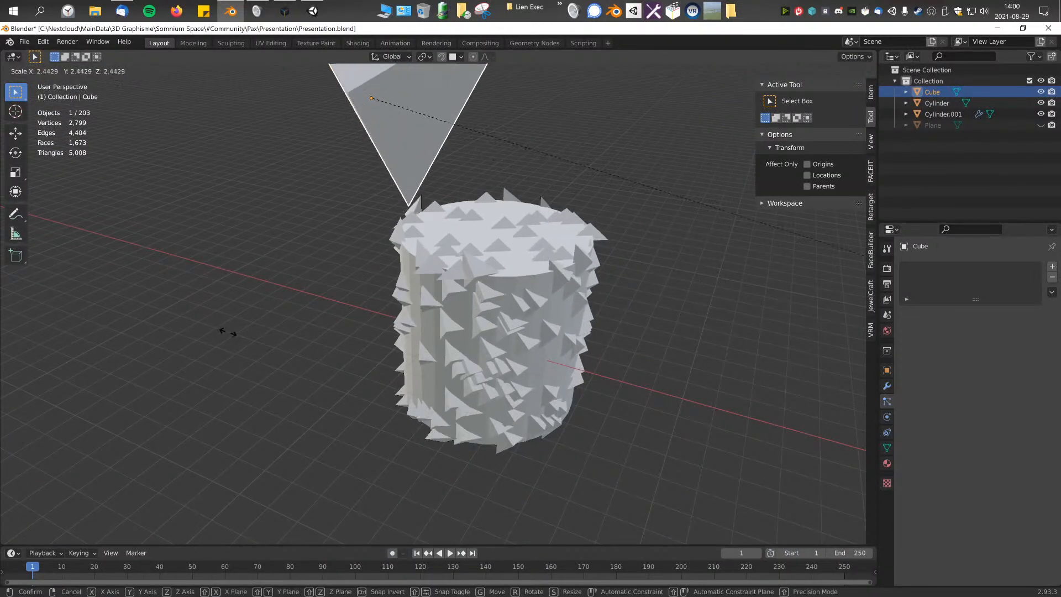
click(298, 348)
middle_drag(298, 348, 427, 326)
scroll(488, 314, down, 3)
Step: Select the cylinder, delete its top and bottom cap faces in Edit Mode, and return to Object Mode
click(427, 327)
scroll(615, 380, up, 2)
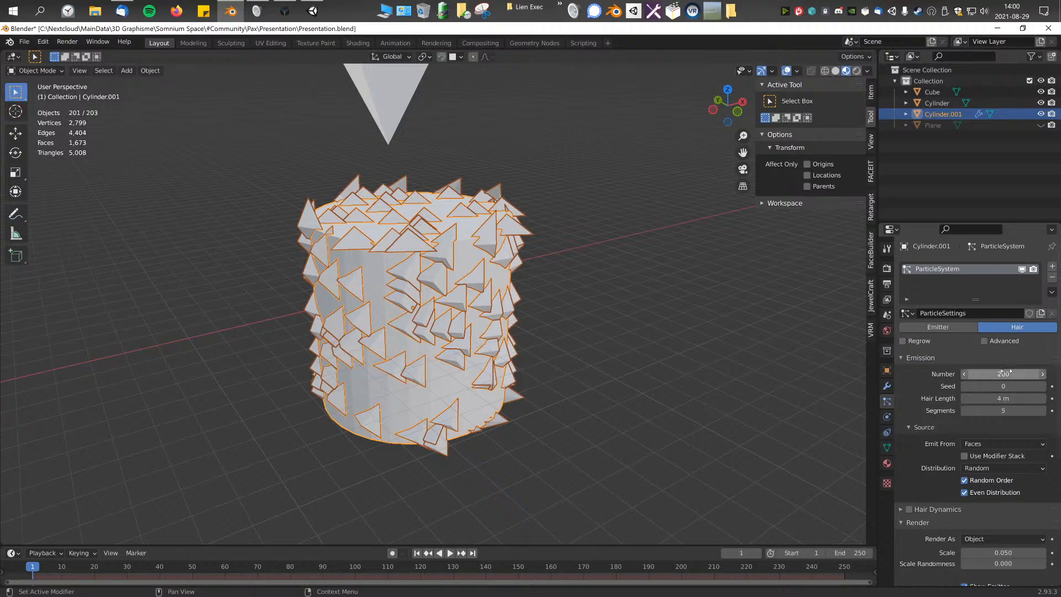
middle_drag(703, 359, 553, 377)
key(Tab)
middle_drag(445, 274, 658, 411)
key(x)
click(623, 369)
key(Tab)
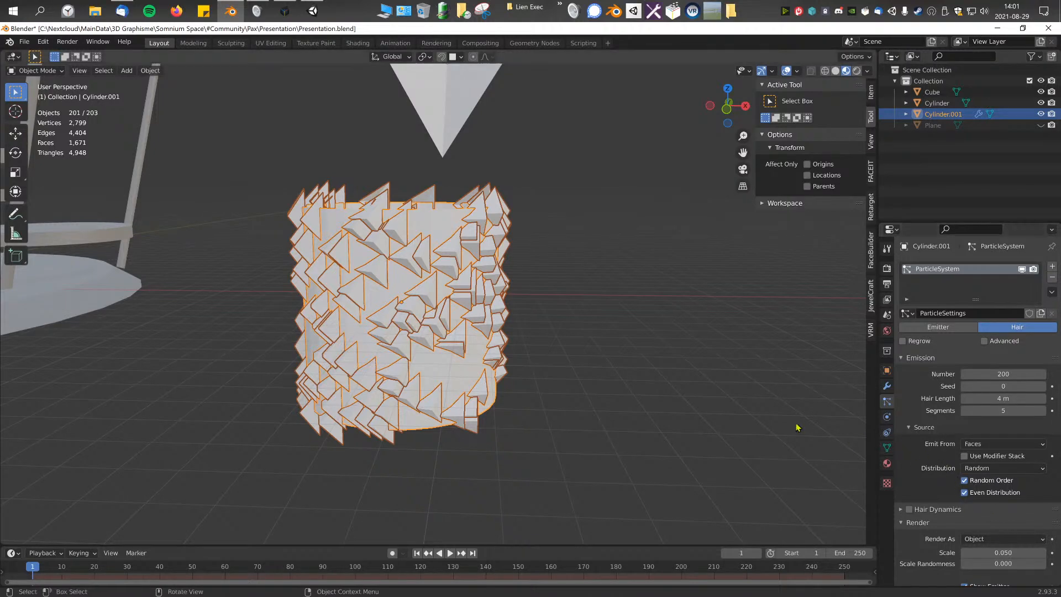
Step: Try hair particle numbers of 100 and 50 on the cylinder
middle_drag(421, 208, 564, 323)
click(1002, 374)
text(100)
key(Return)
middle_drag(533, 363, 735, 327)
click(1014, 376)
text(50)
key(Return)
Step: Set the cylinder's hair particle number to 0
click(1014, 377)
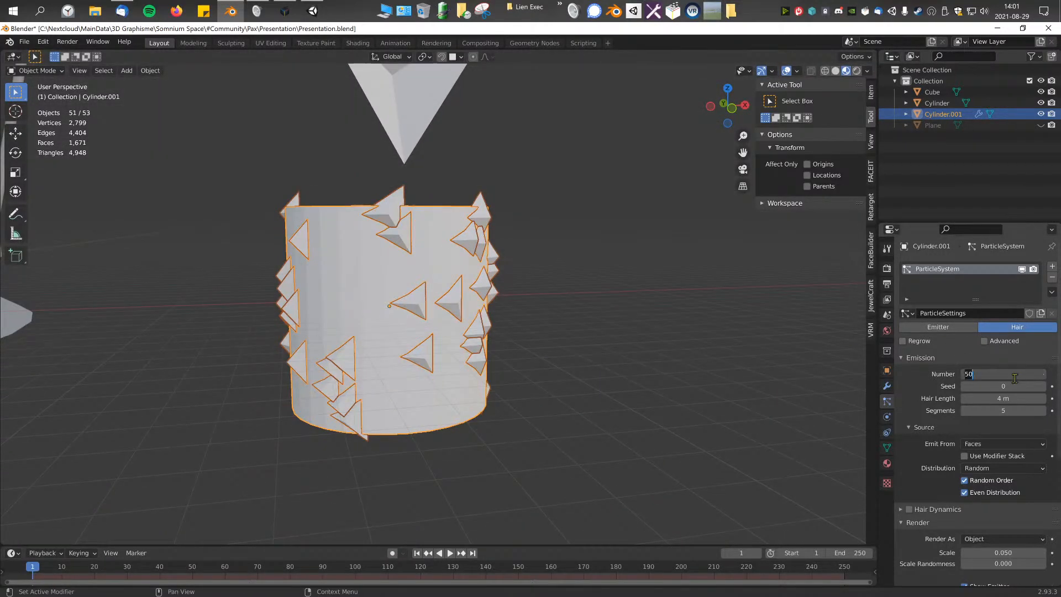
text(0)
key(Return)
middle_drag(398, 294, 460, 326)
Step: Switch the cylinder to Particle Edit mode and choose the Add brush
click(39, 72)
click(39, 156)
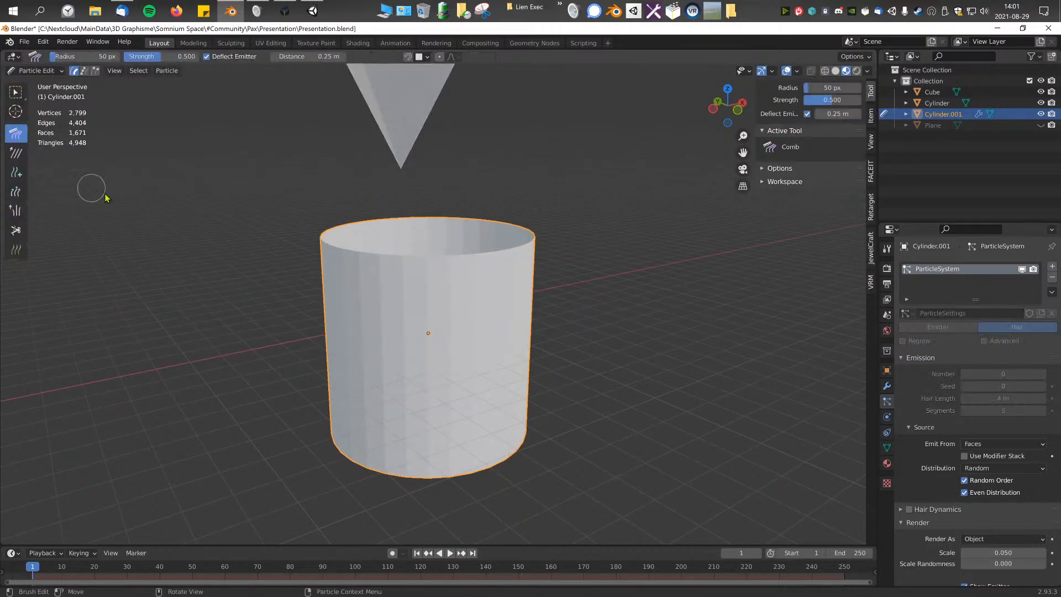
click(16, 172)
Step: Try adding particles on the cylinder's wall and reduce the Add brush radius to 14 px
click(400, 311)
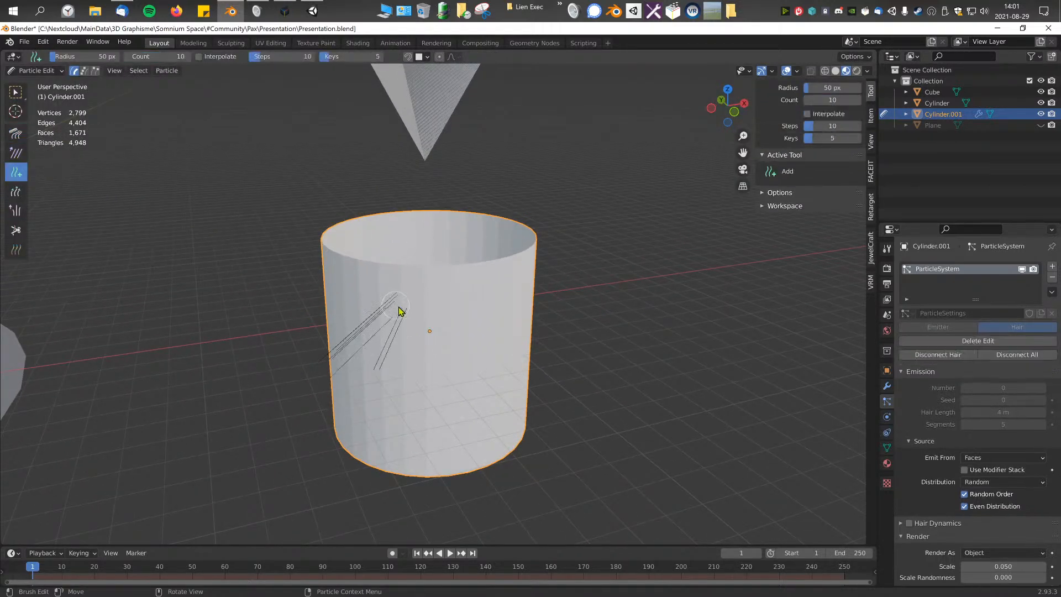
mouse_move(497, 299)
middle_down()
mouse_move(469, 328)
mouse_move(403, 285)
middle_up()
key(f)
click(427, 315)
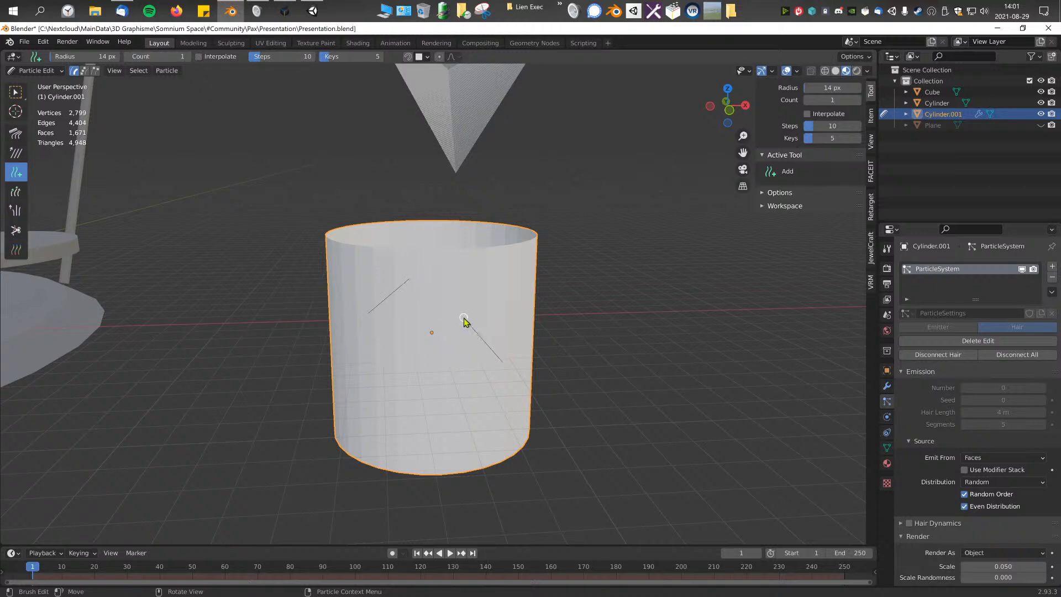
Step: Enlarge the Add brush to a 308 px radius, raise its particle count, and scatter hair particles over the cylinder's outer wall
key(f)
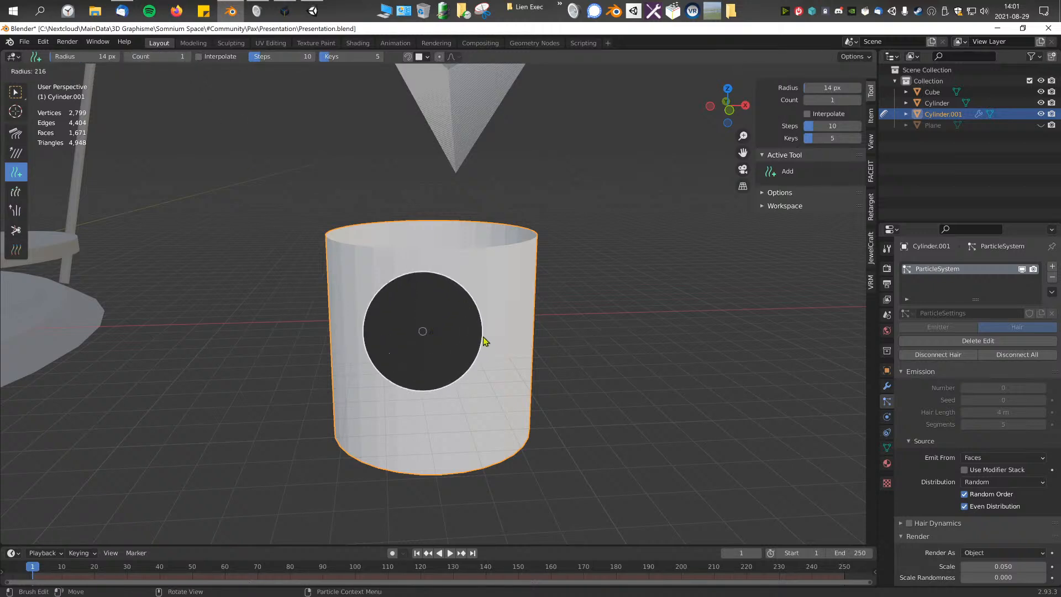
click(525, 364)
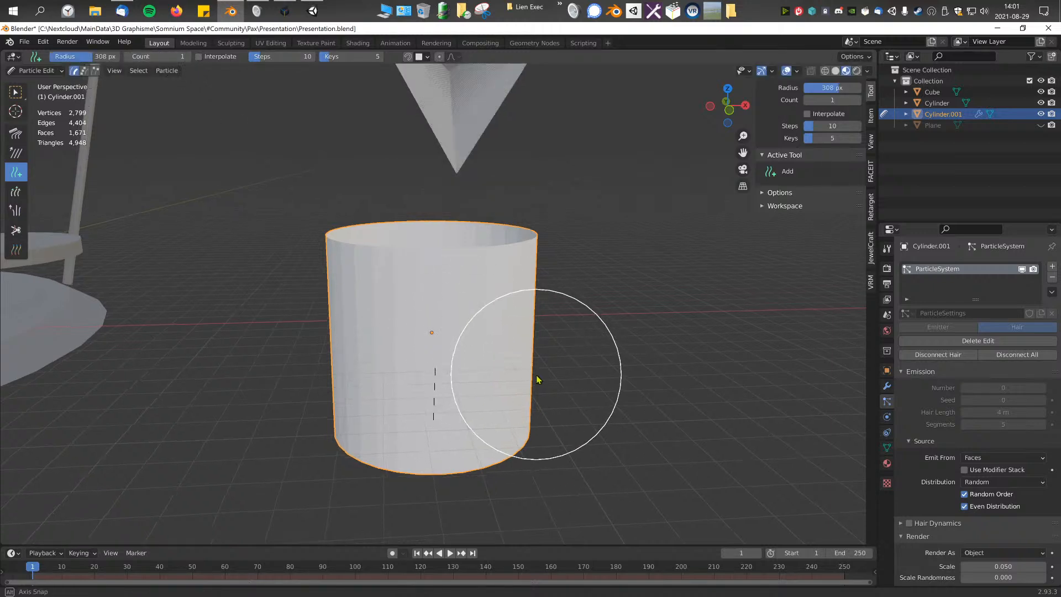
click(188, 58)
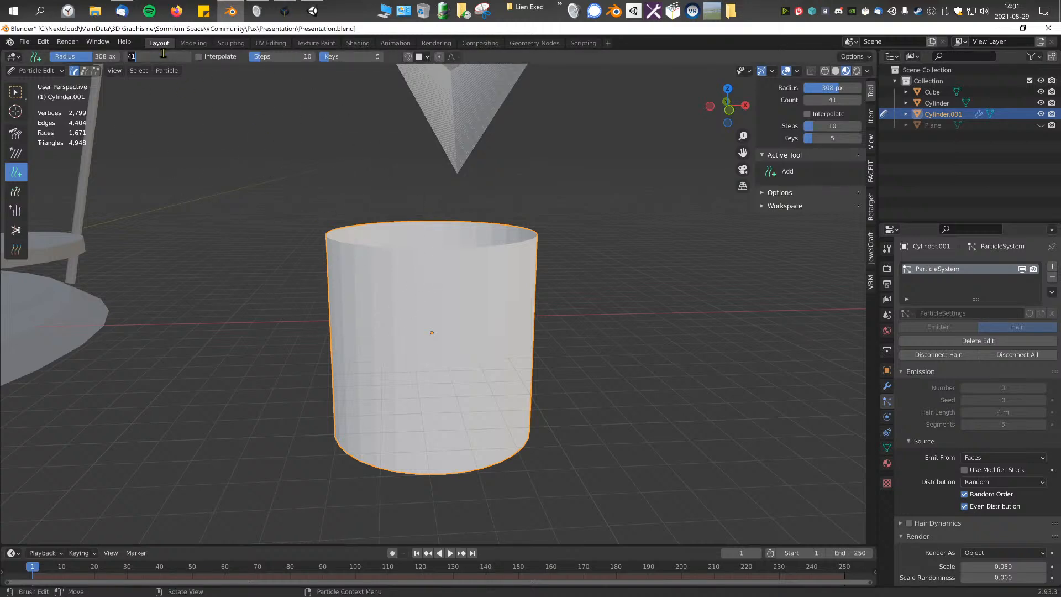
mouse_move(472, 353)
middle_down()
mouse_move(497, 355)
mouse_move(413, 351)
mouse_move(496, 392)
mouse_move(391, 422)
mouse_move(476, 417)
mouse_move(346, 426)
mouse_move(478, 408)
mouse_move(492, 374)
mouse_move(461, 322)
mouse_move(447, 372)
mouse_move(484, 262)
mouse_move(483, 313)
middle_up()
mouse_move(364, 433)
middle_down()
mouse_move(511, 411)
mouse_move(469, 351)
mouse_move(429, 425)
mouse_move(460, 334)
mouse_move(500, 332)
middle_up()
Step: Switch the particle cylinder from Particle Edit back to Object Mode and inspect the scattered triangles
key(Tab)
key(Tab)
click(44, 73)
click(52, 83)
scroll(416, 326, up, 3)
middle_drag(415, 326, 450, 325)
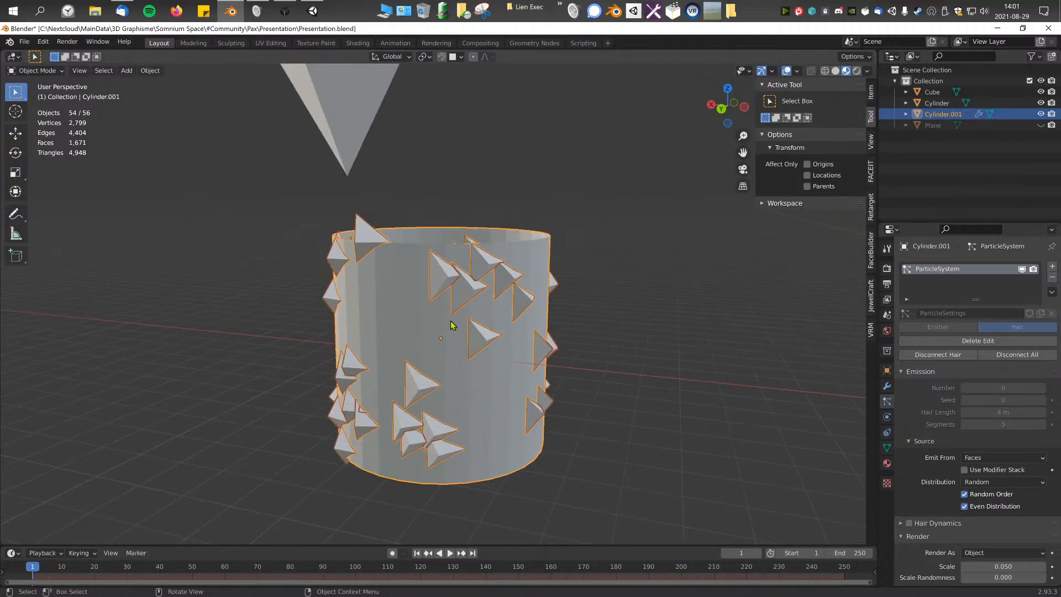
Step: Delete the manual particle edit on the cylinder and set its hair emission number to 50
click(985, 342)
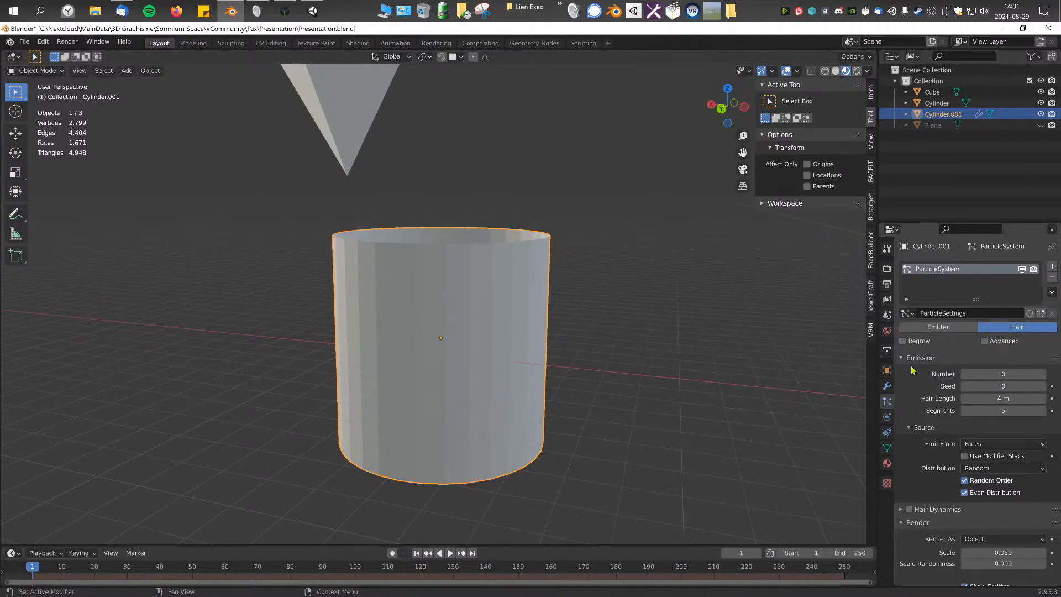
middle_drag(505, 369, 623, 408)
click(1003, 374)
text(50)
key(Return)
middle_drag(670, 390, 561, 362)
Step: Set the cylinder's hair emission number to 200 and check the coverage from several sides
click(1004, 374)
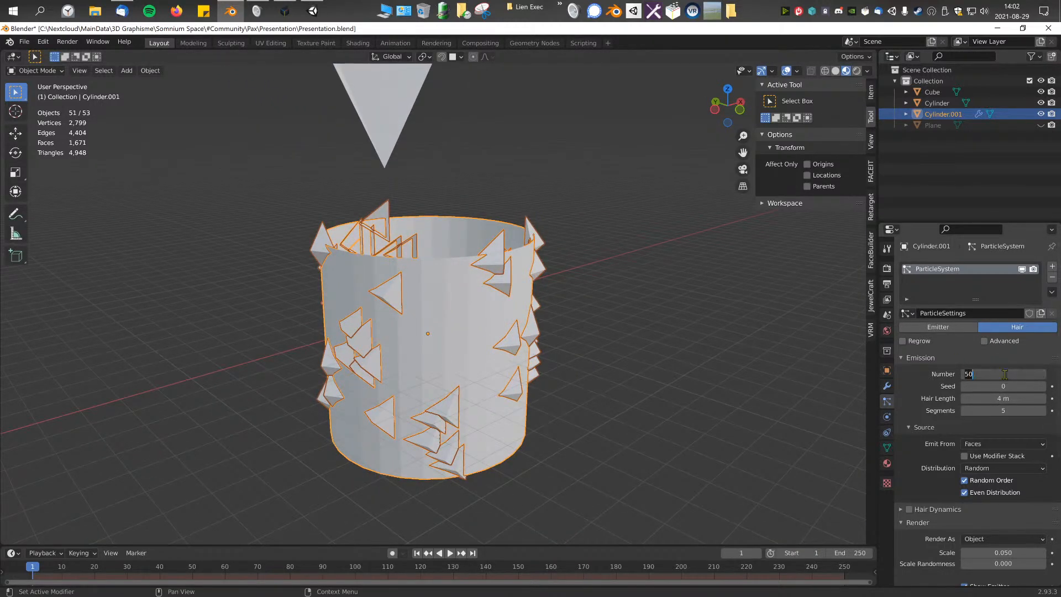
text(200)
key(Return)
middle_drag(603, 381, 478, 303)
middle_drag(643, 282, 415, 327)
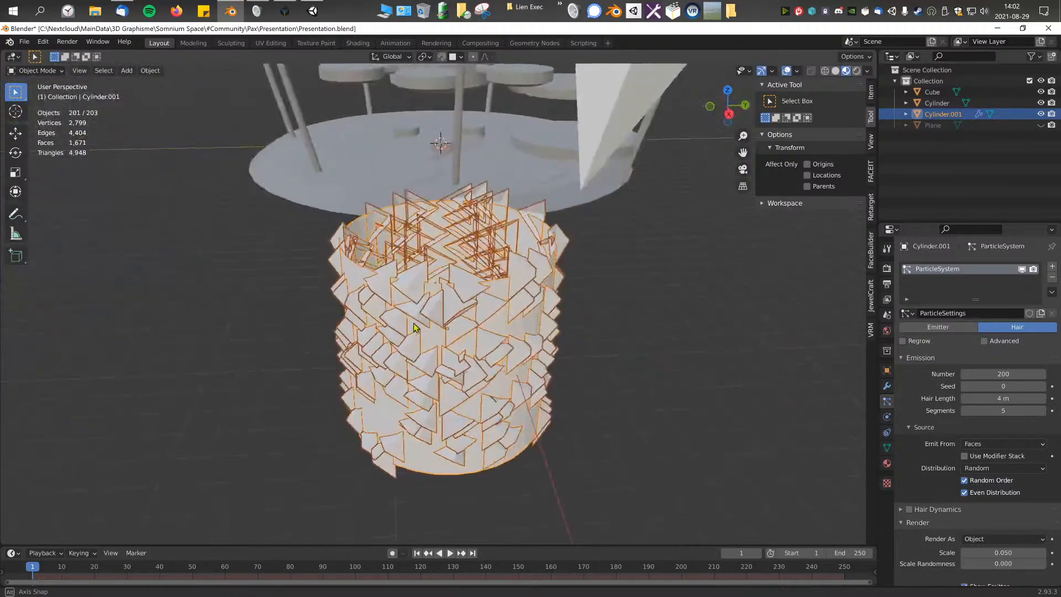
middle_drag(625, 376, 469, 357)
scroll(501, 213, down, 3)
click(403, 170)
click(459, 308)
scroll(580, 377, up, 2)
middle_drag(582, 378, 661, 368)
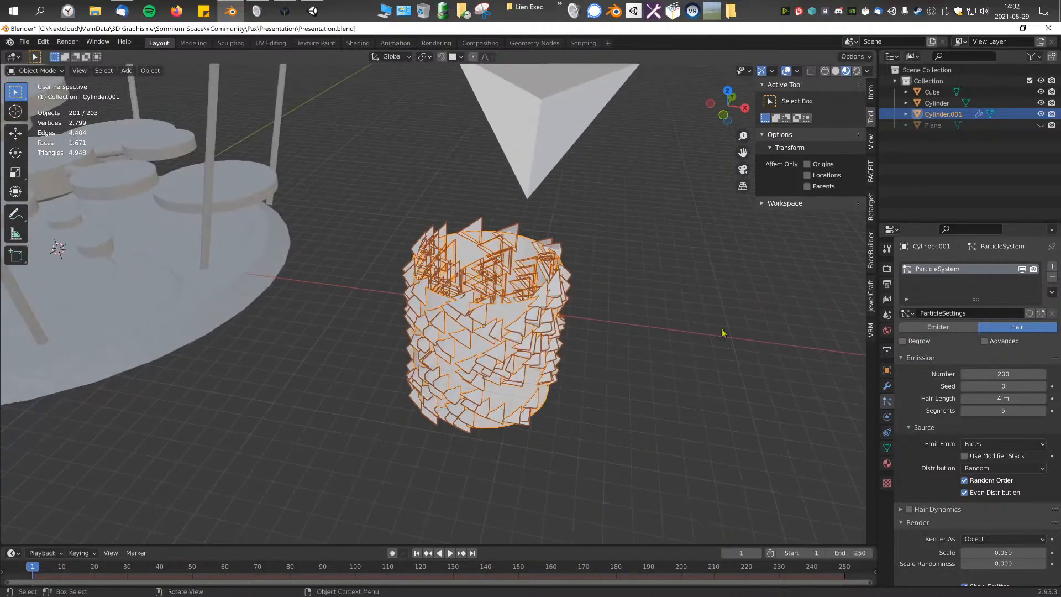
click(599, 209)
middle_drag(600, 209, 438, 165)
drag(438, 165, 522, 384)
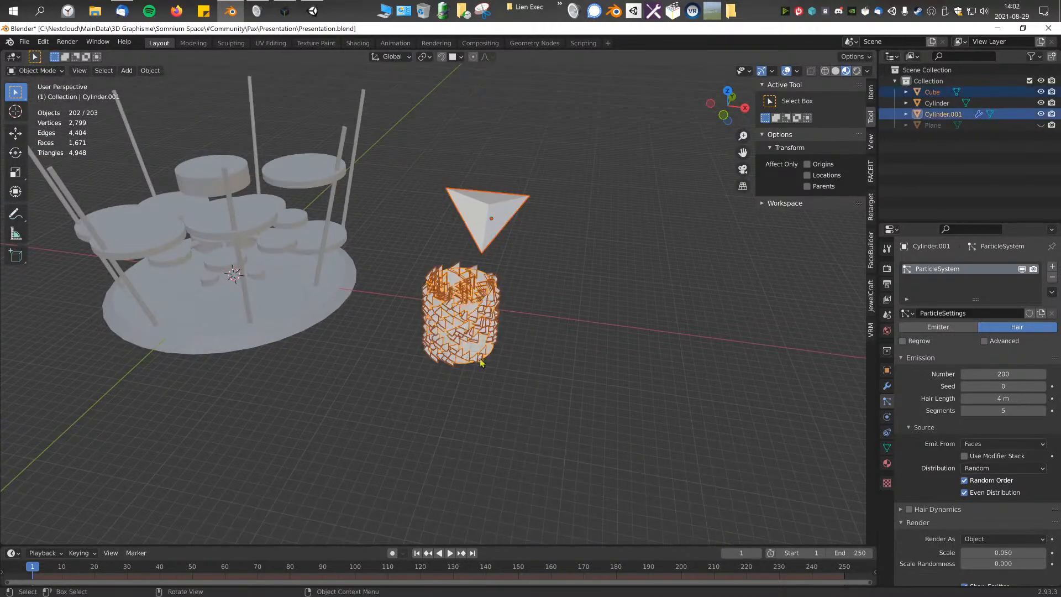
drag(291, 300, 293, 302)
key(ctrl+z)
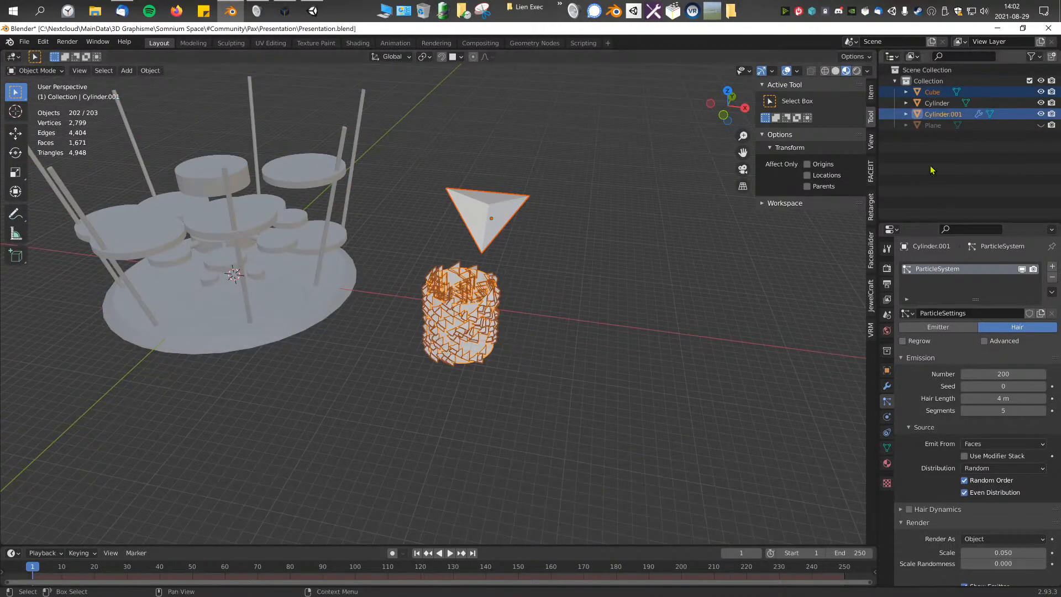
Step: Clear the selection and create a new collection named "Triangle Build" in the scene
click(962, 169)
right_click(942, 167)
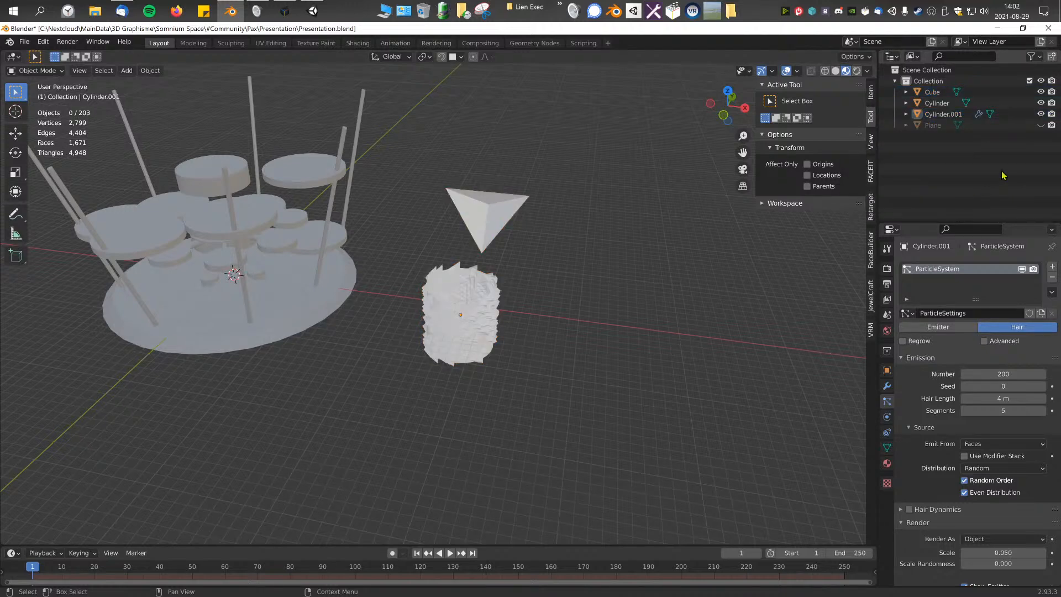
right_click(941, 175)
right_click(940, 172)
right_click(998, 171)
click(897, 185)
right_click(923, 183)
right_click(977, 181)
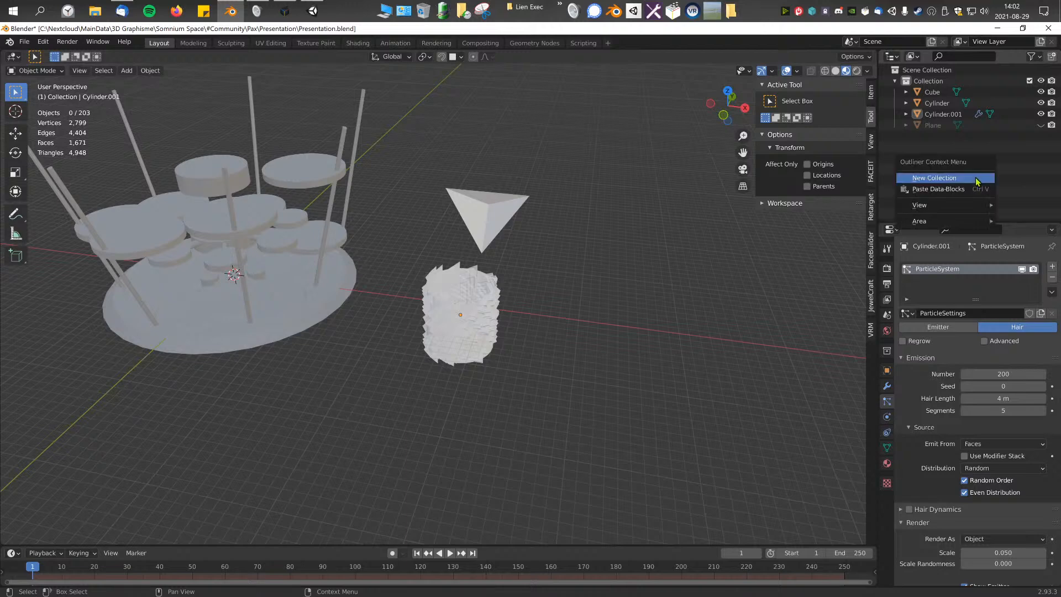
click(935, 179)
double_click(932, 135)
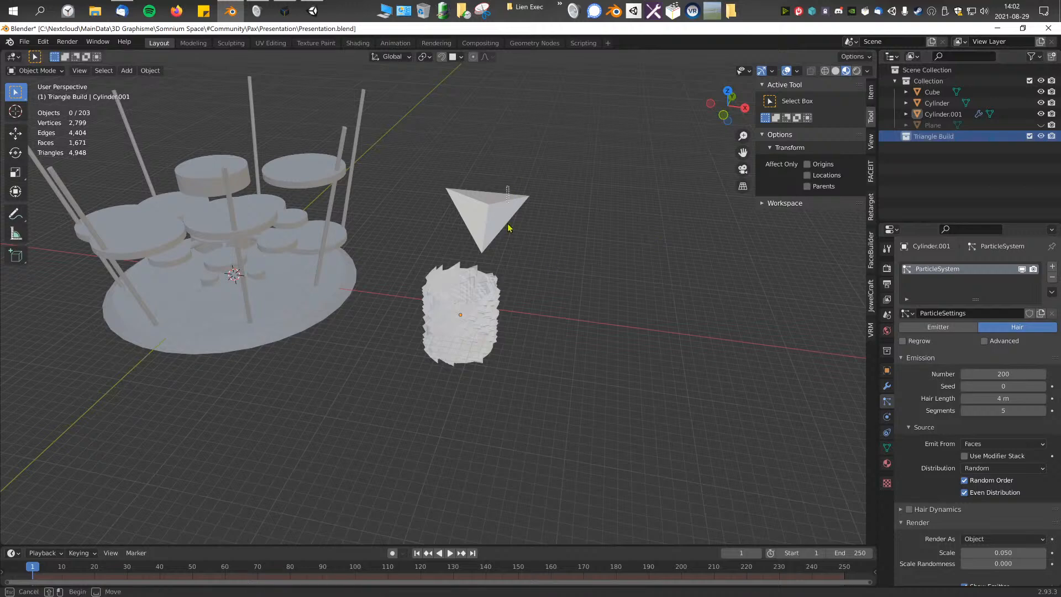
Step: Move Cube, Cylinder.001 and Plane into the Triangle Build collection and rename that collection "Others"
drag(508, 189, 449, 389)
drag(950, 114, 939, 136)
click(1030, 115)
click(1029, 114)
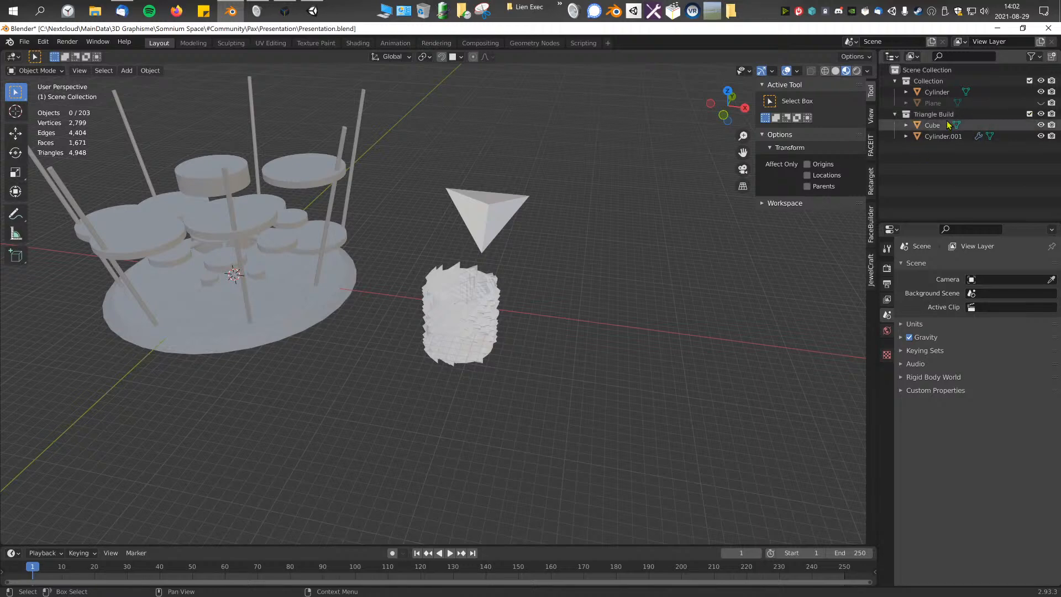
drag(965, 104, 936, 117)
double_click(933, 103)
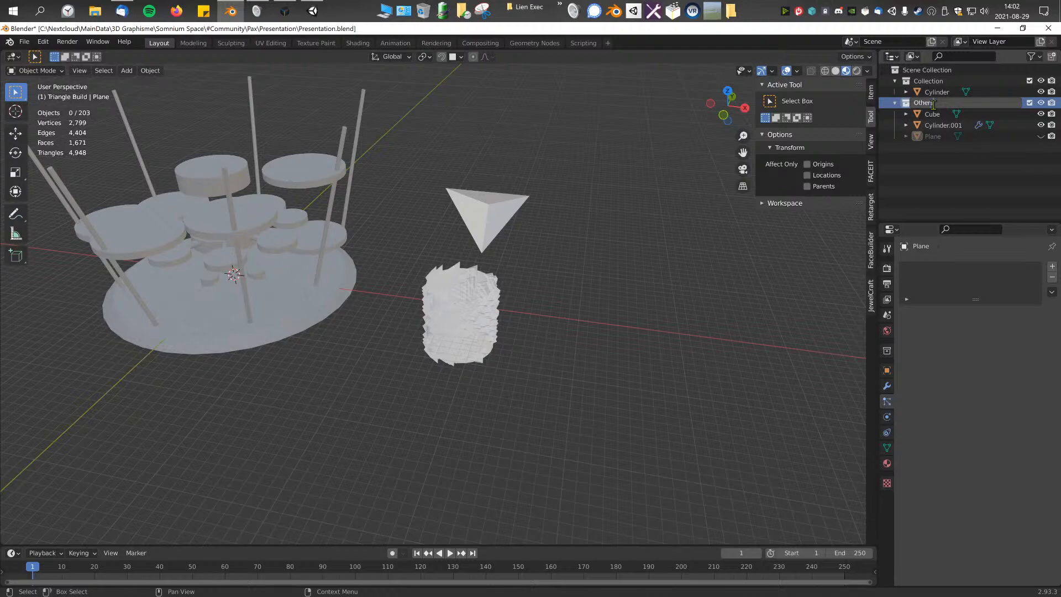
Step: Try to convert the triangle-covered cylinder to a mesh from its object options, and undo the conversion
click(488, 275)
scroll(531, 293, up, 3)
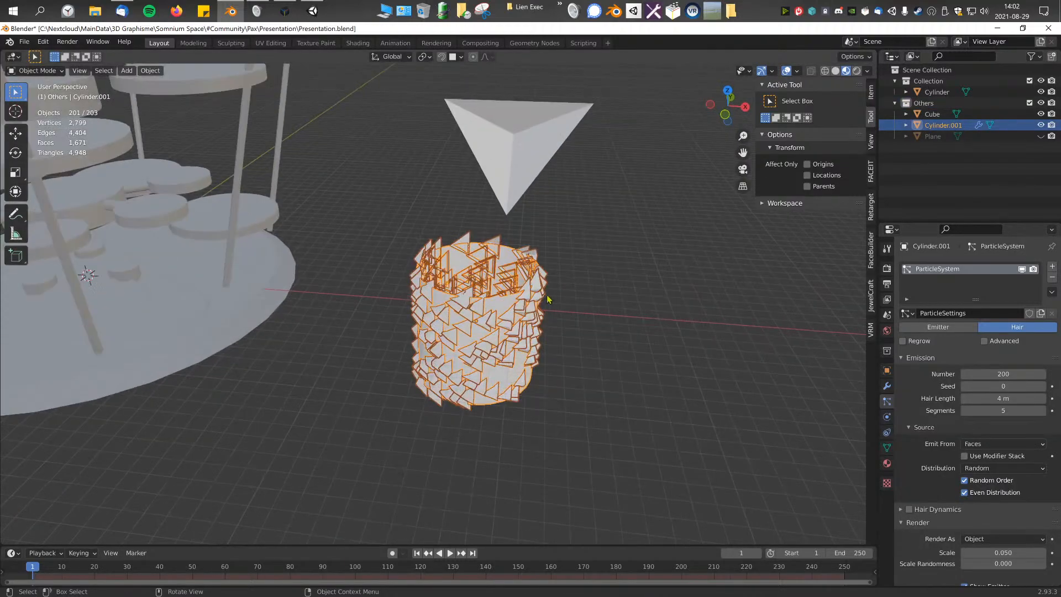
scroll(582, 283, up, 3)
right_click(545, 326)
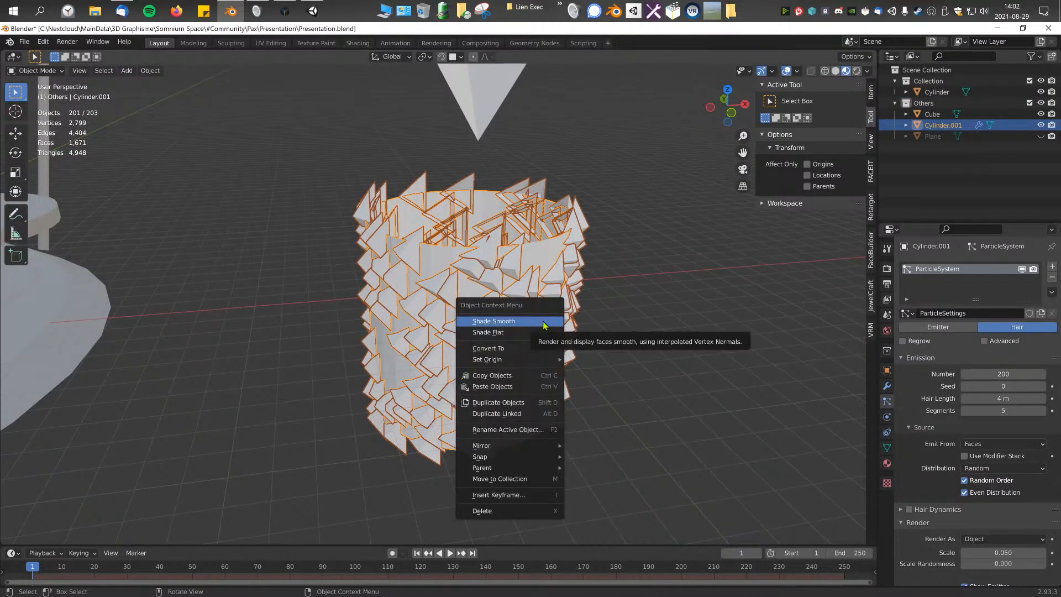
mouse_move(541, 349)
click(594, 365)
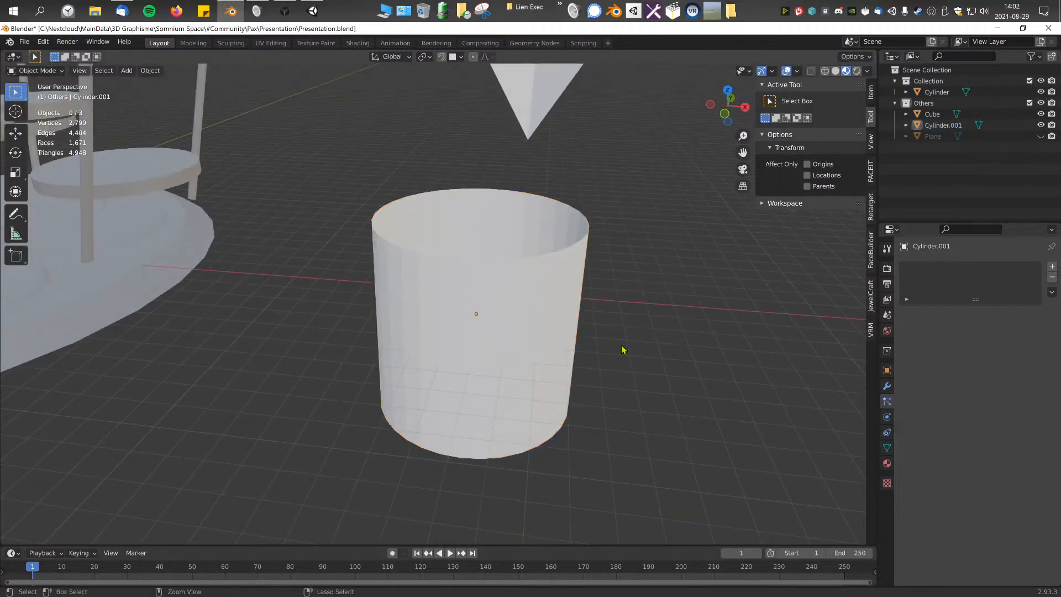
key(ctrl+z)
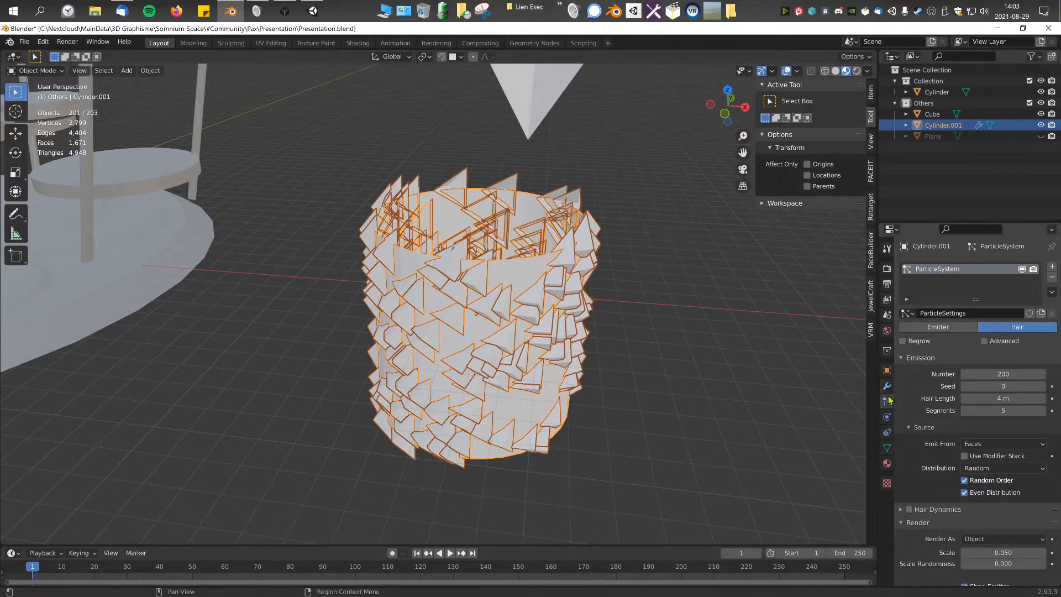
Step: Try to apply the cylinder's ParticleSystem modifier, undo it, and return to the particle settings
click(888, 391)
click(1028, 290)
click(1027, 287)
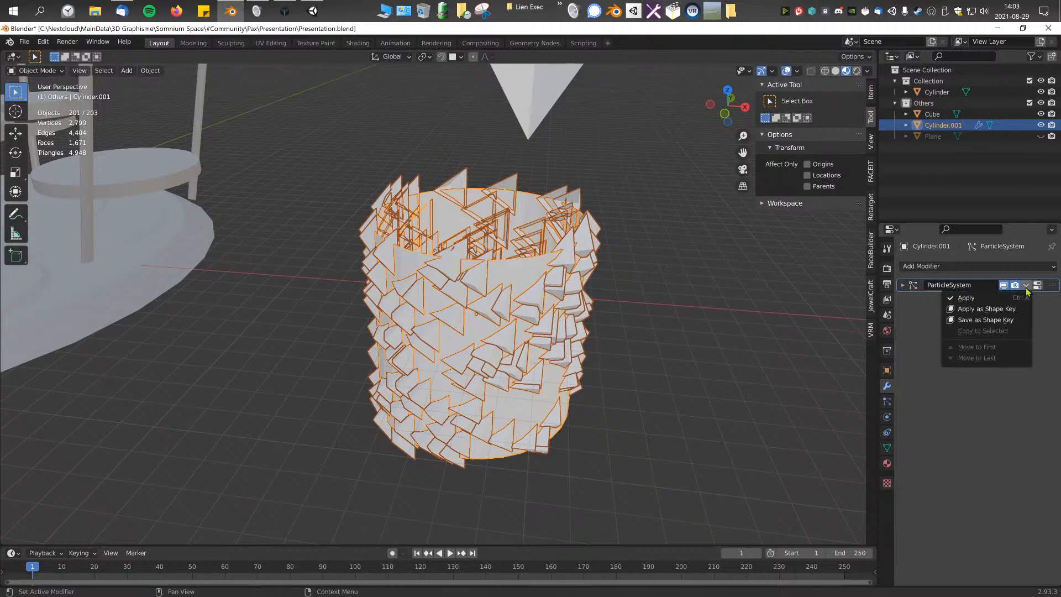
click(987, 299)
middle_drag(507, 296, 566, 320)
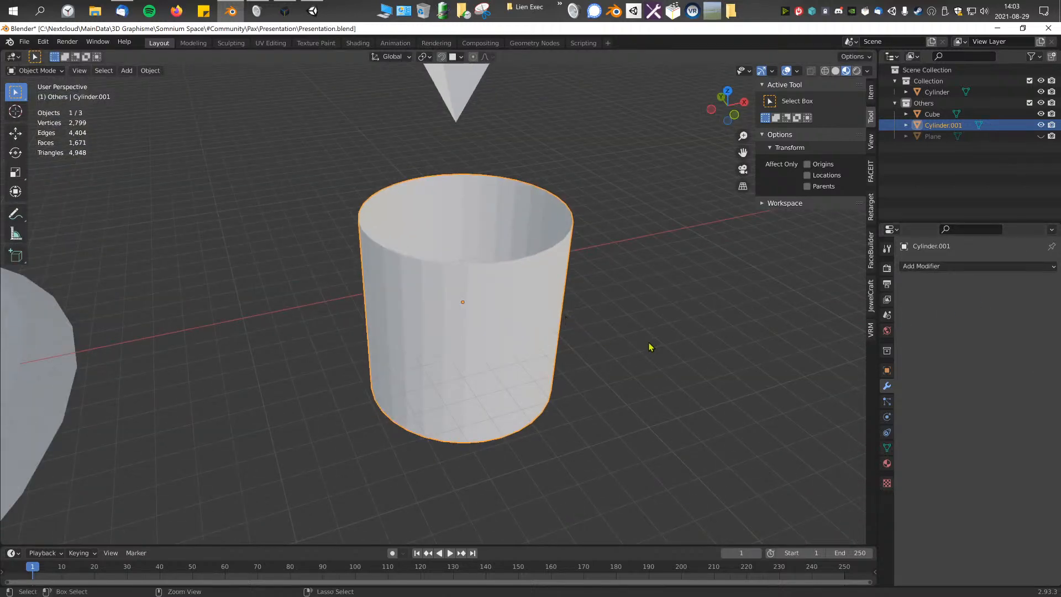
key(ctrl+z)
click(887, 402)
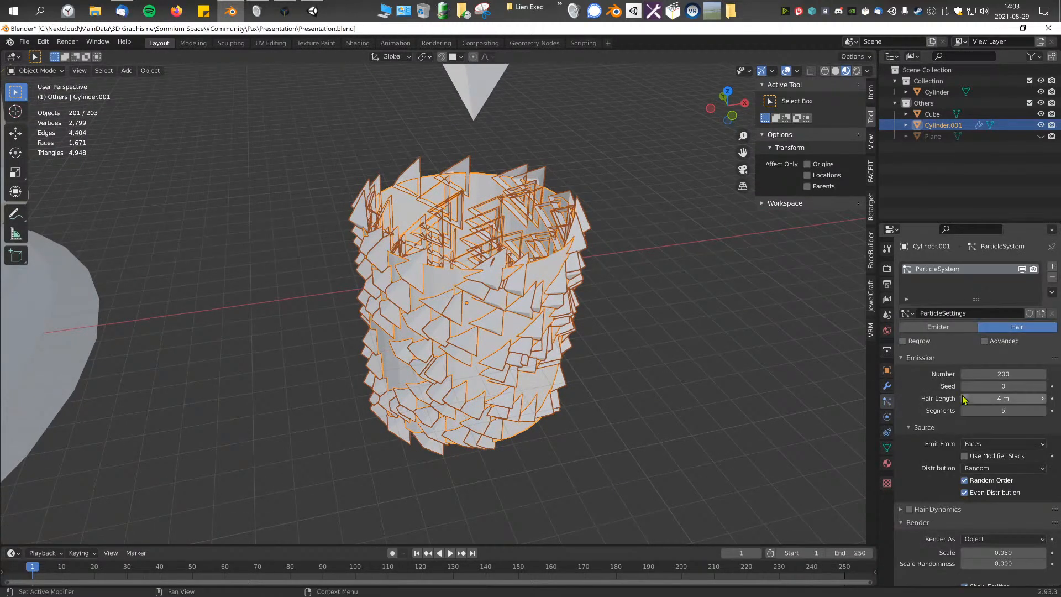
scroll(999, 352, down, 8)
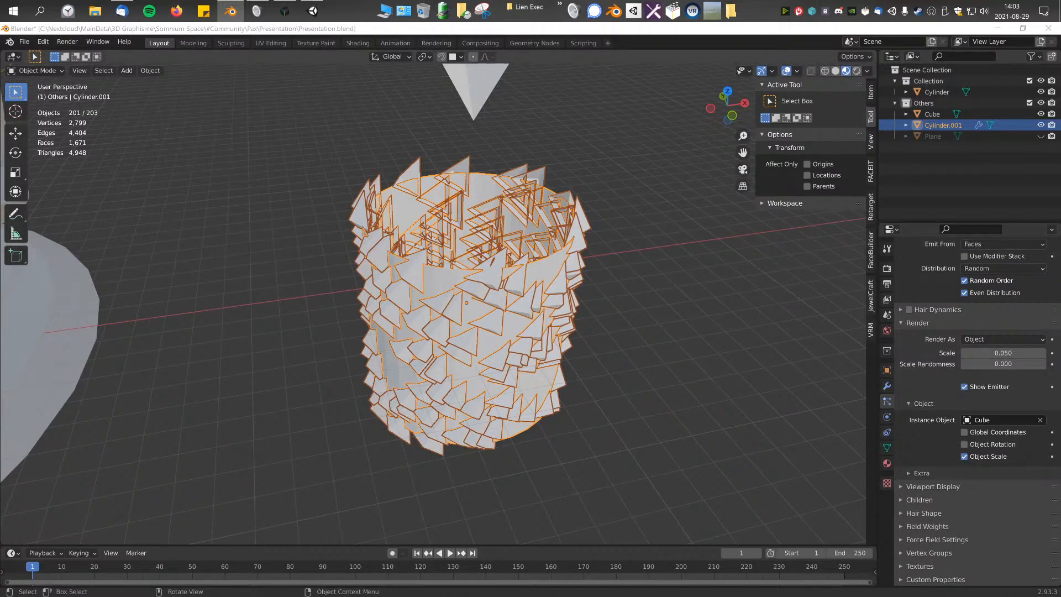
Step: Switch to Firefox, enlarge its window, and search the web for "blender convert hair to mesh"
drag(471, 168, 346, 83)
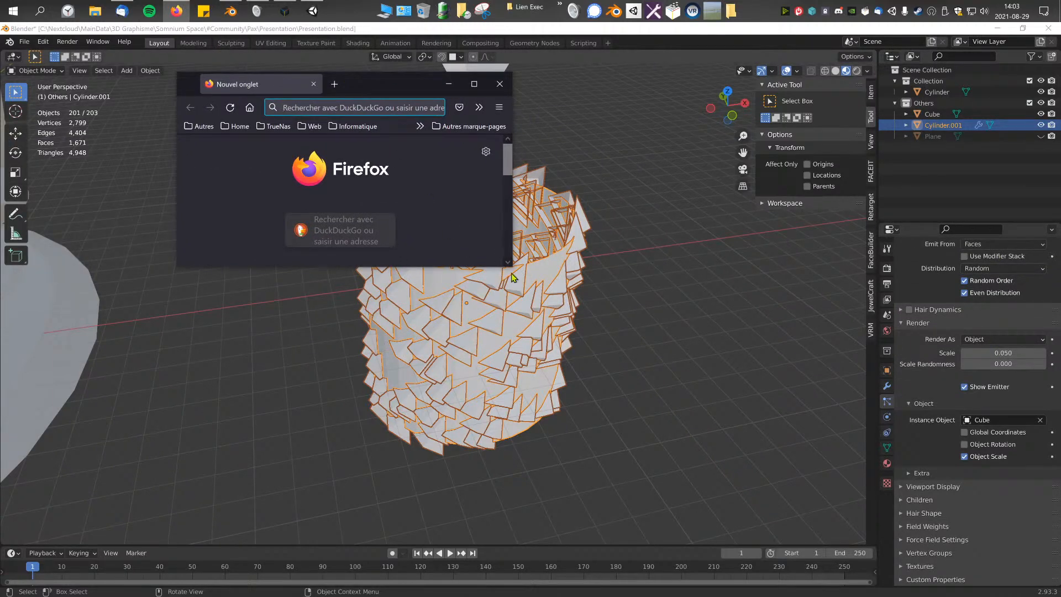
drag(509, 264, 643, 464)
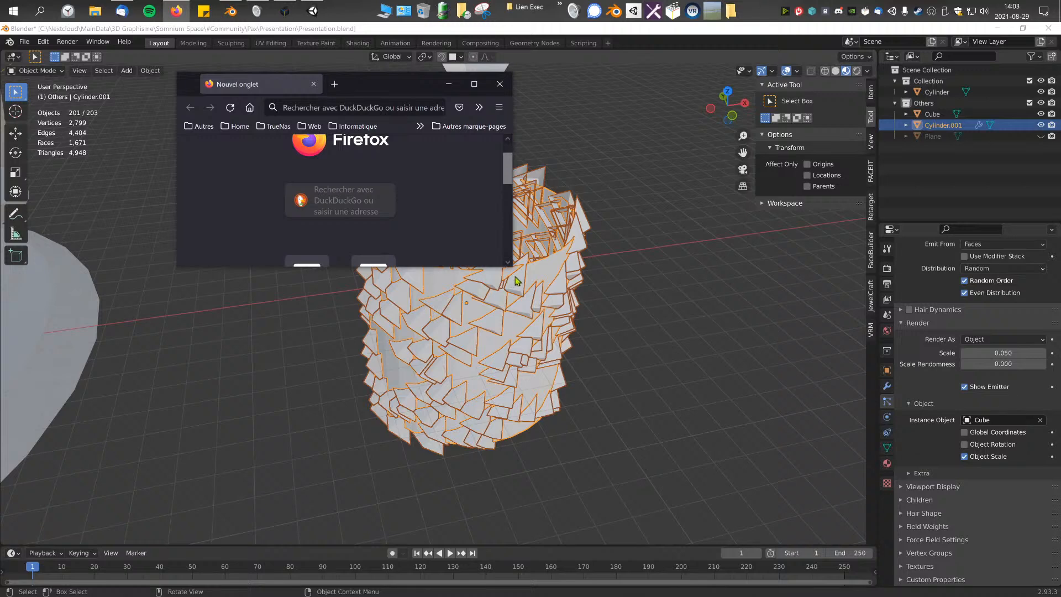
drag(513, 269, 687, 458)
click(482, 271)
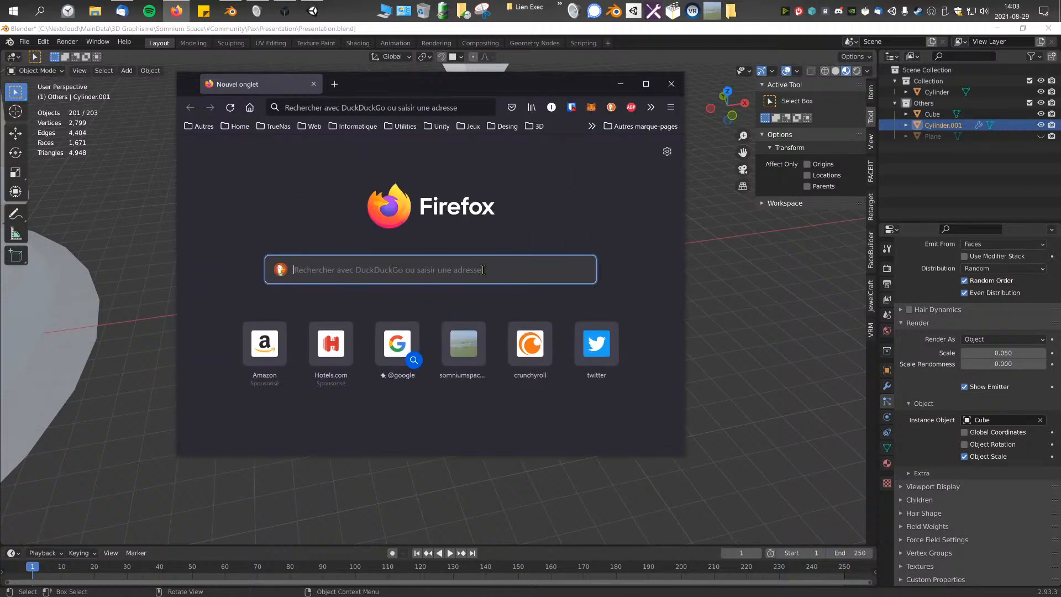
text(blender convert)
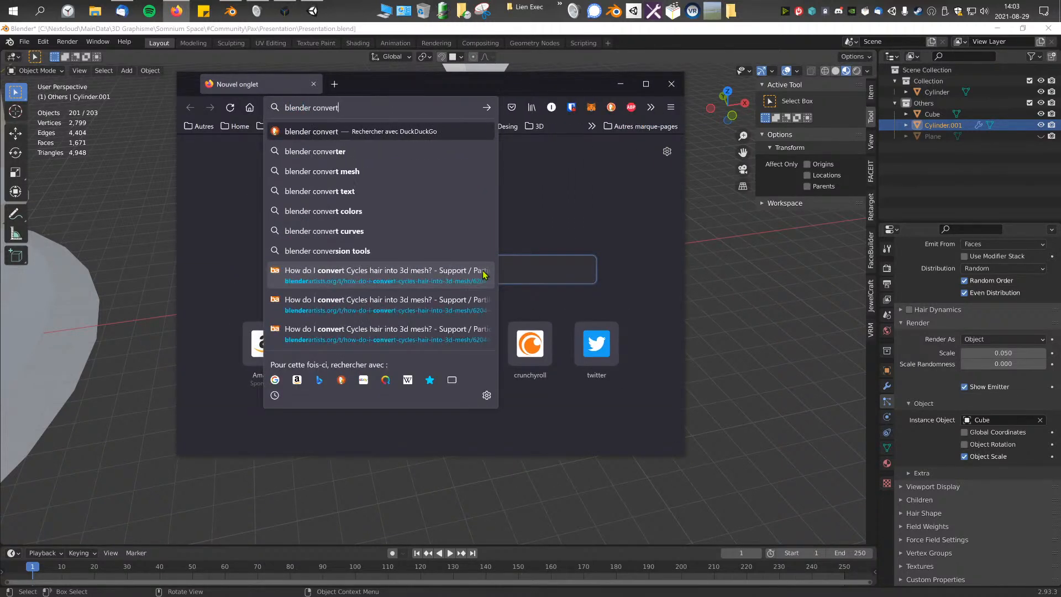
text( hair to mesh)
key(Return)
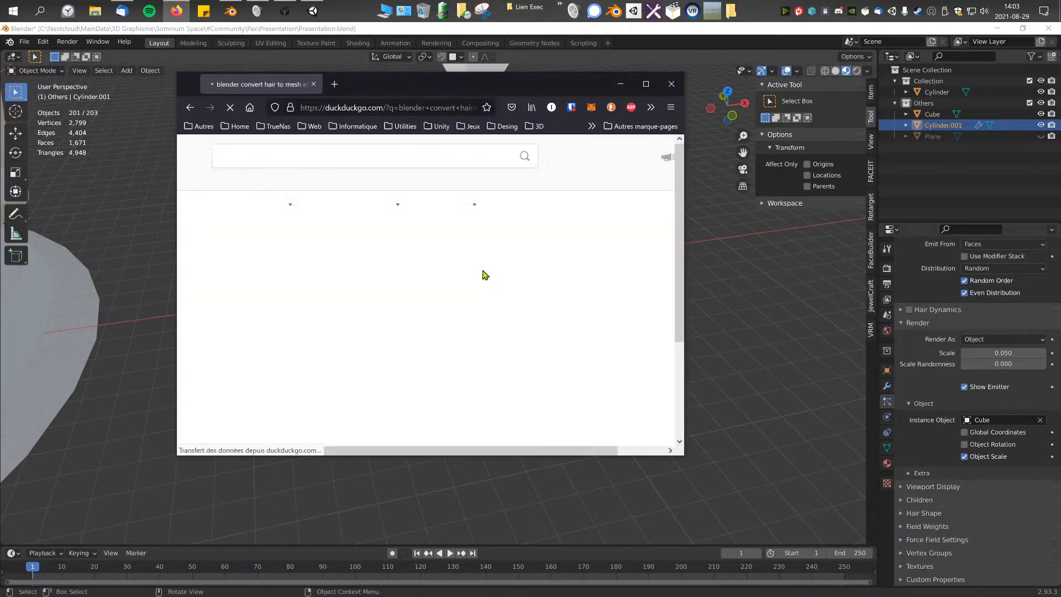
Step: Open the Blender Stack Exchange question on converting a hair particle system to mesh, accept the cookies, and read the top answer
click(337, 241)
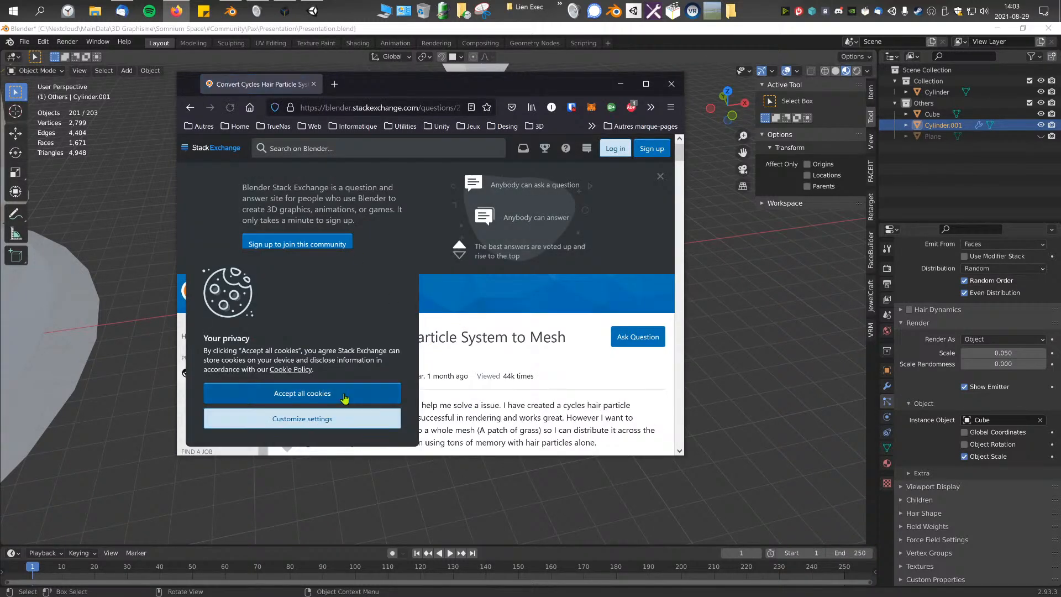
click(344, 397)
scroll(346, 403, down, 8)
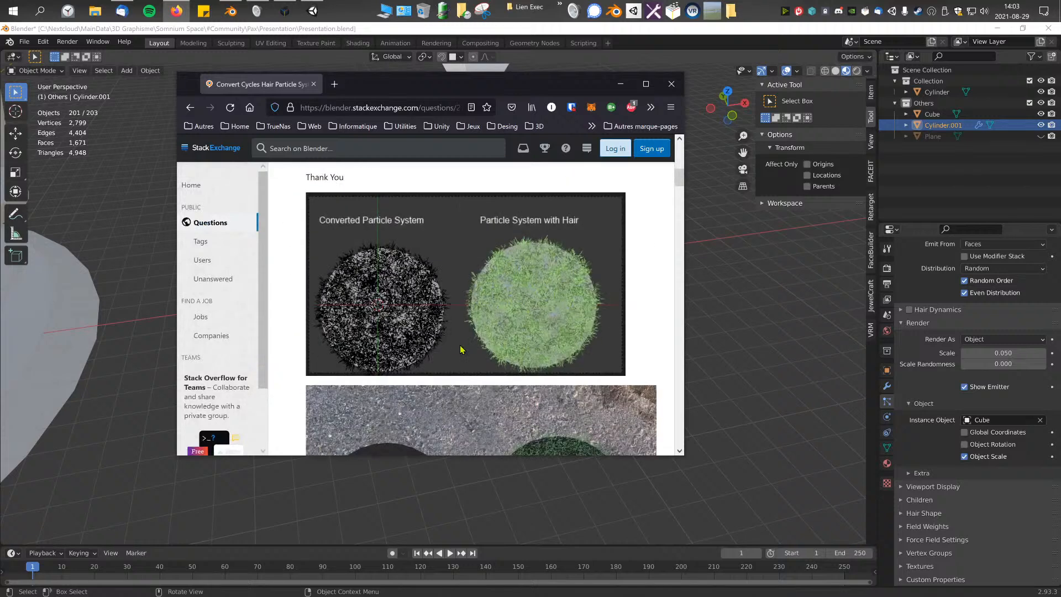
scroll(566, 261, down, 9)
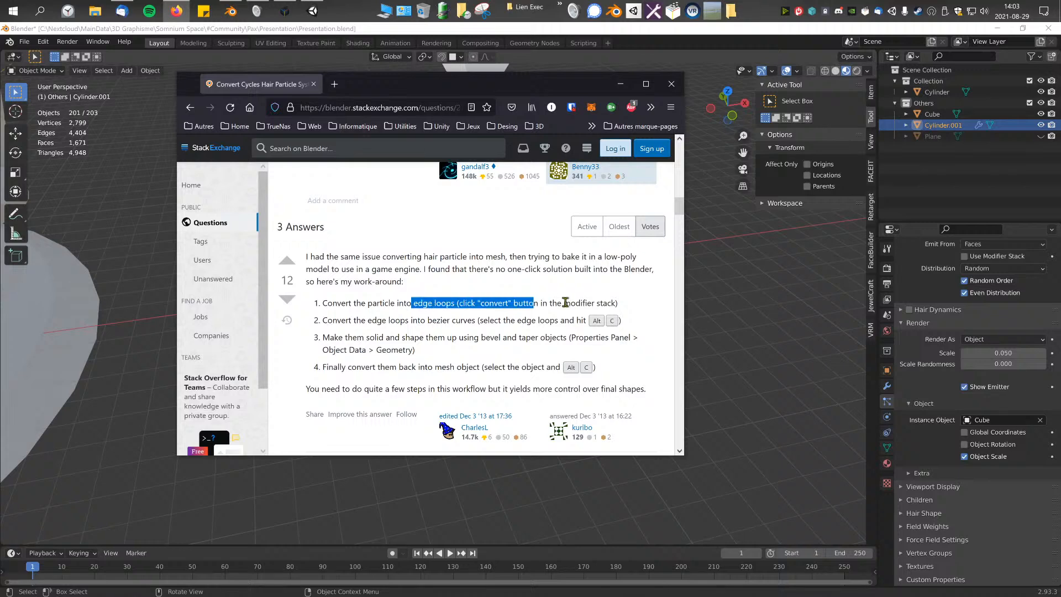
drag(573, 85, 0, 221)
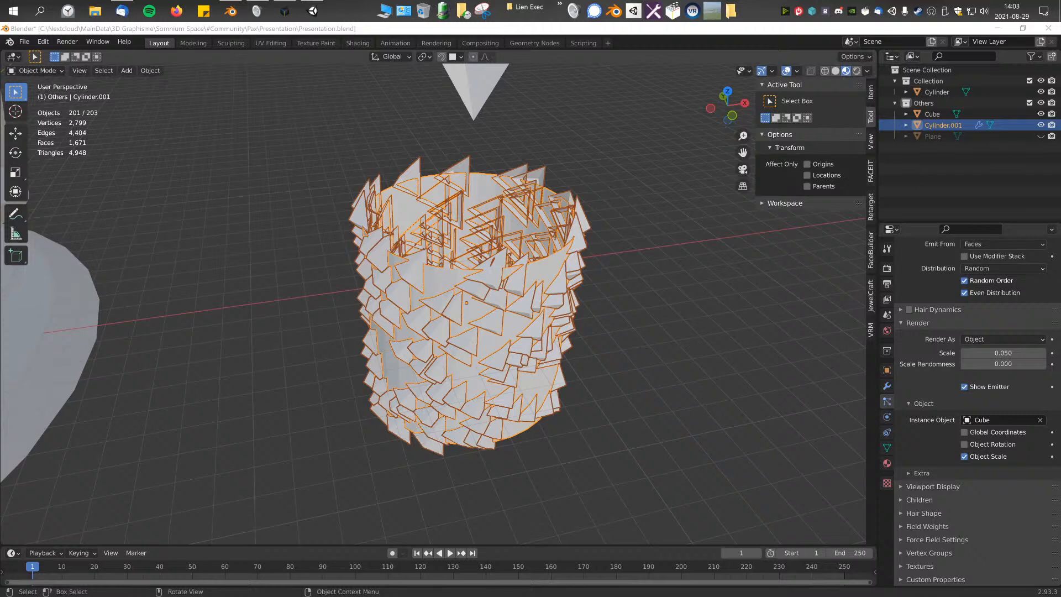
Step: Return to Blender and apply the ParticleSystem modifier on the triangle-covered cylinder
click(497, 289)
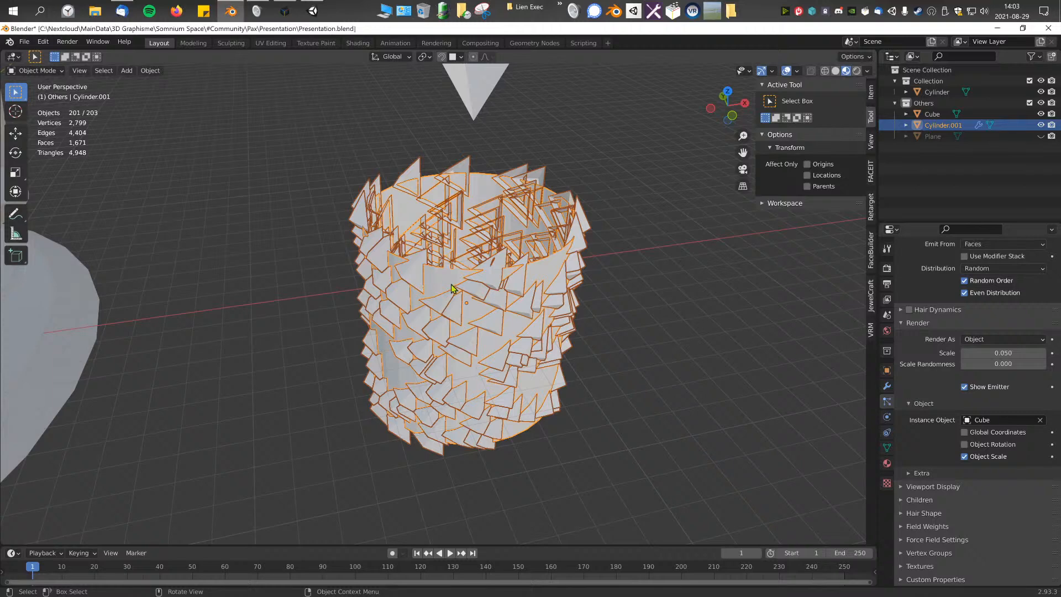
click(886, 386)
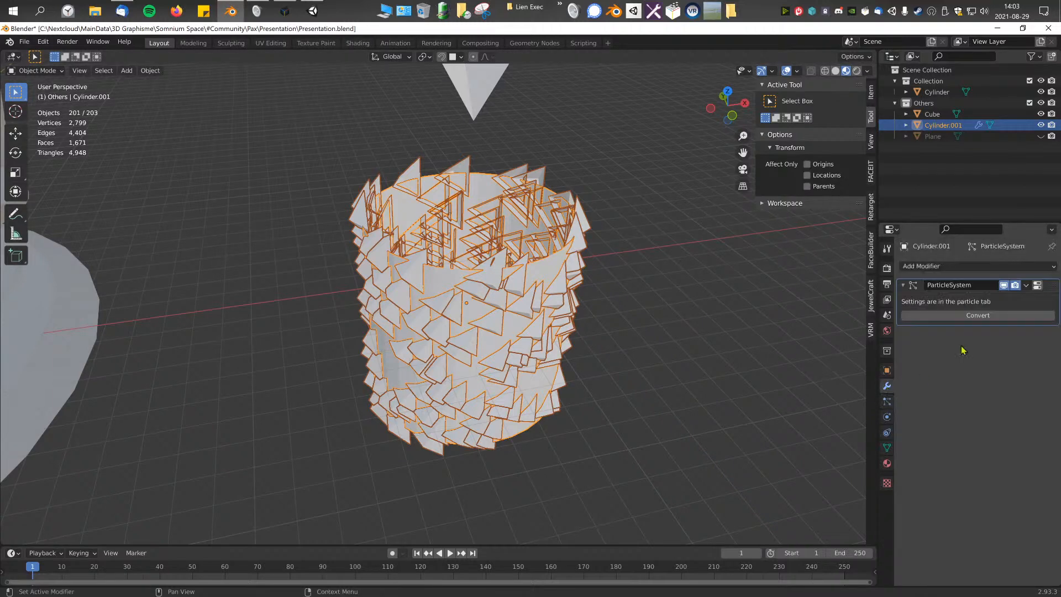
click(1026, 286)
click(1003, 297)
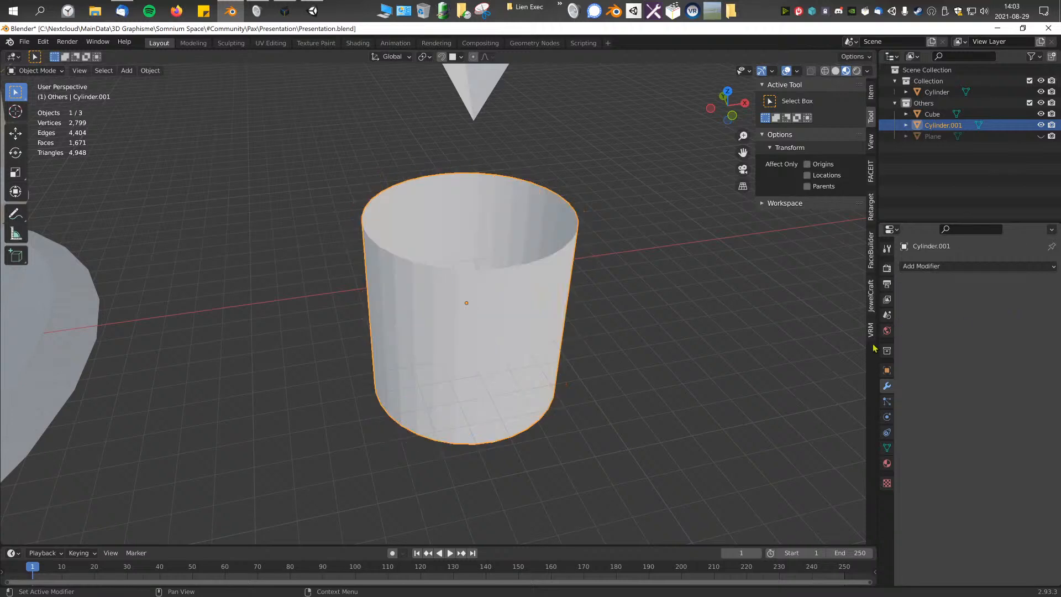
Step: Check the cylinder's mesh in edit mode and undo applying its ParticleSystem modifier
key(Tab)
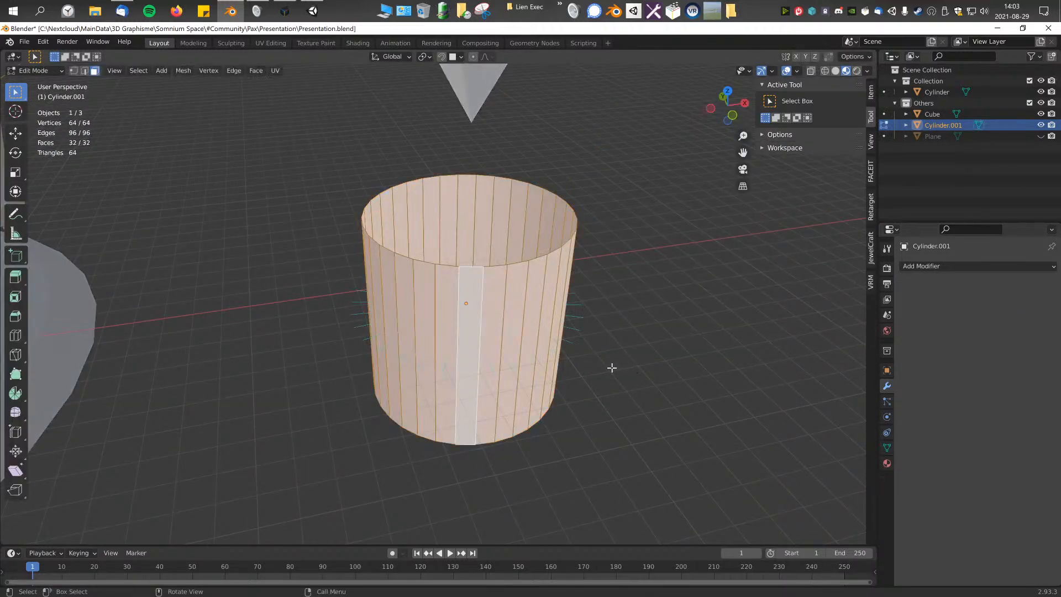
scroll(612, 368, down, 4)
scroll(611, 367, up, 2)
key(Tab)
key(Tab)
key(Tab)
click(452, 152)
middle_drag(553, 223, 579, 279)
click(482, 331)
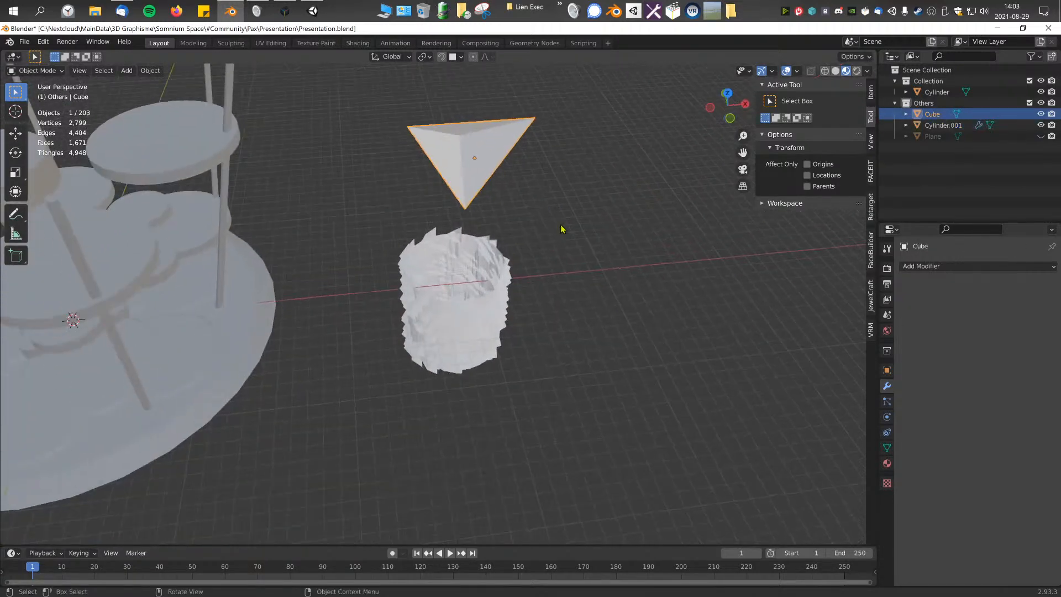
Step: Clear the source triangle object's location and apply all its transforms
key(F3)
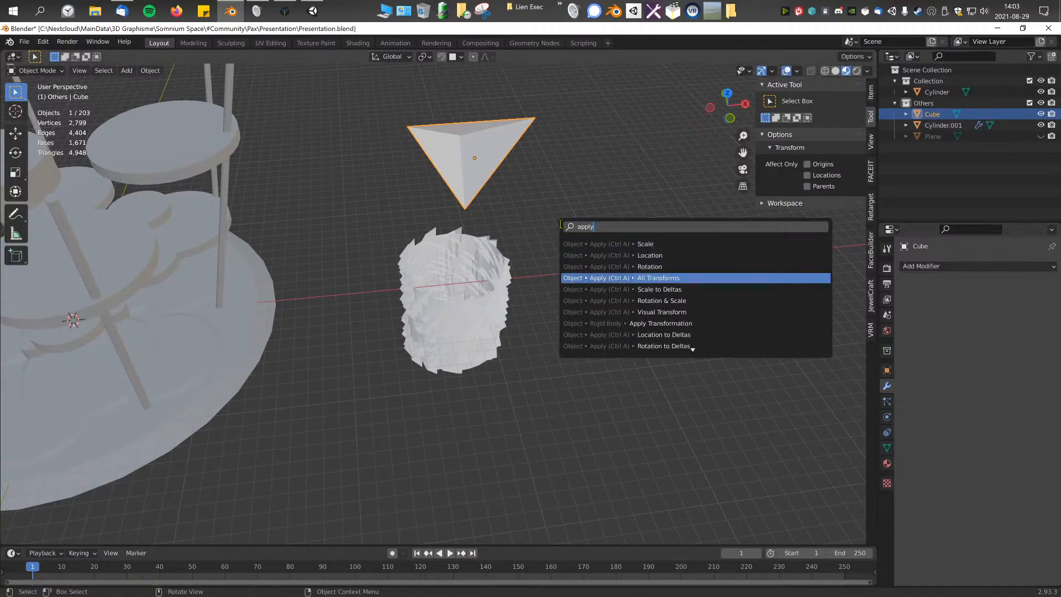
key(Return)
scroll(561, 230, up, 3)
middle_drag(561, 230, 480, 172)
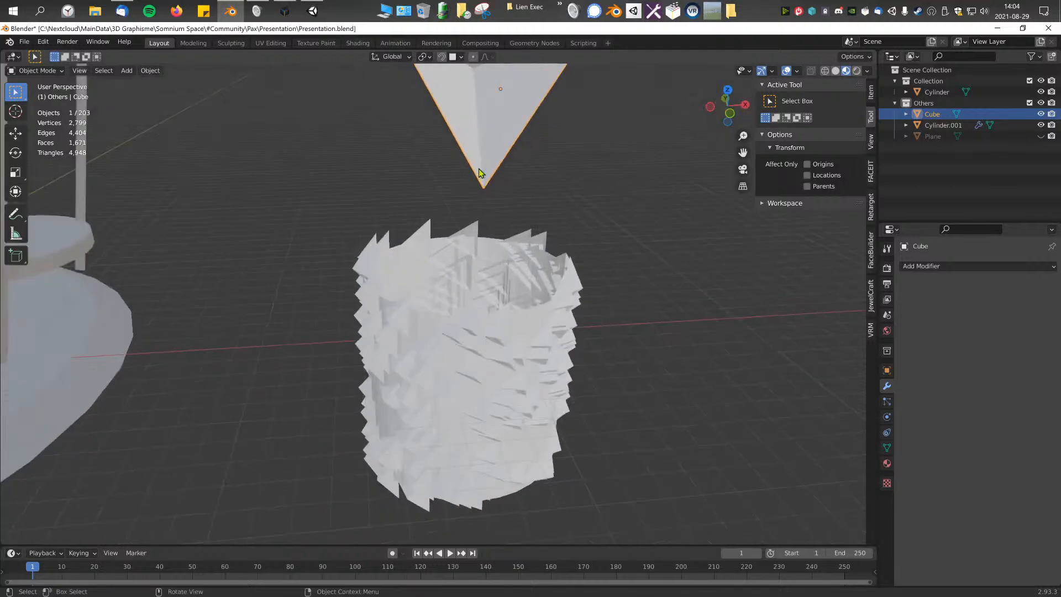
scroll(497, 182, down, 3)
key(alt+g)
scroll(386, 331, down, 2)
key(F3)
key(Return)
scroll(350, 350, up, 2)
middle_drag(351, 350, 385, 376)
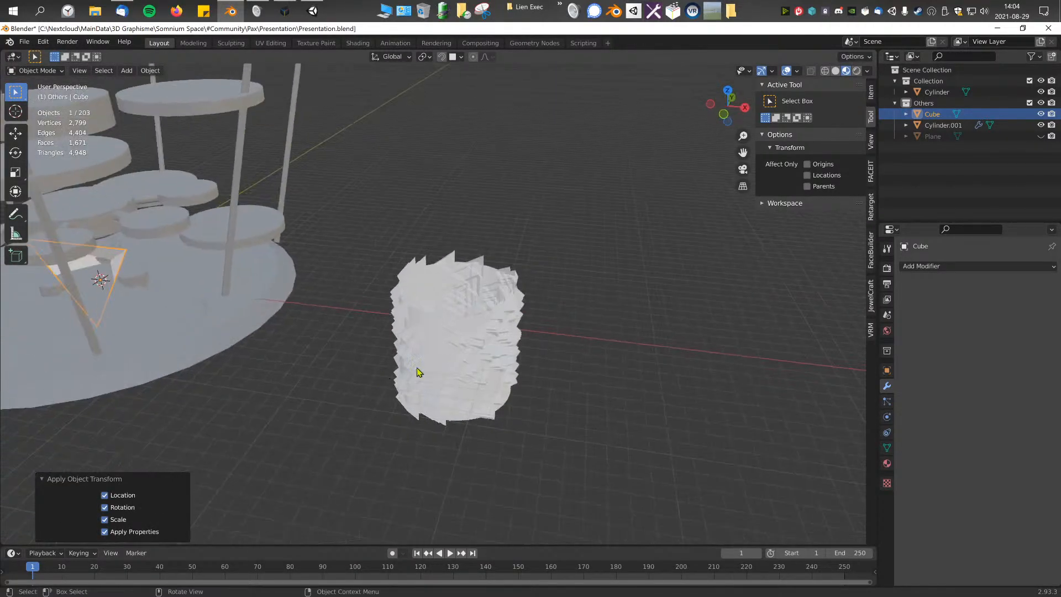
Step: Convert the cylinder's particle system instances into separate mesh objects
click(403, 364)
scroll(453, 332, up, 5)
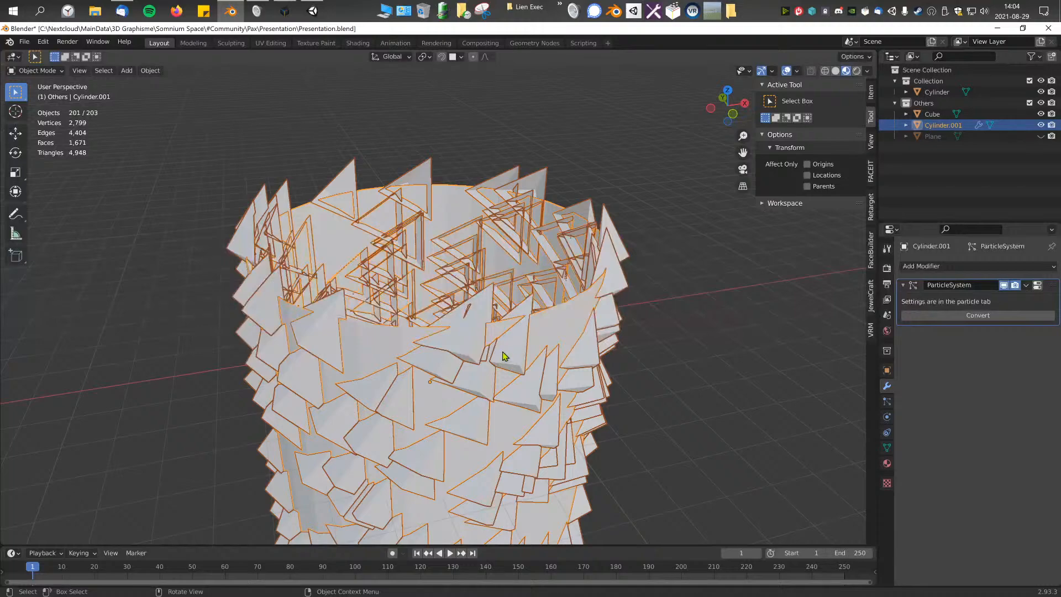
middle_drag(496, 348, 503, 347)
click(631, 210)
key(ctrl+z)
key(g)
click(761, 256)
key(ctrl+z)
middle_drag(633, 346, 649, 347)
click(977, 315)
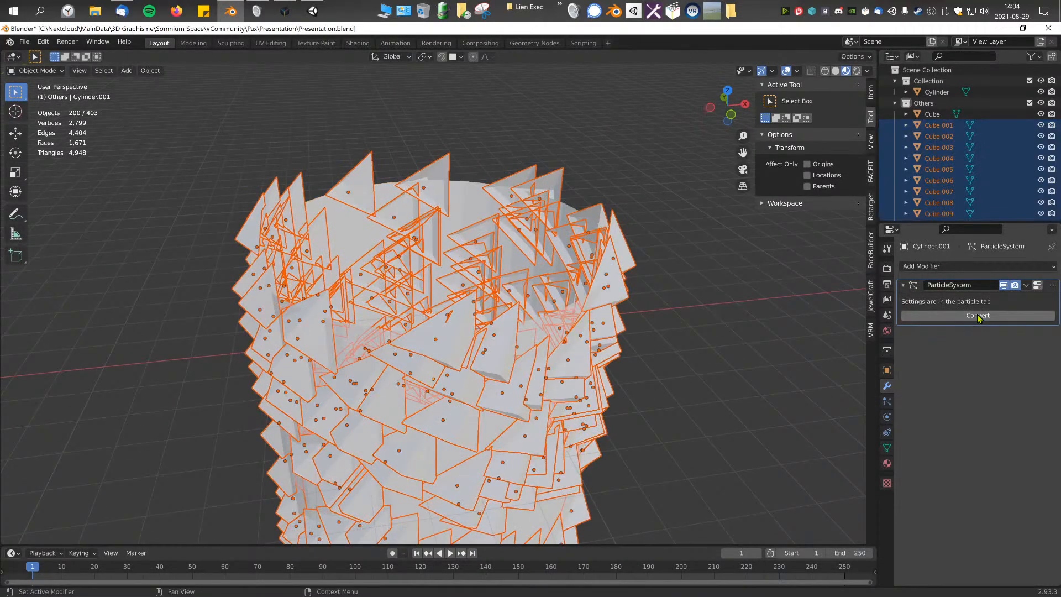
Step: Delete the original cylinder with its particle system and hide the source triangle at the scene centre
scroll(415, 326, down, 5)
shift+click(451, 278)
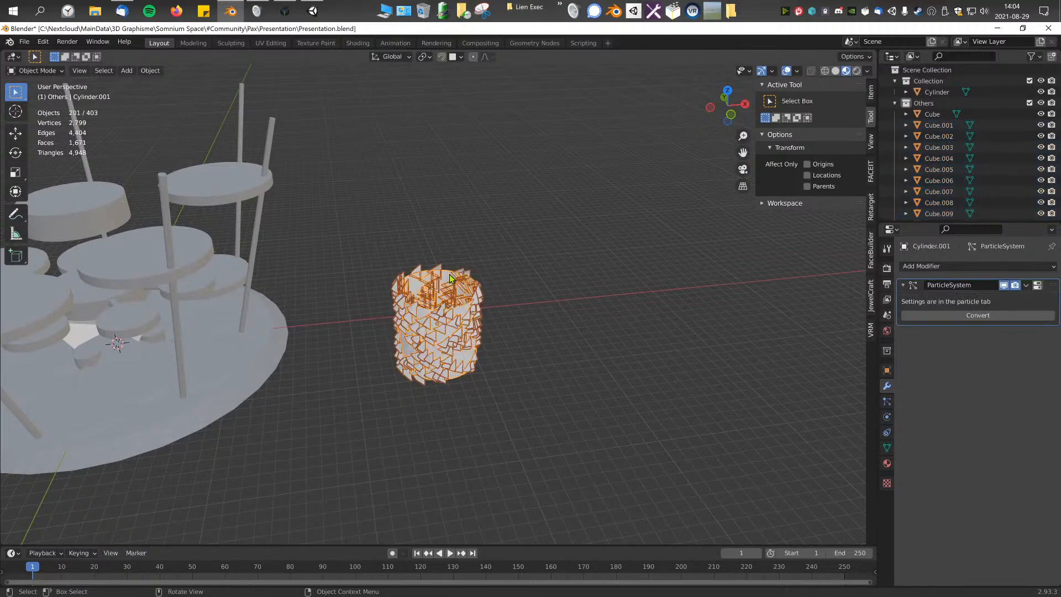
click(86, 342)
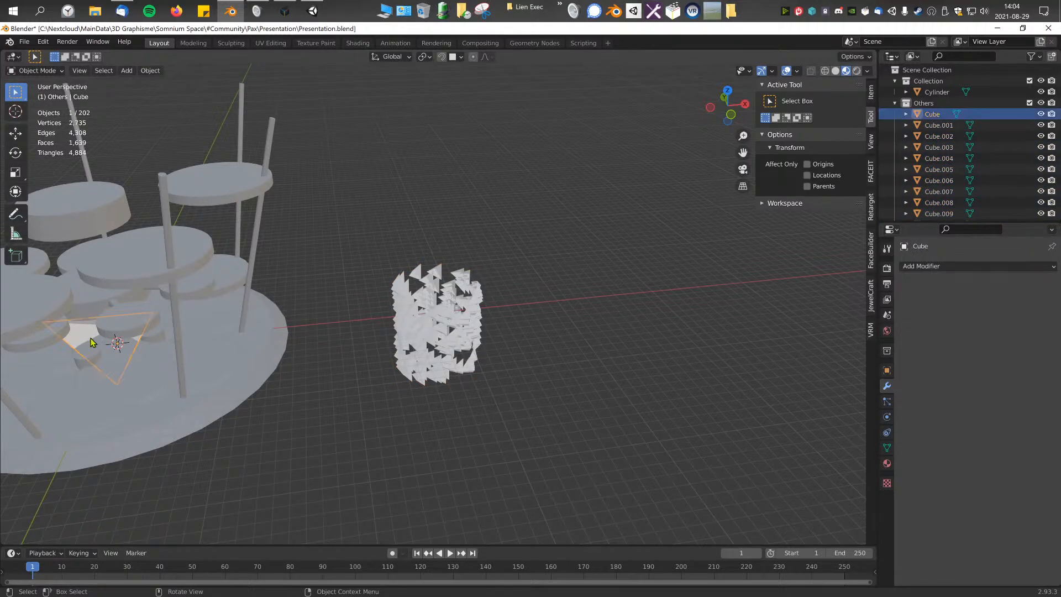
middle_drag(399, 265, 448, 326)
drag(385, 232, 489, 362)
scroll(437, 321, up, 2)
middle_drag(489, 362, 241, 179)
scroll(453, 323, up, 4)
Step: Examine all converted triangles together in edit mode, checking how their meshes overlap and select
click(519, 356)
key(Tab)
scroll(467, 319, up, 1)
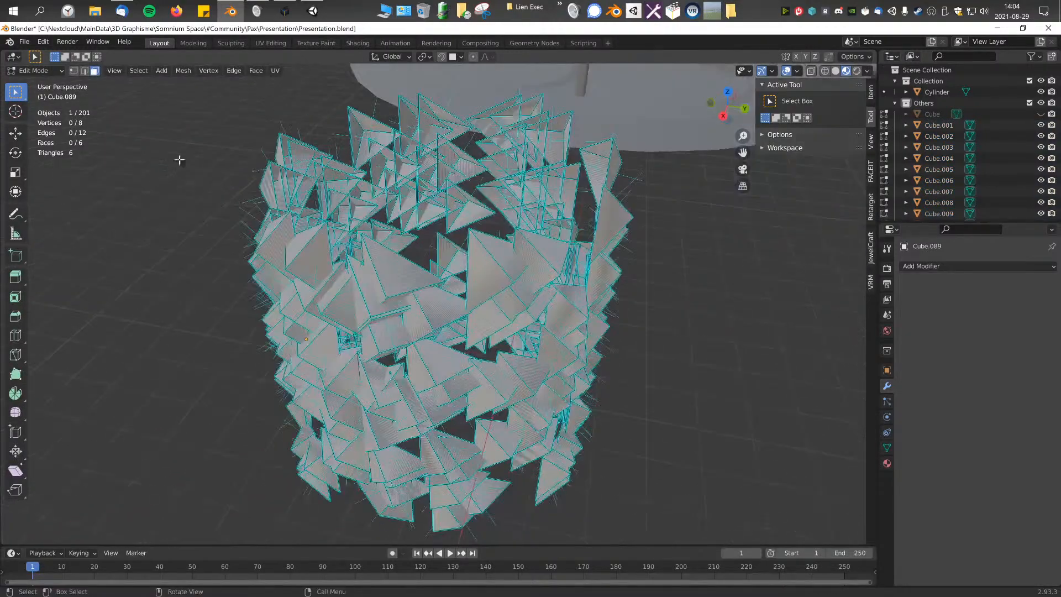
middle_drag(442, 313, 490, 308)
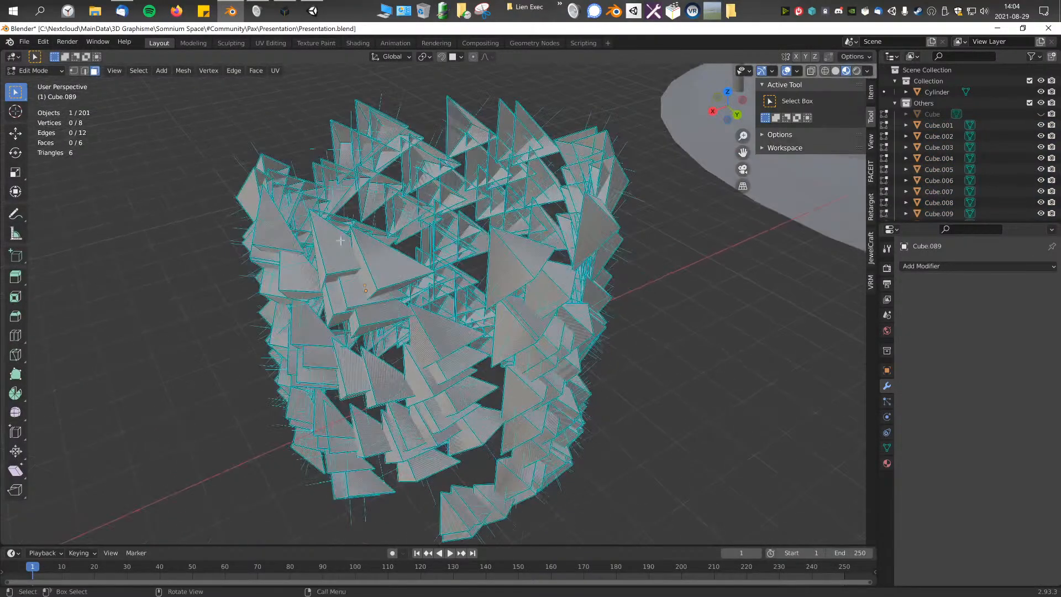
key(a)
scroll(490, 308, down, 3)
key(alt+a)
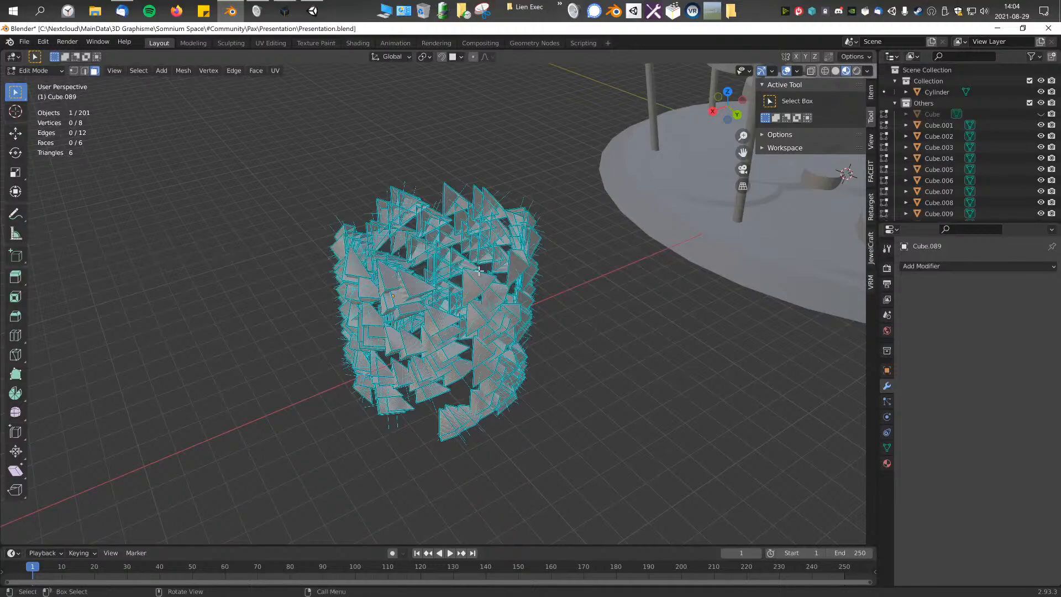
middle_drag(478, 270, 588, 265)
scroll(407, 337, up, 3)
middle_drag(156, 133, 478, 221)
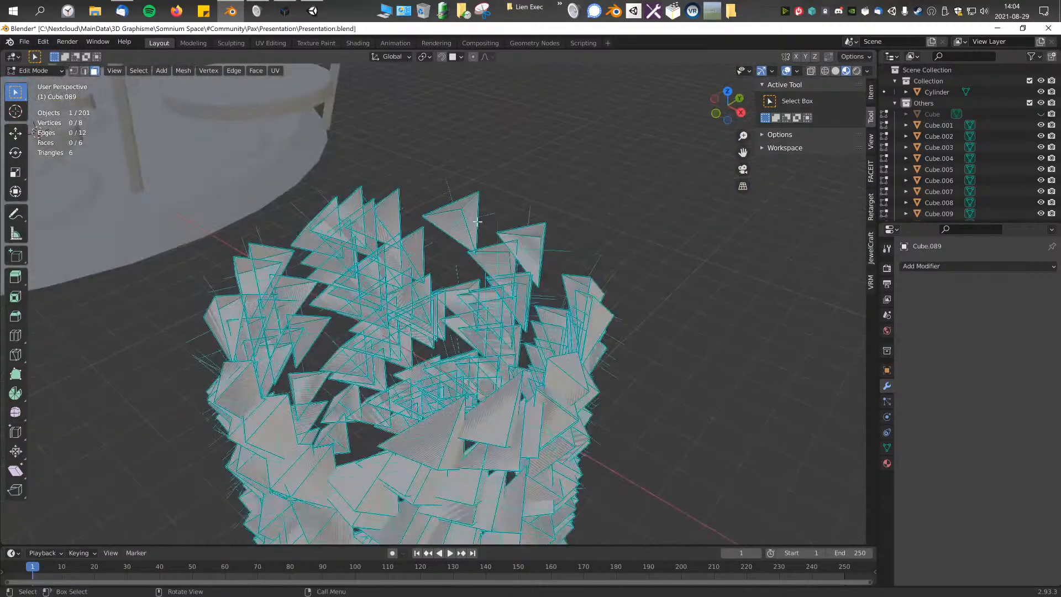
scroll(464, 221, up, 4)
scroll(359, 303, up, 3)
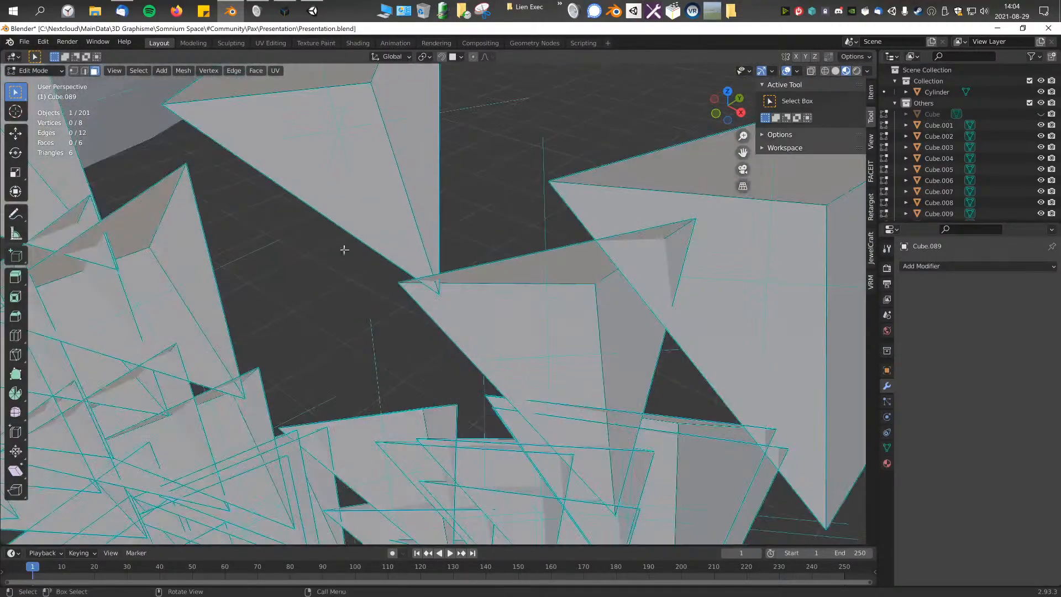
scroll(496, 346, down, 7)
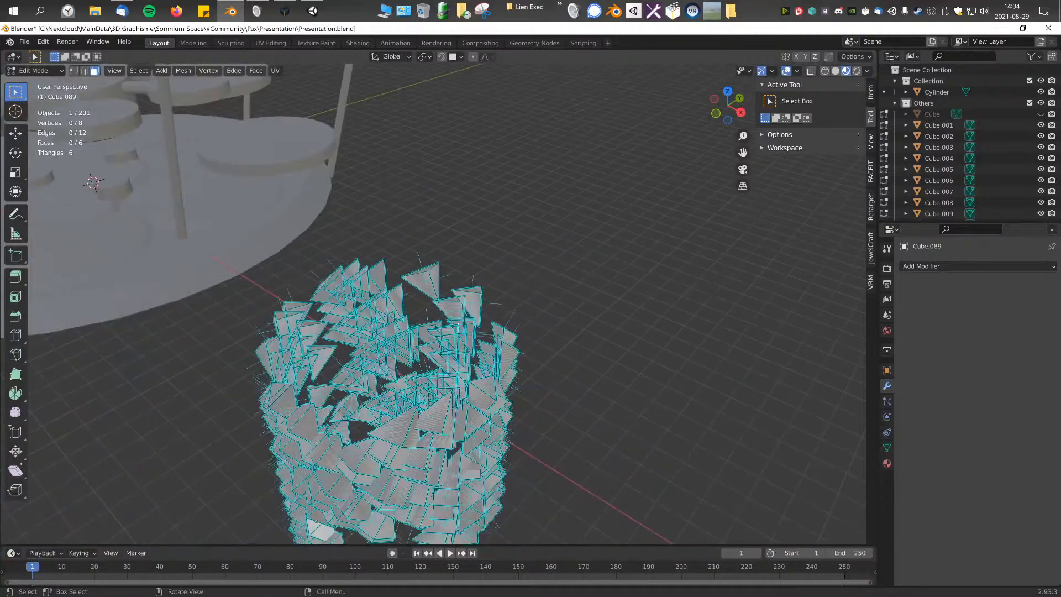
key(a)
scroll(514, 434, down, 4)
middle_drag(338, 302, 388, 324)
click(529, 379)
scroll(528, 379, up, 3)
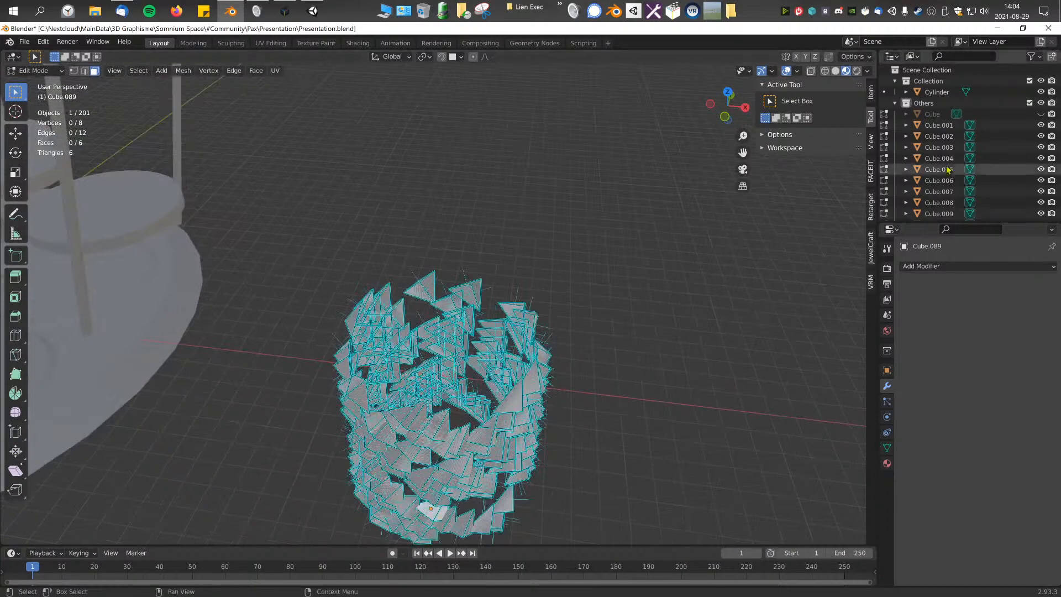
Step: Return to object mode and delete individual overlapping triangles on one side of the cylindrical shell
key(Tab)
click(441, 343)
drag(425, 310, 486, 357)
middle_drag(487, 356, 470, 329)
click(639, 380)
middle_drag(638, 379, 322, 327)
scroll(322, 326, up, 3)
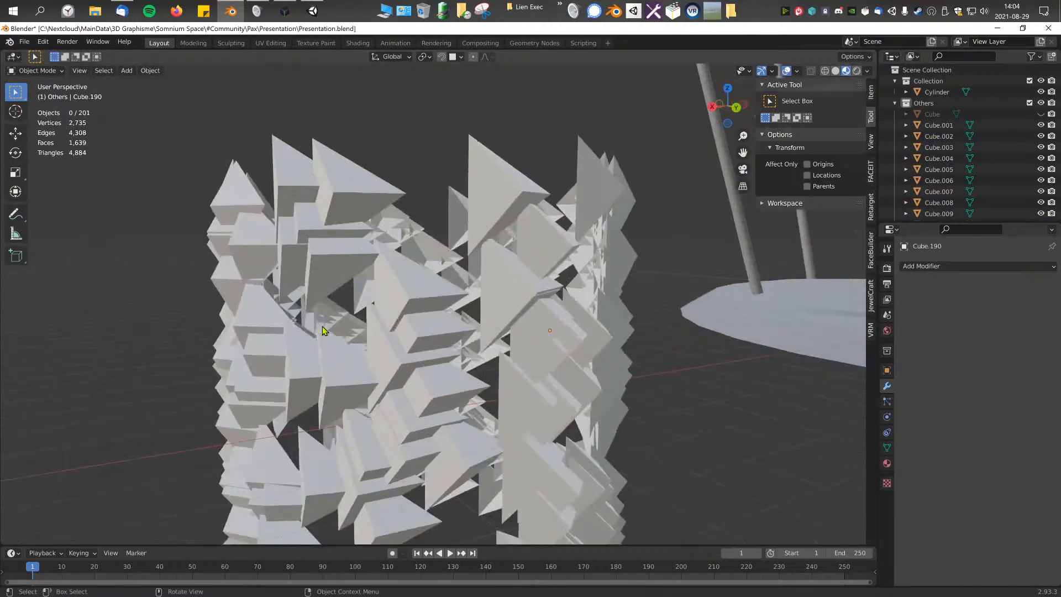
key(Delete)
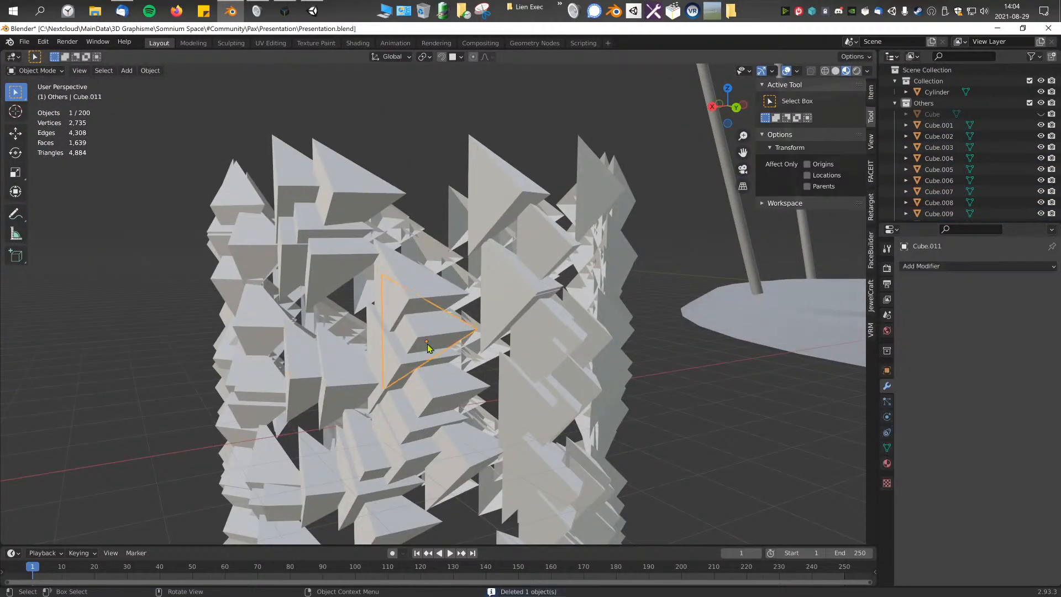
click(430, 345)
key(Delete)
click(435, 385)
key(Delete)
click(433, 417)
key(Delete)
middle_drag(437, 418, 387, 421)
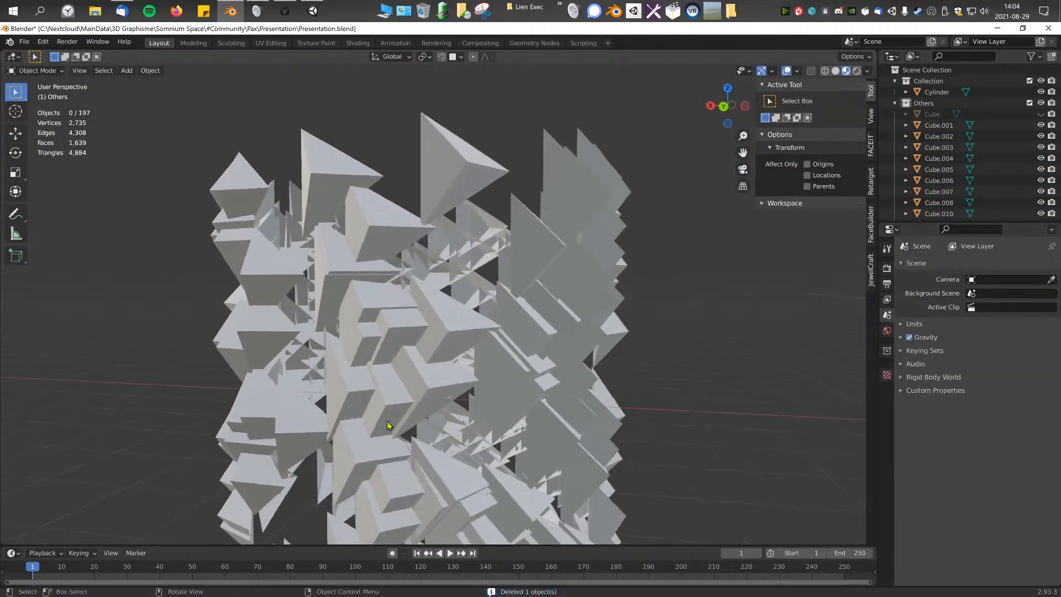
Step: Thin out the upper and middle rows around the shell by deleting overlapping triangles one by one
click(378, 320)
key(Delete)
click(374, 347)
key(Delete)
click(415, 405)
key(Delete)
click(406, 395)
key(Delete)
mouse_move(397, 322)
middle_down()
mouse_move(381, 327)
mouse_move(396, 339)
middle_up()
click(397, 338)
key(Delete)
click(463, 266)
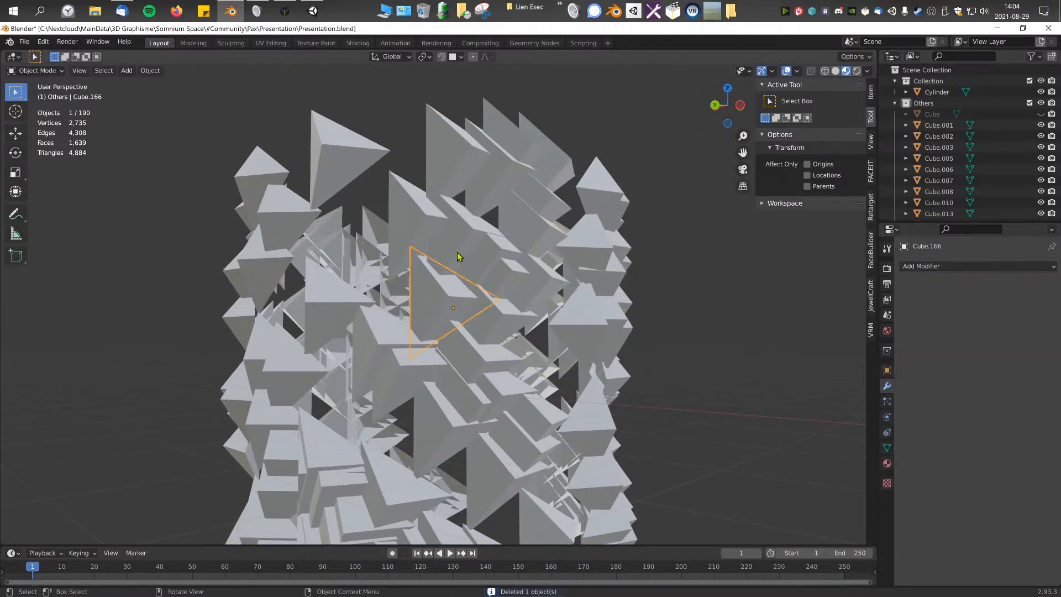
key(Delete)
click(508, 283)
key(Delete)
middle_drag(549, 291, 477, 306)
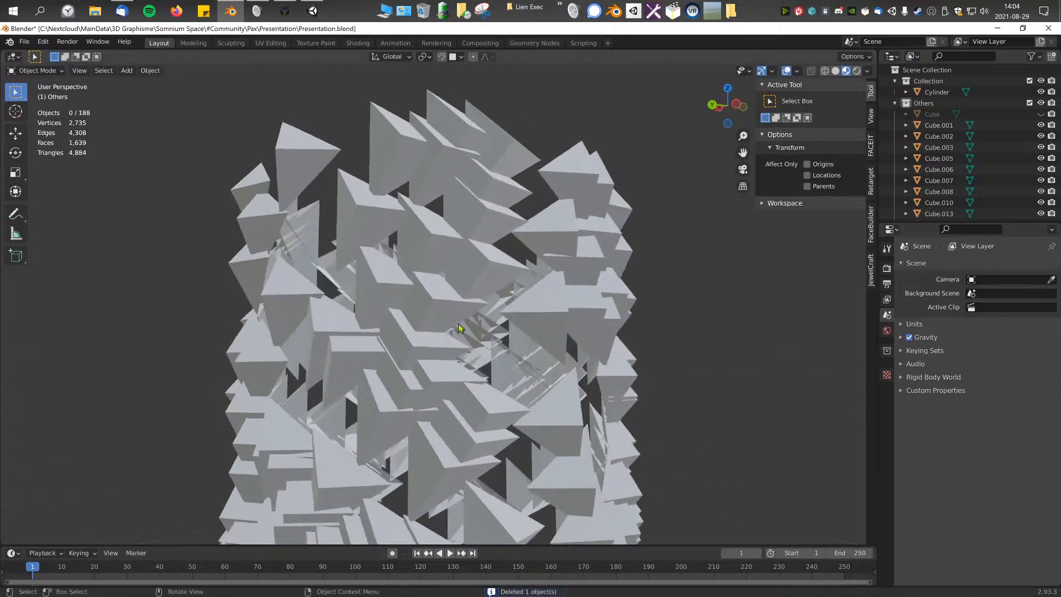
click(425, 386)
key(Delete)
click(417, 387)
key(Delete)
click(474, 437)
key(Delete)
middle_drag(485, 397, 412, 399)
click(419, 314)
key(Delete)
click(469, 241)
key(Delete)
click(445, 238)
key(Delete)
click(471, 203)
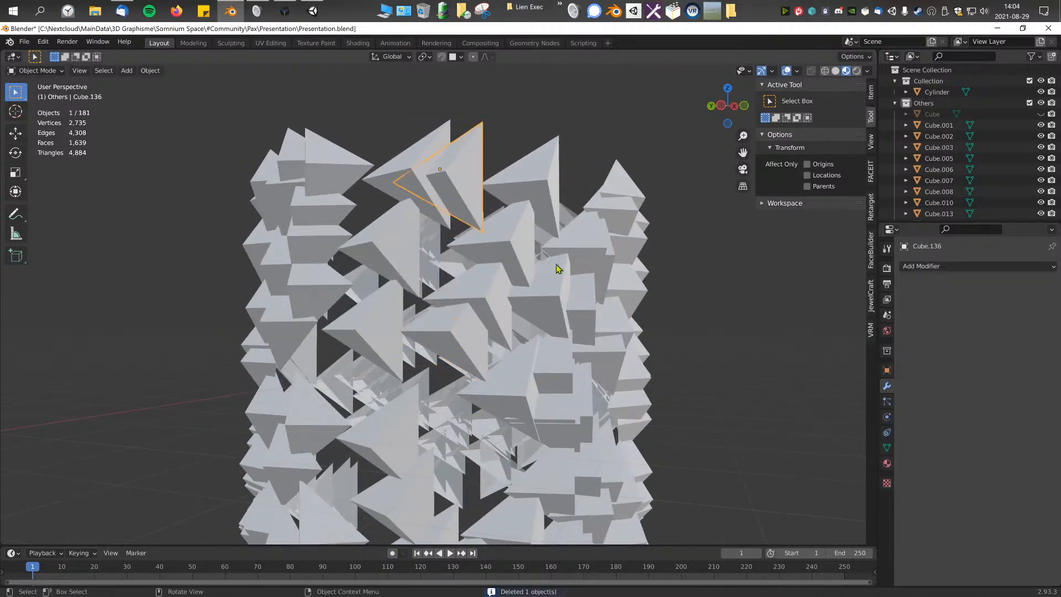
middle_drag(552, 265, 498, 278)
key(Delete)
click(438, 338)
key(Delete)
middle_drag(534, 349, 467, 360)
click(462, 361)
key(Delete)
click(427, 403)
key(Delete)
click(397, 425)
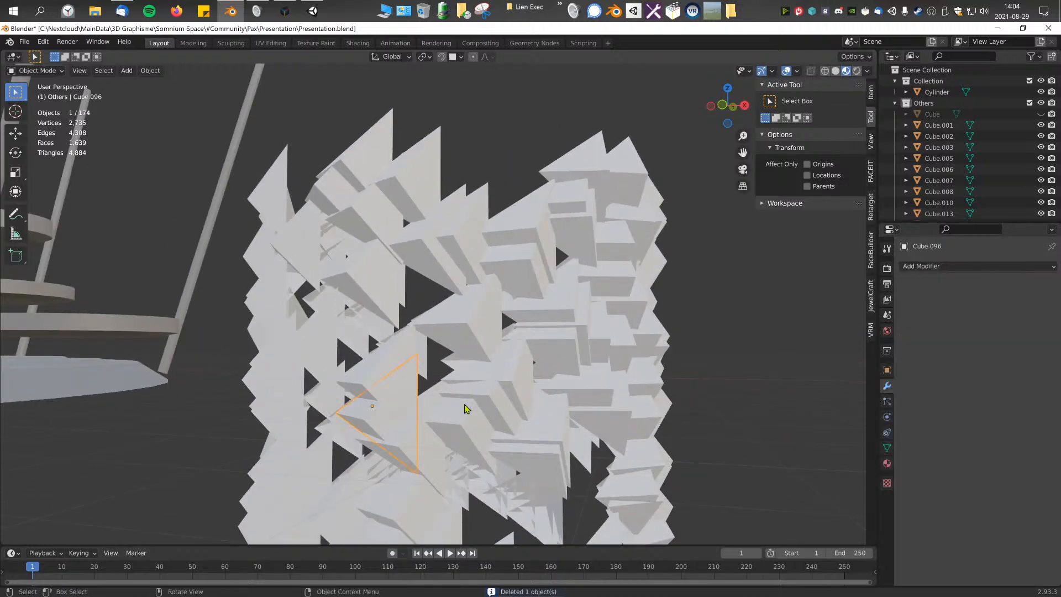
key(Delete)
click(500, 414)
key(Delete)
click(523, 428)
key(Delete)
middle_drag(535, 402, 490, 392)
click(443, 296)
key(Delete)
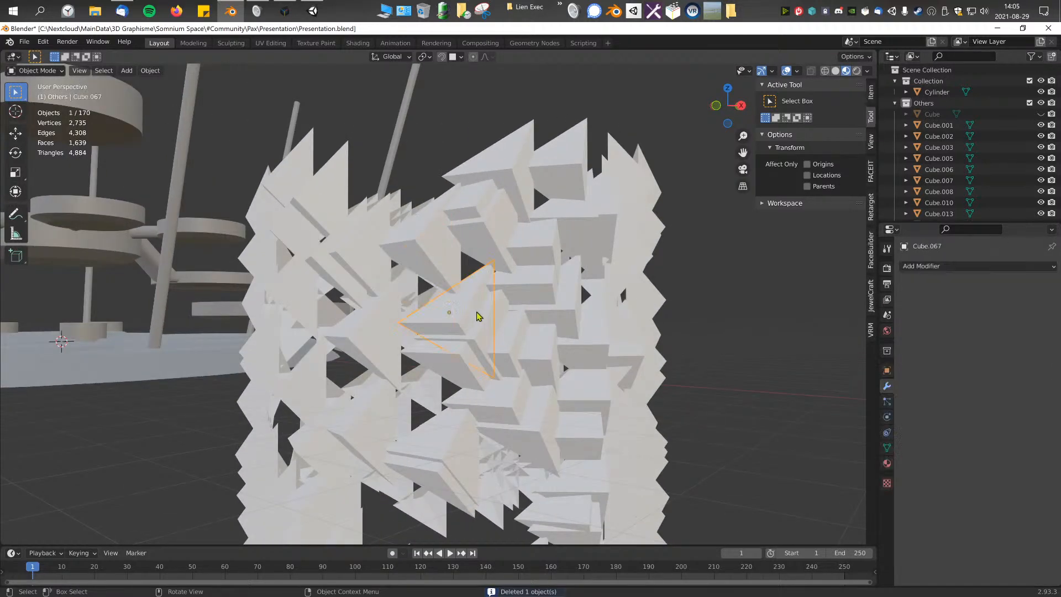
click(477, 312)
key(Delete)
key(Delete)
click(522, 351)
key(Delete)
middle_drag(552, 378, 462, 303)
click(466, 347)
key(Delete)
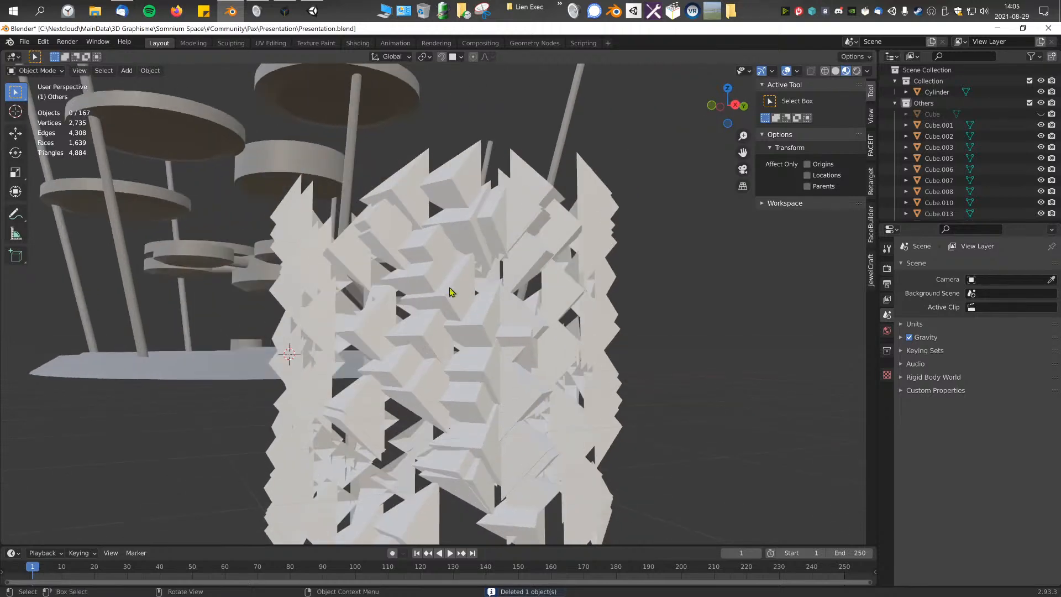
middle_drag(425, 264, 486, 345)
click(422, 247)
Step: Delete the crowded triangles one by one around the middle and lower part of the shell
key(Delete)
scroll(476, 324, down, 2)
click(470, 347)
key(Delete)
scroll(487, 345, up, 1)
click(426, 398)
key(Delete)
middle_drag(427, 398, 561, 401)
click(500, 419)
key(Delete)
click(464, 459)
key(Delete)
middle_drag(464, 459, 481, 378)
click(481, 378)
key(Delete)
middle_drag(430, 454, 412, 431)
click(493, 454)
key(Delete)
click(443, 456)
key(Delete)
click(449, 483)
key(Delete)
click(445, 481)
key(Delete)
click(422, 490)
key(Delete)
click(413, 481)
key(Delete)
click(404, 467)
key(Delete)
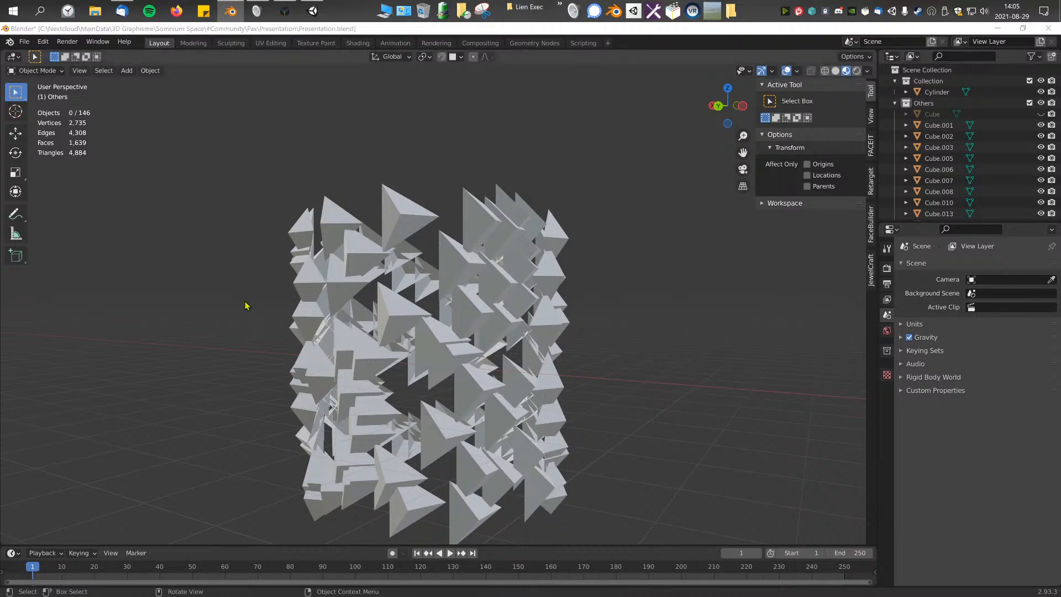
Step: Remove further overlapping triangles from a densely packed cluster, working close up on the shell
click(371, 361)
middle_drag(370, 360, 423, 362)
middle_drag(493, 424, 476, 450)
scroll(464, 321, up, 6)
middle_drag(462, 313, 486, 326)
key(Delete)
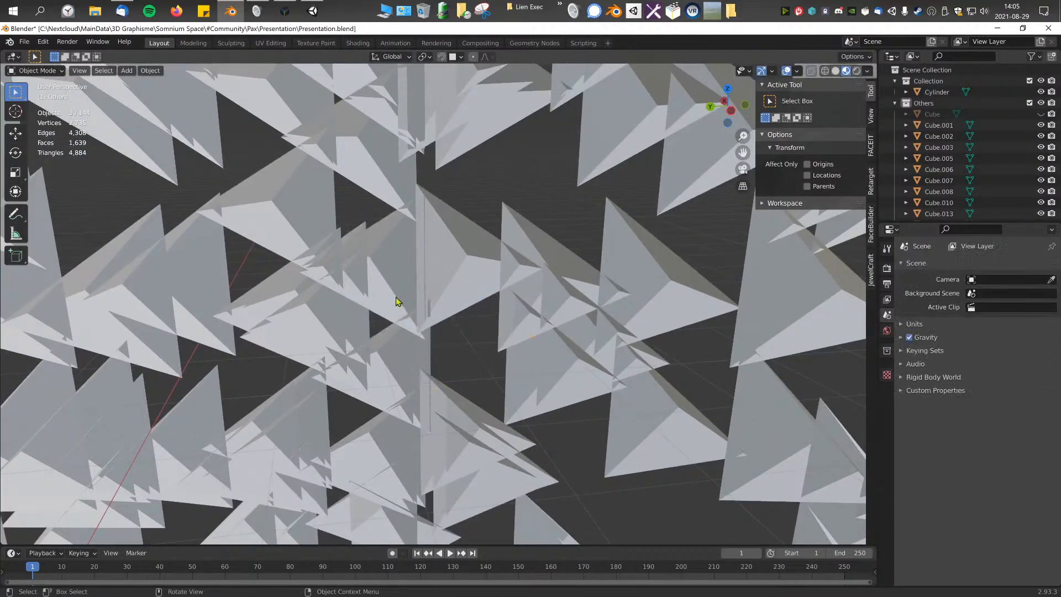
Step: Select the cluster of seven overlapping triangles near the top of the shell and delete it
middle_drag(358, 331, 474, 297)
scroll(463, 278, down, 8)
scroll(388, 315, up, 4)
scroll(491, 292, down, 4)
scroll(473, 297, up, 5)
click(429, 157)
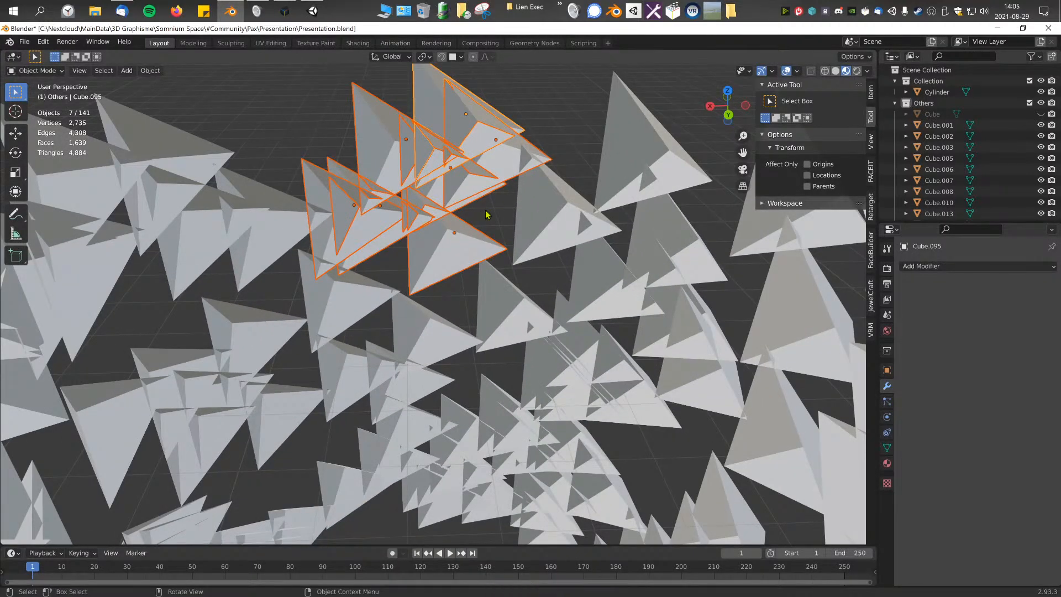
click(445, 189)
key(Delete)
click(421, 205)
key(Delete)
click(424, 212)
key(Delete)
key(Delete)
click(467, 155)
key(Delete)
click(402, 210)
Step: Delete the intersecting triangles beside the cleared upper area, leaving separate ones in each spot
key(Delete)
middle_drag(453, 232, 646, 297)
click(543, 234)
key(Delete)
click(578, 204)
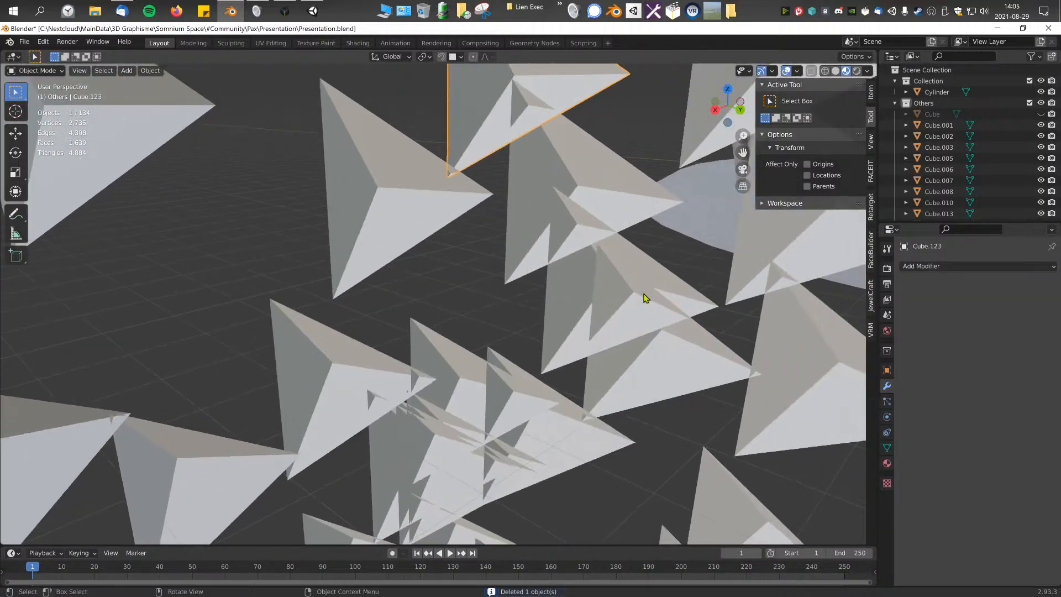
click(646, 297)
key(Delete)
click(591, 207)
key(Delete)
click(475, 390)
Step: Clear the stacked triangles below that area, finishing with the removal of six triangles together
key(Delete)
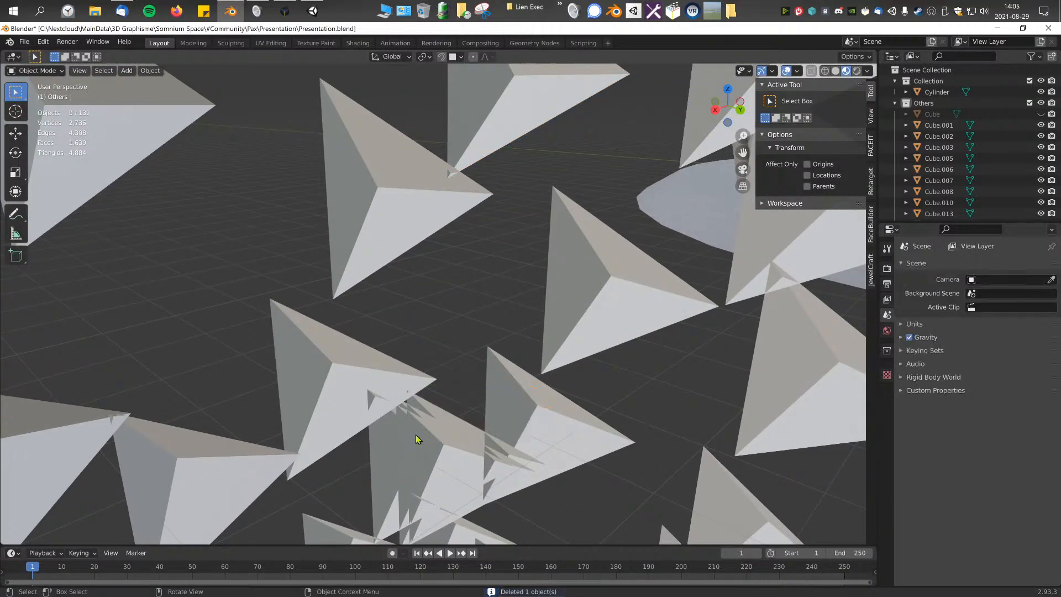
drag(410, 437, 568, 488)
key(Delete)
middle_drag(555, 444, 385, 137)
click(497, 330)
key(Delete)
drag(386, 137, 442, 188)
key(Delete)
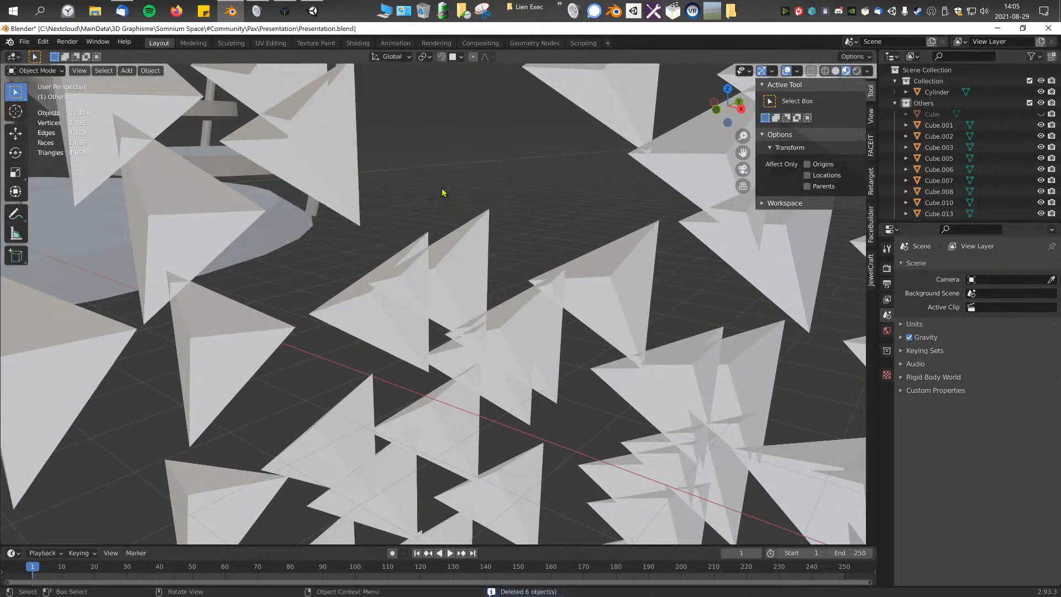
Step: Thin out the overlapping group near the red axis line by deleting triangles from the middle rows
middle_drag(442, 188, 453, 276)
click(409, 381)
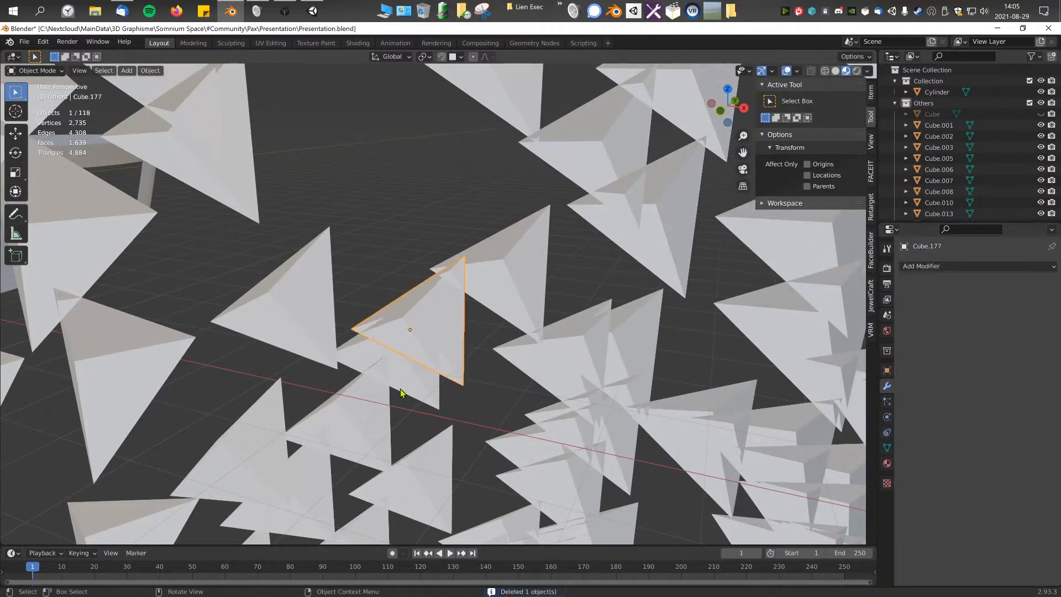
key(Delete)
click(374, 407)
key(Delete)
middle_drag(374, 407, 497, 420)
click(520, 412)
key(Delete)
Step: Delete further overlapping triangles from the neighbouring middle rows farther around the shell
click(517, 425)
key(Delete)
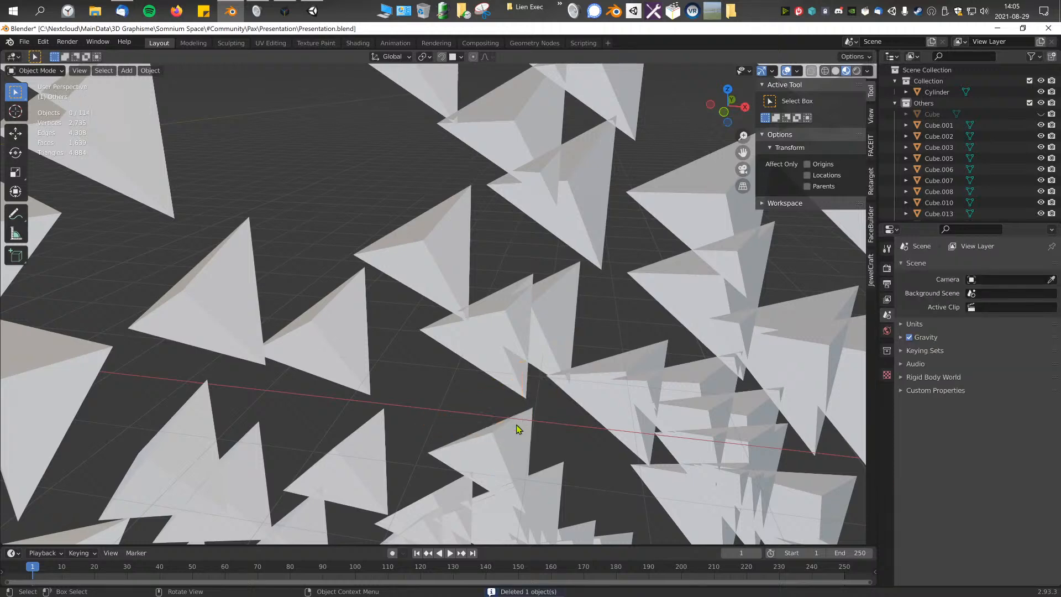
click(519, 357)
key(Delete)
click(584, 380)
middle_drag(585, 380, 632, 389)
Step: Delete three more triangles that cut into their neighbours in the middle and lower rows
key(Delete)
key(Delete)
click(525, 388)
key(Delete)
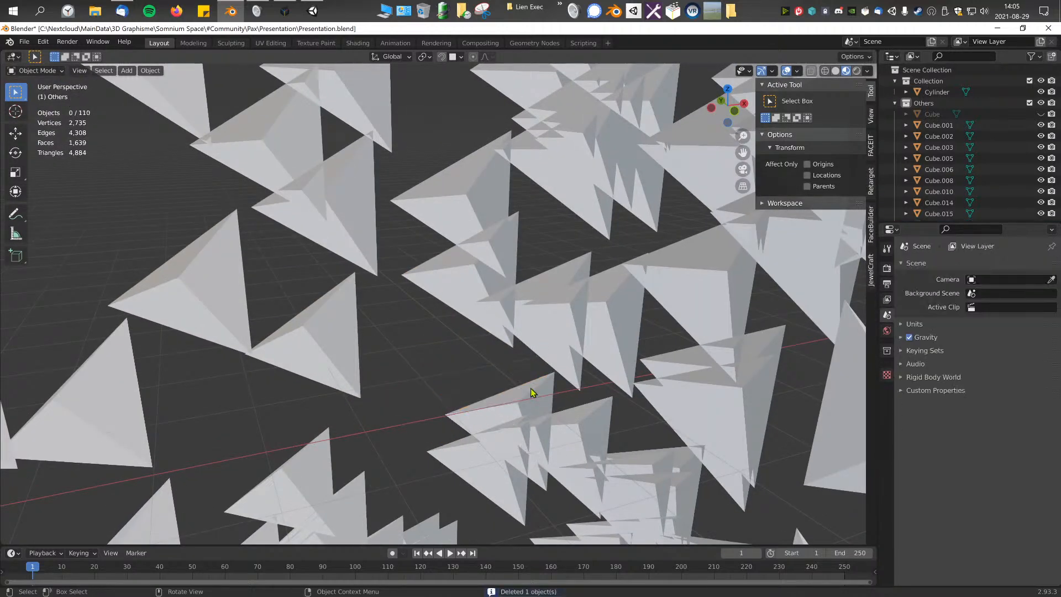
click(531, 388)
key(Delete)
click(557, 424)
key(Delete)
click(574, 326)
Step: Delete two triangles that overlap others in the upper row of the shell
key(Delete)
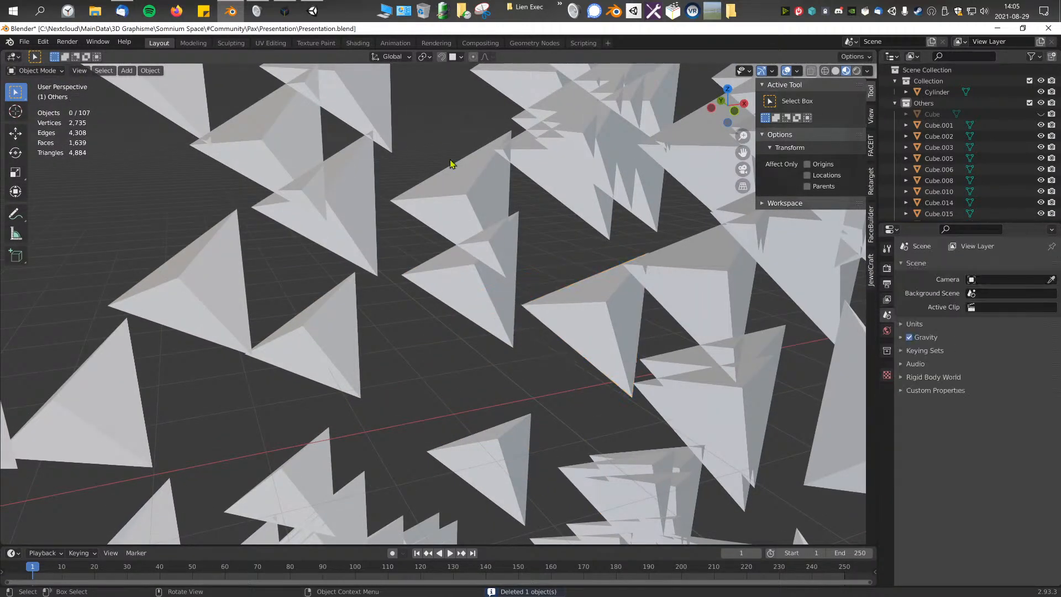
click(476, 169)
key(Delete)
click(323, 188)
click(326, 205)
key(Delete)
Step: Move the triangle intersecting its upper neighbour downward to leave a gap between them
middle_drag(355, 235, 338, 188)
click(424, 289)
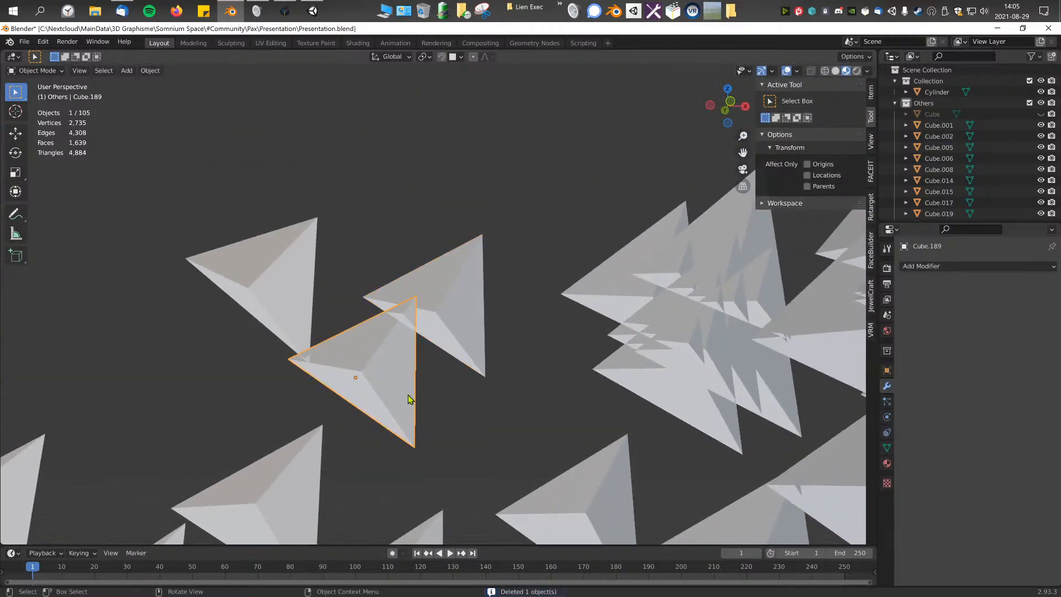
key(g)
click(424, 429)
Step: Delete the stacked triangles in the next upper-row cluster along with one overlapping its remaining neighbour
middle_drag(542, 381, 521, 369)
click(648, 300)
middle_drag(649, 300, 575, 250)
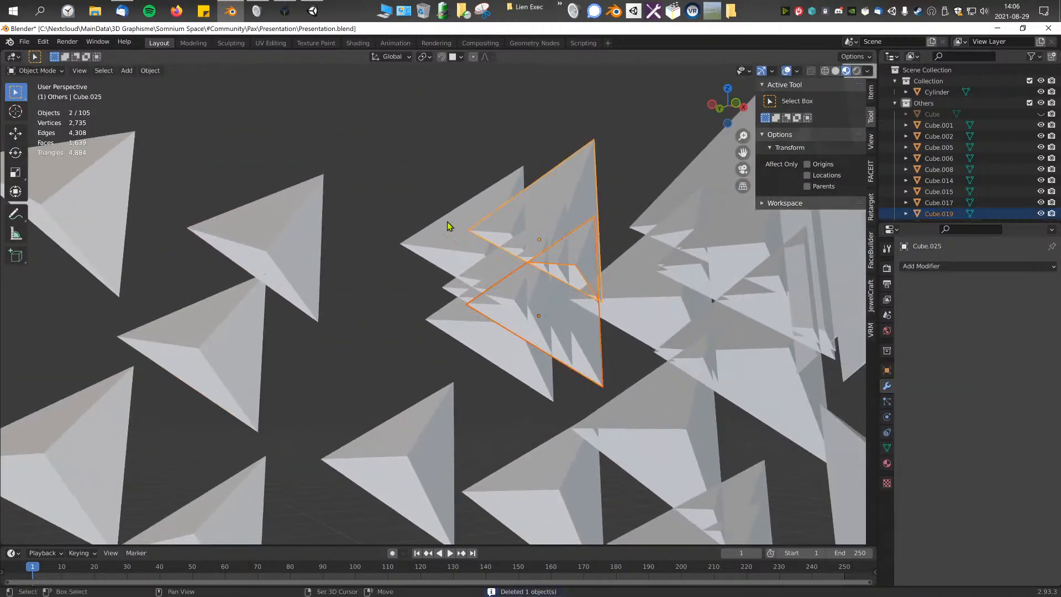
key(Delete)
middle_drag(450, 230, 486, 253)
click(221, 317)
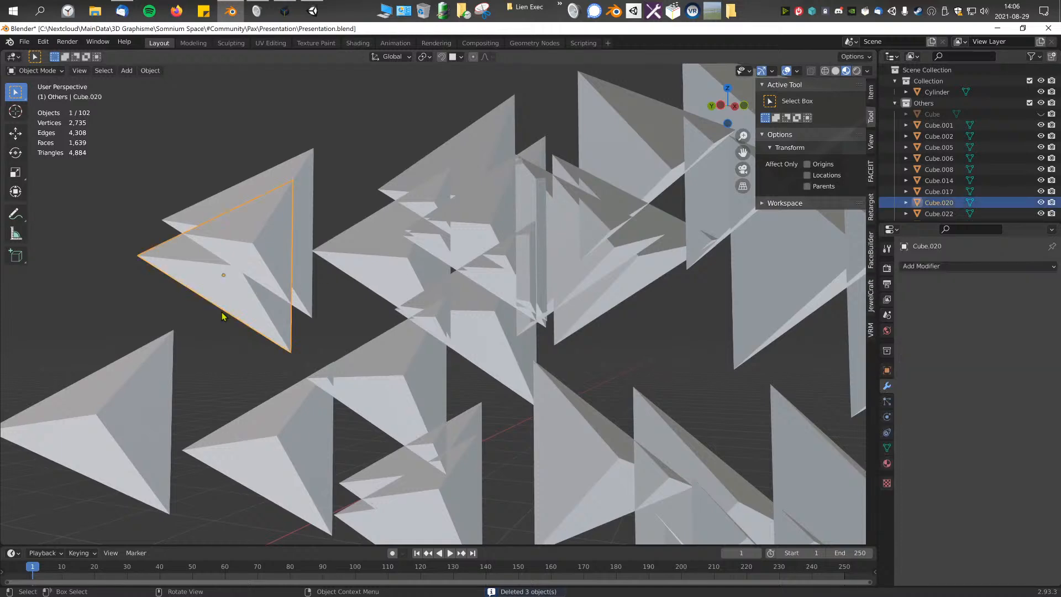
key(Delete)
Step: Select and delete the intersecting triangles in the dense cluster at the bend of the upper row
click(491, 243)
shift+click(458, 267)
scroll(453, 276, down, 1)
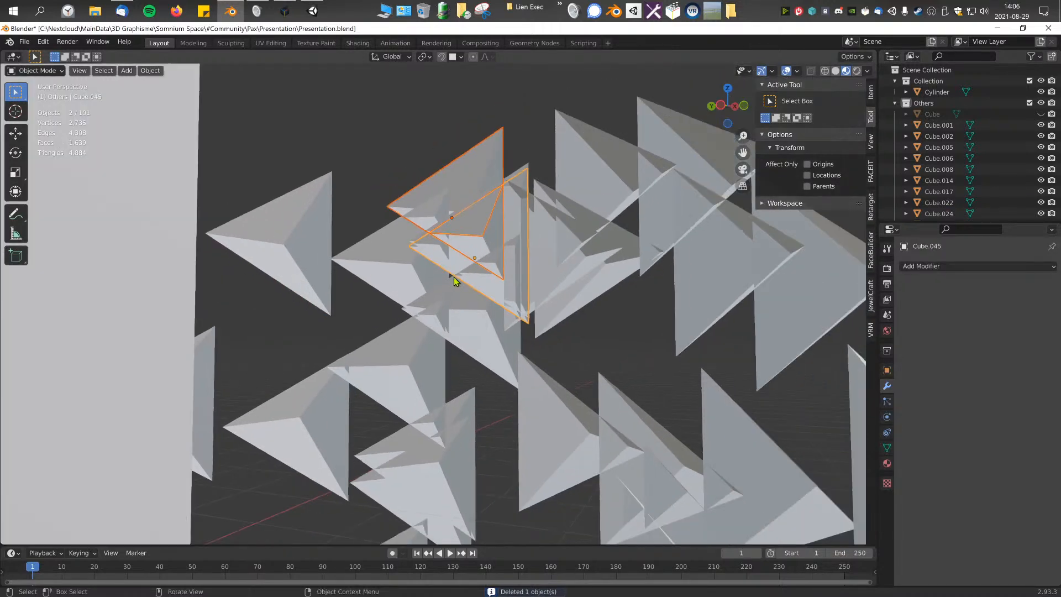
key(Delete)
click(480, 320)
key(Delete)
click(489, 255)
key(Delete)
Step: Select well-spaced triangles to keep around the top row of the shell
mouse_move(489, 254)
middle_down()
mouse_move(430, 285)
mouse_move(487, 256)
middle_up()
scroll(487, 259, down, 3)
click(470, 213)
middle_drag(468, 217, 430, 139)
middle_drag(380, 229, 369, 248)
shift+click(521, 125)
middle_drag(559, 270, 555, 350)
shift+click(556, 350)
middle_drag(490, 297, 505, 245)
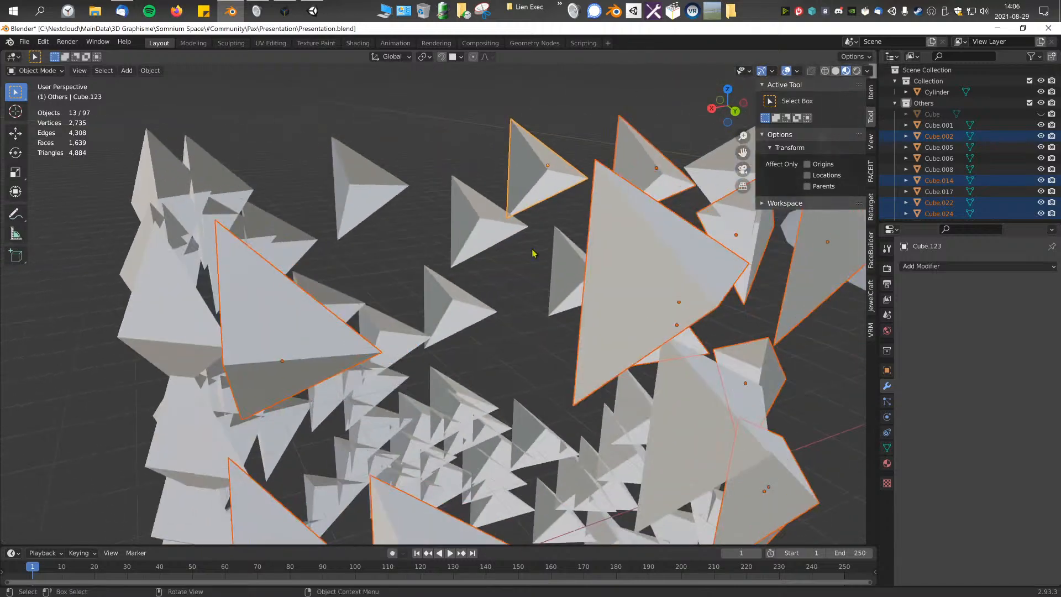
Step: Extend the selection with non-overlapping triangles in the upper rows on the far side of the shell
shift+click(465, 293)
middle_drag(464, 293, 421, 281)
shift+click(545, 221)
middle_drag(544, 221, 491, 239)
middle_drag(432, 173, 394, 168)
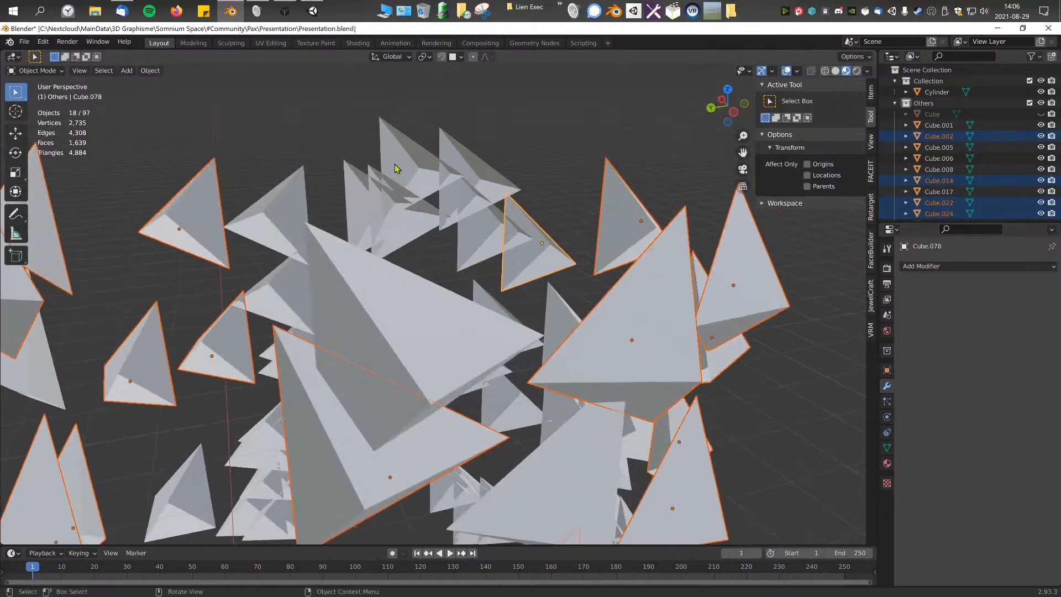
shift+middle_drag(475, 182, 550, 205)
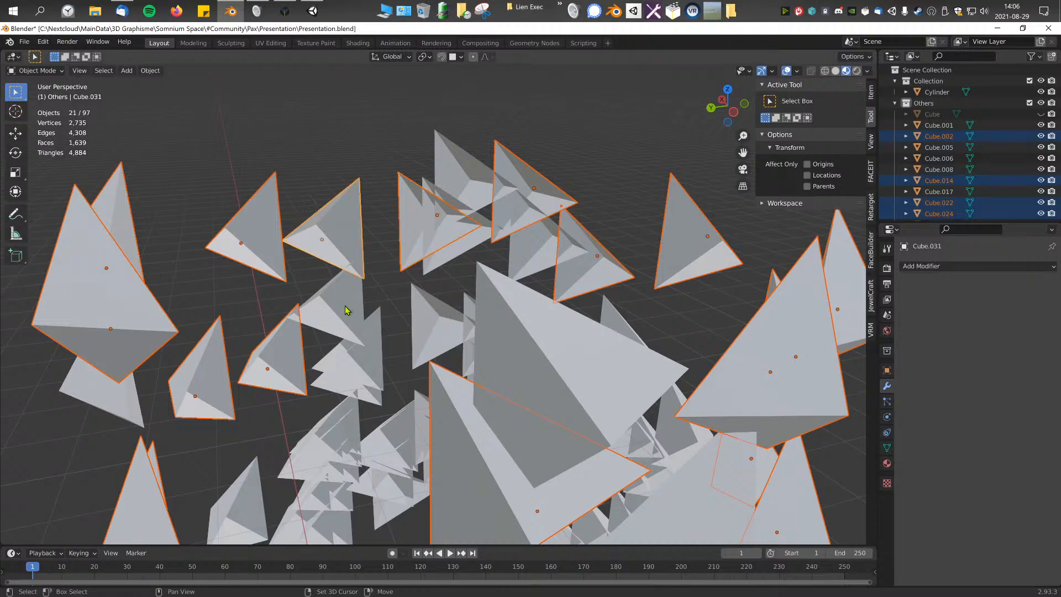
middle_drag(346, 310, 535, 322)
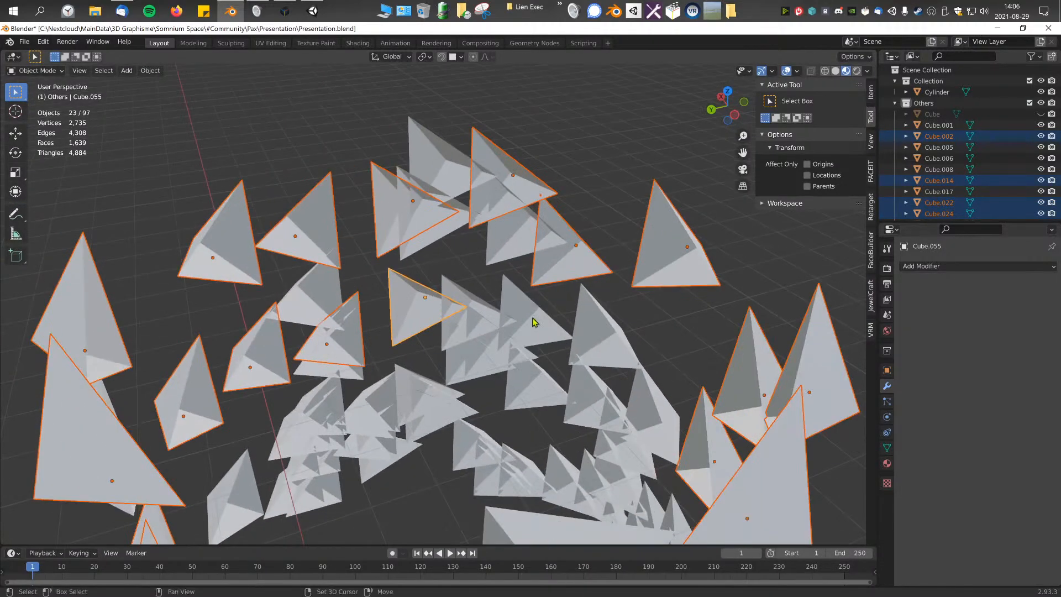
Step: Add evenly spaced triangles from the middle rows to the selection of triangles to keep
shift+click(606, 336)
middle_drag(606, 336, 594, 303)
middle_drag(529, 328, 508, 343)
shift+click(507, 344)
middle_drag(441, 347, 432, 363)
shift+click(432, 363)
middle_drag(414, 417, 437, 331)
scroll(435, 314, down, 5)
shift+click(437, 331)
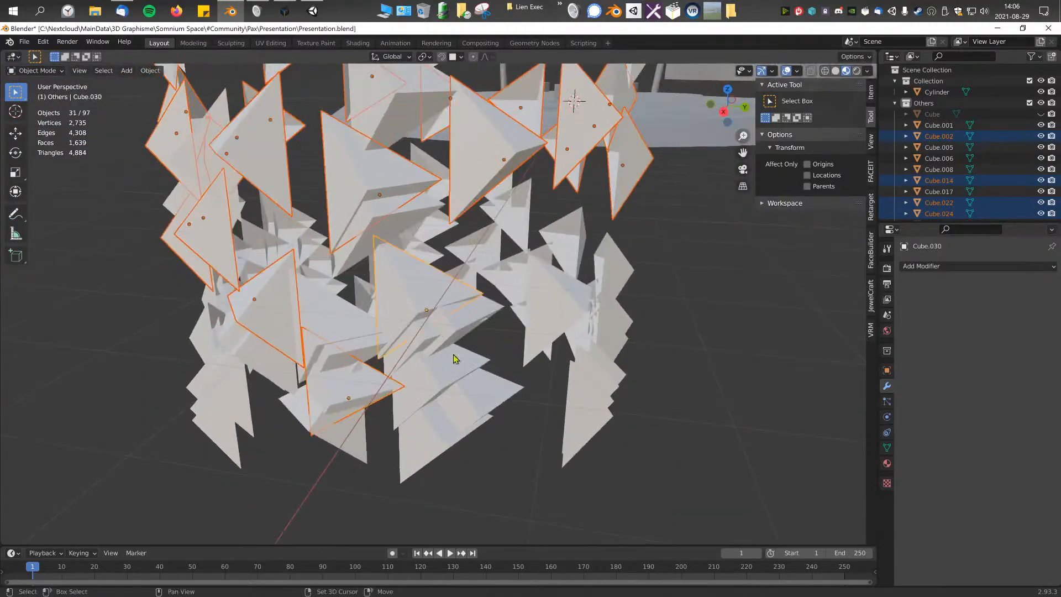
Step: Add separate triangles from the lower rows on the near side of the shell to the selection
shift+click(477, 399)
middle_drag(469, 401, 407, 398)
shift+click(447, 328)
middle_drag(473, 357, 428, 365)
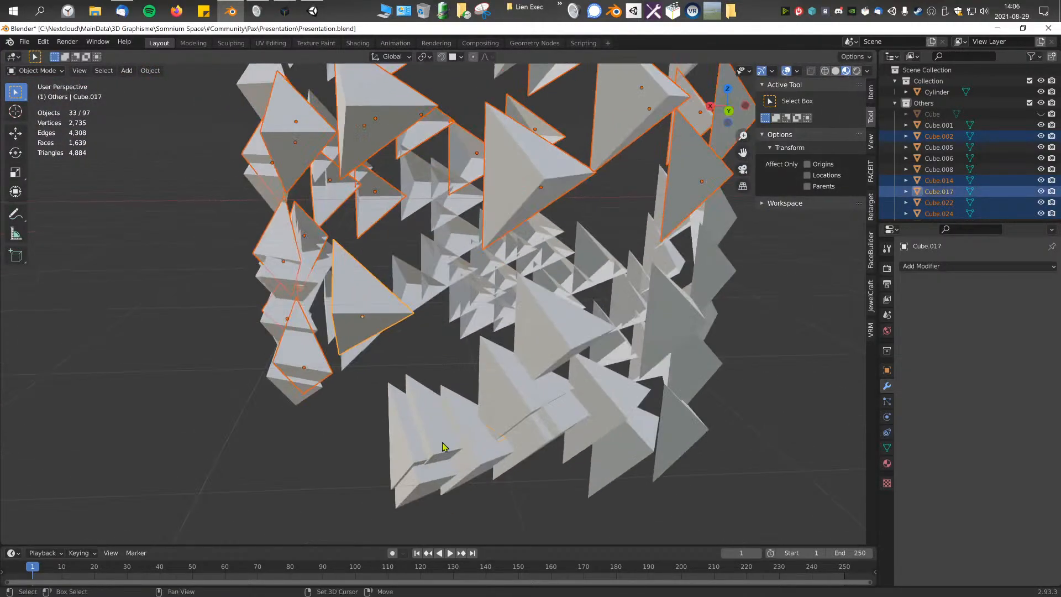
middle_drag(561, 341, 420, 458)
middle_drag(491, 431, 470, 423)
shift+click(511, 366)
middle_drag(508, 369, 478, 392)
shift+click(421, 479)
middle_drag(450, 442, 421, 415)
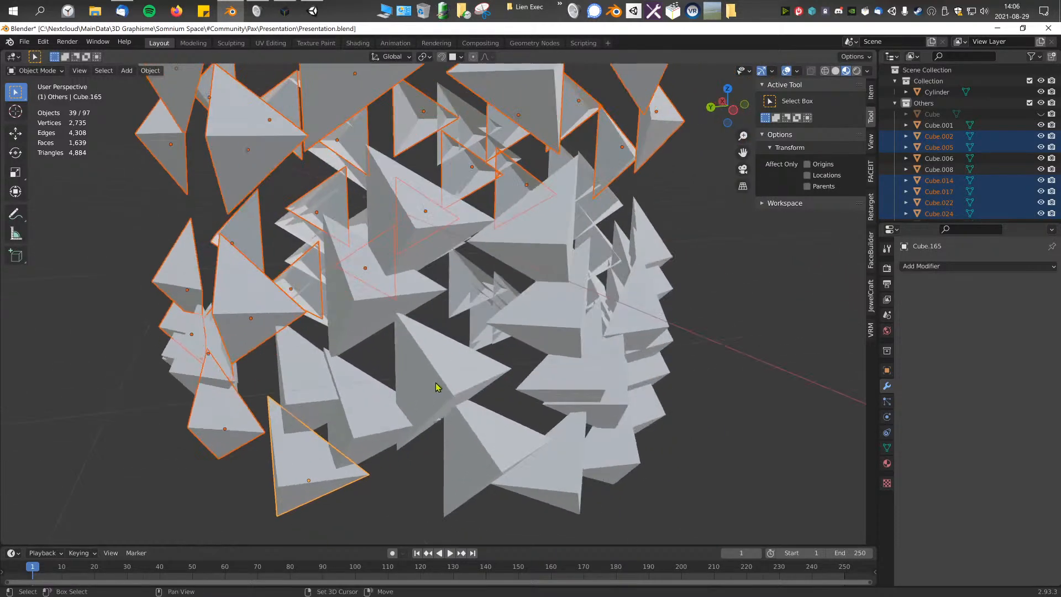
Step: Continue adding well-spaced triangles along the bottom edge and lower middle rows to the selection
middle_drag(349, 371, 369, 377)
shift+click(423, 296)
middle_drag(437, 301, 380, 385)
shift+click(471, 298)
middle_drag(385, 433, 429, 452)
shift+click(454, 459)
middle_drag(454, 414, 400, 404)
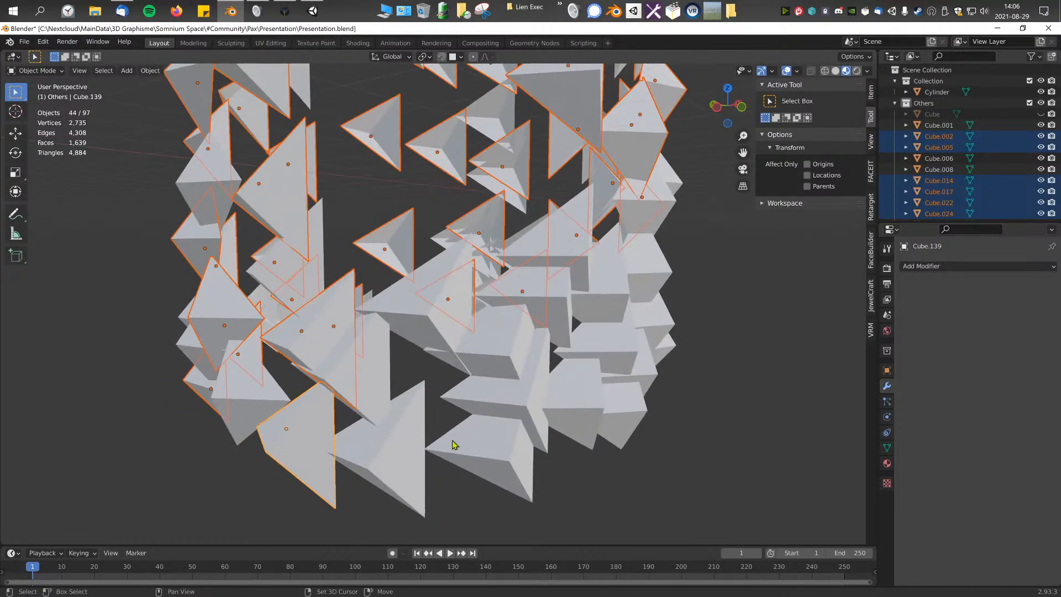
Step: Complete the selection with spaced-out triangles on the last unselected lower section of the shell
shift+click(474, 444)
middle_drag(505, 421, 491, 417)
middle_drag(442, 346, 382, 365)
shift+click(404, 343)
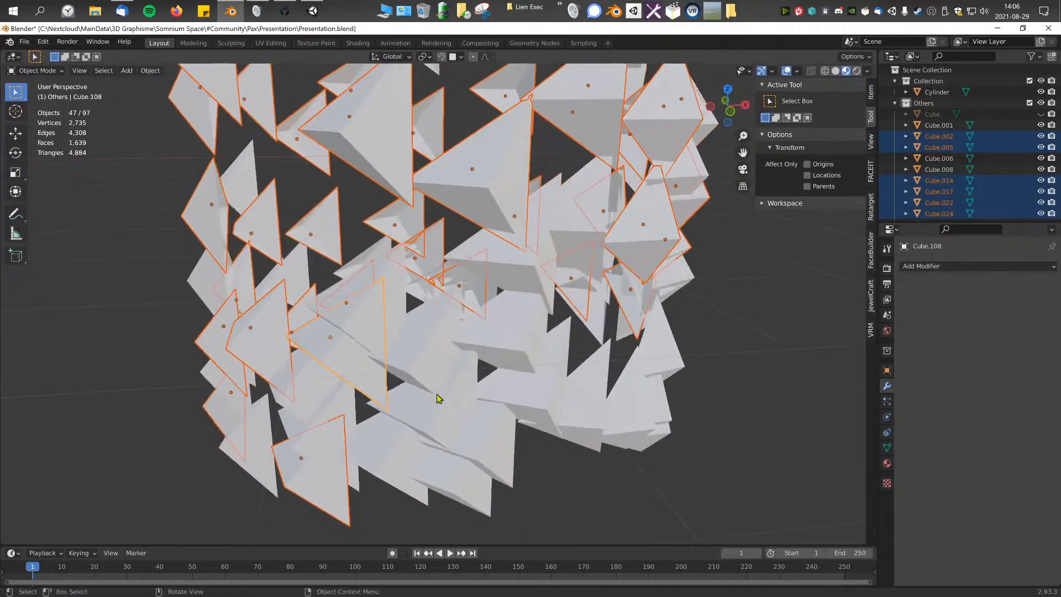
middle_drag(442, 400, 427, 386)
shift+click(436, 450)
middle_drag(440, 436, 512, 404)
shift+click(509, 370)
shift+click(475, 378)
scroll(448, 394, down, 4)
scroll(489, 399, down, 3)
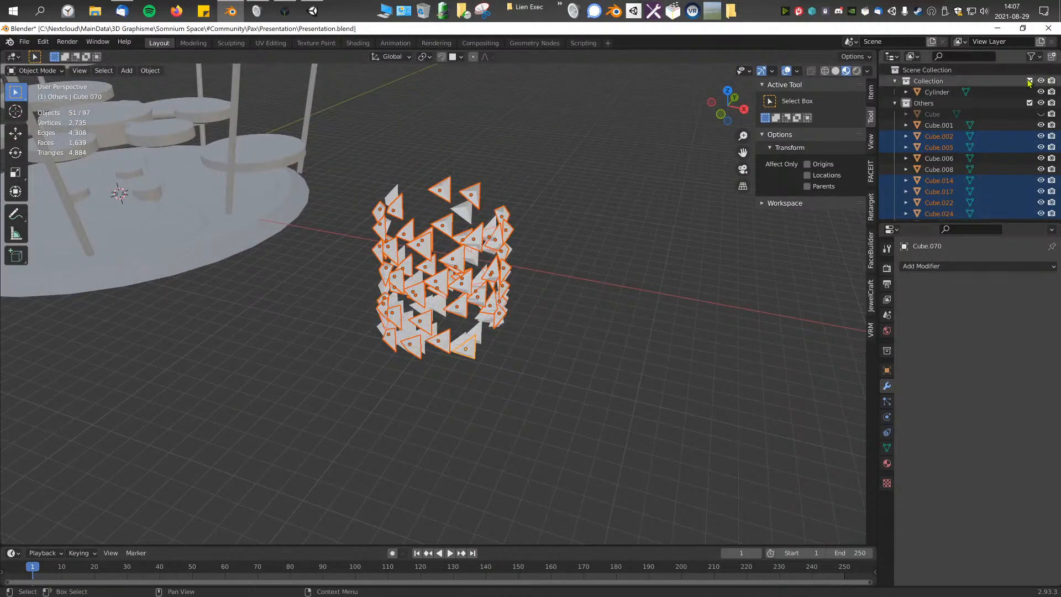
Step: Exclude Collection from the view layer, invert the selection and delete the unwanted triangles
click(1029, 82)
scroll(417, 166, down, 3)
key(ctrl+i)
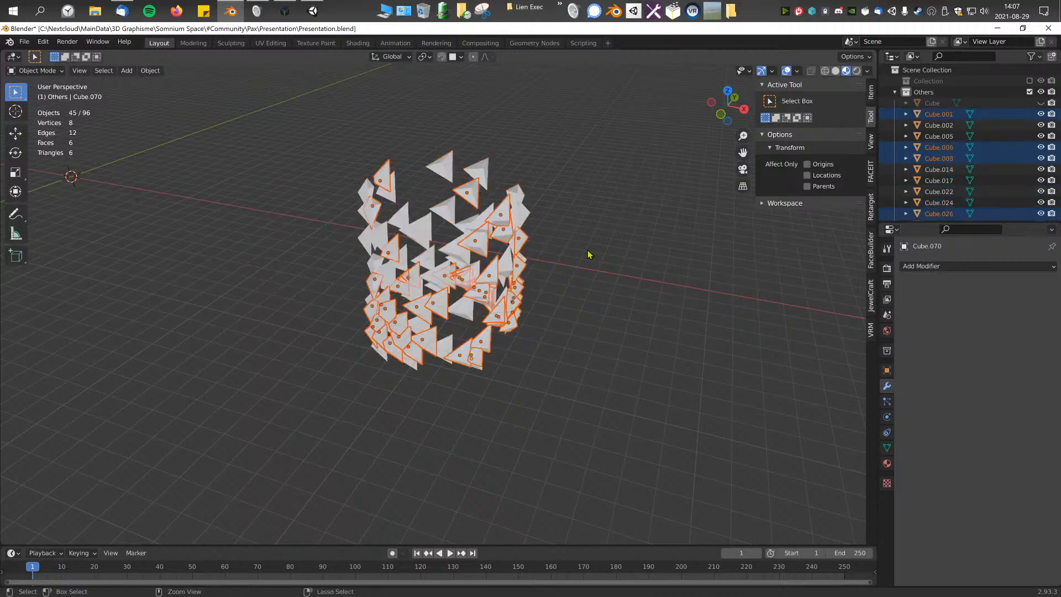
scroll(561, 256, up, 3)
key(Delete)
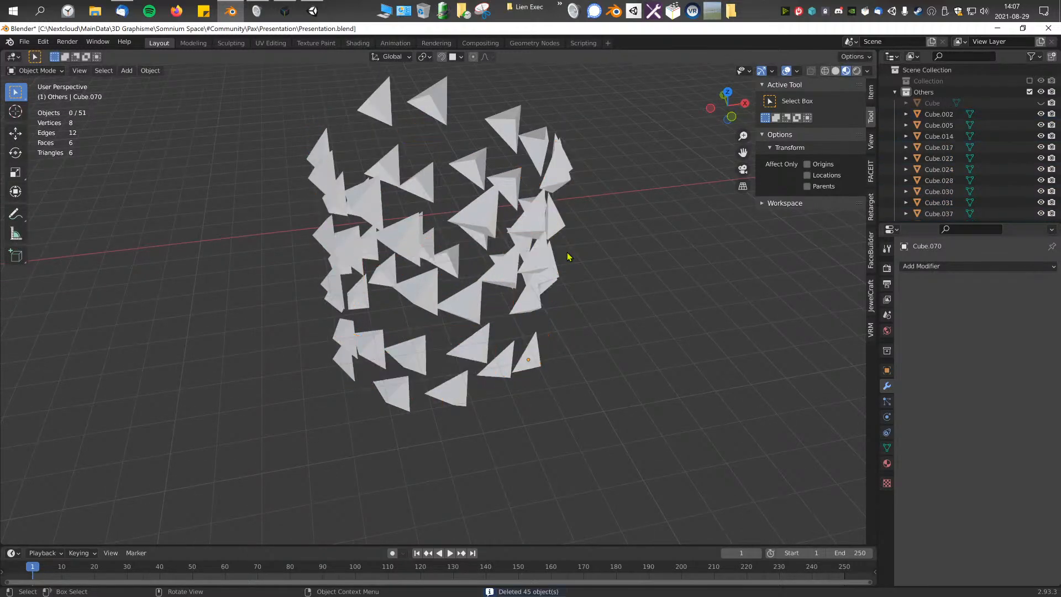
Step: In the front view, reposition the lowest triangle at the outer edge of the shell
middle_drag(524, 249, 517, 276)
middle_drag(442, 221, 454, 245)
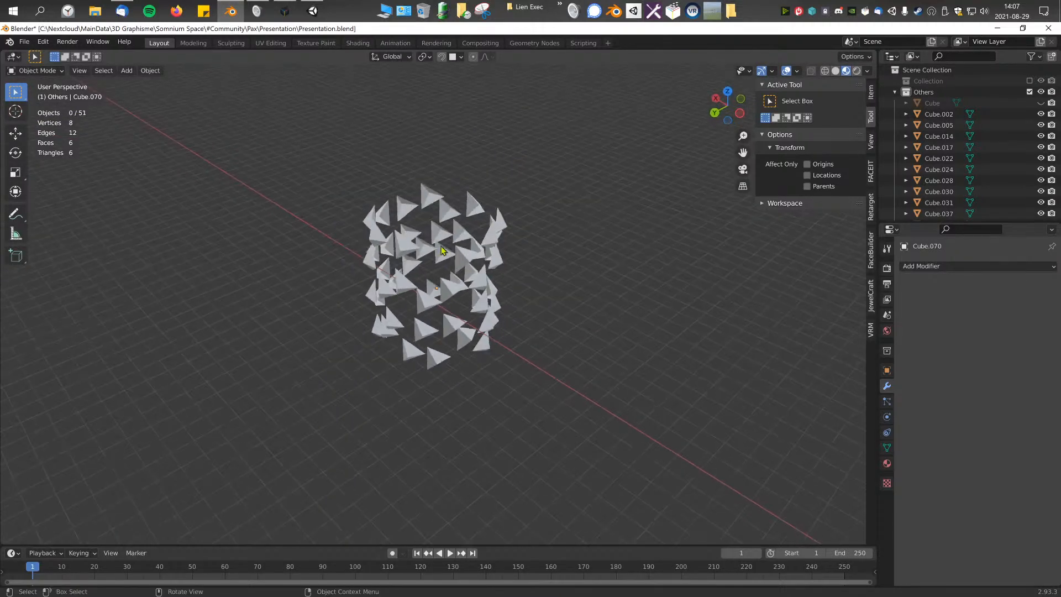
middle_drag(322, 170, 458, 253)
key(KP_1)
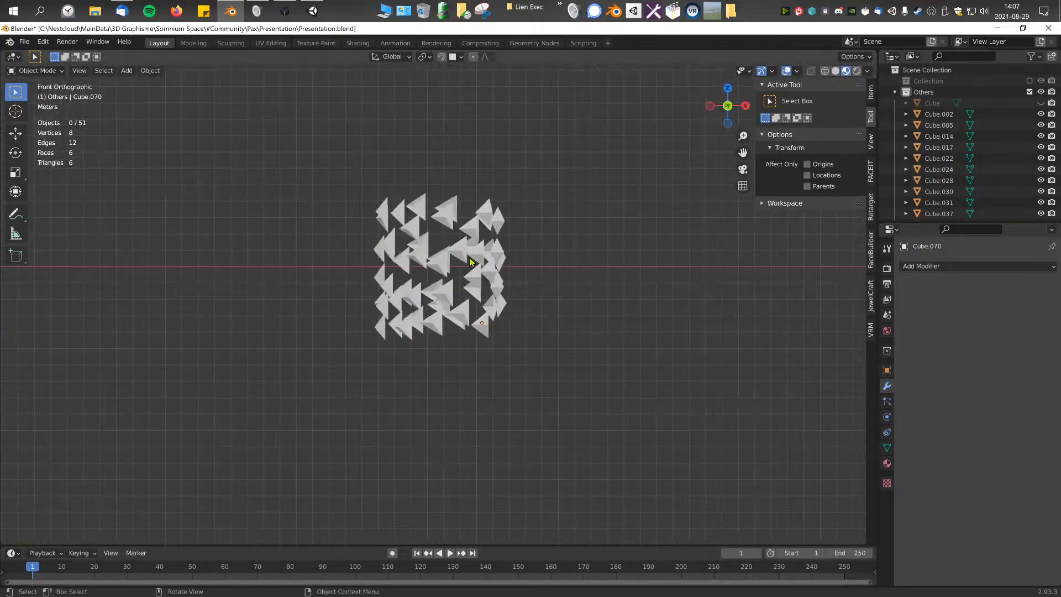
click(357, 335)
key(g)
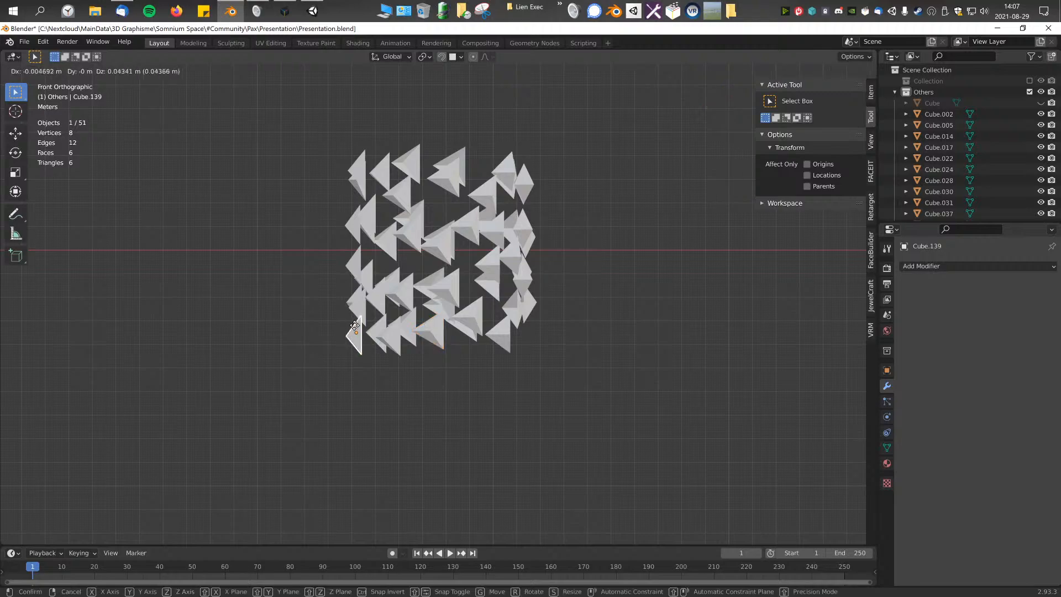
click(358, 268)
Step: Delete one remaining overlapping triangle in close-up on the shell
middle_drag(358, 267, 318, 298)
scroll(542, 331, up, 6)
middle_drag(542, 332, 550, 393)
click(544, 343)
key(Delete)
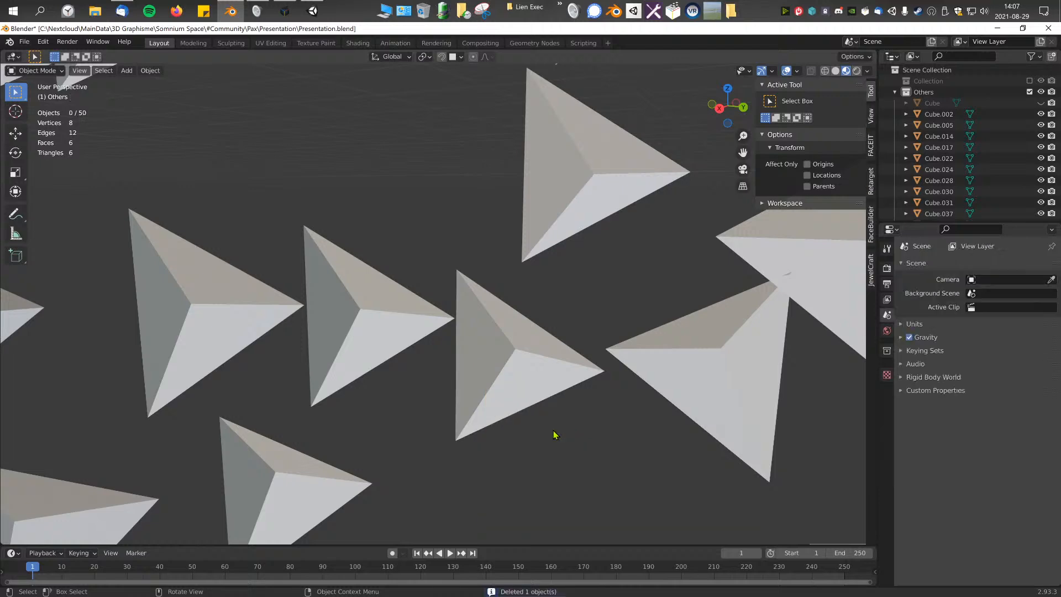
Step: From the side view, box-select and delete seven triangles along the bottom edge of the shell
key(Home)
key(KP_3)
drag(245, 442, 624, 360)
key(Delete)
drag(267, 85, 591, 158)
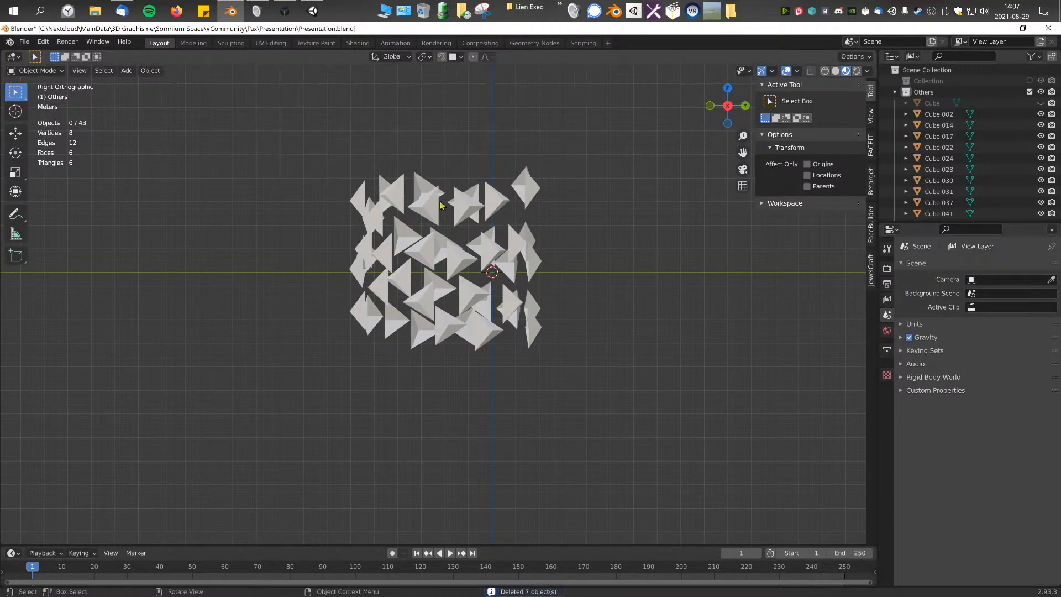
Step: Select all the triangles of the shell and try to join them into a single object
scroll(486, 211, down, 3)
middle_drag(566, 276, 413, 314)
scroll(447, 309, up, 5)
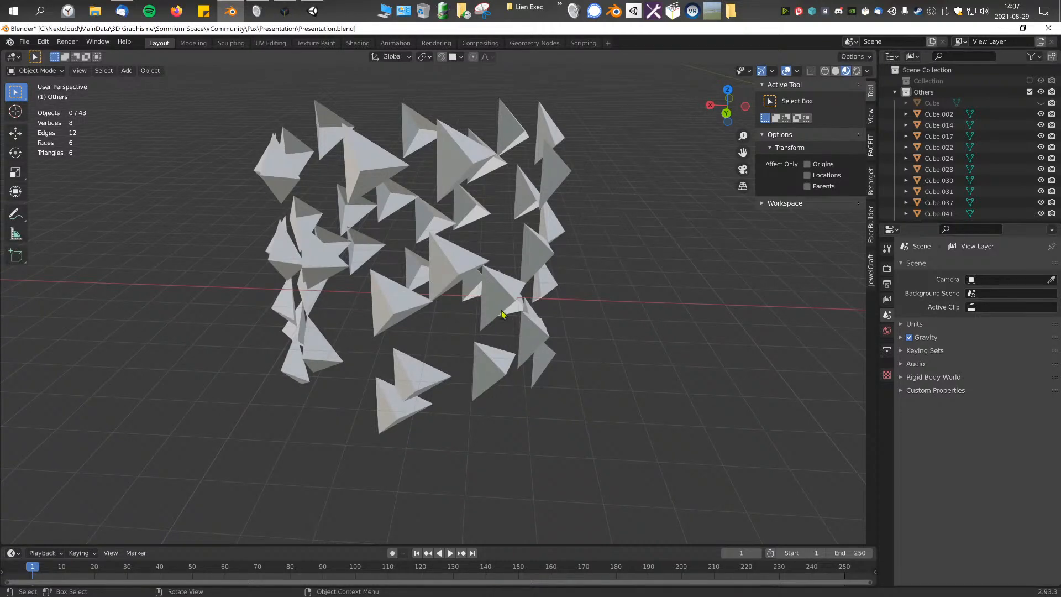
middle_drag(501, 314, 533, 320)
key(a)
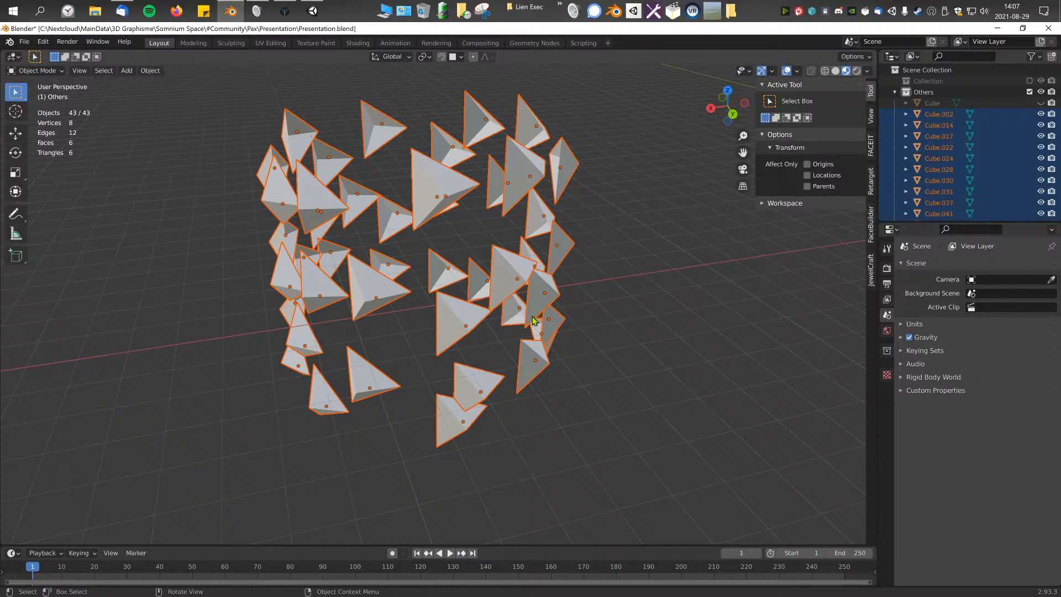
key(F3)
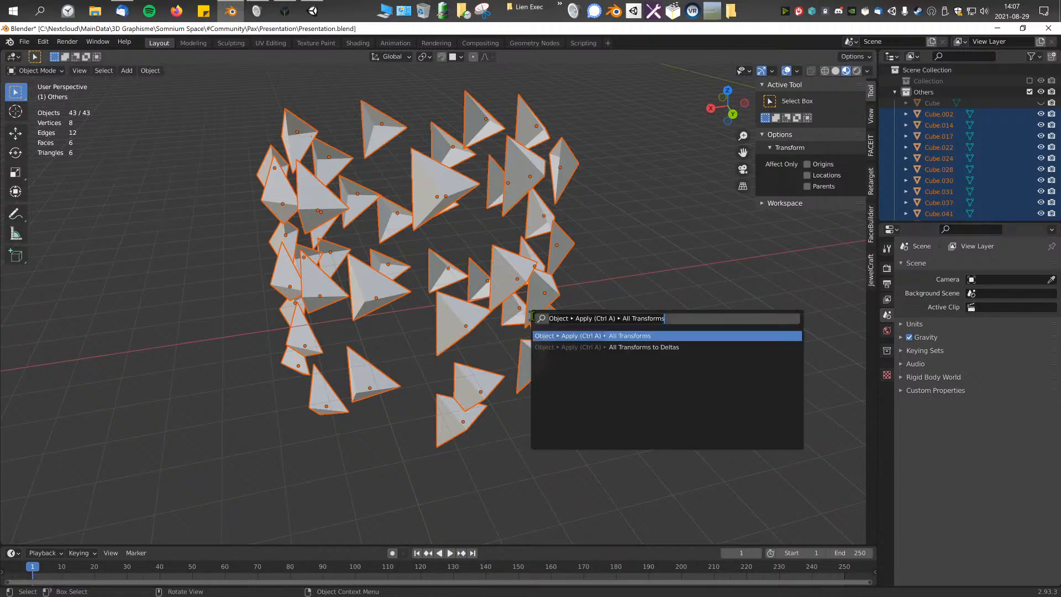
text(join)
click(641, 204)
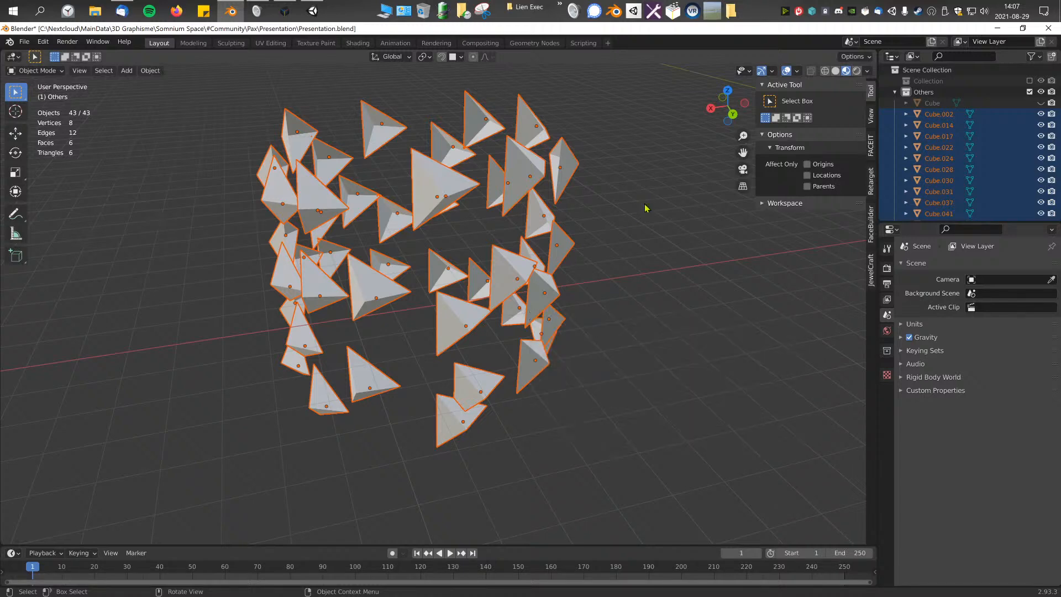
Step: Box-select the whole triangle shell and try the Join operation again
scroll(607, 213, down, 2)
click(593, 248)
drag(316, 180, 595, 395)
middle_drag(610, 324, 561, 304)
key(F3)
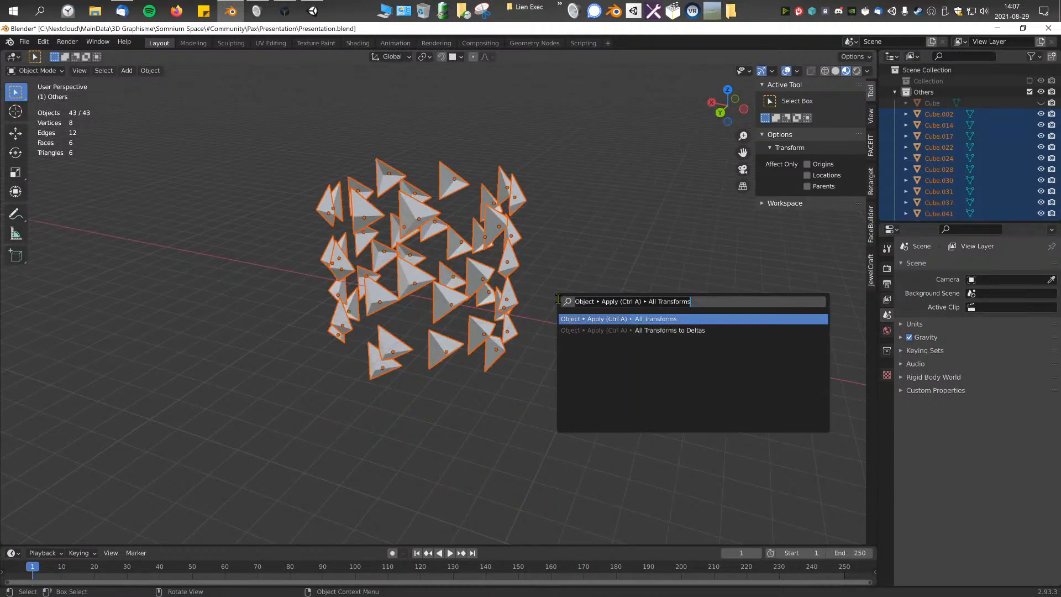
text(join)
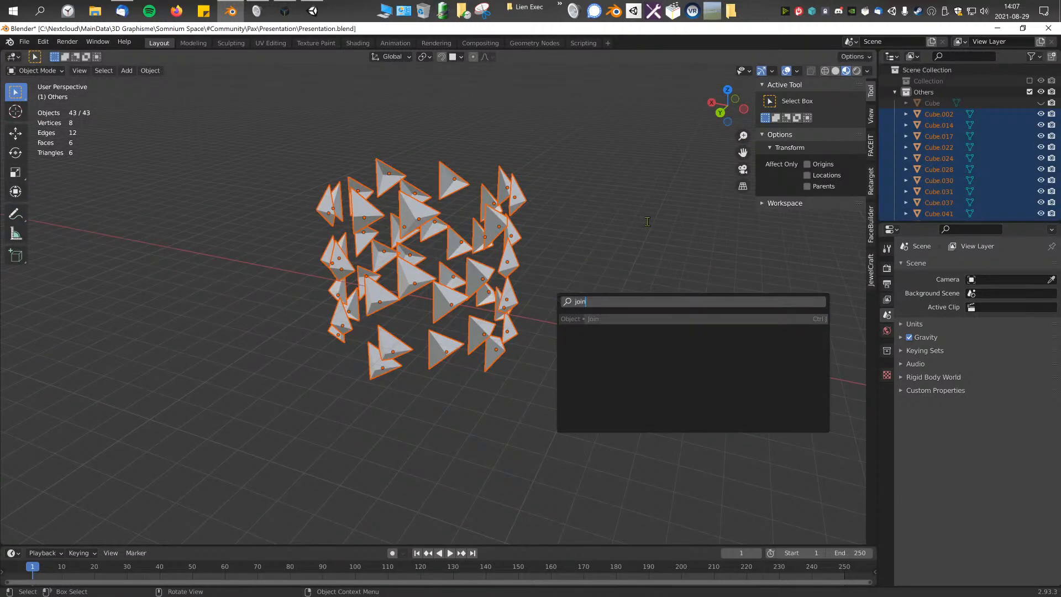
click(639, 230)
Step: Select every triangle object from Cube.002 to Cube.197, with Cube.197 active, and join them into one mesh
click(1003, 221)
drag(1003, 222, 1004, 546)
scroll(962, 357, down, 3)
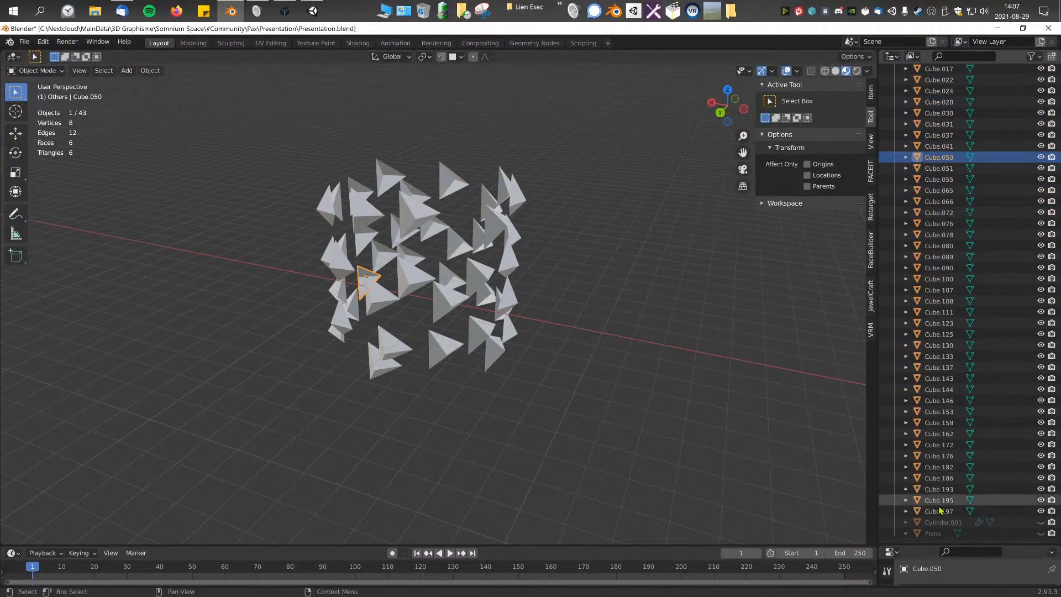
click(941, 509)
scroll(939, 332, up, 3)
shift+click(940, 114)
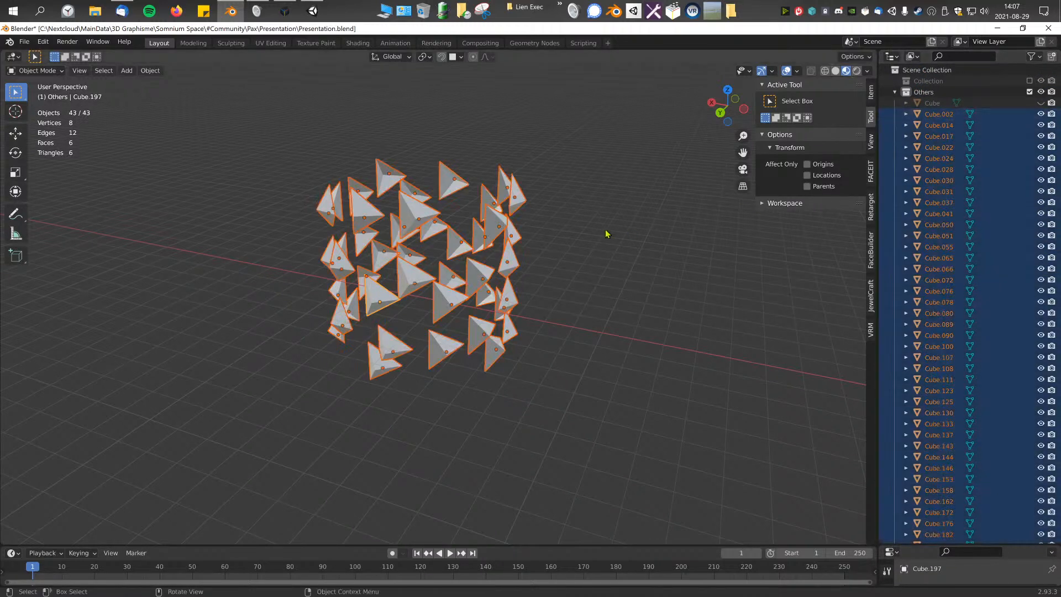
middle_drag(613, 233, 639, 234)
key(F3)
text(join)
key(Return)
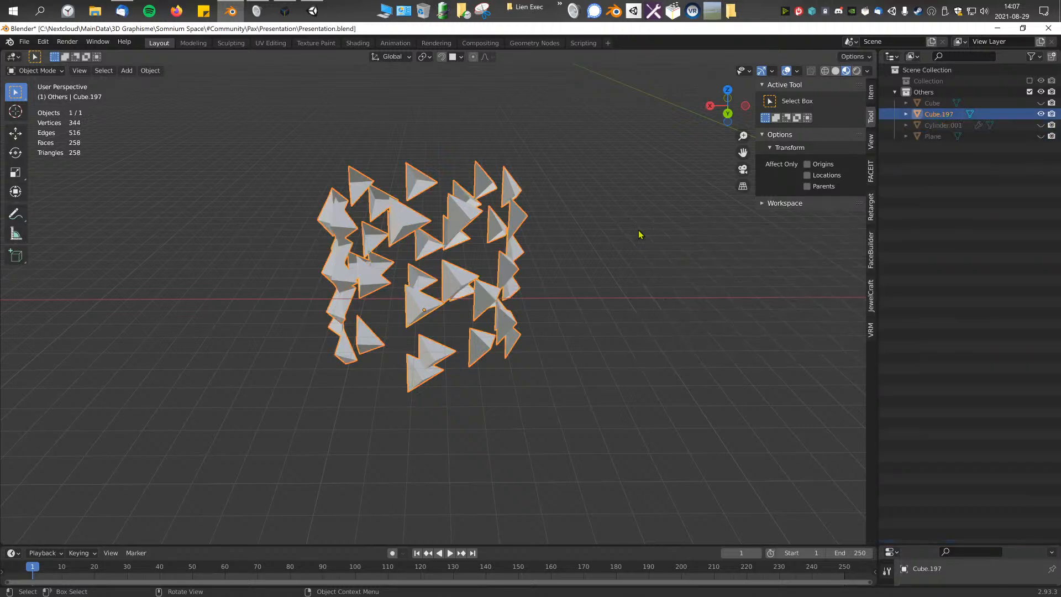
Step: Include Collection in the view layer again and place the joined triangle shell in it
middle_drag(442, 280, 567, 297)
scroll(568, 298, up, 2)
scroll(569, 299, down, 8)
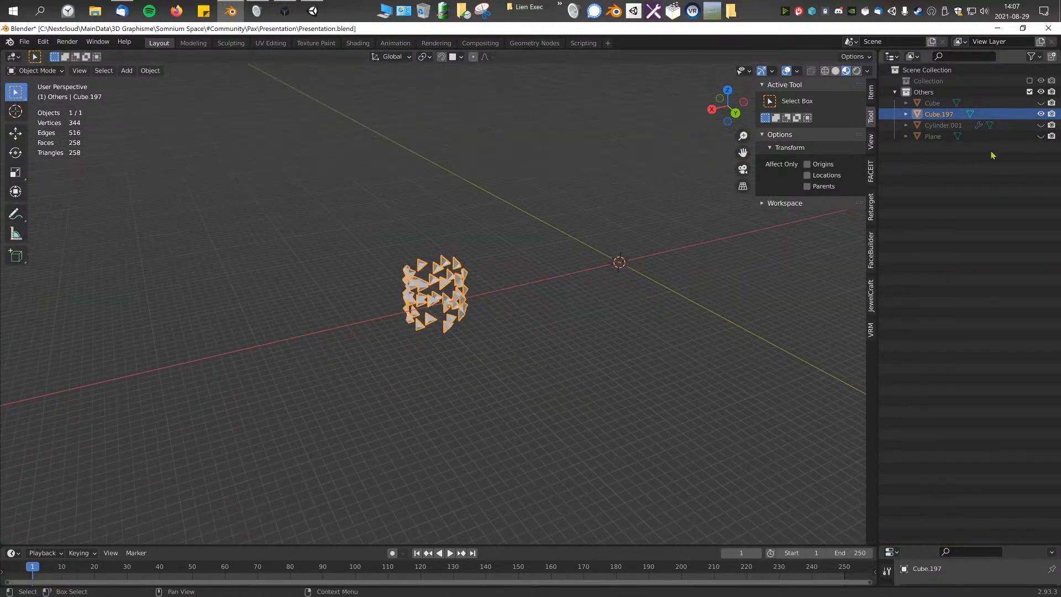
click(1029, 82)
drag(930, 128, 929, 81)
middle_drag(541, 245, 540, 275)
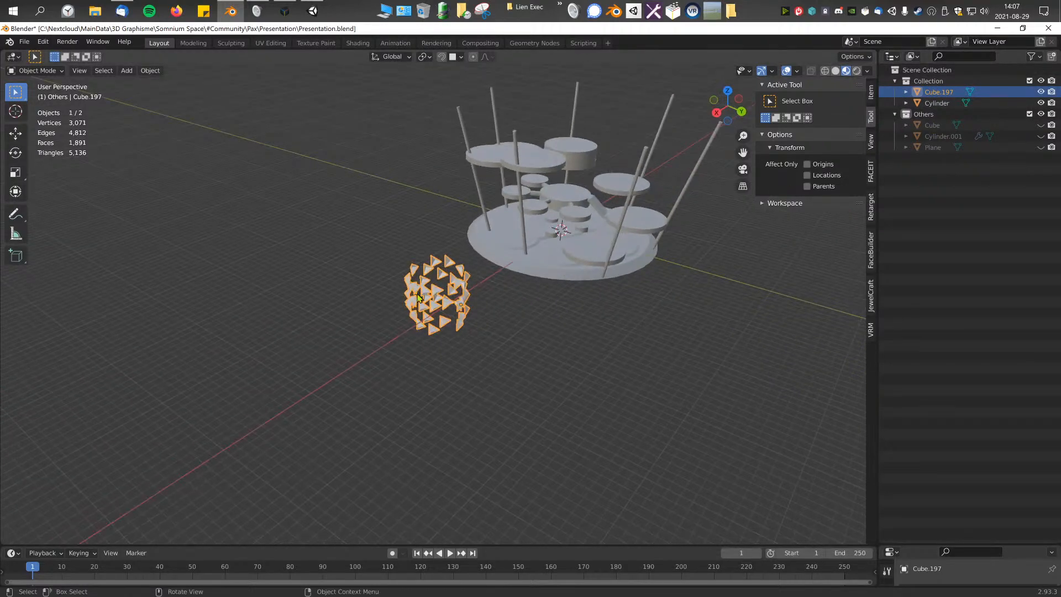
Step: In the top view, move the triangle shell to the middle of the platform structure and scale it by 1.186
key(KP_7)
key(g)
click(184, 313)
shift+middle_drag(184, 313, 409, 319)
scroll(421, 340, up, 7)
key(s)
click(660, 316)
key(KP_1)
middle_drag(622, 284, 617, 300)
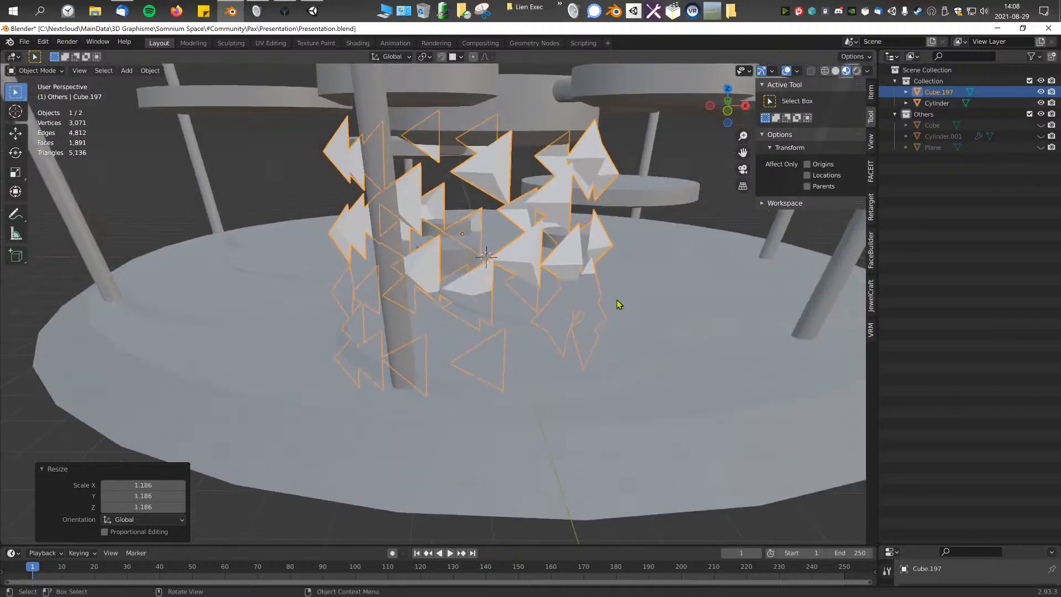
Step: In top-view wireframe, move the shell 0.66803 m in X and 1.178 m in Y to surround the central cylinder
key(KP_7)
scroll(618, 303, down, 3)
click(824, 70)
scroll(646, 244, up, 4)
key(g)
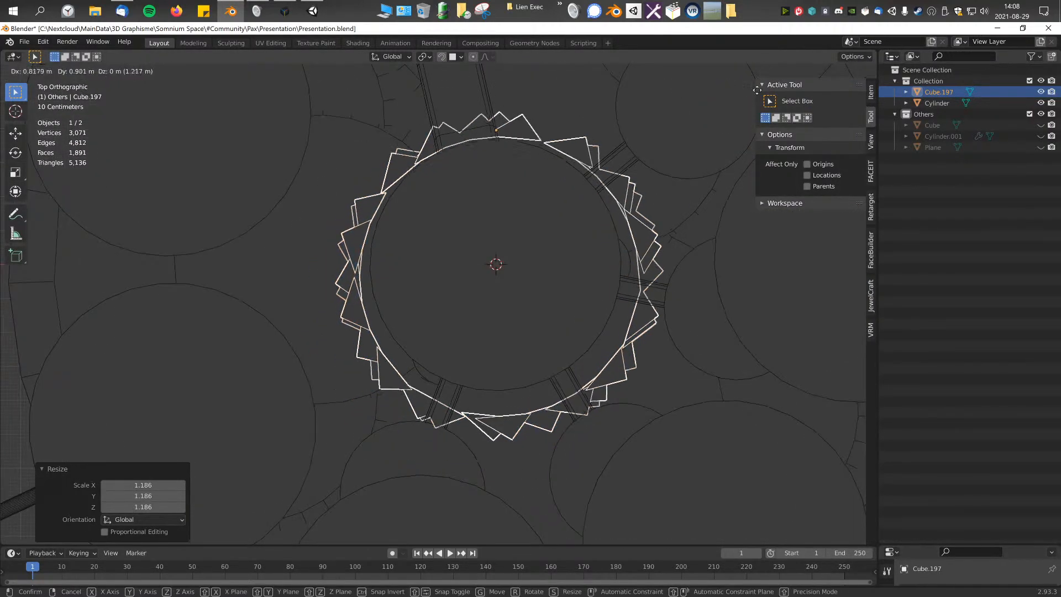
click(703, 484)
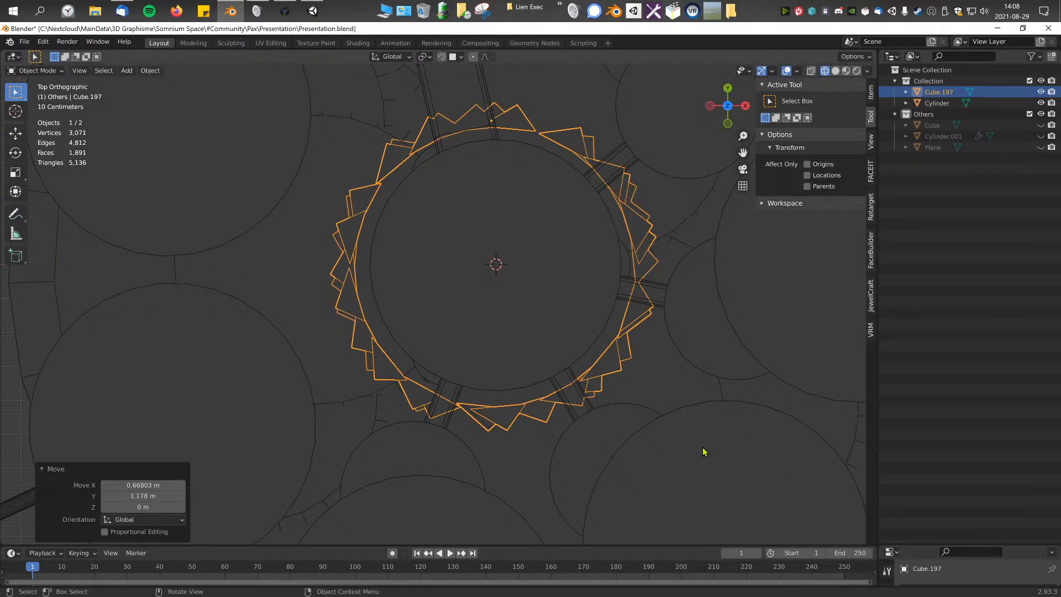
Step: Scale the shell by 0.947 and shift it 0.084725 m in X and -0.17597 m in Y around the central cylinder
key(s)
click(712, 404)
key(g)
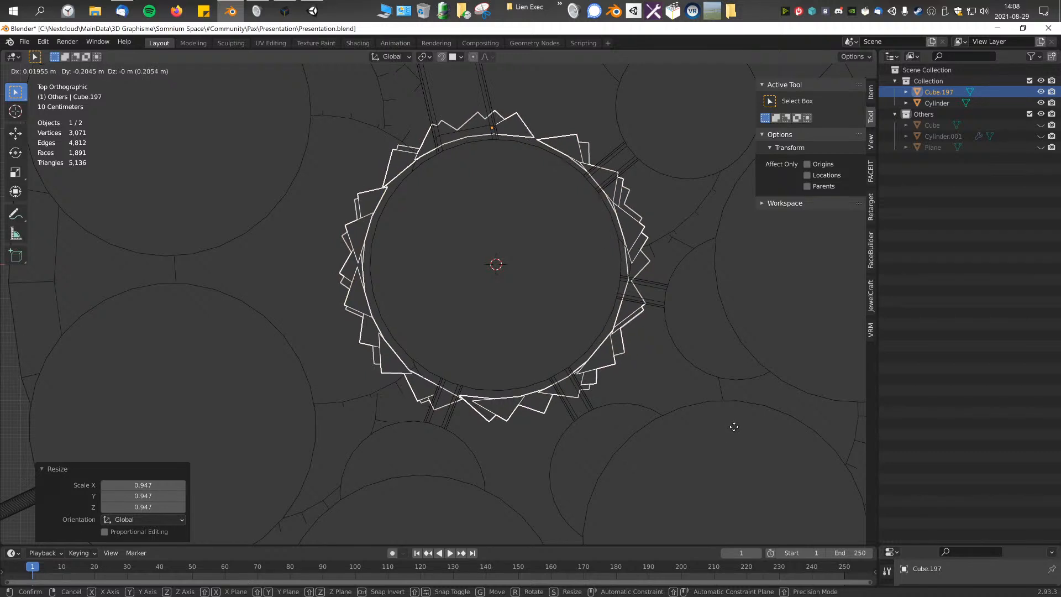
click(759, 420)
Step: Try to apply All Transforms to the joined triangle shell
key(F3)
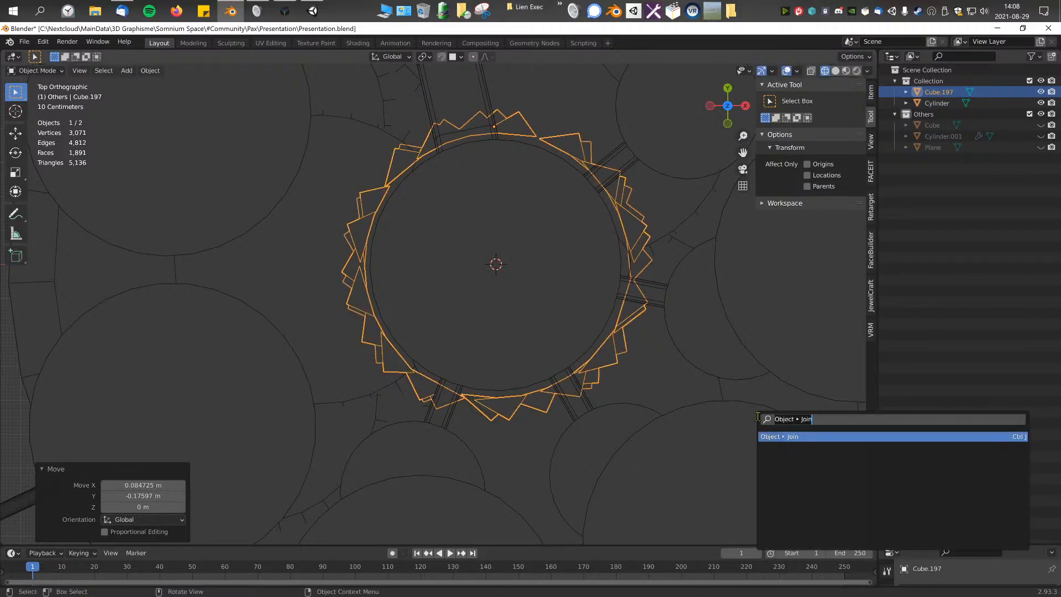
text(apply)
key(Down)
key(Down)
key(Down)
key(Return)
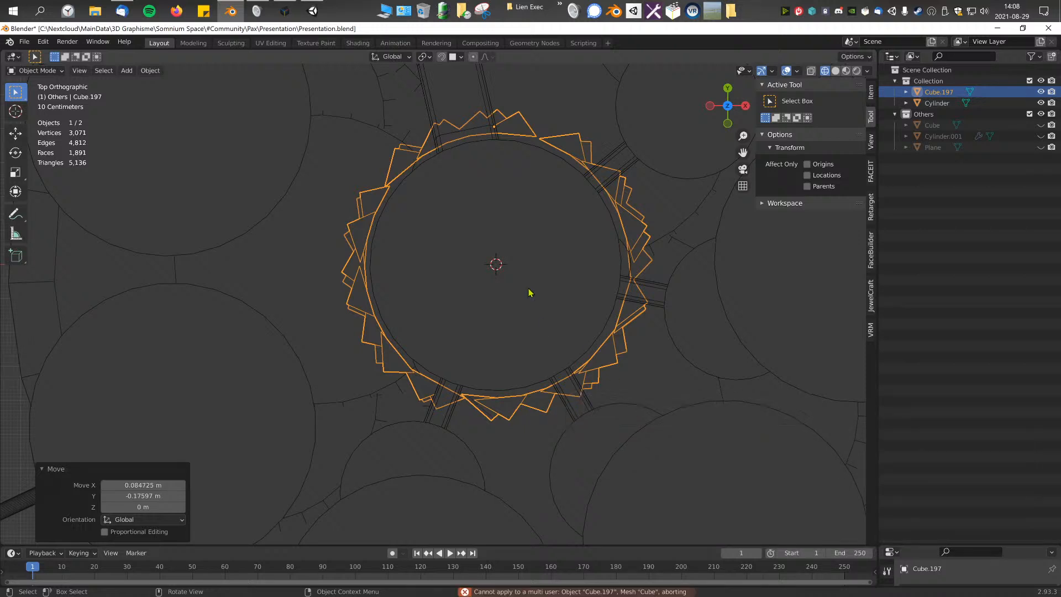
click(651, 240)
click(635, 244)
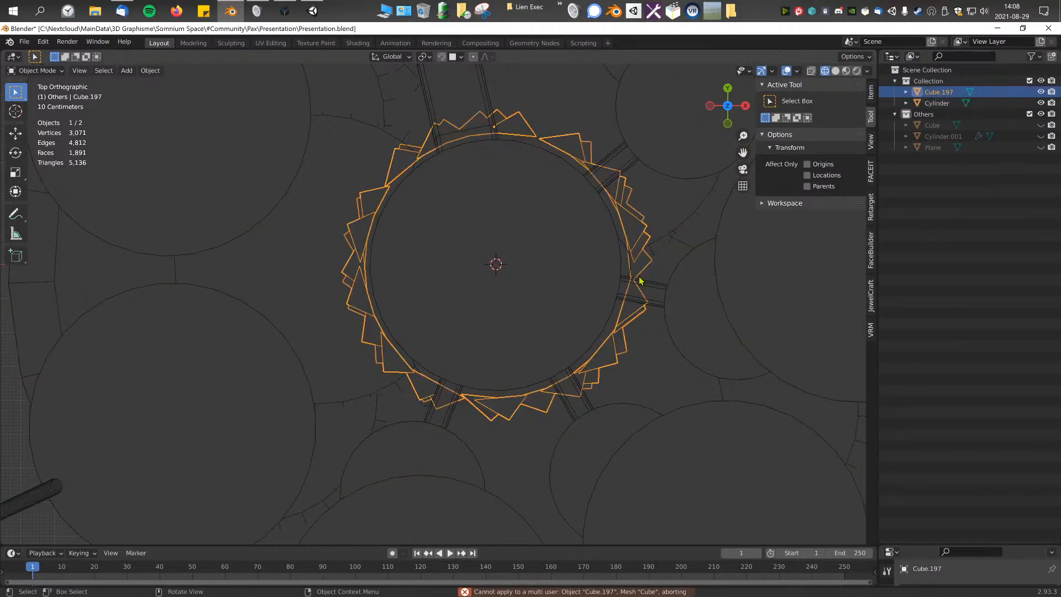
key(F3)
key(Return)
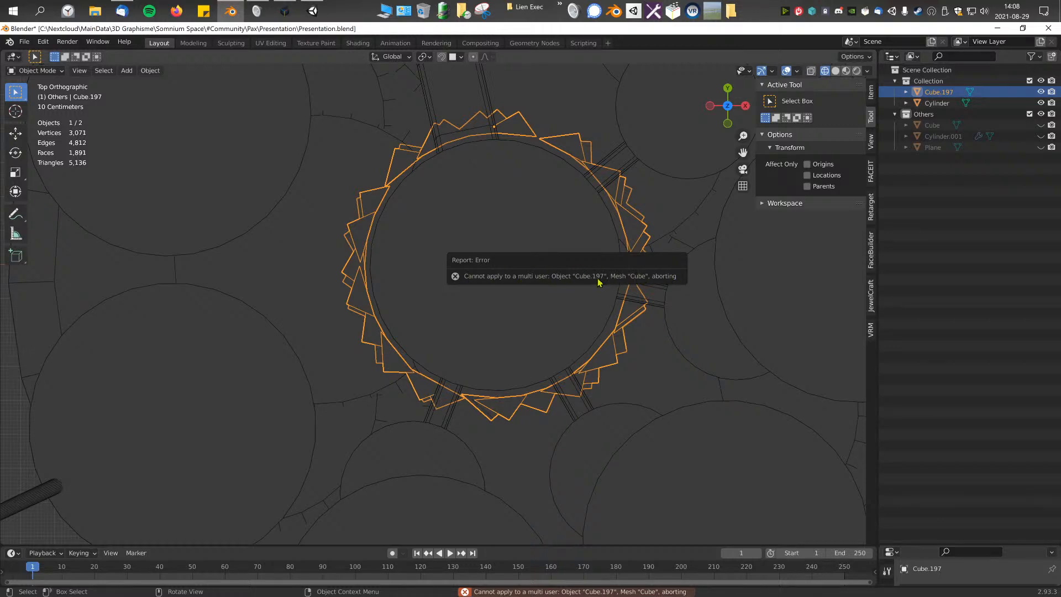
middle_drag(655, 385, 610, 294)
click(619, 255)
click(678, 323)
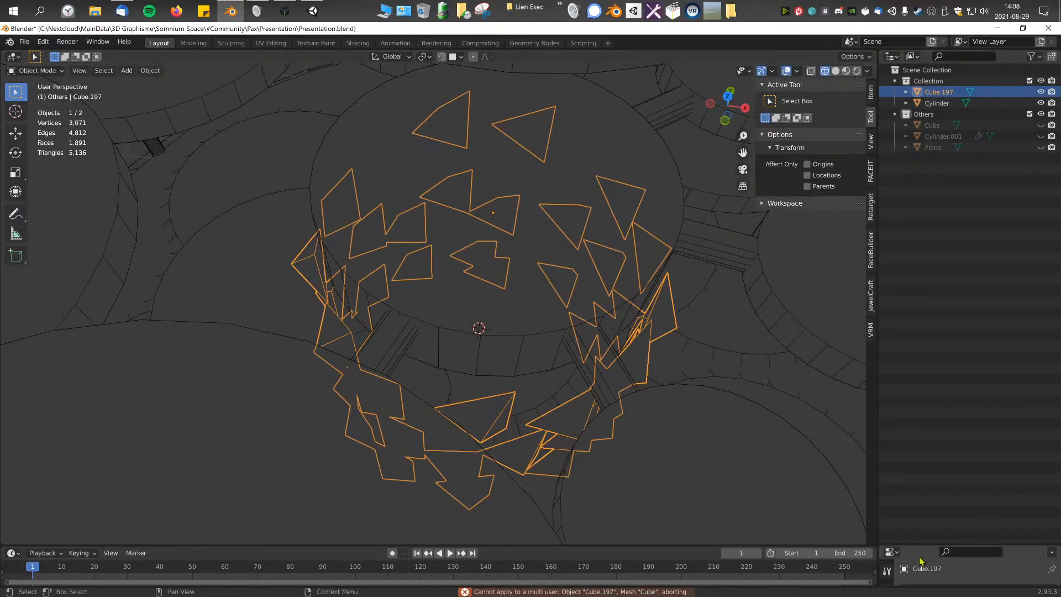
Step: Link the shell's material slot to Object instead of Data
drag(914, 544, 912, 230)
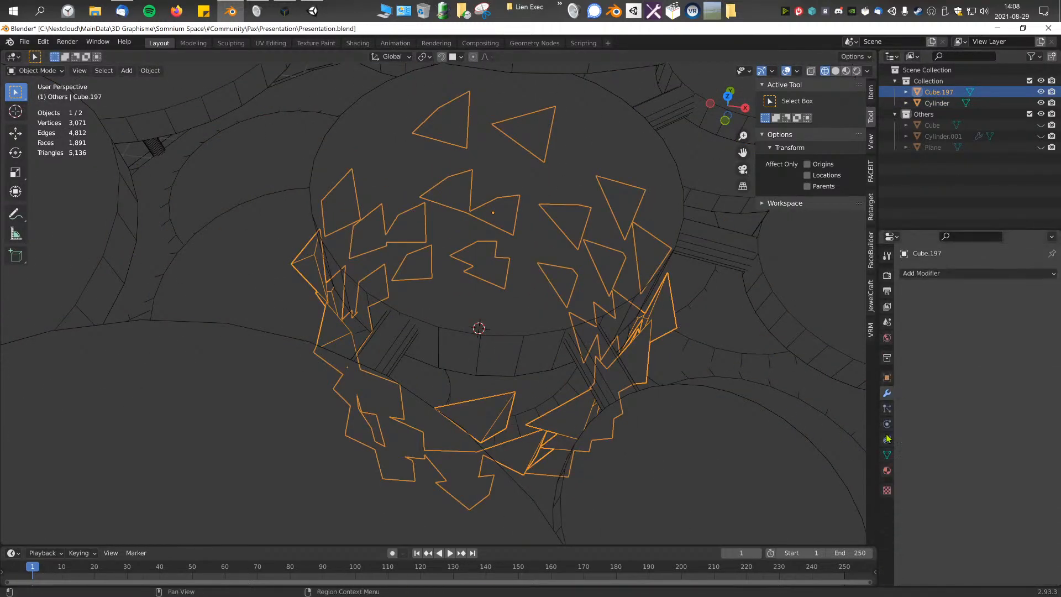
click(887, 377)
click(888, 393)
click(888, 470)
click(1050, 320)
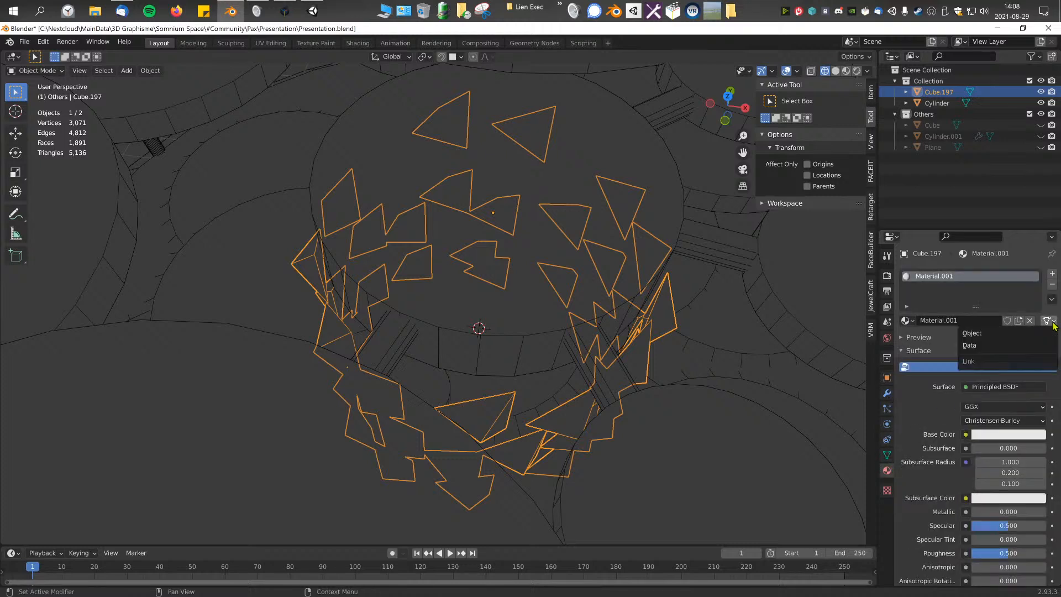
click(993, 336)
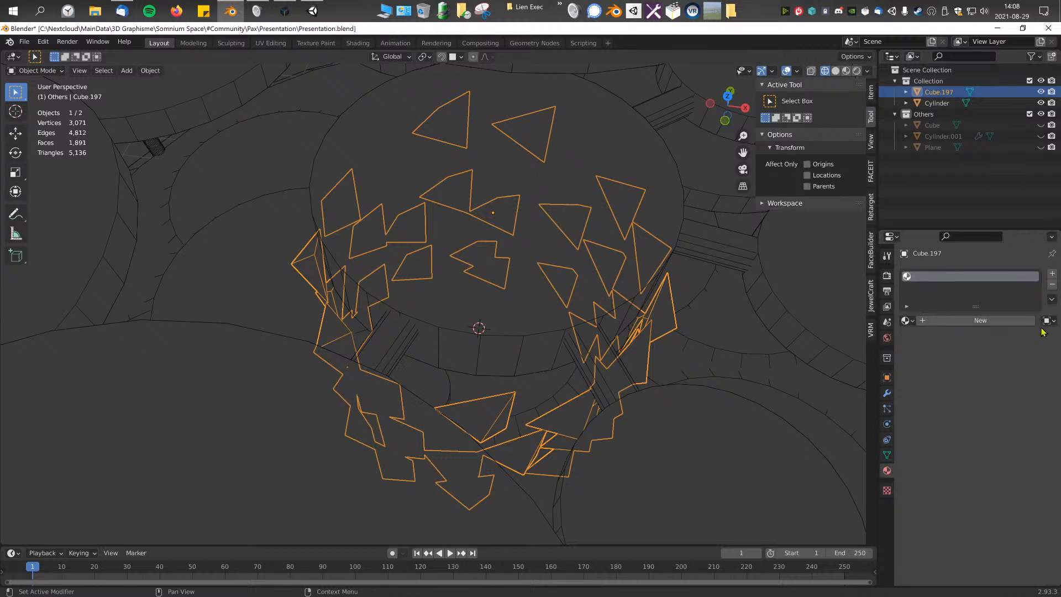
Step: Retry applying All Transforms to the shell with its material slot linked to the object
middle_drag(606, 338, 586, 327)
key(F3)
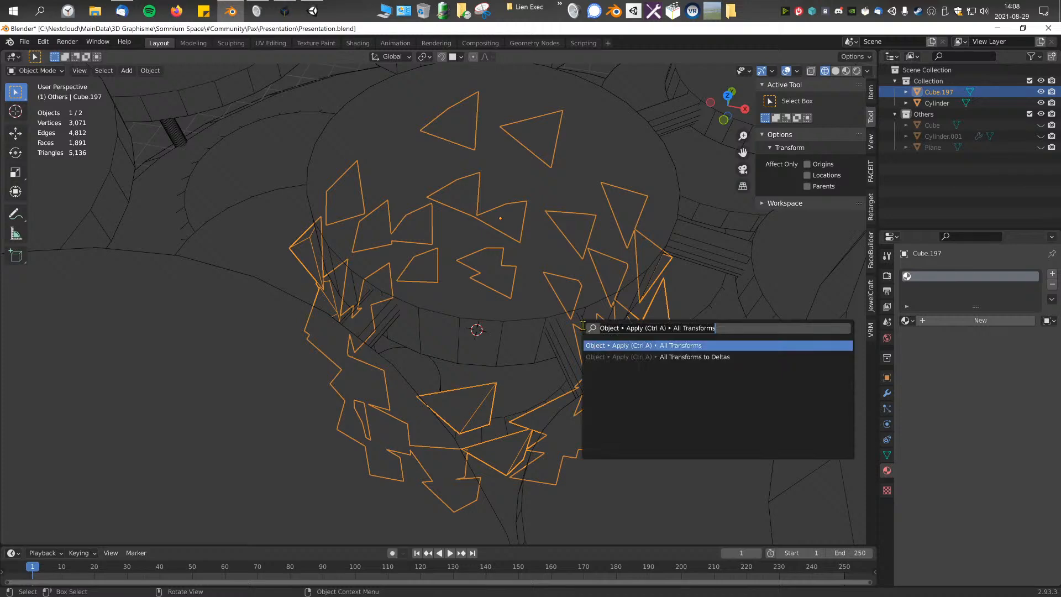
key(Return)
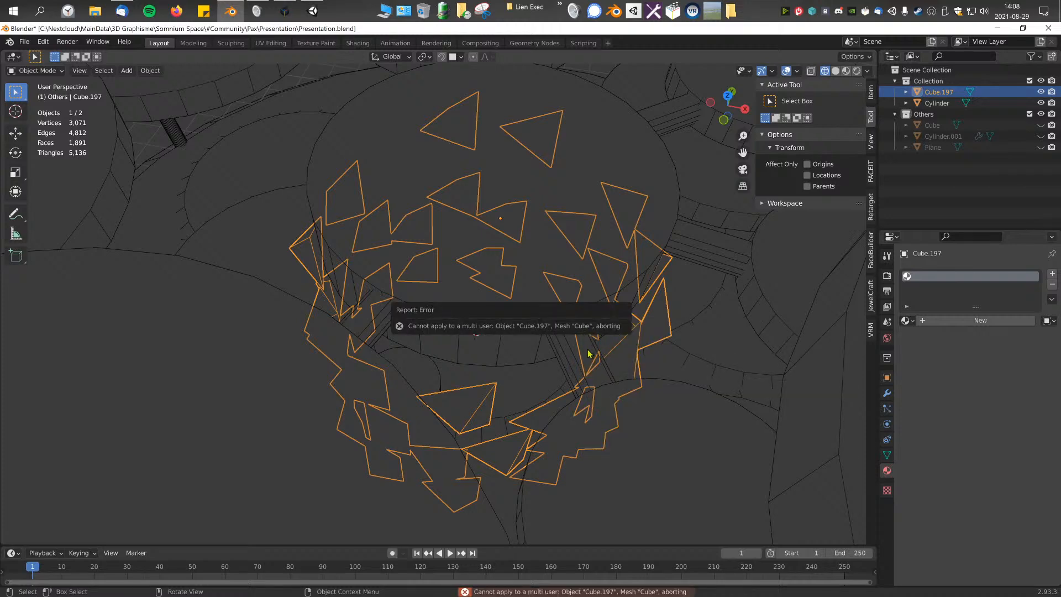
click(618, 354)
click(623, 366)
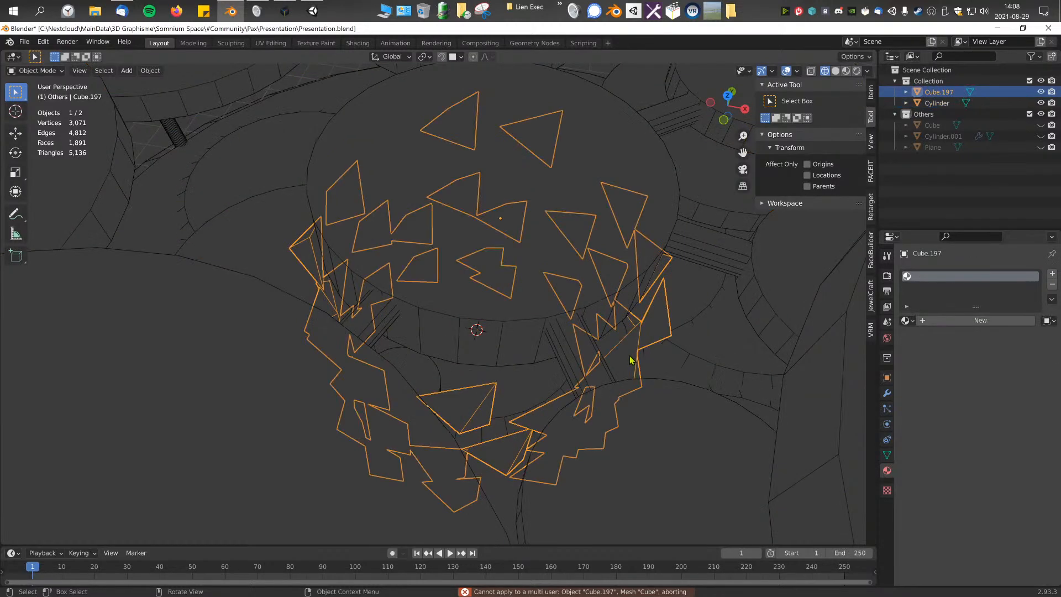
Step: Try an offset duplicate and a move of the shell, then undo both
middle_drag(629, 356, 637, 360)
scroll(637, 357, down, 2)
key(shift+d)
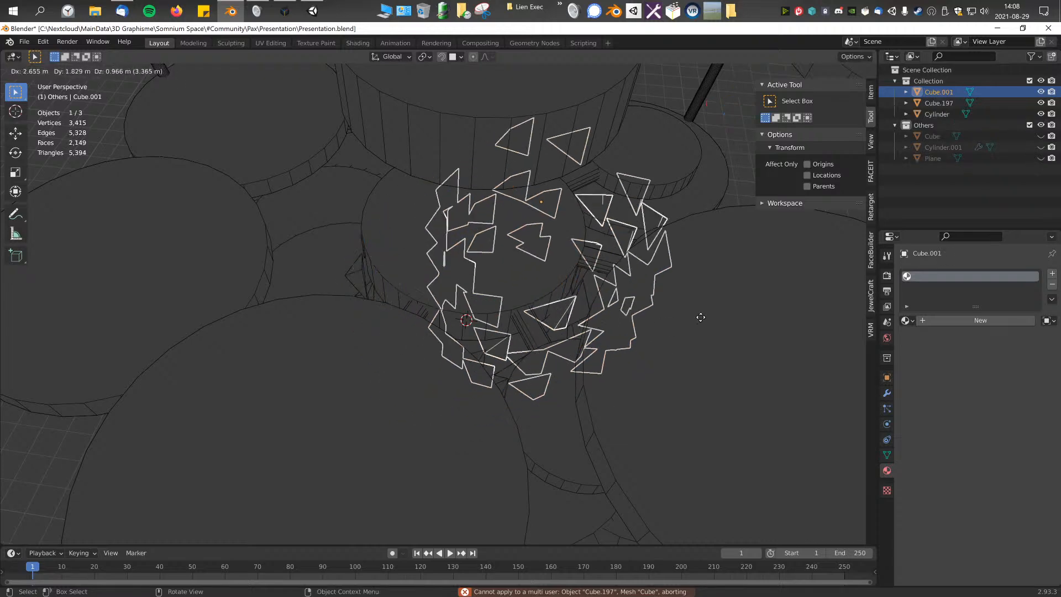
click(697, 318)
middle_drag(601, 320, 540, 317)
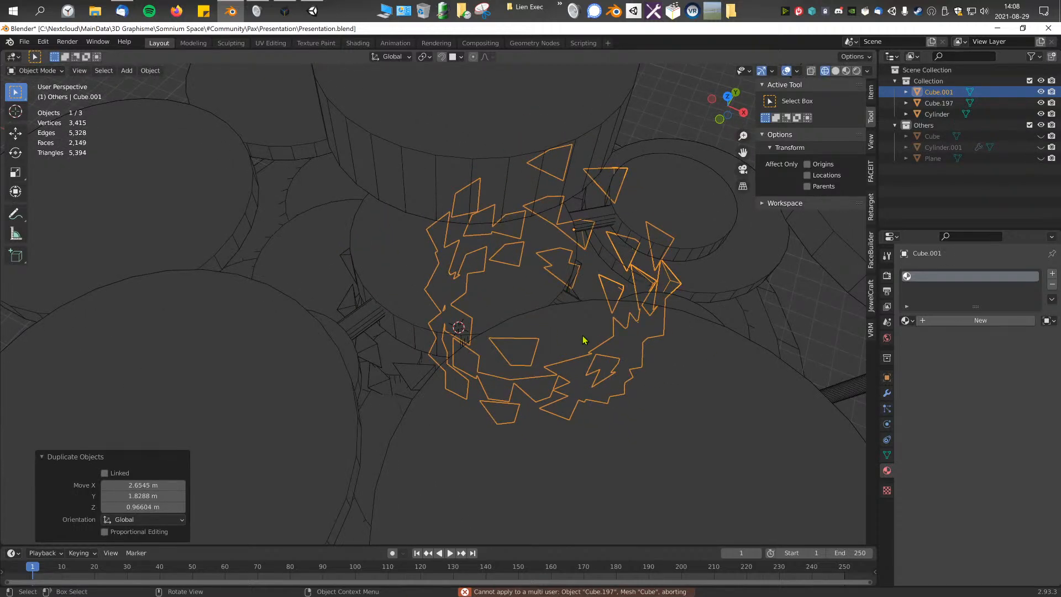
key(ctrl+z)
middle_drag(566, 336, 585, 339)
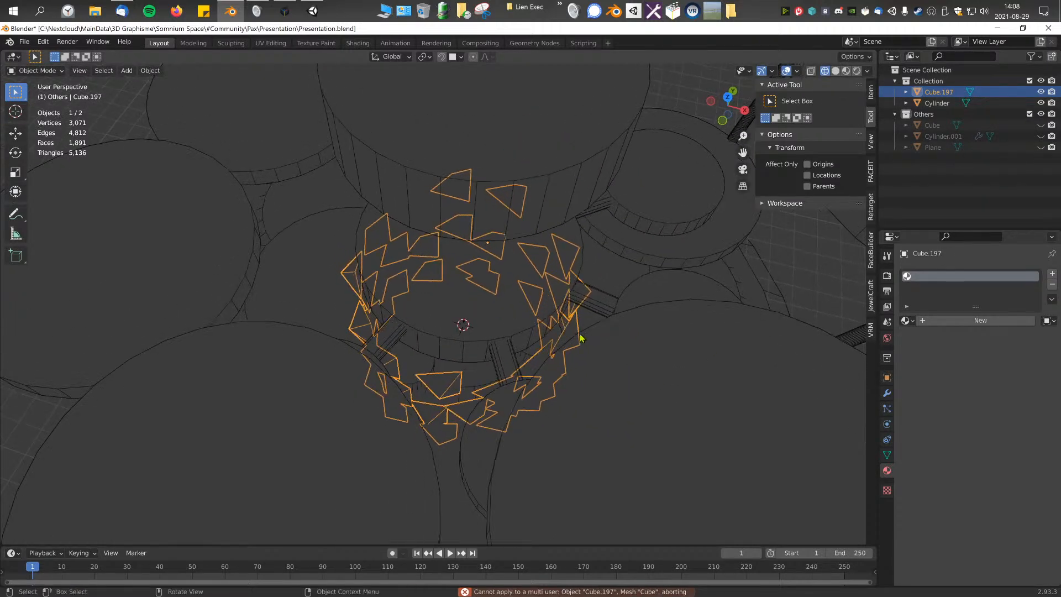
key(g)
click(595, 294)
key(ctrl+z)
Step: Duplicate the triangle shell in place and apply the copy's transforms
key(shift+d)
key(Escape)
key(ctrl+a)
click(595, 293)
click(572, 303)
click(572, 304)
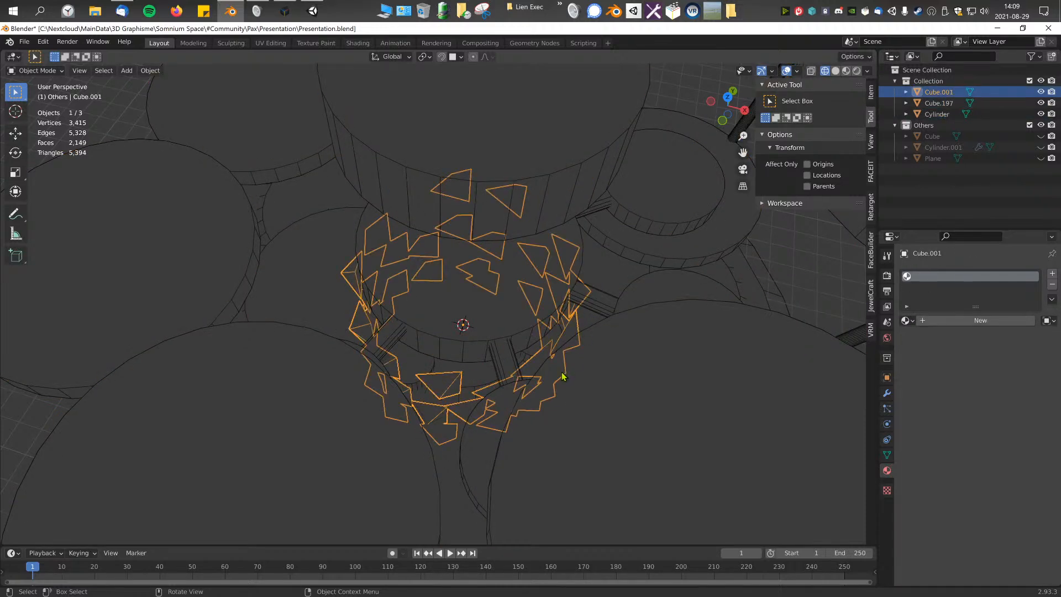
Step: Delete one of the overlapping shells, then undo the deletion
key(Delete)
click(568, 336)
mouse_move(569, 334)
middle_down()
mouse_move(592, 313)
mouse_move(588, 330)
mouse_move(555, 325)
middle_up()
key(ctrl+z)
key(ctrl+z)
key(ctrl+z)
Step: Pick the original shell Cube.197 among the overlapping objects and delete it
click(555, 326)
click(570, 344)
click(570, 345)
click(571, 346)
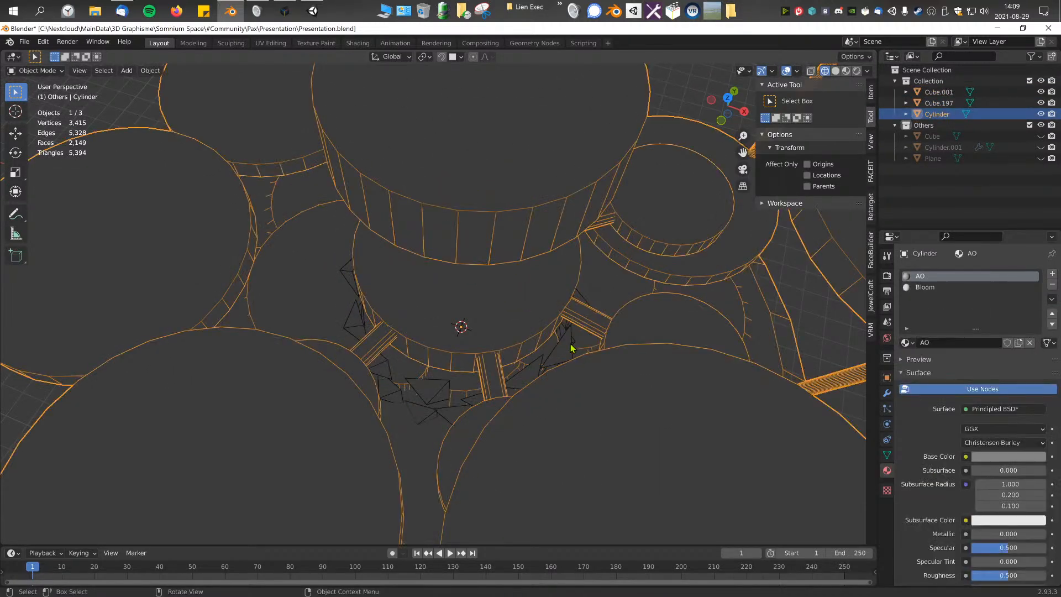
click(571, 347)
key(Delete)
Step: In the front view, raise the remaining shell by 8.9509 m and then another 6.943 m to the top of the central column
click(569, 348)
click(569, 348)
middle_drag(569, 348, 568, 292)
key(KP_1)
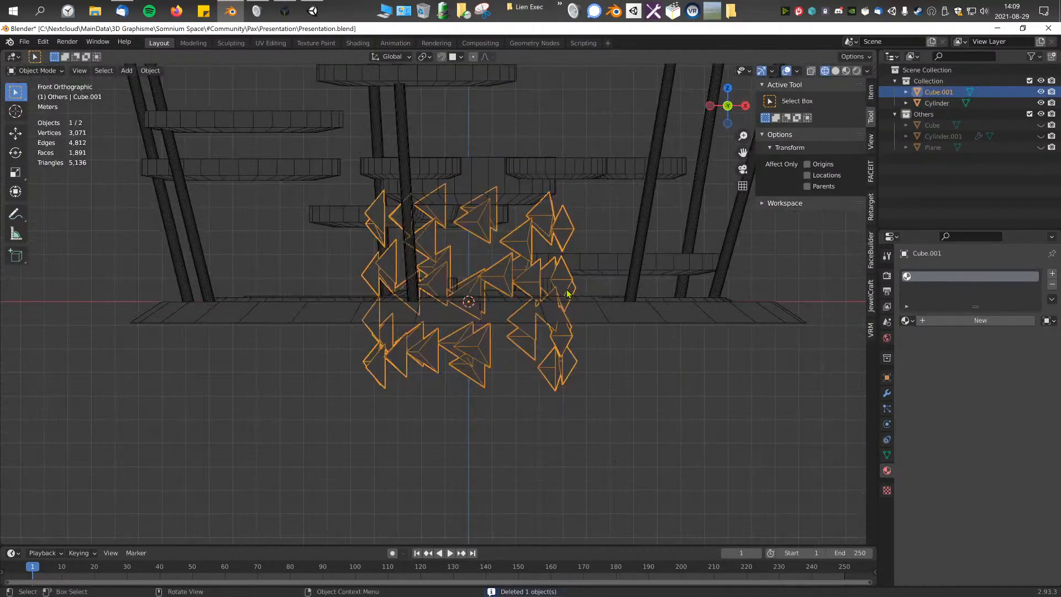
key(g)
click(519, 232)
scroll(519, 326, down, 2)
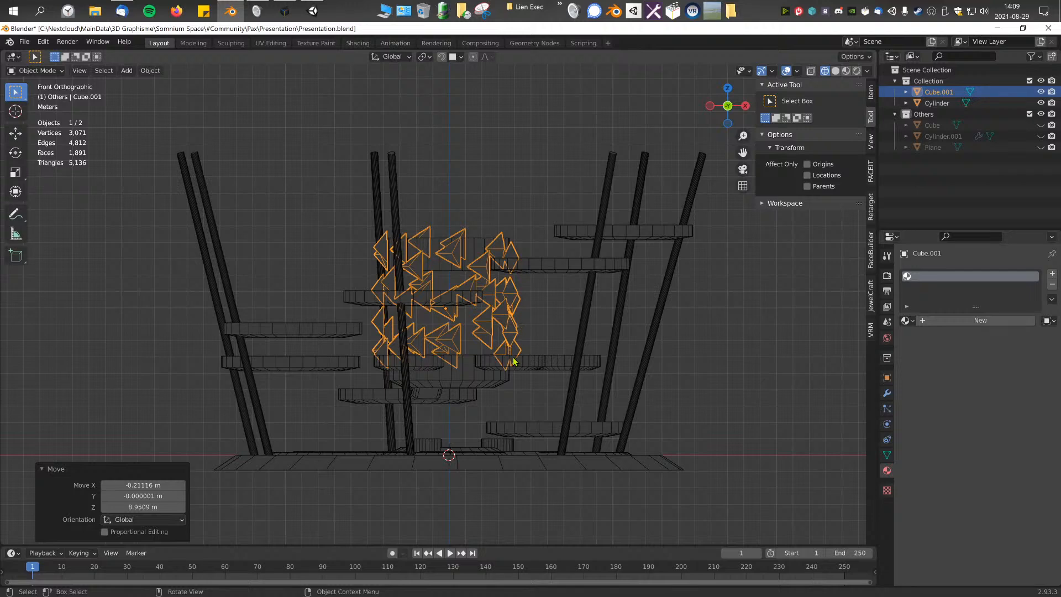
key(g)
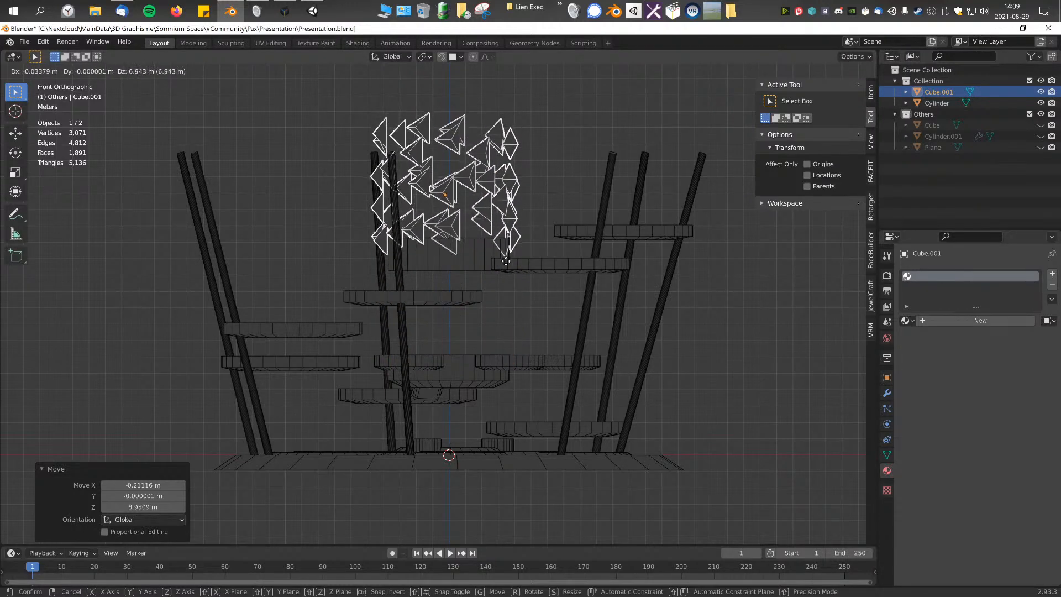
click(504, 264)
Step: In the top view, scale the shell to about 0.92 and nudge it into alignment with the central column
key(KP_7)
key(g)
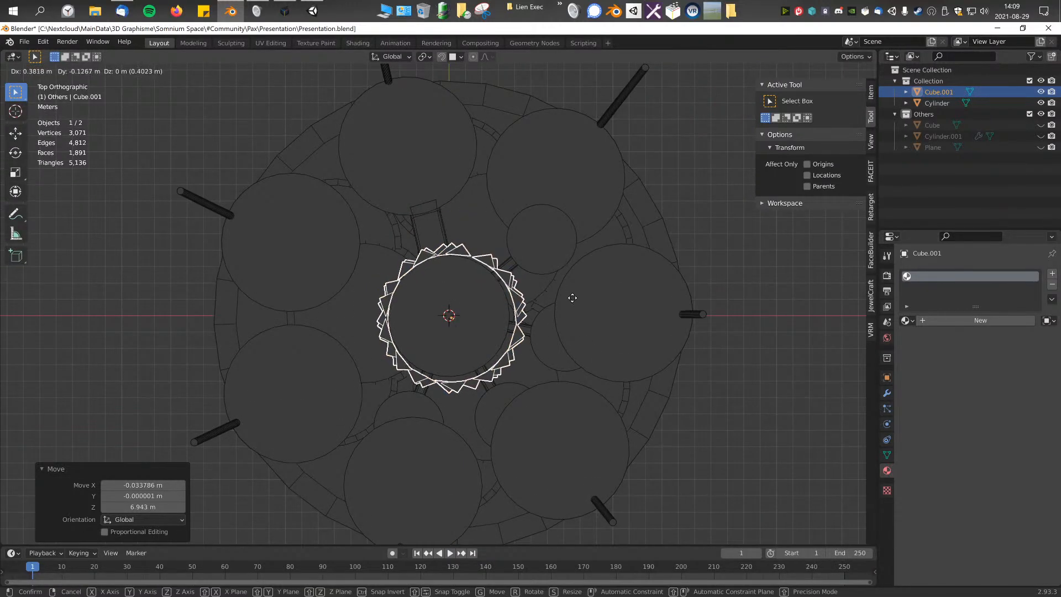
click(545, 285)
key(s)
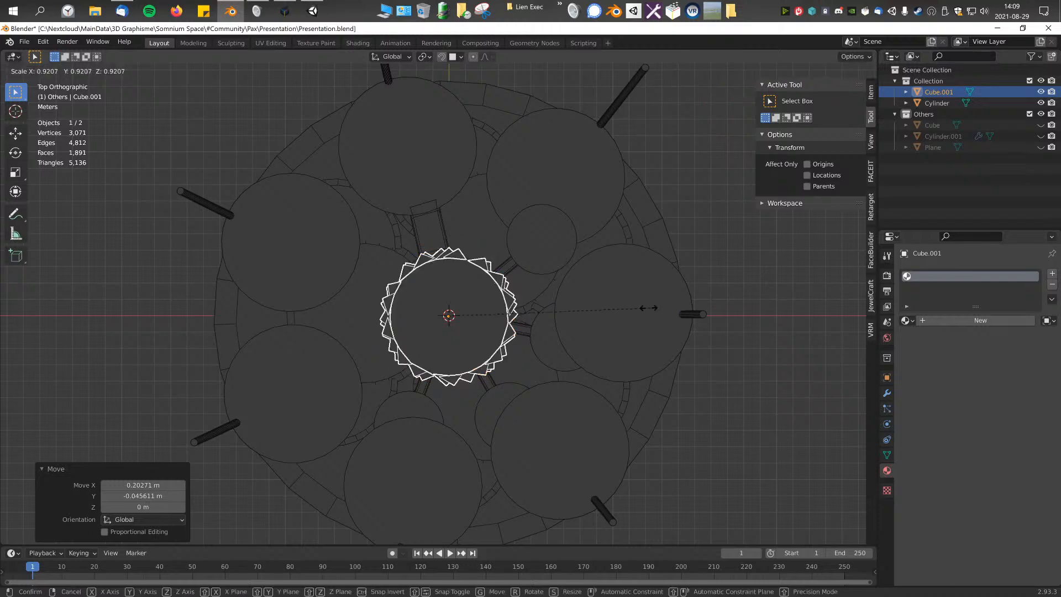
click(648, 308)
key(g)
click(728, 305)
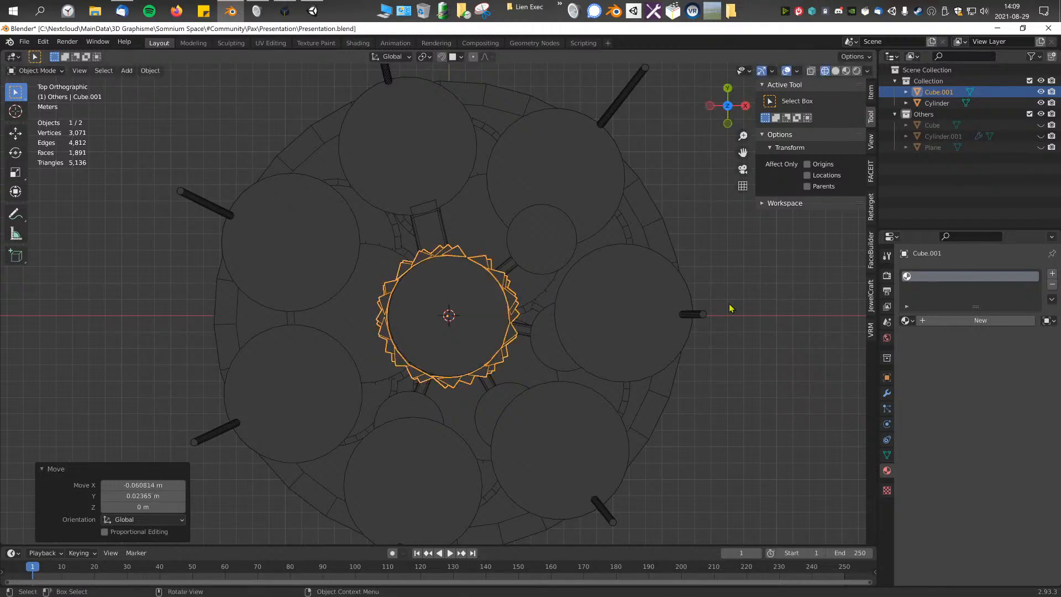
Step: Adjust the shell's height along the Z axis at the top of the central column in the front view
key(KP_1)
scroll(640, 324, up, 5)
key(g)
key(z)
click(585, 289)
Step: Try several uniform resizes of the shell, undoing or cancelling each one
scroll(572, 287, down, 5)
shift+middle_drag(571, 283, 571, 284)
key(s)
click(622, 304)
key(ctrl+z)
key(s)
click(635, 305)
key(ctrl+z)
scroll(634, 306, up, 2)
key(s)
right_click(649, 309)
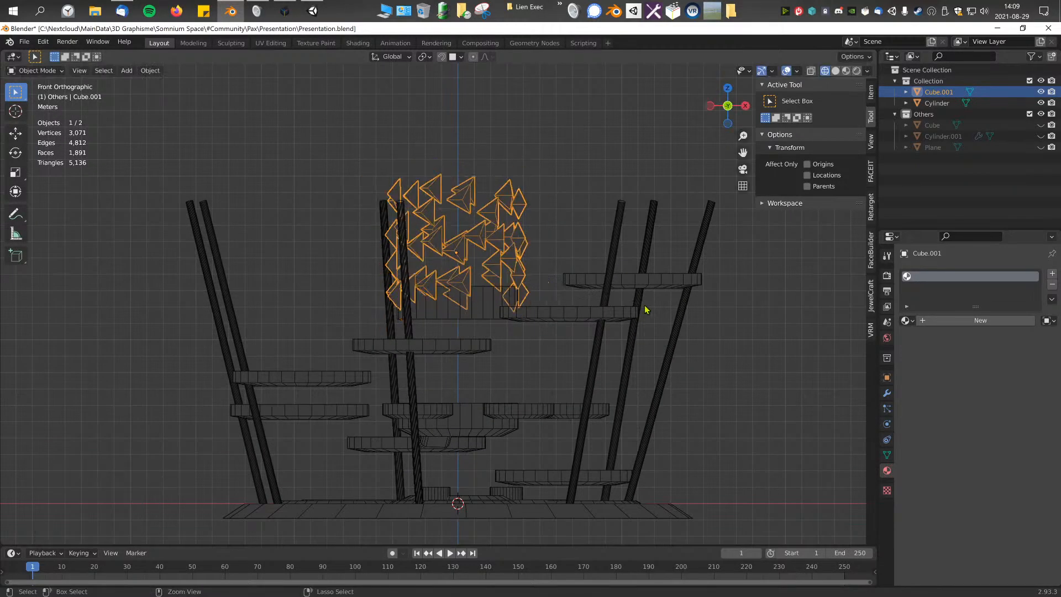
Step: Try rescaling the shell larger and smaller, including by a factor of 0.744, and moving it, then undo the trials
mouse_move(517, 296)
middle_down()
mouse_move(736, 308)
mouse_move(512, 343)
mouse_move(517, 286)
middle_up()
key(KP_1)
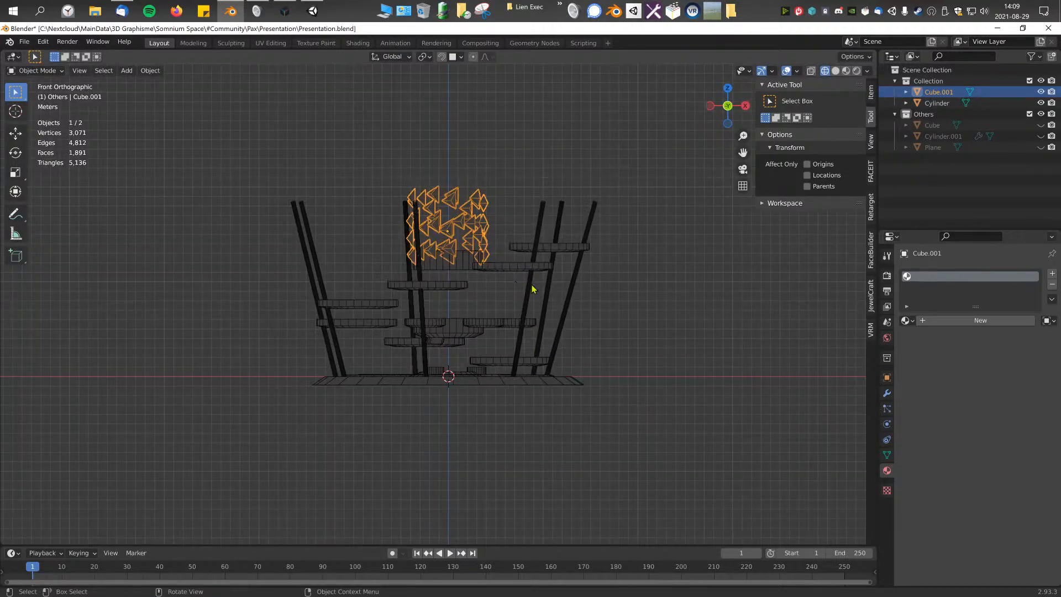
key(s)
click(597, 332)
key(s)
click(665, 313)
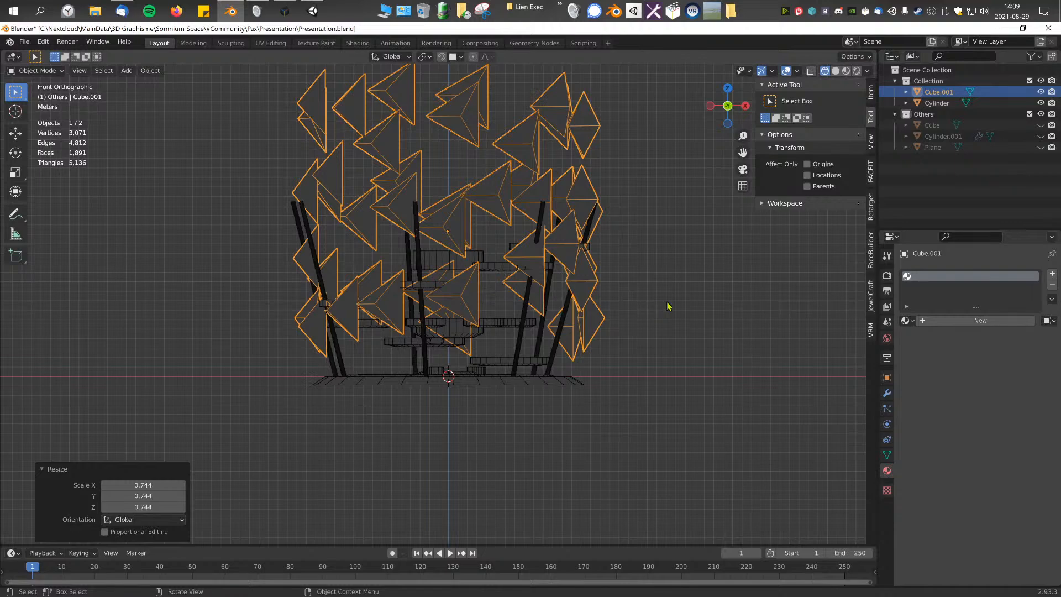
key(s)
click(612, 303)
middle_drag(511, 305, 584, 365)
key(s)
click(508, 296)
key(g)
click(514, 353)
key(ctrl+z)
scroll(561, 333, up, 4)
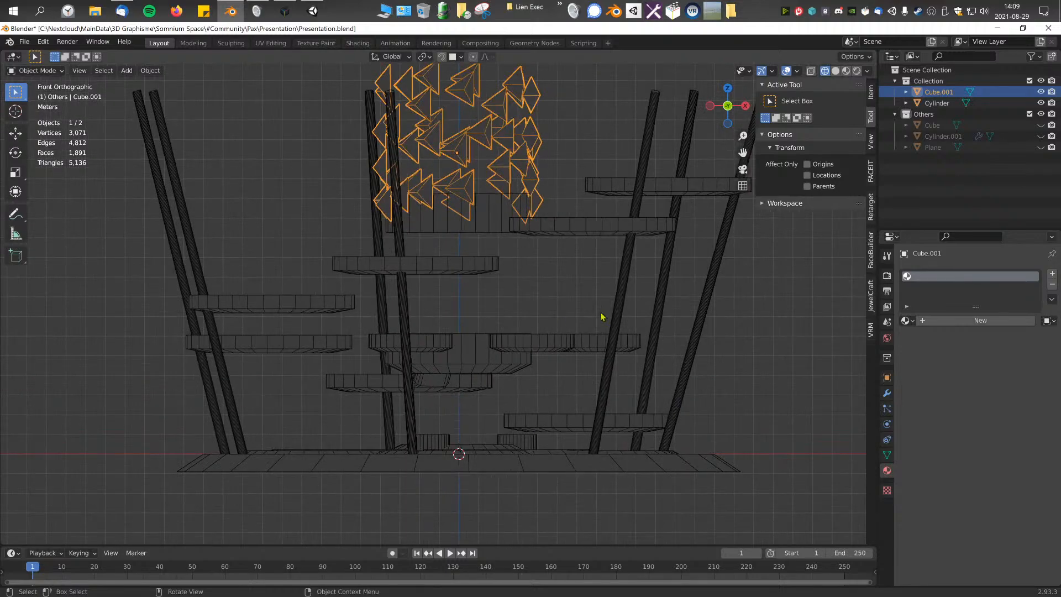
Step: Lower the shell along the Z axis toward the small platforms around the column and inspect the fit in perspective
key(g)
key(z)
click(614, 429)
middle_drag(613, 429, 666, 408)
click(844, 79)
middle_drag(606, 220, 522, 343)
scroll(639, 241, up, 3)
scroll(597, 233, up, 1)
click(525, 303)
click(532, 307)
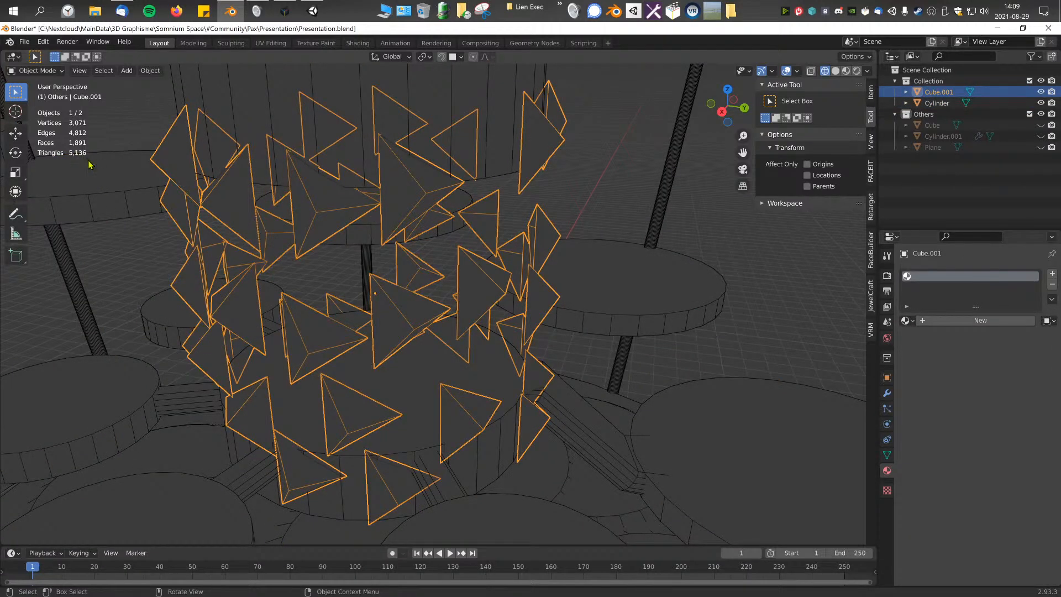
Step: In the top view, move the shell off the central column over the outer platform beyond the bridge and scale it by 1.125
key(KP_7)
shift+middle_drag(341, 291, 404, 420)
scroll(470, 448, down, 1)
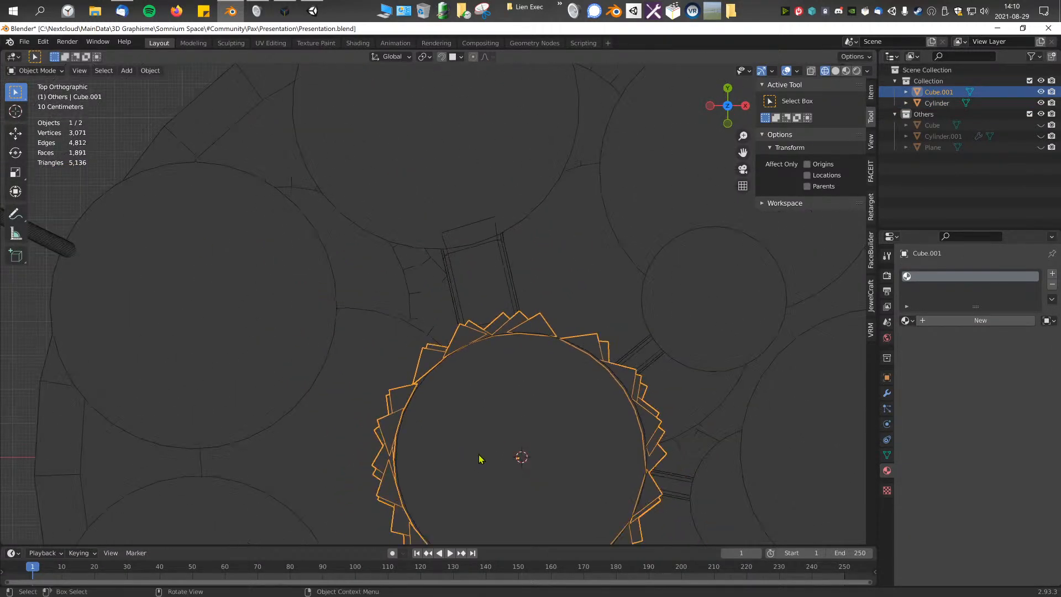
key(g)
click(457, 205)
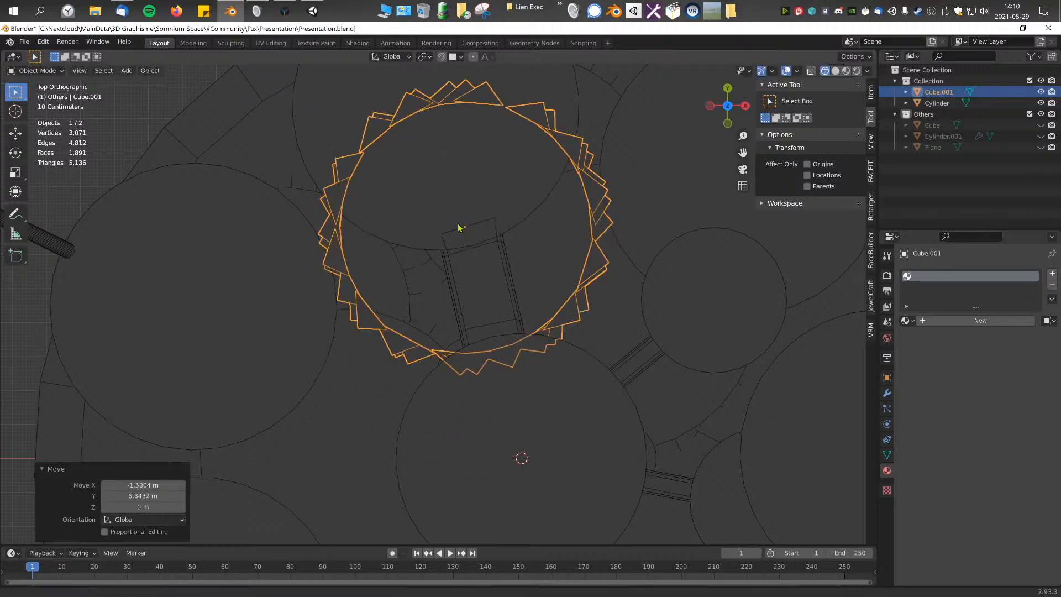
shift+middle_drag(460, 213, 478, 345)
key(g)
click(458, 262)
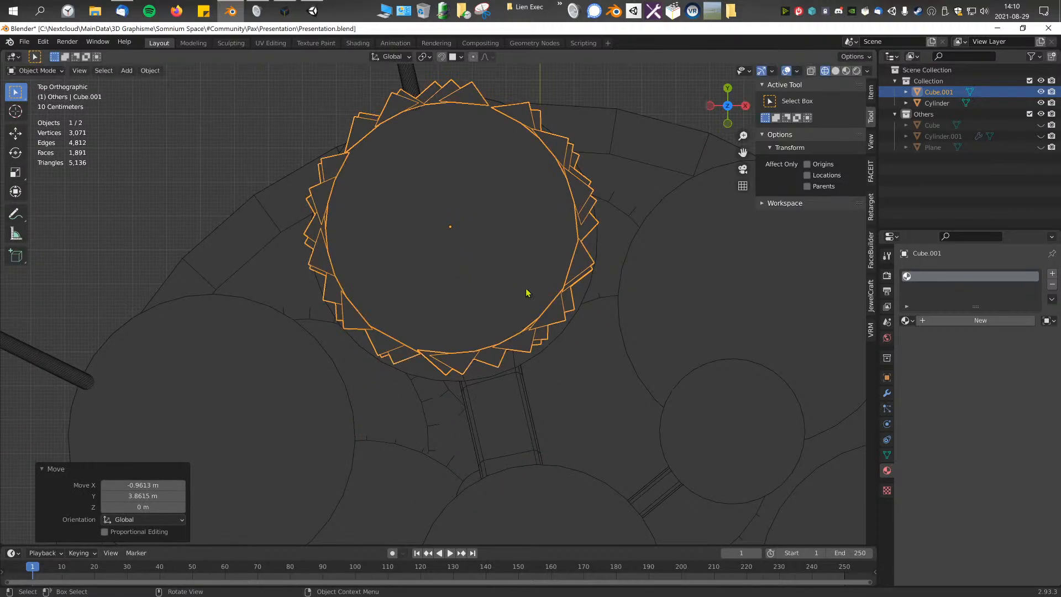
key(s)
click(658, 325)
Step: Move the shell over a small bridged platform beside the column and resize it to surround that platform
middle_drag(658, 325, 470, 173)
key(KP_7)
key(g)
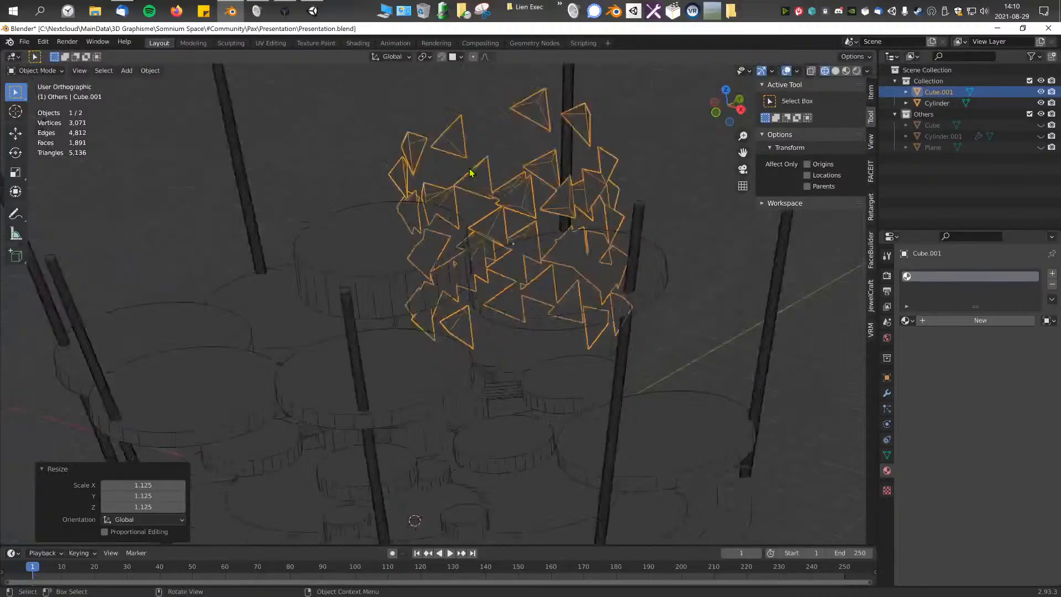
click(678, 303)
shift+middle_drag(853, 334, 718, 358)
key(g)
click(675, 376)
key(s)
click(622, 355)
key(g)
click(619, 351)
Step: In Edit Mode, select the lowest pyramid in front of the platform entrance and delete its three faces
middle_drag(622, 355, 623, 288)
scroll(514, 348, up, 2)
key(Tab)
middle_drag(495, 365, 550, 396)
scroll(522, 357, up, 3)
click(618, 408)
shift+click(553, 415)
shift+click(523, 411)
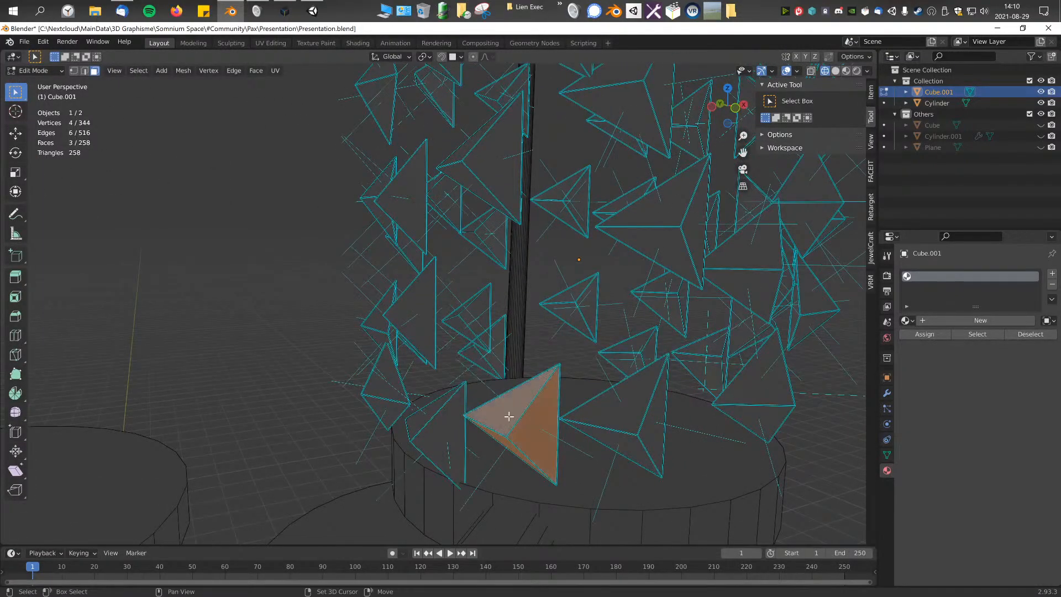
key(ctrl+KP_Add)
key(x)
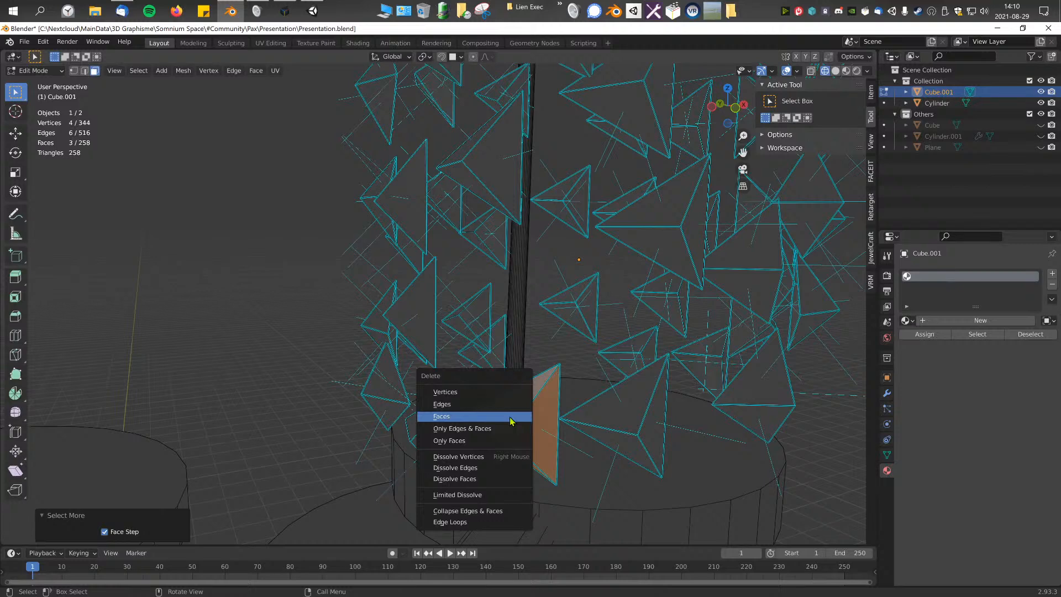
click(511, 421)
Step: Delete the duplicate pyramid overlapping the same spot at the platform entrance
click(530, 417)
key(ctrl+KP_Add)
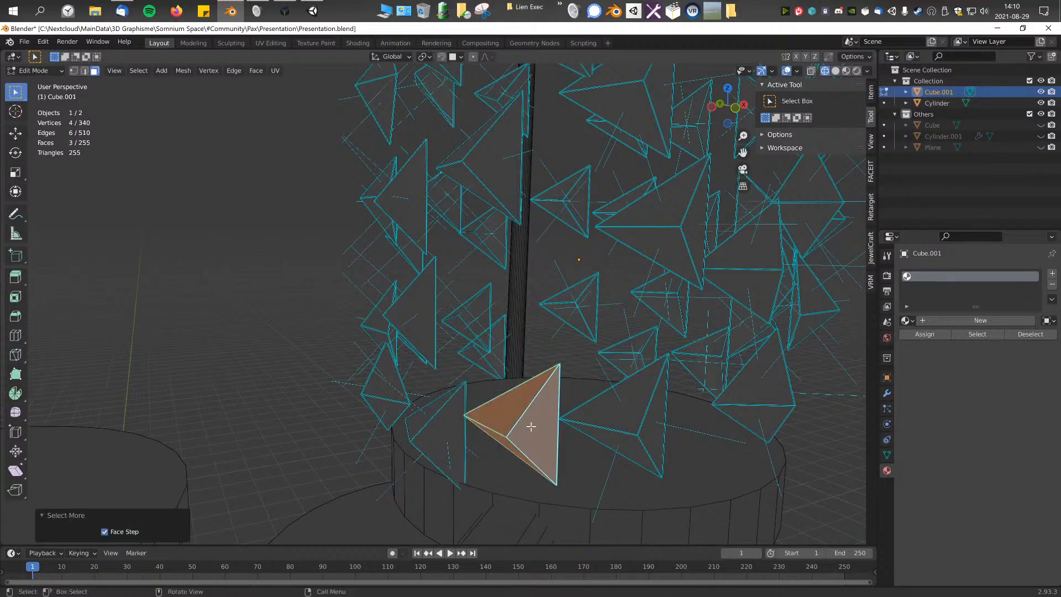
key(x)
click(530, 428)
Step: Select the pyramids on both sides of the entrance gap and delete their faces
middle_drag(530, 429, 499, 423)
click(507, 438)
key(ctrl+KP_Add)
shift+click(627, 411)
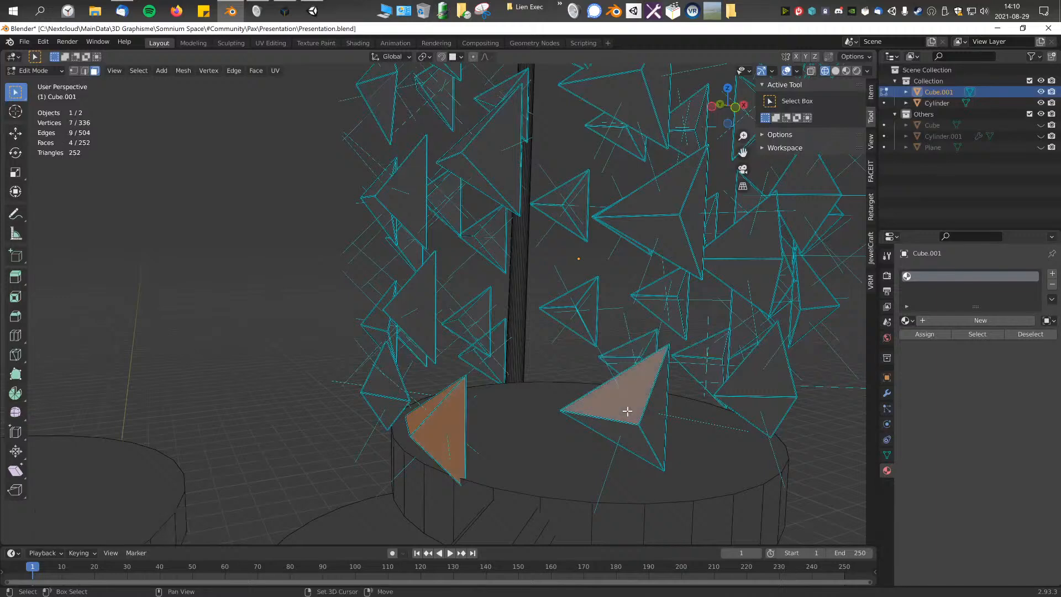
key(ctrl+KP_Add)
key(x)
click(627, 411)
Step: Delete the overlapping duplicates of both pyramids beside the gap and return to Object Mode
click(446, 428)
shift+click(623, 415)
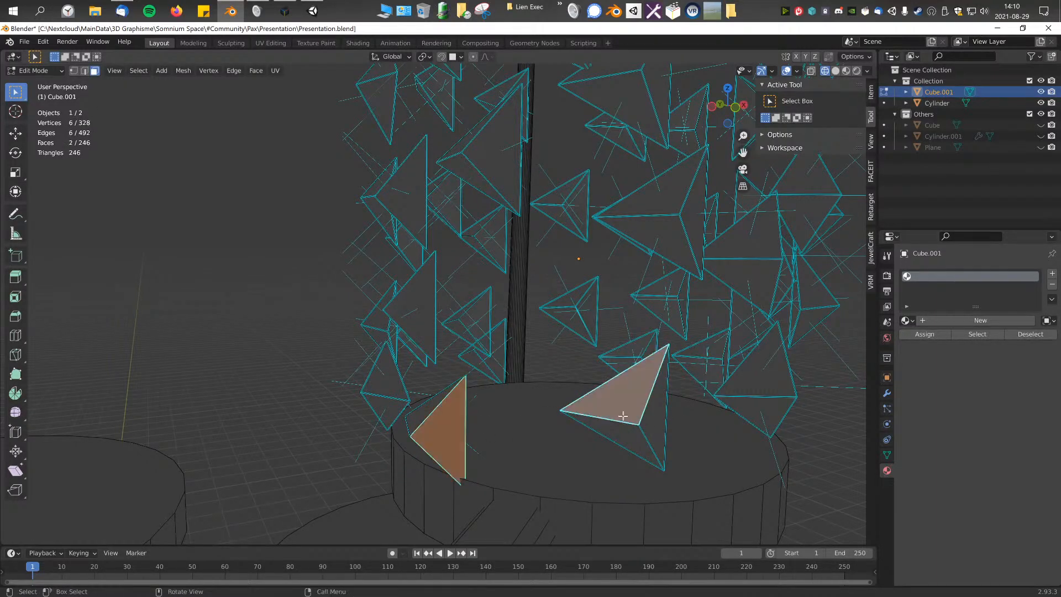
key(ctrl+KP_Add)
click(624, 420)
middle_drag(586, 431, 573, 447)
middle_drag(698, 253, 649, 315)
key(Tab)
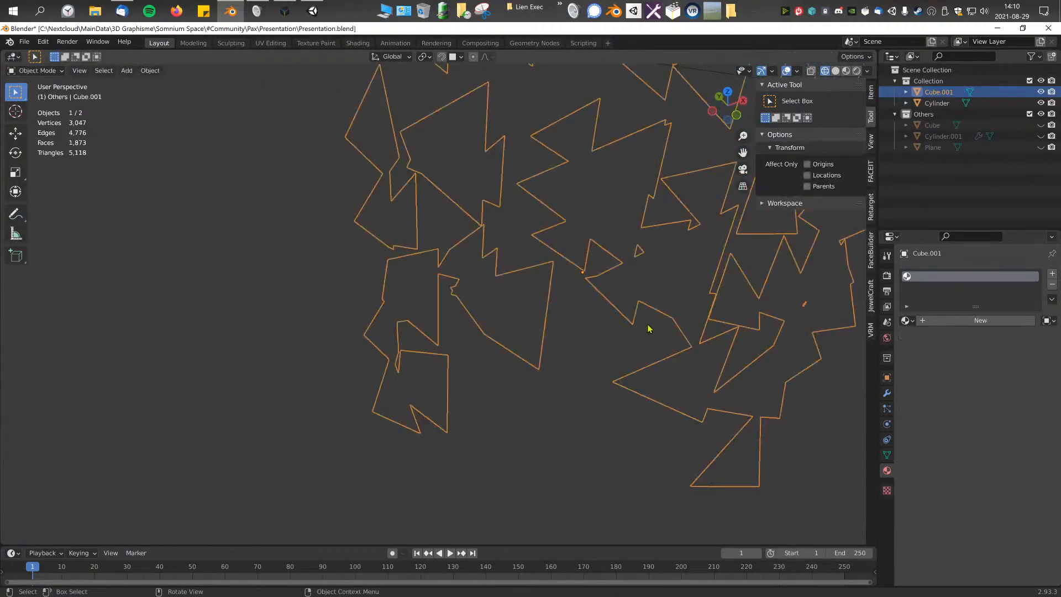
Step: Rotate the shell in the top view to turn its entrance gap toward the bridge, then adjust its height along Z
key(KP_7)
scroll(717, 350, down, 1)
key(r)
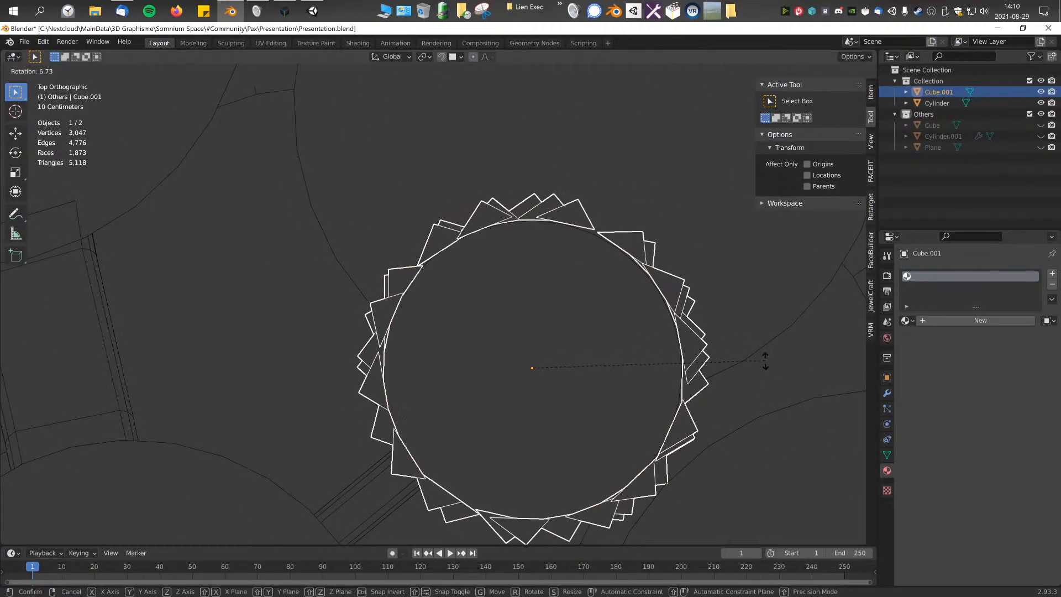
click(762, 365)
middle_drag(561, 433, 562, 368)
key(g)
key(z)
click(609, 393)
scroll(417, 392, down, 3)
Step: Select the platform structure together with the triangle shell and apply all transforms
key(Tab)
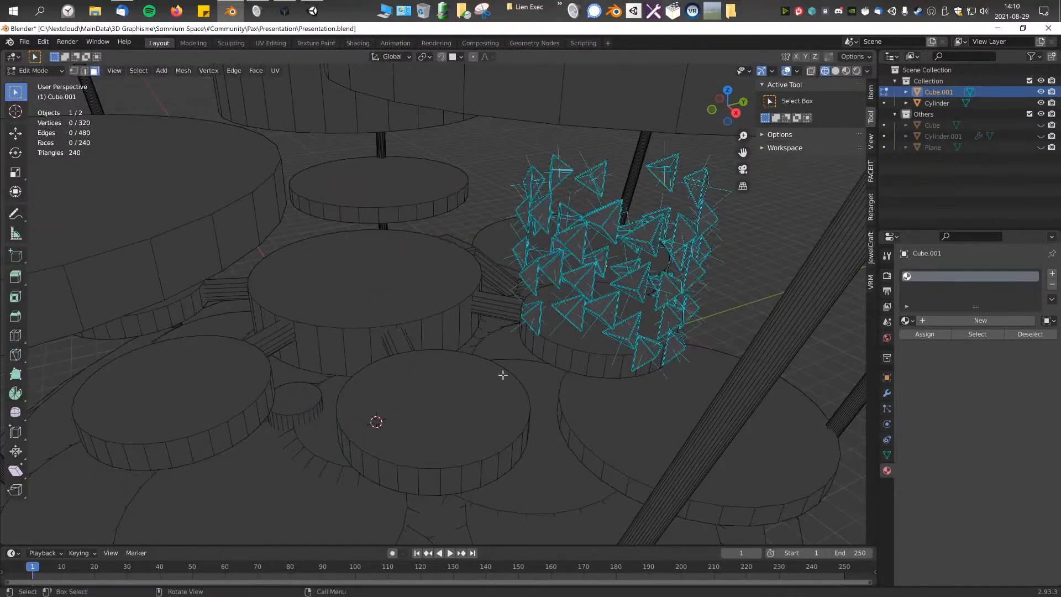
key(Tab)
shift+click(480, 413)
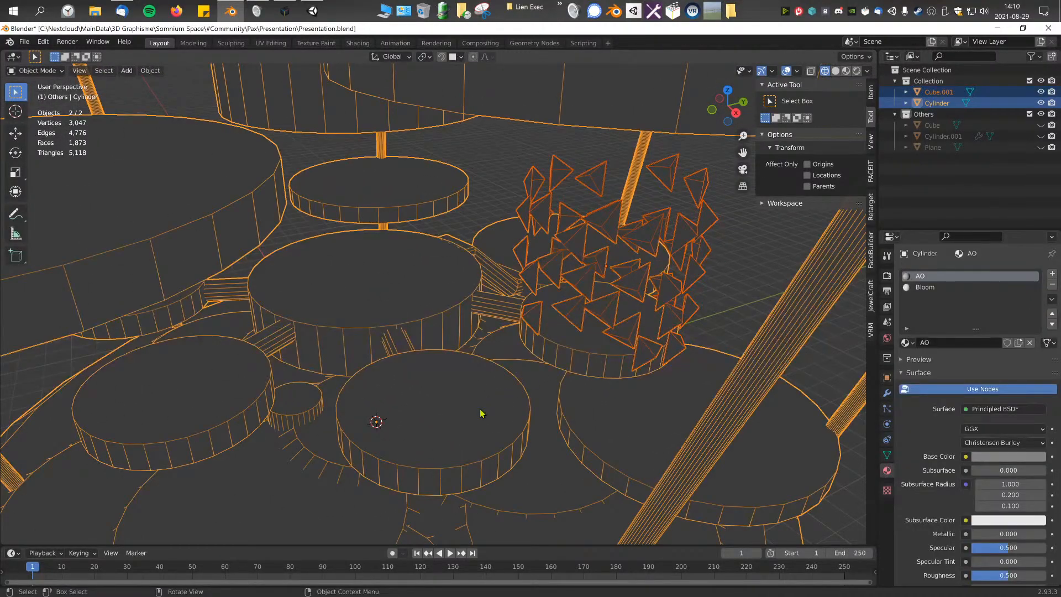
key(F3)
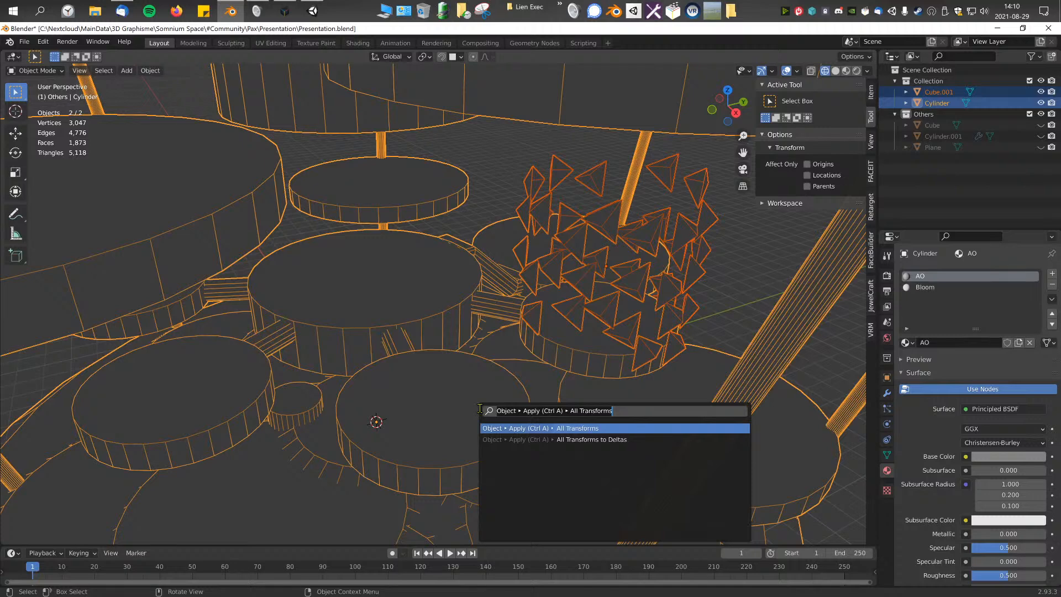
key(Return)
Step: Duplicate the shell onto the next small platform, offset 1.4371 m in X and -5.9356 m in Y, and rotate it 36.3°
click(576, 322)
click(587, 282)
click(587, 283)
key(KP_7)
shift+middle_drag(587, 282, 566, 269)
click(813, 71)
shift+middle_drag(615, 198, 561, 196)
key(shift+d)
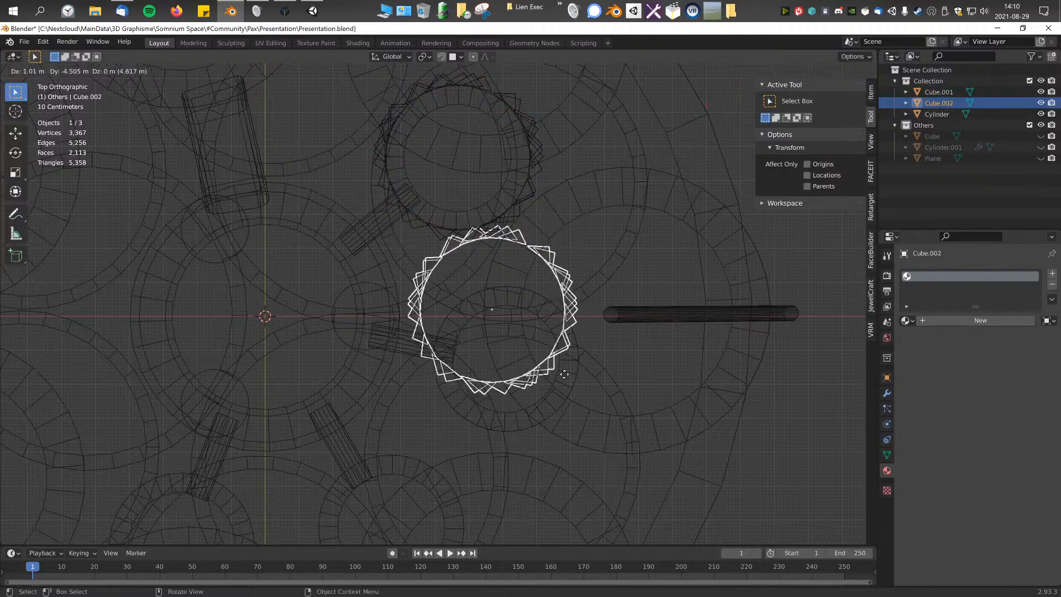
click(579, 438)
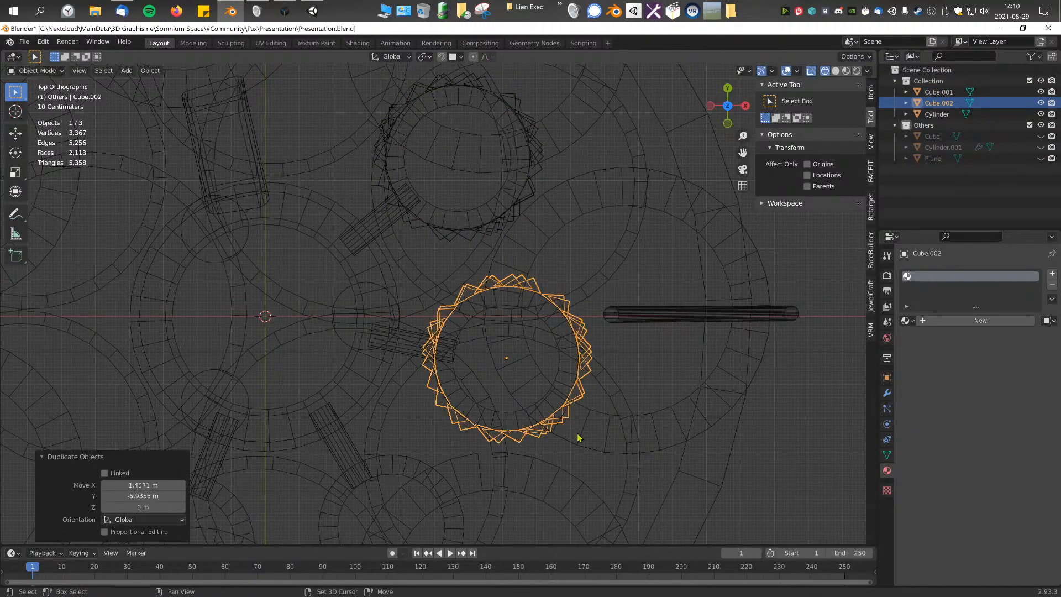
key(r)
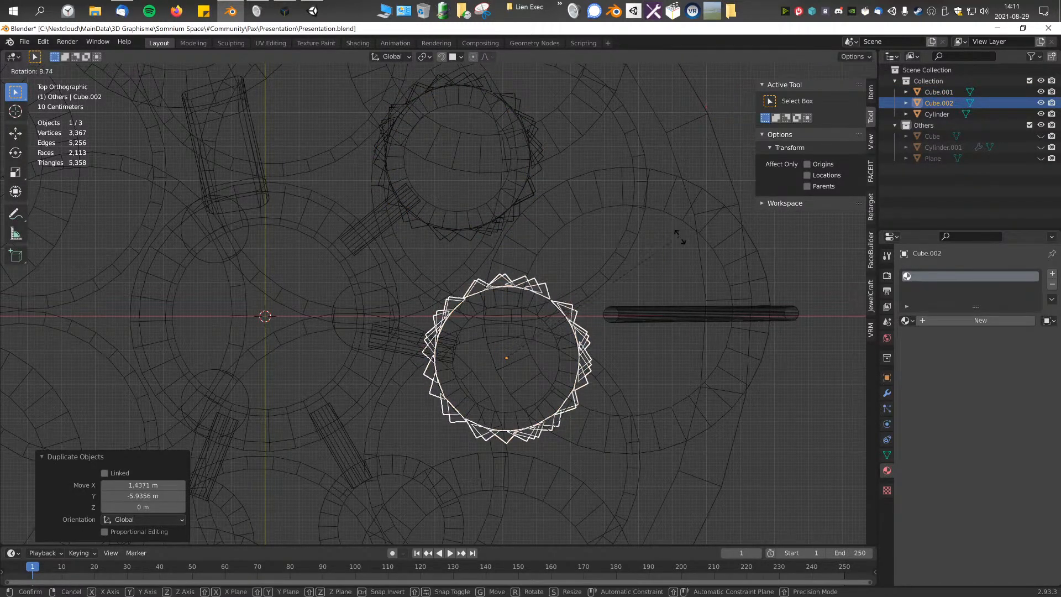
click(725, 299)
Step: Duplicate the second shell onto the third small platform below it in the top view and rotate the copy 45.2°
shift+middle_drag(552, 398, 692, 243)
key(shift+d)
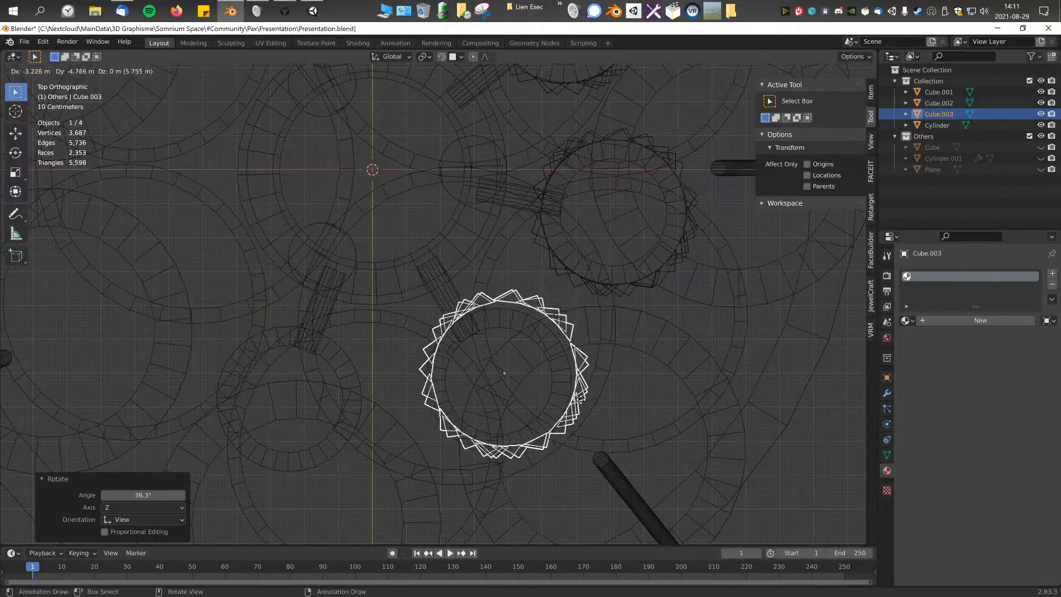
click(578, 413)
key(r)
right_click(700, 434)
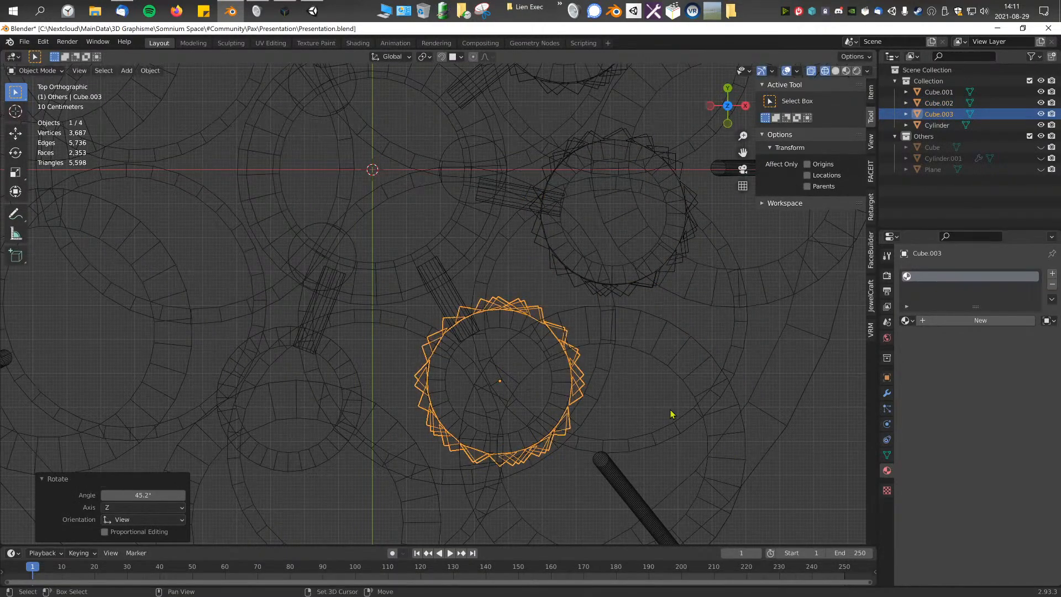
Step: Duplicate the third shell onto the fourth small platform, offset -6.1263 m in X and -0.52139 m in Y, and rotate it 59.9°
key(shift+d)
click(461, 428)
key(r)
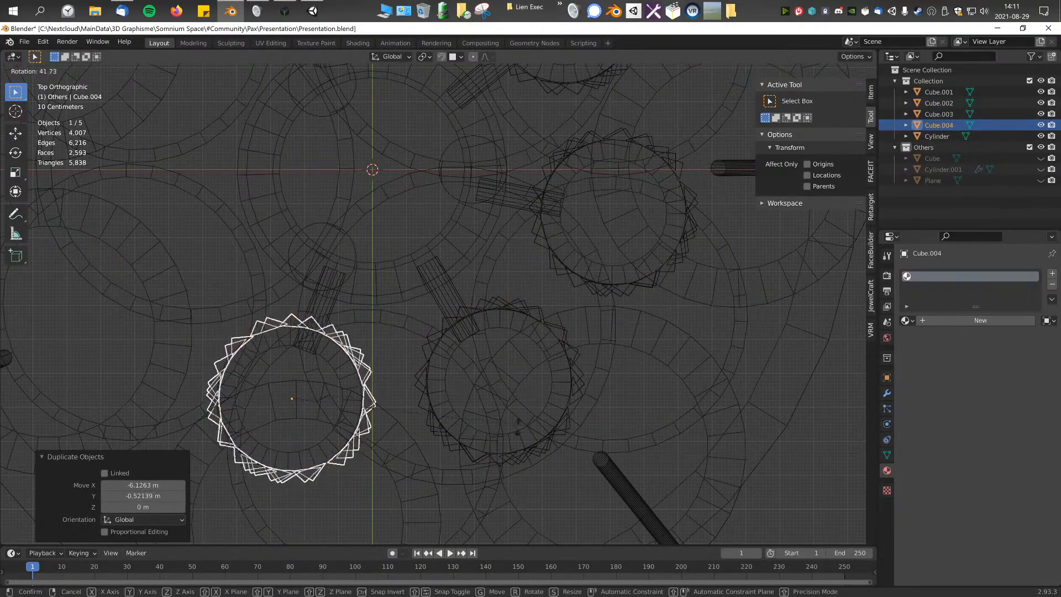
click(463, 479)
Step: Switch to solid shading and rotate the fourth shell about Z to align its entrance gap with its bridge
middle_drag(461, 480, 699, 306)
scroll(583, 324, up, 3)
click(835, 71)
mouse_move(614, 296)
middle_down()
mouse_move(651, 315)
mouse_move(645, 323)
middle_up()
scroll(645, 323, up, 2)
key(r)
key(z)
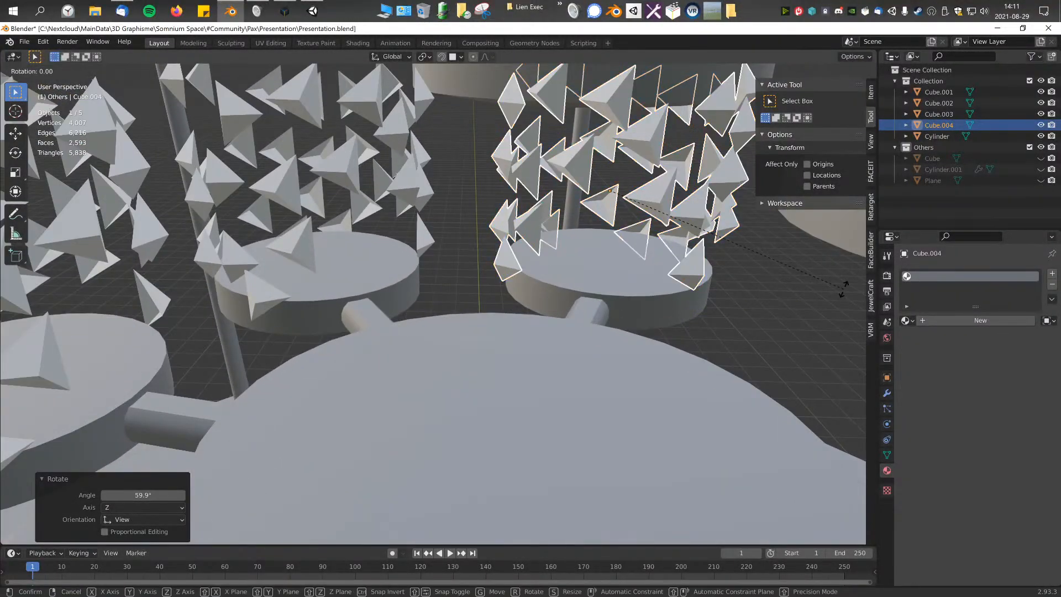
click(833, 321)
Step: Select the neighbouring third shell and rotate it about Z to align its gap with its bridge
click(317, 253)
middle_drag(317, 253, 440, 257)
key(r)
key(z)
click(564, 295)
Step: Select the second shell and rotate it slightly about the global Z axis to align its entrance gap with its bridge
middle_drag(565, 296, 508, 312)
click(490, 180)
middle_drag(490, 180, 482, 172)
key(r)
key(z)
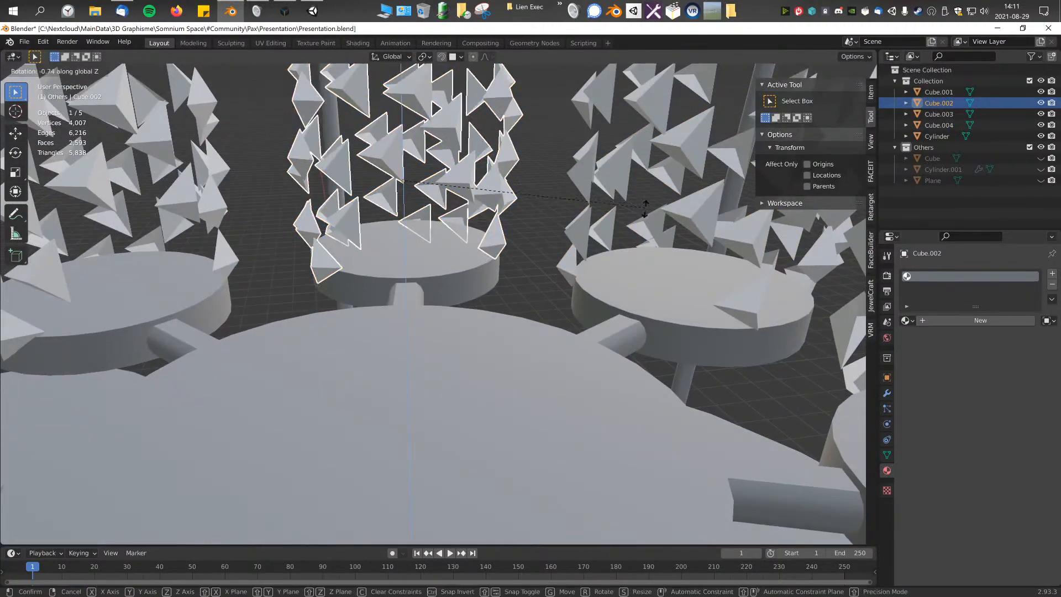
click(706, 238)
middle_drag(482, 269, 538, 281)
click(503, 262)
Step: Examine the four shells from the side and from around the structure for overlaps with the larger neighbouring platforms
scroll(491, 269, down, 3)
key(KP_3)
key(KP_3)
middle_drag(550, 239, 489, 241)
scroll(489, 240, down, 4)
middle_drag(611, 296, 602, 317)
click(657, 375)
scroll(658, 374, down, 2)
middle_drag(657, 375, 555, 258)
scroll(552, 266, up, 1)
Step: In the fourth shell's mesh, select whole triangle pyramids that poke through the neighbouring large platform and delete them
click(550, 266)
scroll(541, 274, up, 3)
click(541, 275)
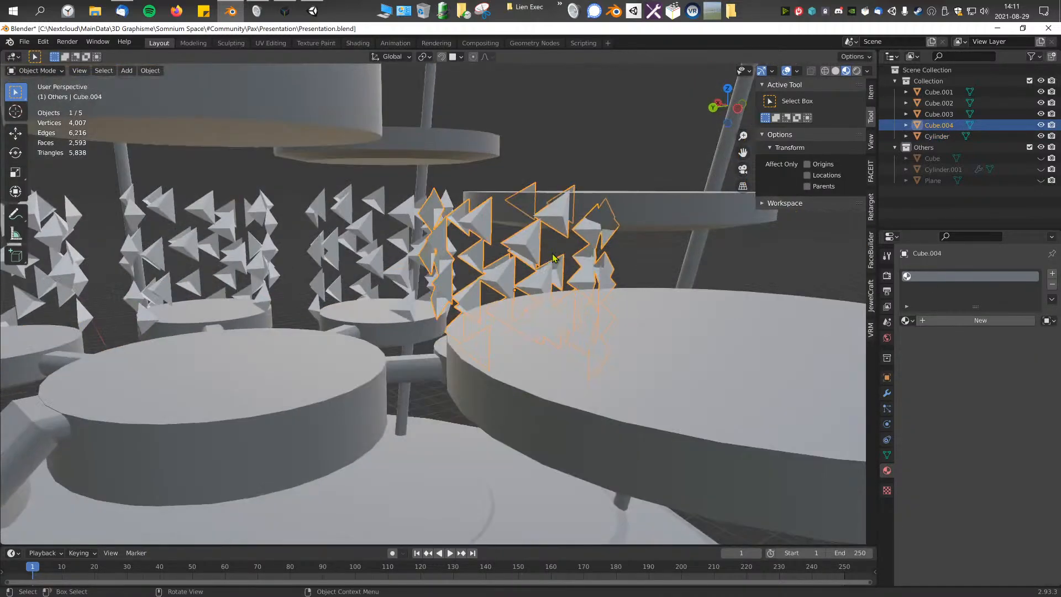
key(Tab)
middle_drag(525, 170, 538, 202)
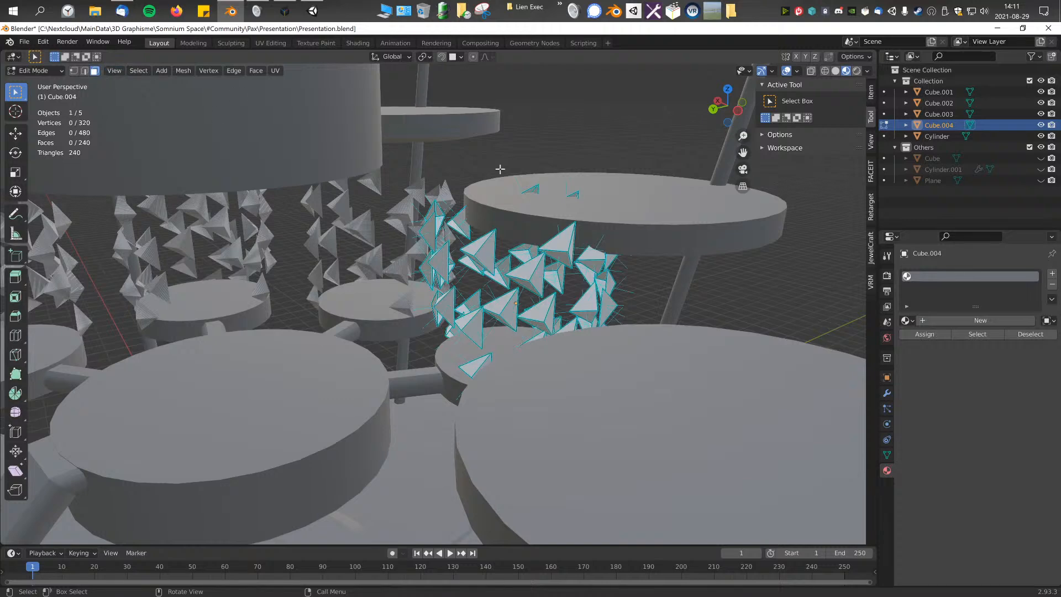
drag(640, 207, 641, 206)
key(ctrl+KP_Add)
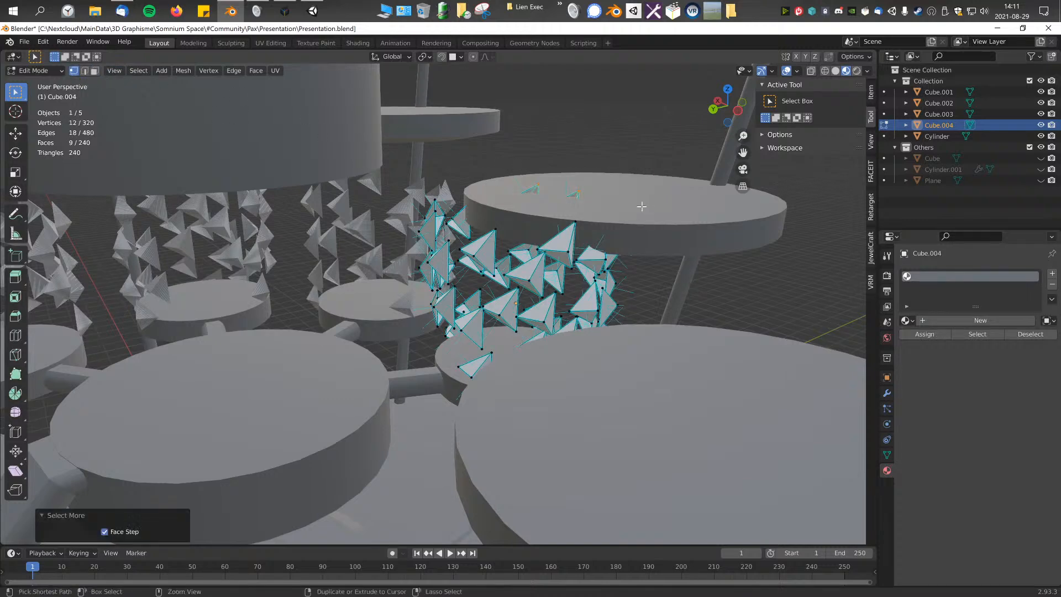
key(x)
click(642, 206)
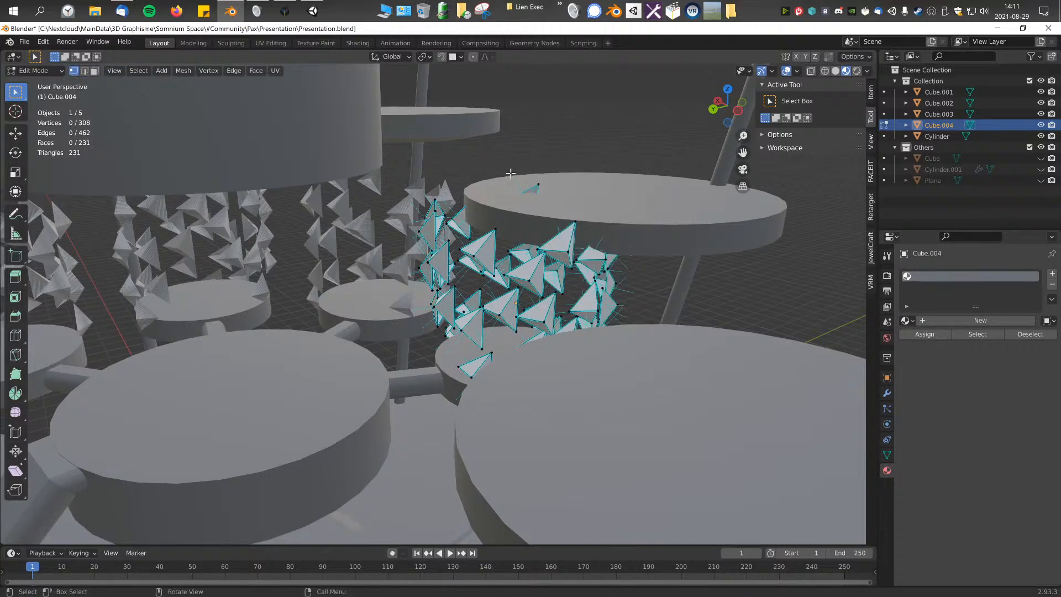
Step: Delete the remaining fourth-shell pyramid protruding from the large platform and return to Object Mode
click(537, 185)
key(ctrl+KP_Add)
key(x)
click(560, 196)
middle_drag(560, 196, 476, 323)
scroll(547, 204, down, 4)
scroll(499, 323, up, 3)
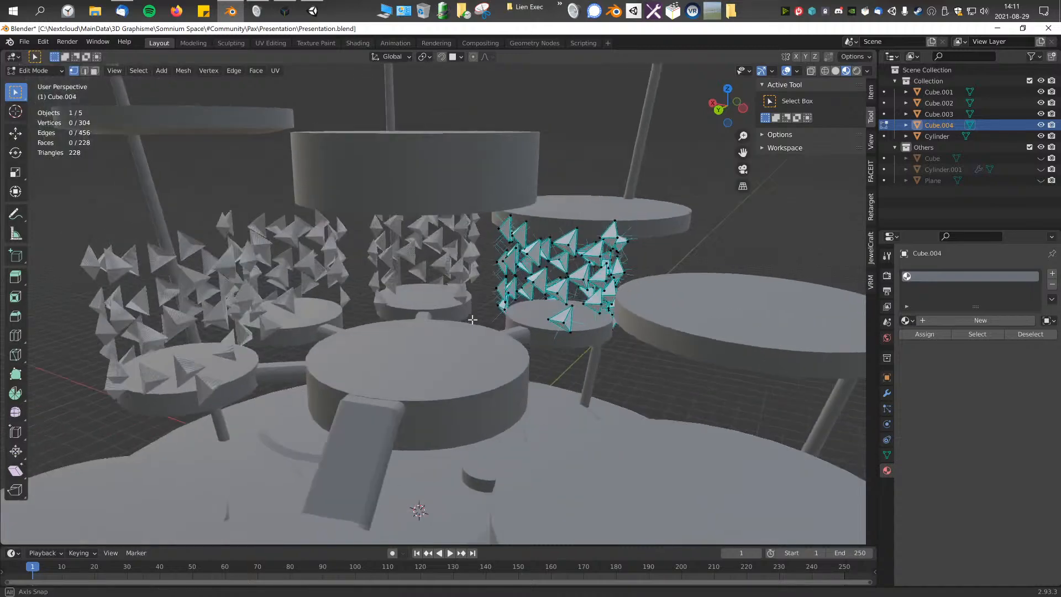
key(Tab)
scroll(474, 325, up, 3)
scroll(468, 322, up, 2)
scroll(468, 321, down, 4)
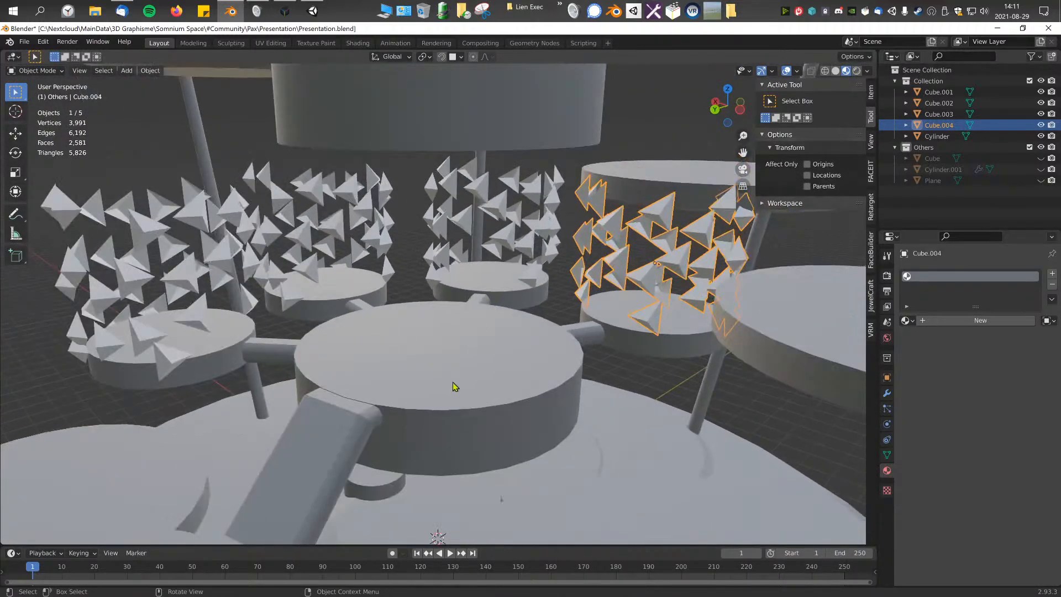
Step: Save the file and join the four triangle shells into the main platform structure, with the structure as the active object
click(456, 378)
key(ctrl+s)
scroll(450, 373, down, 2)
scroll(450, 374, down, 2)
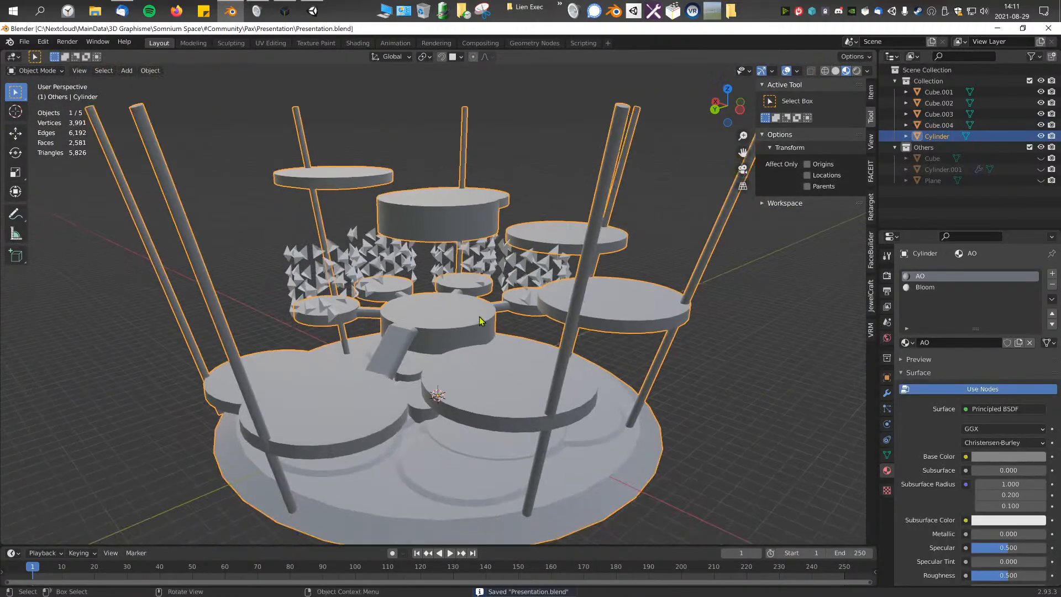
click(516, 268)
shift+click(460, 269)
shift+click(387, 267)
shift+click(330, 276)
shift+click(427, 321)
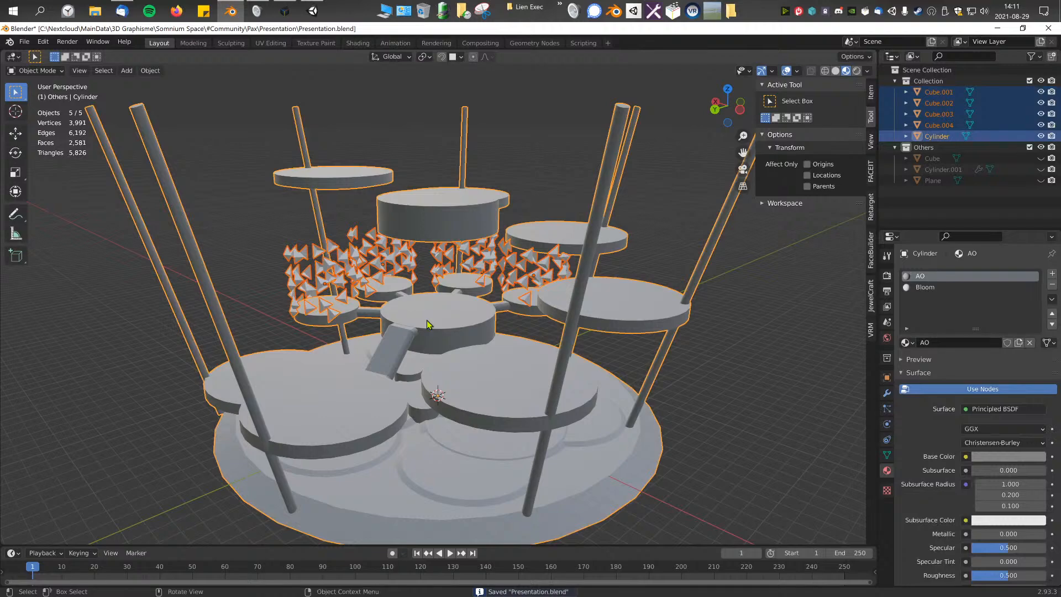
key(F3)
text(join)
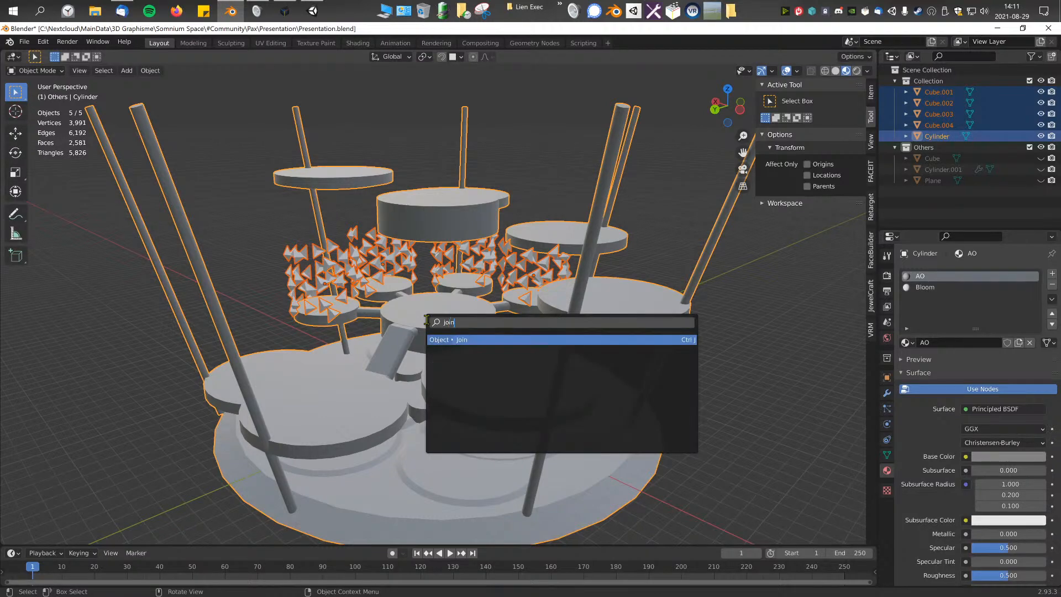
key(Return)
Step: Put the joined structure into Vertex Paint mode and display it in solid shading with its vertex colours
scroll(457, 337, down, 3)
scroll(456, 338, up, 8)
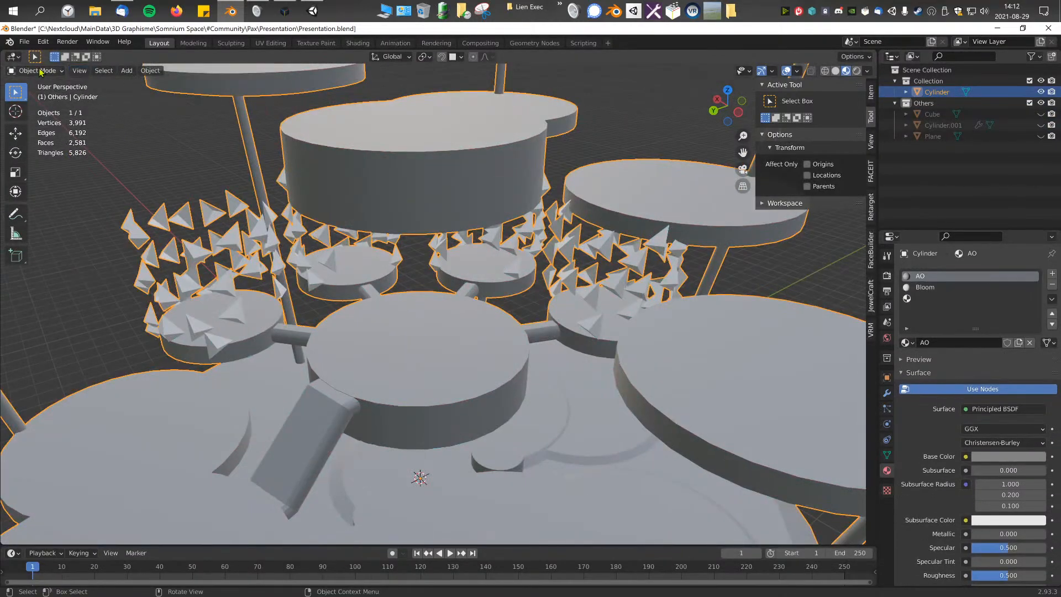
click(40, 72)
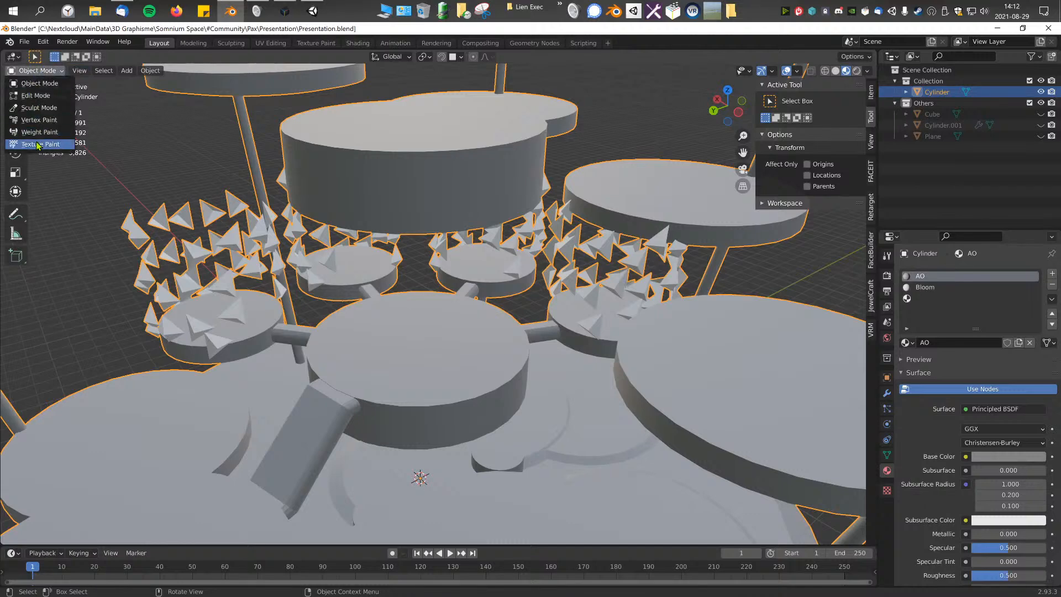
click(39, 120)
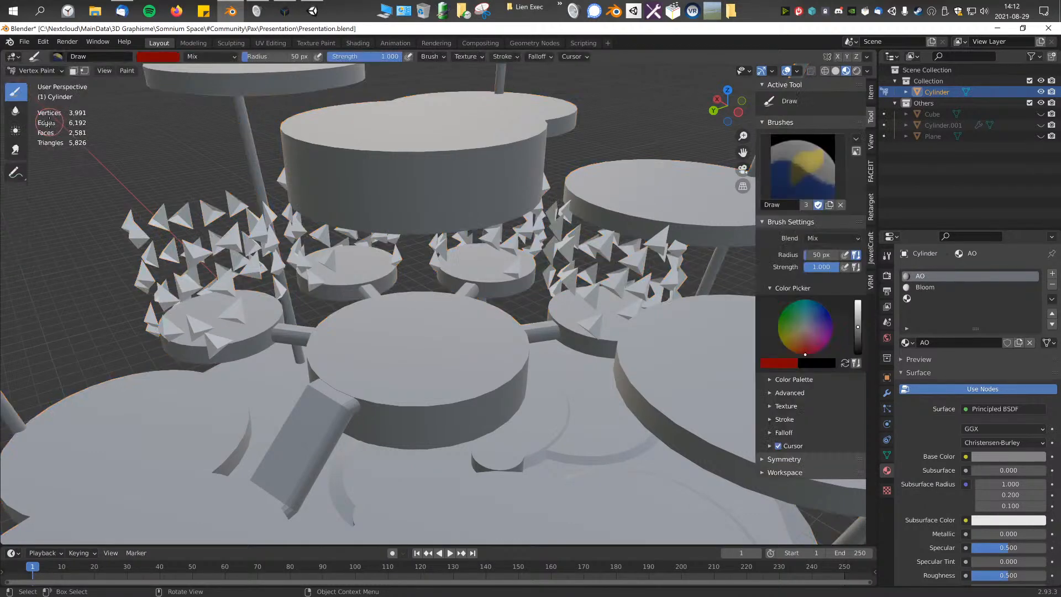
scroll(436, 307, down, 4)
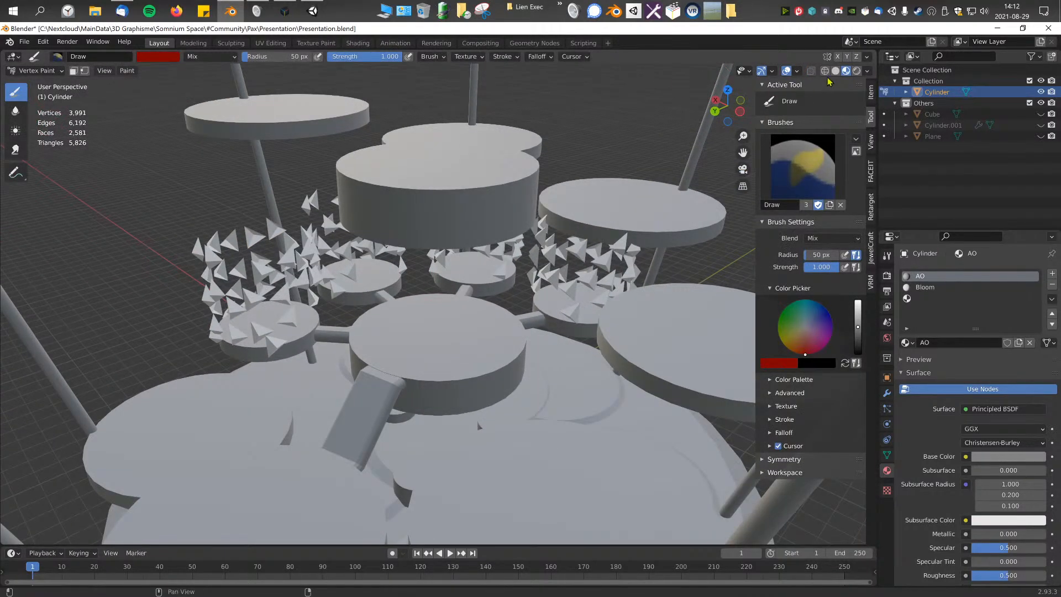
click(857, 70)
scroll(288, 272, up, 2)
scroll(481, 338, down, 4)
scroll(495, 348, up, 3)
Step: Sample the vertex colours of different parts of the structure and compare their RGB values in the brush colour picker
key(s)
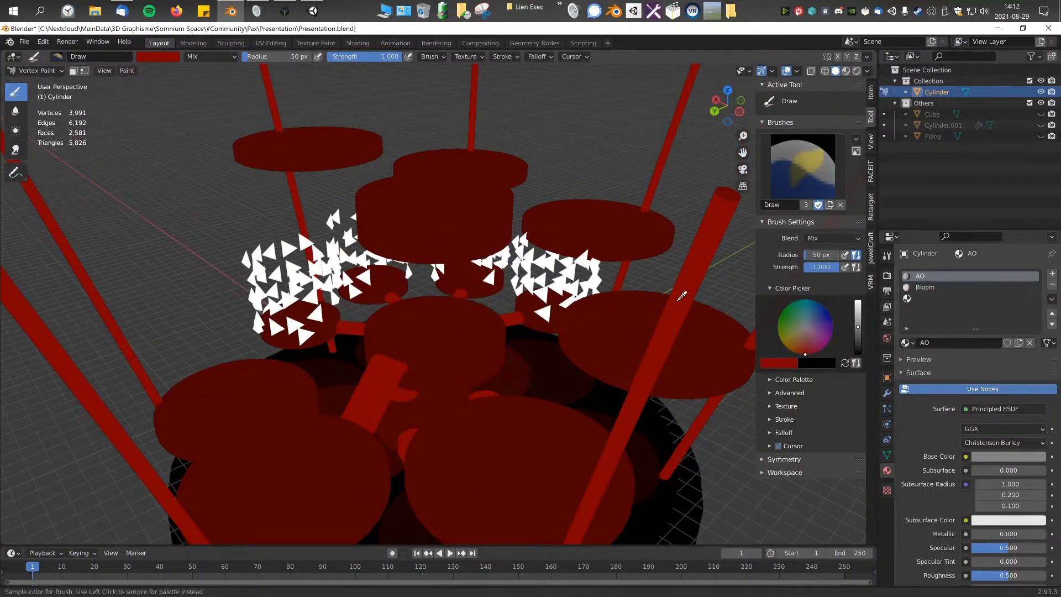
click(788, 363)
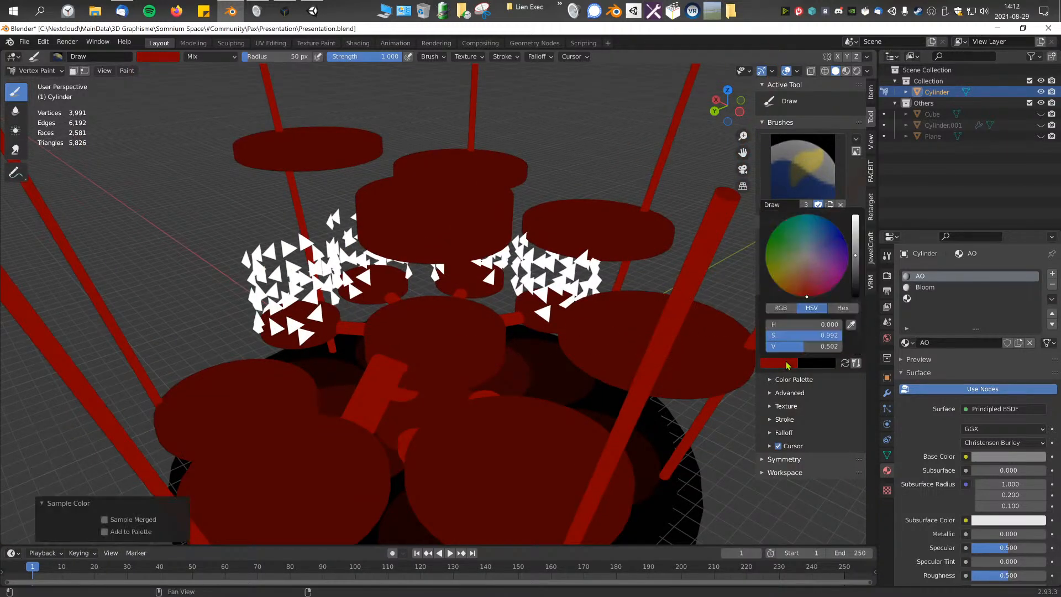
click(787, 310)
mouse_move(684, 356)
middle_down()
mouse_move(619, 409)
mouse_move(573, 407)
middle_up()
key(s)
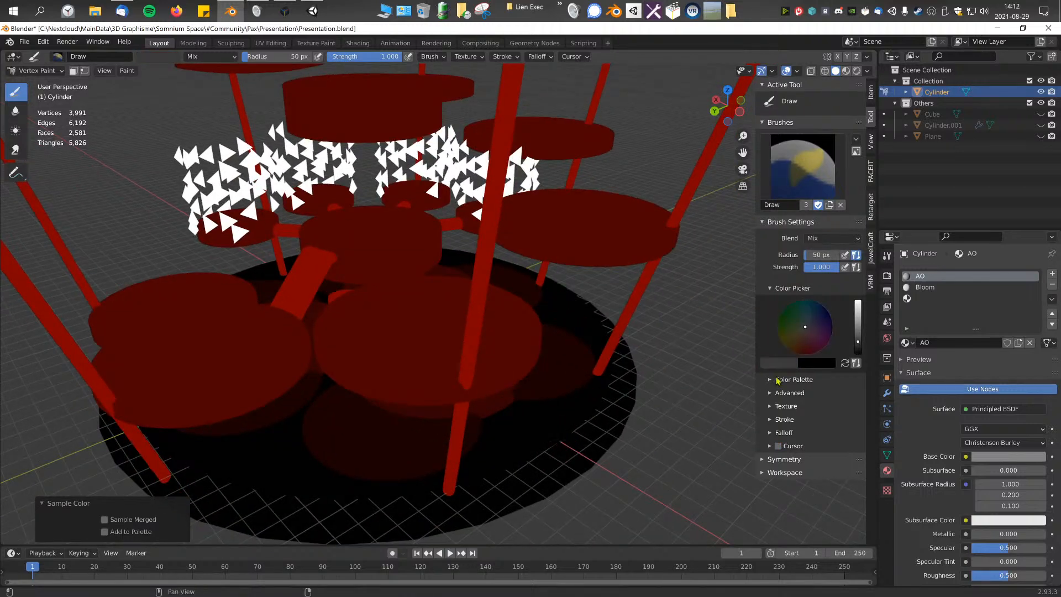
click(780, 365)
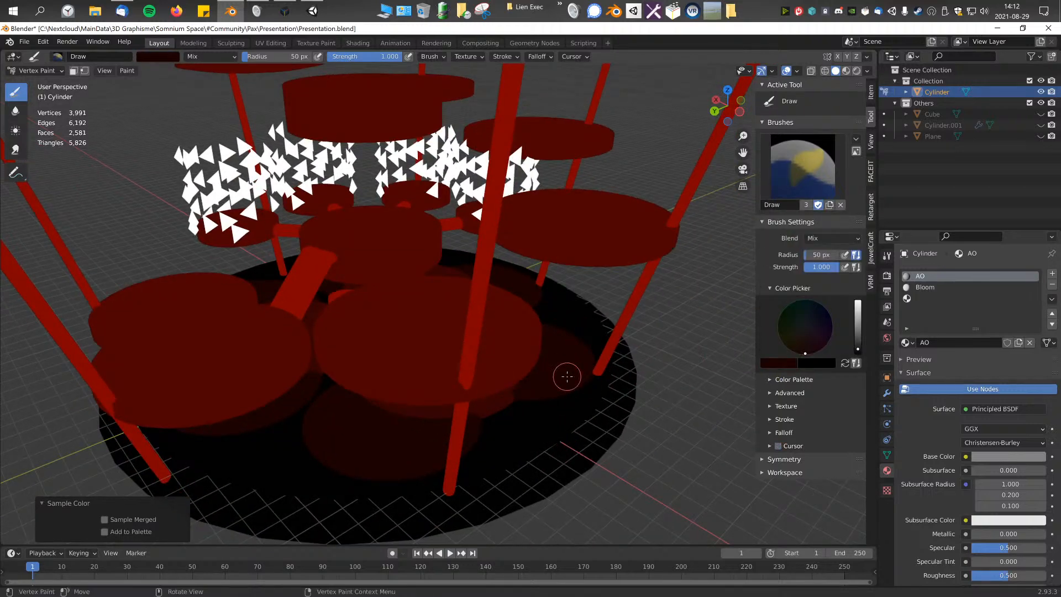
click(793, 365)
shift+middle_drag(587, 246, 570, 312)
key(s)
click(772, 365)
Step: Sample the red of the ramp as the brush colour and set its red value to 0.600 and green to 0
shift+middle_drag(482, 234, 512, 308)
middle_drag(512, 308, 523, 310)
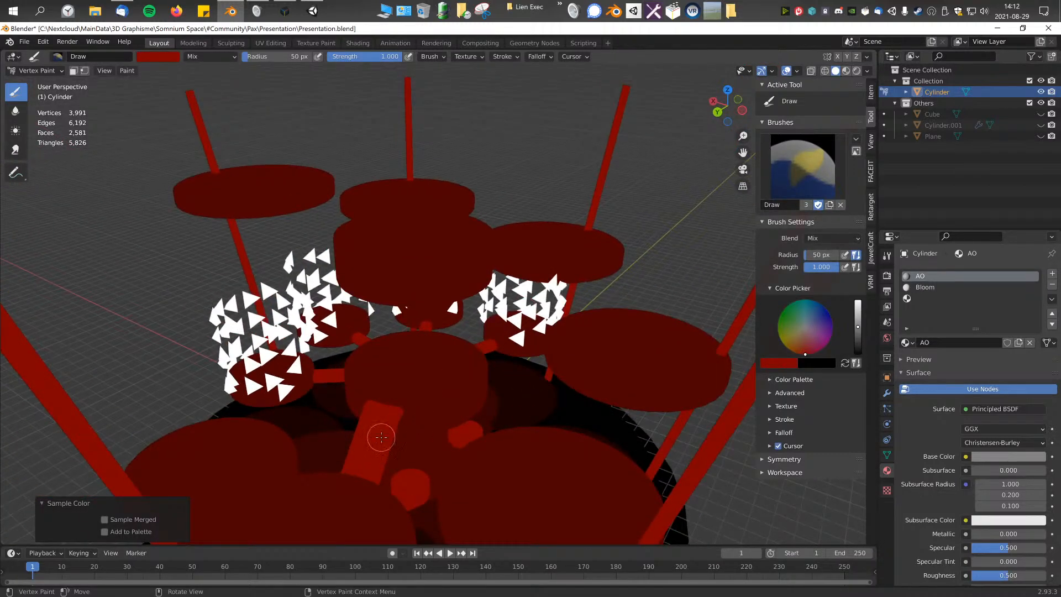
click(778, 364)
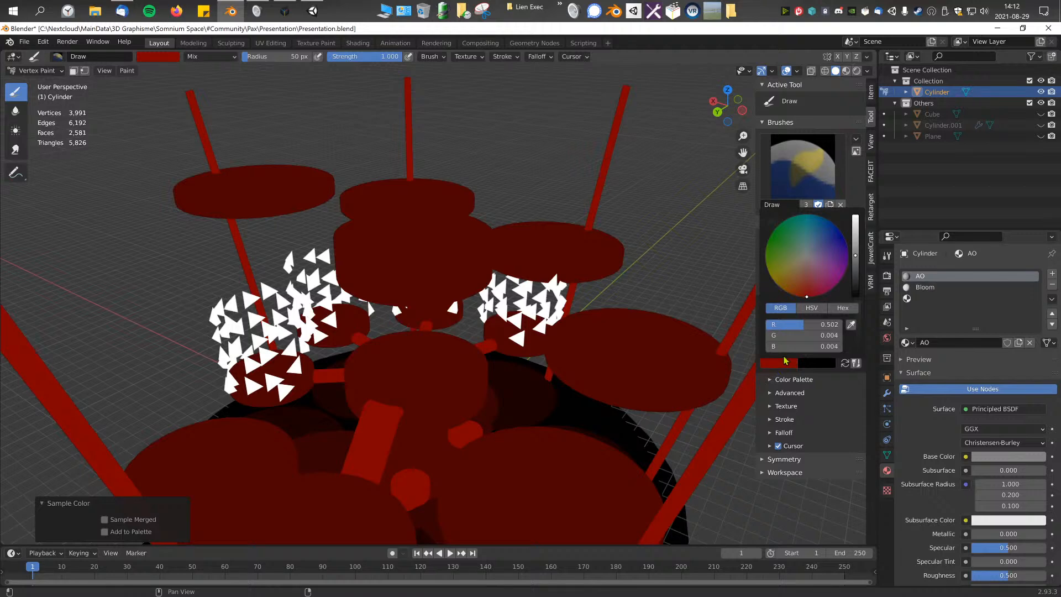
click(789, 365)
click(828, 323)
text(0)
key(Return)
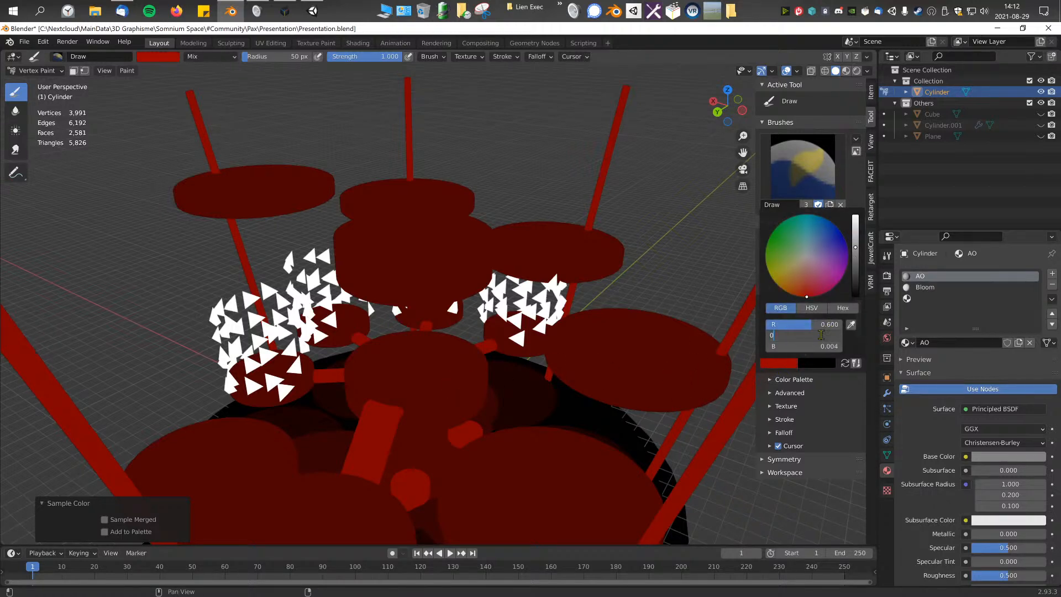
Step: Try to box-select the shell triangles group by group in Edit Mode and grow the selection to whole pyramids
mouse_move(523, 351)
middle_down()
mouse_move(492, 332)
mouse_move(493, 301)
mouse_move(518, 320)
mouse_move(475, 301)
middle_up()
key(Tab)
scroll(481, 331, up, 3)
scroll(493, 301, down, 2)
scroll(256, 291, up, 3)
middle_drag(254, 293, 343, 287)
scroll(221, 238, down, 3)
drag(169, 200, 328, 318)
middle_drag(328, 318, 317, 315)
scroll(318, 276, up, 3)
drag(337, 146, 487, 291)
shift+drag(513, 169, 630, 292)
shift+middle_drag(677, 272, 647, 279)
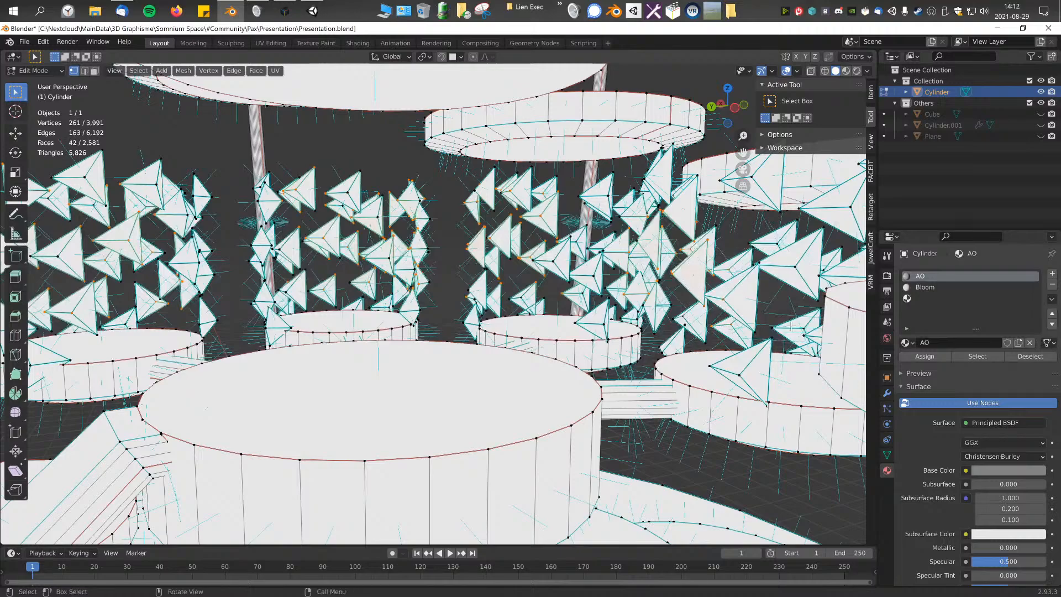
key(ctrl+KP_Add)
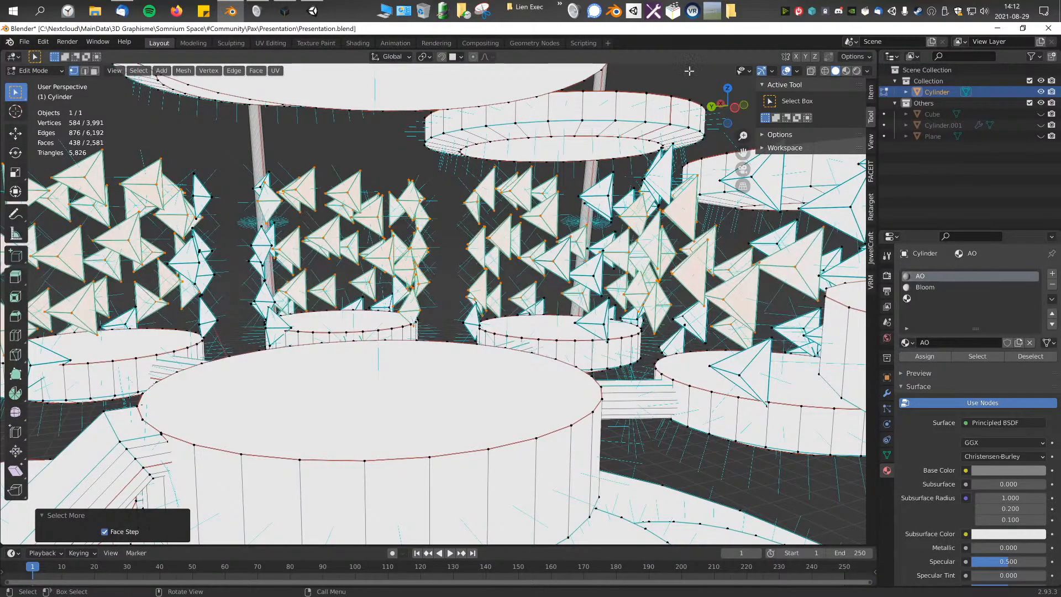
Step: With X-ray on in the right view, box-select the height band containing the shells, invert the selection and hide the rest
click(811, 71)
key(KP_3)
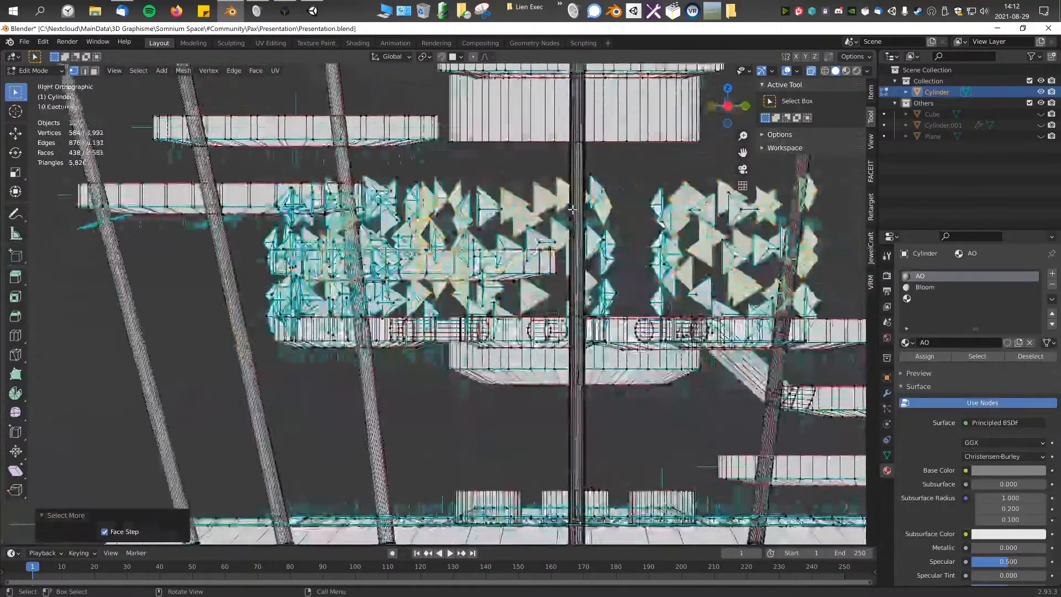
key(alt+a)
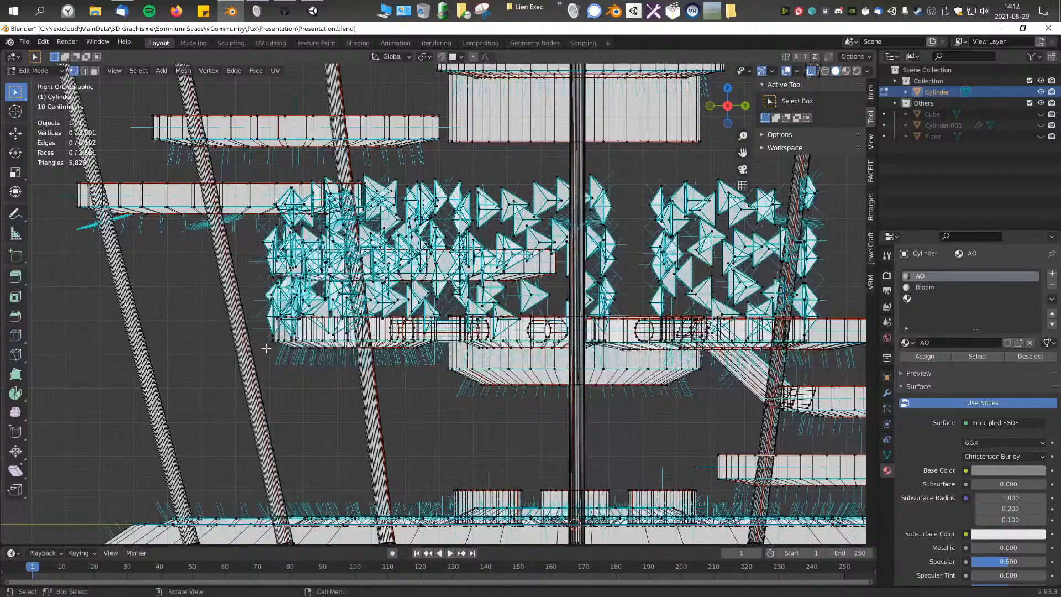
drag(265, 354, 860, 155)
middle_drag(633, 212, 501, 295)
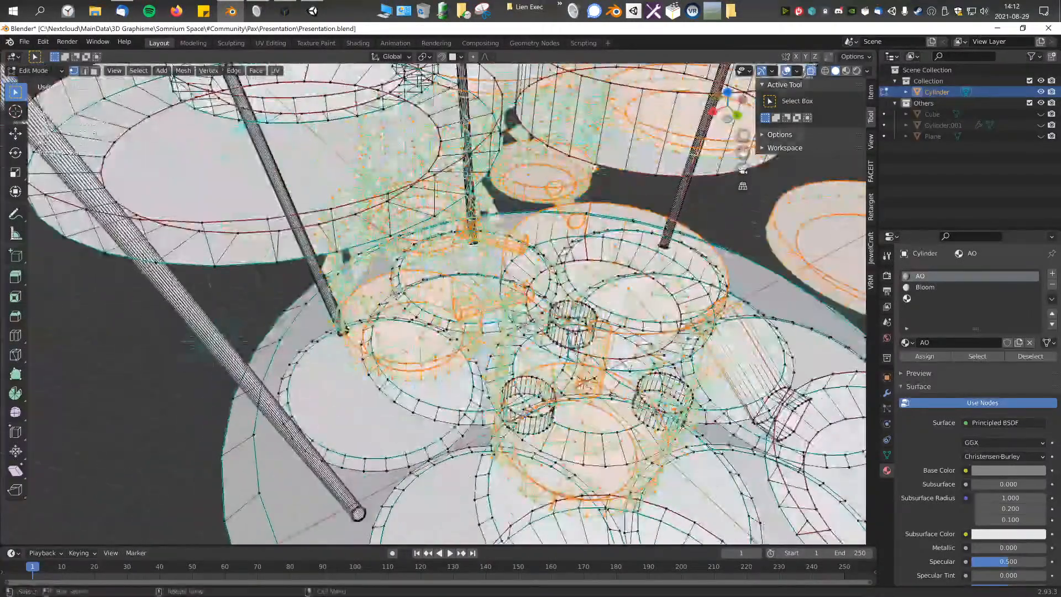
key(ctrl+i)
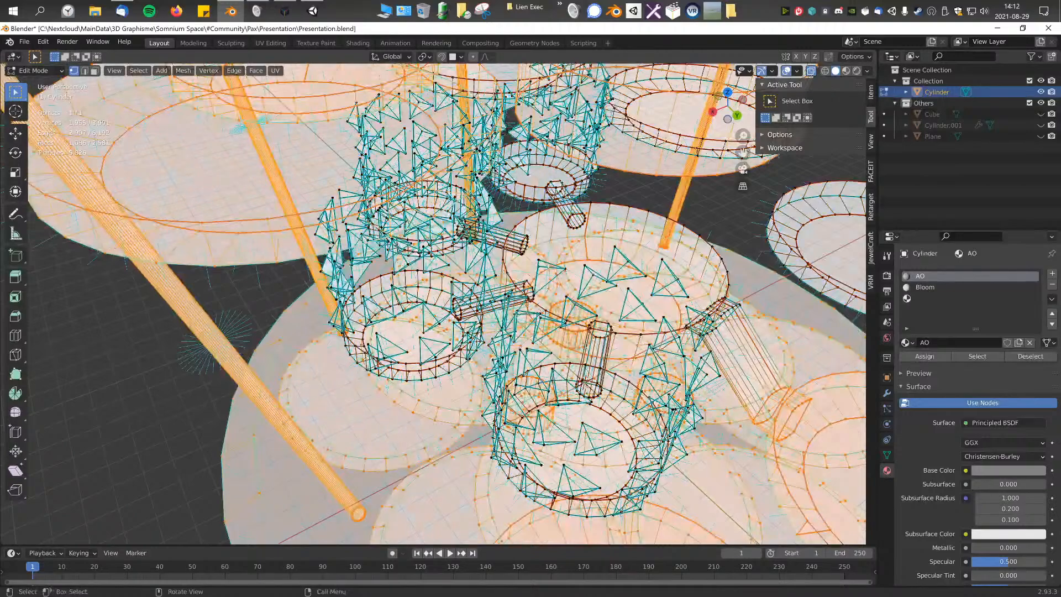
key(h)
middle_drag(439, 318, 336, 72)
scroll(444, 332, down, 2)
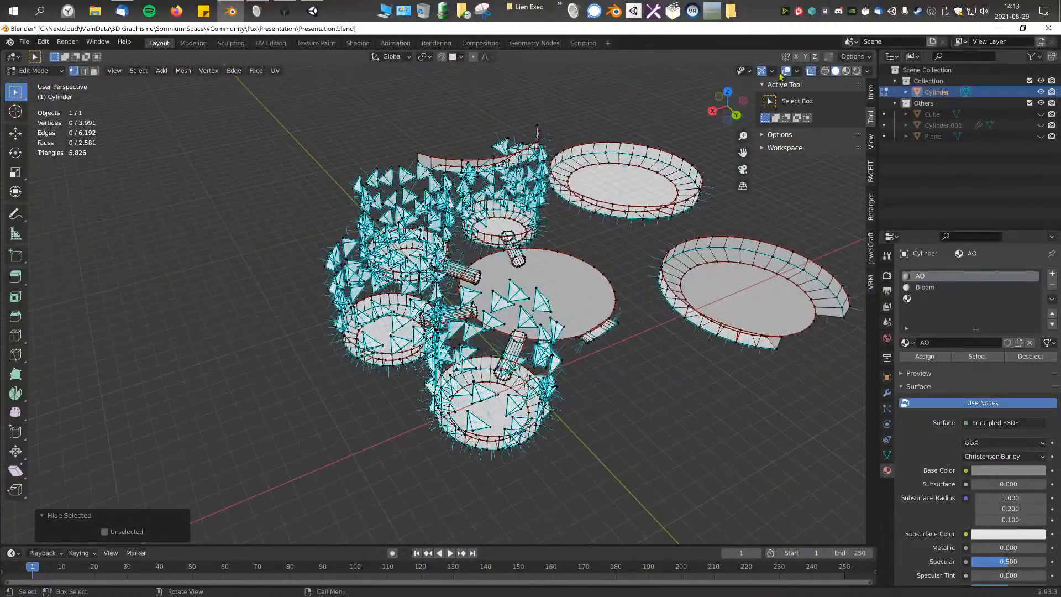
Step: Select faces of the remaining platforms and bridges in face mode, extend the selection to their linked geometry and hide them, leaving only the shells
click(811, 72)
shift+middle_drag(581, 201, 485, 209)
click(542, 199)
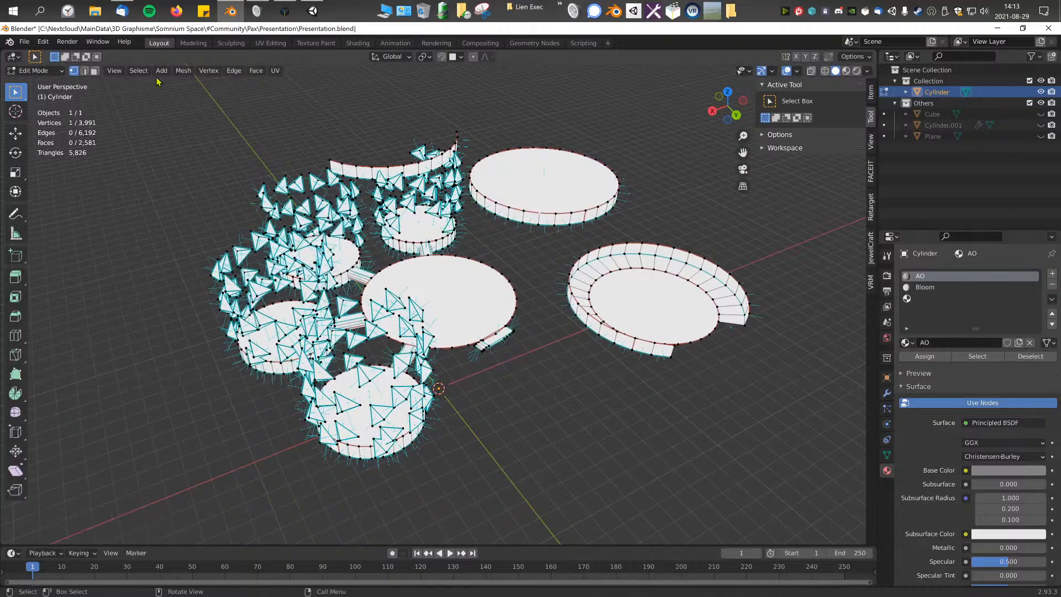
click(95, 70)
shift+click(625, 310)
shift+click(571, 193)
middle_drag(571, 193, 510, 192)
shift+click(539, 180)
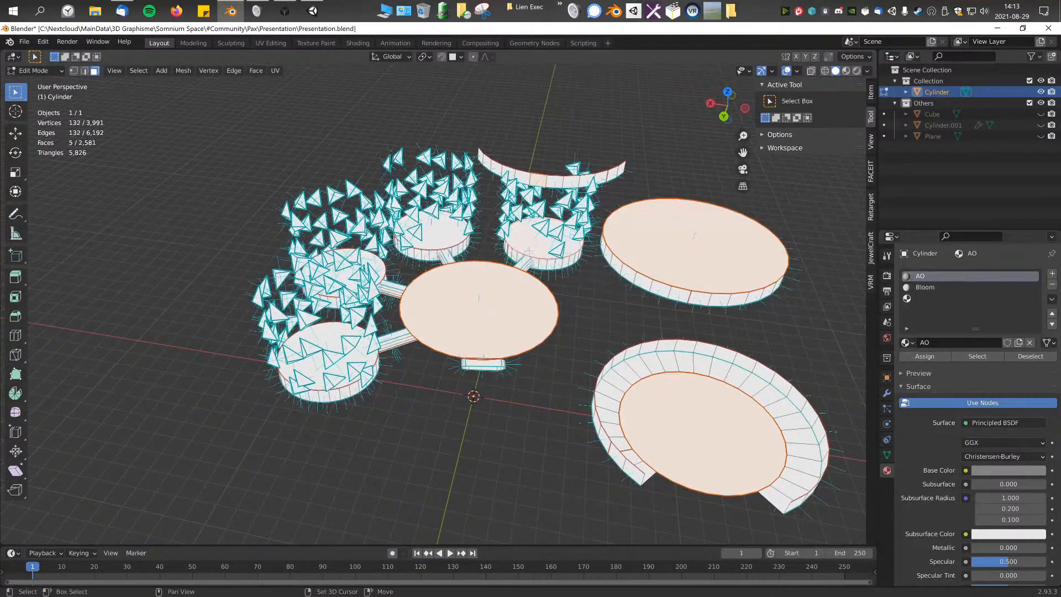
middle_drag(445, 257, 425, 275)
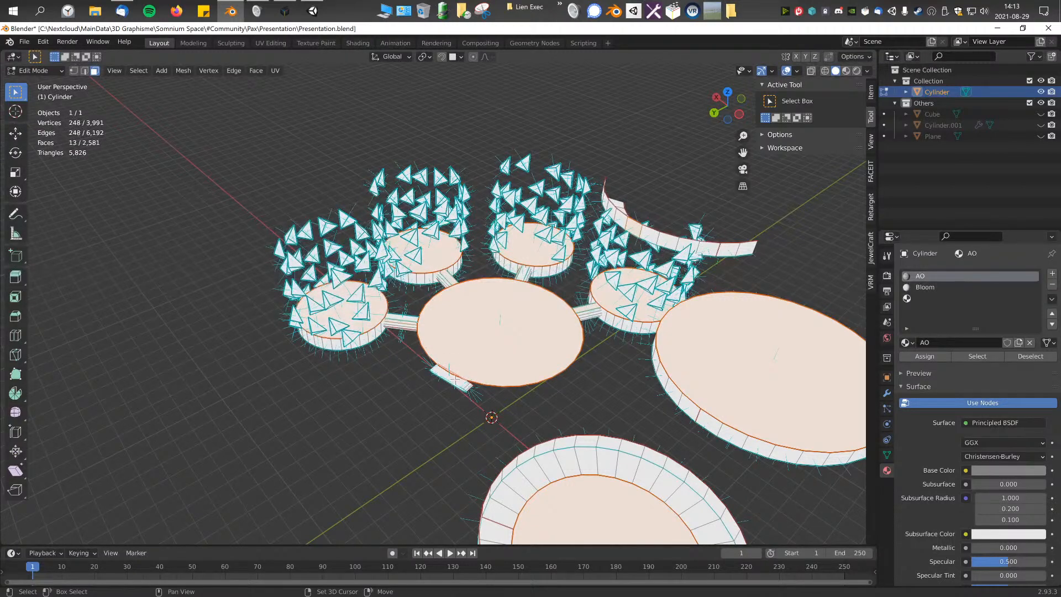
key(ctrl+l)
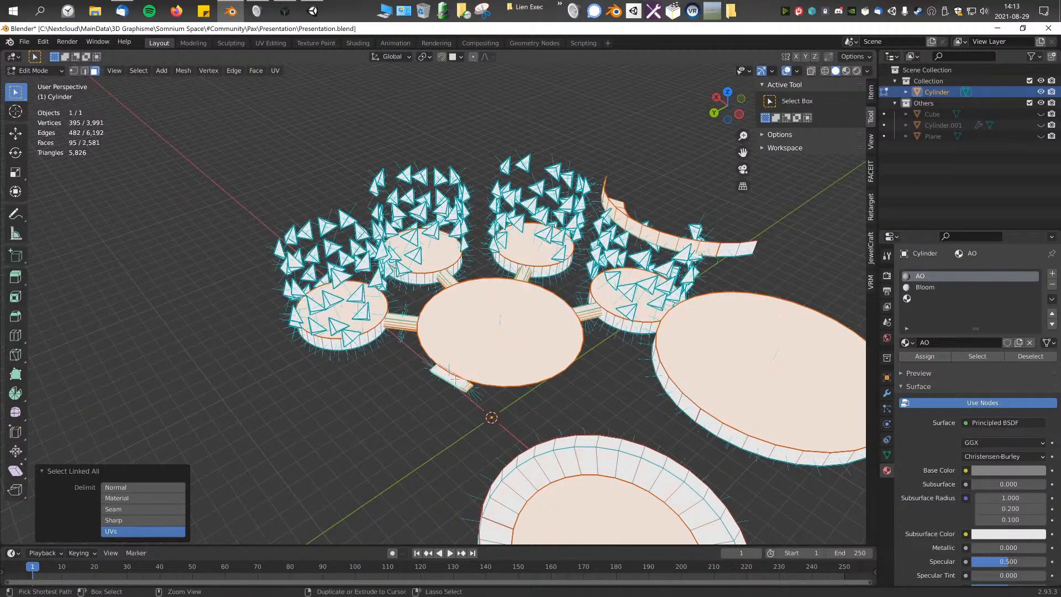
key(ctrl+KP_Add)
key(h)
middle_drag(485, 339, 472, 311)
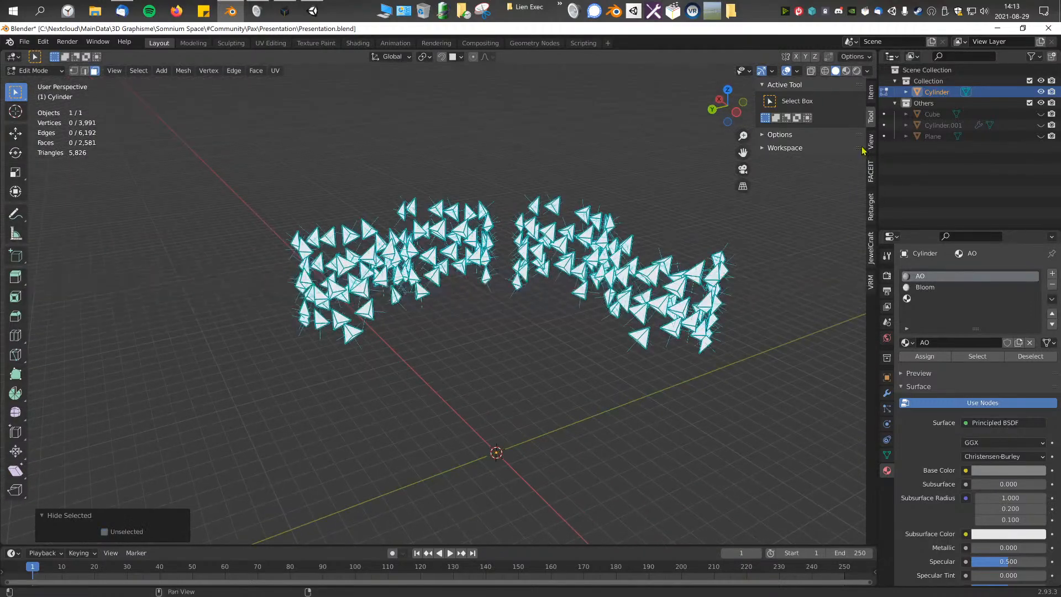
Step: Select all visible shell triangles with X-ray on, return to Vertex Paint mode and enable face selection masking
click(814, 72)
drag(208, 130, 711, 411)
middle_drag(713, 369, 361, 187)
key(ctrl+Tab)
middle_drag(531, 269, 559, 275)
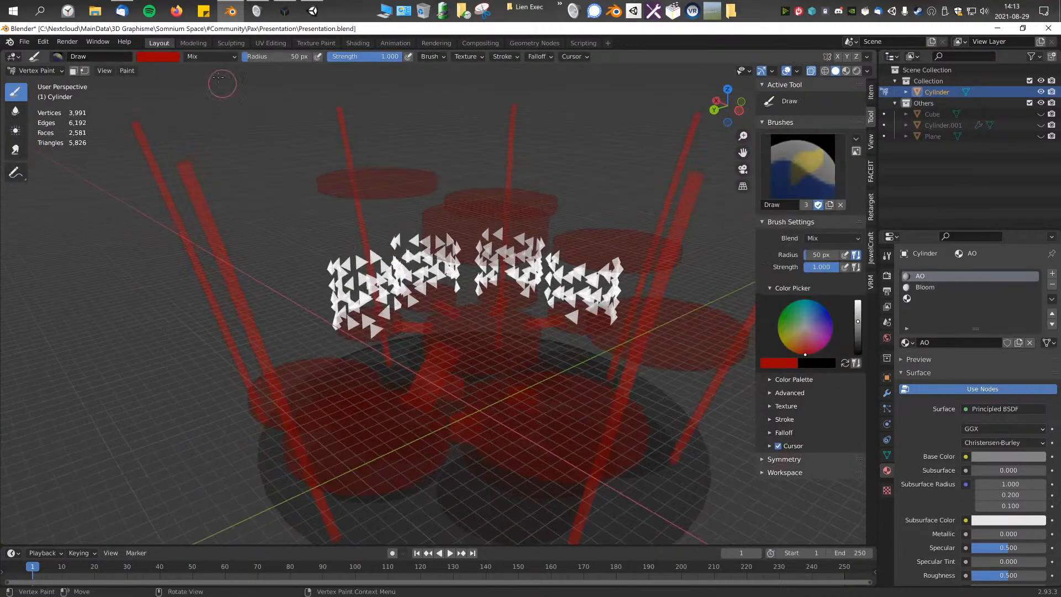
click(73, 71)
scroll(514, 224, up, 2)
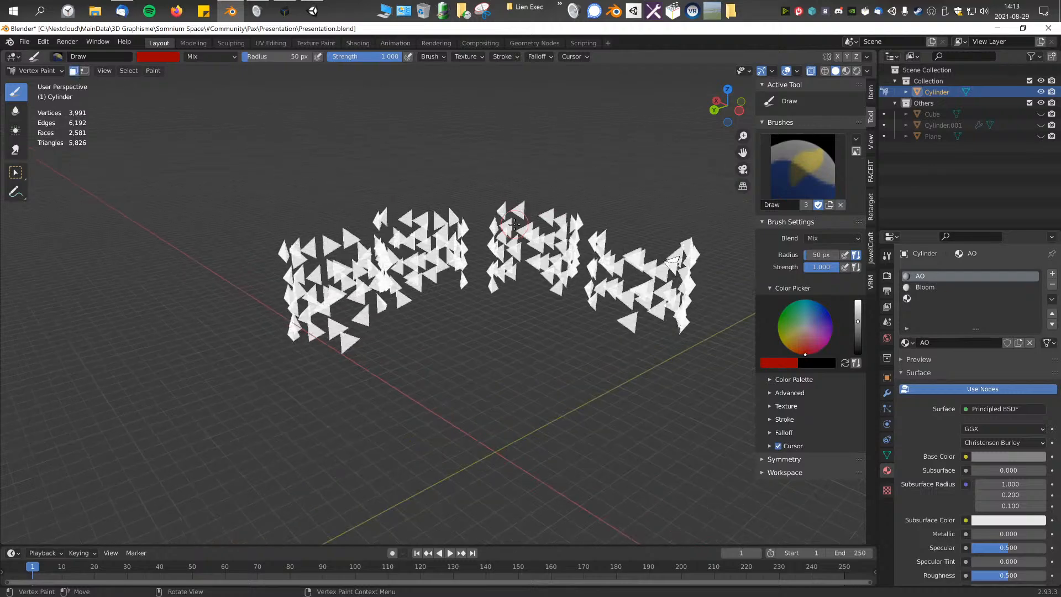
Step: Fill all selected shell triangles with the red brush color using Set Vertex Colors
key(F3)
text(color)
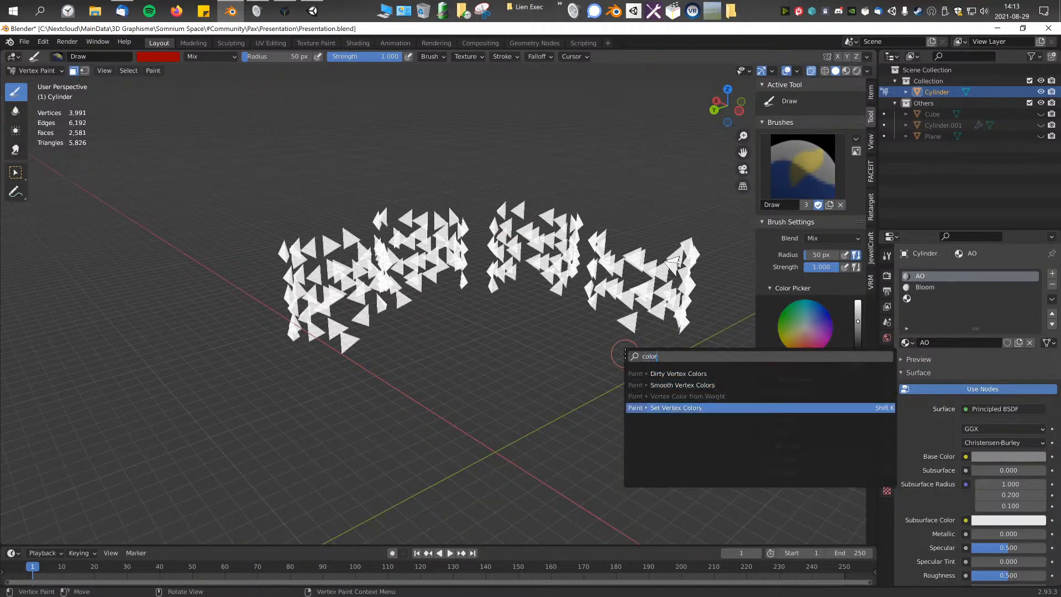
key(Return)
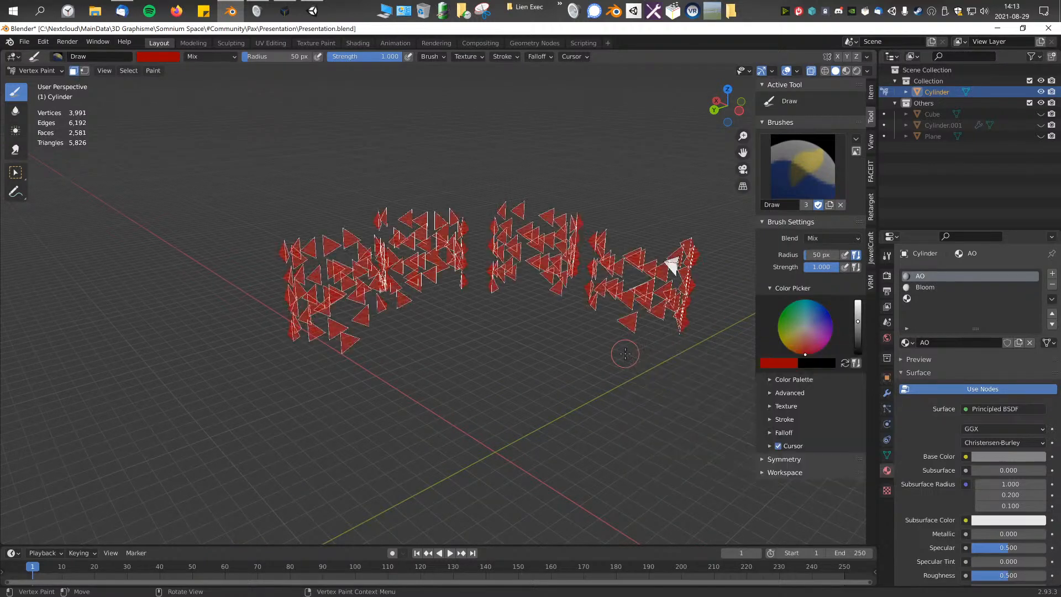
mouse_move(579, 348)
middle_down()
mouse_move(614, 333)
mouse_move(501, 364)
mouse_move(406, 376)
mouse_move(504, 349)
middle_up()
Step: Select the shell faces left unpainted at the outer edge in Edit Mode and fill them red with Set Vertex Colors
scroll(462, 381, up, 3)
key(Tab)
click(438, 346)
drag(504, 290, 582, 371)
key(Tab)
key(F3)
key(Return)
key(Tab)
key(Tab)
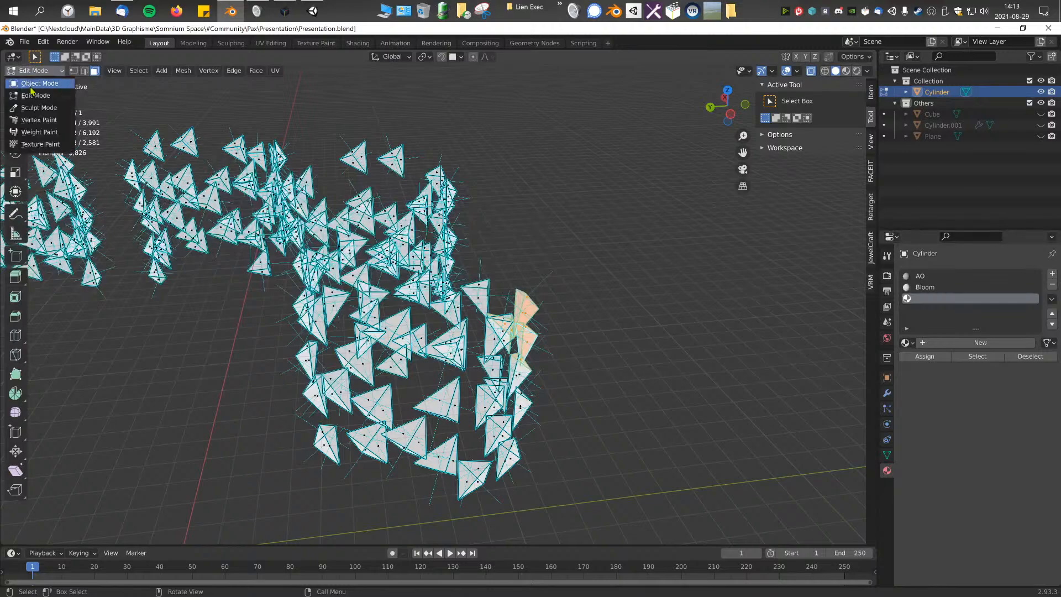
Step: Switch to Object Mode, turn off X-ray for the viewport and select the structure again
key(KP_Divide)
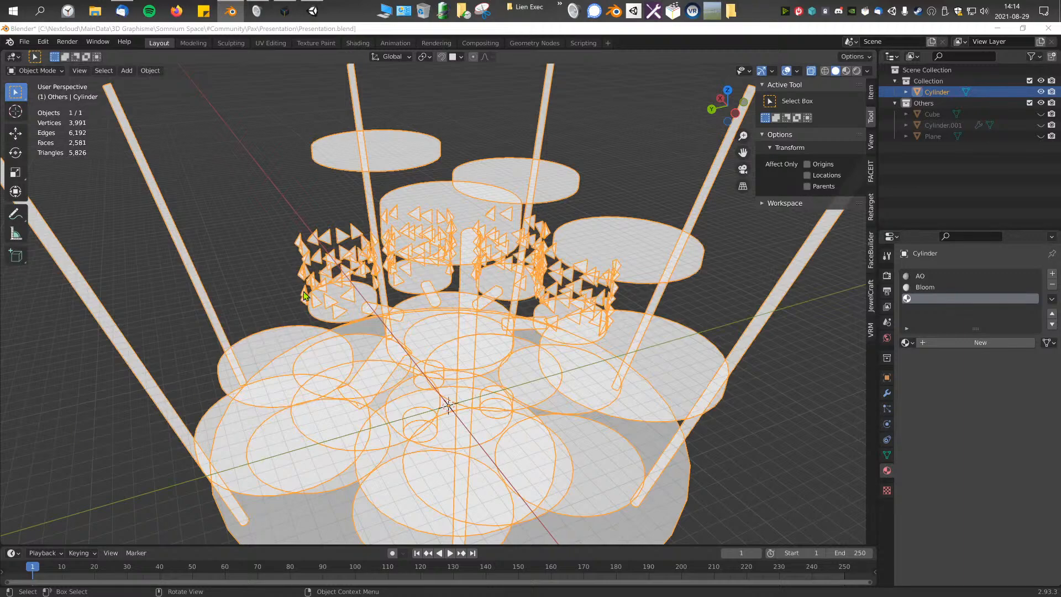
scroll(305, 296, down, 2)
click(528, 336)
middle_drag(564, 331, 593, 332)
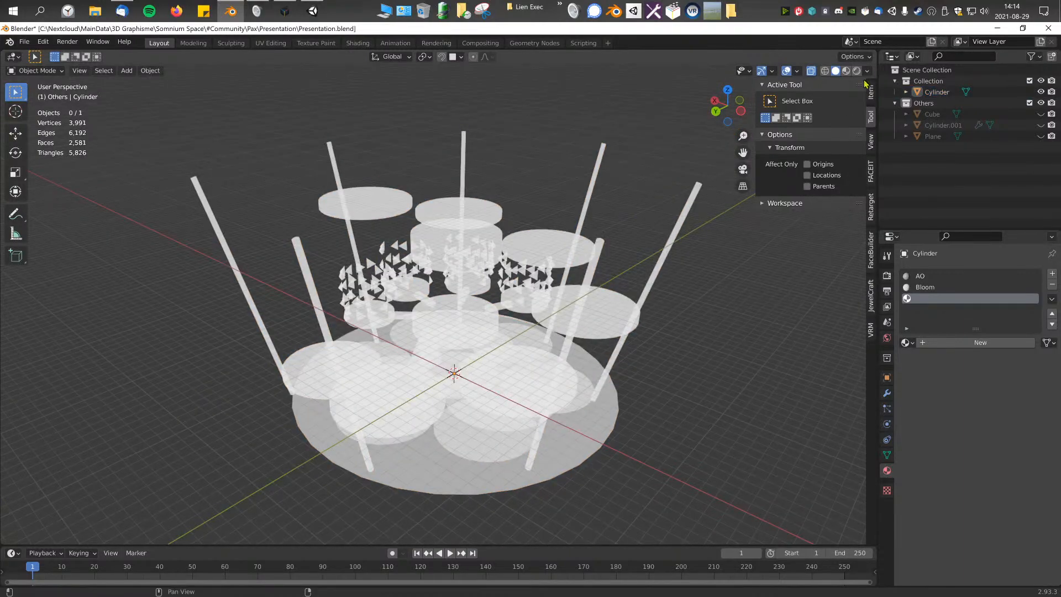
click(811, 72)
scroll(547, 237, up, 2)
click(541, 263)
Step: In Edit Mode, run Reveal Hidden to bring back all hidden platforms, poles and bridges
key(Tab)
shift+middle_drag(459, 239, 418, 243)
scroll(418, 243, up, 2)
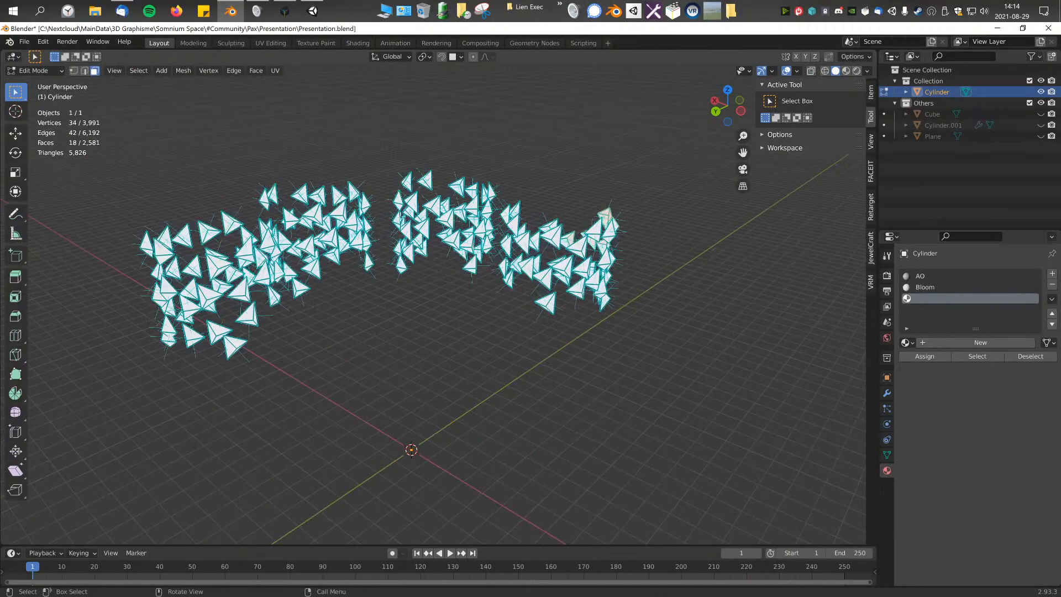
key(F3)
text(revel)
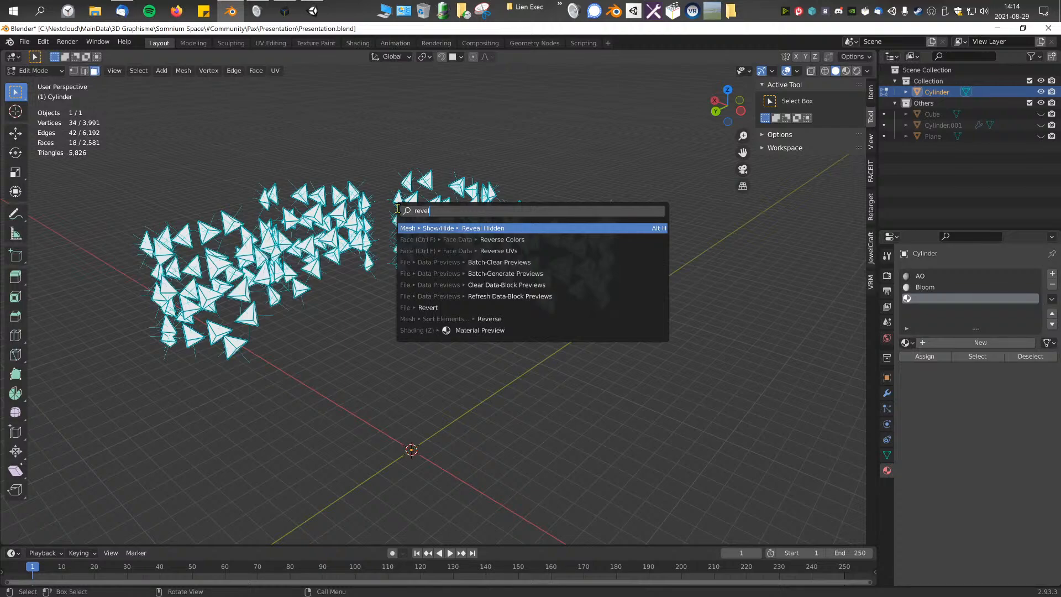
key(Return)
click(397, 208)
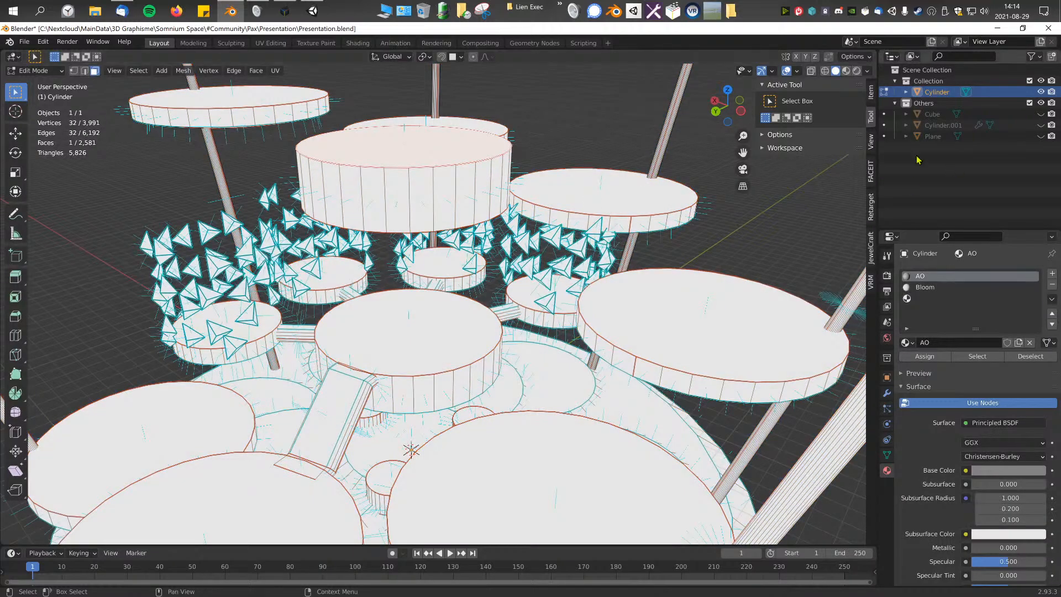
middle_drag(442, 193, 442, 215)
scroll(443, 216, down, 1)
click(442, 216)
click(513, 144)
scroll(450, 269, down, 2)
middle_drag(196, 168, 267, 172)
Step: Switch the structure to Vertex Paint mode and disable face selection masking to check its painted colors
click(49, 71)
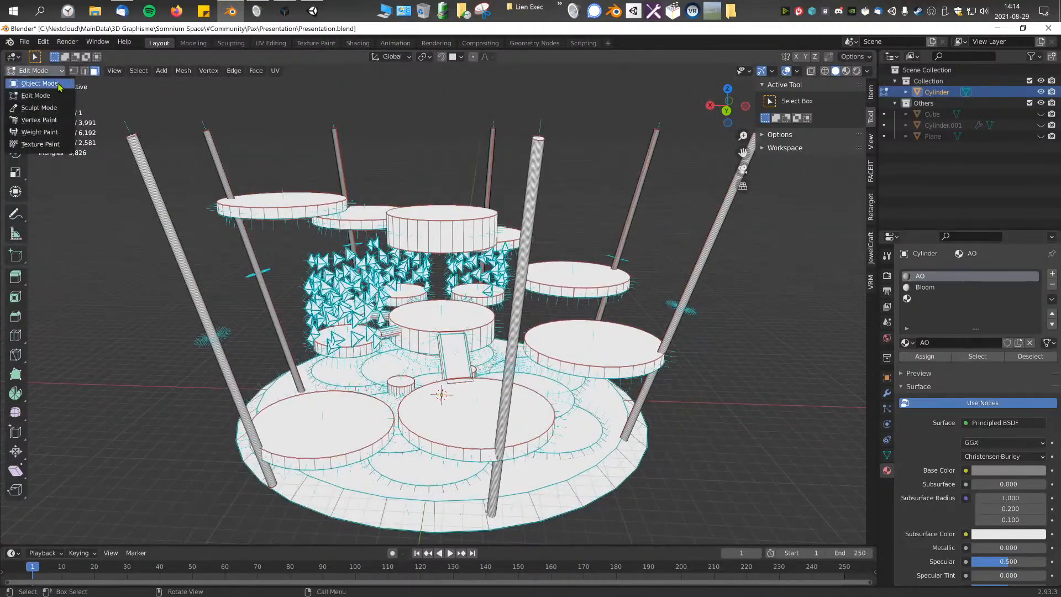
click(51, 83)
click(436, 264)
click(343, 253)
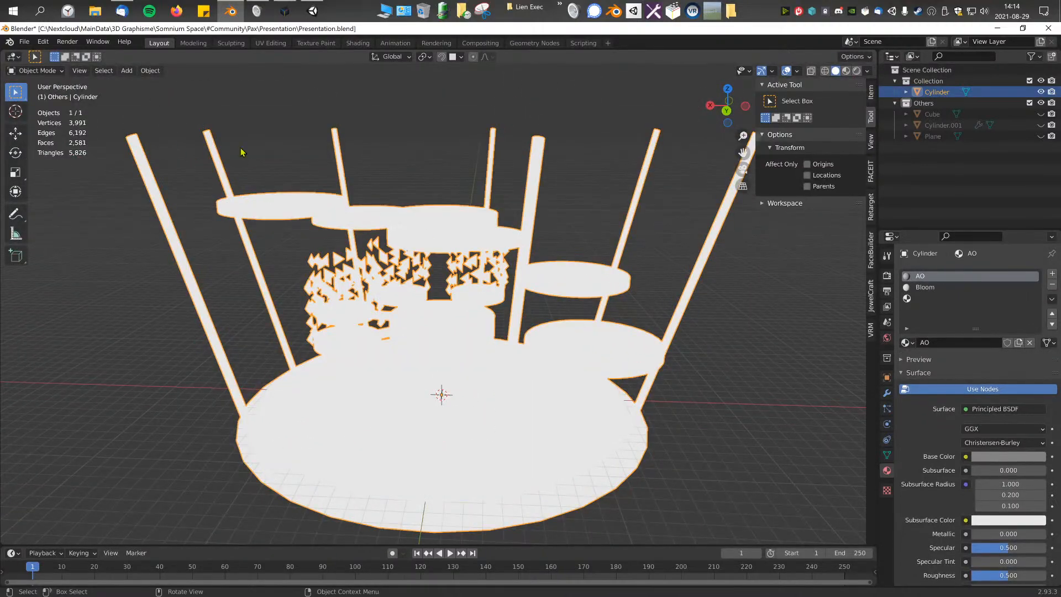
click(36, 71)
click(47, 123)
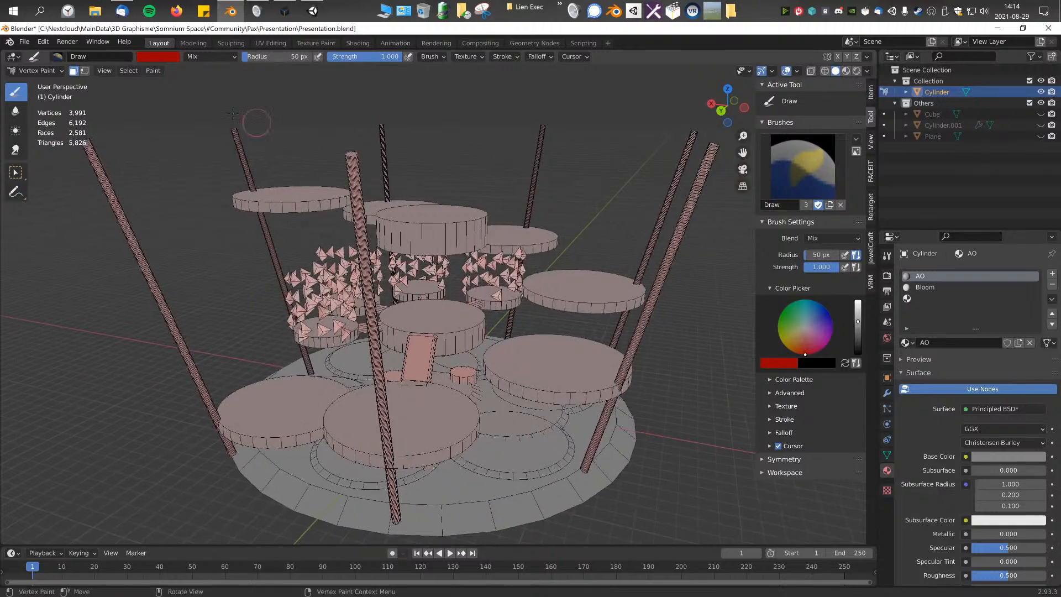
click(76, 71)
middle_drag(331, 265, 349, 191)
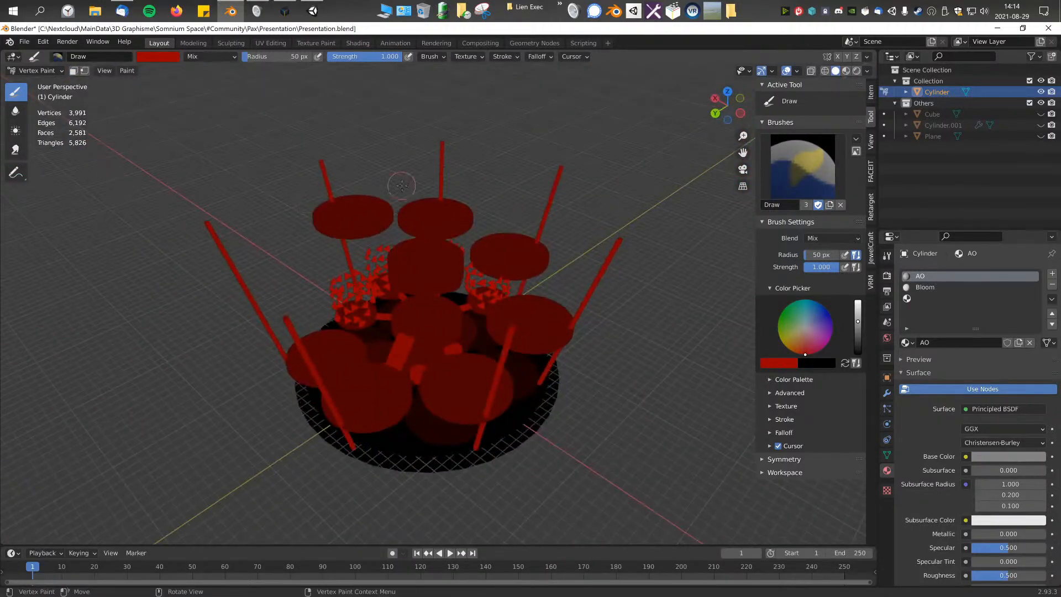
scroll(531, 381, up, 2)
Step: Remove the empty and Bloom material slots outside Edit Mode, keeping only AO
key(Tab)
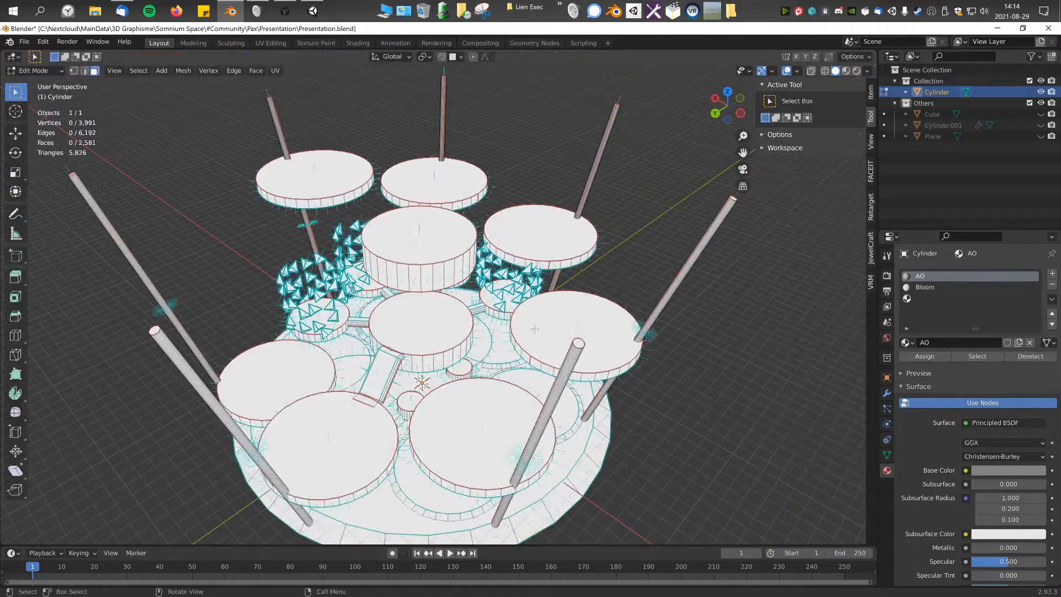
middle_drag(339, 279, 356, 274)
click(1037, 299)
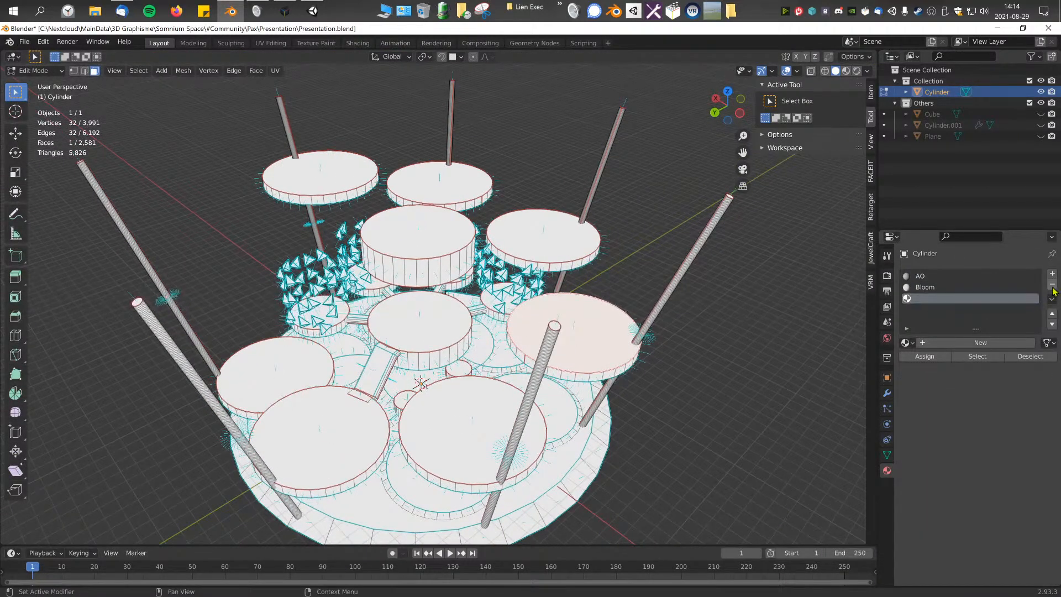
click(1052, 285)
key(Tab)
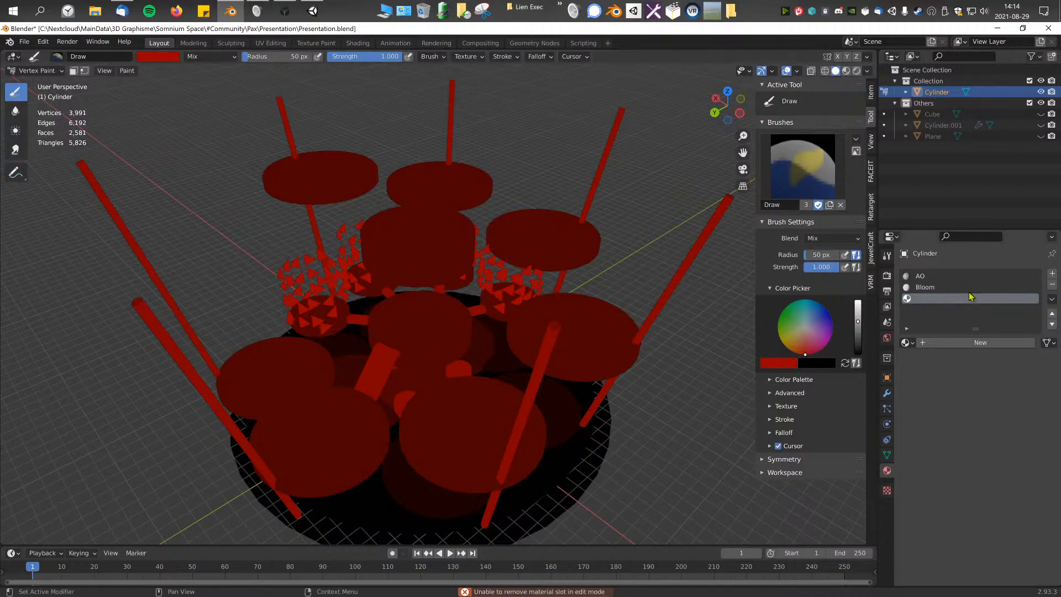
click(1052, 285)
click(1053, 285)
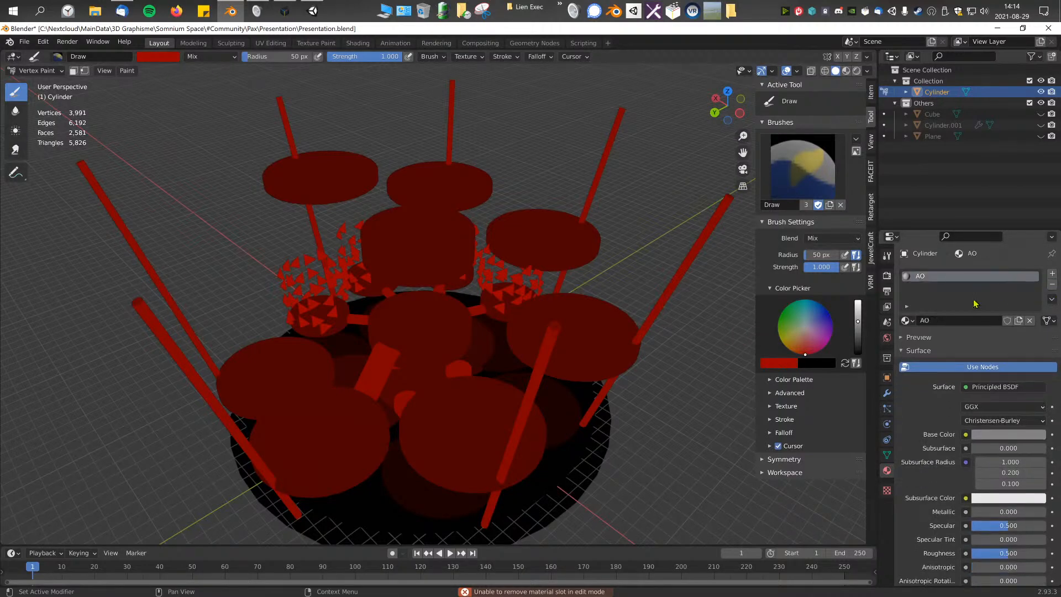
Step: Leave Vertex Paint mode and put the structure back in Object Mode
key(Tab)
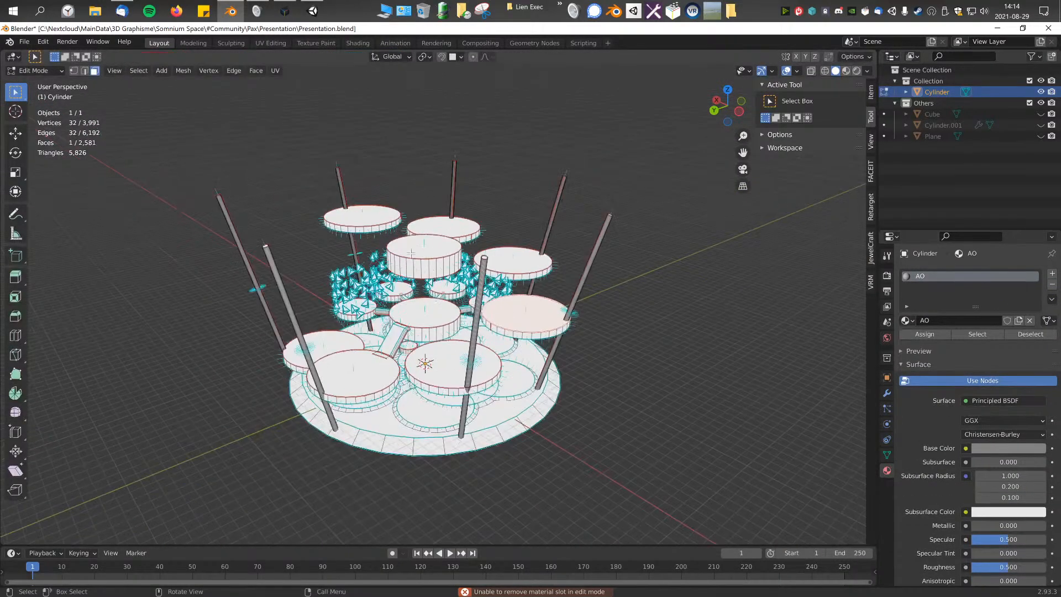
key(Tab)
click(37, 73)
click(41, 84)
scroll(408, 229, up, 2)
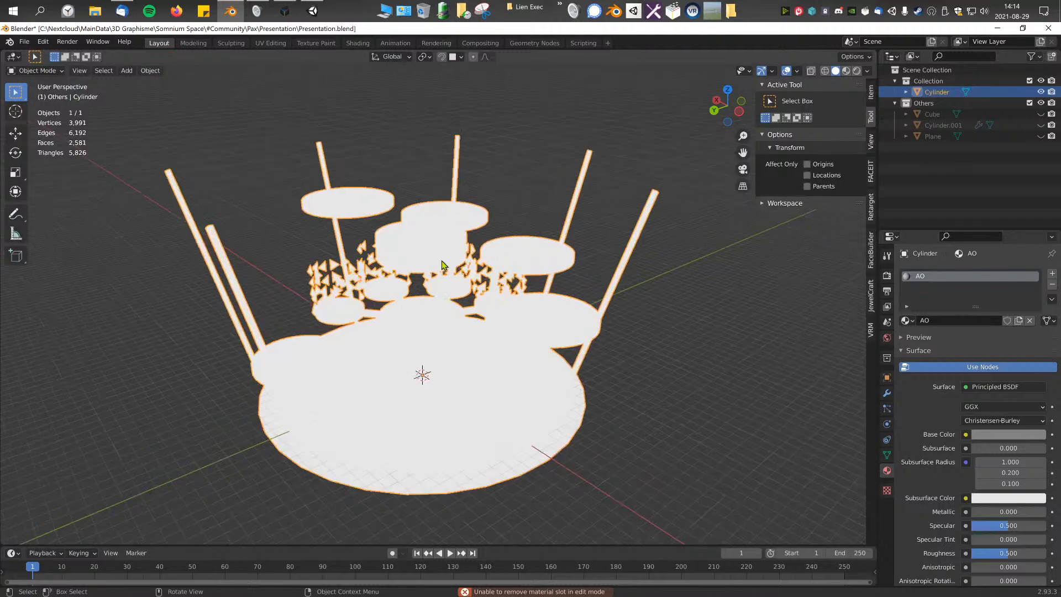
key(Tab)
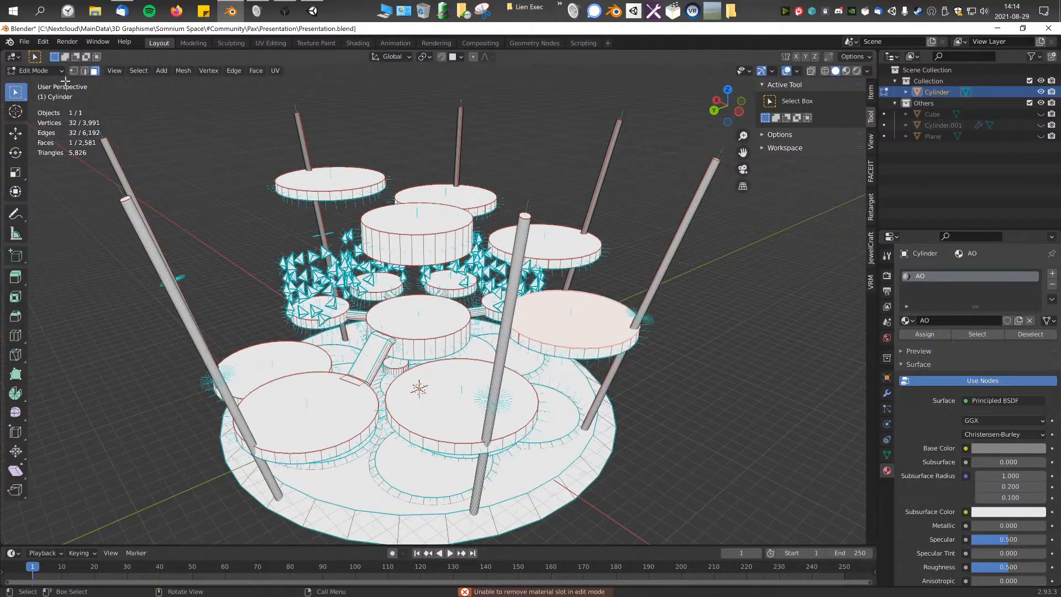
key(Tab)
key(Tab)
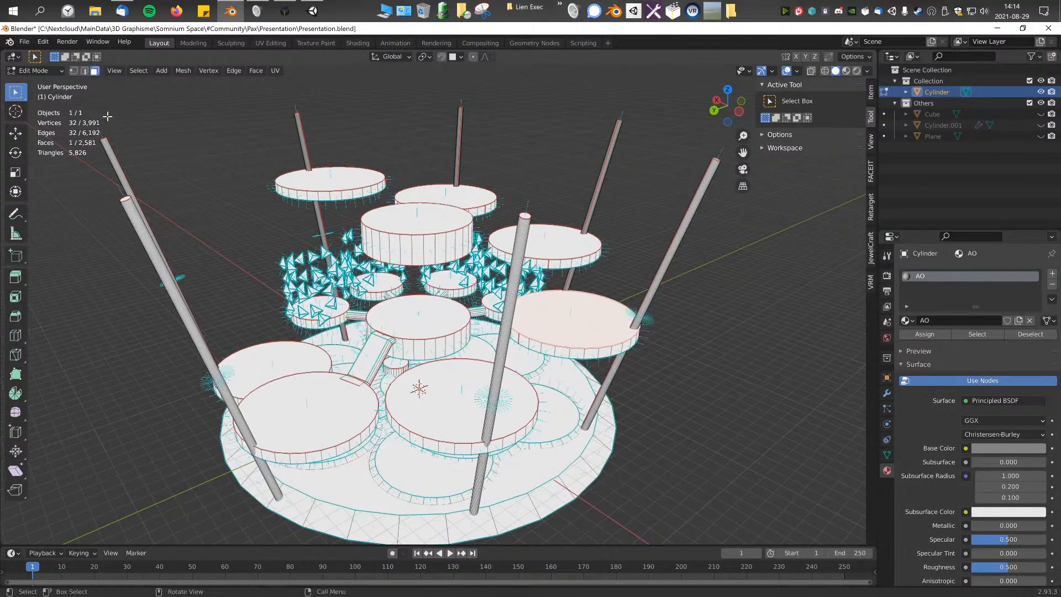
key(Tab)
middle_drag(532, 260, 458, 259)
middle_drag(469, 300, 469, 301)
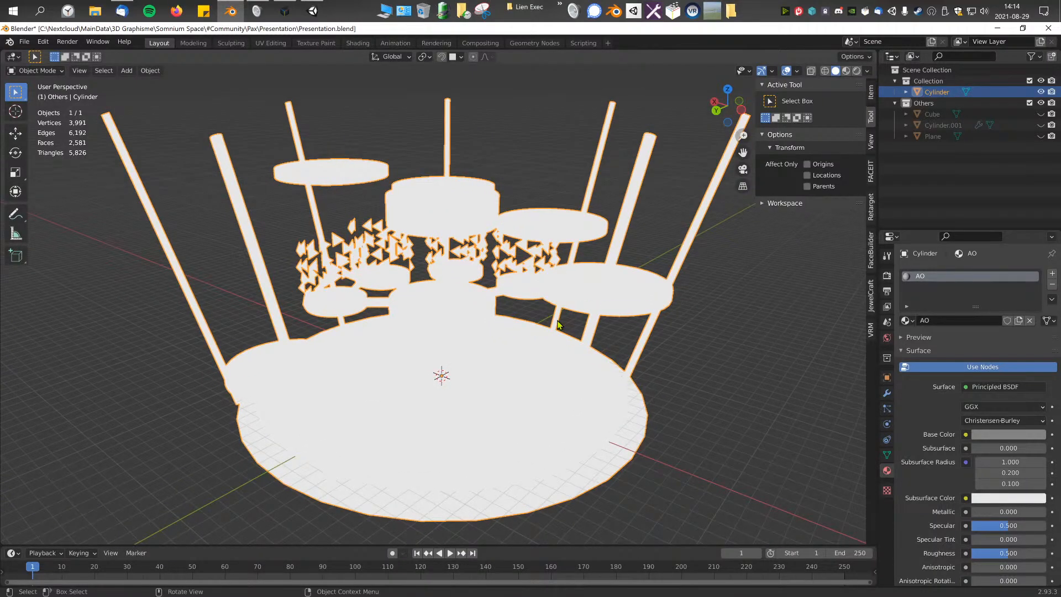
Step: Select a large front platform's top face, grow the selection once, and add a second slot with a new material
key(Tab)
click(546, 362)
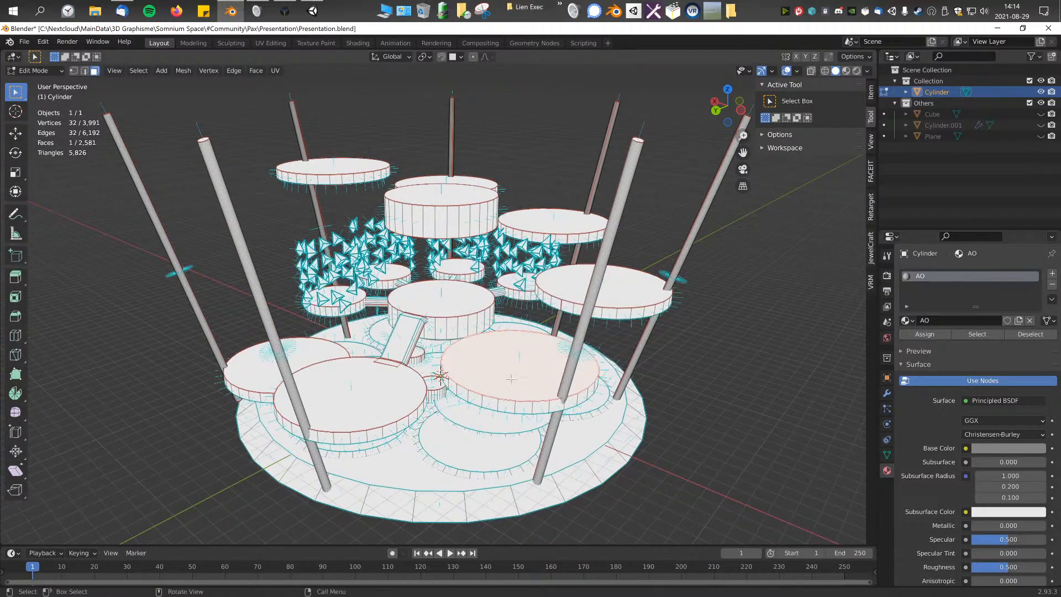
key(ctrl+KP_Add)
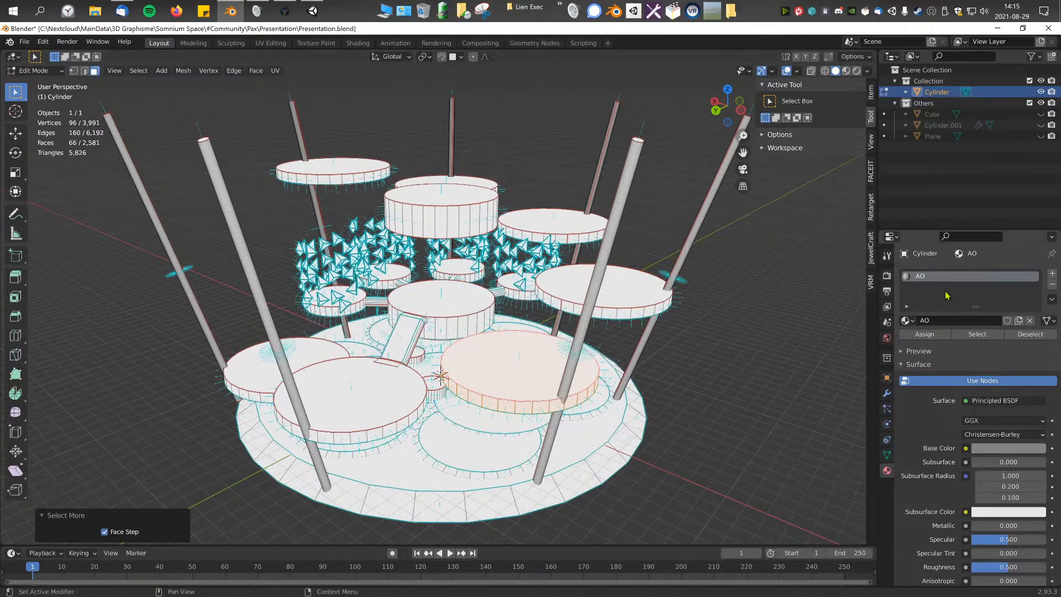
click(1052, 274)
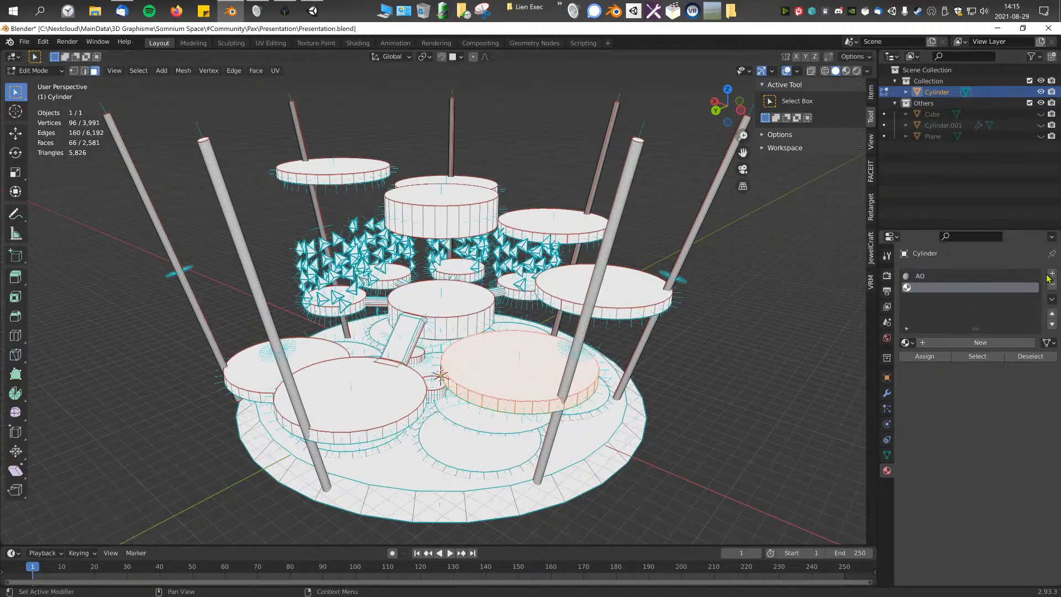
click(948, 343)
key(a)
key(alt+a)
click(964, 358)
mouse_move(501, 361)
middle_down()
mouse_move(526, 368)
mouse_move(501, 359)
middle_up()
scroll(551, 378, up, 2)
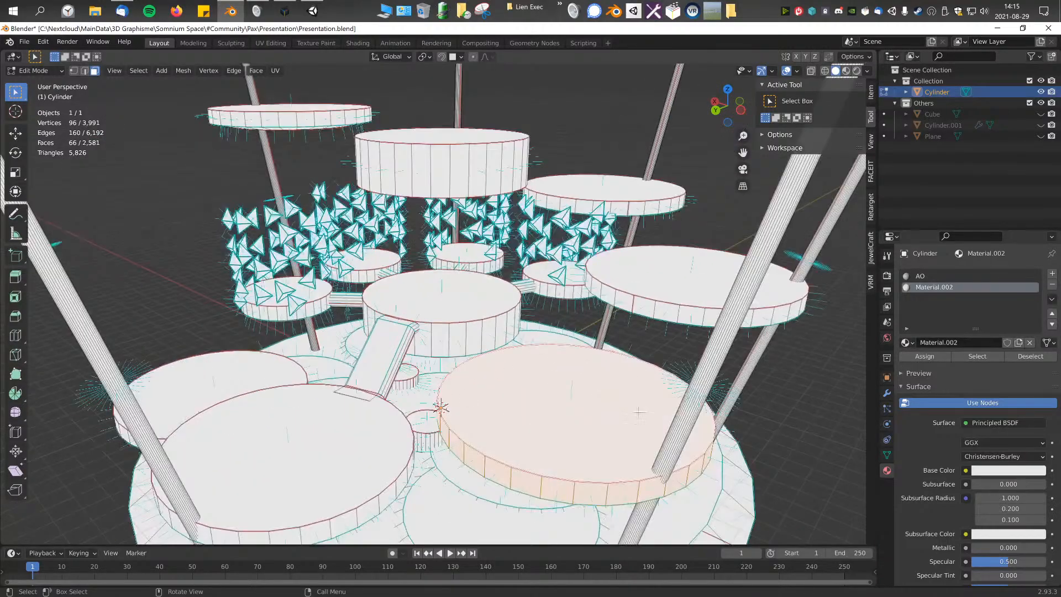
scroll(559, 423, down, 2)
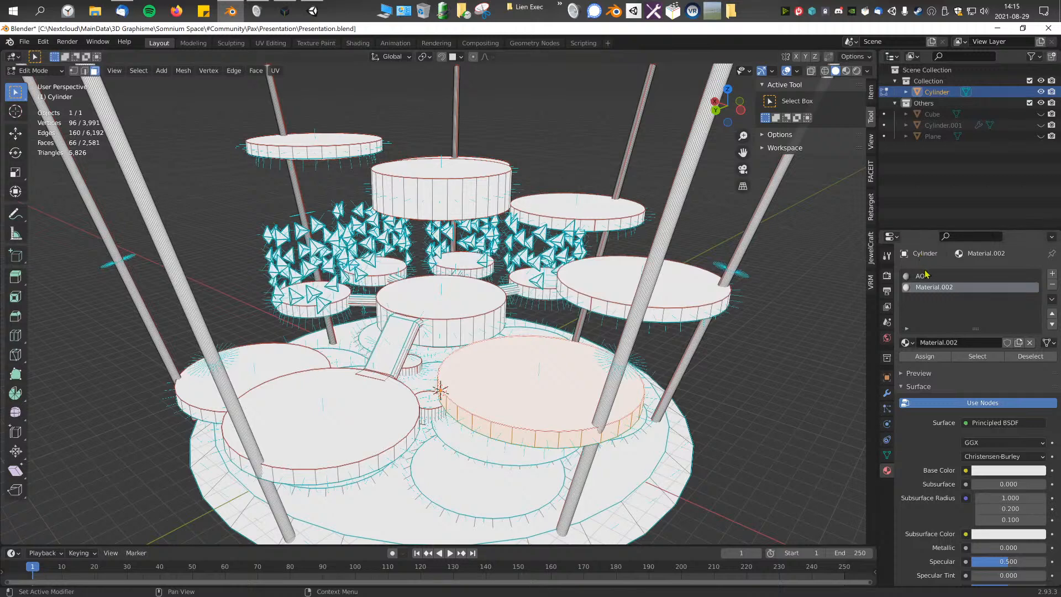
Step: Remove the second material slot in Object Mode and save the file
click(1053, 285)
key(Tab)
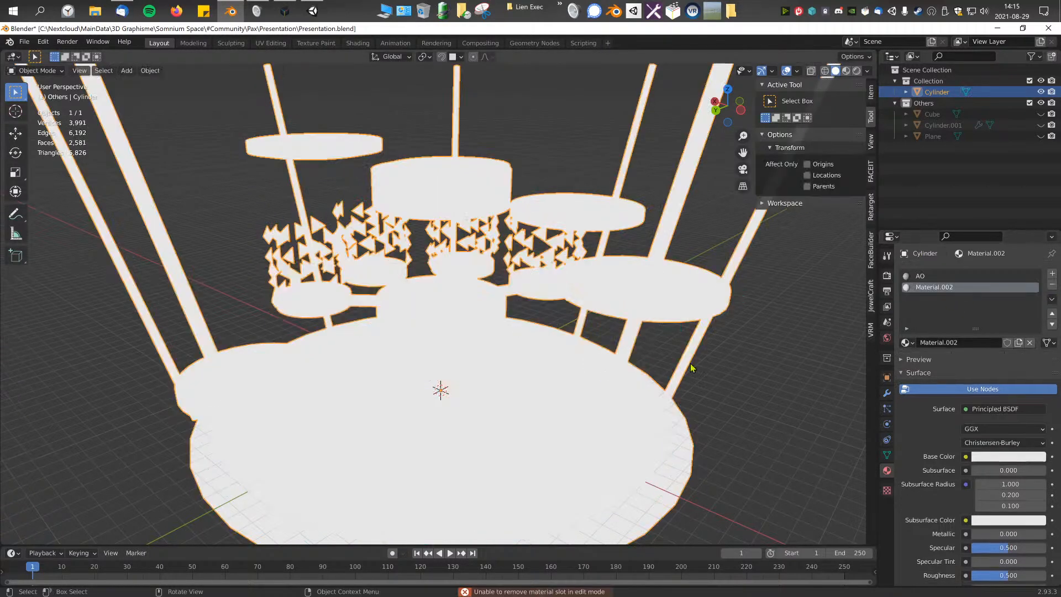
click(1053, 287)
scroll(554, 365, down, 1)
middle_drag(555, 368, 539, 373)
key(ctrl+s)
scroll(450, 383, down, 1)
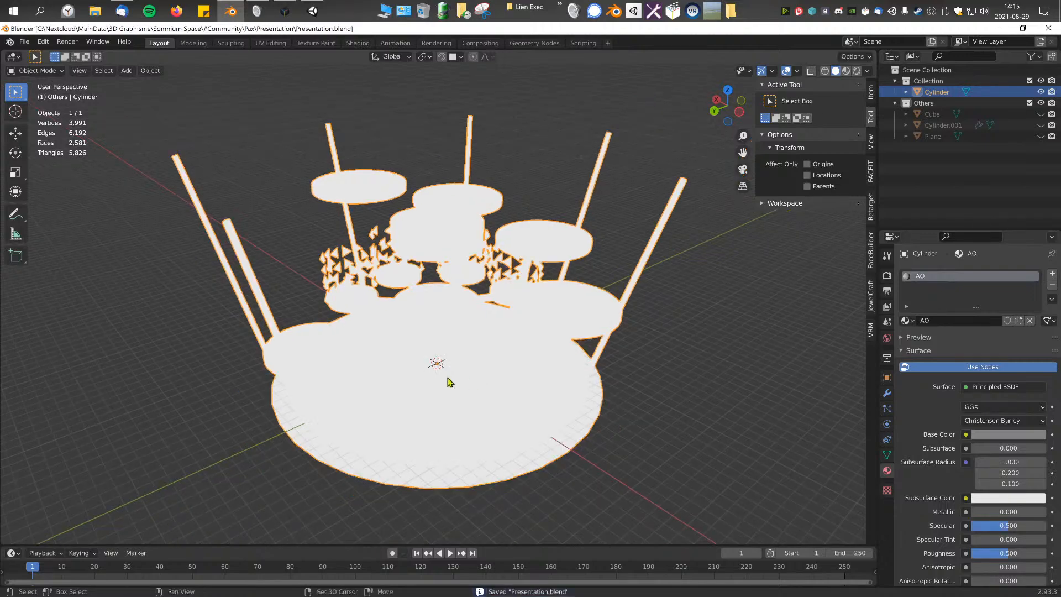
shift+middle_drag(451, 382, 477, 383)
click(24, 41)
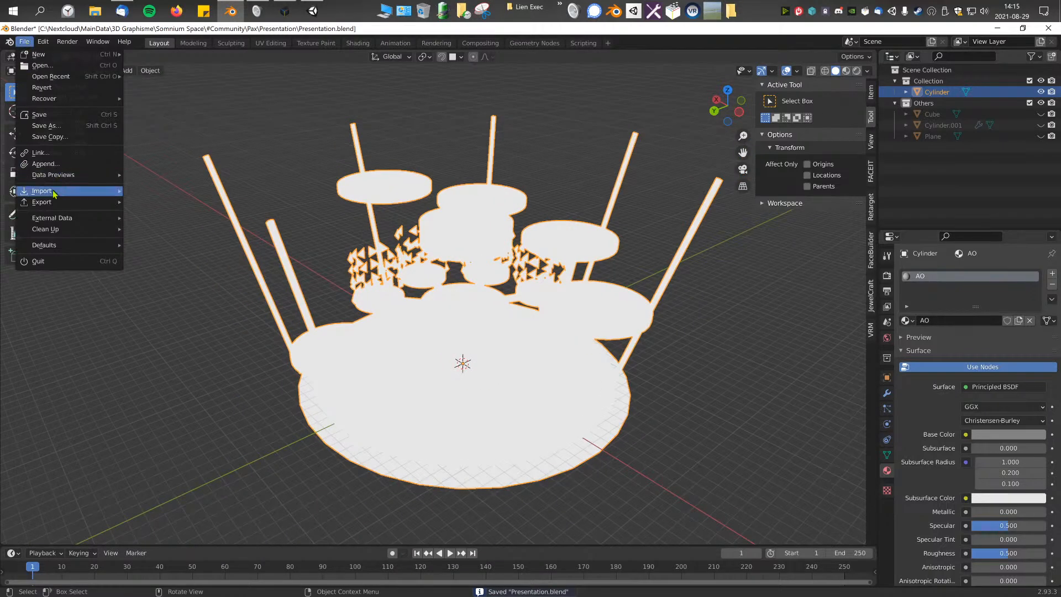
mouse_move(67, 202)
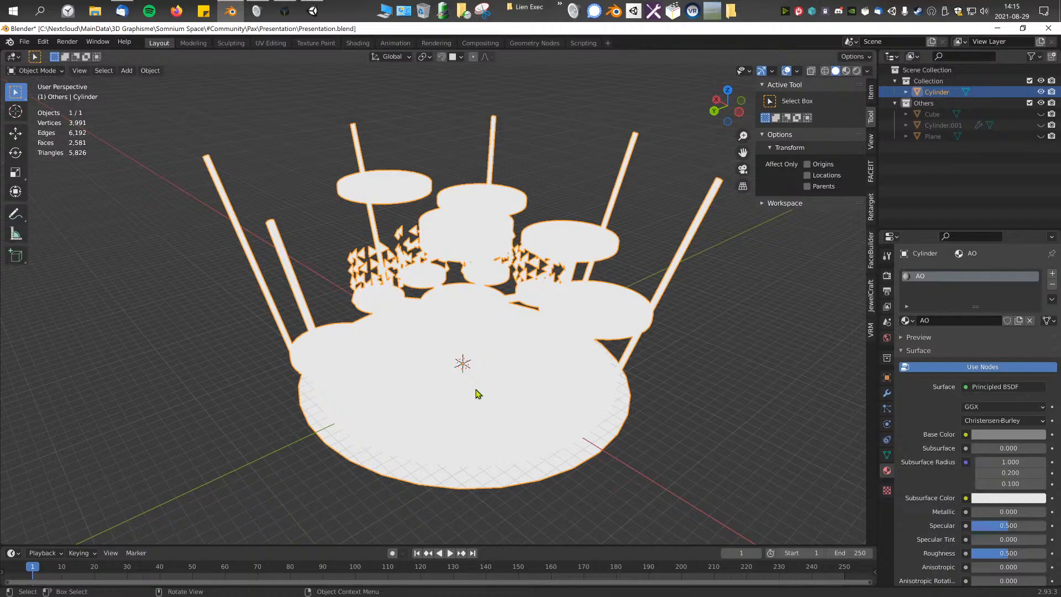
Step: Show the structure in Vertex Paint mode and examine the colors of the ground disc and its inner circles
key(Tab)
middle_drag(476, 393, 477, 337)
scroll(478, 336, up, 1)
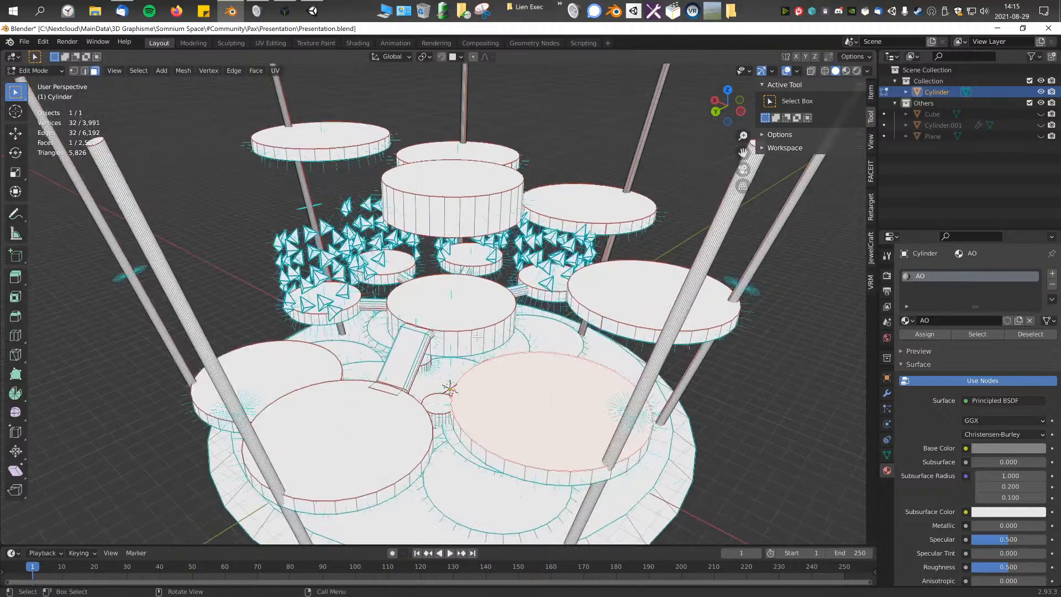
click(62, 72)
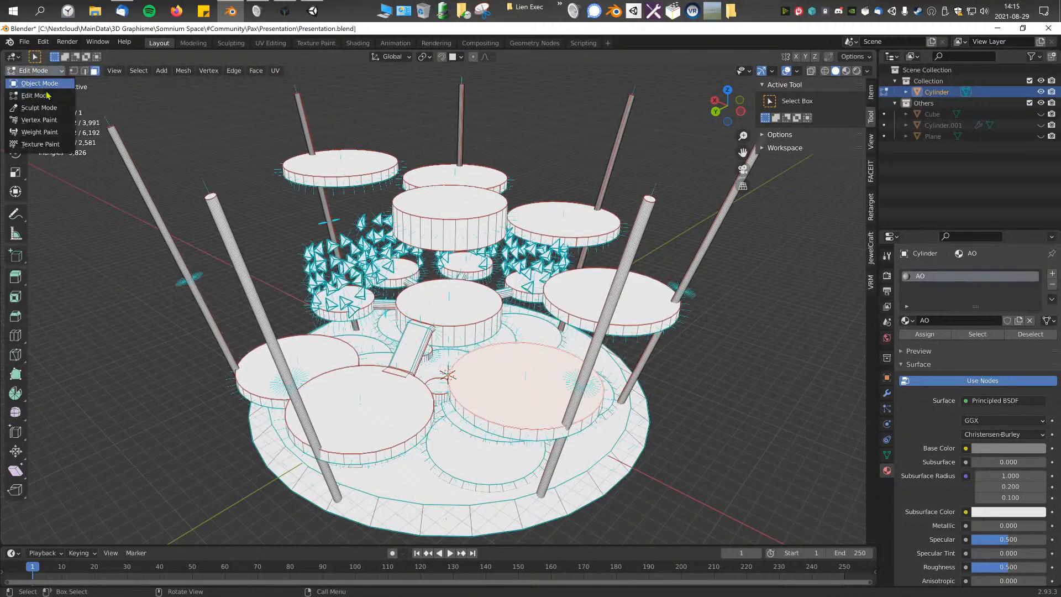
click(39, 109)
middle_drag(537, 361, 493, 335)
scroll(509, 350, up, 3)
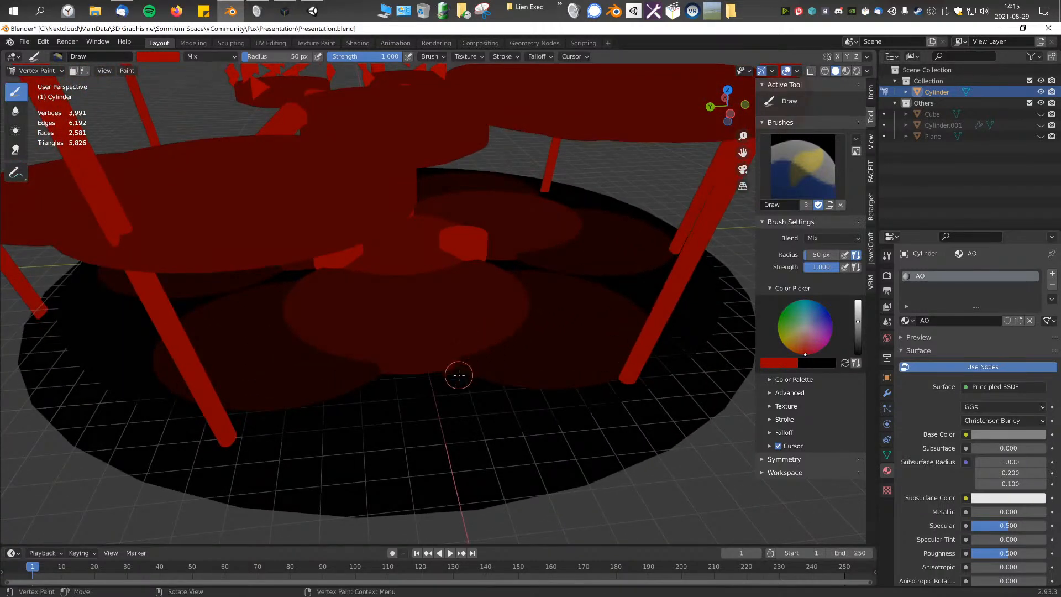
Step: Enter Edit Mode, grow the ground disc's face selection once, and rename the material M1
key(Tab)
key(ctrl+KP_Add)
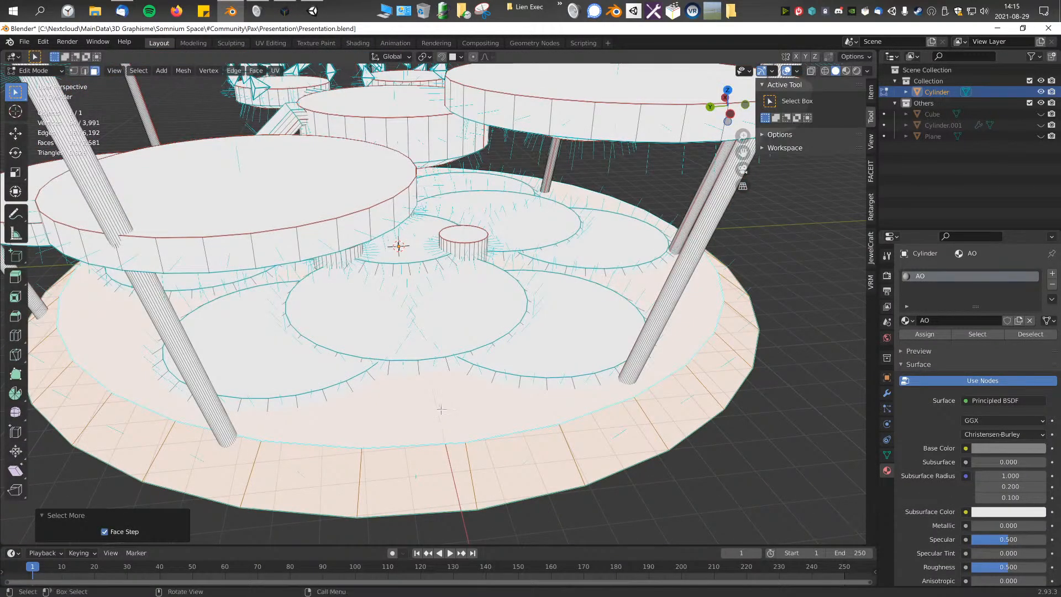
click(954, 320)
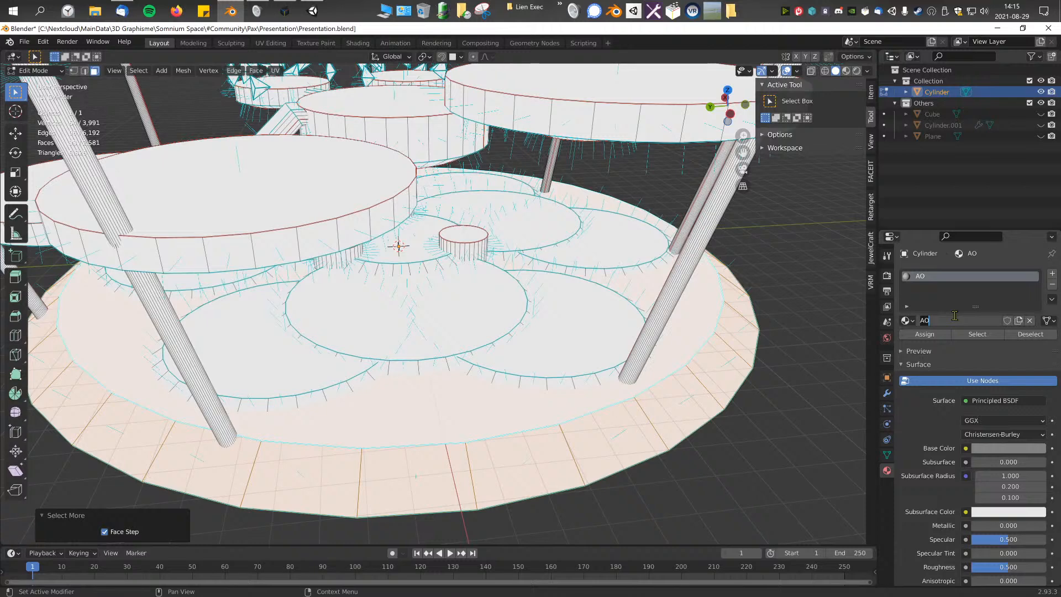
text(M1)
key(Return)
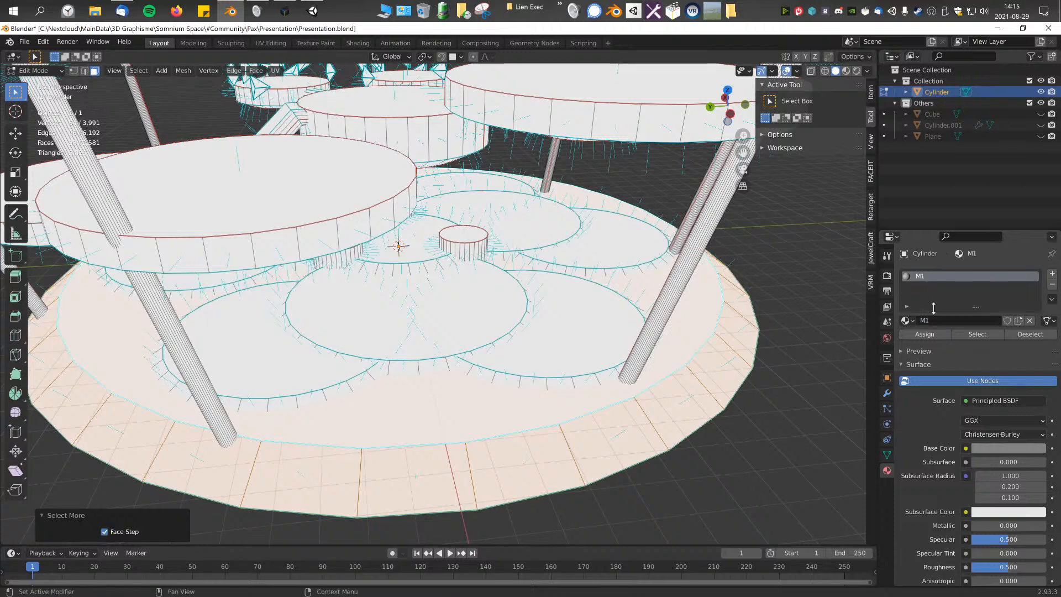
Step: Select the six outer circles on the ground disc and grow the selection once to include their rims
scroll(657, 337, down, 3)
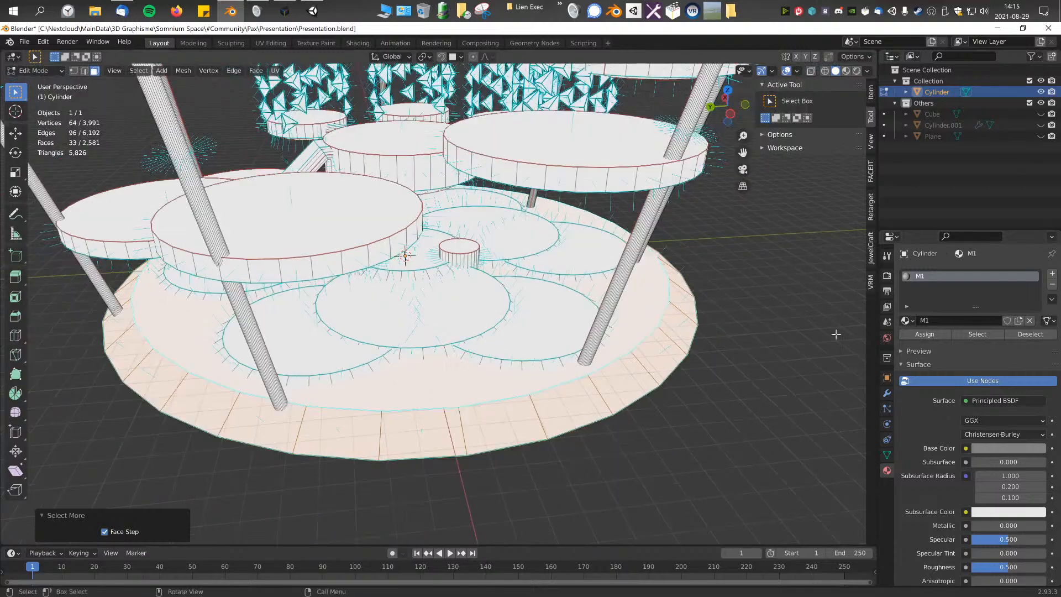
click(576, 344)
shift+click(598, 269)
middle_drag(324, 389, 353, 383)
shift+click(354, 383)
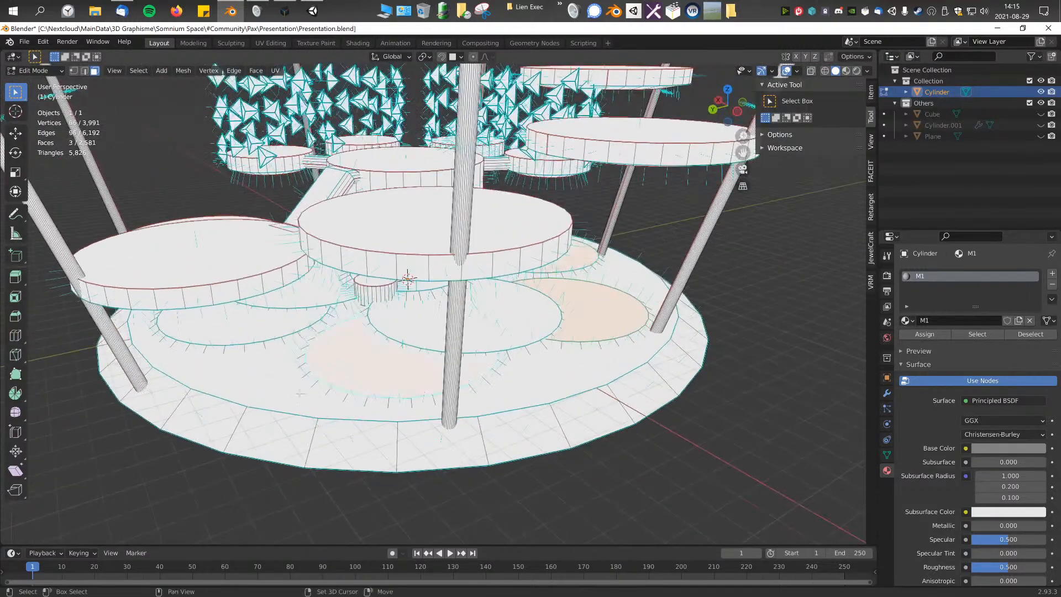
shift+click(255, 325)
middle_drag(255, 326, 433, 337)
shift+click(432, 407)
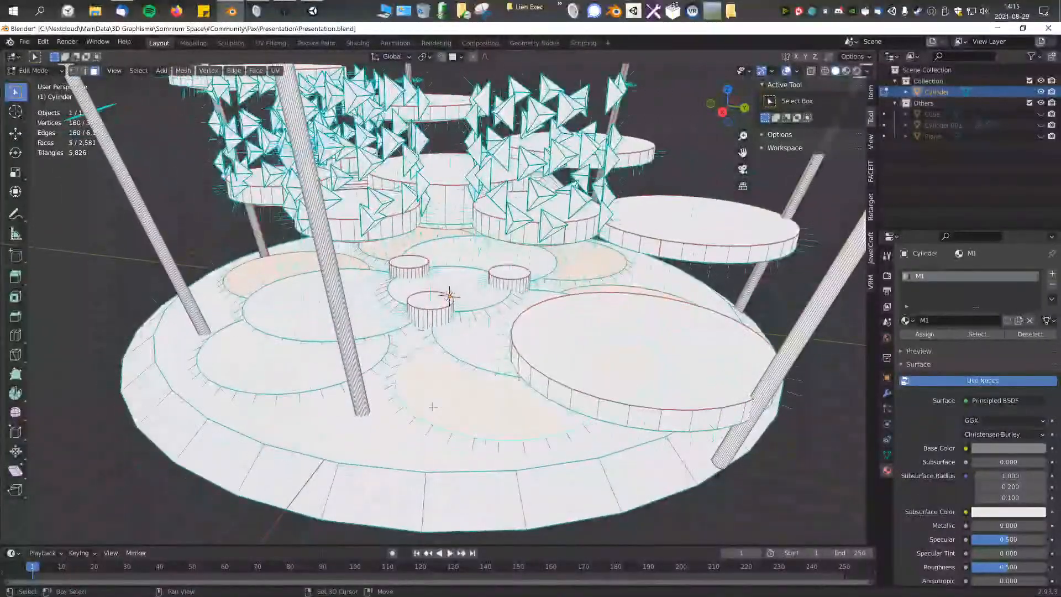
key(ctrl+KP_Add)
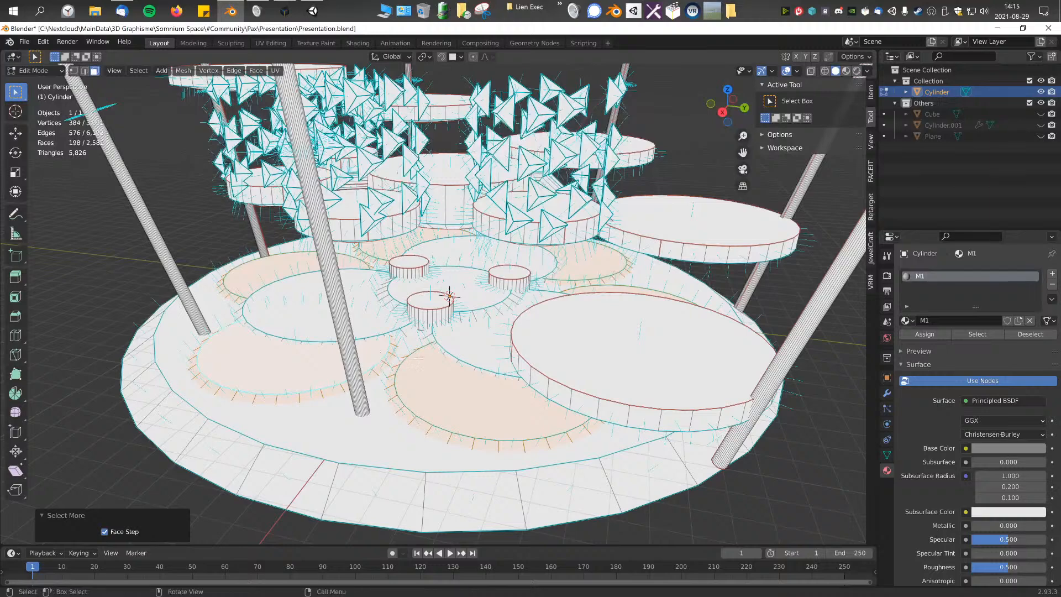
Step: Add a second material slot with a new material named M2 and assign it to the selected outer ground circles
click(1052, 274)
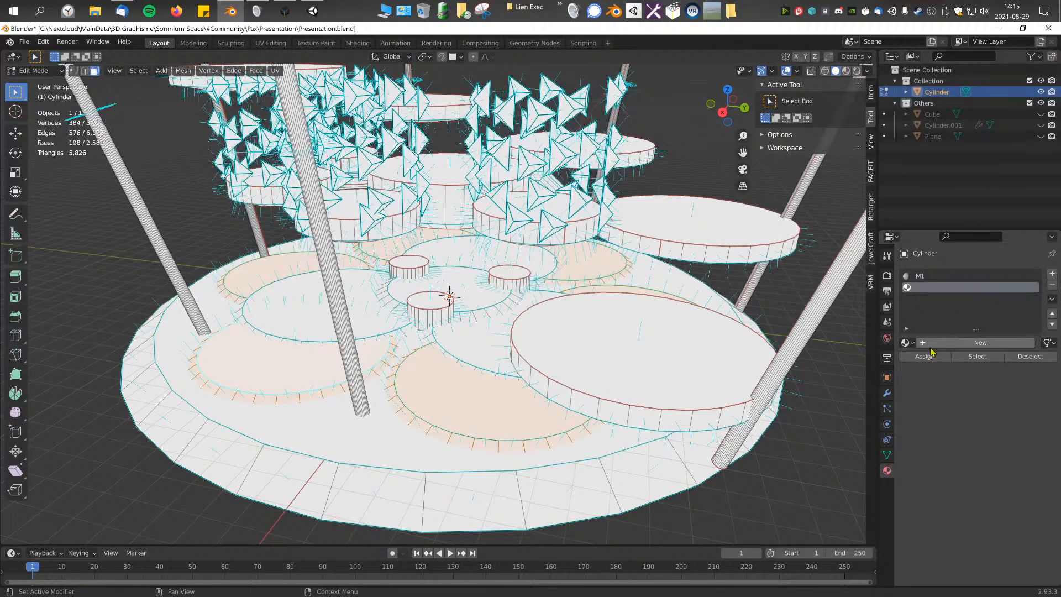
click(954, 343)
text(M2)
key(Return)
click(931, 358)
middle_drag(676, 362, 654, 342)
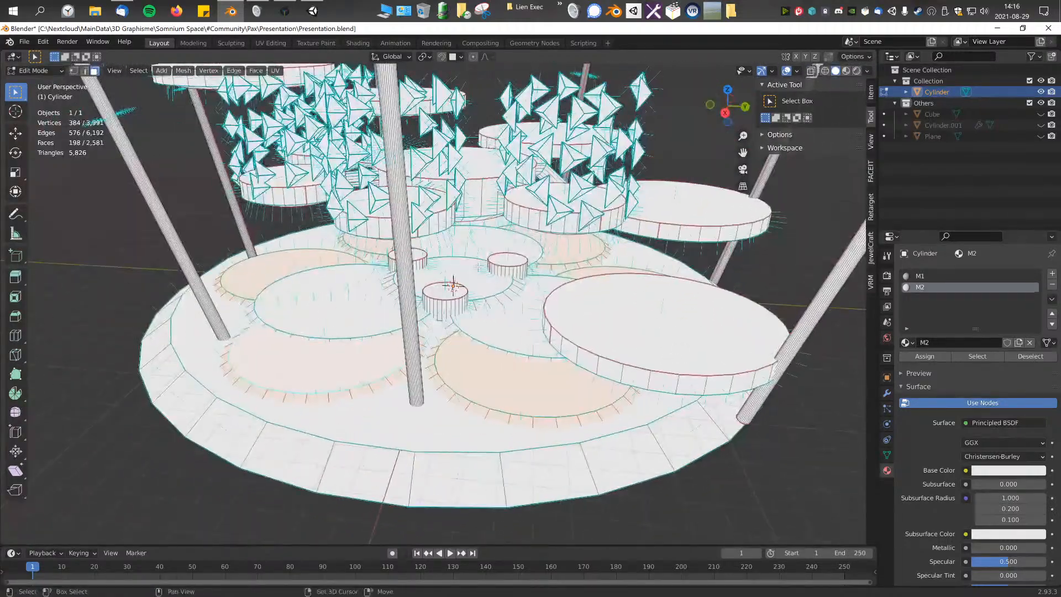
Step: Add the central ground circle and its rim to the selection and assign the active material M1
click(918, 276)
key(ctrl+KP_Add)
click(924, 357)
click(927, 358)
middle_drag(566, 224, 484, 247)
click(482, 248)
shift+click(455, 147)
key(ctrl+KP_Add)
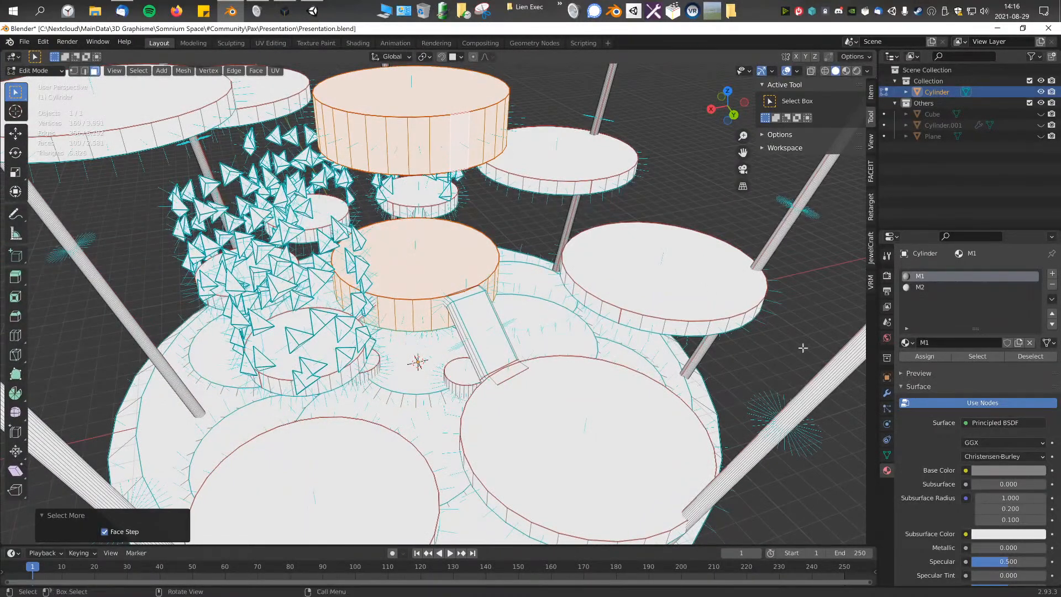
click(940, 357)
scroll(598, 357, down, 2)
scroll(598, 356, up, 3)
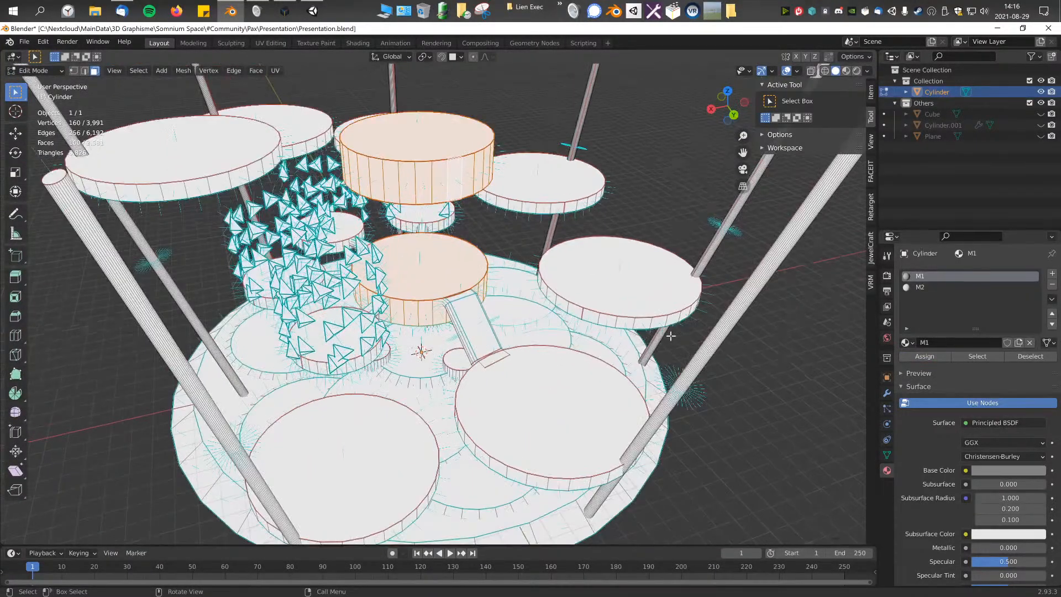
middle_drag(567, 404, 581, 381)
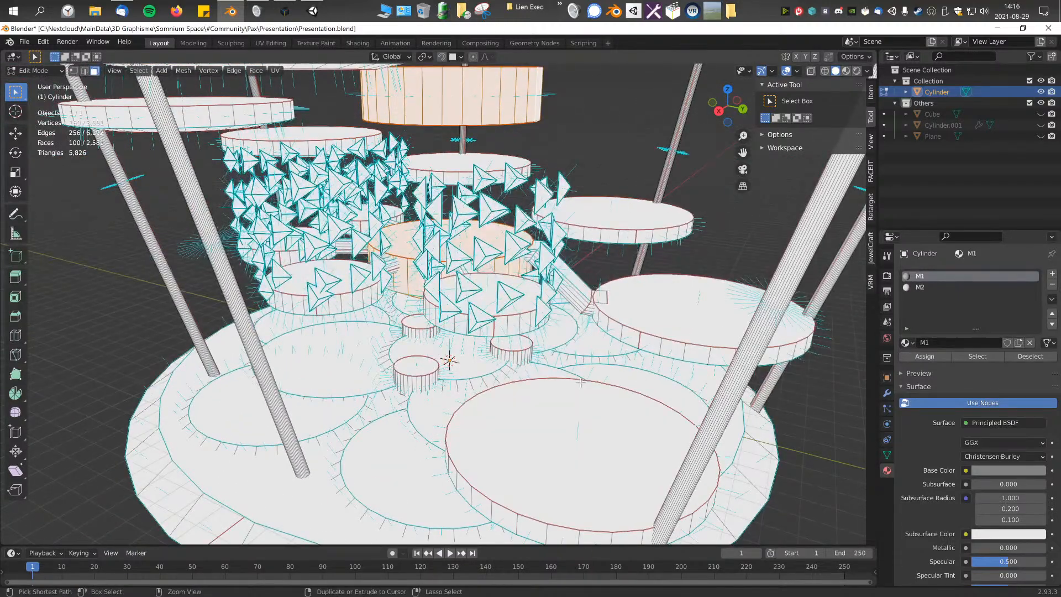
key(ctrl+z)
key(ctrl+z)
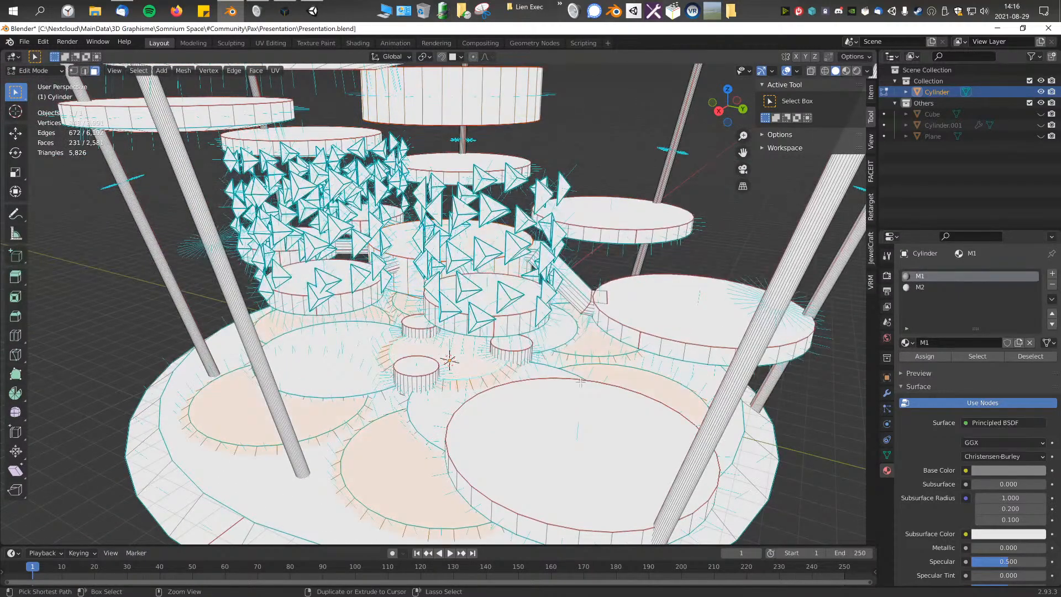
Step: Assign M2 to the selected ground circles, then add both thick central platforms with their sides and assign M2 to them
click(933, 288)
click(929, 358)
middle_drag(559, 266, 483, 273)
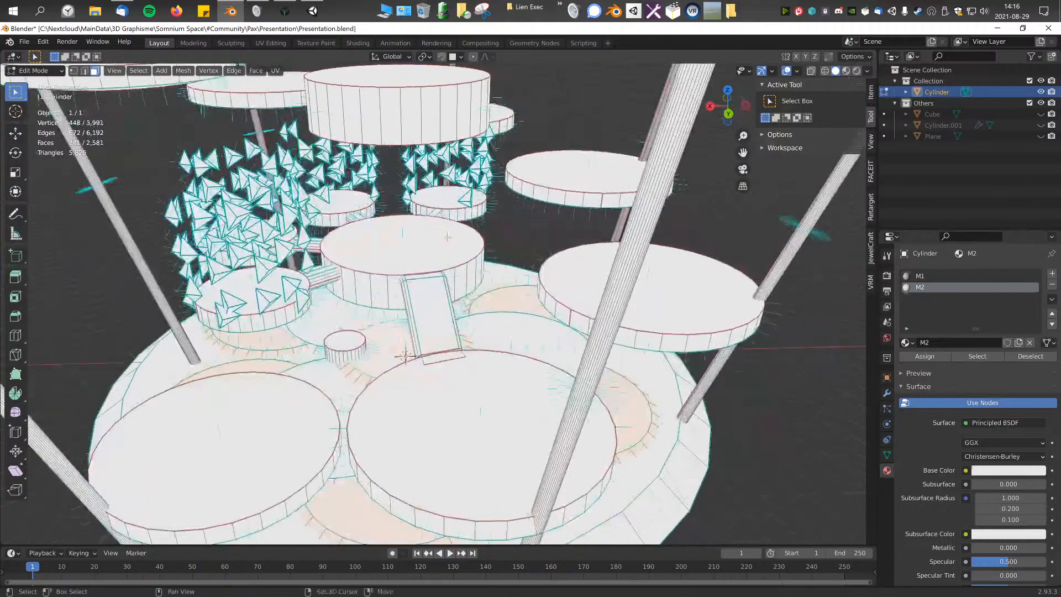
shift+click(462, 246)
shift+click(439, 113)
key(ctrl+KP_Add)
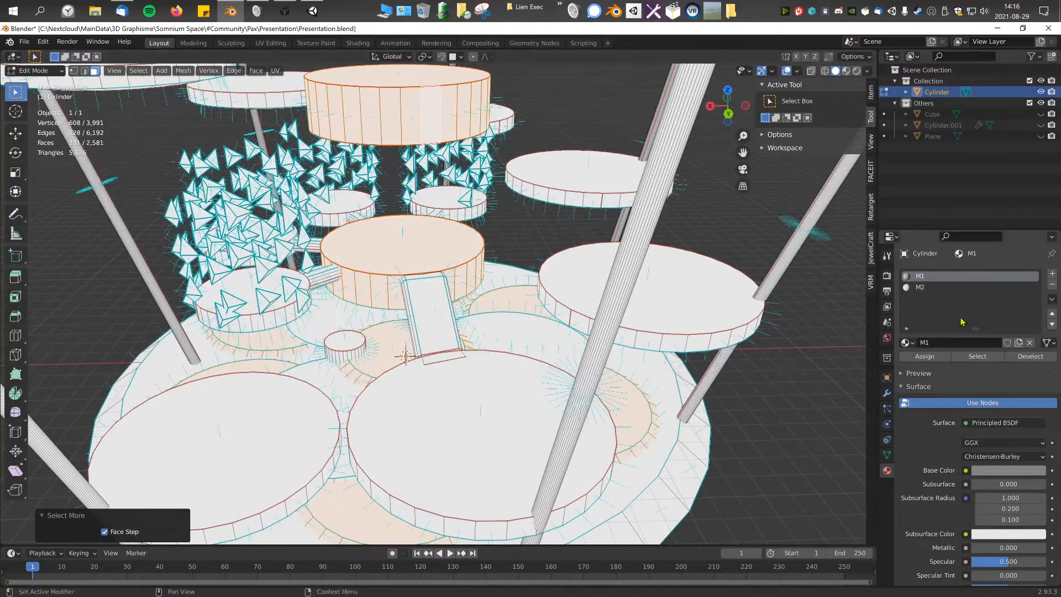
click(921, 288)
click(925, 357)
Step: Select the three inner ground circles surrounding the central one and grow the selection once
middle_drag(552, 265, 612, 245)
scroll(462, 318, up, 5)
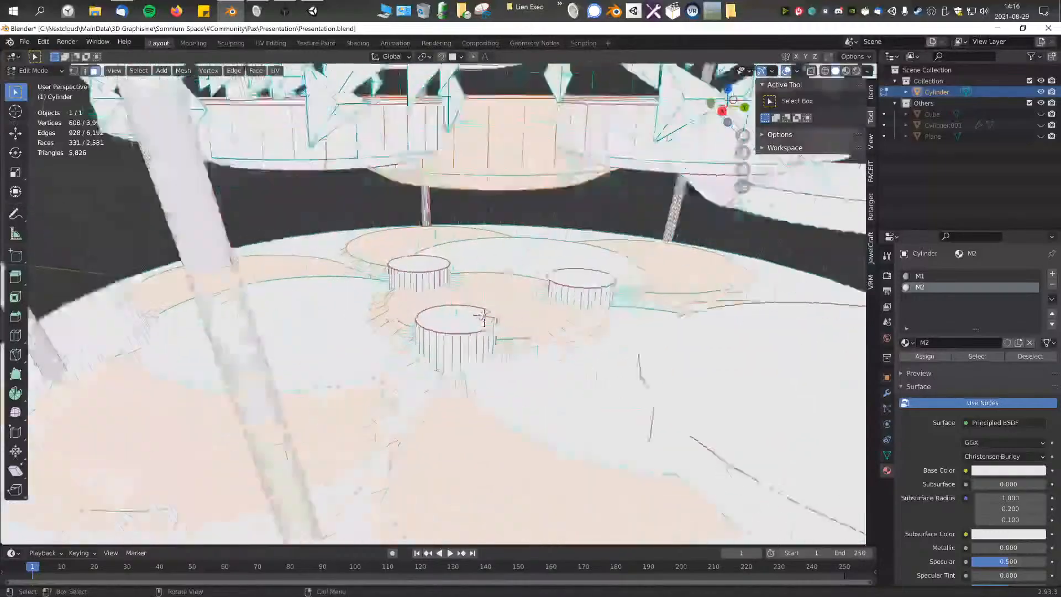
scroll(462, 318, down, 2)
middle_drag(463, 320, 509, 314)
click(635, 324)
shift+click(425, 257)
key(ctrl+KP_Add)
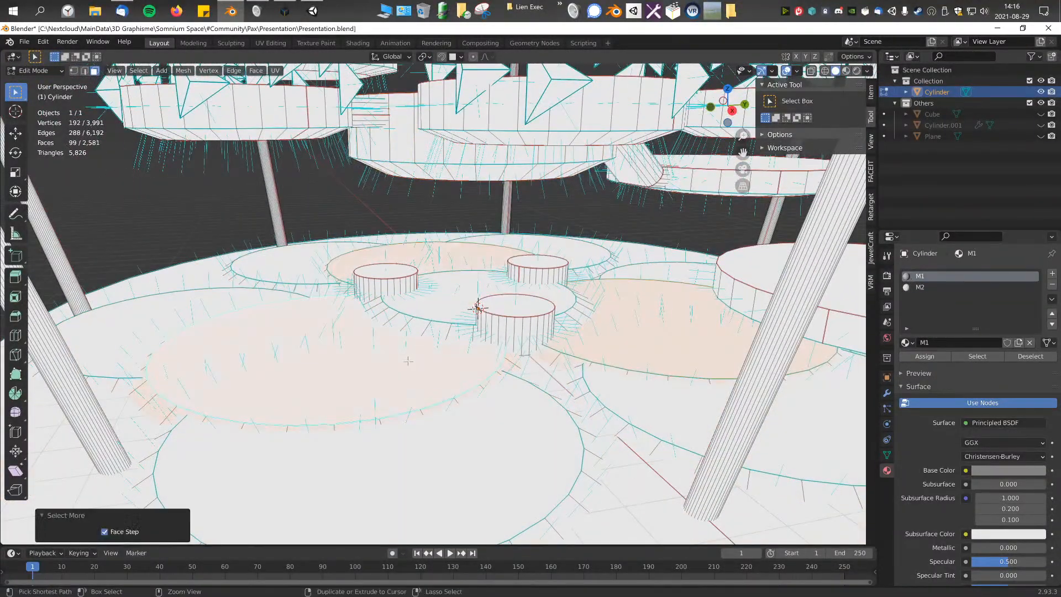
Step: Add a third material slot with a new material named M3 and assign it to the selected inner ground circles
click(1052, 273)
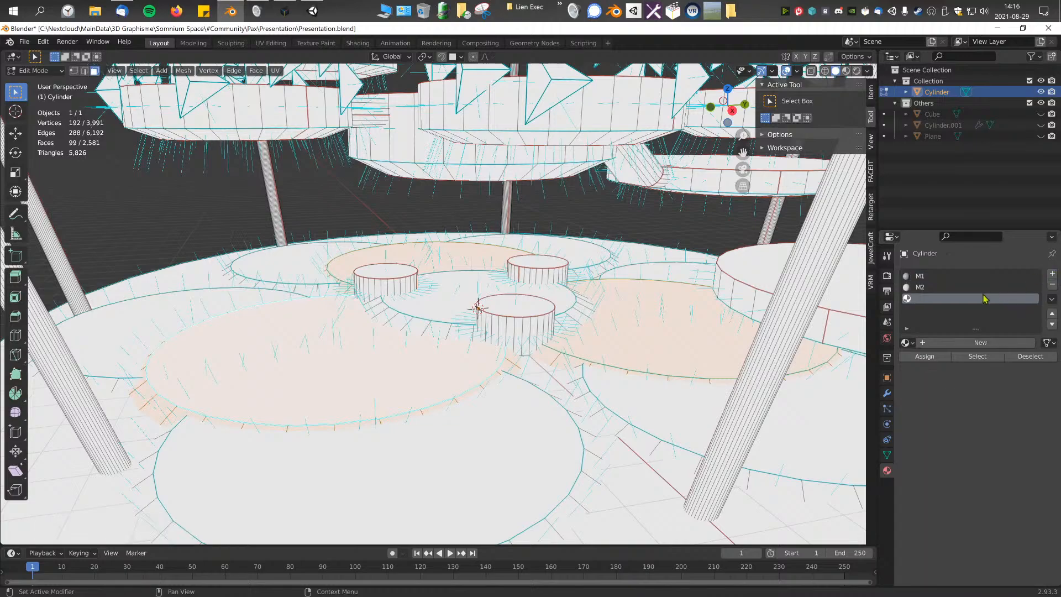
click(961, 341)
key(Return)
click(940, 358)
Step: Add the top faces of the large raised platforms around the center to the selection and grow it to include their sides
scroll(541, 315, down, 3)
middle_drag(541, 316, 489, 326)
scroll(517, 323, down, 2)
shift+click(633, 360)
shift+click(703, 269)
middle_drag(703, 269, 583, 310)
shift+click(616, 381)
shift+click(682, 193)
scroll(680, 193, down, 3)
middle_drag(679, 194, 608, 201)
shift+click(594, 202)
shift+click(540, 133)
shift+click(409, 91)
key(ctrl+KP_Add)
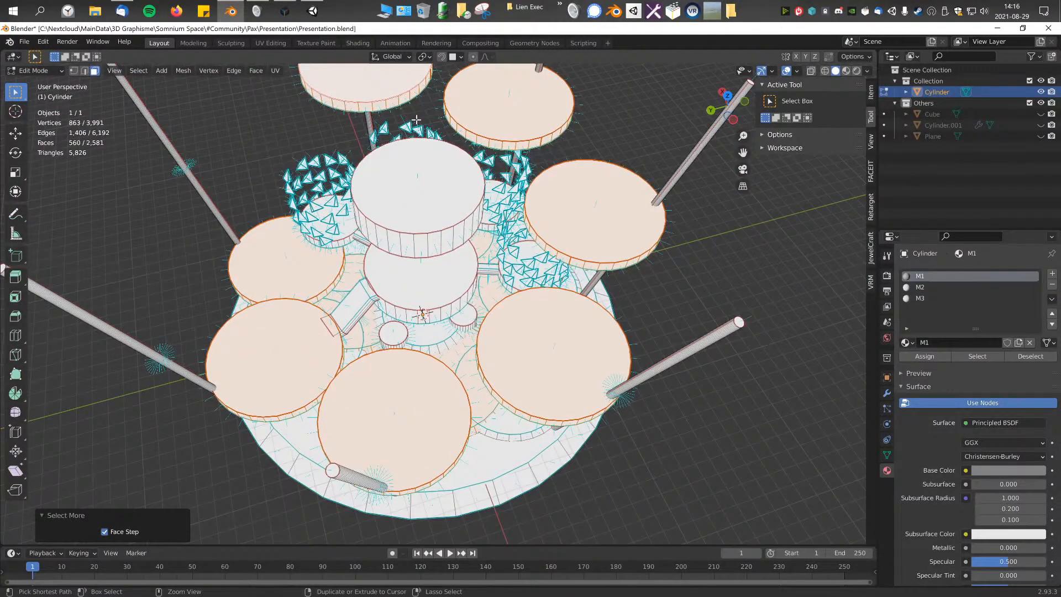
Step: Assign material M3 to the selected large platforms
scroll(416, 119, up, 3)
middle_drag(416, 120, 480, 104)
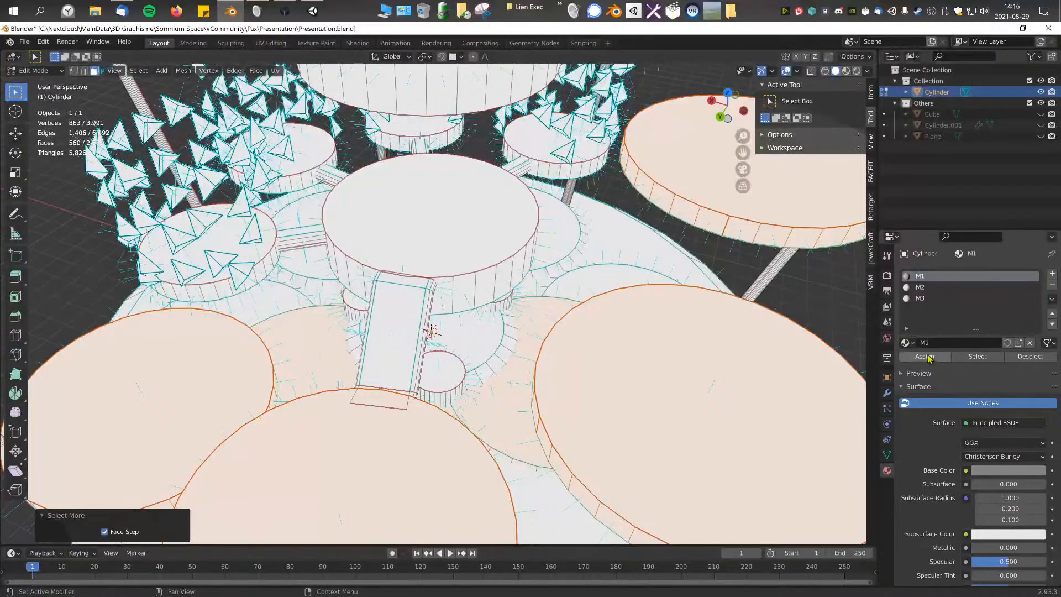
click(920, 298)
click(924, 356)
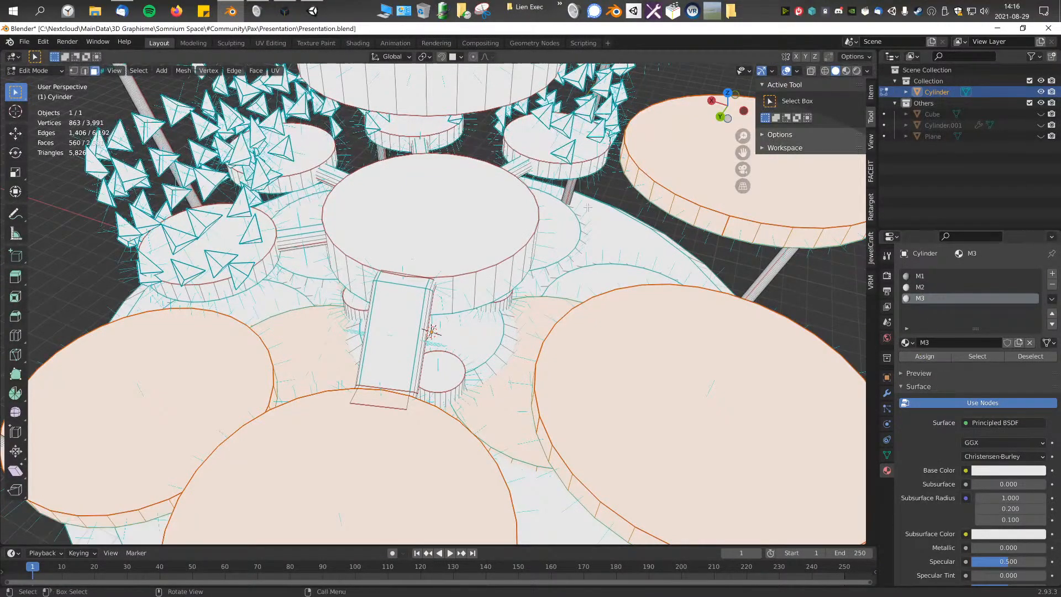
Step: Select the four small platforms under the triangle shells, grow the selection twice, and assign M2
click(536, 155)
middle_drag(536, 155, 503, 133)
shift+click(449, 198)
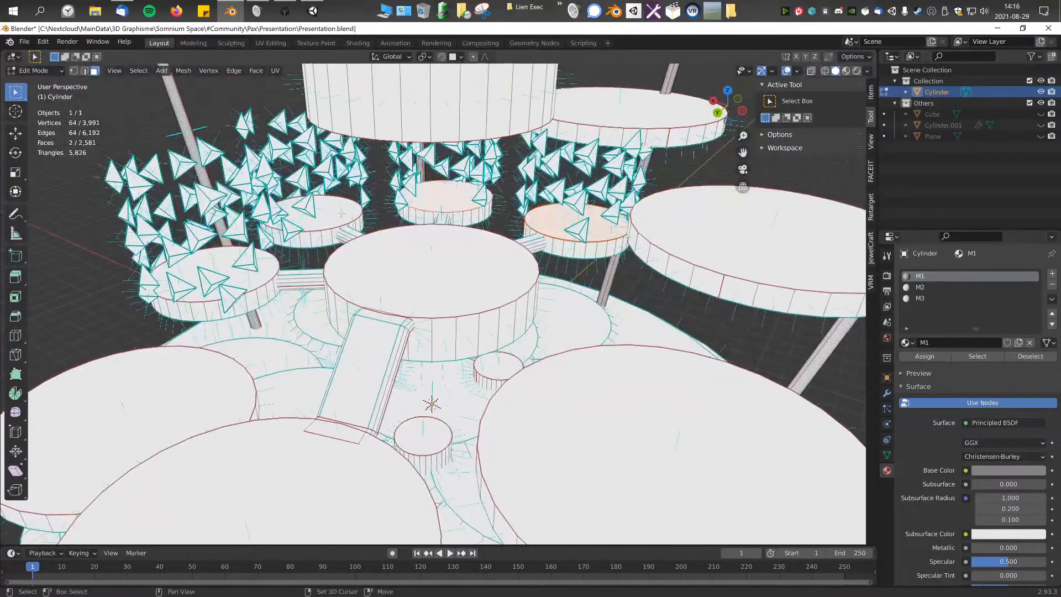
shift+click(352, 214)
key(ctrl+KP_Add)
key(ctrl+KP_Add)
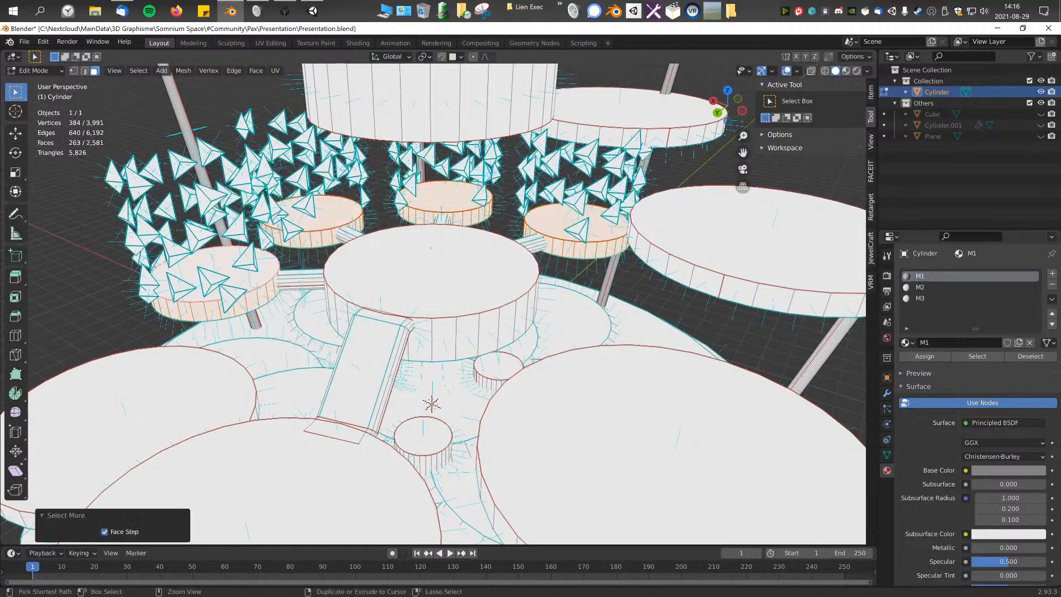
click(920, 287)
click(924, 355)
Step: Select the four bridges linking the central platform to the small platforms, grow the selection, and activate M3 for assignment
middle_drag(481, 249, 607, 265)
click(466, 238)
shift+click(526, 250)
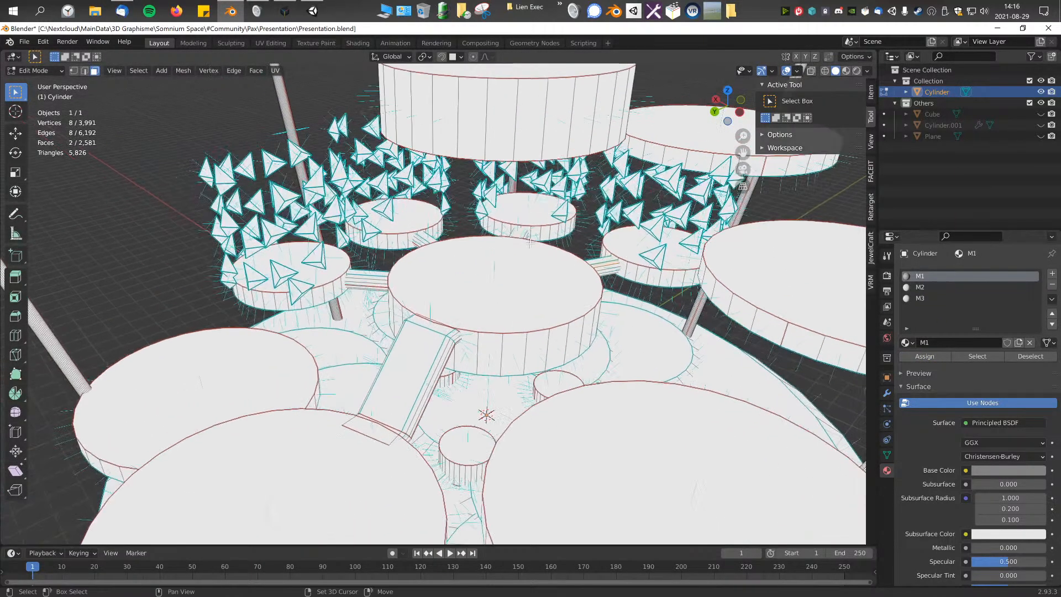
key(ctrl+KP_Add)
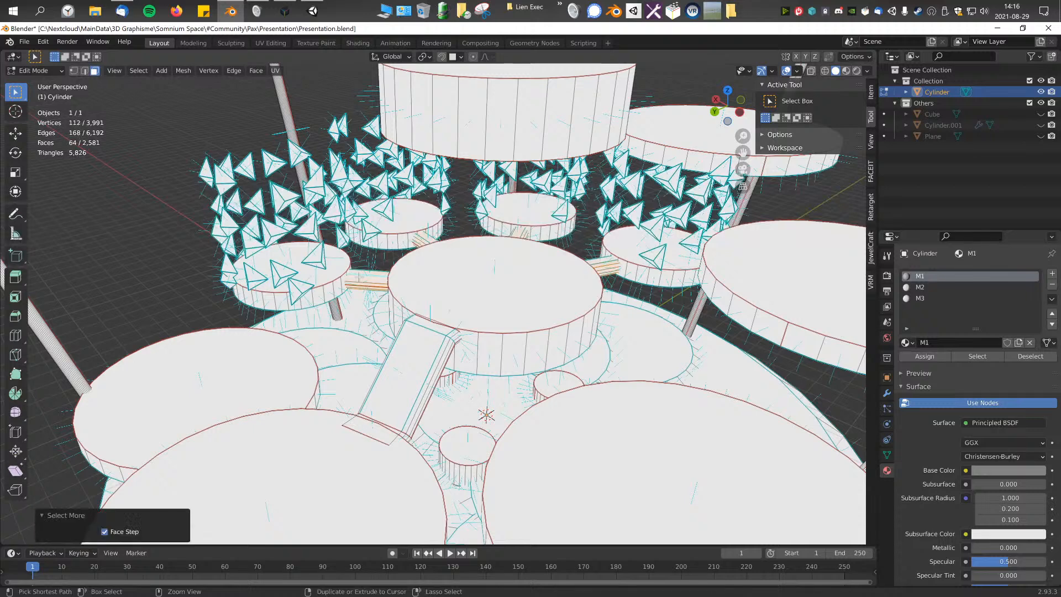
click(922, 299)
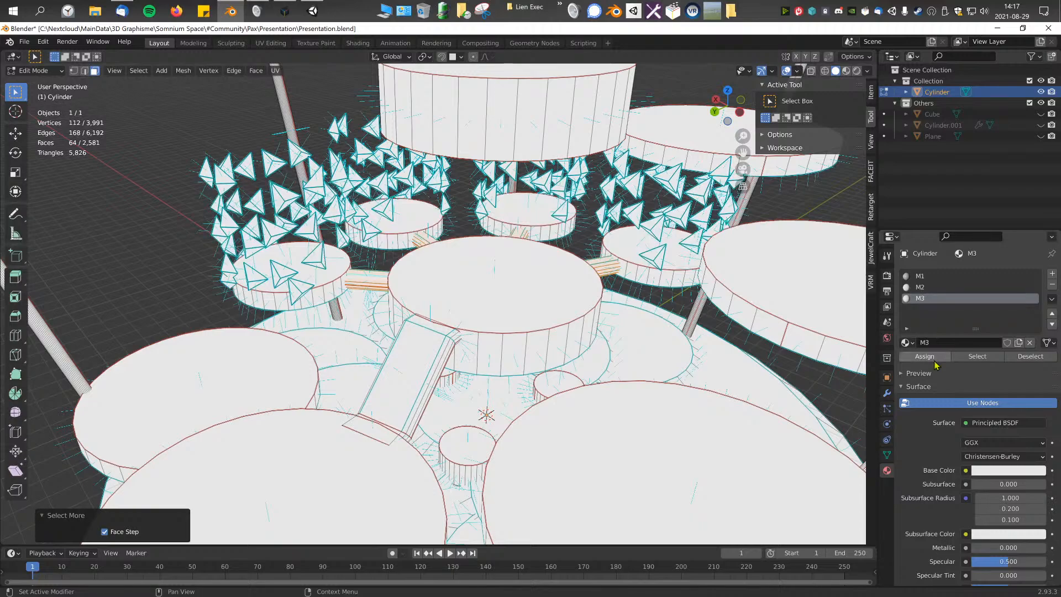
Step: Select all faces assigned to material M1 and inspect them across the whole structure
middle_drag(475, 298, 572, 302)
scroll(579, 291, down, 4)
click(919, 276)
click(977, 356)
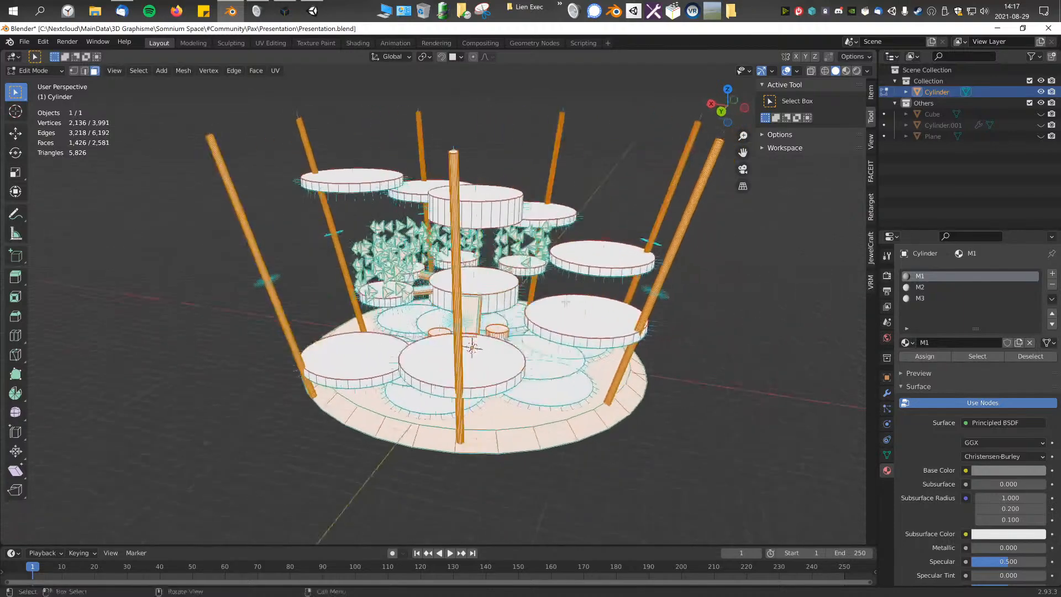
scroll(571, 301, up, 2)
scroll(745, 302, down, 1)
middle_drag(744, 302, 729, 301)
Step: Add a fourth material slot with a new material named M4
click(1051, 274)
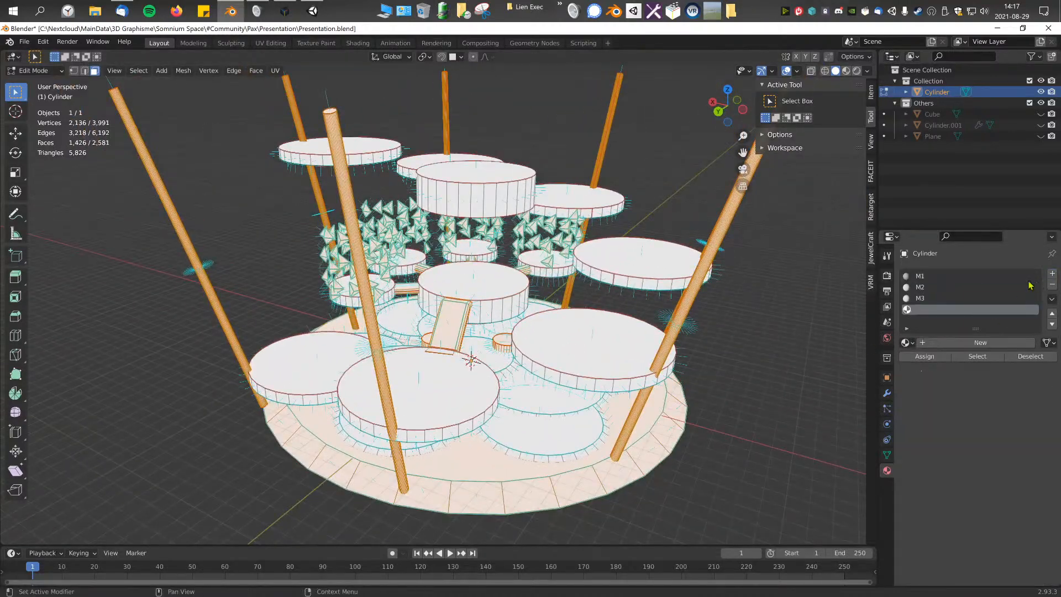
click(962, 343)
text(M)
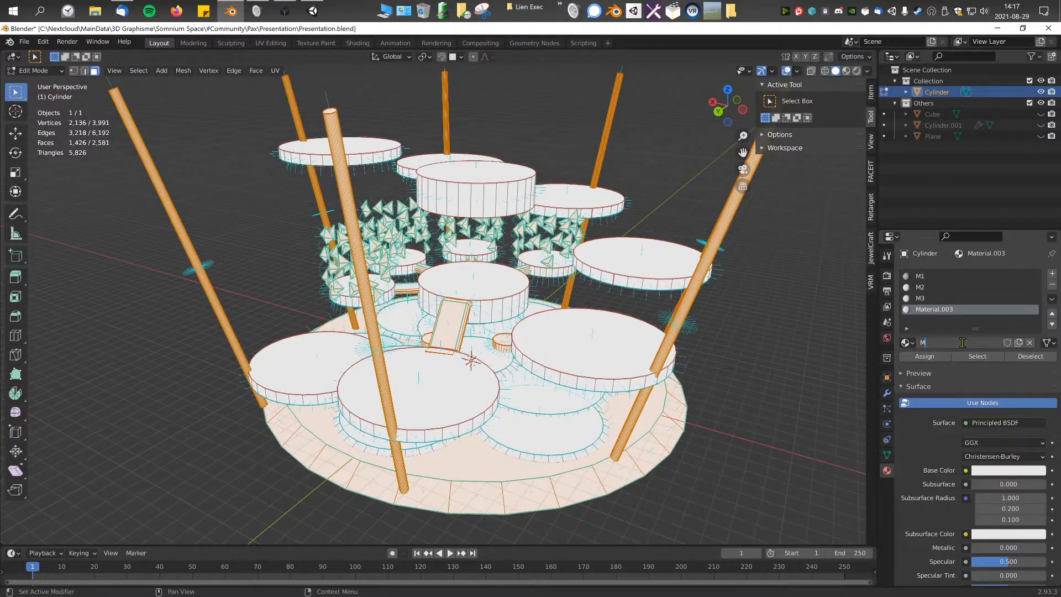
text(4)
key(Return)
Step: Select one face on each of the seven slanted support poles and grow the selection twice to cover the poles
middle_drag(802, 331, 685, 348)
click(655, 232)
shift+click(732, 232)
shift+click(633, 148)
shift+click(478, 116)
shift+click(317, 102)
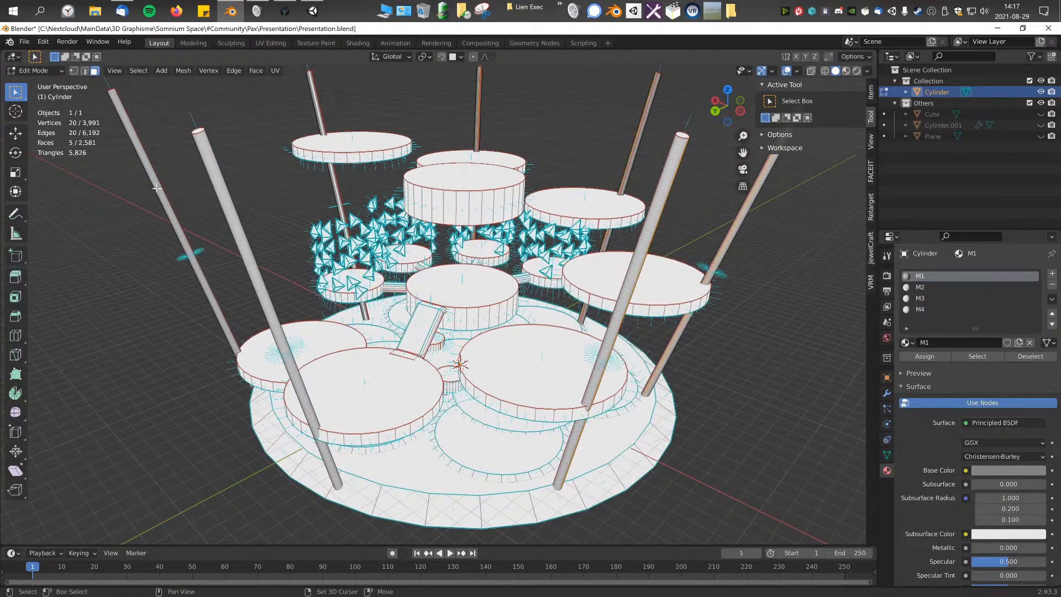
shift+click(184, 237)
shift+click(236, 239)
key(ctrl+KP_Add)
key(ctrl+KP_Add)
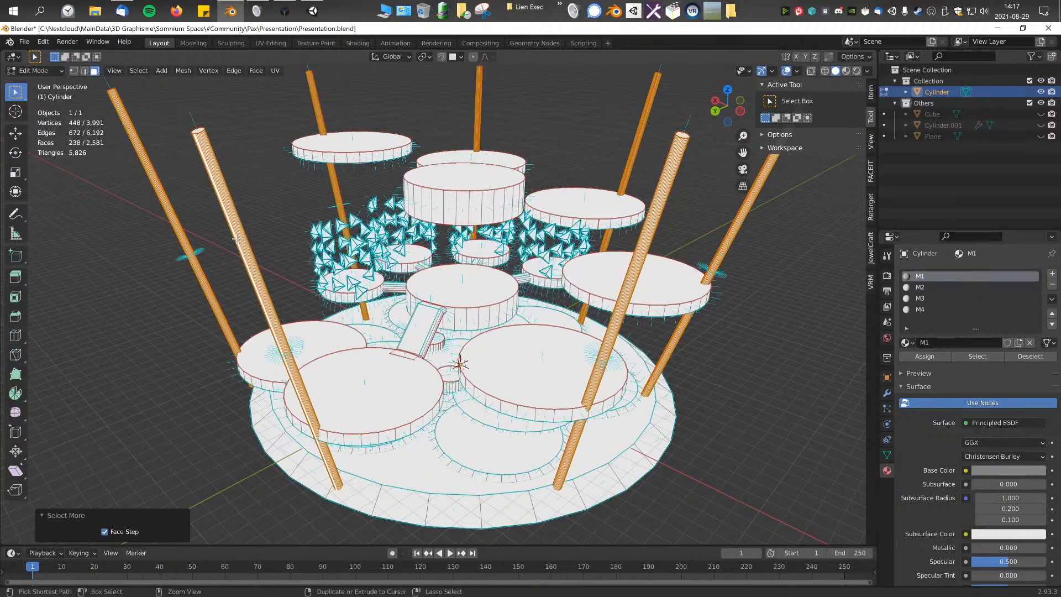
scroll(398, 274, down, 3)
mouse_move(423, 280)
middle_down()
mouse_move(443, 285)
mouse_move(422, 283)
middle_up()
scroll(435, 284, up, 2)
mouse_move(500, 298)
shift+middle_down()
mouse_move(470, 294)
mouse_move(486, 293)
shift+middle_up()
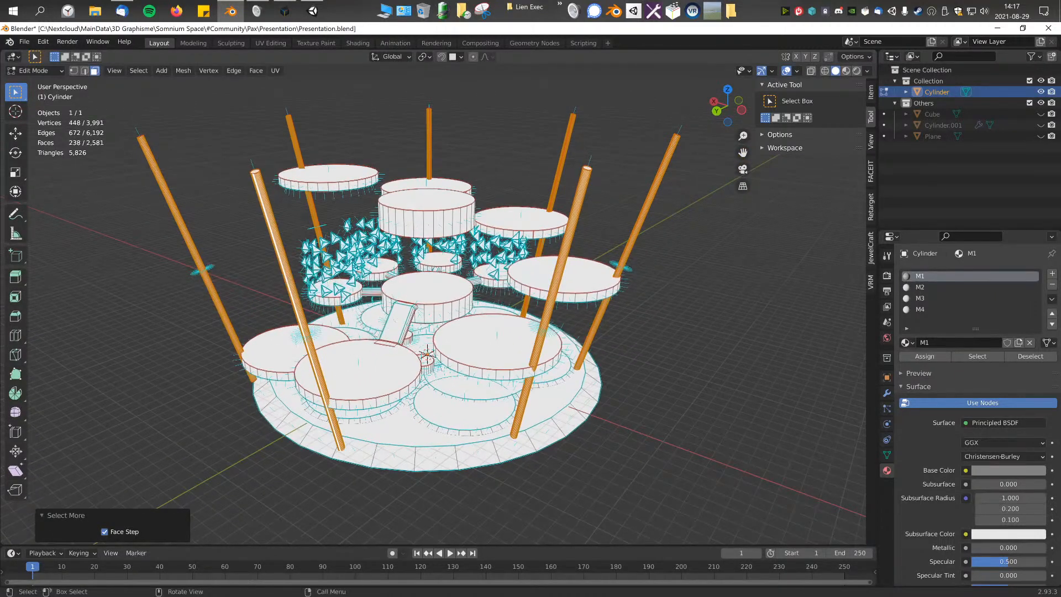
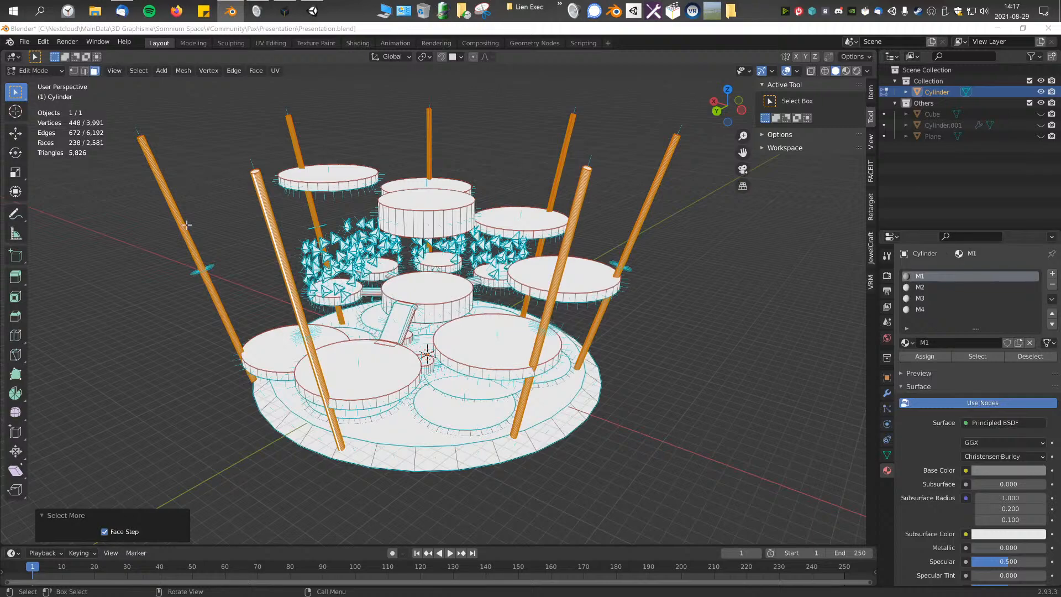
Step: Assign the selected slanted support poles to material M4
middle_drag(187, 224, 165, 227)
click(942, 309)
click(927, 357)
Step: Select the ramp in front of the central platform, grow the selection to its sides, and assign it to M3
mouse_move(433, 318)
middle_down()
mouse_move(445, 349)
mouse_move(481, 326)
mouse_move(448, 315)
mouse_move(483, 310)
mouse_move(422, 309)
middle_up()
scroll(476, 326, down, 1)
scroll(470, 324, up, 3)
scroll(454, 310, up, 2)
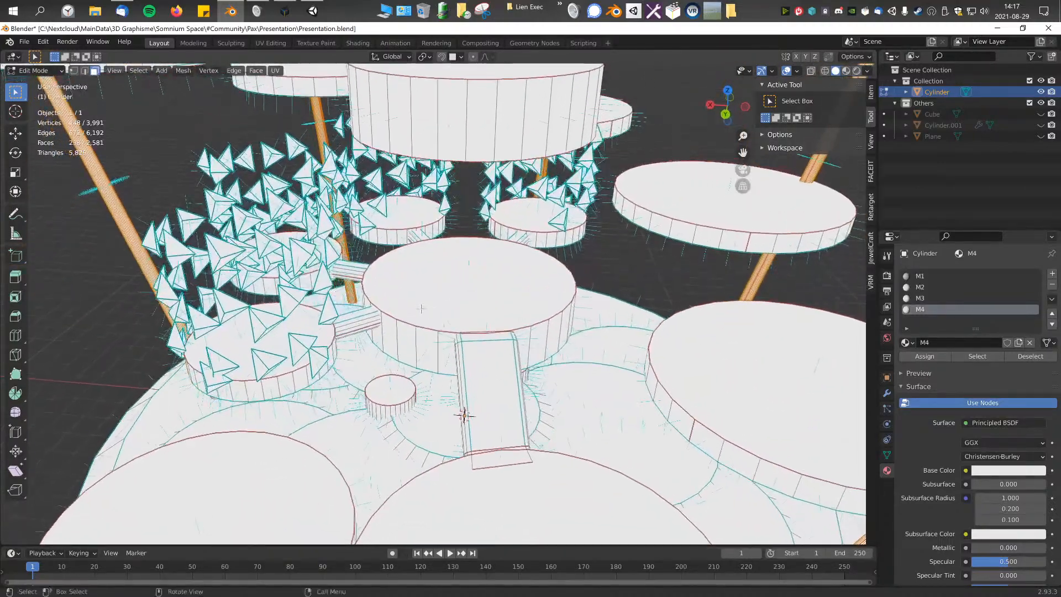
click(481, 368)
key(ctrl+KP_Add)
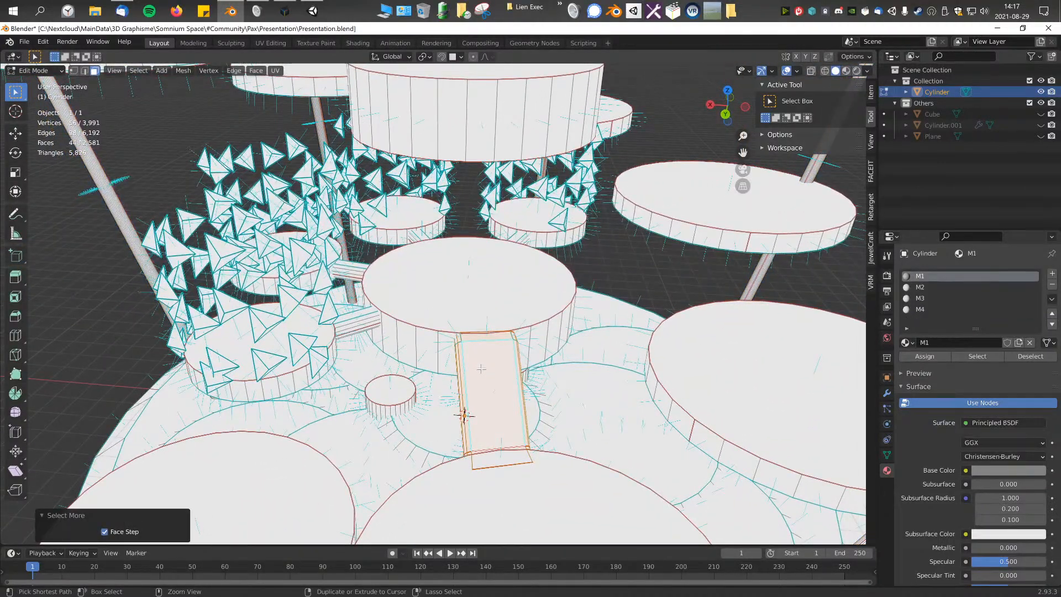
click(933, 299)
click(938, 358)
scroll(442, 304, down, 4)
scroll(442, 304, up, 2)
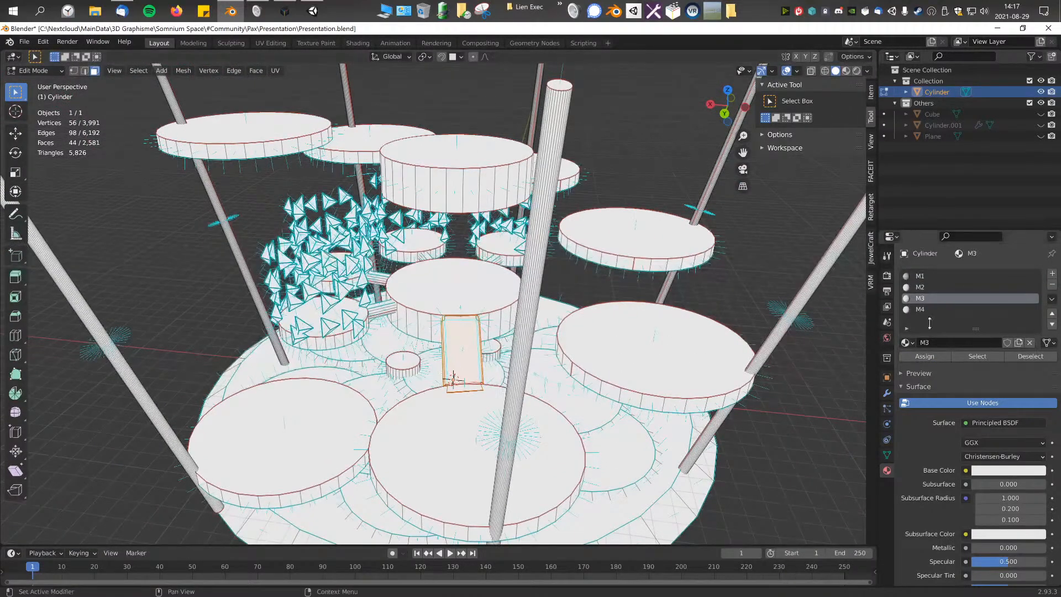
Step: Select all faces assigned to M1 and inspect which parts of the structure they cover
click(920, 276)
click(977, 357)
click(1007, 357)
click(979, 357)
scroll(542, 382, down, 5)
middle_drag(541, 386, 553, 367)
scroll(534, 373, up, 3)
middle_drag(486, 320, 506, 287)
scroll(544, 308, up, 2)
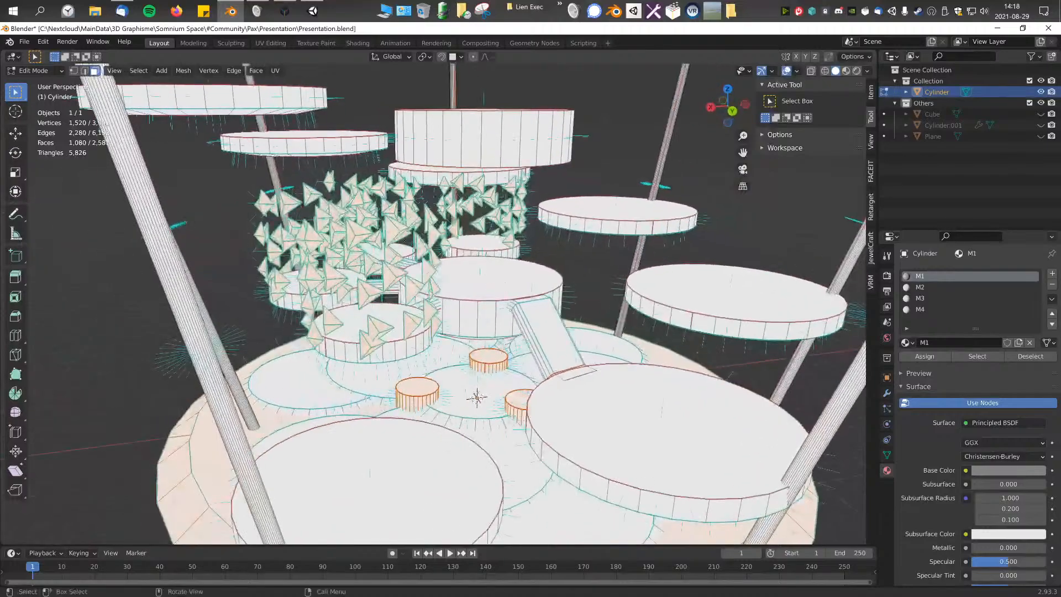
middle_drag(544, 373, 479, 369)
scroll(511, 366, down, 3)
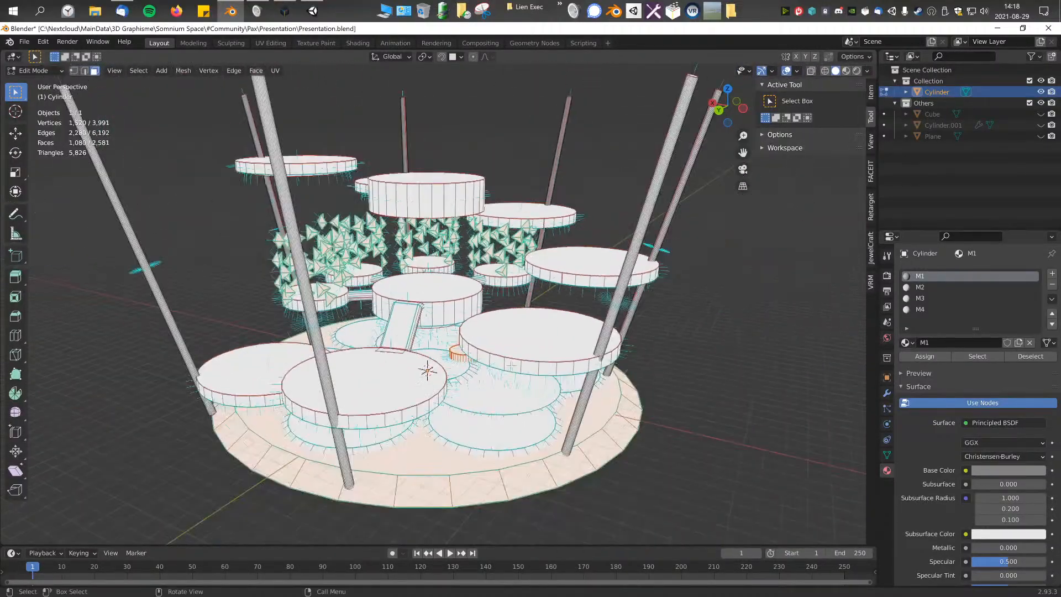
Step: Add a fifth material slot with a new material named M5
click(1053, 274)
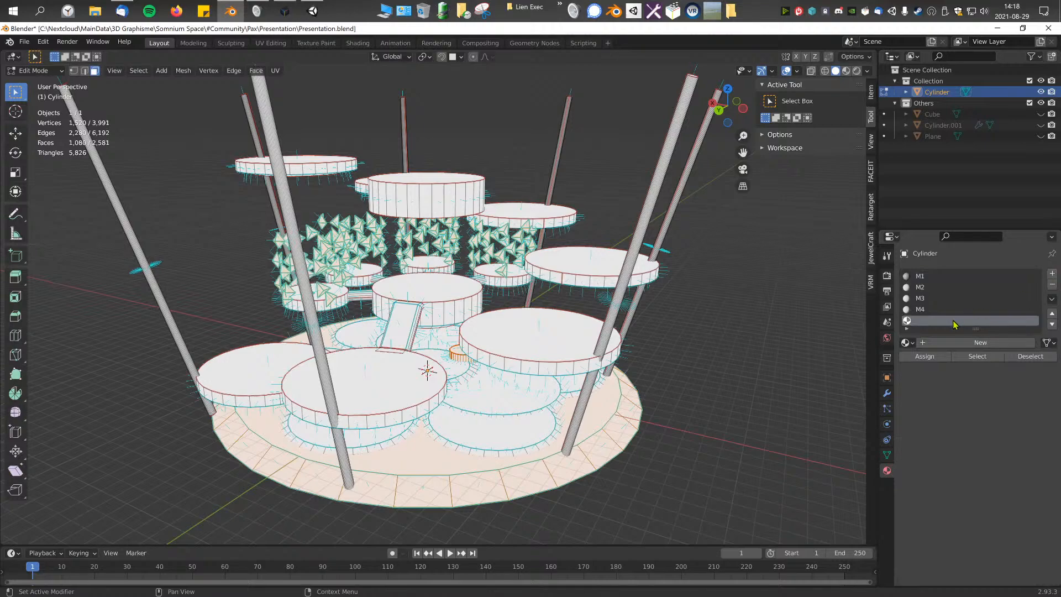
click(962, 342)
click(962, 340)
text(M5)
key(Return)
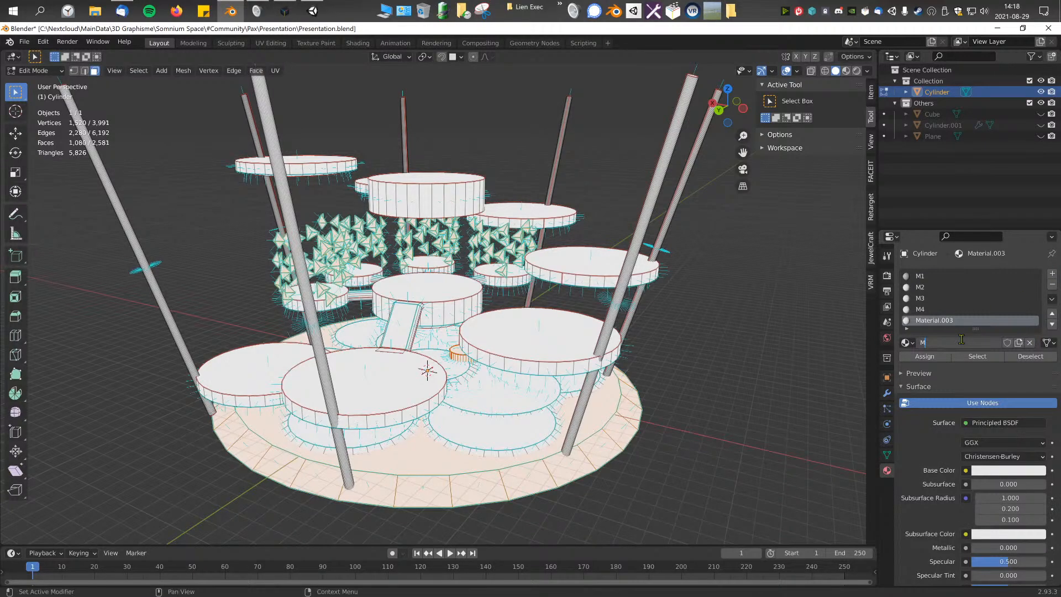
Step: Select the three short cylinders and the outer base floor, grow the selection, and assign it to M5
scroll(608, 350, up, 3)
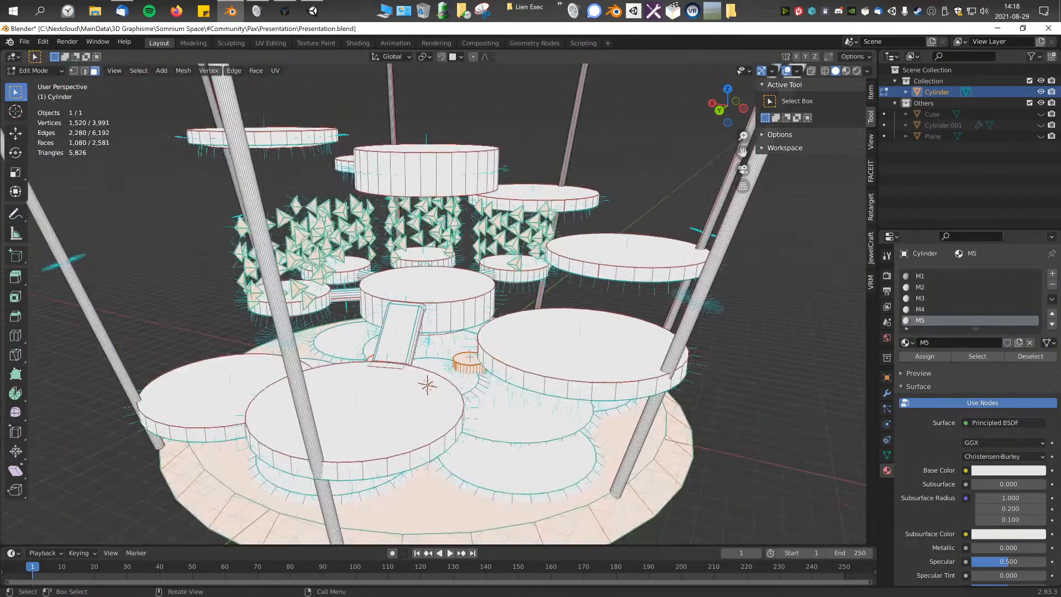
click(470, 357)
middle_drag(470, 357, 536, 359)
scroll(507, 356, down, 1)
scroll(512, 359, up, 5)
scroll(536, 359, down, 3)
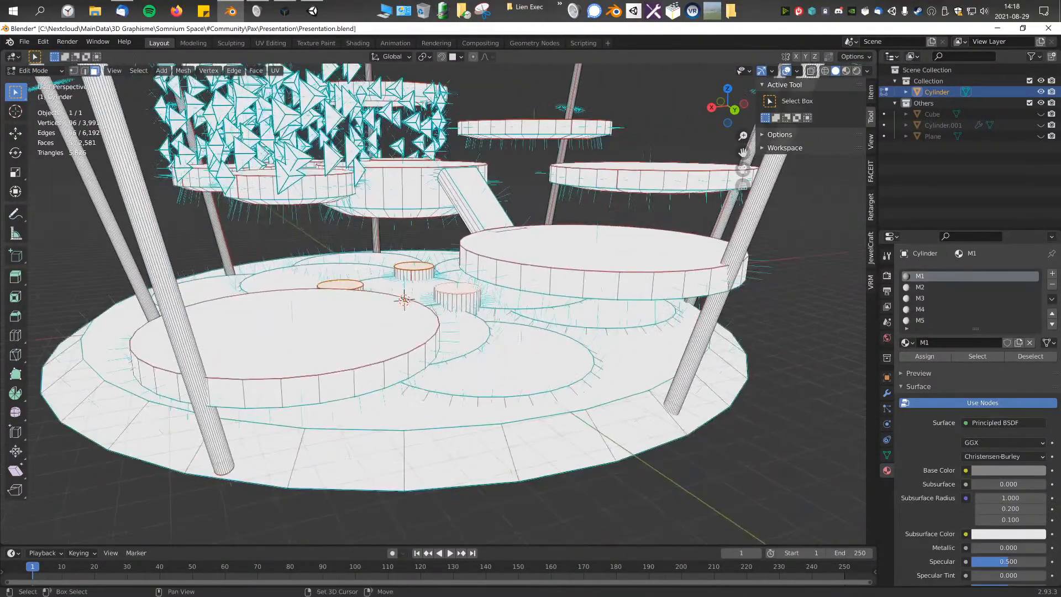
key(ctrl+KP_Add)
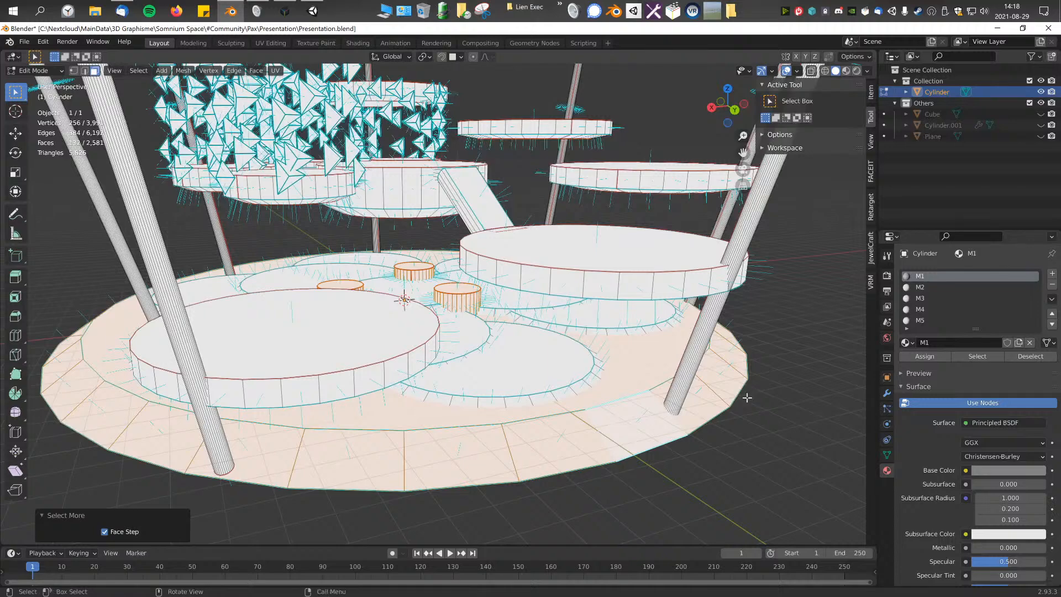
click(920, 321)
click(977, 356)
click(939, 359)
scroll(743, 333, down, 2)
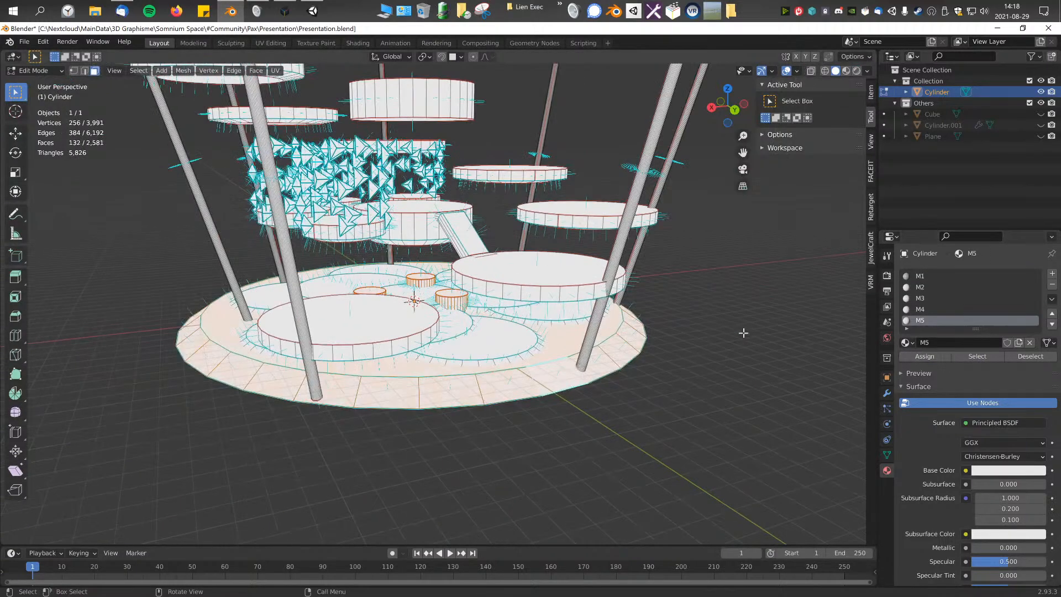
Step: Clear the selection and select the faces of M1 and of M2 to check their assignments
click(743, 333)
middle_drag(756, 340, 744, 362)
click(933, 277)
click(968, 357)
shift+middle_drag(566, 269, 574, 320)
middle_drag(575, 319, 530, 318)
scroll(538, 258, up, 1)
shift+middle_drag(538, 258, 568, 280)
middle_drag(568, 280, 588, 280)
click(924, 291)
click(973, 357)
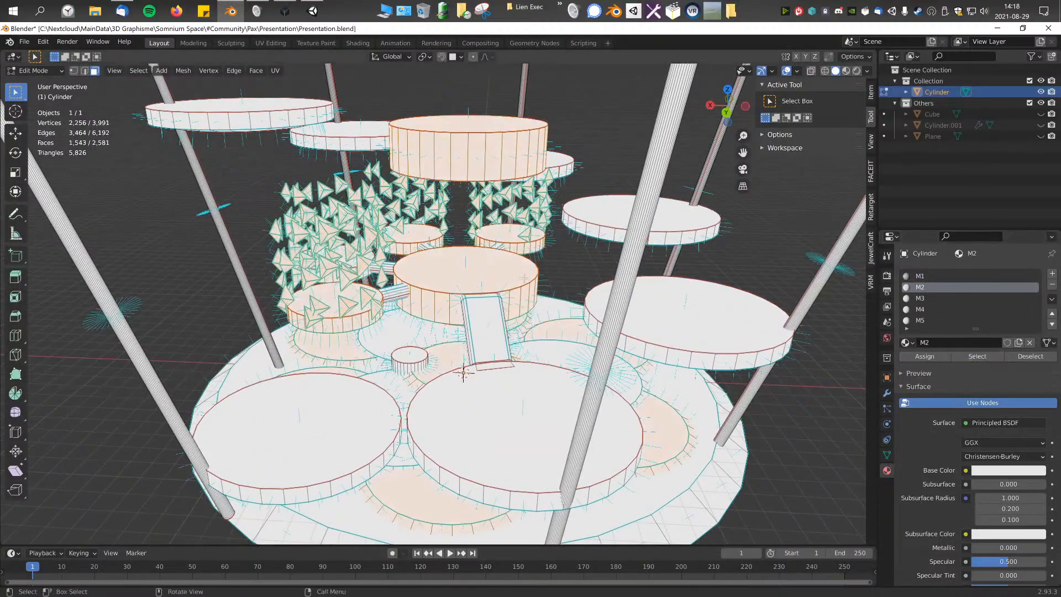
Step: Select the faces of M3 and, after clearing them, those of M4 to check their assignments
key(alt+a)
click(921, 298)
click(977, 356)
key(a)
key(alt+a)
click(920, 309)
click(977, 356)
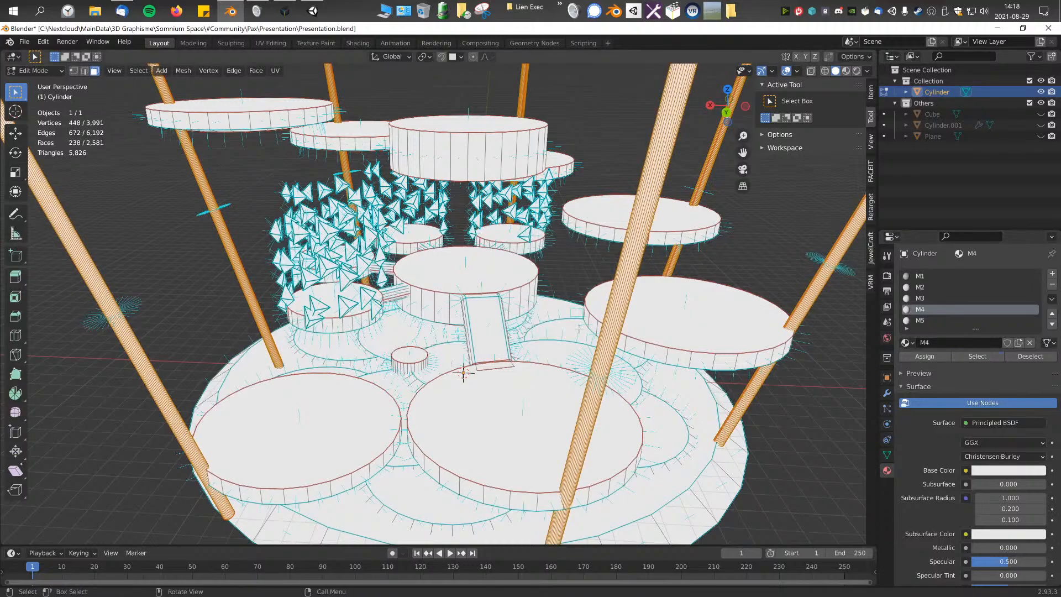
Step: Try adding the ramp and the bridges to the pole selection, growing it to cover their sides
scroll(579, 328, up, 4)
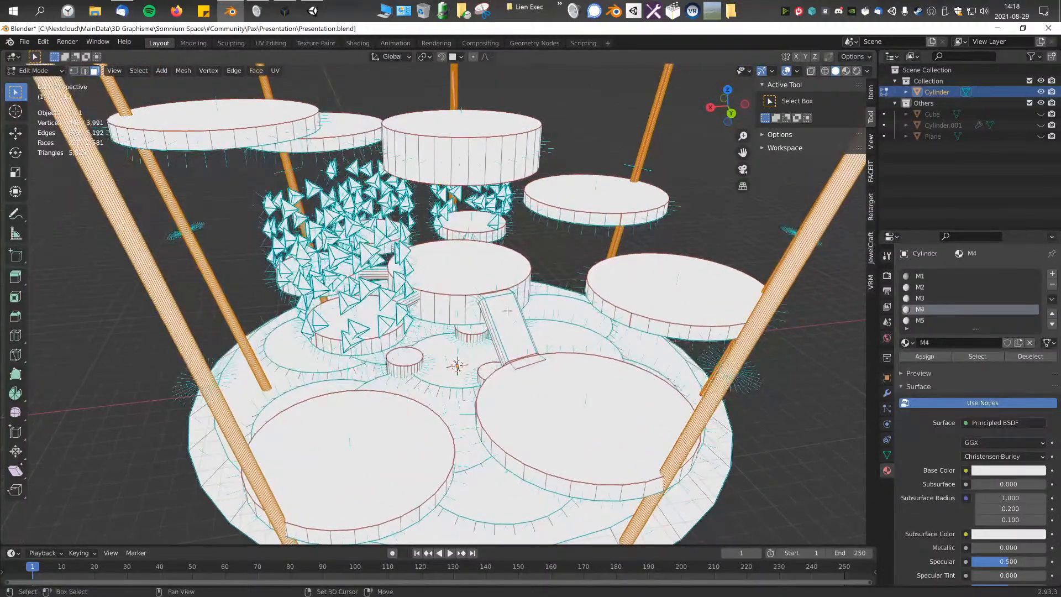
shift+click(527, 335)
scroll(527, 335, up, 1)
shift+click(355, 299)
shift+middle_drag(355, 299, 351, 333)
shift+click(364, 237)
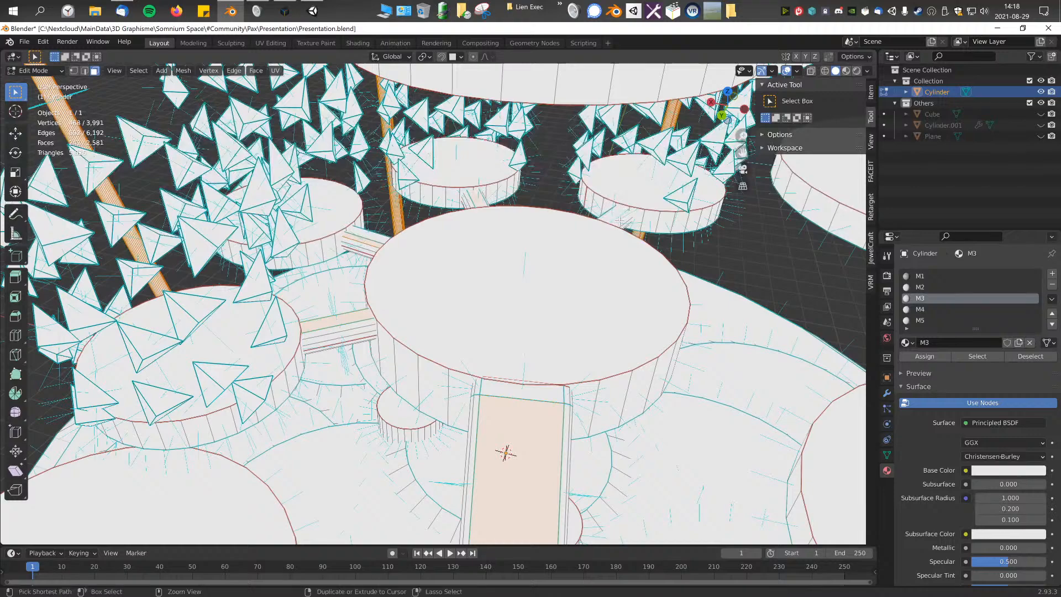
key(ctrl+KP_Add)
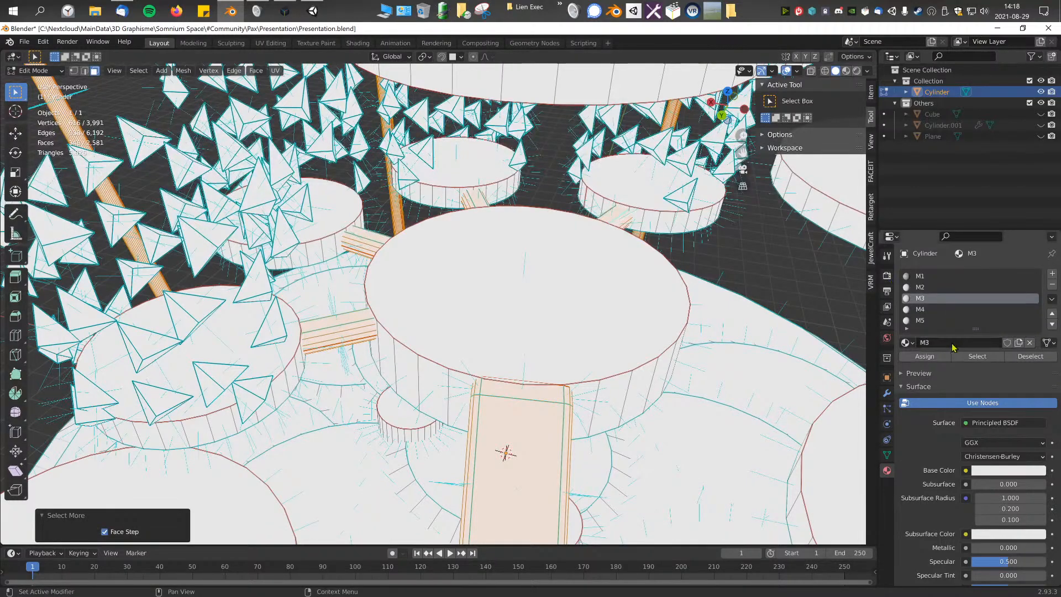
Step: Clear the selection, check the M4 assignment, and select all M3 faces to inspect them across the structure
key(a)
scroll(617, 325, down, 3)
key(alt+a)
click(928, 309)
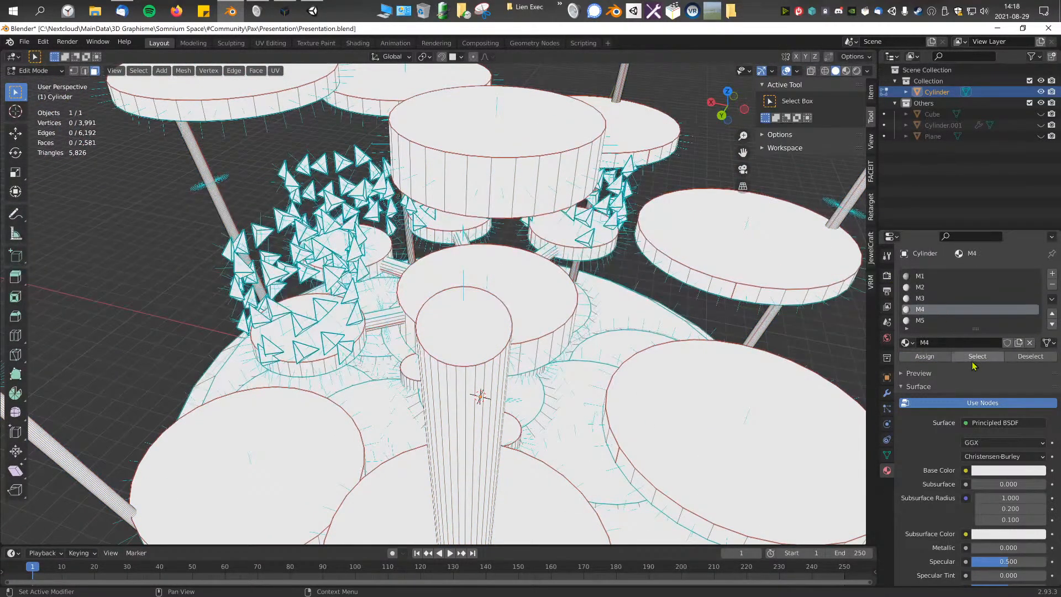
scroll(876, 303, down, 8)
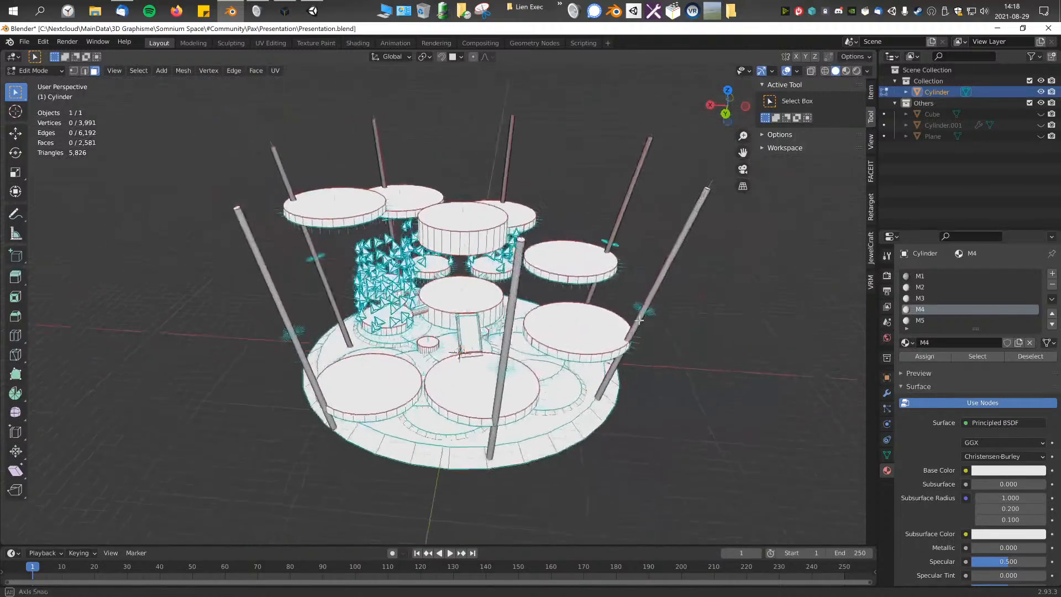
mouse_move(588, 331)
middle_down()
mouse_move(585, 260)
mouse_move(588, 332)
mouse_move(672, 350)
mouse_move(578, 343)
middle_up()
scroll(578, 343, up, 2)
click(931, 298)
click(968, 357)
scroll(677, 353, up, 3)
middle_drag(676, 353, 702, 351)
scroll(701, 352, down, 8)
scroll(665, 348, up, 5)
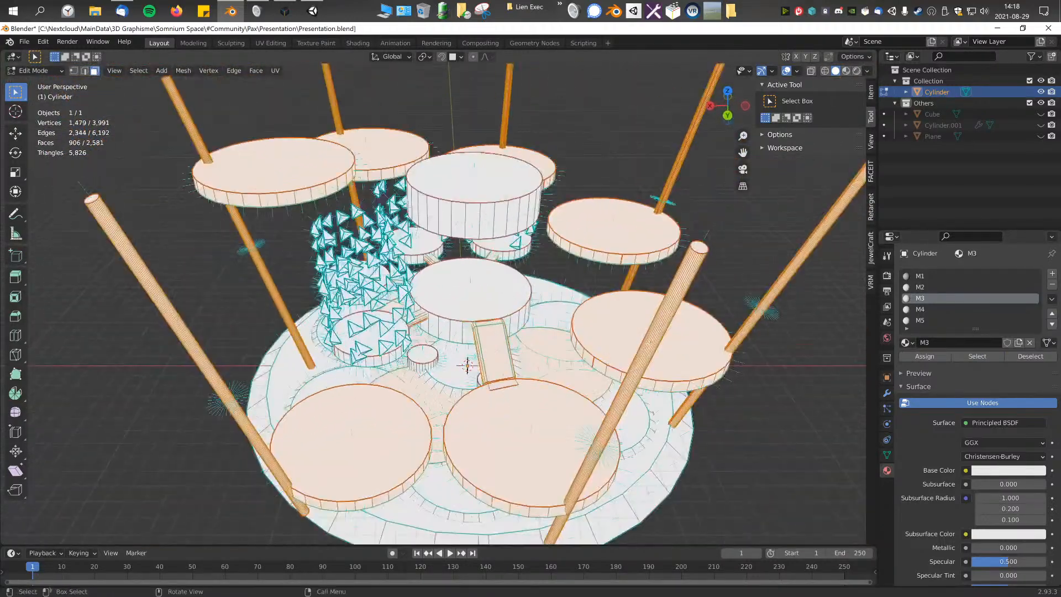
Step: Undo the recent changes to the pole and bridge selection, back to the earlier M3 face selection
mouse_move(576, 319)
middle_down()
mouse_move(594, 320)
mouse_move(584, 319)
middle_up()
key(ctrl+KP_Subtract)
key(ctrl+KP_Add)
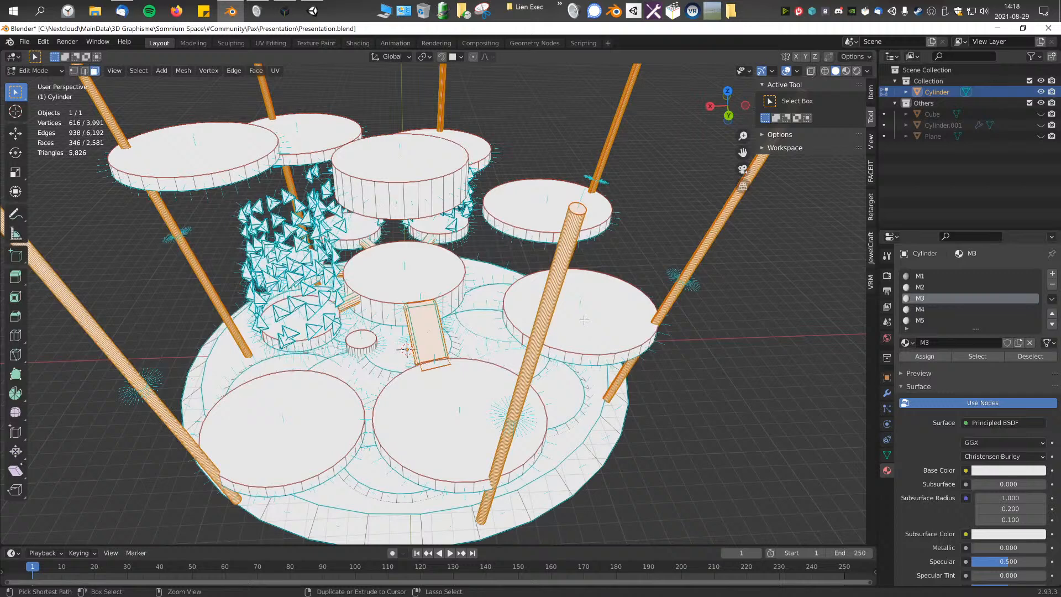
key(a)
key(a)
click(976, 358)
key(ctrl+z)
key(ctrl+z)
key(ctrl+z)
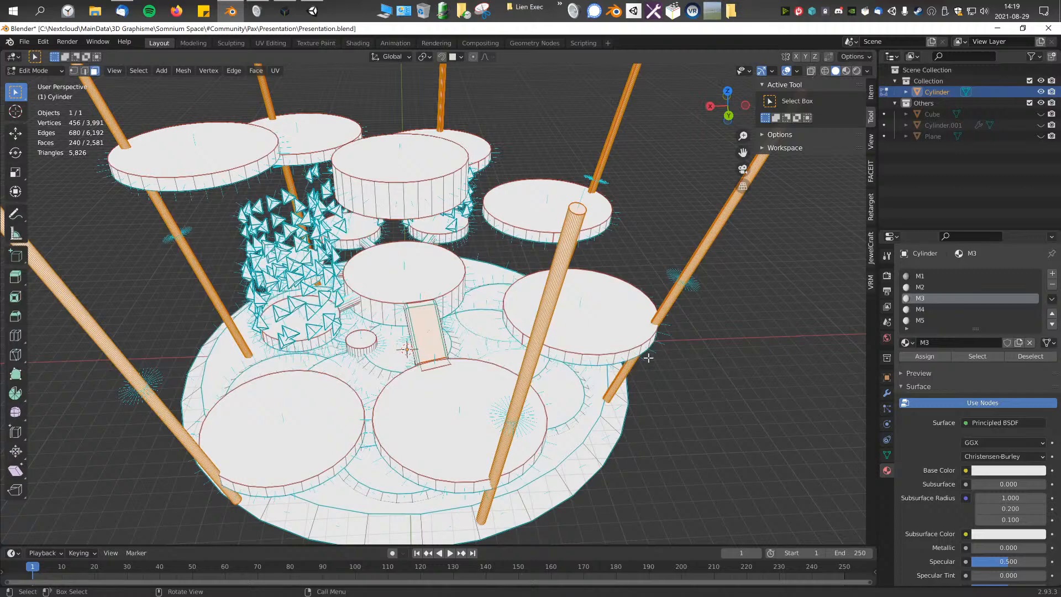
key(ctrl+z)
key(ctrl+z)
Step: Clear the selection and select all faces assigned to M4 to check the poles
middle_drag(657, 359, 648, 349)
scroll(407, 347, up, 4)
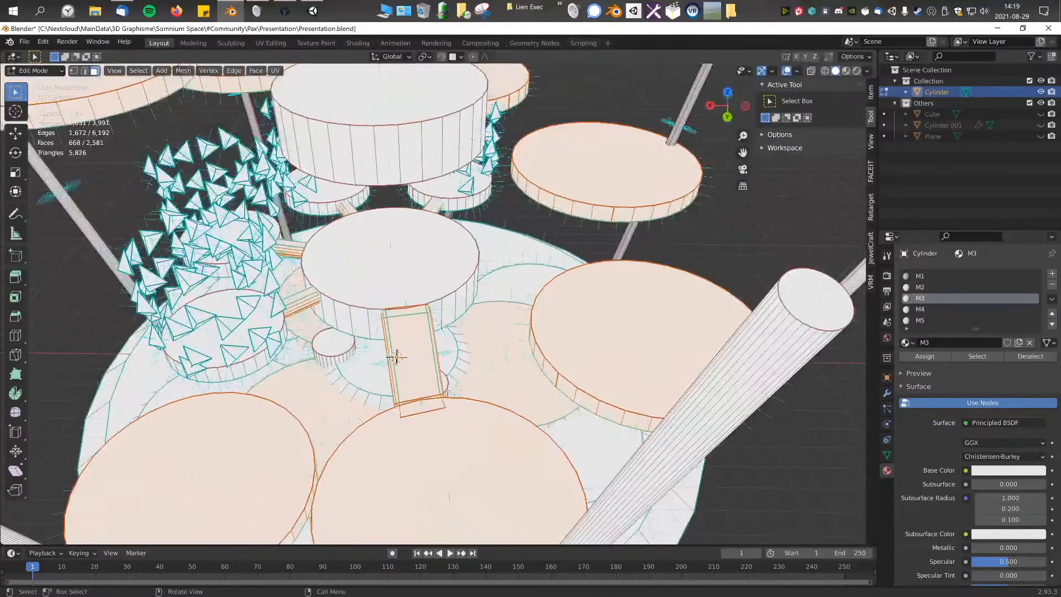
click(932, 311)
key(a)
key(a)
click(969, 359)
scroll(578, 361, down, 4)
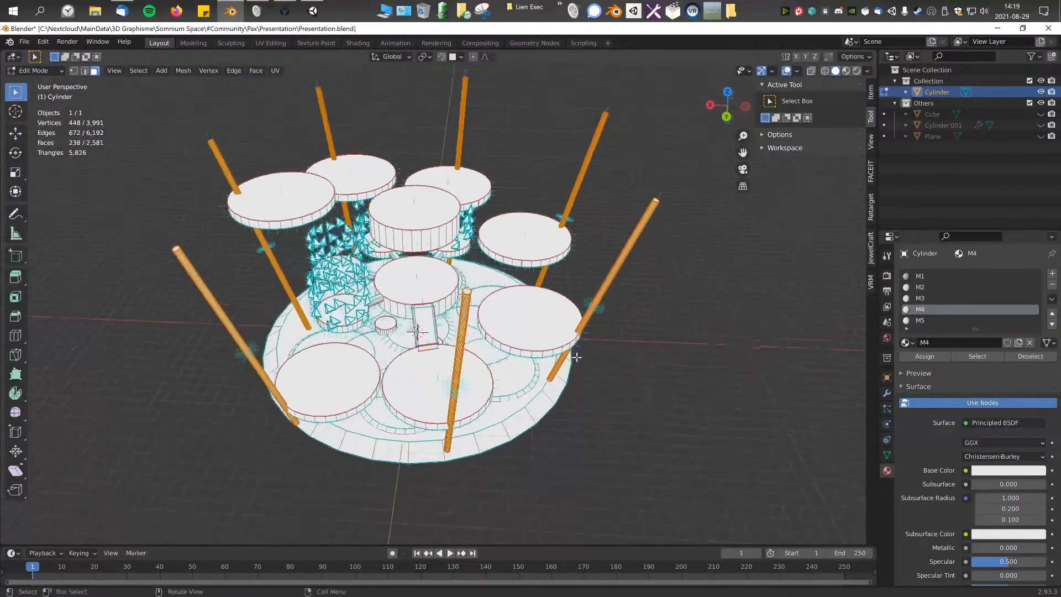
Step: Select only the ramp and bridges, grow the selection to their sides, and add all M4 faces to it
scroll(387, 376, up, 6)
click(454, 398)
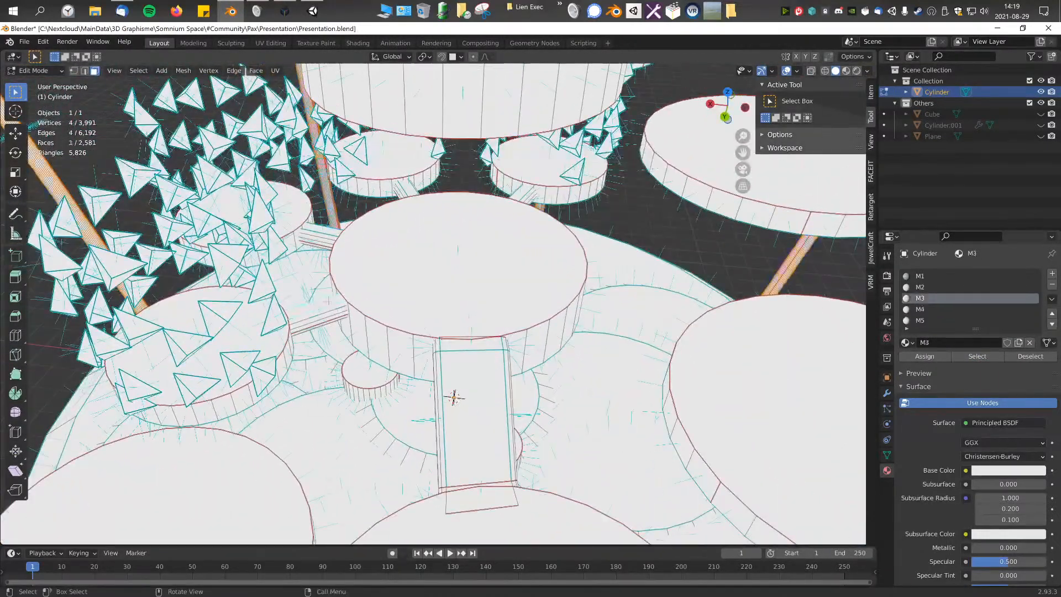
shift+click(322, 228)
shift+click(312, 305)
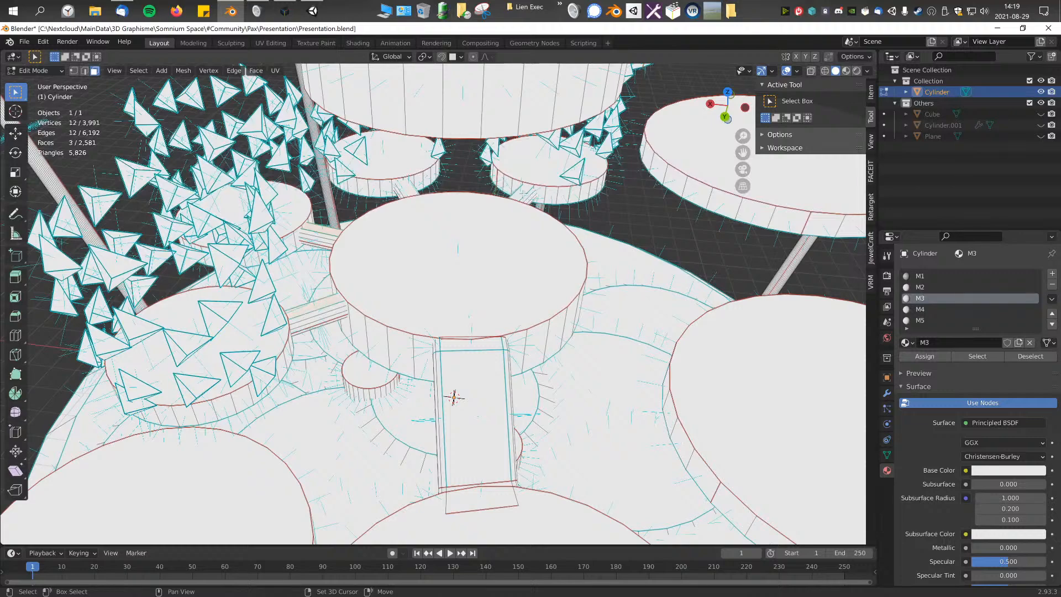
key(ctrl+KP_Add)
scroll(474, 403, down, 10)
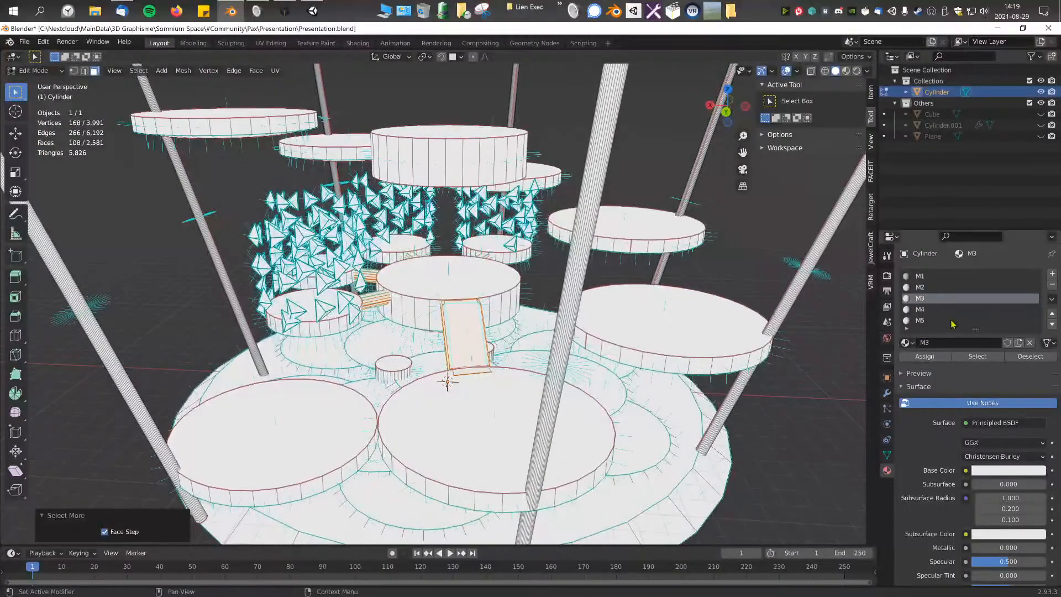
click(949, 309)
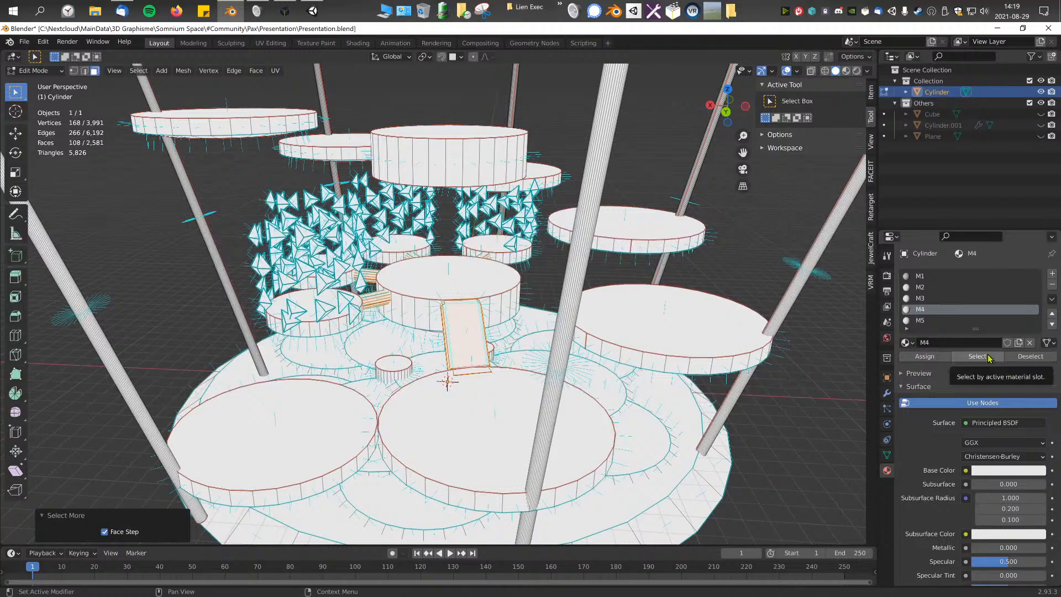
click(960, 357)
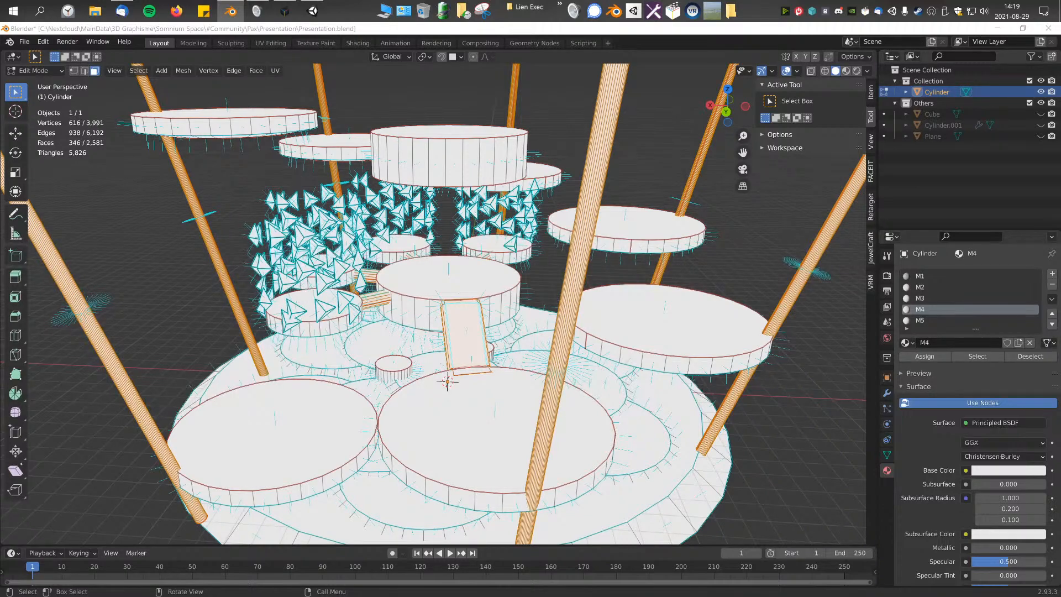
Step: Clear the face selection and save the file
middle_drag(574, 219, 255, 134)
scroll(551, 220, down, 3)
key(alt+a)
key(ctrl+s)
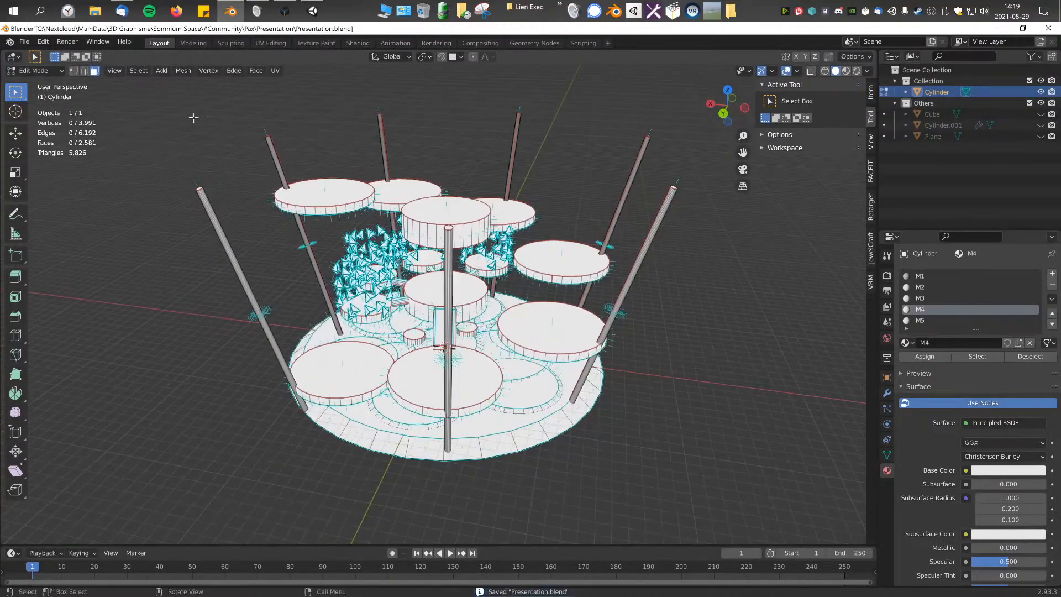
Step: Switch the structure to Object Mode and save the file again
click(34, 70)
click(31, 83)
scroll(463, 324, up, 2)
scroll(463, 323, down, 2)
key(Tab)
key(Tab)
key(ctrl+s)
Step: Start an FBX export using a saved operator preset limited to selected mesh objects, and show its geometry settings
click(24, 41)
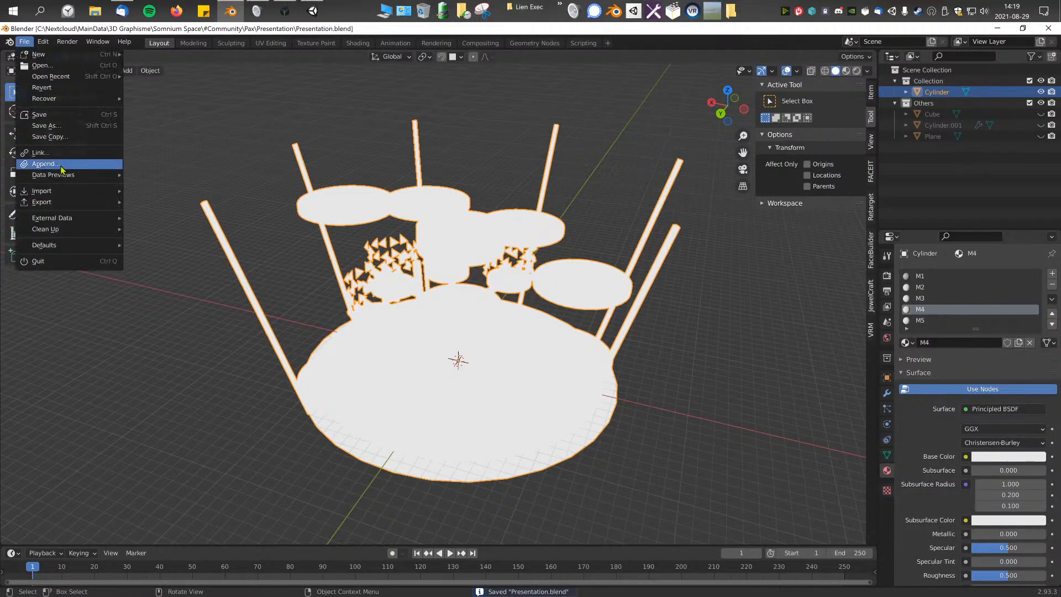
mouse_move(61, 202)
click(195, 293)
click(744, 104)
click(757, 142)
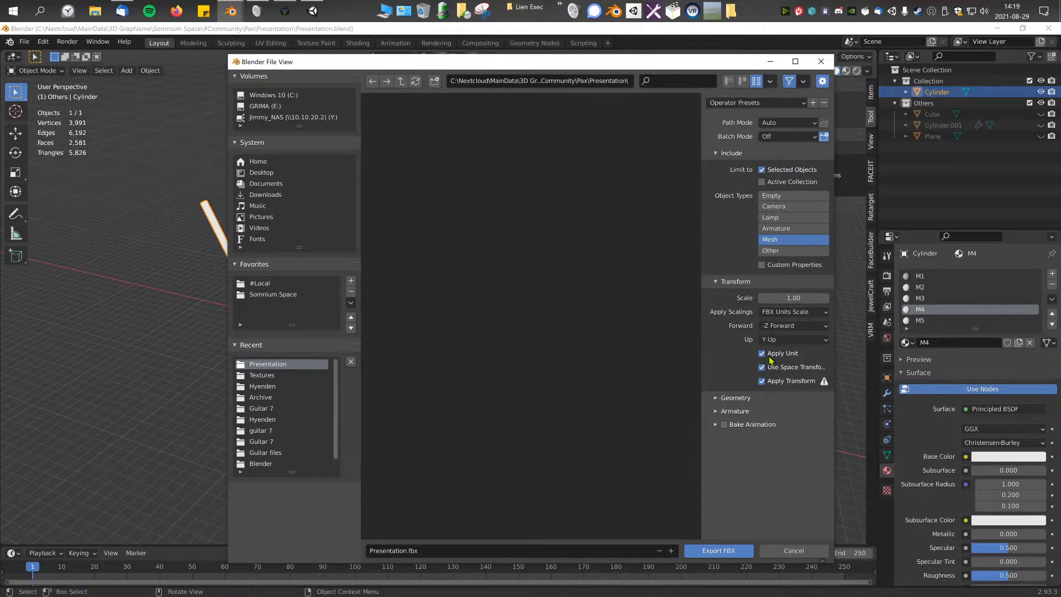
click(735, 397)
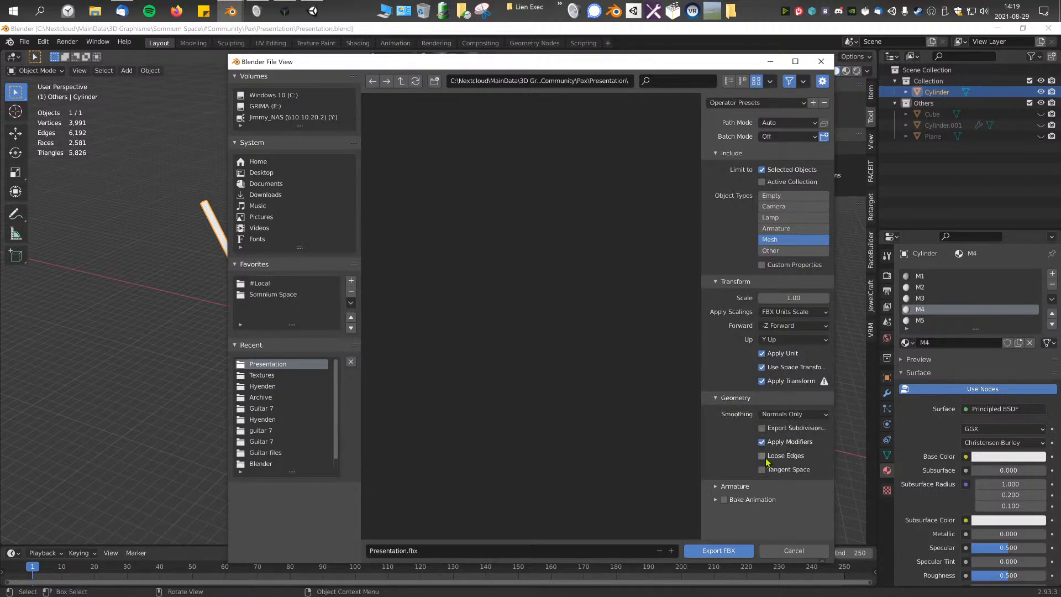
Step: Browse to the #Denevraut folder inside #Local as the export destination
click(253, 282)
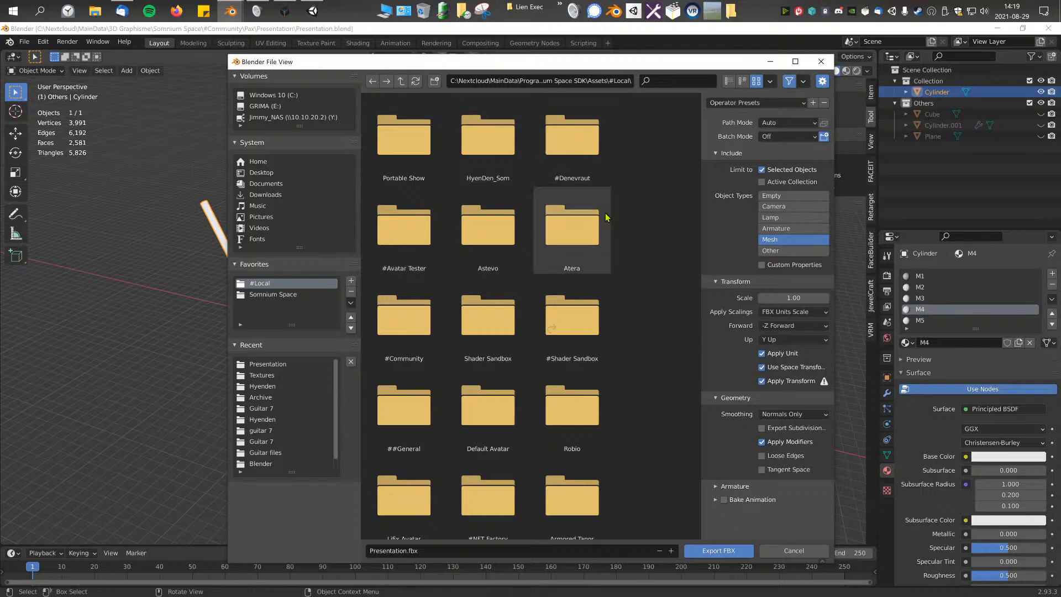
click(565, 157)
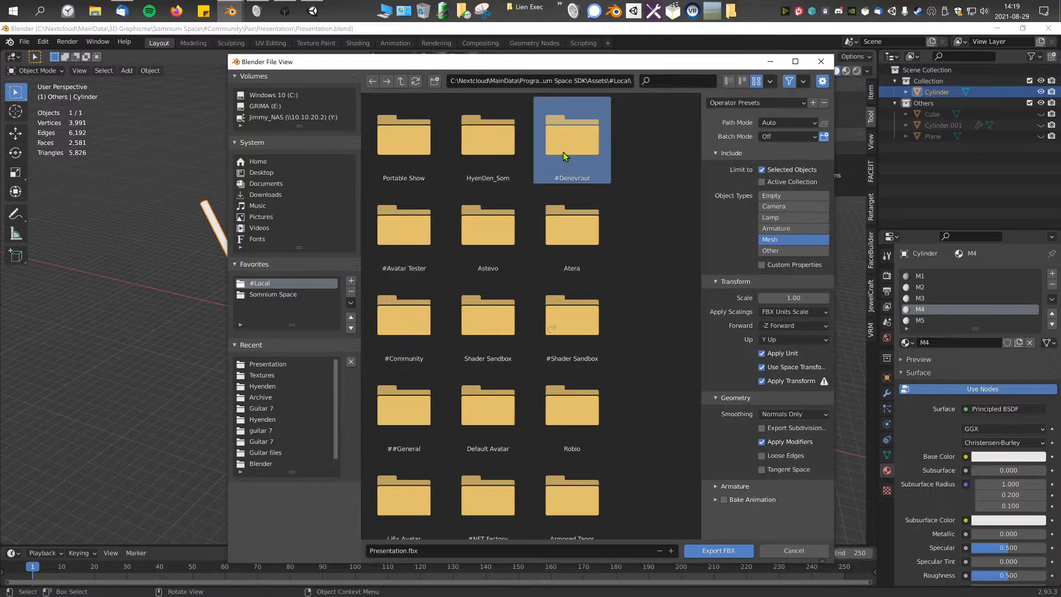
double_click(564, 156)
right_click(491, 258)
right_click(491, 257)
right_click(546, 241)
right_click(475, 255)
right_click(474, 254)
right_click(569, 253)
right_click(496, 333)
right_click(495, 333)
Step: Create a folder named Black Box inside #Denevraut and open it as the export destination
click(434, 81)
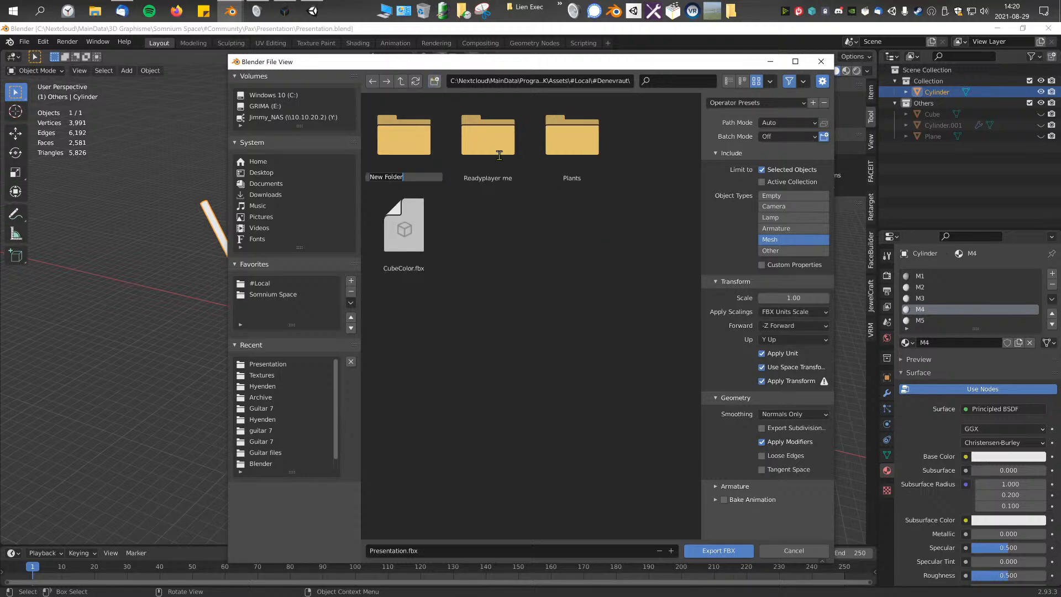
text(P)
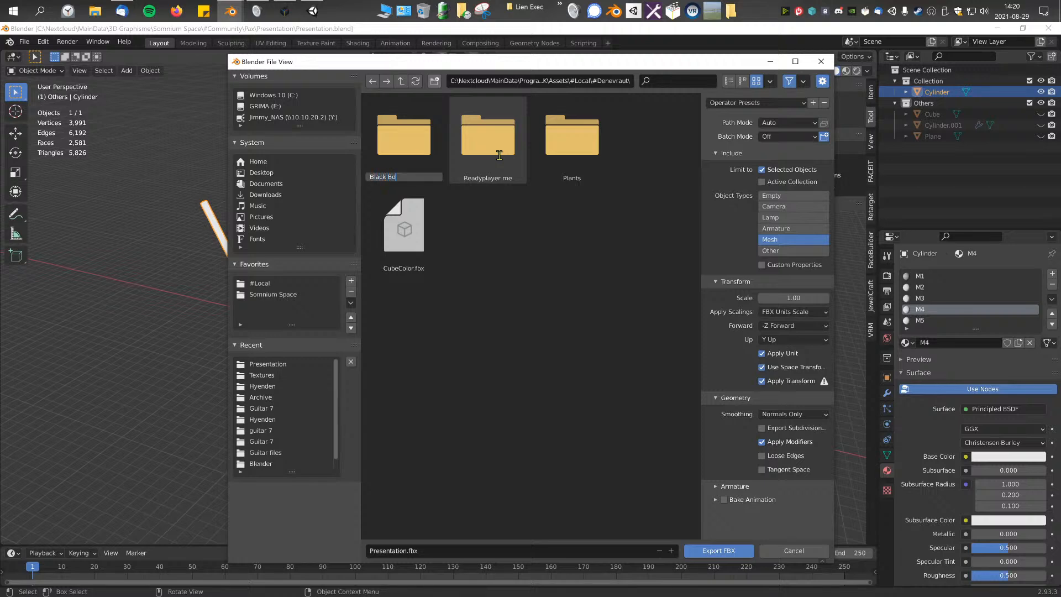
key(Return)
double_click(414, 147)
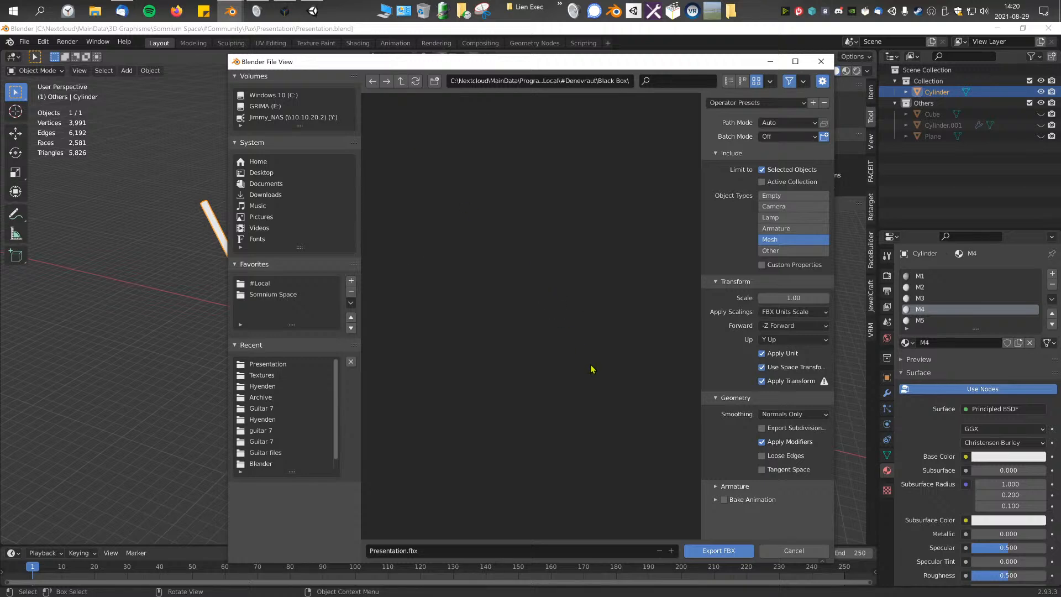
Step: Export the structure as Black Box.fbx into the new folder, and save the Blender file
click(608, 556)
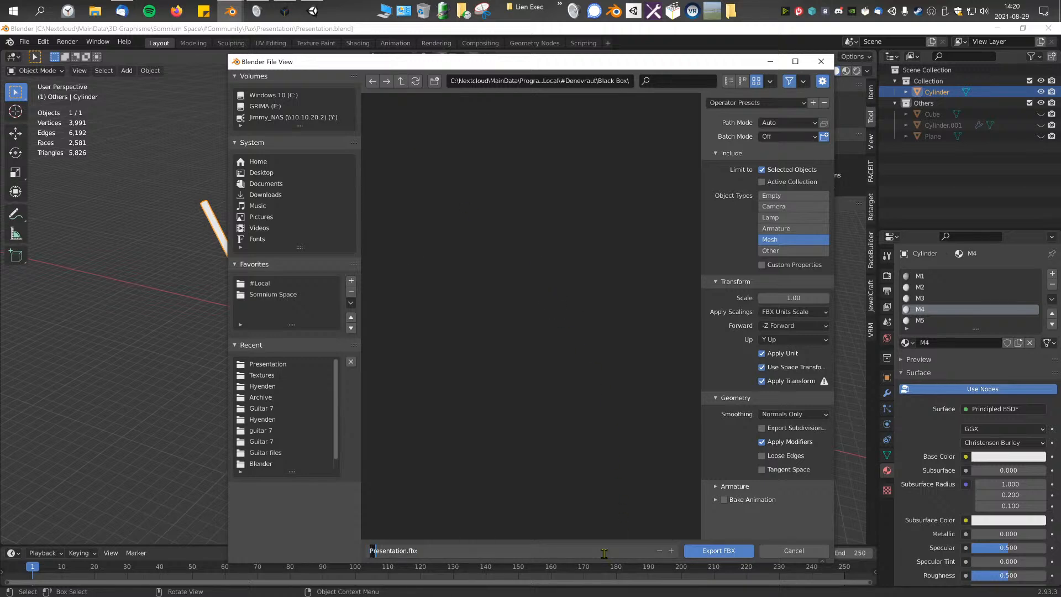
text(Black Box)
key(Return)
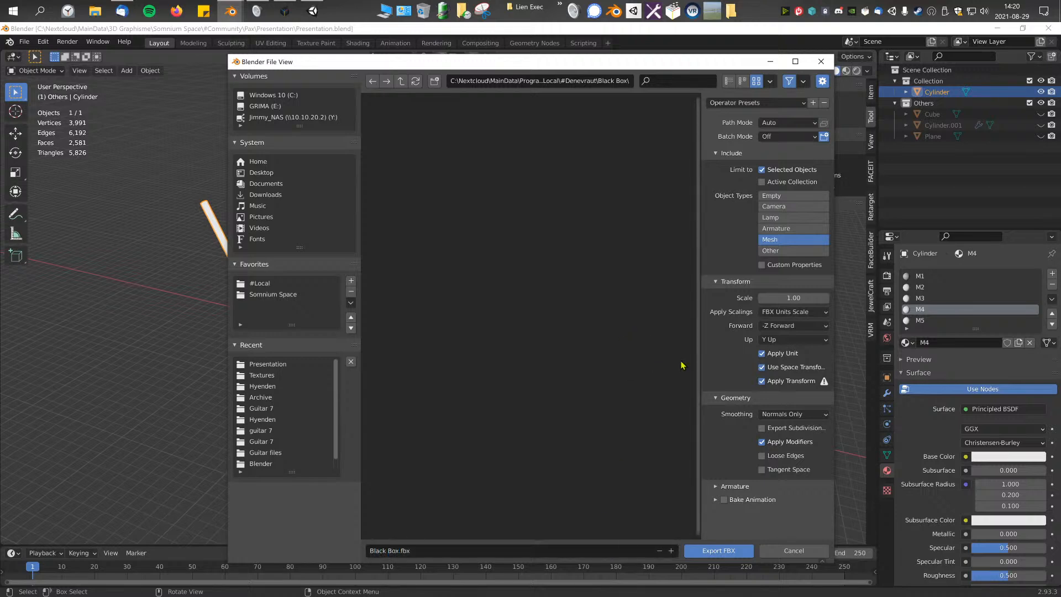
click(719, 550)
key(ctrl+s)
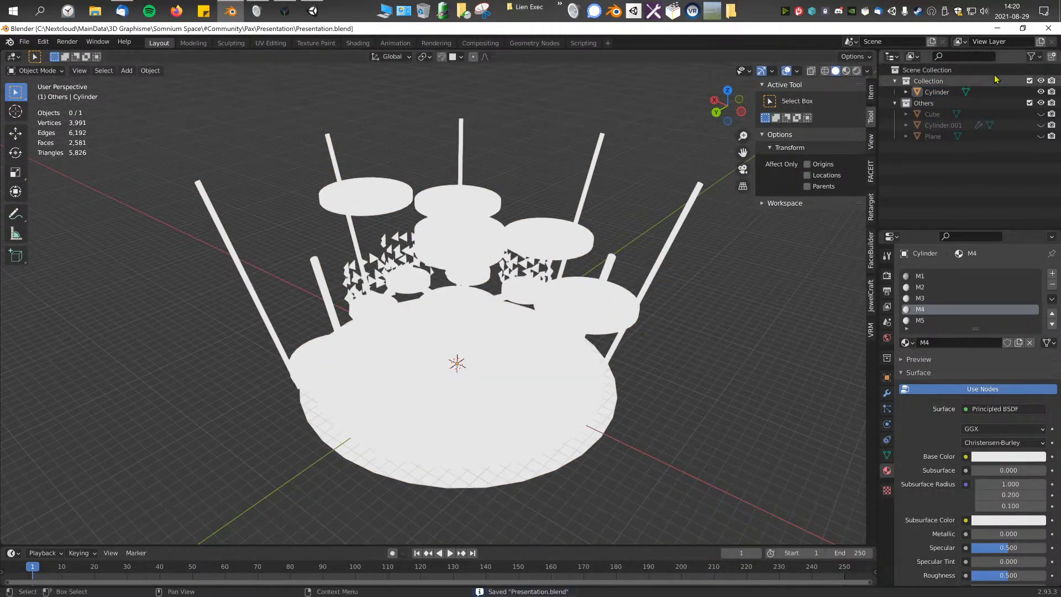
Step: Switch to the Unity project and refresh the assets from the #Local folder
click(1048, 28)
mouse_move(512, 235)
right_down()
mouse_move(479, 238)
mouse_move(503, 237)
right_up()
key(s)
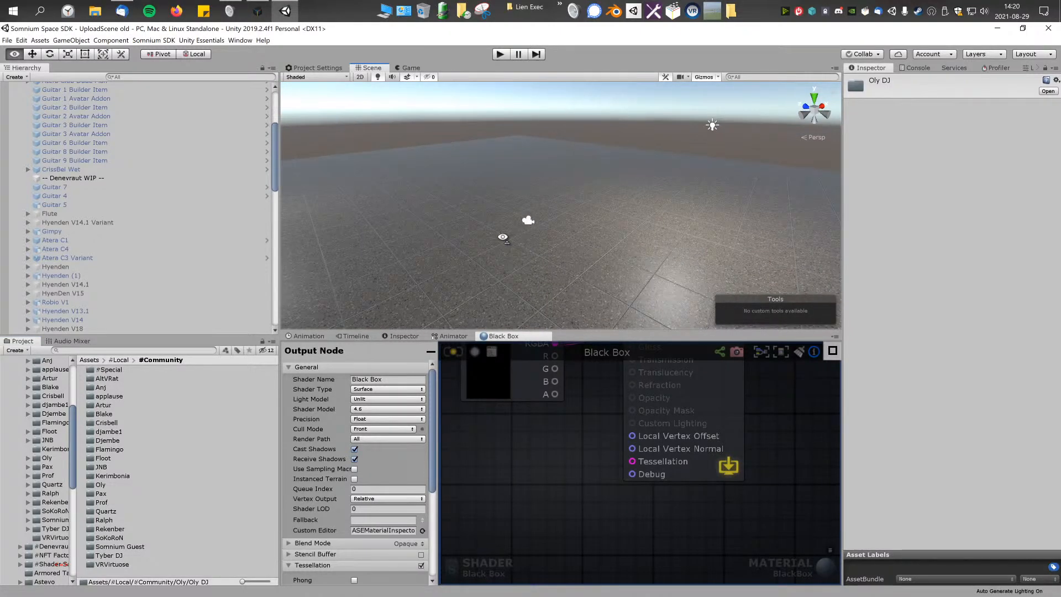
scroll(131, 234, down, 5)
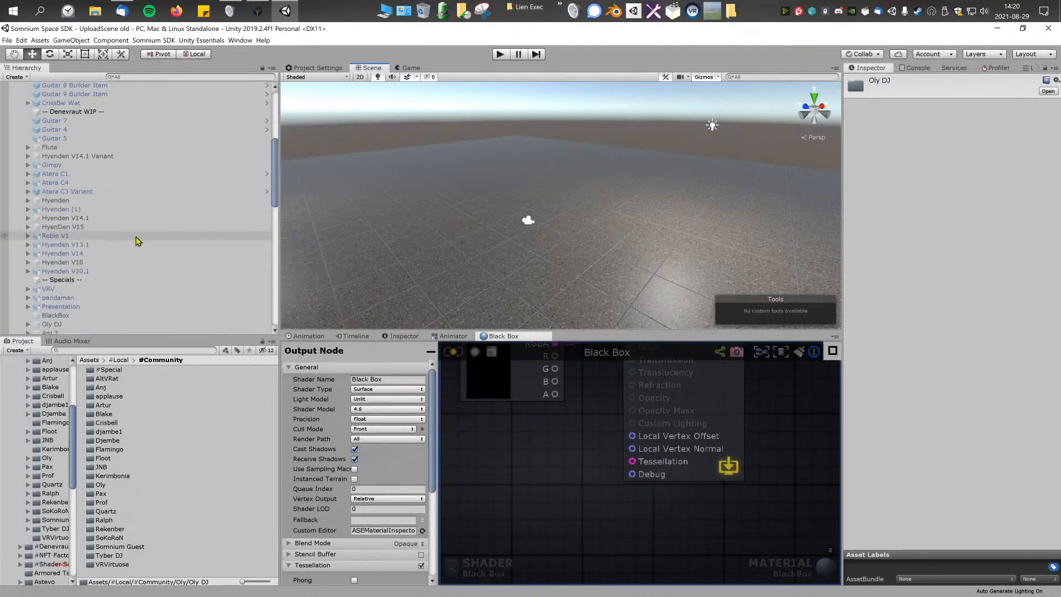
click(124, 361)
right_click(148, 522)
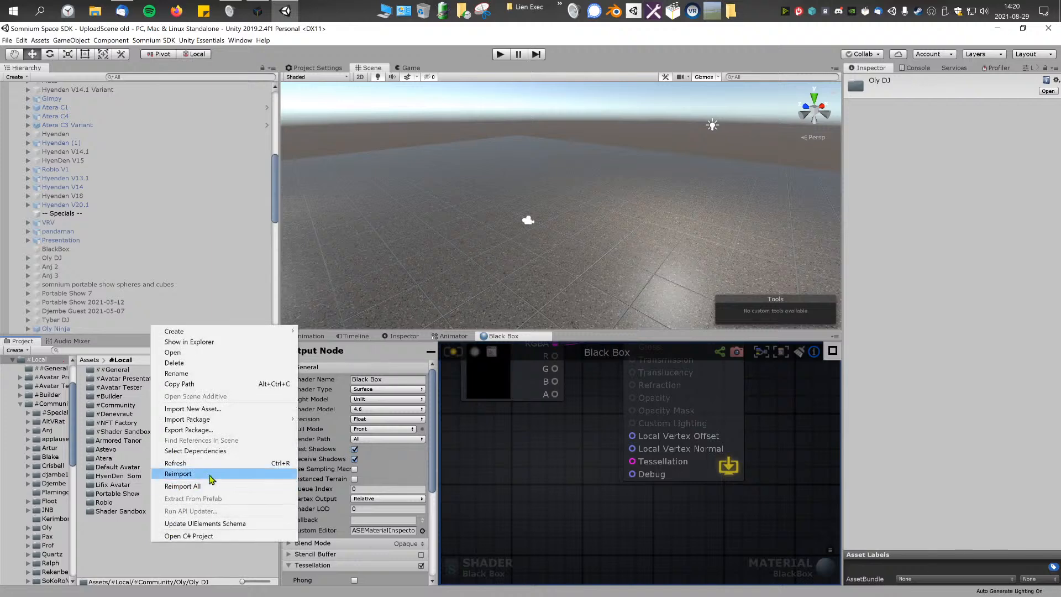
click(207, 463)
click(205, 471)
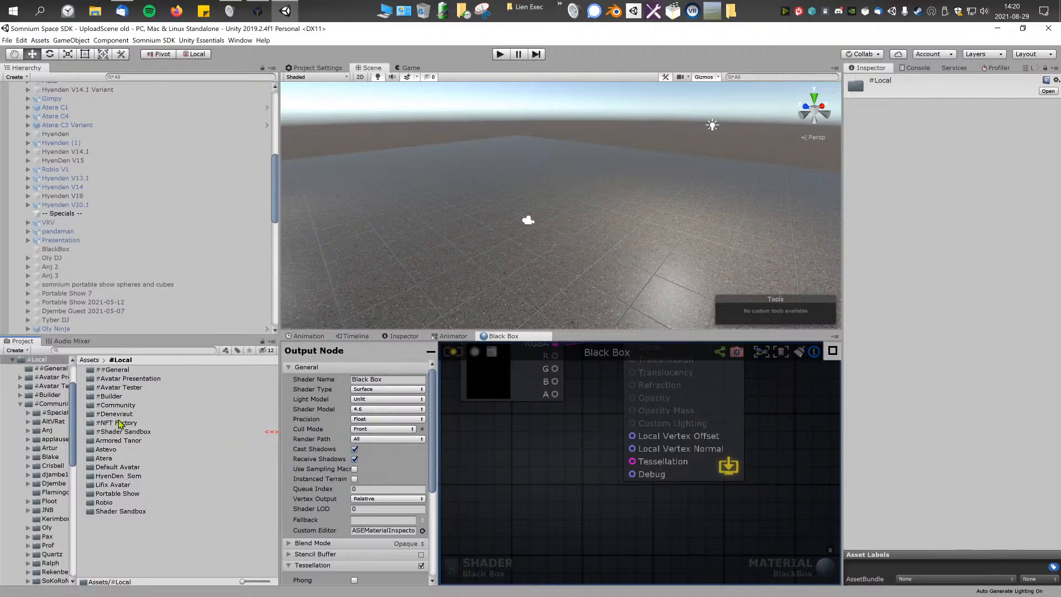
Step: Extract the embedded materials M1 to M5 of the imported Black Box model into its own folder under #Denevraut
double_click(119, 414)
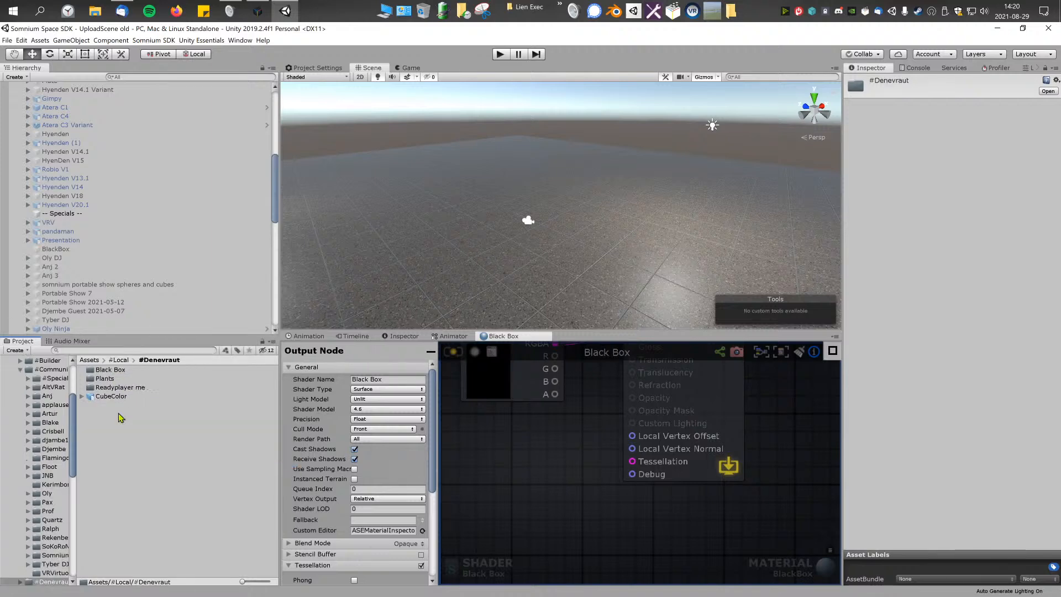
double_click(110, 369)
click(109, 369)
click(992, 108)
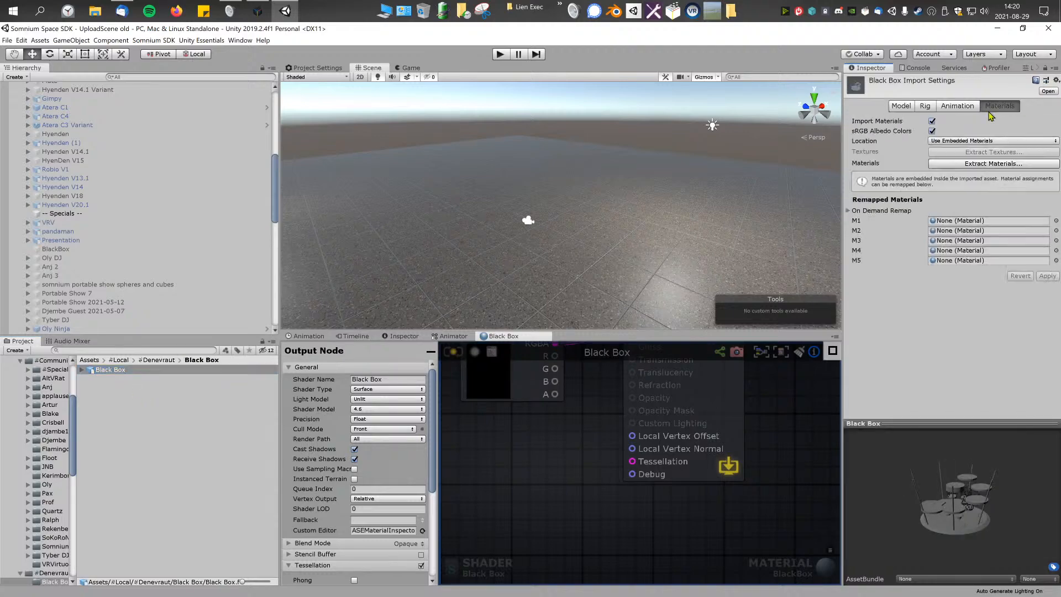
click(1024, 169)
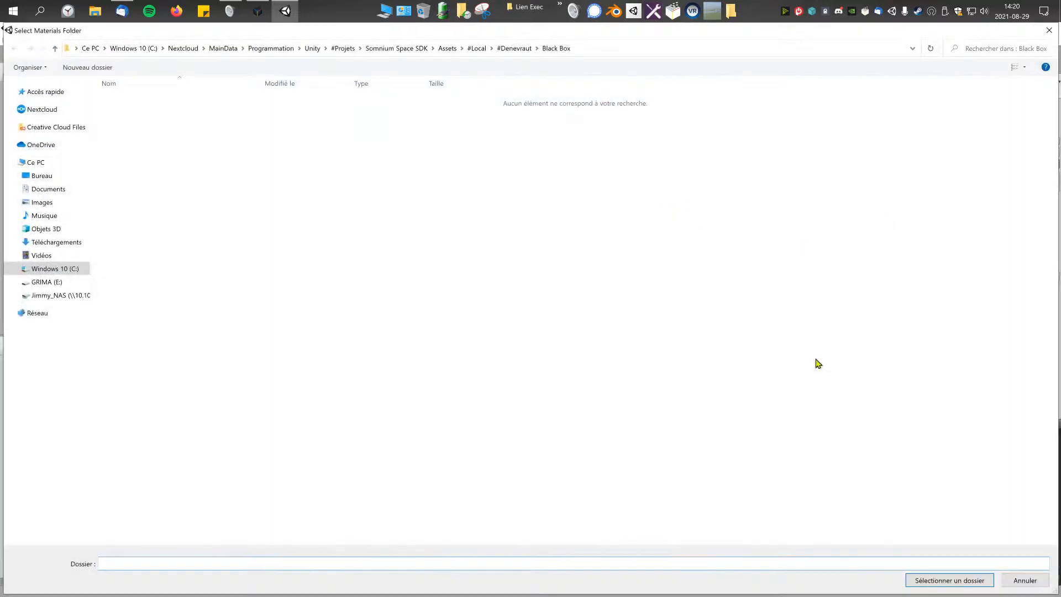
click(937, 577)
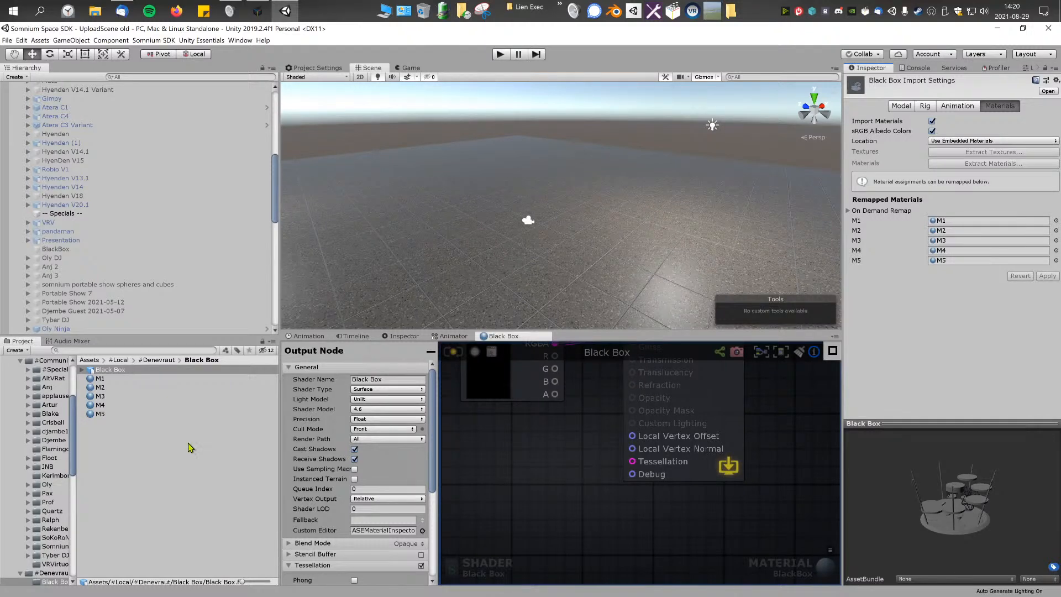
Step: Place the Black Box model in the scene under the ModelPivot object
scroll(131, 217, up, 10)
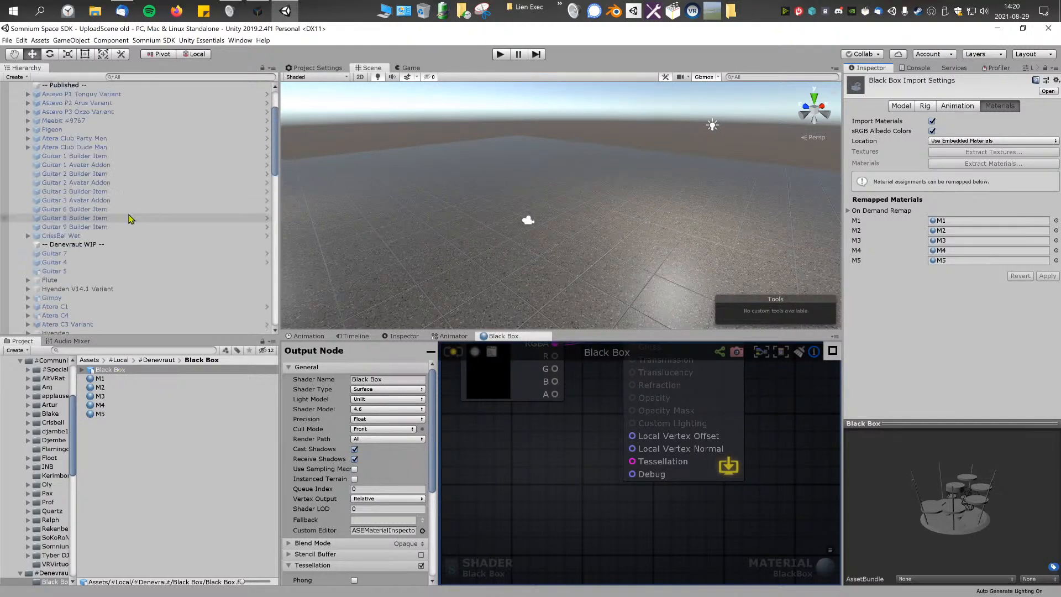
drag(105, 376, 99, 150)
key(s)
right_drag(610, 179, 400, 284)
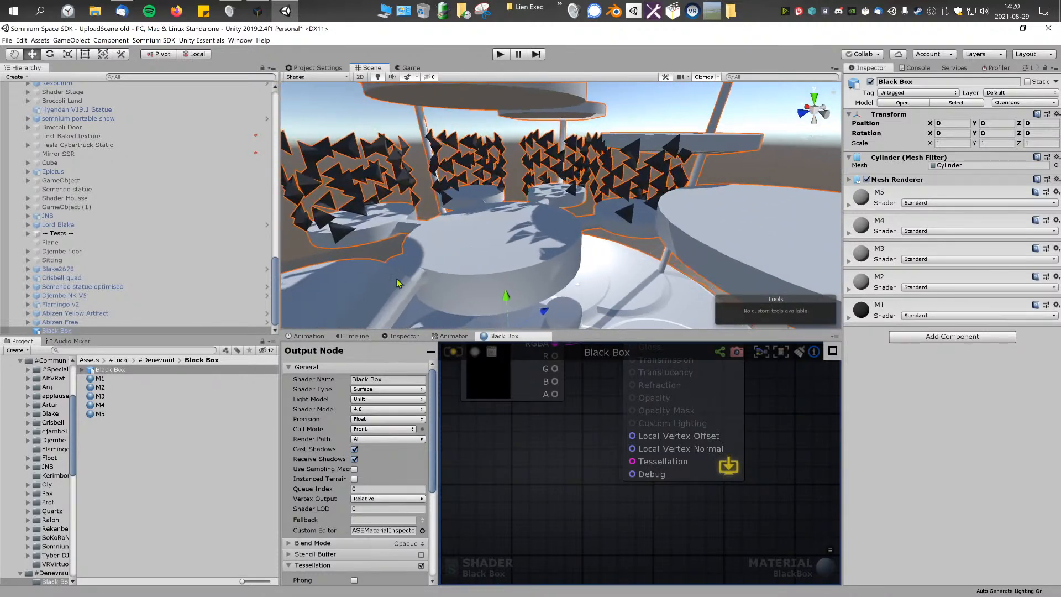
Step: Examine the materials and shaders of existing scene objects, including the Plane and the icospheres inside GameObject (1)
click(158, 360)
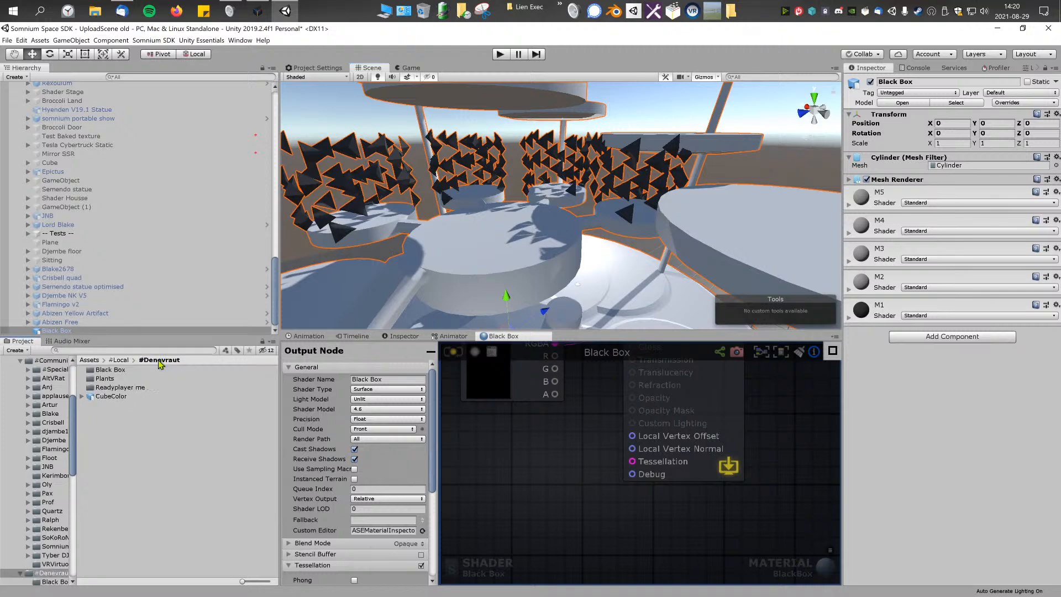
click(120, 360)
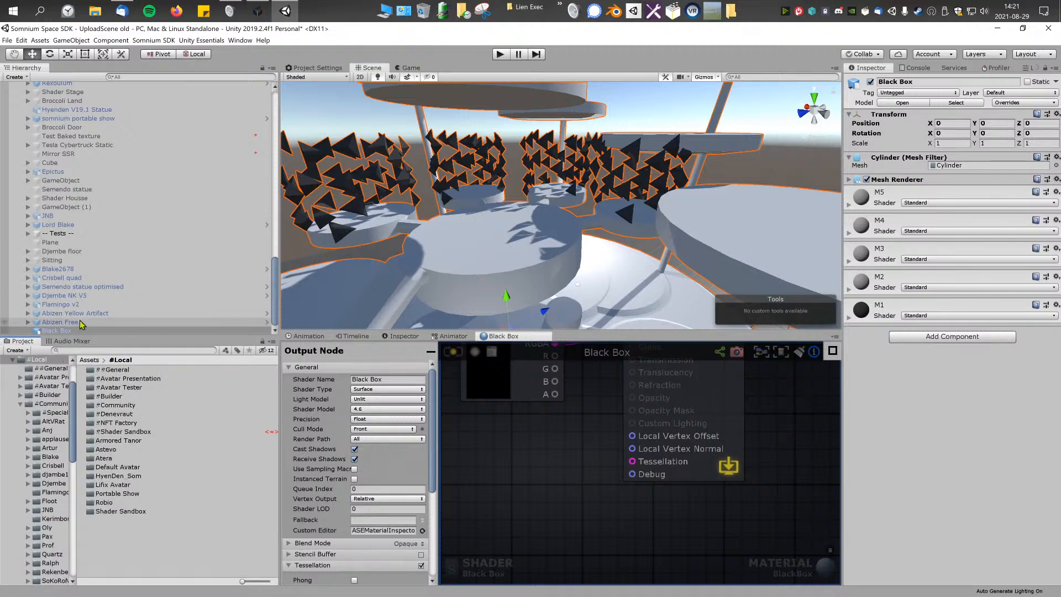
click(72, 245)
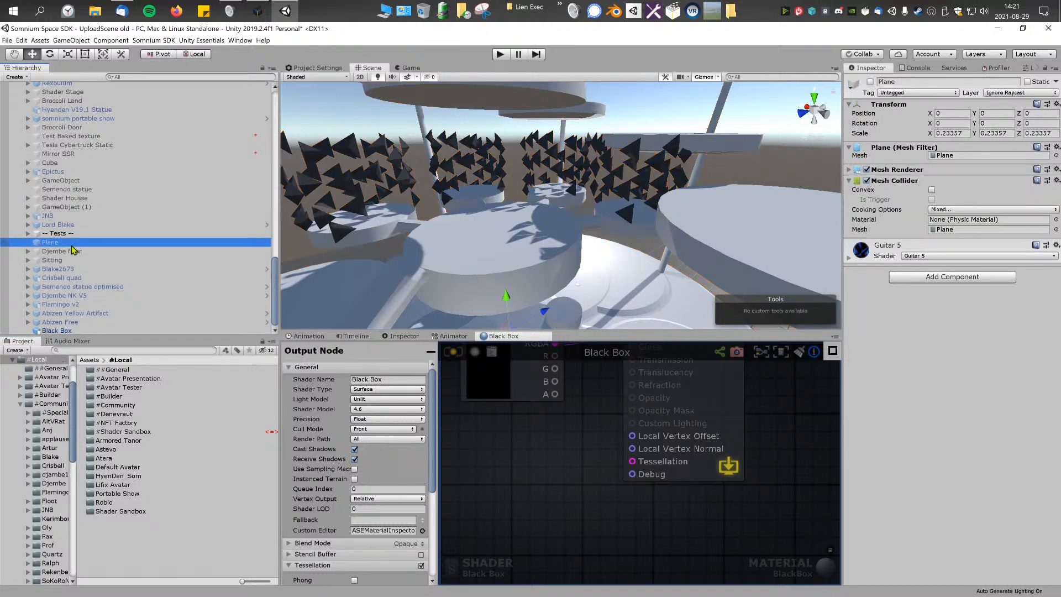
click(847, 257)
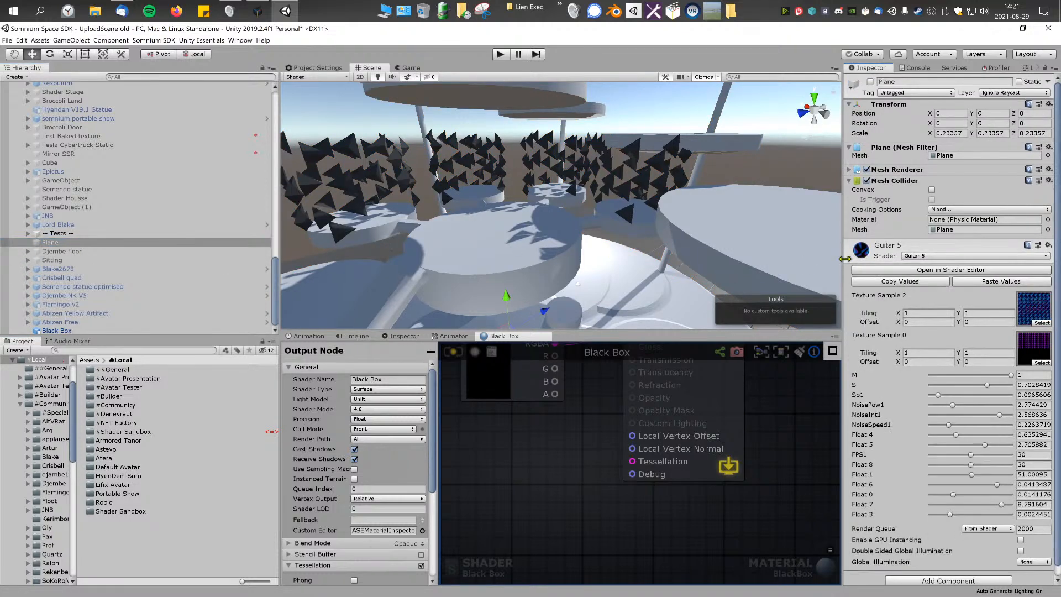
click(91, 223)
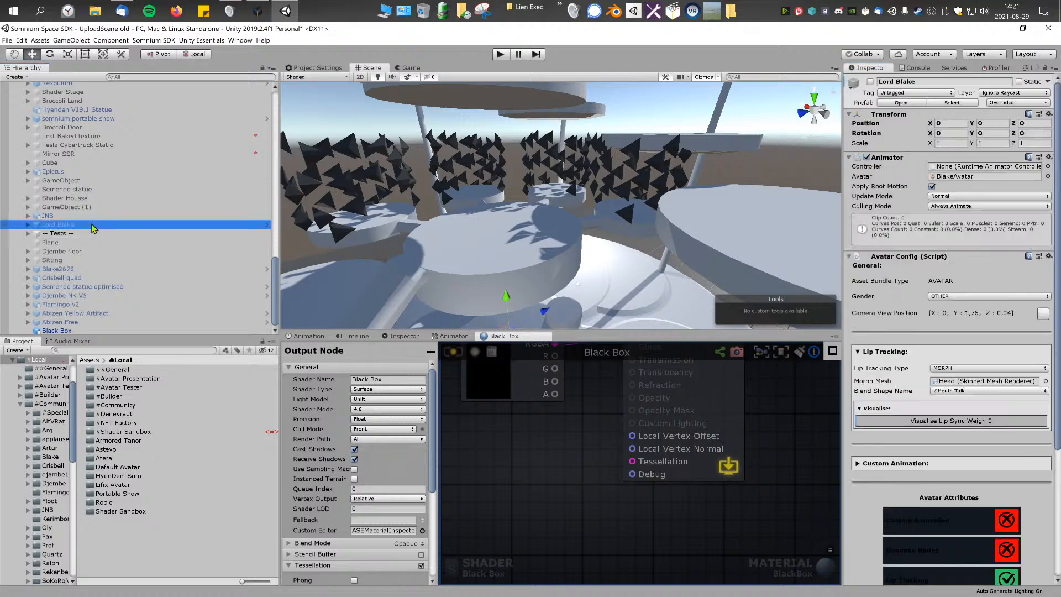
key(Up)
key(Up)
key(Up)
key(Down)
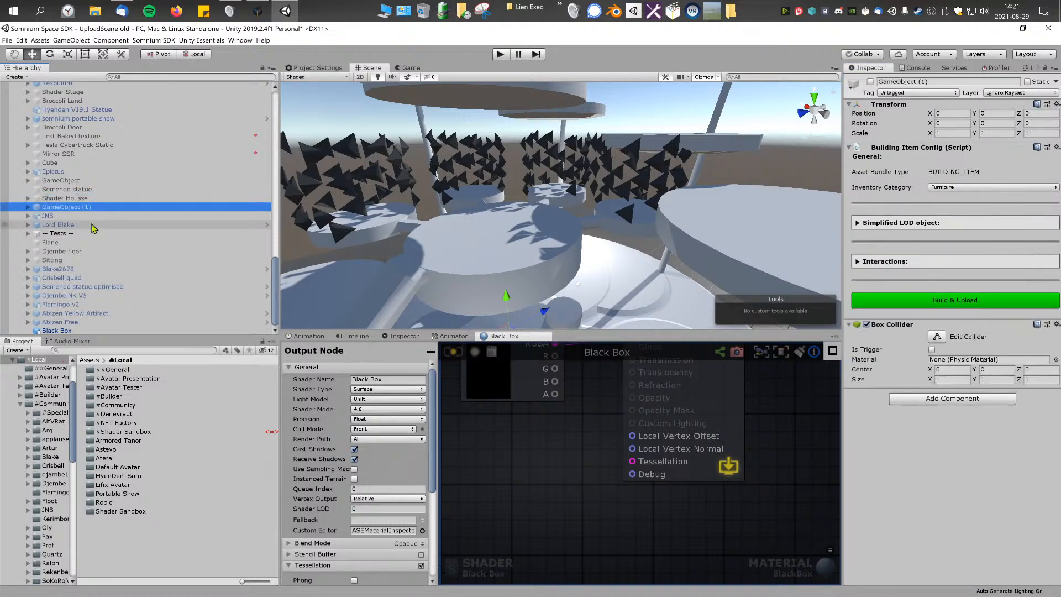
click(27, 207)
click(58, 215)
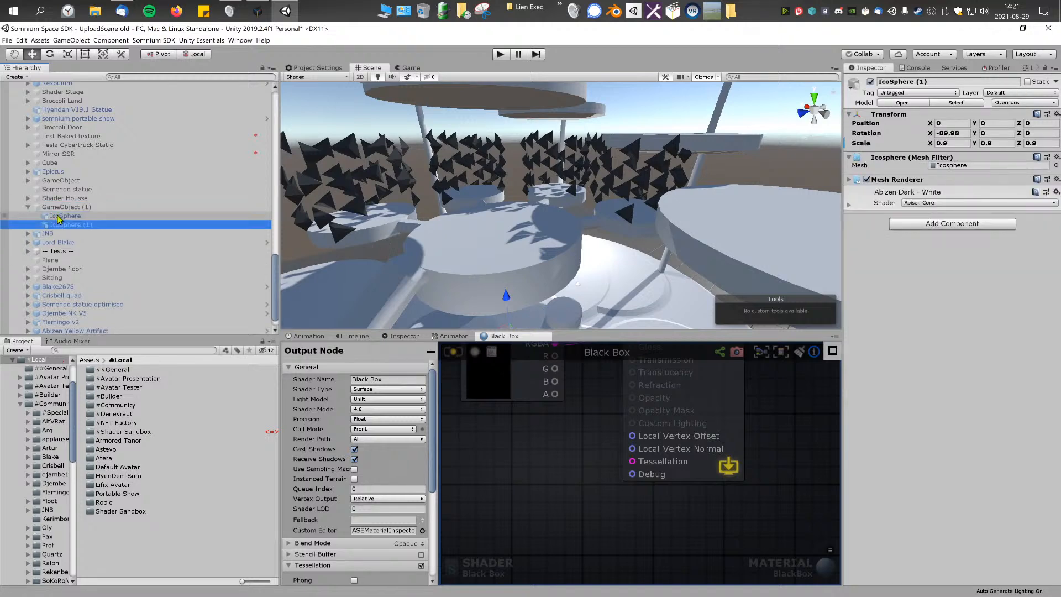
scroll(135, 161, up, 5)
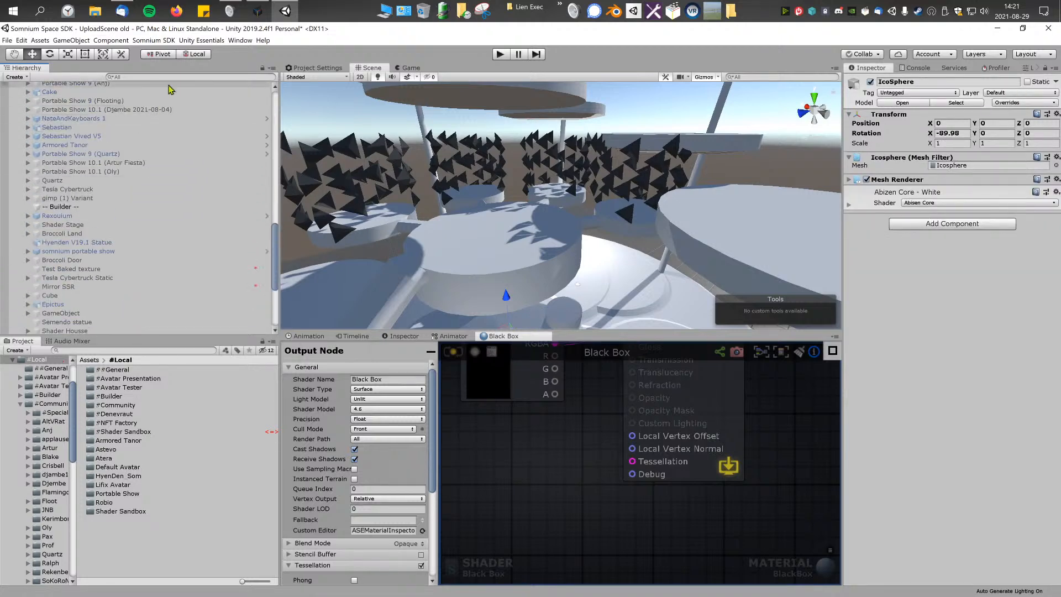
Step: Search the scene hierarchy for "box", inspect the older BlackBox object, and clear the search filter
text(box)
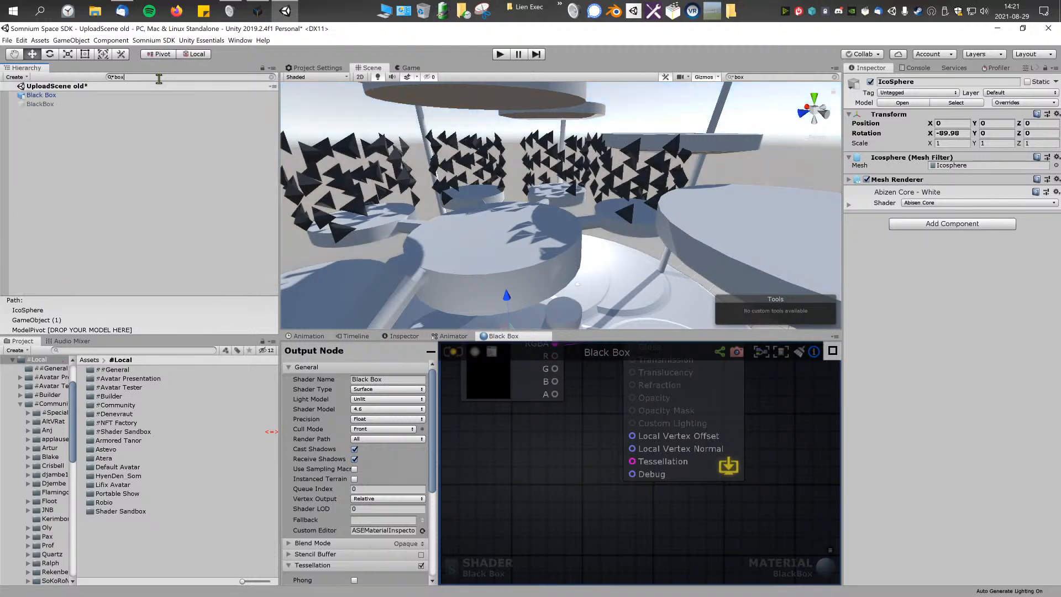
click(84, 97)
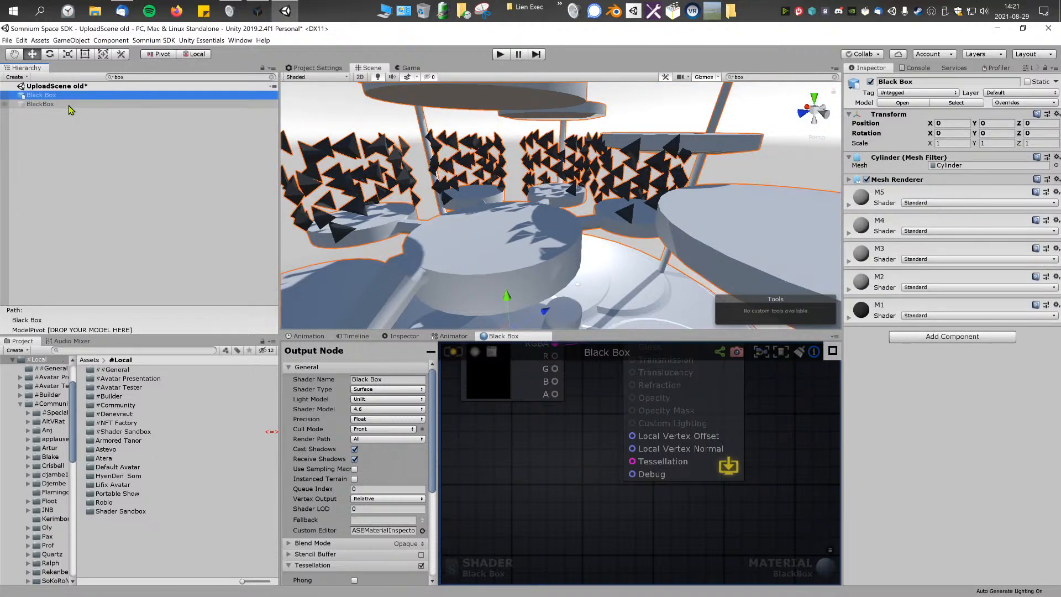
click(68, 105)
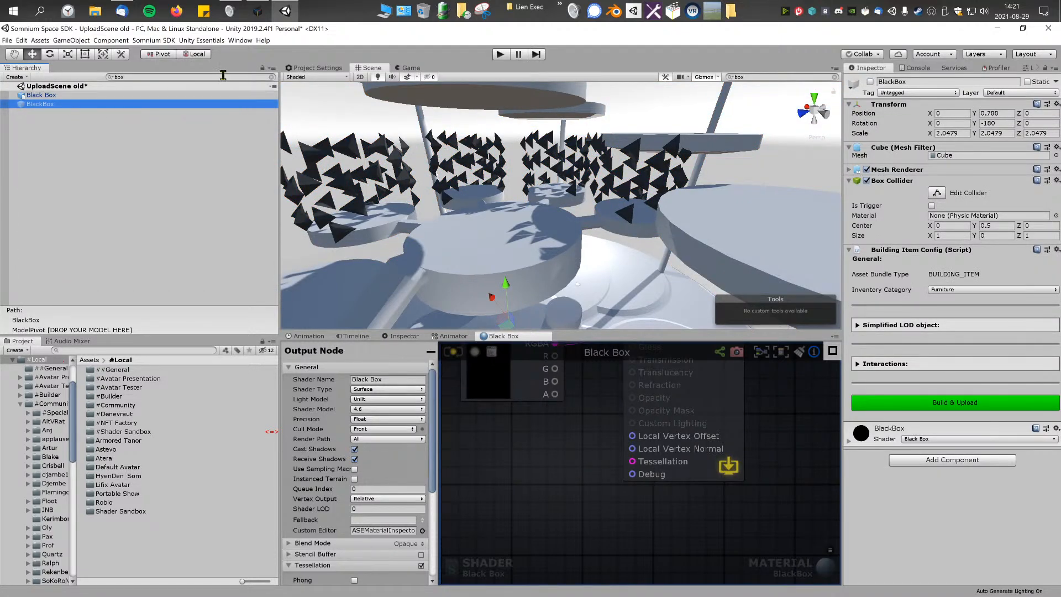
click(271, 77)
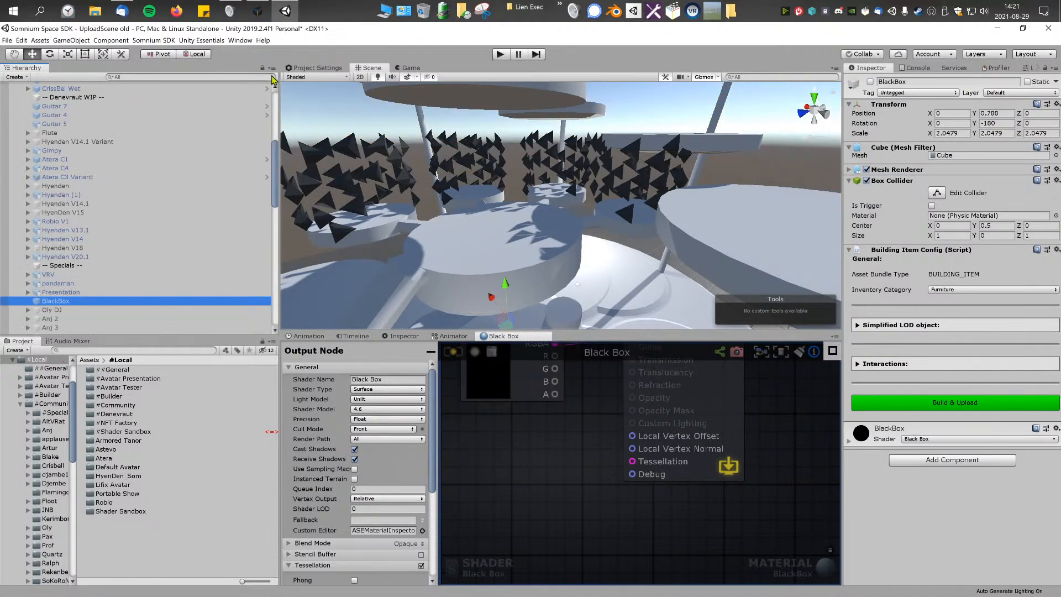
Step: Open the Presentation object's Presentator shader in the shader editor and examine its node graph
click(74, 295)
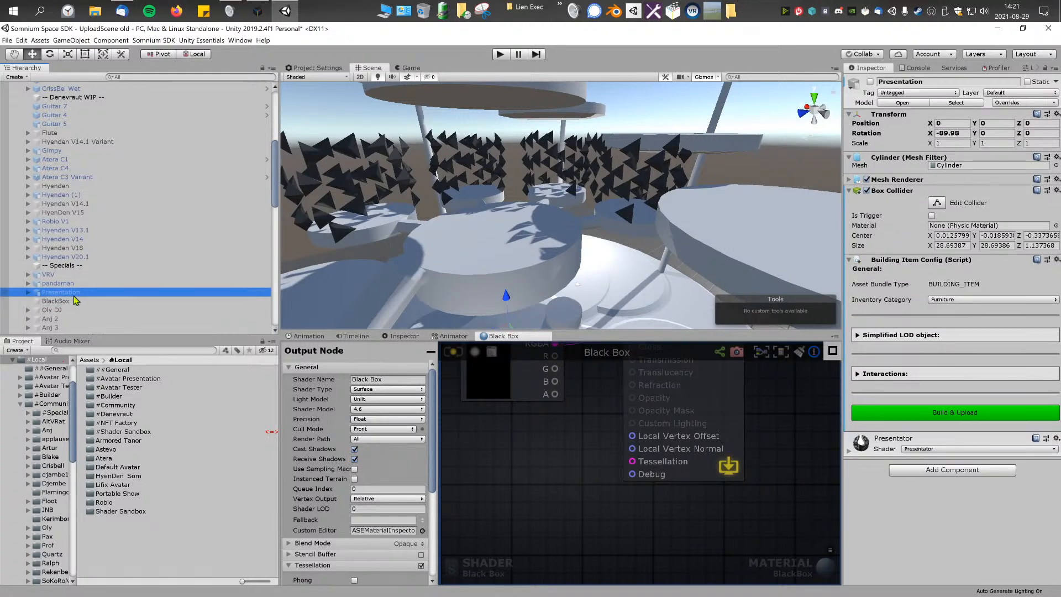
click(849, 450)
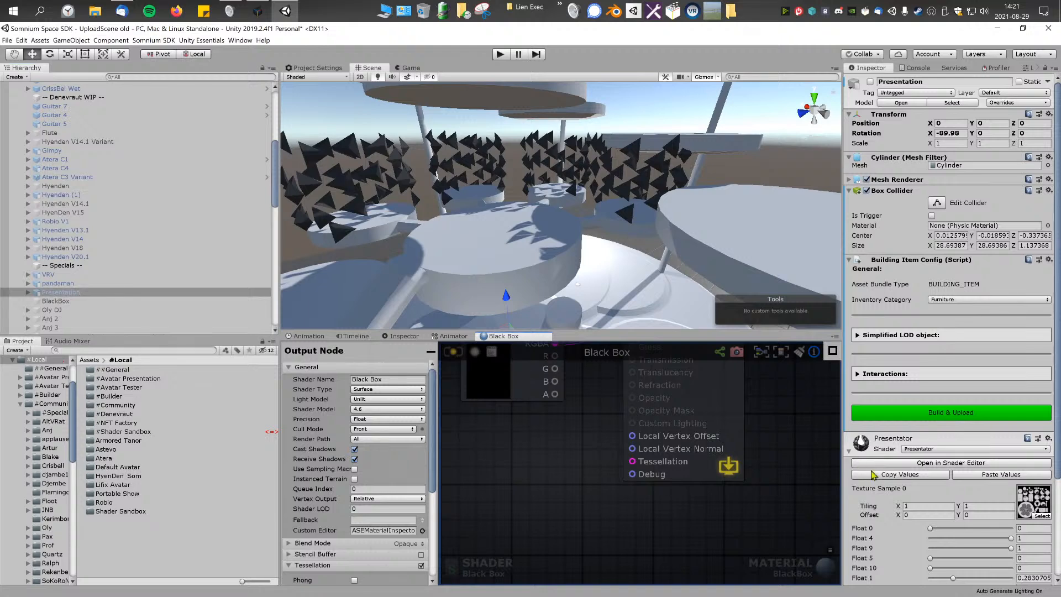
click(76, 285)
click(72, 293)
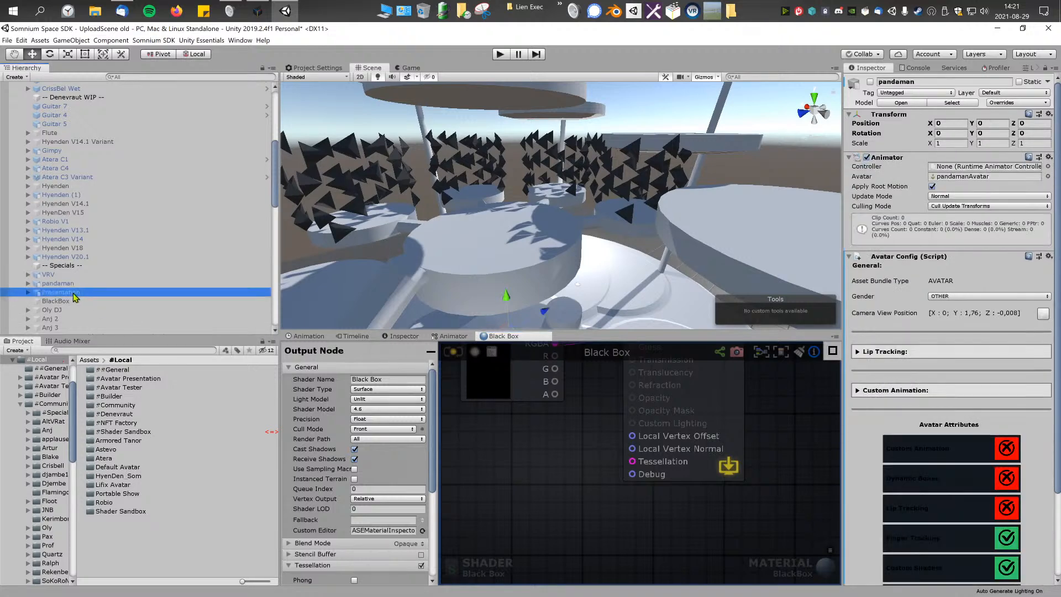
key(f)
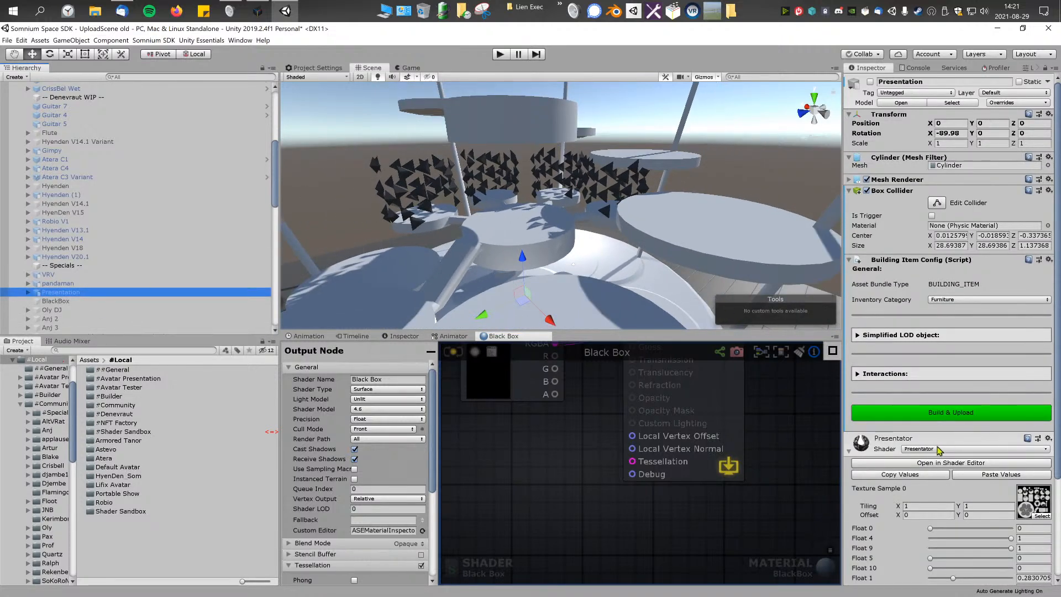
click(964, 464)
scroll(540, 371, down, 6)
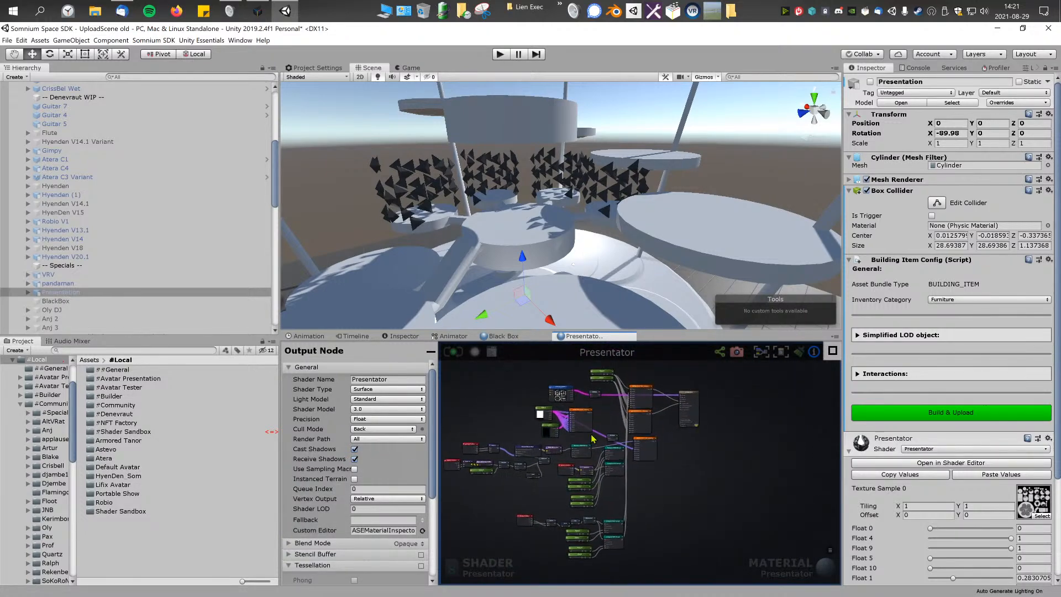
scroll(591, 437, up, 2)
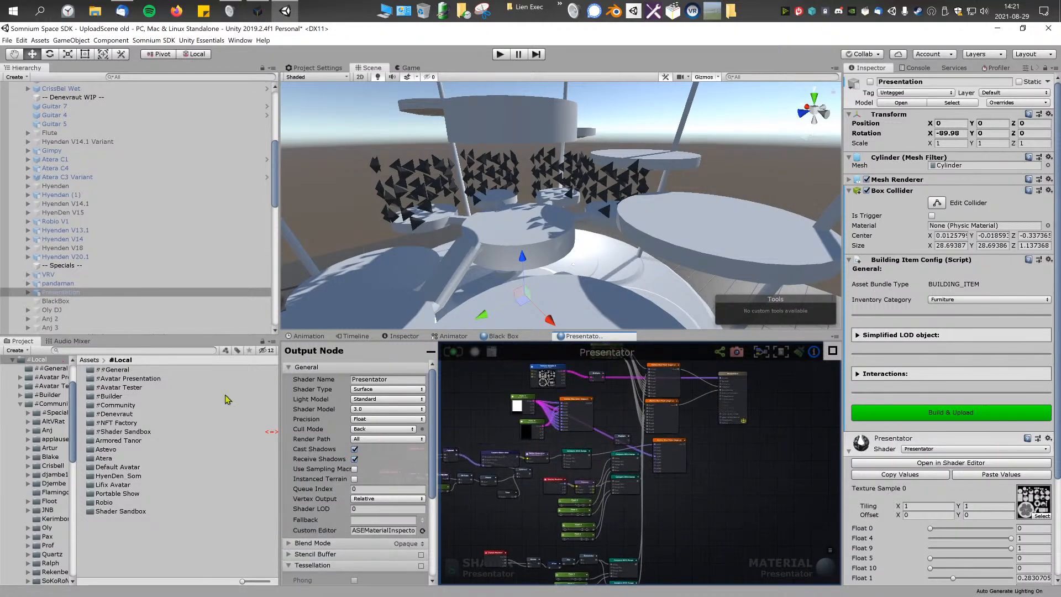
Step: Create a new Amplify surface shader in the #Denevraut/Black Box project folder
double_click(121, 415)
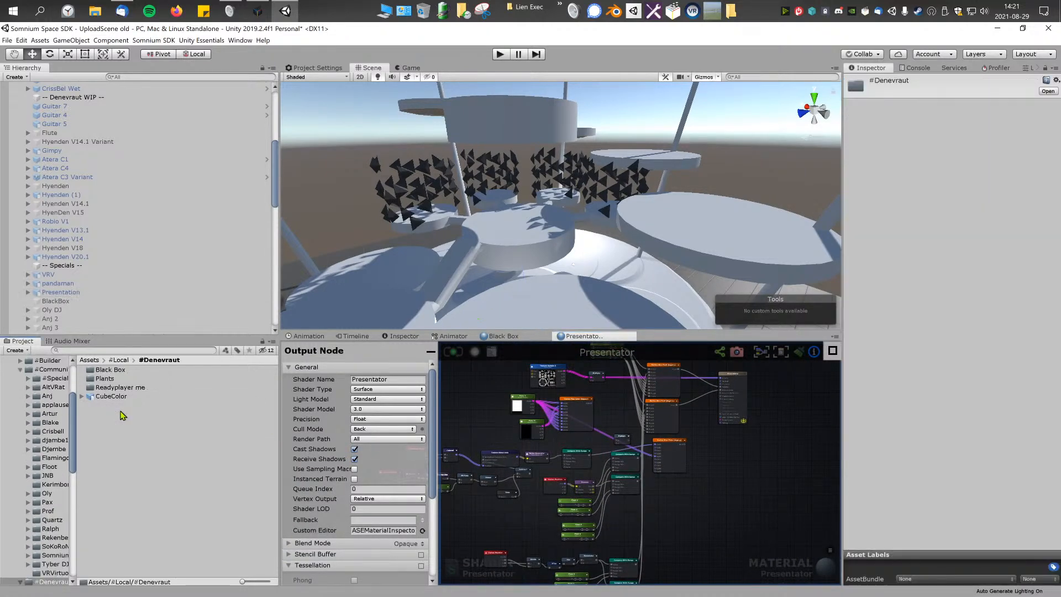
double_click(110, 370)
click(105, 378)
shift+click(110, 414)
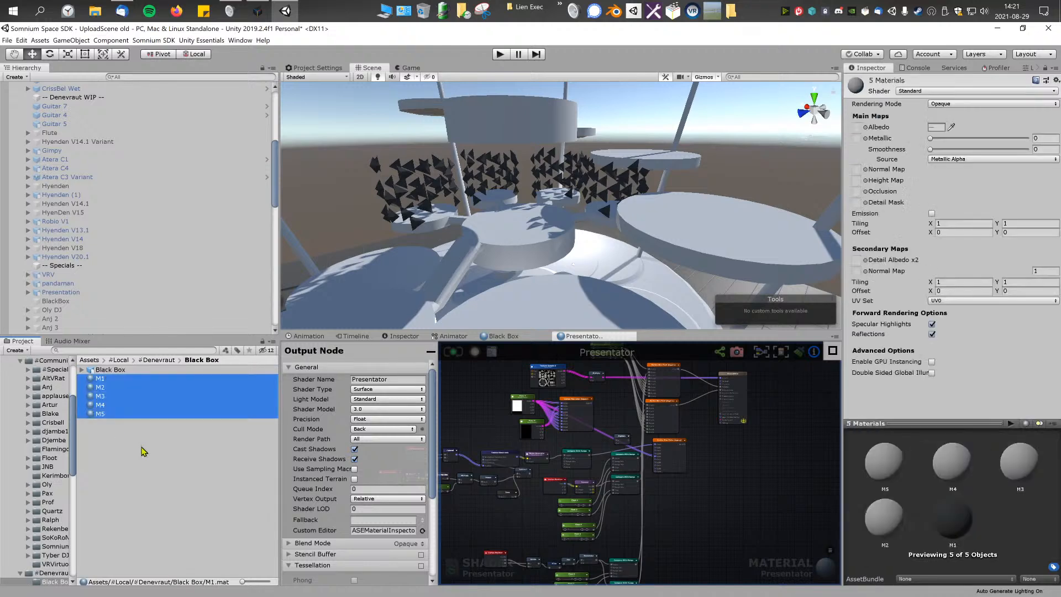
right_click(153, 464)
mouse_move(231, 257)
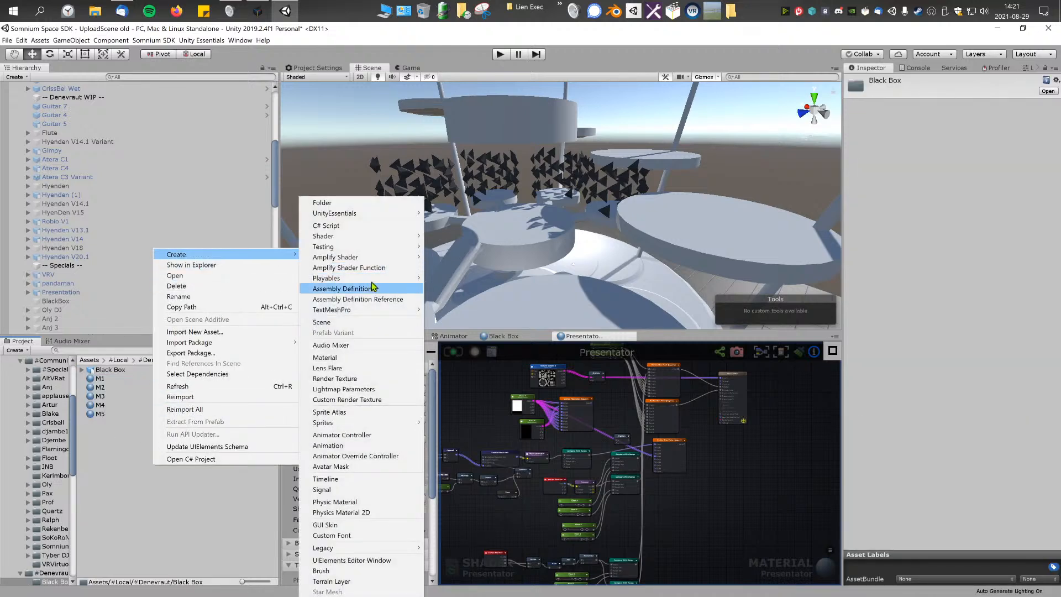
mouse_move(376, 259)
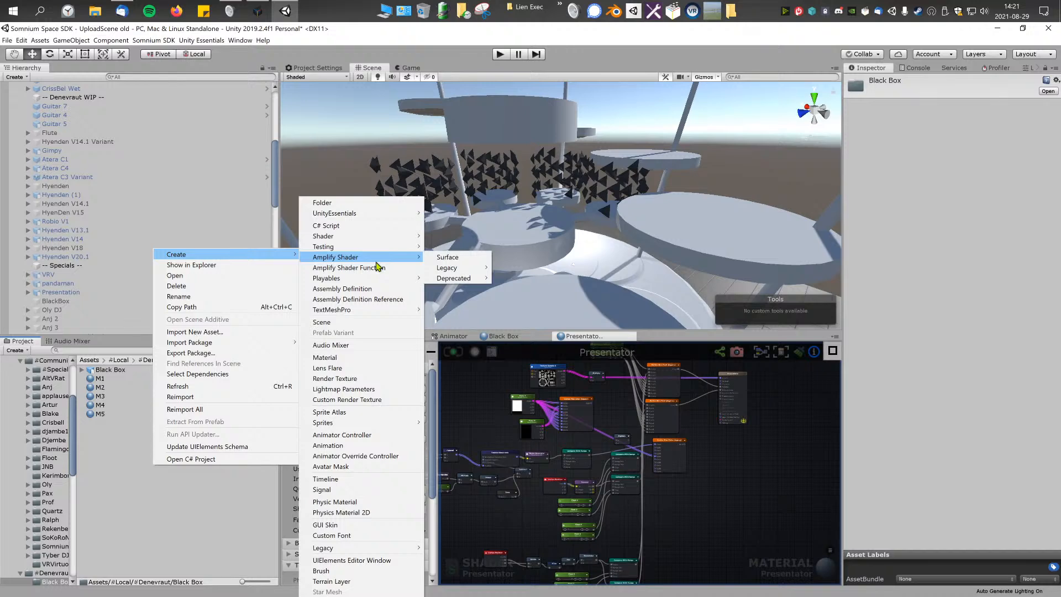
click(454, 258)
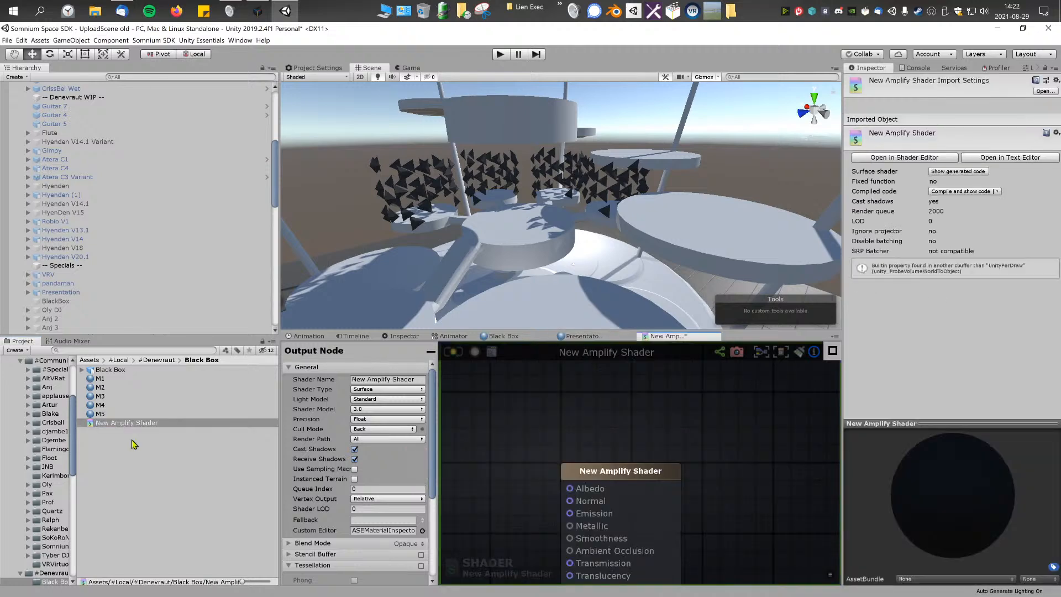
Step: Open the Black Box folder in File Explorer and make four copies of New Amplify Shader.shader
right_click(131, 439)
click(188, 240)
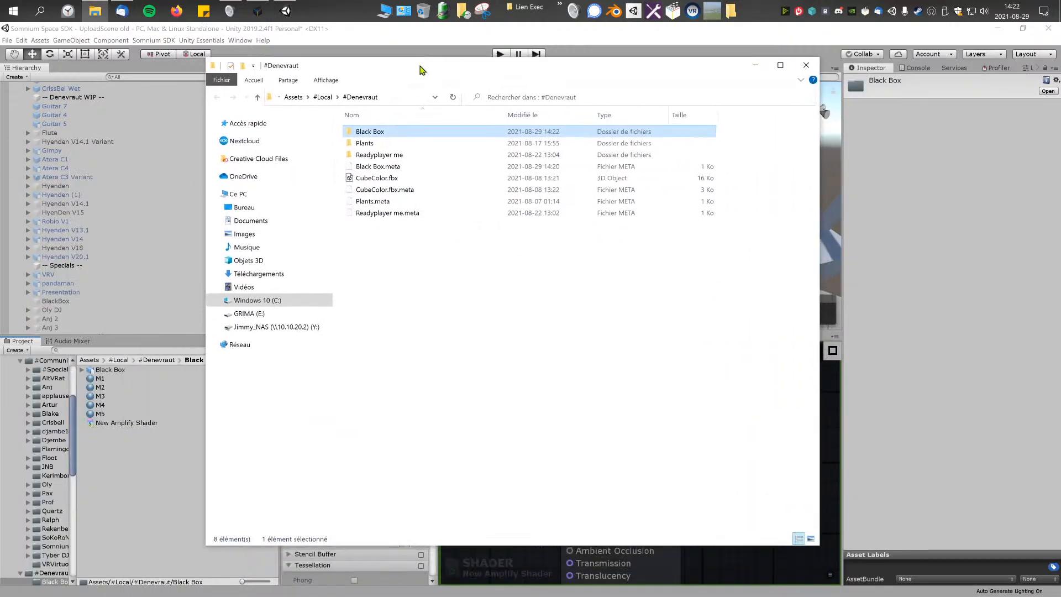
drag(420, 69, 414, 90)
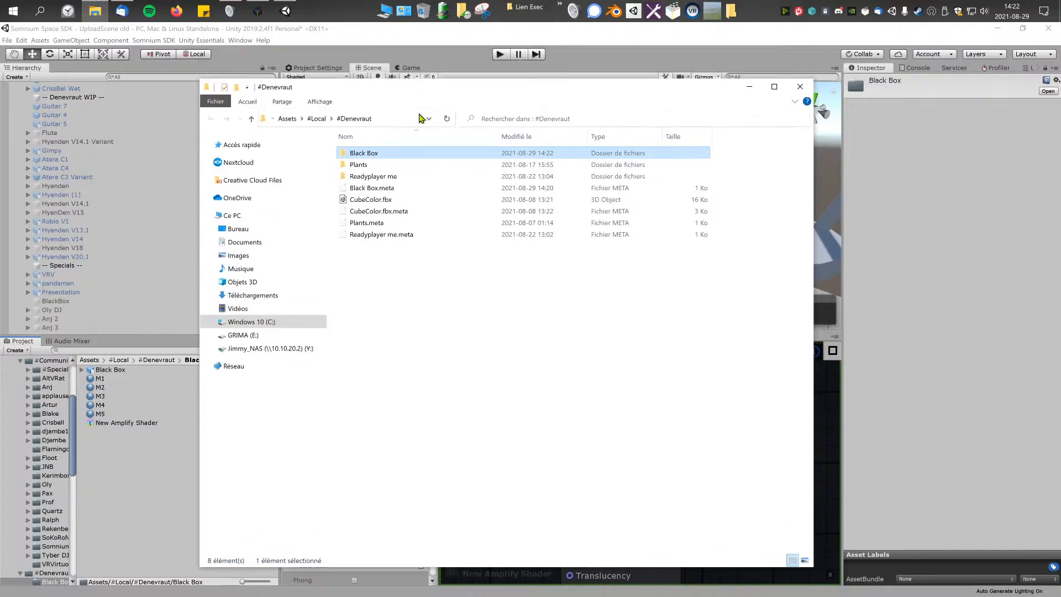
double_click(367, 153)
click(371, 155)
drag(395, 292, 463, 375)
key(ctrl+v)
key(ctrl+v)
key(ctrl+v)
key(ctrl+v)
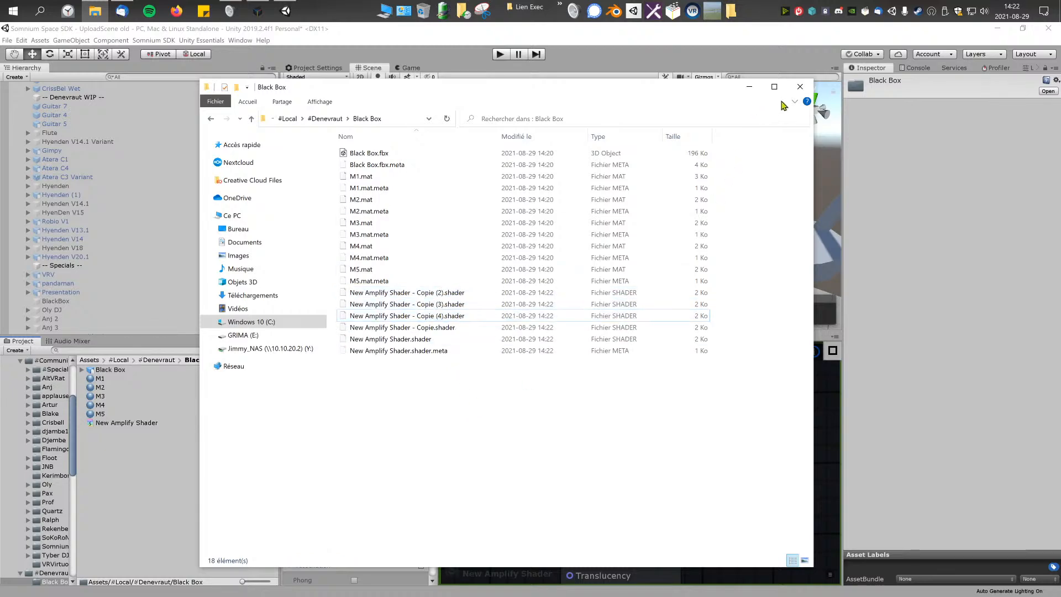
click(799, 86)
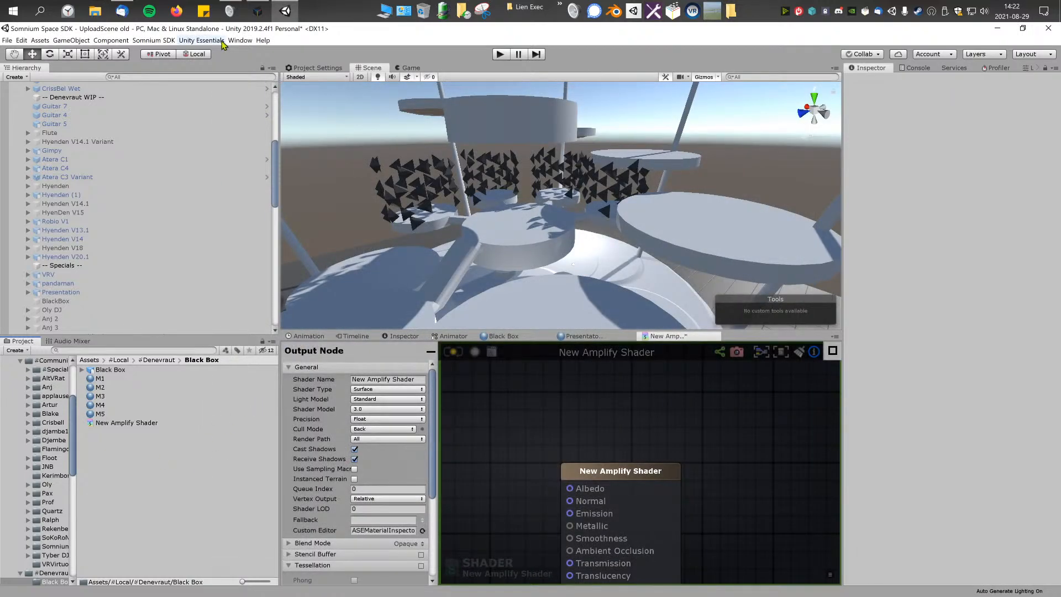
Step: Reopen the Black Box folder in File Explorer and rename New Amplify Shader - Copie (2).shader as M1.shader
right_click(121, 452)
click(182, 255)
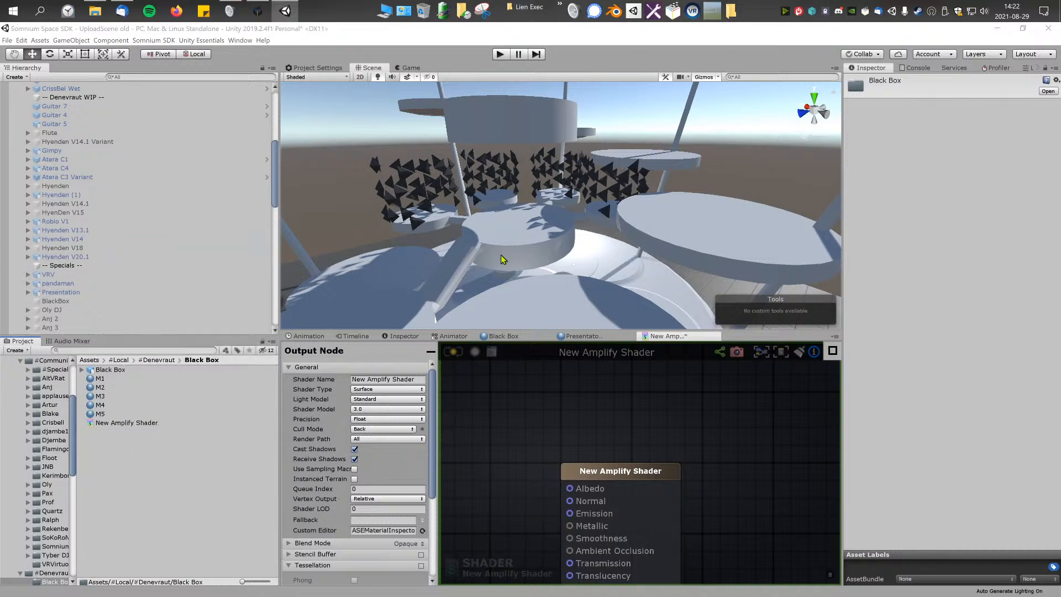
double_click(372, 150)
right_click(403, 291)
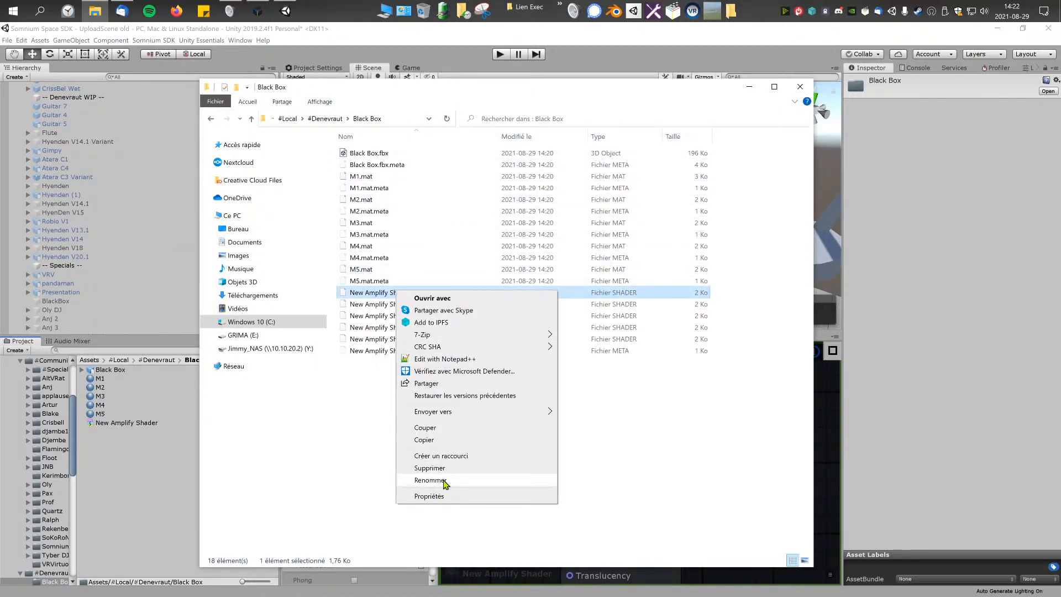
click(430, 480)
key(Home)
key(ctrl+shift+Right)
key(ctrl+shift+Right)
key(ctrl+shift+Right)
key(ctrl+shift+Right)
key(ctrl+shift+Right)
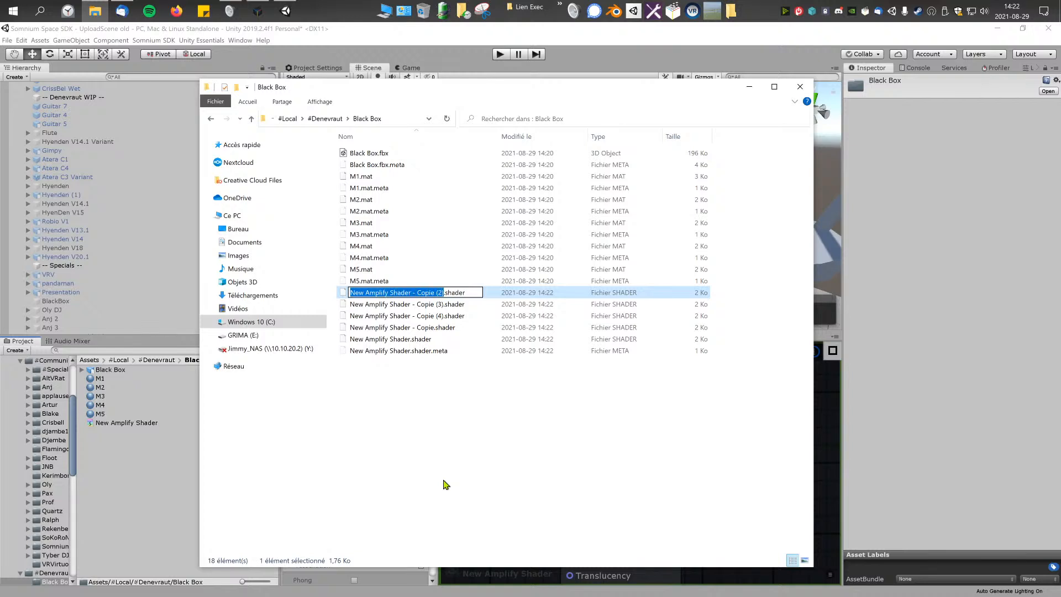
text(M1)
key(Return)
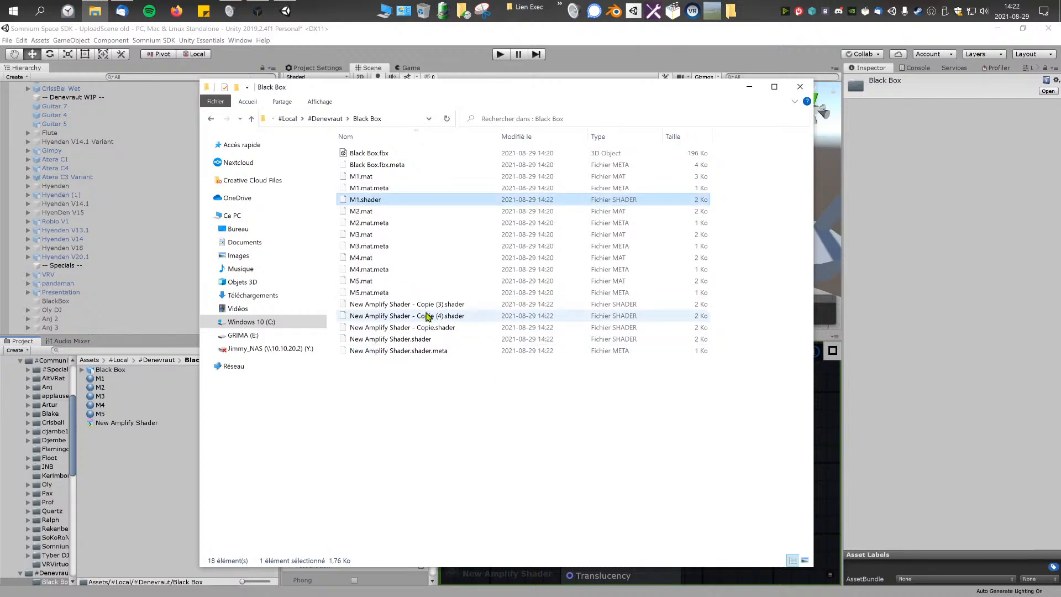
Step: Rename the shader copies numbered (3) and (4) as M2.shader and M3.shader
click(419, 306)
right_click(410, 305)
click(407, 305)
text(M2)
key(Return)
click(416, 317)
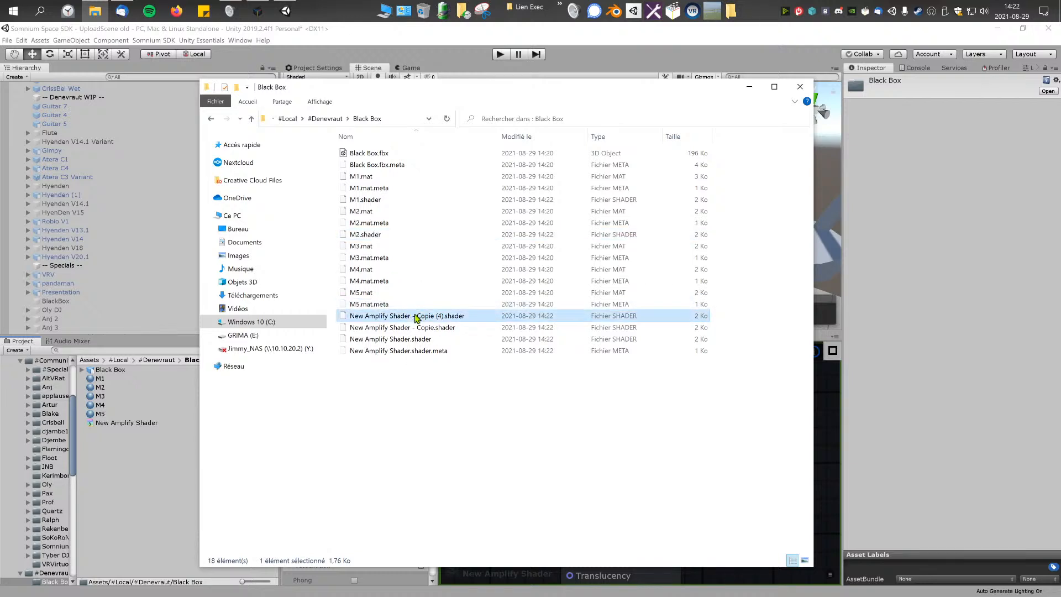
click(416, 317)
text(M3)
key(Return)
Step: Rename New Amplify Shader - Copie.shader as M4.shader and the original New Amplify Shader.shader as M5.shader
click(407, 329)
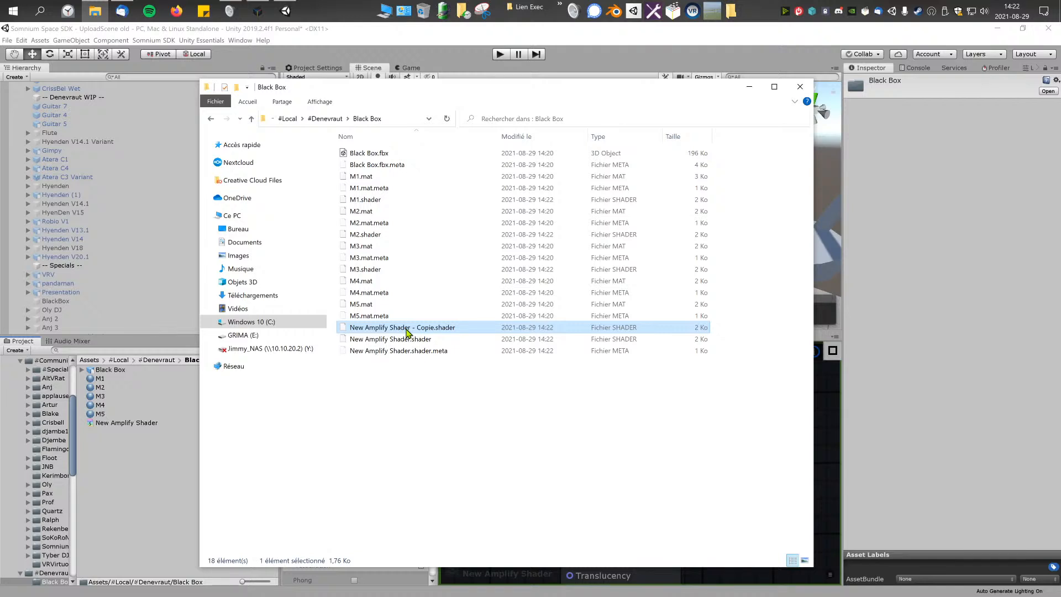
click(407, 329)
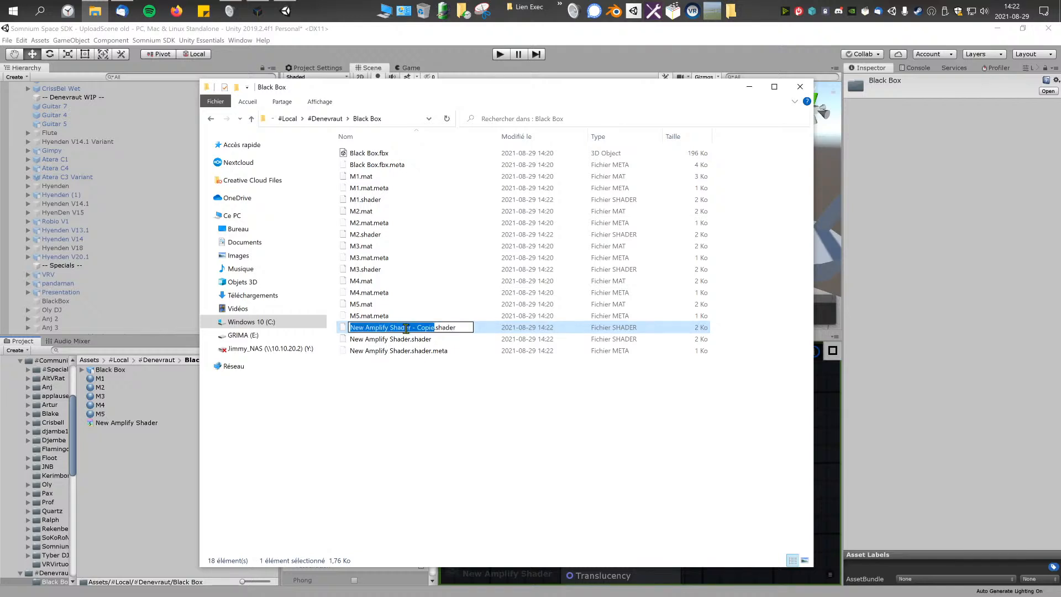
text(M4)
key(Return)
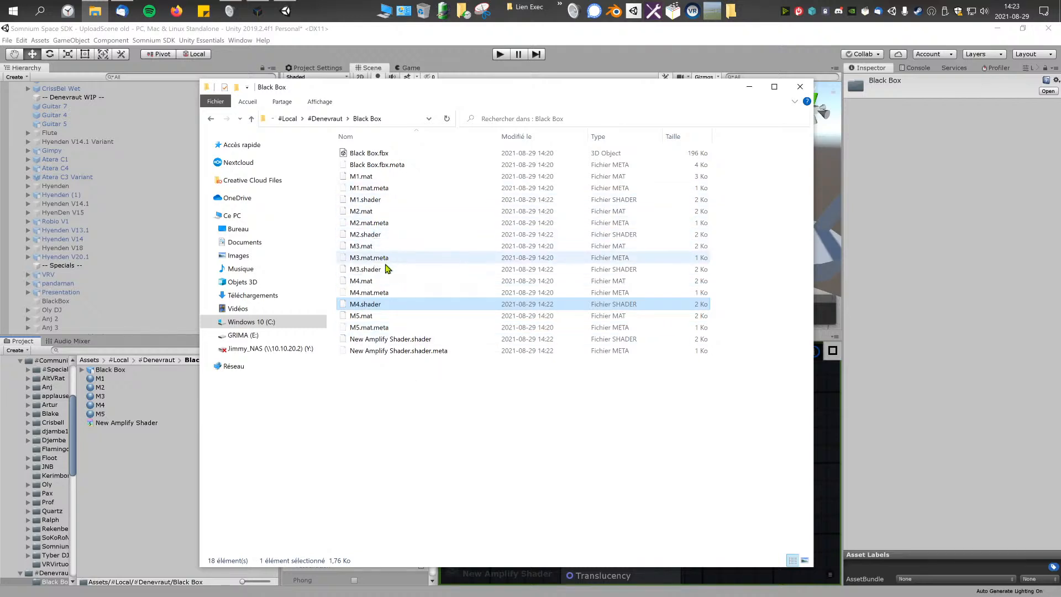
click(394, 344)
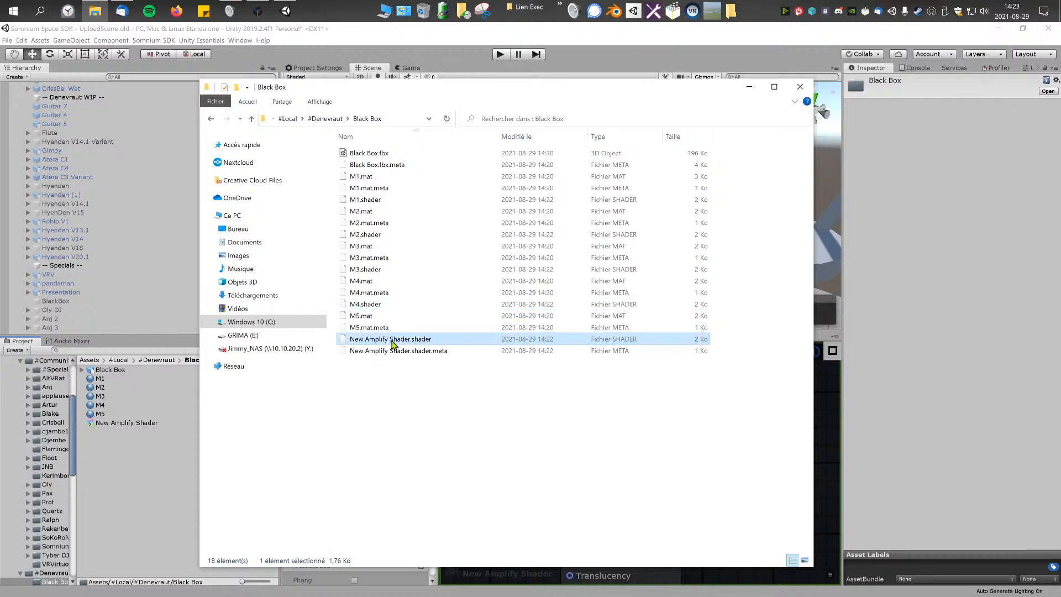
click(393, 343)
text(M5)
key(Return)
Step: Delete the leftover New Amplify Shader.shader.meta file and return to Unity
click(404, 349)
key(Delete)
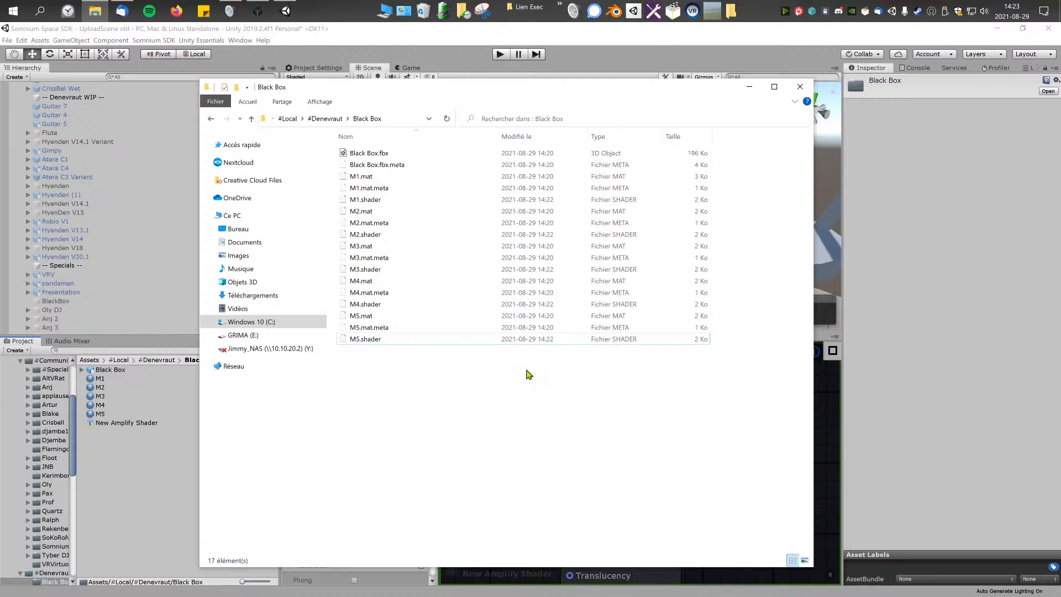
click(800, 86)
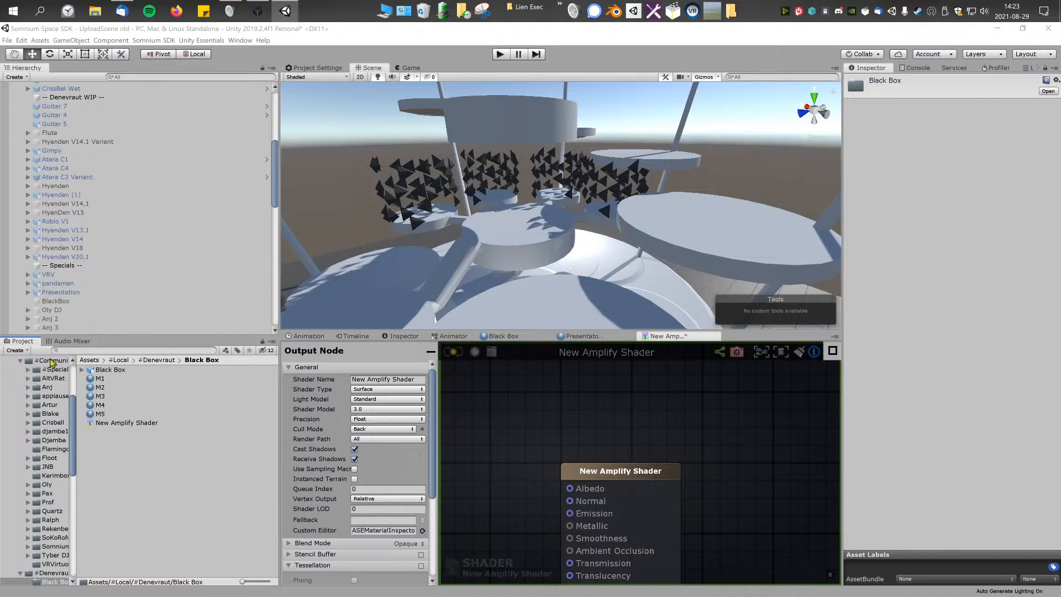
Step: Refresh the project assets and assign the M1 to M5 shaders to the materials of the same names
click(202, 462)
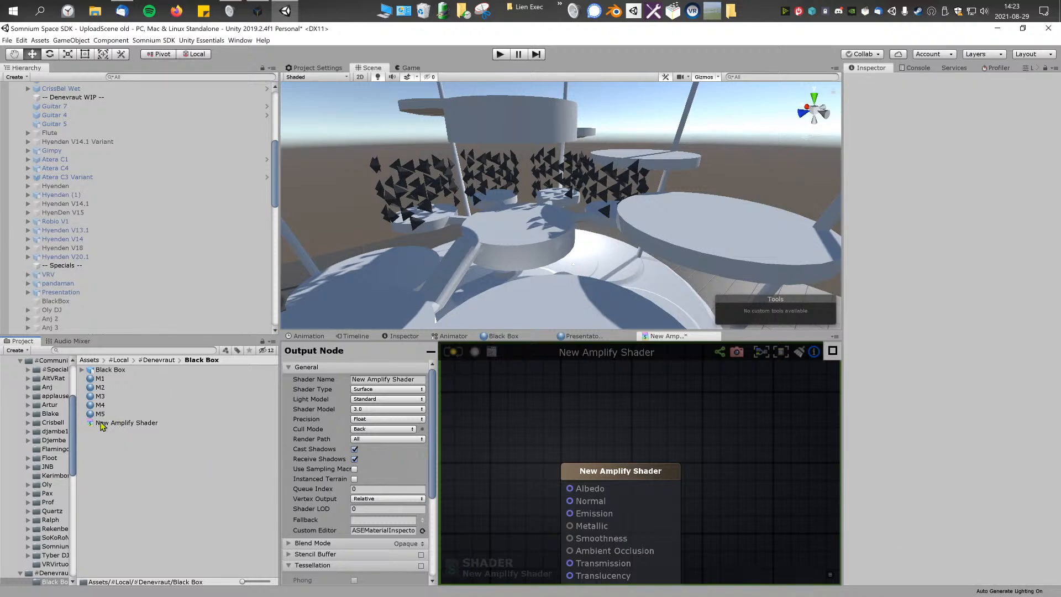
right_click(118, 459)
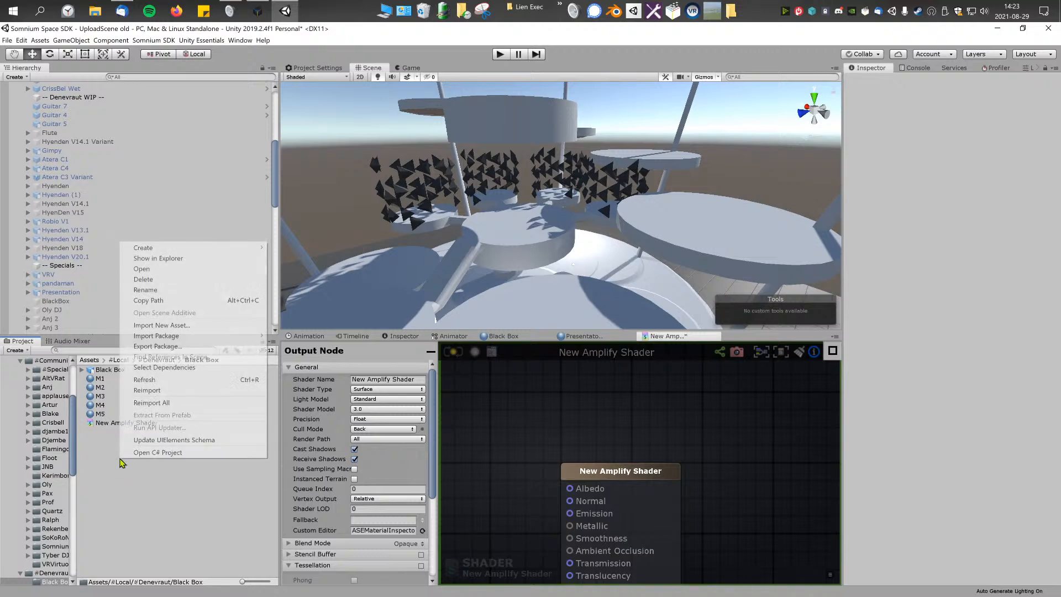
click(166, 379)
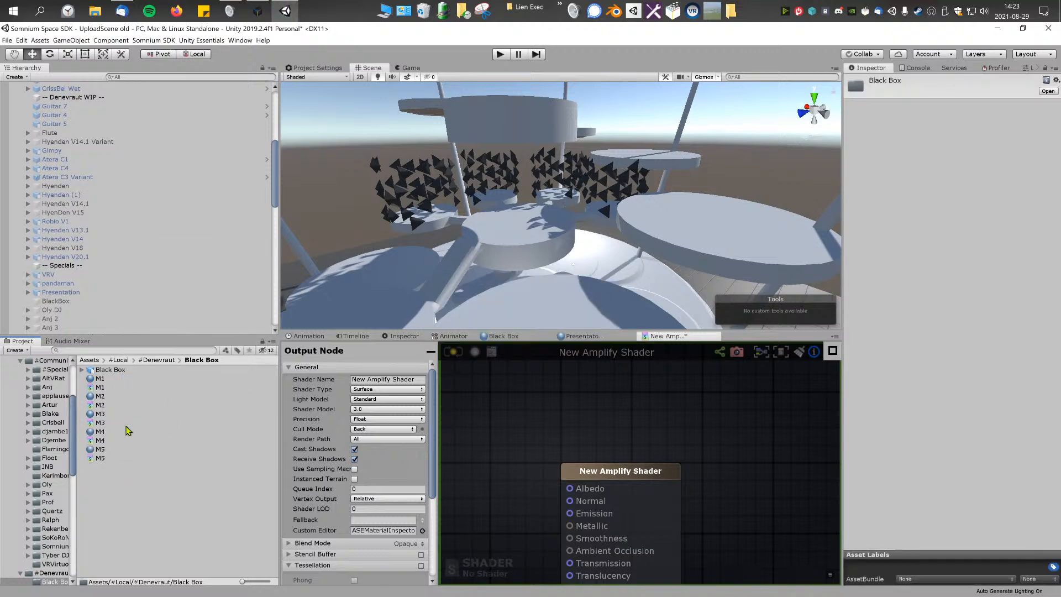
drag(100, 390, 110, 452)
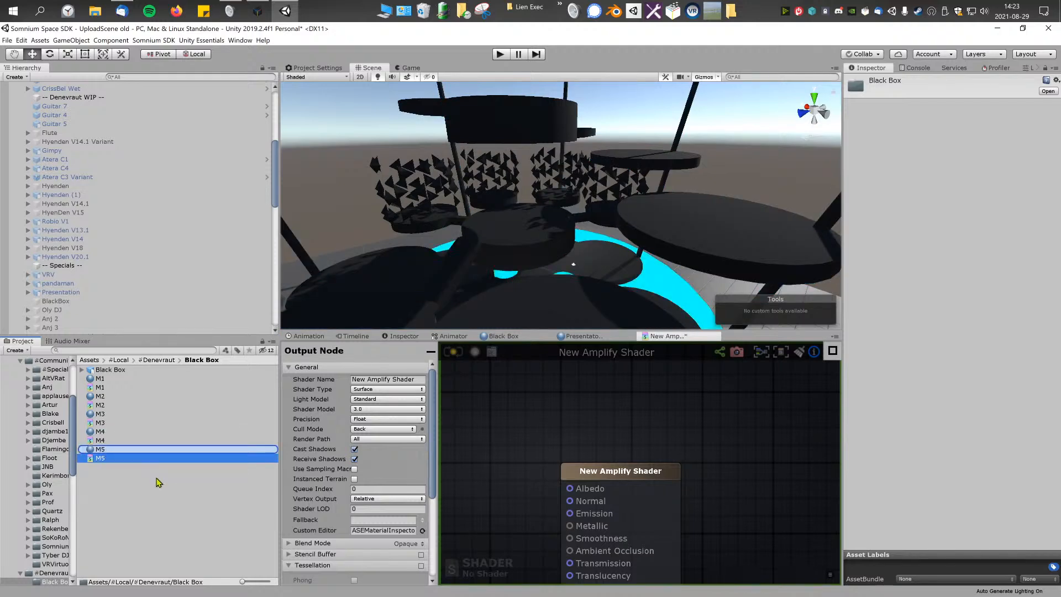
Step: Examine the Presentator shader graph for a node group to reuse in the new material shaders
scroll(562, 437, down, 2)
scroll(562, 437, down, 1)
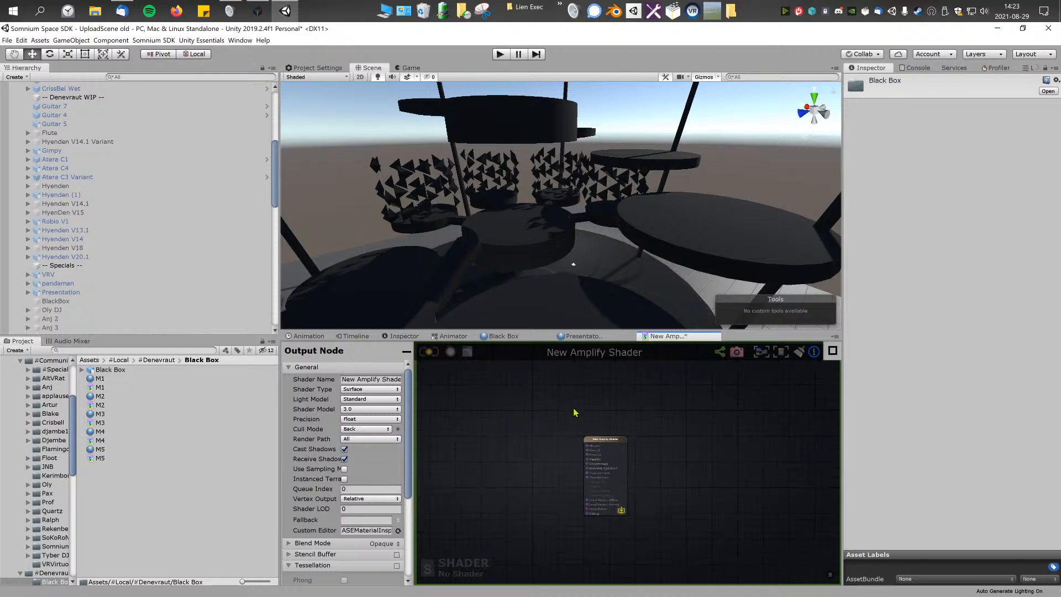
click(585, 337)
scroll(564, 489, up, 4)
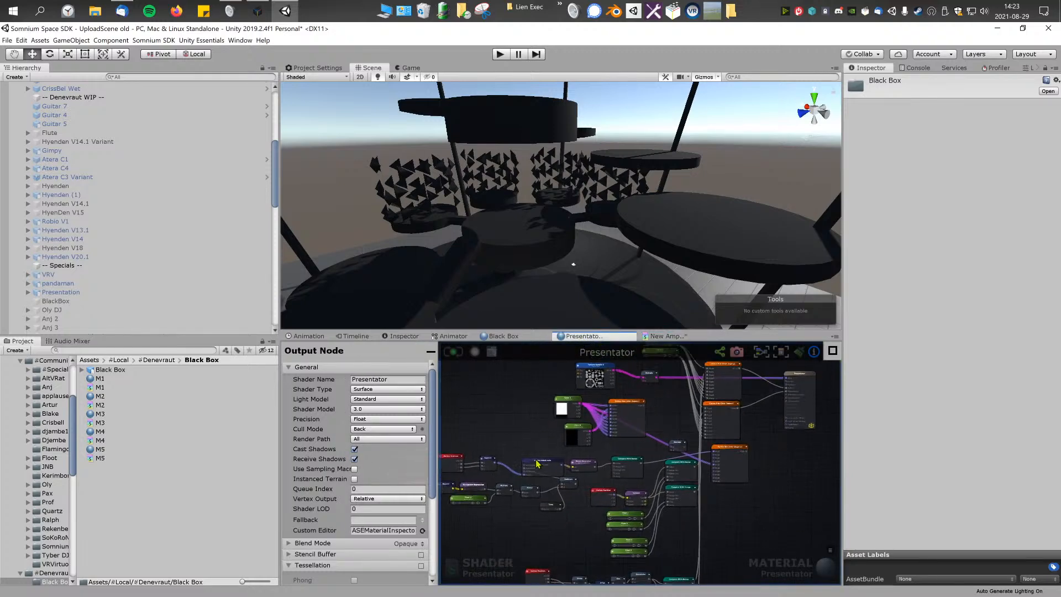
middle_drag(562, 489, 580, 477)
scroll(582, 436, up, 1)
middle_drag(592, 412, 487, 472)
mouse_move(724, 452)
middle_down()
mouse_move(643, 476)
mouse_move(580, 473)
middle_up()
scroll(580, 473, up, 1)
middle_drag(689, 475, 710, 463)
middle_drag(535, 480, 603, 477)
middle_drag(618, 441, 551, 484)
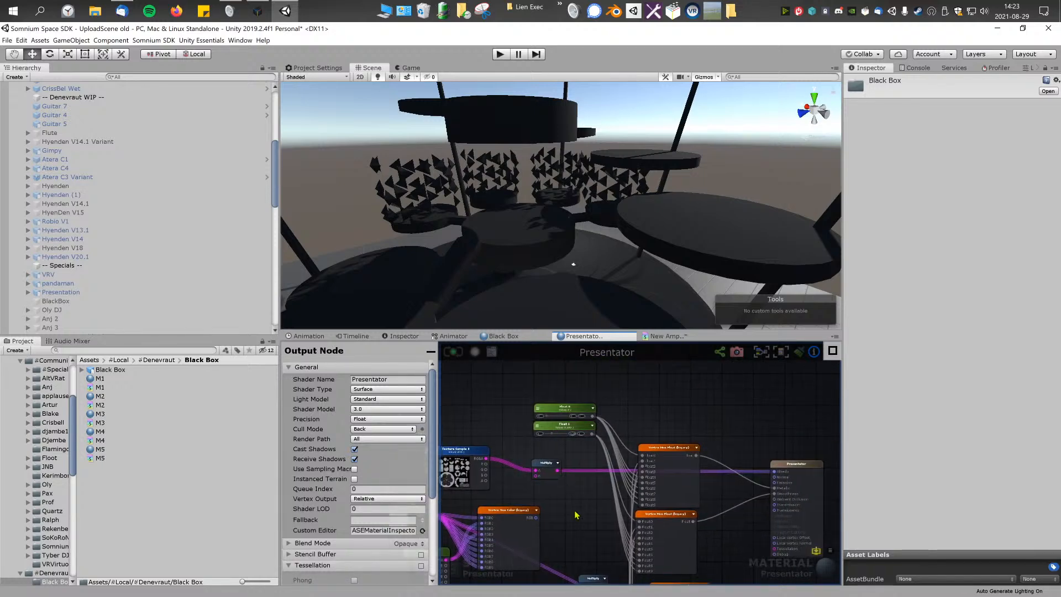
middle_drag(574, 544, 646, 440)
middle_drag(597, 508, 605, 416)
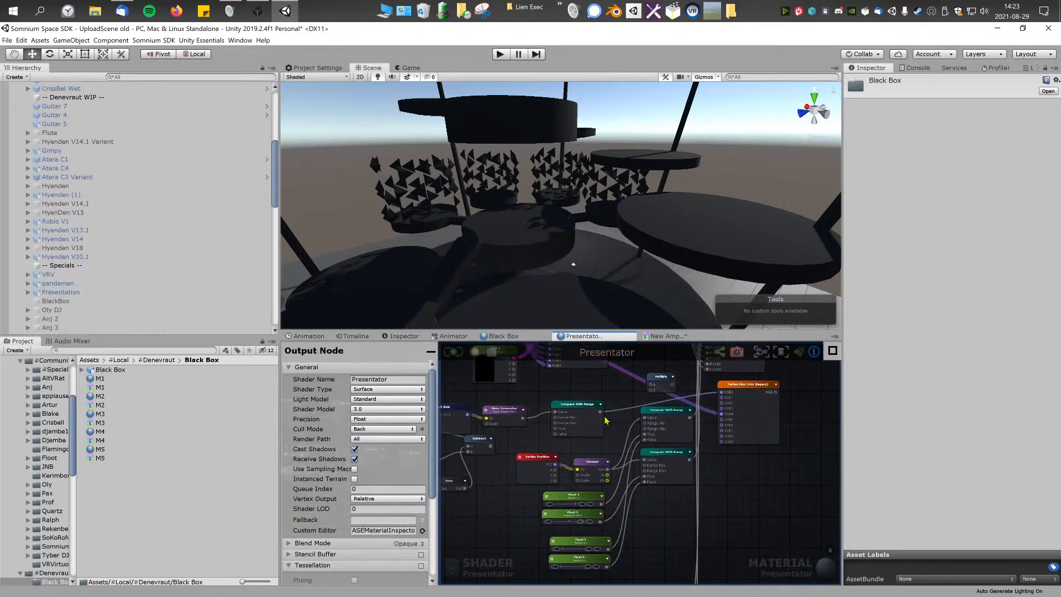
middle_drag(601, 475, 621, 419)
middle_drag(562, 468, 634, 375)
middle_drag(566, 502, 531, 504)
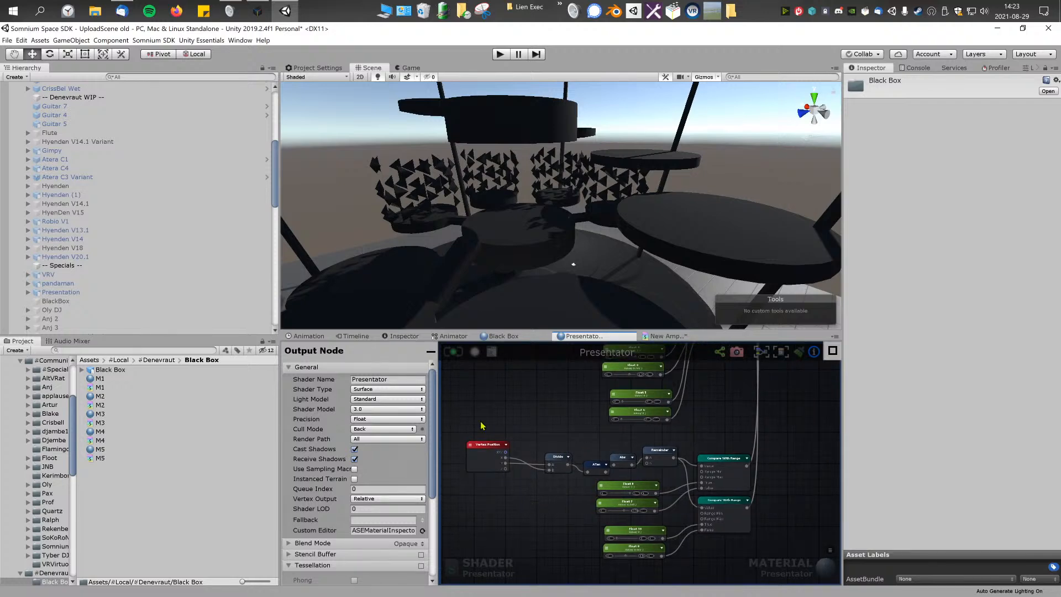
Step: Copy the Presentator node group running from Vertex Position through Remainder to two Compare With Range nodes, including its four Float nodes
middle_drag(664, 461, 570, 482)
middle_drag(635, 396, 601, 503)
middle_drag(643, 417, 634, 550)
drag(659, 432, 672, 429)
middle_drag(633, 557, 668, 380)
drag(452, 387, 771, 546)
middle_drag(714, 463, 685, 495)
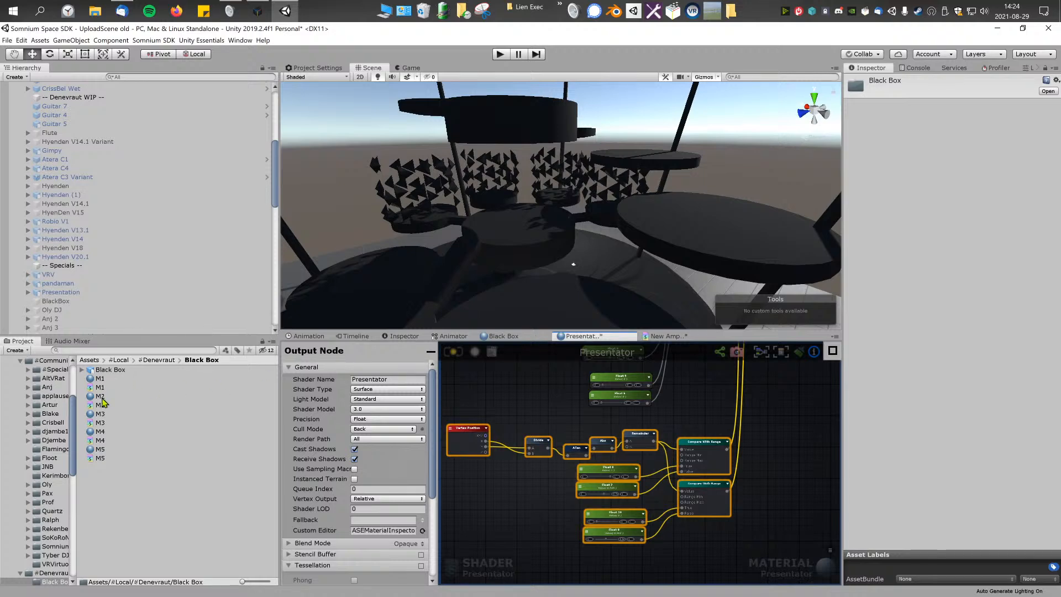
Step: Open the Black Box object's M2 material shader in the shader editor, widen the editor area and frame the output node
click(532, 264)
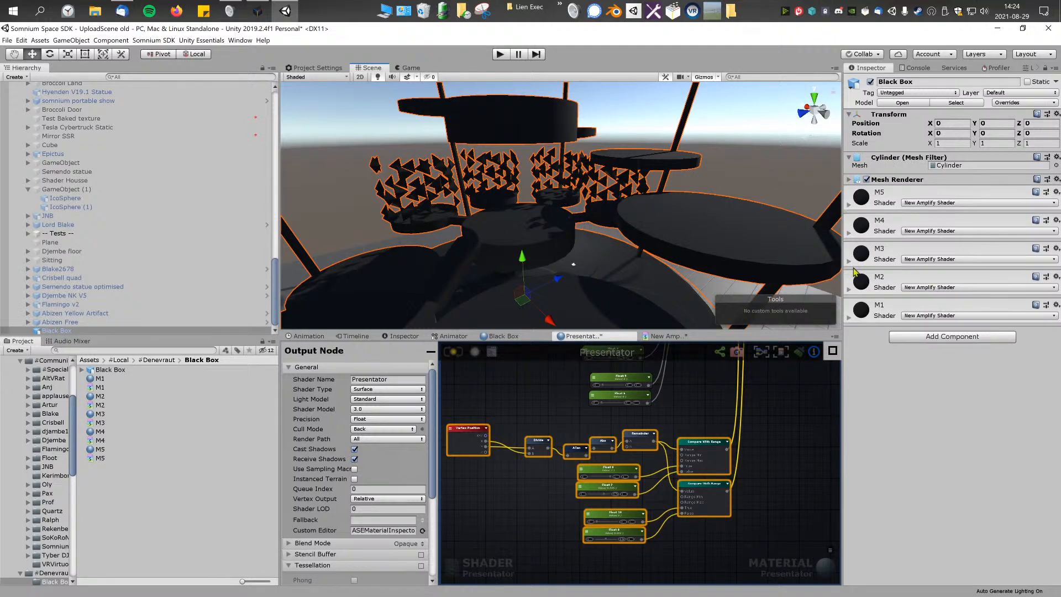
click(850, 289)
click(959, 305)
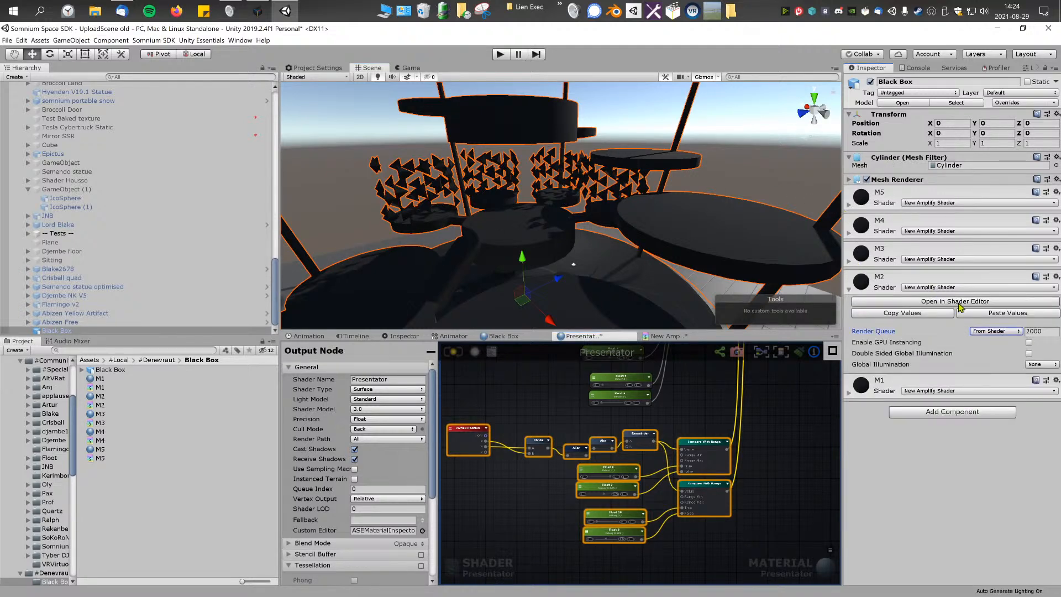
drag(280, 398, 190, 402)
scroll(538, 447, down, 3)
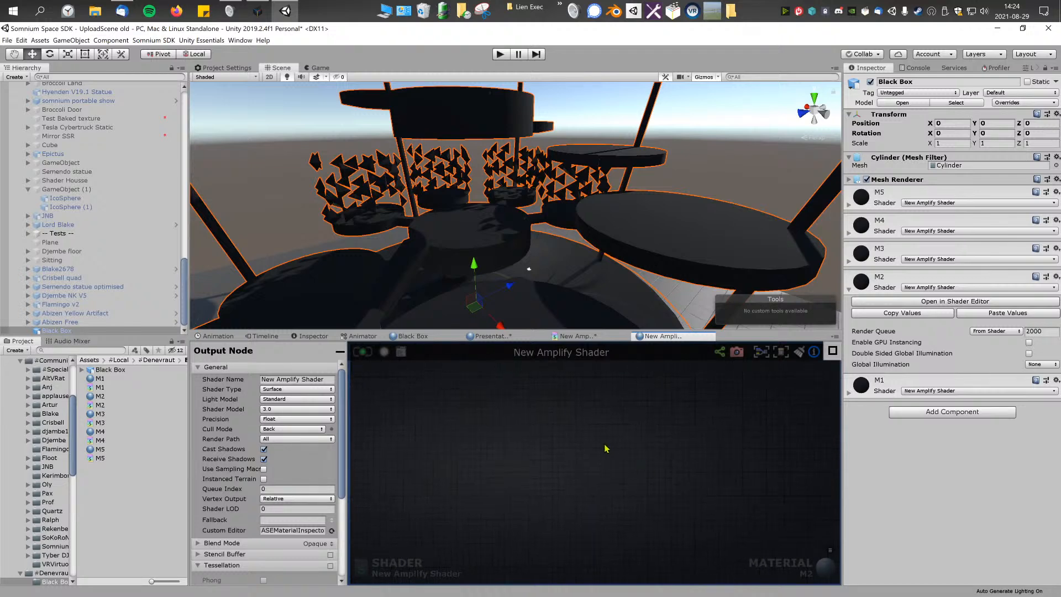
right_click(593, 415)
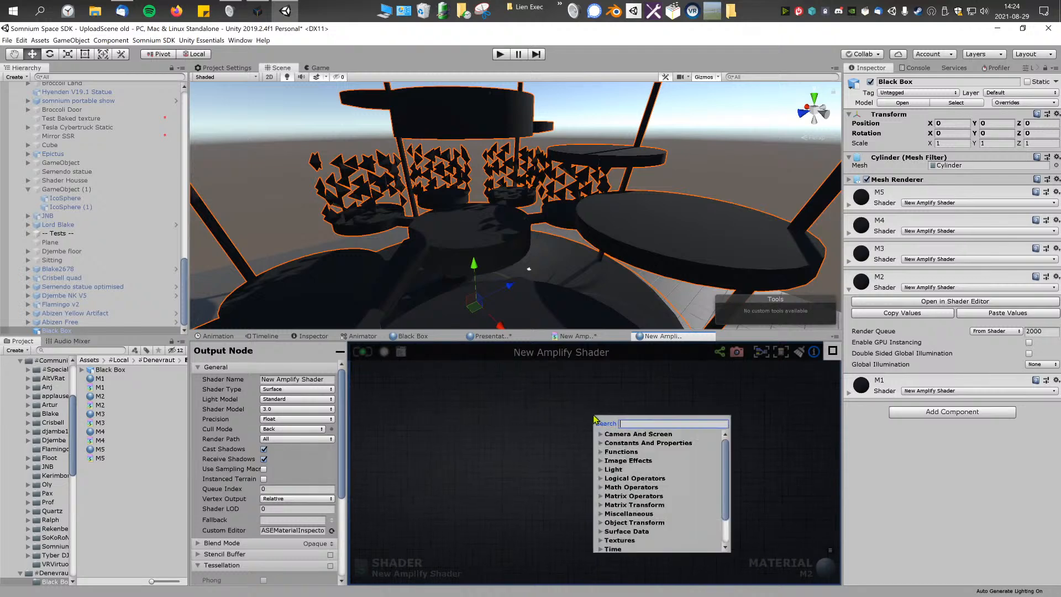
click(762, 353)
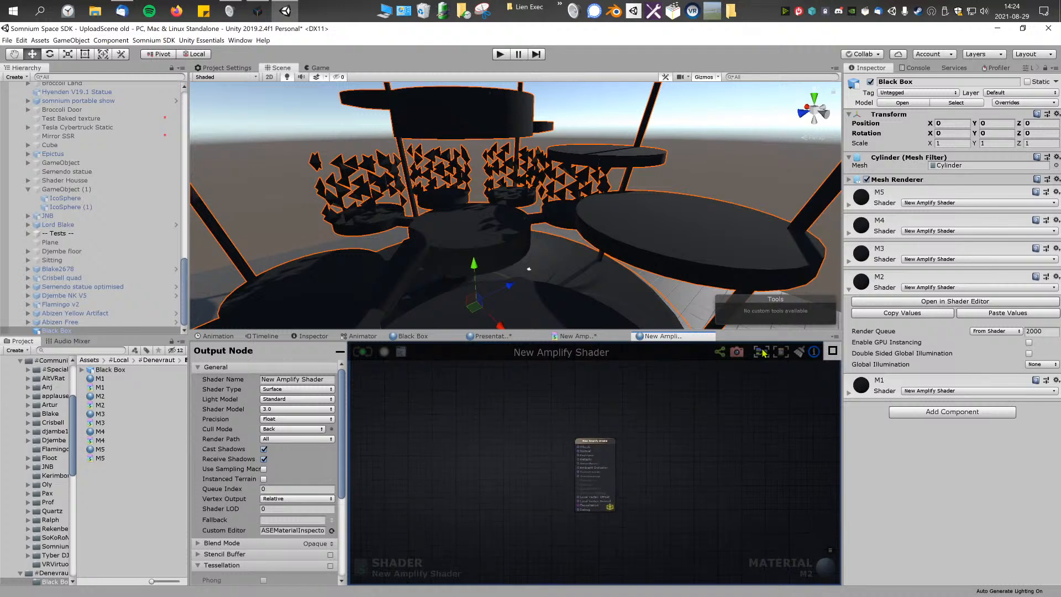
Step: Paste the copied node group into the M2 material's shader graph beside the output node
scroll(476, 450, down, 5)
middle_drag(476, 450, 663, 448)
key(ctrl+v)
drag(618, 431, 639, 434)
scroll(669, 434, up, 3)
click(688, 436)
scroll(706, 449, up, 3)
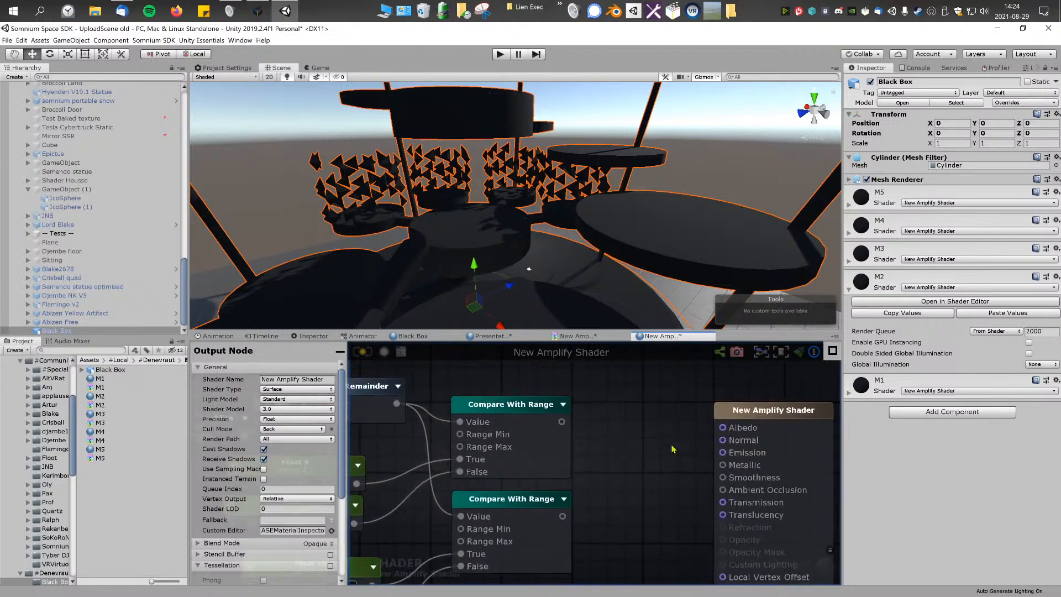
Step: Add a Color node to the M2 shader graph, above the two Compare With Range nodes
scroll(497, 452, down, 4)
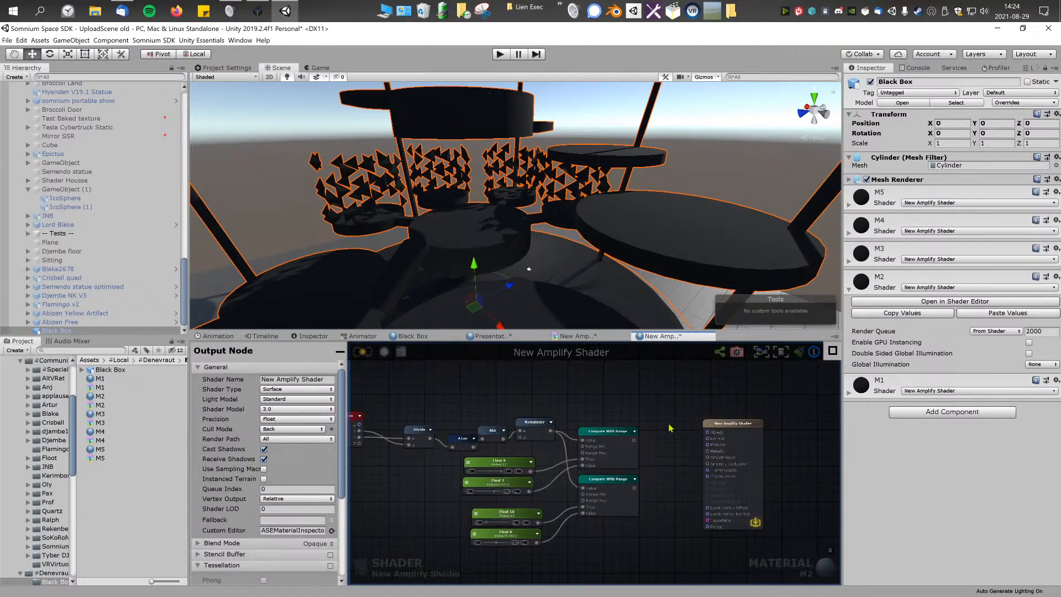
scroll(672, 428, up, 2)
click(746, 428)
right_click(578, 402)
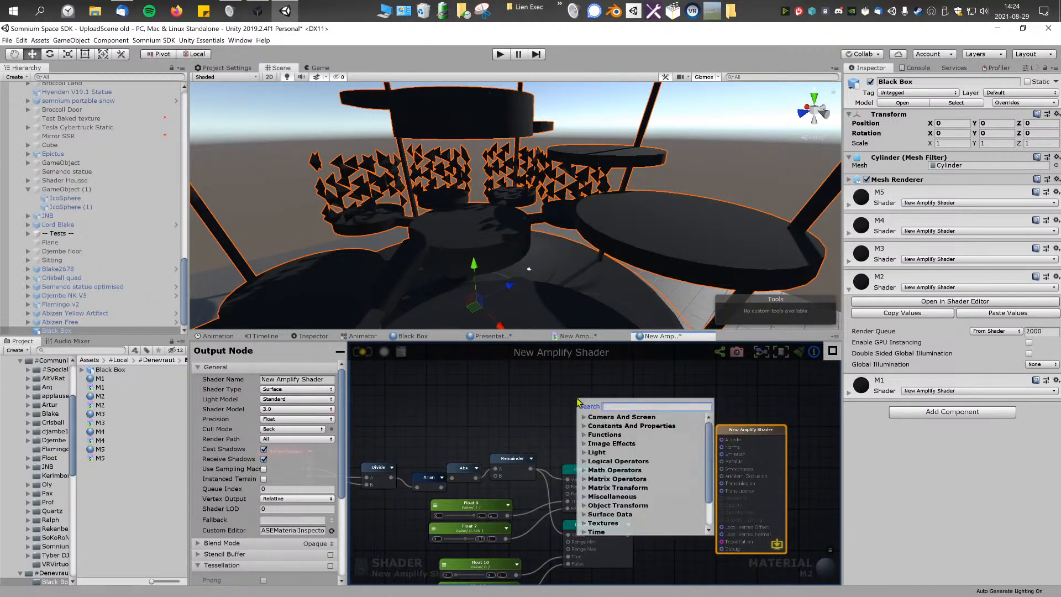
text(color)
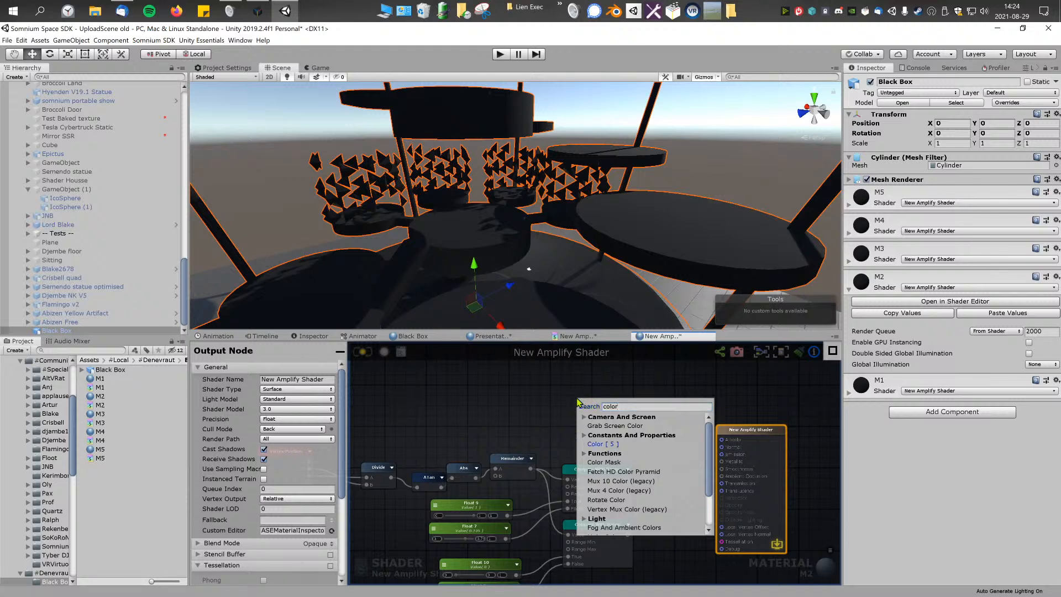
key(Return)
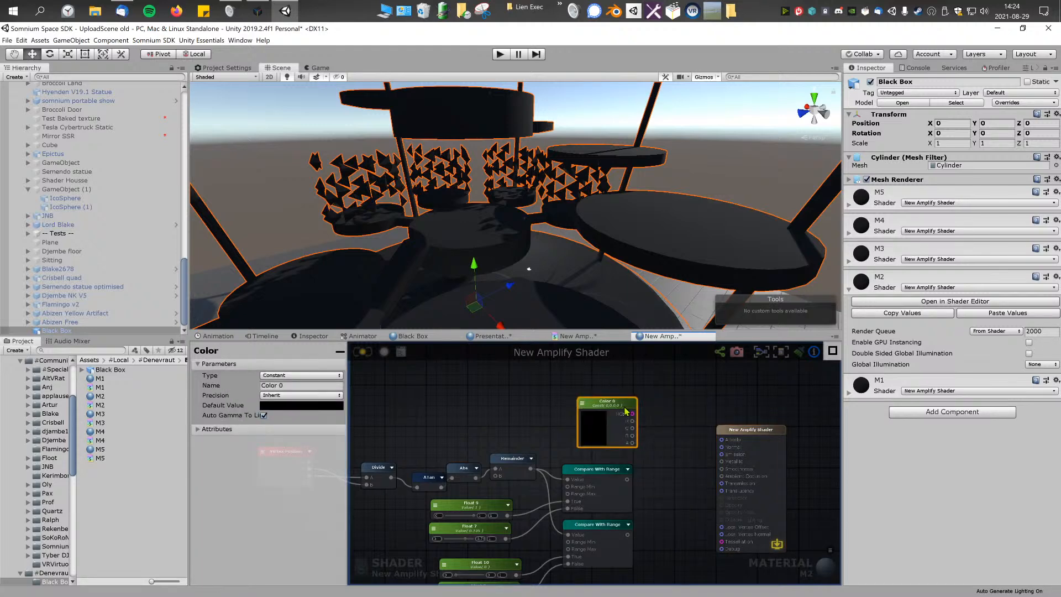
drag(622, 407, 644, 396)
Step: Hide the node properties and space the output node well apart from the Color node and the pasted group
click(526, 400)
middle_drag(448, 392, 475, 392)
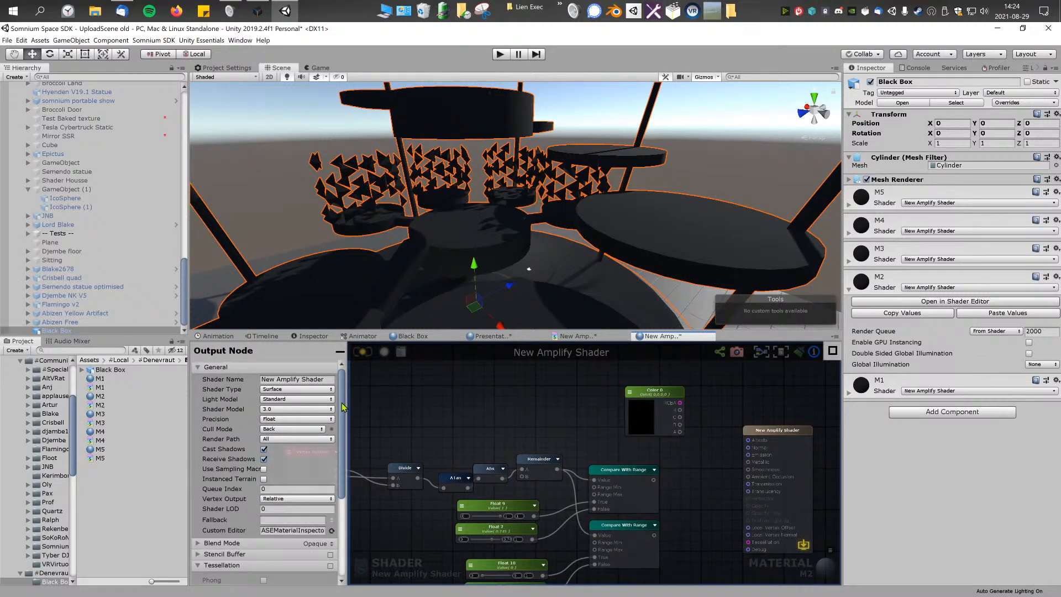
drag(346, 405, 577, 545)
click(306, 351)
scroll(448, 411, down, 3)
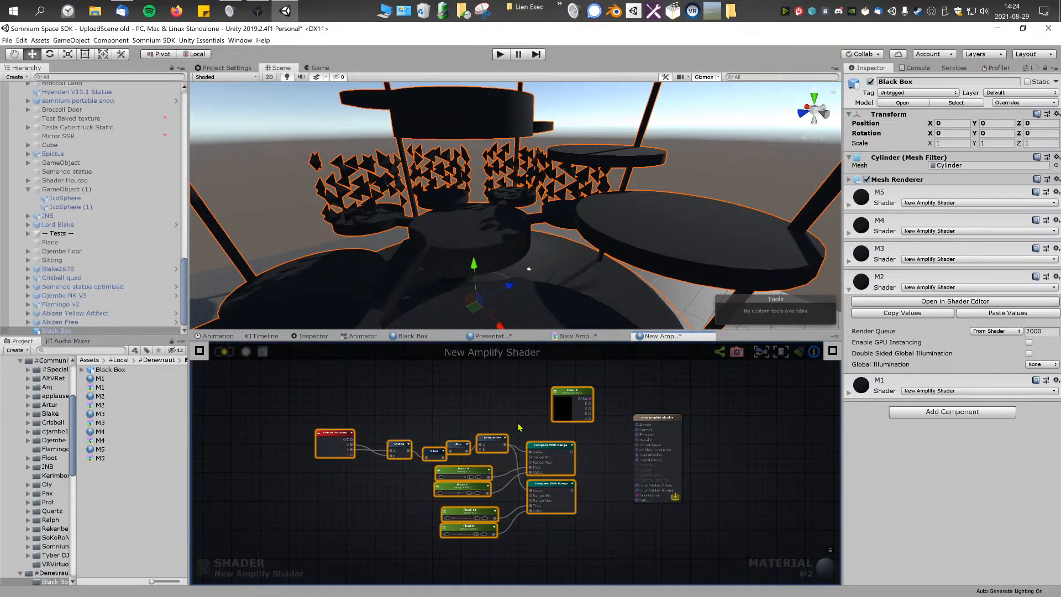
drag(656, 424, 678, 423)
middle_drag(679, 422, 556, 408)
scroll(556, 416, up, 4)
scroll(622, 425, down, 4)
drag(556, 418, 653, 422)
scroll(634, 419, up, 2)
scroll(636, 421, up, 1)
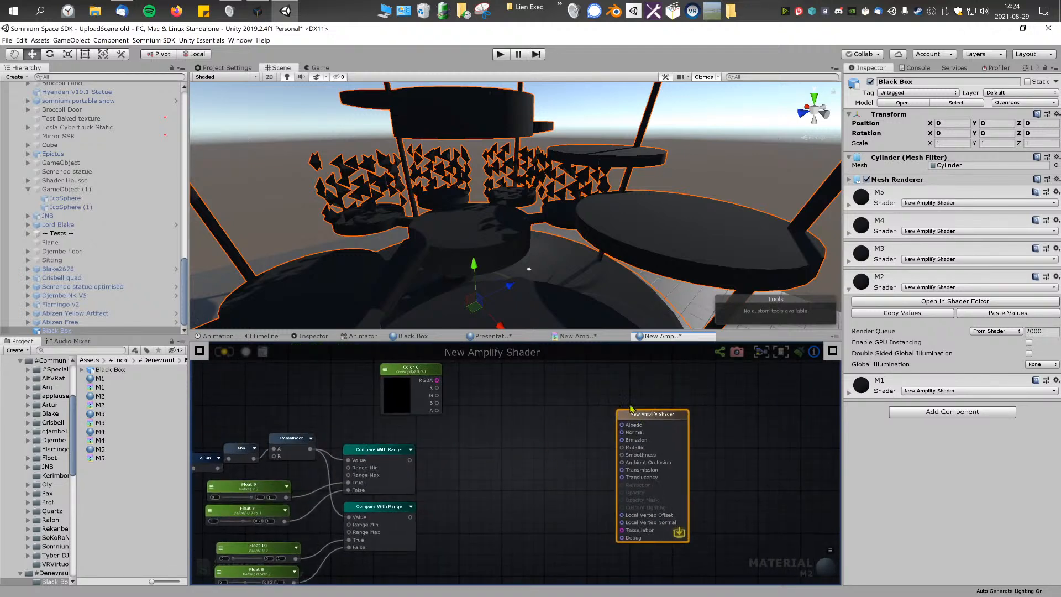
middle_drag(412, 493, 460, 479)
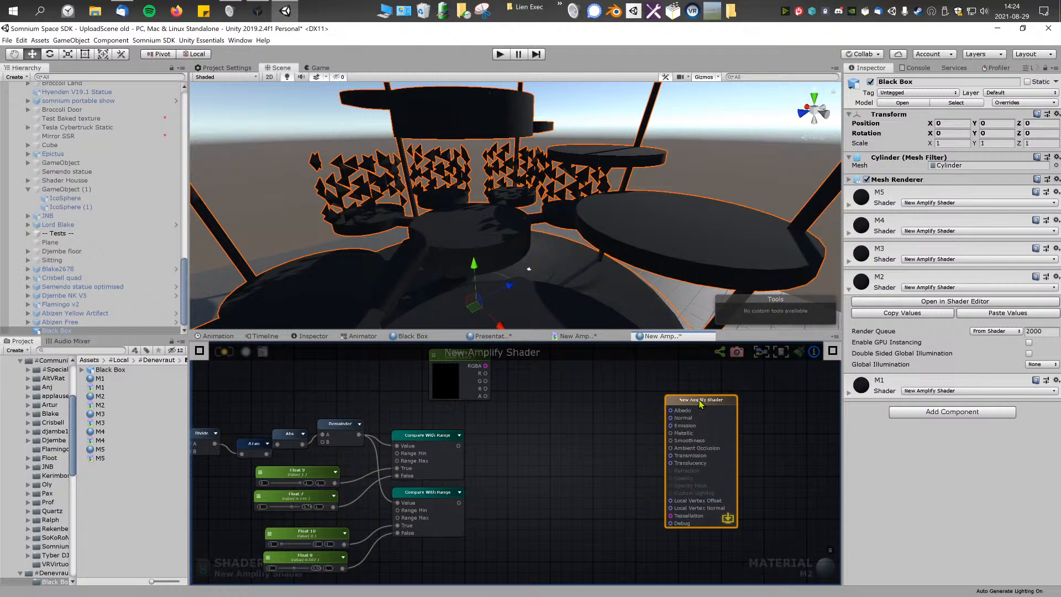
Step: Inspect the range settings of the upper Compare With Range node
click(419, 434)
click(200, 352)
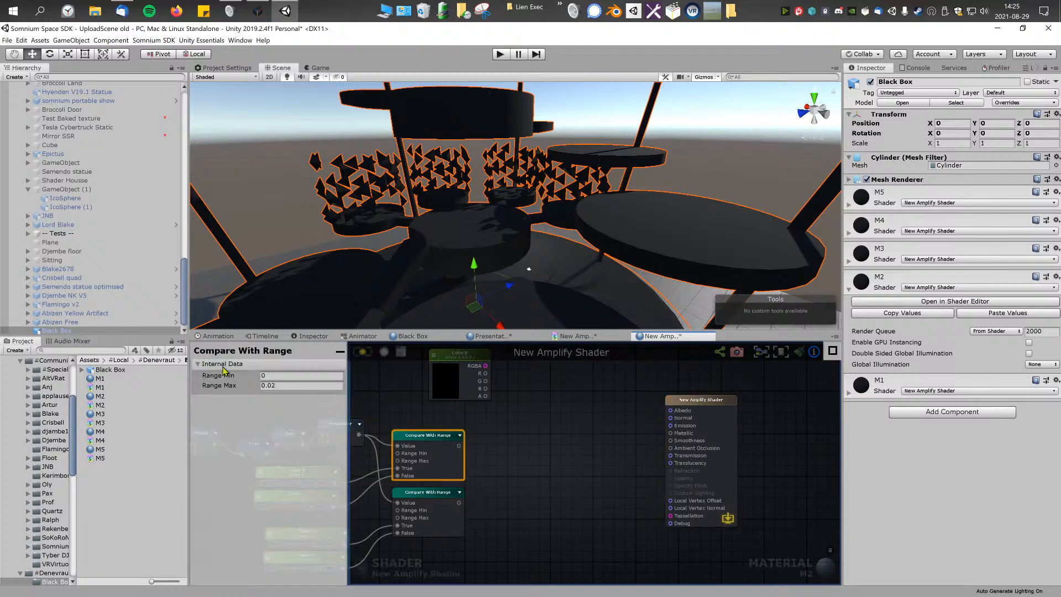
click(217, 364)
click(340, 351)
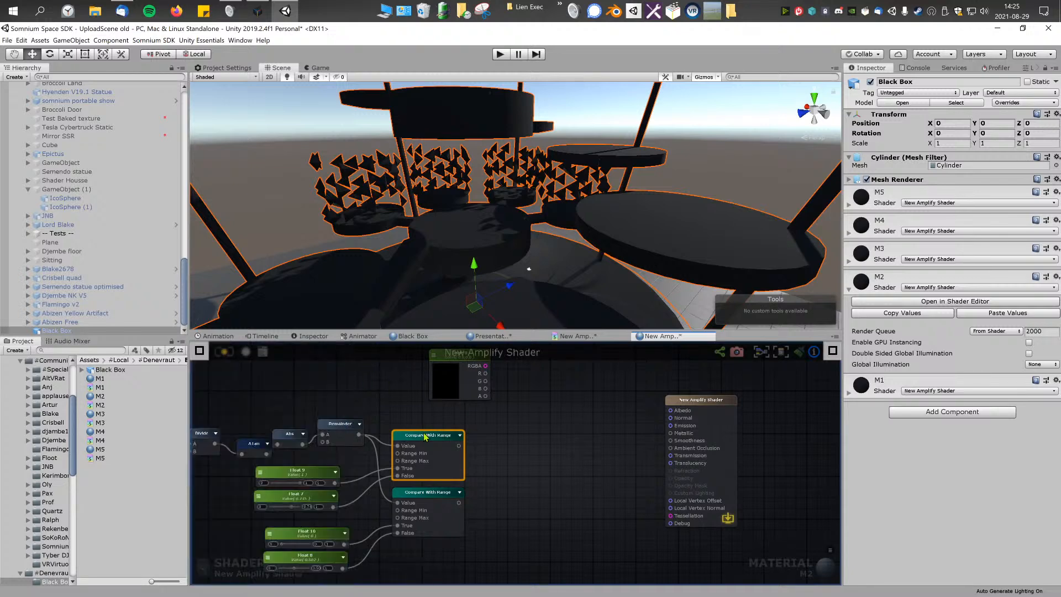
middle_drag(269, 383, 364, 377)
Step: Examine the inputs available on the M2 shader's output node
middle_drag(655, 446, 470, 462)
click(639, 410)
scroll(635, 421, up, 2)
middle_drag(635, 422, 589, 396)
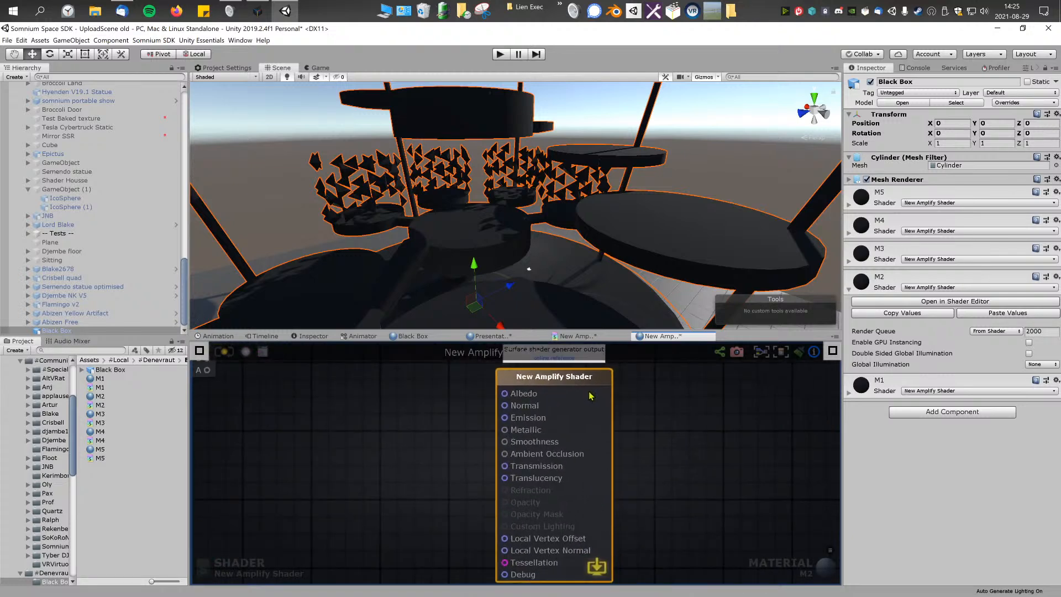
scroll(595, 409, down, 3)
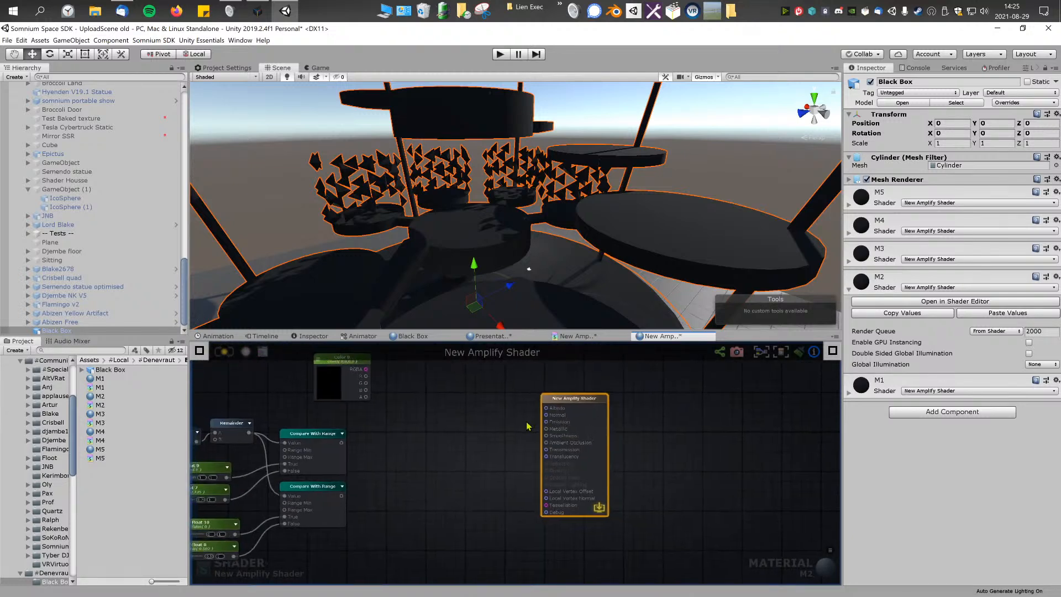
scroll(561, 411, up, 1)
drag(589, 401, 647, 395)
scroll(636, 427, up, 1)
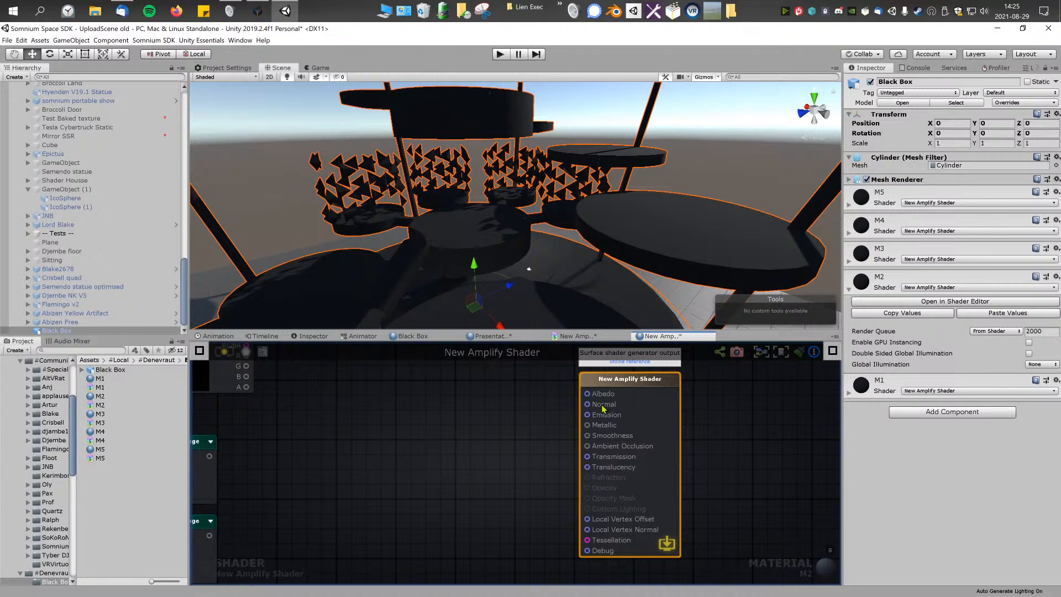
Step: Create a new material beside the M1 to M5 assets and enable its Emission
right_click(119, 494)
mouse_move(193, 283)
click(293, 369)
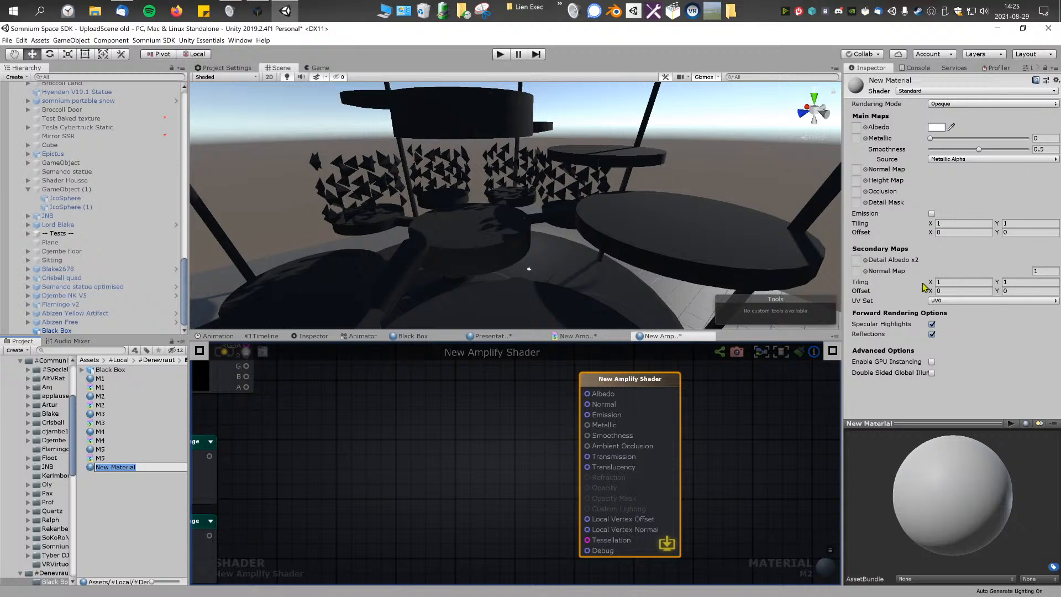
click(932, 213)
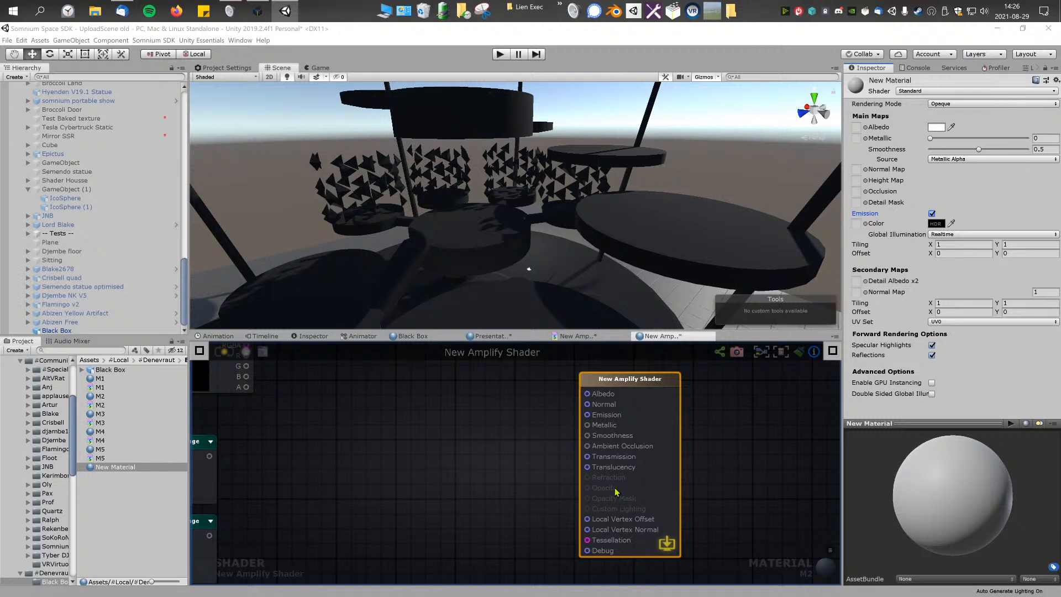
Step: Connect the Color node's RGBA output to the Albedo input of the M2 output node
scroll(439, 407, down, 2)
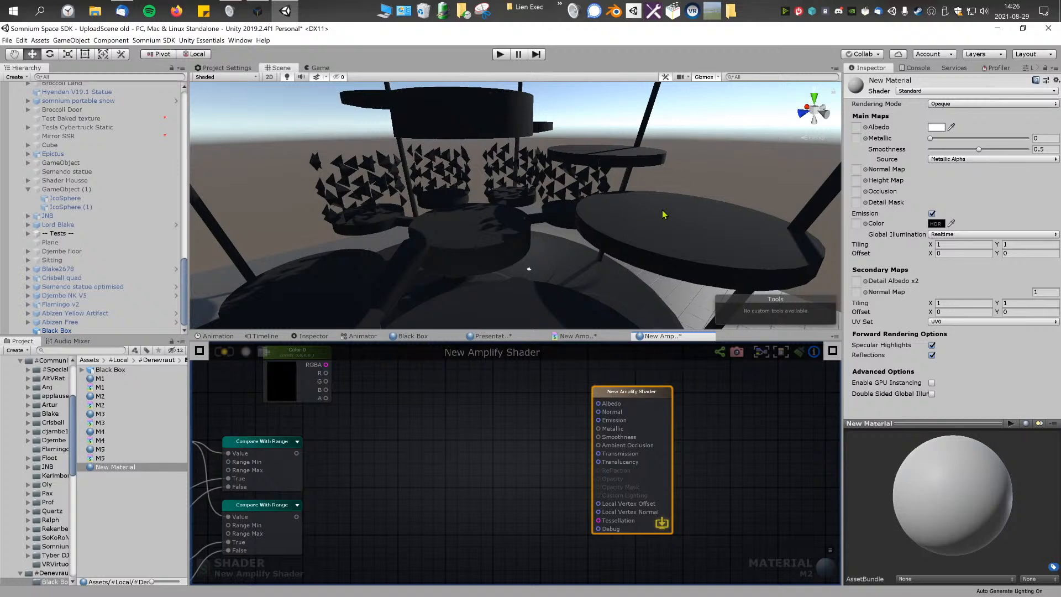
scroll(460, 257, down, 5)
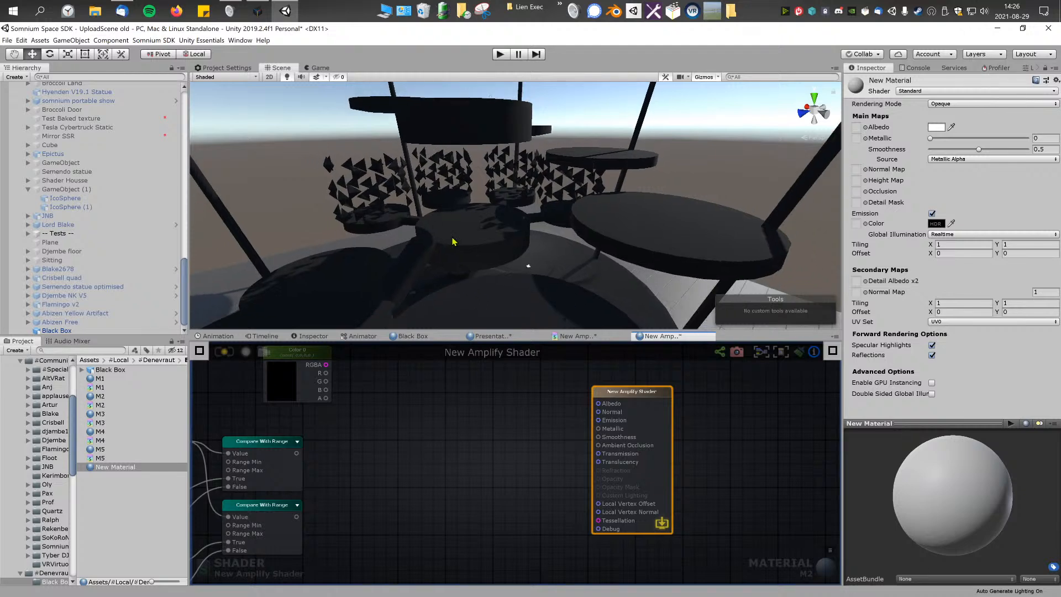
scroll(544, 227, up, 6)
scroll(589, 247, up, 2)
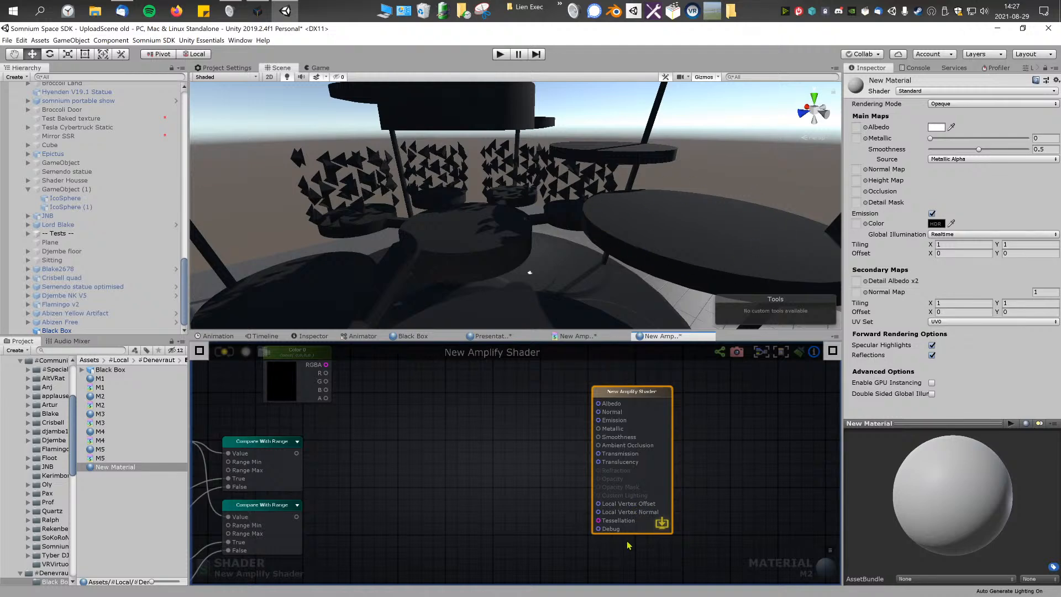
scroll(590, 442, down, 3)
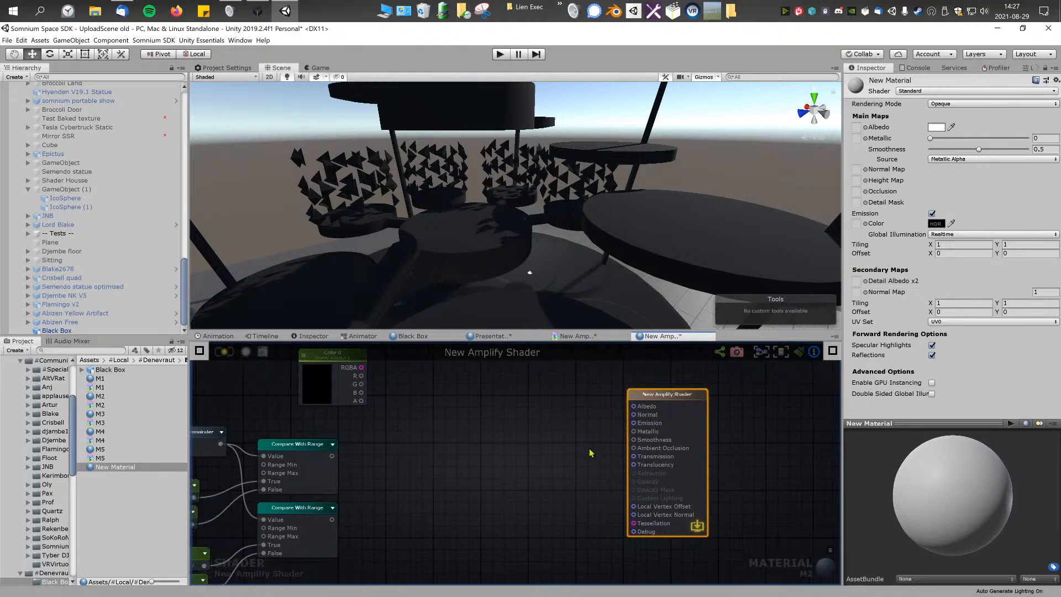
scroll(575, 451, up, 3)
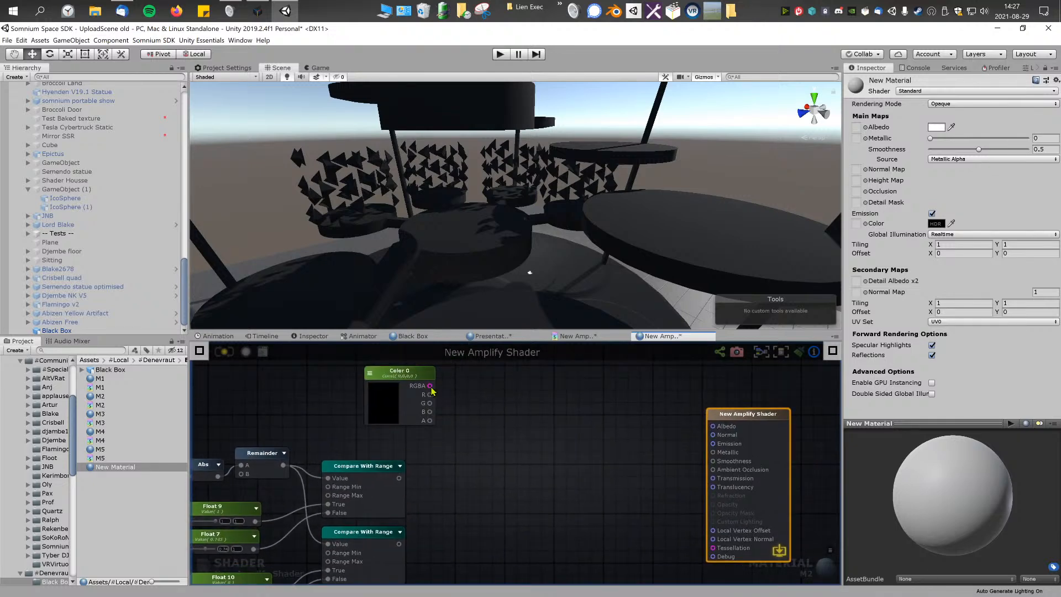
drag(447, 391, 713, 426)
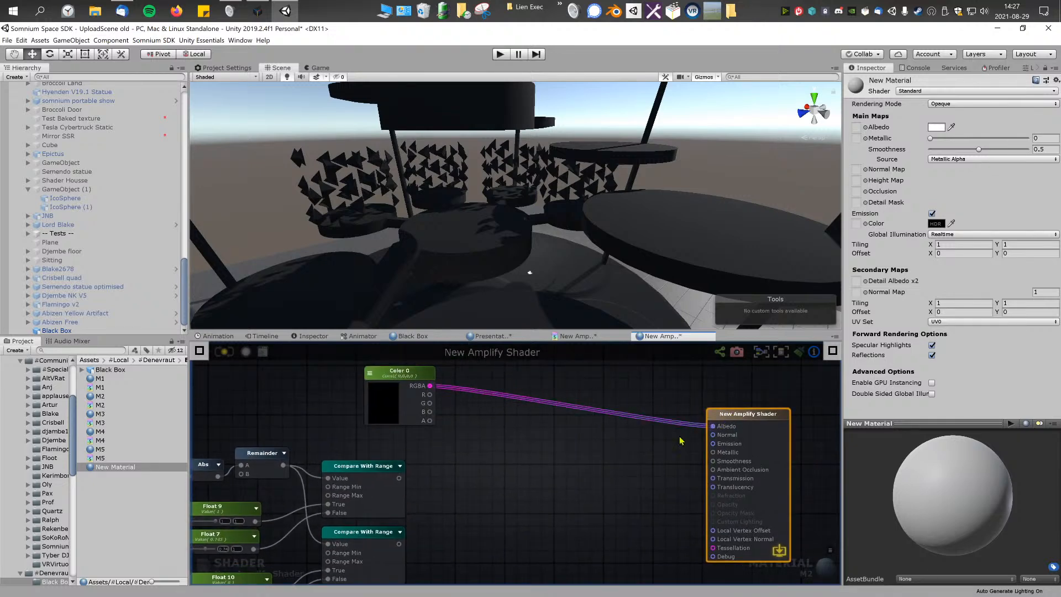
Step: Set the Color node to red, save the M2 shader and check the result on the Black Box model
click(397, 388)
drag(146, 233, 241, 163)
click(210, 135)
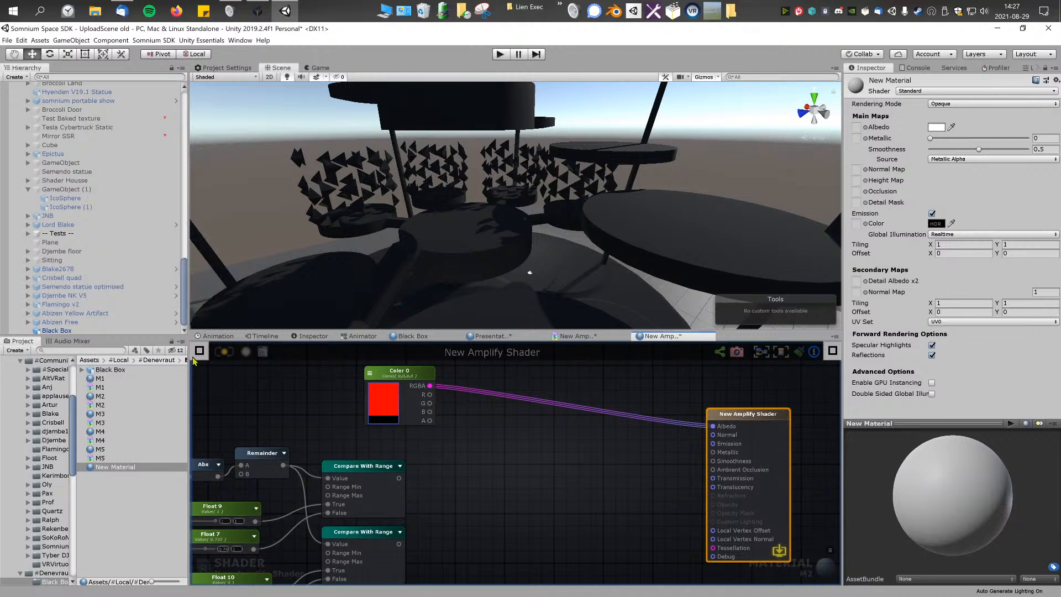
click(224, 353)
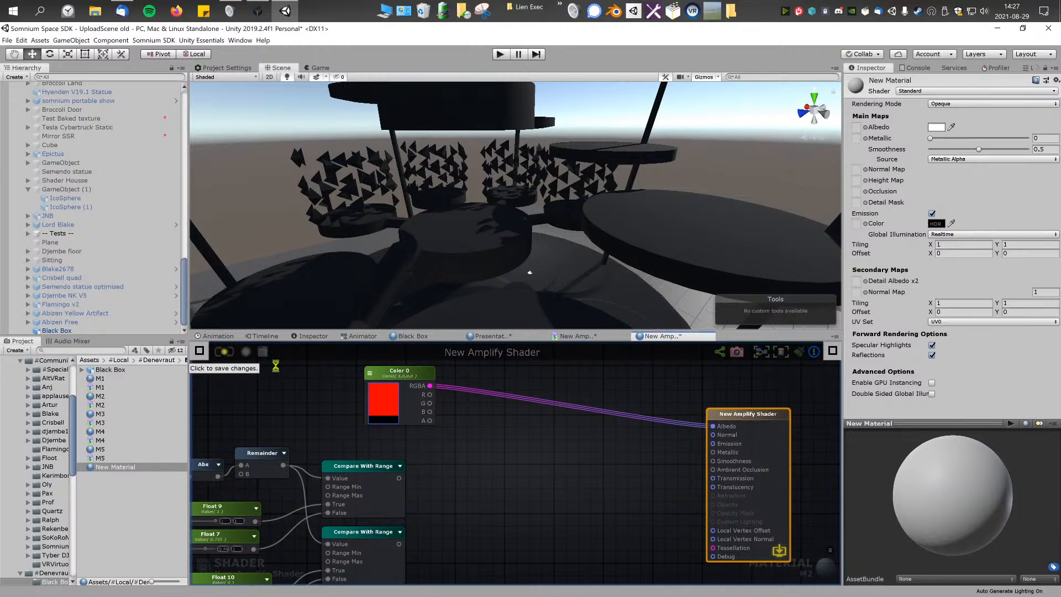
right_drag(465, 189, 548, 224)
Step: Connect the upper Compare With Range output to Metallic and the lower one to Smoothness, and save the shader
middle_drag(458, 462, 513, 450)
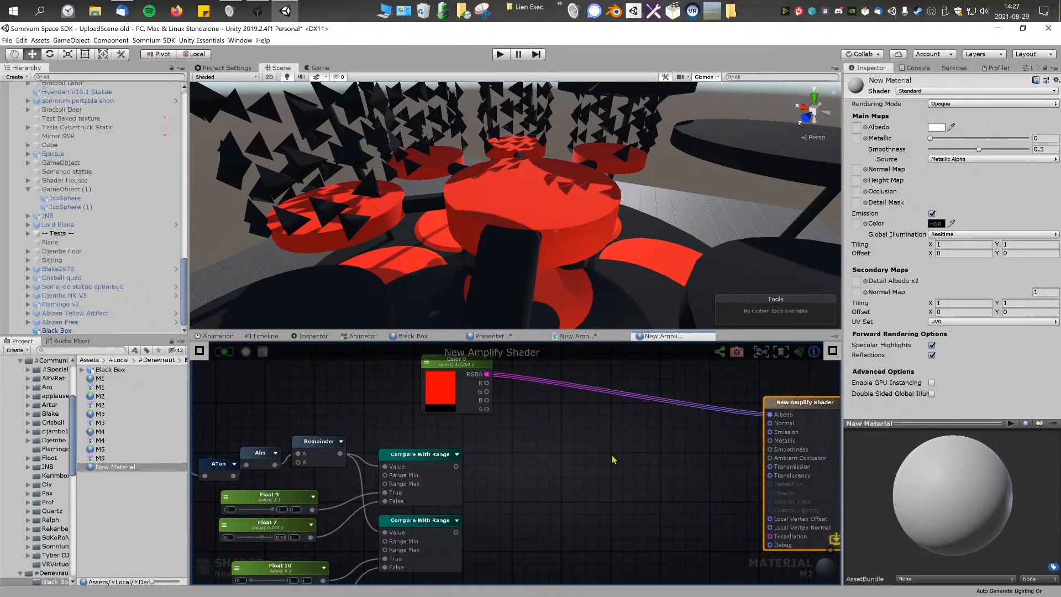
scroll(536, 437, up, 3)
drag(778, 390, 599, 408)
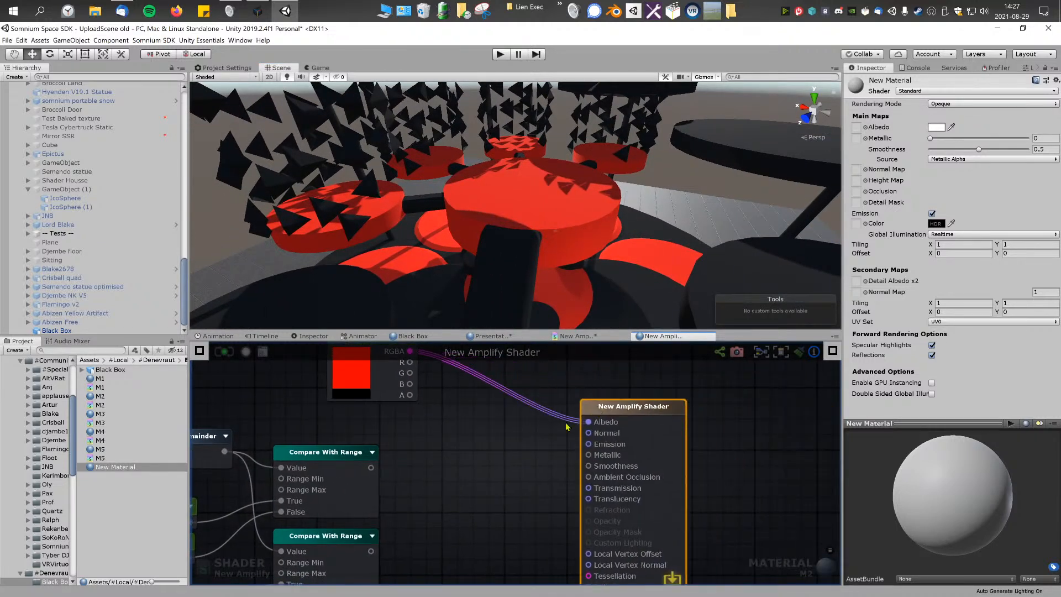
click(496, 467)
middle_drag(495, 467, 578, 436)
scroll(576, 431, down, 2)
scroll(508, 434, up, 1)
scroll(509, 436, up, 2)
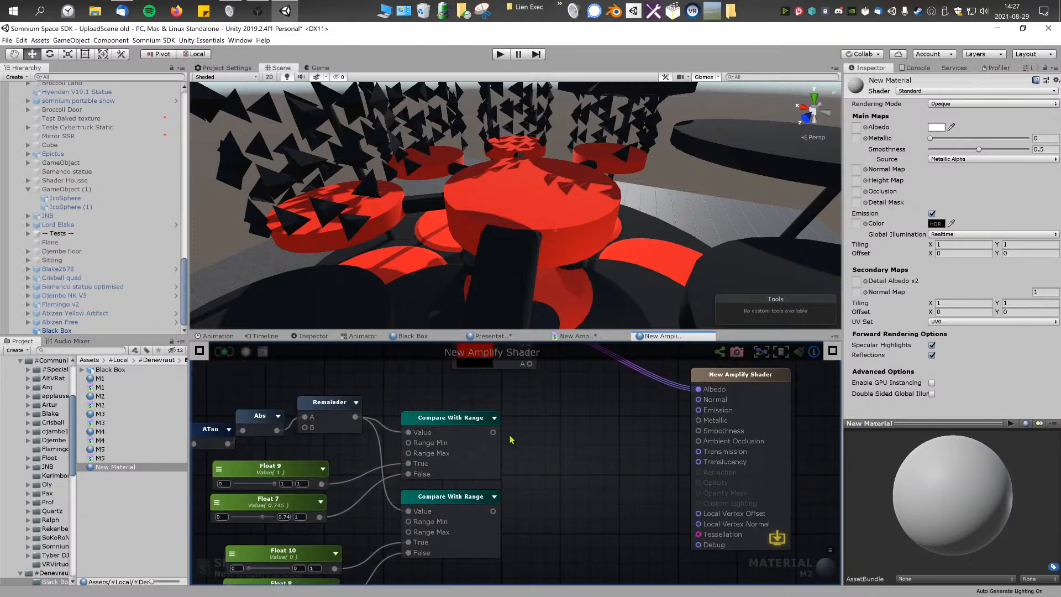
drag(493, 435, 667, 425)
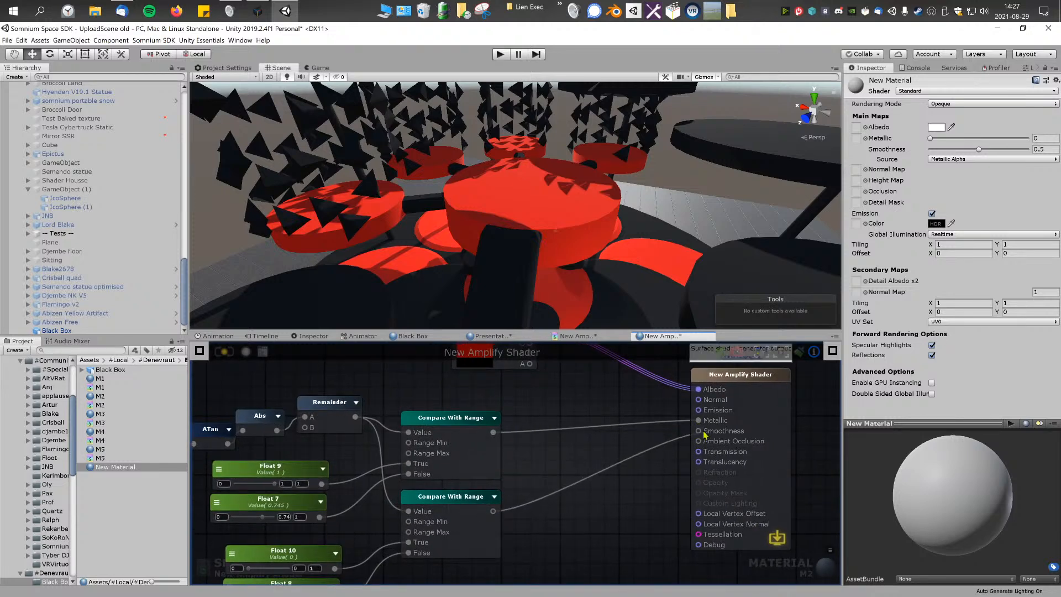
drag(706, 435, 702, 432)
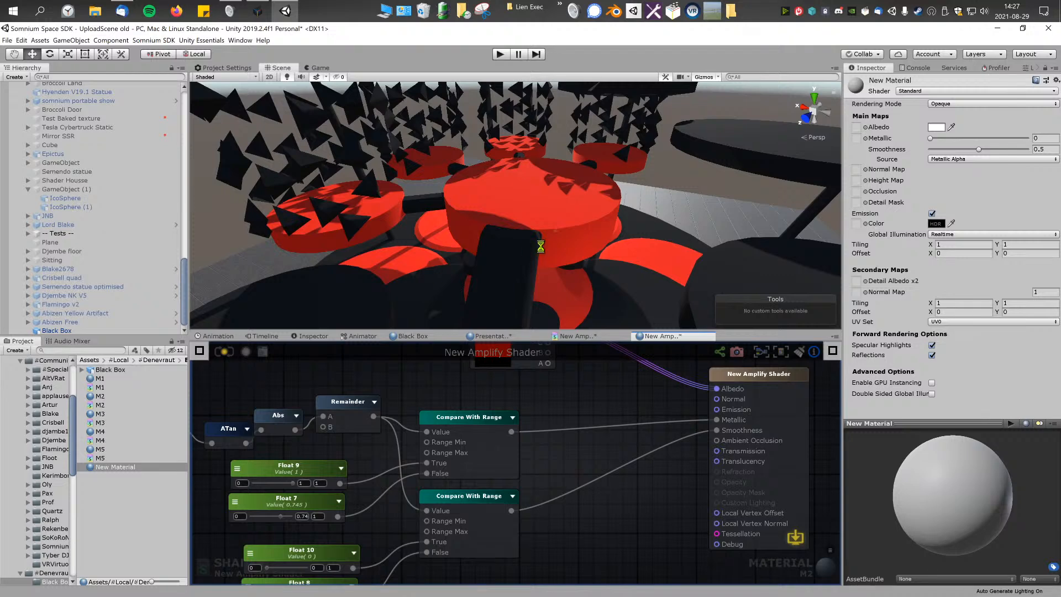
right_drag(541, 246, 618, 253)
Step: Examine the M2 graph from Vertex Position to the output node, including the math nodes and the Float nodes' parameters
scroll(371, 445, down, 5)
middle_drag(374, 452, 346, 448)
scroll(448, 448, up, 1)
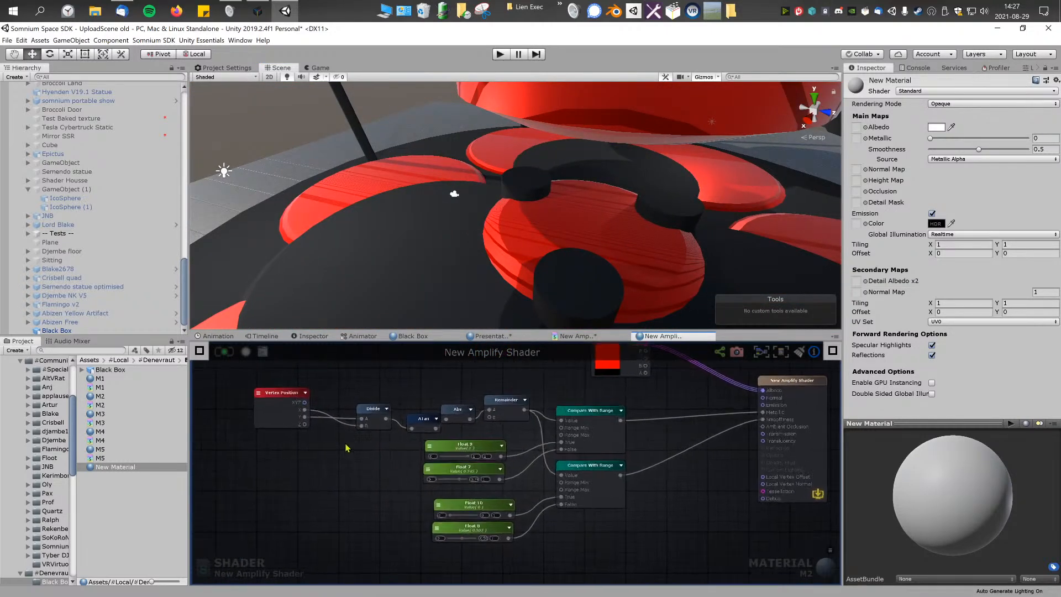
scroll(348, 445, up, 4)
scroll(370, 450, down, 3)
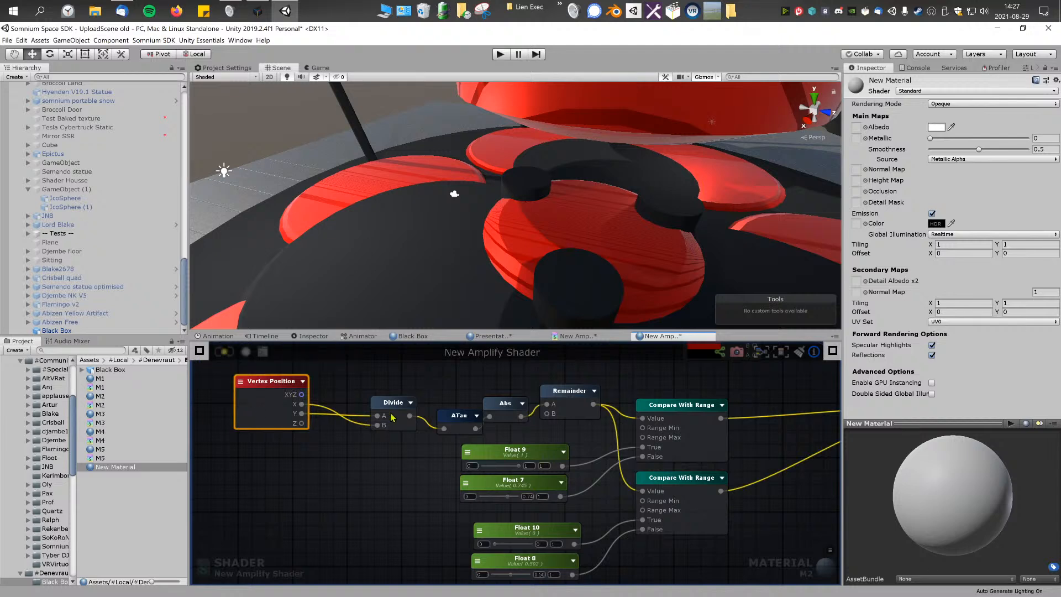
middle_drag(518, 402, 479, 410)
click(200, 352)
click(484, 412)
click(434, 436)
click(515, 406)
middle_drag(529, 464, 447, 416)
click(447, 415)
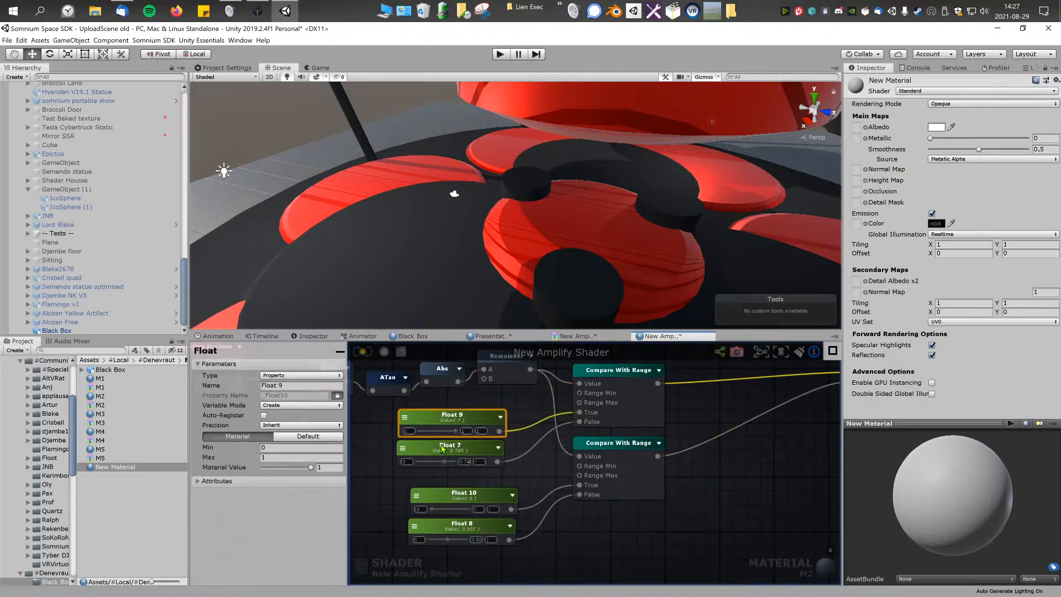
click(472, 499)
middle_drag(571, 461, 532, 486)
scroll(533, 485, down, 4)
middle_drag(623, 421, 516, 448)
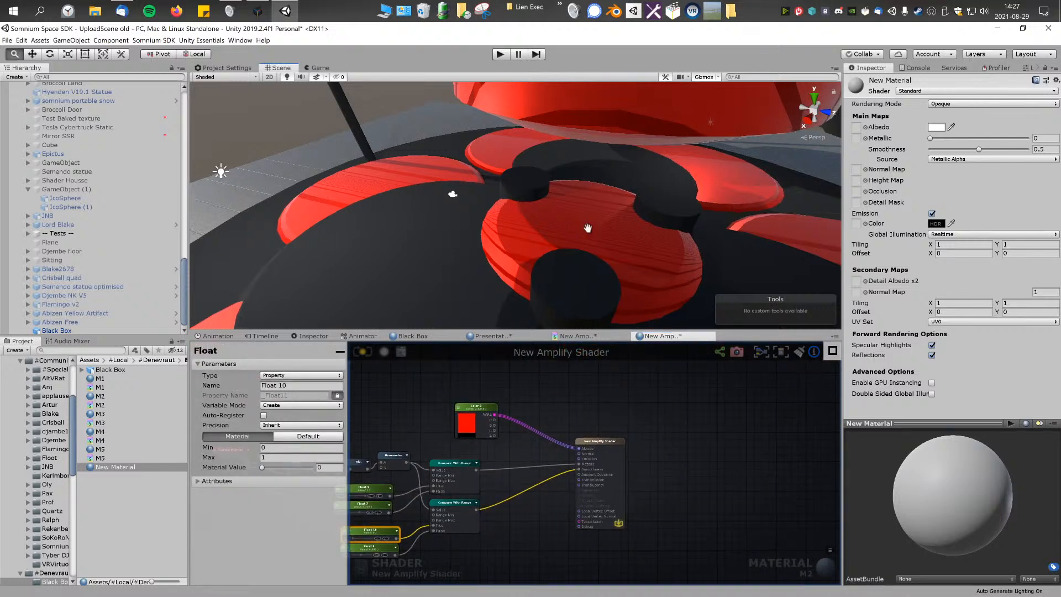
Step: Enlarge the Scene view and inspect the light reflections on the red surfaces up close
middle_drag(594, 227, 577, 235)
drag(568, 330, 569, 425)
alt+drag(574, 359, 625, 331)
key(w)
right_drag(625, 331, 562, 341)
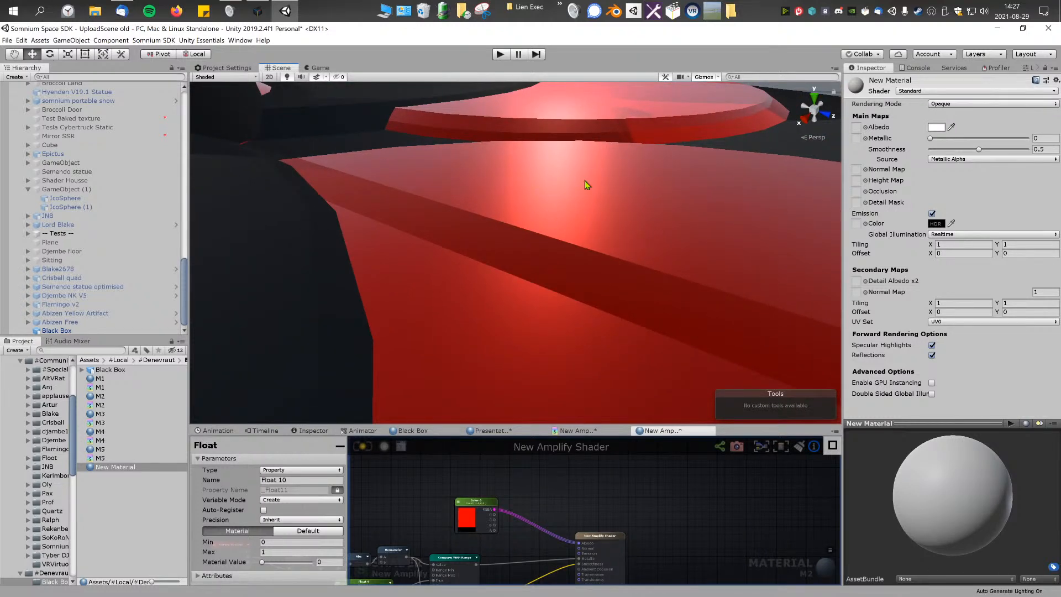
right_drag(556, 169, 565, 214)
Step: Examine the Compare With Range and Float nodes in the M2 graph and enlarge the graph area
middle_drag(535, 560, 753, 496)
scroll(600, 499, up, 3)
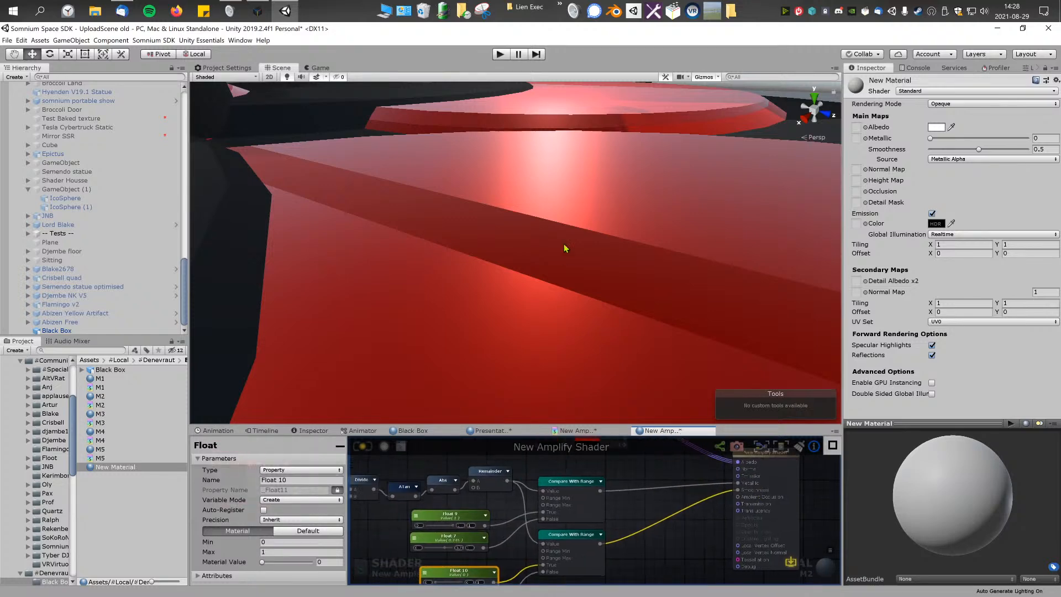
middle_drag(509, 518, 585, 478)
scroll(589, 533, up, 2)
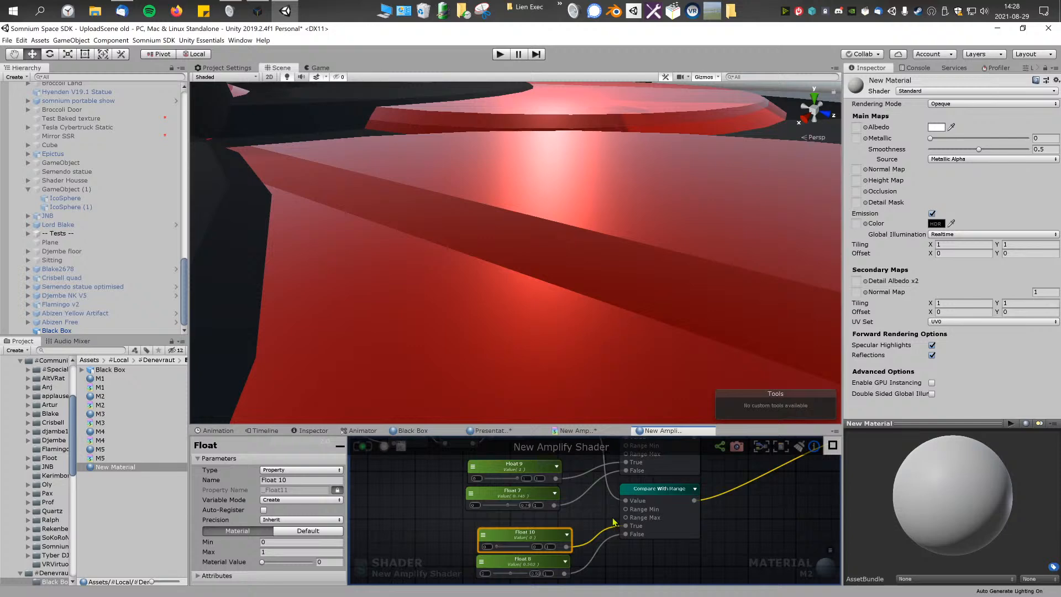
scroll(632, 516, down, 4)
middle_drag(642, 551, 635, 521)
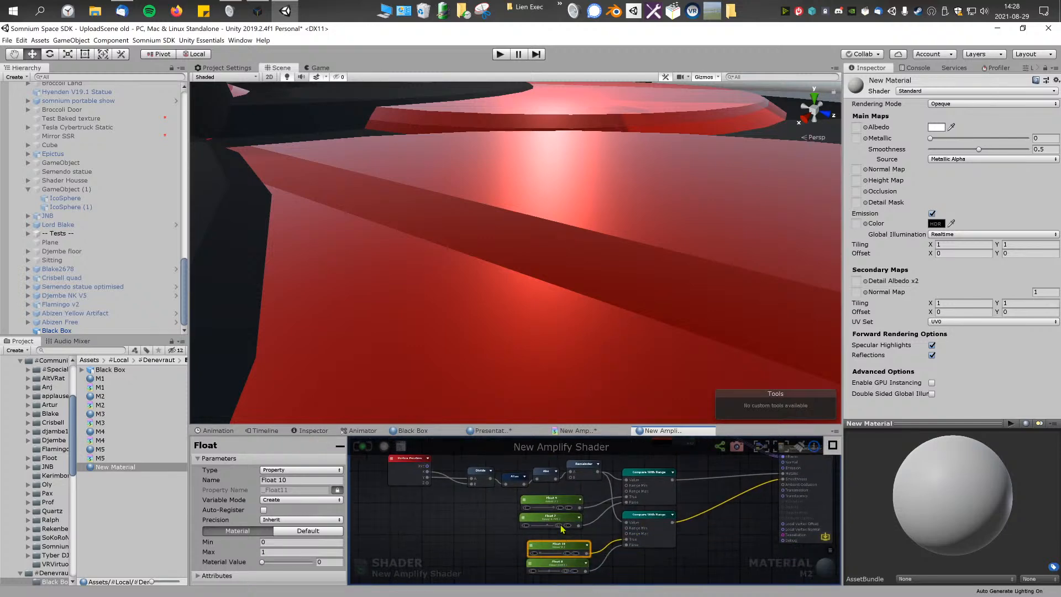
drag(618, 422, 617, 392)
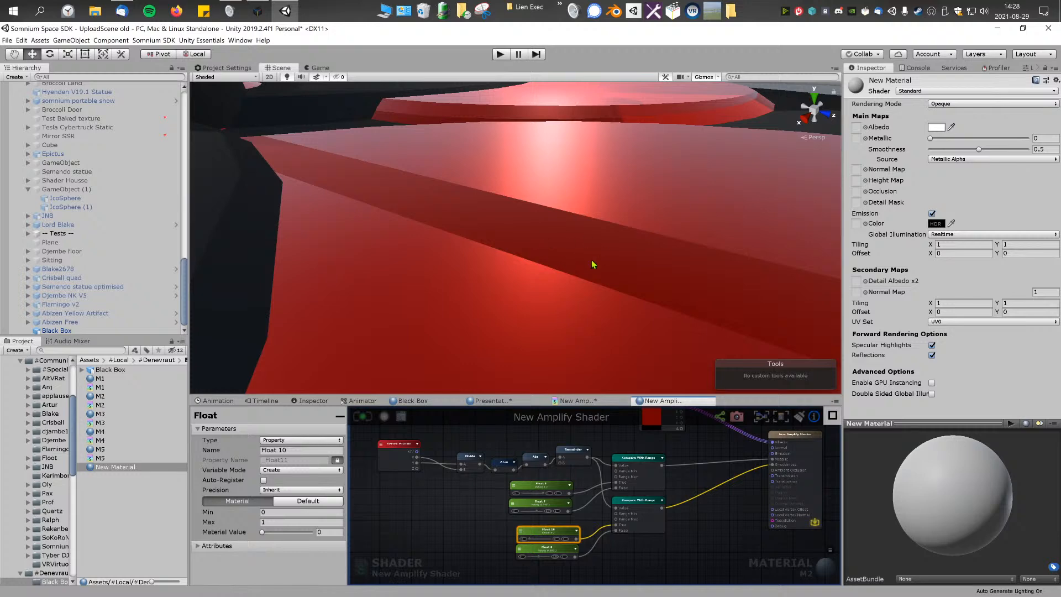
Step: Move both Compare With Range nodes and the four Float nodes lower in the graph, and connect Remainder to Debug
middle_drag(586, 467, 561, 461)
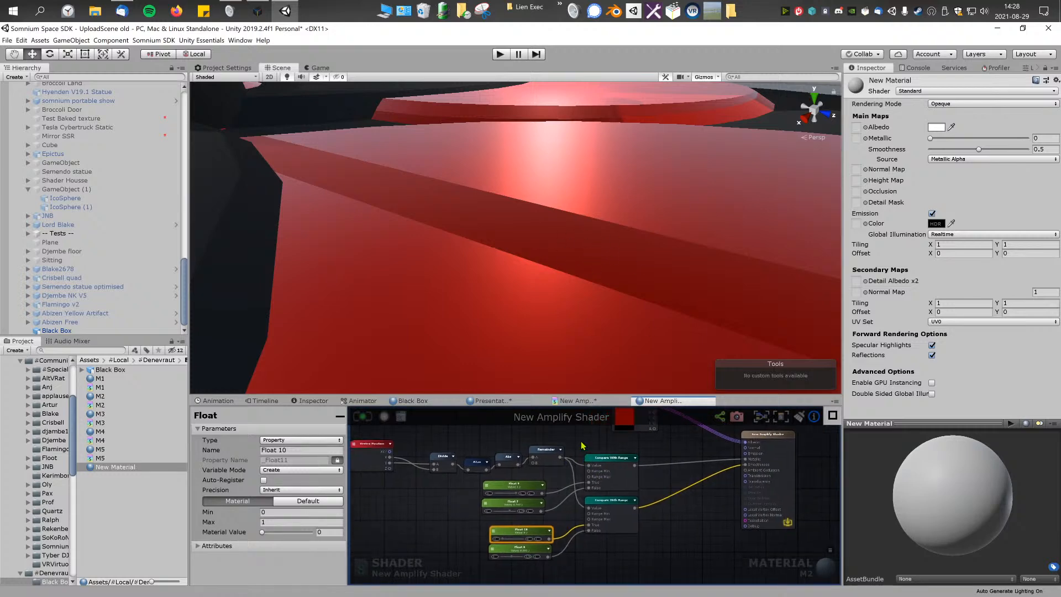
drag(580, 440, 620, 544)
drag(622, 461, 627, 523)
drag(470, 492, 551, 577)
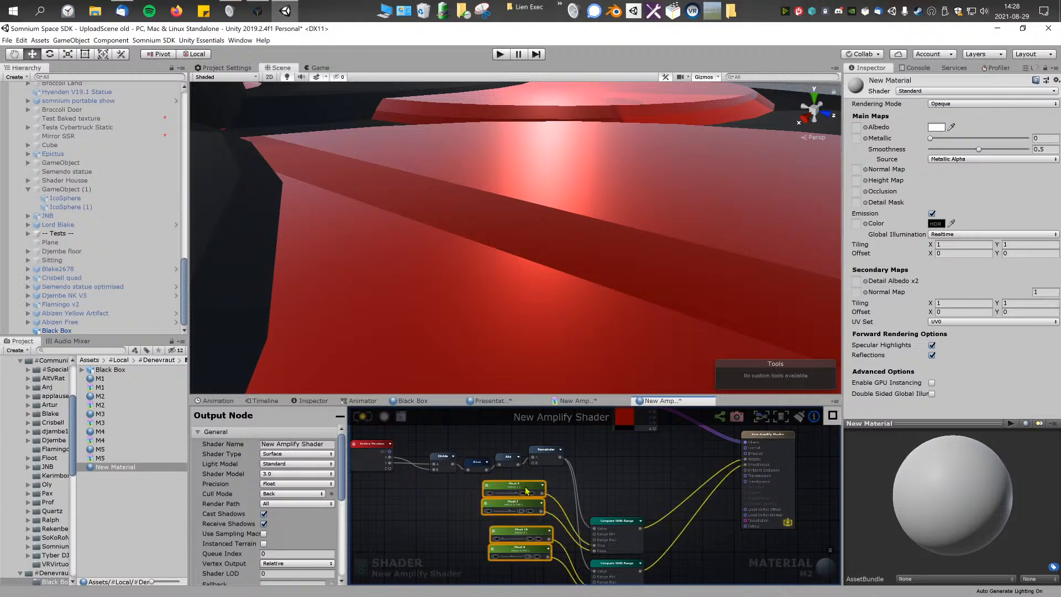
drag(525, 490, 525, 523)
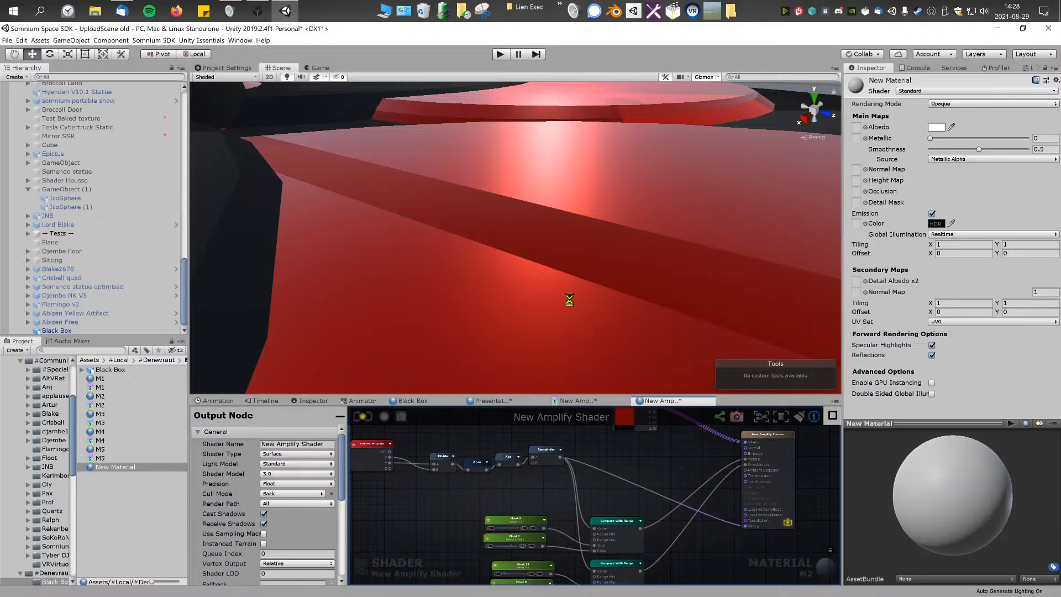
Step: Inspect the Remainder pattern on the Black Box model and the node chain from Vertex Position to Remainder
alt+drag(563, 297, 455, 333)
alt+drag(634, 301, 575, 236)
scroll(450, 532, up, 2)
middle_drag(450, 532, 552, 540)
middle_drag(535, 477, 515, 527)
scroll(515, 526, up, 1)
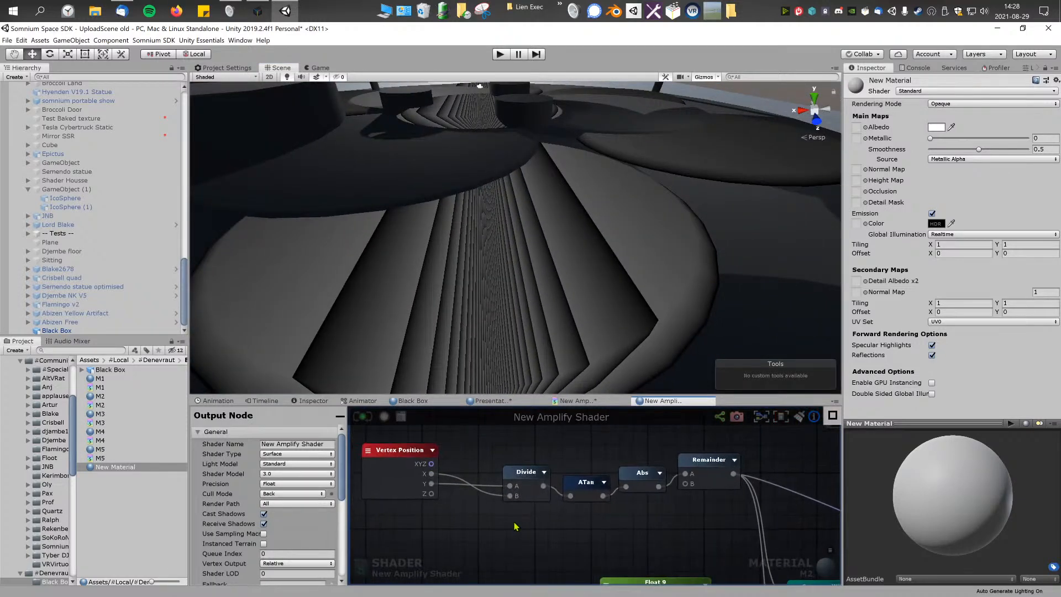
Step: Try other Vertex Position axes on the Divide node, ending with X into A and Z into B, and inspect the stripes
click(522, 475)
click(448, 505)
alt+drag(608, 276, 573, 187)
key(w)
right_drag(573, 188, 572, 191)
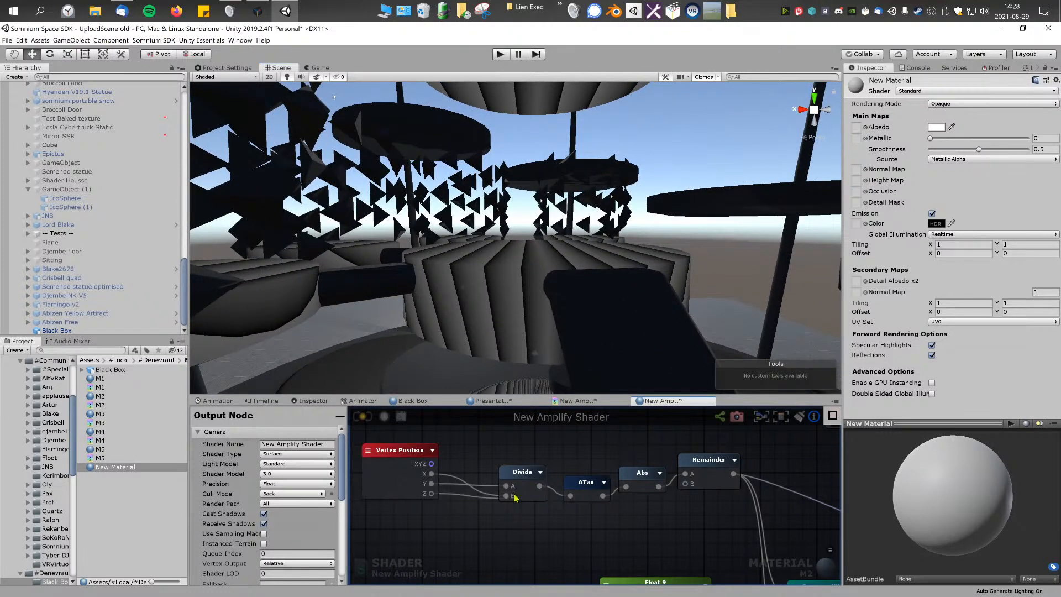
right_drag(556, 273, 661, 353)
key(s)
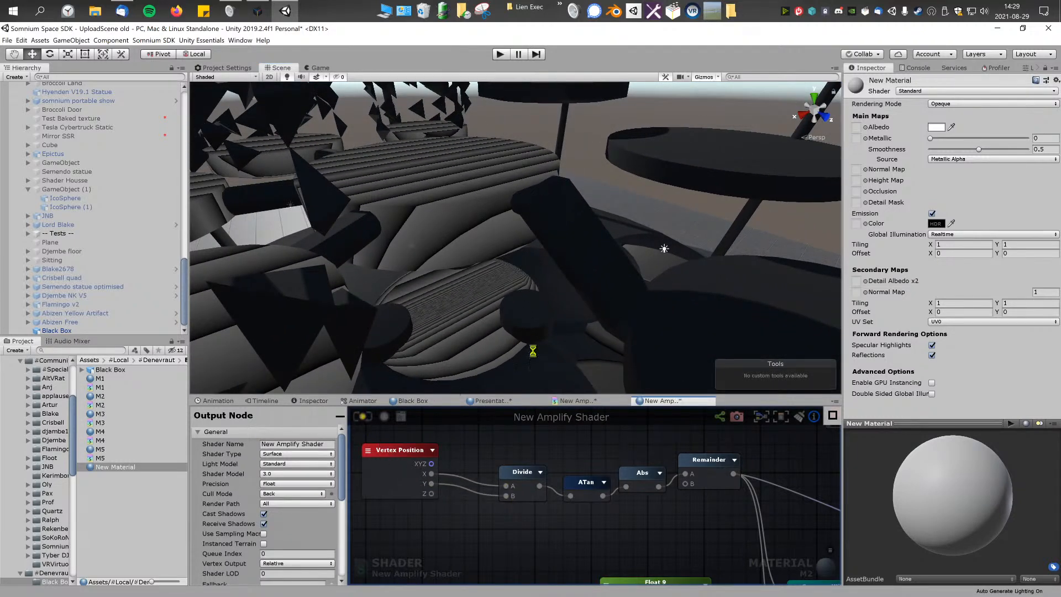
right_drag(640, 269, 544, 283)
scroll(544, 283, up, 1)
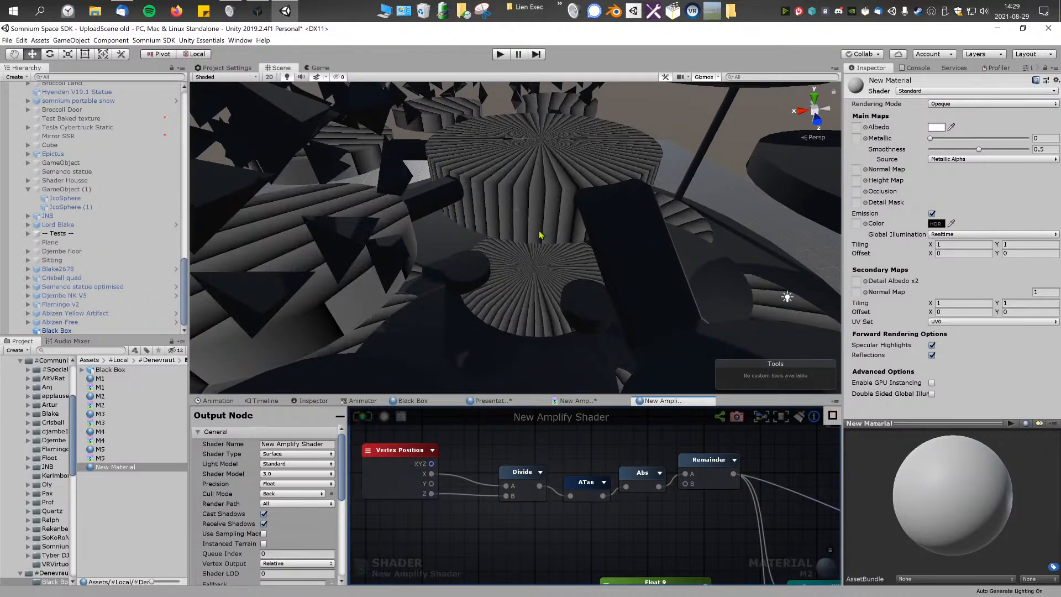
right_drag(535, 230, 541, 292)
Step: Adjust the positions of the Vertex Position and Divide nodes at the start of the M2 chain
click(408, 452)
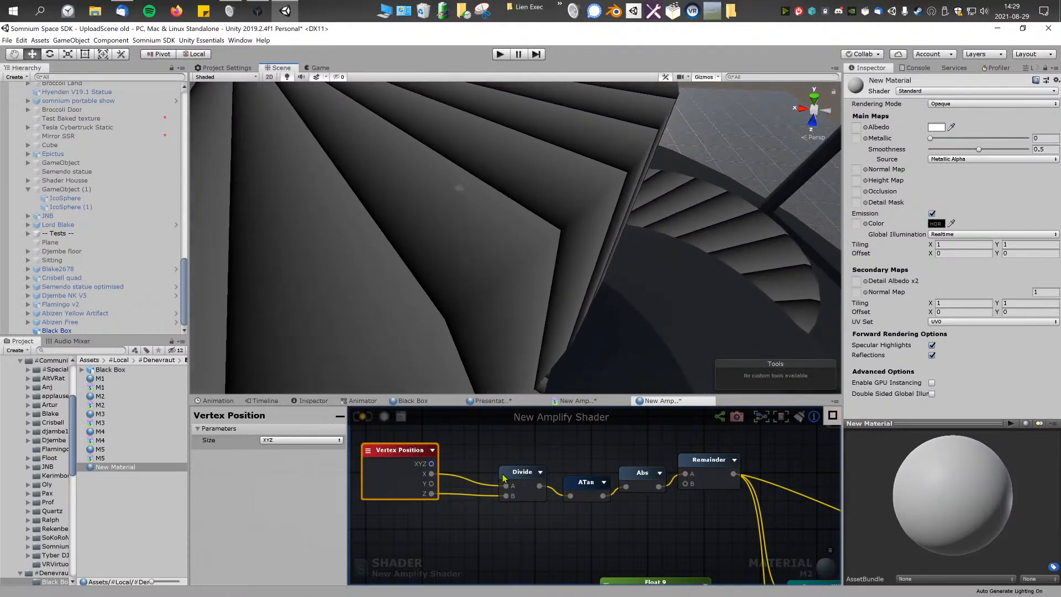
right_drag(484, 478, 499, 480)
drag(536, 474, 527, 471)
click(472, 463)
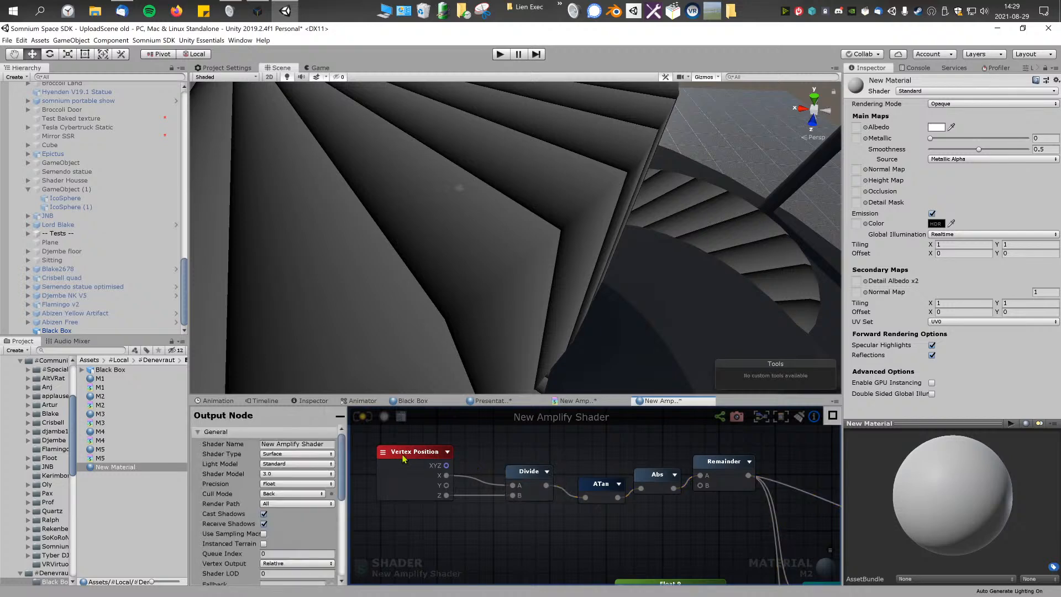
drag(402, 455, 398, 452)
click(473, 448)
click(417, 454)
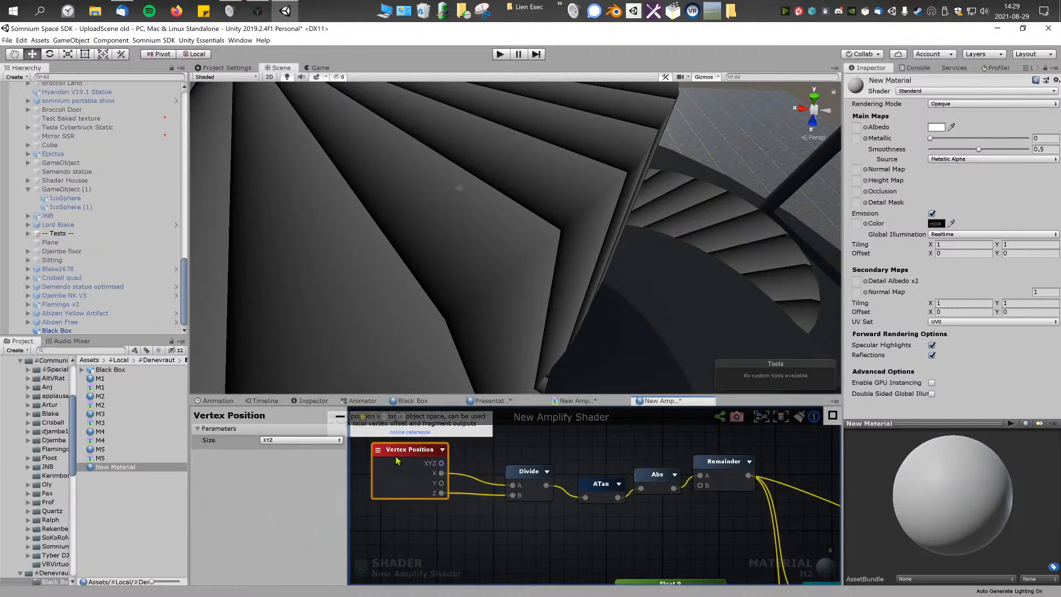
Step: Align the ATan and Abs nodes in a row between Divide and Remainder, keeping Vertex Position beside Divide
mouse_move(470, 453)
right_down()
mouse_move(455, 446)
mouse_move(470, 447)
right_up()
click(542, 448)
drag(571, 481, 562, 480)
click(626, 507)
drag(629, 475, 625, 482)
drag(690, 460, 691, 467)
drag(390, 505, 723, 443)
click(625, 506)
right_drag(624, 508, 606, 505)
drag(359, 449, 371, 448)
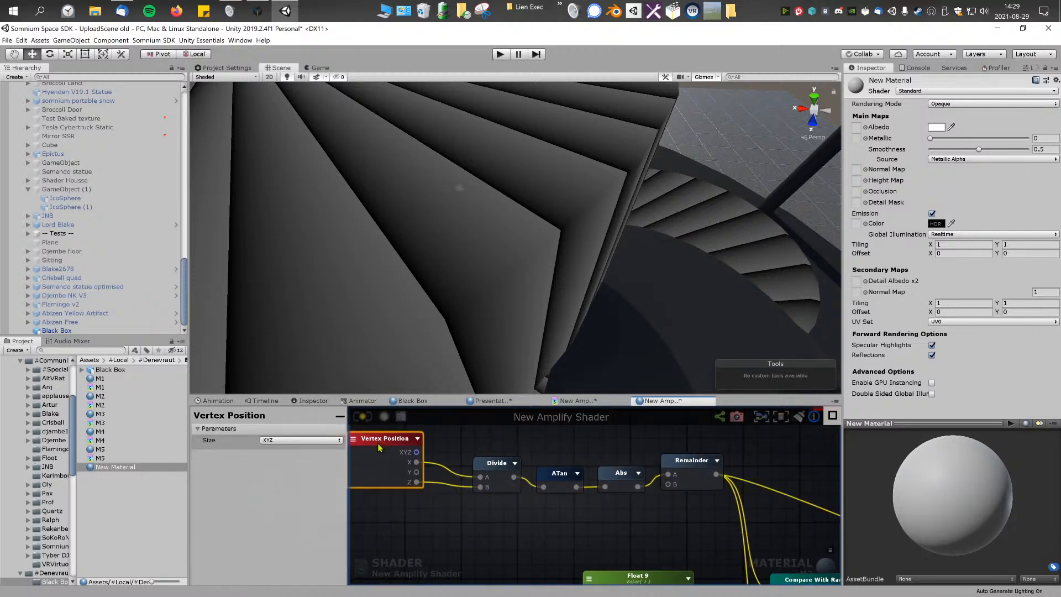
right_drag(554, 452, 550, 451)
Step: Select the chain from Vertex Position to Remainder and examine the radial stripes it makes on the model
drag(408, 515, 711, 457)
scroll(574, 455, down, 5)
scroll(590, 481, up, 5)
scroll(593, 482, down, 4)
drag(429, 507, 689, 456)
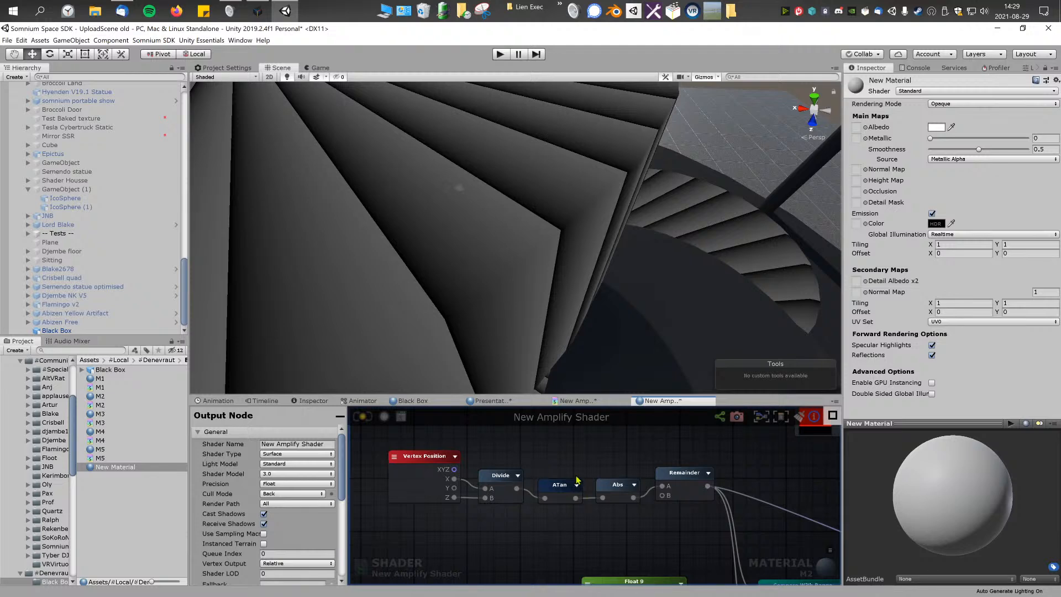
scroll(544, 350, down, 4)
right_drag(556, 341, 530, 251)
scroll(531, 250, up, 3)
drag(431, 433, 697, 517)
scroll(543, 289, down, 3)
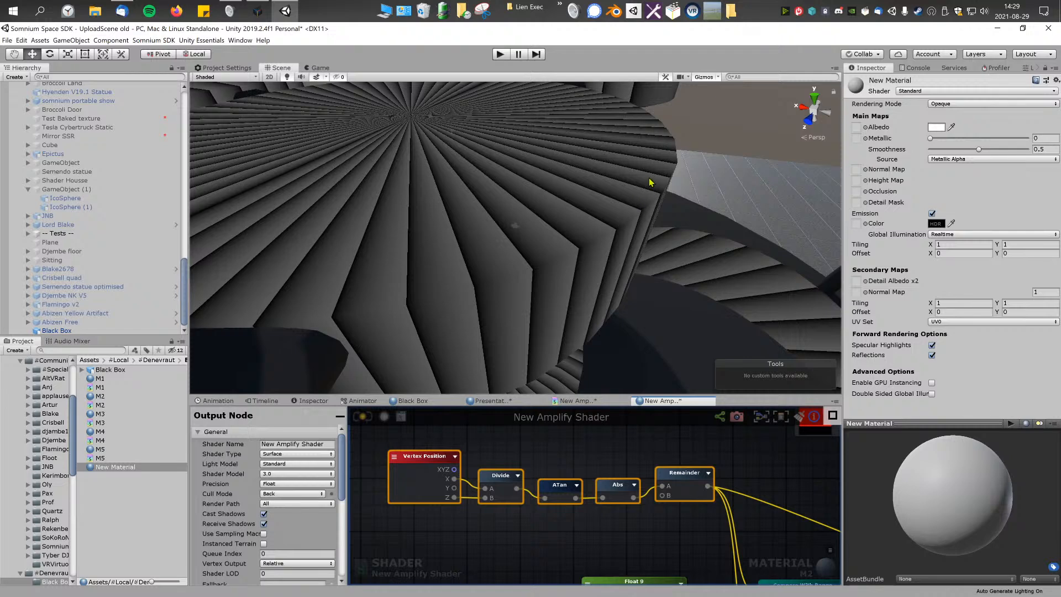
Step: Close the M2 shader graph and bring up the Presentator shader's graph
middle_click(668, 397)
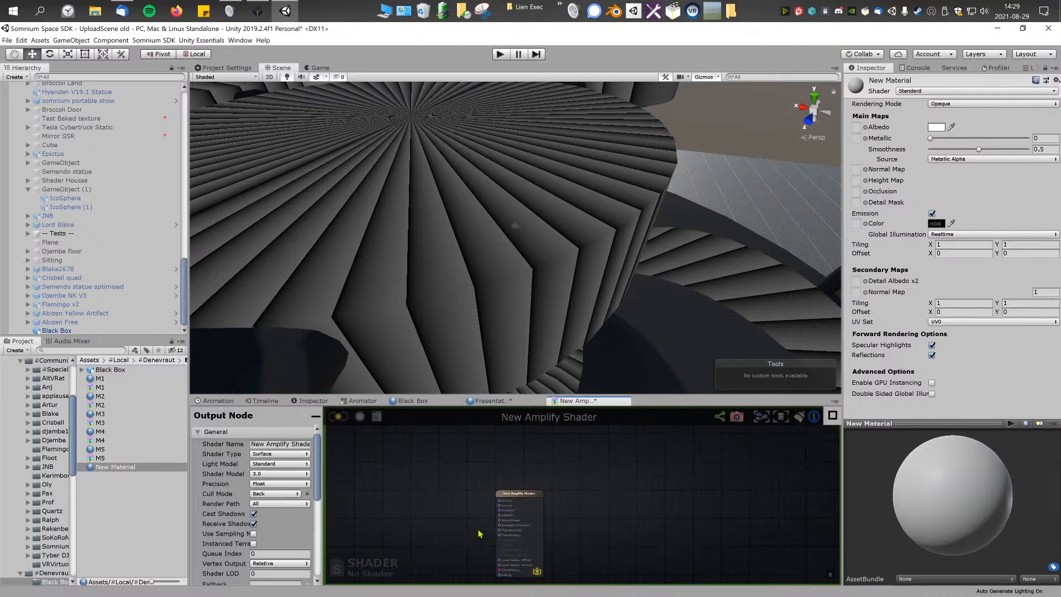
middle_drag(459, 540, 542, 504)
click(506, 402)
click(442, 403)
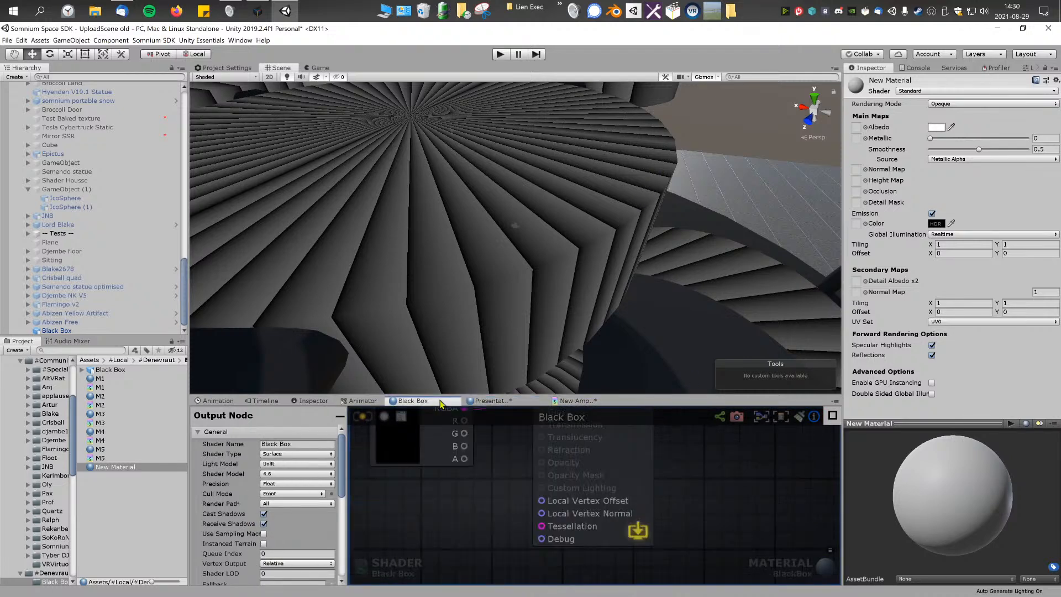
click(490, 402)
Step: Examine the Presentator graph's Divide, ATan, Abs and Remainder chain and its Compare With Range nodes against the stripes on the model
scroll(537, 468, up, 3)
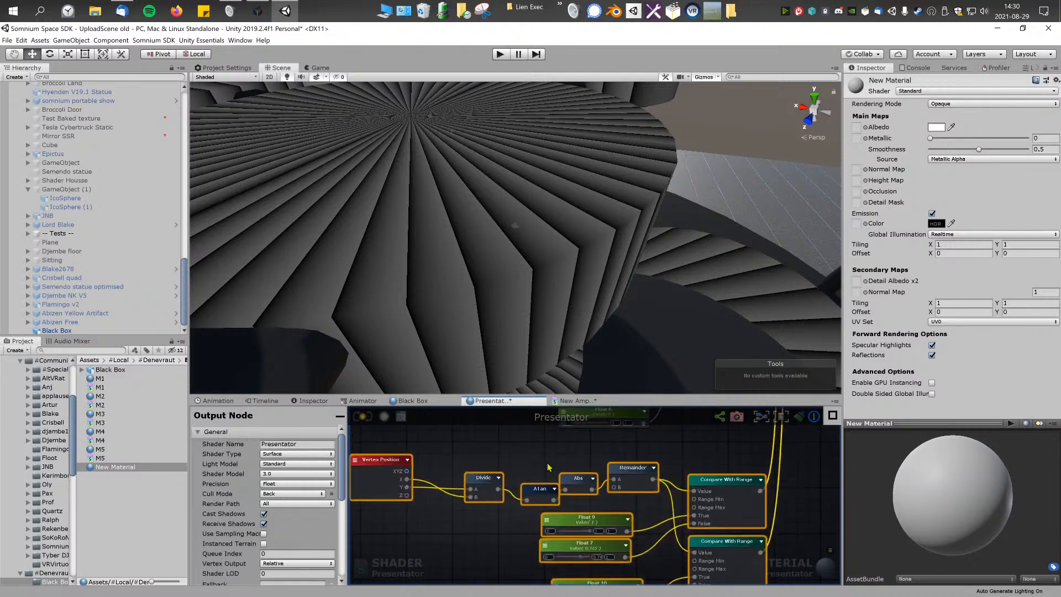
click(537, 468)
middle_drag(538, 468, 597, 477)
scroll(515, 469, up, 3)
scroll(597, 477, down, 2)
scroll(597, 476, down, 1)
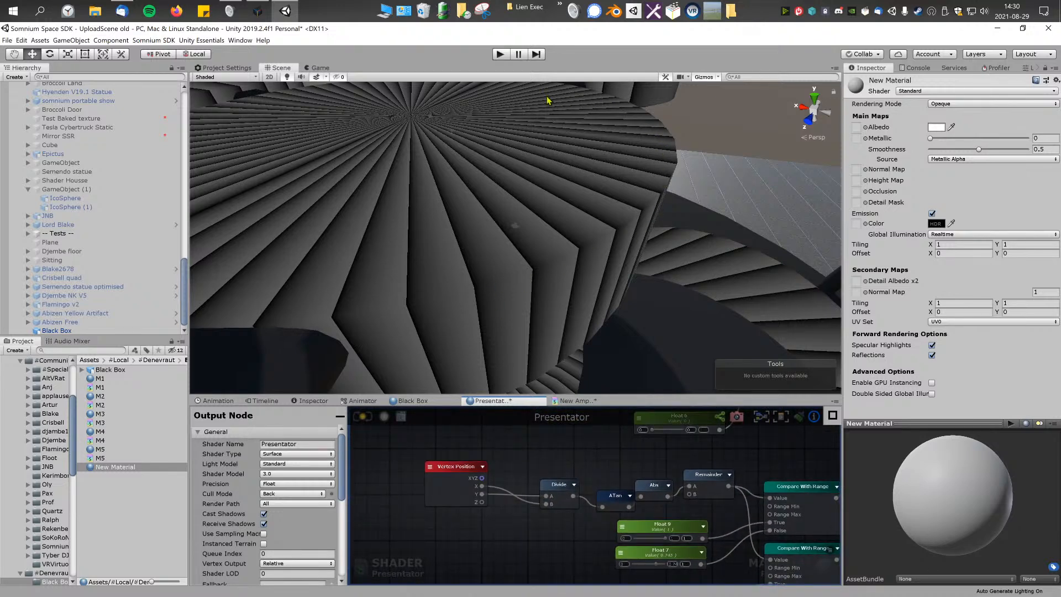
scroll(516, 241, up, 1)
scroll(547, 489, up, 1)
middle_drag(623, 488, 545, 451)
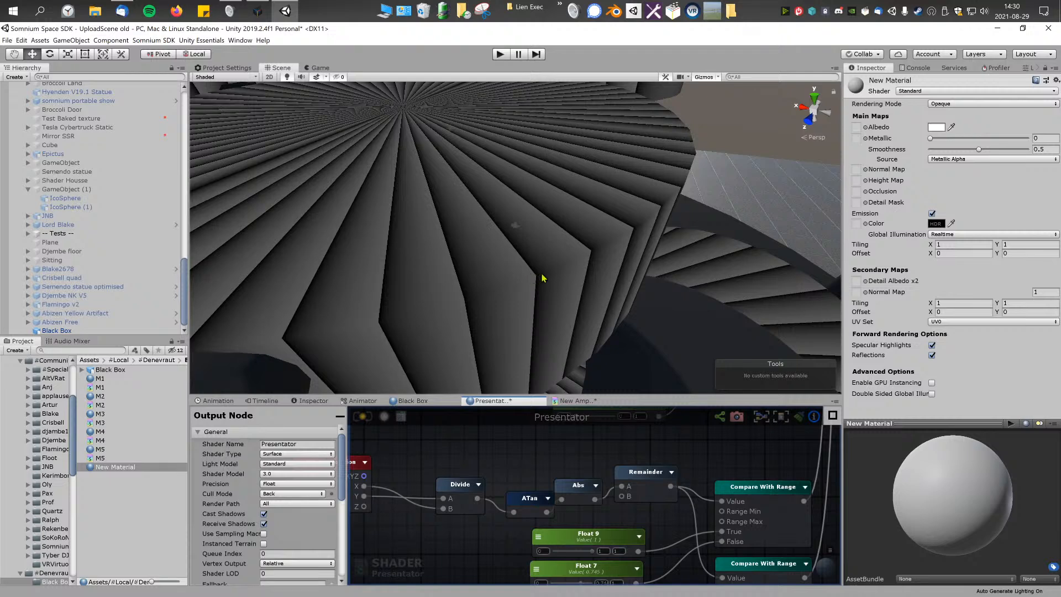
scroll(539, 278, up, 1)
scroll(614, 445, down, 5)
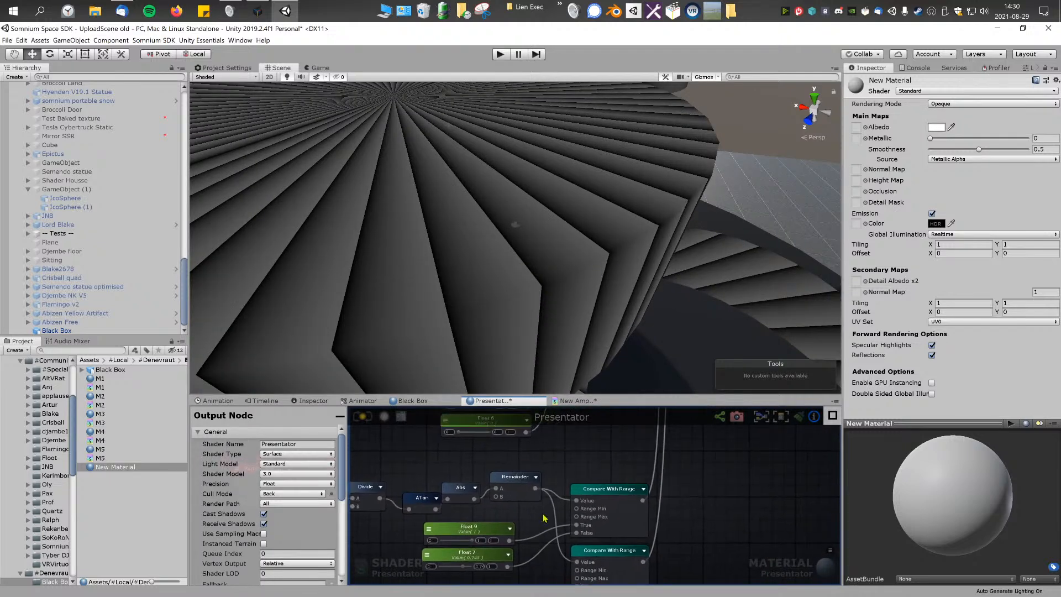
scroll(609, 500, down, 3)
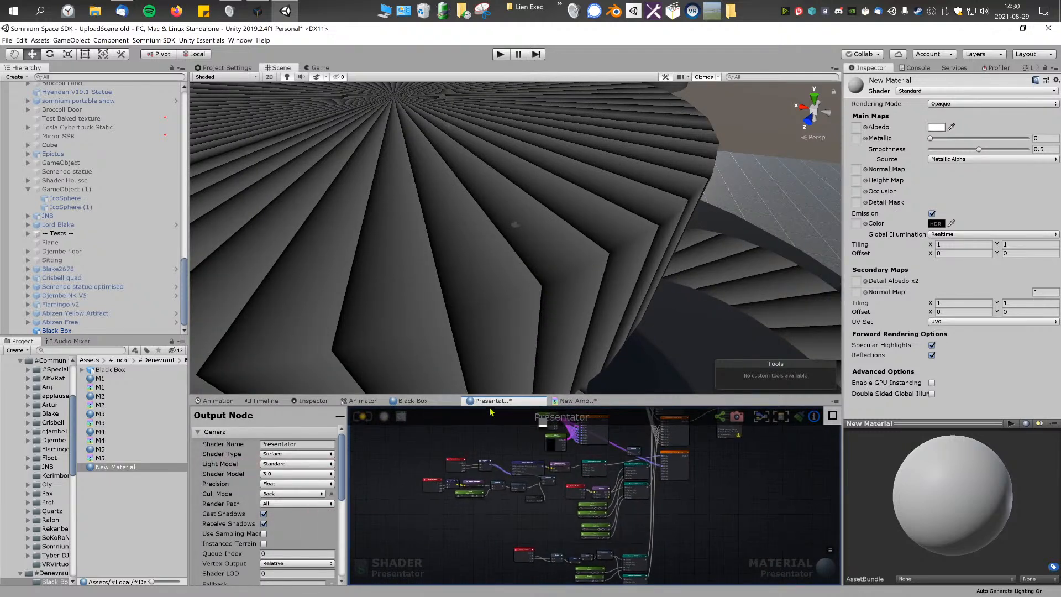
Step: Select the Black Box object in the scene and reopen its M2 material's shader in the shader editor
click(428, 401)
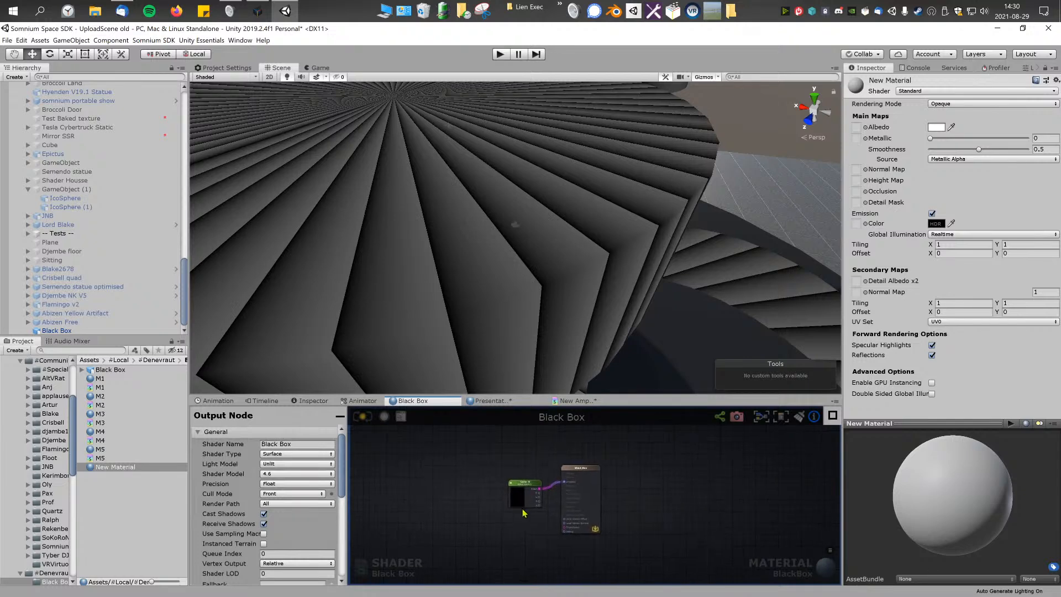
click(577, 400)
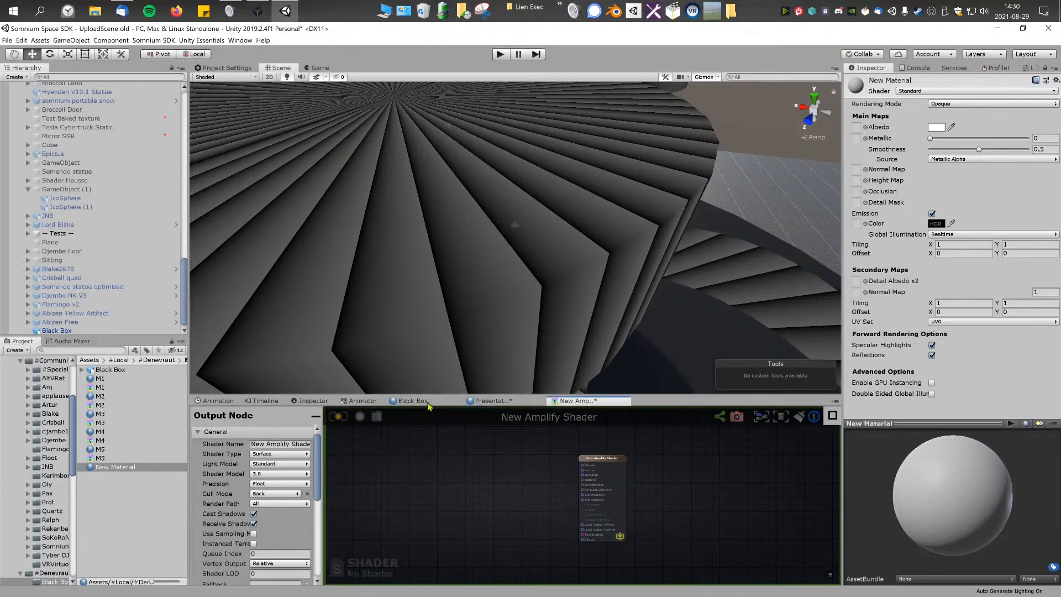
click(523, 259)
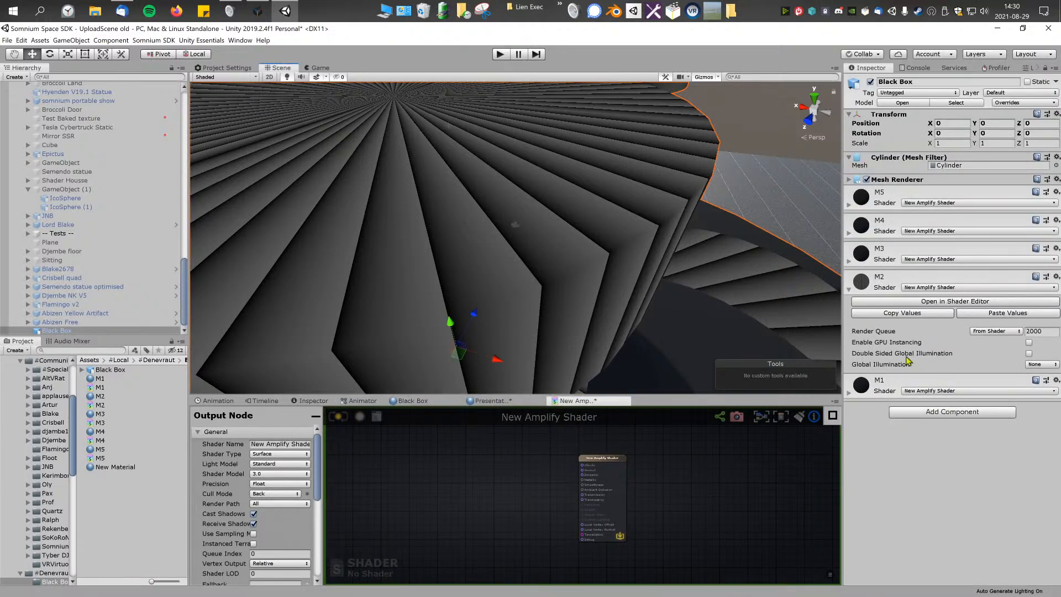
click(955, 301)
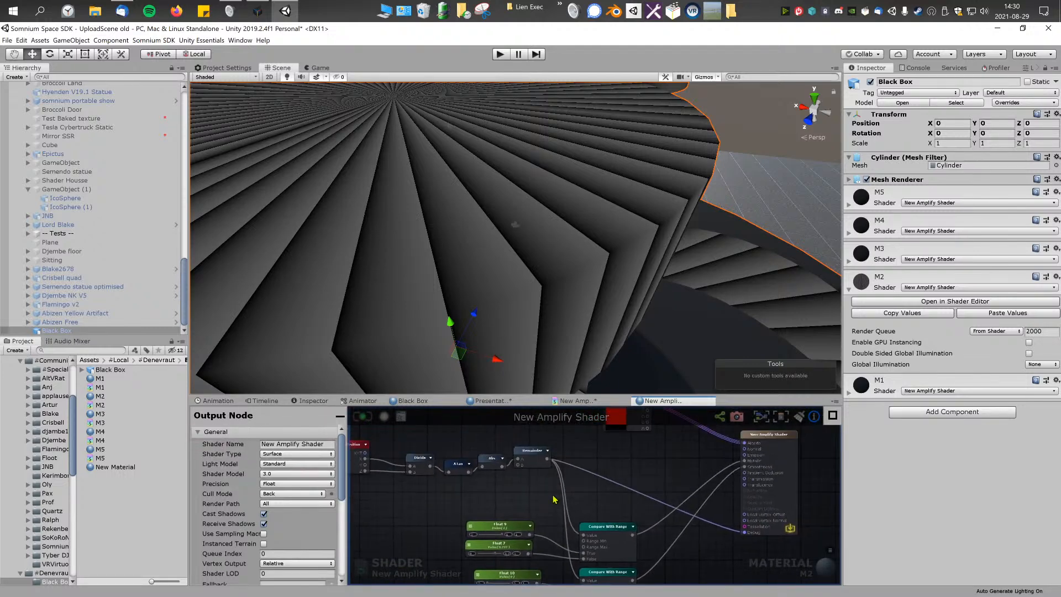
Step: Examine the upper Compare With Range node's range limits and the Float nodes feeding both comparisons
scroll(555, 499, up, 5)
click(597, 474)
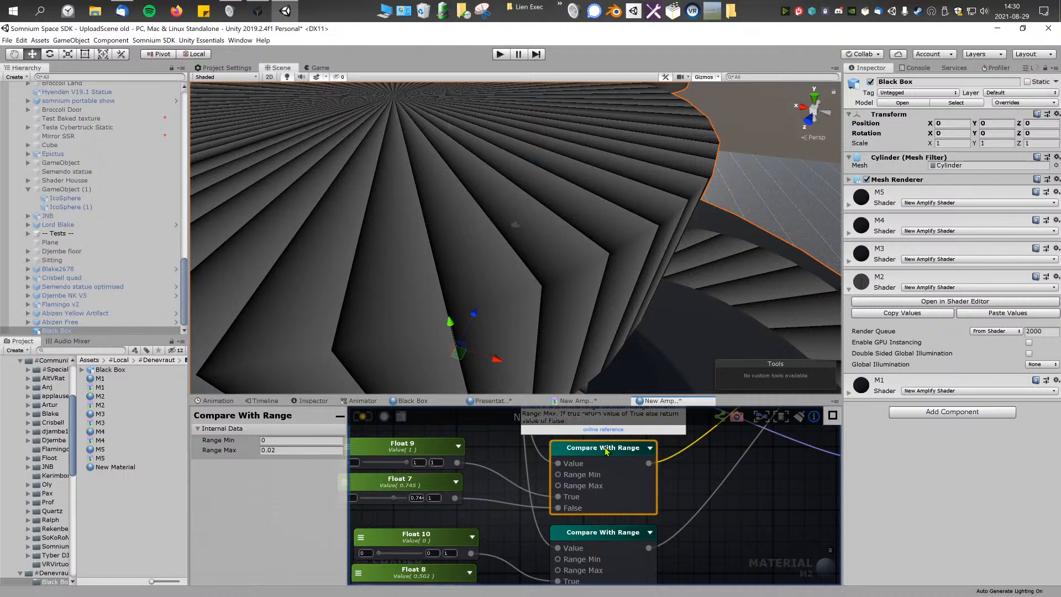
middle_drag(503, 453, 515, 477)
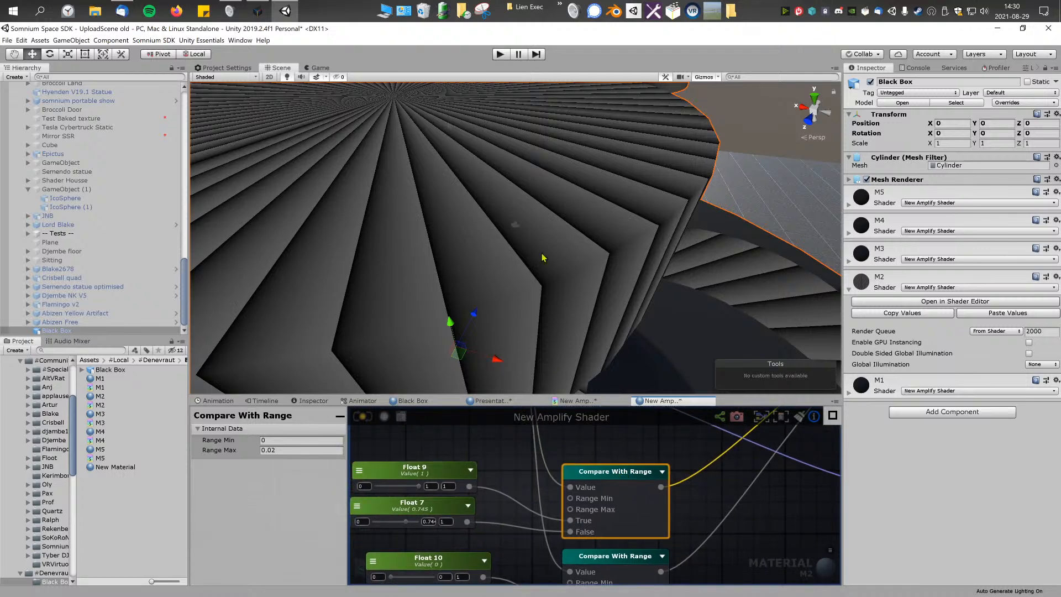
middle_drag(689, 504, 688, 468)
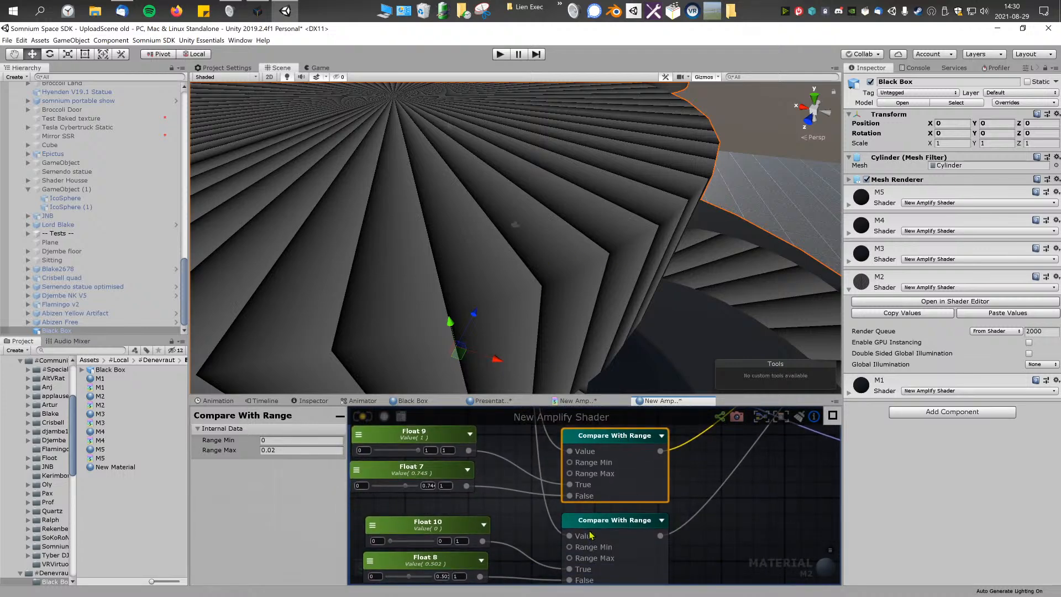
scroll(563, 476, down, 2)
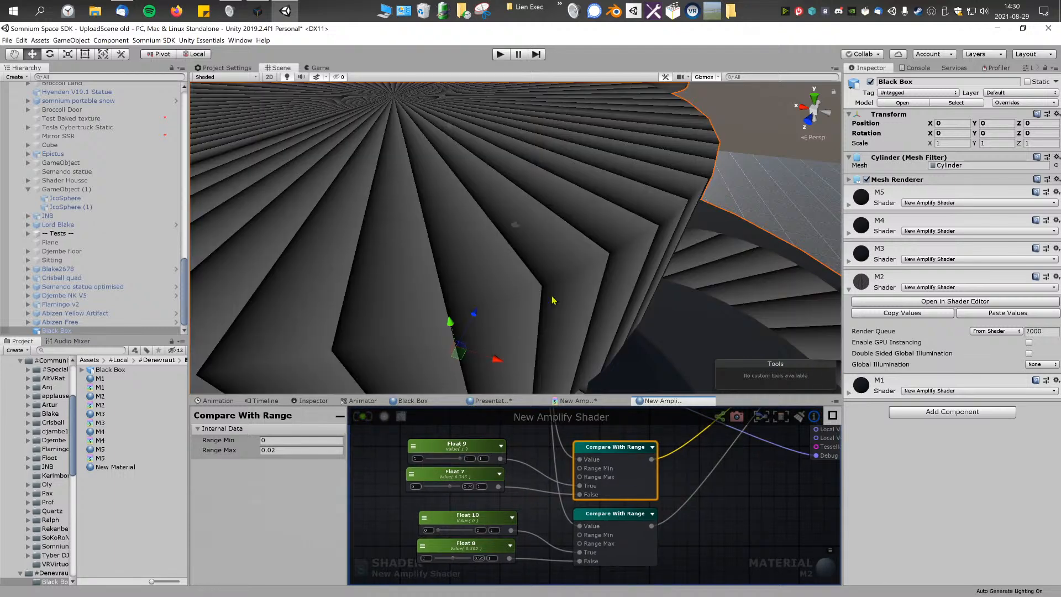
Step: Disconnect Remainder from Debug, save the M2 shader and check the red striped surfaces on the model
middle_drag(685, 445, 606, 503)
drag(739, 515, 707, 513)
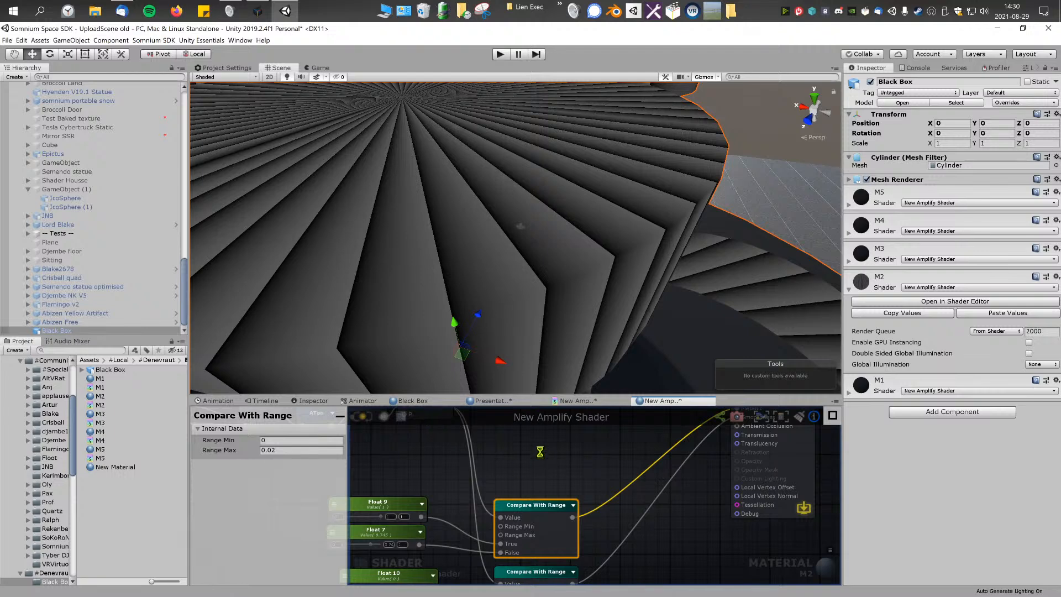
right_drag(573, 303, 551, 316)
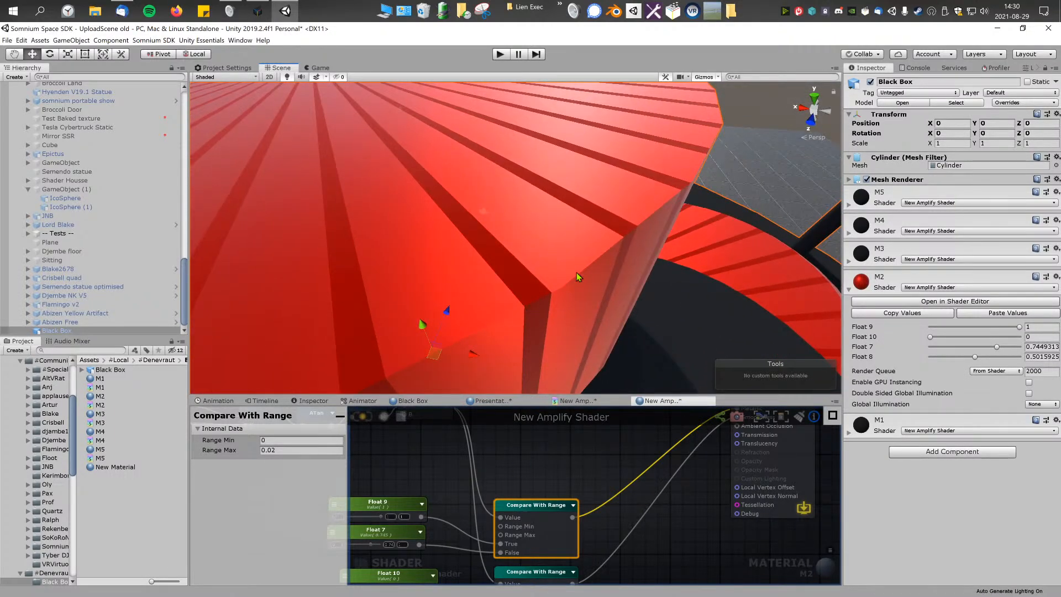
middle_drag(499, 493, 542, 449)
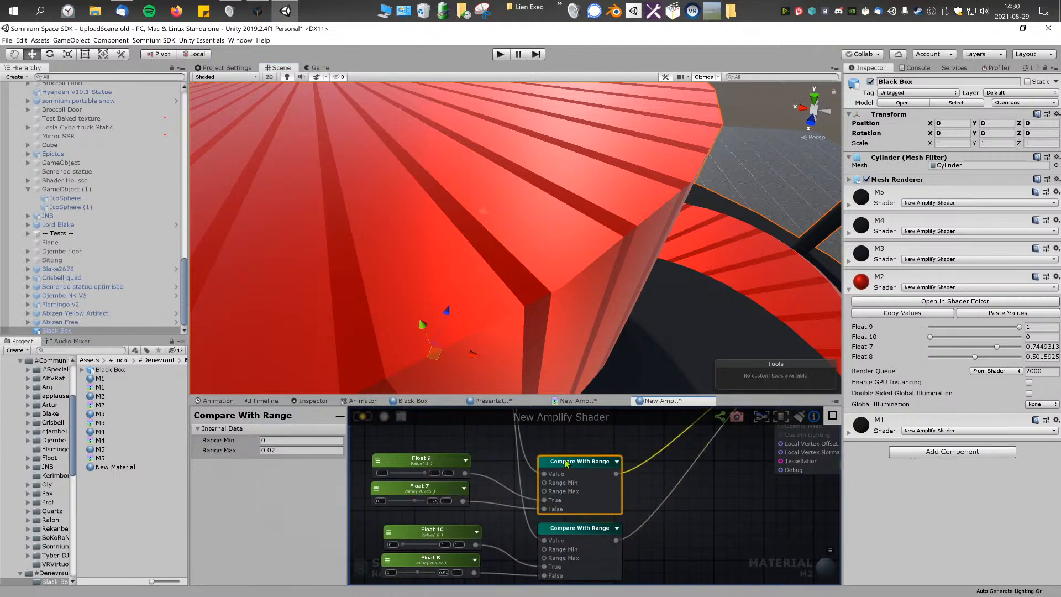
Step: Compare the range limits of both Compare With Range nodes with the dark stripe edges on the model
click(245, 452)
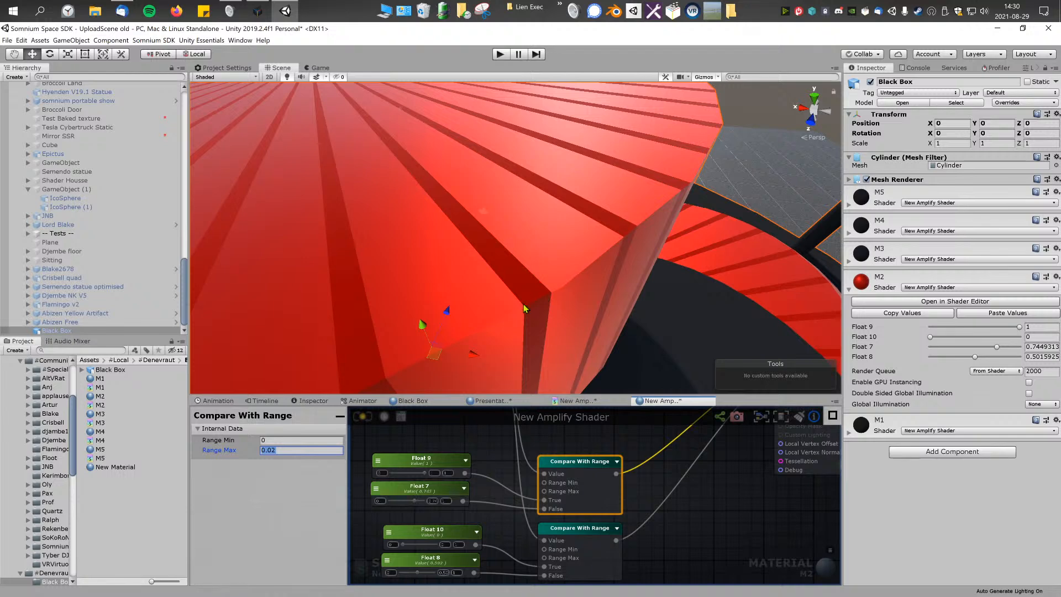
click(596, 539)
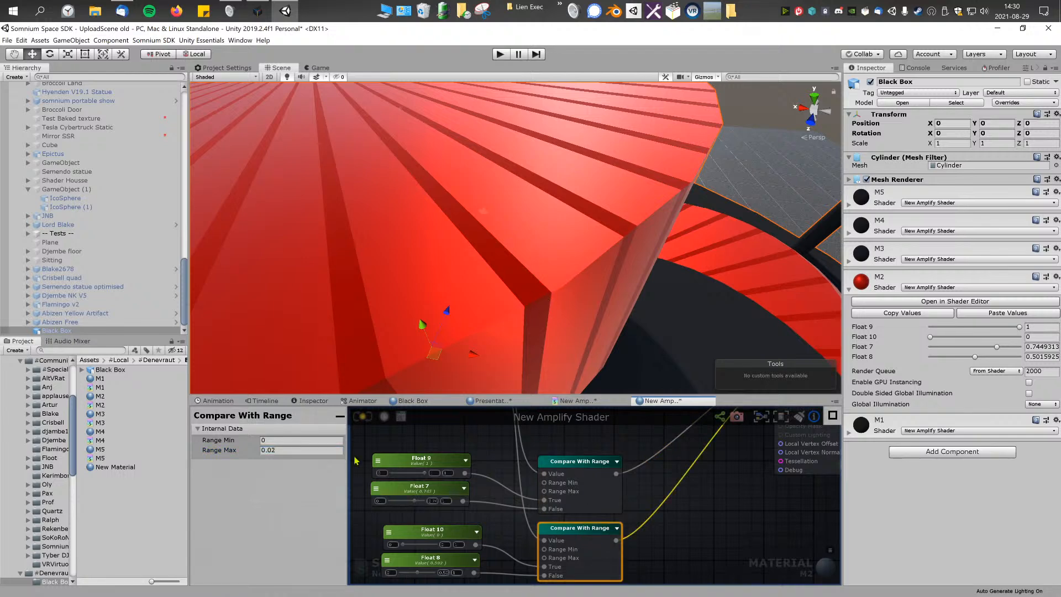
click(579, 466)
mouse_move(604, 492)
middle_down()
mouse_move(599, 501)
mouse_move(589, 487)
middle_up()
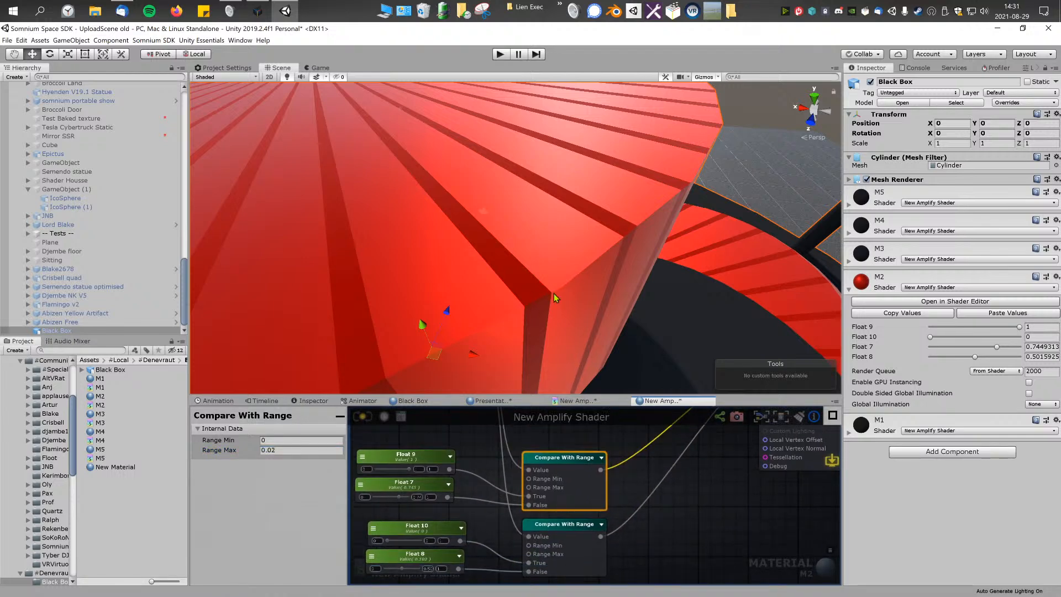
middle_drag(554, 288, 549, 281)
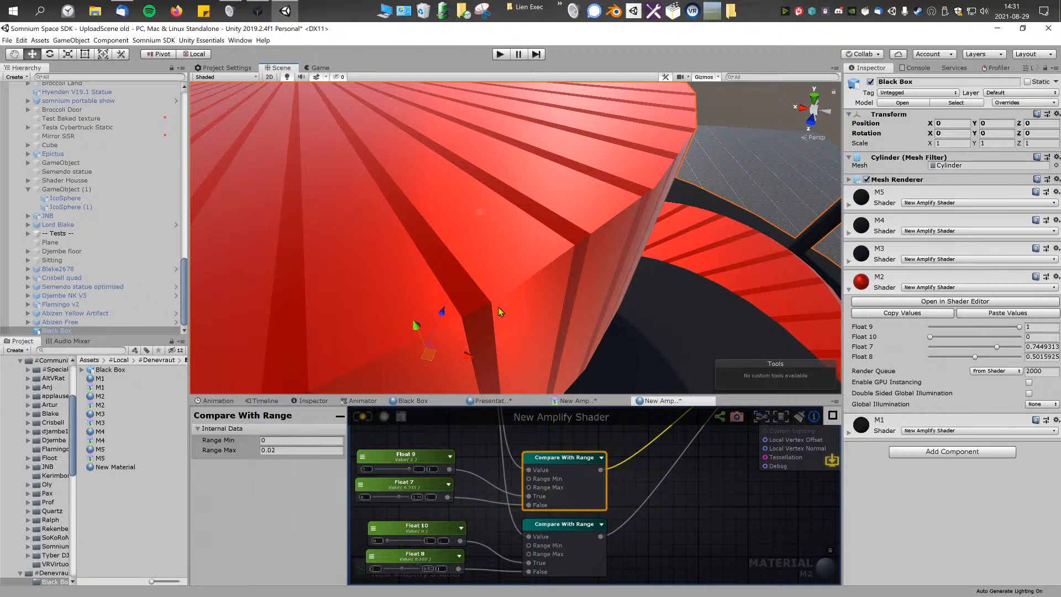
middle_drag(476, 306, 506, 307)
middle_drag(470, 471, 510, 463)
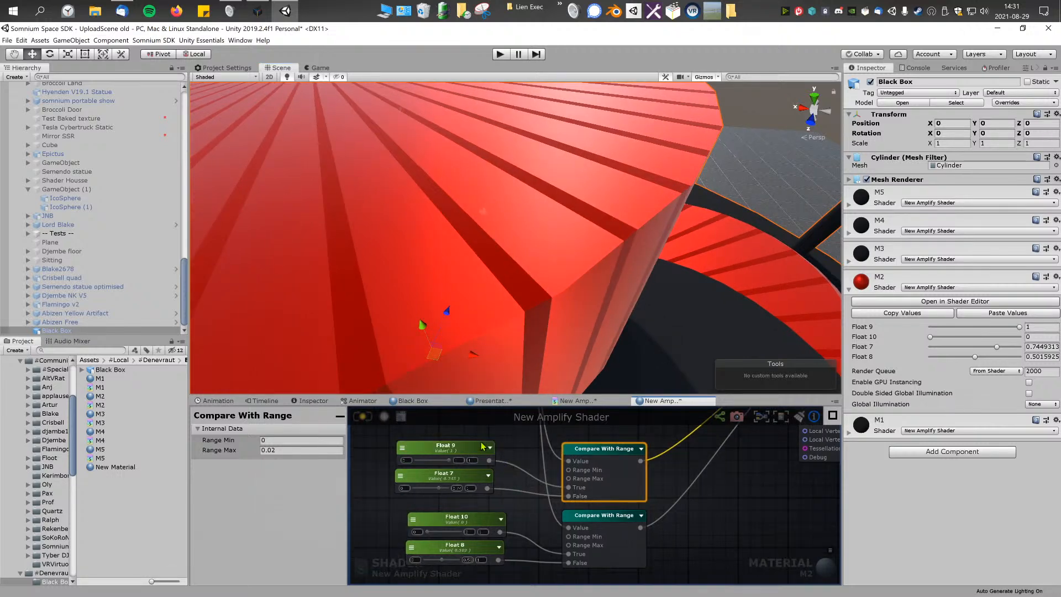
Step: Trace the Float 9, 7, 10 and 8 nodes into the True and False inputs of the two comparisons
drag(456, 434, 501, 500)
middle_drag(505, 477, 499, 476)
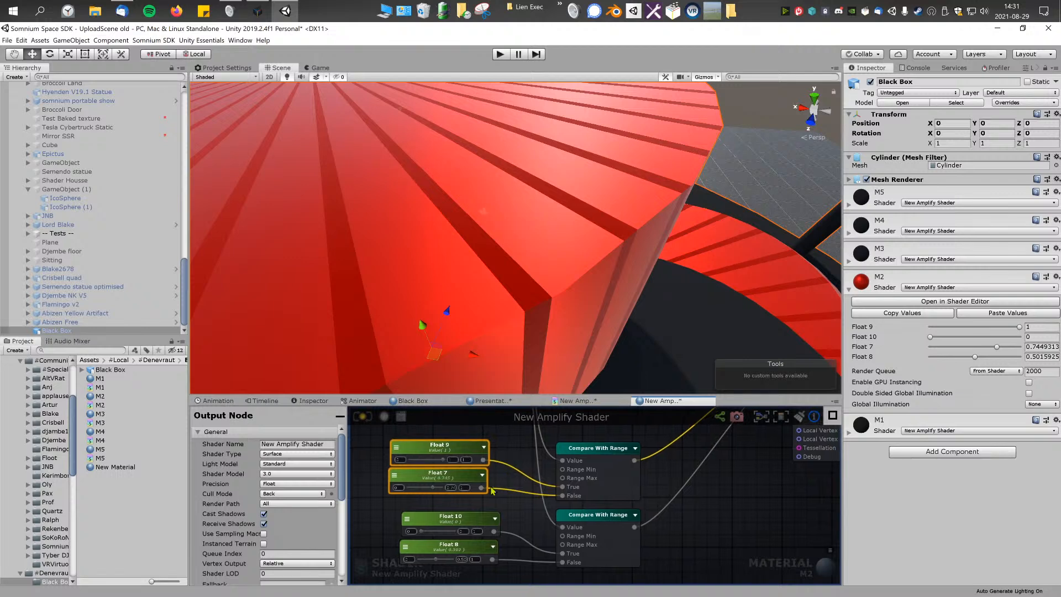
click(476, 519)
shift+click(476, 450)
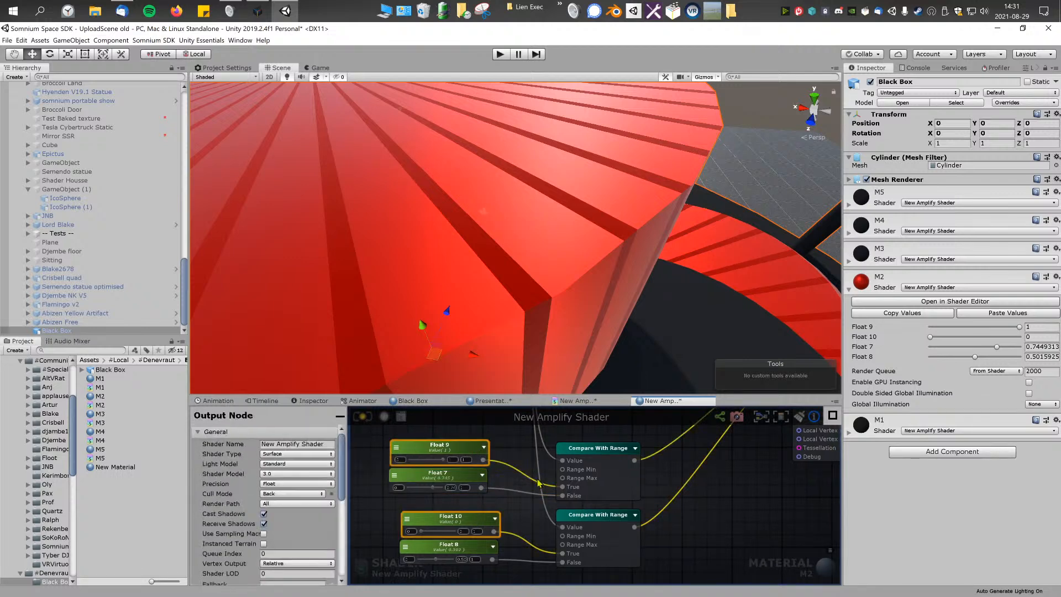
mouse_move(655, 424)
middle_down()
mouse_move(501, 537)
mouse_move(540, 483)
mouse_move(654, 410)
middle_up()
middle_drag(533, 474, 535, 473)
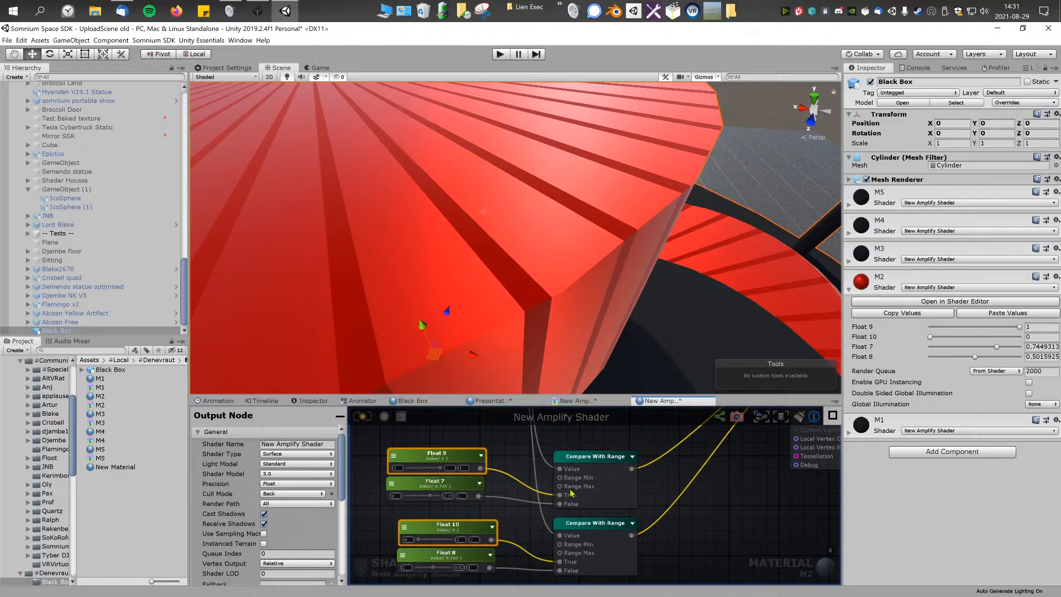
middle_drag(743, 425, 627, 487)
middle_drag(527, 514, 671, 428)
click(499, 535)
shift+click(489, 457)
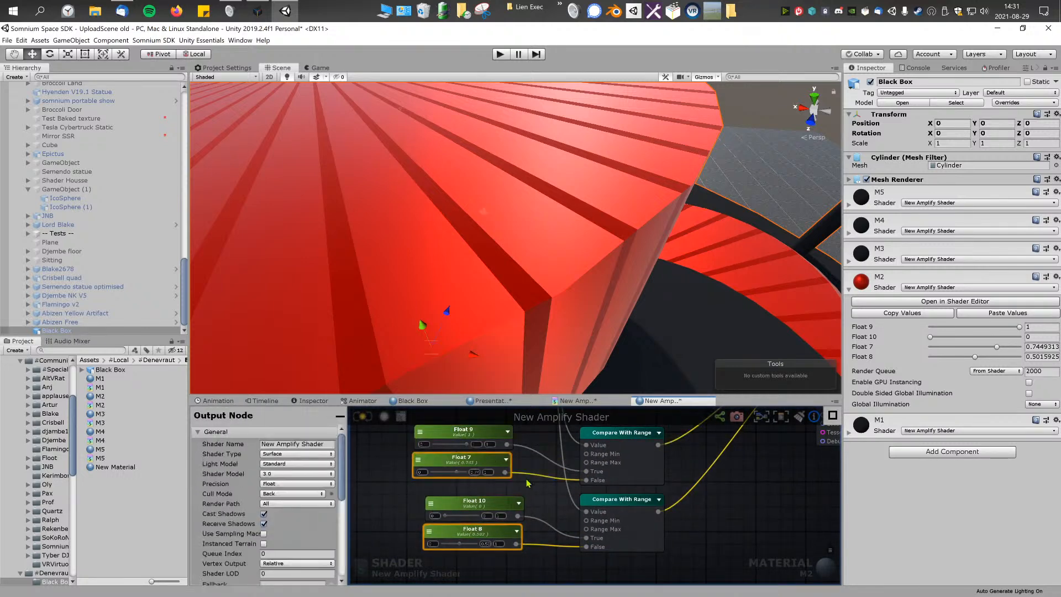
click(537, 437)
middle_drag(503, 453, 525, 469)
Step: Set M2's Float 9 to 0 and Float 7 to about 0.77, and check the stripes on the model
drag(493, 460, 442, 462)
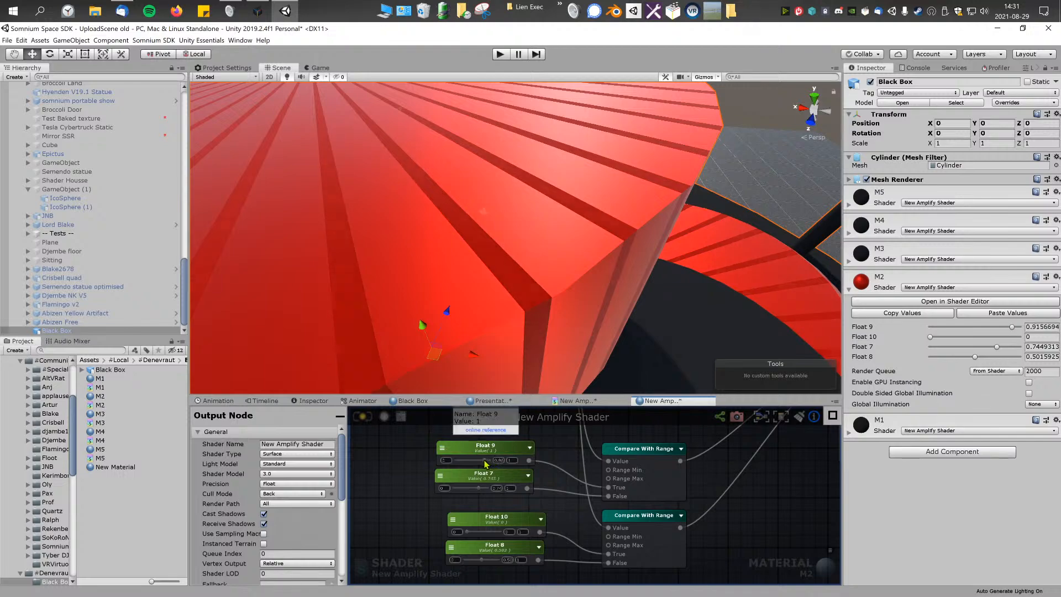
mouse_move(475, 276)
alt+mouse_down()
mouse_move(485, 265)
mouse_move(514, 267)
mouse_move(497, 197)
mouse_move(506, 204)
mouse_move(545, 178)
mouse_move(562, 201)
mouse_move(596, 188)
mouse_move(602, 251)
mouse_move(490, 267)
alt+mouse_up()
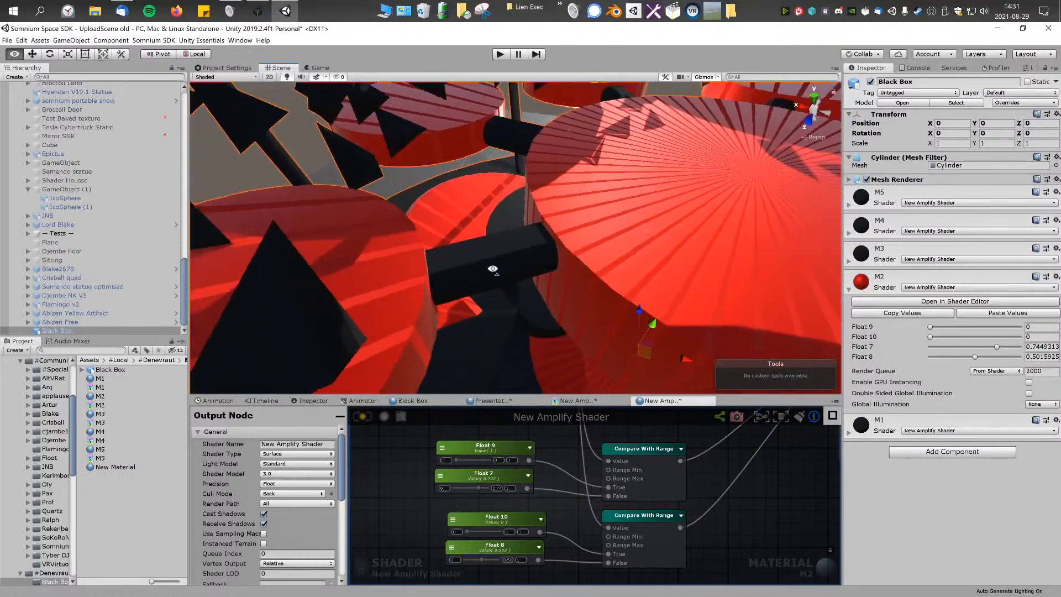
drag(460, 460, 480, 492)
right_drag(599, 238, 632, 146)
scroll(566, 428, down, 1)
scroll(579, 455, down, 1)
Step: Change the Color 0 node feeding M2's Albedo to the grey AEAEAE
middle_drag(635, 430, 609, 519)
scroll(605, 512, up, 1)
click(586, 482)
click(483, 498)
middle_drag(483, 499, 535, 460)
click(651, 436)
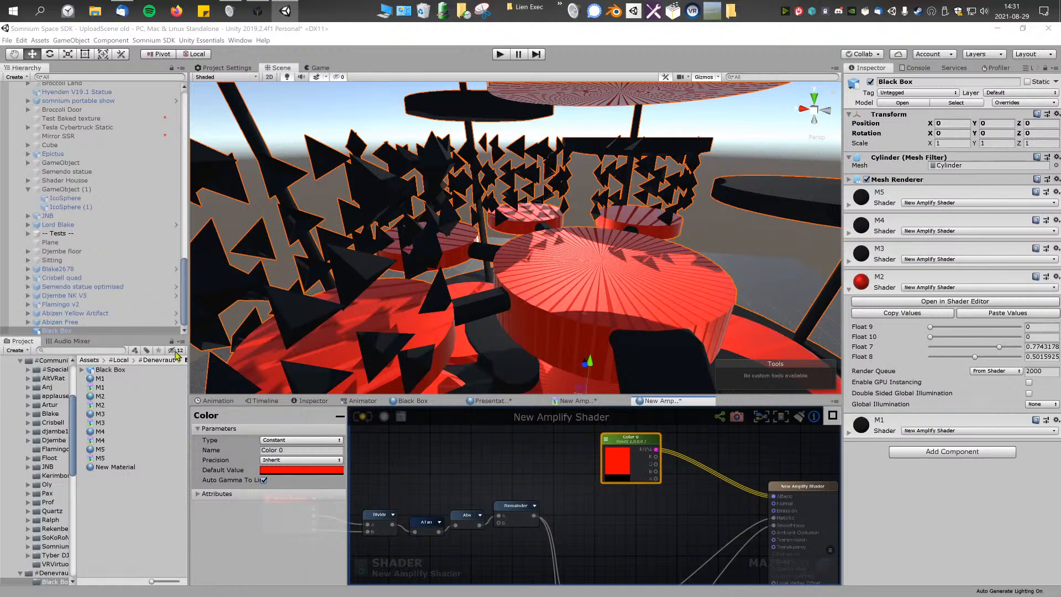
click(315, 471)
drag(139, 215, 59, 220)
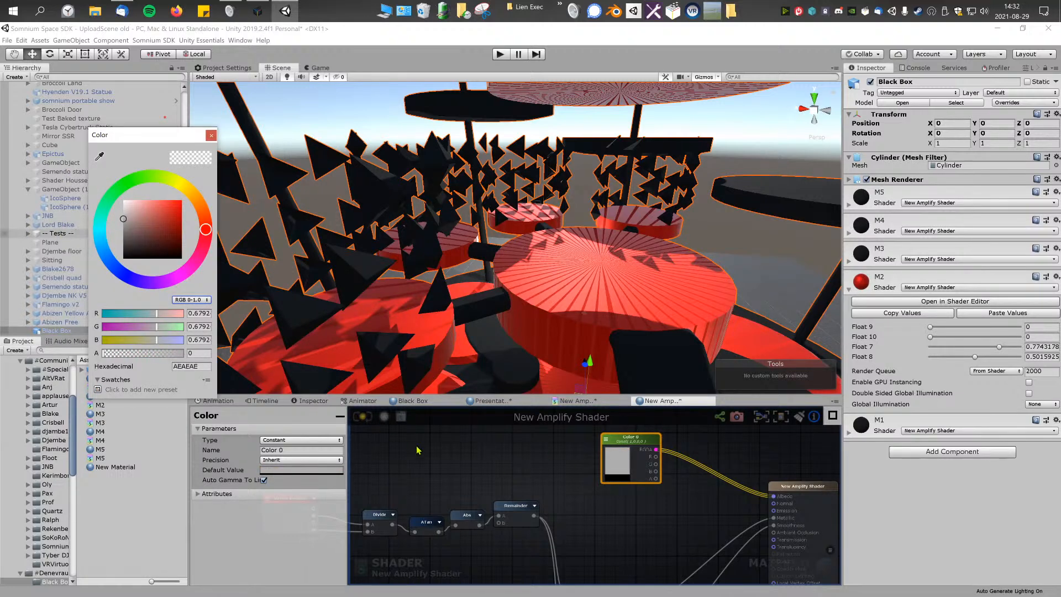
Step: Set Color 0's type to Property and save the M2 shader
click(410, 445)
click(620, 440)
click(292, 461)
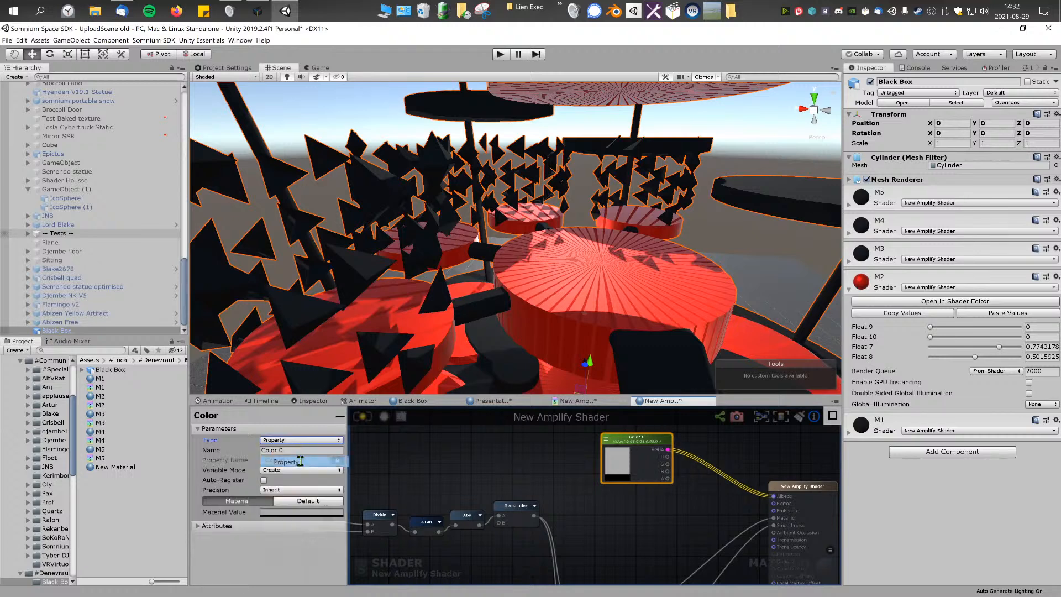
click(513, 483)
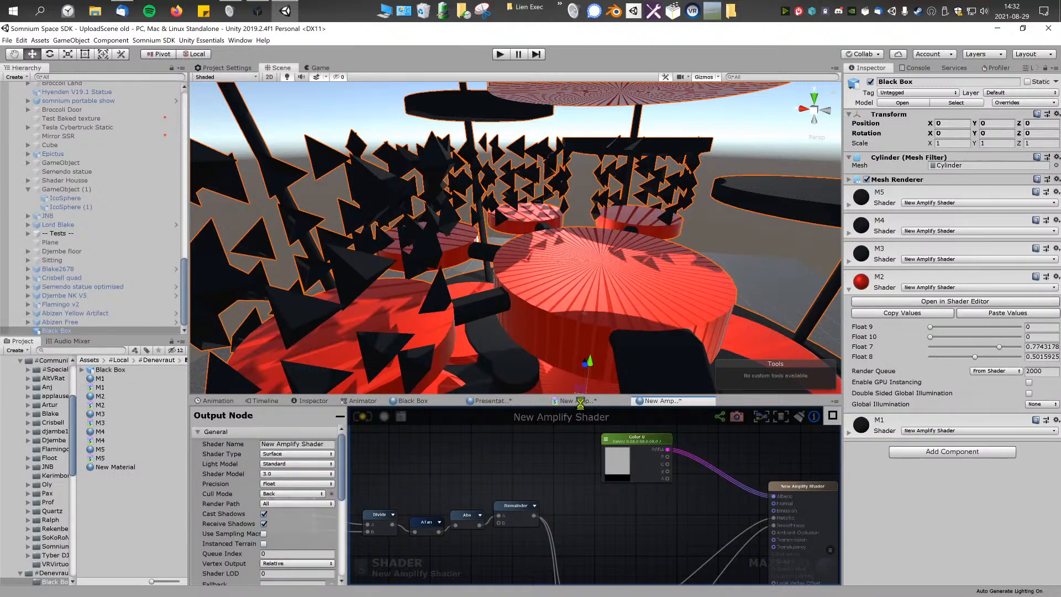
Step: Close the three other open shader graphs, keeping only the M2 graph, and look over the grey striped surfaces
right_click(438, 399)
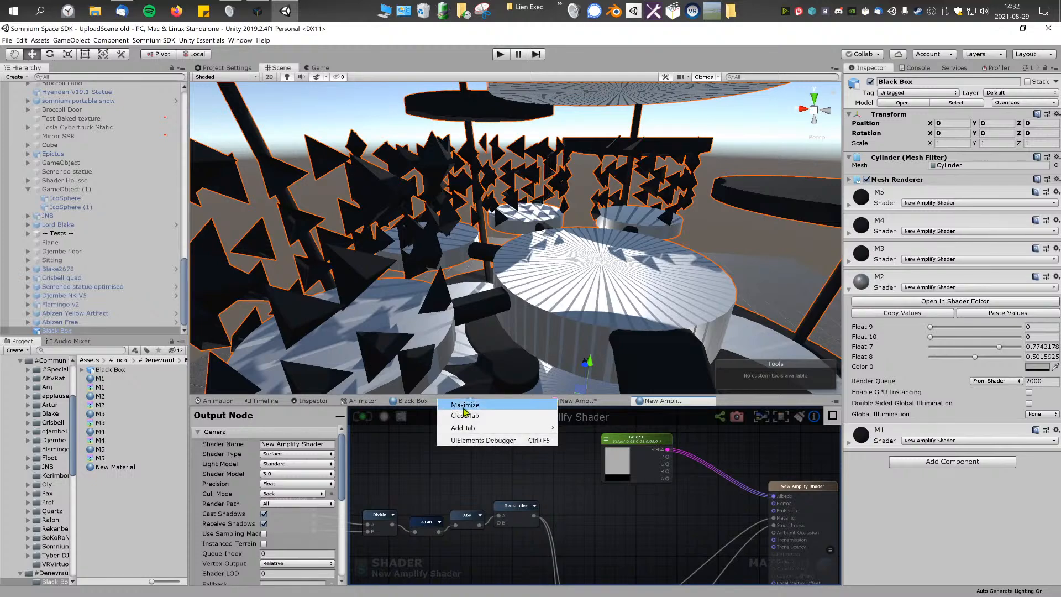
click(448, 416)
right_click(430, 400)
click(442, 412)
right_click(426, 400)
click(438, 412)
right_drag(406, 330, 407, 319)
right_drag(316, 348, 459, 326)
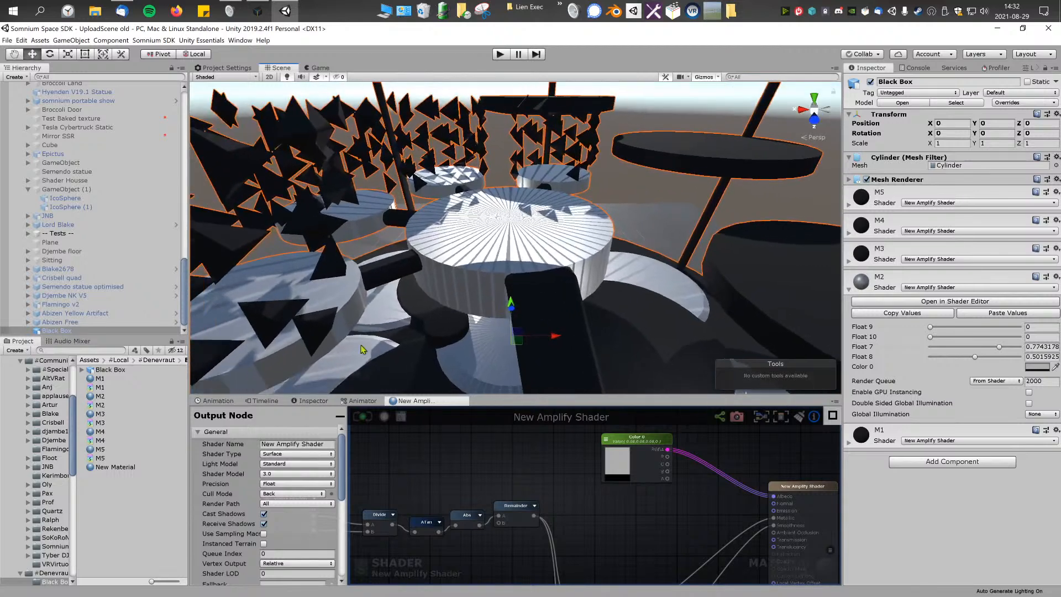
Step: Open the M3 material's shader in the shader editor and bring its output node into view
click(103, 381)
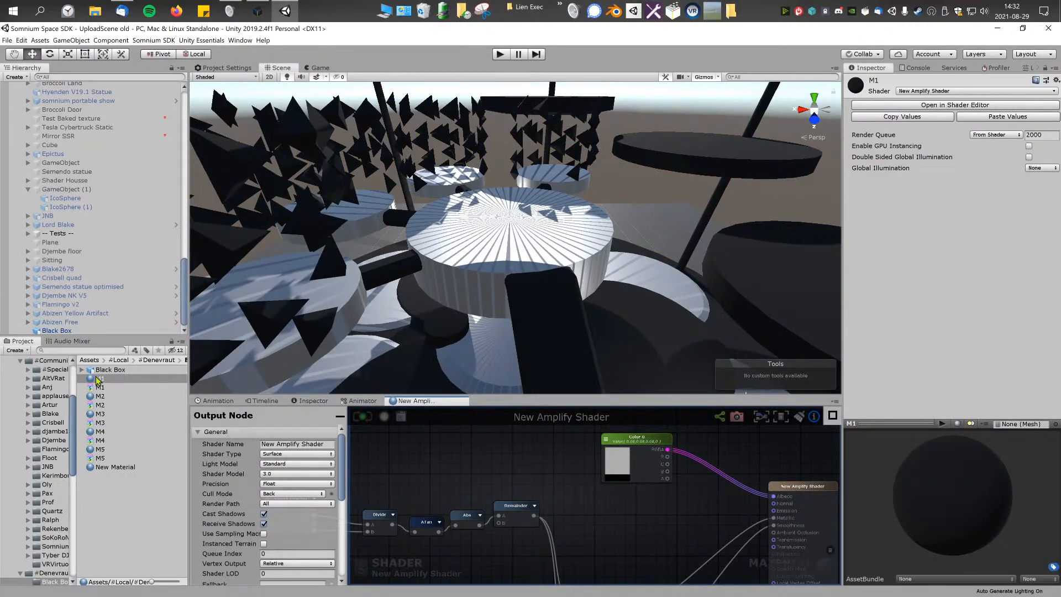
click(101, 396)
click(100, 414)
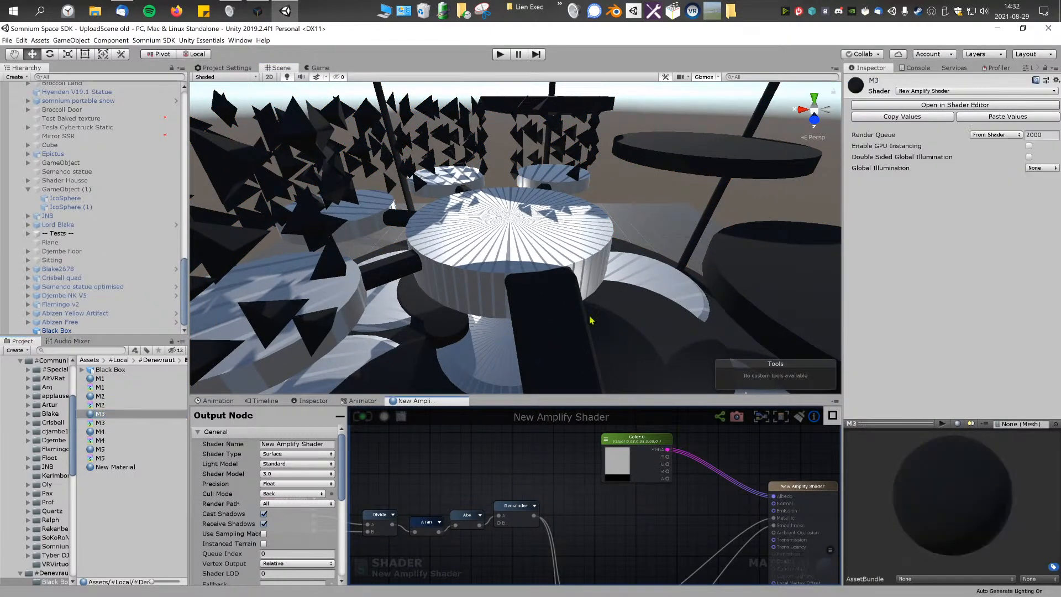
click(952, 107)
right_drag(577, 316, 551, 333)
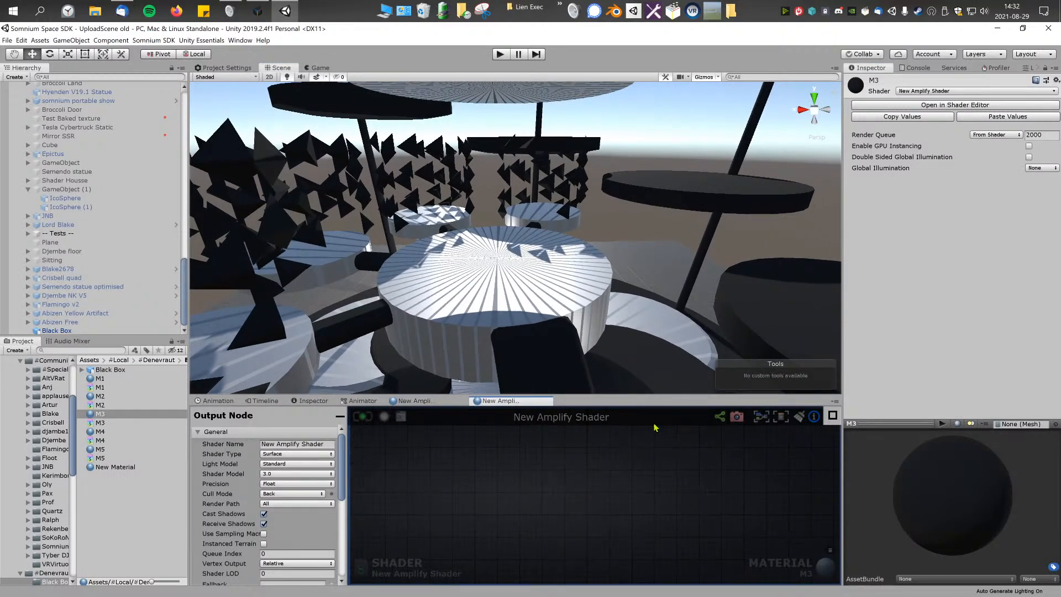
click(761, 416)
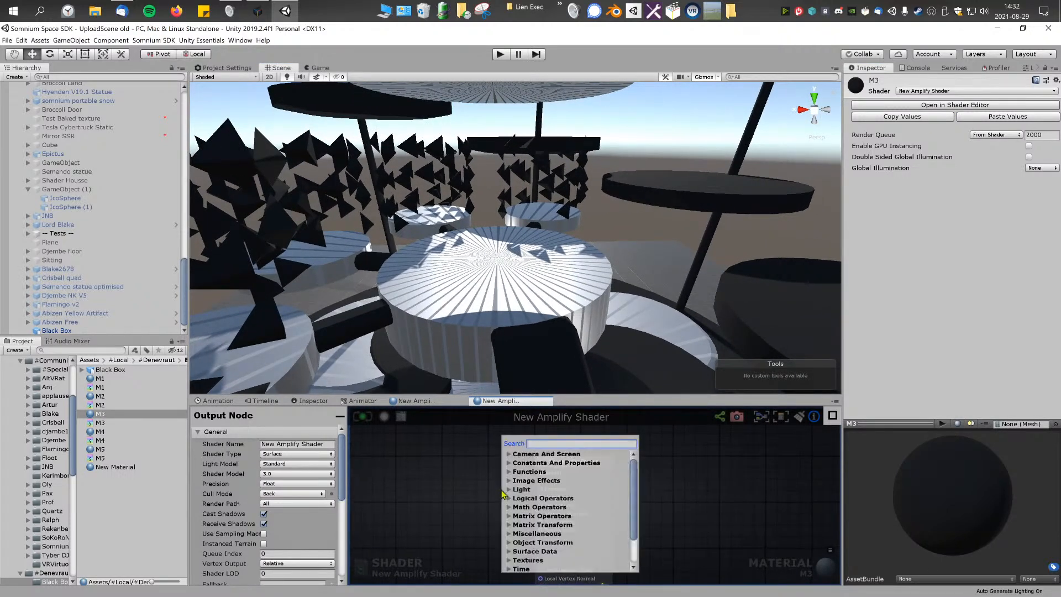
right_click(433, 501)
click(374, 495)
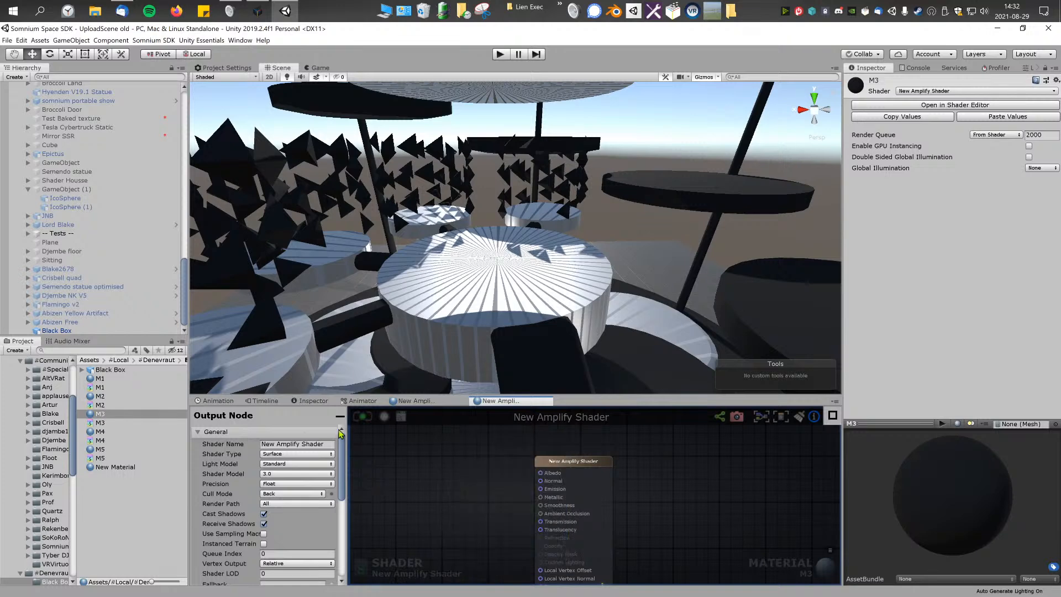
Step: Hide the node properties and enlarge the shader graph area, keeping a strip of the scene view visible
click(339, 417)
drag(410, 395, 416, 130)
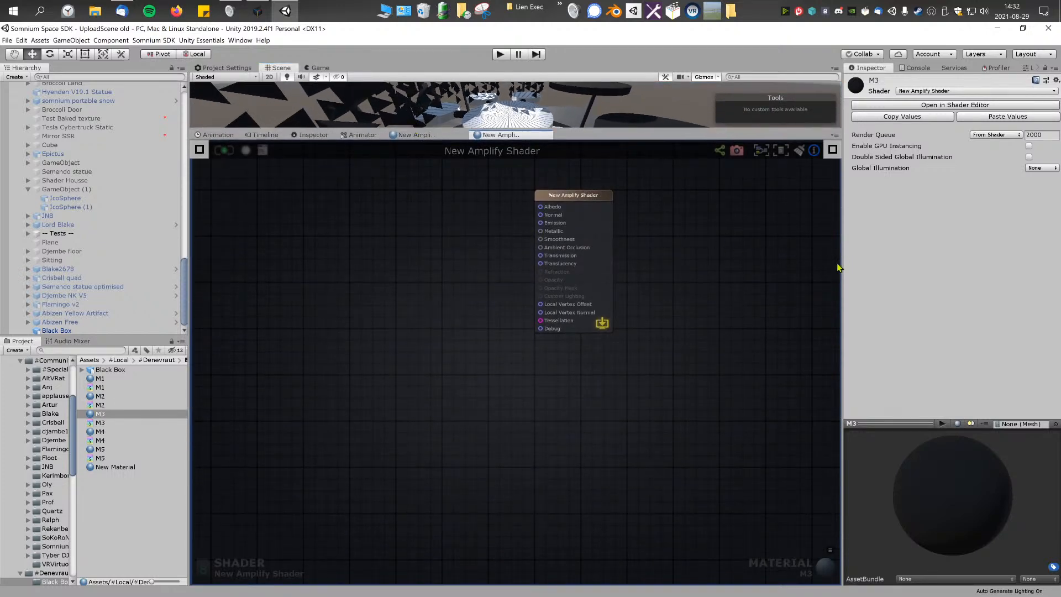
drag(844, 258, 905, 243)
drag(741, 133, 742, 209)
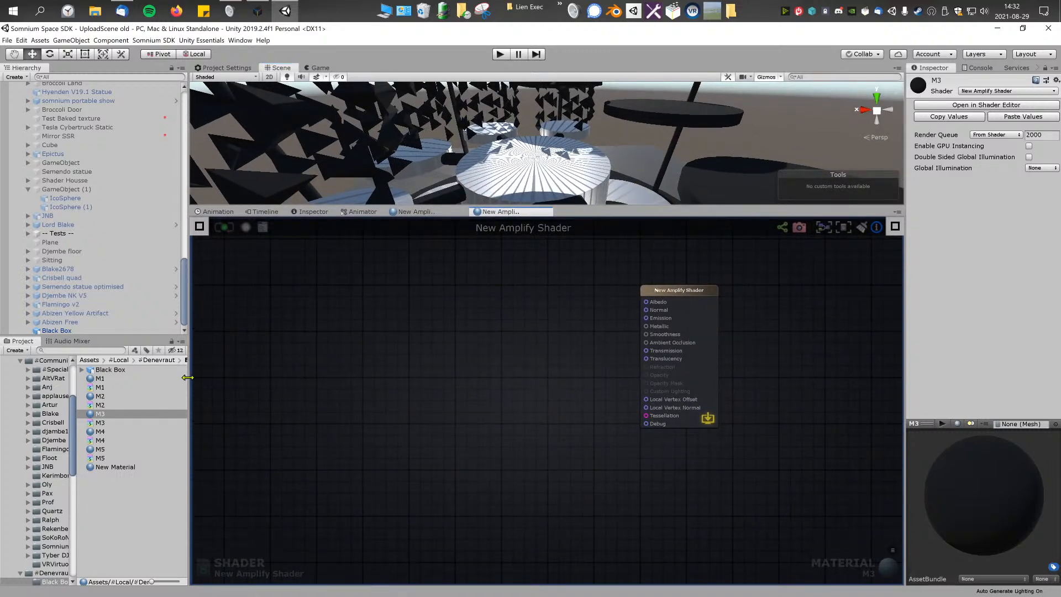
drag(188, 376, 168, 377)
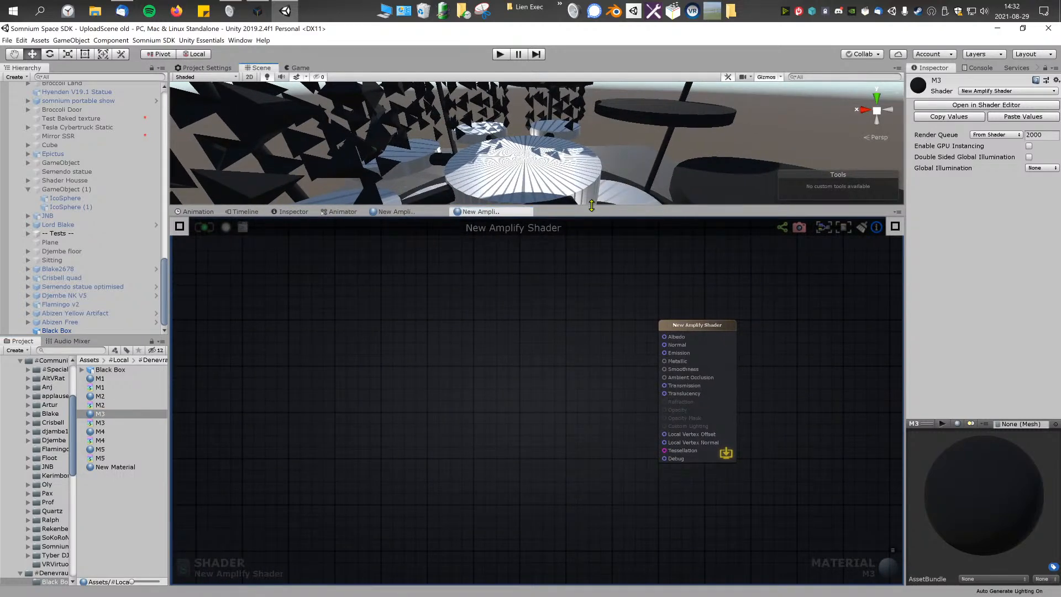
drag(591, 205, 591, 214)
Step: Add a Color node to the M3 graph and connect its RGBA output to Albedo
right_click(385, 366)
text(color)
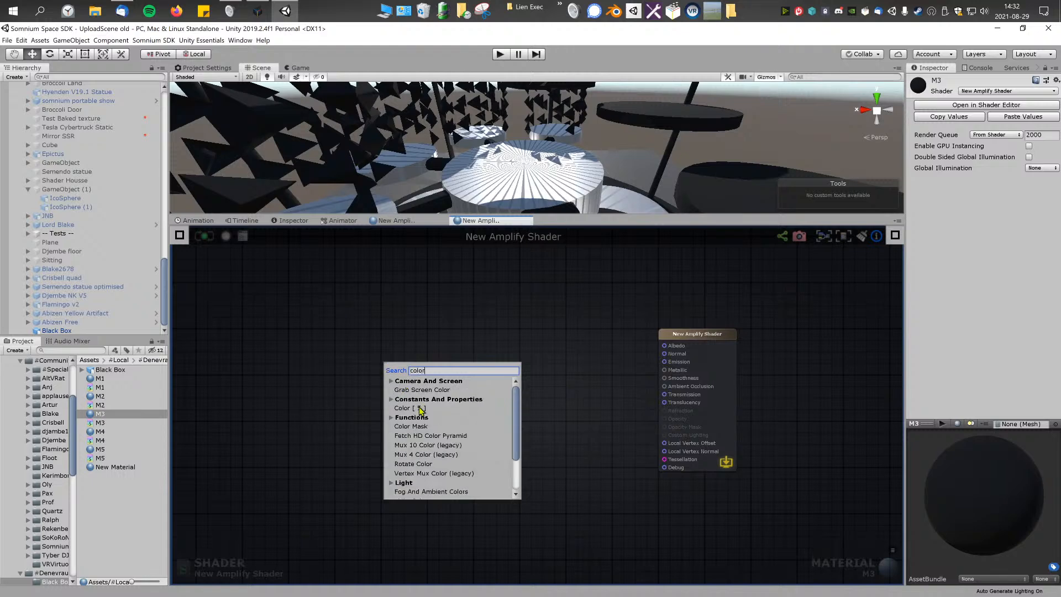
click(421, 410)
drag(444, 380, 686, 348)
drag(444, 372, 502, 333)
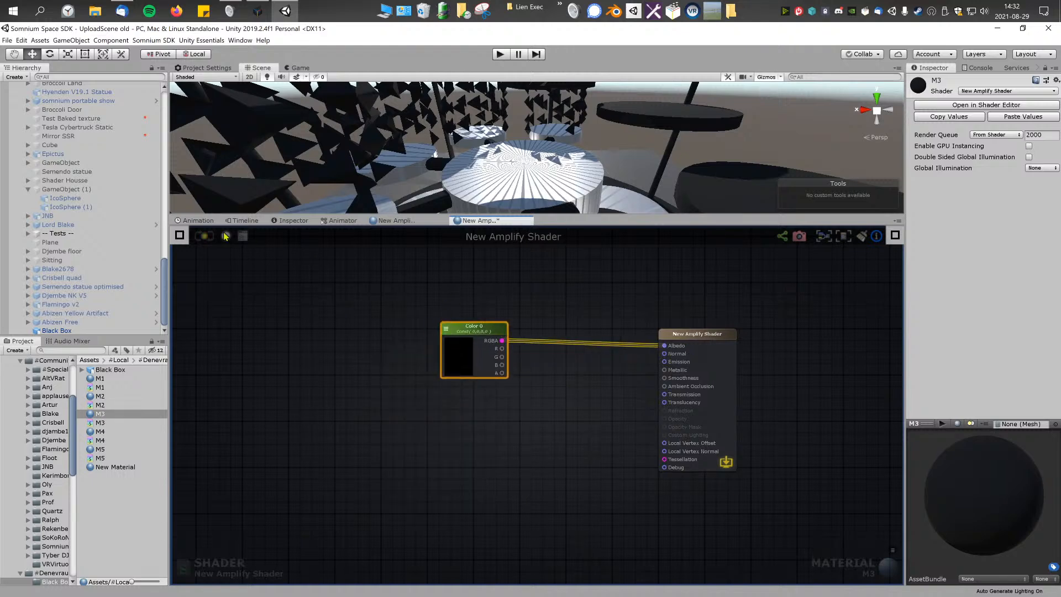
Step: Set the M3 Color node to yellow C1BD32, save the shader and inspect the M3 surfaces on the model
click(455, 348)
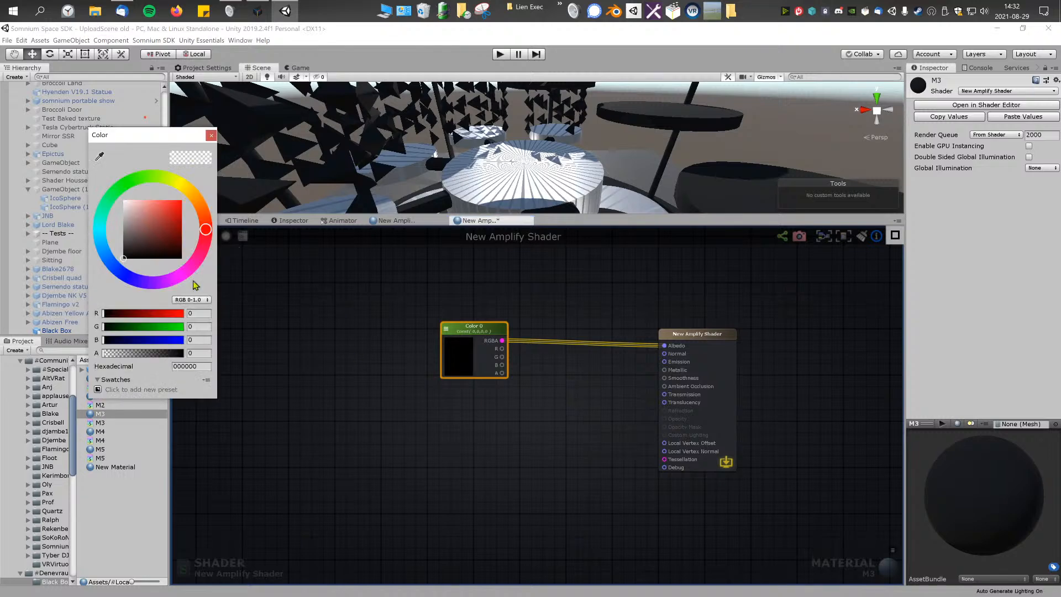
drag(181, 214, 167, 214)
click(181, 186)
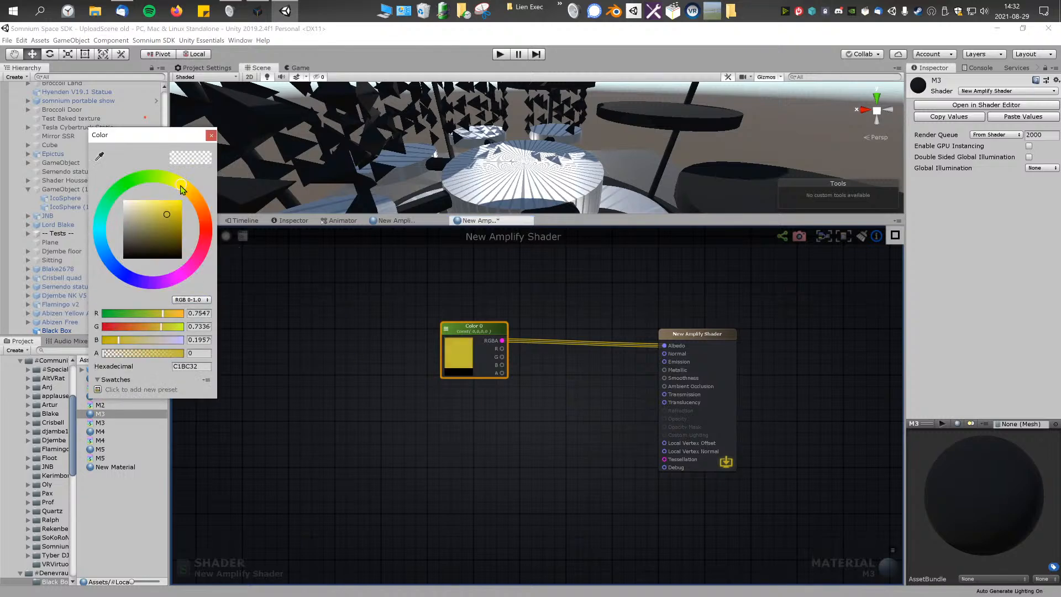
click(211, 135)
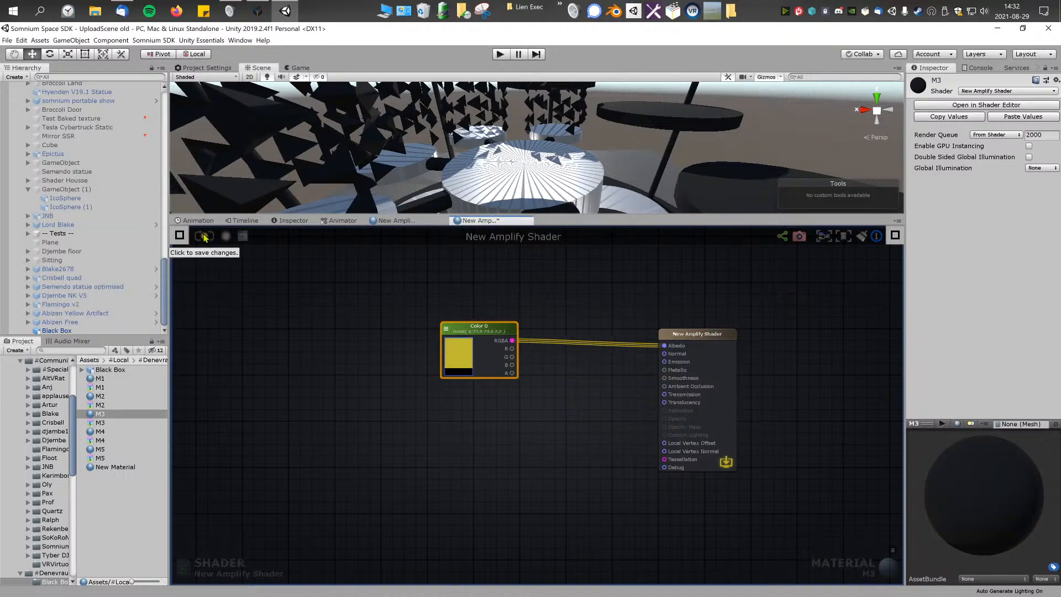
mouse_move(531, 153)
right_down()
mouse_move(697, 149)
mouse_move(442, 176)
mouse_move(293, 171)
mouse_move(406, 174)
mouse_move(466, 161)
mouse_move(448, 163)
mouse_move(579, 186)
mouse_move(614, 142)
mouse_move(625, 205)
mouse_move(605, 130)
mouse_move(612, 122)
mouse_move(619, 176)
right_up()
Step: Feed Color 0 into Emission alone and into both Emission and Albedo, saving M3 and checking the model's surfaces for each variant
drag(664, 345, 665, 362)
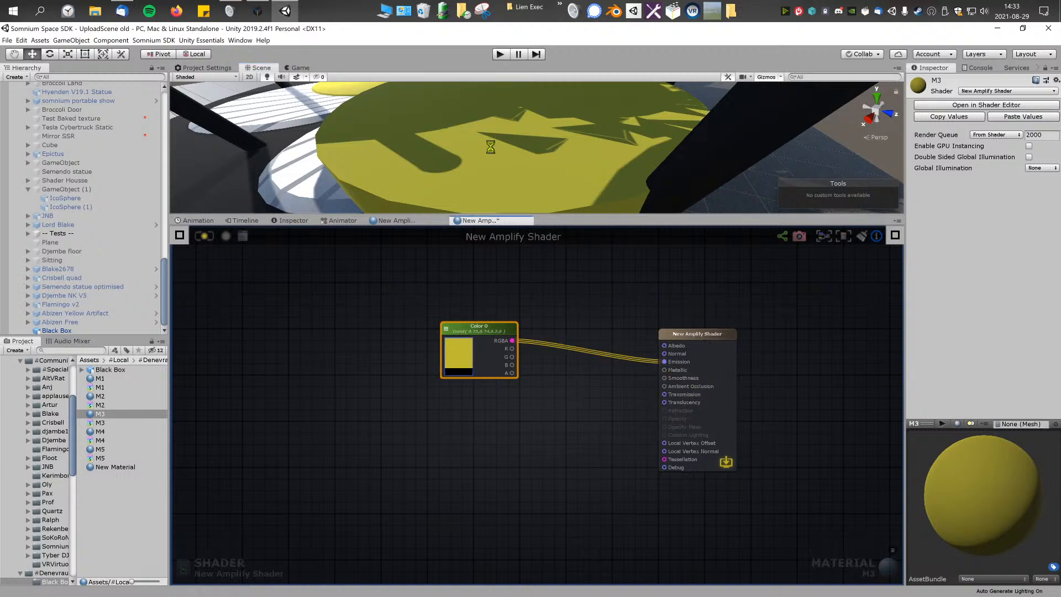
mouse_move(512, 171)
right_down()
mouse_move(526, 135)
mouse_move(582, 143)
mouse_move(532, 175)
right_up()
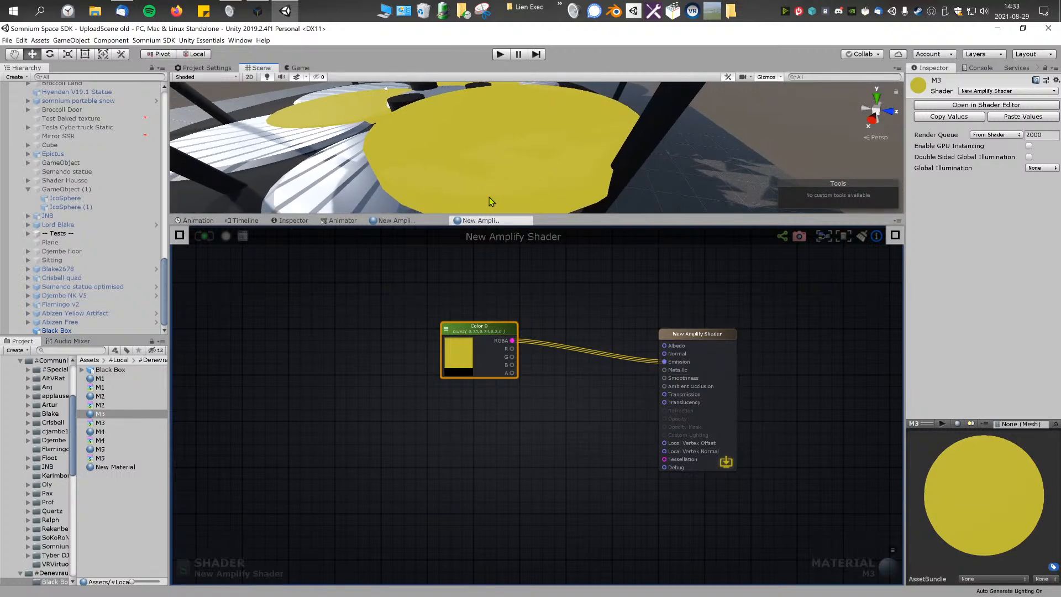
drag(513, 340, 667, 346)
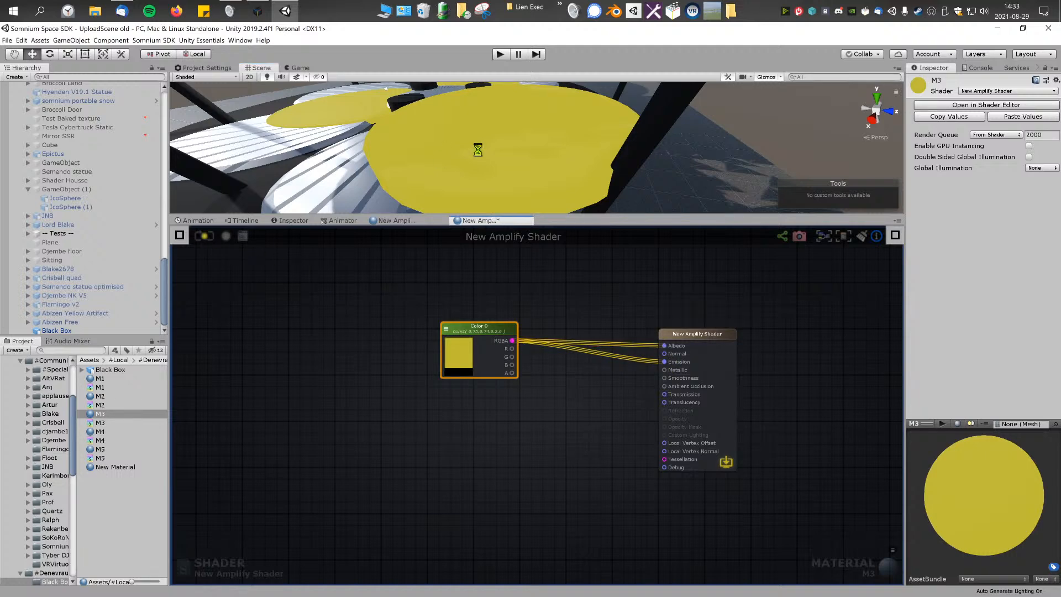
alt+drag(502, 147, 607, 155)
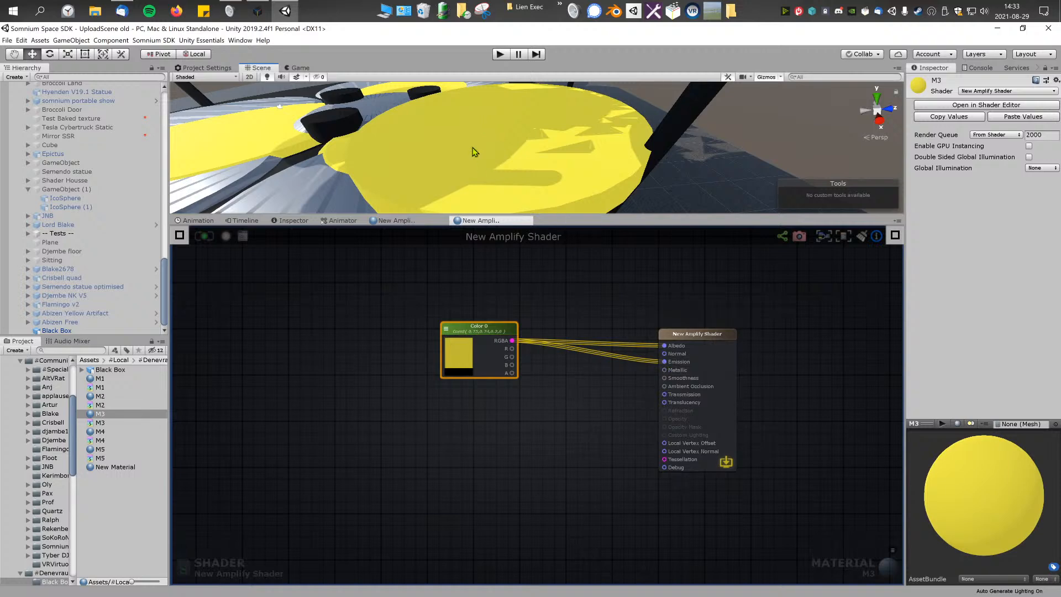
right_drag(474, 151, 483, 149)
scroll(556, 180, down, 2)
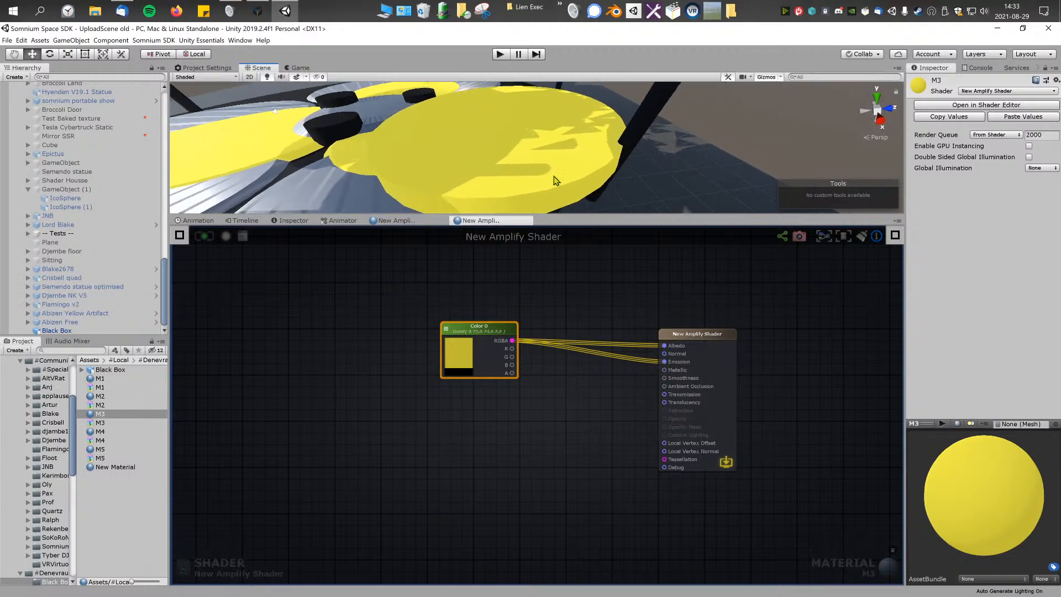
Step: Enlarge the scene view, deactivate the Lights object in the scene and inspect the yellow M3 surfaces without lighting
click(712, 138)
scroll(632, 142, down, 8)
right_drag(545, 137, 486, 104)
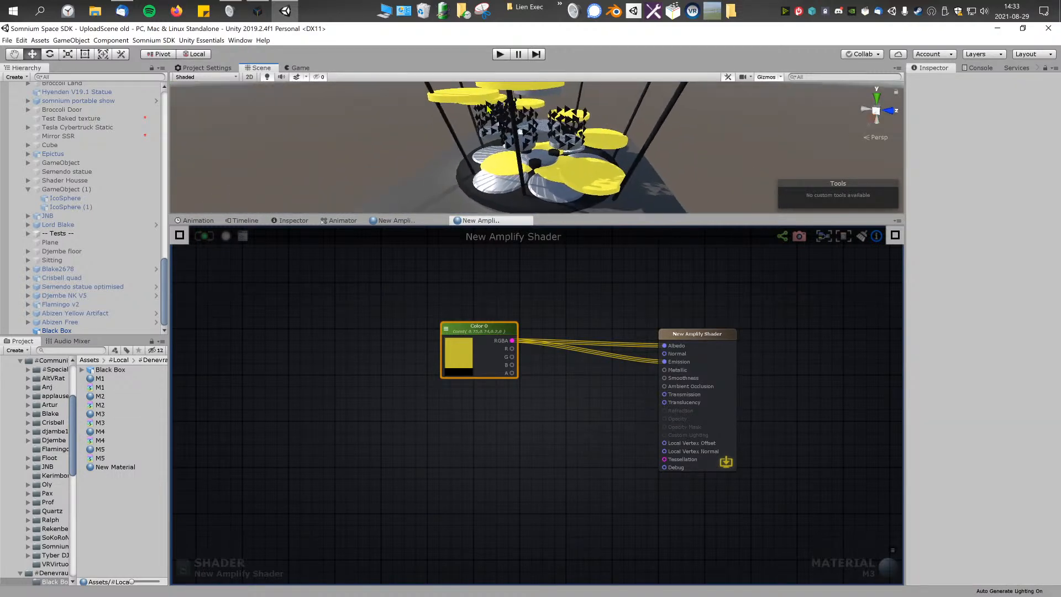
scroll(63, 126, up, 15)
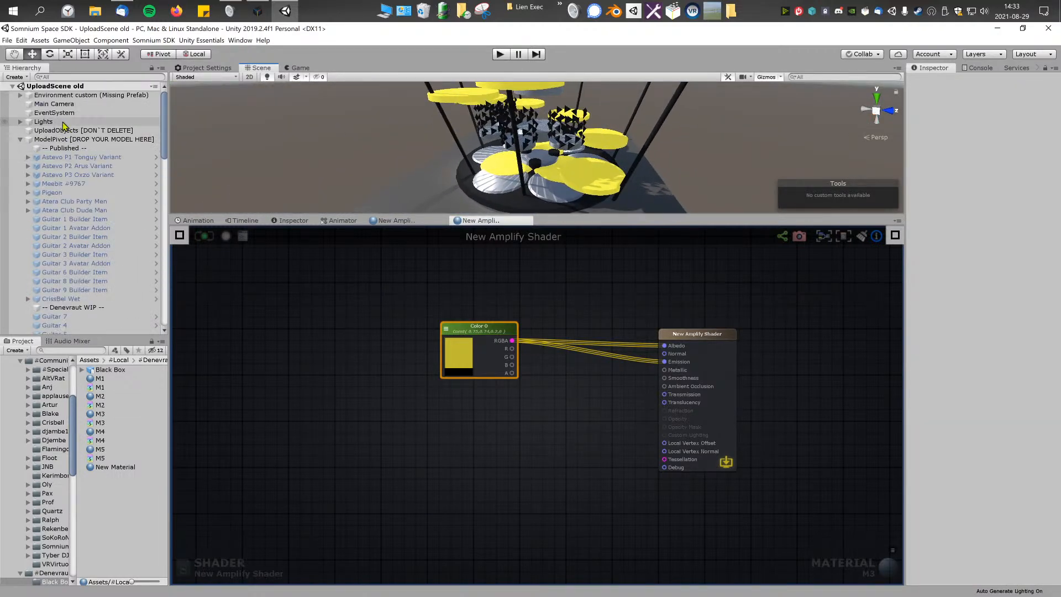
click(50, 121)
drag(525, 216, 522, 317)
right_drag(569, 237, 586, 212)
key(w)
click(933, 81)
right_drag(613, 166, 618, 189)
right_drag(615, 189, 685, 221)
Step: Disconnect Color 0 from Emission, save M3 to check the surfaces with Albedo only, and reconnect Color 0 to Emission
drag(664, 462, 640, 468)
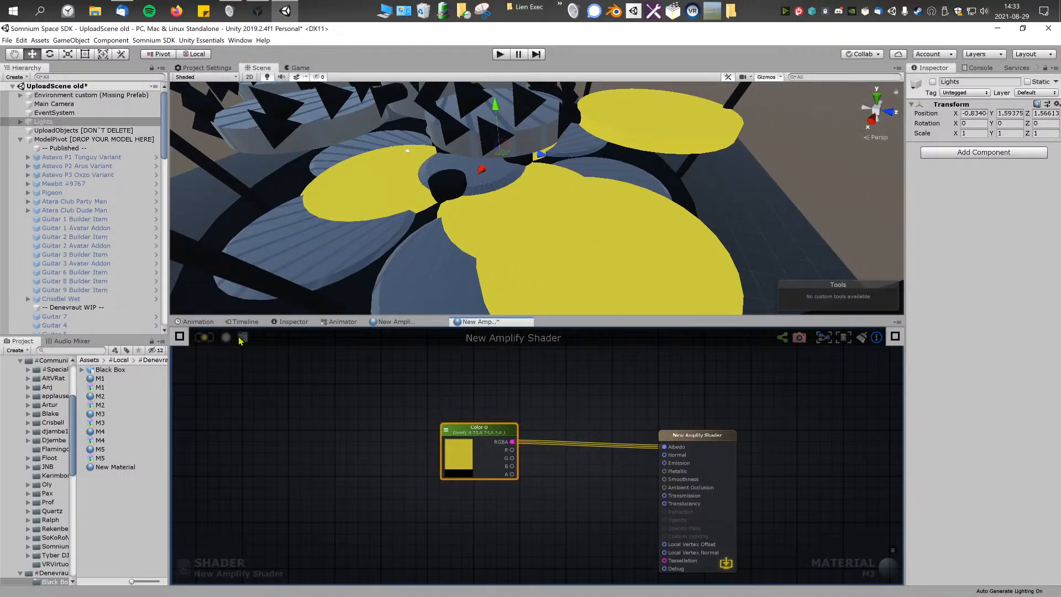
right_drag(489, 239, 420, 227)
drag(512, 442, 665, 463)
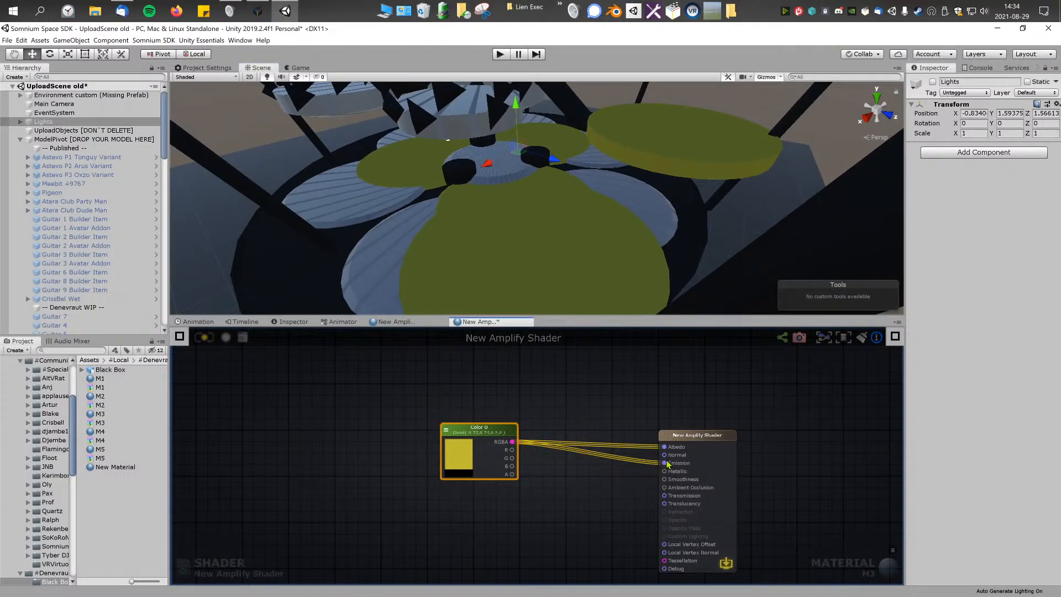
Step: Set Color 0 to bright yellow FFF800, save the M3 shader and inspect the surfaces on the model
click(458, 463)
drag(176, 206, 186, 195)
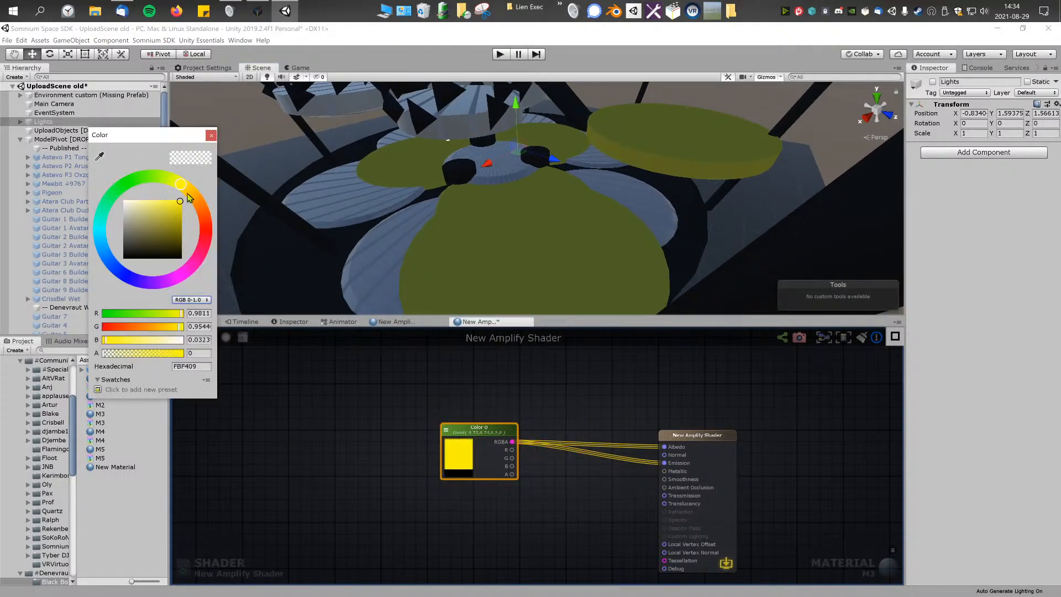
click(213, 136)
click(203, 337)
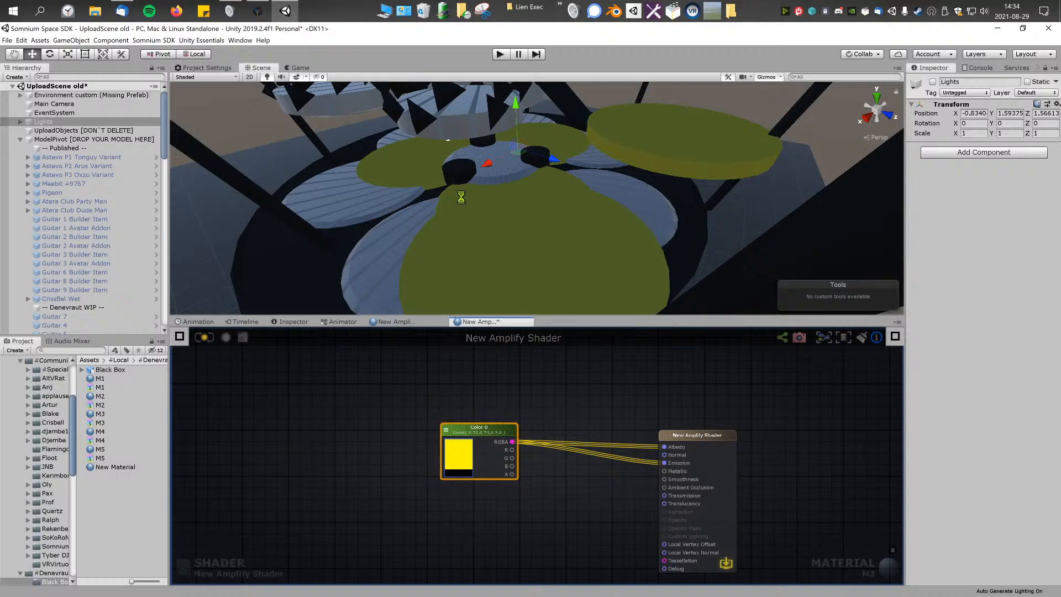
right_drag(462, 200, 375, 154)
key(s)
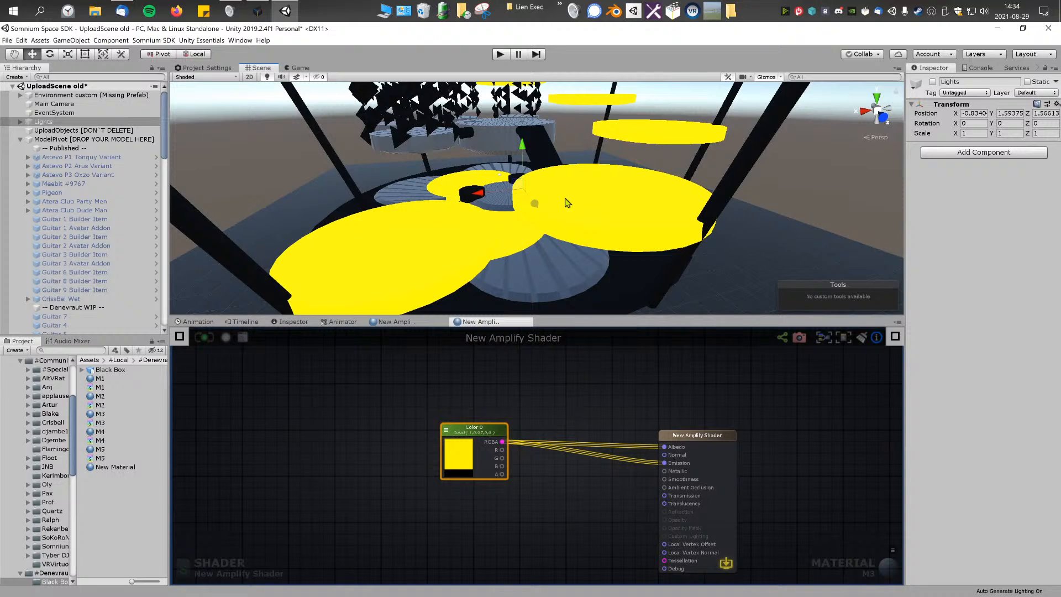
Step: Disconnect Emission so Color 0 feeds only Albedo, save M3, and move the Color 0 node closer to the output node
drag(664, 462, 581, 462)
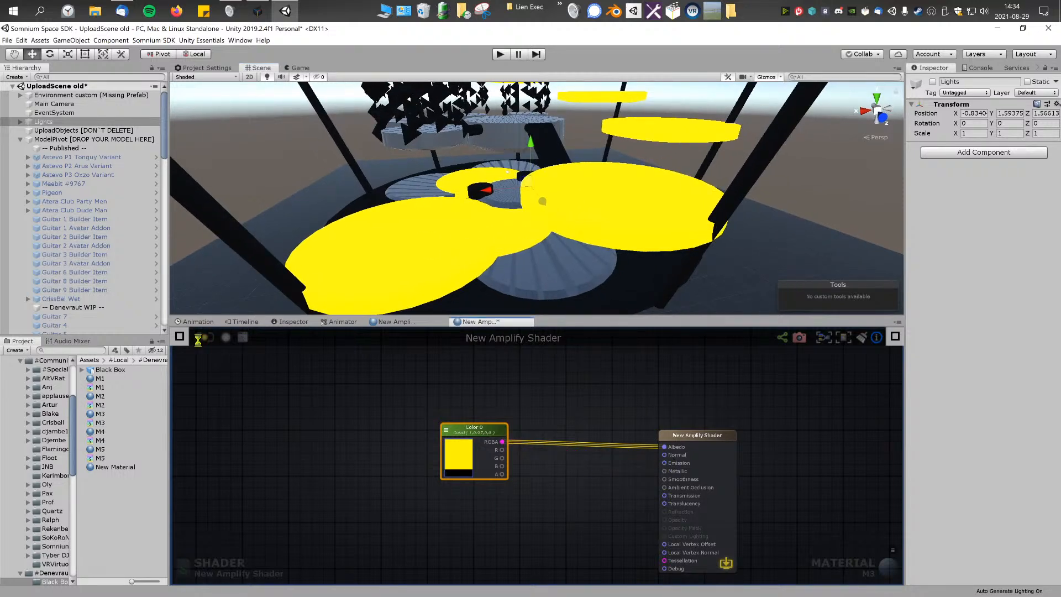
right_drag(500, 243, 467, 224)
drag(489, 432, 551, 391)
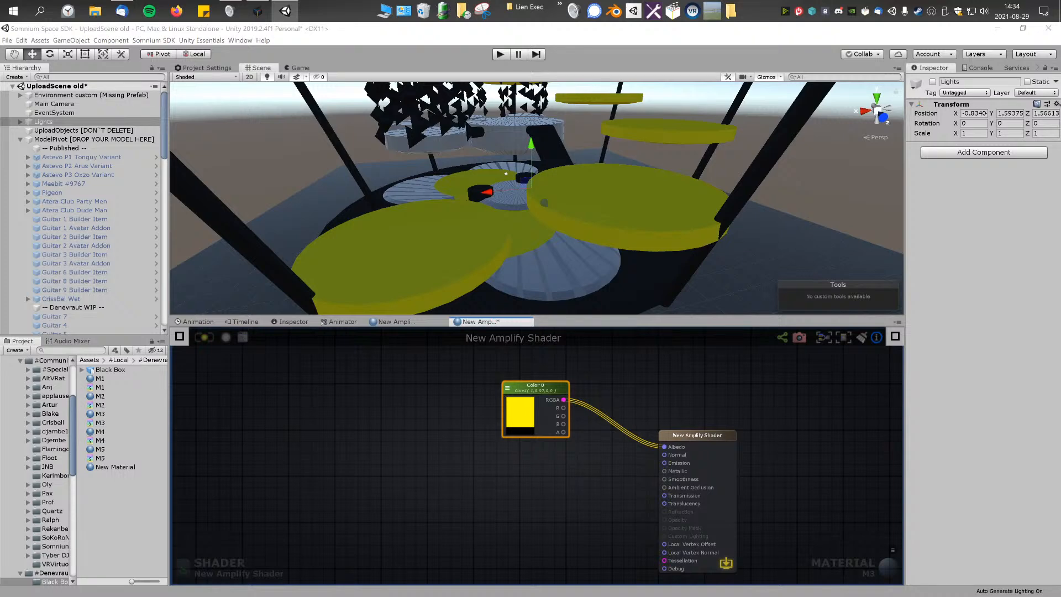
Step: Add a Noise Generator node to the M3 graph and place it beside Color 0
right_click(437, 423)
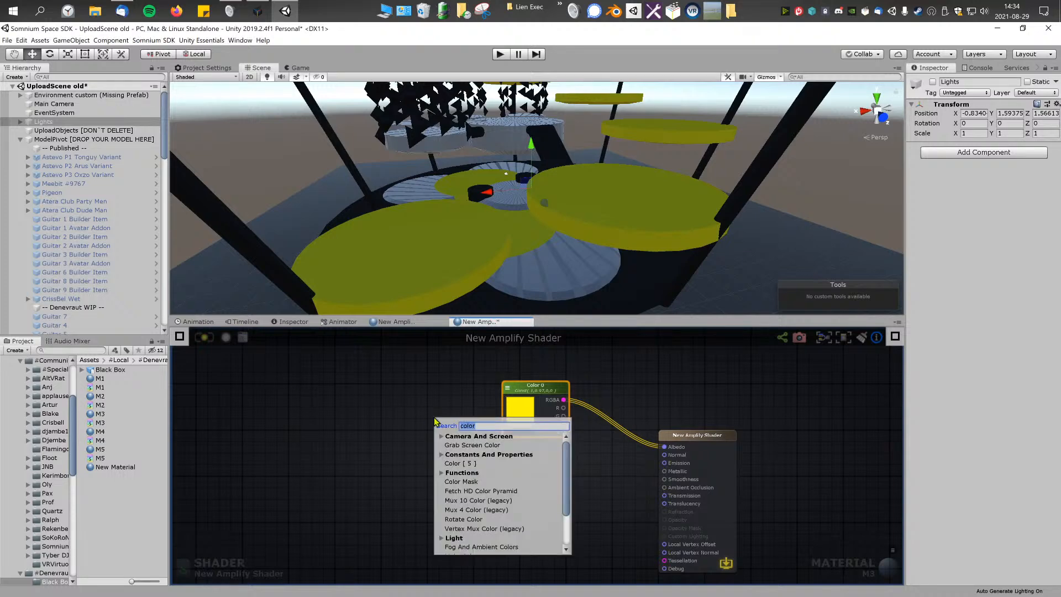
text(noi)
key(Down)
key(Down)
key(Down)
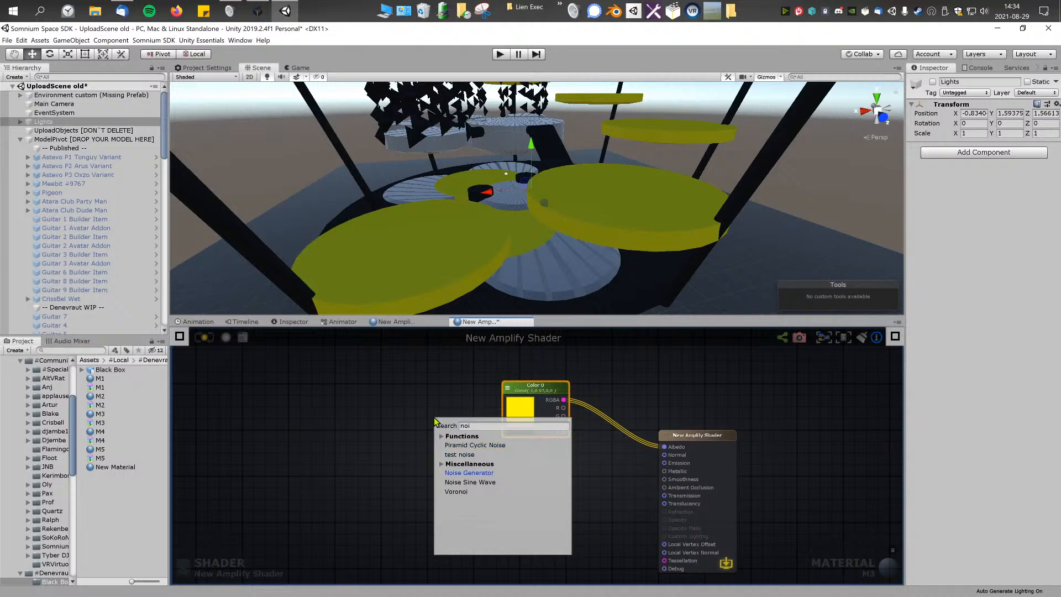
key(Return)
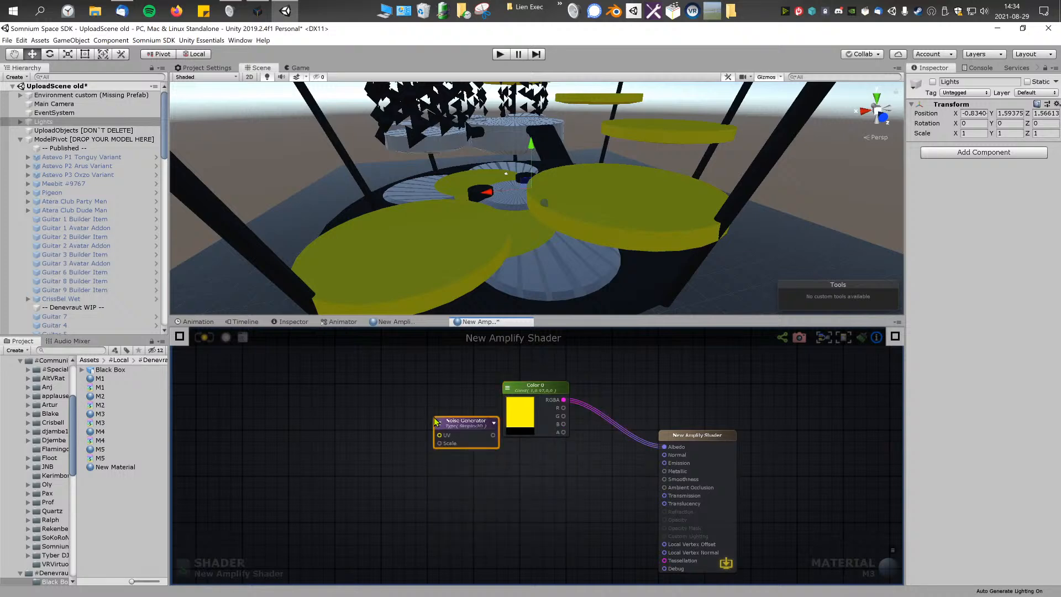
drag(482, 424, 431, 403)
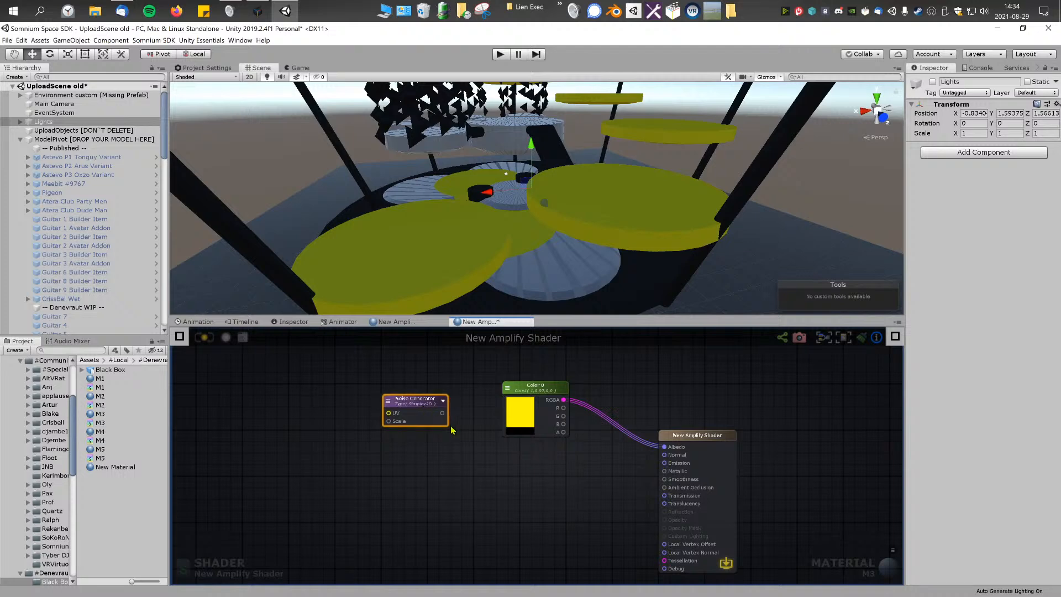
right_click(459, 441)
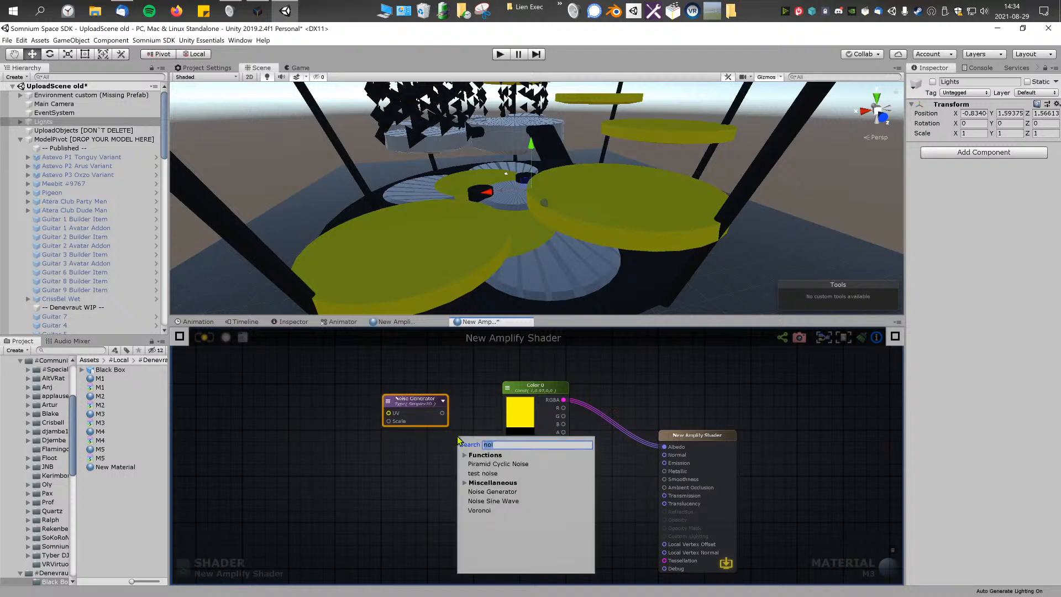
text(ve)
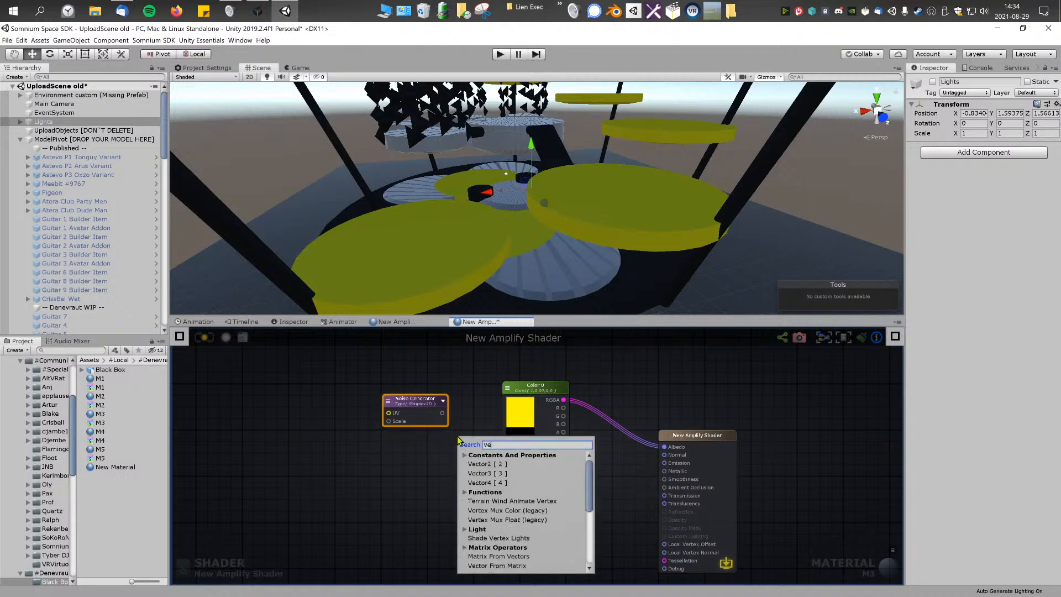
text(r)
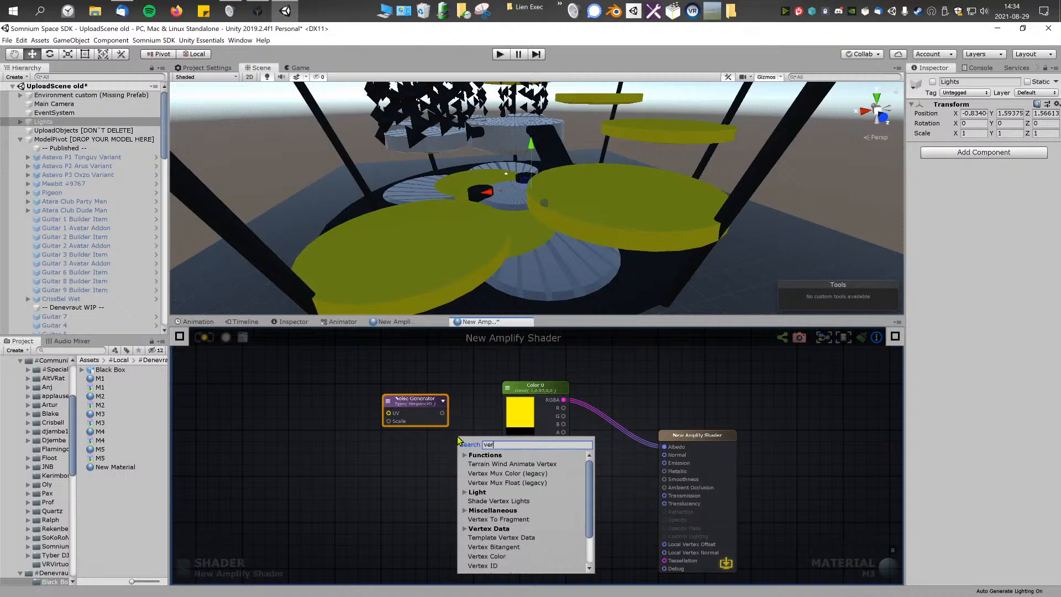
key(Down)
key(Down)
key(Down)
key(Down)
key(Down)
key(Down)
key(Down)
key(Down)
key(Down)
key(Up)
key(Up)
key(Down)
key(Down)
key(Down)
key(Down)
key(Up)
key(Return)
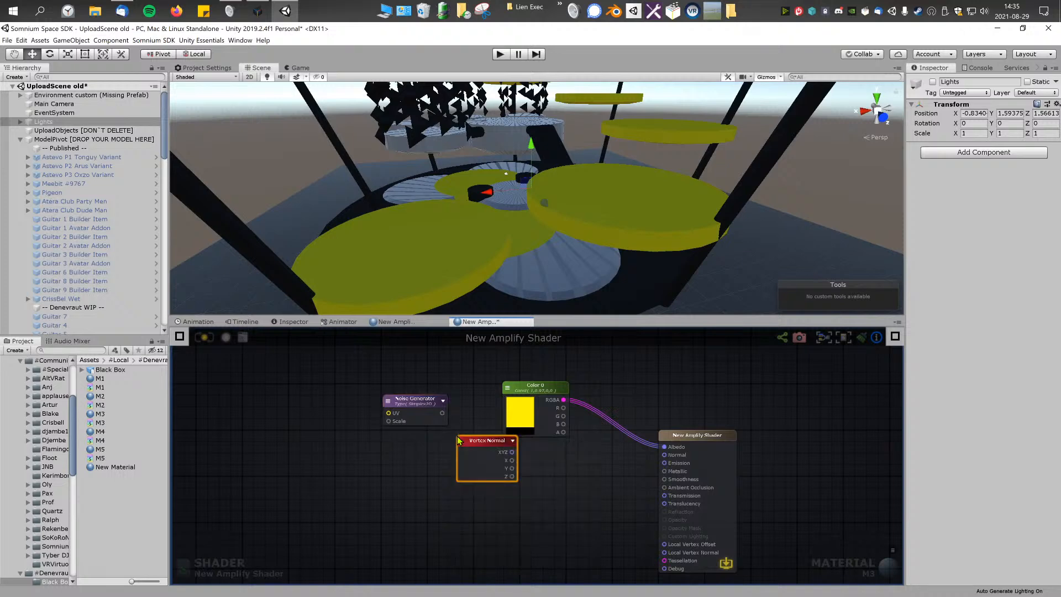
key(Delete)
Step: Add a Vertex Position node and line it up in front of the Noise Generator node
right_click(493, 482)
text(vertex)
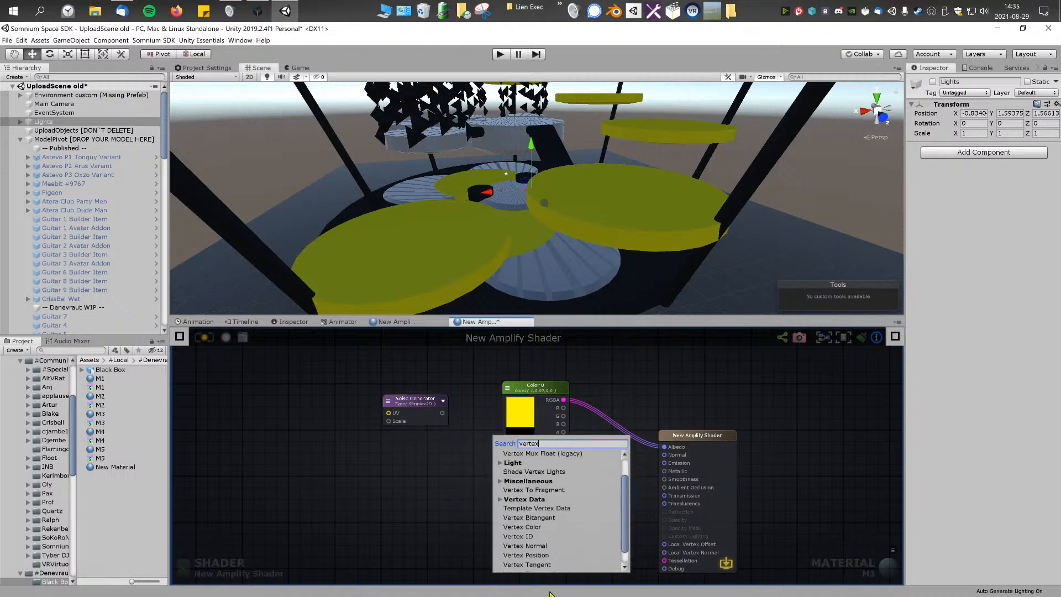
click(528, 555)
drag(520, 483, 296, 383)
scroll(341, 393, up, 4)
middle_drag(341, 393, 416, 420)
drag(524, 437, 534, 425)
drag(334, 414, 353, 416)
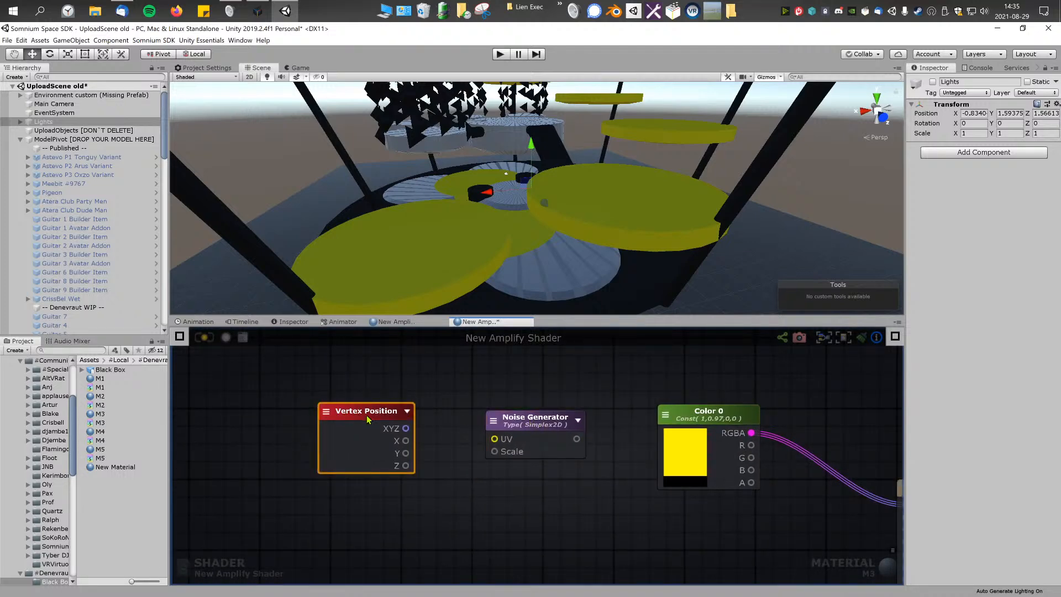
drag(528, 418, 529, 420)
click(468, 411)
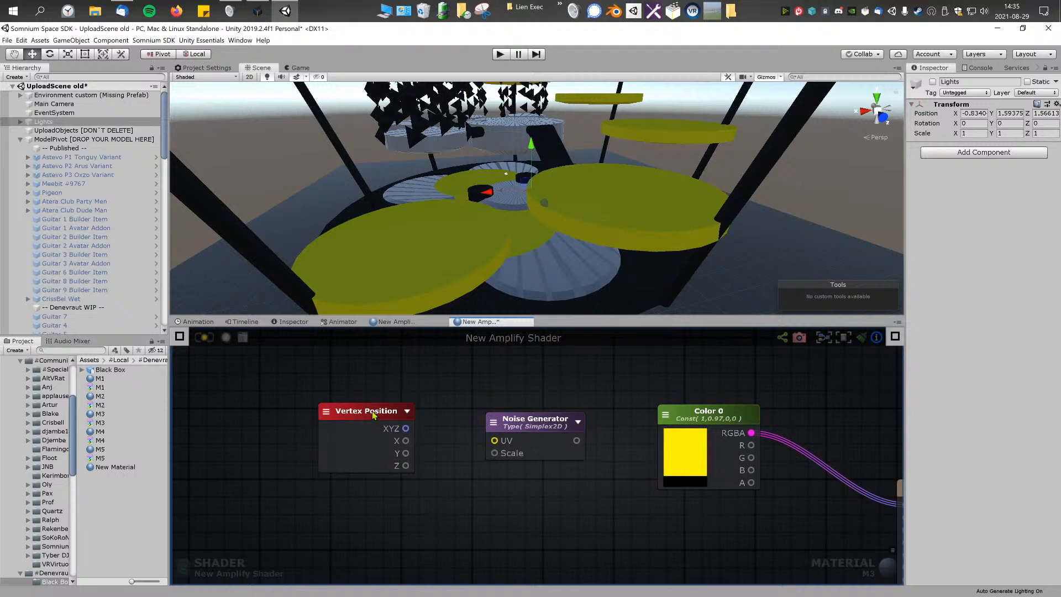
right_drag(531, 266, 541, 275)
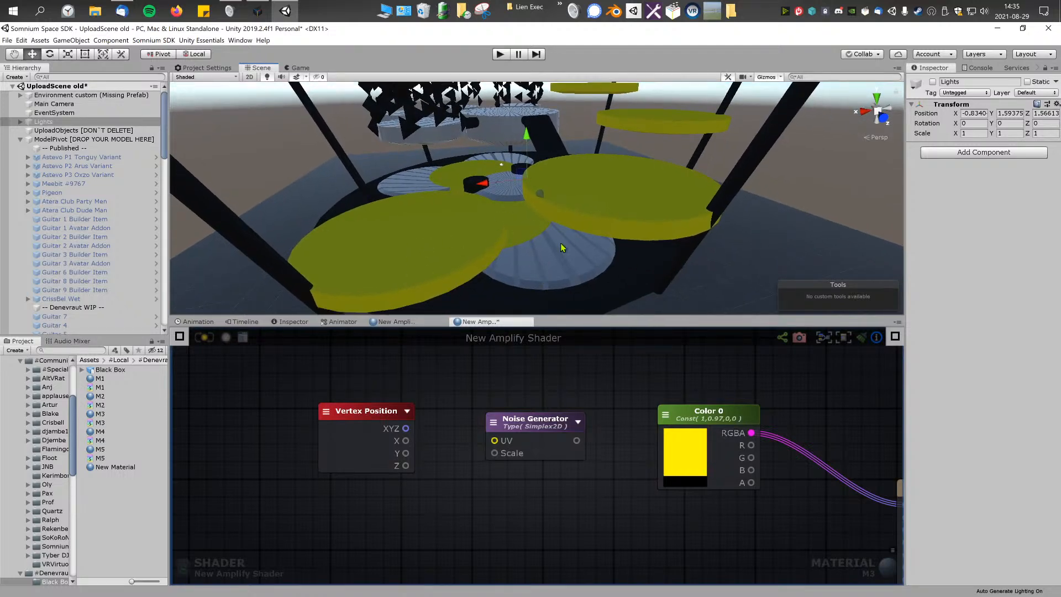
scroll(462, 495, down, 5)
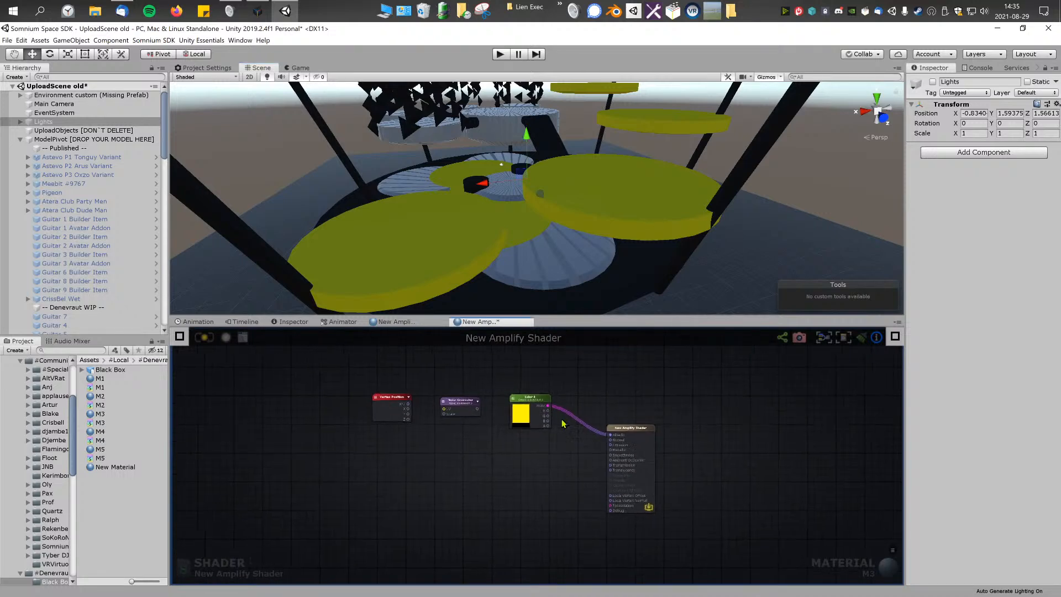
drag(287, 355, 773, 562)
click(514, 489)
drag(295, 354, 753, 557)
click(761, 498)
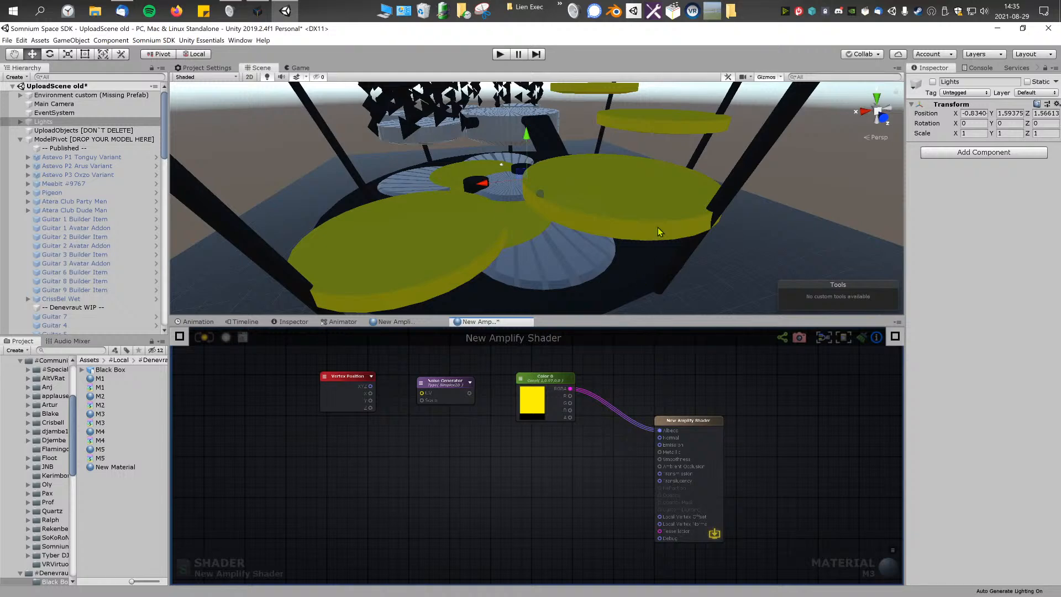
drag(280, 353, 756, 542)
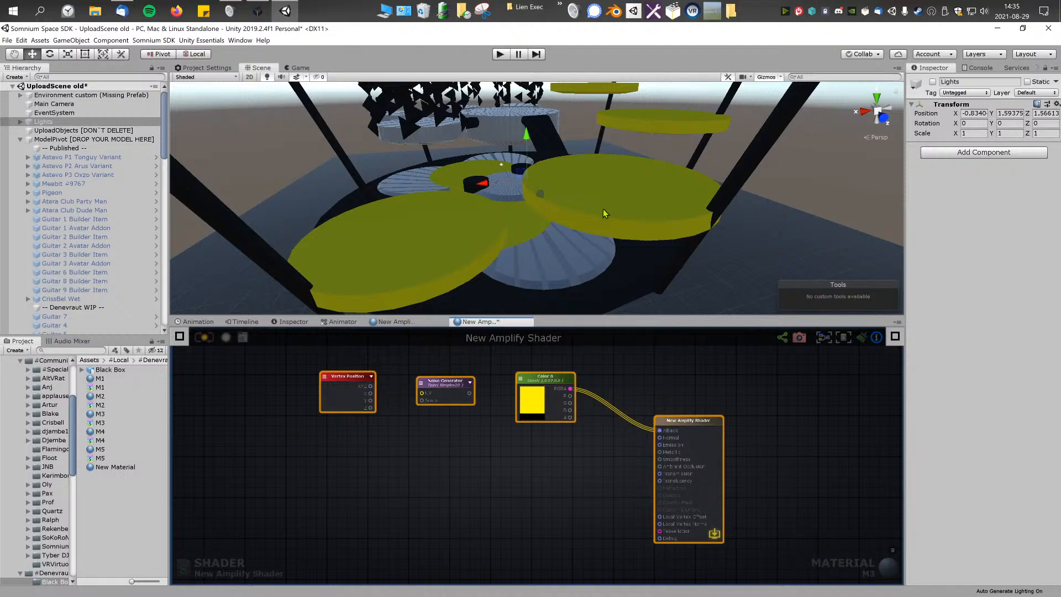
drag(347, 382, 345, 381)
click(391, 422)
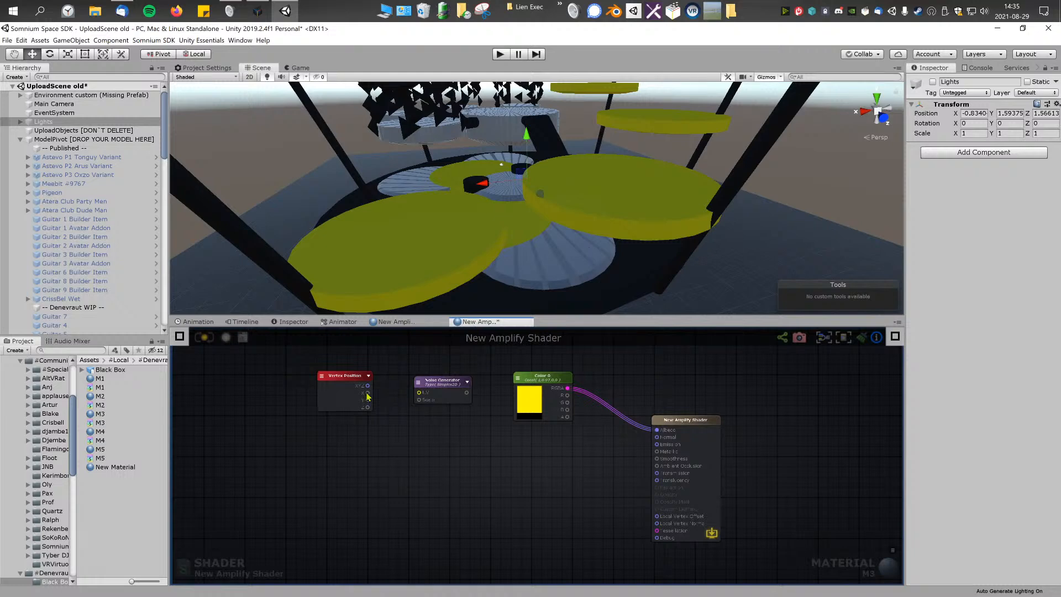
scroll(394, 411, up, 2)
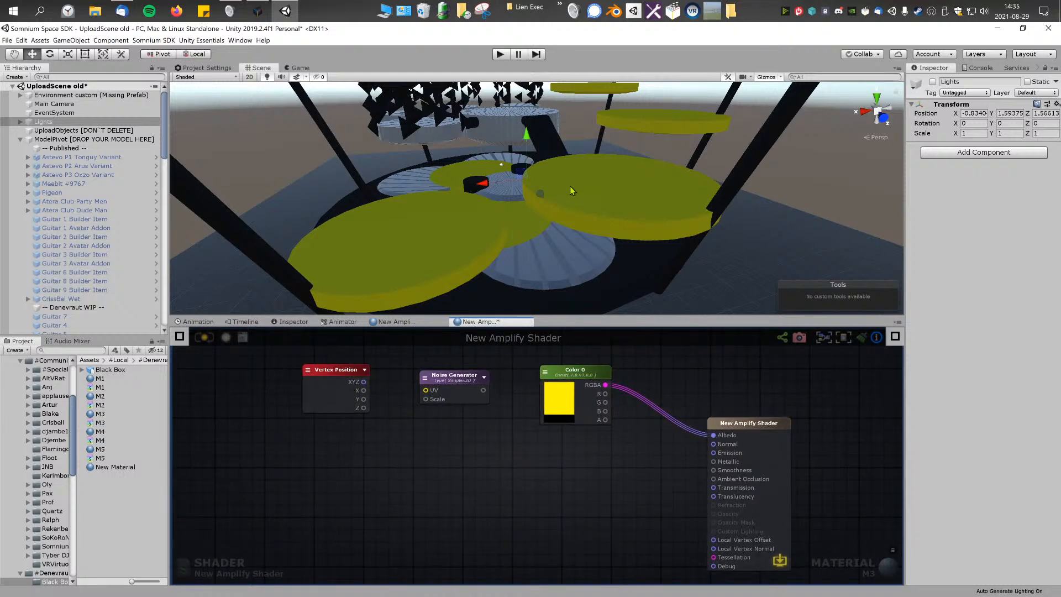
Step: Connect Vertex Position's X output to Debug, save M3 and inspect the resulting gradient on the model's discs
drag(335, 373, 340, 377)
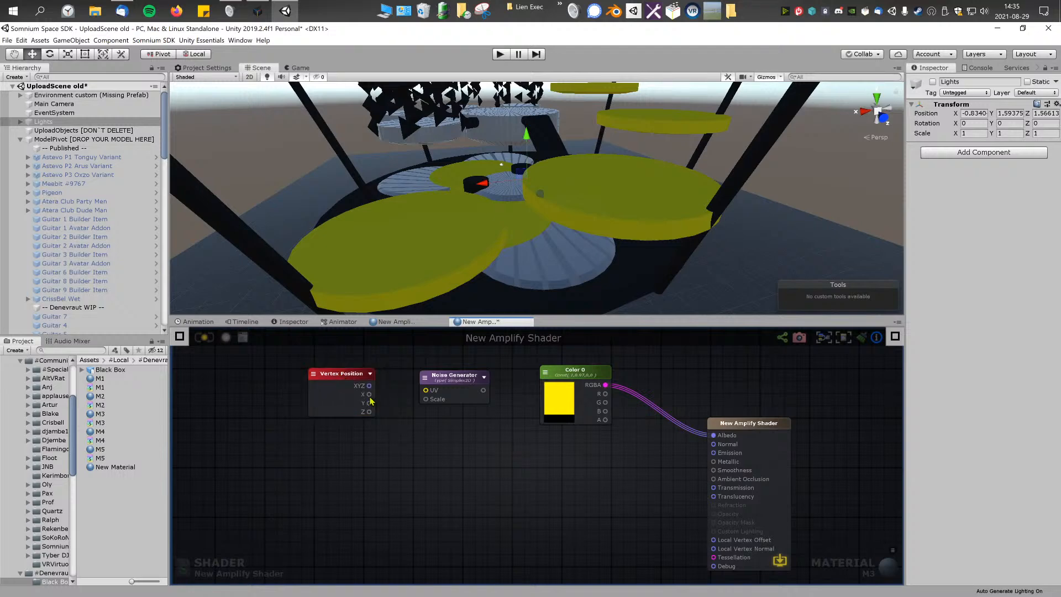
middle_drag(438, 435, 430, 424)
drag(362, 382, 706, 554)
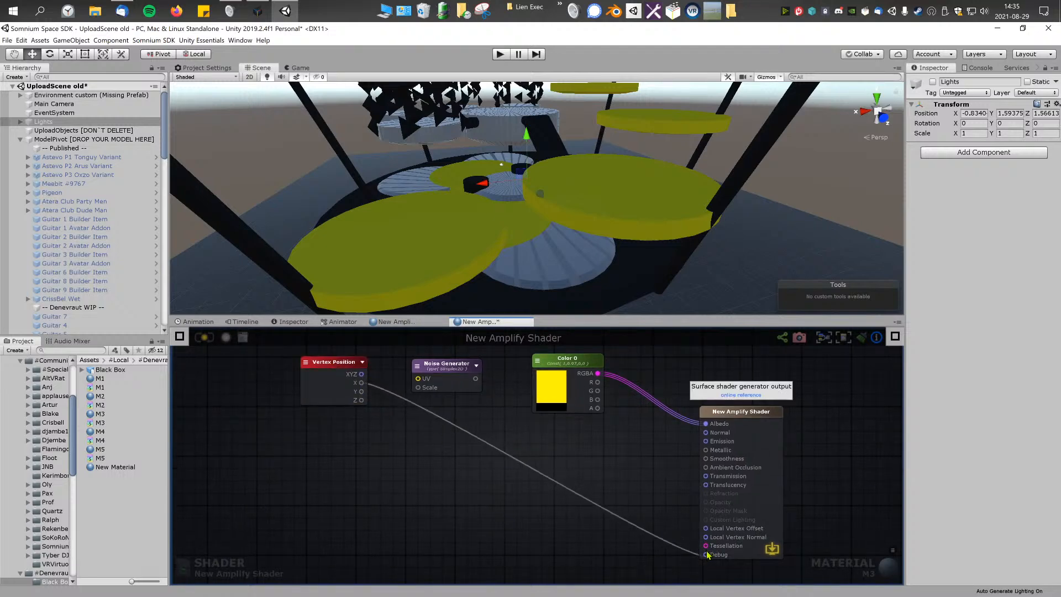
click(210, 336)
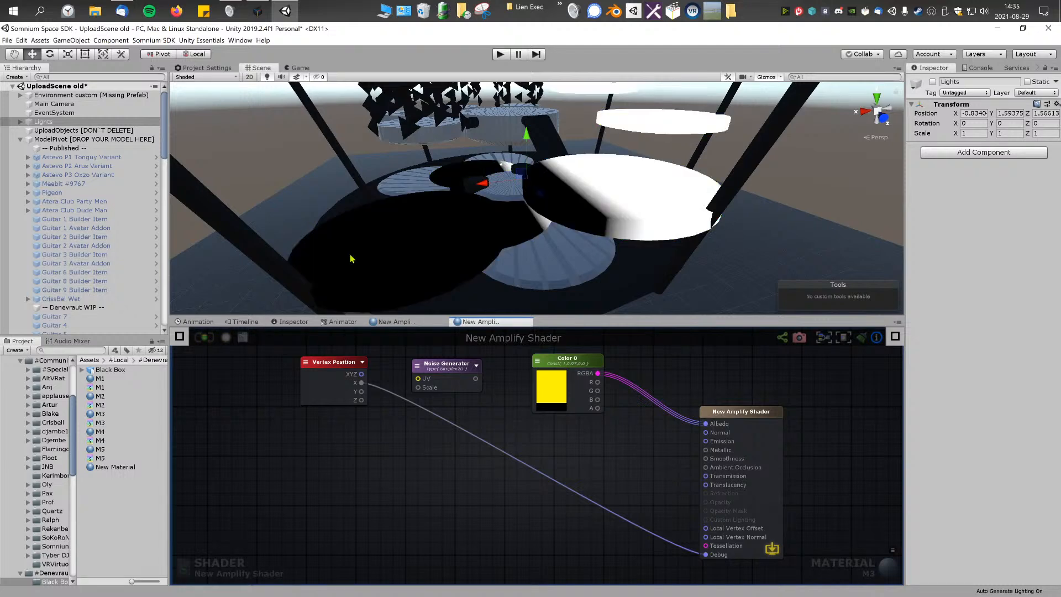
scroll(590, 167, down, 8)
middle_drag(589, 167, 567, 178)
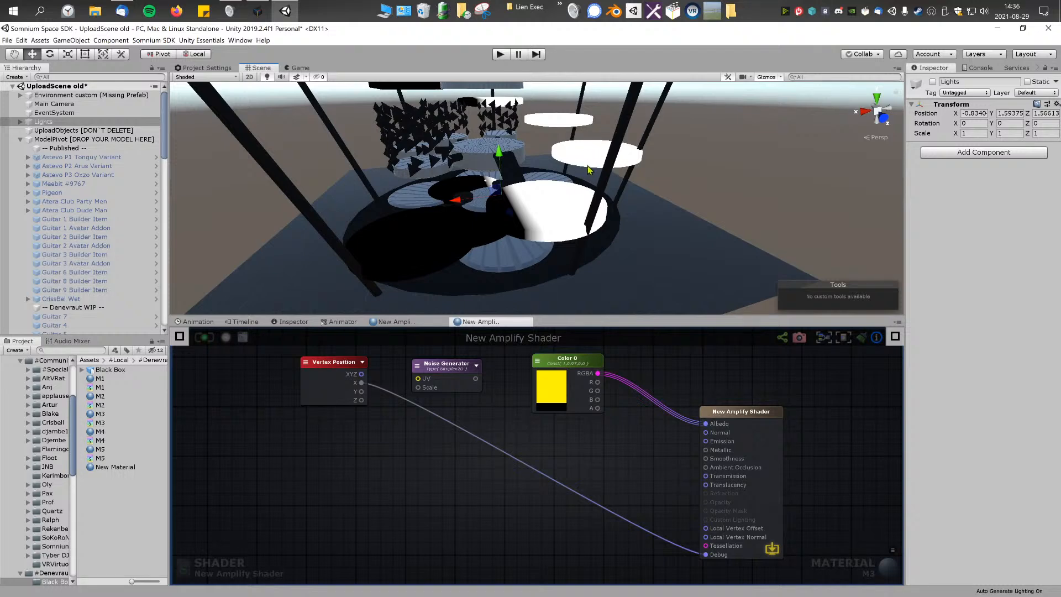
alt+drag(519, 166, 482, 250)
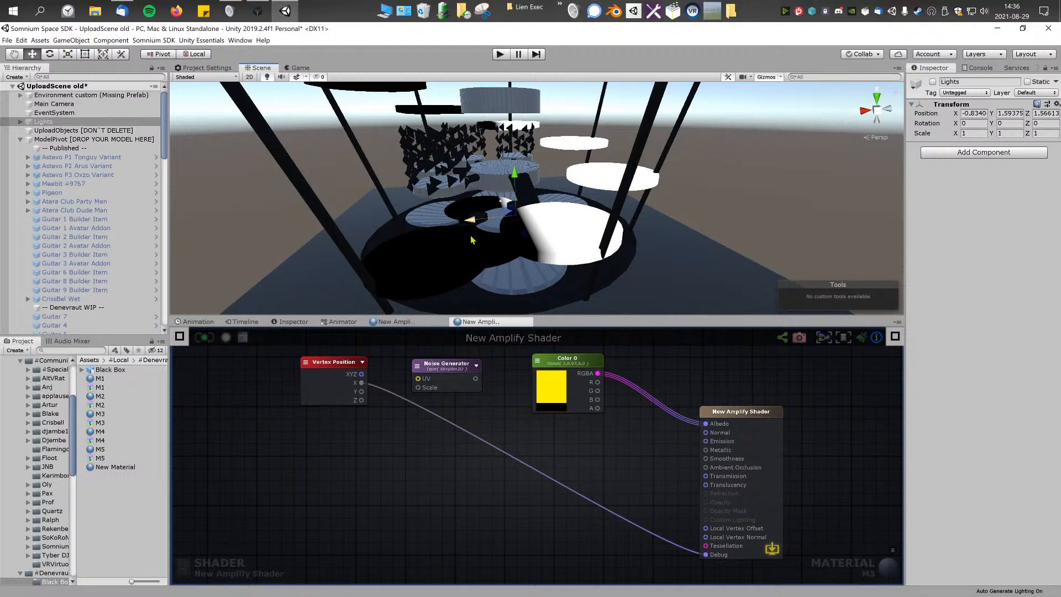
Step: Move the output node up slightly and add an Append node to the M3 graph in front of its Debug input
drag(755, 409, 756, 399)
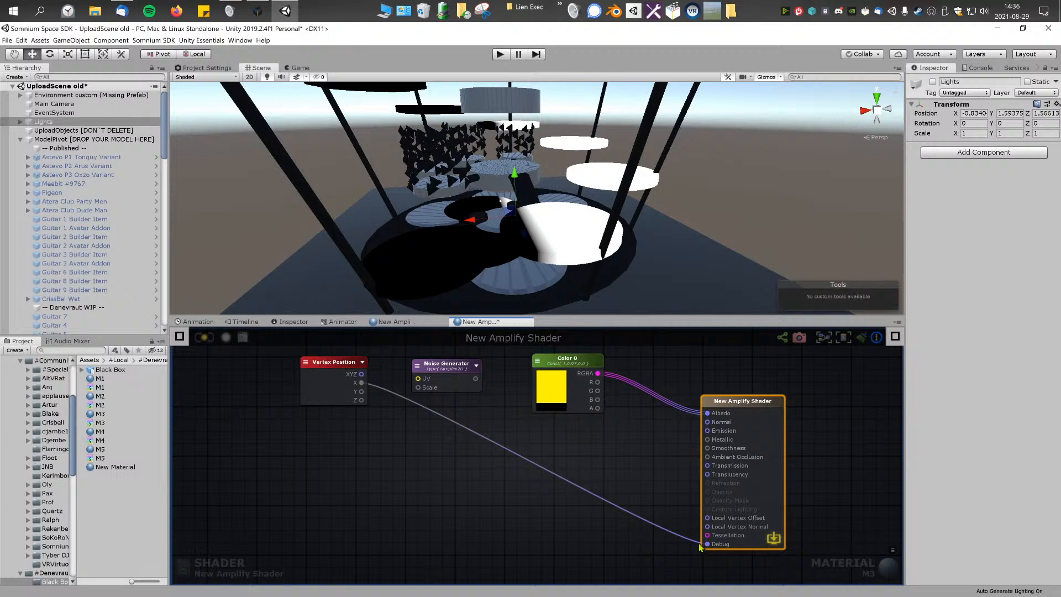
drag(706, 550, 658, 499)
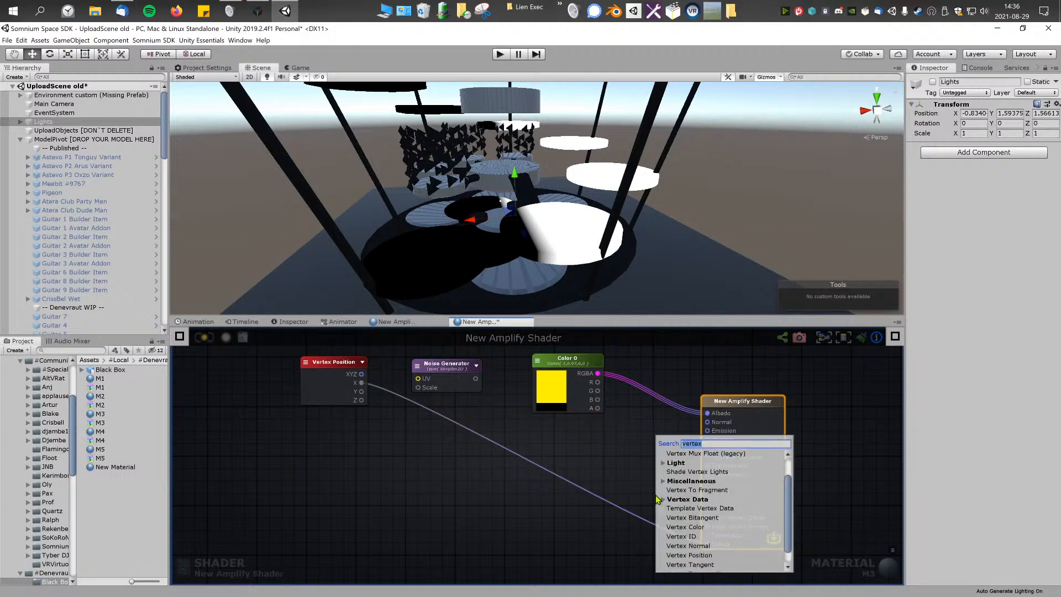
text(rgb)
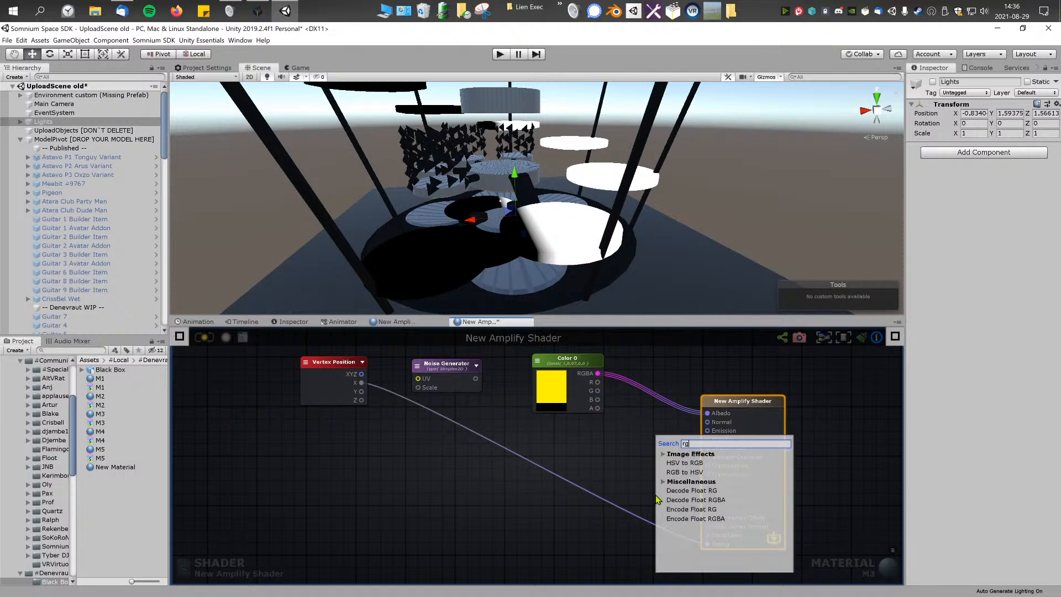
right_click(638, 469)
click(617, 473)
right_click(618, 472)
text(app)
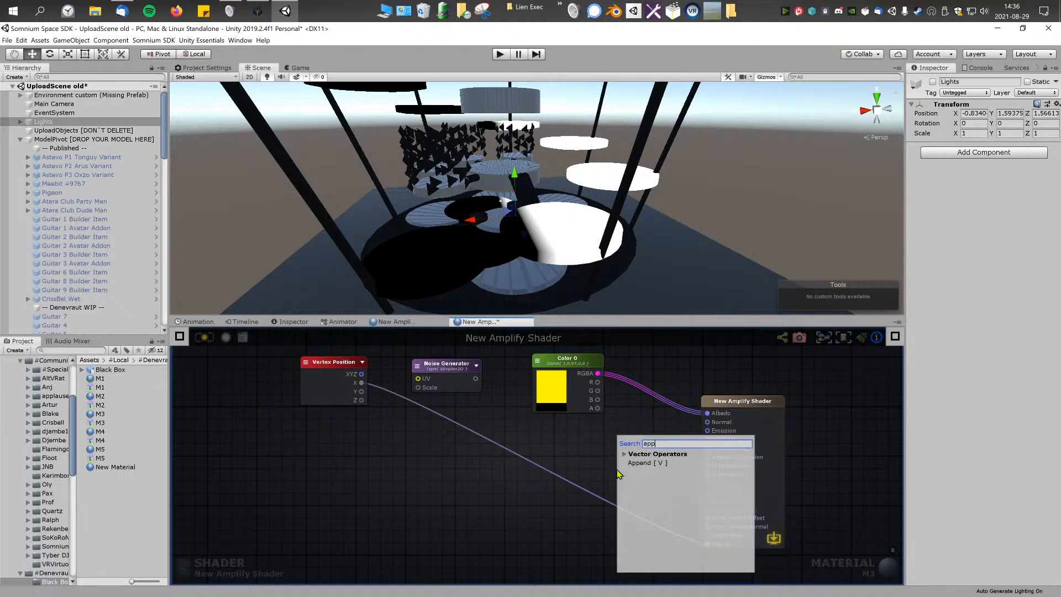
click(649, 464)
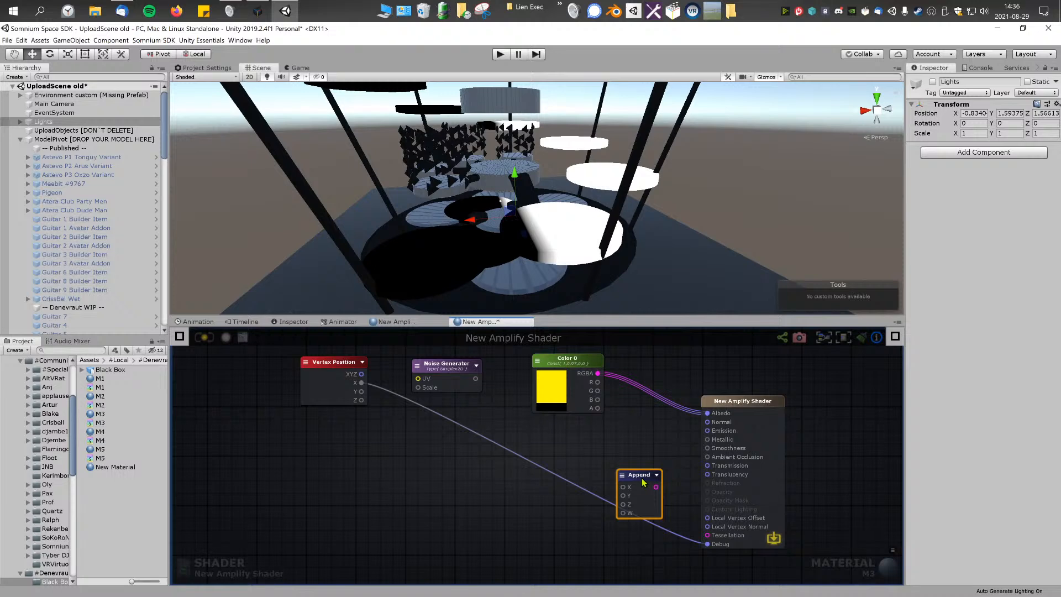
Step: Set the Append node's output type to Vector3 and connect its output to Debug in place of Vertex Position's X
click(178, 332)
click(280, 415)
click(272, 438)
click(415, 452)
drag(639, 476, 621, 494)
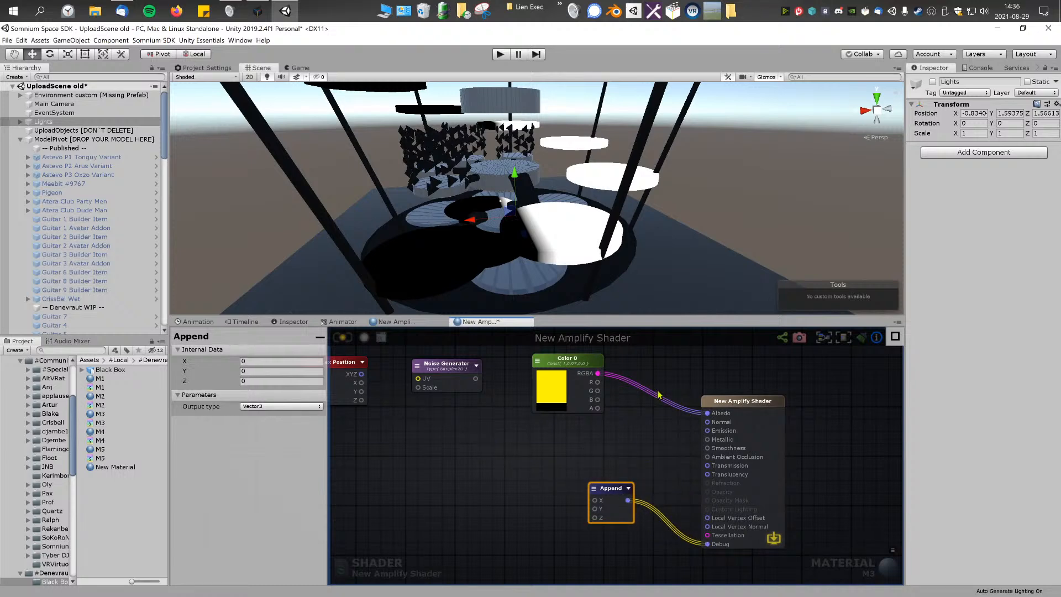
Step: Connect Vertex Position's X output to the Append node's X, Y and Z inputs and save M3
middle_drag(644, 463, 677, 465)
click(629, 490)
mouse_move(631, 490)
mouse_down()
mouse_move(651, 455)
mouse_move(652, 491)
mouse_up()
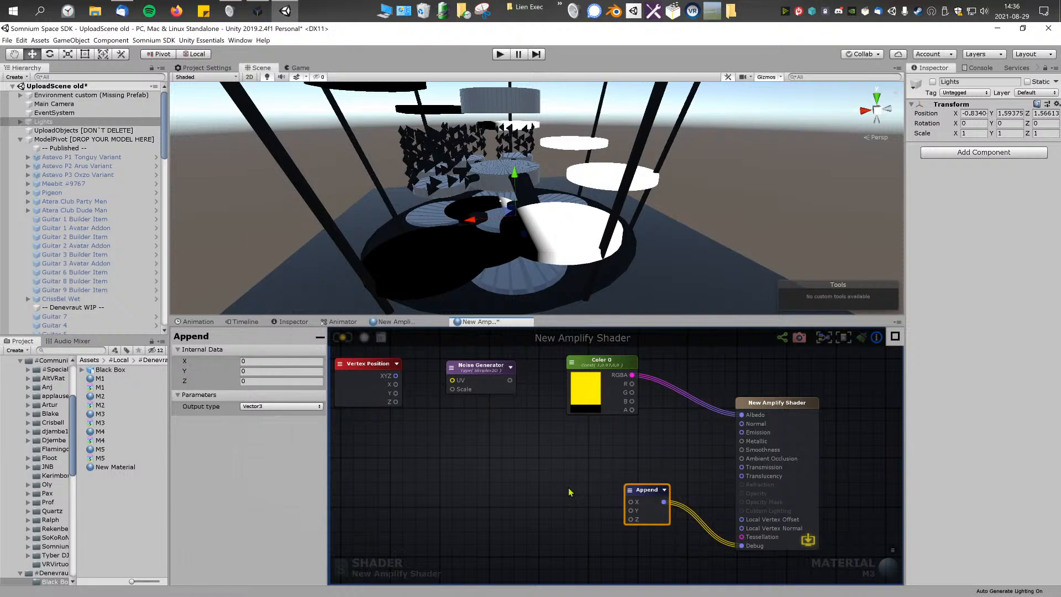
drag(395, 384, 631, 511)
drag(397, 385, 631, 519)
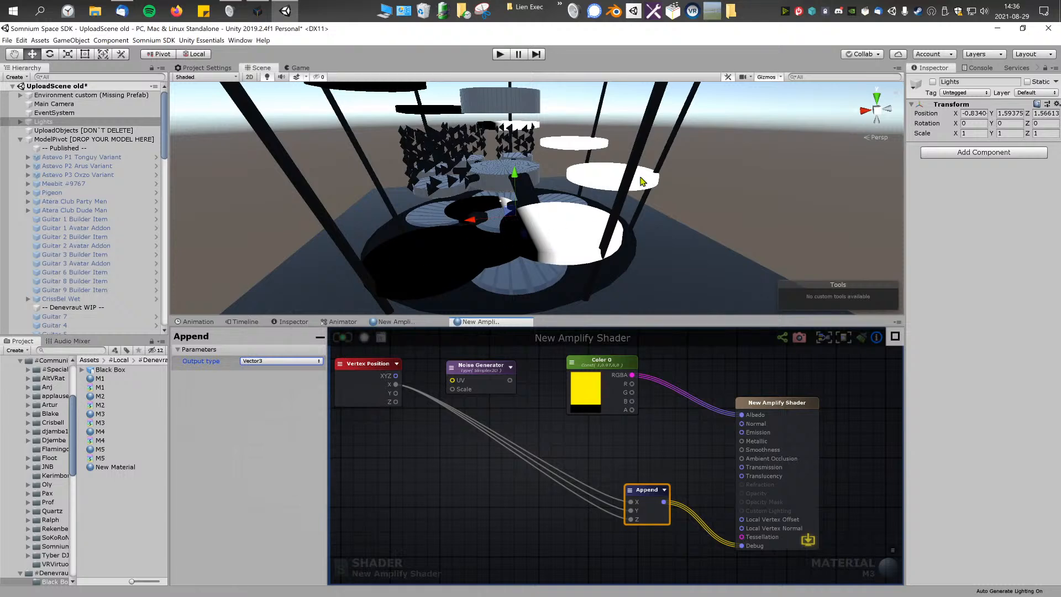
Step: Disconnect the Append node's Z input and then its Y input, saving M3 after each removal
drag(630, 519, 571, 530)
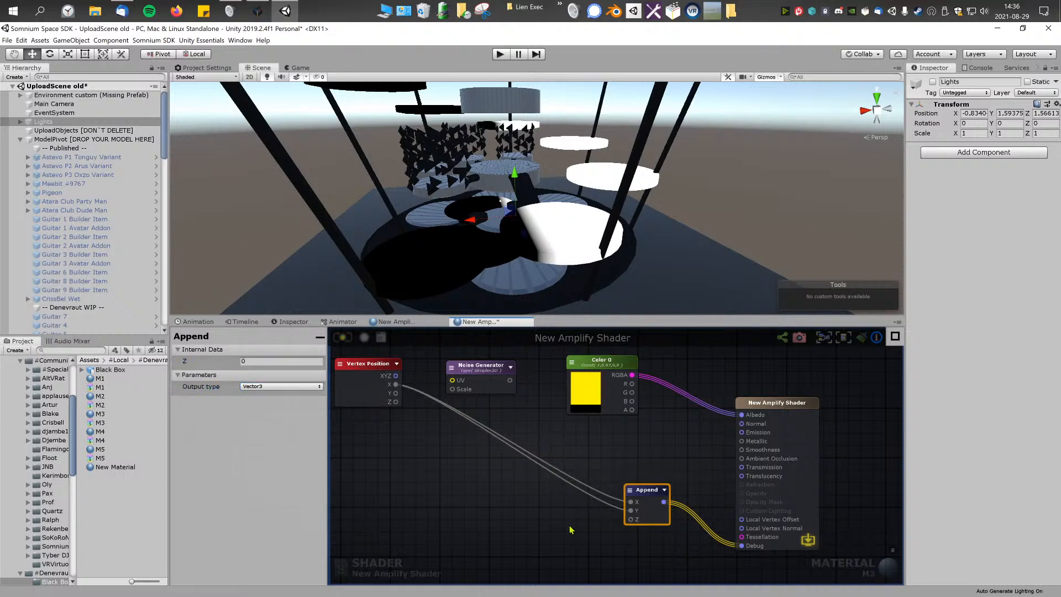
click(350, 338)
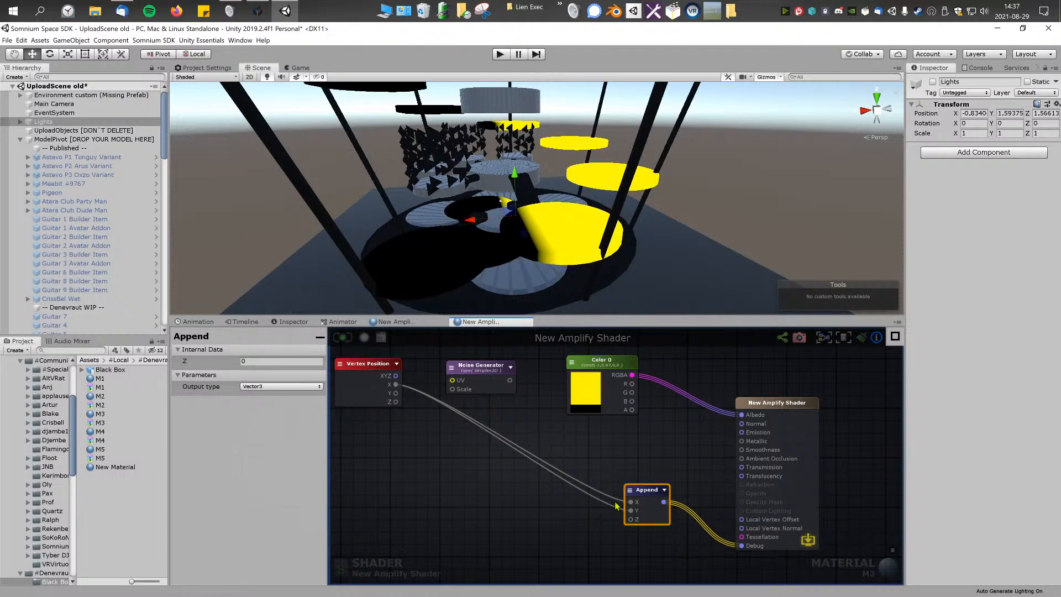
drag(641, 511, 462, 446)
click(341, 339)
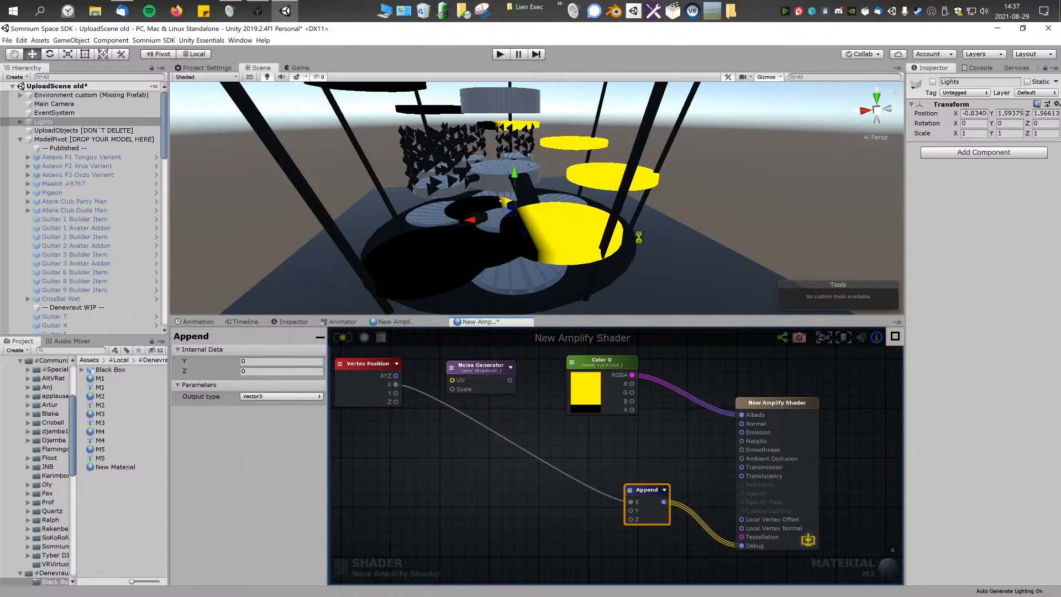
Step: Connect Vertex Position's Y output to the Append node's Y input
mouse_move(631, 502)
mouse_down()
mouse_move(585, 502)
mouse_move(413, 396)
mouse_move(644, 514)
mouse_move(631, 501)
mouse_up()
drag(395, 394, 631, 511)
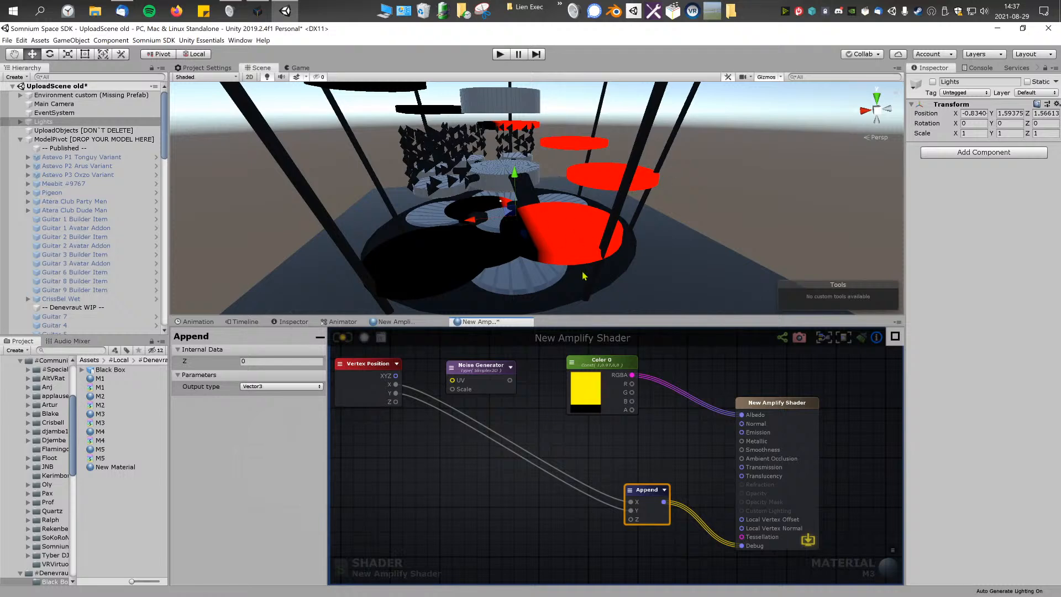
Step: Save M3 and examine the combined X and Y position colours on the model's discs from several angles
right_drag(439, 207, 586, 193)
right_drag(691, 188, 601, 197)
click(346, 342)
right_drag(602, 212, 574, 191)
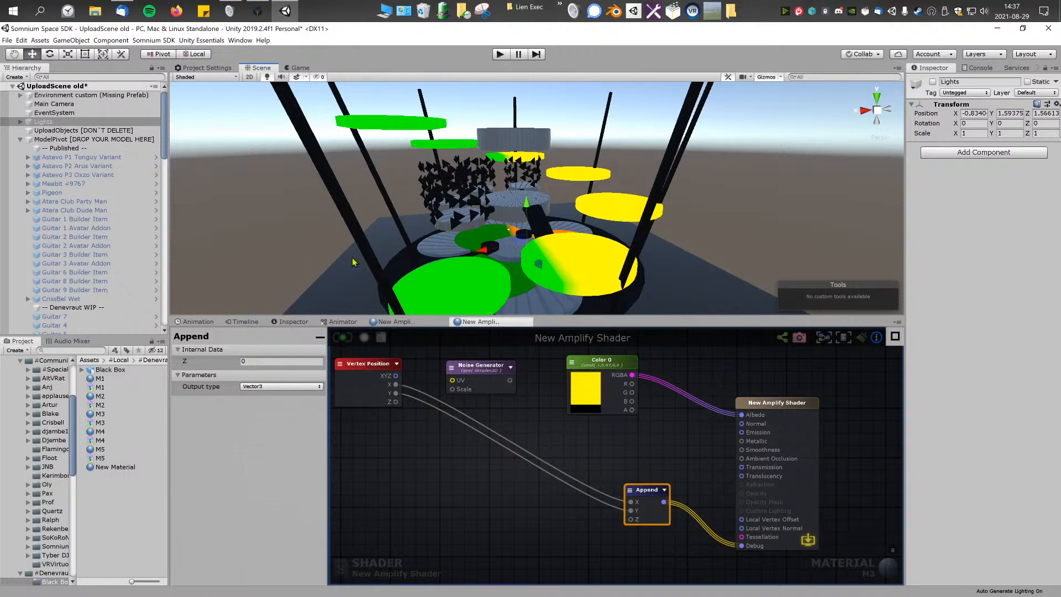
right_drag(549, 224, 517, 281)
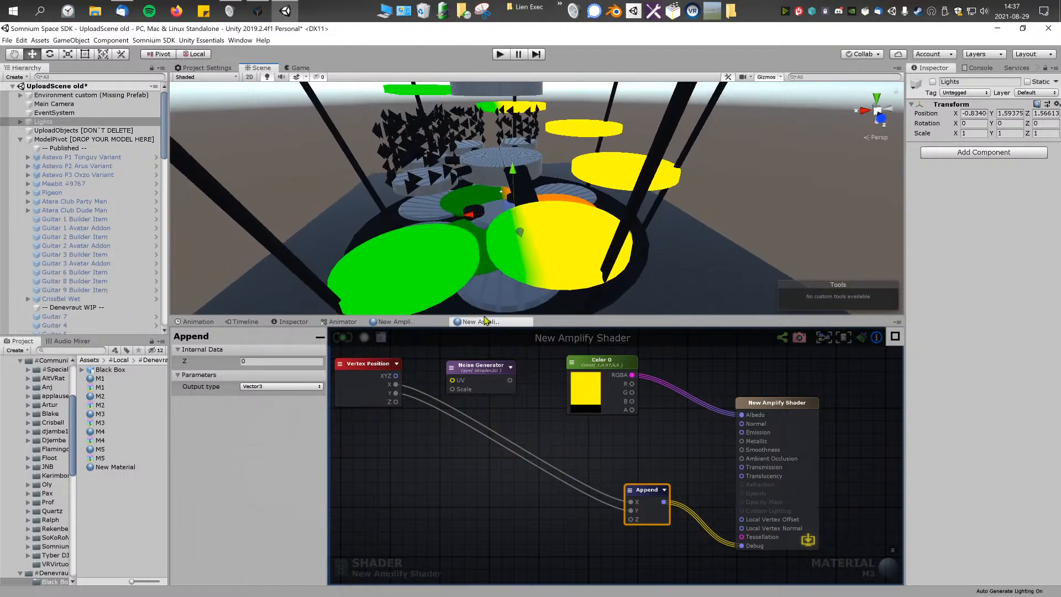
Step: Connect Vertex Position's Z output to the Append node's Z input and save M3
drag(396, 403, 630, 520)
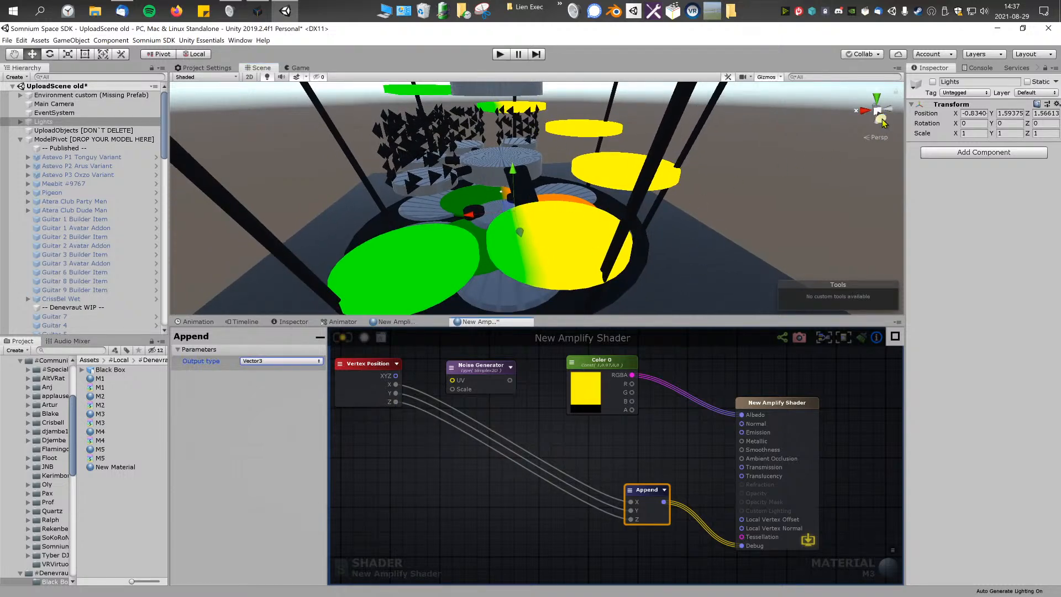
right_drag(883, 122, 904, 122)
click(343, 336)
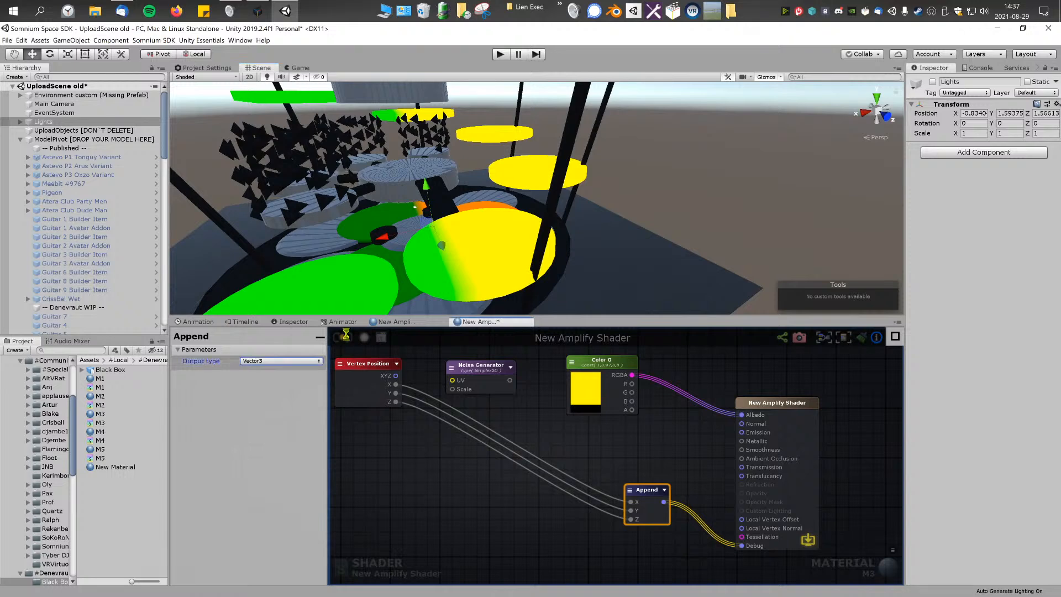
right_drag(438, 169, 503, 238)
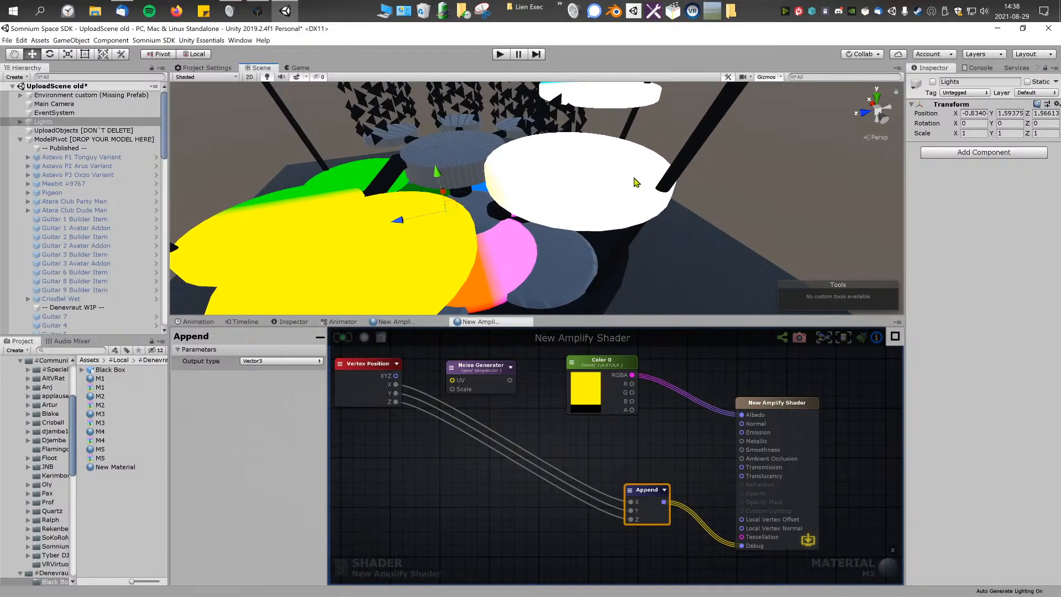
right_drag(581, 176, 584, 243)
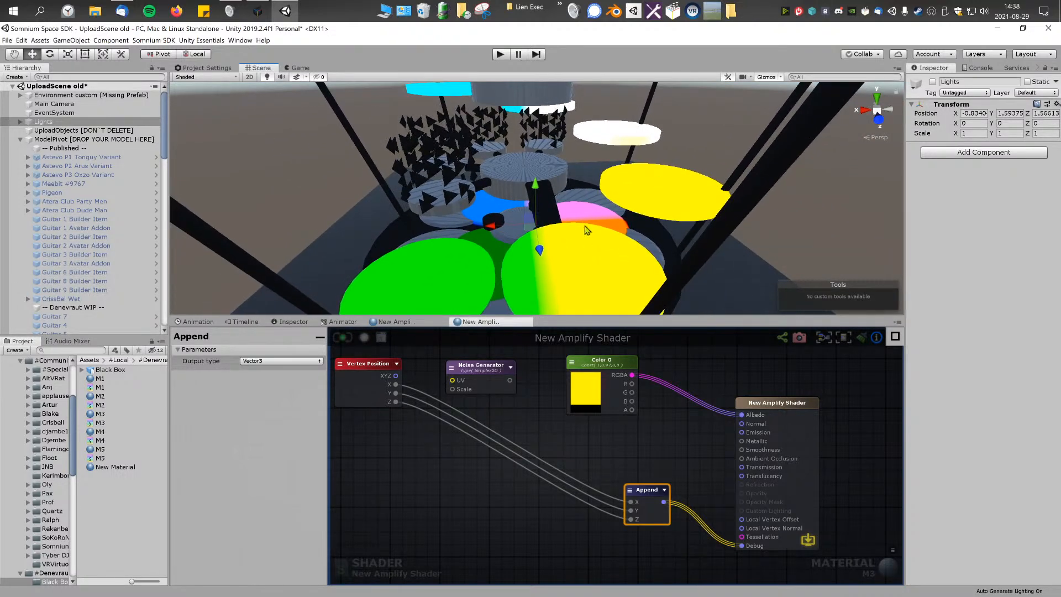
click(532, 385)
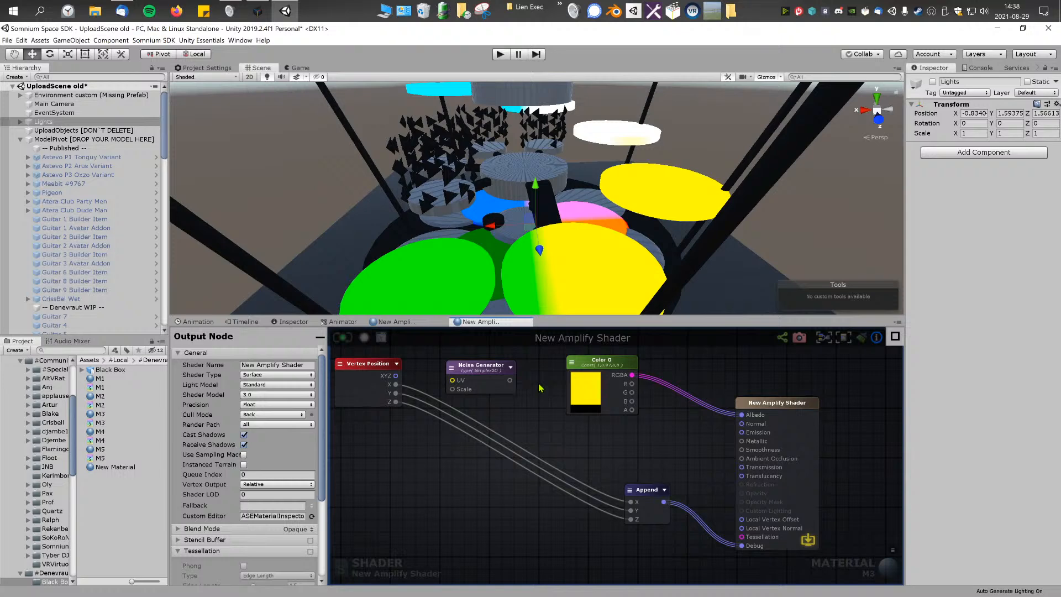
drag(369, 367, 379, 370)
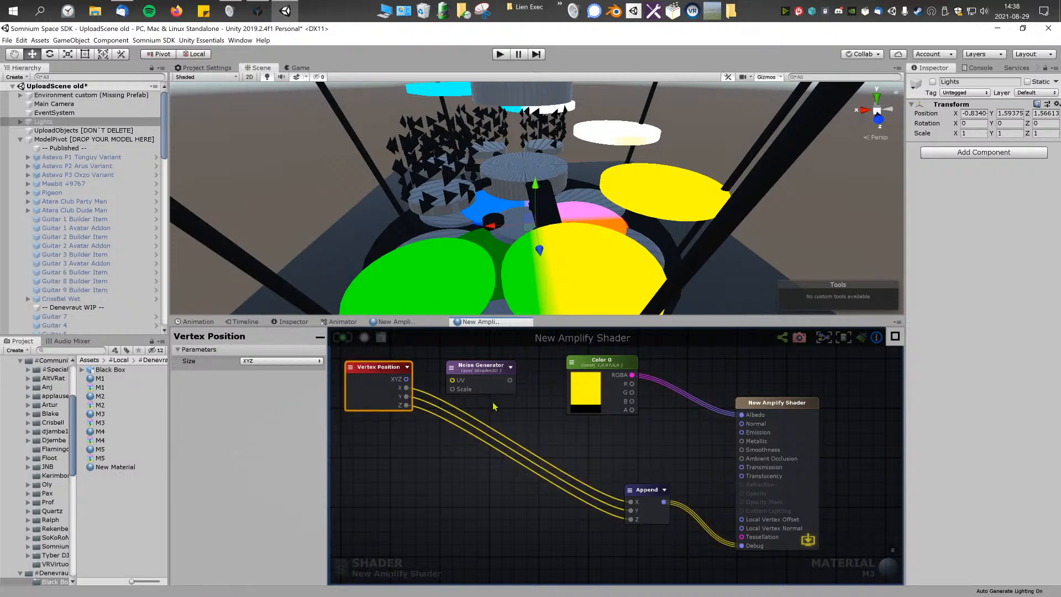
drag(483, 376, 497, 371)
drag(596, 373, 599, 375)
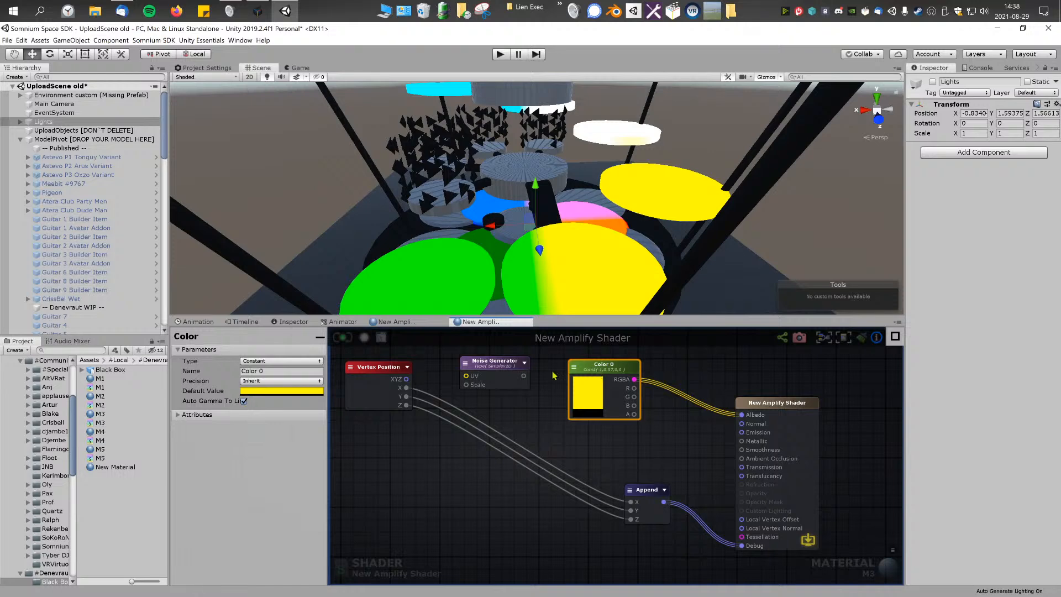
click(510, 365)
click(361, 370)
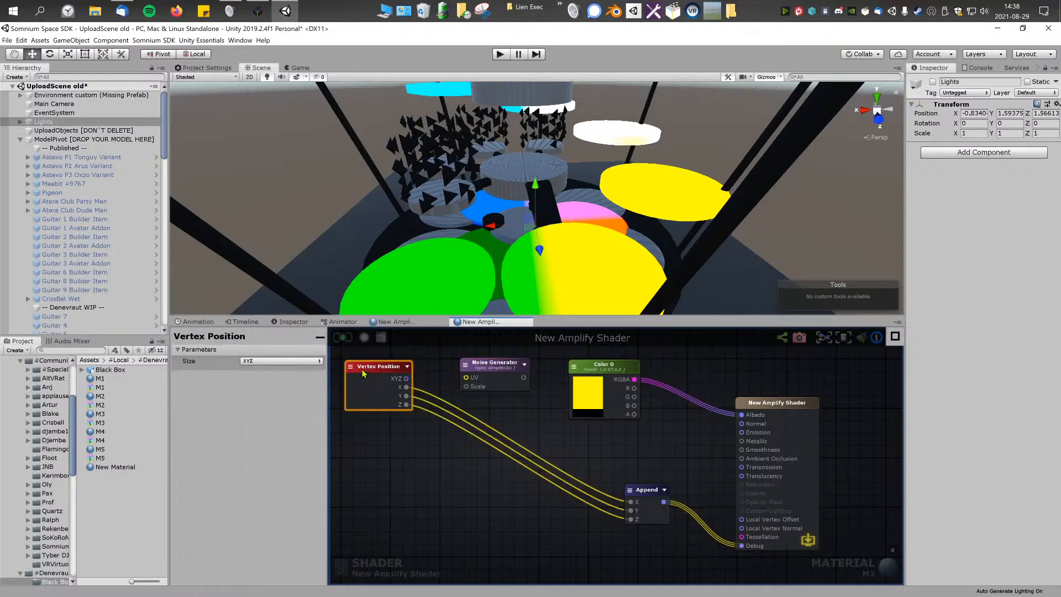
click(427, 440)
right_drag(589, 235, 585, 234)
Step: Disconnect the Append node's X, Y and Z inputs from Vertex Position and save M3
drag(631, 503, 613, 504)
drag(631, 510, 611, 511)
drag(631, 520, 581, 508)
click(385, 369)
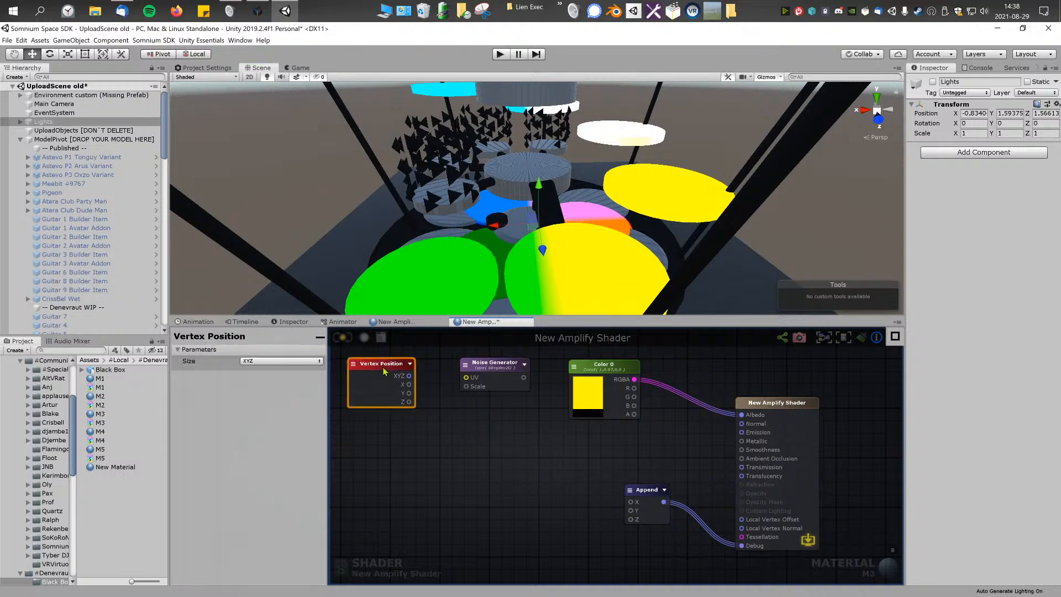
right_drag(528, 217, 543, 216)
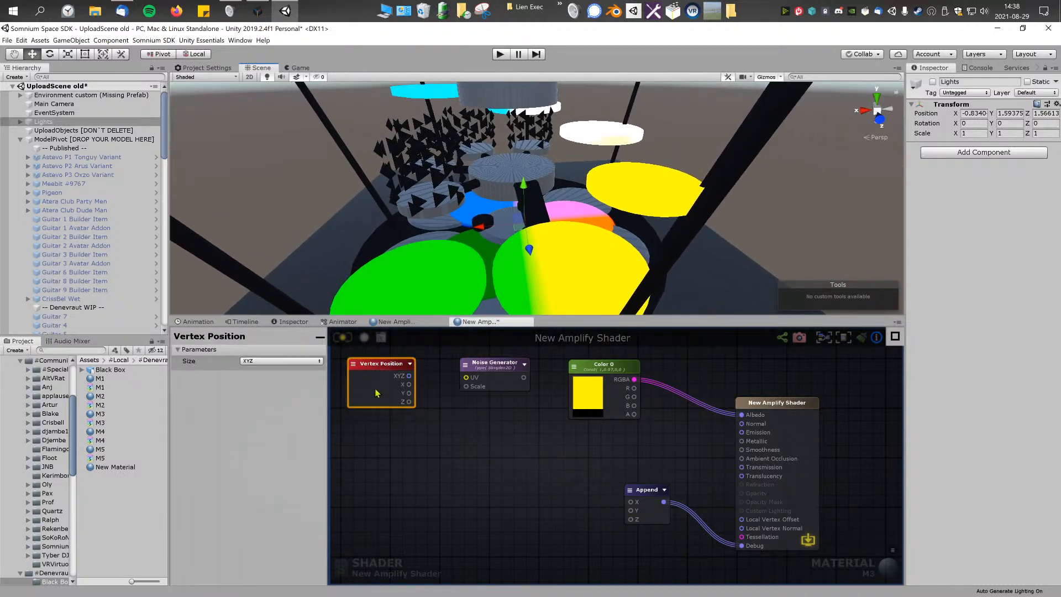
drag(385, 365, 382, 364)
click(458, 408)
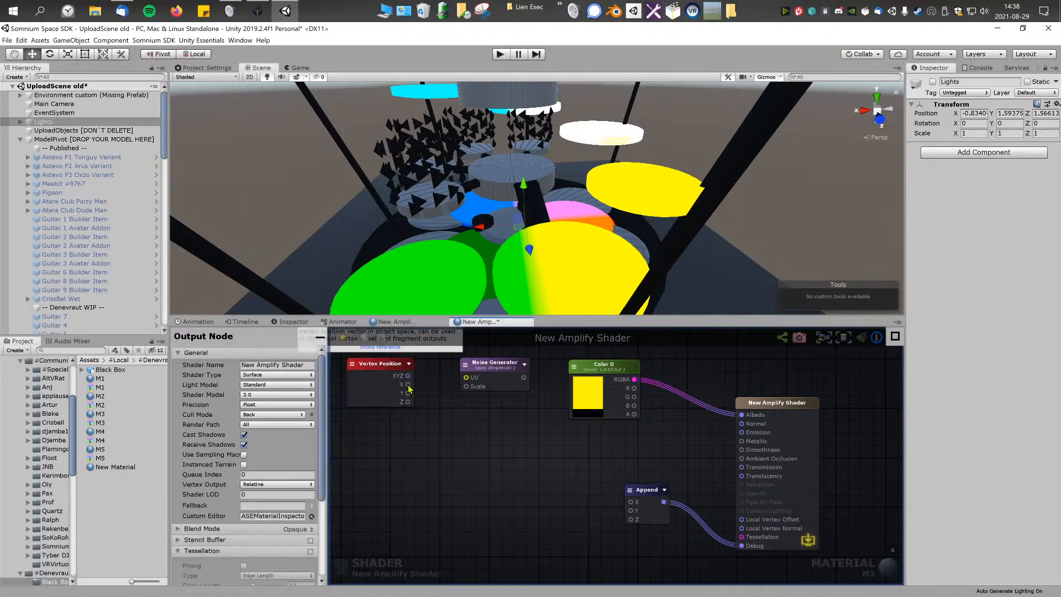
drag(660, 492, 651, 491)
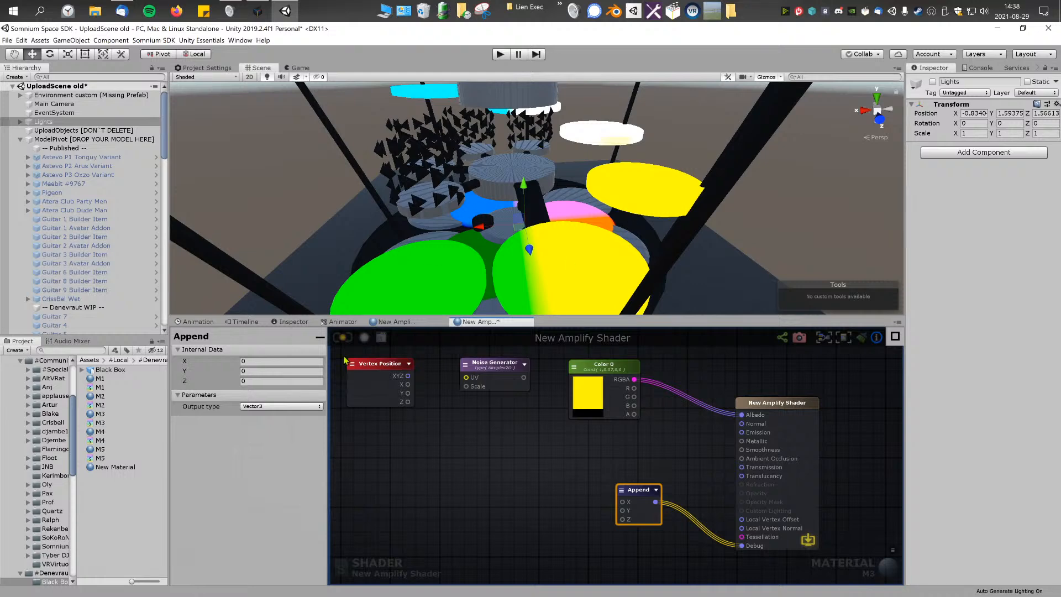
Step: Disconnect the Append node from Debug and rearrange the Append, Color 0 and Noise Generator nodes to make room for new links
click(499, 371)
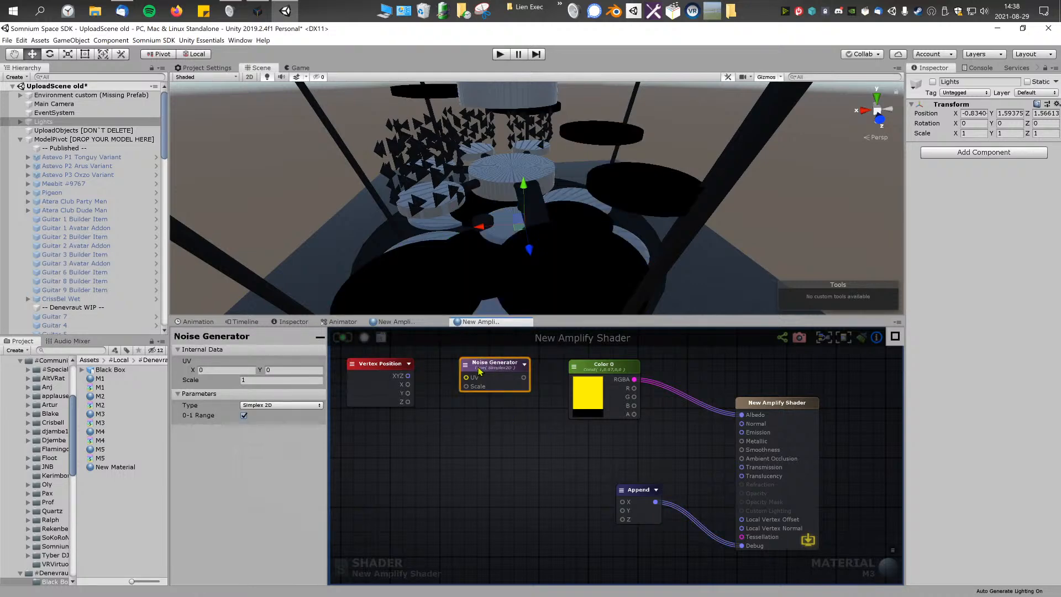
drag(410, 386, 465, 379)
drag(644, 507, 459, 442)
drag(738, 545, 683, 543)
drag(589, 367, 670, 376)
drag(489, 363, 548, 367)
Step: Connect Vertex Position's X and Y outputs to the Append node's X and Y inputs and set its output type to Vector2
drag(449, 429, 437, 386)
drag(407, 393, 452, 439)
click(269, 386)
click(270, 399)
Step: Place the Append node between Vertex Position and Noise Generator and feed its output into the Noise Generator's UV
drag(409, 376, 535, 385)
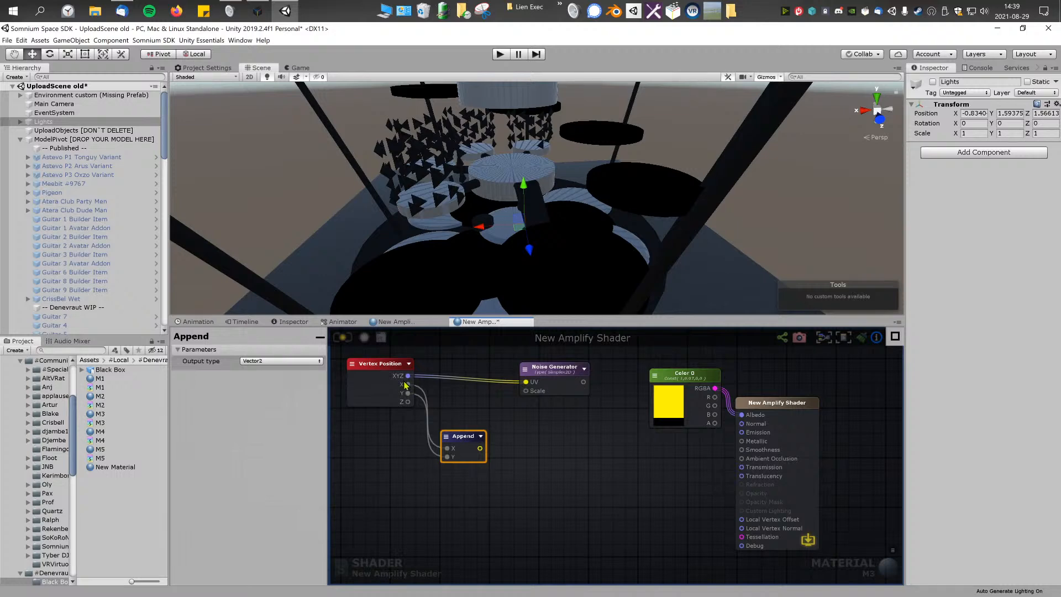
drag(528, 382, 483, 385)
drag(481, 448, 471, 376)
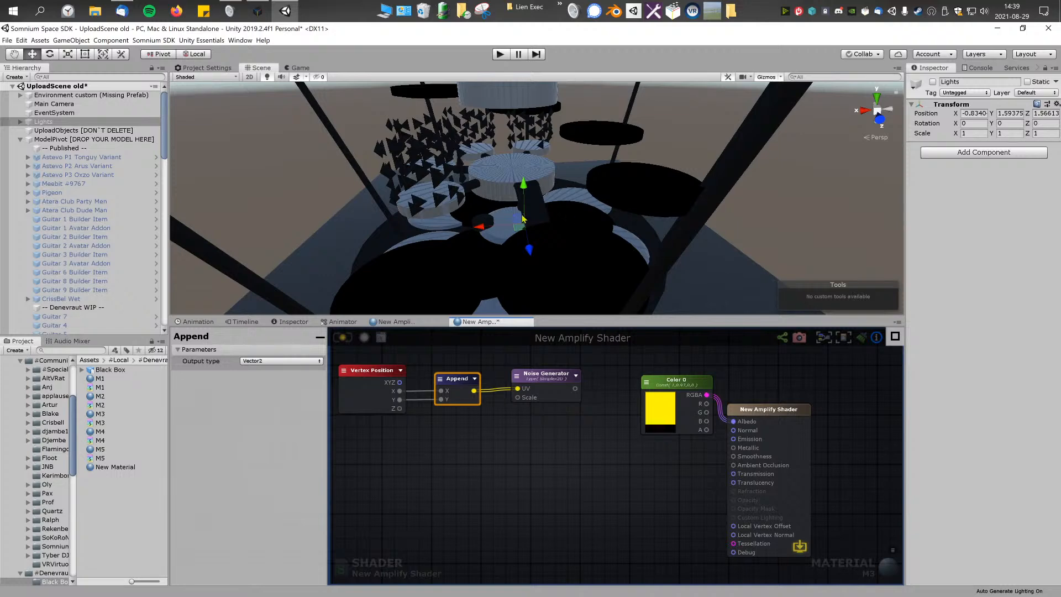
Step: Link Vertex Position's Z to the Append node's Y input, connect the Noise Generator's output to Debug, and save M3
drag(399, 409, 442, 405)
alt+drag(519, 229, 557, 201)
drag(531, 378, 734, 552)
click(347, 341)
alt+drag(557, 234, 495, 274)
drag(548, 378, 558, 379)
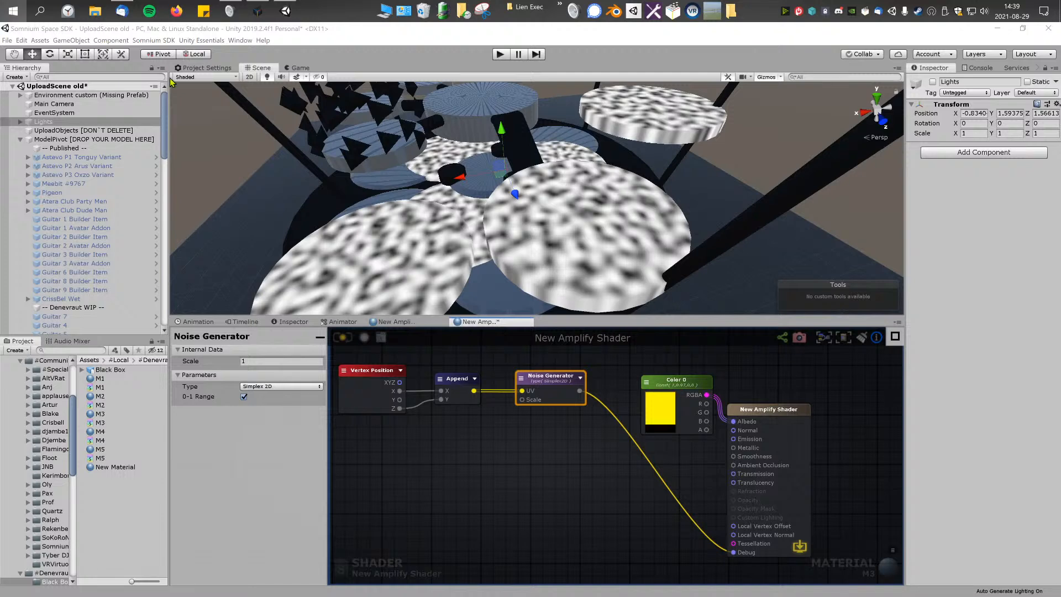
Step: Switch to Firefox and run an image search for "noise" in a maximized window
click(13, 11)
click(177, 11)
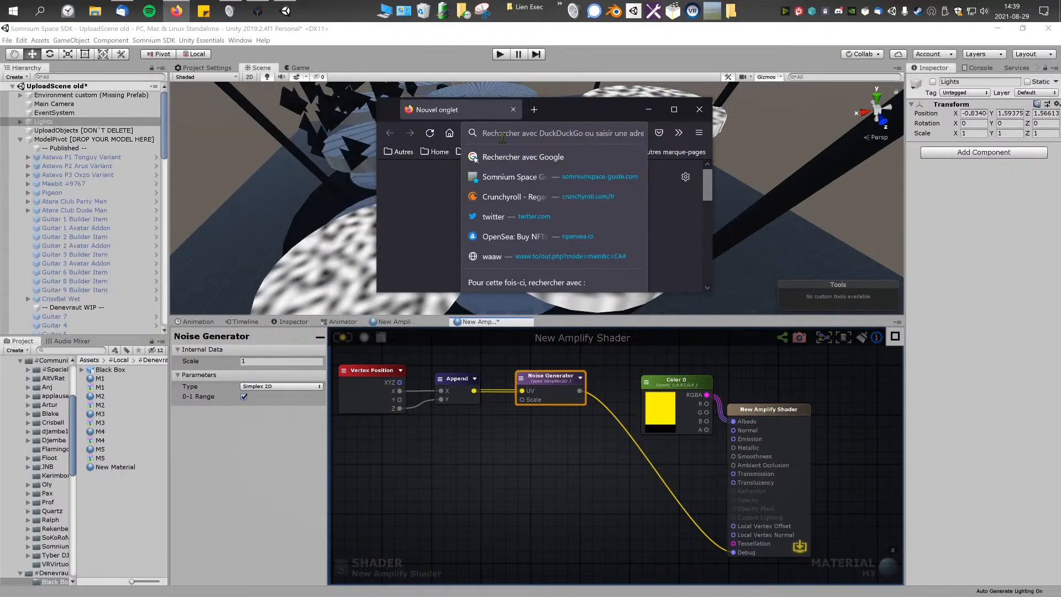
text(noise)
key(Return)
click(674, 109)
click(137, 149)
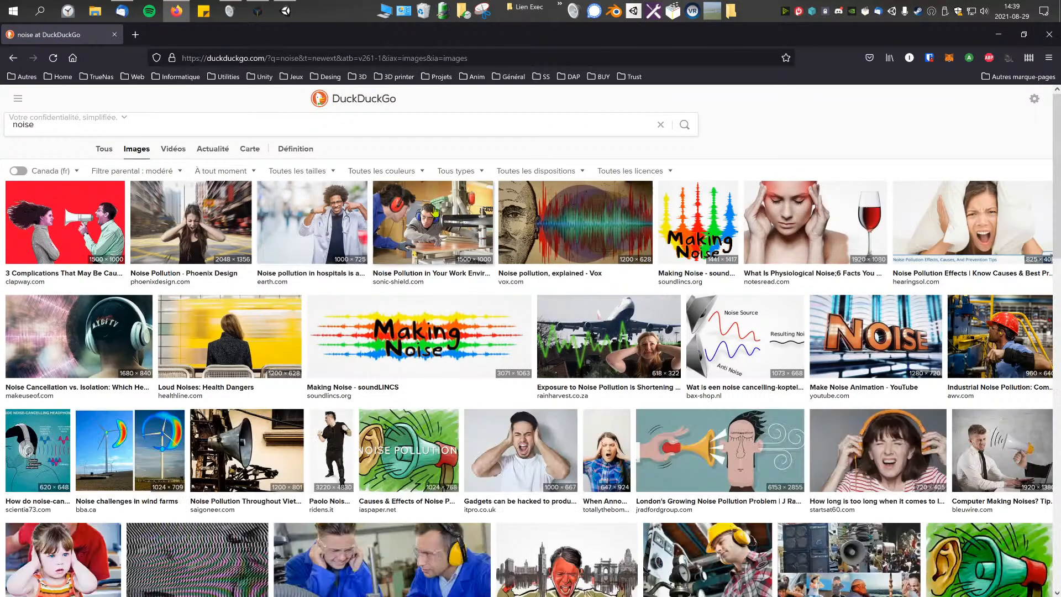
Step: Search images for "white image noise" and open the first white noise picture at full size
click(200, 130)
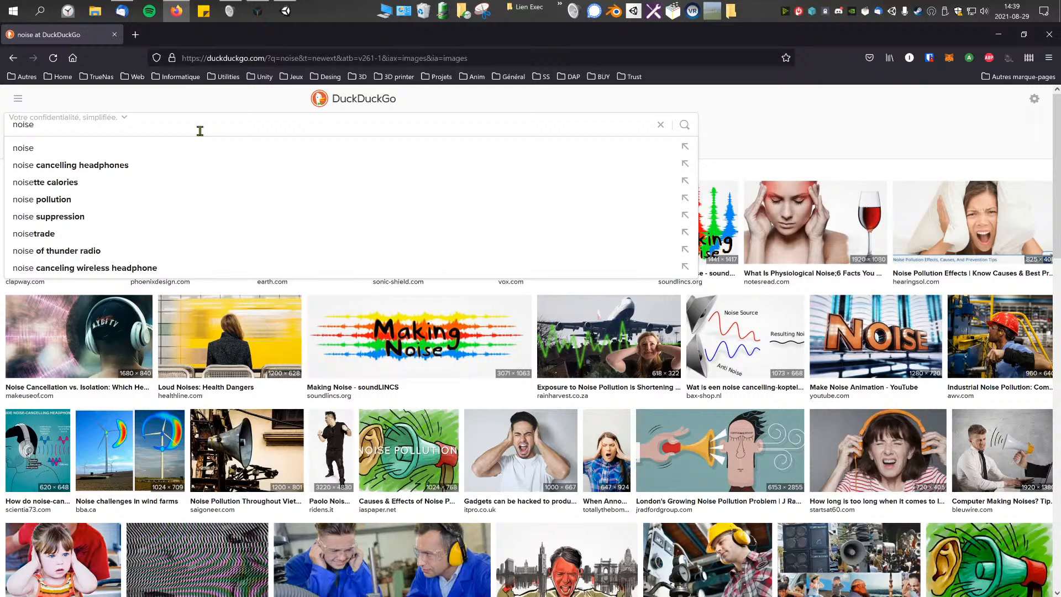
key(Home)
text(white )
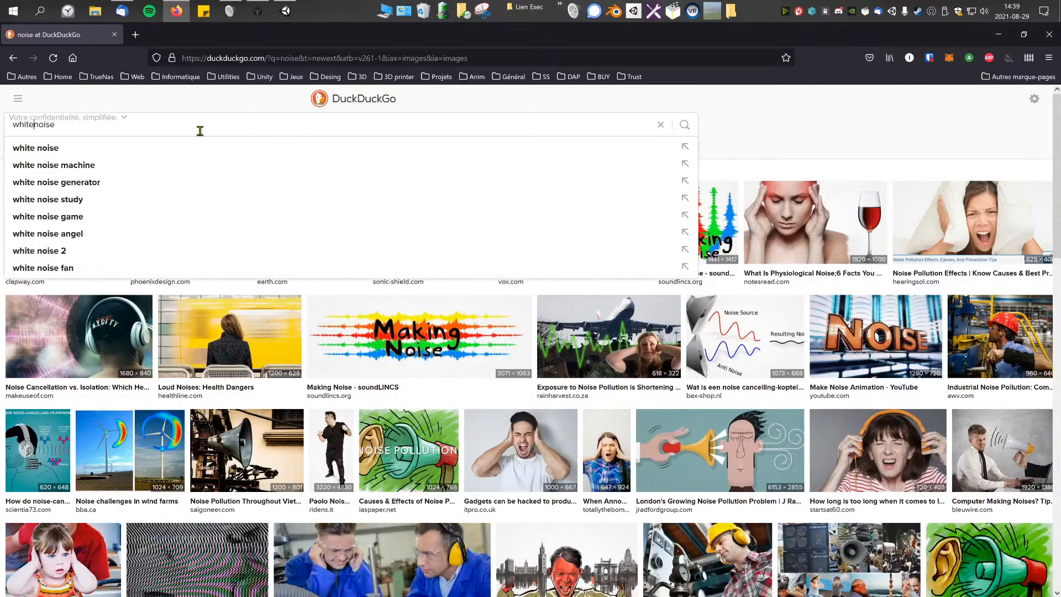
text(image)
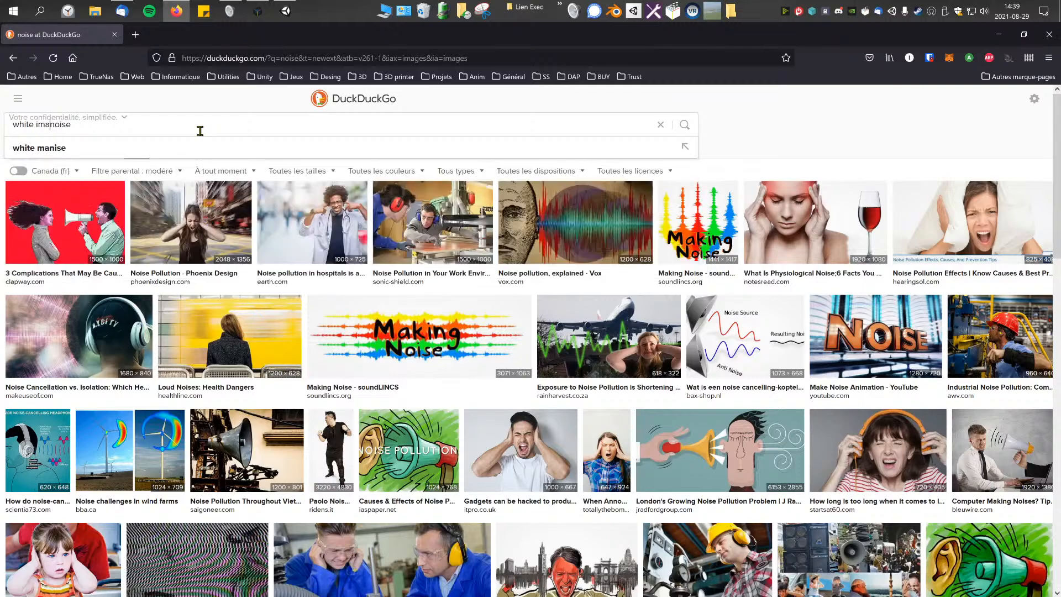
key(Return)
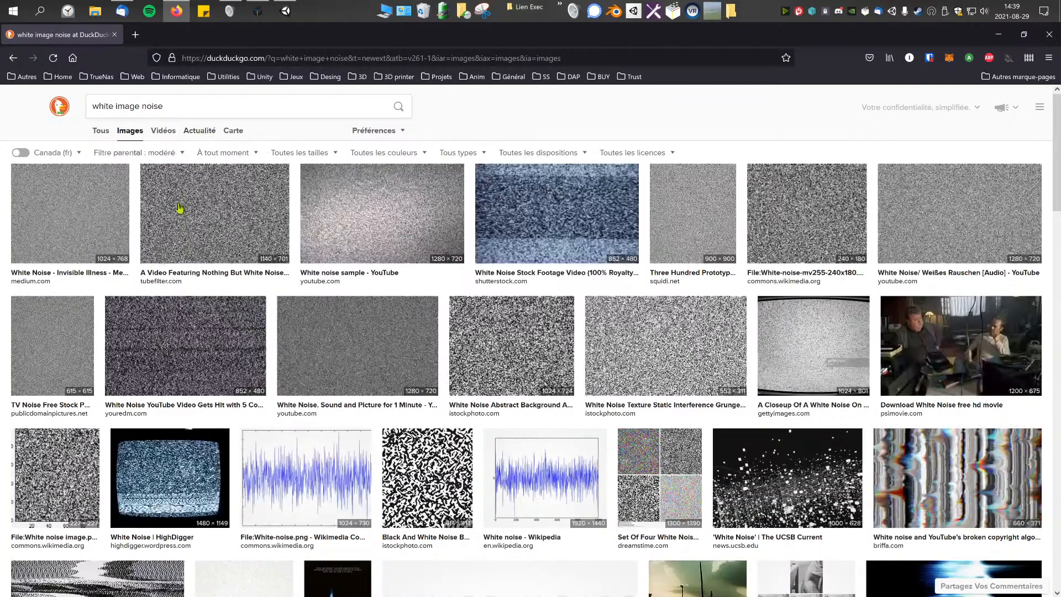
click(69, 205)
click(375, 359)
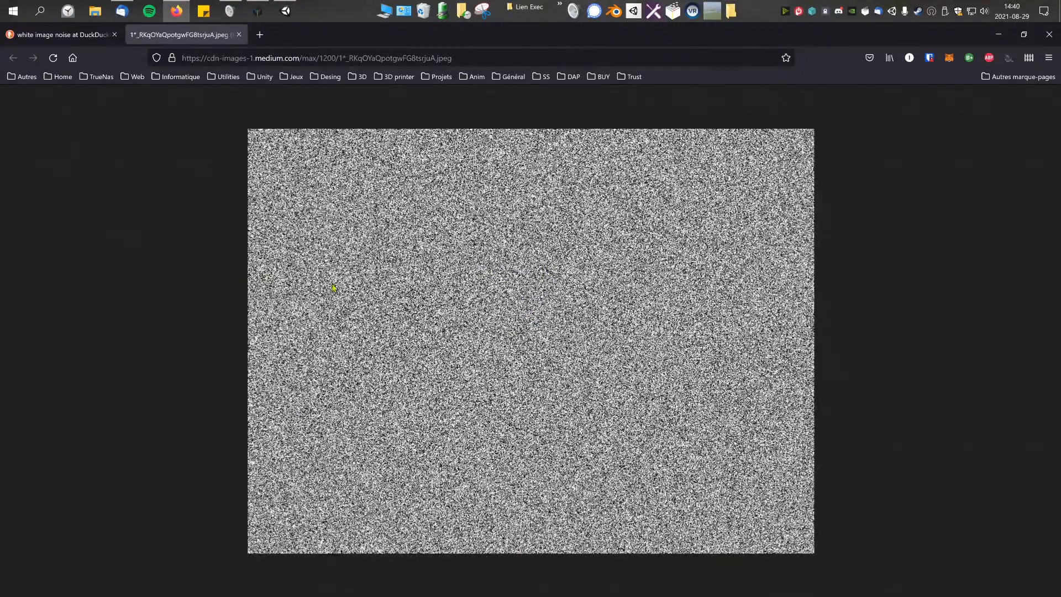
Step: Restore the browser window over the shader graph to compare the white noise picture with the Noise Generator's pattern, then return to Unity
drag(696, 37, 306, 348)
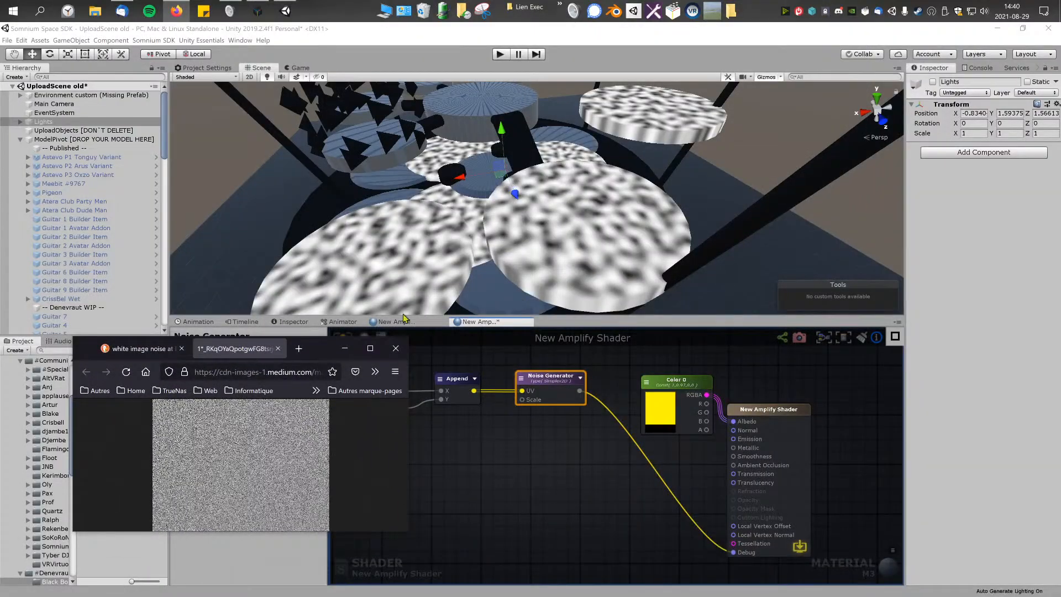
drag(314, 353, 802, 389)
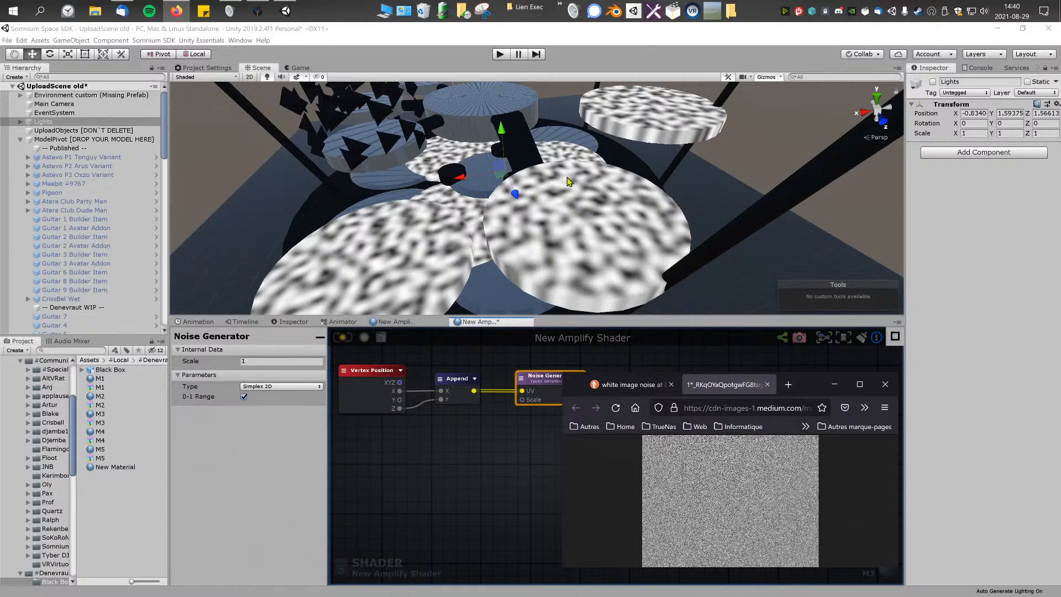
click(538, 389)
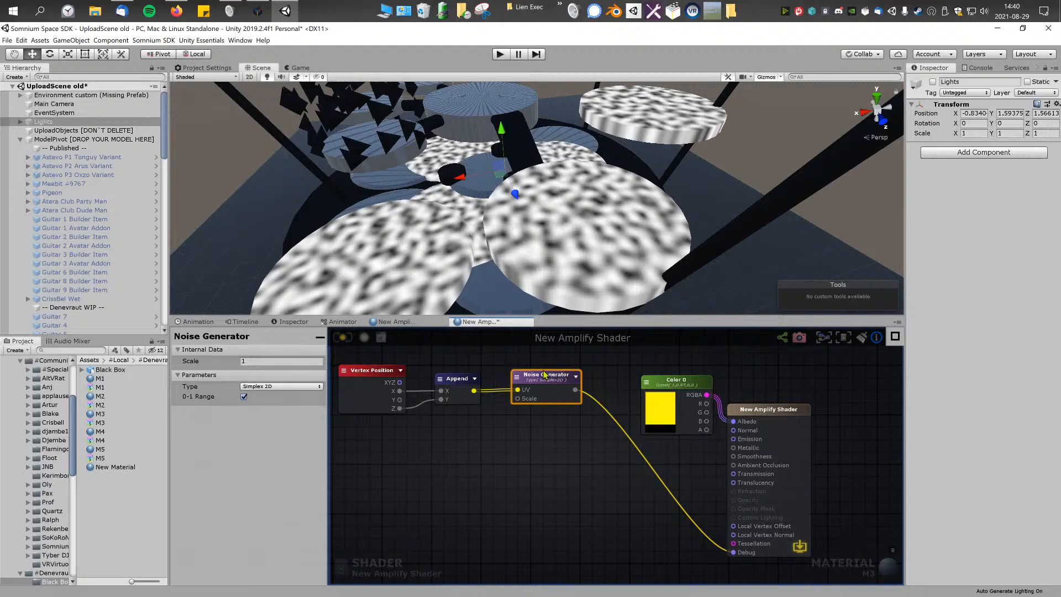
drag(537, 381, 544, 382)
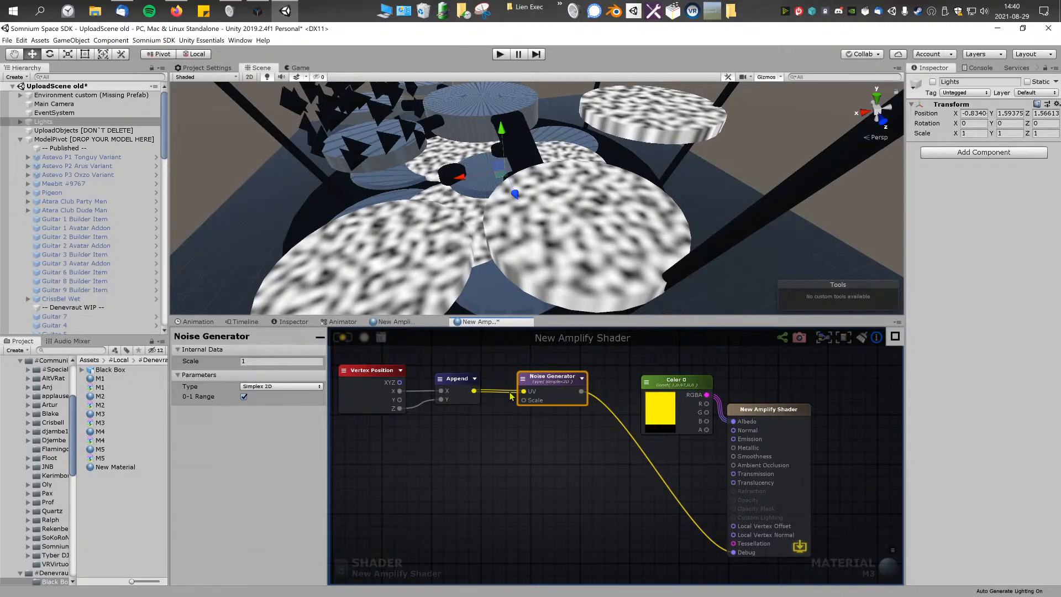
Step: Close the white noise picture's tab and the Firefox window
click(176, 11)
click(768, 386)
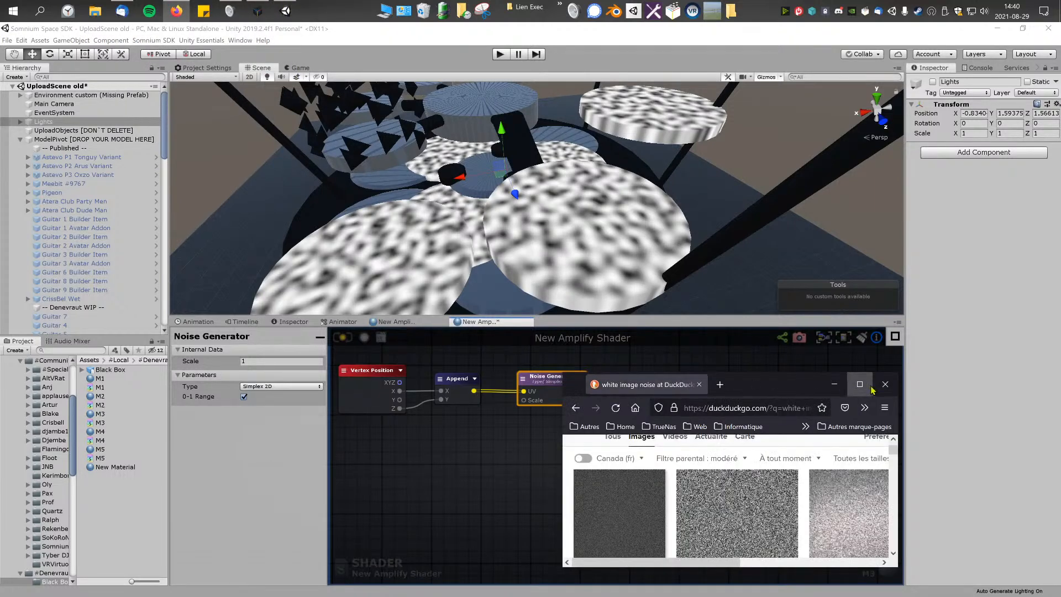
click(884, 385)
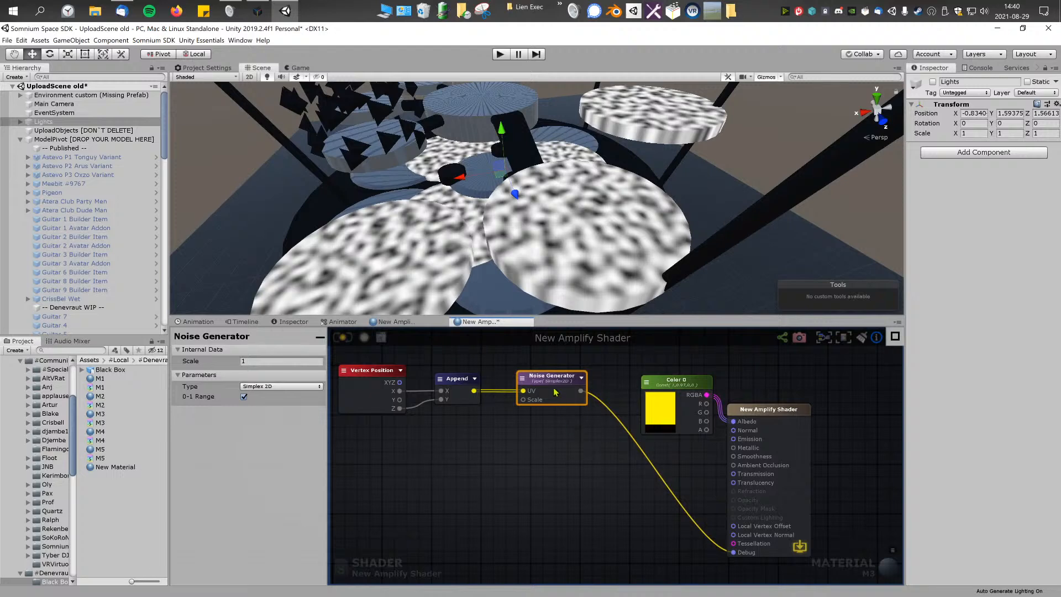
Step: Set the Noise Generator's scale to 10, save M3 and examine the finer noise on the discs' tops and sides
click(248, 361)
text(0)
right_drag(518, 249, 800, 164)
key(w)
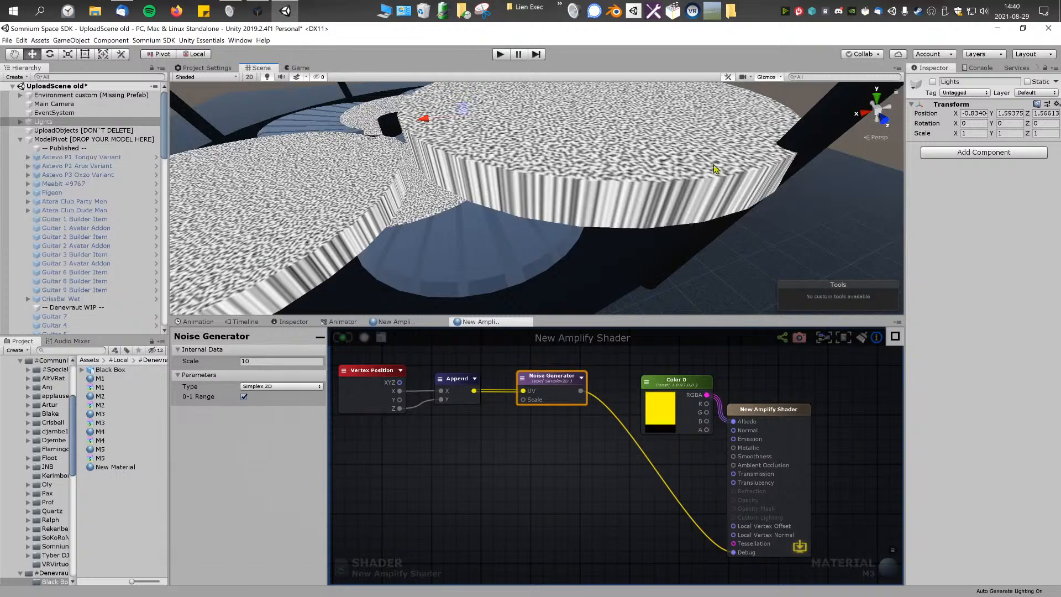
right_drag(362, 224, 524, 195)
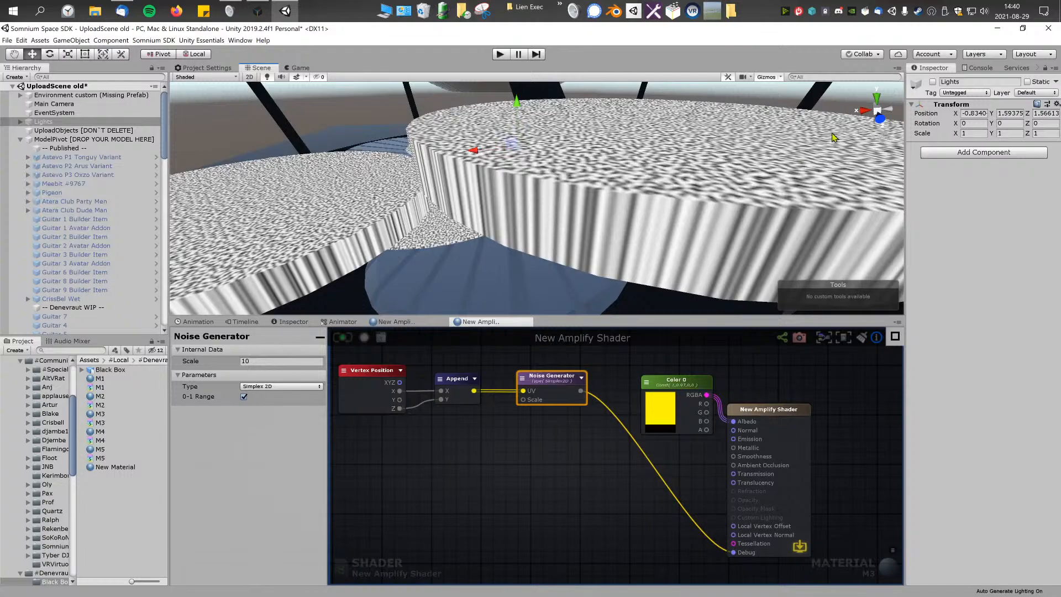
right_drag(790, 176, 796, 133)
scroll(605, 232, down, 4)
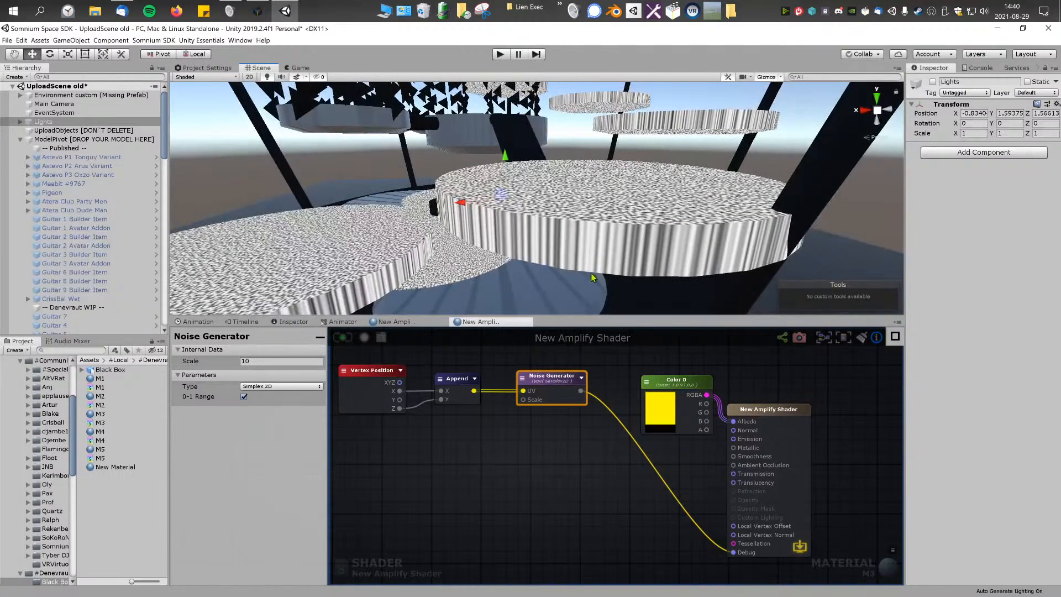
right_drag(632, 244, 486, 288)
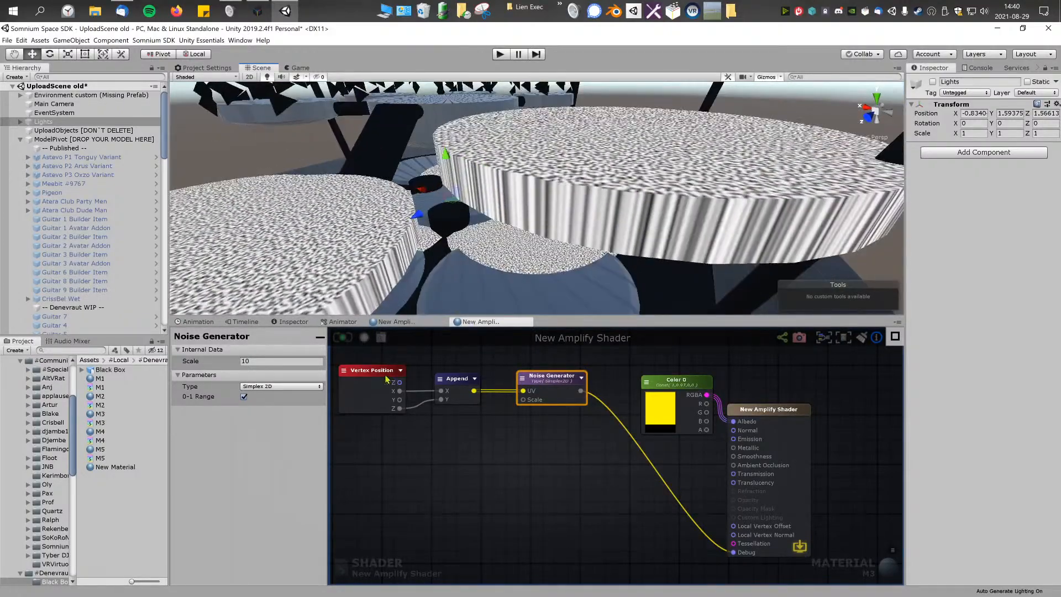
click(279, 387)
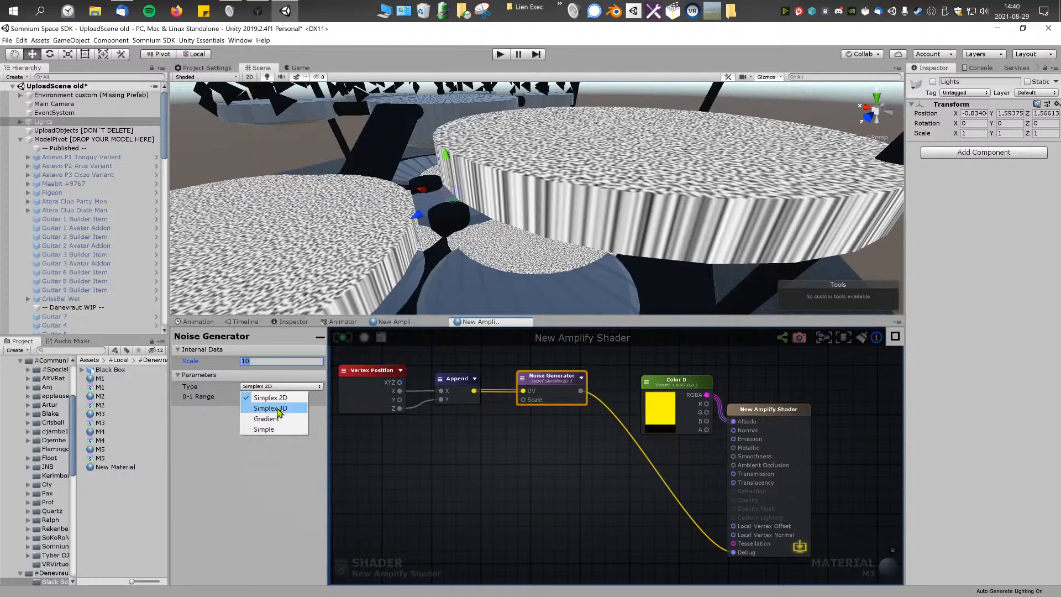
click(502, 448)
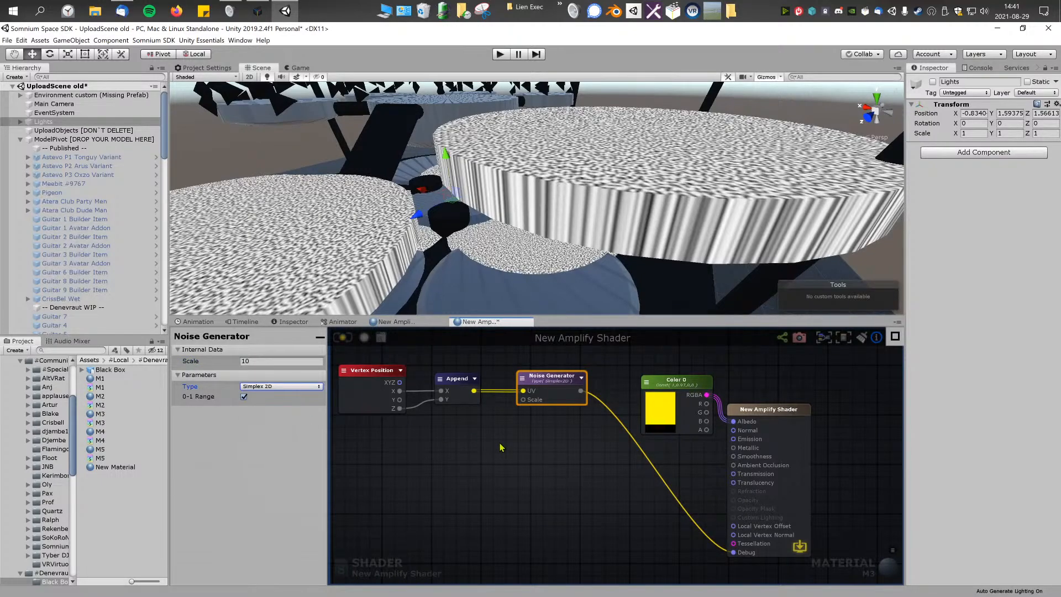
right_drag(581, 225, 550, 247)
scroll(619, 417, down, 4)
drag(432, 365, 482, 403)
drag(728, 412, 747, 413)
right_drag(602, 235, 575, 249)
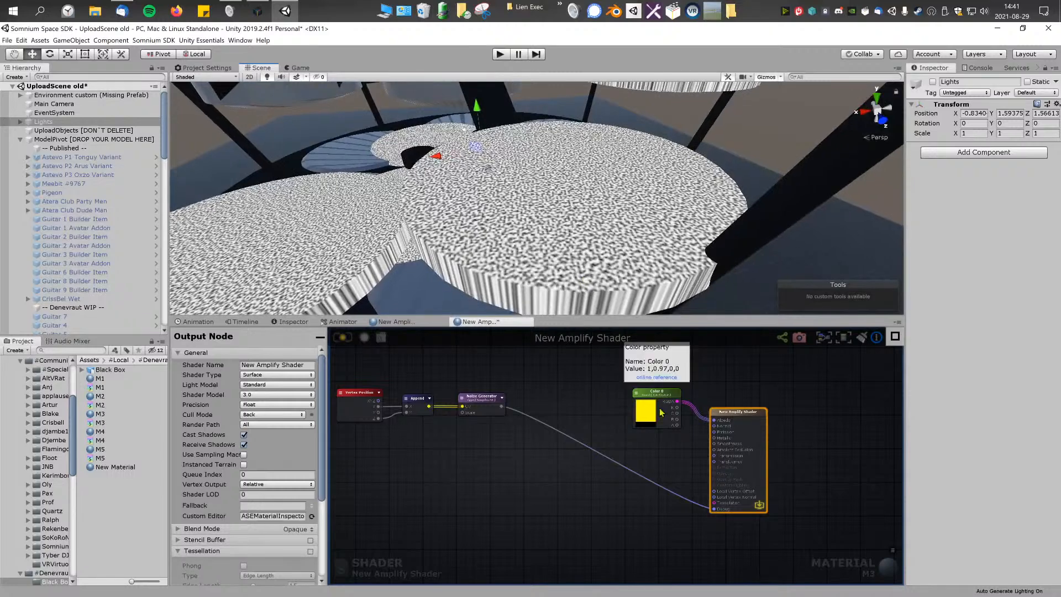
Step: Change Color 0 to a neutral grey and disconnect the Noise Generator from the output node's Debug port
click(651, 401)
drag(651, 401, 650, 398)
click(278, 393)
drag(153, 229, 120, 232)
click(342, 357)
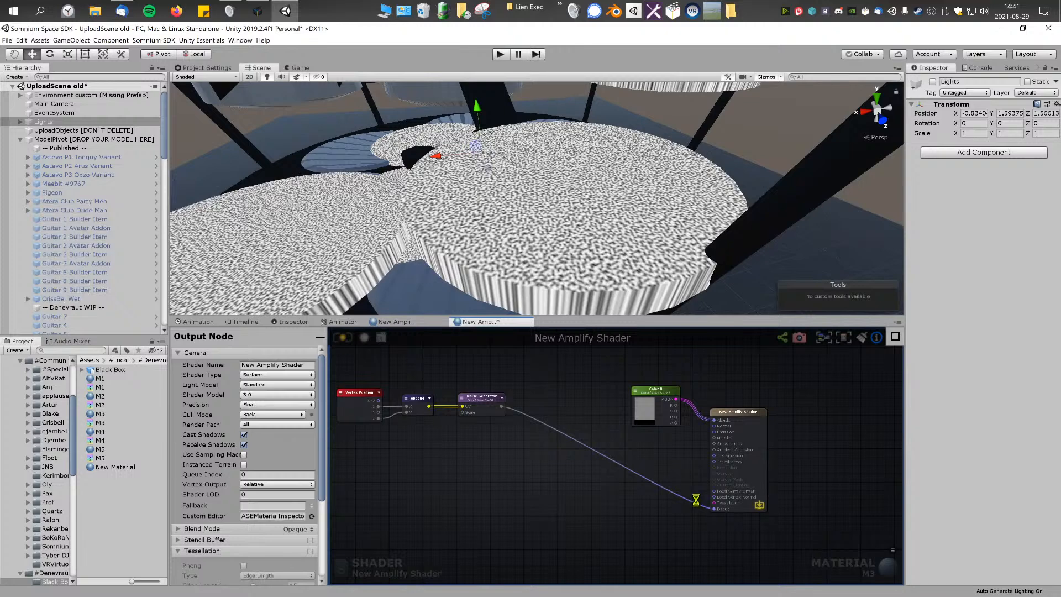
drag(714, 509, 498, 453)
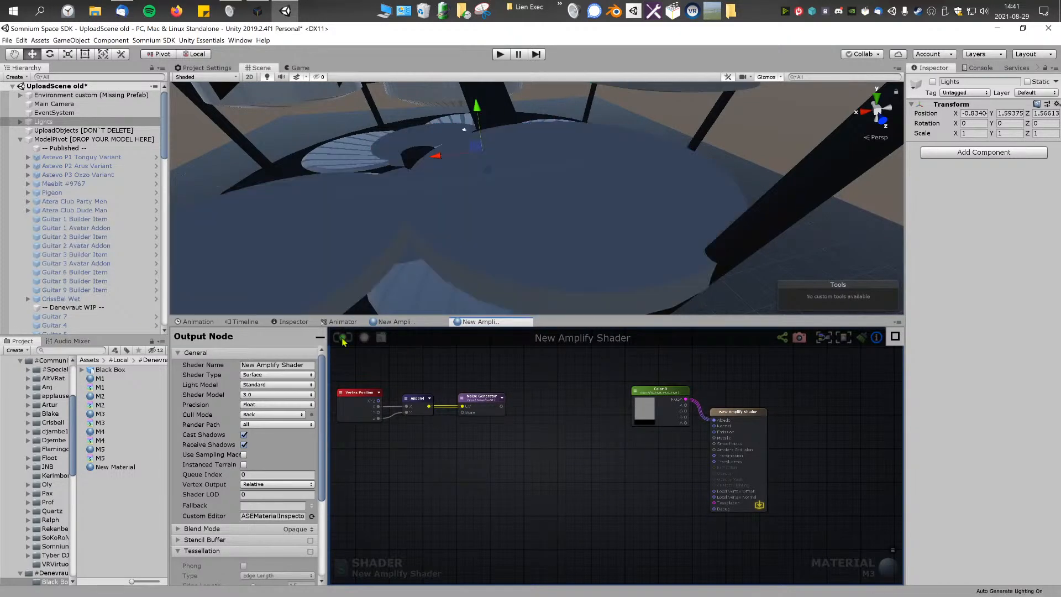
right_drag(660, 284, 666, 221)
Step: Set the Color 0 node's type to Property and save the M3 shader
click(663, 395)
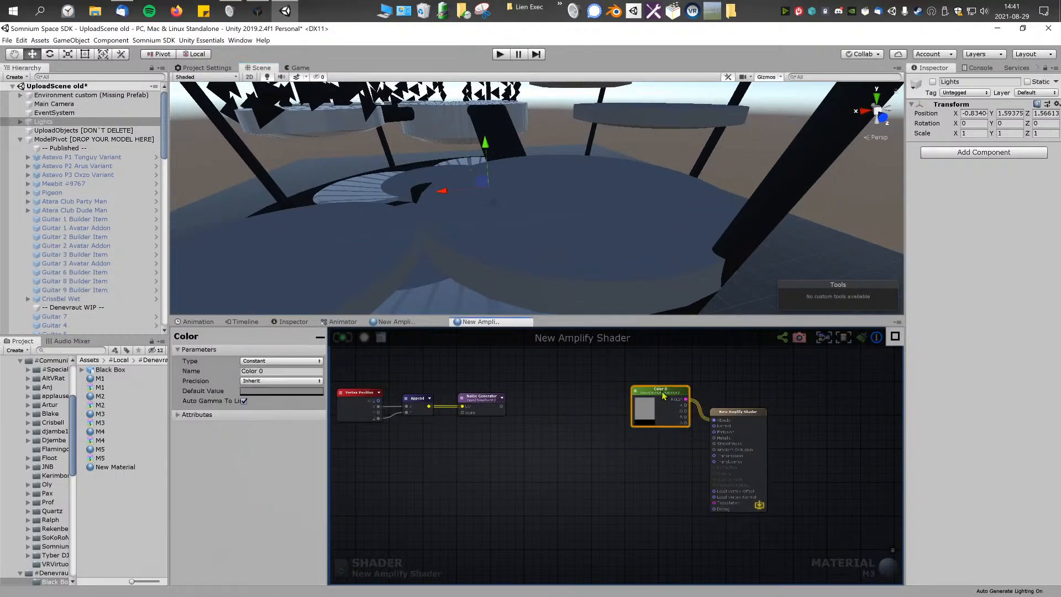
click(280, 361)
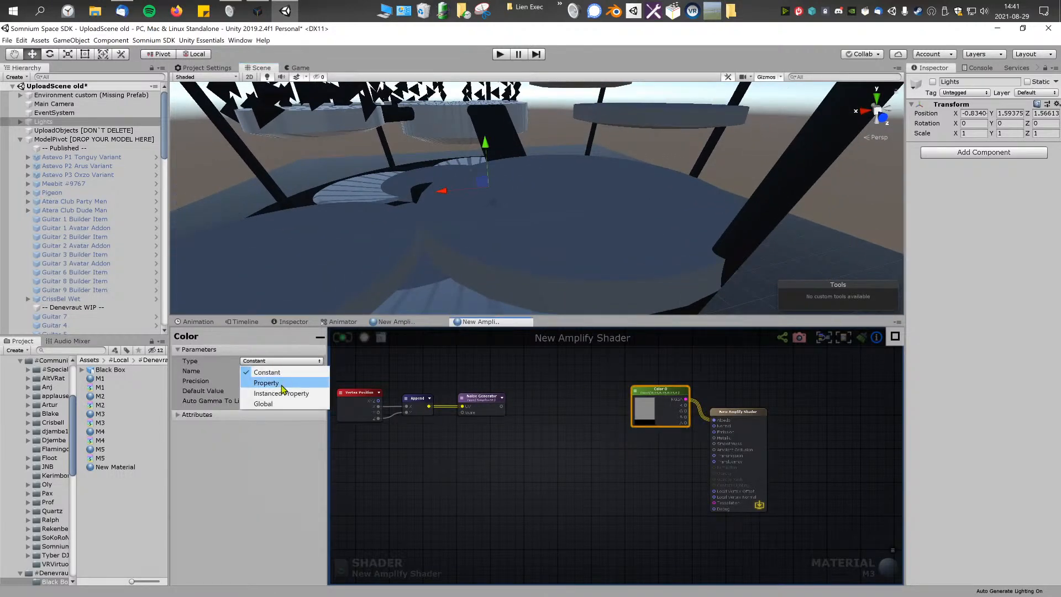
click(529, 382)
click(665, 396)
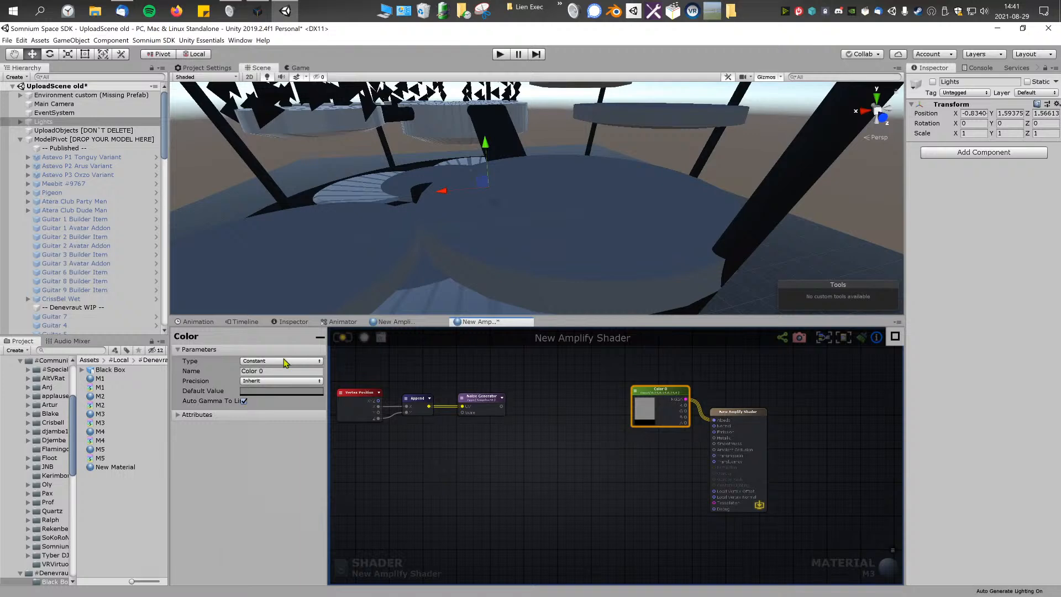
click(656, 382)
click(664, 393)
click(296, 362)
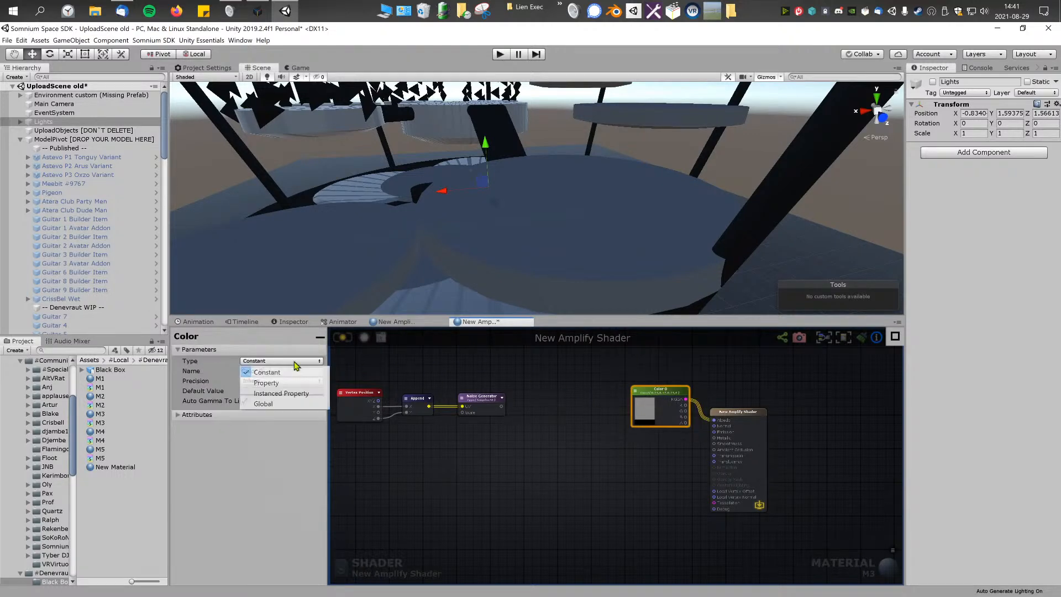
click(267, 382)
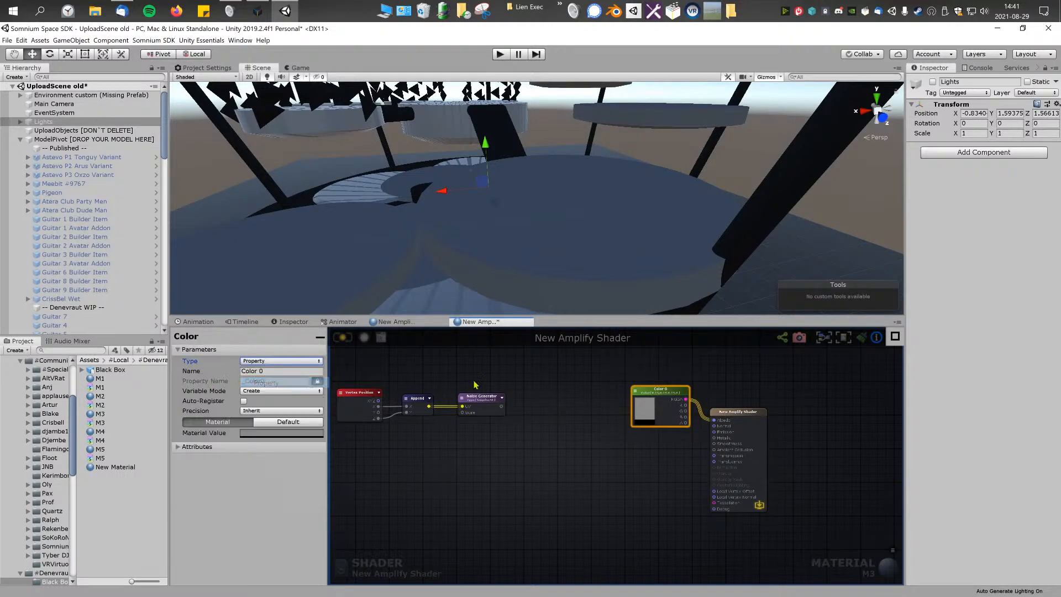
click(340, 340)
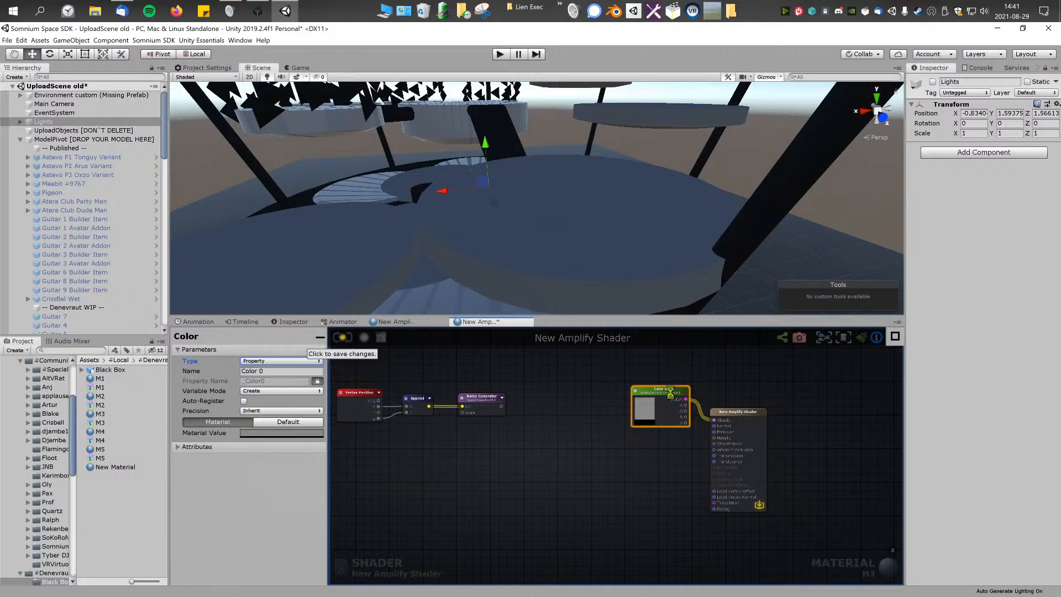
Step: Enable the Lights object in the scene and set Color 0's material value to the dark grey 616161
click(269, 434)
mouse_move(126, 221)
mouse_down()
mouse_move(116, 227)
mouse_move(115, 217)
mouse_up()
right_drag(505, 173, 499, 185)
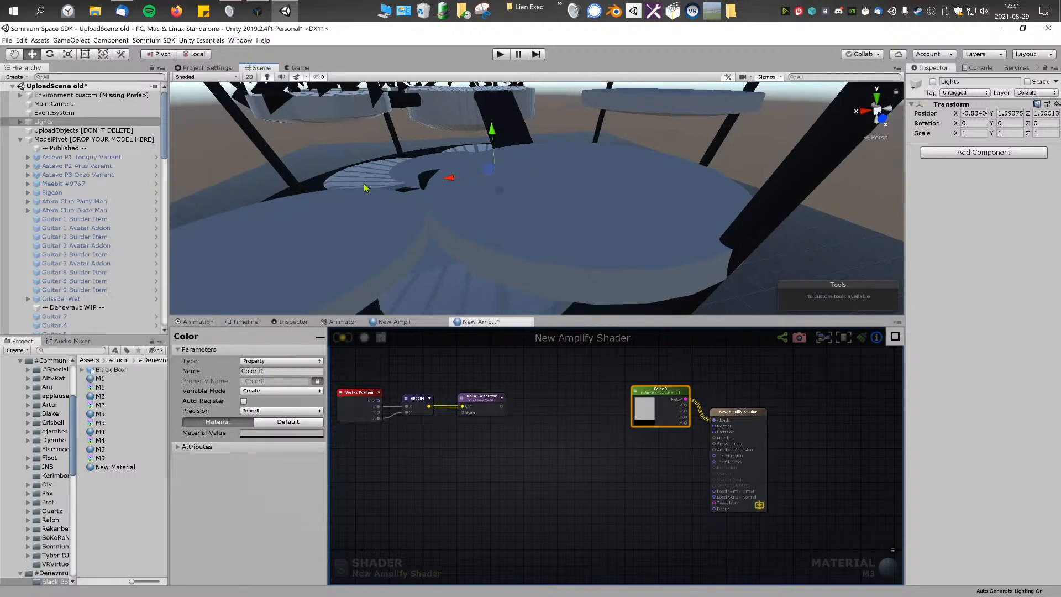
click(932, 83)
right_drag(619, 203, 660, 214)
click(654, 412)
drag(125, 219, 93, 241)
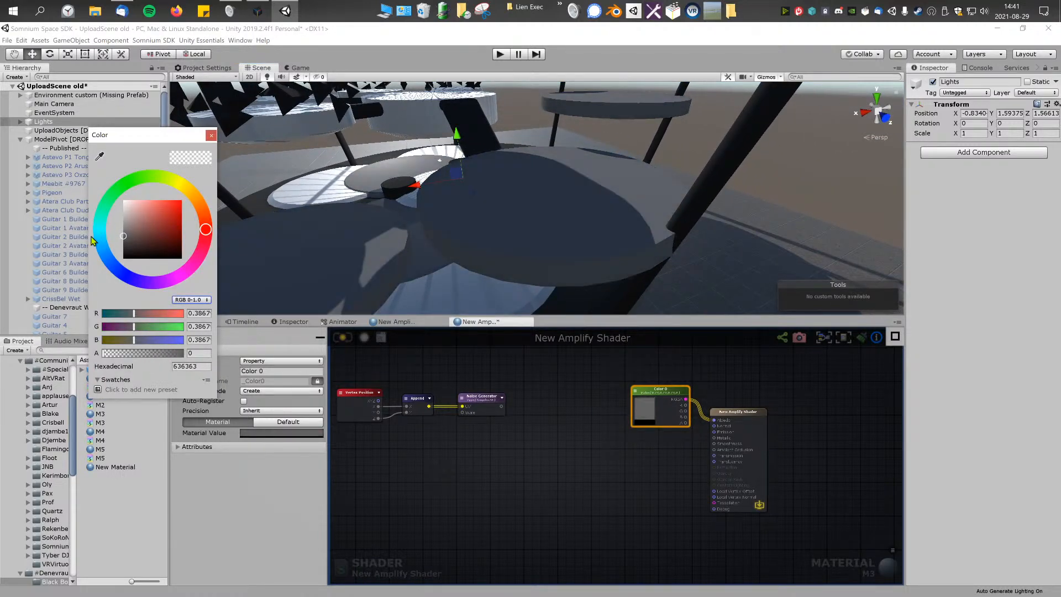
click(211, 136)
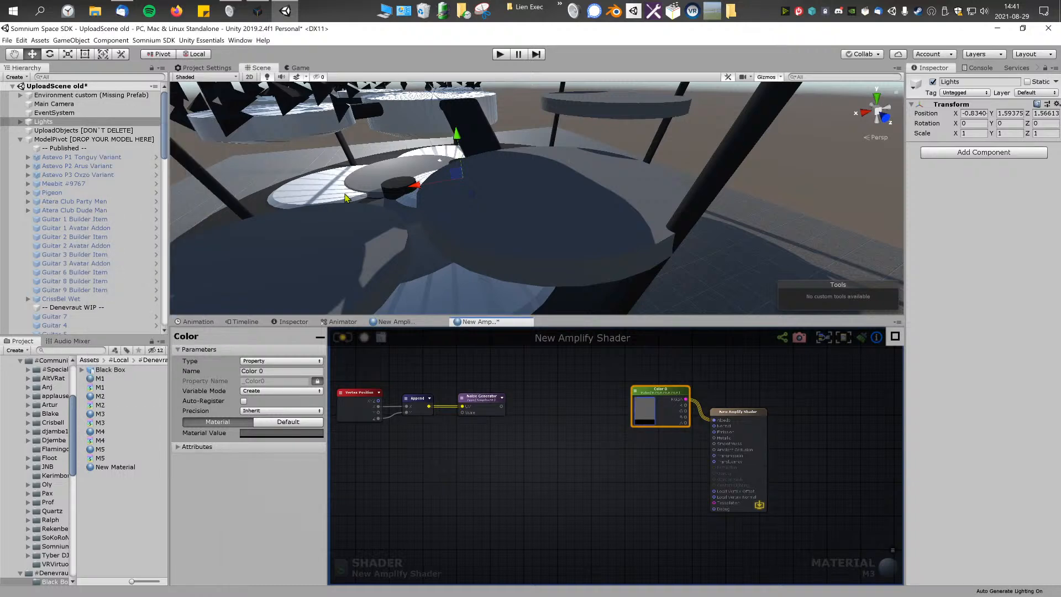
Step: Rearrange the output node and Color 0 so that Color 0 sits above and before the output node
drag(746, 413, 750, 395)
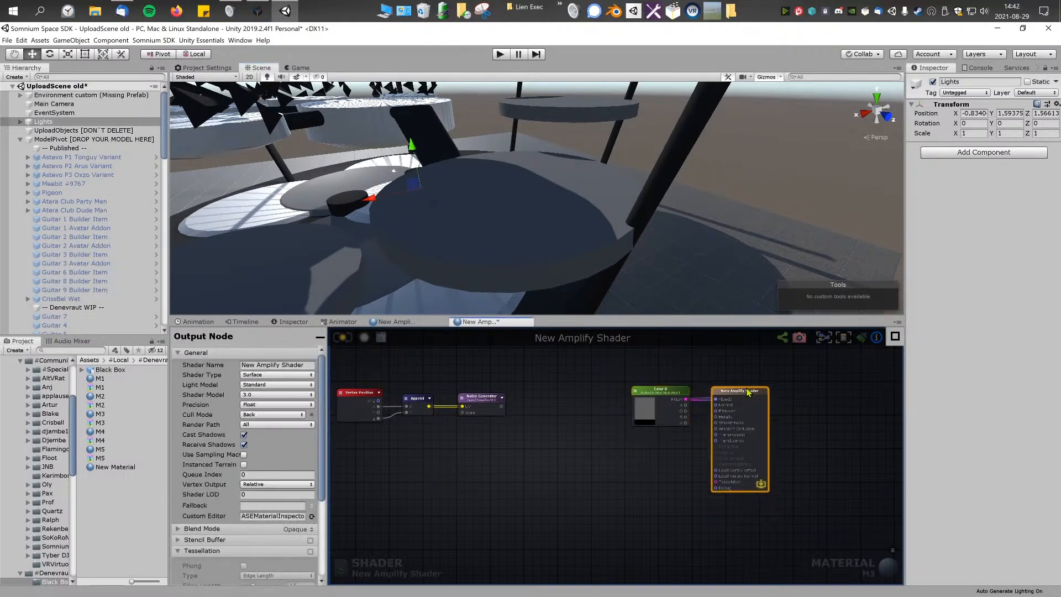
drag(668, 391, 646, 367)
drag(740, 393, 721, 393)
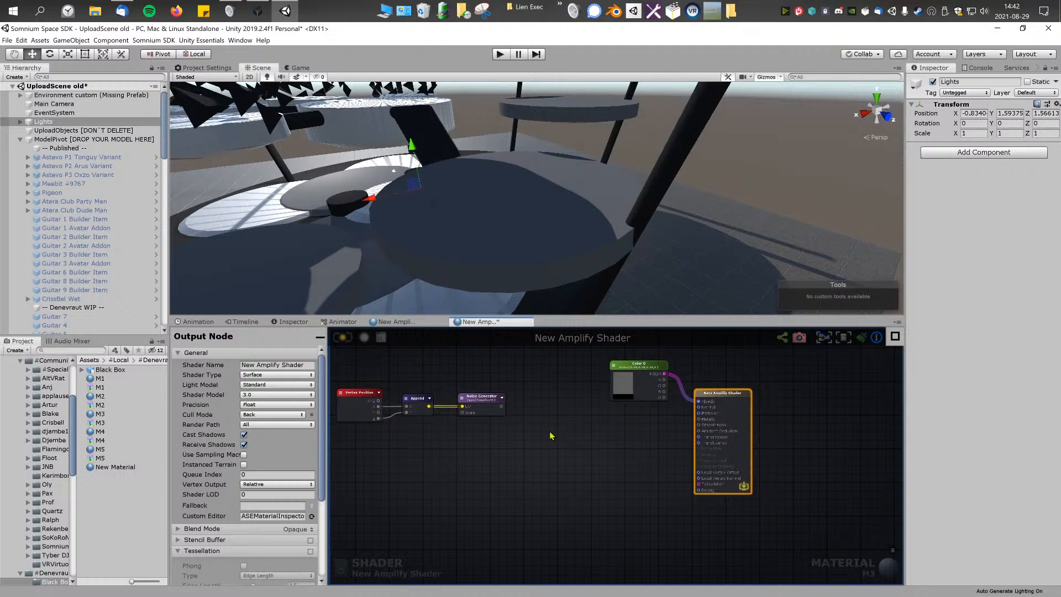
Step: Examine from close up how the light reflects on the surfaces of the discs
right_drag(511, 193, 518, 223)
key(w)
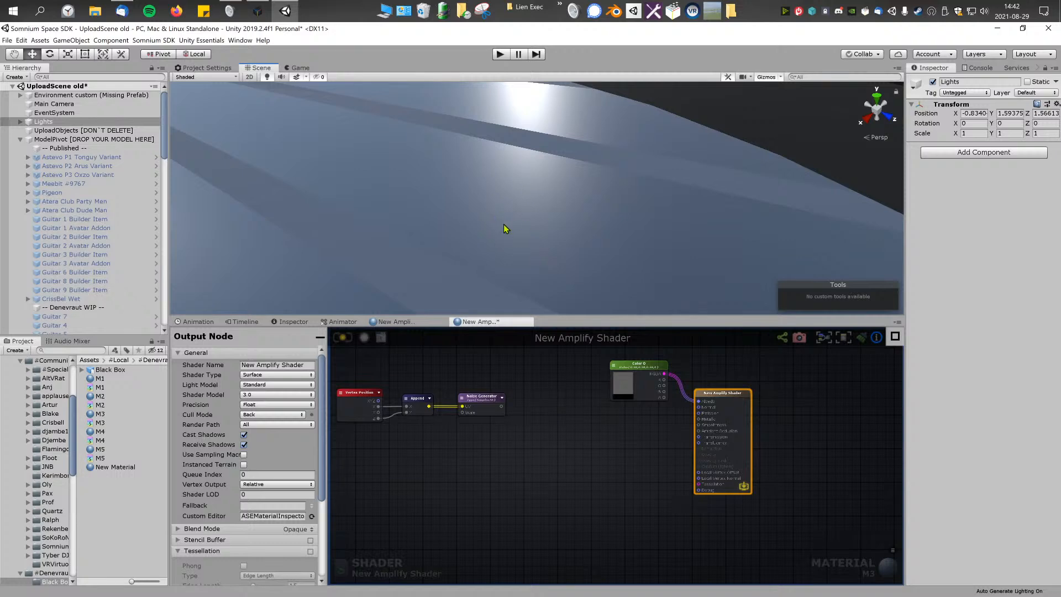
right_drag(509, 200, 561, 188)
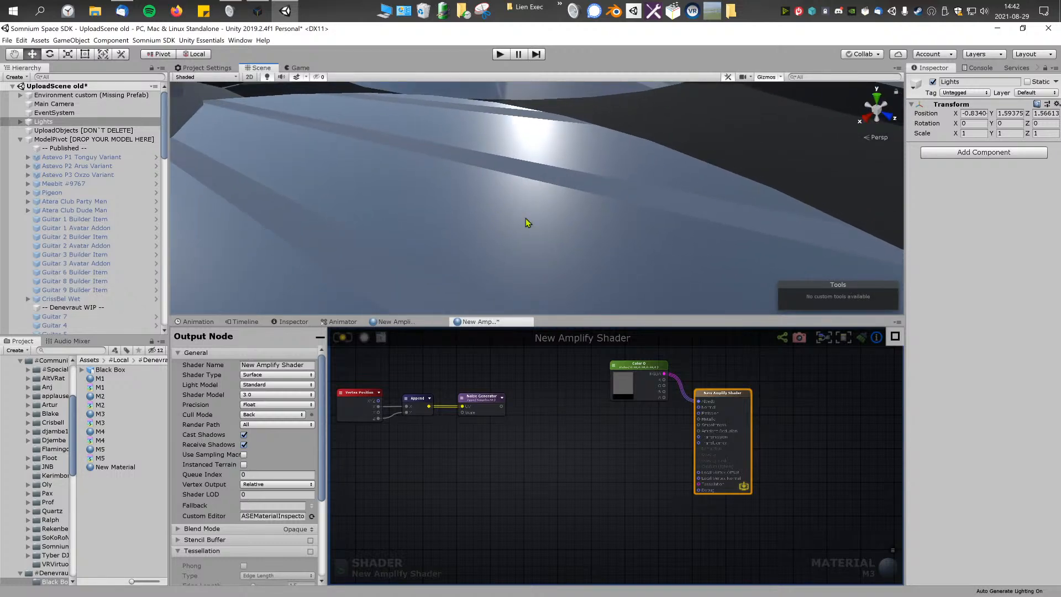
right_drag(530, 236, 561, 201)
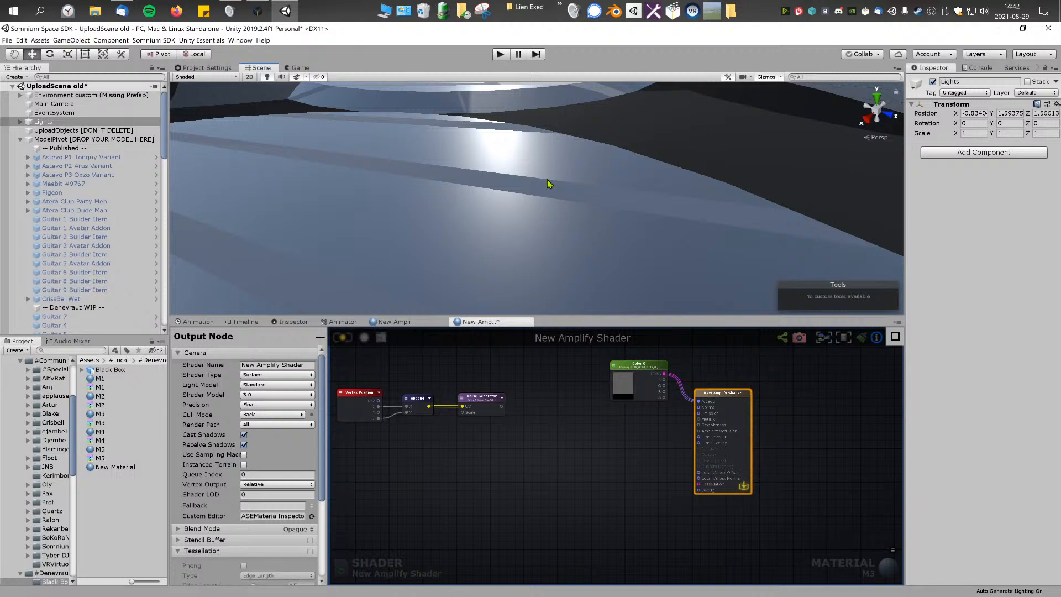
right_drag(813, 219, 660, 207)
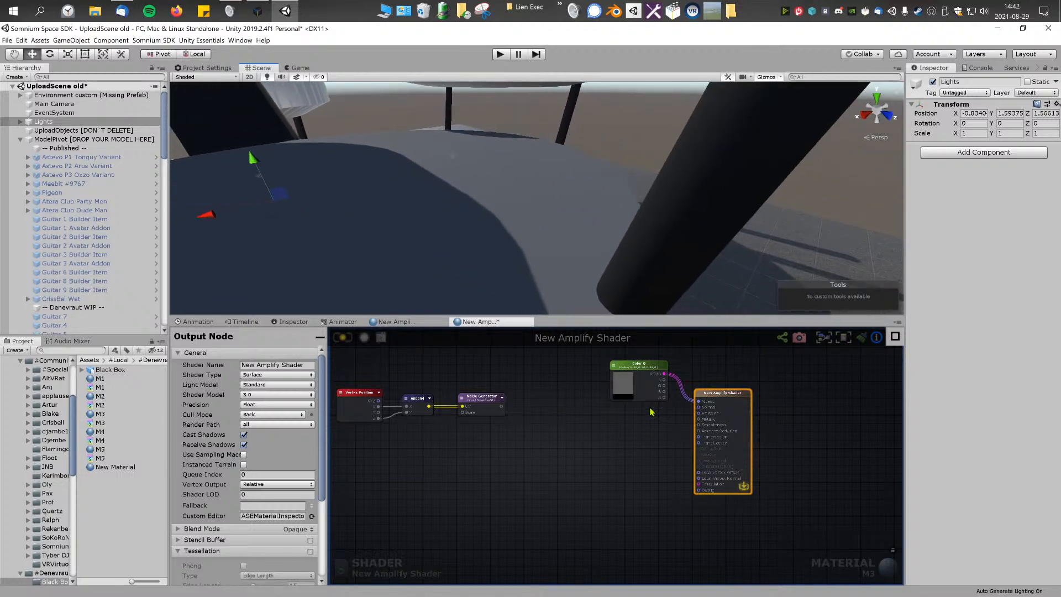
Step: Add an If node to the graph and place it between the Noise Generator and the output node
middle_drag(546, 439, 575, 441)
right_click(569, 445)
text(if)
click(585, 479)
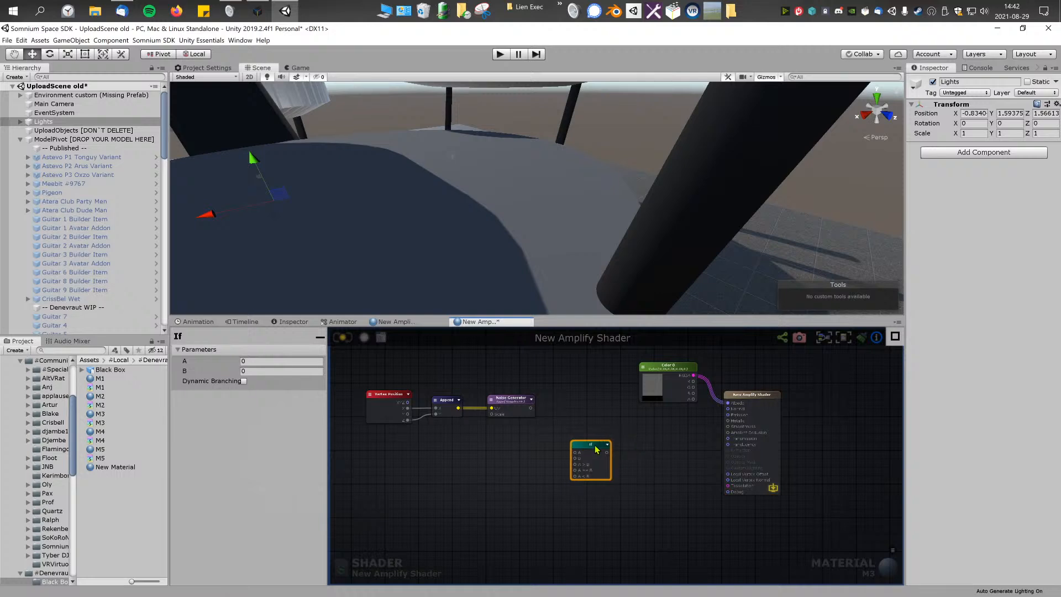
drag(582, 448, 636, 441)
scroll(636, 441, up, 1)
middle_drag(636, 441, 623, 442)
click(563, 436)
click(625, 442)
click(569, 447)
drag(539, 423, 616, 452)
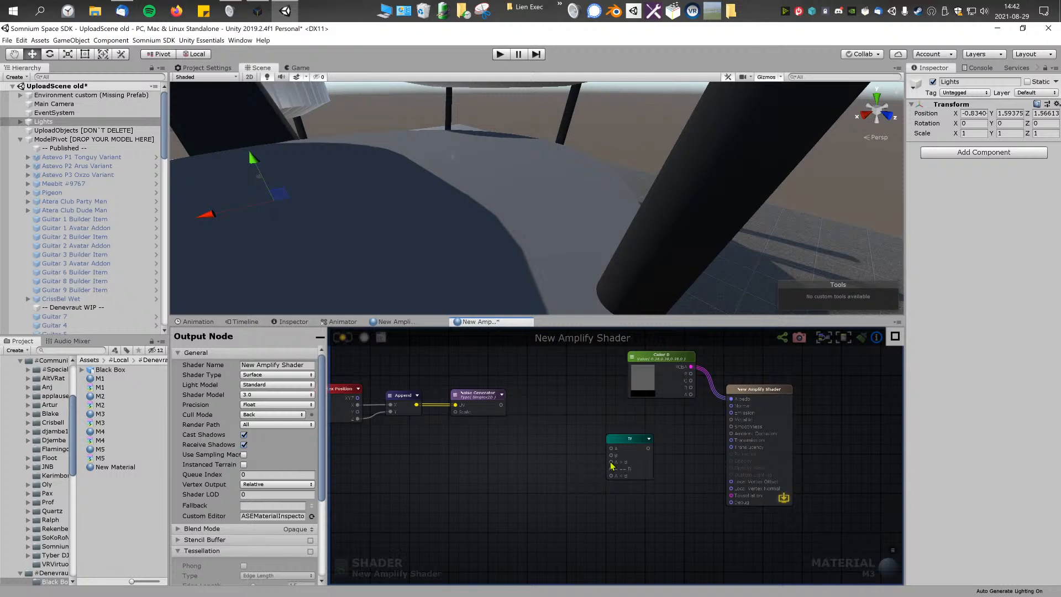
Step: Add a Float node and place it just before the If node
drag(501, 405, 507, 463)
right_click(521, 476)
click(458, 478)
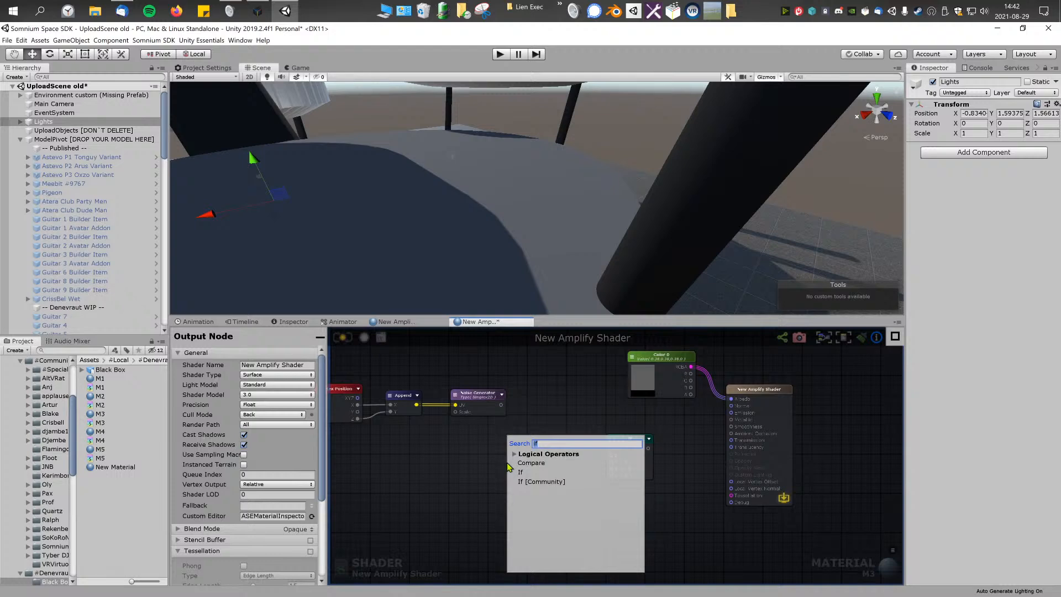
text(float)
click(543, 464)
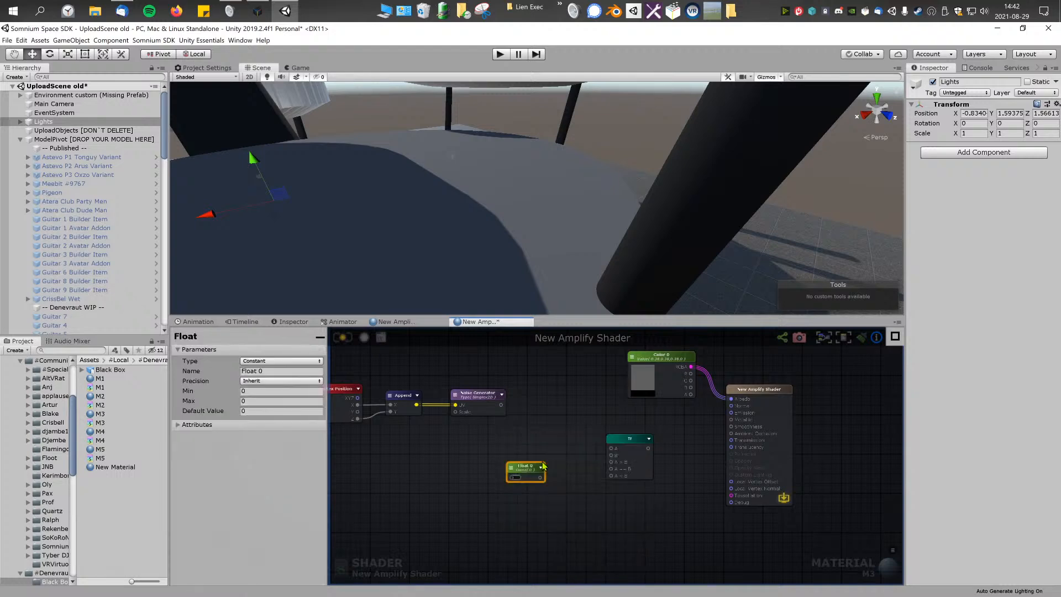
drag(518, 474, 529, 462)
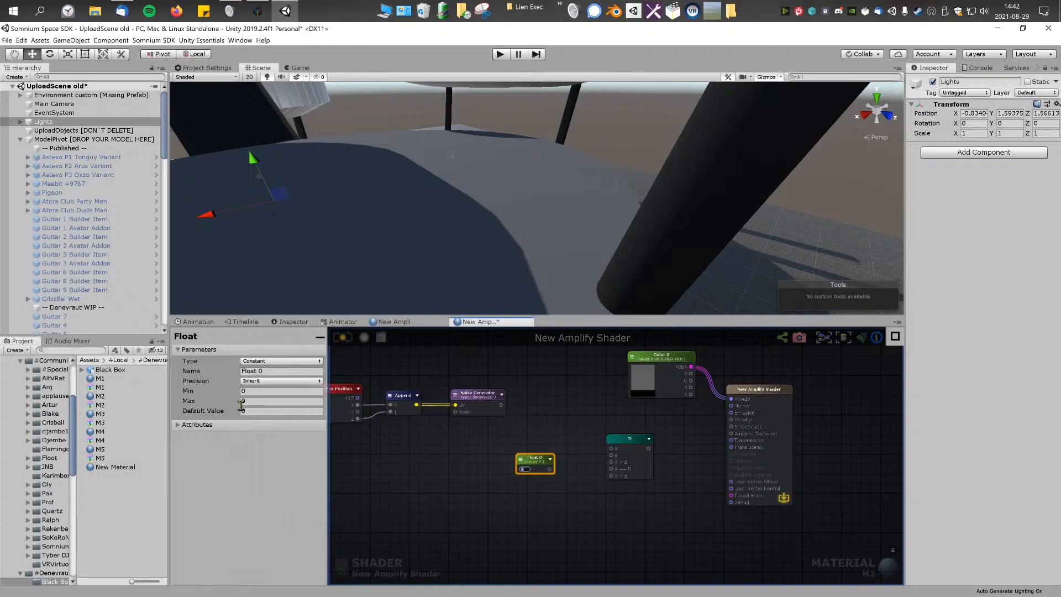
Step: Try decimal default values on the Float node, starting with 1.1
click(254, 391)
click(251, 401)
click(251, 411)
text(1.1)
click(202, 412)
drag(269, 413, 219, 408)
text(0)
click(251, 404)
click(248, 411)
key(Return)
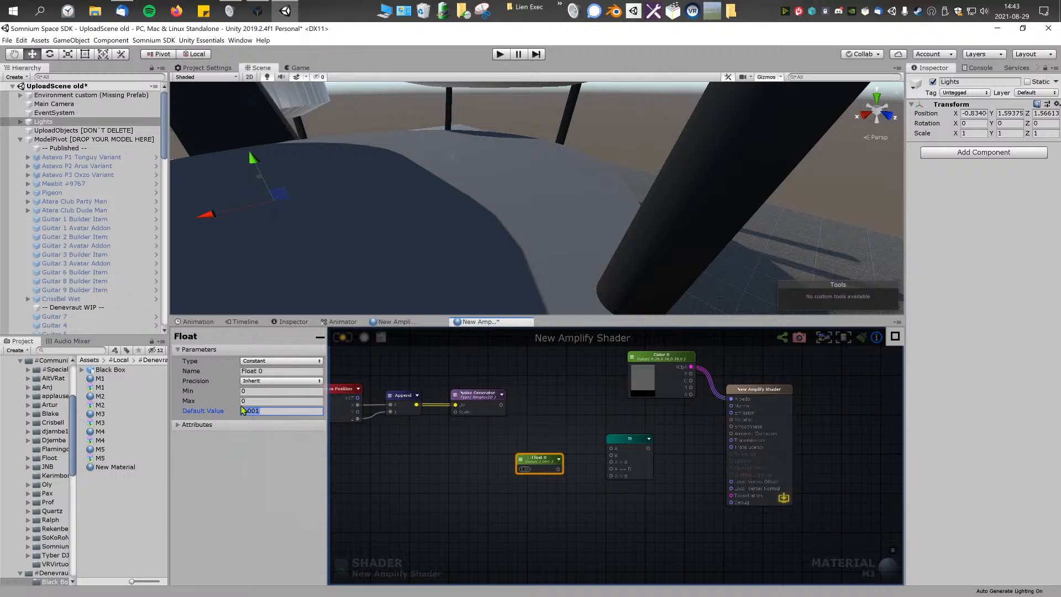
Step: Edit the digits of the Float node's default value repeatedly, then return it to 0
click(281, 409)
text(1)
key(Left)
key(Left)
key(Left)
key(shift+Right)
click(272, 412)
key(BackSpace)
drag(306, 411, 191, 412)
text(1)
drag(283, 410, 235, 412)
drag(288, 409, 229, 410)
click(298, 413)
drag(299, 413, 197, 422)
click(285, 412)
text(0)
Step: Rename the Float node to Number and save the shader
drag(538, 462, 546, 458)
scroll(559, 467, up, 3)
click(281, 370)
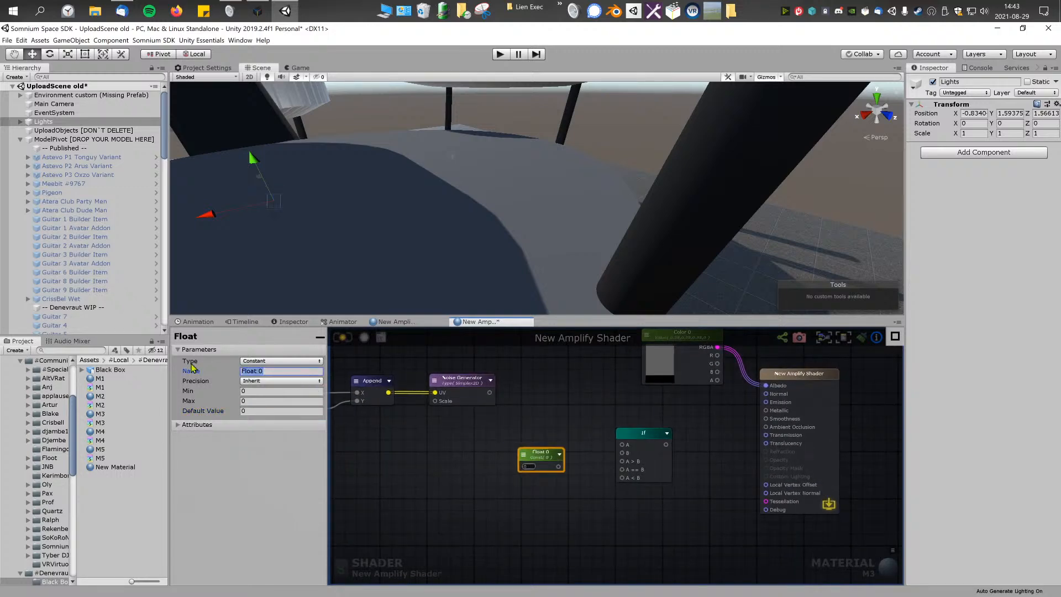
click(374, 469)
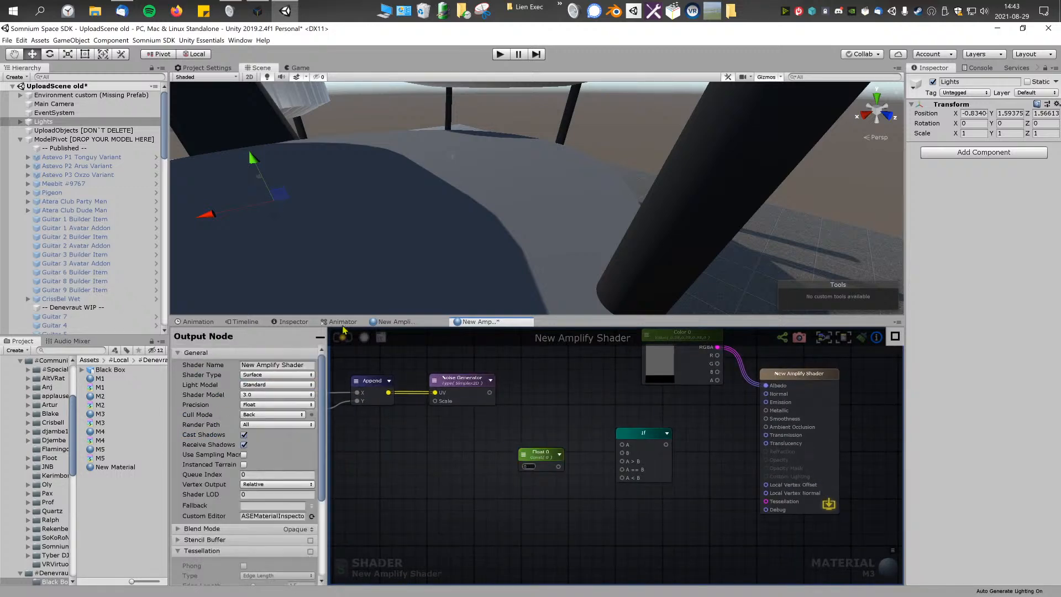
Step: Try an Int node with default value 15 beside Number, then delete it
right_click(484, 462)
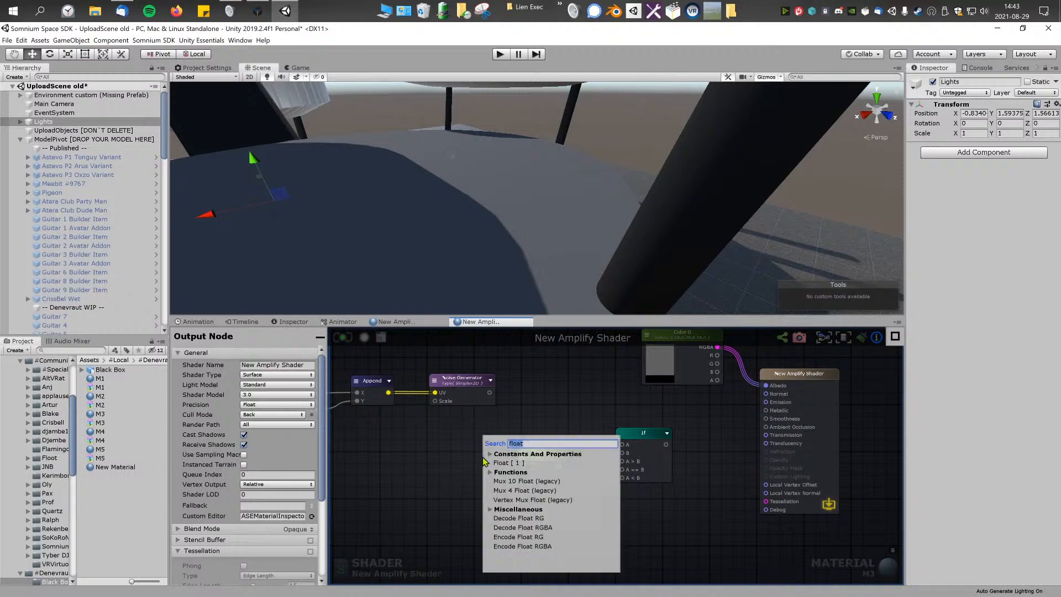
text(int)
click(507, 462)
drag(496, 466, 443, 469)
click(442, 478)
text(15)
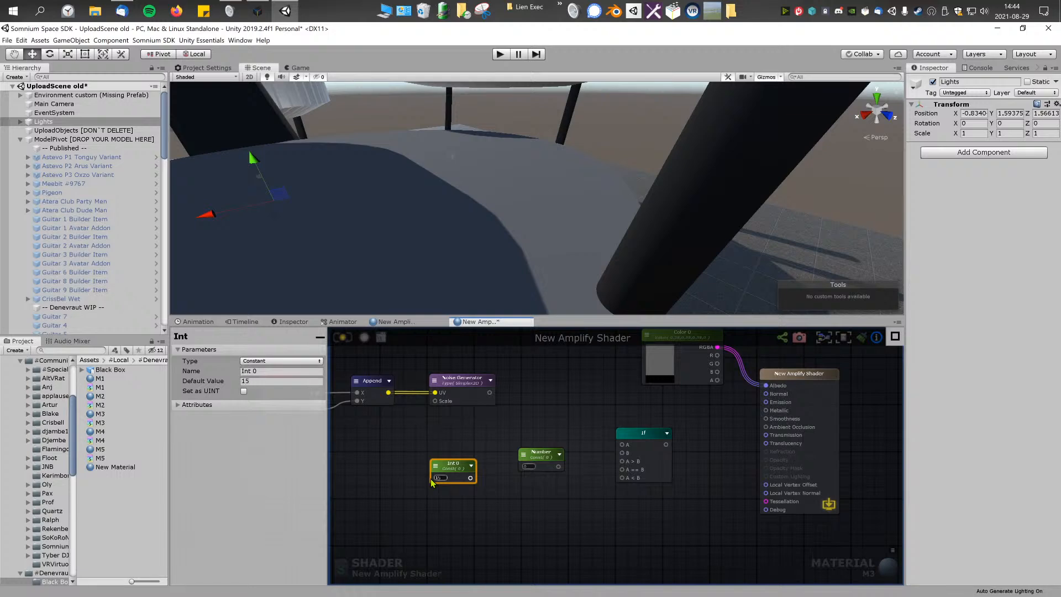
key(Delete)
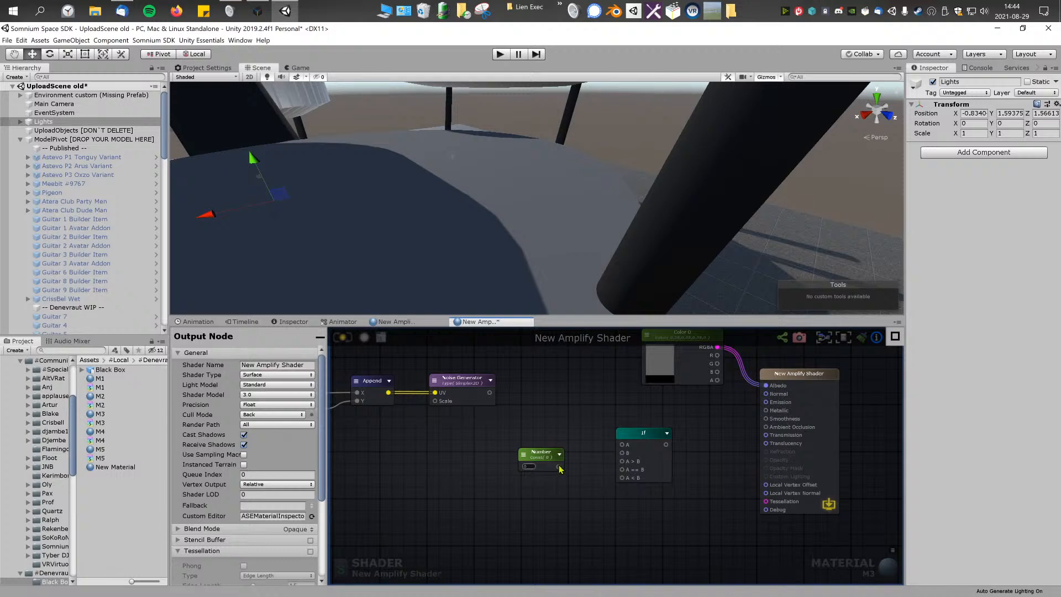
Step: Connect the If node's result to the output's Metallic port and Number to the If node's A > B input
drag(586, 468, 596, 468)
key(Escape)
drag(667, 444, 765, 412)
drag(559, 467, 622, 462)
Step: Shift the Number node slightly away from the If node and set its default value to 1
drag(543, 451, 529, 454)
click(526, 466)
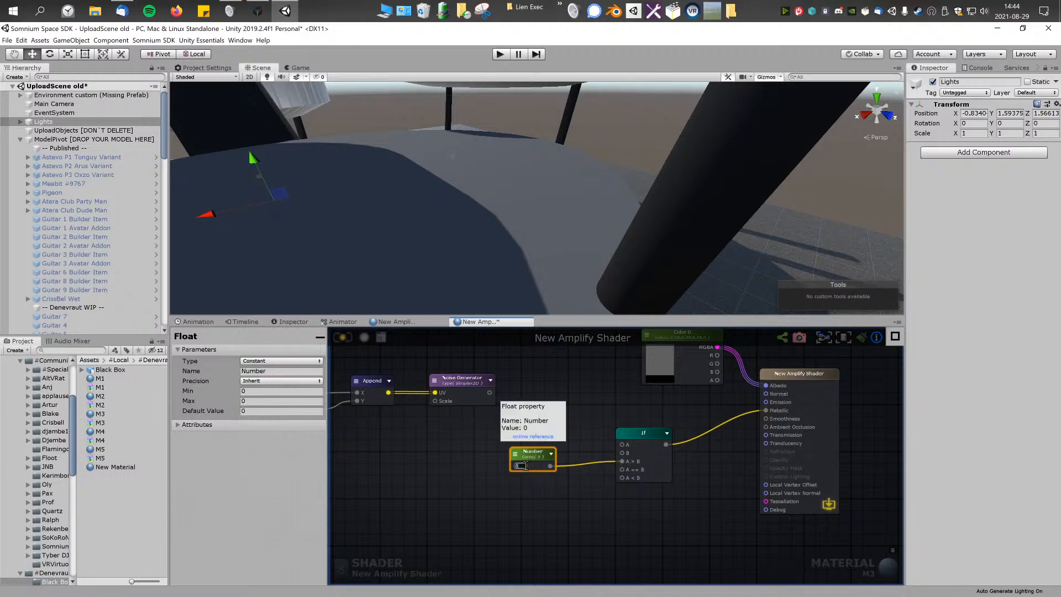
click(528, 477)
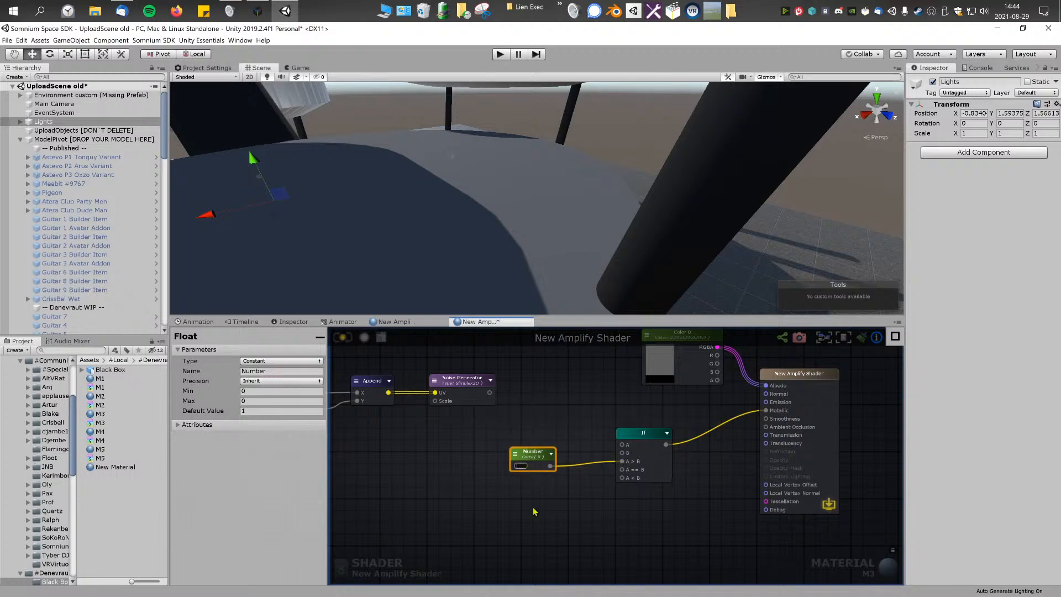
Step: Duplicate the Number node, wire the copy to the If node's A == B and A < B inputs, and place it below the original
click(525, 457)
key(ctrl+d)
drag(576, 476, 622, 469)
drag(535, 499, 622, 477)
drag(508, 488, 536, 489)
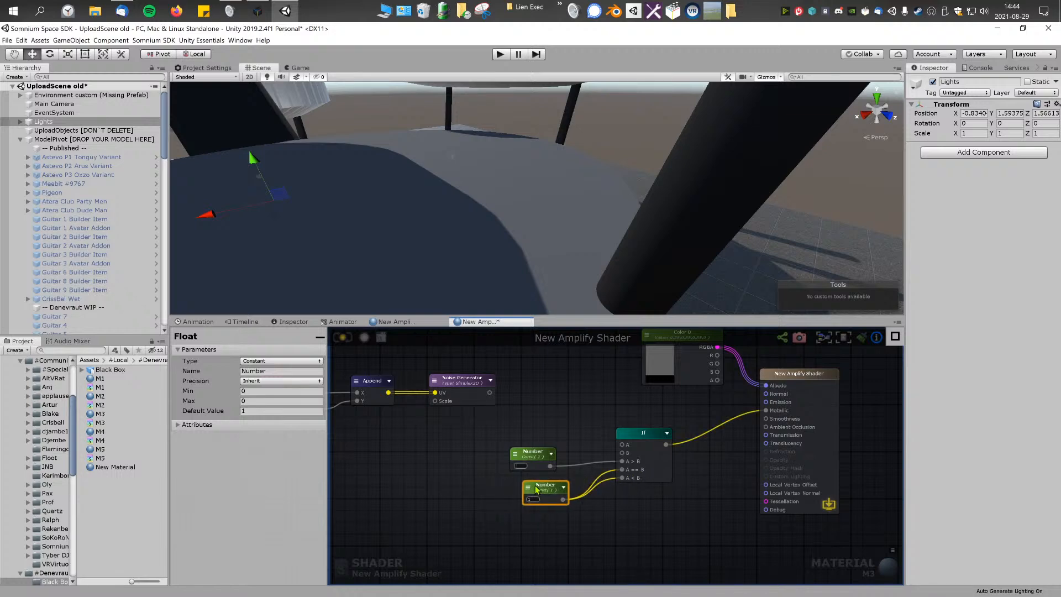
click(558, 513)
Step: Set the type of the Number node that feeds A > B to Property
click(535, 453)
middle_drag(602, 448, 599, 453)
middle_drag(682, 388, 677, 408)
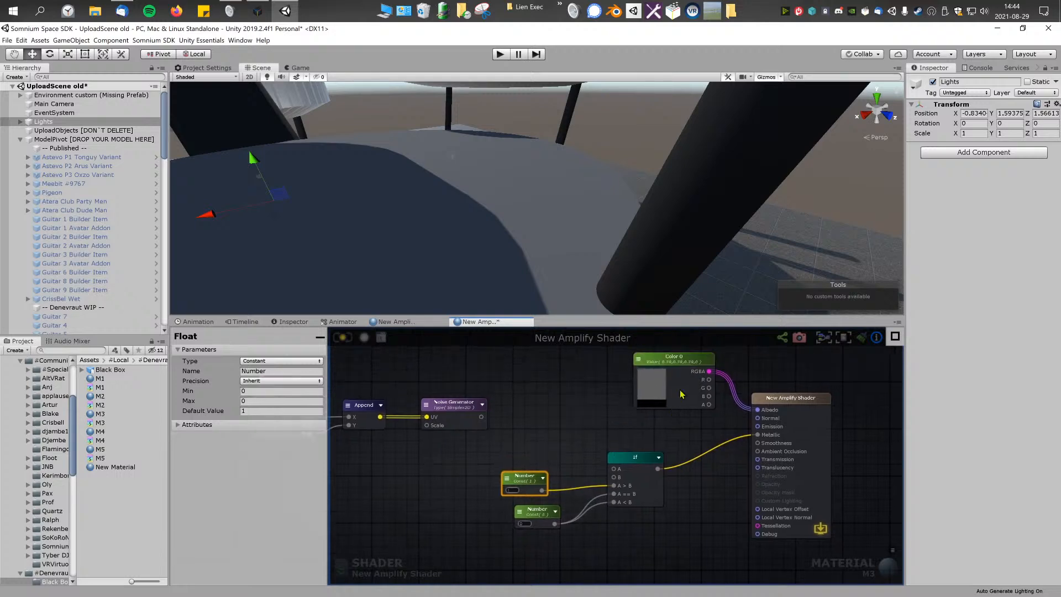
click(679, 367)
click(538, 474)
click(280, 360)
click(279, 383)
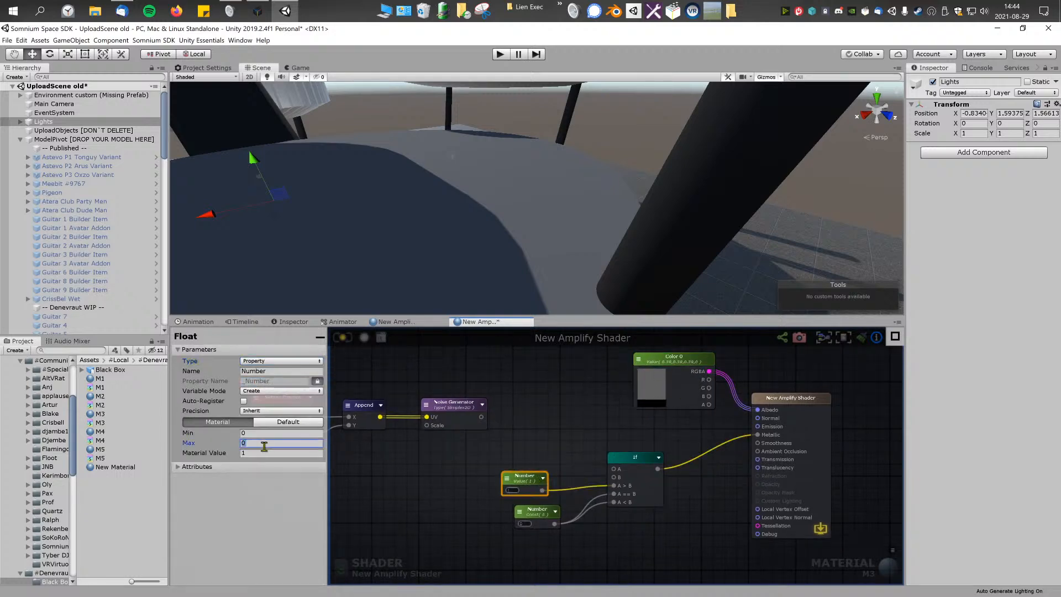
Step: Set the maximum of the Number node that feeds A > B to 1 and move the node away from the If node
click(444, 476)
click(531, 475)
click(287, 442)
text(1)
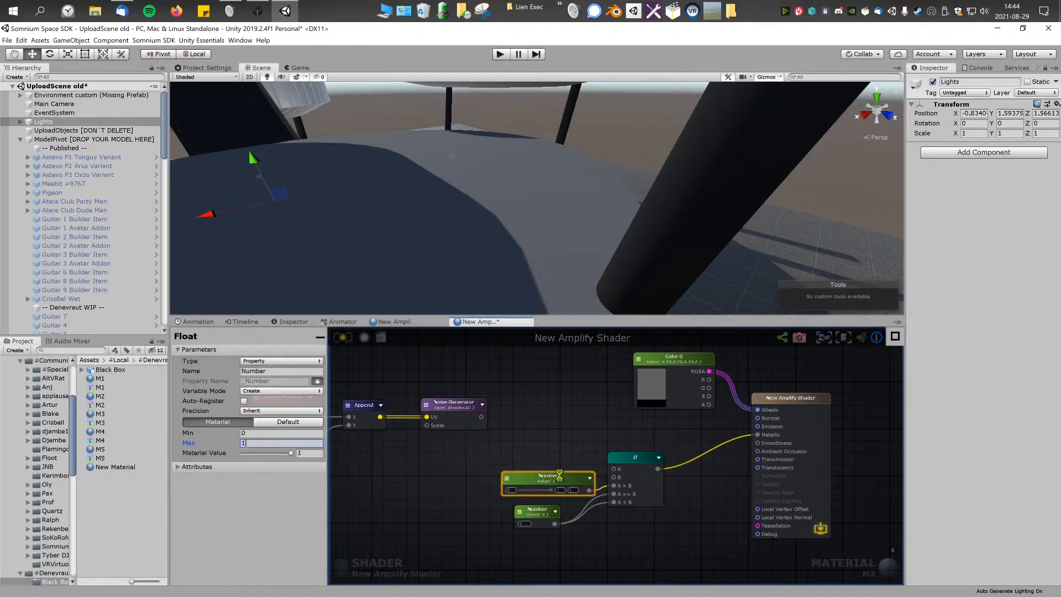
drag(552, 479, 507, 479)
Step: Set the lower Number node's maximum to 1 and its type to Property, and move it away from the If node
click(535, 510)
click(269, 401)
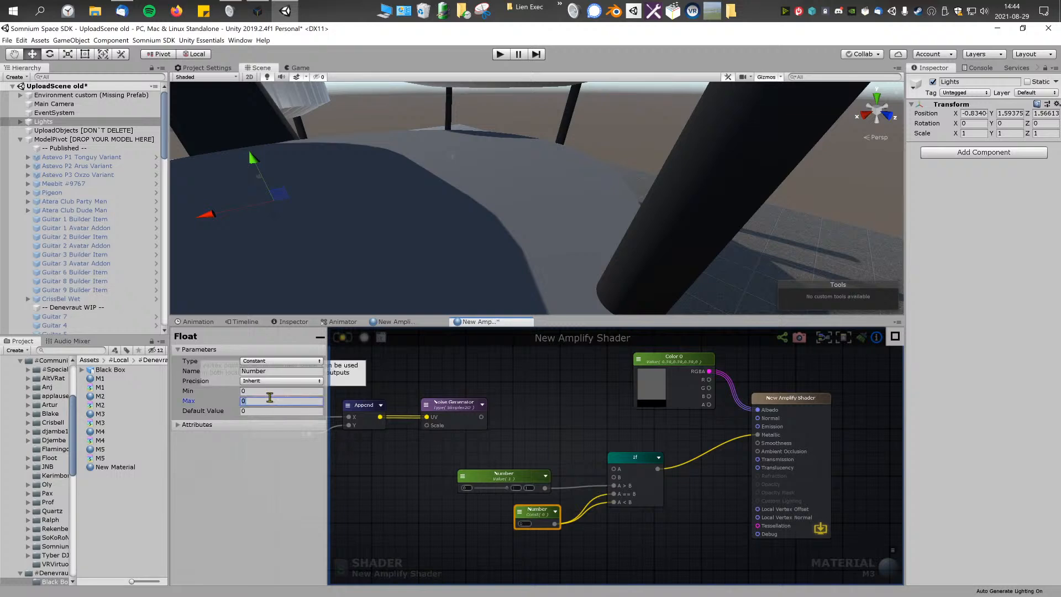
text(1)
click(279, 360)
click(279, 382)
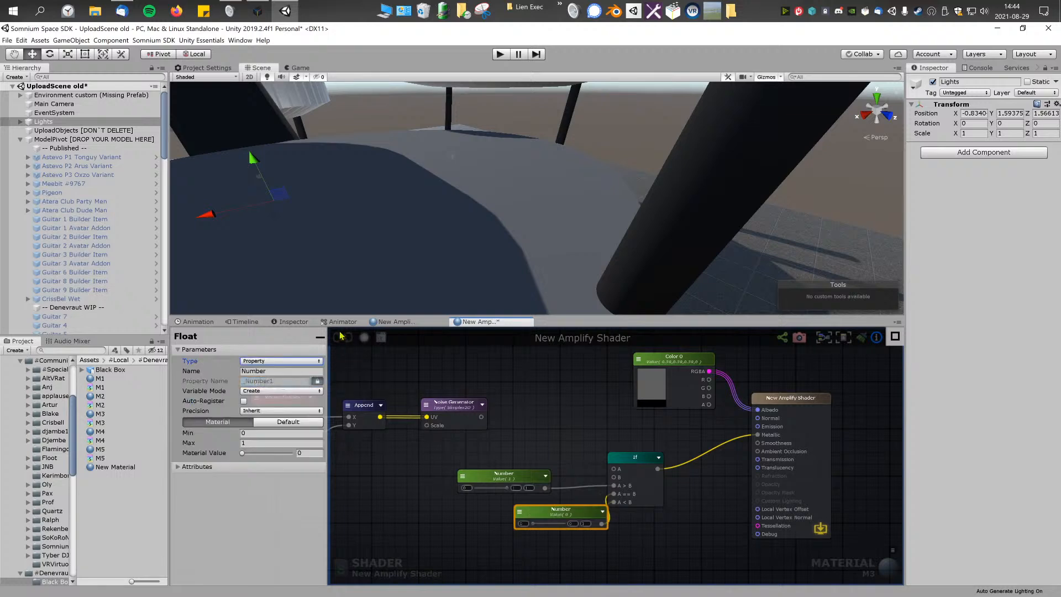
drag(576, 511, 530, 514)
Step: Connect the Noise Generator's output to the If node's A input
middle_drag(506, 426, 524, 429)
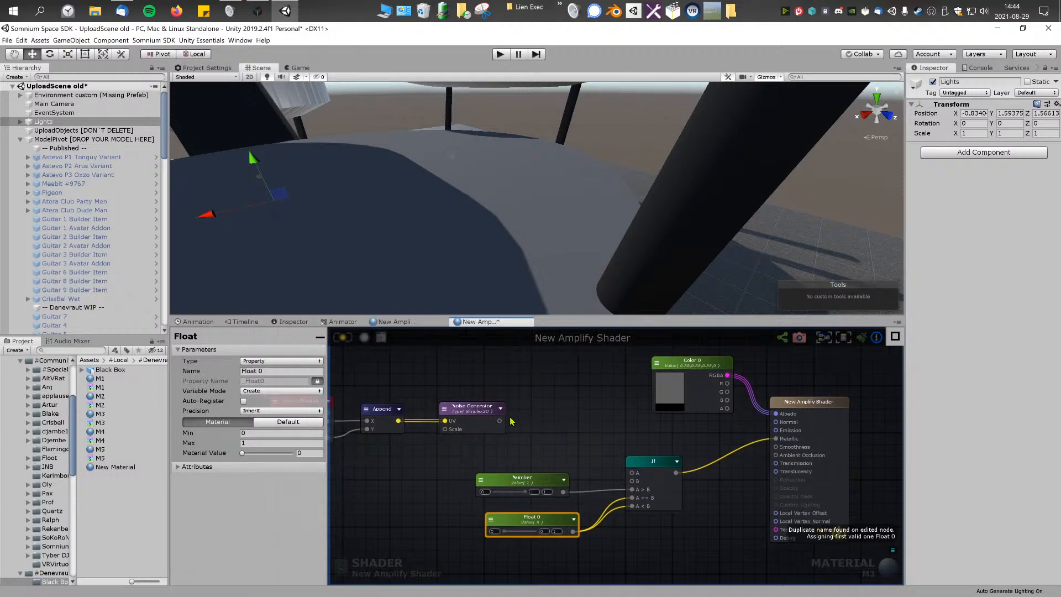
click(534, 396)
click(486, 417)
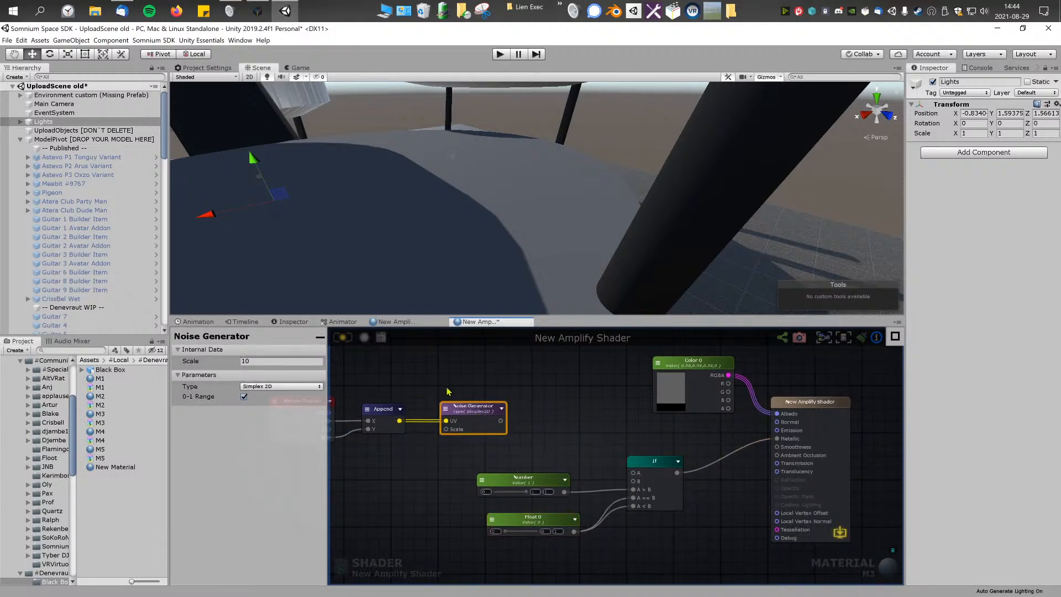
middle_drag(446, 390, 465, 384)
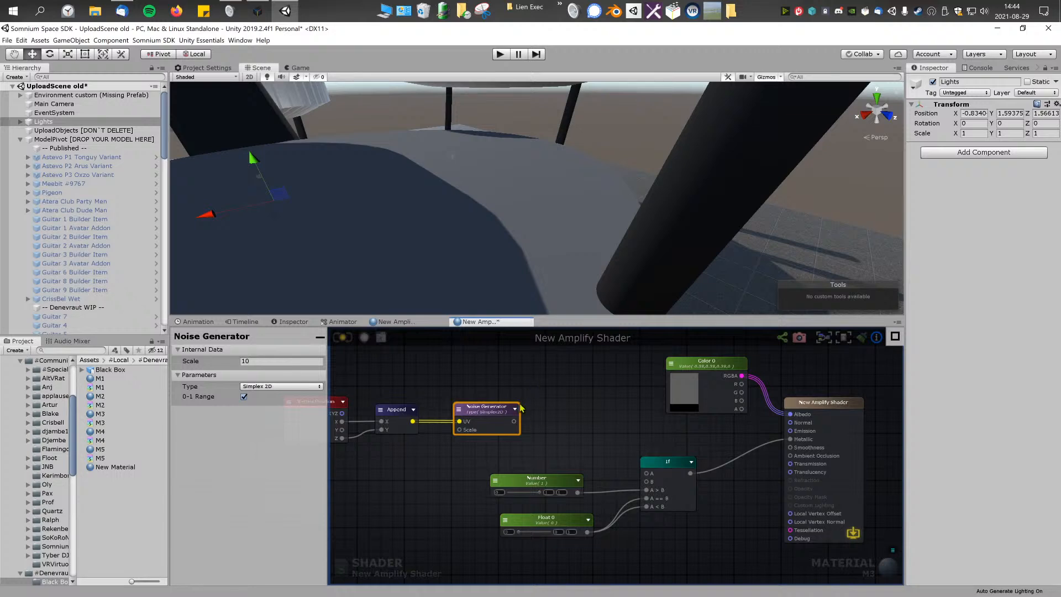
drag(514, 422, 647, 473)
Step: Set the If node's B value to 0.5 and update the shader
click(656, 463)
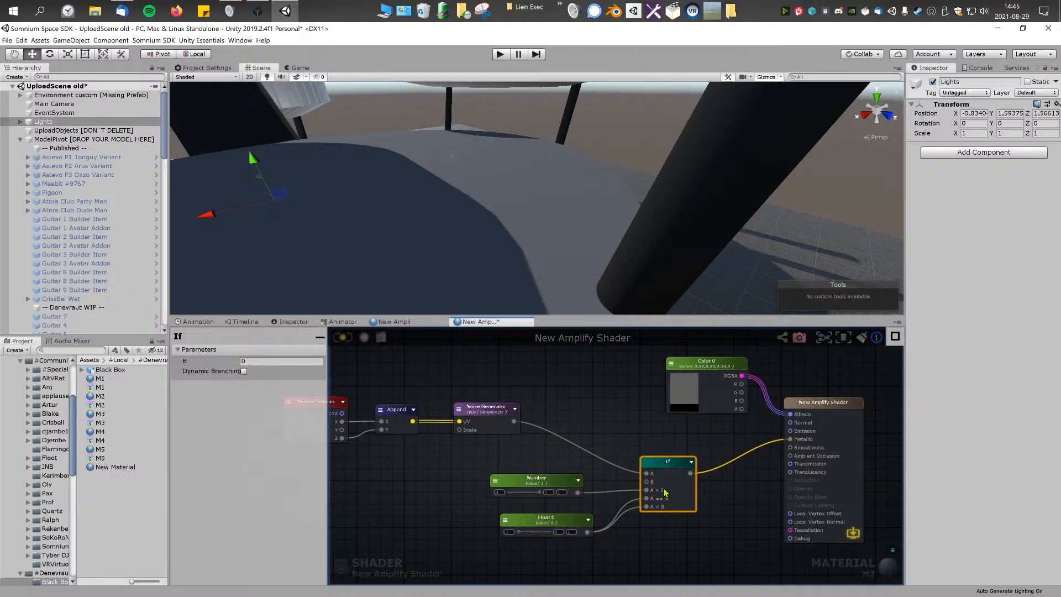
click(288, 362)
click(393, 375)
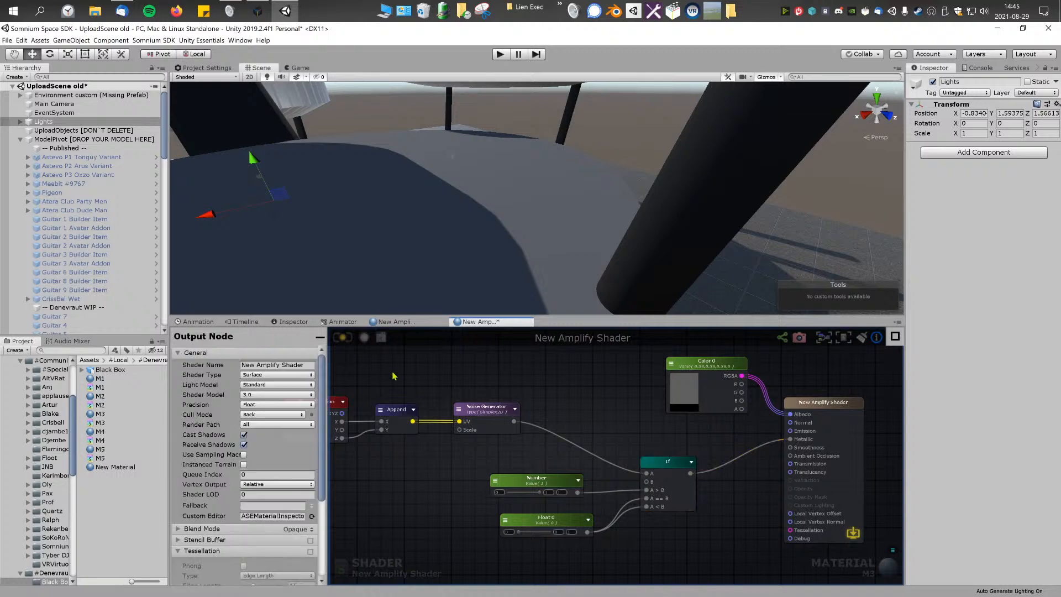
click(349, 339)
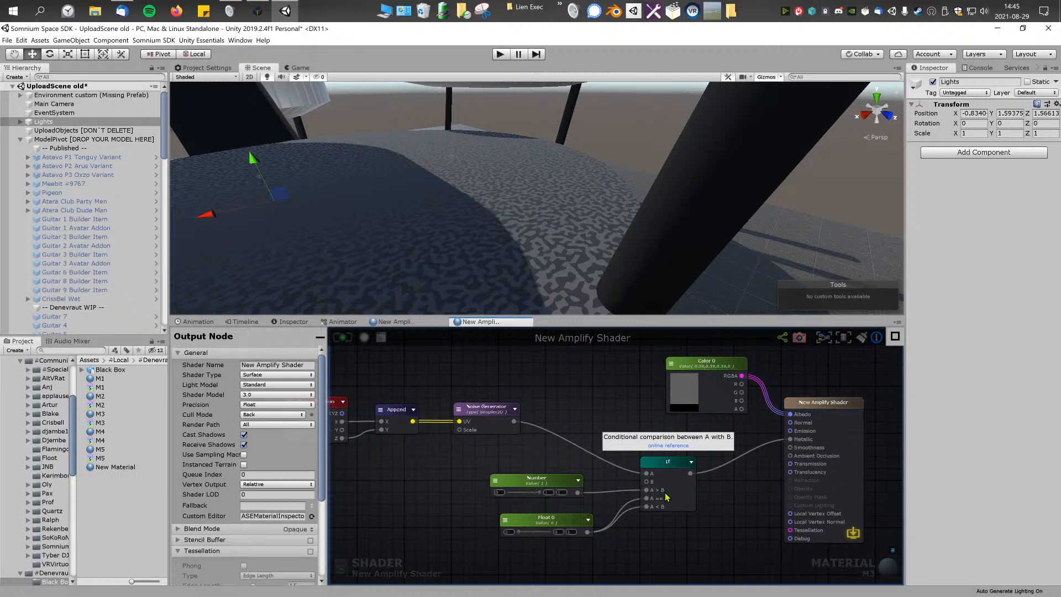
Step: Nudge the Number and Float 0 nodes so they line up one above the other beside the If node
click(655, 477)
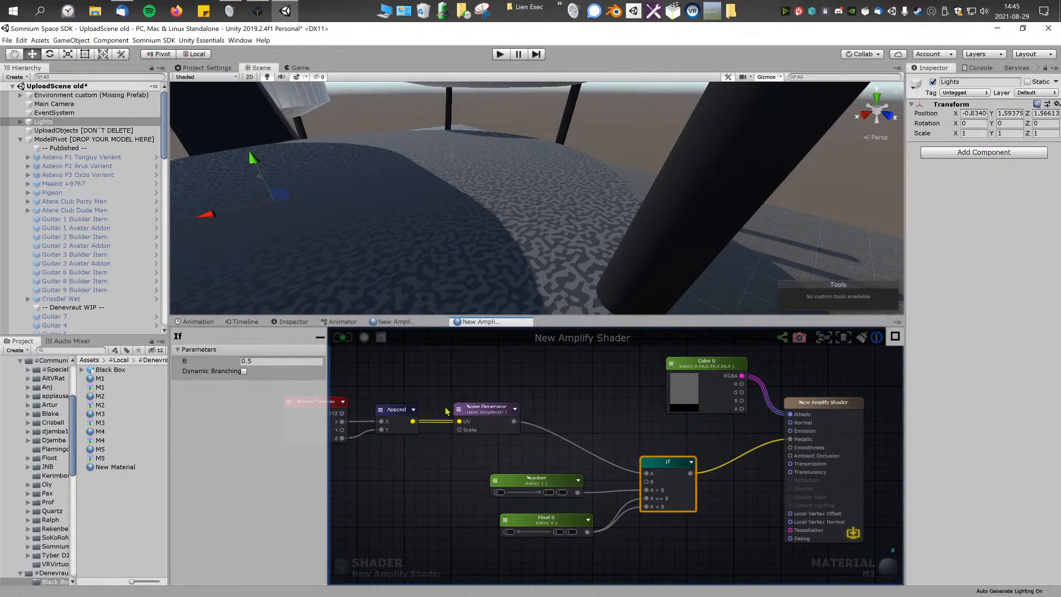
click(625, 489)
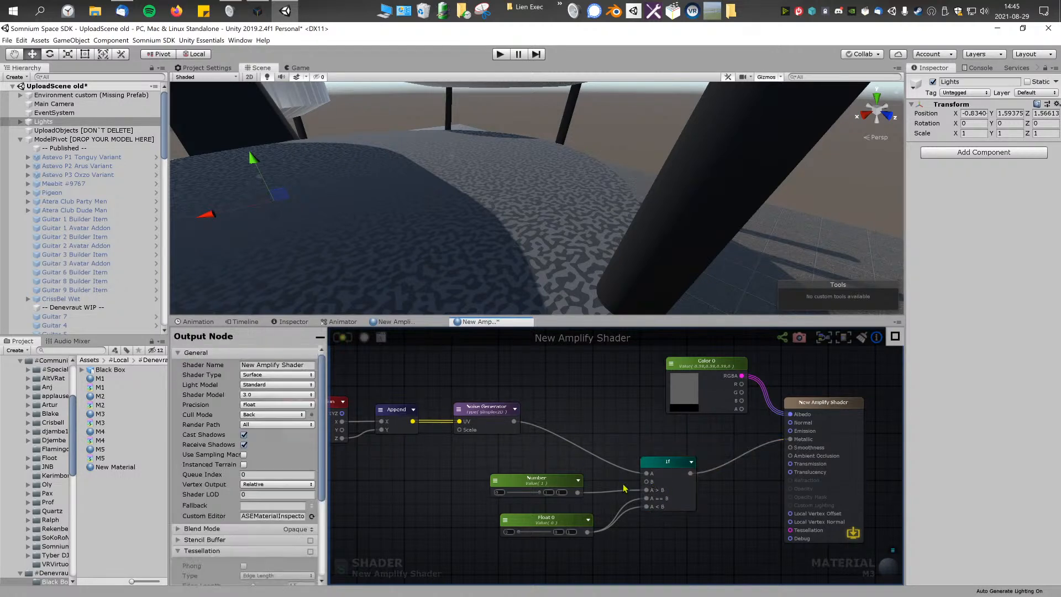
click(553, 487)
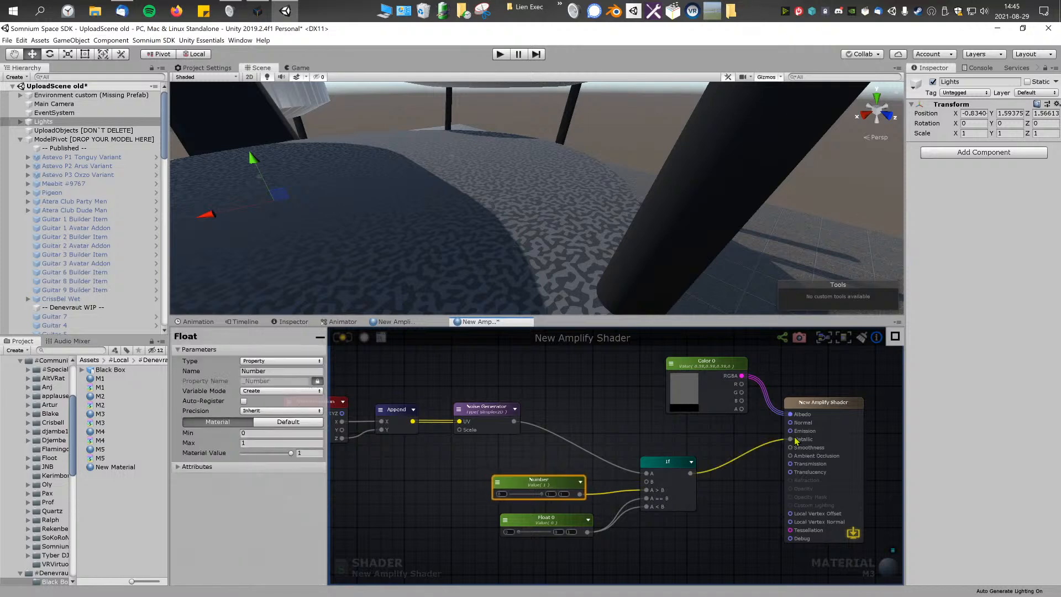
click(569, 518)
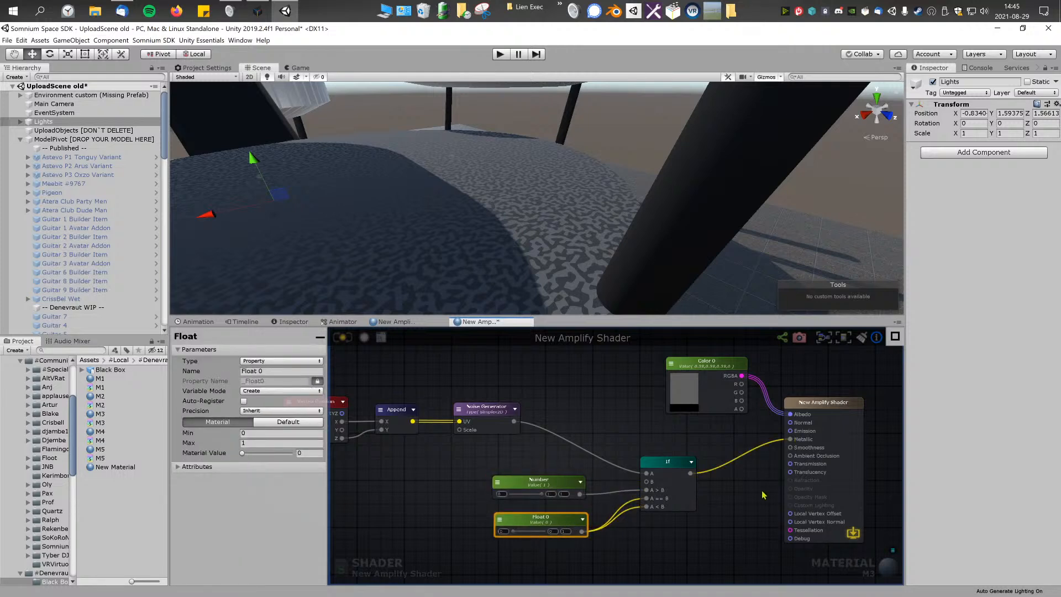
Step: Preview the noise on the model by wiring the Noise Generator's output to the Debug port, and disconnect it again
right_drag(547, 252, 596, 247)
key(w)
drag(515, 421, 790, 538)
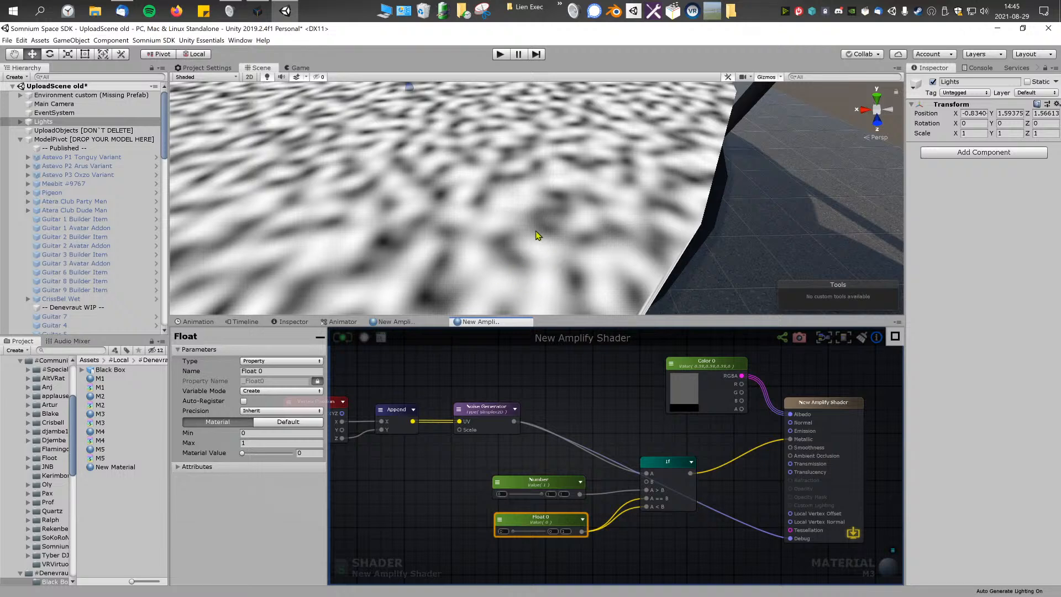
scroll(455, 170, down, 5)
scroll(477, 236, up, 5)
drag(688, 475, 758, 542)
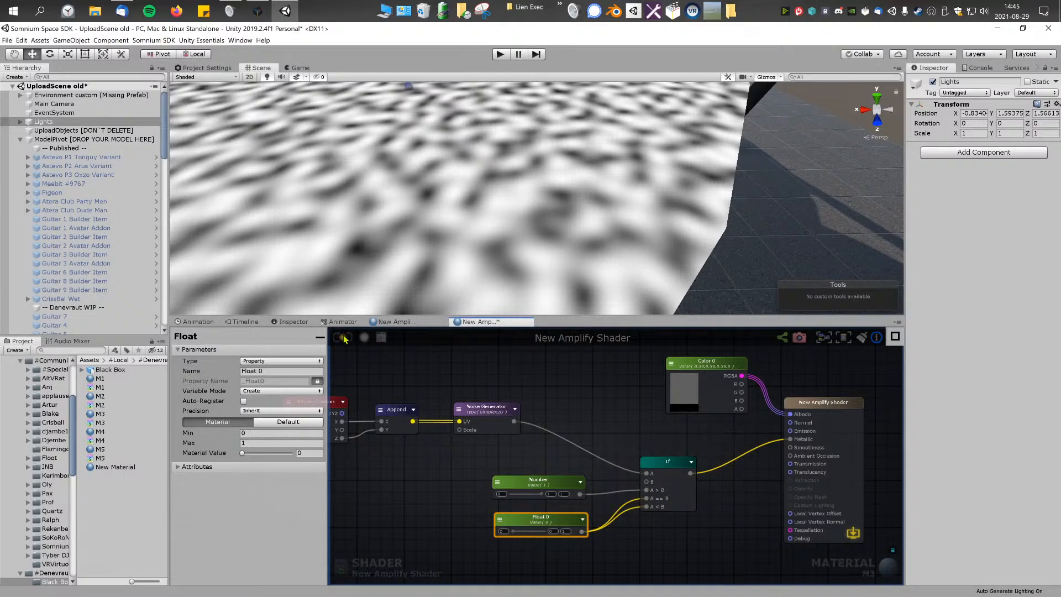
Step: Set the Noise Generator's scale to 2 and update the shader
right_drag(563, 224, 408, 189)
right_drag(564, 299, 524, 260)
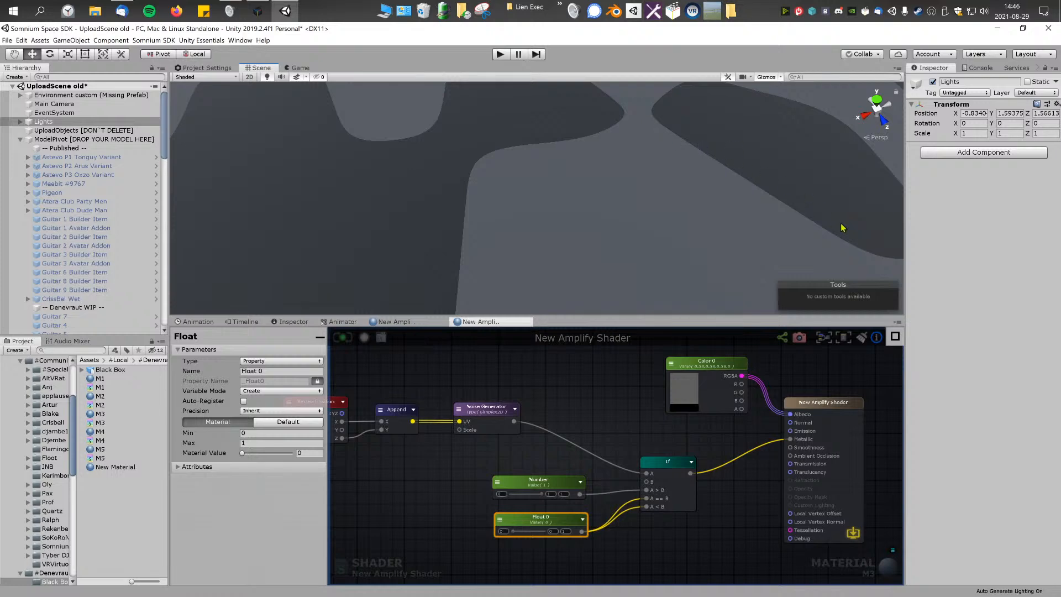
right_drag(681, 143, 548, 193)
click(519, 381)
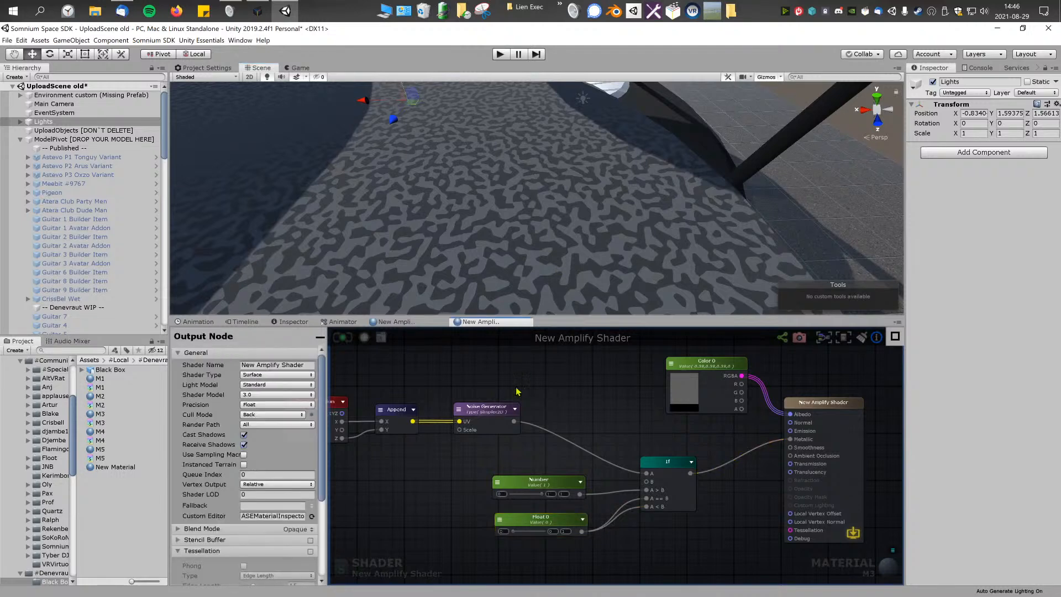
click(493, 408)
click(259, 359)
drag(260, 361, 230, 356)
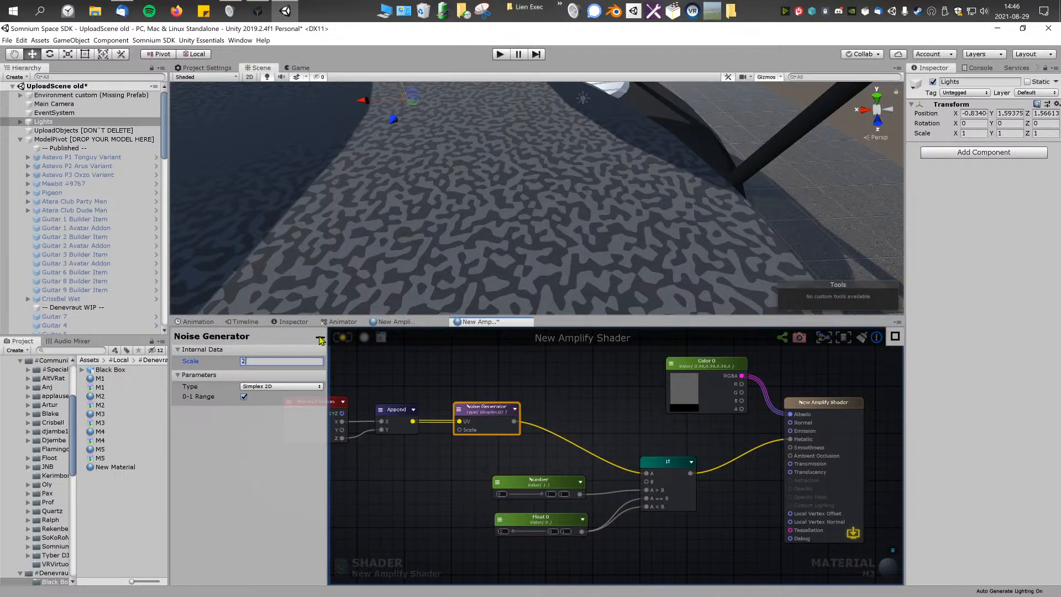
text(2)
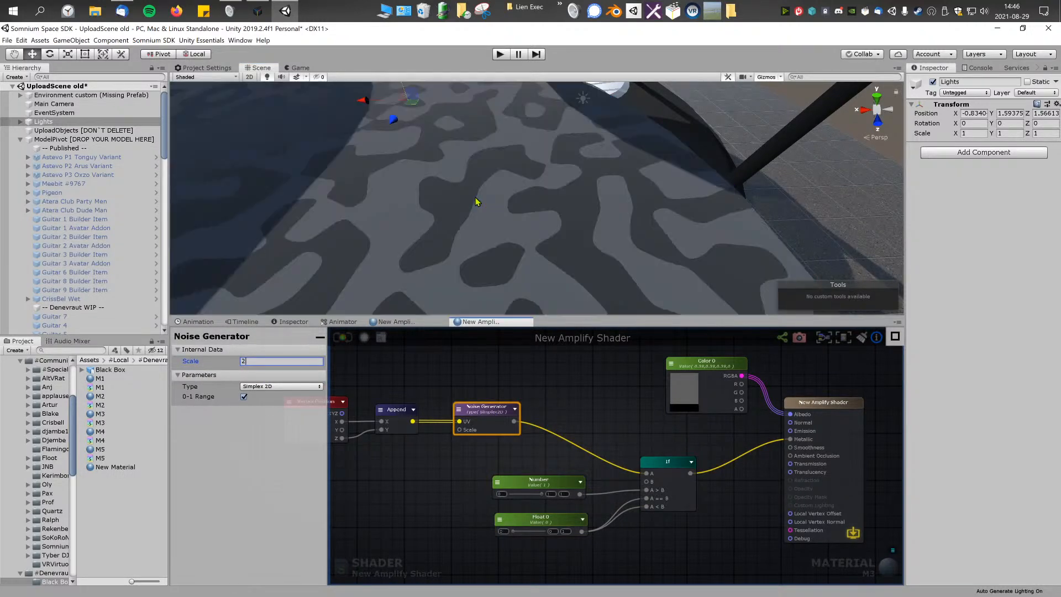
Step: Reposition the Vertex Position and Append nodes to leave room in front of the Noise Generator
right_drag(497, 199, 420, 101)
scroll(533, 377, down, 3)
scroll(564, 412, up, 5)
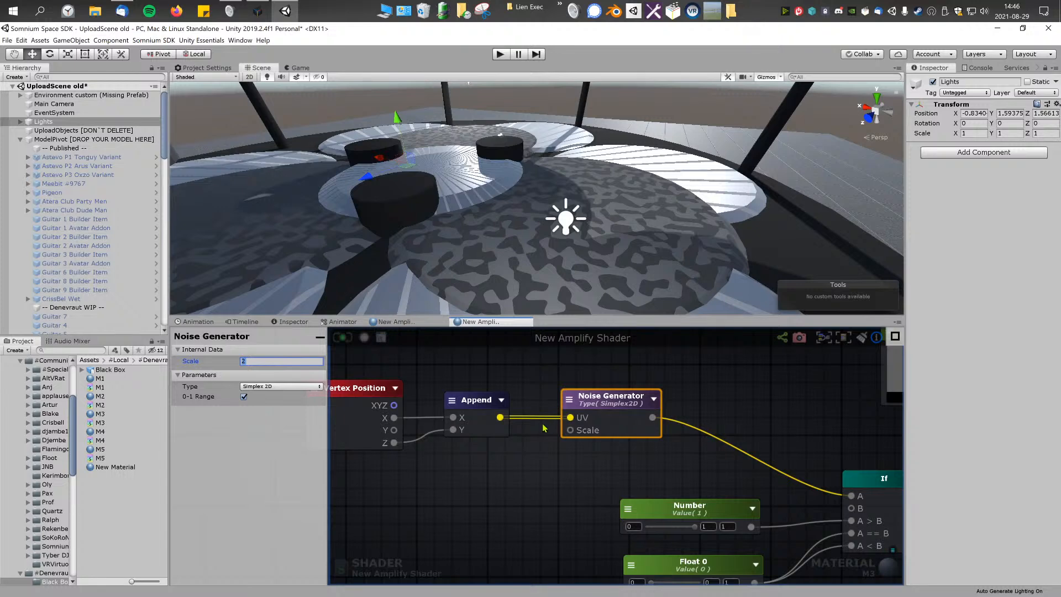
drag(485, 410, 473, 410)
drag(354, 395, 353, 386)
drag(457, 404, 447, 397)
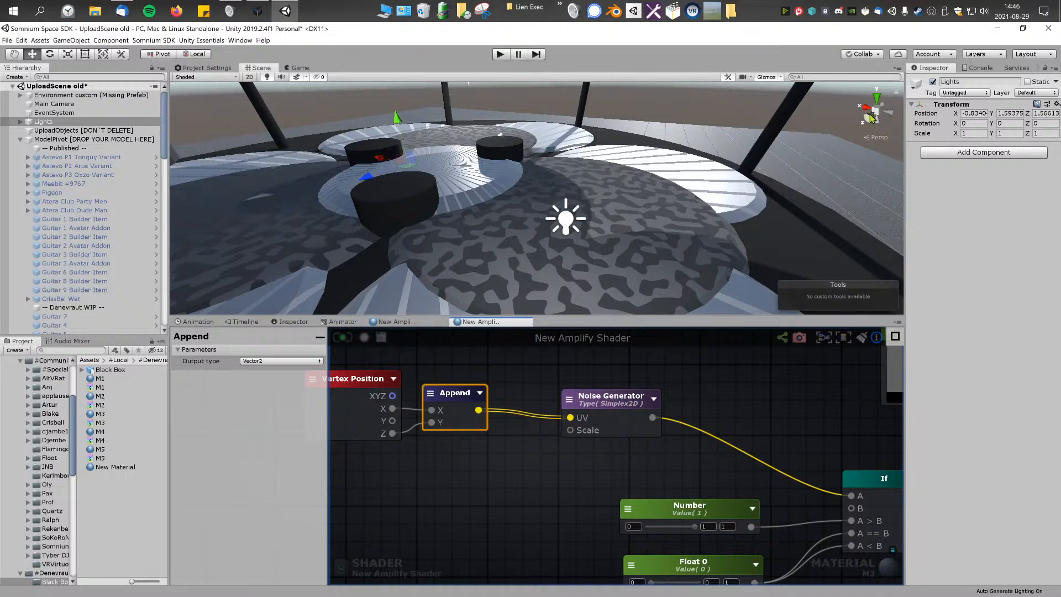
middle_drag(520, 387, 625, 384)
middle_drag(556, 387, 545, 386)
drag(540, 396, 544, 396)
drag(451, 389, 377, 390)
click(547, 393)
click(541, 462)
drag(550, 399, 530, 400)
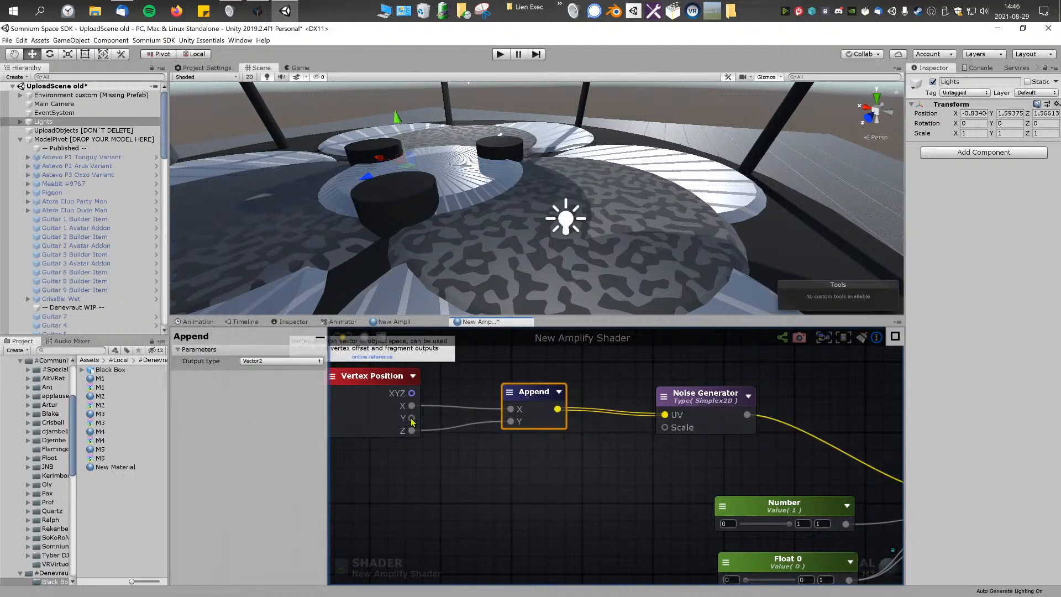
drag(528, 397, 534, 397)
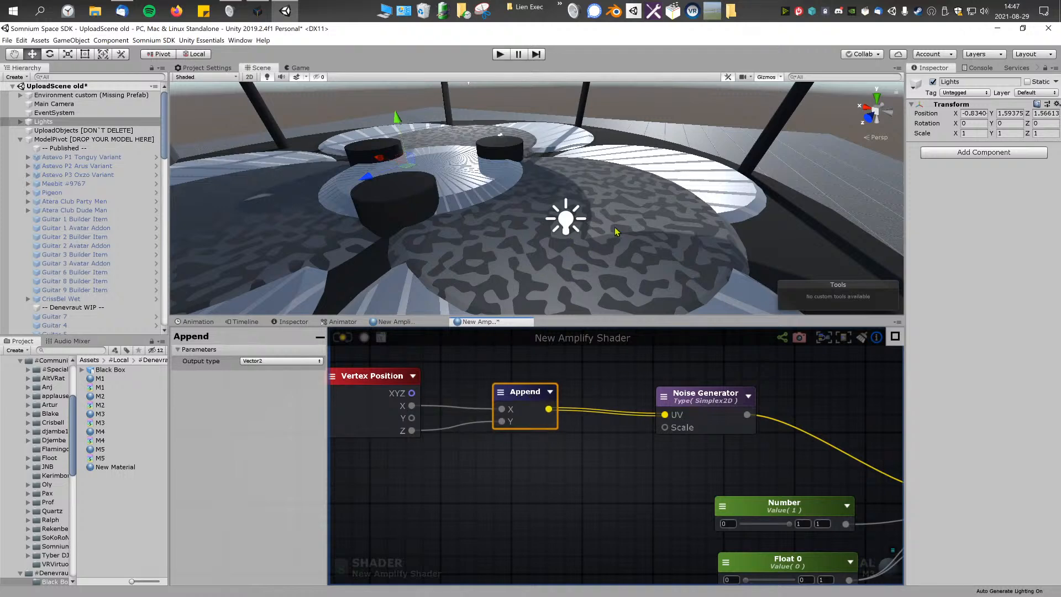
Step: Insert an Add node on the wire between the Append node and the Noise Generator, moving Append slightly to make room
right_click(600, 369)
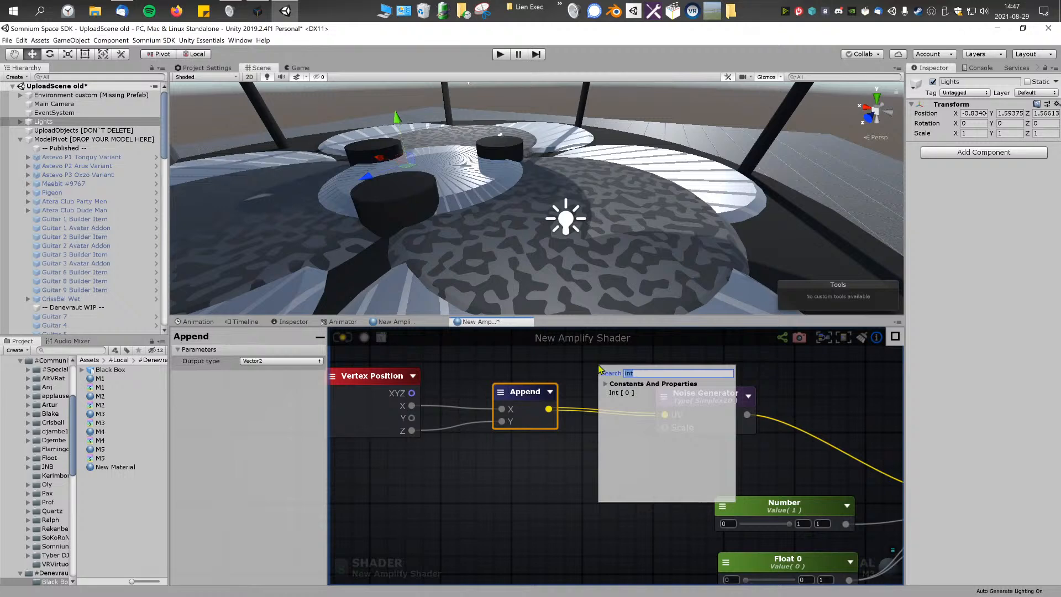
text(add)
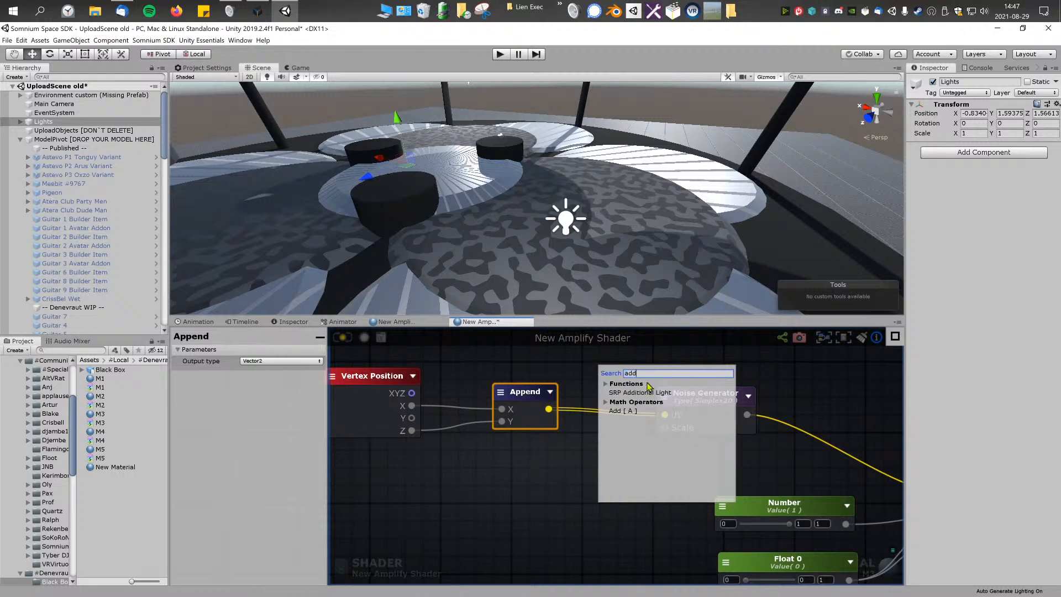
click(630, 414)
drag(634, 383, 611, 407)
drag(523, 405, 508, 400)
Step: Create a second Append node with output type Vector2, connected to the Add node's B input
right_click(536, 471)
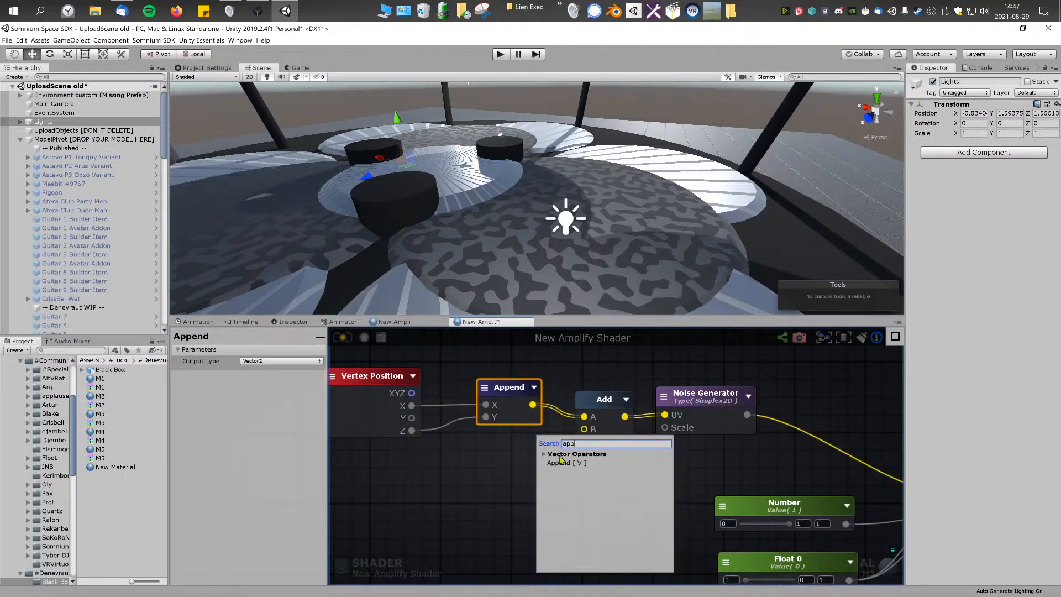
click(557, 462)
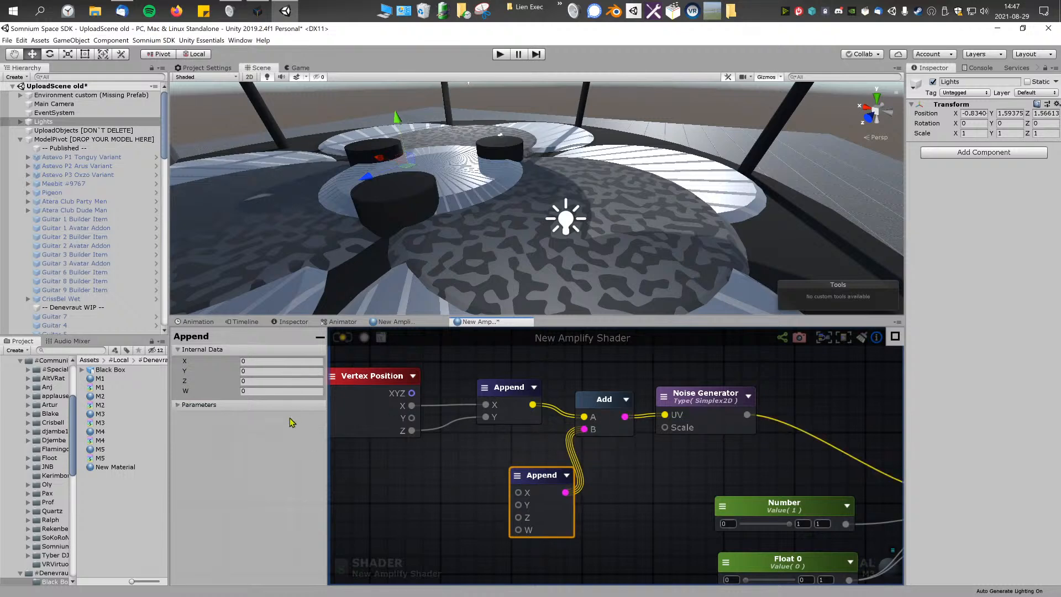
click(272, 437)
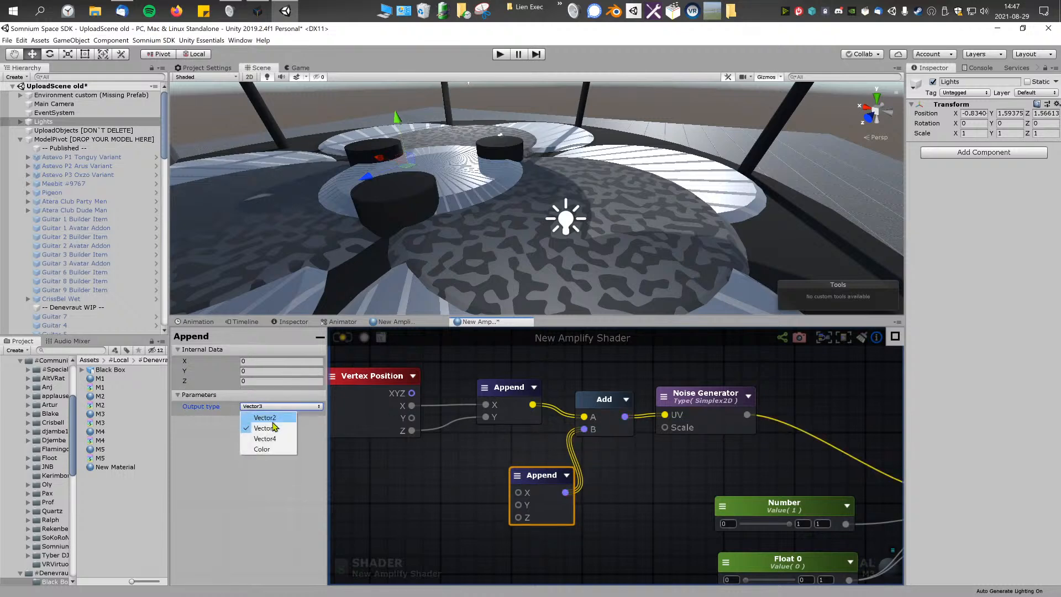
click(266, 417)
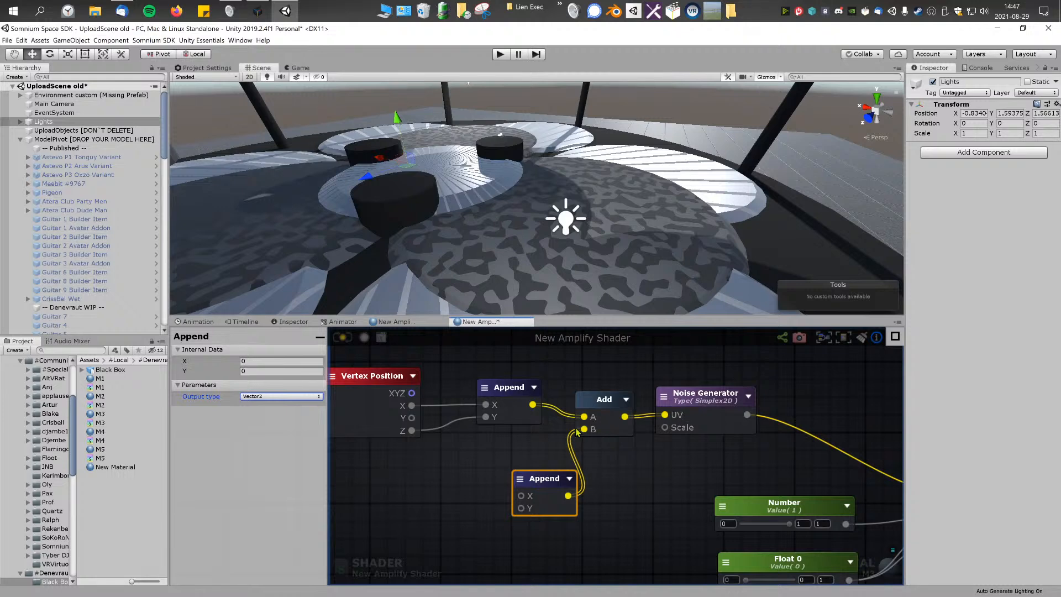
Step: Add a Time node wired to the second Append's X input and check the pattern on the model
middle_drag(602, 469, 637, 461)
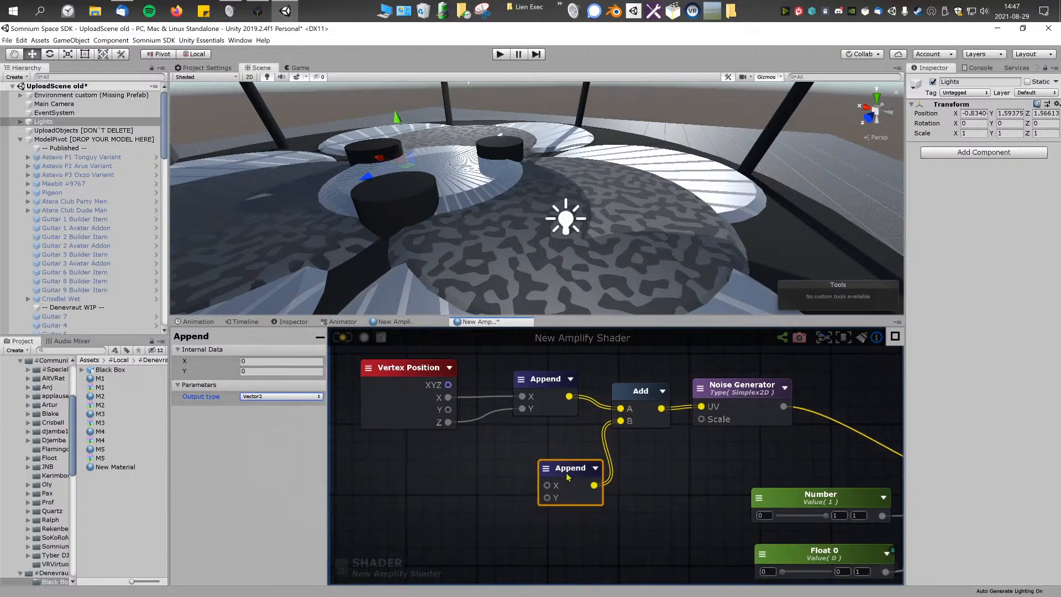
right_click(656, 473)
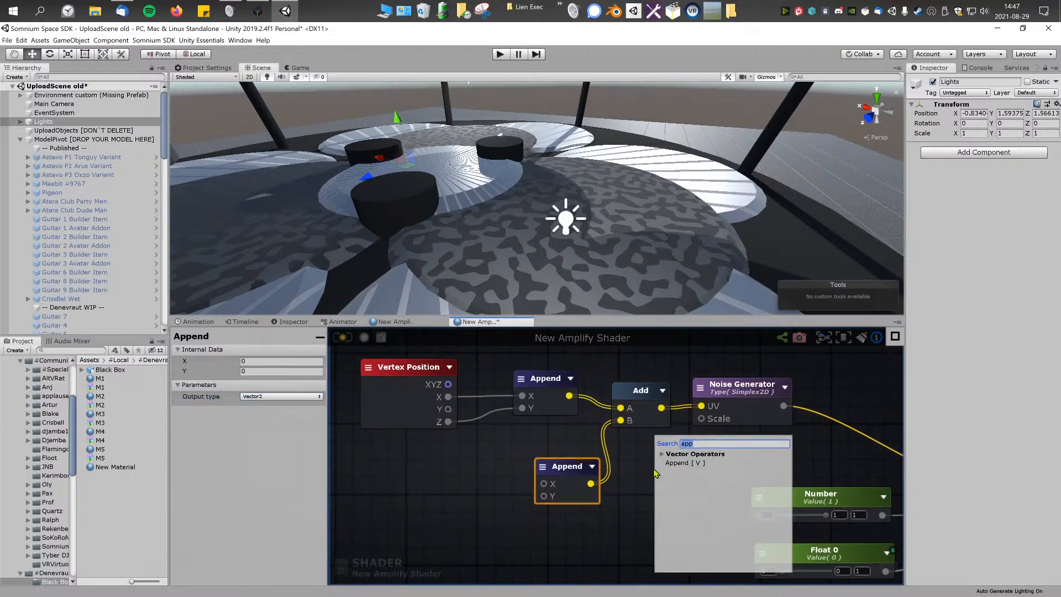
text(time)
click(678, 491)
drag(679, 491, 474, 493)
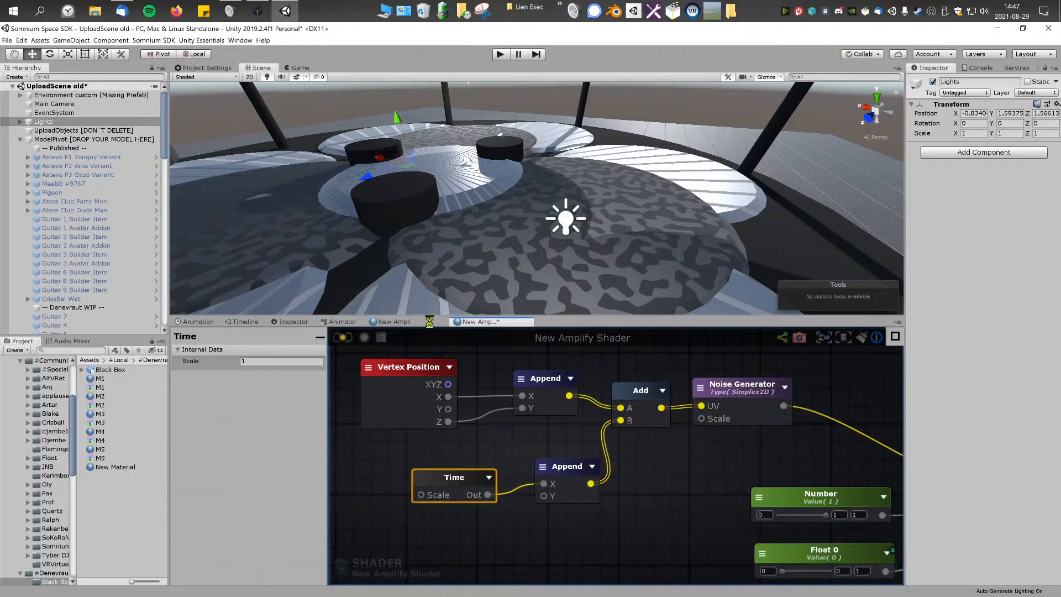
alt+drag(584, 270, 525, 238)
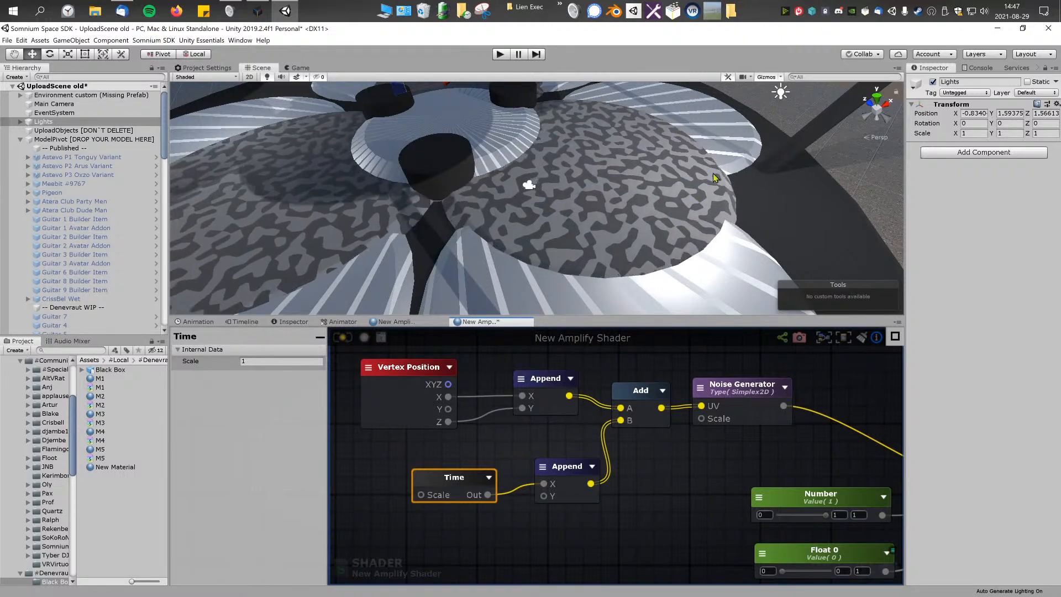
alt+drag(630, 212, 677, 128)
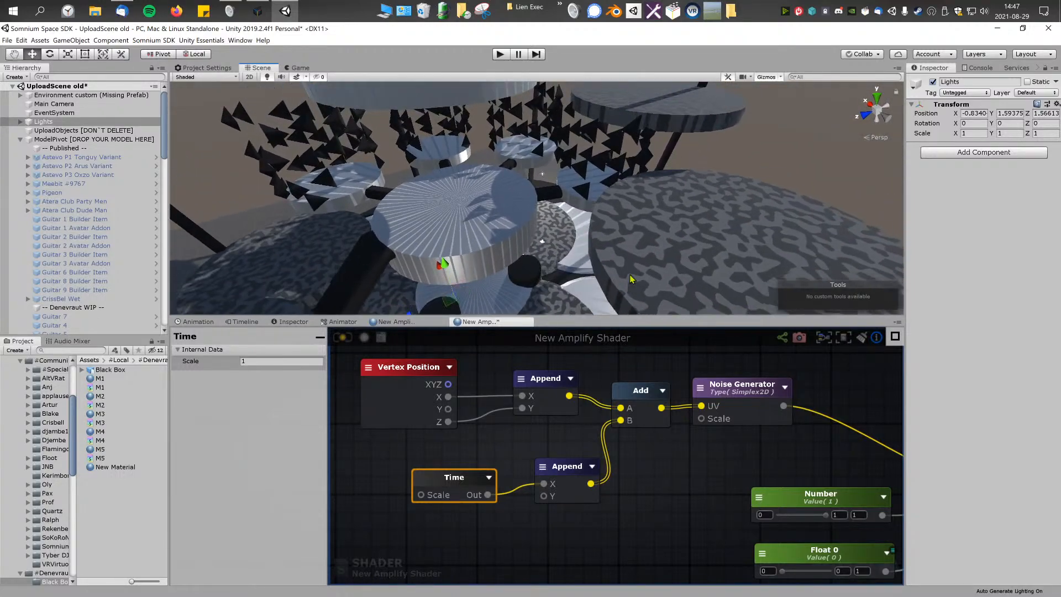
click(506, 437)
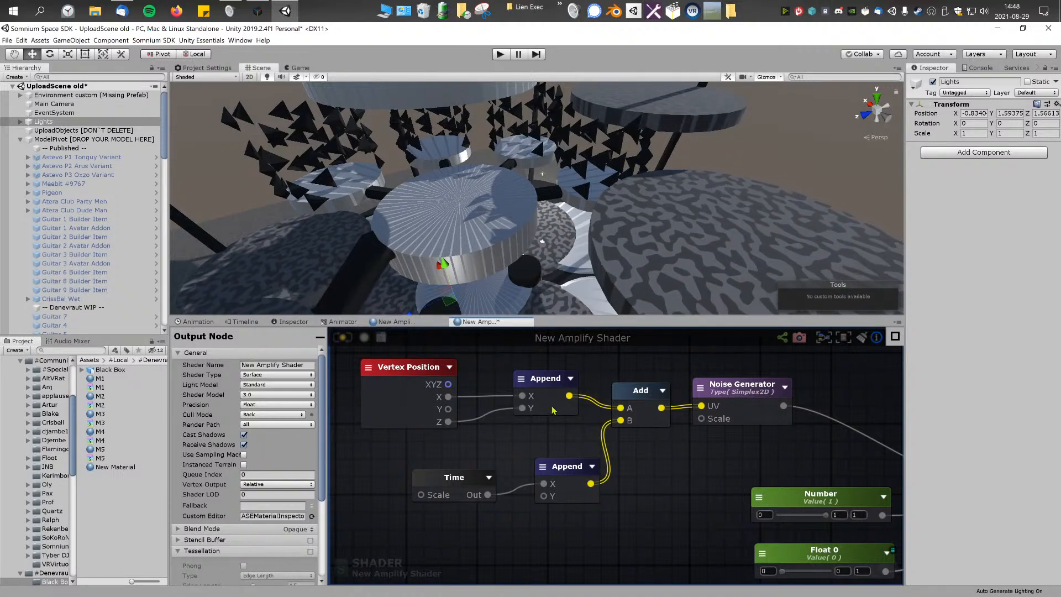
Step: Set the Noise Generator's type to Simplex 3D and connect the Vertex Position XYZ output directly to its UV input
middle_drag(659, 406, 642, 433)
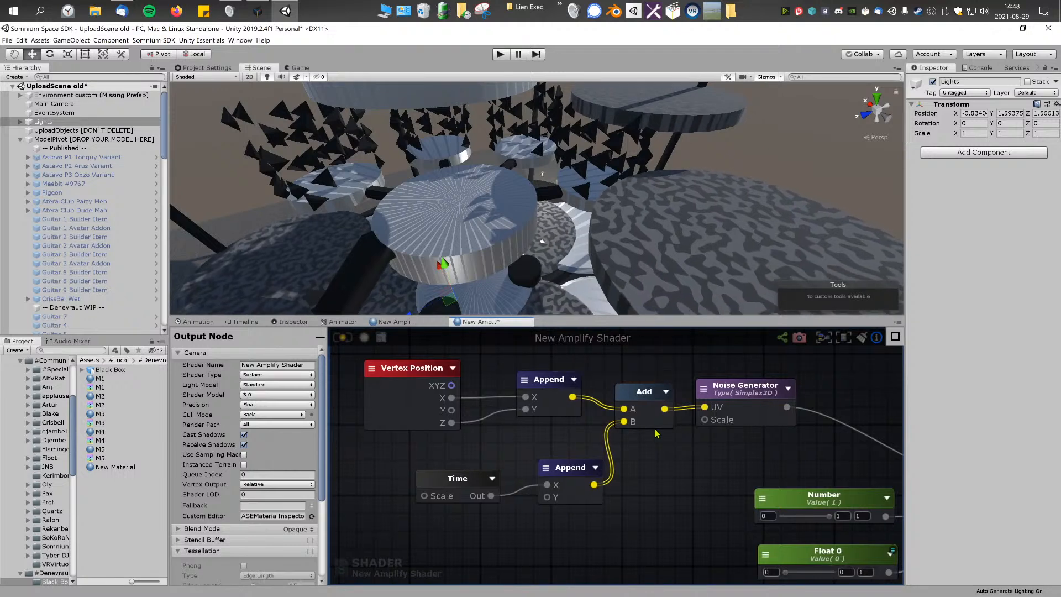
click(720, 390)
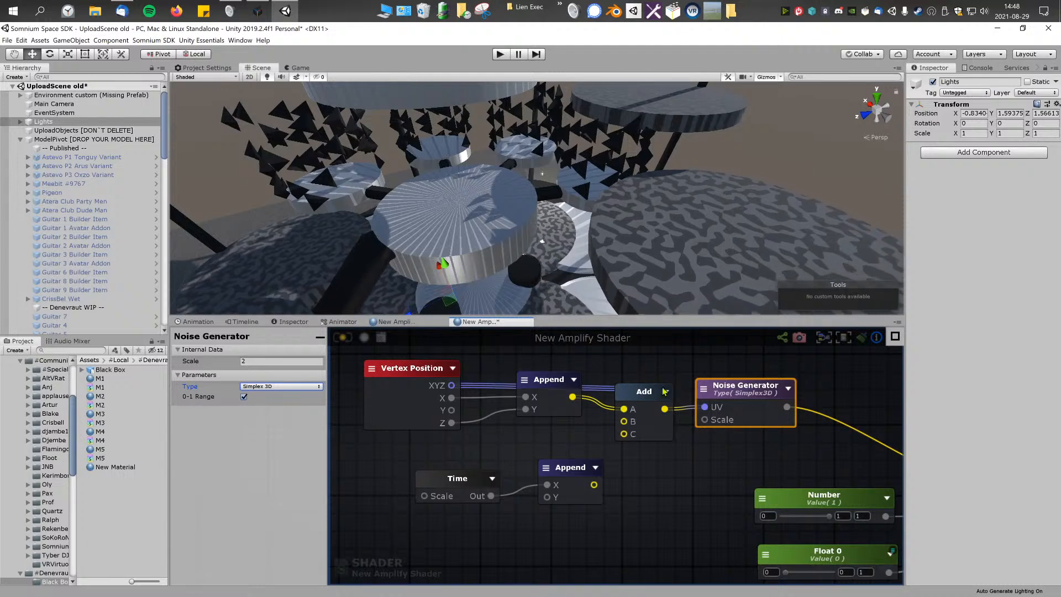
drag(643, 400, 636, 443)
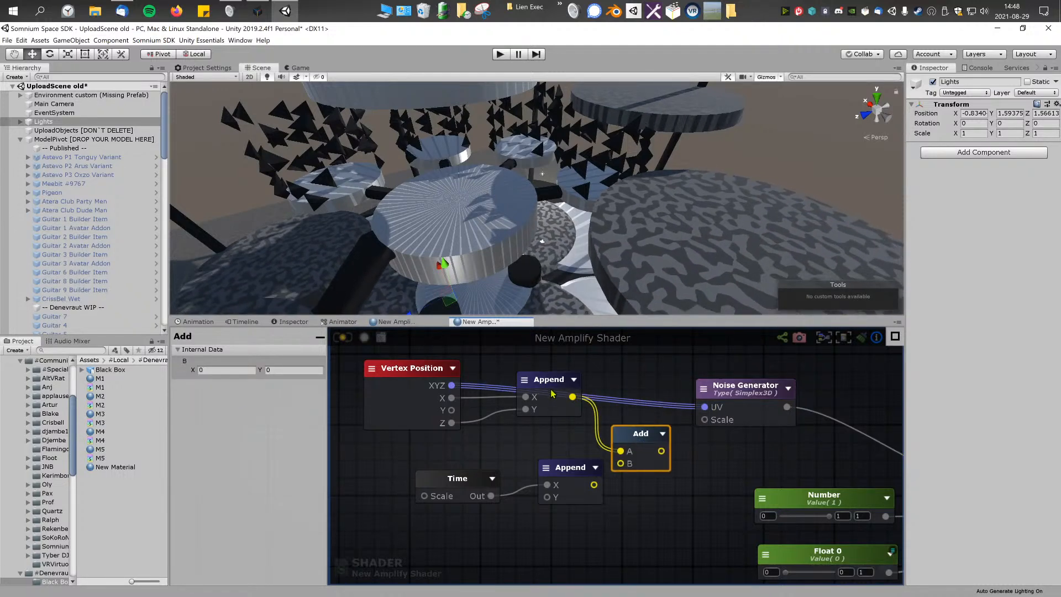
Step: Move the Append and Add nodes clear of the XYZ wire, update the shader and inspect the 3D noise on the model's discs
drag(552, 393, 508, 471)
drag(629, 449, 590, 491)
drag(481, 478, 460, 473)
drag(482, 487, 460, 469)
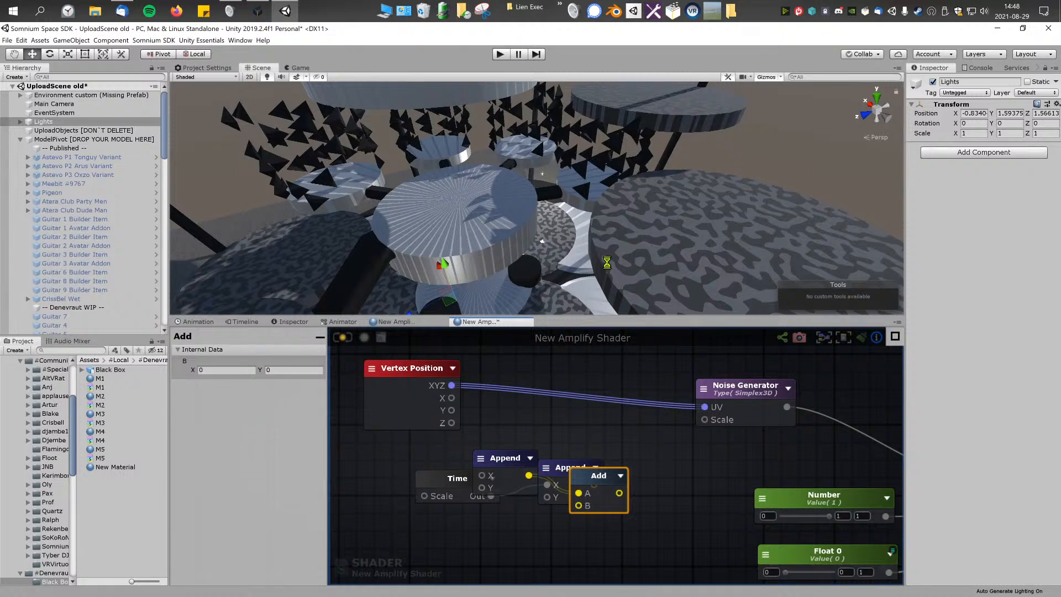
right_drag(601, 248, 528, 215)
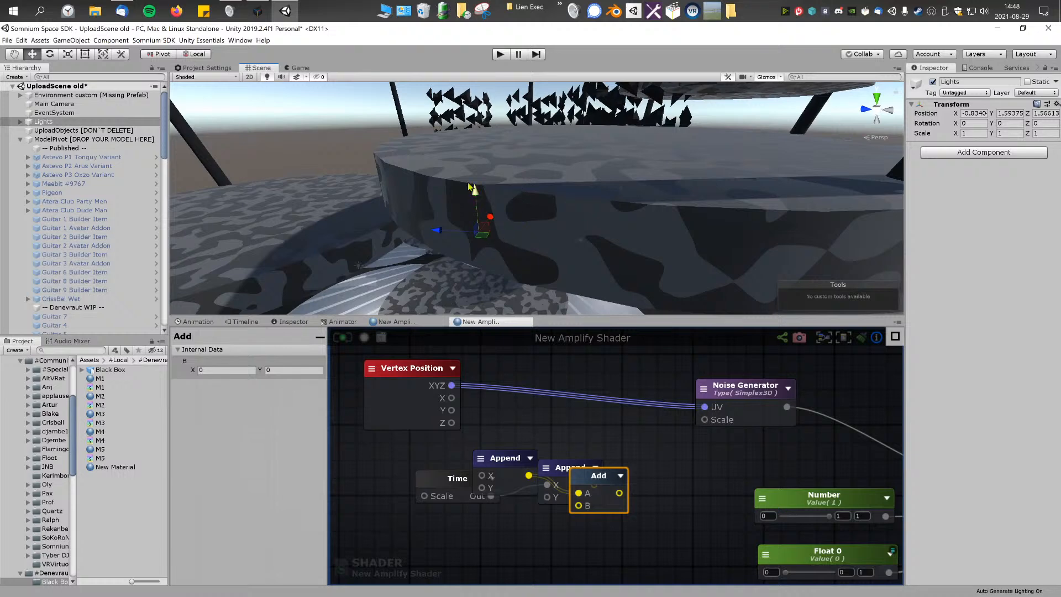
right_drag(840, 122, 643, 228)
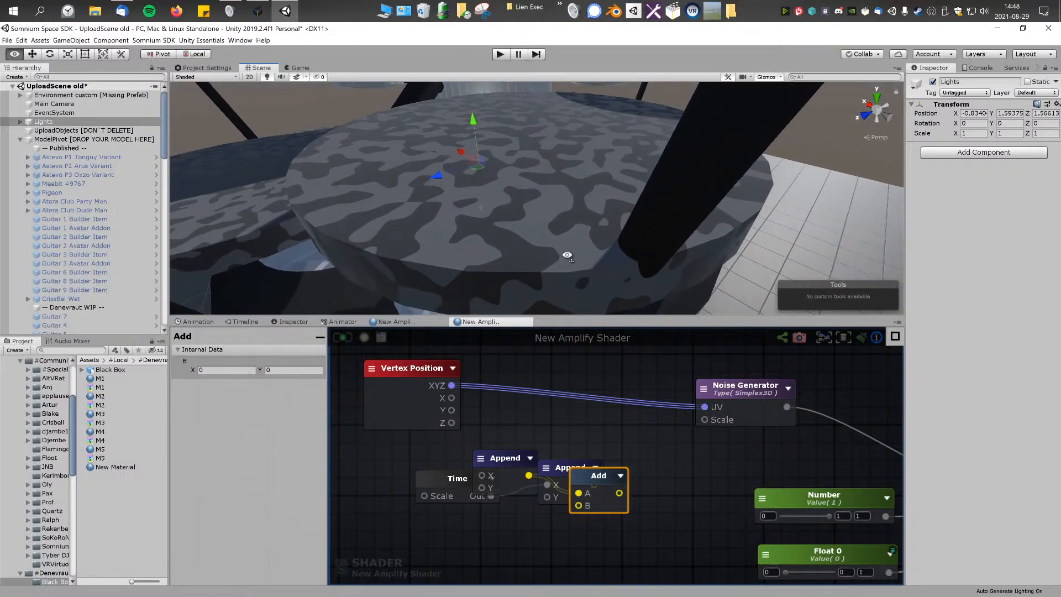
alt+drag(620, 245, 586, 176)
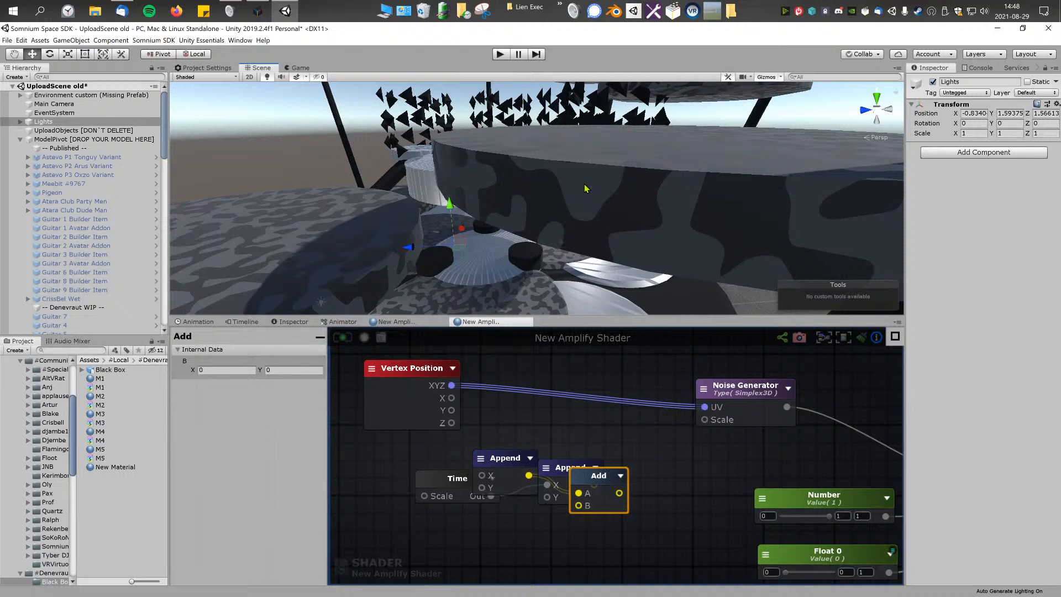
alt+drag(586, 188, 498, 220)
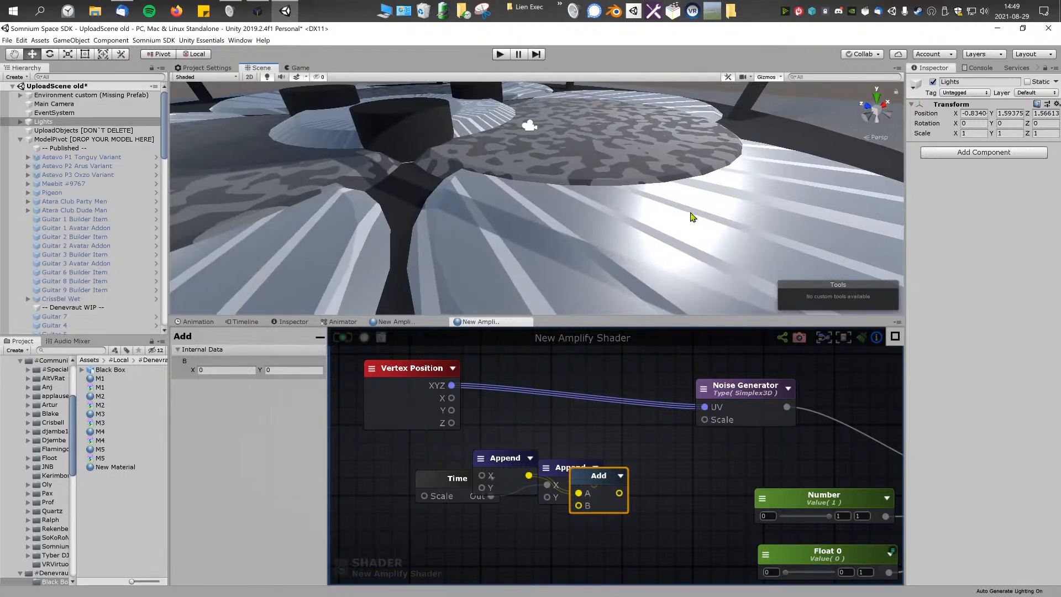
mouse_move(699, 222)
alt+mouse_down()
mouse_move(670, 231)
mouse_move(684, 228)
alt+mouse_up()
Step: Insert the Add node between Vertex Position XYZ and the Noise Generator's UV, with an Append node connected to its B input
middle_drag(586, 425, 545, 422)
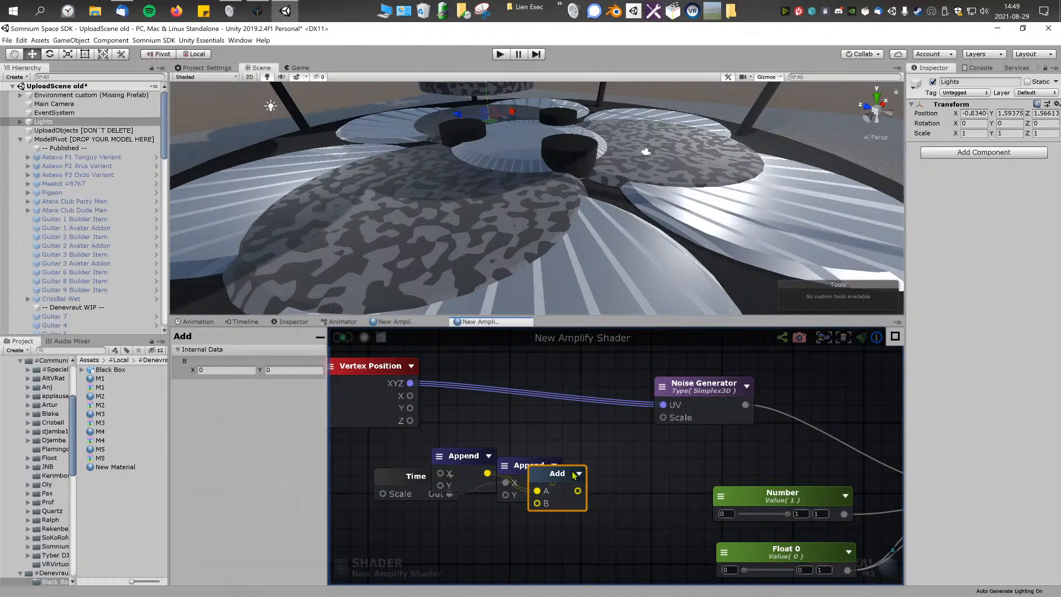
drag(603, 429, 609, 382)
drag(552, 482, 576, 411)
middle_drag(524, 430, 593, 413)
drag(531, 441, 458, 471)
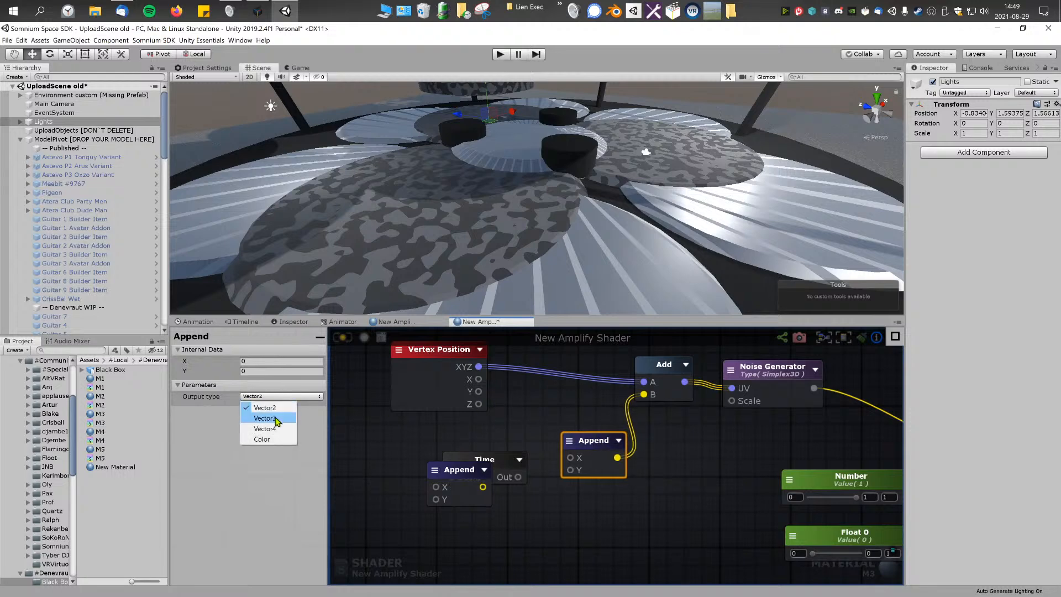
Step: Set the connected Append node's output type to Vector3 and wire the Time node into its Y input
click(265, 418)
middle_drag(458, 438, 471, 423)
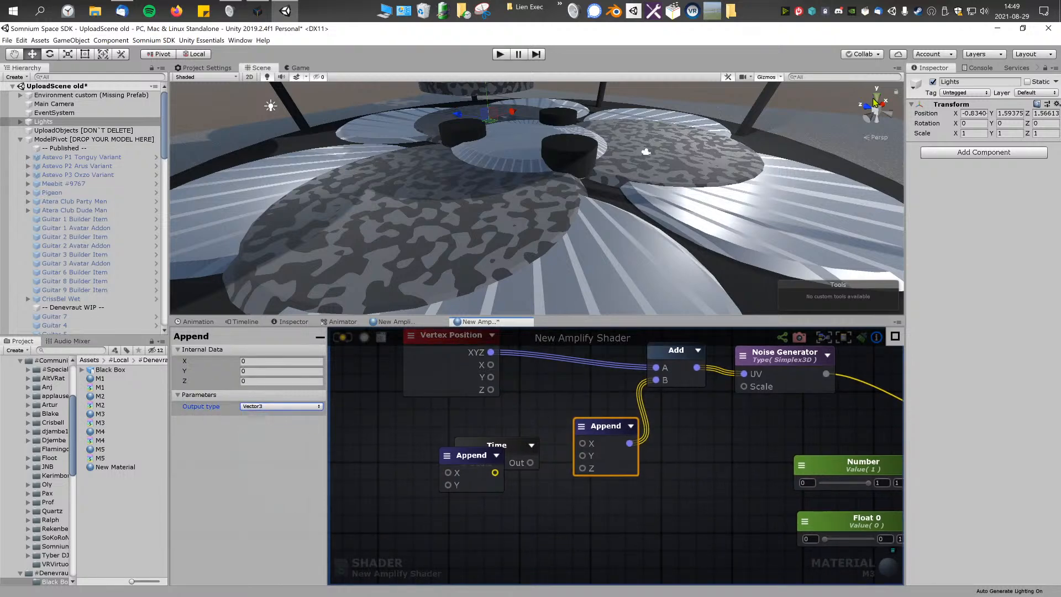
drag(512, 456, 482, 441)
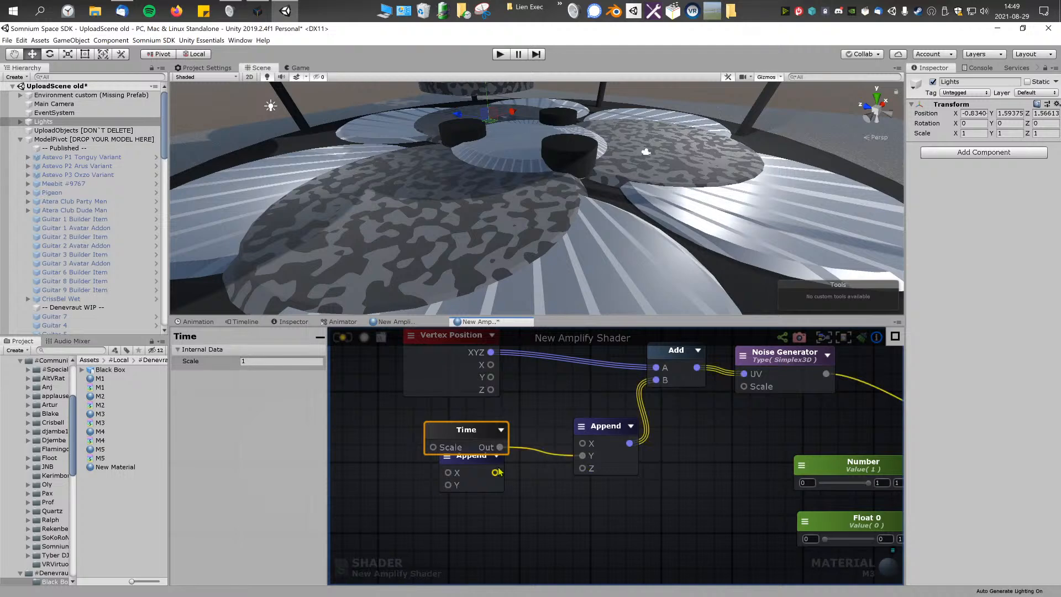
Step: Delete the leftover Append node, update the shader and check the pattern's motion on the model
drag(480, 479, 503, 512)
key(Delete)
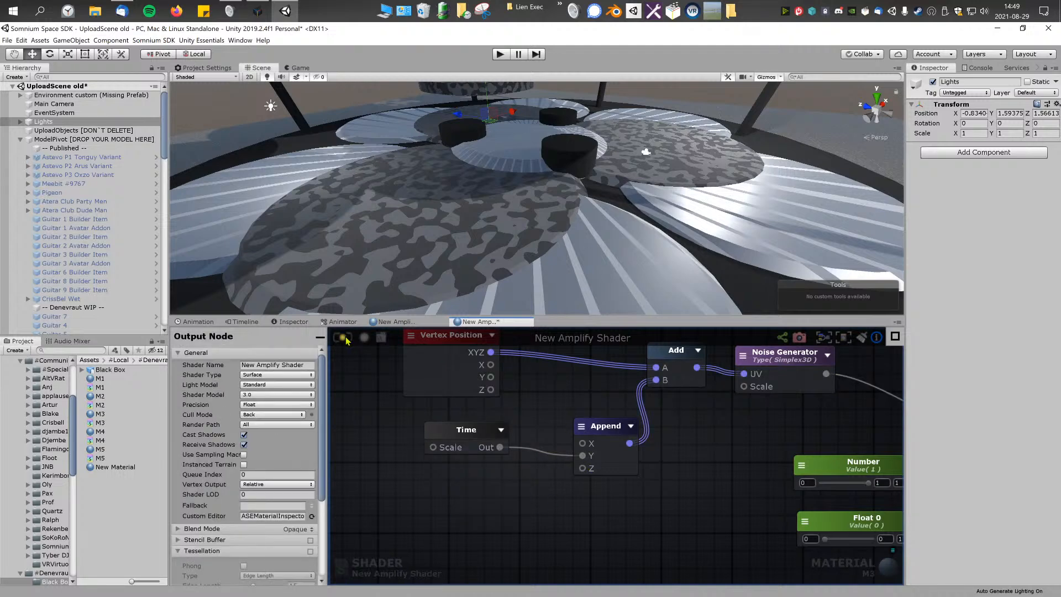
alt+drag(499, 217, 521, 149)
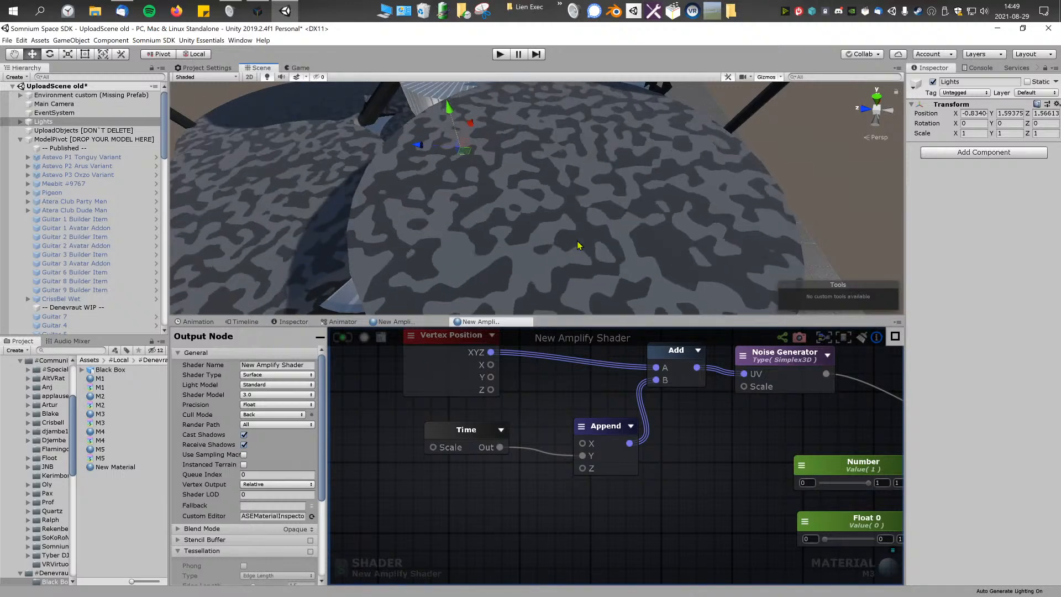
right_drag(576, 243, 575, 221)
Step: Try a Scale of 0.3 on the Time node, settle on 0.1, and check the animation speed on the discs
click(509, 437)
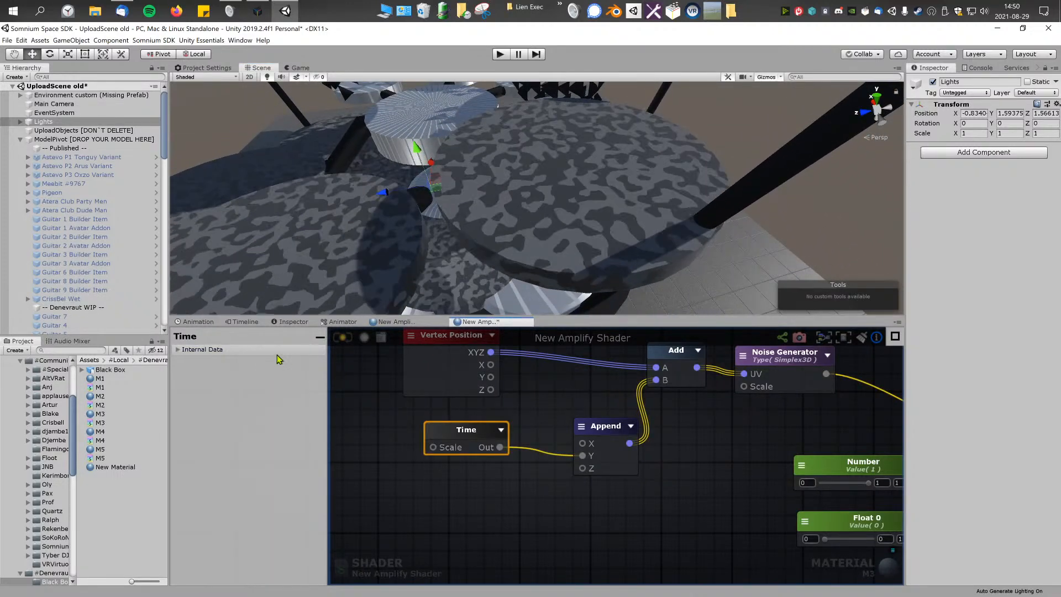
click(202, 350)
click(247, 360)
text(0.3)
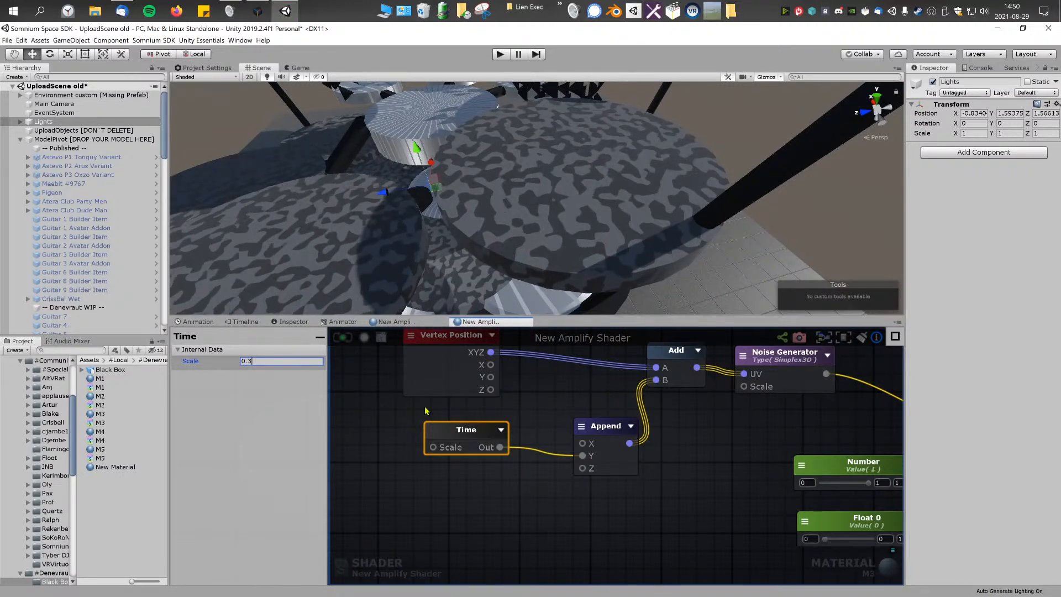
click(268, 361)
text(0.14)
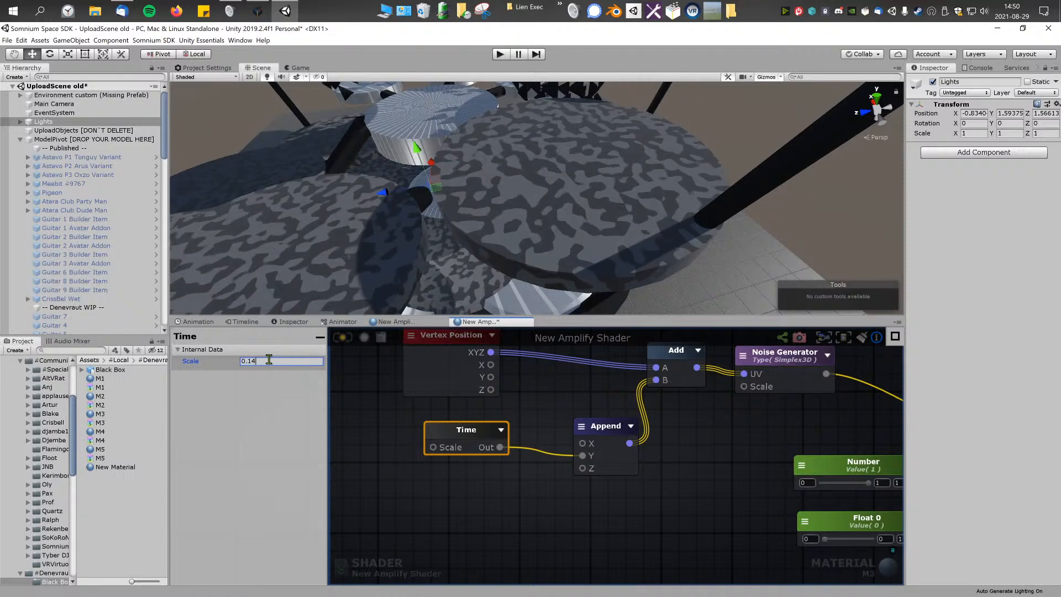
key(BackSpace)
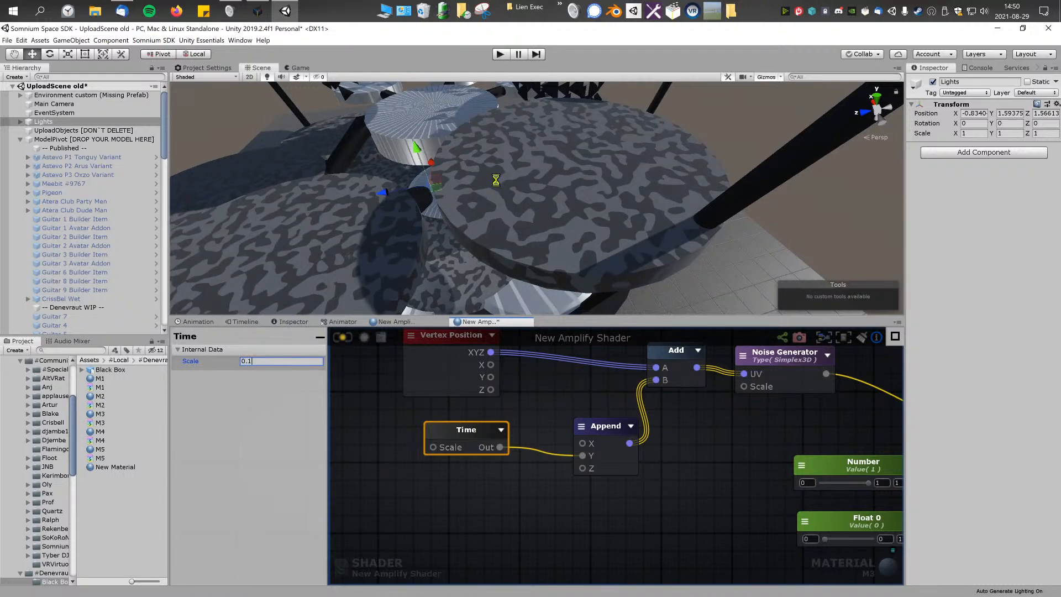
alt+drag(521, 193, 626, 205)
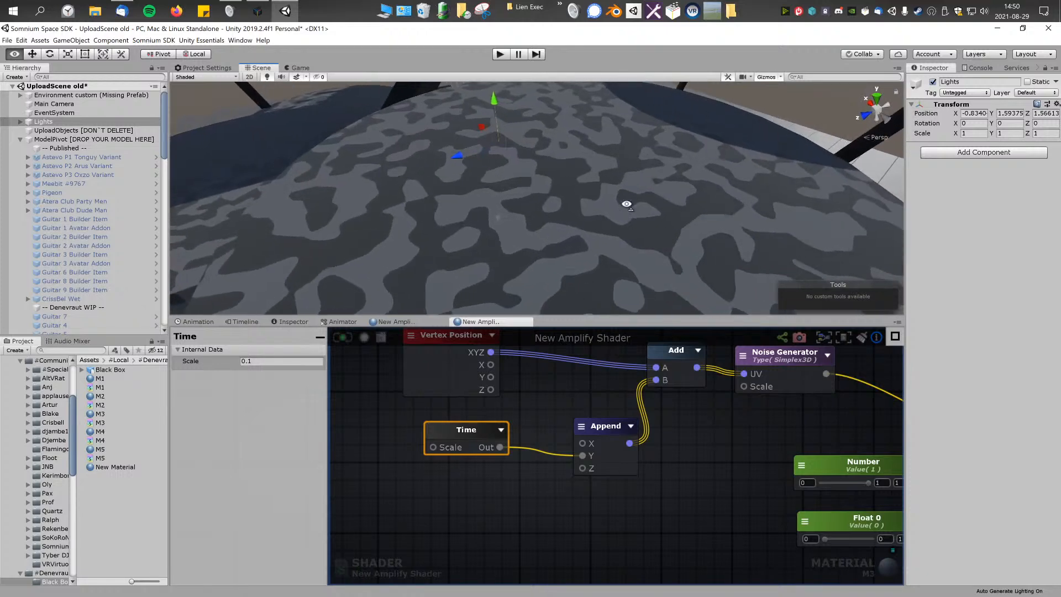
alt+scroll(626, 204, down, 5)
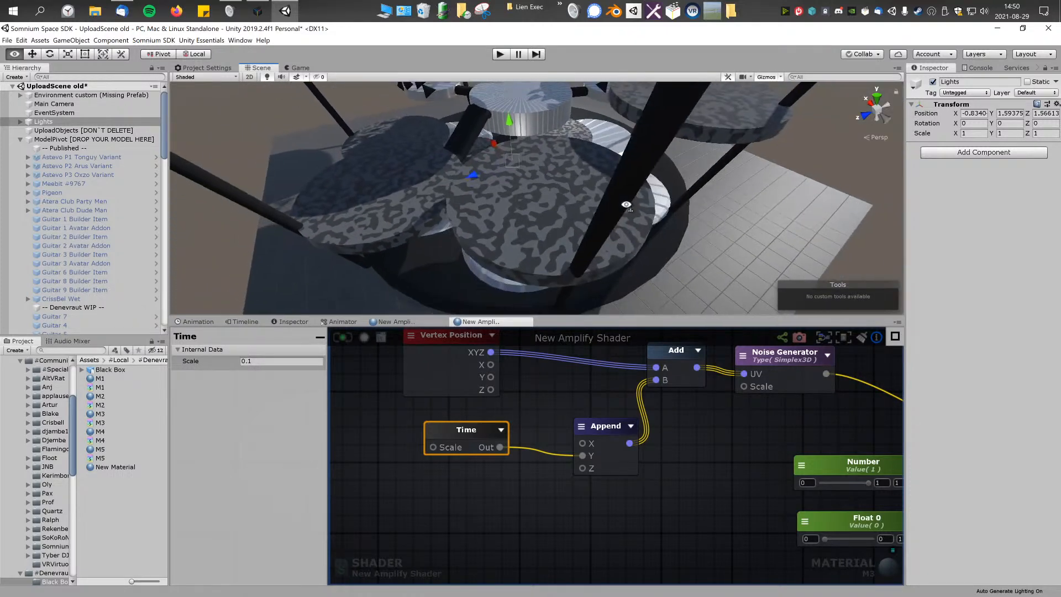
alt+scroll(626, 204, up, 8)
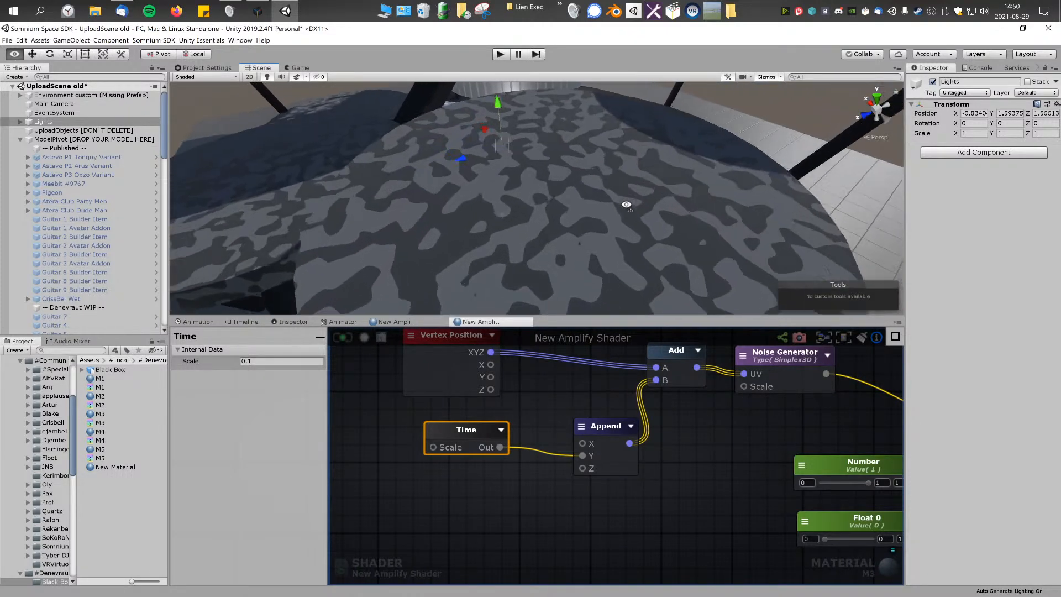
Step: Examine the Noise Generator's type setting and review its Simplex 3D pattern across the model
middle_drag(603, 399, 459, 451)
scroll(604, 470, down, 5)
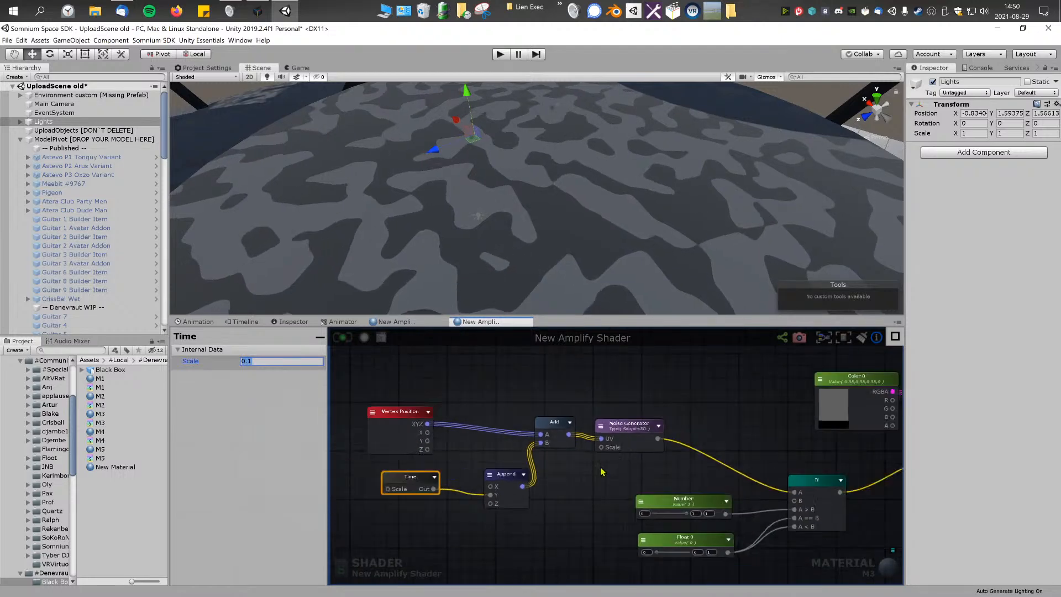
middle_drag(592, 469, 606, 457)
scroll(606, 456, up, 4)
click(672, 408)
middle_drag(525, 449, 451, 460)
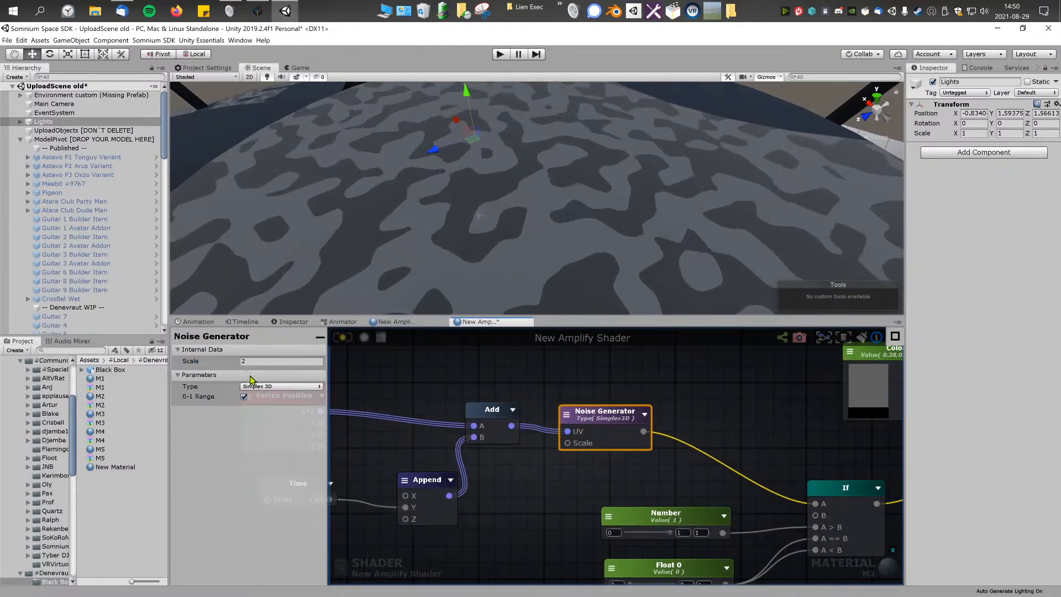
click(396, 401)
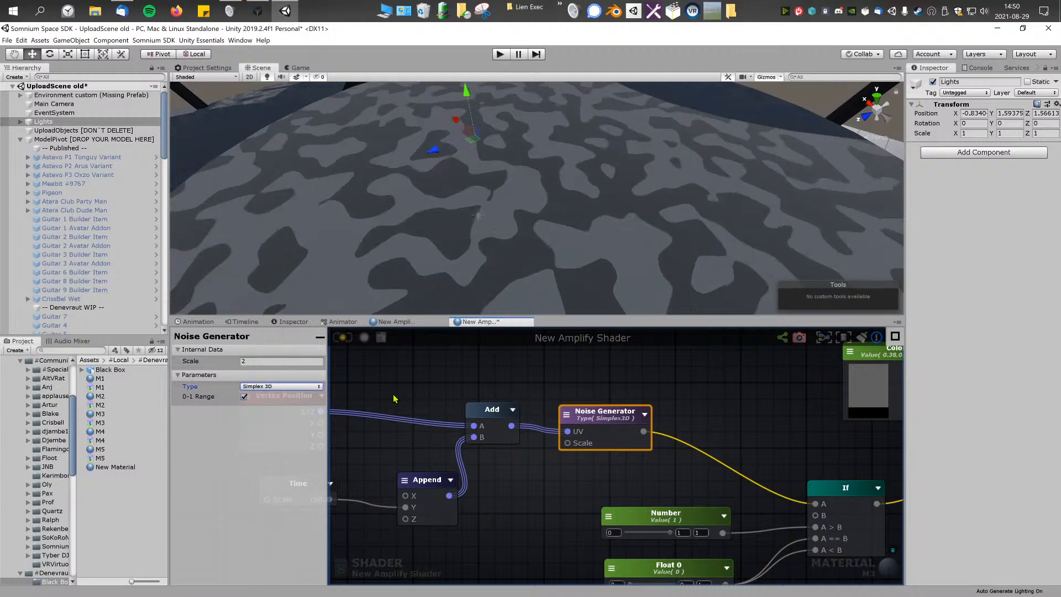
scroll(473, 206, down, 8)
right_drag(630, 185, 487, 161)
key(d)
middle_drag(519, 400, 621, 414)
scroll(620, 413, down, 5)
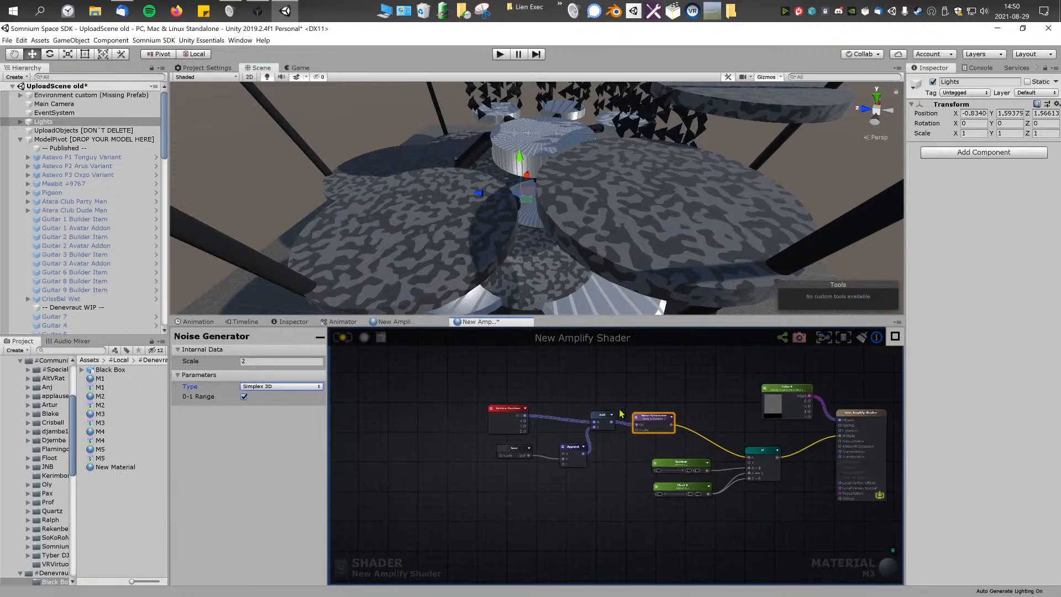
drag(474, 396, 601, 455)
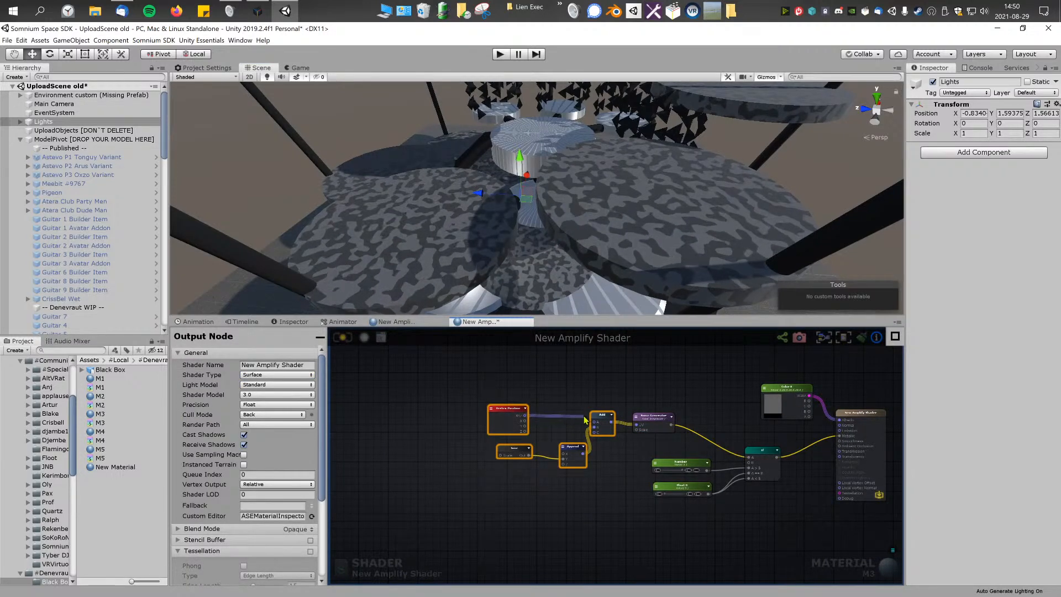
scroll(595, 424, up, 4)
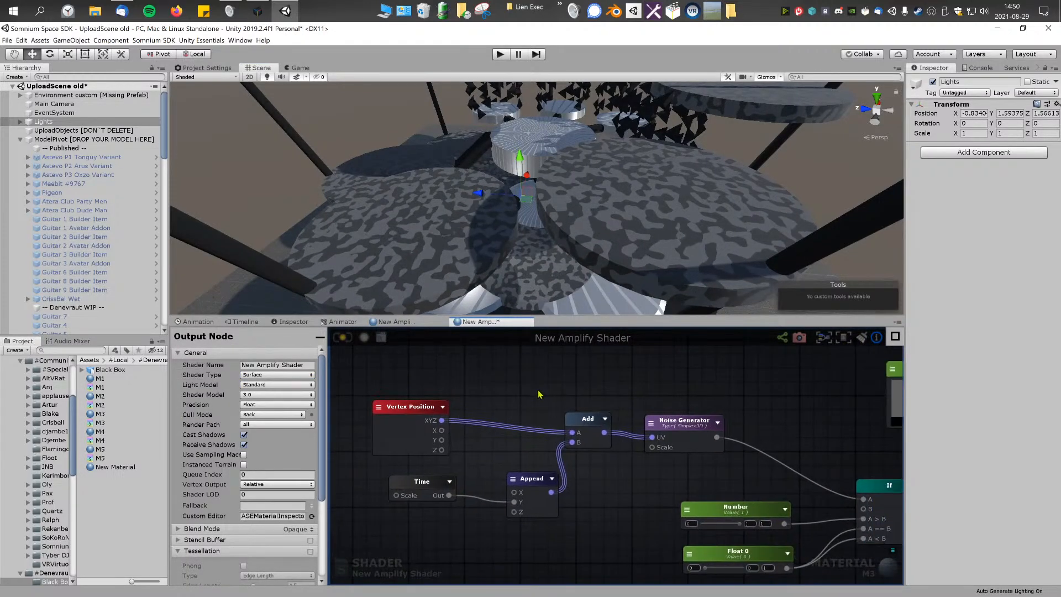
click(690, 427)
key(ctrl+d)
drag(690, 427, 679, 360)
key(Delete)
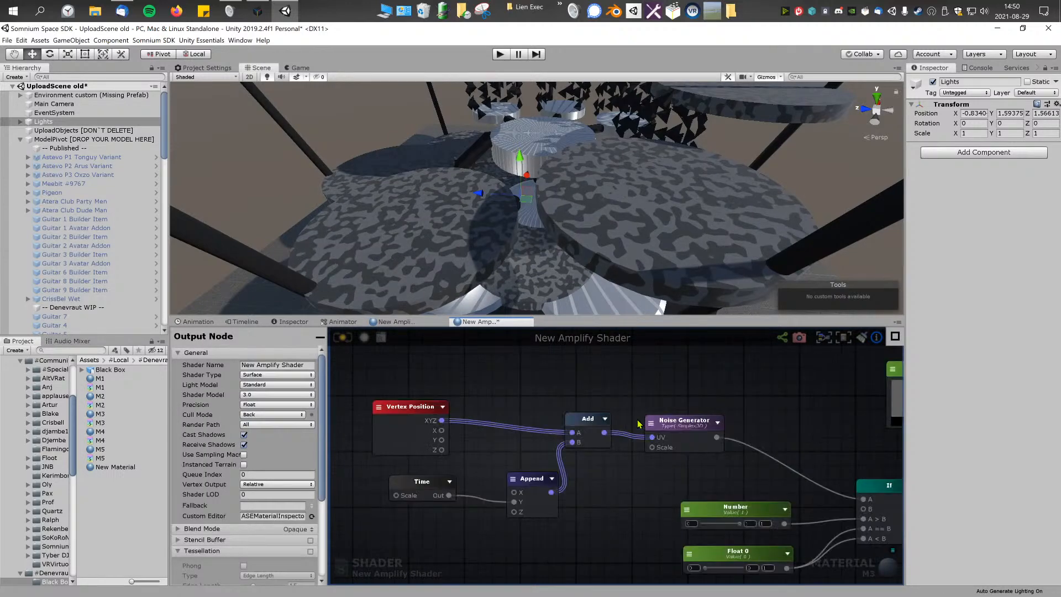
Step: Duplicate the node chain from Vertex Position to Noise Generator, place the copy above the original and wire its output into the If node's A input
drag(365, 380, 656, 526)
key(ctrl+d)
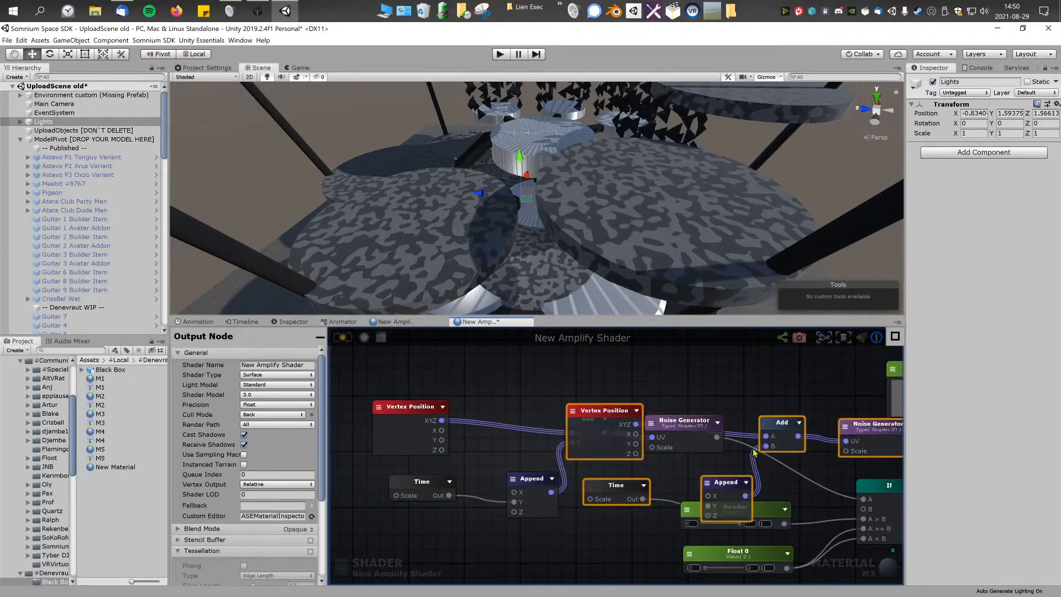
middle_drag(814, 464, 776, 521)
drag(846, 498, 650, 421)
middle_drag(669, 488, 646, 396)
click(659, 431)
scroll(666, 425, down, 4)
scroll(544, 381, up, 2)
Step: Try a Scale of 0.1 on the upper Noise Generator, settle on 0.2, and check the pattern on the model
click(636, 402)
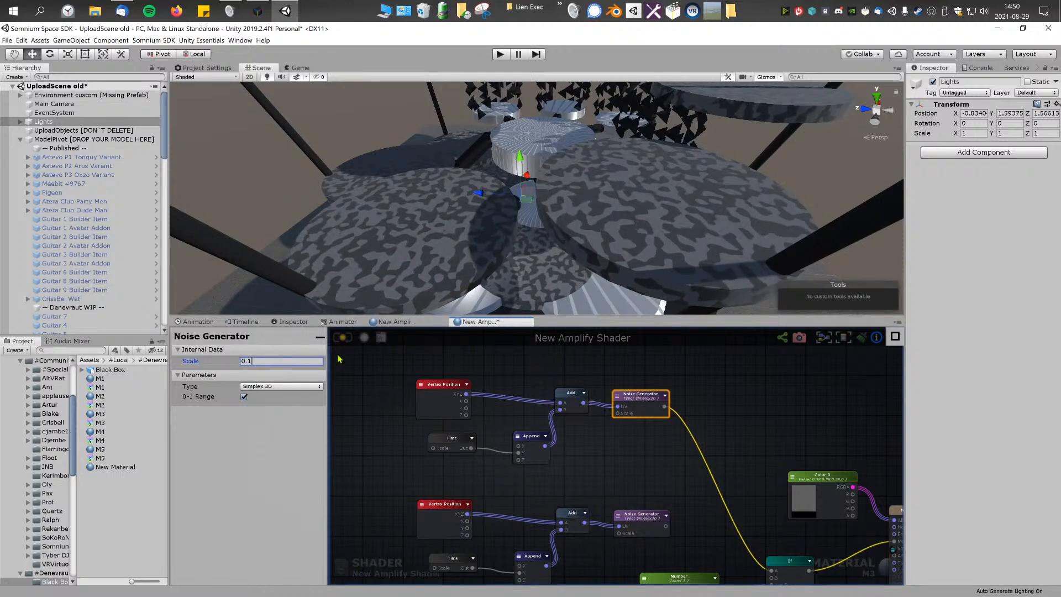
key(Return)
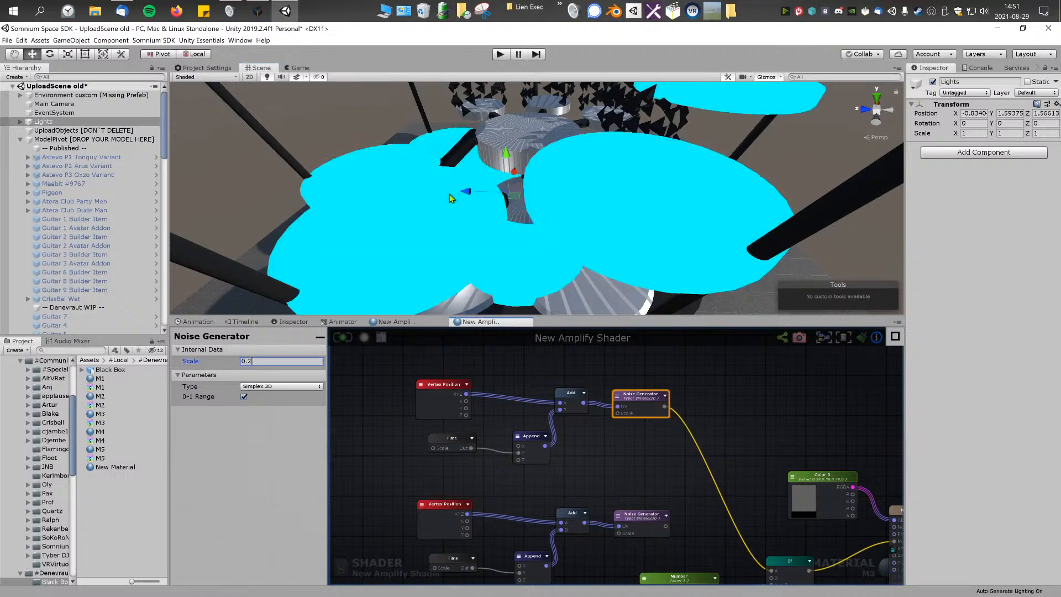
right_drag(388, 209, 550, 178)
right_drag(580, 242, 554, 232)
Step: Wire the upper Noise Generator's output to the shader's Debug port, update the shader and inspect the raw noise on the model
middle_drag(710, 469, 598, 406)
drag(662, 512, 792, 569)
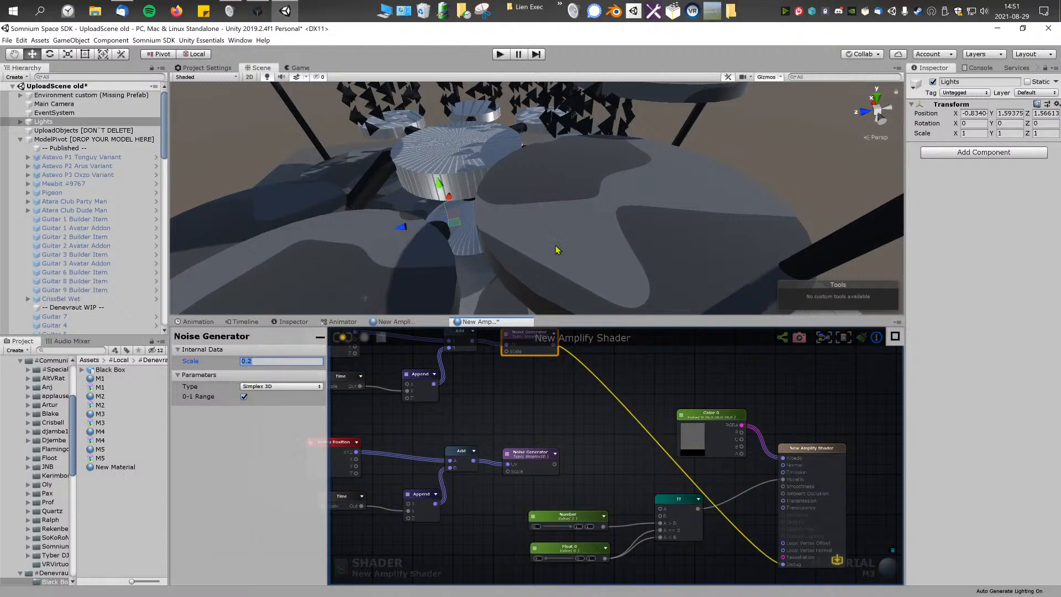
key(s)
mouse_move(588, 221)
right_down()
mouse_move(569, 201)
mouse_move(575, 212)
right_up()
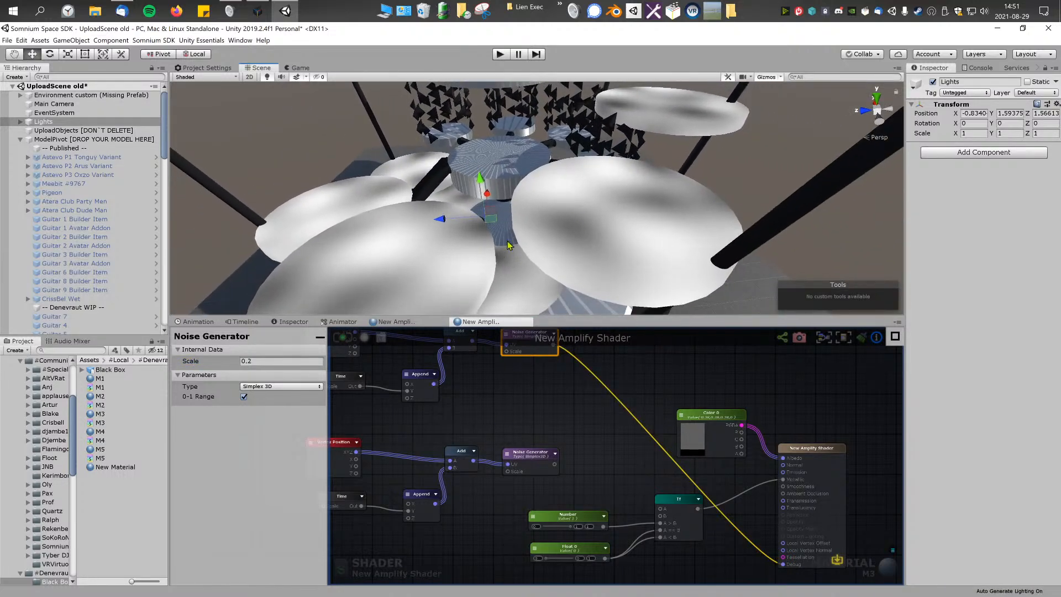
middle_drag(542, 397, 572, 461)
mouse_move(619, 224)
middle_down()
mouse_move(641, 263)
mouse_move(643, 216)
mouse_move(615, 185)
mouse_move(623, 214)
middle_up()
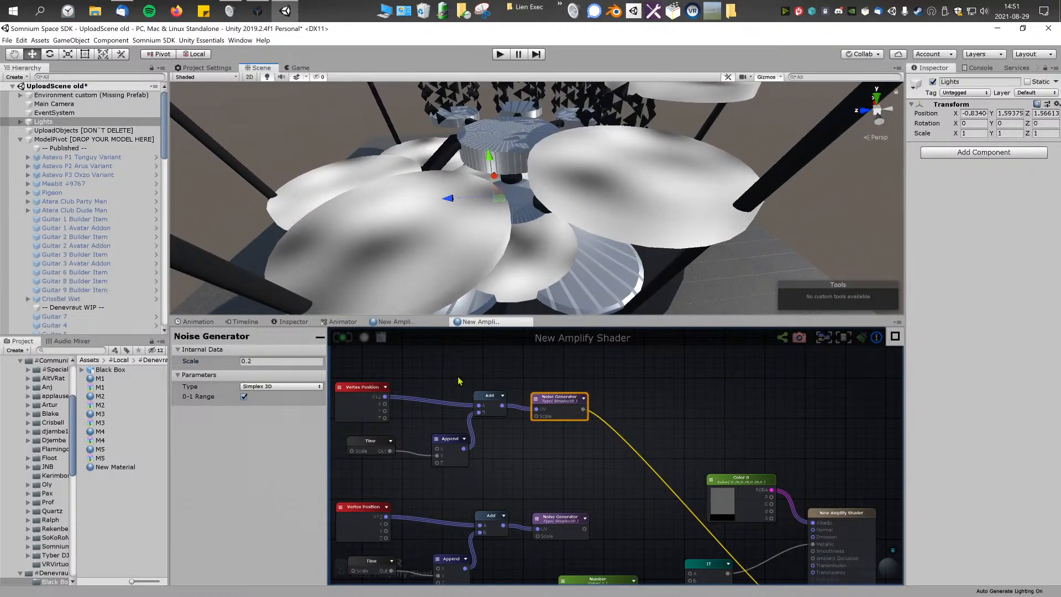
Step: Try the Simplex 2D type on the upper Noise Generator, then return it to Simplex 3D
click(560, 391)
click(557, 397)
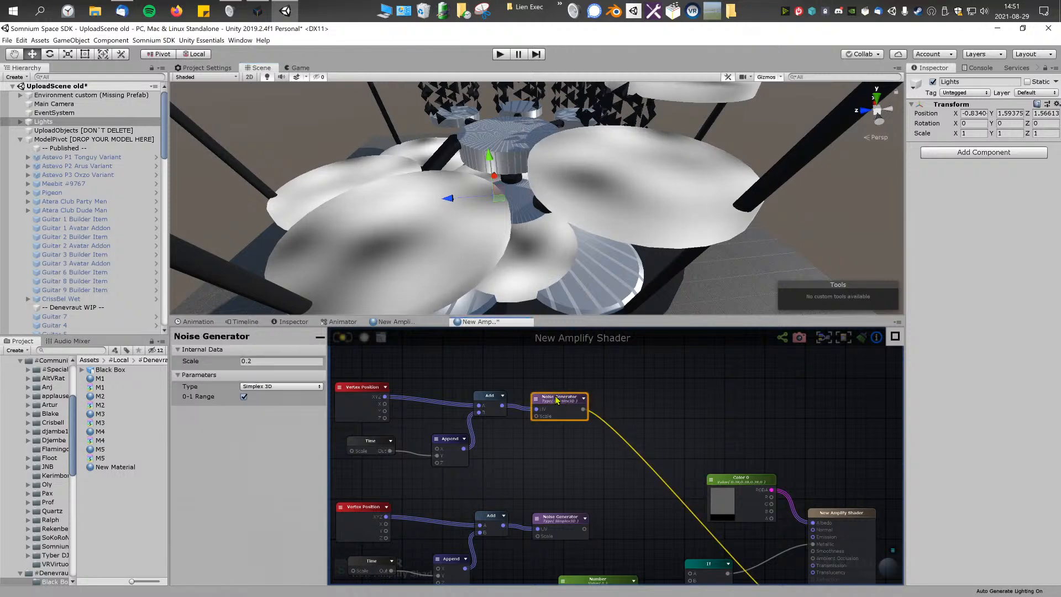
click(280, 387)
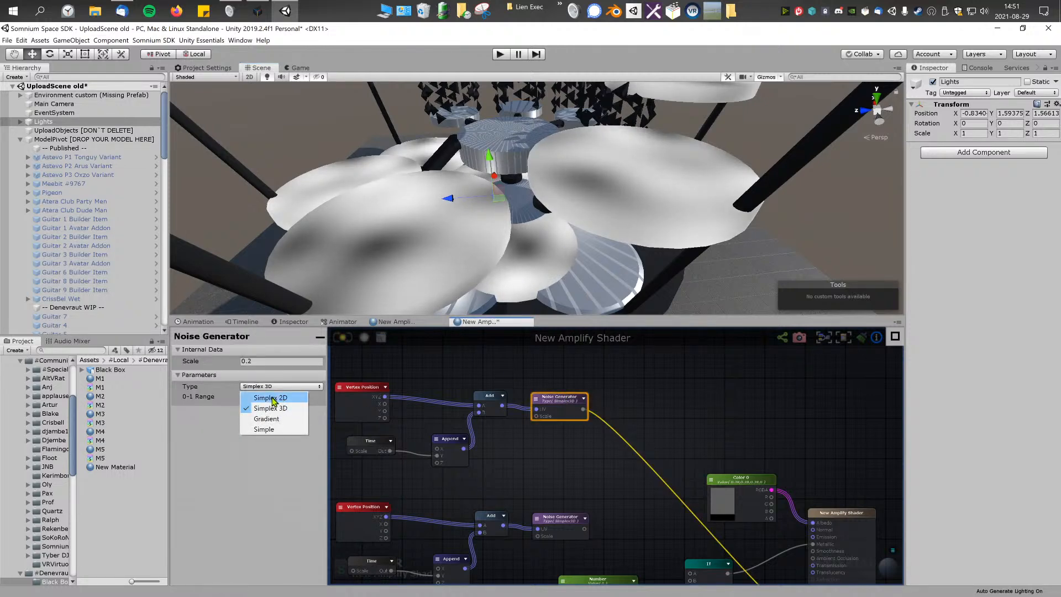
click(270, 398)
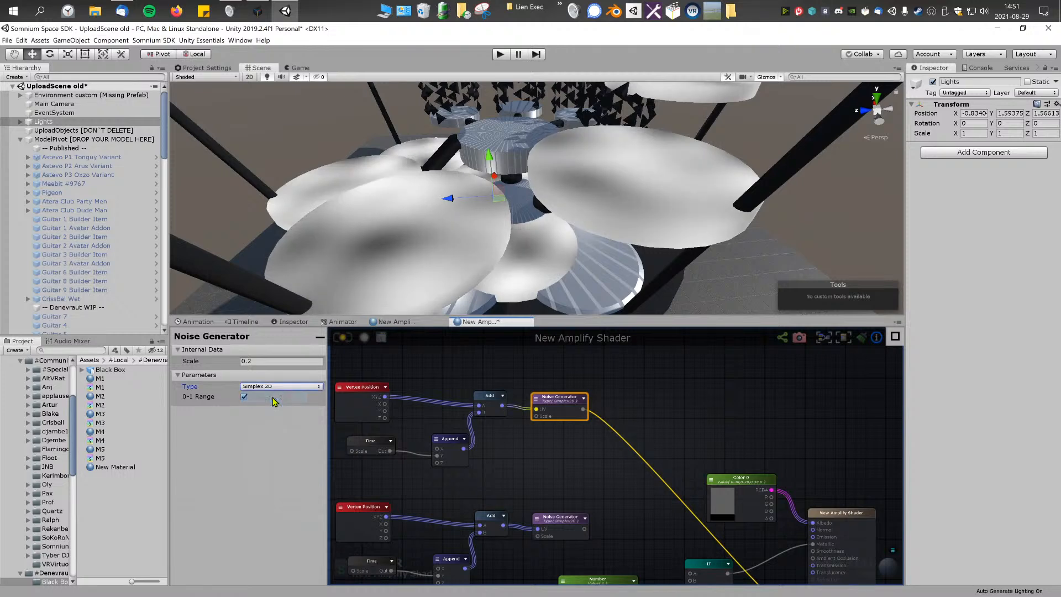
click(285, 387)
click(281, 408)
scroll(513, 381, down, 3)
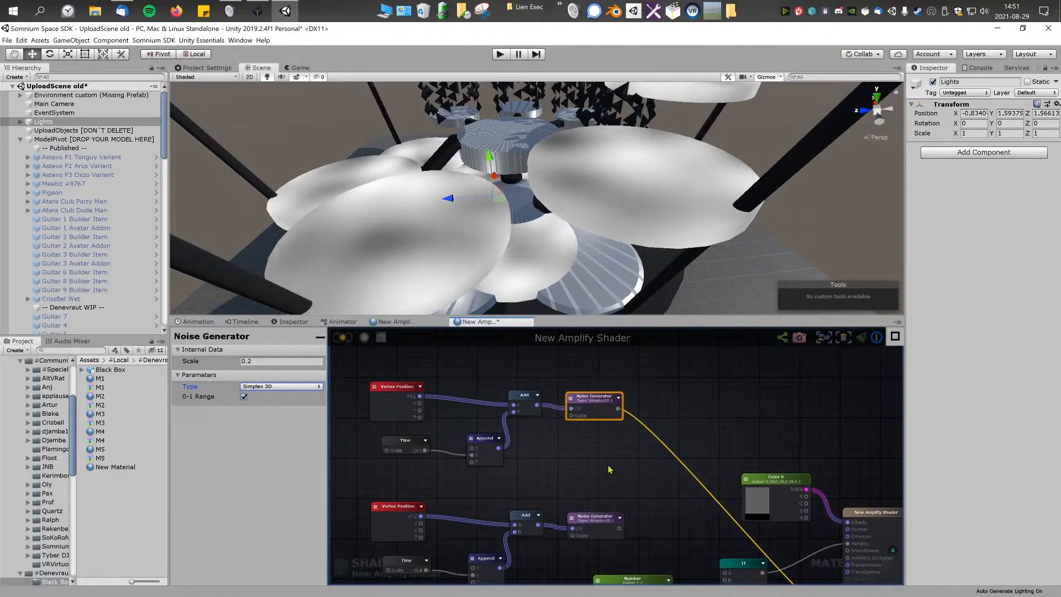
Step: Wire the lower Noise Generator into the If node's A input, disconnect the Debug port and inspect the updated pattern on the model
mouse_move(552, 443)
middle_down()
mouse_move(535, 425)
mouse_move(545, 440)
middle_up()
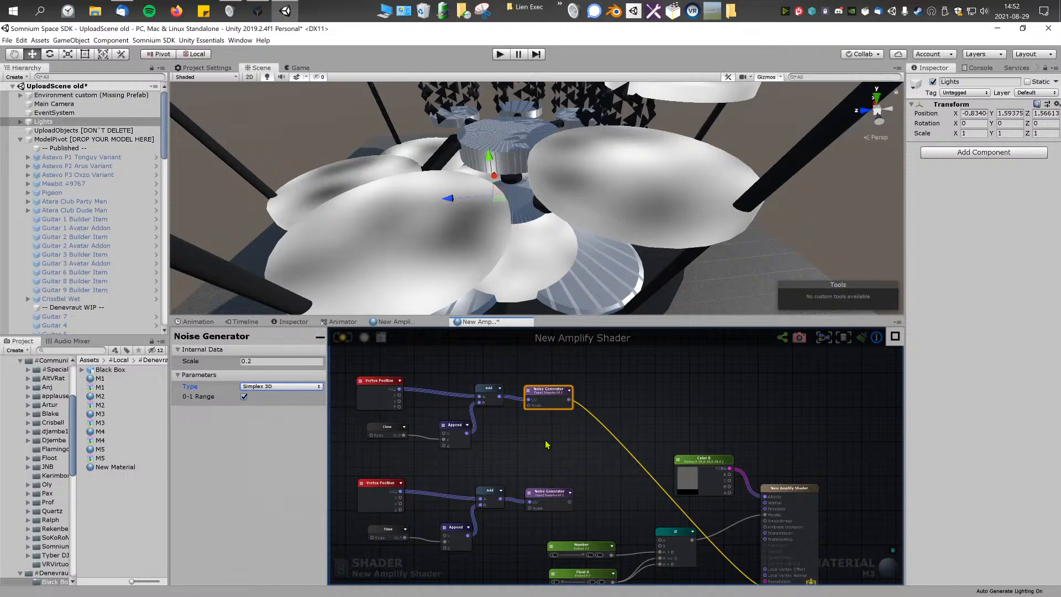
middle_drag(552, 503, 529, 393)
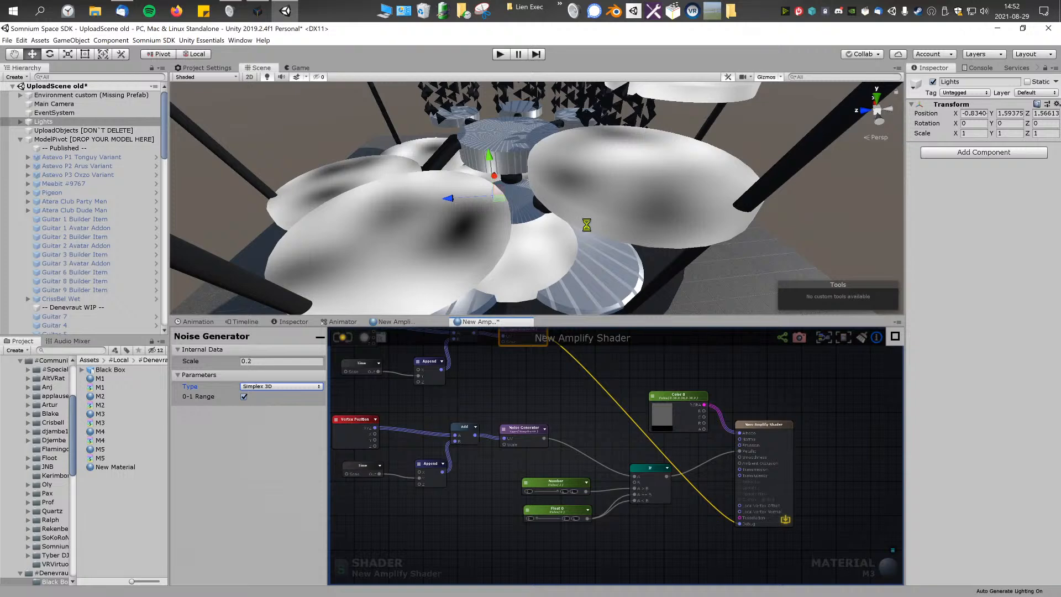
drag(748, 527, 721, 521)
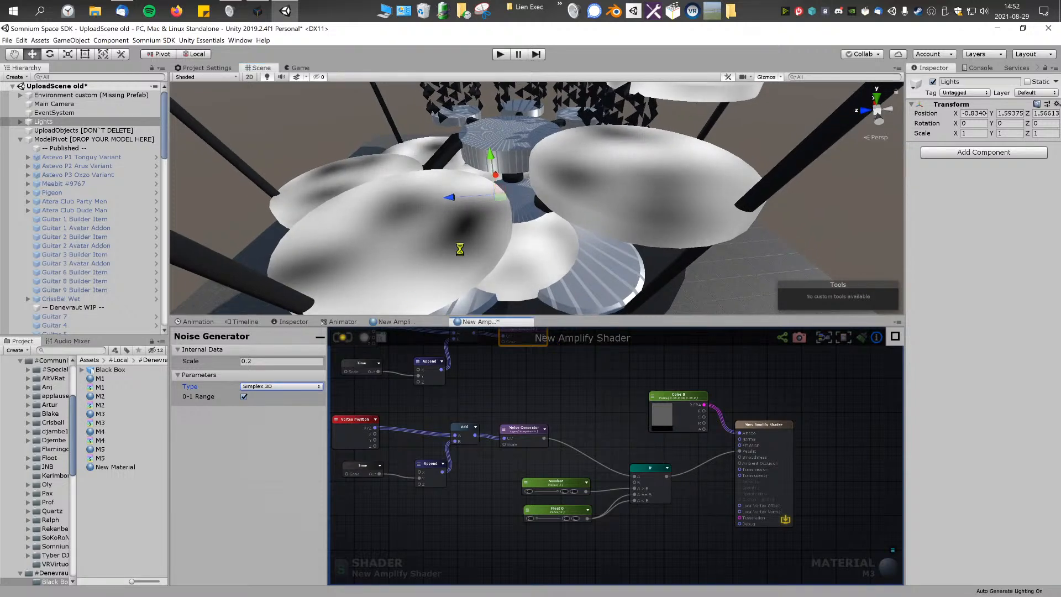
mouse_move(560, 219)
right_down()
mouse_move(582, 203)
mouse_move(542, 211)
right_up()
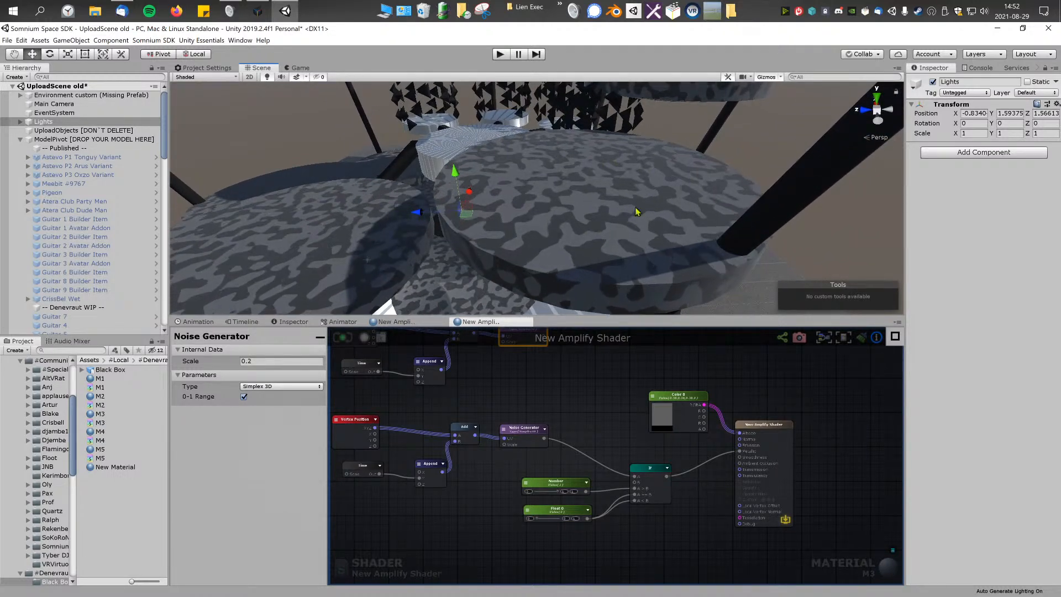
right_drag(539, 257, 501, 228)
Step: Reconnect the upper Noise Generator's output to the shader's Debug port and update the shader
middle_drag(554, 361, 633, 415)
drag(372, 424, 582, 359)
middle_drag(559, 456, 562, 443)
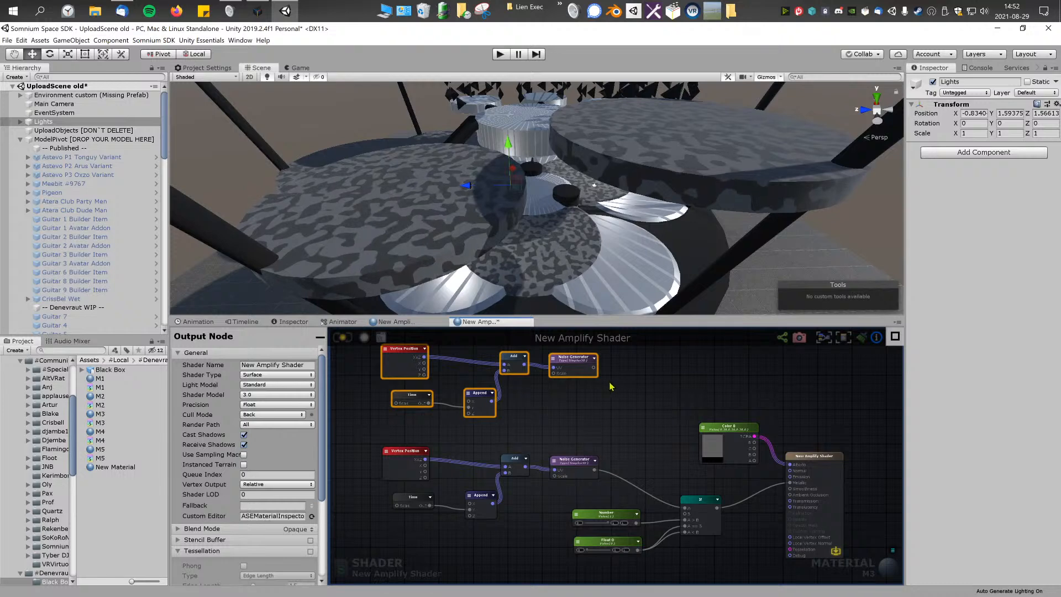
drag(554, 470, 554, 475)
middle_drag(519, 400, 550, 409)
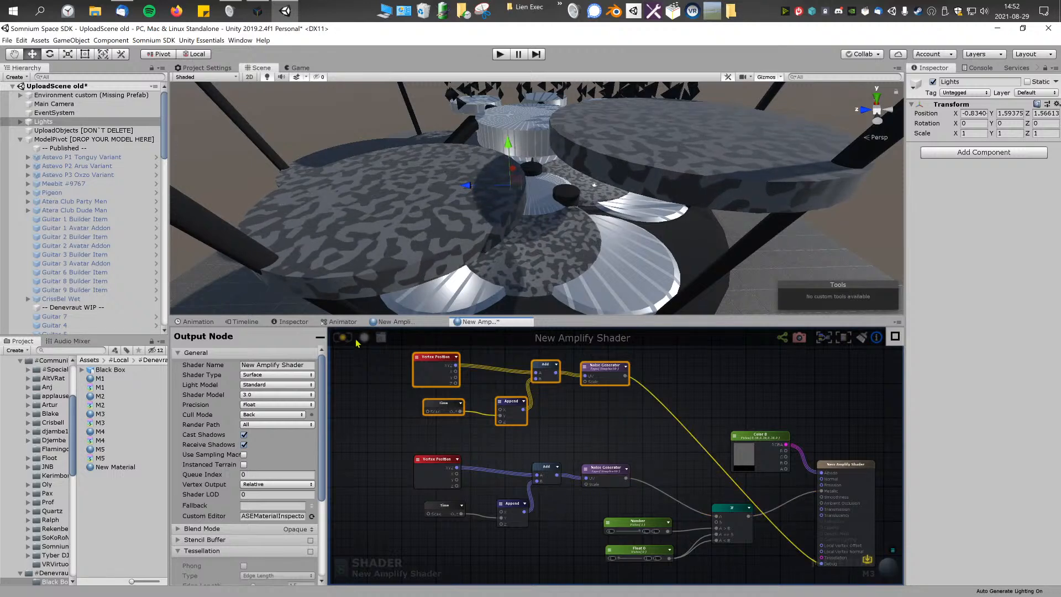
key(ctrl+s)
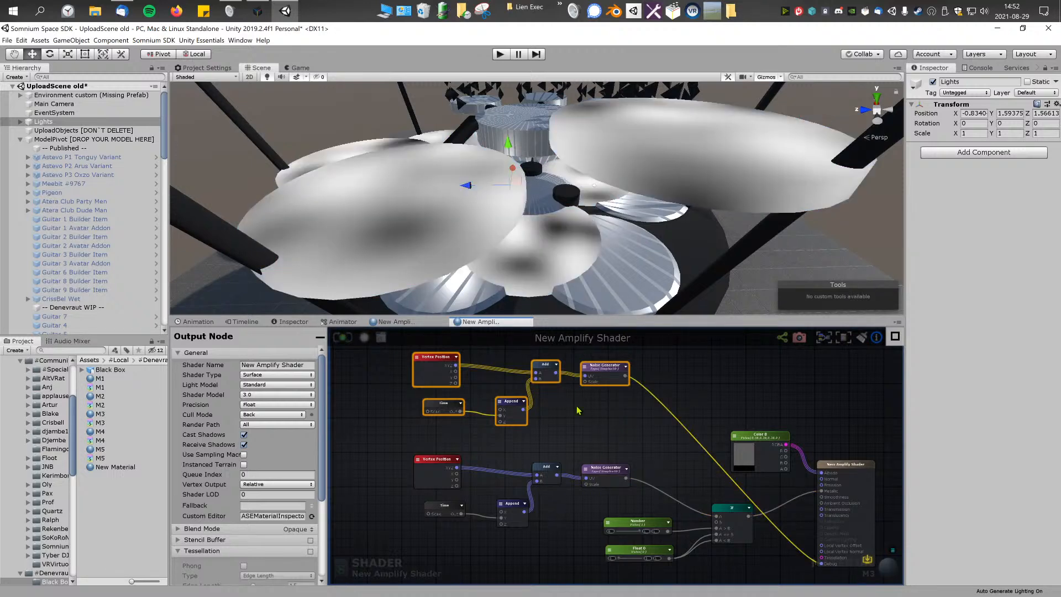
Step: Try a Scale of 1 on the upper Time node, settle on 0.5 and update the shader
drag(458, 412, 455, 412)
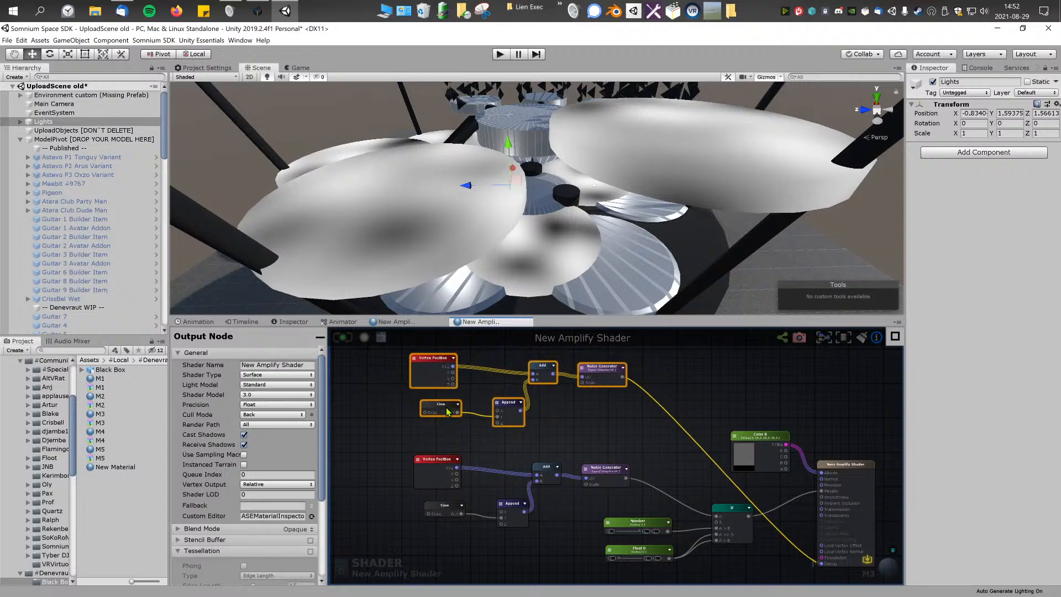
click(454, 411)
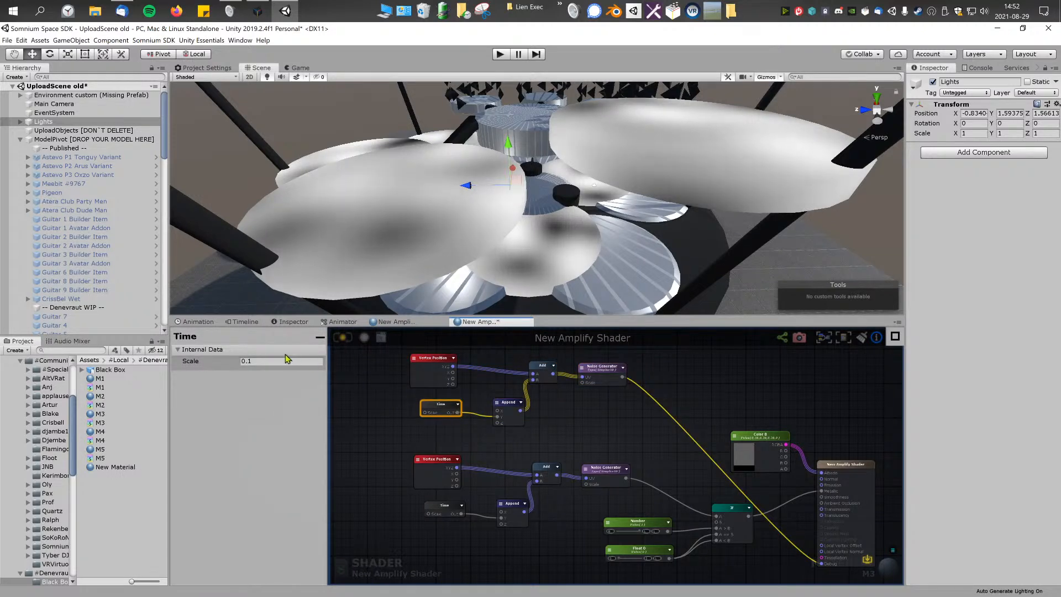
click(283, 358)
text(1)
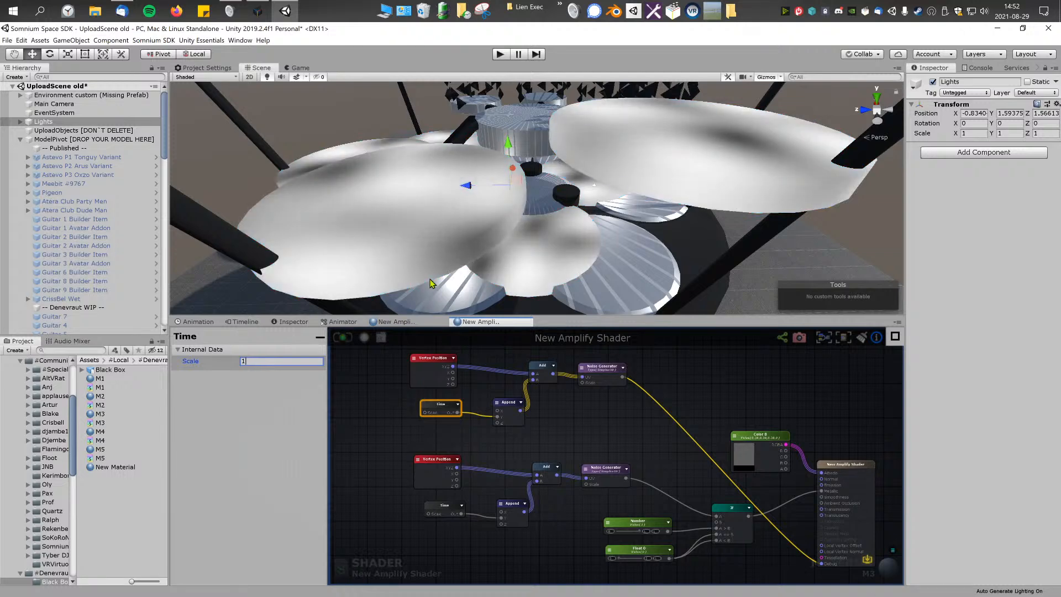
key(BackSpace)
text(0.5)
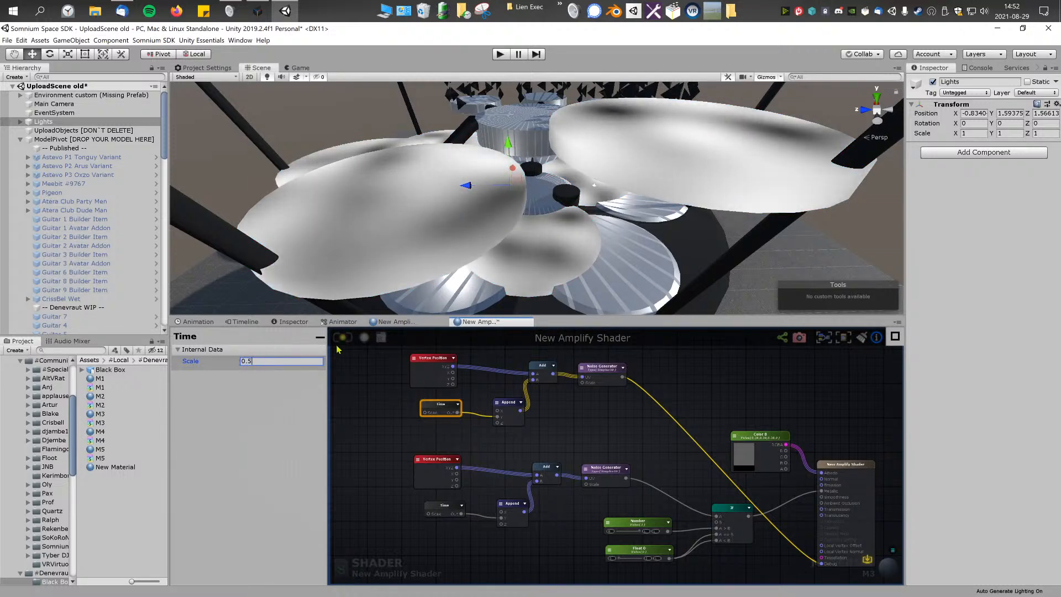
Step: Add a Remap node between the upper and lower Noise Generators
middle_drag(621, 394, 573, 394)
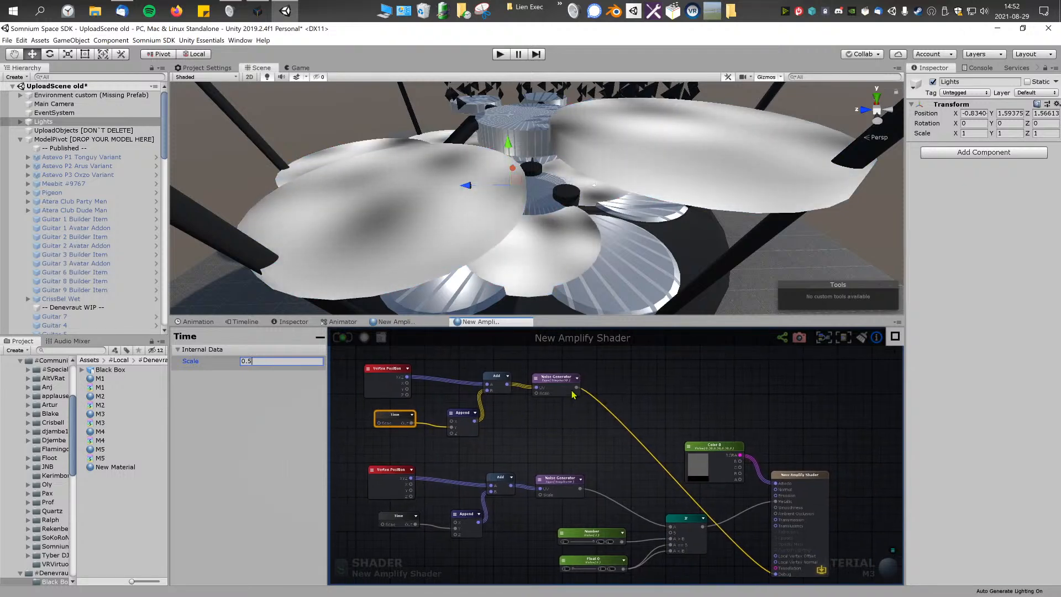
right_click(571, 421)
text(rang)
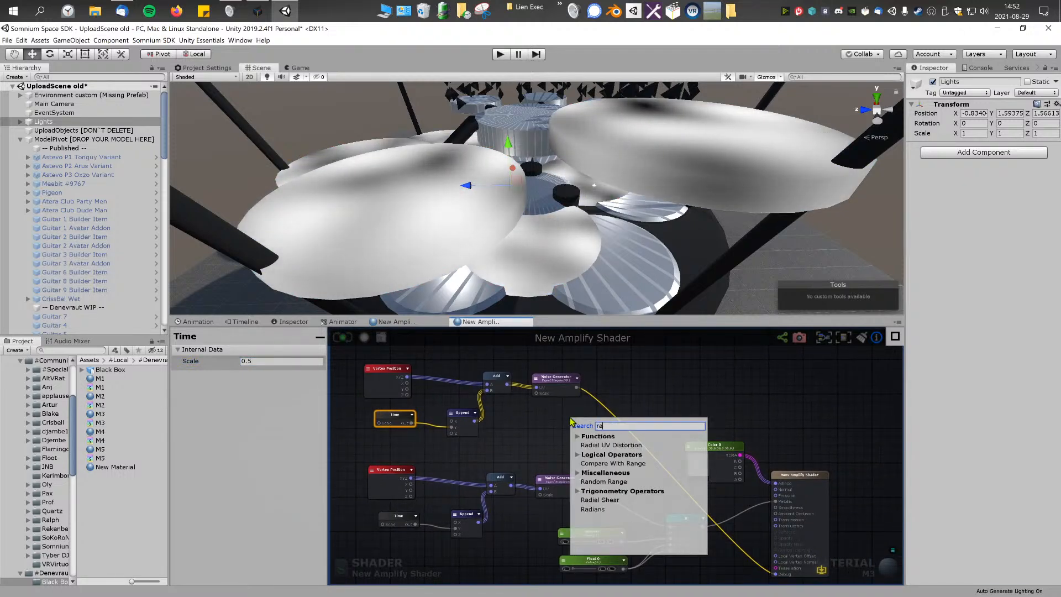
key(ctrl+a)
text(rema)
click(601, 455)
middle_drag(601, 446, 578, 444)
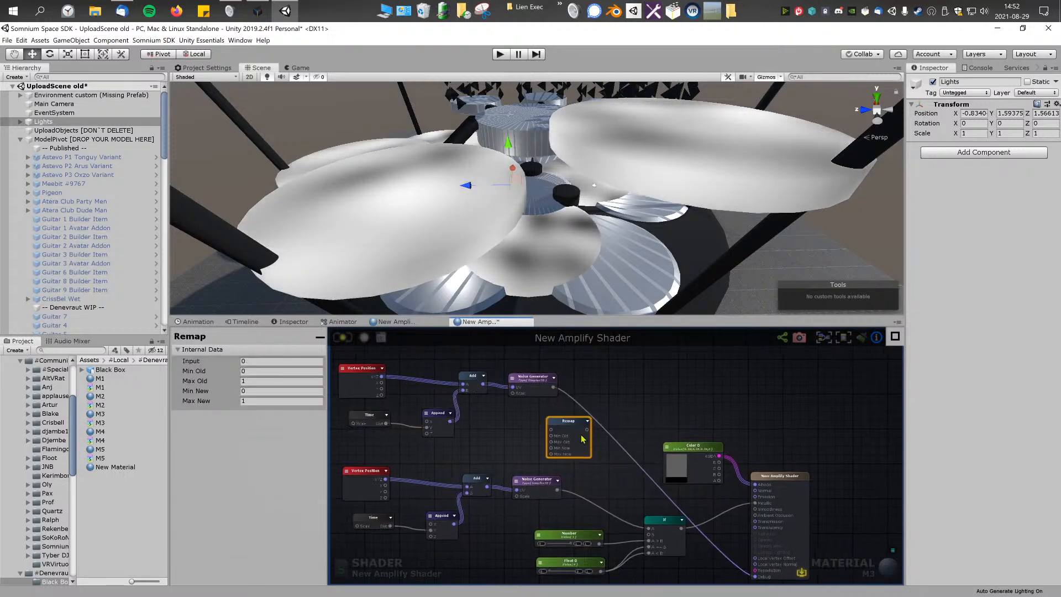
scroll(579, 441, up, 2)
mouse_move(570, 430)
mouse_down()
mouse_move(607, 427)
mouse_move(560, 429)
mouse_up()
scroll(560, 431, up, 2)
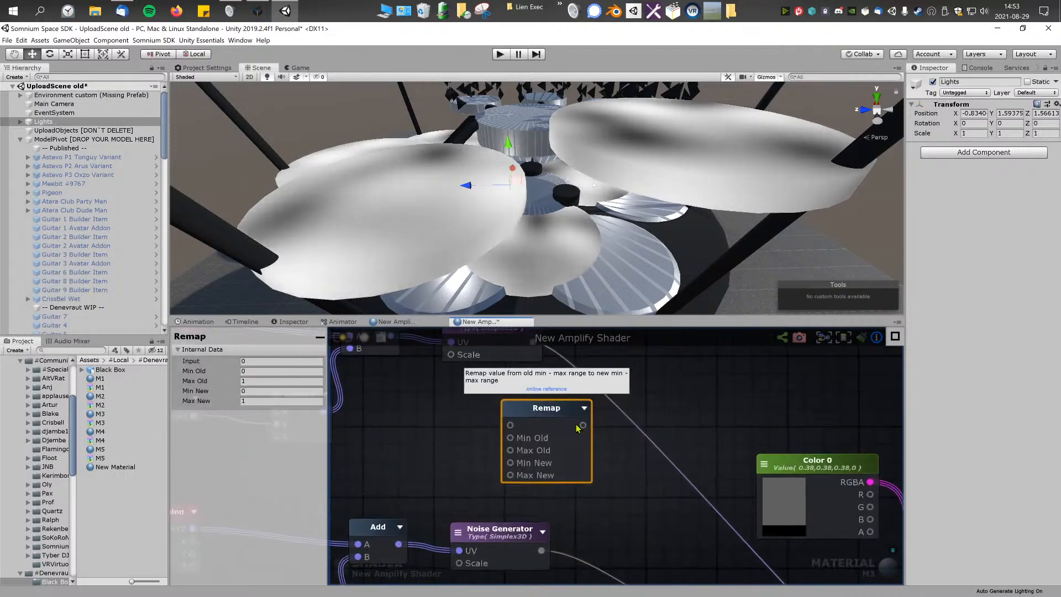
Step: Check the Scale settings of the upper and lower Noise Generators
click(551, 365)
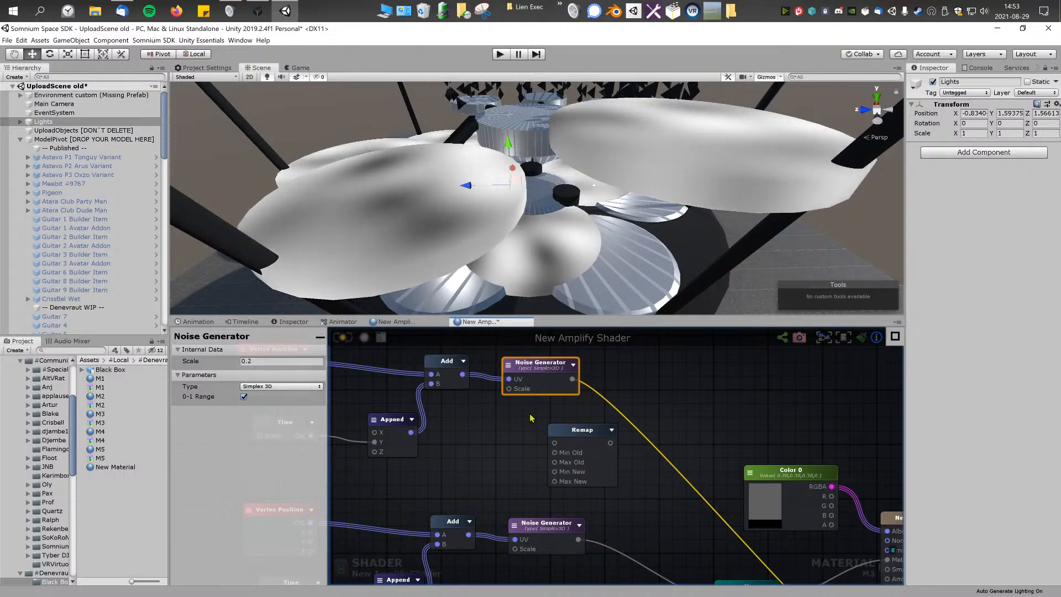
middle_drag(531, 418, 555, 421)
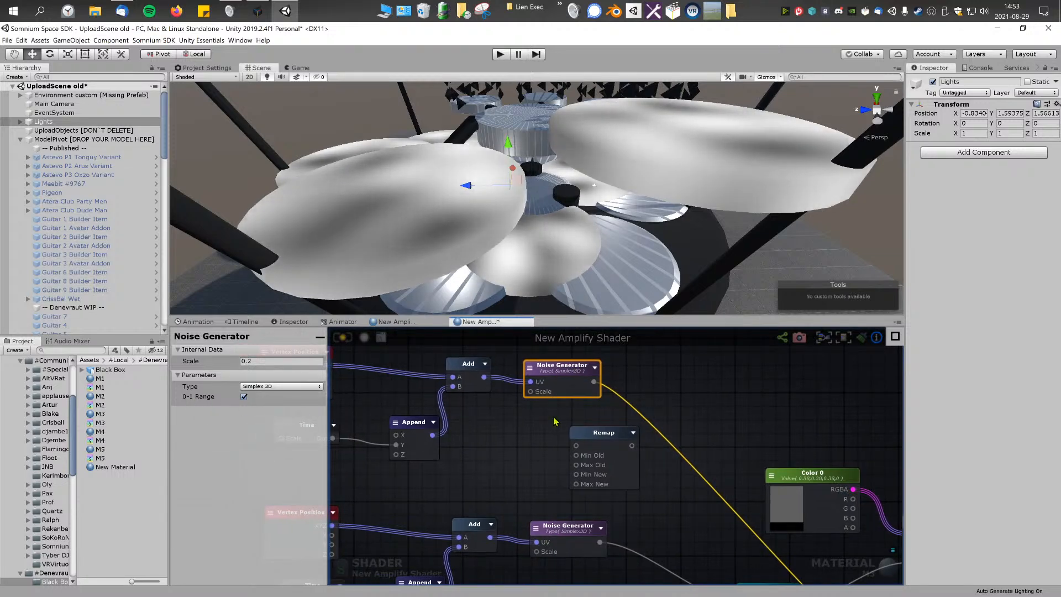
middle_drag(543, 487, 586, 405)
click(605, 453)
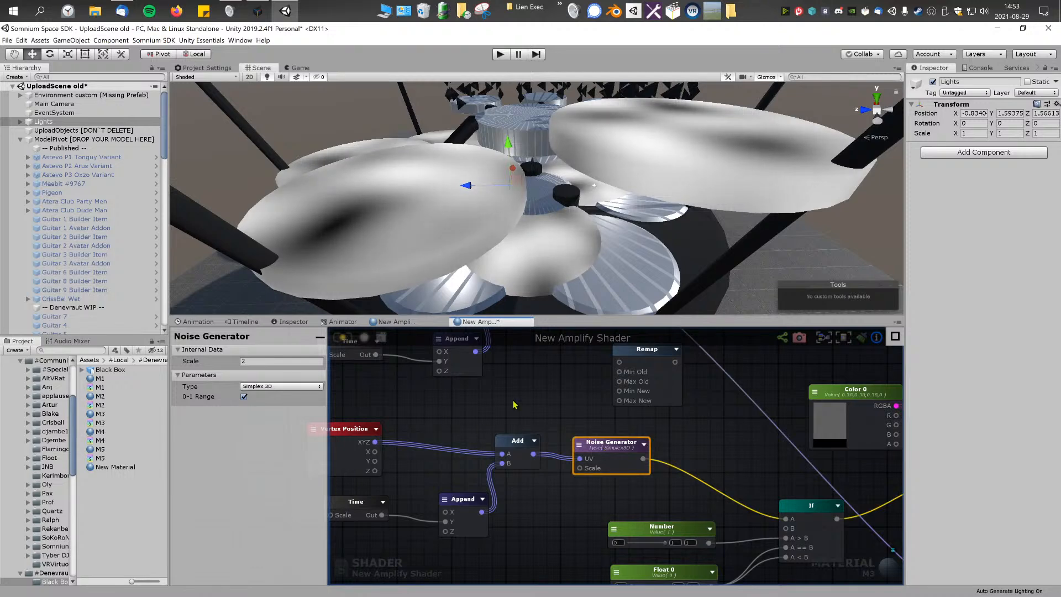
middle_drag(512, 404, 501, 412)
click(251, 360)
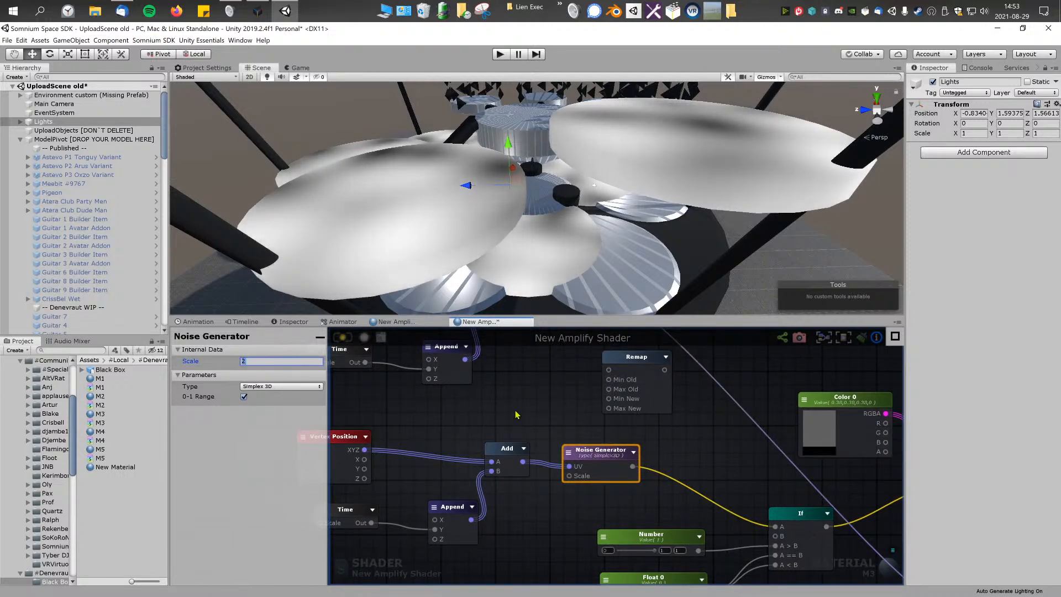
click(517, 415)
middle_drag(517, 415, 489, 424)
click(573, 460)
click(260, 361)
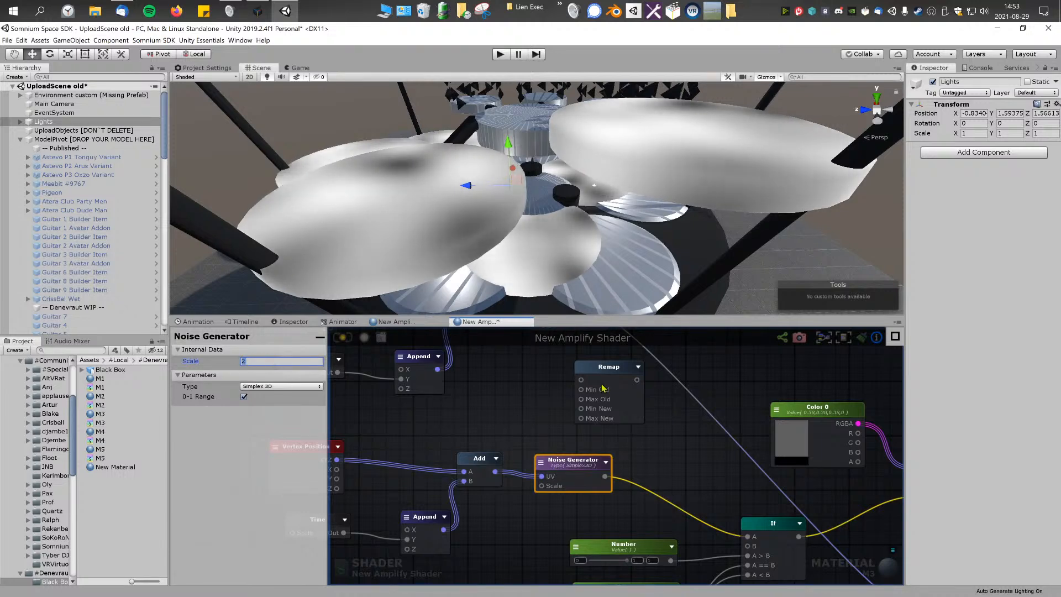
Step: Set the Remap node's Min New to 0.2 and Max New to 2
click(601, 400)
middle_drag(600, 400, 598, 422)
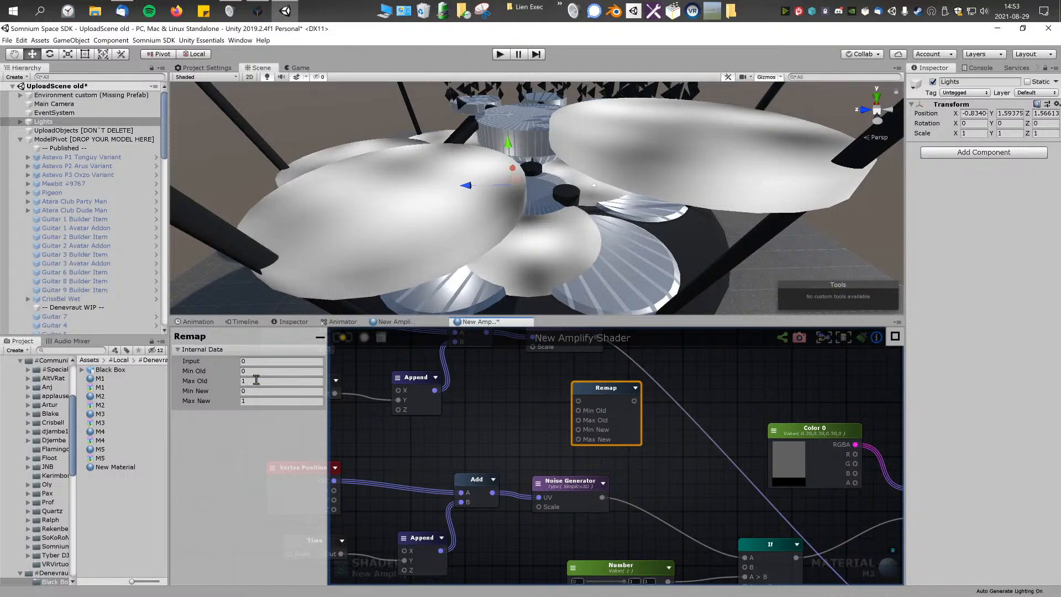
click(257, 390)
text(0.2)
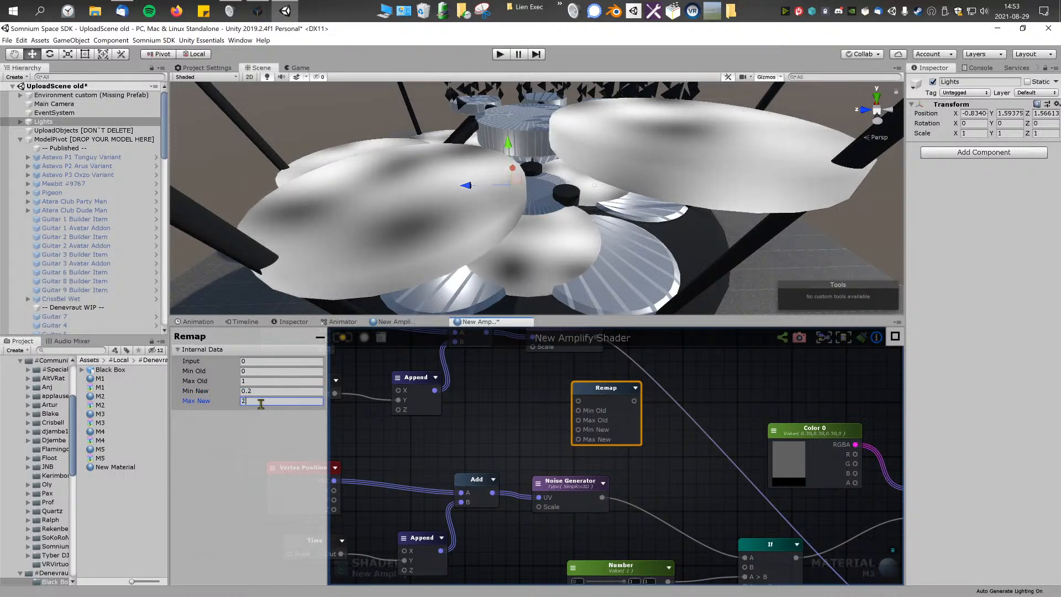
click(289, 408)
Step: Wire the upper Noise Generator's output into the Remap node's input and review its old and new range values
drag(591, 396, 583, 398)
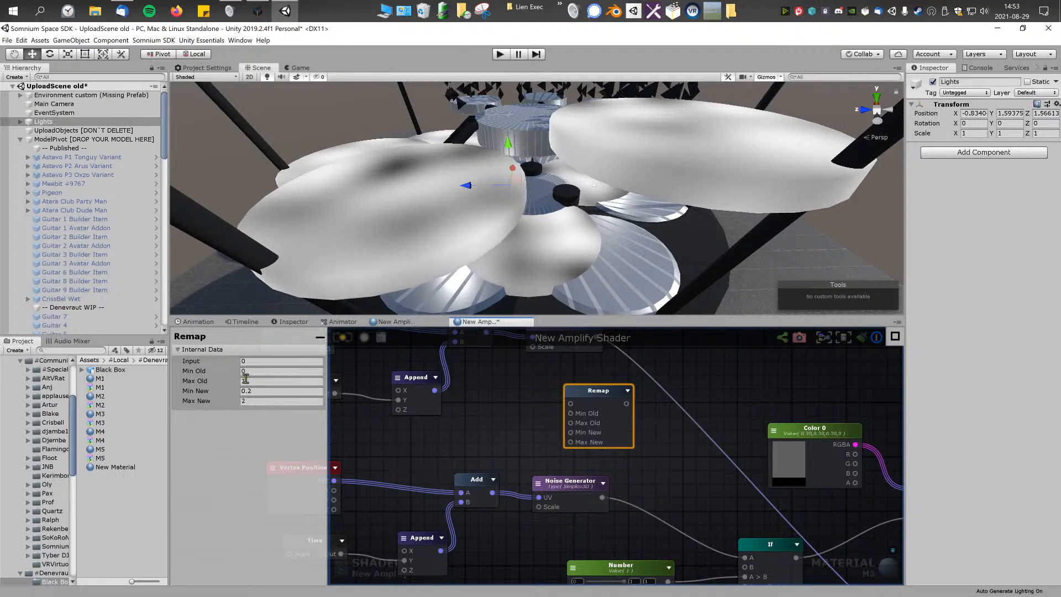
middle_drag(538, 398, 530, 455)
drag(587, 394, 594, 440)
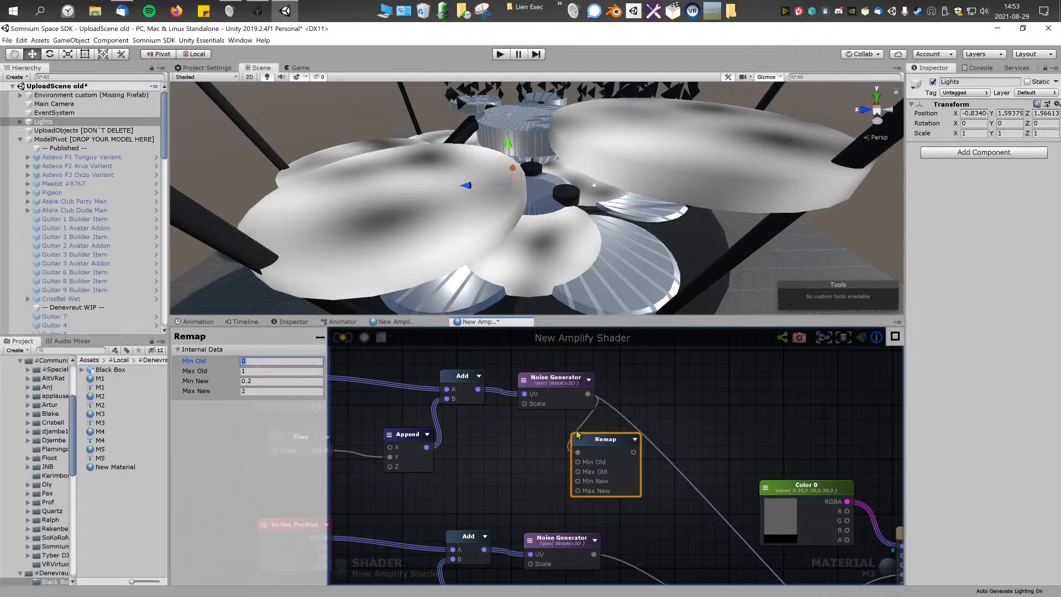
key(Tab)
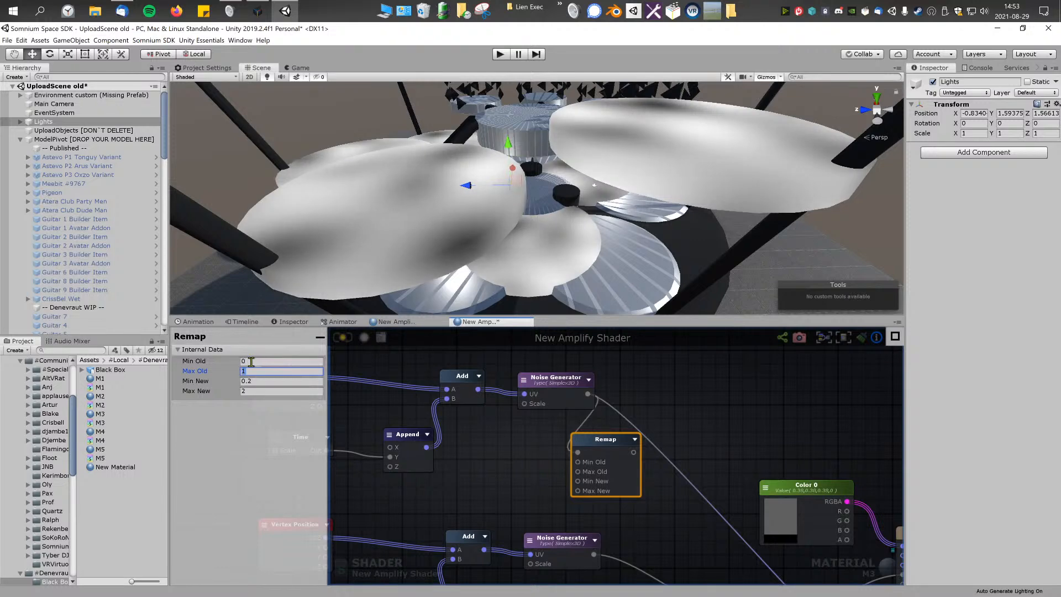
click(267, 380)
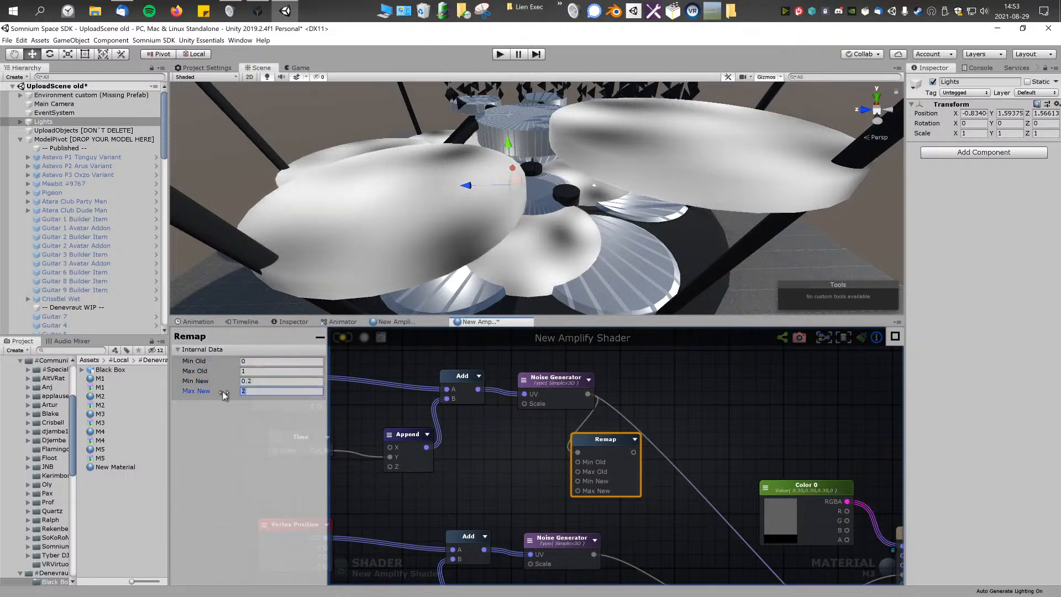
Step: Wire the Remap output to the lower Noise Generator's Scale, disconnect Debug and inspect the updated pattern on the discs
click(529, 479)
middle_drag(529, 479, 517, 439)
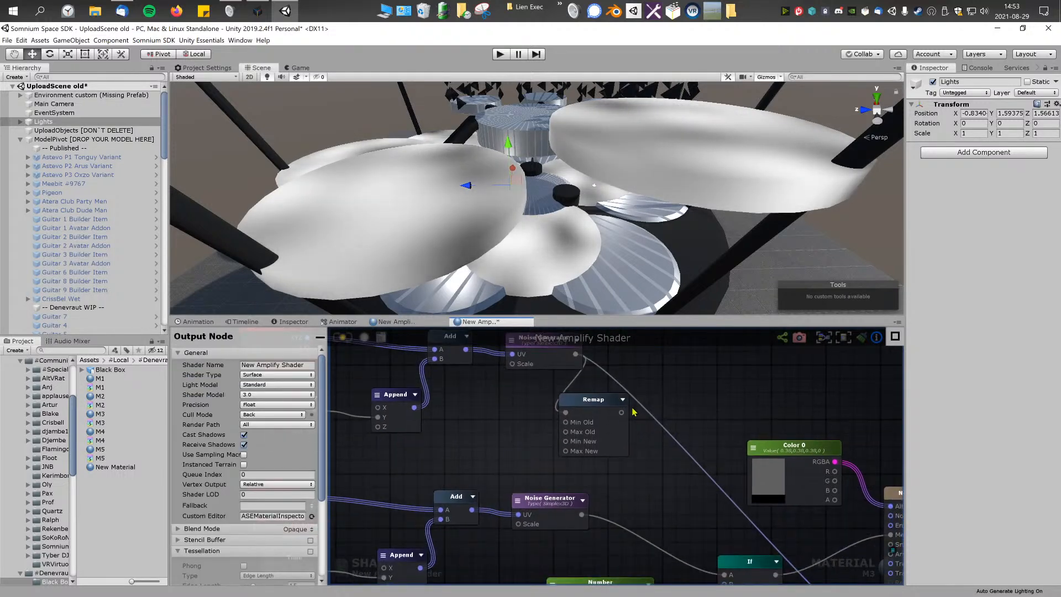
scroll(513, 408, down, 4)
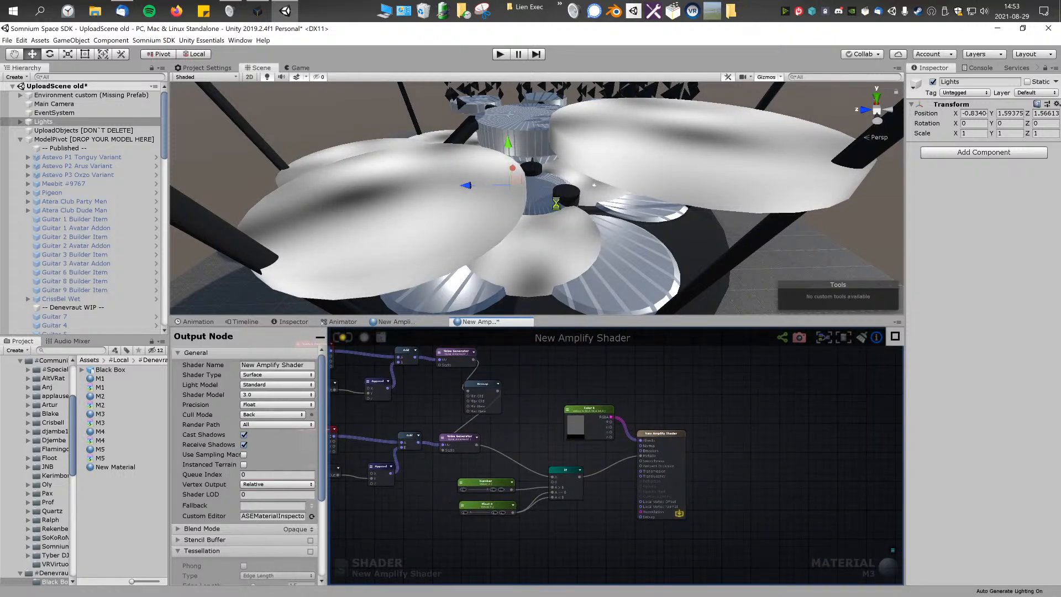
right_drag(536, 208, 572, 170)
right_drag(668, 175, 681, 185)
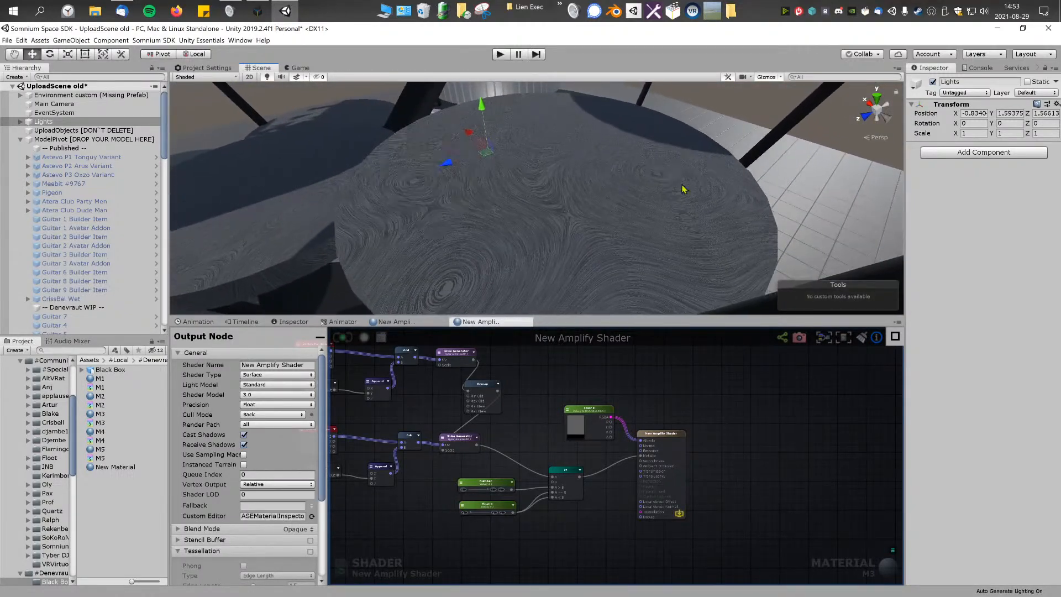
right_drag(539, 227, 476, 182)
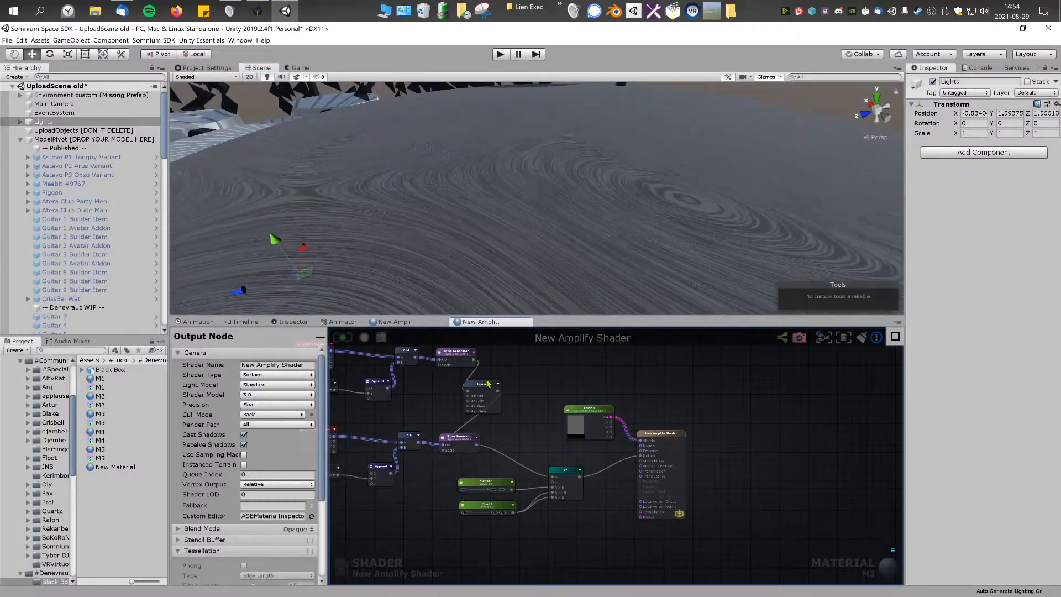
Step: Set the Remap node's Min New to 0.5 and update the shader
click(467, 389)
click(265, 381)
text(0.5)
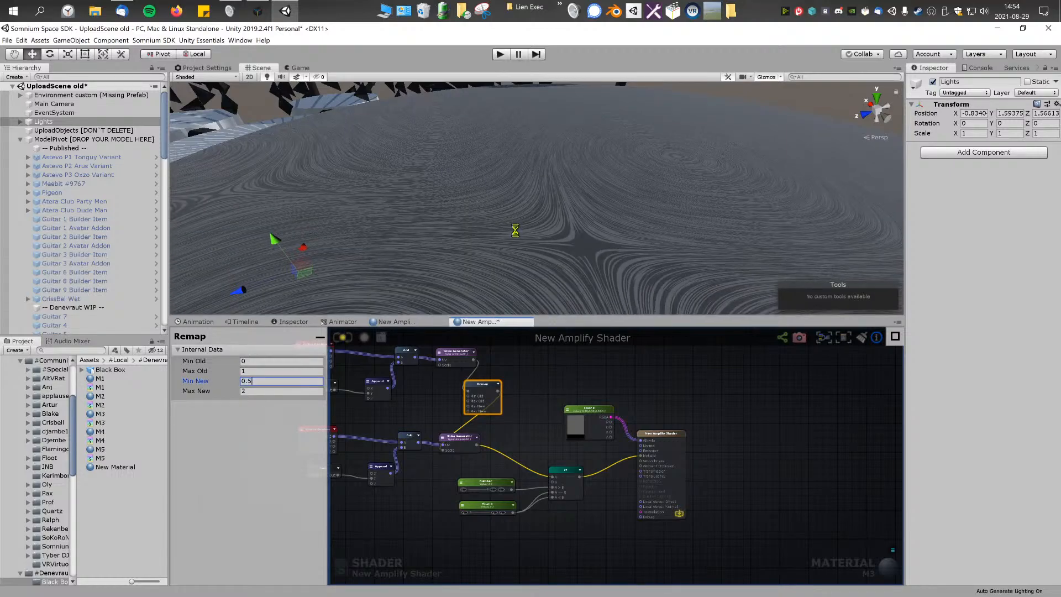
Step: Set the Remap node's Min New to 0 and Max New to 1 and check the pattern on the disc
right_drag(569, 172, 569, 194)
key(s)
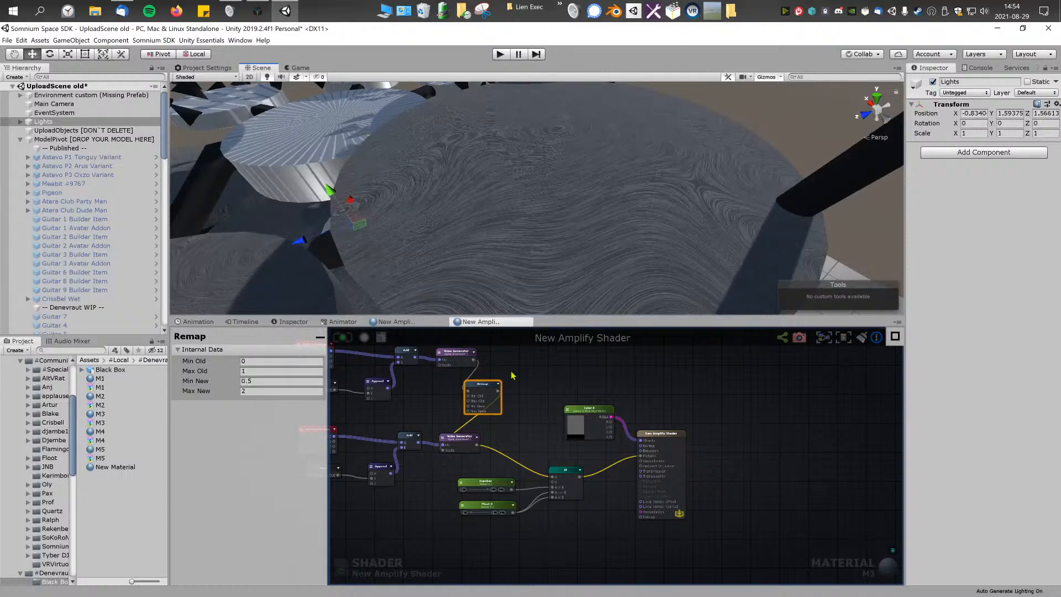
scroll(663, 407, up, 3)
text(0)
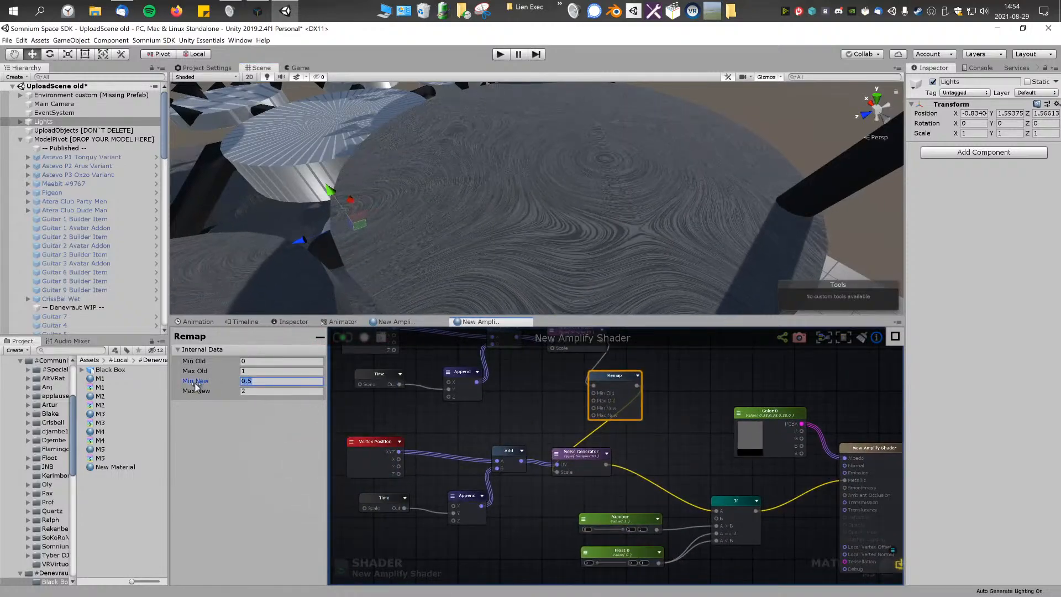
key(Tab)
text(1)
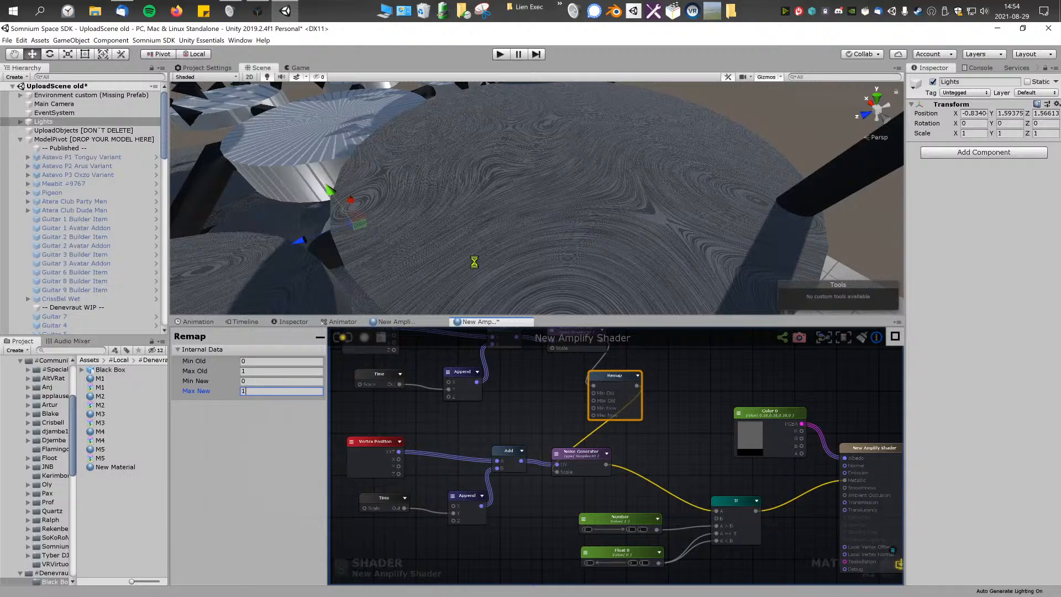
scroll(556, 433, down, 2)
middle_drag(549, 405, 511, 404)
mouse_move(531, 203)
right_down()
mouse_move(566, 213)
mouse_move(542, 220)
mouse_move(541, 209)
right_up()
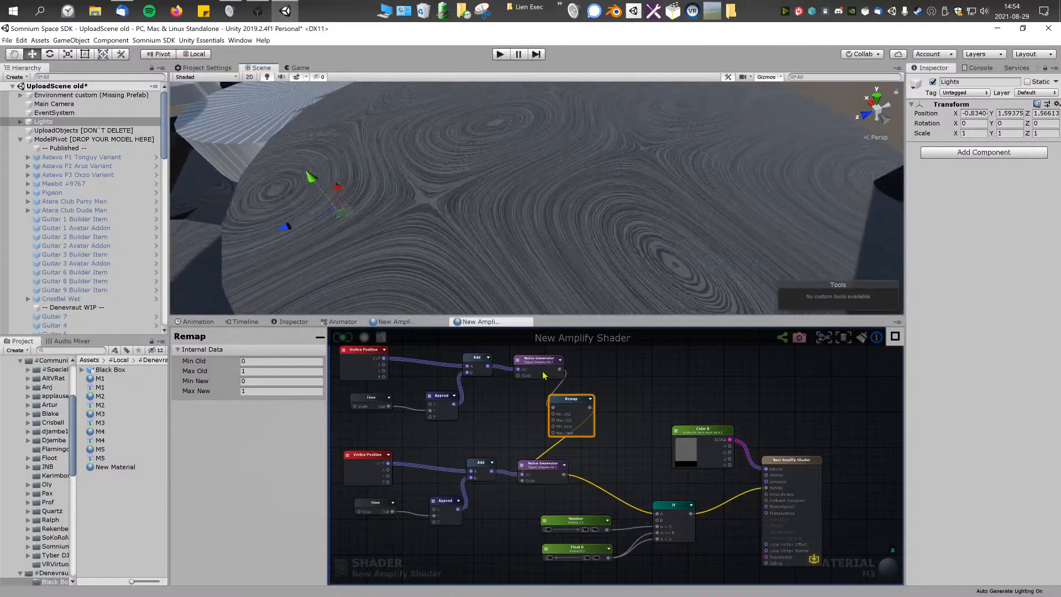
Step: Move the Remap node away from the noise generators and set its Min New to 2 and Max New to 2.1
click(245, 392)
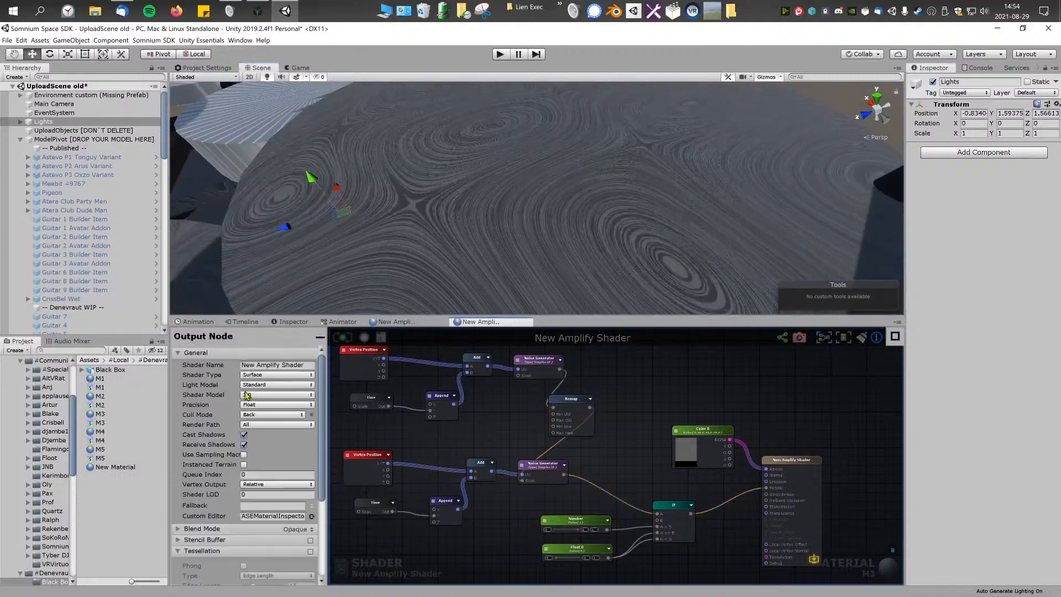
click(542, 365)
drag(568, 406, 628, 399)
click(544, 370)
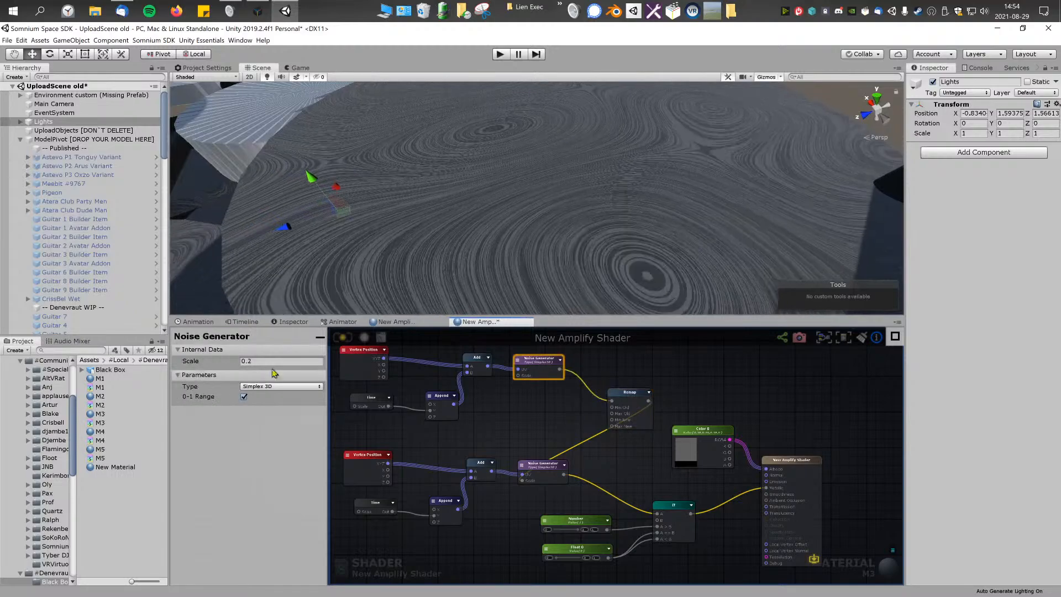
click(627, 394)
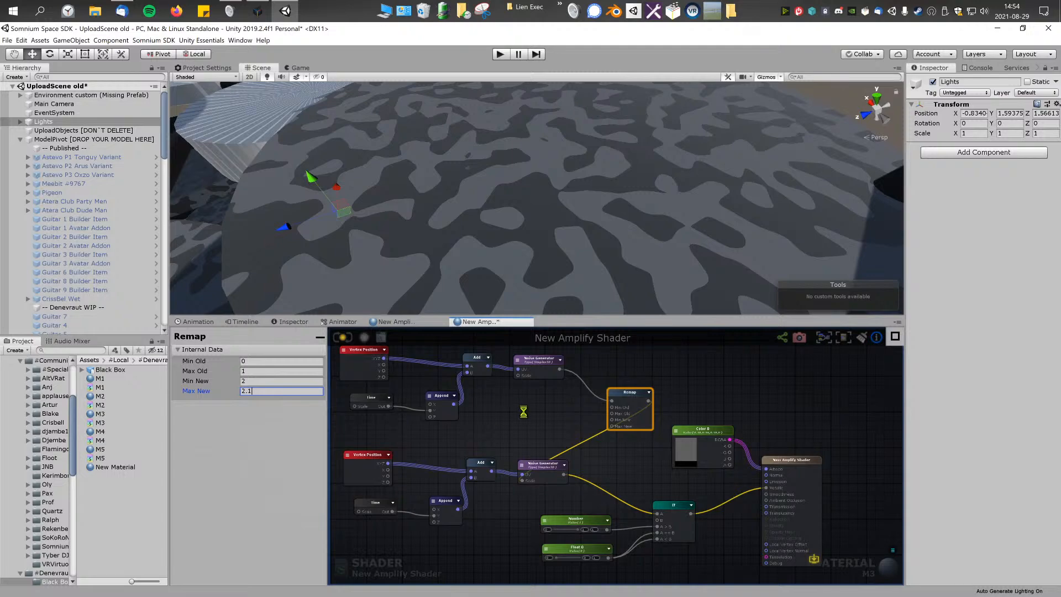
scroll(539, 244, down, 3)
right_drag(544, 190, 558, 185)
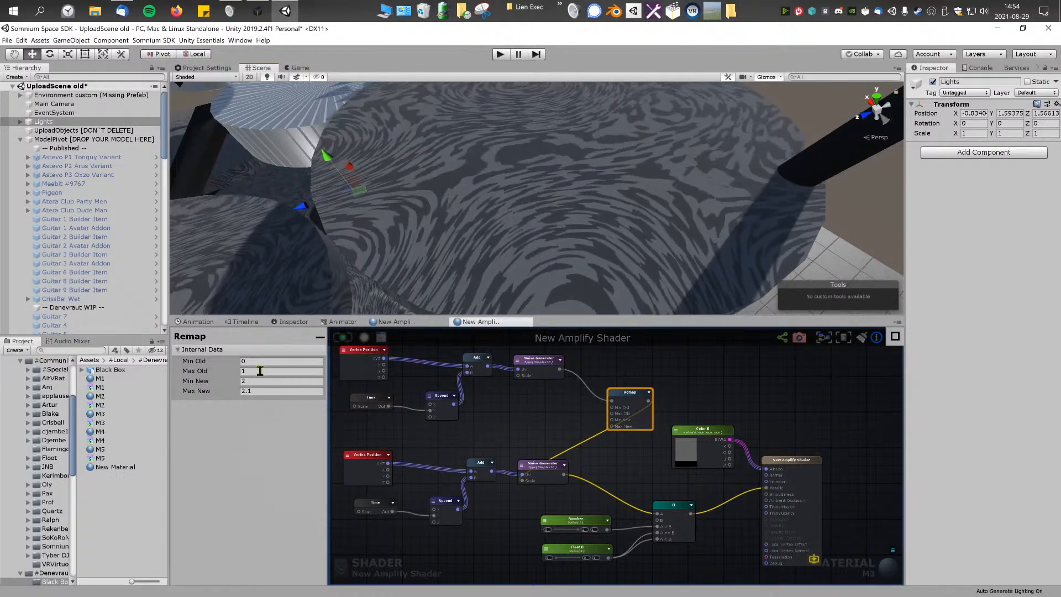
Step: Narrow the Remap node's output range by setting Max New to 2.01 and Min New to 1.98
drag(266, 392, 229, 392)
text(2.01)
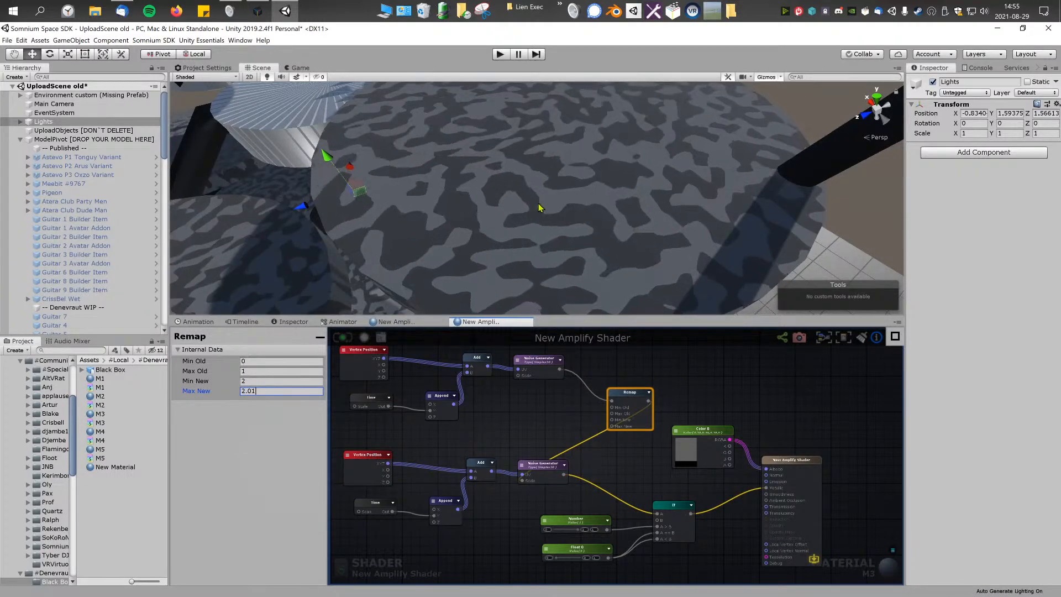
right_drag(597, 210, 613, 172)
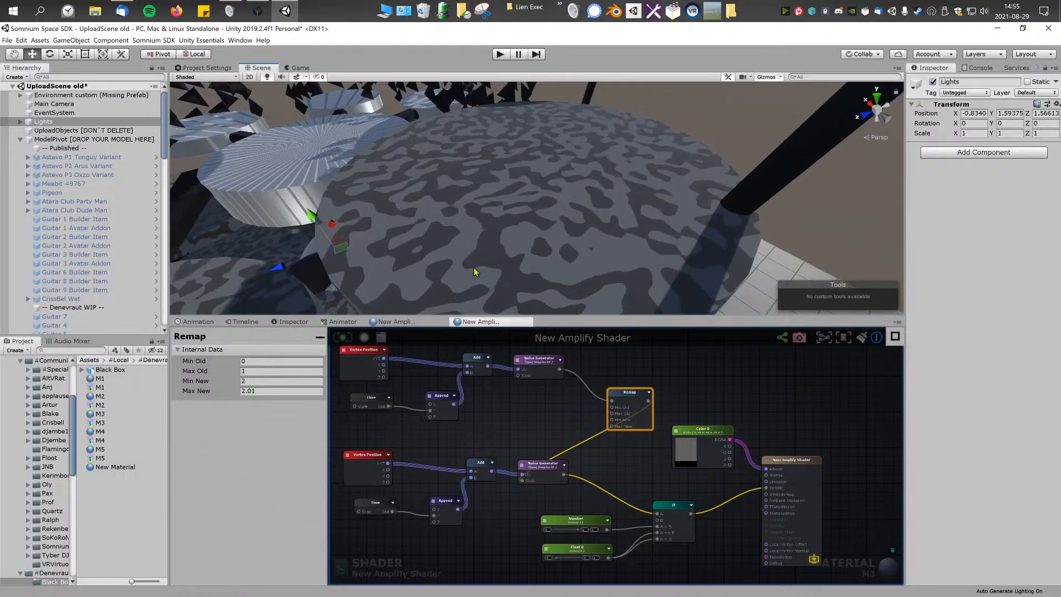
drag(258, 381, 227, 380)
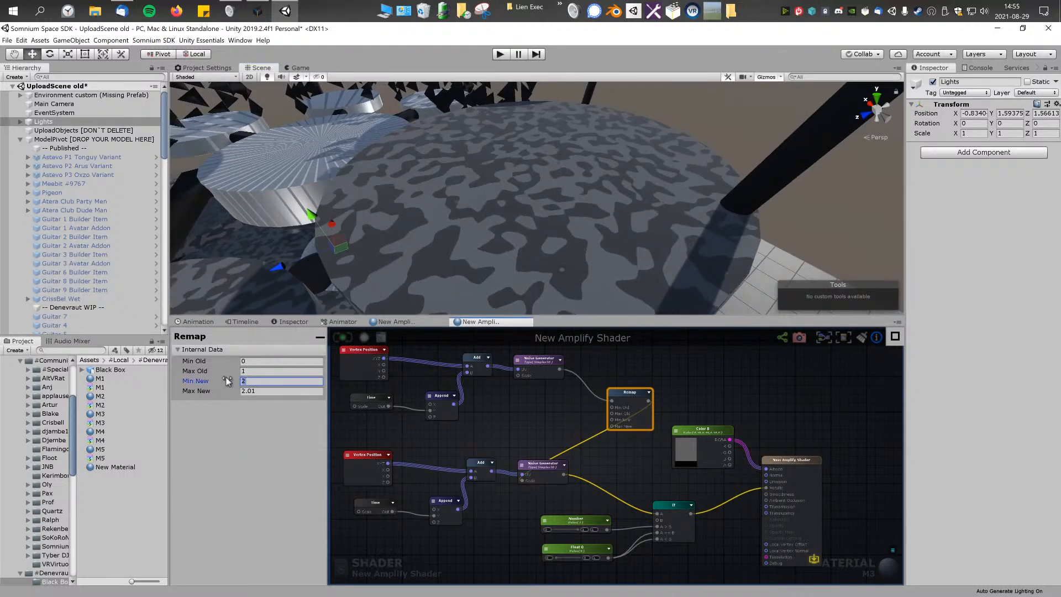
text(1.98)
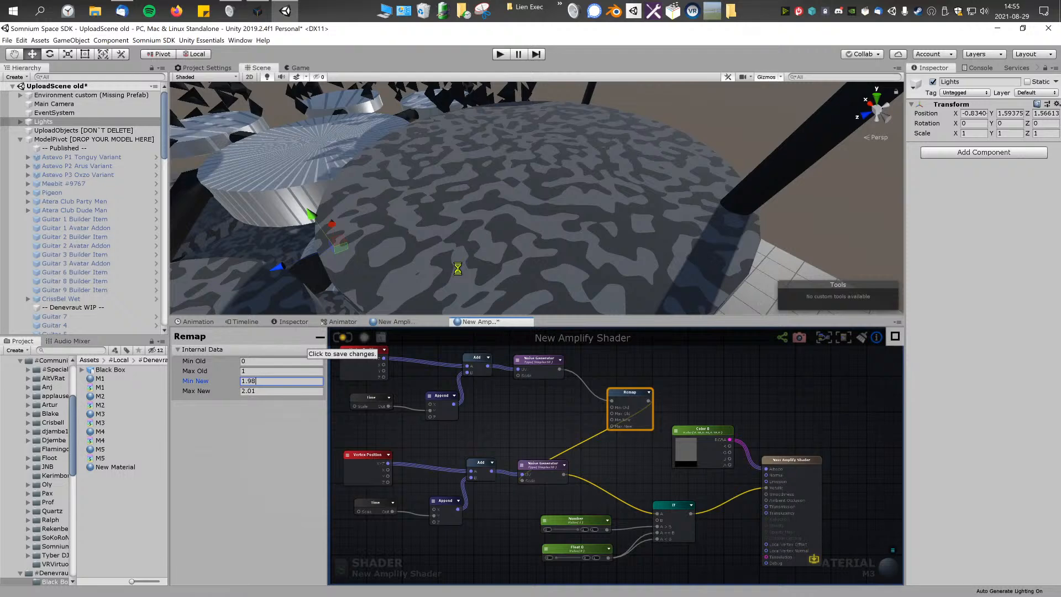
Step: Examine the animated noise pattern across the Black Box model's discs from several angles
right_drag(540, 237, 529, 298)
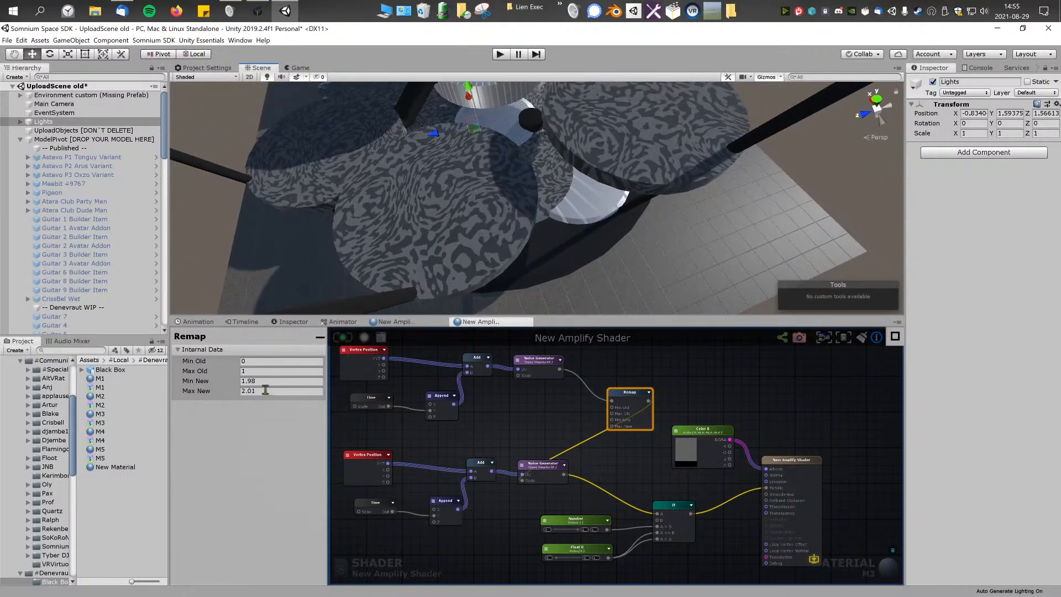
mouse_move(527, 191)
right_down()
mouse_move(548, 172)
mouse_move(522, 182)
right_up()
right_drag(495, 226, 447, 220)
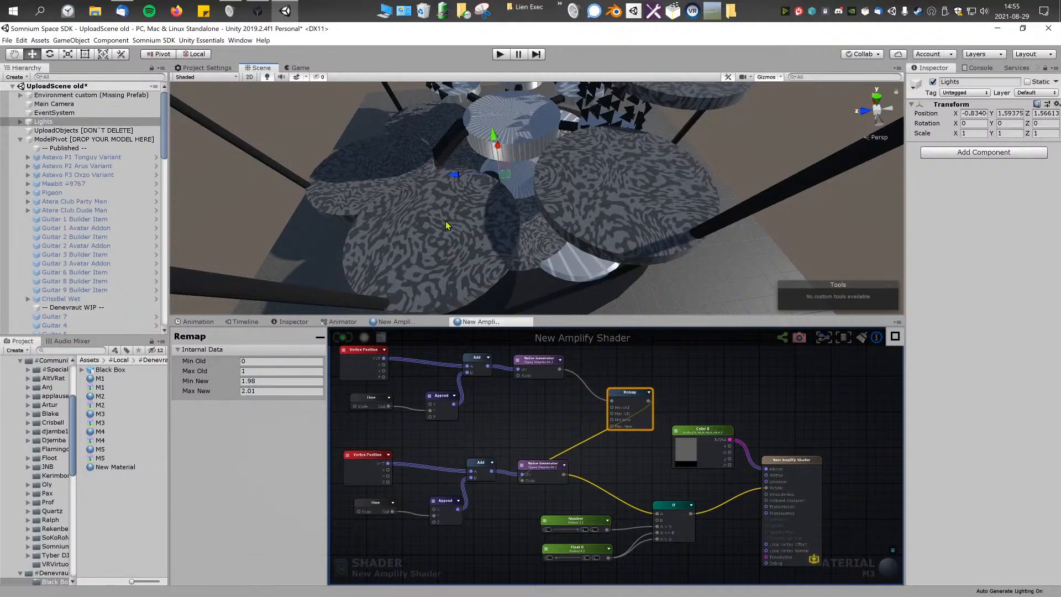
drag(445, 219, 479, 212)
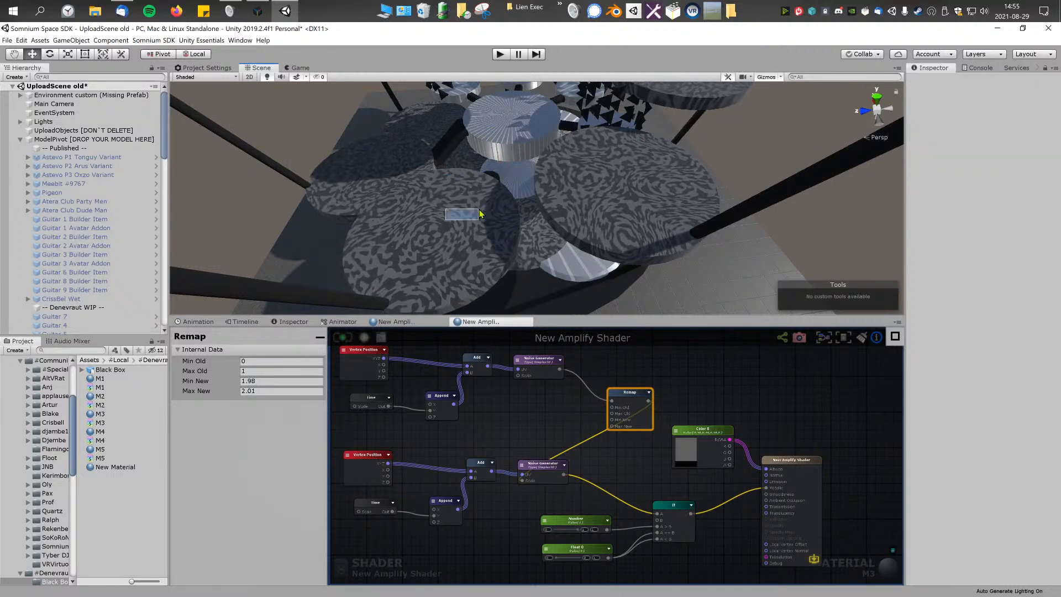
click(571, 263)
right_drag(571, 263, 606, 246)
click(719, 121)
right_drag(584, 177, 526, 138)
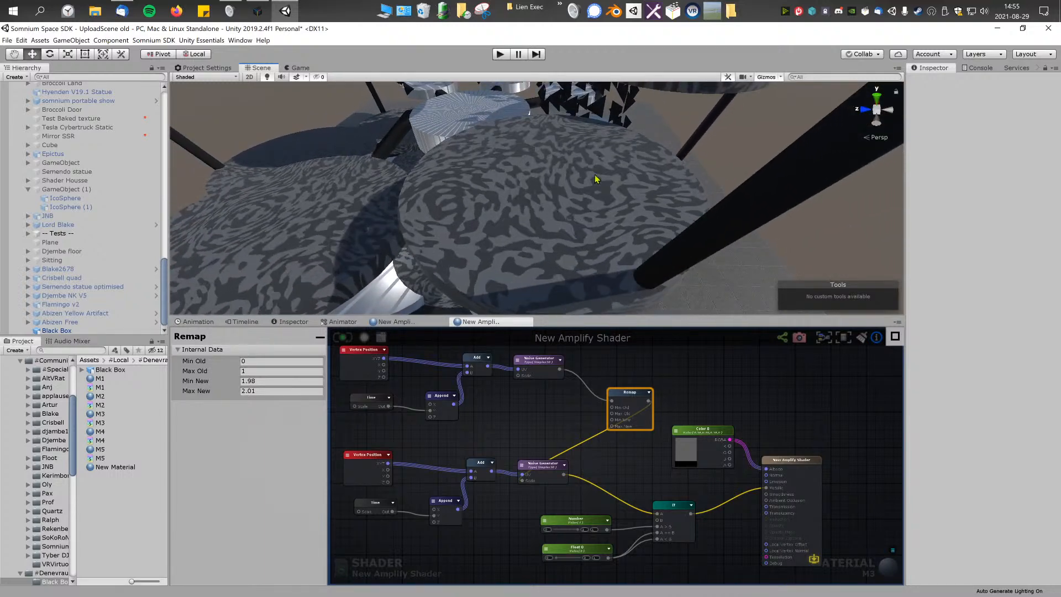
right_drag(577, 161, 536, 191)
key(w)
middle_drag(556, 465, 591, 451)
scroll(587, 459, up, 2)
click(632, 487)
key(ctrl+d)
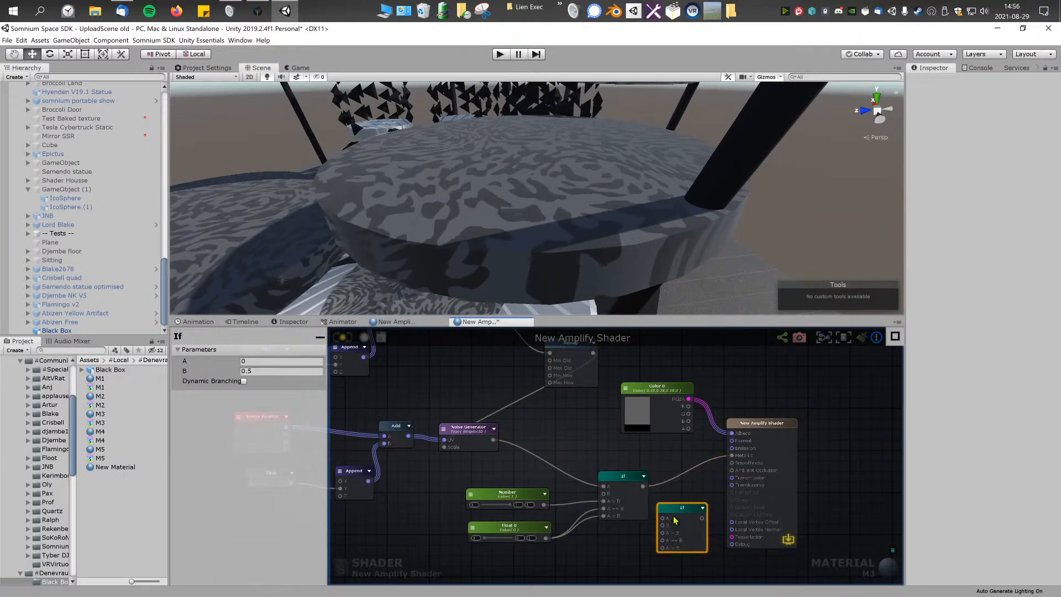
key(Delete)
Step: Duplicate the If node together with its connected Number and Float 0 nodes
click(618, 493)
shift+click(524, 498)
shift+click(509, 529)
middle_drag(571, 473, 564, 436)
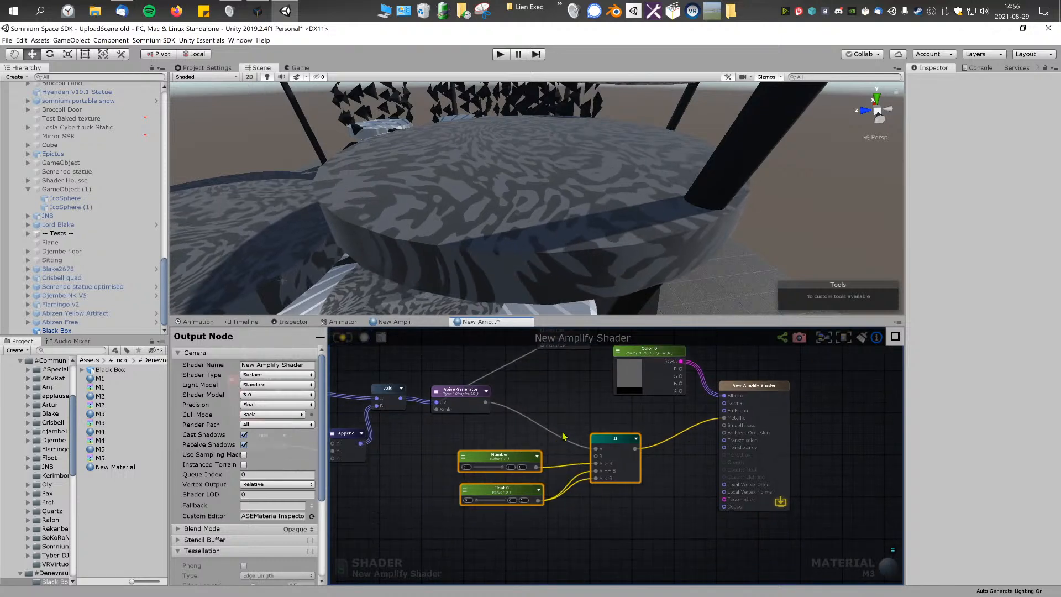
key(ctrl+d)
Step: Wire the duplicated If node's output to Smoothness and the lower Noise Generator's output to its A input
drag(703, 456, 729, 420)
click(668, 538)
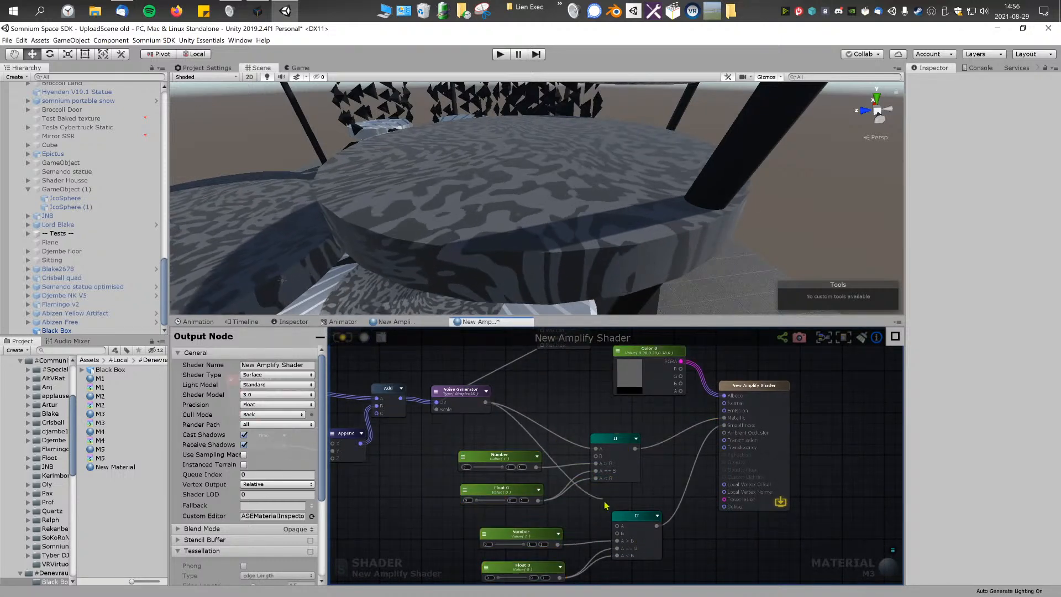
drag(485, 402, 627, 527)
middle_drag(627, 528, 659, 513)
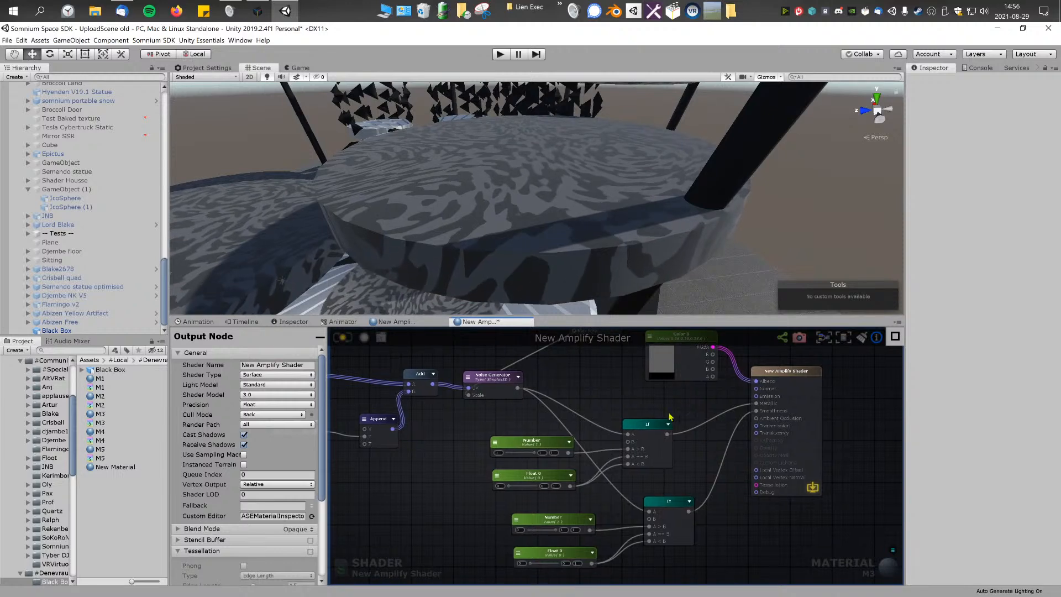
Step: Rearrange the float nodes so the two Number nodes sit together and the two Float 0 nodes sit below them
click(665, 455)
drag(665, 455, 680, 455)
drag(509, 432, 554, 476)
click(457, 499)
middle_drag(470, 493, 462, 483)
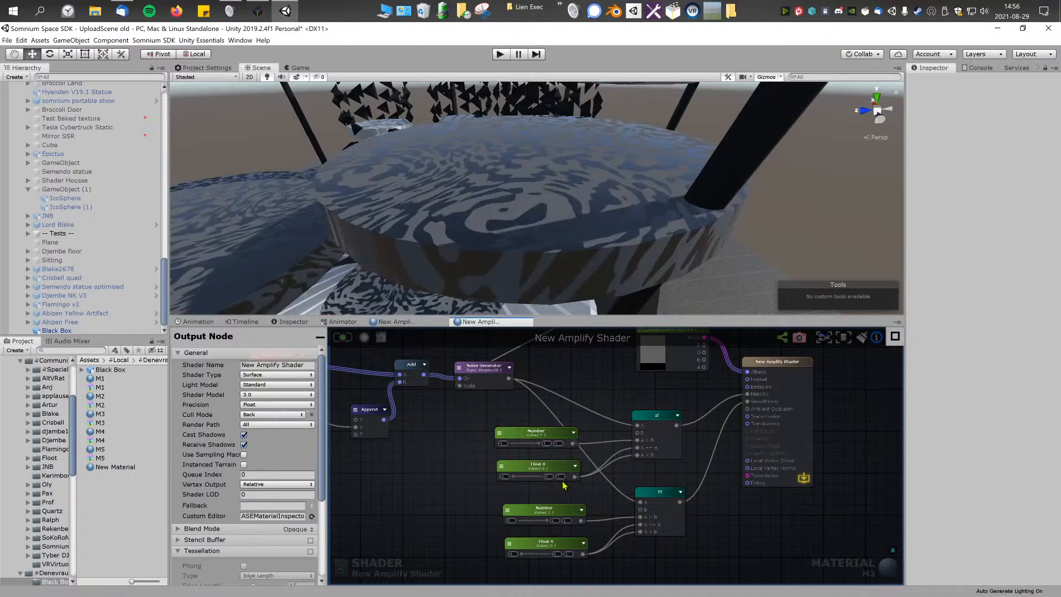
middle_drag(565, 485, 625, 469)
drag(584, 463, 457, 501)
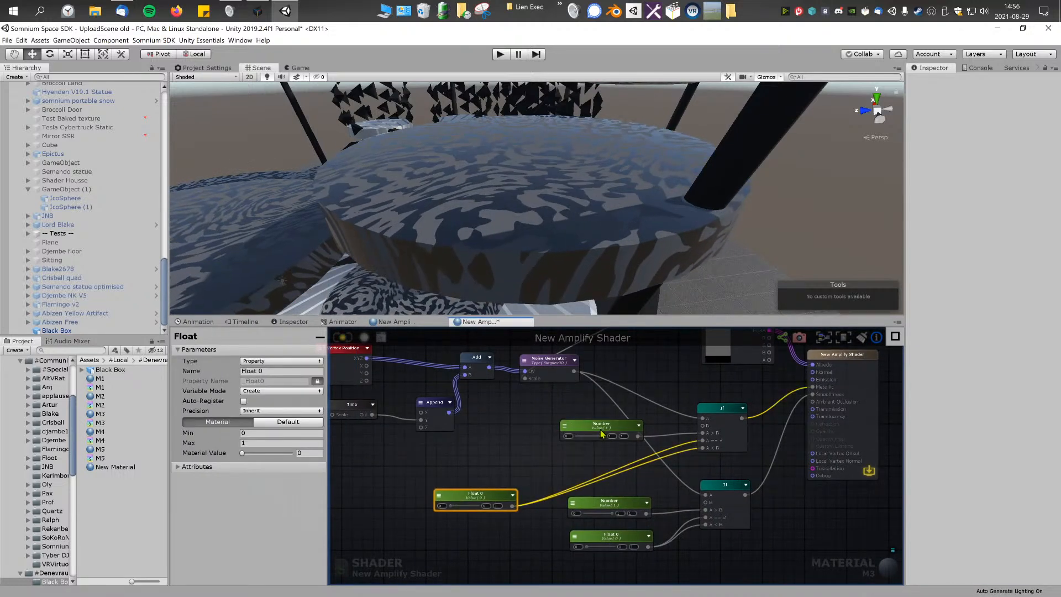
drag(601, 429, 579, 426)
drag(622, 504, 594, 450)
drag(620, 540, 534, 538)
drag(486, 501, 557, 520)
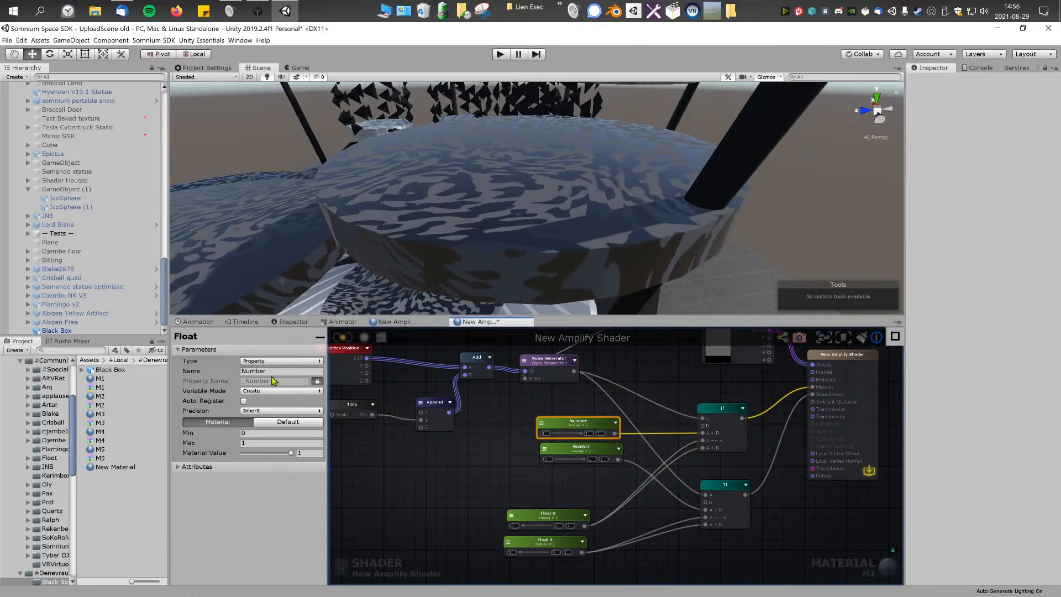
Step: Name the metallic float nodes M1 and M2 and the smoothness float nodes S1 and S2
click(486, 485)
click(570, 456)
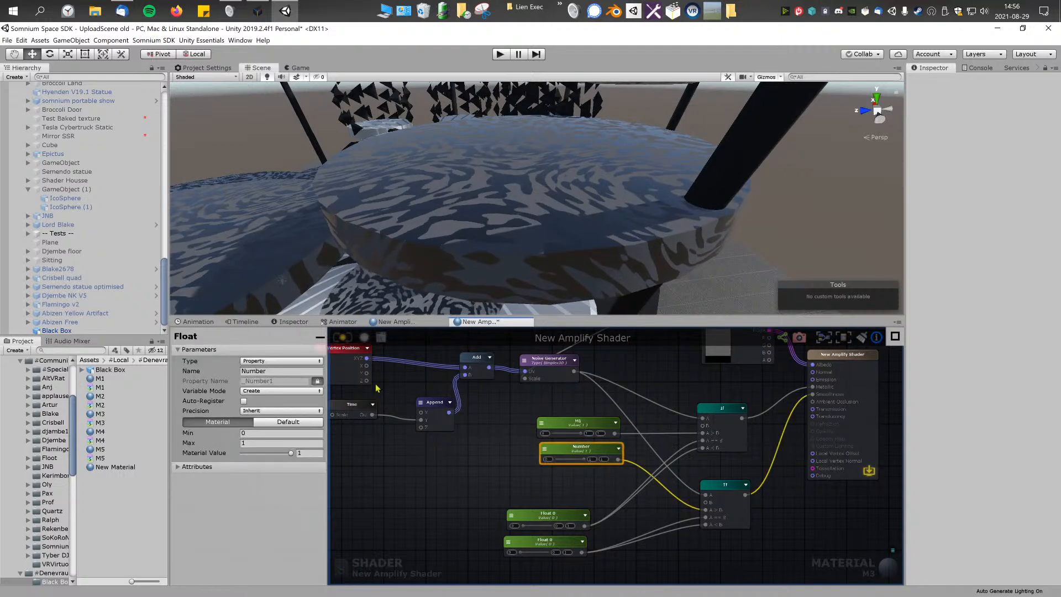
click(309, 361)
click(389, 503)
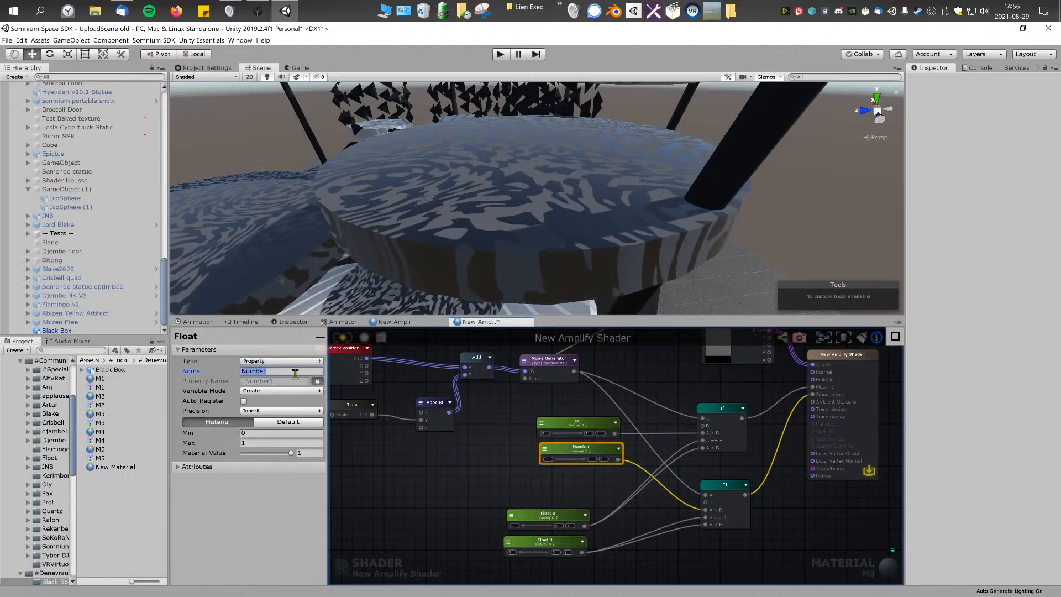
click(570, 524)
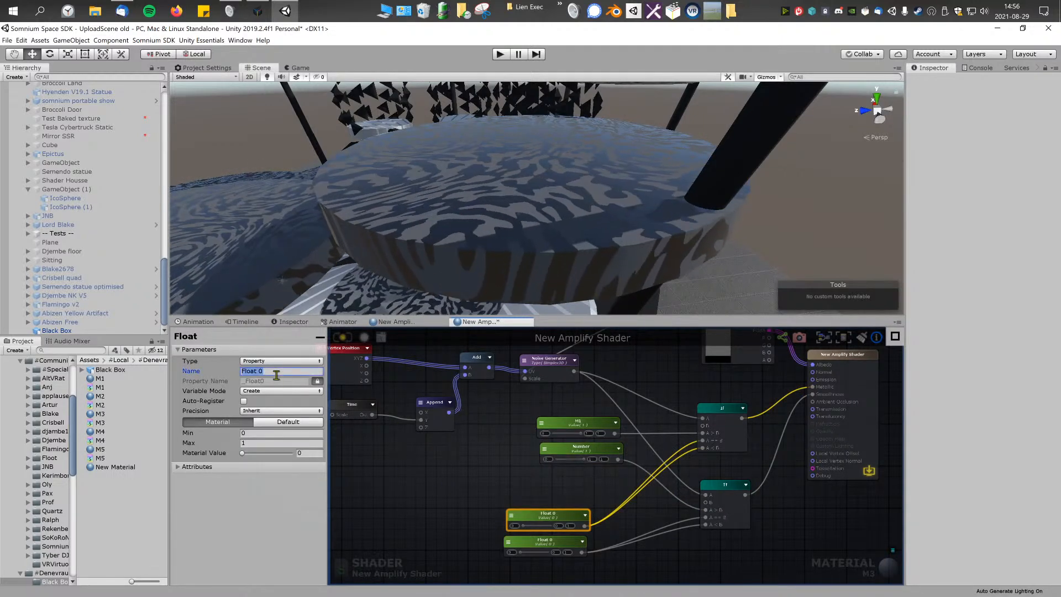
click(448, 485)
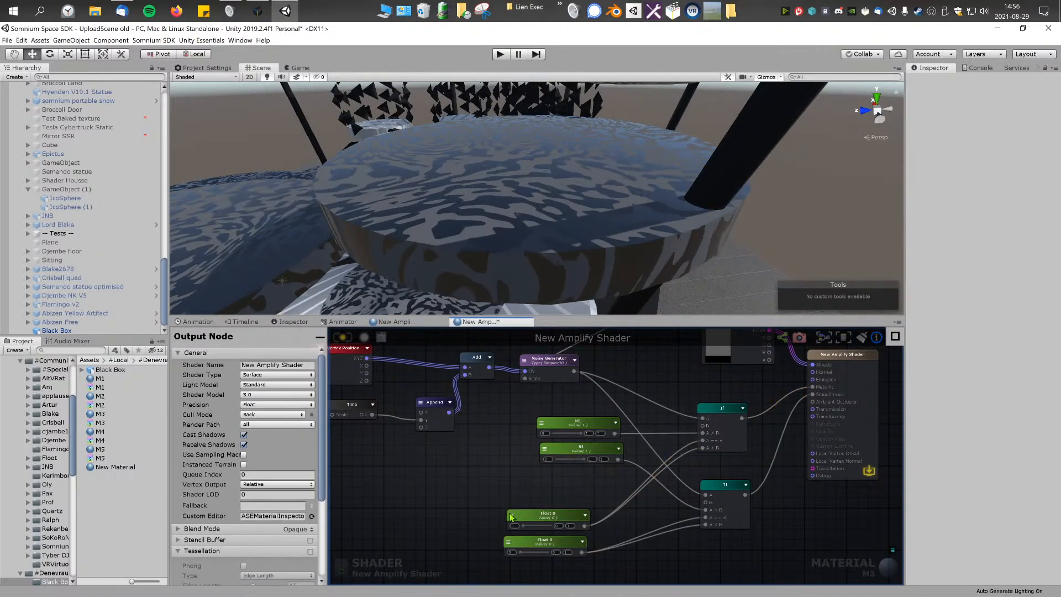
click(541, 539)
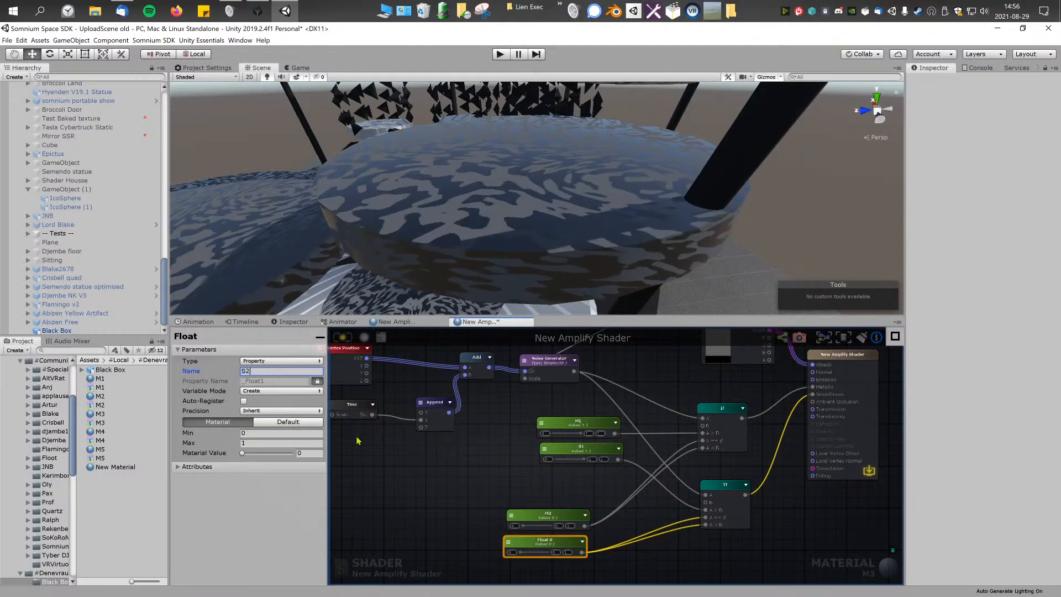
click(341, 427)
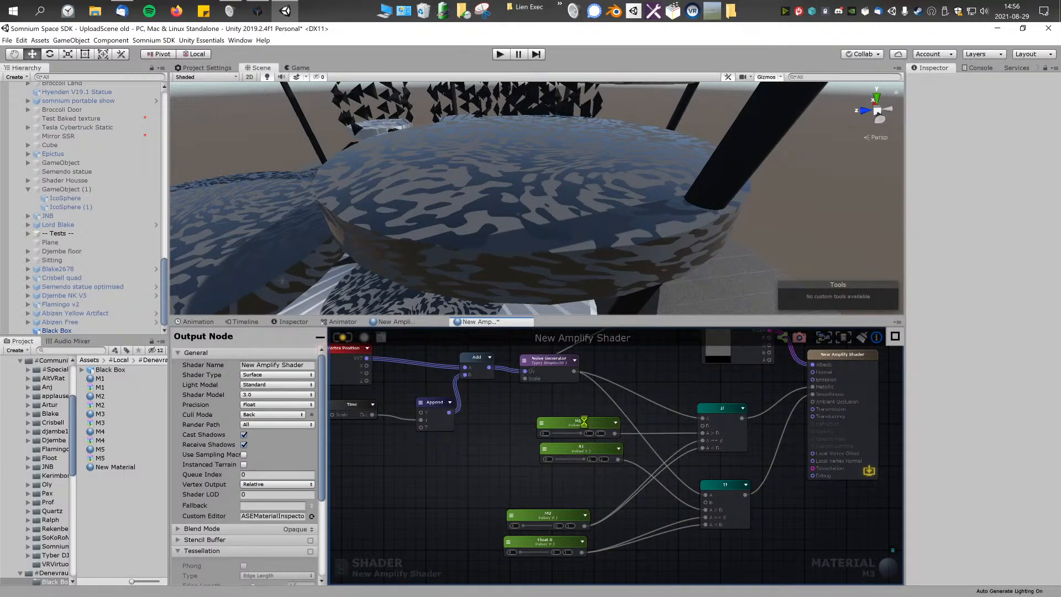
Step: Move the M2 and S2 nodes together slightly lower, apart from the M1 and S1 pair
scroll(565, 506, up, 2)
middle_drag(552, 499, 544, 476)
drag(545, 477, 572, 454)
click(498, 477)
middle_drag(498, 477, 481, 516)
drag(480, 500, 547, 554)
drag(541, 500, 535, 529)
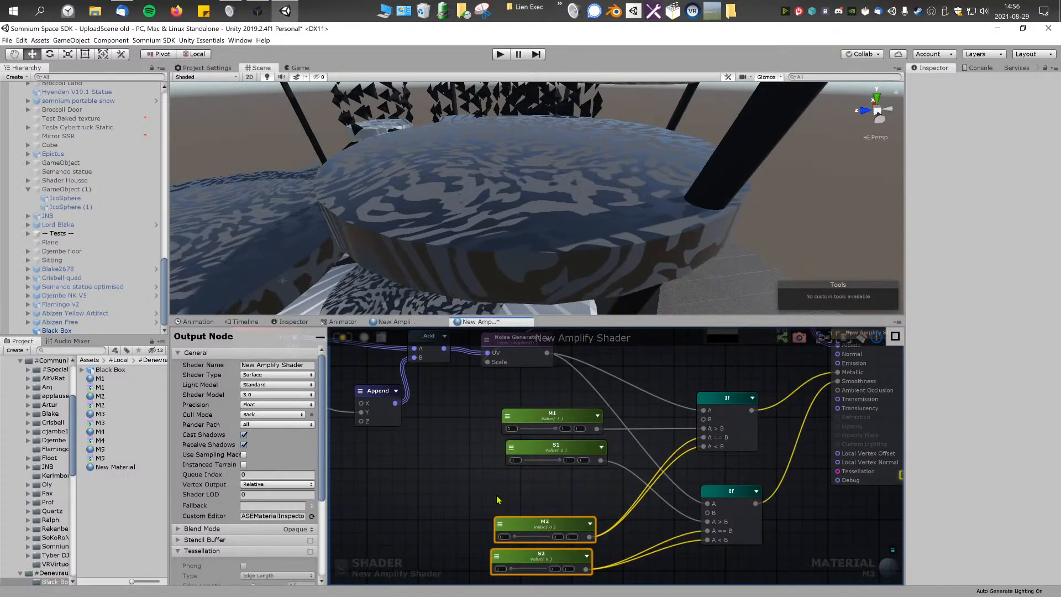
click(506, 508)
Step: Select the Black Box model in the scene and expand its M2 material's properties for review
click(555, 250)
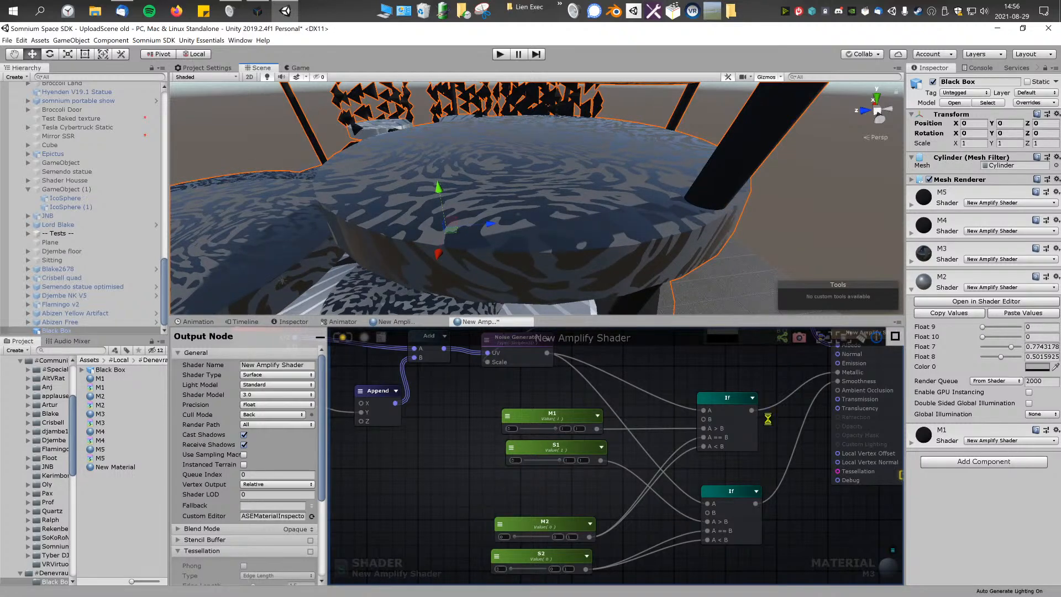
click(554, 427)
click(426, 454)
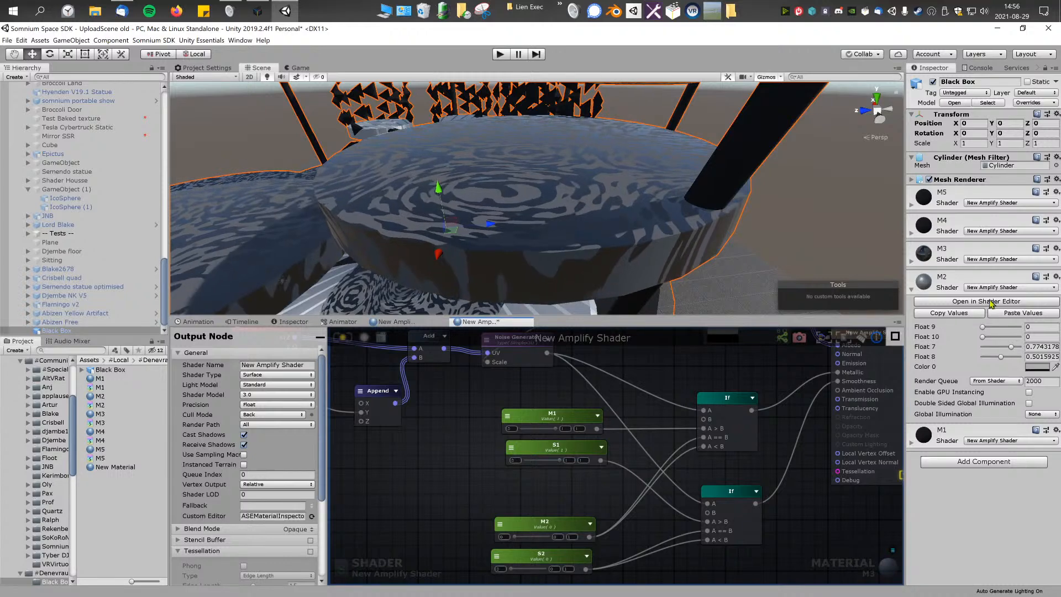
click(912, 289)
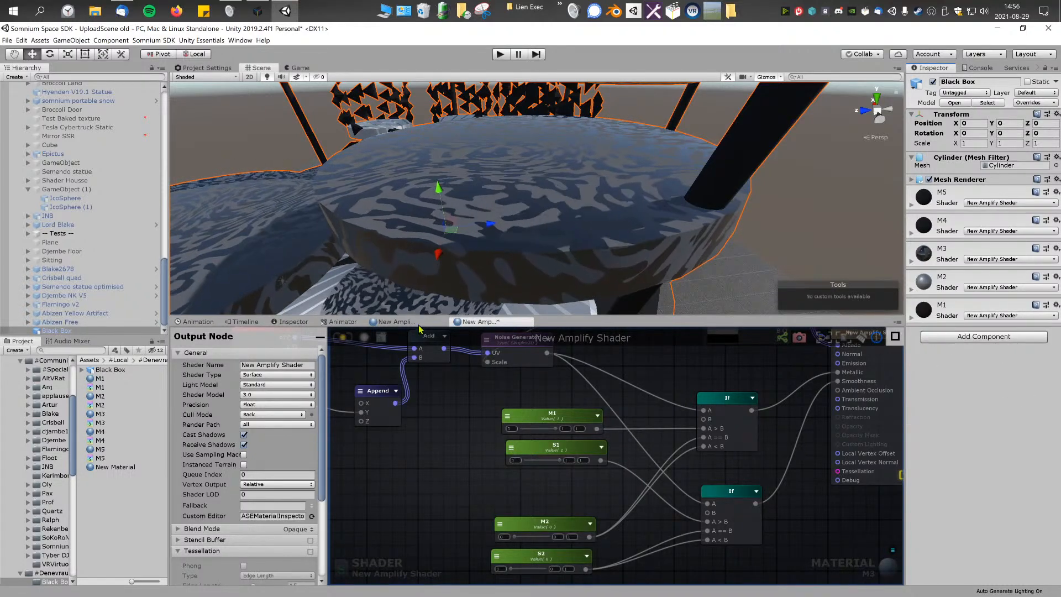
scroll(467, 414, down, 3)
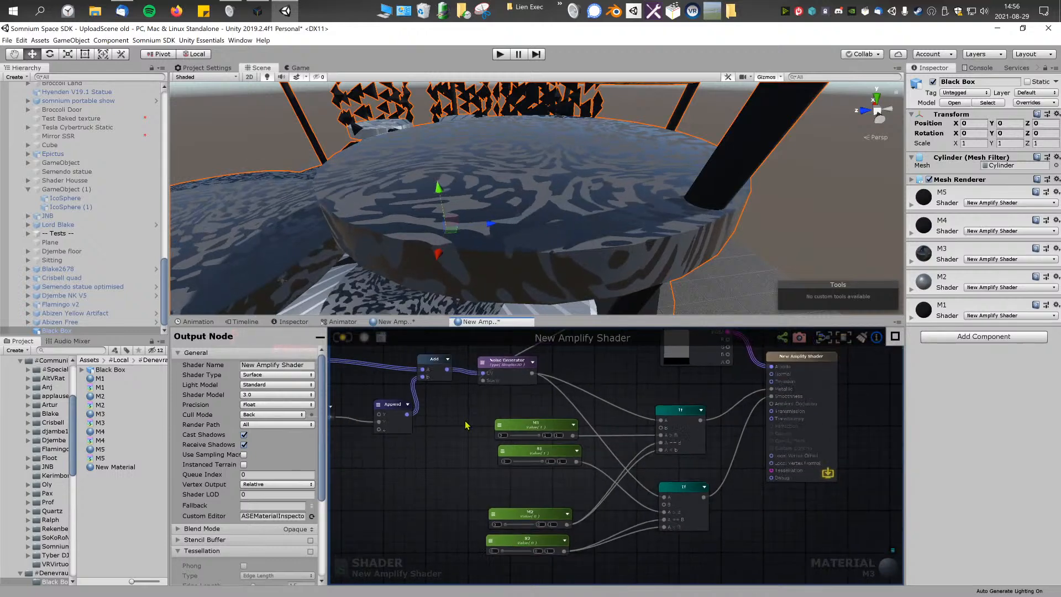
click(912, 289)
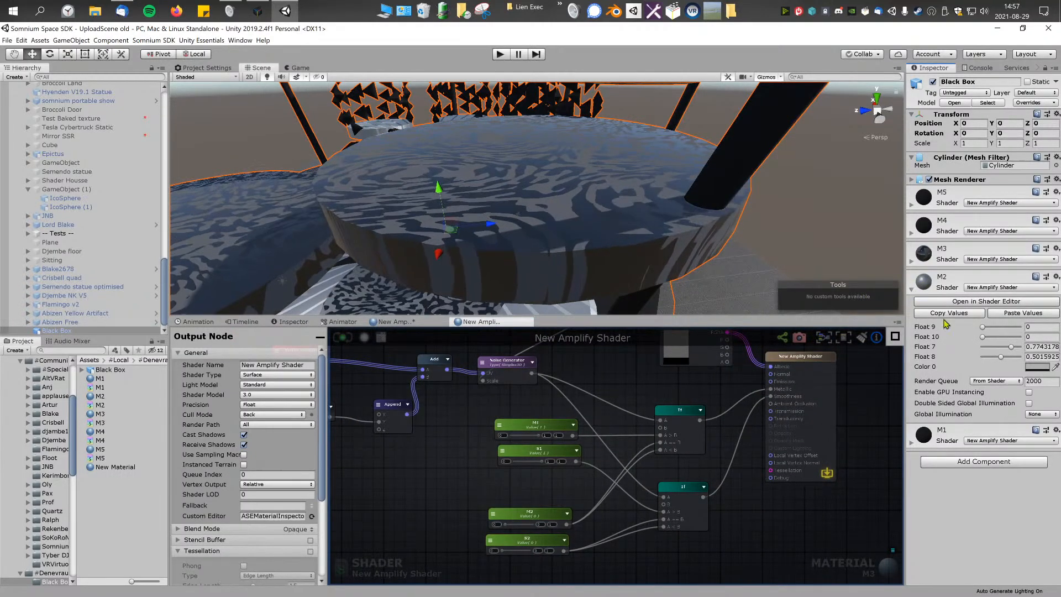
Step: Expand the M3 material's properties and rename its shader from New Amplify Shader to M3
click(914, 291)
click(913, 317)
click(913, 318)
click(912, 262)
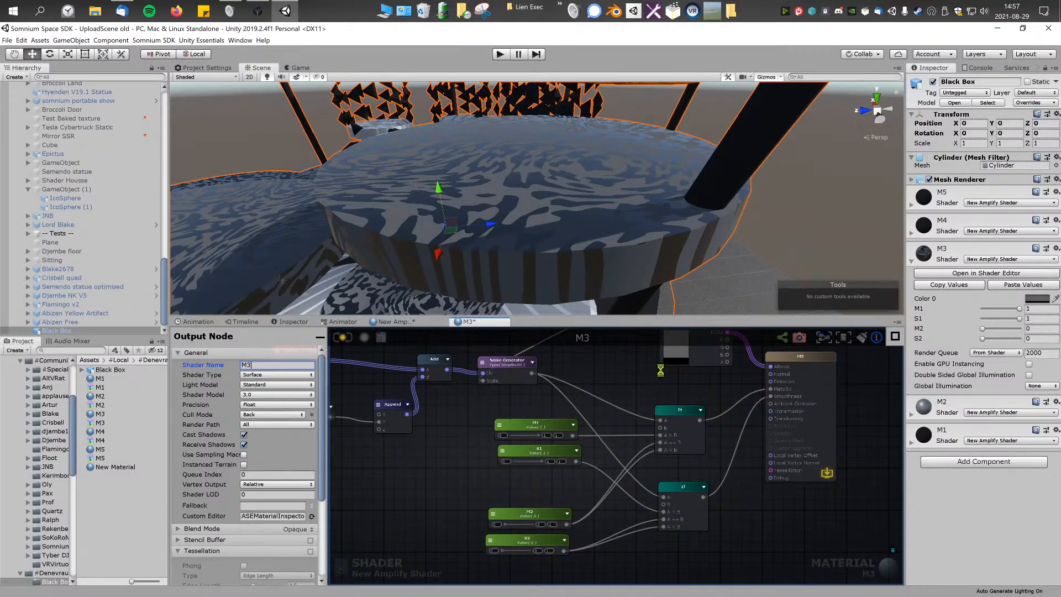
Step: Load the M2 material's shader graph without saving the pending changes and rename the shader to M2
click(943, 403)
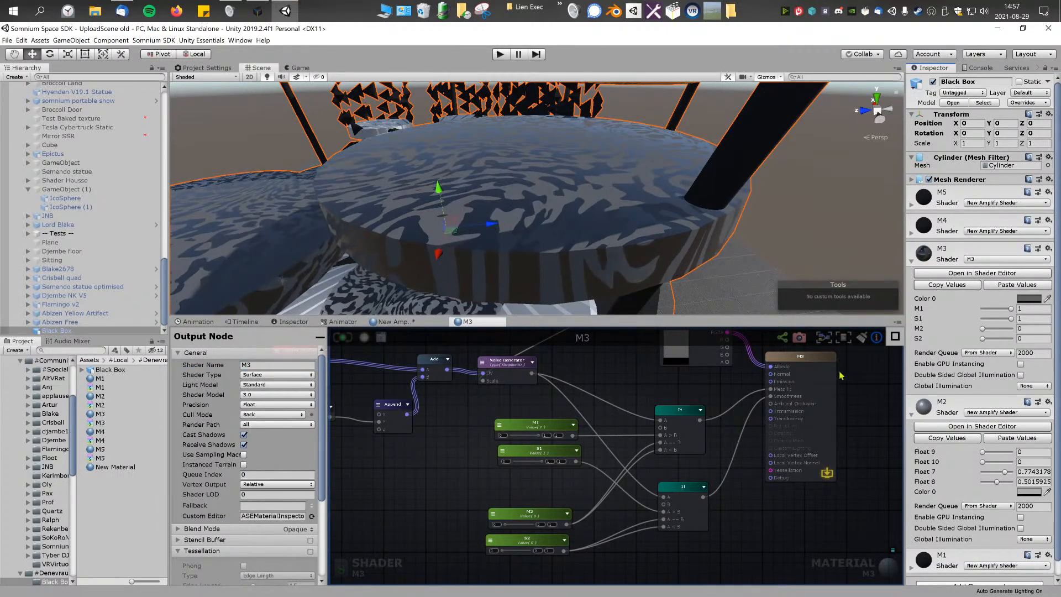
scroll(986, 416, down, 2)
click(983, 412)
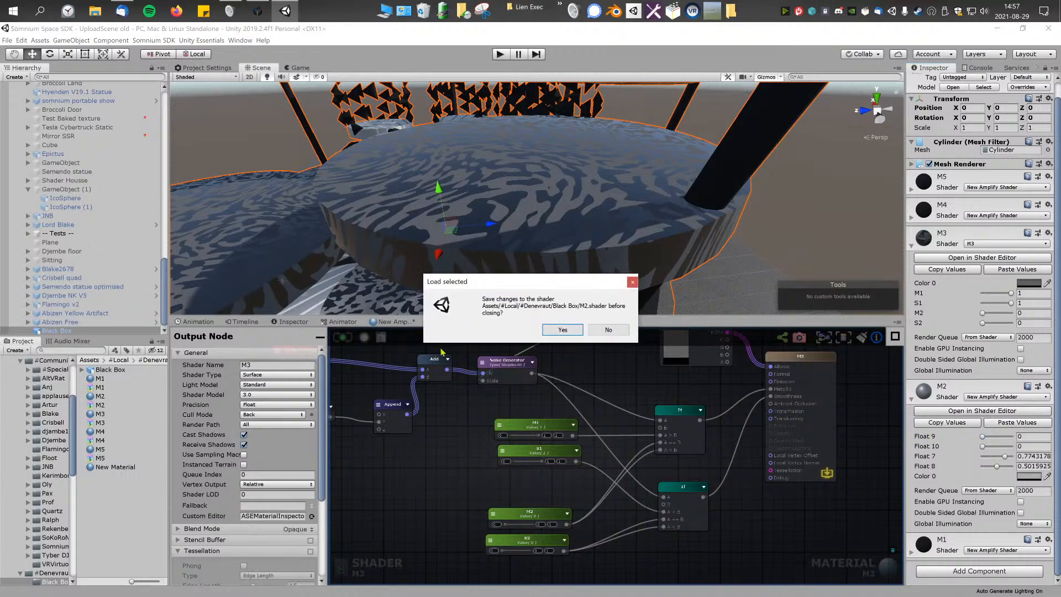
click(602, 330)
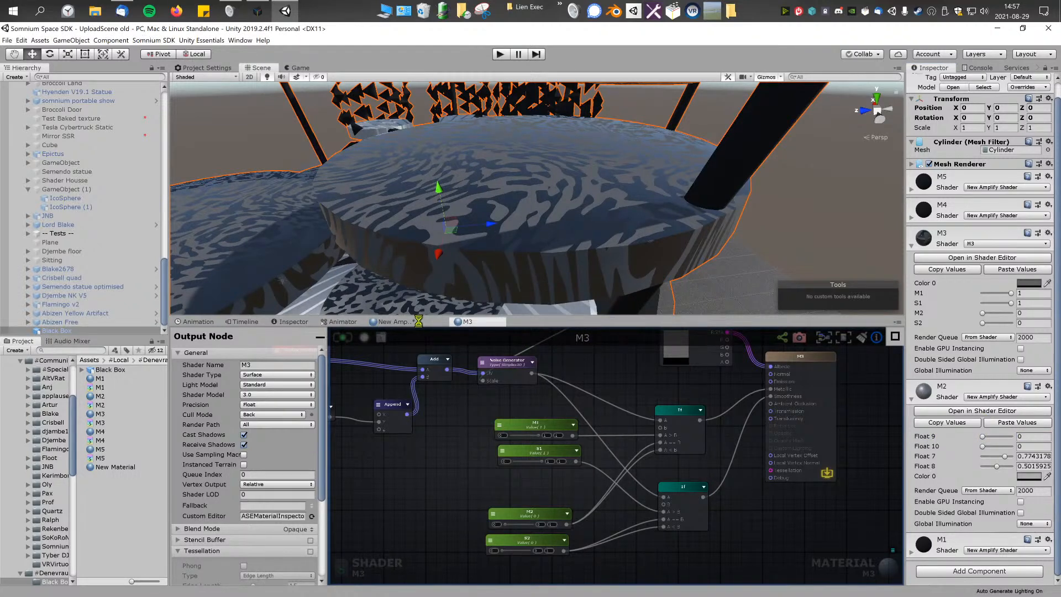
click(267, 365)
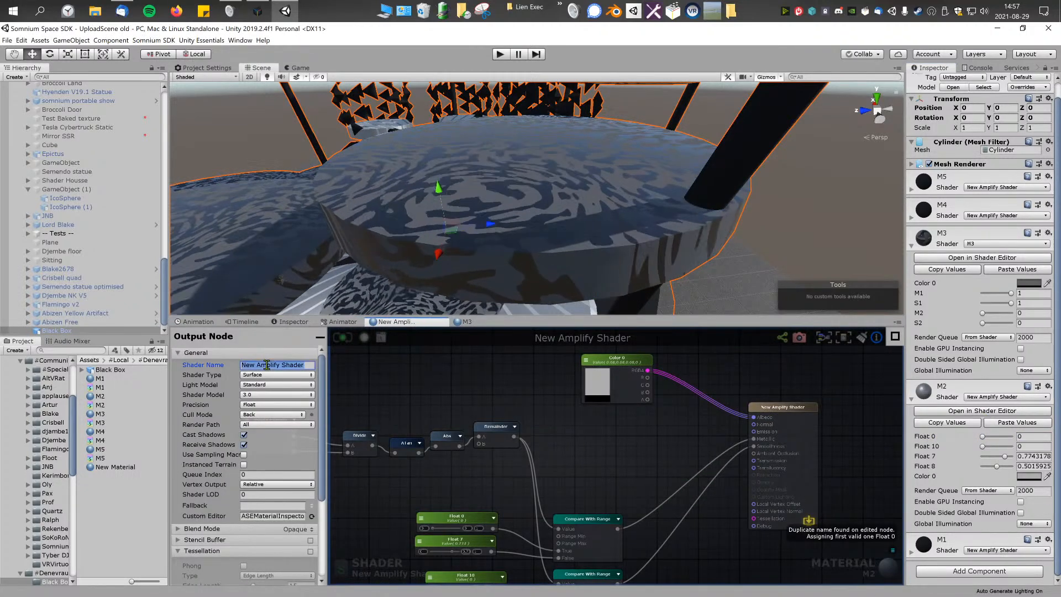
text(M2)
key(Return)
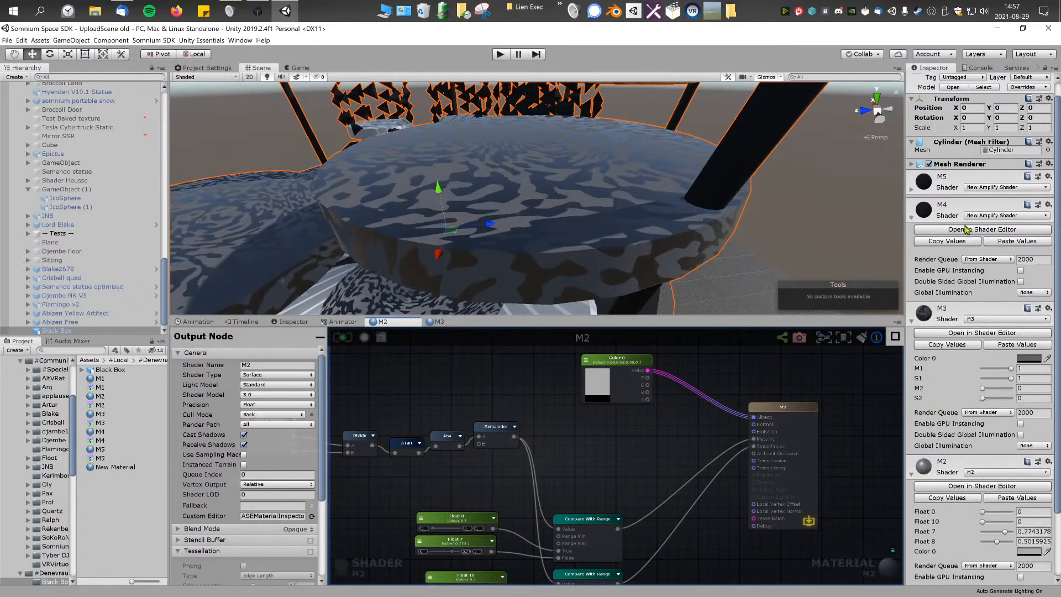
Step: Rename the M4 material's shader to M4
click(303, 364)
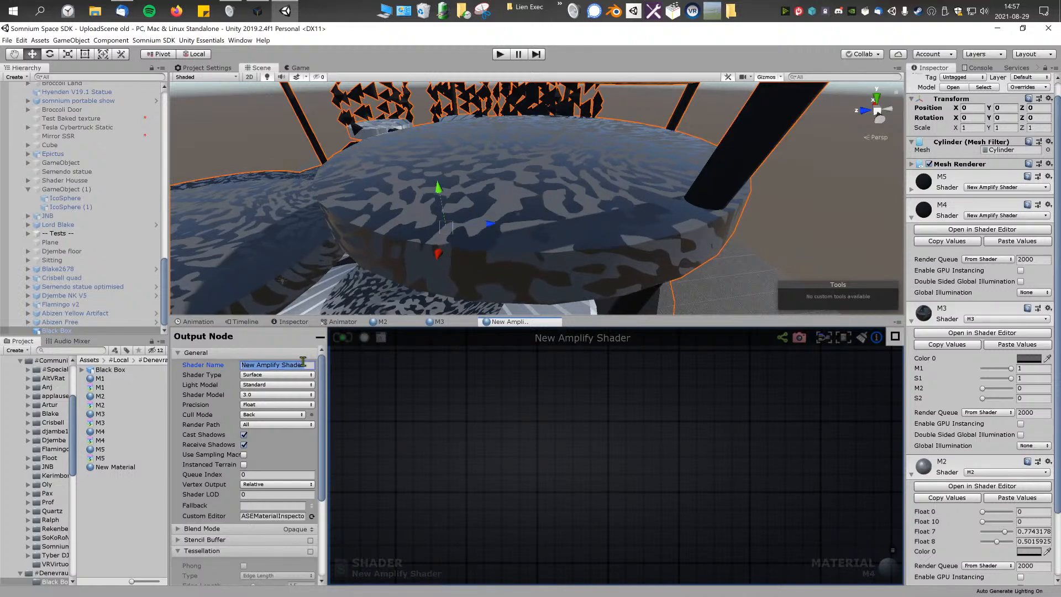
text(M4)
key(Return)
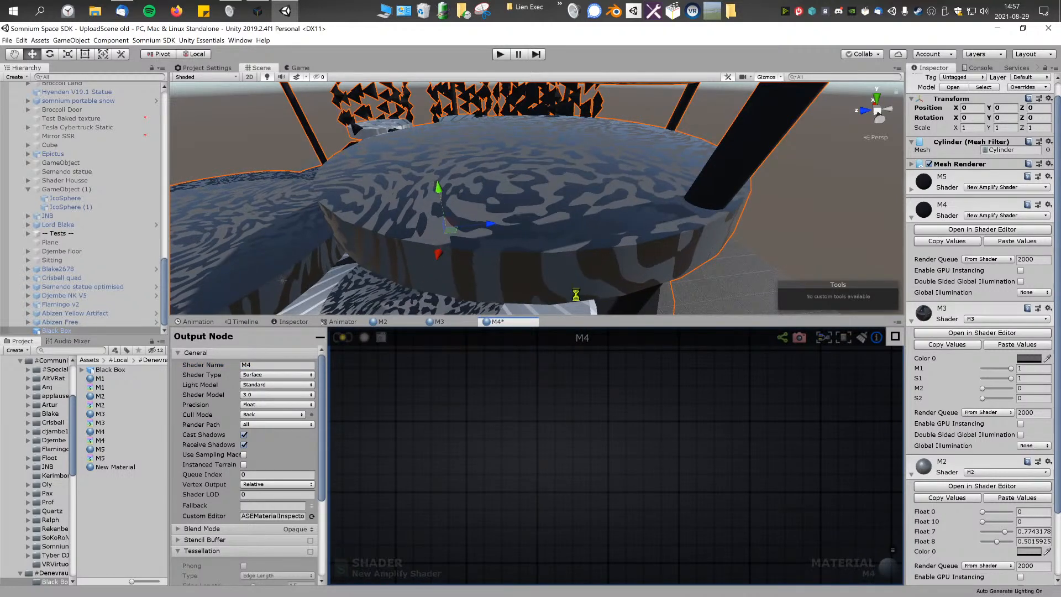
Step: Load the M5 material's shader graph and rename the shader to M5
click(911, 191)
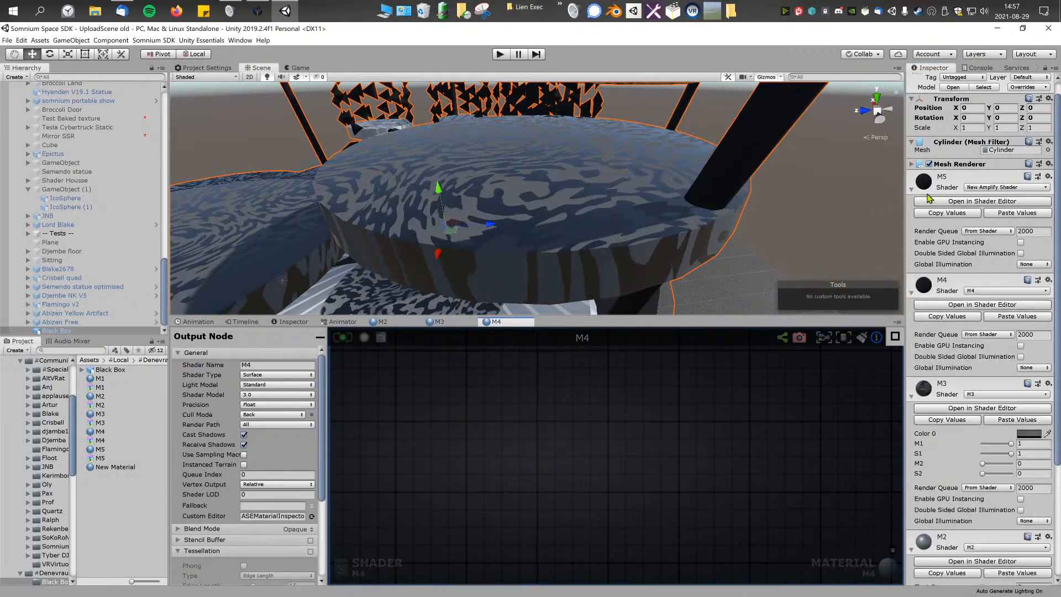
click(983, 203)
click(304, 365)
text(M5)
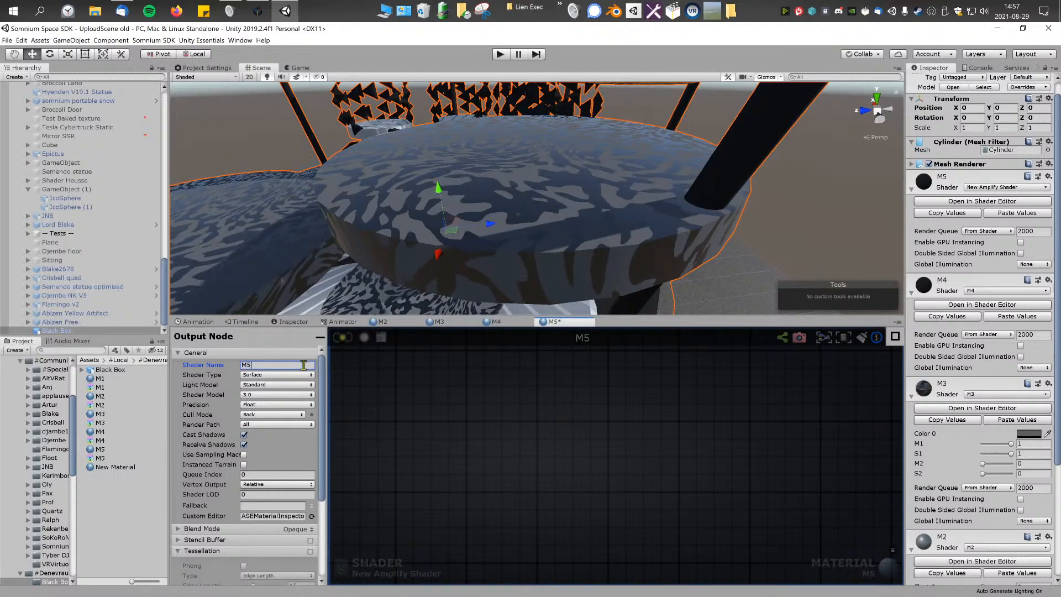
key(Return)
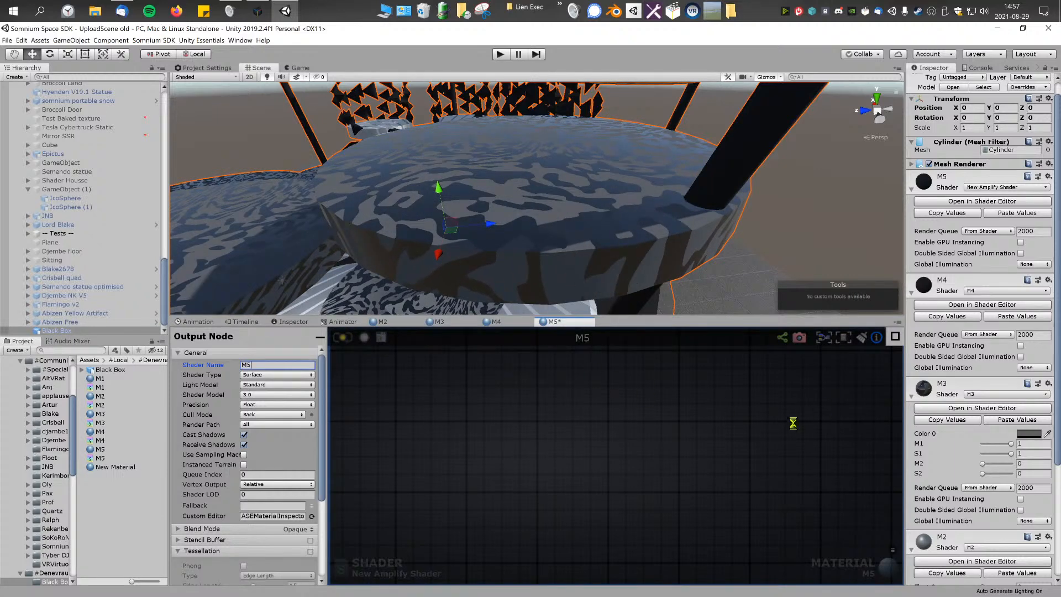
Step: Load the M1 material's shader graph and rename the shader to M1
scroll(922, 552, down, 5)
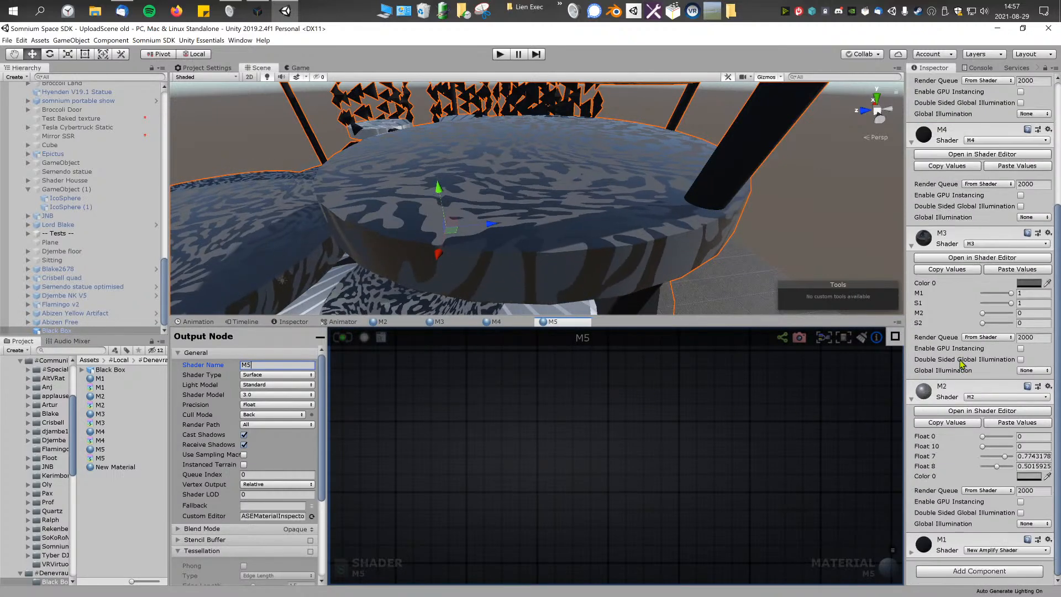
click(922, 553)
click(956, 563)
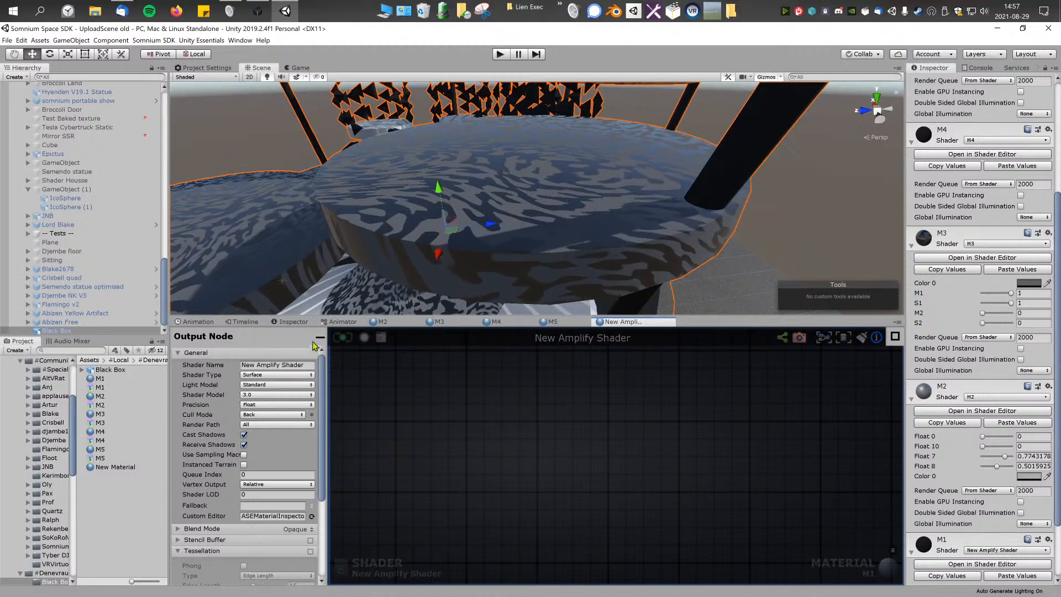
click(300, 364)
text(M1)
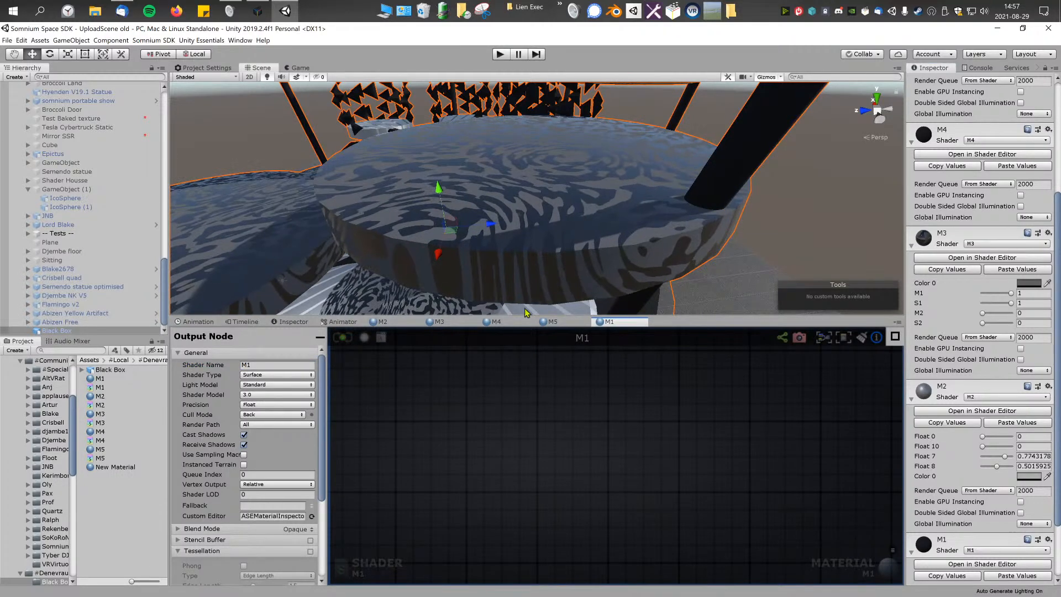
Step: Return to the M2 shader graph to review its float and Compare With Range nodes alongside the patterned disc surface
click(390, 321)
right_drag(561, 216, 565, 210)
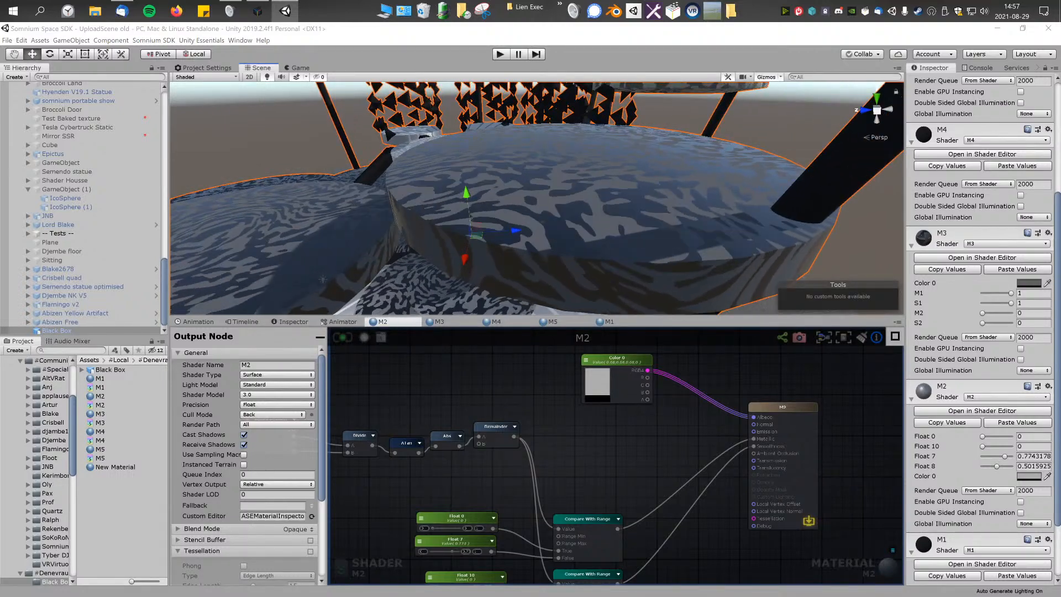
right_drag(500, 193, 720, 206)
middle_drag(572, 424, 580, 381)
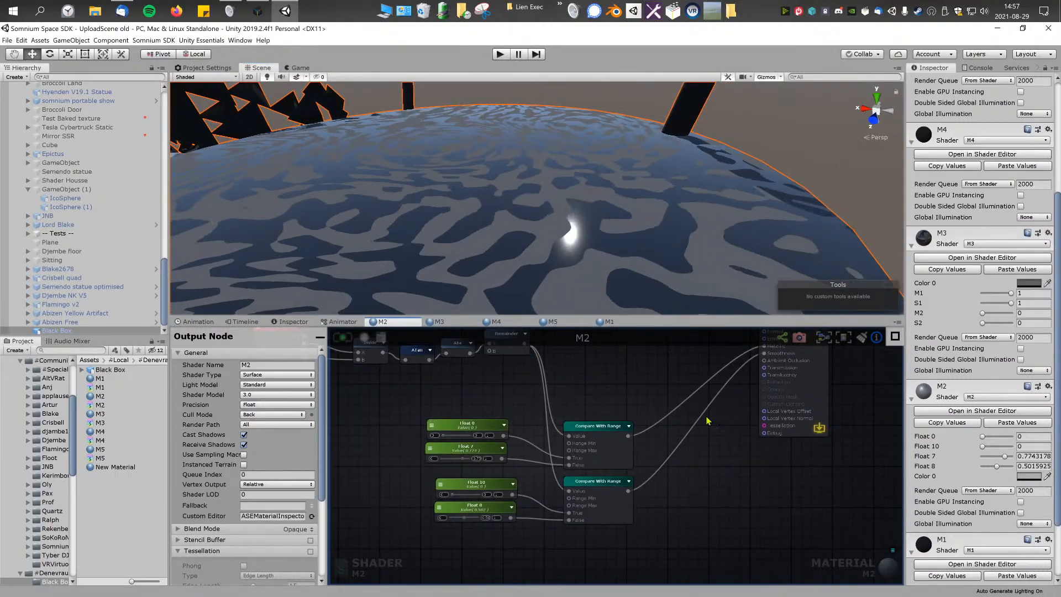
Step: Collapse the M5, M4, M3 and M1 materials' properties, leaving only those of M2 expanded
click(911, 245)
click(911, 142)
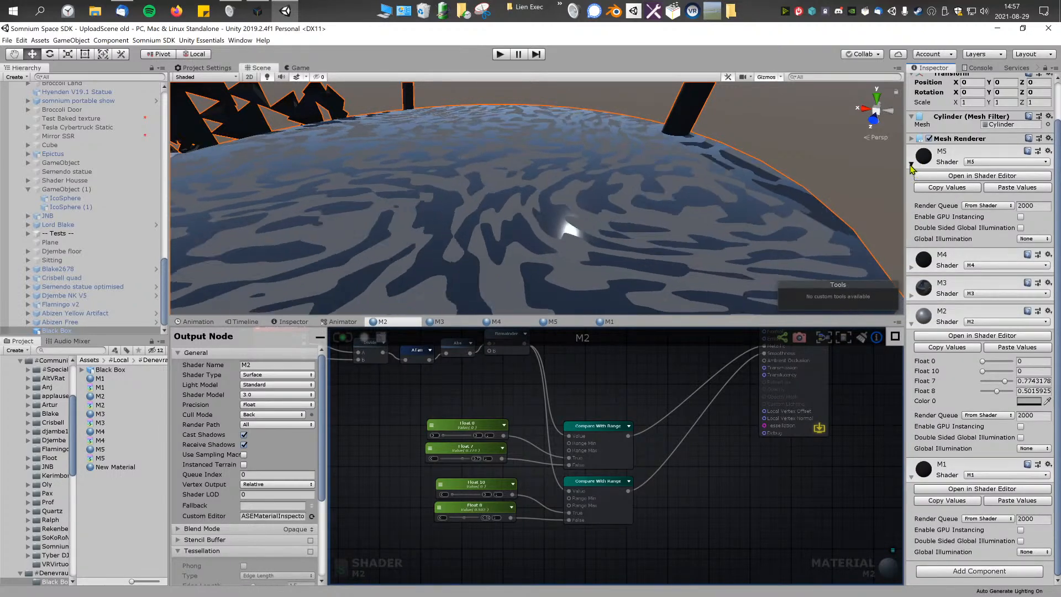
click(911, 164)
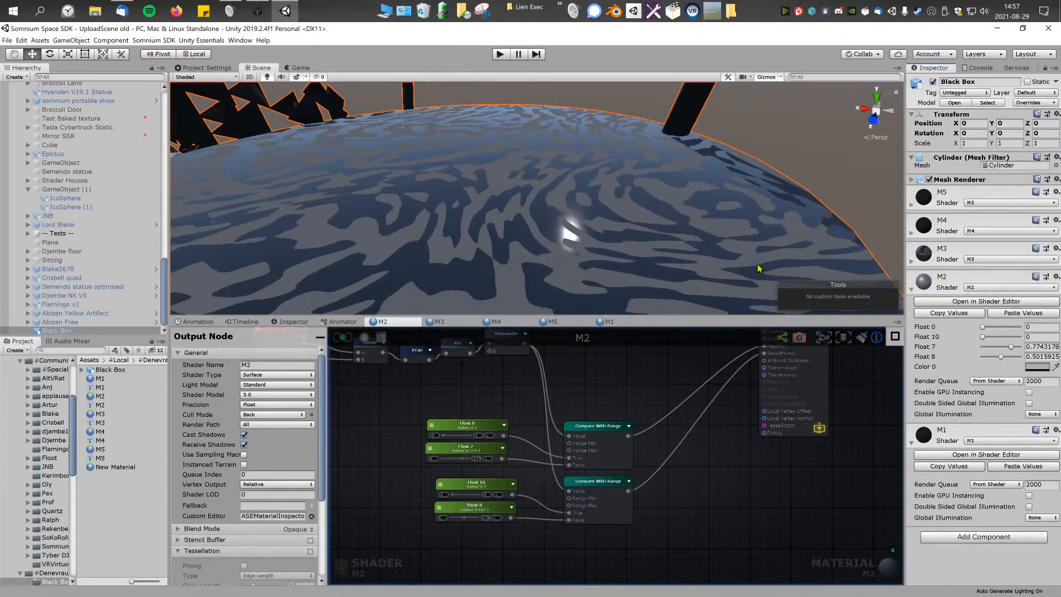
click(911, 442)
scroll(649, 255, down, 2)
scroll(635, 243, down, 2)
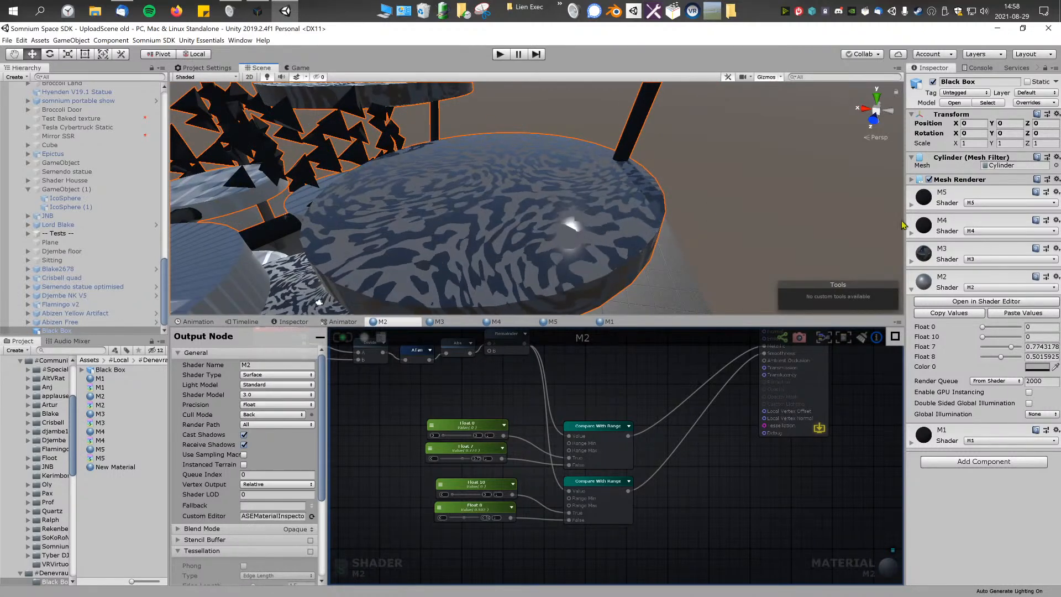
Step: Try other values for the M2 material's Float 0, Float 10 and Float 7
click(957, 181)
click(957, 180)
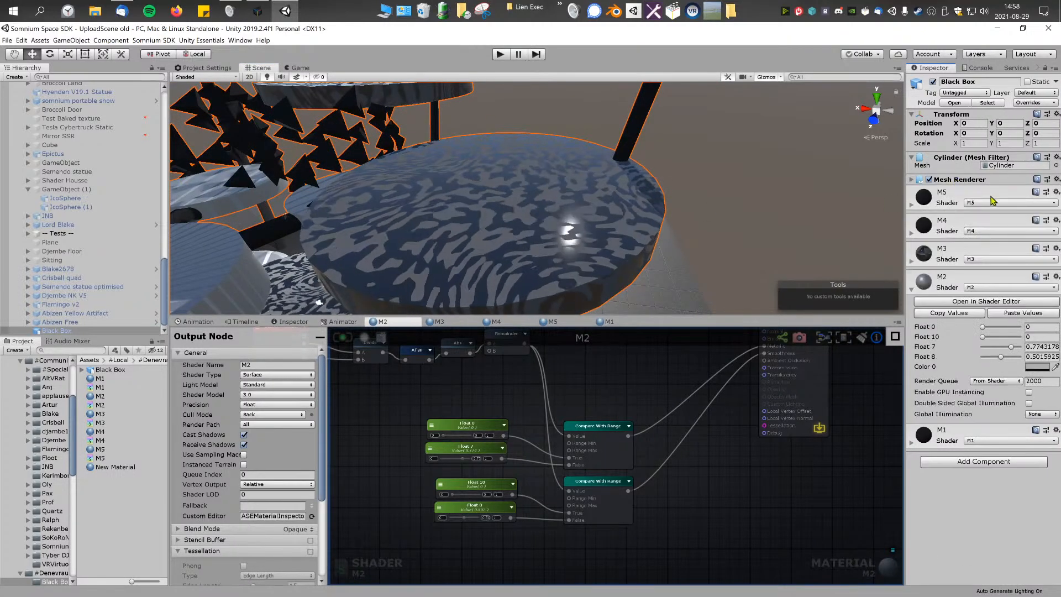
click(983, 336)
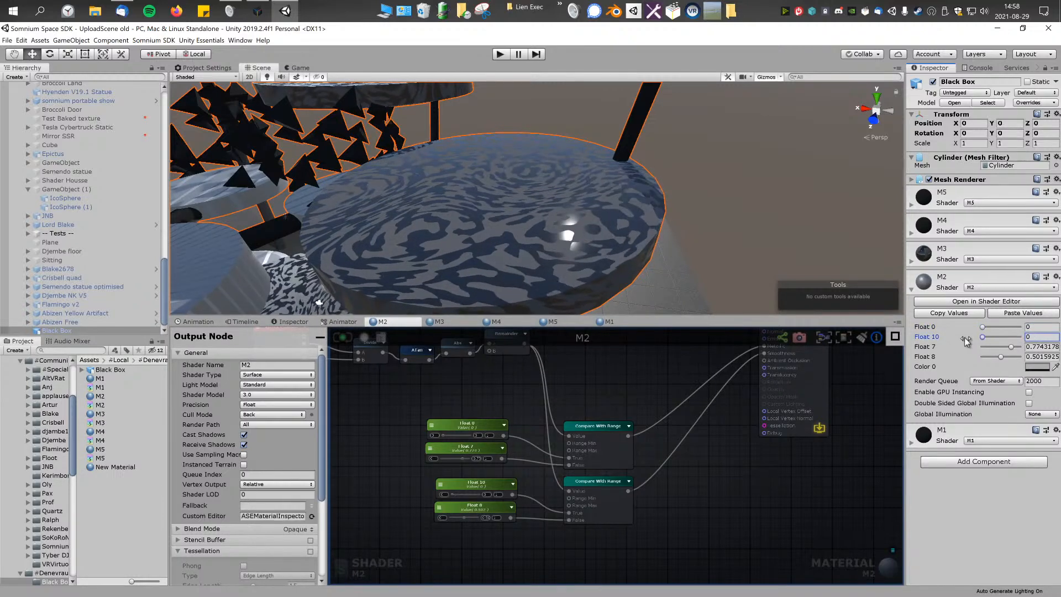
click(1010, 348)
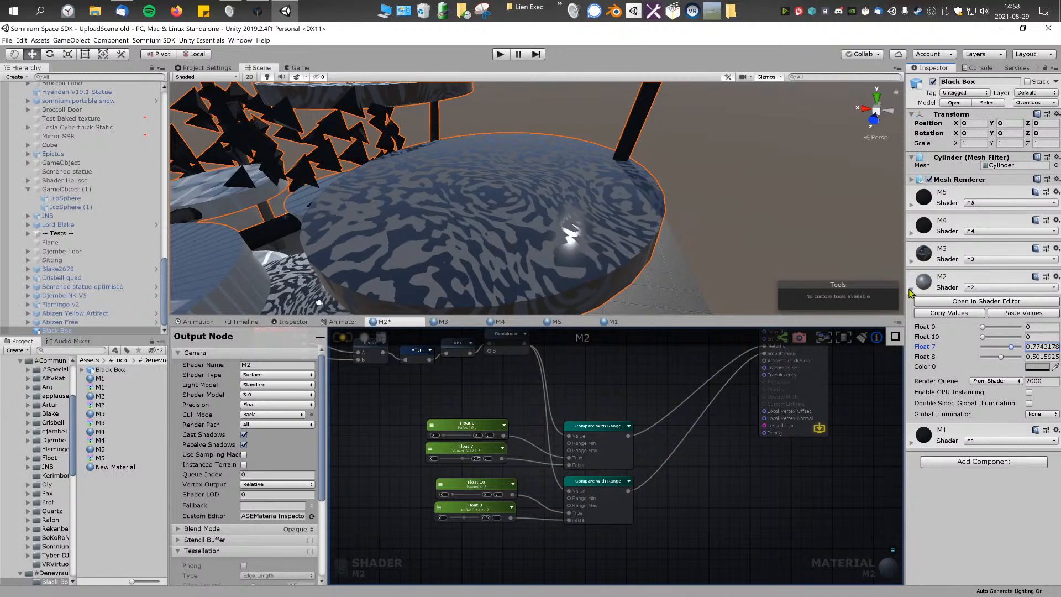
Step: Switch to the M3 material's properties and shader graph, and try another value for its M2 parameter
click(912, 289)
click(911, 261)
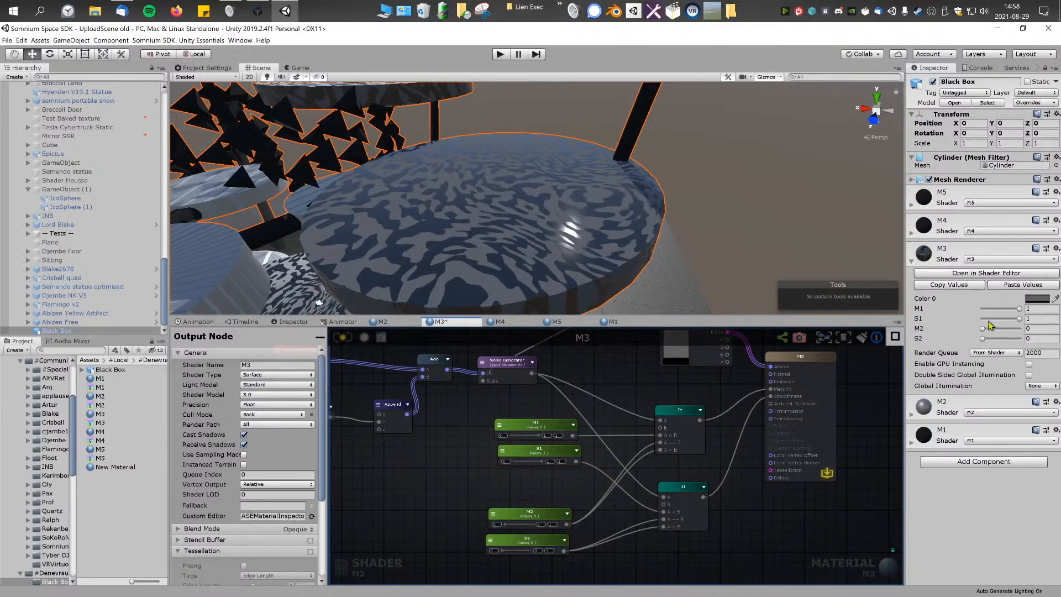
drag(986, 327, 1004, 333)
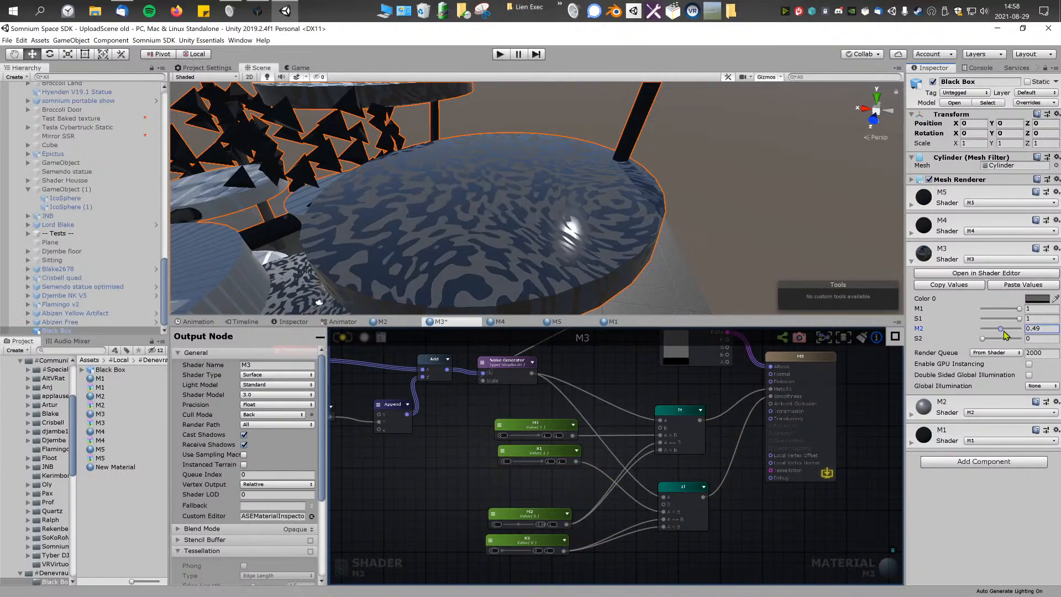
Step: Set the S2 float node in the M3 shader graph to about 0.659
click(535, 438)
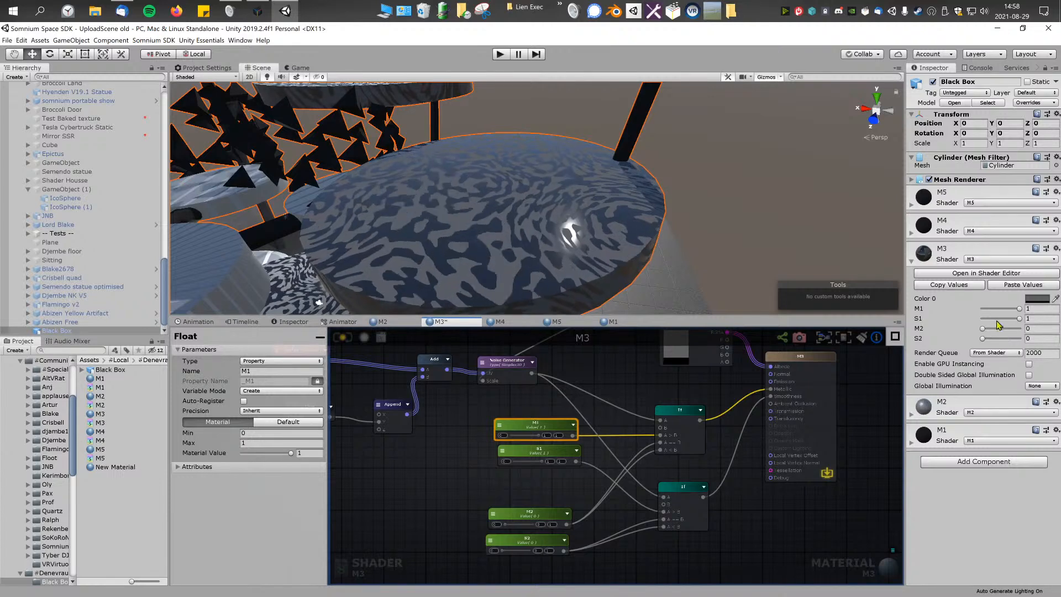
scroll(470, 464, up, 5)
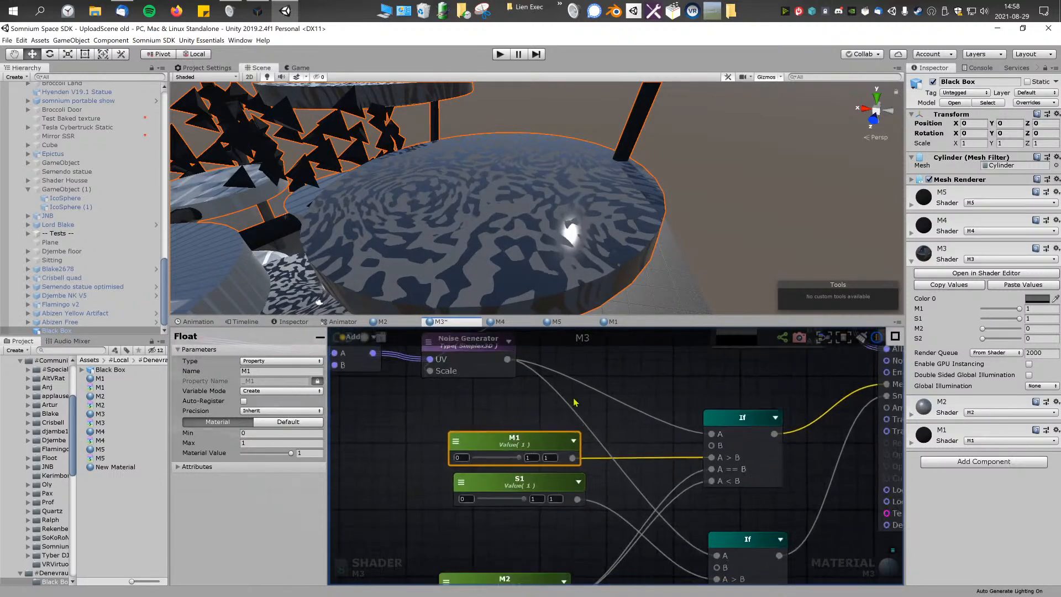
drag(573, 399, 513, 404)
right_drag(528, 237, 445, 238)
drag(526, 399, 585, 409)
middle_drag(576, 499, 588, 420)
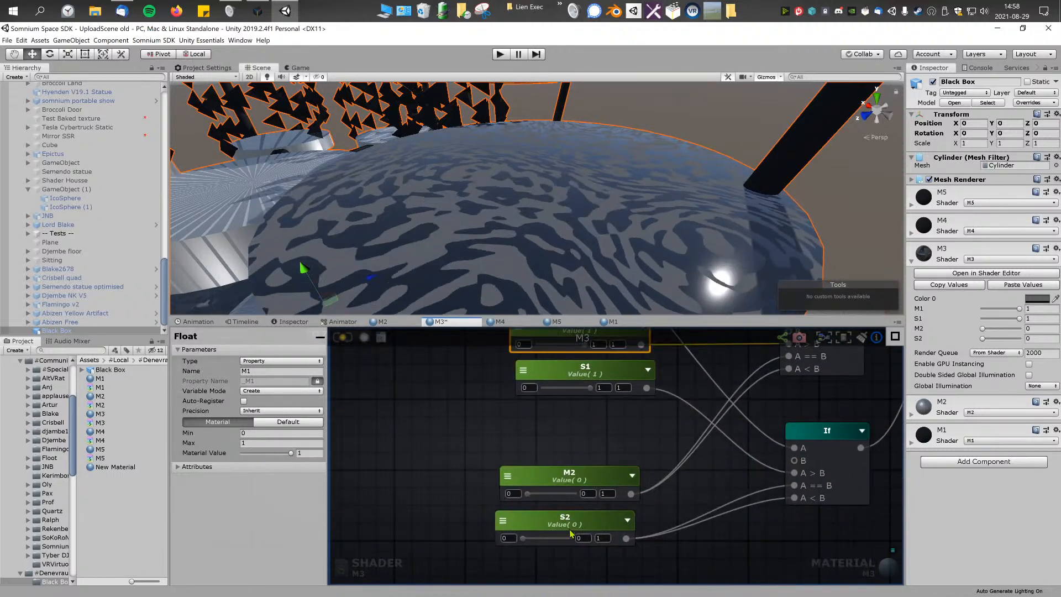
drag(523, 537, 554, 532)
mouse_move(575, 232)
right_down()
mouse_move(646, 226)
mouse_move(570, 232)
right_up()
Step: Set the M3 shader's M2 float to about 0.318 and its S1 float to about 0.906
drag(534, 498, 596, 489)
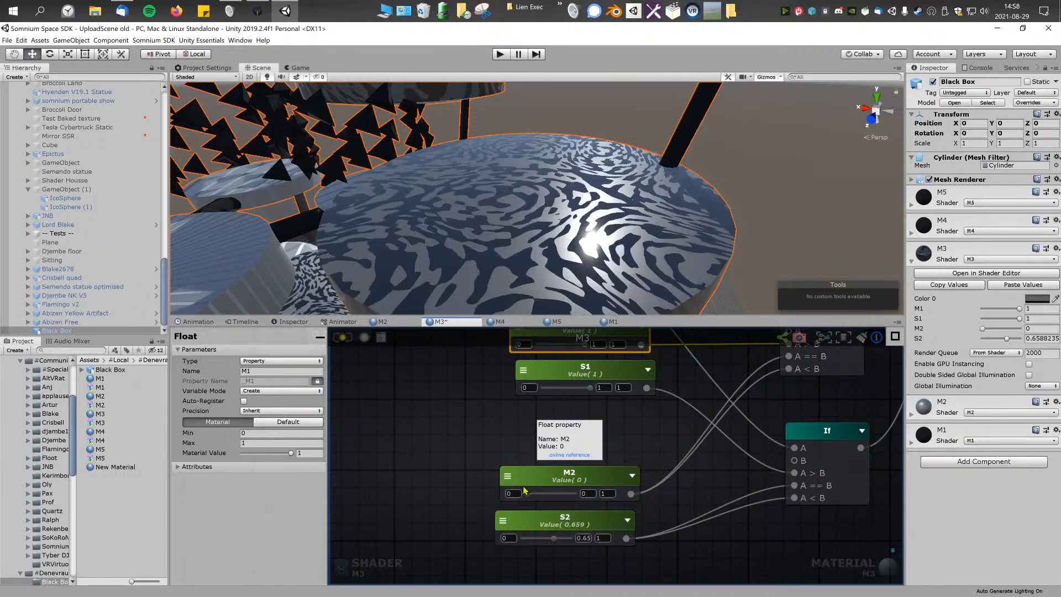
drag(528, 491, 543, 493)
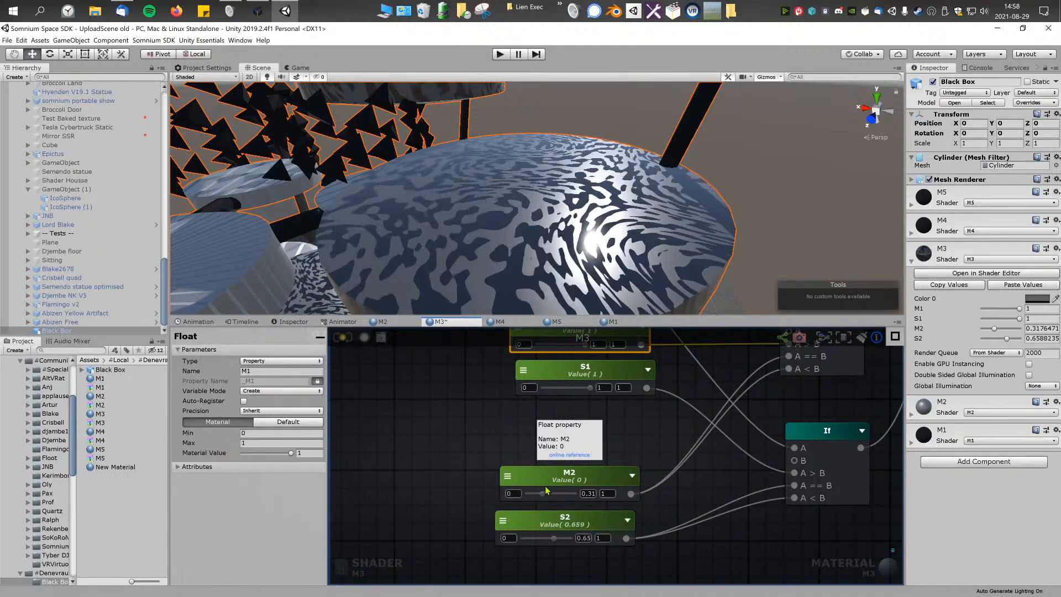
mouse_move(591, 388)
mouse_down()
mouse_move(542, 398)
mouse_move(585, 403)
mouse_up()
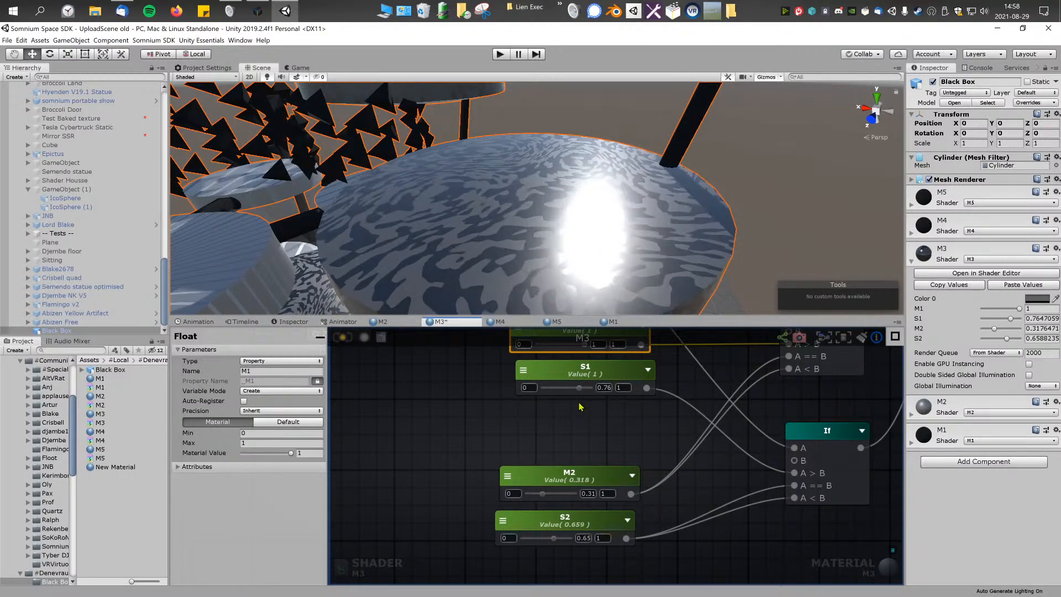
right_drag(578, 224, 617, 192)
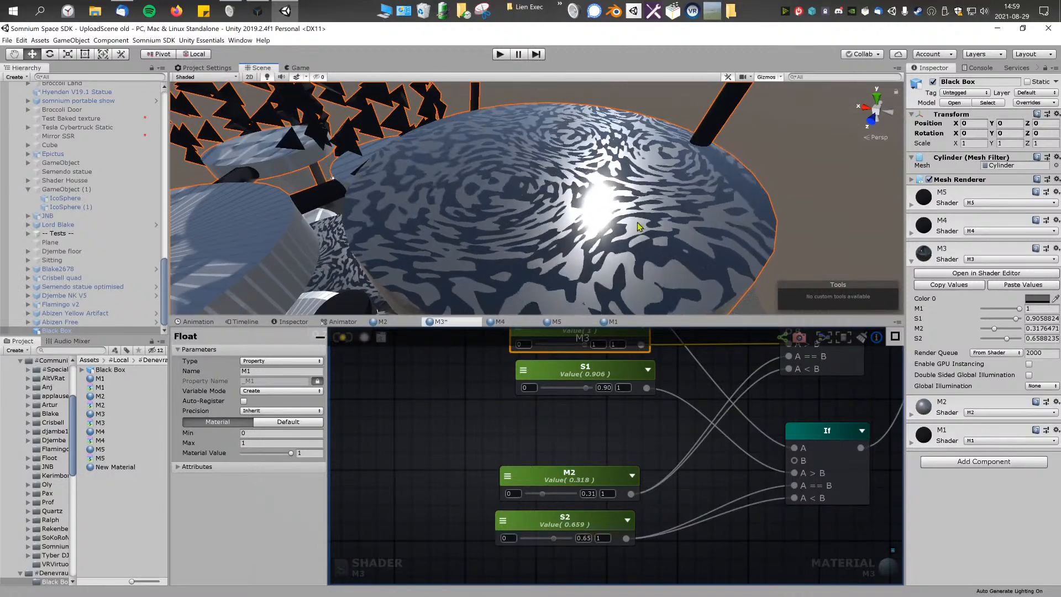
Step: Try adjusting the M1 float node's value and examine the animated metallic pattern on the model from other angles
right_drag(585, 366, 577, 415)
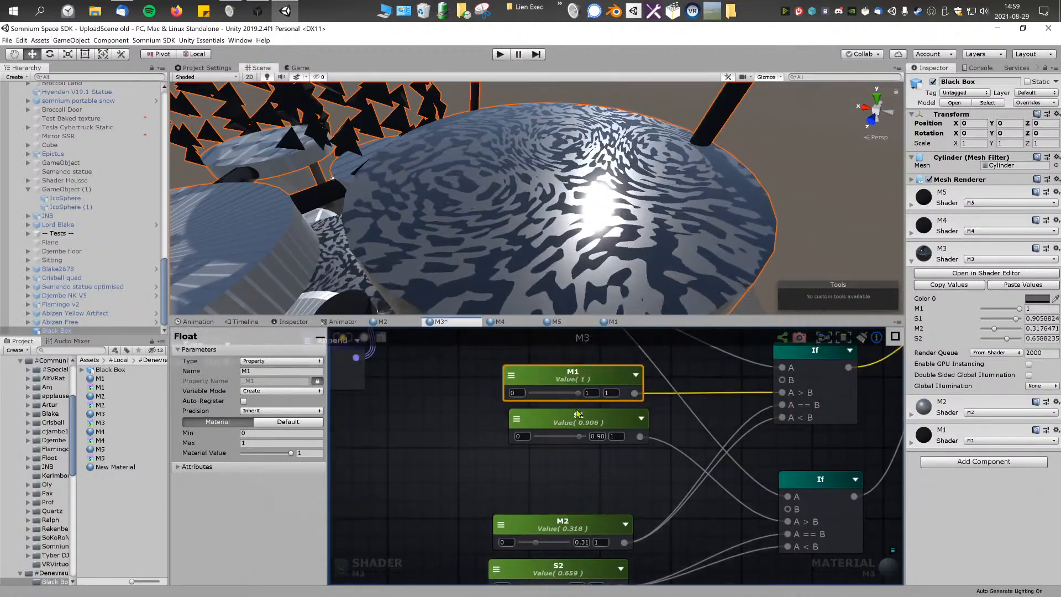
drag(579, 396, 608, 389)
right_drag(635, 213, 592, 222)
right_drag(677, 214, 609, 192)
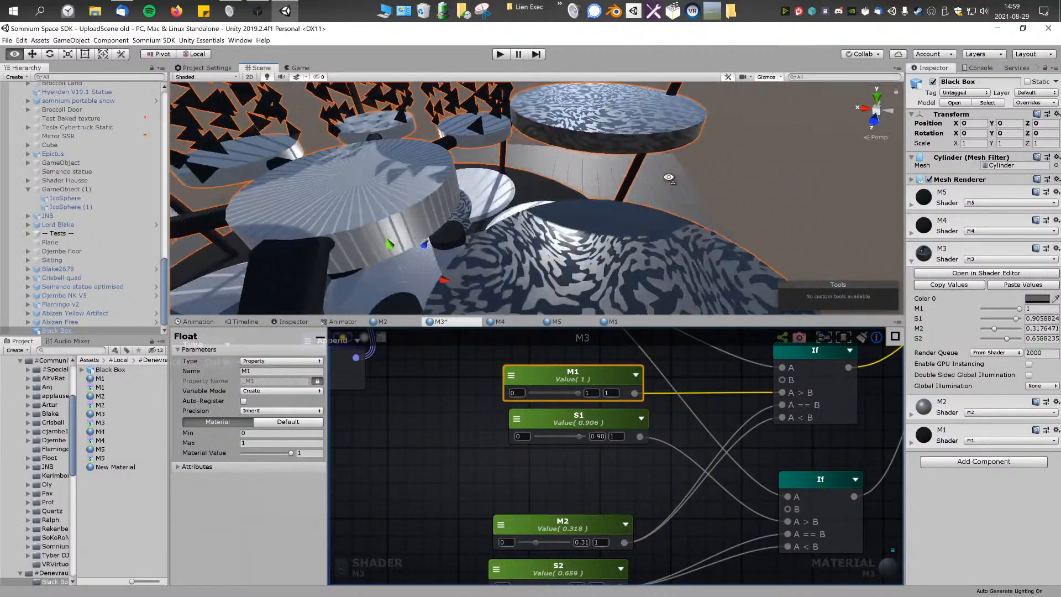
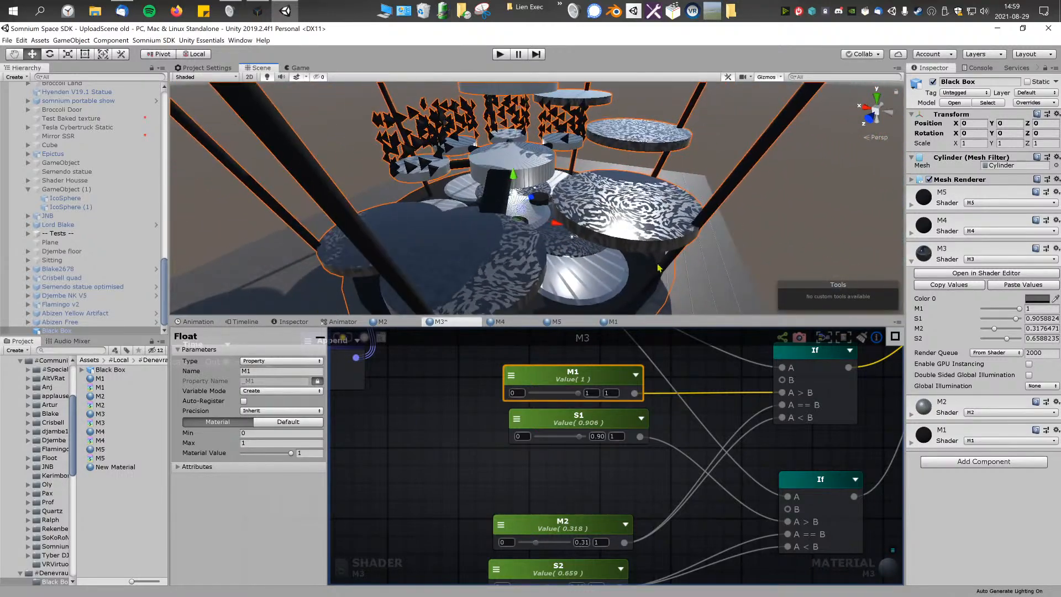
Step: Save the M3 shader and bring up the Vertex Position, Divide and ATan node chain in the M2 shader graph
alt+drag(695, 224, 586, 150)
key(w)
right_drag(586, 149, 552, 233)
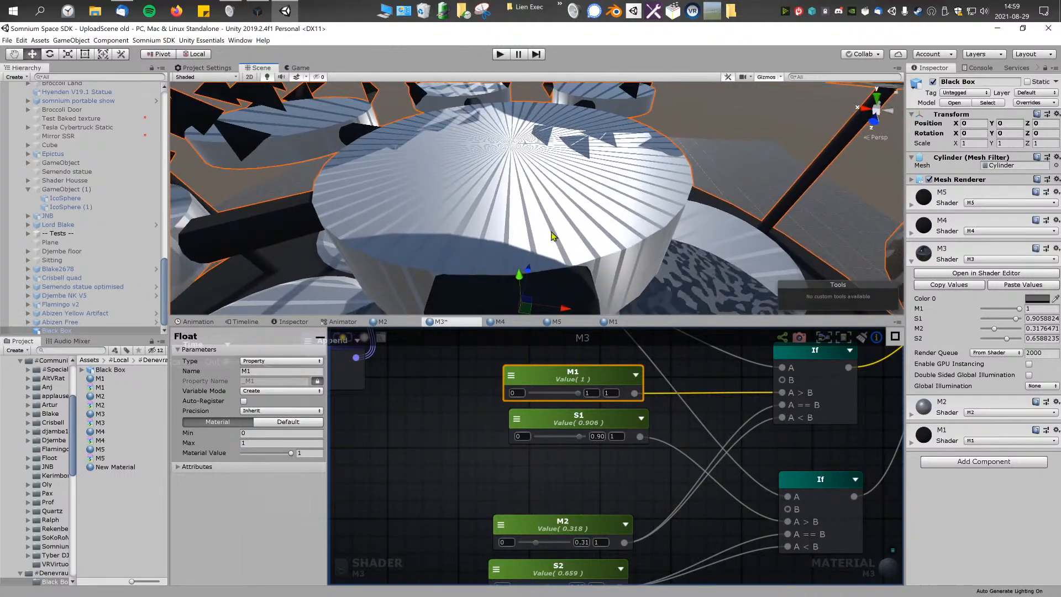
click(452, 364)
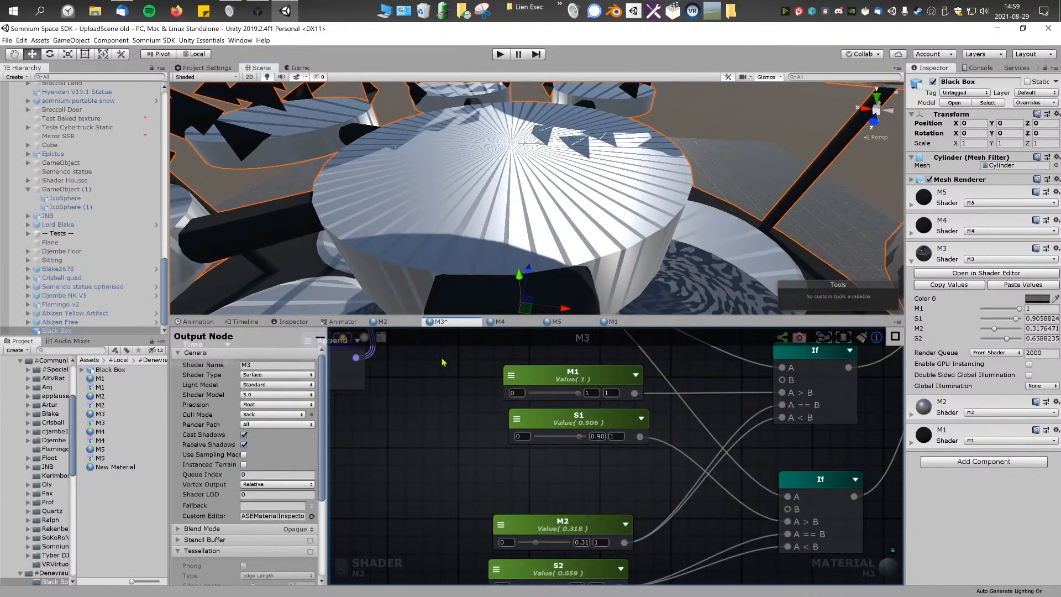
click(394, 323)
scroll(537, 448, up, 4)
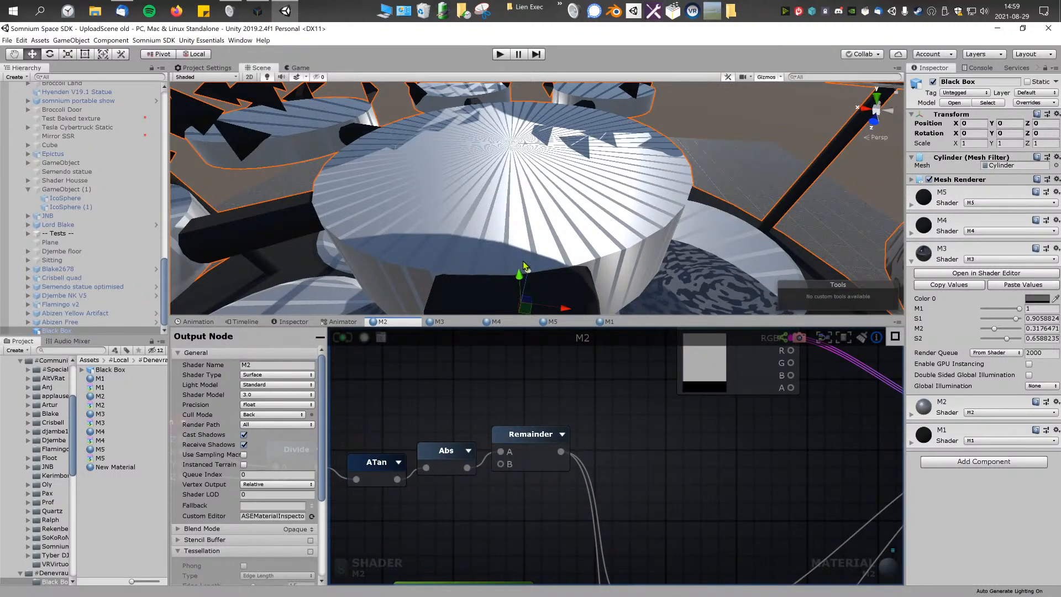
scroll(544, 390, down, 4)
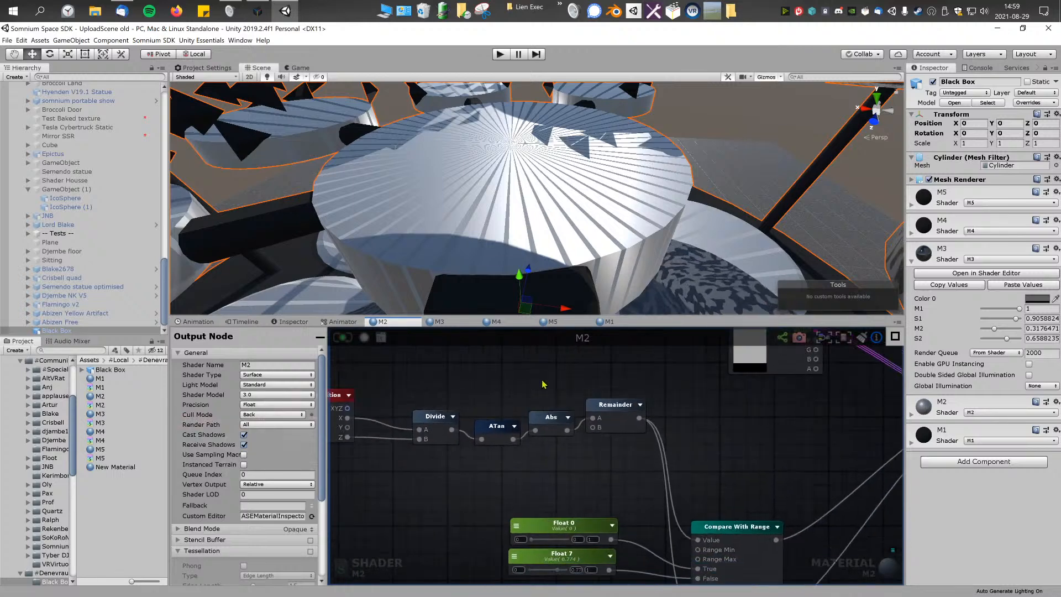
scroll(544, 389, up, 2)
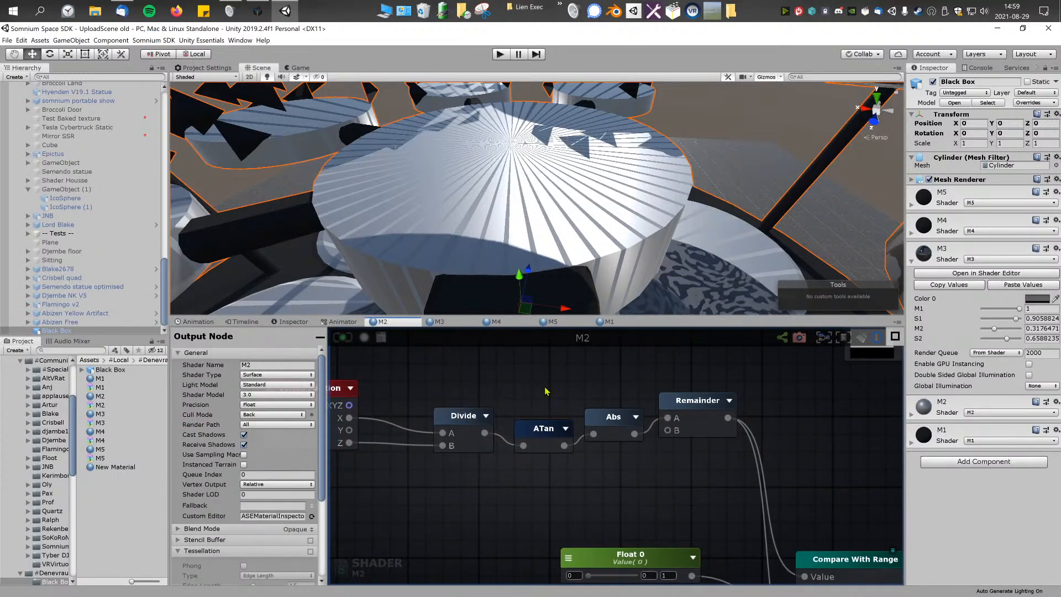
middle_drag(491, 361, 548, 368)
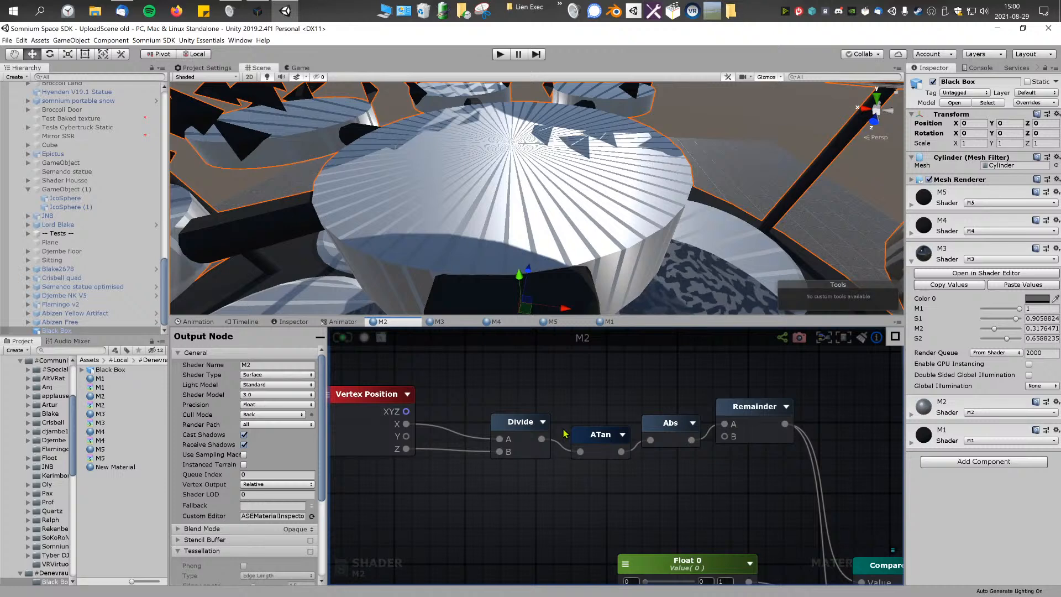
Step: Rearrange the Vertex Position, Divide, ATan, Abs and Remainder nodes to leave a gap between ATan and Abs
drag(527, 405, 625, 492)
drag(594, 432, 554, 431)
click(535, 383)
drag(462, 383, 575, 466)
click(581, 411)
drag(466, 382, 569, 484)
drag(565, 441, 553, 440)
click(603, 397)
drag(637, 367, 758, 429)
click(769, 392)
click(766, 411)
drag(674, 391, 786, 443)
click(639, 400)
drag(701, 384, 789, 424)
click(636, 415)
middle_drag(637, 415, 660, 406)
Step: Try adding a Distance node to the M2 graph, placing it below the ATan node
right_click(624, 399)
text(po)
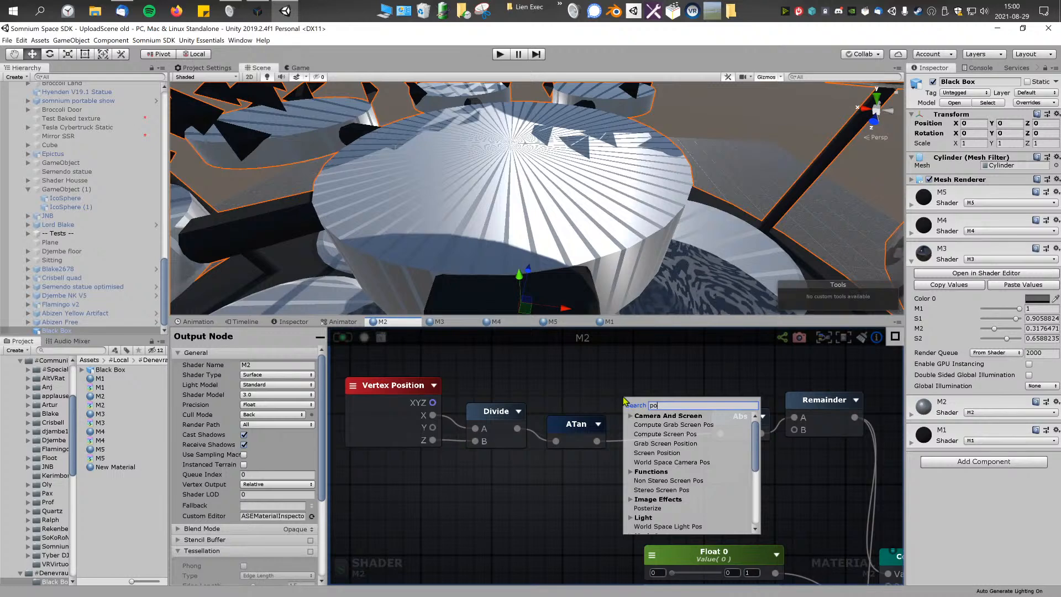
key(BackSpace)
key(BackSpace)
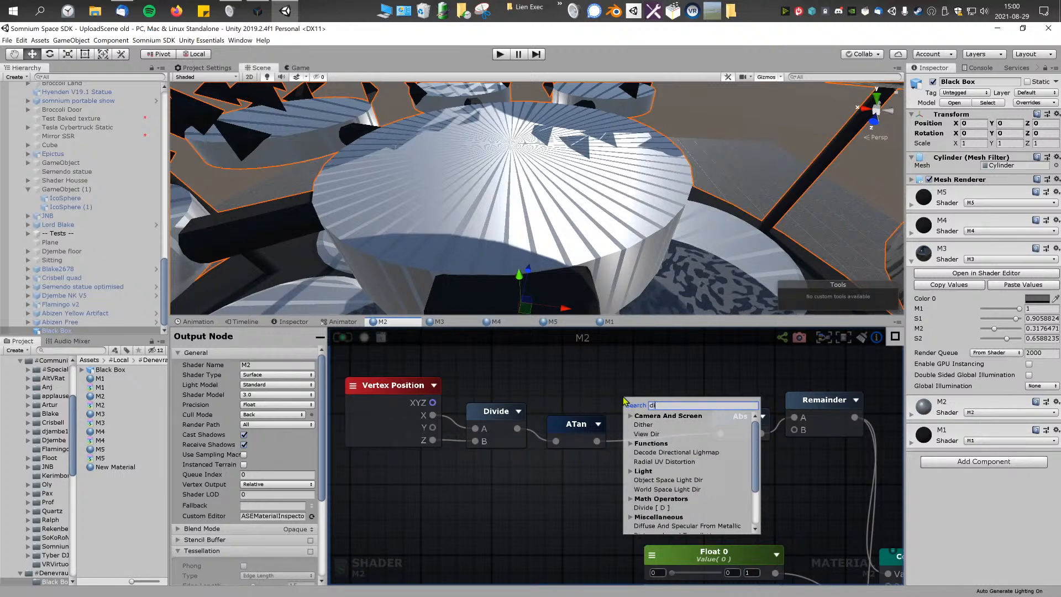
text(dist)
click(661, 463)
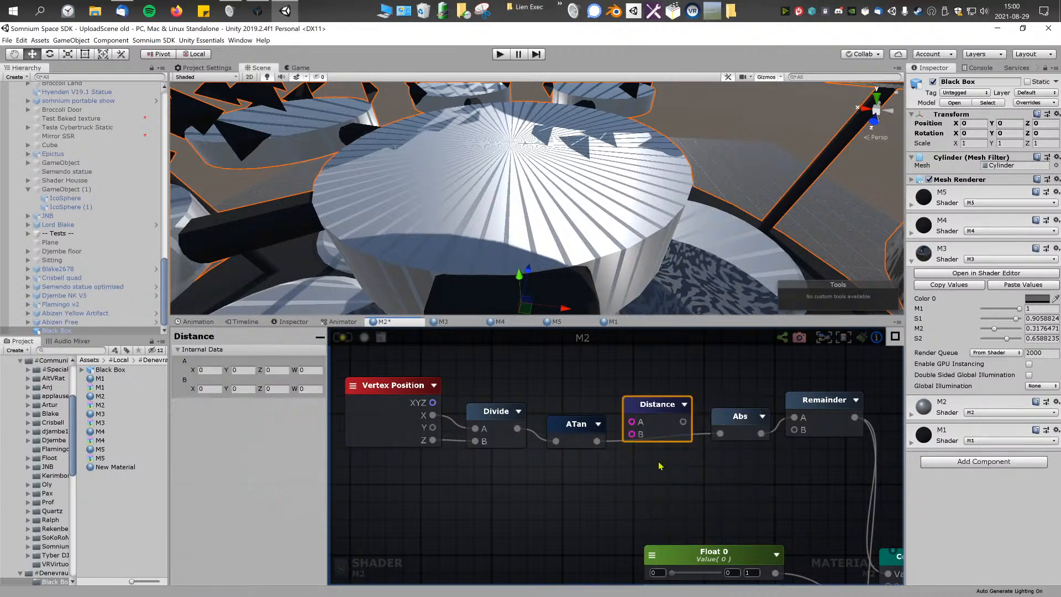
drag(663, 412, 591, 481)
middle_drag(497, 466, 518, 468)
drag(581, 373, 515, 444)
drag(593, 440, 626, 436)
click(586, 464)
Step: Try adding an Append node beside the Distance node, with its output type set to Vector3
right_click(514, 489)
text(app)
click(534, 463)
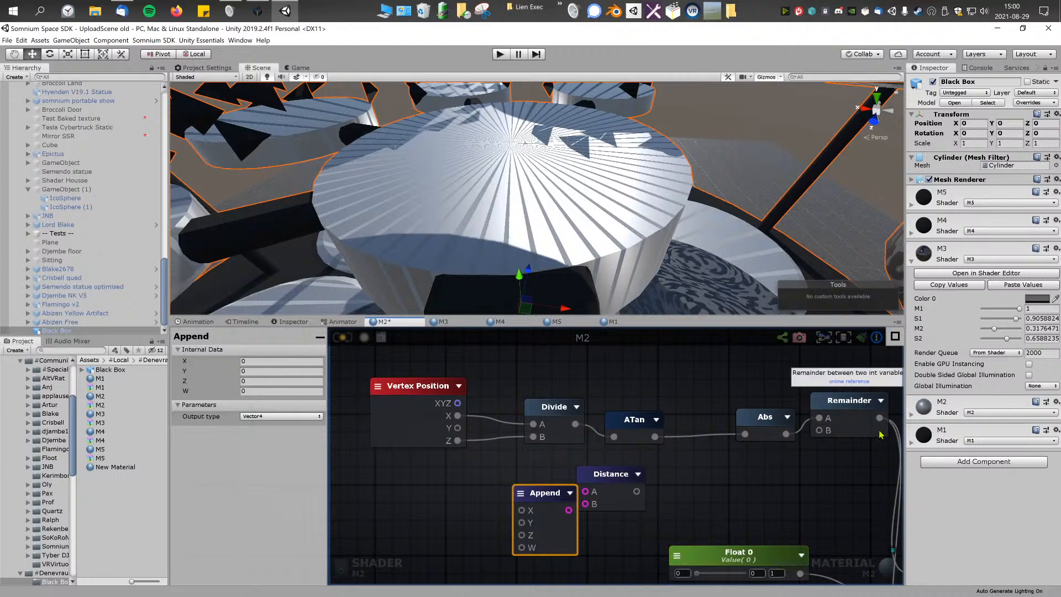
drag(725, 446, 548, 407)
drag(632, 439, 597, 439)
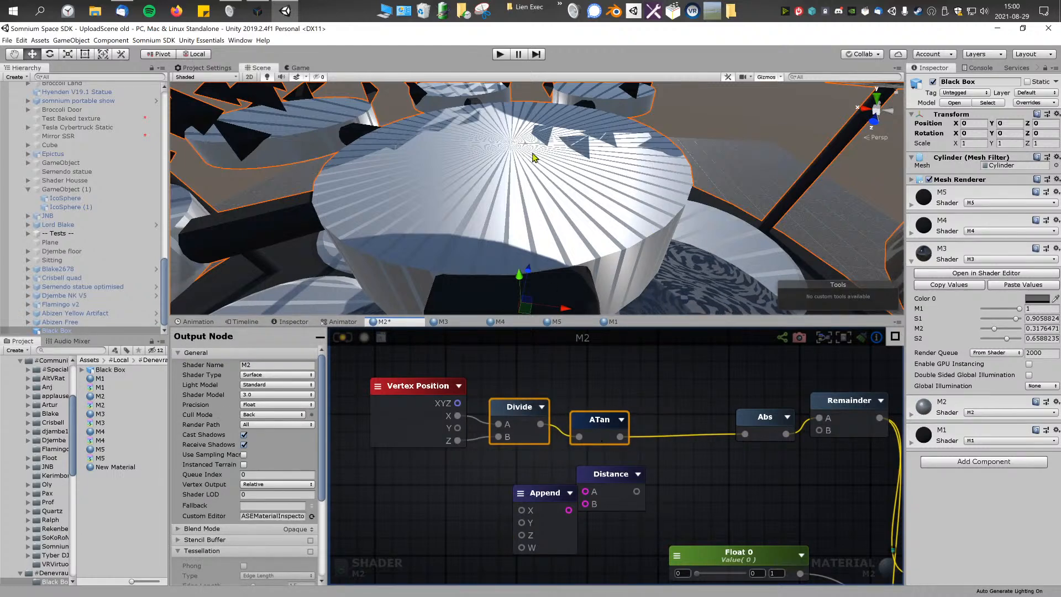
click(640, 402)
middle_drag(640, 403, 604, 390)
drag(566, 470, 602, 467)
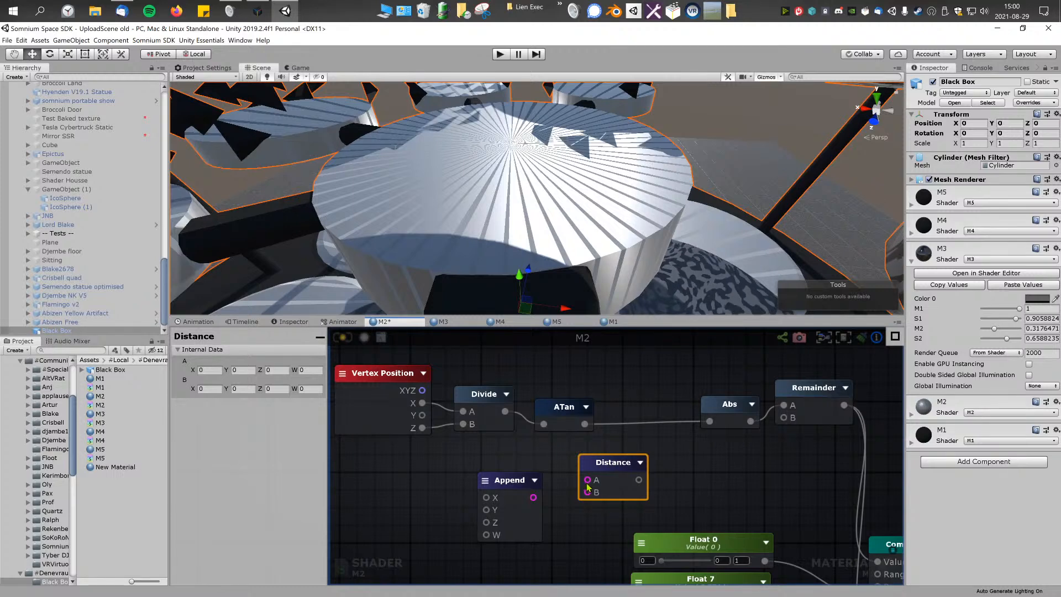
drag(513, 485, 510, 484)
click(621, 466)
click(523, 504)
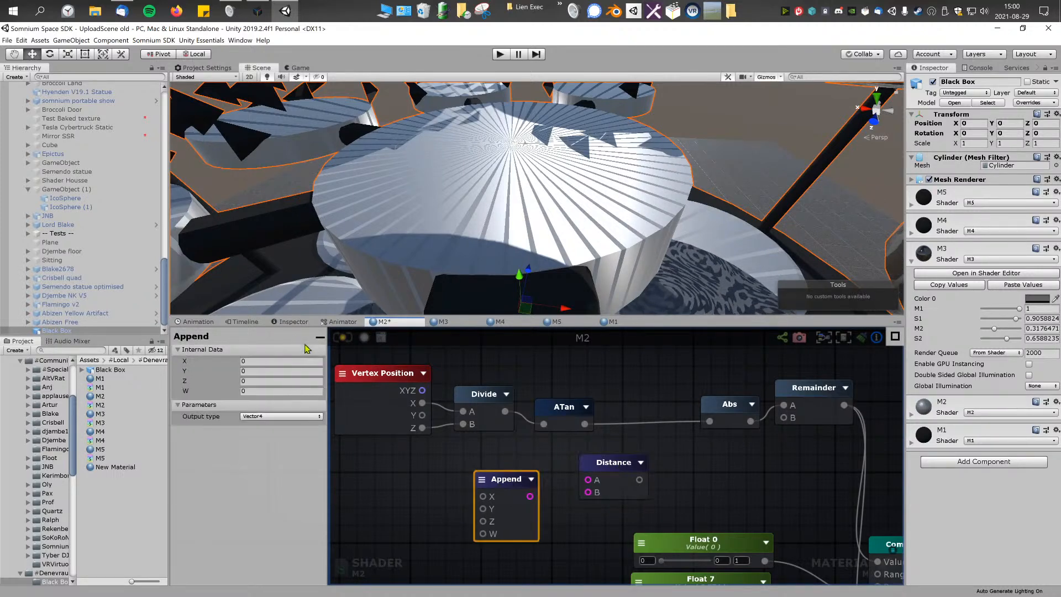
click(282, 415)
click(285, 444)
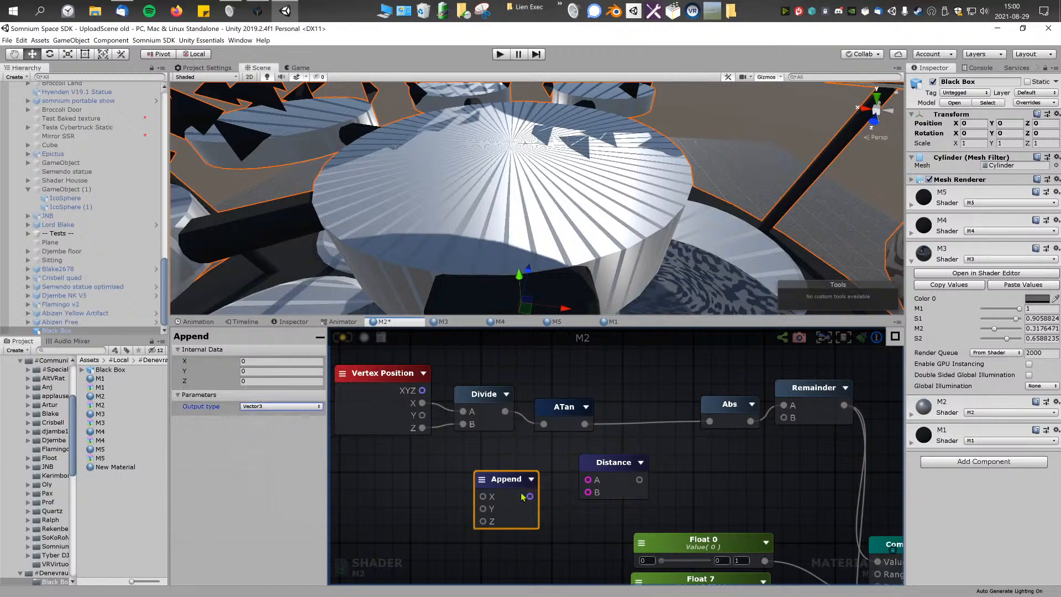
Step: Replace the Append and Distance nodes with a Length node fed by Vertex Position's XYZ output
drag(422, 390, 569, 482)
key(Delete)
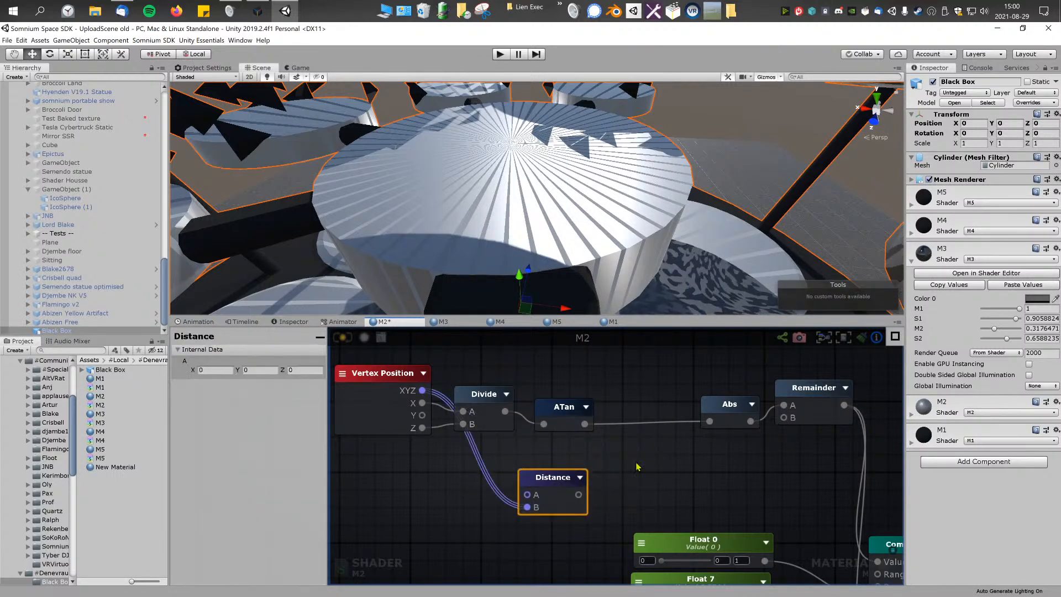
right_click(637, 467)
text(leng)
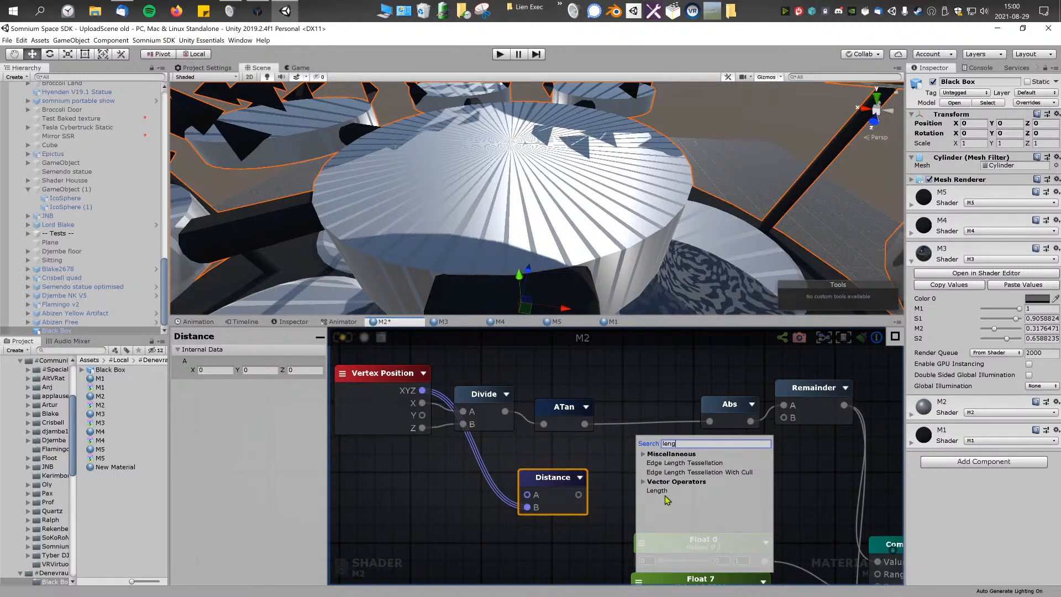
click(662, 492)
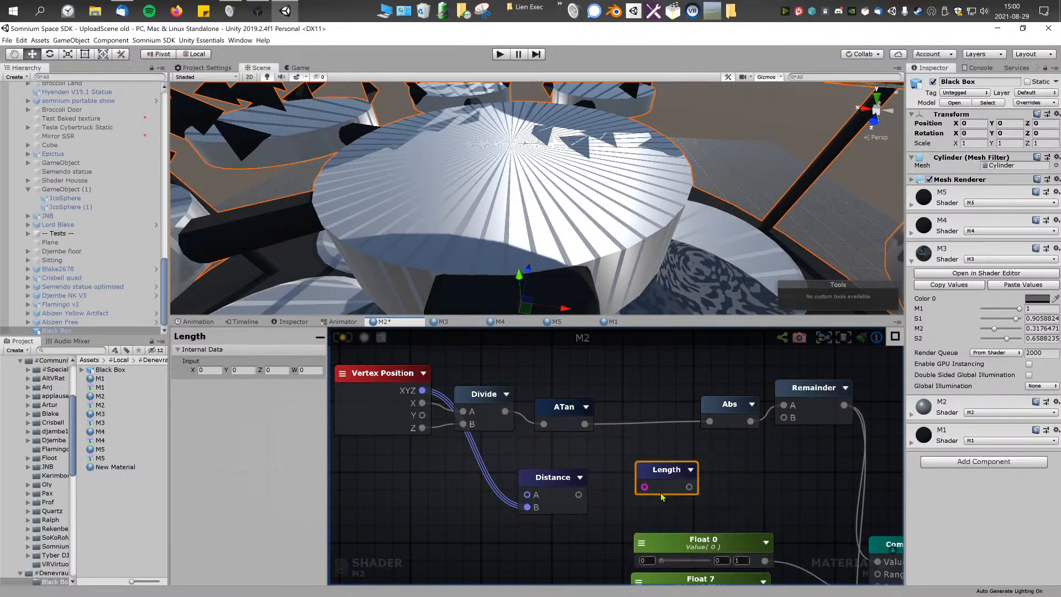
click(555, 478)
key(Delete)
drag(664, 477, 596, 484)
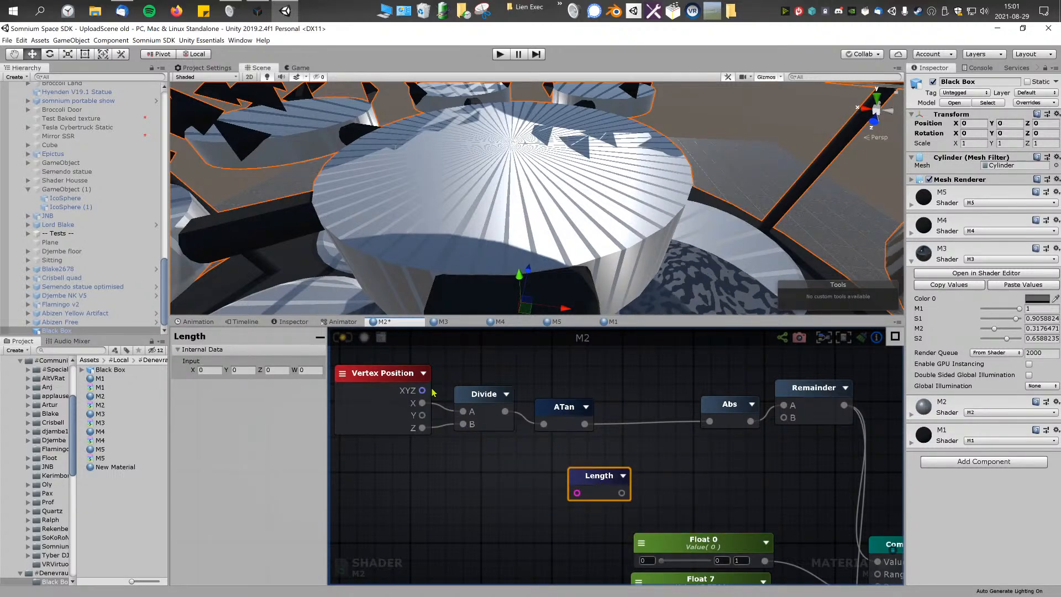
drag(488, 446, 544, 478)
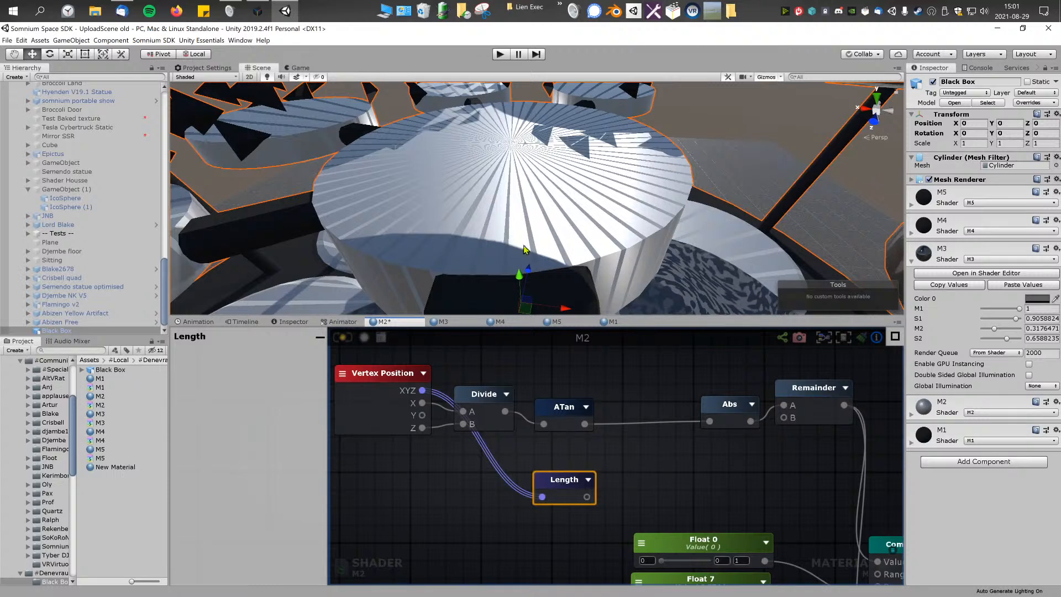
Step: Add a Noise Generator node and connect the Length node's output to its UV input
scroll(525, 173, down, 5)
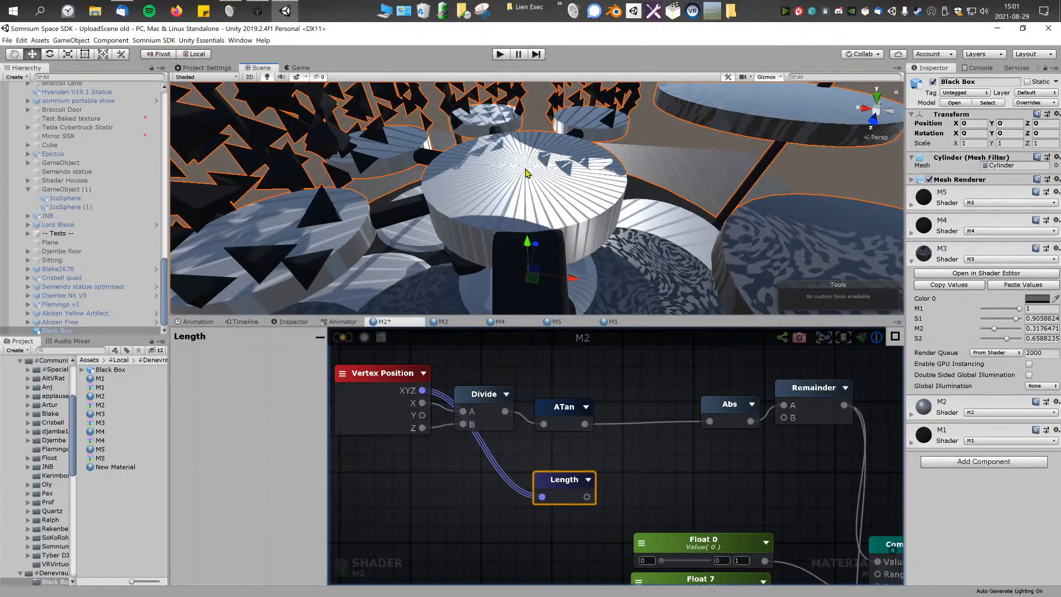
drag(575, 480, 569, 475)
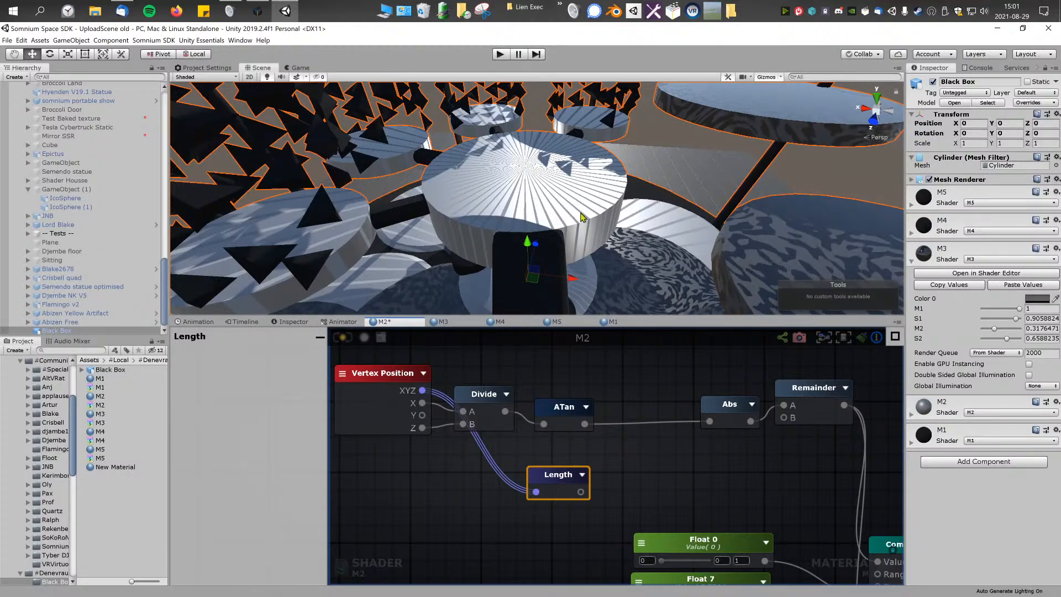
alt+drag(581, 216, 586, 217)
right_drag(586, 217, 587, 222)
key(w)
mouse_move(573, 474)
mouse_down()
mouse_move(601, 475)
mouse_move(588, 477)
mouse_up()
middle_drag(649, 474, 608, 472)
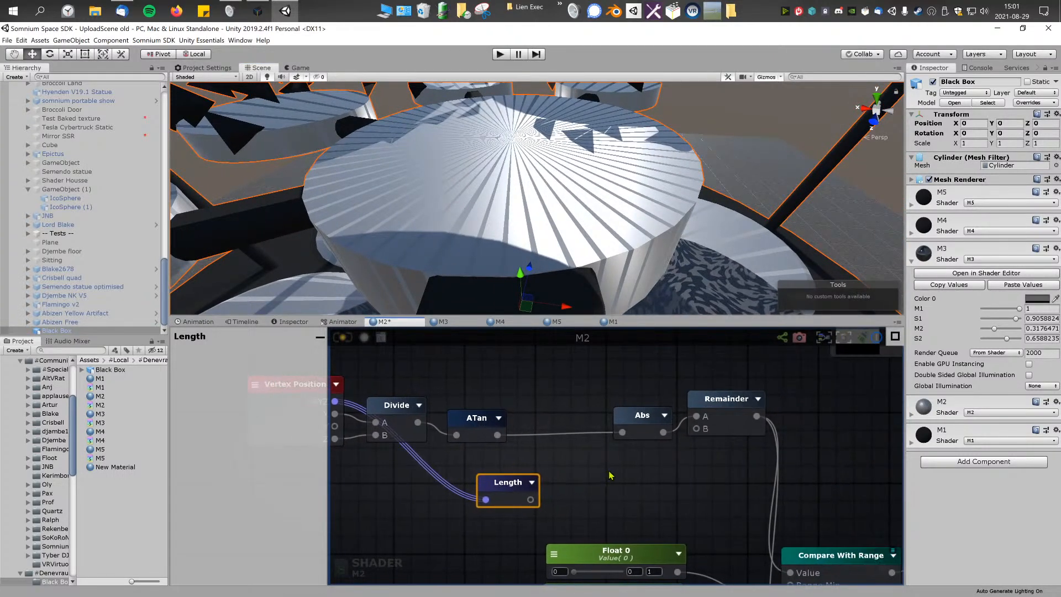
right_click(610, 475)
text(noise)
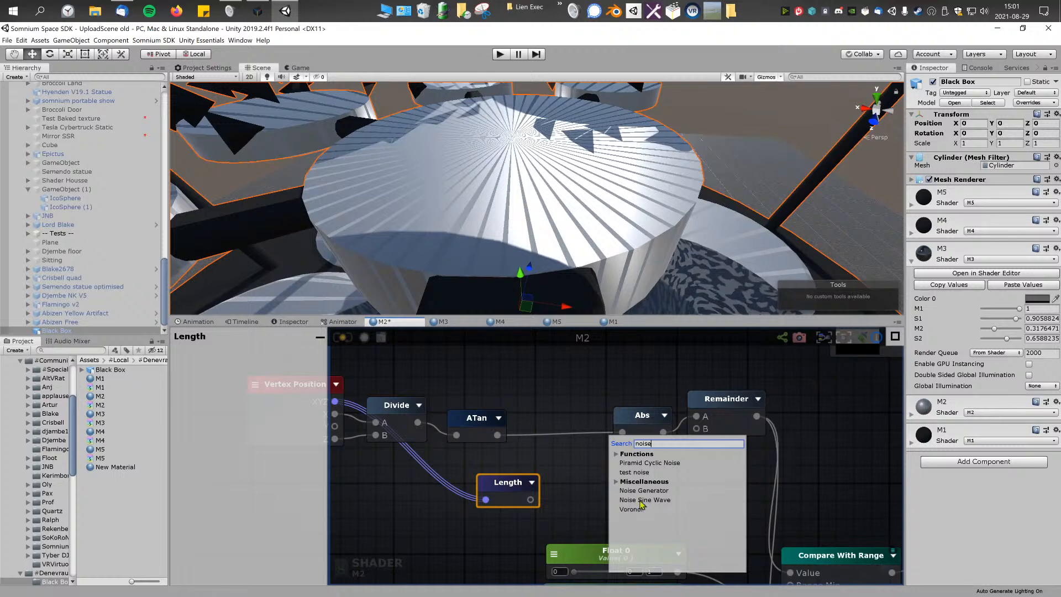
click(643, 491)
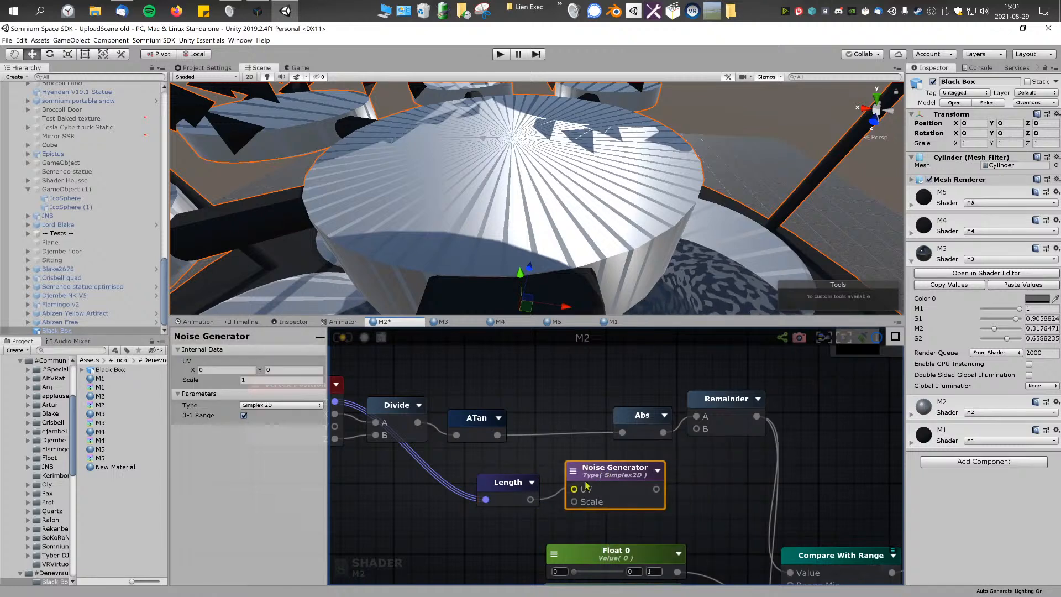
drag(563, 496, 574, 489)
Step: Connect the Noise Generator's output to M2's Debug input, save the shader and examine the result around the model
scroll(553, 481, down, 5)
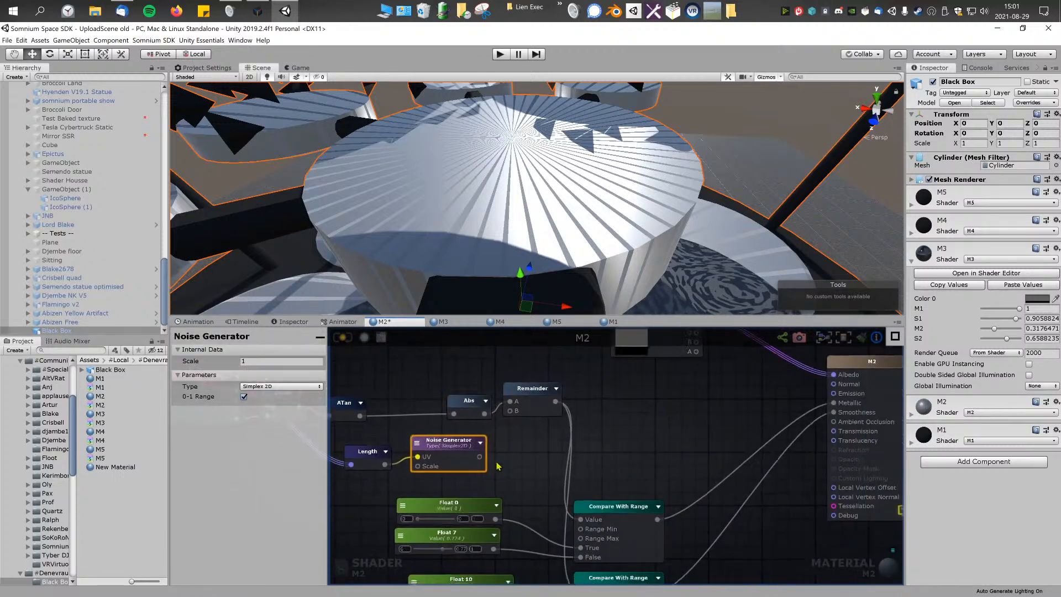
drag(486, 458, 708, 494)
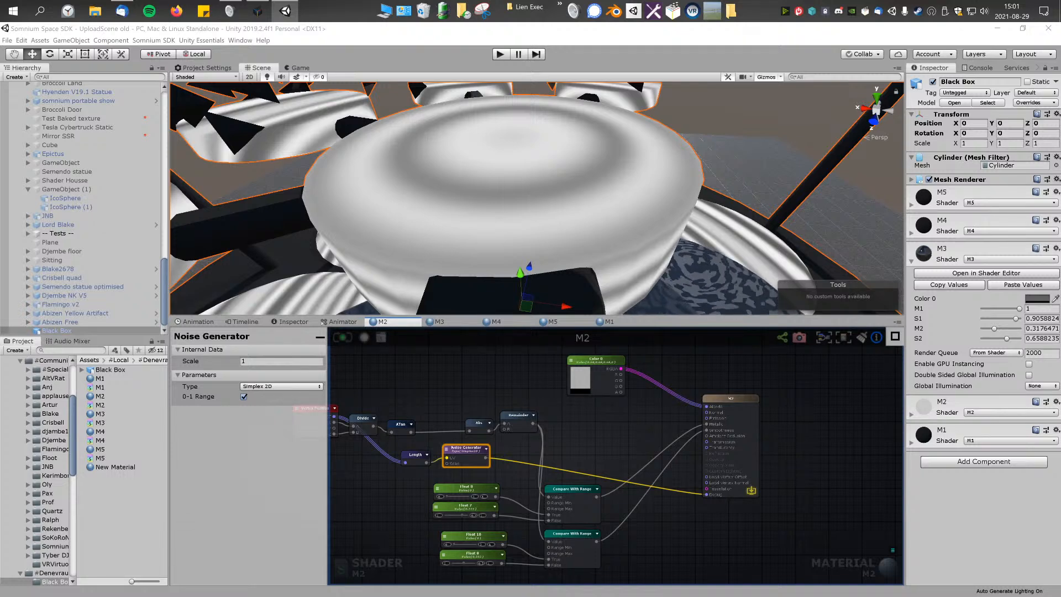
middle_drag(447, 390, 522, 378)
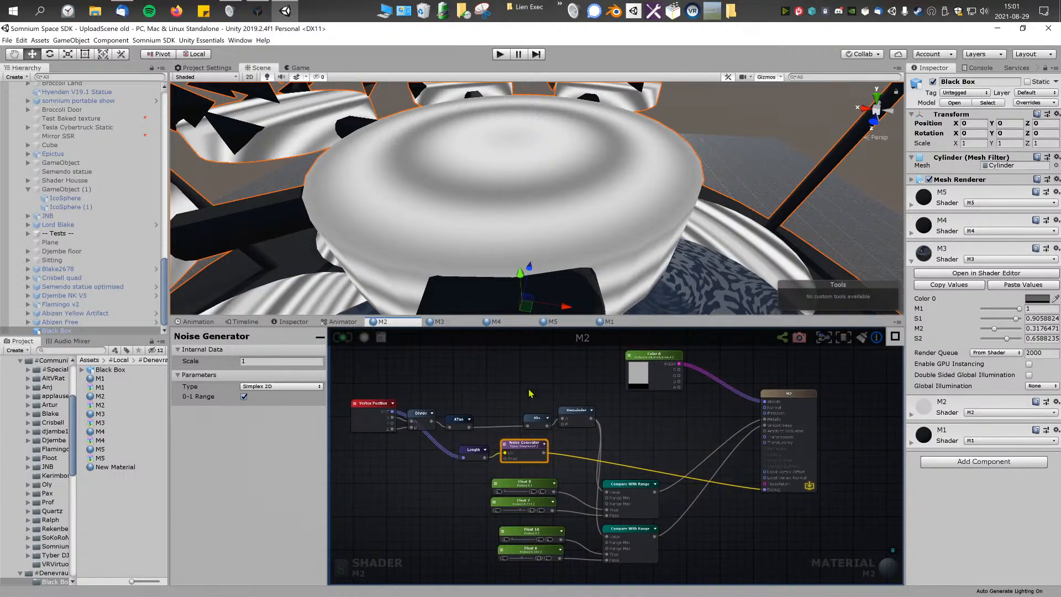
scroll(567, 435, up, 2)
scroll(576, 203, down, 5)
right_drag(575, 203, 562, 234)
key(w)
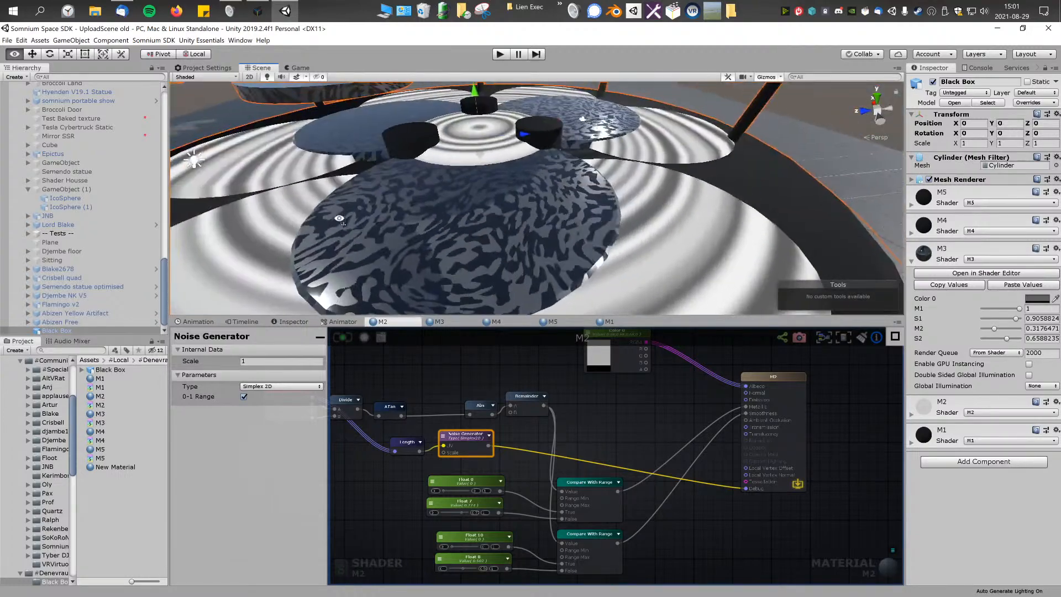
right_drag(340, 220, 588, 201)
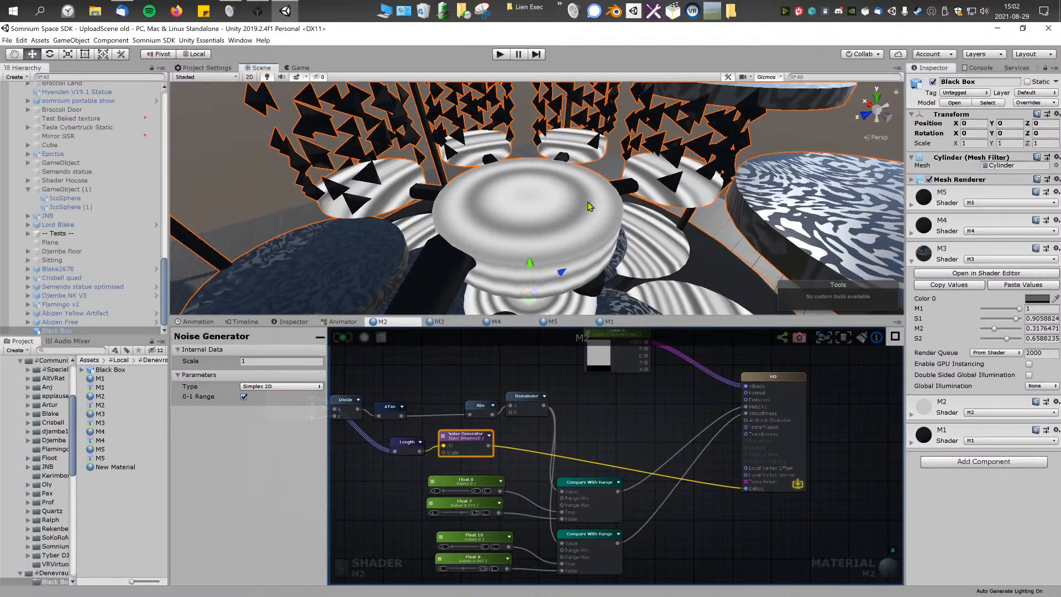
right_drag(588, 201, 592, 248)
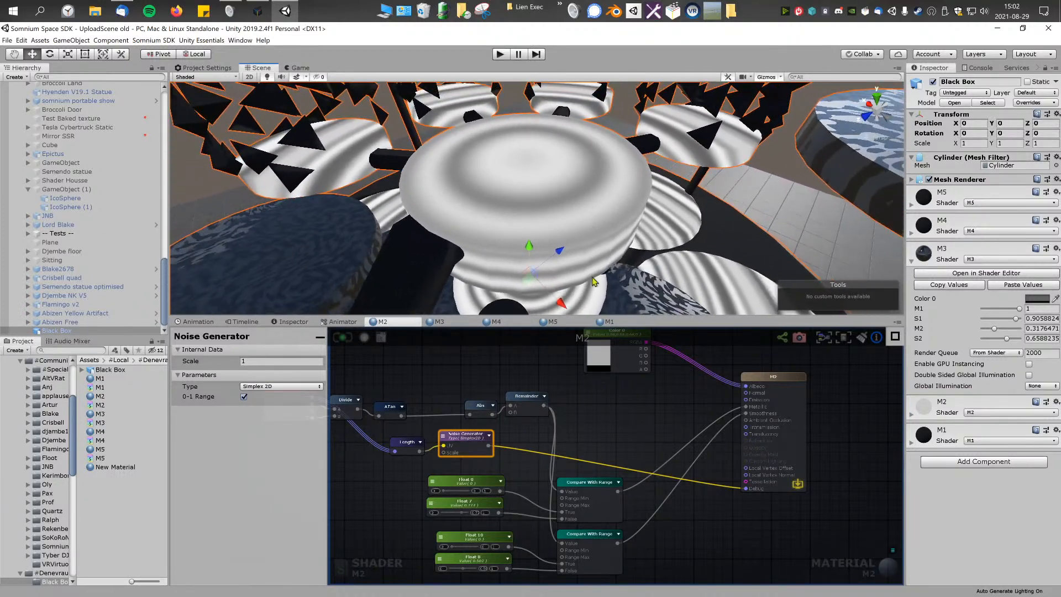
Step: Move the node chain from Vertex Position through Remainder away from the Length and Noise Generator nodes
scroll(587, 433, down, 5)
drag(386, 355, 591, 422)
drag(592, 416, 359, 391)
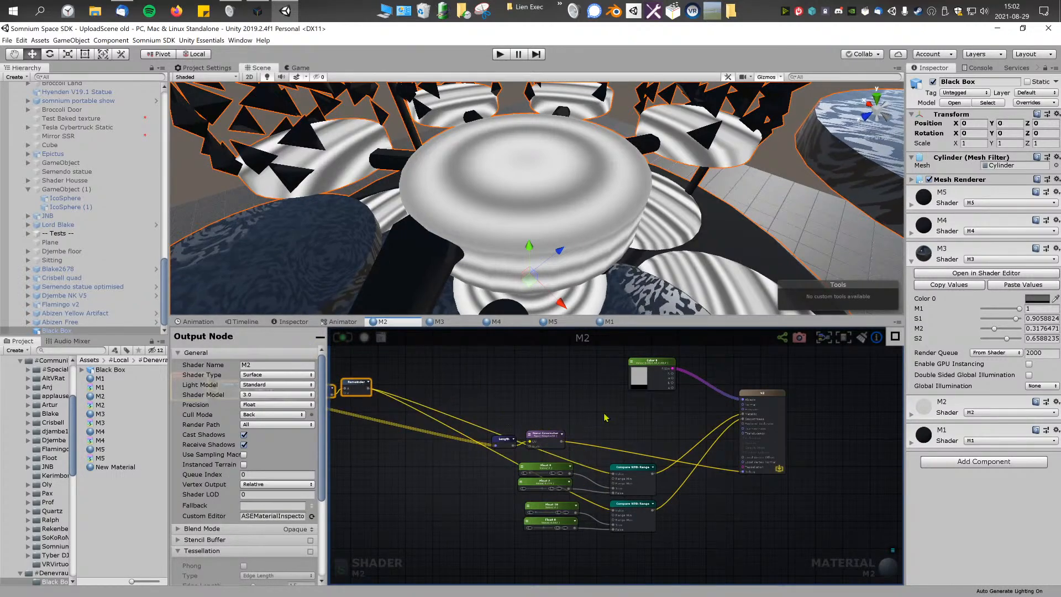
middle_drag(535, 421, 584, 416)
click(544, 428)
Step: Duplicate the Vertex Position node beside the Length node and connect the copy's XYZ output to Length
middle_drag(511, 435, 679, 438)
mouse_move(402, 383)
mouse_down()
mouse_move(527, 470)
mouse_move(390, 397)
mouse_up()
key(ctrl+v)
drag(531, 467, 712, 445)
middle_drag(630, 429, 561, 445)
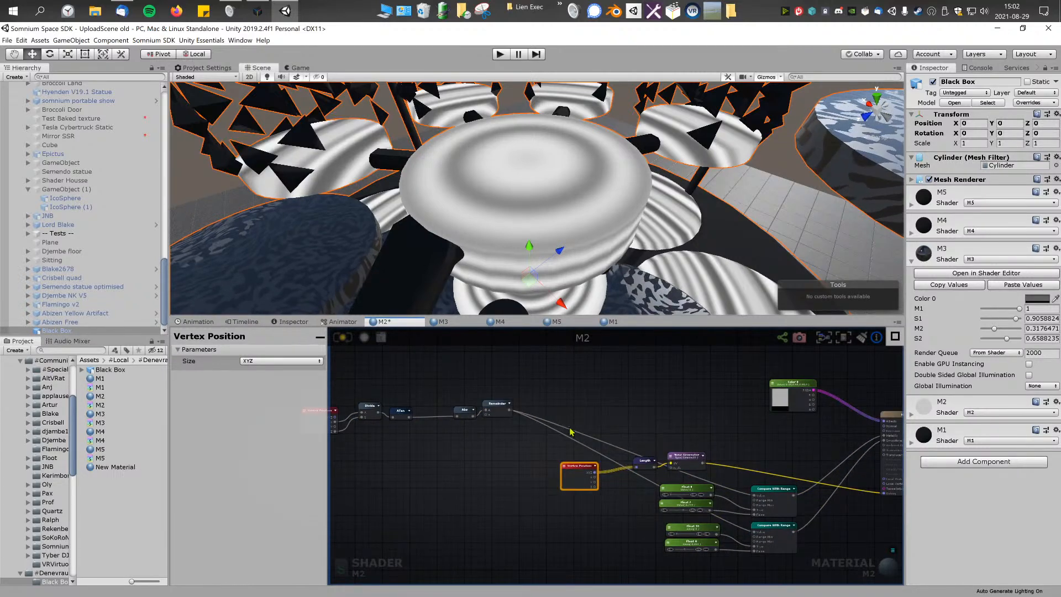
Step: Connect the Noise Generator's output to both Compare With Range Value inputs instead of Remainder, and align the Vertex Position, Length and Noise Generator nodes
click(576, 431)
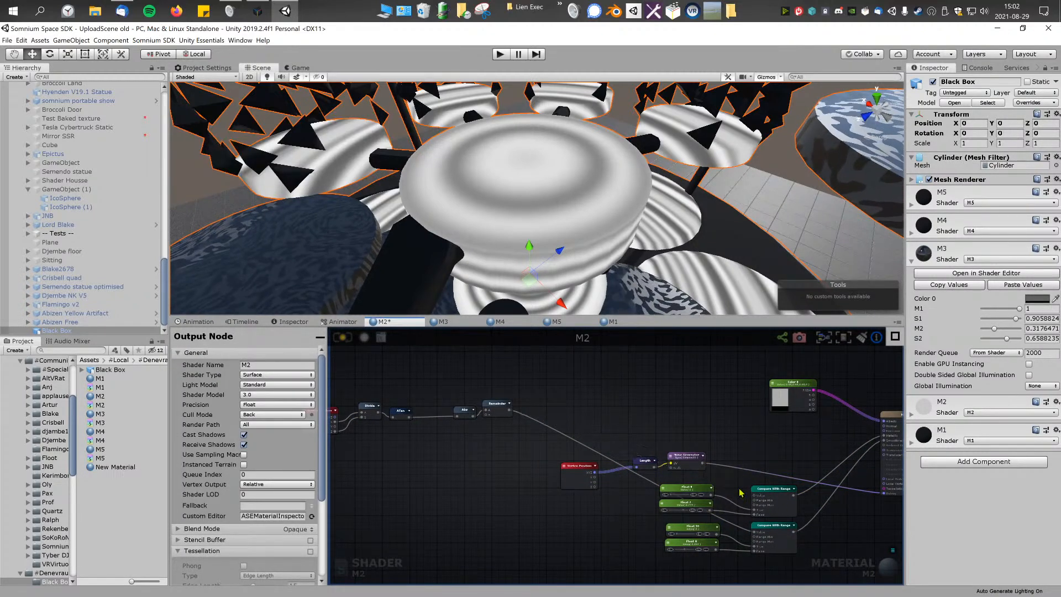
drag(756, 531, 734, 489)
middle_drag(704, 479, 617, 467)
scroll(616, 468, up, 3)
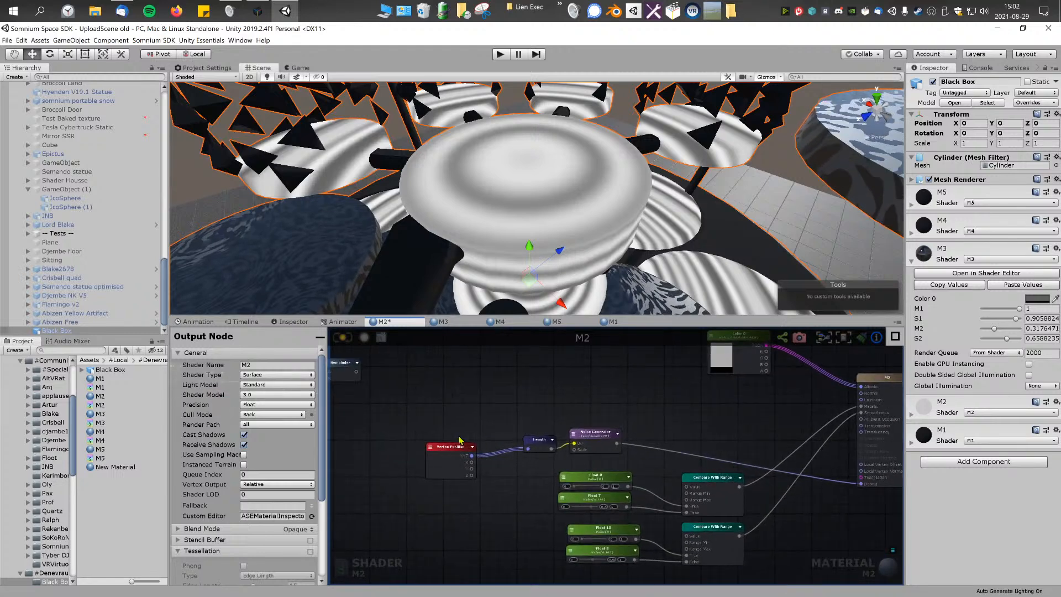
drag(459, 454, 466, 437)
drag(699, 494, 691, 487)
mouse_move(612, 449)
mouse_down()
mouse_move(625, 461)
mouse_move(613, 445)
mouse_up()
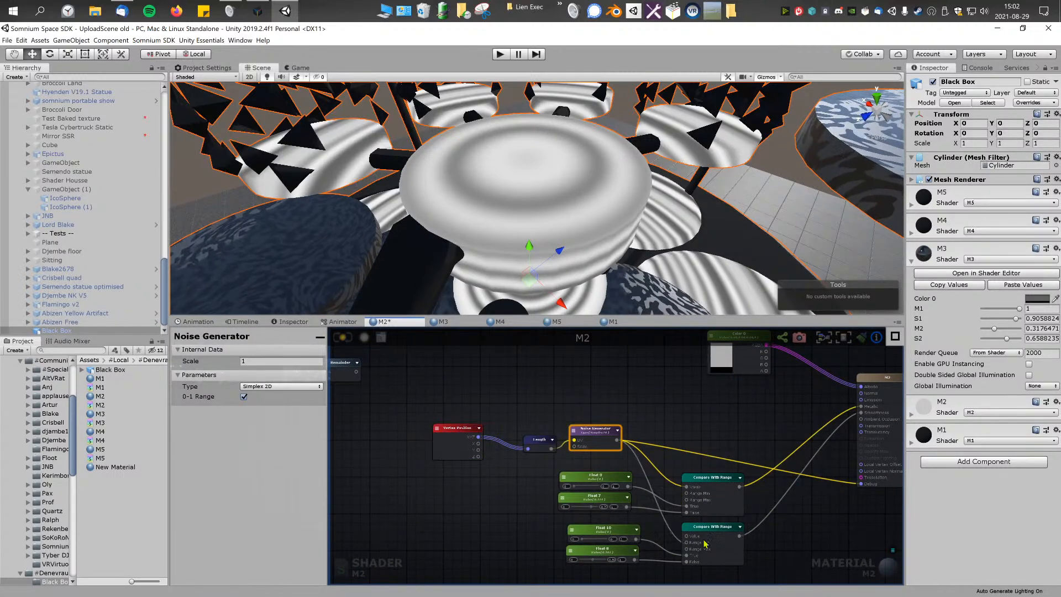
drag(688, 536, 610, 433)
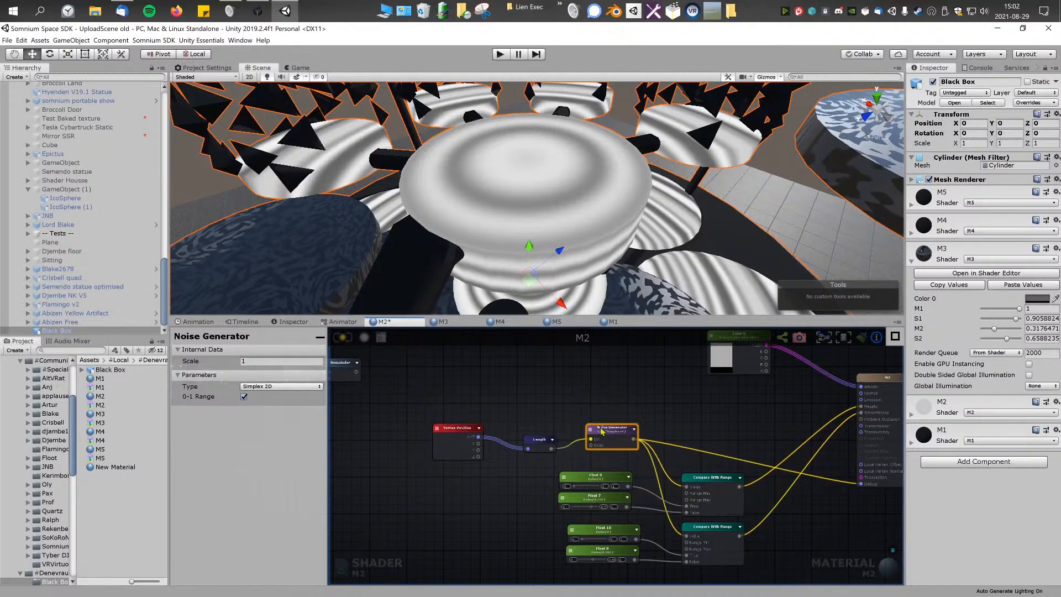
click(542, 442)
drag(456, 428, 485, 426)
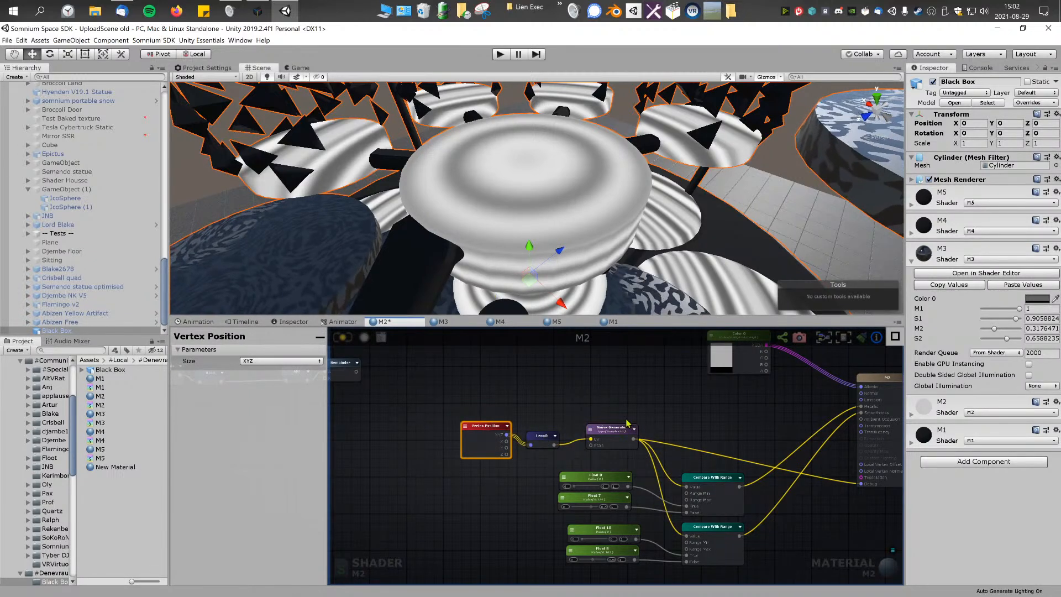
Step: Disconnect the Noise Generator from M2's Debug input, save the shader and examine the result on the model
middle_drag(841, 473, 770, 462)
drag(790, 471, 775, 480)
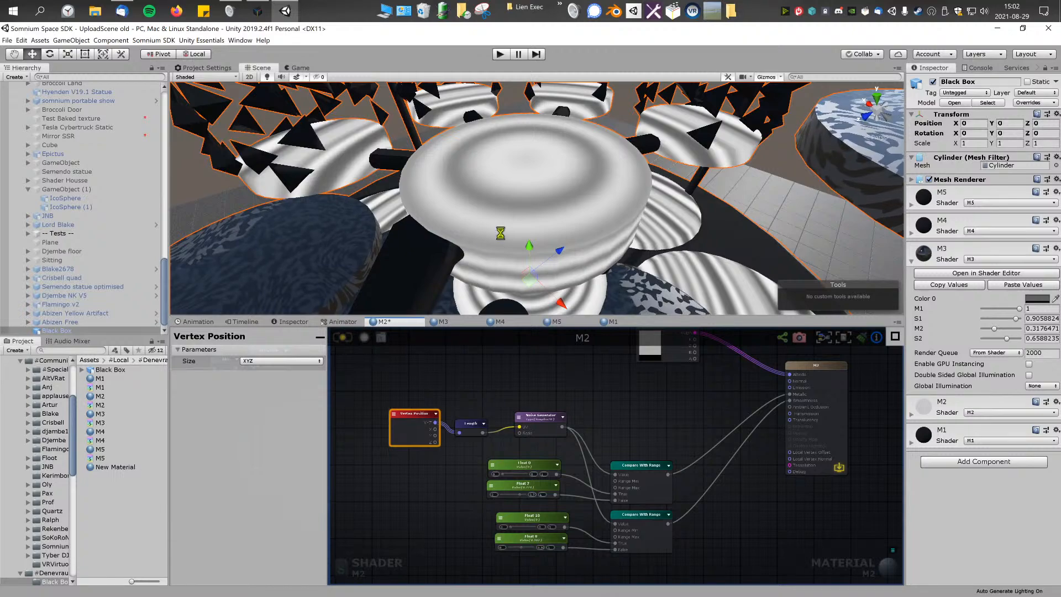
alt+drag(558, 243, 581, 212)
scroll(613, 428, up, 3)
middle_drag(613, 428, 671, 363)
scroll(670, 362, down, 1)
middle_drag(553, 390, 524, 431)
right_drag(622, 213, 718, 207)
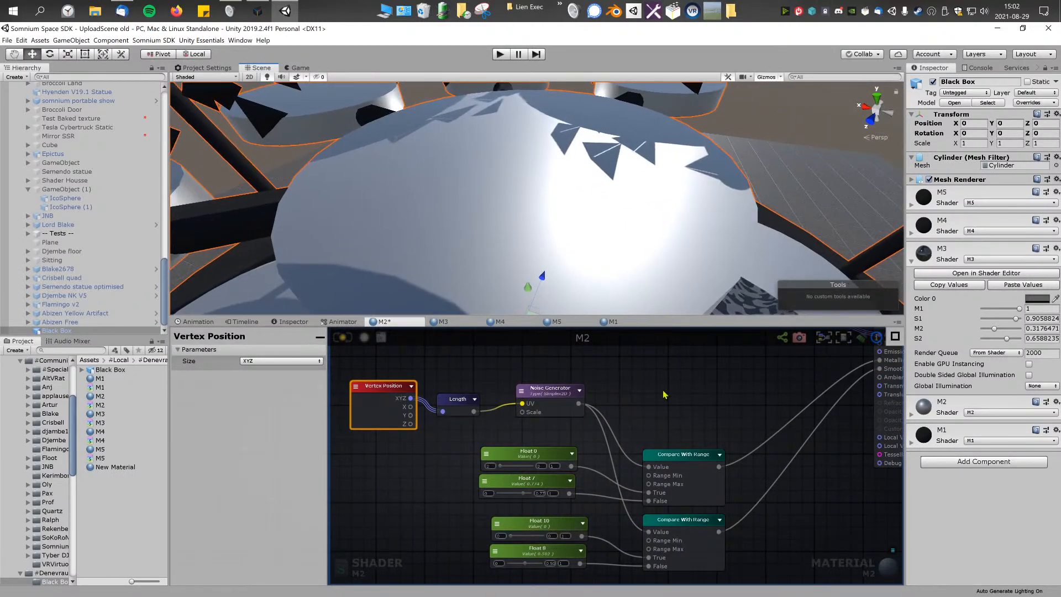
Step: Add a Float node beside the existing Float nodes and connect it to the Range Max input of both Compare With Range nodes
click(685, 455)
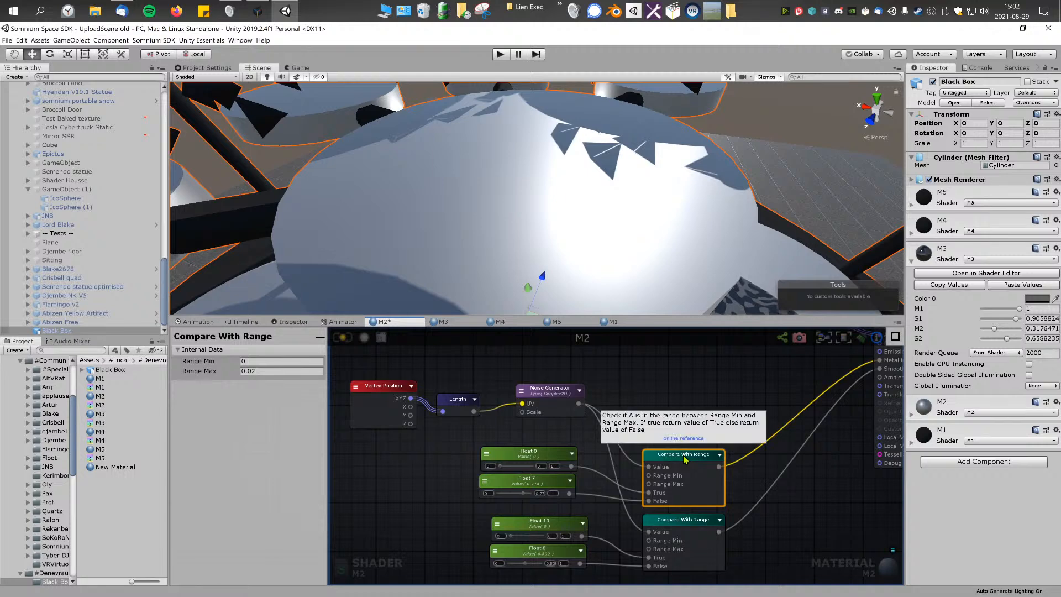
right_click(614, 380)
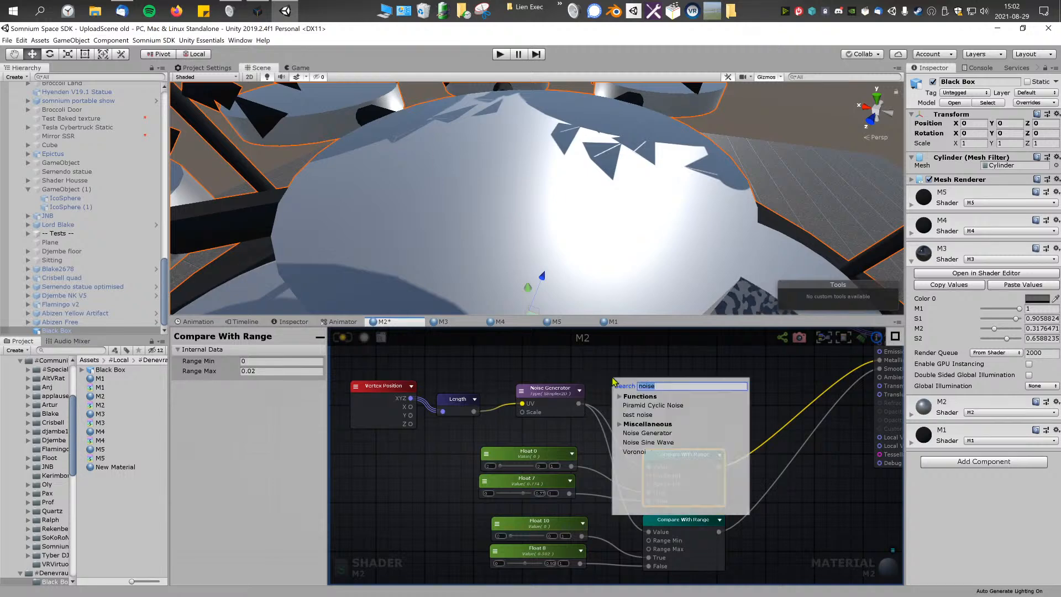
text(float)
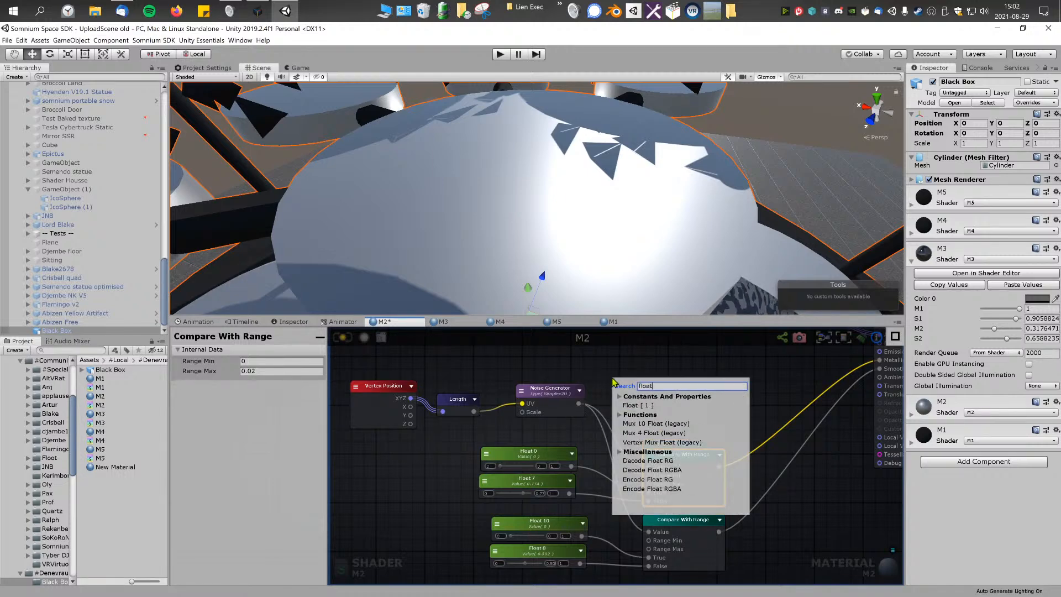
click(637, 406)
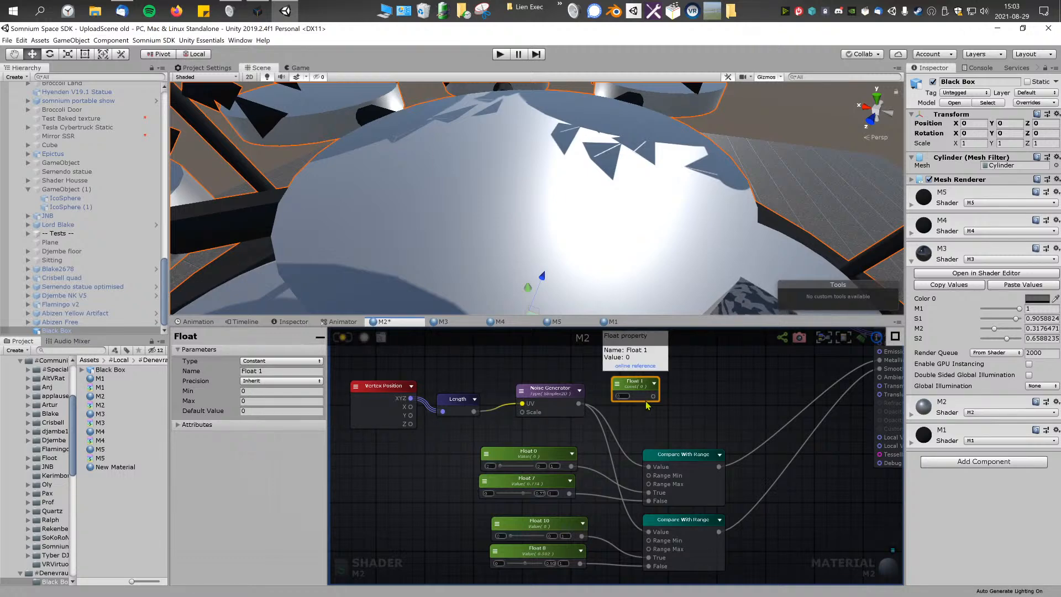
drag(637, 396, 650, 485)
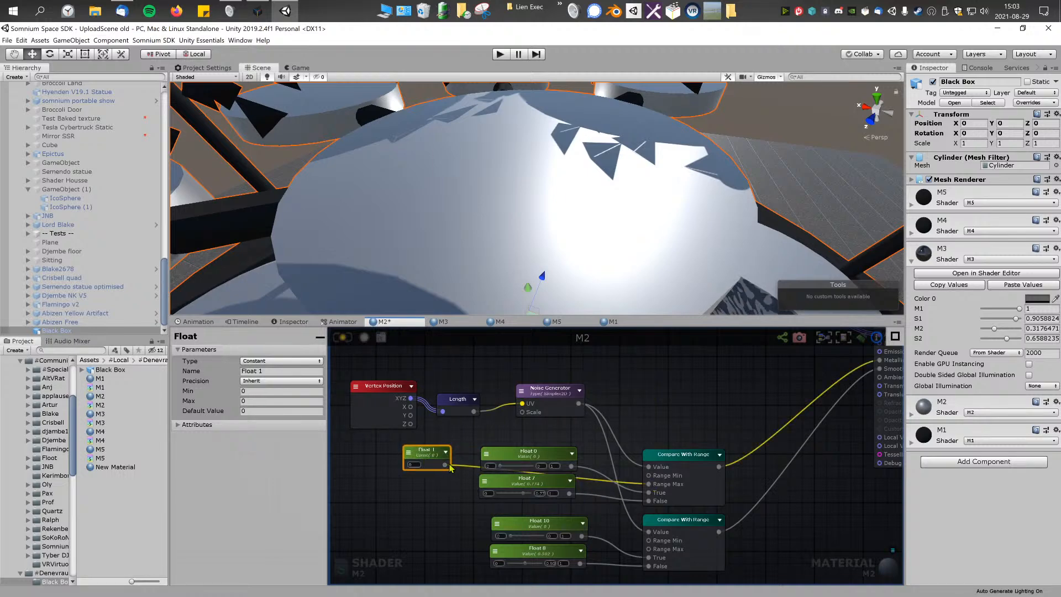
drag(666, 529, 660, 550)
middle_drag(592, 486, 647, 457)
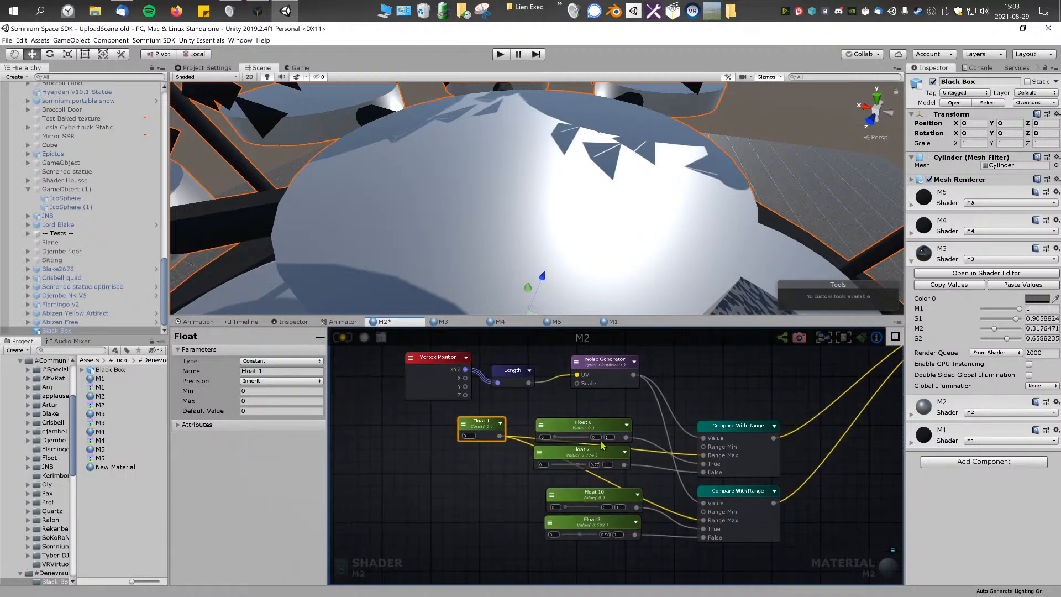
Step: Change the new Float node to a Property with a Max of 1, move it clear of the other Floats and raise its value
click(287, 362)
click(268, 378)
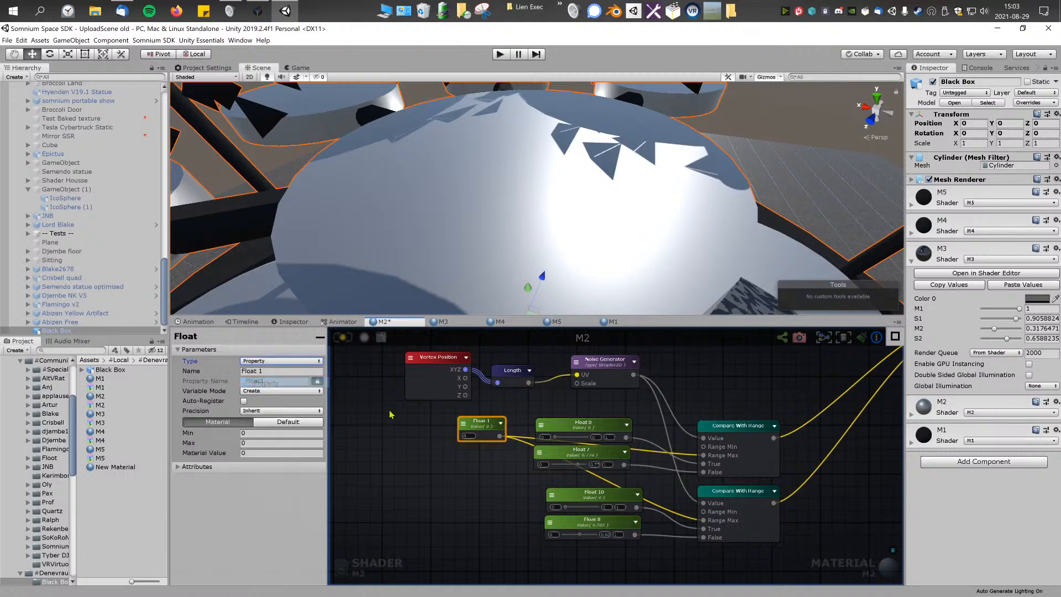
click(281, 444)
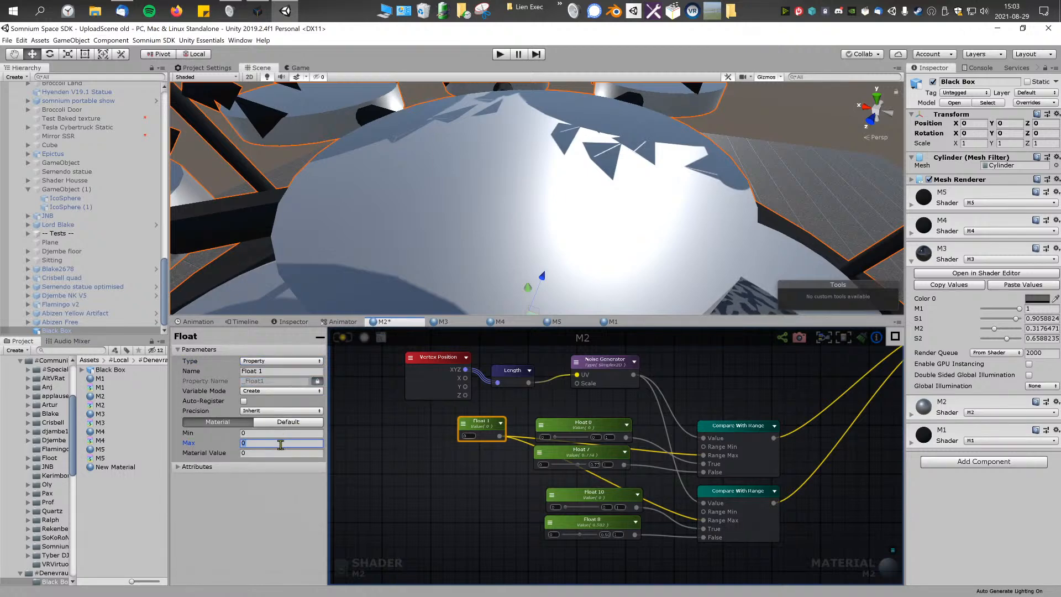
text(1)
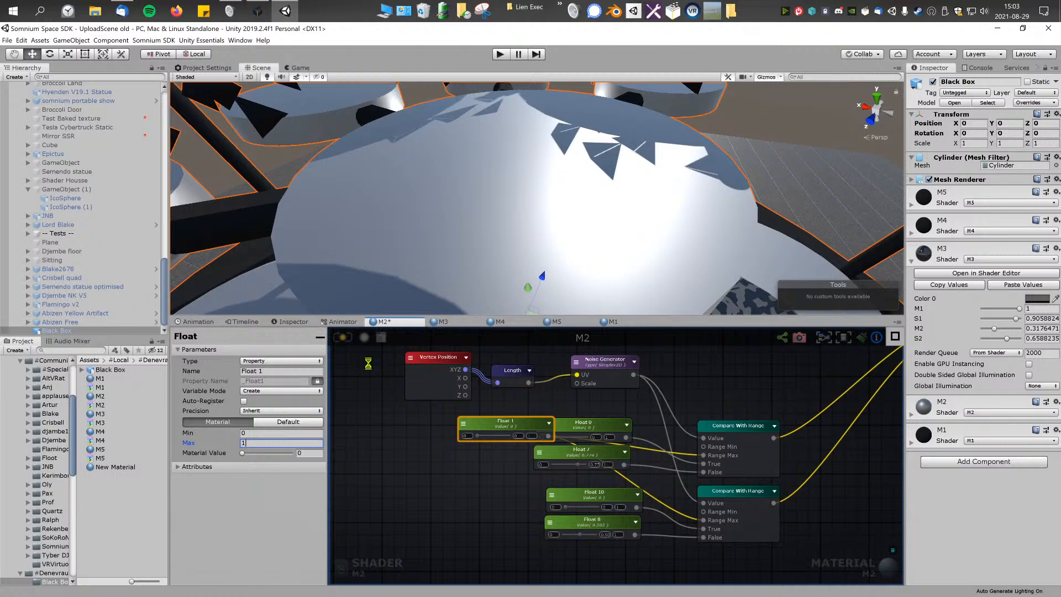
drag(512, 427, 433, 452)
right_drag(517, 235, 431, 213)
key(s)
Step: Set the Noise Generator's Scale to 2, save the shader and examine the rings around the model
click(605, 362)
click(293, 363)
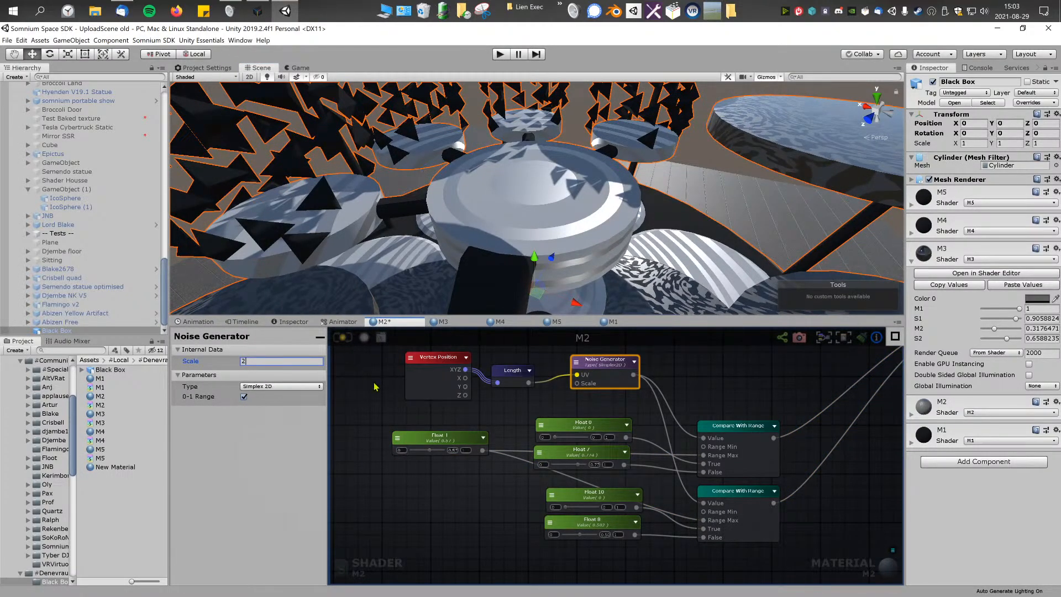
right_drag(493, 273, 517, 224)
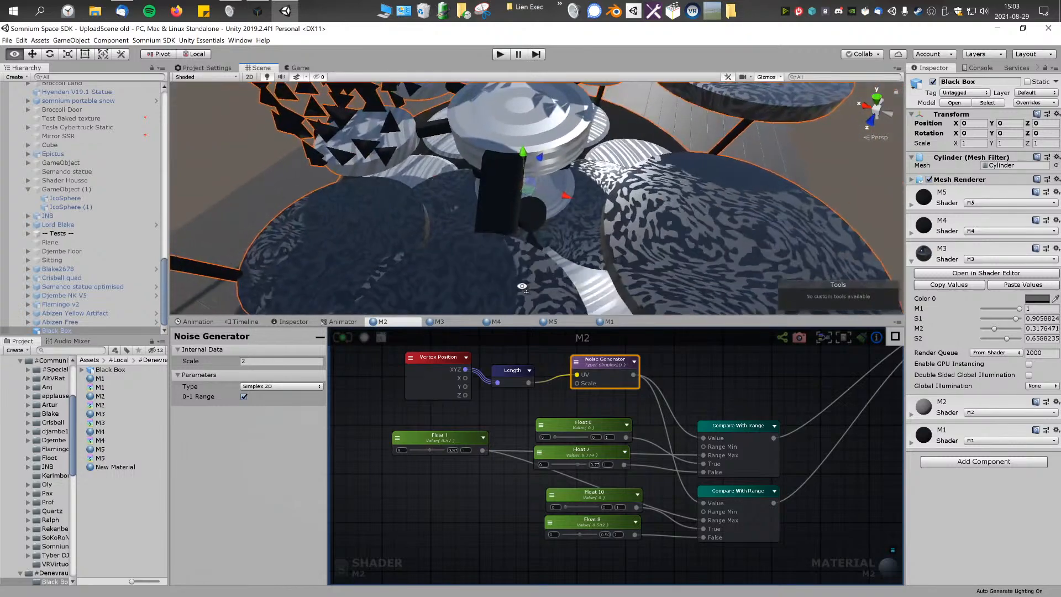
right_drag(544, 285, 508, 229)
mouse_move(424, 218)
right_down()
mouse_move(599, 220)
mouse_move(434, 233)
right_up()
scroll(381, 376, down, 3)
Step: Move the unused node chain from Vertex Position through Remainder to just above the noise chain
middle_drag(365, 373, 494, 430)
scroll(492, 429, down, 6)
drag(345, 379, 413, 437)
scroll(413, 438, up, 4)
drag(437, 367, 492, 403)
drag(478, 398, 458, 399)
drag(337, 373, 444, 449)
drag(437, 400, 597, 387)
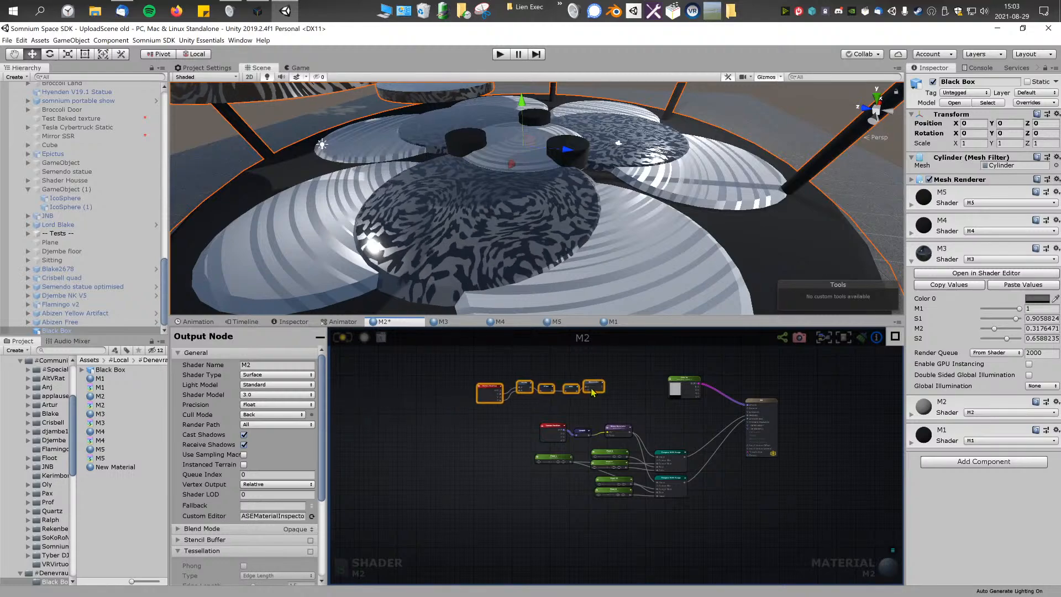
Step: Align the ATan and Abs nodes in a straight row with the Divide node
scroll(599, 391, up, 5)
middle_drag(531, 454, 633, 500)
scroll(633, 500, down, 1)
click(590, 501)
drag(374, 466, 388, 448)
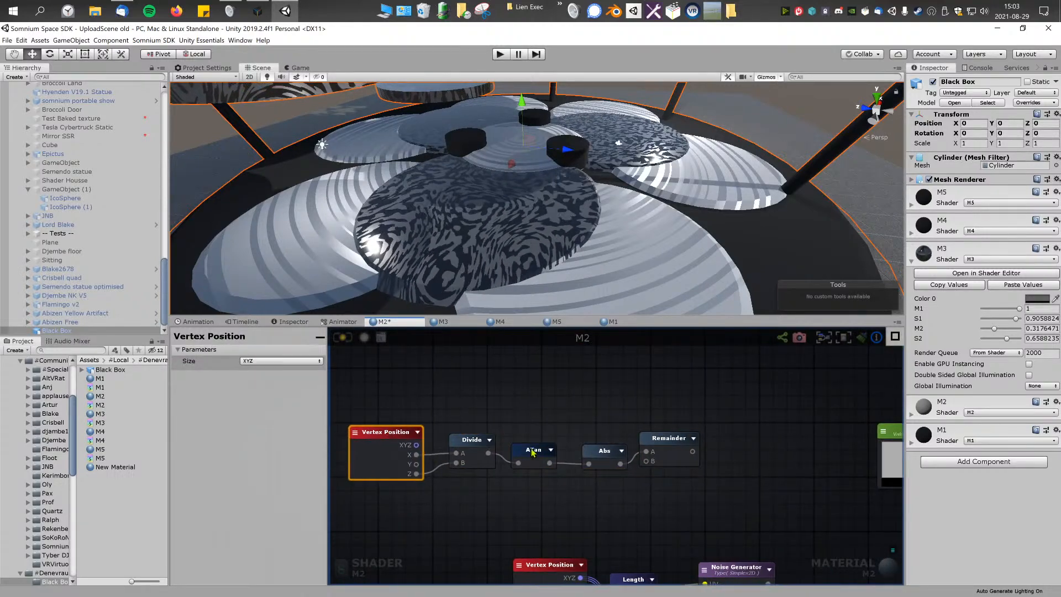
click(533, 441)
drag(596, 458, 592, 448)
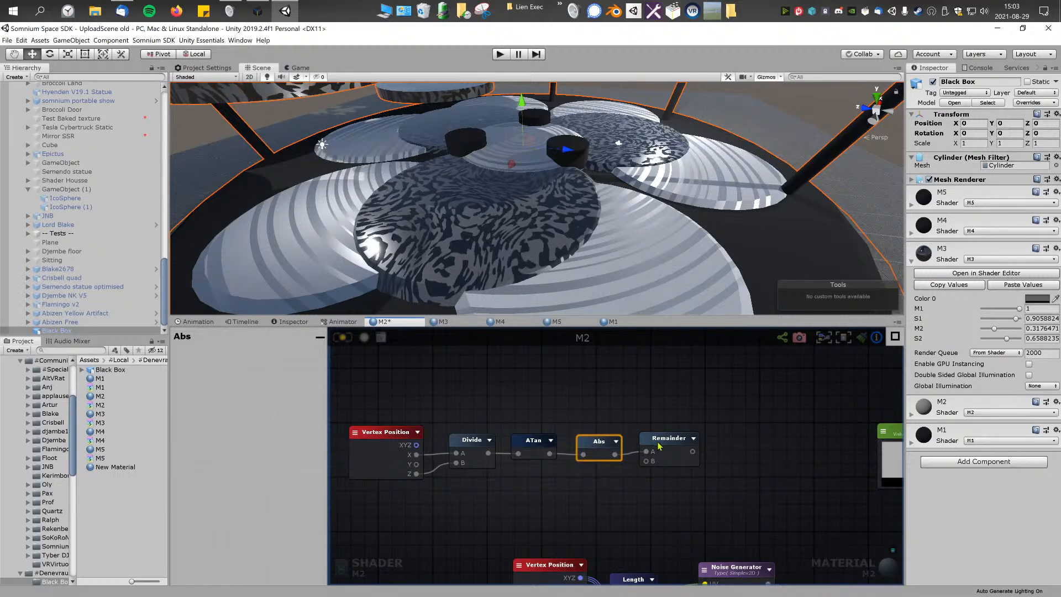
Step: Disconnect the Remainder node from Abs and move it well away from the rest of the chain
click(630, 489)
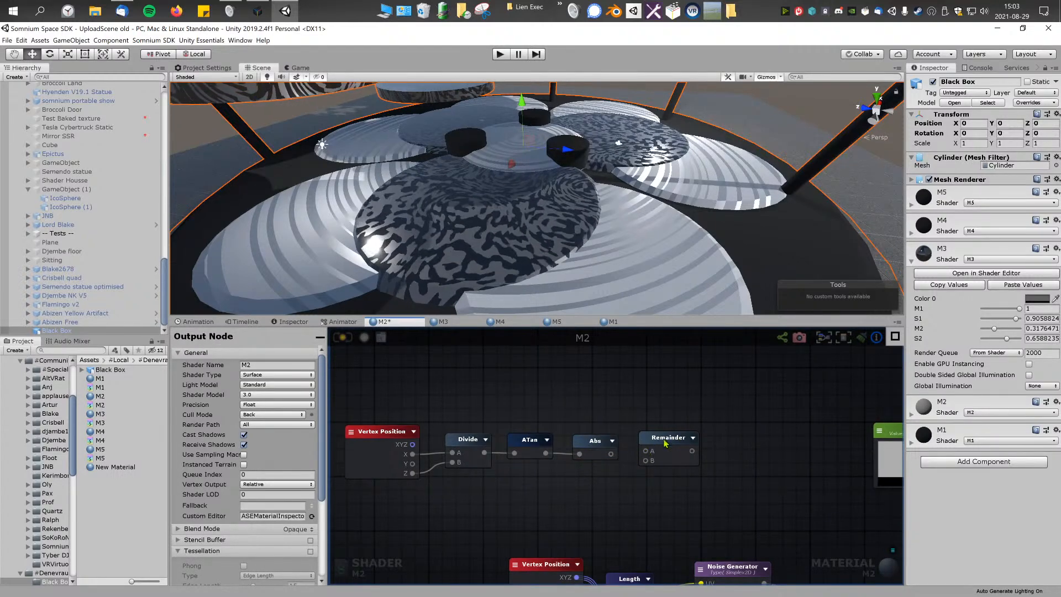
drag(651, 452, 704, 428)
scroll(632, 445, up, 2)
scroll(694, 437, down, 2)
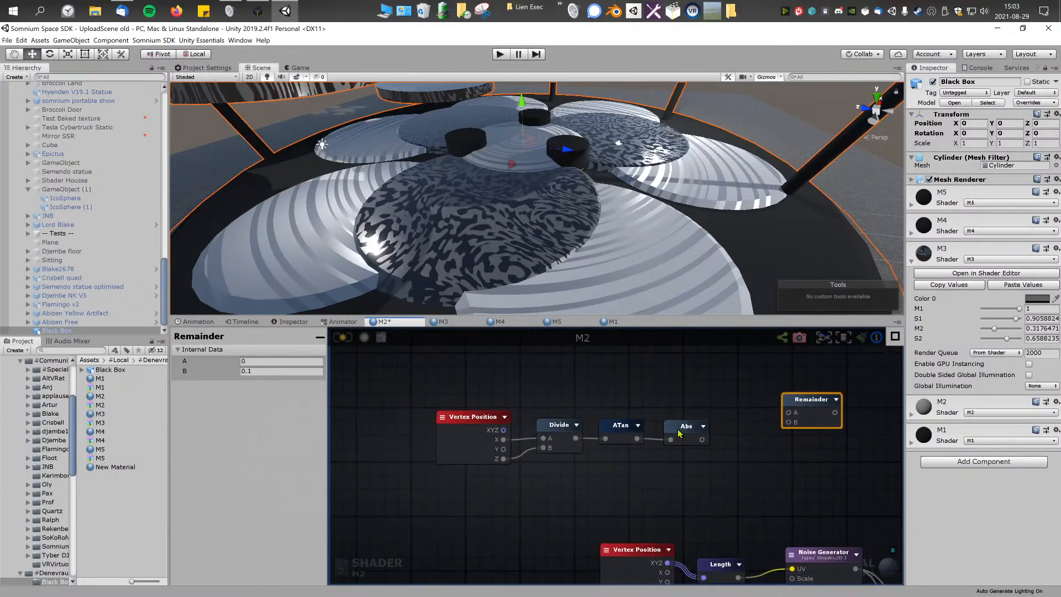
right_click(634, 395)
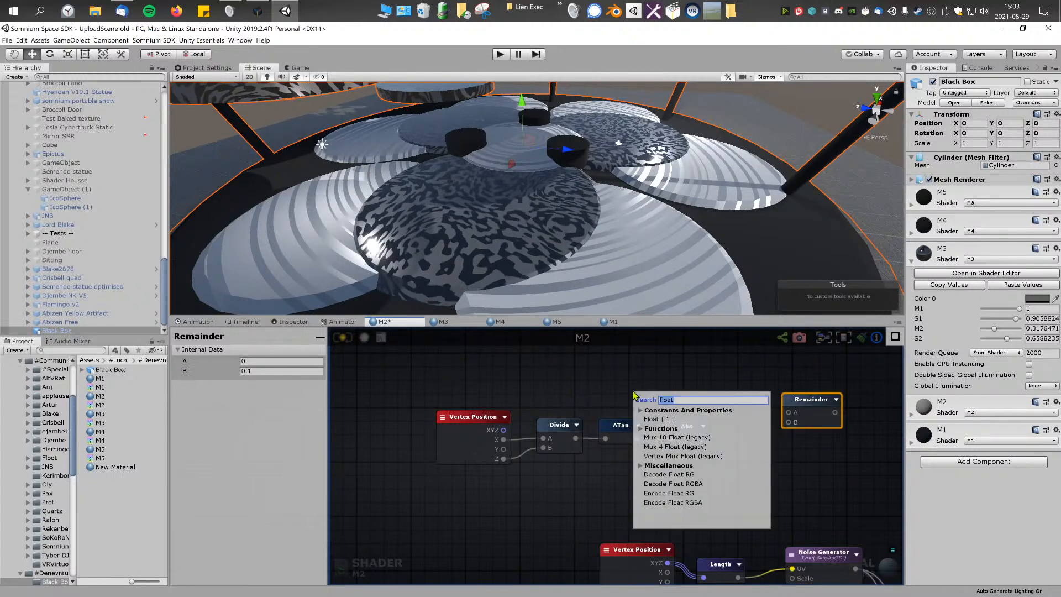
key(BackSpace)
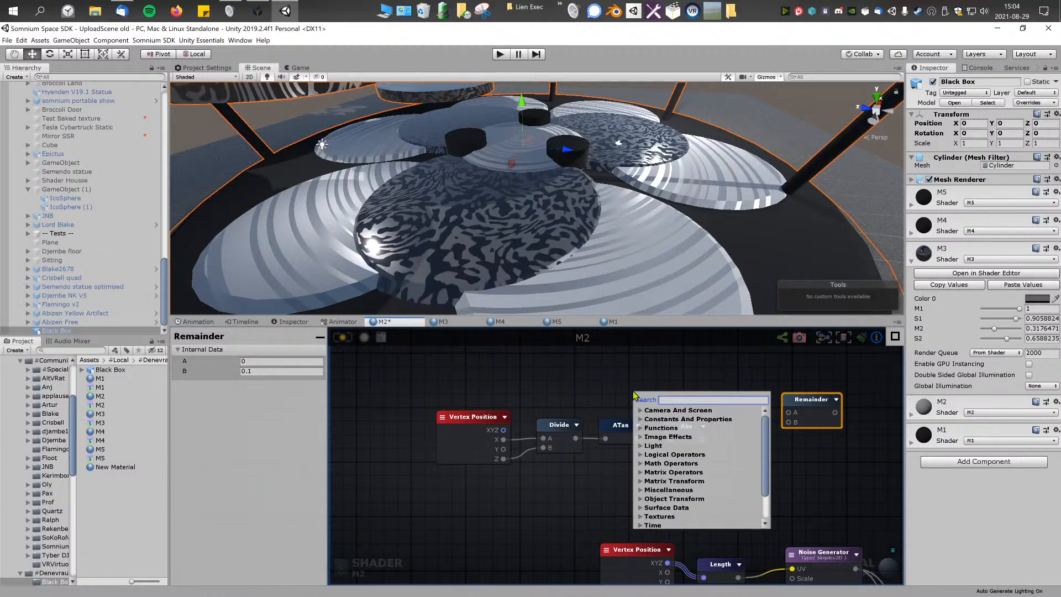
click(600, 385)
Step: Reposition the Vertex Position to Abs chain, duplicate its Divide node and place the copy directly beneath the original
click(683, 426)
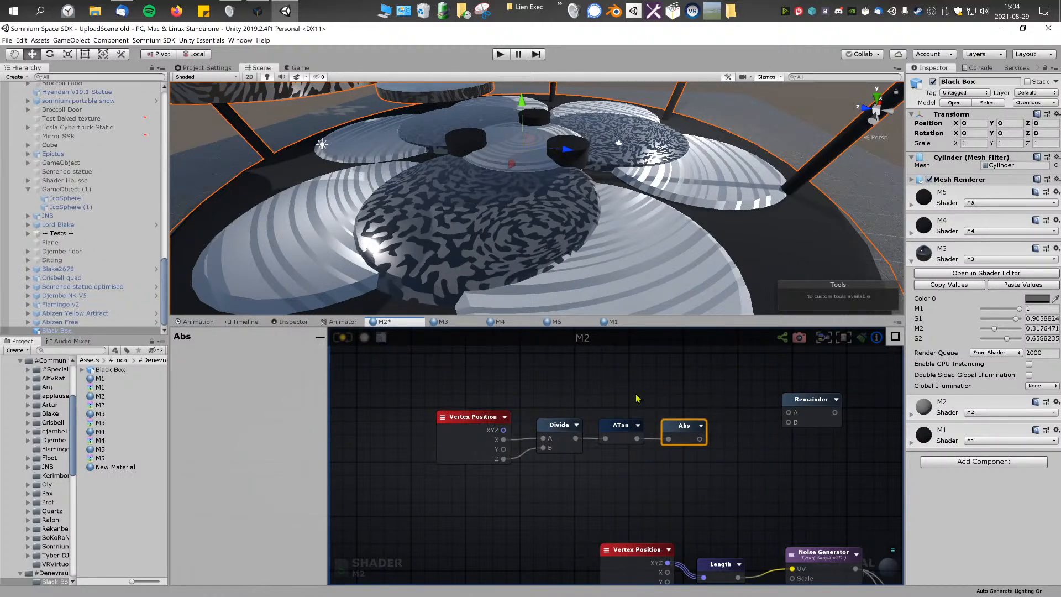
drag(477, 383, 682, 466)
drag(681, 430, 670, 372)
click(647, 418)
middle_drag(581, 427, 580, 457)
click(455, 413)
click(561, 407)
key(ctrl+d)
drag(627, 449, 557, 454)
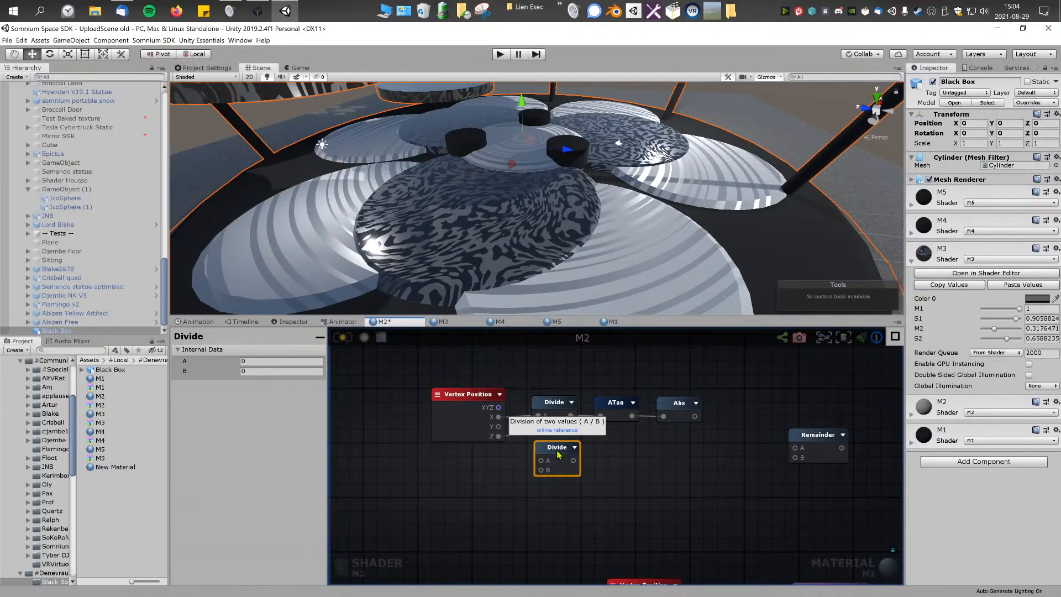
Step: Move the lower Vertex Position and Length nodes away from the Noise Generator to below the upper Vertex Position node
right_click(636, 436)
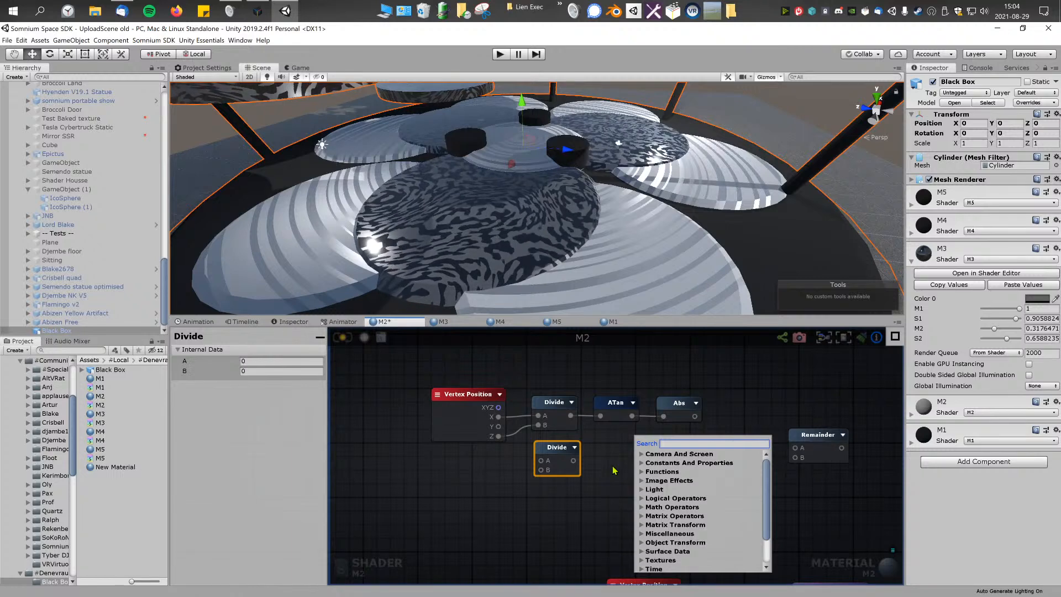
click(614, 470)
scroll(615, 469, down, 2)
middle_drag(616, 469, 596, 419)
scroll(620, 443, down, 1)
scroll(618, 444, up, 1)
drag(615, 467, 537, 492)
click(550, 476)
scroll(551, 475, up, 3)
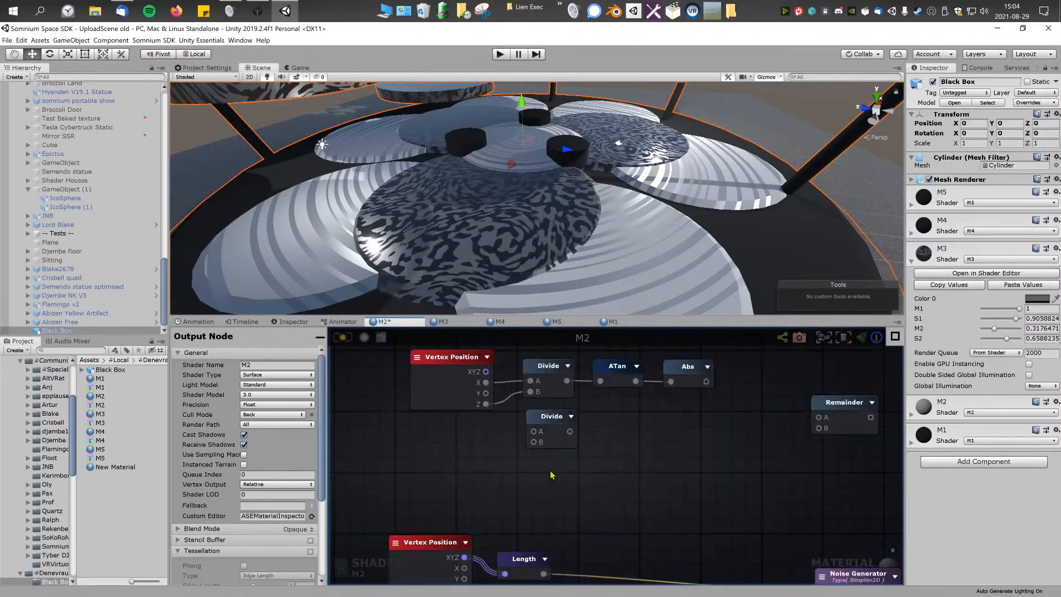
Step: Duplicate the connected Divide node again and place the copy in the free space between the two node chains
click(551, 391)
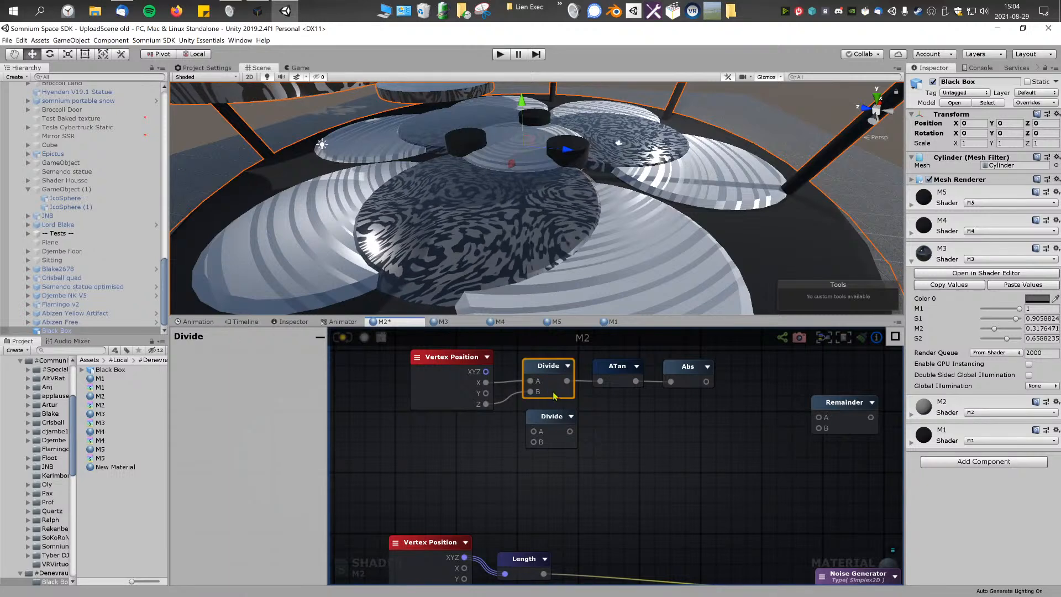
key(ctrl+d)
drag(609, 429, 661, 442)
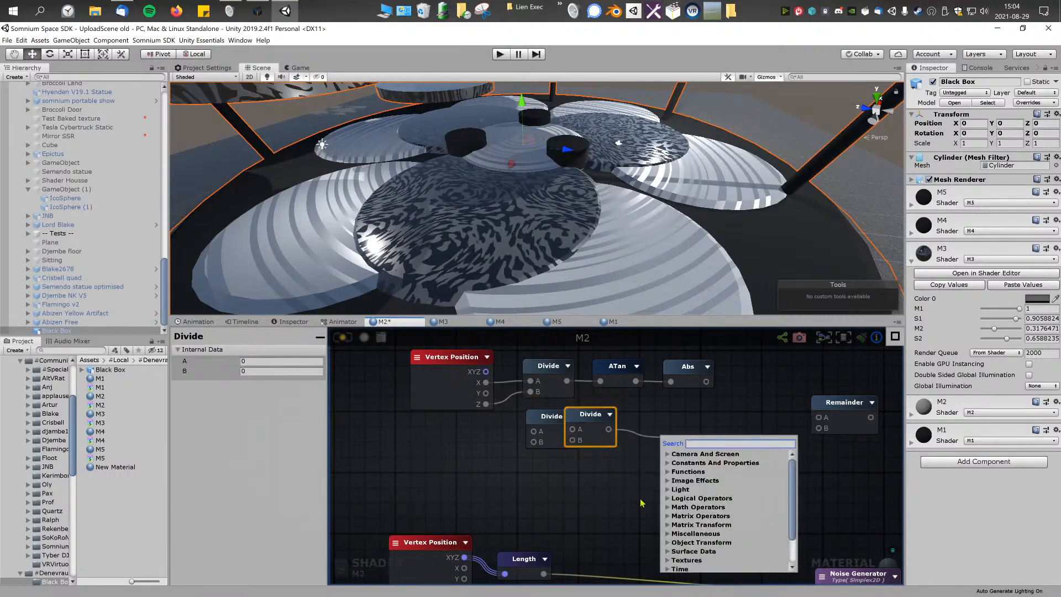
click(607, 473)
drag(588, 421, 646, 477)
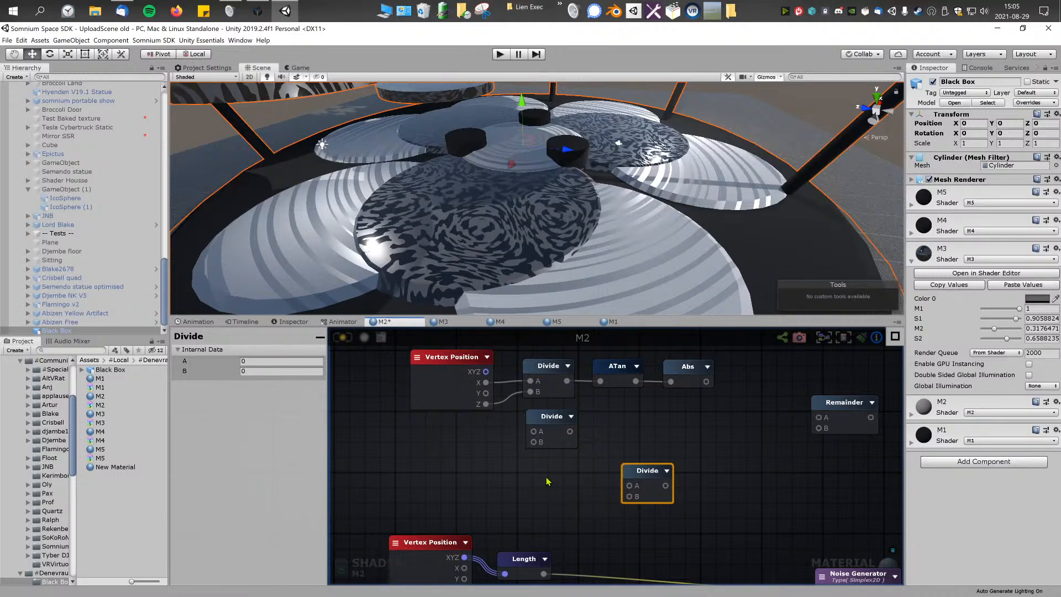
Step: Delete the ATan node, the Abs node and the Divide copy directly beneath the connected Divide
click(613, 375)
key(Delete)
click(688, 369)
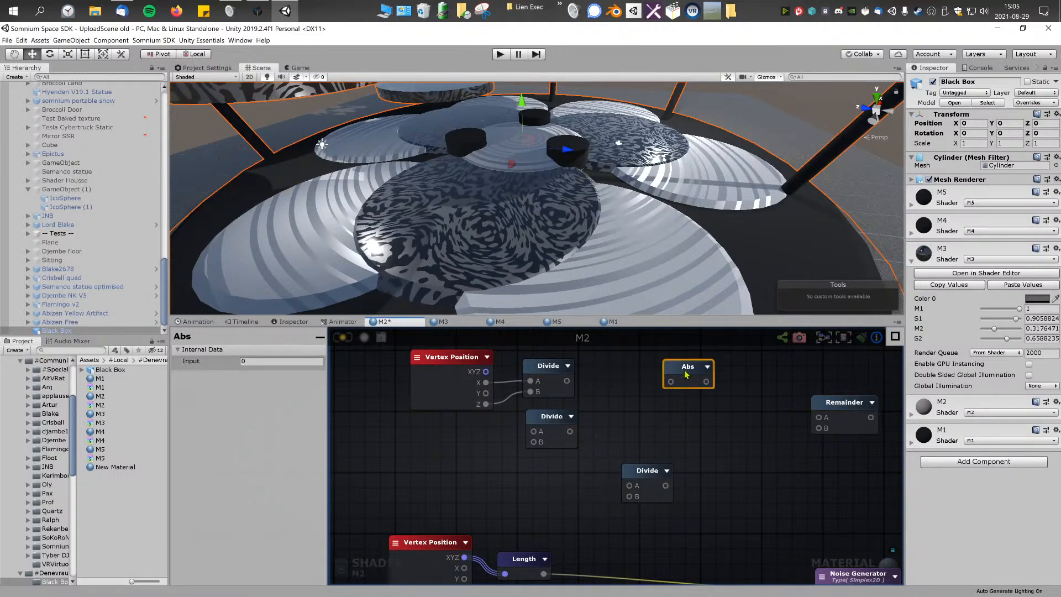
key(Delete)
click(566, 419)
key(Delete)
Step: Move the upper Vertex Position and its connected Divide node down, closer to the lower Vertex Position and Length nodes
middle_drag(654, 440, 637, 427)
drag(622, 459, 632, 460)
middle_drag(491, 438, 492, 443)
drag(391, 438, 544, 370)
drag(523, 377, 518, 432)
click(537, 496)
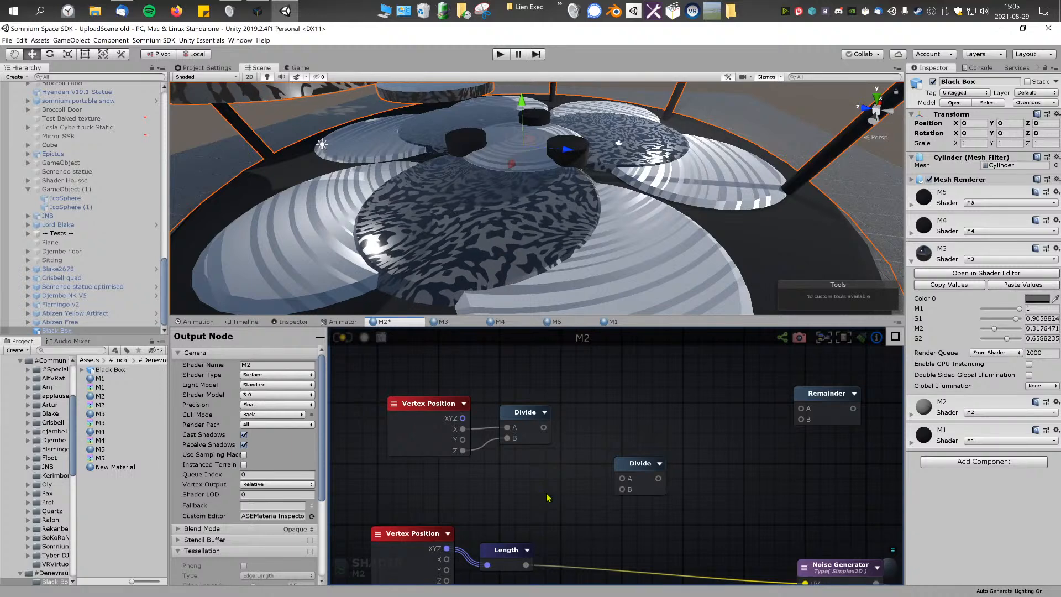
middle_drag(530, 494, 551, 472)
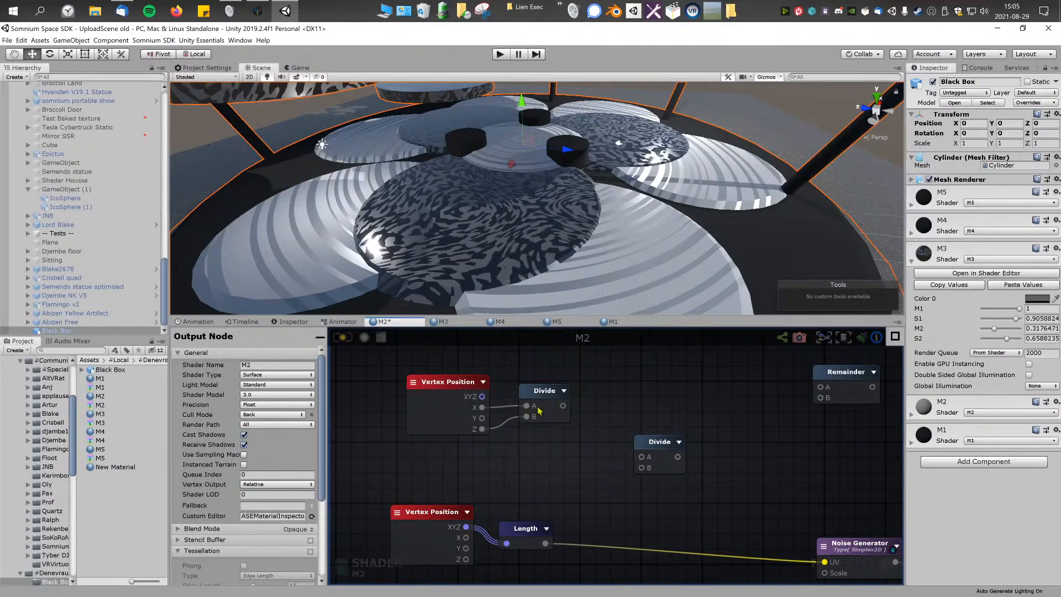
Step: Delete the upper Vertex Position node and the Divide node connected to it
click(480, 390)
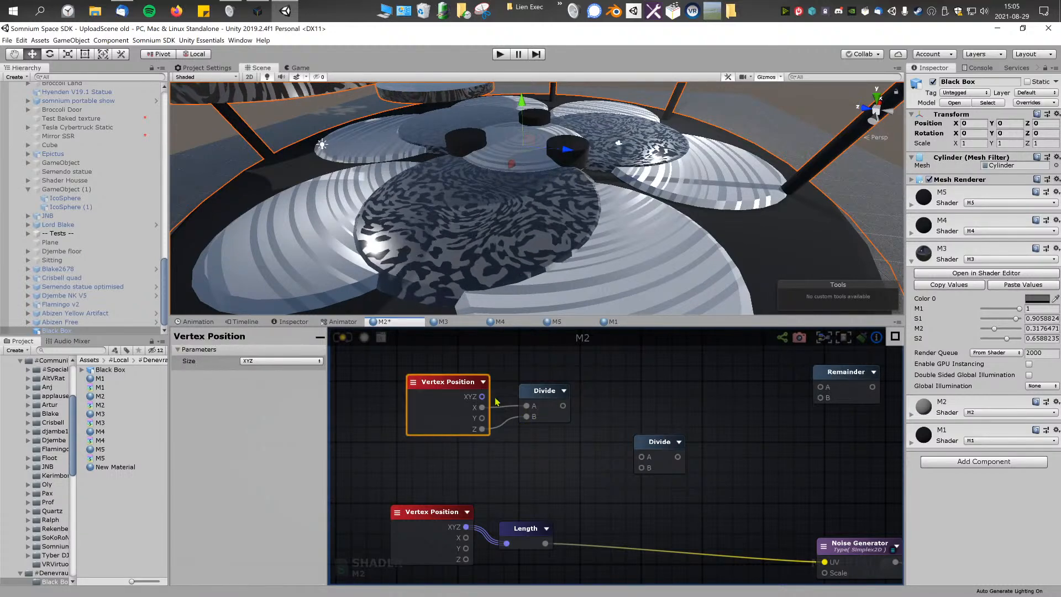
key(Delete)
click(542, 402)
key(Delete)
Step: Connect the remaining Vertex Position's Z to the free Divide node's A and the Length output to its B, spacing the nodes apart
drag(442, 524, 434, 479)
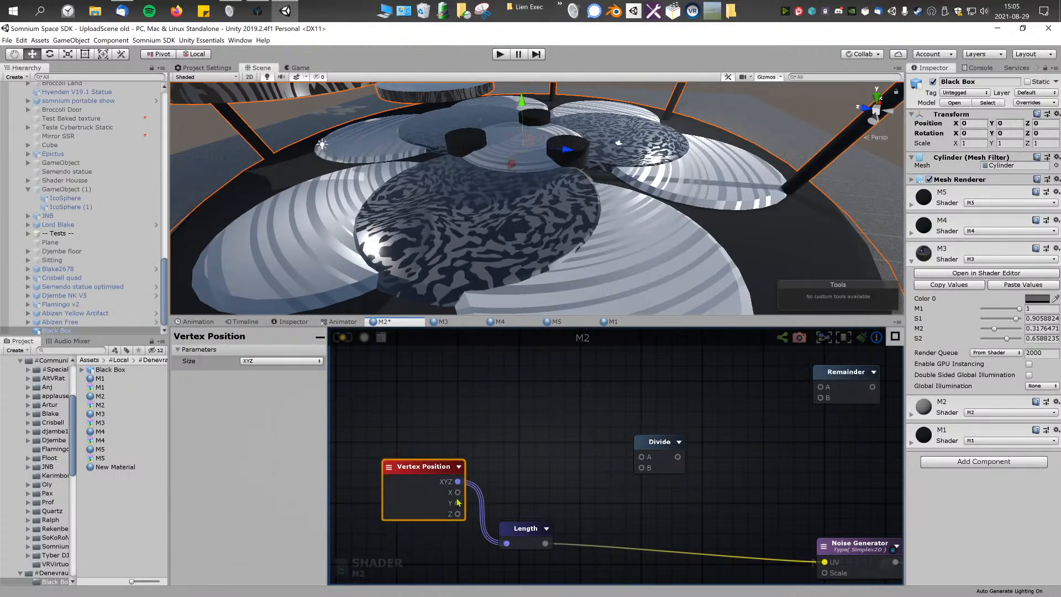
drag(458, 515, 641, 457)
drag(523, 529, 636, 475)
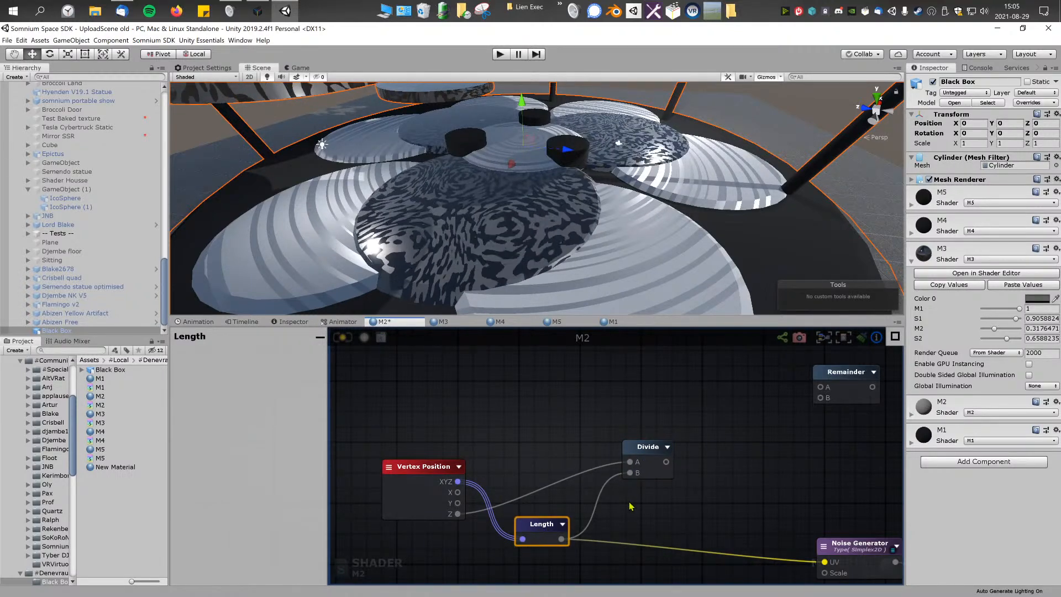
drag(421, 470, 414, 452)
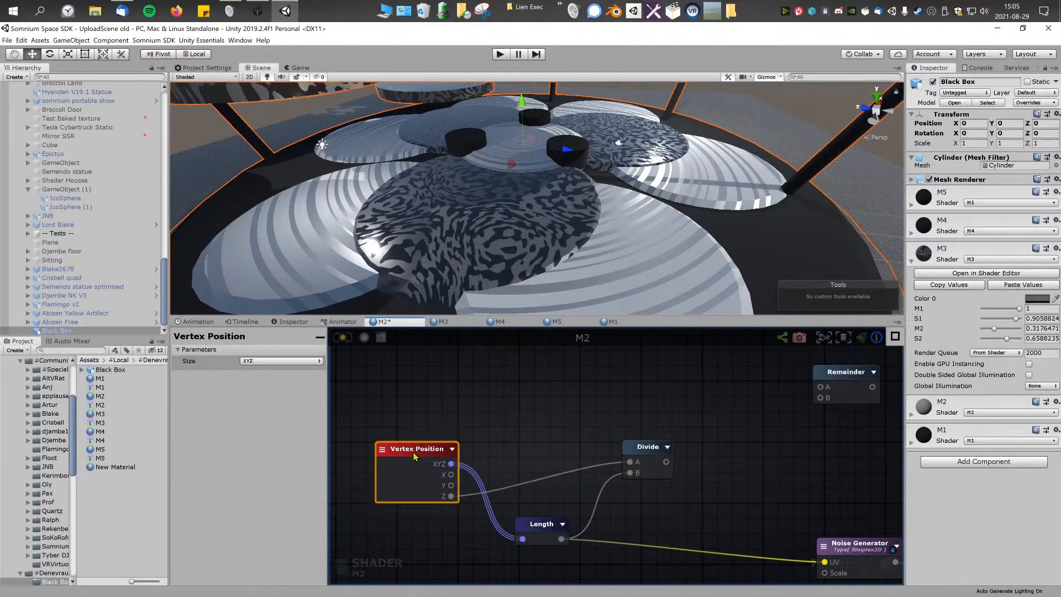
drag(647, 456, 623, 457)
Step: Add an If node and place it beyond the Divide node, leaving a gap between them
right_click(621, 499)
click(622, 498)
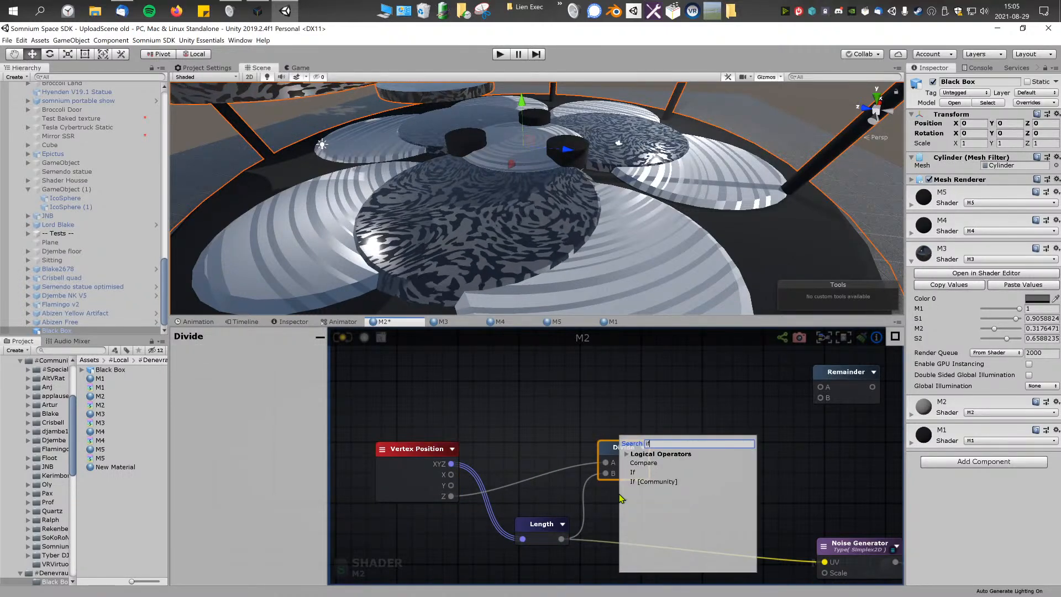
click(635, 479)
drag(657, 492, 694, 456)
click(611, 452)
middle_drag(691, 456, 674, 452)
drag(677, 443, 774, 436)
Step: Add a Sin node in the gap between the Divide and If nodes
right_click(679, 437)
text(sin)
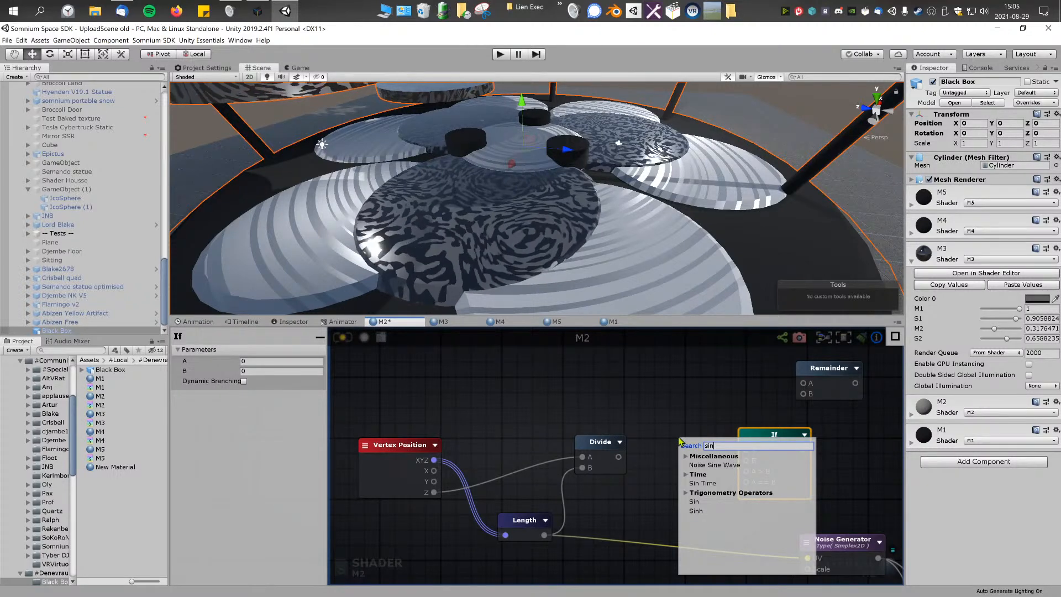
key(Down)
key(Down)
key(Down)
key(Down)
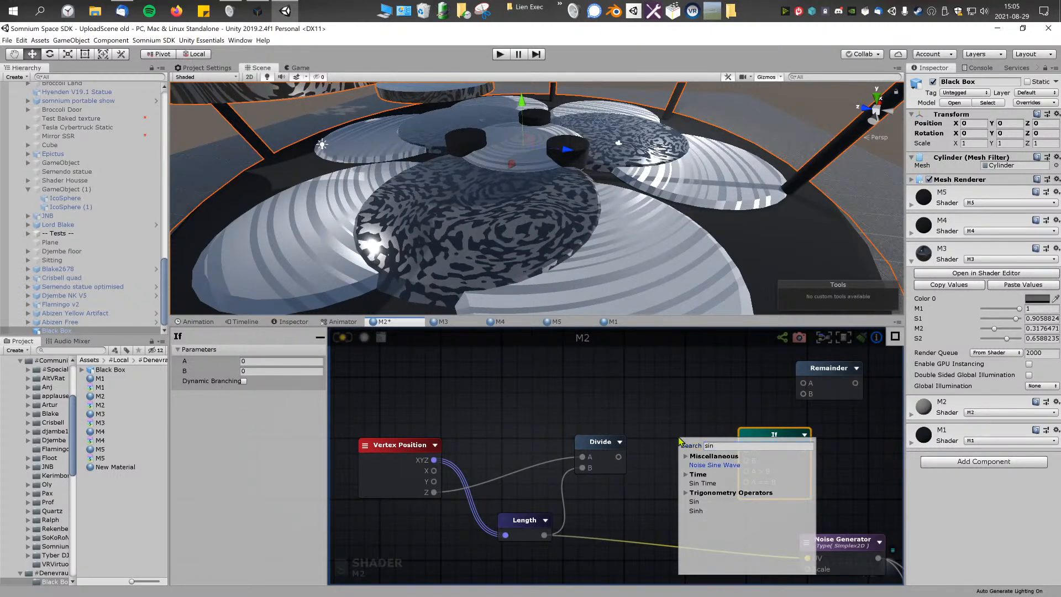
key(Up)
key(Return)
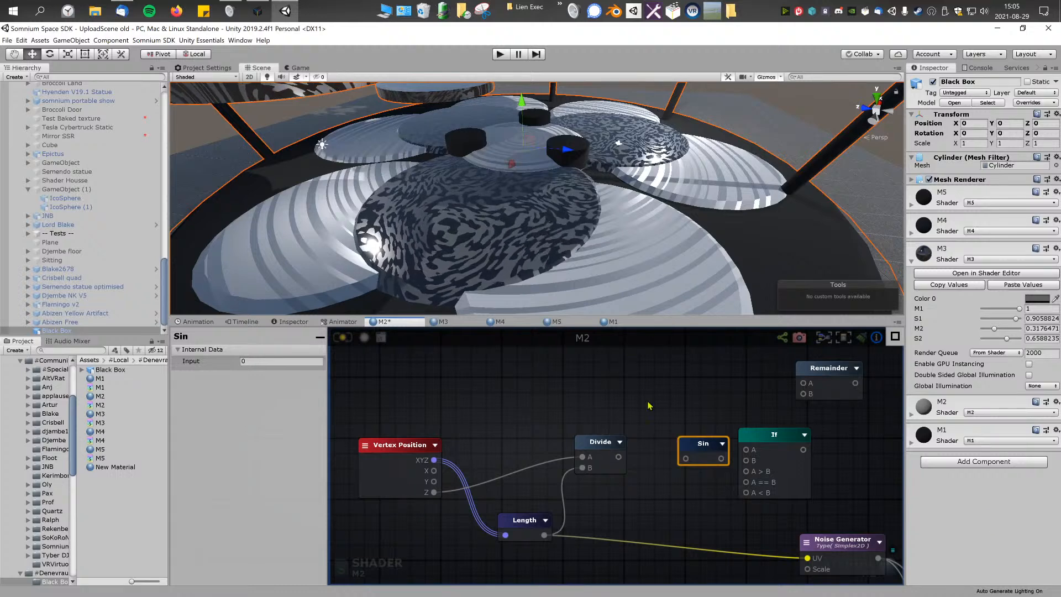
Step: Connect the Divide output to the Sin input and arrange the two nodes close together
drag(699, 446, 686, 444)
drag(619, 457, 683, 456)
drag(600, 443, 591, 438)
drag(690, 446, 661, 441)
middle_drag(661, 442, 634, 448)
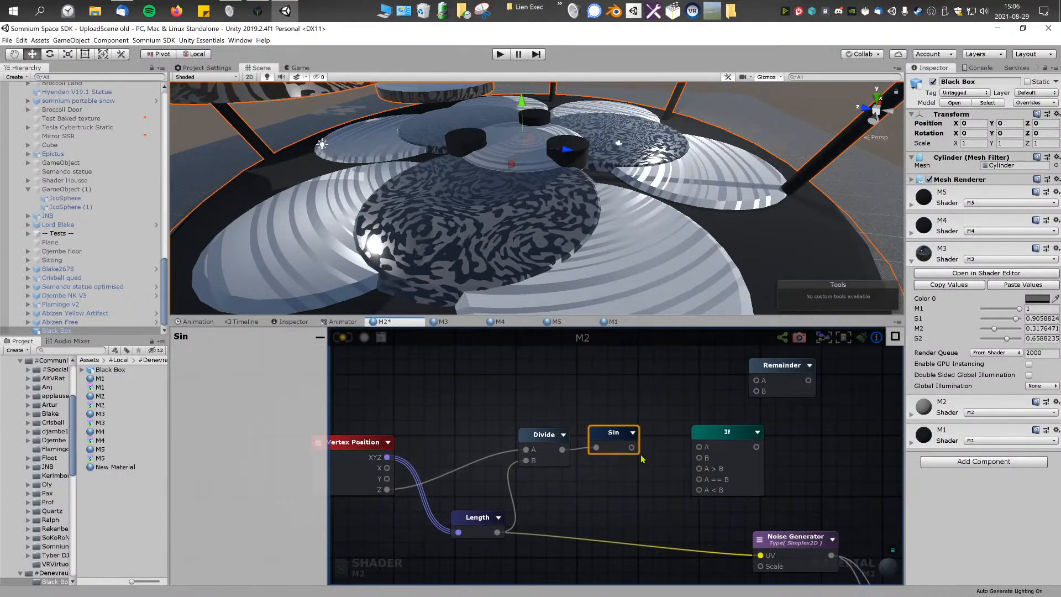
Step: Connect the Sin output to the If node's A > B input and Vertex Position Z to its A input
drag(632, 447, 699, 469)
drag(728, 437, 709, 431)
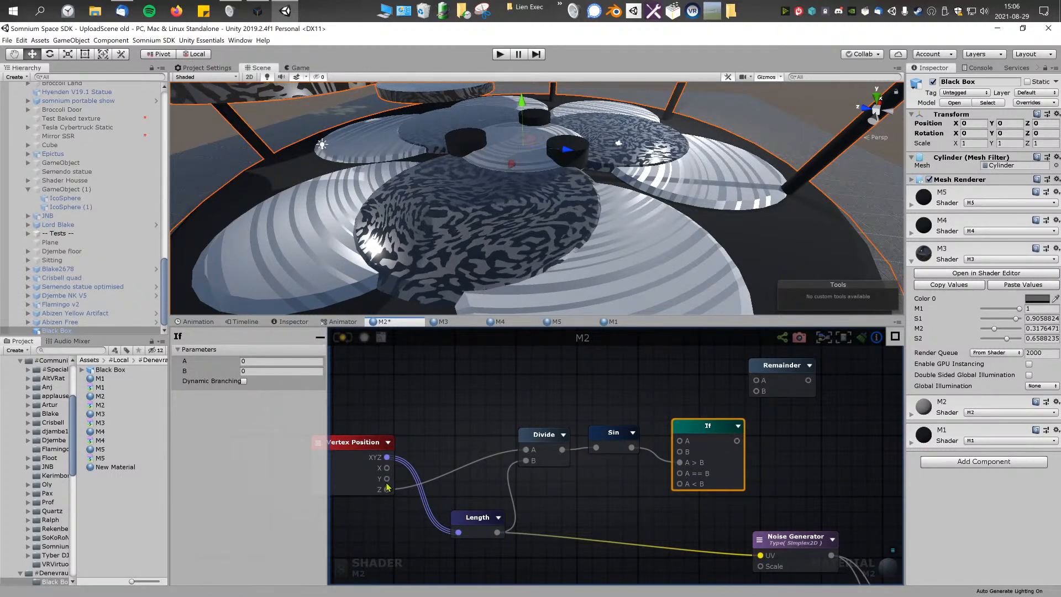
middle_drag(389, 487, 430, 485)
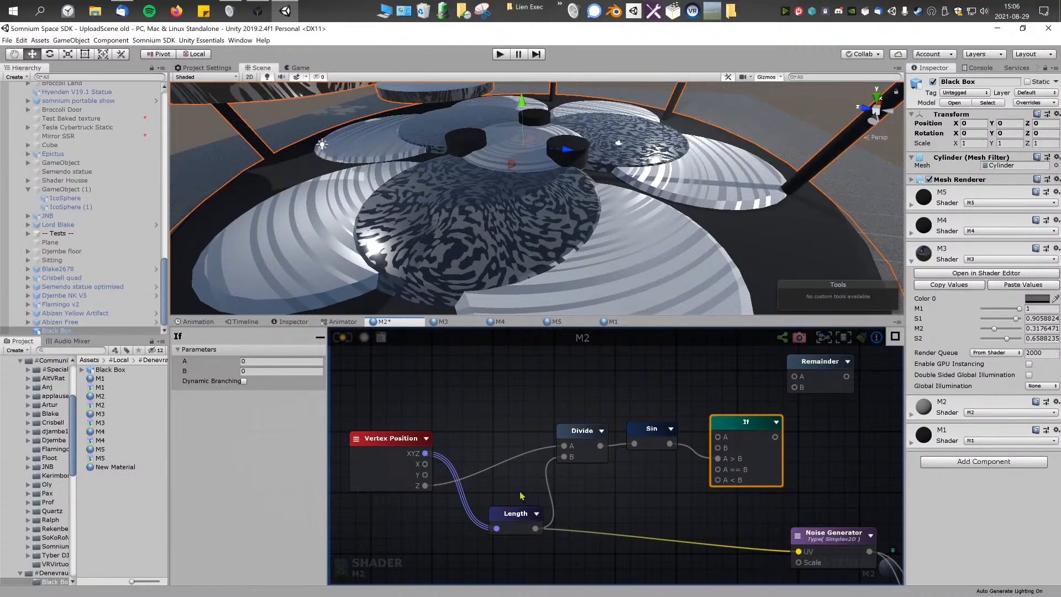
drag(426, 486, 718, 437)
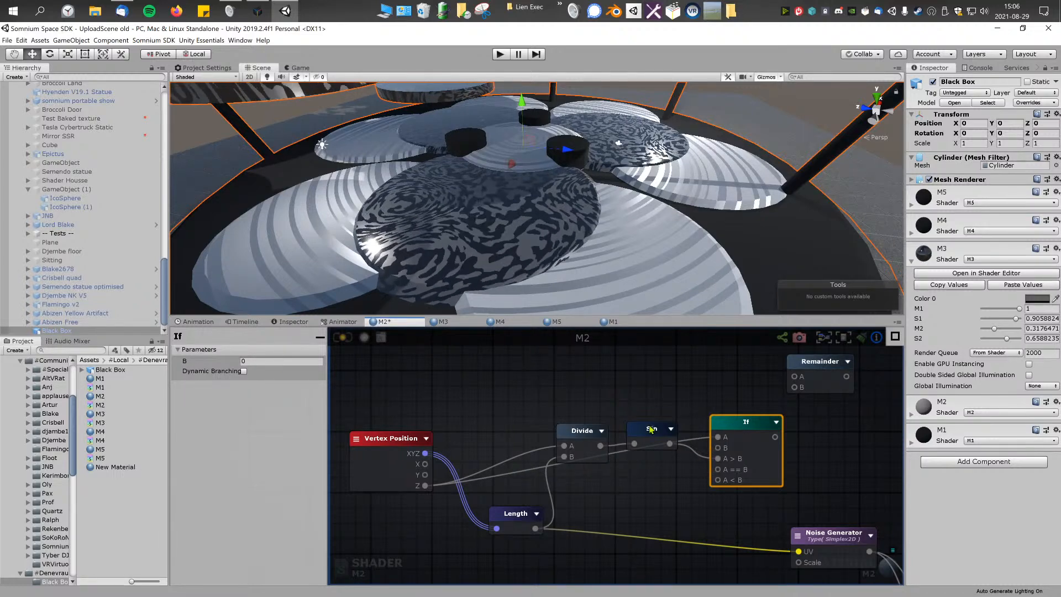
Step: Move the Divide and Sin nodes up and switch the If node's A input to Vertex Position X
drag(582, 387, 628, 411)
click(665, 437)
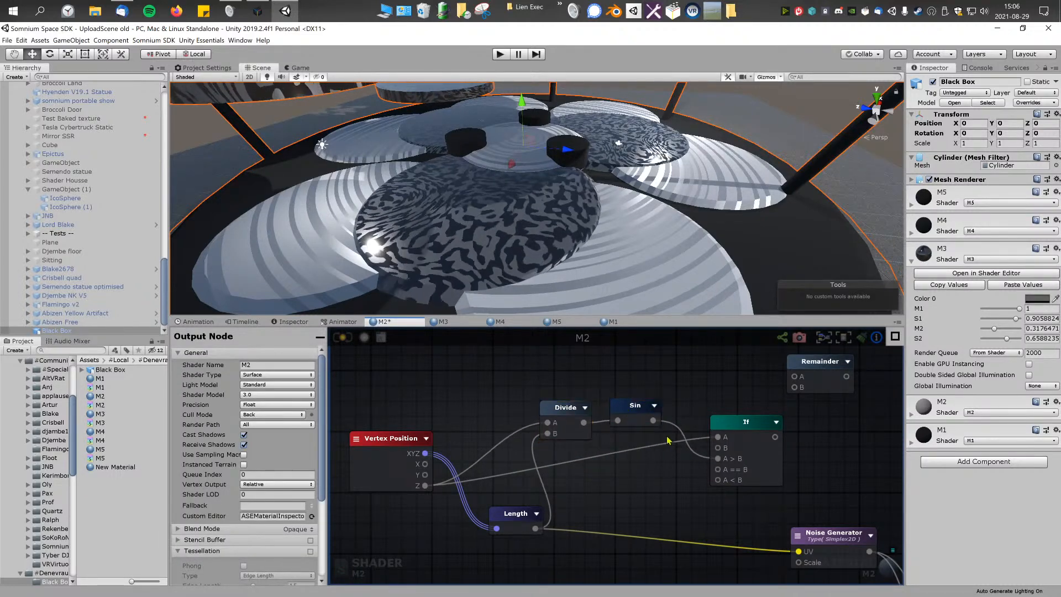
right_click(665, 436)
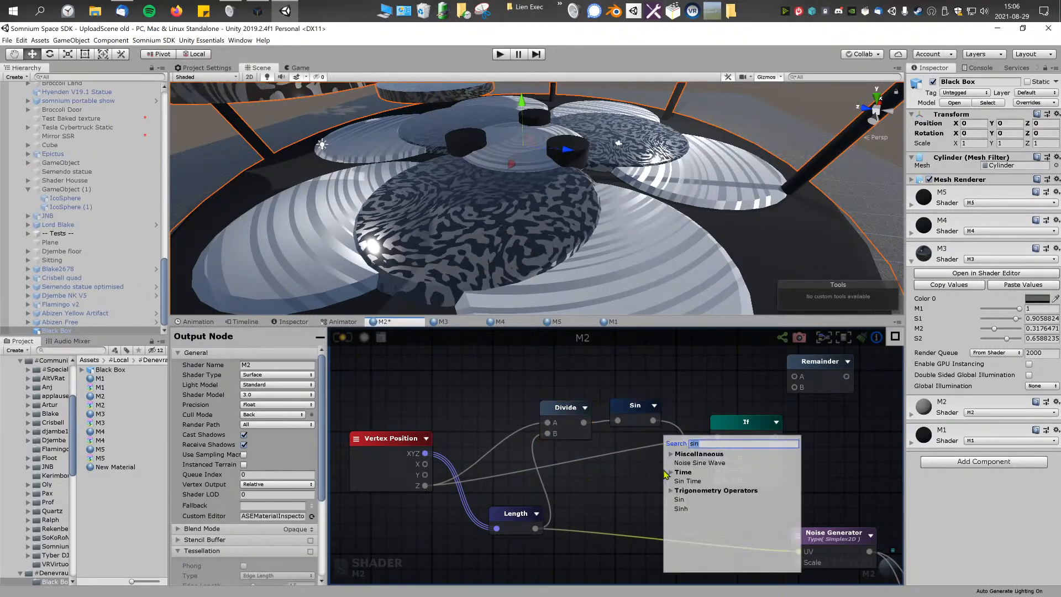
click(631, 480)
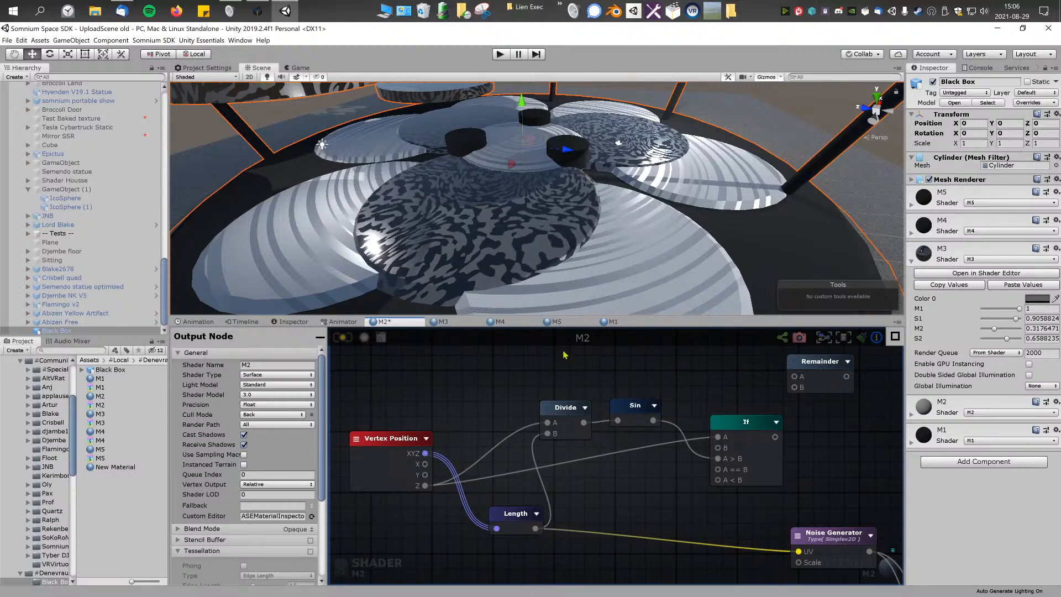
drag(425, 464, 718, 438)
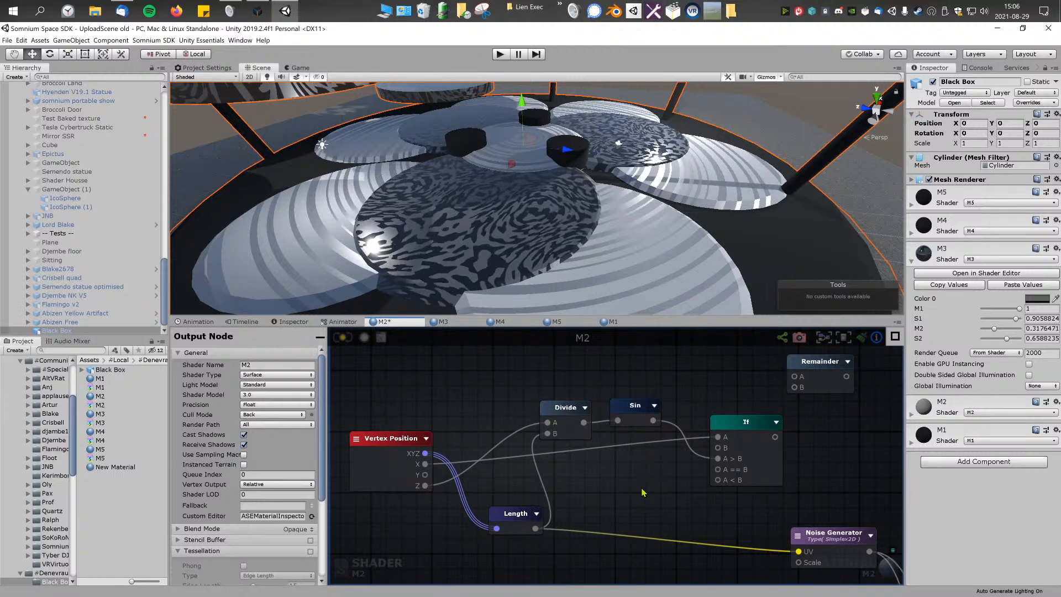
Step: Add a Subtract node computing 180 minus the Sin output, feed the If node's A == B and A < B inputs with it, and compile
right_click(627, 486)
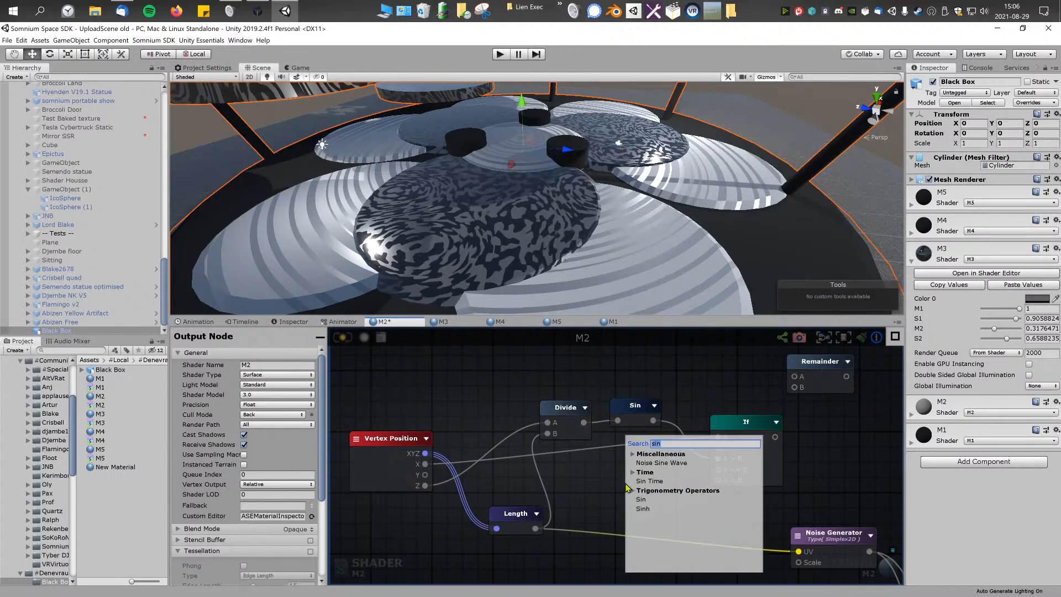
text(sub)
click(652, 481)
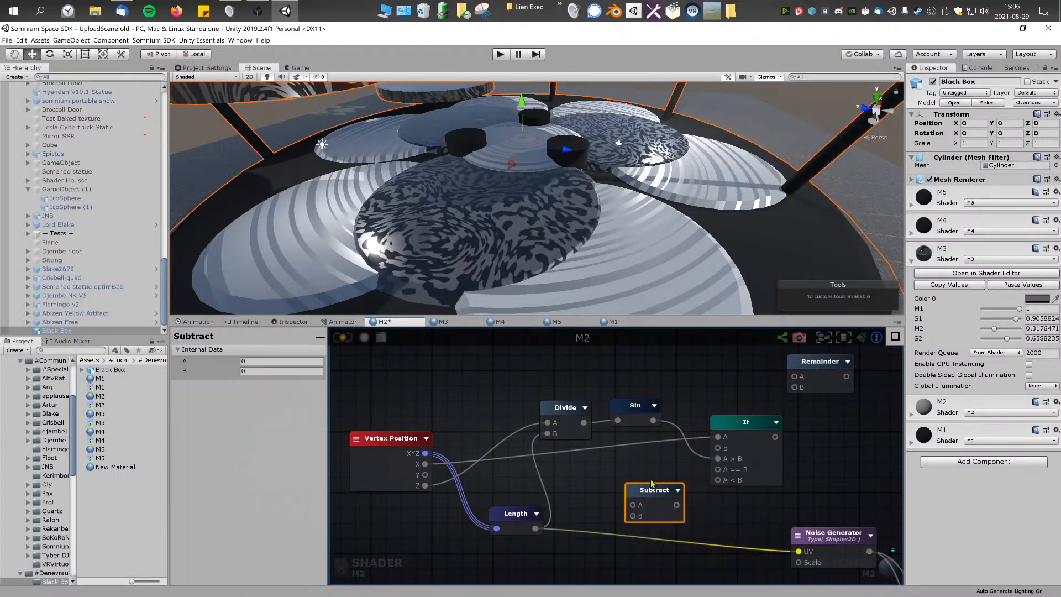
mouse_move(673, 484)
mouse_down()
mouse_move(718, 480)
mouse_move(646, 481)
mouse_move(646, 492)
mouse_up()
click(252, 359)
text(180)
click(343, 339)
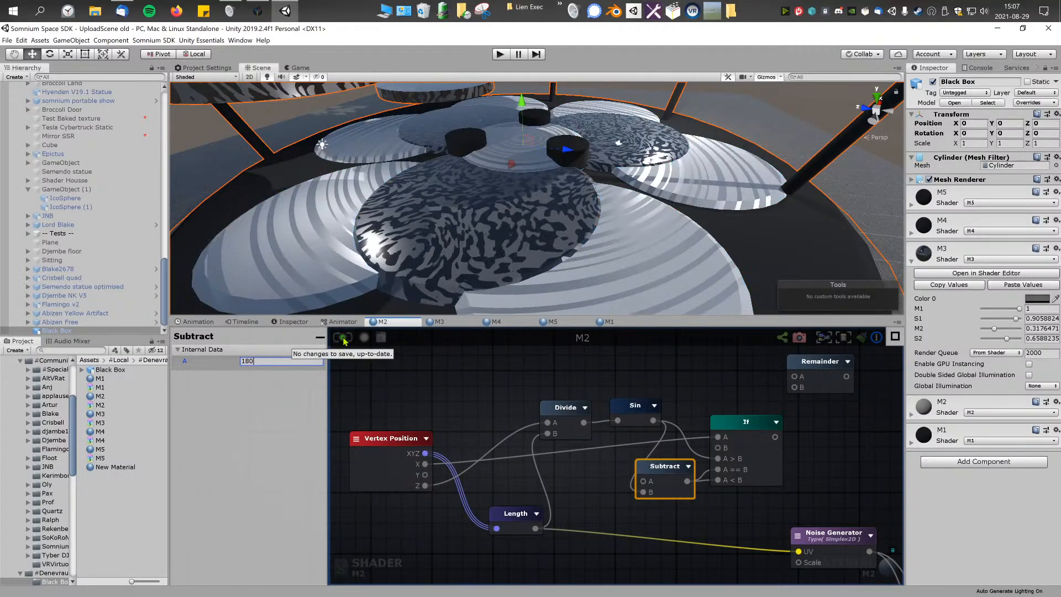
Step: Connect the If output to the M2 output node's Debug input, recompile the shader and inspect the model in the scene
scroll(567, 428, down, 5)
drag(474, 387, 764, 537)
scroll(628, 451, up, 5)
scroll(528, 436, down, 6)
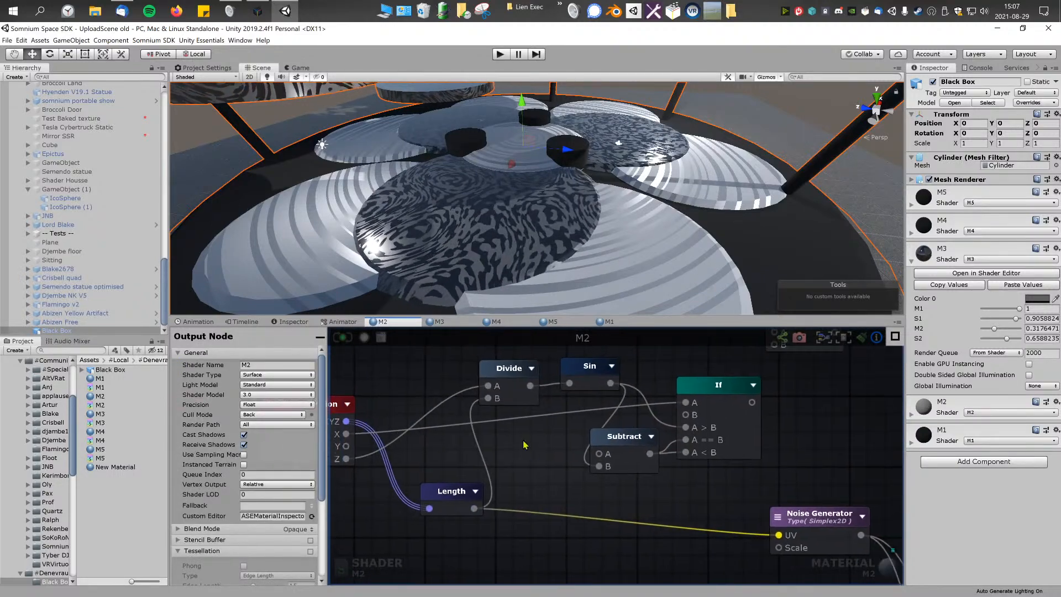
drag(515, 416, 780, 525)
middle_drag(527, 448, 619, 452)
scroll(619, 452, up, 1)
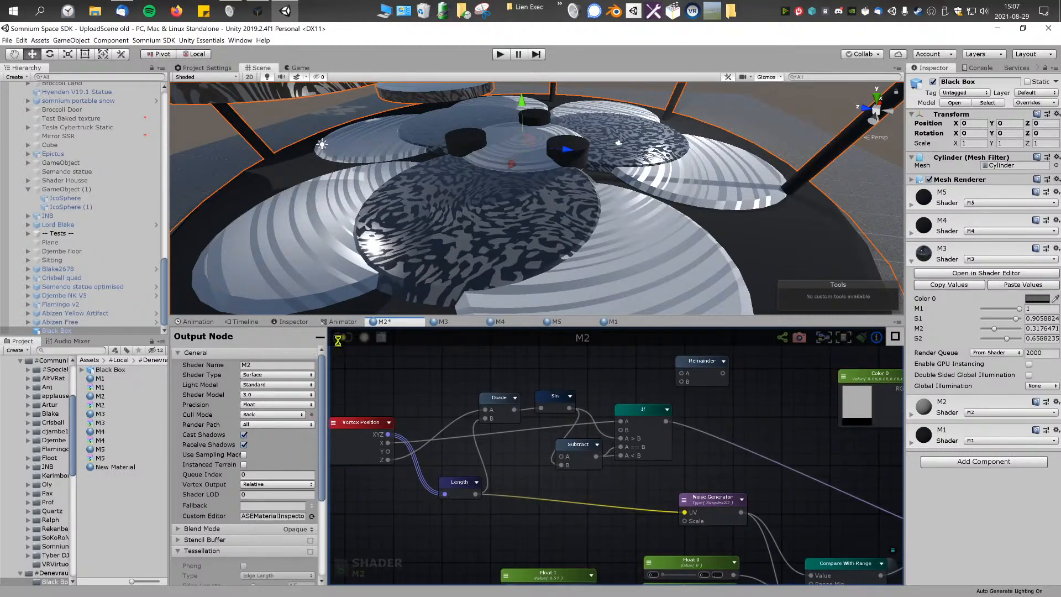
alt+drag(586, 261, 469, 122)
right_drag(469, 122, 581, 269)
right_drag(572, 407, 594, 411)
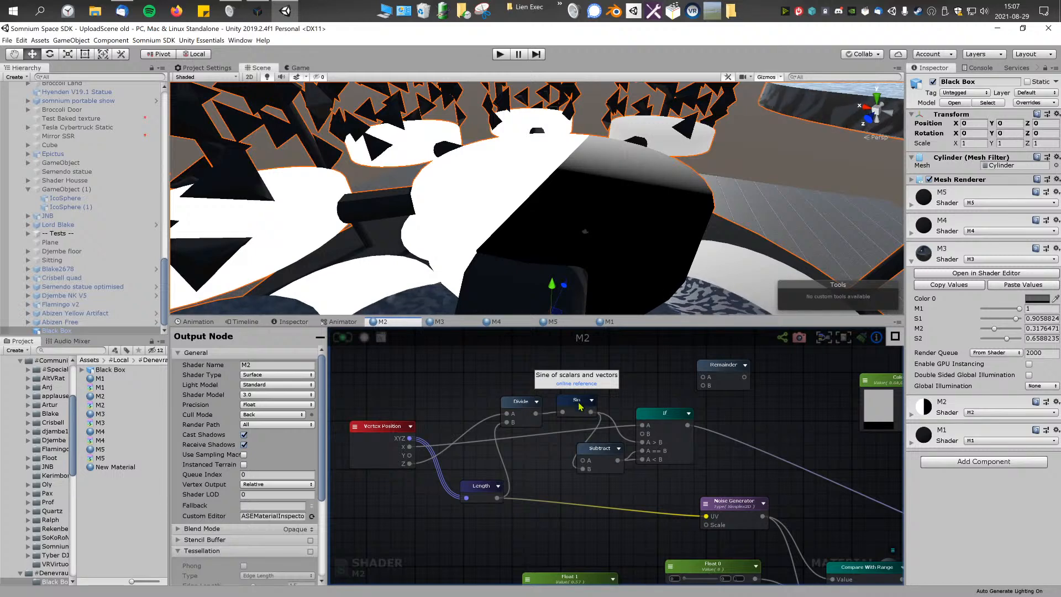
Step: Replace the Debug input's source with the Sin output and recompile the shader
click(521, 403)
scroll(530, 395, down, 4)
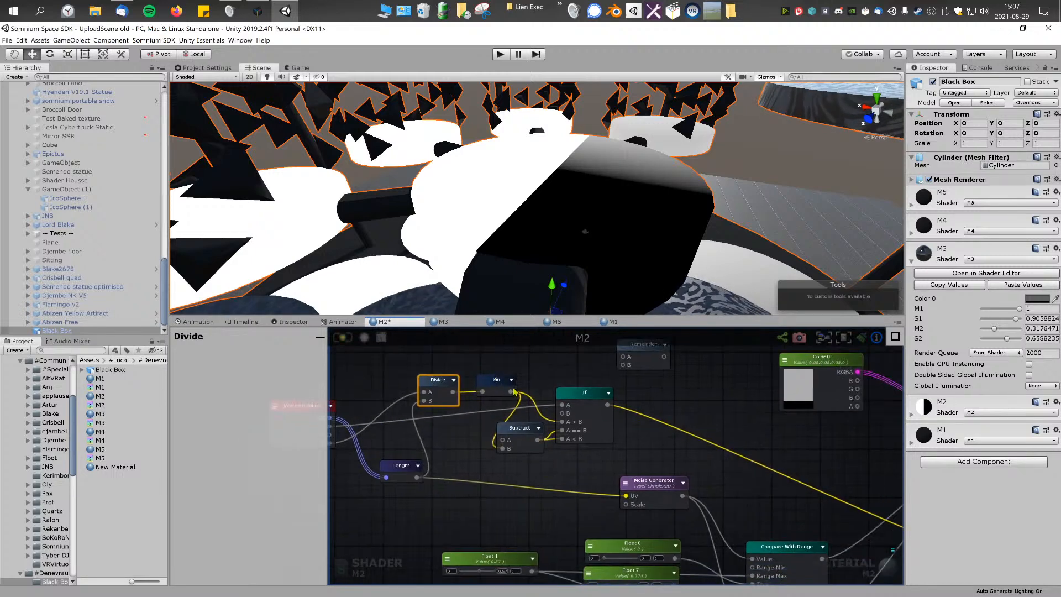
drag(501, 381, 803, 487)
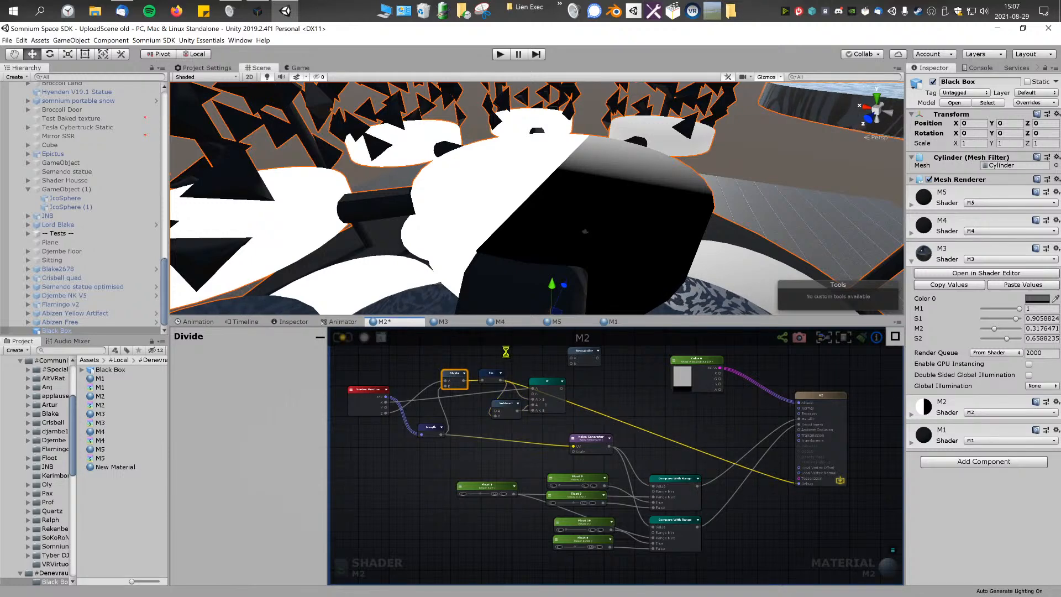
Step: Connect the Length output to the Debug input in place of Sin, recompile, and check the model from farther away
scroll(514, 539, up, 5)
click(514, 540)
drag(510, 536, 506, 536)
click(509, 517)
click(510, 530)
click(493, 497)
click(510, 527)
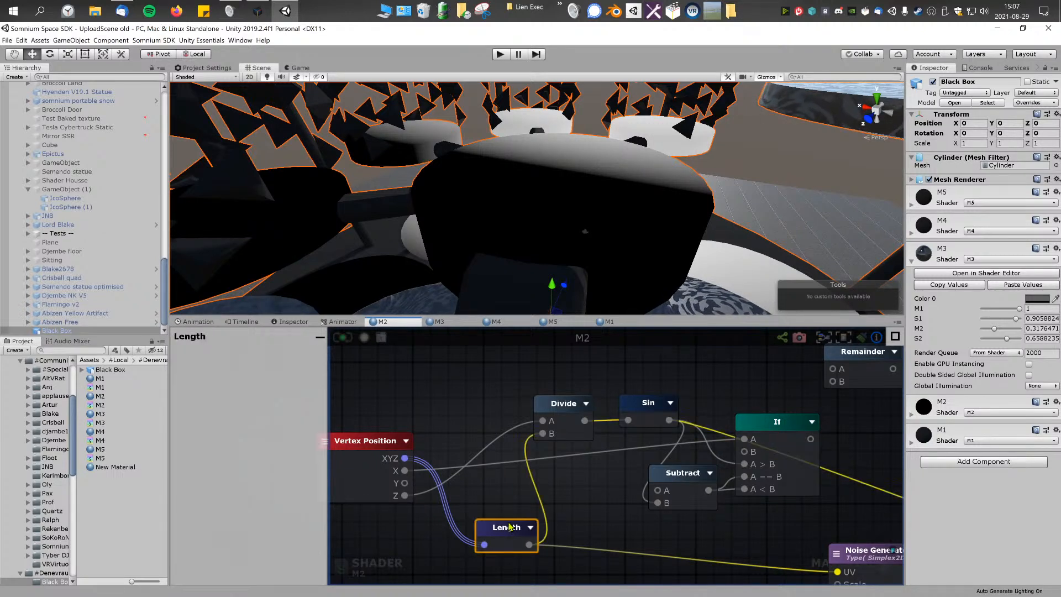
scroll(509, 527, down, 5)
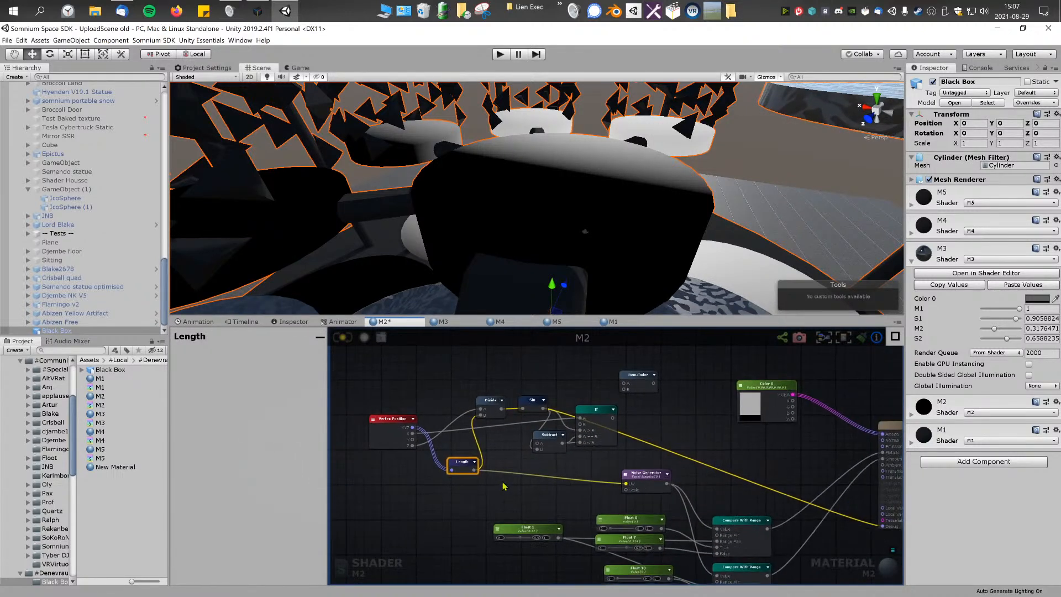
drag(446, 465, 854, 522)
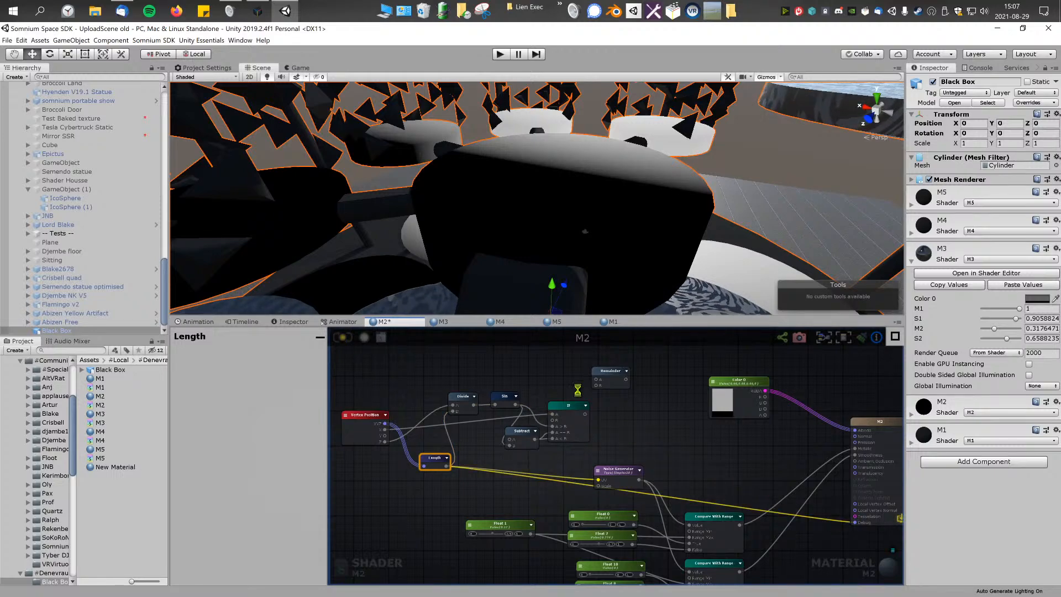
scroll(622, 215, down, 5)
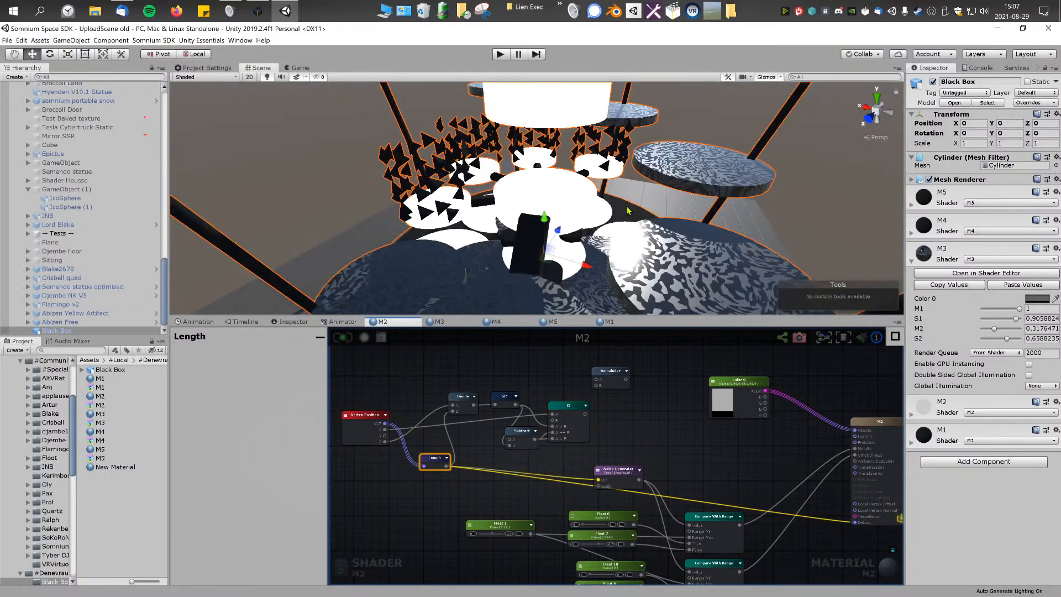
scroll(623, 215, up, 5)
Step: Insert a new Remainder node between Length and the Debug input with B set to 0.1, and preview it on the model
right_click(669, 428)
text(sub)
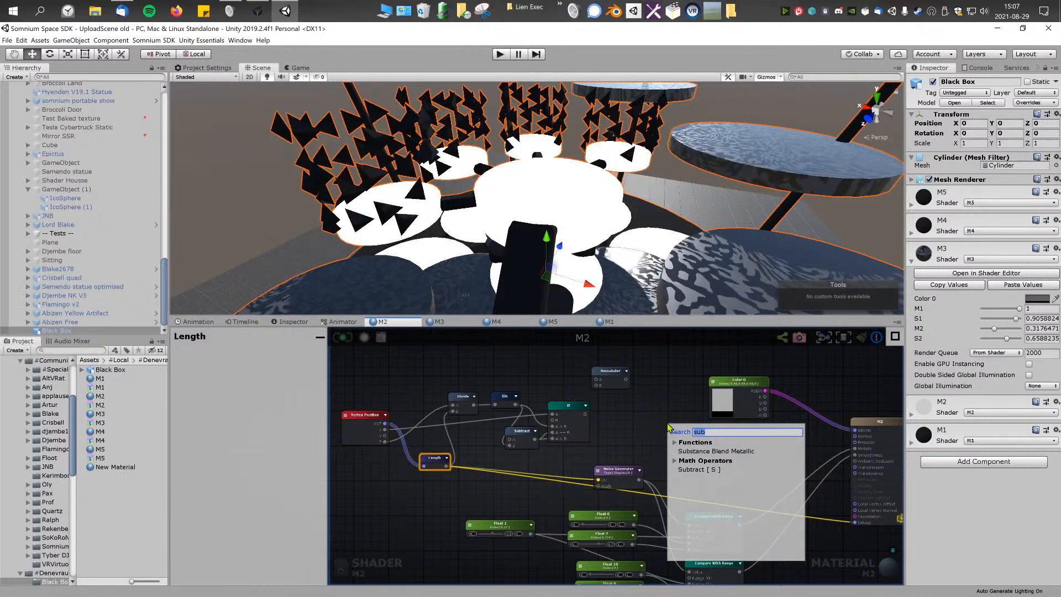
text(rem)
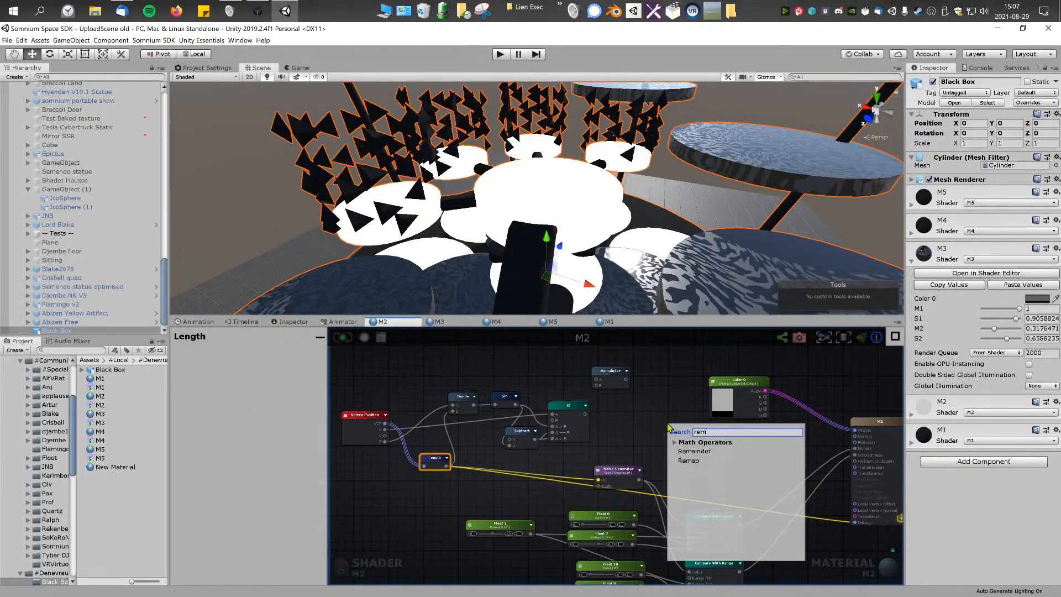
click(698, 451)
drag(680, 432, 815, 522)
click(278, 361)
text(0.1)
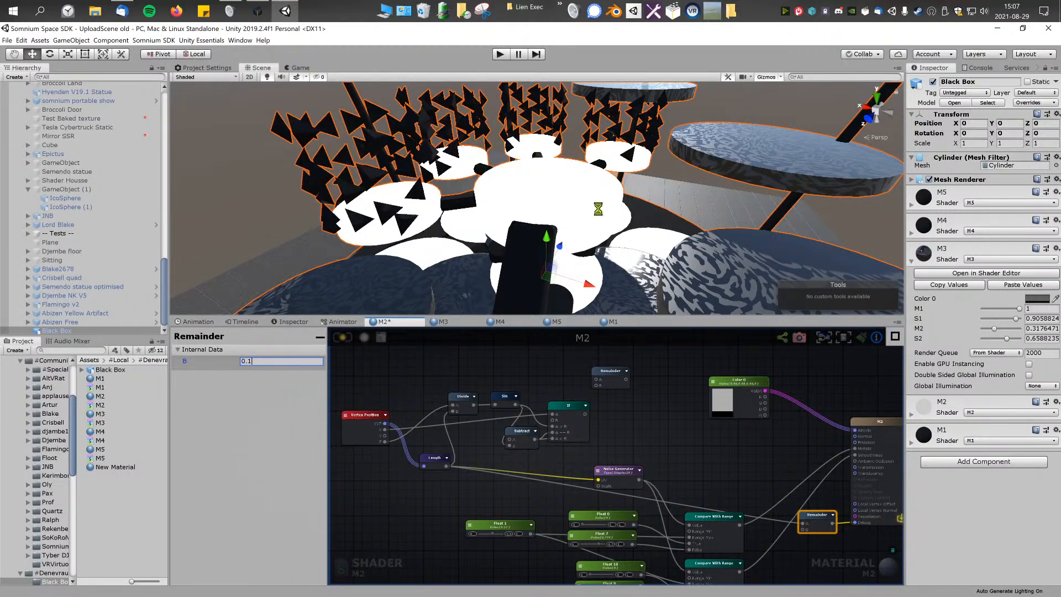
alt+drag(601, 213, 615, 182)
Step: Delete the Remainder node in front of the Debug input and leave Debug disconnected
click(818, 520)
key(BackSpace)
drag(812, 517, 822, 529)
click(839, 498)
click(834, 529)
key(Delete)
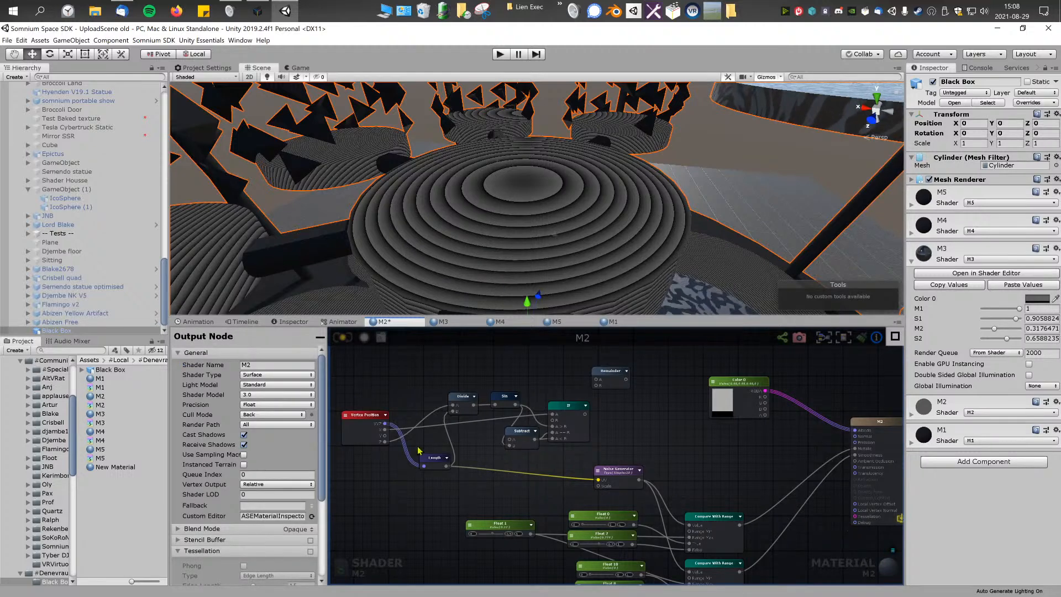
Step: Add an Append node beside Length and connect the Vertex Position X and Z outputs to its X and Y inputs
scroll(418, 451, up, 3)
right_click(519, 461)
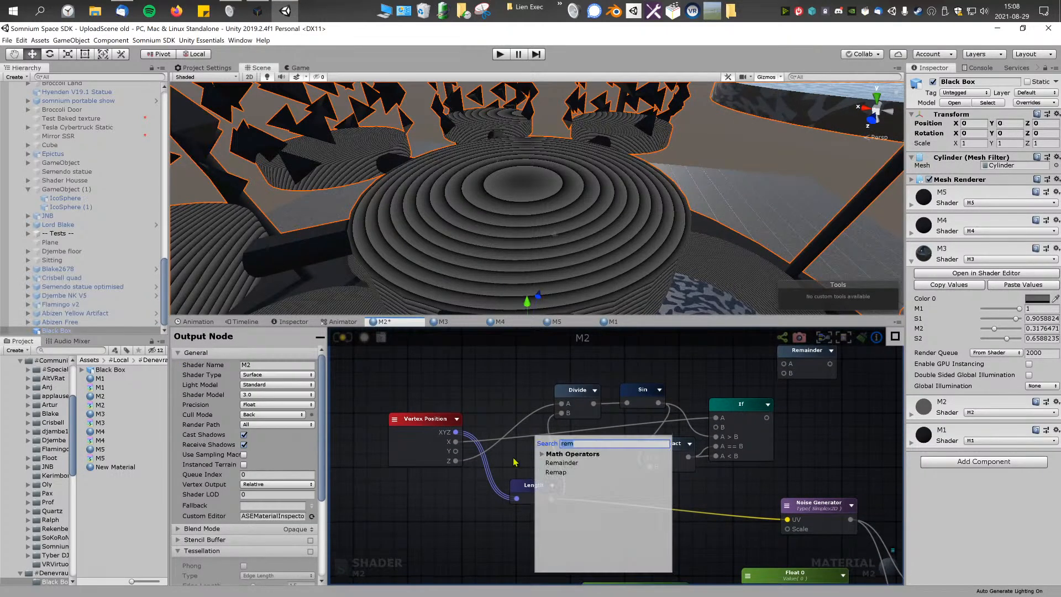
text(app)
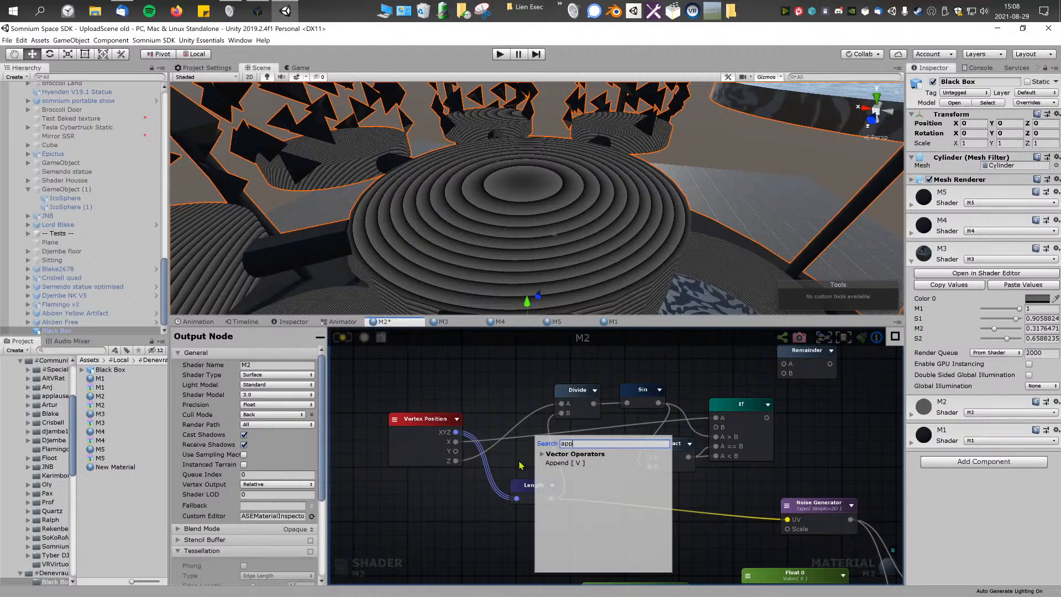
click(546, 463)
drag(555, 463, 467, 499)
drag(420, 438, 449, 506)
click(414, 469)
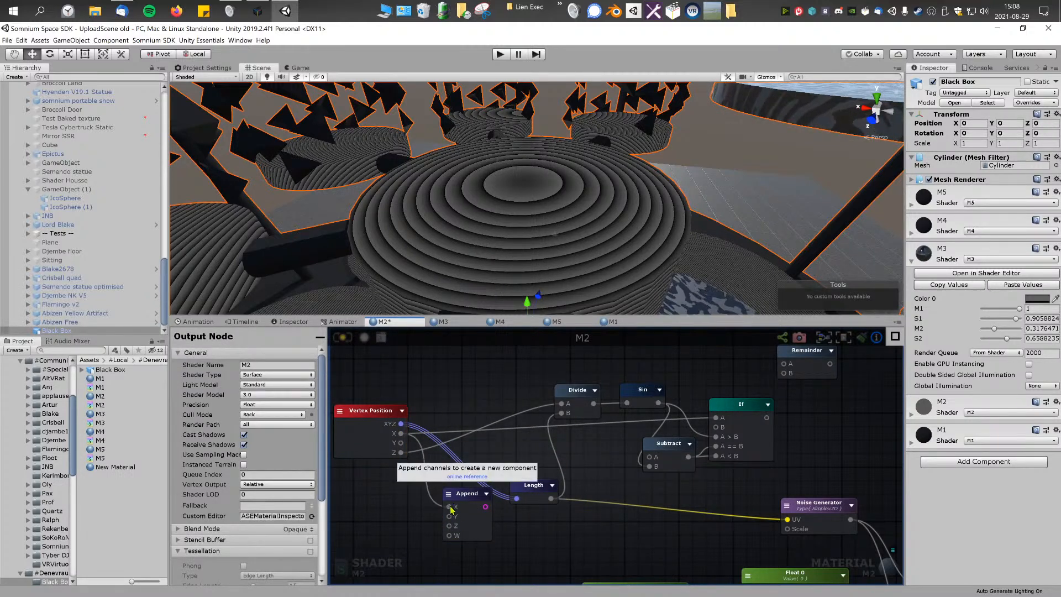
drag(401, 453, 452, 516)
Step: Set the Append node's output type to Vector2 and feed its output into the Length node instead of XYZ
click(471, 497)
click(278, 396)
click(265, 404)
drag(516, 500, 475, 504)
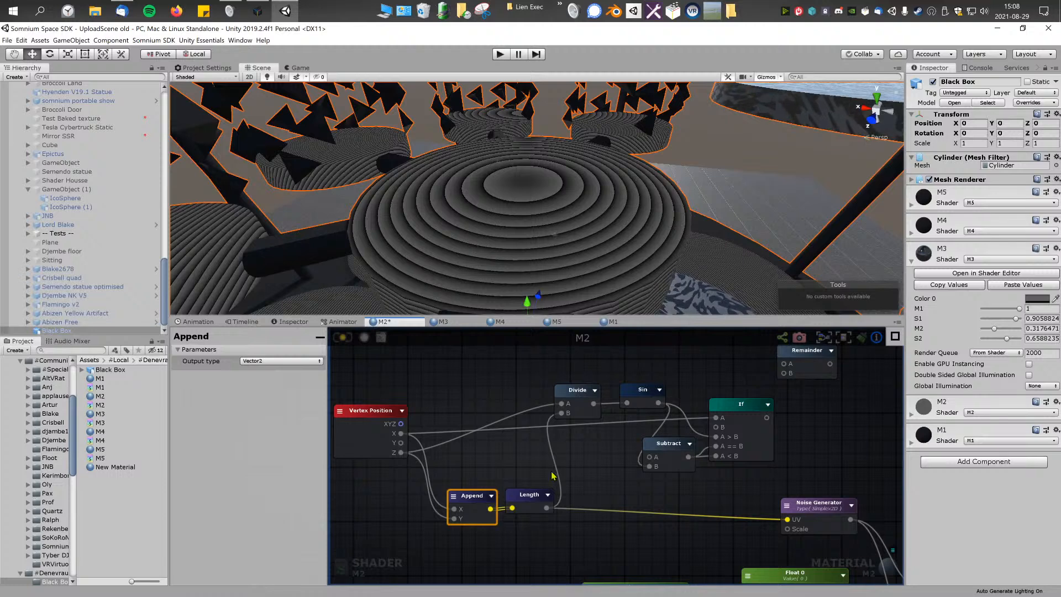
Step: Connect the Sin output to the Debug input, recompile the shader, and examine the shading around the model
middle_drag(587, 460, 576, 461)
scroll(593, 489, down, 4)
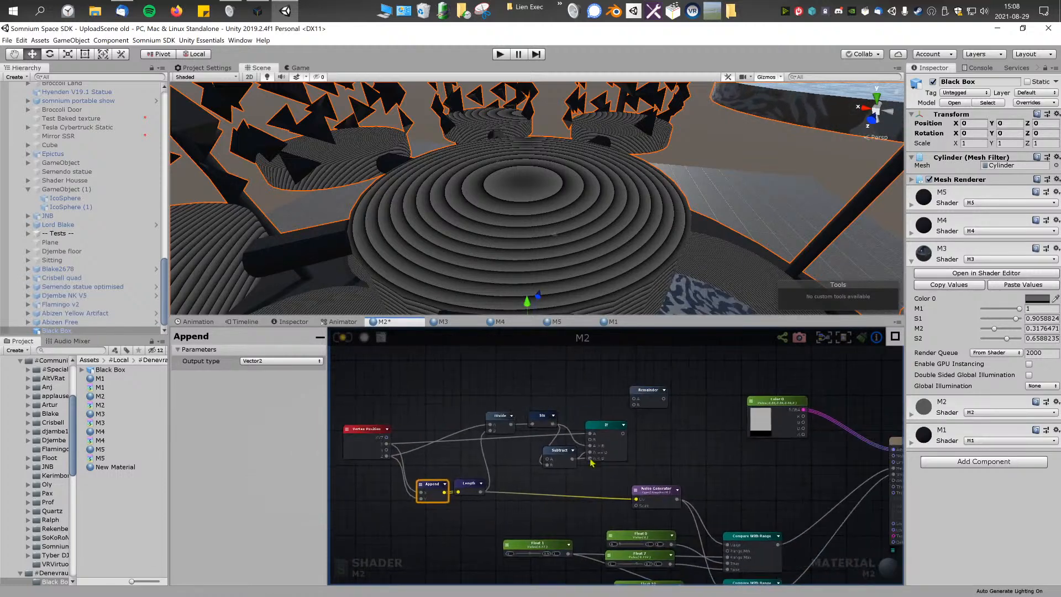
middle_drag(601, 483, 541, 435)
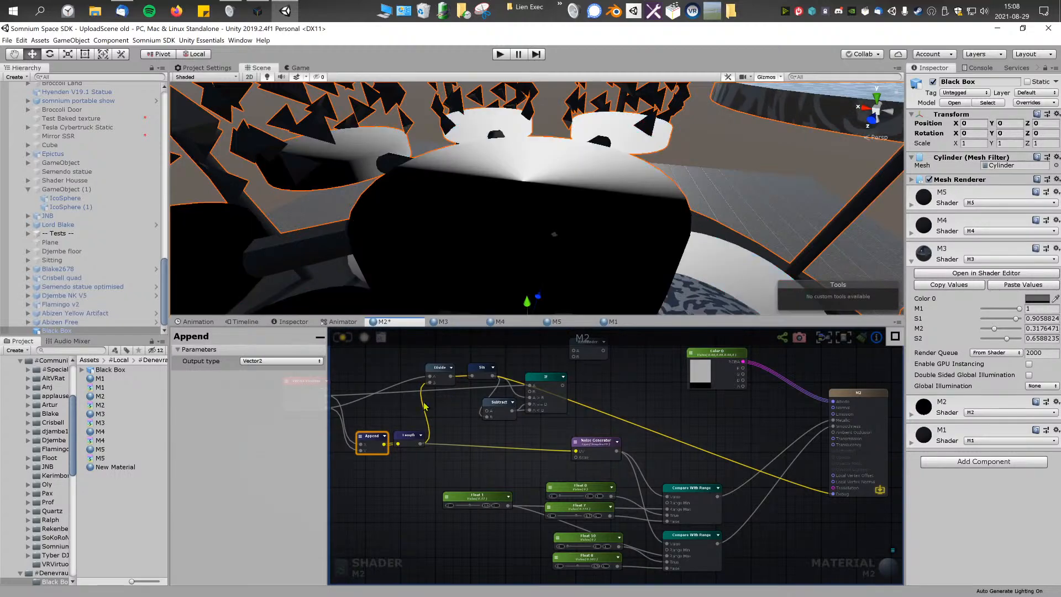
middle_drag(426, 404, 509, 418)
mouse_move(588, 237)
right_down()
mouse_move(545, 199)
mouse_move(481, 190)
mouse_move(379, 234)
mouse_move(338, 306)
mouse_move(331, 237)
mouse_move(361, 247)
right_up()
Step: Connect the If output to the Debug input in place of Sin, recompile, and inspect the model from another side
scroll(641, 413, up, 2)
middle_drag(651, 409, 439, 368)
click(345, 334)
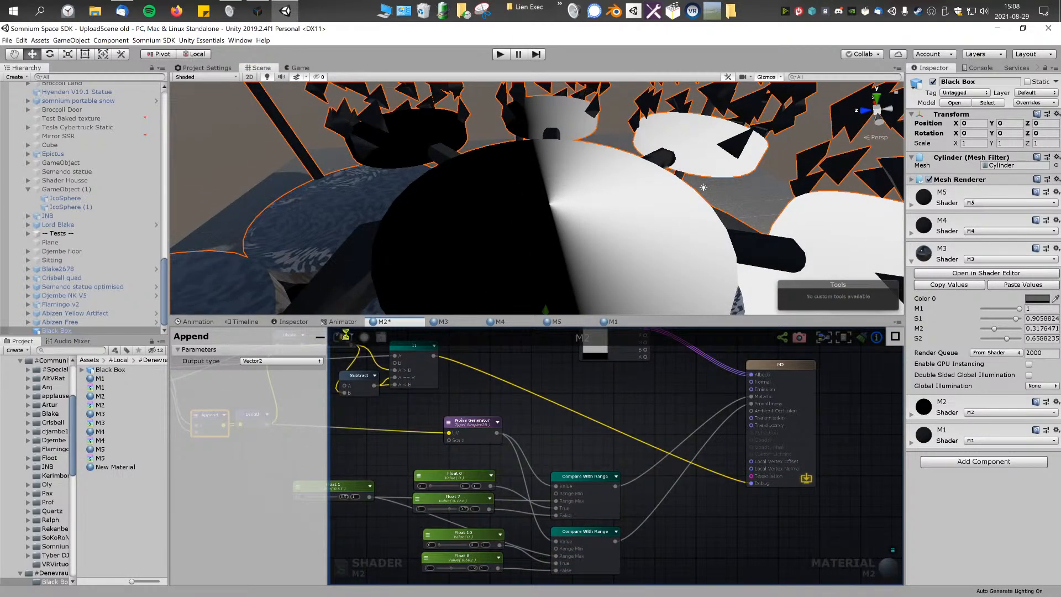
right_drag(594, 207, 797, 242)
key(a)
middle_drag(511, 377, 641, 403)
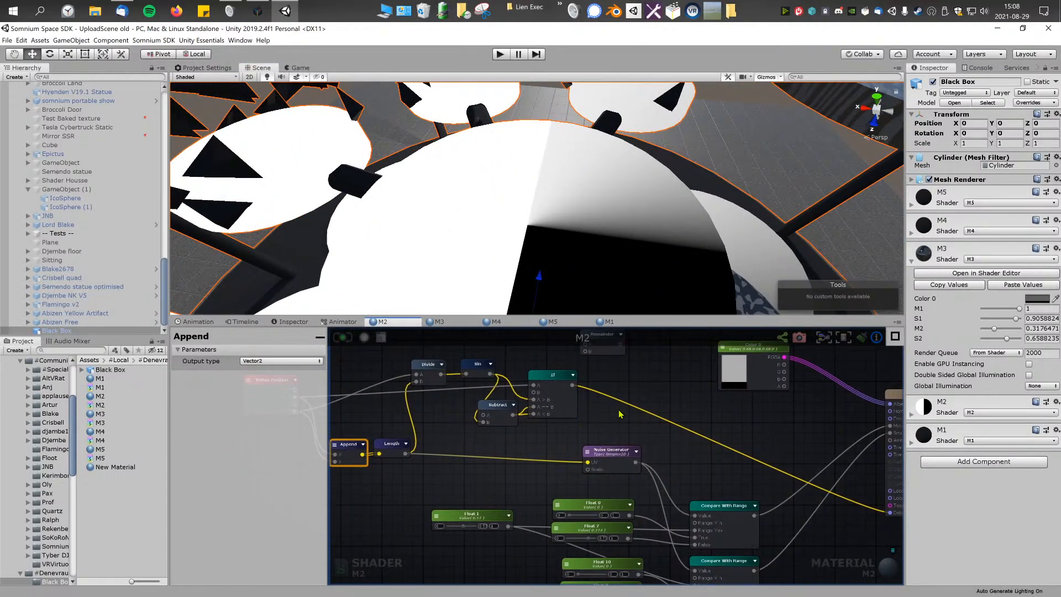
Step: Insert a second If node before the Debug input and connect the first If's output to its A and A > B inputs
right_click(619, 412)
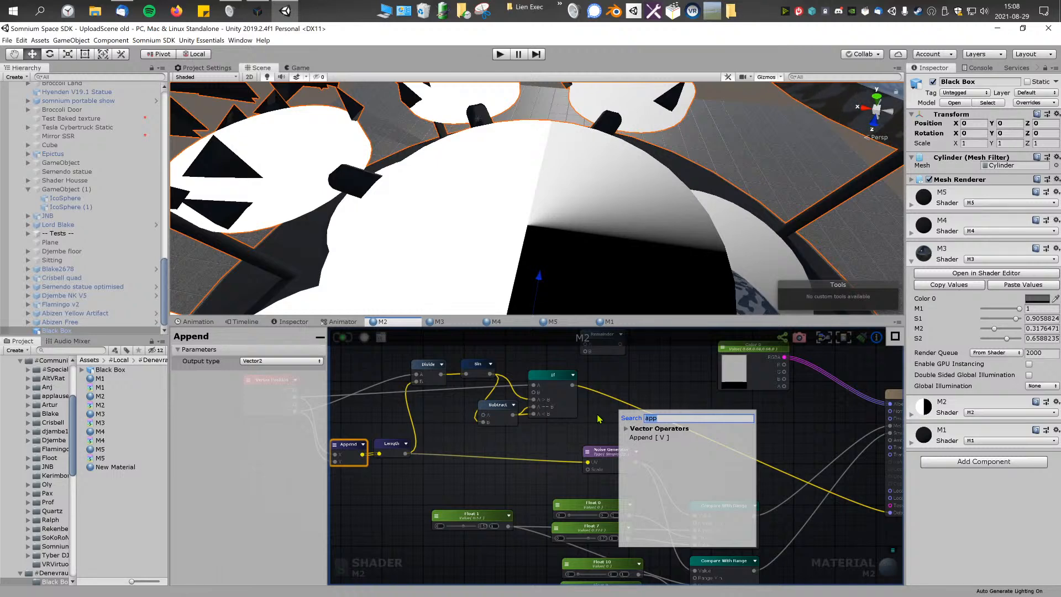
click(598, 418)
right_click(598, 418)
text(if)
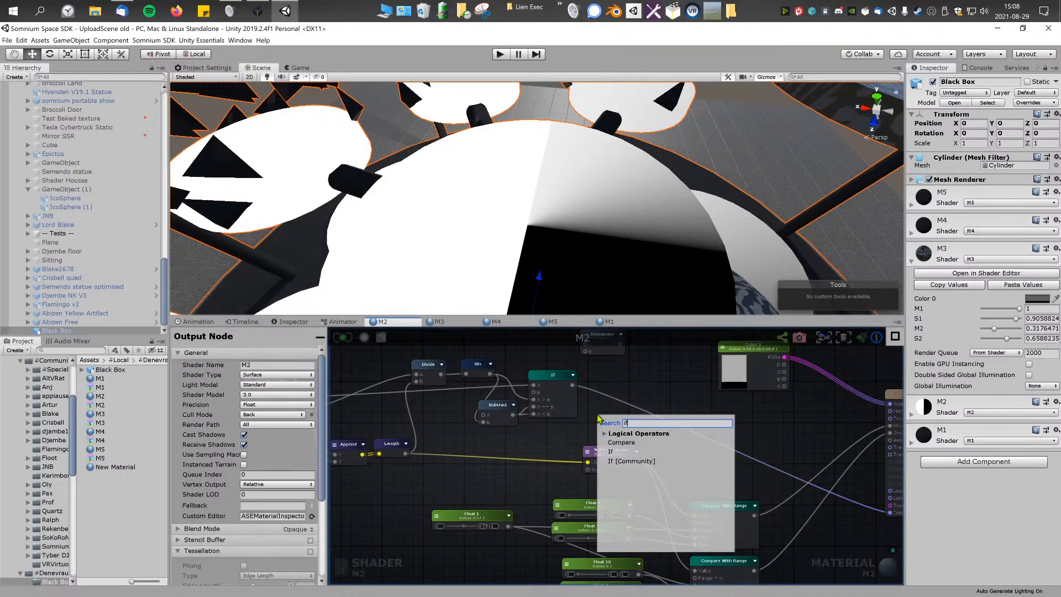
click(621, 452)
drag(617, 417, 670, 396)
click(269, 360)
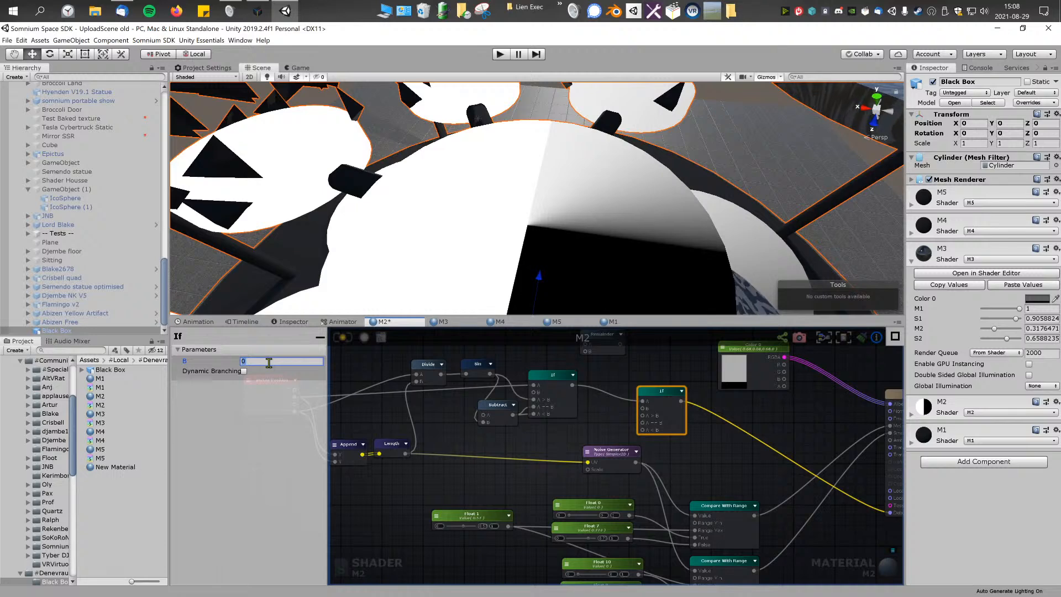
right_click(611, 415)
click(577, 421)
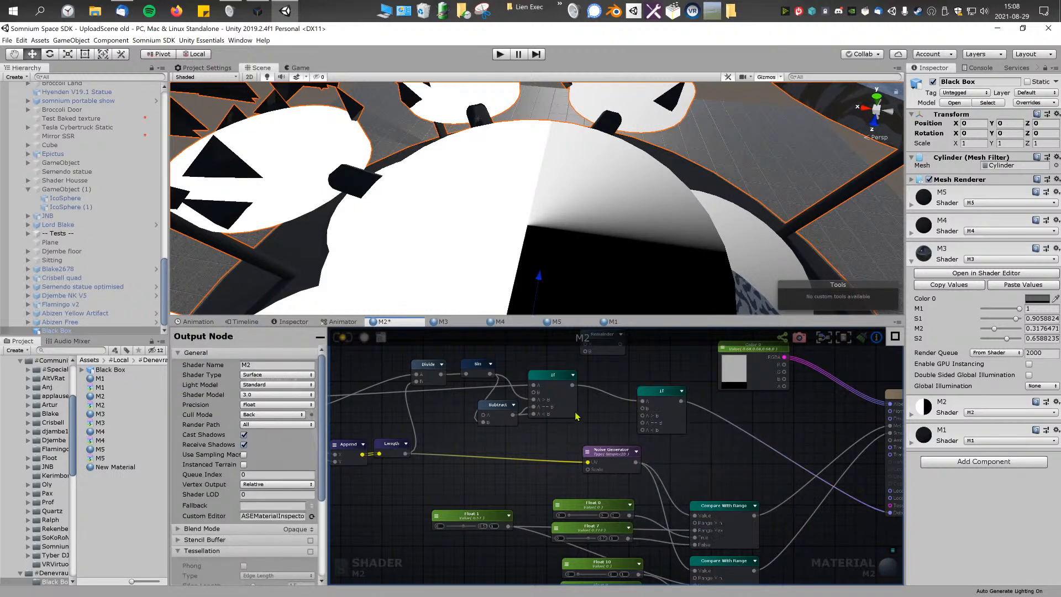
drag(576, 389, 643, 417)
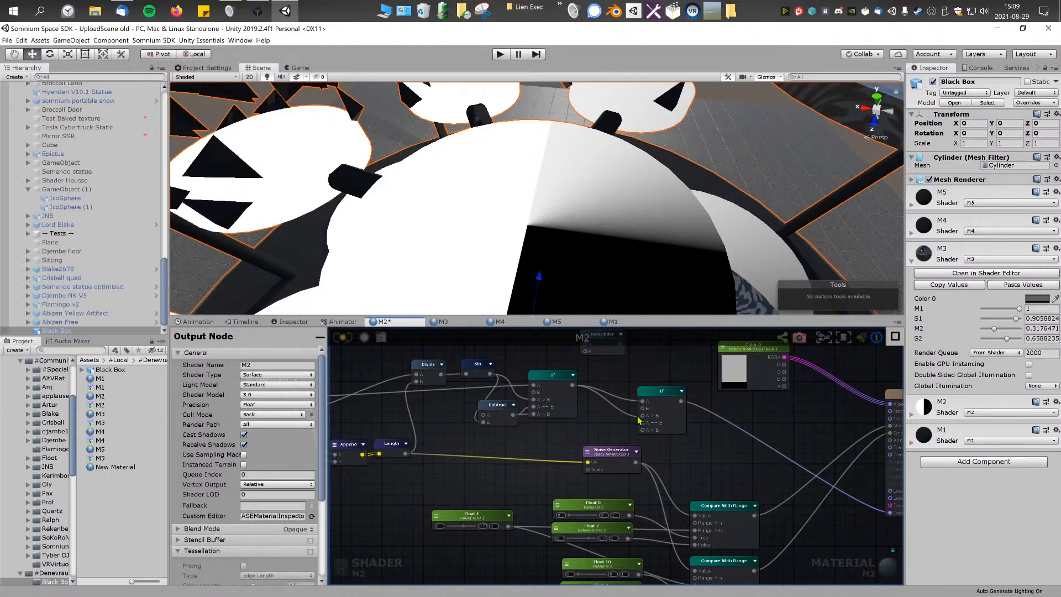
drag(638, 417, 631, 418)
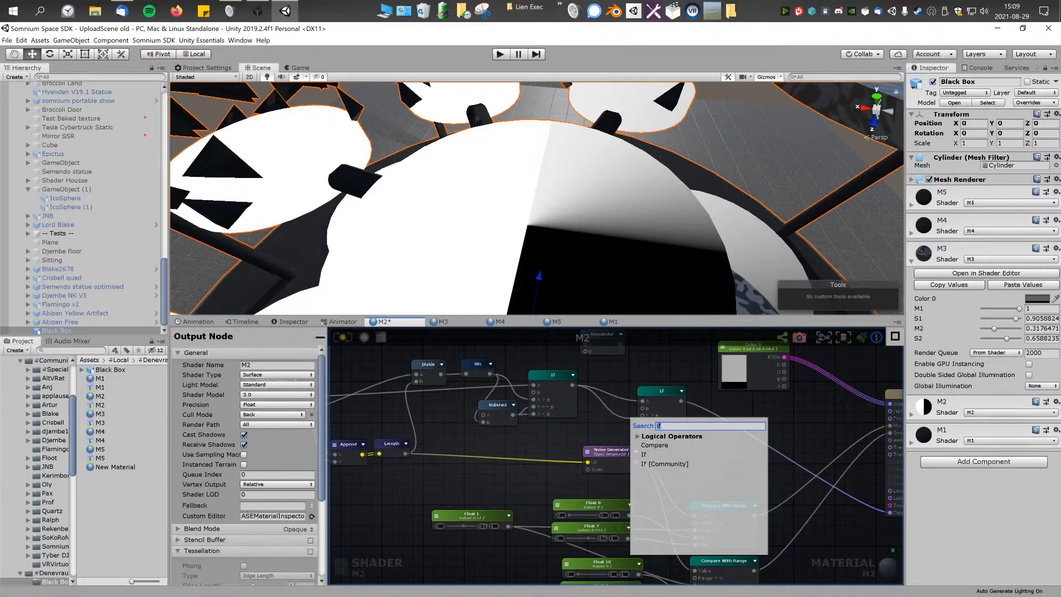
click(602, 423)
Step: Try a Degrees node beneath the Subtract node and delete it again
scroll(598, 424, up, 4)
scroll(594, 427, down, 3)
scroll(613, 434, up, 3)
scroll(616, 435, down, 2)
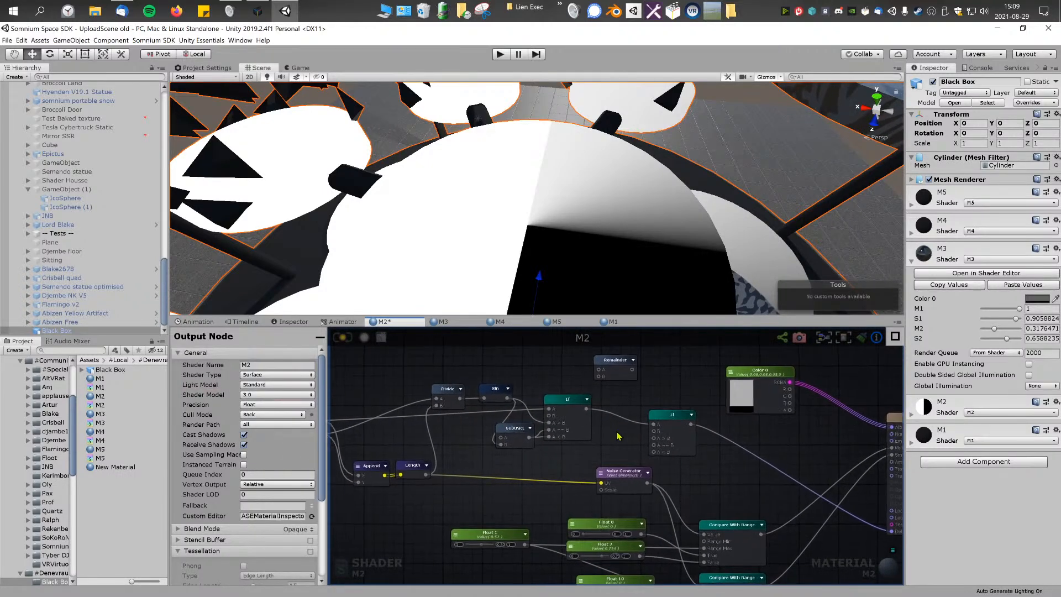
scroll(616, 436, up, 2)
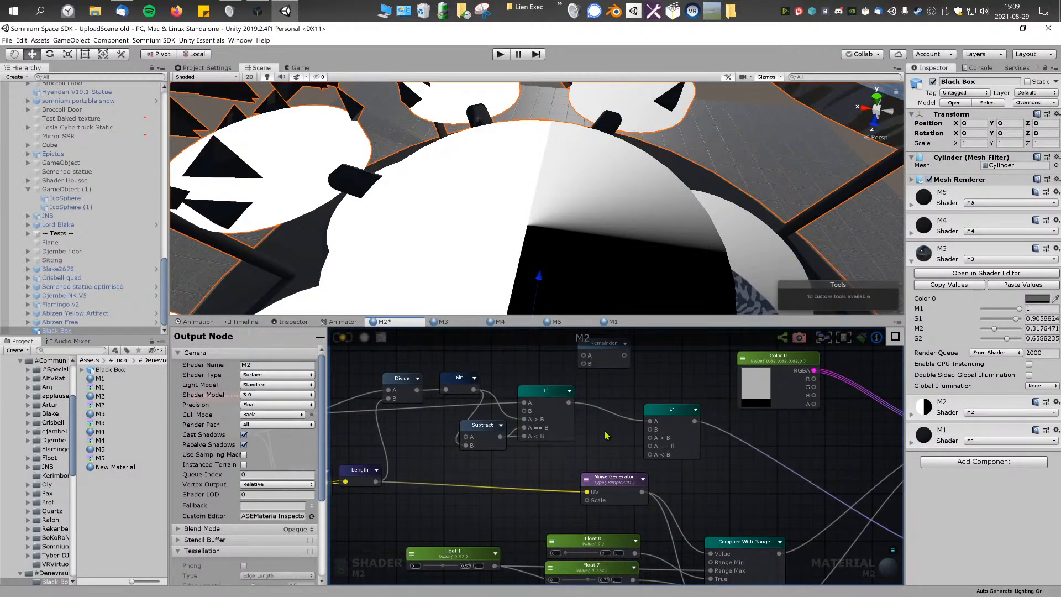
right_click(607, 436)
text(angle)
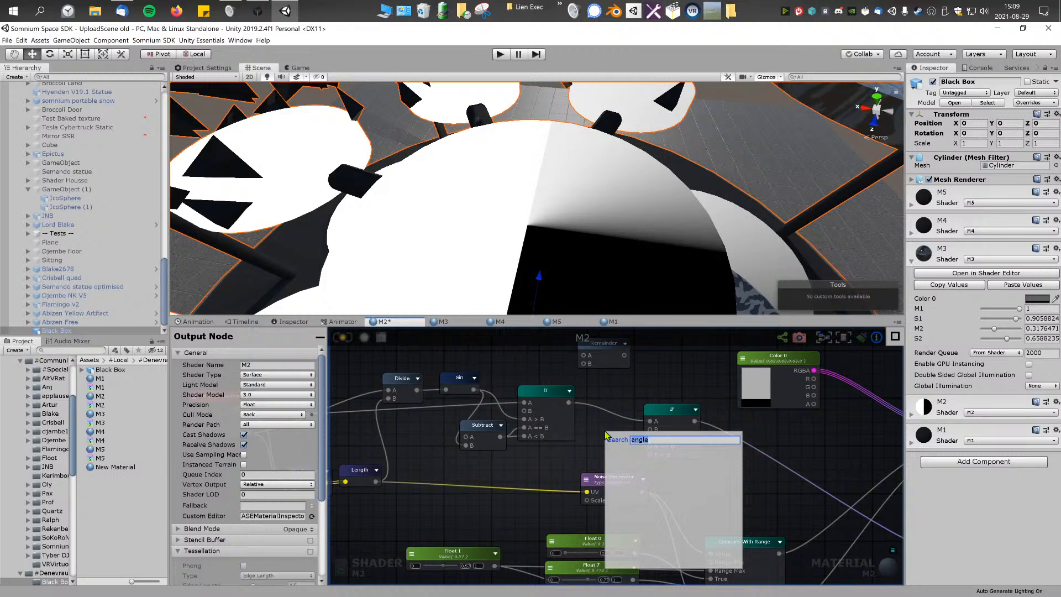
key(BackSpace)
text(degre)
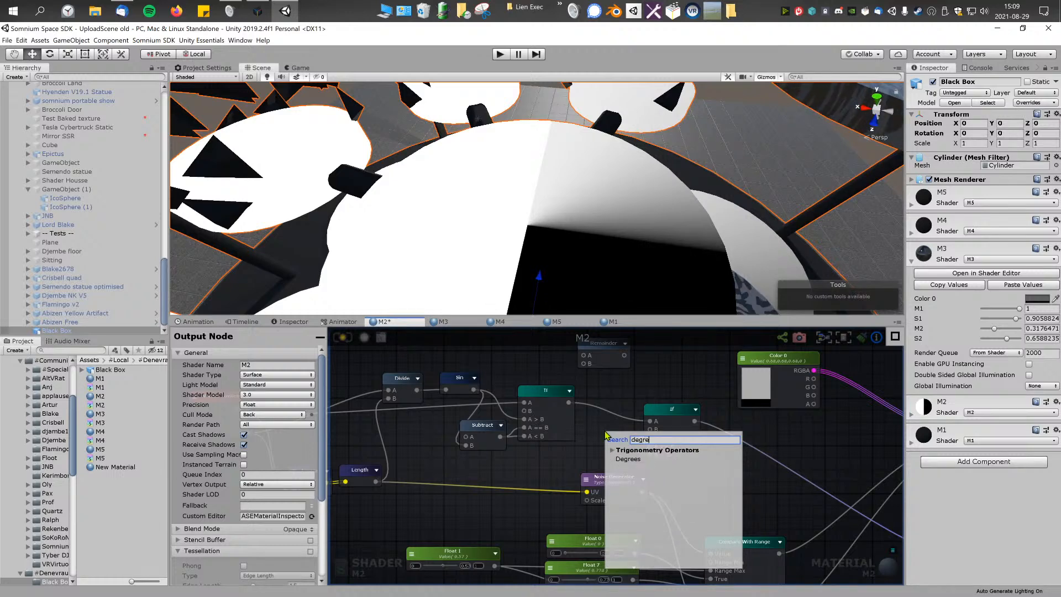
click(626, 461)
drag(627, 443, 521, 469)
middle_drag(477, 450, 546, 455)
mouse_move(591, 474)
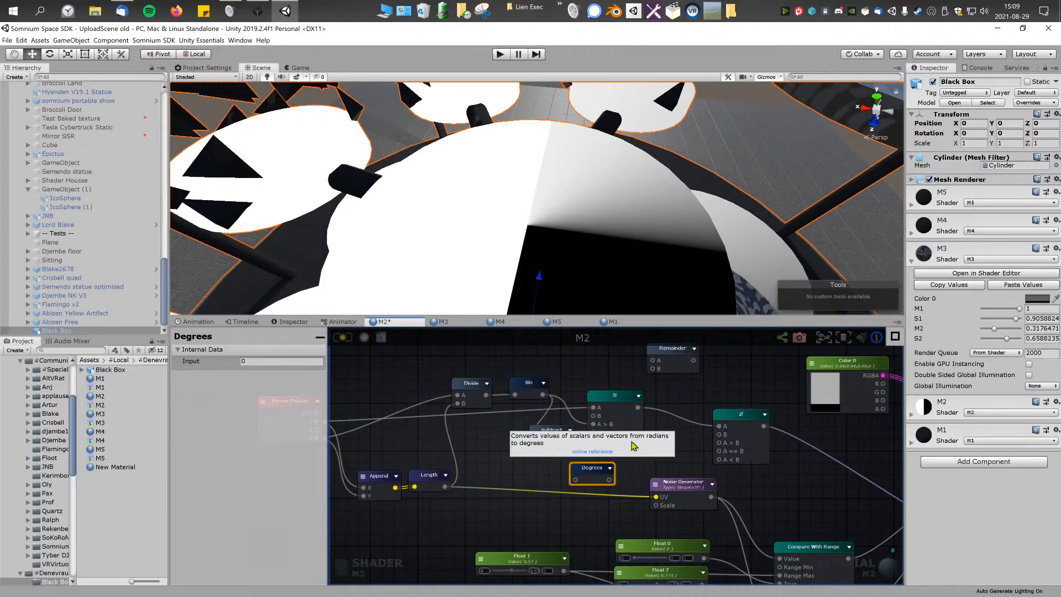
drag(591, 474, 594, 472)
key(Delete)
right_click(594, 471)
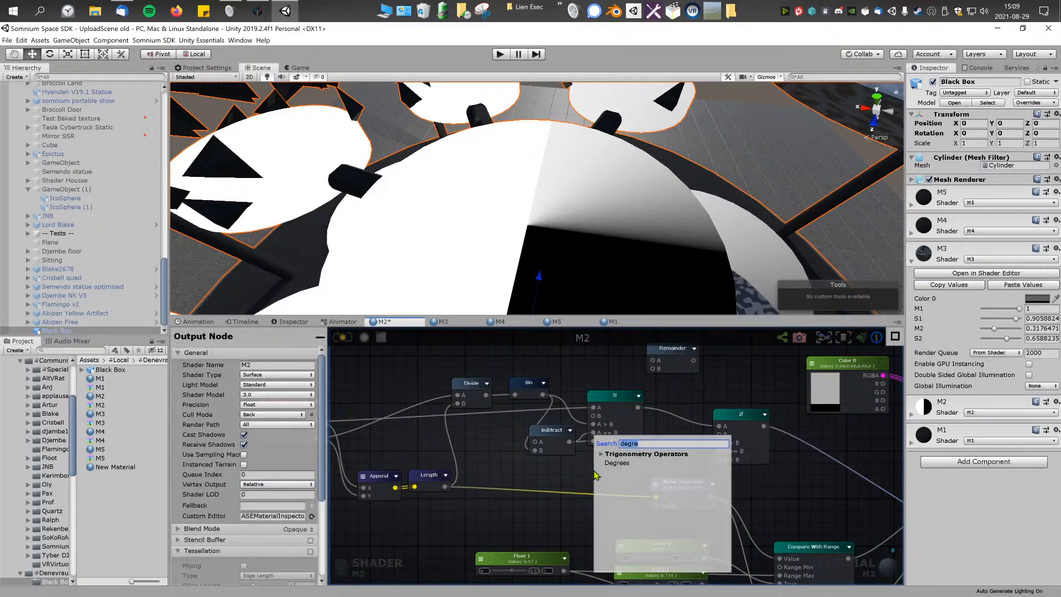
text(rad)
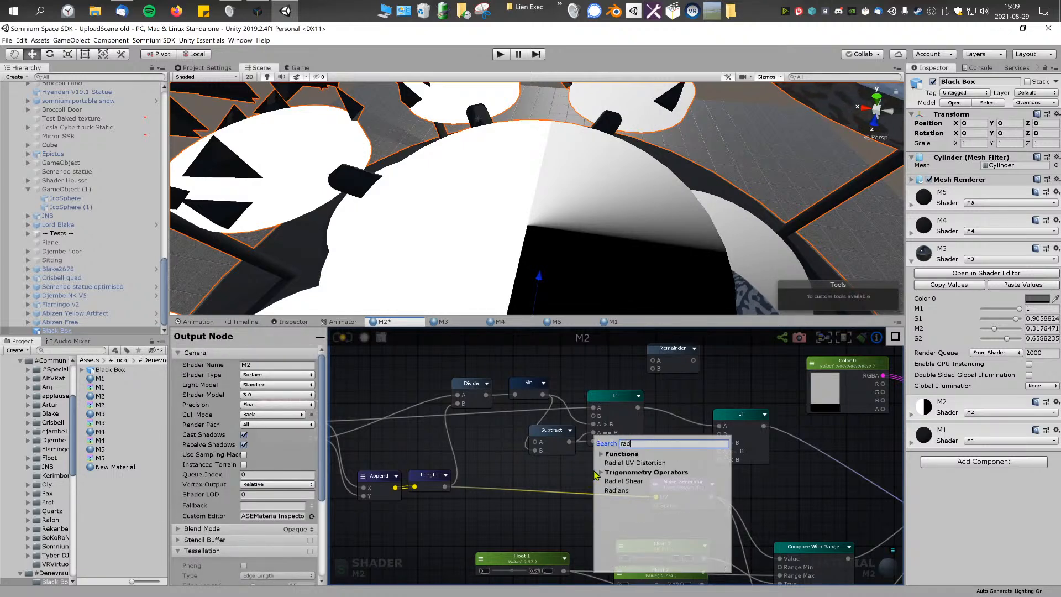
text(i)
key(BackSpace)
key(BackSpace)
key(BackSpace)
key(BackSpace)
text(angle)
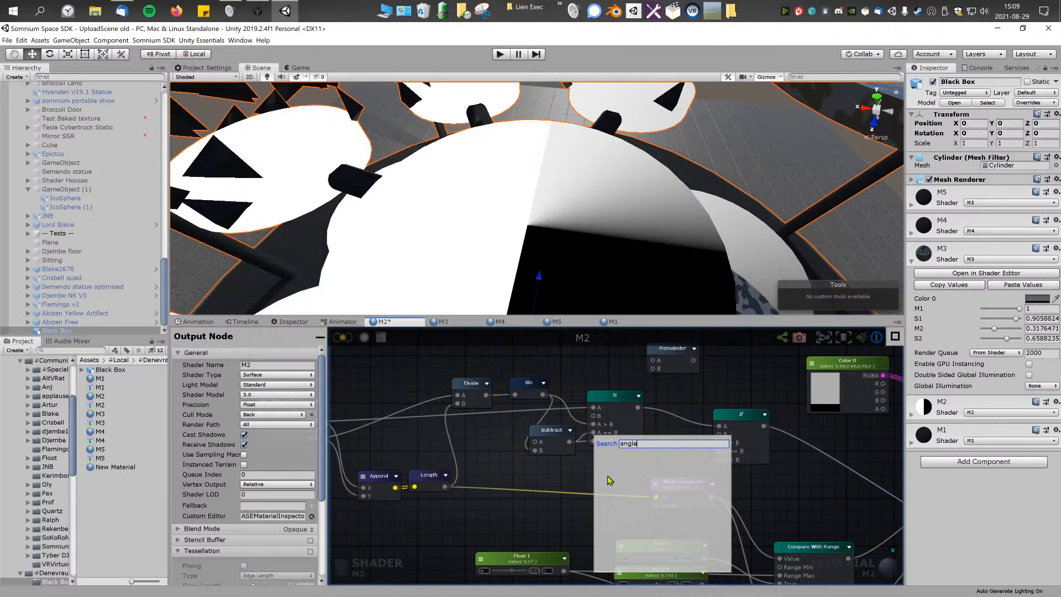
click(584, 467)
middle_drag(584, 466, 533, 476)
scroll(601, 464, up, 2)
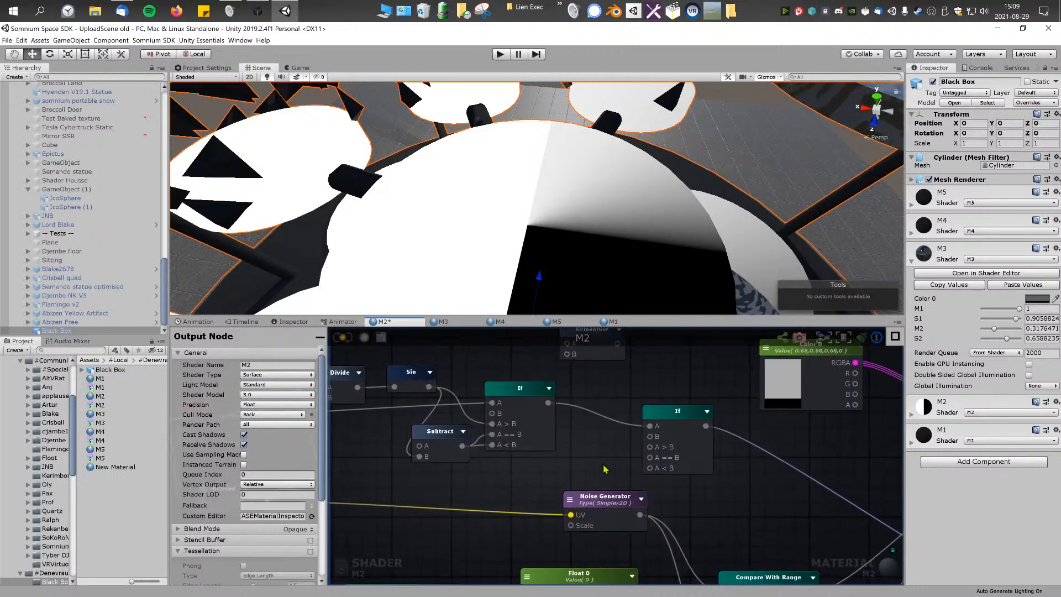
Step: Insert an Add node with B set to 180 between the first If and the second If's A == B and A < B inputs
right_click(584, 470)
text(add)
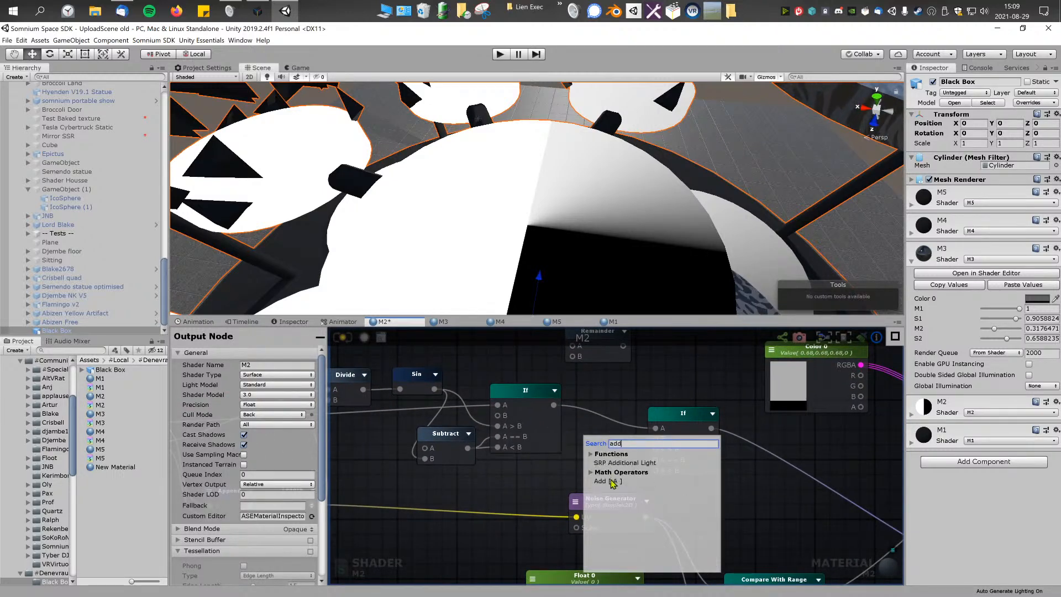
click(612, 482)
drag(611, 471, 608, 444)
drag(554, 405, 590, 456)
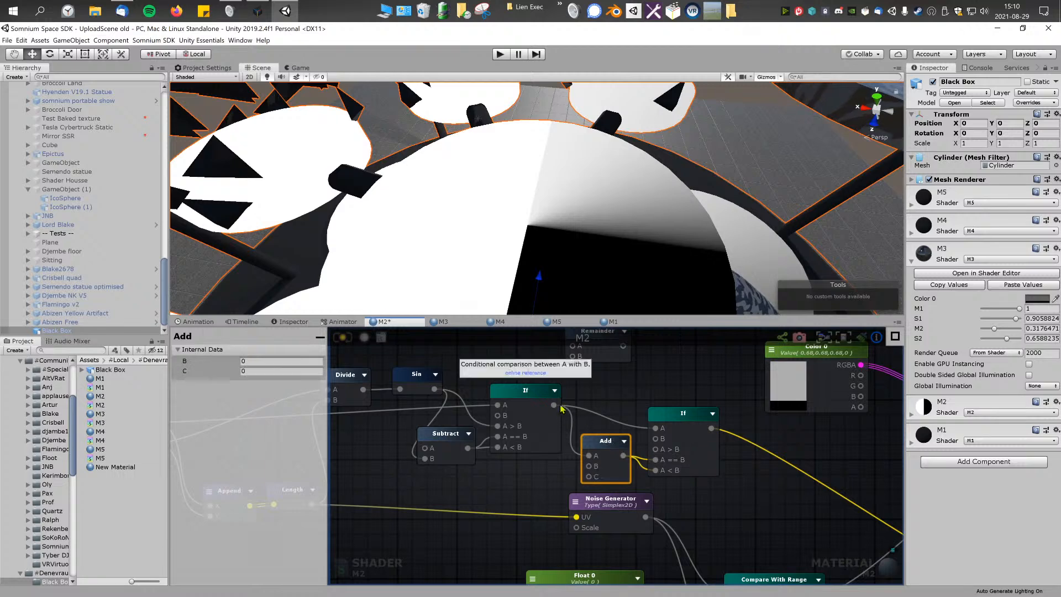
click(269, 361)
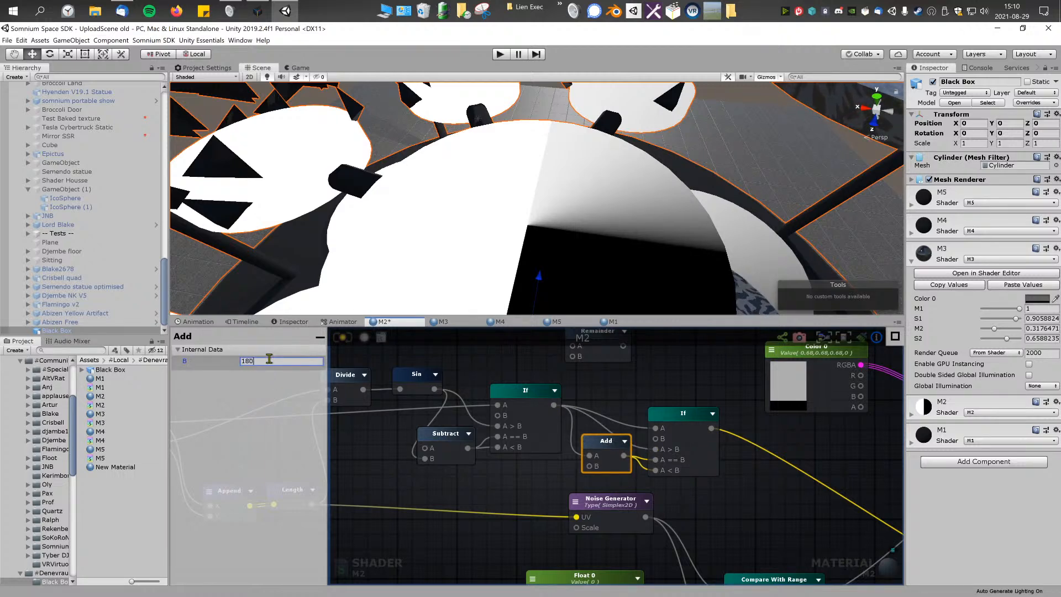
Step: Delete the second If node and the Add node, and reconnect the first If's output to the Debug input
mouse_move(556, 236)
right_down()
mouse_move(573, 247)
mouse_move(545, 242)
right_up()
middle_drag(729, 476, 696, 463)
scroll(695, 463, down, 4)
right_drag(599, 207, 666, 204)
scroll(556, 382, down, 1)
scroll(550, 408, down, 2)
middle_drag(551, 408, 587, 419)
click(650, 408)
key(Delete)
click(600, 423)
key(Delete)
click(552, 401)
scroll(681, 433, up, 1)
drag(571, 405, 849, 511)
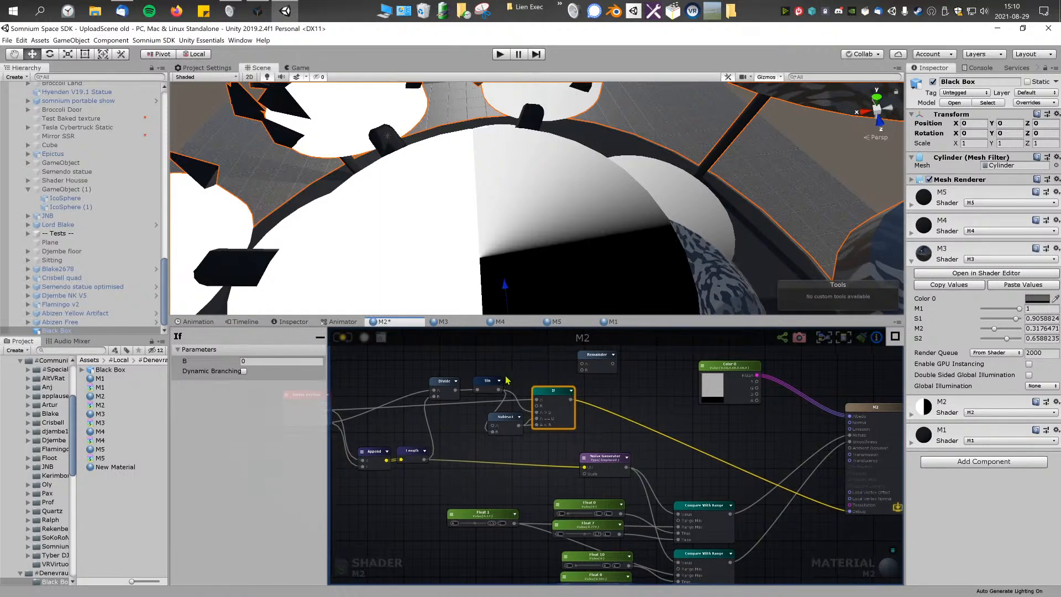
Step: Replace the If node's connection to the Debug input with the Sin output
middle_drag(501, 394, 553, 376)
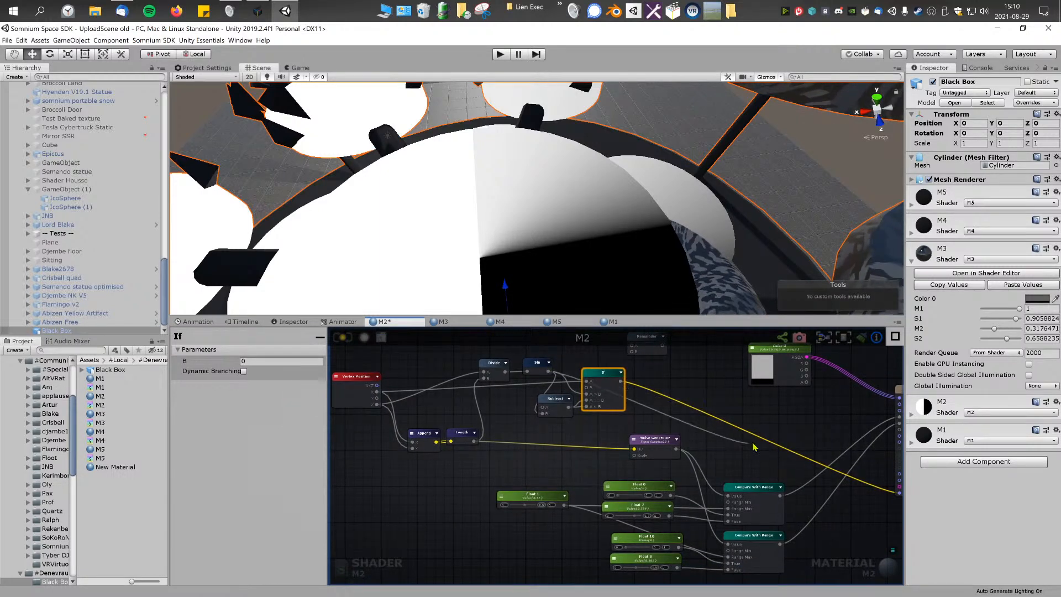
middle_drag(796, 458, 710, 449)
drag(819, 487, 480, 372)
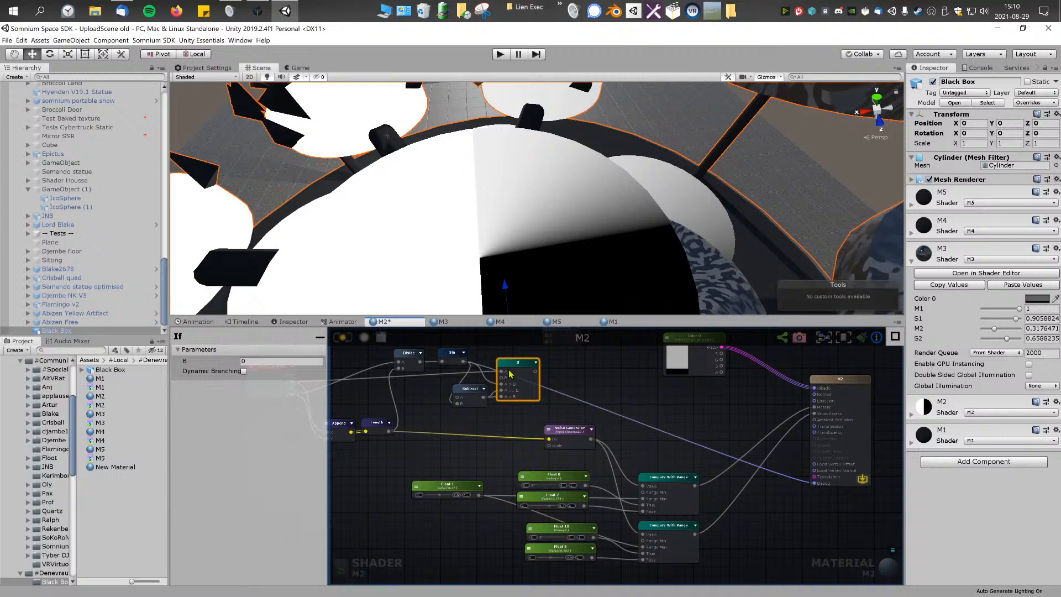
Step: Delete the remaining If node and the Subtract node, and recompile the shader
middle_drag(508, 374, 543, 396)
key(Delete)
click(504, 417)
key(Delete)
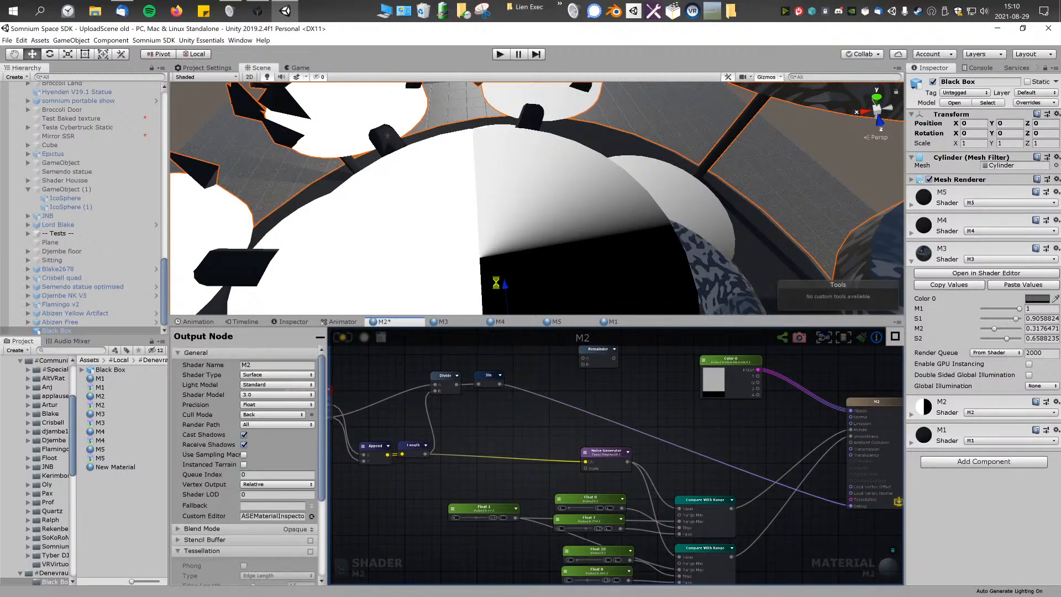
right_drag(464, 423, 532, 413)
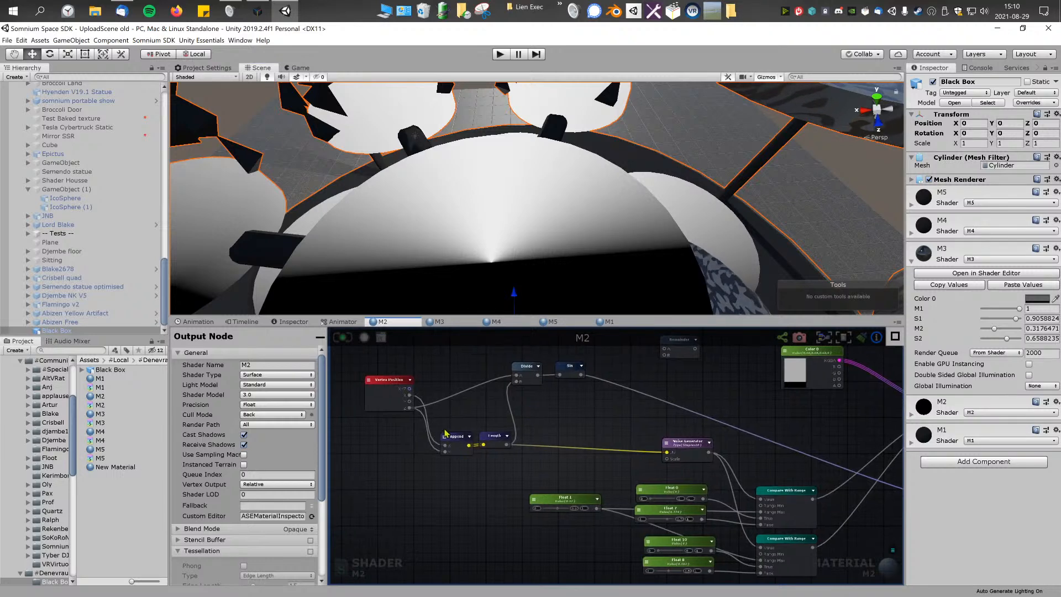
Step: Move the Append and Length nodes closer to the Divide node
click(461, 442)
shift+click(490, 438)
drag(495, 438, 491, 410)
click(565, 407)
right_drag(564, 407, 530, 429)
Step: Insert an Abs node between the Sin output and the Debug input
right_click(566, 411)
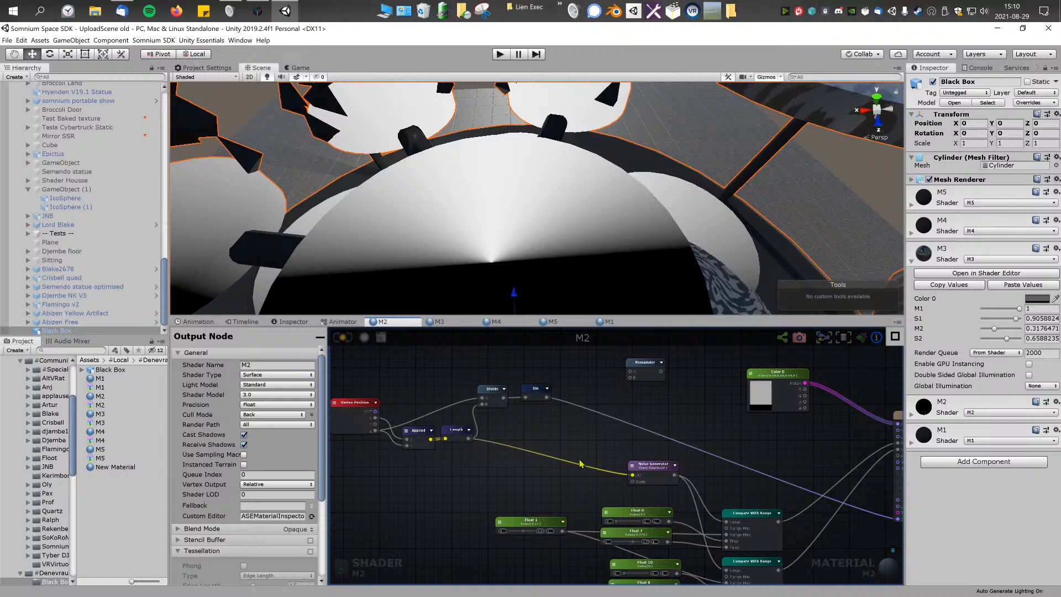
right_click(550, 438)
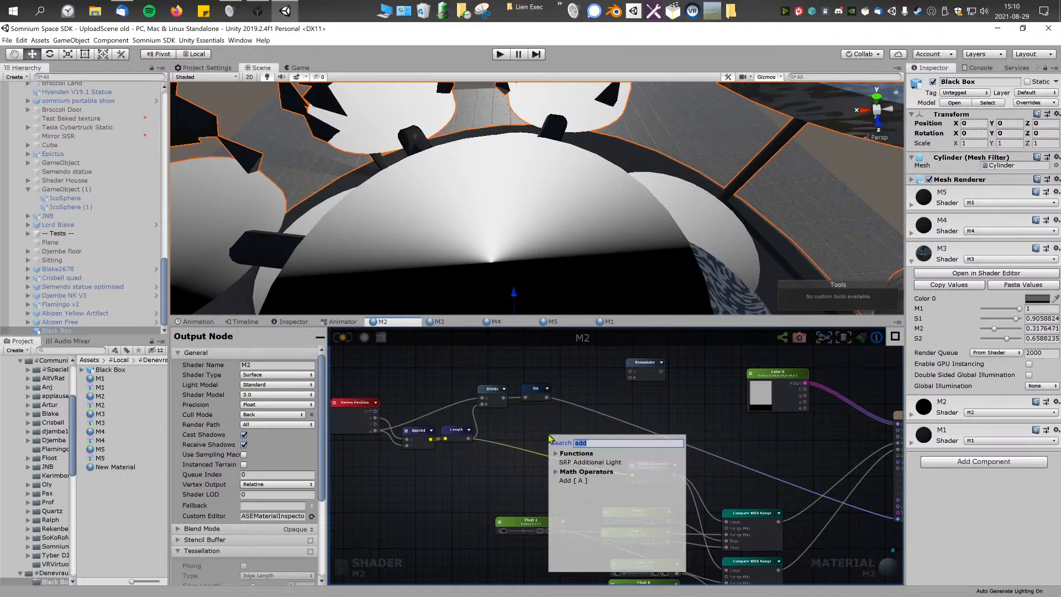
text(ab)
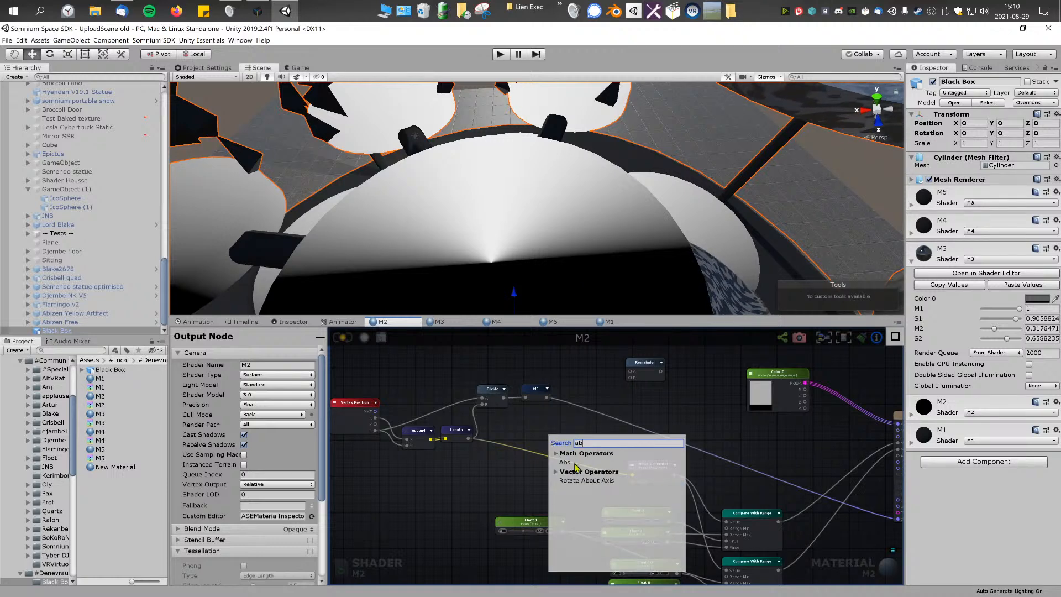
click(575, 463)
drag(575, 447, 534, 393)
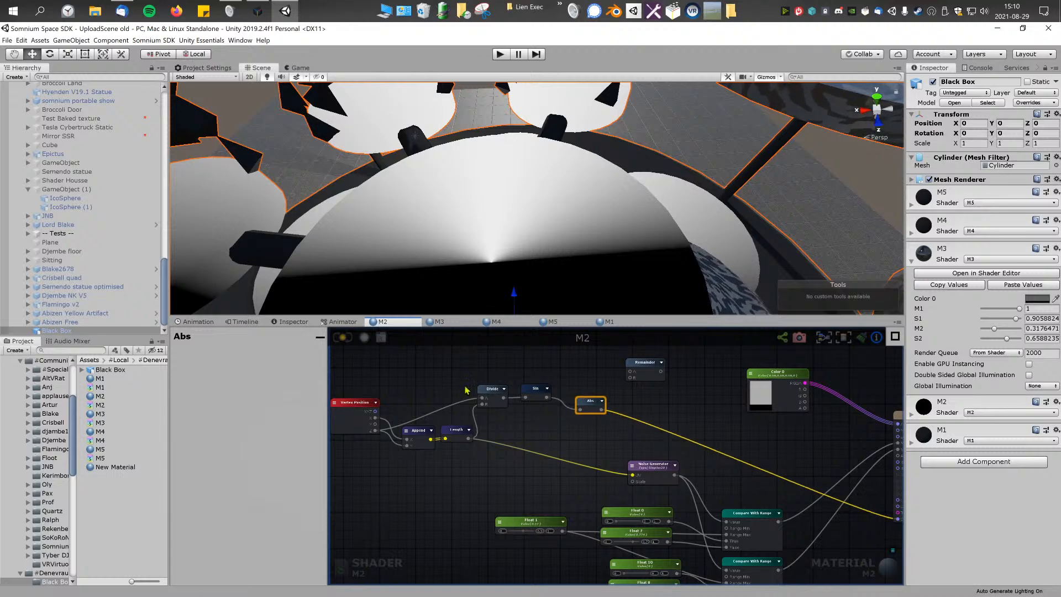
Step: Disconnect the Abs output from the Debug input and recompile the shader to view the regular shading on the model
alt+drag(627, 197, 493, 185)
right_drag(493, 186, 553, 130)
middle_drag(679, 445, 587, 404)
middle_drag(628, 438, 623, 440)
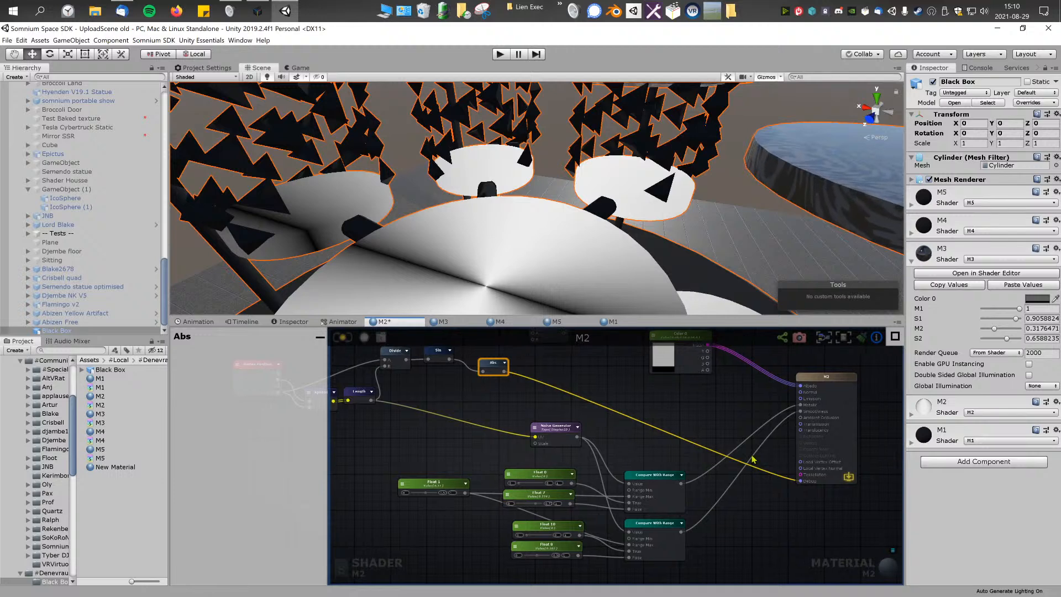
drag(801, 481, 508, 375)
middle_drag(506, 373, 602, 412)
scroll(605, 415, up, 1)
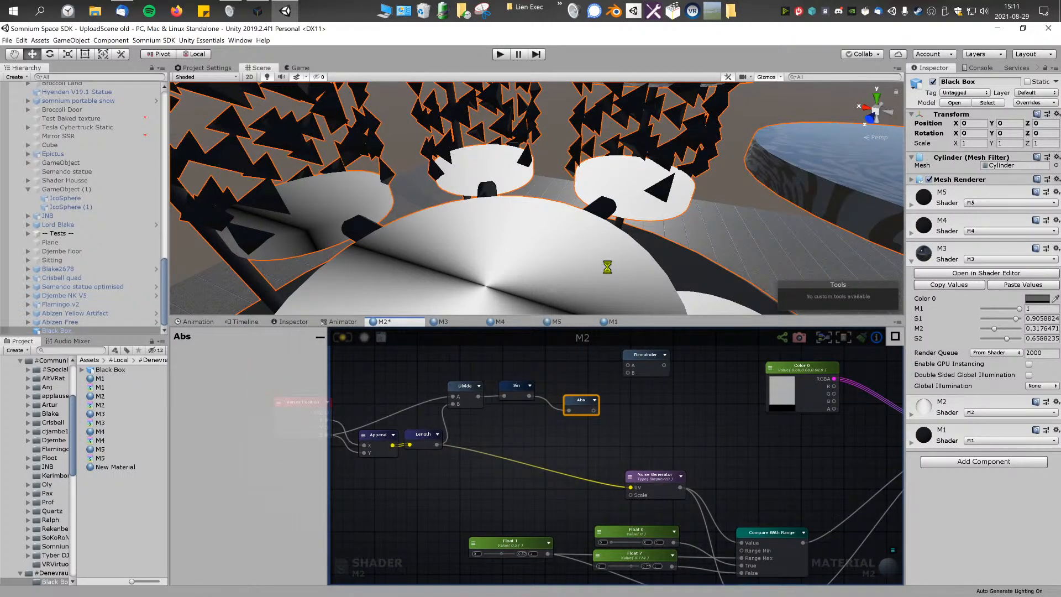
alt+drag(604, 264, 562, 200)
right_drag(562, 199, 589, 251)
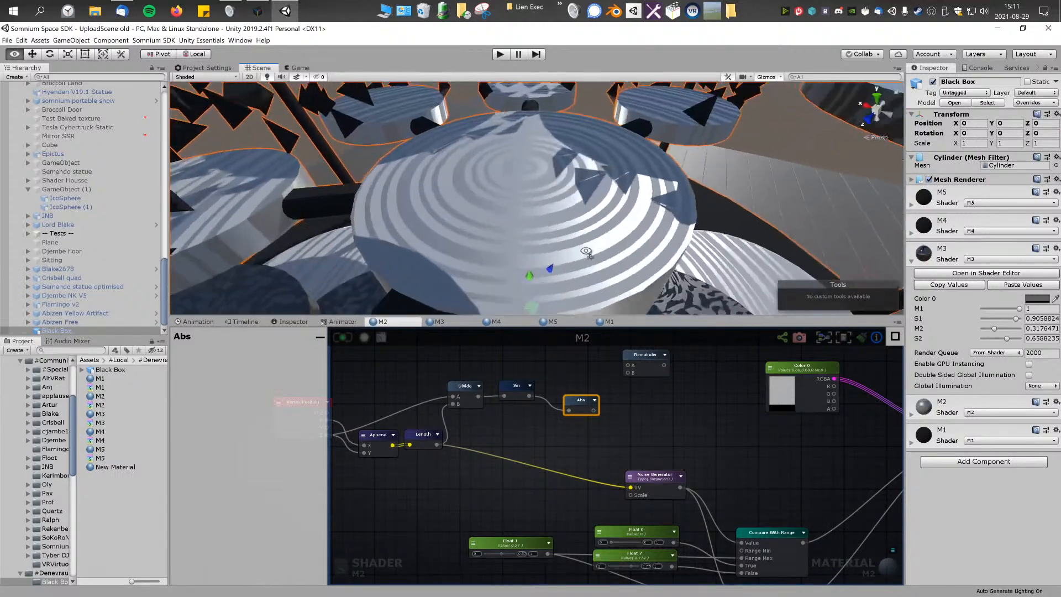
Step: Add a Noise Generator node and feed its UV input from the Abs output
right_click(625, 416)
text(noi)
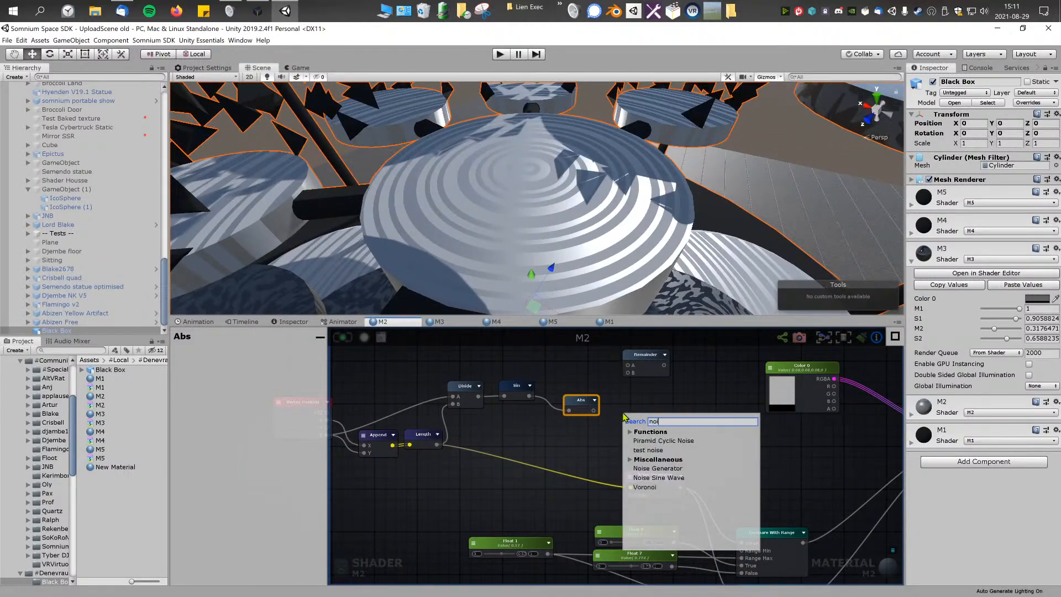
click(667, 468)
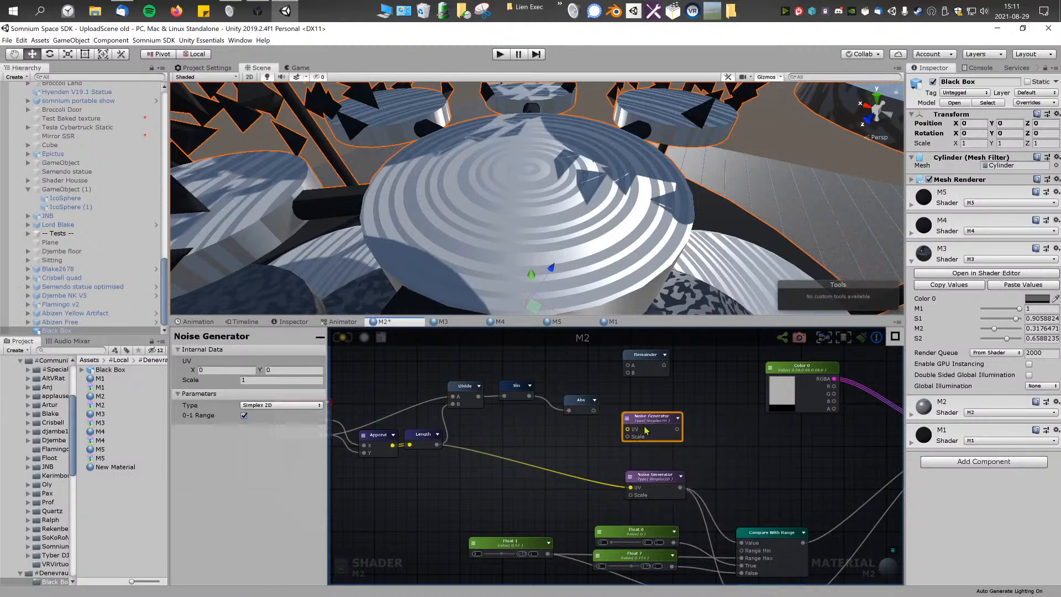
drag(593, 412, 664, 437)
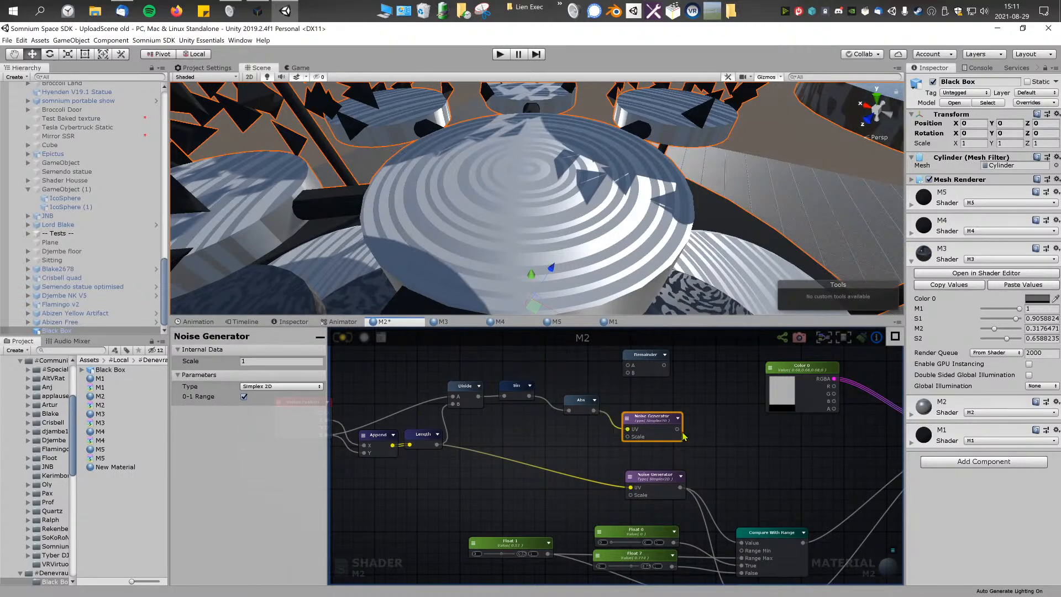
scroll(666, 431, up, 2)
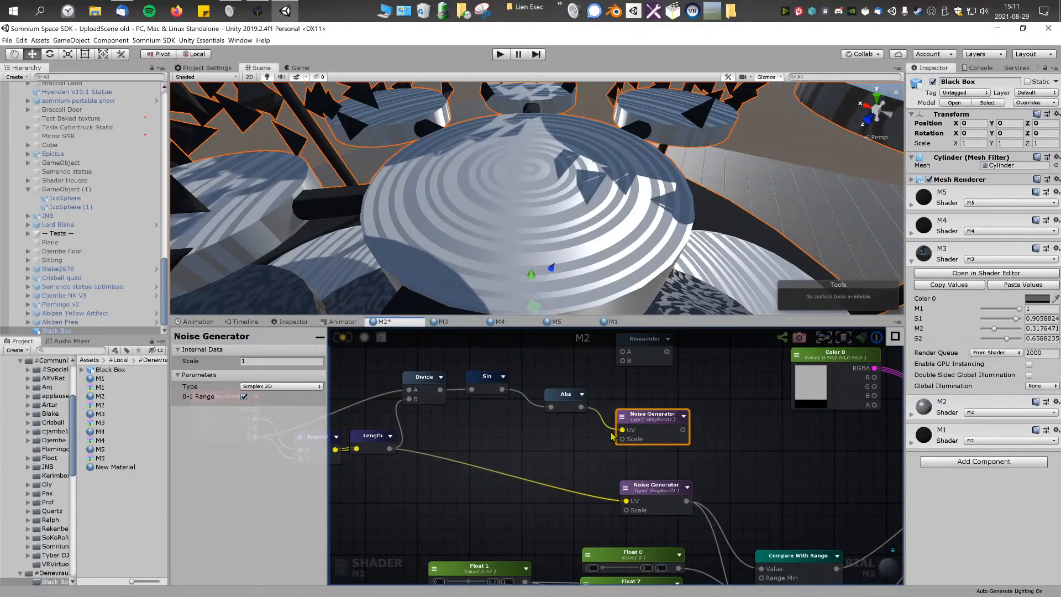
middle_drag(525, 429, 626, 437)
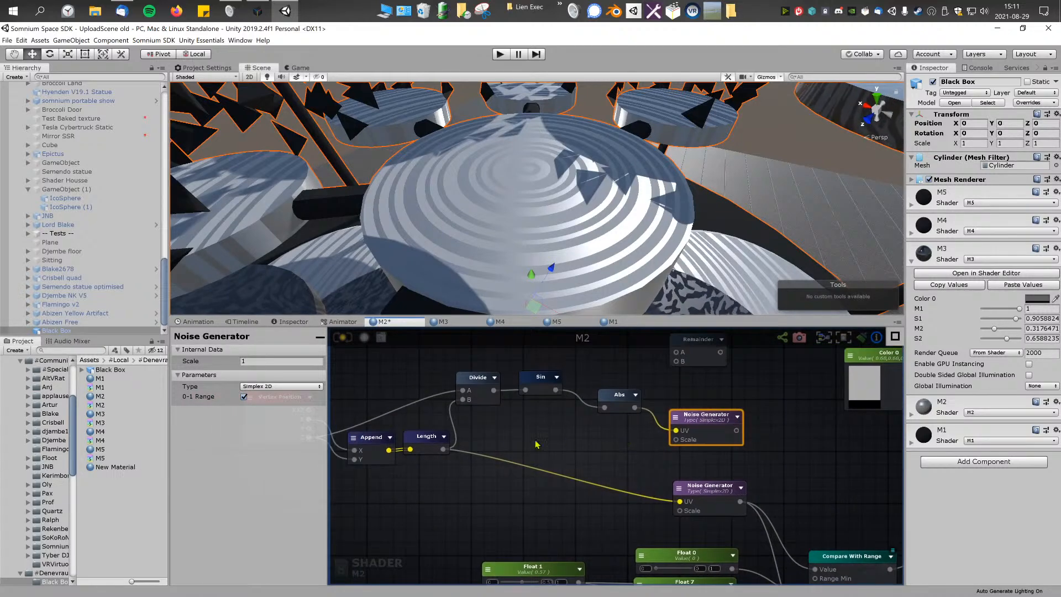
Step: Add an Append node before the new Noise Generator and set its output type to Vector2
right_click(630, 437)
text(append)
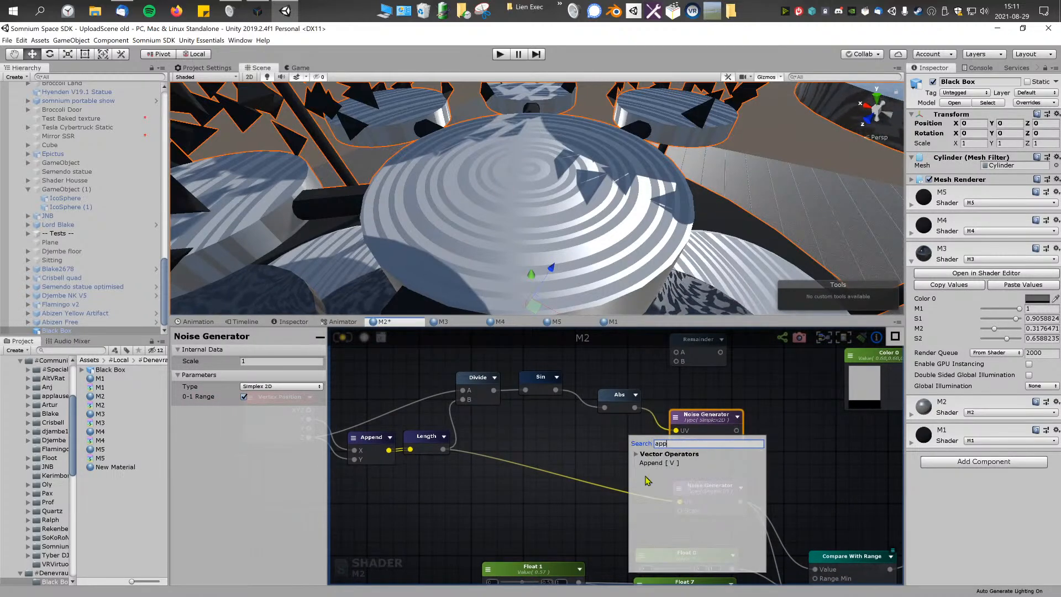
click(652, 464)
drag(705, 415, 744, 410)
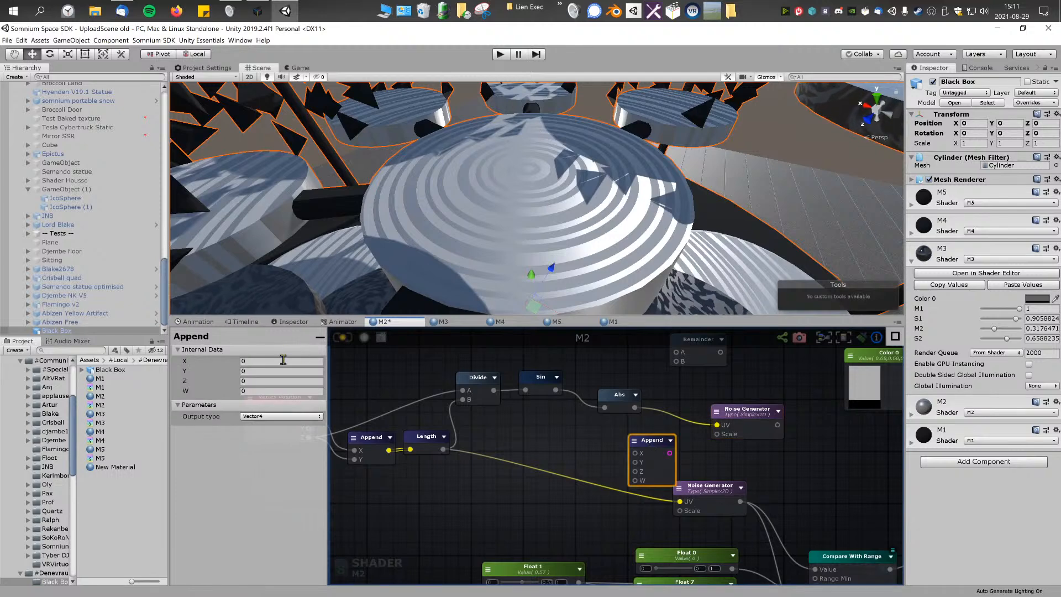
click(265, 416)
click(260, 424)
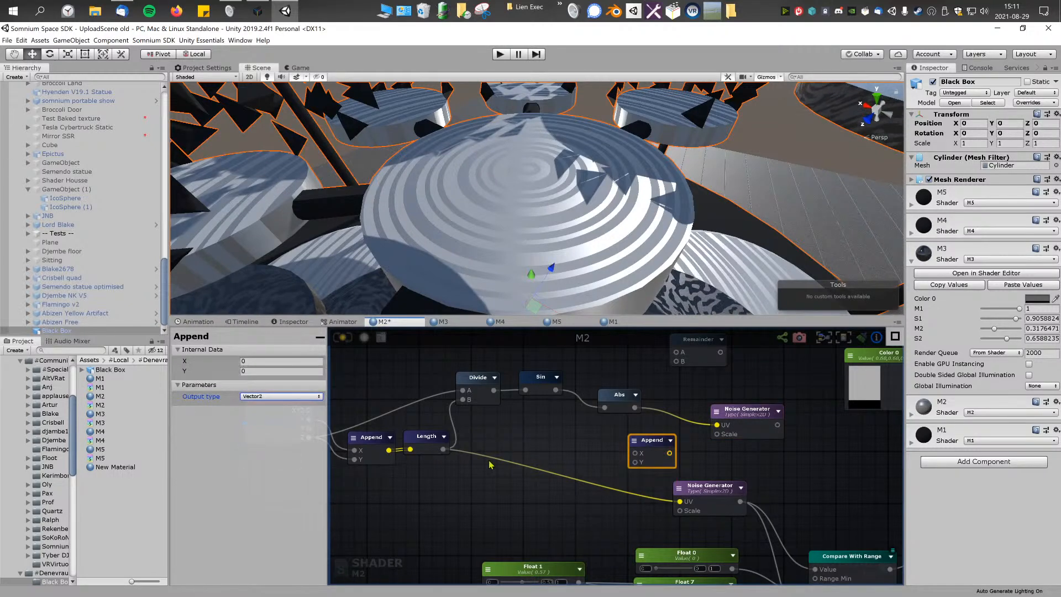
Step: Connect the Length output to the Y input of the new Append node
right_click(625, 444)
click(625, 447)
mouse_move(648, 446)
mouse_down()
mouse_move(683, 437)
mouse_move(668, 441)
mouse_up()
middle_drag(503, 457, 485, 455)
drag(424, 448, 633, 454)
middle_drag(605, 449, 528, 463)
drag(647, 430, 680, 428)
drag(577, 452, 590, 451)
mouse_move(539, 418)
mouse_down()
mouse_move(568, 452)
mouse_move(534, 412)
mouse_up()
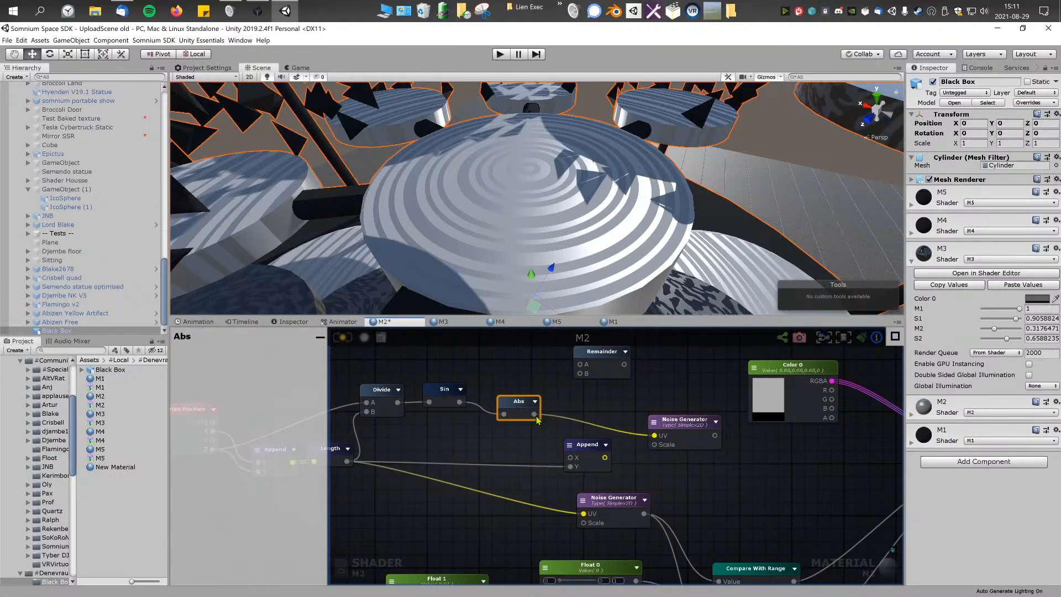
Step: Feed the Abs output into the new Append's X input and the Append output into the upper Noise Generator's UV
drag(573, 460, 573, 459)
middle_drag(604, 459, 588, 457)
drag(626, 440, 638, 433)
drag(575, 443, 576, 423)
middle_drag(485, 445, 656, 437)
middle_drag(567, 438, 542, 445)
middle_drag(671, 429, 572, 429)
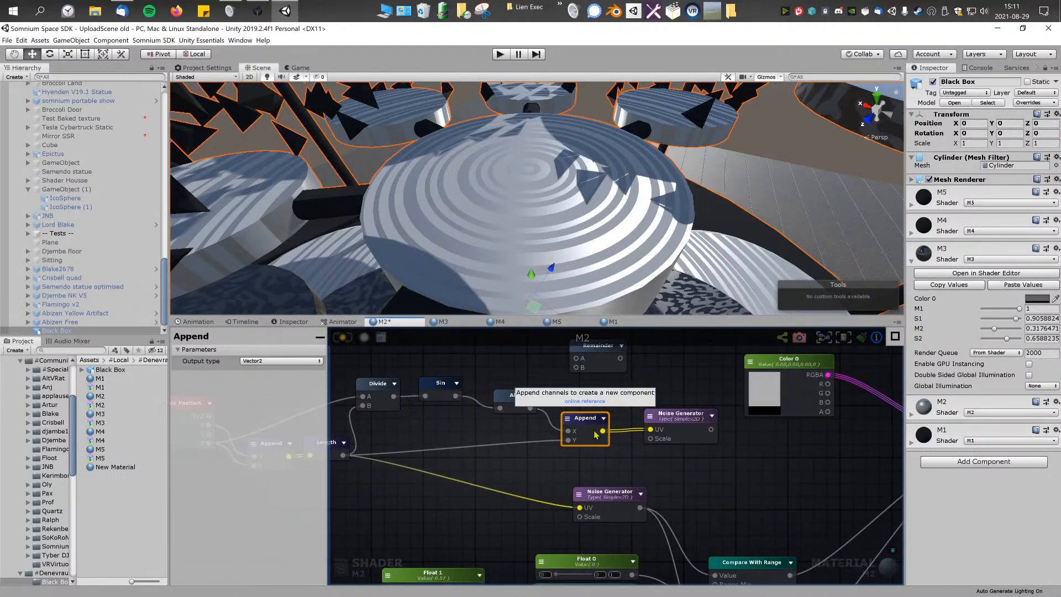
Step: Connect the upper Noise Generator's output to the Debug input and recompile the shader to view the pattern
drag(680, 414, 685, 430)
middle_drag(725, 459, 610, 418)
drag(601, 404, 846, 530)
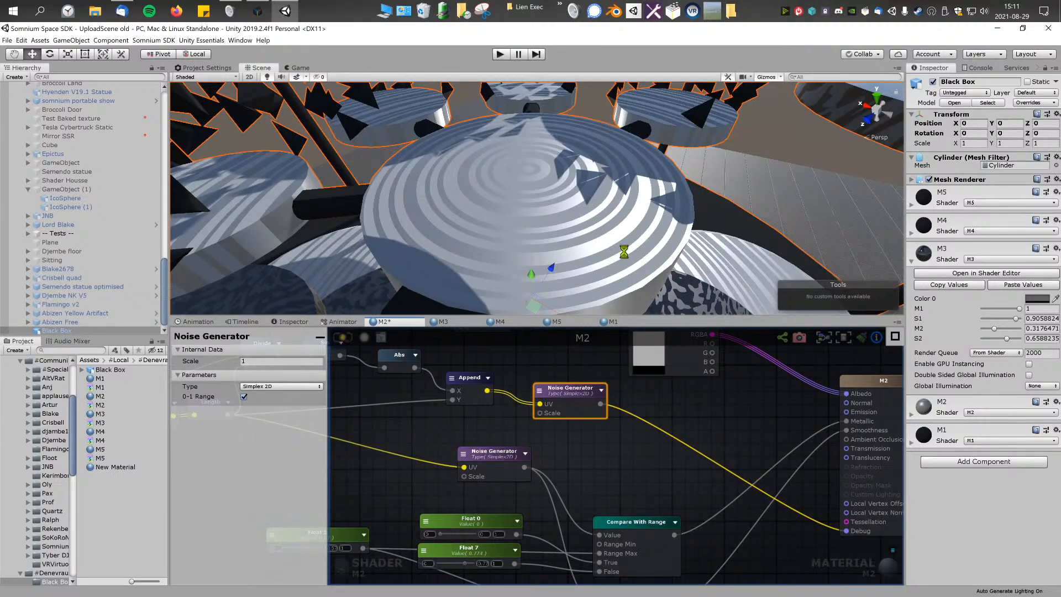
alt+drag(634, 246, 457, 201)
right_drag(457, 200, 515, 219)
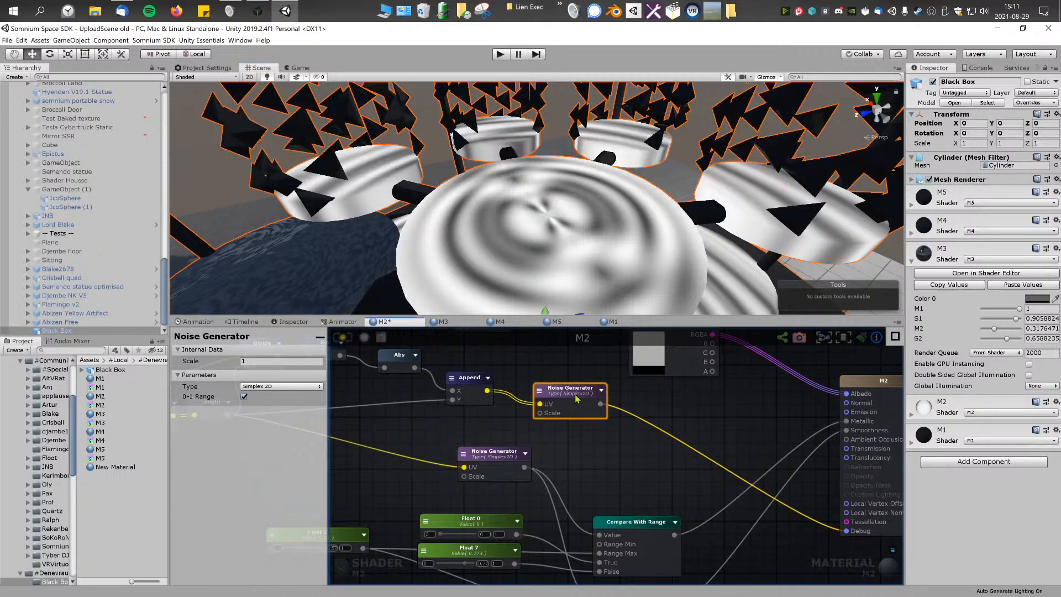
Step: Set the upper Noise Generator's scale to 2 and recompile the shader
click(286, 361)
text(2)
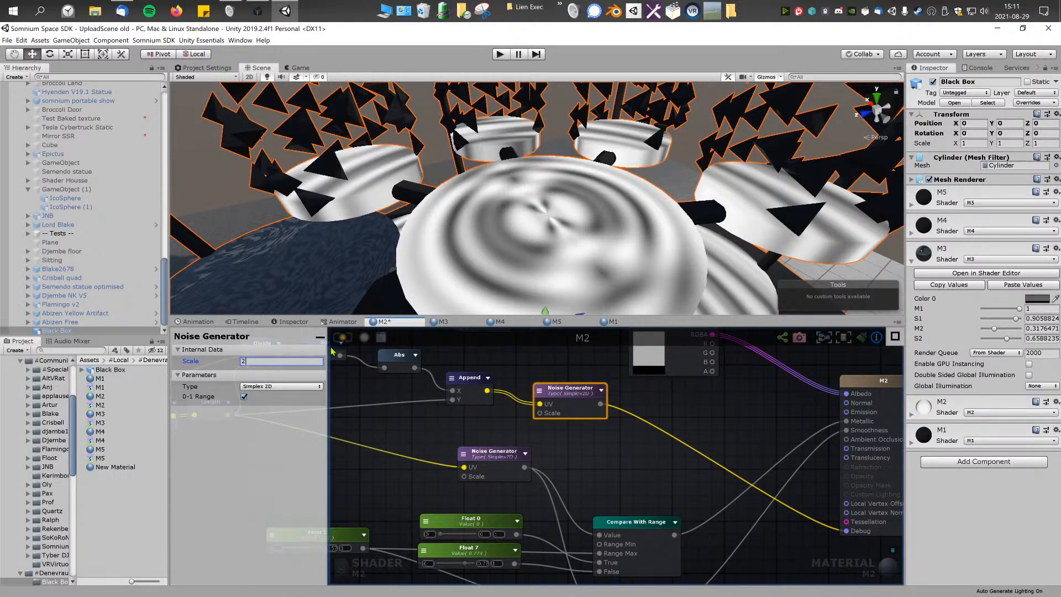
right_drag(565, 247, 565, 224)
right_drag(326, 196, 437, 225)
middle_drag(654, 438, 707, 444)
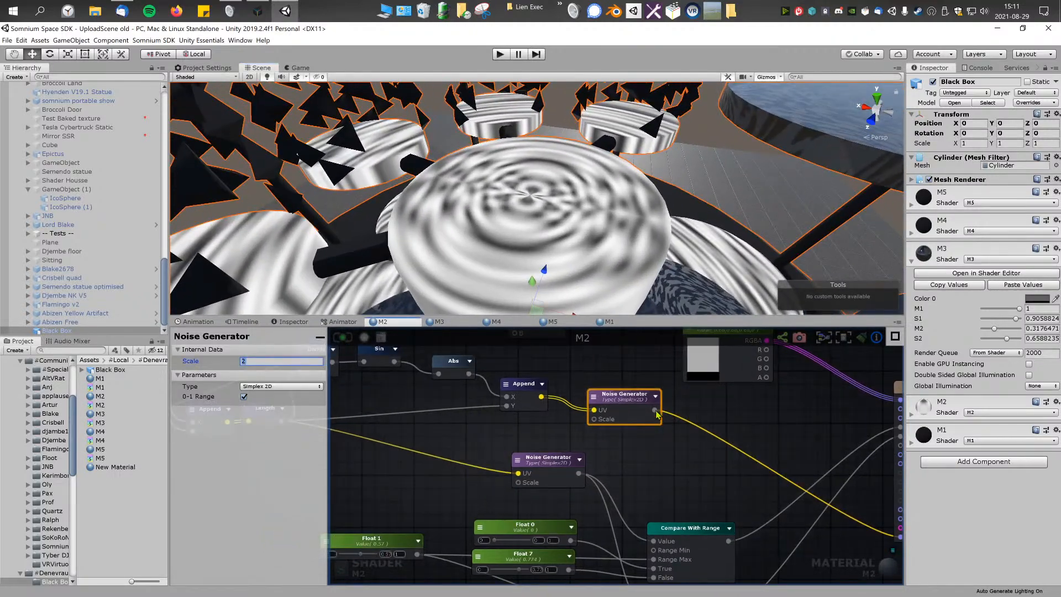
Step: Disconnect the Debug input and insert an Add node between the Length output and the lower Noise Generator's UV input
middle_drag(780, 483, 752, 462)
drag(872, 515, 718, 440)
middle_drag(568, 433, 642, 449)
middle_drag(711, 444, 678, 442)
middle_drag(605, 435, 684, 450)
middle_drag(763, 449, 654, 443)
right_click(675, 436)
text(add)
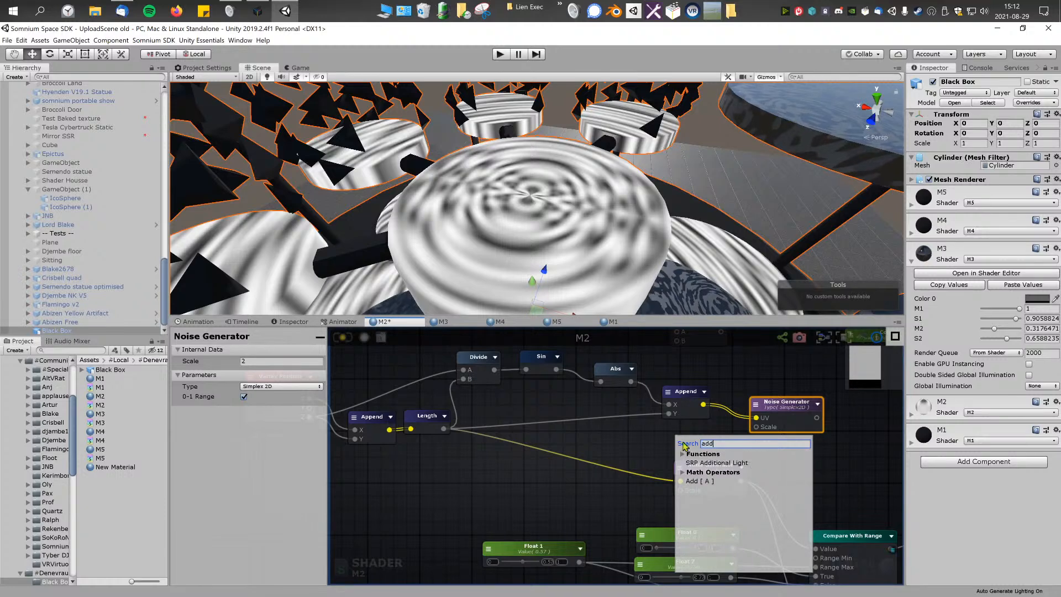
click(703, 482)
drag(694, 455, 715, 470)
Step: Add a Multiply node and feed its A input from the upper Noise Generator
right_click(686, 440)
text(u)
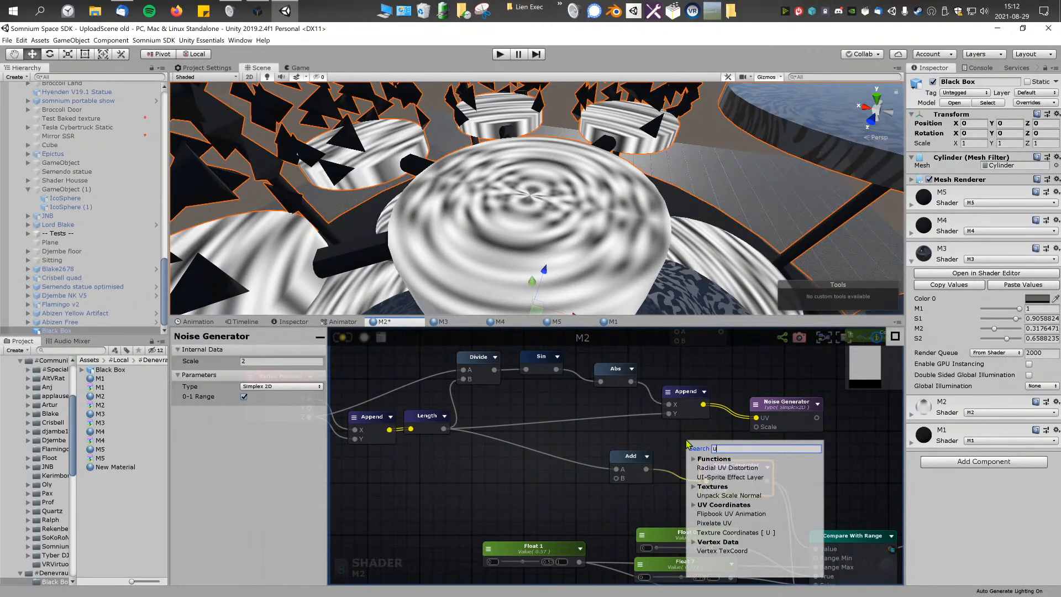
key(BackSpace)
text(mul)
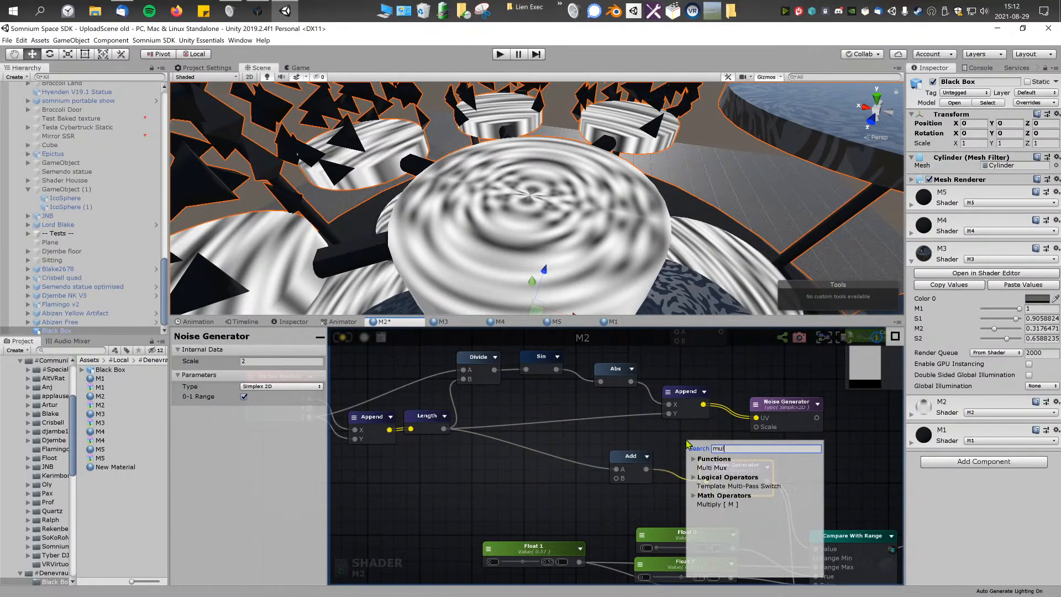
click(729, 505)
drag(714, 453, 846, 441)
Step: Create a Float property node with a maximum of 14 and place it beside the Multiply node
right_click(812, 453)
text(float)
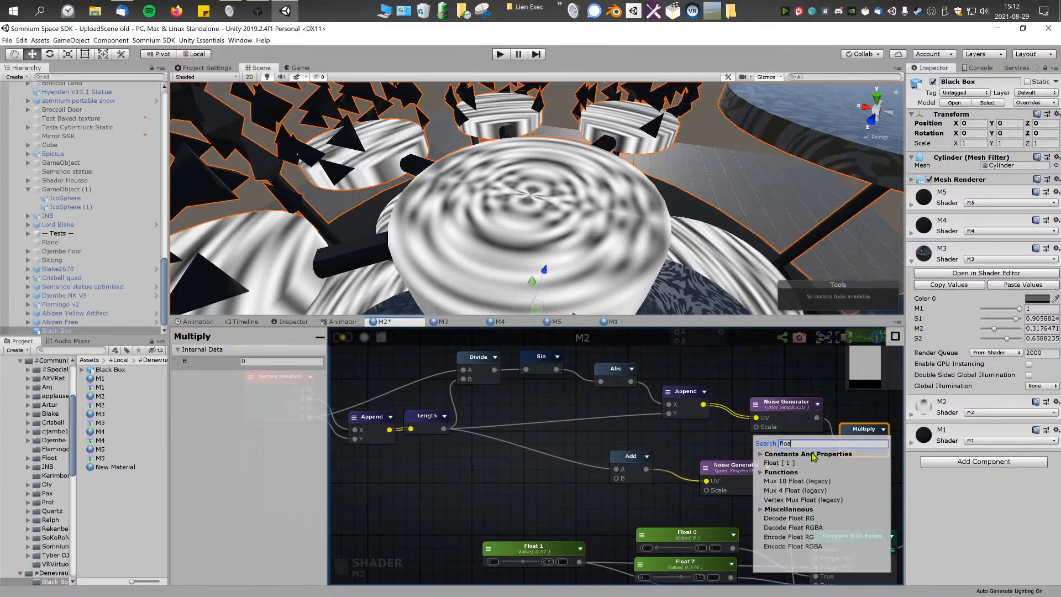
click(776, 464)
click(282, 361)
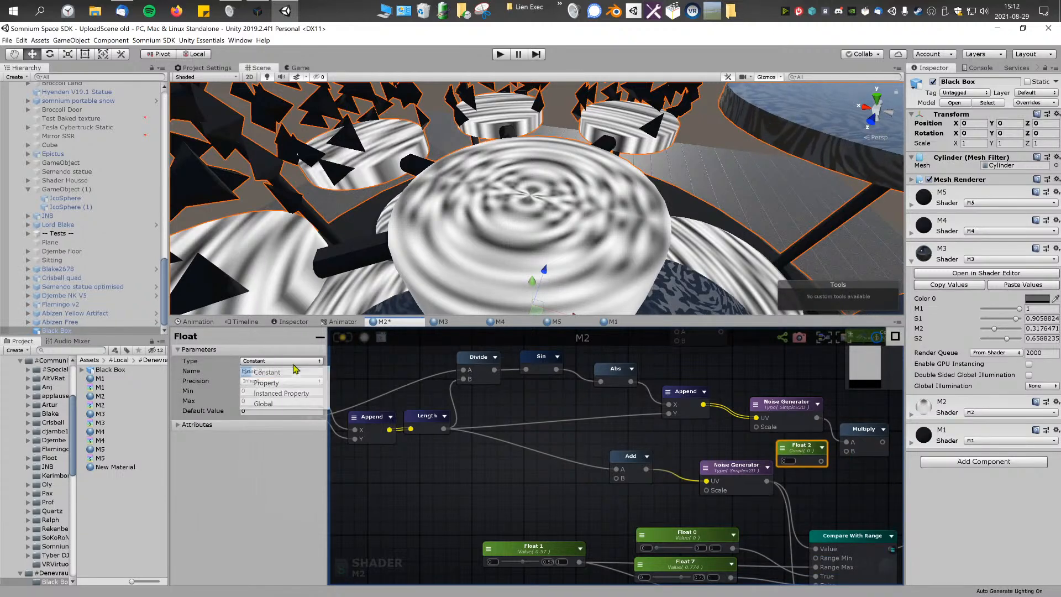
click(283, 380)
click(273, 443)
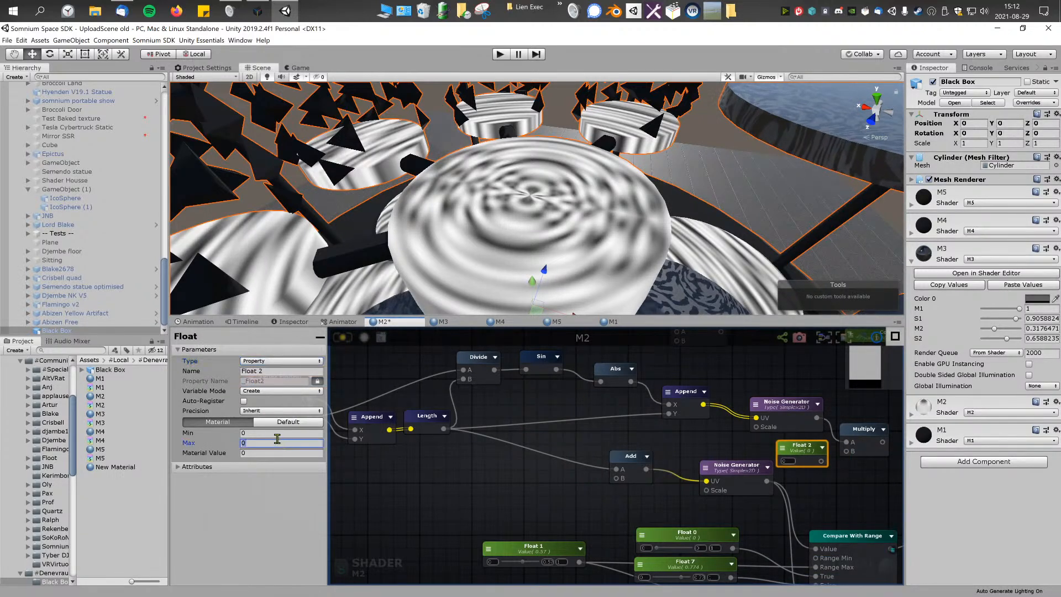
text(14)
drag(806, 458, 738, 460)
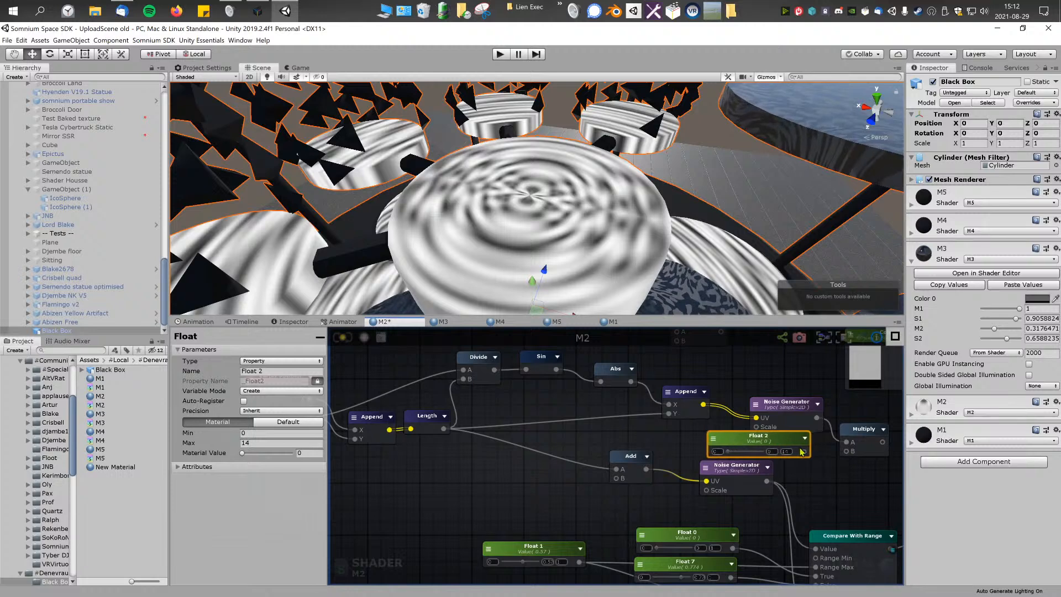
Step: Wire the Float 2 property into Multiply's B input and the Multiply output into the Add node
scroll(784, 489, down, 3)
scroll(783, 491, down, 1)
middle_drag(783, 491, 684, 424)
drag(500, 512, 778, 412)
drag(676, 420, 698, 484)
click(747, 442)
scroll(748, 442, up, 1)
drag(727, 391, 602, 493)
middle_drag(678, 483, 680, 459)
drag(509, 456, 772, 573)
drag(737, 540, 740, 505)
click(710, 412)
middle_drag(708, 410, 741, 445)
middle_drag(610, 394, 622, 402)
scroll(646, 441, up, 1)
middle_drag(647, 440, 546, 488)
Step: Connect the lower Noise Generator's output to the Debug input and recompile the shader to inspect the rings
drag(655, 517, 815, 509)
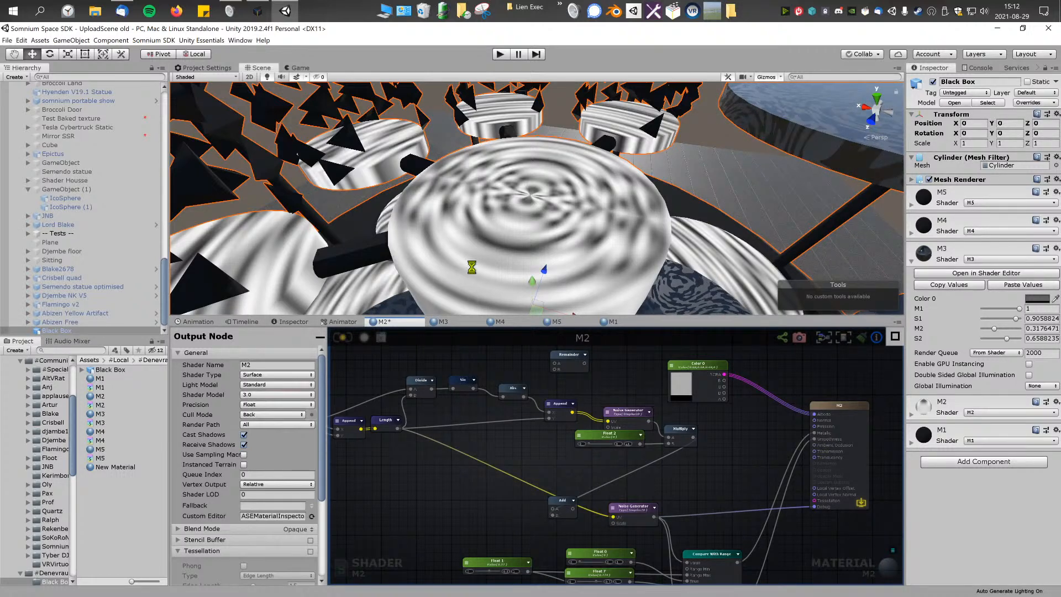
alt+drag(519, 248, 619, 262)
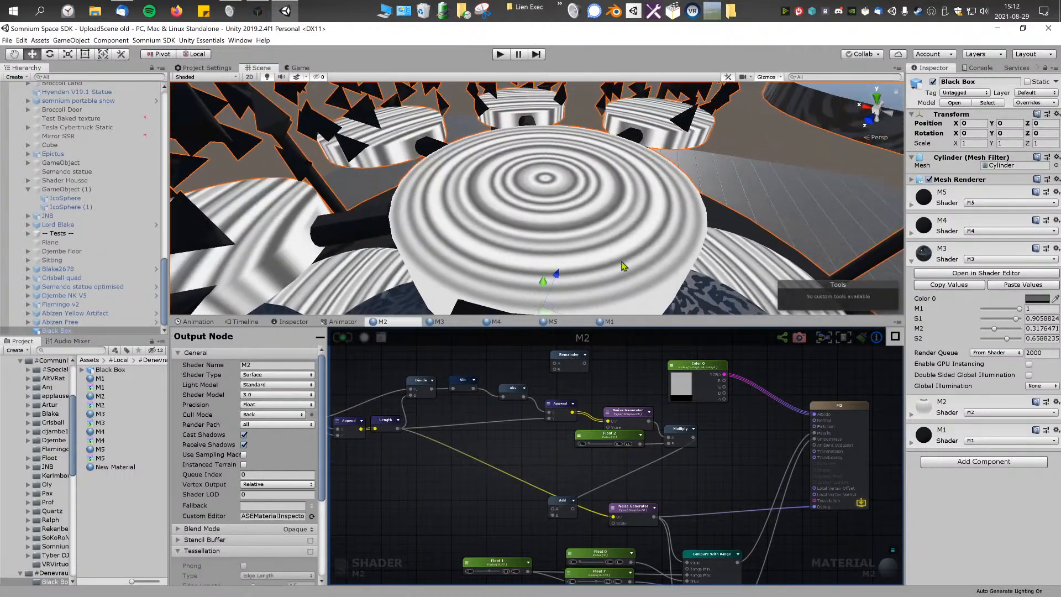
middle_drag(542, 170, 588, 189)
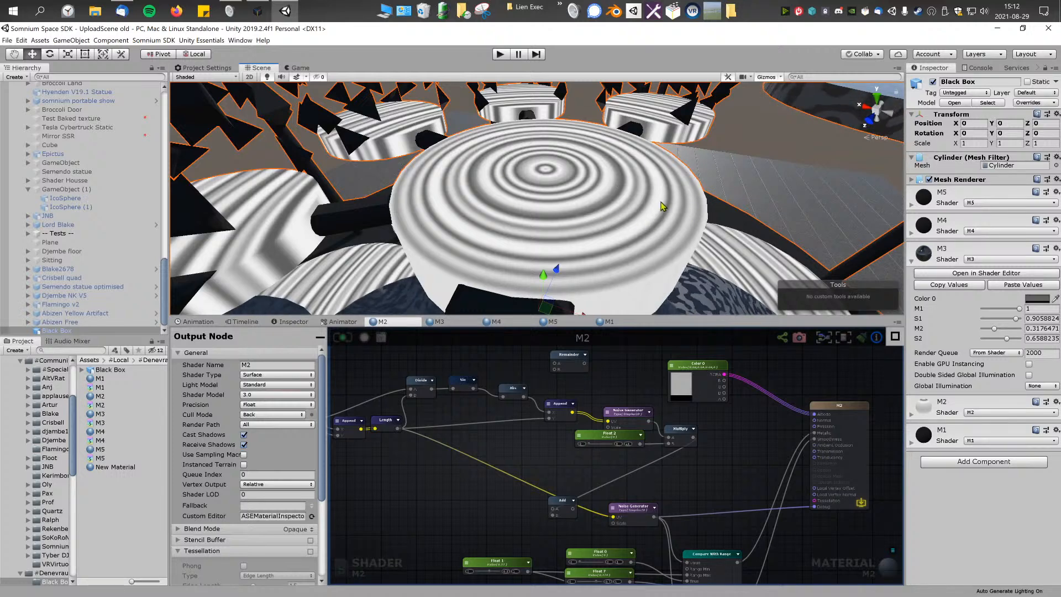
click(627, 417)
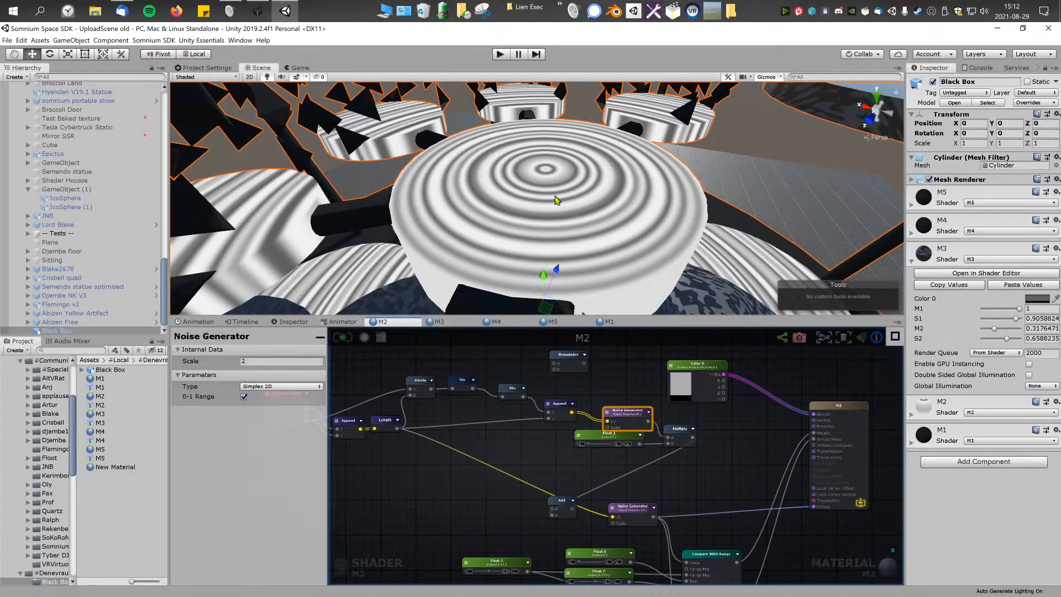
middle_drag(576, 222, 589, 217)
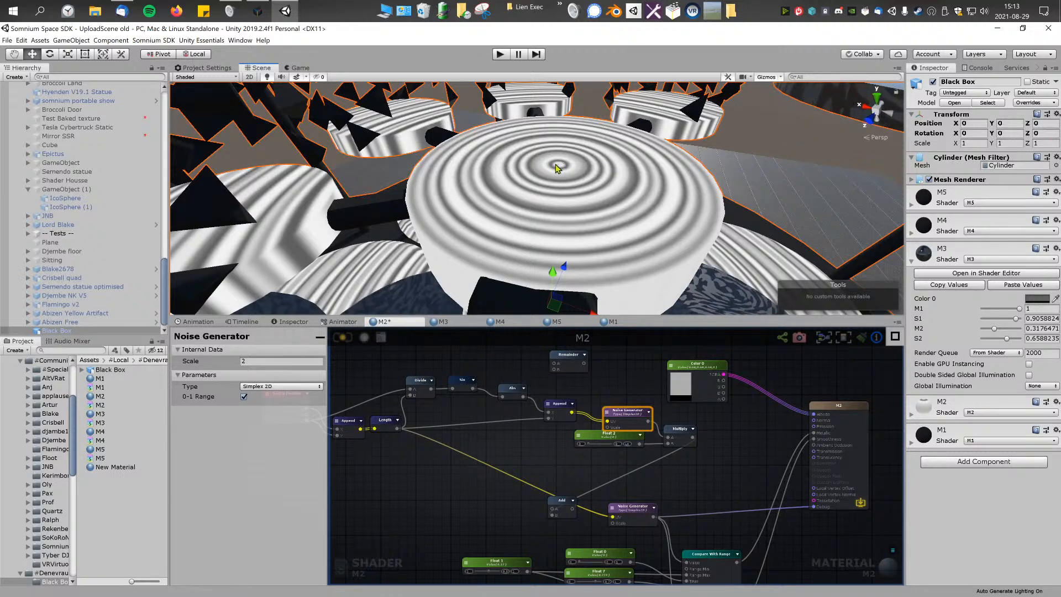
Step: Route the Length output through the Add node into the lower Noise Generator's UV input and recompile
scroll(705, 441, up, 3)
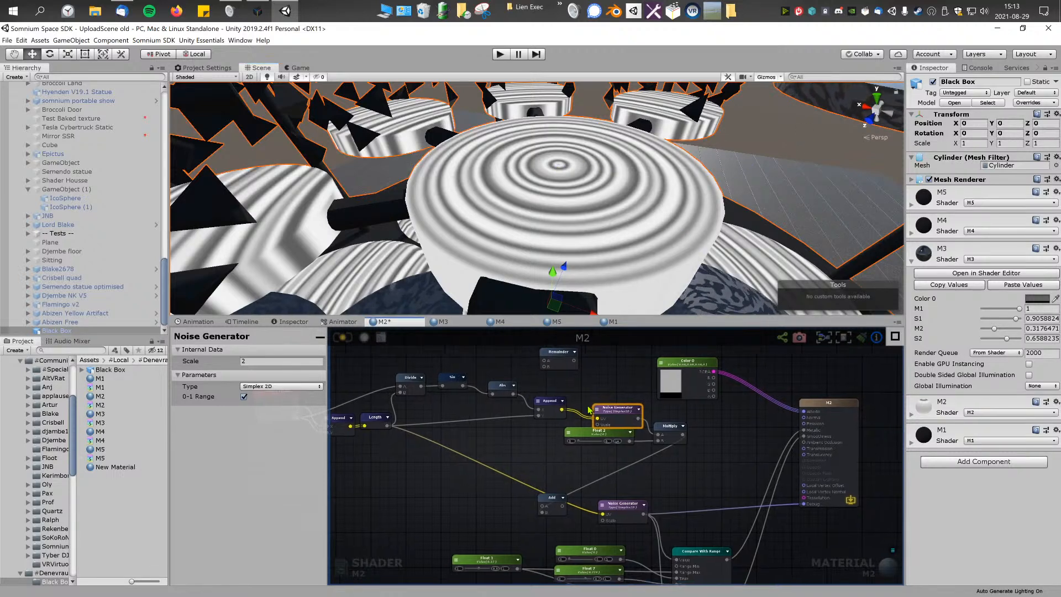
drag(600, 439, 610, 443)
click(691, 476)
middle_drag(692, 476, 680, 447)
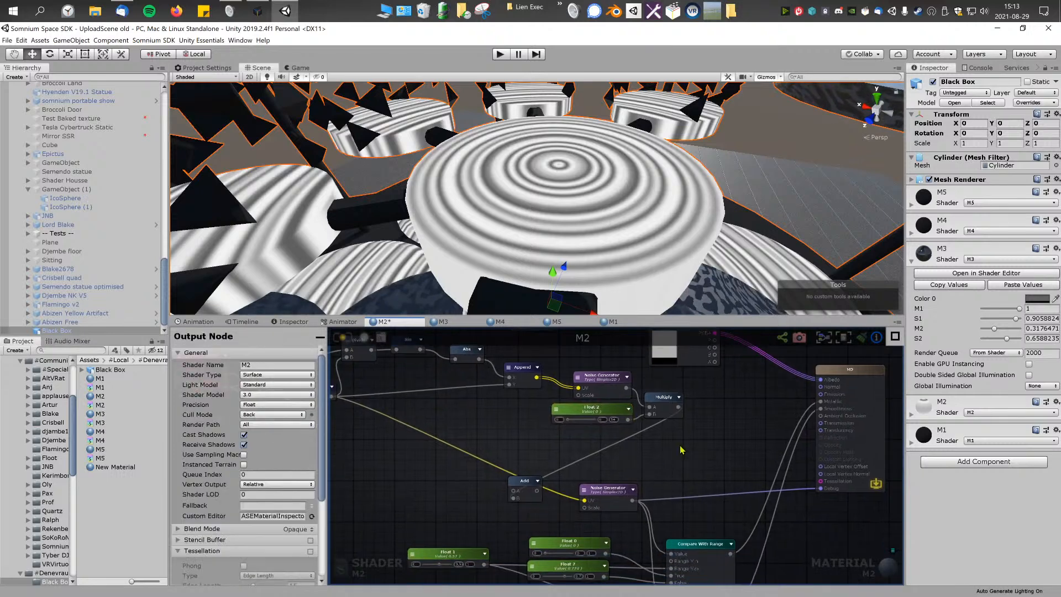
drag(535, 495, 585, 500)
middle_drag(465, 437, 546, 440)
drag(411, 400, 602, 500)
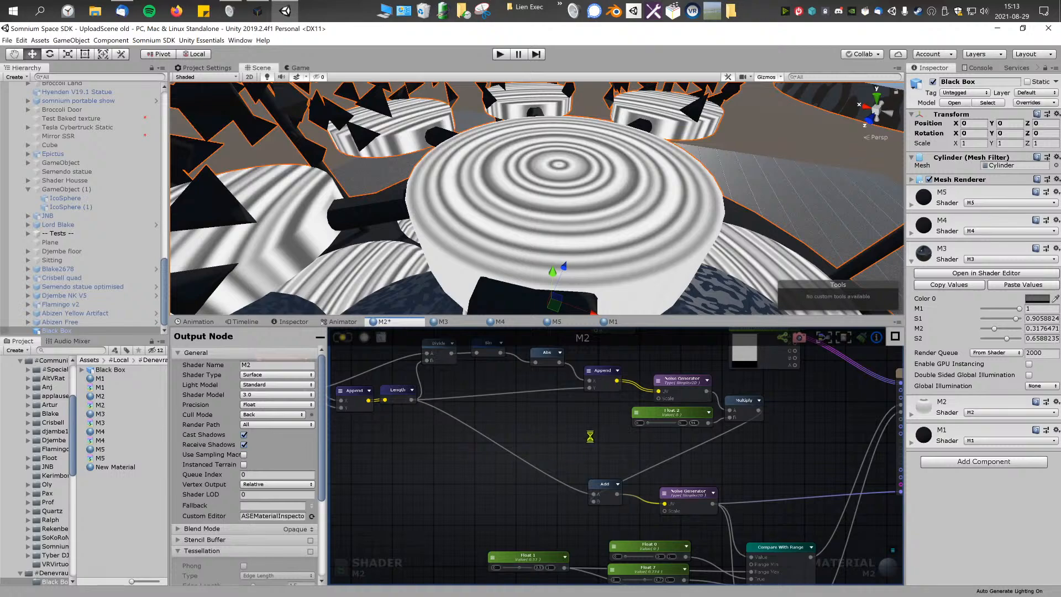
Step: Set the Float 2 property's maximum to 1 and raise its value to about 0.576
middle_drag(625, 445, 539, 411)
middle_drag(657, 429, 647, 447)
drag(552, 410, 554, 411)
click(539, 409)
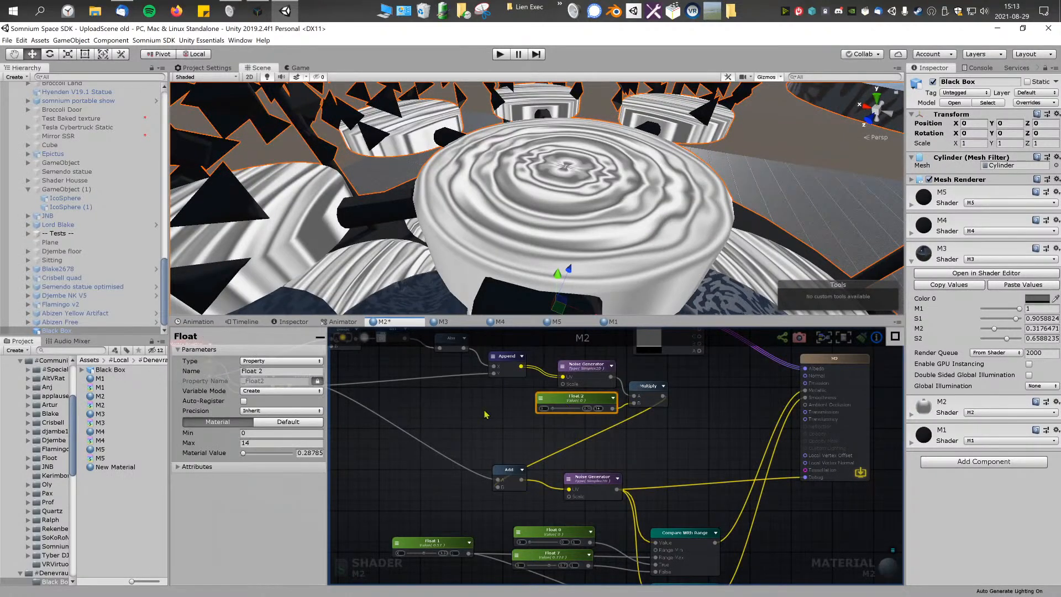
click(269, 443)
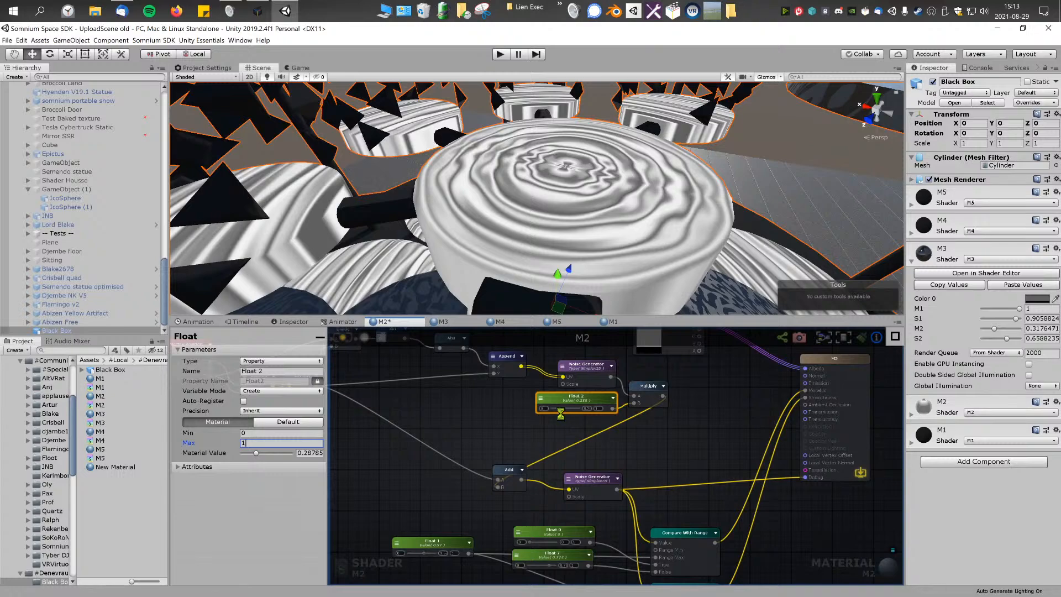
drag(560, 411, 568, 411)
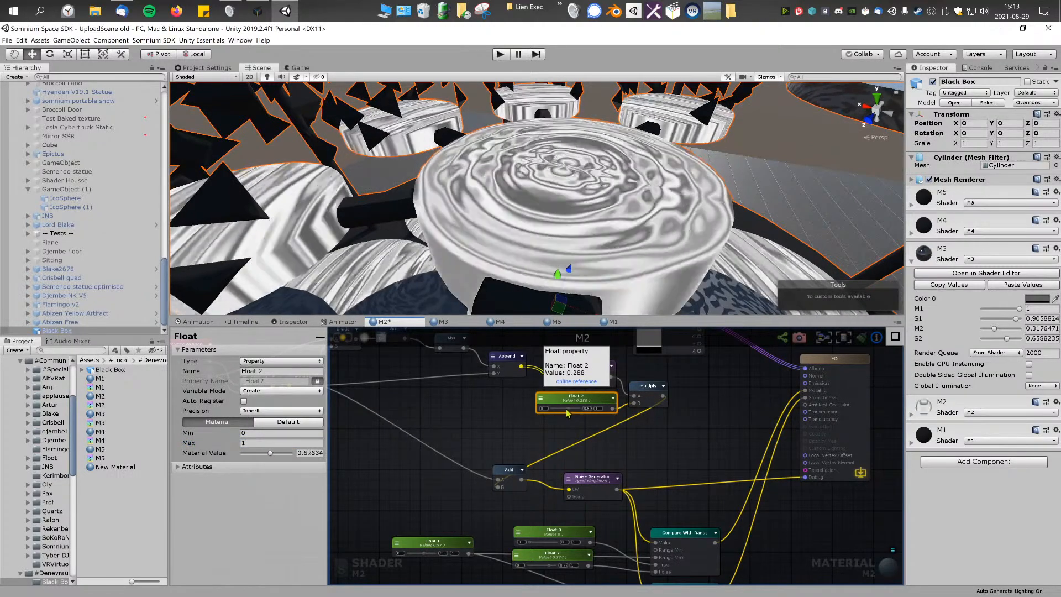
Step: Set the upper Noise Generator's scale to 10 and lower the Float 2 value to about 0.124
click(580, 368)
click(278, 362)
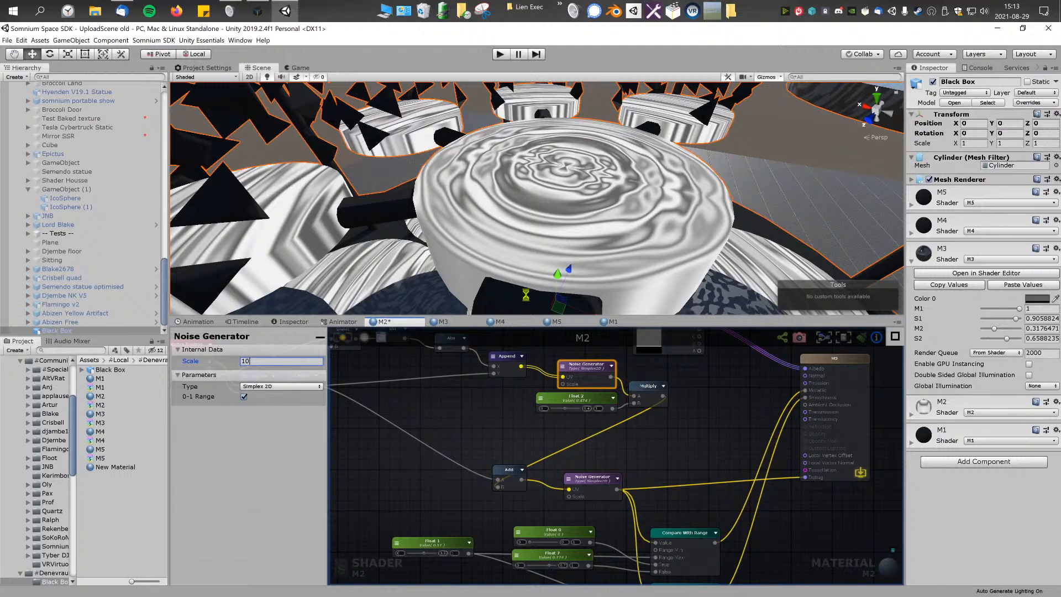
drag(565, 410, 556, 410)
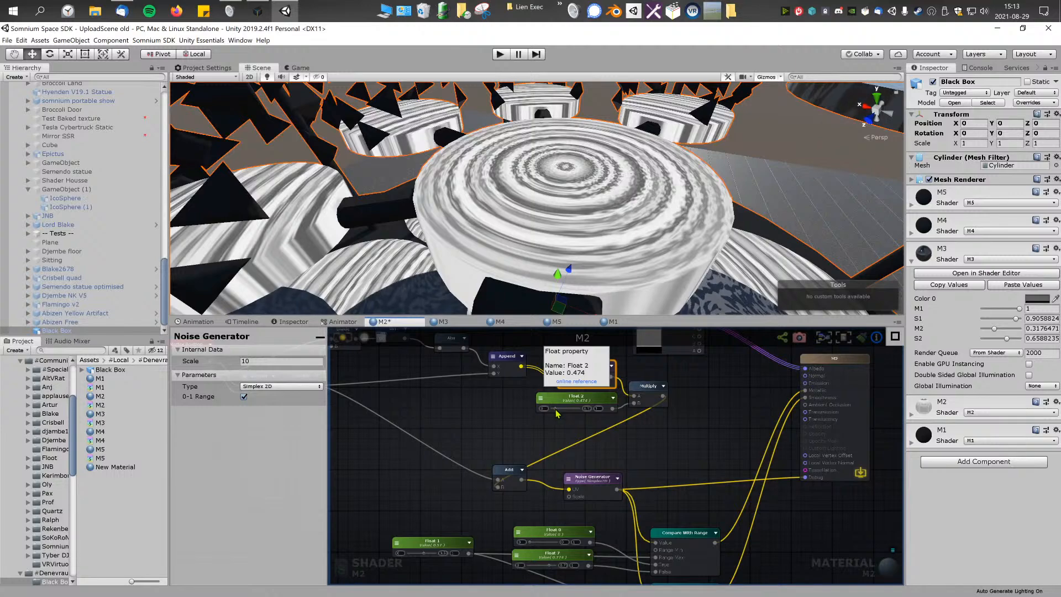
right_drag(549, 205, 653, 142)
key(s)
right_drag(557, 141, 535, 147)
key(w)
Step: Add a Time node to the graph and place it below the Append node that feeds the upper Noise Generator
middle_drag(459, 402, 545, 423)
right_click(550, 458)
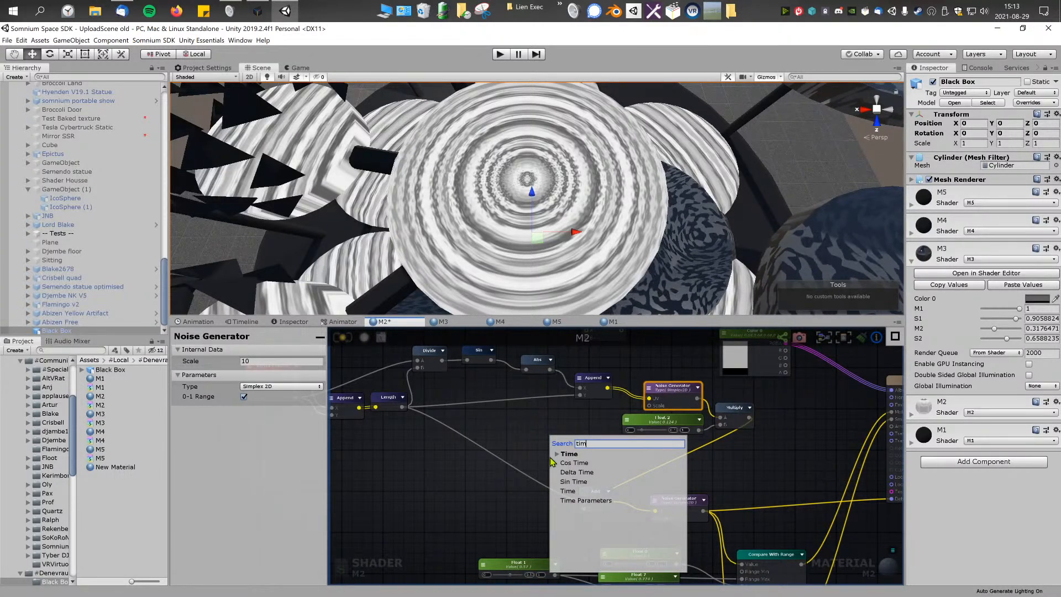
click(574, 491)
scroll(565, 478, up, 2)
drag(553, 473, 540, 437)
middle_drag(461, 432, 684, 477)
middle_drag(888, 475, 653, 478)
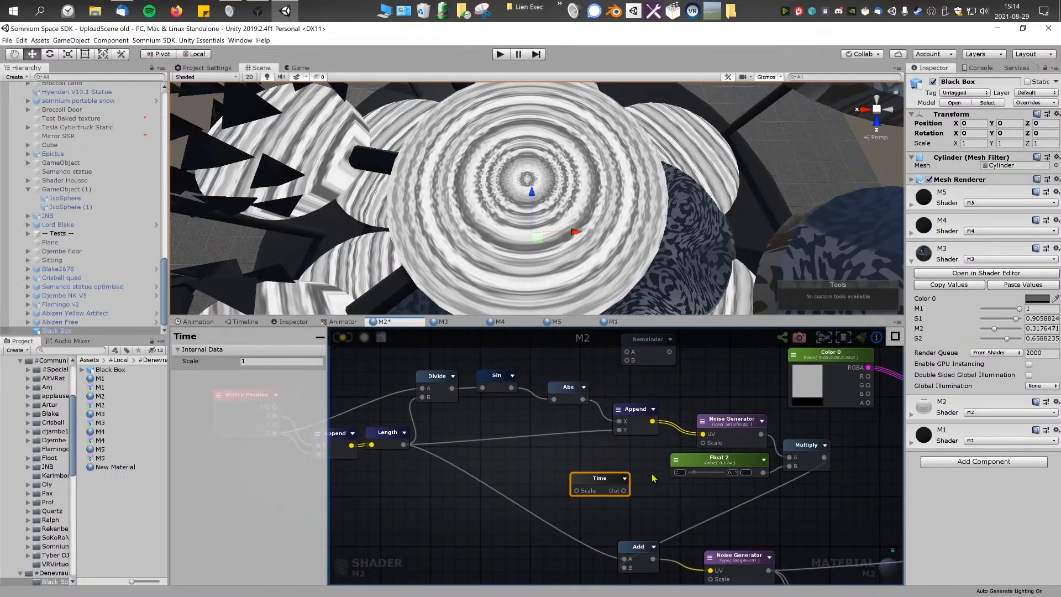
Step: Insert an Add node between Abs and Append's X input, with the Time output wired into its B input
middle_drag(593, 460, 613, 460)
drag(596, 394, 587, 395)
drag(653, 418, 641, 415)
middle_drag(624, 456, 689, 459)
drag(715, 419, 739, 425)
right_click(680, 457)
text(ad)
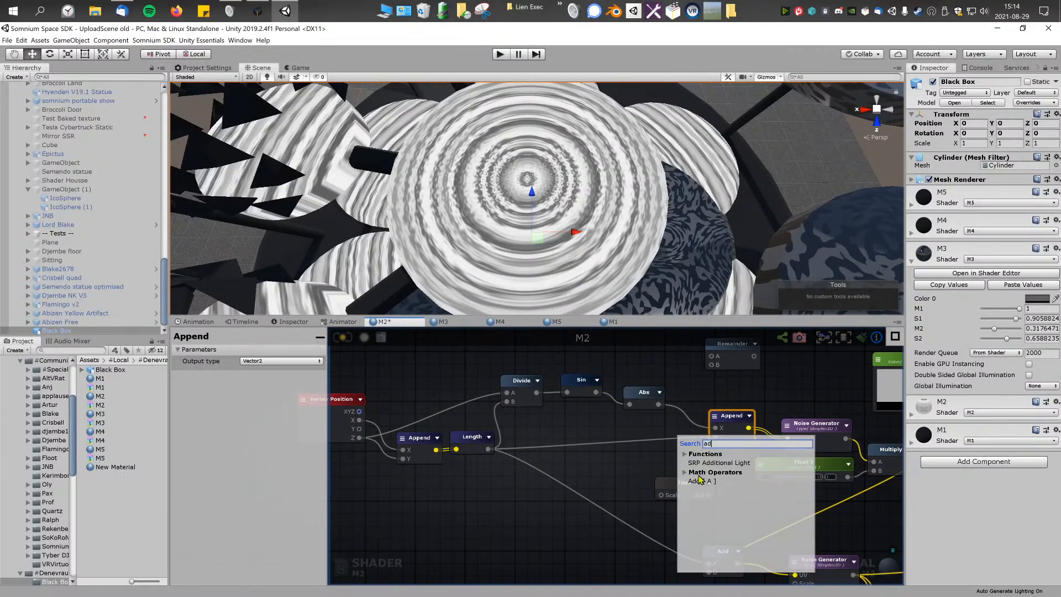
click(701, 481)
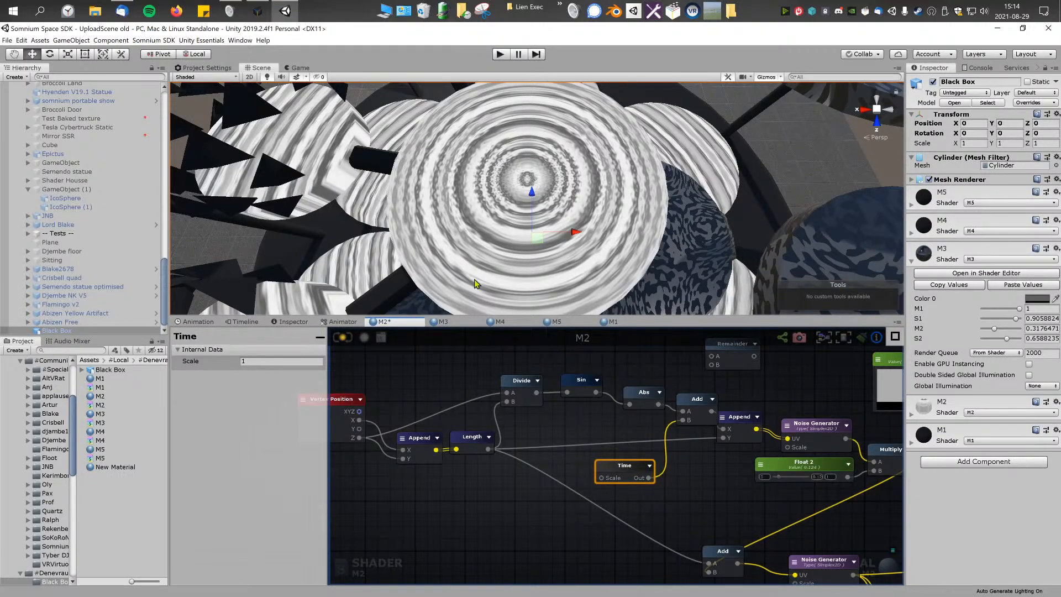
Step: Recompile the M2 shader and set the Time node's scale to 0.1
click(343, 337)
click(299, 361)
text(0.1)
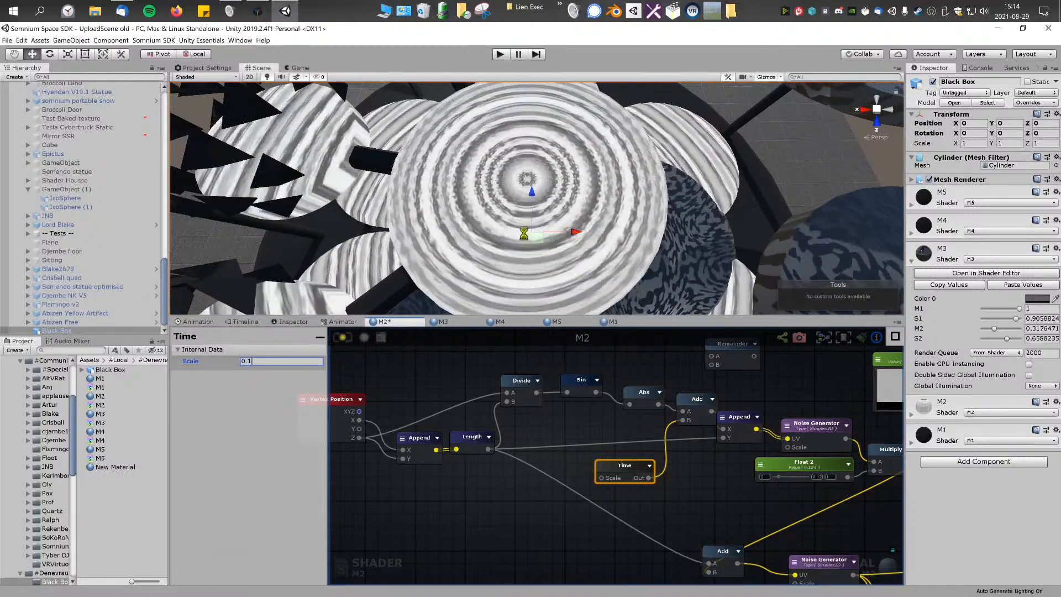
Step: Disconnect the lower Noise Generator from the Debug input, recompile the shader and inspect the lit rings
right_drag(560, 226, 605, 166)
middle_drag(806, 476, 415, 354)
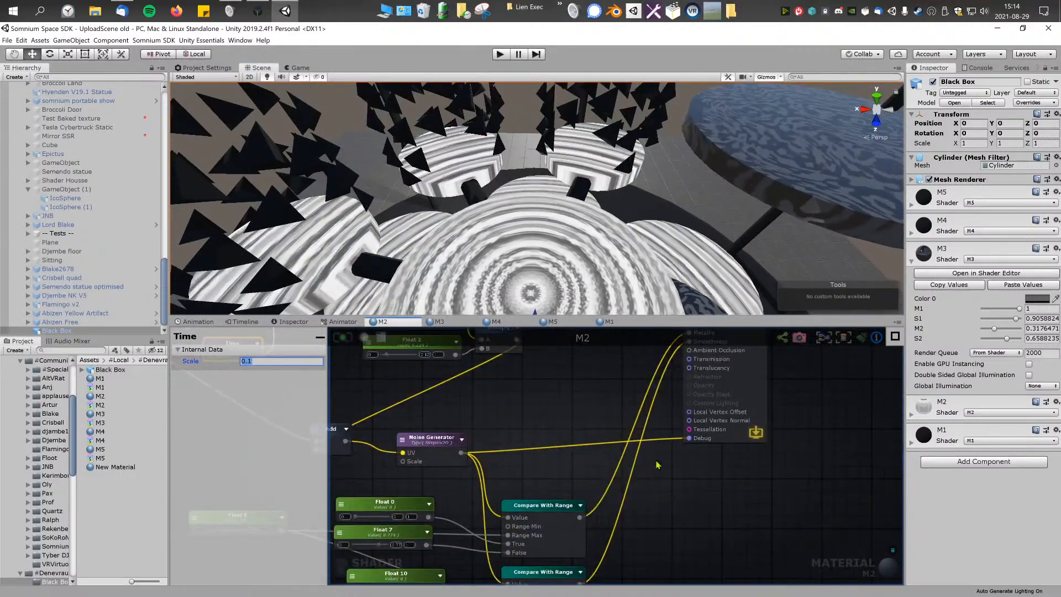
drag(689, 438, 625, 423)
middle_drag(554, 422, 667, 469)
click(343, 337)
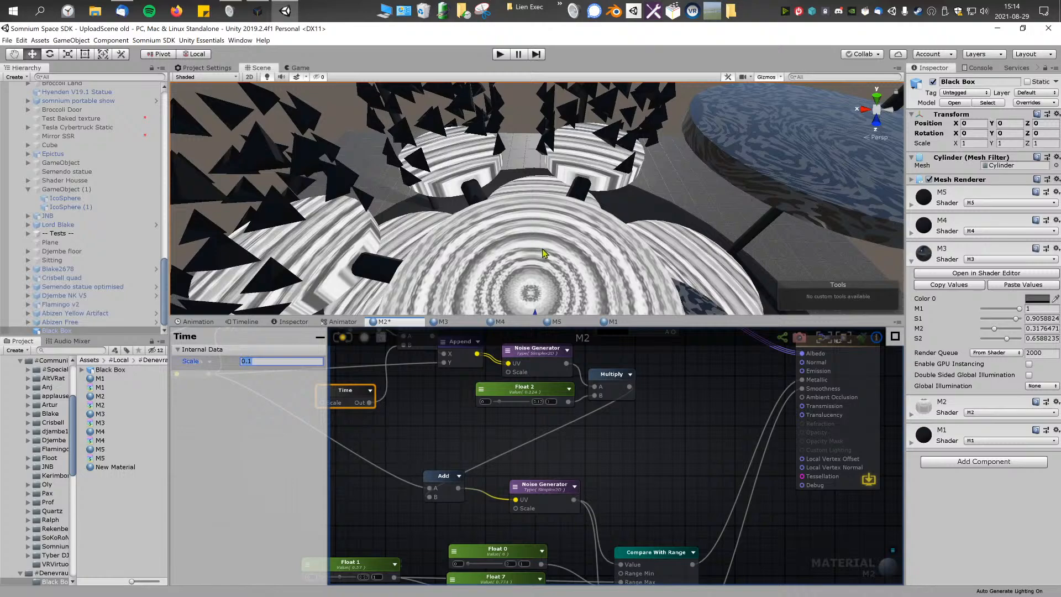
key(w)
right_drag(564, 230, 373, 213)
middle_drag(458, 425, 625, 487)
Step: Rewire the Add node to add Time to the Length output feeding Append's Y input, and recompile the shader
click(583, 390)
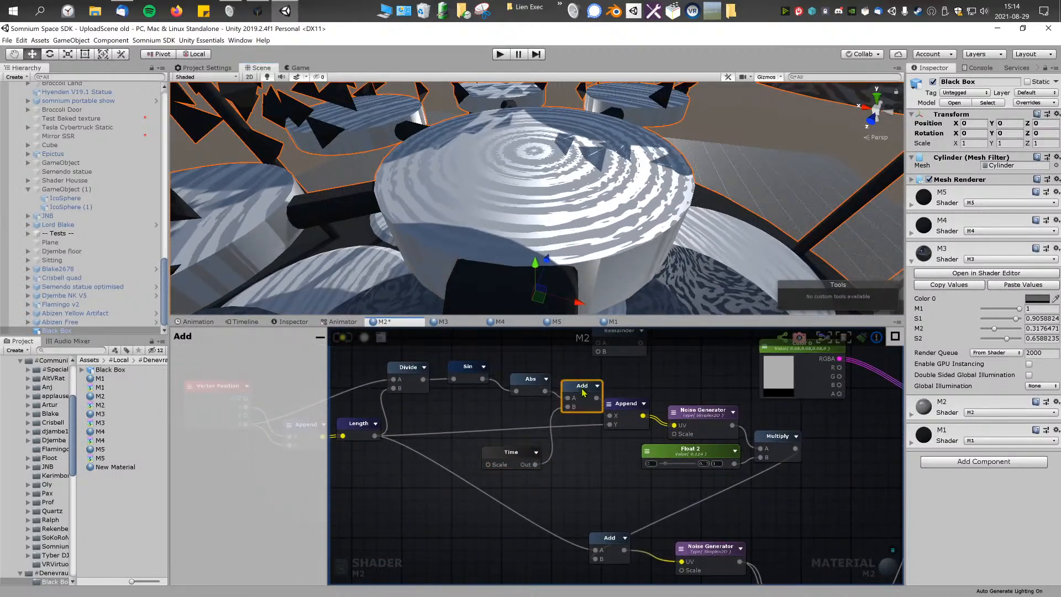
click(627, 410)
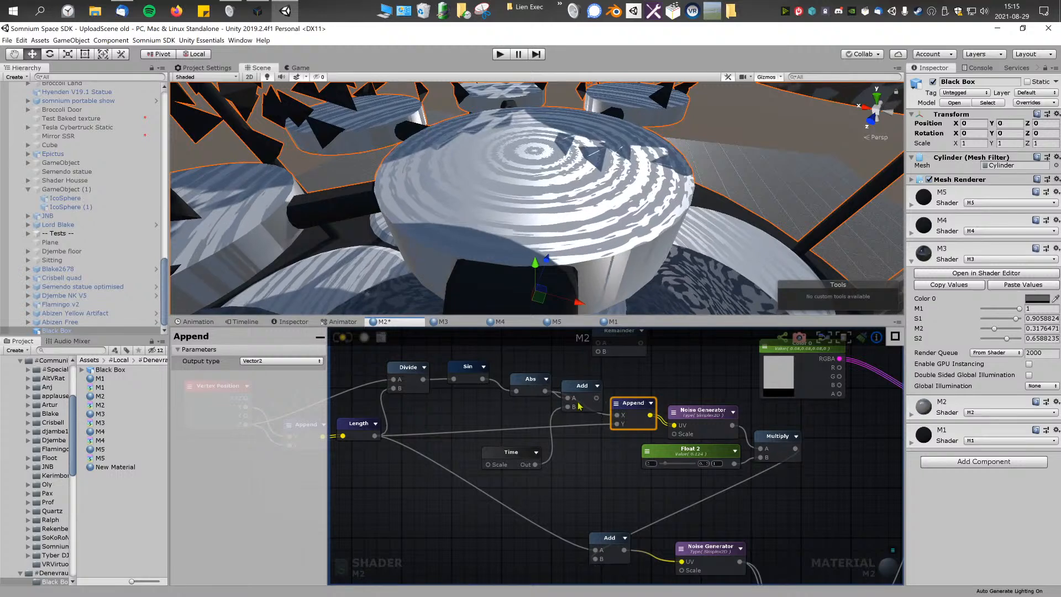
drag(597, 412, 581, 447)
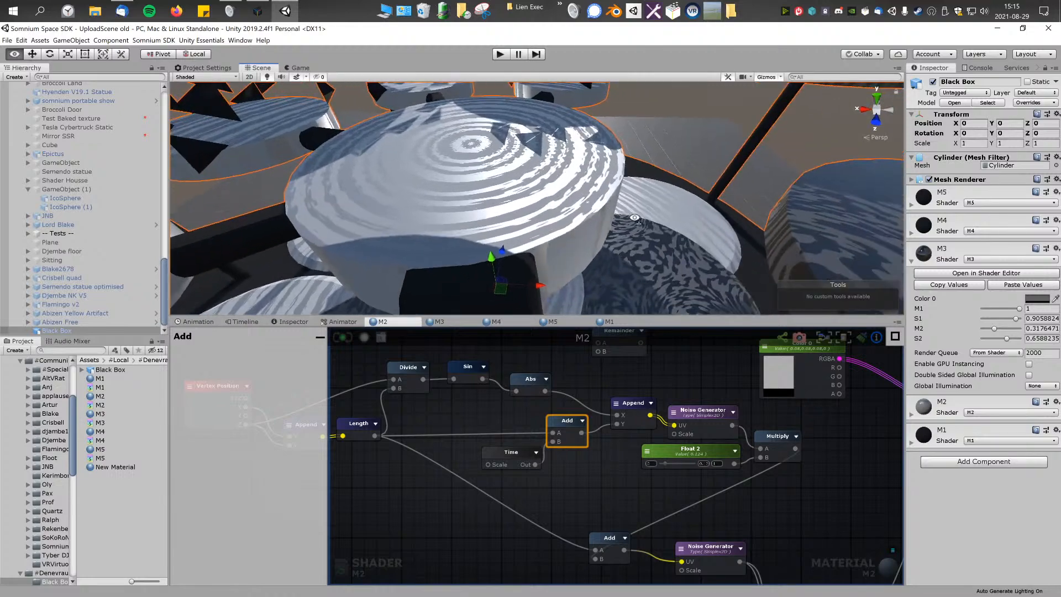
alt+drag(579, 221, 651, 230)
right_drag(651, 230, 648, 228)
Step: Connect Length directly to Append's Y input and delete the Add and Time nodes
drag(552, 434, 616, 424)
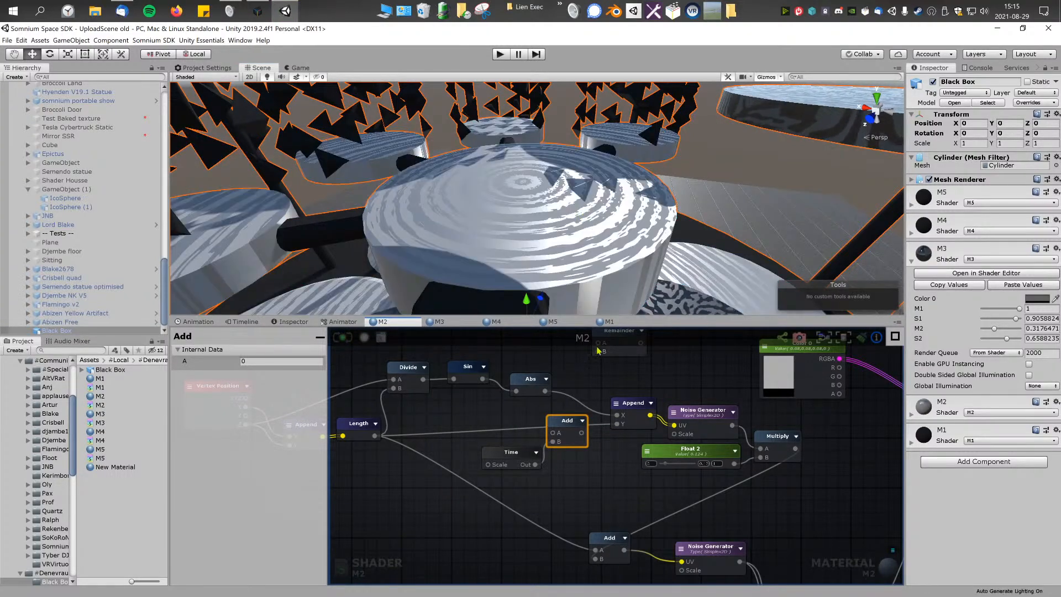
right_drag(577, 278, 640, 266)
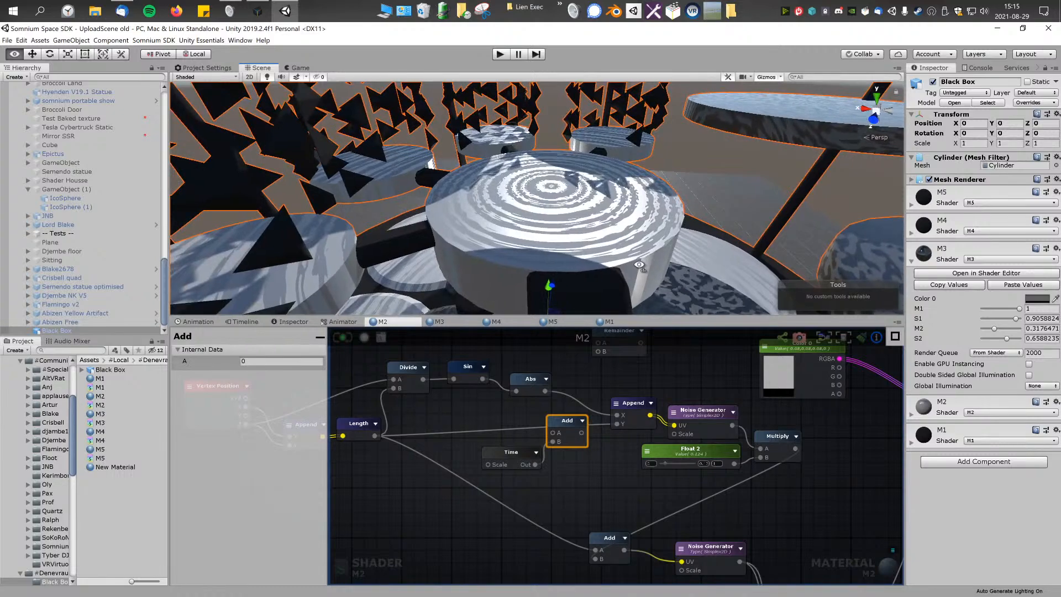
key(Delete)
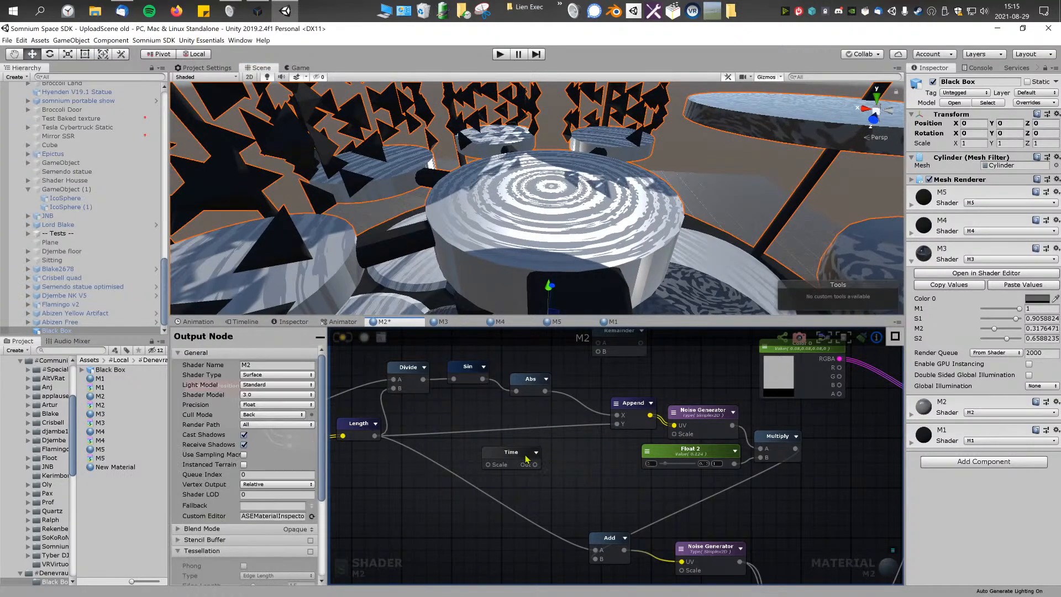
right_drag(596, 273, 588, 223)
scroll(593, 407, down, 4)
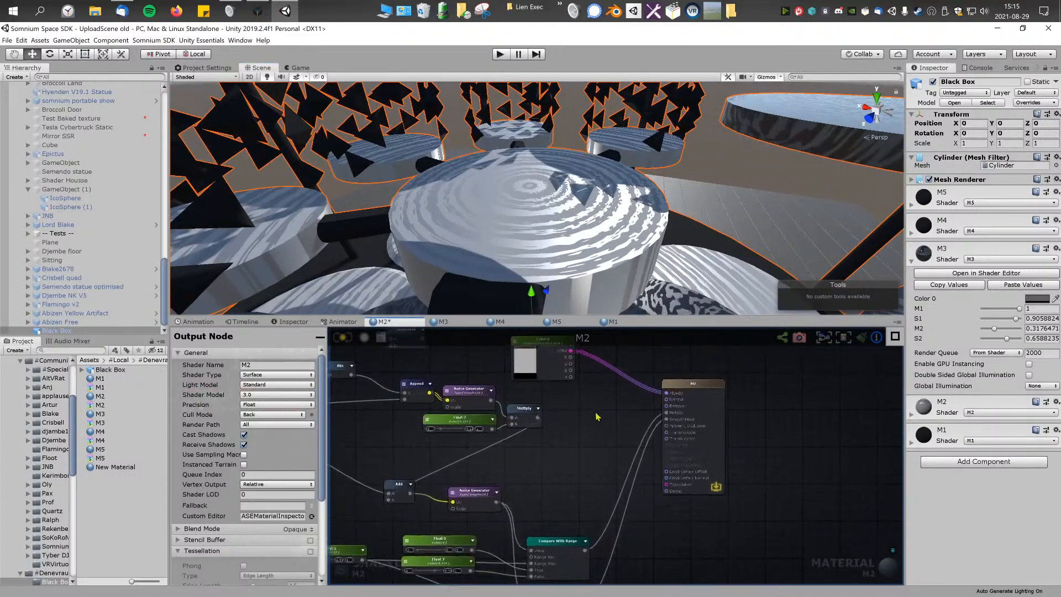
Step: Duplicate the Color 0 property node and place the copy beside the output node
middle_drag(593, 407, 607, 432)
right_click(606, 431)
click(594, 428)
right_click(594, 428)
click(576, 369)
drag(711, 412, 781, 407)
click(672, 410)
Step: Add a Multiply node with the copied color in its A input and connect its output to Emission
right_click(739, 415)
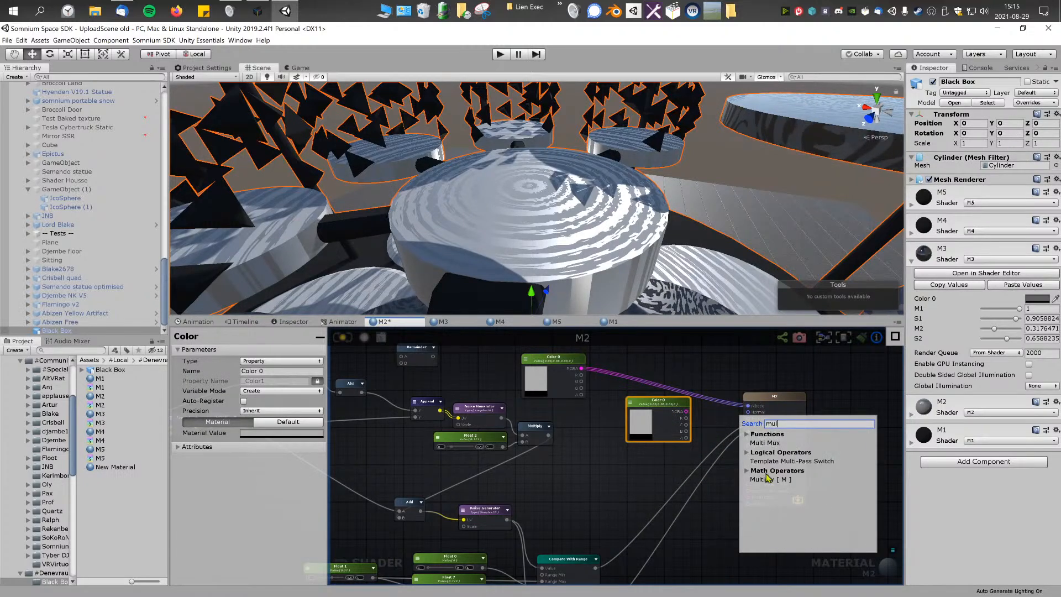
click(768, 479)
drag(683, 409, 663, 410)
drag(763, 425, 685, 425)
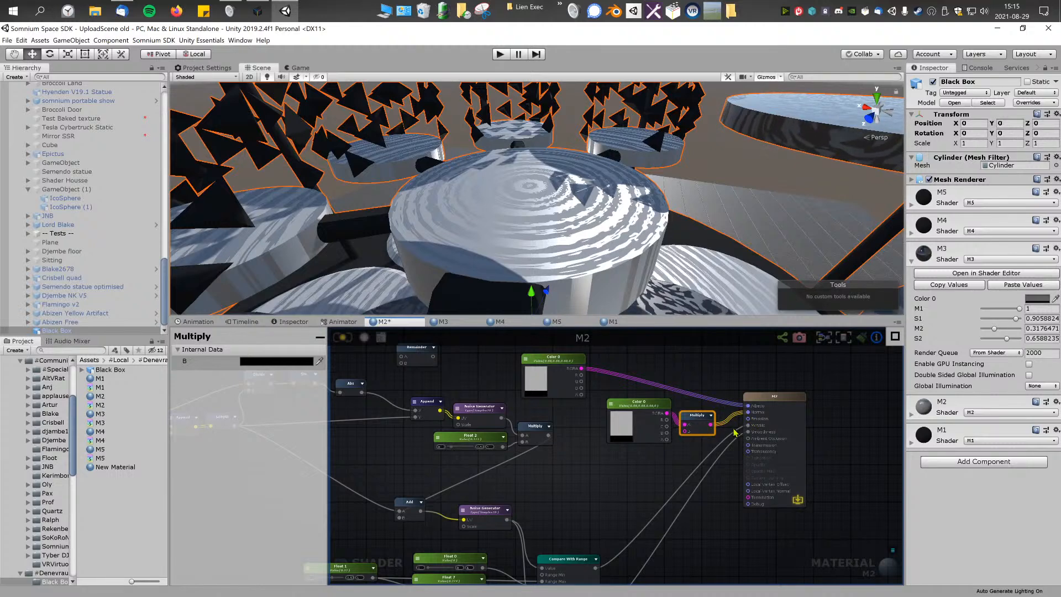
drag(751, 414, 749, 410)
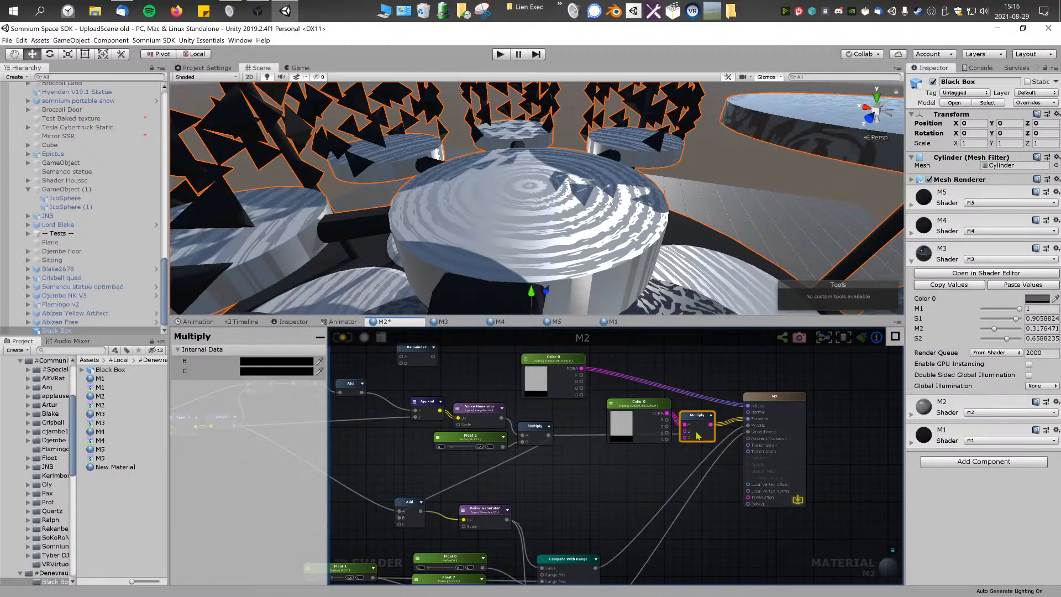
Step: Wire the upper noise's Multiply output into the new Multiply's B input and recompile the shader
drag(685, 439, 686, 433)
click(629, 429)
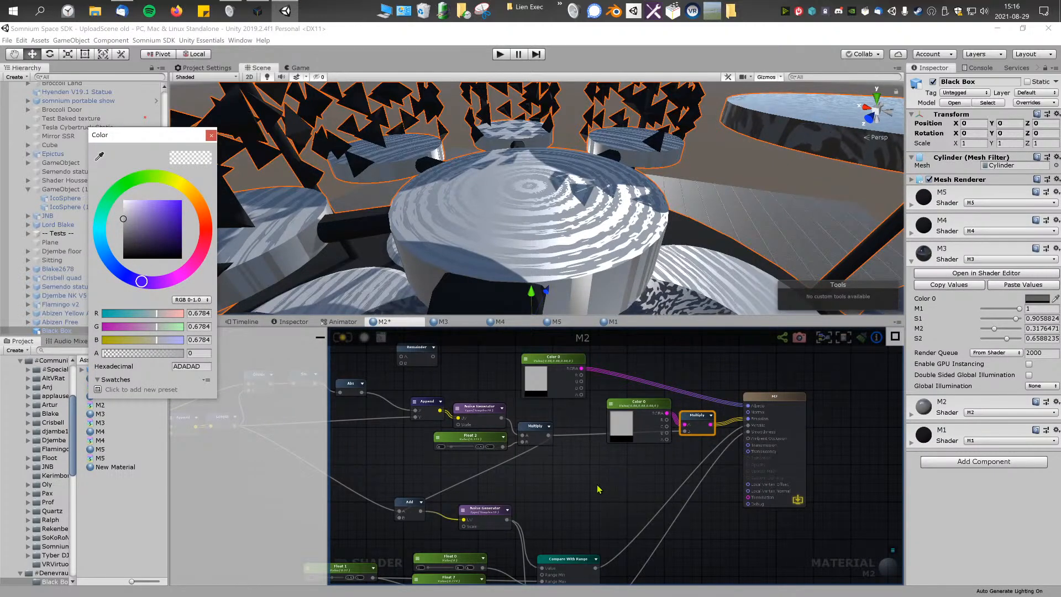
click(349, 342)
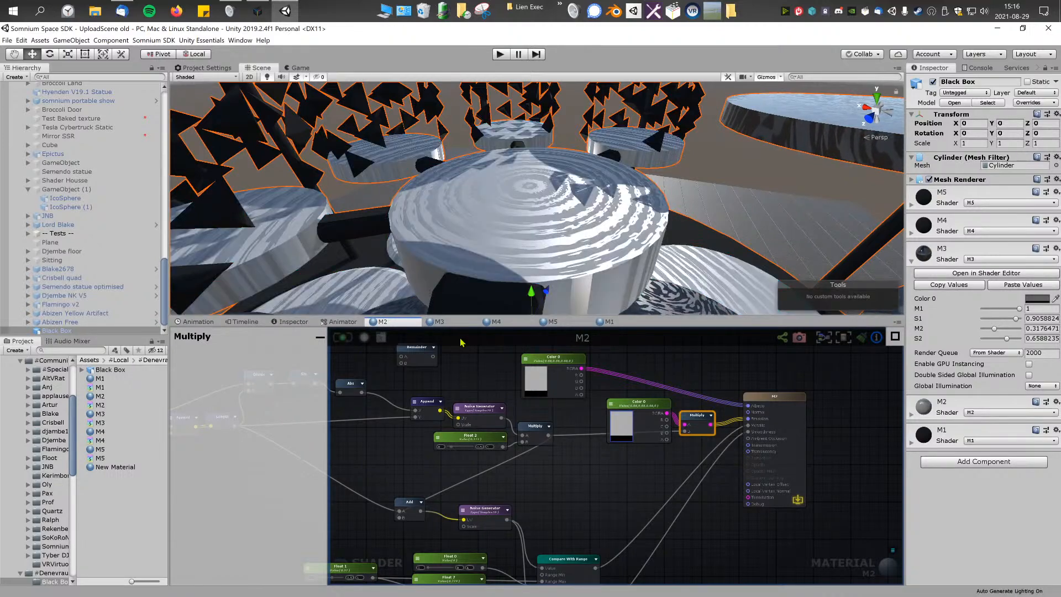
right_drag(578, 234, 614, 274)
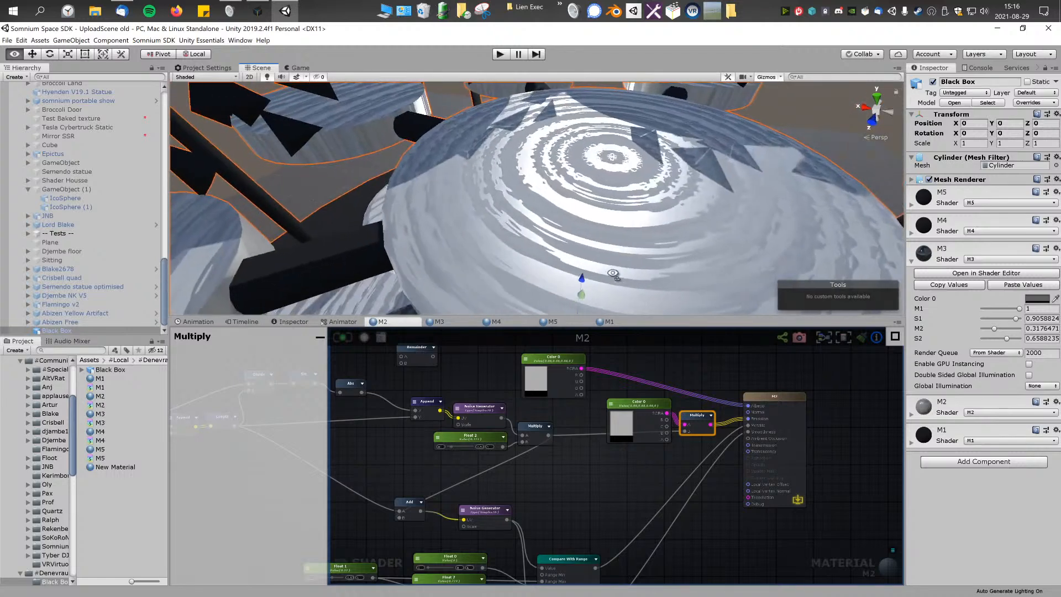
Step: Change the copied Color 0 property's material value to pure blue and inspect the tinted rings
click(644, 410)
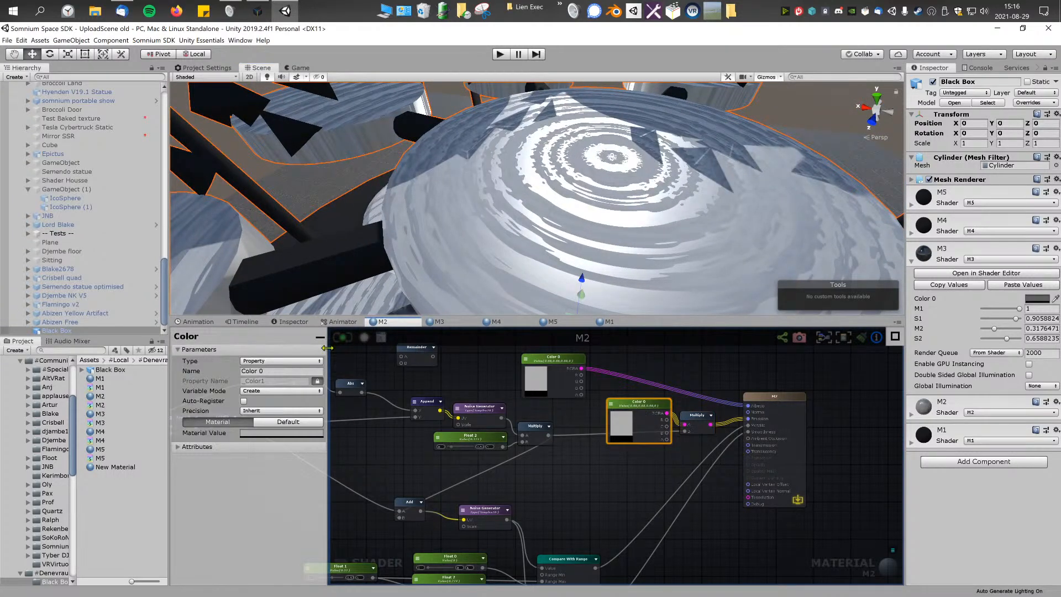
click(277, 383)
click(282, 433)
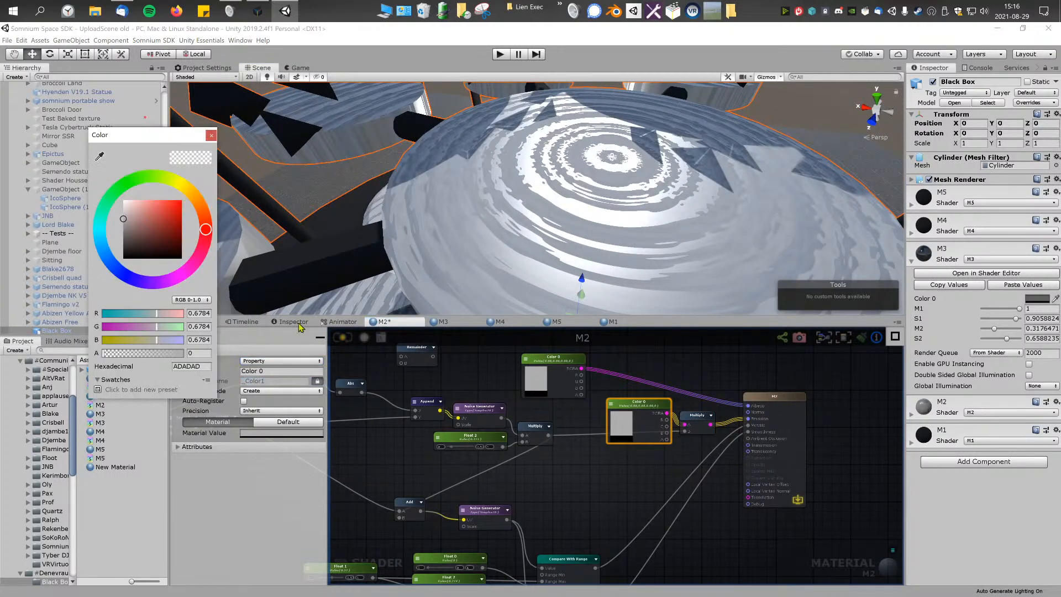
click(123, 242)
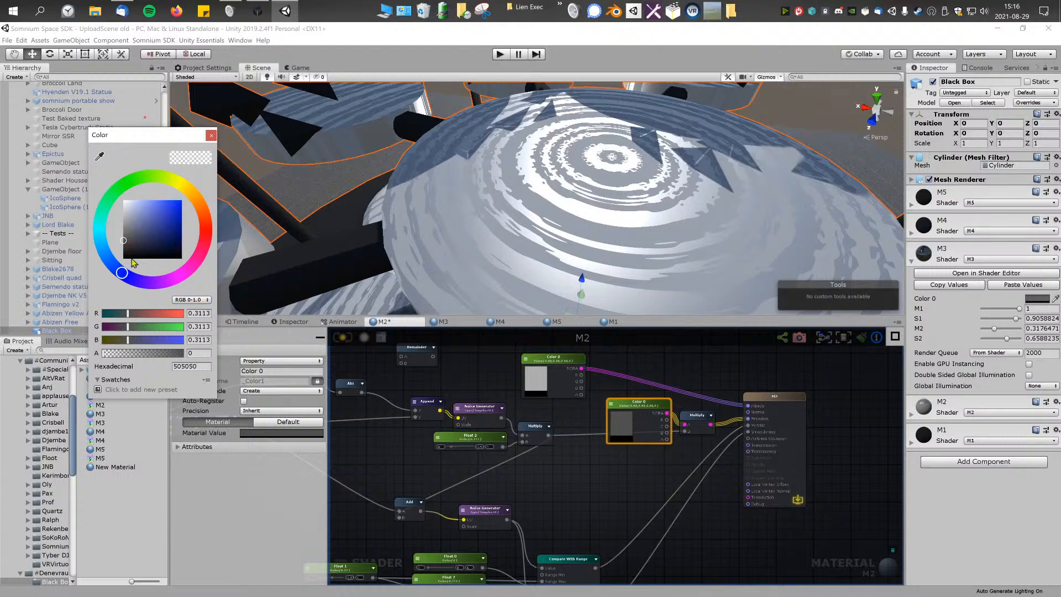
key(s)
right_drag(574, 180, 558, 147)
key(w)
click(607, 425)
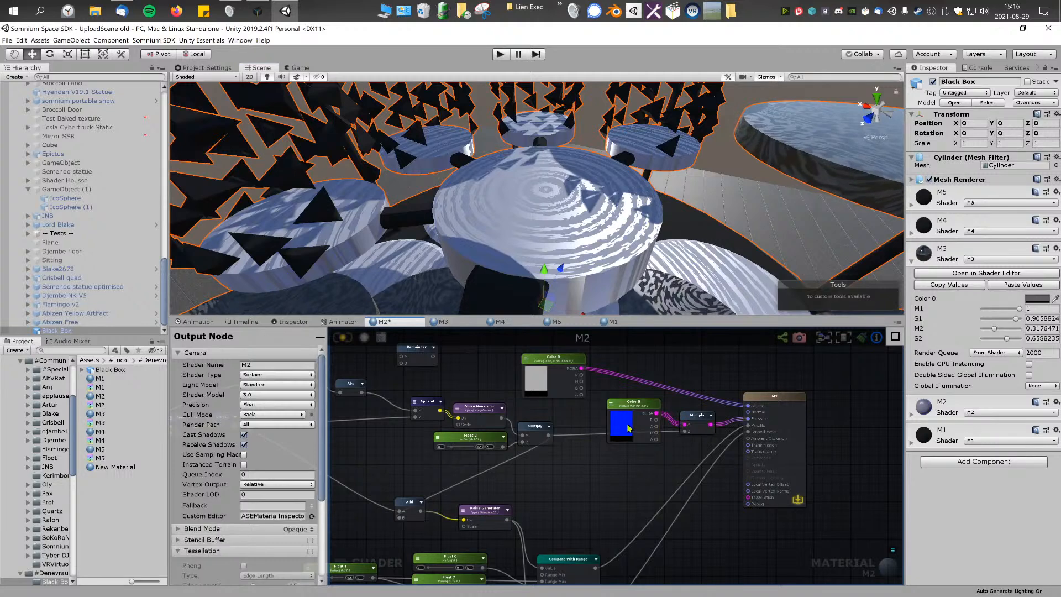
Step: Set the copied Color 0 property's value to yellow, FEFF00
click(627, 424)
mouse_move(156, 226)
mouse_down()
mouse_move(172, 194)
mouse_move(113, 176)
mouse_move(160, 176)
mouse_up()
drag(157, 328, 143, 330)
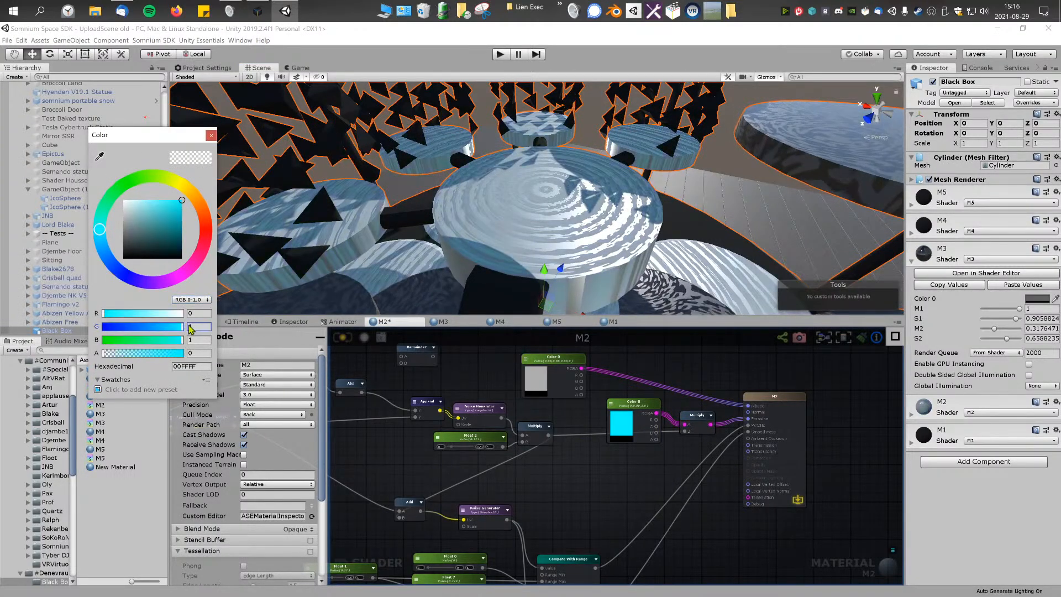
drag(183, 187, 197, 181)
drag(139, 160, 178, 183)
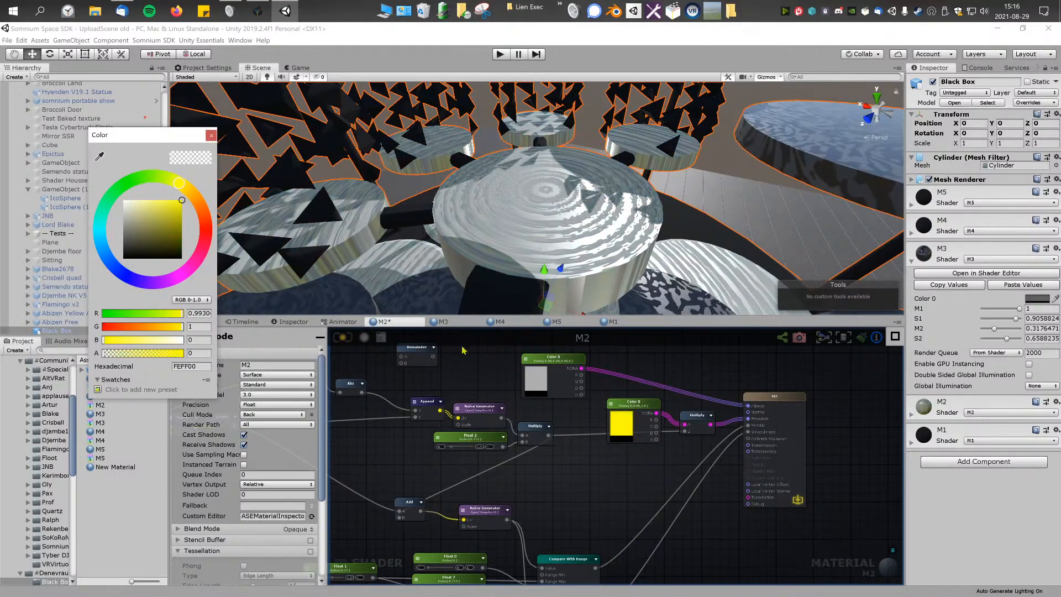
Step: Add a Remainder node and place it below the copied Color 0 node
right_click(611, 486)
text(rem)
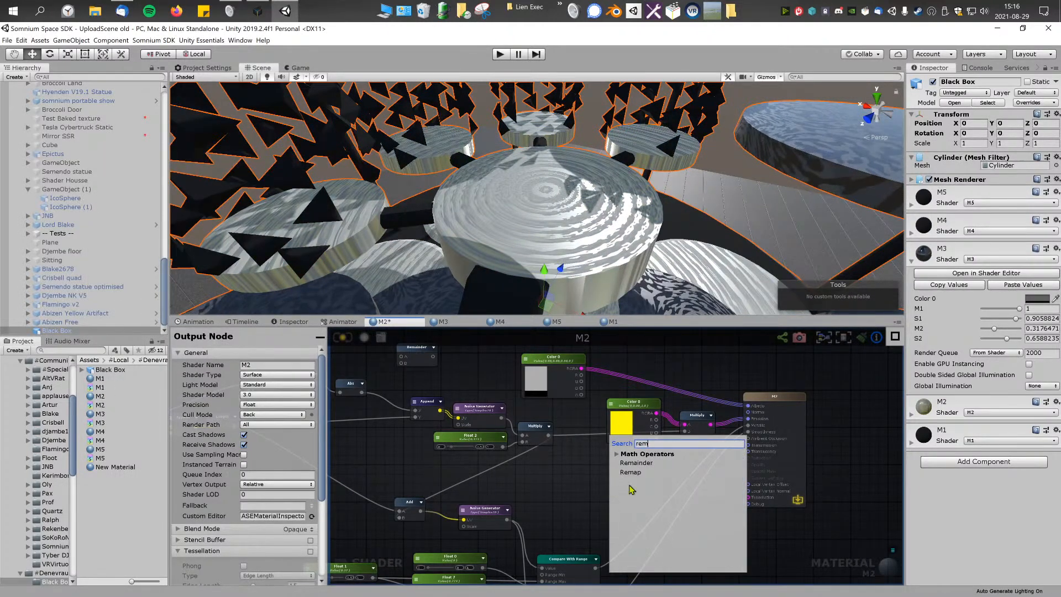
click(638, 466)
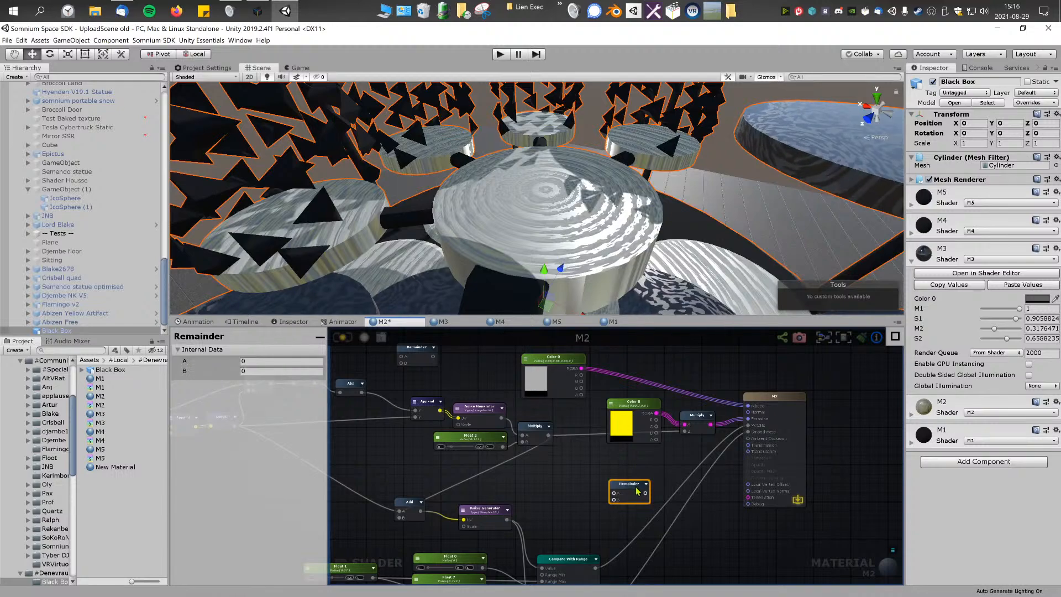
middle_drag(633, 462, 599, 455)
scroll(601, 458, up, 3)
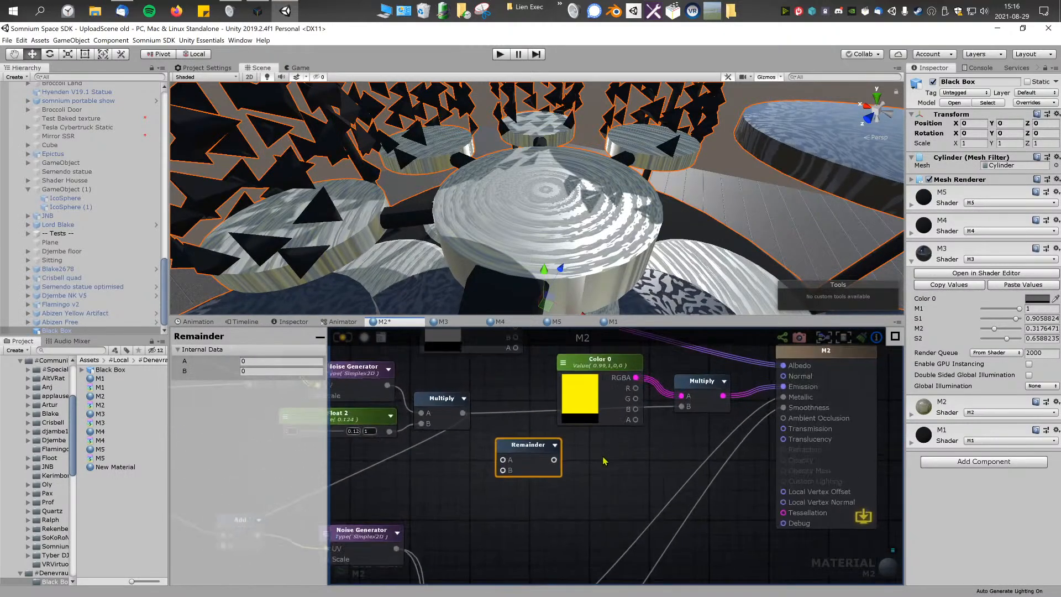
Step: Connect the upper noise's Multiply output to the Debug input and recompile to inspect the pattern up close
scroll(611, 490, down, 4)
middle_drag(592, 502, 578, 490)
scroll(564, 500, up, 2)
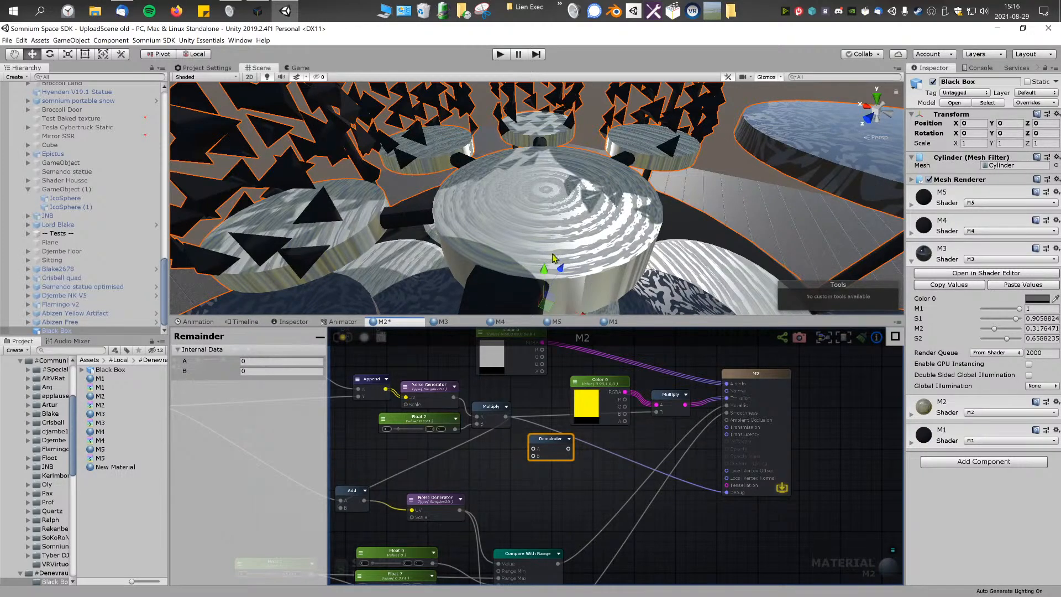
right_drag(553, 252, 603, 249)
key(w)
Step: Connect the Length output to the Debug input and recompile the shader to inspect the radial gradient
key(f)
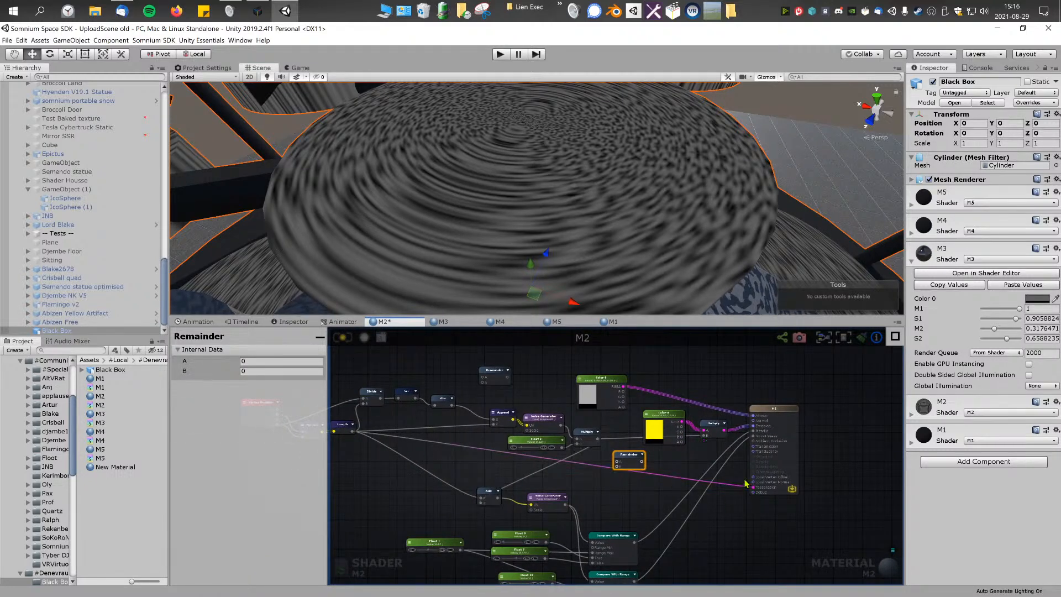
drag(756, 491, 755, 493)
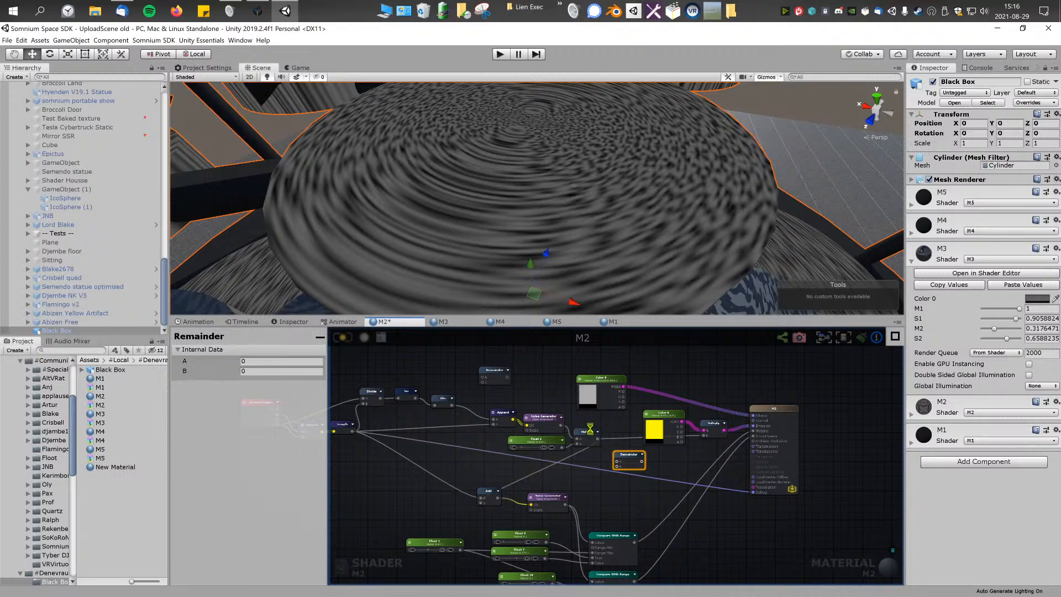
right_drag(614, 223, 515, 236)
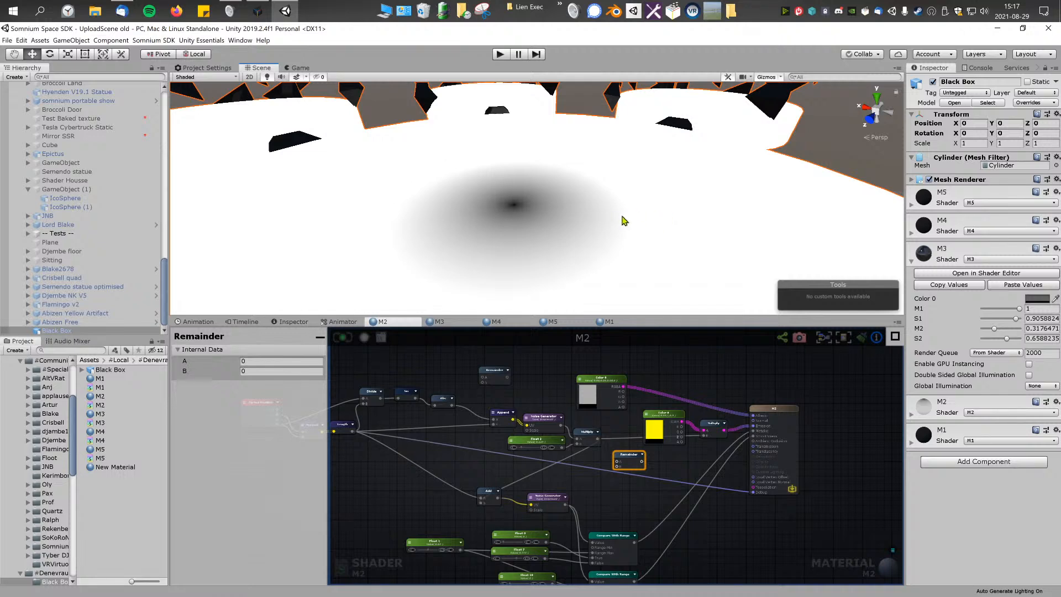
Step: Insert the Remainder node between the Length output and the Debug input, set its B to 1 and recompile to inspect the rings
scroll(628, 224, up, 3)
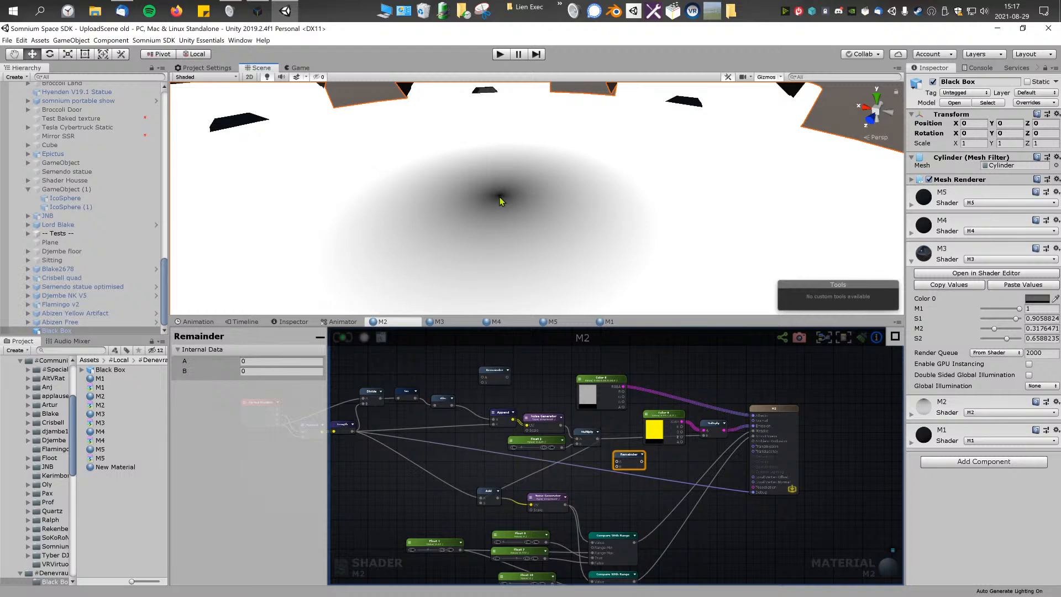
right_drag(535, 208, 511, 208)
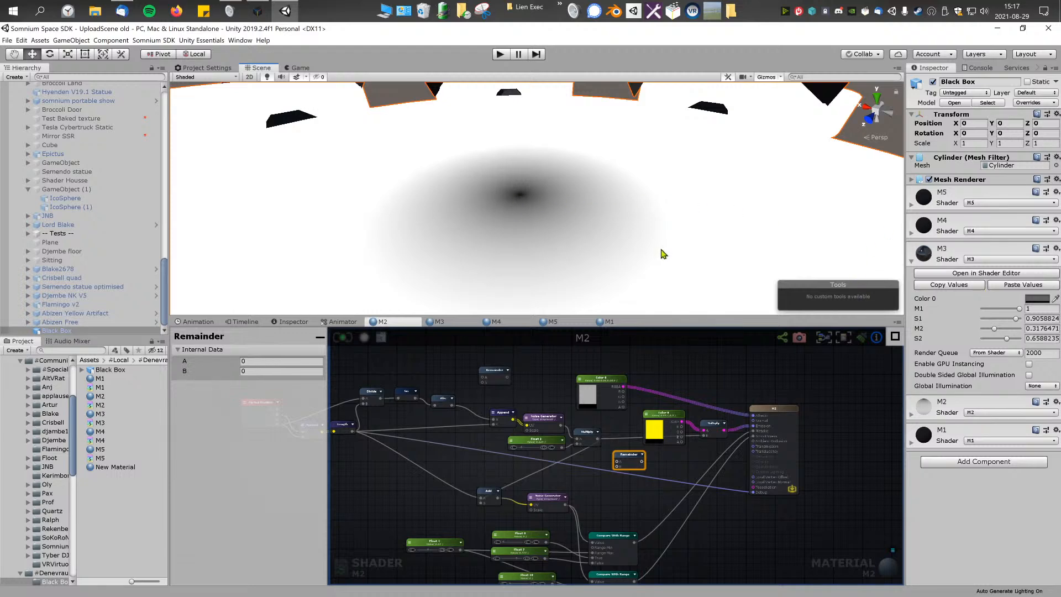
middle_drag(668, 255, 668, 255)
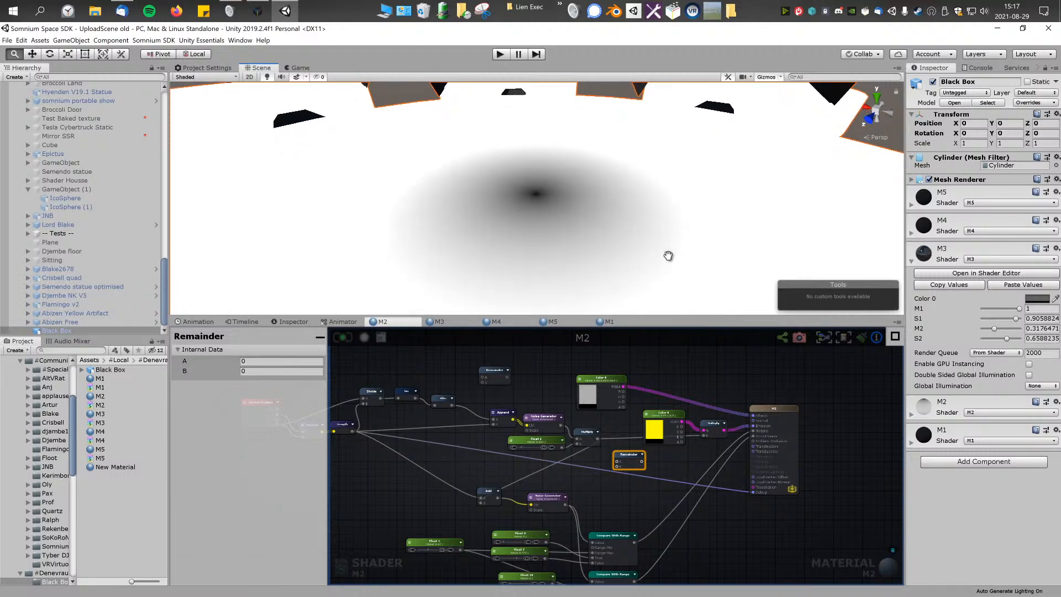
drag(629, 460, 643, 474)
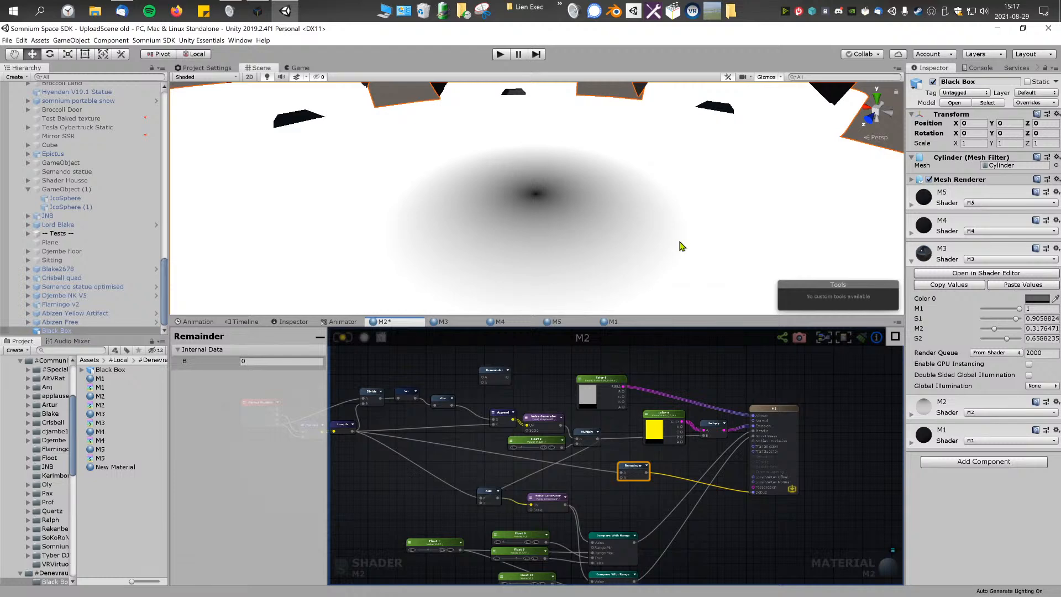
click(303, 362)
right_drag(628, 225, 656, 235)
key(s)
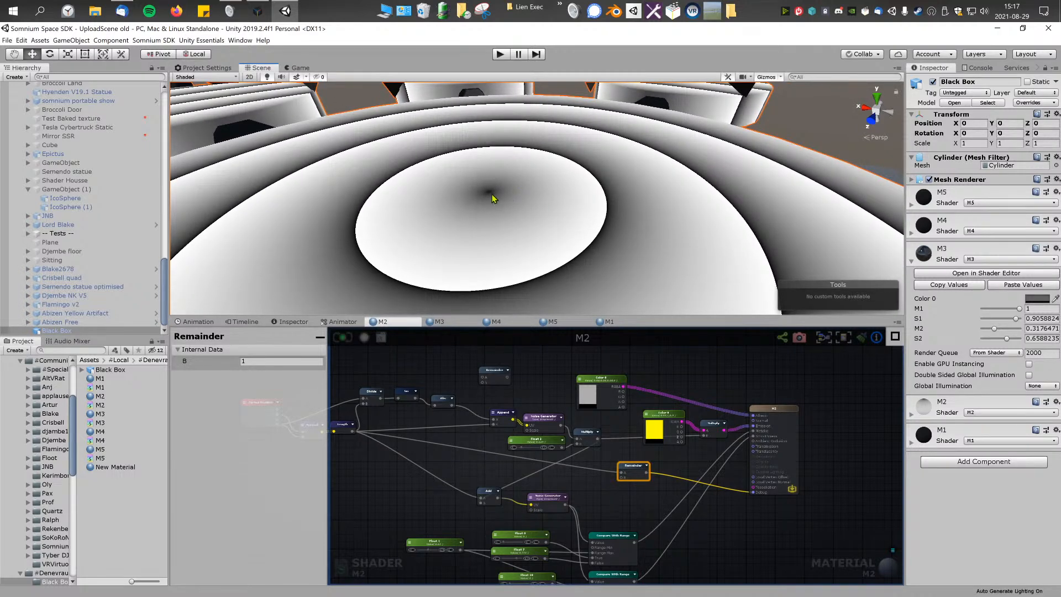
mouse_move(772, 268)
right_down()
mouse_move(773, 257)
mouse_move(786, 263)
right_up()
key(s)
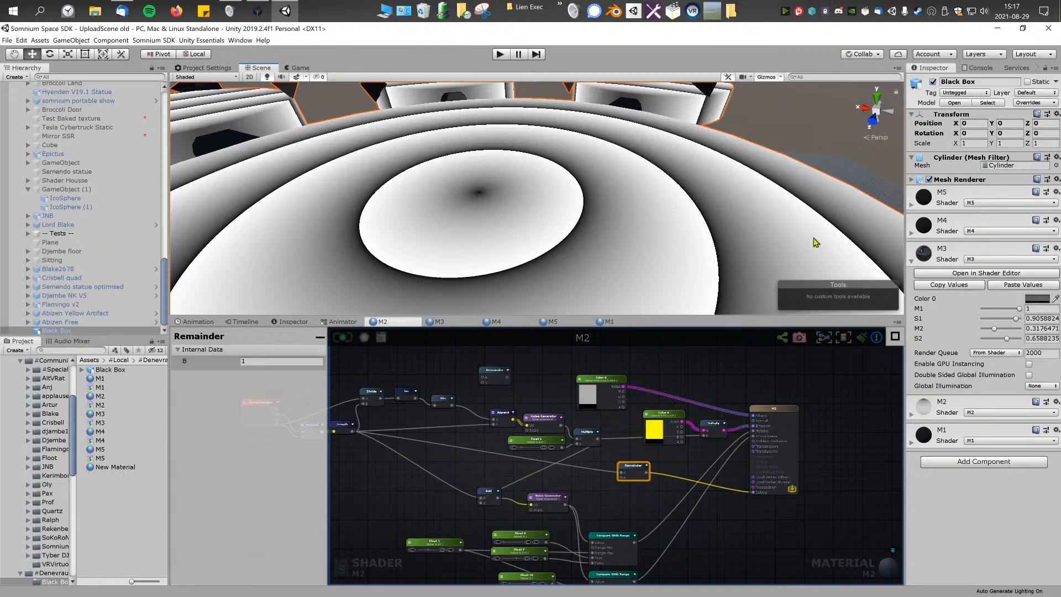
right_drag(870, 256, 875, 260)
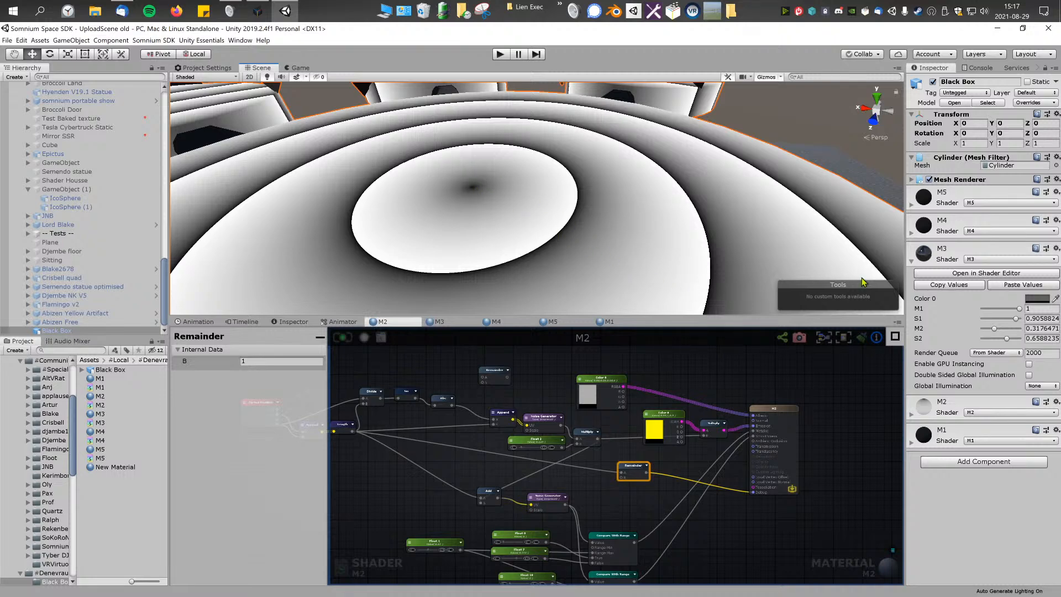
Step: Disconnect the Remainder node from M2's Debug input and recompile the shader
click(633, 469)
key(s)
right_drag(549, 234, 503, 214)
drag(753, 492, 740, 499)
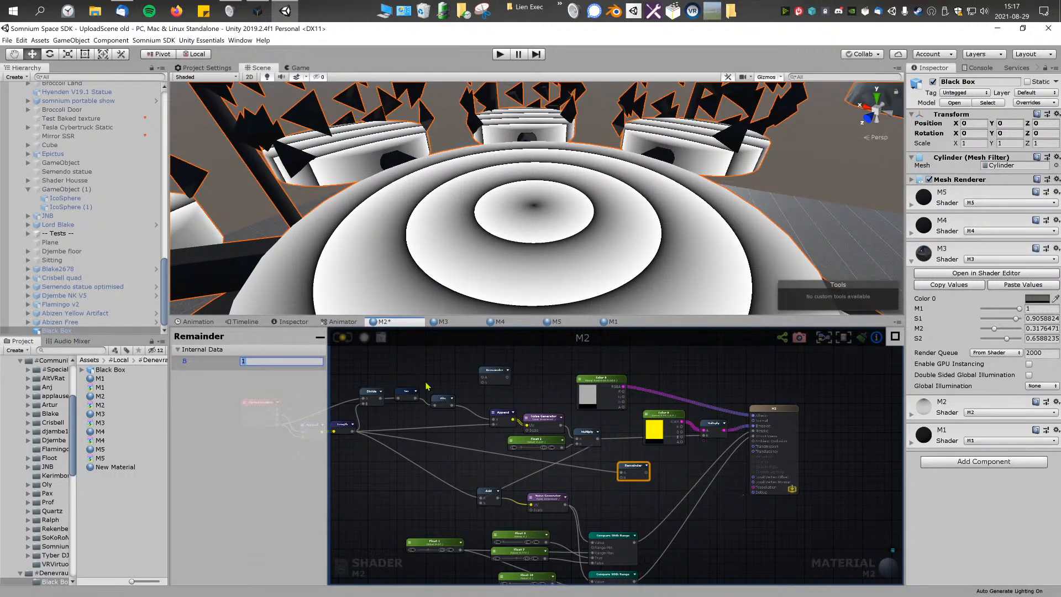
click(343, 337)
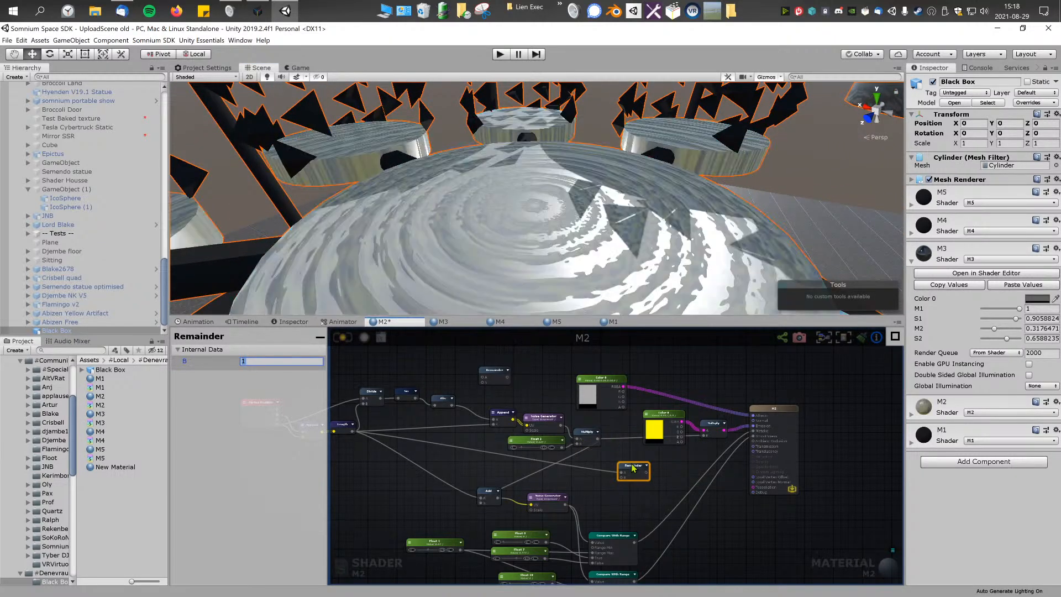
Step: Insert the Remainder node between the noise Multiply and the emission Multiply, with its B set to 0.1
drag(645, 463, 635, 433)
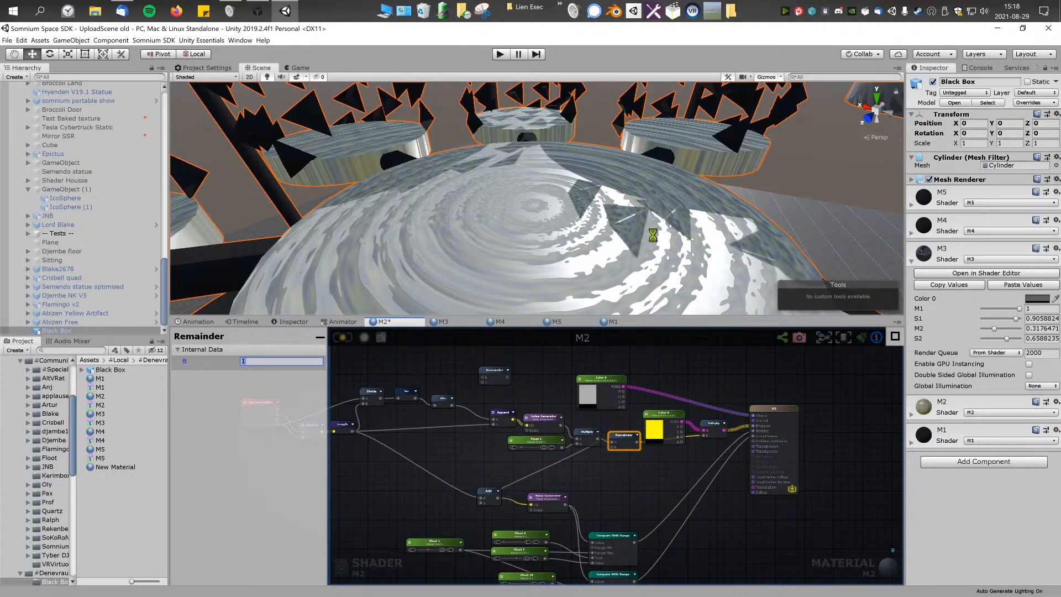
key(w)
right_drag(614, 221, 560, 260)
text(0.1)
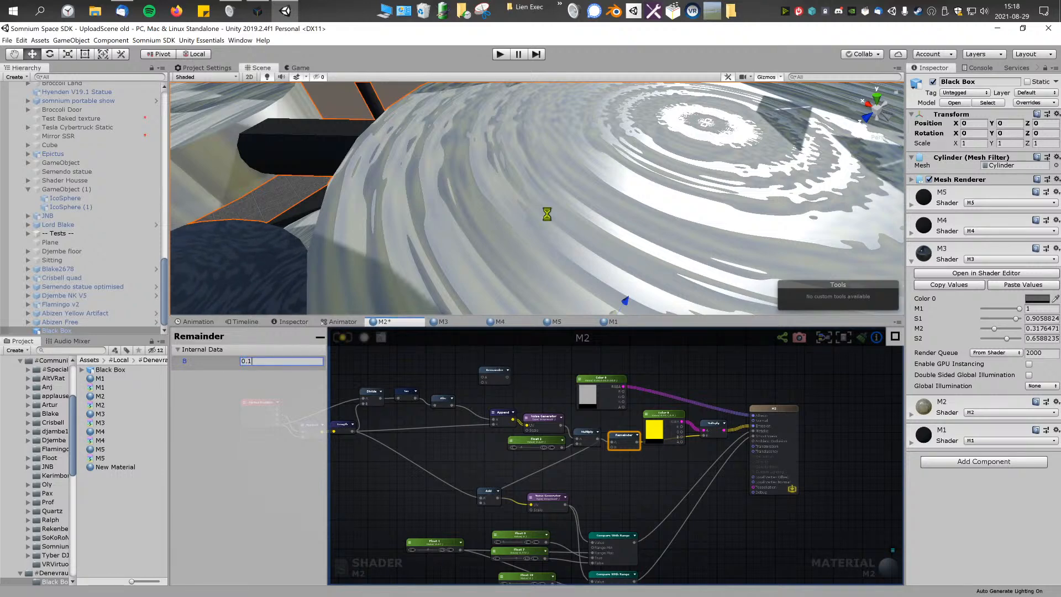
right_drag(547, 214, 584, 222)
key(s)
right_drag(702, 217, 730, 170)
Step: Delete the emission Multiply node, the yellow Color 0 node and the Remainder node that feeds them
click(715, 423)
key(Delete)
click(663, 421)
key(Delete)
click(624, 438)
key(Delete)
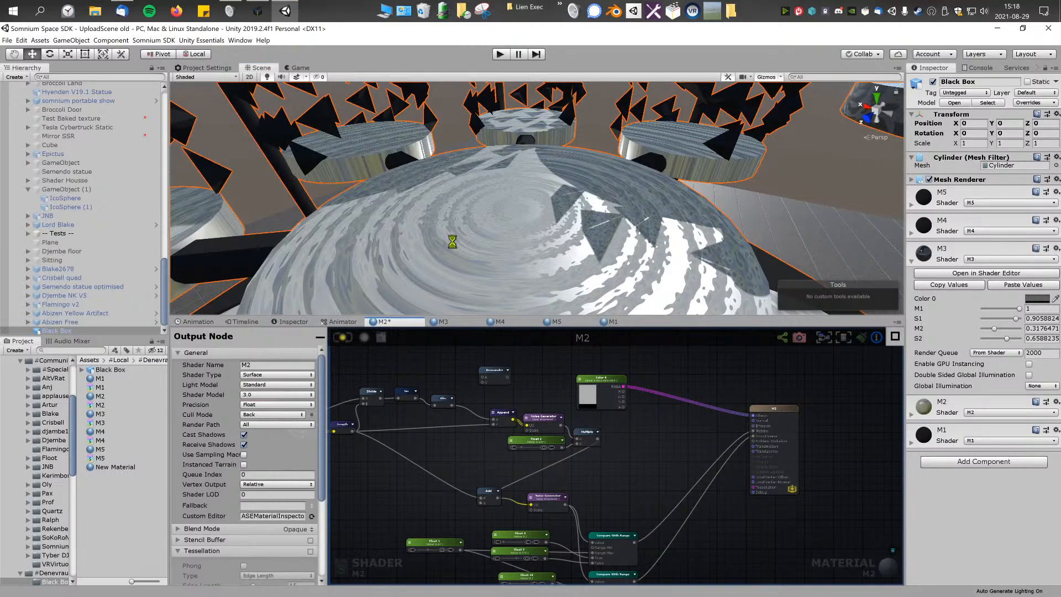
Step: Delete the unused Remainder node at the top of the graph and recompile M2
alt+drag(455, 238, 608, 224)
right_drag(608, 224, 589, 253)
scroll(589, 253, down, 3)
click(497, 376)
middle_drag(576, 387, 636, 371)
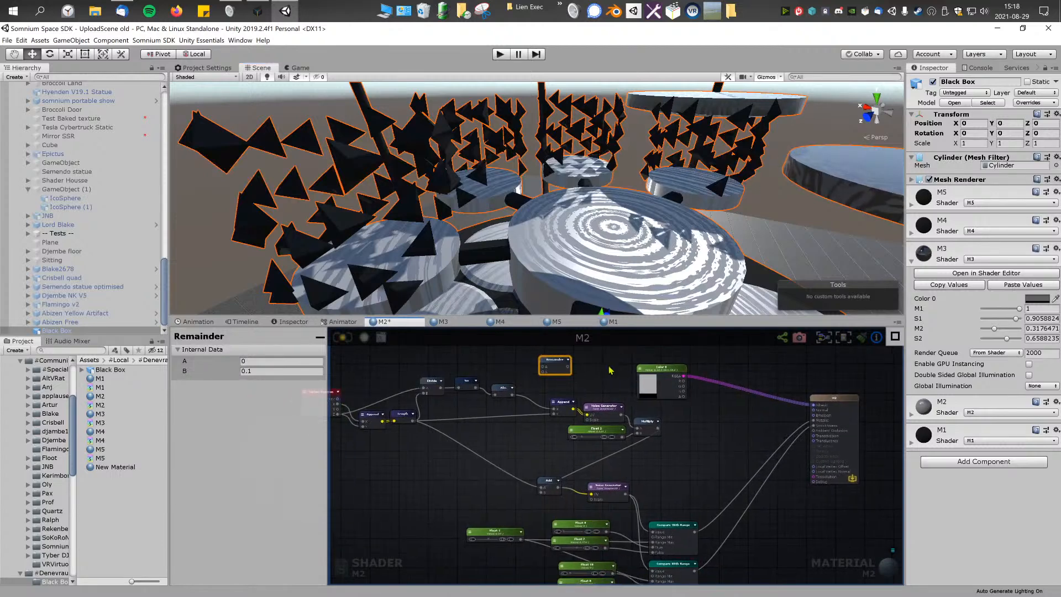
key(Delete)
scroll(634, 384, down, 2)
scroll(634, 384, down, 1)
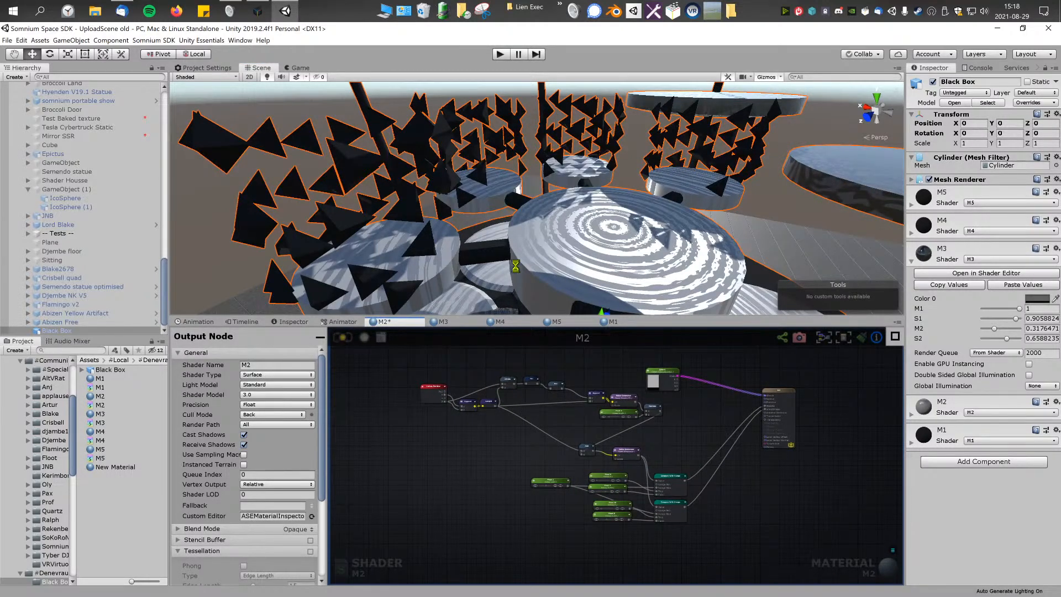
scroll(607, 268, up, 2)
middle_drag(606, 268, 598, 270)
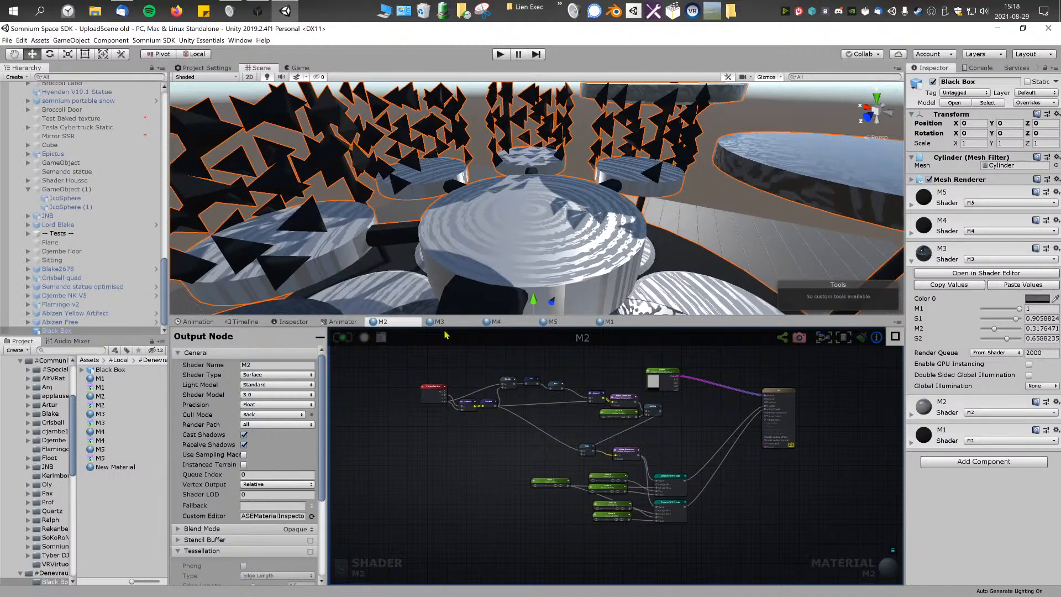
Step: Collapse the M3 material's settings, expand the M1 material and open its shader in the graph editor
click(442, 323)
scroll(525, 366, down, 5)
middle_drag(535, 371, 565, 471)
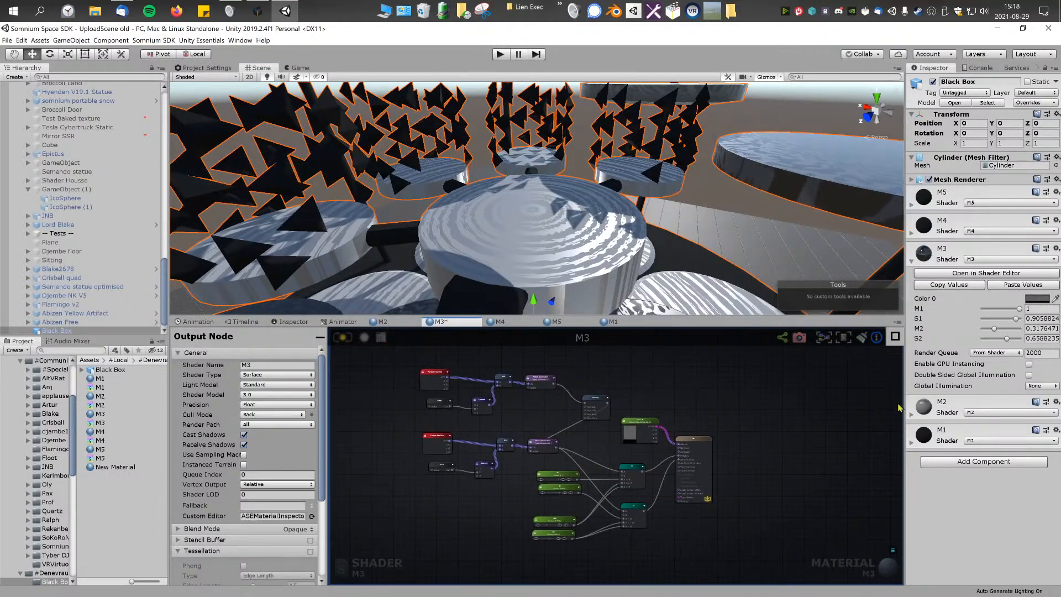
click(912, 265)
click(913, 319)
click(980, 330)
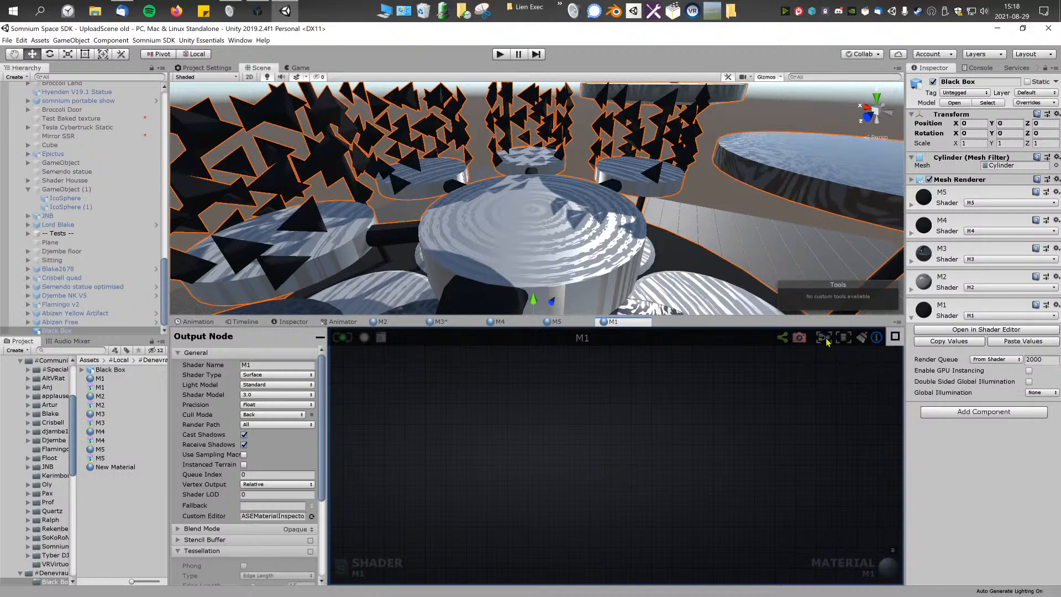
Step: Try a Grab Screen Color node as the source for M1's Albedo and recompile the shader
right_click(579, 433)
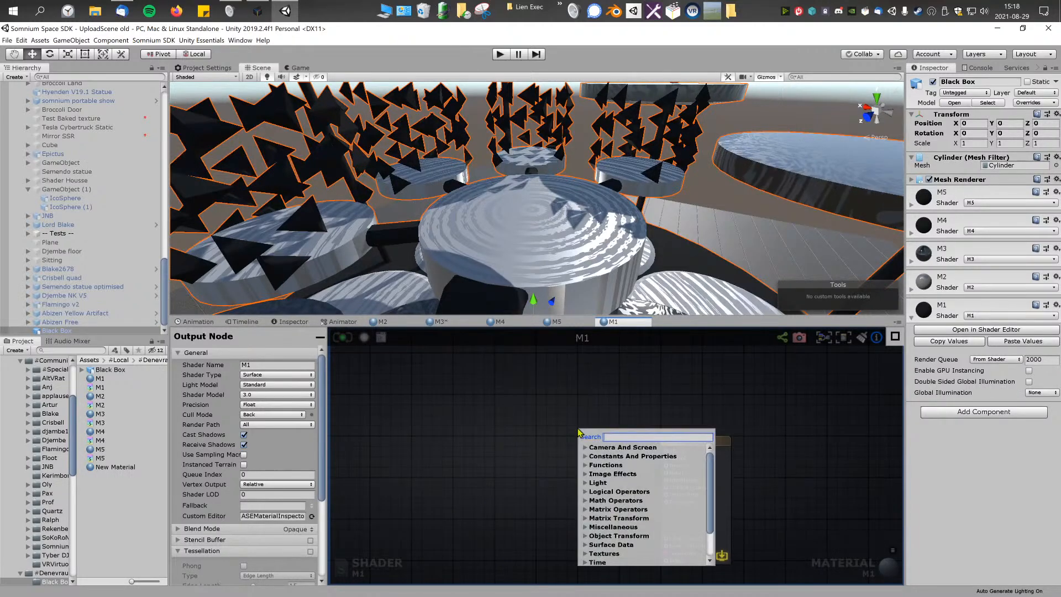
text(color)
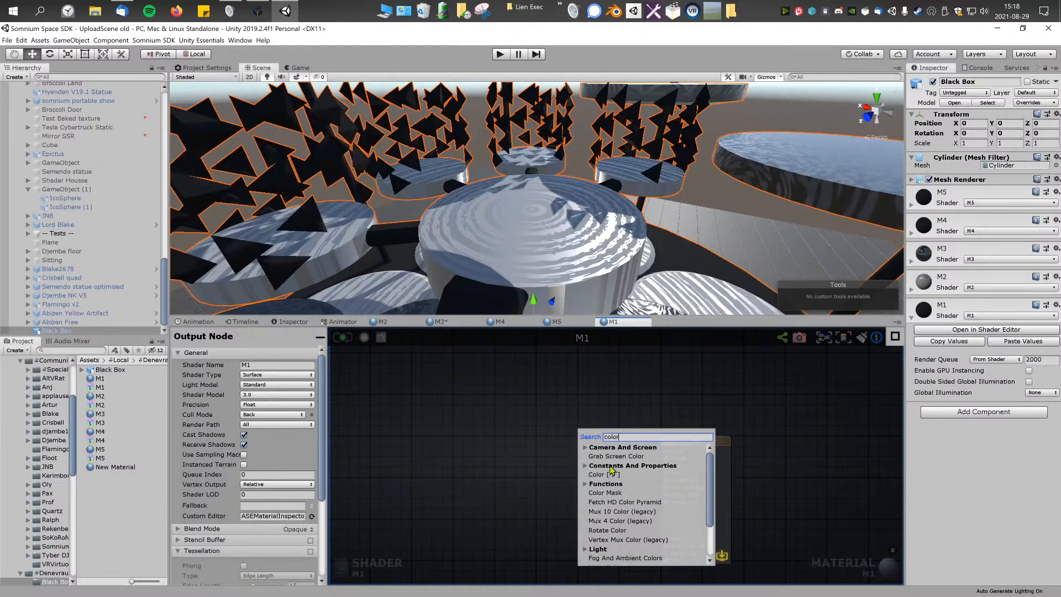
click(613, 457)
drag(598, 435, 667, 451)
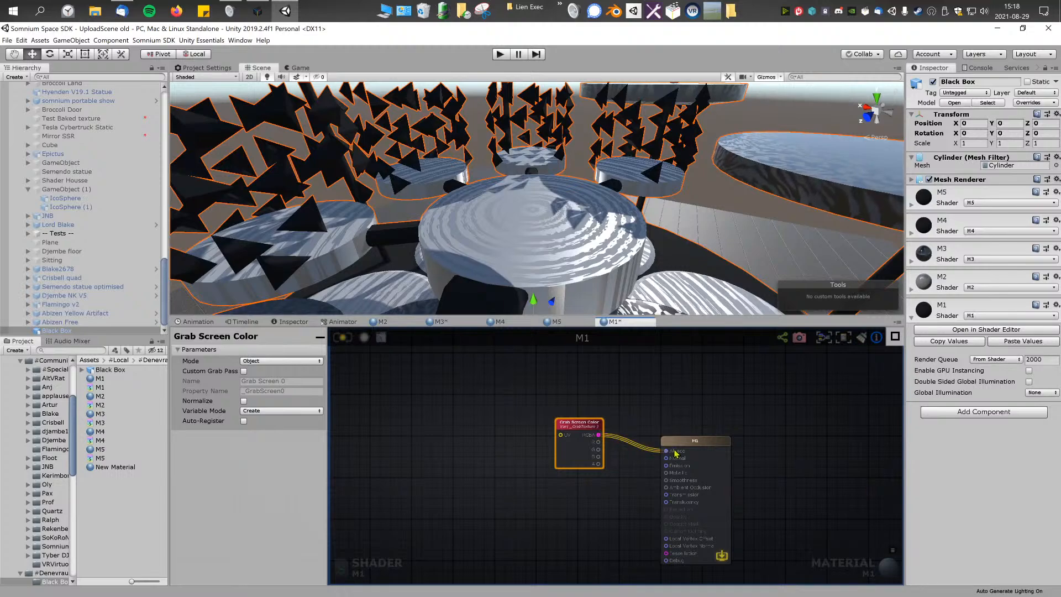
scroll(672, 181, down, 10)
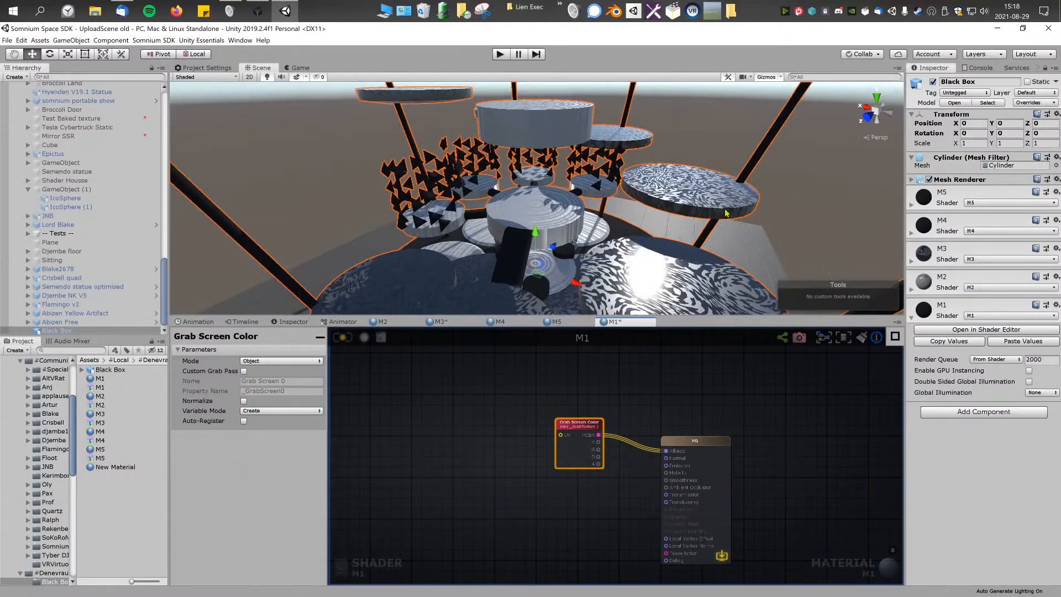
scroll(693, 242, up, 10)
click(341, 338)
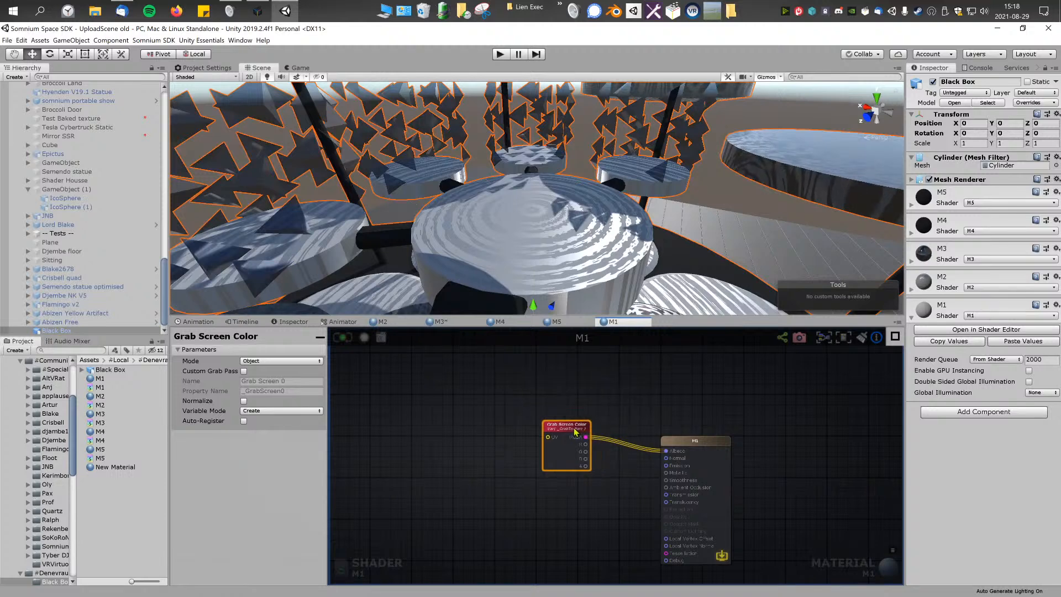
key(Delete)
Step: Add a Color node to M1's graph and connect its output to the Albedo input
right_click(597, 412)
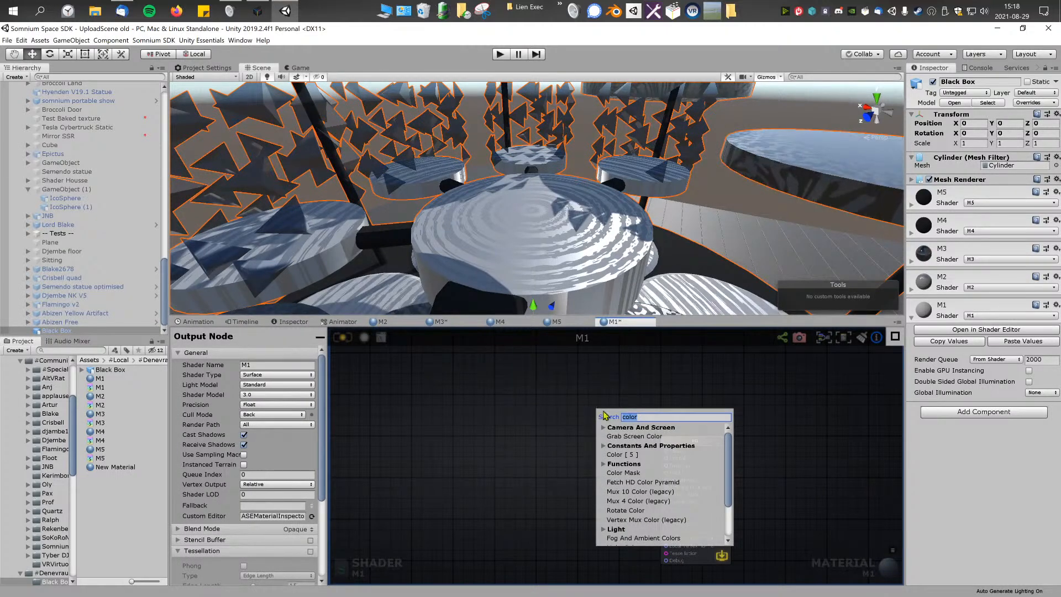
click(626, 457)
drag(651, 428, 717, 445)
drag(615, 429, 608, 425)
Step: Give the Color 0 node a mid-grey value, make it a Property and recompile M1 to view the triangles
click(275, 392)
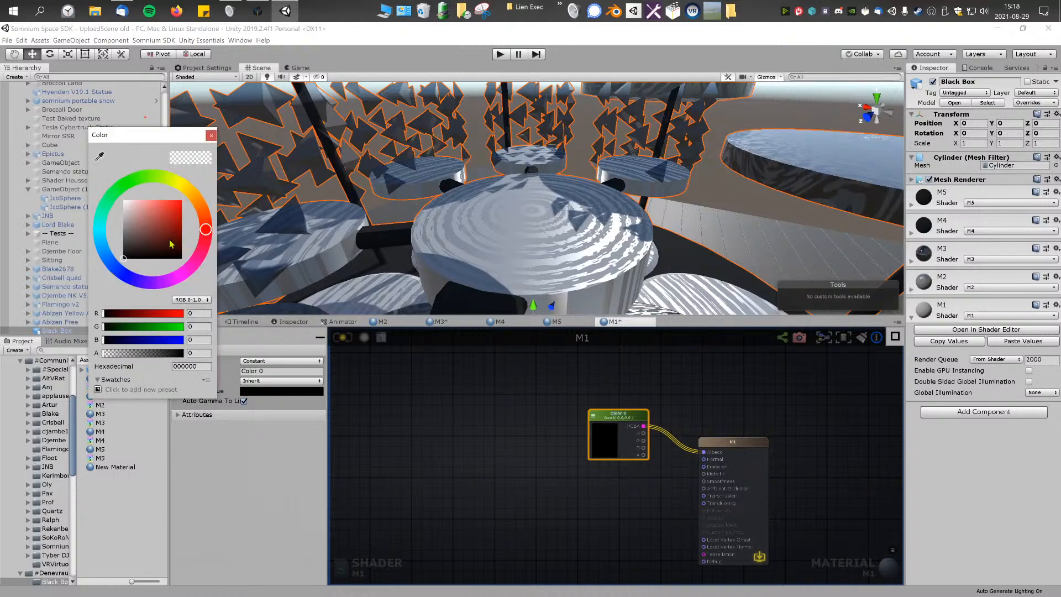
click(123, 227)
click(271, 360)
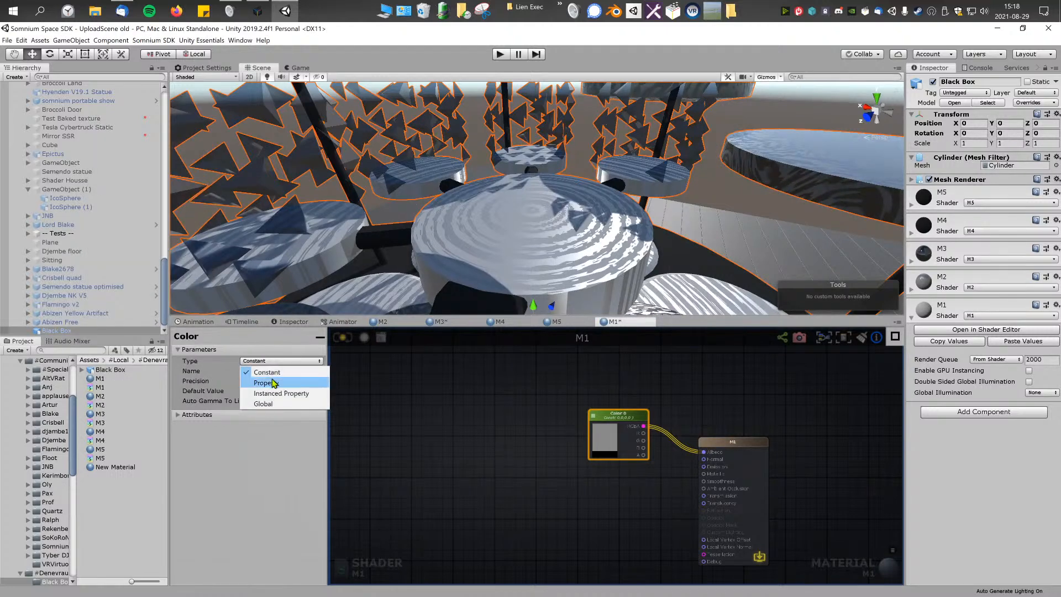
click(275, 372)
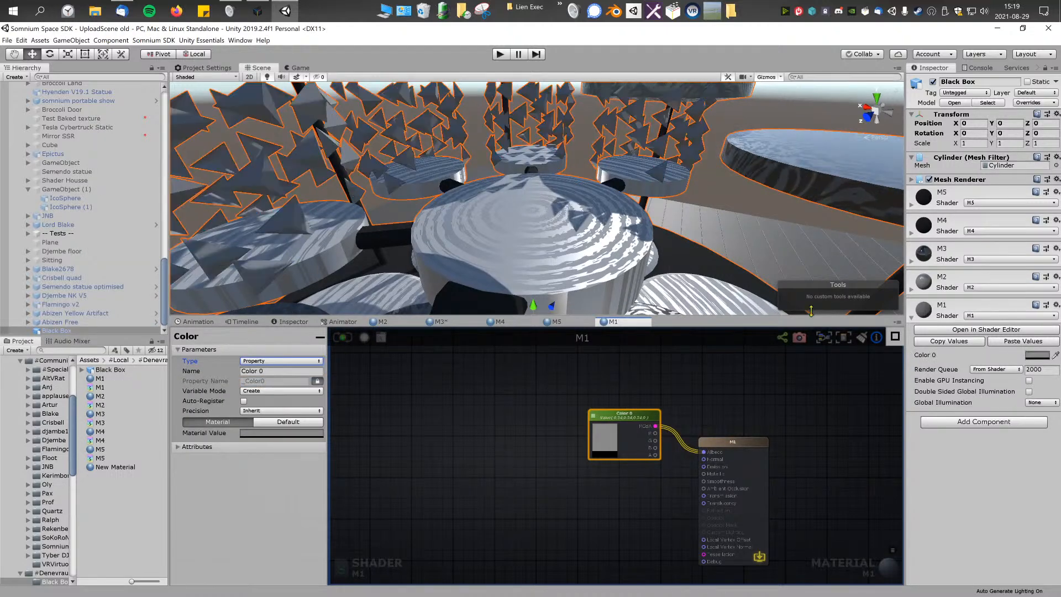
right_drag(677, 201, 470, 195)
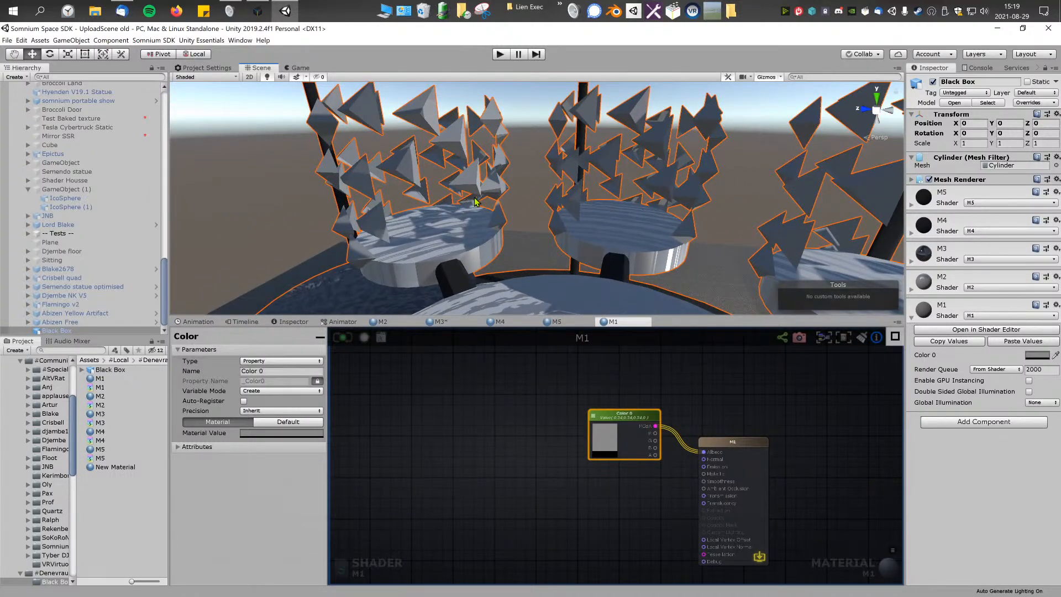
Step: Move the Color 0 node higher above the M1 output node to free space in the graph
middle_drag(587, 427, 577, 419)
drag(736, 436, 746, 435)
click(694, 392)
drag(621, 405, 621, 378)
Step: Add a World Reflection node and place it below and well before the Color 0 node
right_click(502, 415)
right_click(436, 435)
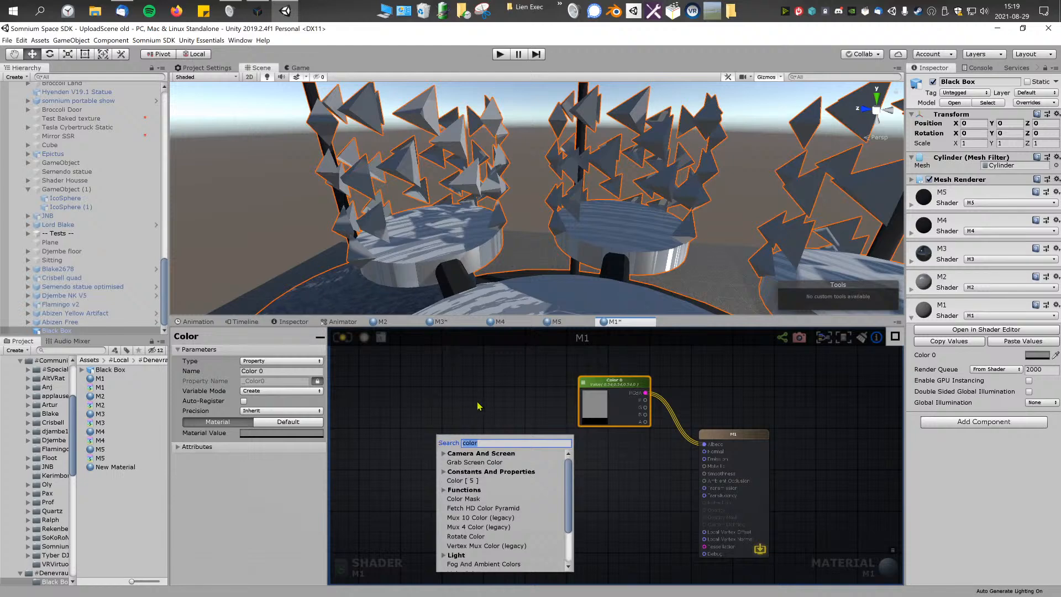
text(refle)
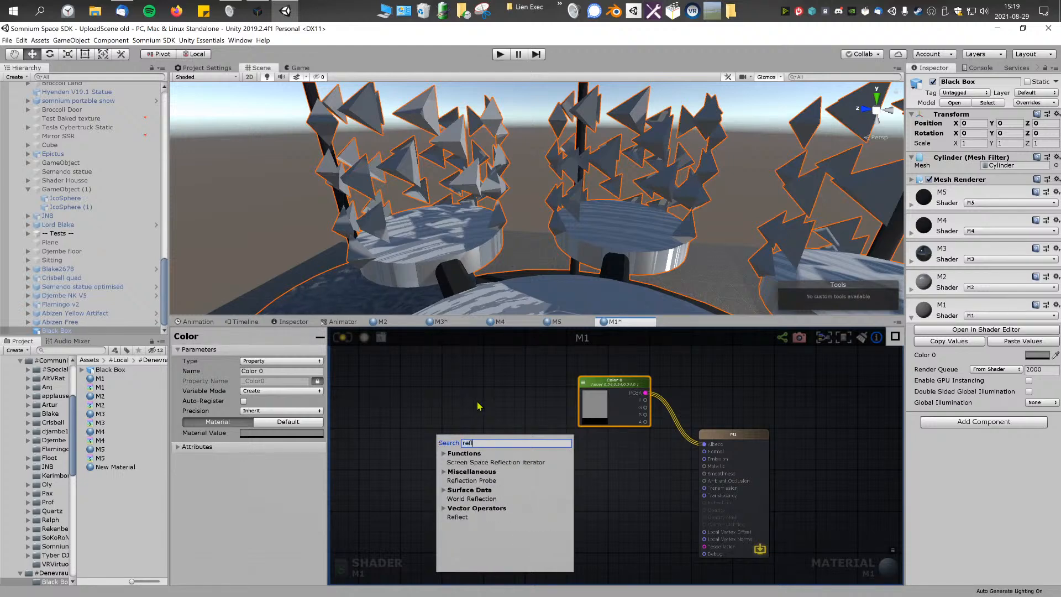
click(475, 499)
right_click(507, 441)
click(469, 429)
drag(448, 446, 460, 445)
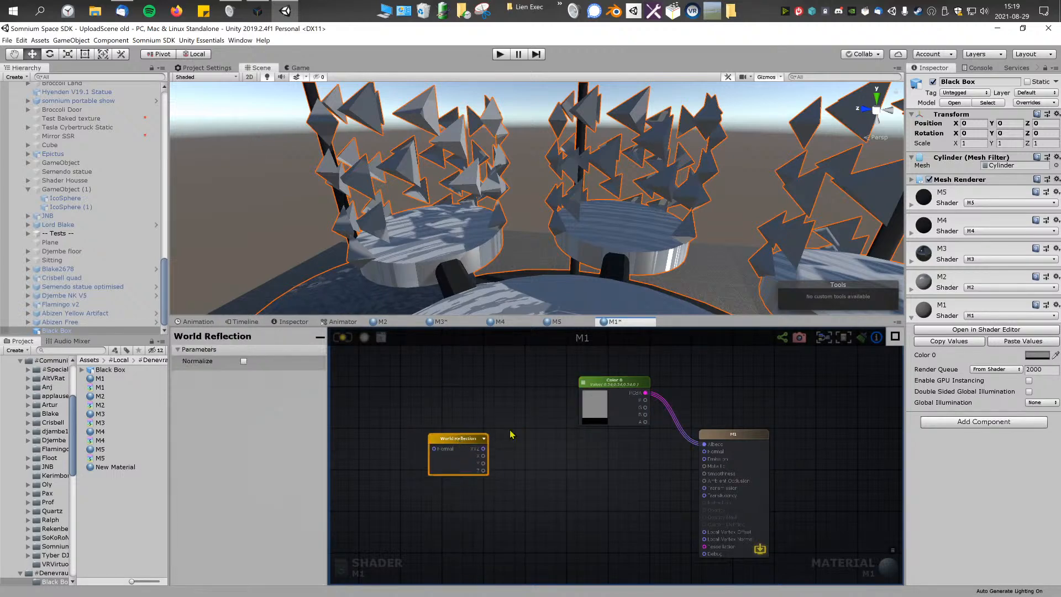
Step: Shift the Color 0 node and the M1 output node slightly farther from the World Reflection node
right_click(510, 435)
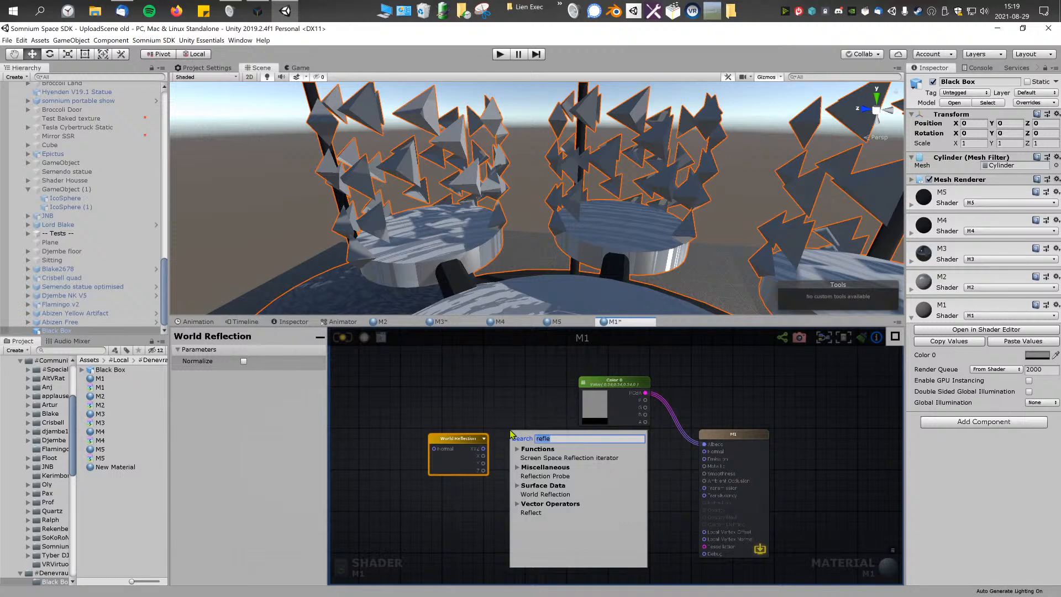
click(499, 409)
drag(626, 382, 632, 379)
drag(724, 434, 735, 433)
click(582, 456)
Step: Add a Texture Sample node with the 4k noise texture and connect its RGBA output to the Albedo of M1
right_click(508, 442)
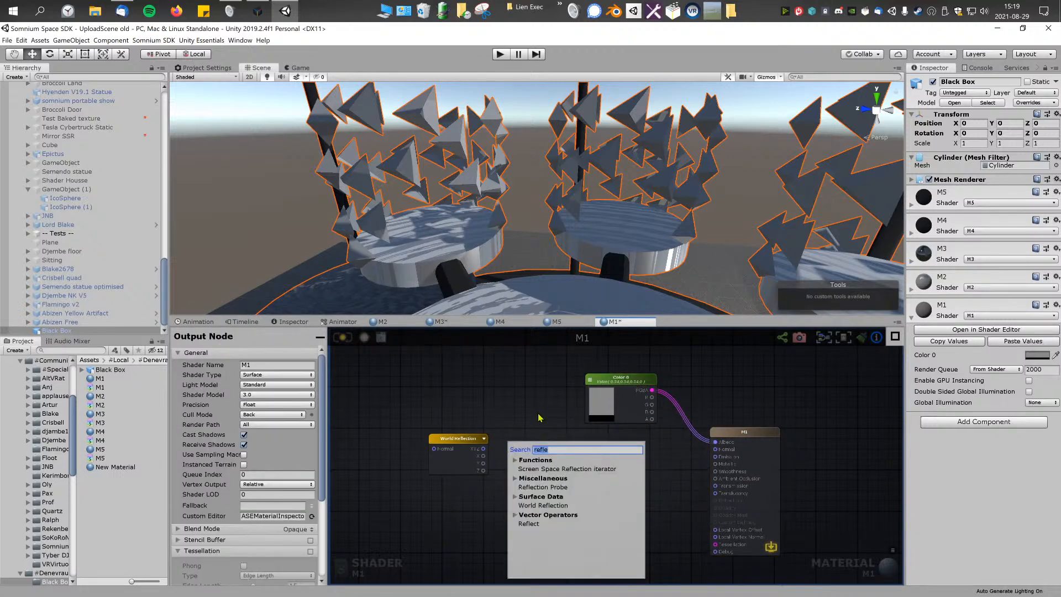
text(tex)
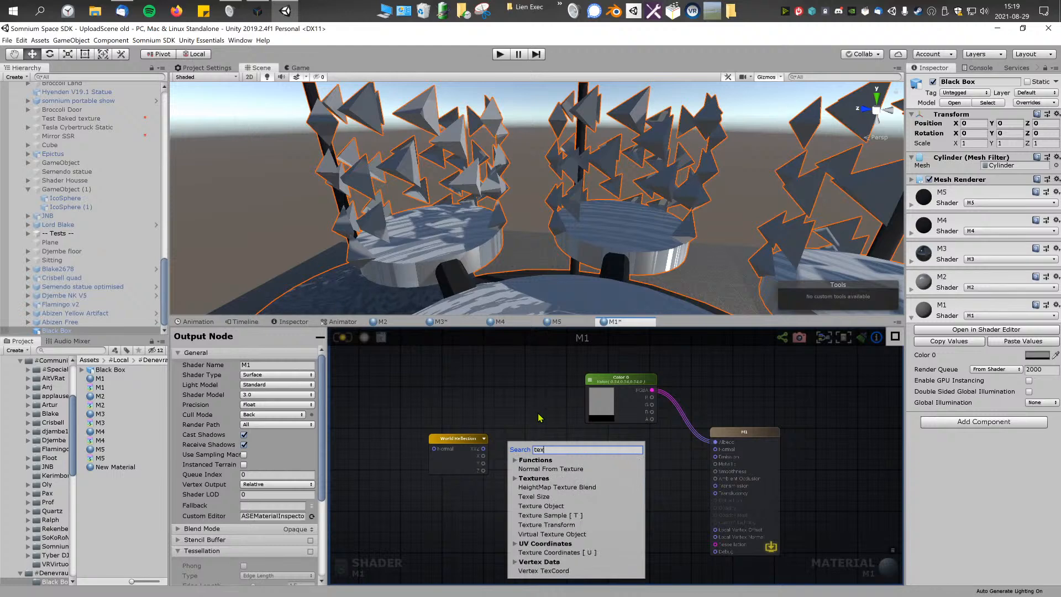
click(556, 515)
drag(581, 450, 715, 442)
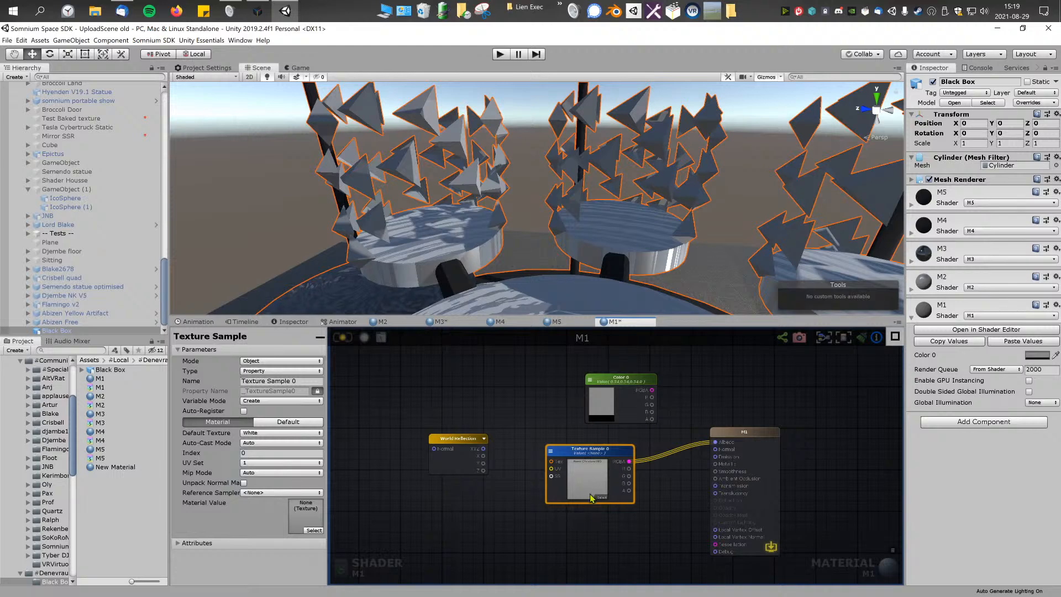
click(601, 496)
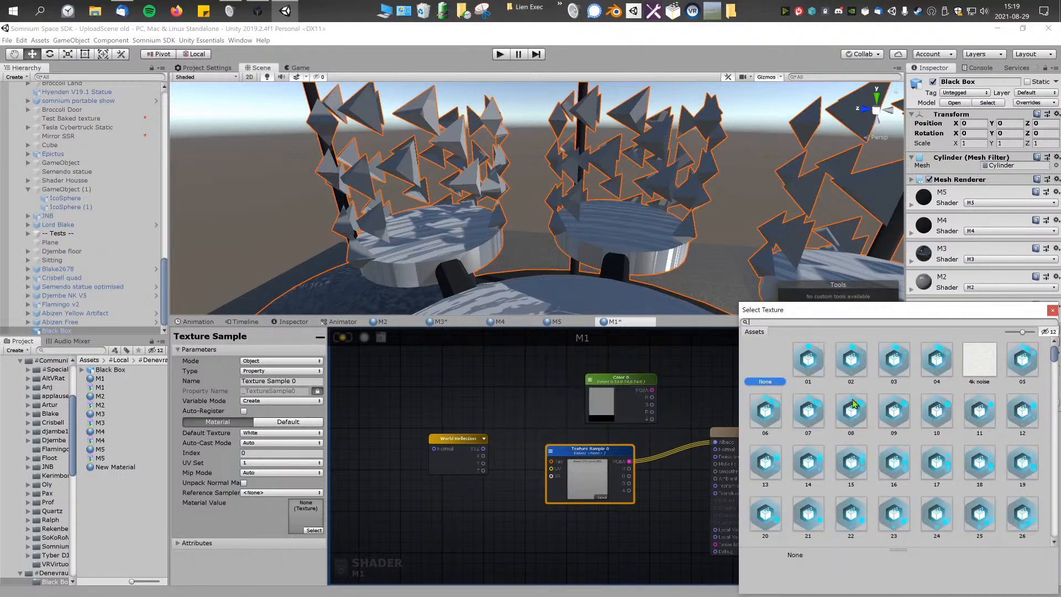
double_click(980, 360)
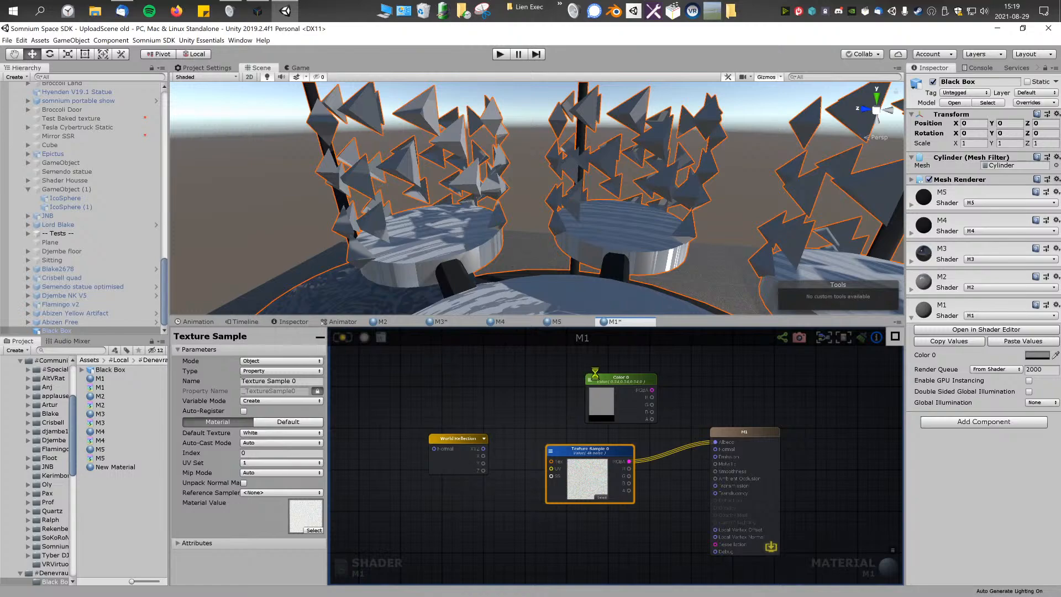
right_drag(560, 222, 558, 268)
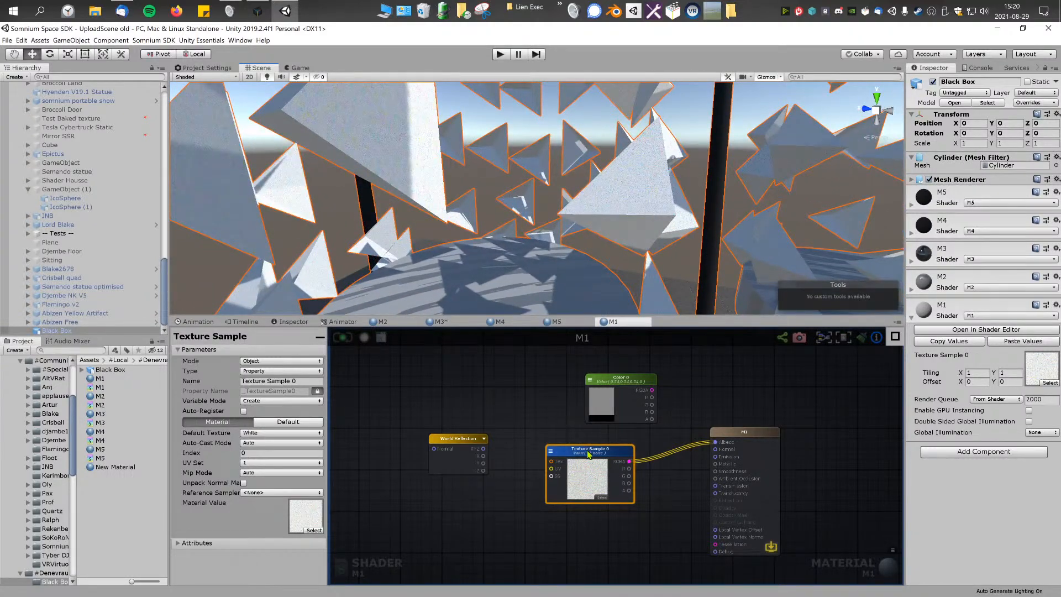
click(592, 492)
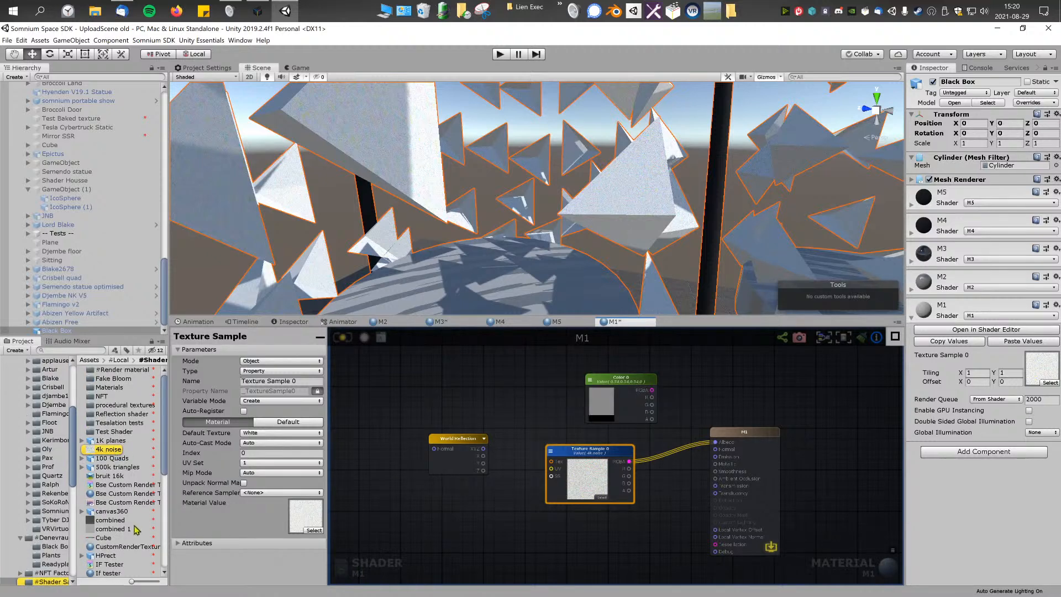
scroll(134, 526, down, 1)
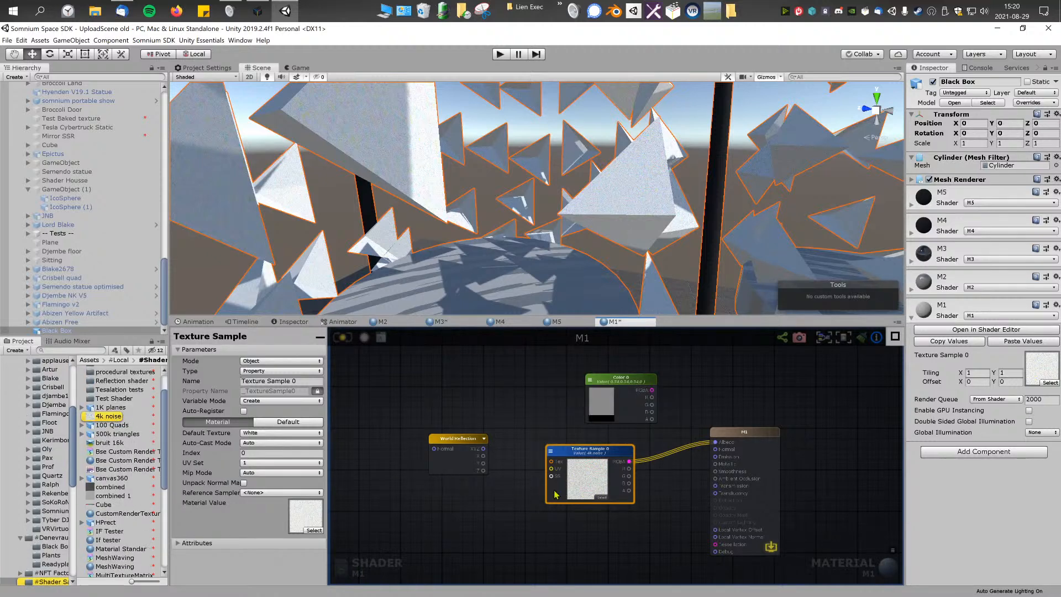
click(598, 483)
click(605, 499)
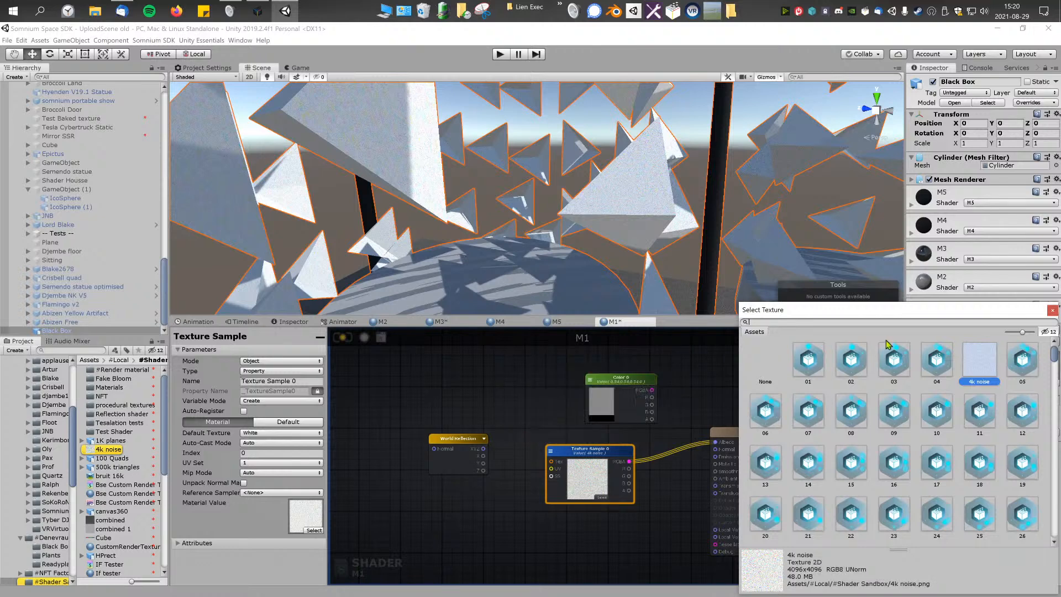
drag(923, 312, 896, 263)
click(594, 481)
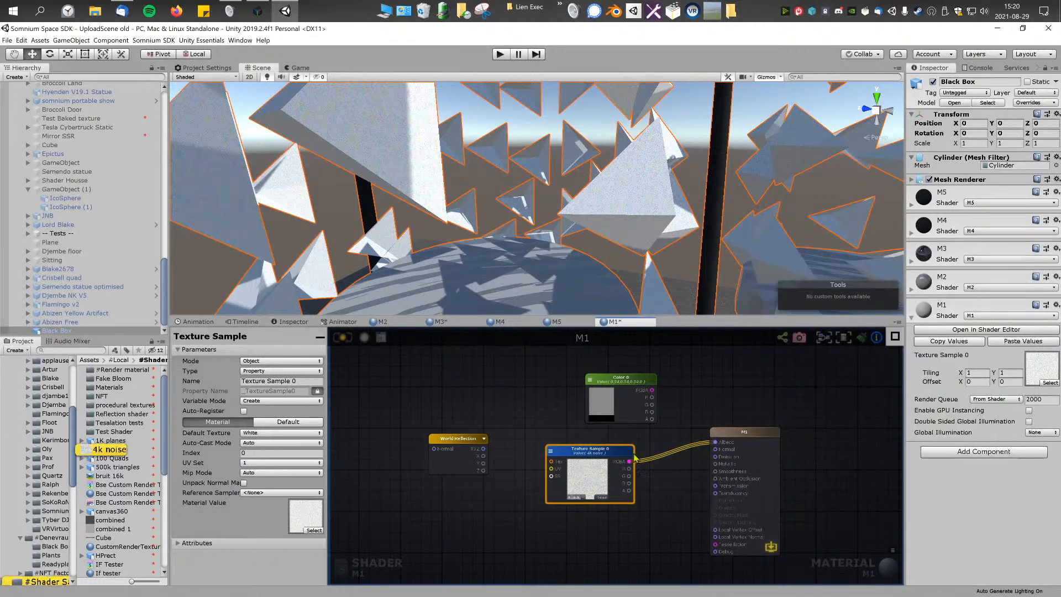
click(276, 473)
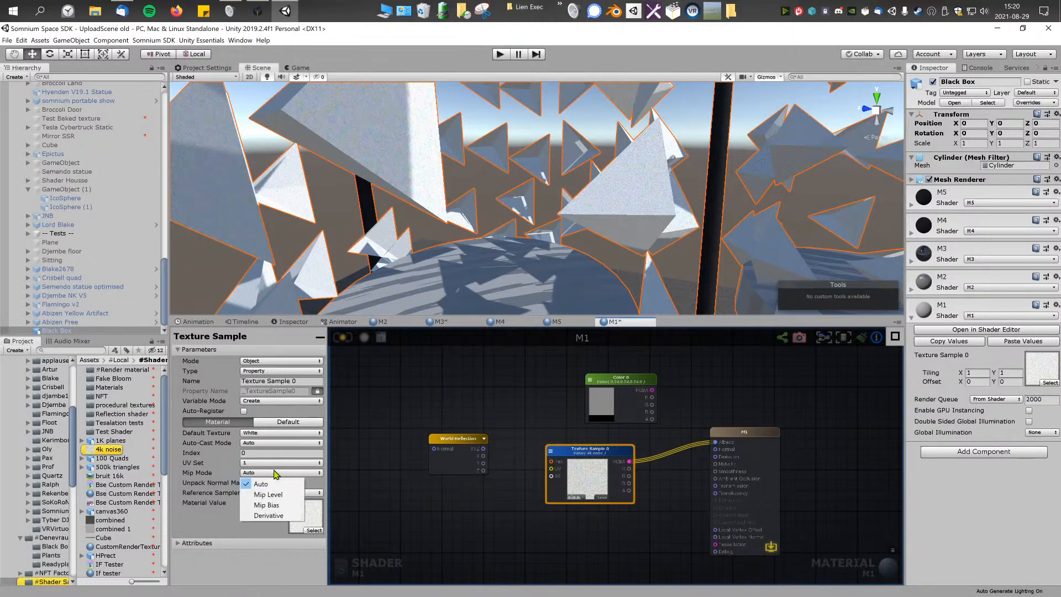
click(558, 472)
Step: Set the Texture Sample's Auto-Cast Mode to Locked To Cube and assign the ReflectionProbe-0 cubemap
mouse_move(558, 472)
mouse_down()
mouse_move(539, 476)
mouse_move(551, 474)
mouse_up()
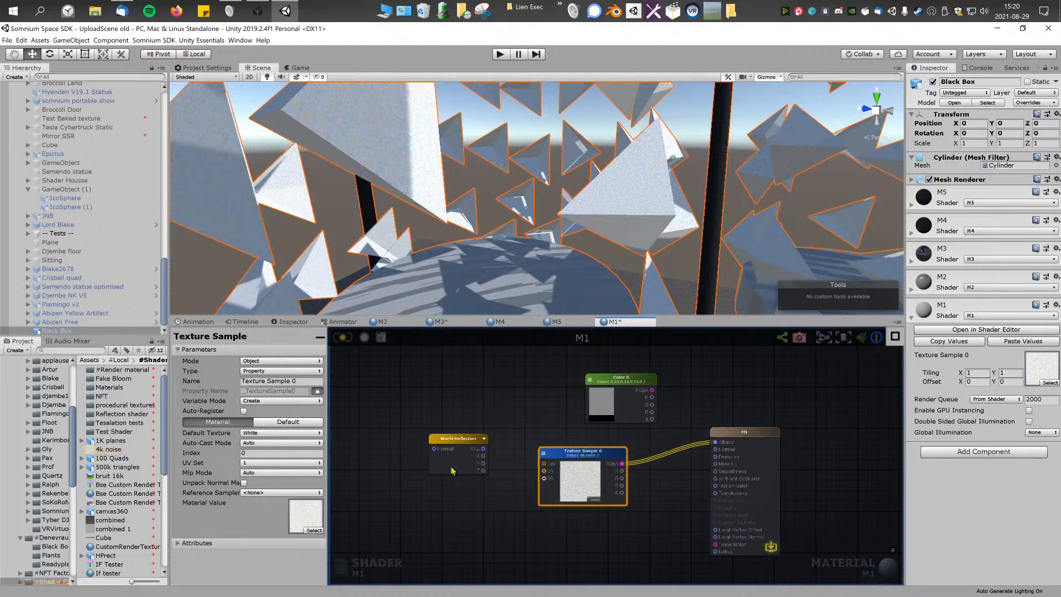
click(289, 443)
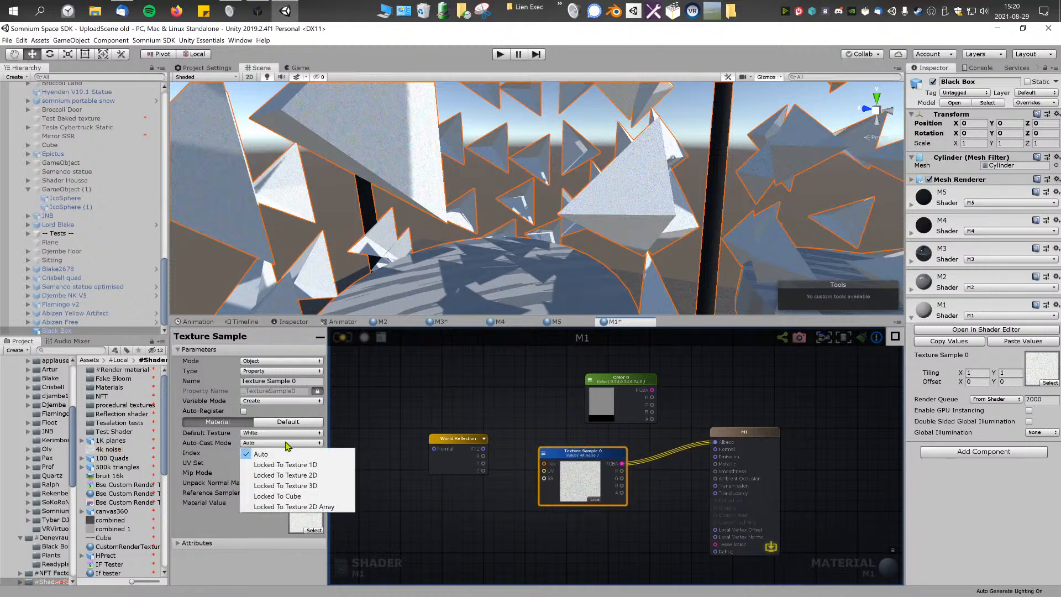
click(316, 496)
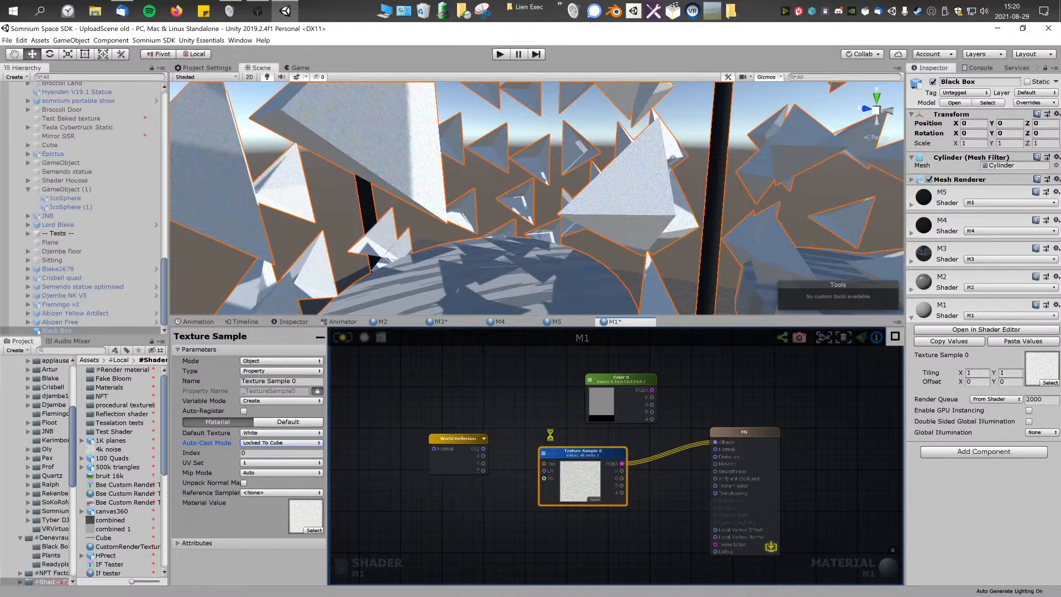
click(594, 499)
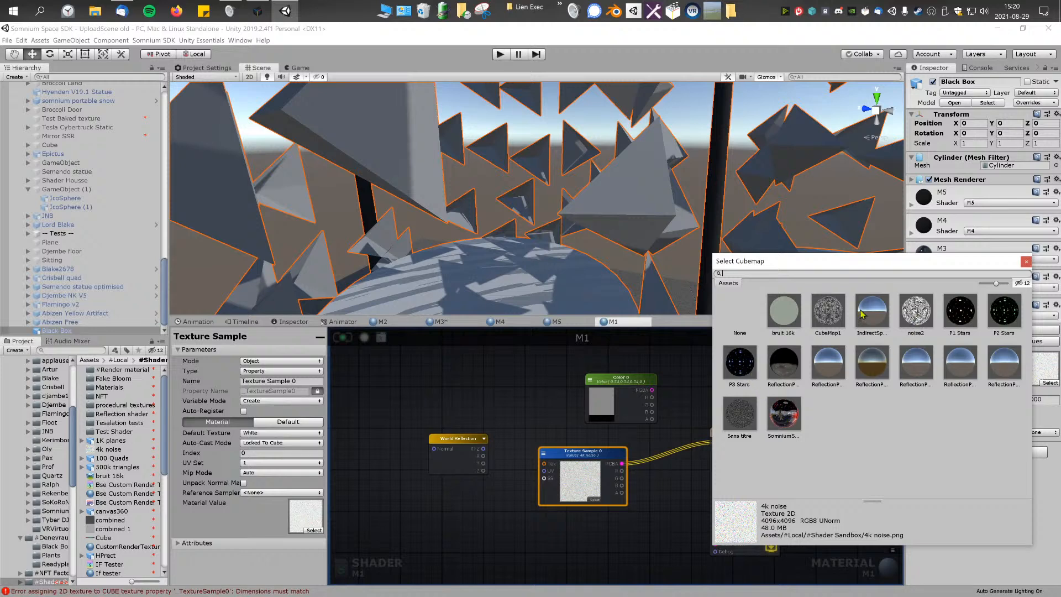
click(786, 365)
Step: Connect the World Reflection's XYZ output to the Texture Sample's UV input and enable Normalize on the World Reflection
right_drag(680, 232, 459, 244)
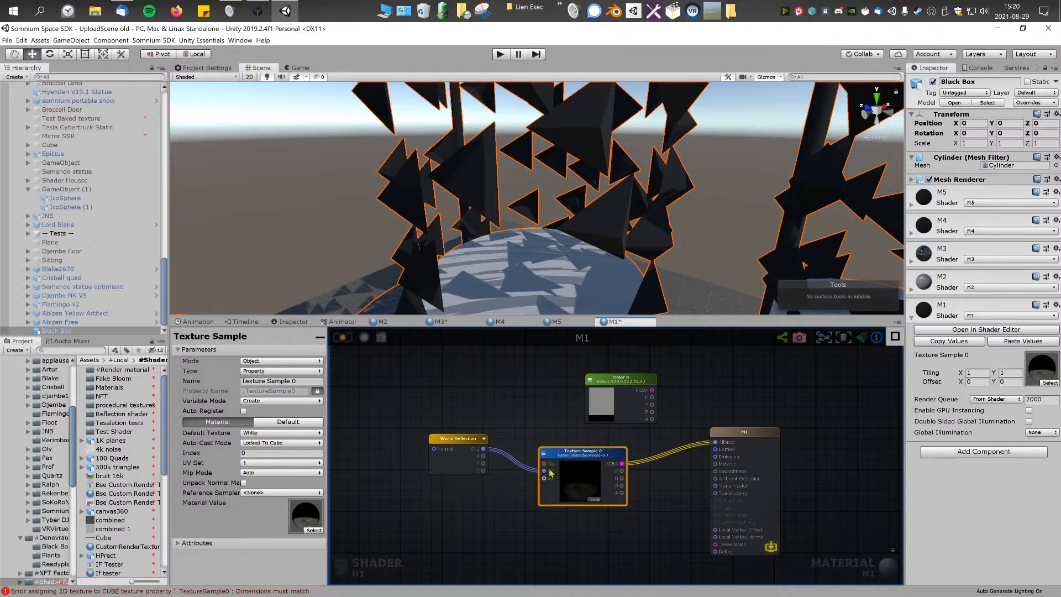
right_drag(680, 221, 359, 252)
click(462, 447)
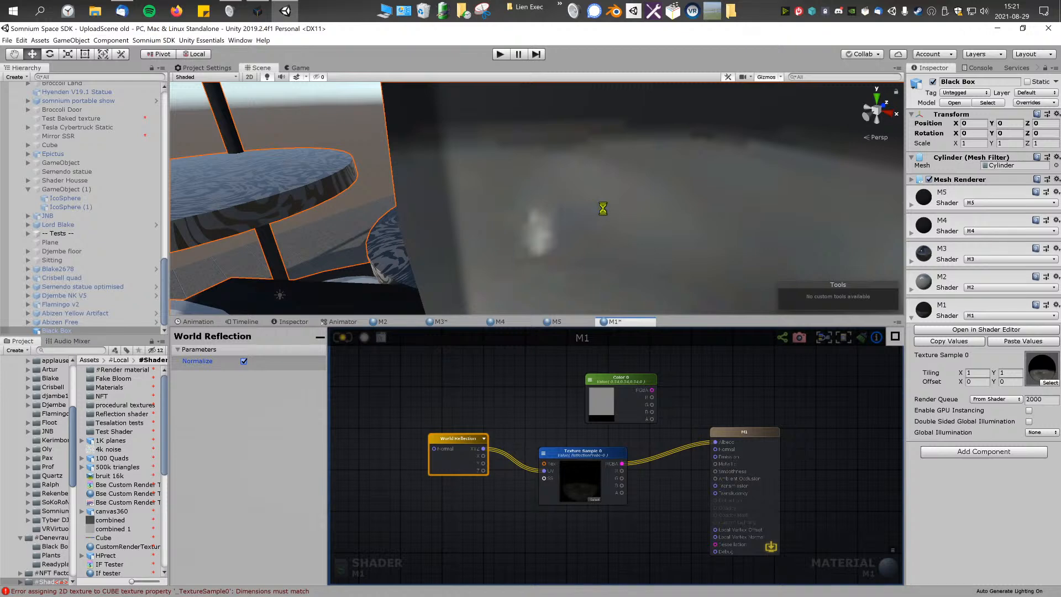
right_drag(485, 239, 513, 228)
Step: Try the P3 Stars cubemap and the SomniumSpace_2021-3-10_165014 cubemap on the Texture Sample node
click(577, 478)
click(594, 499)
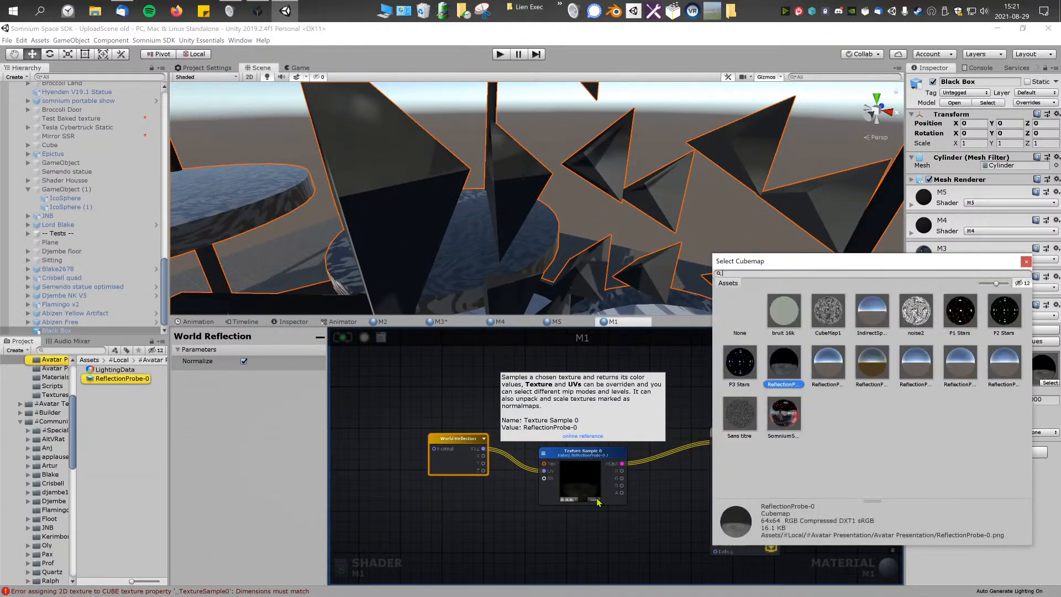
click(740, 363)
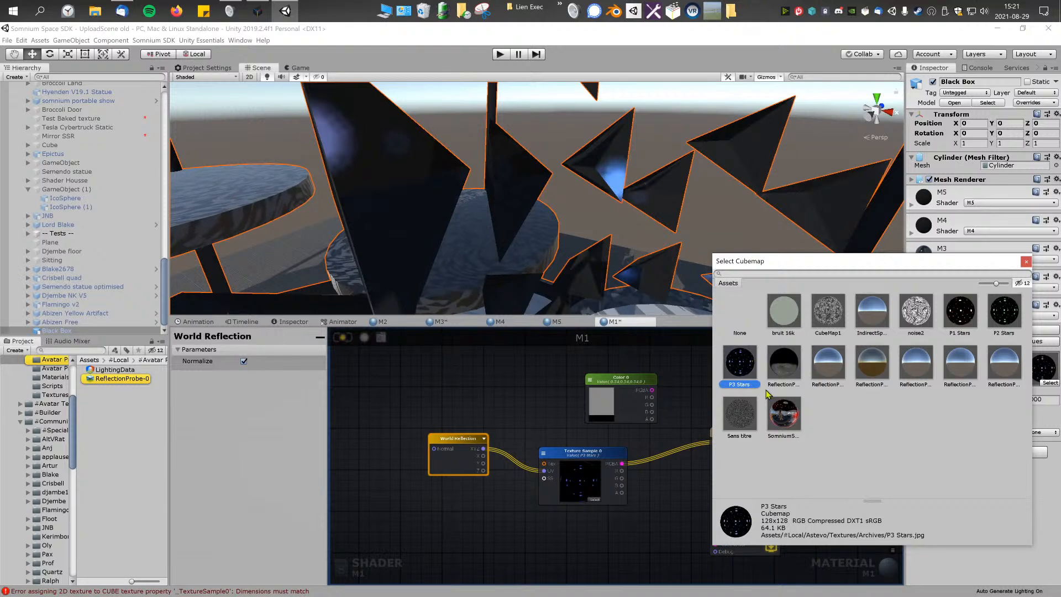
double_click(775, 410)
right_drag(658, 257, 469, 383)
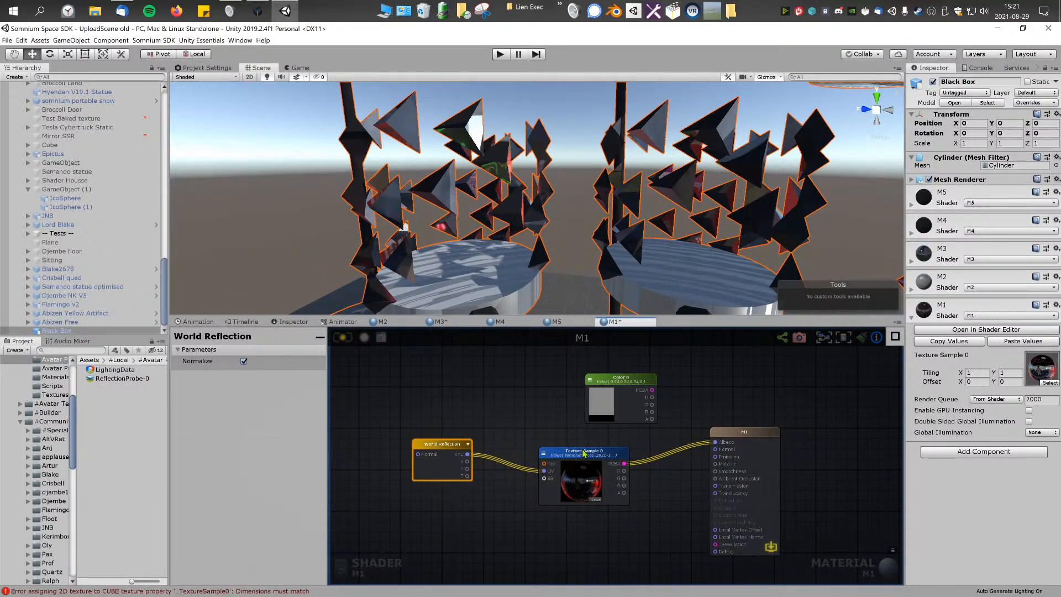
Step: Adjust the placement of the Texture Sample and World Reflection nodes and inspect the reflections on the triangles up close
drag(584, 453, 574, 447)
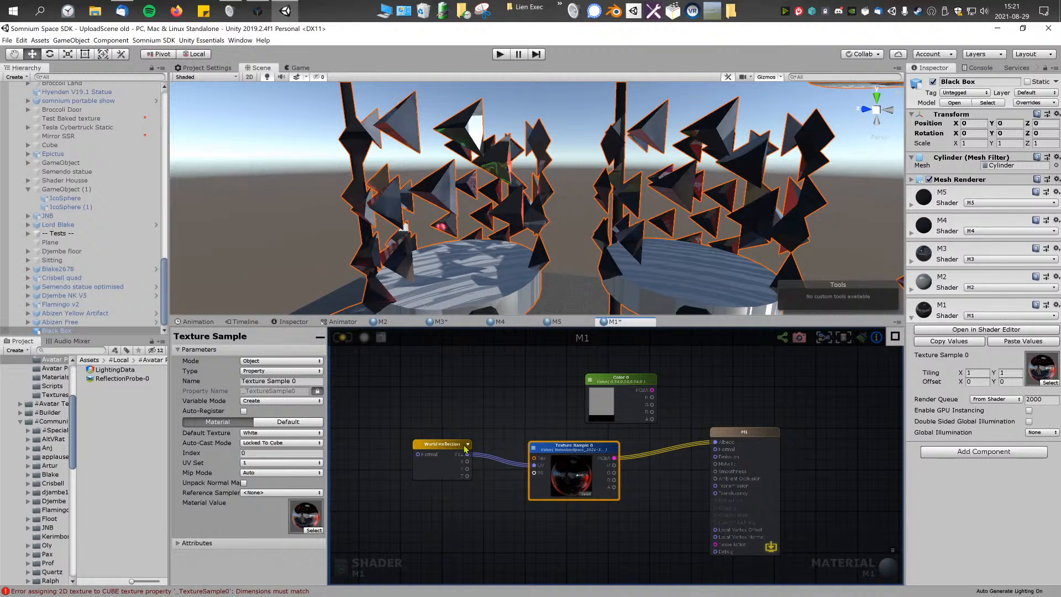
click(443, 447)
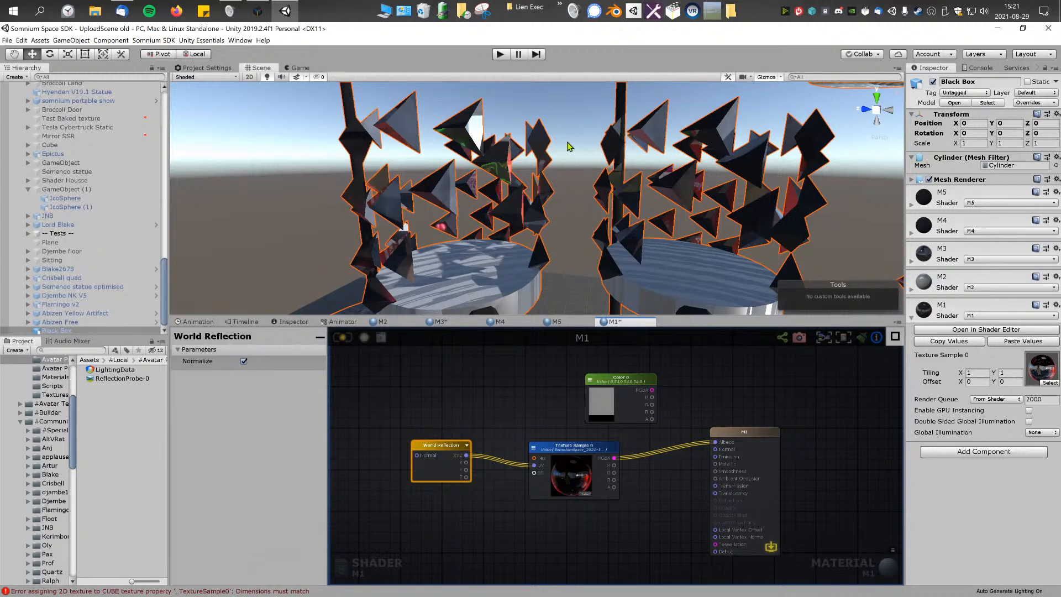
click(564, 452)
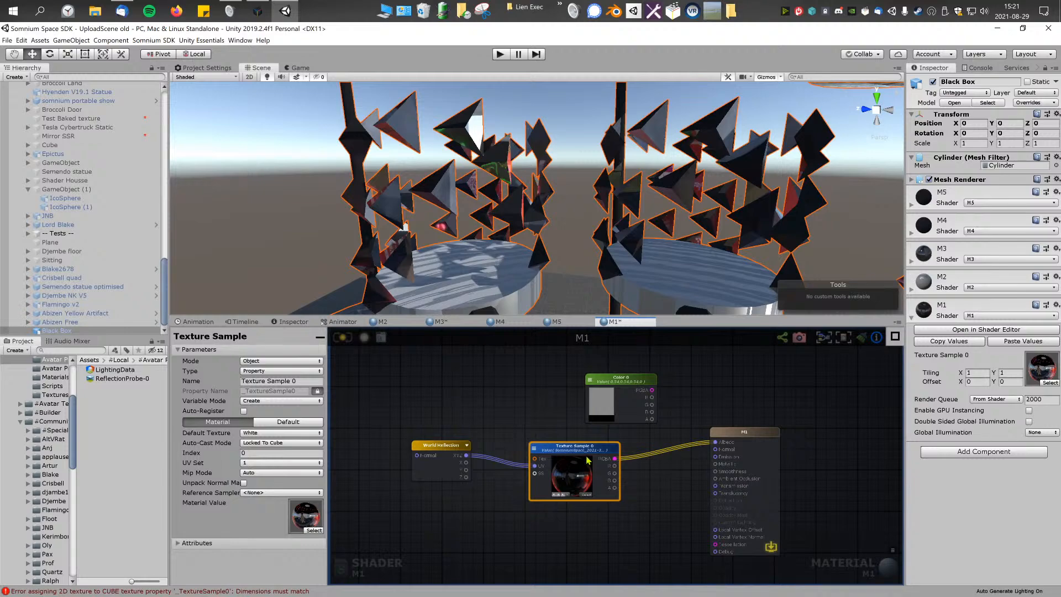
mouse_move(546, 253)
right_down()
mouse_move(641, 237)
mouse_move(543, 253)
right_up()
key(w)
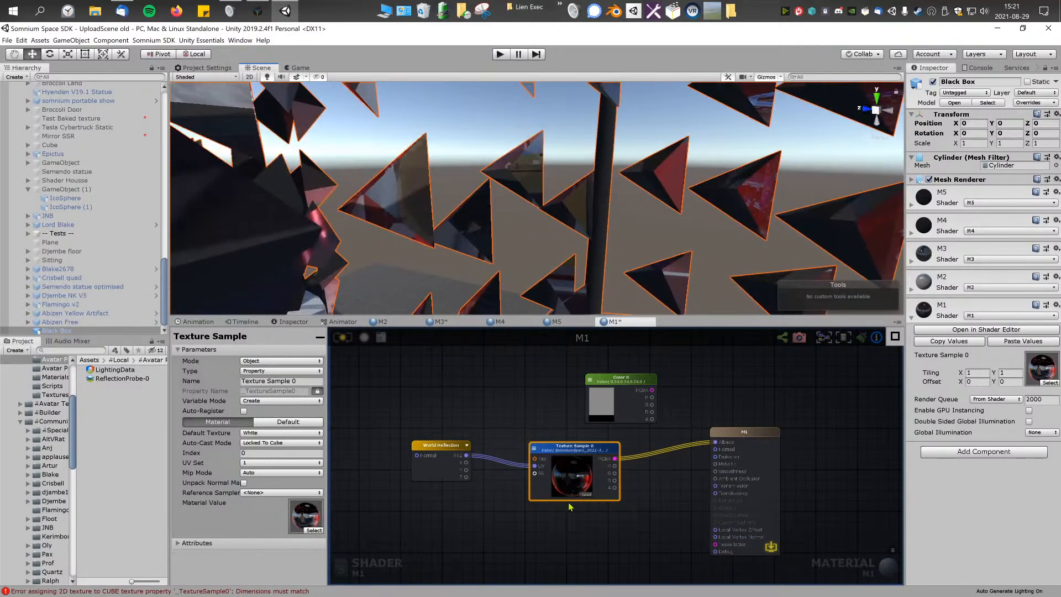
Step: Assign the CubeMap1 cubemap to the Texture Sample and inspect the reflected pattern on the triangles
click(585, 495)
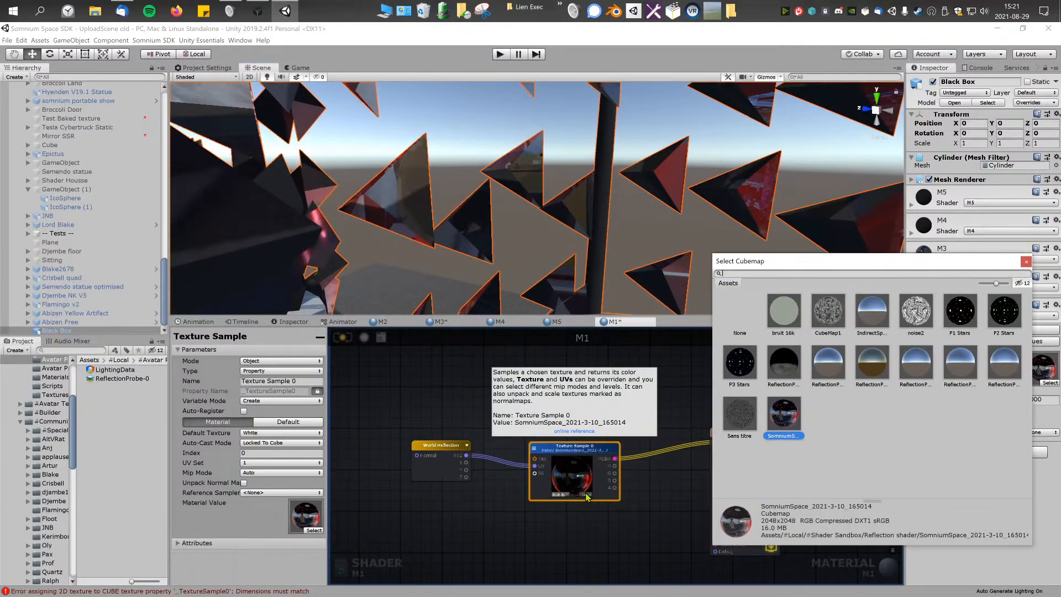
click(834, 313)
right_drag(719, 210, 479, 233)
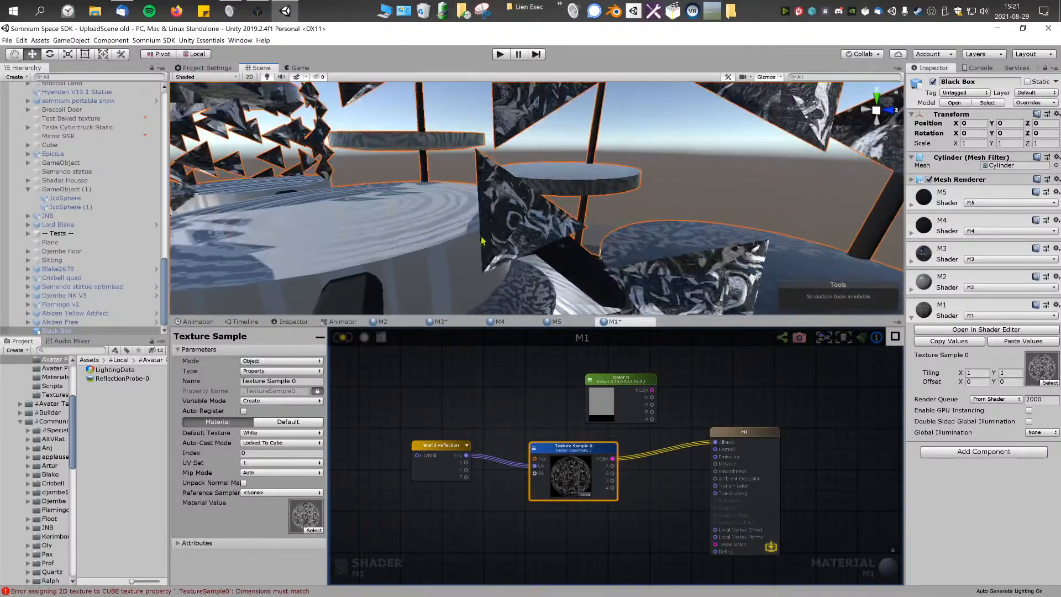
click(565, 474)
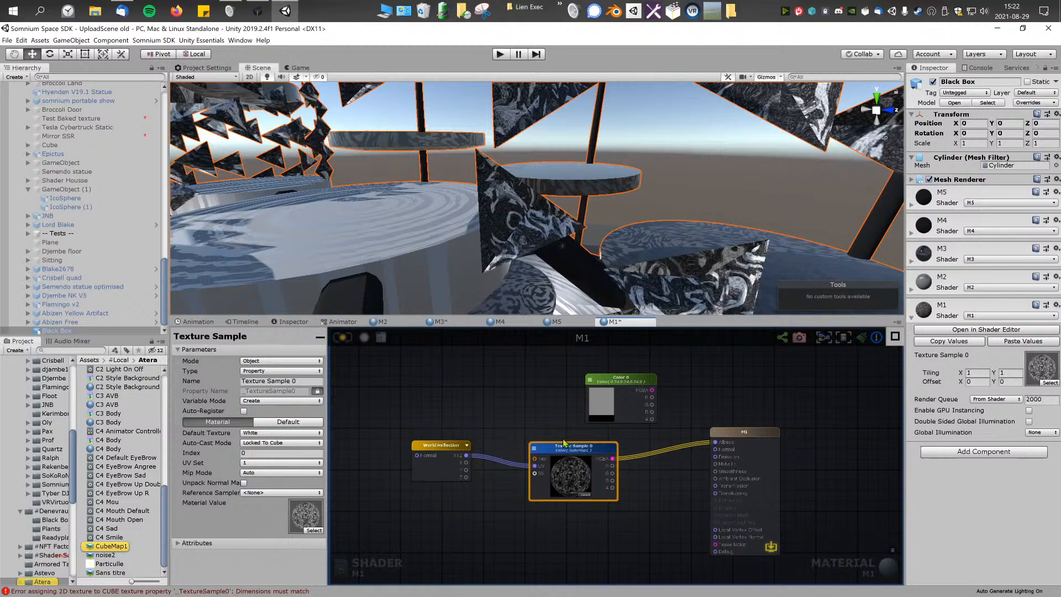
right_drag(594, 309, 750, 268)
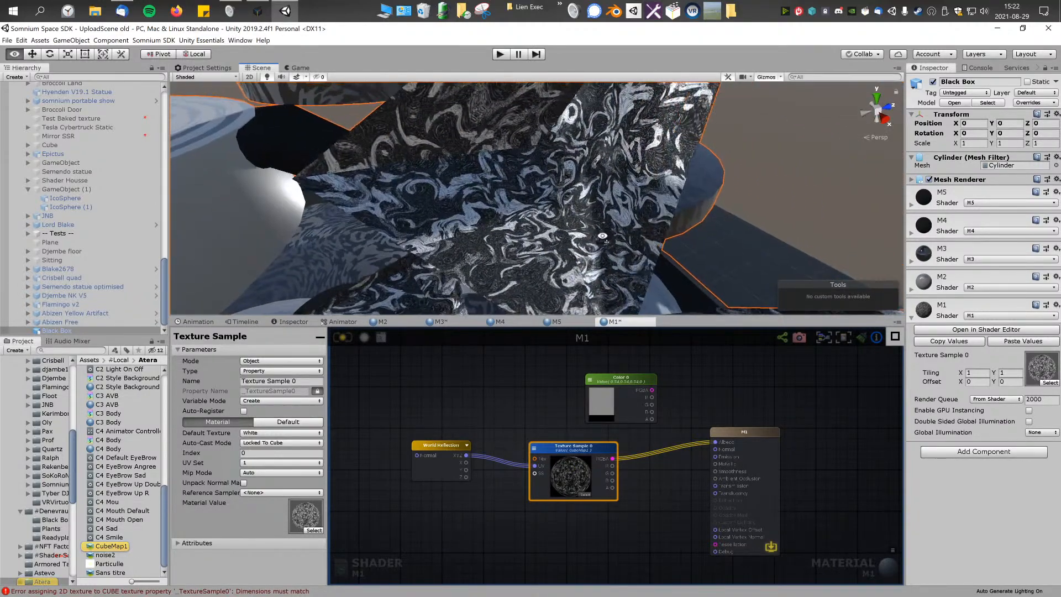
right_drag(664, 228, 660, 232)
Step: Add a View Dir node and place it below the World Reflection node
right_click(505, 402)
text(vi)
click(522, 427)
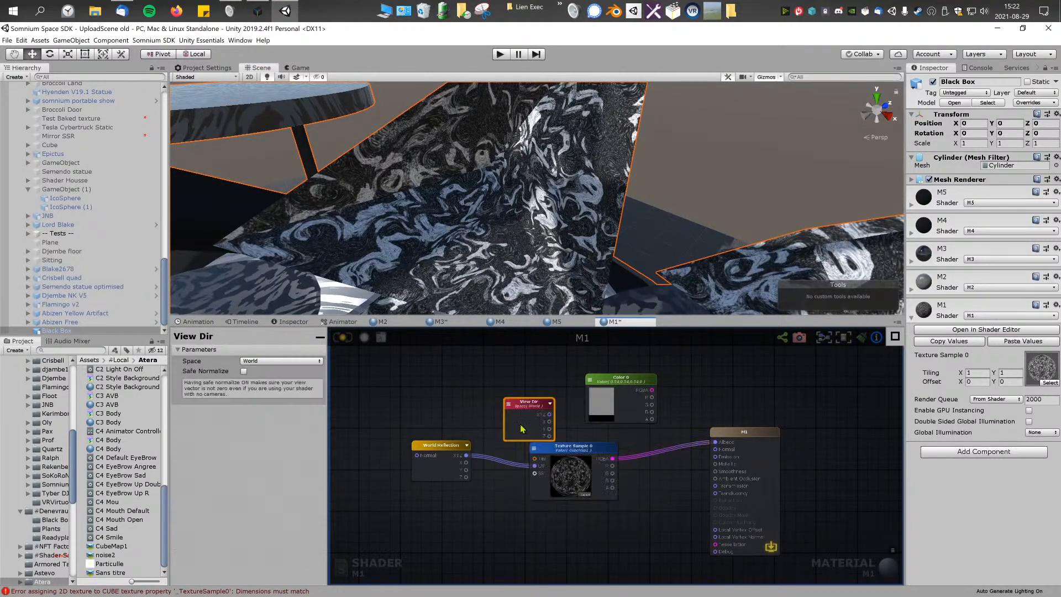
drag(467, 442, 424, 482)
Step: Select the Cube instead of the Black Box and examine the triangles' reflected pattern from several viewpoints
right_drag(586, 199, 182, 155)
click(153, 147)
right_drag(414, 196, 377, 199)
scroll(684, 193, down, 2)
key(s)
right_drag(555, 215, 575, 185)
key(w)
drag(441, 408, 447, 411)
right_drag(593, 222, 595, 221)
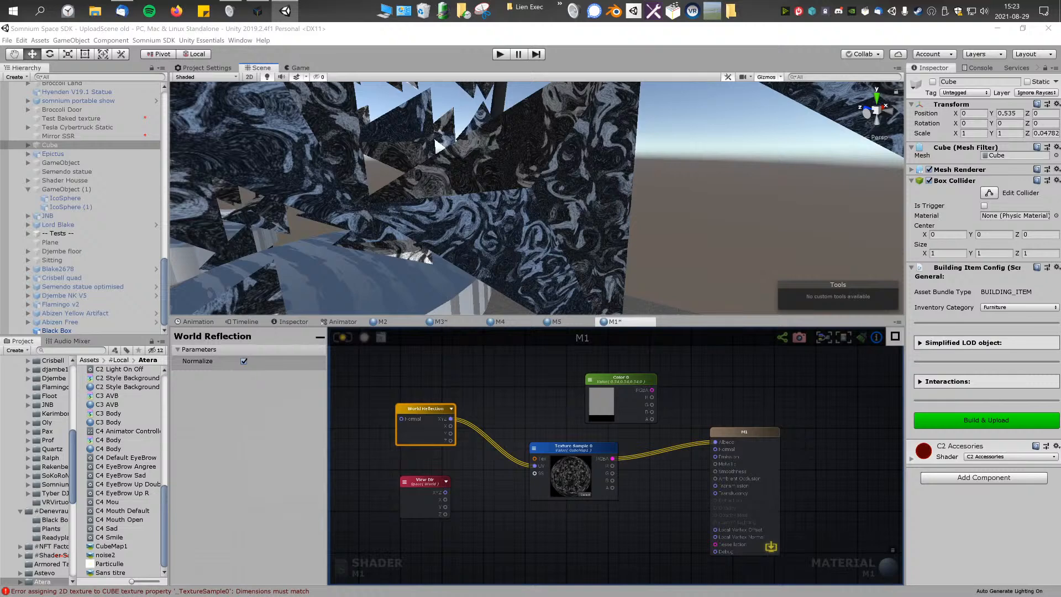
Step: Try View Dir as the Texture Sample's UV source instead of World Reflection and check the triangles in the enlarged scene view
alt+drag(491, 231, 528, 271)
drag(445, 492, 531, 469)
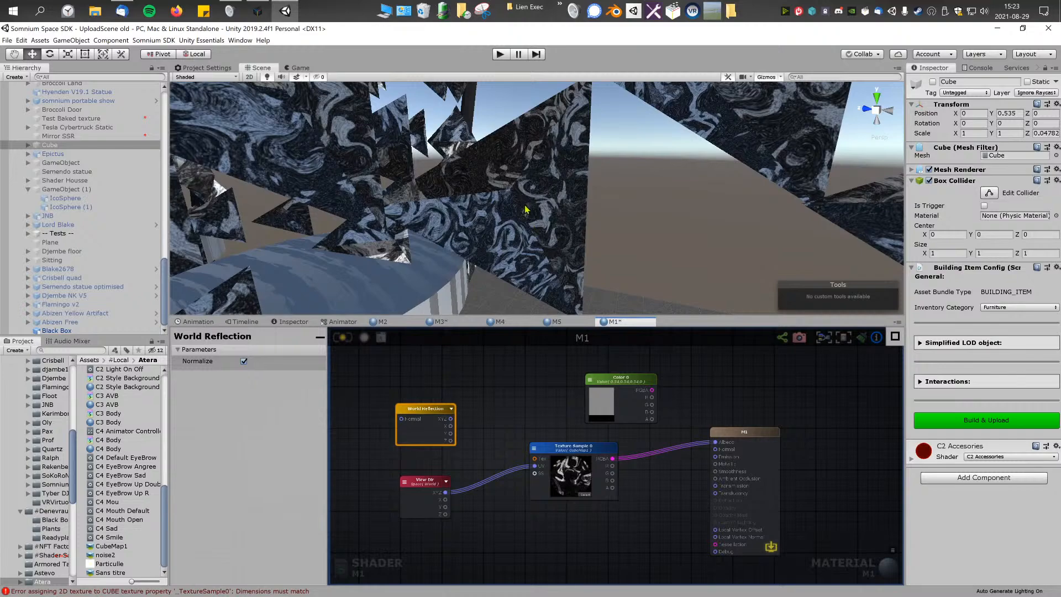
alt+drag(498, 225, 667, 217)
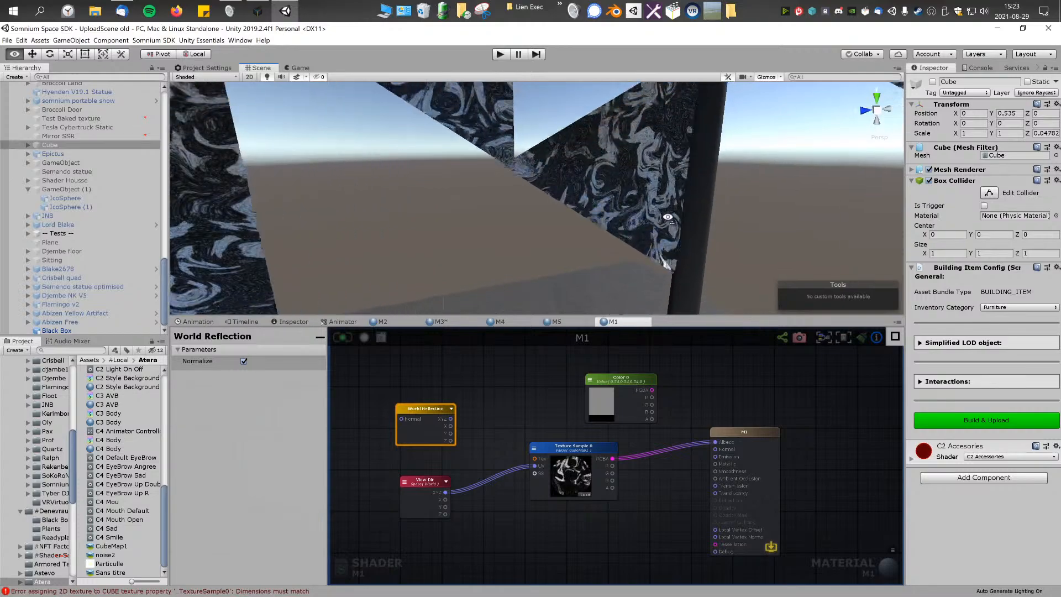
alt+drag(574, 225, 729, 330)
key(shift+space)
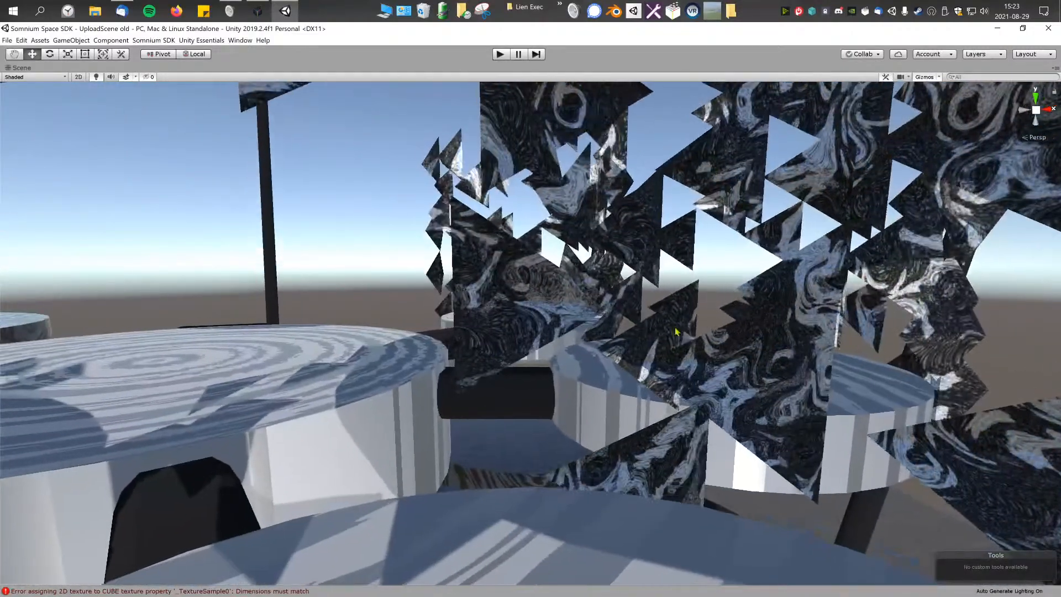
key(shift+space)
alt+drag(604, 201, 627, 187)
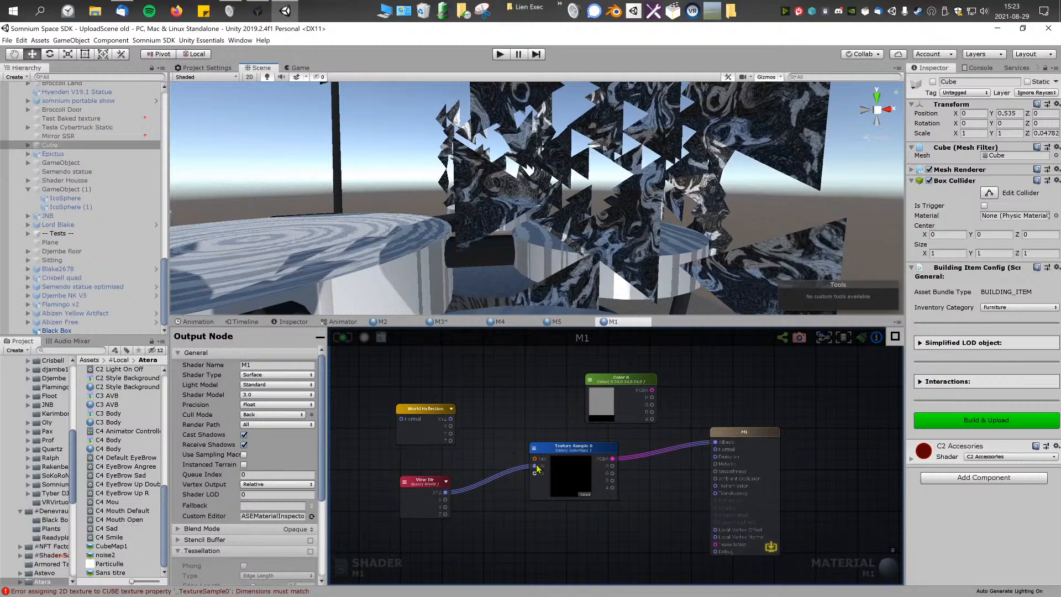
Step: Reconnect the World Reflection's XYZ output to the Texture Sample's UV input in place of View Dir
alt+drag(614, 232, 637, 191)
right_drag(630, 242, 541, 425)
drag(449, 420, 536, 465)
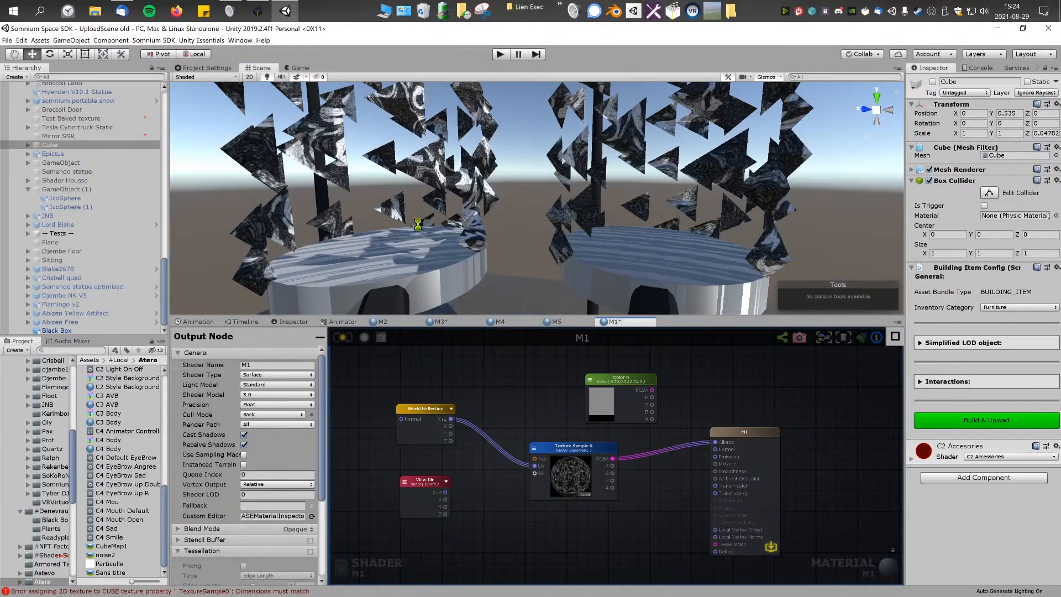
Step: Move the Color node farther above and to the right of the Texture Sample in the M1 shader graph
right_drag(544, 196, 754, 268)
scroll(545, 400, up, 2)
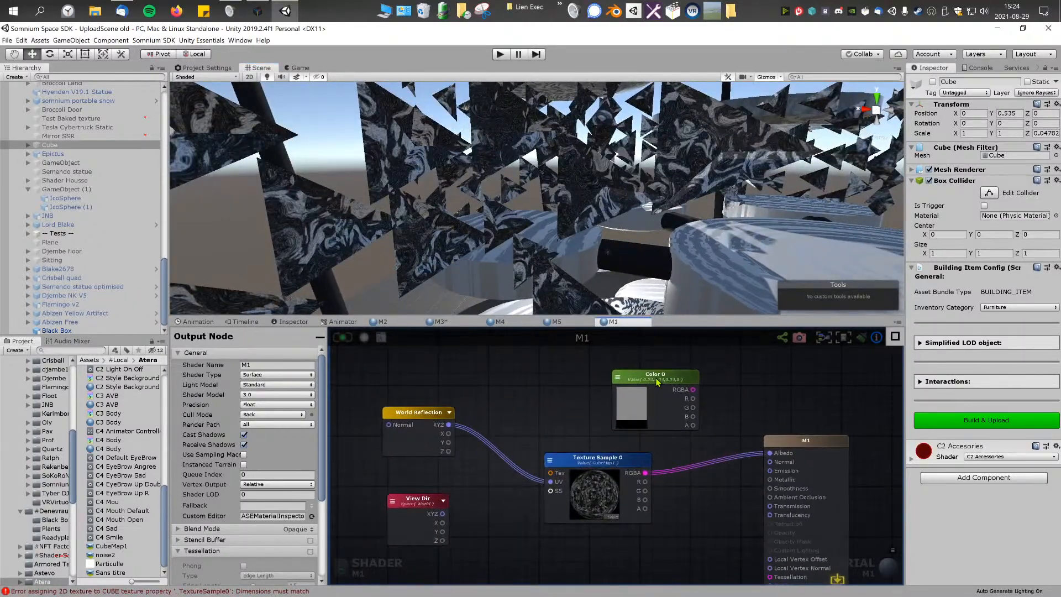
drag(656, 376, 700, 356)
middle_drag(545, 402, 579, 381)
right_click(579, 382)
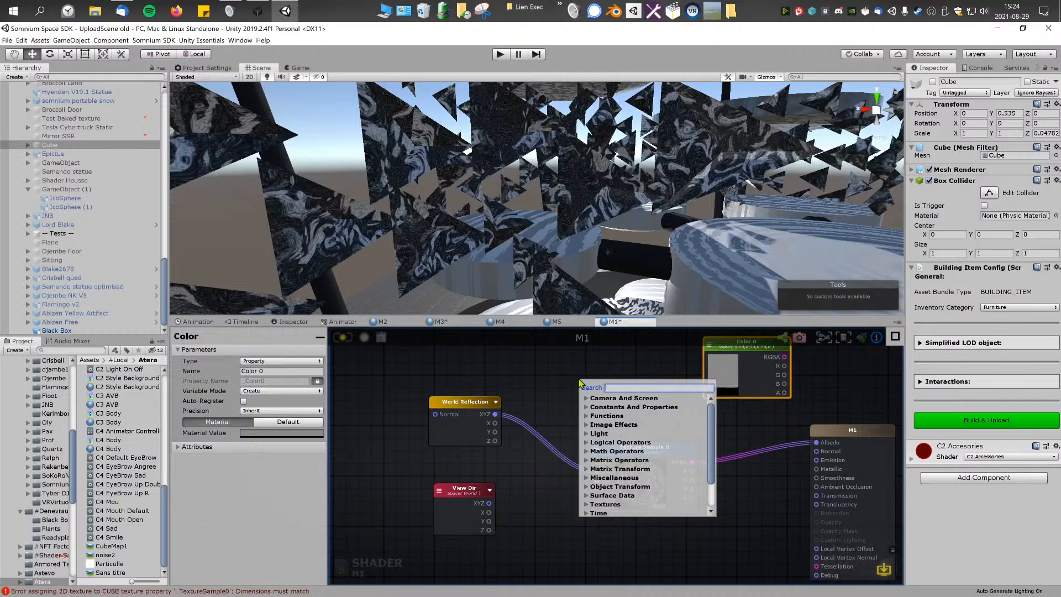
click(535, 372)
mouse_move(582, 392)
middle_down()
mouse_move(556, 386)
mouse_move(584, 404)
middle_up()
Step: Add a Noise Generator node to the M1 shader graph and place it below the Texture Sample node
right_drag(575, 229, 304, 204)
scroll(603, 385, down, 3)
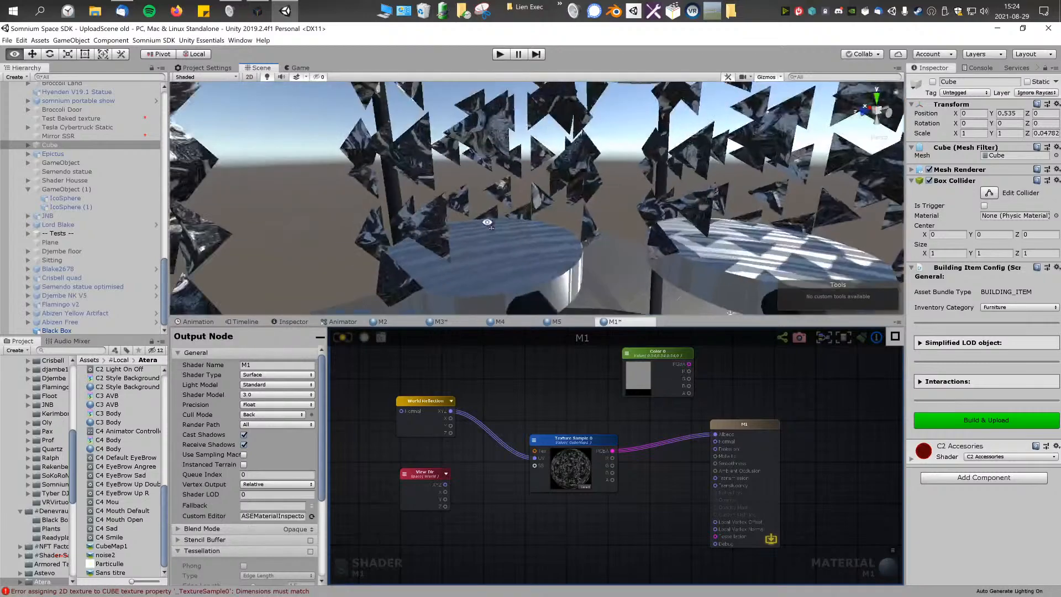
right_click(520, 394)
text(noi)
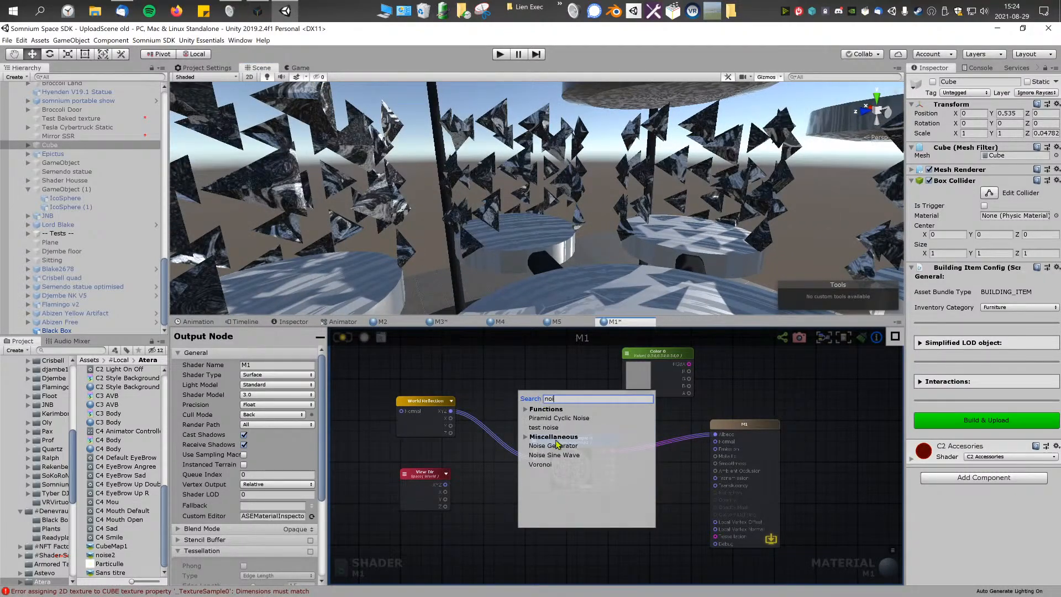
click(555, 446)
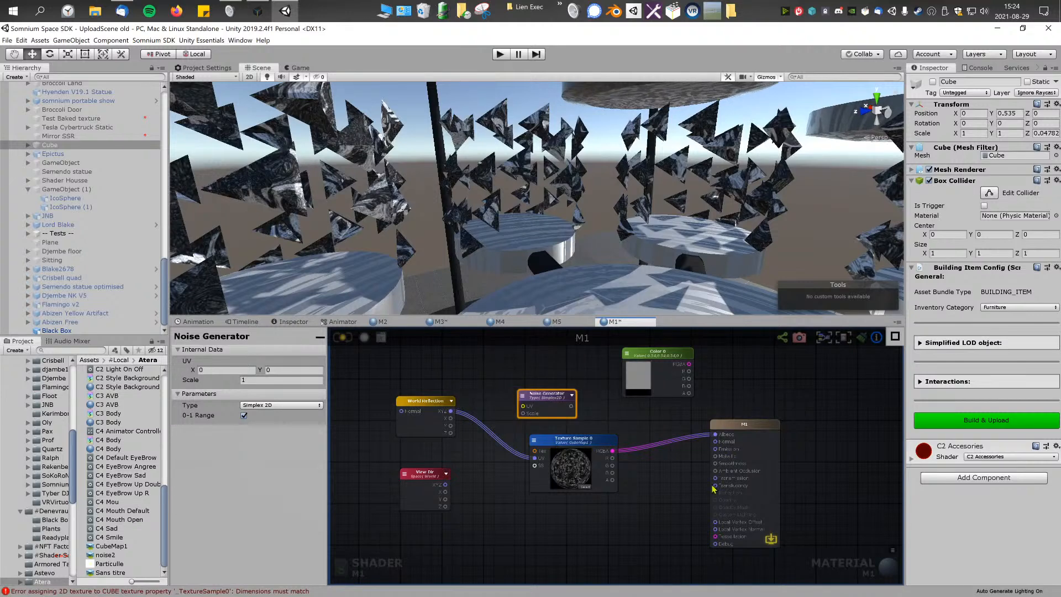
drag(542, 393, 592, 527)
middle_drag(489, 510, 496, 444)
mouse_move(594, 464)
mouse_down()
mouse_move(589, 474)
mouse_move(596, 466)
mouse_up()
scroll(602, 471, up, 2)
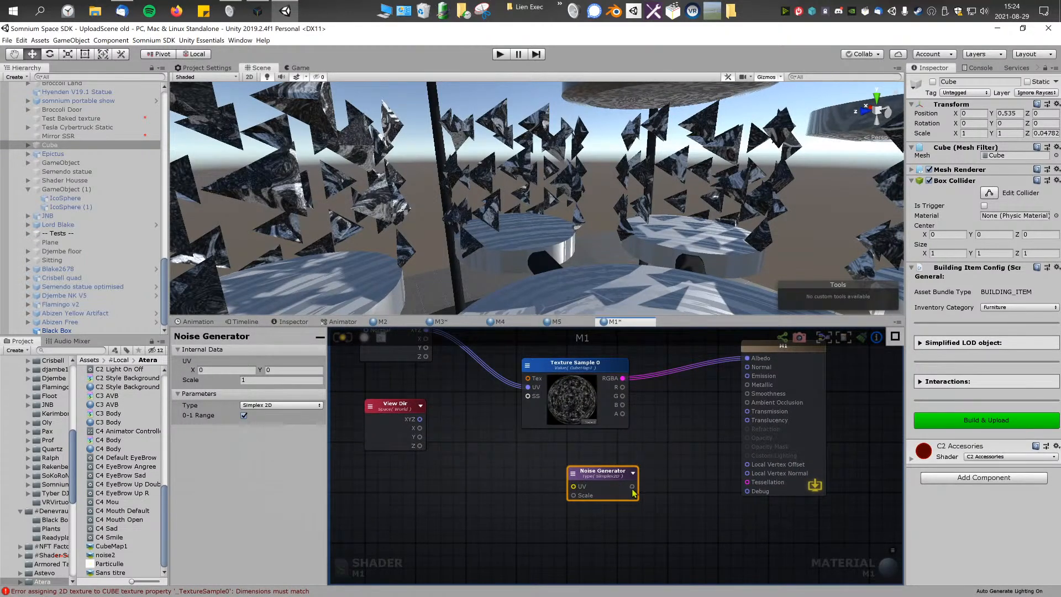
drag(665, 484, 701, 439)
click(638, 488)
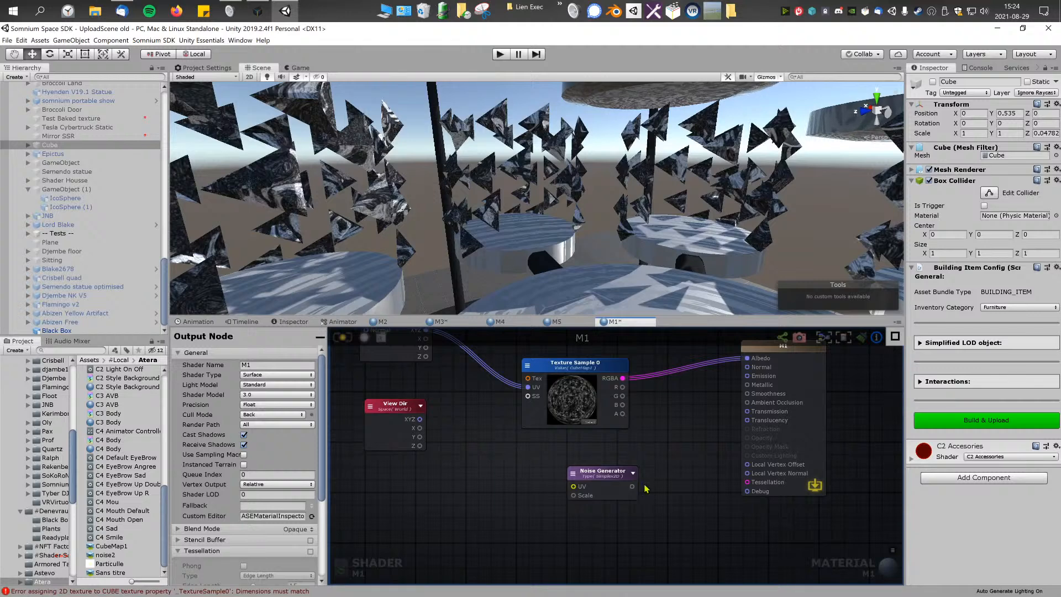
middle_drag(586, 450, 651, 508)
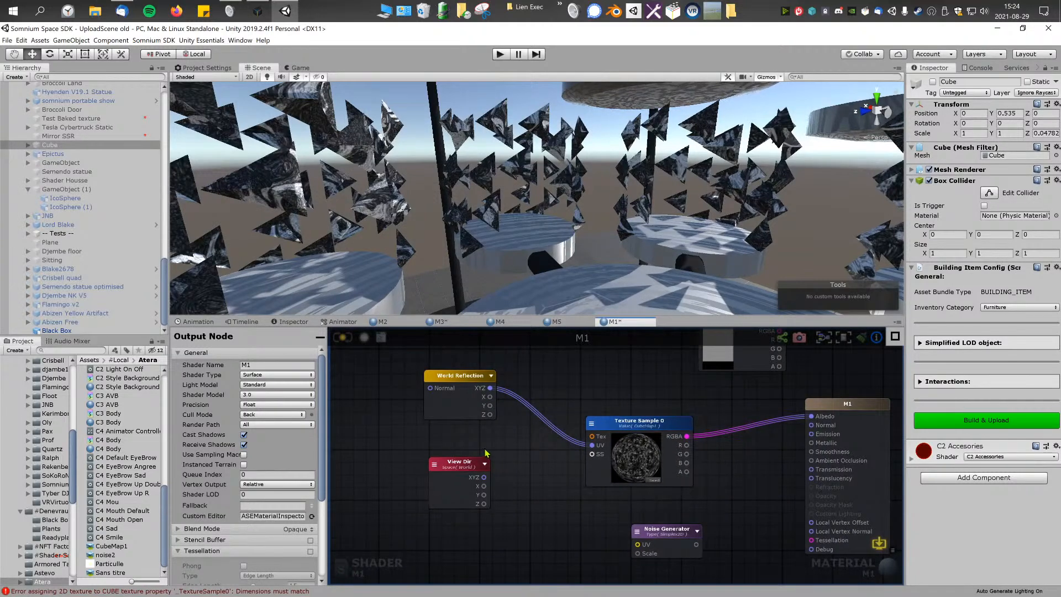
Step: Add a Vertex Position node and place it below View Dir, to the left of the Noise Generator
right_click(527, 436)
text(ve)
scroll(578, 531, down, 3)
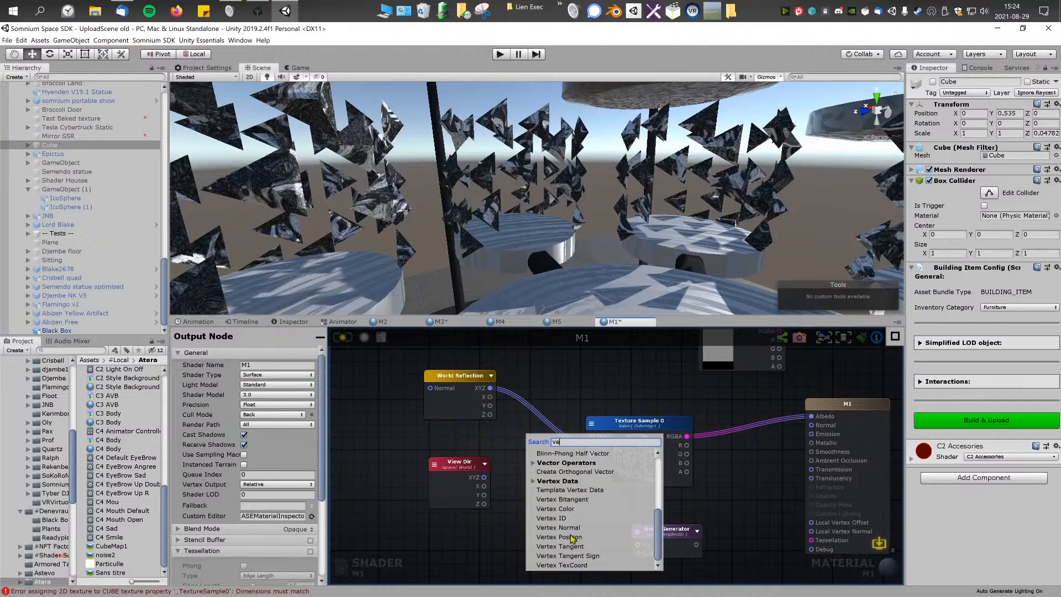
click(571, 536)
drag(557, 442, 540, 477)
middle_drag(546, 472, 496, 439)
drag(500, 454, 485, 508)
middle_drag(492, 471, 511, 447)
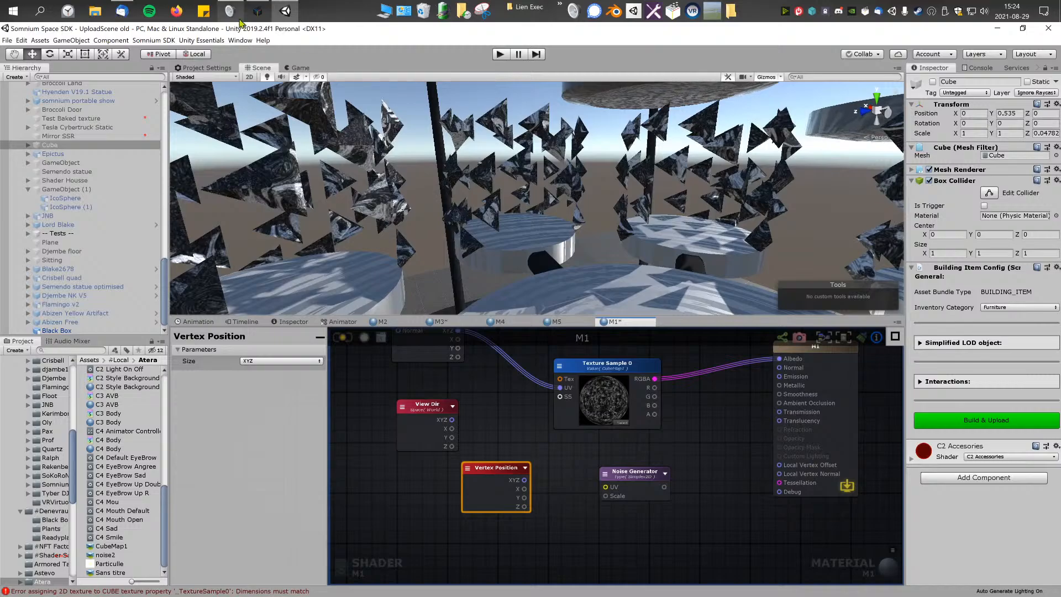
Step: Launch Blender
click(613, 11)
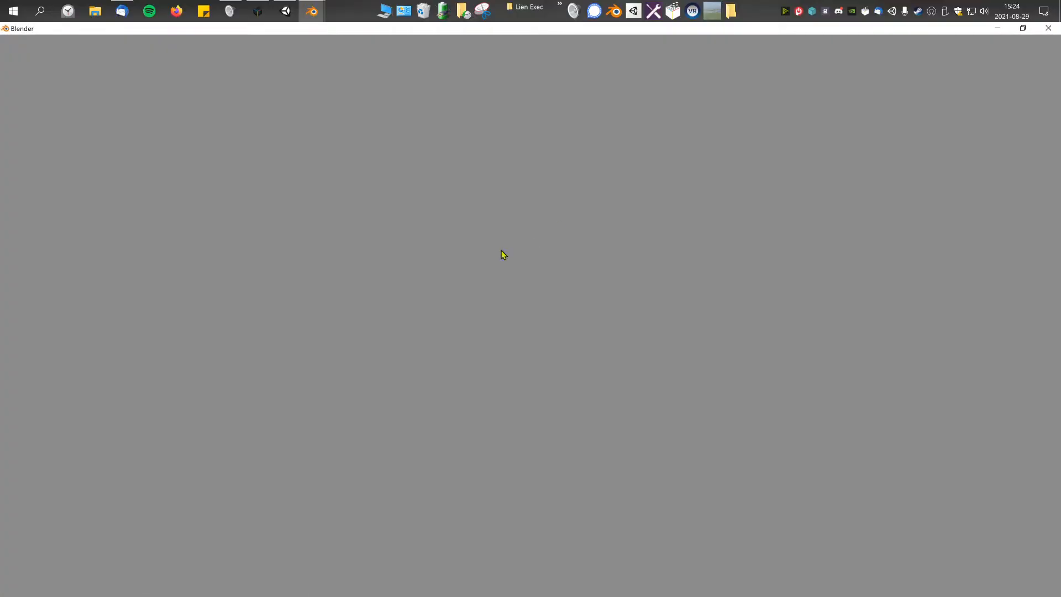
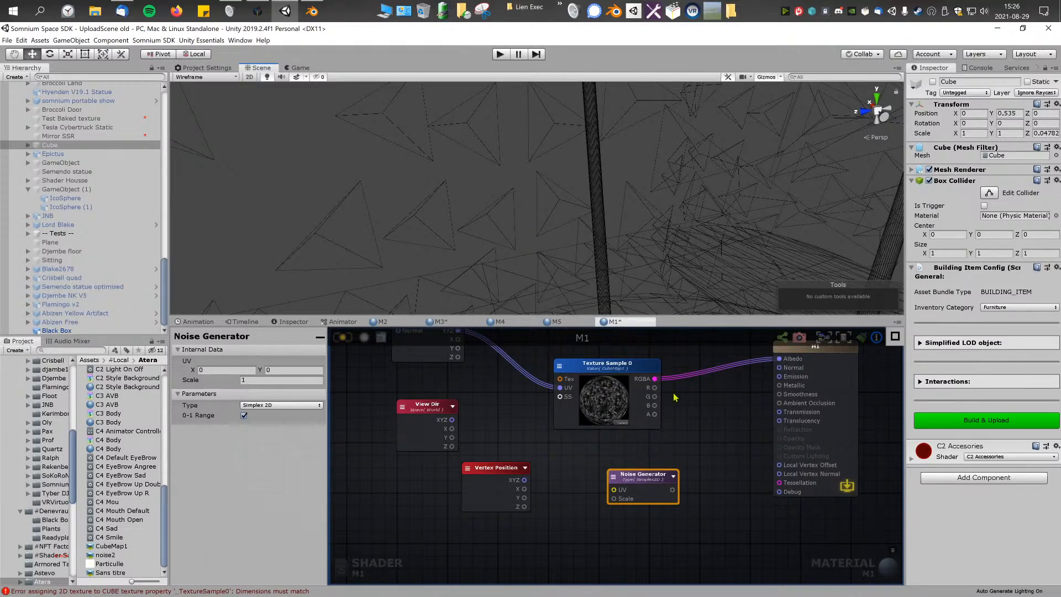
Step: Switch the Scene view draw mode from Wireframe to Shaded
click(229, 77)
click(214, 97)
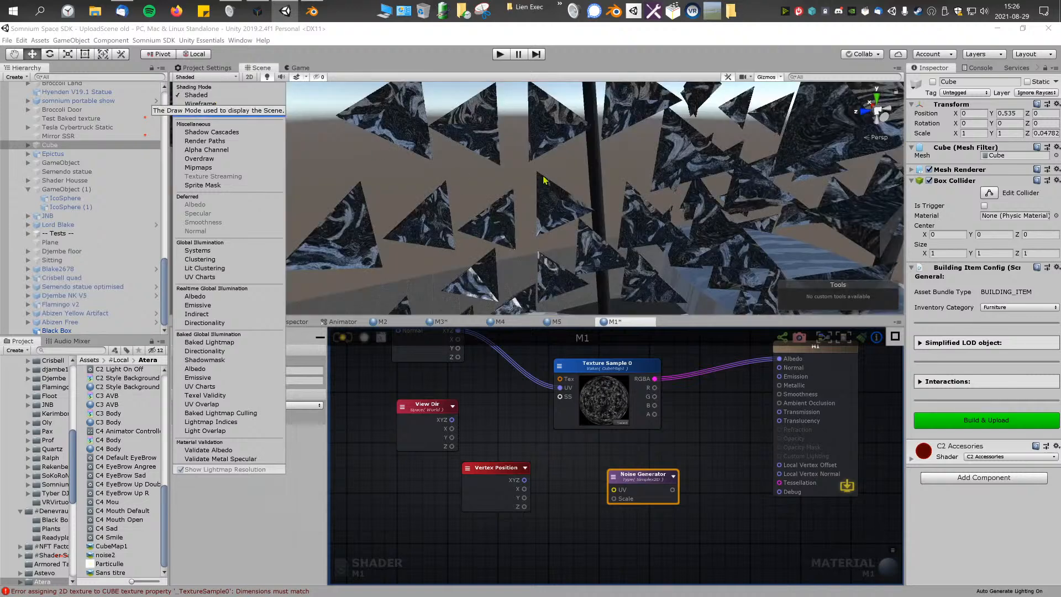
right_drag(646, 185, 652, 186)
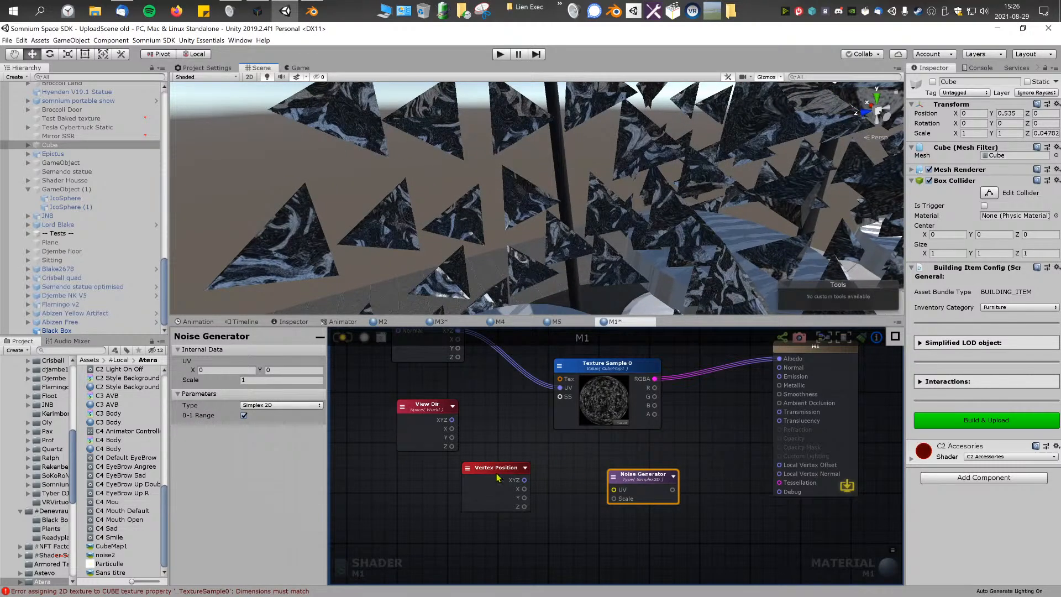
Step: Move the View Dir and Vertex Position nodes aside and reposition the Noise Generator node below Texture Sample 0
drag(475, 479, 398, 481)
drag(396, 371, 430, 544)
drag(442, 425, 363, 421)
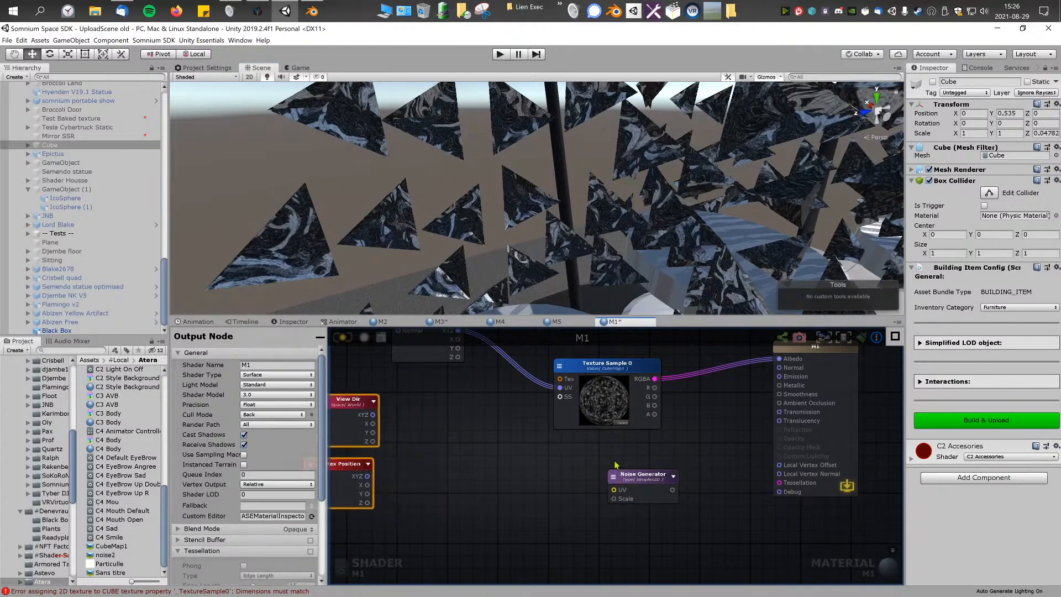
drag(661, 473, 636, 493)
middle_drag(707, 469, 680, 467)
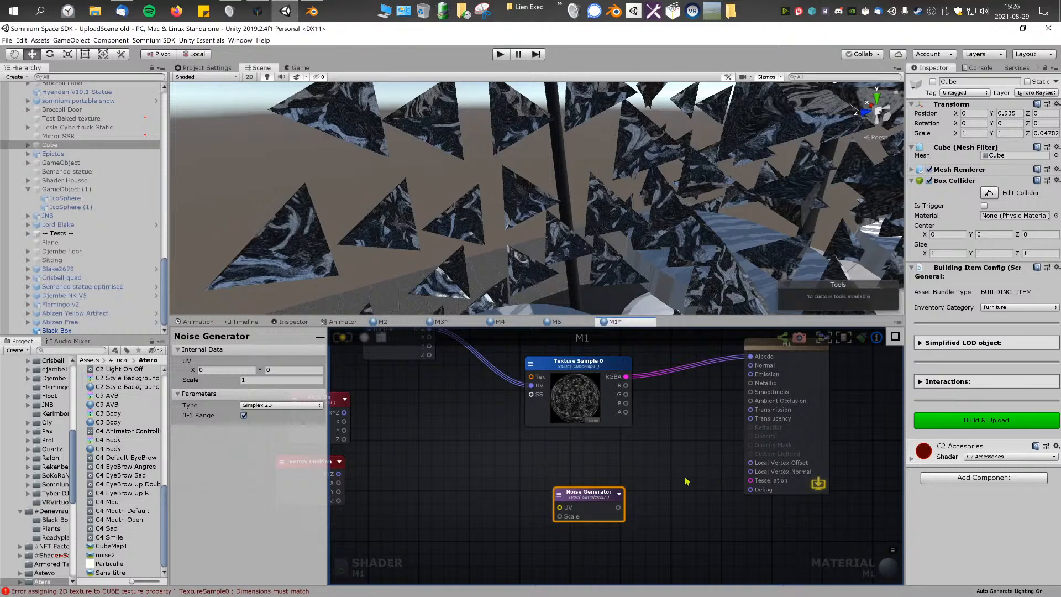
right_drag(640, 240, 605, 233)
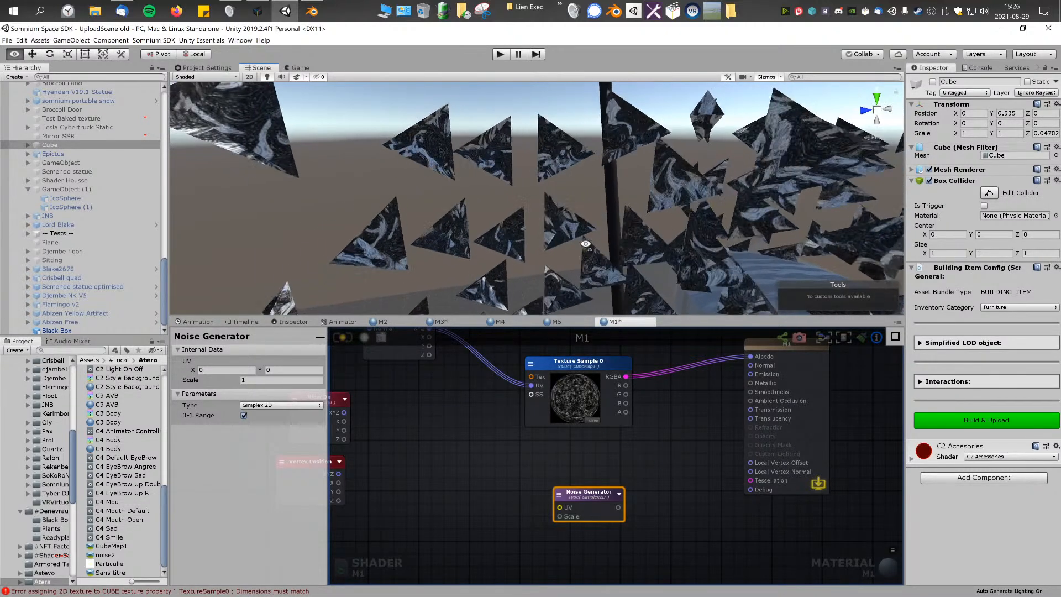
right_click(649, 442)
text(ve)
click(425, 450)
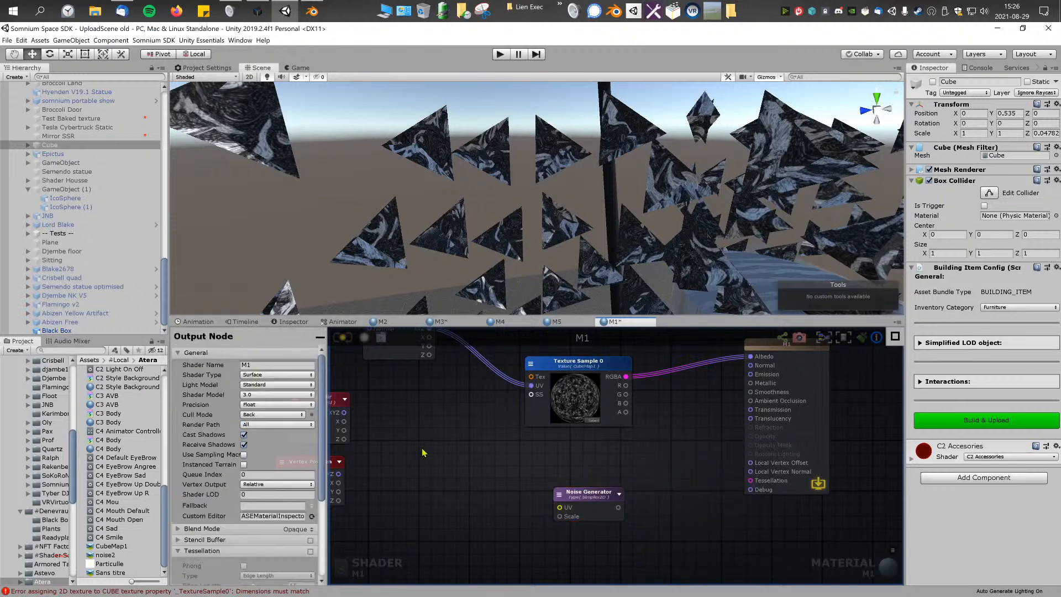
Step: Move Vertex Position beside the Noise Generator and connect its XYZ output to the generator's UV input
middle_drag(465, 449, 517, 441)
drag(378, 460, 470, 484)
middle_drag(509, 453, 491, 451)
scroll(492, 454, up, 2)
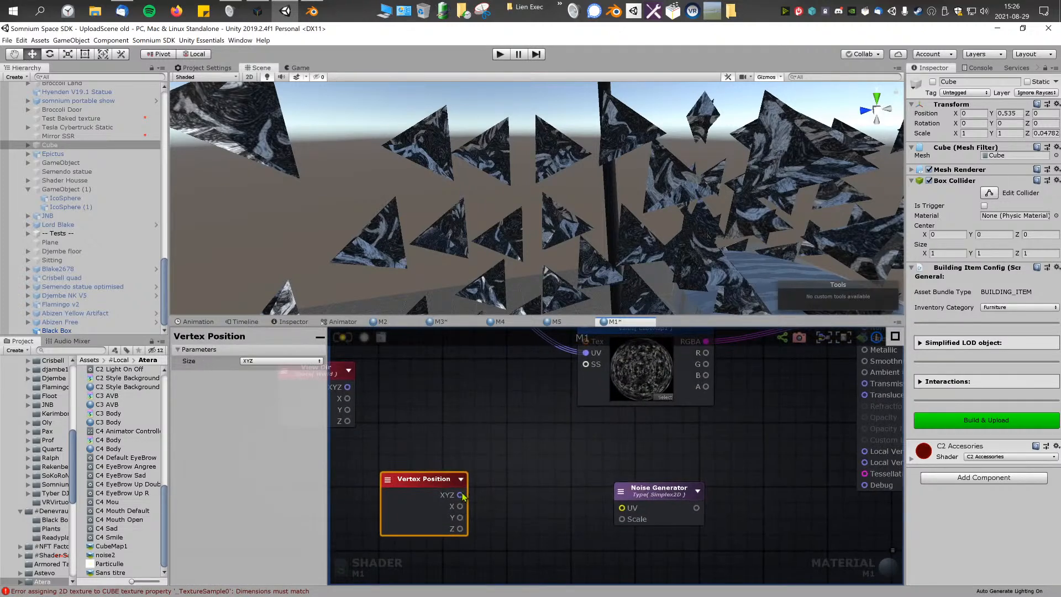
drag(625, 513, 622, 507)
drag(422, 454, 669, 519)
middle_drag(725, 487, 668, 484)
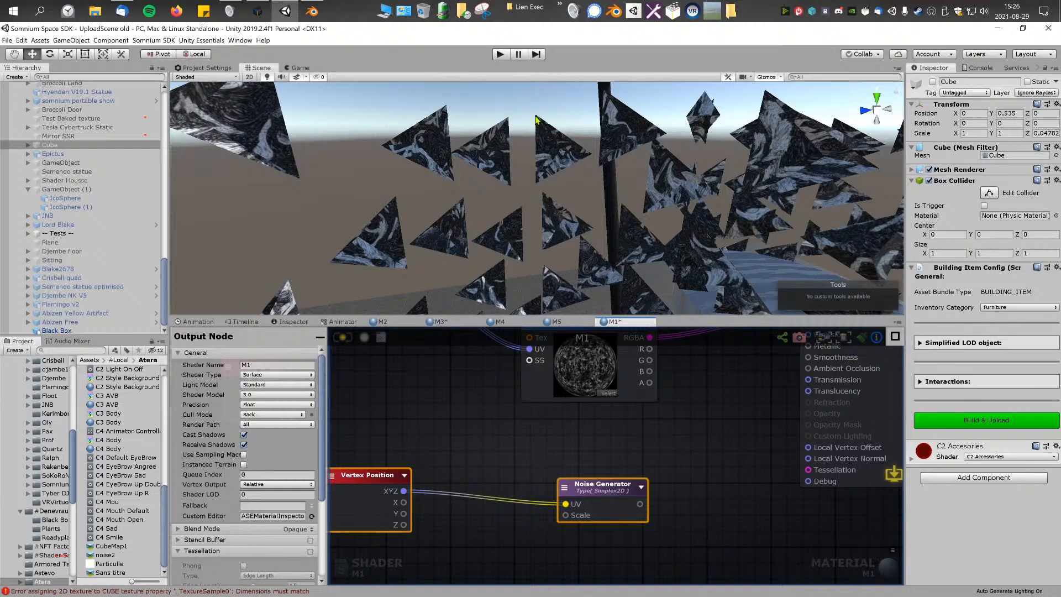
middle_drag(590, 444, 600, 440)
drag(399, 427, 603, 503)
click(525, 426)
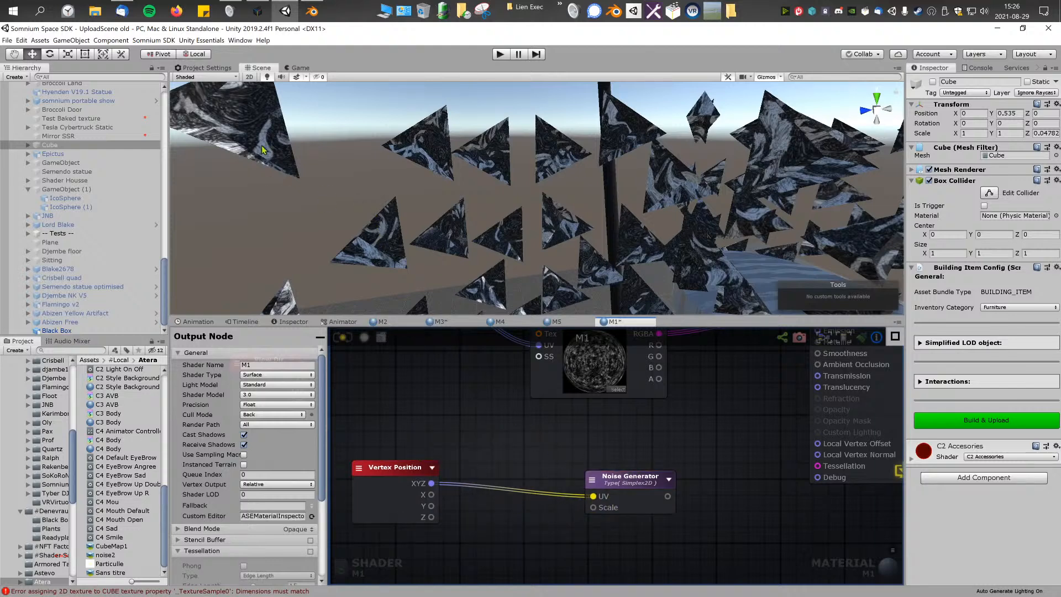
Step: Reposition the Noise Generator and connect its output to the Local Vertex Offset input of the M1 output node
drag(617, 488, 608, 481)
click(680, 487)
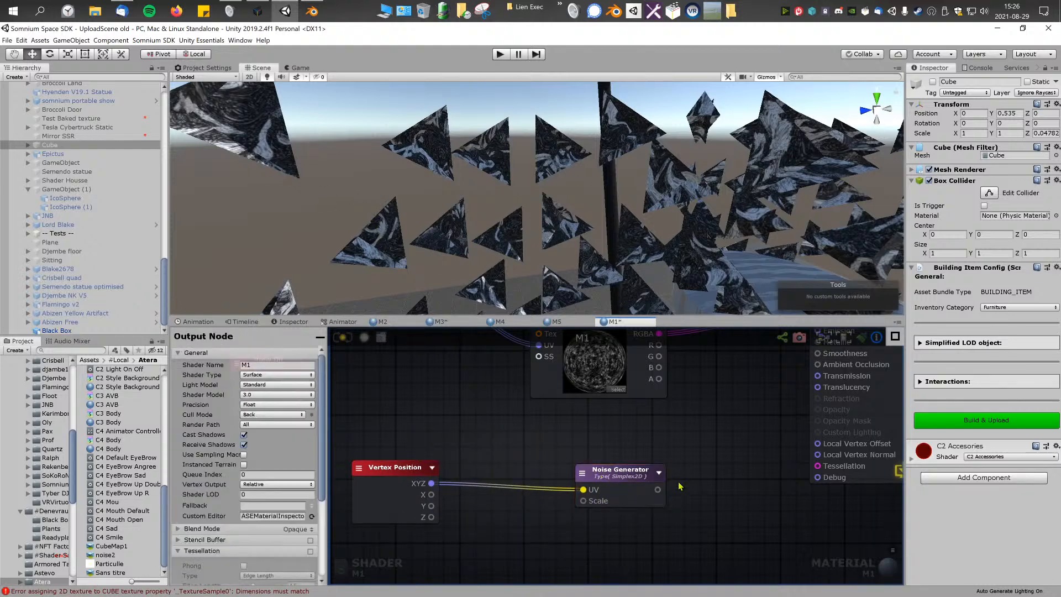
drag(824, 451, 730, 442)
click(629, 471)
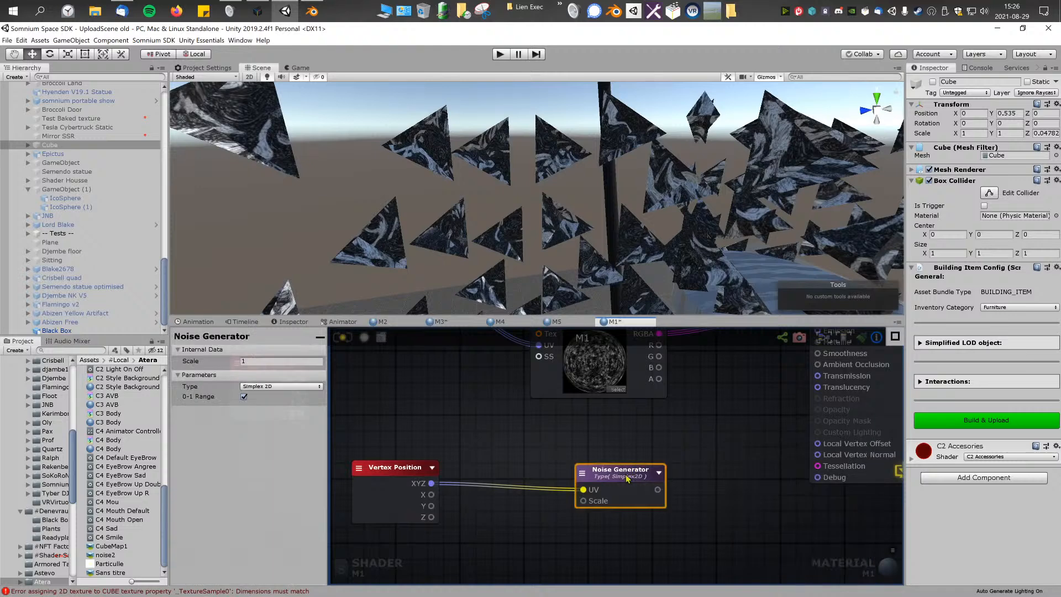
drag(626, 477, 586, 476)
right_click(694, 466)
click(653, 483)
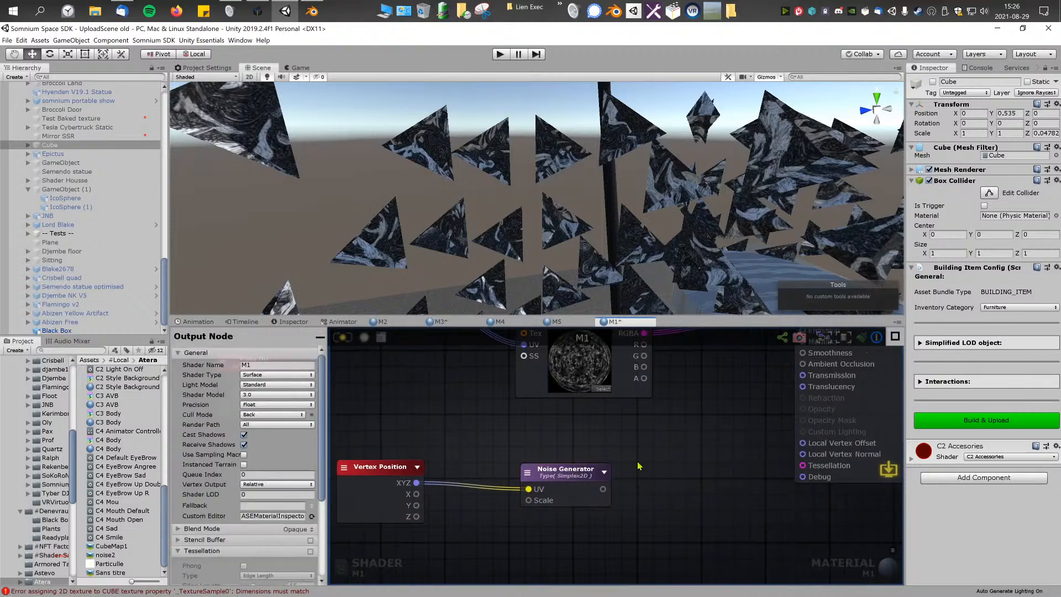
scroll(636, 475, down, 3)
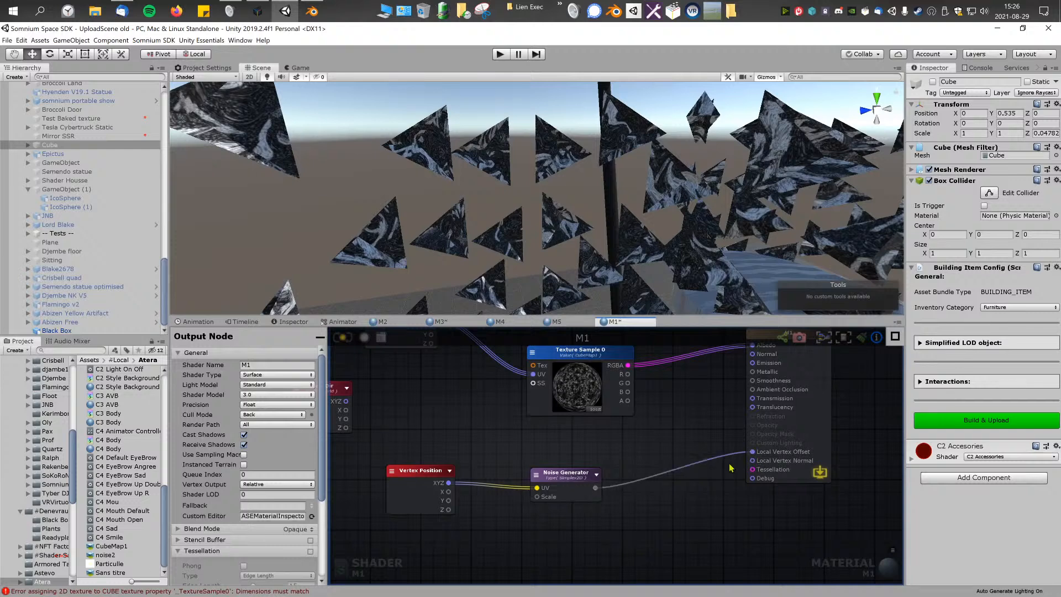
scroll(730, 468, up, 3)
Step: Save the M1 shader and inspect the noise displacement on the triangles in the scene
click(606, 467)
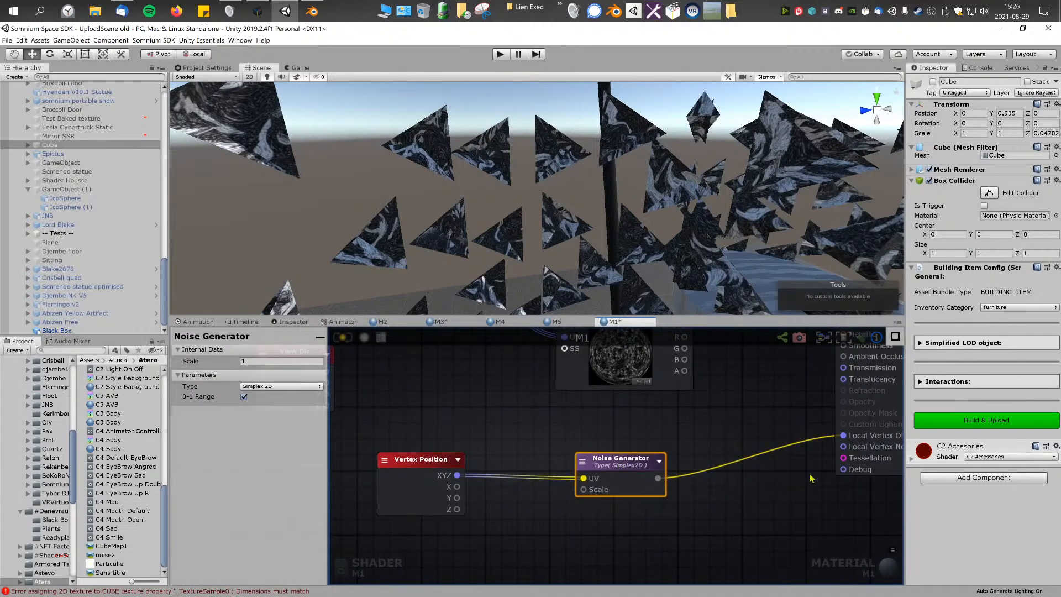
right_click(716, 444)
click(844, 474)
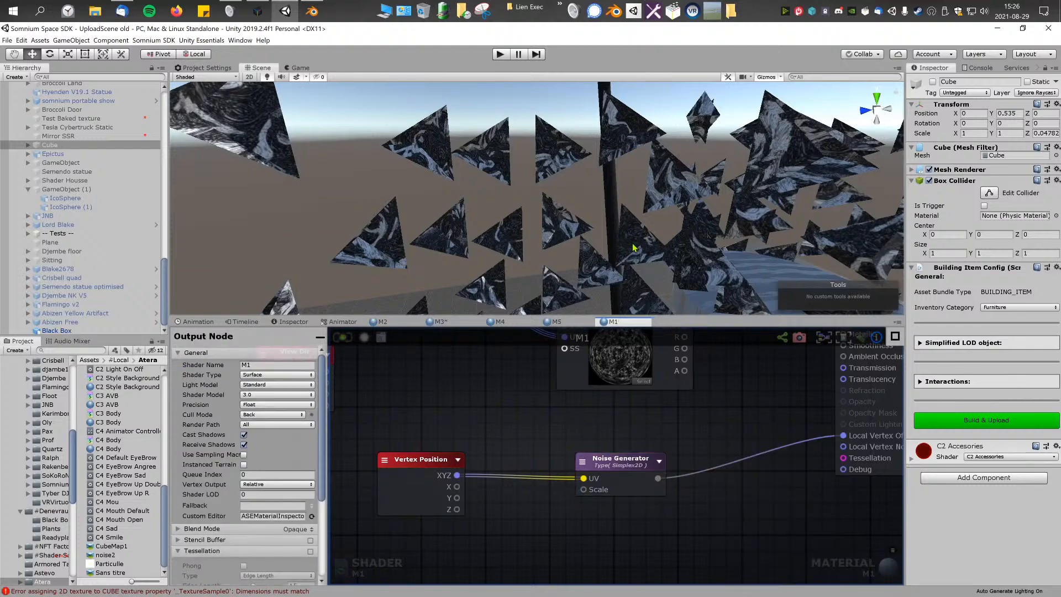
scroll(633, 247, down, 3)
right_drag(631, 215, 481, 220)
Step: Insert an Append node between the Noise Generator and Local Vertex Offset, with its output type set to Vector3
right_drag(750, 457, 677, 469)
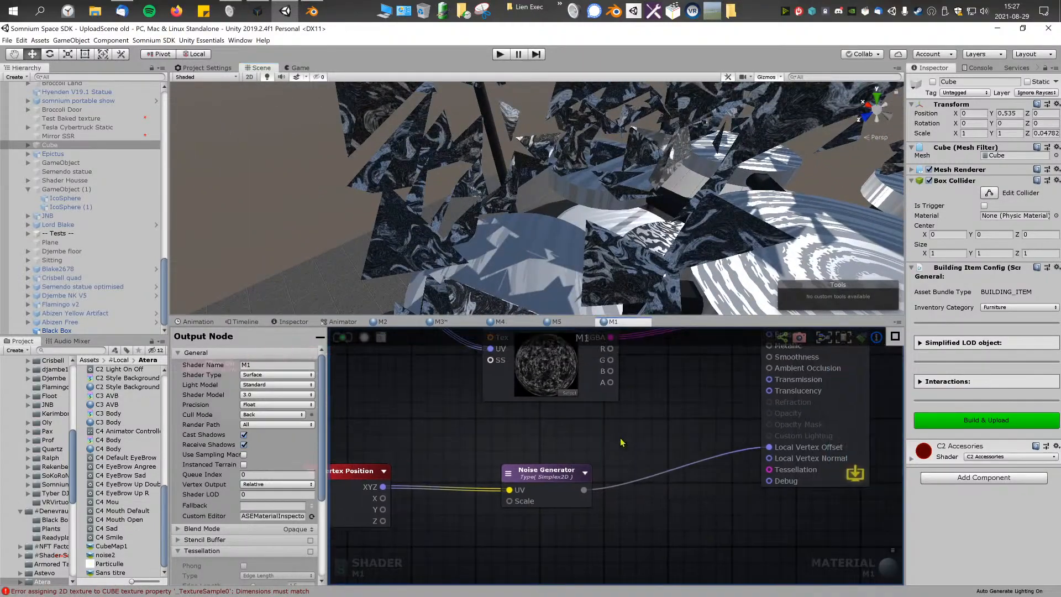
right_click(565, 437)
text(app)
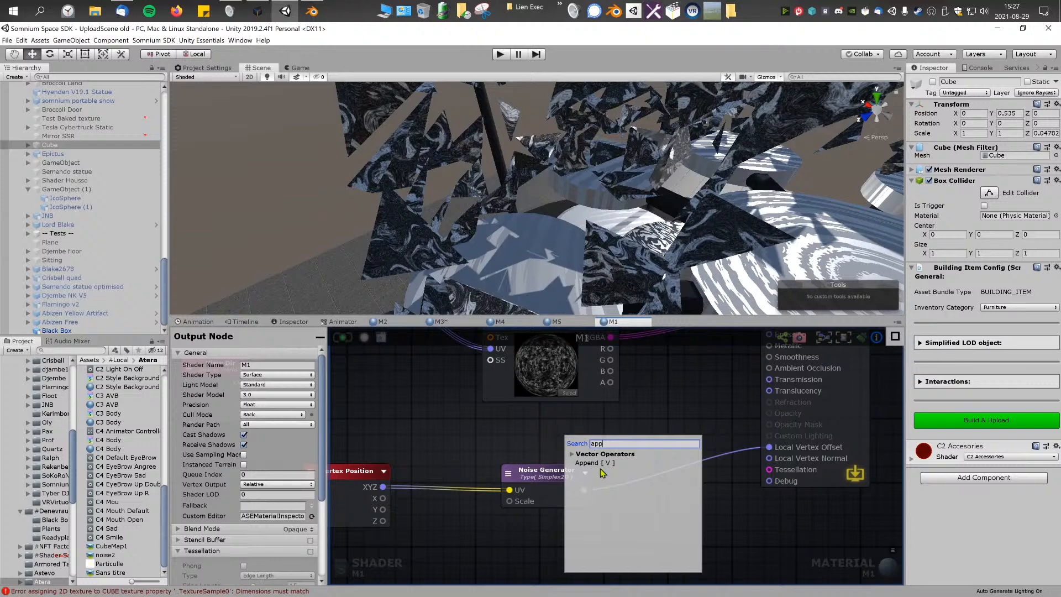
click(592, 463)
drag(594, 445, 702, 445)
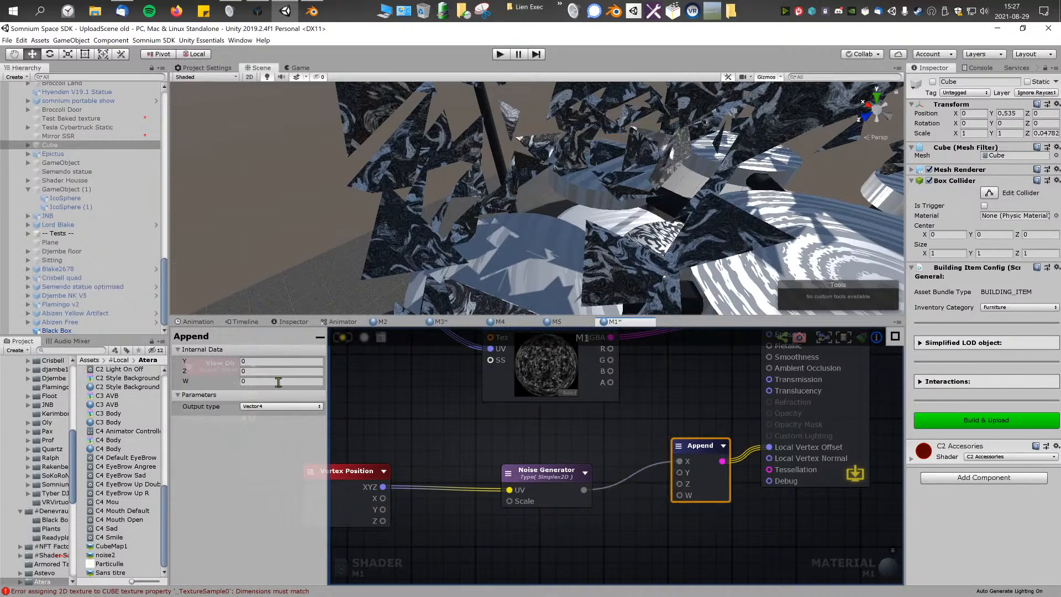
click(263, 407)
click(265, 428)
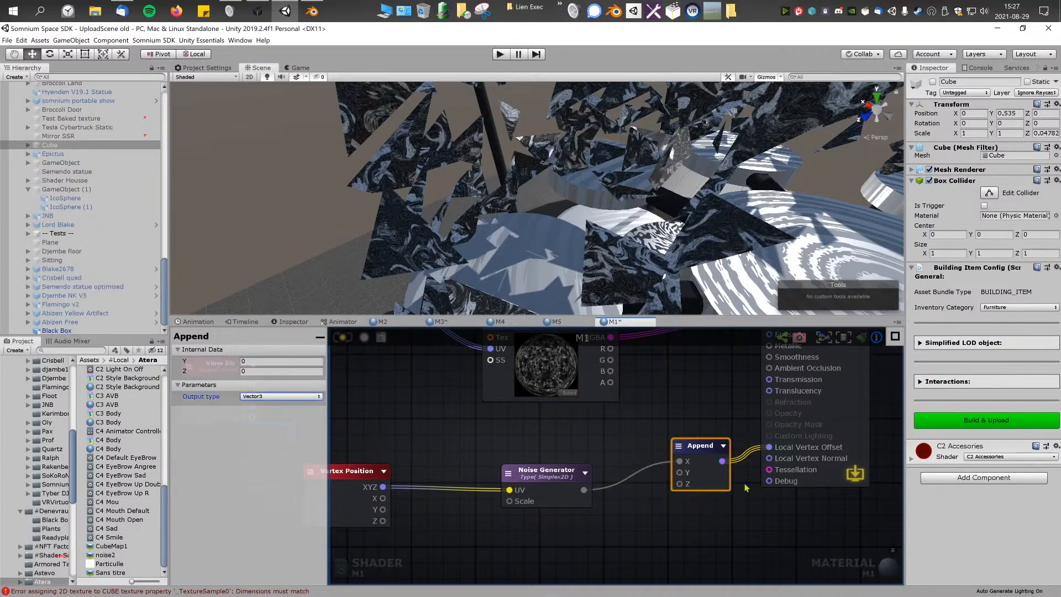
Step: Move the noise connection from the Append node's X input to its Y input and inspect the triangles in the scene
middle_drag(537, 480, 557, 479)
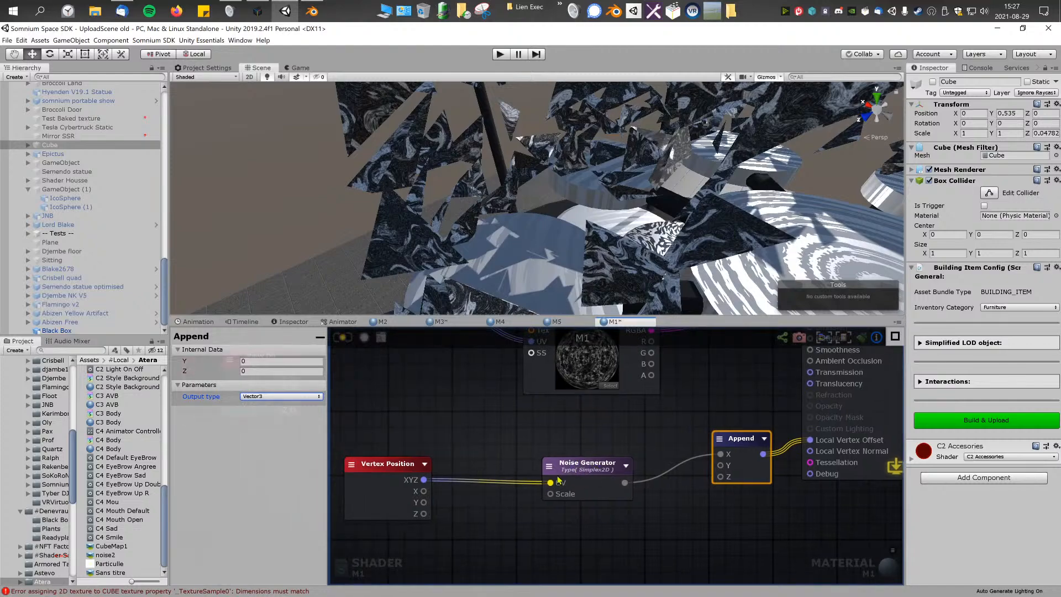
drag(719, 462, 725, 466)
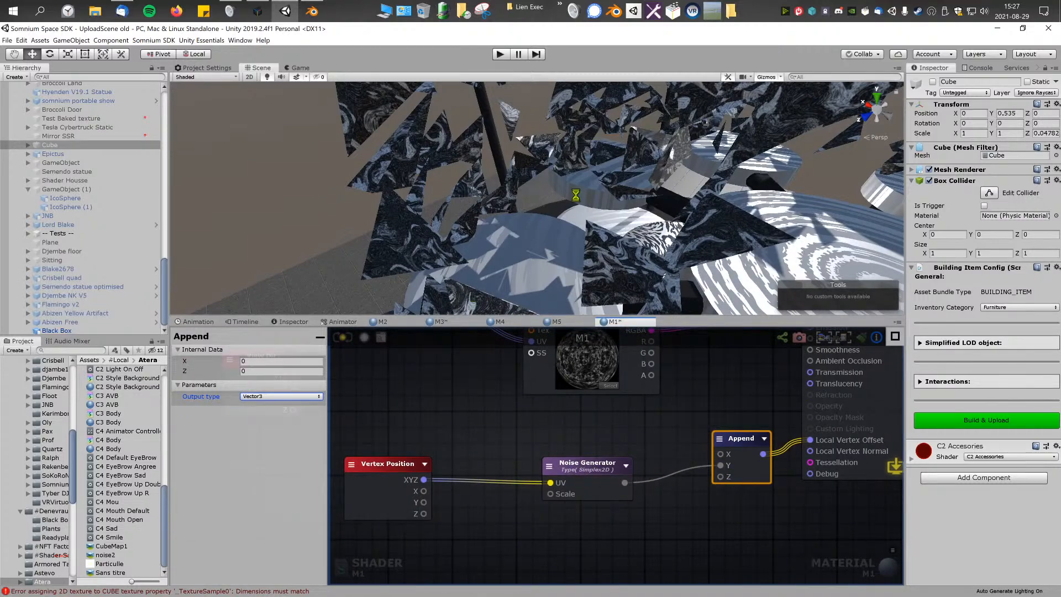
right_drag(659, 264, 383, 71)
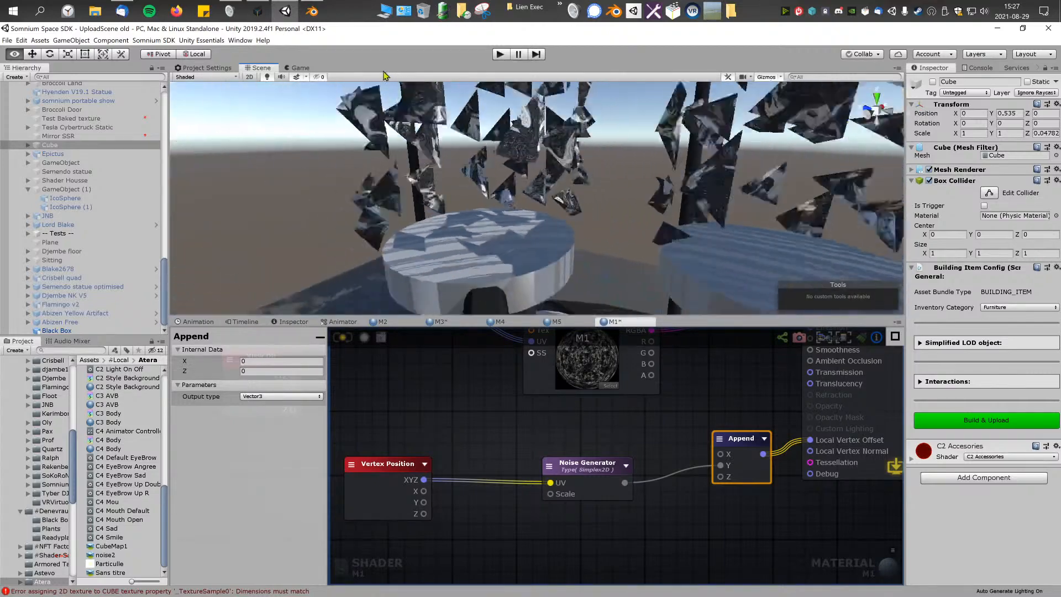
middle_drag(385, 74, 484, 258)
Step: Insert an Add node between Vertex Position XYZ and the Noise Generator's UV input
right_click(529, 445)
text(add)
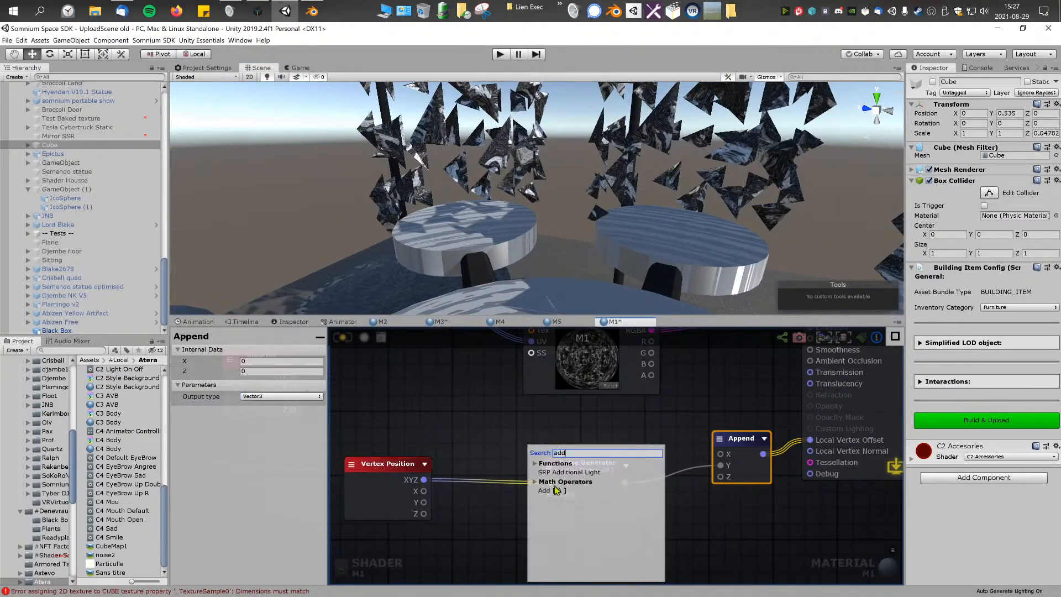
click(556, 489)
drag(556, 490, 585, 462)
drag(409, 463, 390, 455)
alt+drag(653, 512, 497, 468)
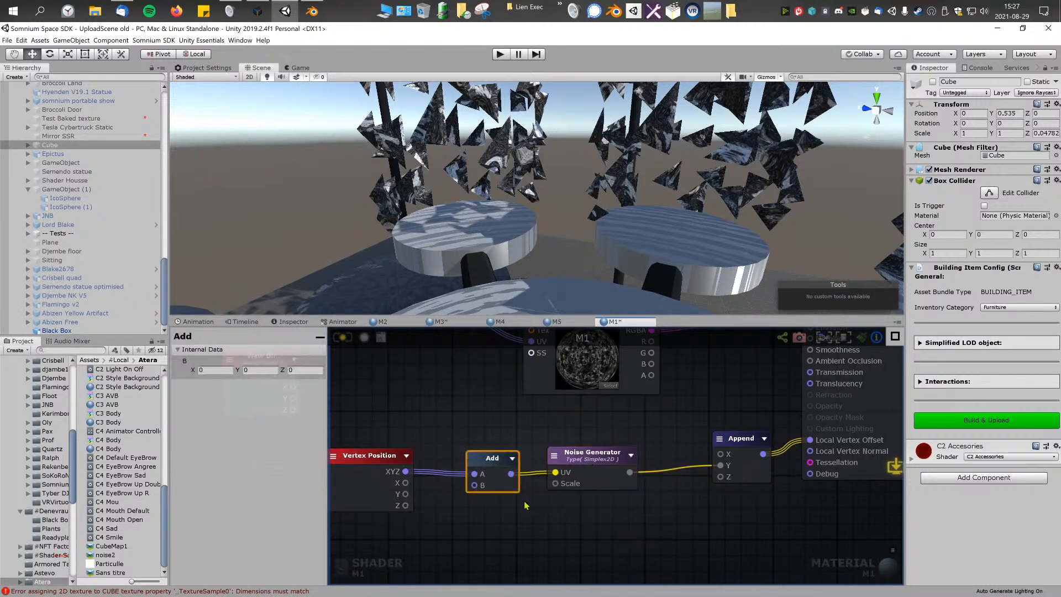
Step: Add a Time node with scale 0.1, connect it to the Add node's B input, save the shader and inspect the animation
middle_drag(560, 516, 652, 505)
right_click(652, 505)
text(time)
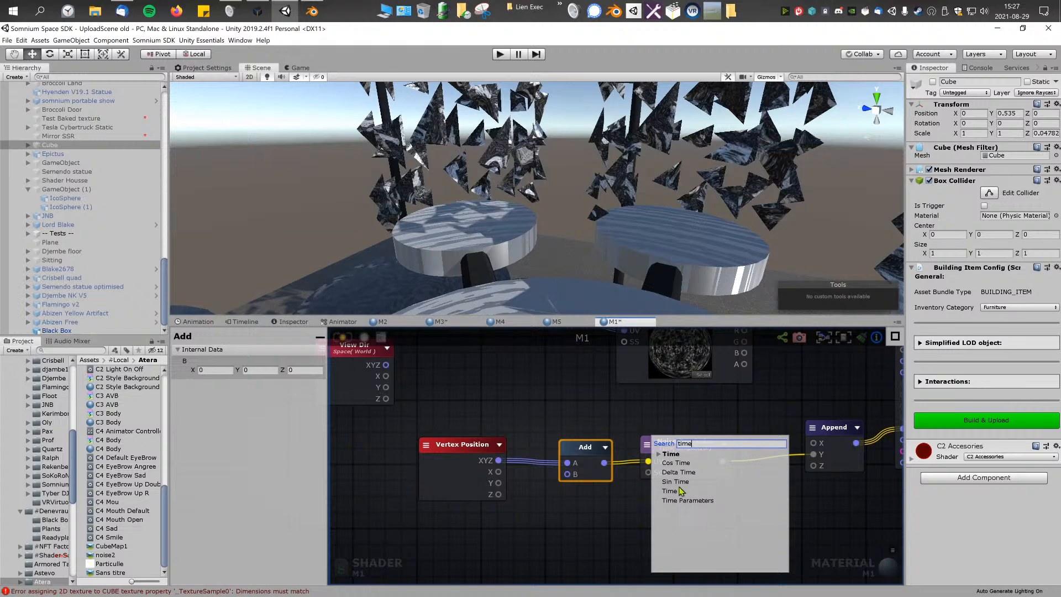
click(678, 491)
drag(687, 505, 506, 528)
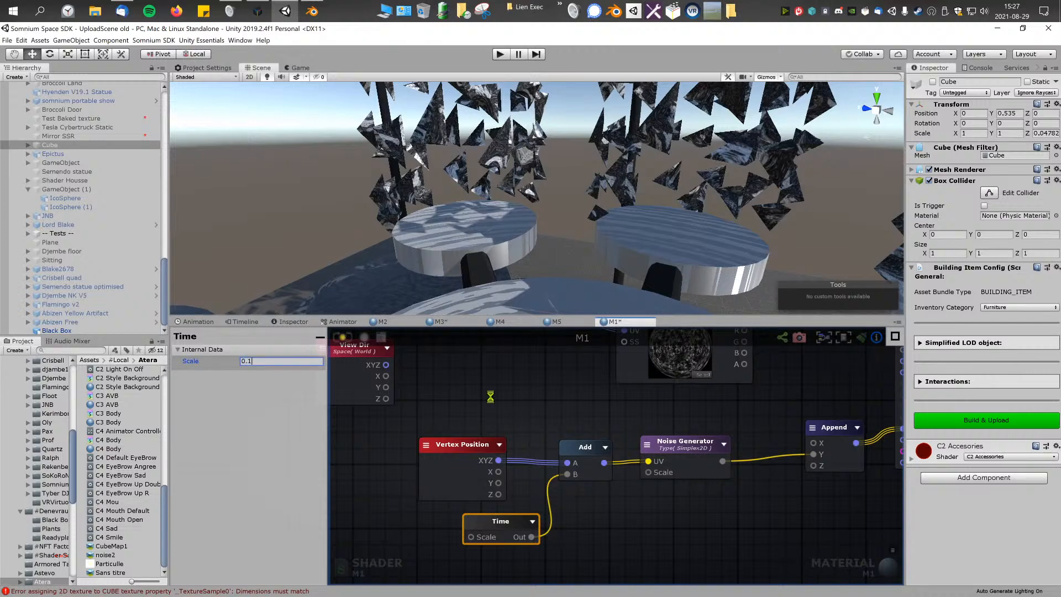
right_drag(553, 246, 723, 214)
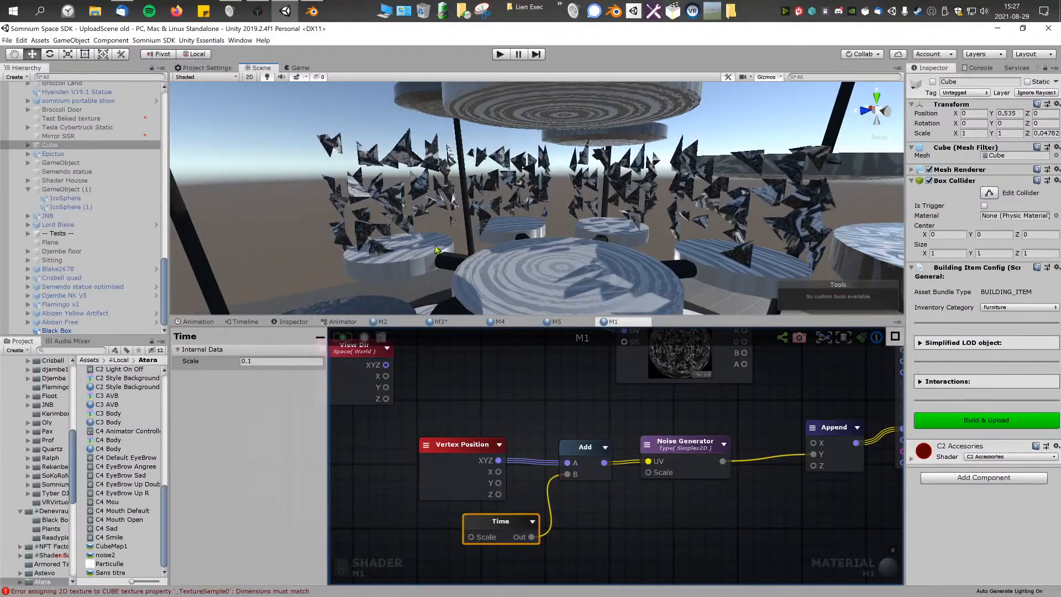
right_drag(572, 246, 585, 201)
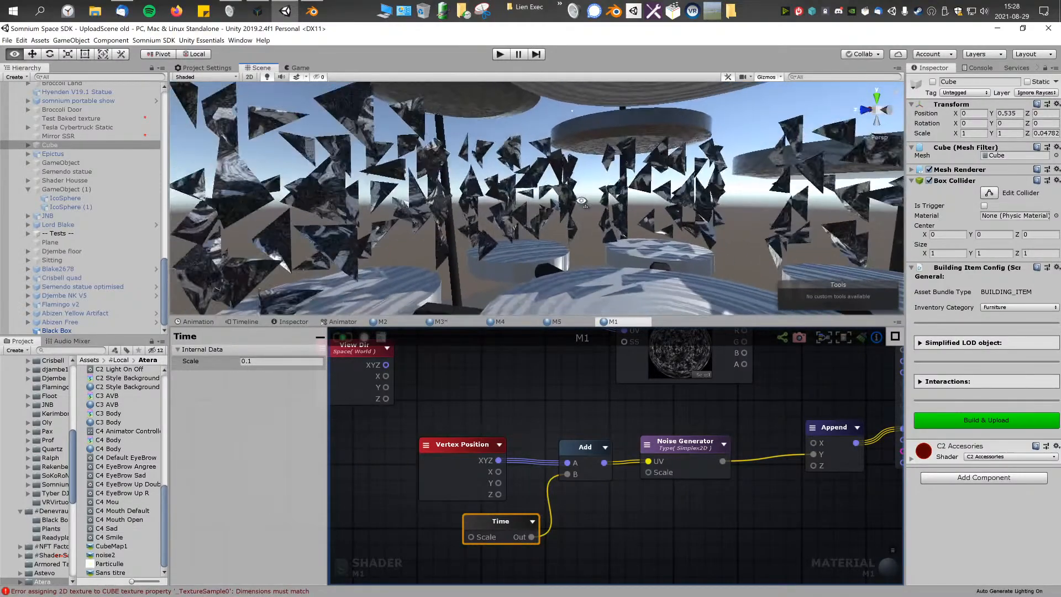
Step: Add a Vertex Normal node below the Append node and shift Append closer to the Noise Generator
click(573, 402)
right_click(572, 403)
text(normal)
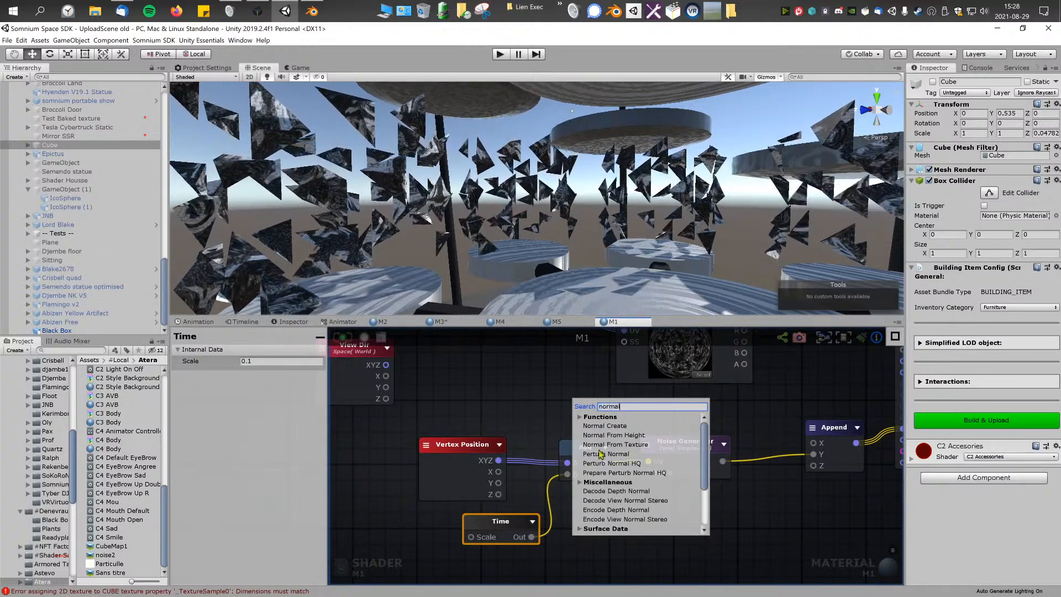
scroll(624, 485, down, 3)
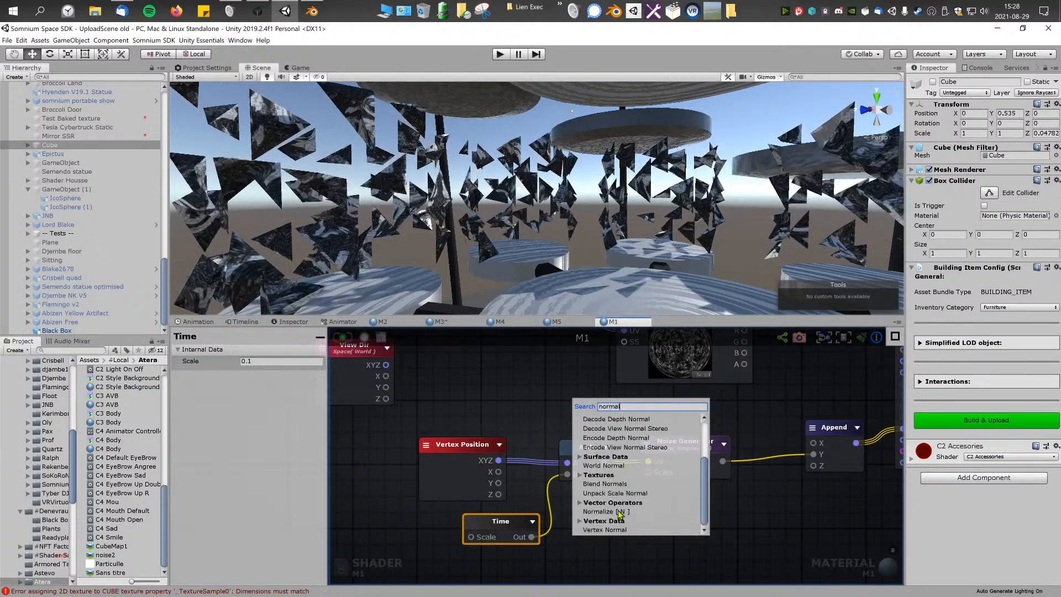
click(615, 530)
middle_drag(617, 520, 543, 516)
drag(549, 415, 795, 512)
middle_drag(720, 461, 637, 468)
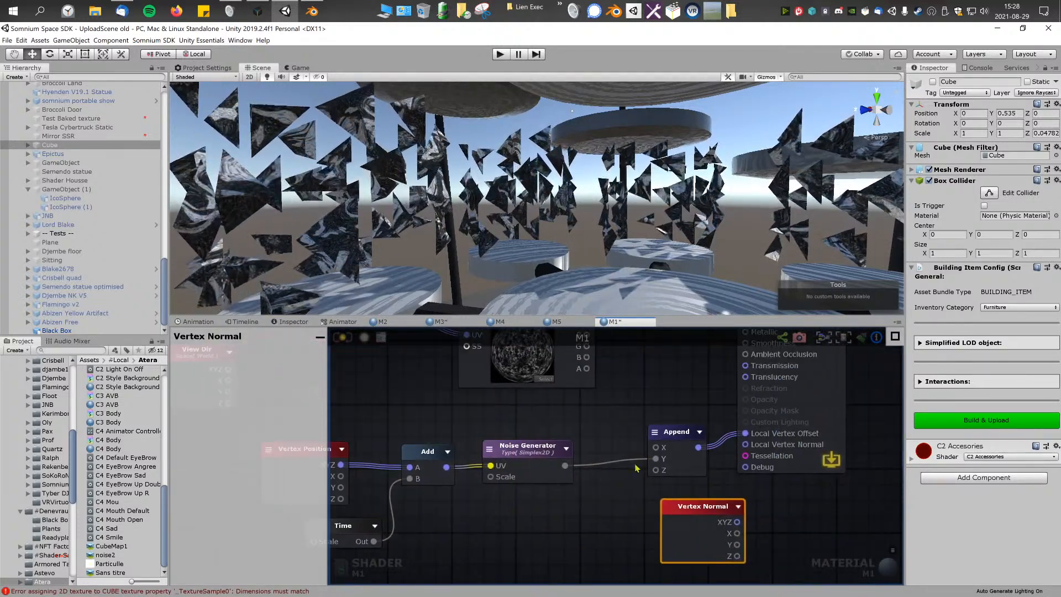
drag(656, 476, 638, 478)
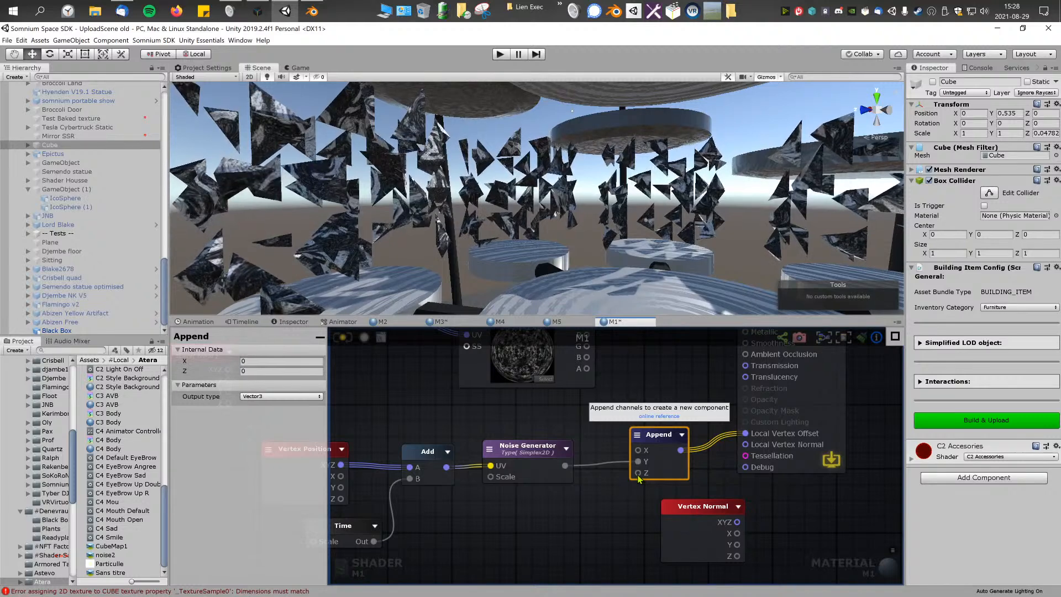
Step: Add a Multiply node combining the Noise Generator output with Vertex Normal XYZ, and feed its result into Local Vertex Offset
right_click(612, 507)
text(mul)
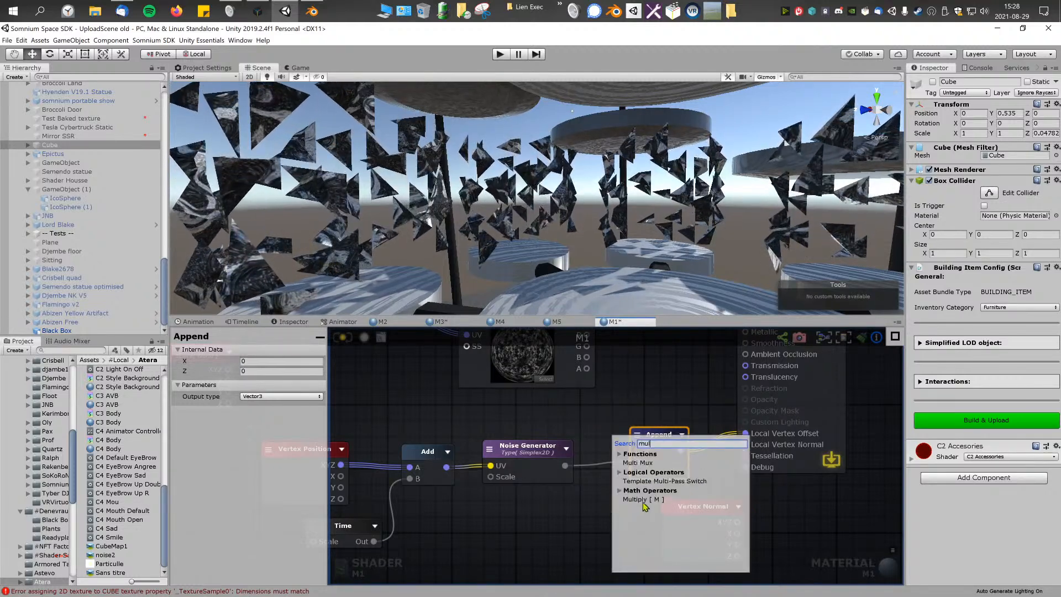
click(643, 502)
drag(655, 474, 639, 431)
drag(623, 528, 666, 469)
drag(565, 466, 665, 471)
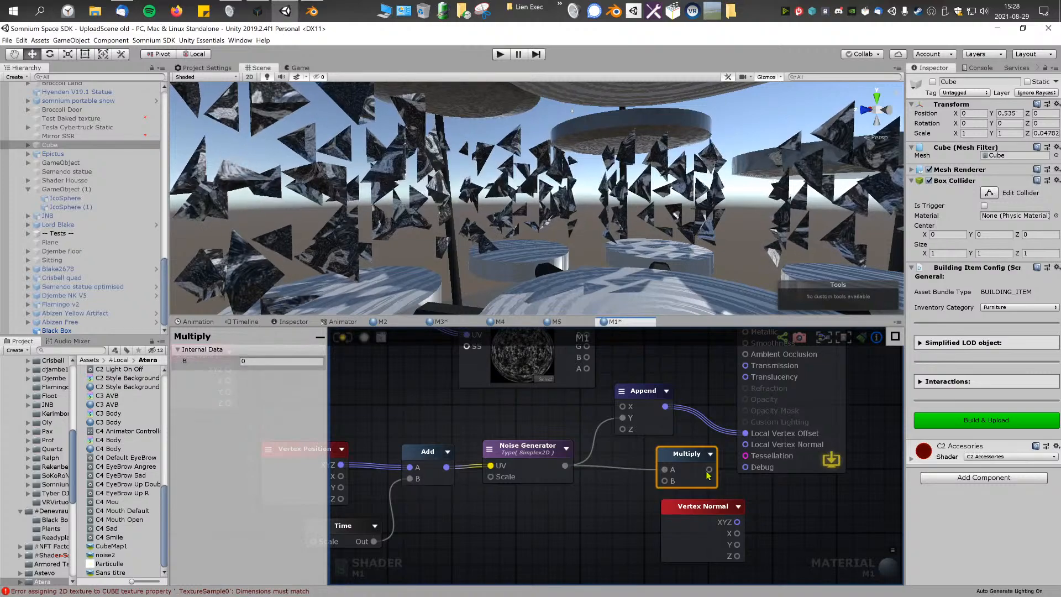
drag(745, 433, 745, 433)
drag(697, 514, 617, 532)
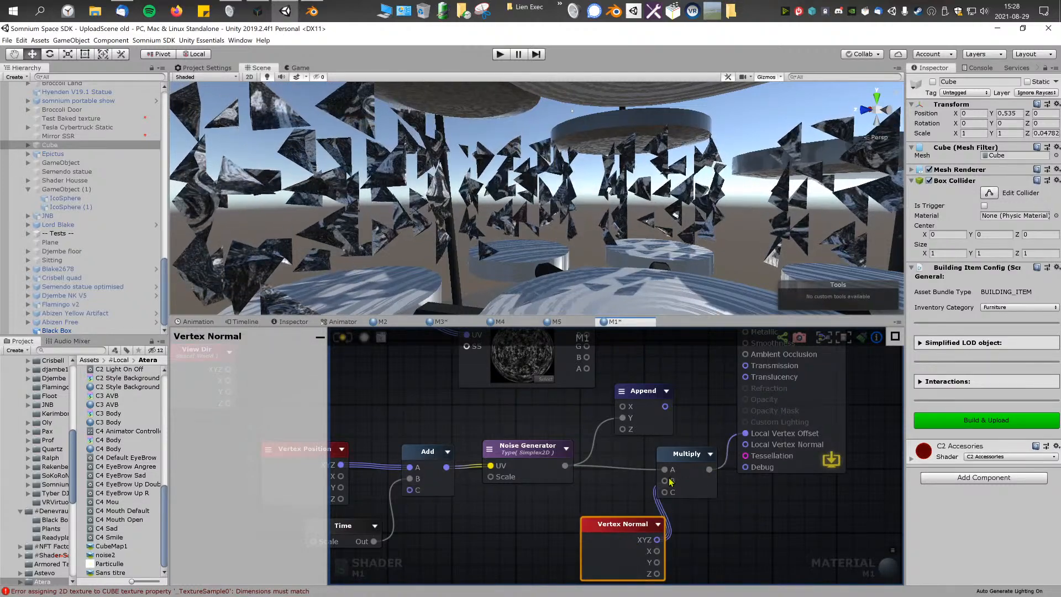
Step: Finish wiring Vertex Normal XYZ into the Multiply node's B input, save the shader and inspect the moving triangle pieces in the scene
drag(670, 478, 667, 479)
middle_drag(626, 524, 659, 518)
drag(659, 518, 652, 519)
drag(707, 452, 698, 456)
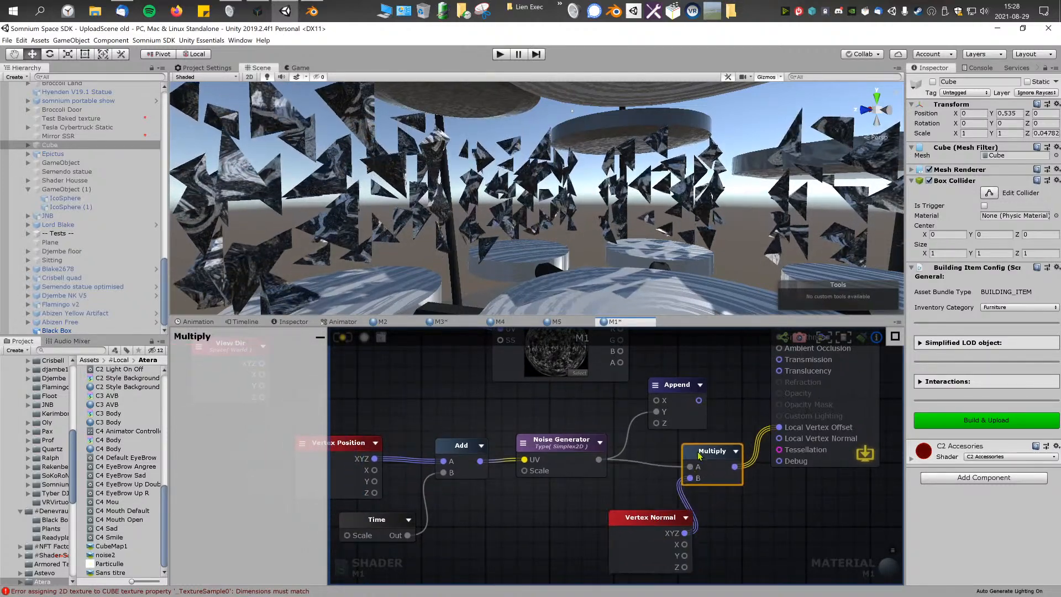
right_drag(650, 190, 708, 448)
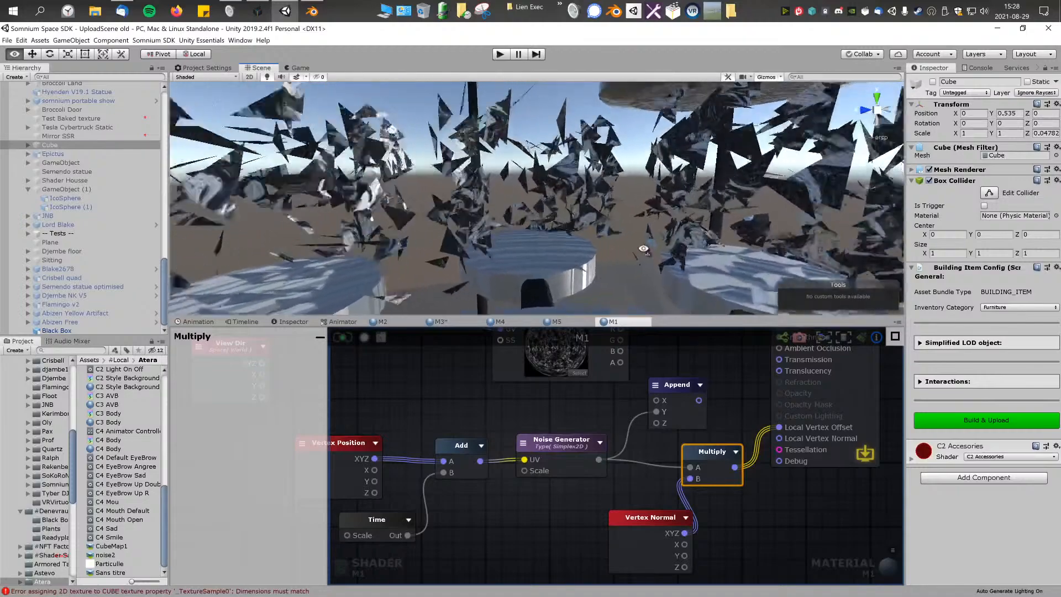
right_drag(633, 235, 656, 232)
right_drag(632, 442, 622, 446)
Step: Add a Float node below Vertex Normal and connect it to the Multiply node's C input
right_click(578, 500)
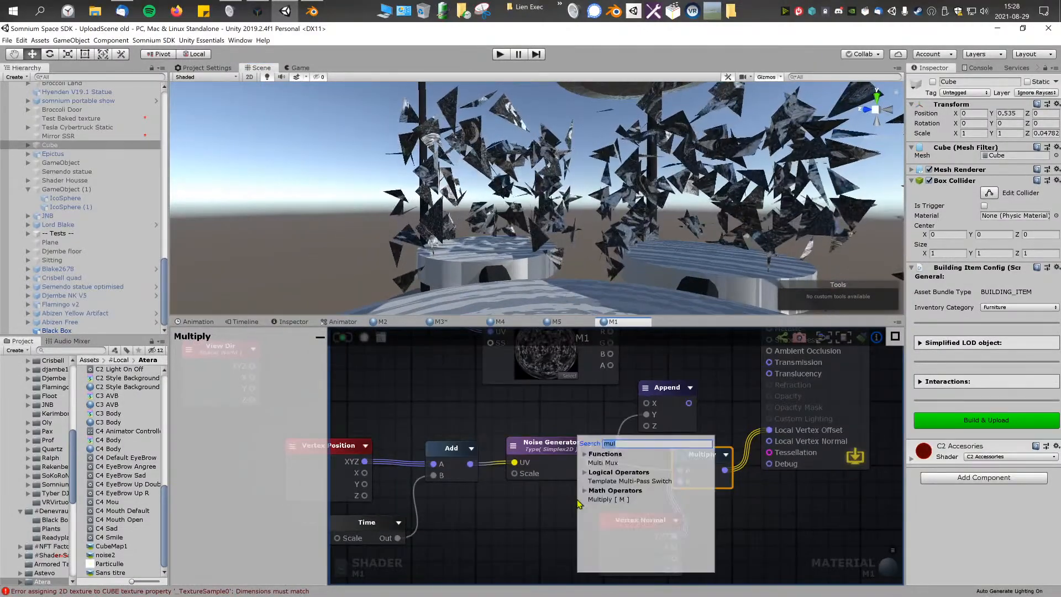
click(550, 522)
right_click(550, 523)
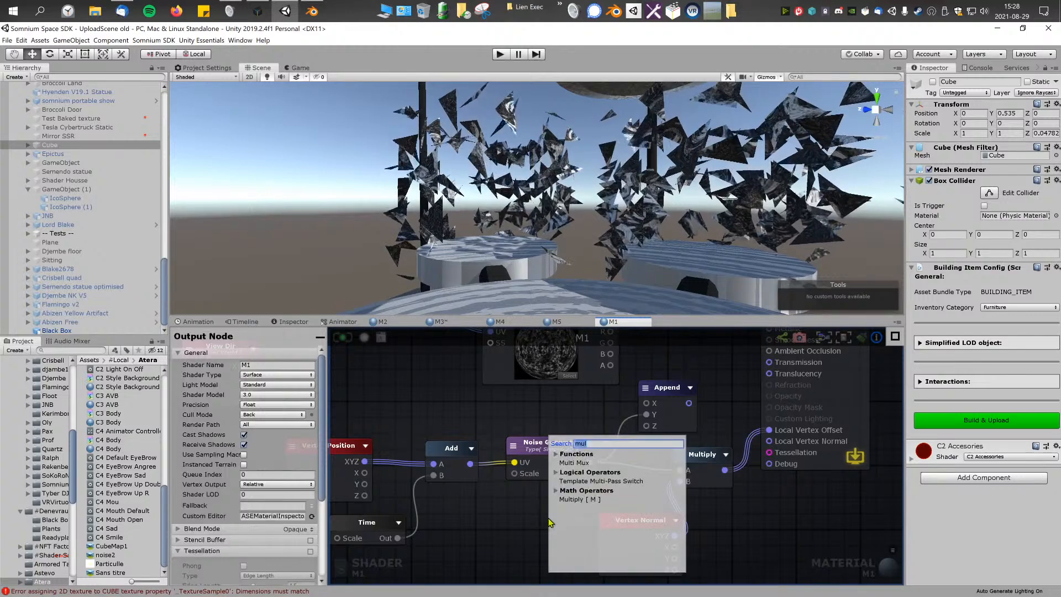
text(float)
click(571, 465)
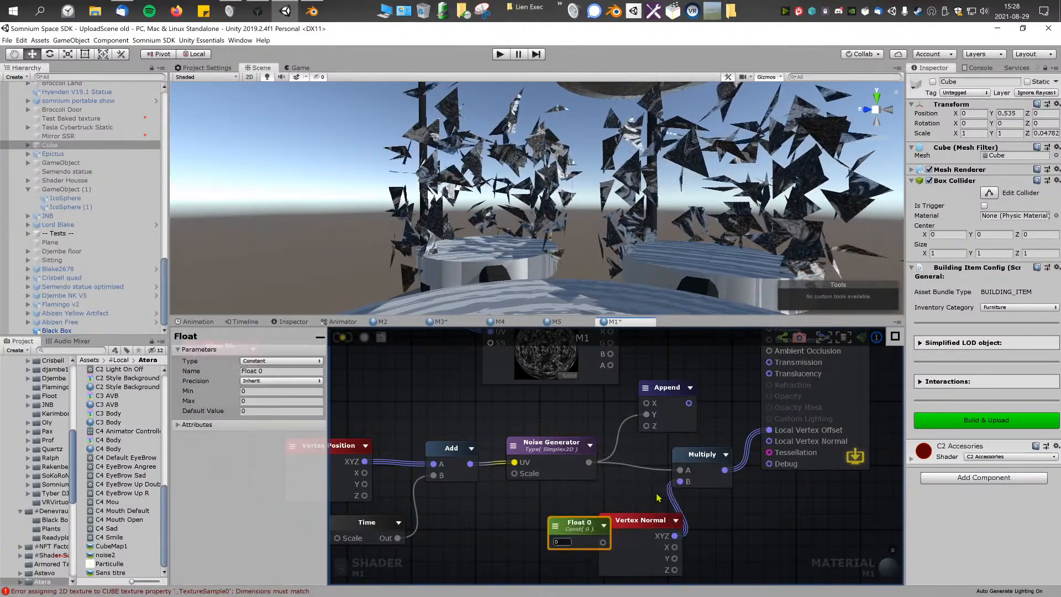
scroll(642, 512, down, 2)
drag(637, 513, 656, 568)
drag(681, 491, 676, 486)
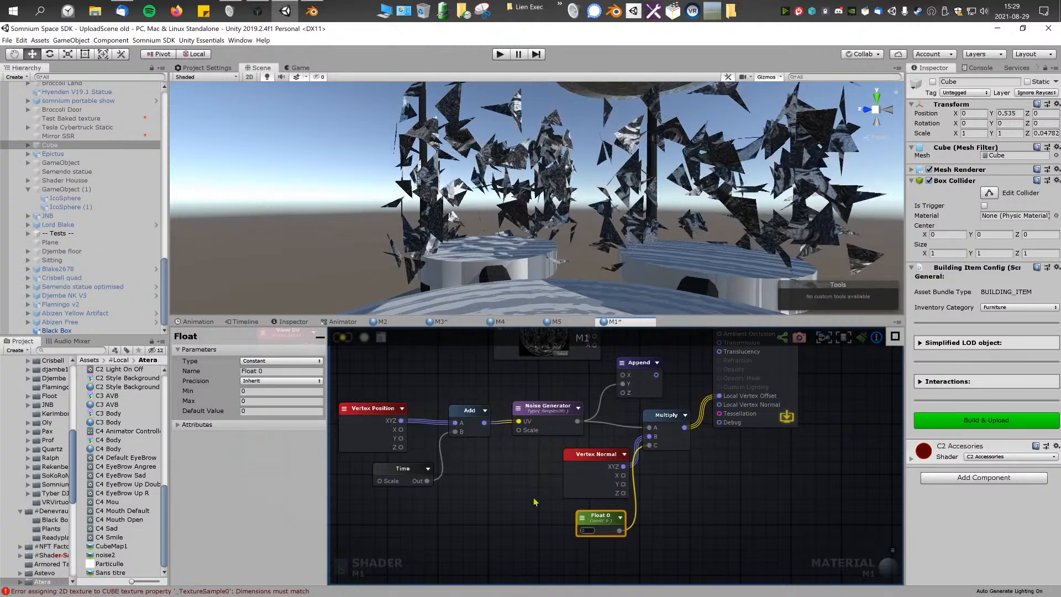
Step: Set the Float's maximum to 1 and its type to Property, save the shader and view the pieces in the scene
text(1)
click(275, 362)
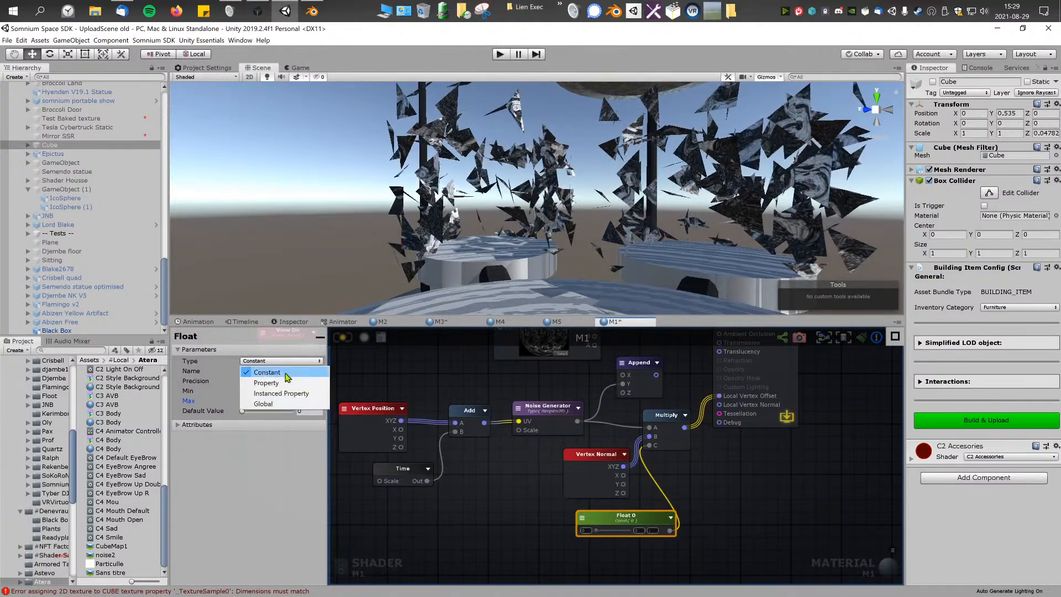
click(267, 375)
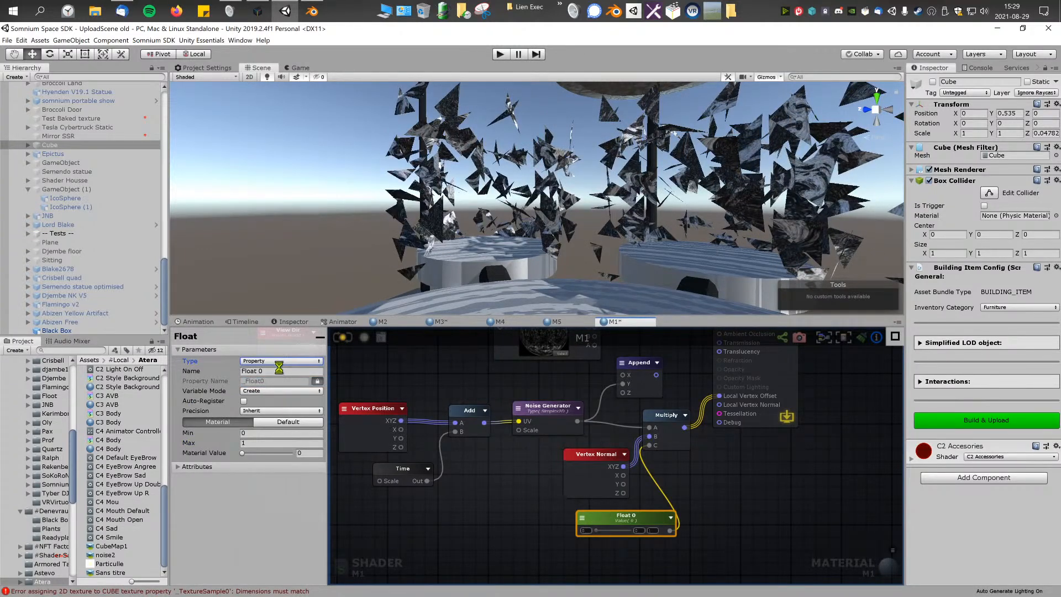
right_drag(594, 243, 563, 238)
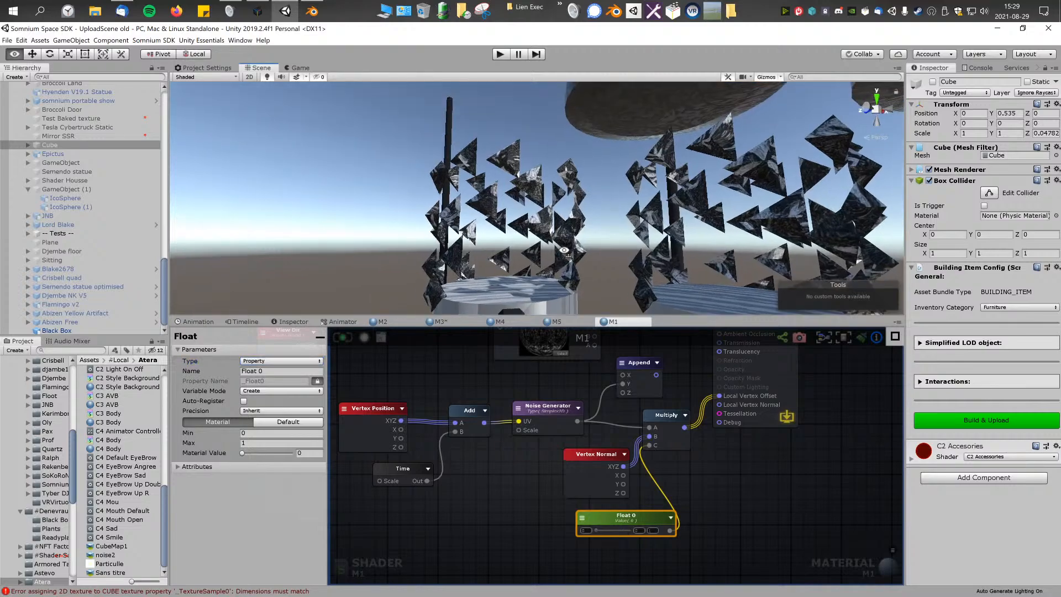
scroll(564, 238, up, 4)
Step: Adjust the Float property's material value to about 0.083 while comparing the strength of the vertex offset in the scene
click(601, 531)
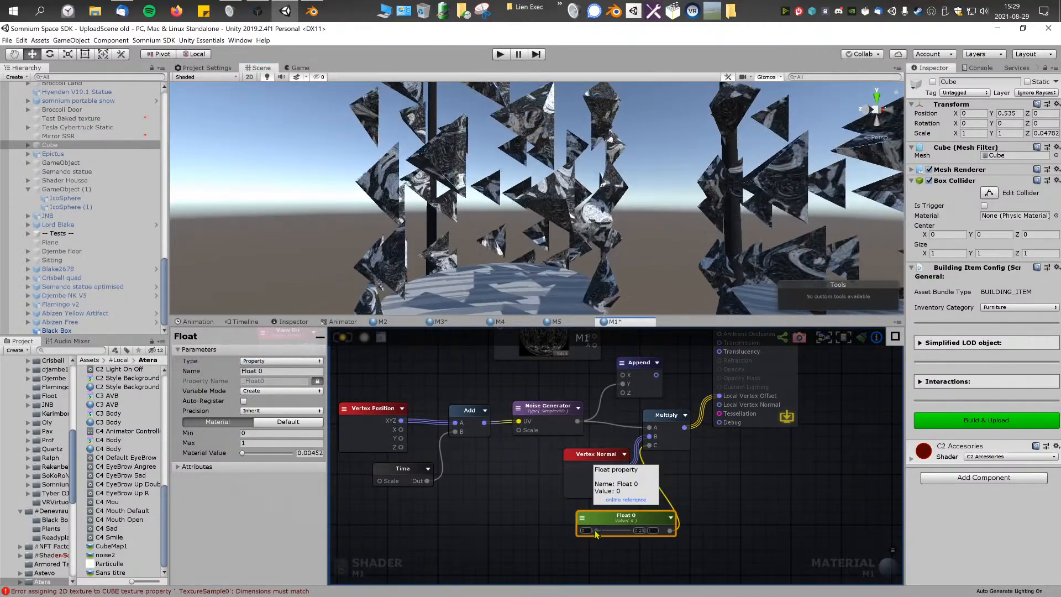
drag(596, 533, 590, 541)
scroll(652, 238, down, 4)
right_drag(658, 232, 694, 243)
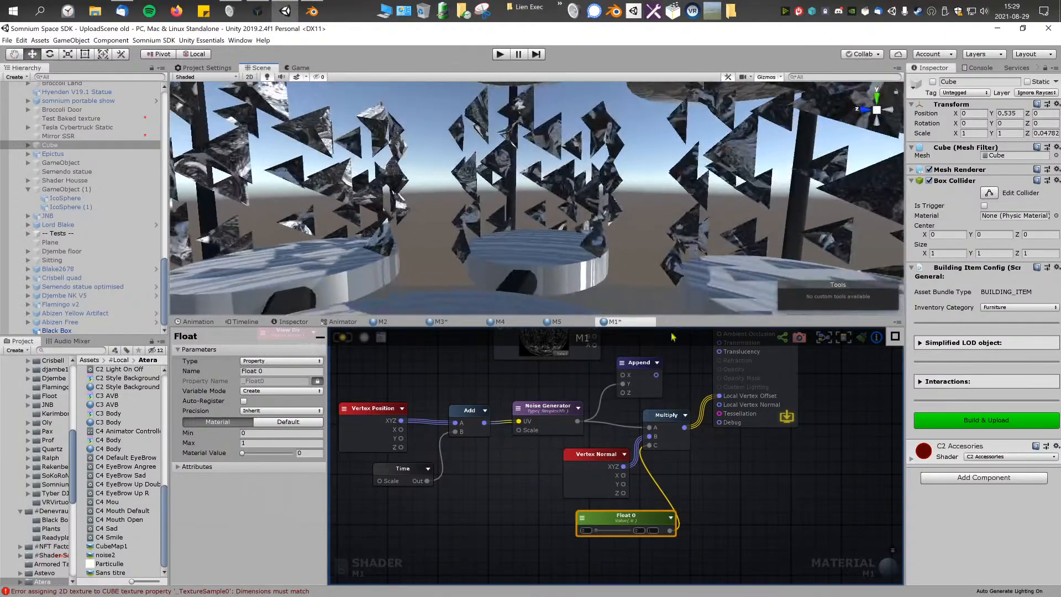
drag(604, 529, 590, 545)
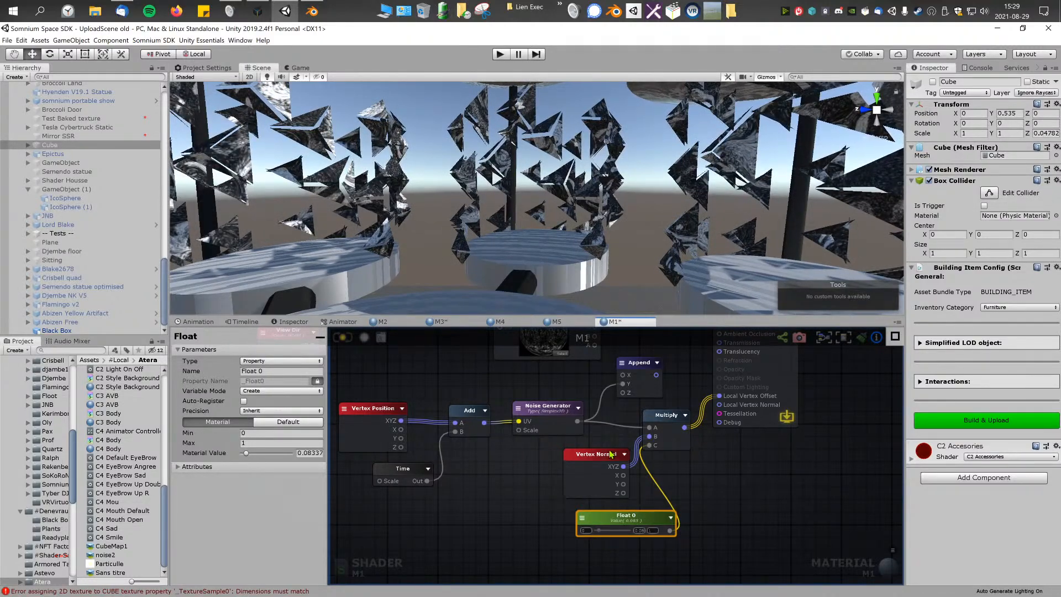
Step: Set the Noise Generator's scale to 10, save the shader and inspect the animated pieces in the scene
click(552, 416)
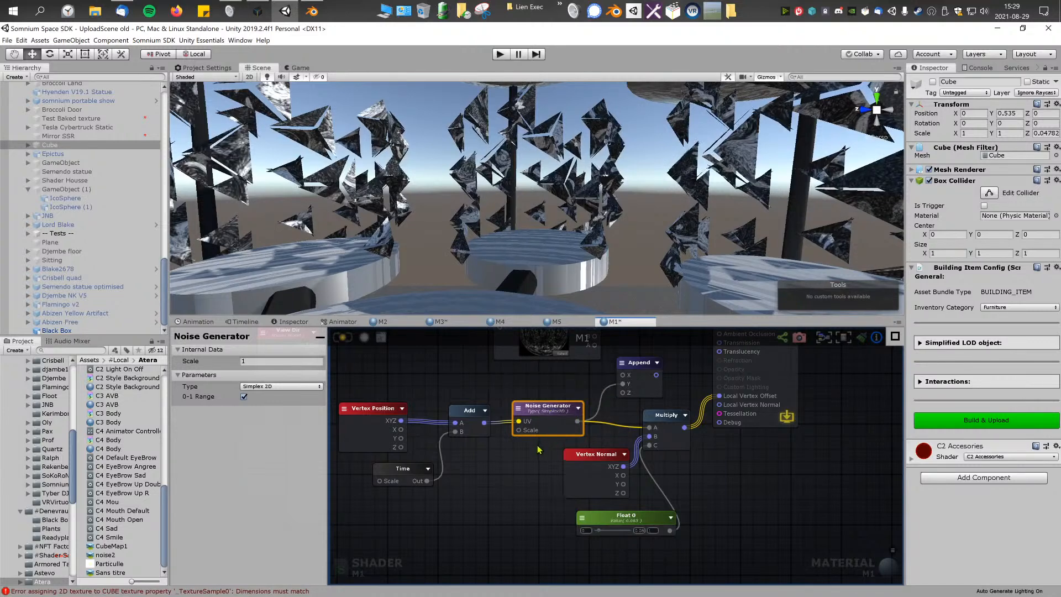
right_drag(530, 204, 491, 203)
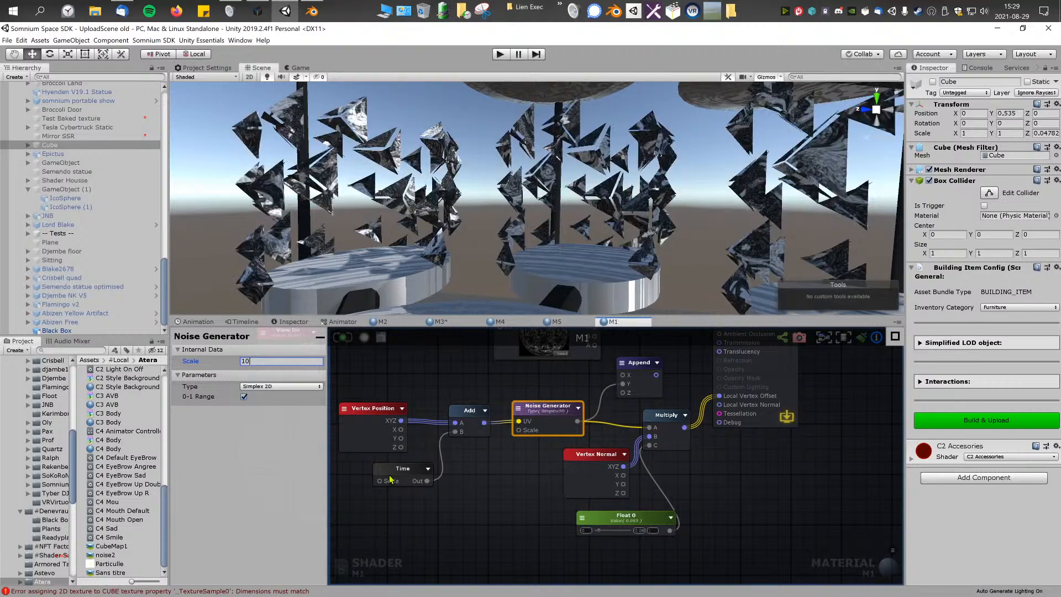
right_drag(462, 215, 578, 223)
key(w)
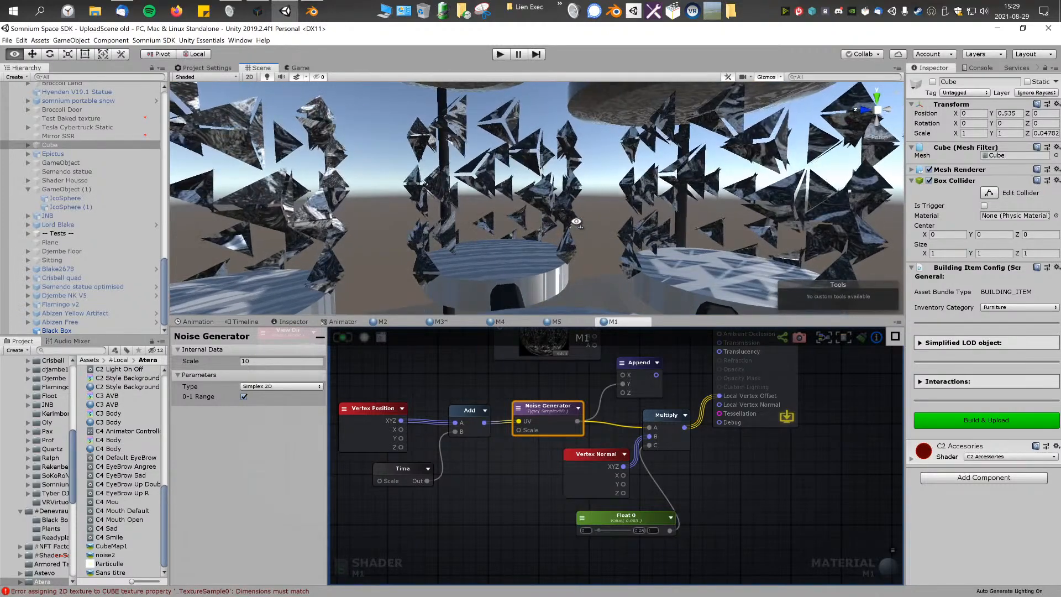
Step: Delete the Append node, insert a Power node between Noise Generator and Multiply, set its exponent to 0.5 and save the shader
right_click(541, 470)
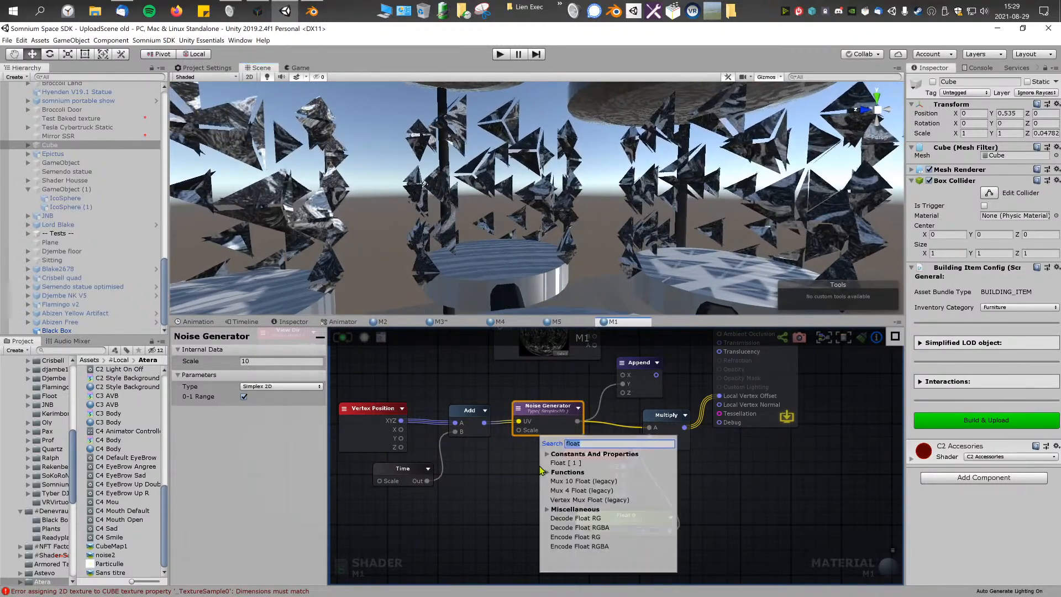
text(pow)
click(559, 463)
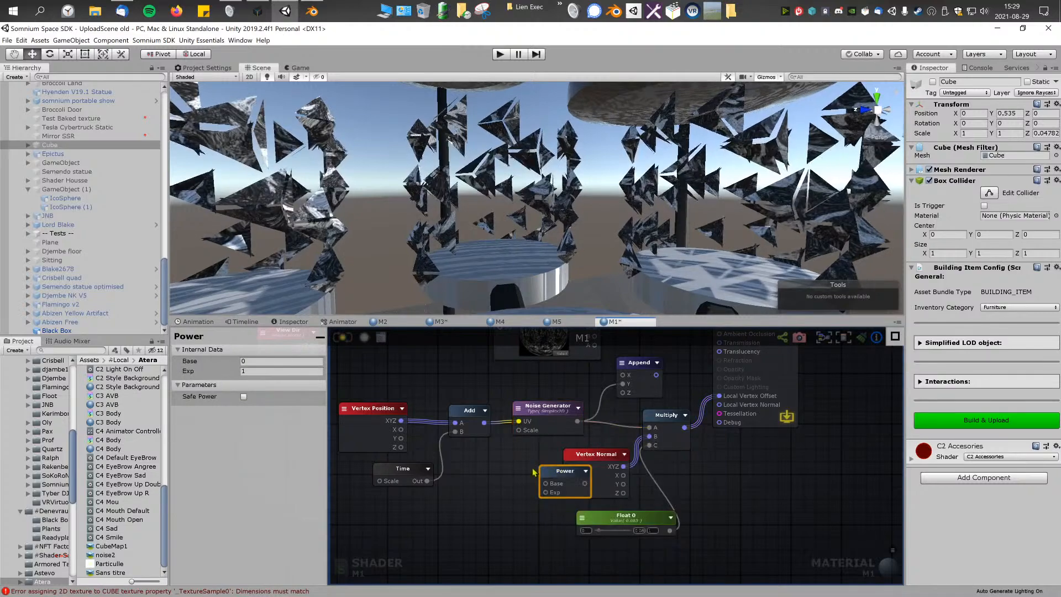
click(600, 385)
key(Delete)
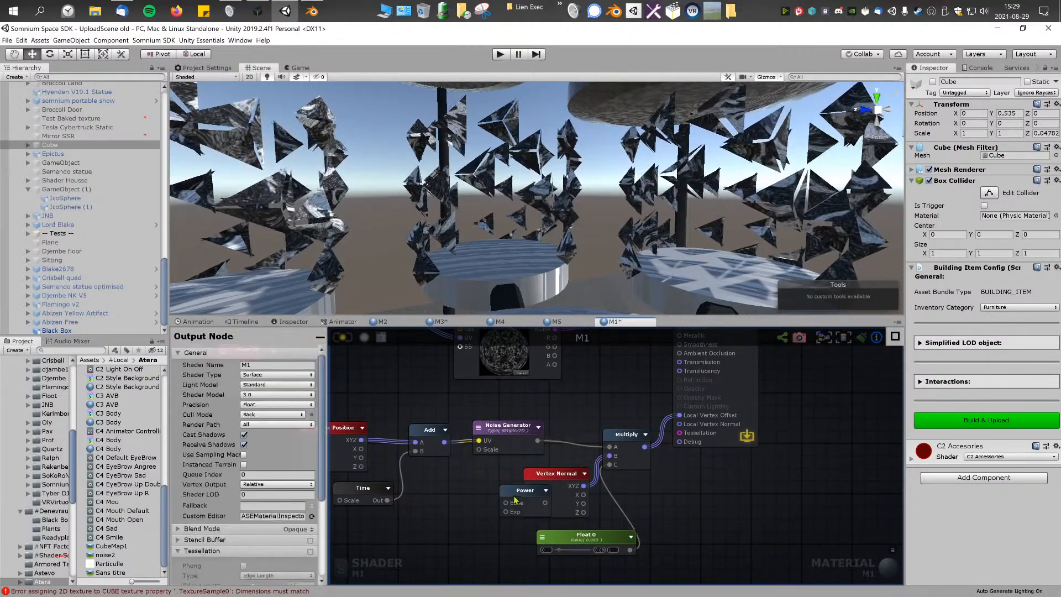
alt+drag(529, 499, 569, 441)
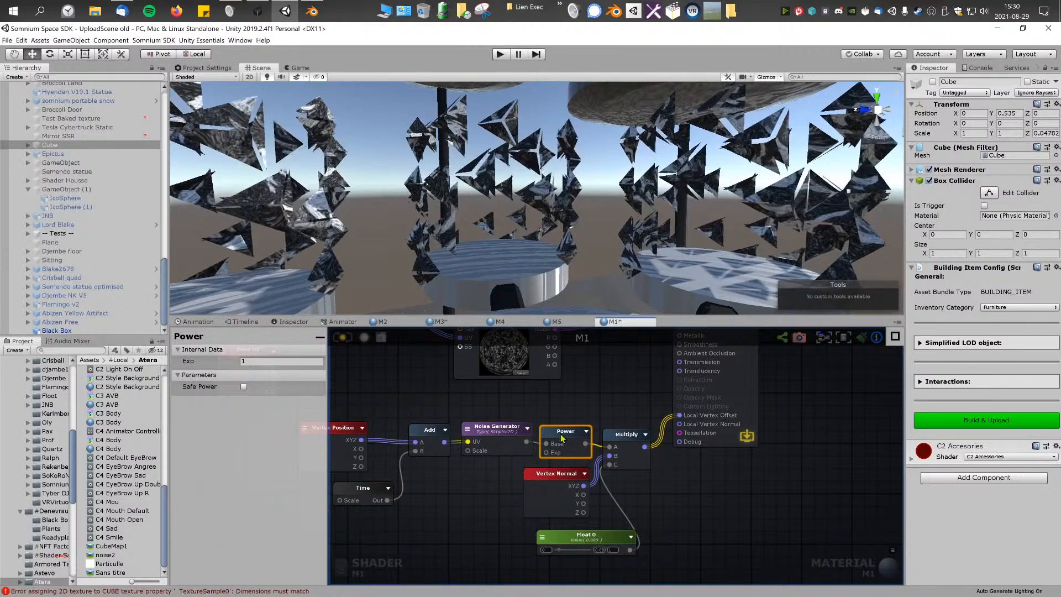
click(274, 360)
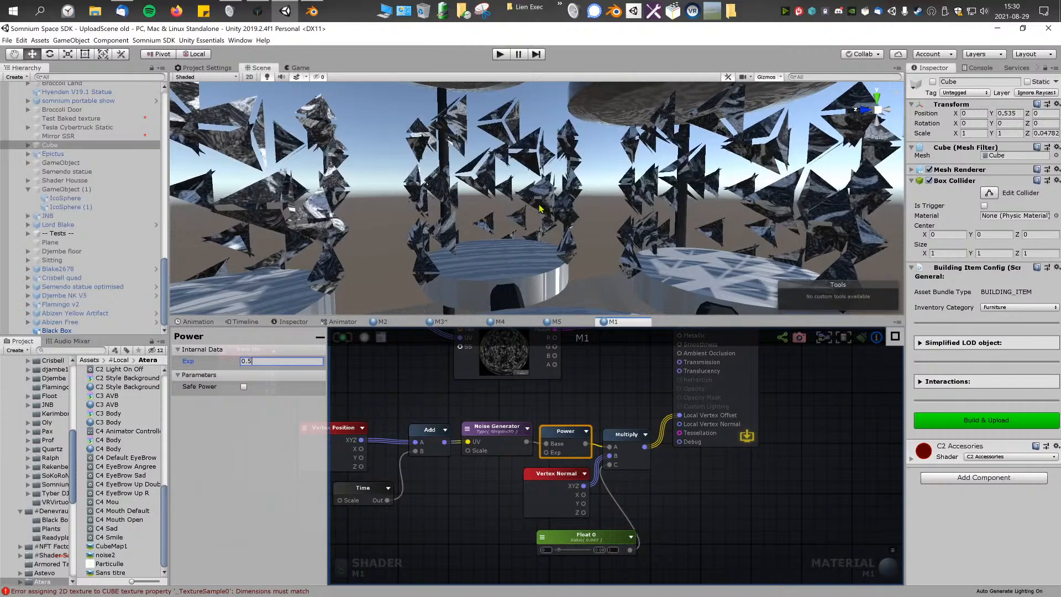
Step: Drive the Power node's Exp input with a duplicate of the Float property, using a maximum of 4 and a material value of 4
drag(558, 535, 458, 520)
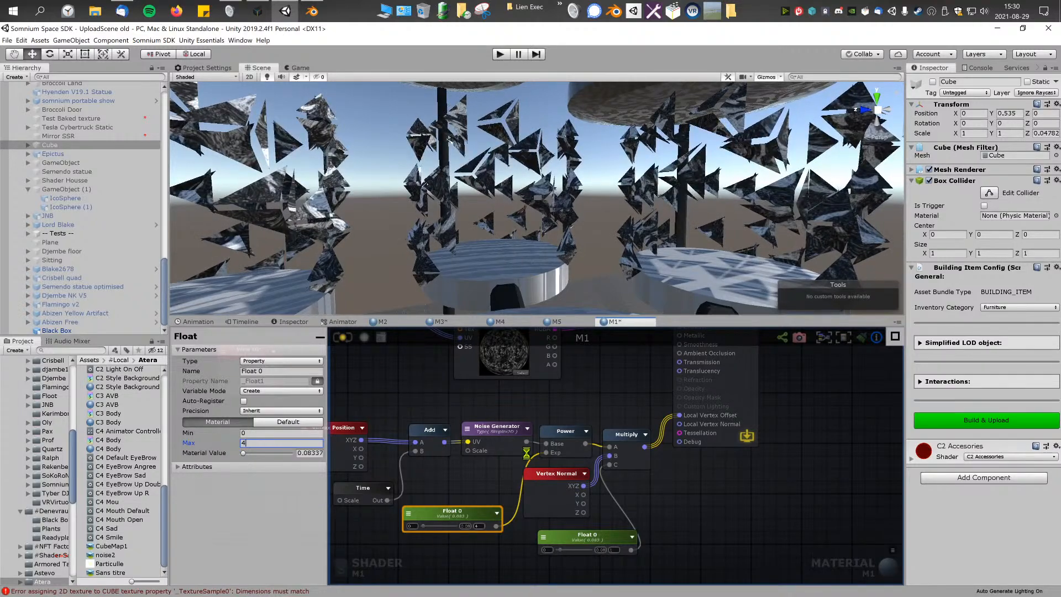
middle_drag(486, 491, 557, 470)
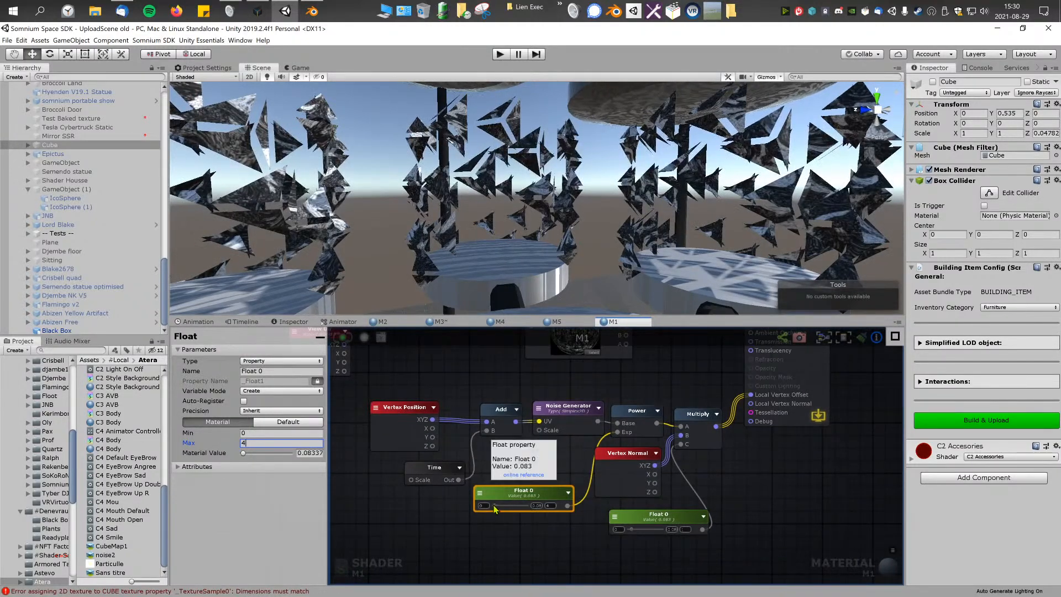
drag(513, 508, 477, 506)
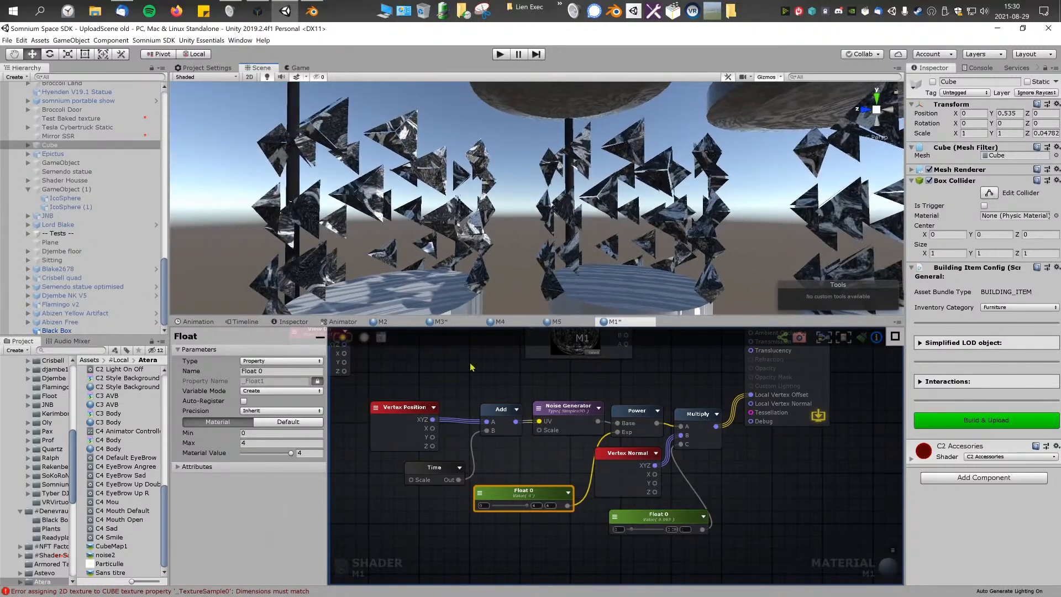
middle_drag(529, 489, 523, 488)
drag(520, 490, 508, 496)
Step: Open paint.net and shrink its window so it sits over the Unity editor
click(2, 5)
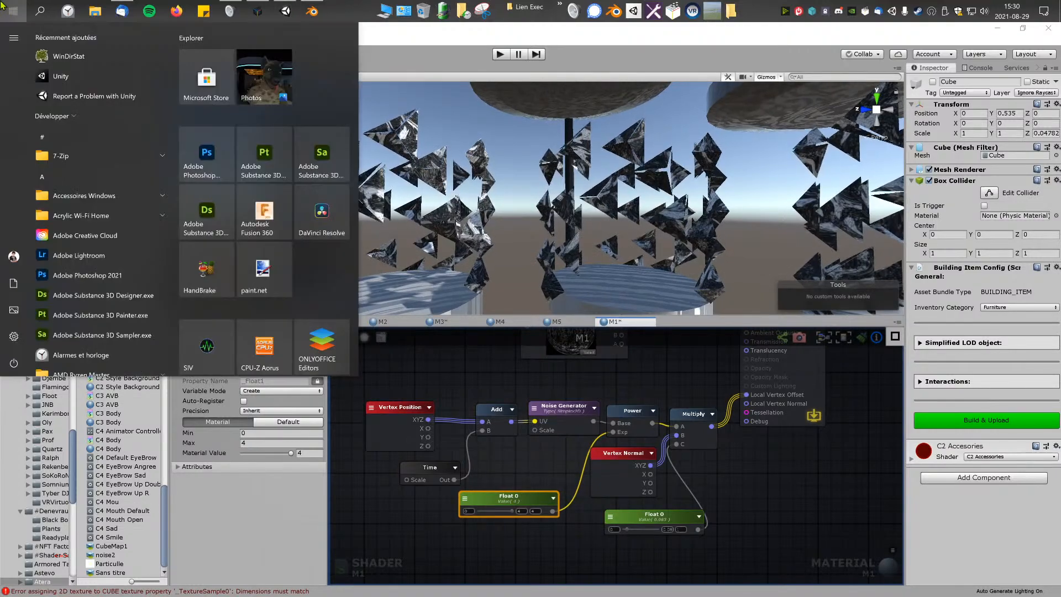
text(paint)
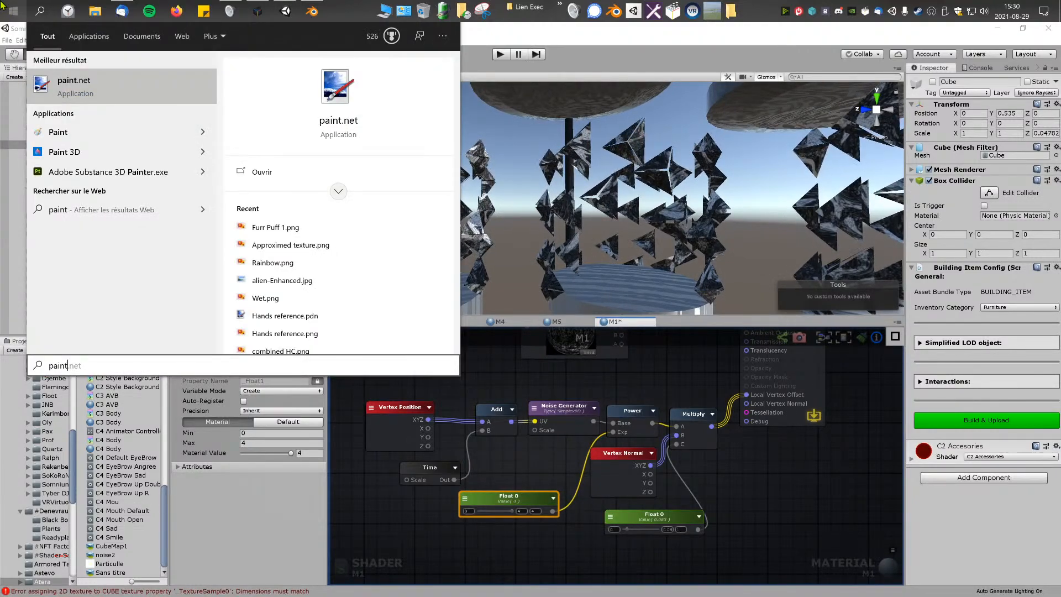
key(Return)
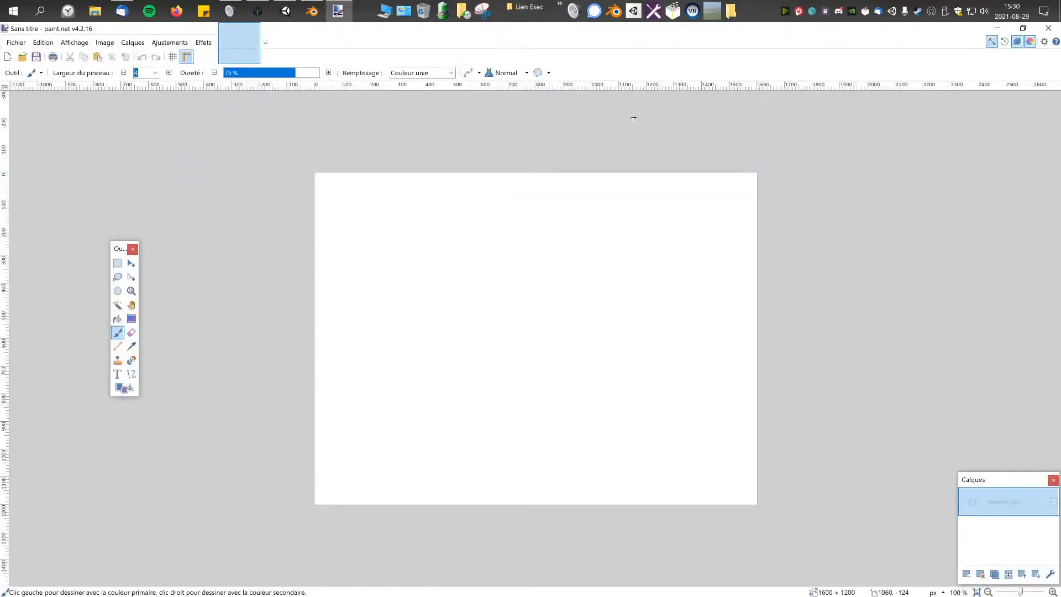
drag(665, 33, 624, 112)
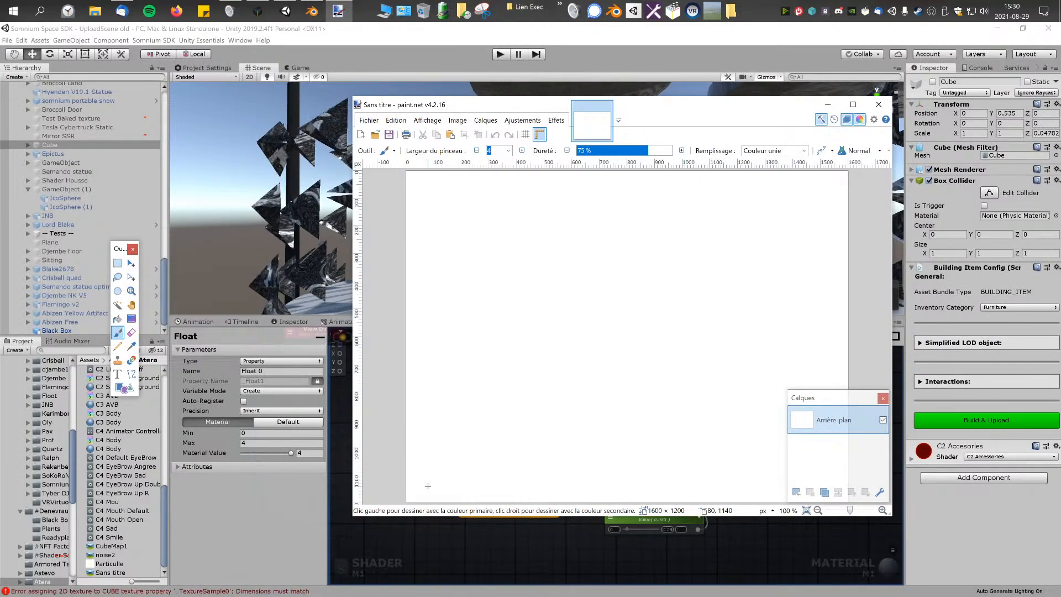
Step: Draw a straight diagonal line about 1685 px long across the paint.net canvas with the Line/Curve tool
drag(427, 486, 699, 278)
key(ctrl+z)
click(131, 376)
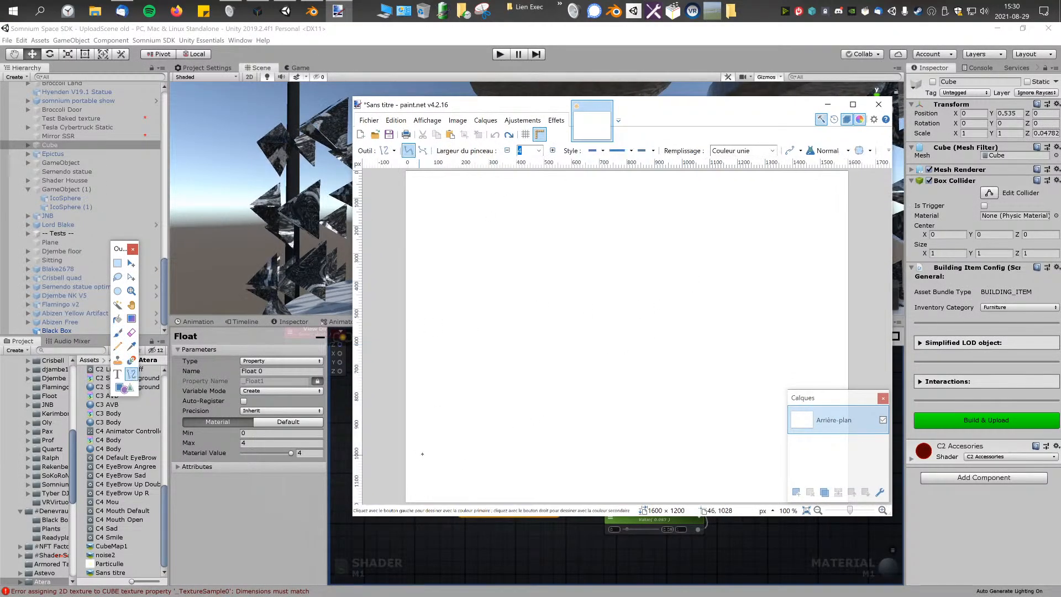
drag(422, 452, 794, 188)
mouse_move(770, 115)
mouse_down()
mouse_move(720, 442)
mouse_move(625, 177)
mouse_move(581, 152)
mouse_move(545, 177)
mouse_up()
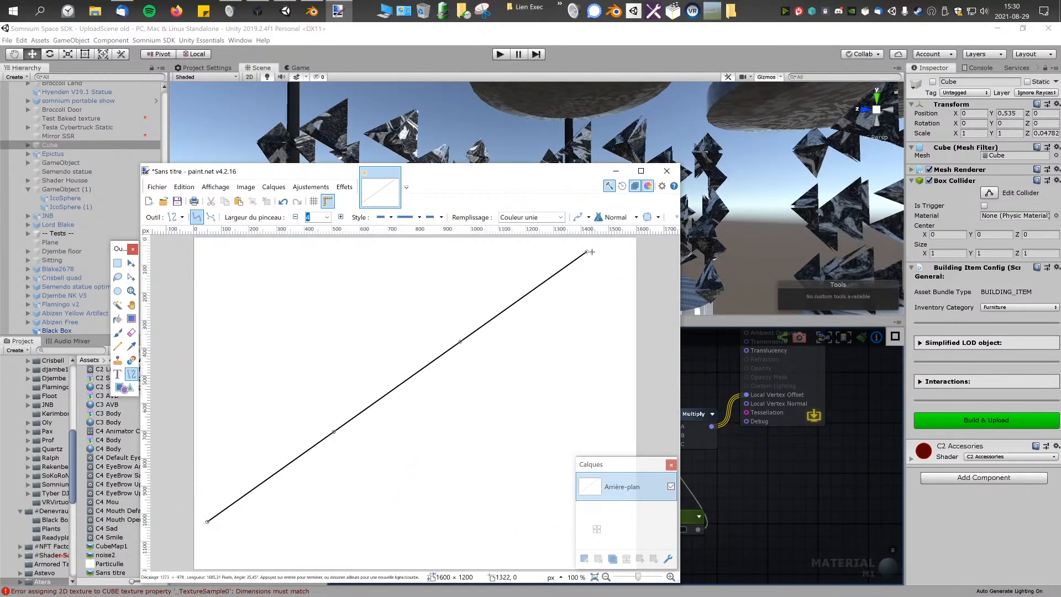
drag(574, 174, 607, 157)
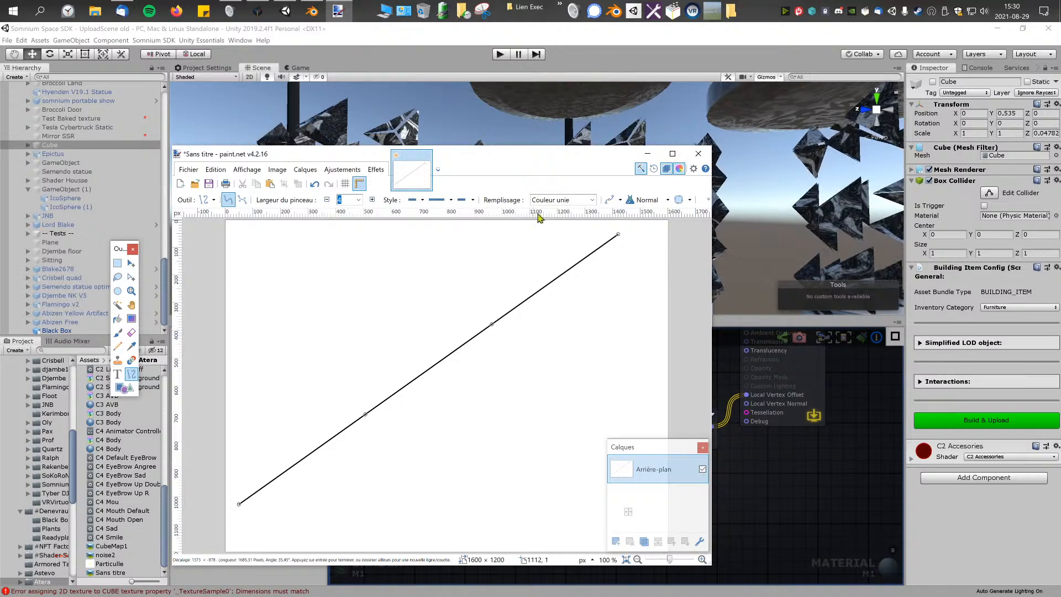
Step: Bend the line into a curve that rises steeply and flattens toward its upper end, and close paint.net without saving
drag(366, 415, 462, 477)
mouse_move(491, 324)
mouse_down()
mouse_move(558, 343)
mouse_move(524, 304)
mouse_move(490, 300)
mouse_up()
drag(462, 477, 326, 362)
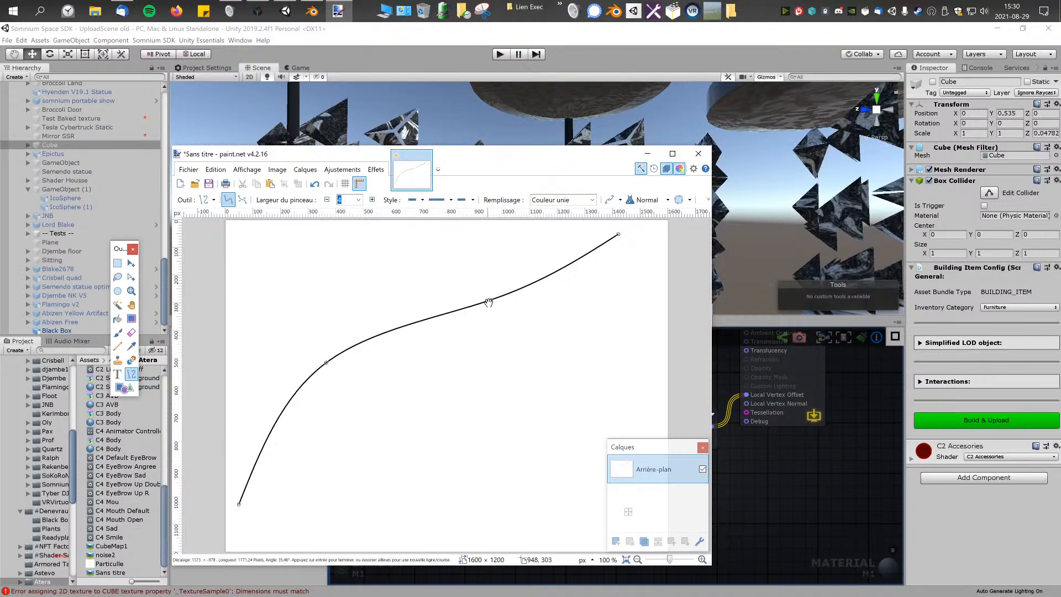
drag(489, 302, 403, 269)
drag(326, 362, 311, 360)
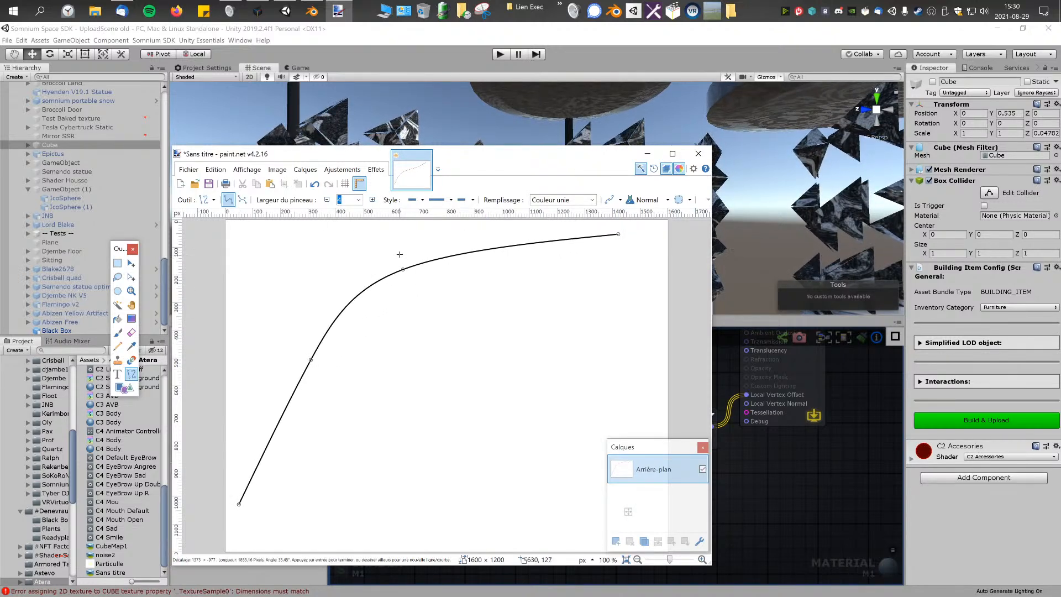
drag(403, 270, 433, 258)
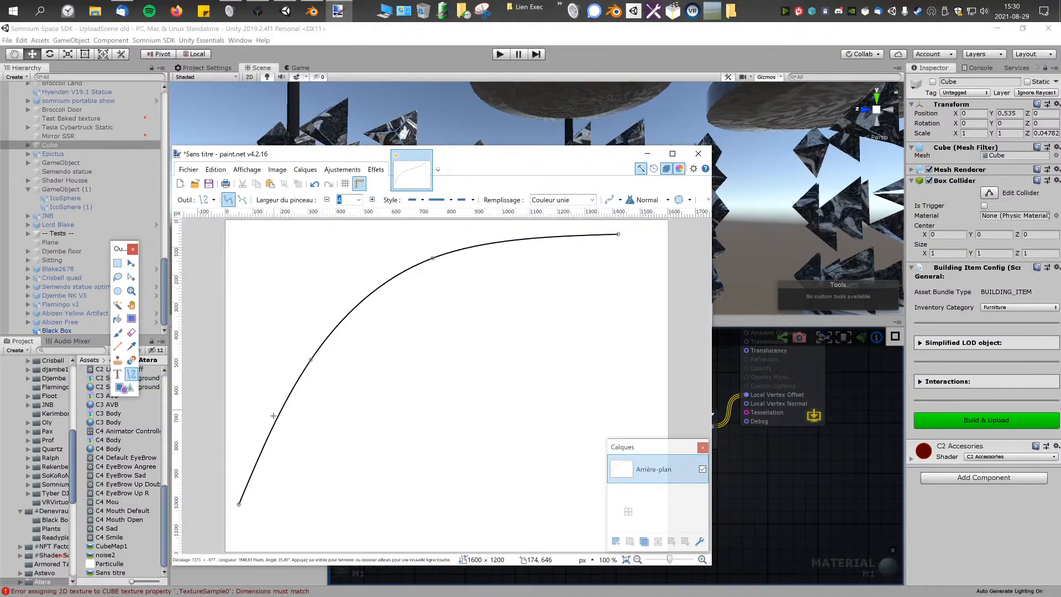
click(699, 155)
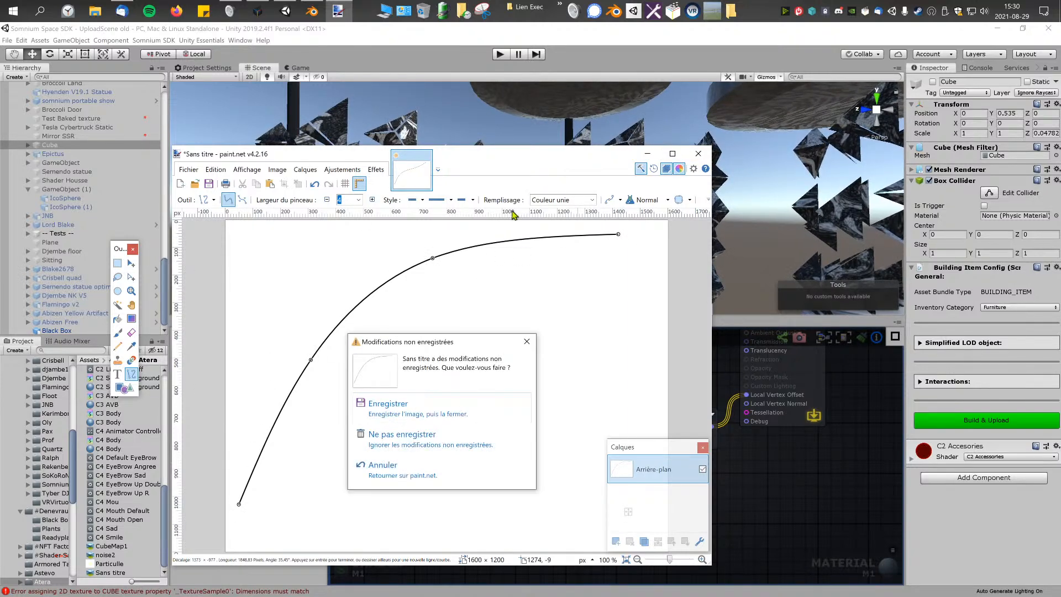
click(401, 436)
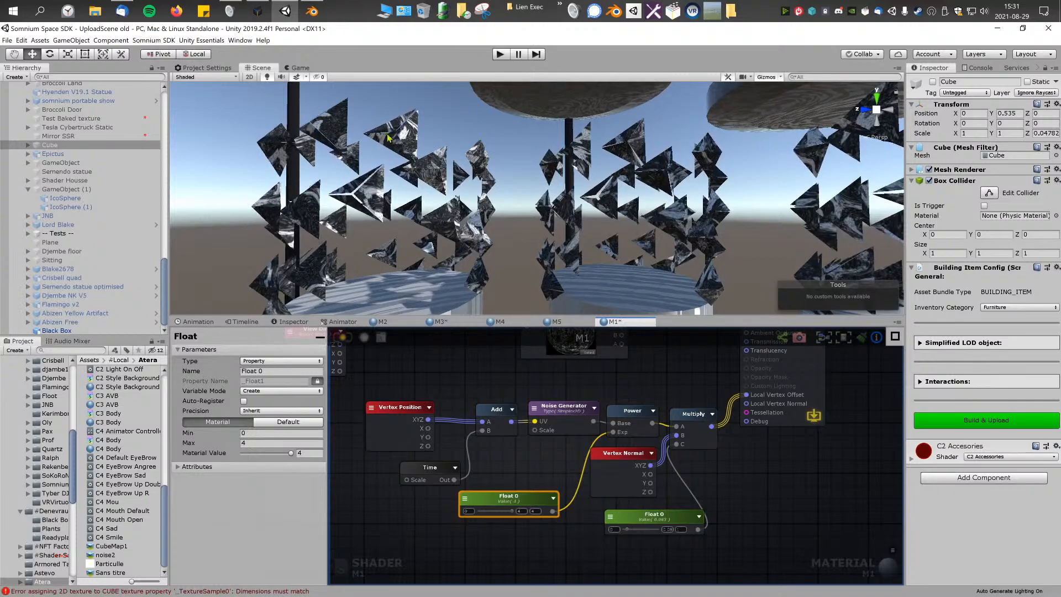
Step: Examine the displaced triangle pieces around the round platforms in the scene from close up and from several angles
middle_drag(389, 138, 532, 203)
scroll(532, 203, up, 6)
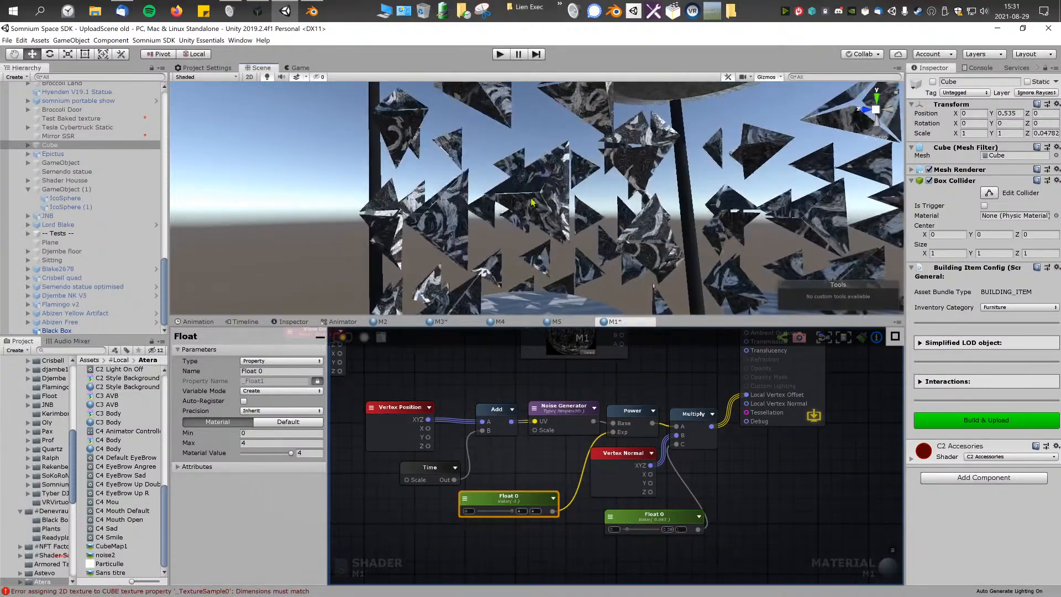
right_drag(532, 202, 743, 225)
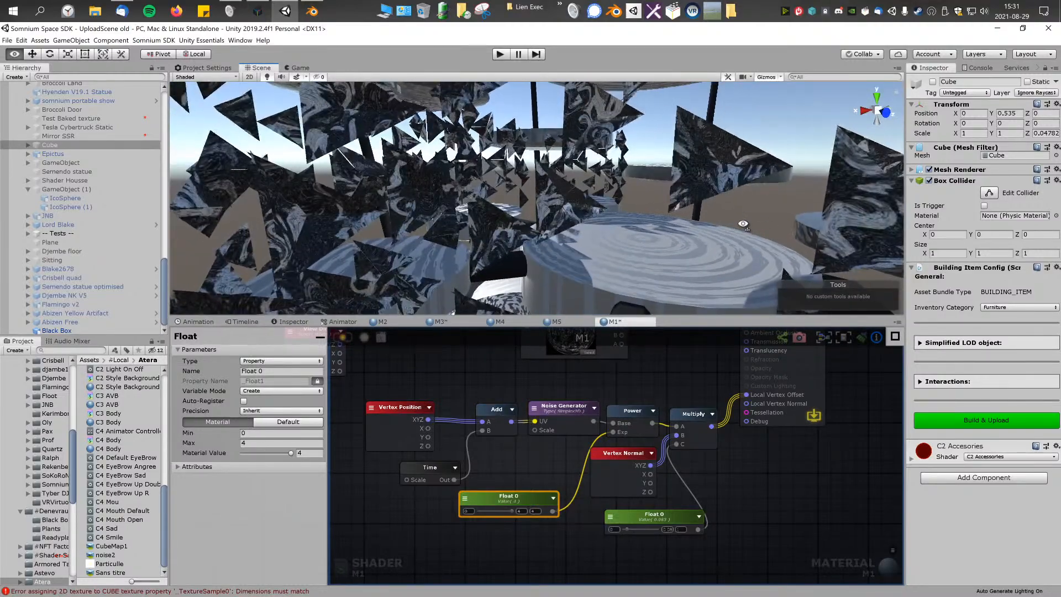
right_drag(743, 225, 544, 235)
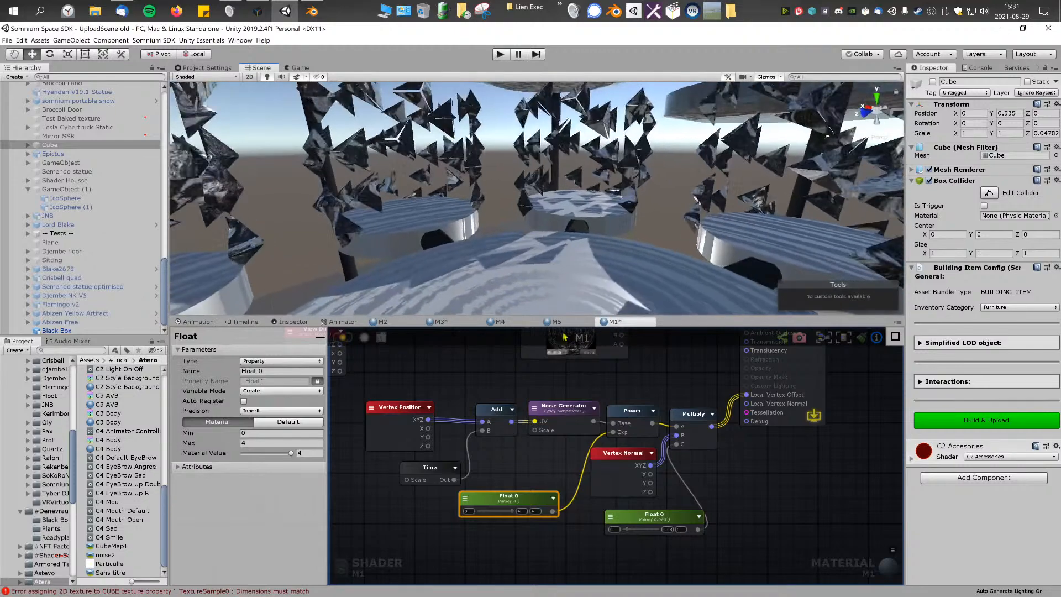
right_drag(565, 337, 565, 353)
right_drag(569, 232, 652, 264)
click(542, 409)
right_drag(542, 410, 541, 441)
scroll(511, 451, down, 2)
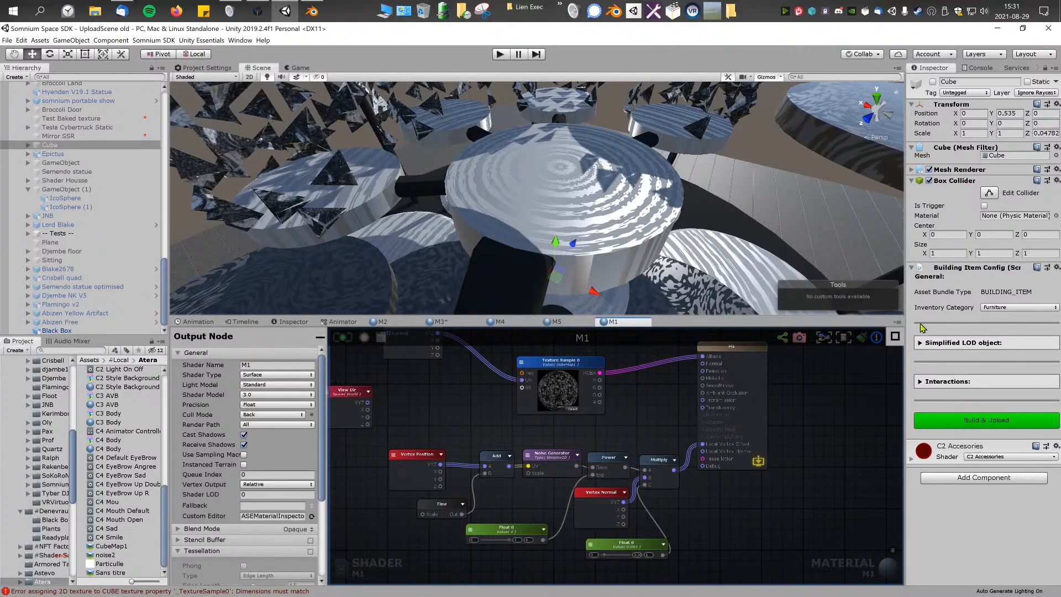
Step: Select the Black Box object, expand its M1 and M4 materials, and open M4 in the shader editor
click(574, 252)
right_drag(577, 253, 623, 145)
key(s)
click(556, 162)
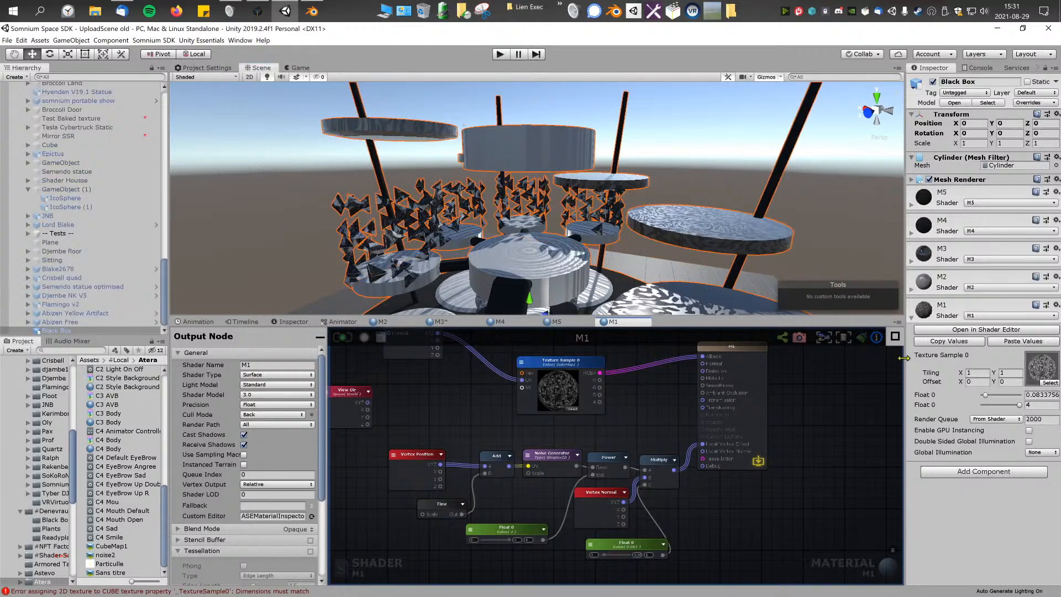
click(913, 318)
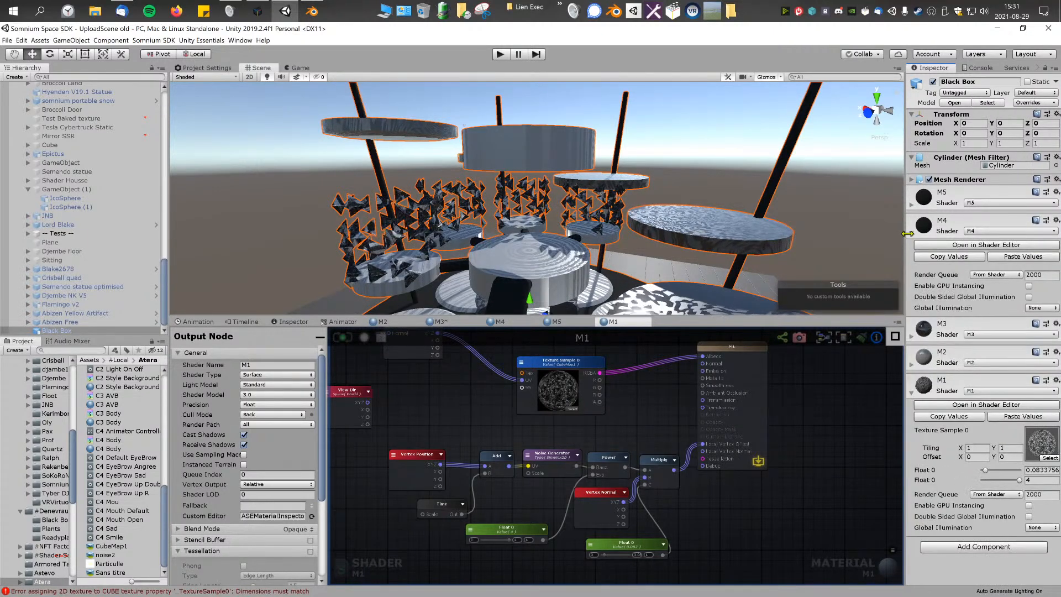
click(933, 223)
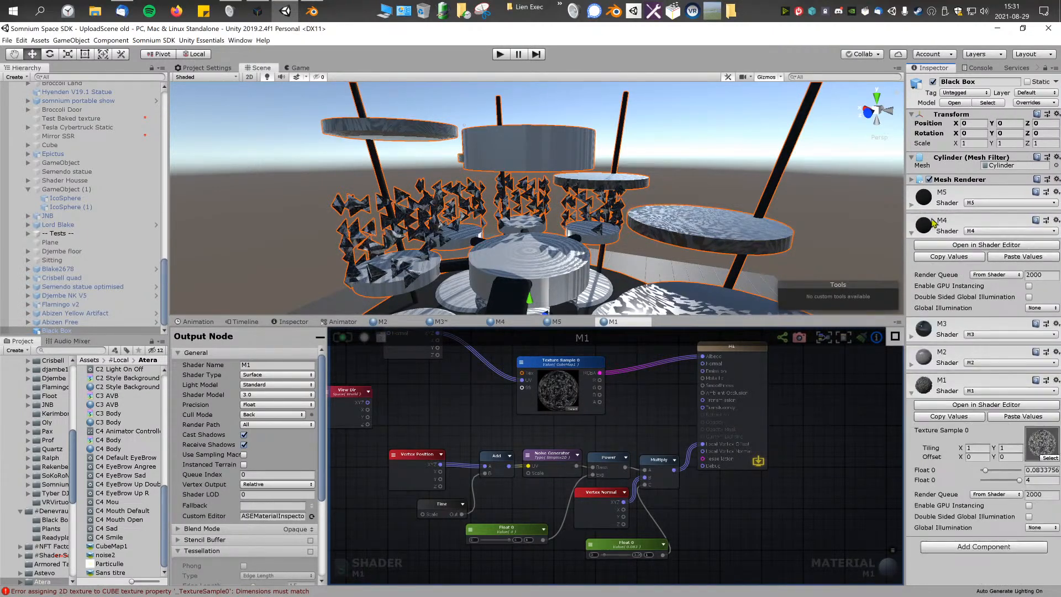
click(983, 245)
Step: Add a Color node to the M4 graph and bring it together with the output node
right_click(617, 398)
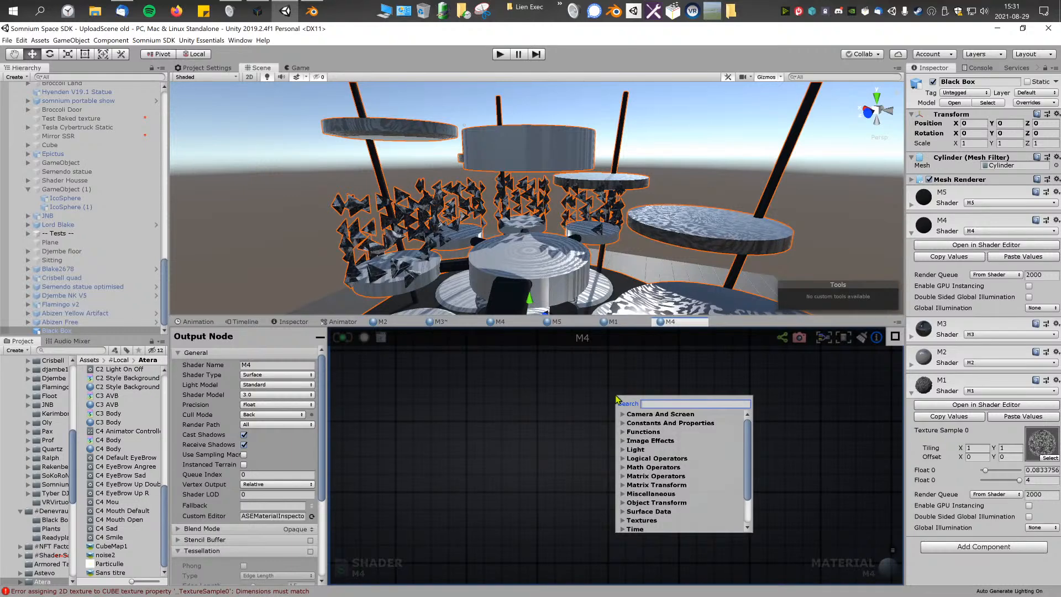
text(color)
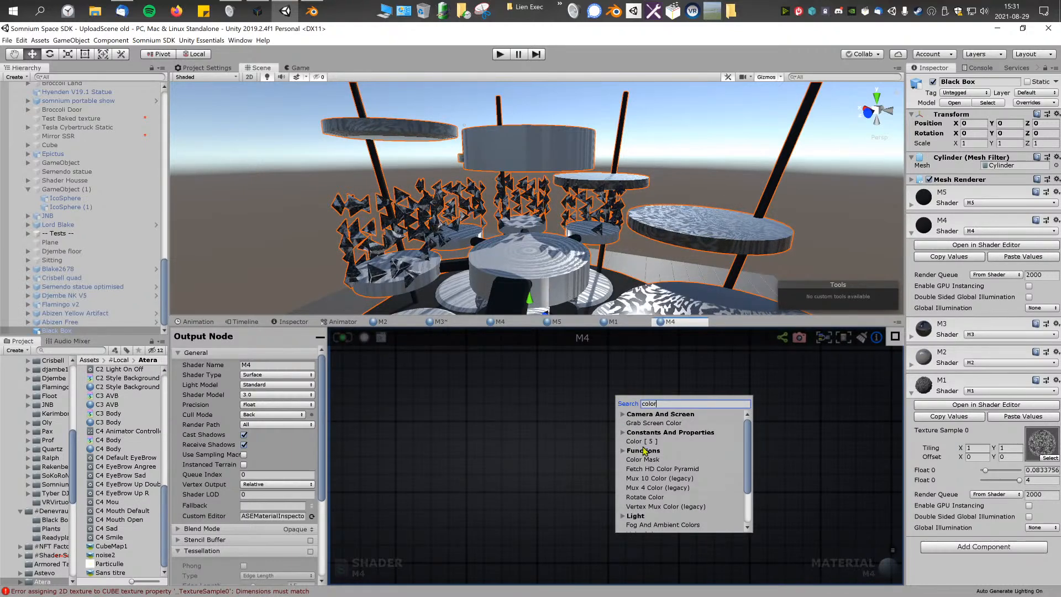
key(Return)
scroll(768, 420, down, 5)
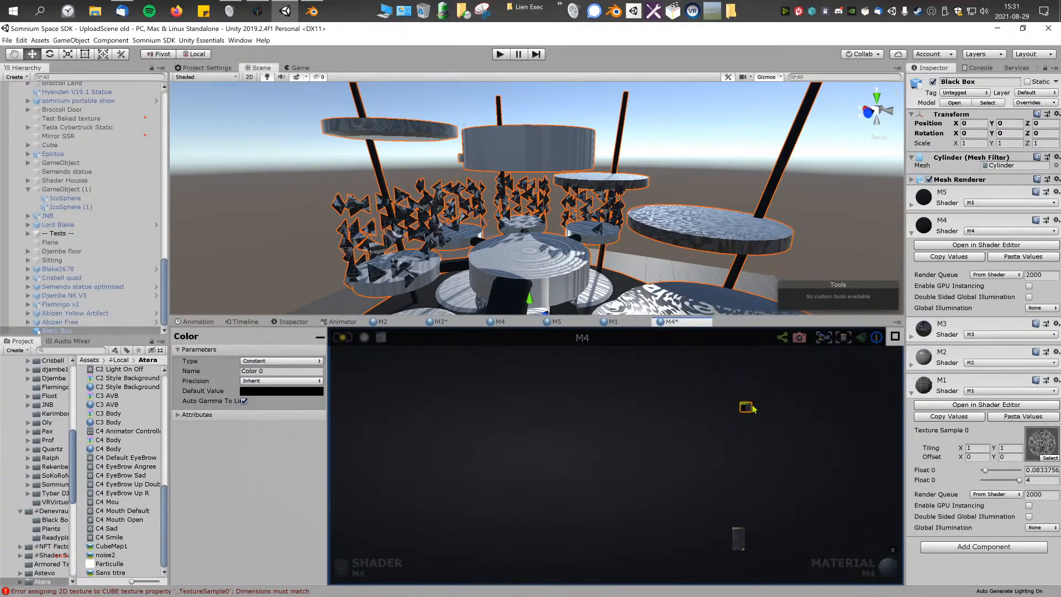
drag(750, 401, 724, 540)
click(747, 418)
middle_drag(729, 501, 670, 418)
scroll(671, 420, up, 5)
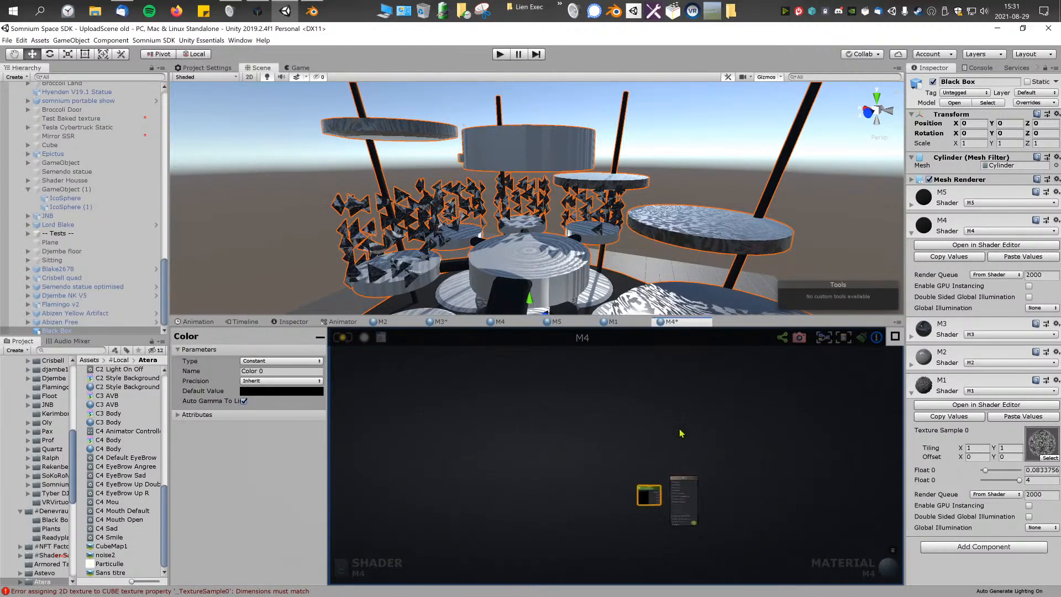
scroll(681, 433, up, 5)
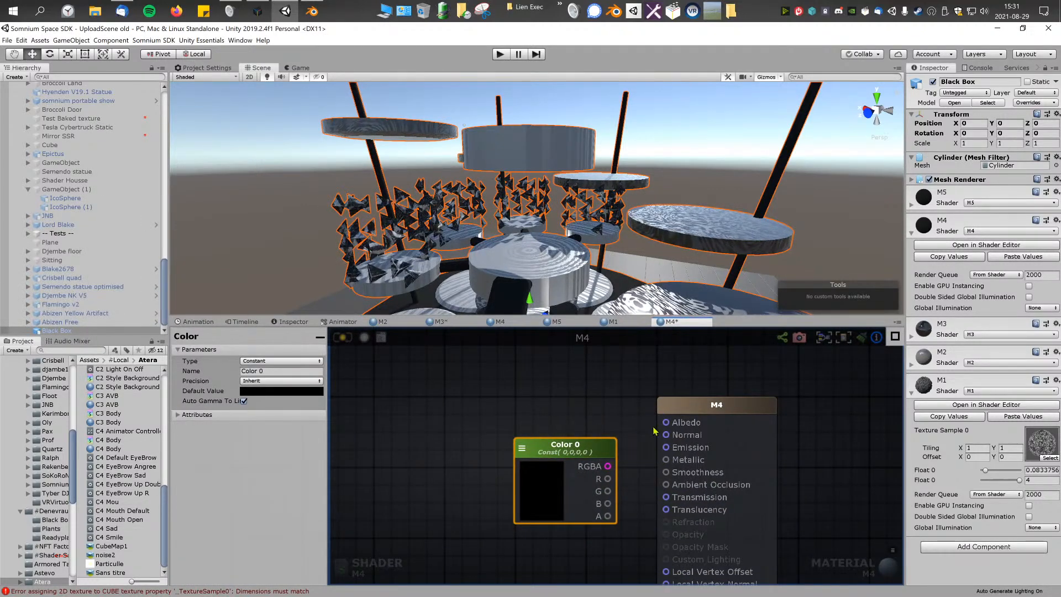
Step: Connect the Color node's RGBA output to the M4 output node's Albedo input and place it slightly higher
drag(666, 427, 666, 423)
drag(580, 452, 555, 391)
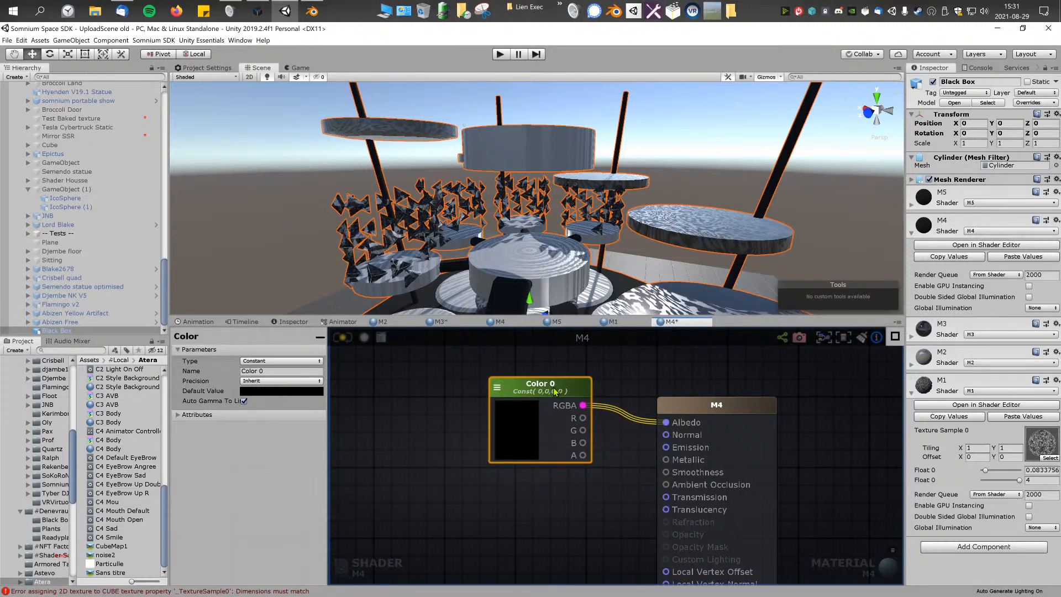
middle_drag(519, 408, 567, 412)
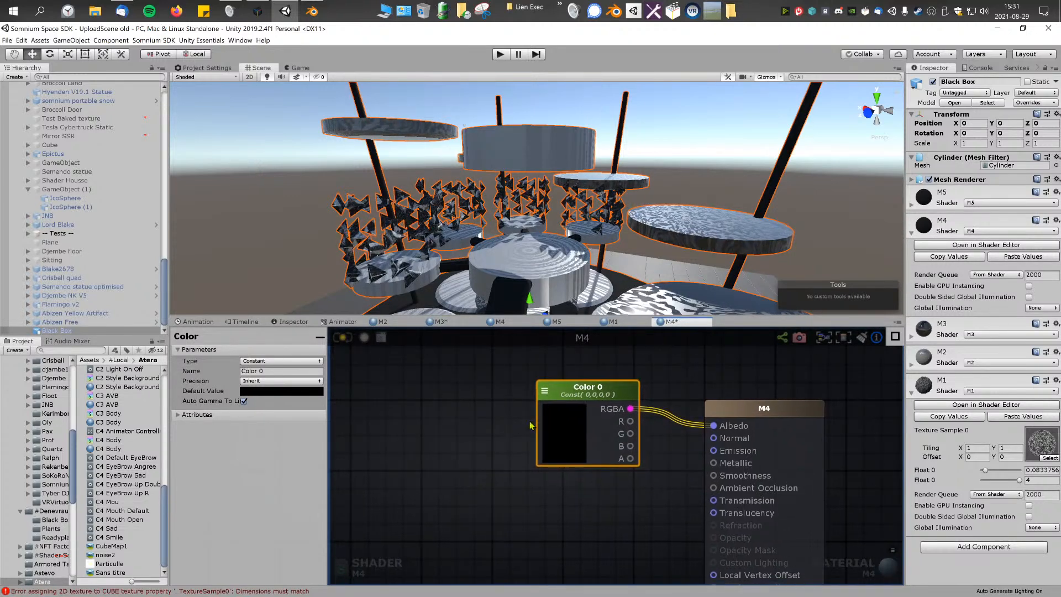
Step: Set the Color node's default value to pure red (1, 0, 0) and update the M4 shader
click(579, 433)
drag(172, 230, 222, 166)
click(349, 337)
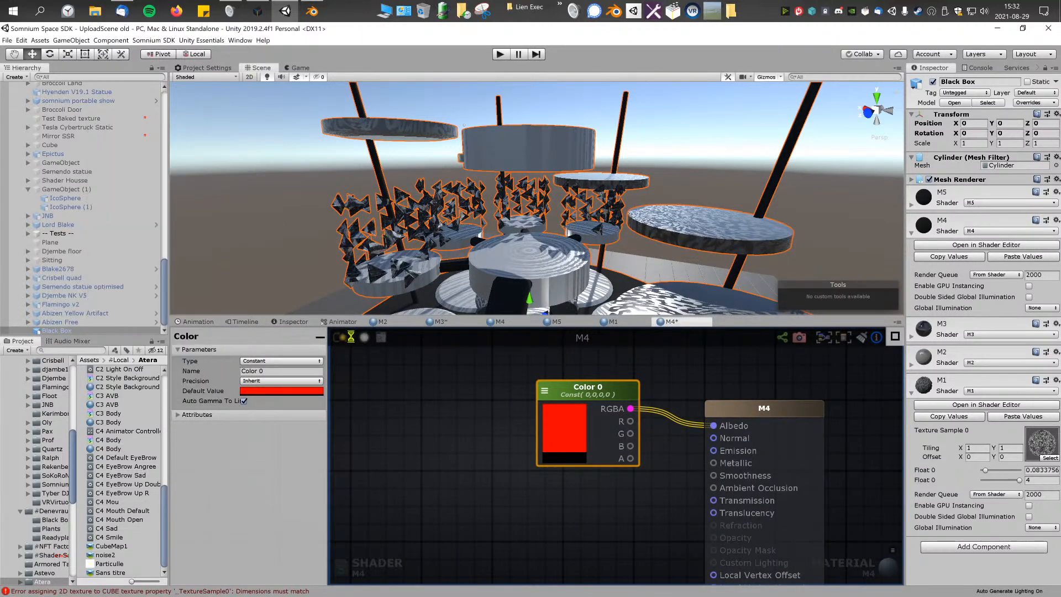
alt+drag(636, 267, 616, 251)
Step: Collapse the Tessellation section in the M4 output node's settings
click(381, 442)
scroll(424, 427, down, 3)
scroll(424, 427, down, 2)
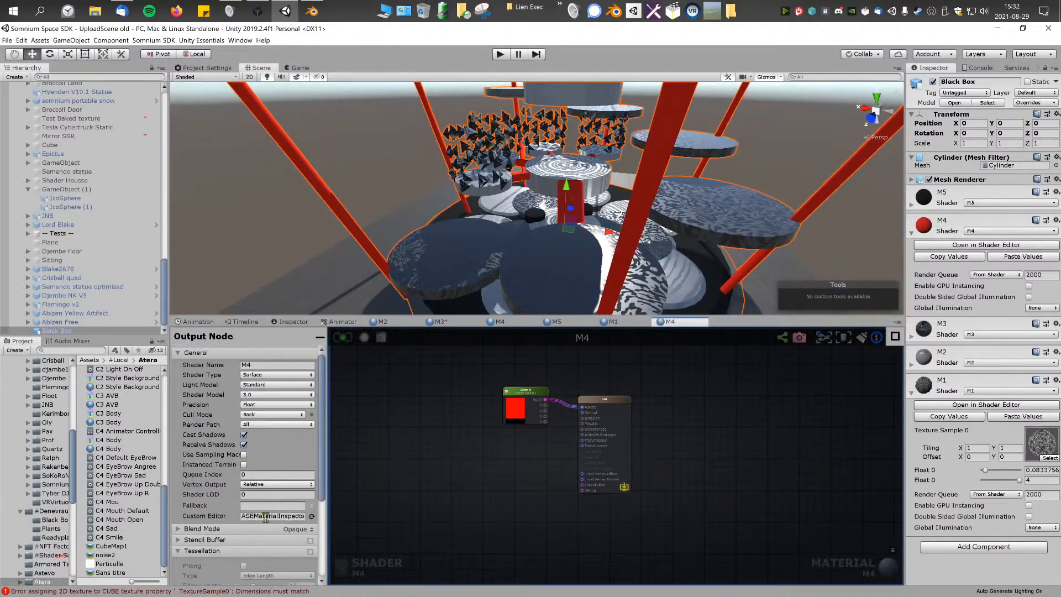
scroll(265, 517, down, 3)
click(193, 484)
scroll(243, 436, up, 3)
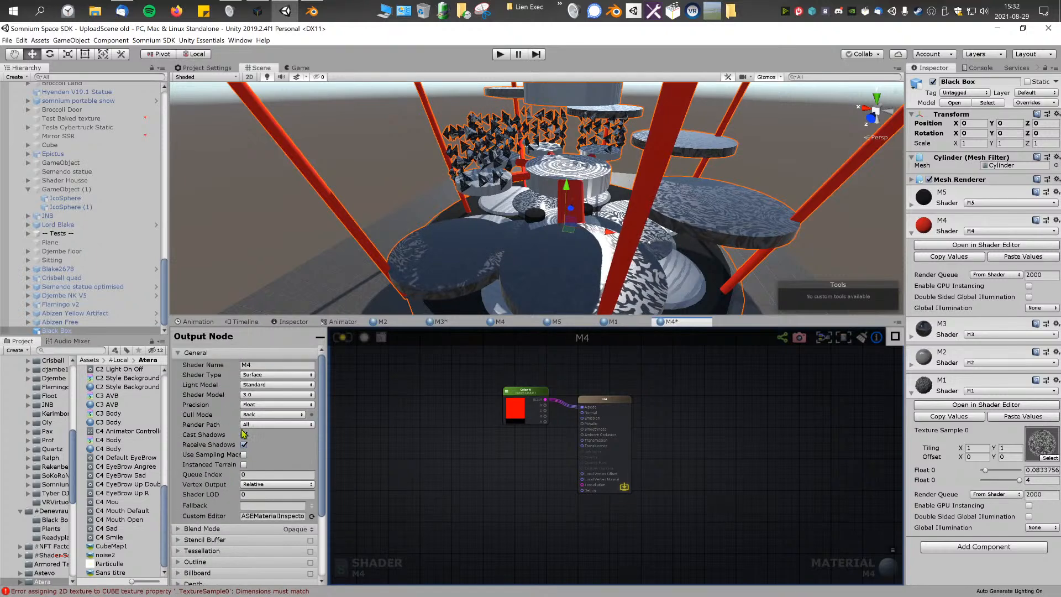
click(332, 336)
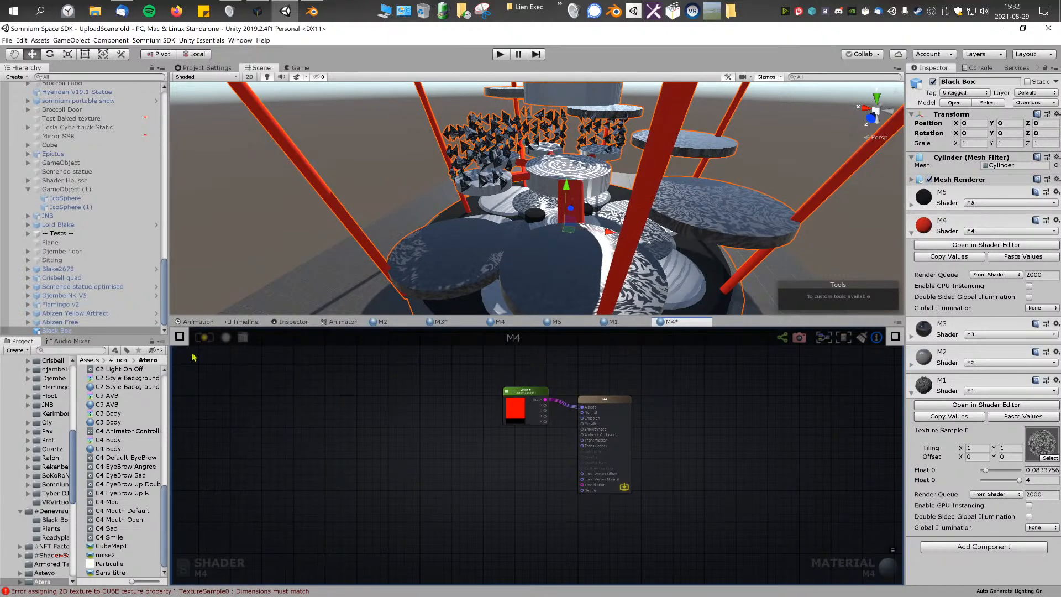
middle_drag(425, 408, 459, 409)
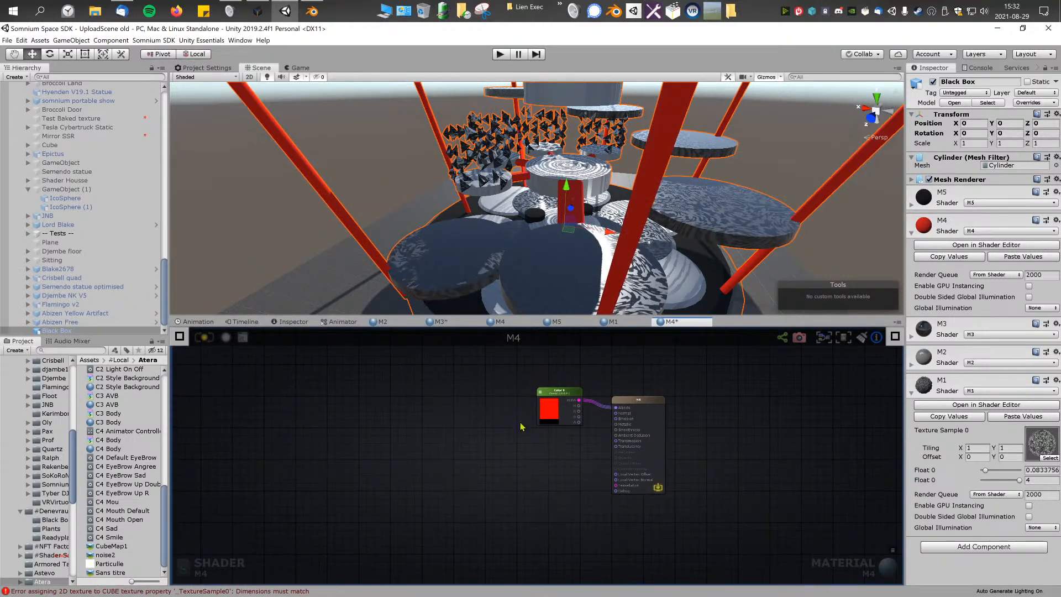
click(655, 404)
click(180, 336)
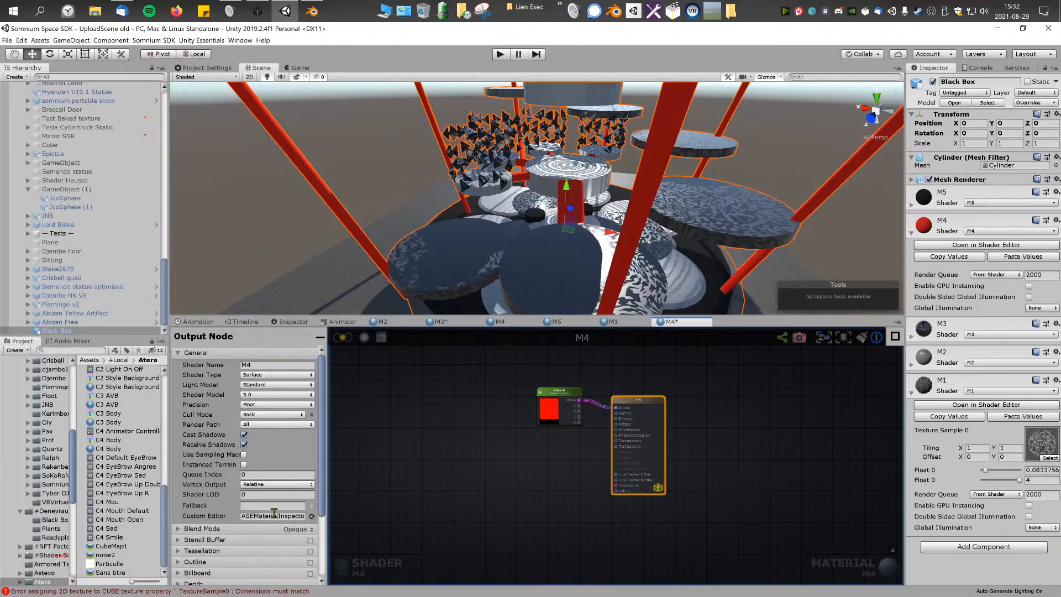
Step: Set the M4 output node's blend mode to Transparent and update the shader
click(312, 532)
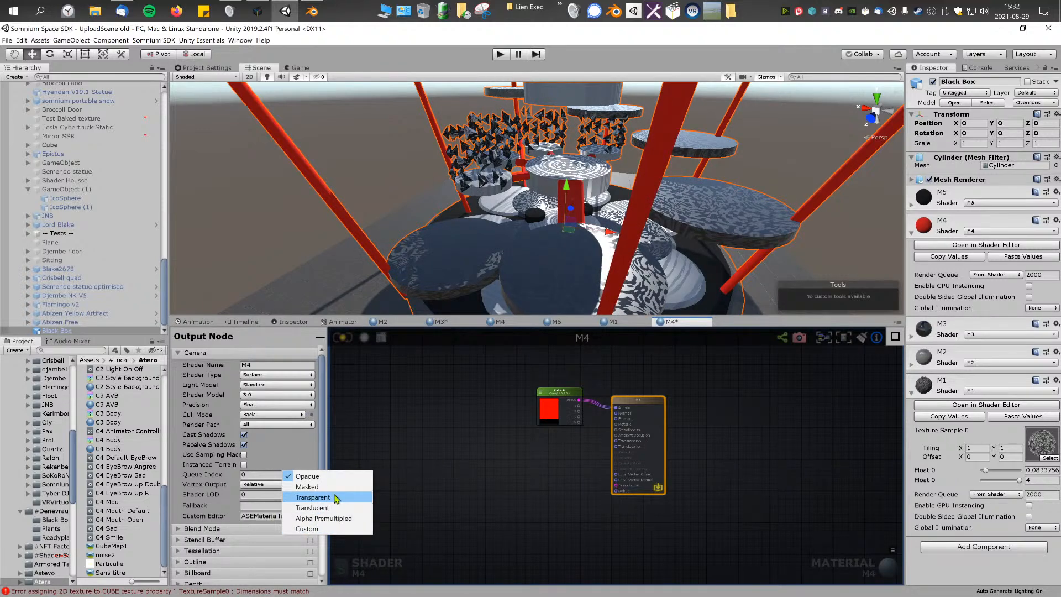
click(313, 498)
scroll(531, 395, up, 5)
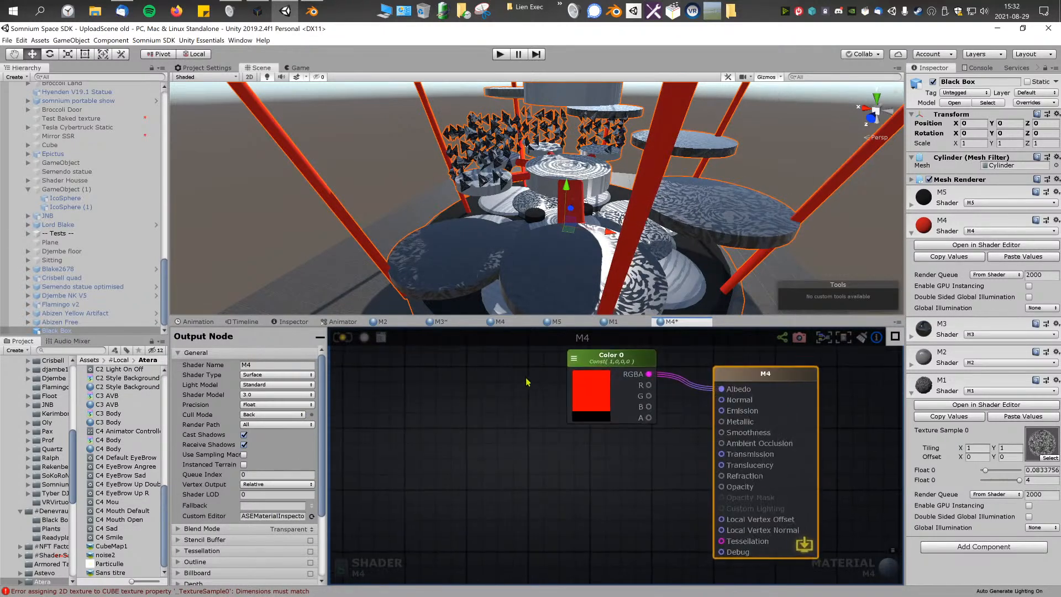
scroll(528, 381, down, 3)
right_drag(485, 276, 520, 265)
click(345, 337)
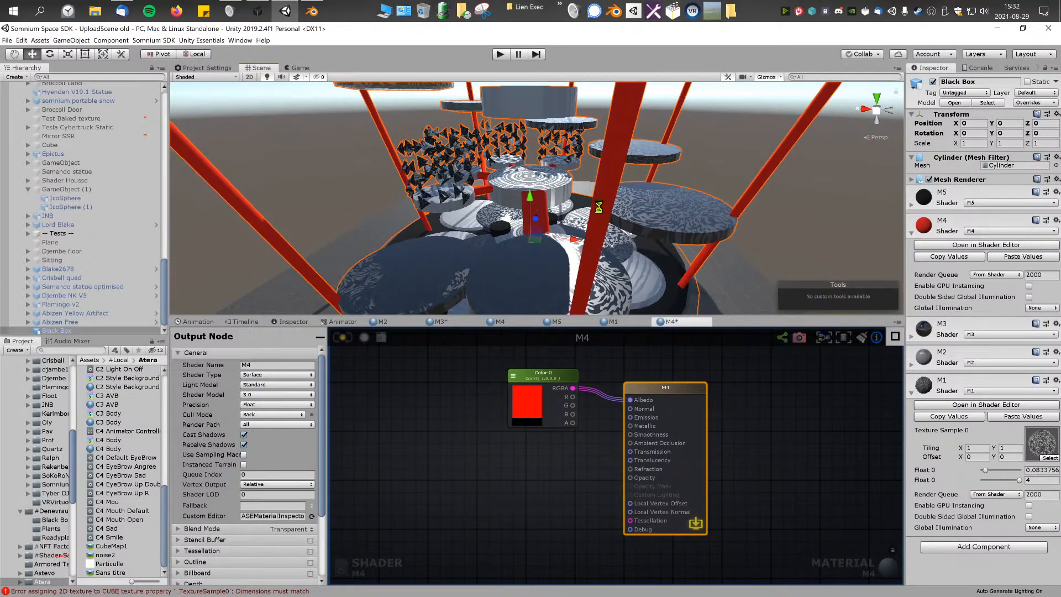
Step: Set the M4 output node's blend mode to Translucent, update the shader, and check the red parts in the scene
right_drag(598, 207, 539, 258)
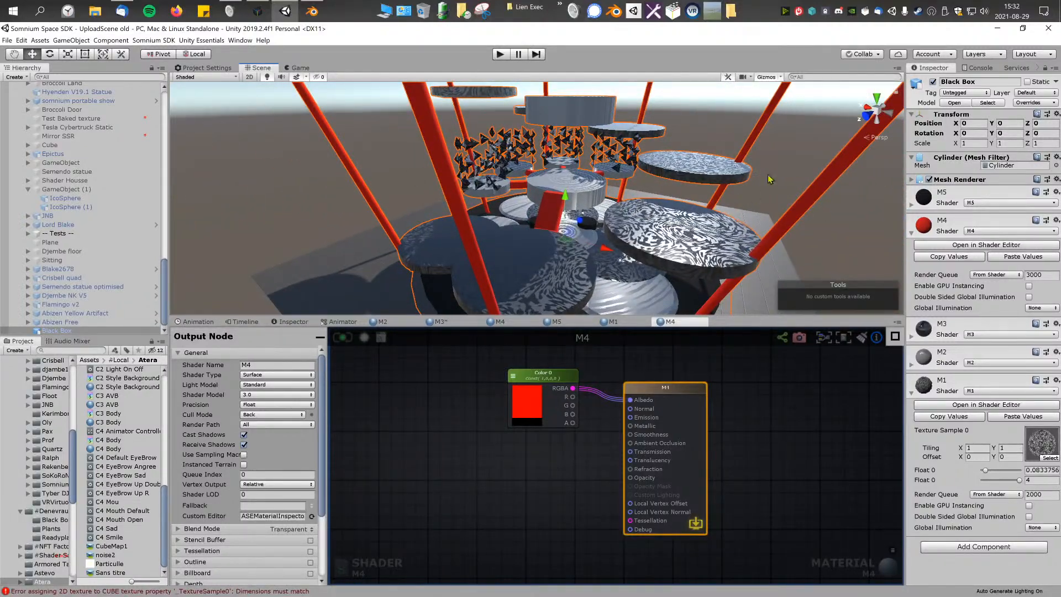
right_drag(557, 167, 582, 177)
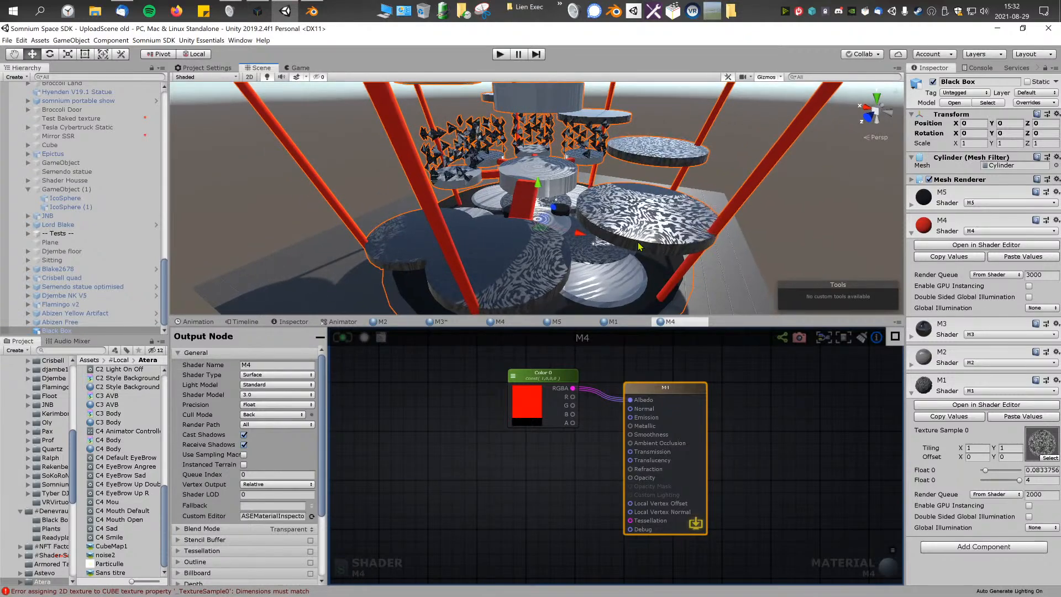
right_drag(532, 247, 574, 184)
key(w)
key(w)
mouse_move(573, 185)
right_down()
mouse_move(645, 177)
mouse_move(604, 133)
mouse_move(629, 161)
mouse_move(572, 182)
right_up()
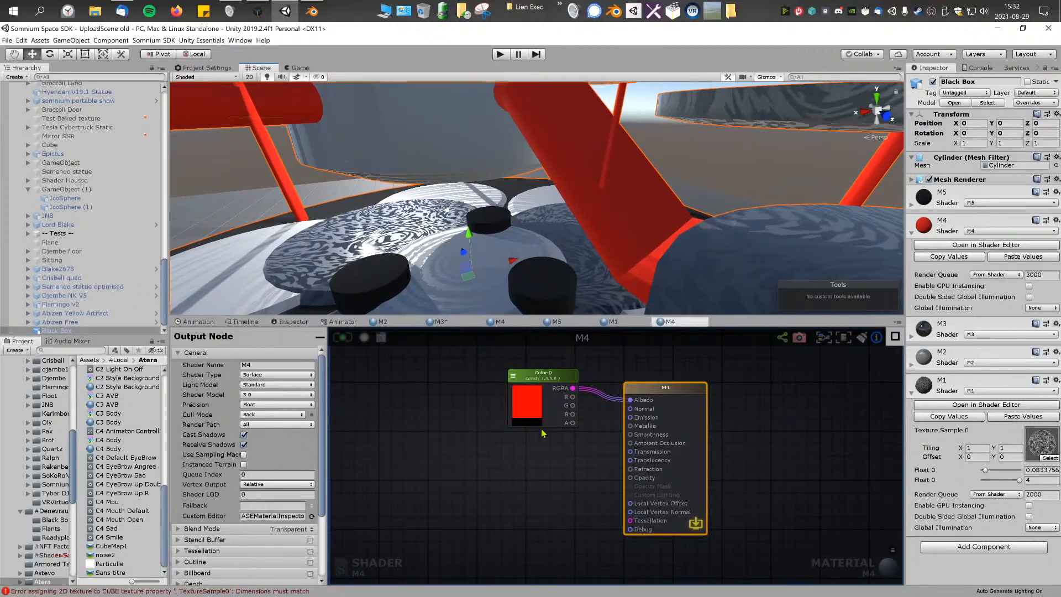
click(423, 449)
click(298, 530)
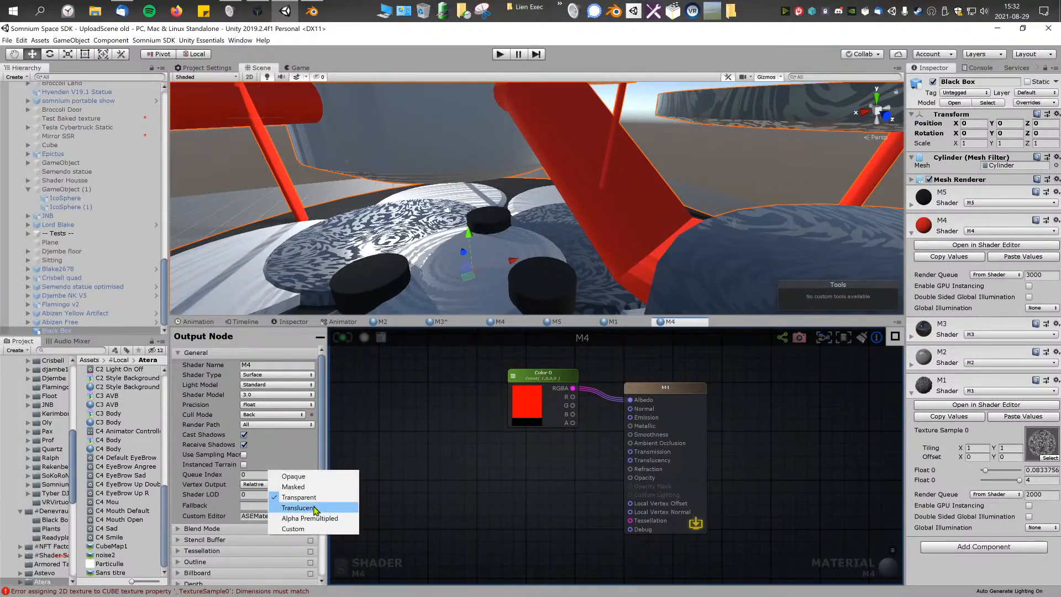
click(299, 507)
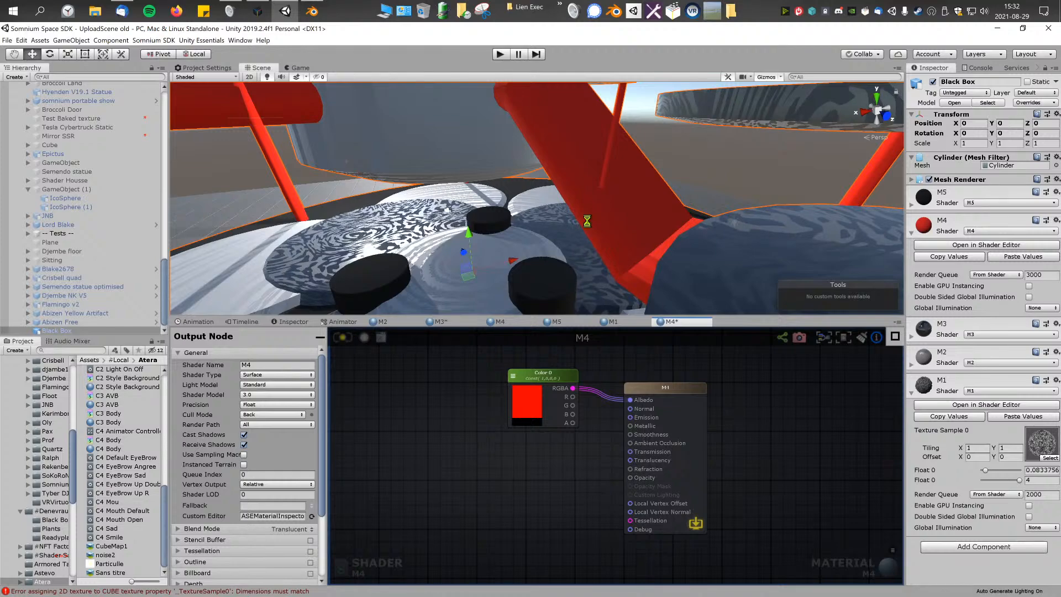
right_drag(588, 225, 467, 215)
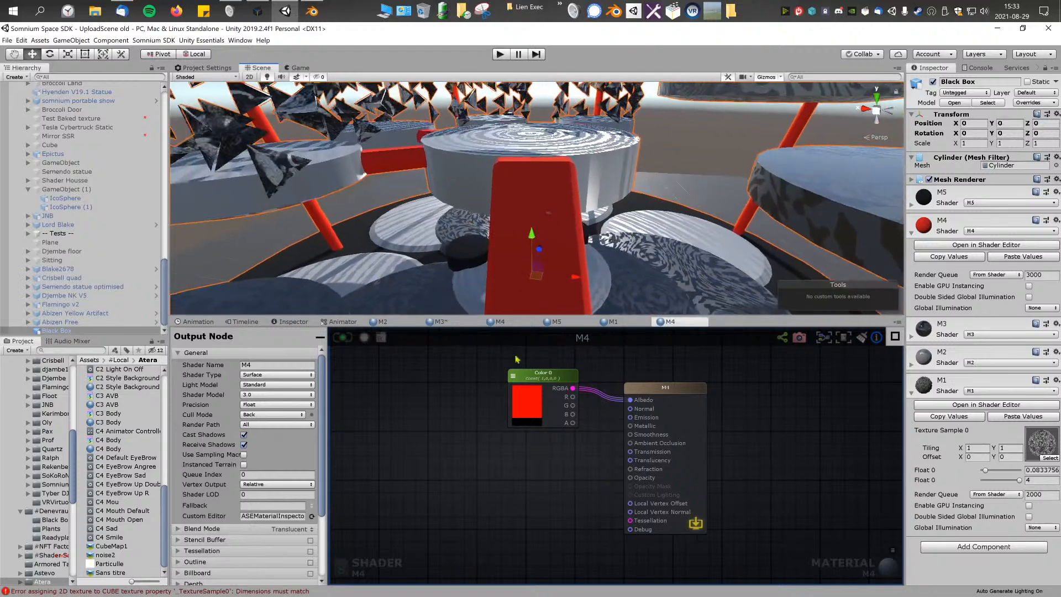
Step: Move the Color node away from the M4 output node and connect its A output to Opacity
right_click(527, 460)
drag(550, 382, 492, 384)
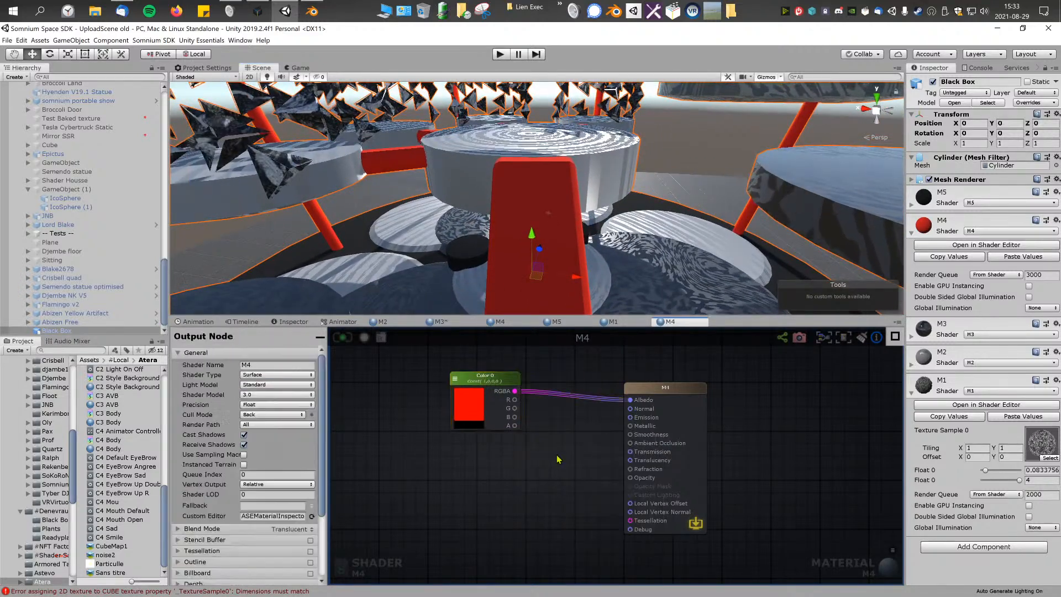
drag(549, 460, 630, 478)
drag(484, 380, 474, 381)
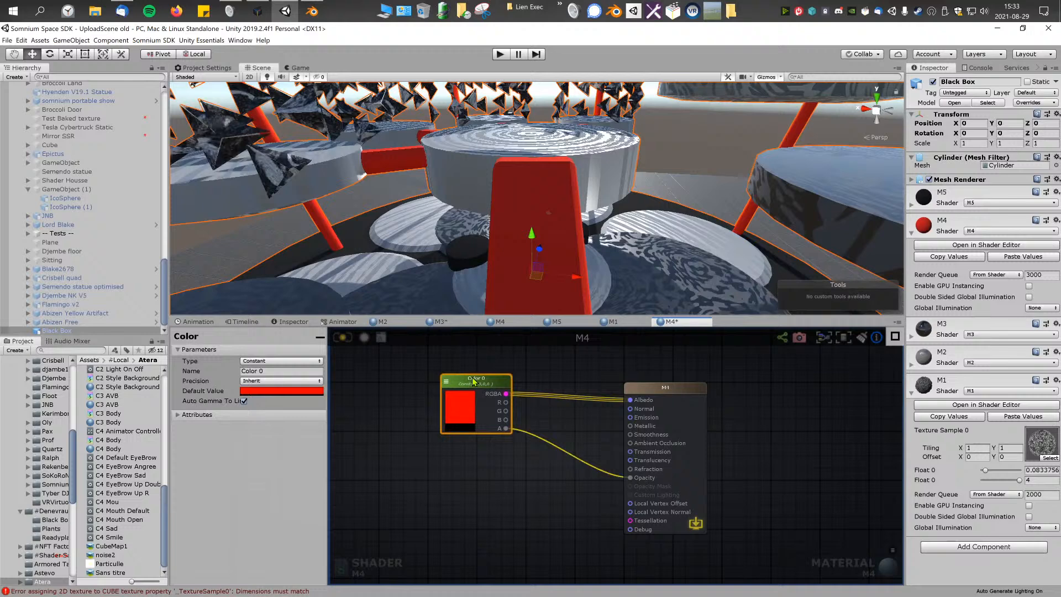
Step: Set the Color node's alpha to about 0.45 and update the M4 shader
click(284, 390)
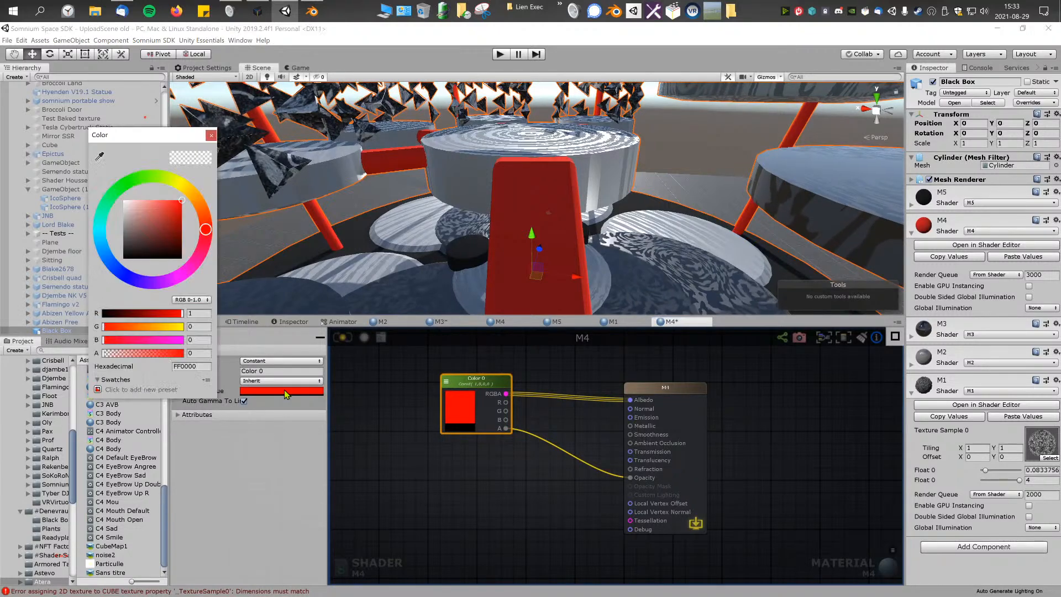
mouse_move(138, 355)
mouse_down()
mouse_move(123, 354)
mouse_move(187, 354)
mouse_move(139, 352)
mouse_up()
click(211, 136)
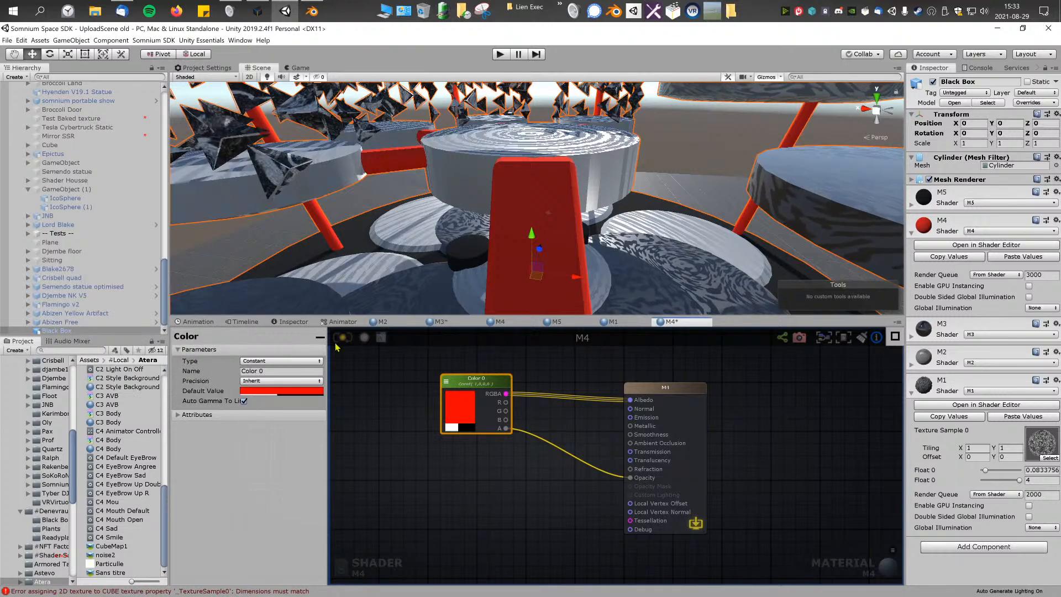
Step: Raise the alpha of the M4 Color node's red to about 0.85
click(472, 393)
drag(124, 358, 170, 392)
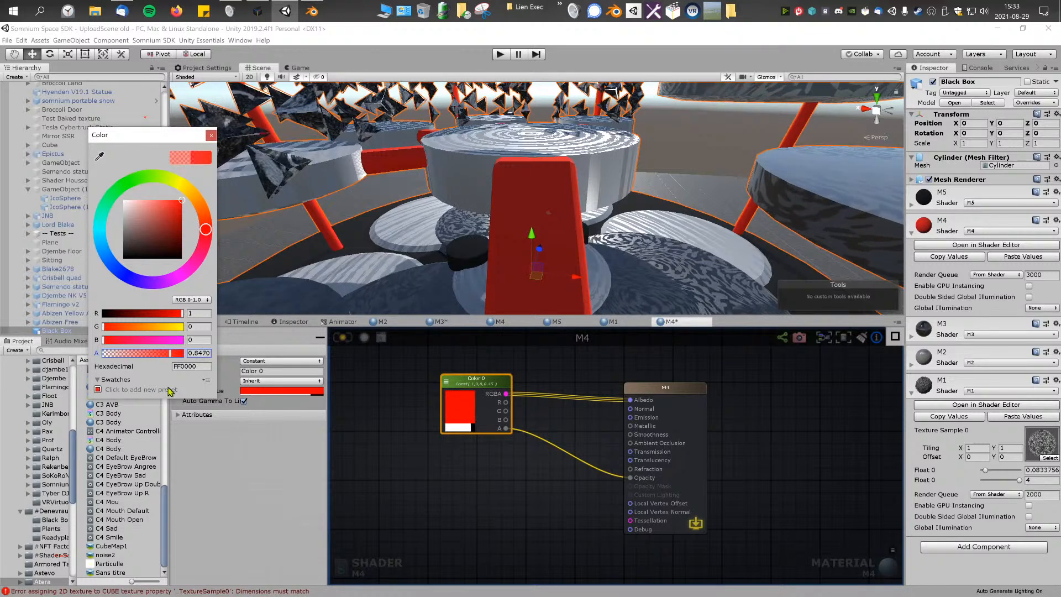
drag(132, 357, 170, 356)
click(211, 136)
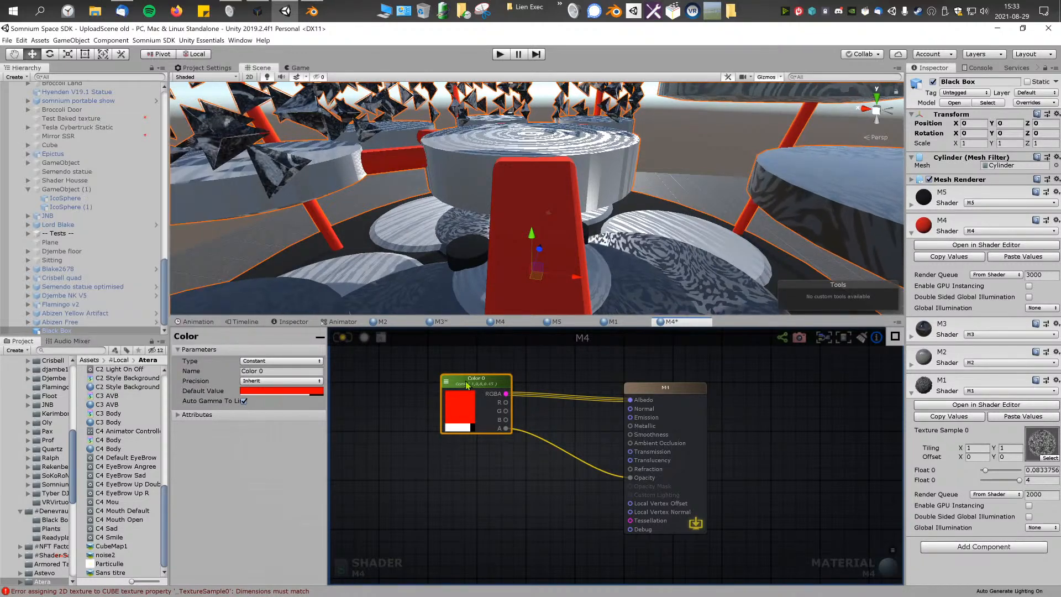
Step: Change the M4 Color node's type to Property and set its material alpha to about 0.52
click(283, 360)
click(279, 371)
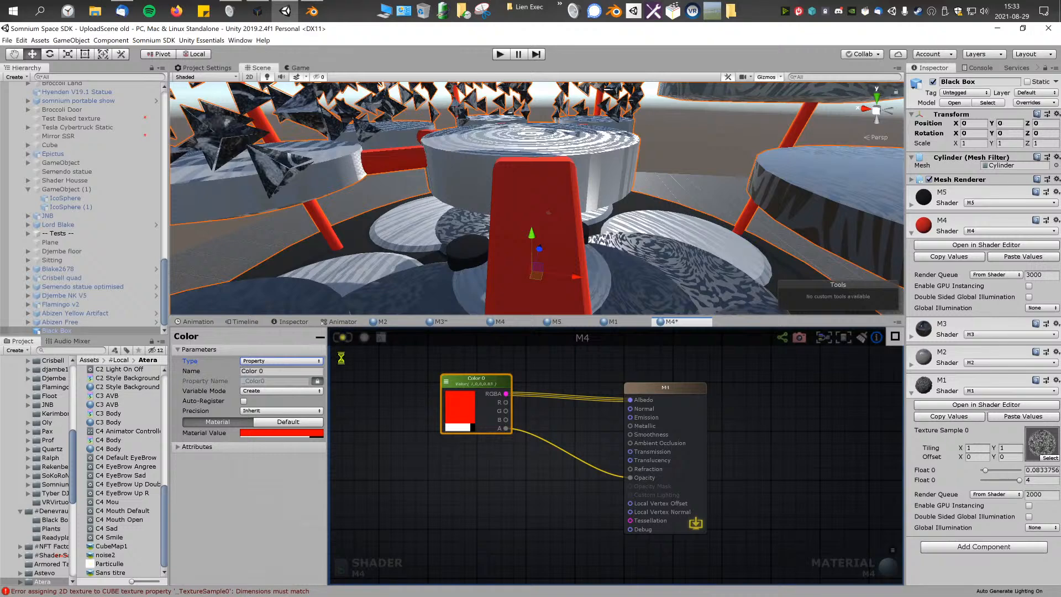
click(303, 433)
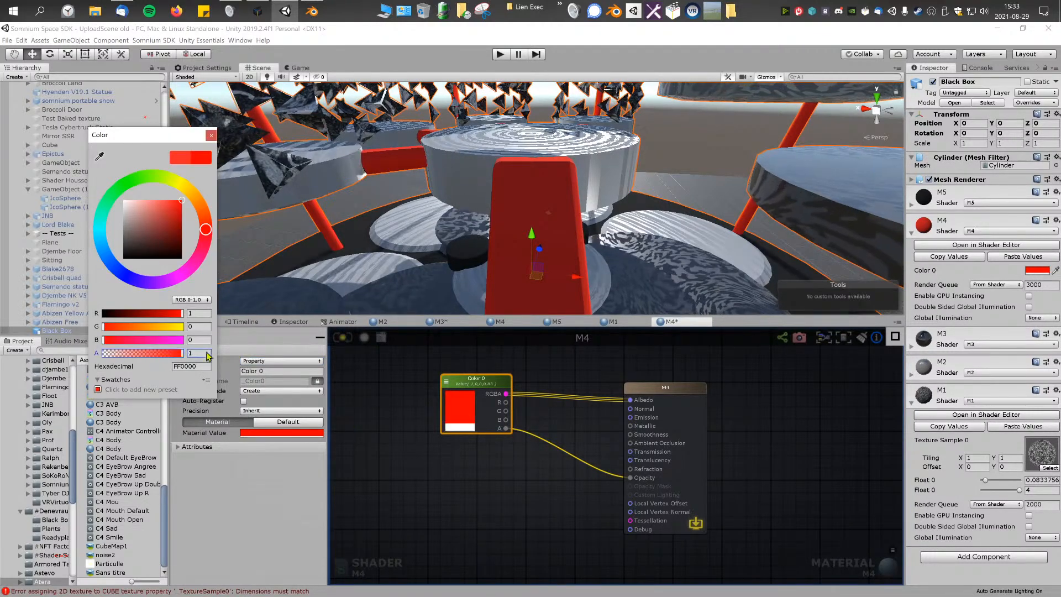
mouse_move(160, 354)
mouse_down()
mouse_move(146, 352)
mouse_move(185, 343)
mouse_move(112, 347)
mouse_move(145, 346)
mouse_up()
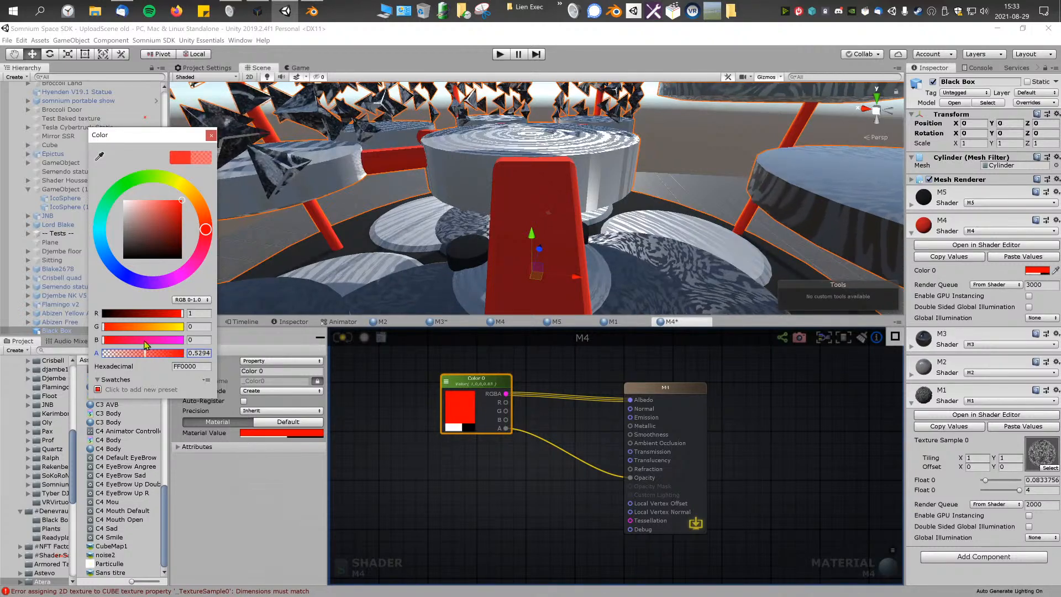
click(471, 188)
right_drag(529, 198, 437, 183)
Step: Set the M4 output node's Render Type to Transparent, update the shader, and check the red parts in the scene
click(367, 490)
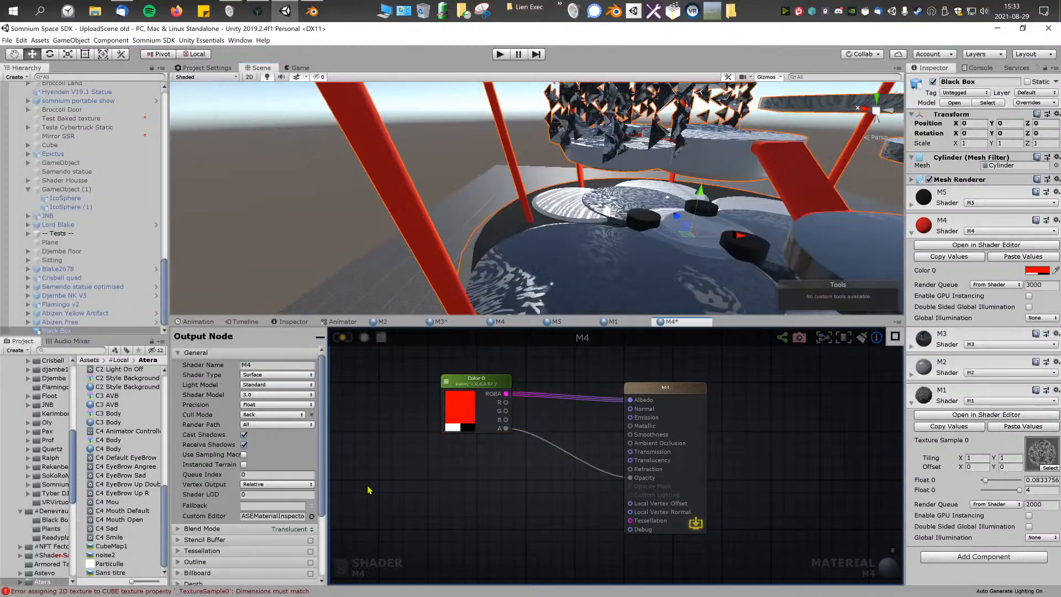
click(204, 496)
scroll(248, 487, down, 3)
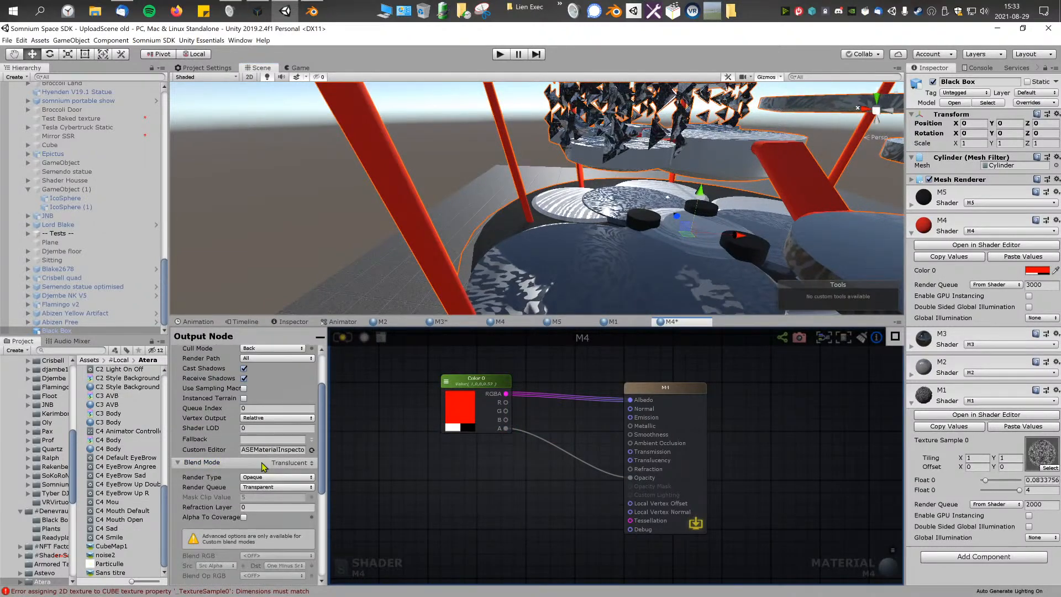
click(274, 477)
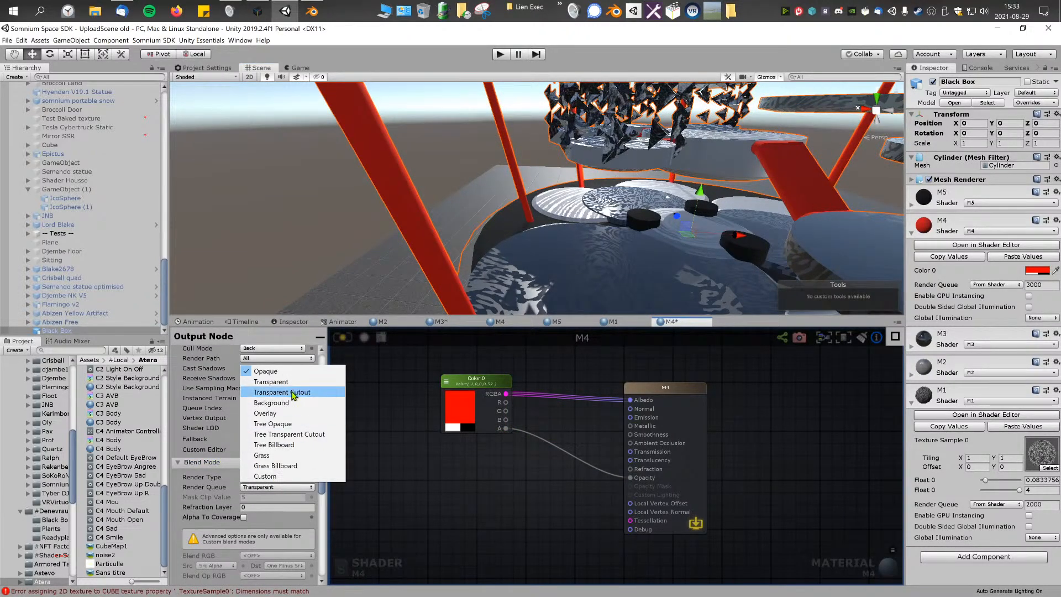
click(271, 382)
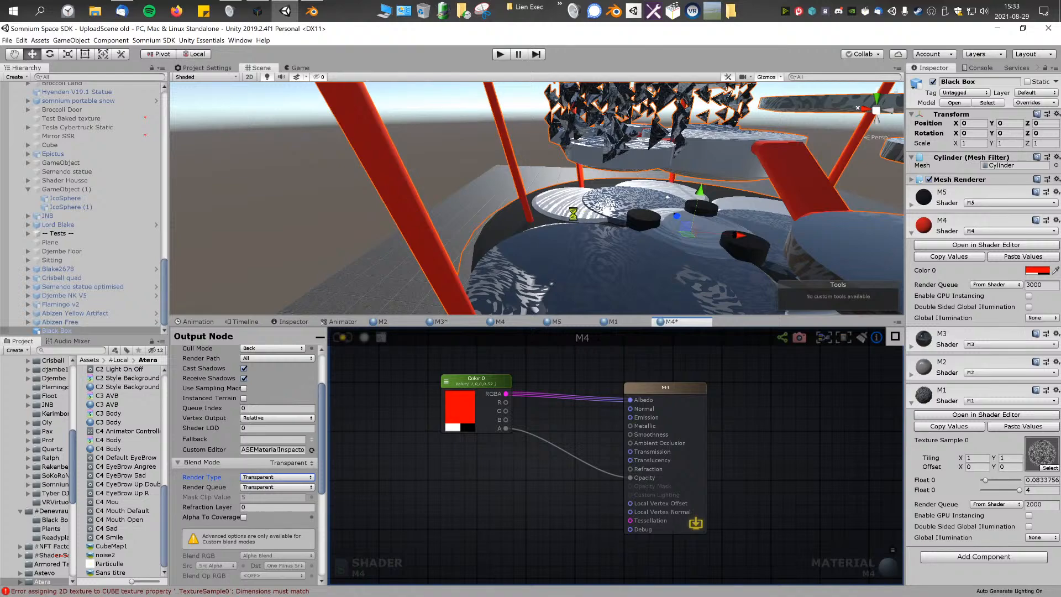
right_drag(575, 218, 657, 172)
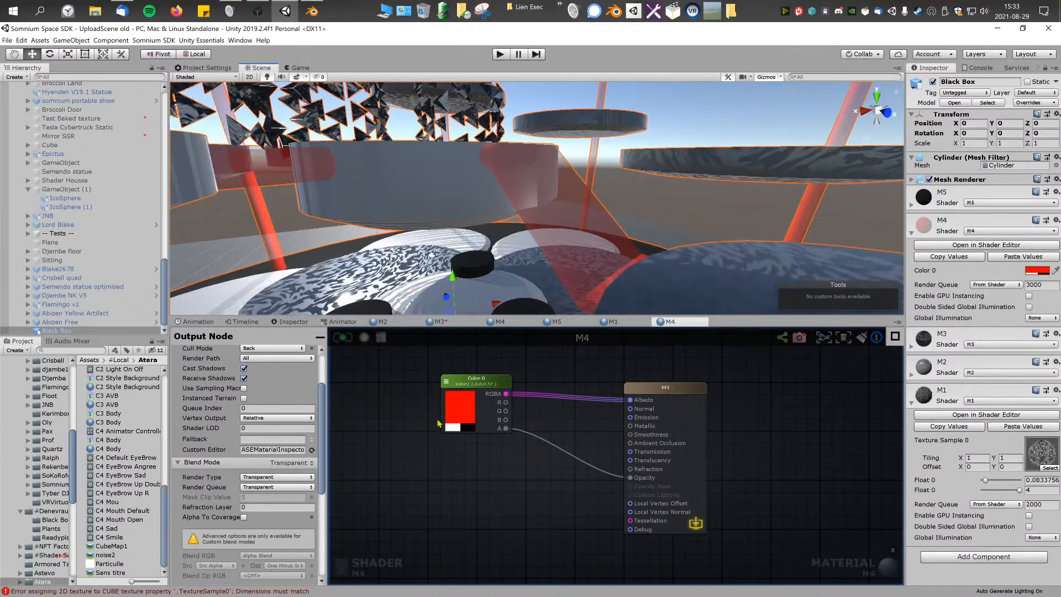
Step: Raise the M4 Color node's material alpha to about 0.85 and check the red parts' transparency in the scene
click(474, 382)
click(278, 433)
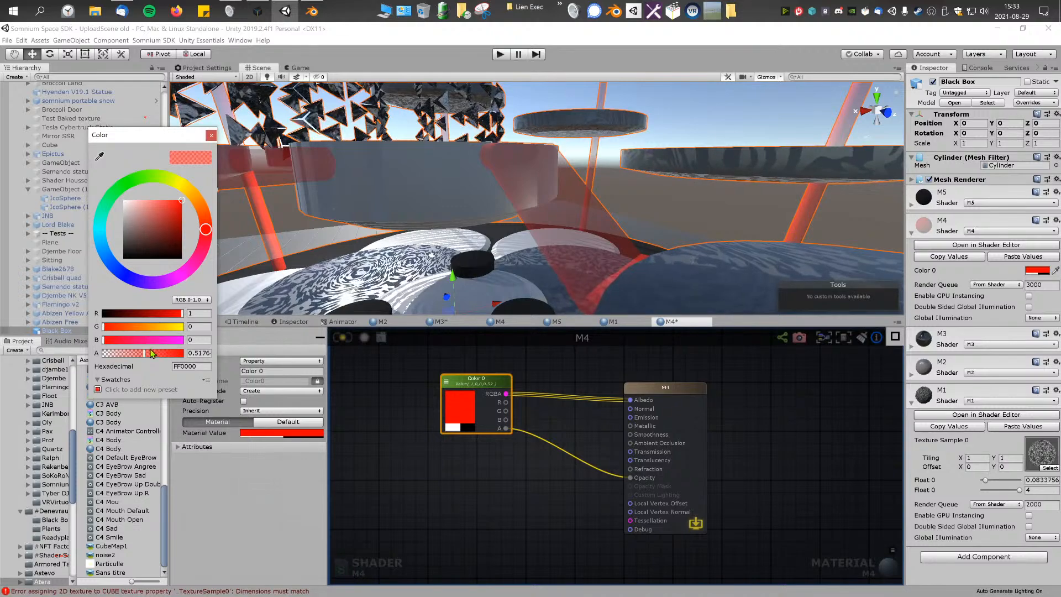
mouse_move(153, 353)
mouse_down()
mouse_move(113, 354)
mouse_move(169, 354)
mouse_move(147, 357)
mouse_move(169, 365)
mouse_up()
right_drag(612, 240, 568, 268)
key(s)
key(w)
Step: Add a Noise Generator node to the M4 graph and place it below the Color node
middle_drag(557, 407, 582, 406)
right_click(594, 374)
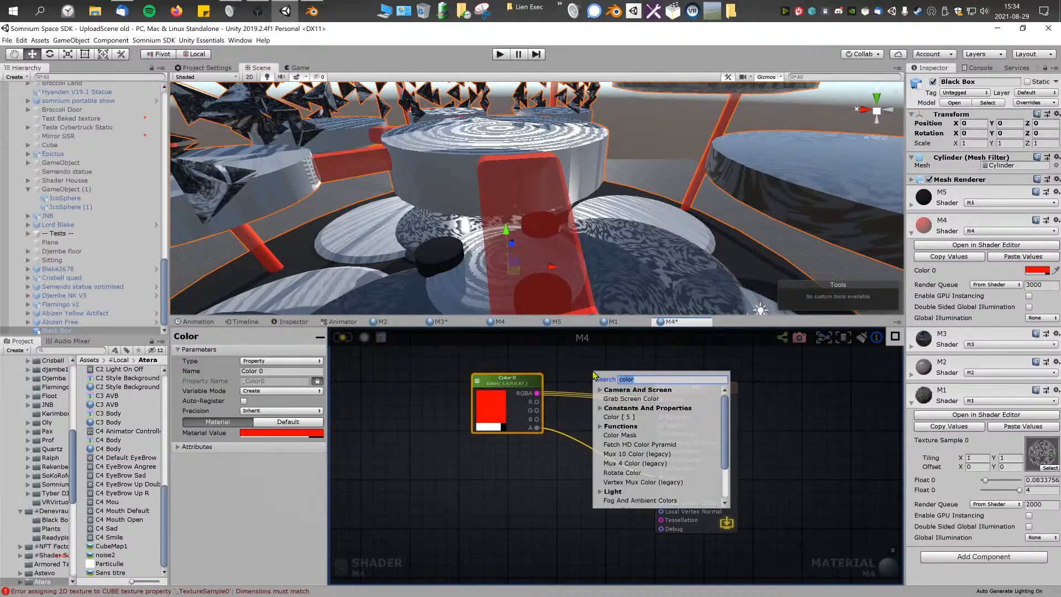
text(noi)
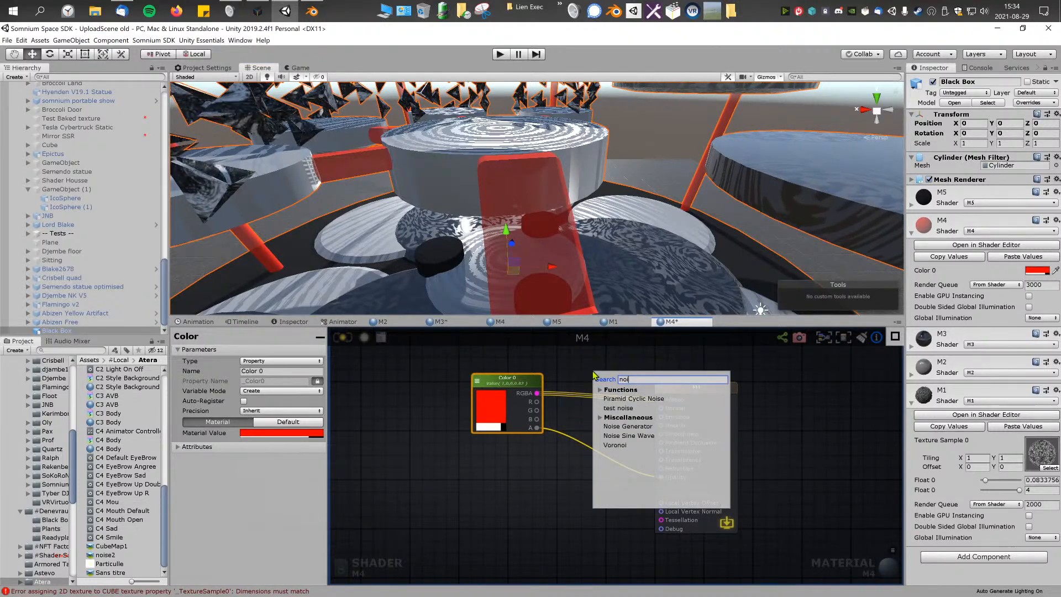
click(640, 426)
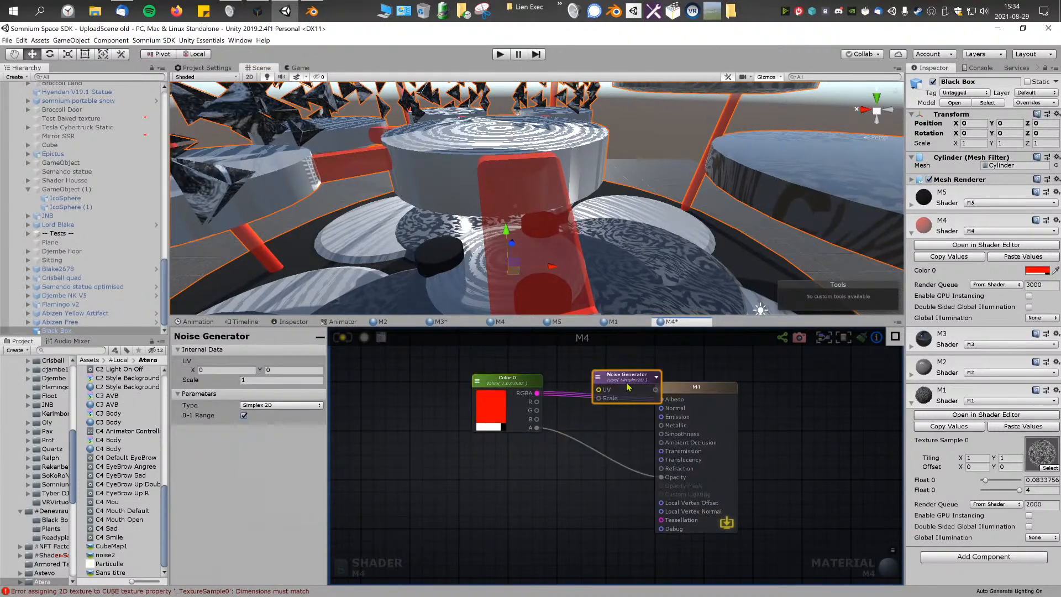
drag(628, 387, 513, 491)
Step: Add a Vertex Position node to the left of the Noise Generator in the M4 graph
right_click(398, 486)
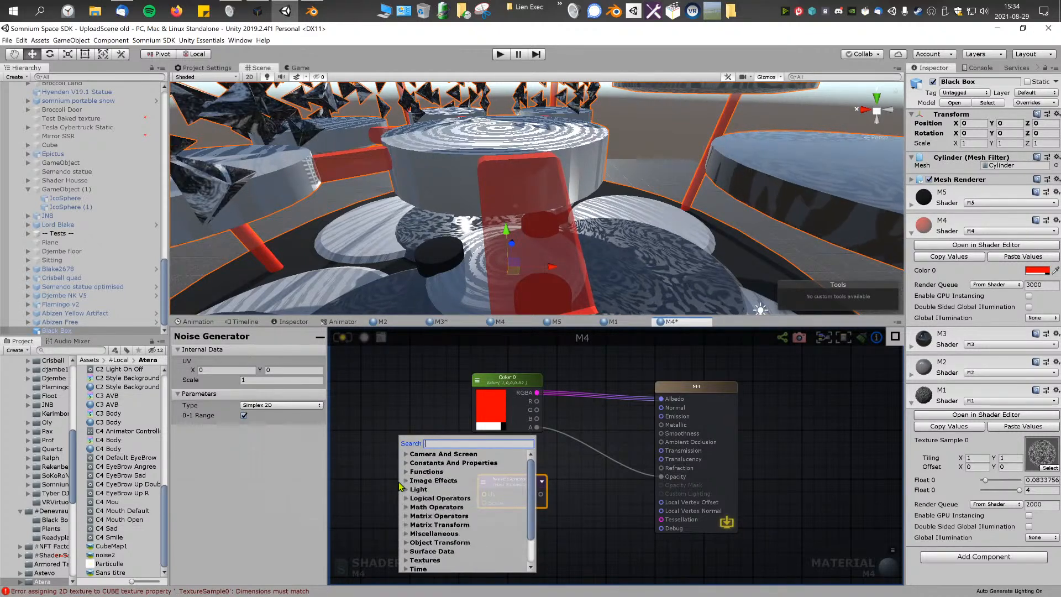
text(ver)
scroll(454, 566, down, 1)
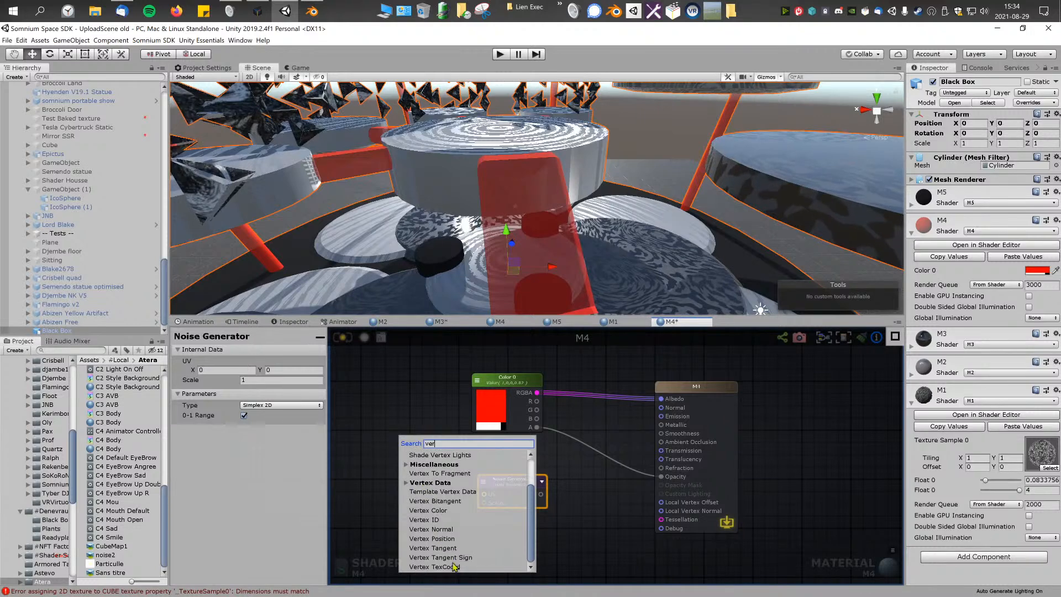
click(447, 537)
drag(431, 484, 355, 469)
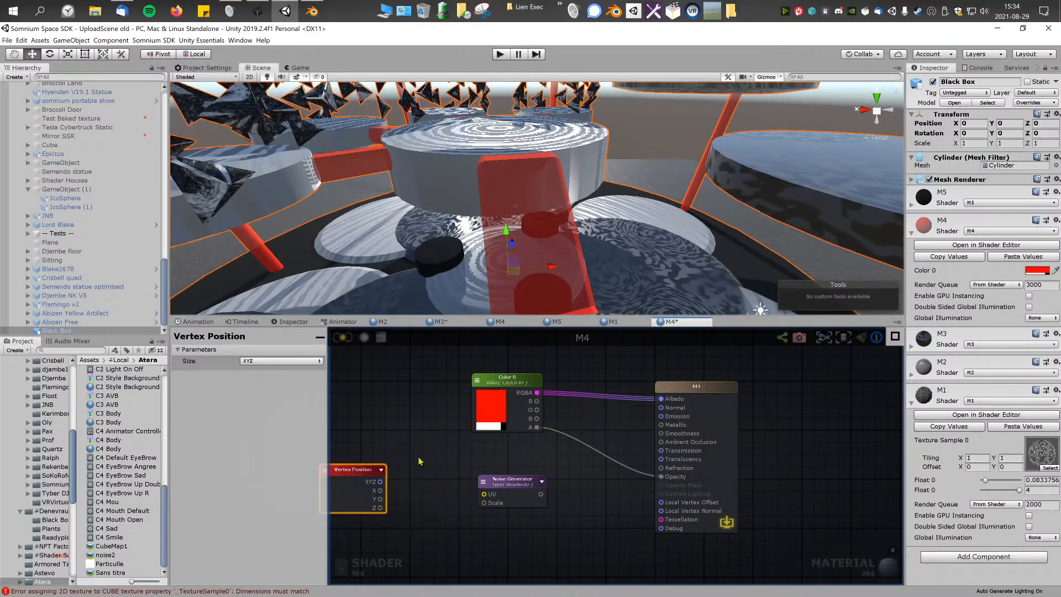
Step: Add an Add node beside Vertex Position and a Time node below it
right_click(418, 486)
text(add)
click(448, 482)
right_click(477, 469)
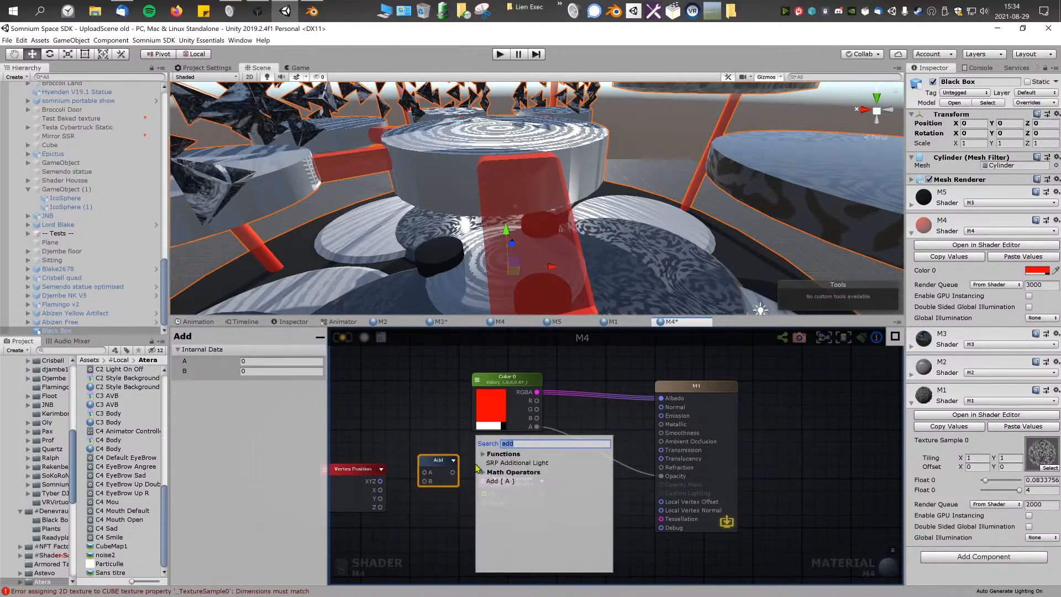
text(tim)
click(489, 489)
drag(493, 473, 425, 536)
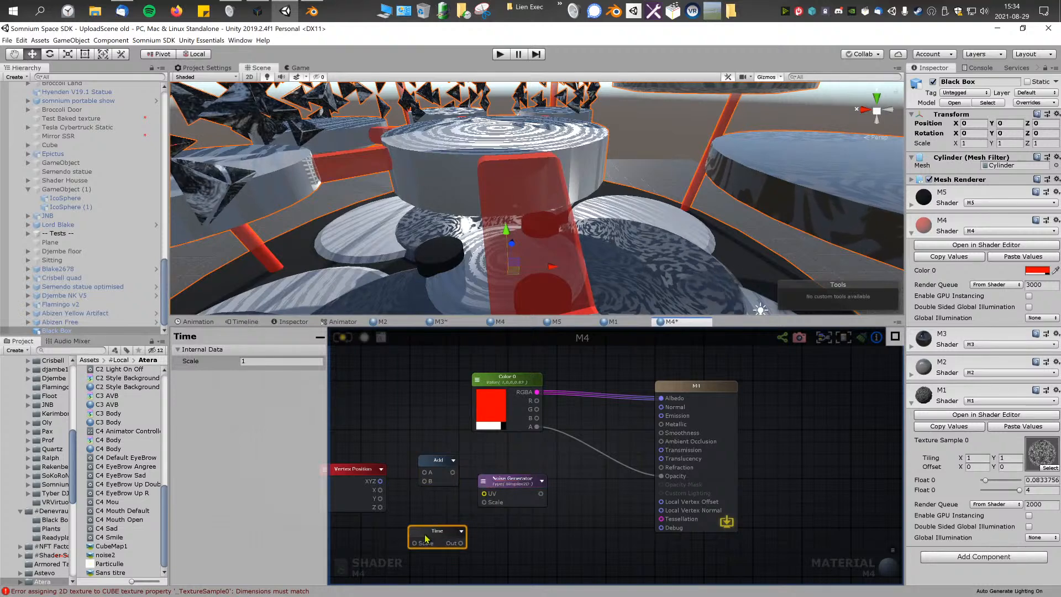
Step: Feed Vertex Position XYZ and Time into the Add node, and connect its output to the Noise Generator's UV
middle_drag(395, 493, 434, 477)
drag(419, 467, 463, 457)
drag(476, 515, 478, 455)
drag(547, 470, 555, 469)
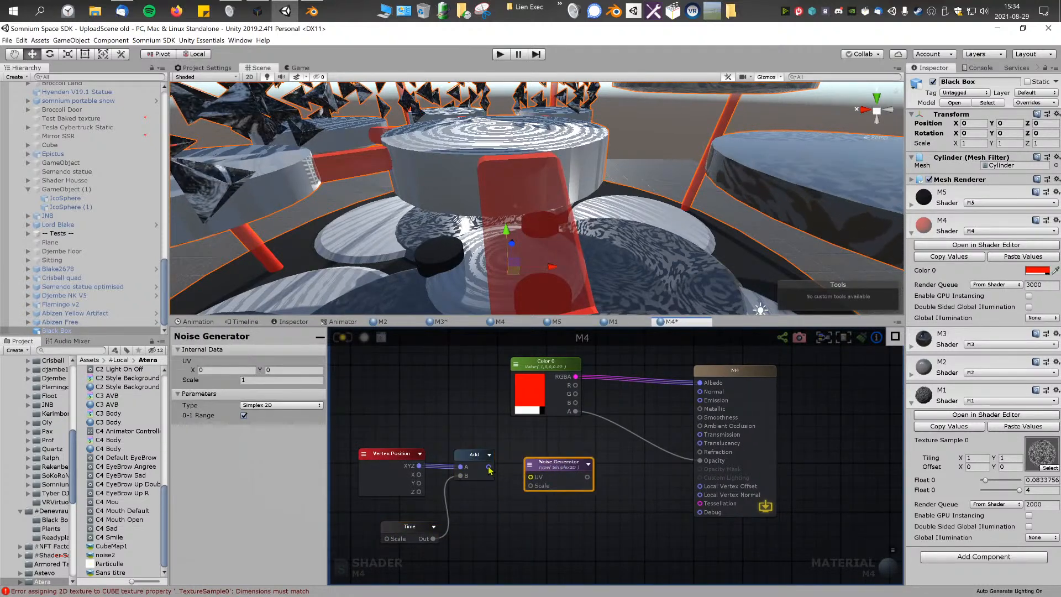
drag(489, 468, 530, 476)
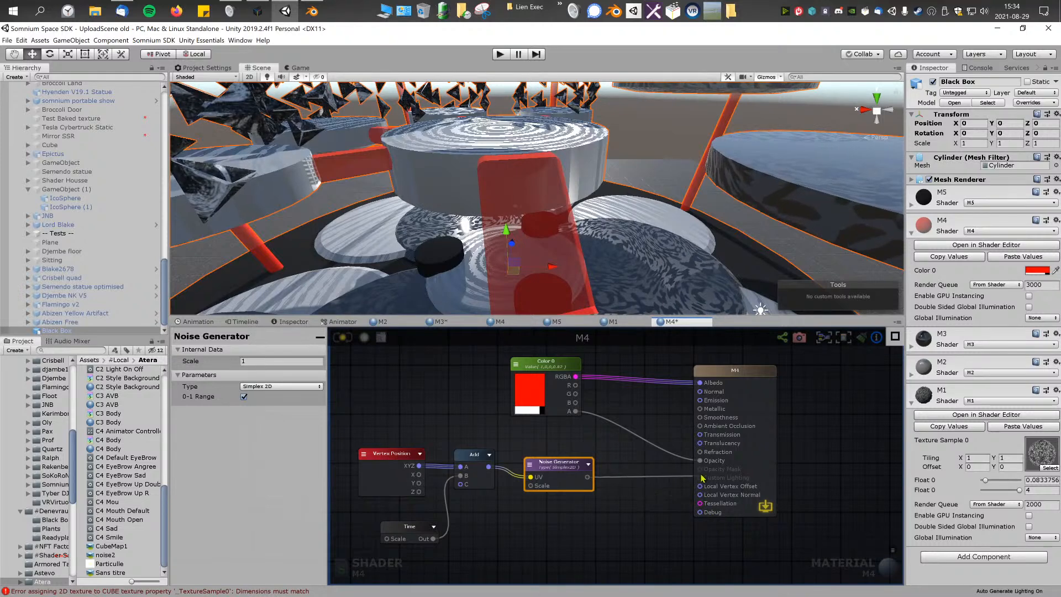
Step: Connect the Noise Generator output to Opacity, update the M4 shader, and check the animated transparency in the scene
right_click(650, 436)
click(616, 452)
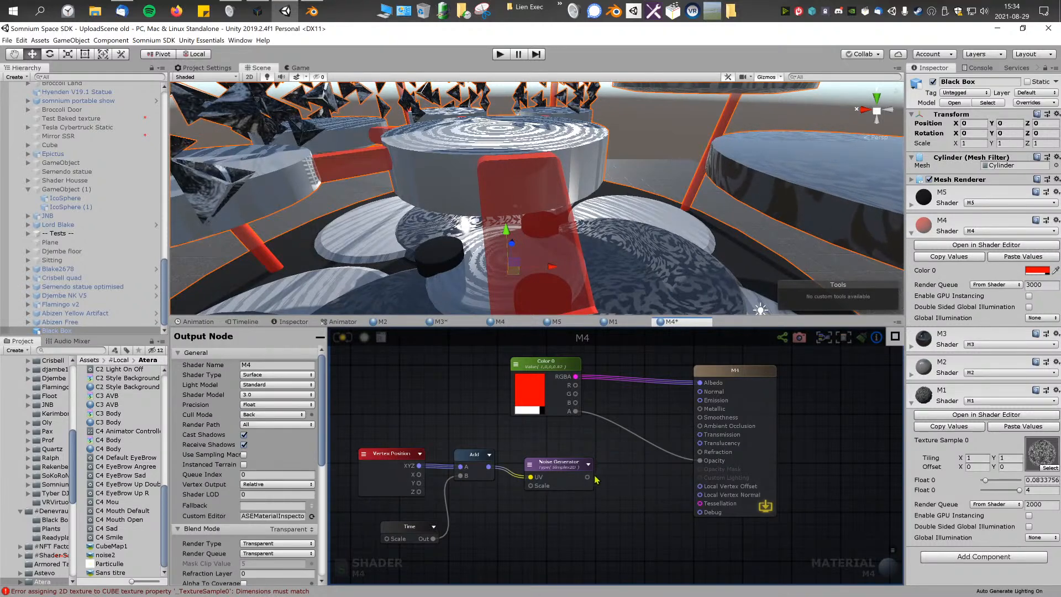
drag(587, 477, 703, 461)
middle_drag(620, 449, 670, 434)
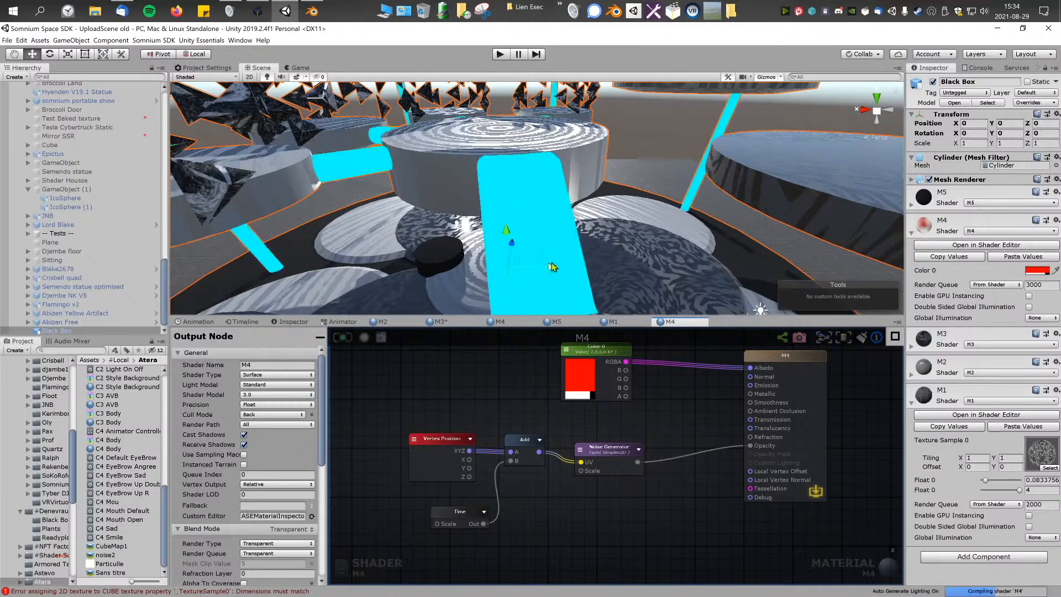
key(s)
right_drag(600, 244, 627, 258)
key(w)
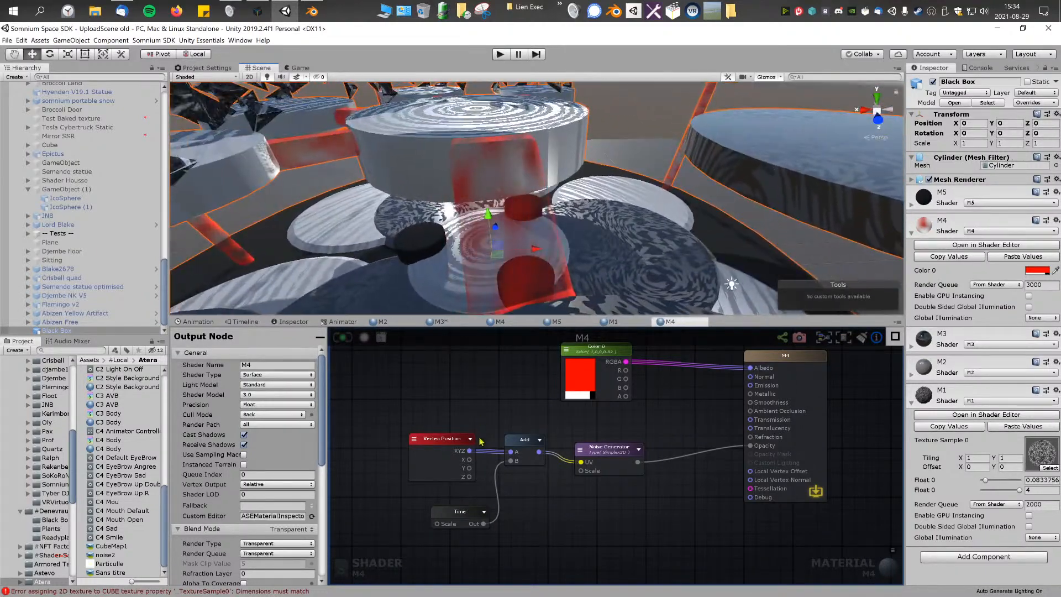
Step: Add an Append node and wire it between the Add node and the Noise Generator, rearranging the nodes around it
right_click(492, 397)
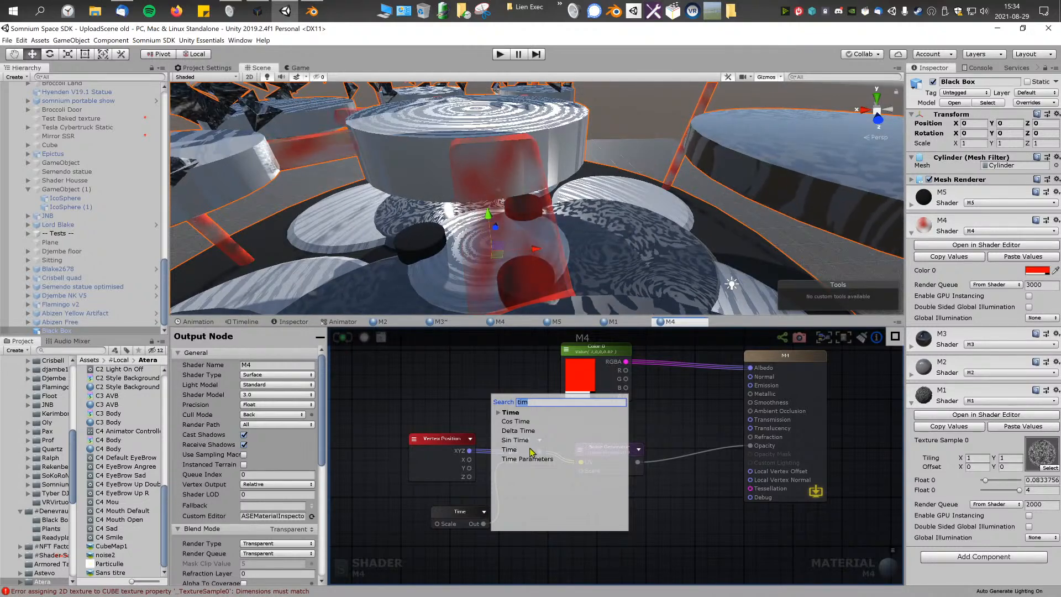
right_click(465, 390)
text(app)
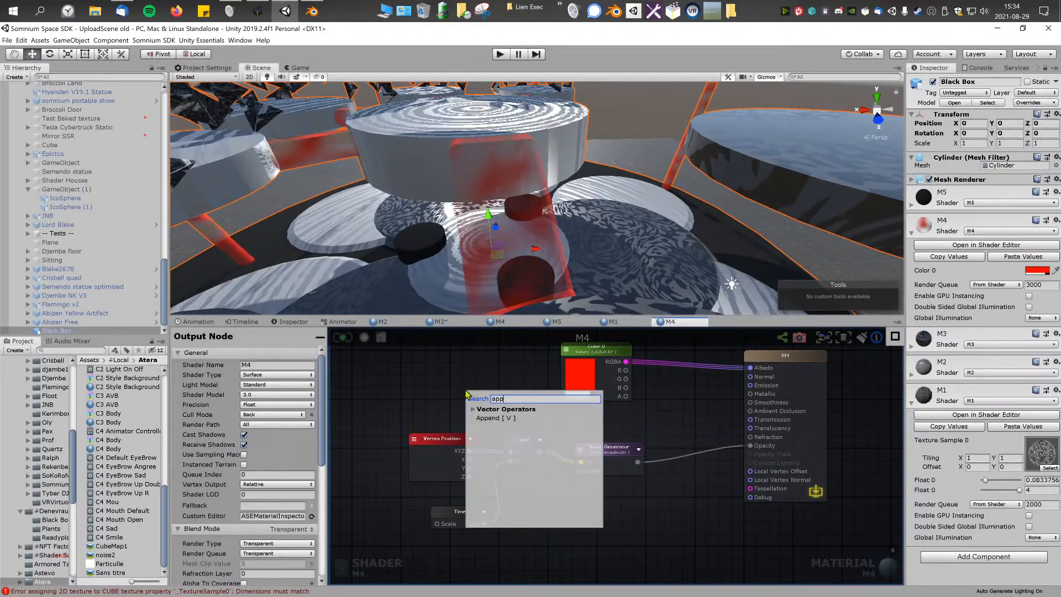
click(496, 418)
drag(436, 438, 390, 427)
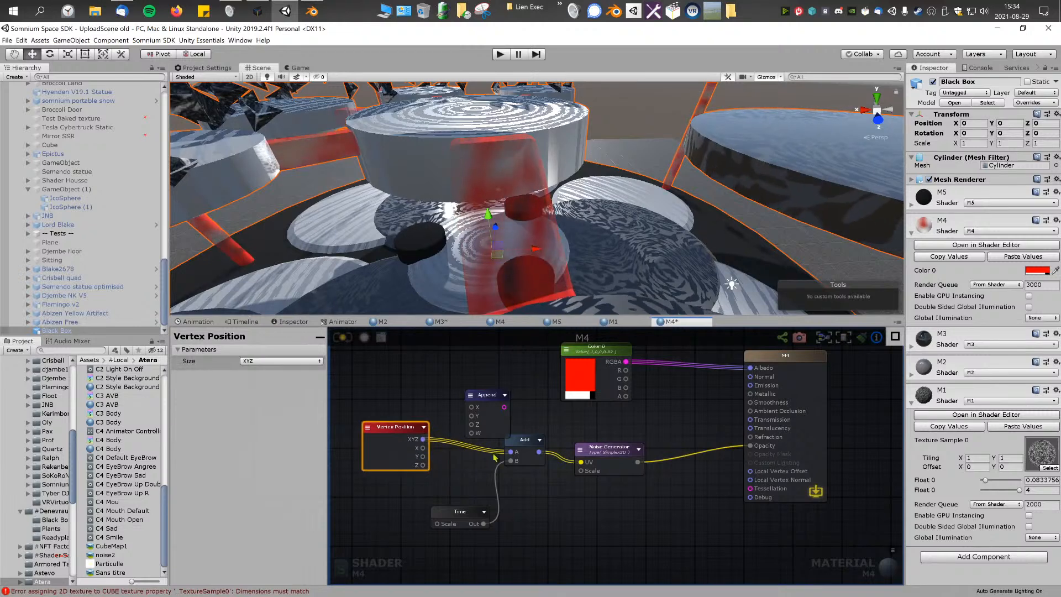
drag(466, 517, 426, 518)
drag(481, 396, 454, 438)
alt+drag(547, 434, 525, 443)
drag(457, 442, 534, 449)
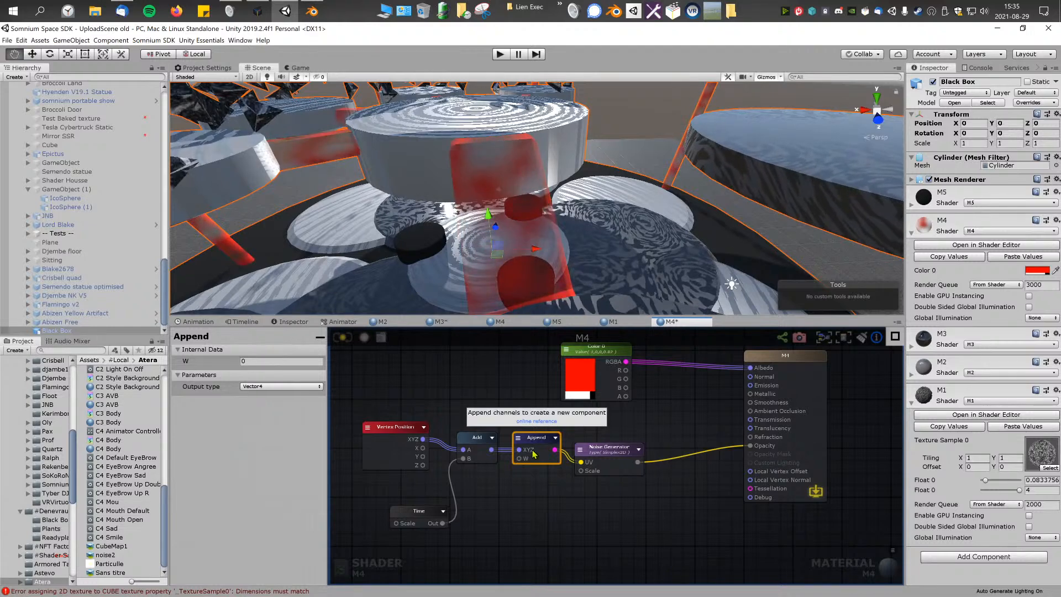
Step: Set the Append output type to Vector3, move the Add node aside, and connect Vertex Position's X, Y and Z to Append
click(280, 386)
click(264, 408)
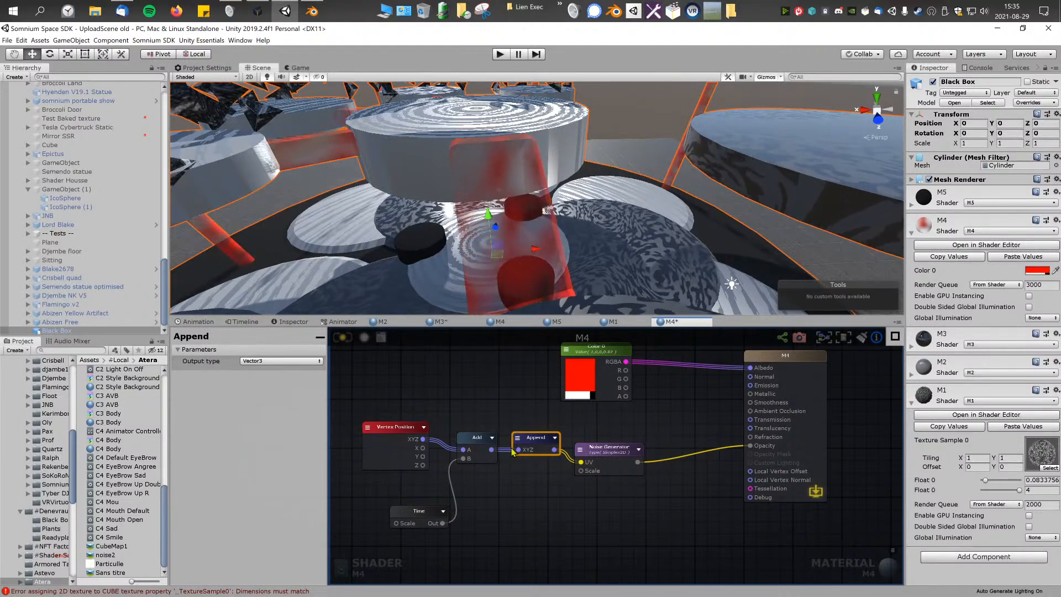
drag(512, 450, 450, 455)
drag(475, 442, 534, 513)
click(526, 438)
mouse_move(423, 448)
mouse_down()
mouse_move(511, 449)
mouse_move(516, 468)
mouse_up()
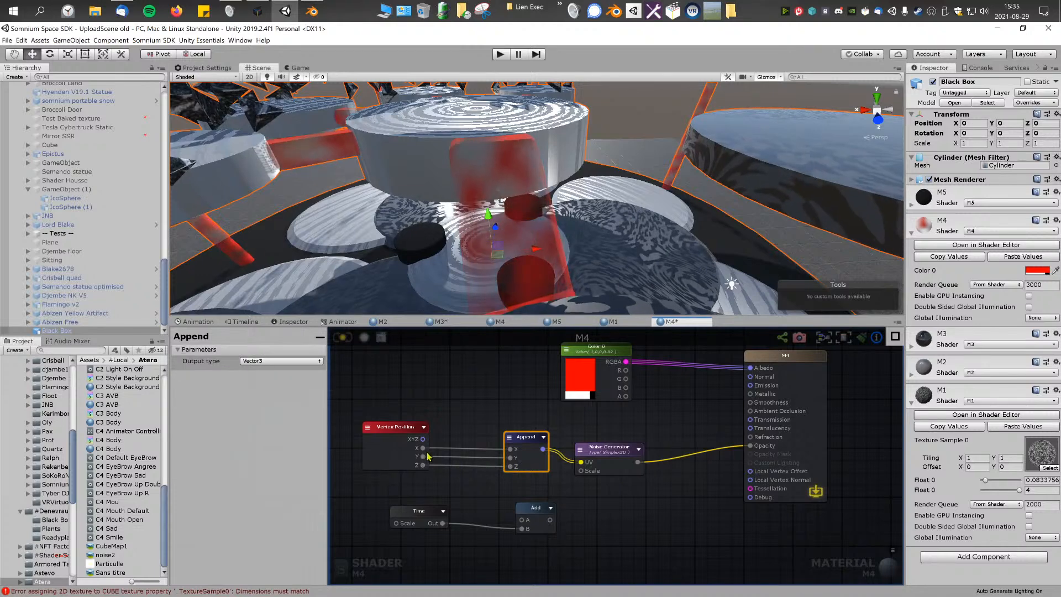
Step: Insert the Add node between Vertex Position X and Append X so Time offsets only X, and update the shader
drag(550, 508, 476, 423)
click(554, 495)
click(558, 509)
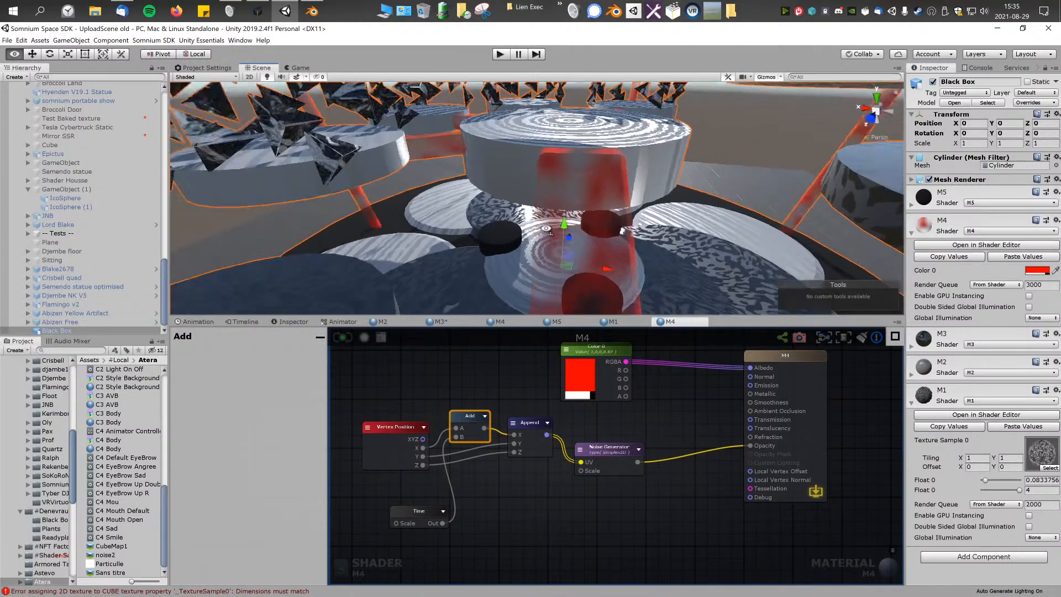
middle_drag(499, 377, 511, 378)
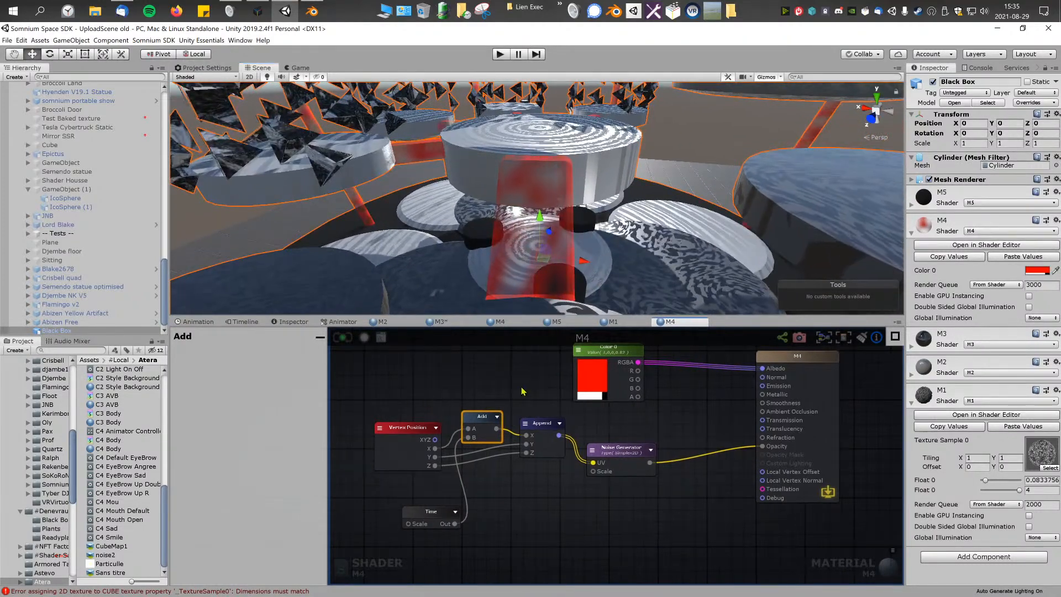
Step: Add a Remap node and insert it between the Noise Generator output and the M4 Opacity input
right_click(672, 430)
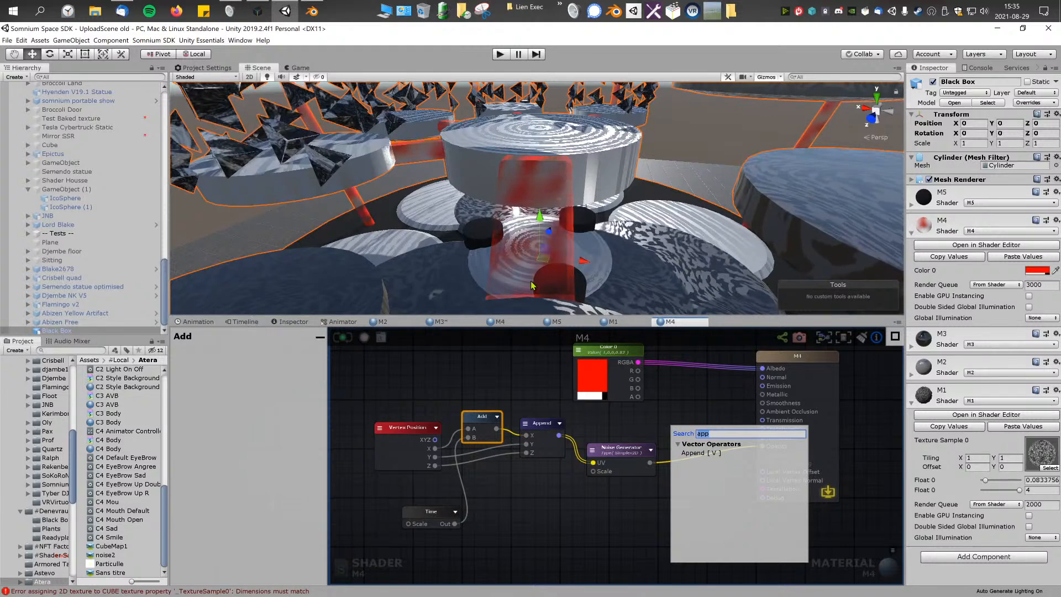
click(545, 382)
right_click(545, 382)
text(r)
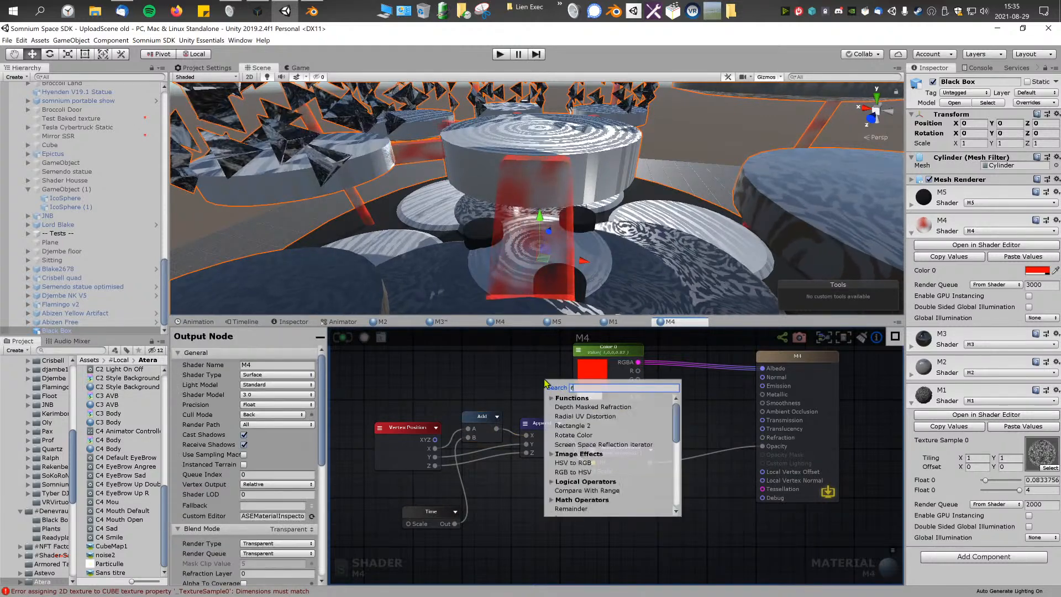
text(em)
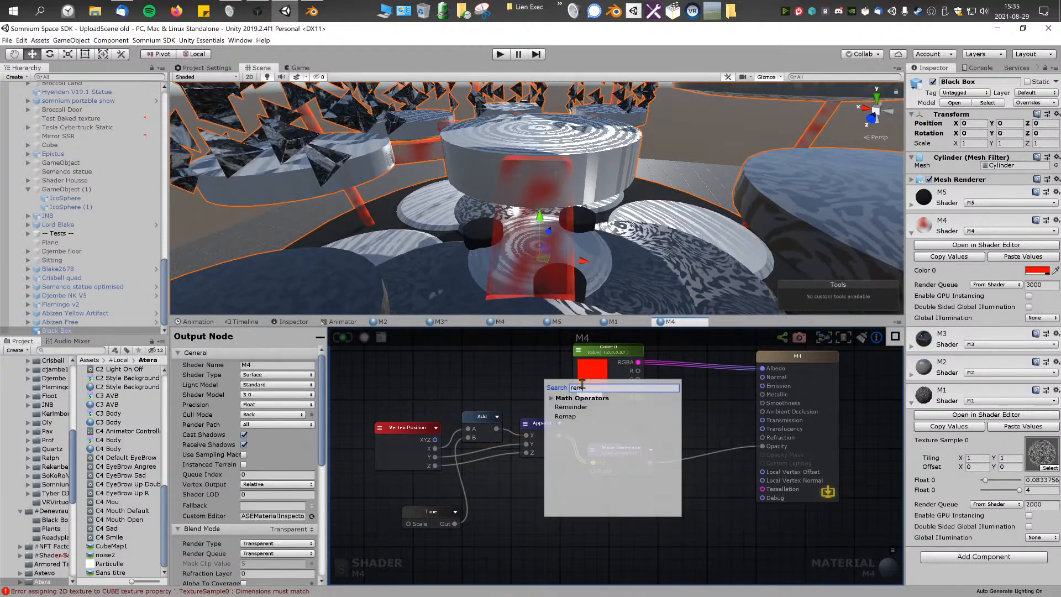
click(573, 418)
alt+drag(578, 389, 699, 441)
middle_drag(647, 426, 580, 424)
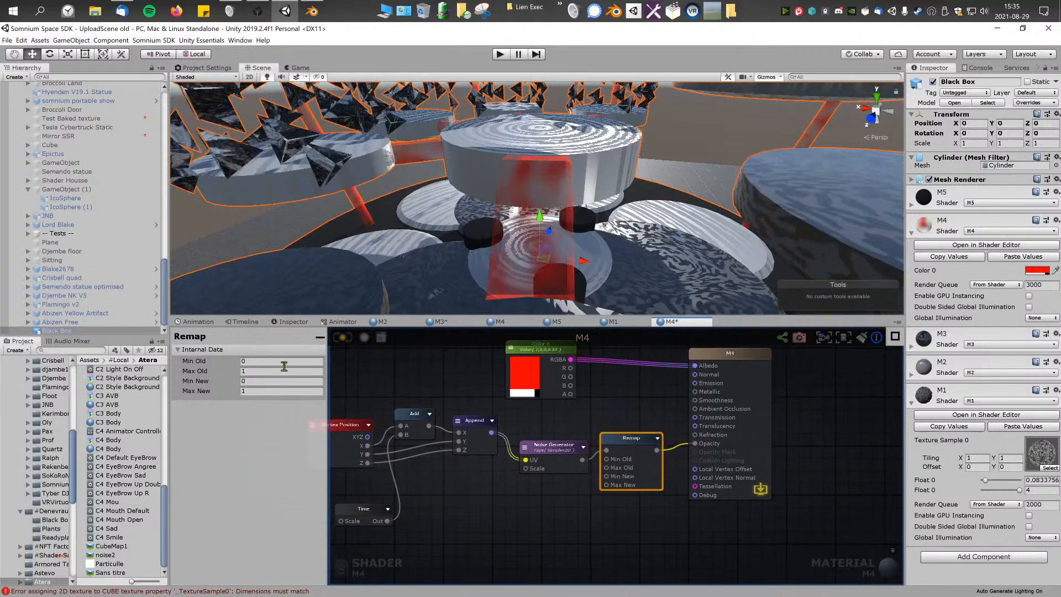
Step: Set the Remap node's Min New to 0.2 and Max New to 0.8, and update the M4 shader
click(262, 382)
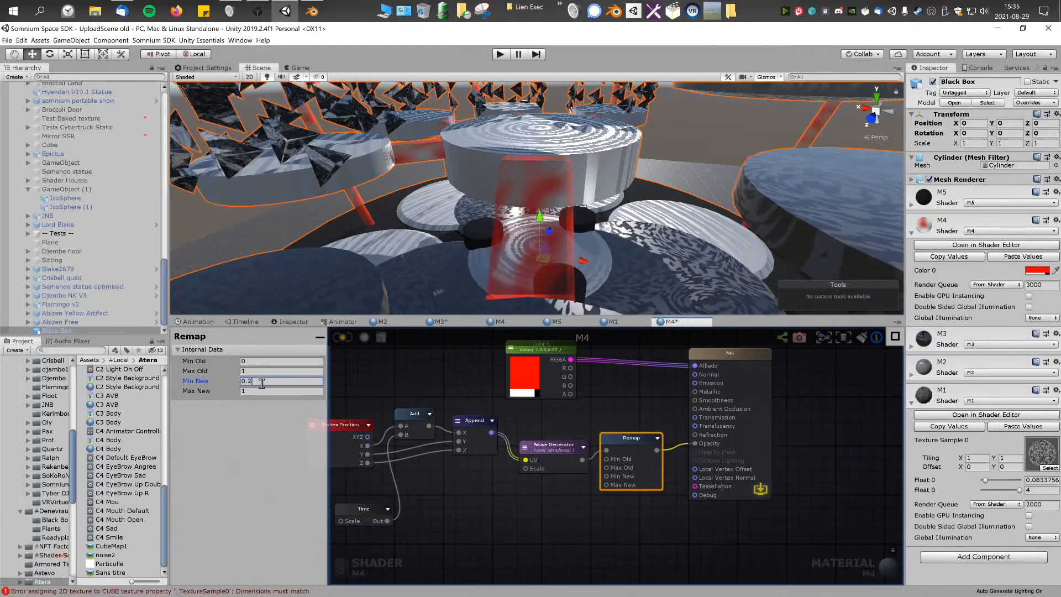
click(264, 390)
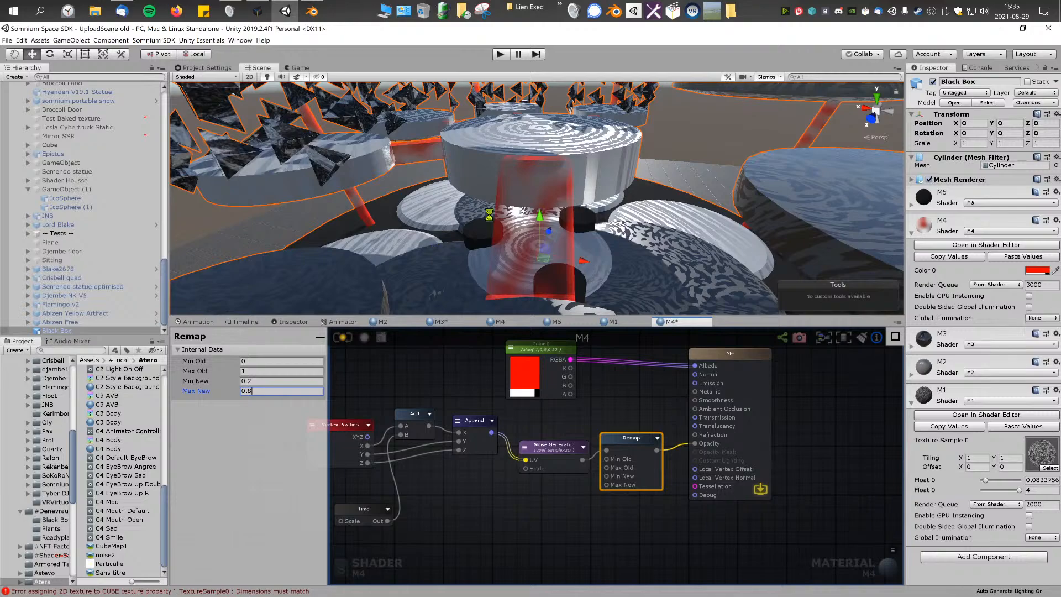
right_drag(496, 219, 551, 193)
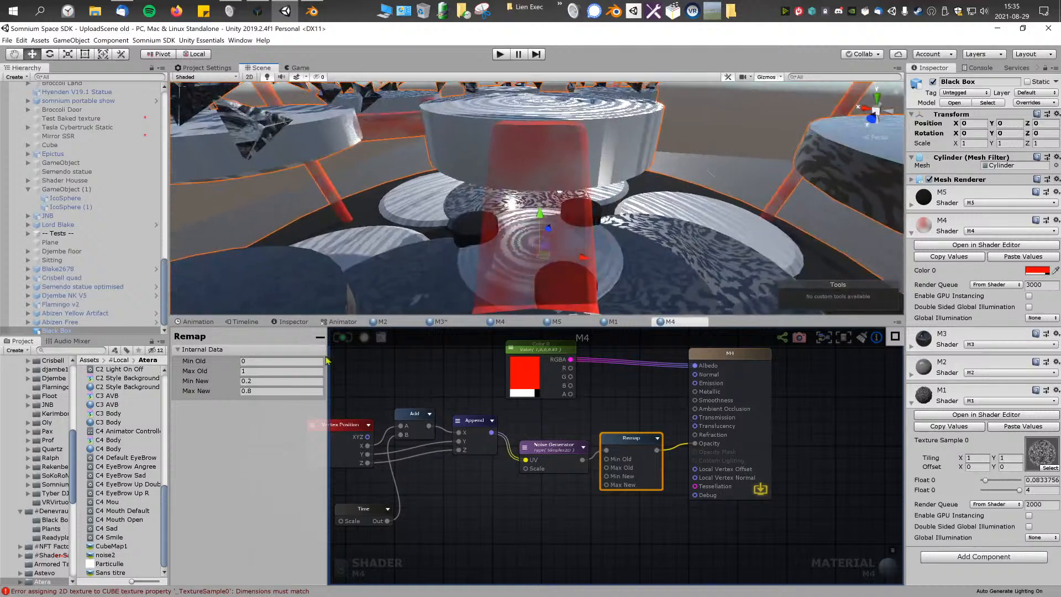
Step: Move the M4 output node away from the Remap node and reposition Color 0 to free space between them
scroll(437, 370, down, 2)
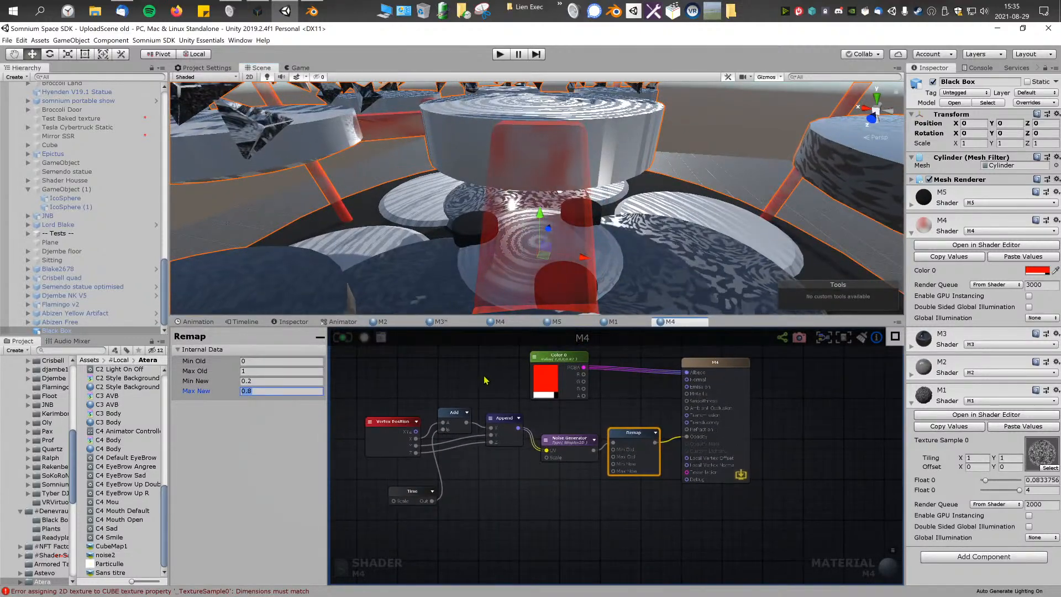
right_click(485, 380)
click(464, 394)
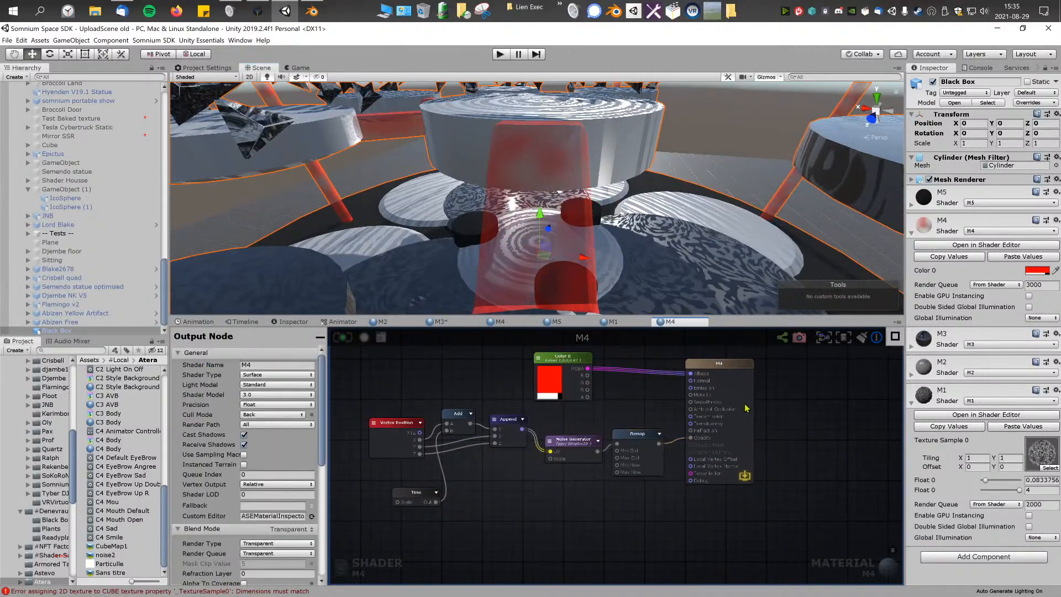
middle_drag(712, 395, 625, 422)
drag(642, 396, 755, 391)
drag(498, 386, 517, 371)
right_click(580, 420)
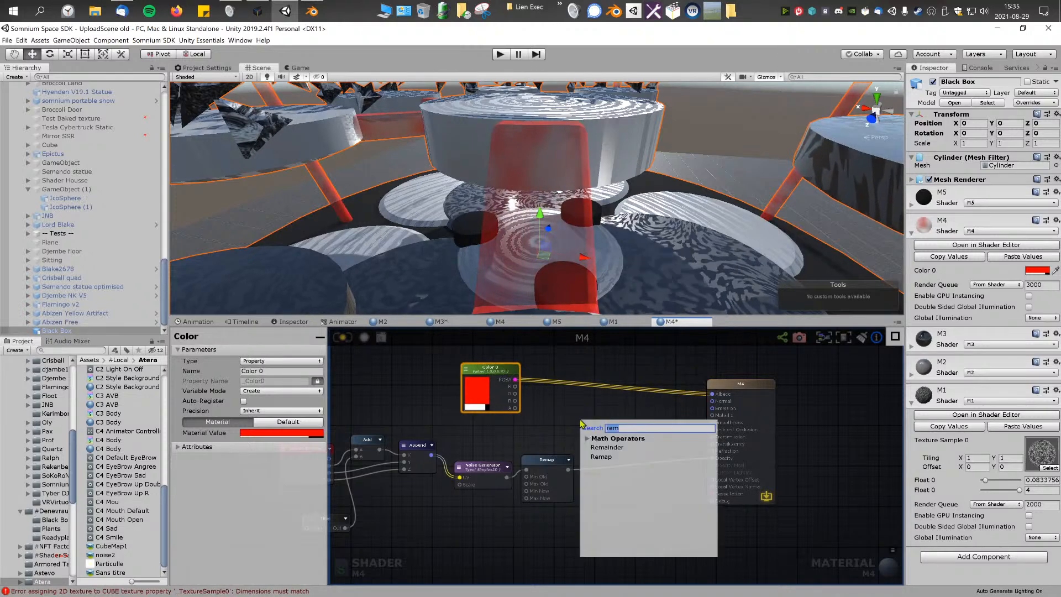
click(557, 420)
scroll(644, 412, up, 2)
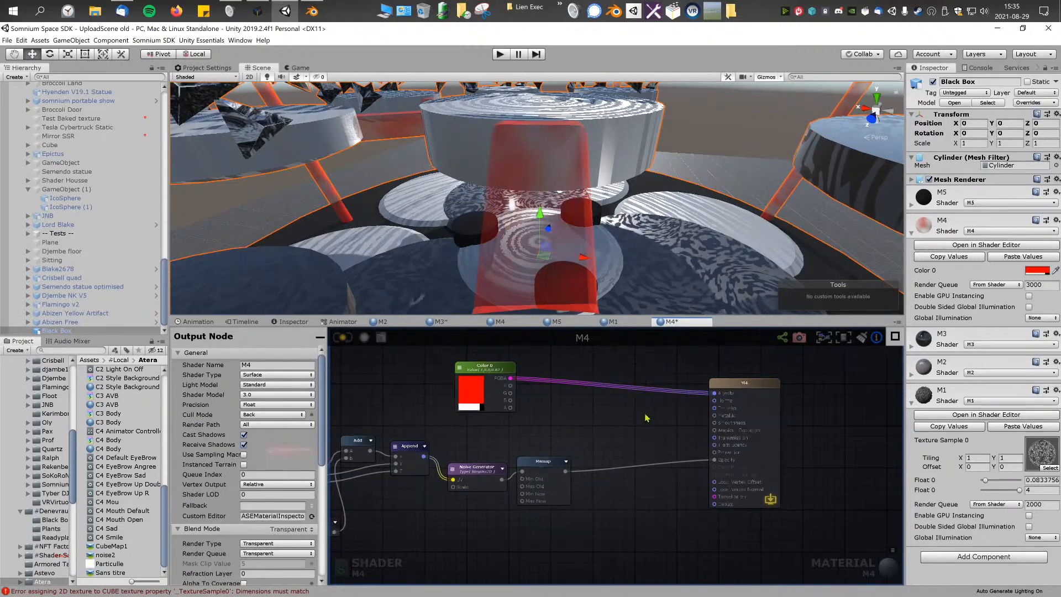
Step: Add a Normal From Height node and place it in the space between Color 0 and the M4 output node
right_click(593, 425)
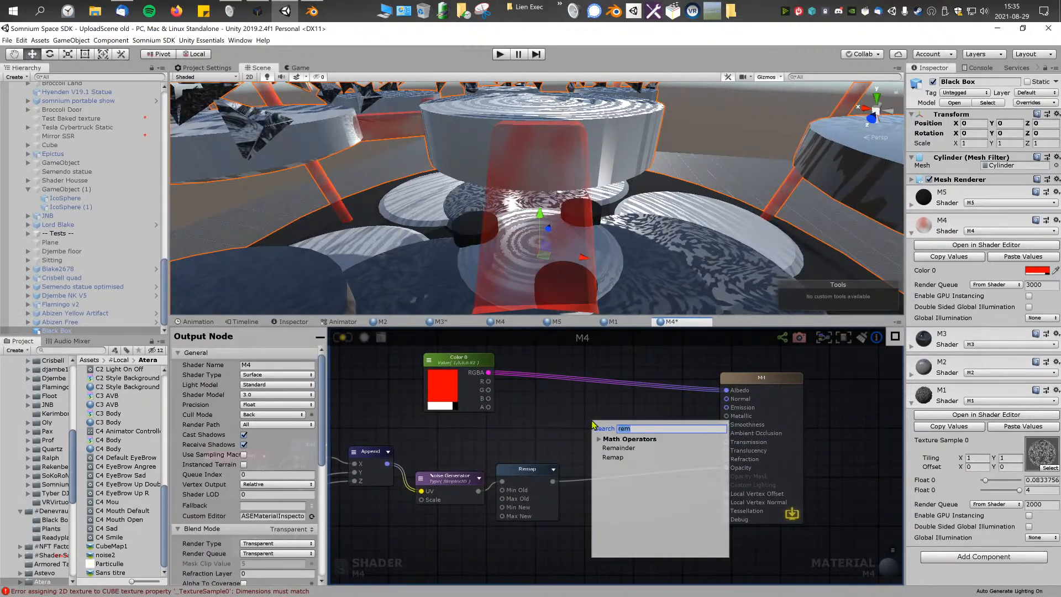
text(normal)
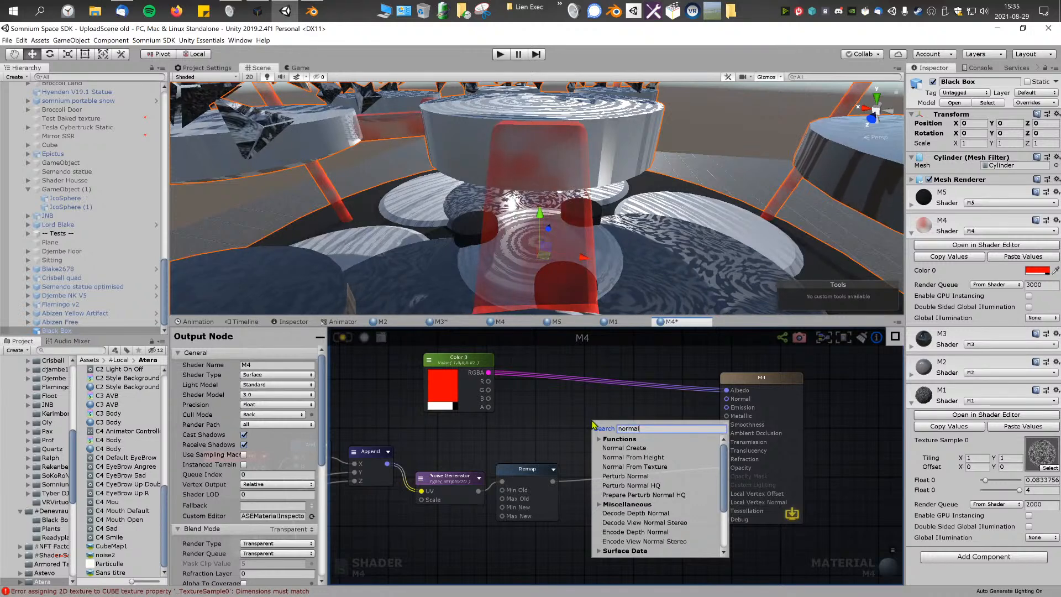
click(654, 459)
drag(658, 426, 620, 406)
middle_drag(663, 401, 627, 417)
drag(733, 394, 748, 394)
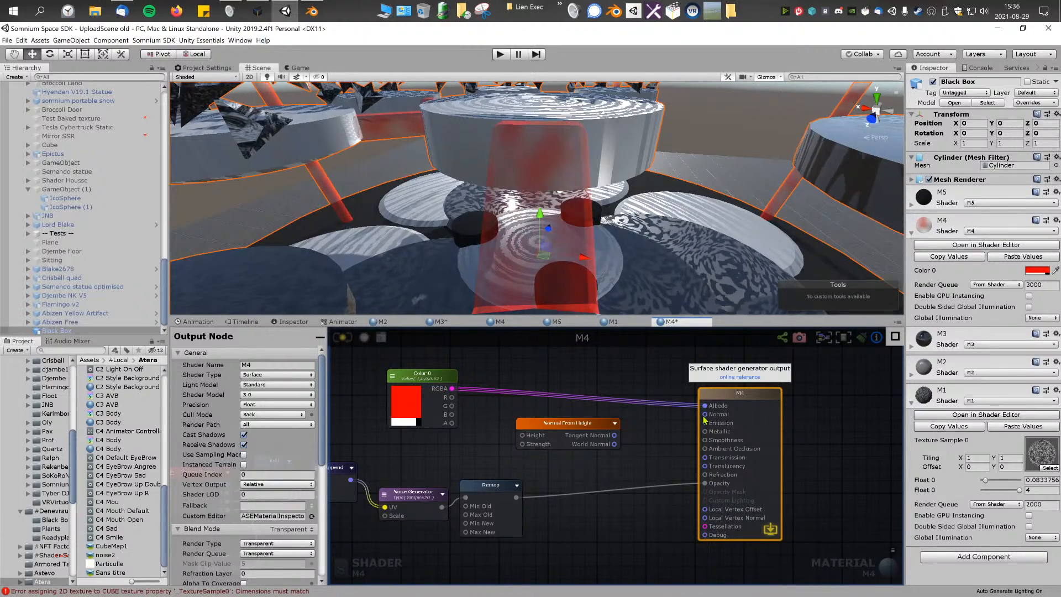
Step: Examine the patterned discs and the red transparent panel of the Black Box from several angles
right_drag(671, 216, 711, 268)
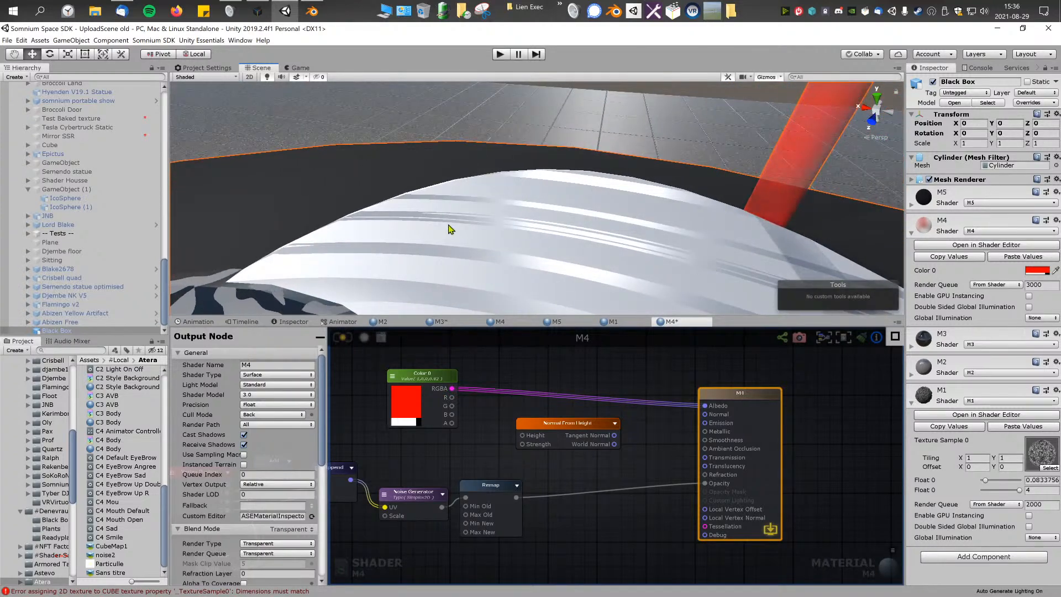
right_drag(449, 225, 569, 353)
right_click(569, 378)
right_drag(608, 269, 398, 298)
right_drag(378, 333, 465, 355)
right_drag(531, 232, 669, 198)
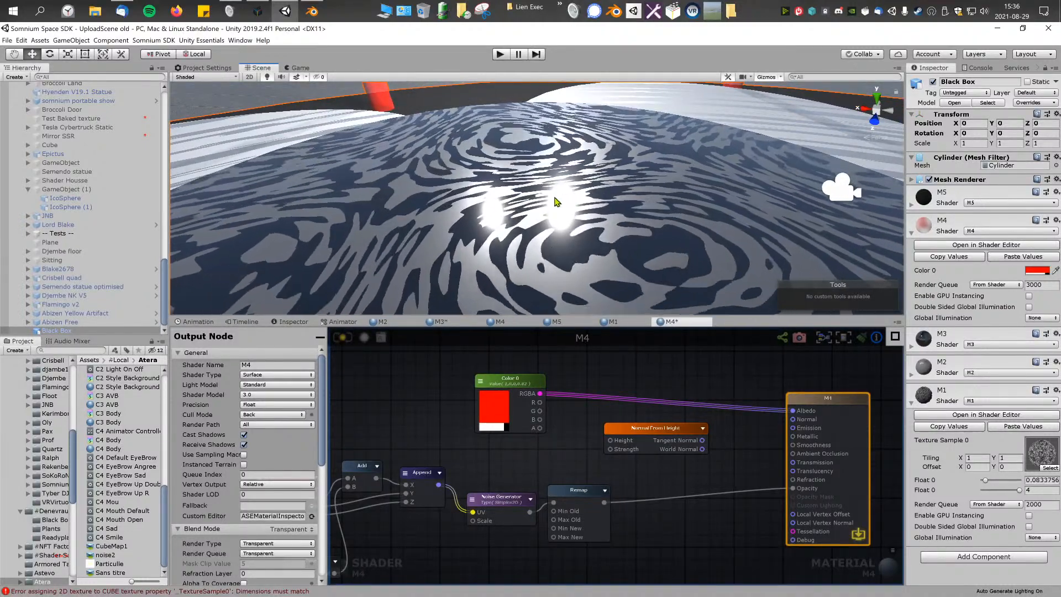
key(s)
right_drag(431, 206, 465, 172)
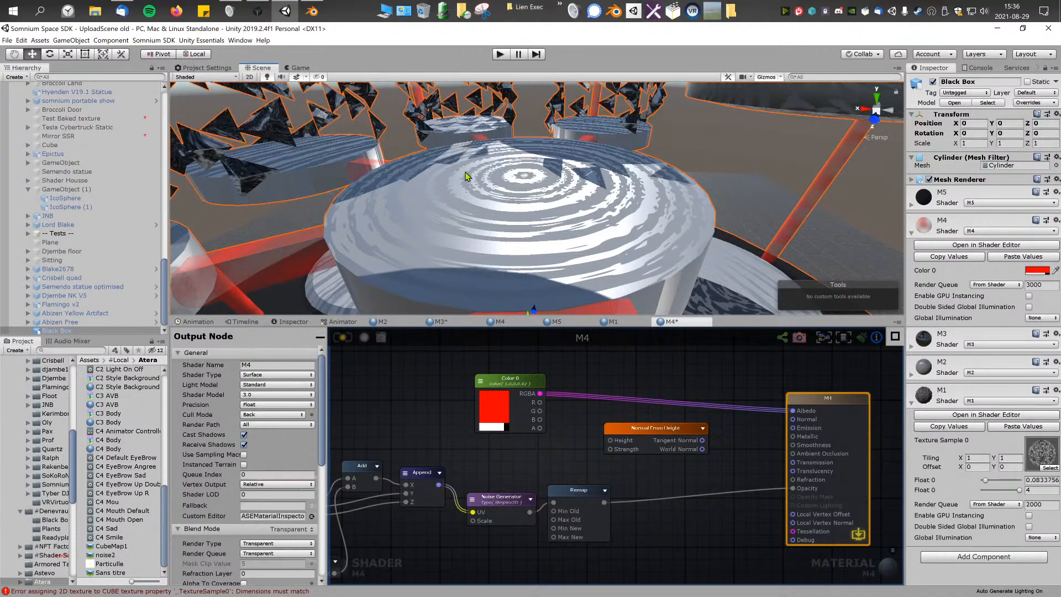
right_drag(481, 136, 540, 247)
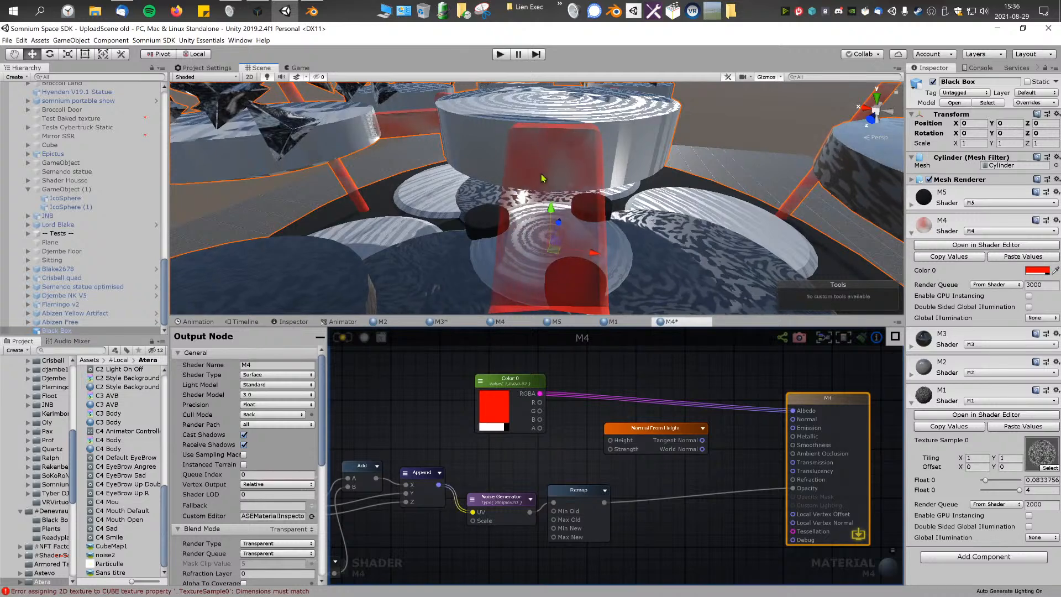
Step: Feed the Noise Generator output into Normal From Height, connect Tangent Normal to M4's Normal input, and set Strength to 0.1
scroll(575, 375, up, 3)
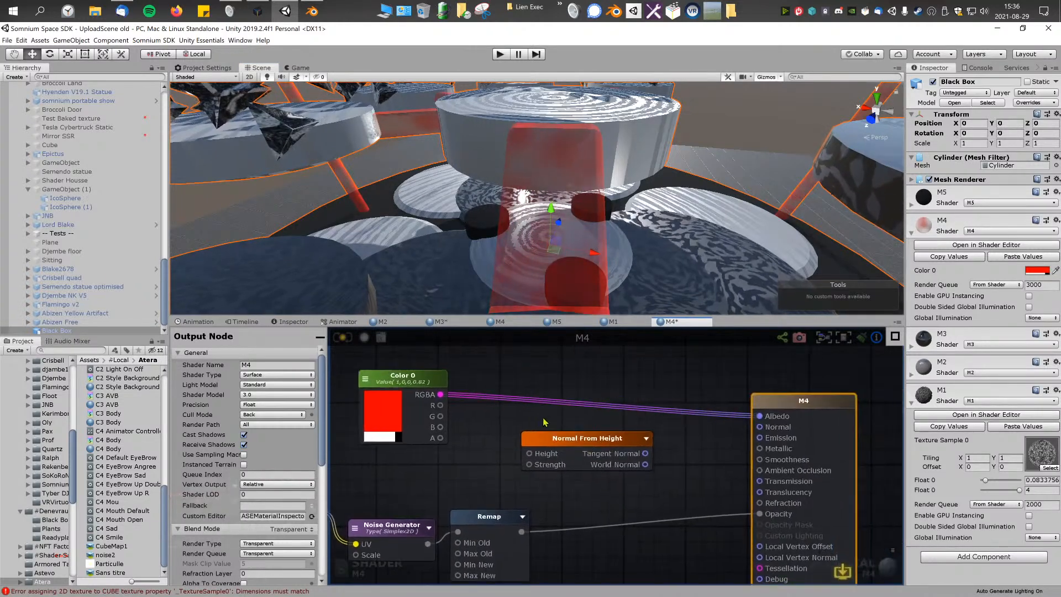
click(589, 436)
drag(587, 433, 589, 432)
middle_drag(526, 450, 504, 511)
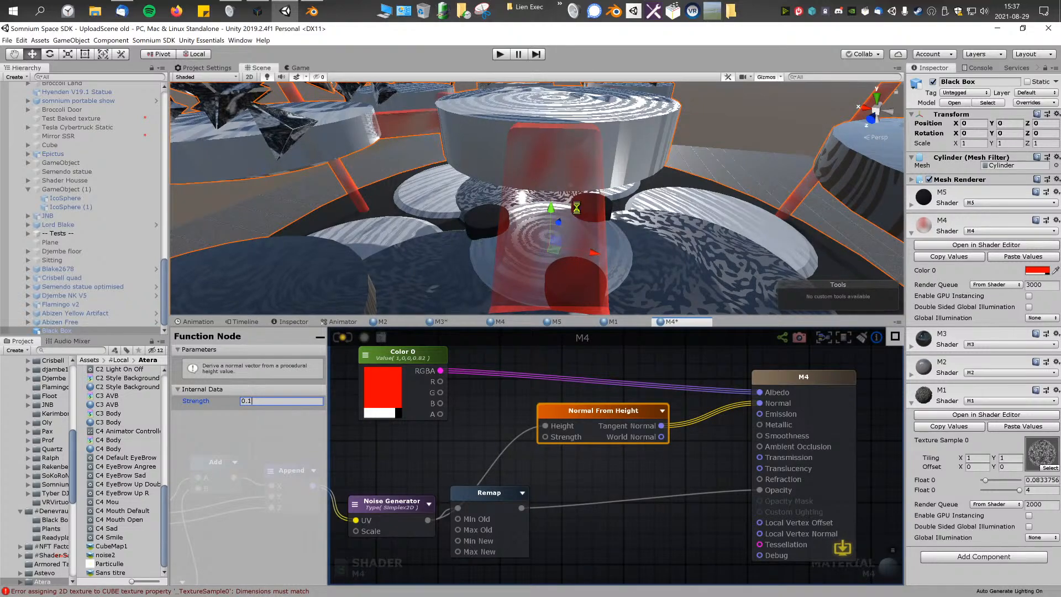
right_drag(576, 210, 694, 207)
Step: Set Normal From Height's Strength to 1, update the shader, and inspect the red parts in the scene
click(293, 402)
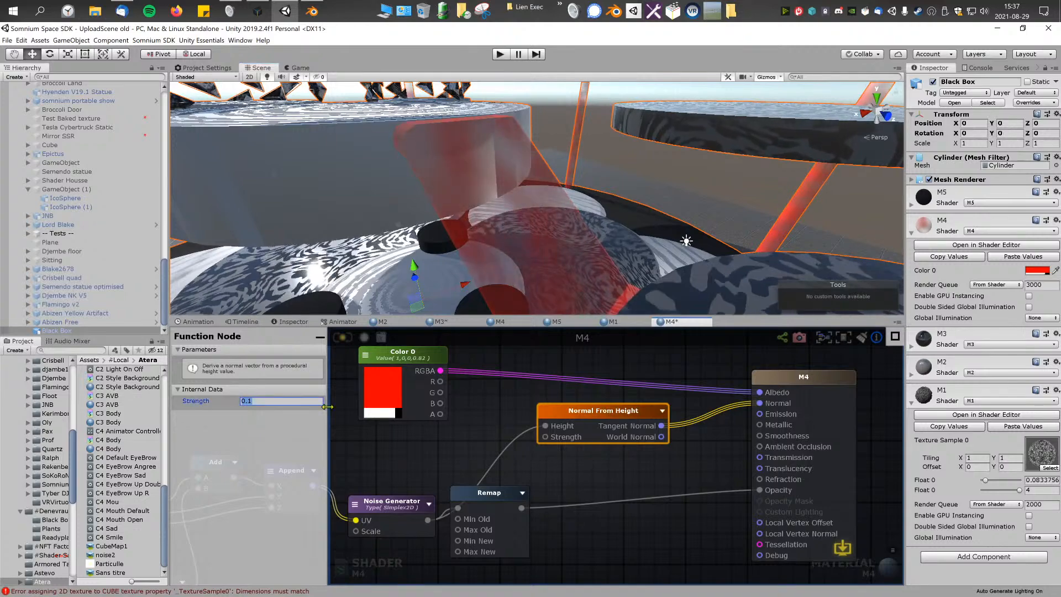
text(1)
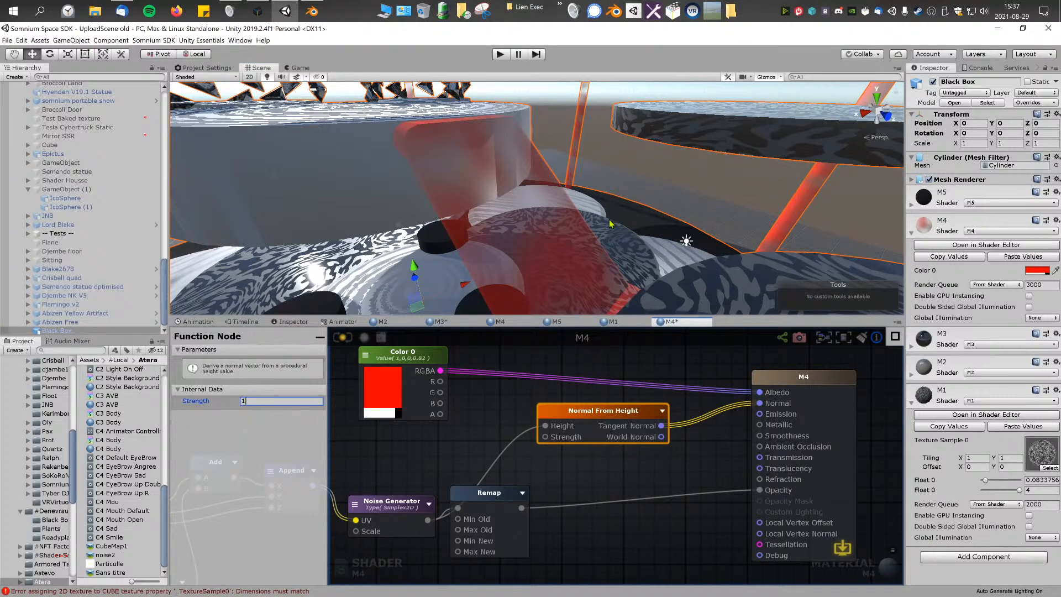
right_drag(610, 223, 766, 218)
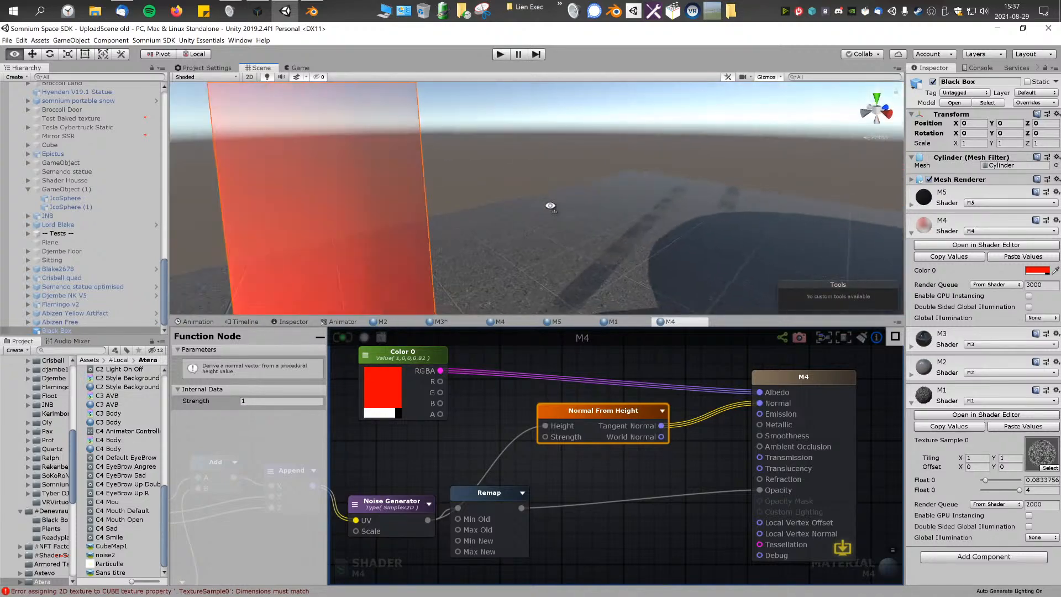
right_drag(551, 206, 617, 185)
right_drag(453, 131, 674, 226)
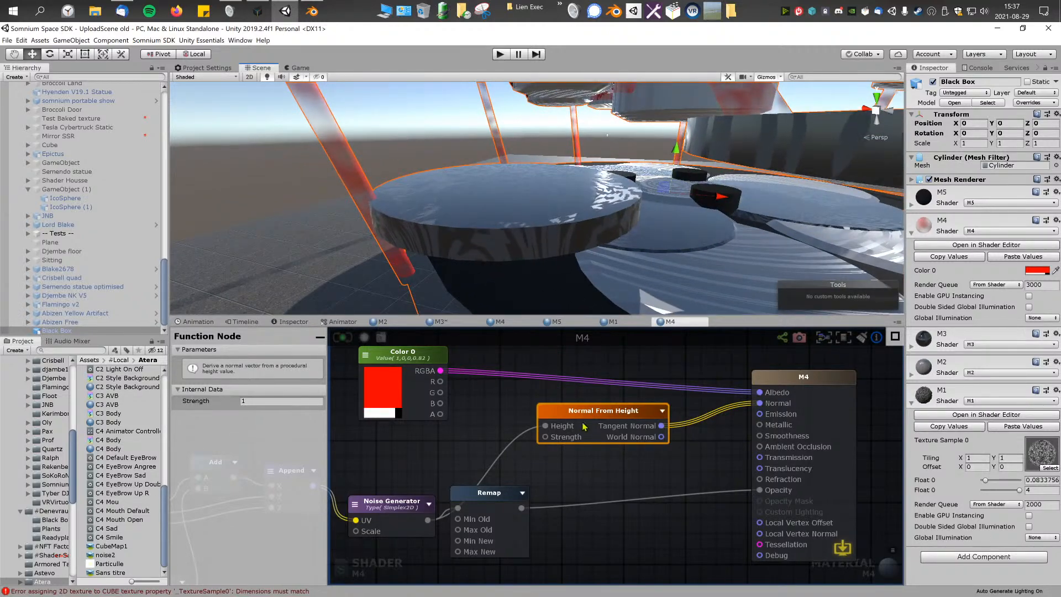
Step: Disconnect Normal From Height from M4's Normal input and delete the node
drag(760, 403, 706, 411)
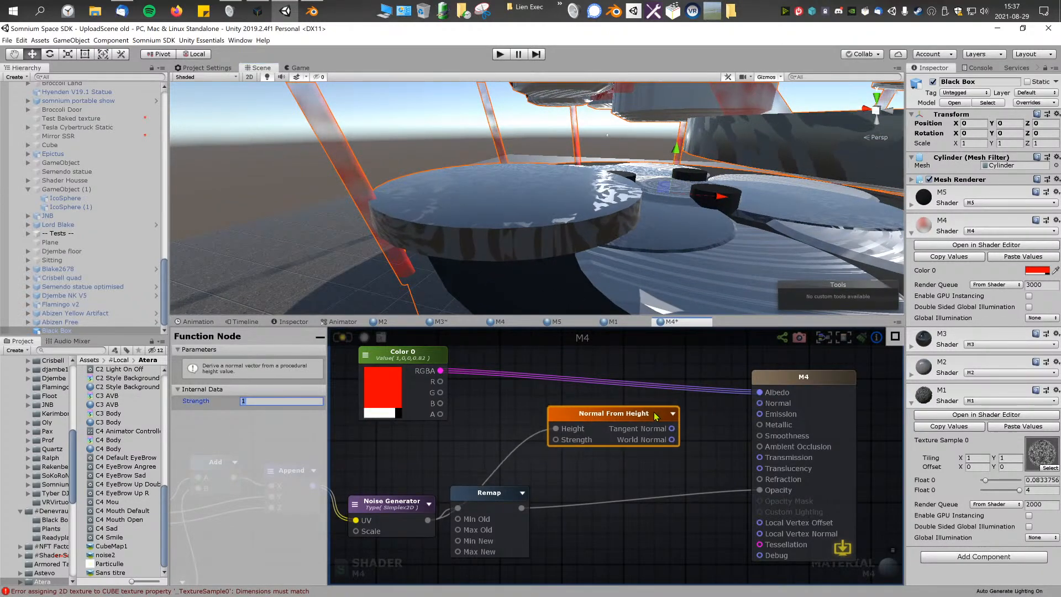
key(Delete)
middle_drag(508, 438, 529, 435)
drag(635, 411, 627, 410)
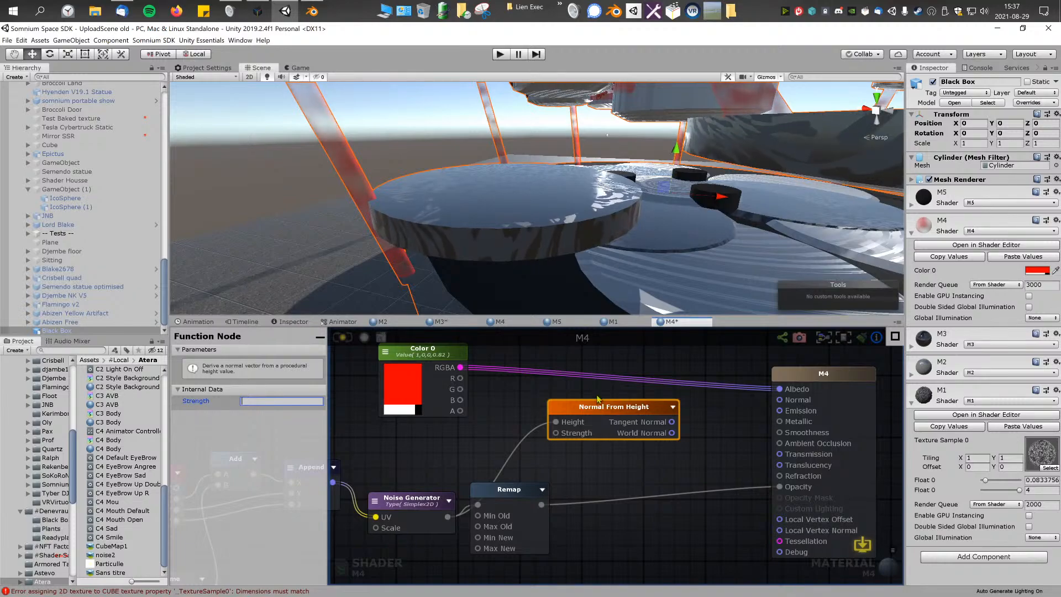
key(Delete)
Step: Move the Color 0 RGBA connection from M4's Albedo input to Emission and update the shader
alt+drag(667, 197, 596, 210)
middle_drag(595, 210, 603, 213)
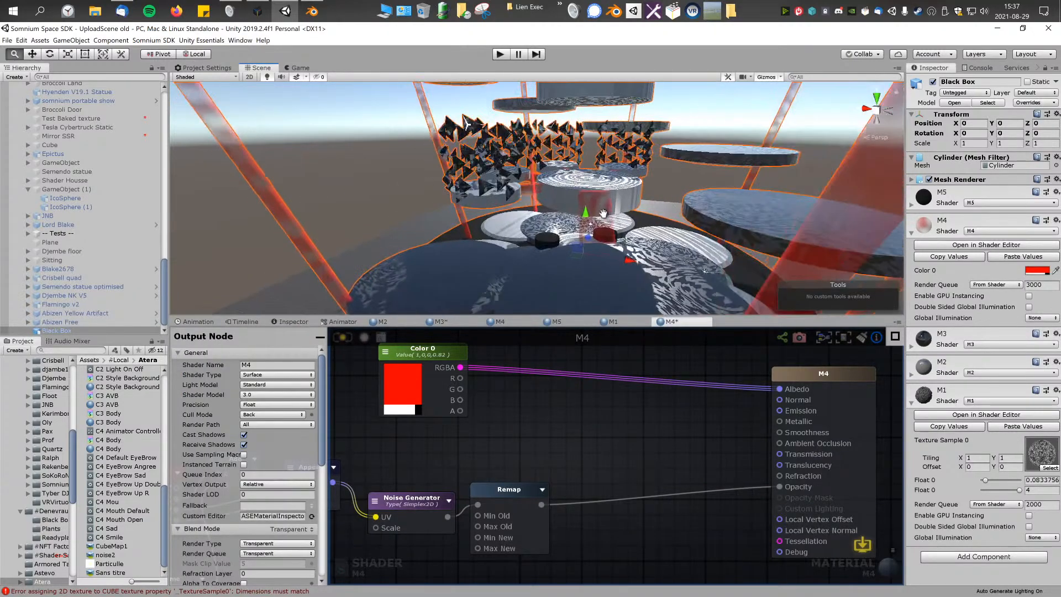
alt+drag(641, 196, 637, 170)
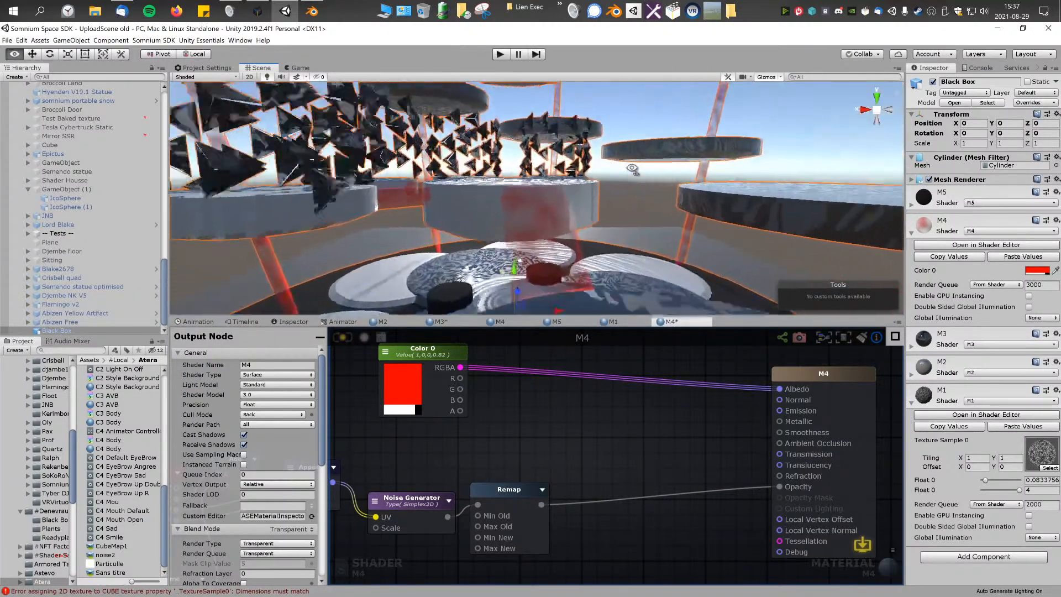
right_drag(632, 168, 609, 203)
mouse_move(519, 397)
middle_down()
mouse_move(552, 395)
mouse_move(500, 400)
middle_up()
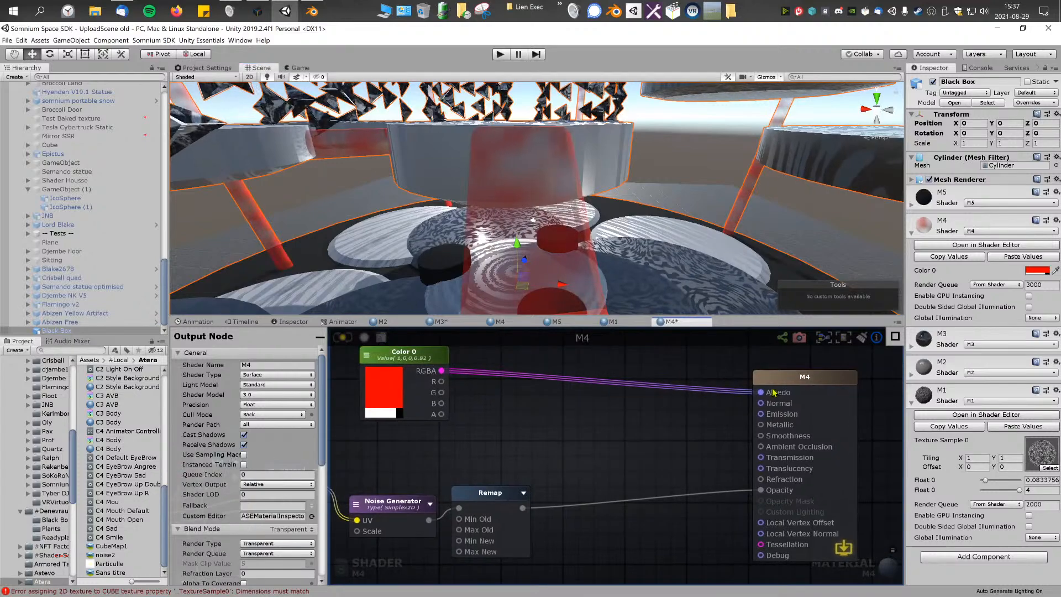
drag(765, 417, 762, 416)
middle_drag(602, 430, 638, 419)
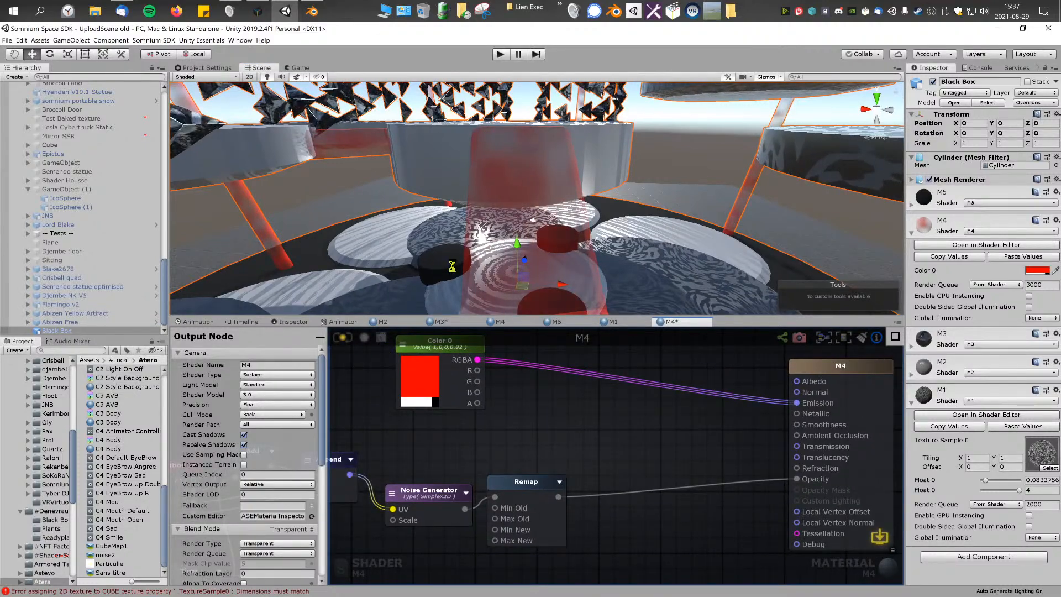
mouse_move(537, 174)
right_down()
mouse_move(524, 185)
mouse_move(524, 156)
mouse_move(526, 166)
right_up()
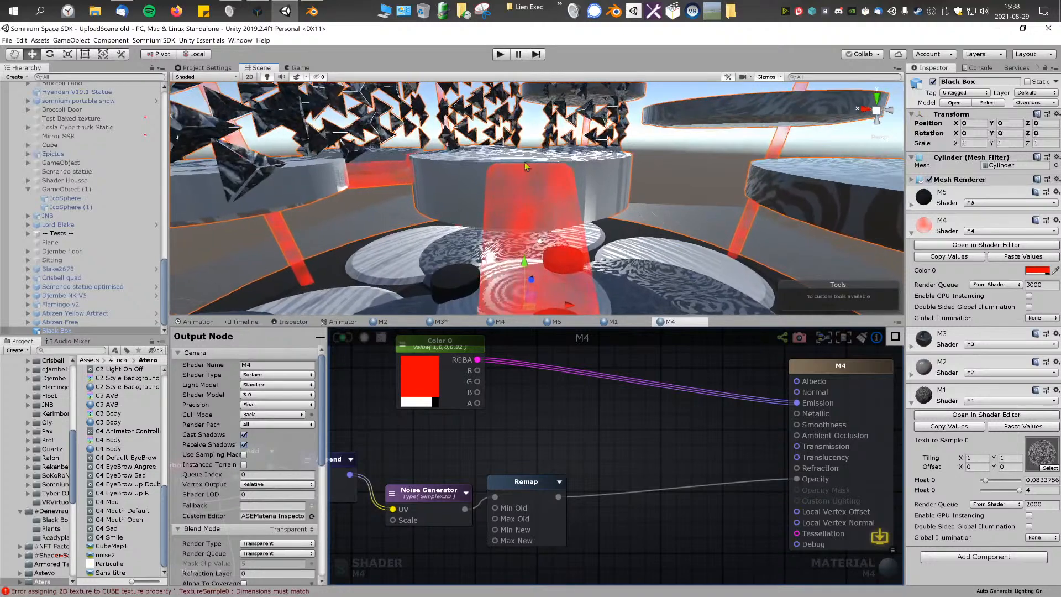
Step: Set the Noise Generator's Scale to 10 and update the M4 shader
middle_drag(799, 424, 806, 424)
mouse_move(594, 243)
middle_down()
mouse_move(587, 204)
mouse_move(587, 230)
middle_up()
right_click(575, 381)
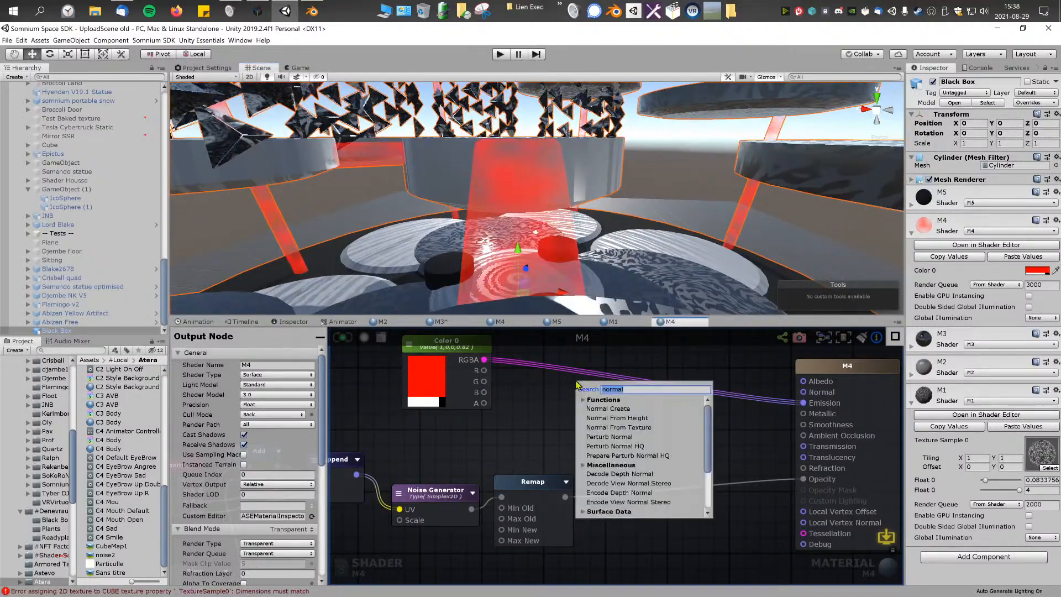
right_click(545, 397)
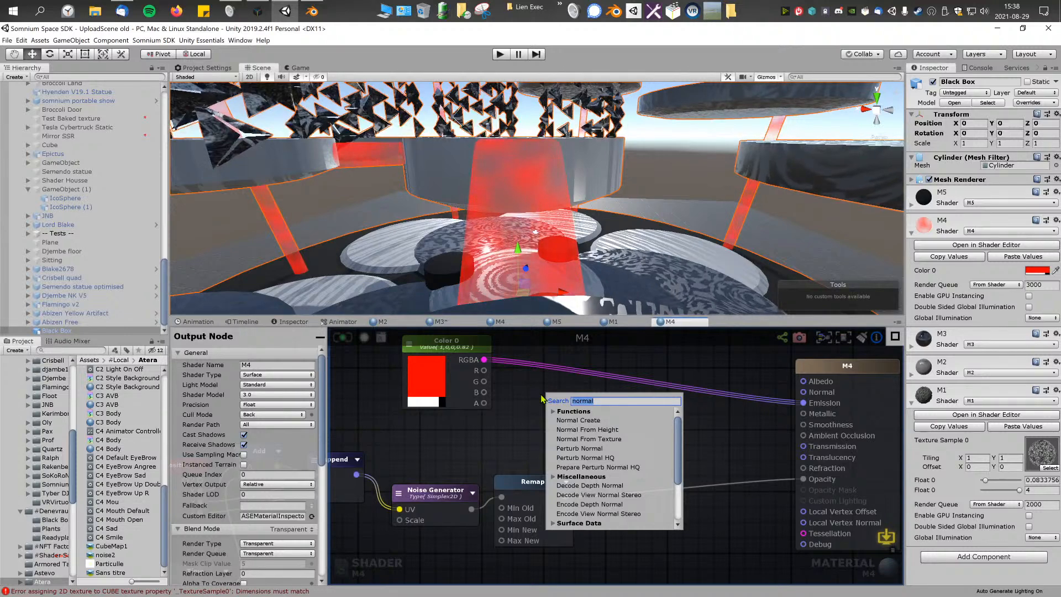
click(433, 497)
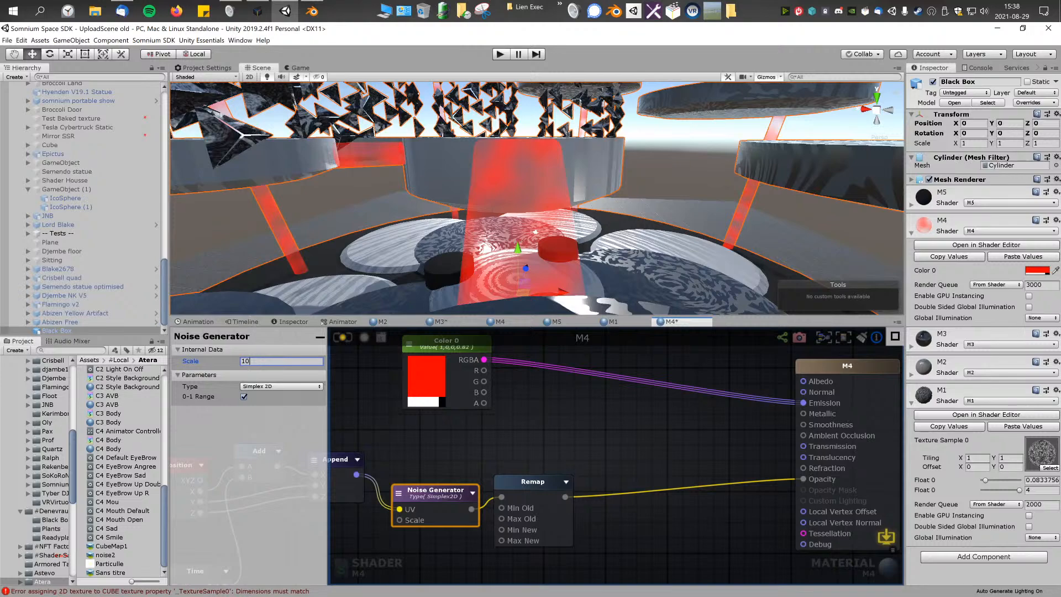
right_drag(462, 159, 484, 167)
middle_drag(525, 409, 555, 418)
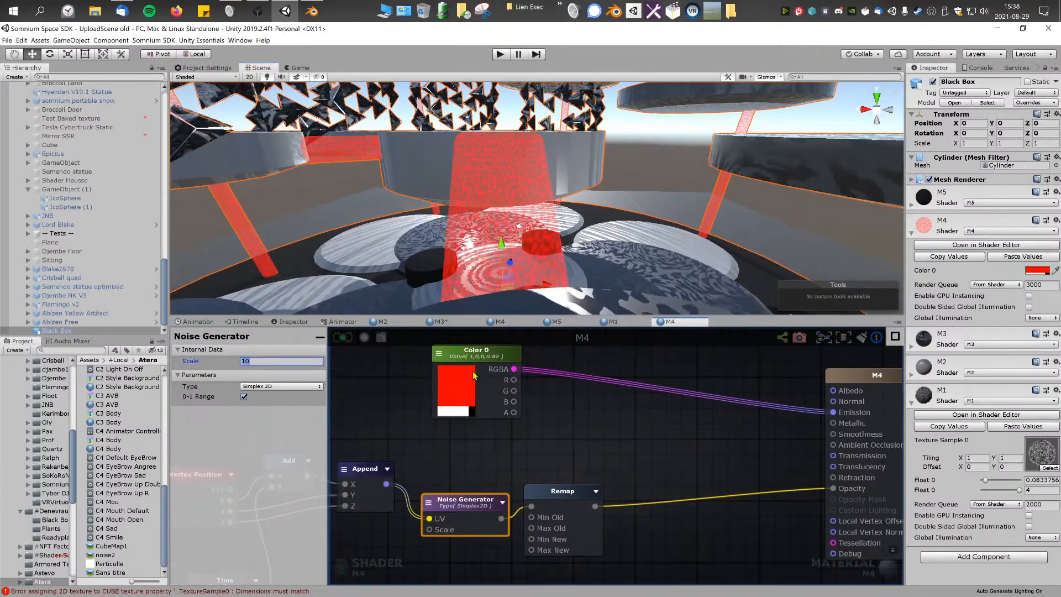
Step: Set the Noise Generator's Scale to 1, update the M4 shader, and inspect the red parts in the scene
click(468, 364)
middle_drag(479, 489, 485, 490)
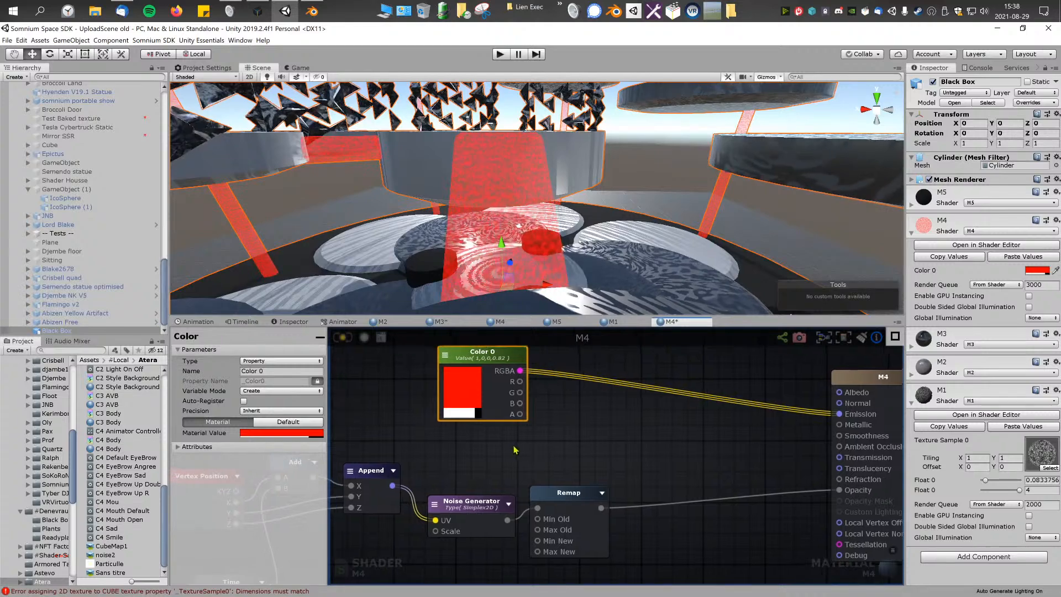
mouse_move(570, 243)
right_down()
mouse_move(434, 230)
mouse_move(562, 234)
right_up()
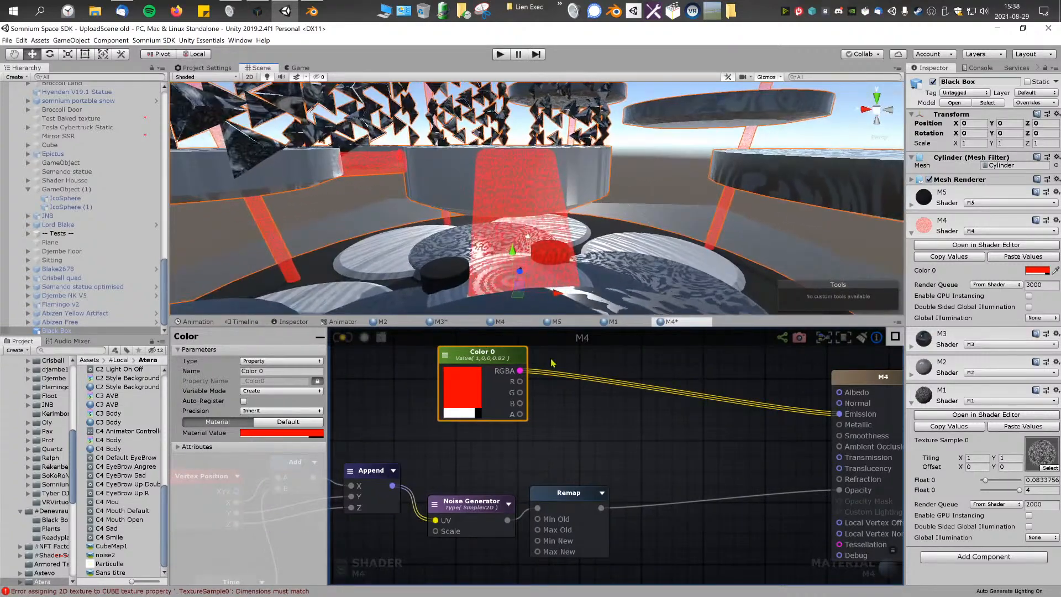
click(407, 452)
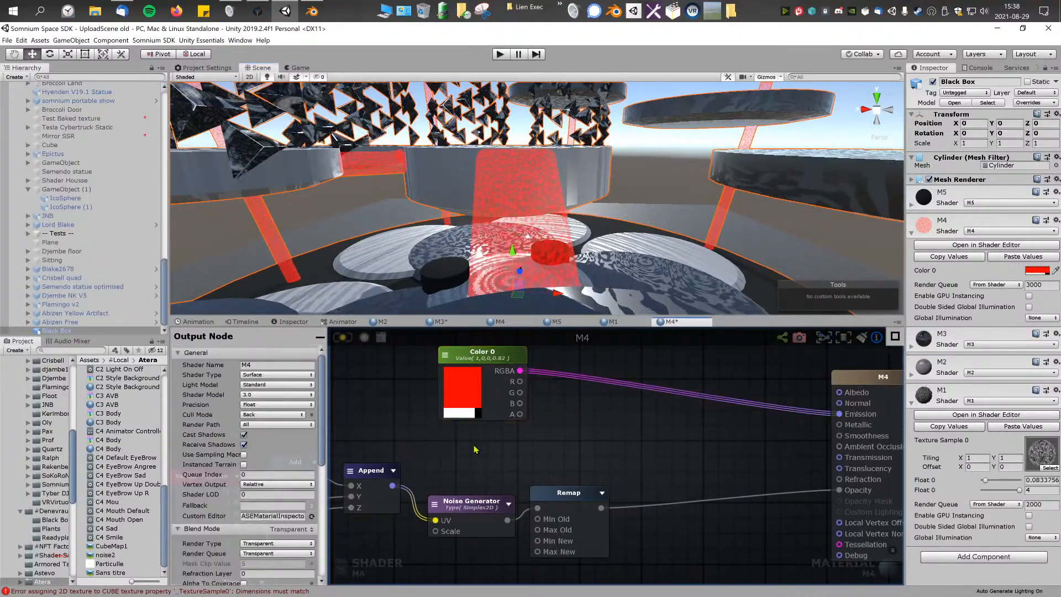
middle_drag(474, 449, 467, 439)
click(473, 497)
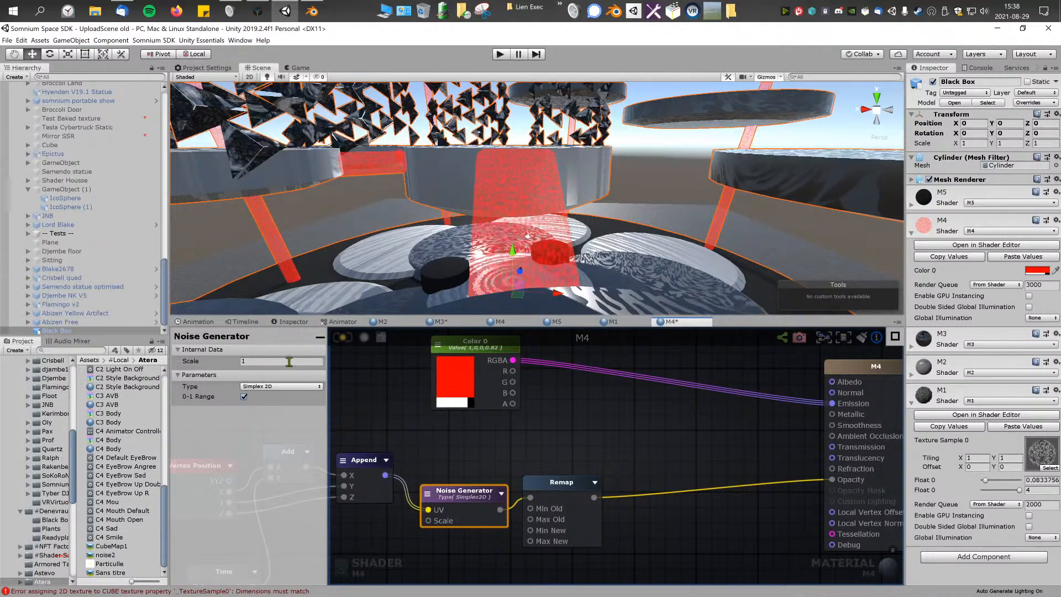
click(495, 450)
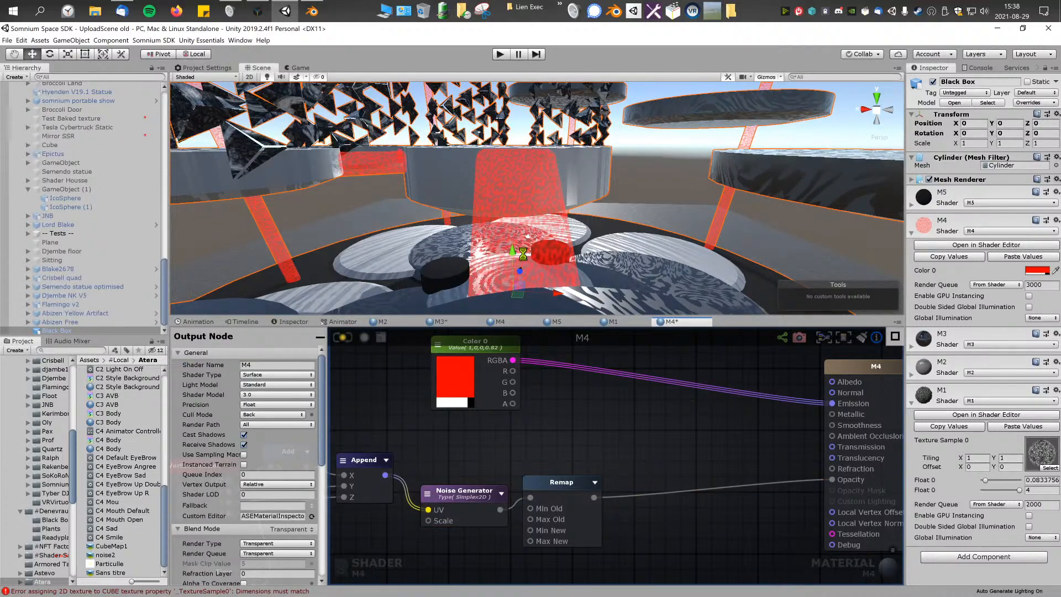
alt+drag(523, 254, 472, 219)
Step: Set the Noise Generator's Scale to 0.1, update the shader, and inspect the red parts from several angles
click(469, 498)
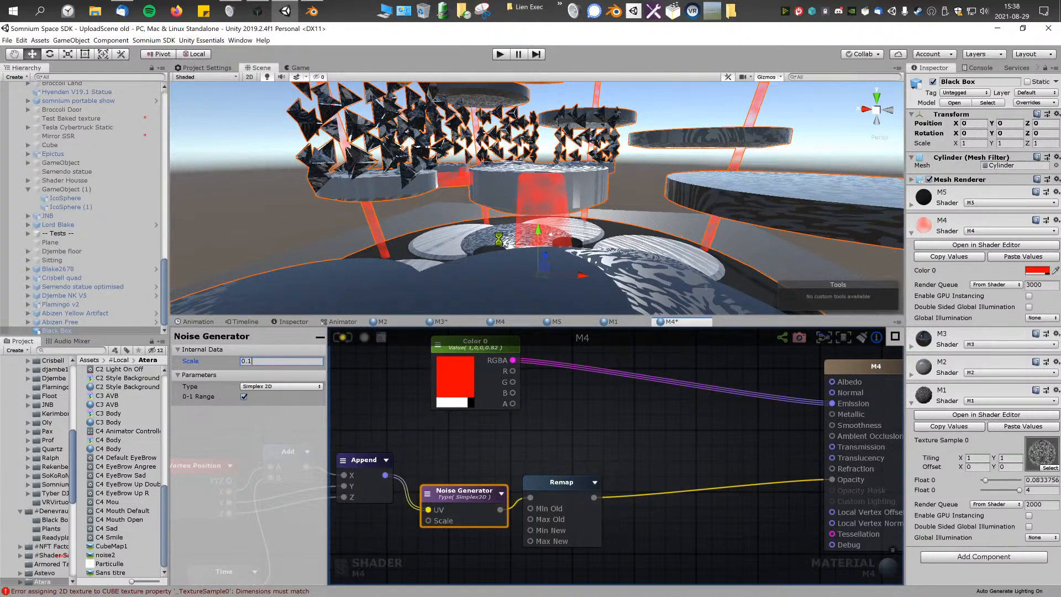
alt+drag(501, 243, 677, 245)
key(s)
right_drag(677, 246, 558, 263)
key(w)
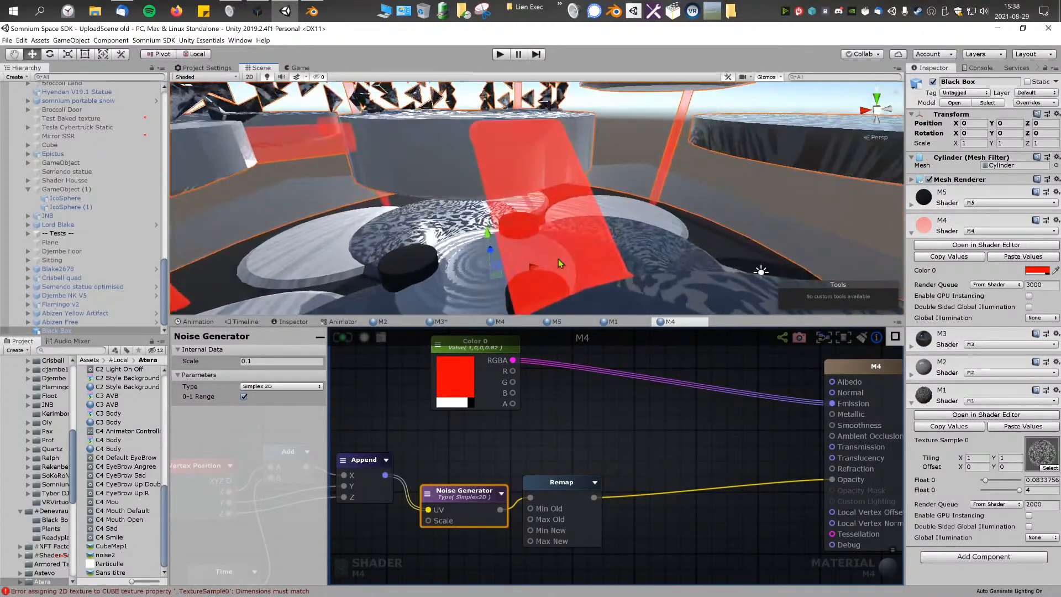
Step: Set the Time node's Scale to 2, update the shader, and check the animation on the red parts
click(436, 468)
middle_drag(441, 448, 637, 406)
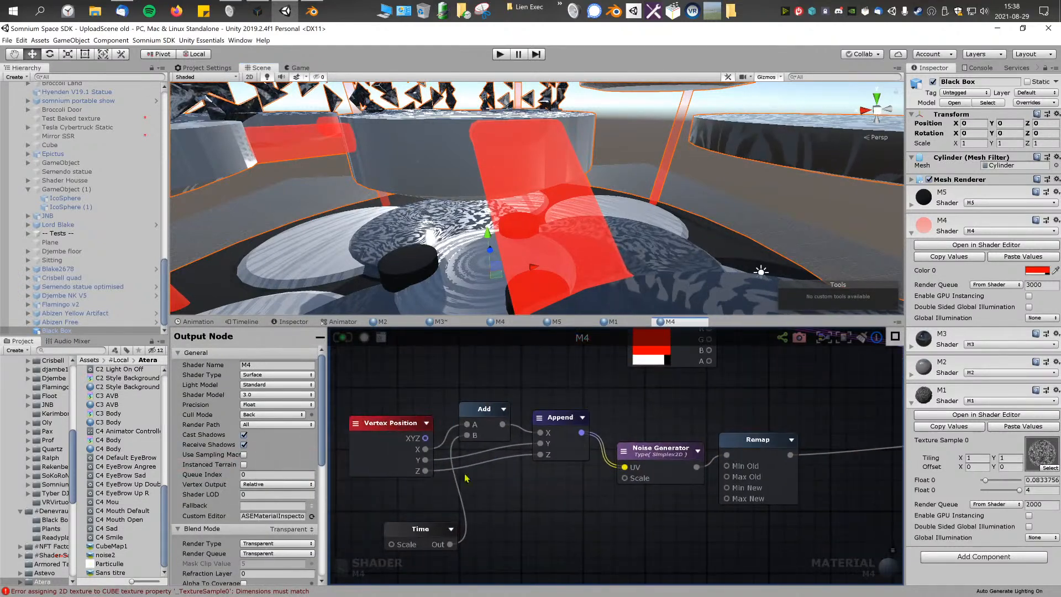
click(403, 529)
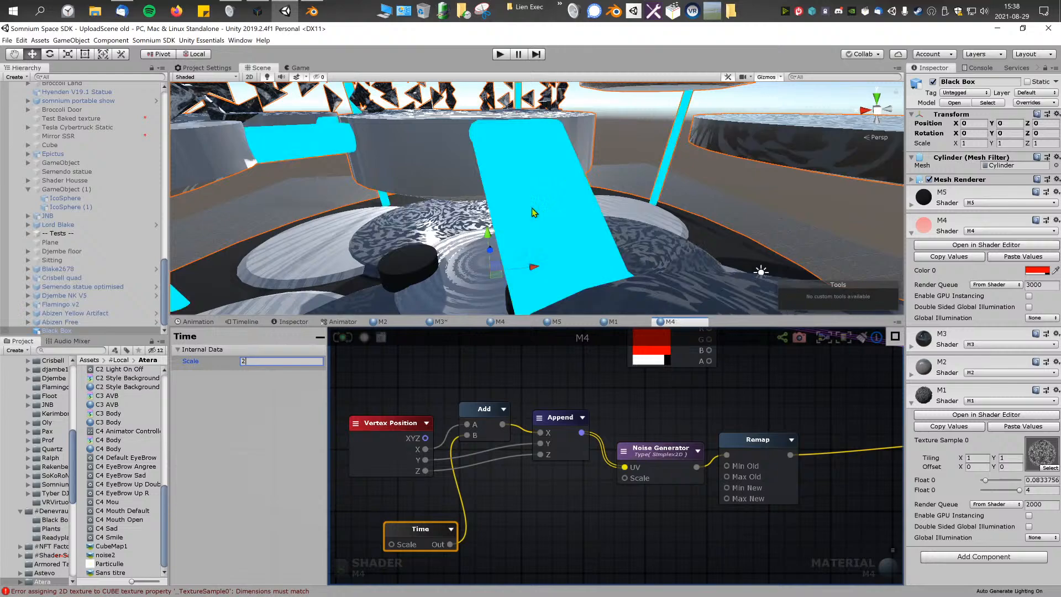
right_drag(532, 207, 449, 187)
middle_drag(655, 409, 647, 410)
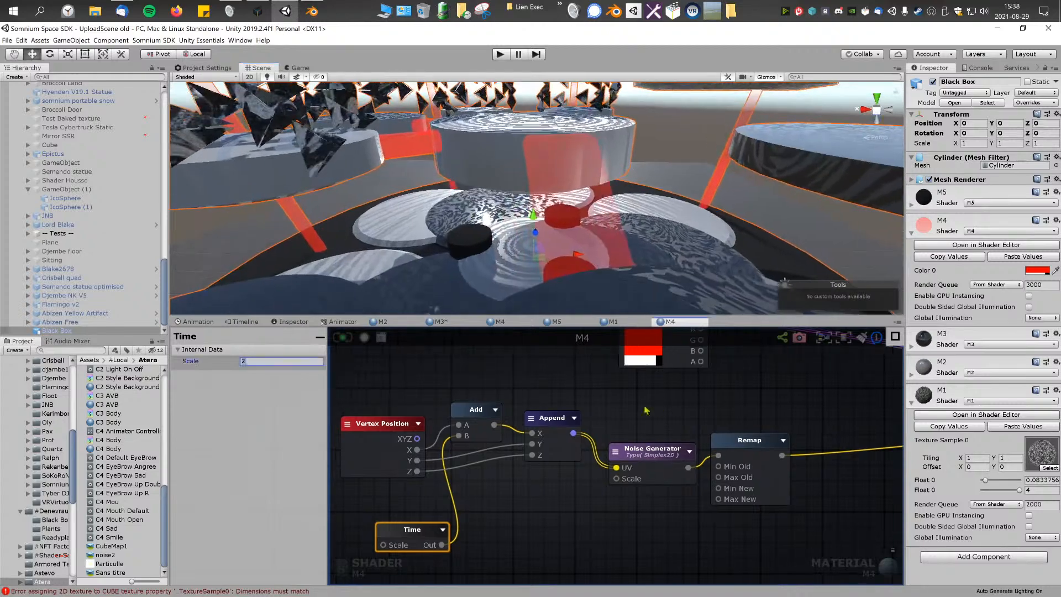
scroll(647, 410, down, 3)
right_click(568, 418)
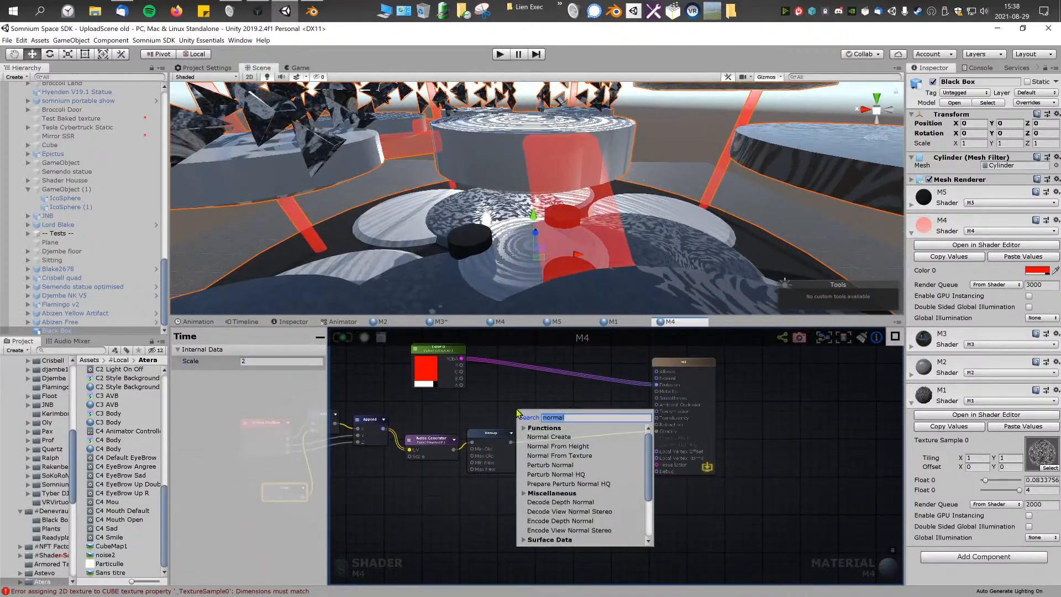
click(669, 390)
scroll(674, 390, up, 4)
right_click(515, 444)
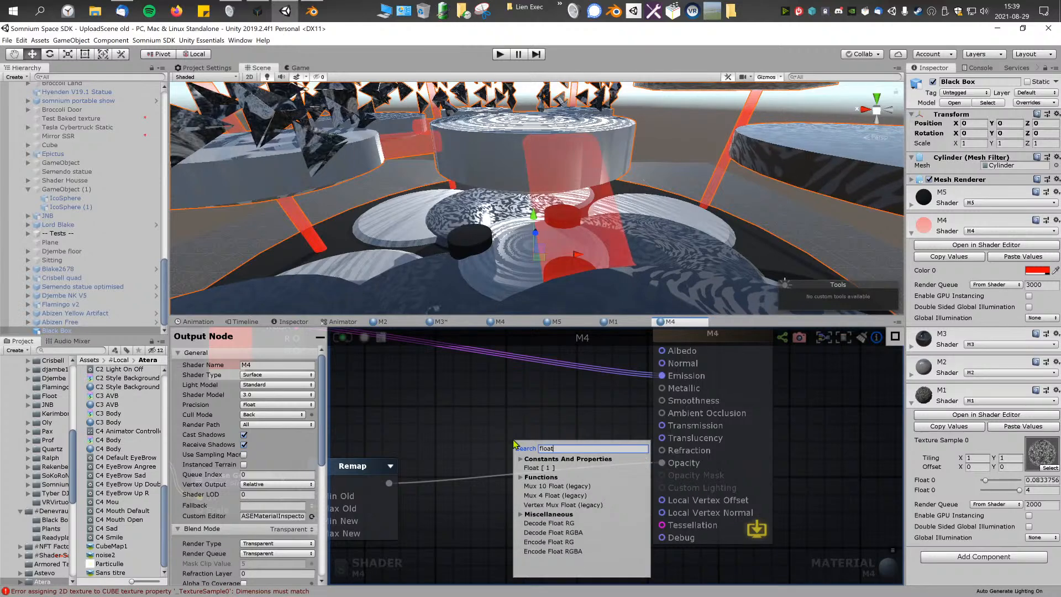
click(529, 438)
Step: Copy the Float 10 and Float 8 slider nodes from M2 into M4, connect them to Metallic and Smoothness, and update the shader
click(917, 380)
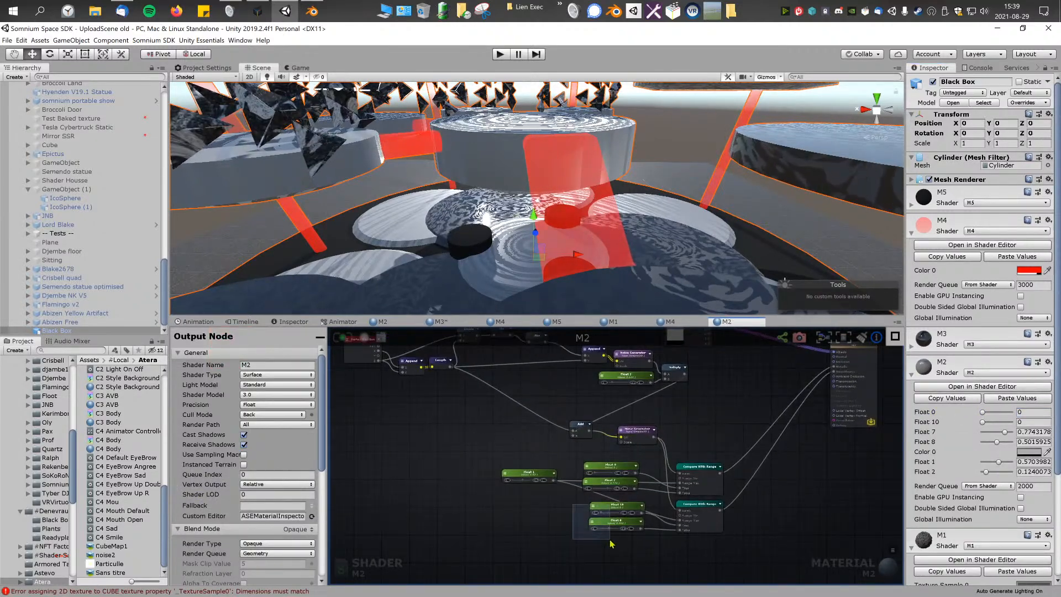
click(691, 321)
key(ctrl+v)
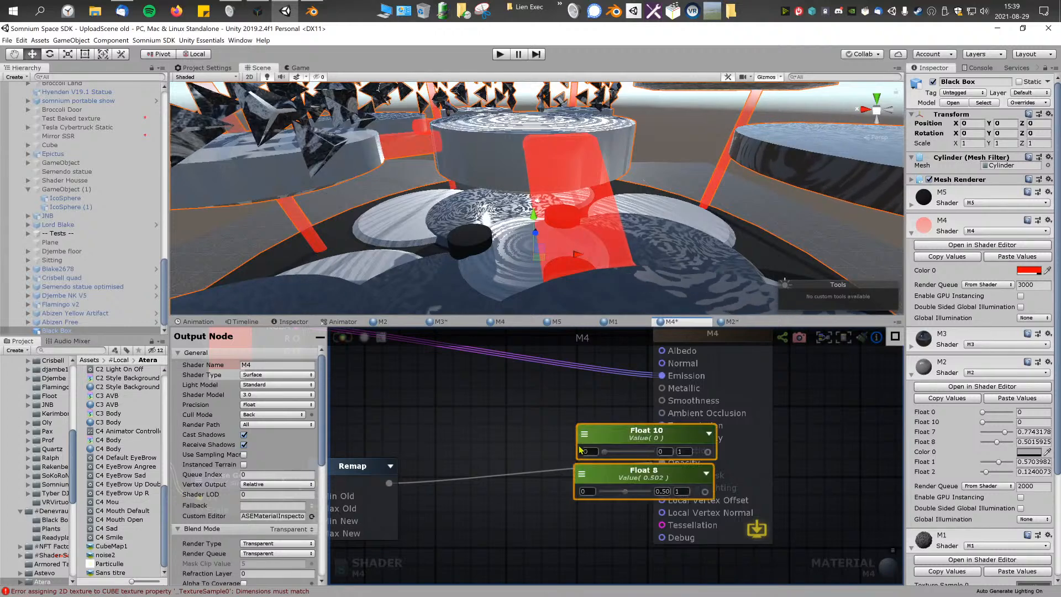
drag(615, 436, 469, 407)
click(600, 434)
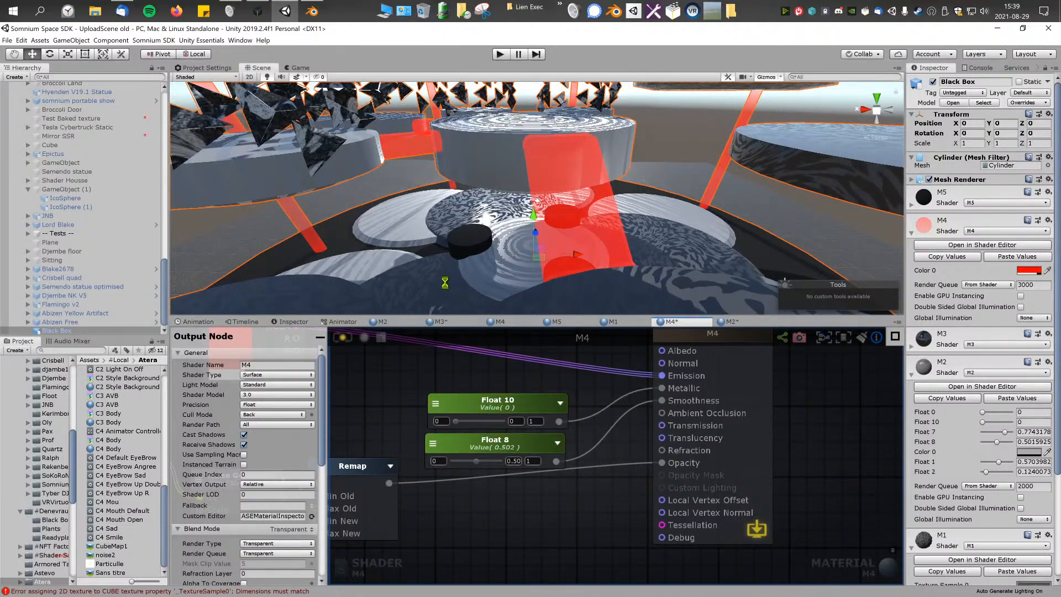
right_drag(551, 237, 614, 205)
Step: Set Float 10 to about 0.282 and Float 8 to about 0.796 while checking reflections on the red parts
mouse_move(454, 422)
mouse_down()
mouse_move(490, 422)
mouse_move(469, 424)
mouse_up()
drag(476, 462, 471, 470)
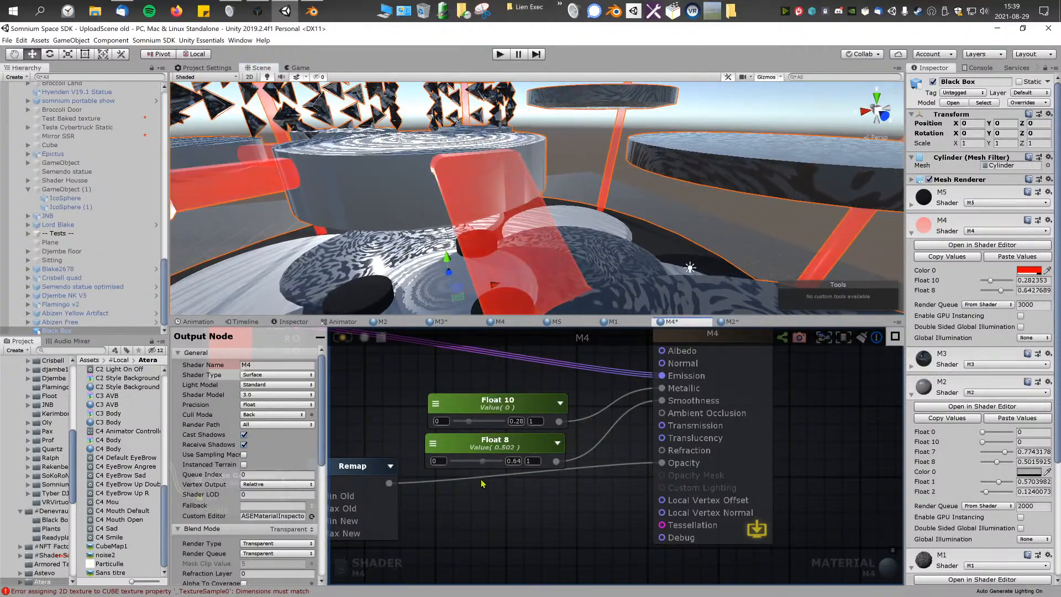
alt+drag(500, 237, 602, 227)
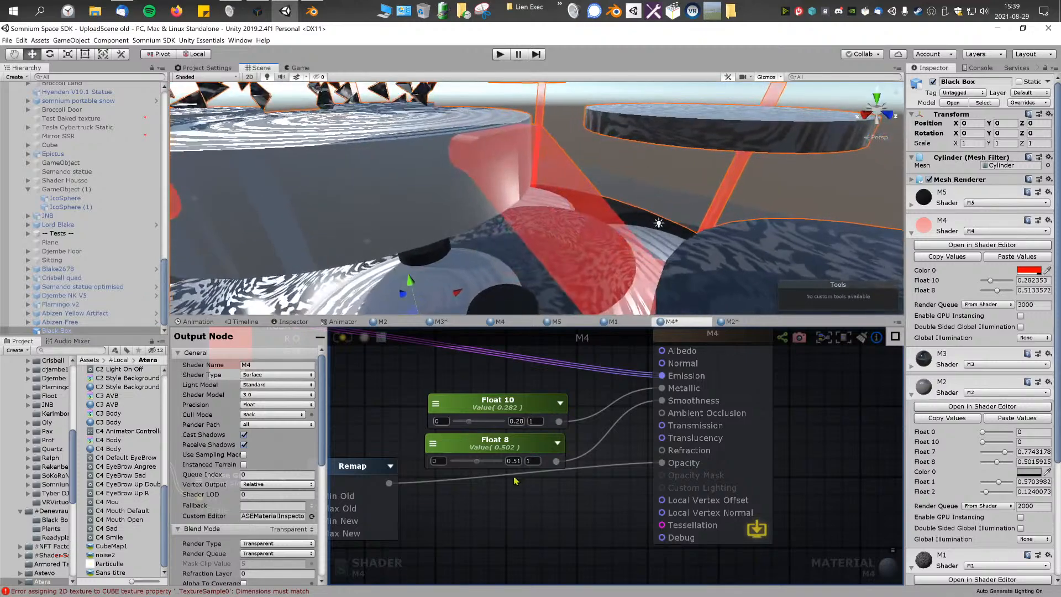
drag(479, 460, 484, 466)
right_drag(454, 298, 514, 241)
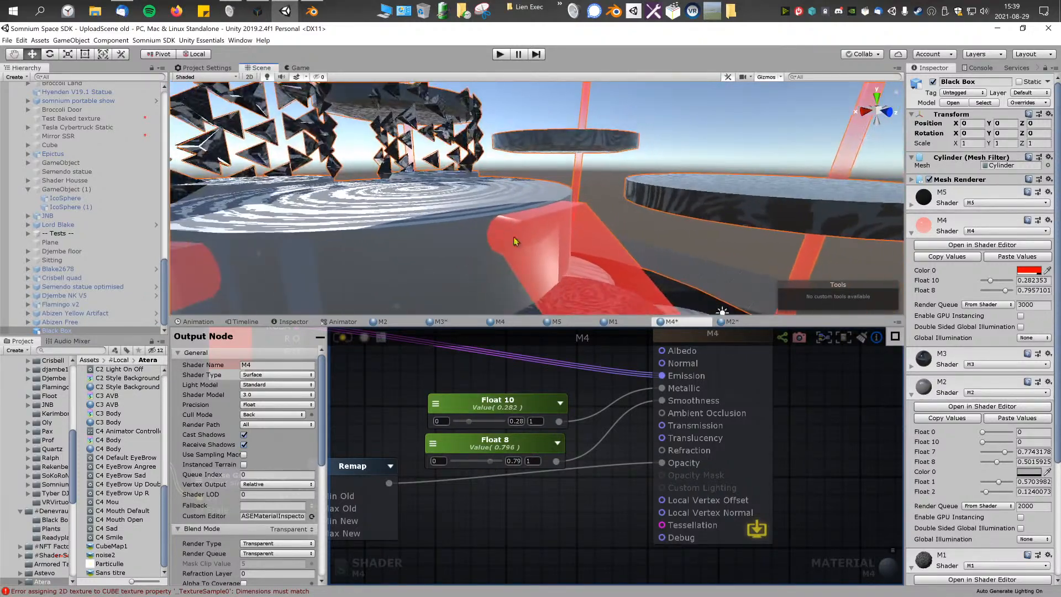
key(d)
right_drag(561, 291, 538, 249)
key(a)
Step: Try the Opaque blend mode on the M4 shader and undo it
scroll(539, 402, down, 3)
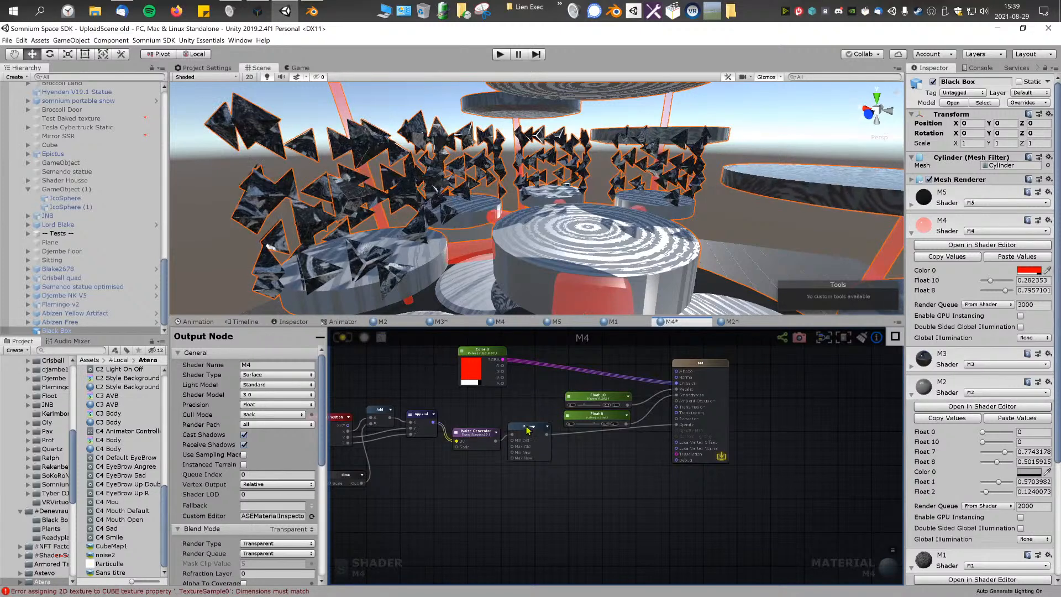
scroll(528, 431, up, 4)
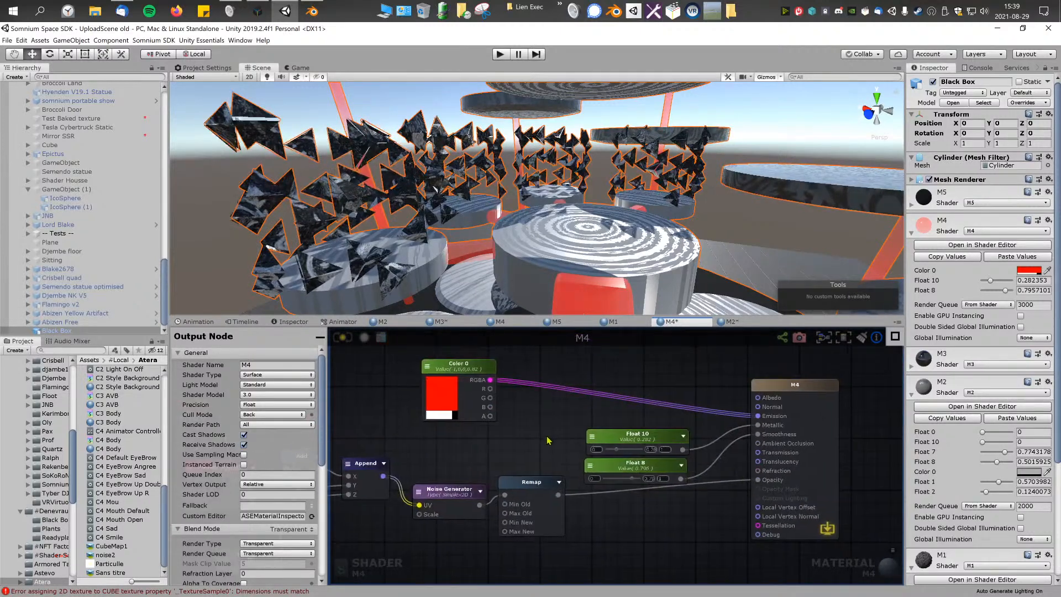
middle_drag(548, 440, 551, 441)
middle_drag(447, 432, 456, 433)
scroll(276, 447, down, 4)
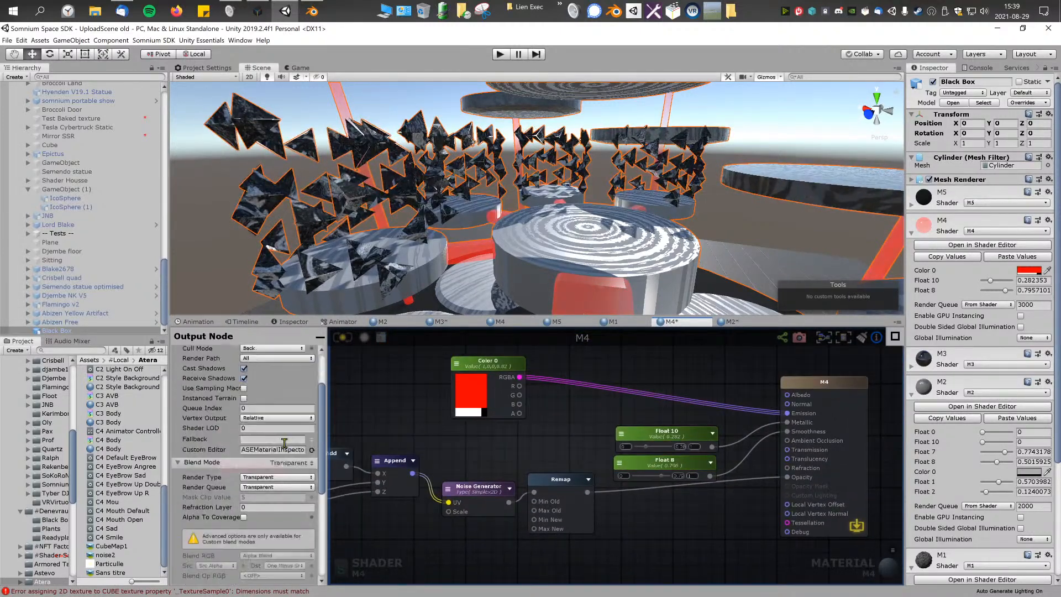
click(303, 431)
click(293, 441)
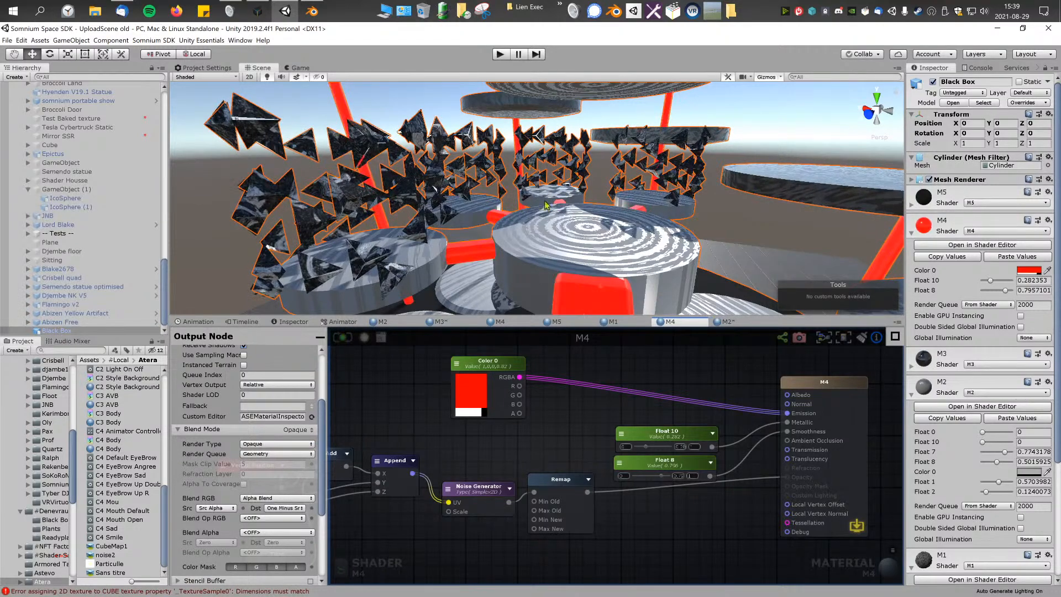
alt+drag(564, 199, 565, 223)
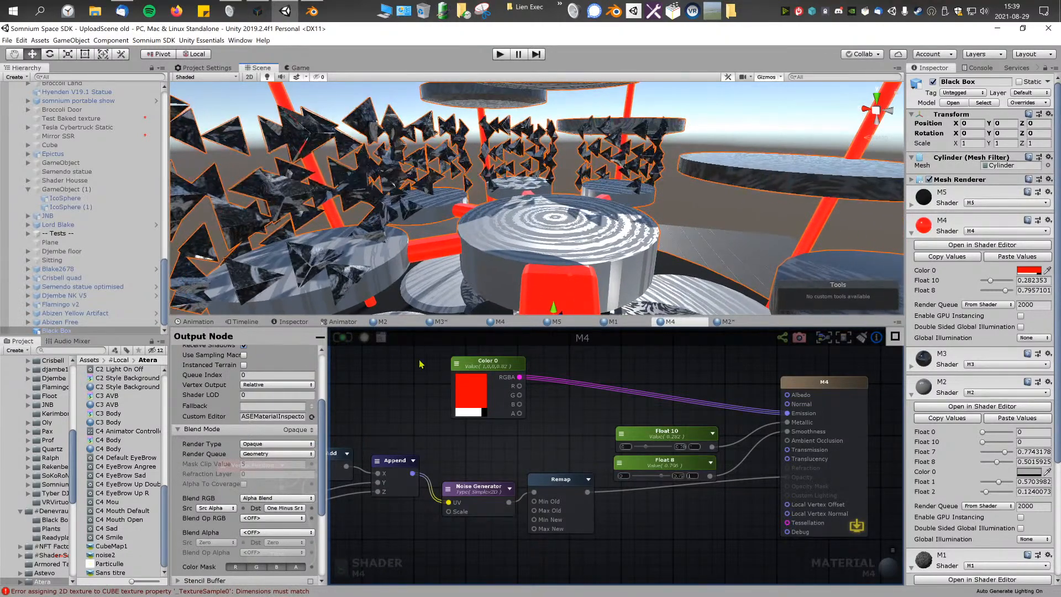
key(ctrl+z)
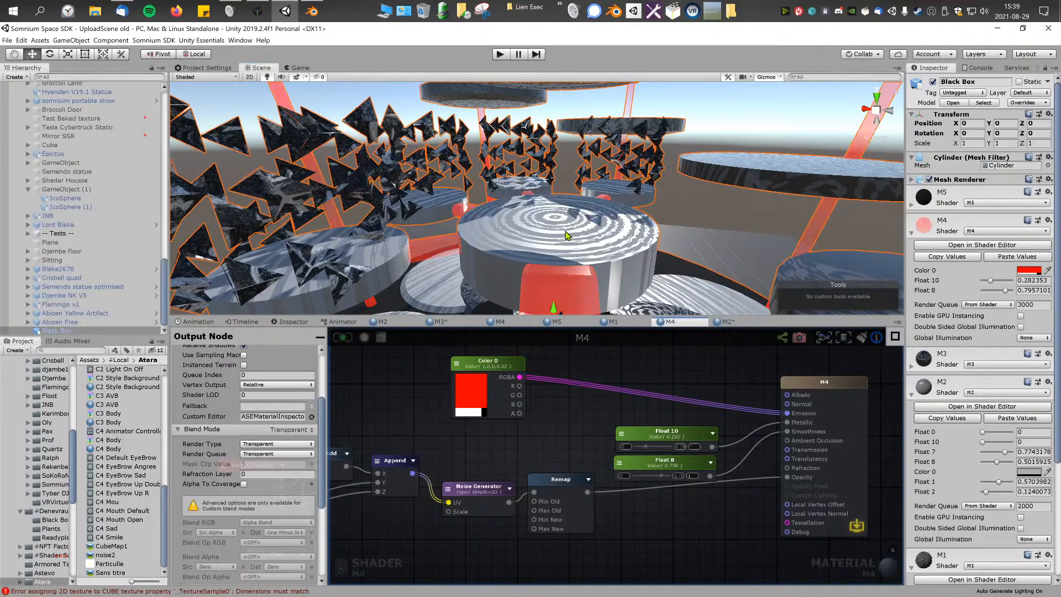
Step: Add a second Noise Generator node to the M4 graph and place it below the Float nodes
mouse_move(575, 388)
middle_down()
mouse_move(505, 388)
mouse_move(563, 383)
middle_up()
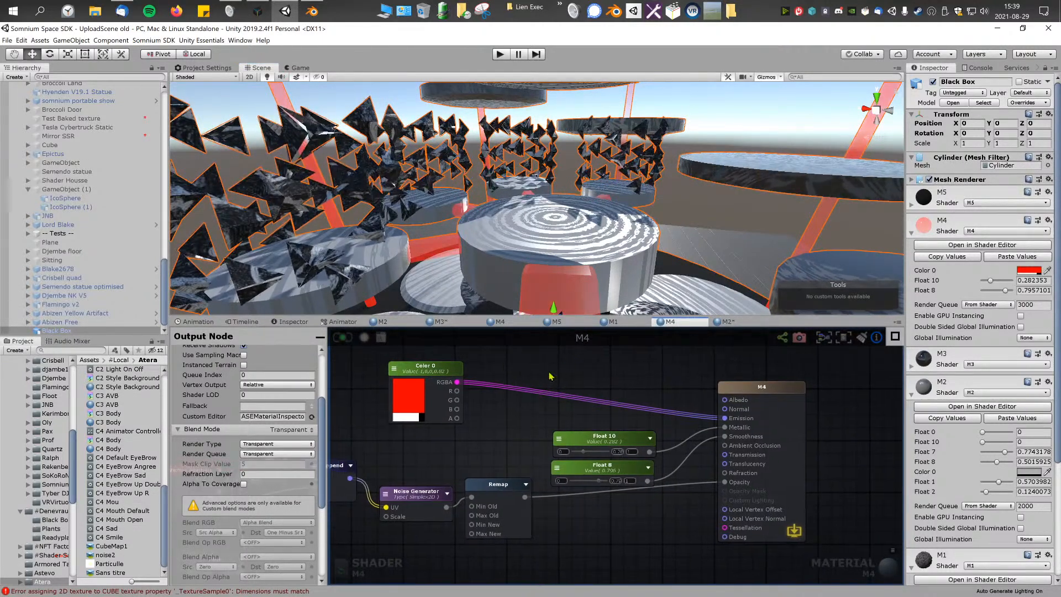
right_click(563, 368)
key(BackSpace)
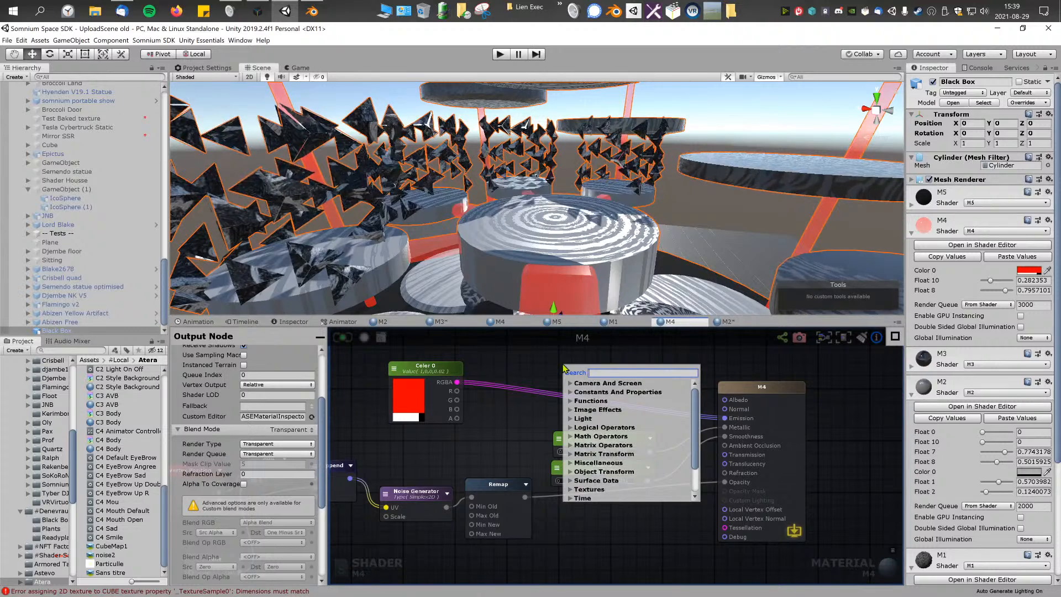
text(noi)
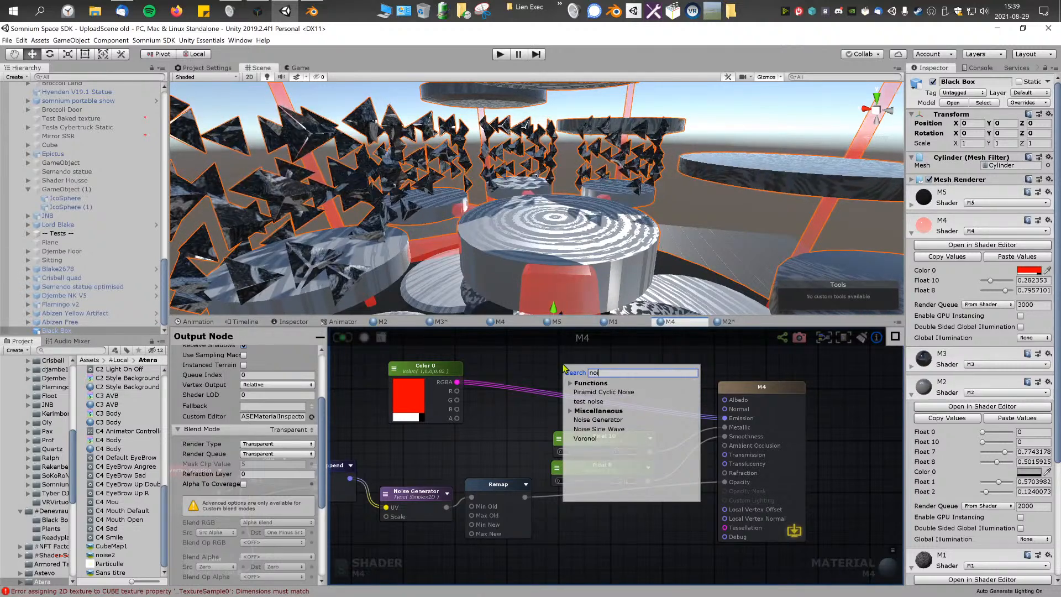
click(603, 419)
drag(614, 377, 628, 554)
Step: Wire the new Noise Generator between the first Noise Generator and Remap, space the nodes out, and update the shader
middle_drag(526, 500, 562, 454)
drag(535, 447, 615, 467)
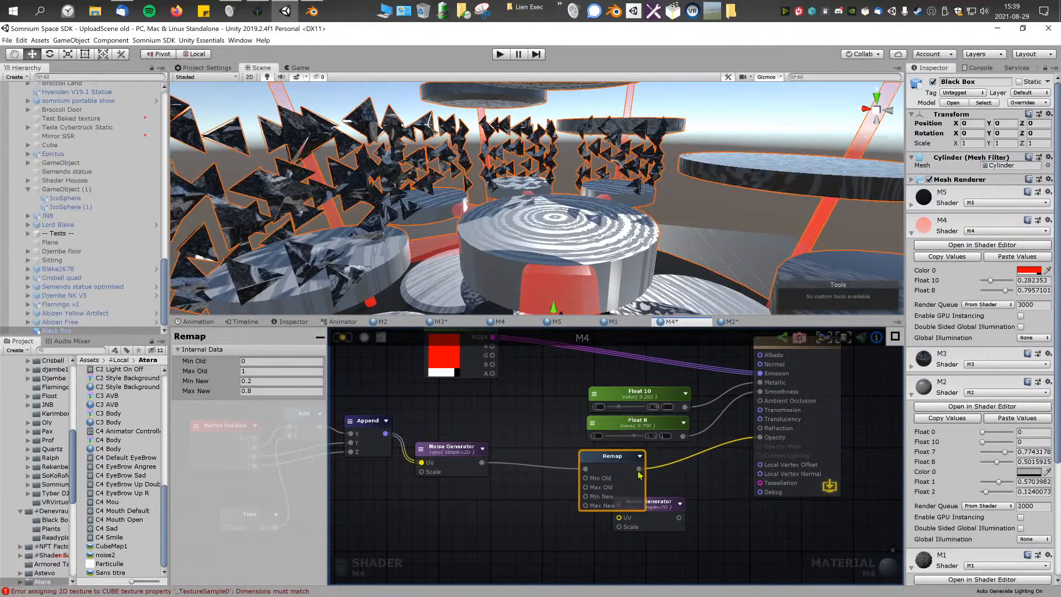
drag(648, 501, 537, 456)
middle_drag(569, 500, 589, 496)
drag(629, 454, 652, 454)
drag(544, 463, 550, 465)
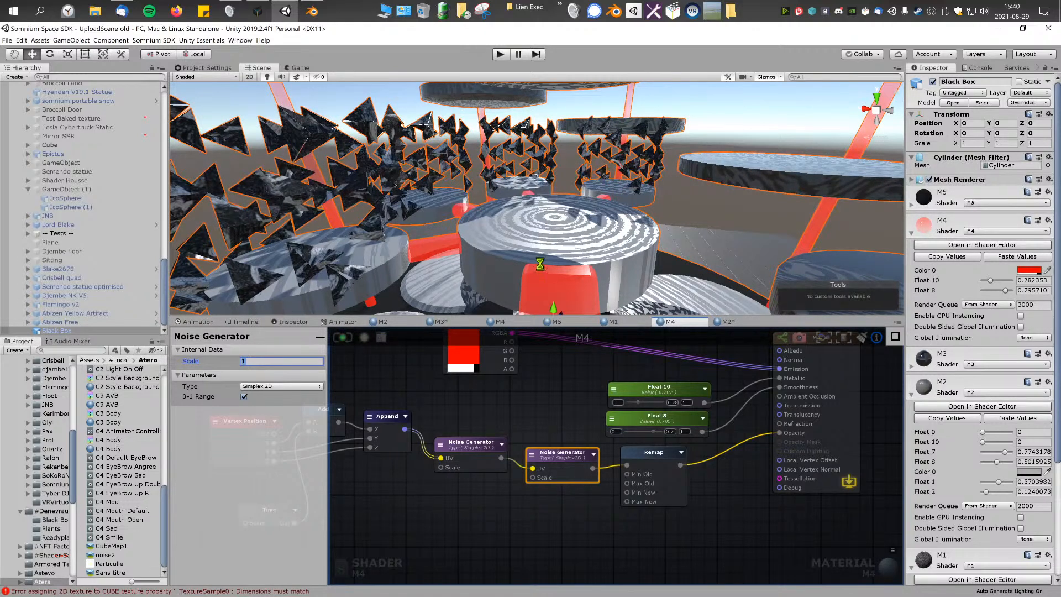
Step: Set the first Noise Generator's Scale to 1, update the shader, and inspect the noise pattern on the red parts
click(471, 443)
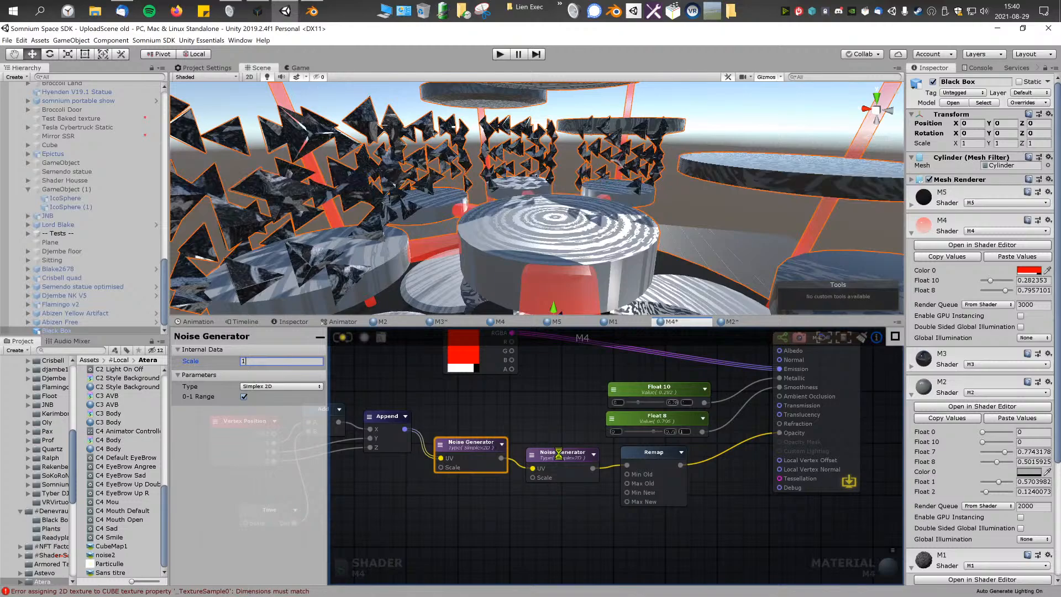
mouse_move(568, 225)
alt+mouse_down()
mouse_move(586, 264)
mouse_move(570, 220)
alt+mouse_up()
Step: Rewire the Add node so Time offsets the Vertex Position's Y instead of X before Append, and update the shader
middle_drag(493, 404, 605, 435)
scroll(446, 458, down, 2)
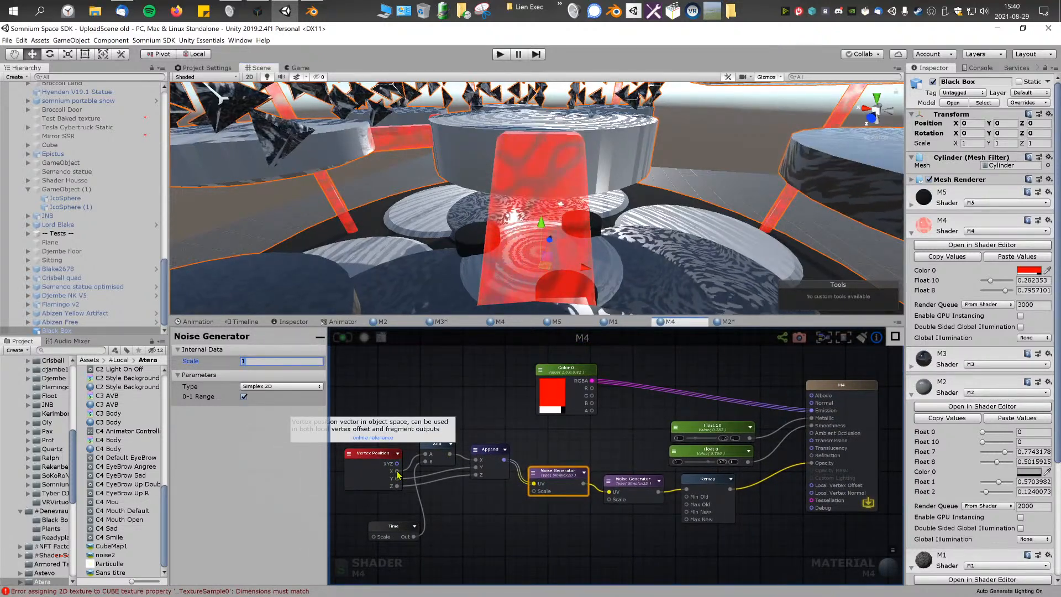
click(409, 476)
click(439, 461)
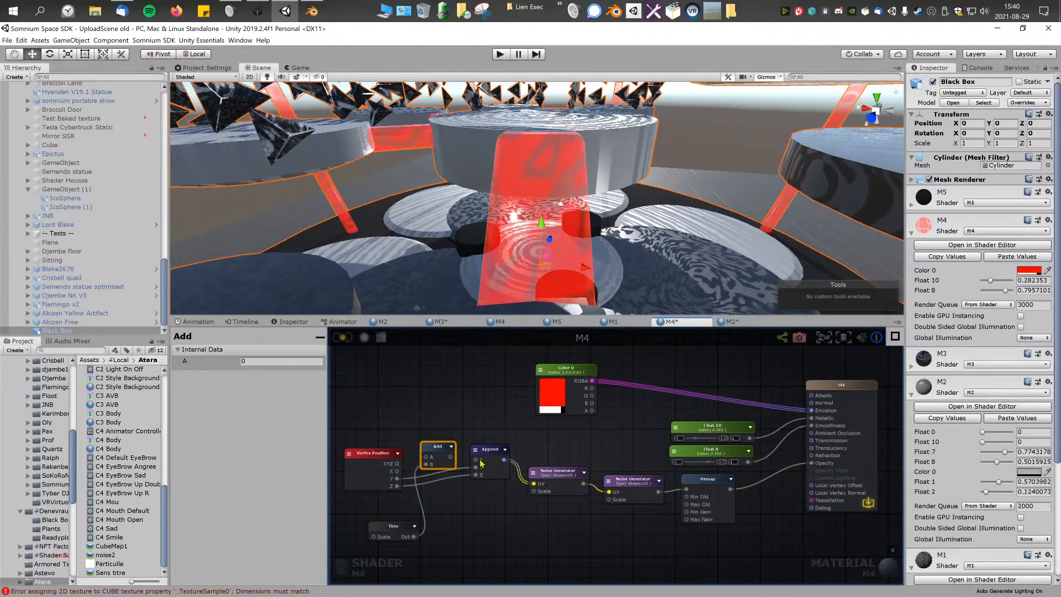
drag(446, 452, 480, 460)
click(399, 470)
middle_drag(462, 411, 426, 382)
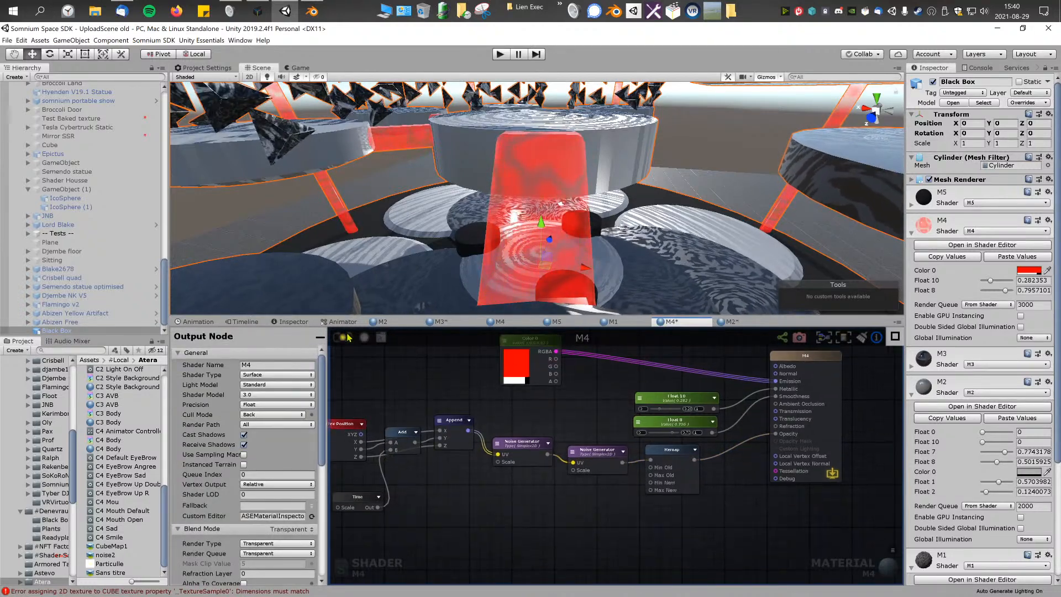
click(344, 337)
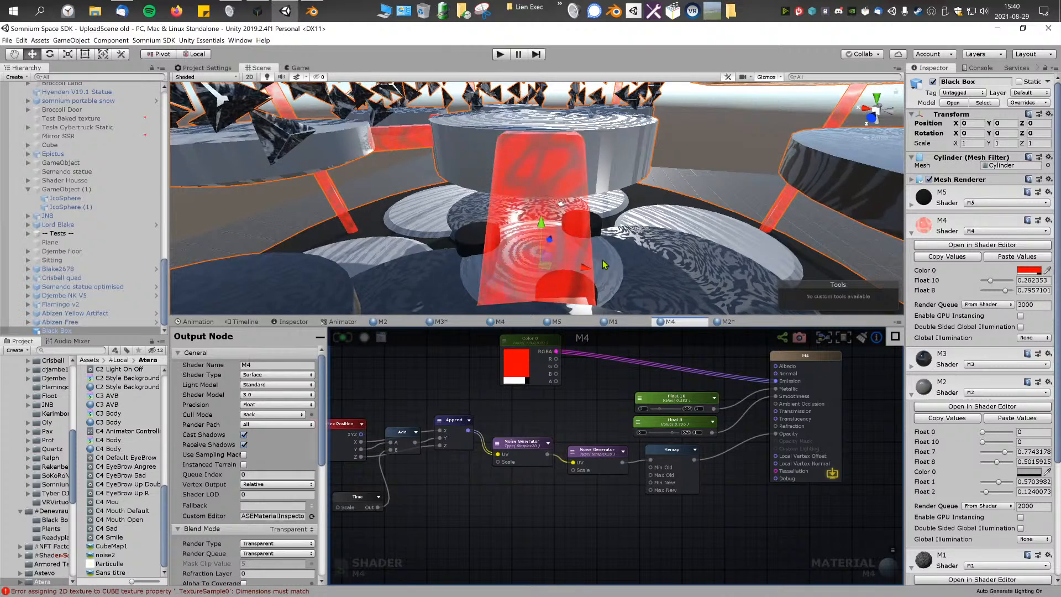
Step: Set the second Noise Generator's Scale to 2
middle_drag(580, 408, 542, 391)
scroll(544, 392, up, 1)
click(561, 441)
click(291, 362)
text(2)
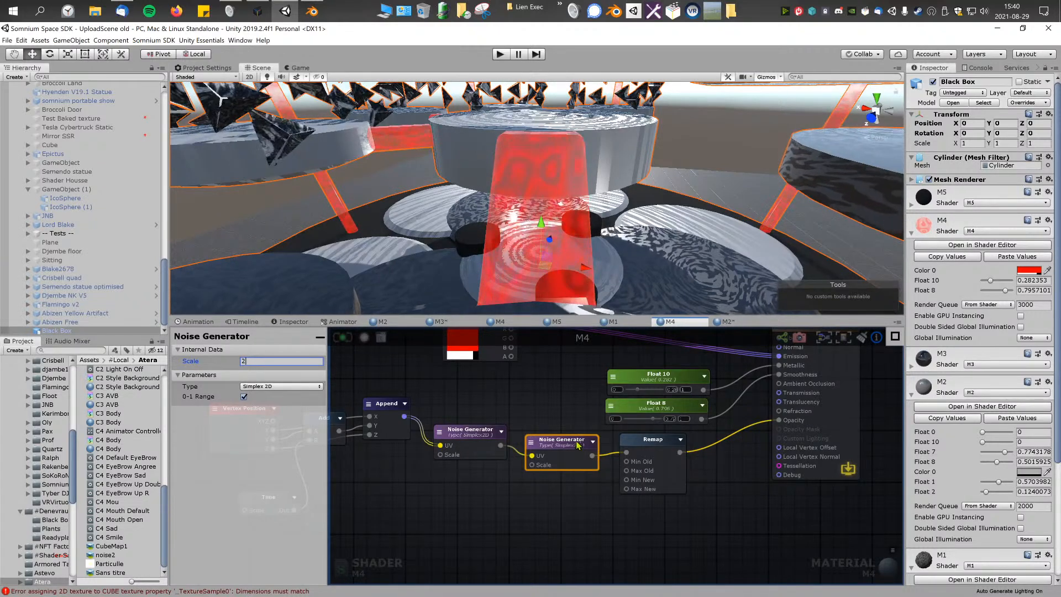
Step: Set the second Noise Generator's Scale to 3, update the shader, and inspect the noise pattern on the red pillar
key(BackSpace)
text(3)
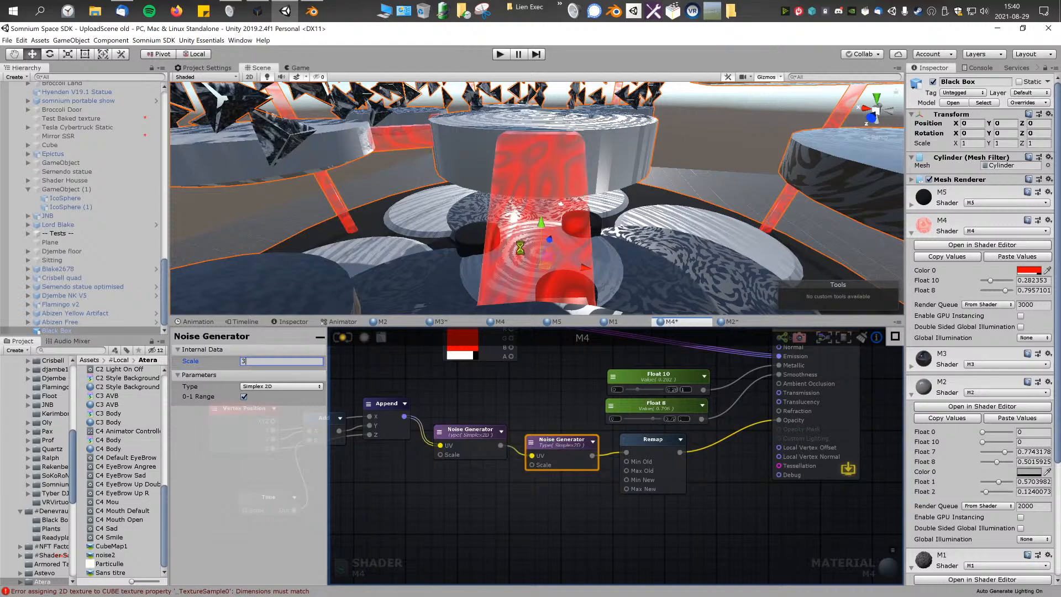
alt+drag(547, 221, 647, 222)
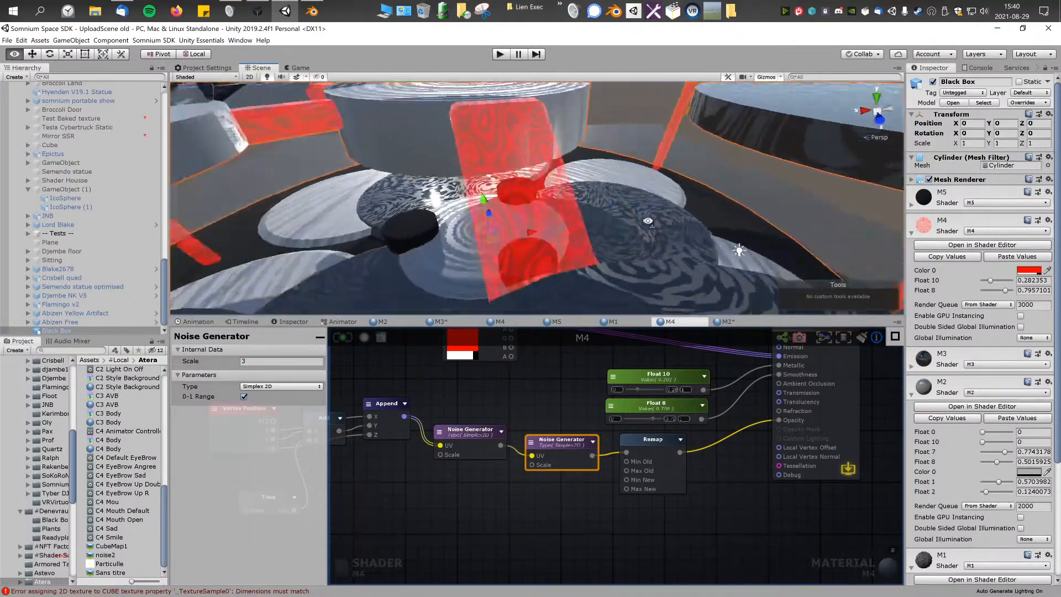
right_drag(647, 222, 590, 229)
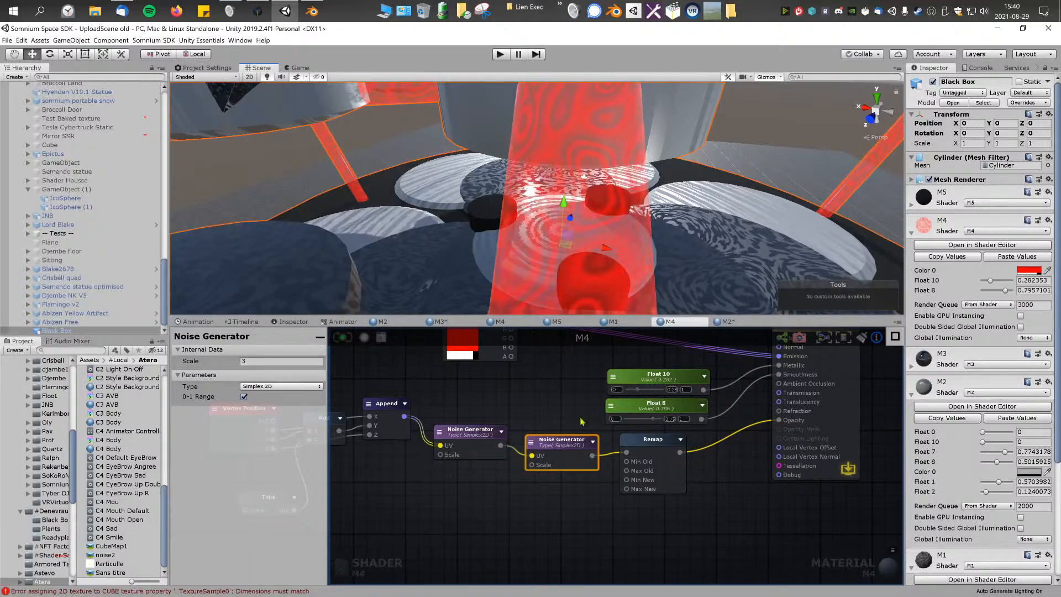
key(s)
right_drag(596, 183, 622, 177)
key(w)
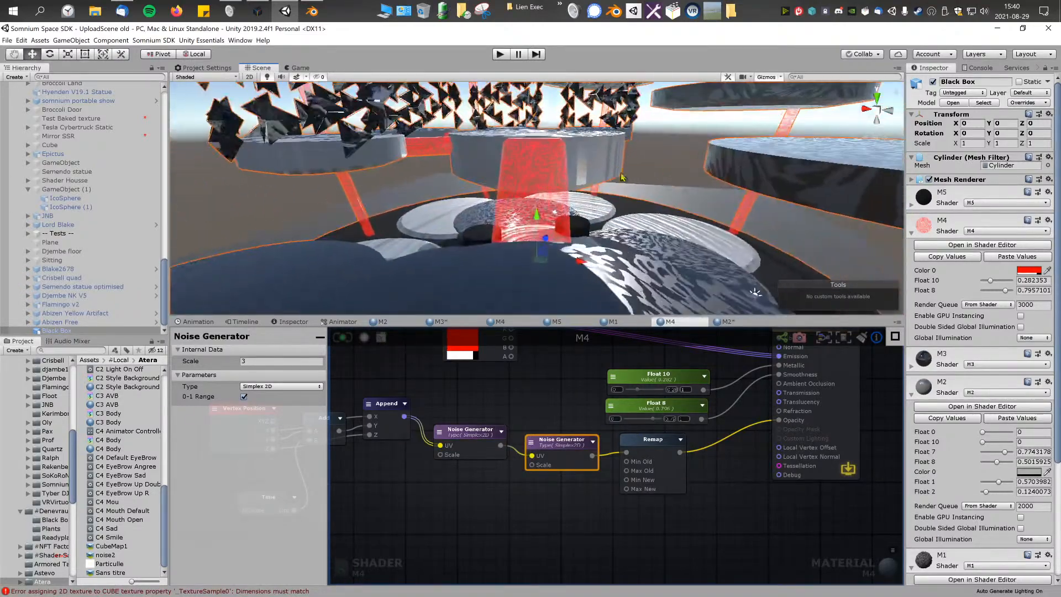
Step: Add a Compare node to the M4 shader graph
scroll(564, 414, up, 3)
right_click(542, 406)
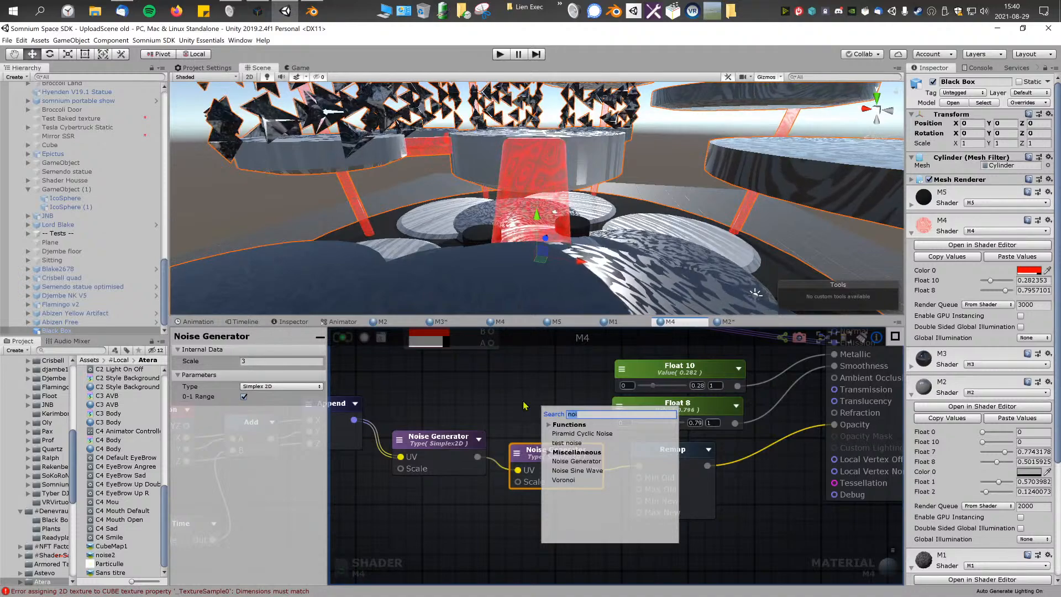
text(if)
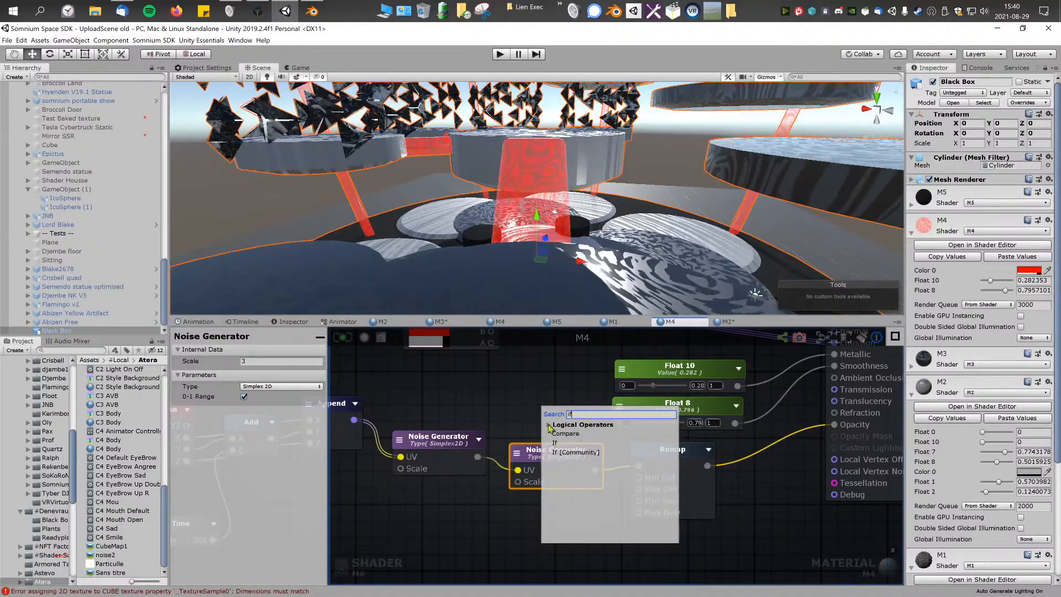
click(569, 433)
middle_drag(571, 435, 493, 434)
drag(590, 455, 573, 474)
Step: Place Compare after Remap, wiring Remap into its A input and its output into Opacity
middle_drag(660, 466, 504, 502)
drag(351, 452, 534, 501)
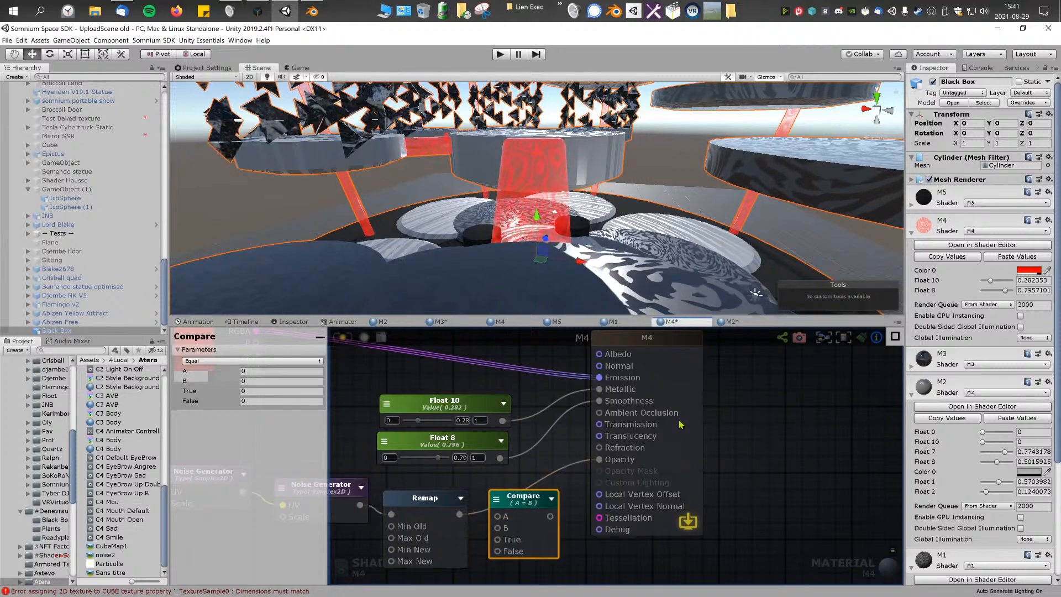
drag(680, 424, 748, 411)
middle_drag(747, 411, 798, 382)
alt+drag(599, 513, 632, 499)
scroll(633, 499, up, 1)
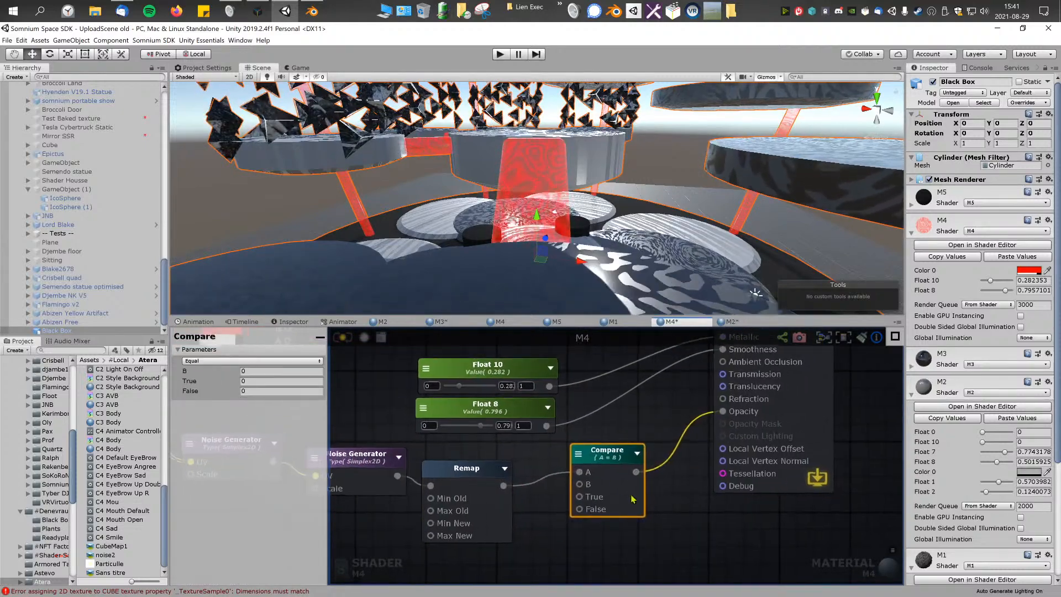
Step: Set Compare to Greater with B at 0.5 and True at 1, update the shader, and inspect the pattern on the pillar
click(268, 361)
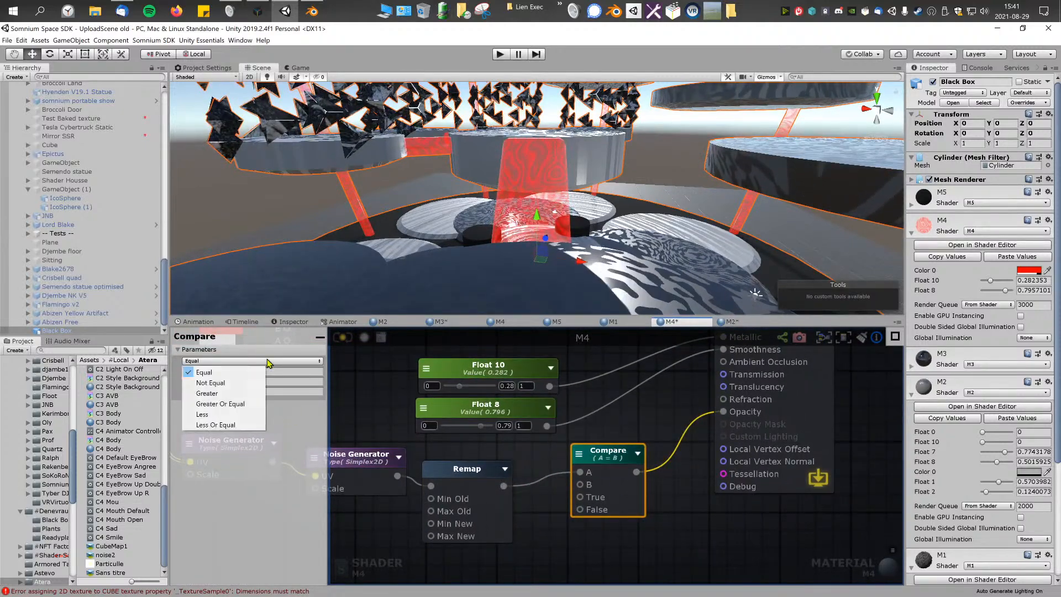
click(250, 393)
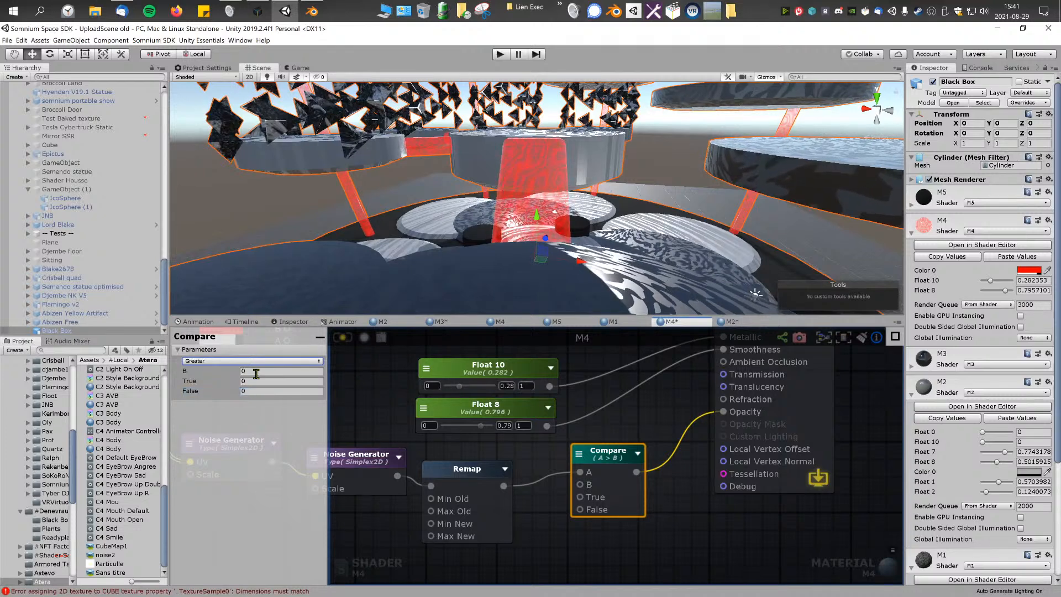
click(256, 374)
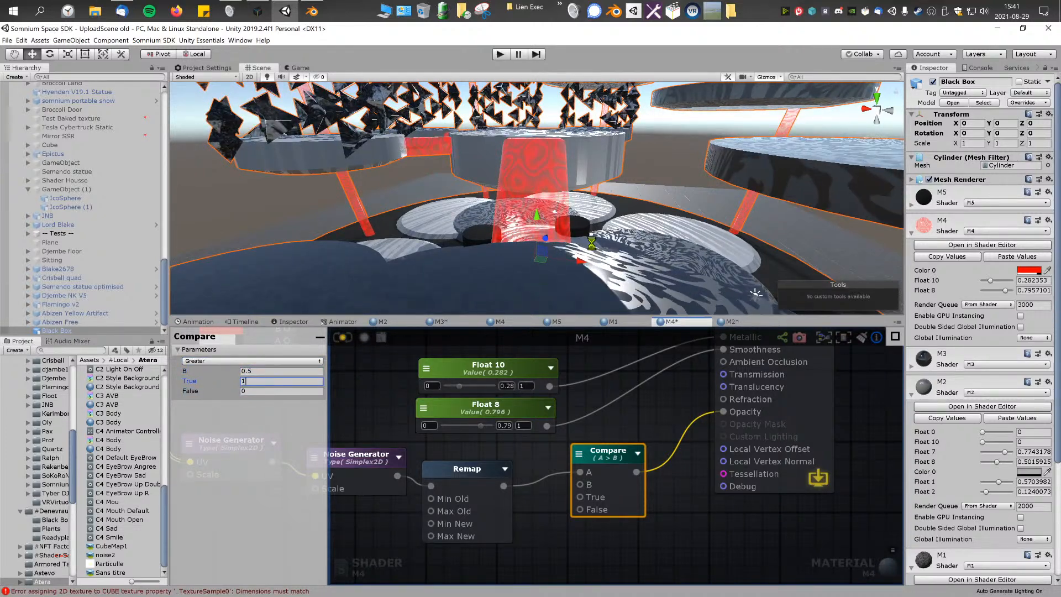
alt+drag(508, 220, 533, 265)
Step: Change the Color 0 node's material color to black (000000)
middle_drag(603, 394, 753, 475)
scroll(753, 475, down, 1)
click(461, 412)
mouse_move(182, 203)
mouse_down()
mouse_move(138, 202)
mouse_move(134, 226)
mouse_move(162, 258)
mouse_move(142, 282)
mouse_move(117, 193)
mouse_move(83, 303)
mouse_up()
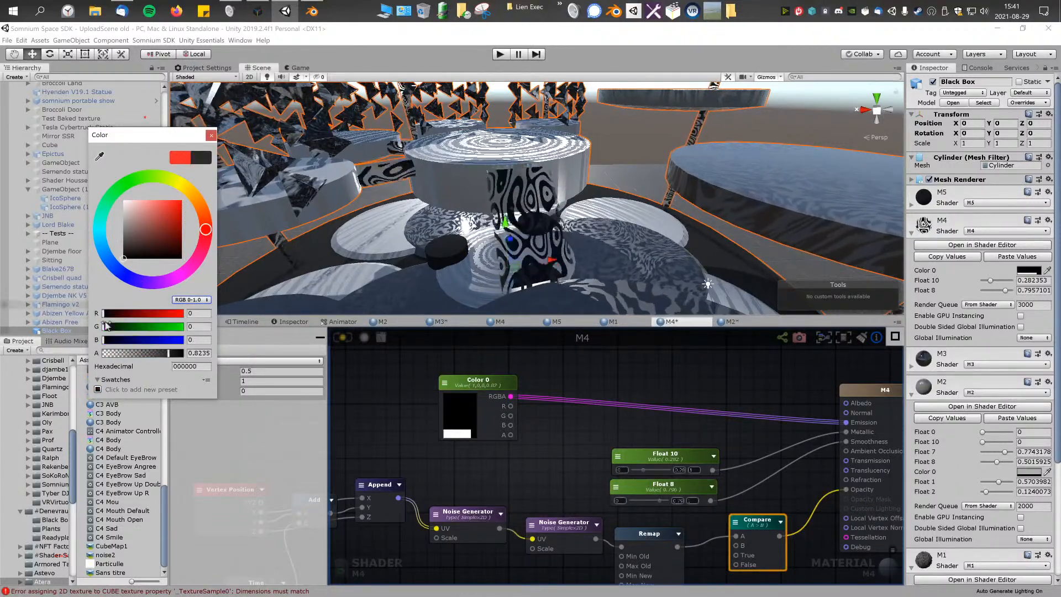
Step: Set the Time node's Scale to 0.5 and save the shader
middle_drag(397, 423, 459, 422)
middle_drag(381, 464, 486, 386)
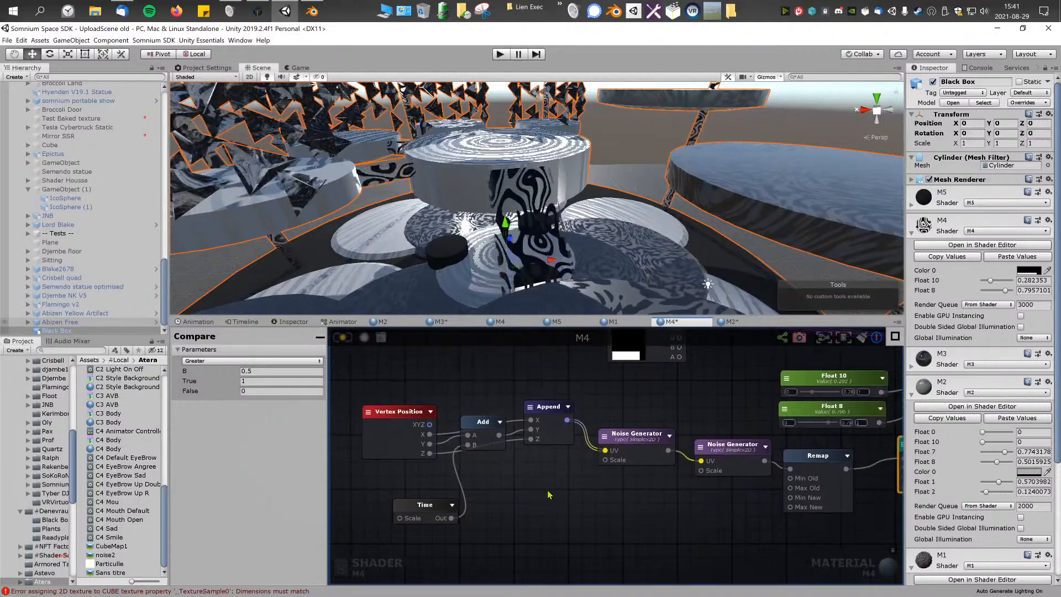
click(428, 521)
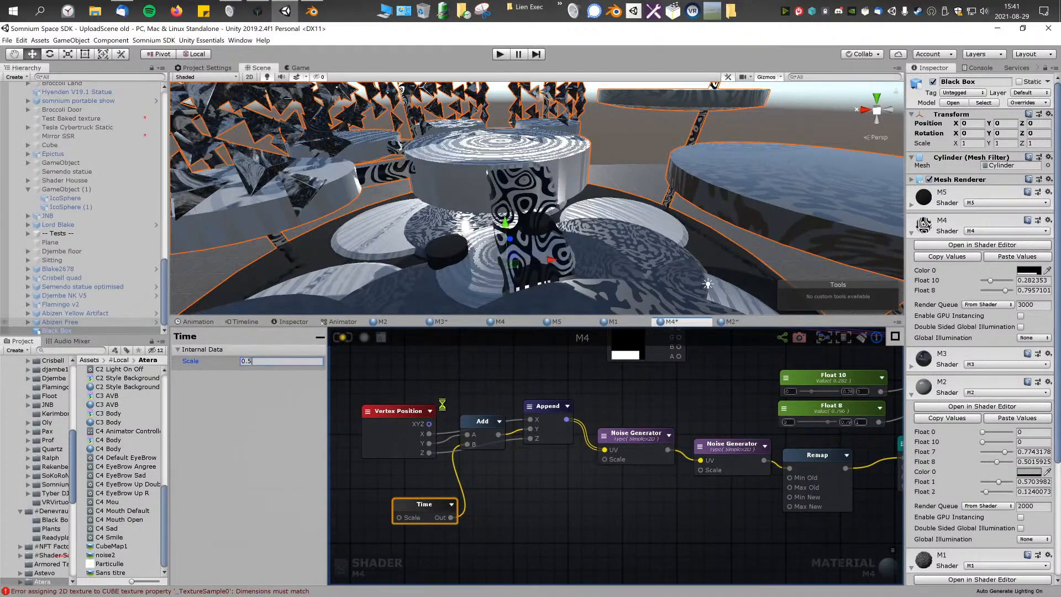
key(ctrl+s)
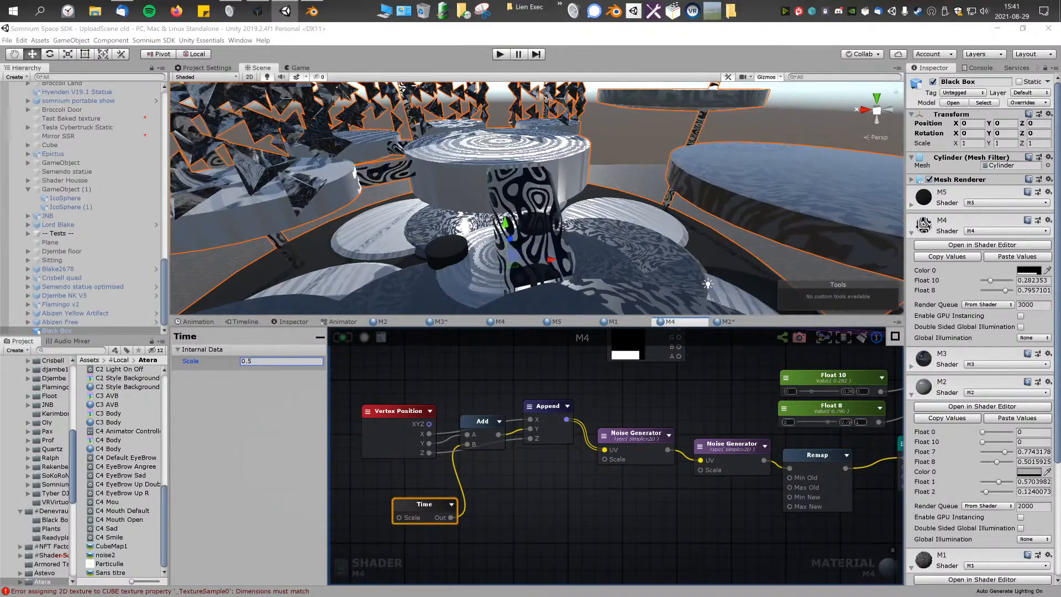
Step: Examine the M4 output node's general, blend and rendering settings and the node chain feeding Opacity
right_drag(697, 392, 610, 418)
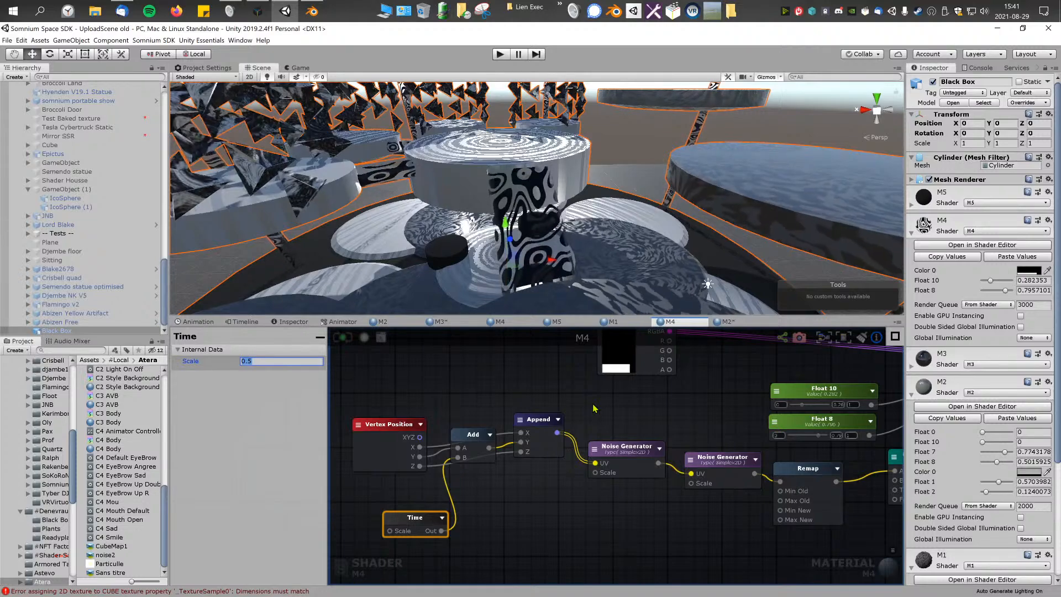
right_drag(595, 435, 482, 447)
right_drag(886, 400, 710, 430)
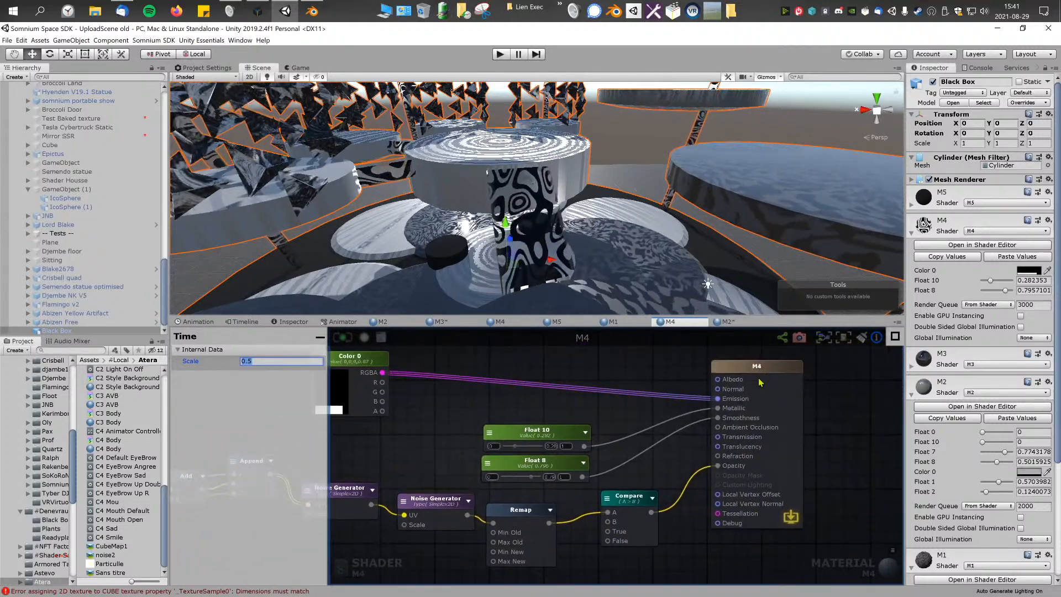
click(764, 365)
scroll(203, 405, down, 10)
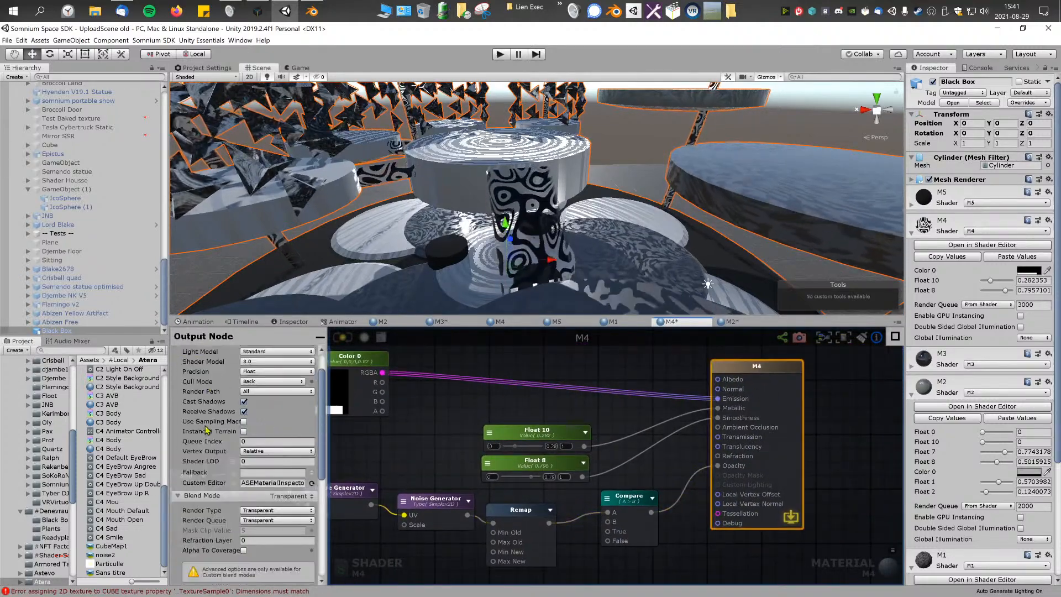
scroll(204, 453, down, 1)
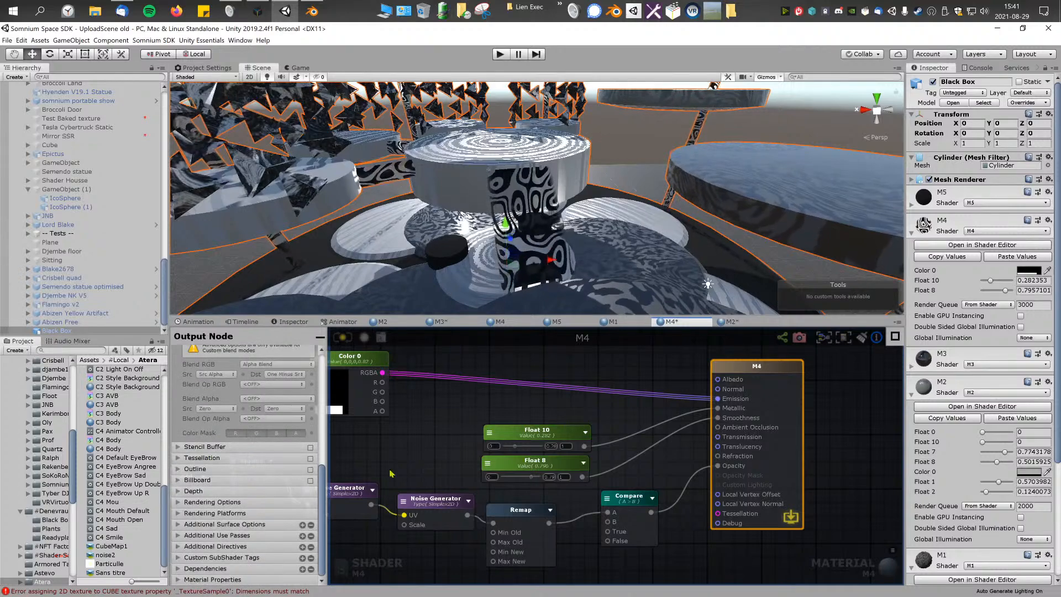
right_drag(396, 463, 590, 408)
right_drag(491, 502, 525, 494)
right_drag(579, 411, 510, 410)
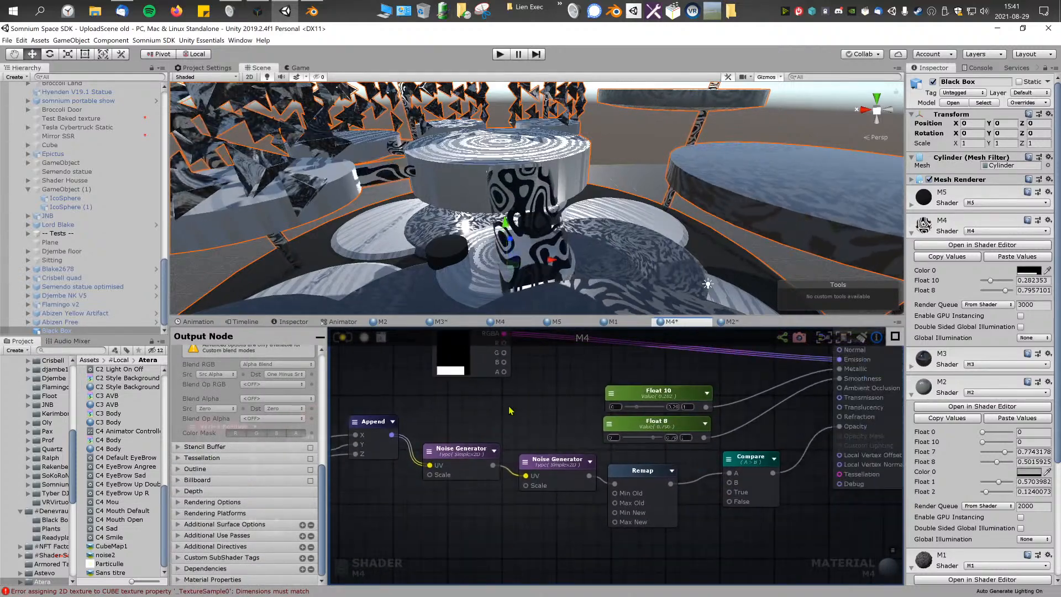
right_drag(638, 390, 553, 406)
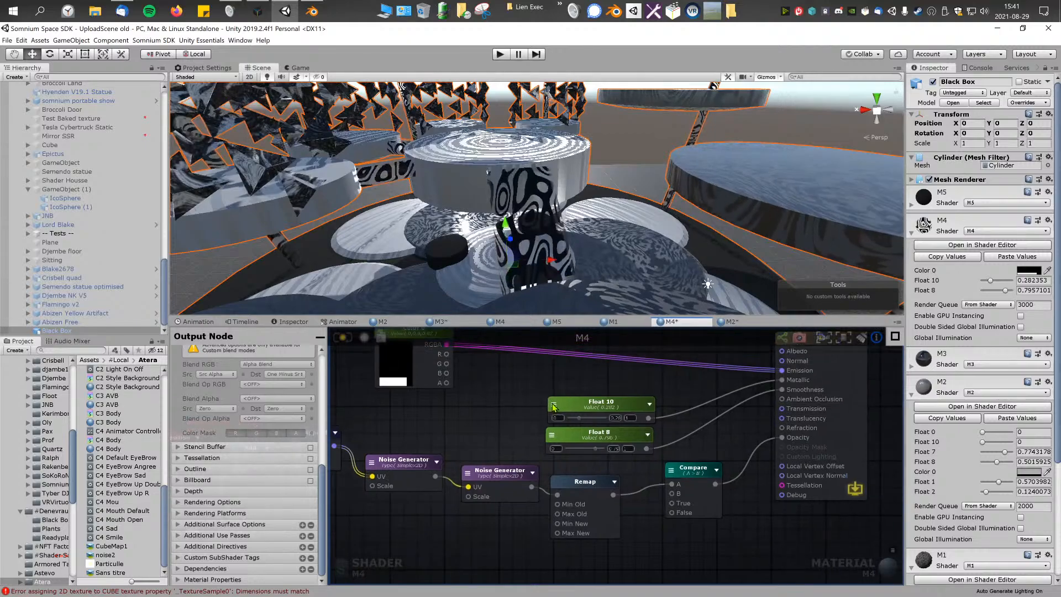
Step: Deselect the Black Box and inspect the cut-out pattern on its pillars from several angles
right_drag(533, 261, 702, 174)
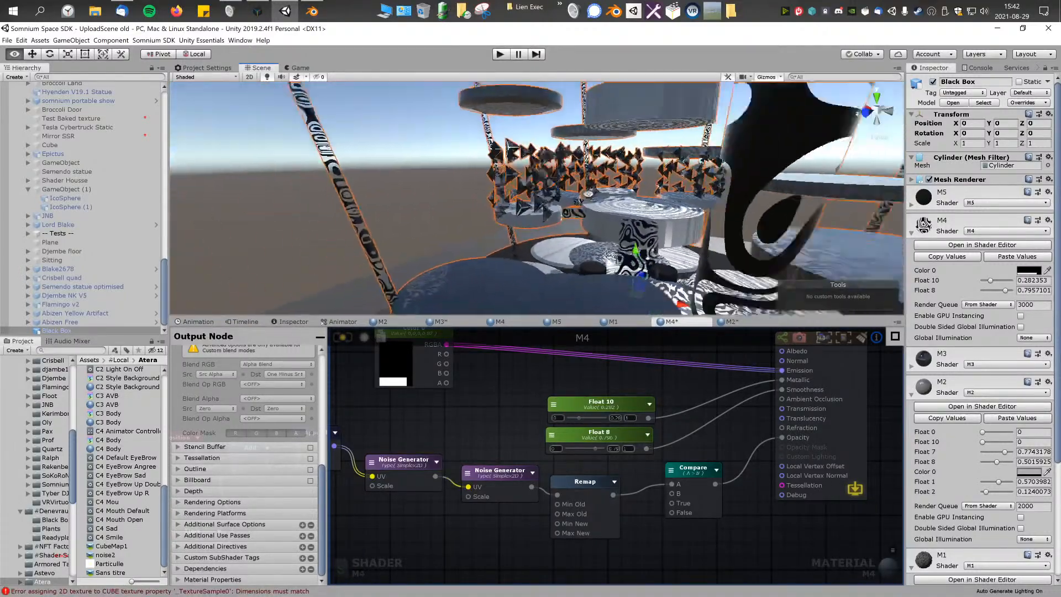
right_drag(701, 188, 772, 216)
click(772, 216)
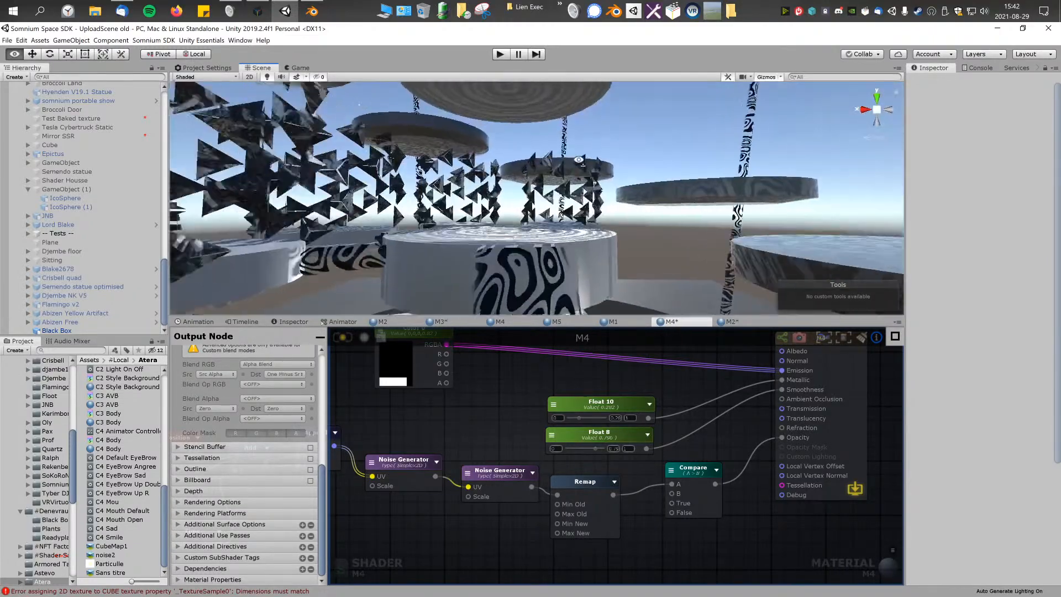
Step: Turn the M4 output node's Cull Mode Off, update the shader, and inspect the pillar's inner and outer faces
middle_drag(398, 430, 426, 432)
scroll(298, 448, up, 8)
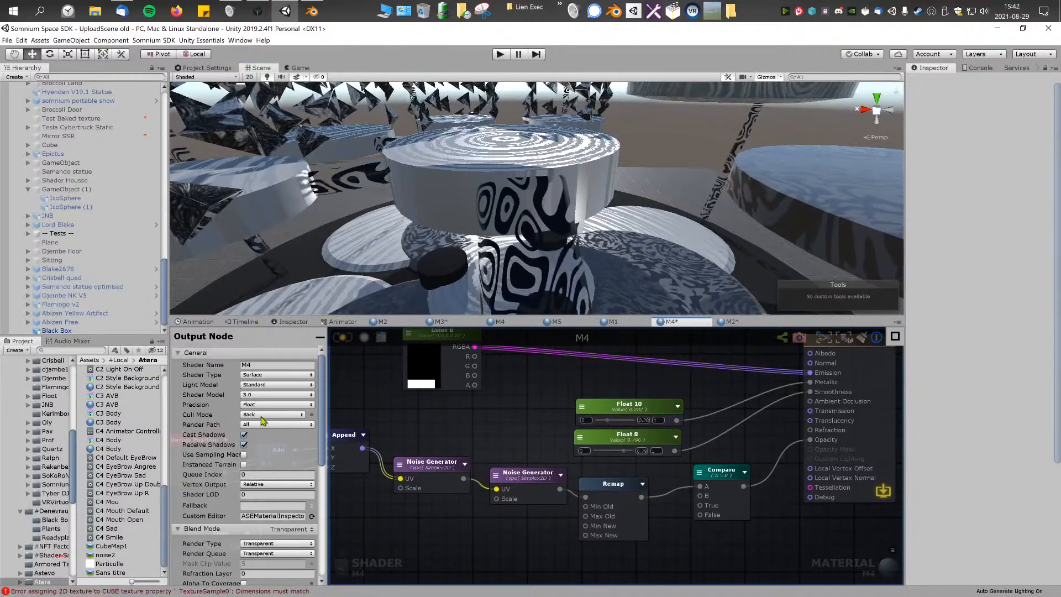
key(w)
right_drag(539, 219, 601, 225)
click(268, 415)
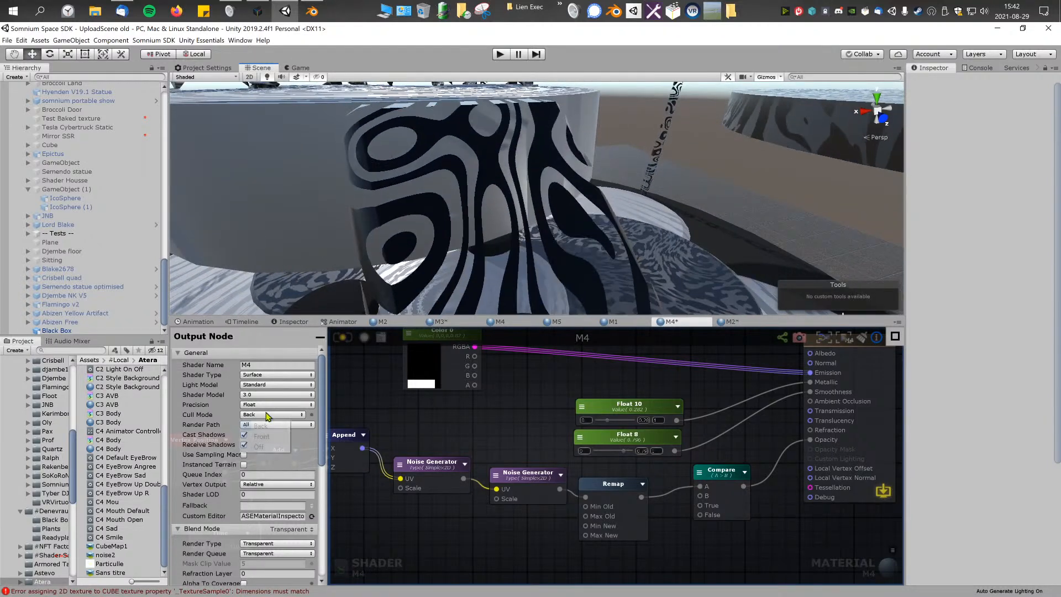
click(265, 447)
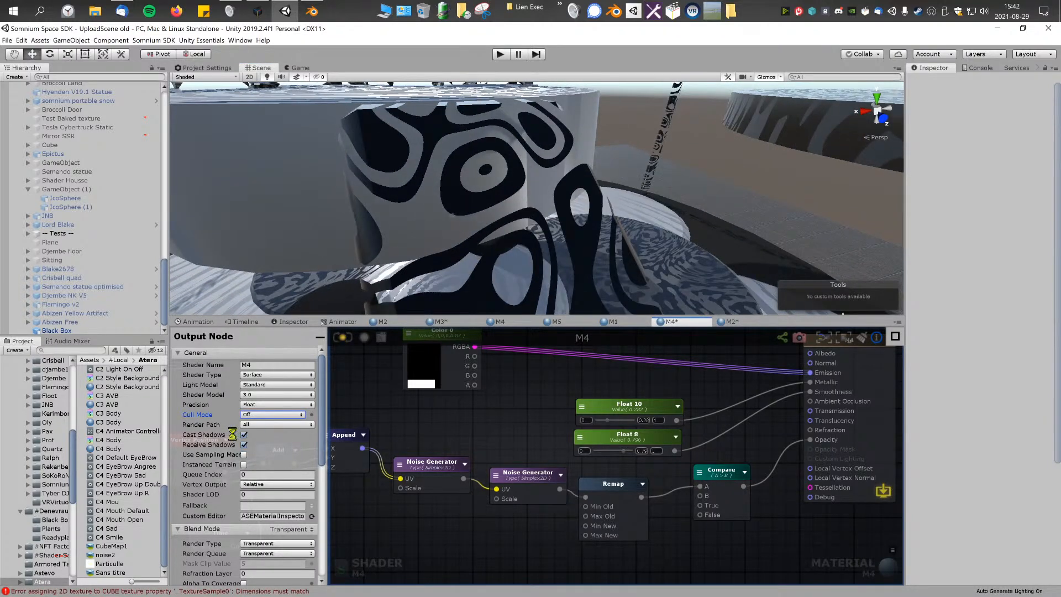
key(s)
right_drag(365, 274, 538, 236)
key(w)
Step: Add a Switch by Face node to the M4 shader graph
right_drag(530, 423, 549, 429)
right_click(526, 413)
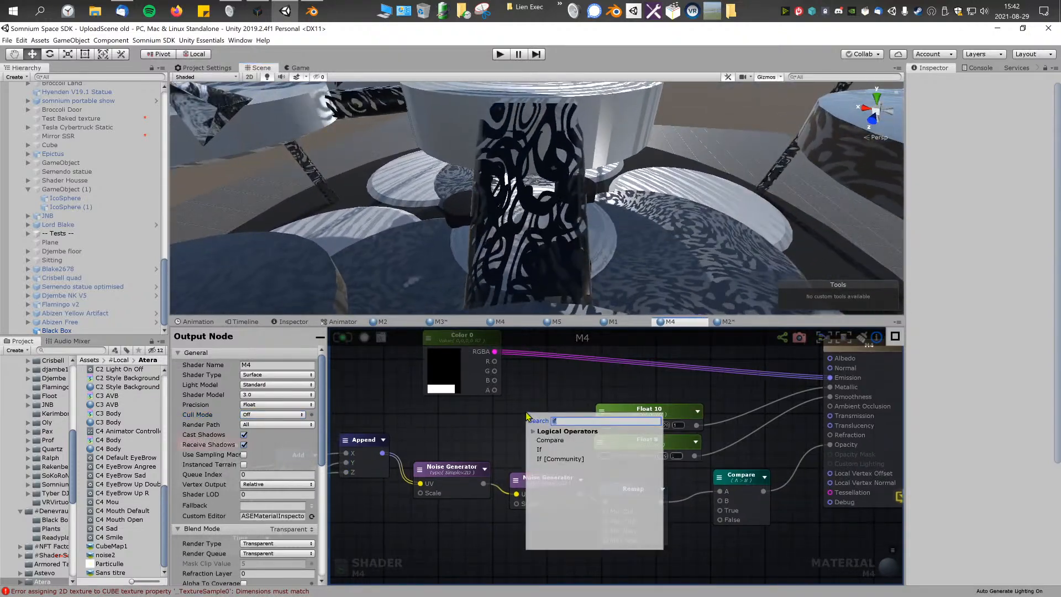
text(face)
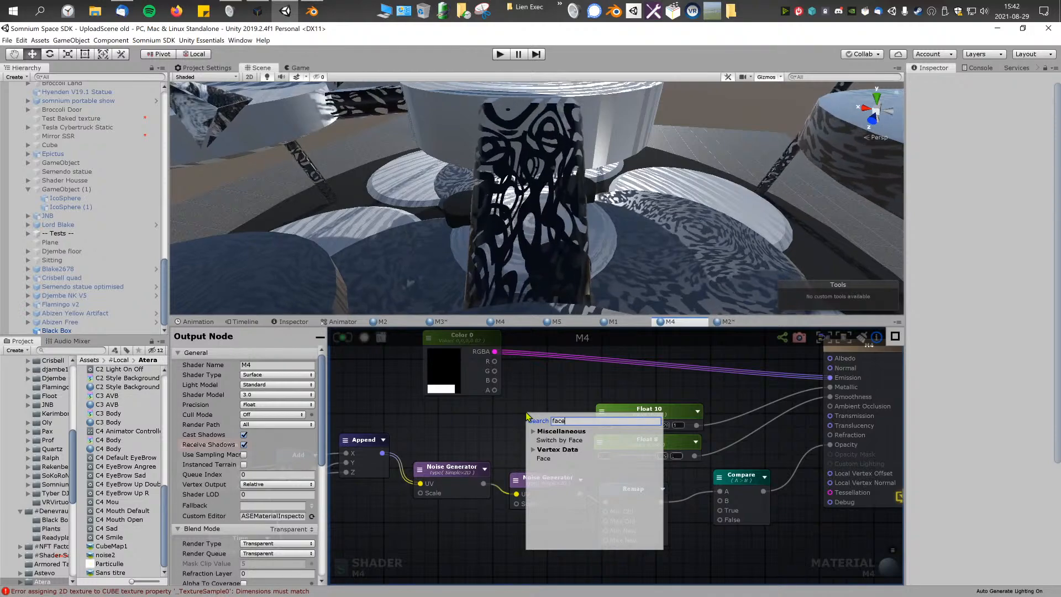
click(564, 440)
right_drag(558, 426, 504, 426)
drag(504, 424, 677, 563)
Step: Move the Switch by Face node between Color 0 and the M4 output node
right_drag(615, 516, 422, 535)
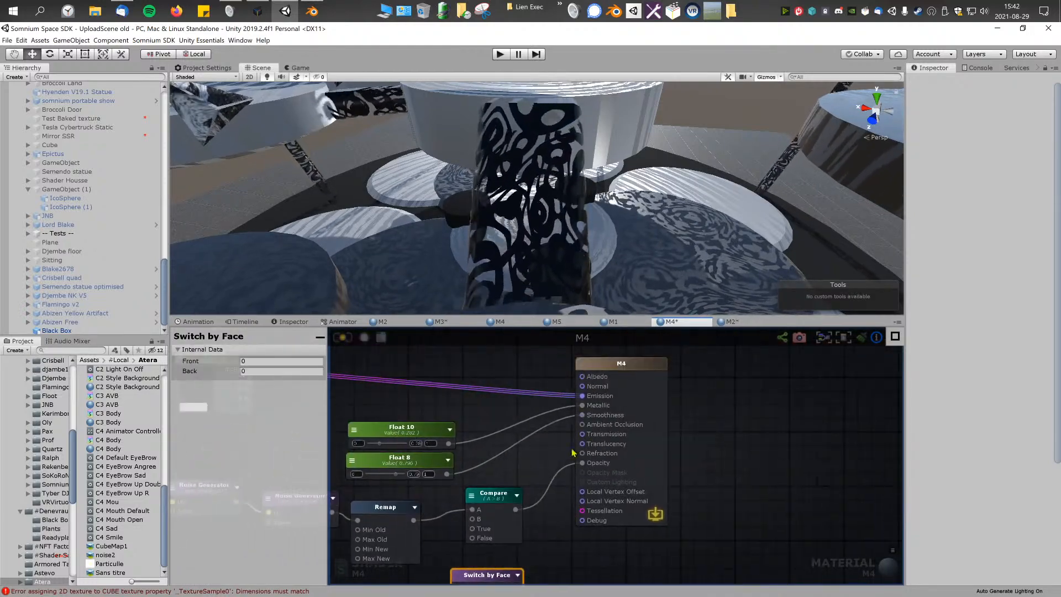
drag(652, 389, 732, 368)
drag(497, 577, 521, 389)
right_drag(533, 404, 604, 491)
drag(575, 476, 532, 406)
right_drag(400, 412, 553, 415)
Step: Reposition the Color 0 node and duplicate it beside Switch by Face
drag(439, 434, 458, 364)
right_drag(457, 378, 424, 415)
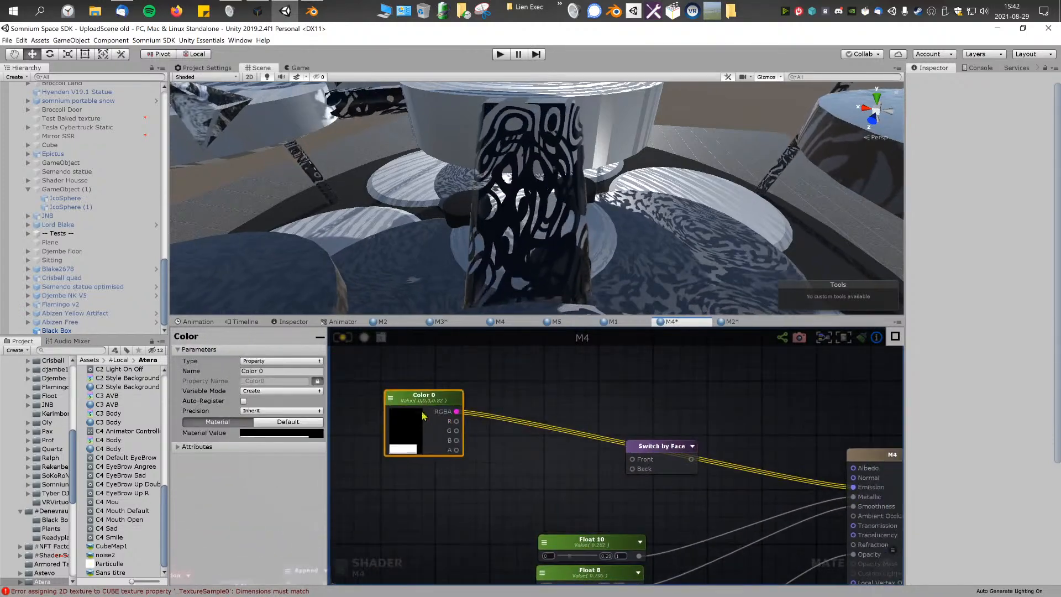
drag(436, 400, 569, 373)
key(ctrl+d)
middle_drag(603, 457, 551, 464)
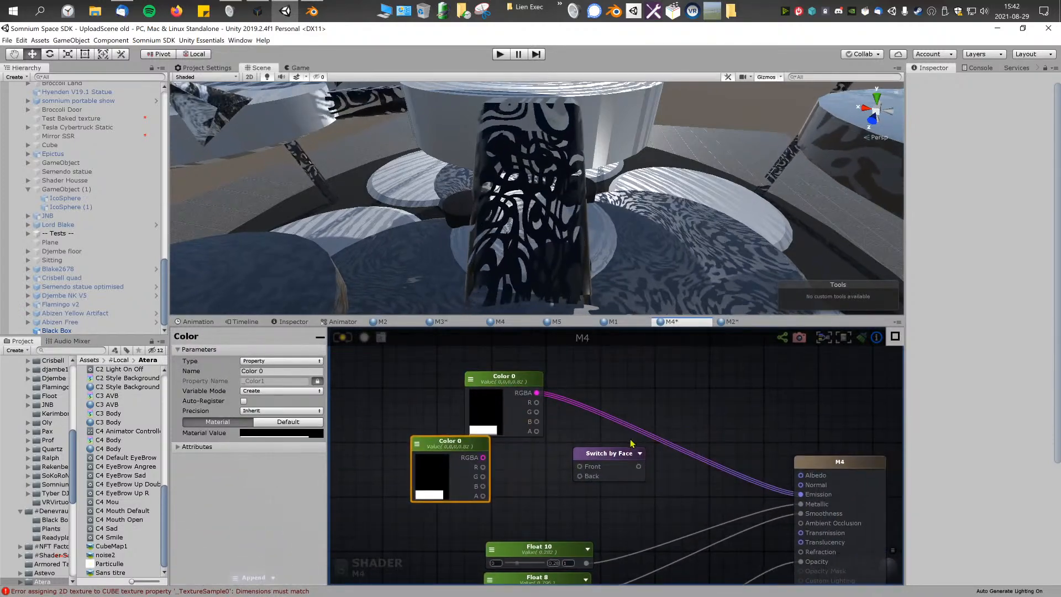
Step: Wire the original Color 0 to Switch by Face's Front and the duplicate to Back, aligning the duplicate below the original
drag(536, 392, 582, 469)
drag(484, 459, 579, 476)
middle_drag(534, 481, 526, 493)
drag(464, 455, 517, 476)
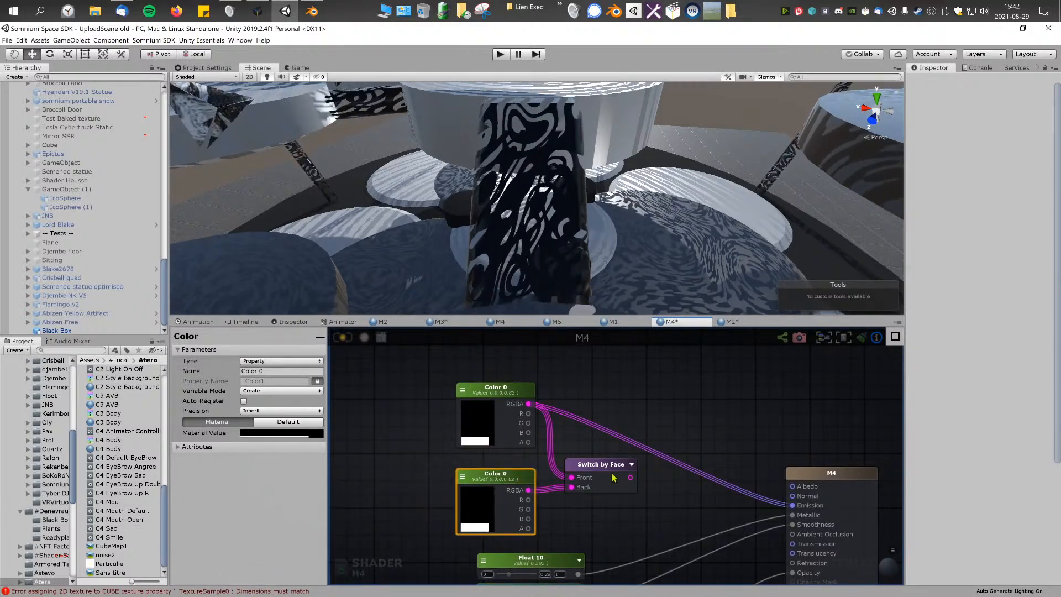
Step: Connect Switch by Face to Albedo, disconnect Color 0 from Emission, update the shader, and tidy the node positions
drag(630, 477, 792, 486)
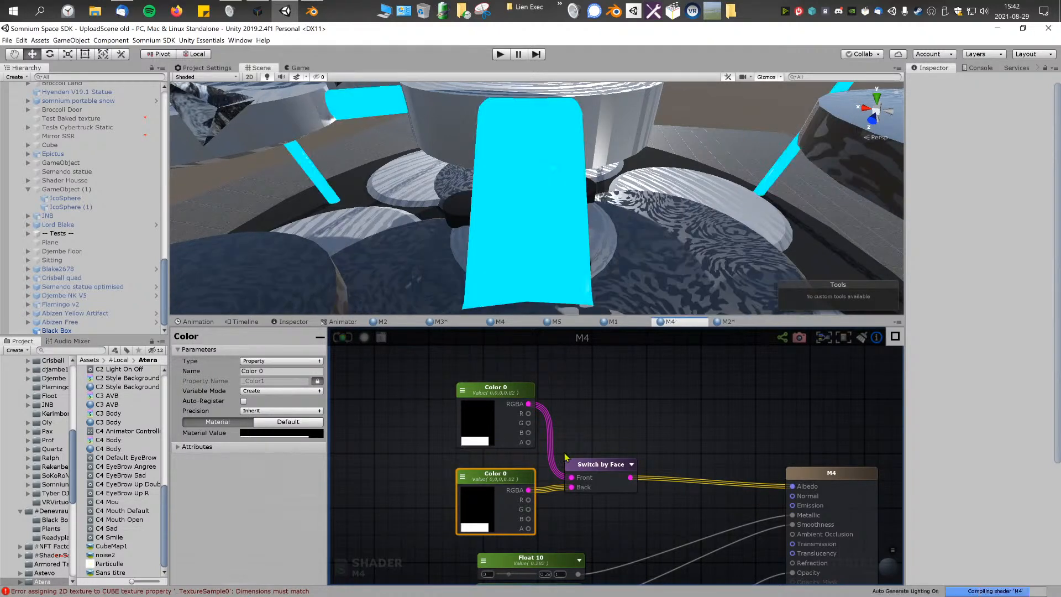
drag(606, 467, 634, 447)
drag(511, 475, 506, 466)
Step: Try different shades on both Color 0 nodes feeding Switch by Face, ending each at black
click(472, 424)
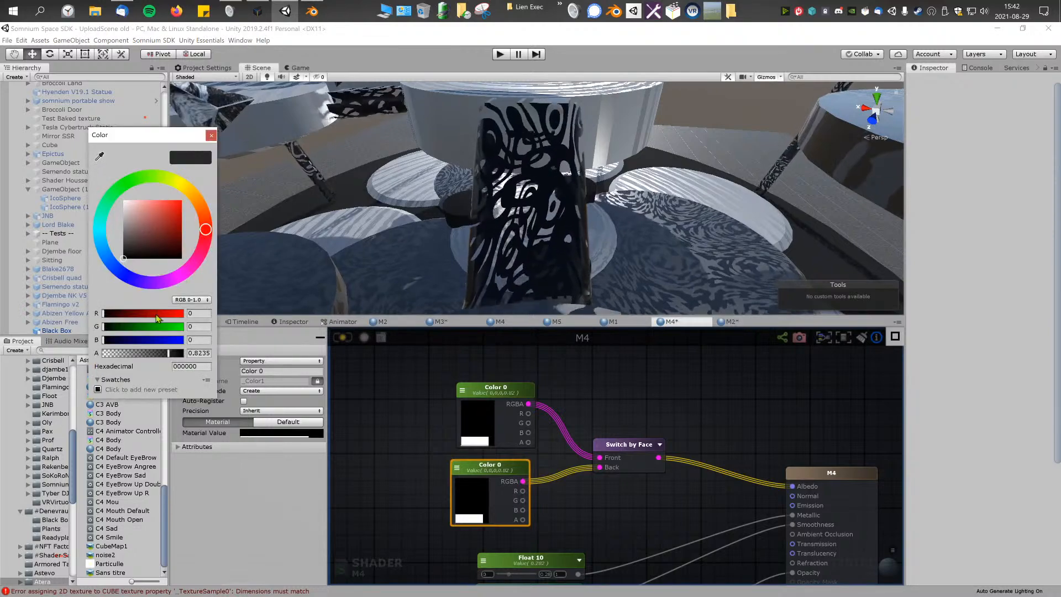
drag(132, 210, 38, 307)
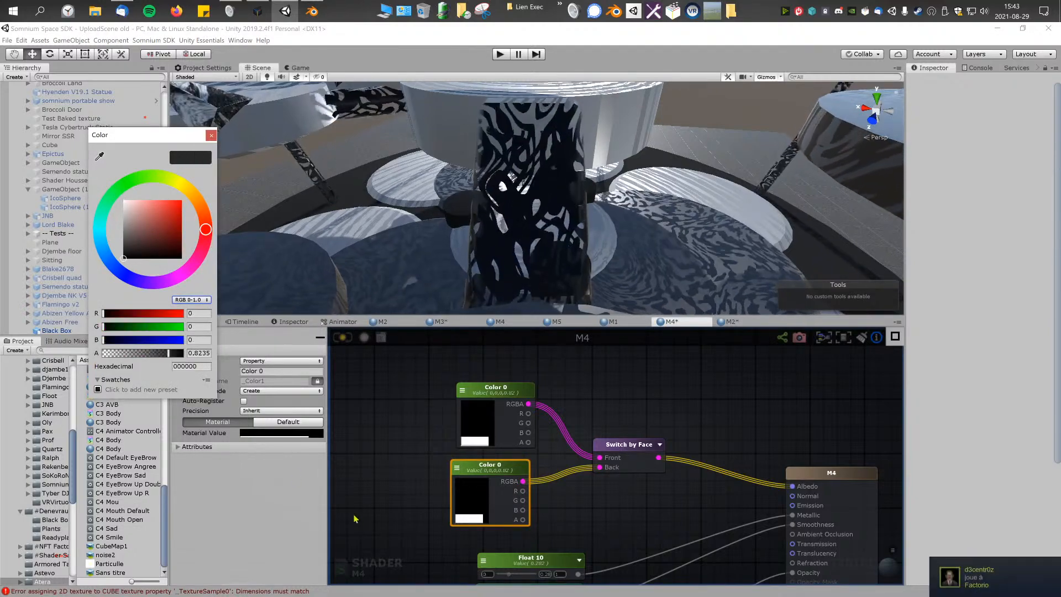
click(479, 469)
click(498, 413)
click(482, 416)
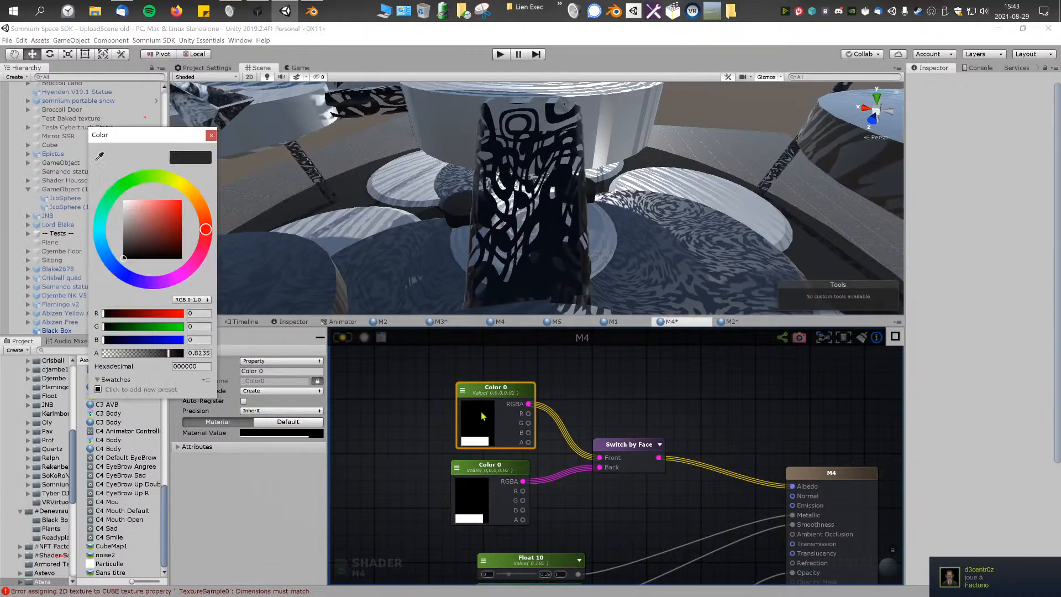
drag(161, 207, 95, 283)
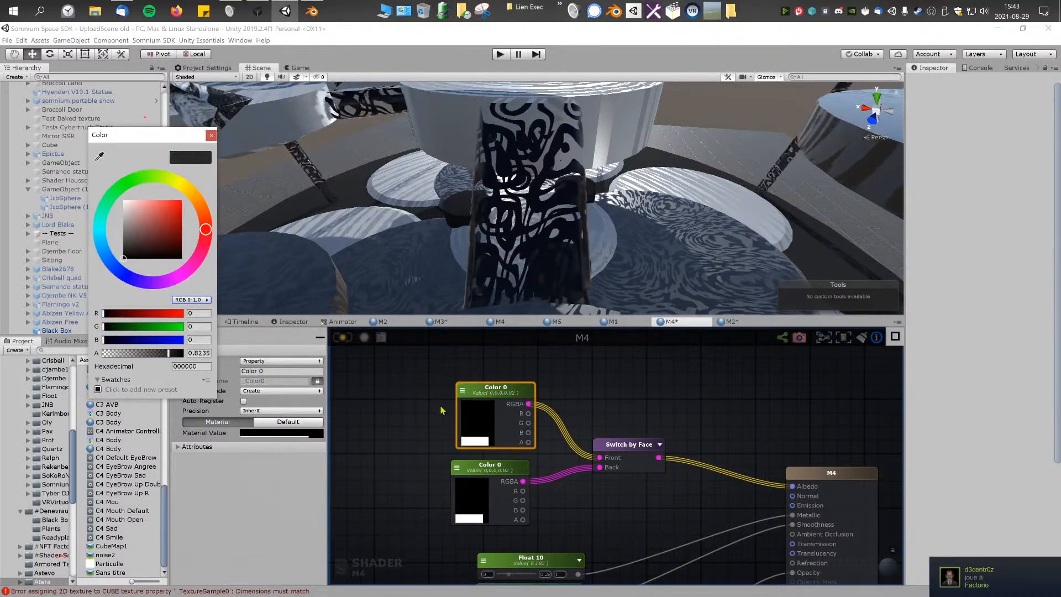
Step: Set the lower Color 0 node, wired to Switch by Face's Back, to white
click(500, 473)
click(474, 491)
drag(160, 242, 101, 166)
Step: Examine the front and back face colors on the patterned pillar in the scene, then review the M4 node graph and output settings
alt+drag(415, 190, 657, 208)
right_drag(657, 208, 506, 160)
middle_drag(614, 486, 591, 401)
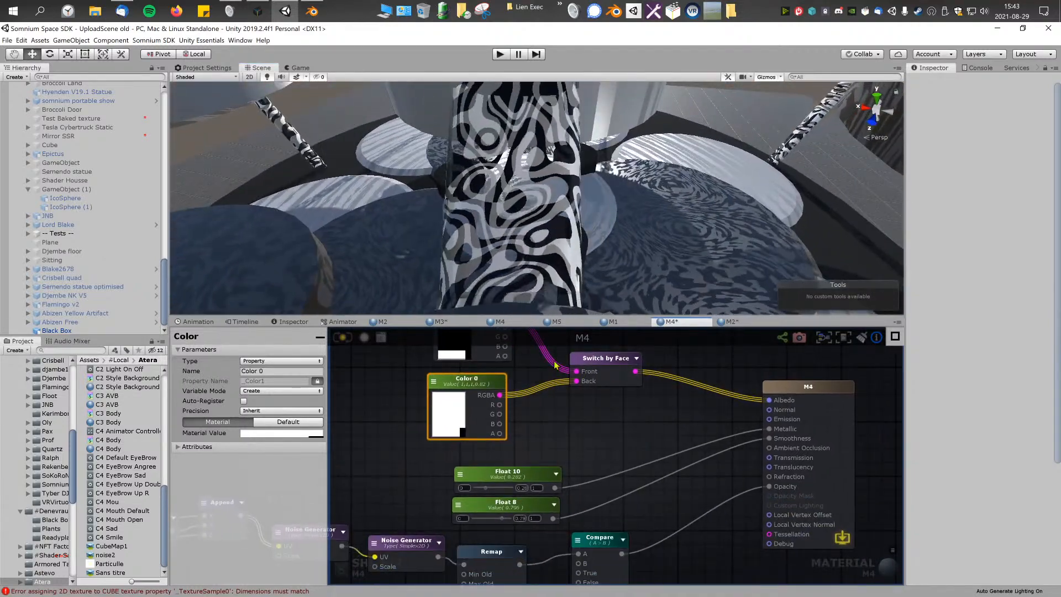
middle_drag(555, 365, 575, 417)
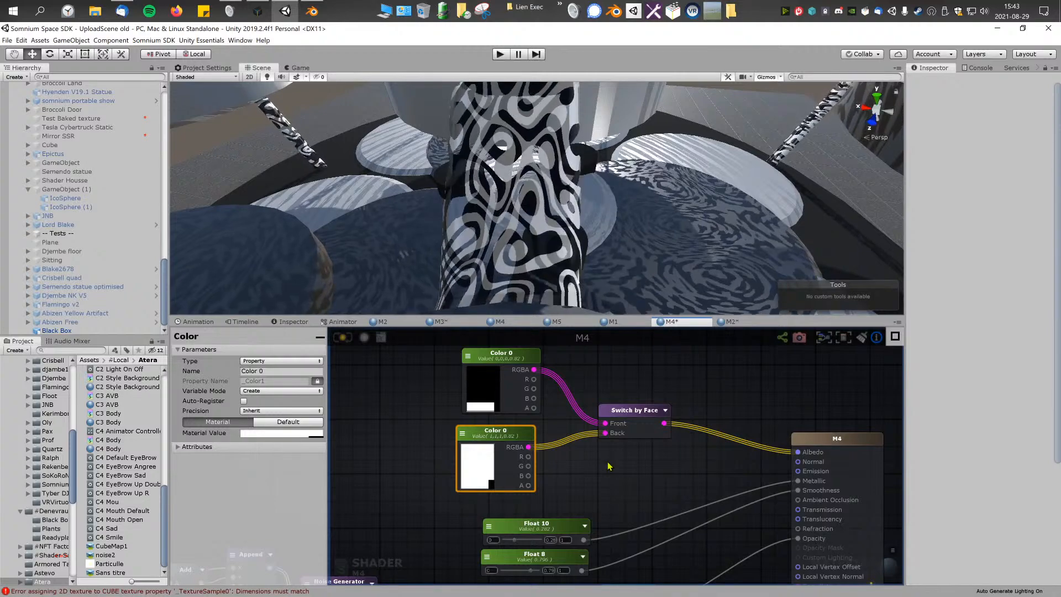
right_drag(559, 212, 544, 145)
middle_drag(661, 525, 697, 448)
click(415, 433)
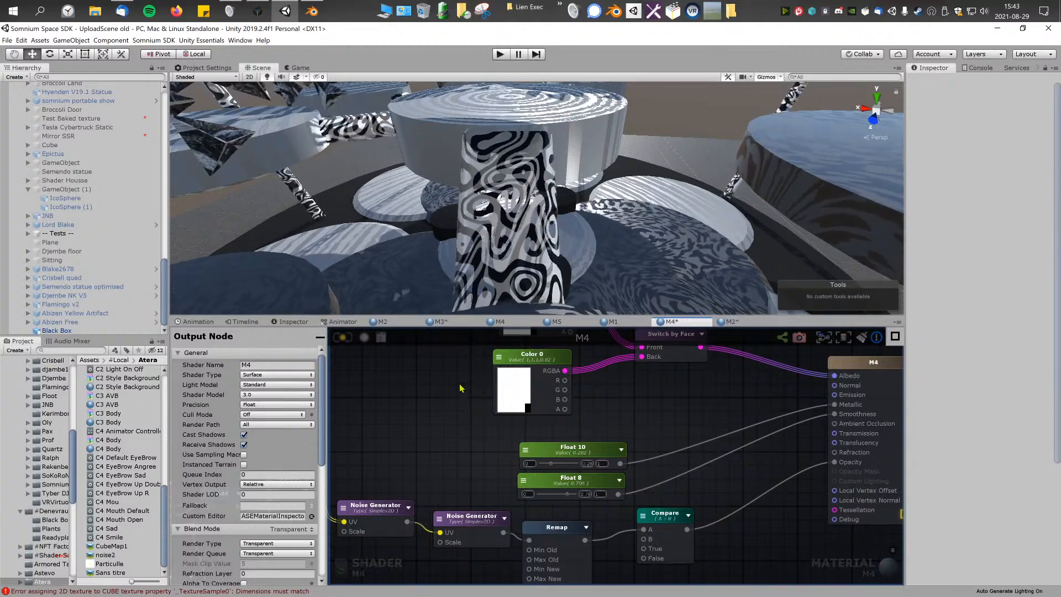
middle_drag(460, 389, 477, 360)
scroll(273, 526, down, 2)
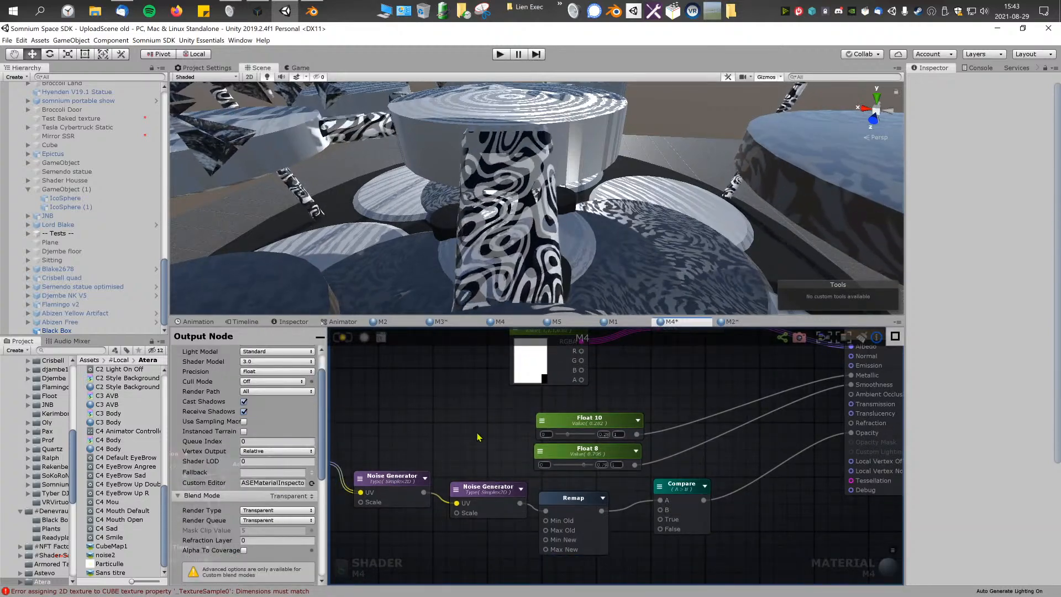
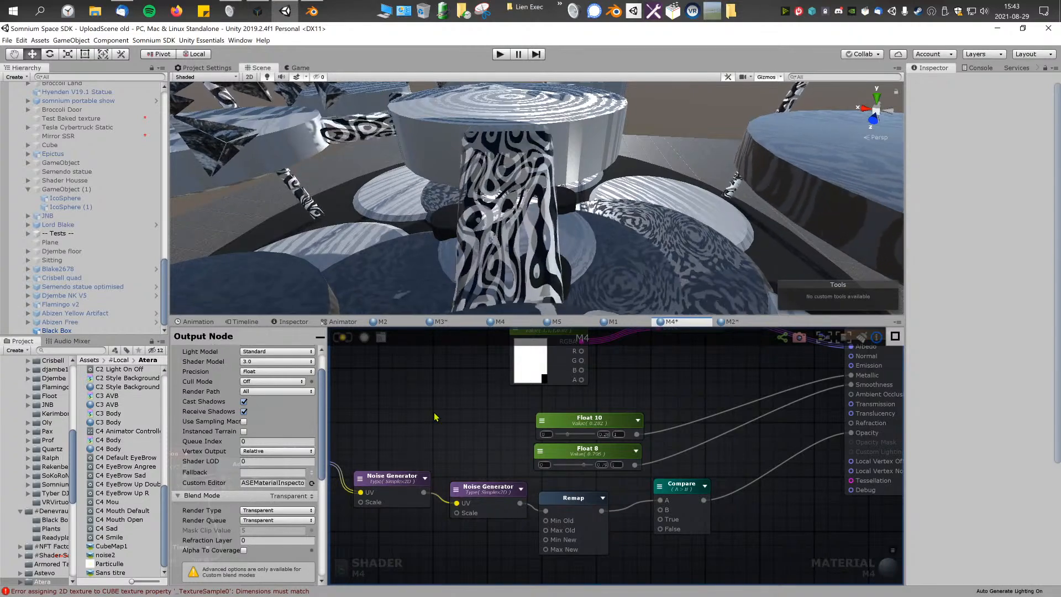
Step: Try the Masked blend mode on M4's output node, return to Transparent, and disconnect Compare from Opacity
mouse_move(506, 190)
right_down()
mouse_move(519, 191)
mouse_move(493, 188)
right_up()
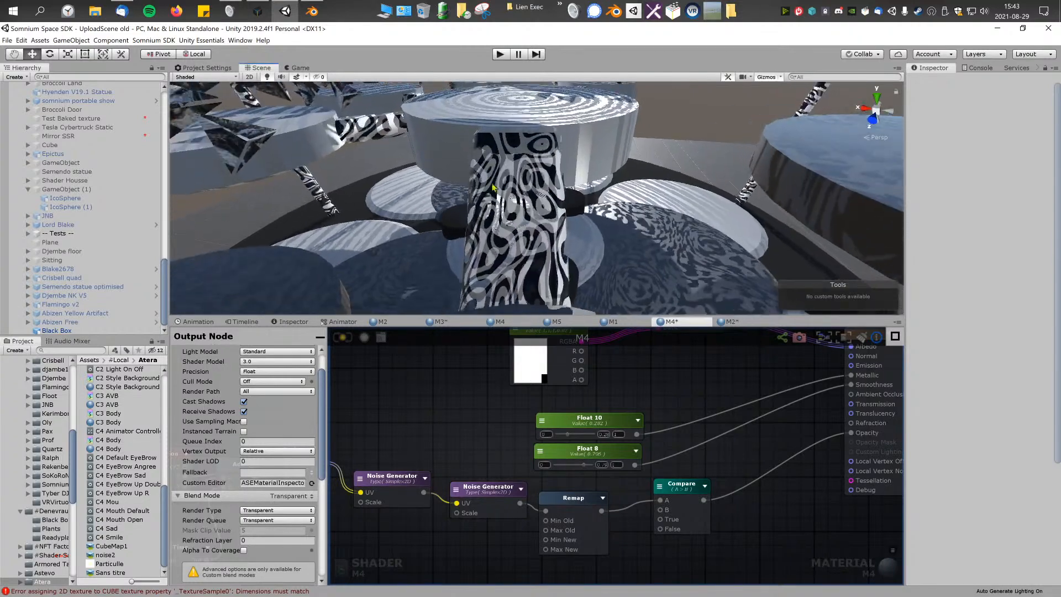
click(293, 496)
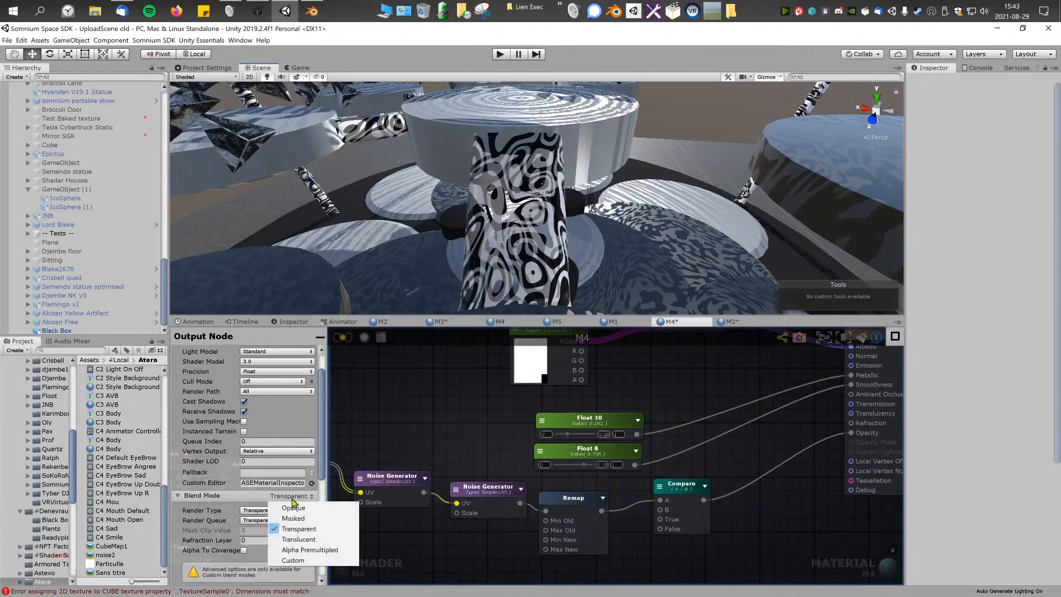
click(318, 520)
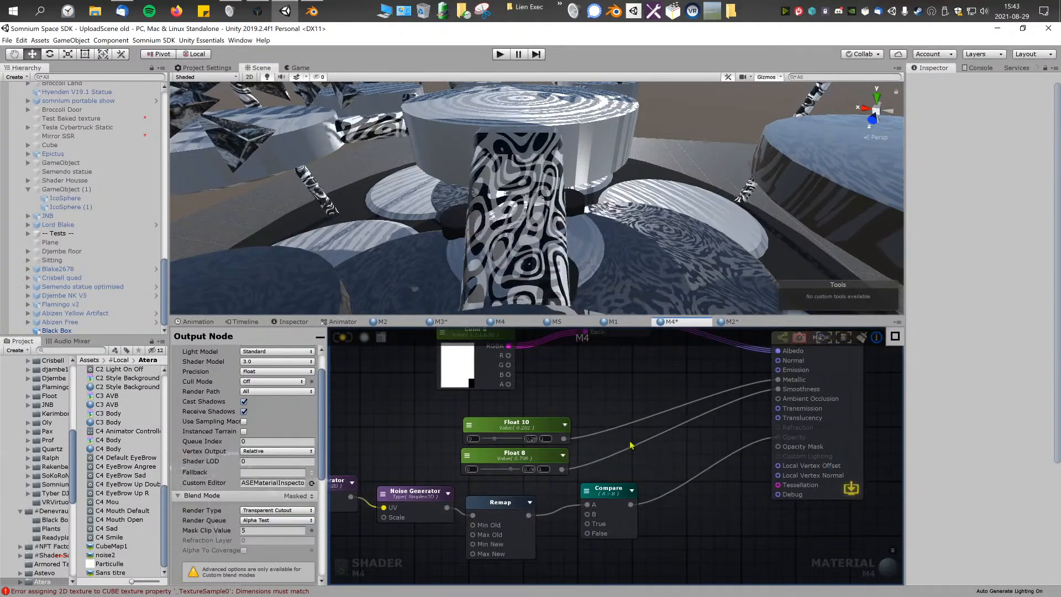
drag(757, 448, 753, 454)
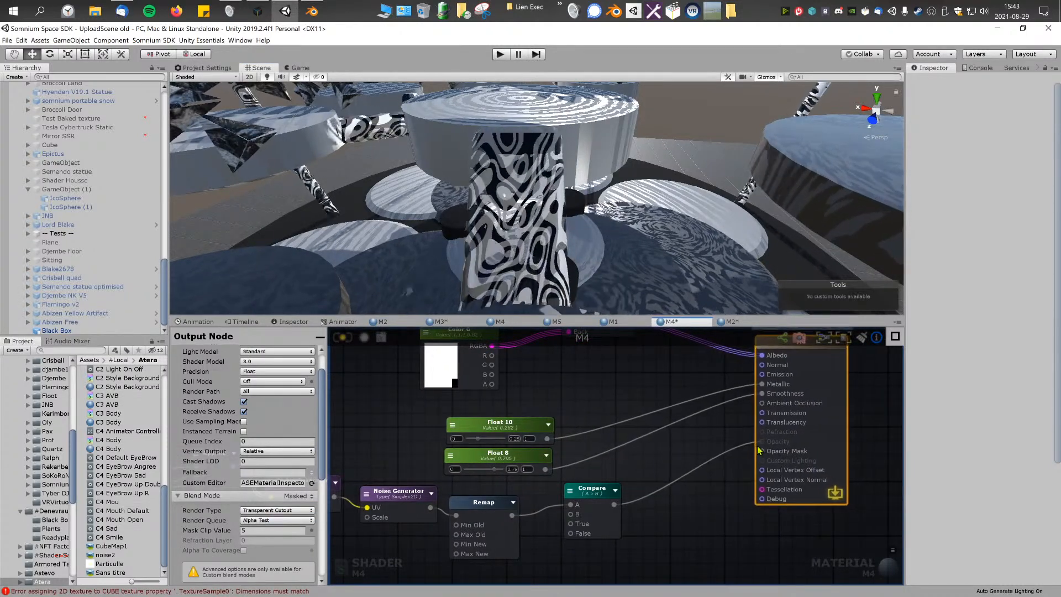
click(298, 496)
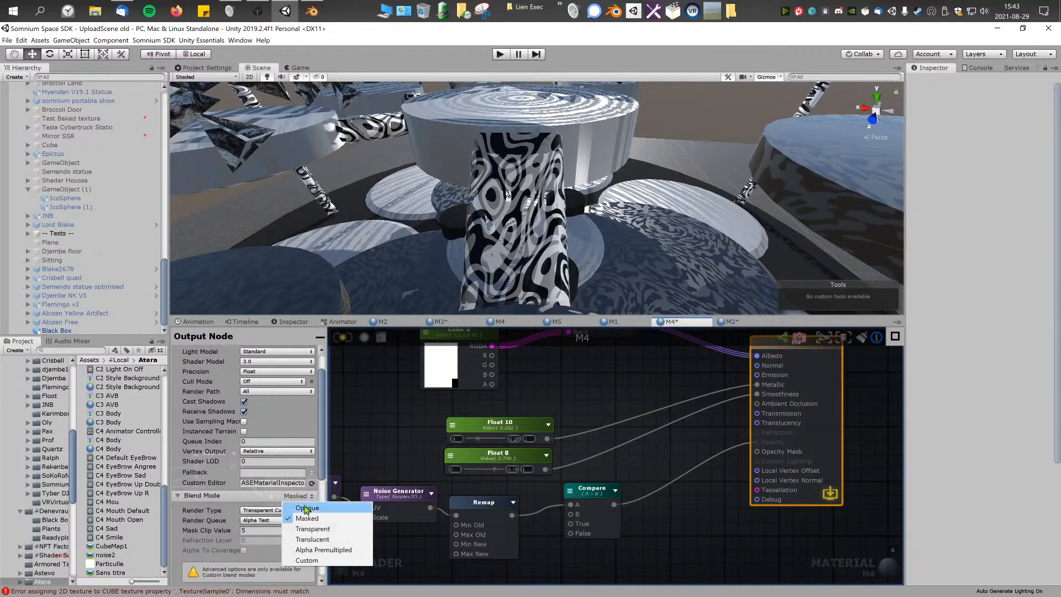
click(303, 503)
click(298, 496)
click(301, 521)
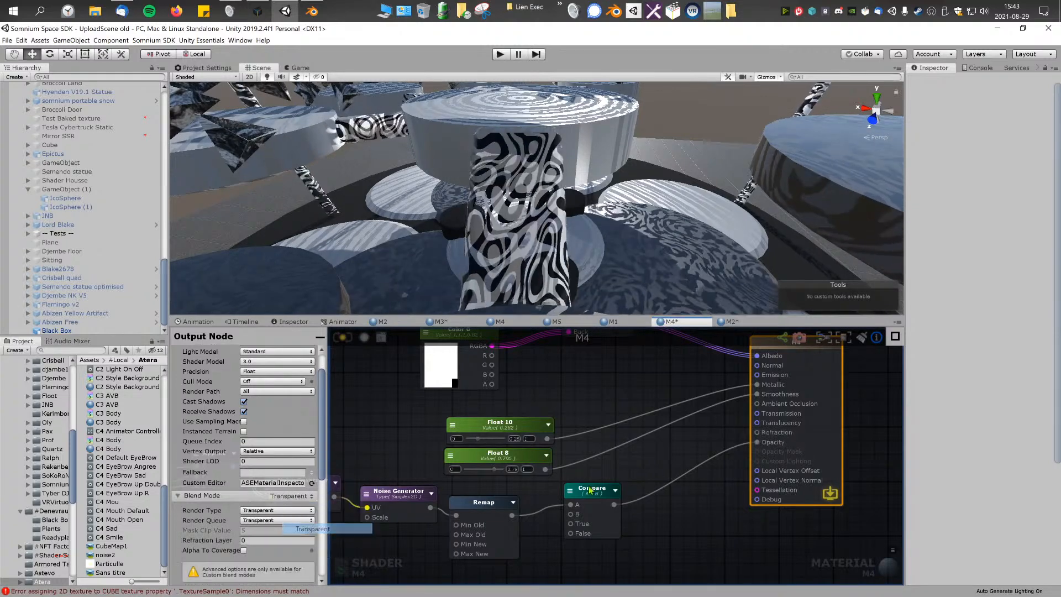
Step: Set the output node's blend mode to Masked, connect Compare's output to Opacity Mask, and update the shader
click(298, 495)
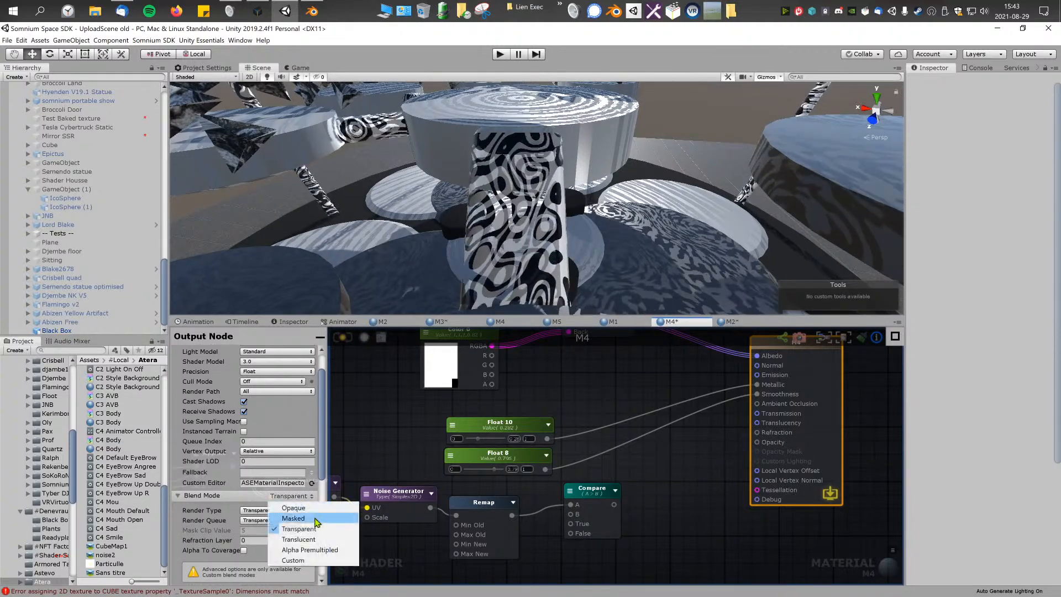
click(307, 517)
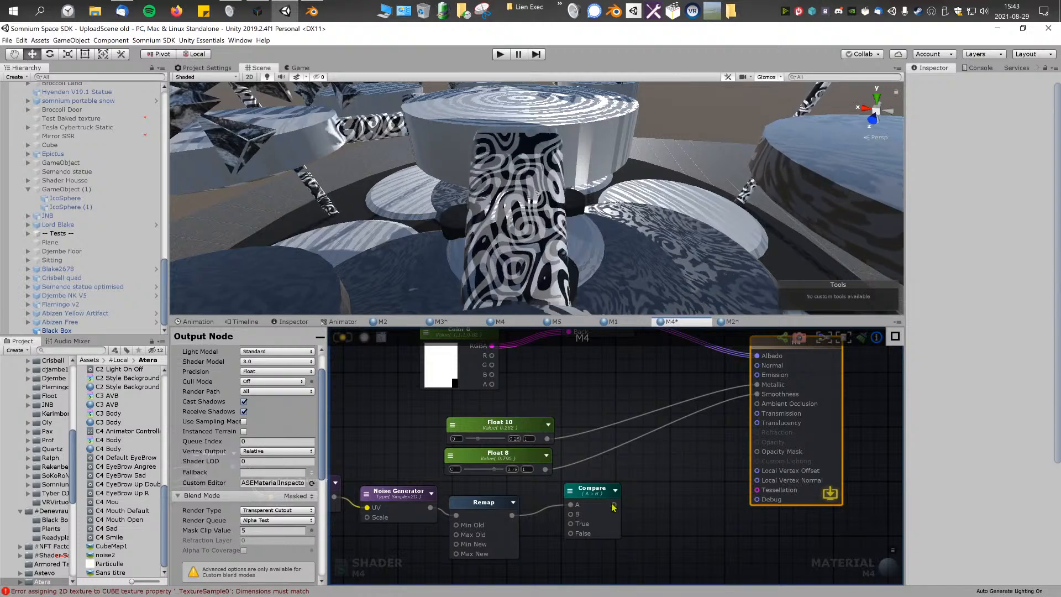
drag(614, 504, 757, 452)
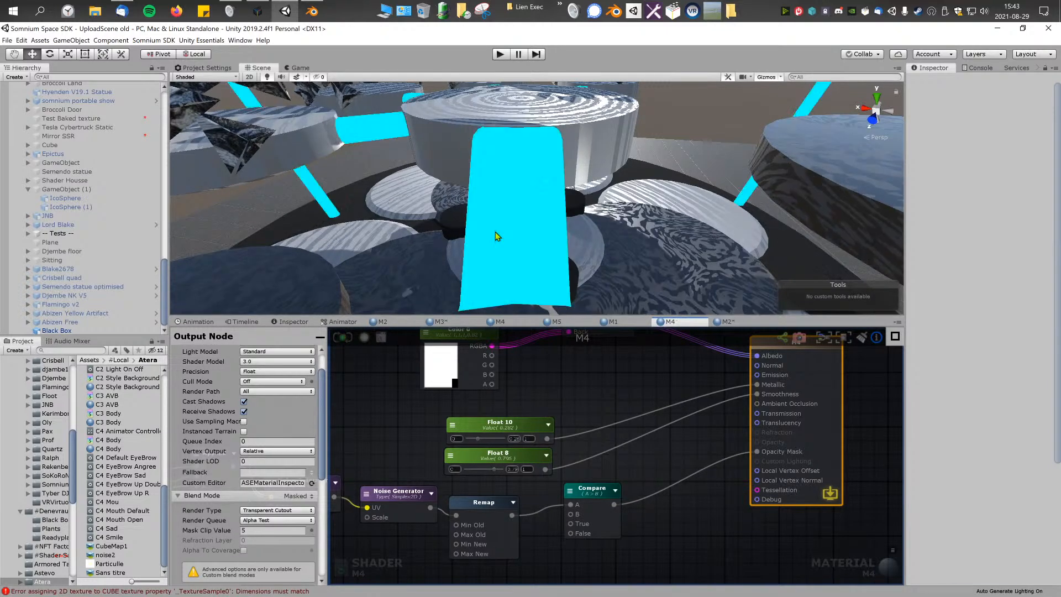
middle_drag(623, 434, 627, 433)
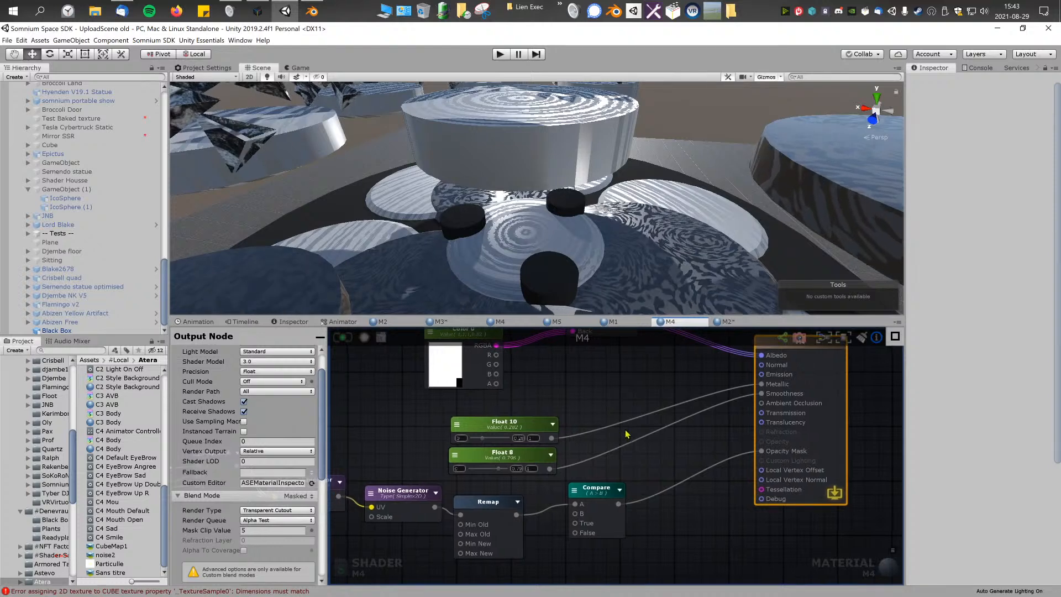
Step: Review the Compare node's parameters and recompile the M4 shader
click(594, 501)
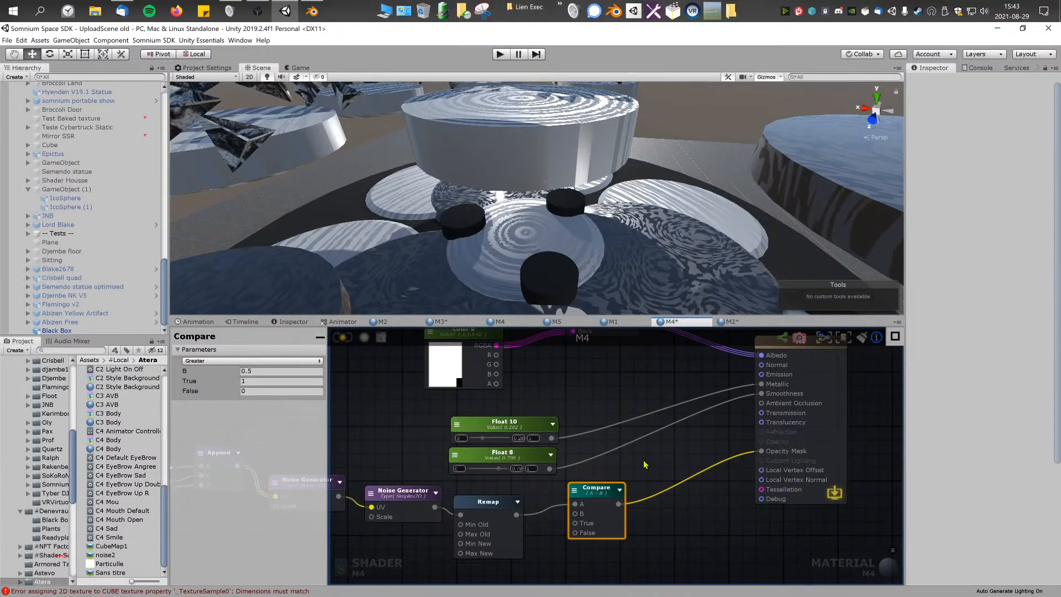
middle_drag(679, 466, 686, 466)
click(687, 467)
click(338, 337)
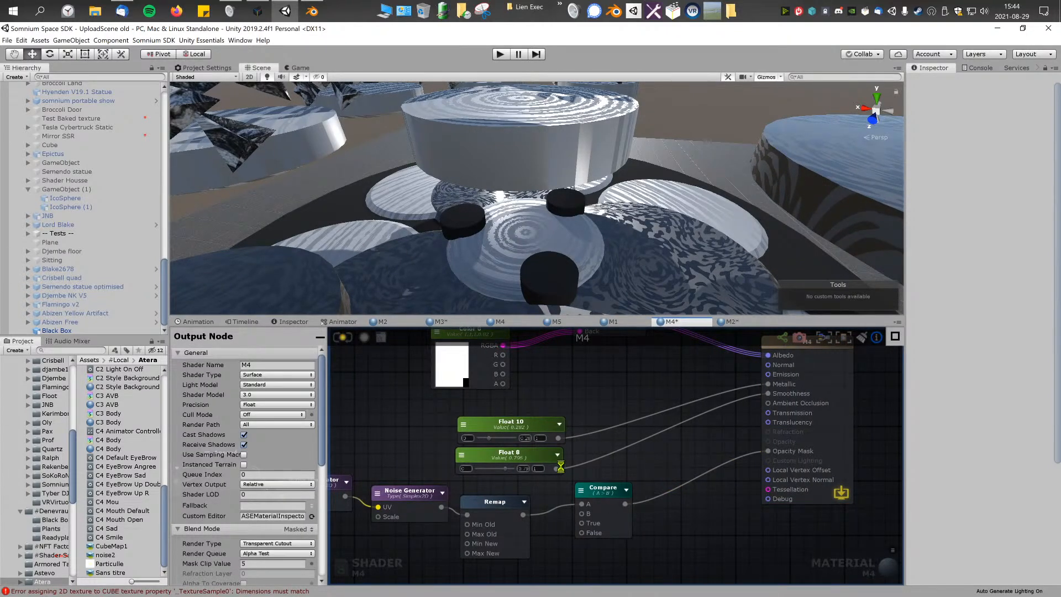
middle_drag(603, 394, 621, 397)
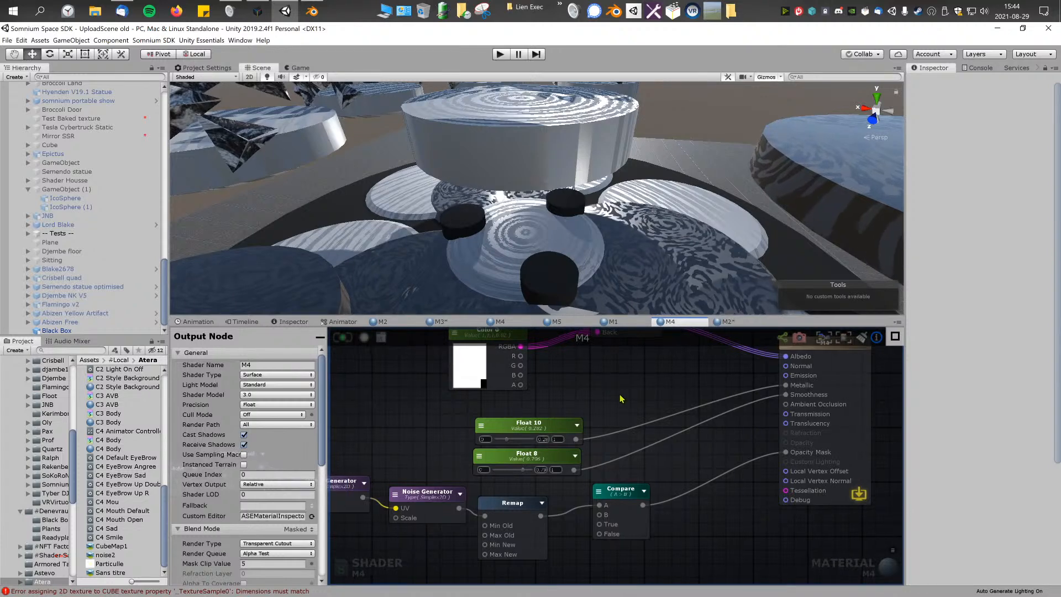
Step: Try Geometry and then Transparent as the output node's render queue
scroll(535, 426, up, 2)
scroll(276, 516, down, 3)
click(276, 520)
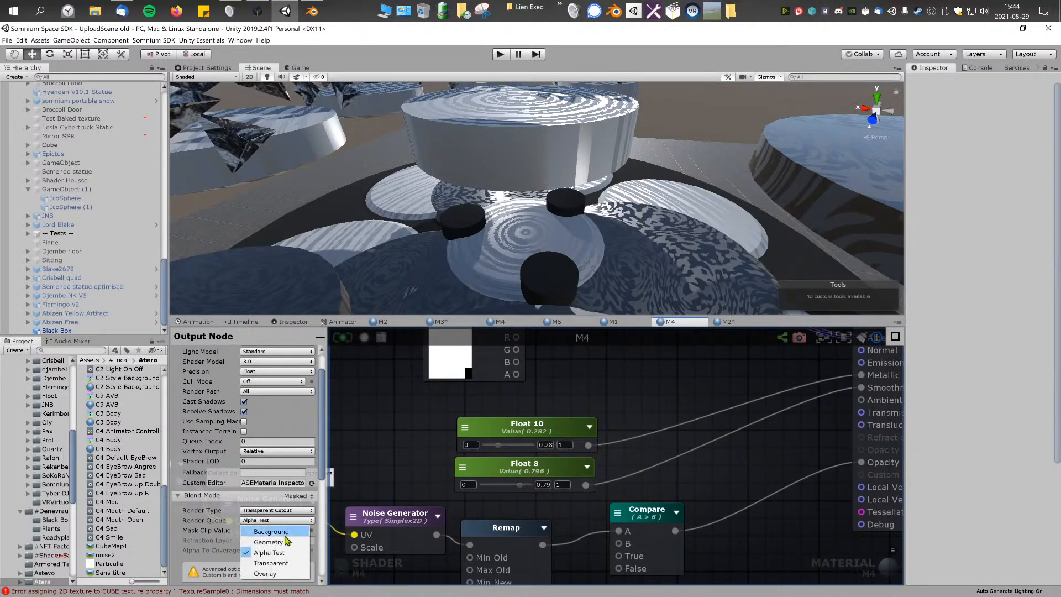
click(268, 542)
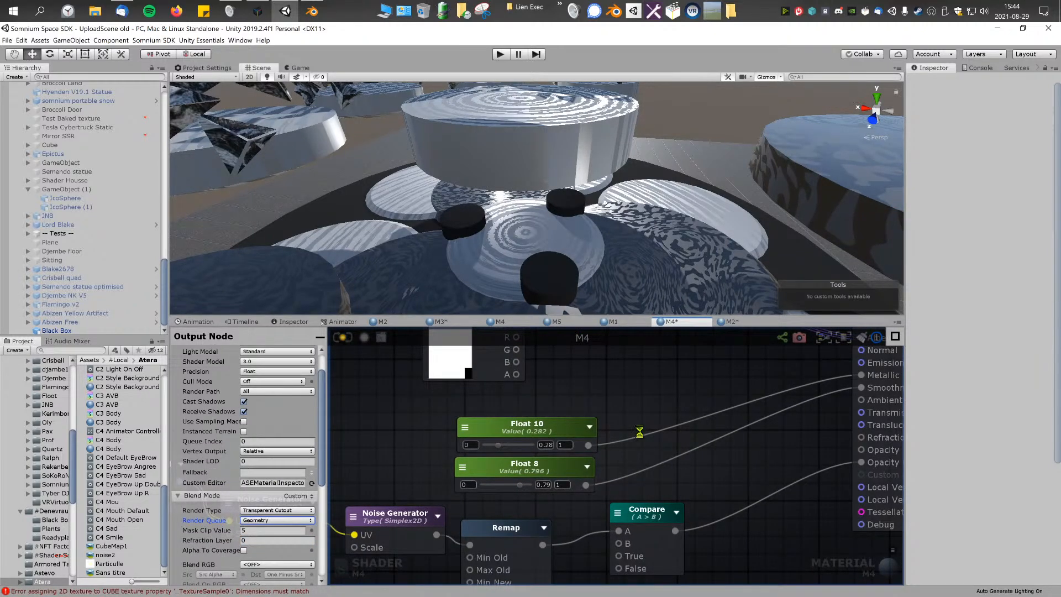
click(287, 521)
click(284, 563)
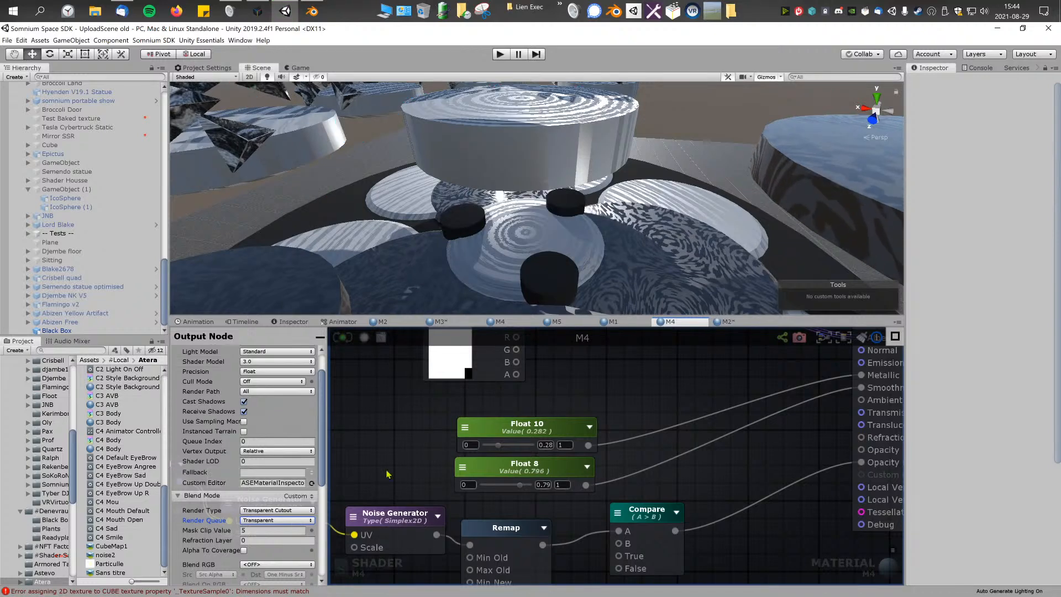
Step: Wire Remap directly into Opacity Mask, delete the Compare node, and reposition Remap
scroll(590, 442, down, 2)
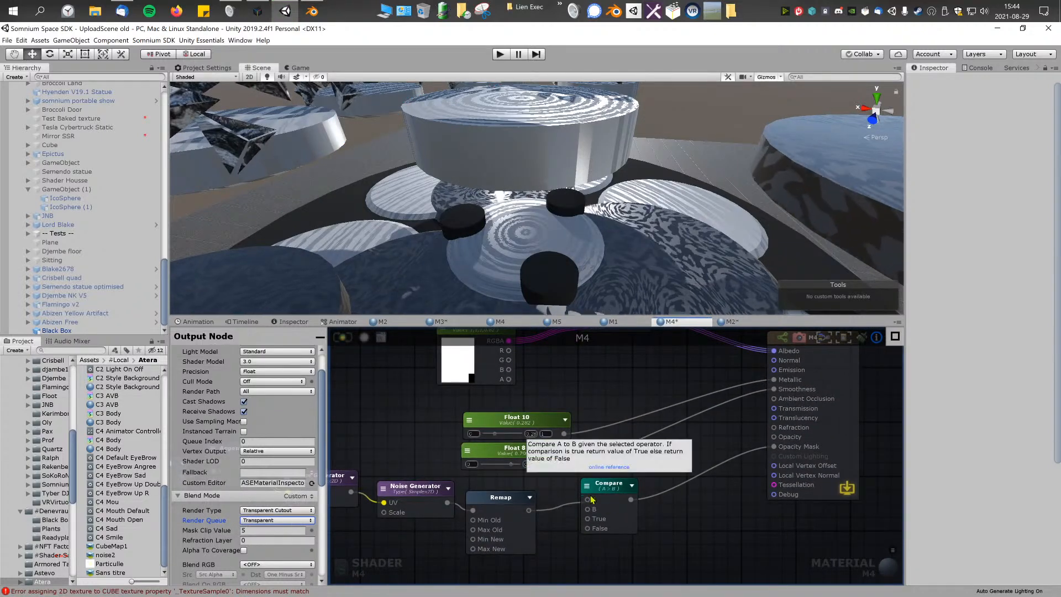
drag(630, 499, 773, 447)
drag(613, 483, 680, 507)
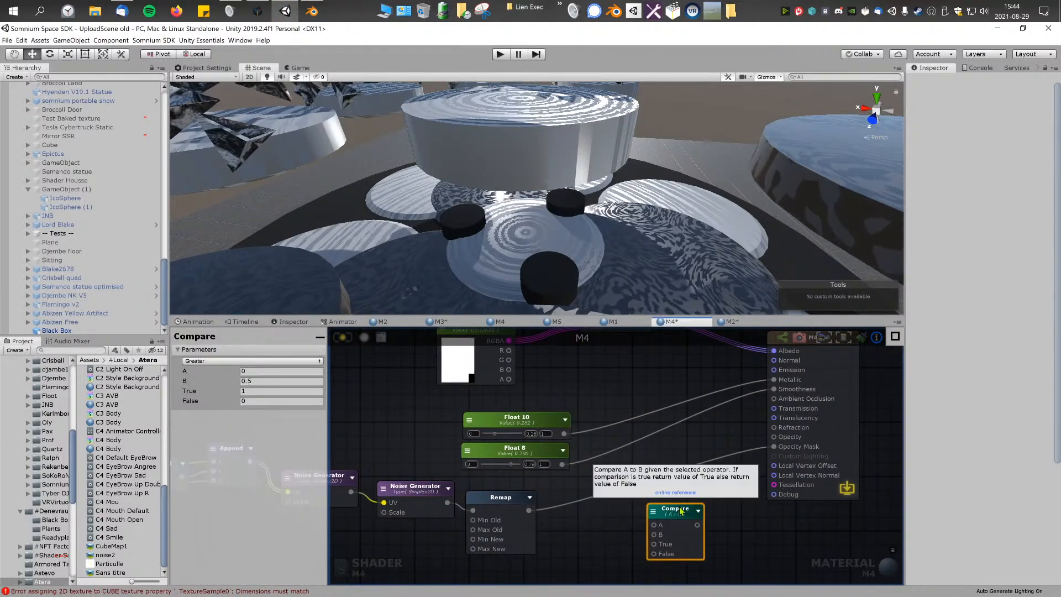
key(Delete)
drag(500, 495, 513, 492)
click(613, 478)
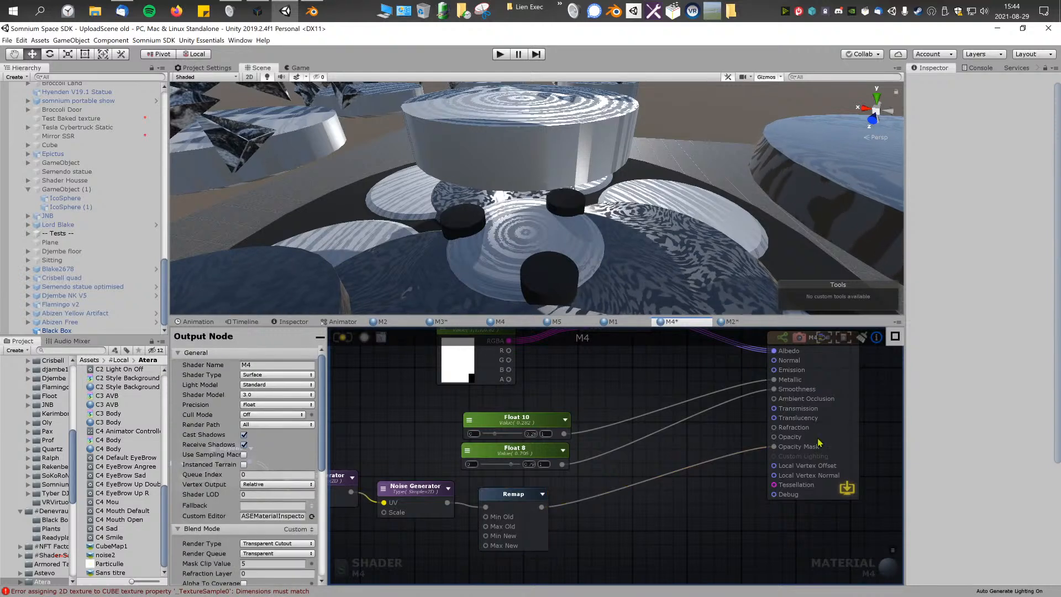
Step: Set the M4 output node's blend mode to Masked and update the shader
click(845, 427)
click(306, 532)
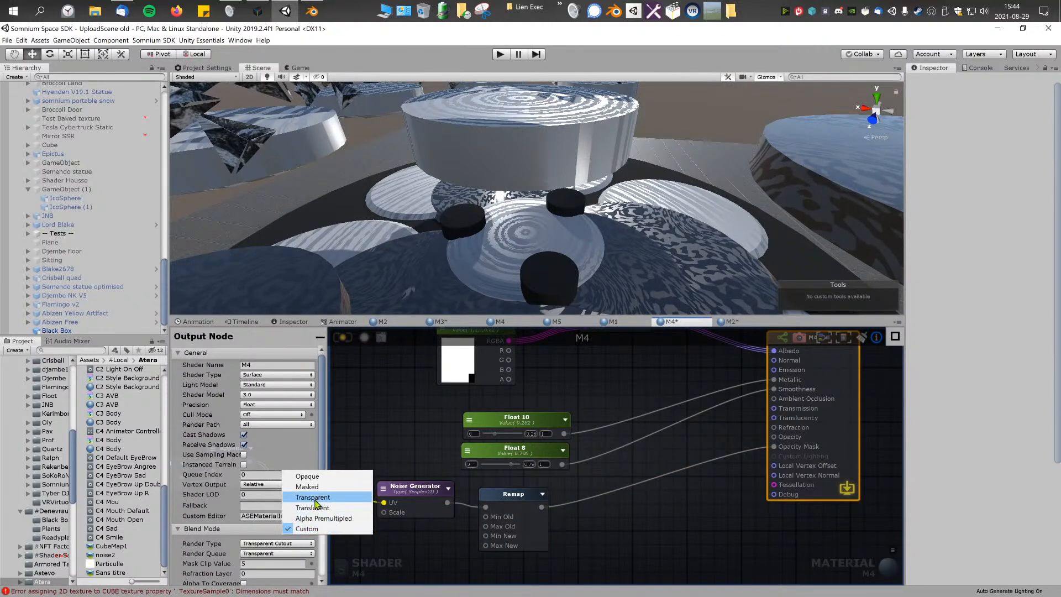
click(309, 489)
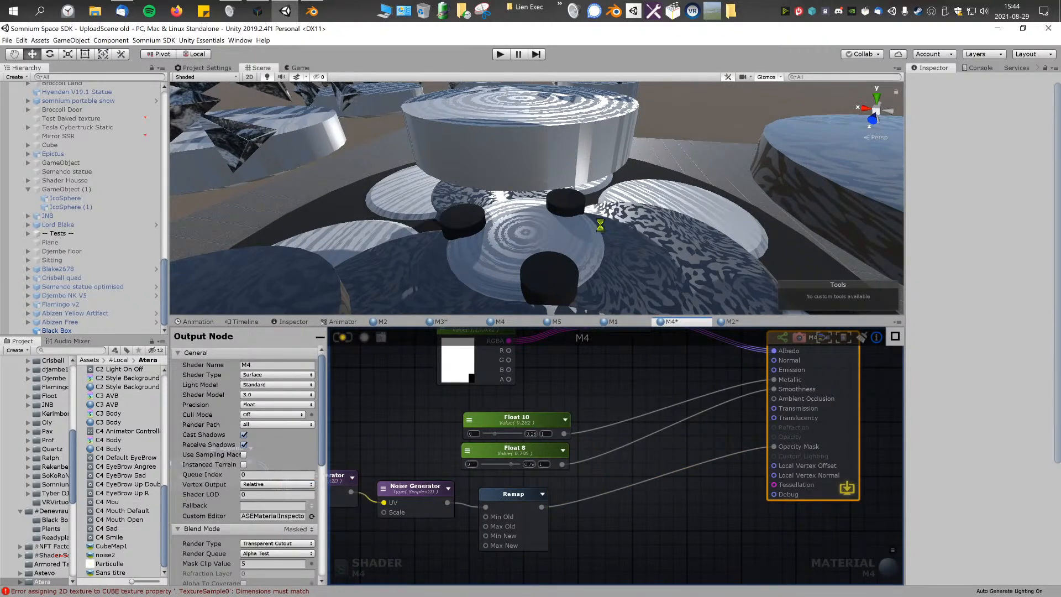
right_drag(573, 208, 581, 223)
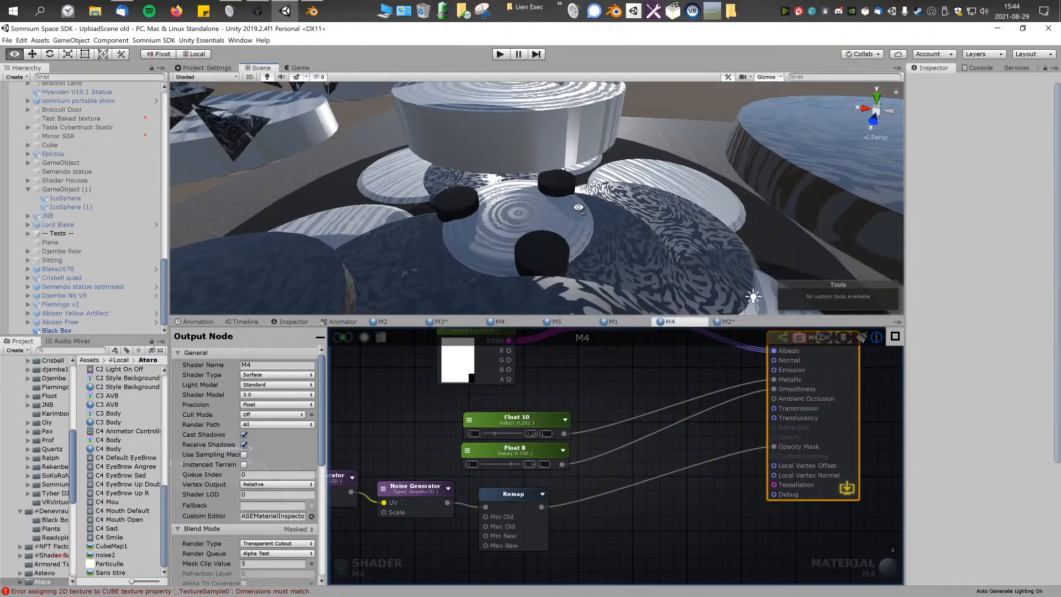
Step: Select the Black Box object, lower M4's Mask Clip Value to 0.55, and examine the noise cutout on the pillar
click(532, 131)
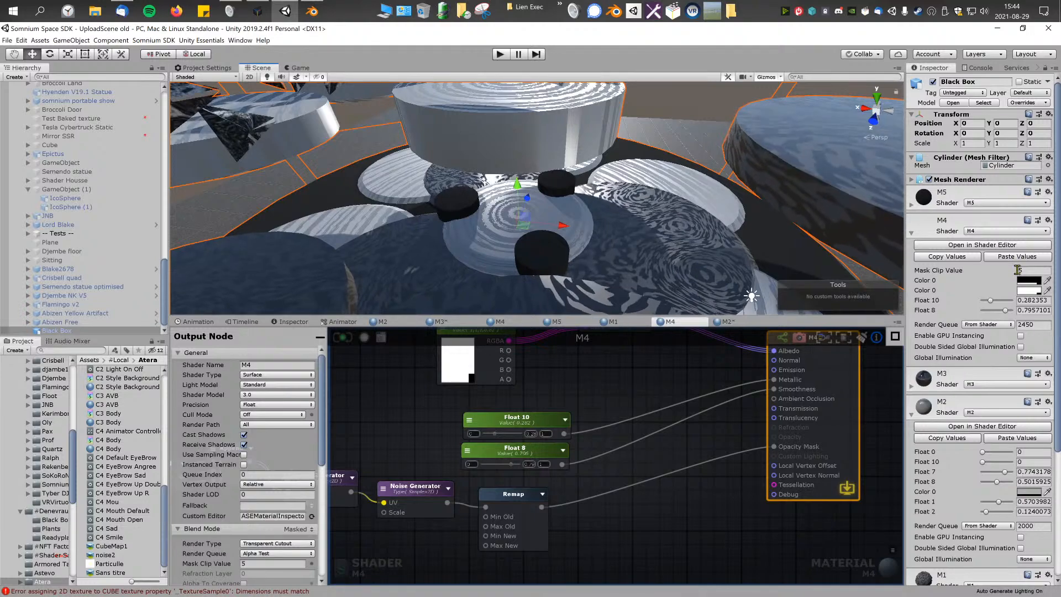
drag(1014, 271, 934, 280)
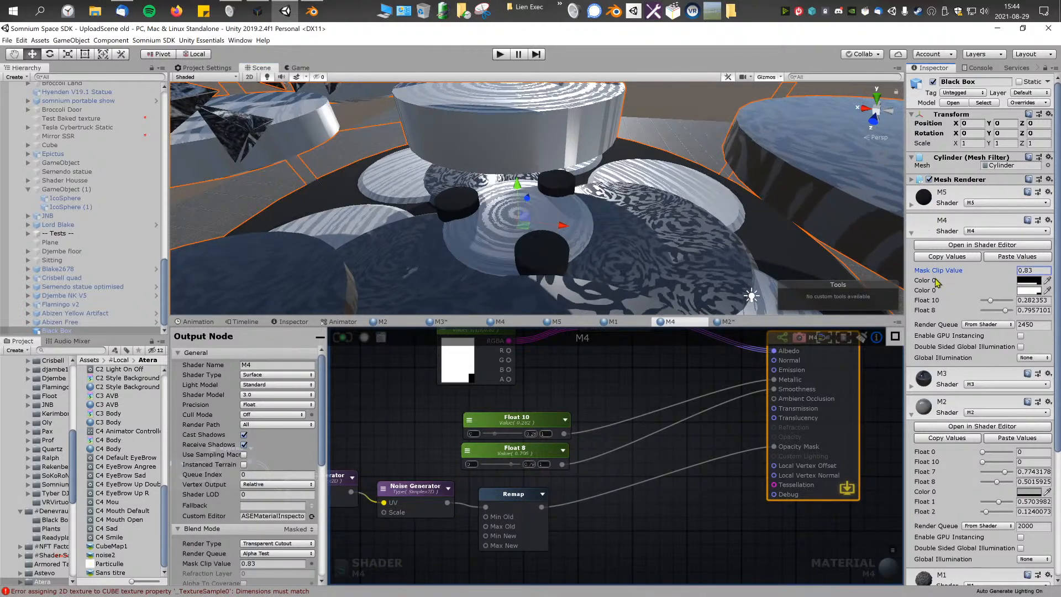
alt+drag(825, 263, 641, 216)
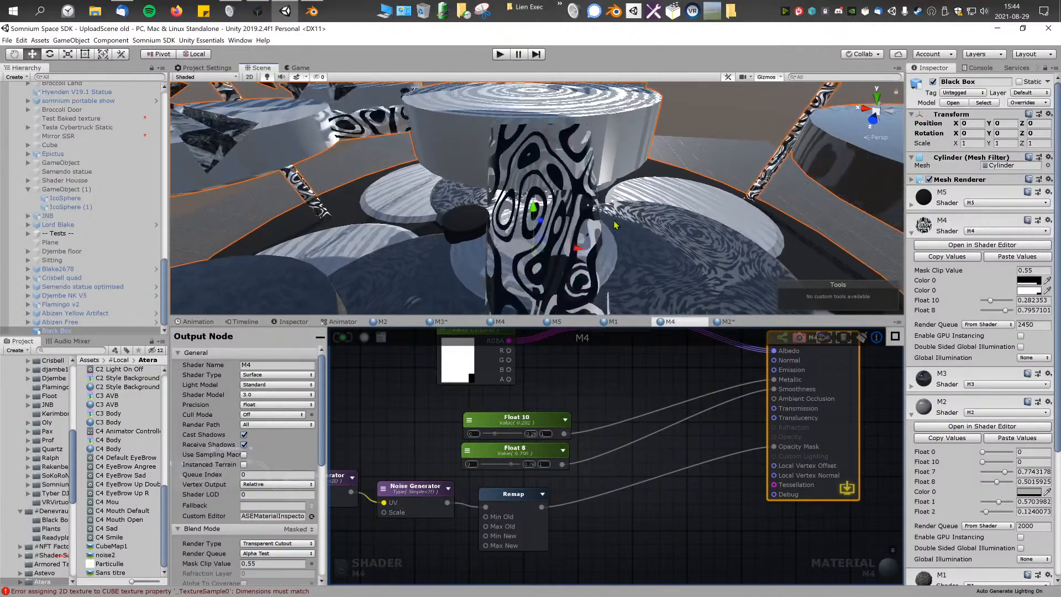
right_drag(615, 224, 621, 221)
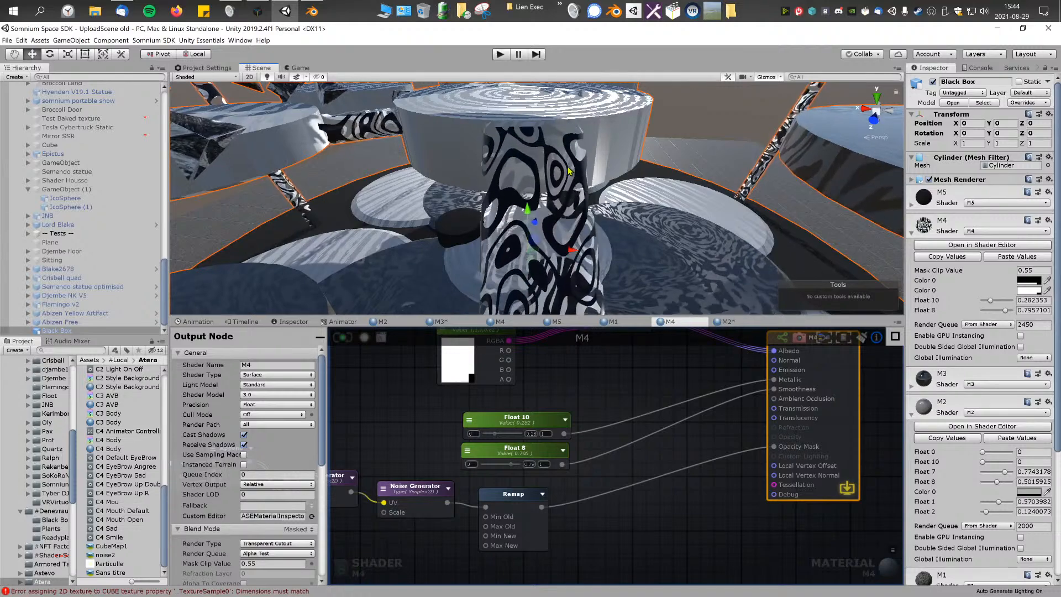
mouse_move(569, 171)
right_down()
mouse_move(561, 189)
mouse_move(552, 153)
mouse_move(559, 165)
right_up()
key(s)
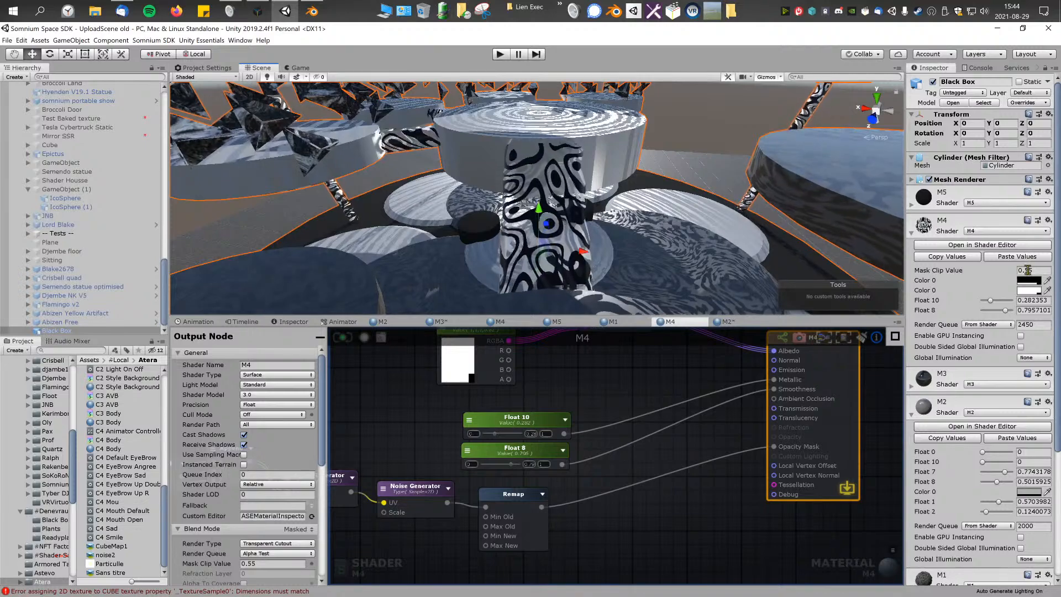
key(w)
right_drag(634, 214, 626, 233)
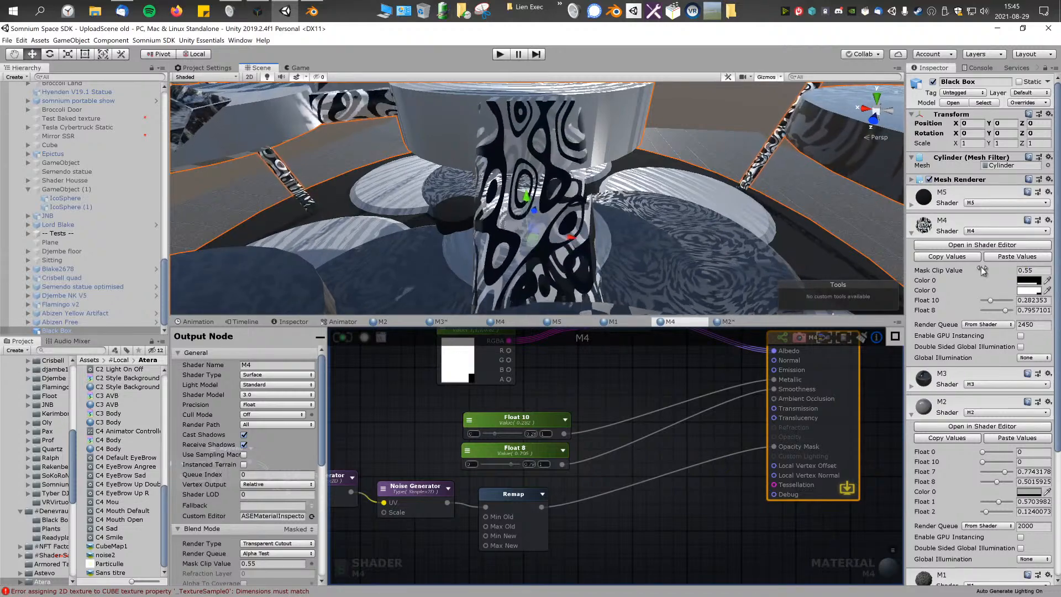
Step: Try M4 Mask Clip Values of -2.13 and 0.31, and settle on 0.49
click(1021, 271)
text(-2.13)
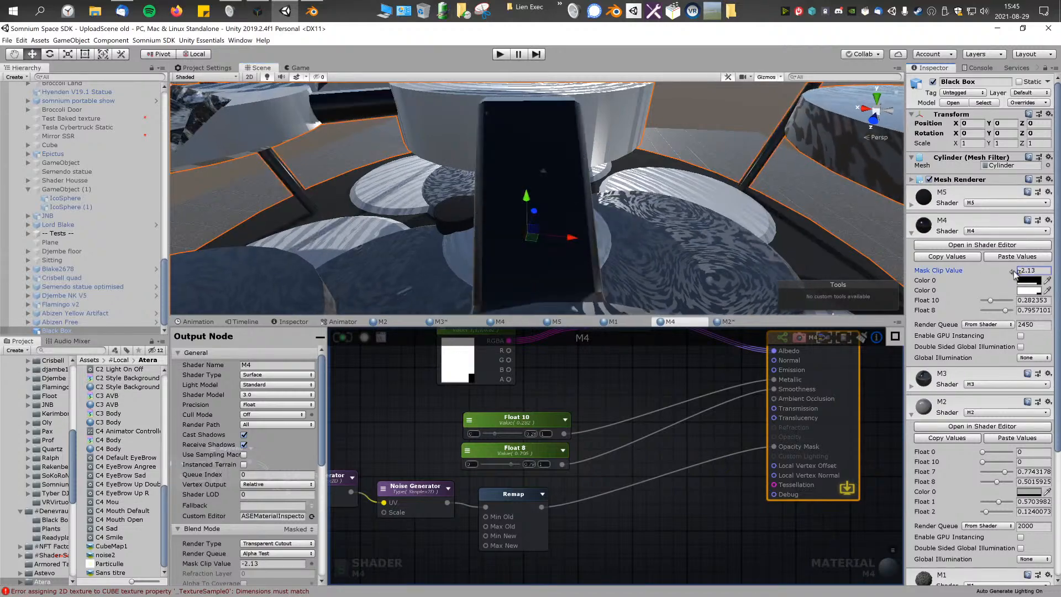
drag(1019, 271, 1012, 274)
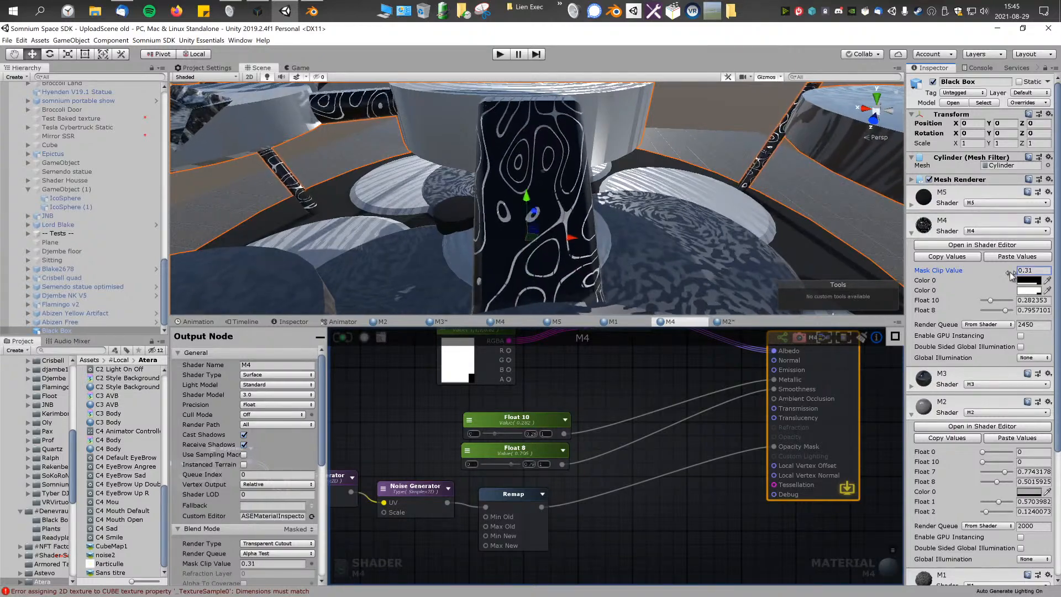
right_drag(685, 243, 556, 233)
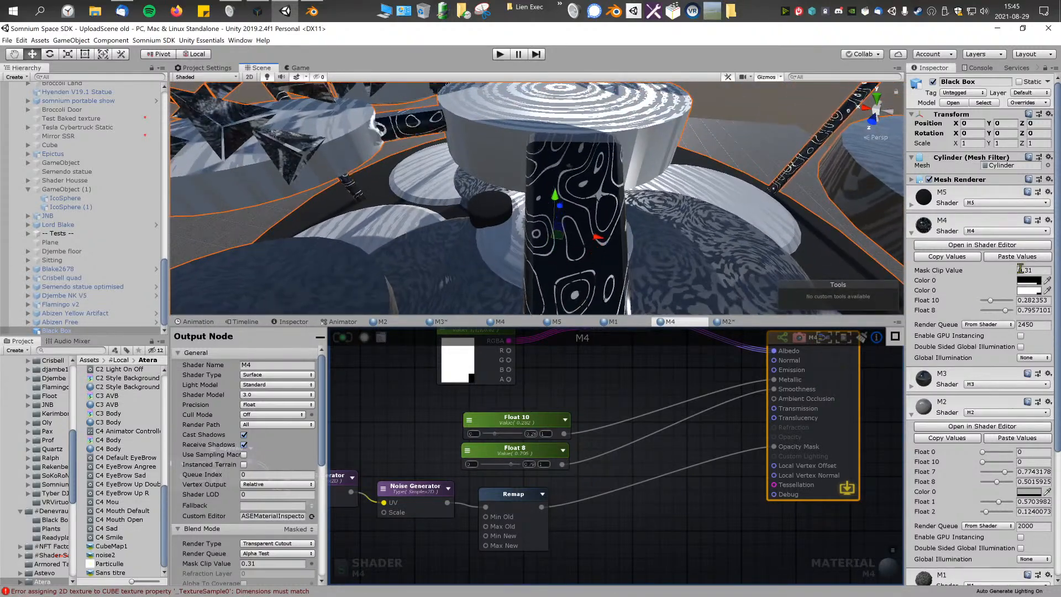
drag(1018, 270, 1014, 275)
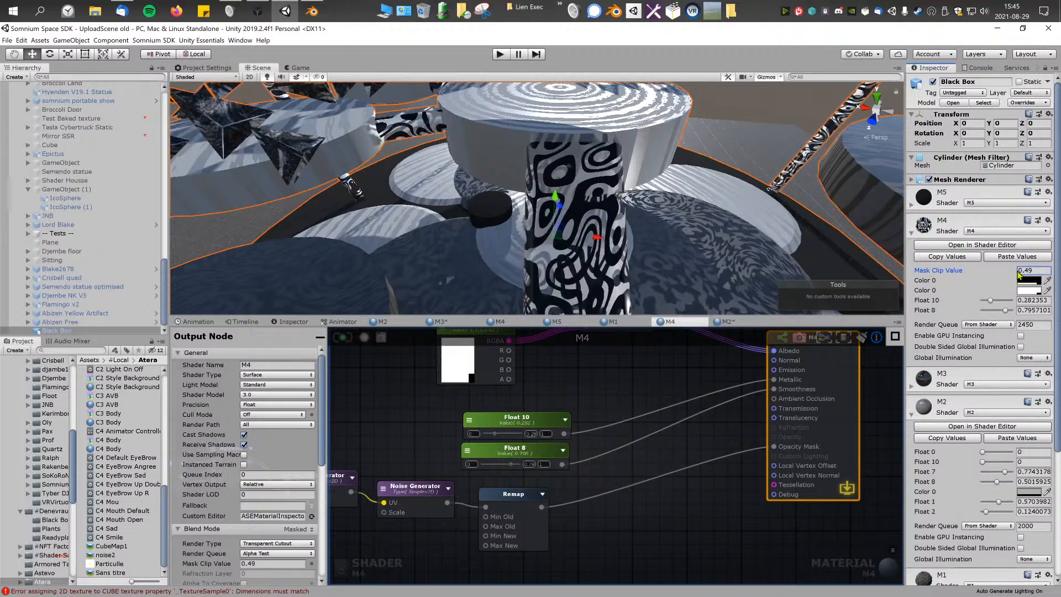
Step: Set the Color 0 node feeding Switch by Face's Back input to red, FF0000
right_drag(647, 354, 658, 355)
key(s)
right_drag(673, 232, 675, 256)
middle_drag(533, 388, 573, 455)
click(516, 421)
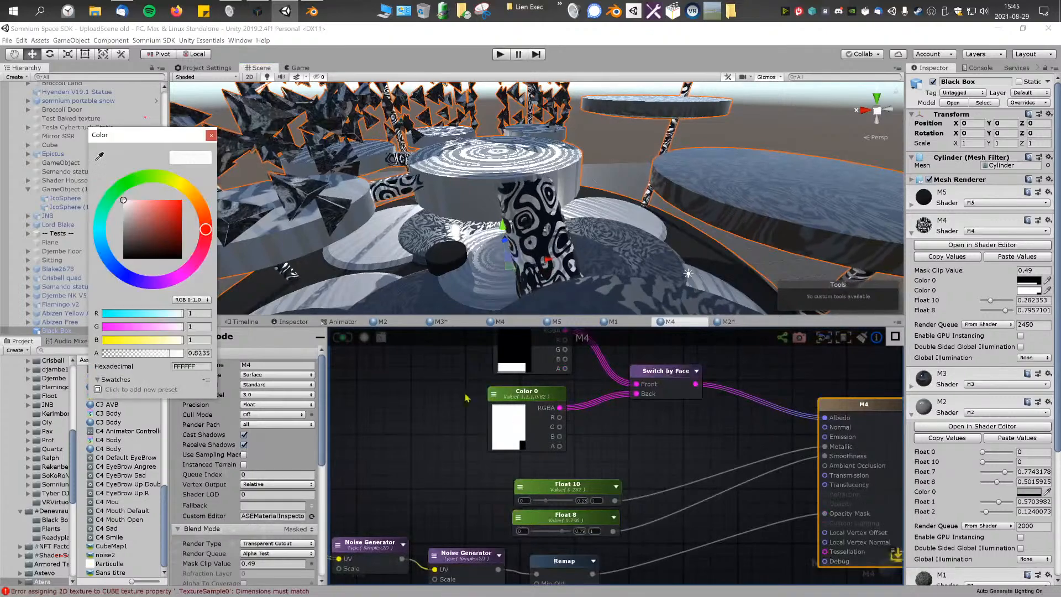
drag(168, 221, 219, 152)
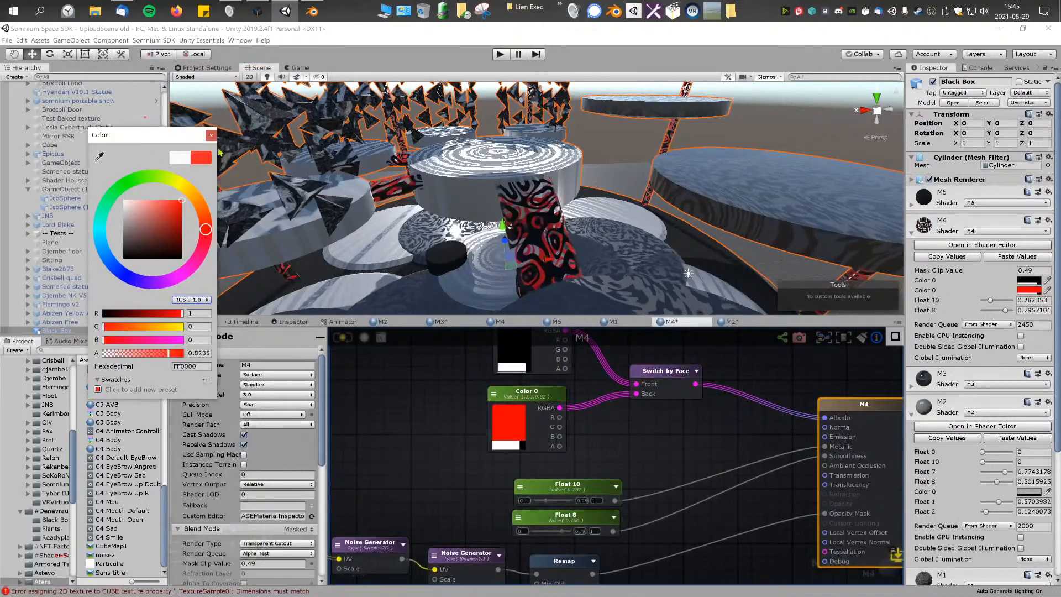
Step: Duplicate the Switch by Face node and place the copy just below the original
mouse_move(618, 408)
middle_down()
mouse_move(606, 416)
mouse_move(634, 410)
middle_up()
click(634, 412)
key(ctrl+d)
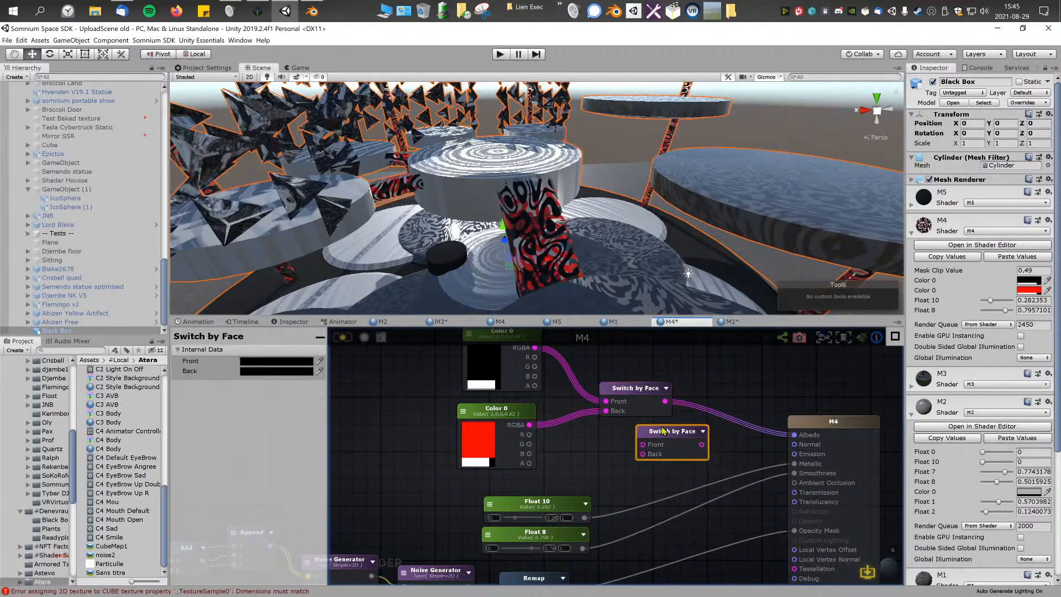
Step: Reroute the red Color 0 to the copied Switch by Face's Back, connect the copy to M4's Emission, and save the shader
drag(530, 425, 794, 453)
click(350, 337)
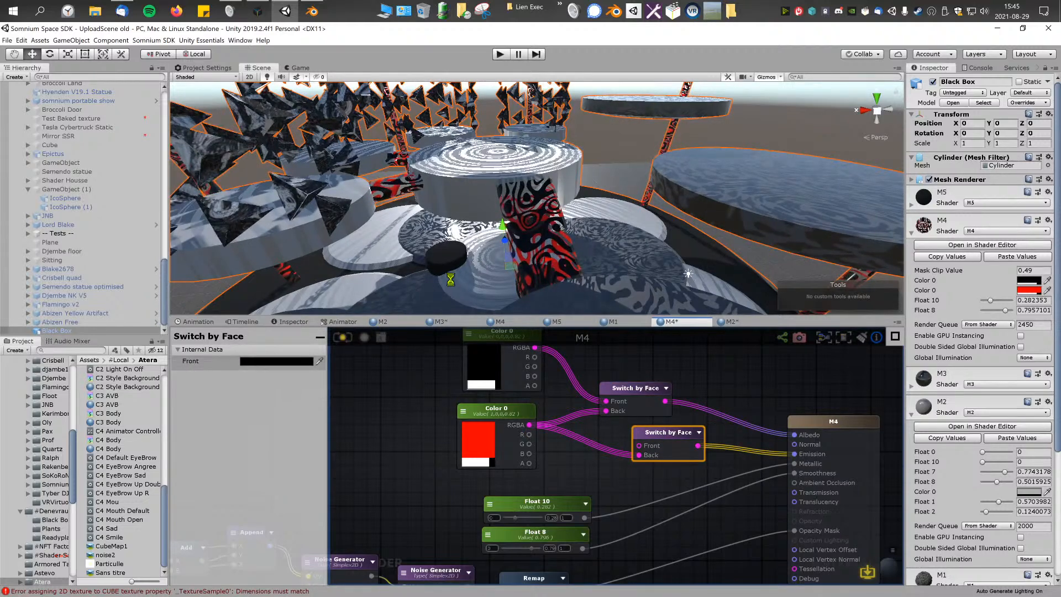
drag(606, 411, 587, 417)
click(343, 335)
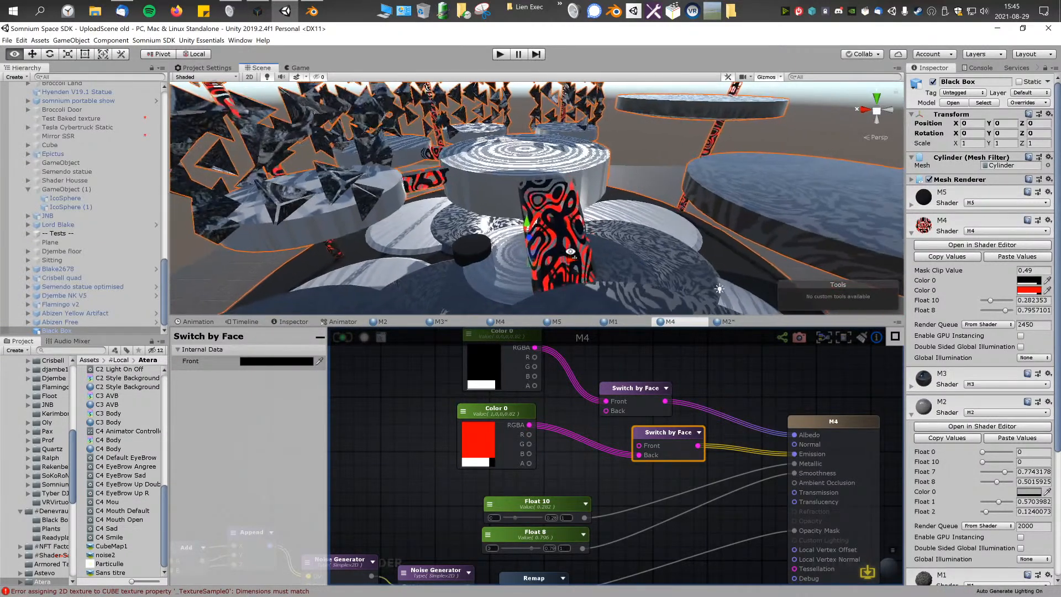
Step: Change the red Color 0 node feeding the second Switch by Face to a vivid violet, about 6D04FF
click(464, 461)
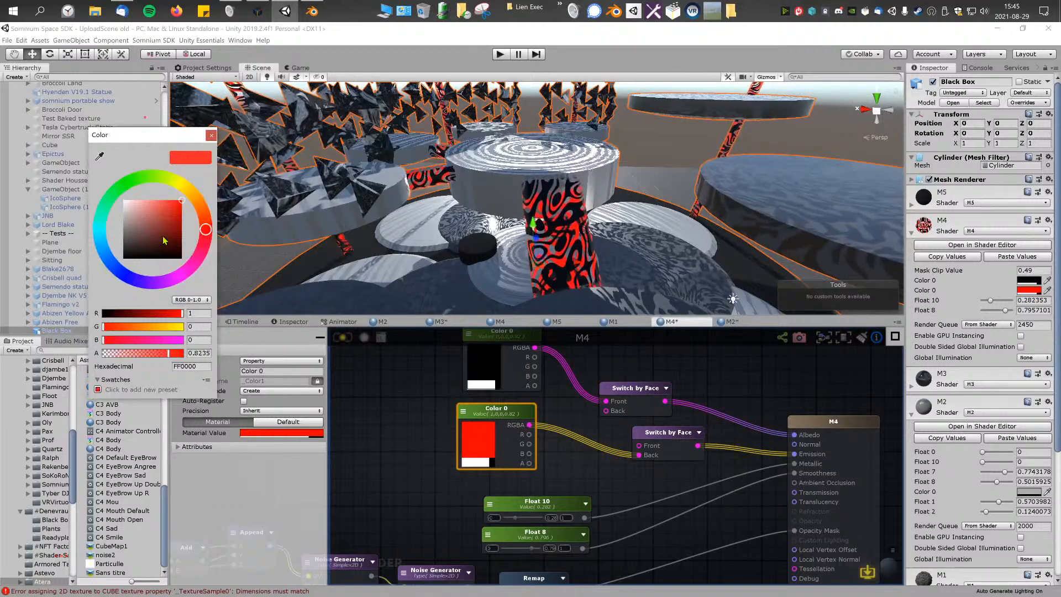
click(124, 218)
click(118, 271)
drag(116, 269, 144, 282)
drag(176, 221, 174, 204)
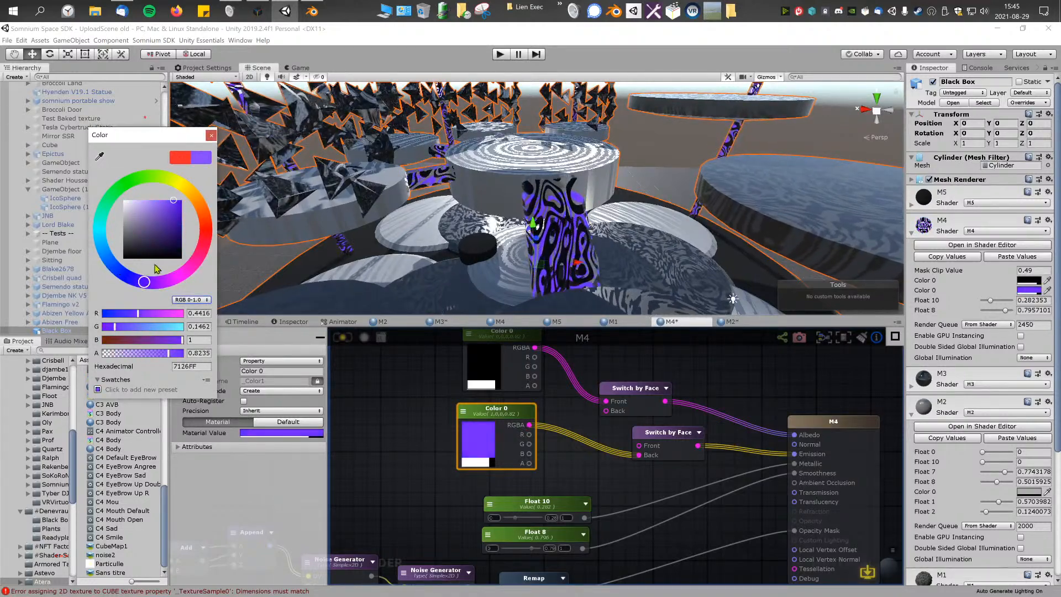
drag(145, 282, 149, 294)
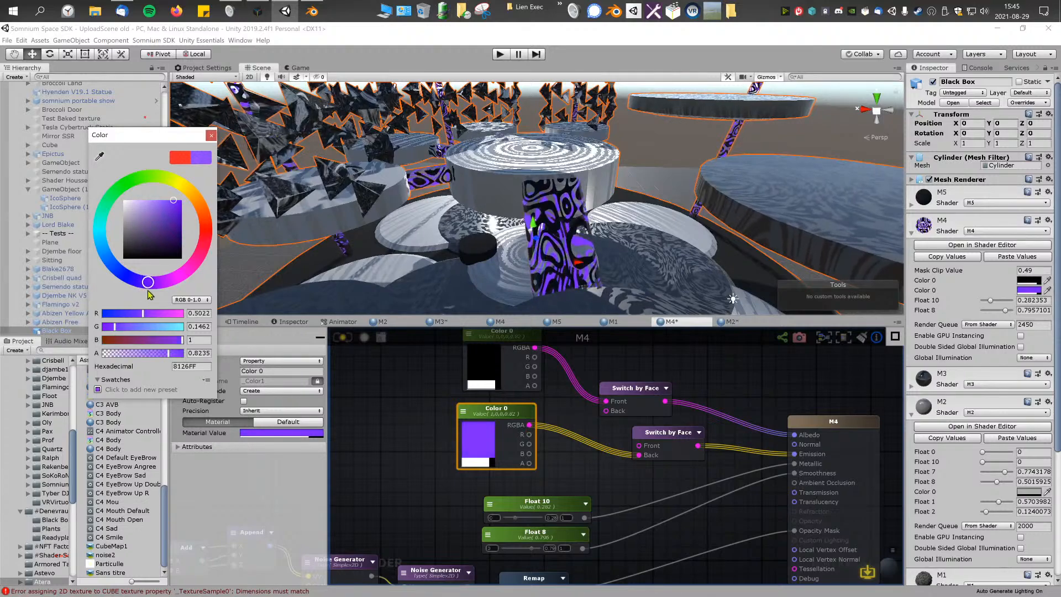
drag(173, 255, 182, 196)
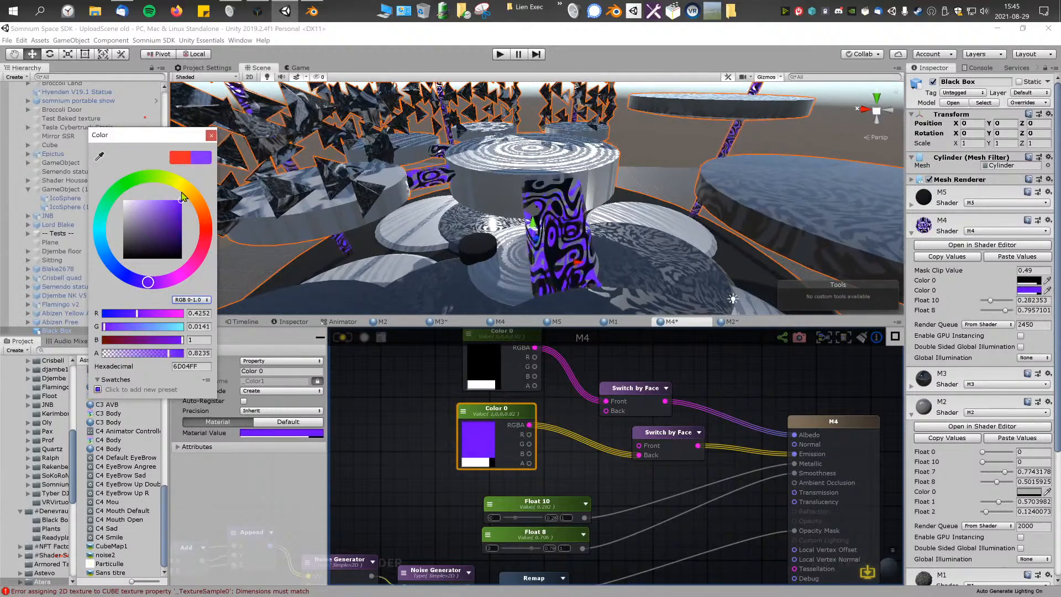
Step: Move the M4 output node farther from the color nodes and raise the first Switch by Face node
right_drag(533, 183, 553, 174)
key(w)
middle_drag(712, 383, 646, 398)
drag(761, 437, 859, 430)
middle_drag(663, 387, 655, 413)
drag(561, 428, 567, 391)
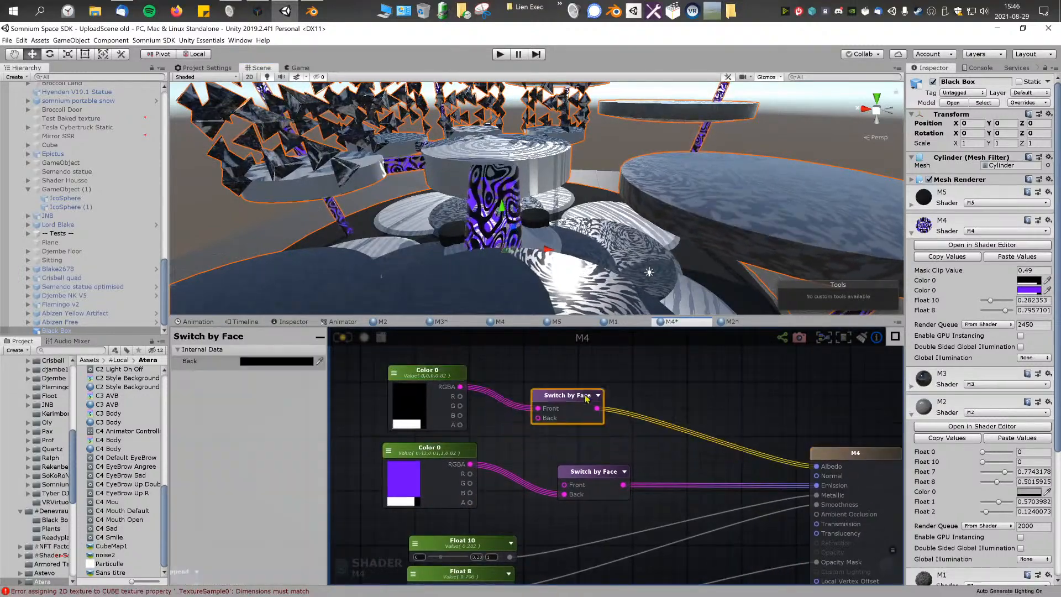
Step: Add a Rotate Color node beside the Switch by Face nodes and open its function graph
right_click(706, 383)
text(rot)
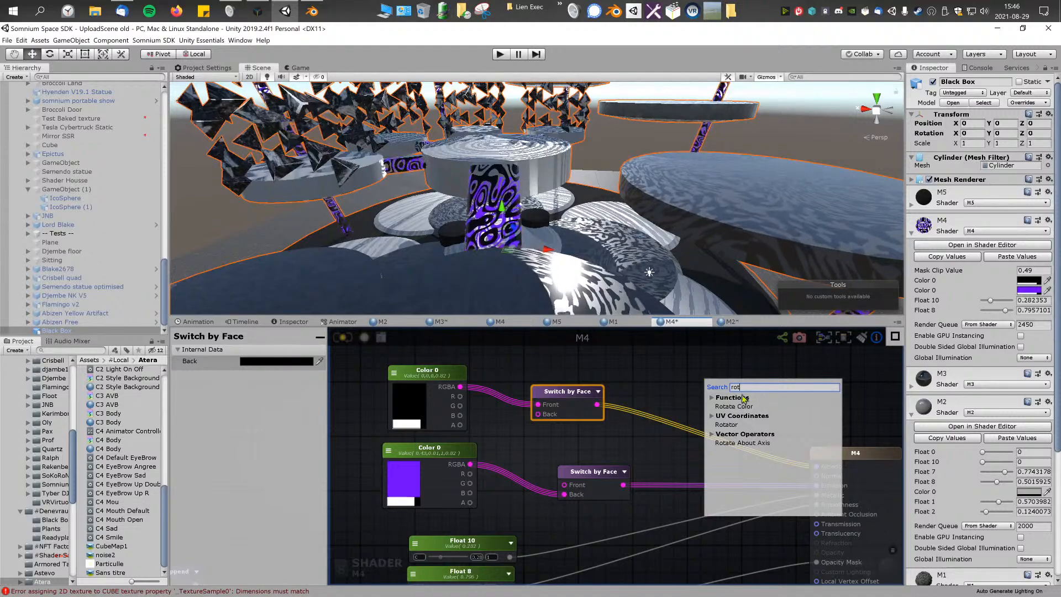
click(734, 406)
middle_drag(734, 407, 664, 418)
double_click(669, 395)
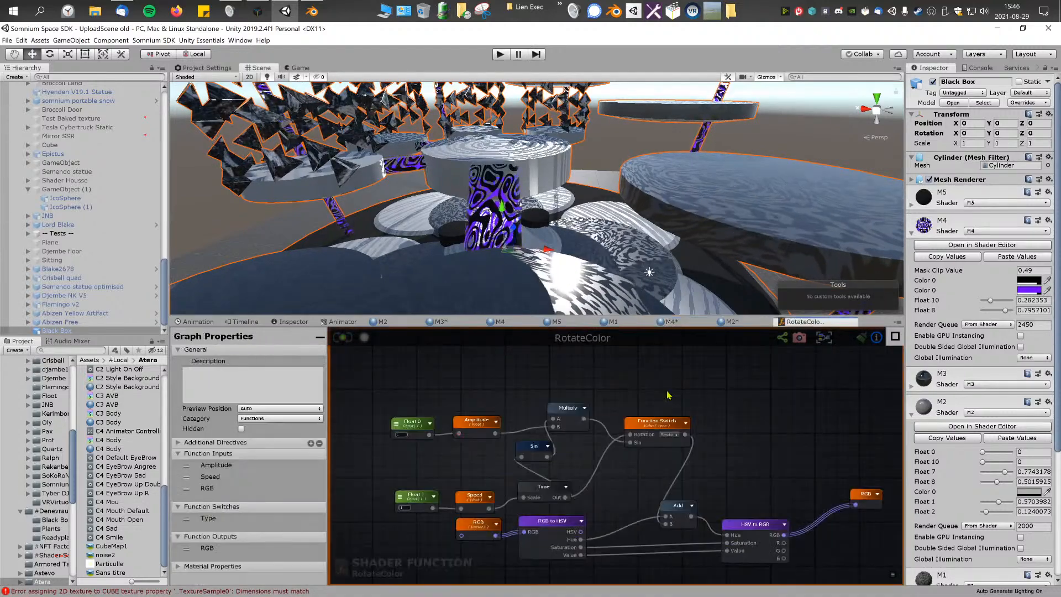
scroll(668, 394, down, 5)
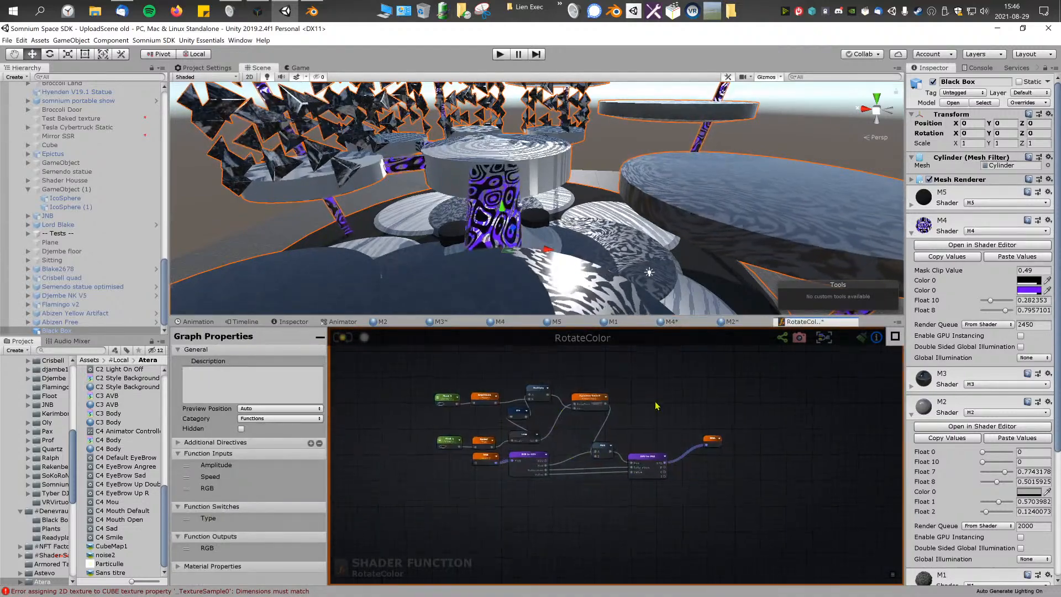
scroll(656, 406, up, 2)
Step: Return to the M4 material's shader graph and open it for editing
click(732, 321)
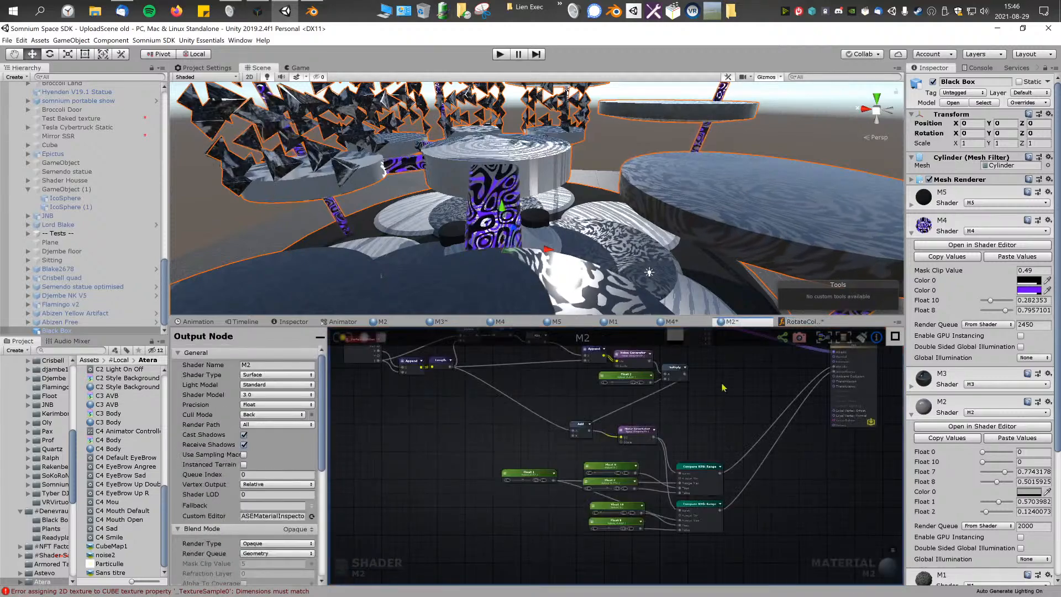
click(500, 322)
scroll(636, 398, down, 4)
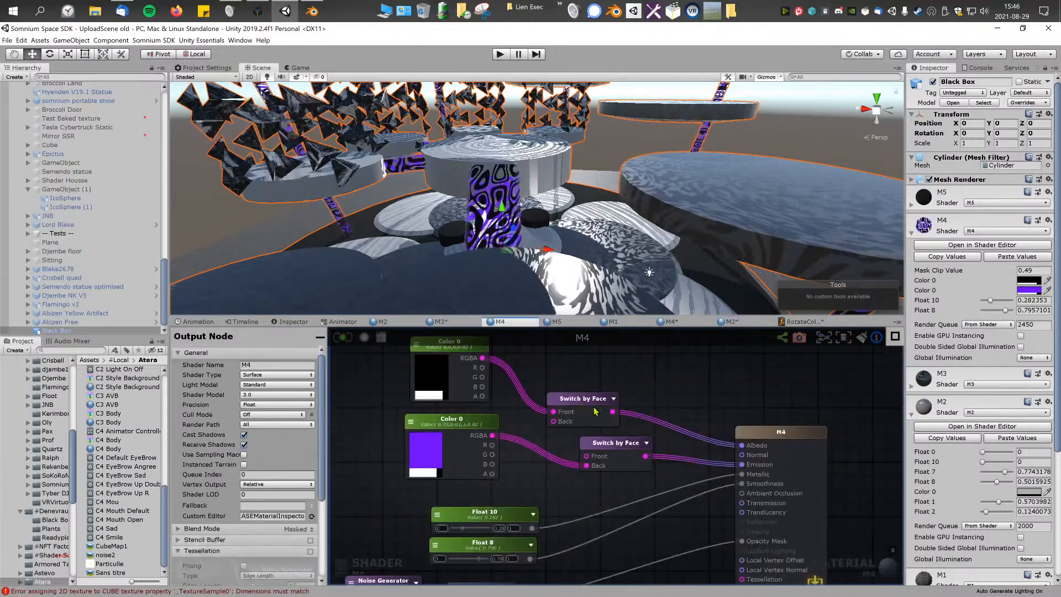
click(437, 322)
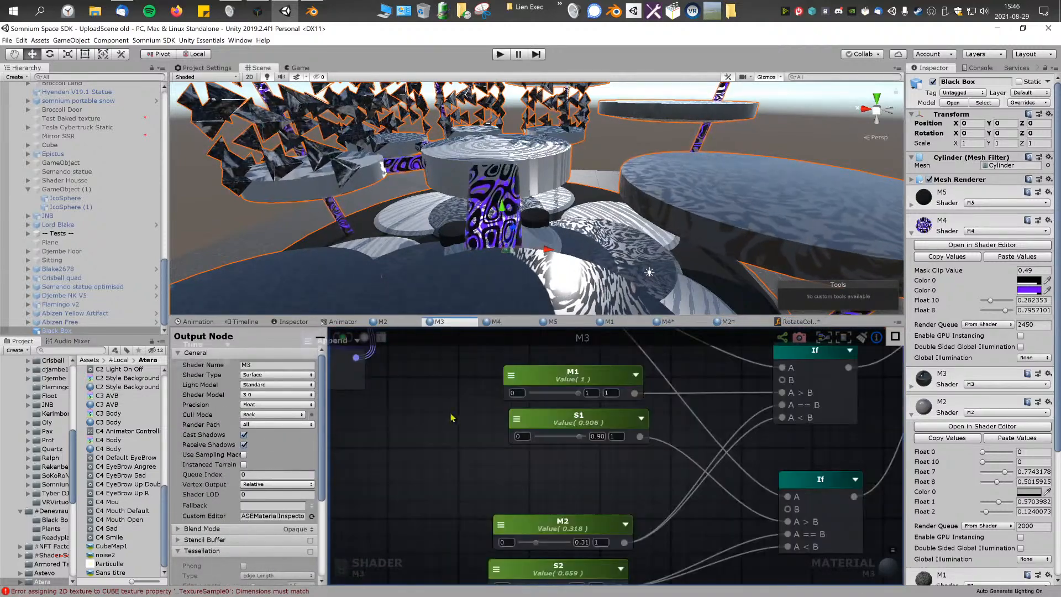
scroll(451, 418, down, 5)
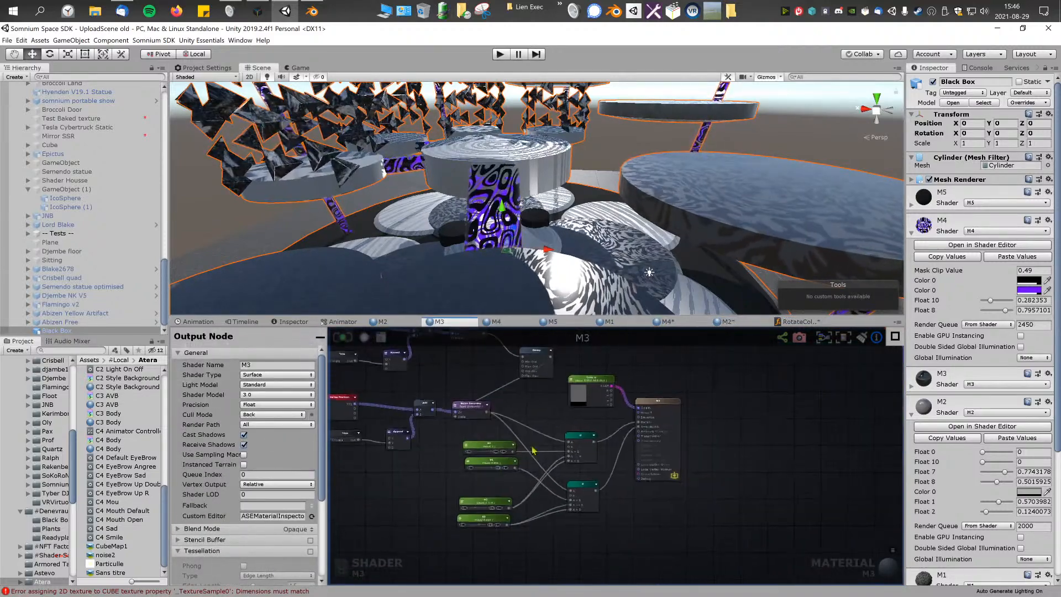
click(969, 245)
scroll(638, 430, down, 4)
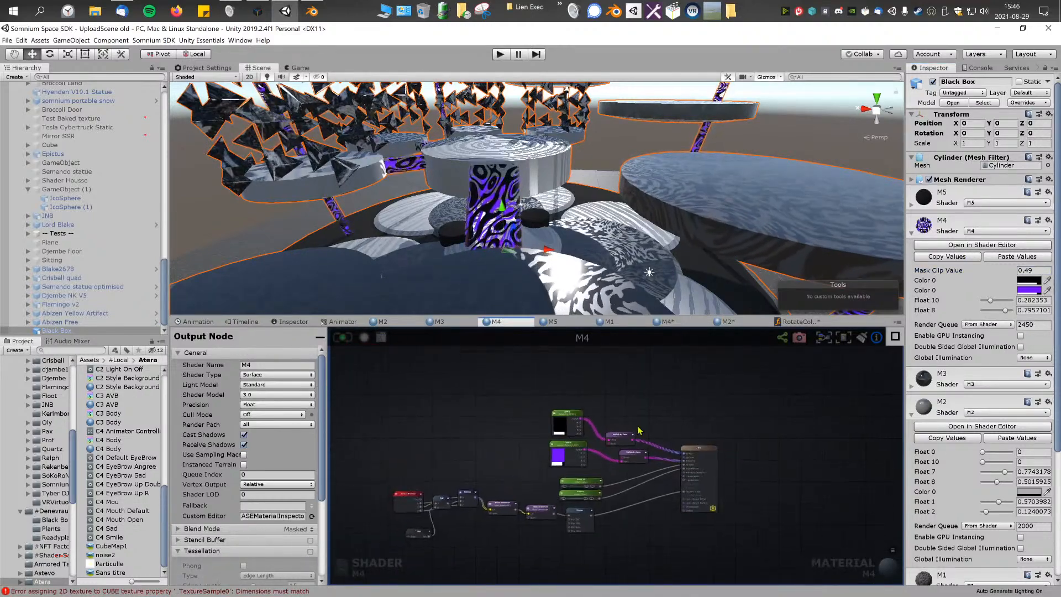
scroll(641, 428, up, 3)
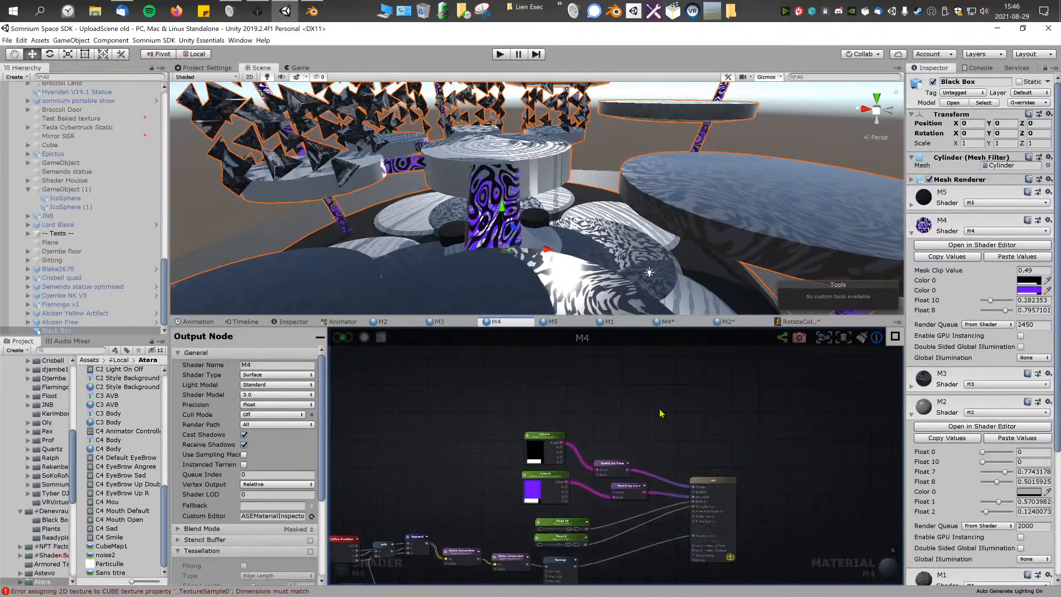
Step: Add a Rotate Color node above the Switch by Face nodes and shift the M4 output node slightly away from them
right_click(661, 413)
text(rota)
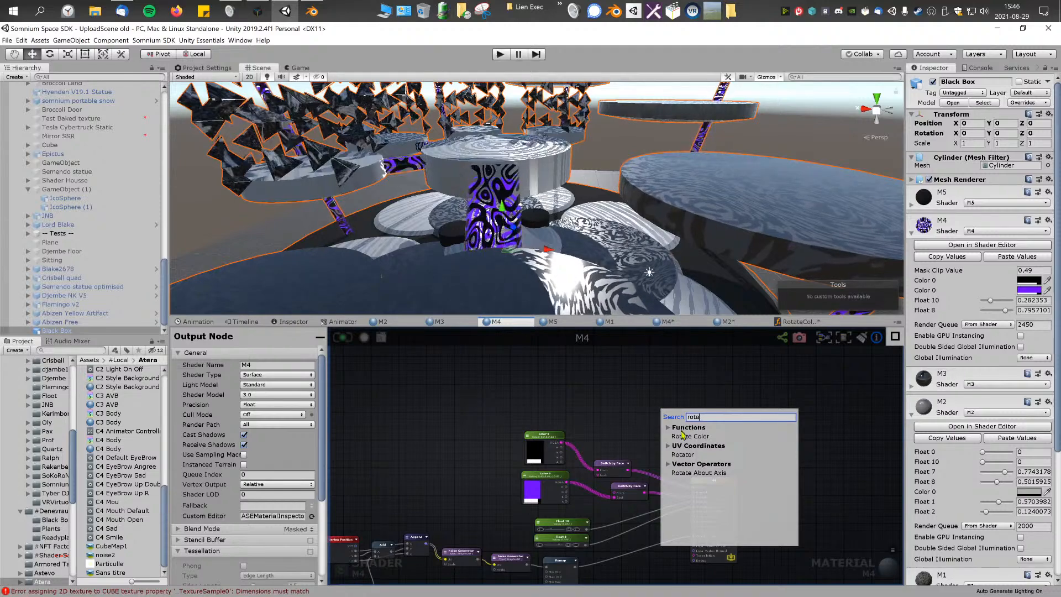
click(687, 436)
scroll(689, 435, up, 4)
click(687, 430)
drag(681, 392, 678, 433)
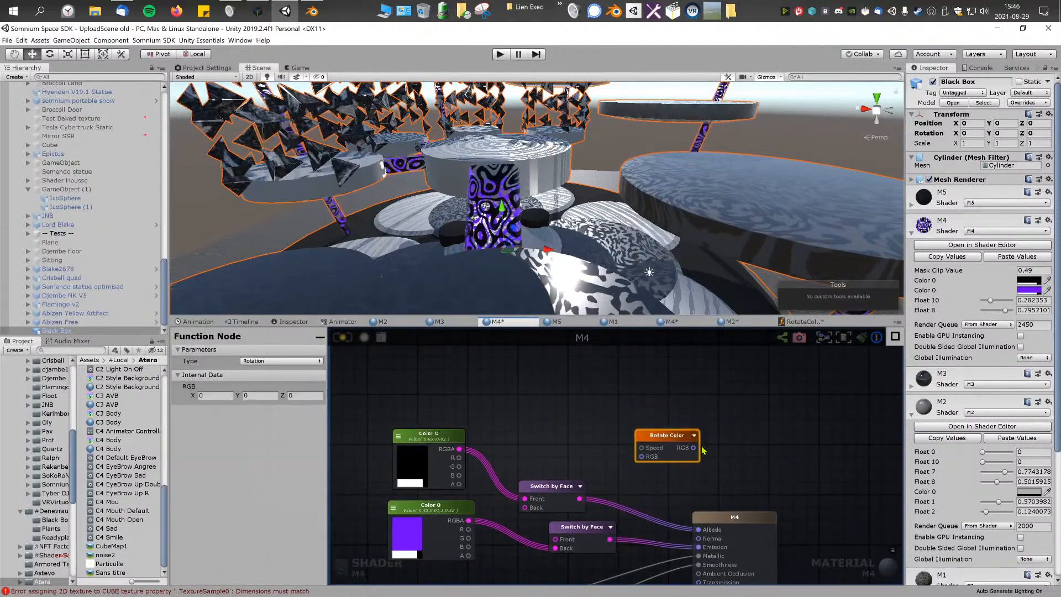
middle_drag(737, 510, 736, 505)
drag(737, 506, 748, 503)
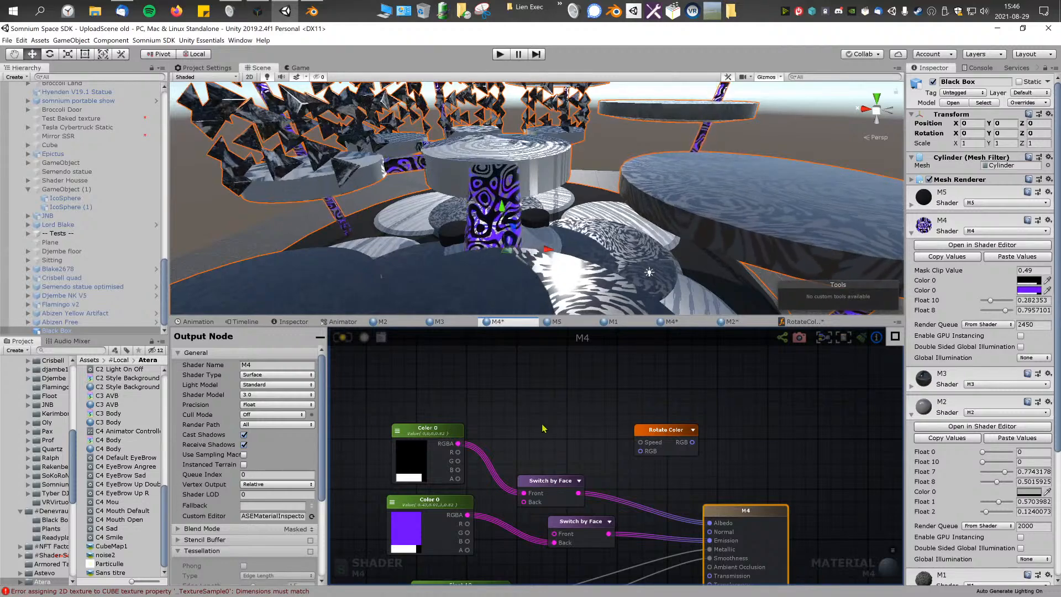
middle_drag(425, 459, 448, 422)
click(448, 422)
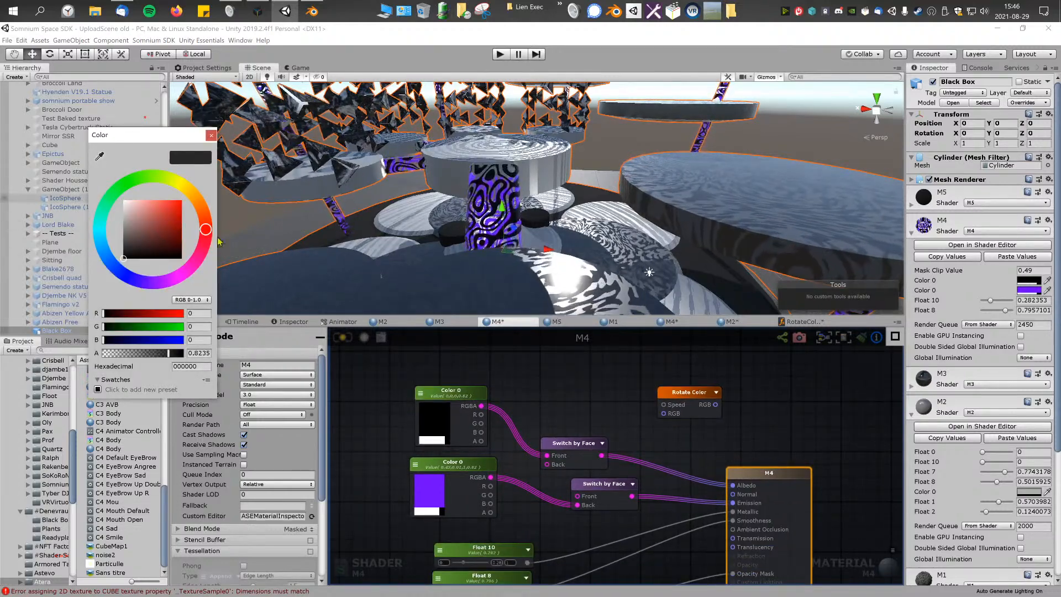
mouse_move(166, 183)
mouse_down()
mouse_move(199, 255)
mouse_move(106, 199)
mouse_move(206, 228)
mouse_move(106, 178)
mouse_move(173, 279)
mouse_move(101, 241)
mouse_move(205, 231)
mouse_move(201, 252)
mouse_up()
Step: Route the second Switch by Face's output into Rotate Color's RGB input and connect Rotate Color to M4's Emission
middle_drag(521, 399, 508, 368)
scroll(518, 387, up, 1)
scroll(527, 399, down, 1)
middle_drag(586, 471, 524, 456)
drag(520, 454, 609, 461)
middle_drag(568, 401, 625, 440)
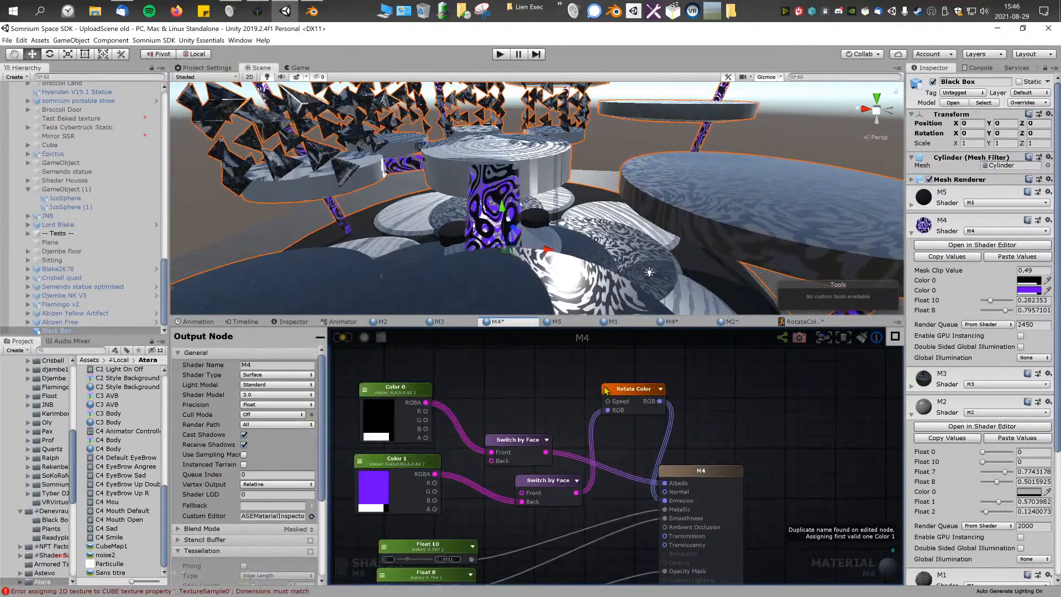
Step: Add a Float node and connect it to Rotate Color's Speed input
right_click(560, 385)
text(float)
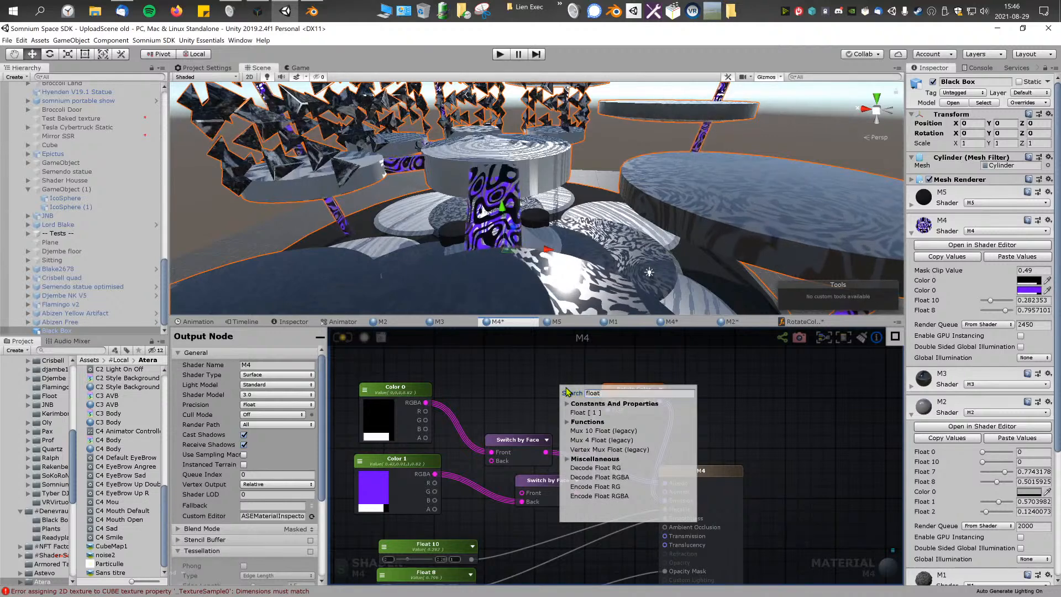
click(585, 411)
drag(581, 395, 608, 401)
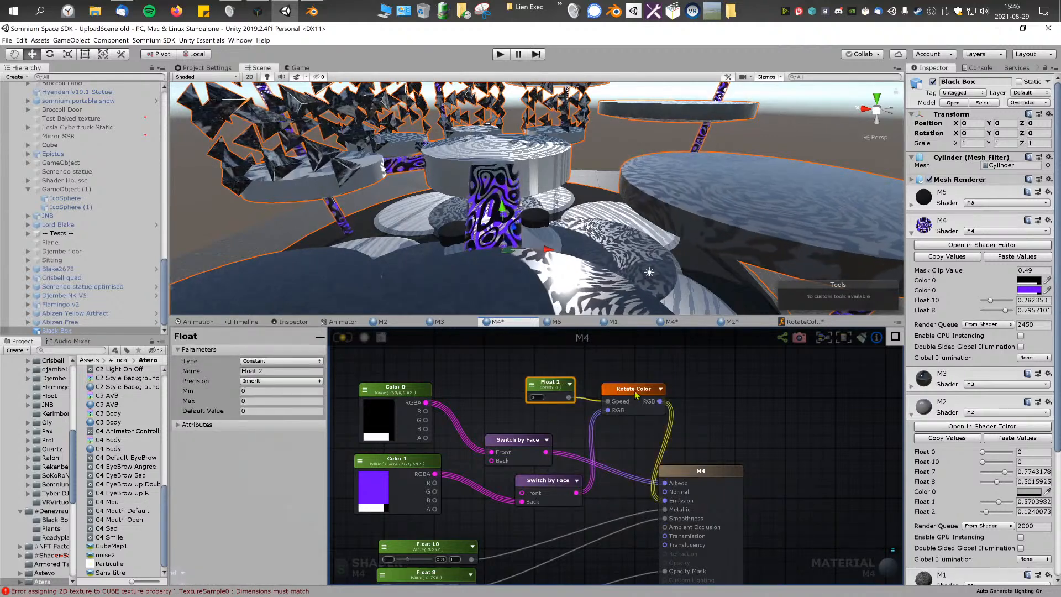
Step: Set Rotate Color's Type to Sin and connect a duplicate of the Float node to its Amplitude input
click(635, 391)
click(271, 361)
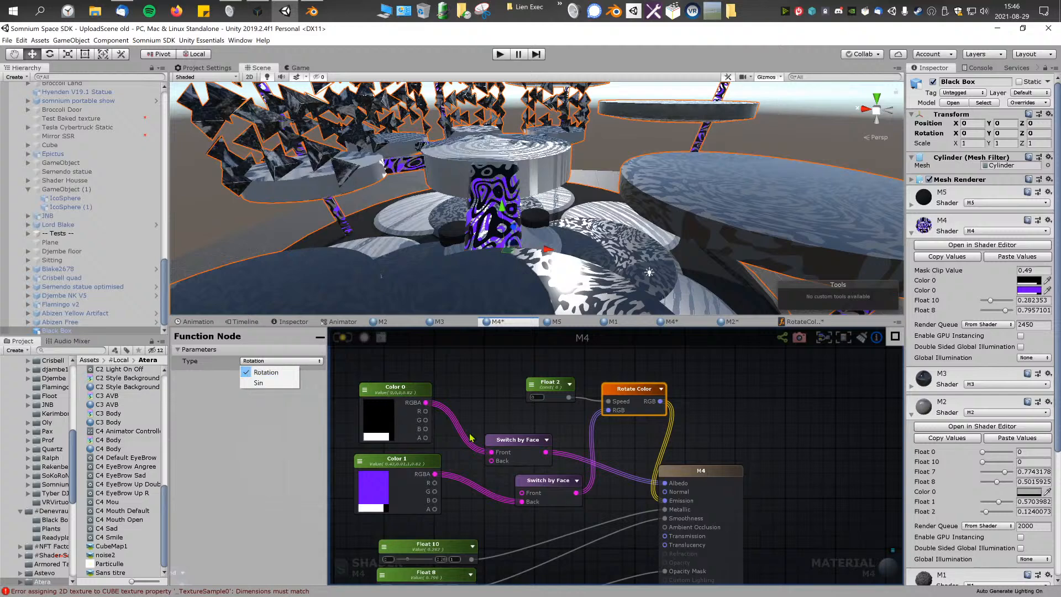
click(274, 384)
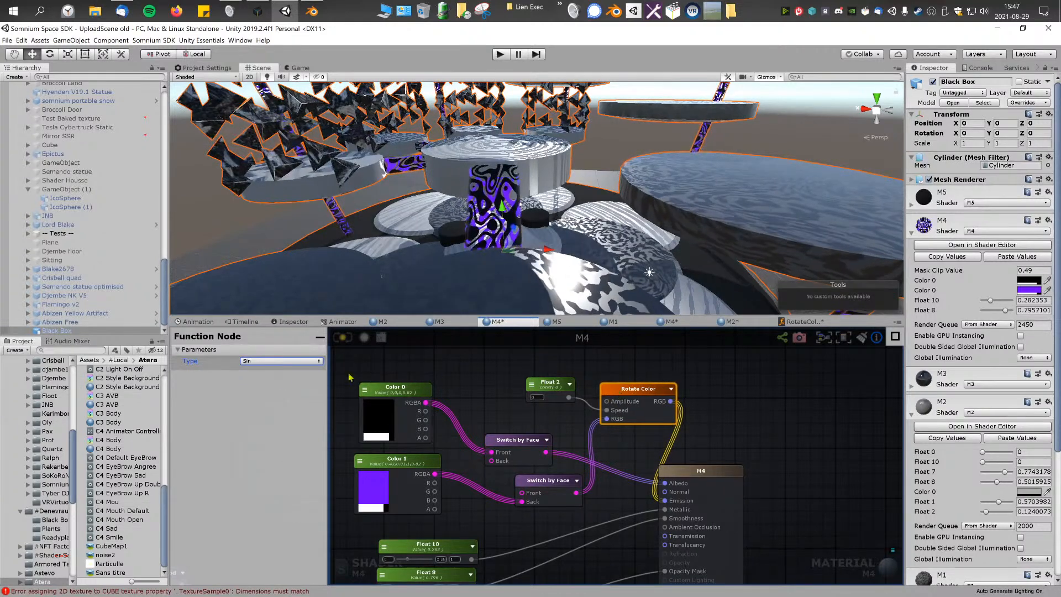
drag(560, 388, 607, 401)
key(ctrl+d)
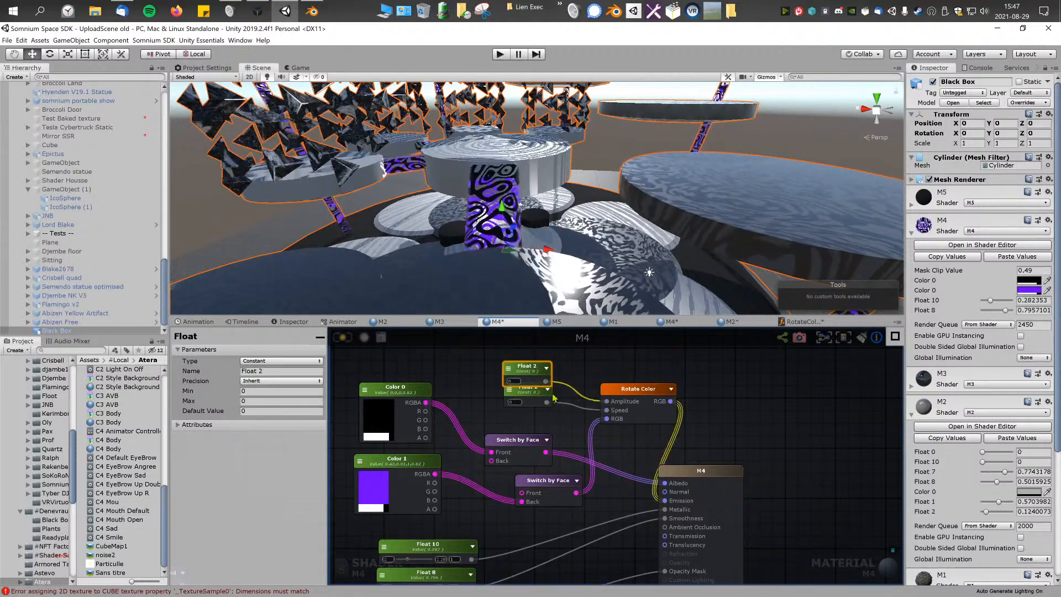
Step: Set Max to 1 on both Float nodes feeding Rotate Color and space the two nodes apart
click(284, 403)
key(Return)
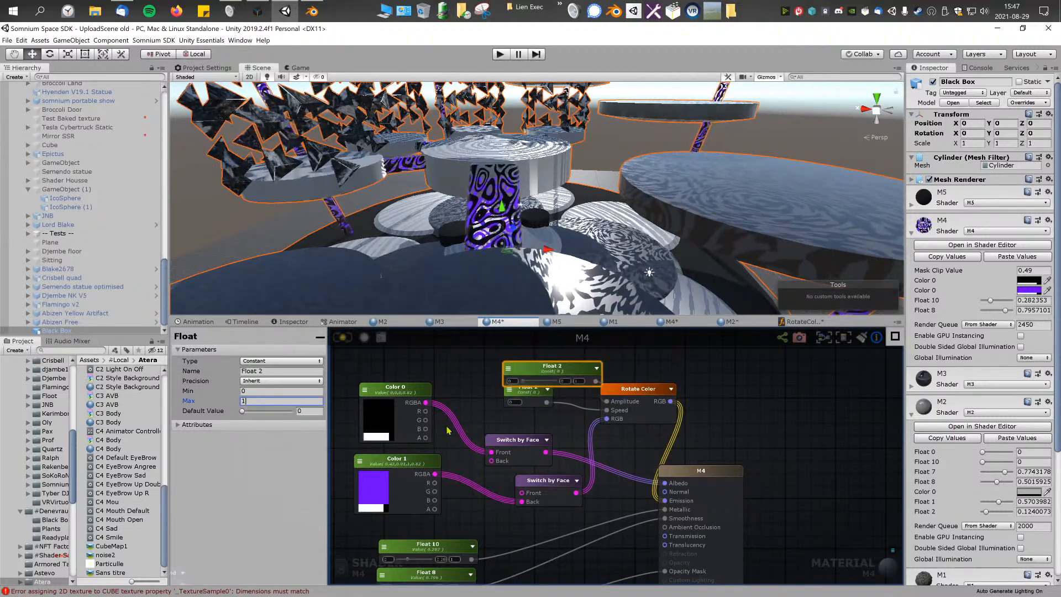
click(530, 393)
click(265, 400)
text(1)
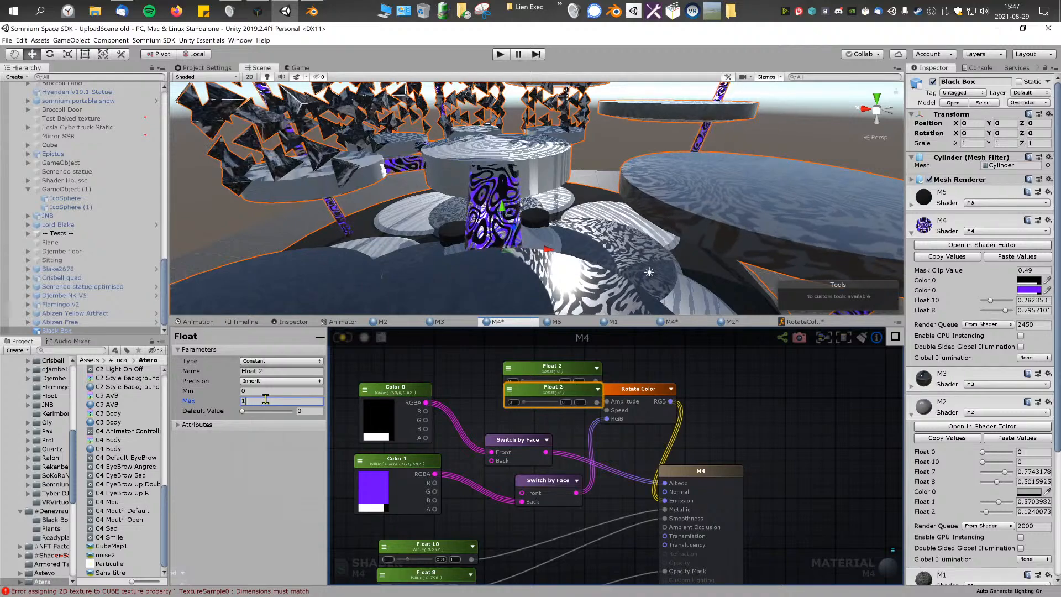
drag(537, 367, 527, 354)
drag(545, 390, 527, 390)
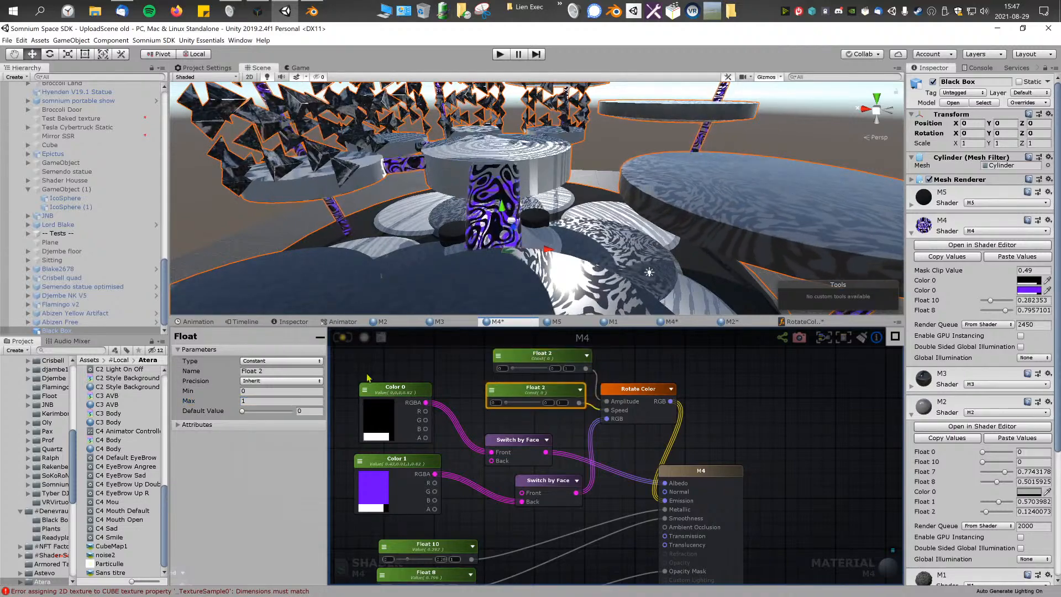
Step: Change the Speed and Amplitude Float nodes from Constant to Property
click(293, 362)
click(288, 380)
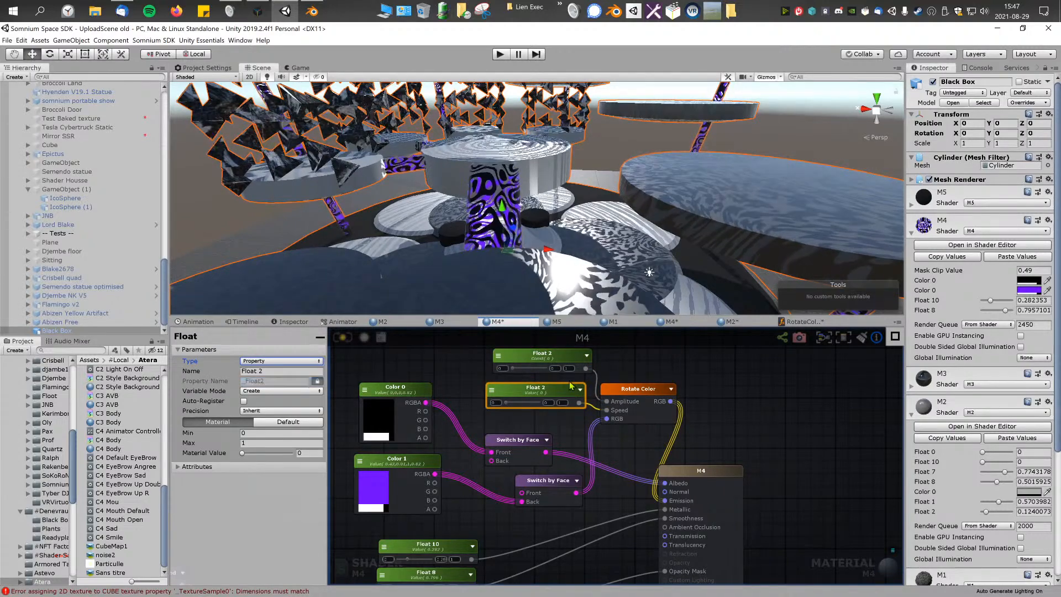
click(538, 365)
click(288, 361)
click(260, 380)
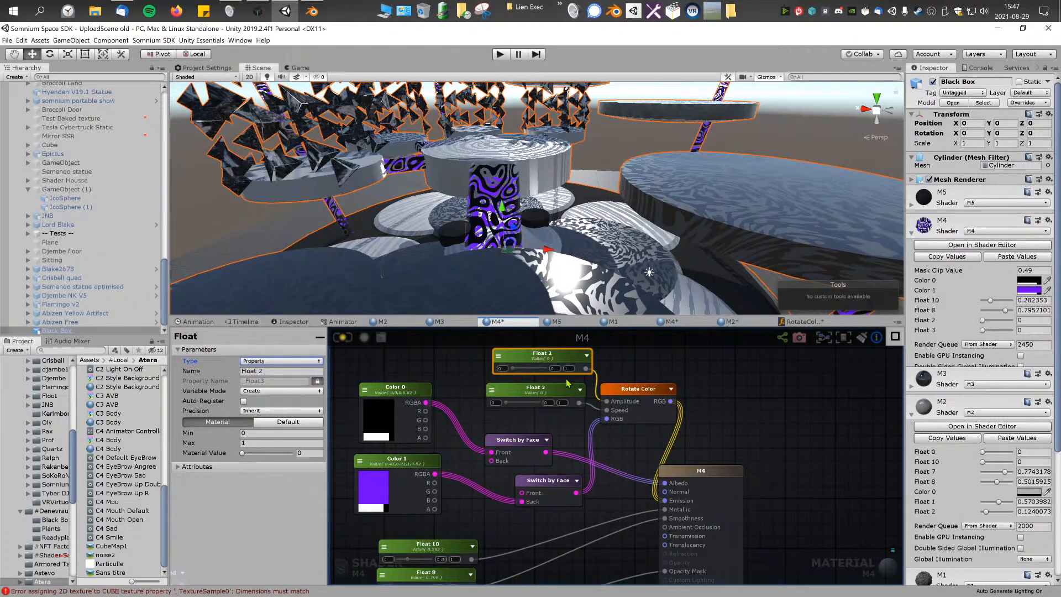
Step: Try an Amplitude float of about 0.45, and settle on about 0.16 with the Speed float at 1
middle_drag(555, 400, 558, 442)
drag(520, 413, 531, 413)
drag(525, 449, 515, 453)
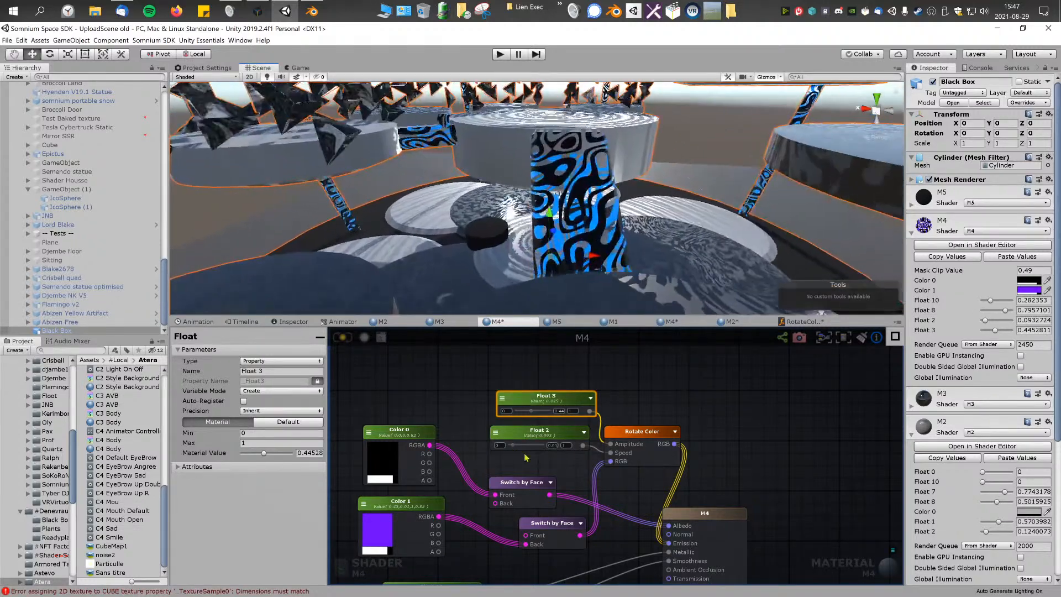
drag(526, 446, 552, 448)
right_drag(592, 213, 613, 205)
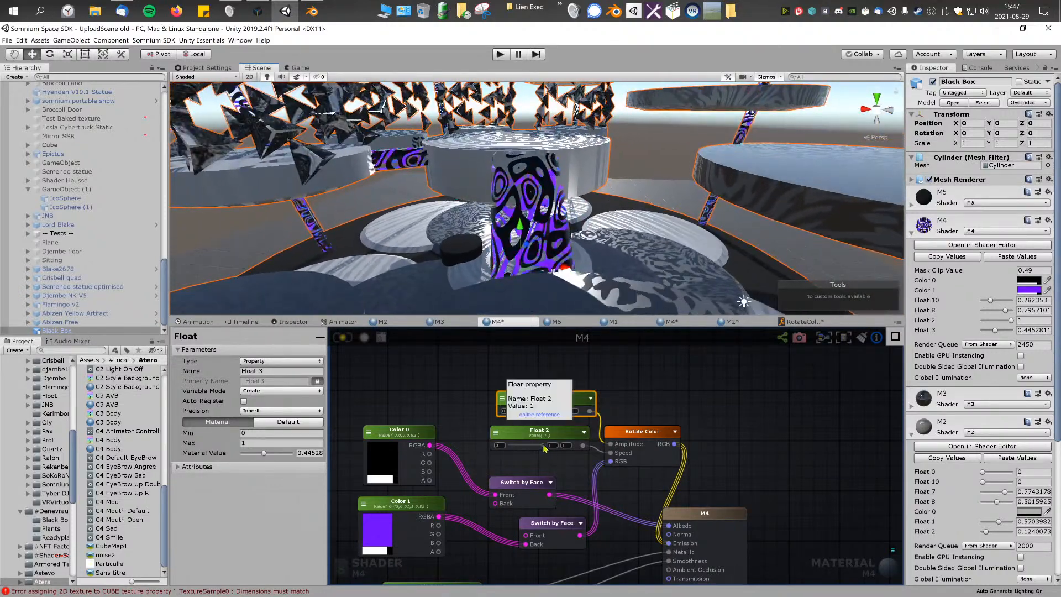
drag(529, 411, 523, 414)
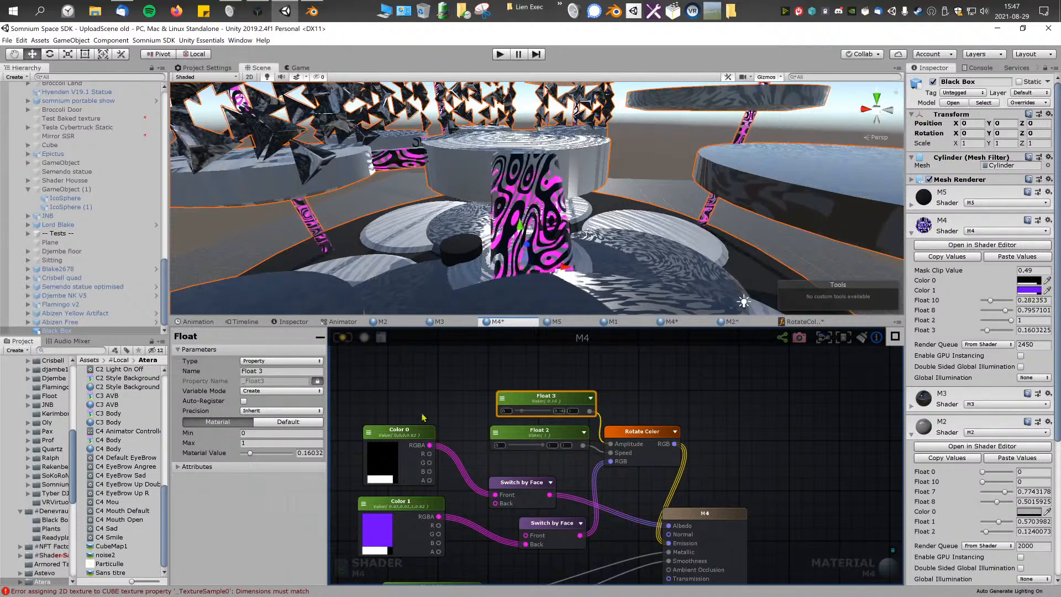
Step: Open and close the color picker for Color 0, and set the Amplitude float (Float 3) to about 0.11
click(381, 469)
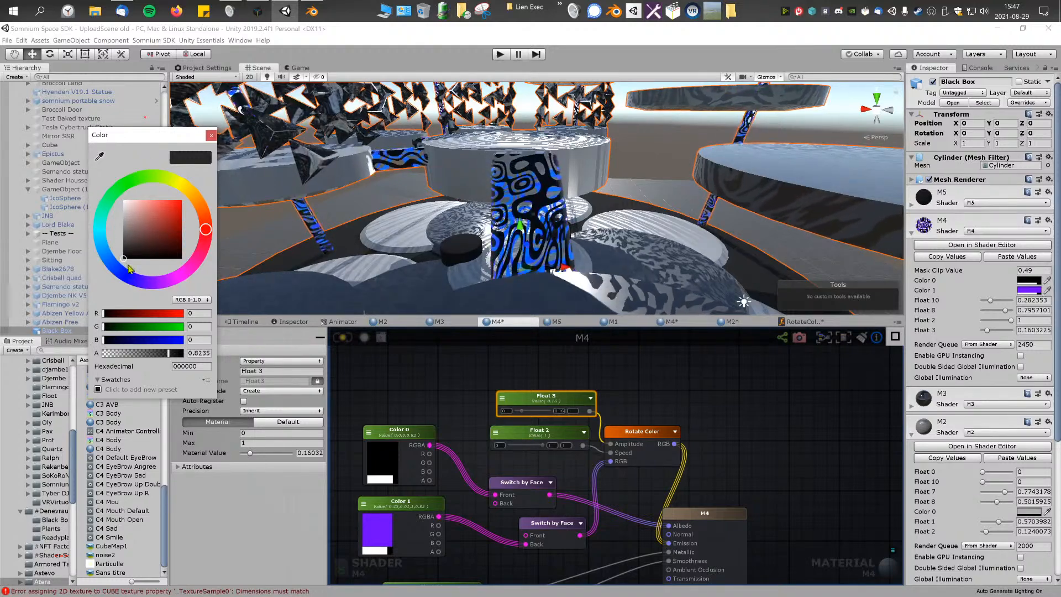
click(211, 136)
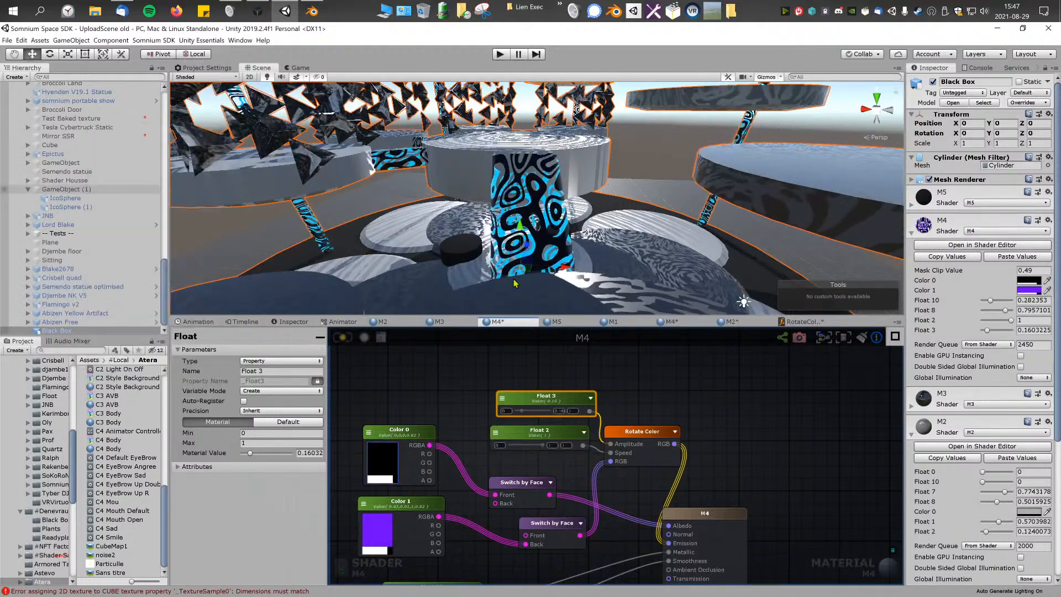
mouse_move(564, 246)
right_down()
mouse_move(557, 257)
mouse_move(574, 257)
mouse_move(591, 249)
mouse_move(583, 242)
right_up()
key(s)
key(w)
drag(524, 411, 522, 411)
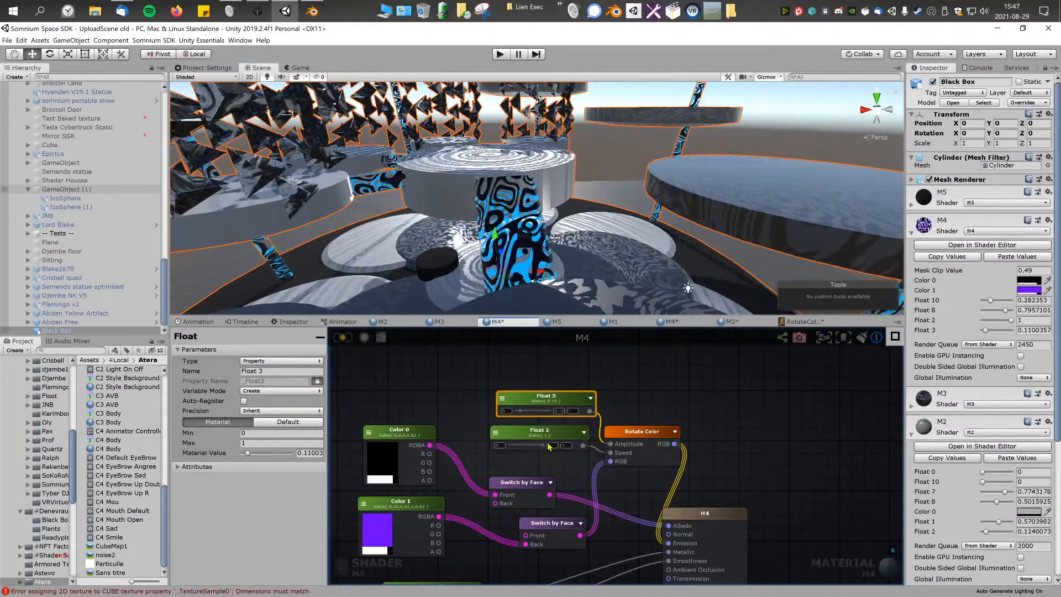
Step: Set the Speed float (Float 2) to about 0.497 and save the M4 shader
right_drag(569, 235, 619, 219)
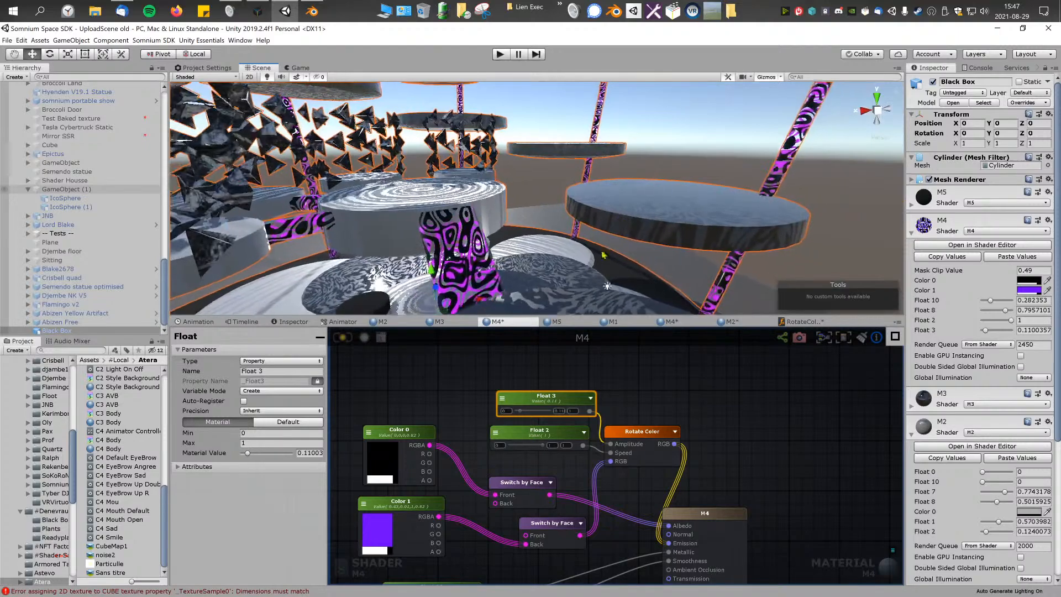
drag(541, 446, 522, 448)
mouse_move(547, 223)
right_down()
mouse_move(488, 241)
mouse_move(548, 226)
right_up()
key(w)
key(s)
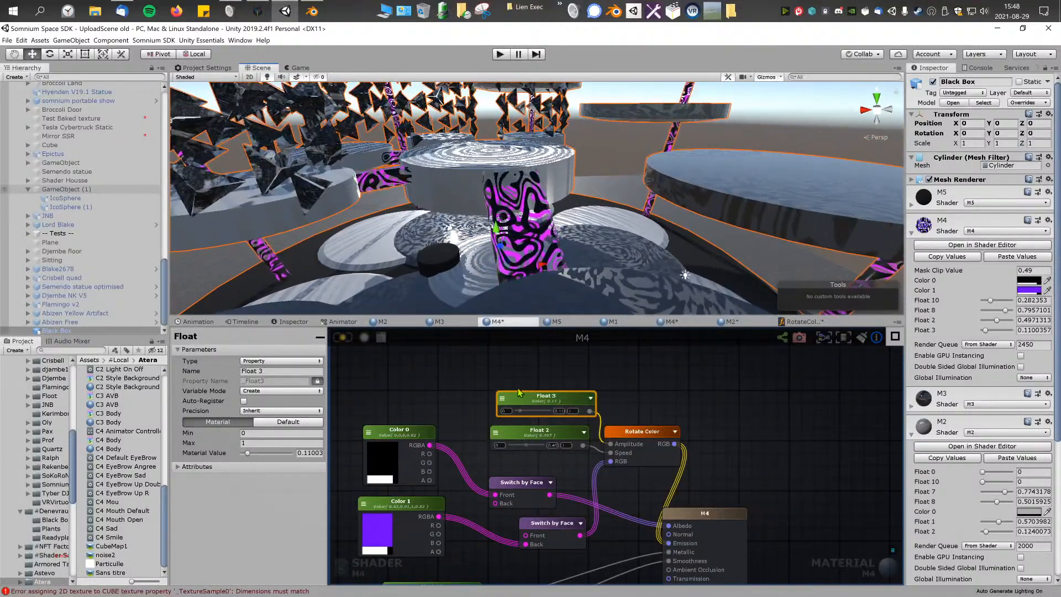
scroll(519, 393, down, 5)
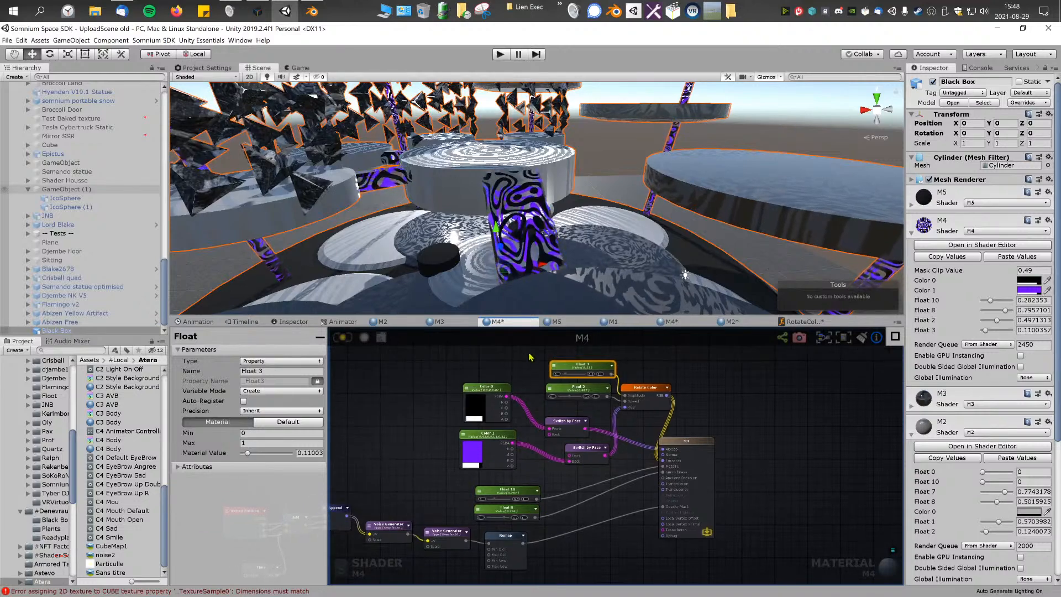
click(530, 357)
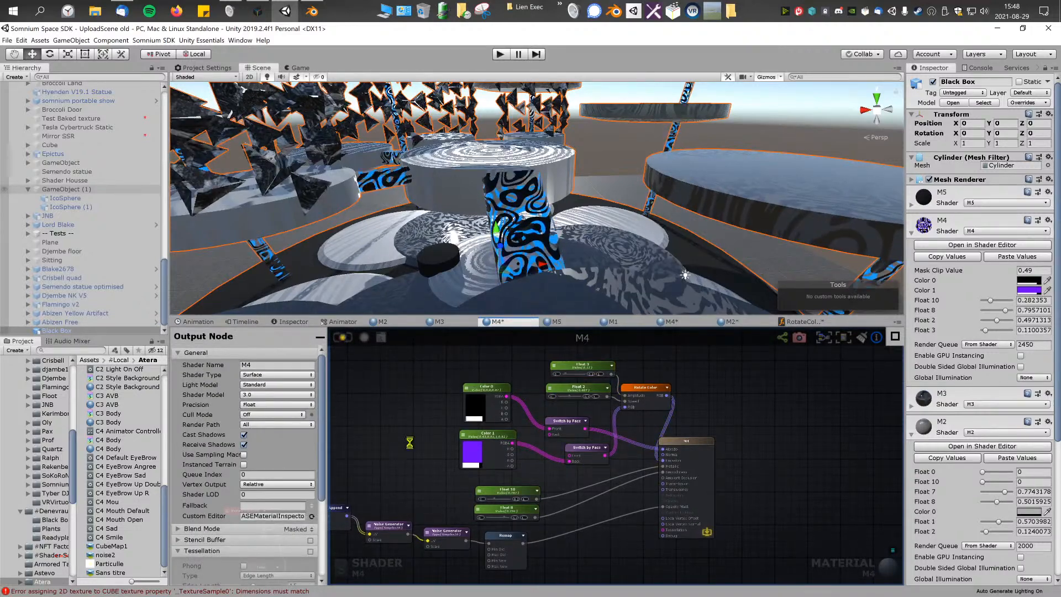
Step: Examine the Black Box's animated pillars and black cylinders from above and from inside the structure
key(s)
right_drag(540, 258, 590, 135)
key(w)
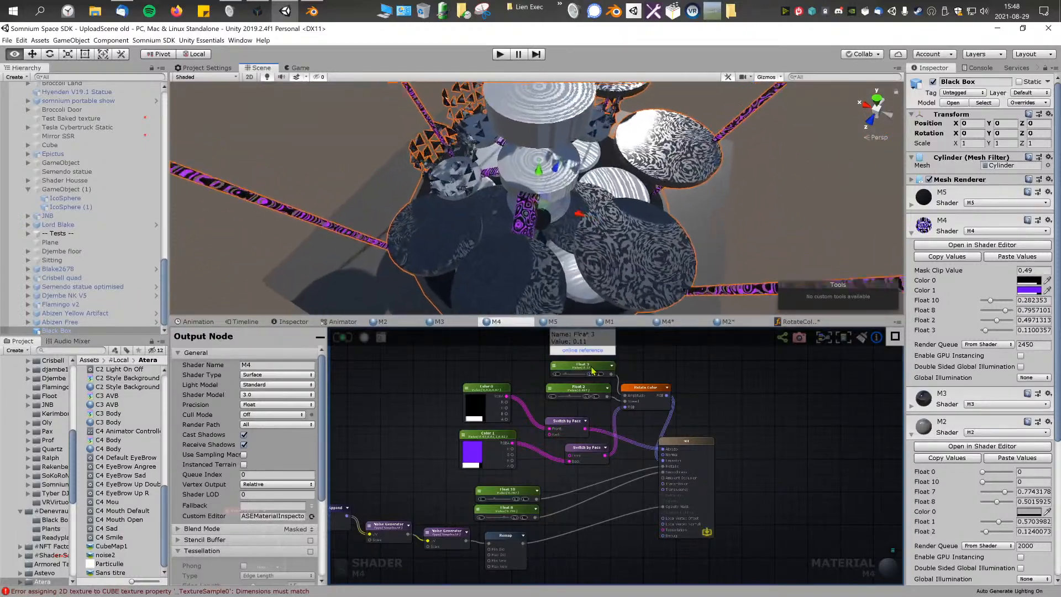
right_drag(587, 301, 584, 271)
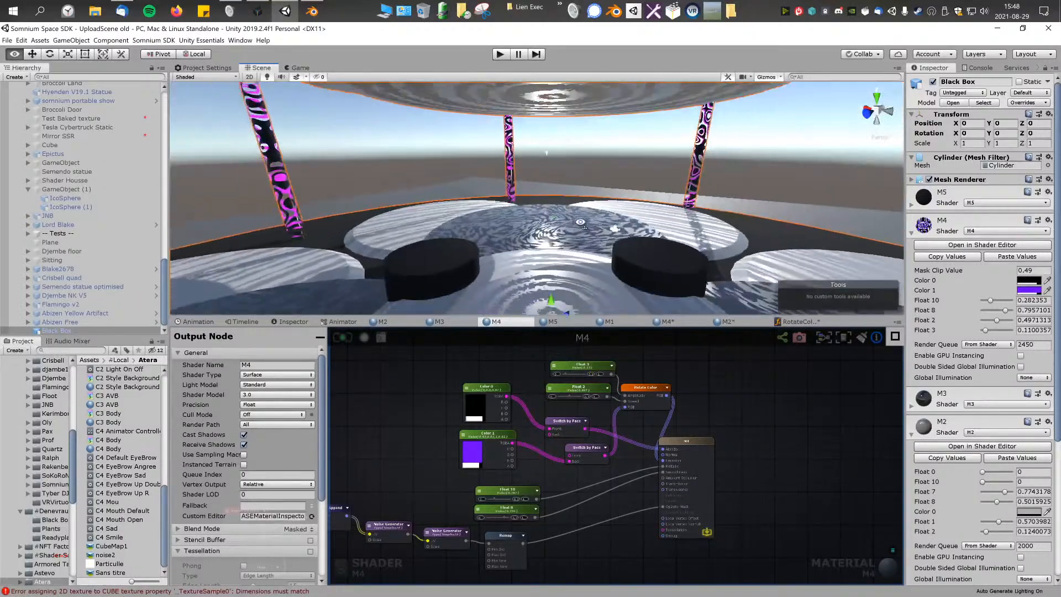
right_drag(580, 223, 651, 224)
right_drag(762, 224, 631, 260)
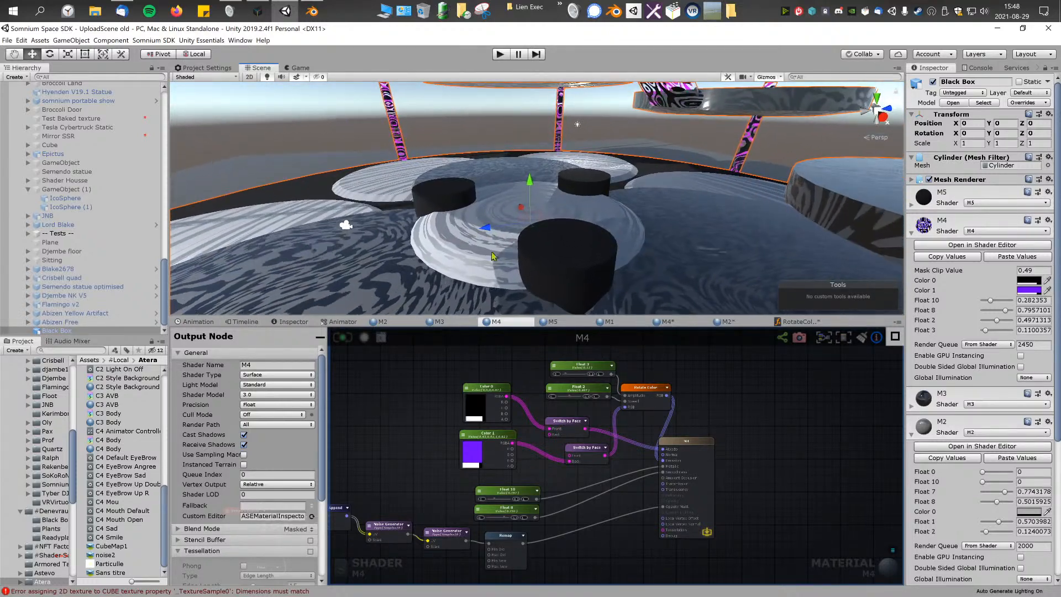
Step: Collapse the M4, M2 and M1 material settings on Black Box and expand those of M5
click(912, 233)
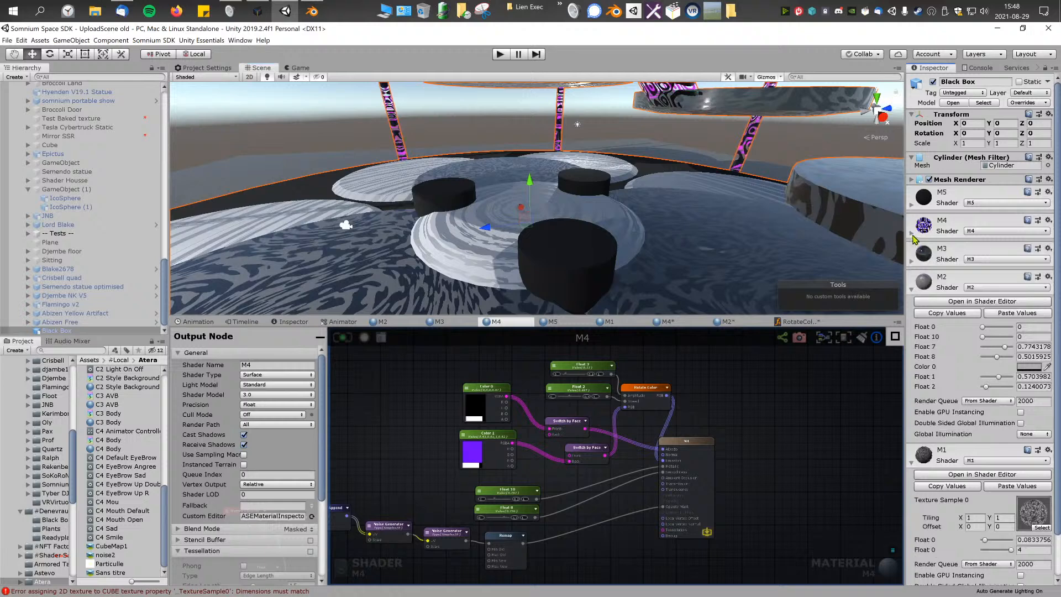
click(912, 287)
click(911, 317)
click(912, 204)
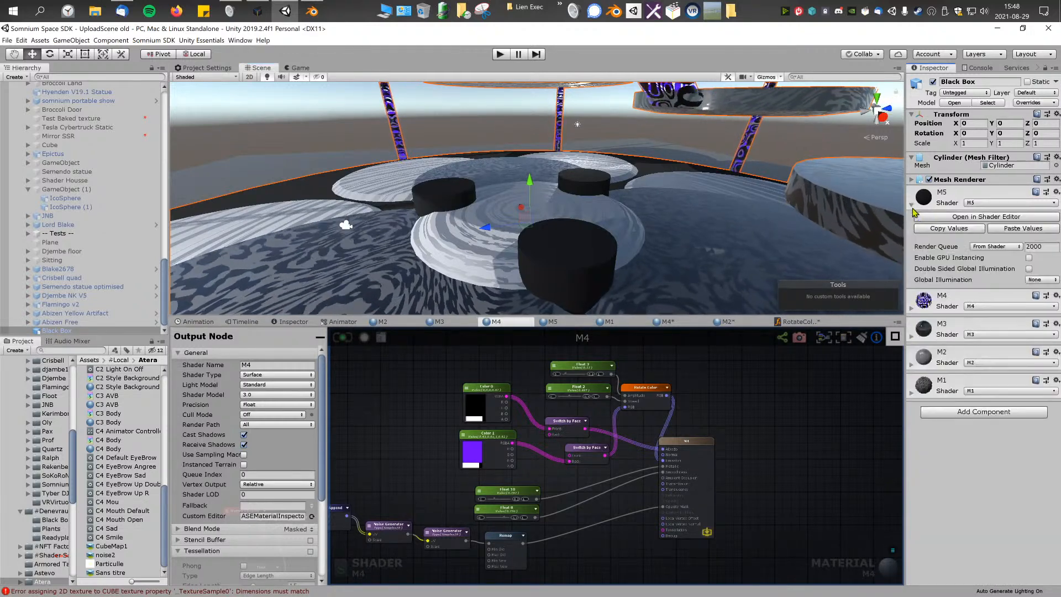
Step: Open the M5 material's shader for editing and close the open Rotate Color function graph
click(987, 218)
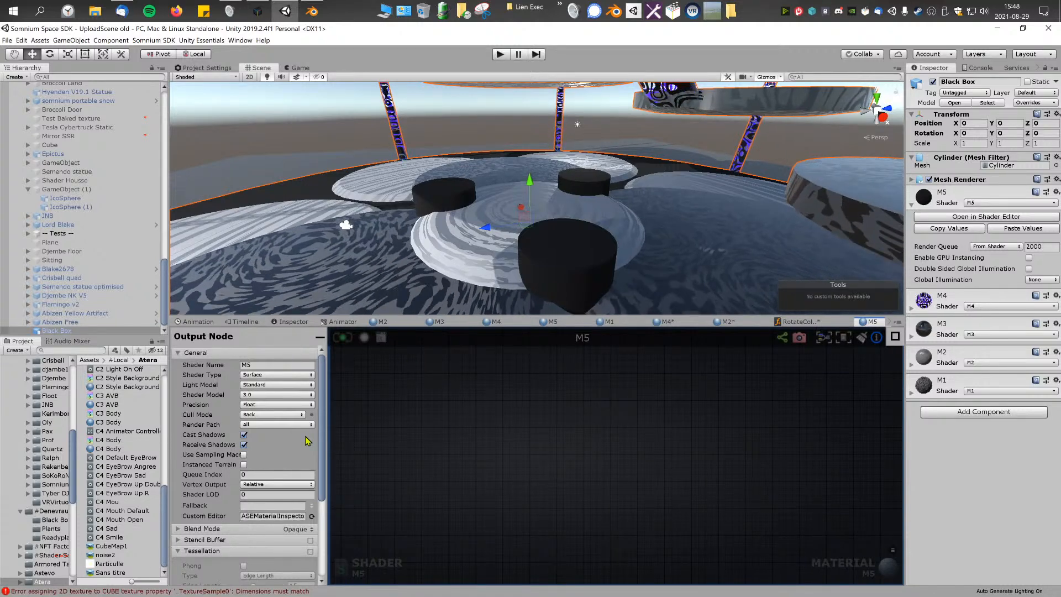
right_click(797, 328)
click(812, 338)
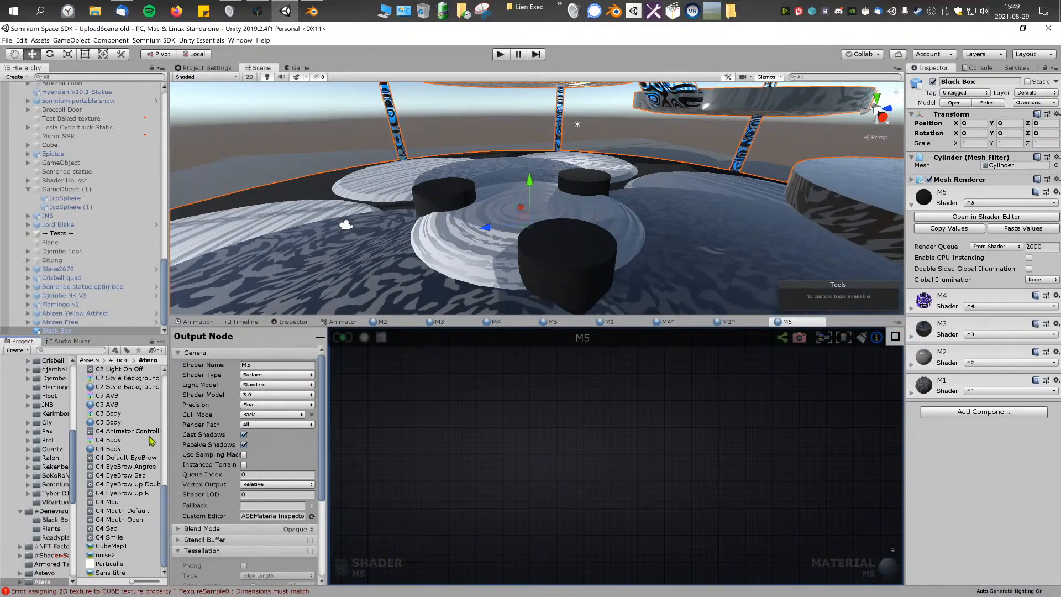
Step: Search the scene objects for "black" and inspect the BlackBox object's mesh and components
click(102, 76)
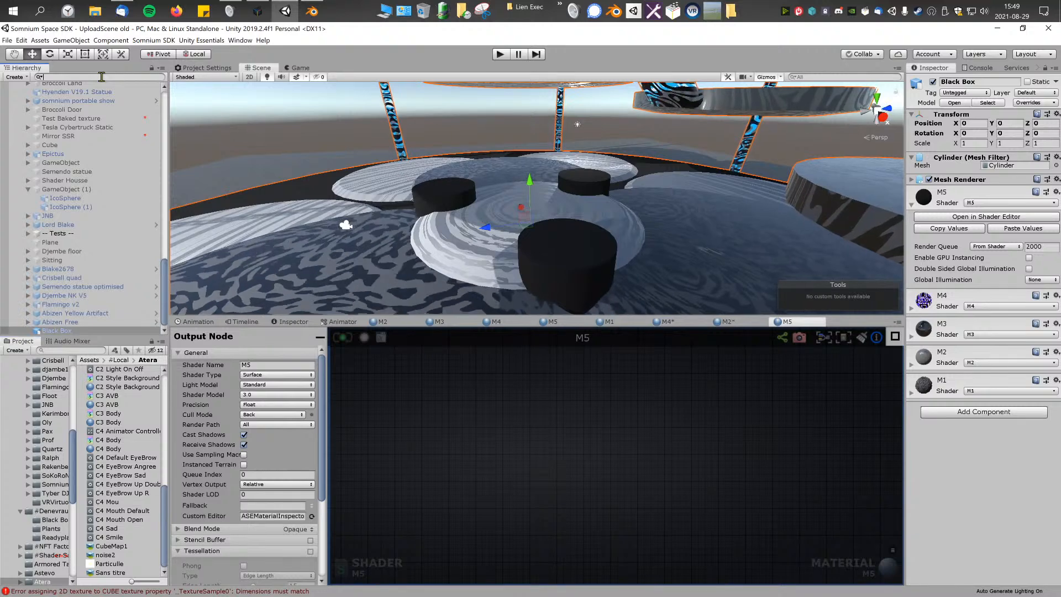
text(black)
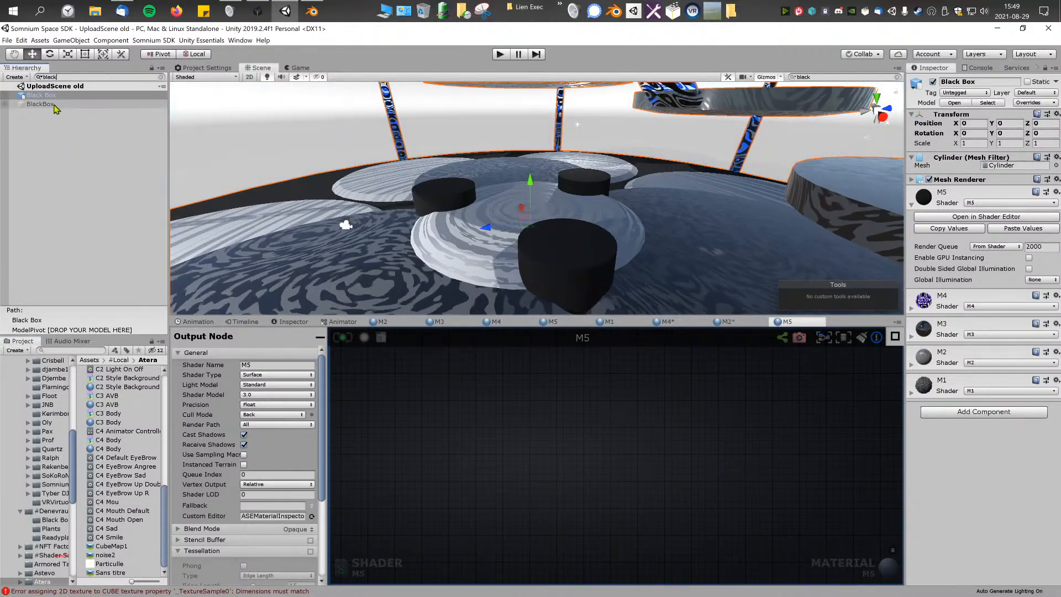
click(40, 104)
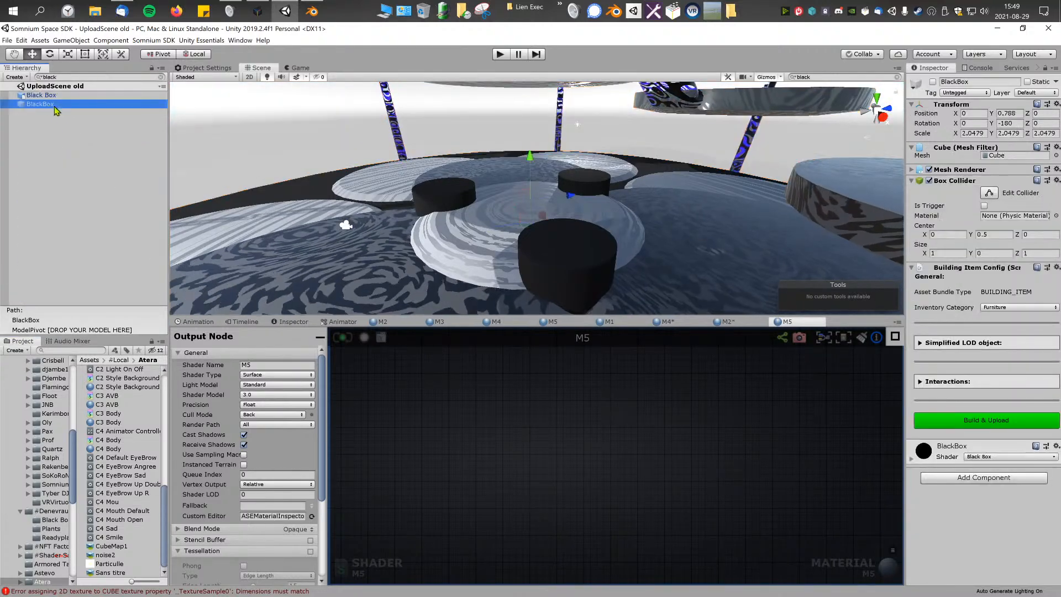
click(992, 157)
Step: Find the Presentation object by searching for "present" and open its Presentator material in the shader editor
click(110, 76)
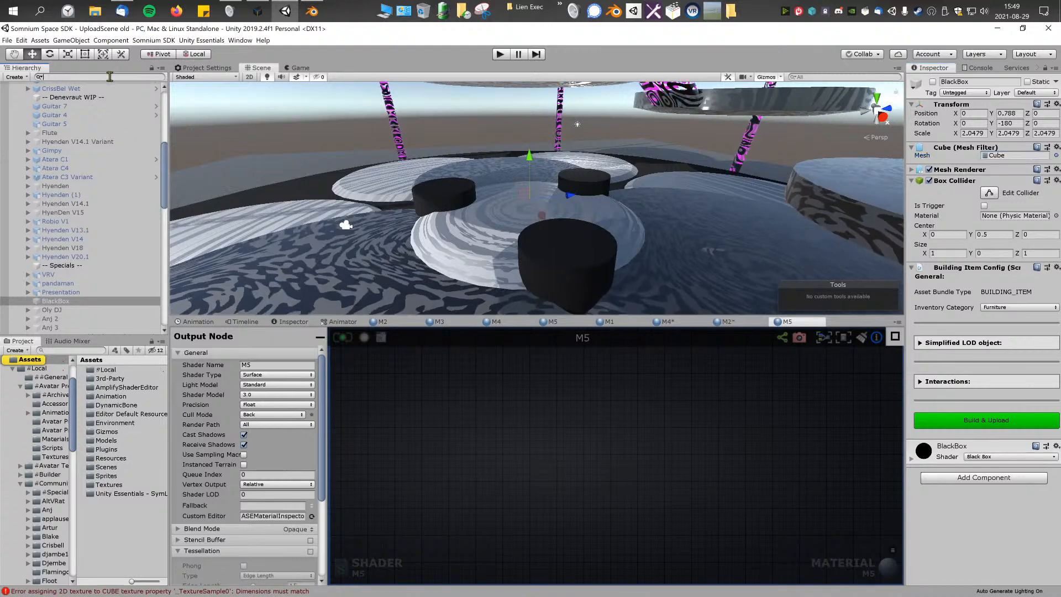
text(present)
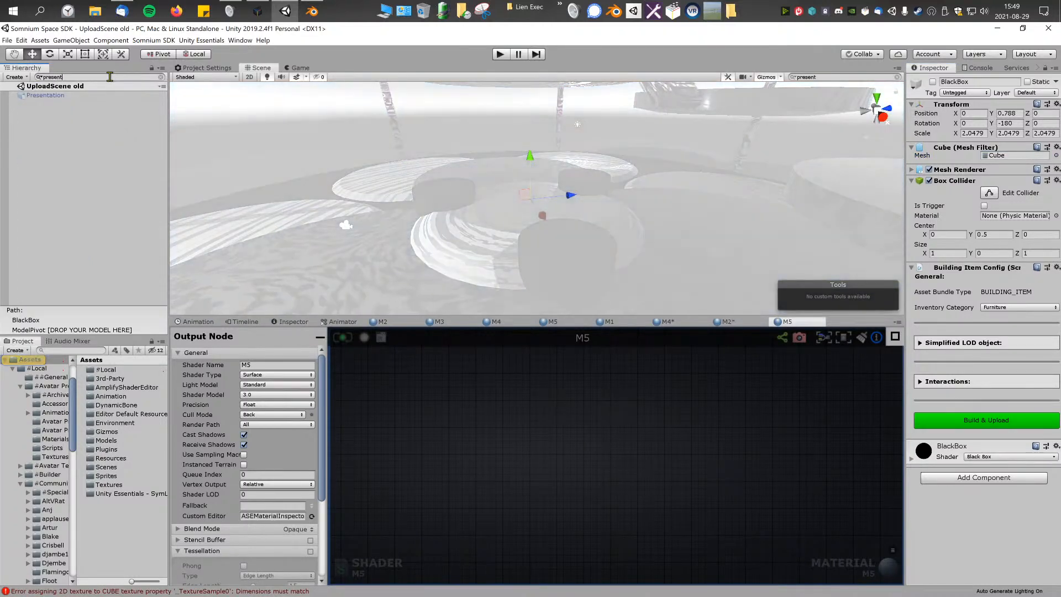
click(62, 96)
scroll(928, 440, down, 5)
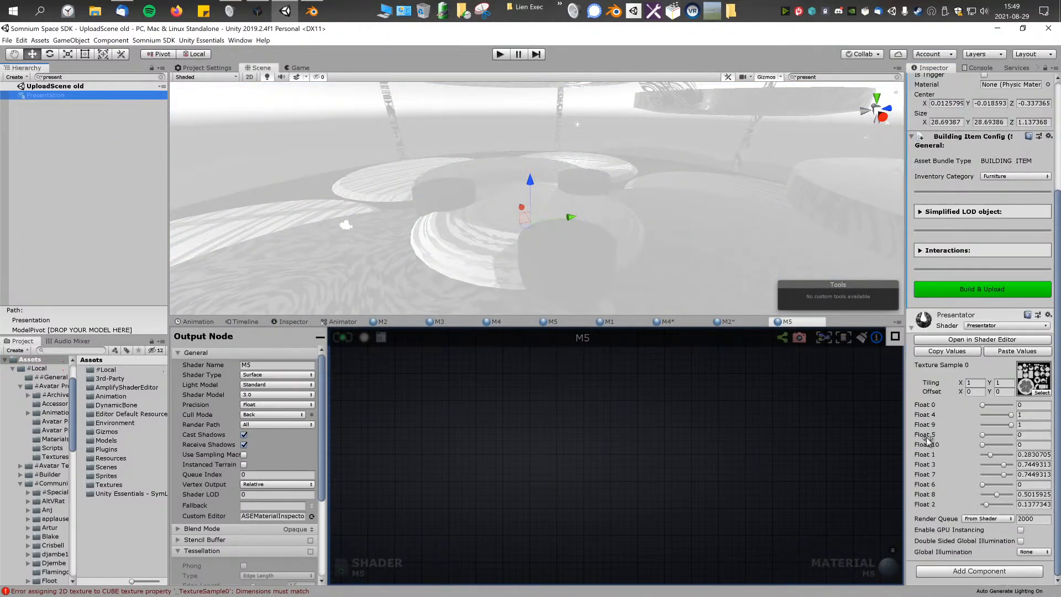
click(999, 341)
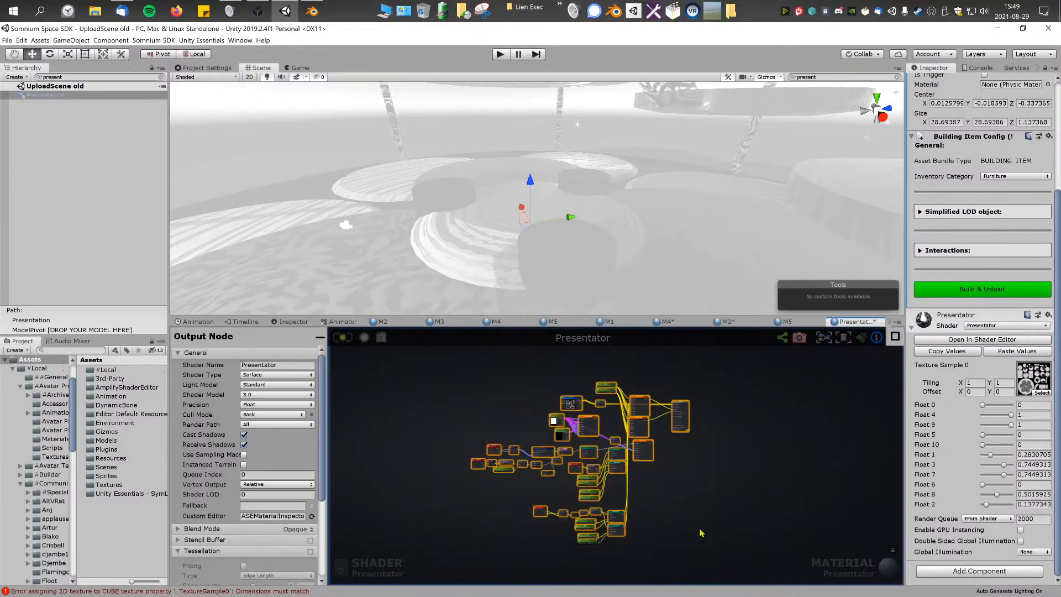
Step: Examine the Presentator graph's Compare With Range chains, Vertex Mux nodes, texture sample and output node connections
scroll(663, 470, up, 5)
scroll(580, 505, down, 8)
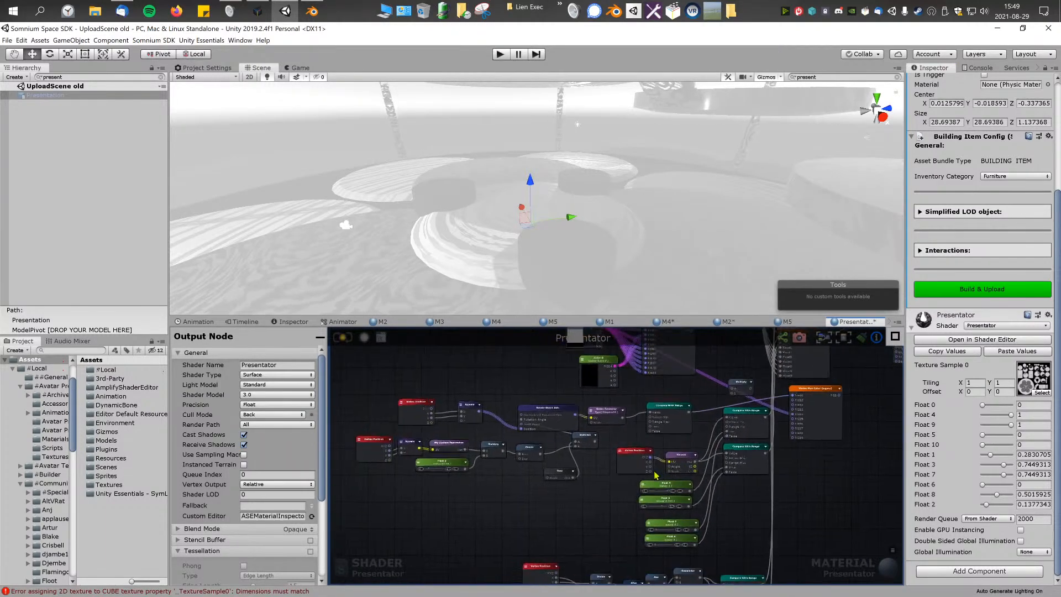
scroll(565, 424, up, 5)
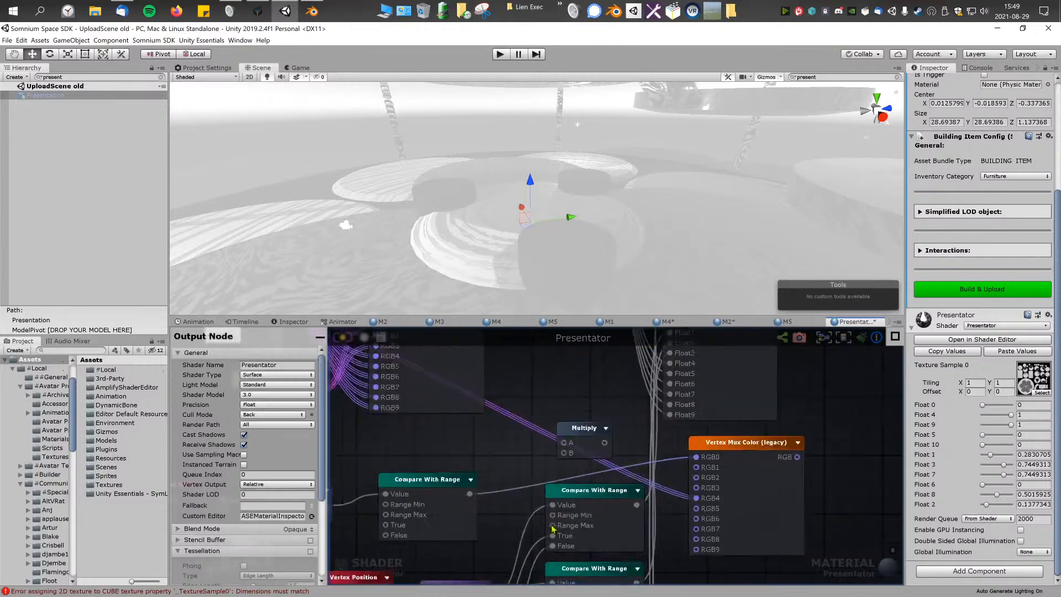
scroll(610, 475, down, 4)
scroll(623, 447, up, 5)
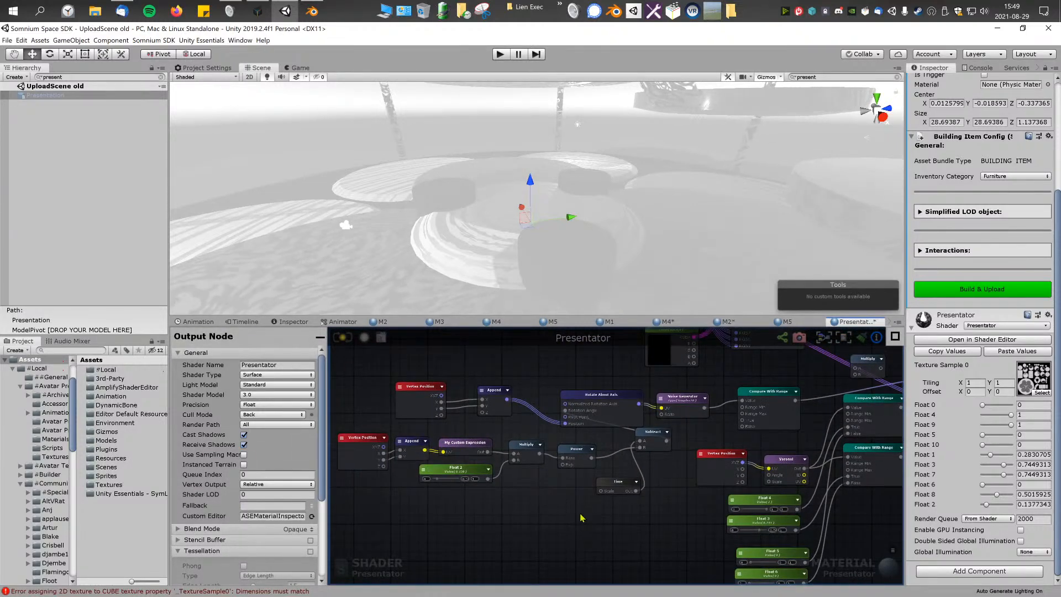
middle_drag(701, 503, 463, 564)
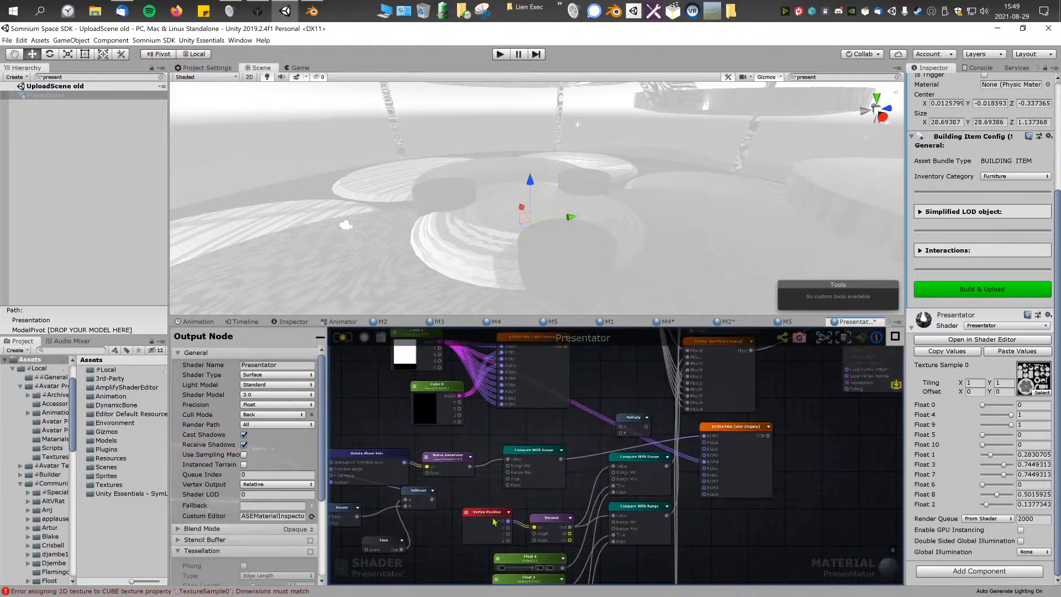
middle_drag(575, 391, 512, 508)
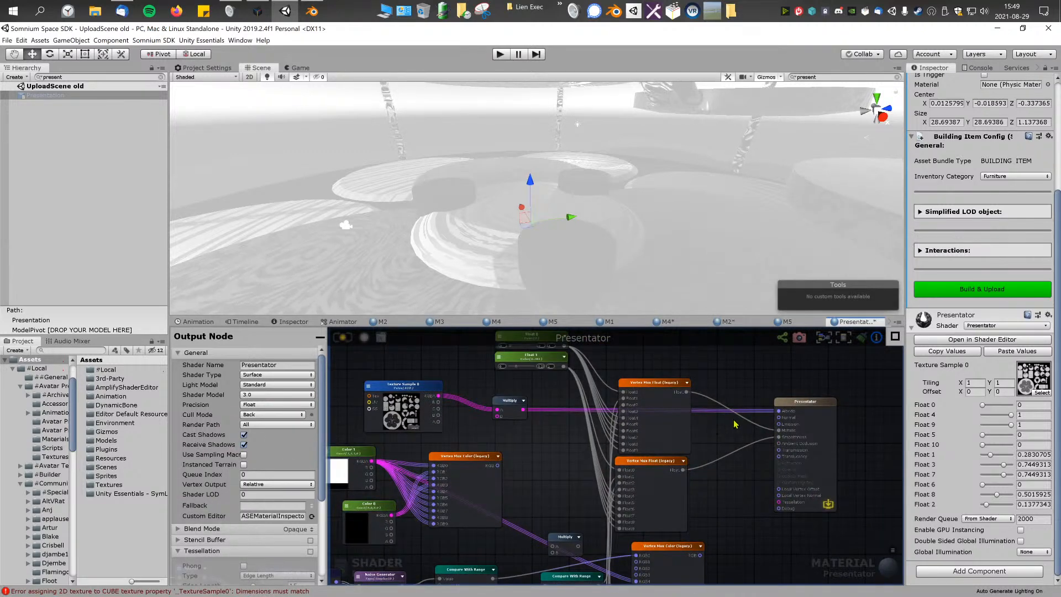
middle_drag(537, 445, 576, 442)
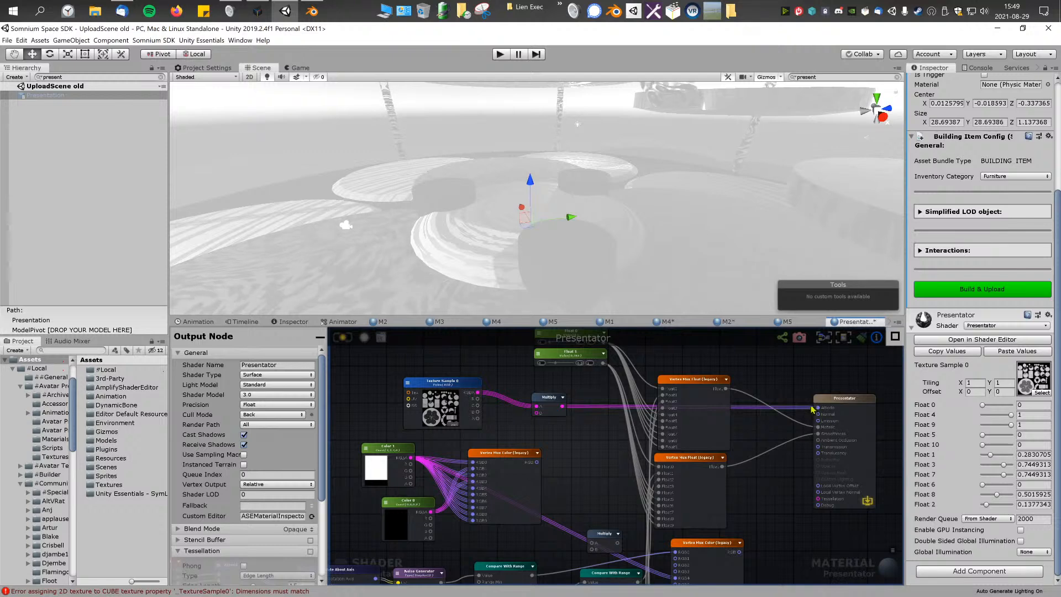
middle_drag(529, 415, 527, 436)
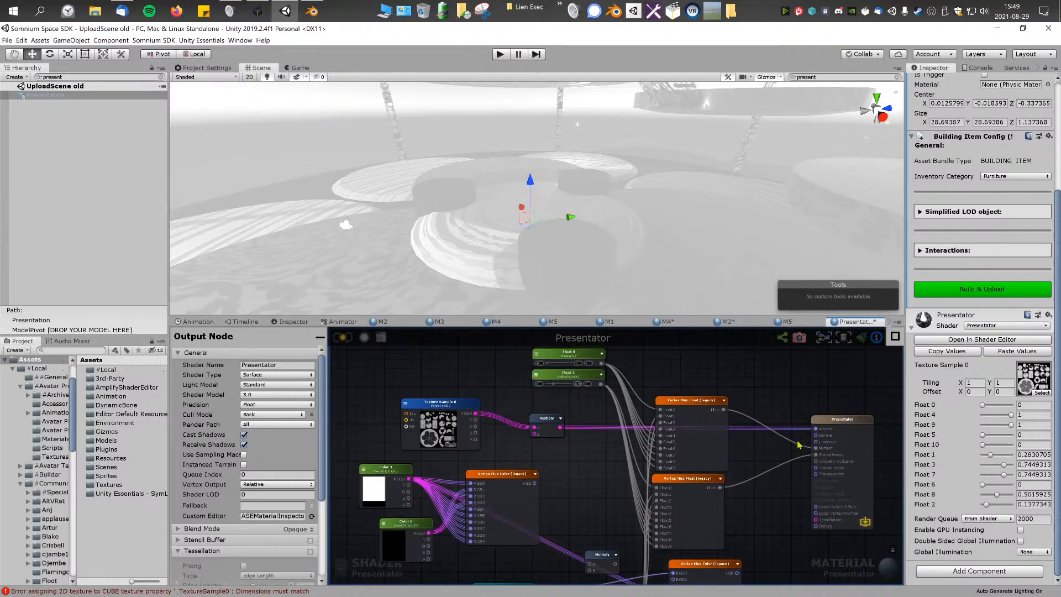
middle_drag(801, 442, 748, 433)
scroll(732, 469, down, 2)
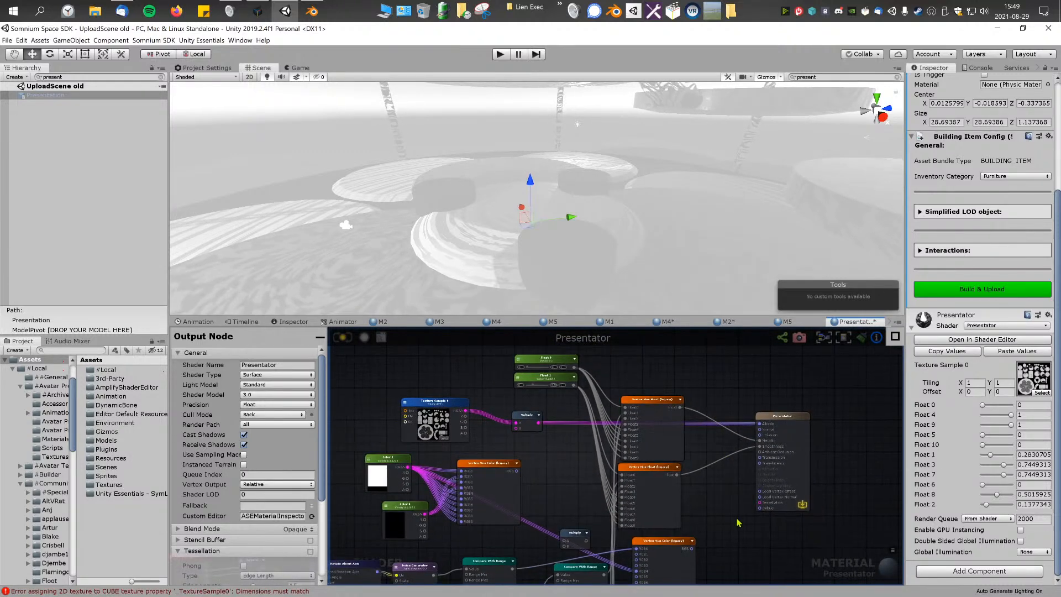
middle_drag(737, 523, 814, 460)
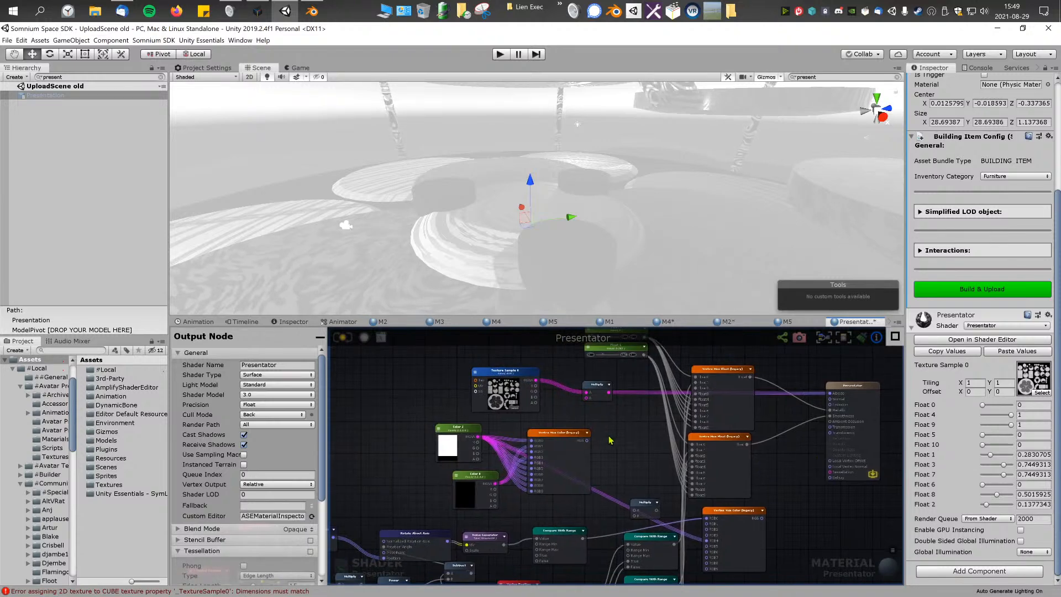
middle_drag(610, 440, 642, 475)
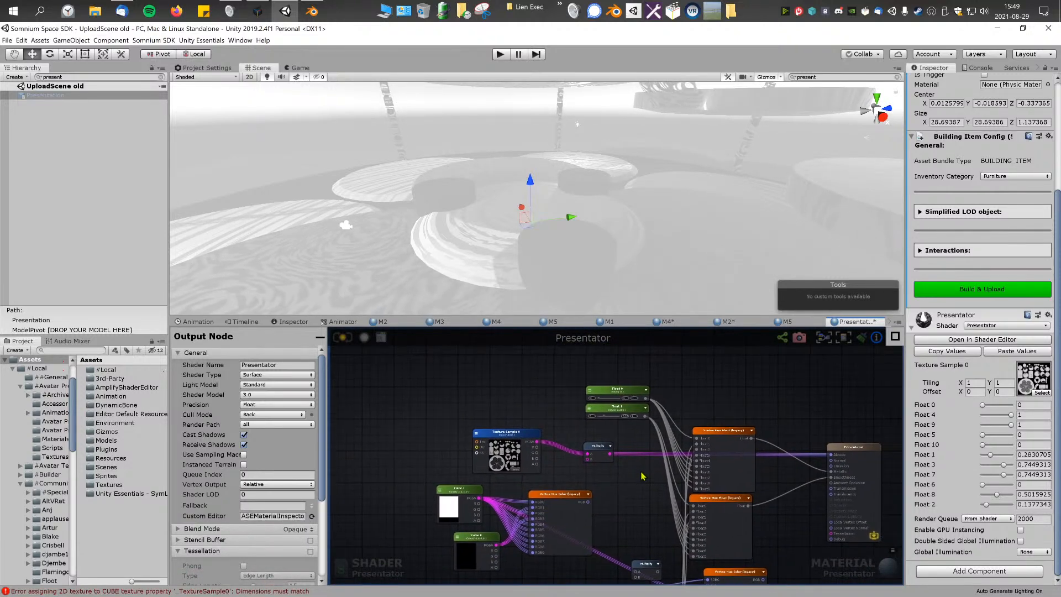
Step: Inspect the Rotate About Axis node and select its node chain from the Vertex Position inputs to Compare With Range
middle_drag(635, 515, 646, 417)
middle_drag(485, 499, 600, 517)
click(547, 405)
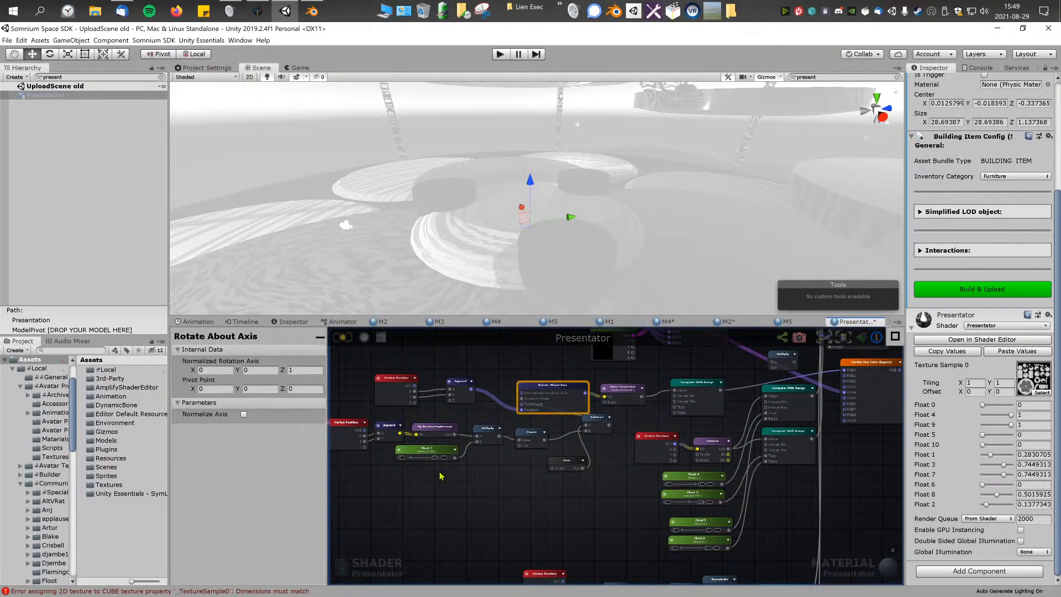
middle_drag(440, 476, 520, 490)
drag(397, 509, 685, 395)
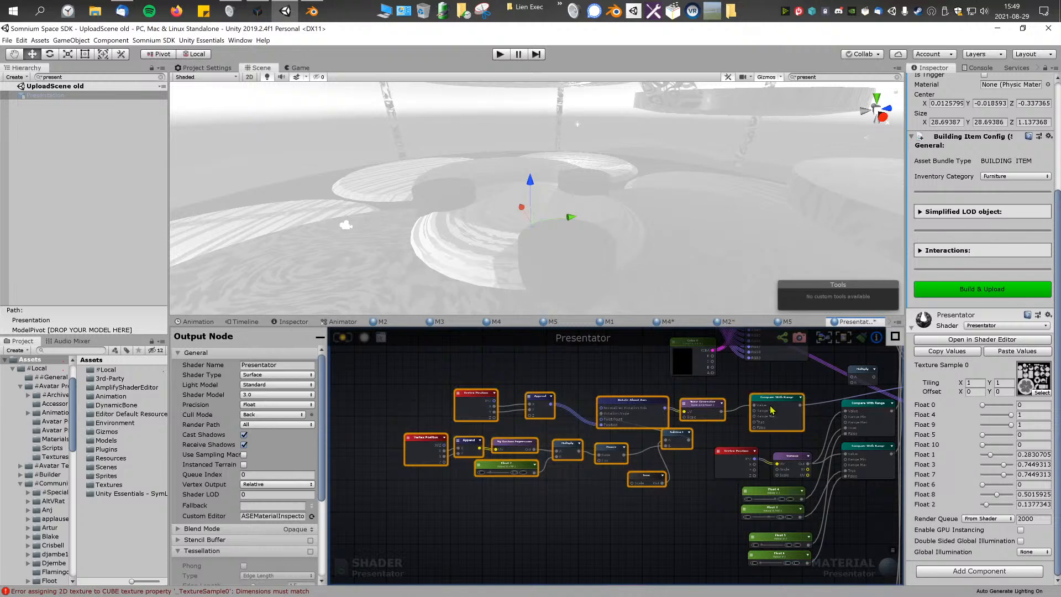
Step: Connect the lower Vertex Mux Color node's RGB output to the Presentator output's Emission input
middle_drag(772, 410, 502, 473)
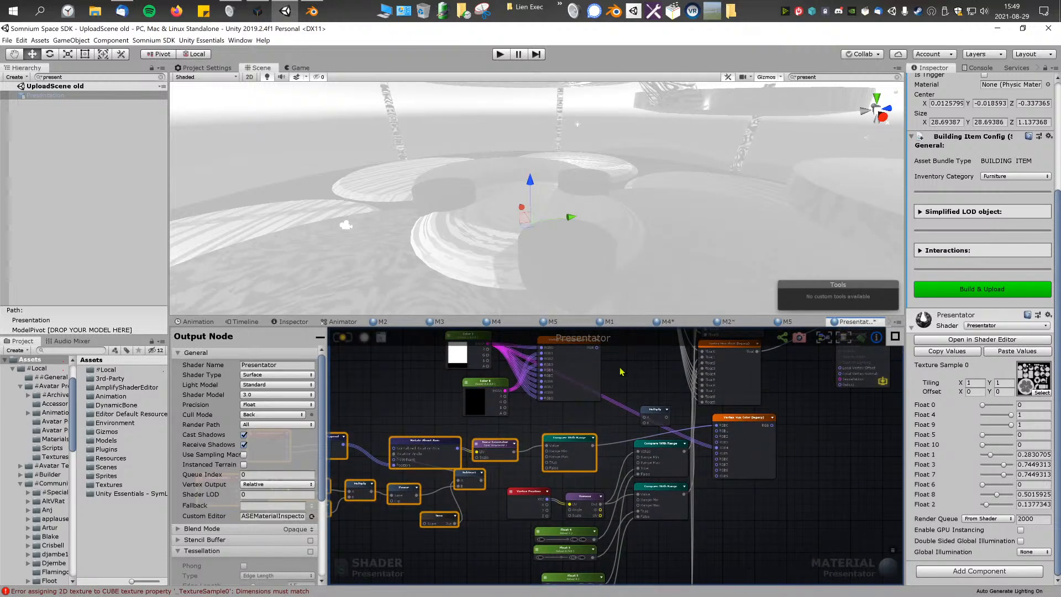
middle_drag(760, 443, 686, 507)
click(720, 482)
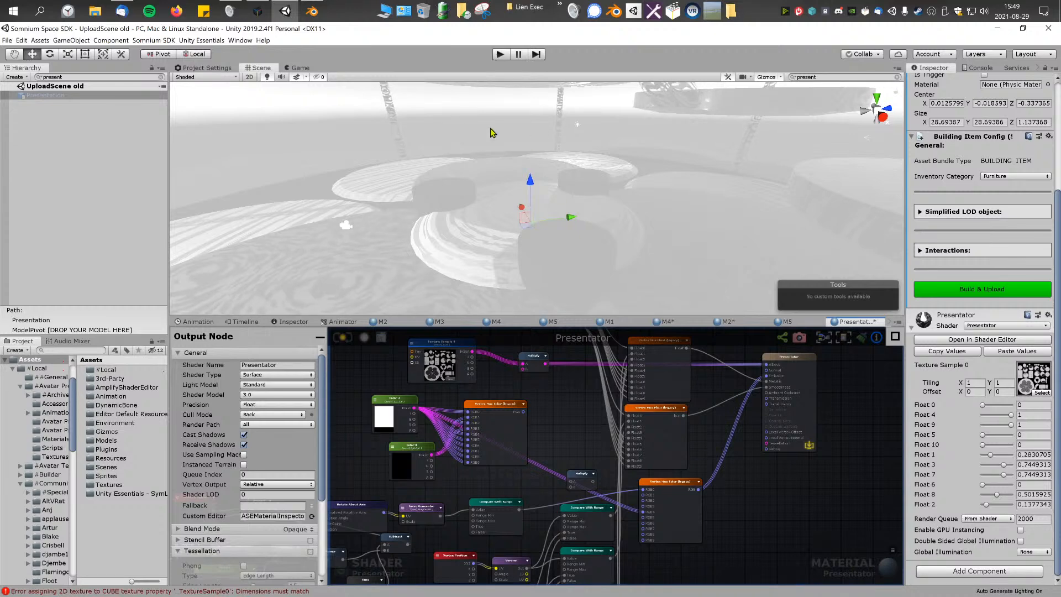
Step: Clear the hierarchy search, select the Black Box in the scene and open its M5 material in the shader editor
middle_drag(541, 499, 694, 461)
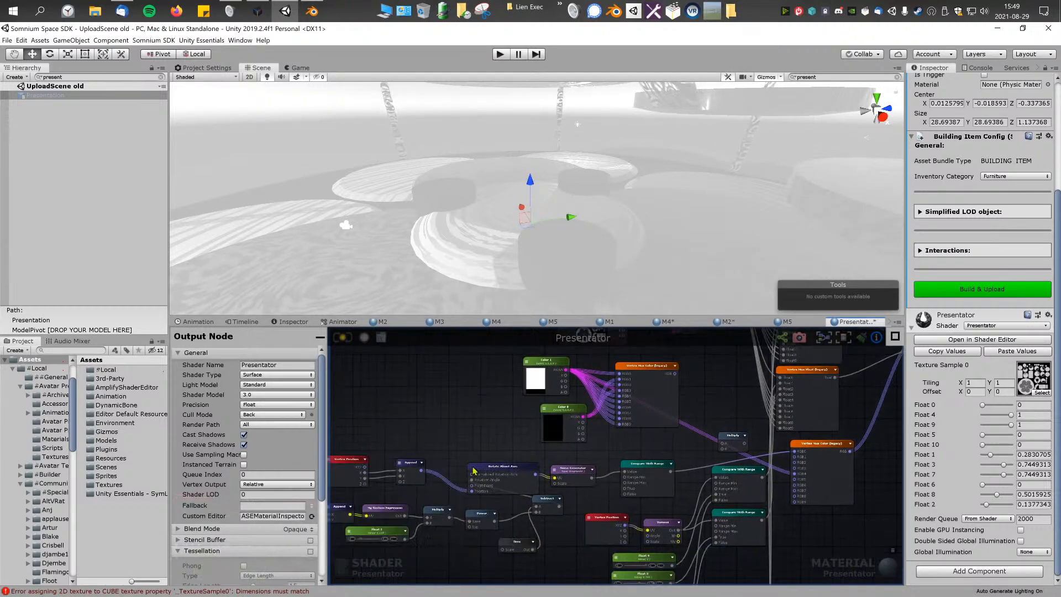
middle_drag(475, 467, 577, 442)
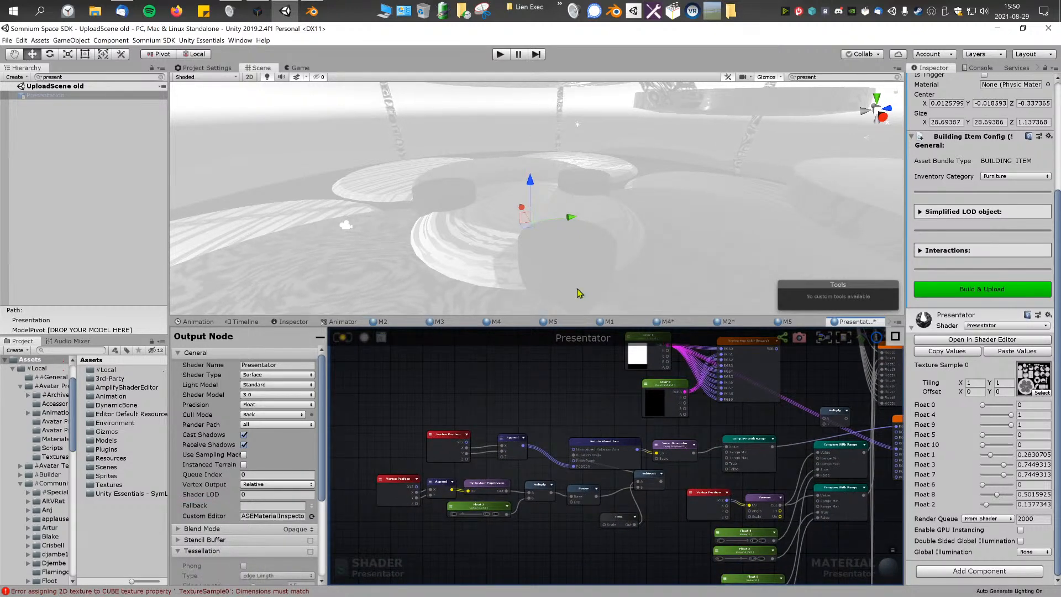
click(609, 322)
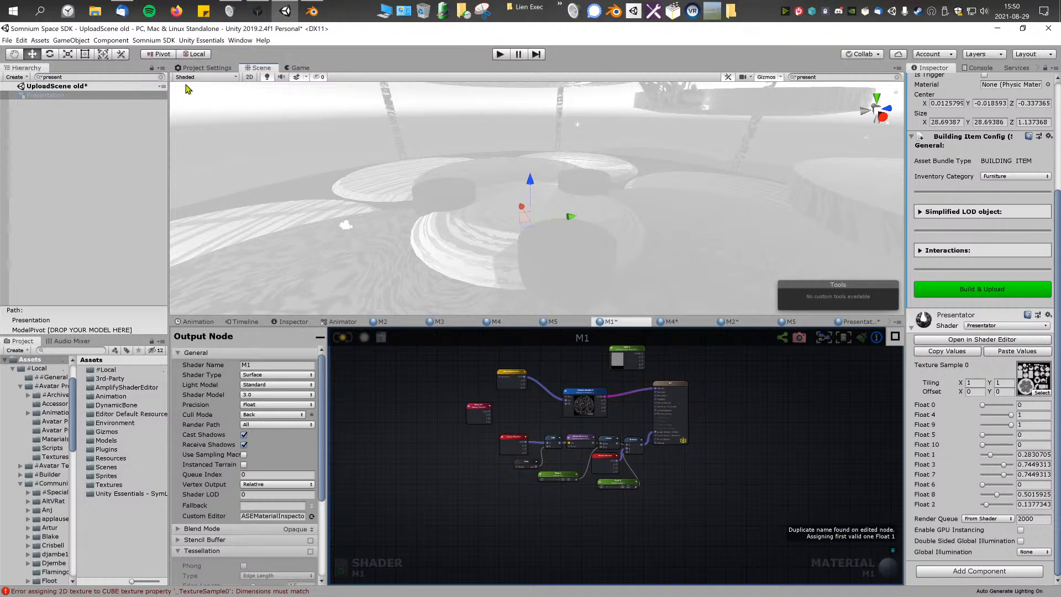
click(161, 78)
click(558, 238)
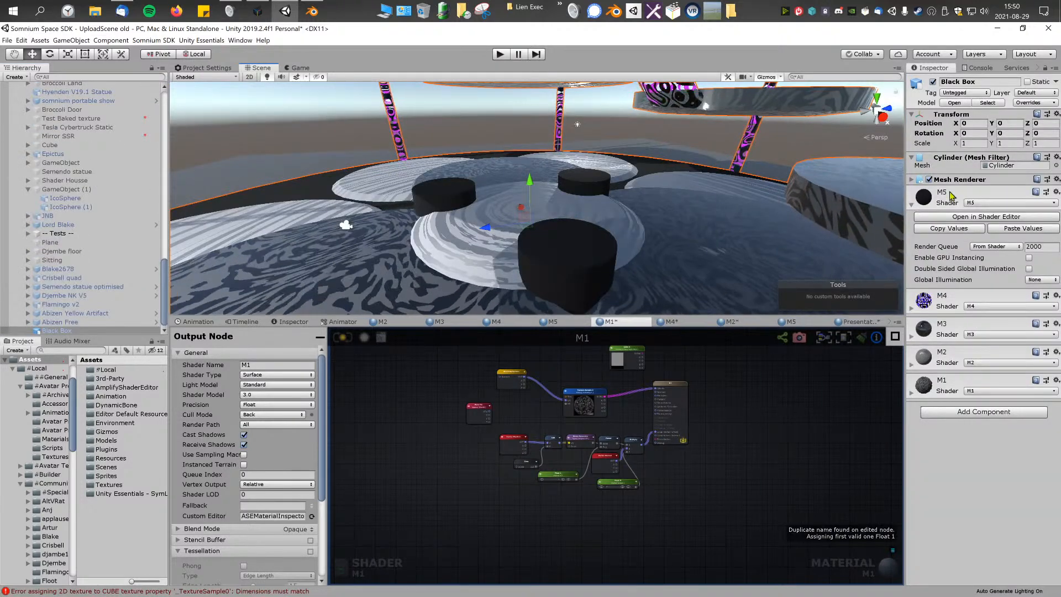
click(962, 216)
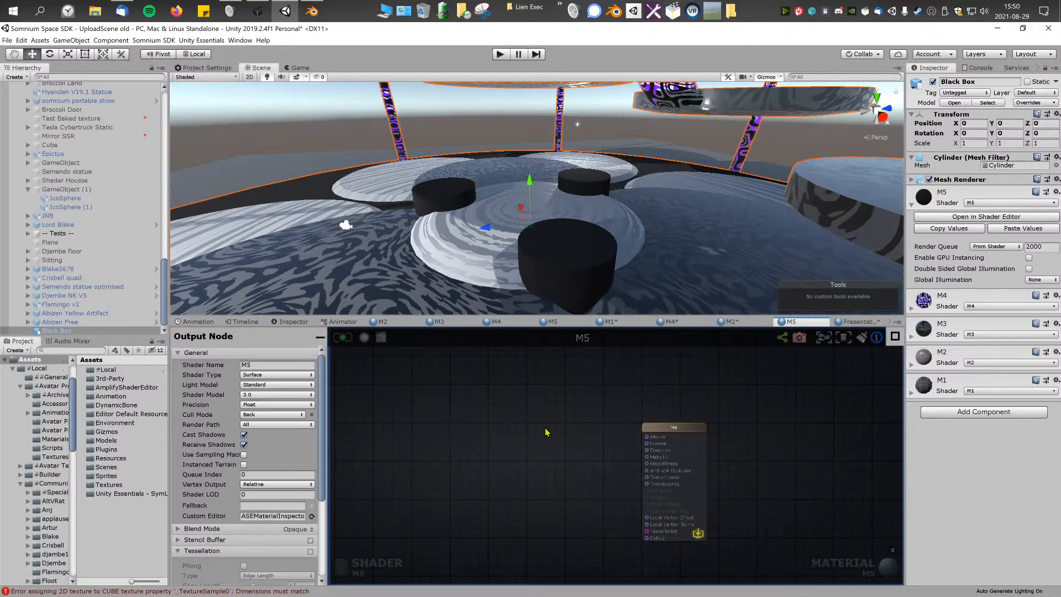
Step: Paste the copied Presentator node chain into the M5 graph and connect the Compare With Range output to Emission
drag(685, 417, 568, 420)
click(621, 462)
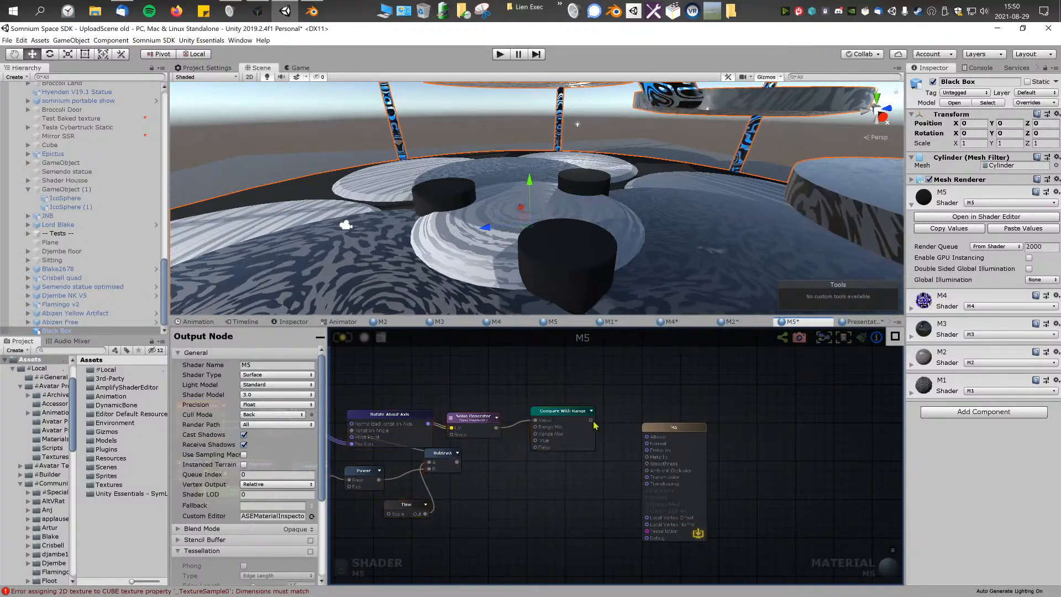
drag(648, 450, 648, 450)
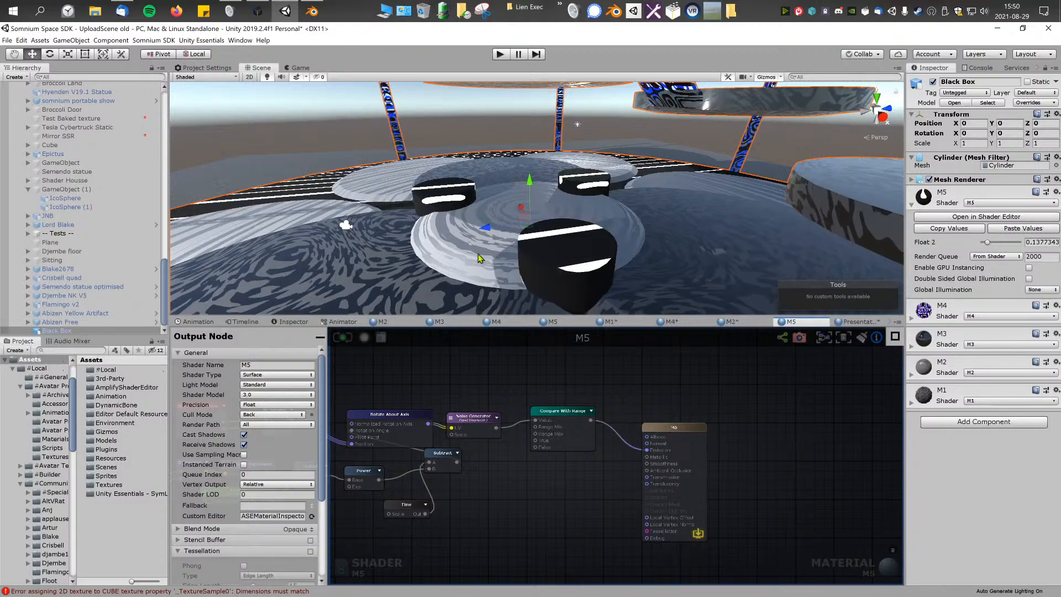
right_drag(518, 289, 525, 240)
Step: Rewire the upper Append node so Vertex Position's Z output feeds its Y input, and check the stripe pattern on the Black Box
middle_drag(368, 432, 665, 425)
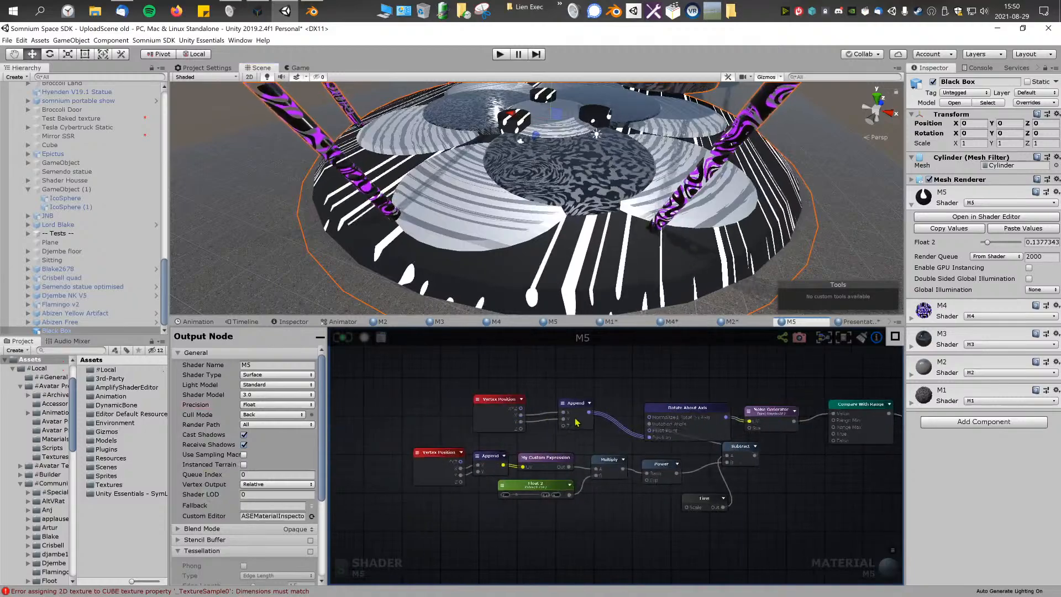
scroll(515, 440, up, 1)
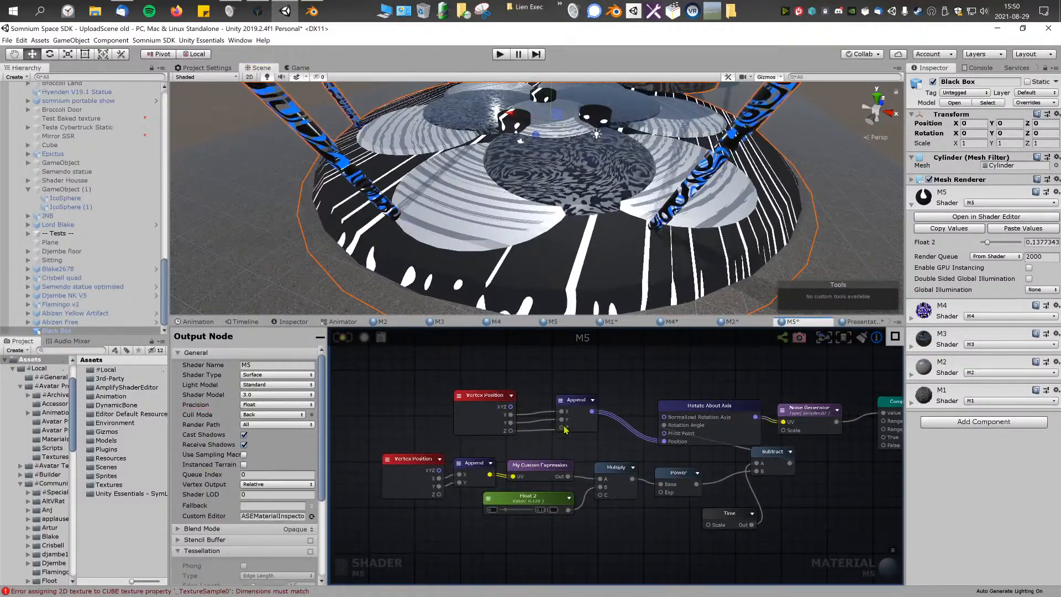
drag(563, 427, 562, 419)
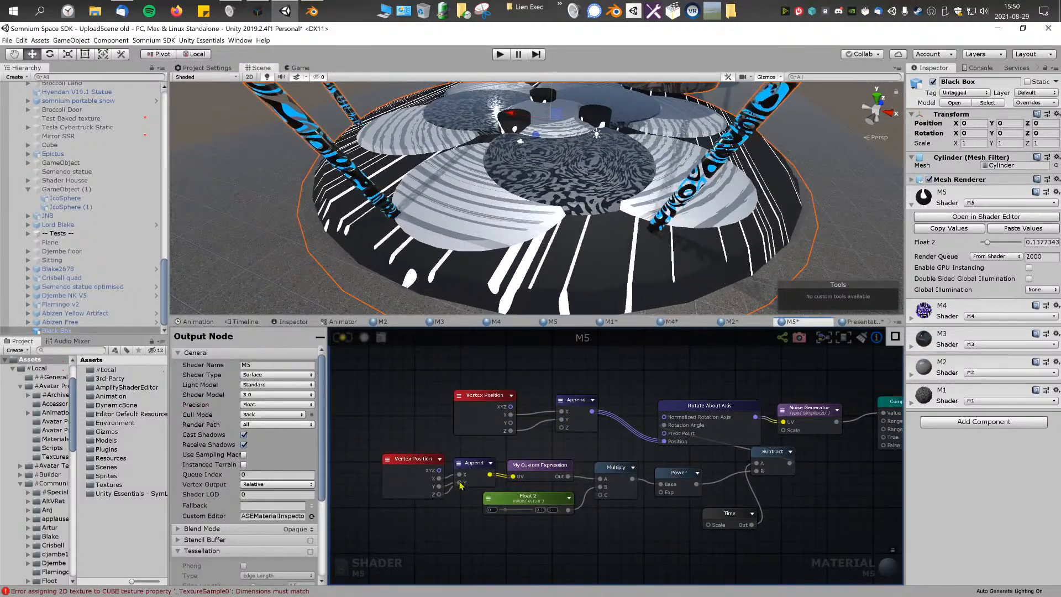
scroll(591, 160, down, 3)
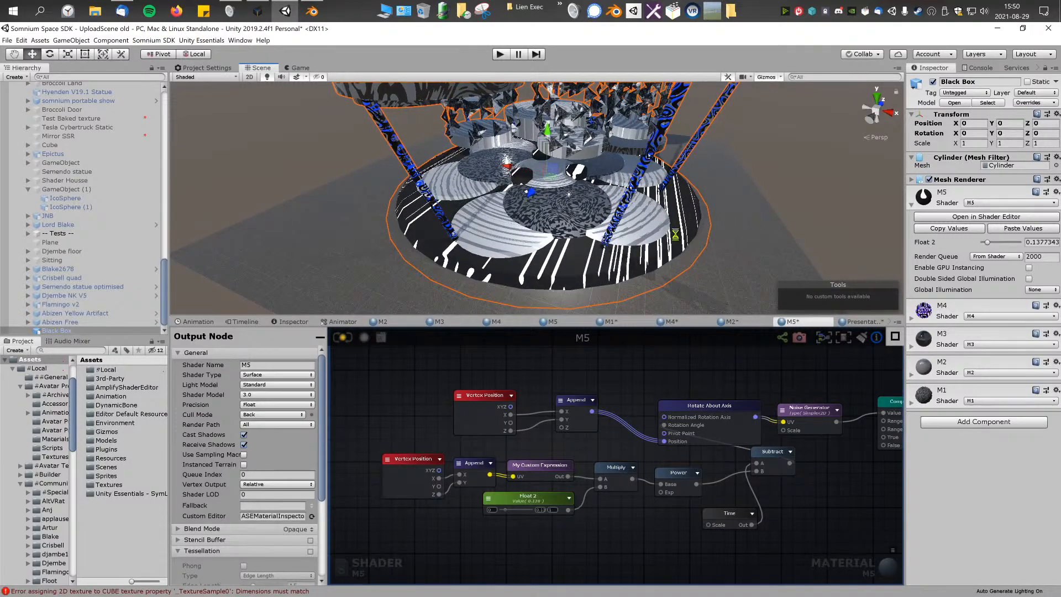
right_drag(569, 236, 414, 220)
key(w)
key(s)
Step: Select M4's two Color nodes, Float 2, Float 3, both Switch by Face nodes and Rotate Color to copy them
middle_drag(652, 389, 492, 389)
scroll(525, 389, down, 5)
scroll(575, 390, up, 3)
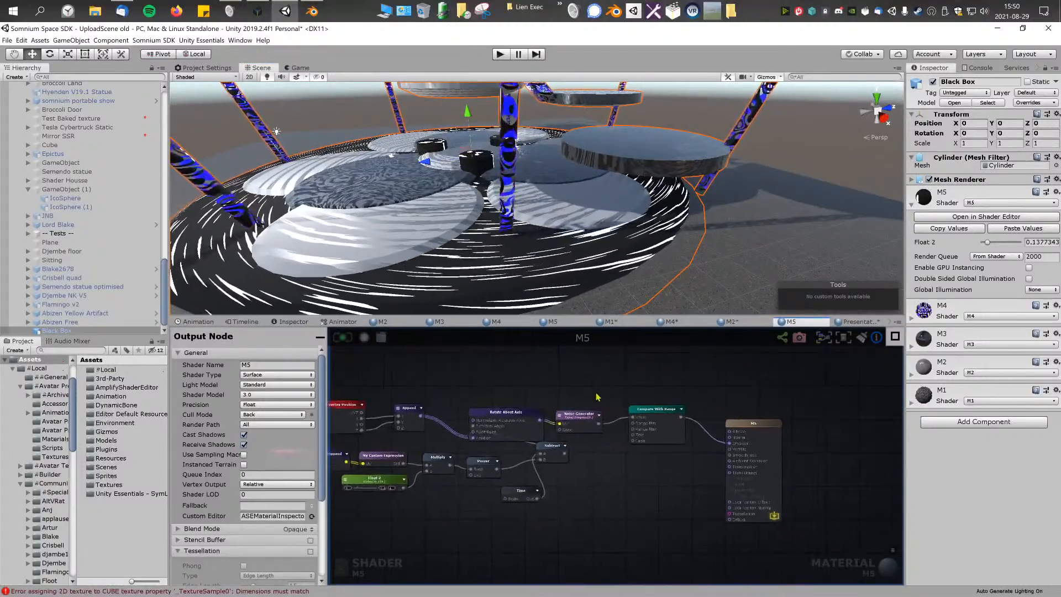
click(735, 321)
middle_drag(639, 392, 686, 392)
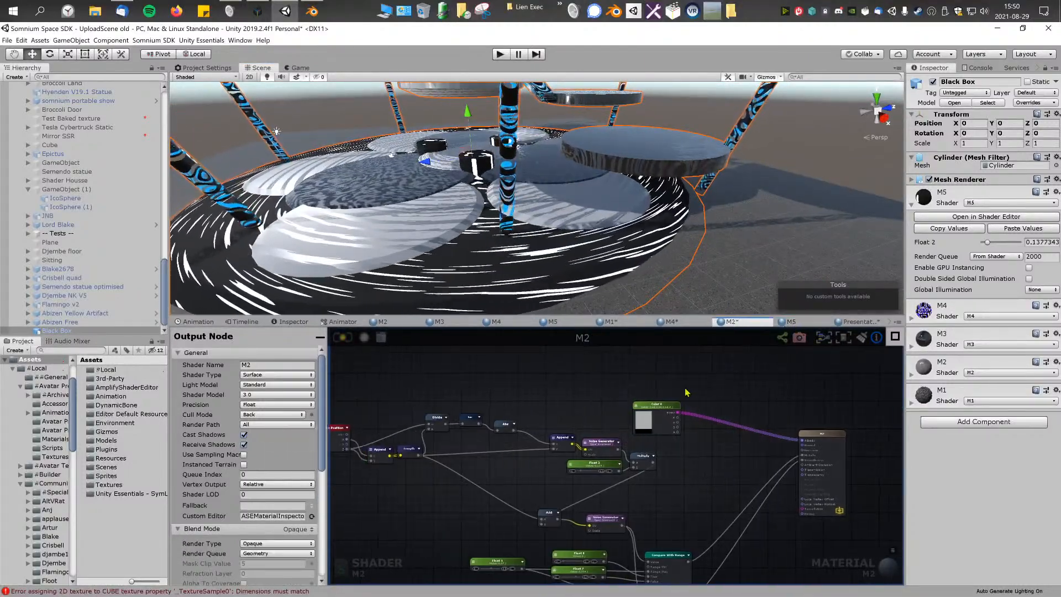
click(496, 322)
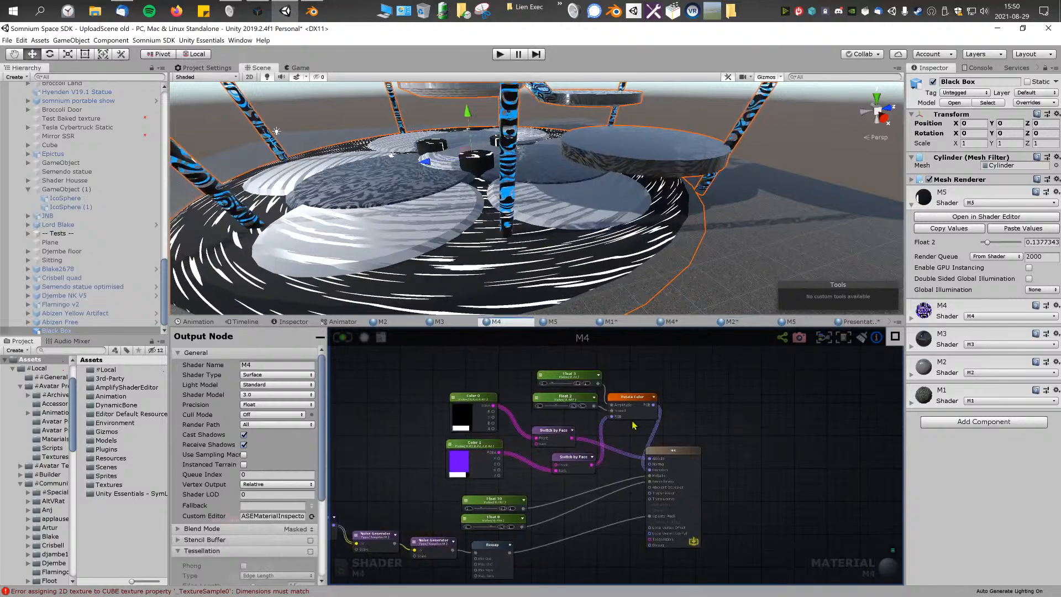
click(632, 413)
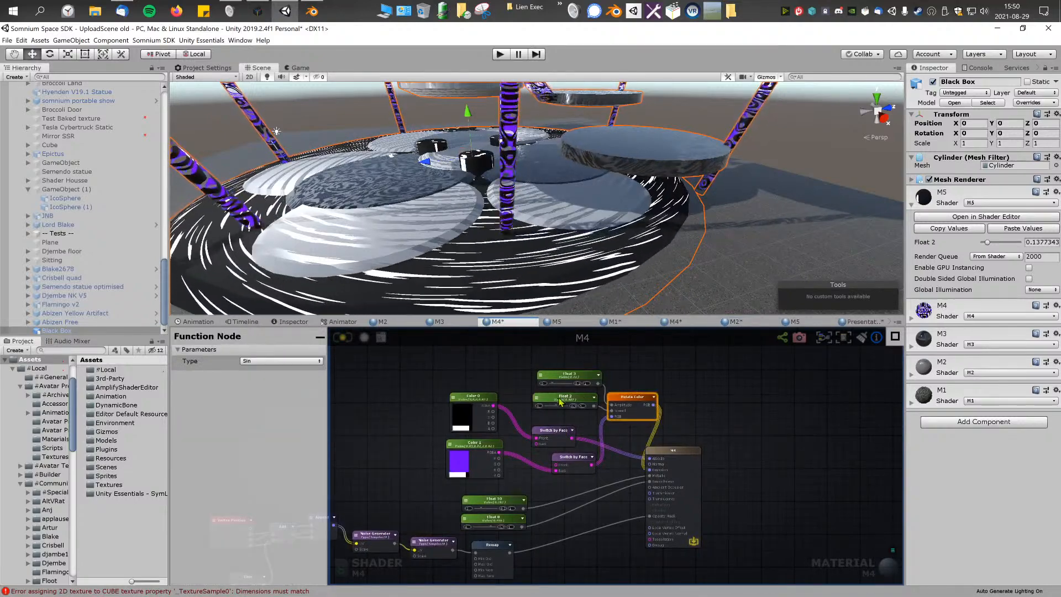
shift+click(559, 399)
shift+click(567, 379)
drag(419, 372, 636, 476)
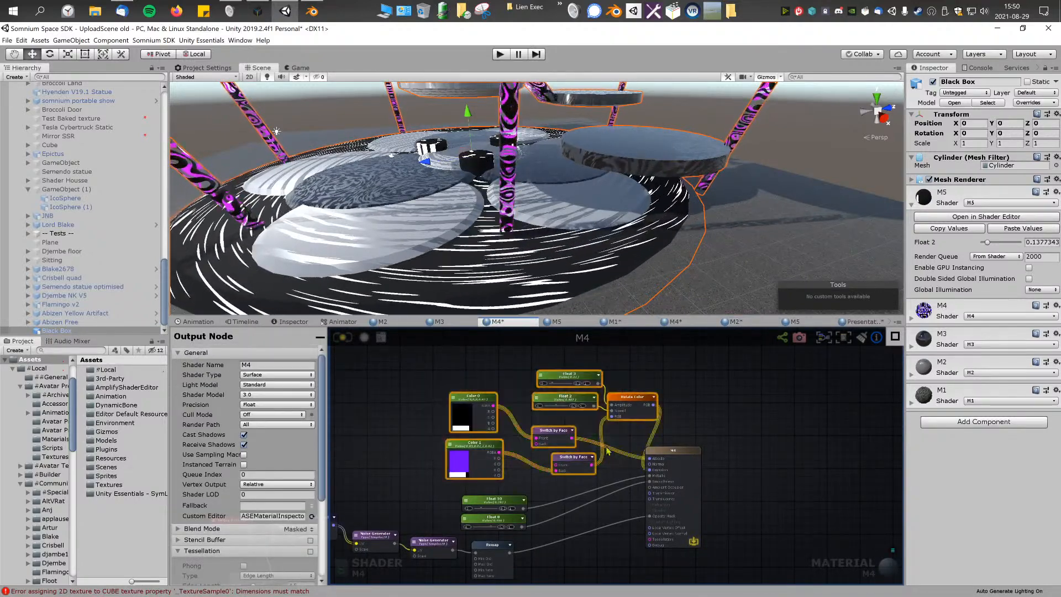
Step: Paste the M4 color-rotation nodes into the M5 graph and place them above the existing node chain
click(854, 322)
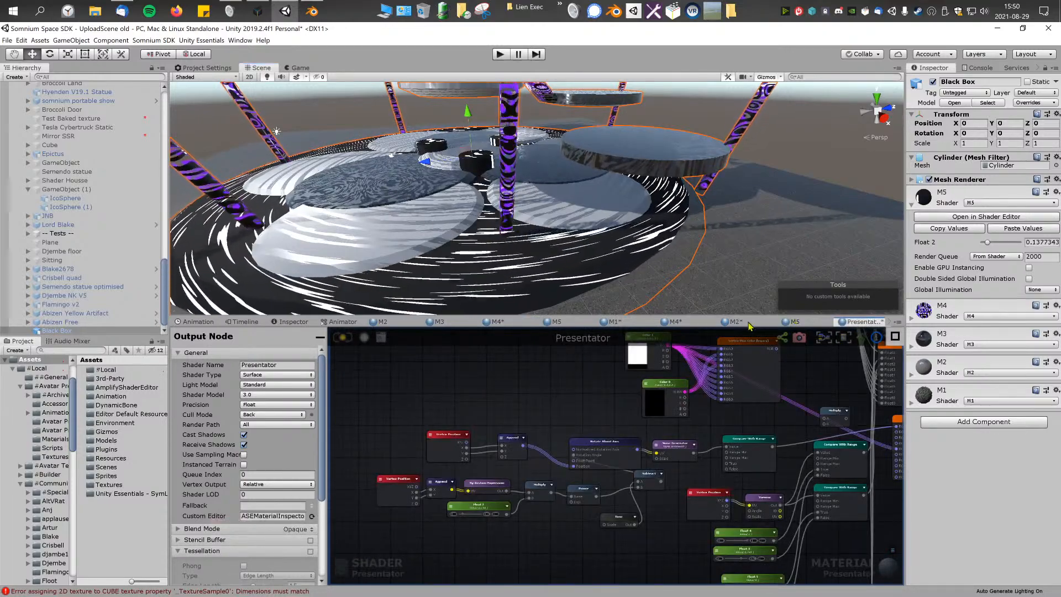
click(792, 322)
key(ctrl+v)
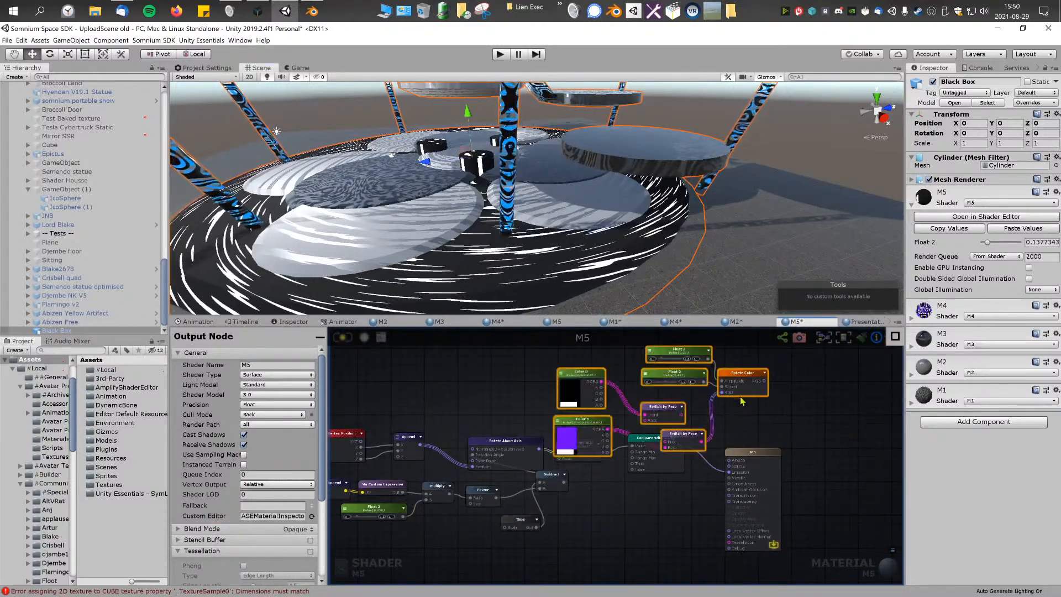
drag(742, 383, 707, 373)
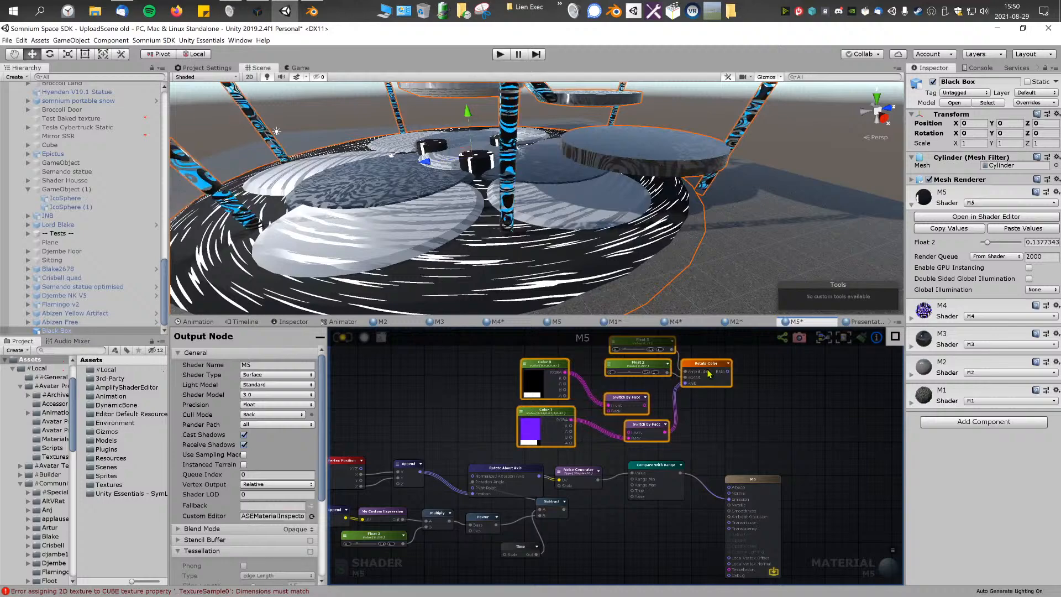
click(728, 433)
middle_drag(699, 409, 708, 430)
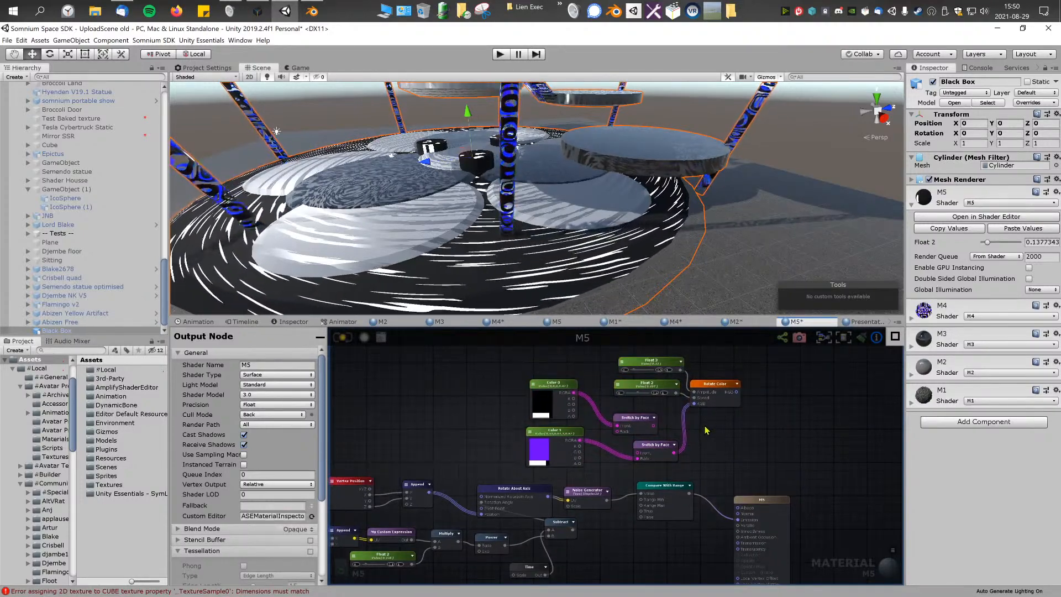
Step: Delete the black Color 0 node and its Switch by Face node, and place Color 1 beside the remaining Switch by Face
drag(635, 418, 637, 423)
shift+click(553, 389)
key(Delete)
click(554, 432)
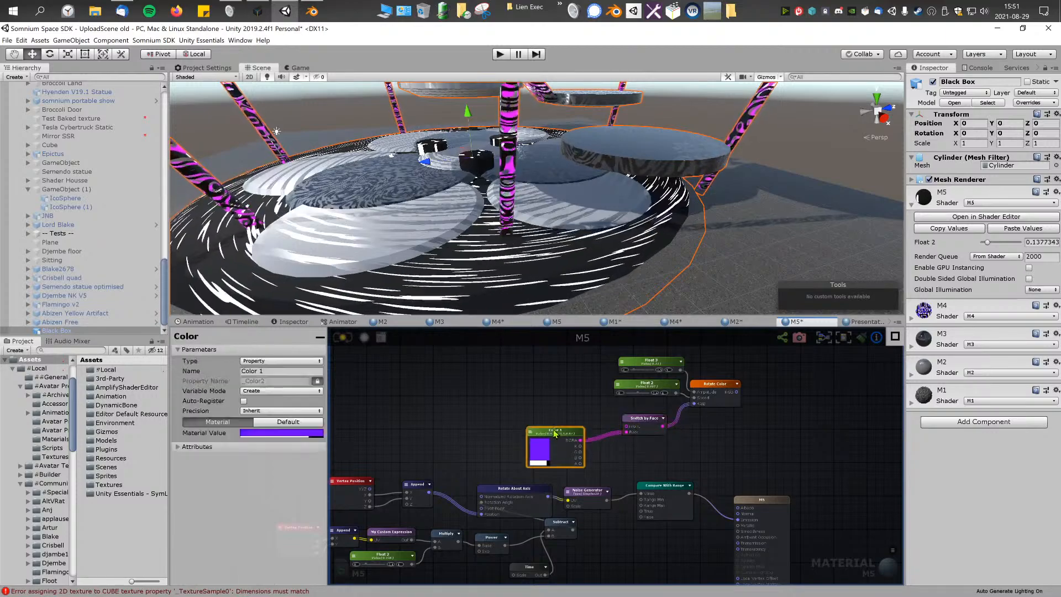
drag(554, 432, 557, 399)
click(670, 452)
middle_drag(670, 452, 639, 444)
Step: Add a Multiply node before the M5 output and wire Compare With Range and Rotate Color through it into Emission
drag(740, 493, 806, 462)
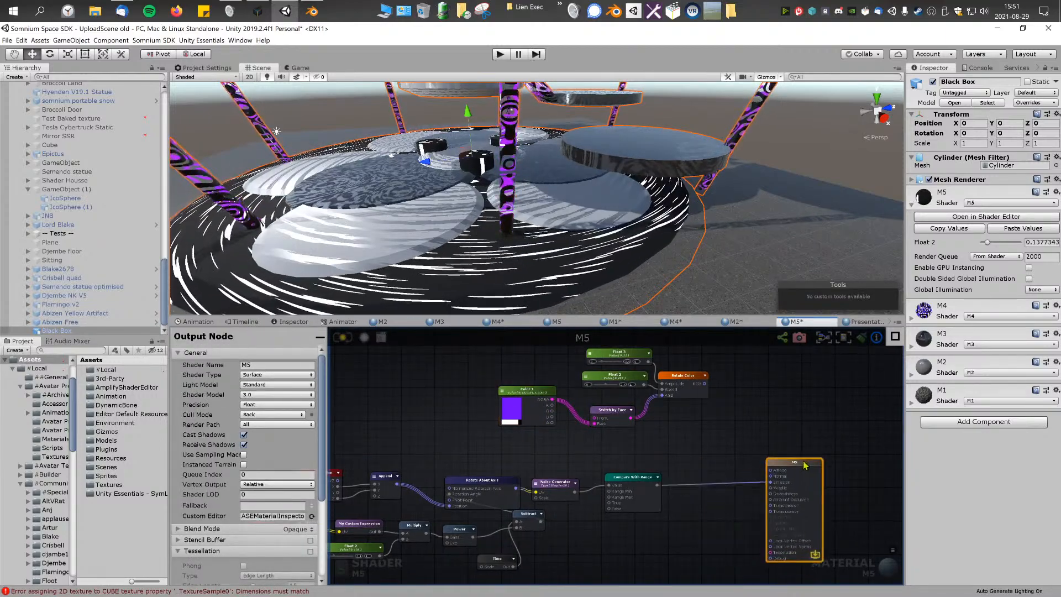
middle_drag(699, 439, 672, 454)
scroll(673, 454, up, 2)
right_click(672, 455)
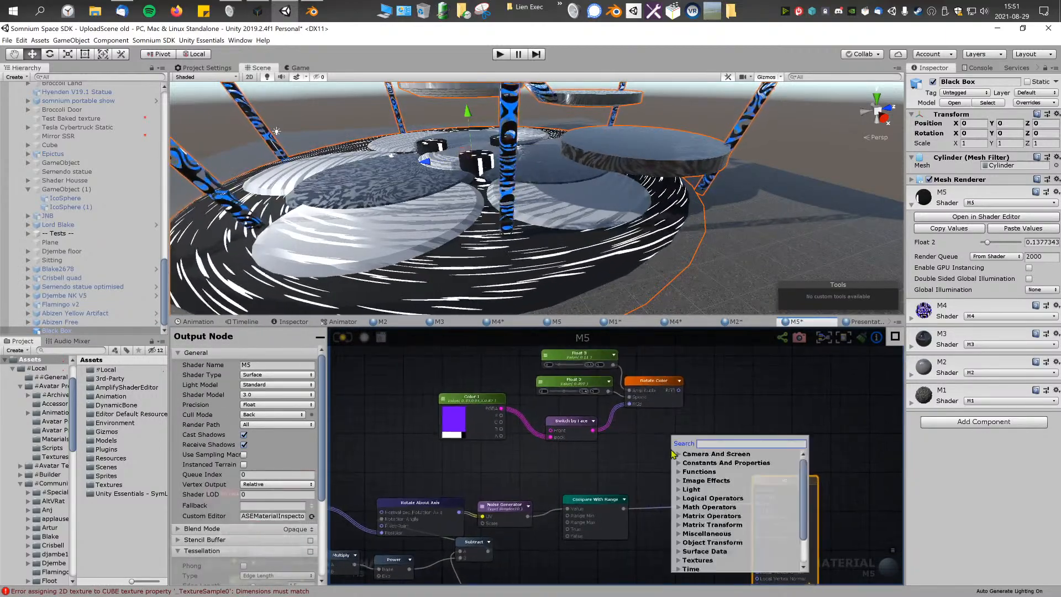
text(mul)
click(702, 499)
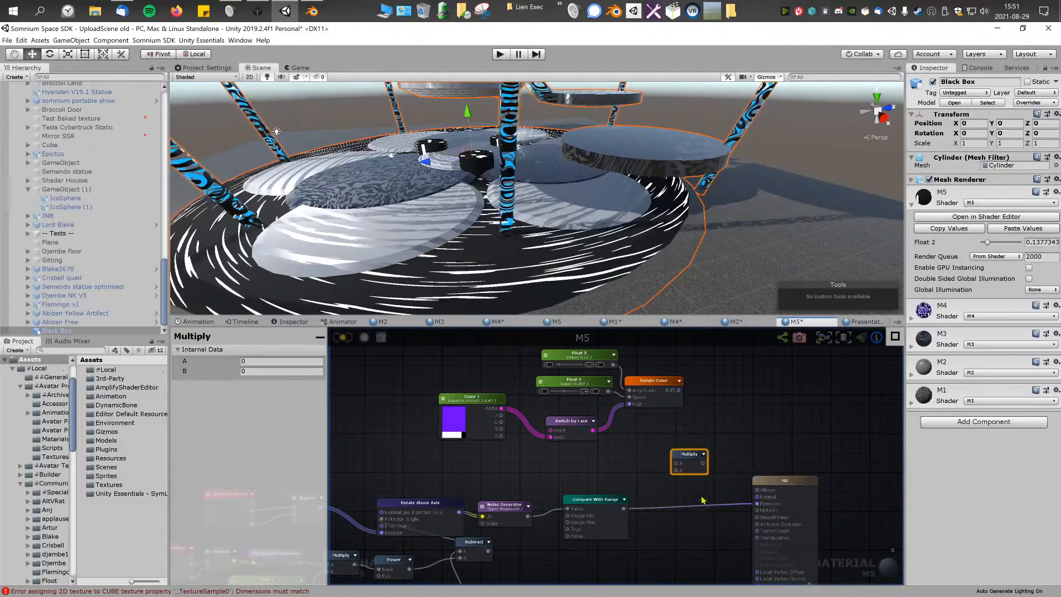
drag(717, 490, 702, 508)
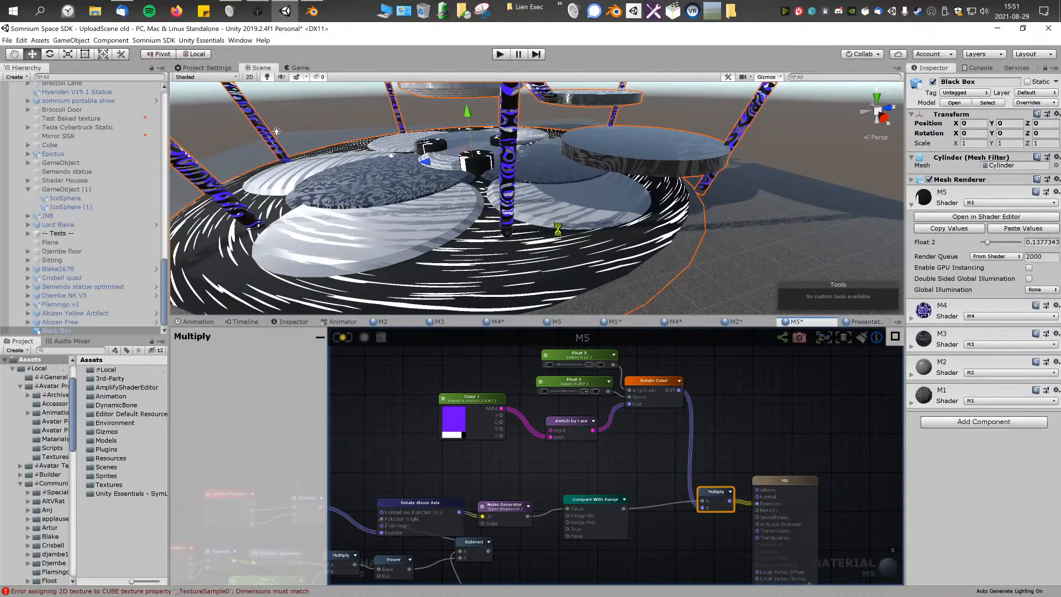
Step: Move Rotate Color's link to the Multiply node's C input, and remove Switch by Face so Color 1 feeds Rotate Color directly
right_drag(577, 227, 554, 231)
middle_drag(698, 433, 680, 445)
drag(669, 503, 659, 514)
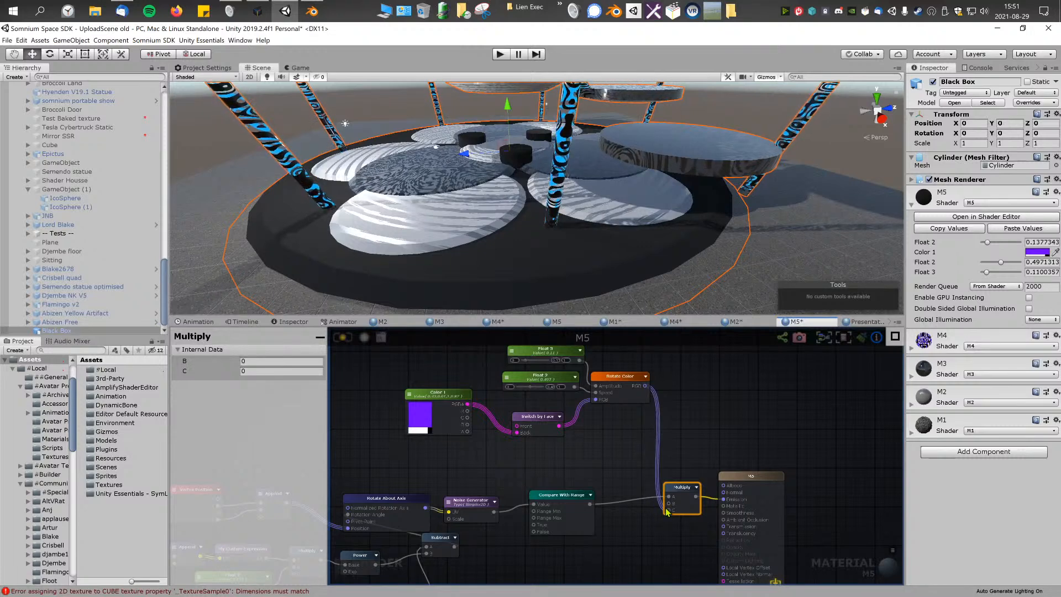
drag(517, 433, 574, 434)
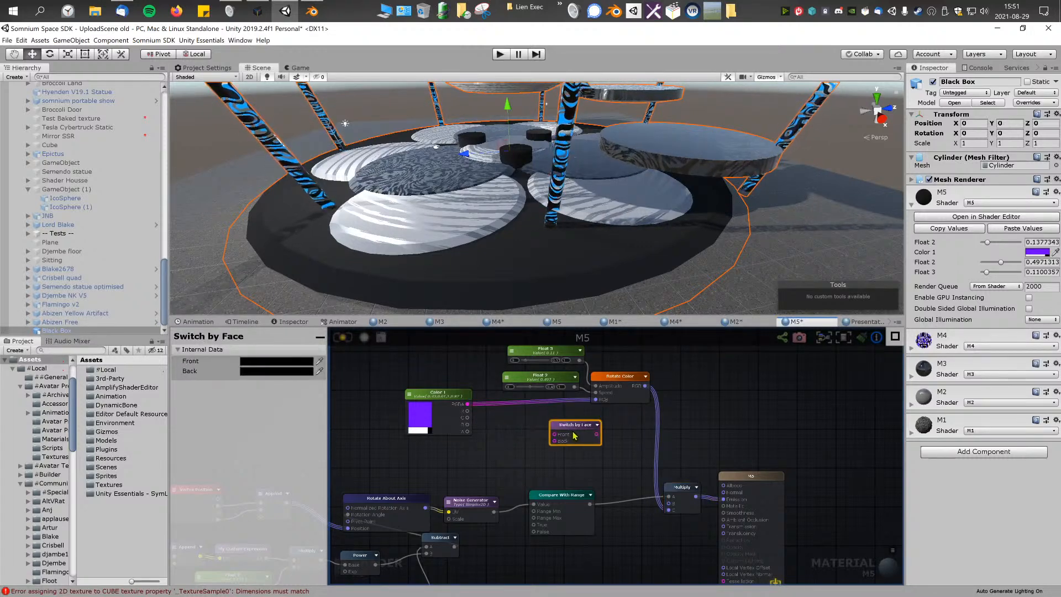
key(Delete)
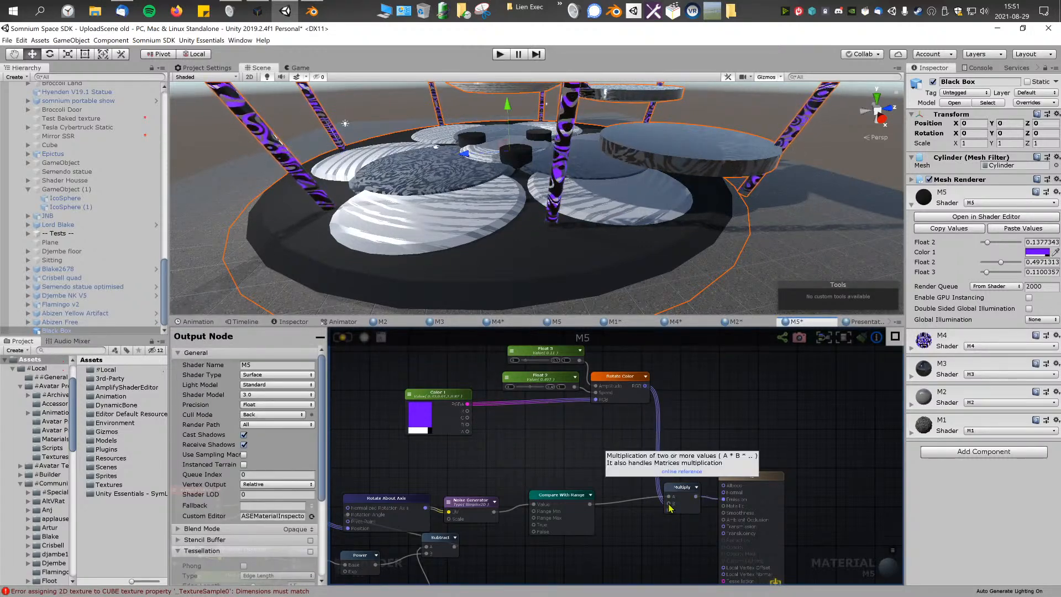
Step: Reconnect Rotate Color's RGB output from the Multiply node's C input to its B input
scroll(668, 512, up, 3)
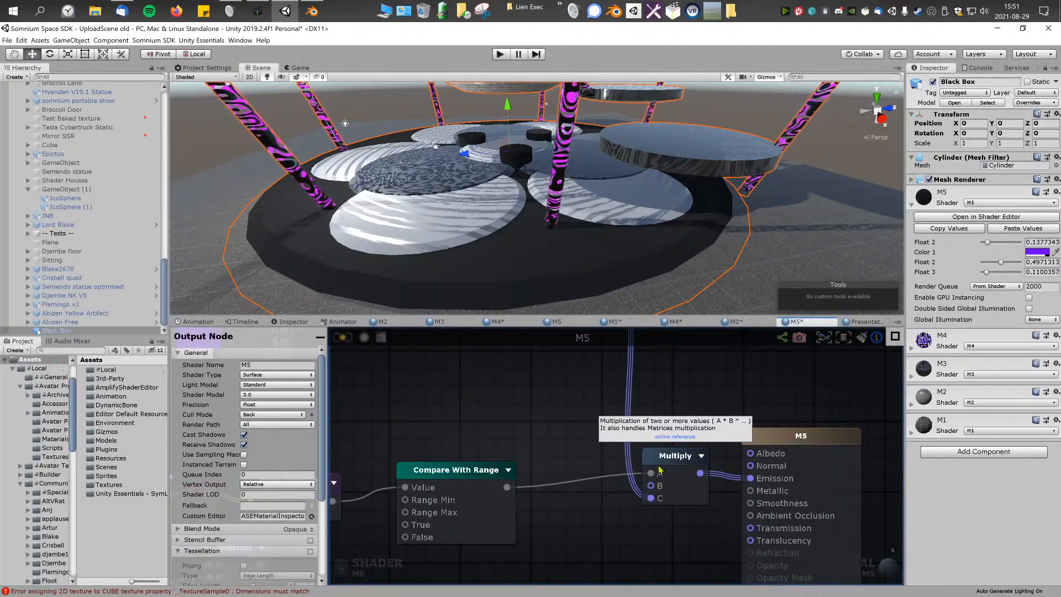
drag(654, 490, 652, 486)
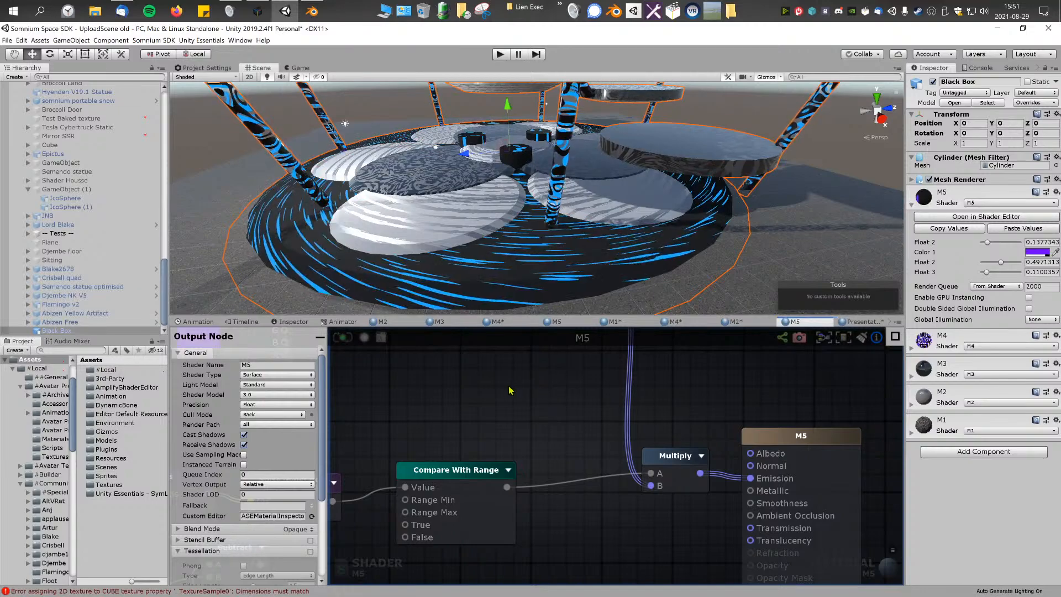
middle_drag(509, 390, 542, 452)
scroll(542, 452, down, 7)
Step: Examine the whole Black Box with its colored M5 pattern from several angles and distances, with and without the selection outline
right_drag(514, 200, 772, 166)
click(772, 167)
right_drag(635, 175, 597, 147)
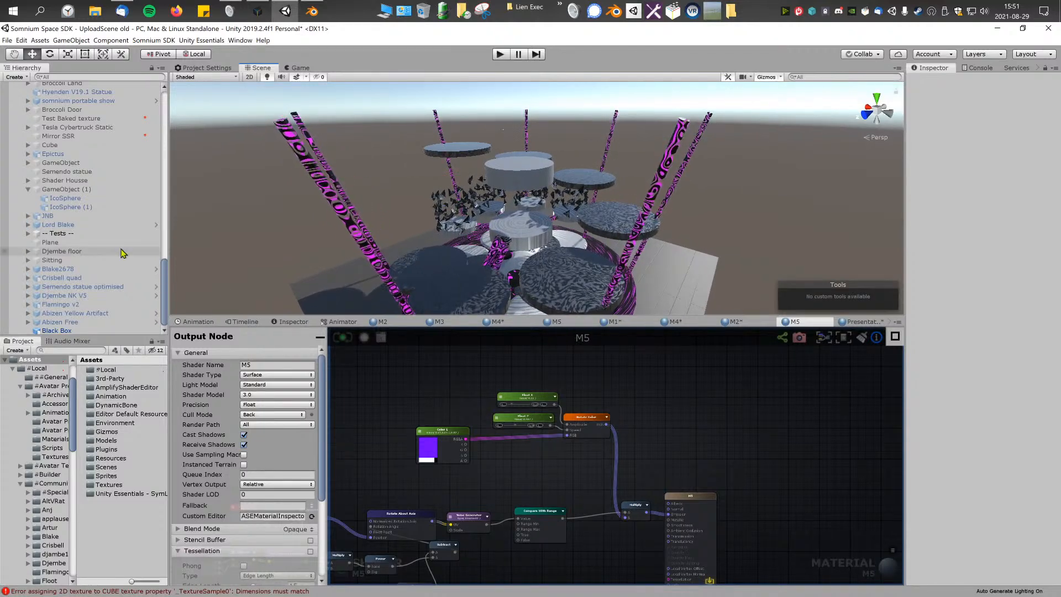
click(60, 331)
mouse_move(586, 199)
right_down()
mouse_move(577, 194)
mouse_move(574, 210)
right_up()
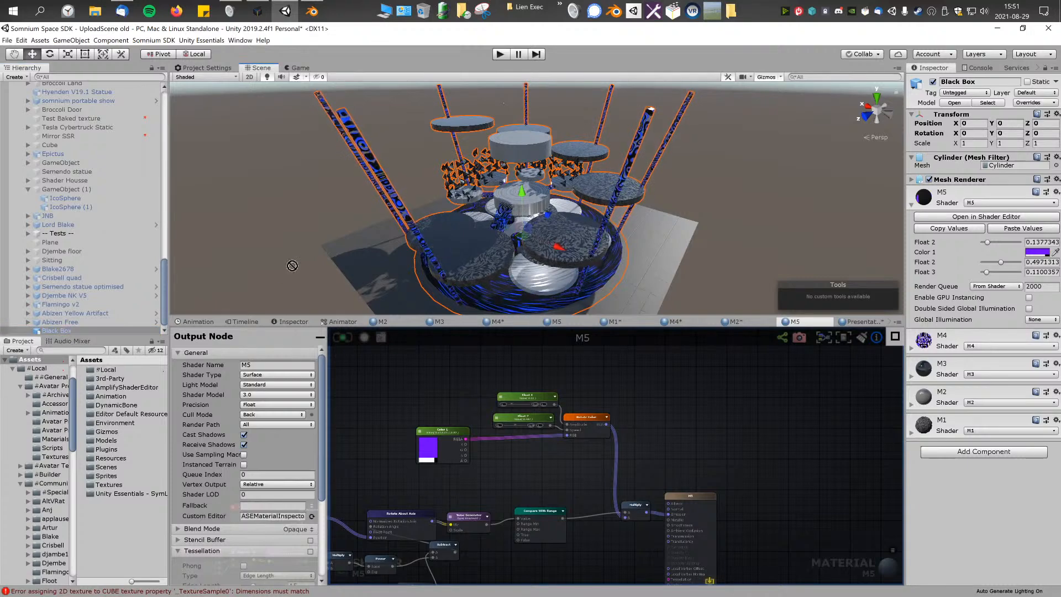
click(74, 331)
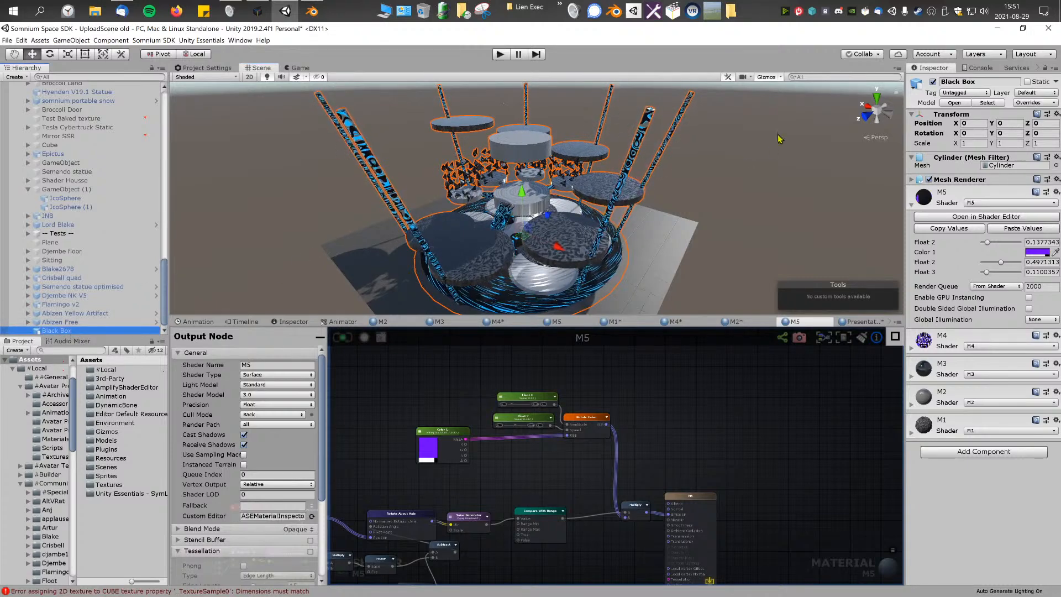
key(f)
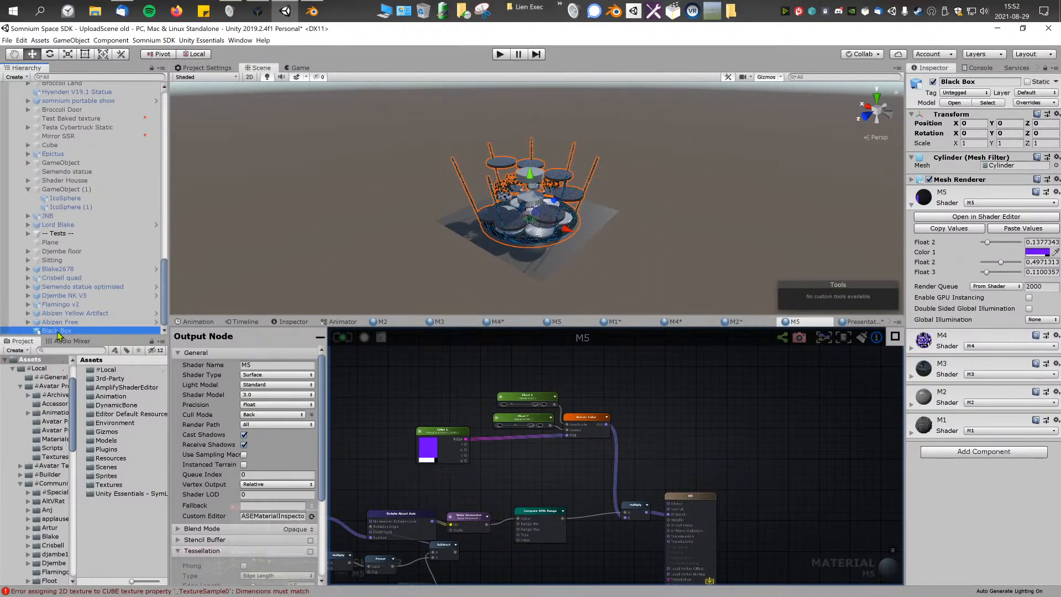
scroll(88, 234, up, 11)
key(s)
mouse_move(559, 248)
right_down()
mouse_move(557, 260)
mouse_move(555, 247)
right_up()
key(w)
key(e)
key(r)
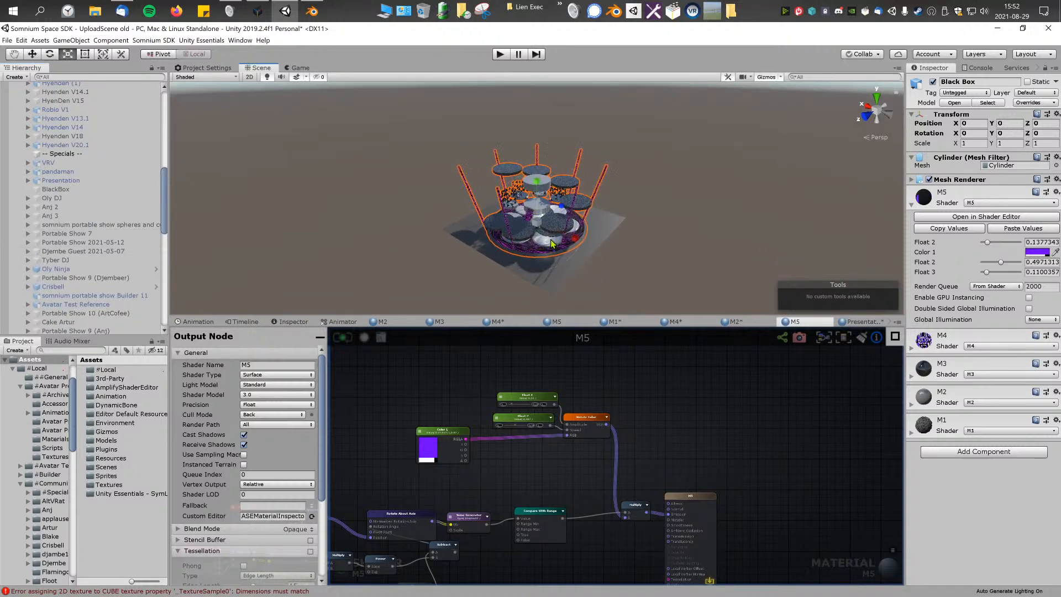
Step: Undo the last change and reselect Black Box in the hierarchy to look it over in the scene
drag(537, 223, 605, 223)
key(ctrl+z)
click(416, 238)
scroll(80, 298, down, 10)
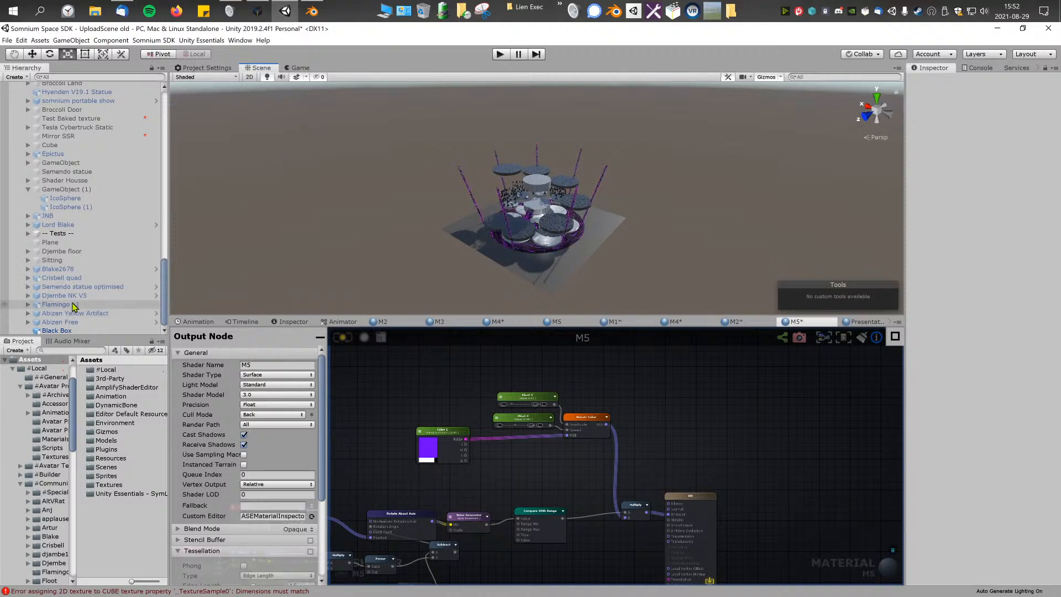
click(83, 331)
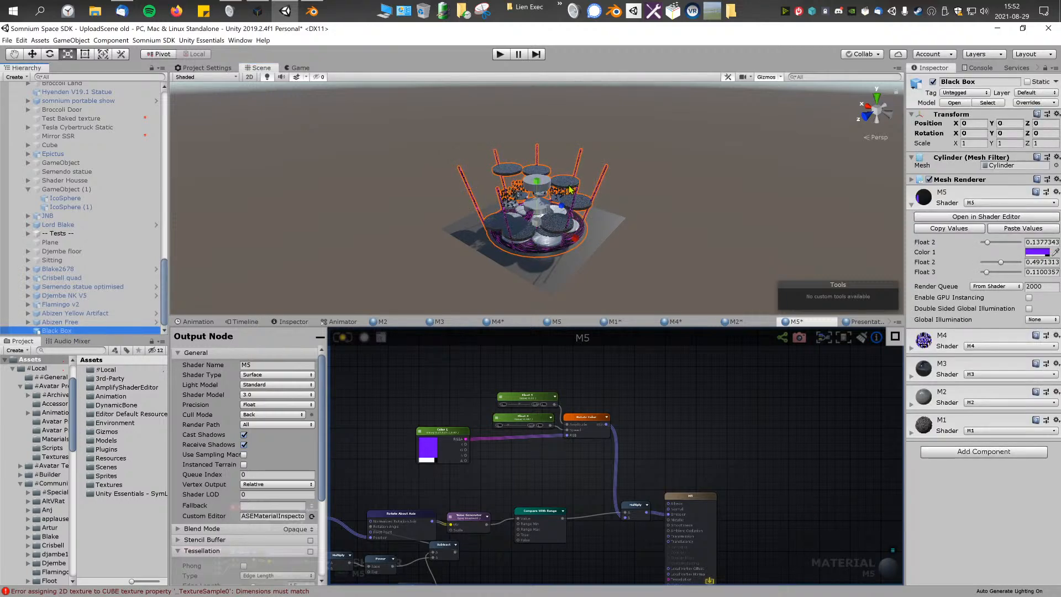
right_drag(626, 237, 631, 240)
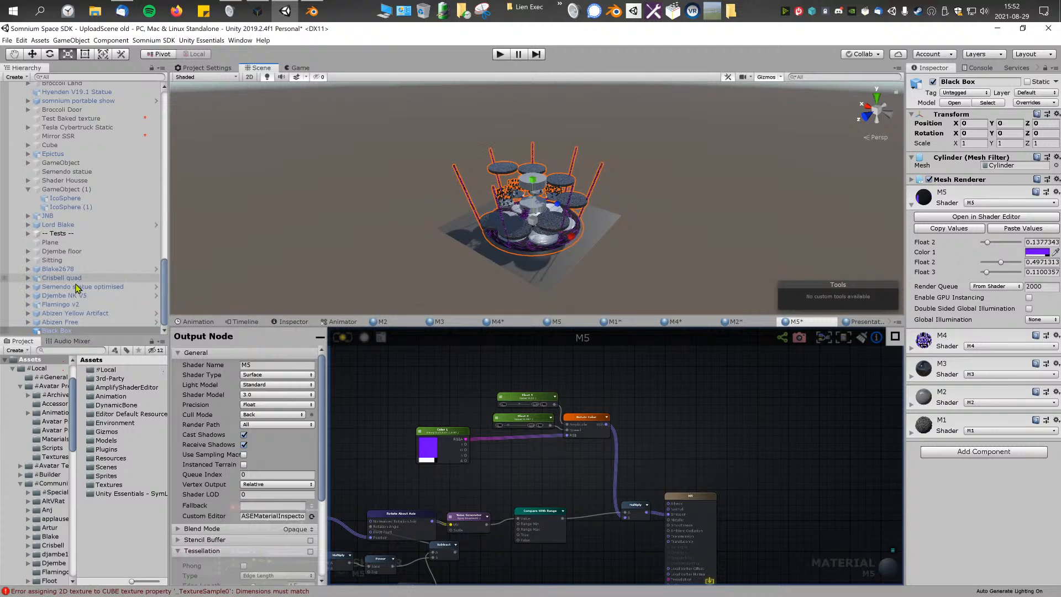
click(44, 325)
click(48, 332)
right_drag(433, 253, 430, 256)
Step: Search the hierarchy for "bla" and copy the inactive BlackBox cube listed under Specials
scroll(78, 245, up, 3)
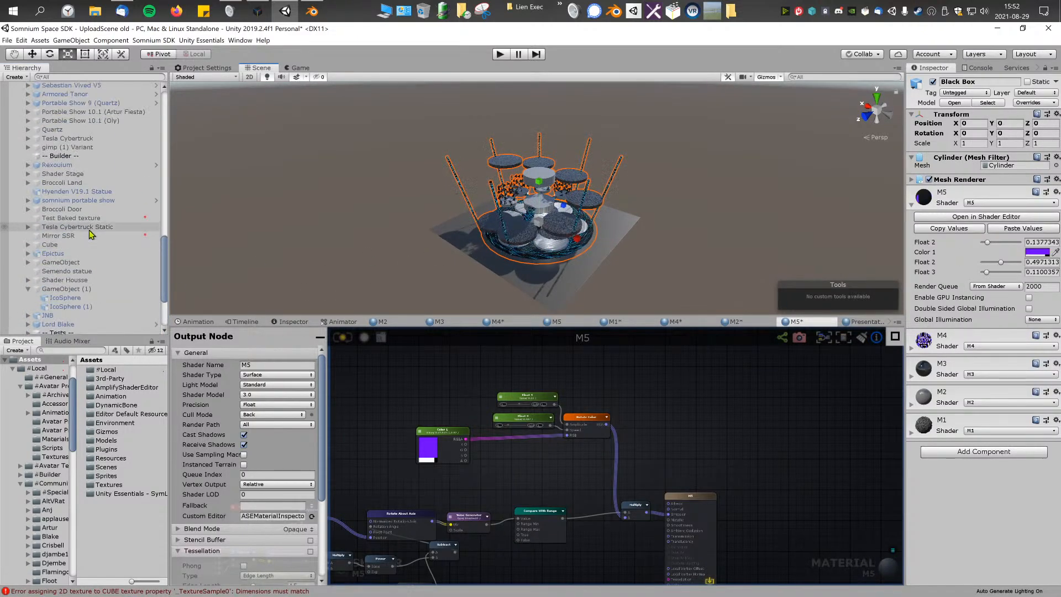
scroll(99, 228, up, 3)
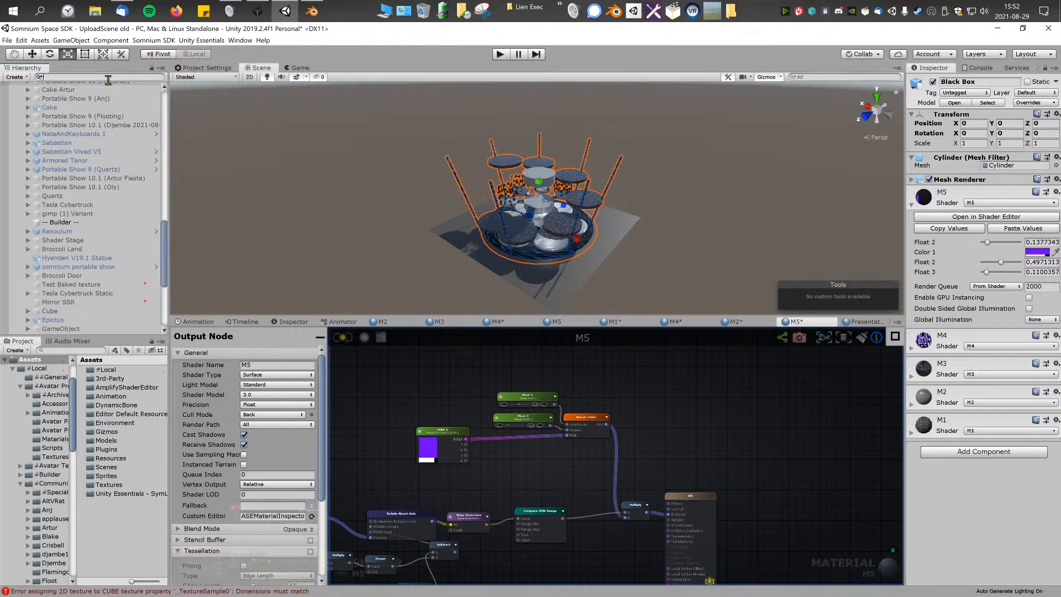
text(bla)
click(114, 104)
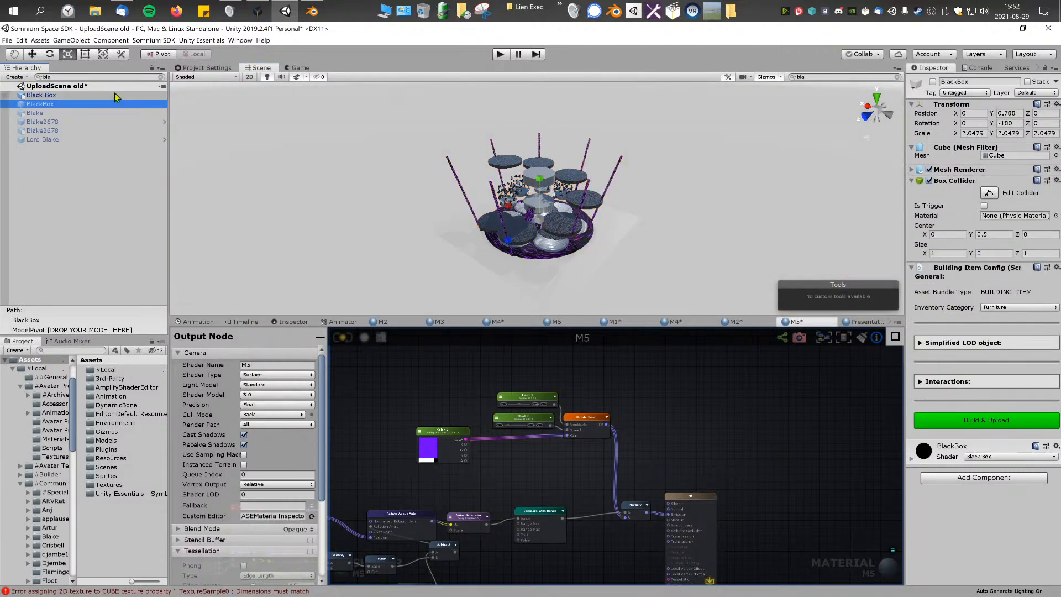
click(161, 78)
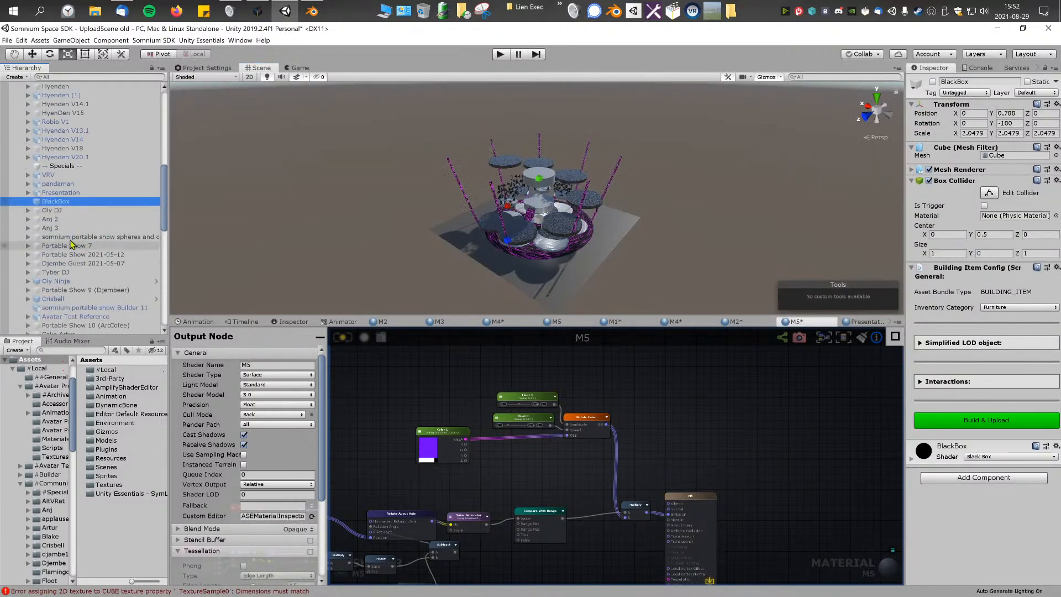
click(61, 194)
click(61, 202)
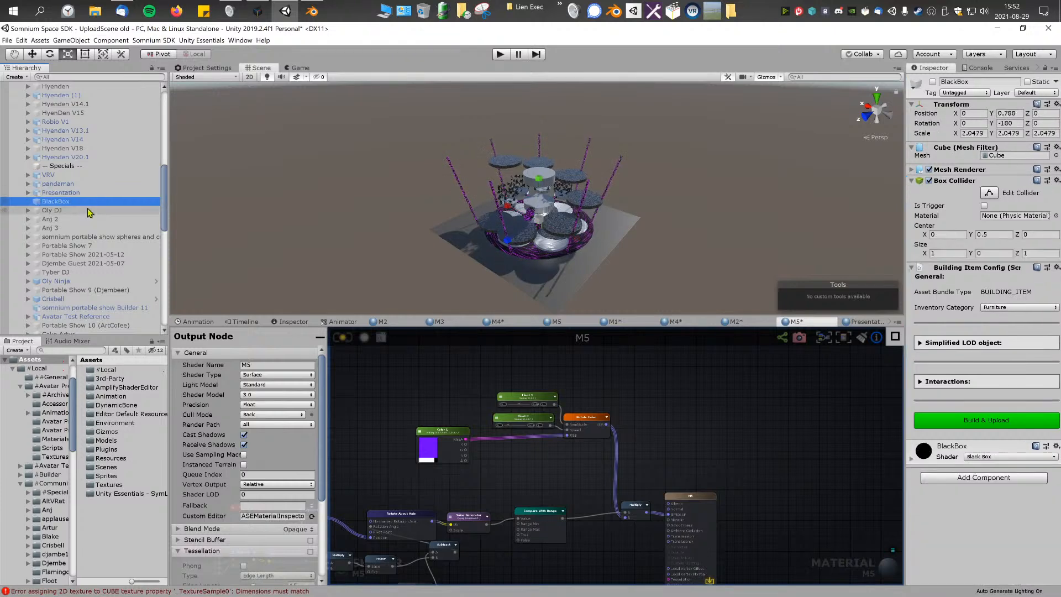
Step: Paste the BlackBox cube after Black Box at the end of the hierarchy and activate it
scroll(98, 243, down, 10)
click(63, 331)
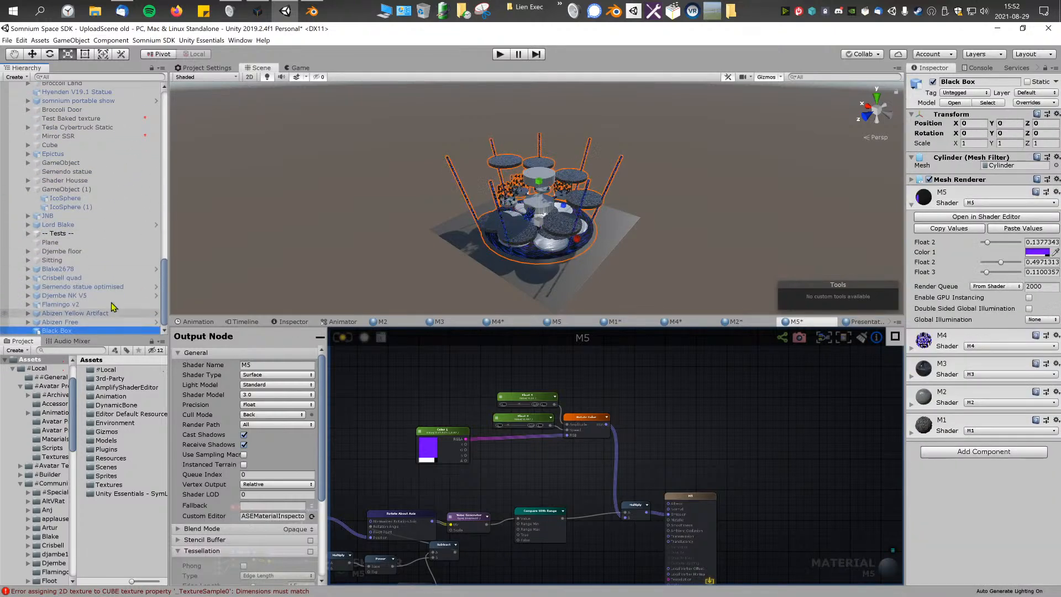
key(ctrl+v)
Step: Enlarge the pasted BlackBox cube around the model, setting its scale to 38 on X, Y and Z
scroll(421, 231, up, 2)
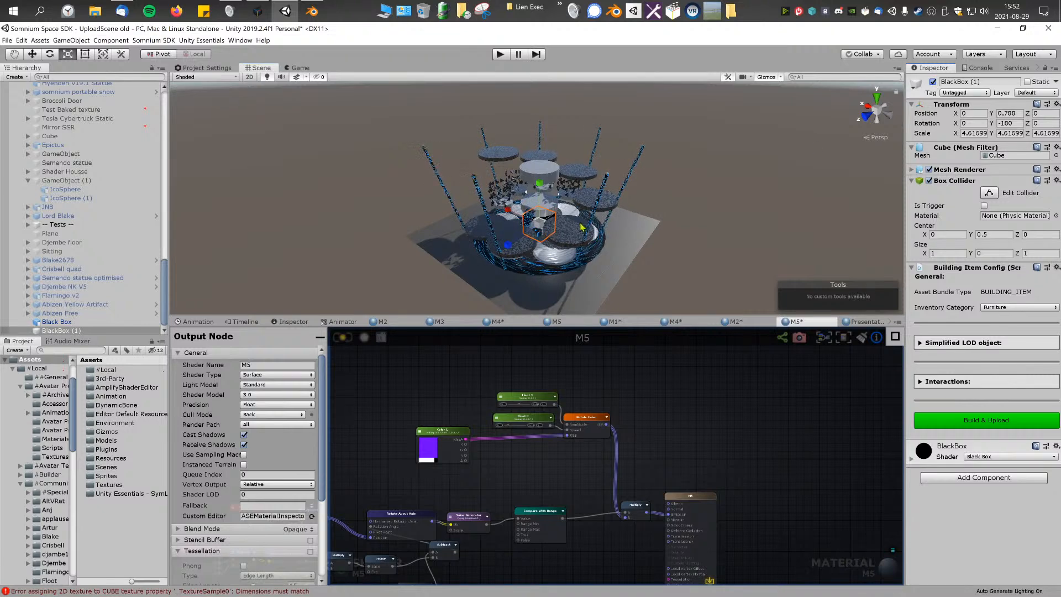
drag(668, 155, 845, 51)
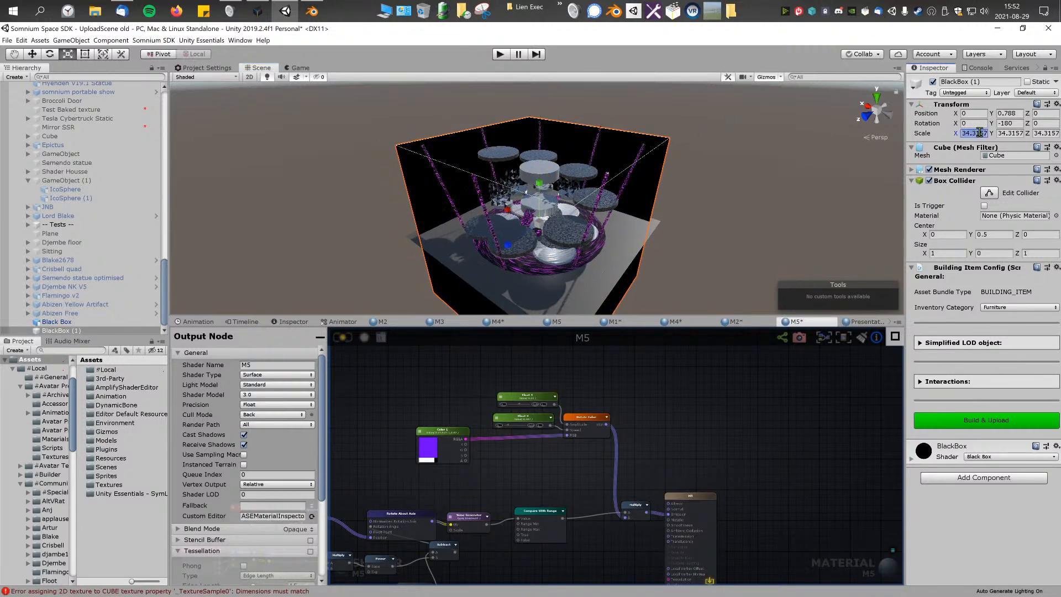
click(1010, 133)
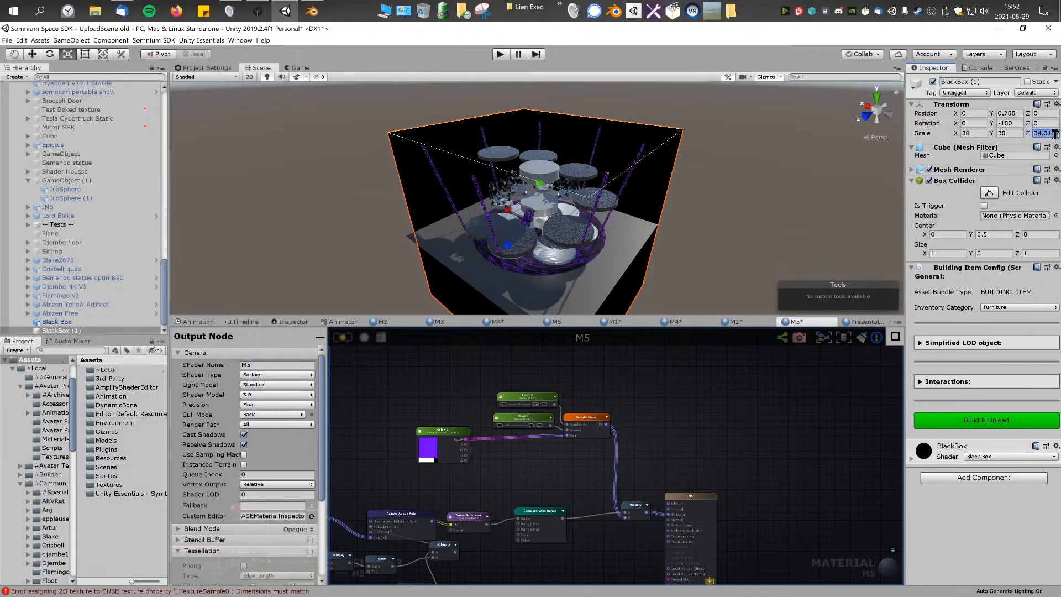
Step: Hide the floor Plane in the scene view
alt+drag(717, 149, 724, 184)
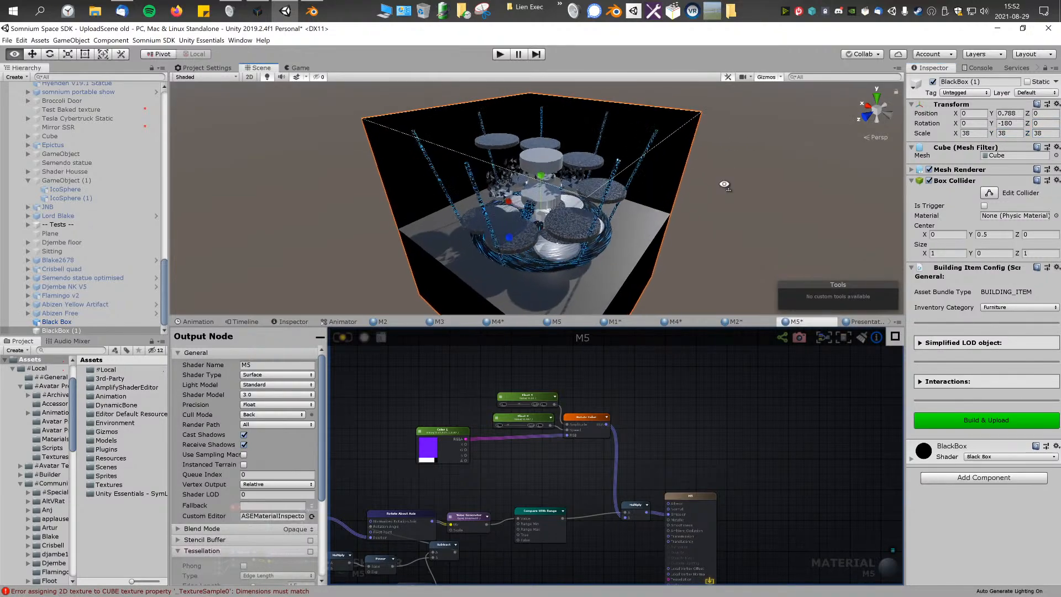
key(w)
right_drag(725, 184, 750, 181)
click(706, 248)
key(h)
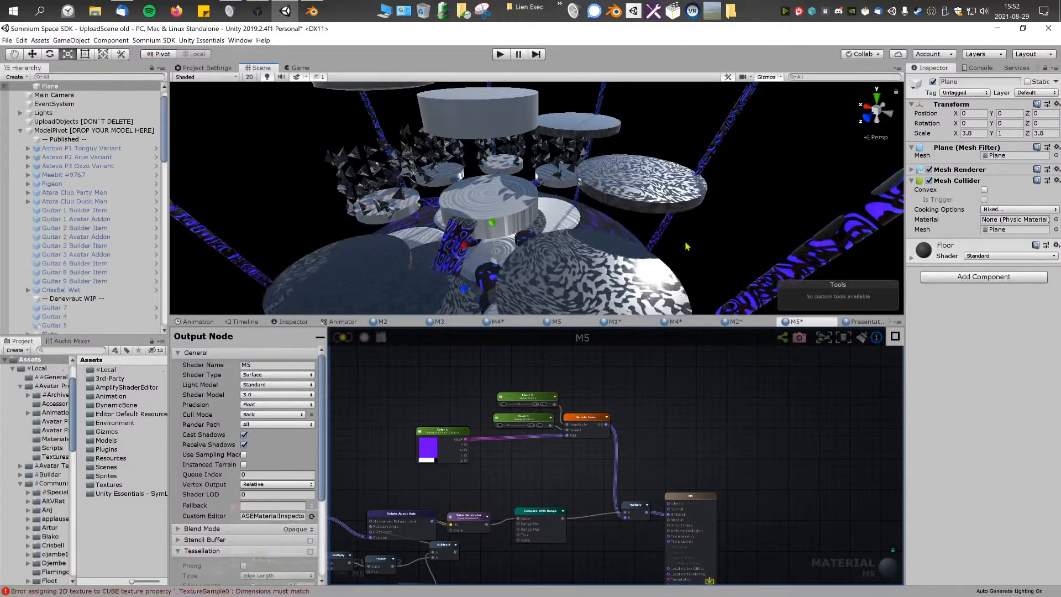
Step: Raise the BlackBox copy to a Y position of 9.8 and remove its Box Collider component
key(w)
right_drag(686, 247, 533, 214)
key(s)
click(525, 210)
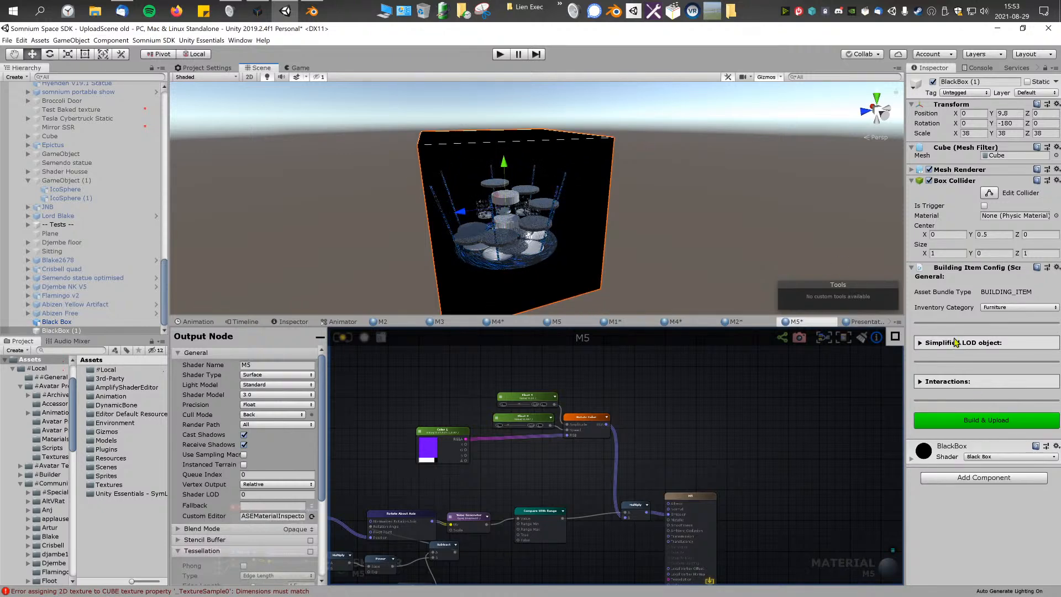
right_click(948, 181)
click(987, 199)
right_drag(553, 200, 627, 199)
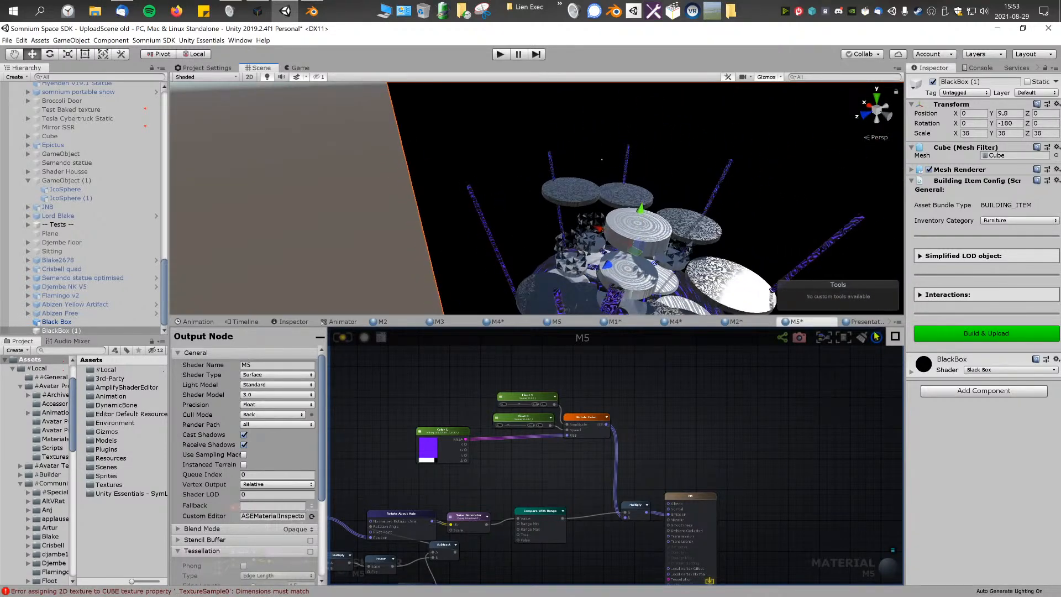
Step: Open the BlackBox material's shader in the shader editor and check its Cull Mode setting
click(912, 372)
click(938, 385)
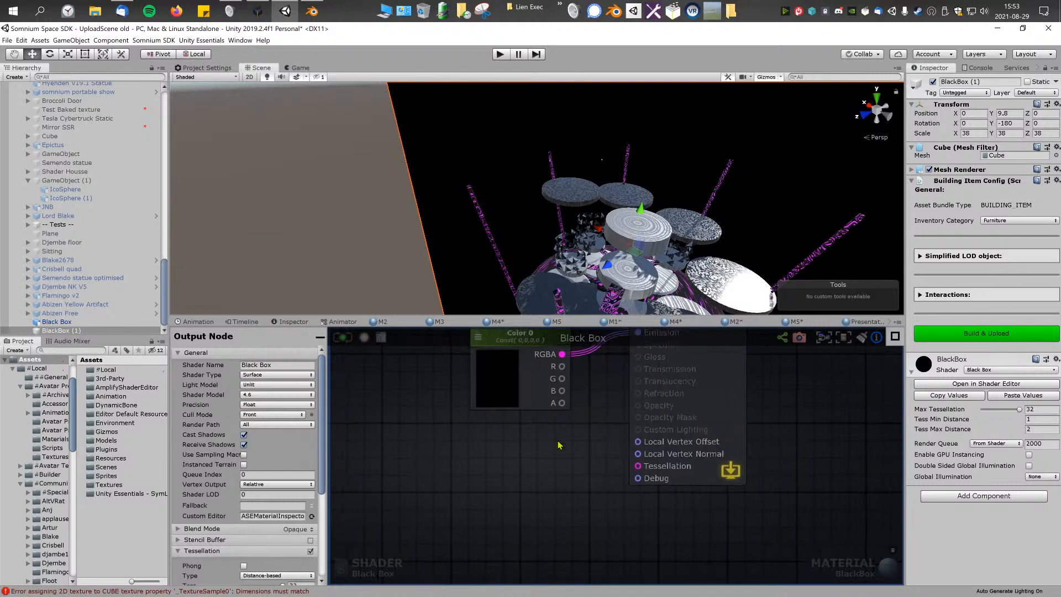
scroll(579, 462, up, 3)
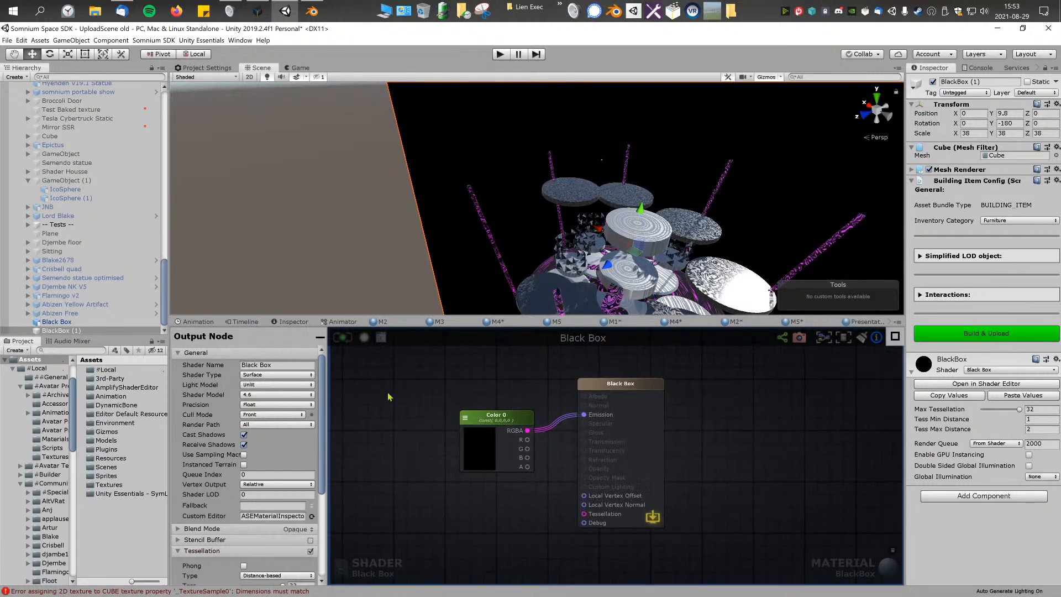
click(267, 415)
click(303, 418)
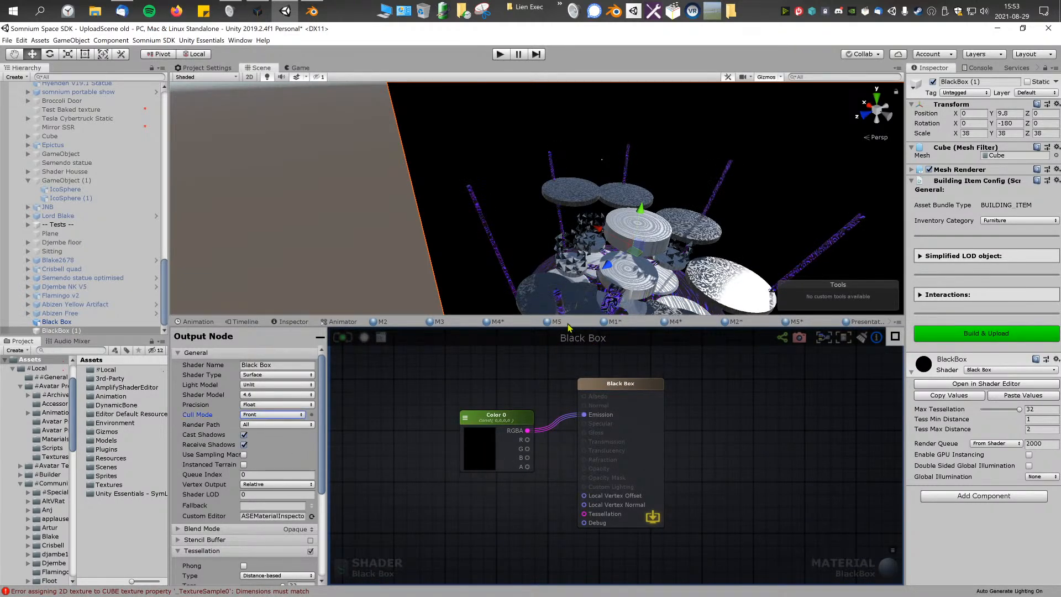
Step: Delete the enlarged BlackBox copy surrounding the model
right_drag(658, 250, 694, 249)
scroll(694, 250, down, 4)
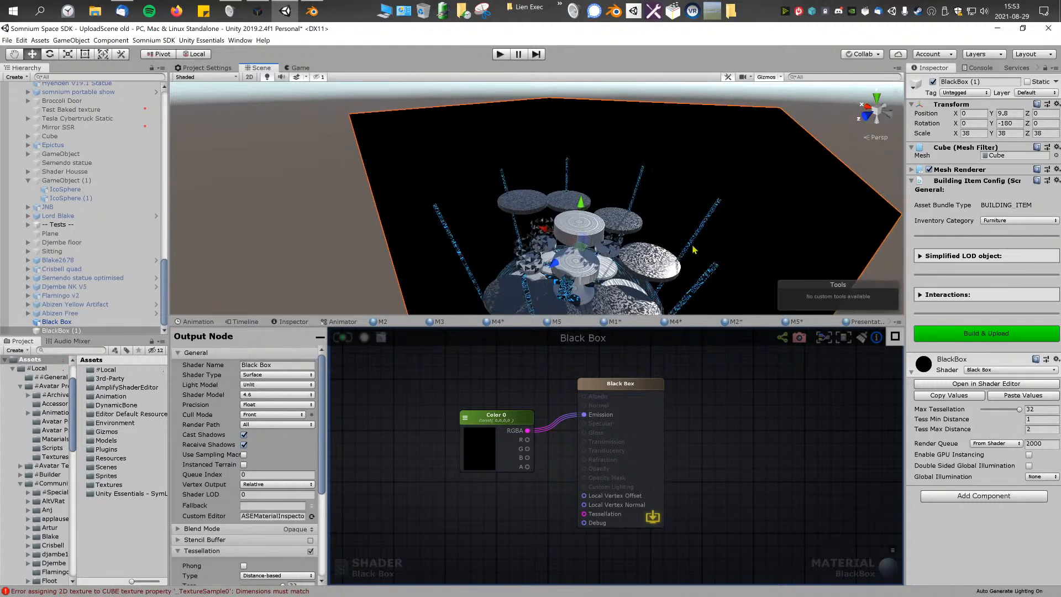
key(Delete)
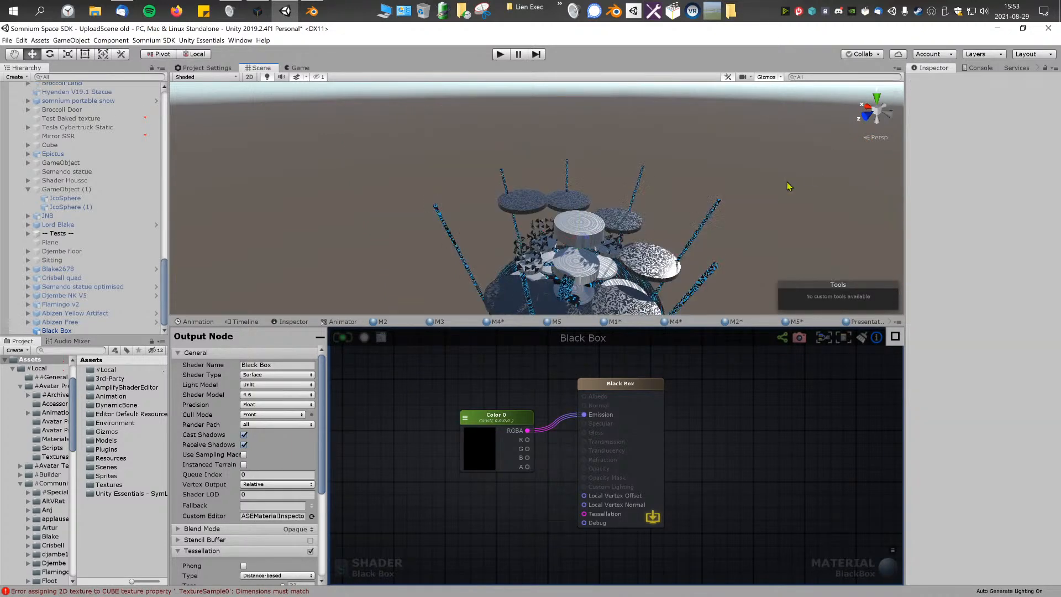
Step: Examine the Black Box's discs, floating shards and color-changing poles from several angles and distances
right_drag(679, 190, 706, 234)
key(w)
right_drag(580, 206, 521, 123)
key(w)
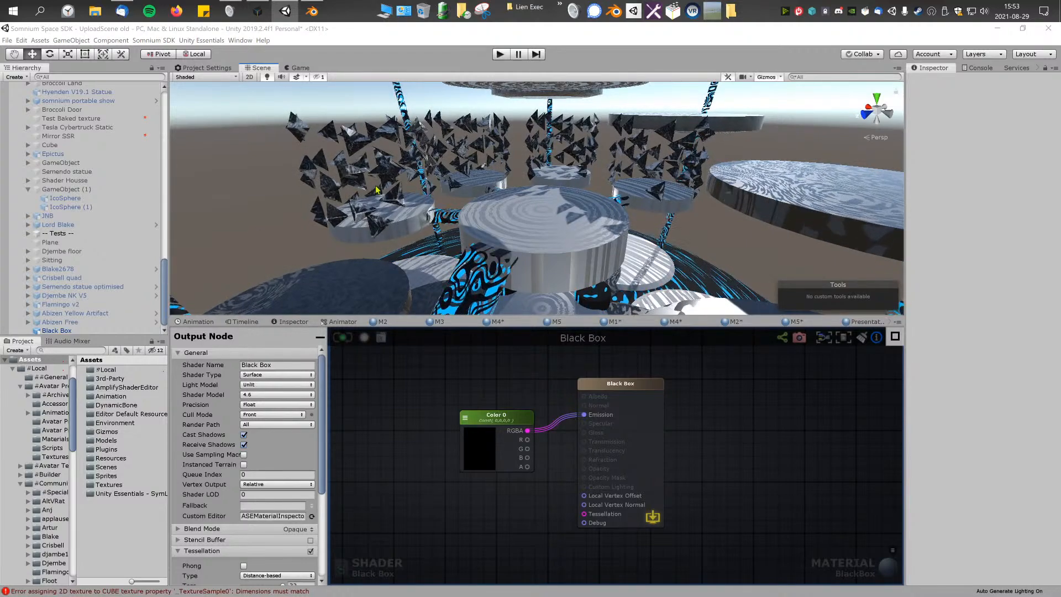
right_drag(397, 184, 435, 194)
key(s)
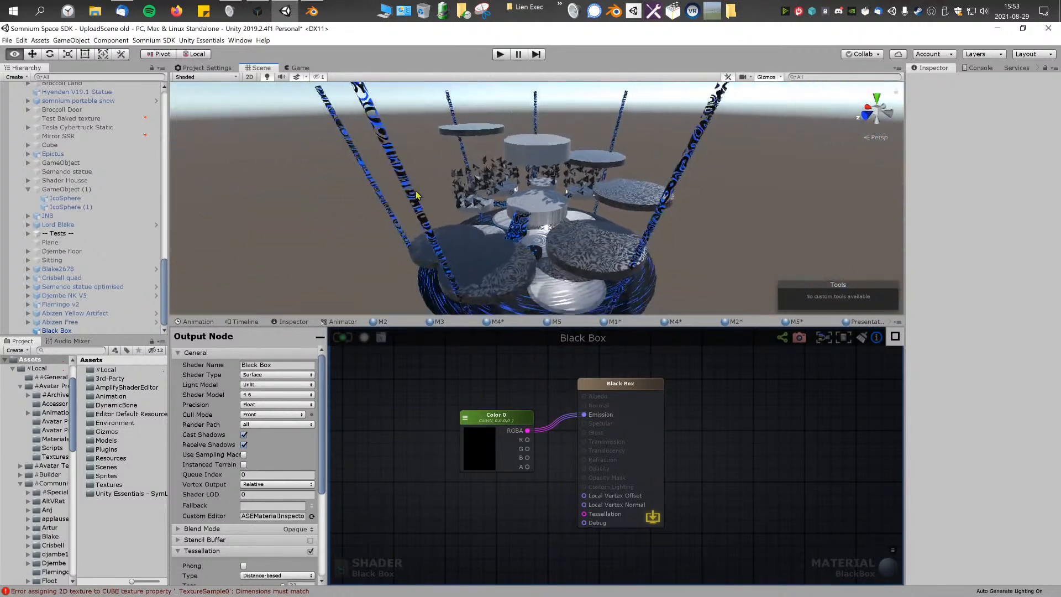
click(546, 251)
right_drag(543, 229, 536, 220)
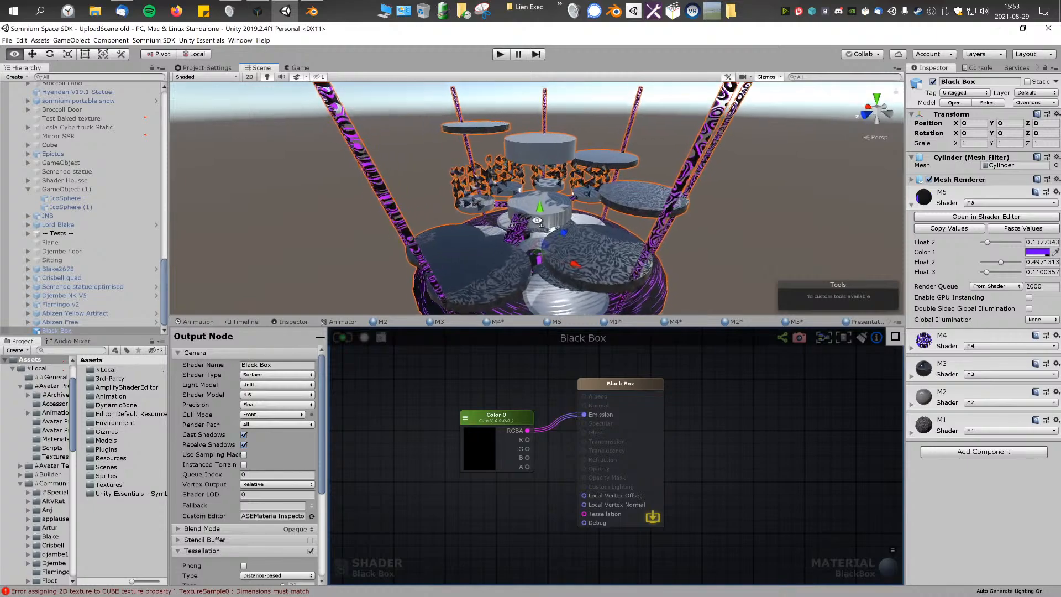
click(719, 270)
right_drag(604, 217, 419, 240)
key(w)
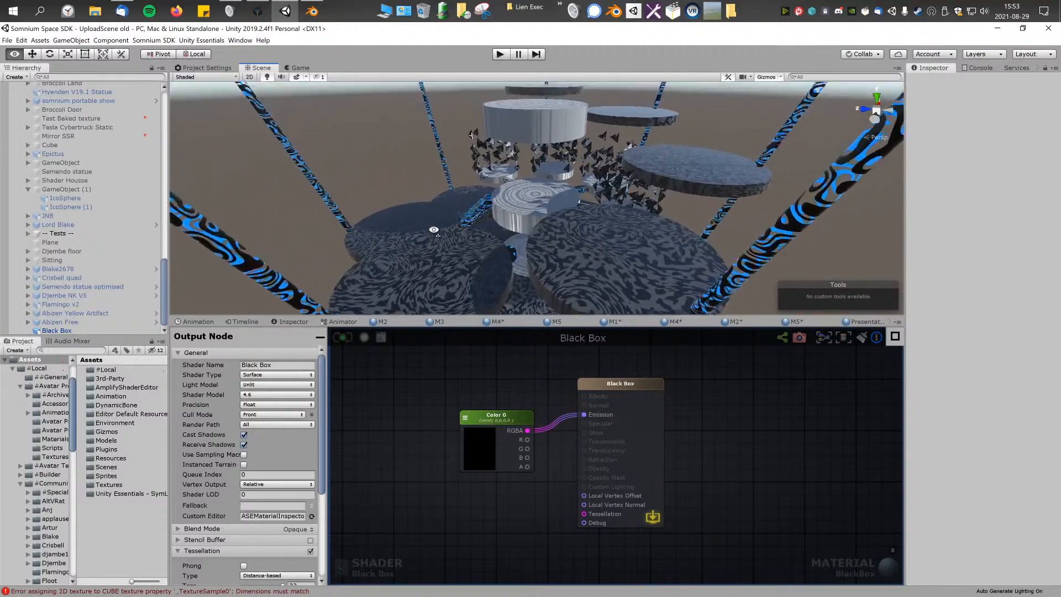
mouse_move(434, 230)
right_down()
mouse_move(437, 221)
mouse_move(441, 230)
right_up()
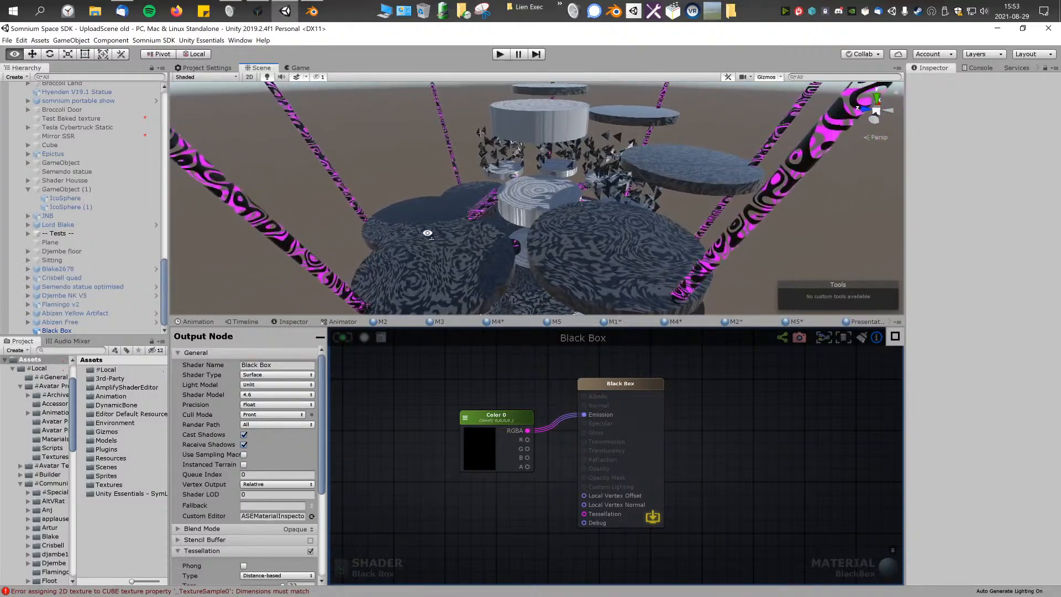
right_drag(422, 230, 425, 233)
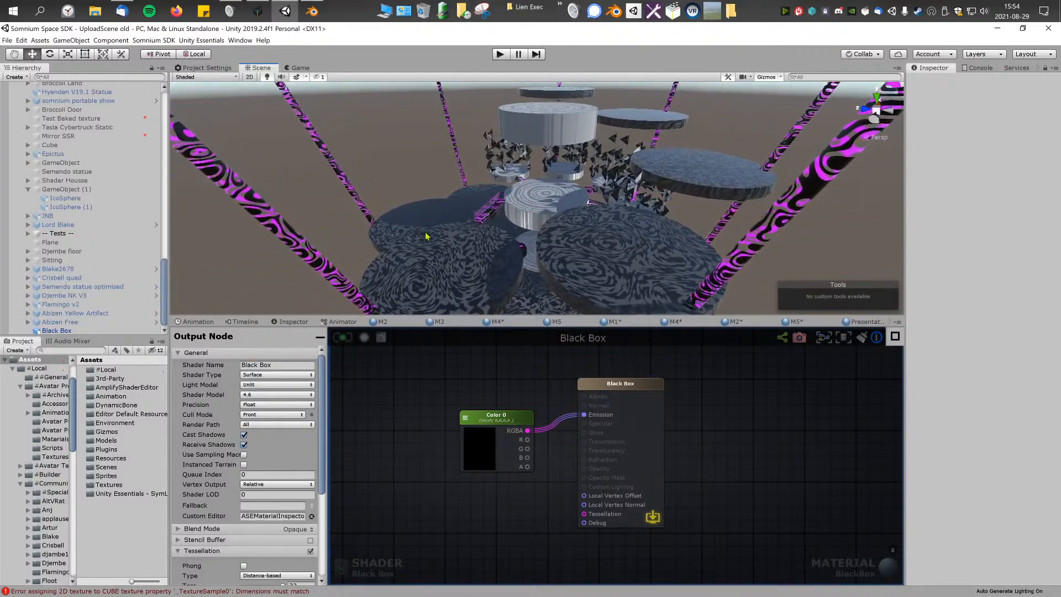
Step: Look over the Black Box shader graph and inspect the model's floating triangular shards up close
middle_drag(474, 397, 499, 400)
scroll(536, 393, up, 2)
middle_drag(563, 388, 629, 388)
scroll(704, 374, down, 1)
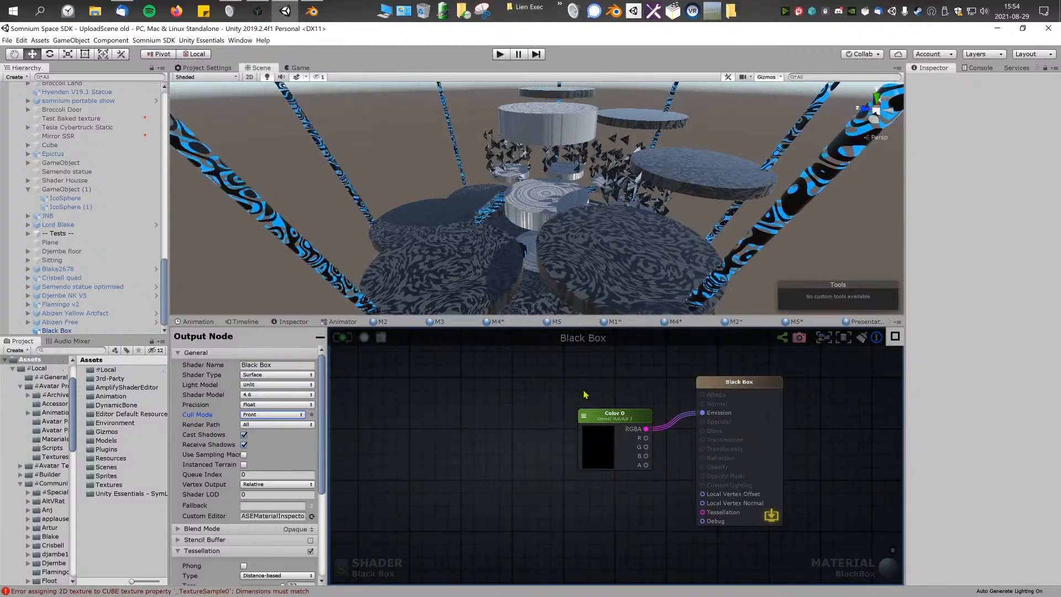
right_drag(549, 260, 341, 226)
key(w)
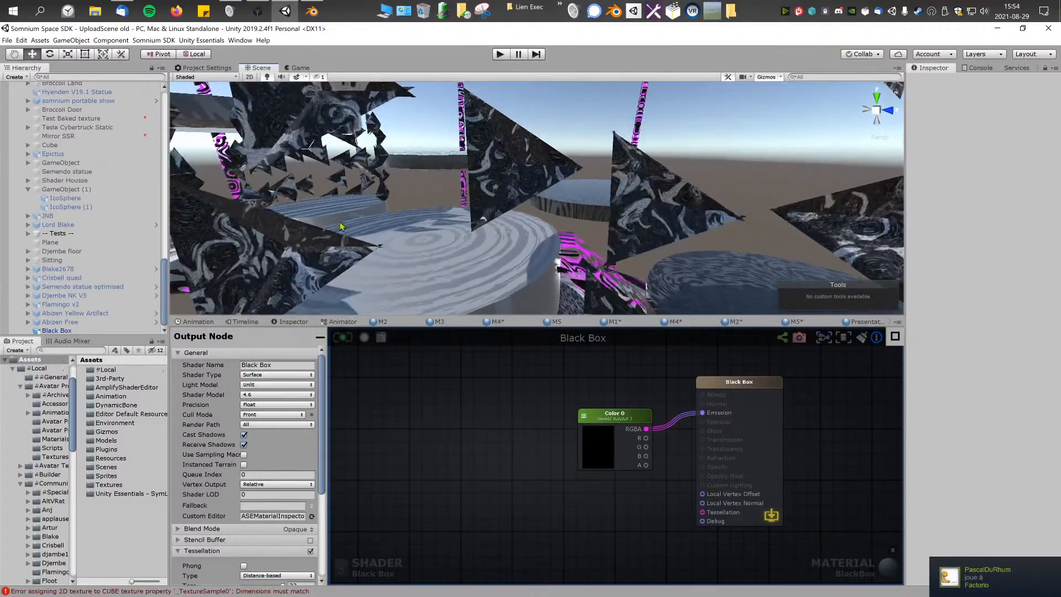
right_drag(525, 164, 525, 208)
Step: Open the M1 material's shader from the Black Box object, saving the pending changes to M1.shader
click(559, 278)
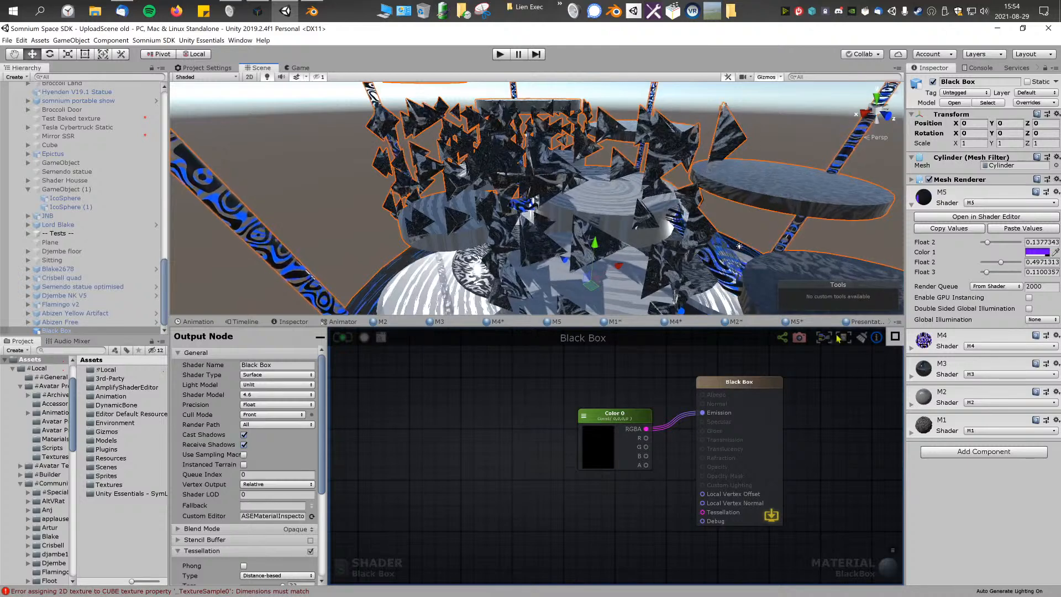
click(912, 433)
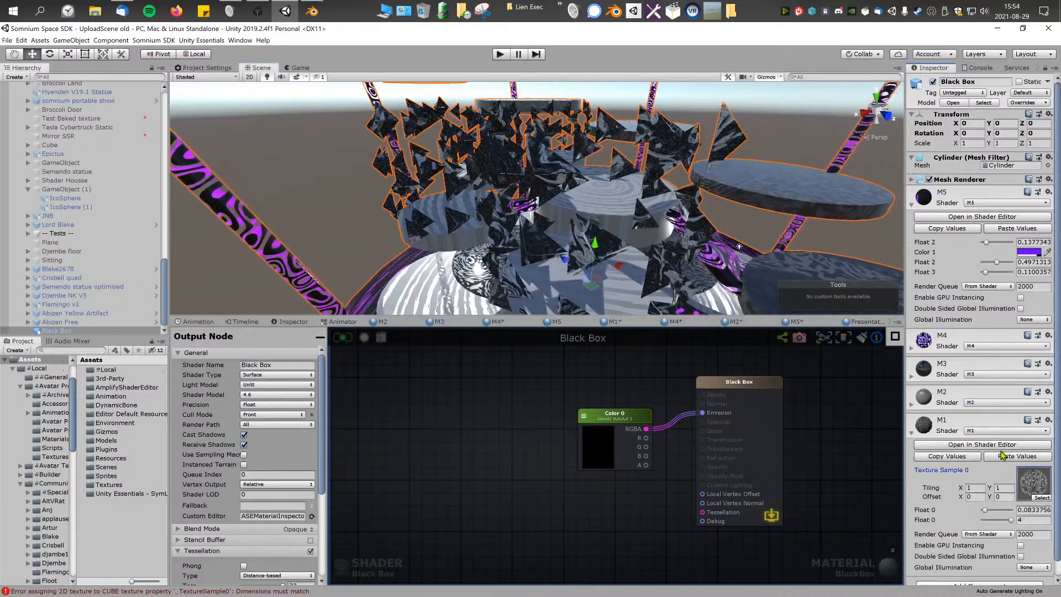
click(995, 445)
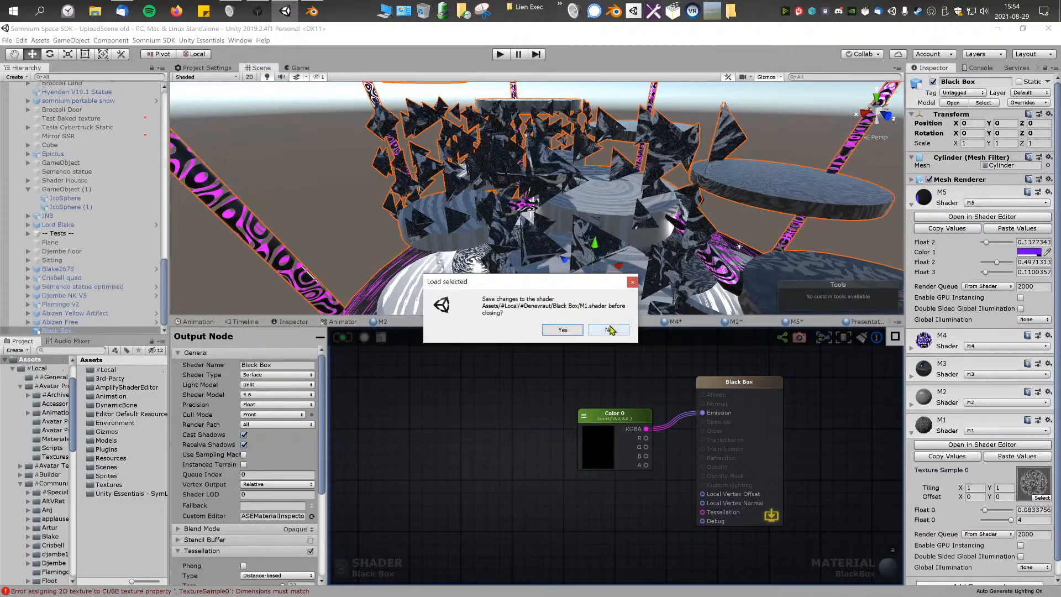
click(562, 330)
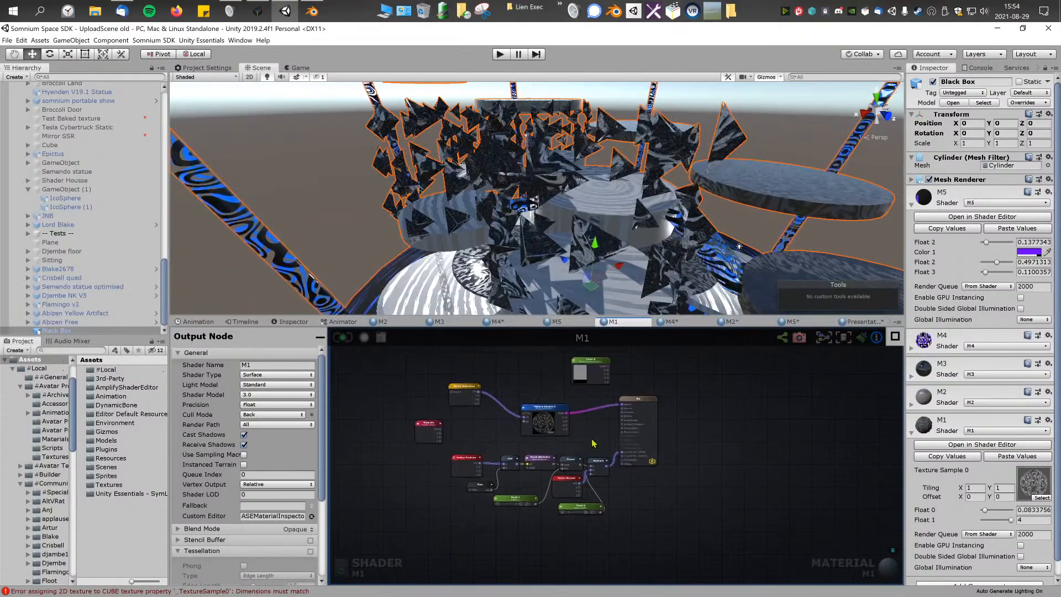
Step: Copy the Float 10 and Float 8 nodes from the M4 shader into M1, placing them between Texture Sample 0 and the output node
click(558, 322)
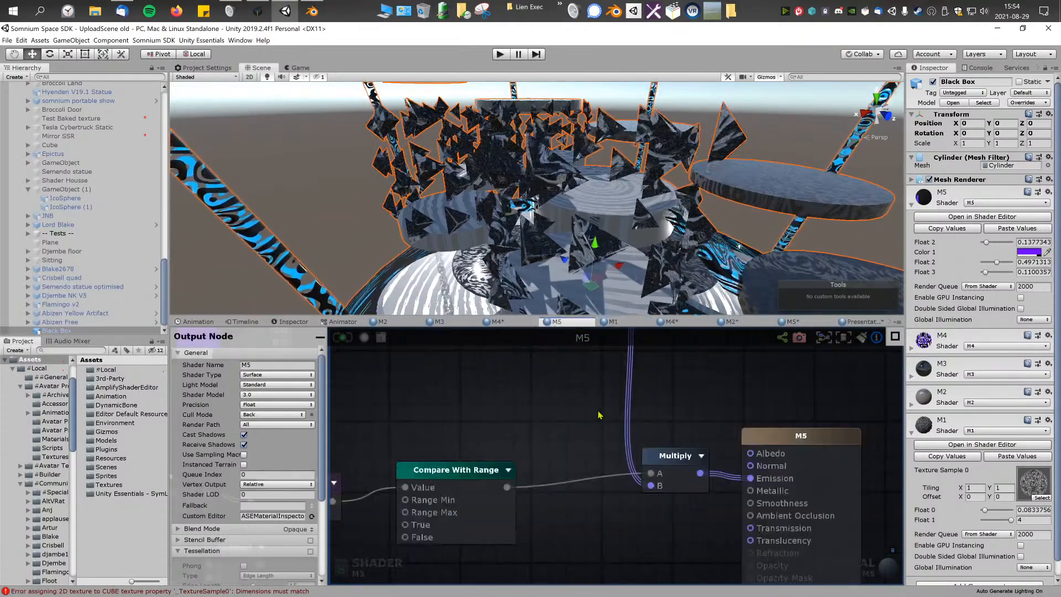
click(506, 323)
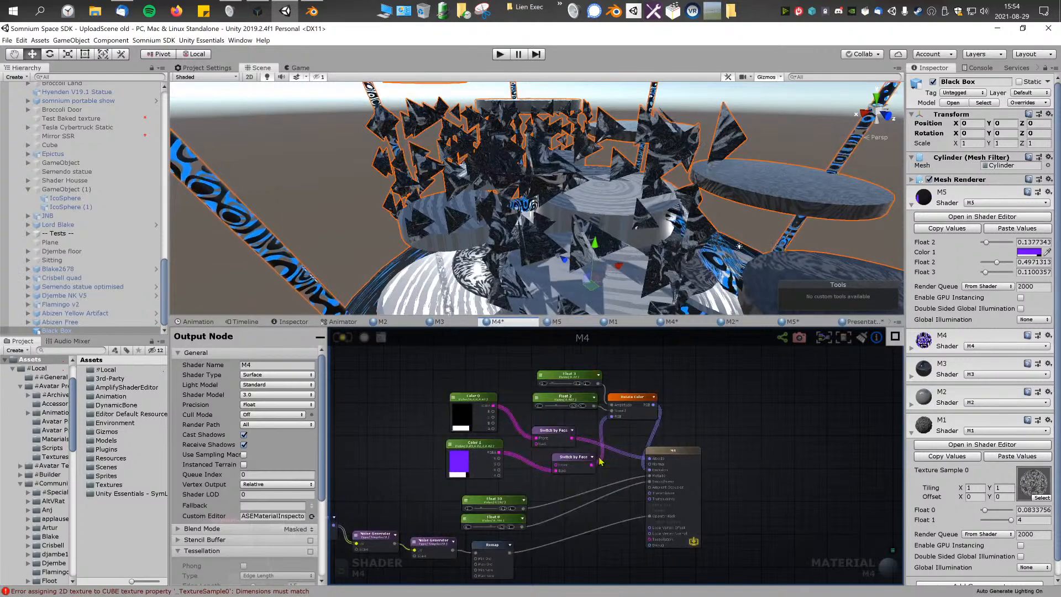
drag(484, 473, 554, 492)
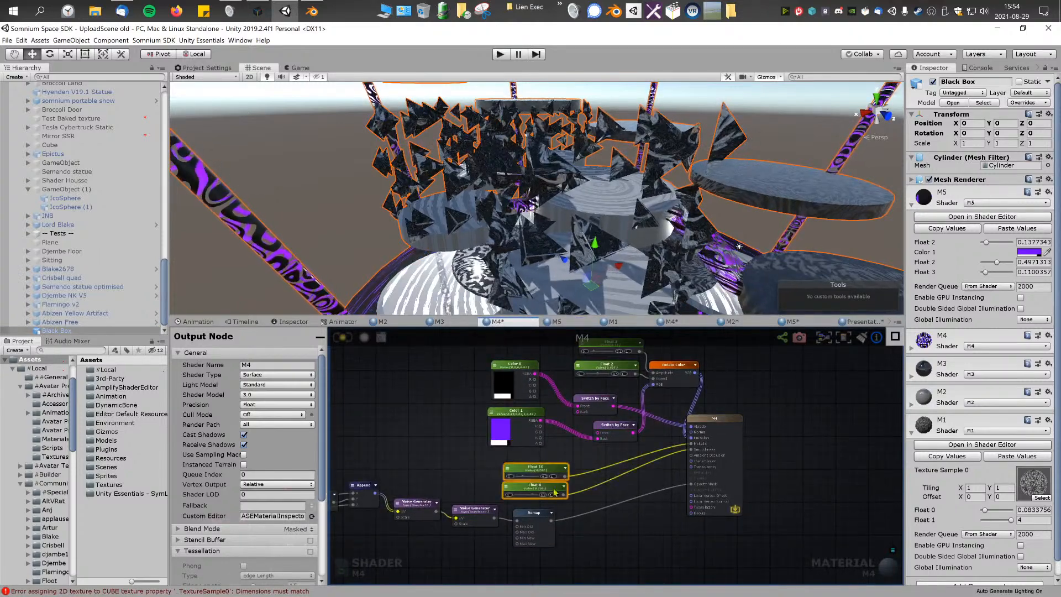
click(974, 446)
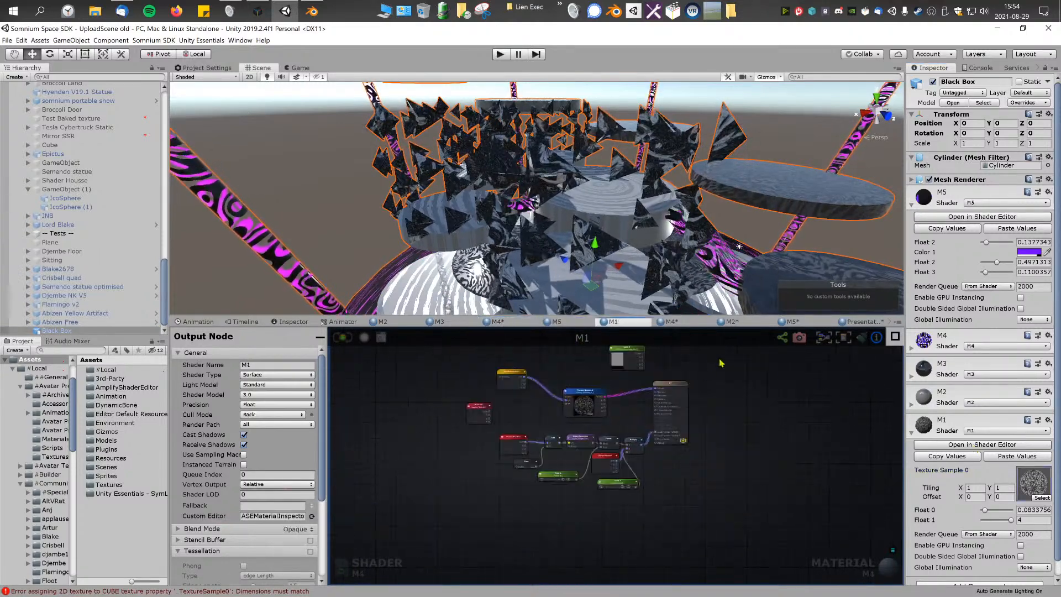
key(ctrl+v)
scroll(717, 500, up, 4)
drag(742, 497, 580, 359)
middle_drag(601, 385, 649, 499)
scroll(650, 501, up, 2)
drag(700, 415, 744, 423)
Step: Connect Float 10 to M1's Metallic input and Float 8 to its Smoothness input, then arrange the two nodes and save the shader
click(656, 474)
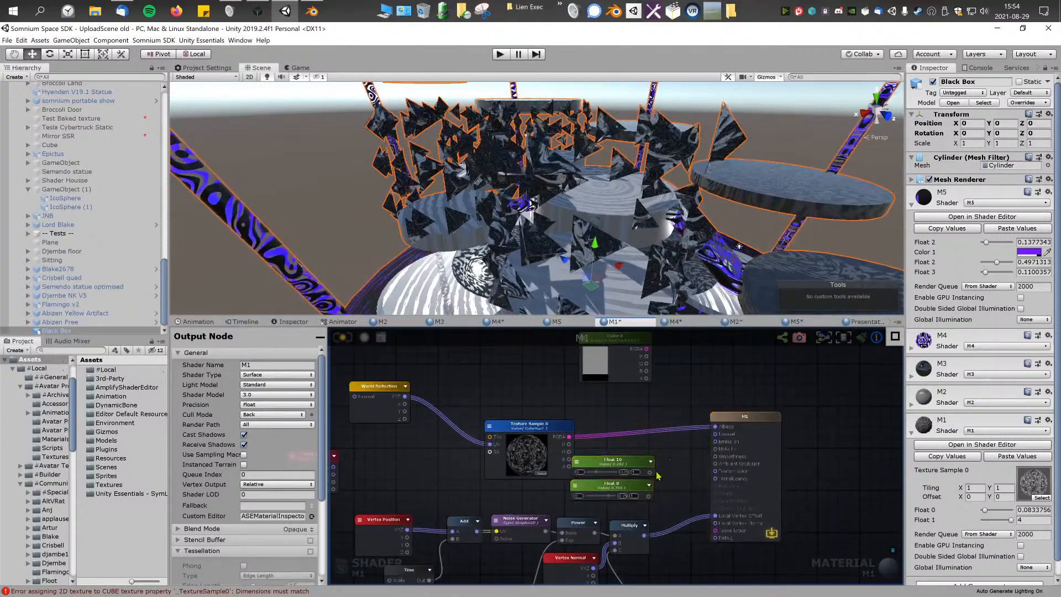
drag(650, 473, 717, 458)
drag(649, 496, 717, 457)
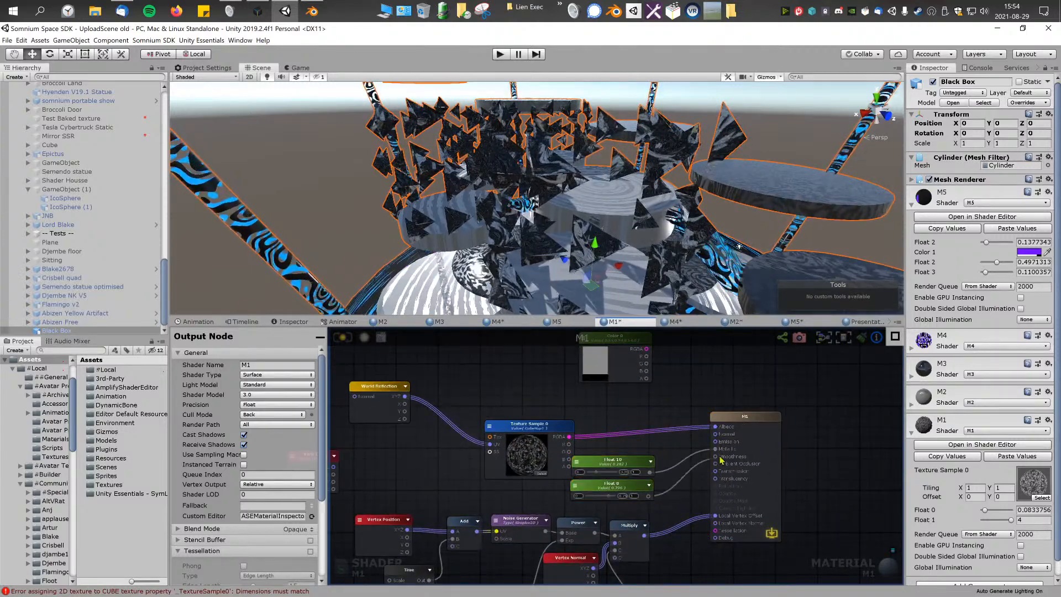
drag(609, 449, 676, 482)
right_click(681, 487)
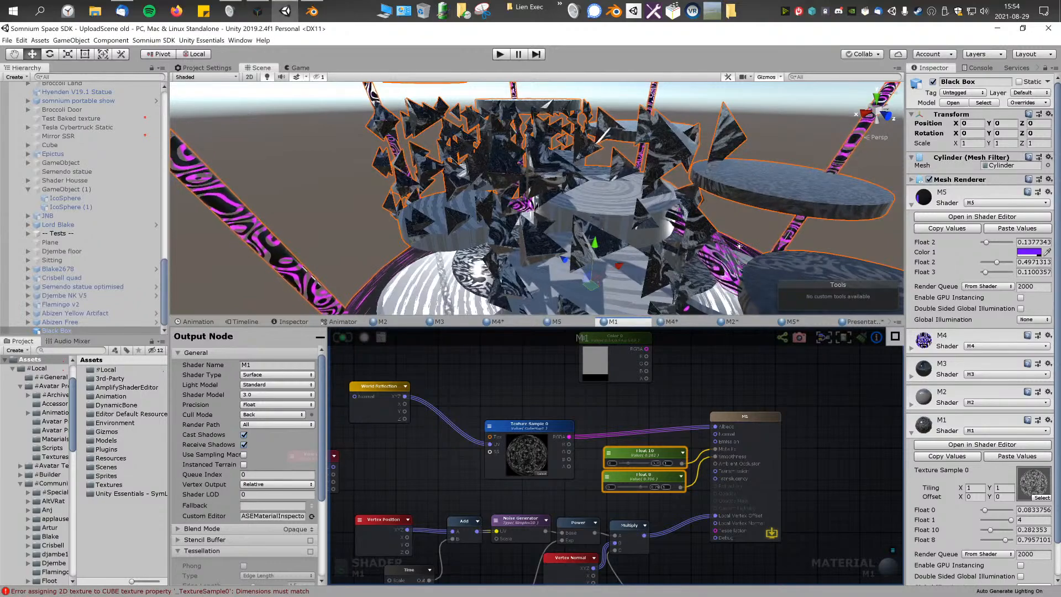
Step: Try different Float 8 and Float 10 values on M1 against the shards in the scene, and set both to 1
right_drag(391, 204, 481, 168)
key(w)
drag(629, 464, 626, 490)
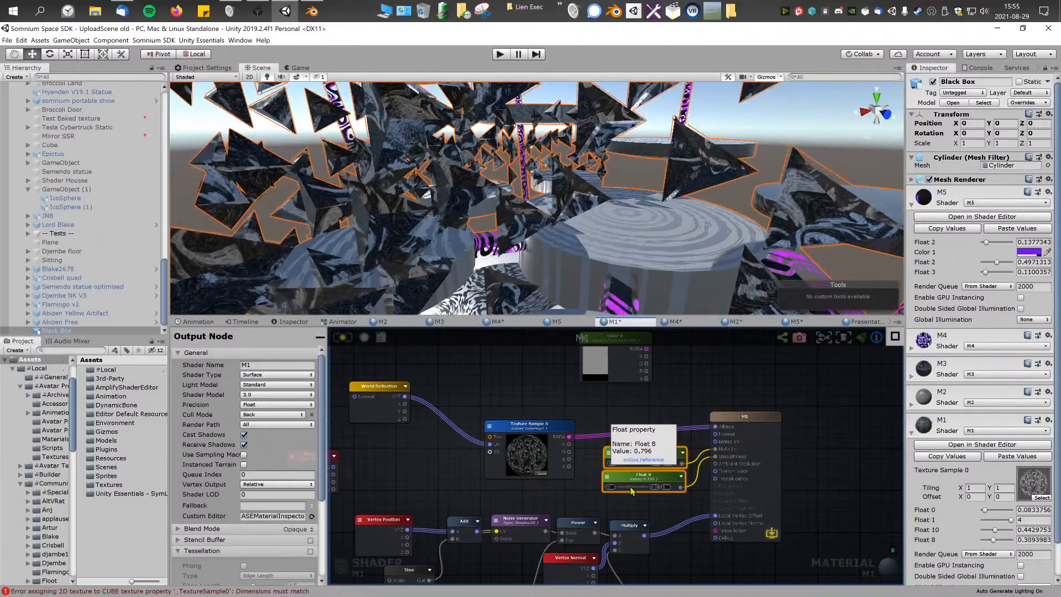
right_drag(517, 218, 512, 211)
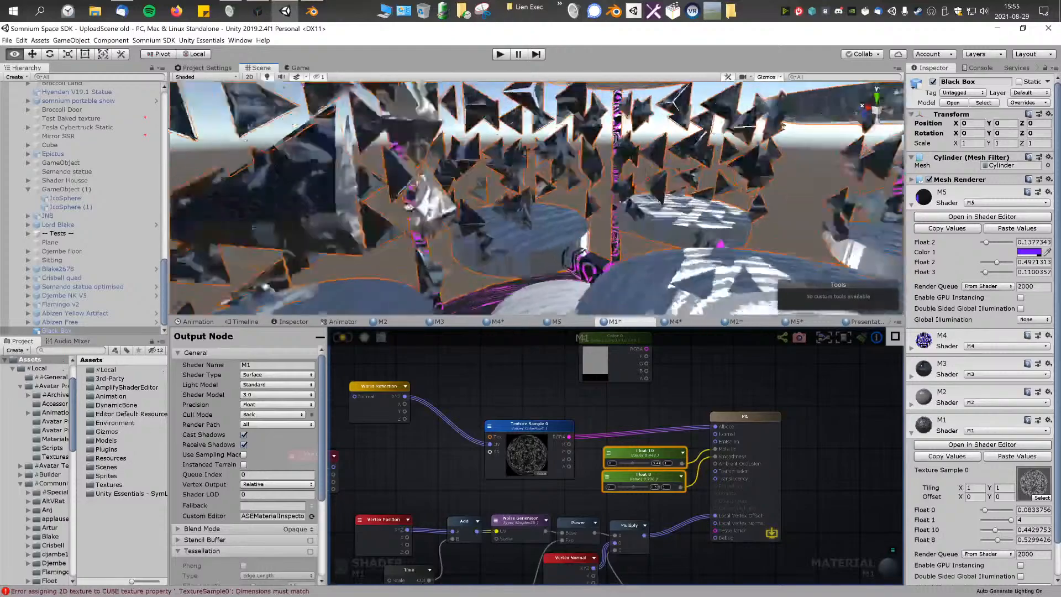
right_drag(284, 213, 630, 503)
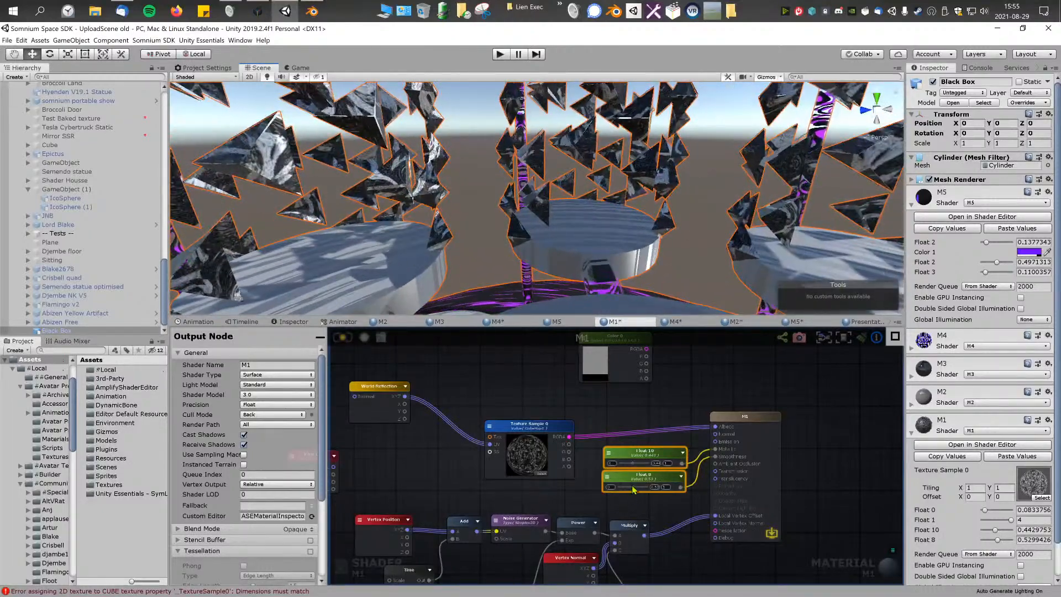
drag(634, 490, 654, 494)
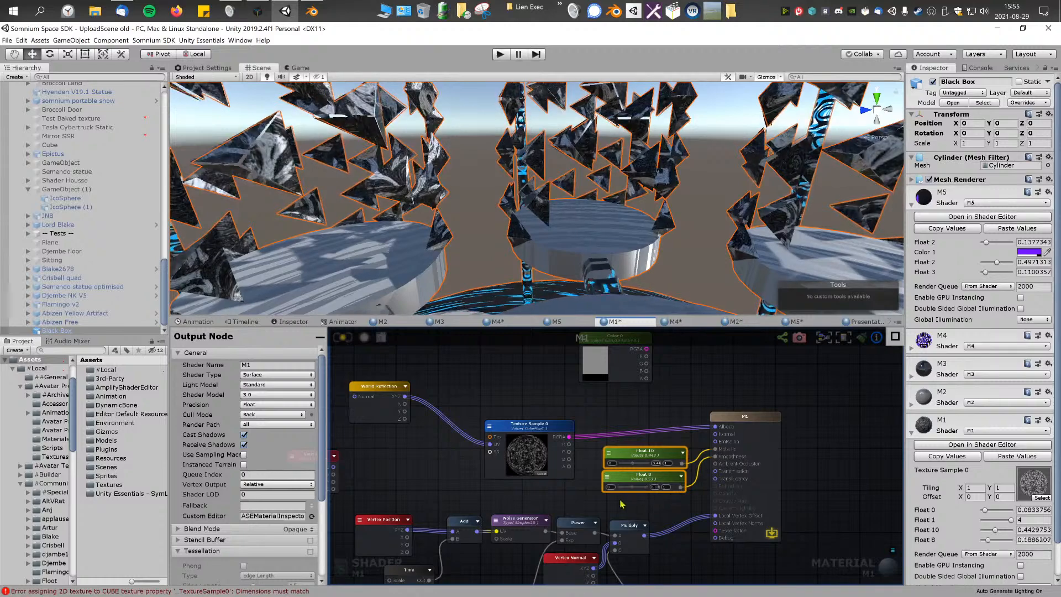
right_drag(565, 211, 717, 271)
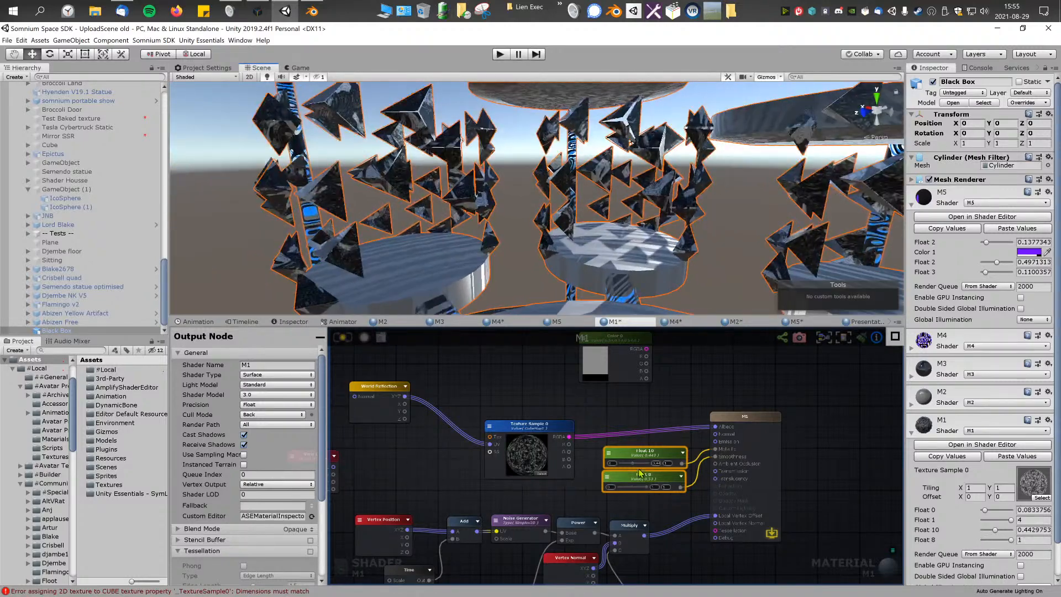
drag(635, 468, 692, 469)
Step: Deselect the Black Box to check the shards without outlines, and adjust Float 8 on M1 to 1 again
right_drag(657, 200, 763, 209)
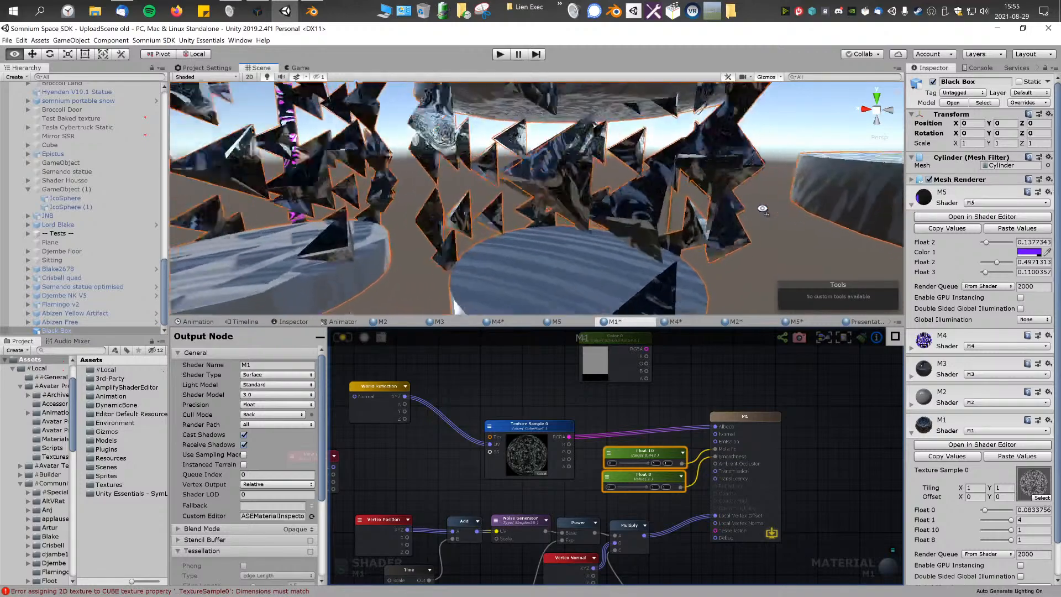
right_drag(661, 227, 631, 225)
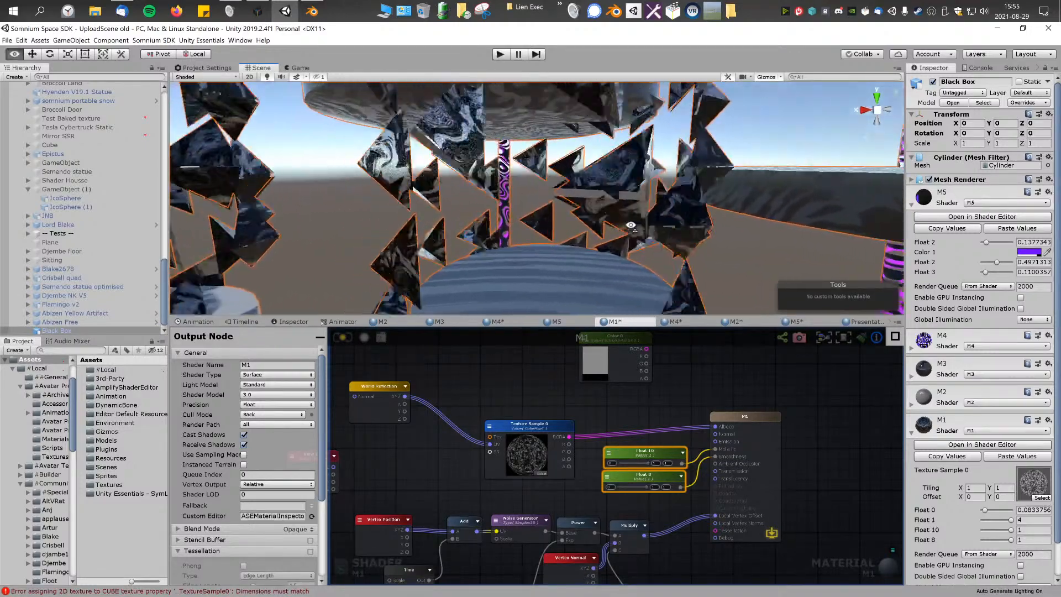
click(357, 236)
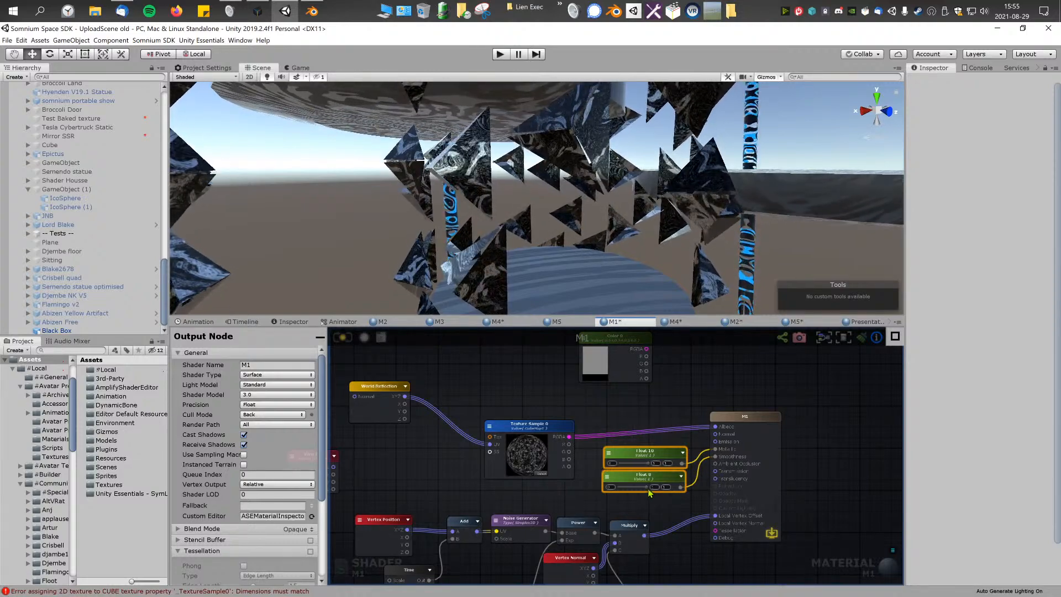
drag(636, 488, 672, 492)
Step: Examine the shards' reflective swirl pattern up close and the whole Black Box from a distance, with and without its selection outline
right_drag(636, 229, 529, 227)
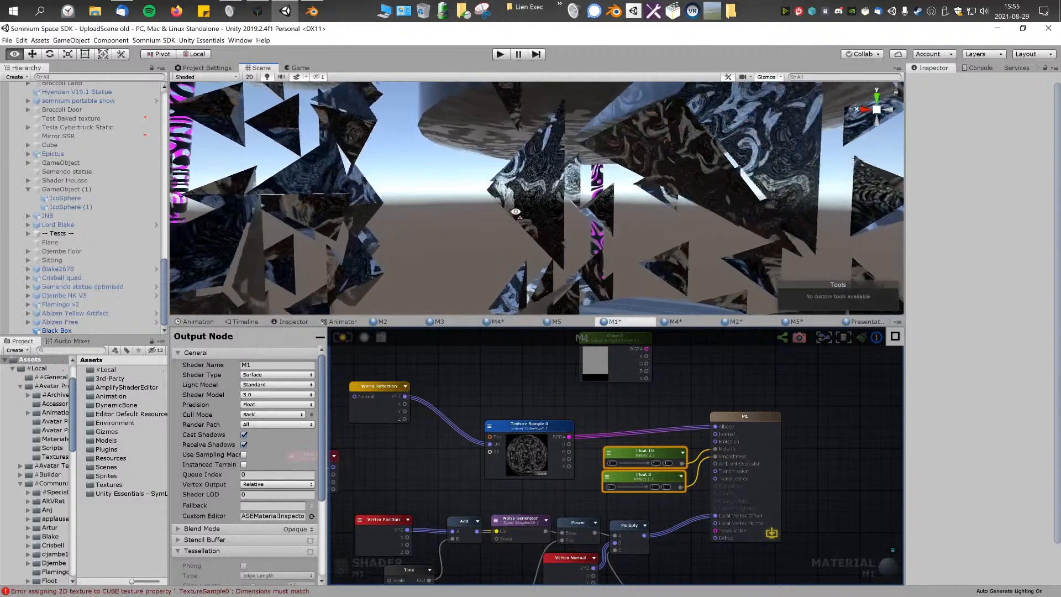
right_drag(507, 212, 698, 228)
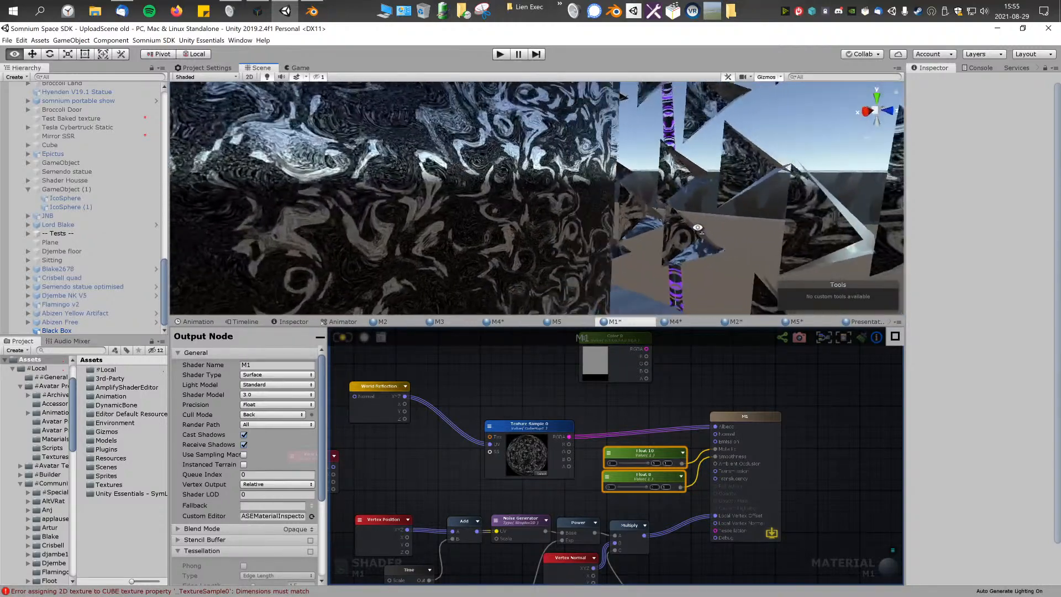
right_drag(474, 190, 487, 263)
key(s)
key(w)
key(s)
click(486, 263)
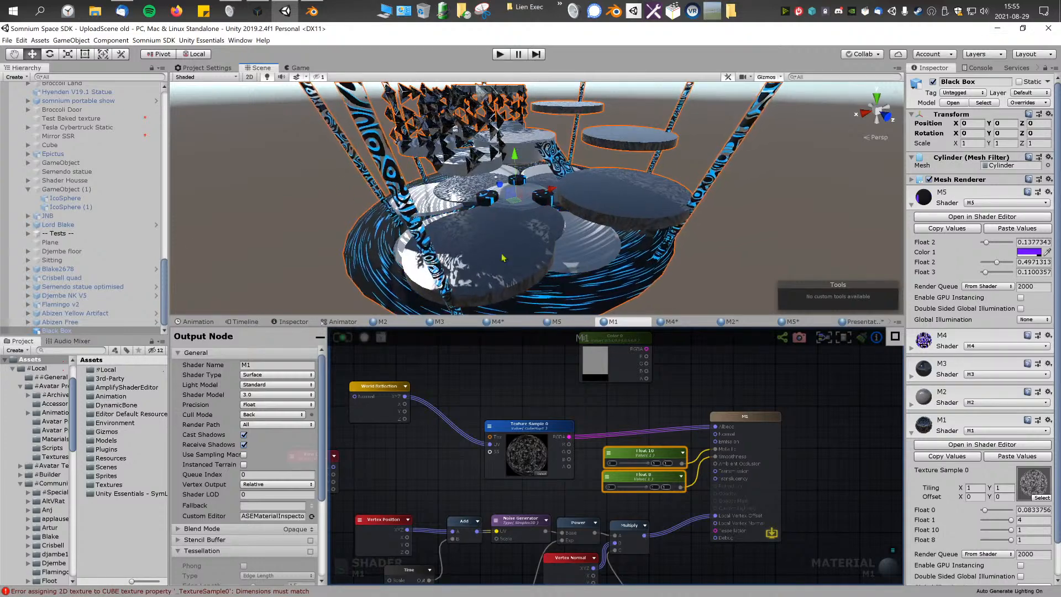
right_drag(582, 230, 558, 180)
key(s)
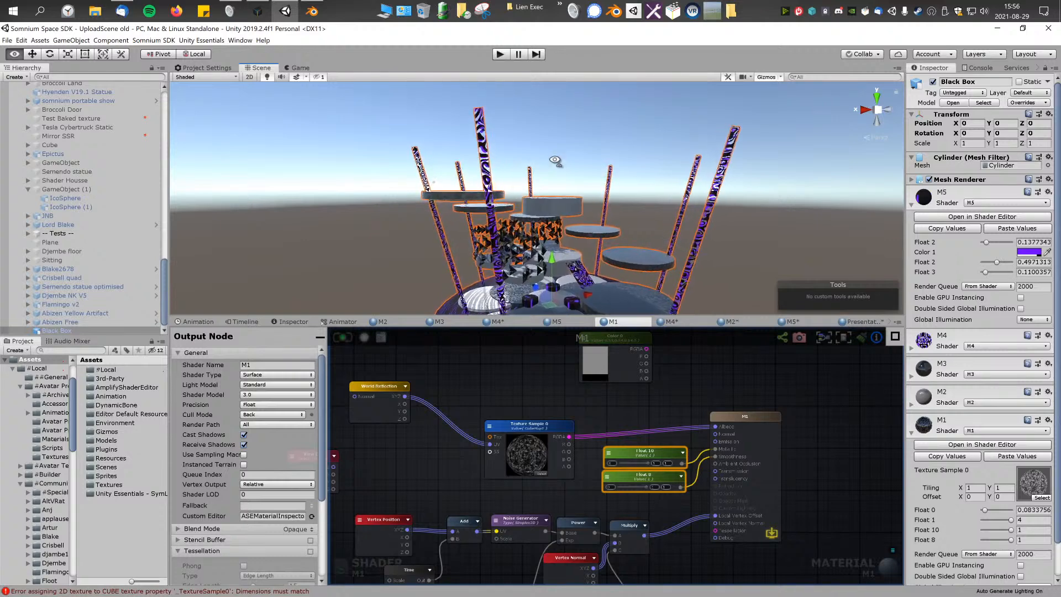
alt+drag(554, 161, 567, 201)
click(705, 216)
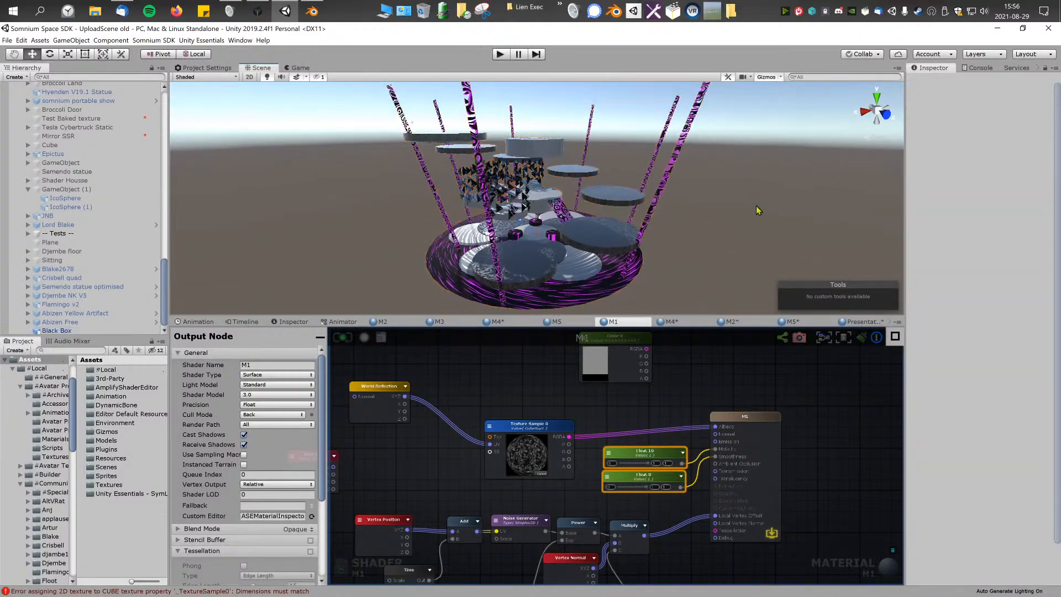